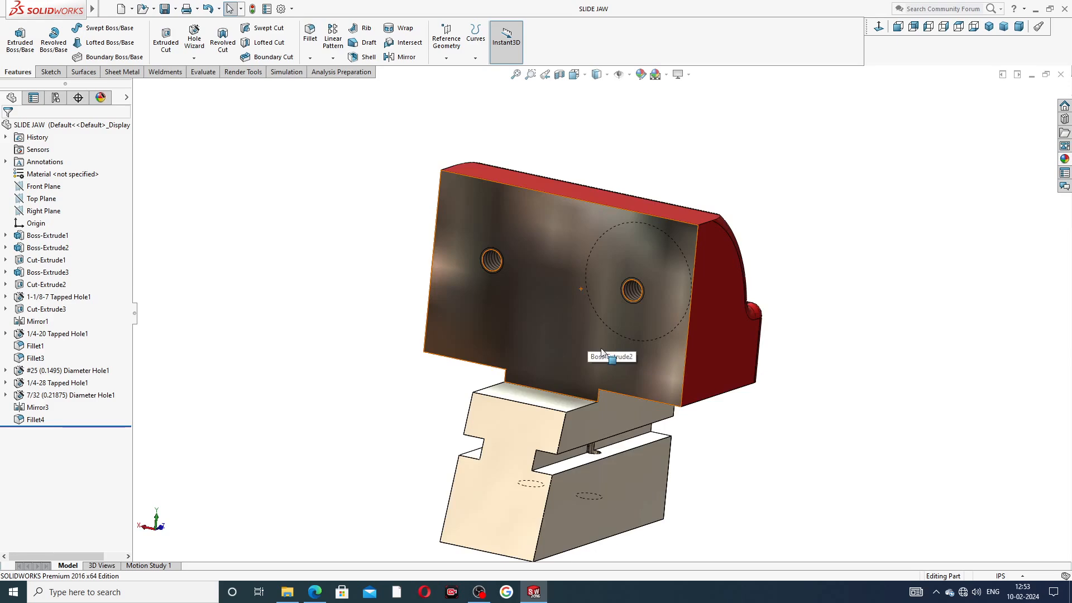
Step: Inspect the red SLIDE JAW part from several angles and in isometric view, then close it
middle_drag(591, 341, 619, 353)
scroll(700, 404, up, 3)
middle_drag(697, 398, 744, 233)
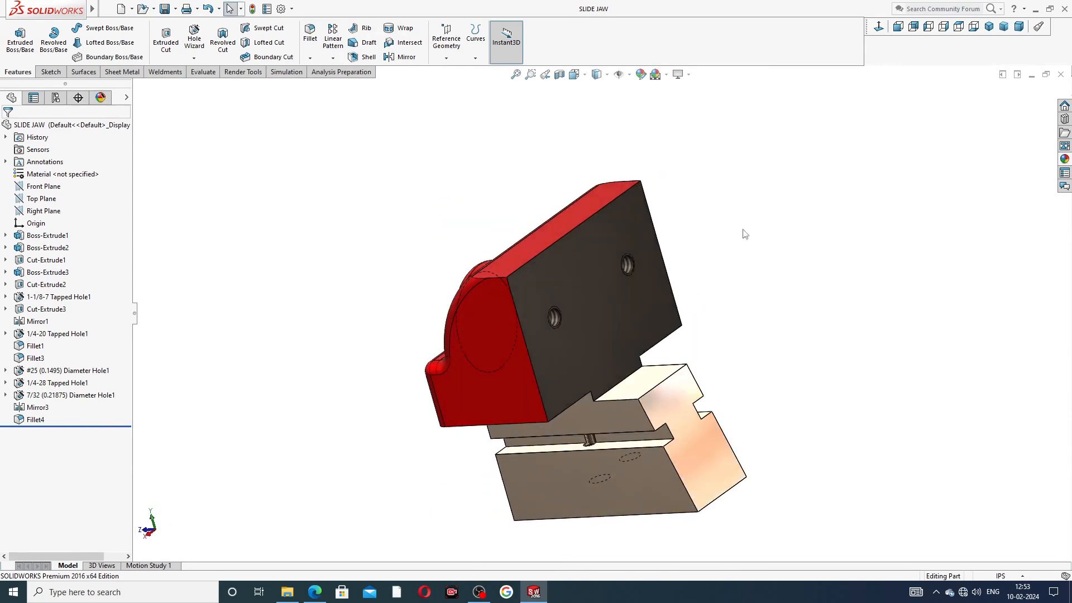
click(989, 26)
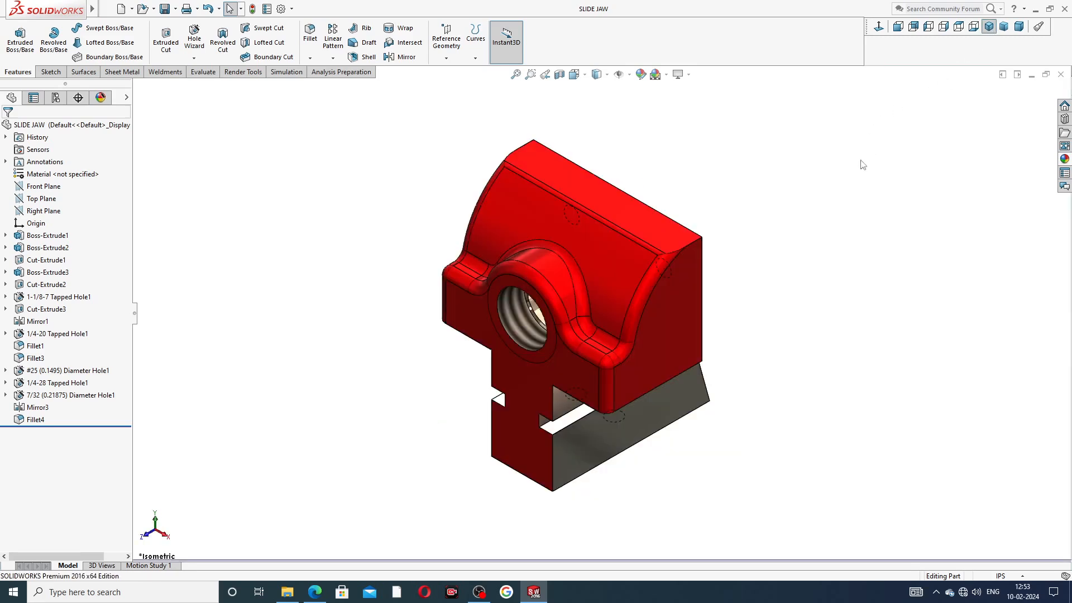
scroll(717, 241, down, 2)
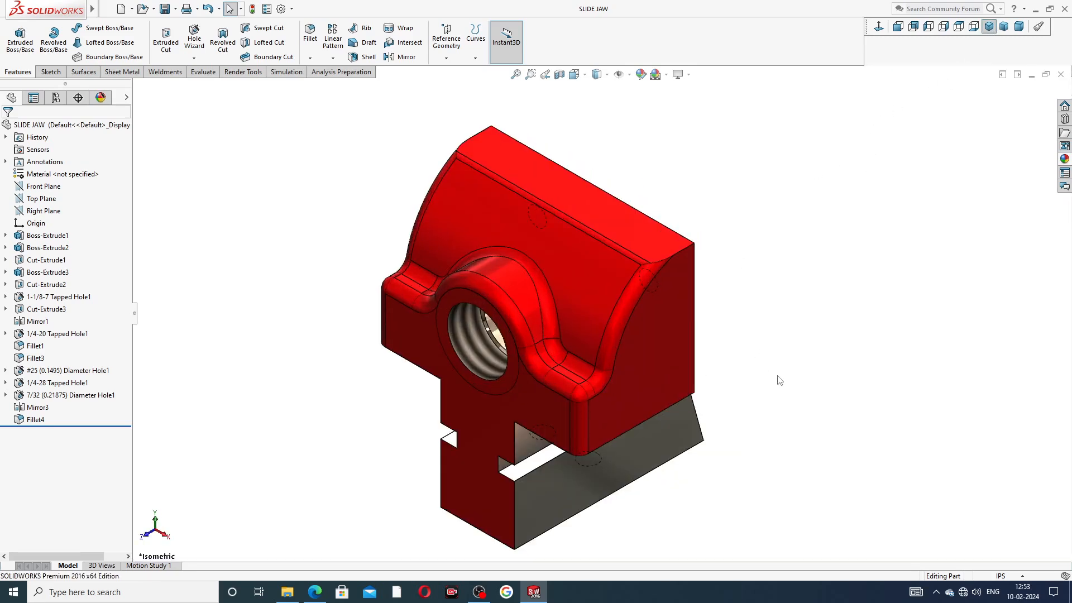
click(1060, 74)
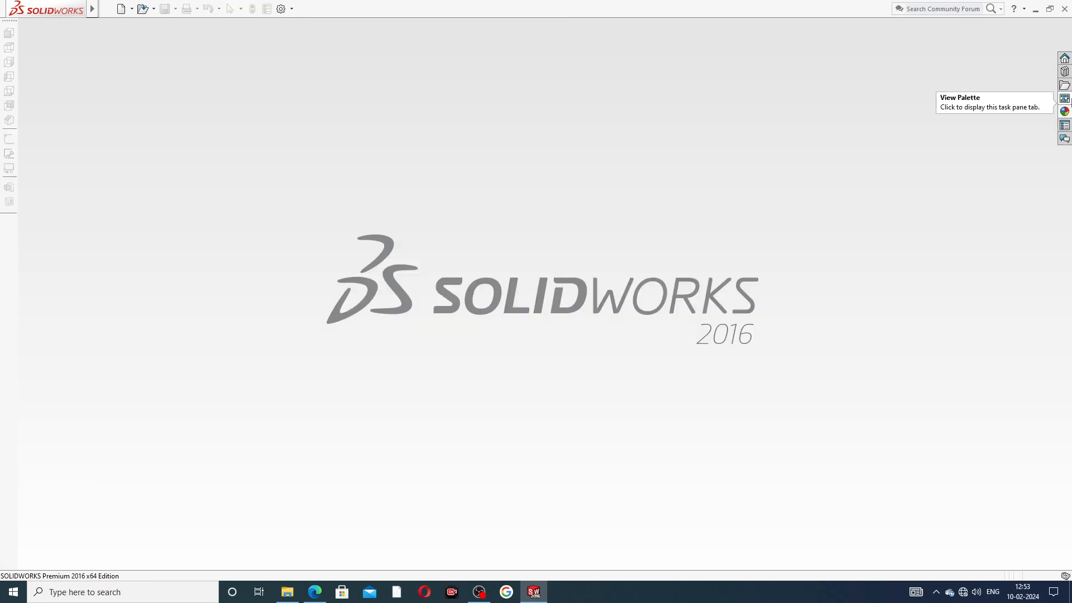
Step: Create a new part document using IPS units
click(120, 9)
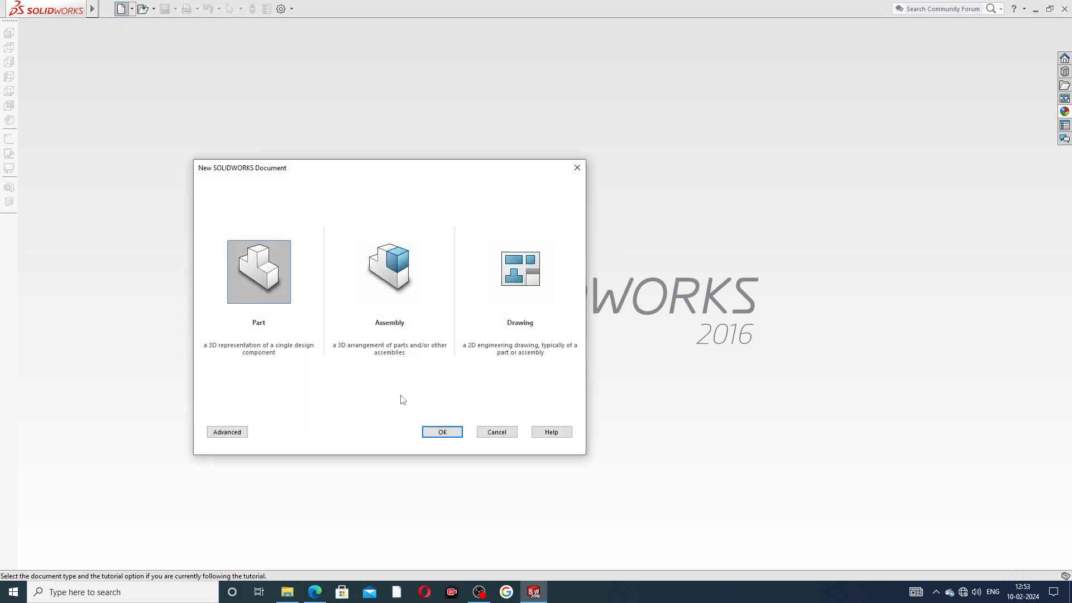
click(432, 432)
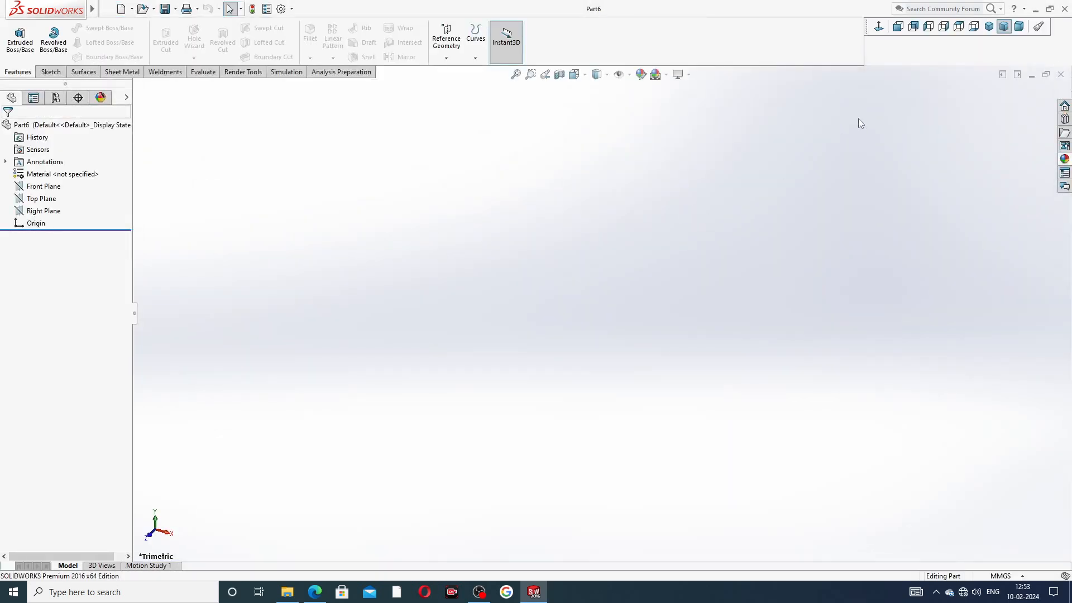
click(1001, 575)
click(986, 542)
Step: Apply the Plain White background scene and bring up Document Properties
click(656, 74)
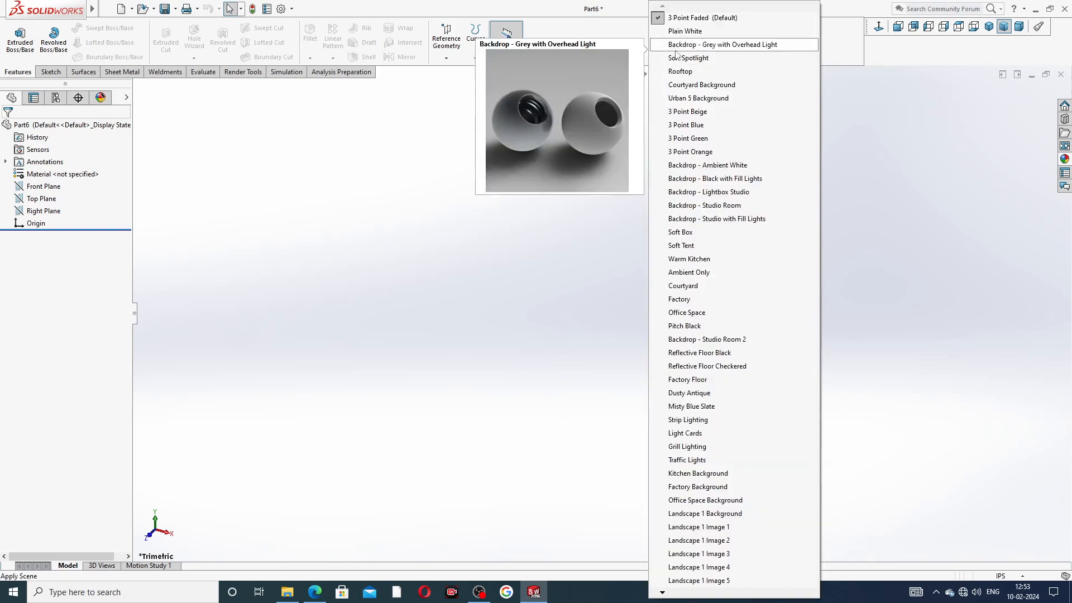
click(681, 29)
click(280, 9)
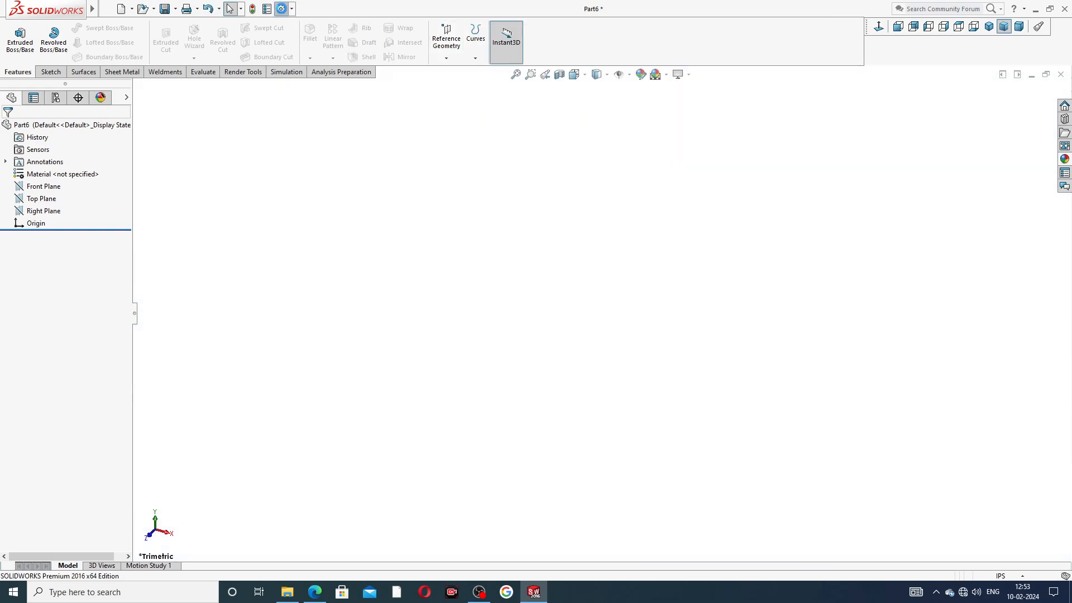
click(403, 107)
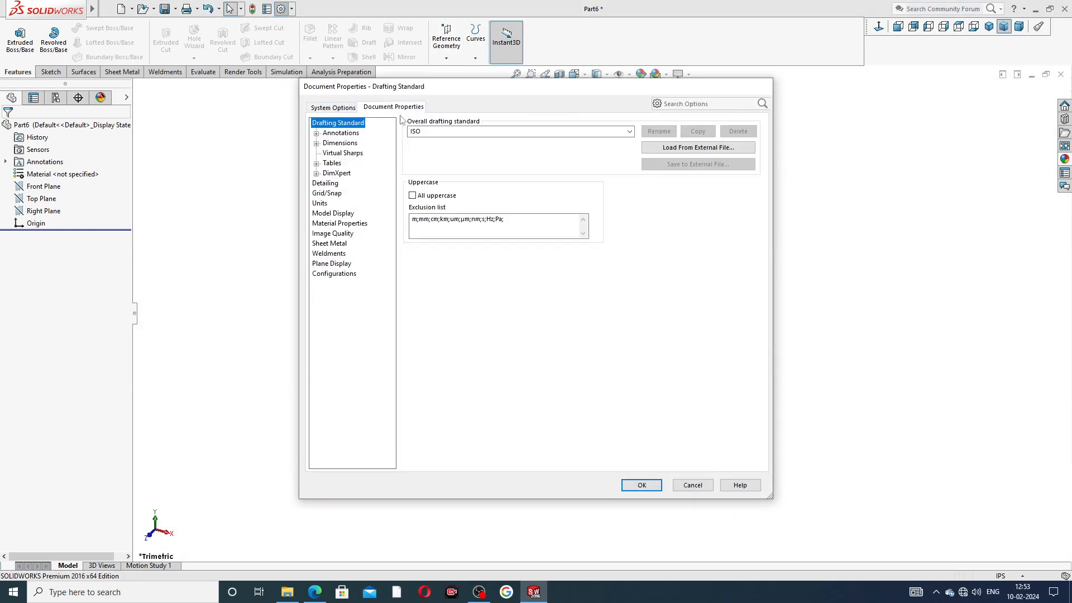
Step: Push the shaded and wireframe Image Quality sliders to maximum and confirm with OK
click(334, 233)
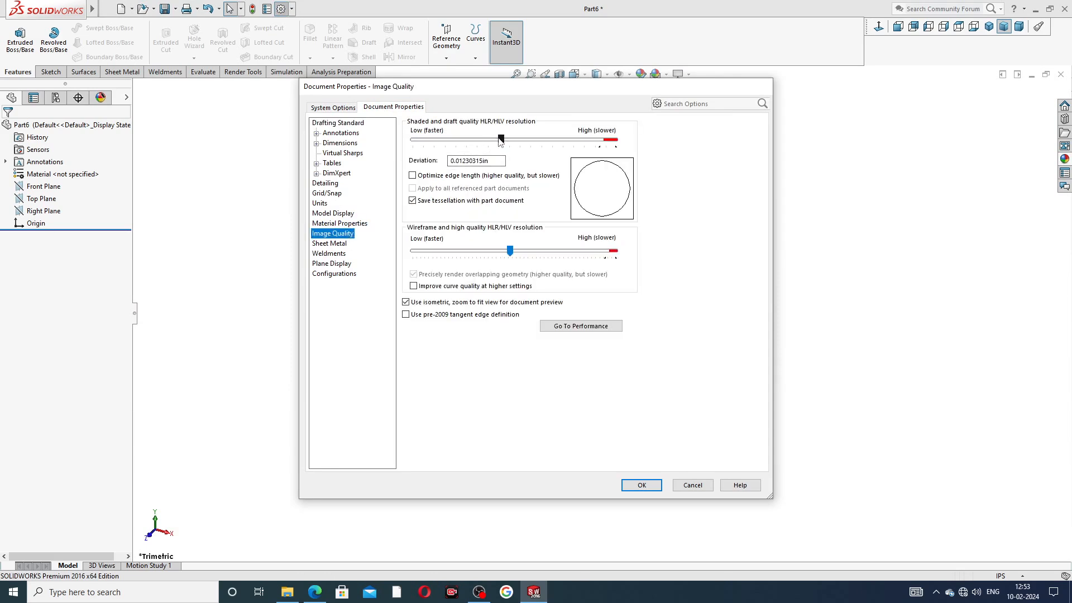
drag(500, 139, 615, 139)
drag(509, 250, 654, 273)
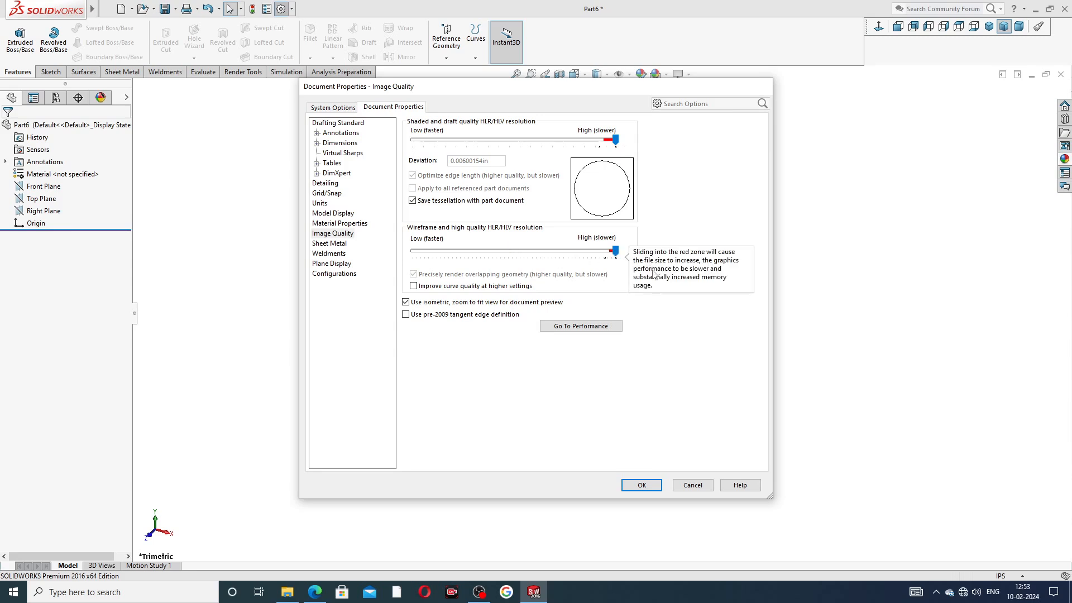
click(641, 485)
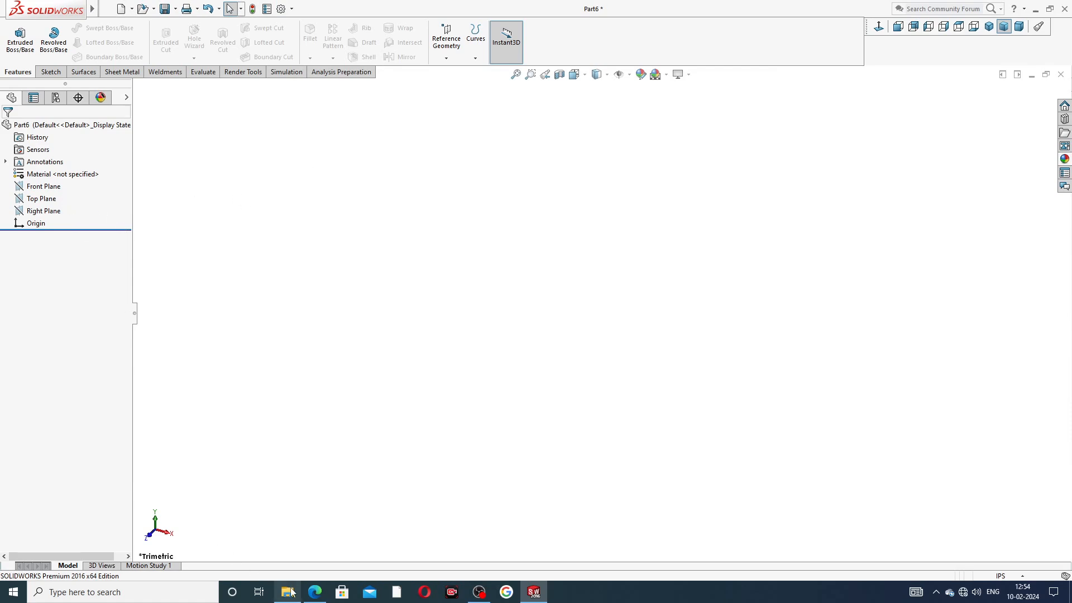
click(314, 593)
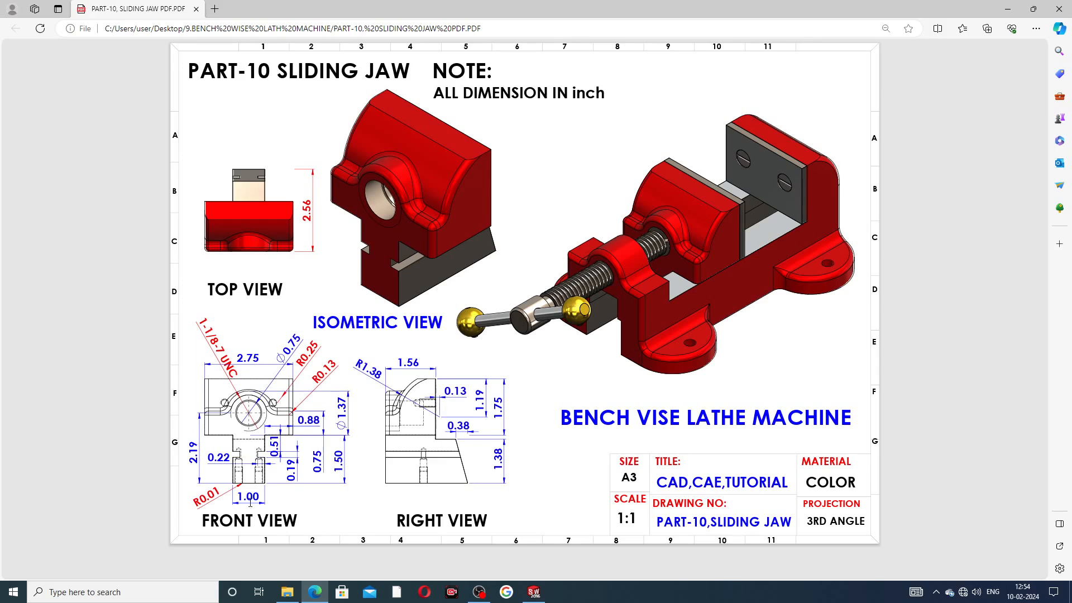
click(533, 591)
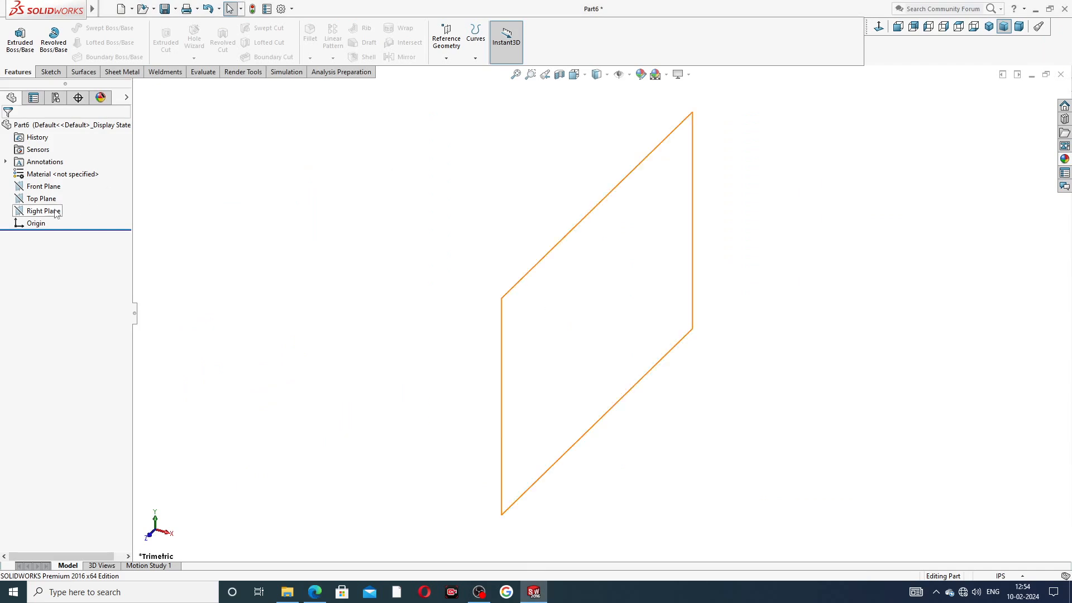
Step: Start a Front Plane sketch and draw a vertical centerline ending at the origin
click(50, 188)
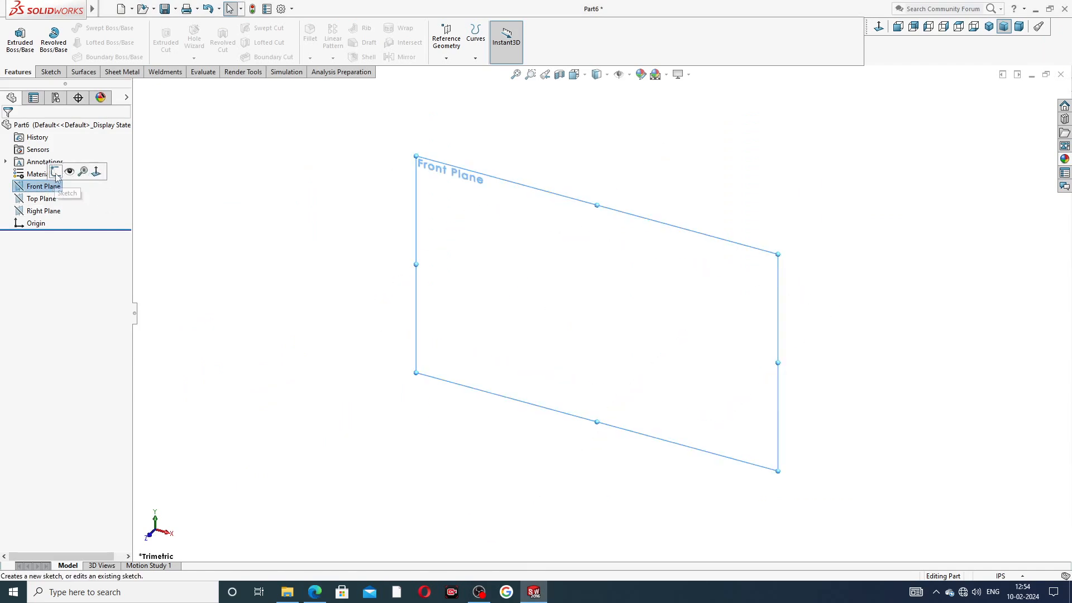
click(55, 172)
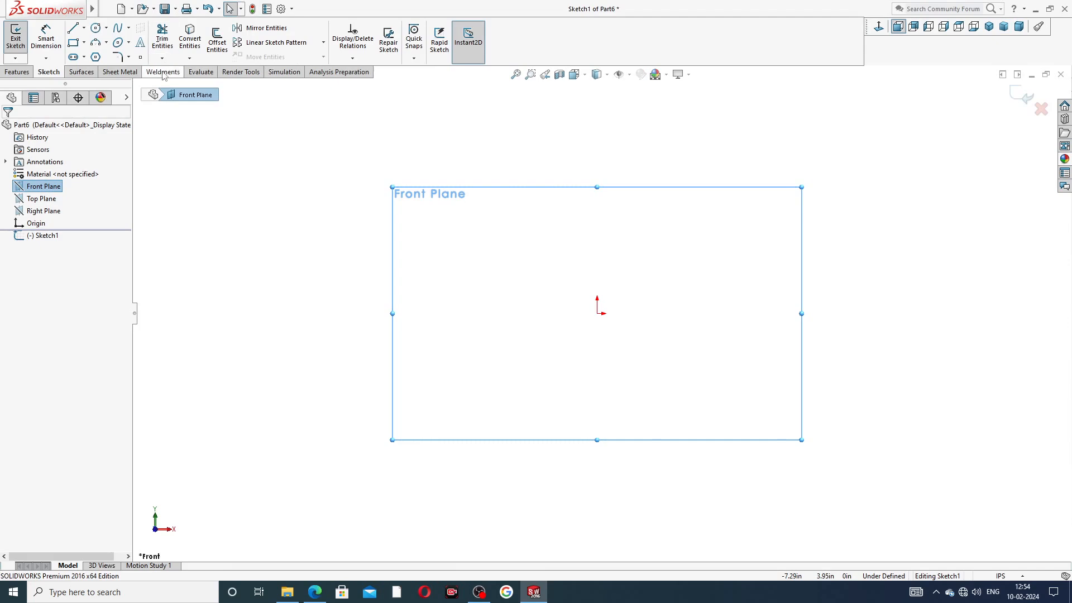
click(84, 28)
click(96, 53)
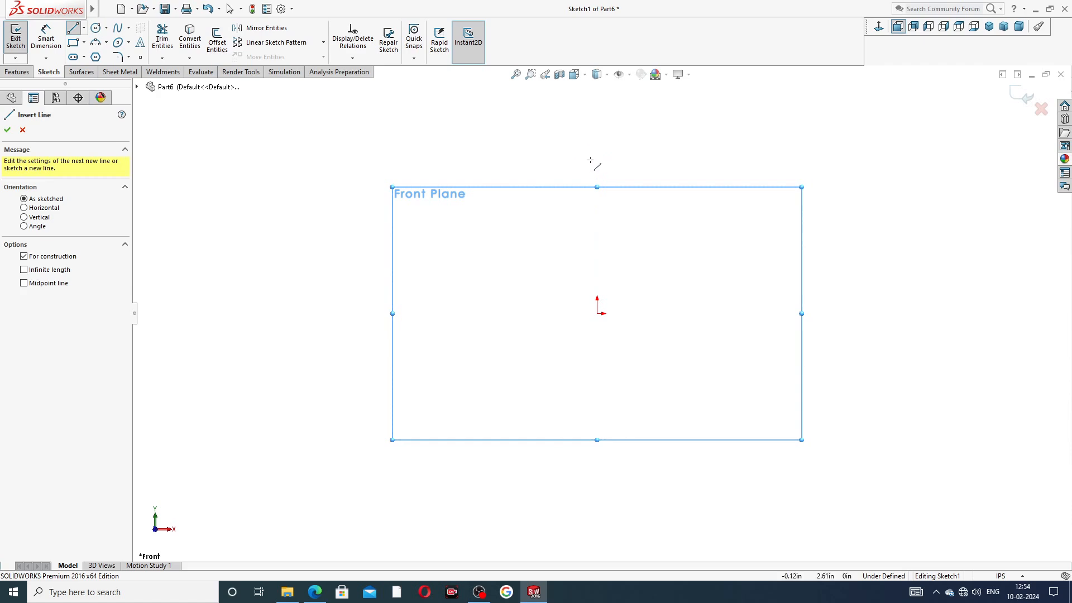
click(596, 132)
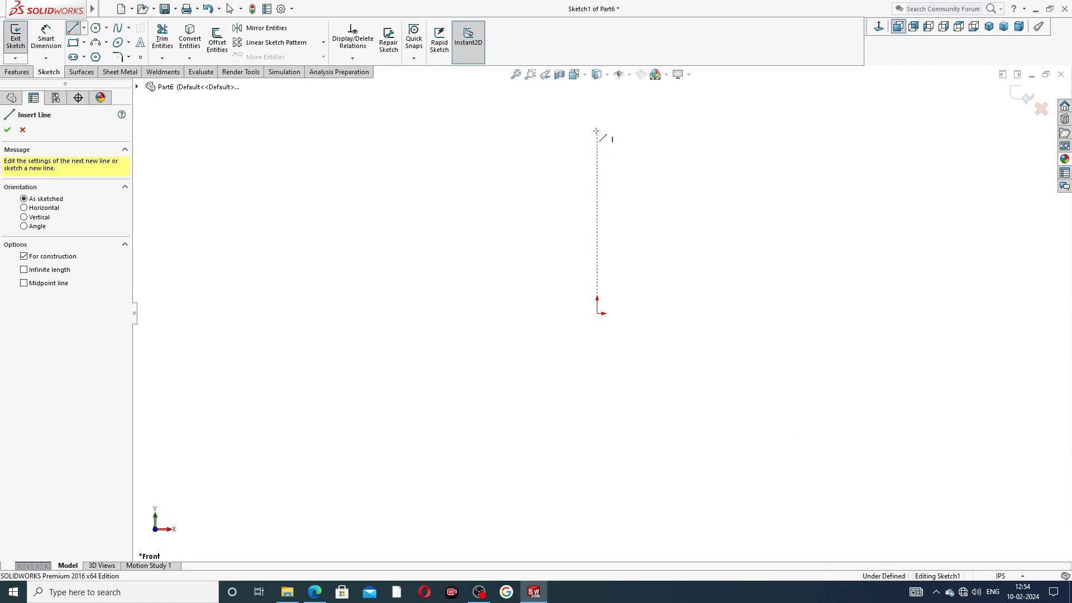
click(597, 313)
right_click(672, 229)
click(695, 246)
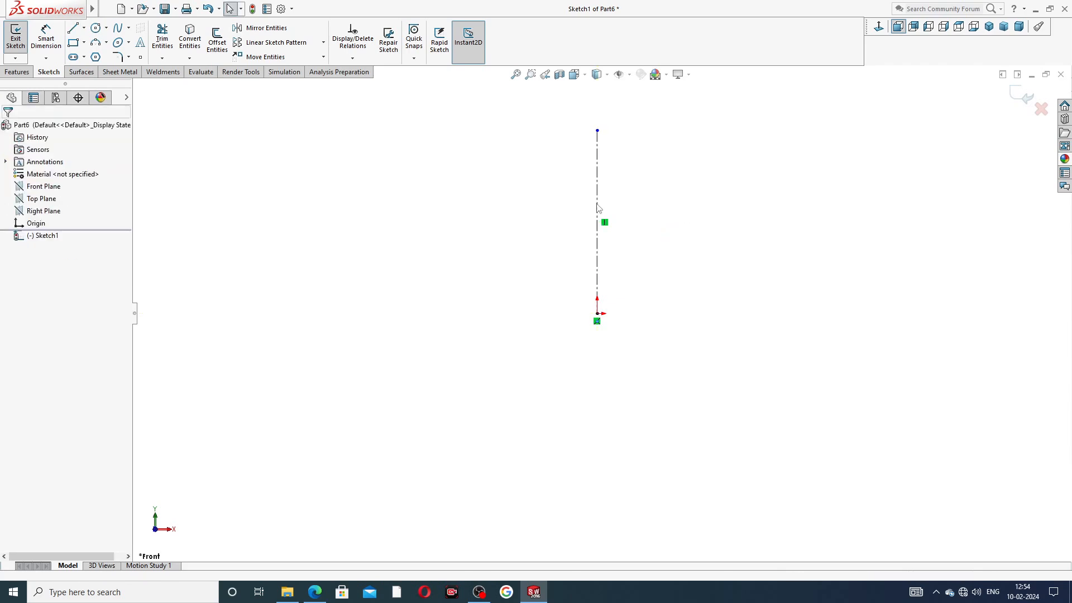
Step: Draw a stepped vertical-horizontal-vertical line profile to the right of the origin
click(72, 28)
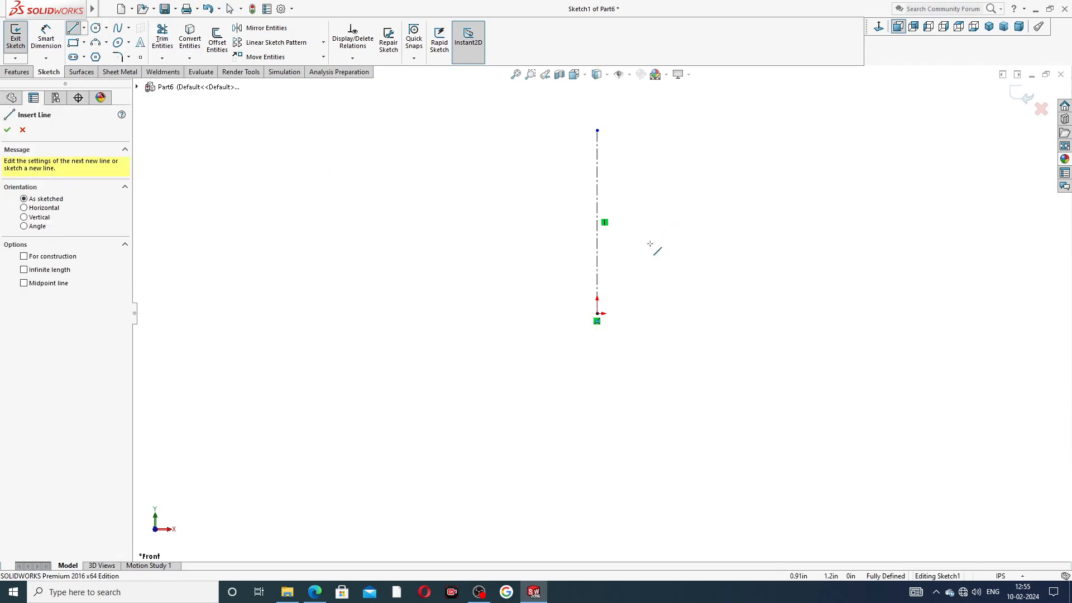
click(659, 313)
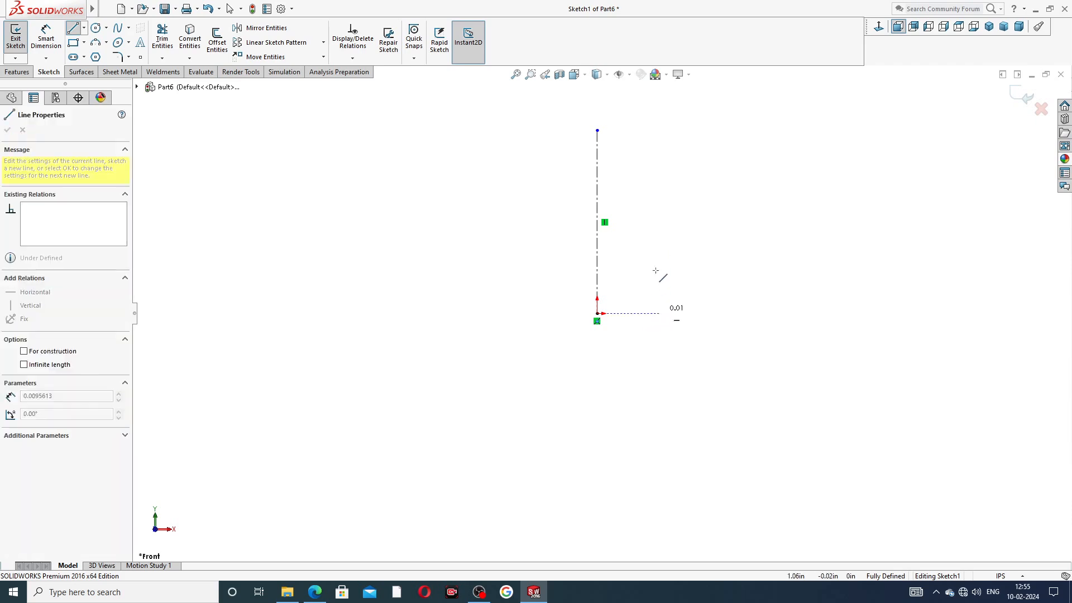
click(658, 236)
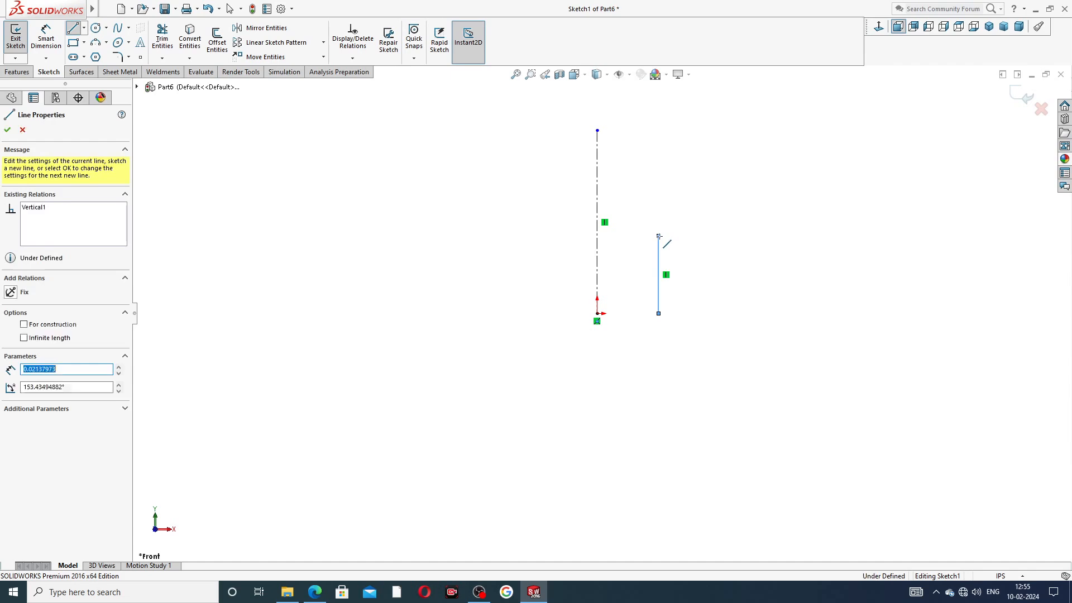
click(708, 236)
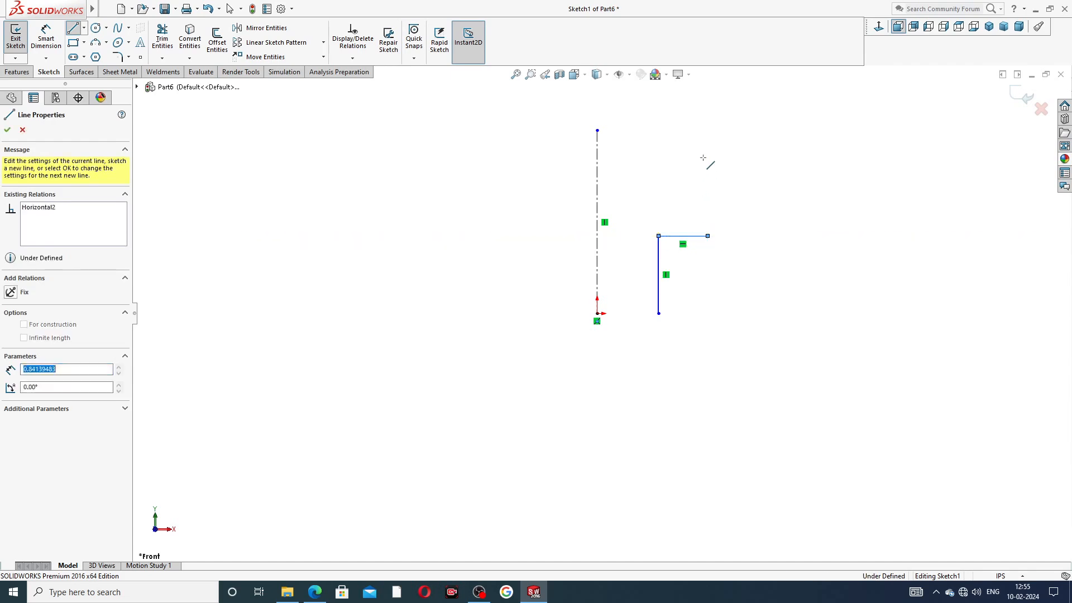
click(707, 130)
right_click(770, 160)
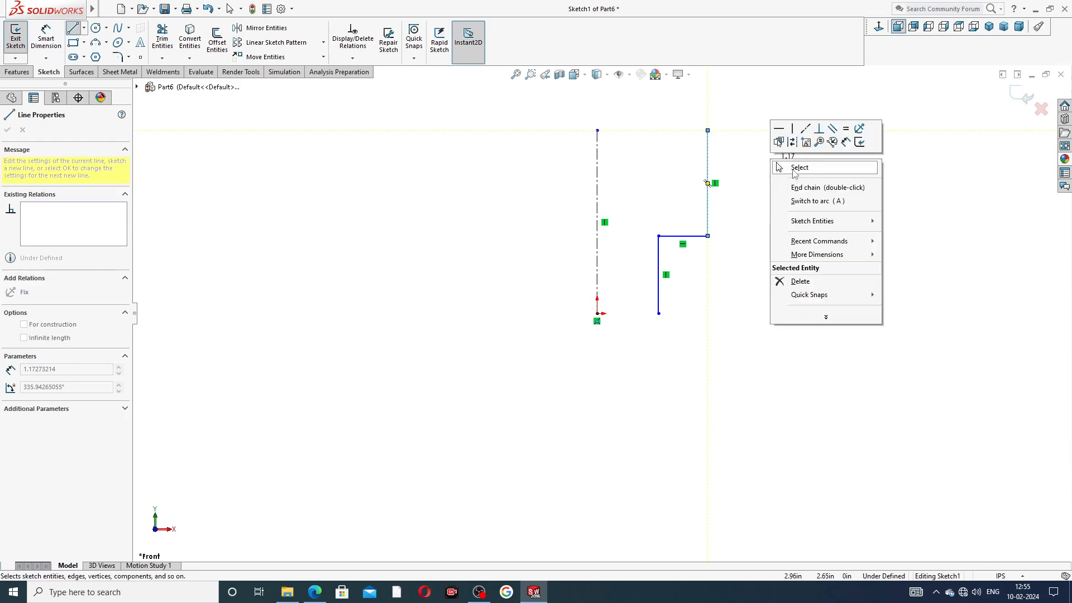
click(796, 171)
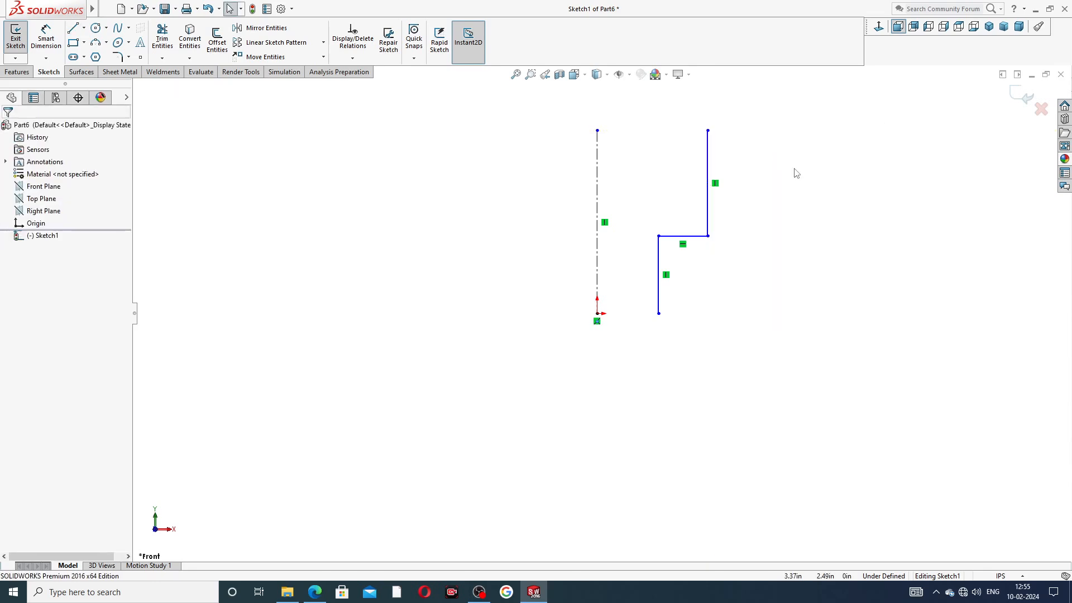
scroll(735, 114, up, 1)
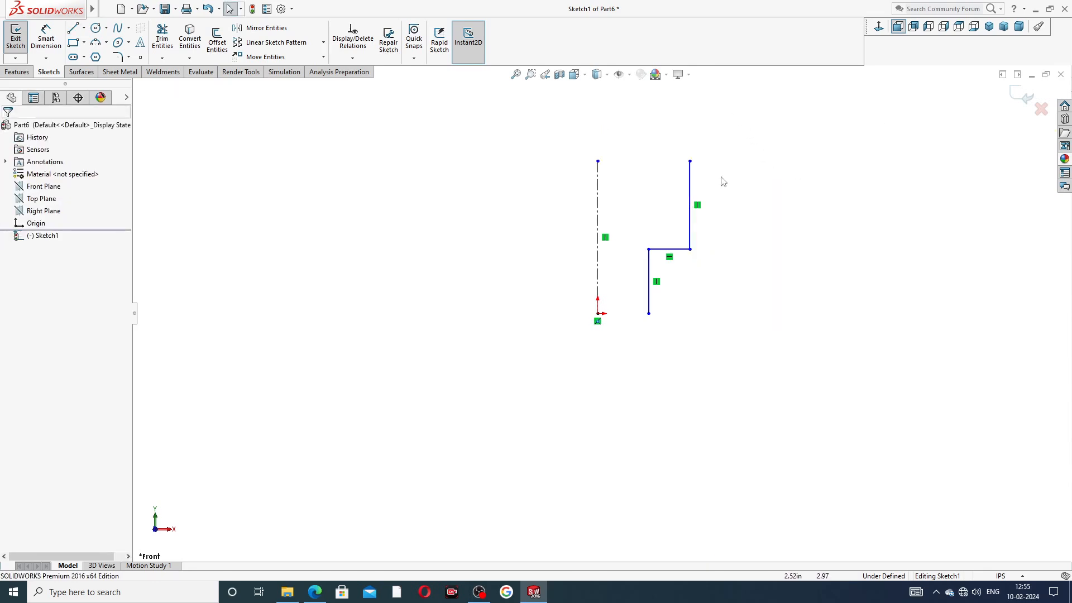
scroll(722, 178, down, 1)
scroll(745, 218, down, 1)
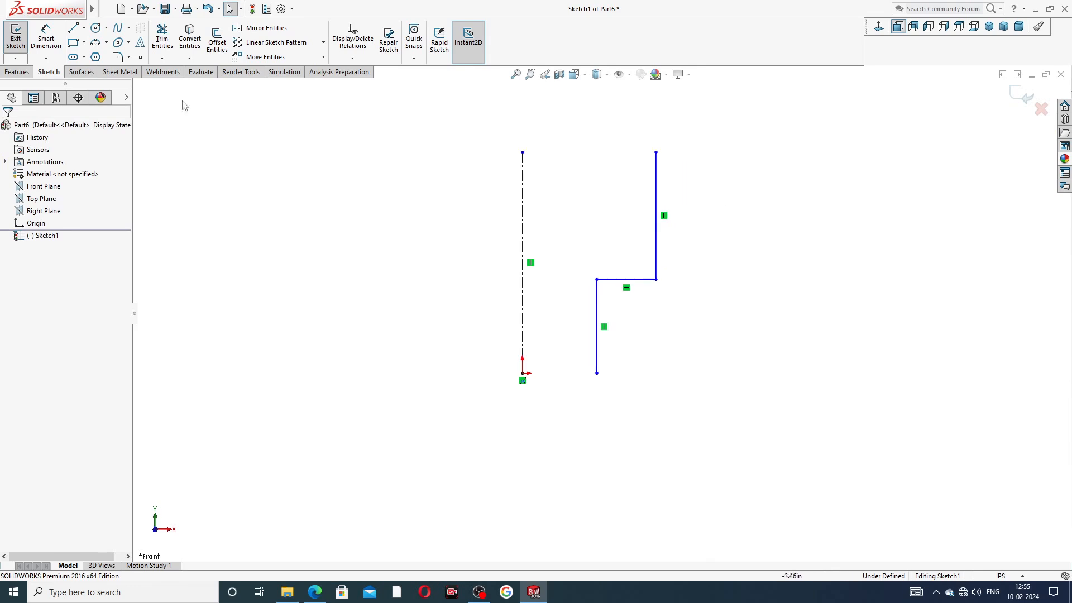
click(49, 44)
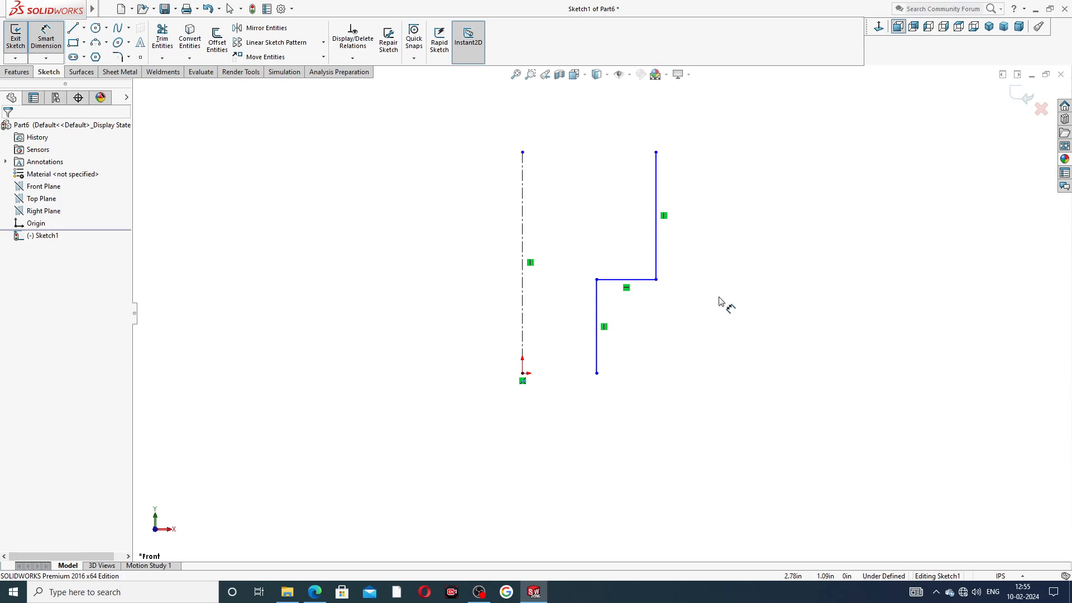
Step: Dimension the profile: lower line 1.50, ledge width 0.875, upper height 0.75
click(598, 320)
click(682, 333)
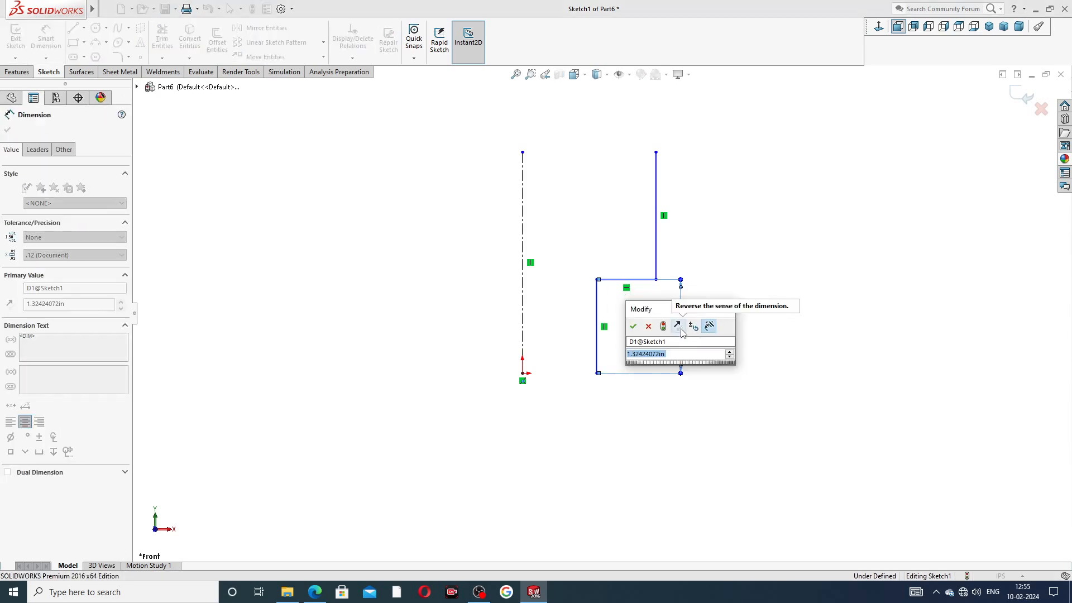
text(1.50in)
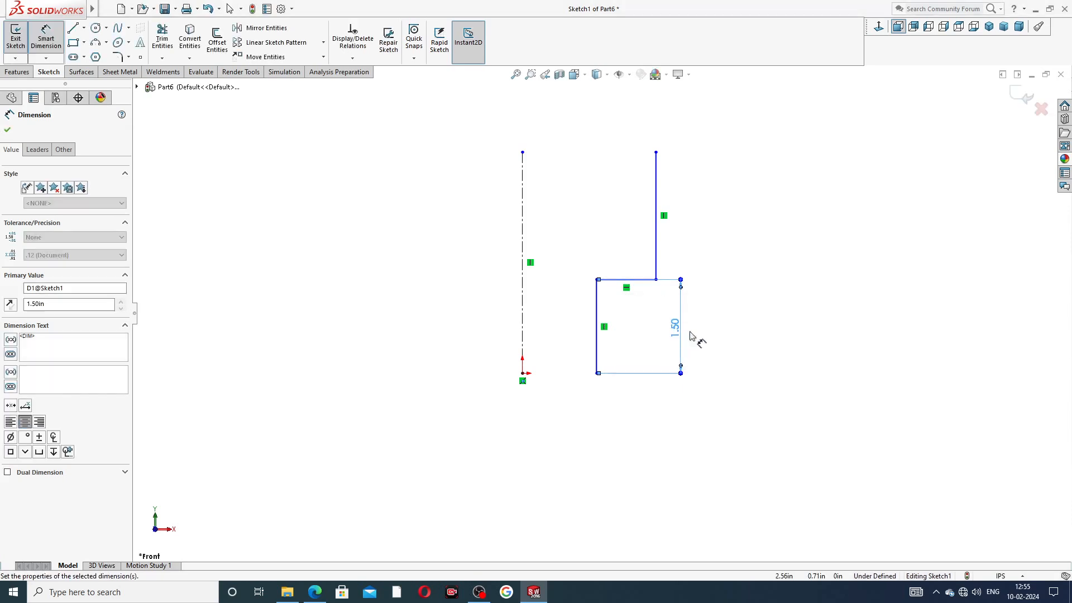
key(Return)
click(627, 280)
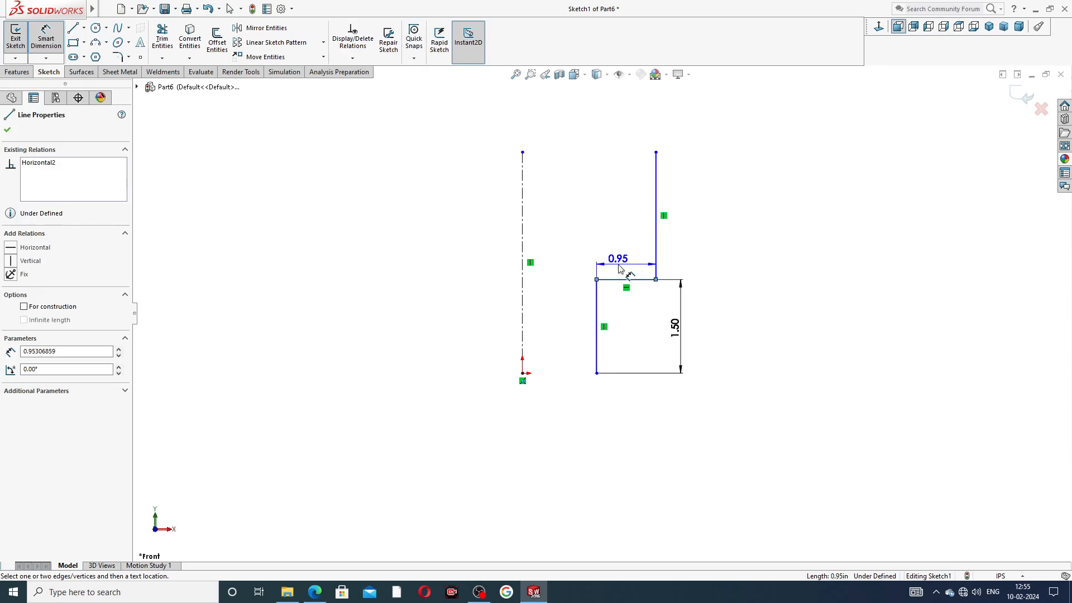
click(620, 262)
text(.)
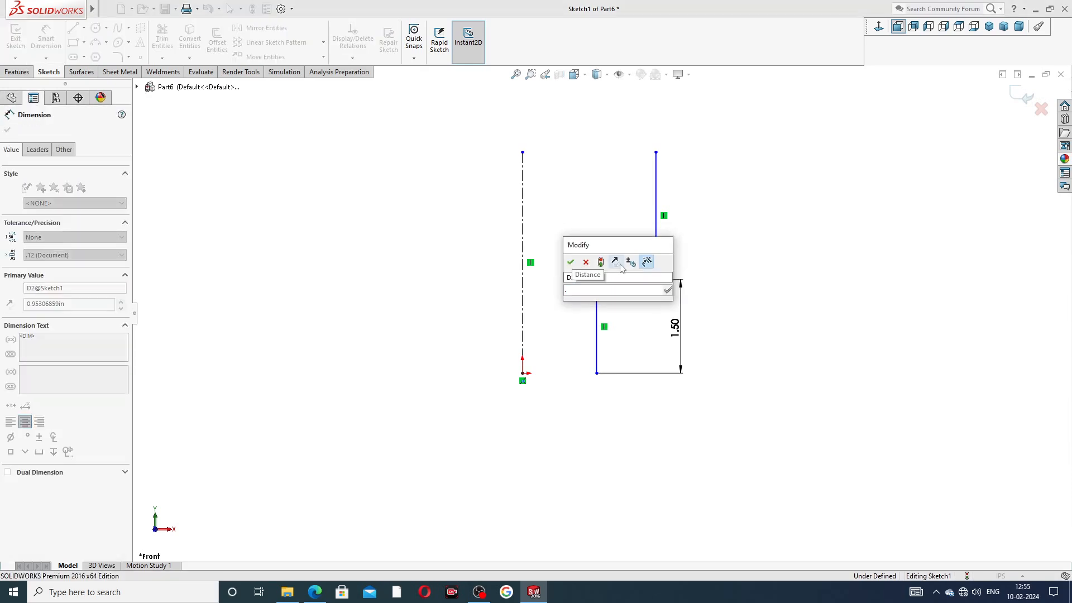
text(87)
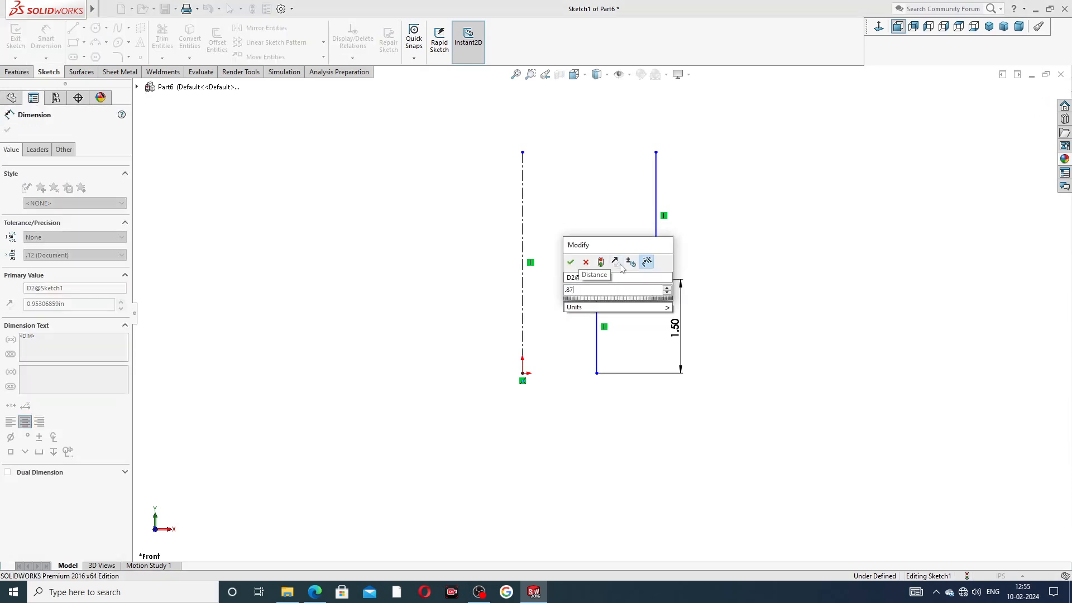
text(5)
key(Return)
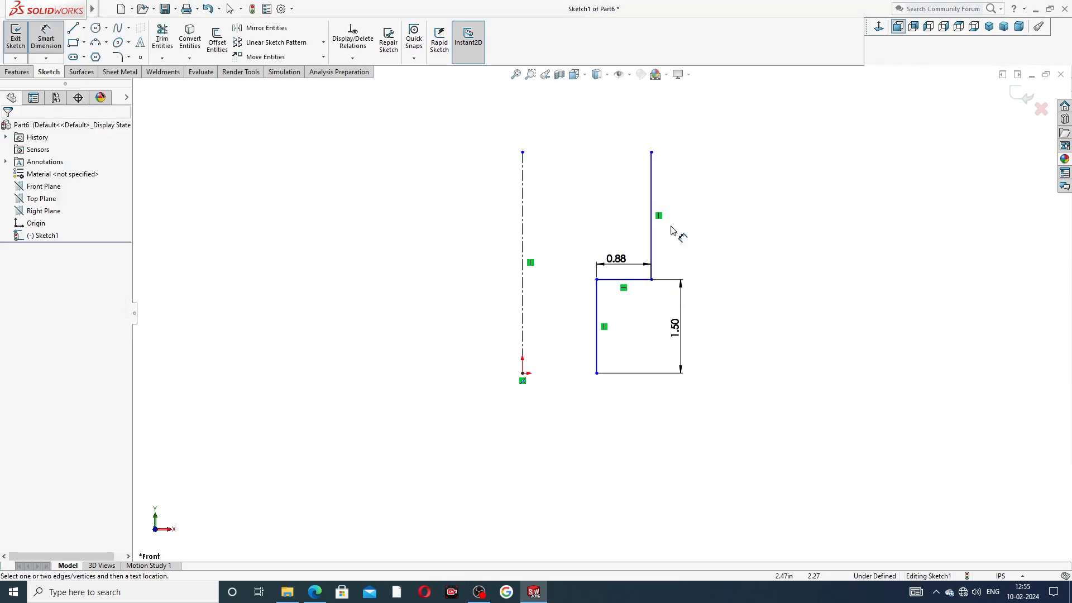
click(651, 211)
click(681, 217)
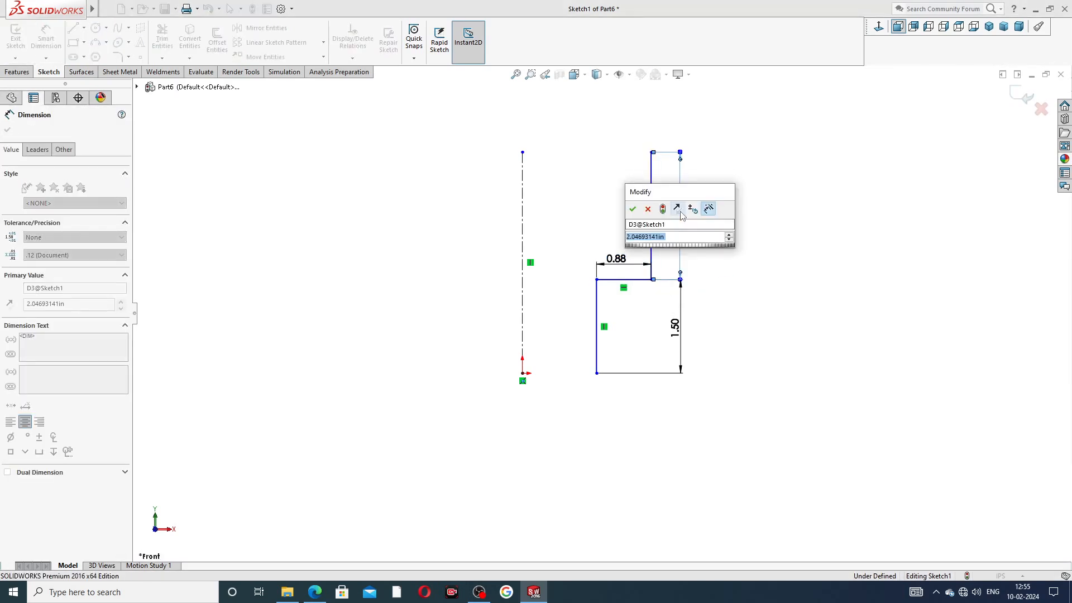
text(.75)
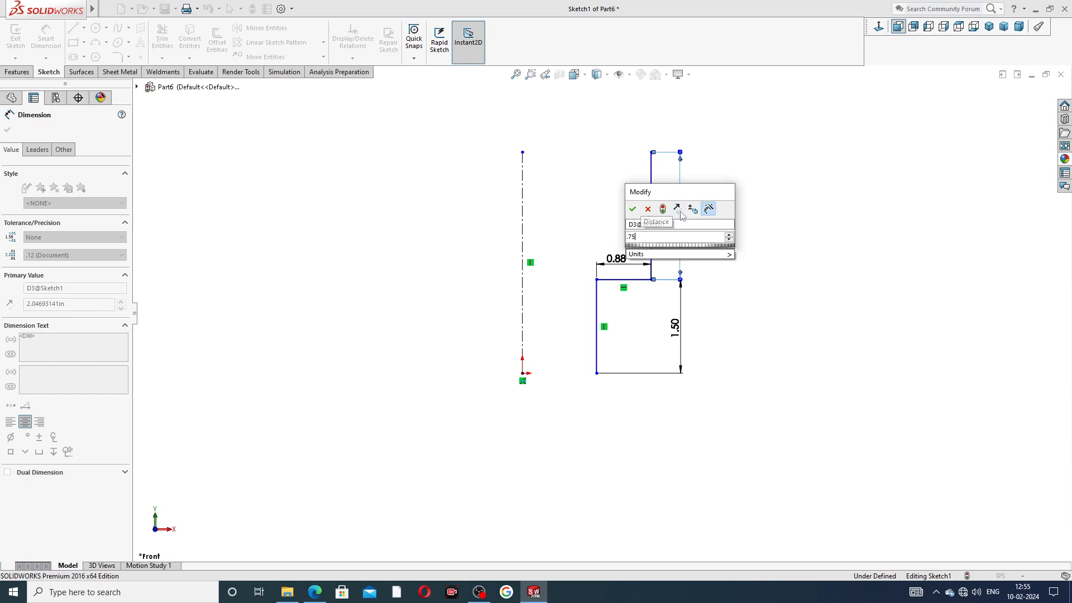
key(Return)
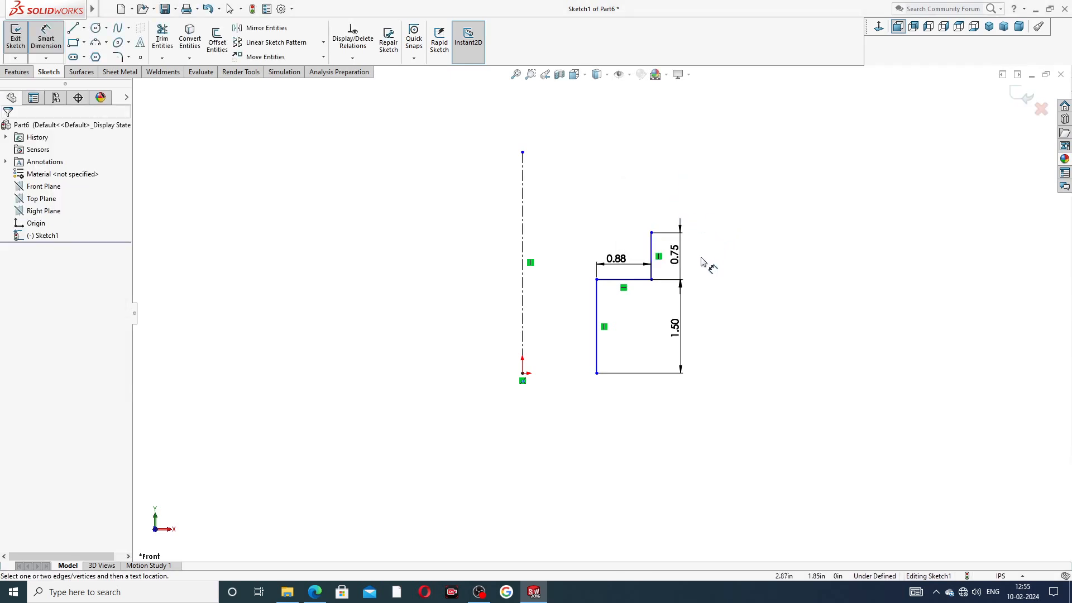
Step: Shorten the centerline, align the bottom corner with the origin, and reposition the 1.50 dimension
right_click(620, 171)
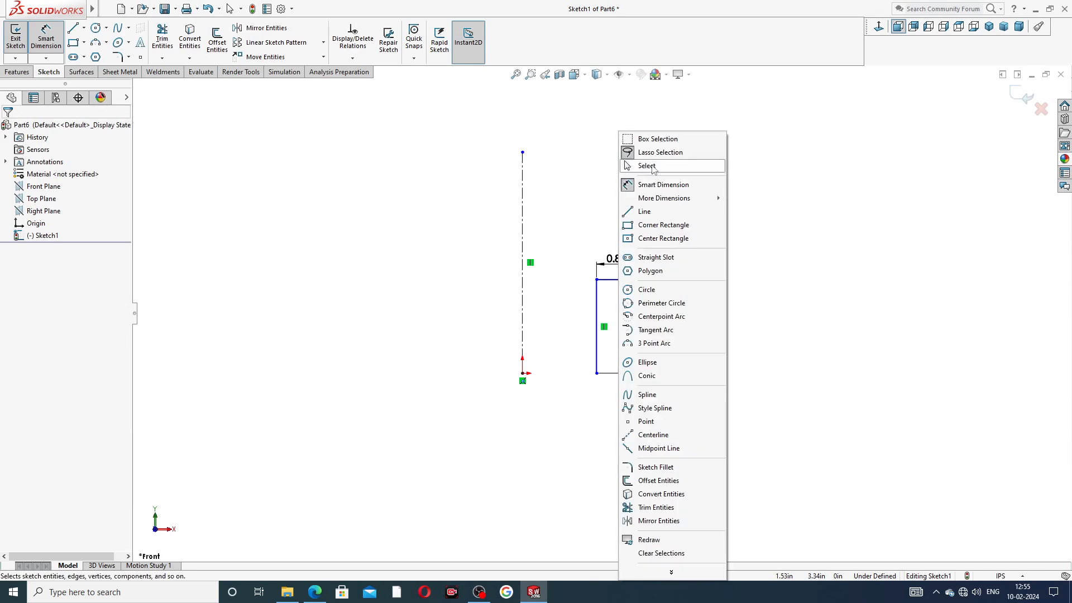
click(652, 169)
drag(522, 154, 544, 234)
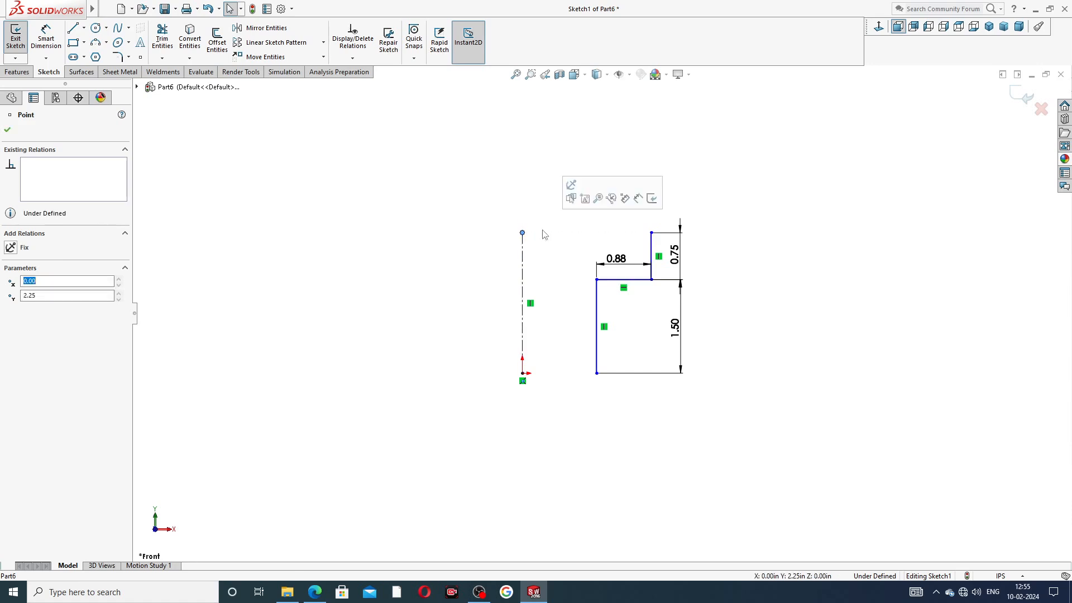
mouse_move(597, 373)
mouse_down()
mouse_move(592, 357)
mouse_move(596, 372)
mouse_up()
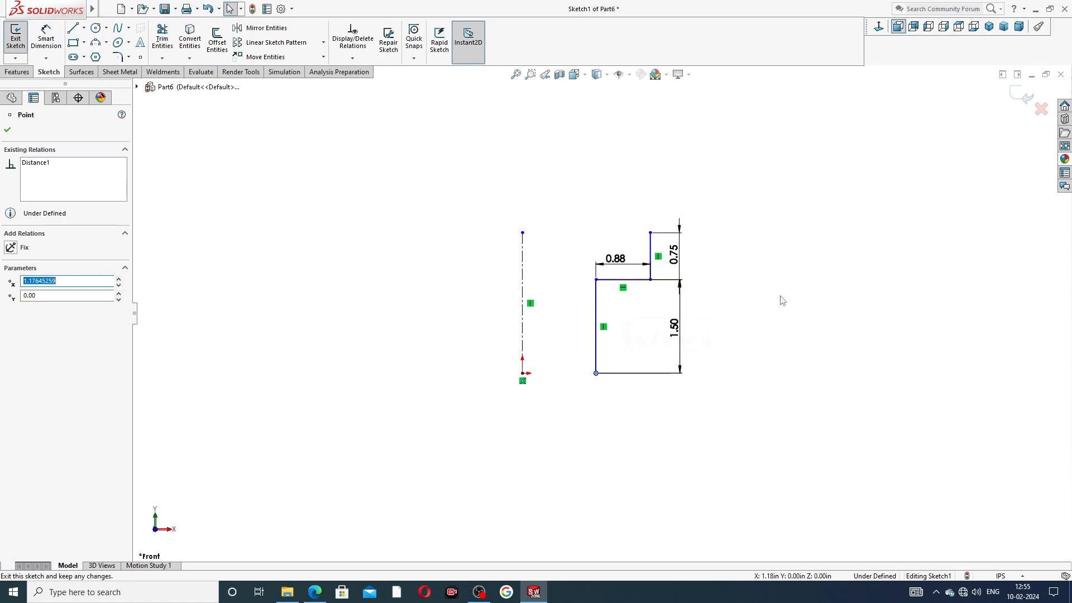
click(755, 300)
drag(681, 336, 634, 337)
click(634, 337)
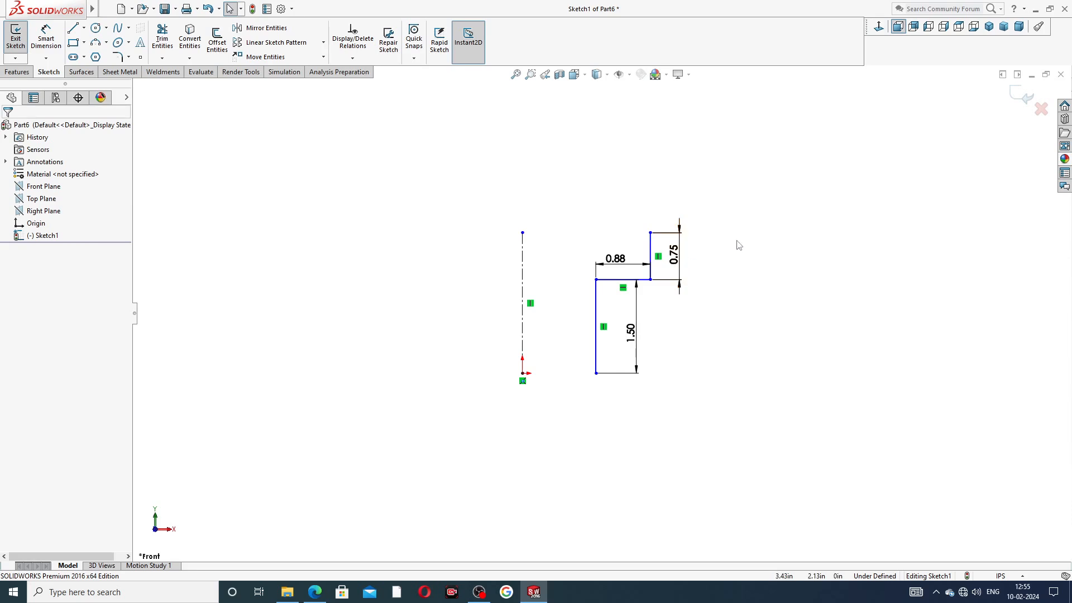
Step: Bring up the PART-10 SLIDING JAW drawing PDF in Edge from the taskbar
click(315, 591)
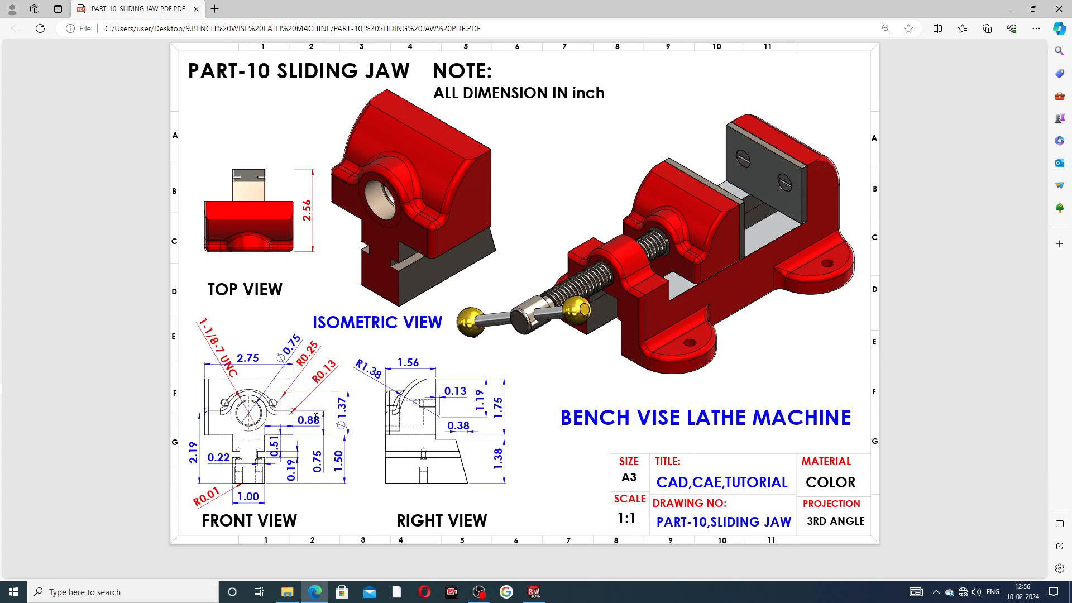
Step: Mirror the three profile lines about the vertical centerline
click(533, 591)
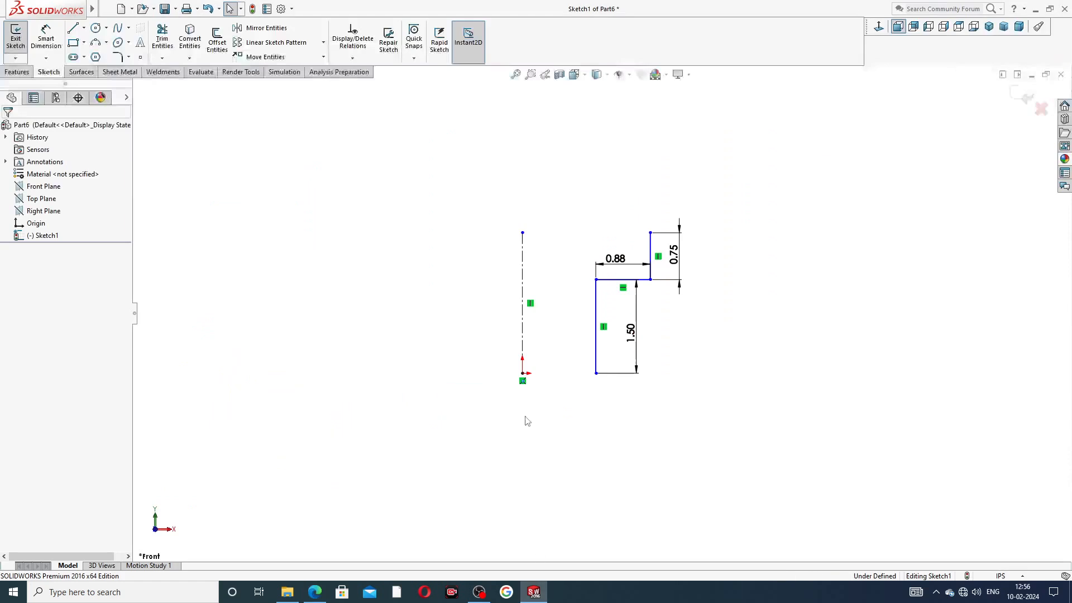
click(274, 33)
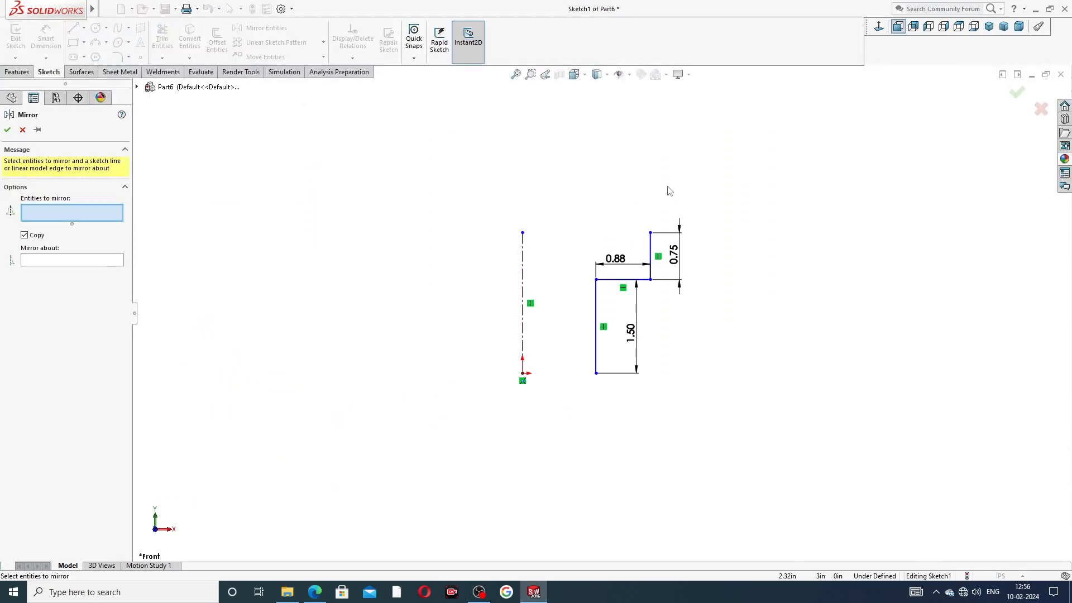
mouse_move(660, 186)
mouse_down()
mouse_move(555, 301)
mouse_move(737, 366)
mouse_move(731, 291)
mouse_up()
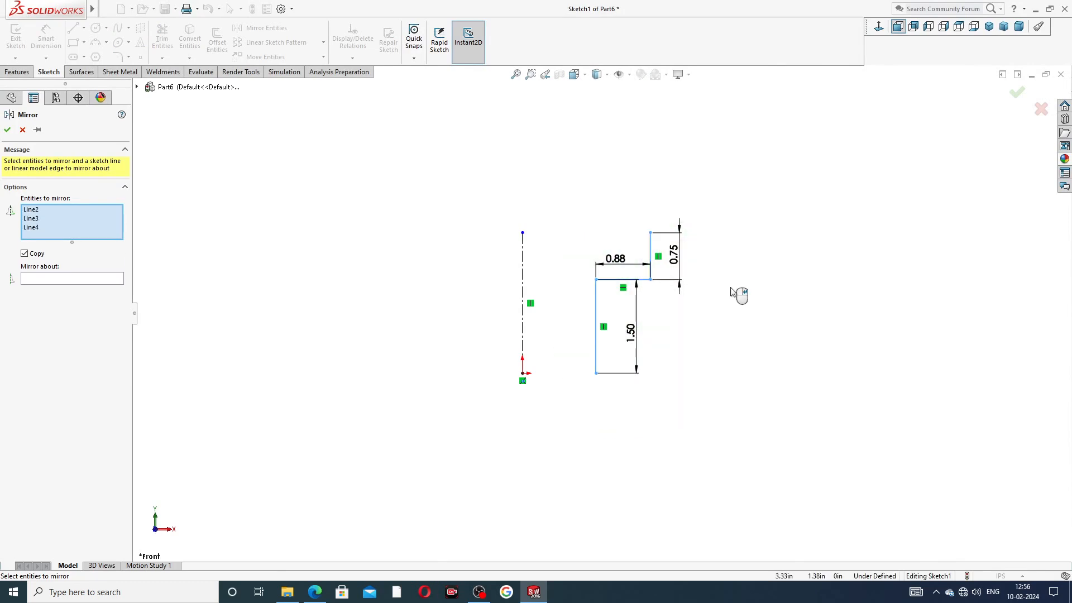
click(103, 278)
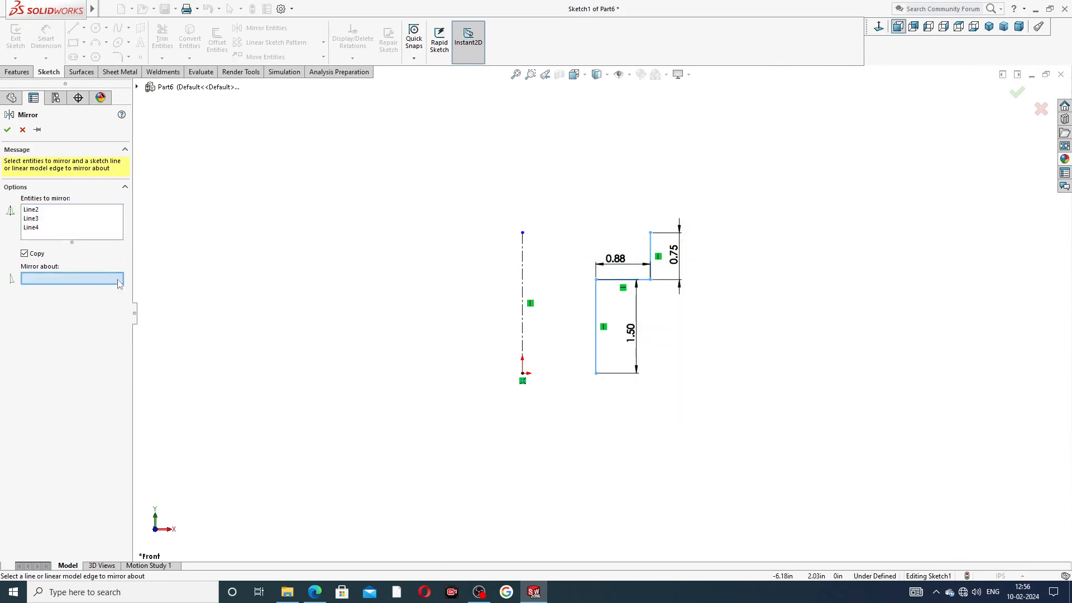
click(523, 268)
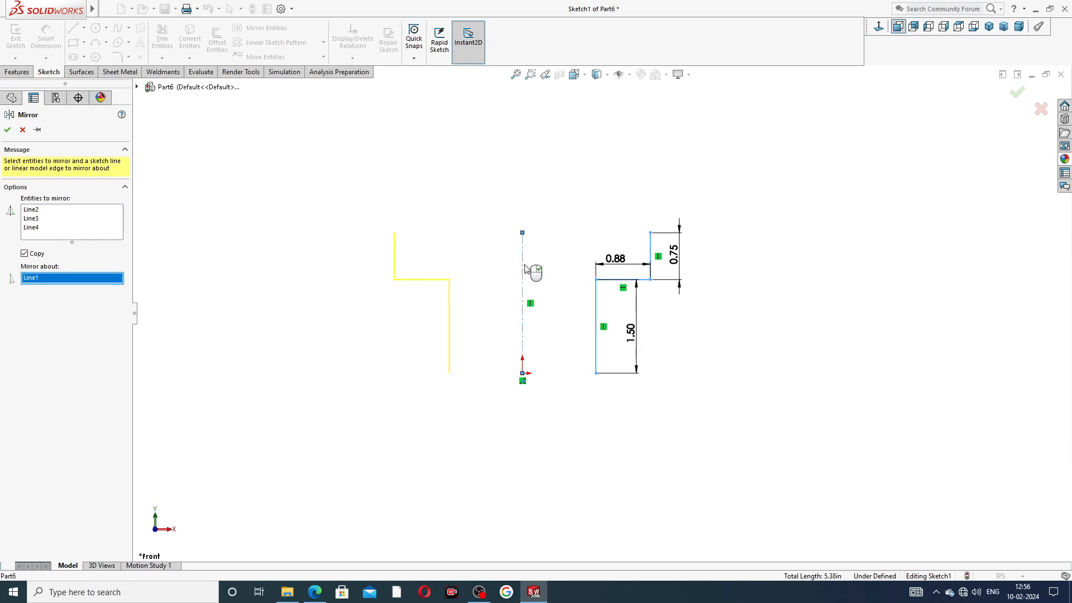
click(7, 130)
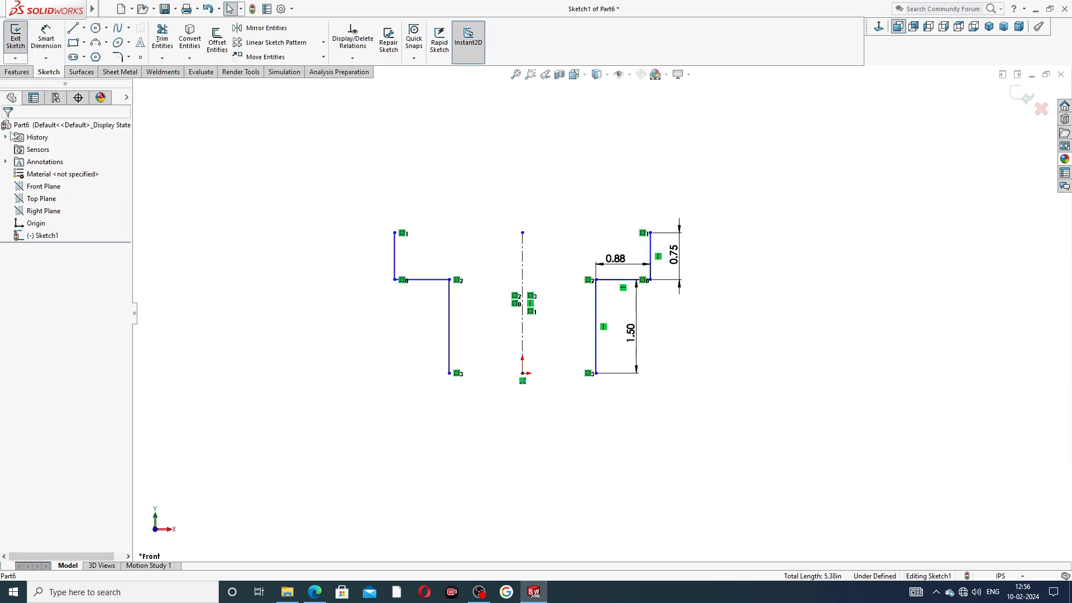
Step: Draw a bottom line joining the two halves, plus a short line at the upper-left corner
click(73, 28)
click(449, 373)
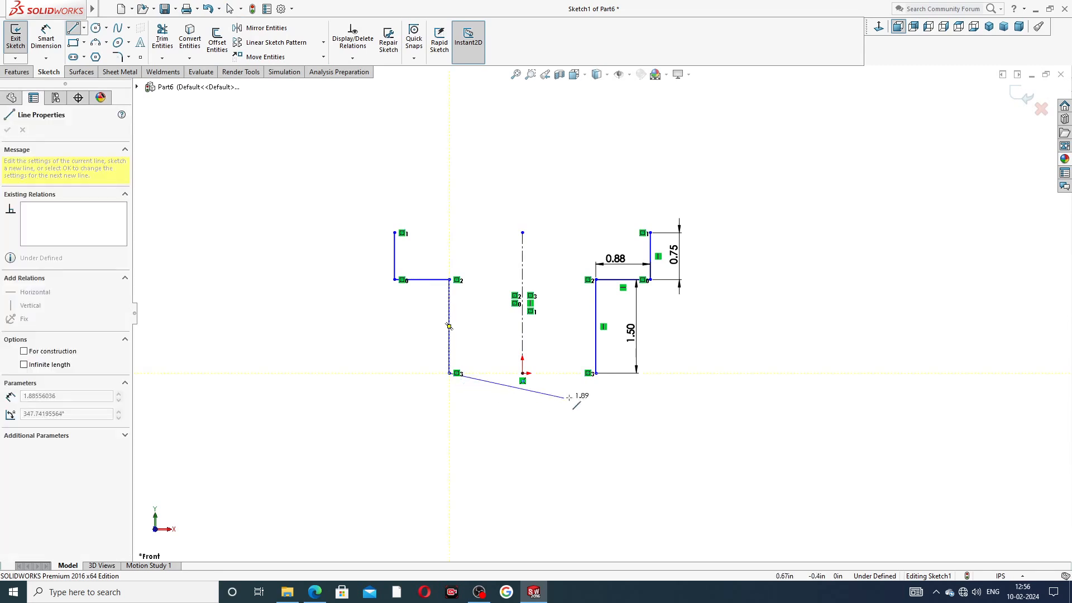
click(595, 373)
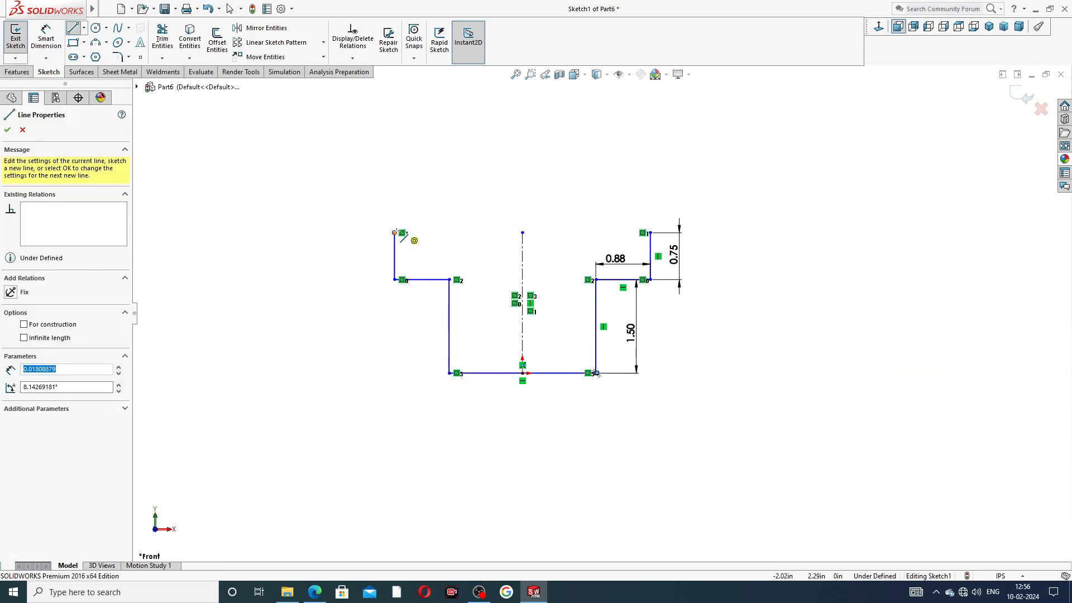
drag(395, 233, 402, 232)
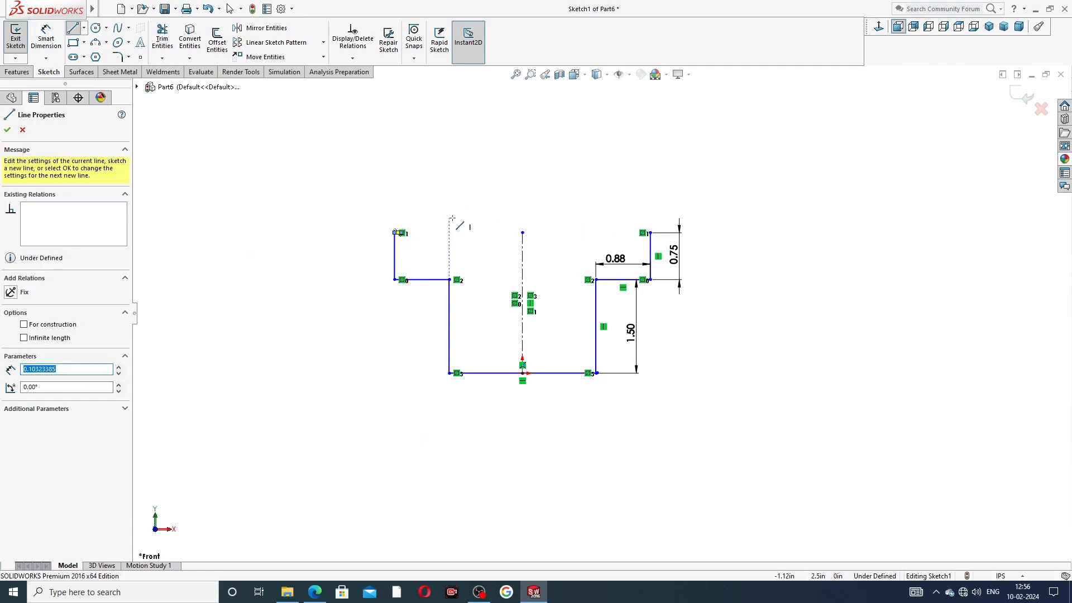
key(Escape)
right_click(440, 192)
click(469, 199)
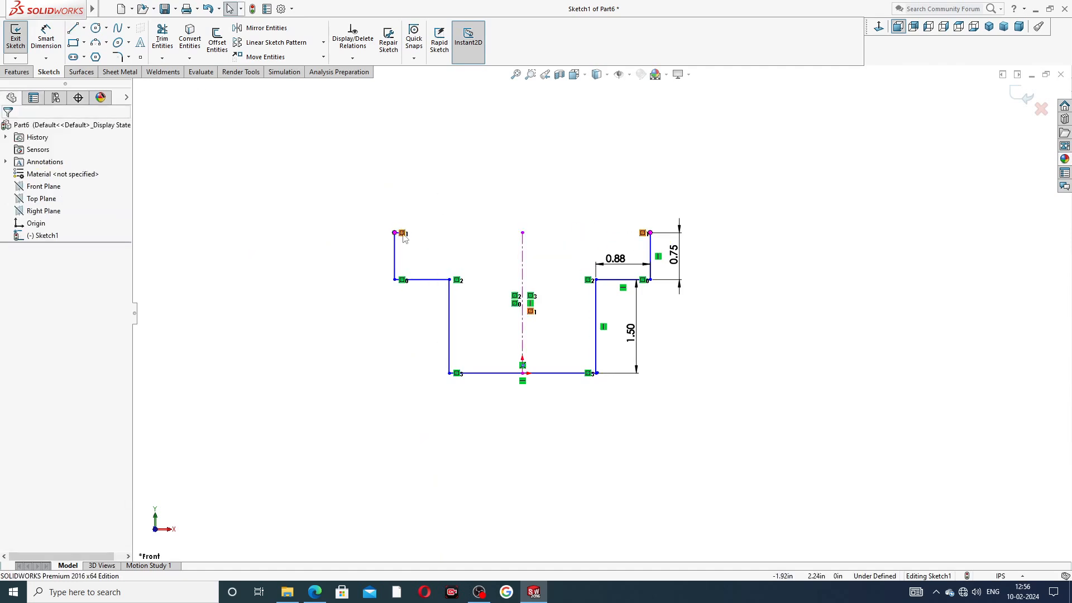
scroll(406, 242, down, 4)
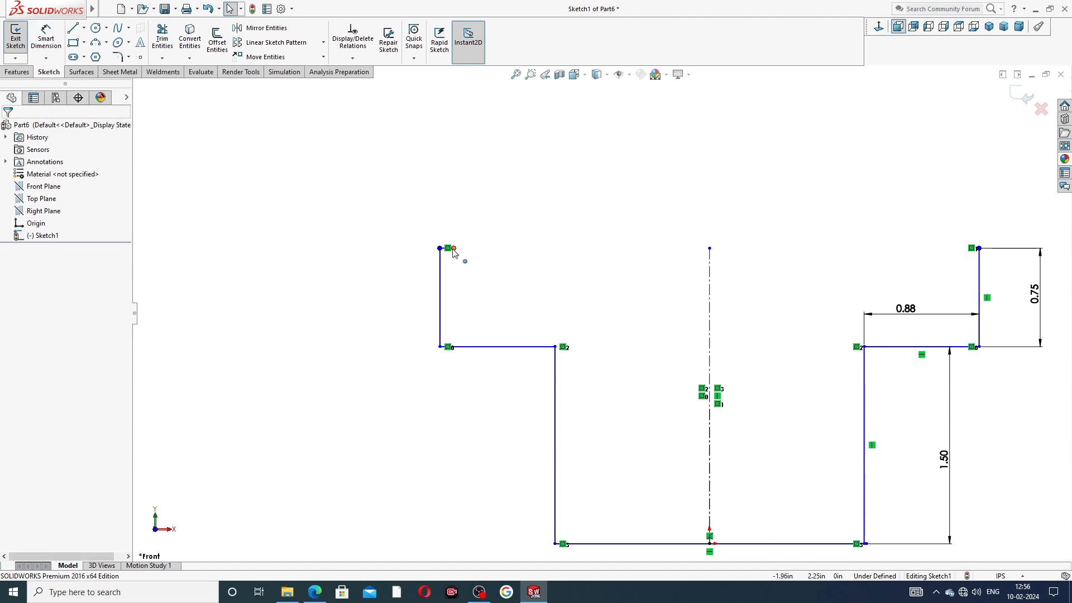
Step: Stretch the top line to the right corner to close the outline, and set the bottom width to 1.00
mouse_move(453, 249)
mouse_down()
mouse_move(971, 243)
mouse_move(994, 255)
mouse_move(981, 250)
mouse_up()
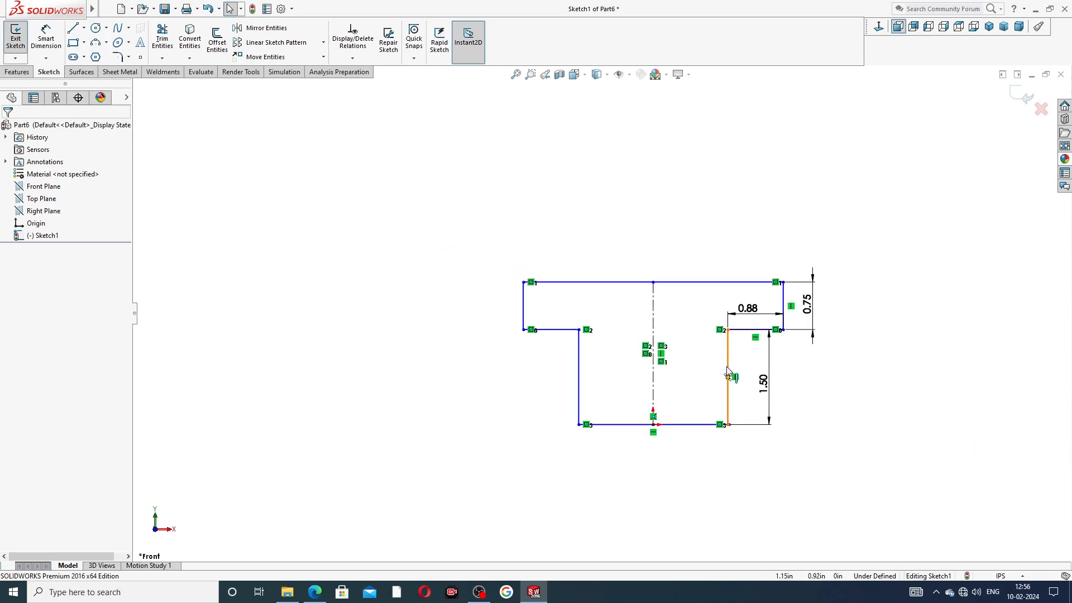
scroll(725, 368, down, 3)
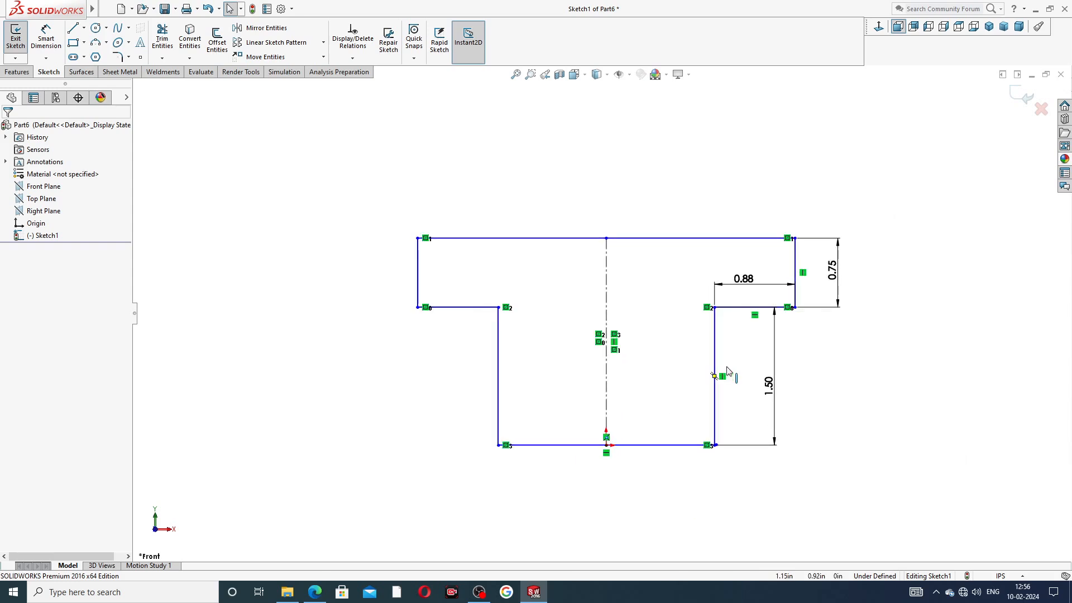
click(45, 37)
click(639, 461)
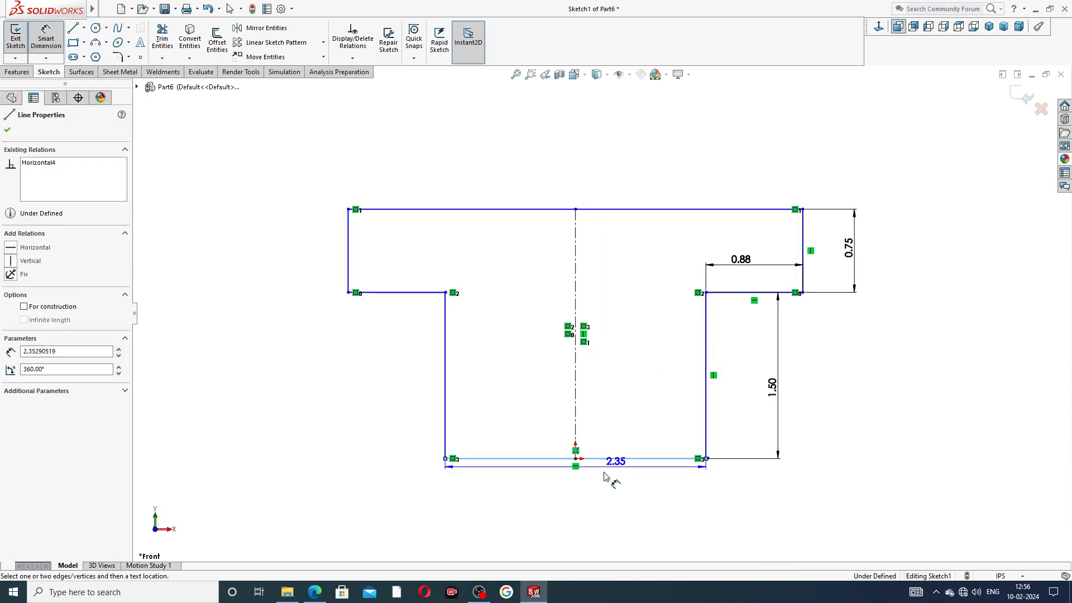
click(575, 486)
text(1)
key(Return)
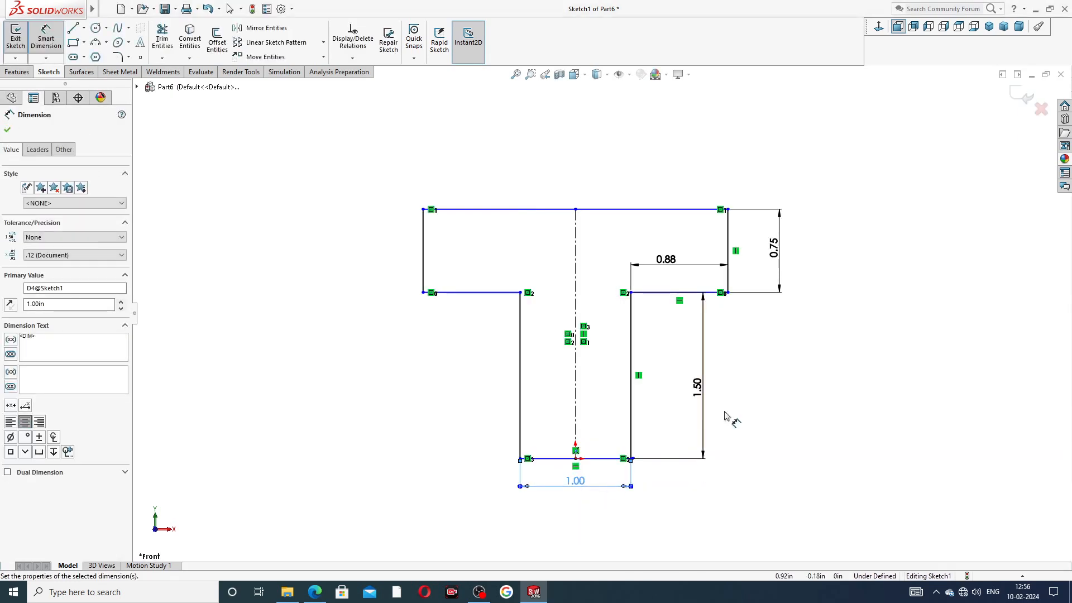
Step: Add the 2.75 overall top width as a driven dimension and reposition the 0.88 label
click(647, 210)
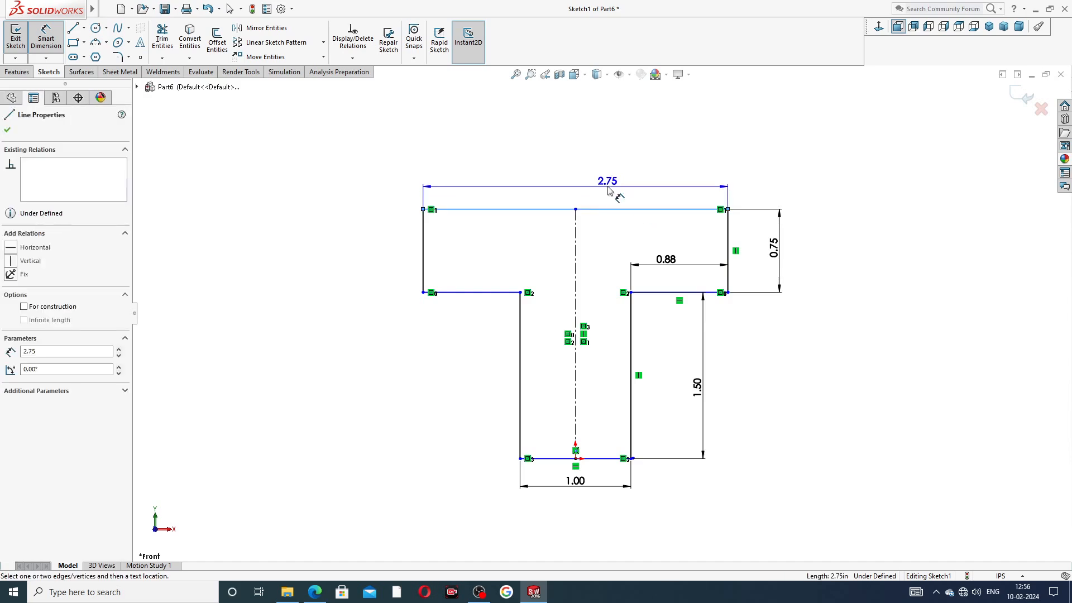
click(609, 188)
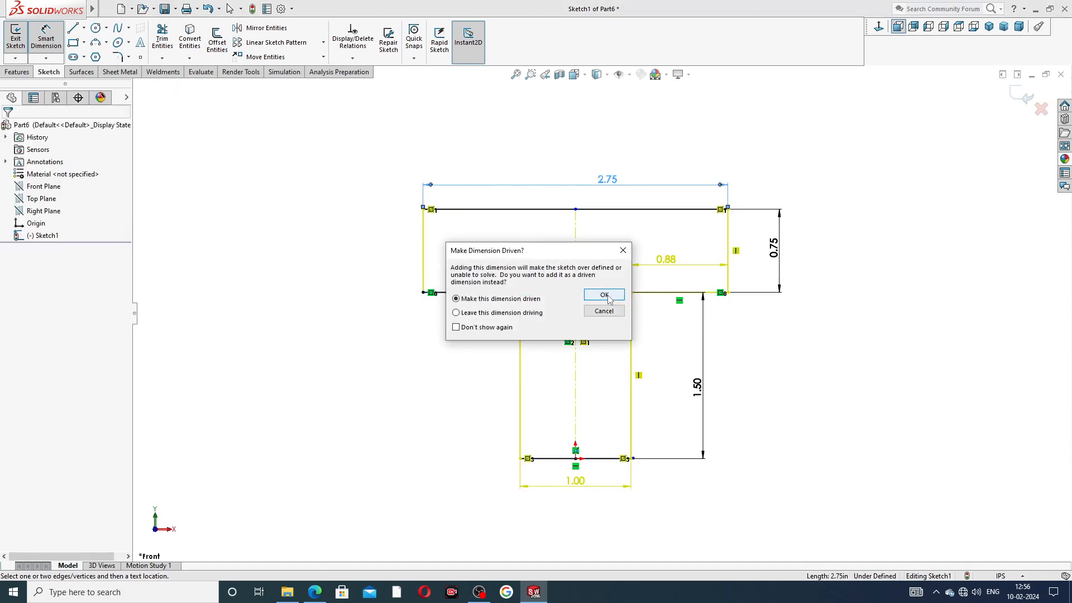
click(604, 294)
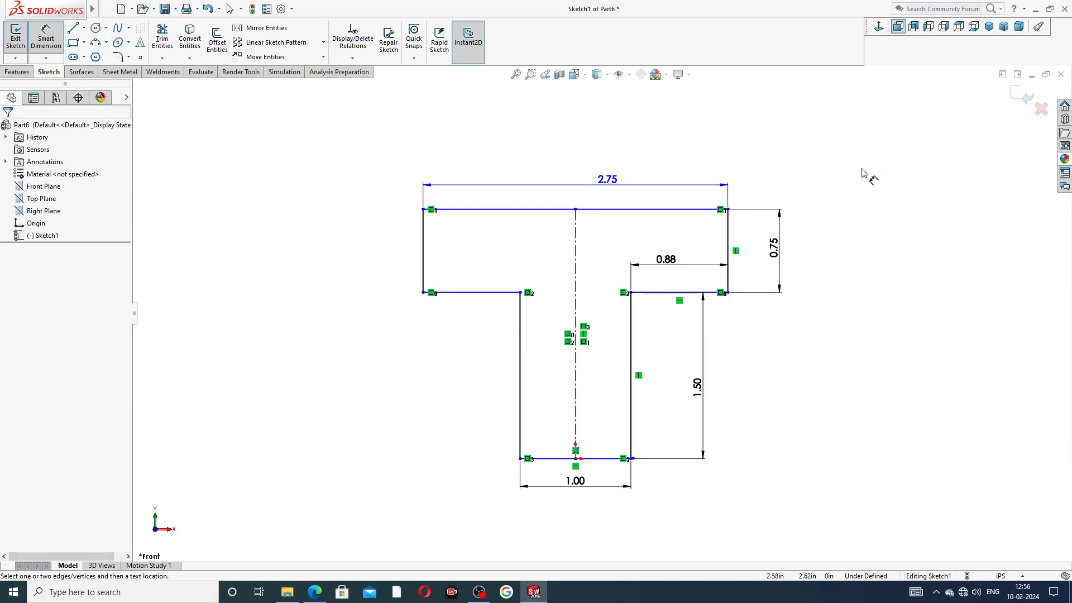
drag(668, 260, 677, 265)
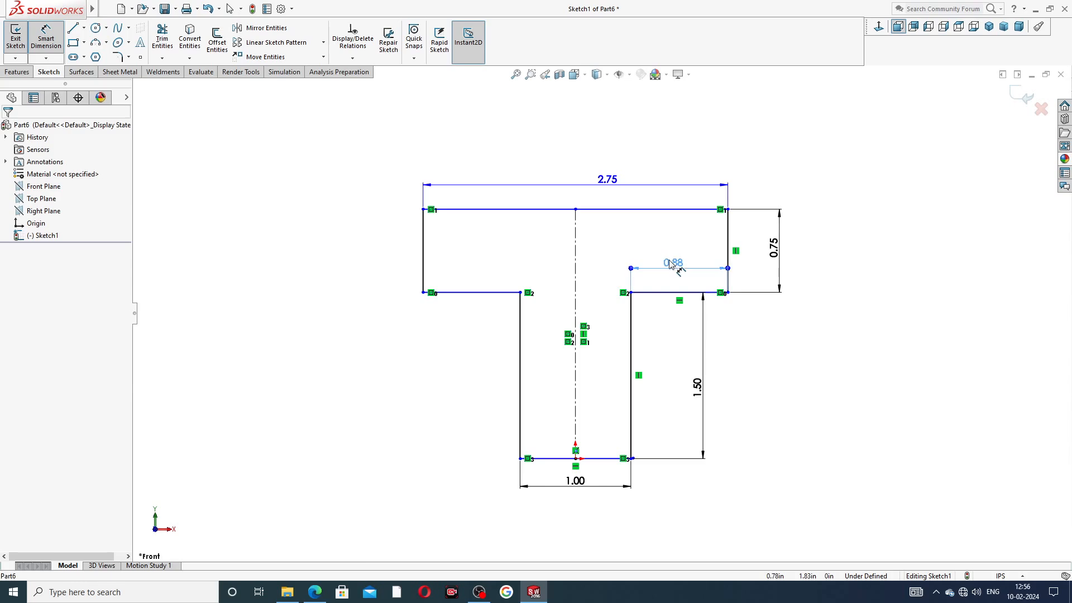
click(841, 262)
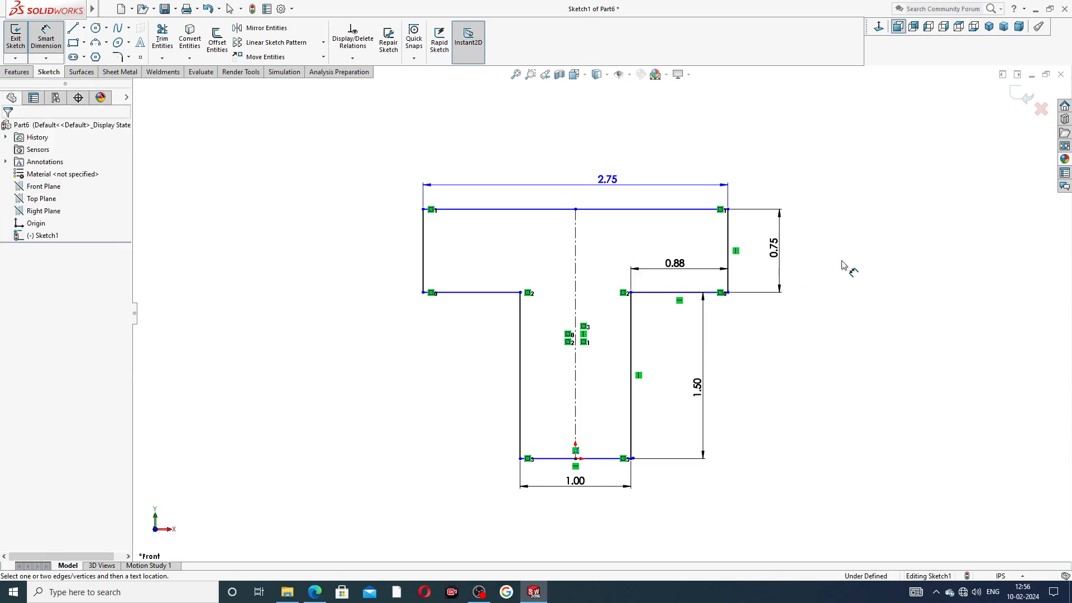
right_click(820, 178)
click(837, 168)
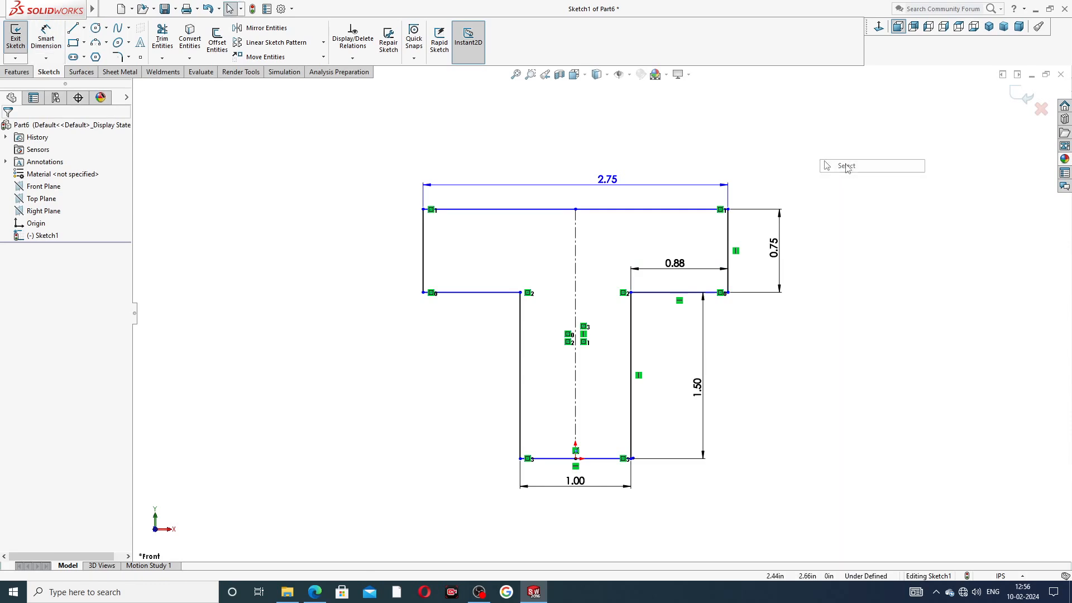
Step: Start an Extruded Boss/Base on Sketch1 with both T regions selected as contours
click(17, 71)
click(34, 54)
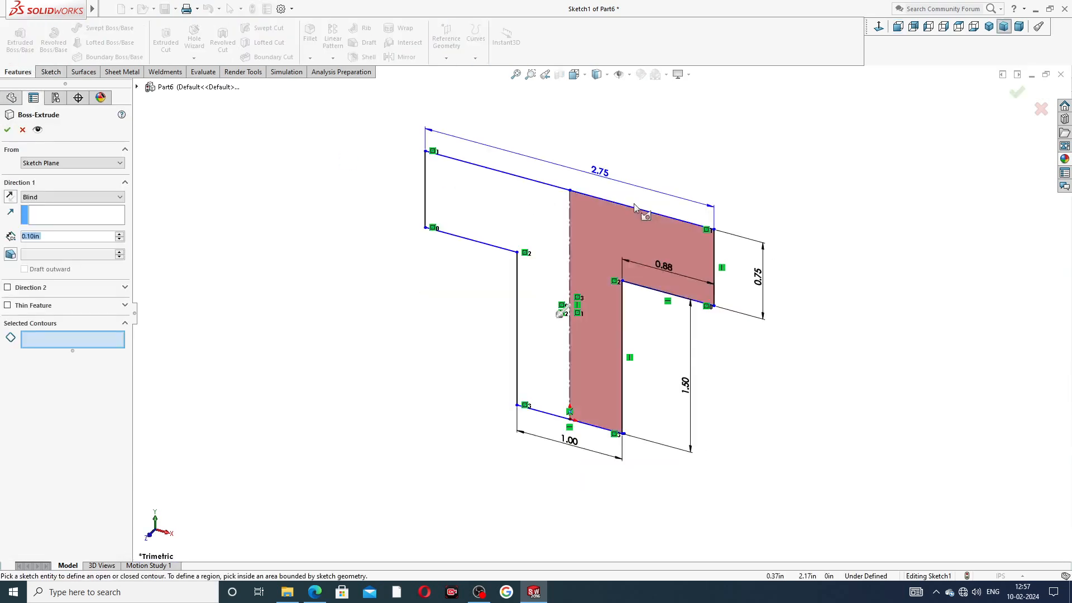
click(604, 217)
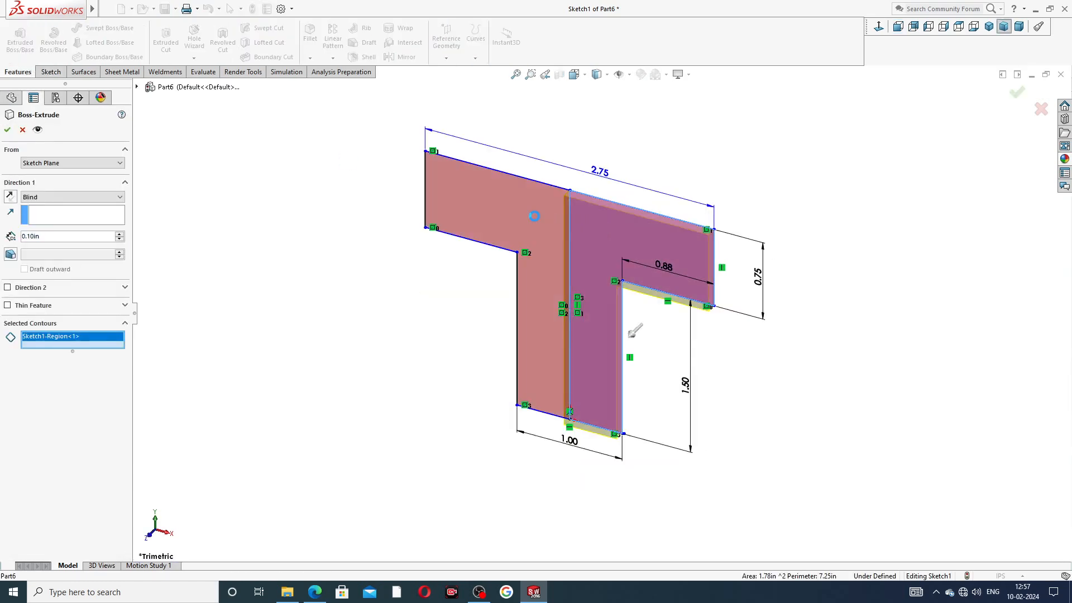
click(616, 278)
mouse_move(617, 278)
middle_down()
mouse_move(616, 302)
mouse_move(645, 303)
middle_up()
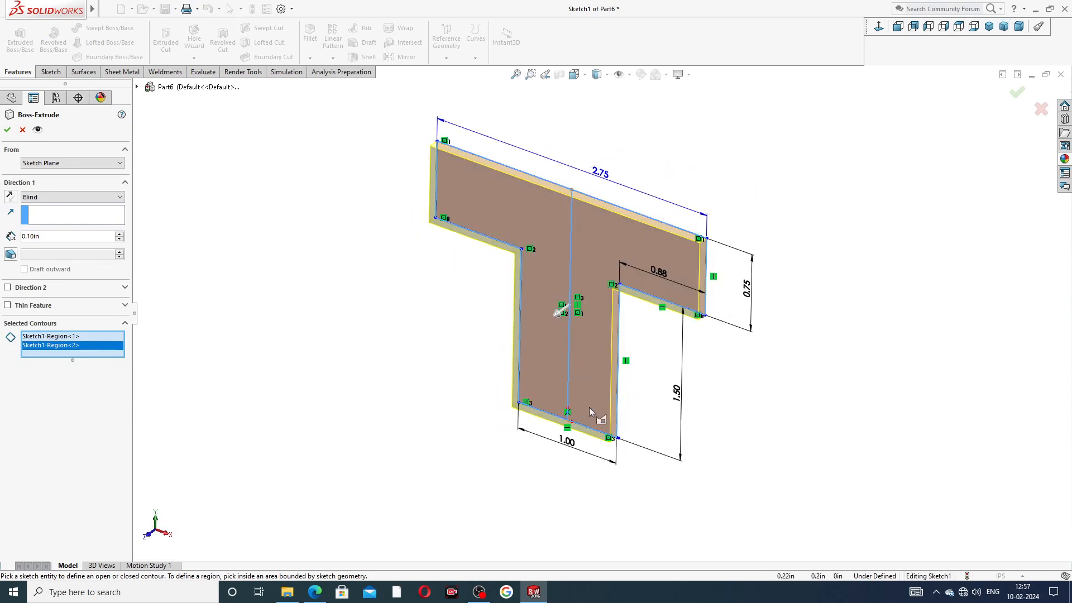
double_click(46, 235)
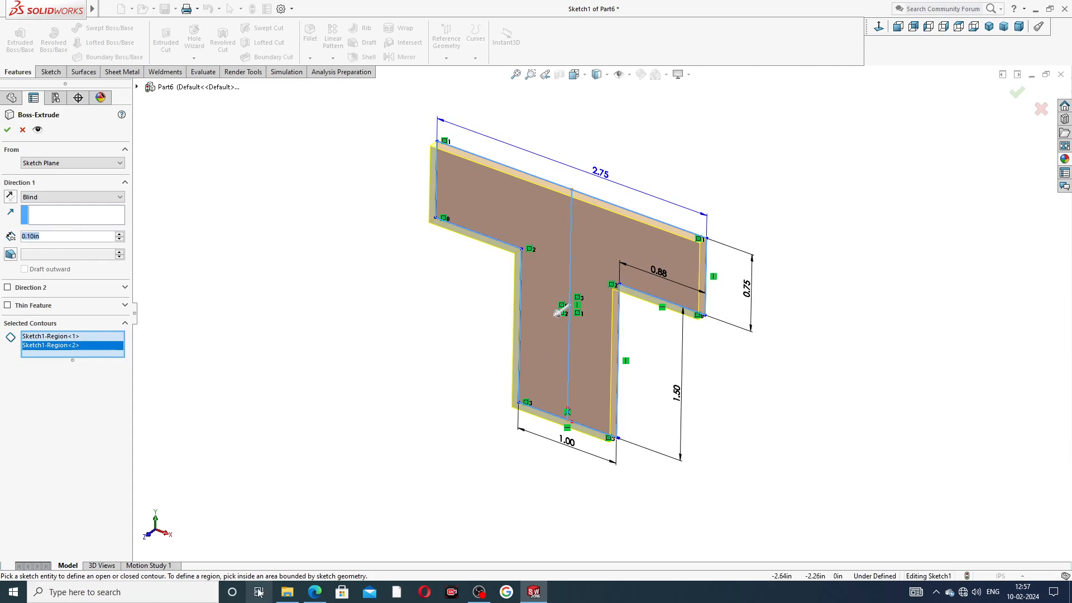
Step: Check the sliding jaw reference drawing, then return to the extrusion
click(318, 592)
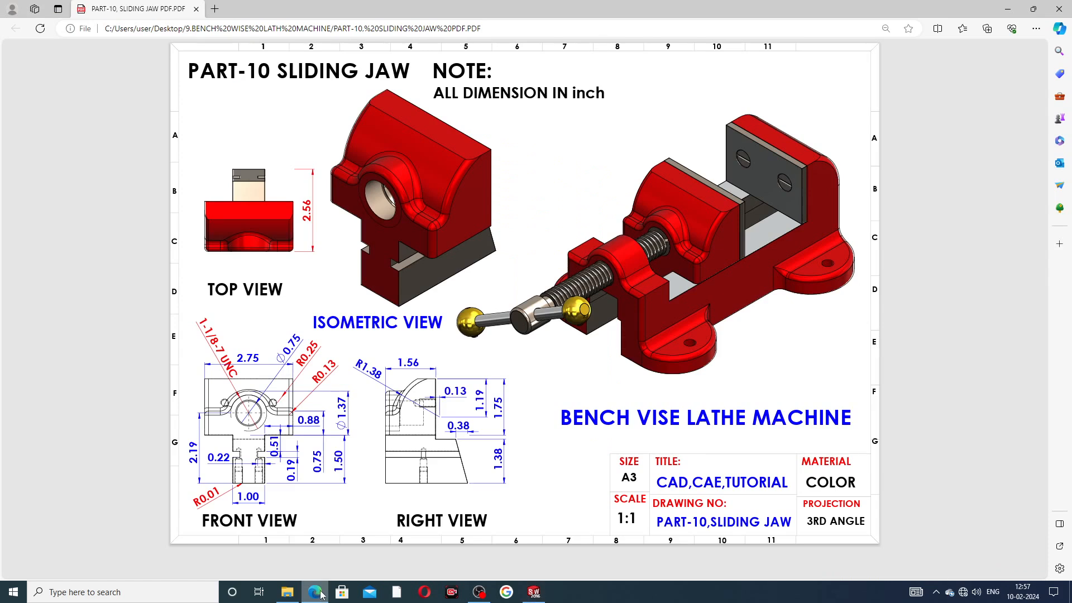
click(311, 589)
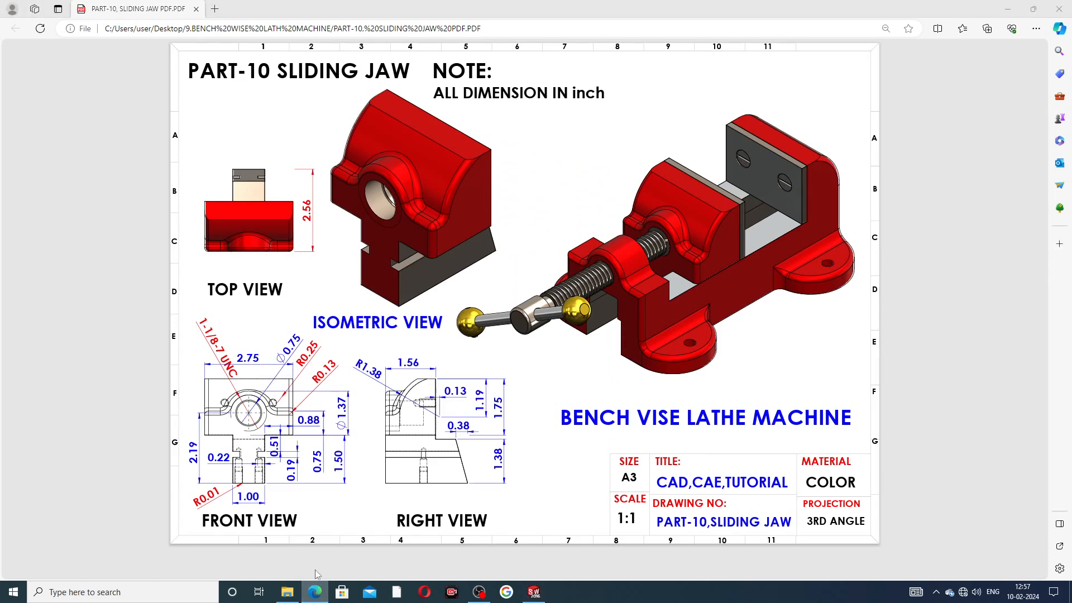
click(323, 587)
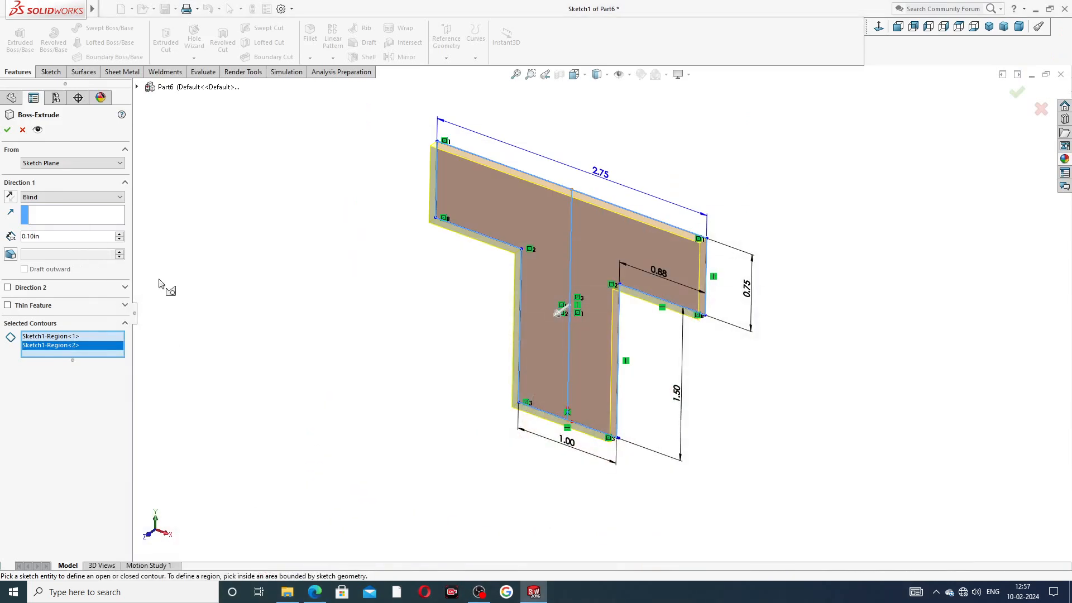
Step: Set the extrusion depth to 2.56 in and reverse it to grow backward
double_click(45, 235)
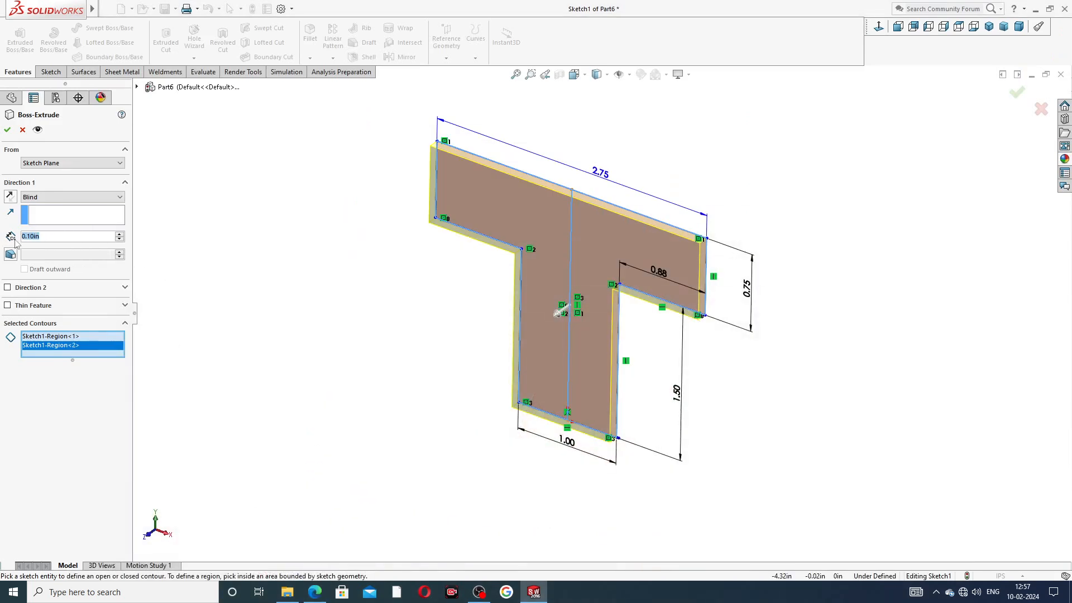
text(2.56)
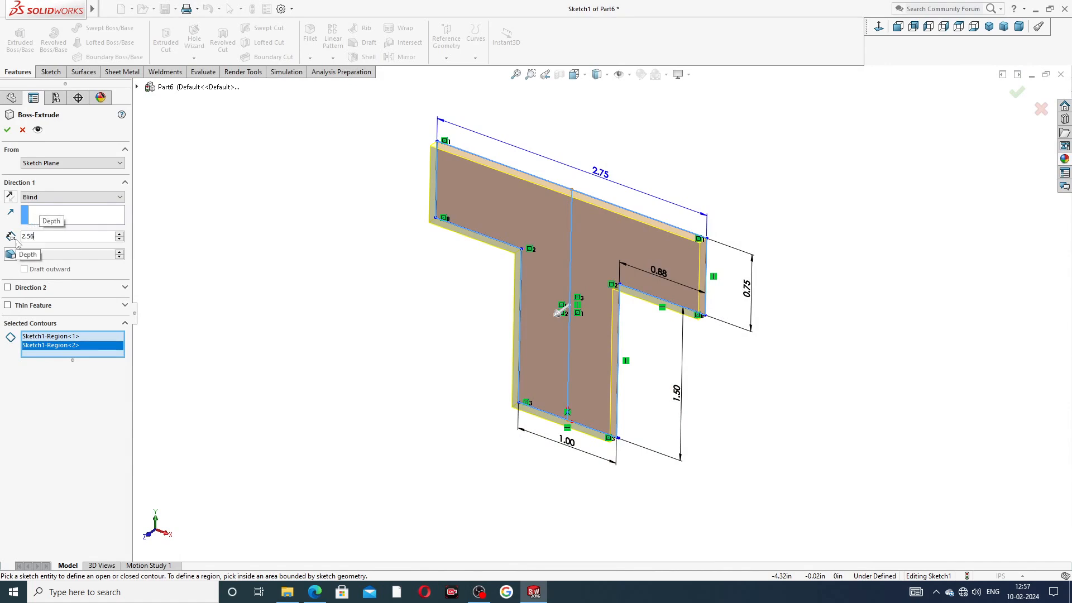
key(Return)
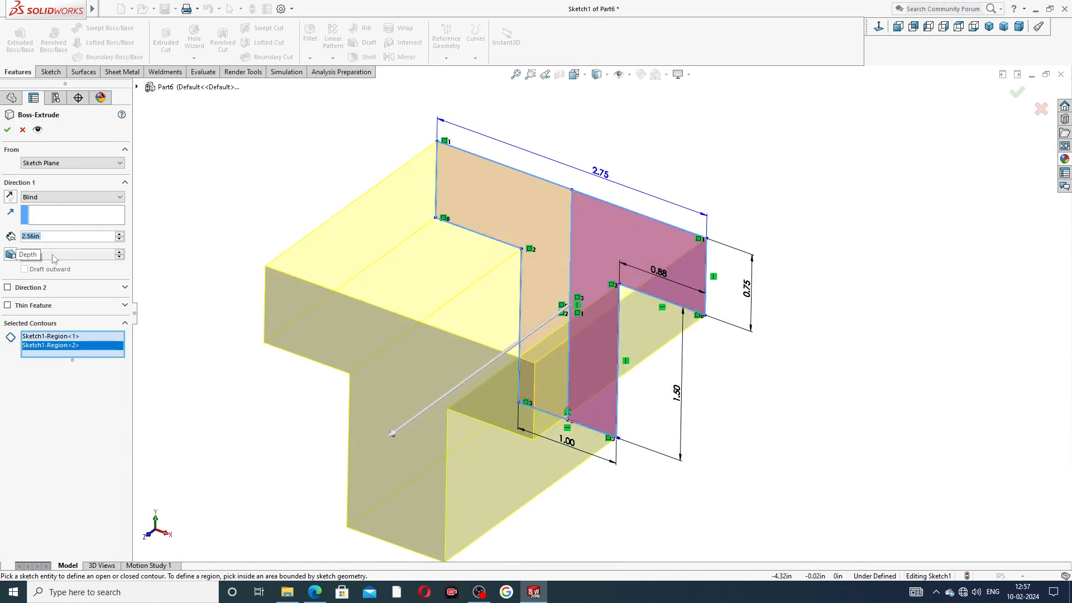
click(10, 196)
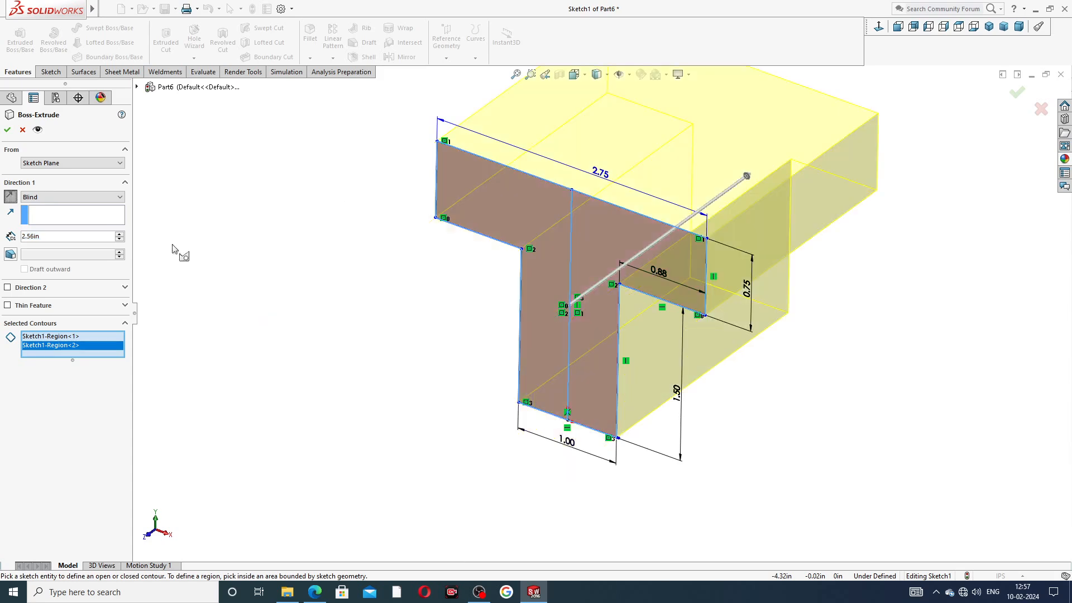
scroll(609, 296, up, 3)
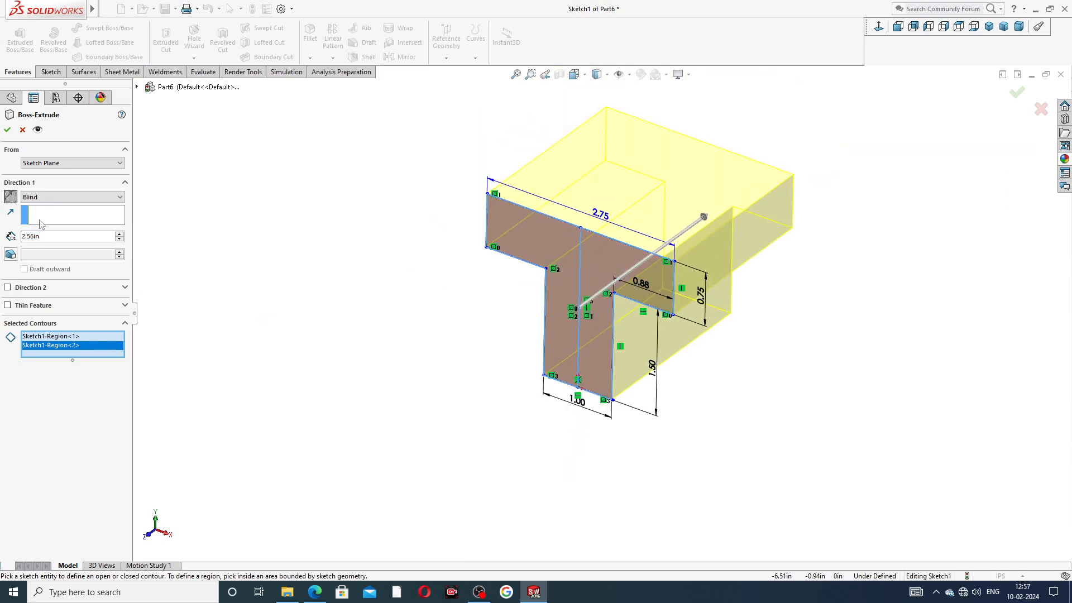
Step: Commit the T-shaped base extrusion and briefly check the sliding jaw reference drawing
key(Return)
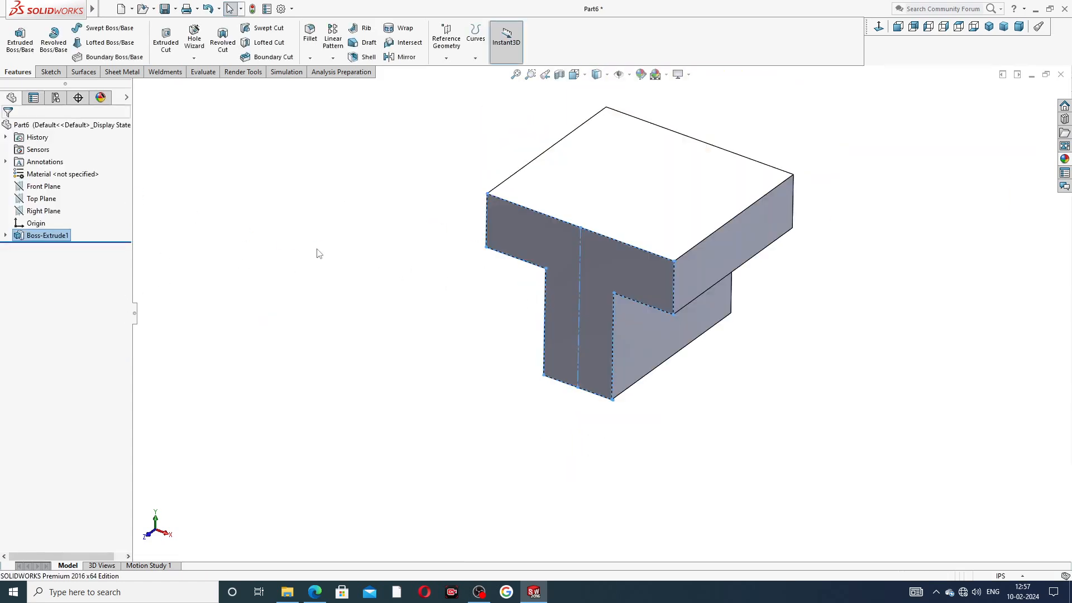
middle_drag(796, 249, 867, 195)
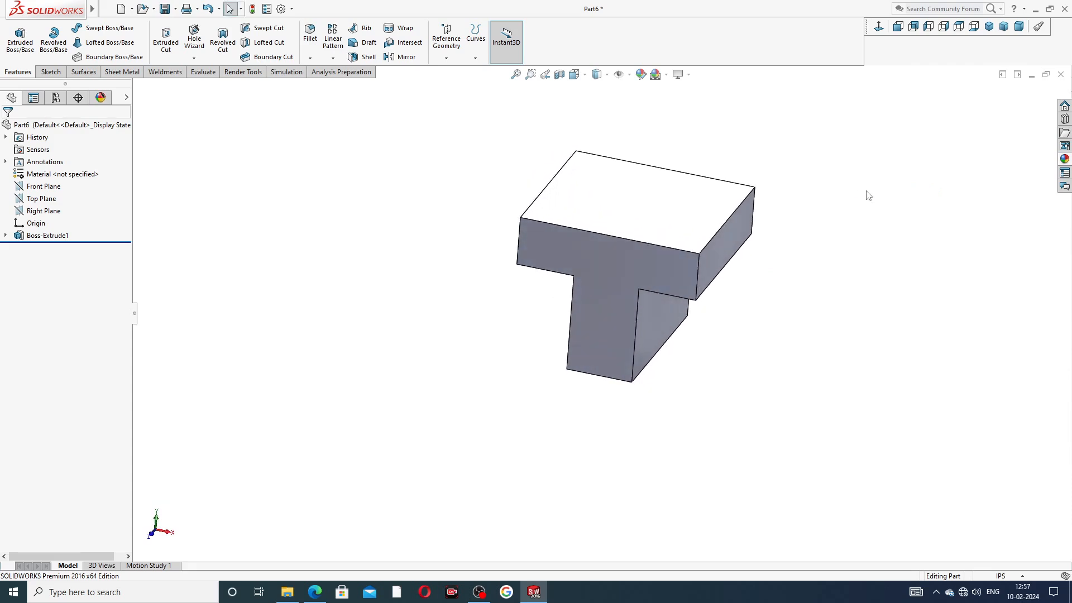
click(313, 593)
click(314, 592)
Step: Apply the Metal > Nickel polished nickel appearance to the base part
click(1065, 161)
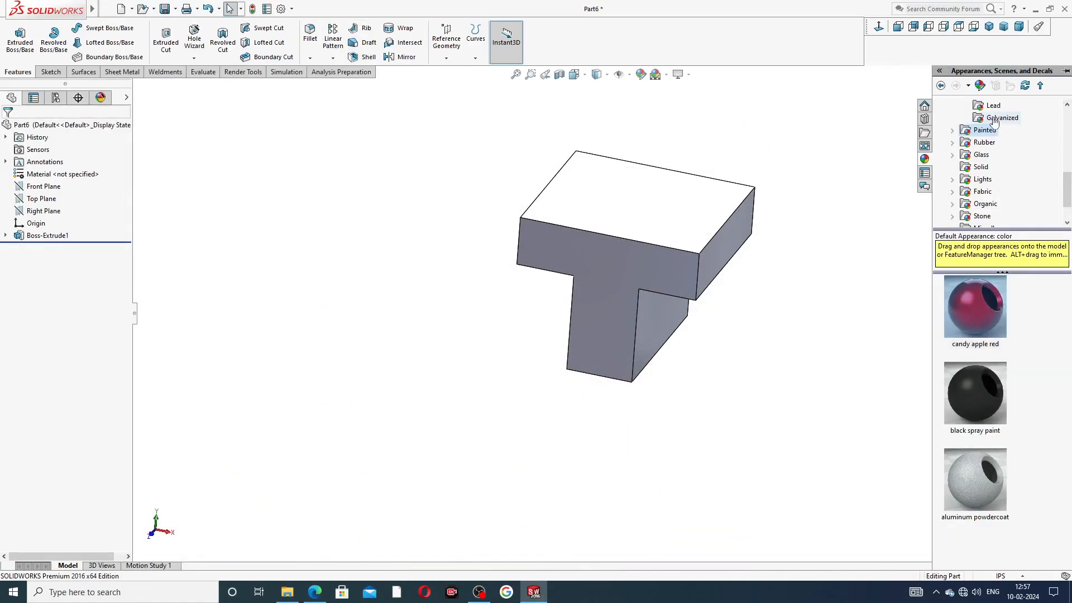
scroll(1008, 128, up, 2)
scroll(1007, 128, up, 3)
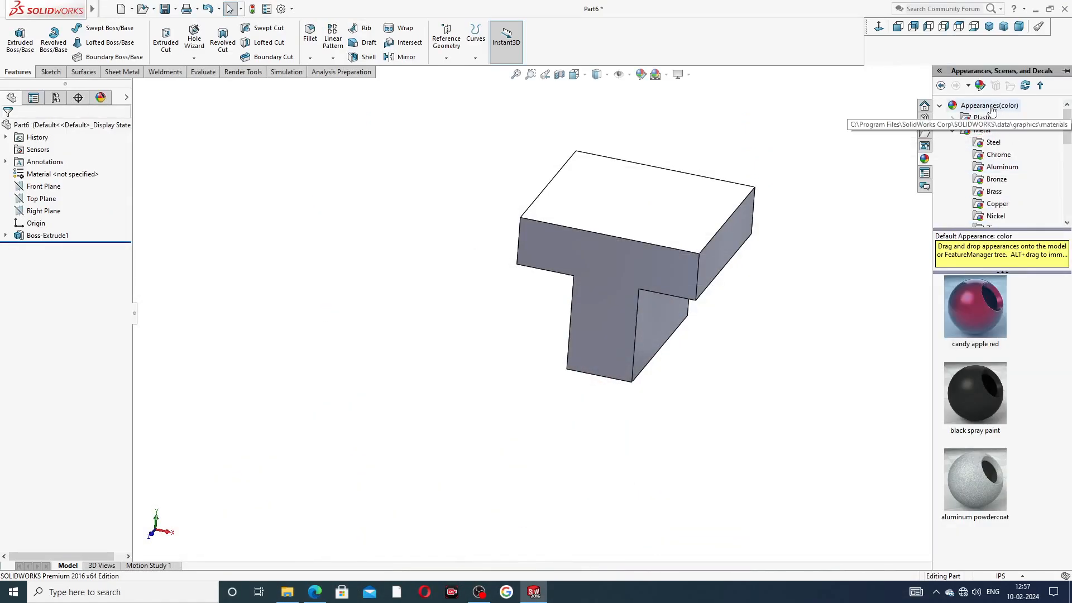
click(996, 216)
double_click(975, 299)
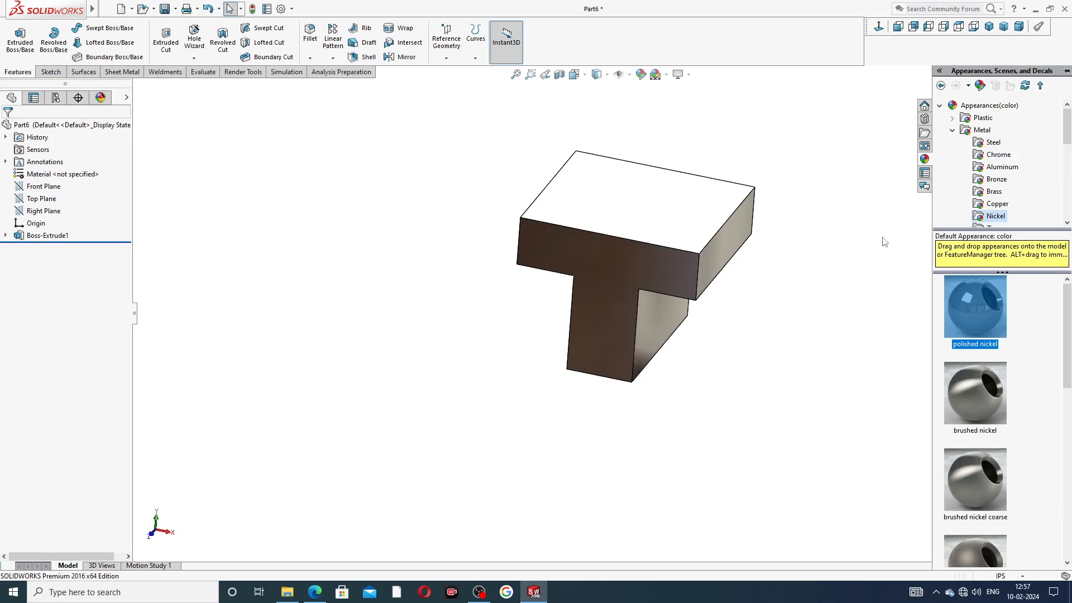
middle_drag(846, 185, 756, 158)
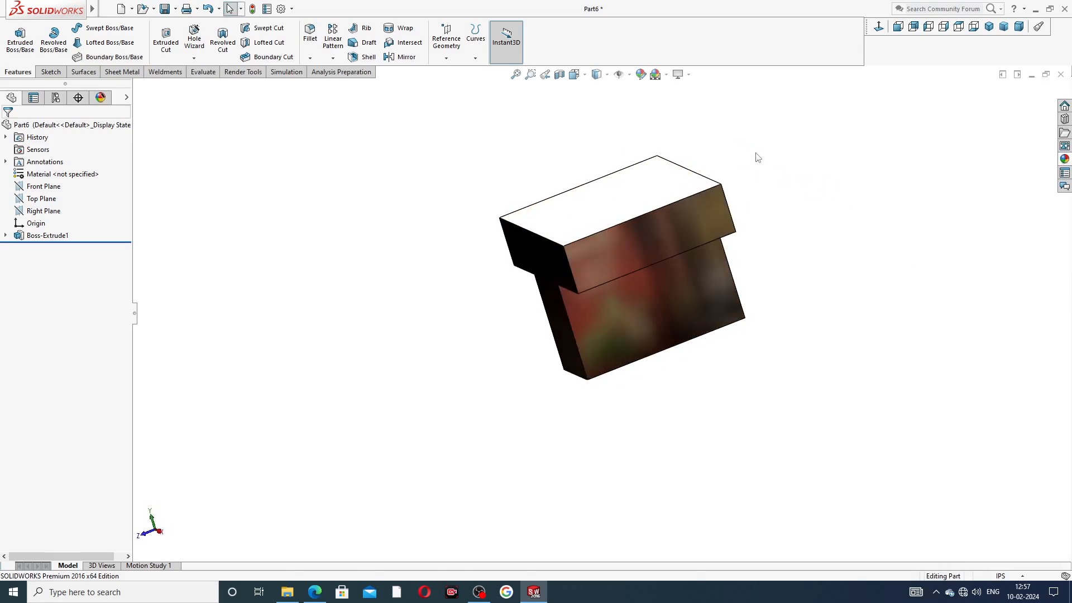
click(667, 76)
click(861, 128)
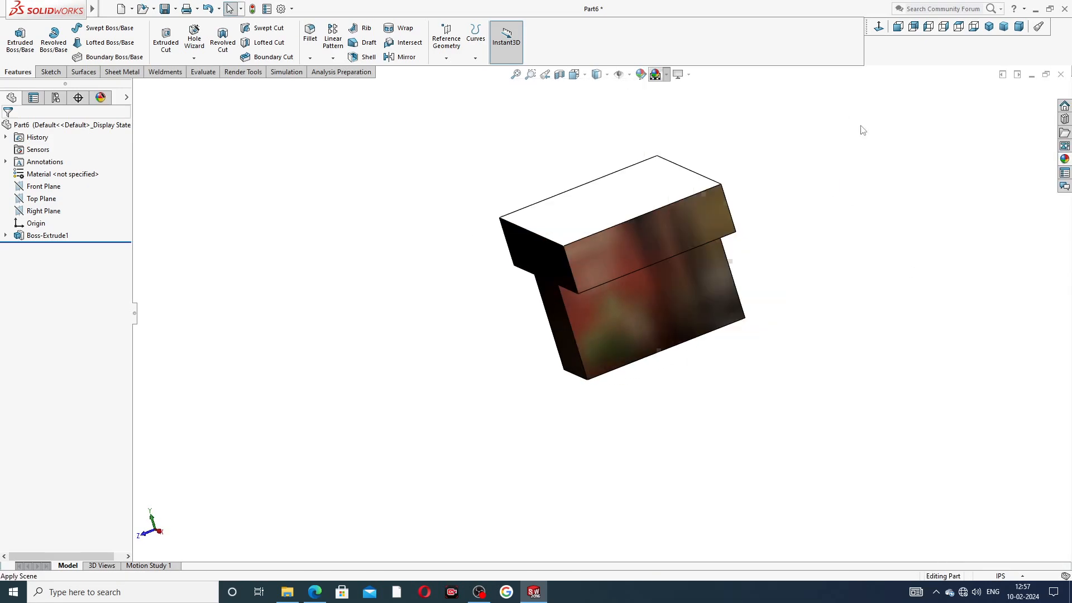
scroll(712, 163, down, 1)
middle_drag(691, 199, 826, 248)
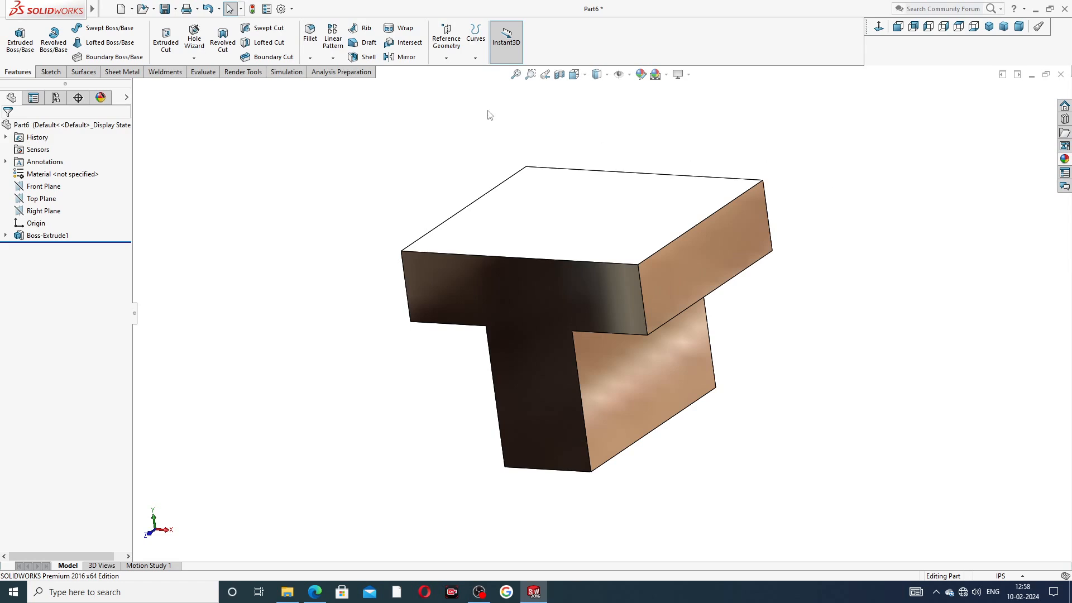
middle_drag(393, 242, 480, 223)
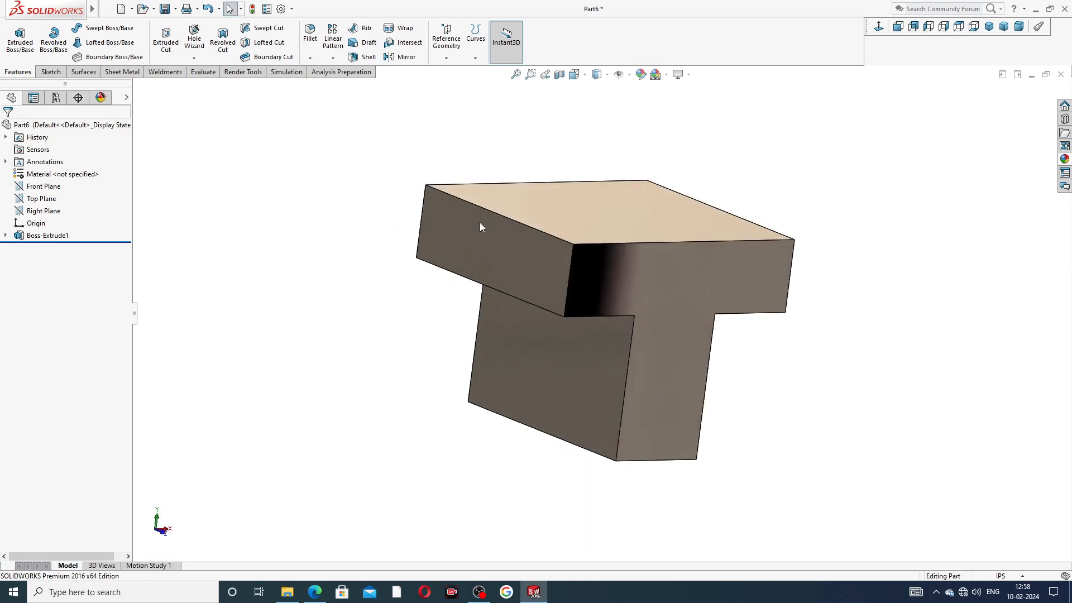
Step: Begin Sketch2 on the top flange's end face, then consult the reference drawing's dimensions
click(514, 254)
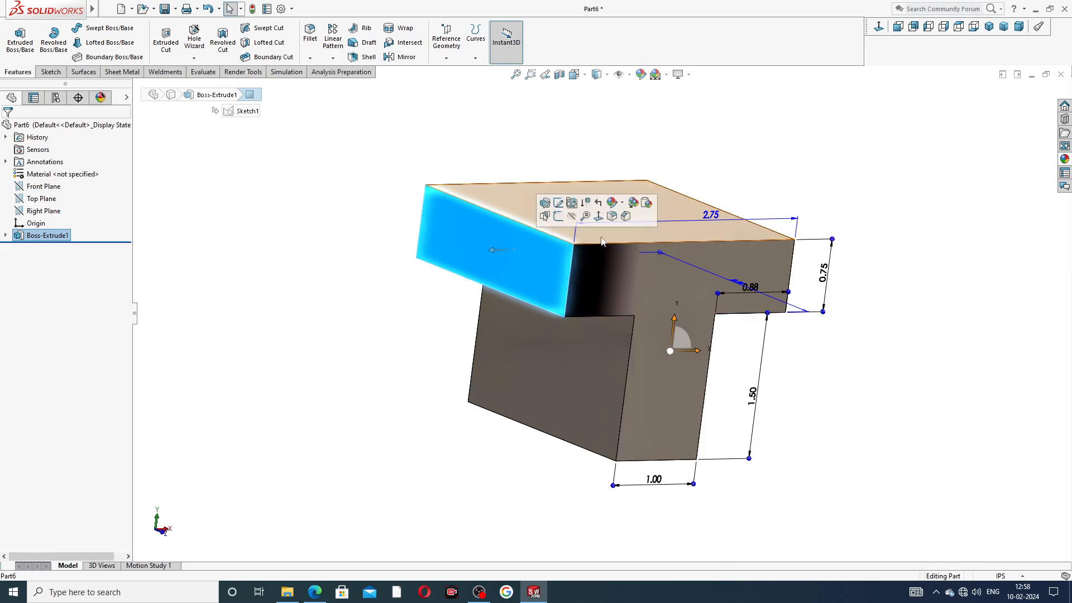
click(558, 216)
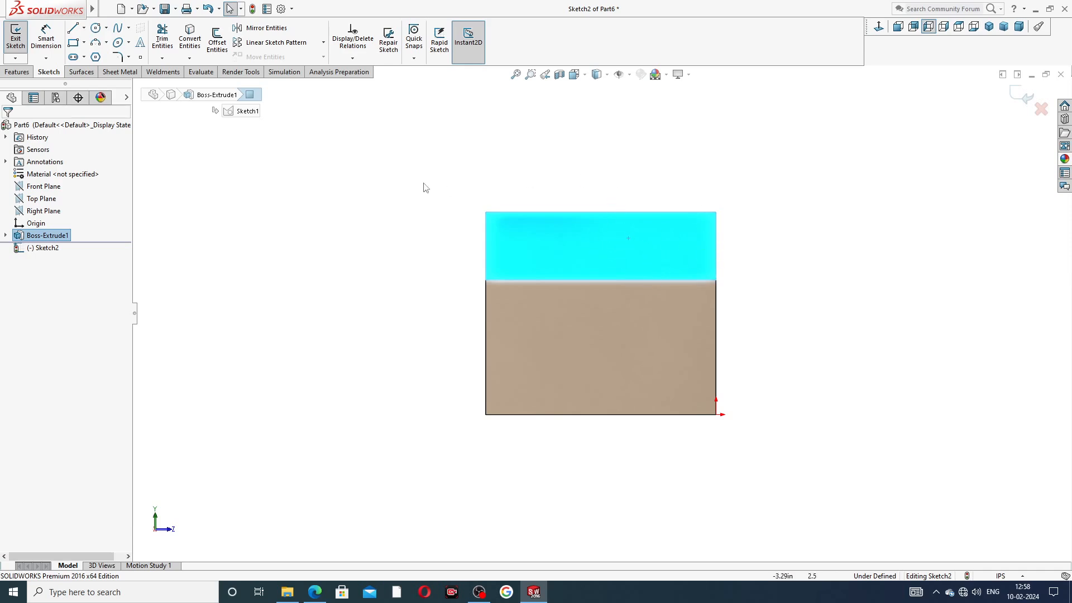
click(315, 593)
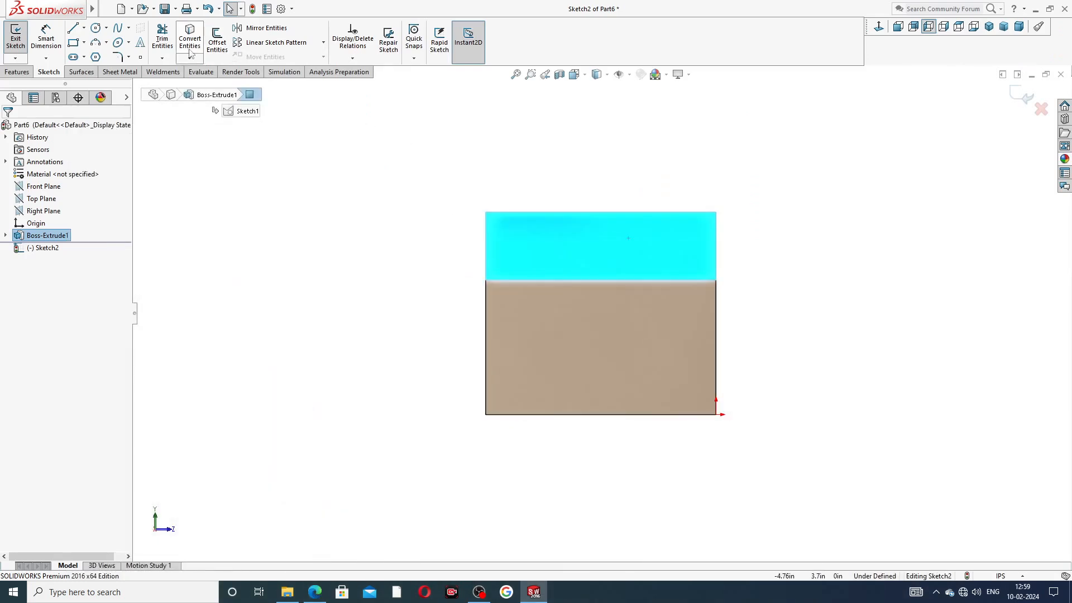
Step: Sketch a short line along the top edge, a vertical line up, and a rightward top line; cancel the tangent arc
click(72, 27)
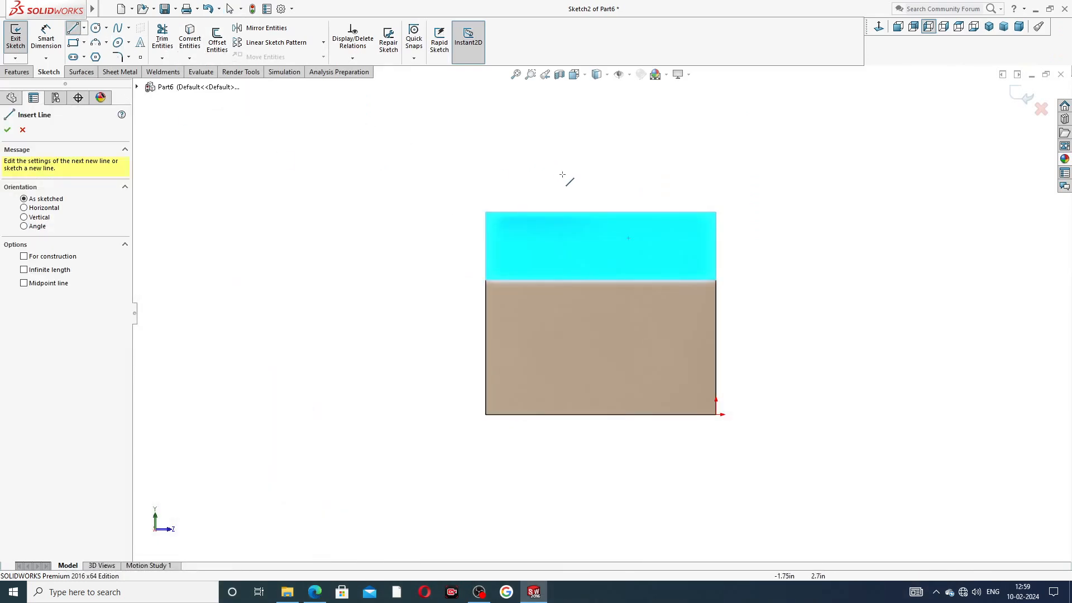
scroll(659, 202, down, 2)
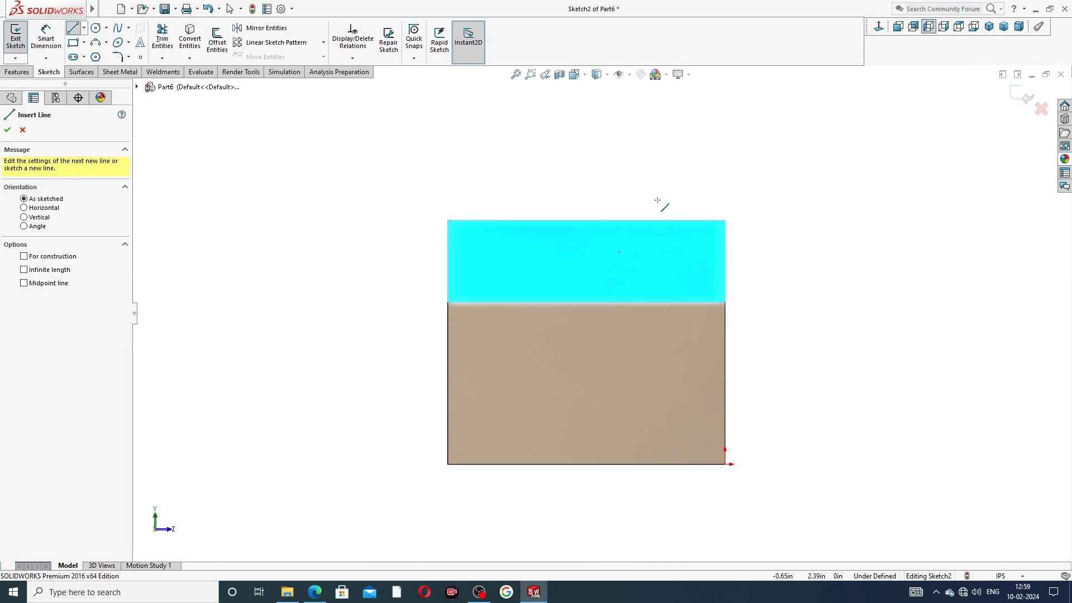
scroll(662, 228, down, 1)
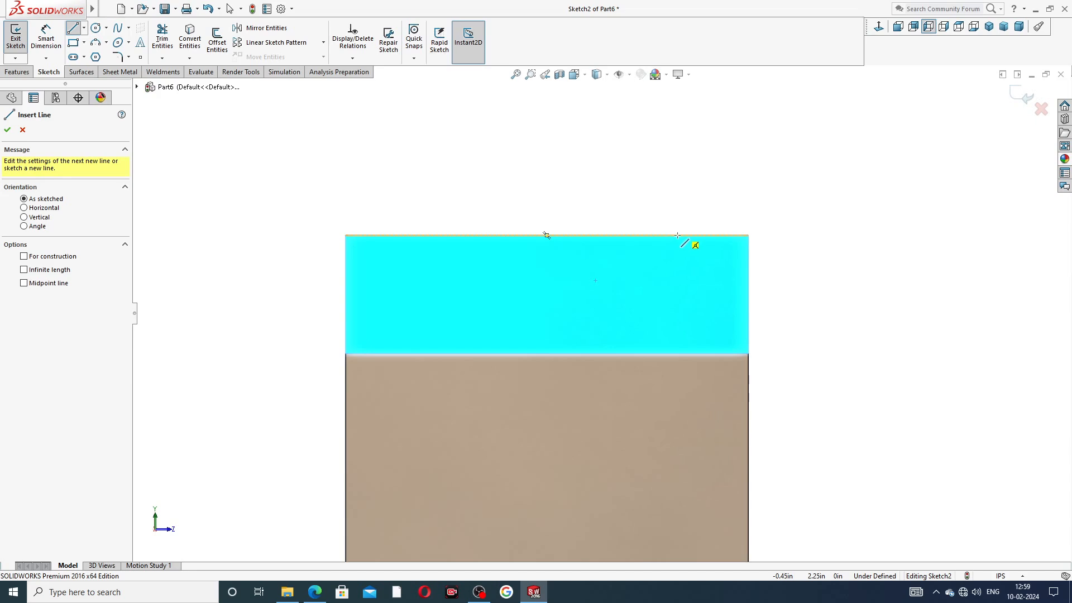
click(674, 236)
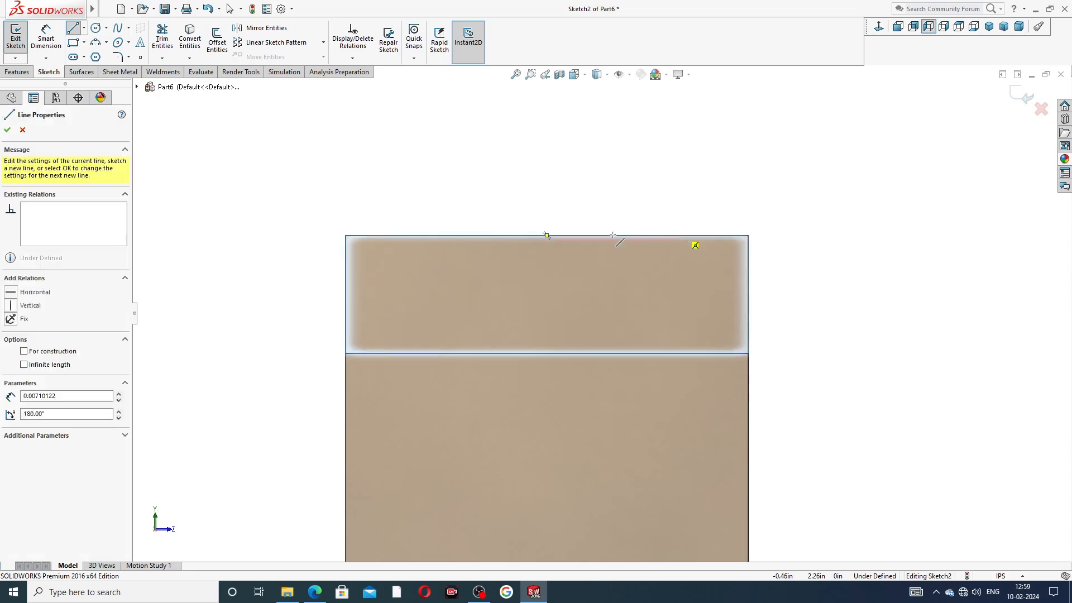
click(555, 236)
scroll(566, 150, up, 2)
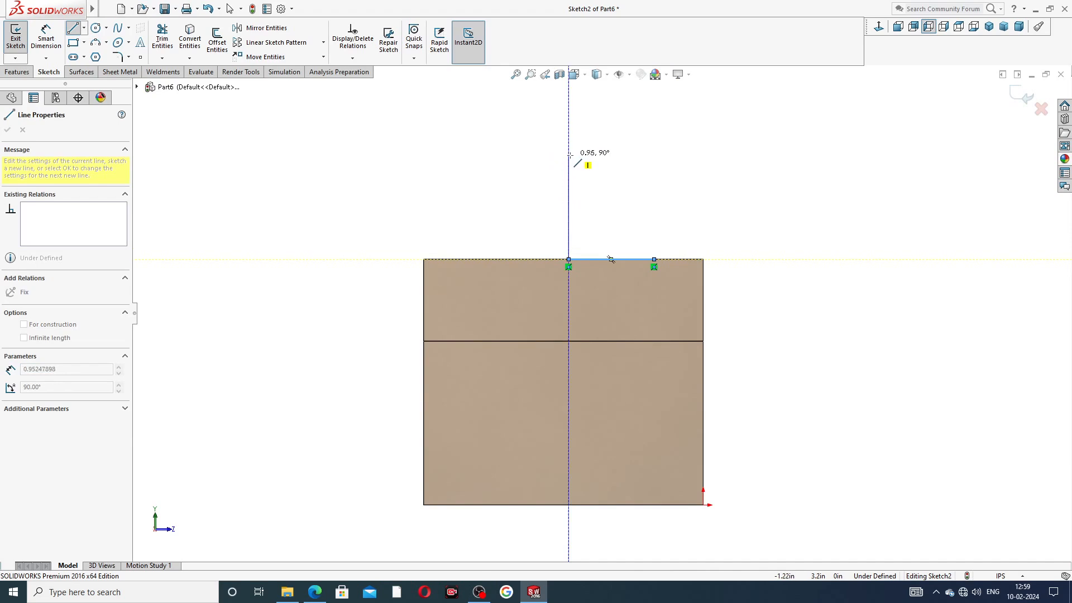
click(569, 156)
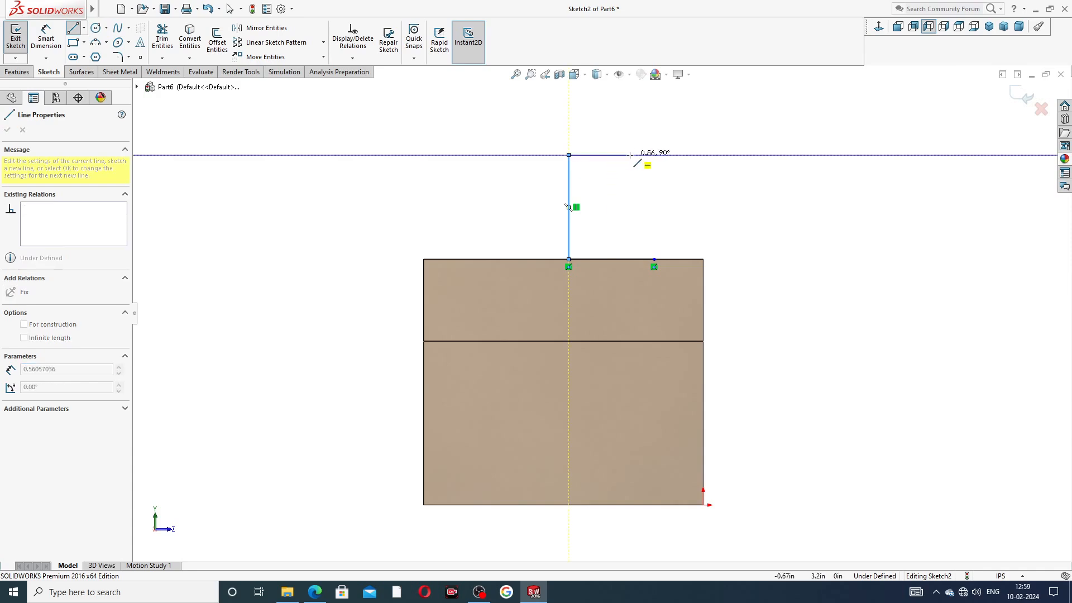
click(630, 154)
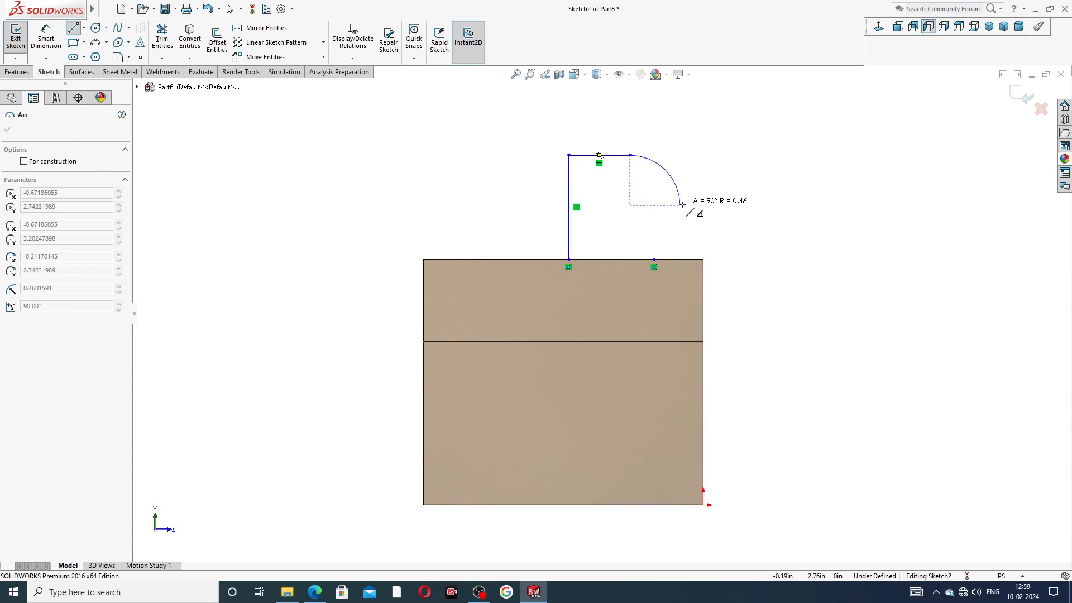
key(Escape)
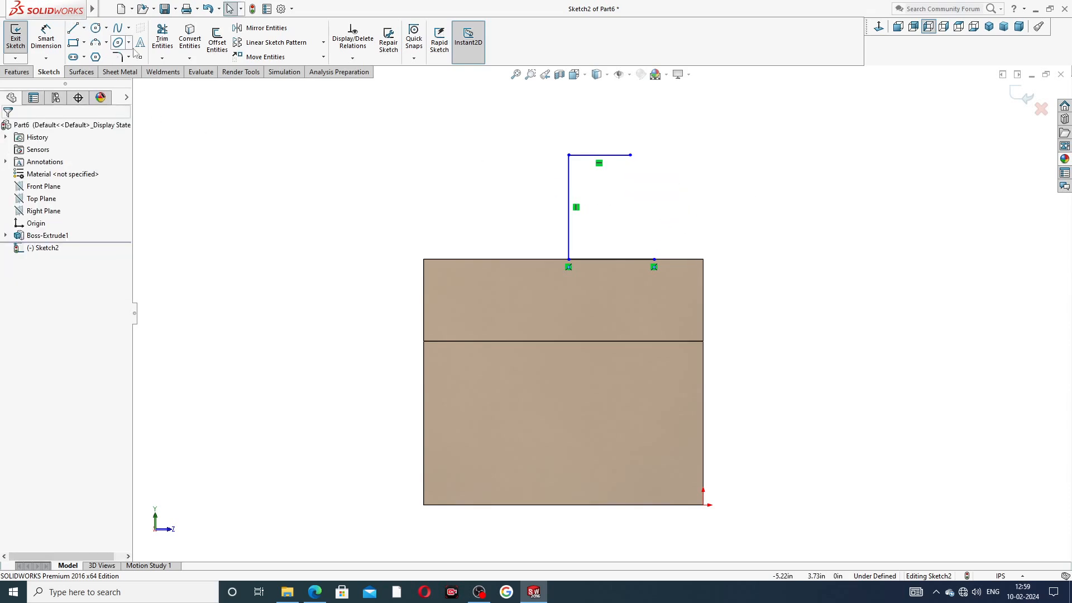
Step: Draw a 3 Point Arc from the top line's end down to the block's top edge
click(106, 42)
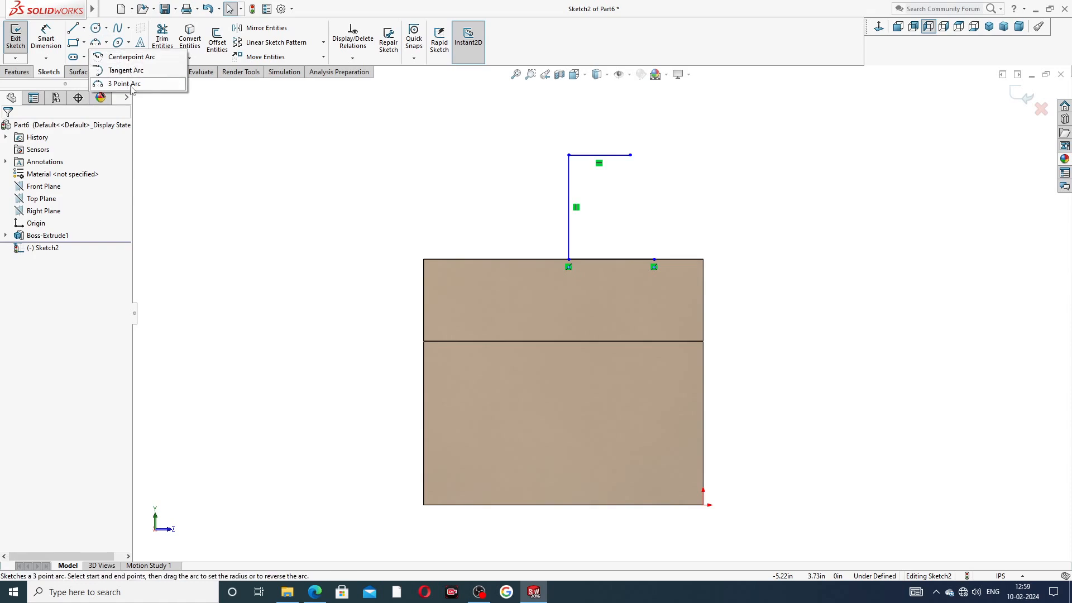
click(132, 87)
scroll(683, 165, down, 3)
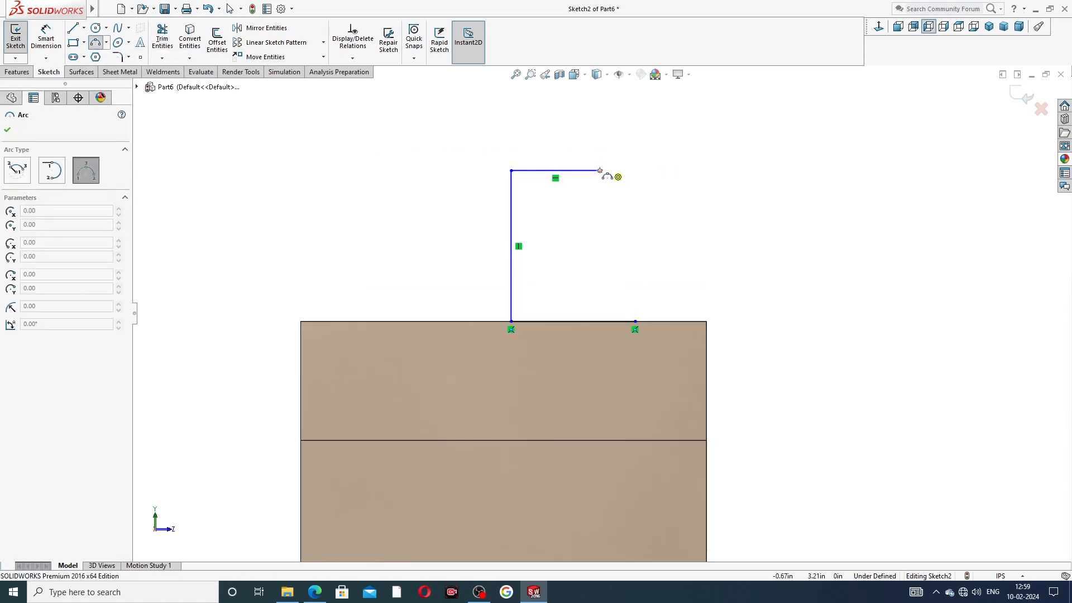
click(599, 171)
click(635, 321)
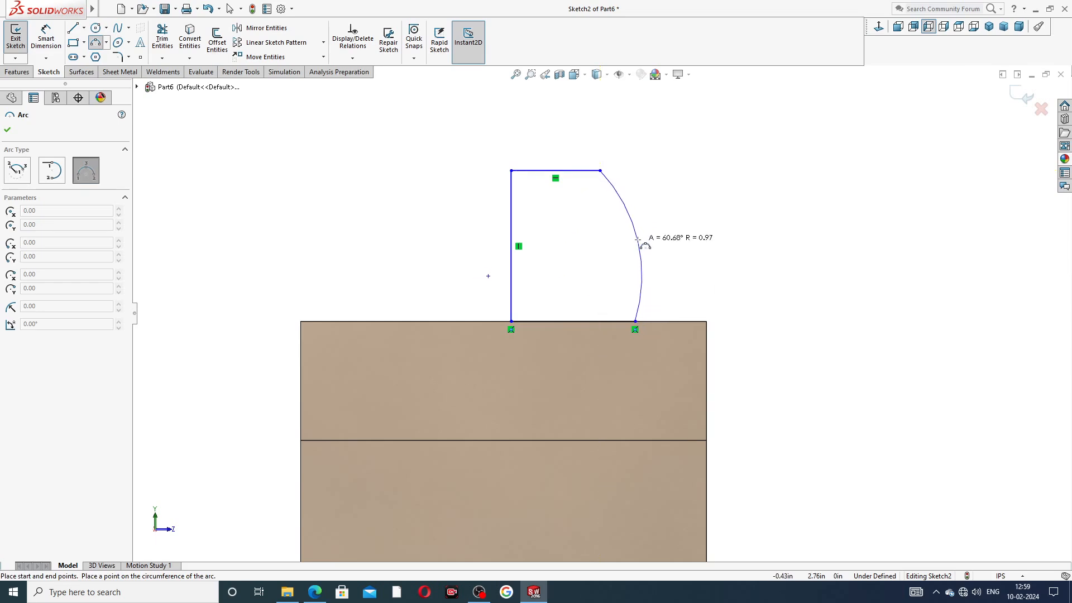
click(638, 242)
right_click(691, 217)
click(706, 225)
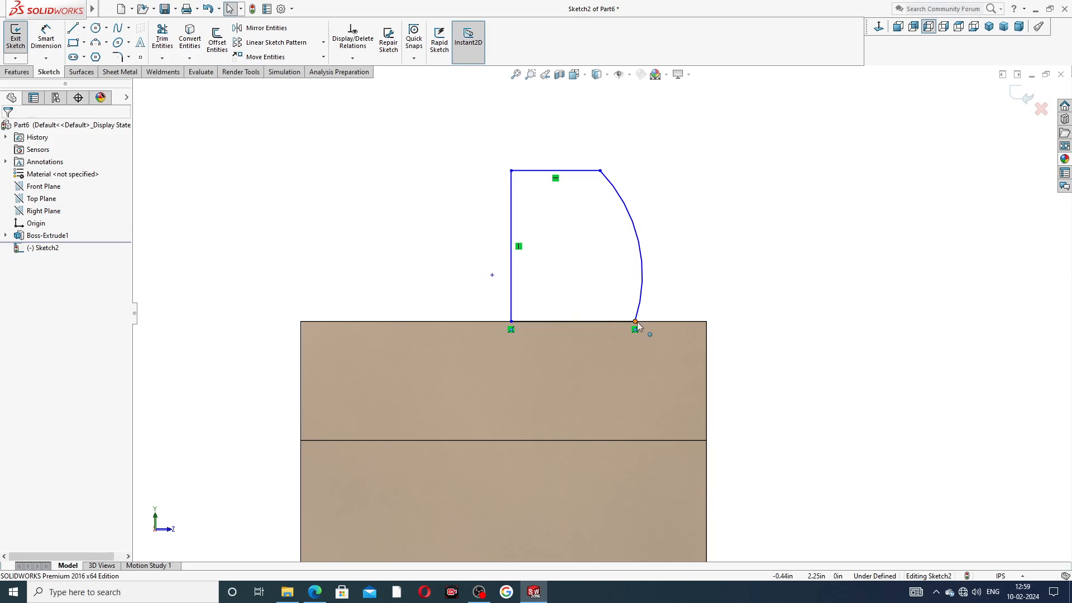
Step: Slide the arc's lower endpoint right and then back left along the top edge
click(634, 322)
drag(635, 322, 661, 322)
click(735, 218)
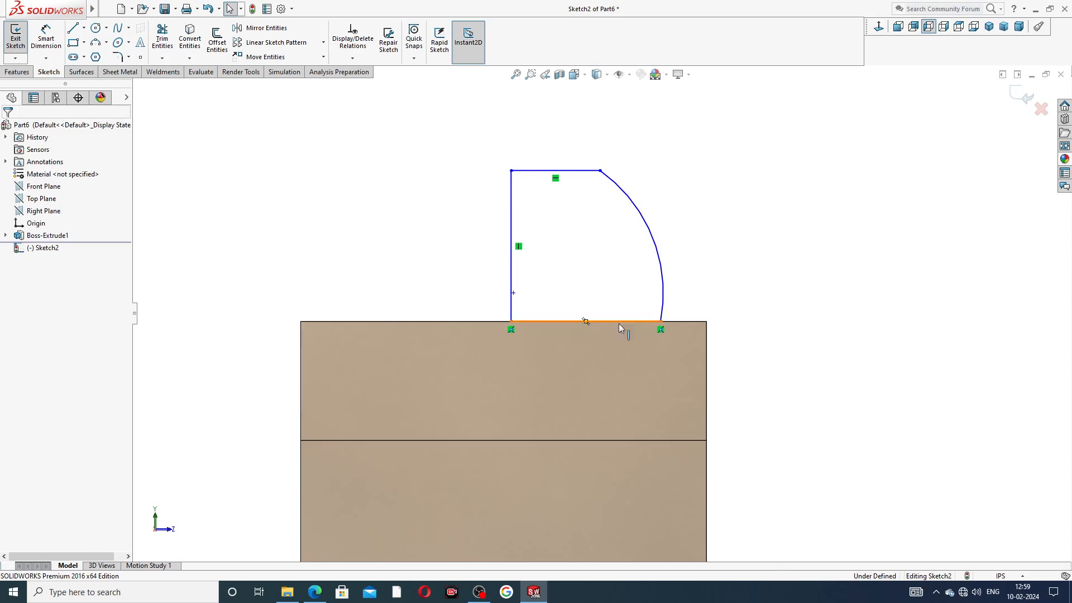
click(661, 322)
drag(660, 321, 646, 322)
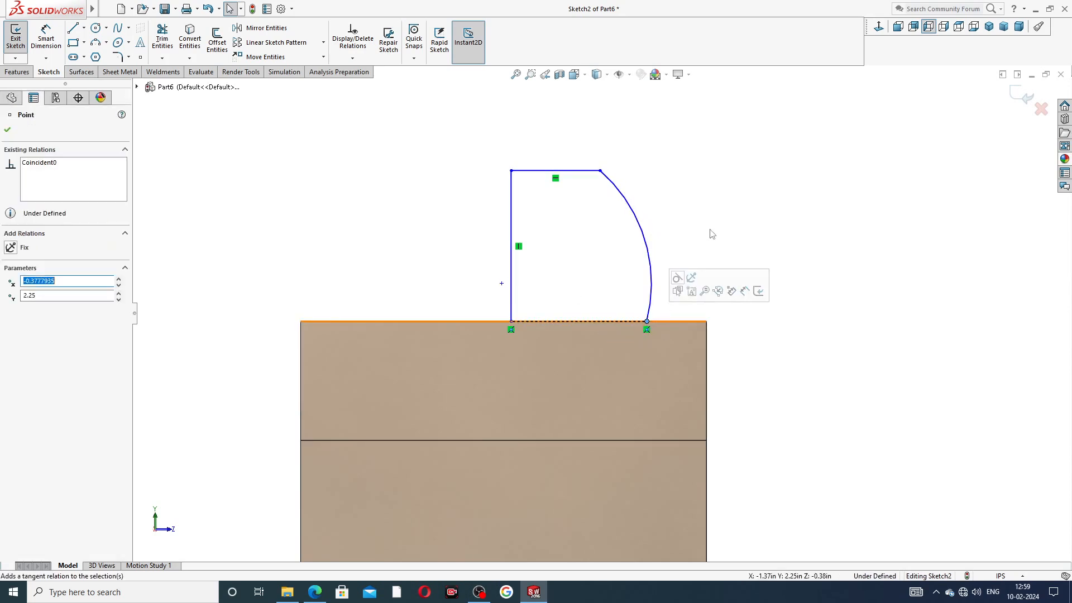
click(710, 229)
scroll(705, 240, up, 1)
scroll(705, 244, up, 1)
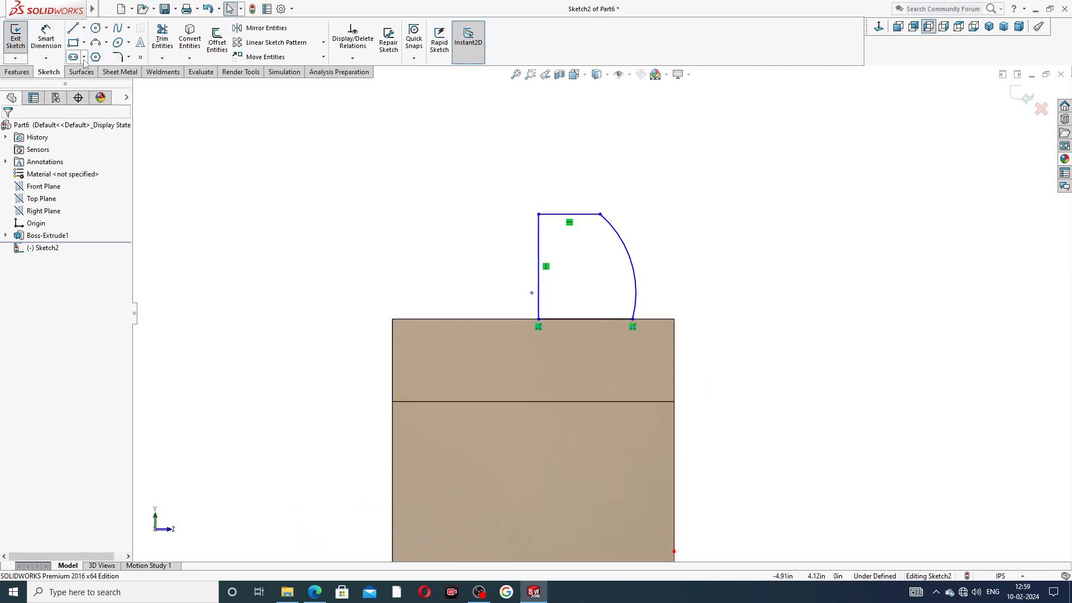
Step: Dimension the jaw height as 1.75 from the top line to the block's middle edge
click(46, 38)
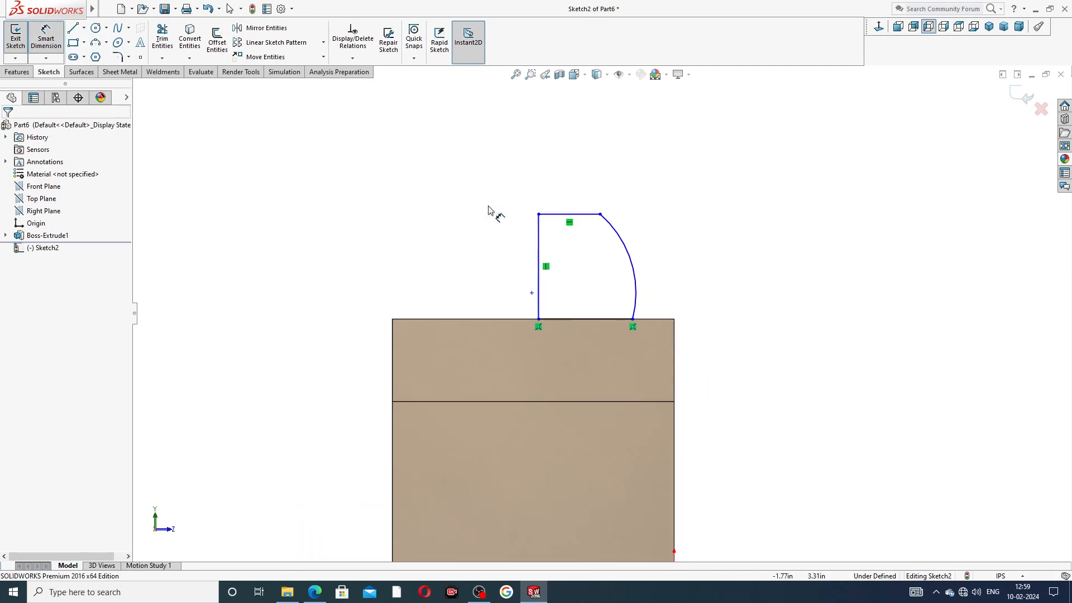
click(561, 215)
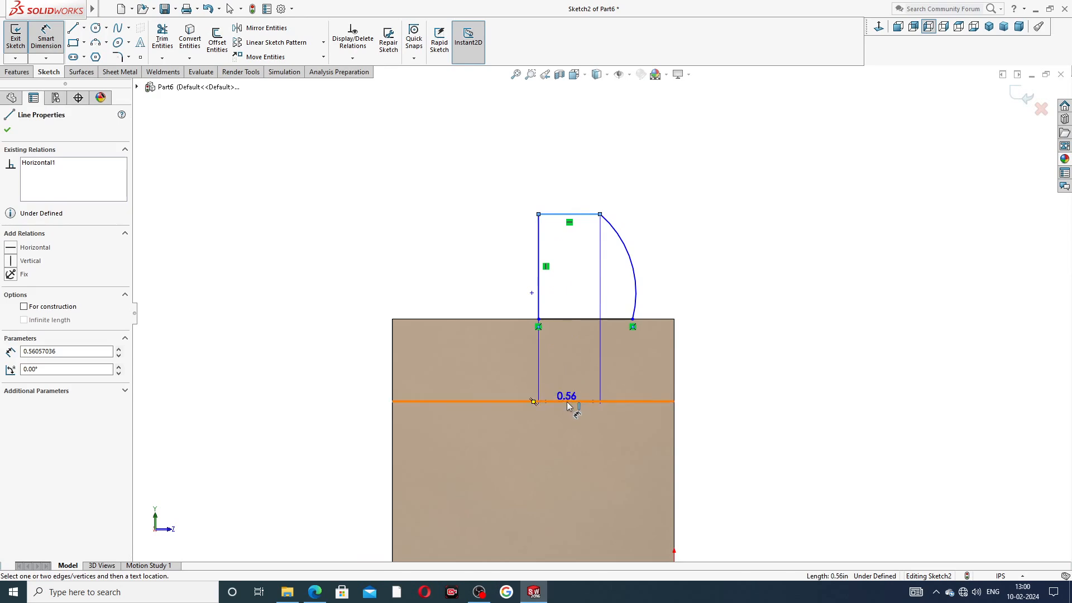
click(570, 401)
click(337, 318)
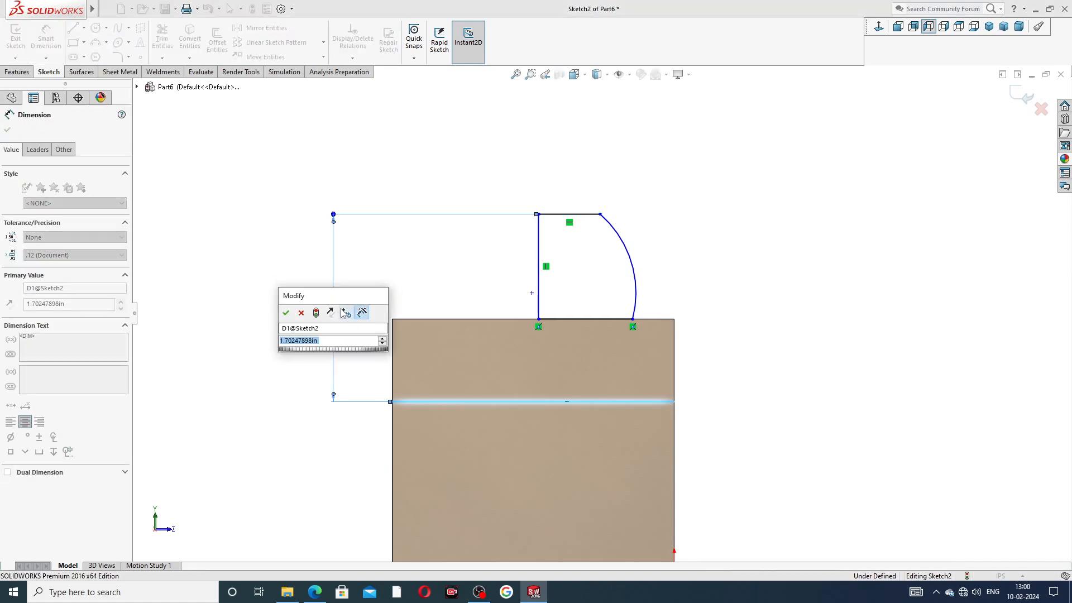
text(1.)
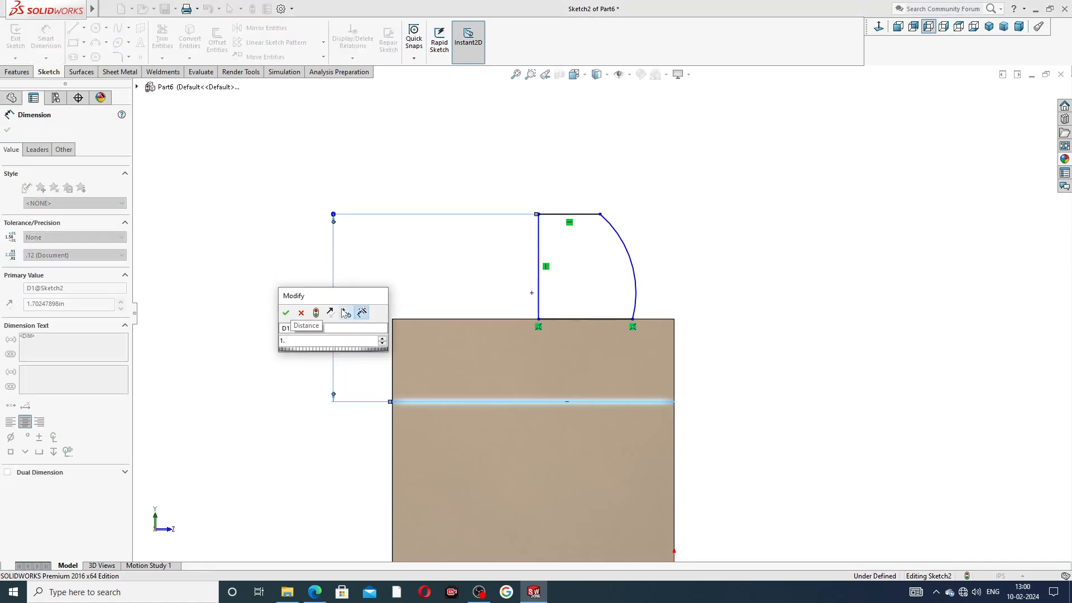
text(75)
key(Return)
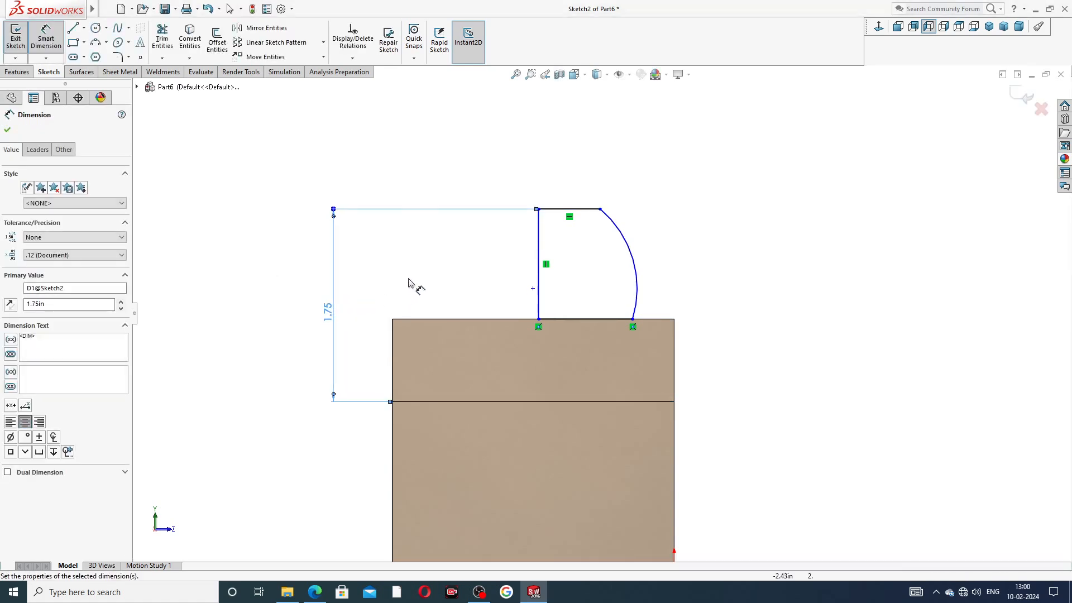
click(410, 283)
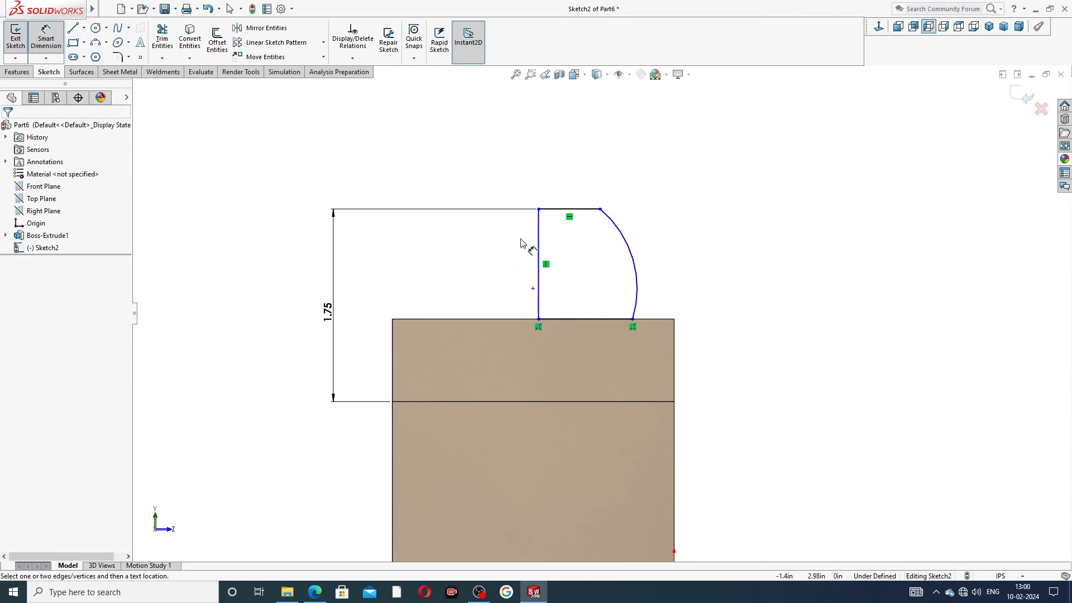
Step: Dimension the profile width as 1.56 and the arc radius as R1.38
click(539, 232)
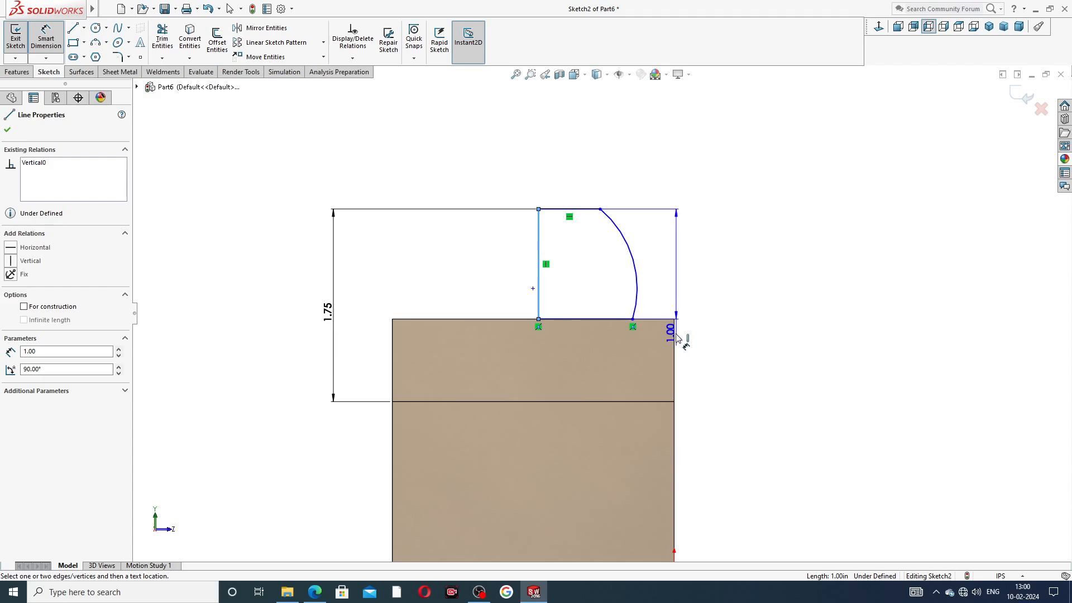
click(675, 336)
click(616, 183)
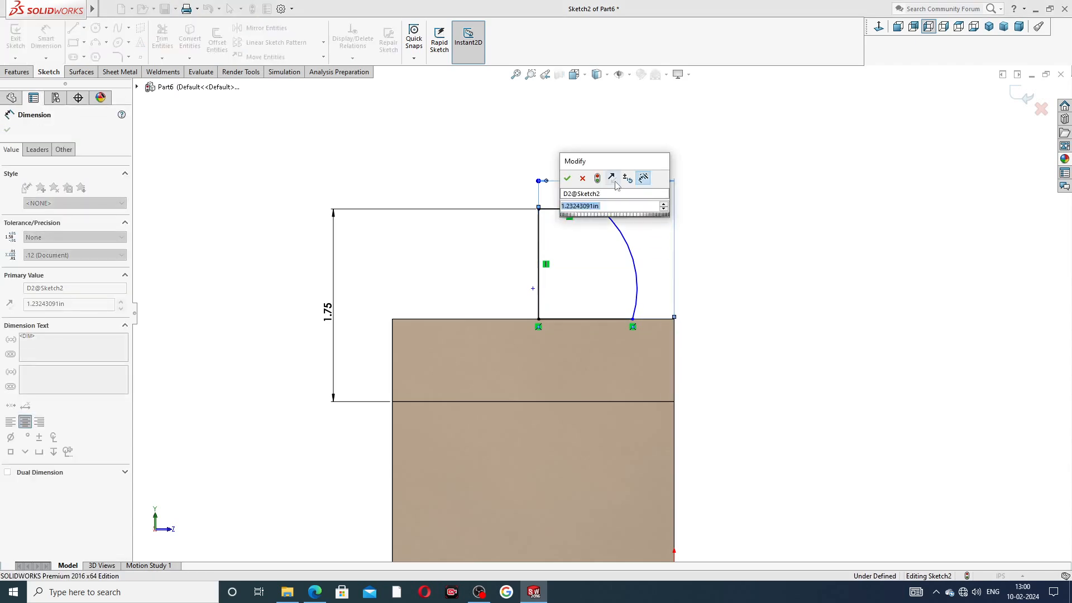
text(1.5)
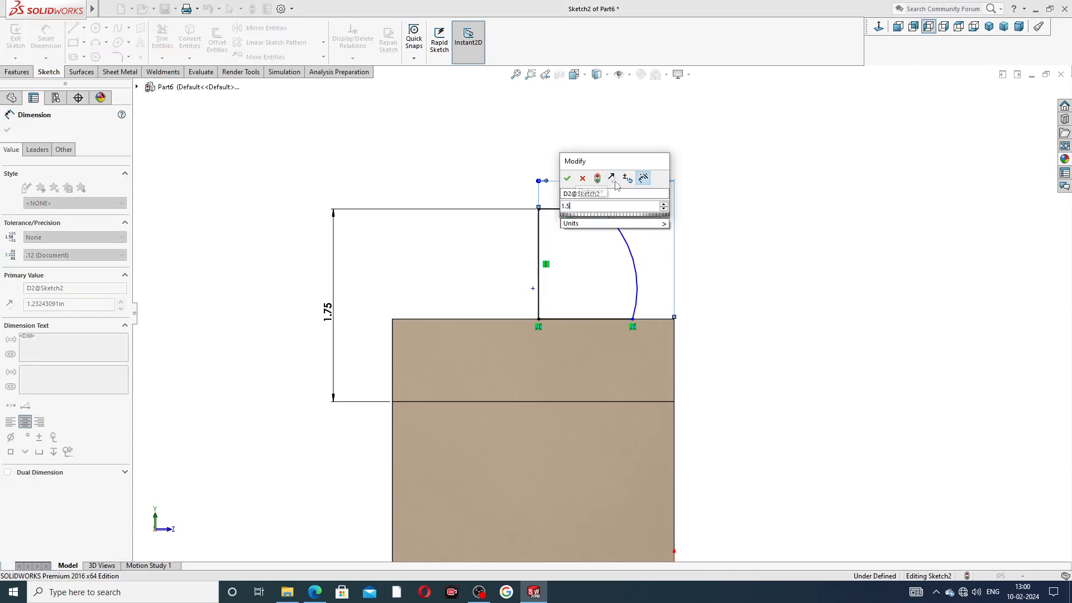
text(6)
key(Return)
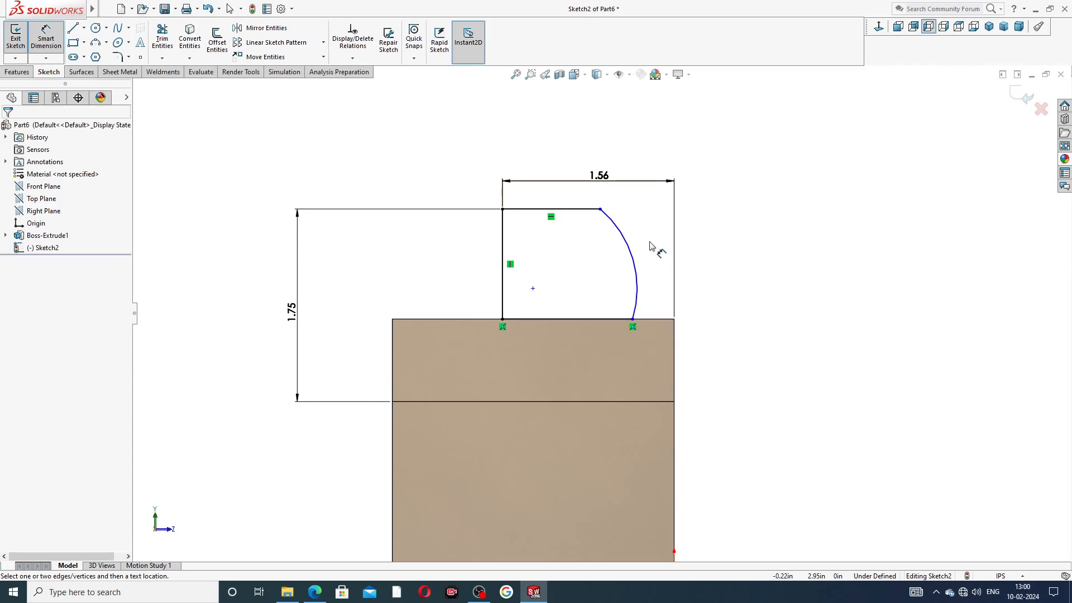
click(624, 218)
click(694, 220)
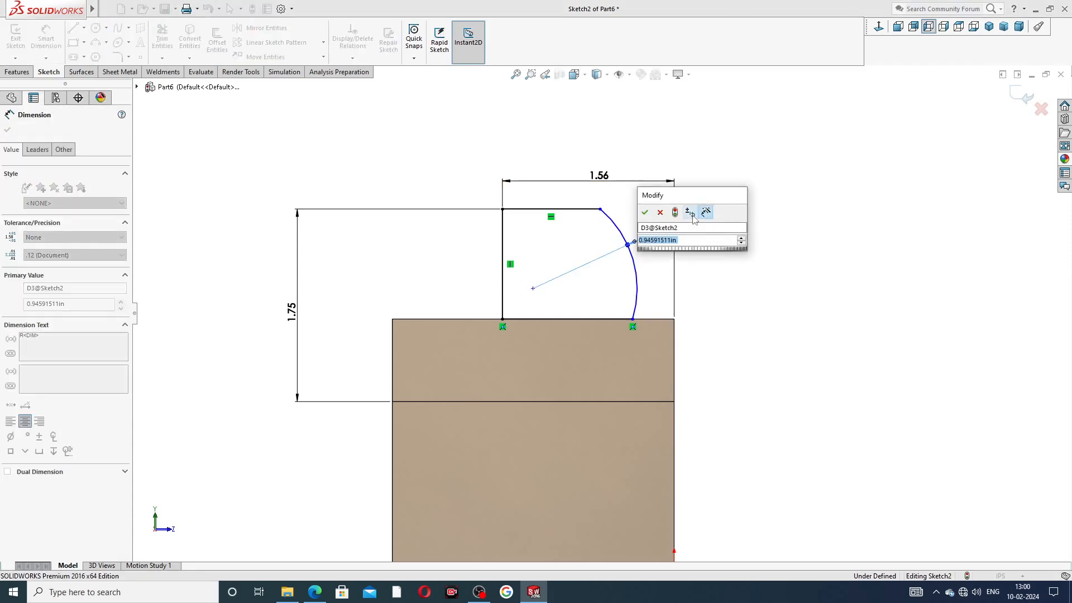
text(1.)
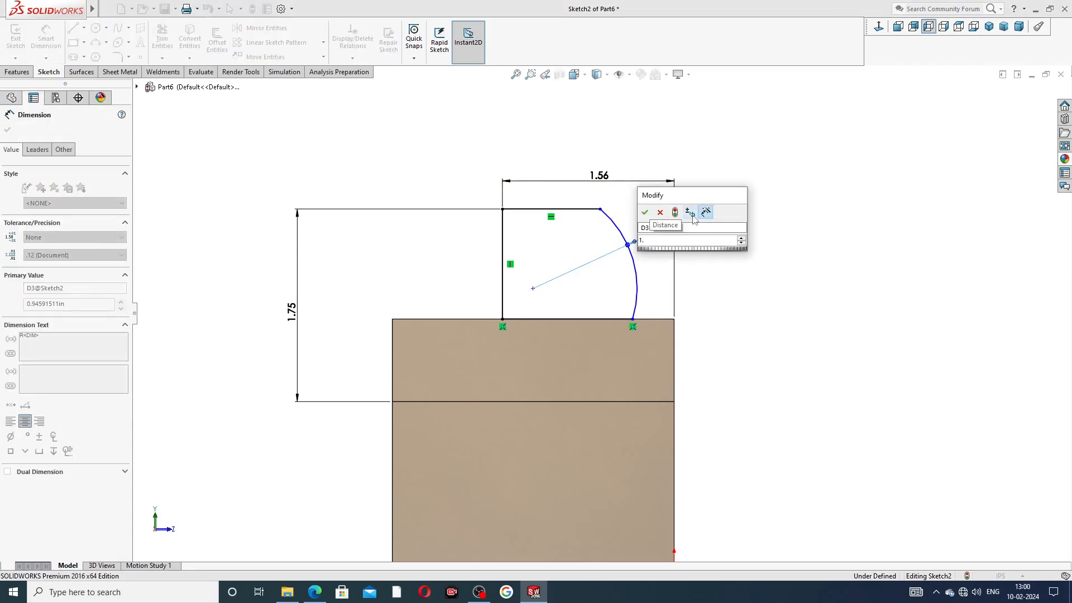
text(38)
key(Return)
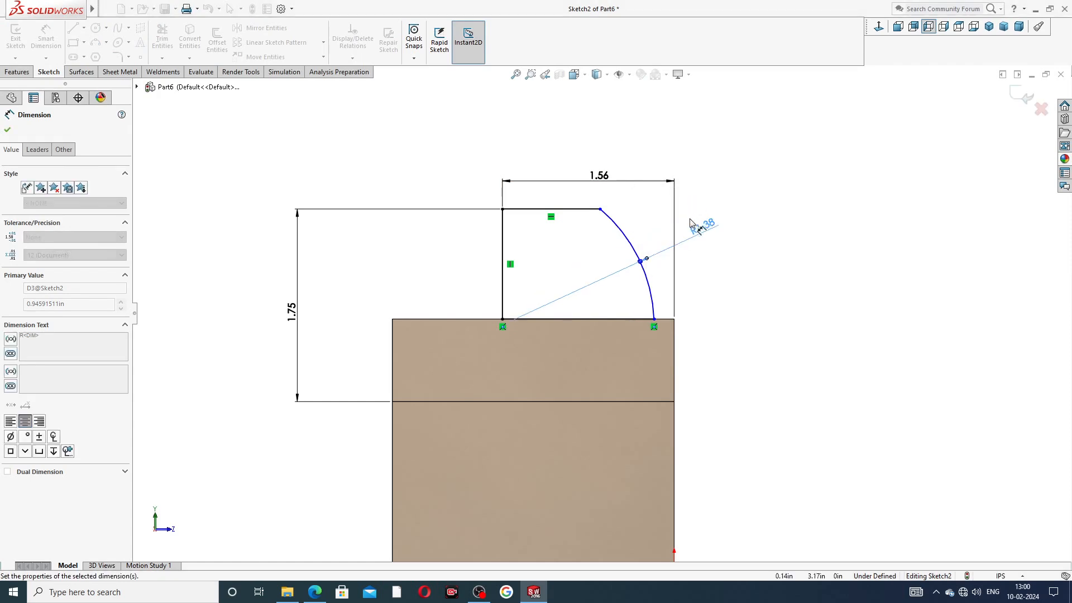
Step: Cancel a stray duplicate radius dimension and return to plain selection mode
right_click(732, 180)
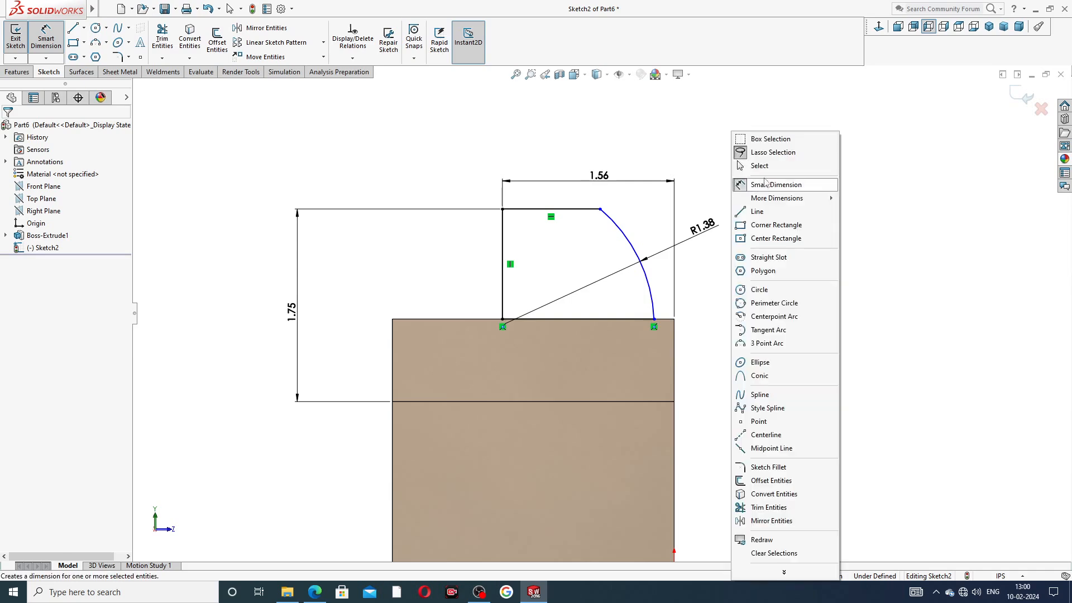
click(757, 213)
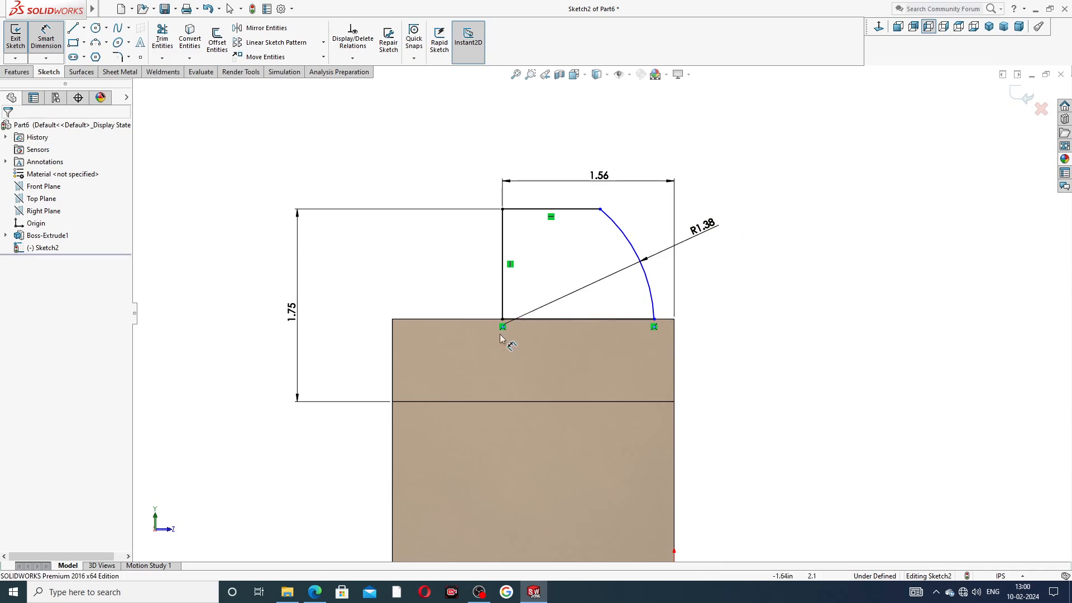
scroll(505, 330, down, 2)
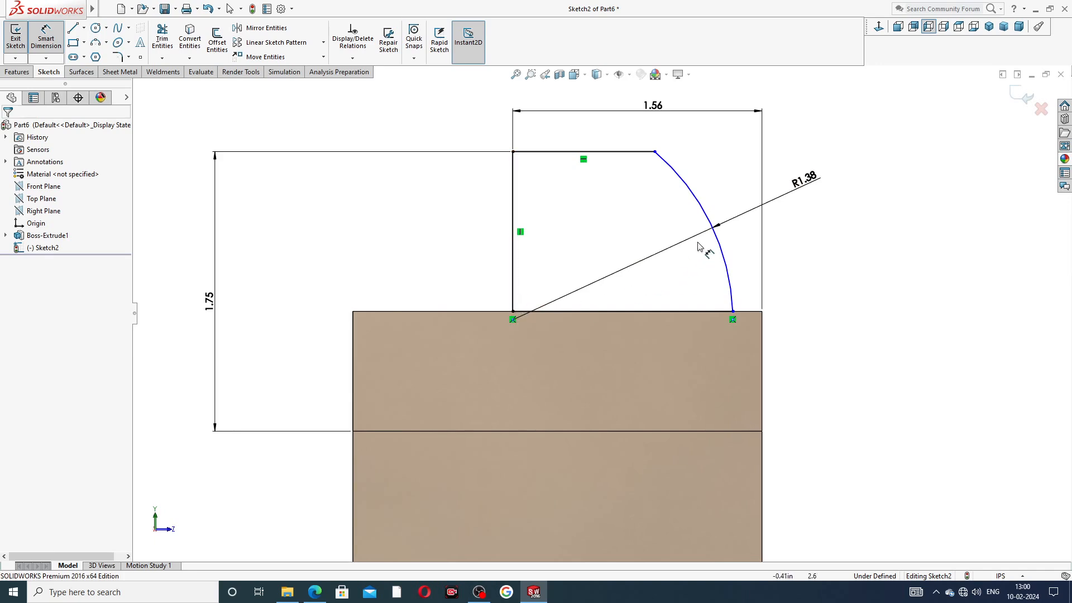
click(717, 240)
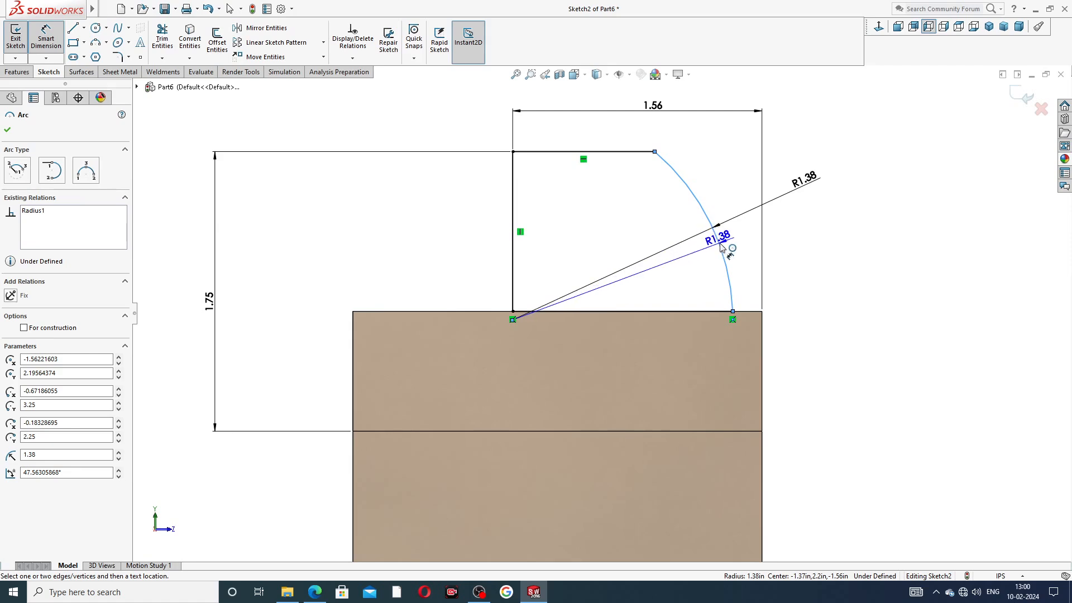
key(Escape)
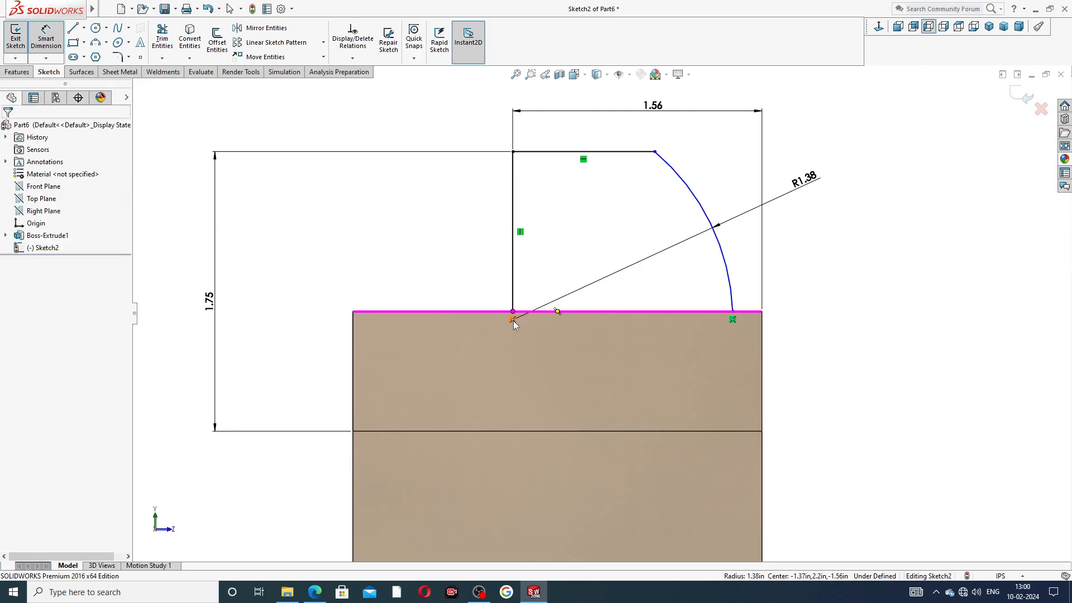
right_click(788, 234)
click(818, 166)
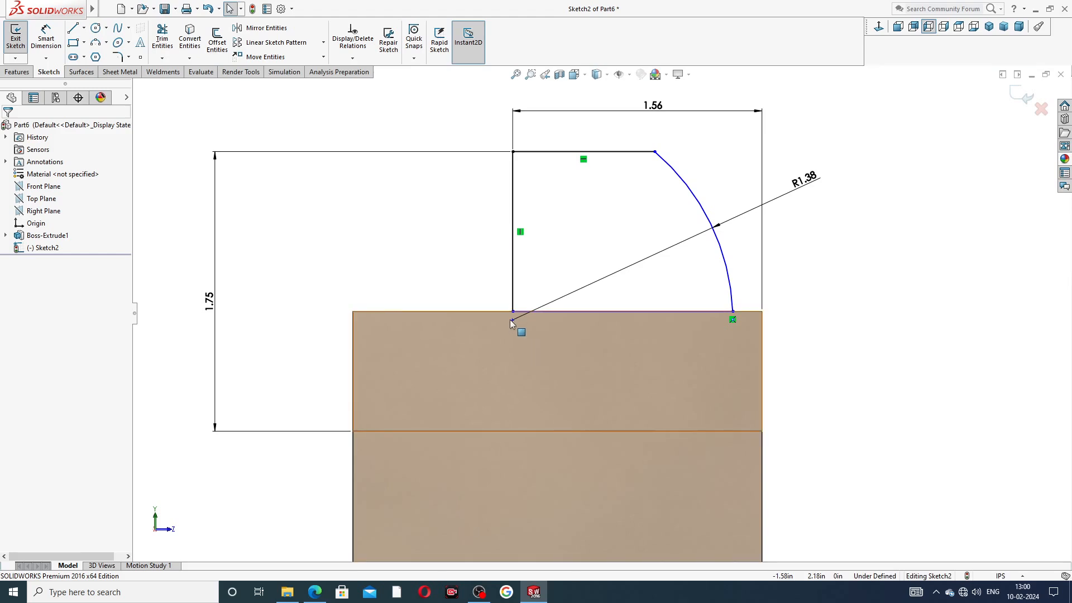
Step: Drag the arc's centre point left, reshape the arc, and move the R1.38 label up-right
drag(510, 319, 485, 282)
click(784, 330)
click(787, 261)
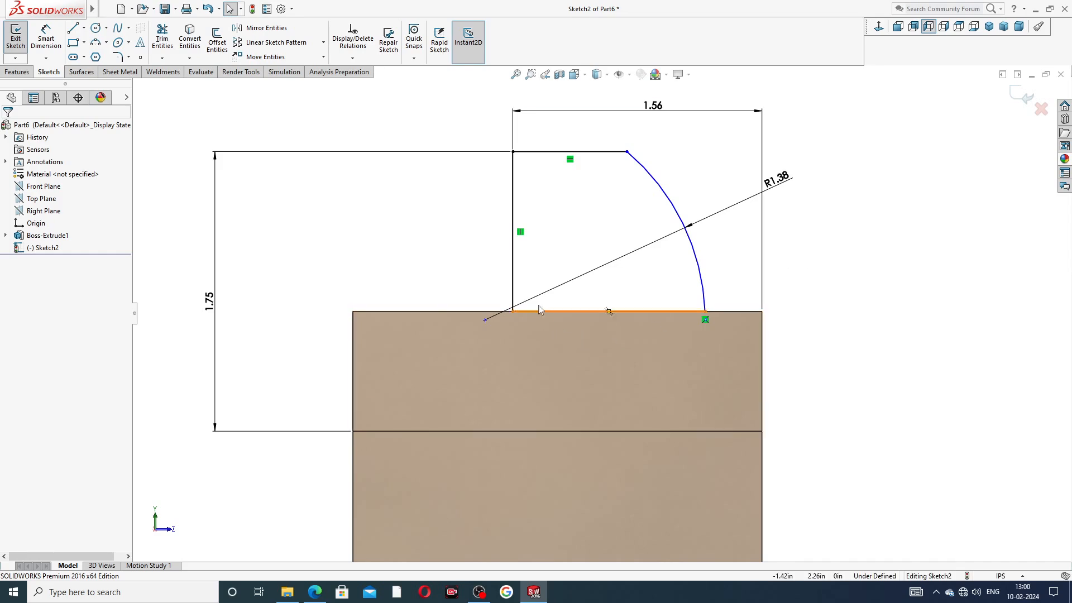
click(690, 247)
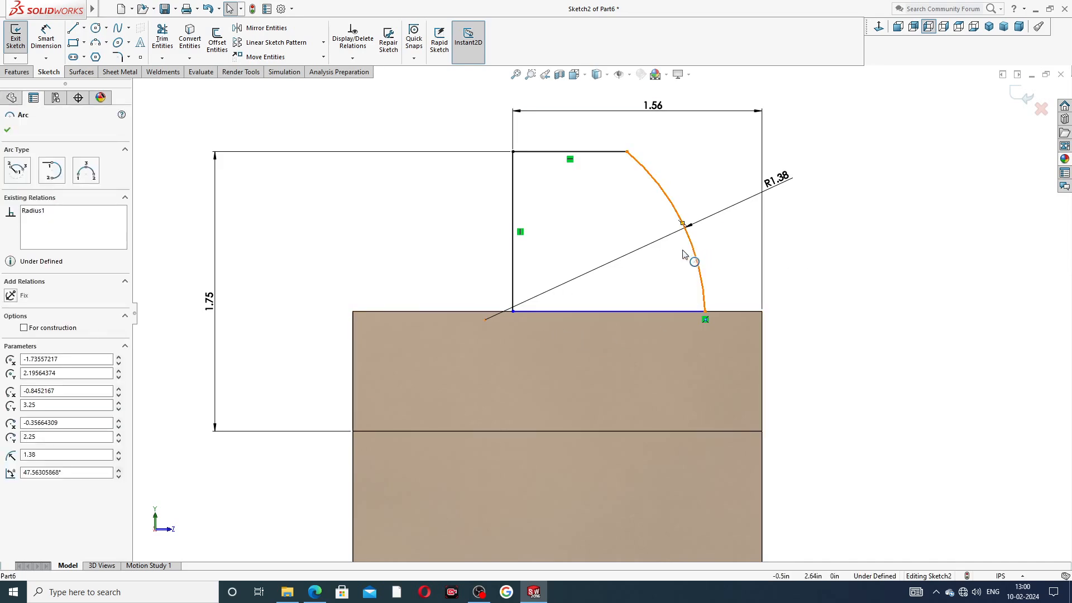
drag(682, 251, 708, 272)
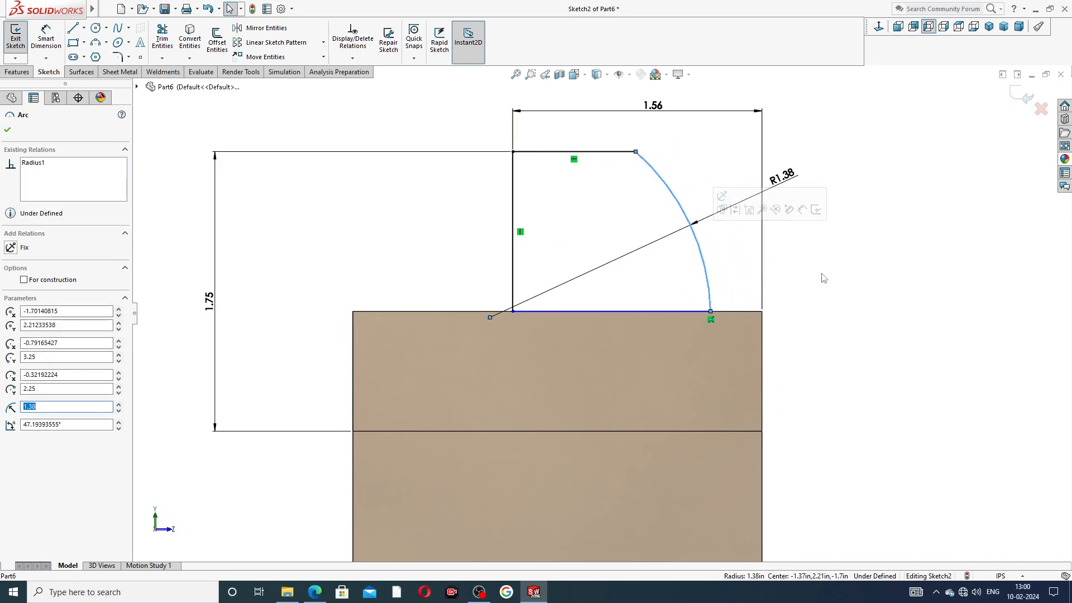
click(823, 278)
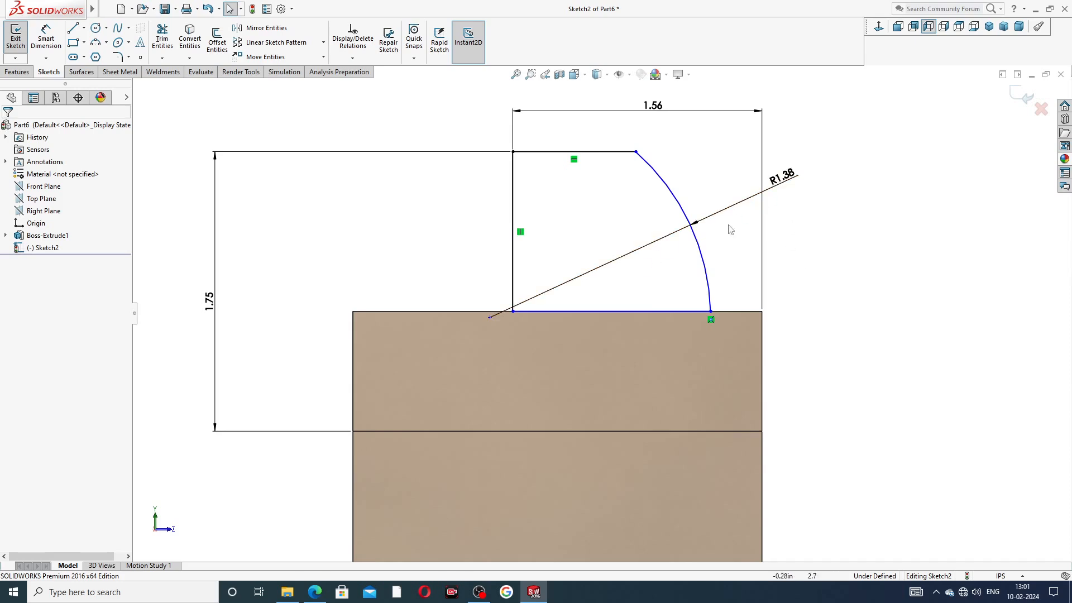
drag(784, 180, 793, 152)
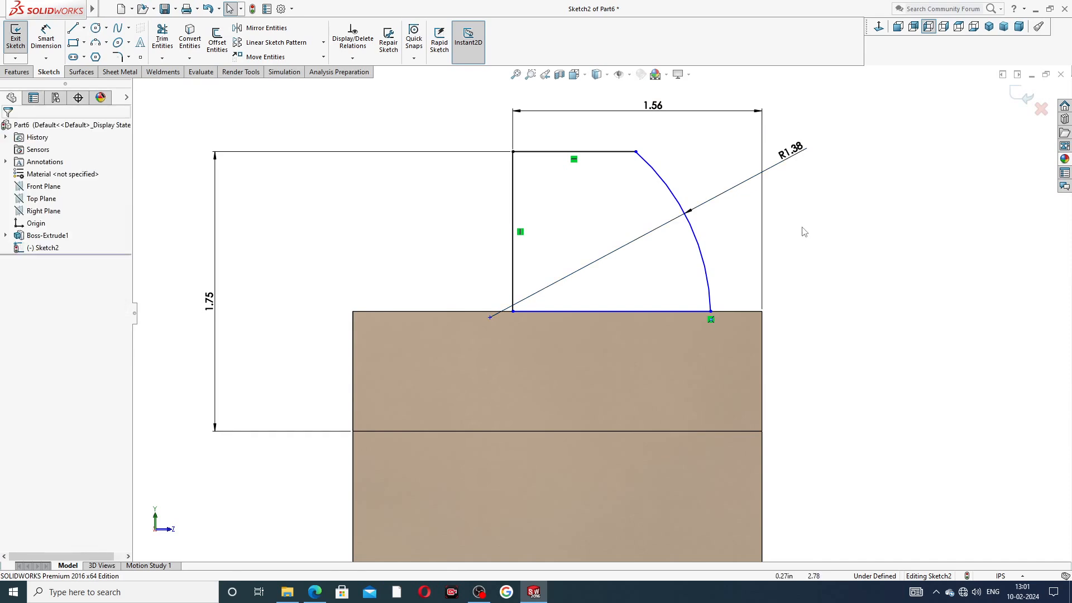
Step: Dimension the arc centre 0.13 from the jaw's vertical edge
click(46, 38)
click(490, 318)
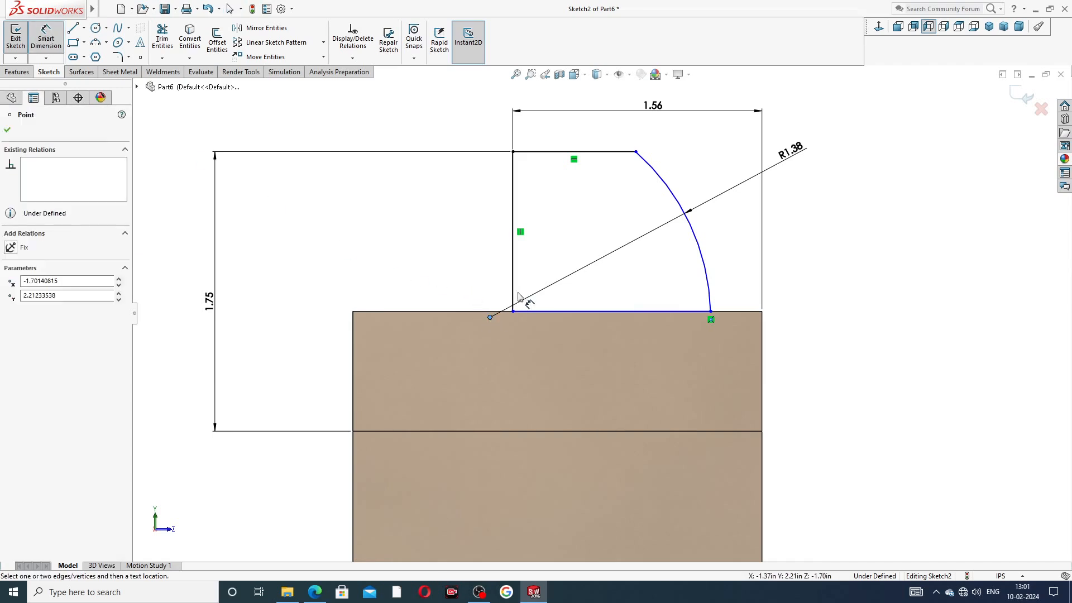
click(511, 301)
click(501, 286)
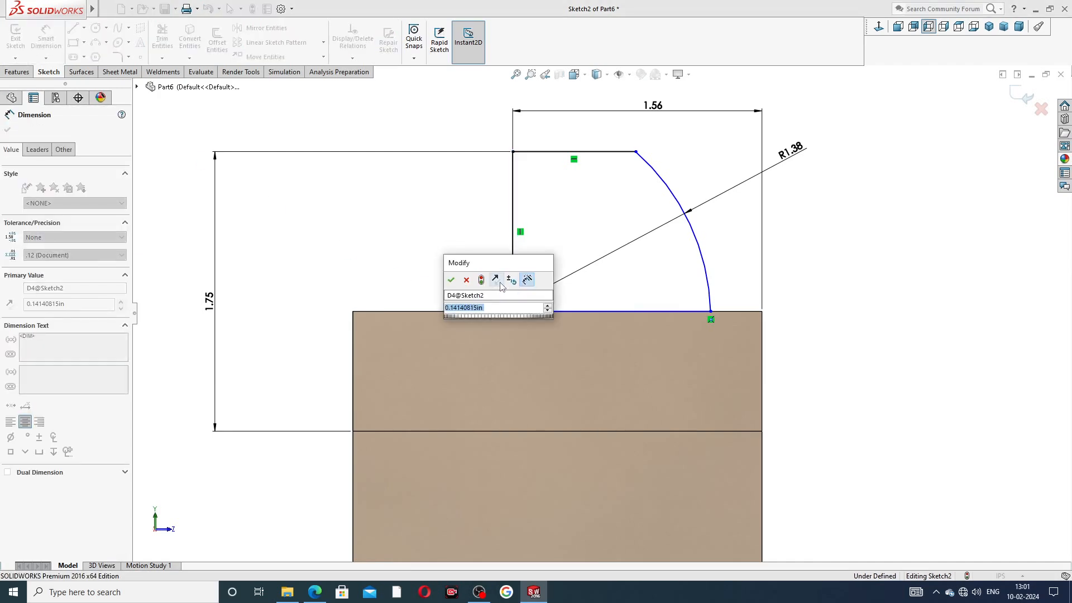
text(.13)
key(Return)
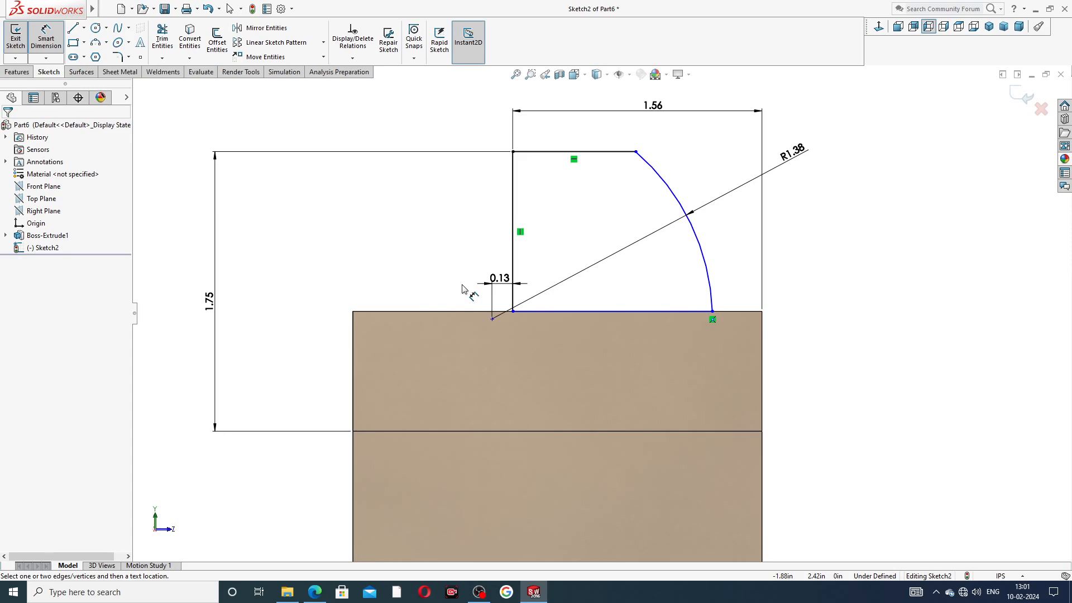
Step: Dimension the arc centre 1.19 below the top line and move both dimensions clear of the sketch
click(572, 152)
click(491, 319)
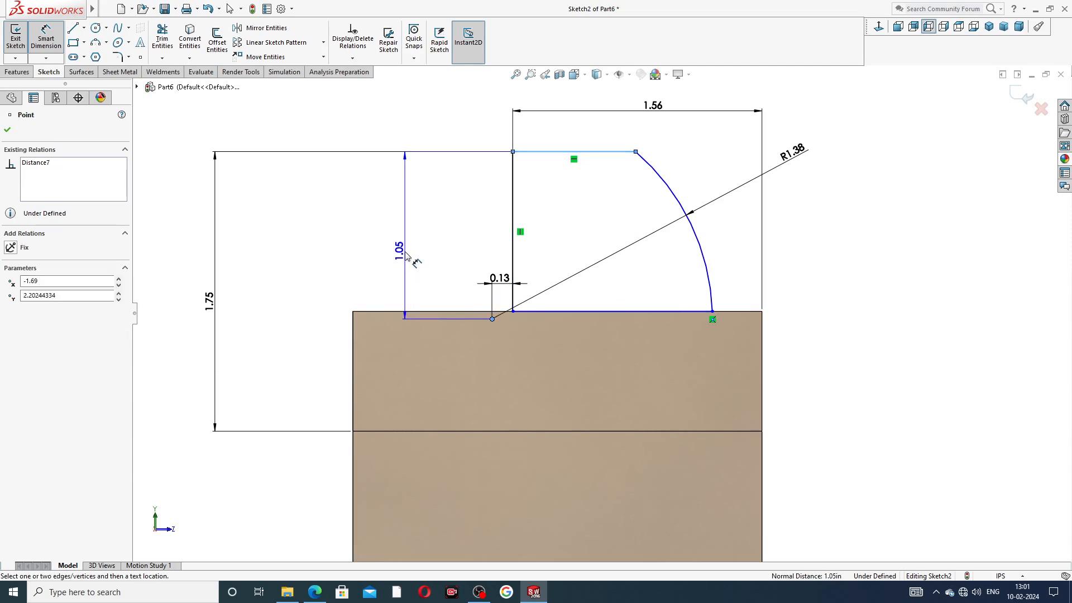
click(339, 247)
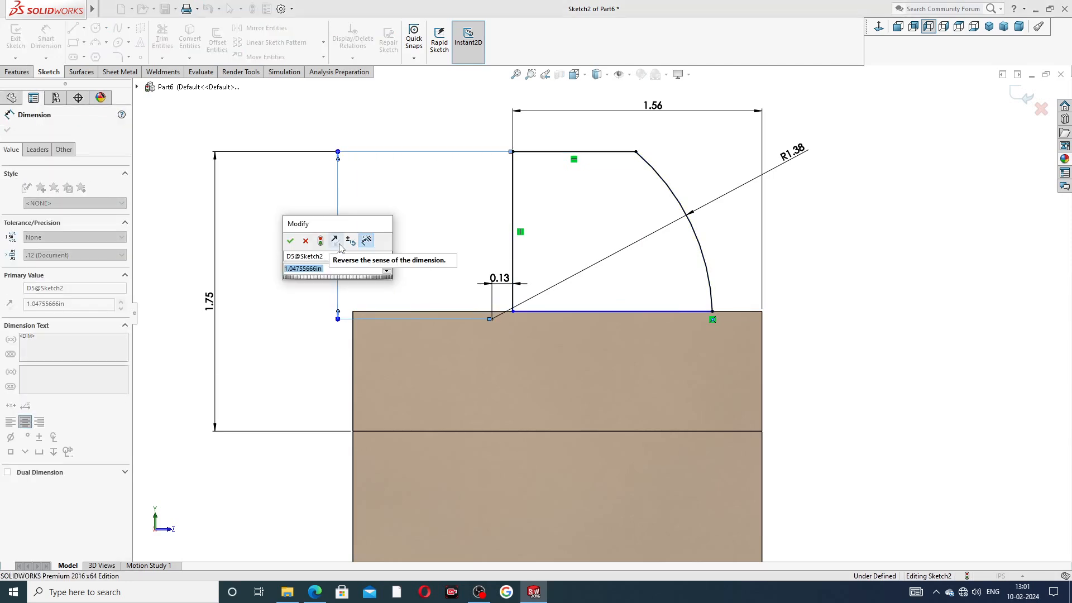
text(1.19)
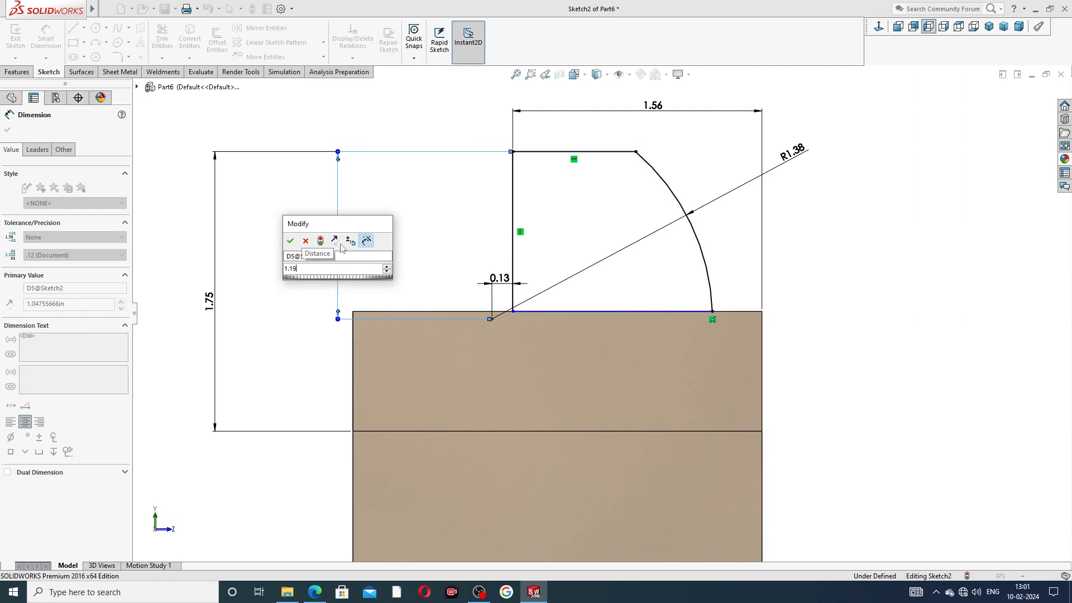
key(Return)
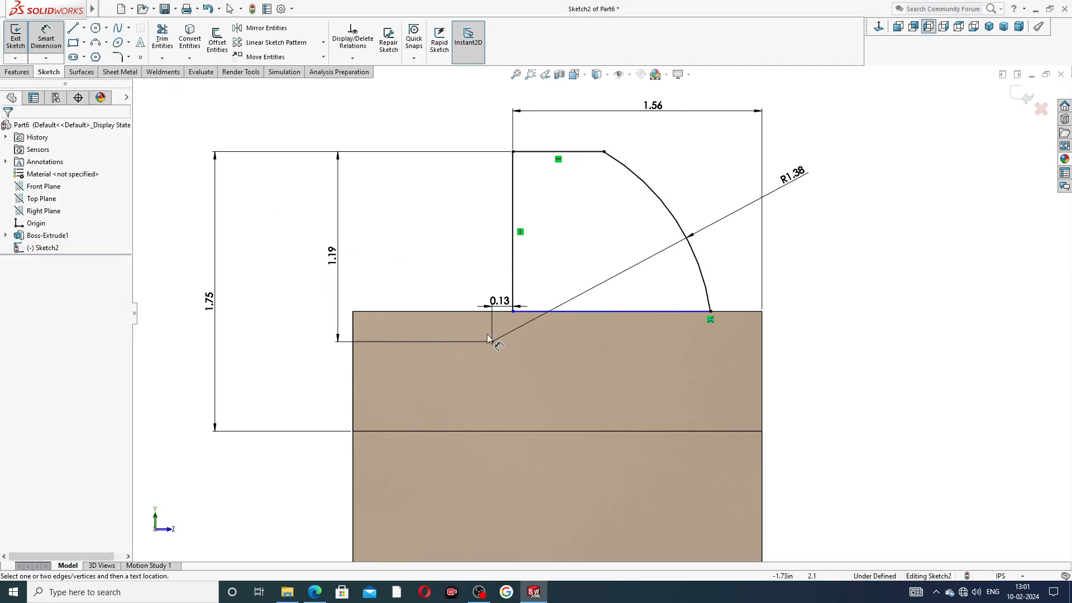
drag(332, 258, 310, 259)
right_click(856, 132)
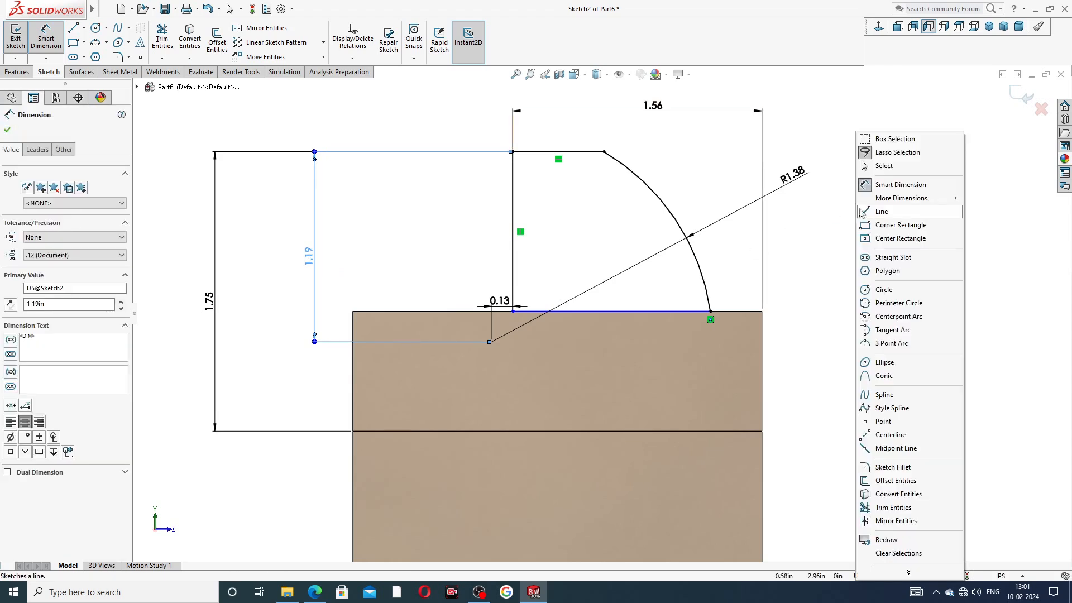
click(881, 166)
drag(500, 301, 468, 270)
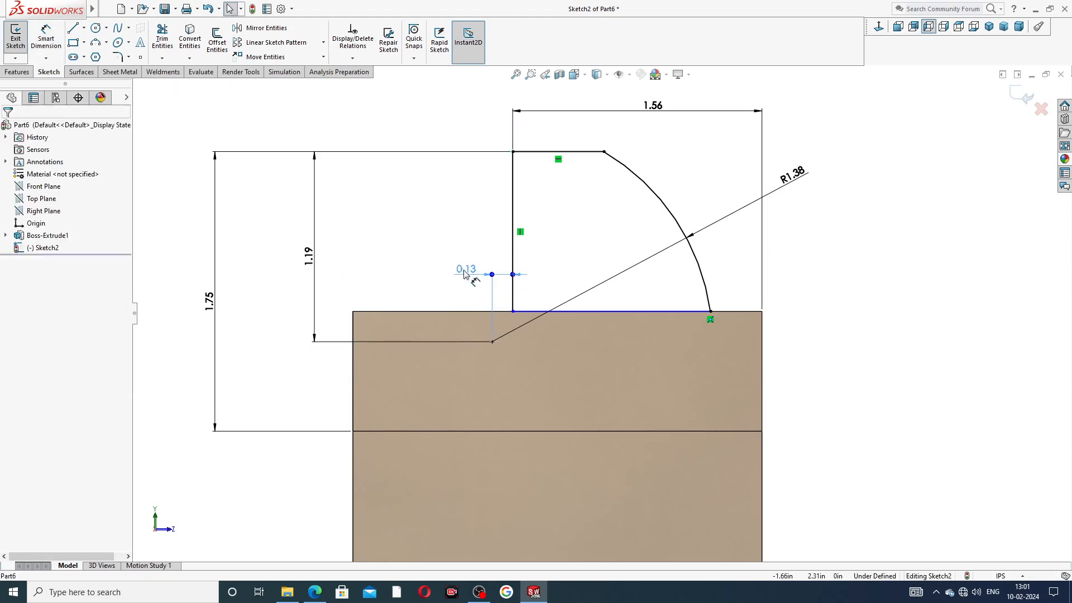
click(854, 274)
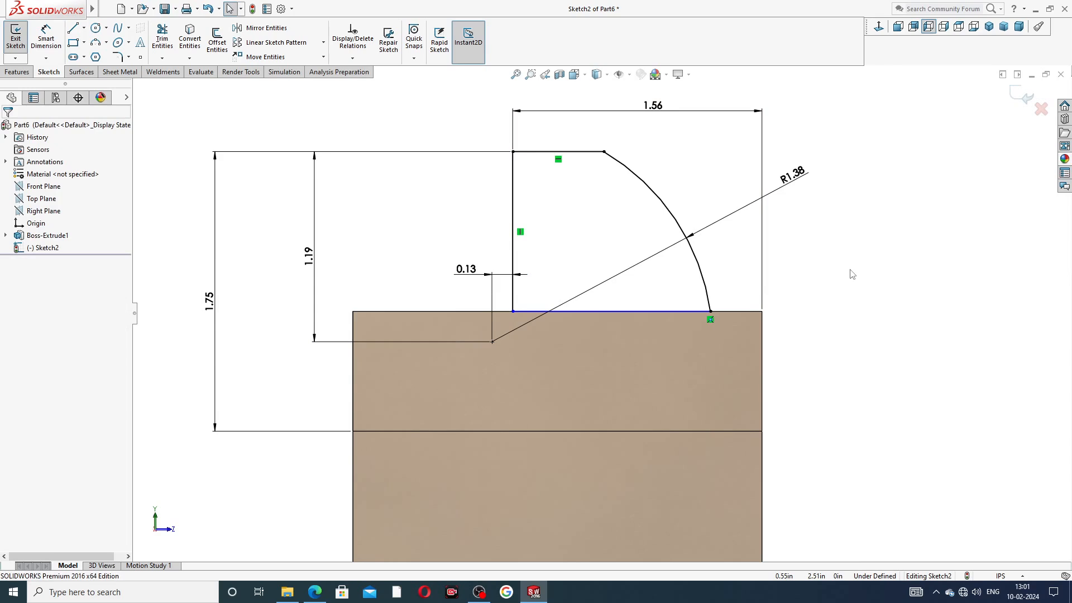
Step: Add a Collinear relation between the sketch's bottom line and the base's top edge, then fit the view
scroll(648, 310, down, 2)
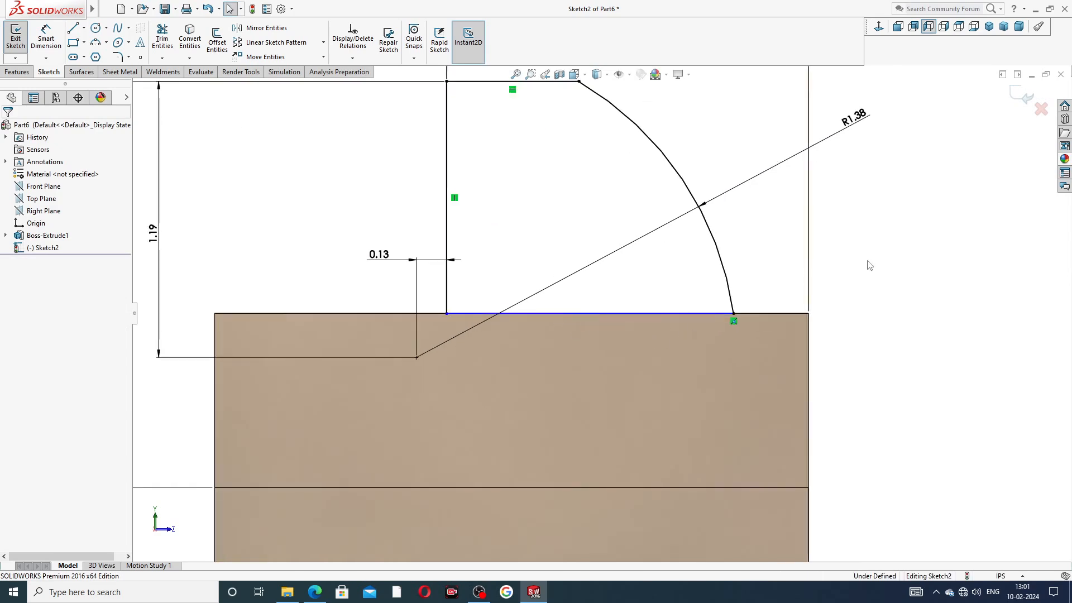
click(701, 312)
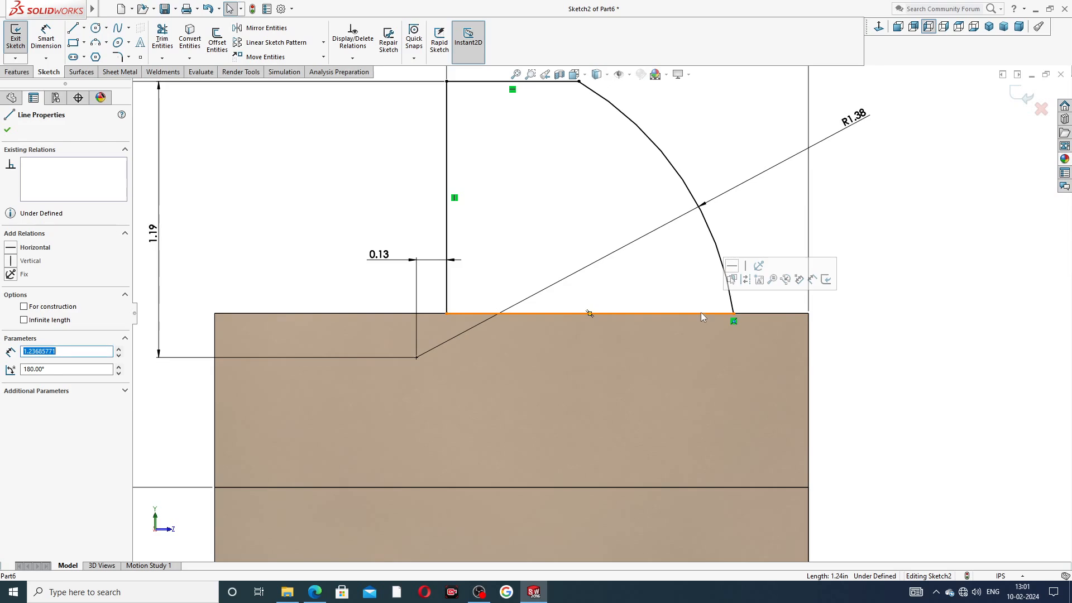
ctrl+click(746, 314)
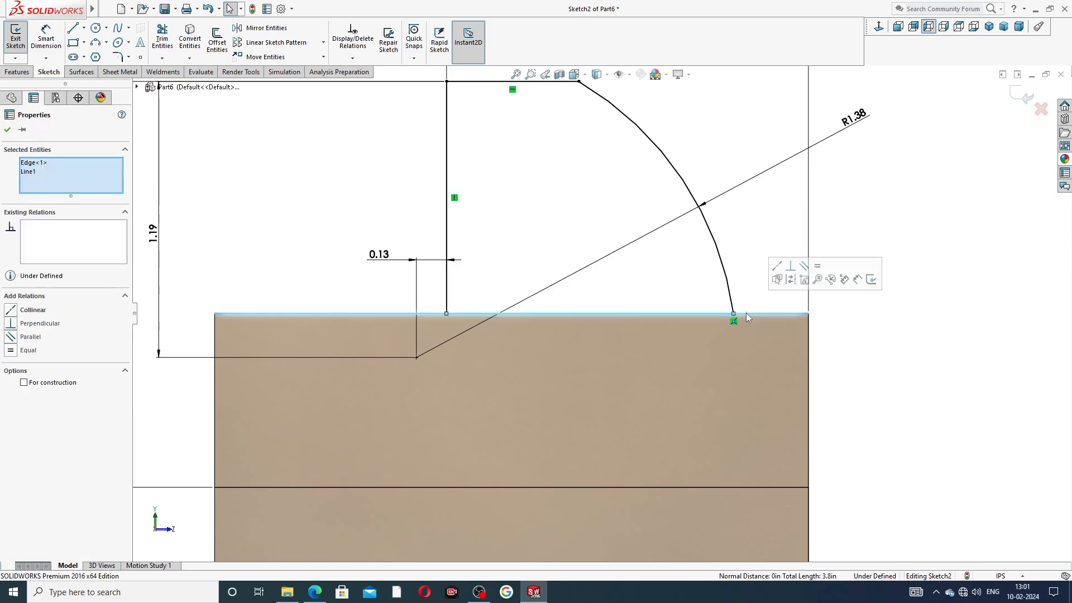
click(776, 278)
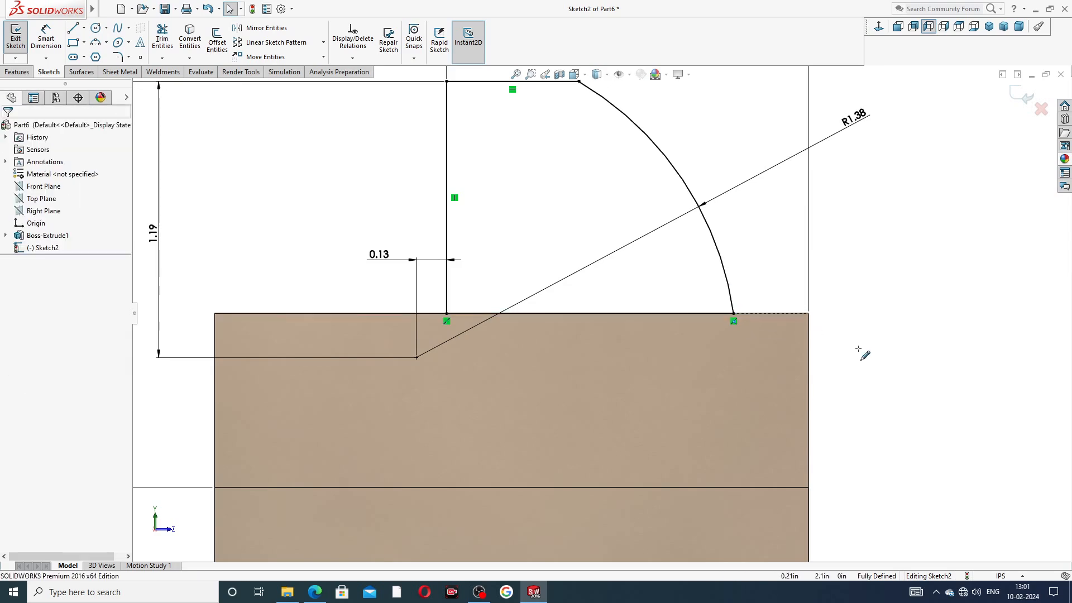
key(f)
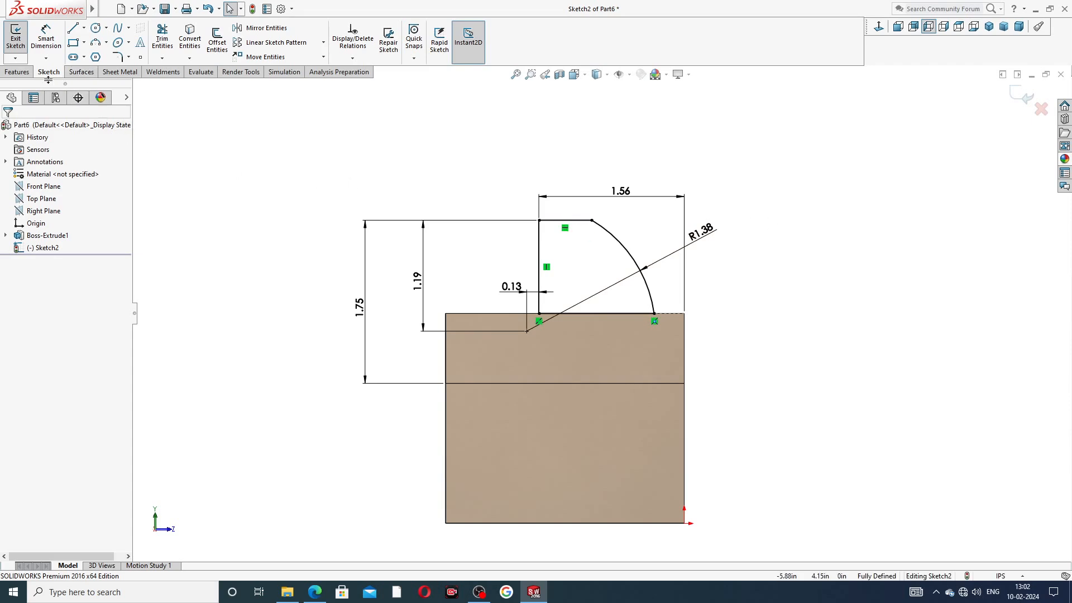
Step: Switch to the Features tab and review the PART-10 SLIDING JAW drawing in Edge
click(21, 72)
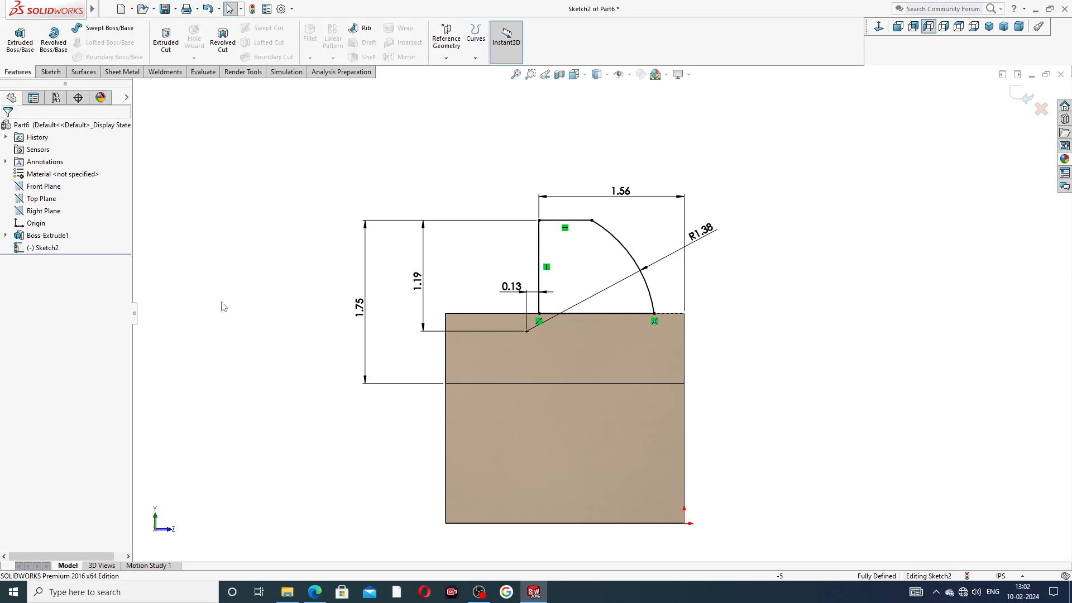
click(315, 592)
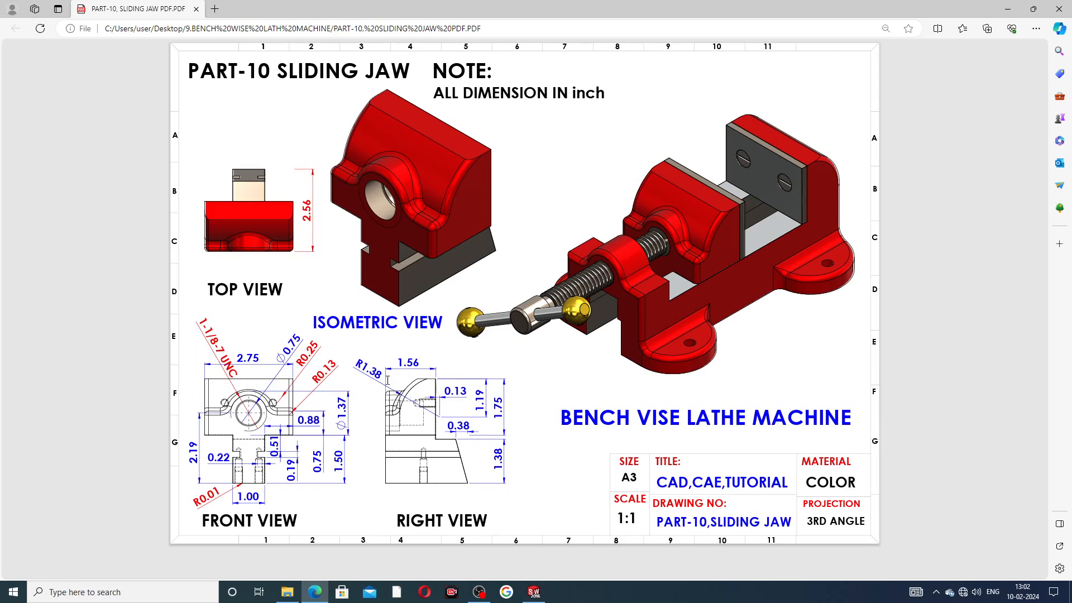
click(320, 593)
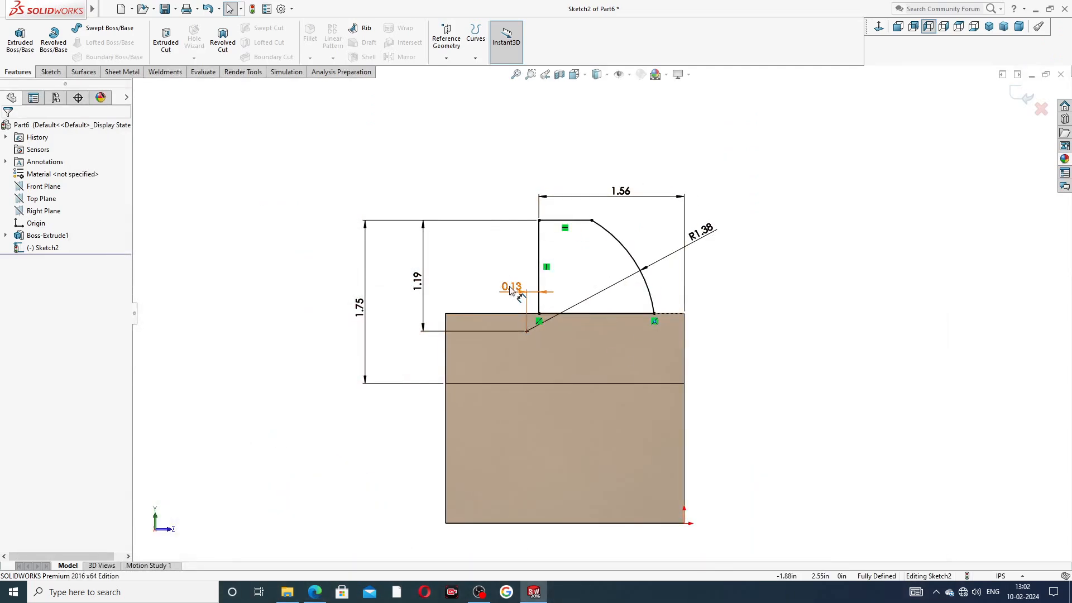
Step: Extrude the jaw sketch Up To Surface, ending at the base's far side face
click(20, 39)
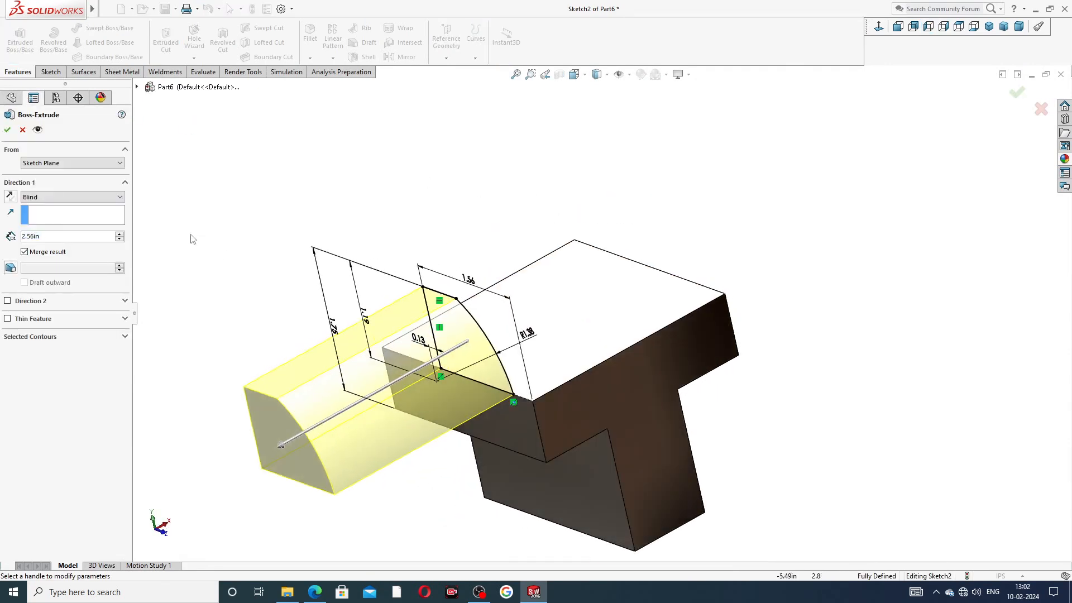
click(84, 196)
click(75, 230)
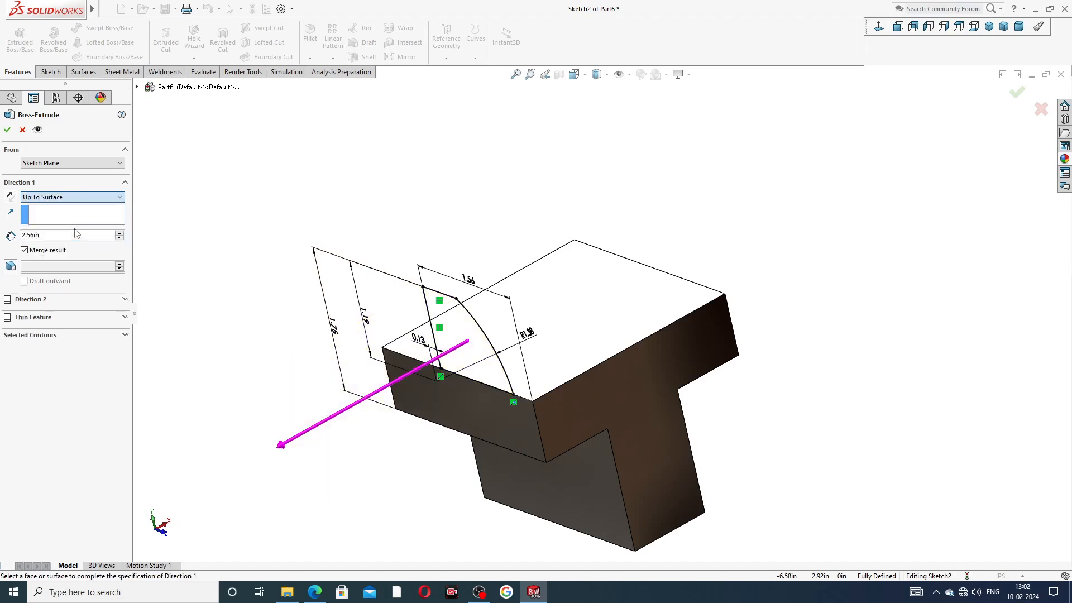
middle_drag(805, 263, 891, 281)
click(660, 289)
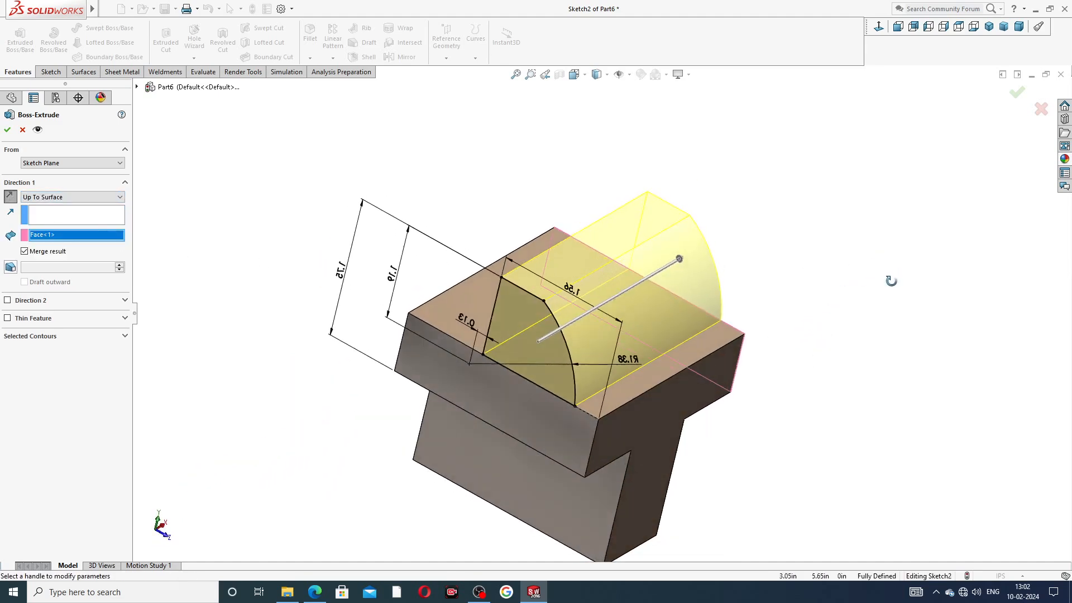
click(8, 131)
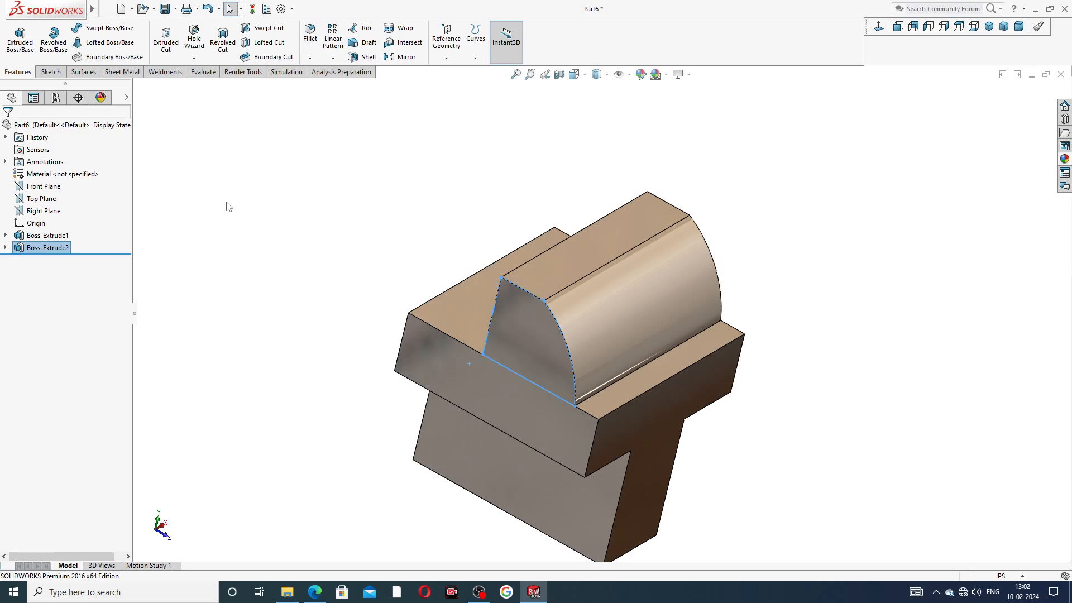
middle_drag(351, 210, 311, 175)
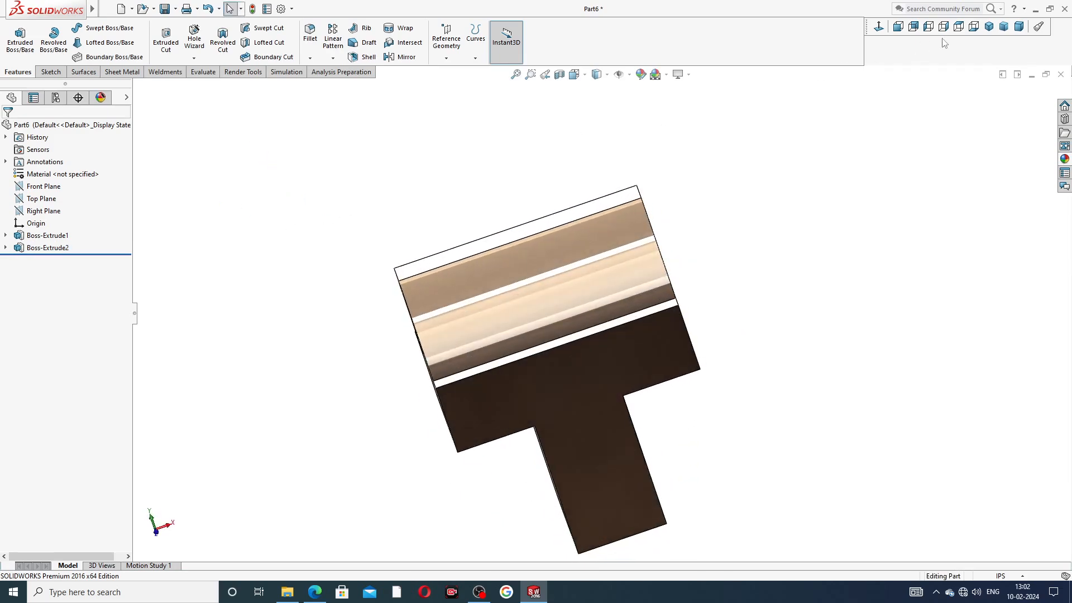
Step: Inspect the new jaw from isometric and oblique angles, then show the Part-10 sliding jaw PDF in Edge
click(988, 26)
middle_drag(919, 115, 813, 173)
mouse_move(567, 223)
middle_down()
mouse_move(517, 221)
mouse_move(527, 224)
middle_up()
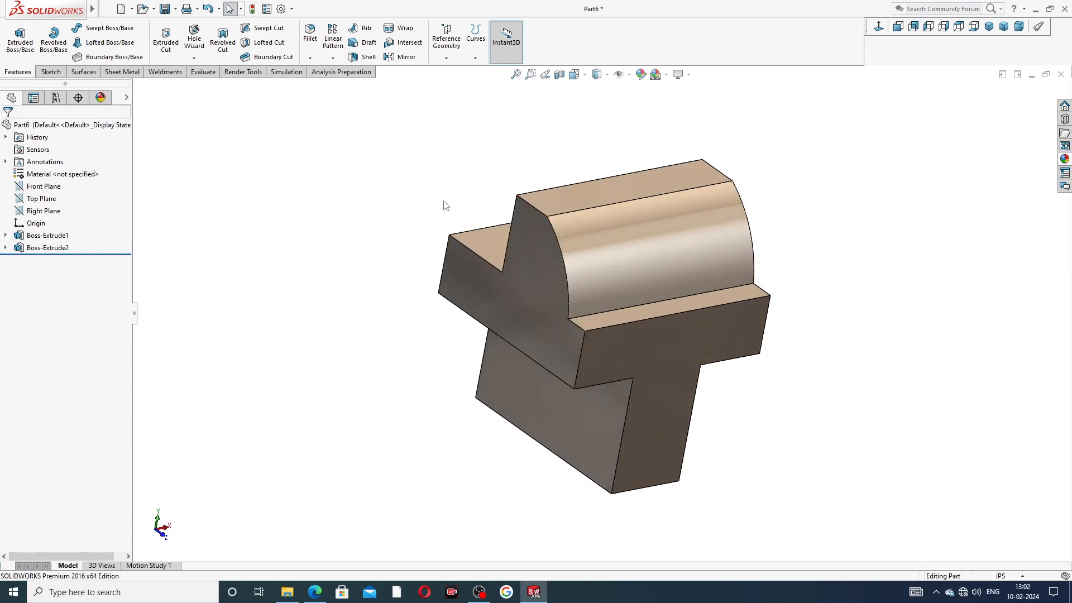
click(314, 592)
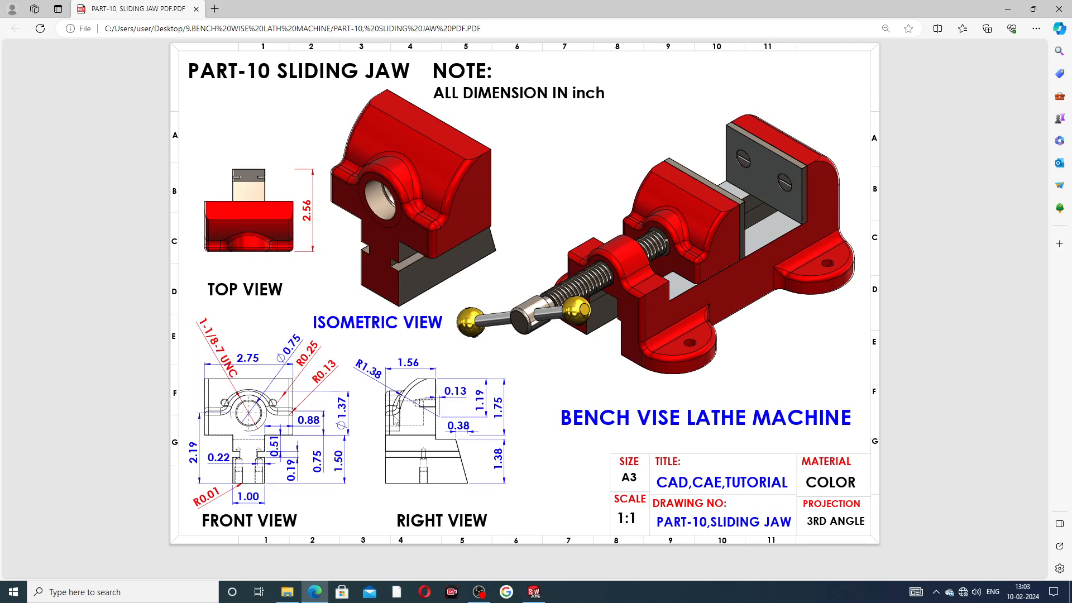
Step: Start Sketch3 on the jaw ridge's front end face, viewed normal to the screen
click(533, 592)
click(541, 280)
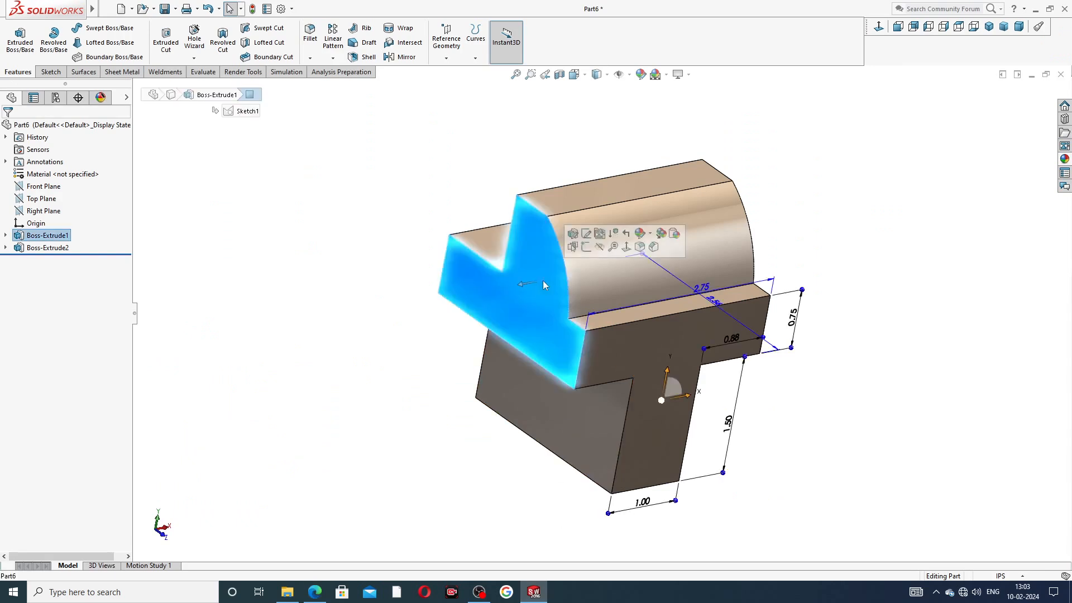
click(605, 249)
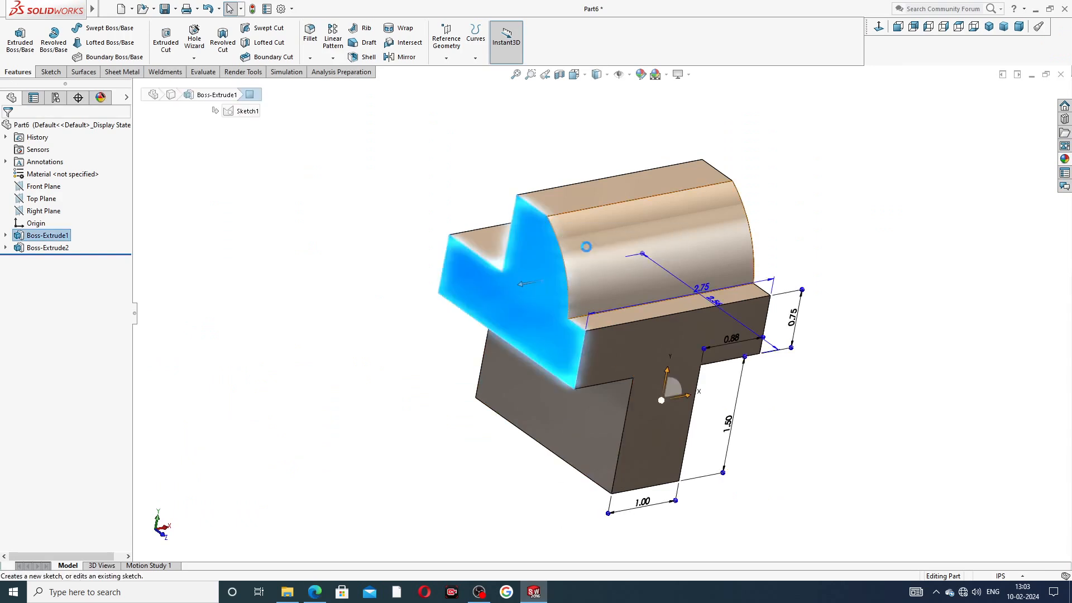
click(878, 26)
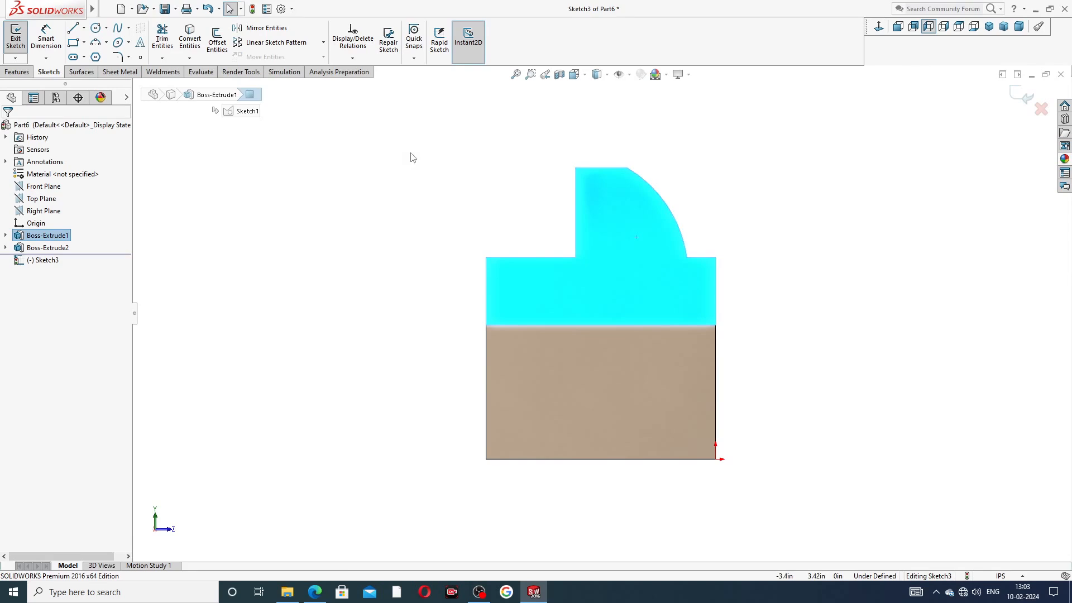
Step: Draw a vertical, short horizontal and slanted line chain from the jaw's step corner to the bottom-left corner
click(79, 32)
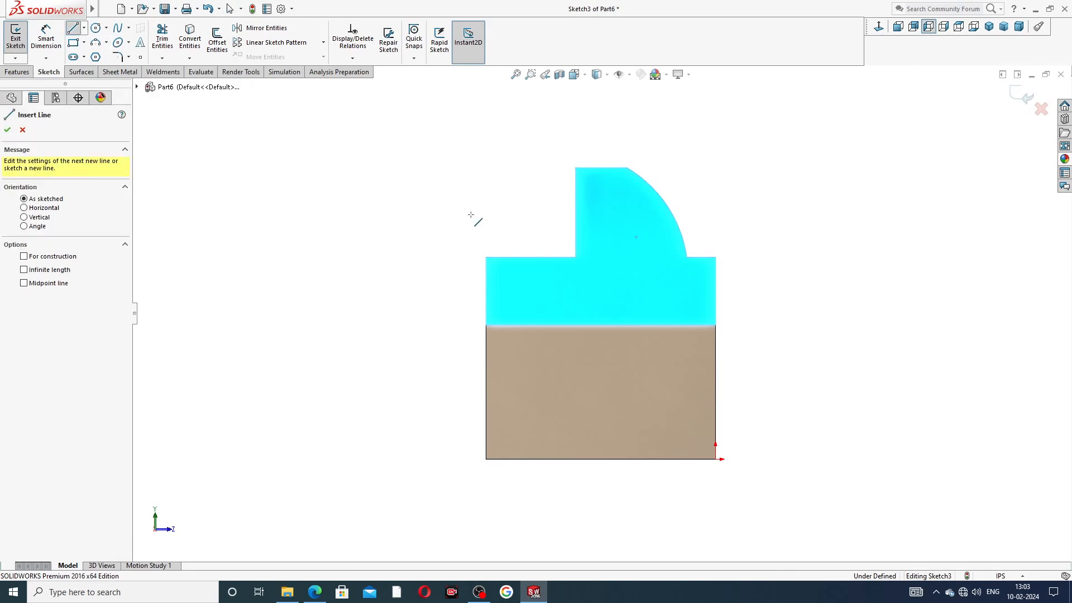
click(575, 257)
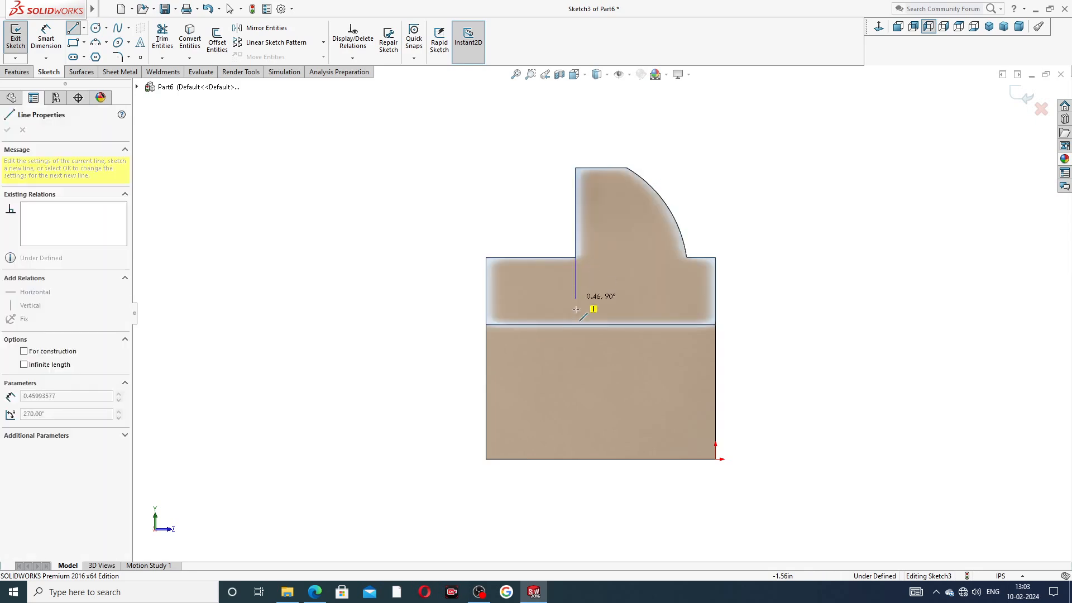
click(575, 352)
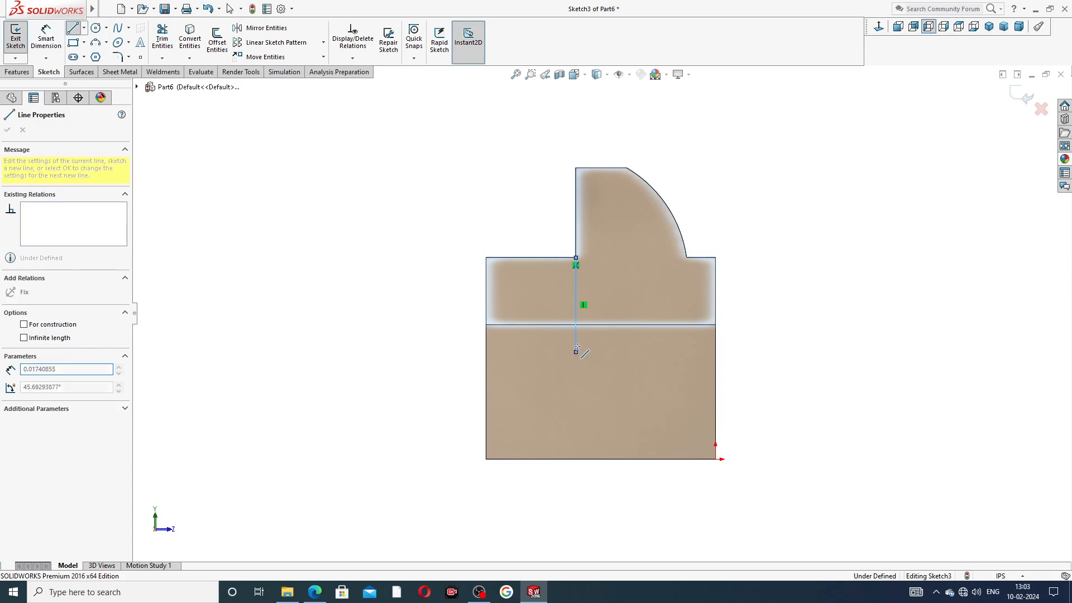
click(538, 351)
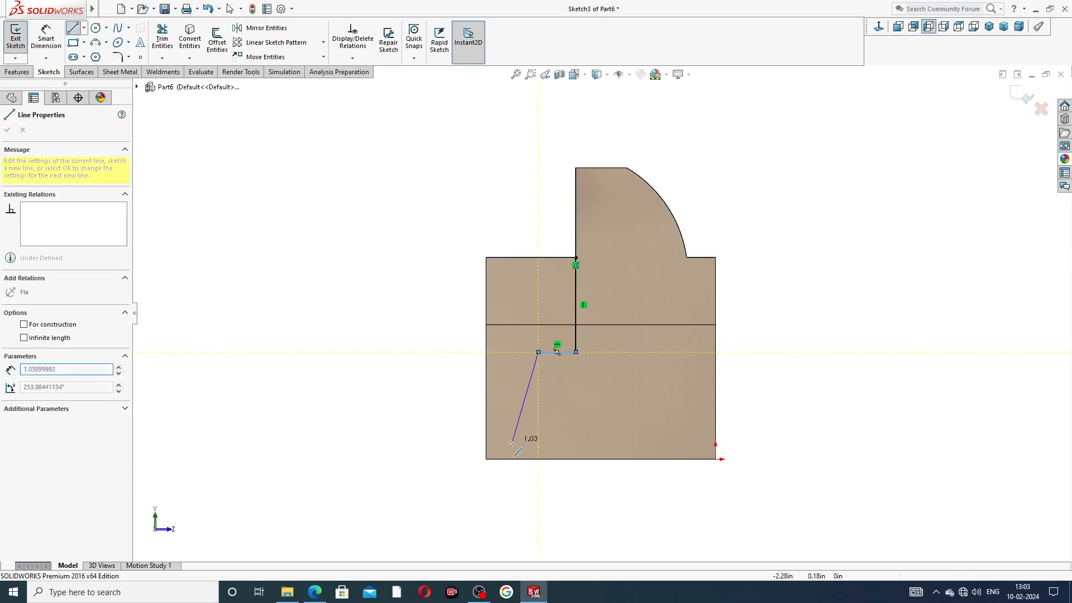
click(486, 458)
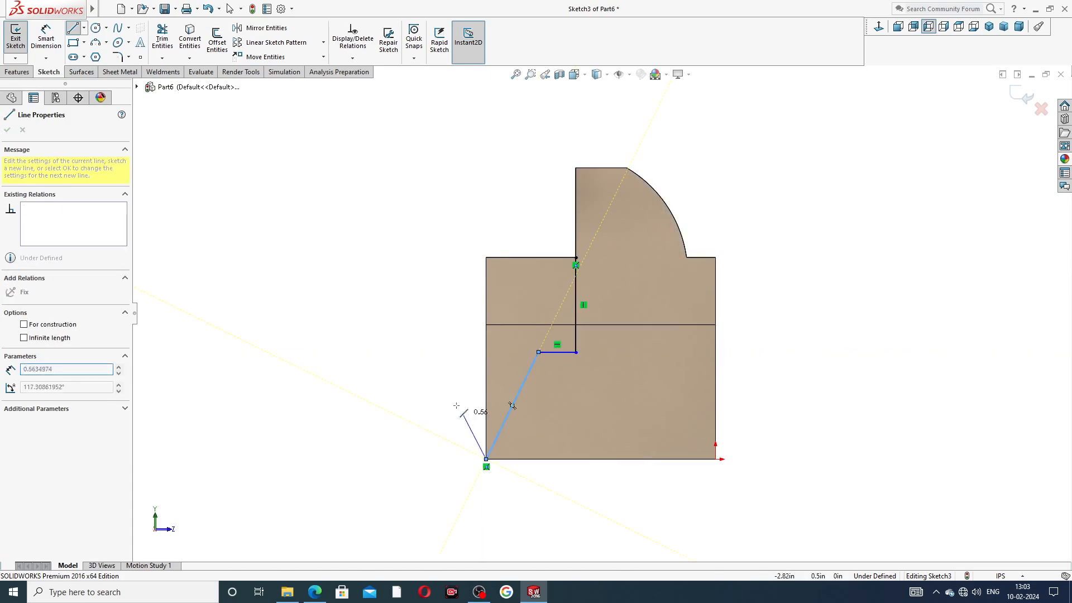
right_click(429, 360)
click(479, 378)
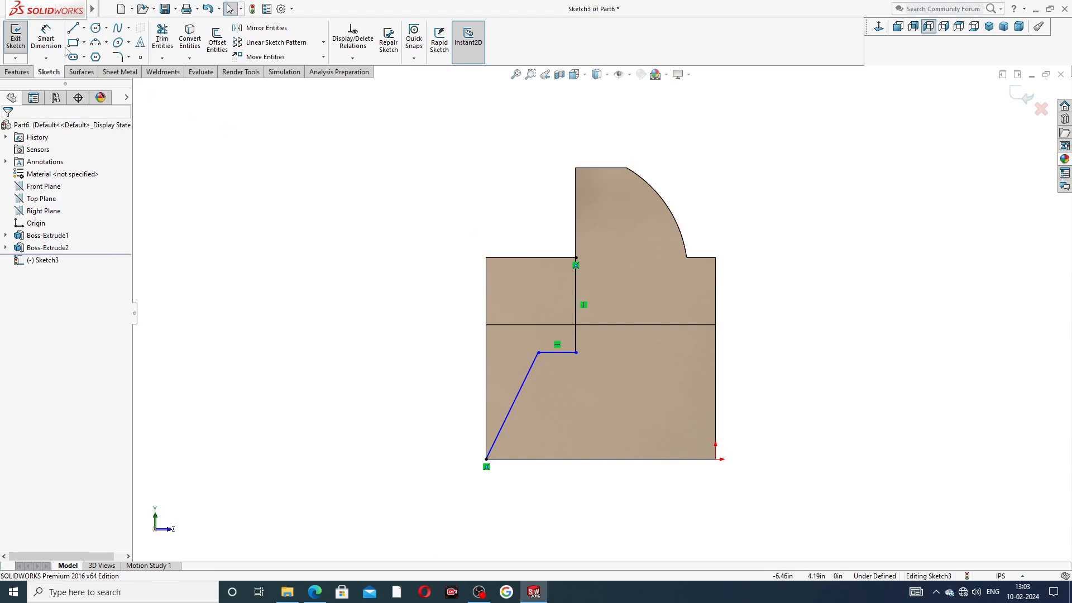
click(47, 38)
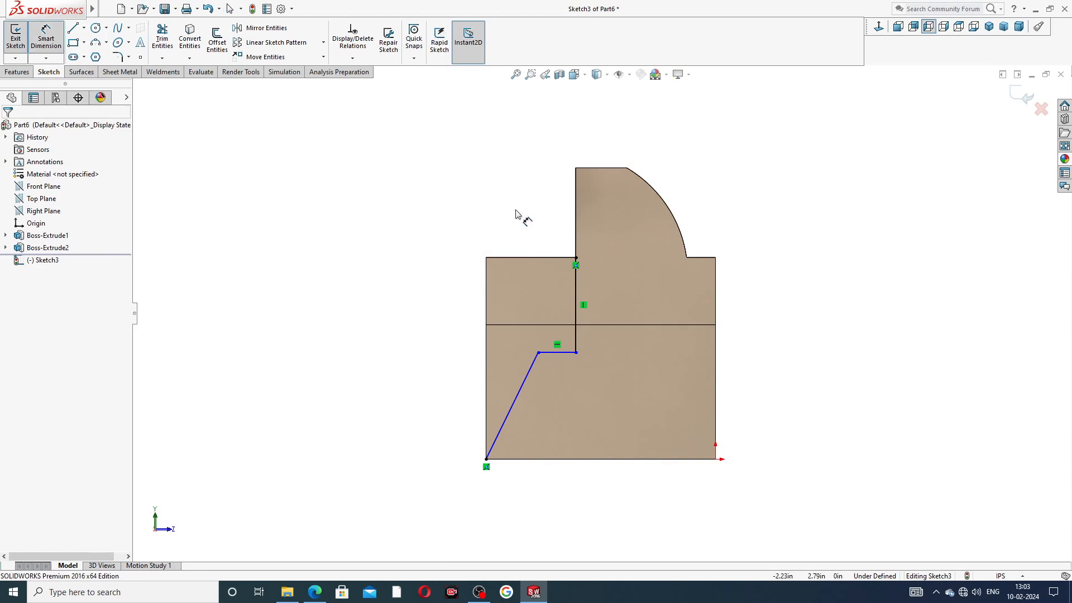
Step: Dimension the slanted line's top endpoint 0.38 from the left edge and 1.24 above the bottom edge
click(538, 353)
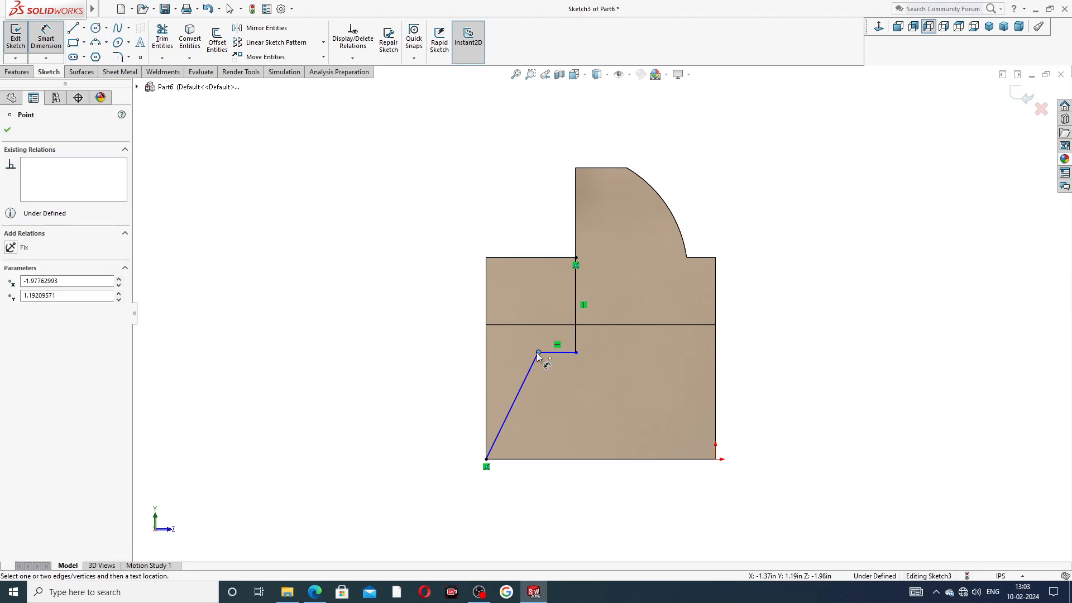
click(487, 357)
click(513, 231)
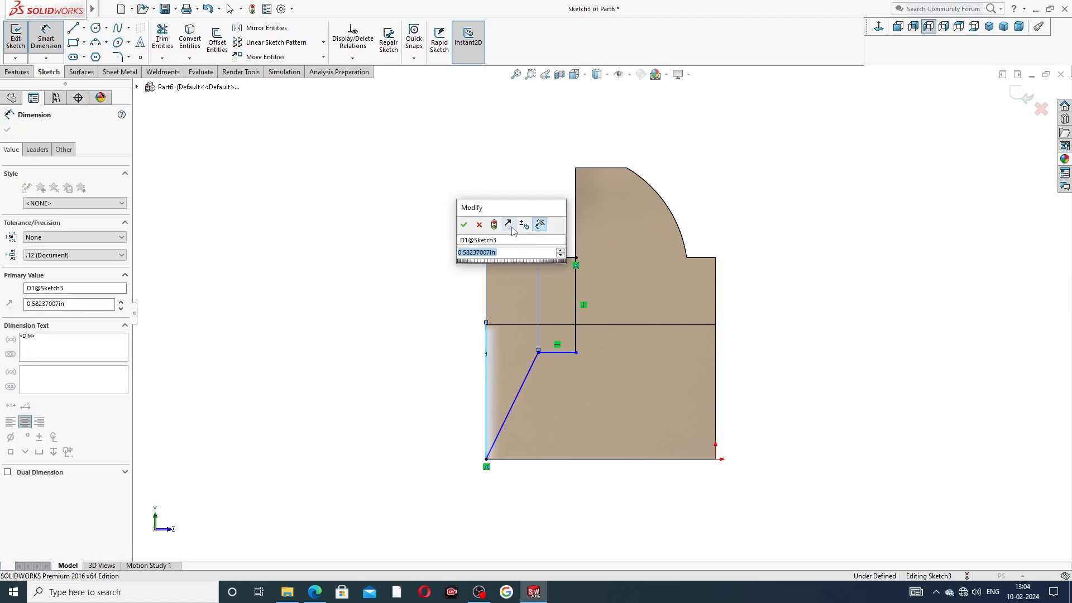
text(.)
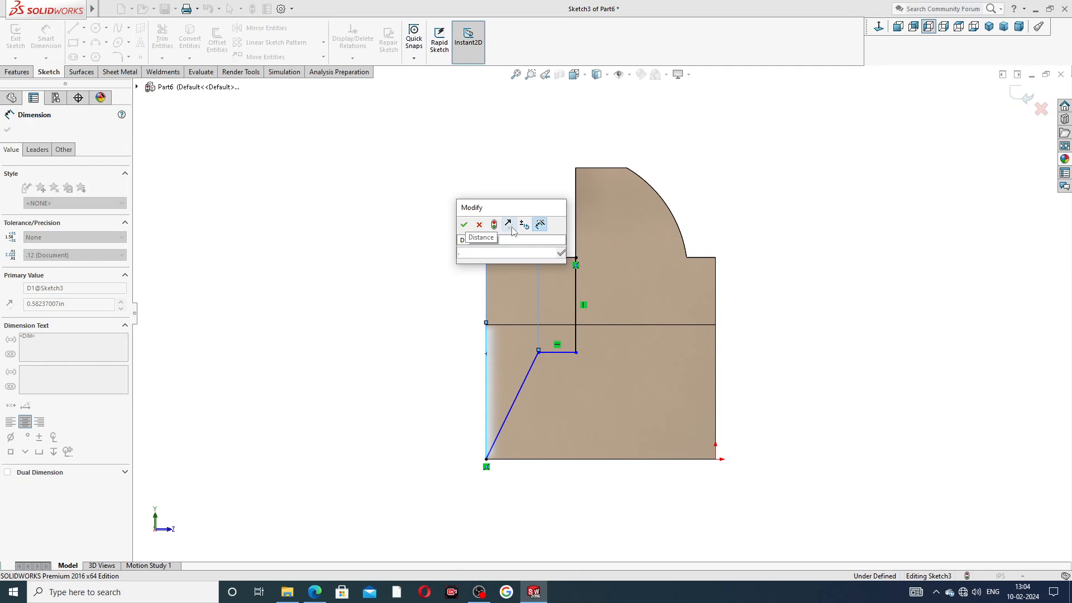
text(38)
key(Return)
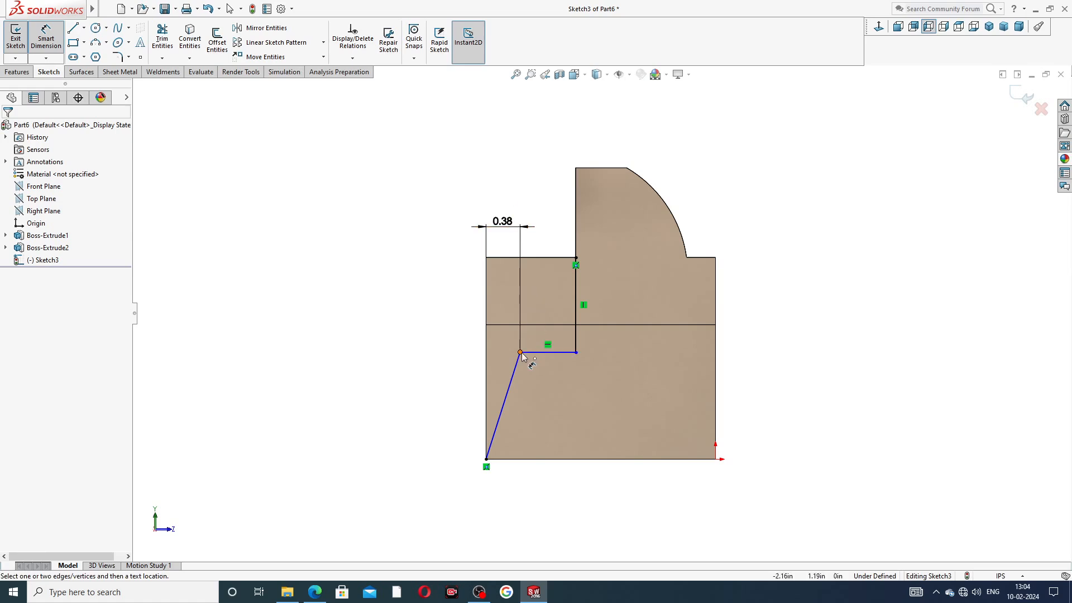
click(519, 352)
click(507, 460)
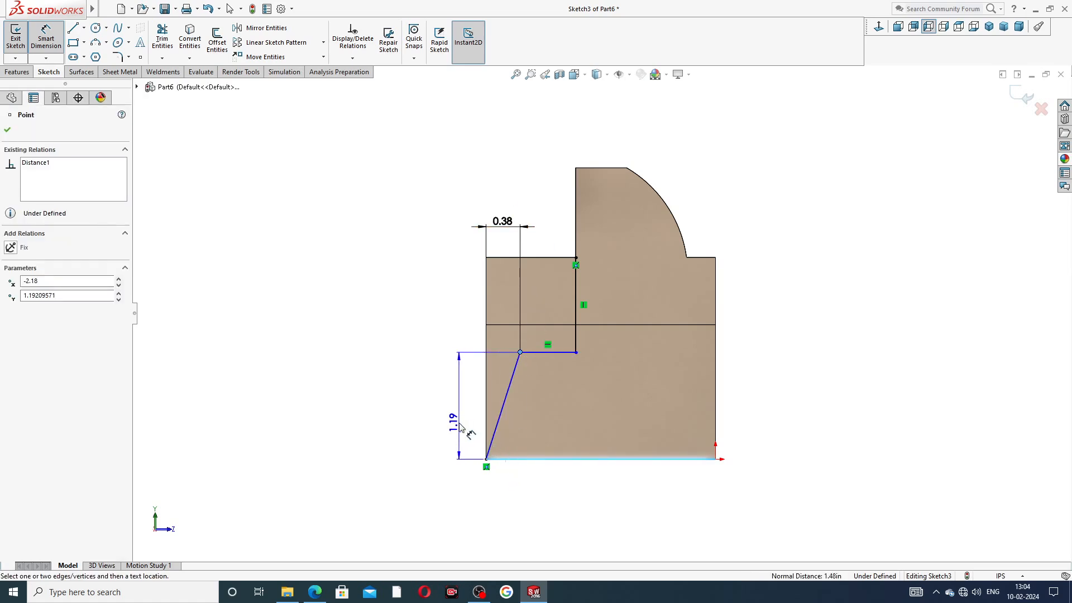
click(456, 416)
text(1.)
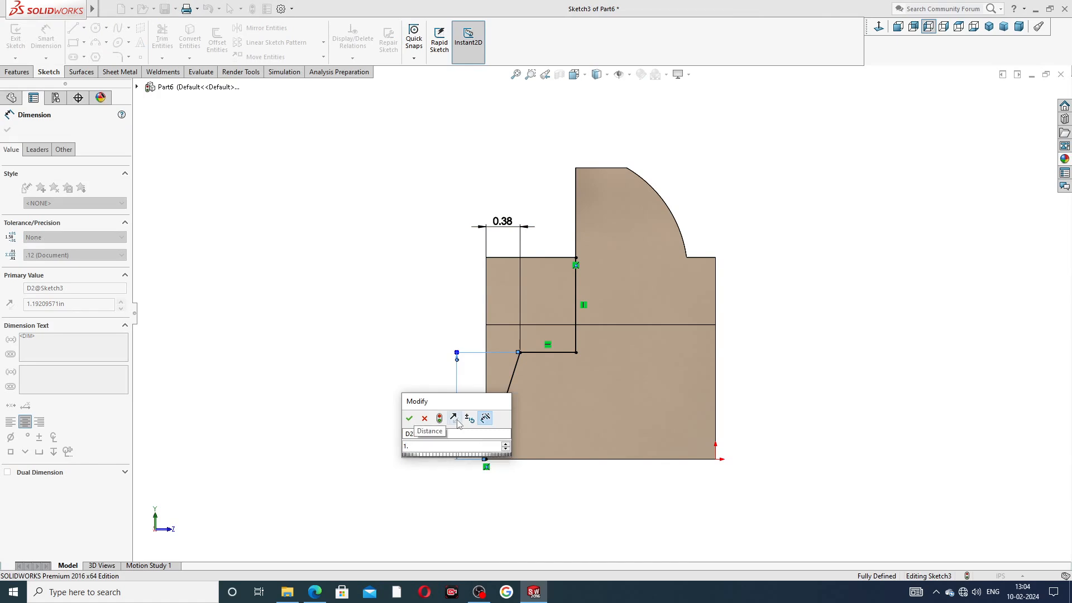
text(24)
key(Return)
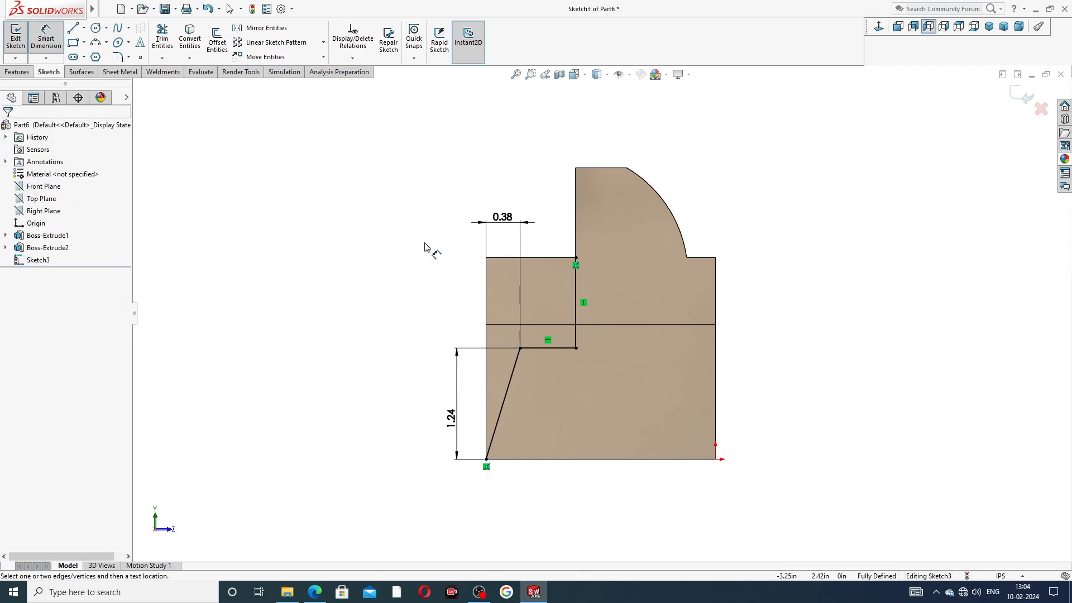
click(314, 592)
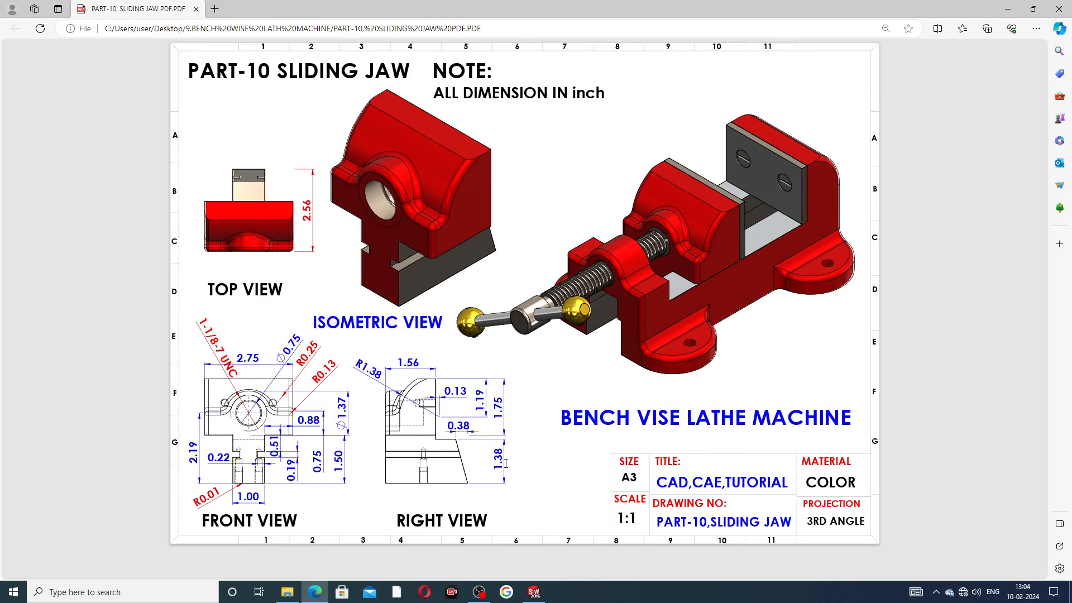
click(318, 592)
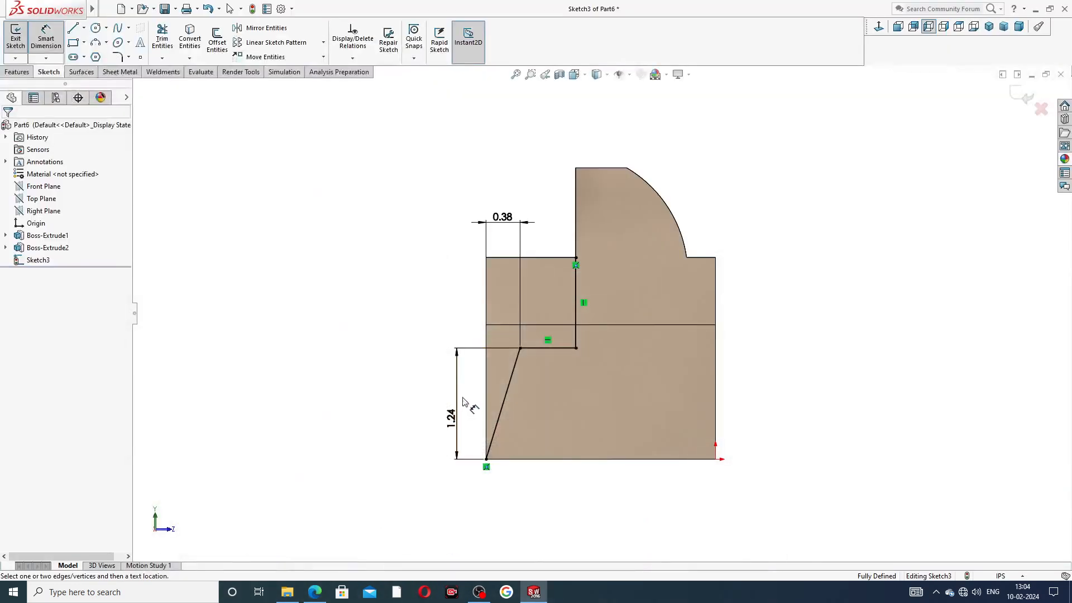
Step: Change the slanted corner's 1.24 vertical dimension to 1.38
double_click(450, 419)
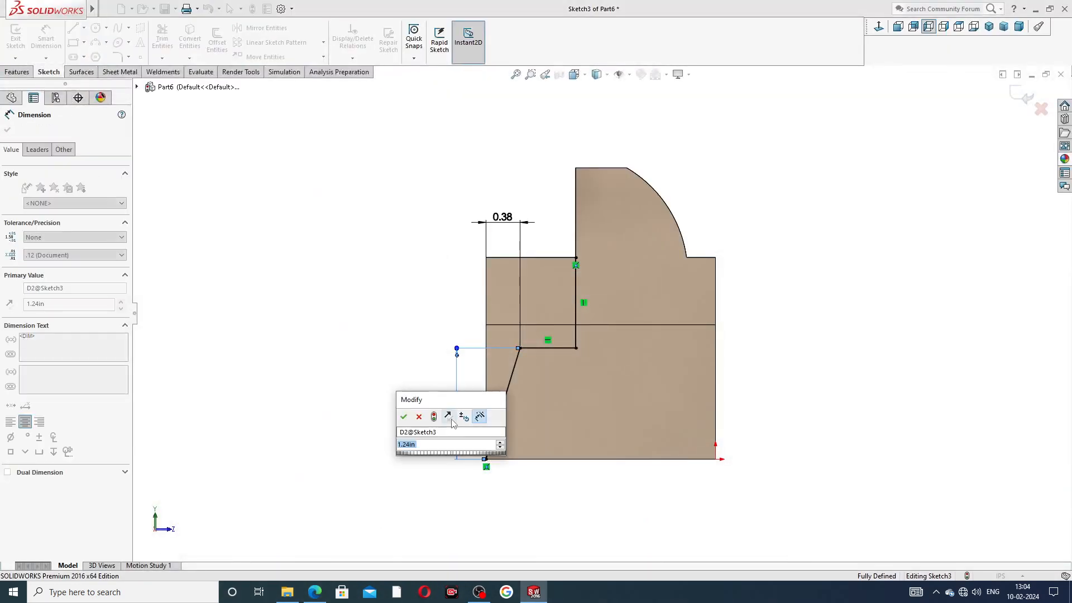
text(1.38)
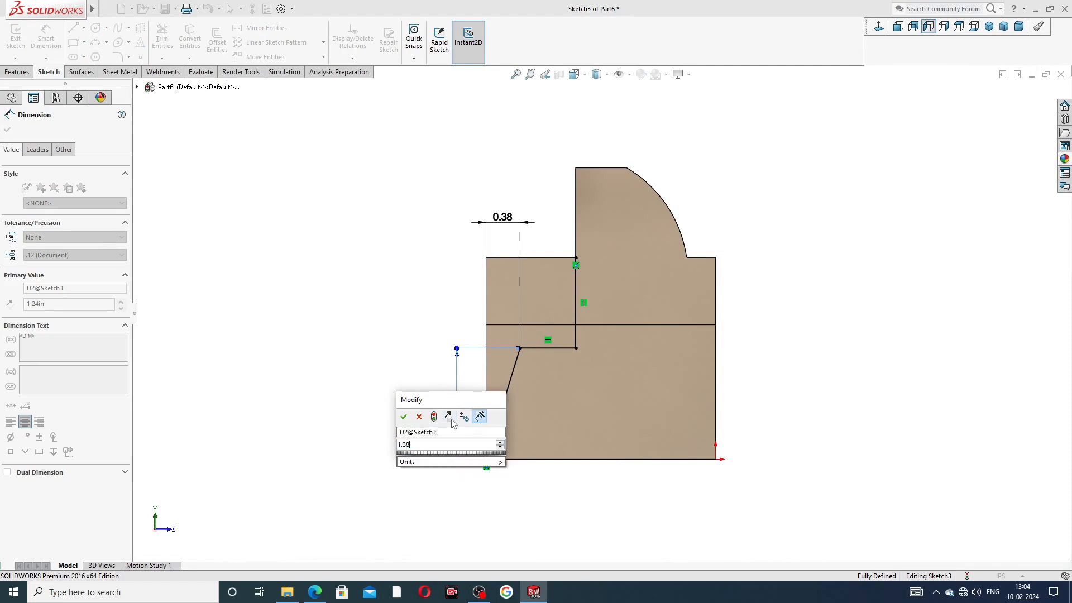
key(Return)
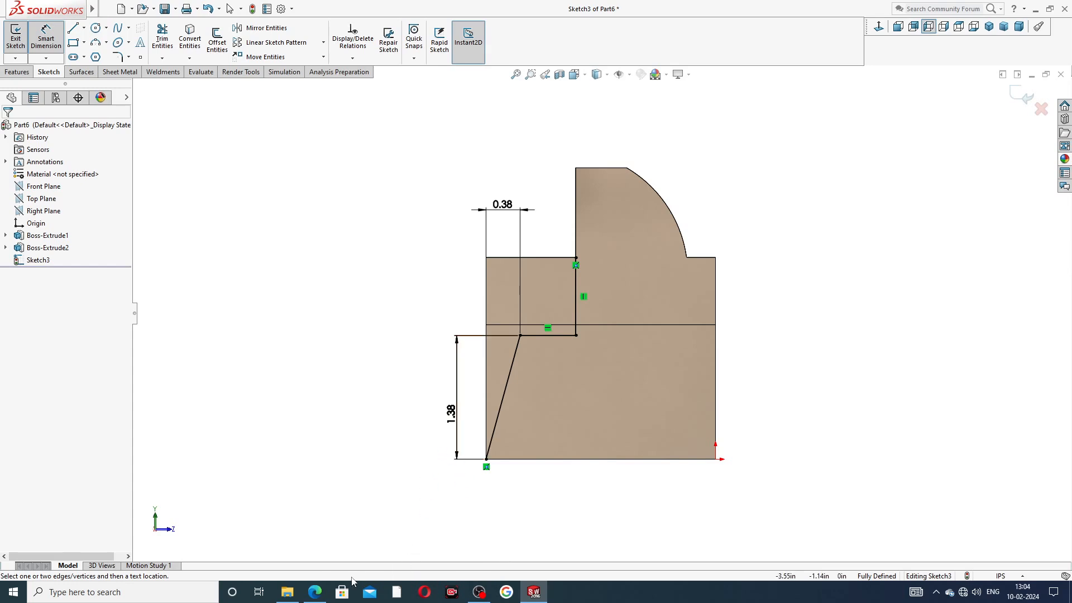
click(325, 593)
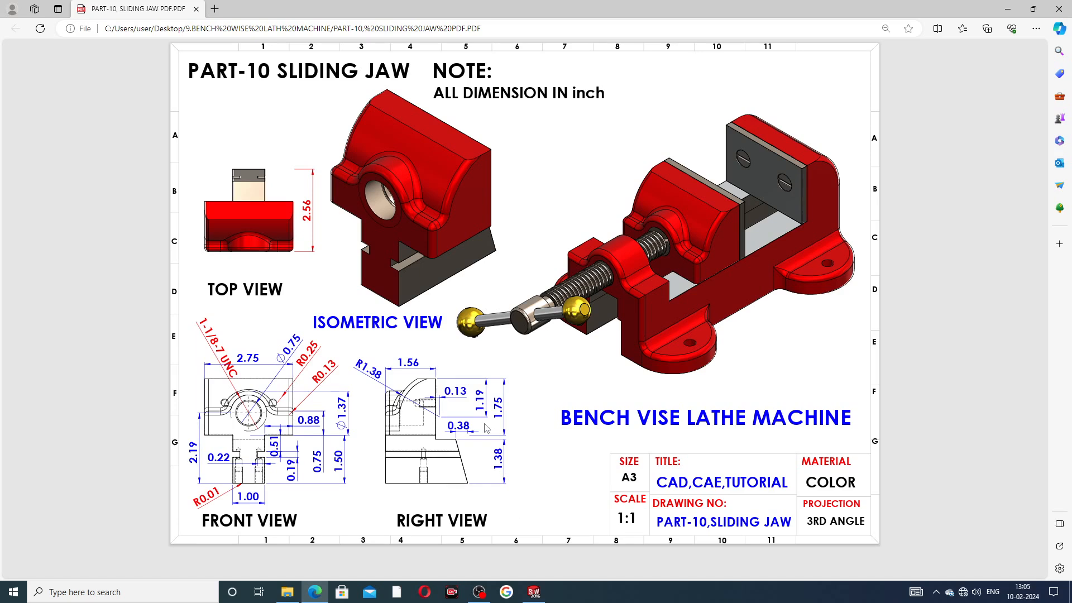
Step: Start an extruded cut from Sketch3 with Flip side to cut enabled
click(314, 591)
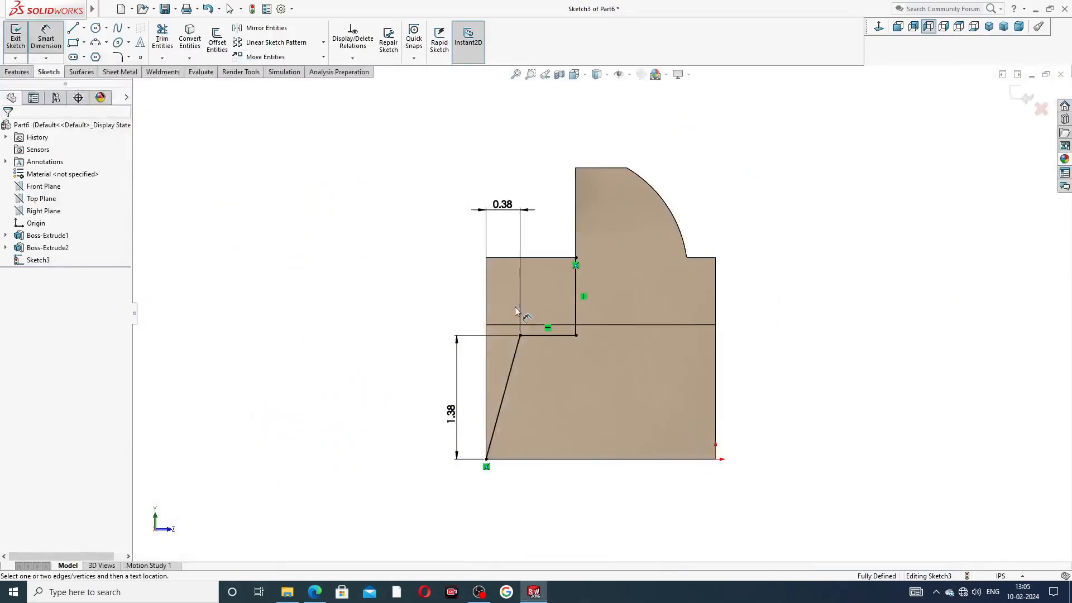
right_click(801, 162)
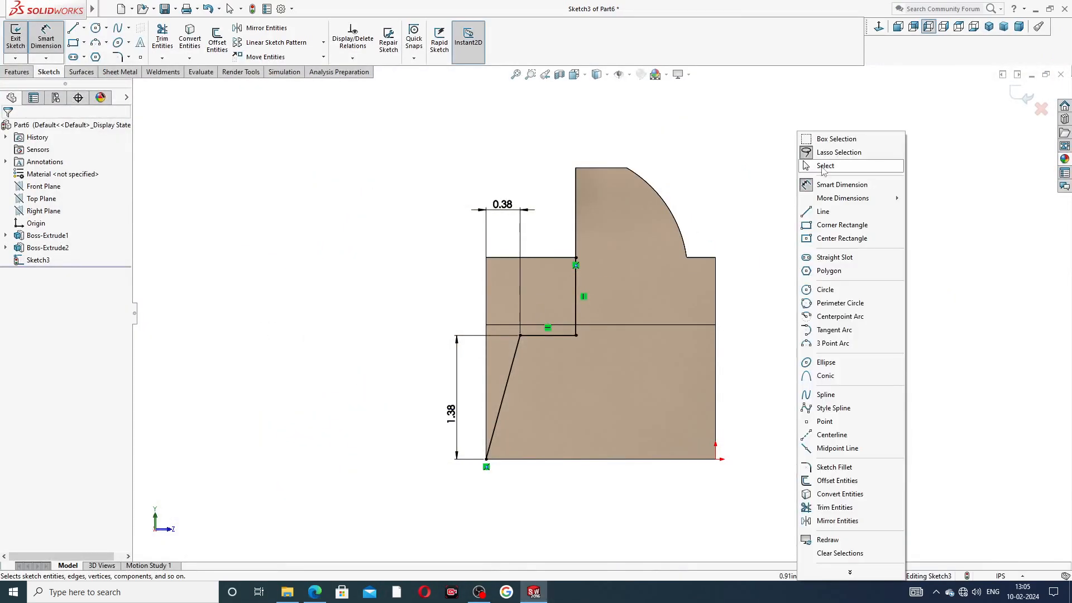
click(823, 167)
click(16, 72)
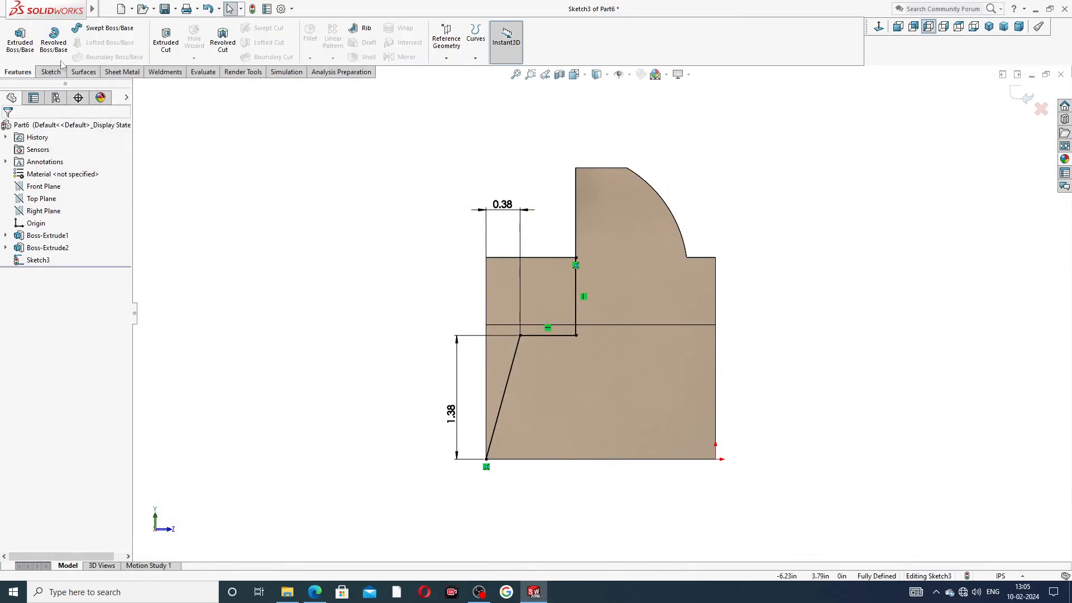
click(165, 42)
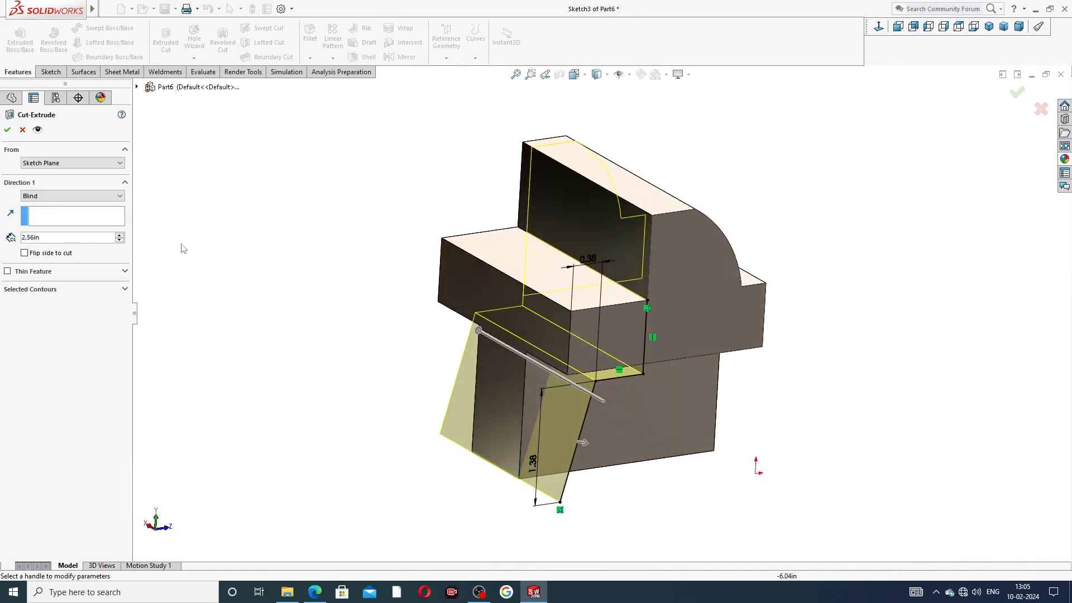
click(48, 196)
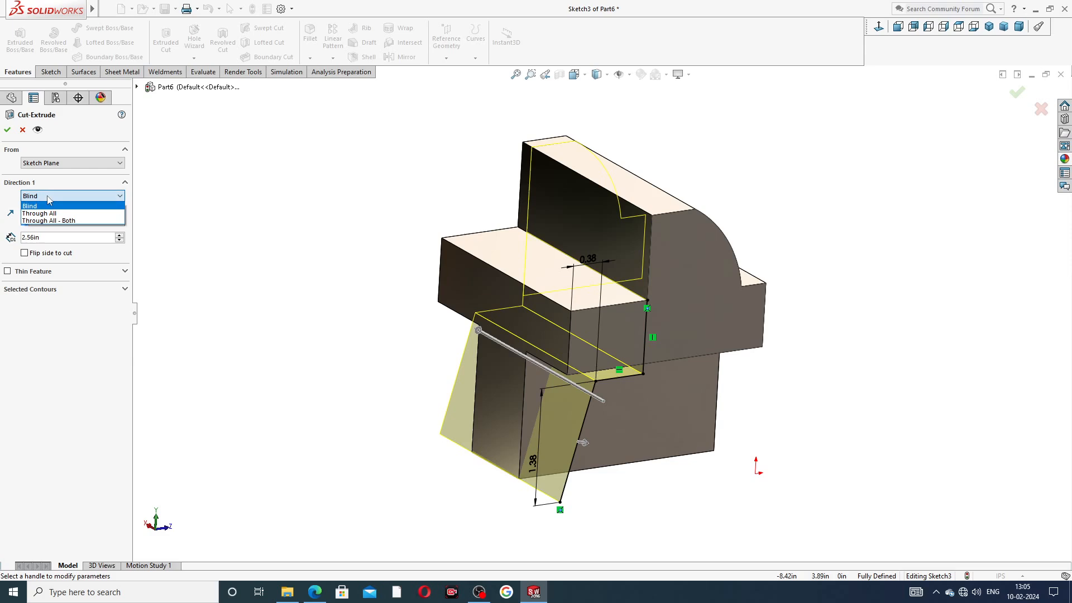
click(26, 256)
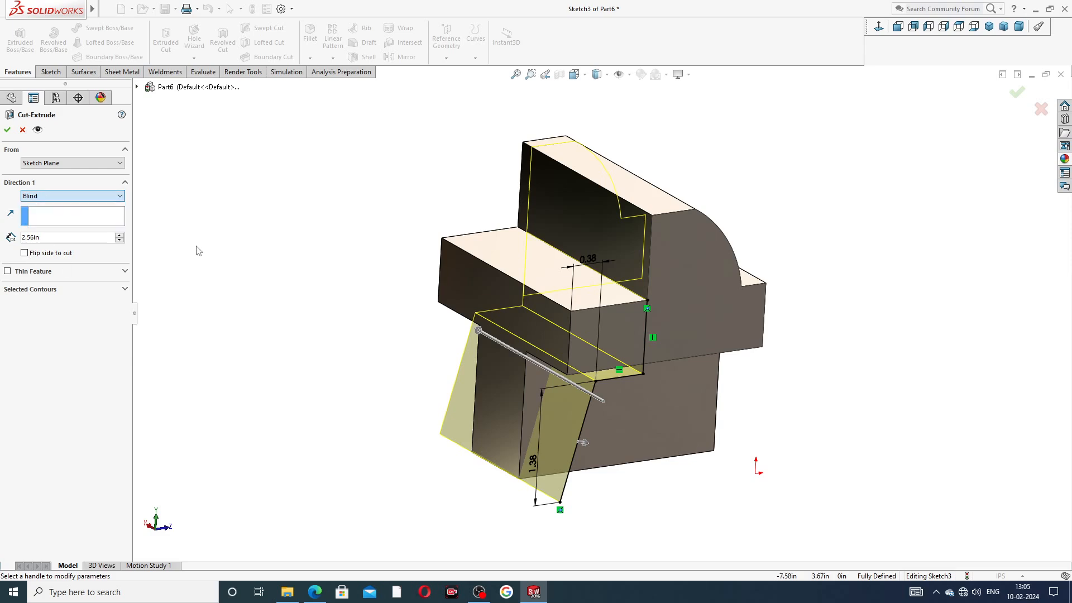
click(26, 253)
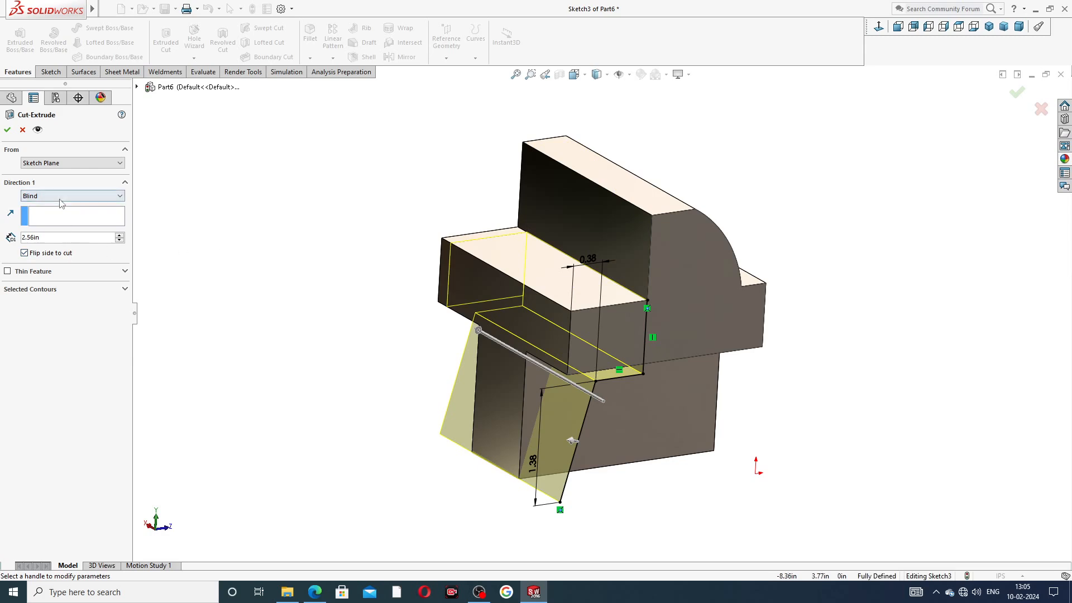
Step: Try Blind cut depths up to 2.86in, then switch the cut to Through All and apply it
middle_drag(289, 266, 320, 313)
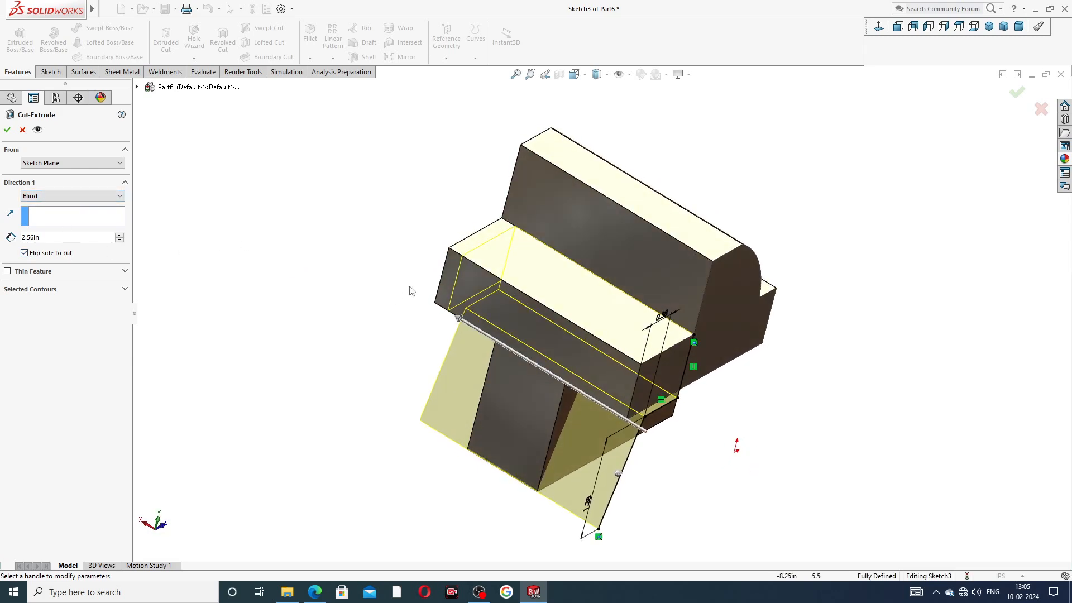
click(77, 196)
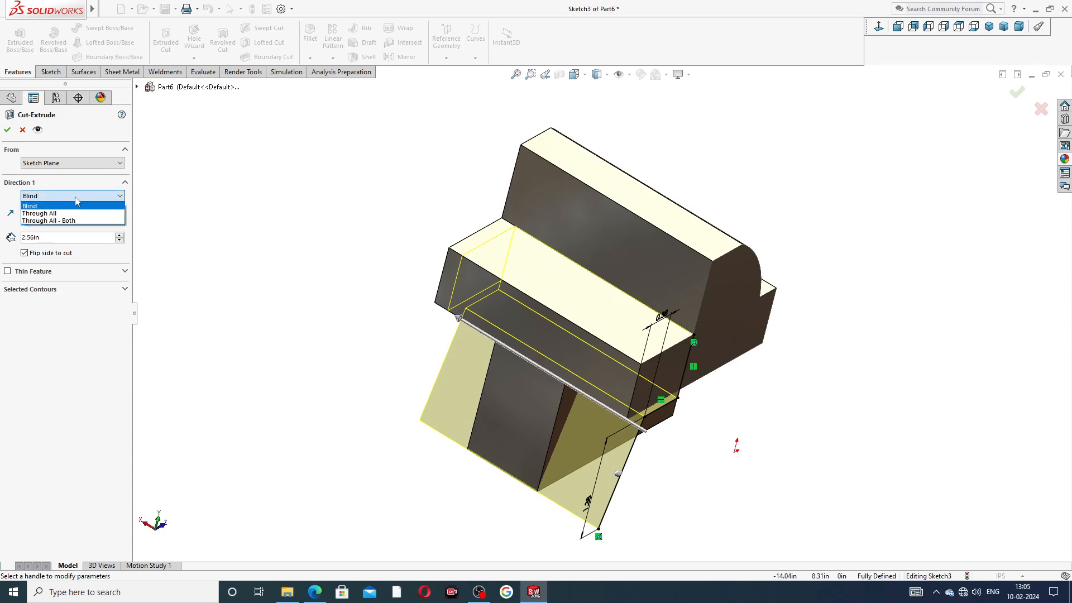
click(77, 200)
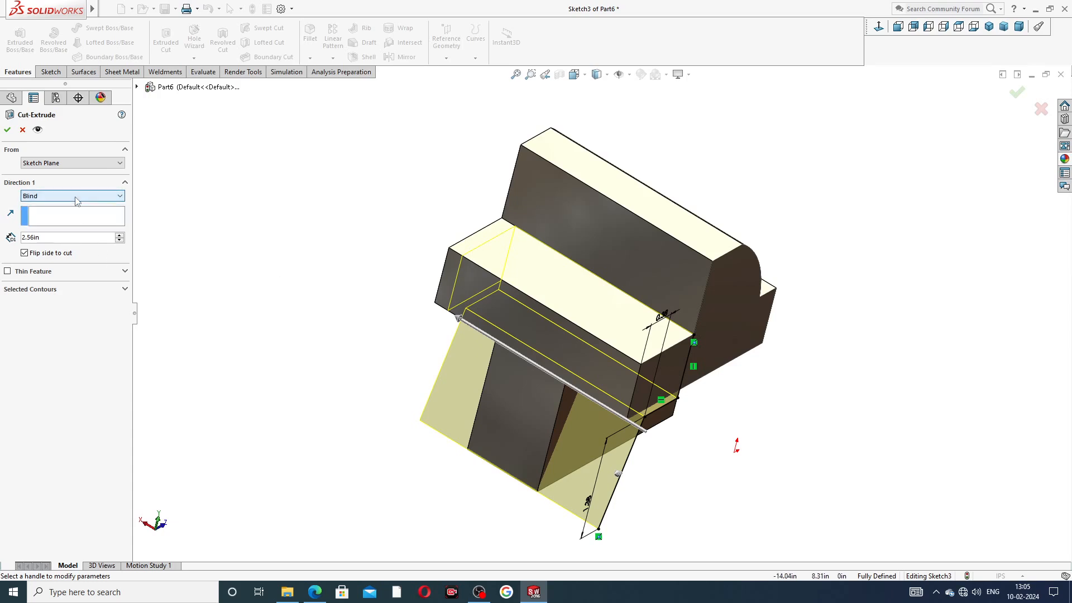
click(120, 235)
click(120, 235)
click(119, 235)
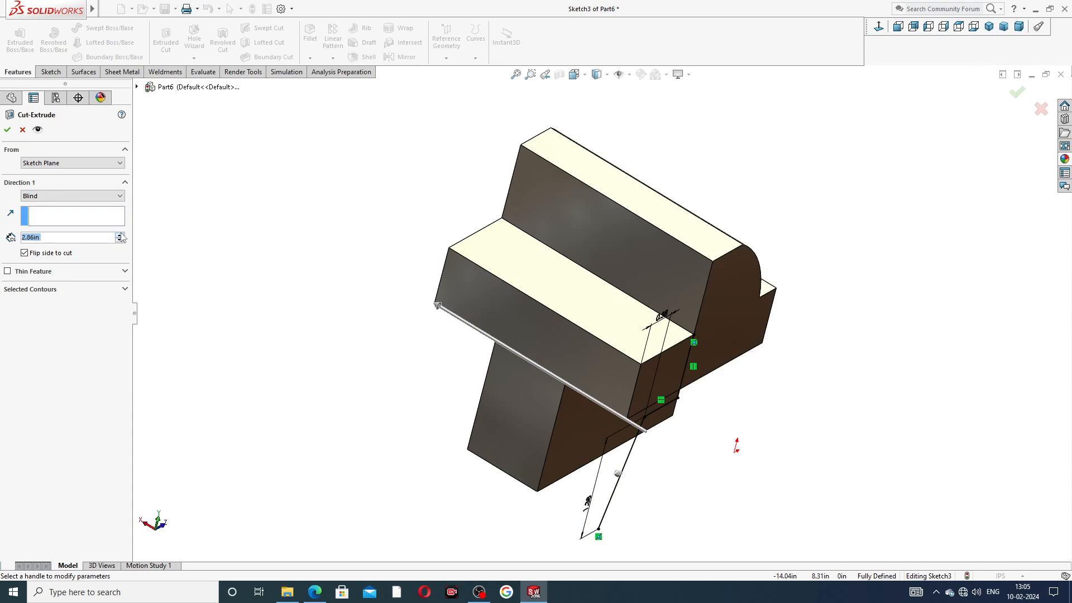
click(119, 235)
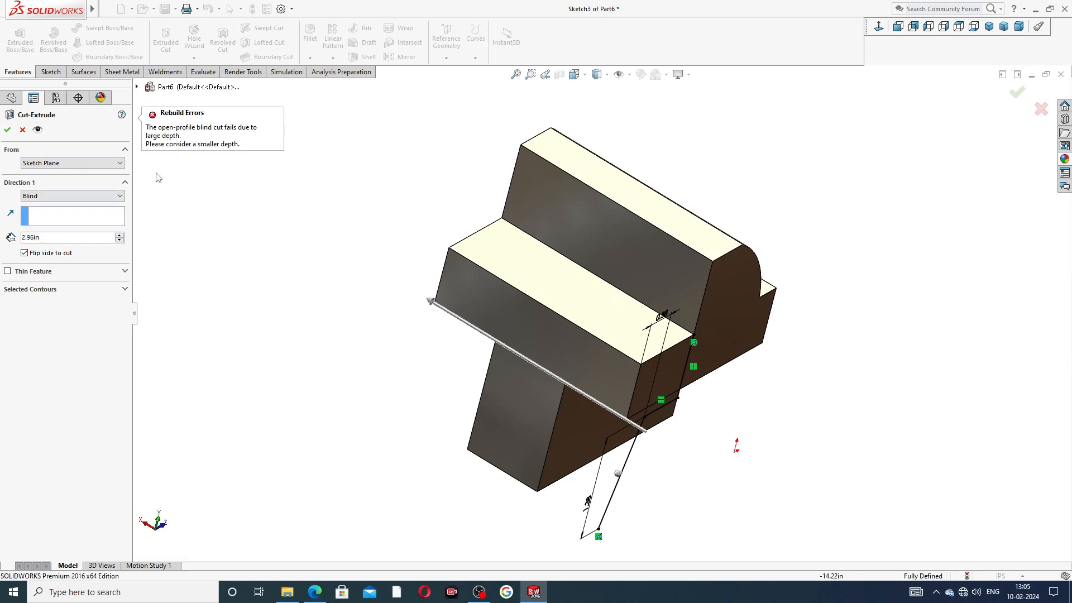
click(54, 196)
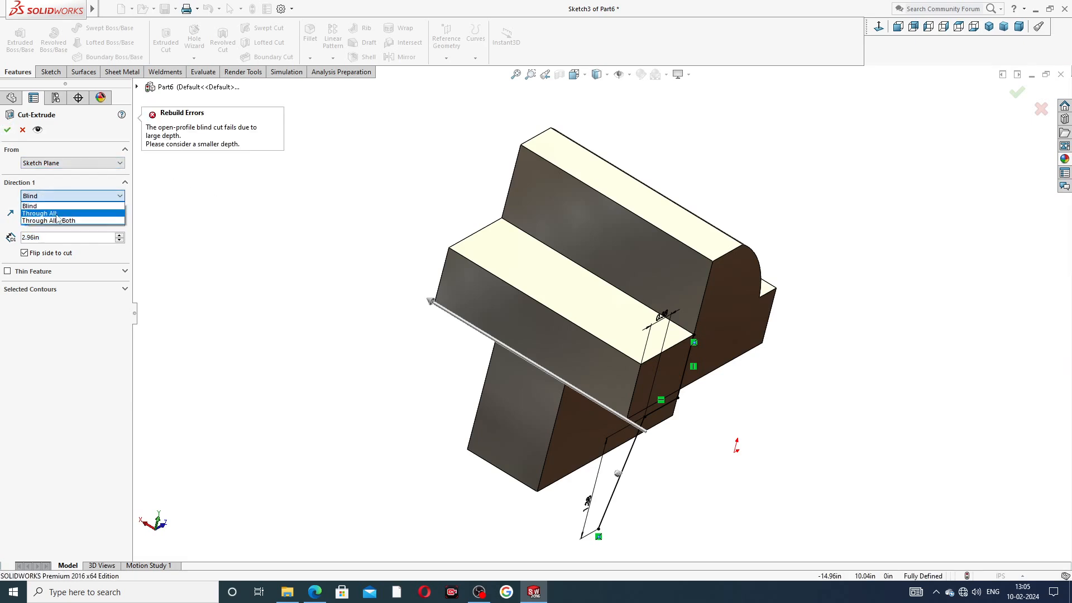
click(56, 220)
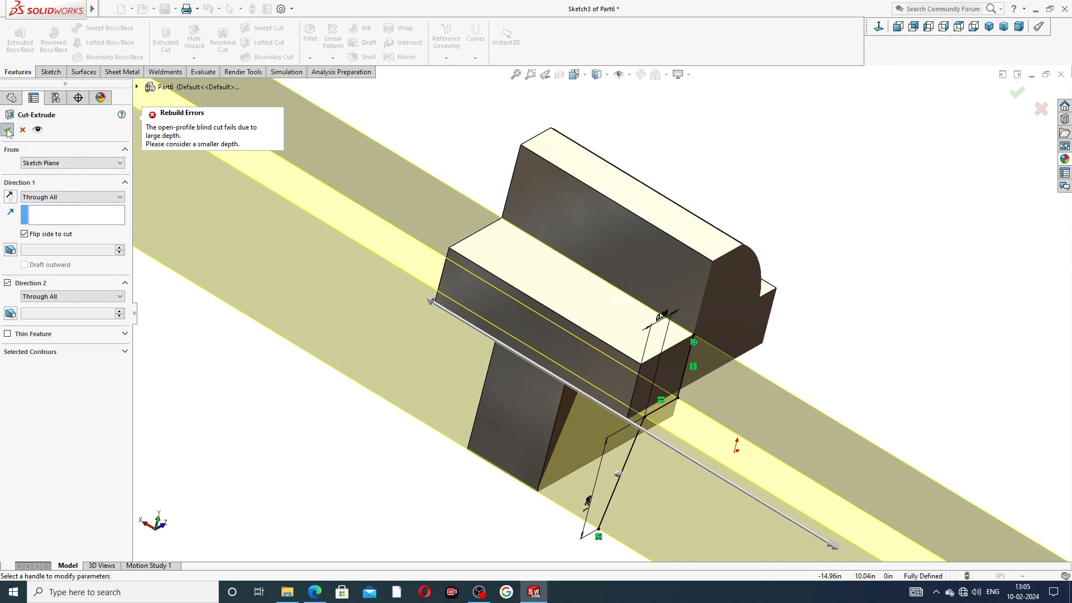
click(7, 131)
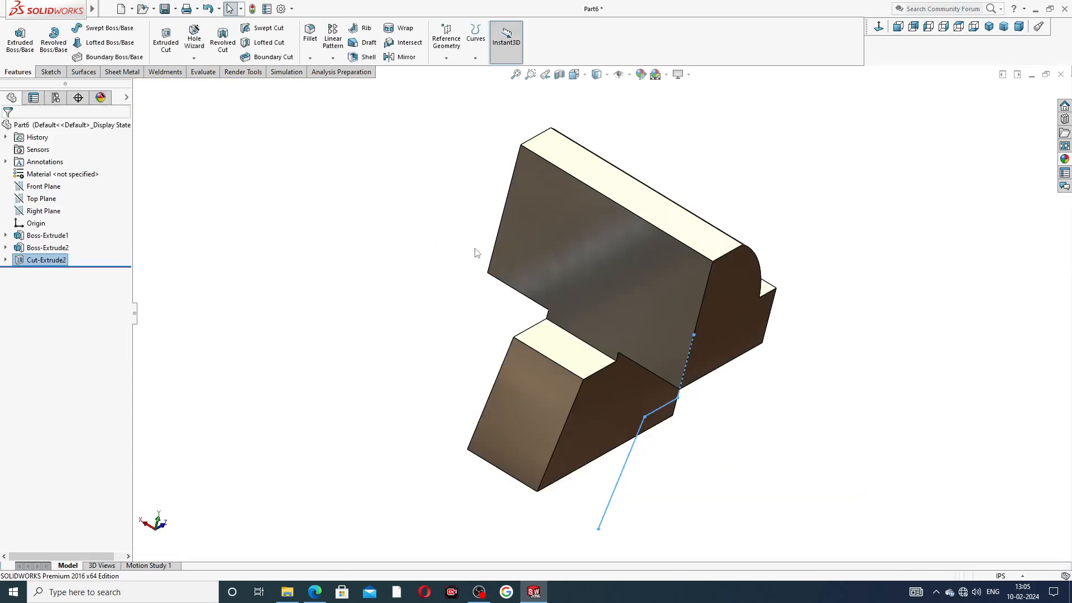
middle_drag(476, 253, 425, 186)
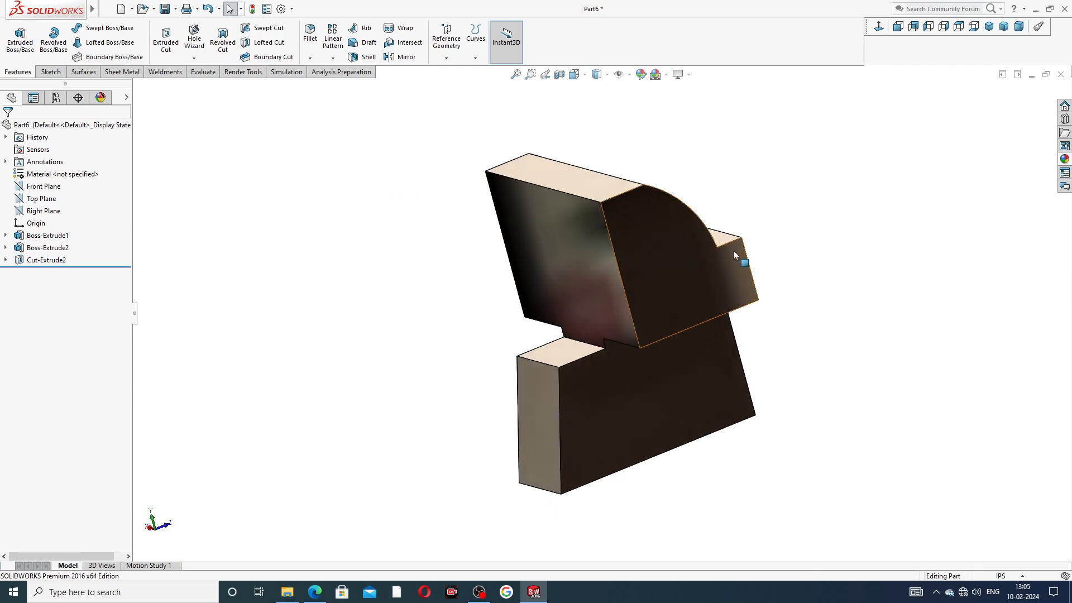
middle_drag(732, 250, 768, 270)
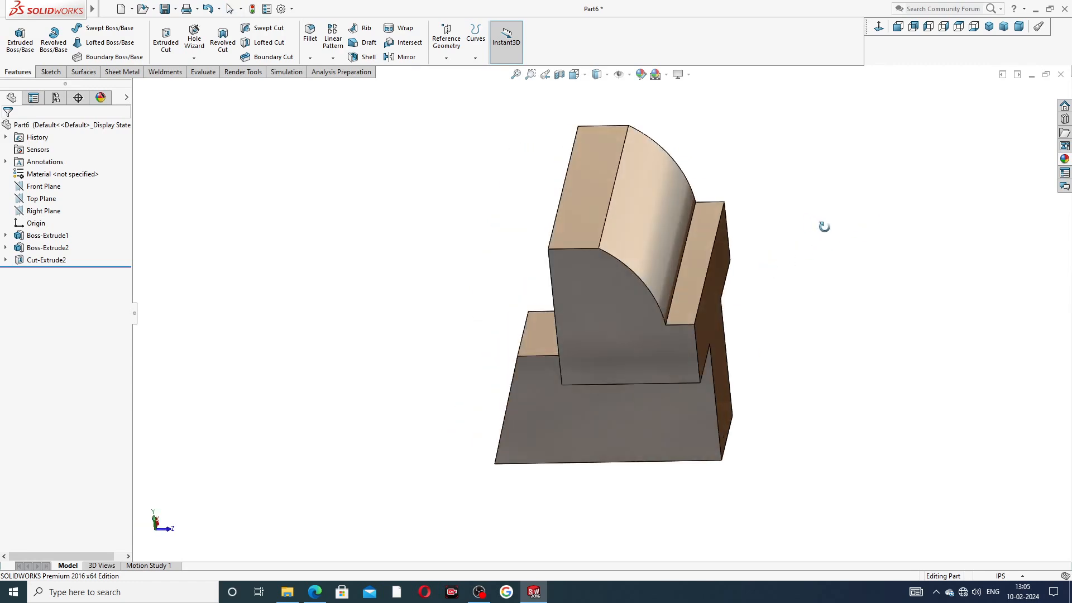
middle_drag(824, 226, 767, 243)
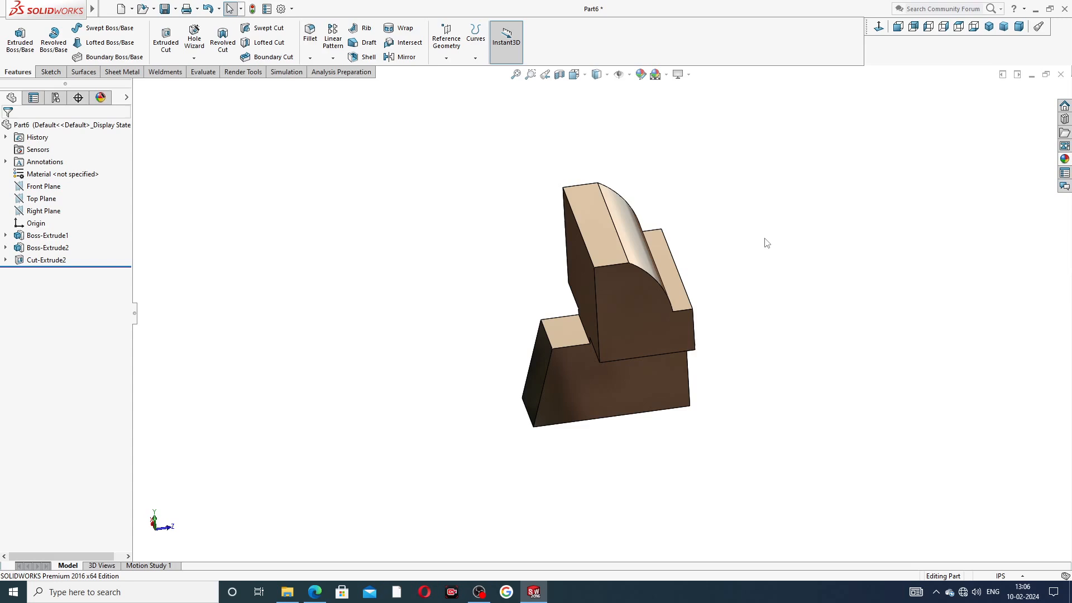
middle_drag(810, 245, 748, 266)
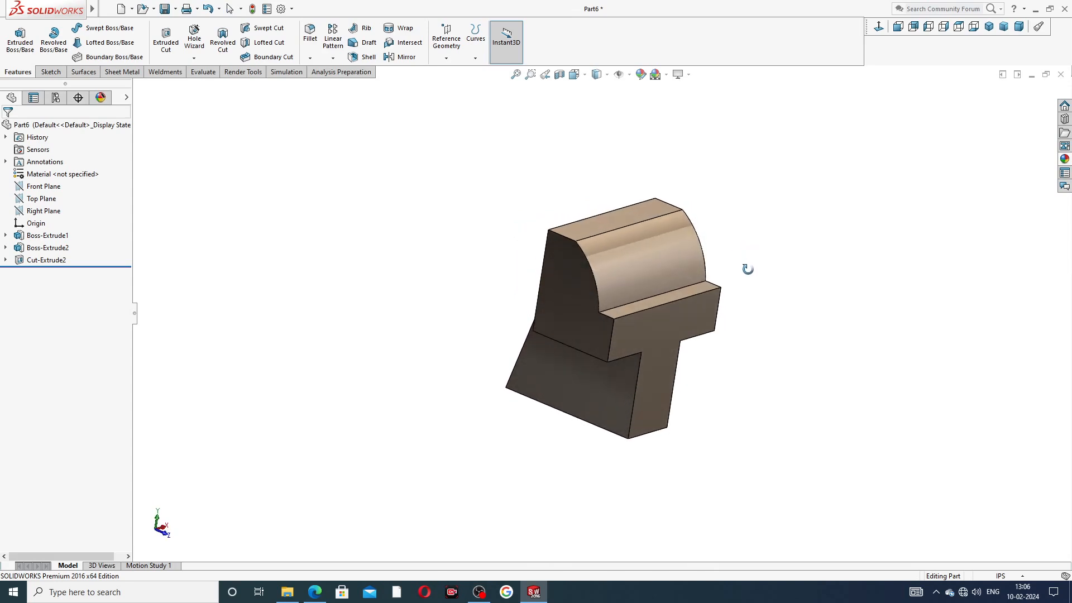
Step: Paint the jaw's curved top, flat top and T-shaped front faces candy apple red
click(672, 254)
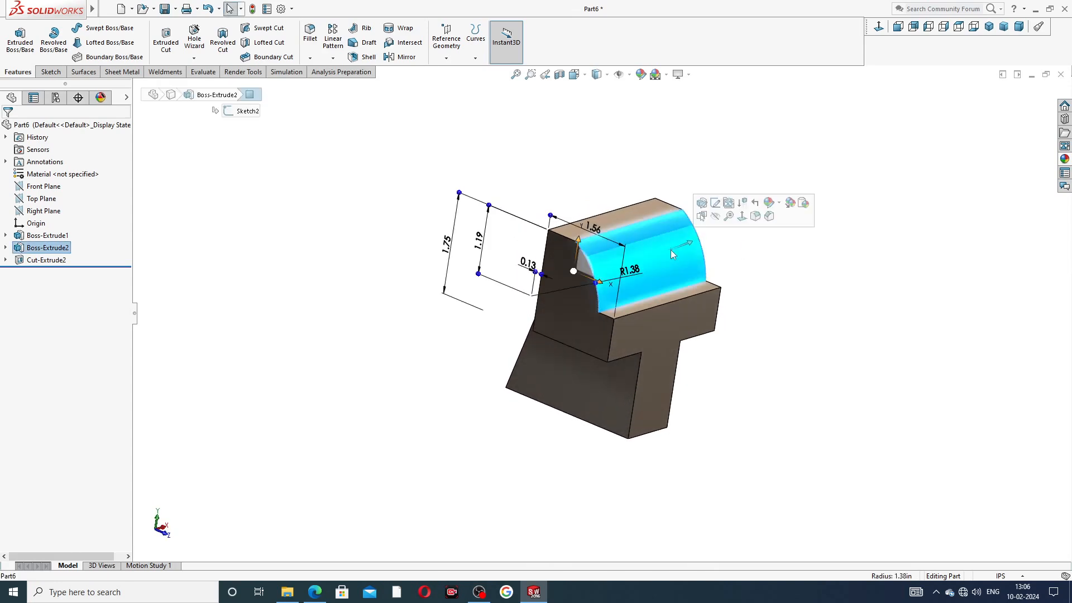
ctrl+click(641, 216)
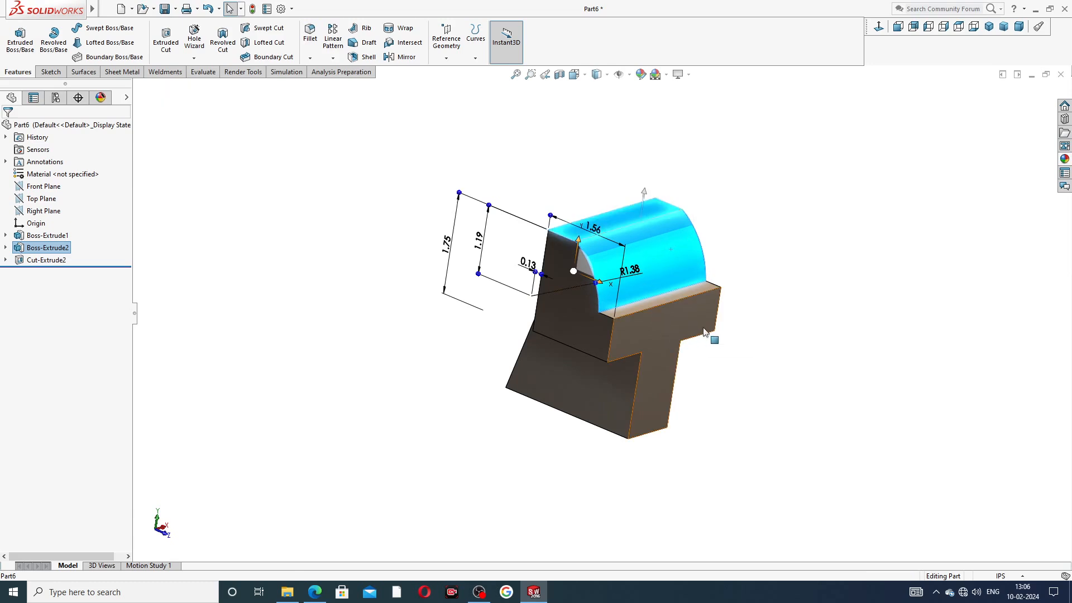
middle_drag(704, 340, 599, 357)
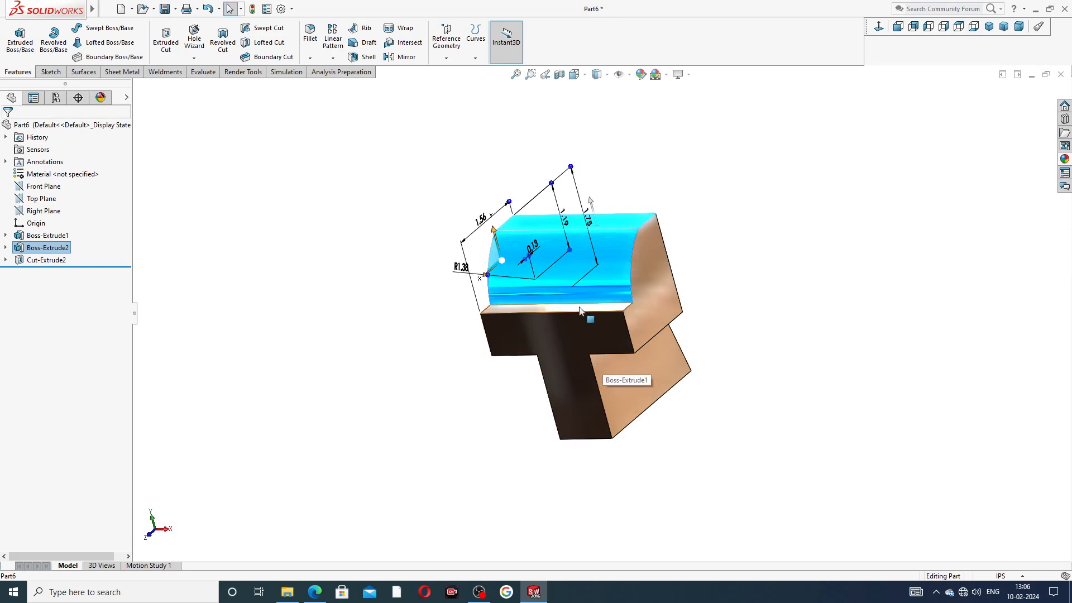
ctrl+click(588, 324)
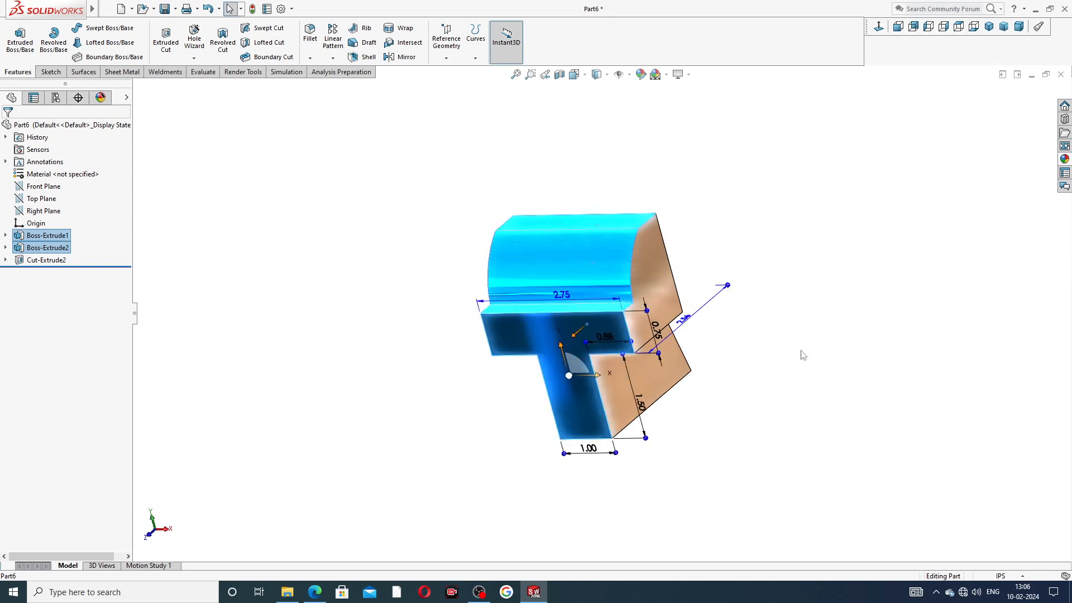
click(1064, 159)
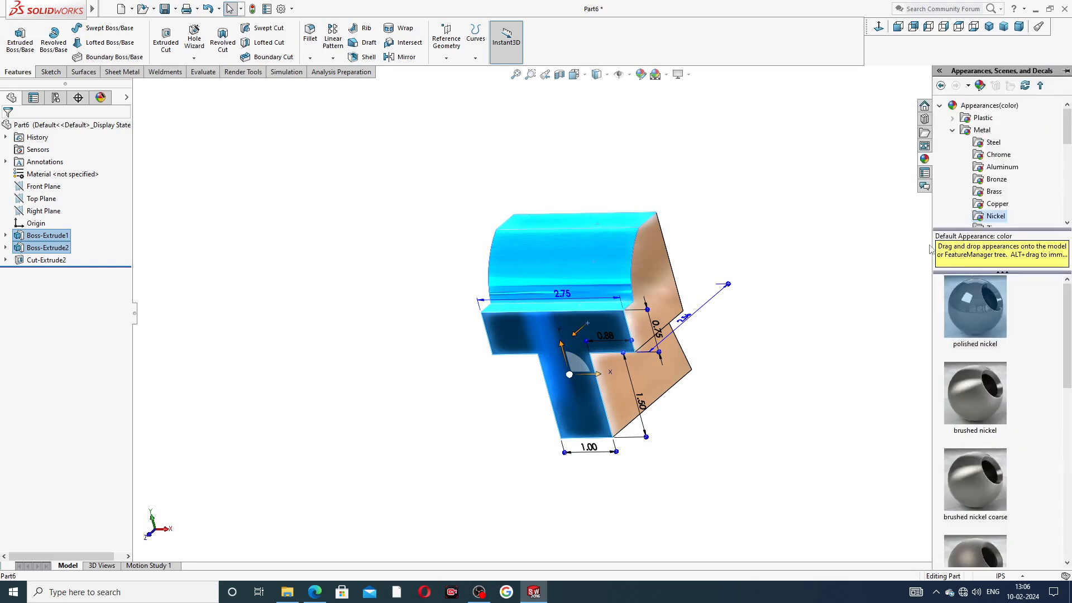
scroll(964, 173, down, 2)
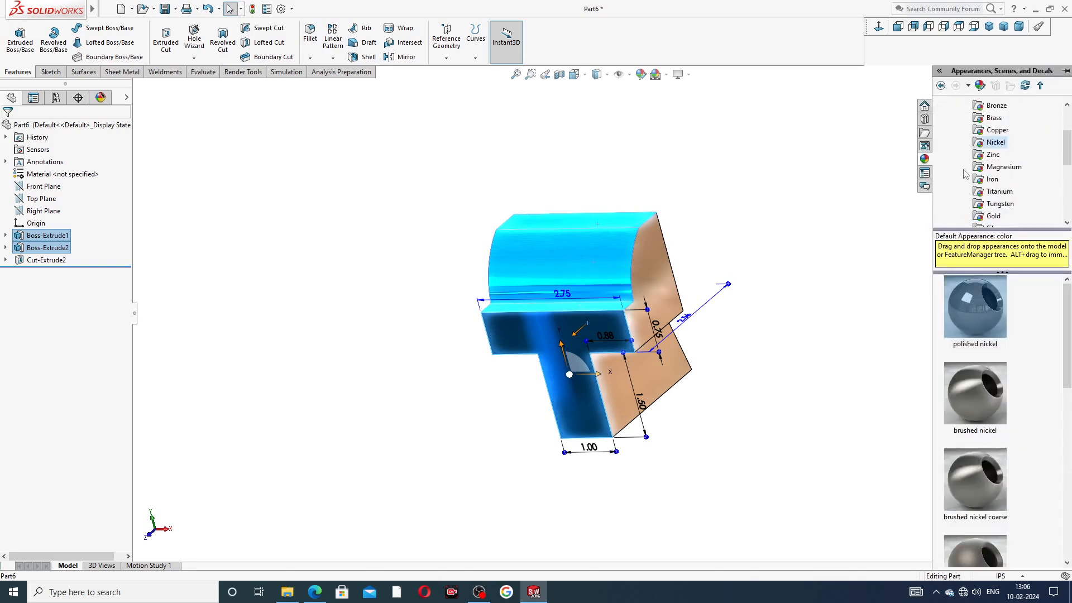
scroll(964, 174, down, 2)
click(984, 203)
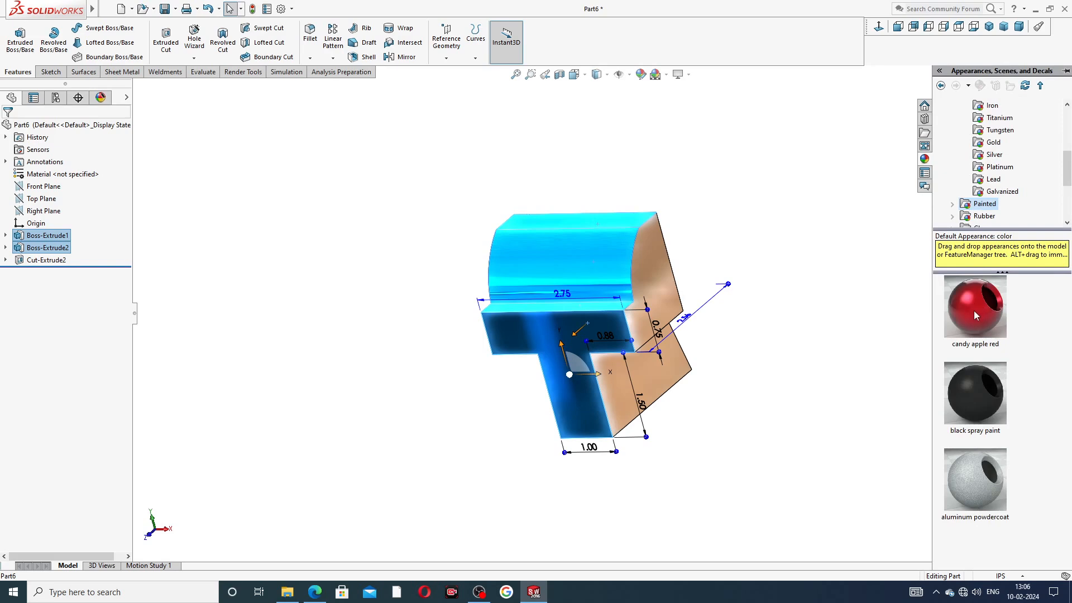
mouse_move(974, 311)
double_click(974, 311)
middle_drag(727, 223, 756, 256)
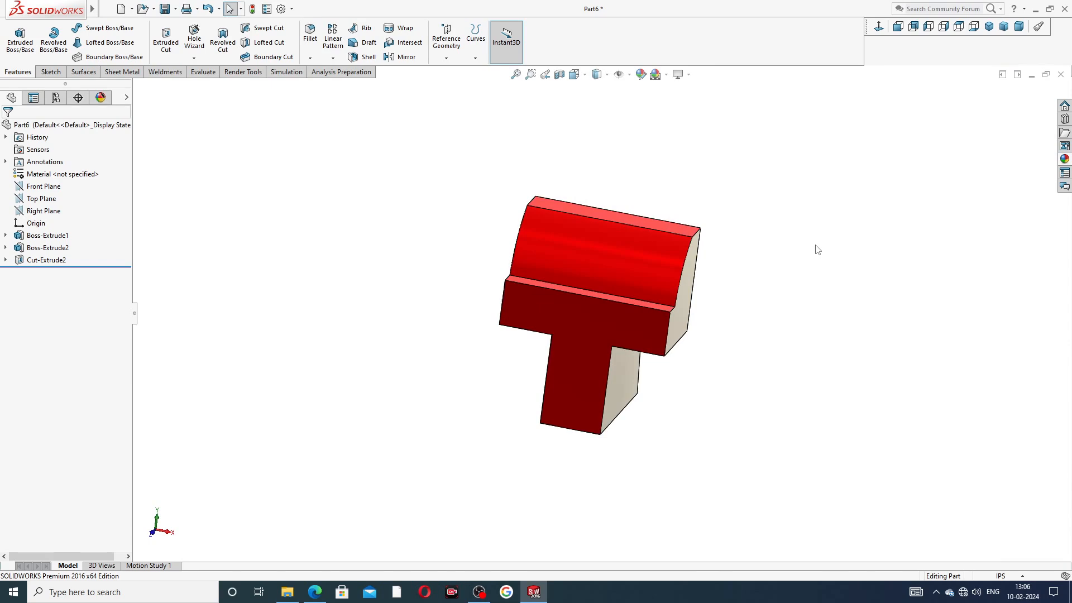
Step: Start a sketch on the T-shaped front face with a vertical centerline up from the origin
click(576, 316)
click(627, 285)
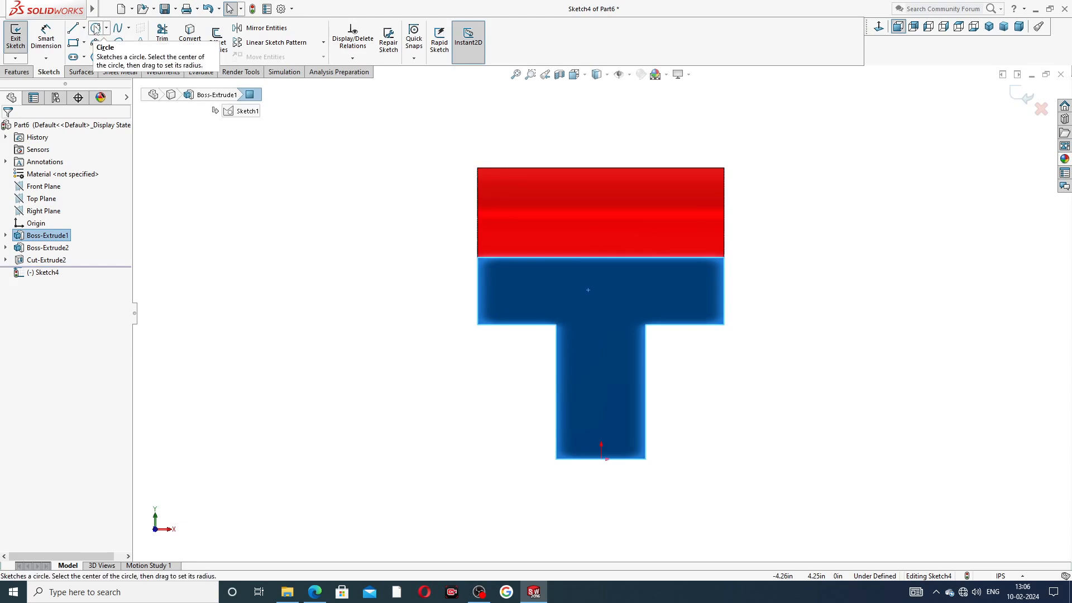
click(84, 28)
click(99, 54)
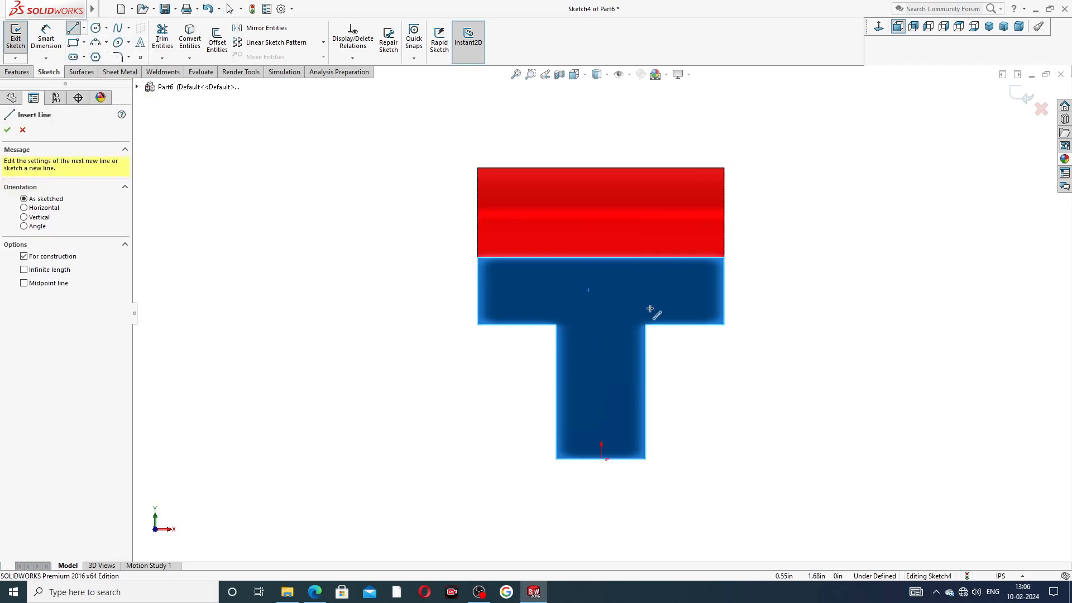
click(601, 459)
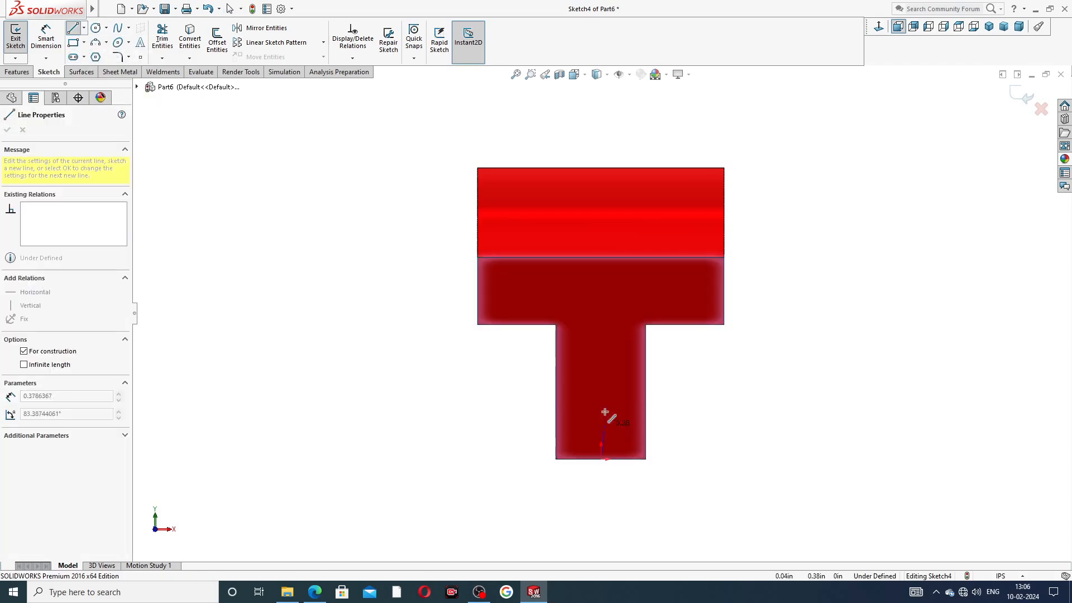
click(600, 272)
right_click(644, 292)
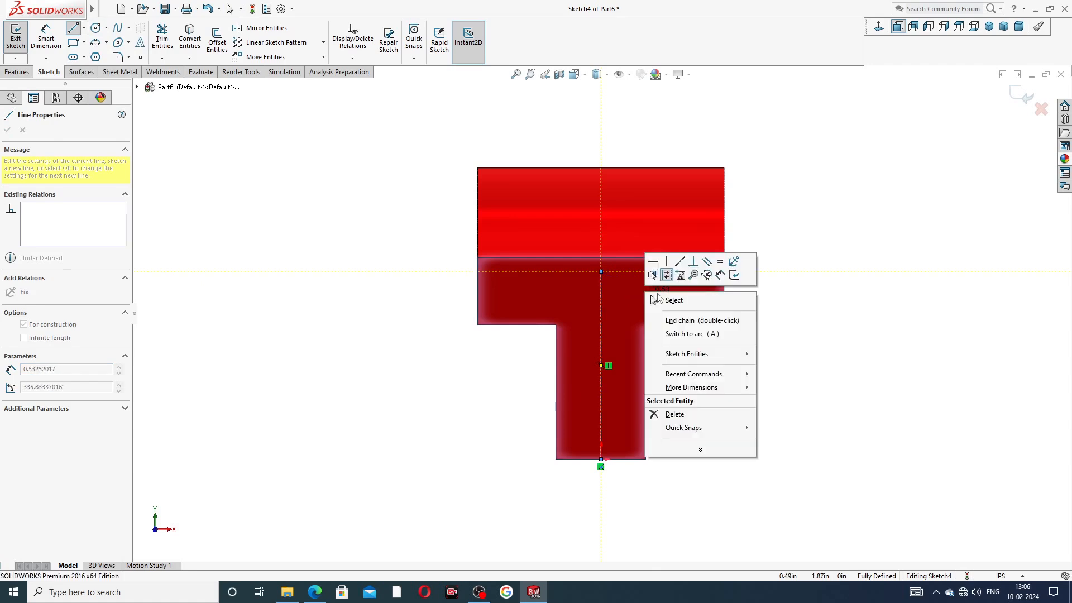
click(665, 298)
Step: Dimension the centerline to 2.19 long, then show the sliding jaw drawing PDF in Edge
click(56, 48)
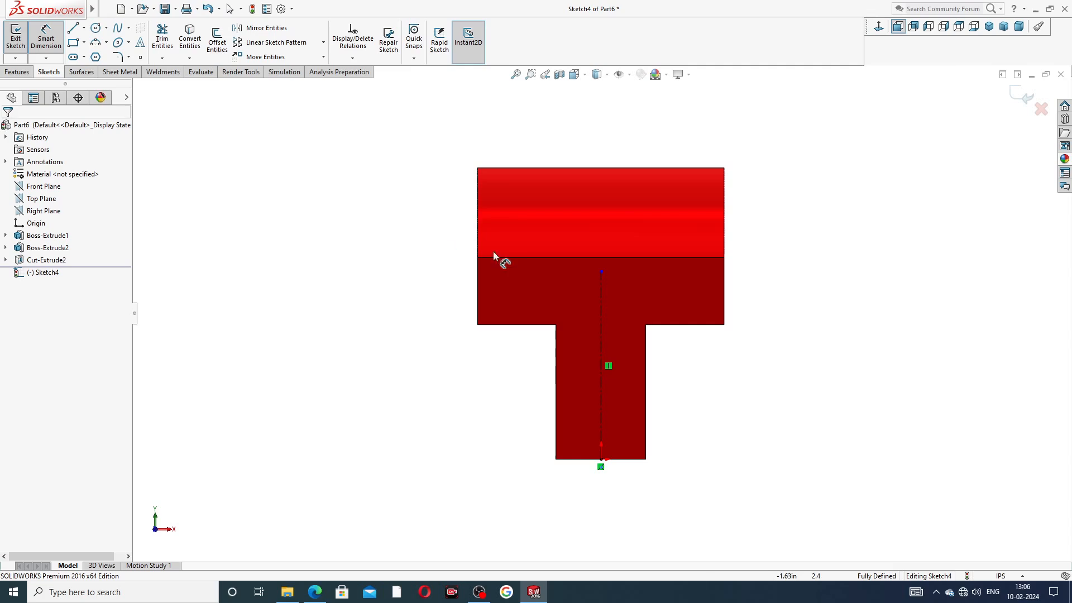
click(601, 272)
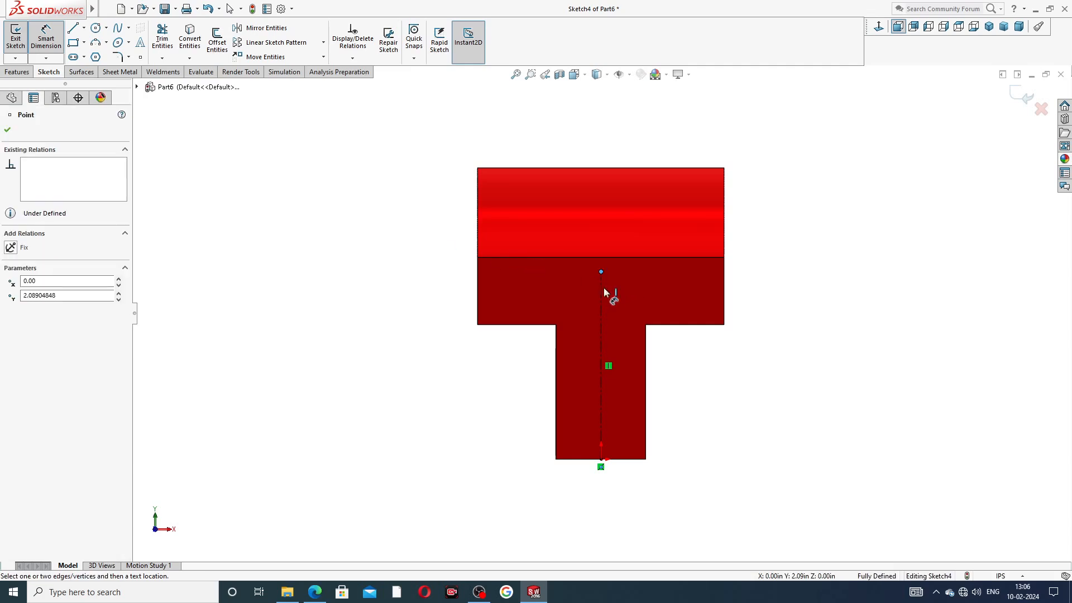
click(600, 380)
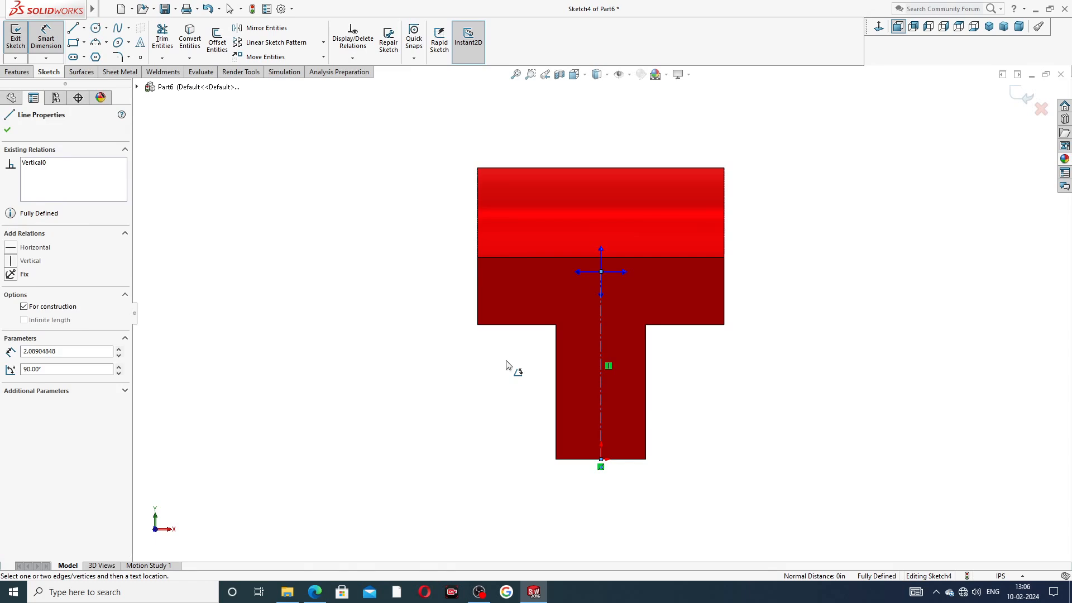
click(506, 365)
click(602, 319)
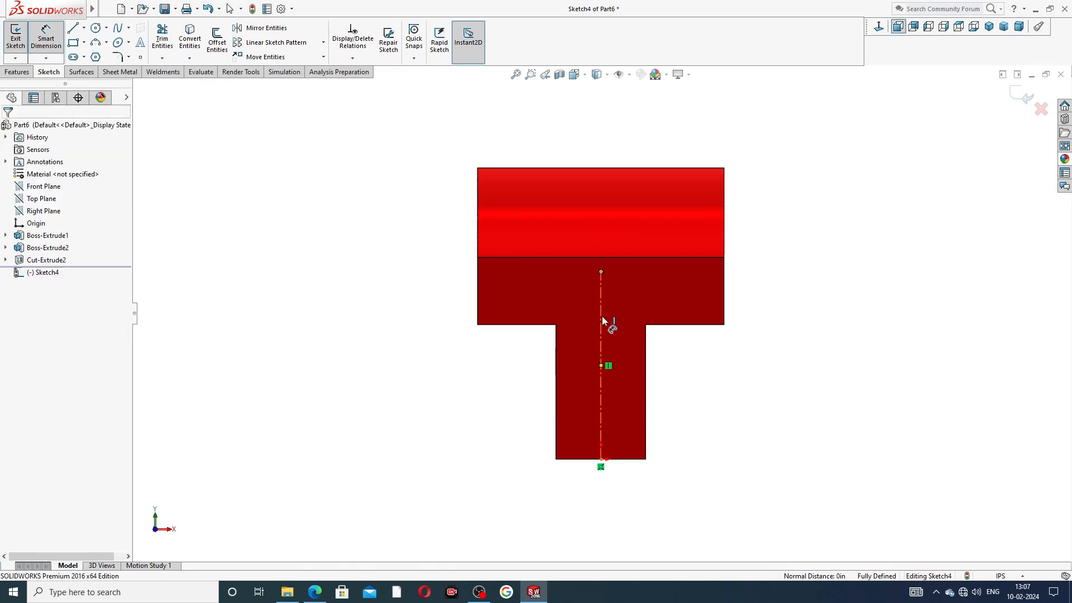
click(452, 354)
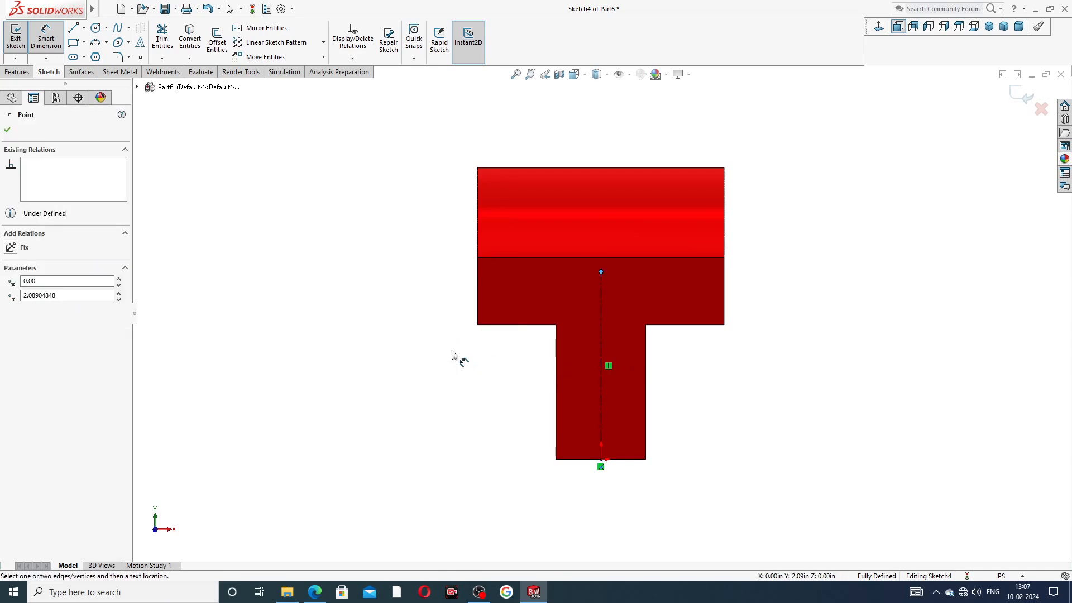
key(Escape)
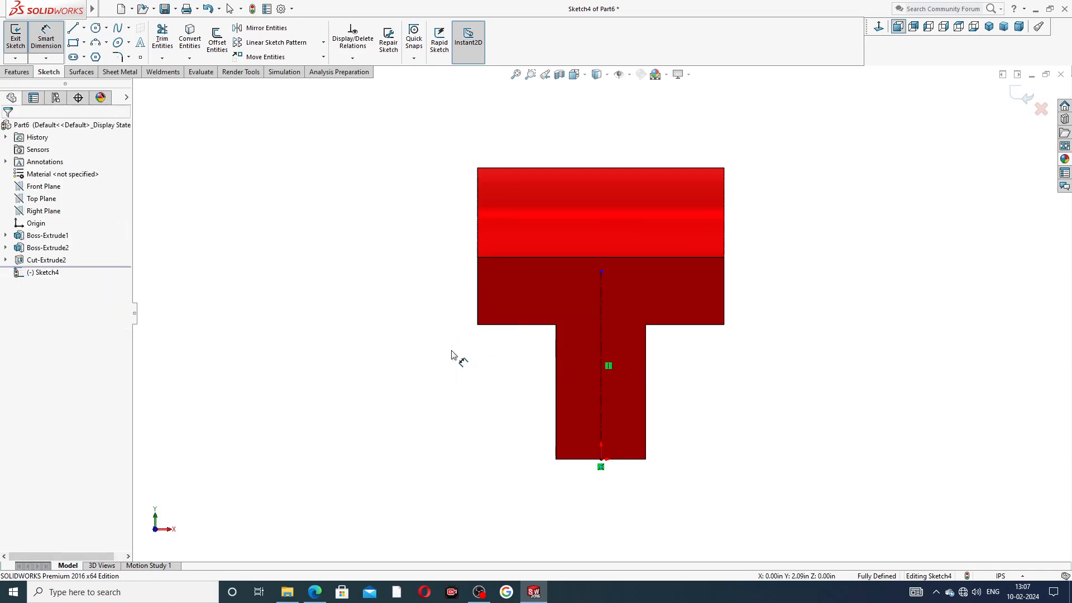
click(600, 313)
click(441, 343)
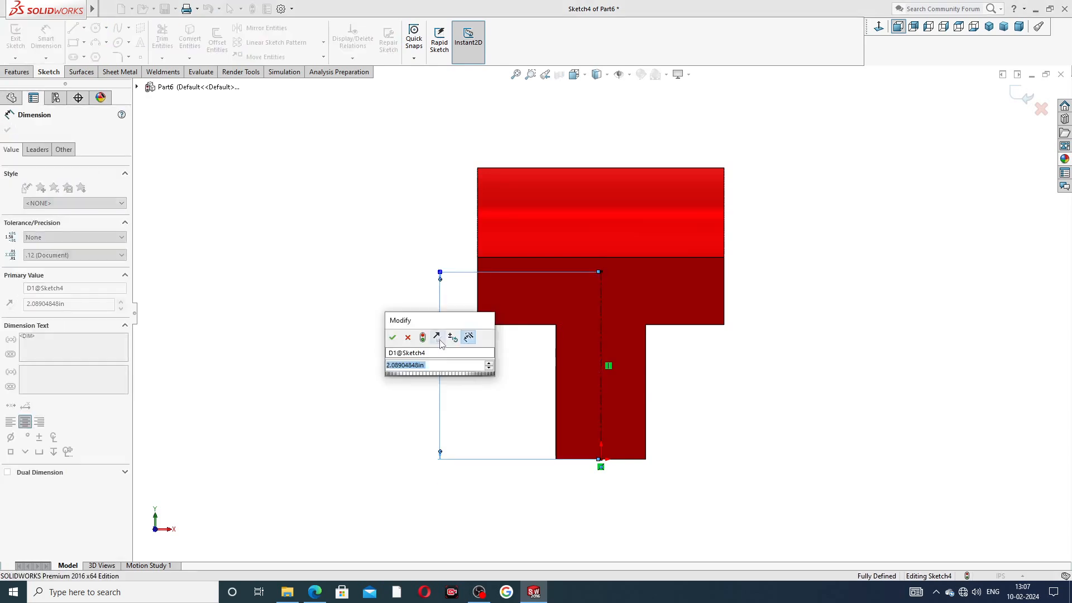
text(2.19)
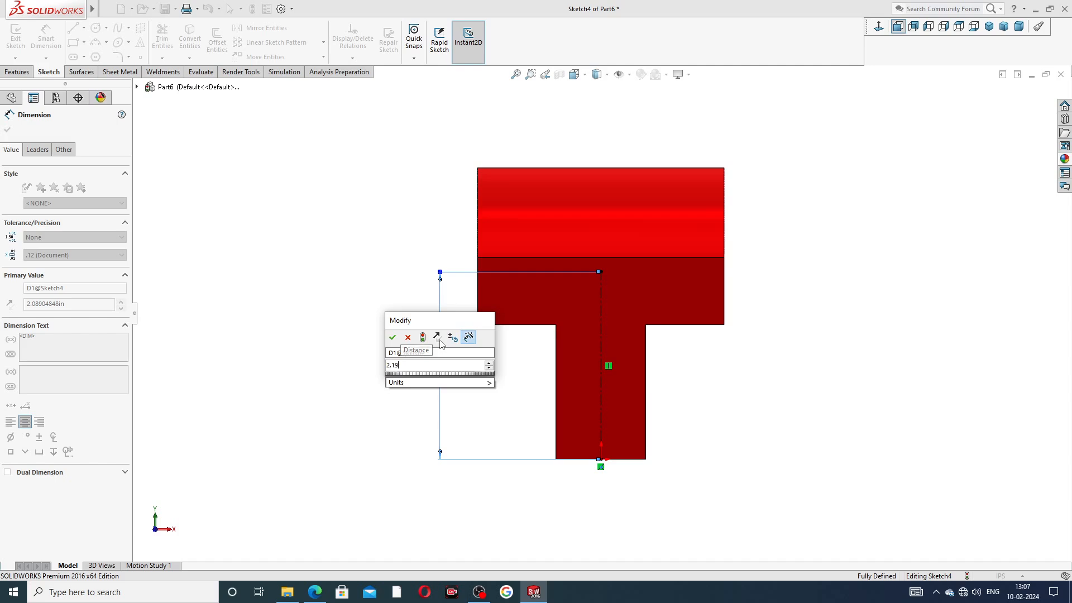
key(Return)
click(395, 306)
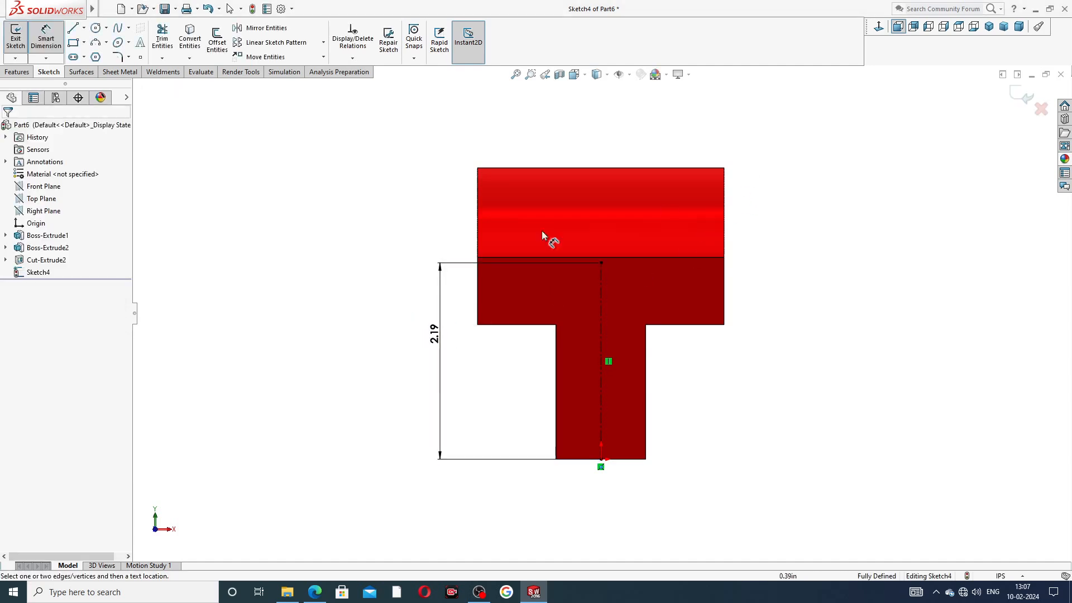
click(315, 591)
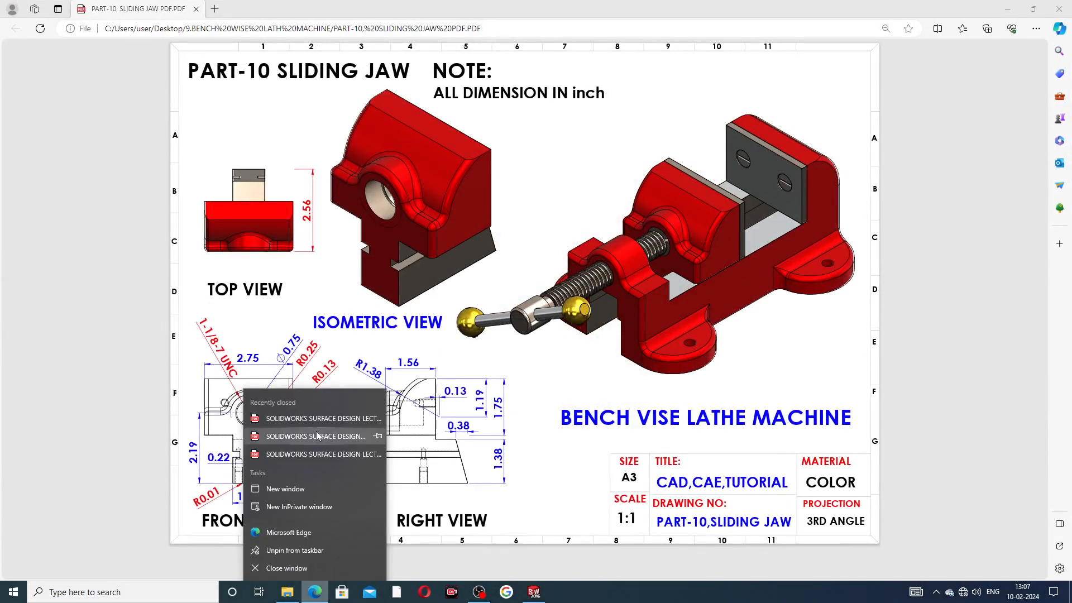
click(535, 448)
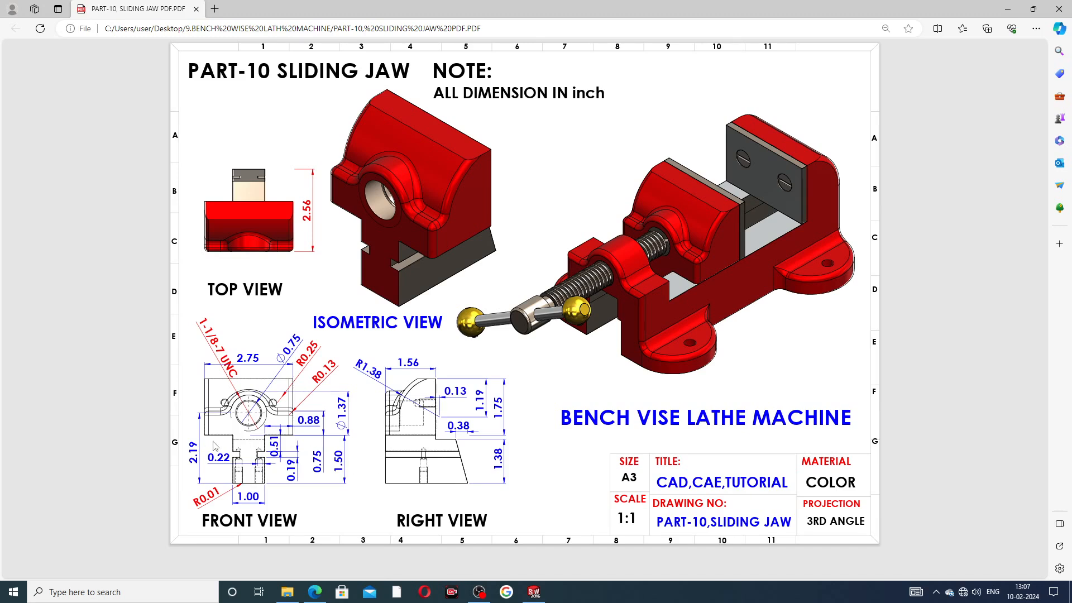
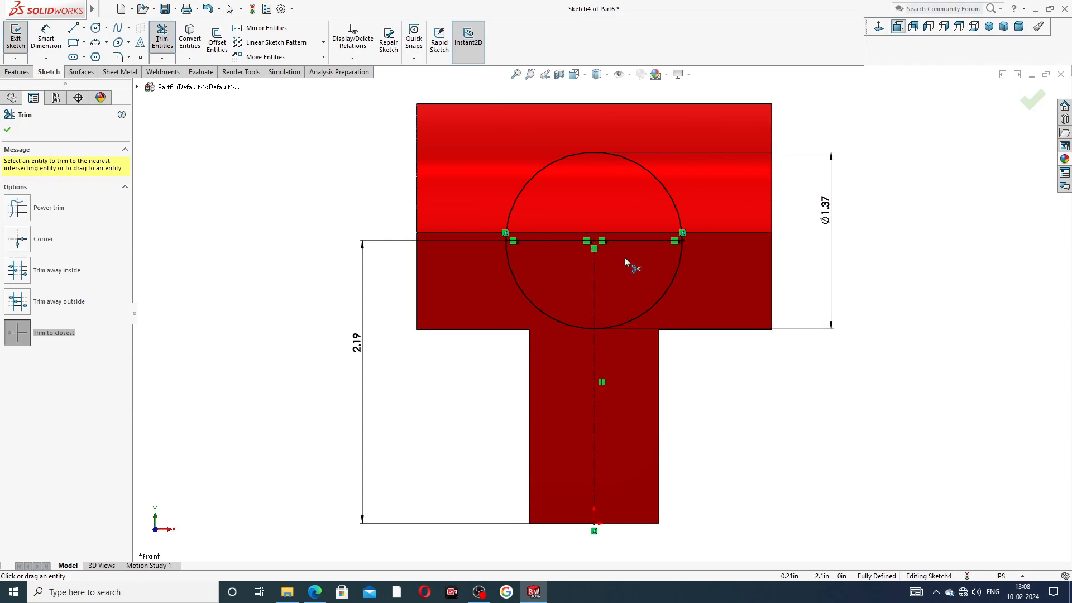
Step: Trim the Ø1.37 circle's lower arcs so only the upper semicircle remains
click(535, 307)
click(650, 316)
scroll(715, 264, up, 2)
right_click(804, 185)
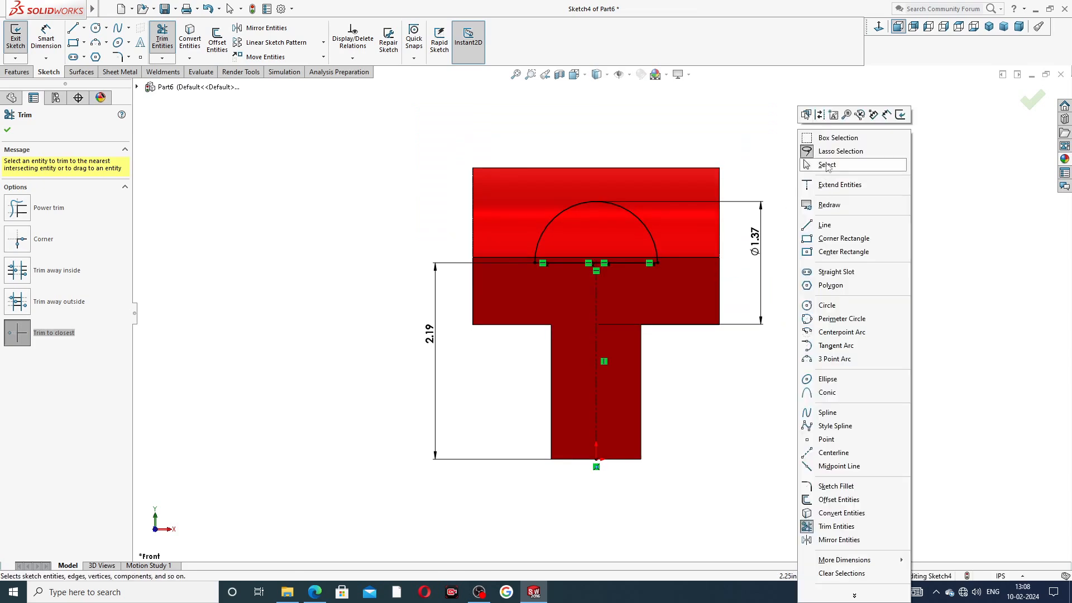
click(827, 166)
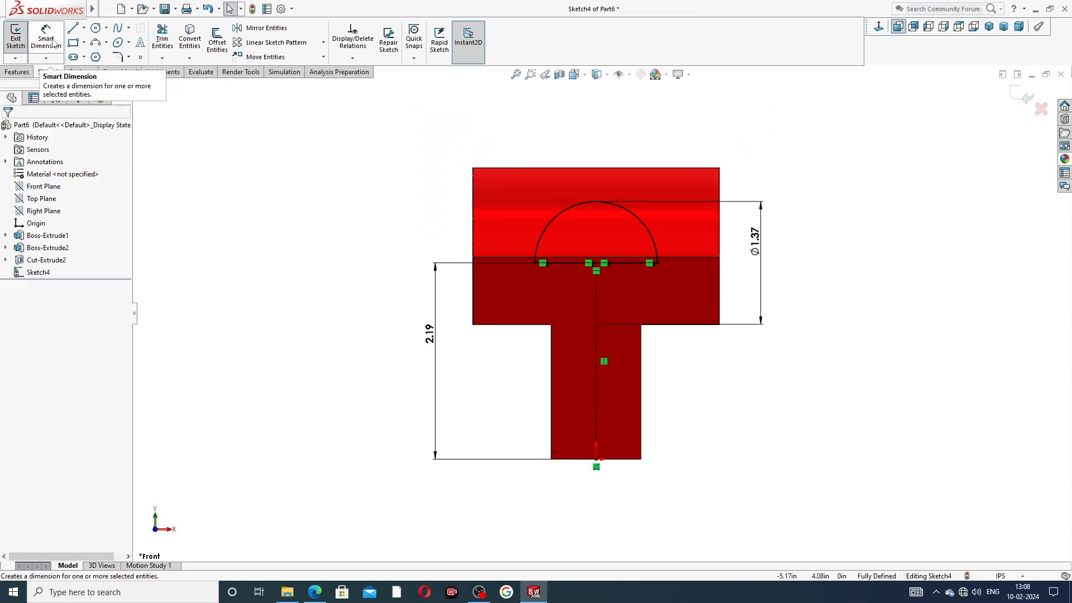
click(18, 72)
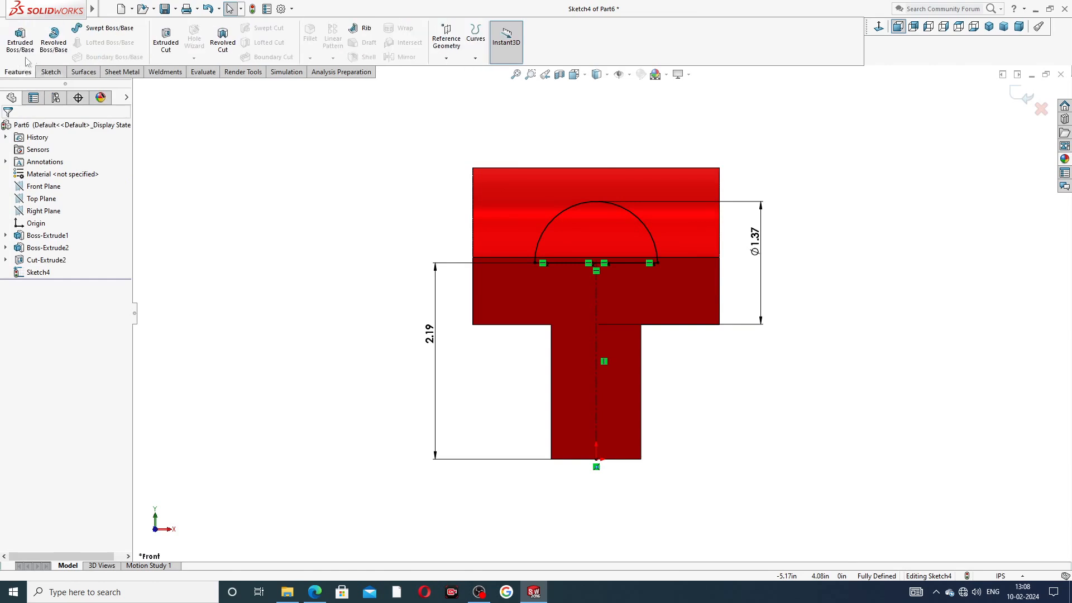
Step: Extrude the half-circle into a boss, Up To Surface on the curved top face
click(20, 39)
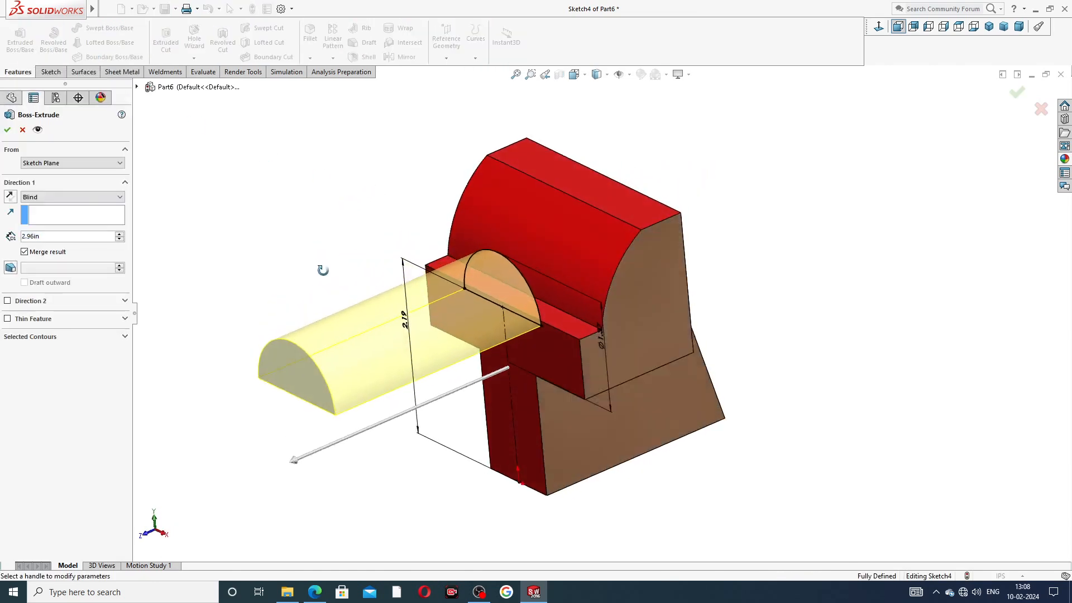
click(77, 197)
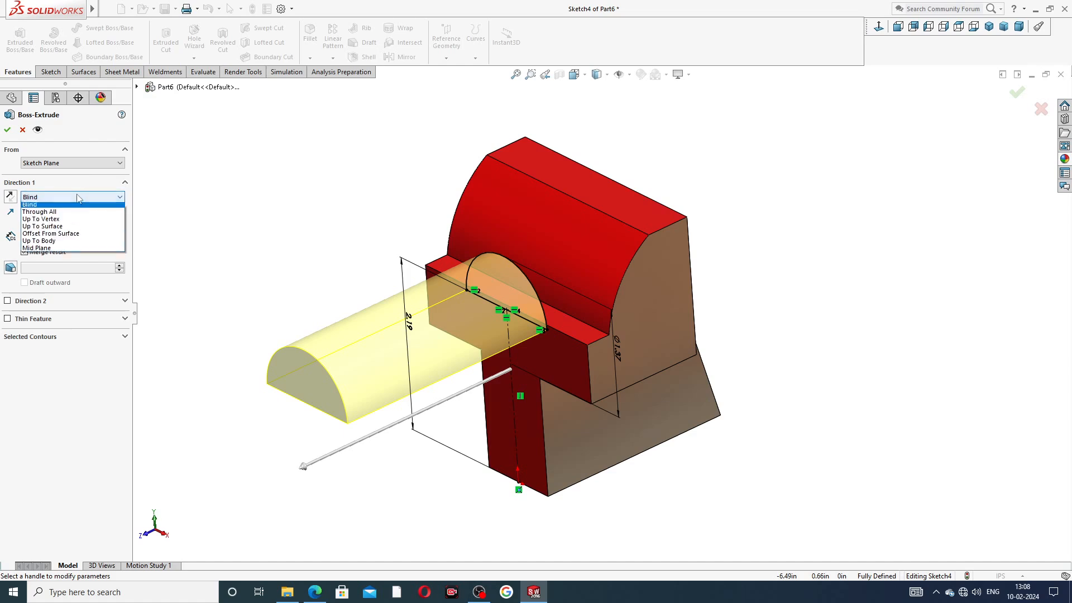
click(72, 229)
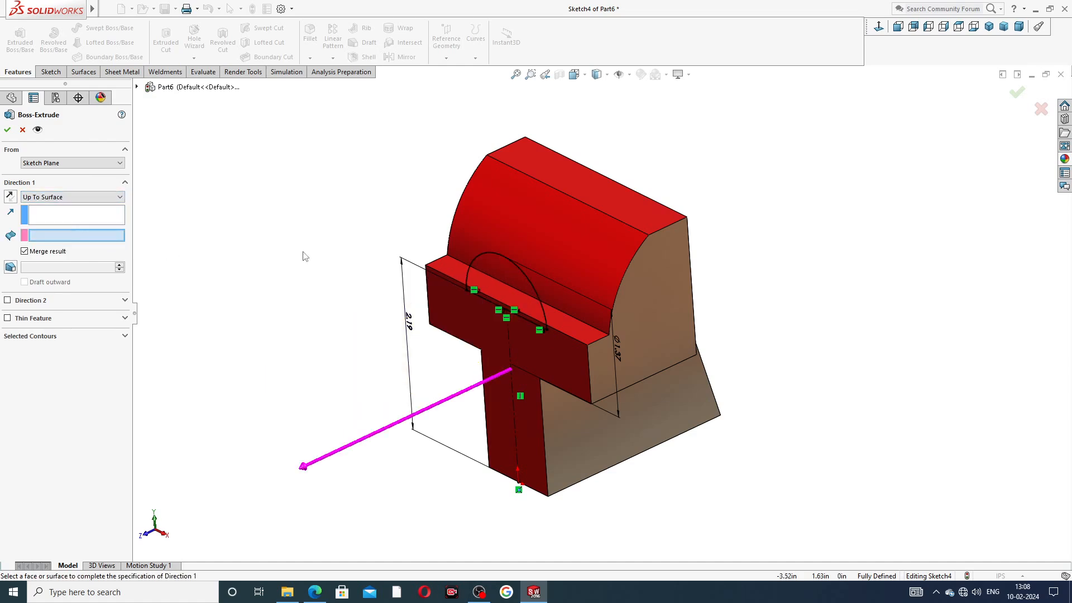
click(557, 252)
mouse_move(578, 322)
middle_down()
mouse_move(544, 326)
mouse_move(560, 324)
middle_up()
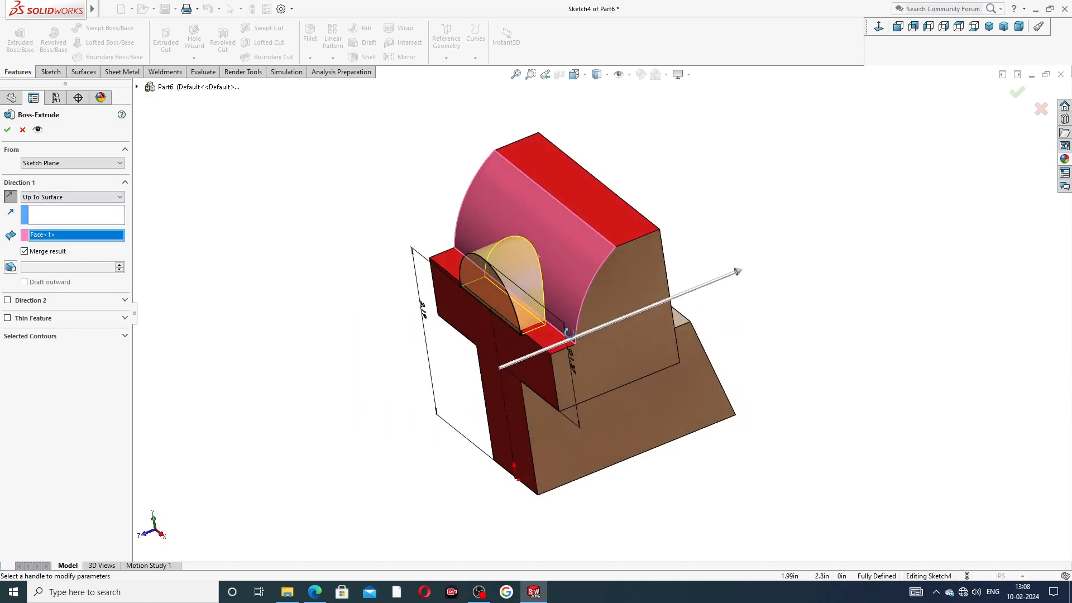
click(7, 129)
Step: Give the boss's curved face the candy apple red appearance
click(307, 249)
middle_drag(337, 291, 366, 303)
click(563, 291)
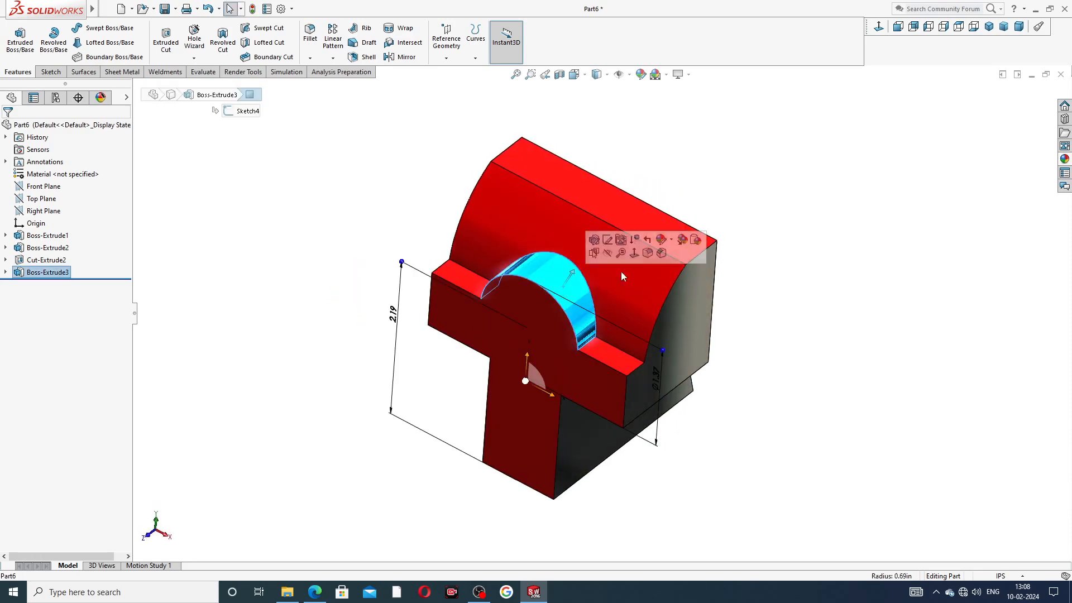
click(1064, 159)
click(981, 301)
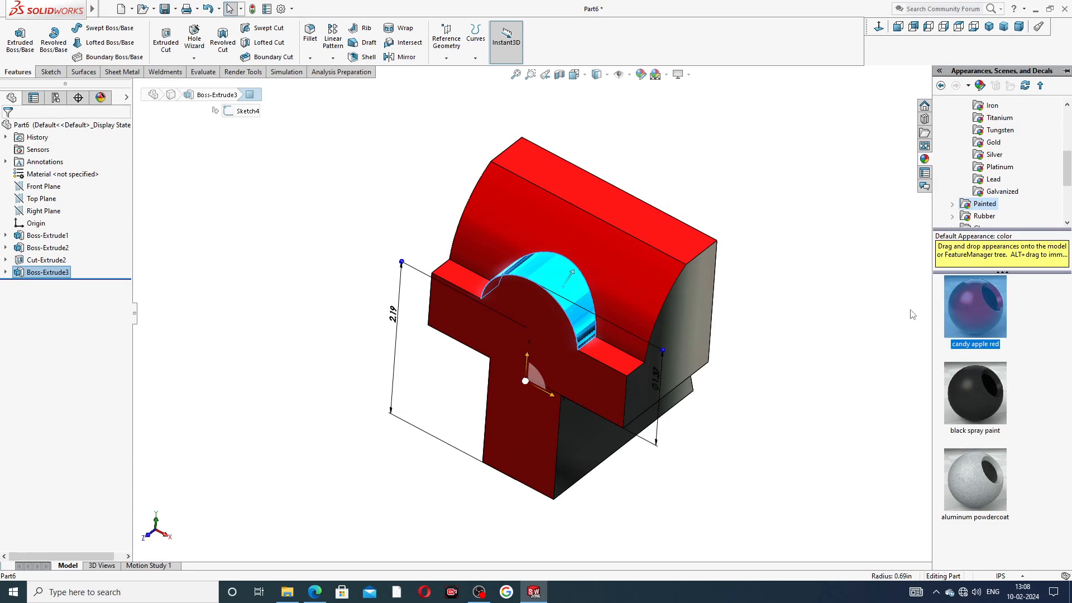
double_click(973, 306)
click(858, 293)
scroll(835, 280, up, 2)
mouse_move(835, 299)
middle_down()
mouse_move(781, 186)
mouse_move(853, 192)
middle_up()
Step: Start a sketch on the front face and draw a circle centred on the boss arc's centre
click(563, 296)
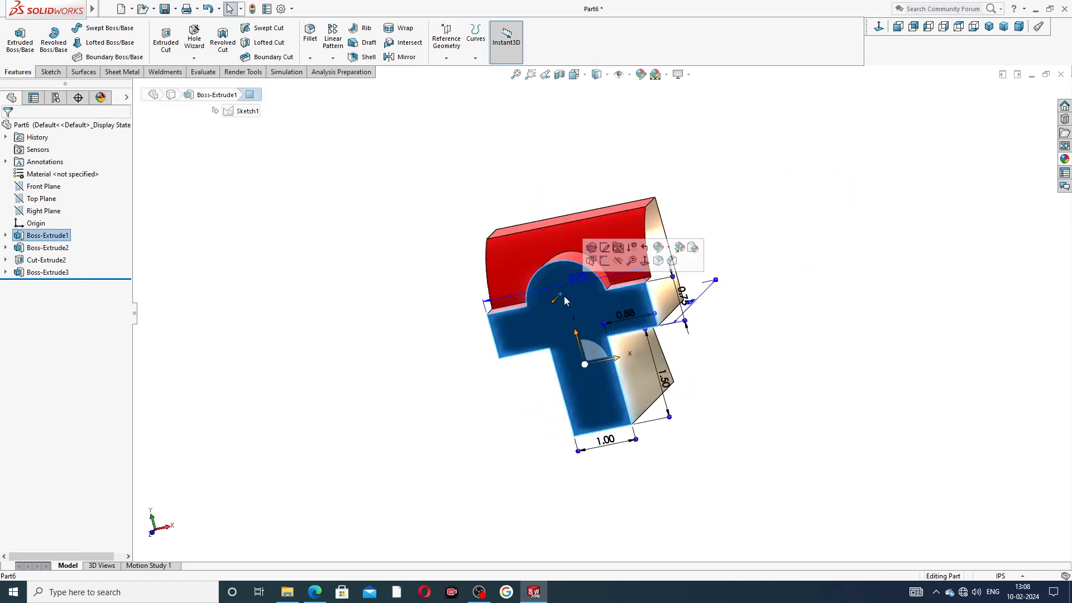
click(605, 261)
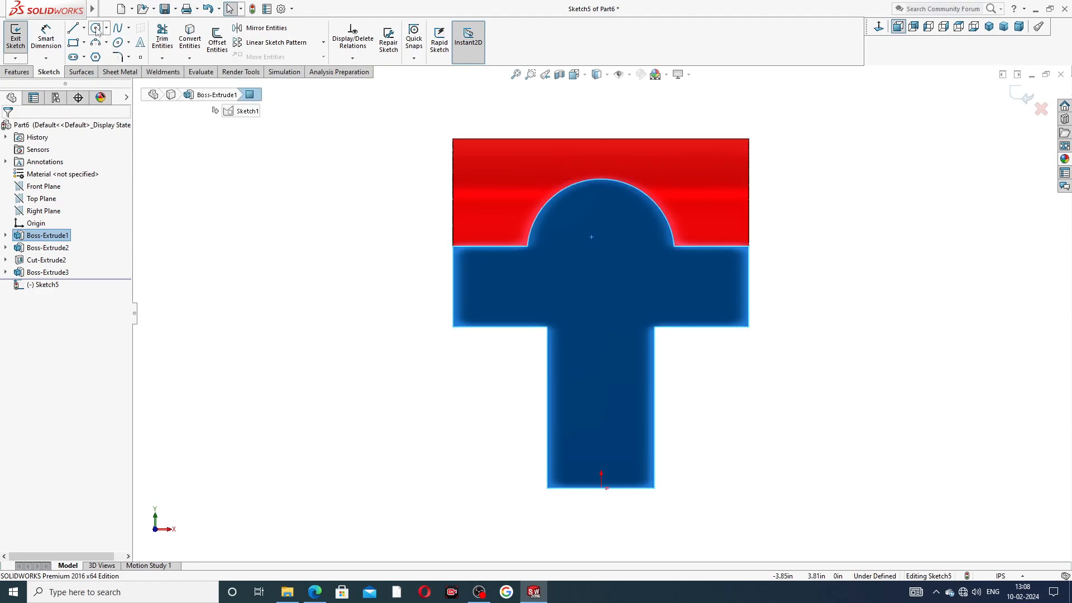
click(96, 27)
mouse_move(614, 180)
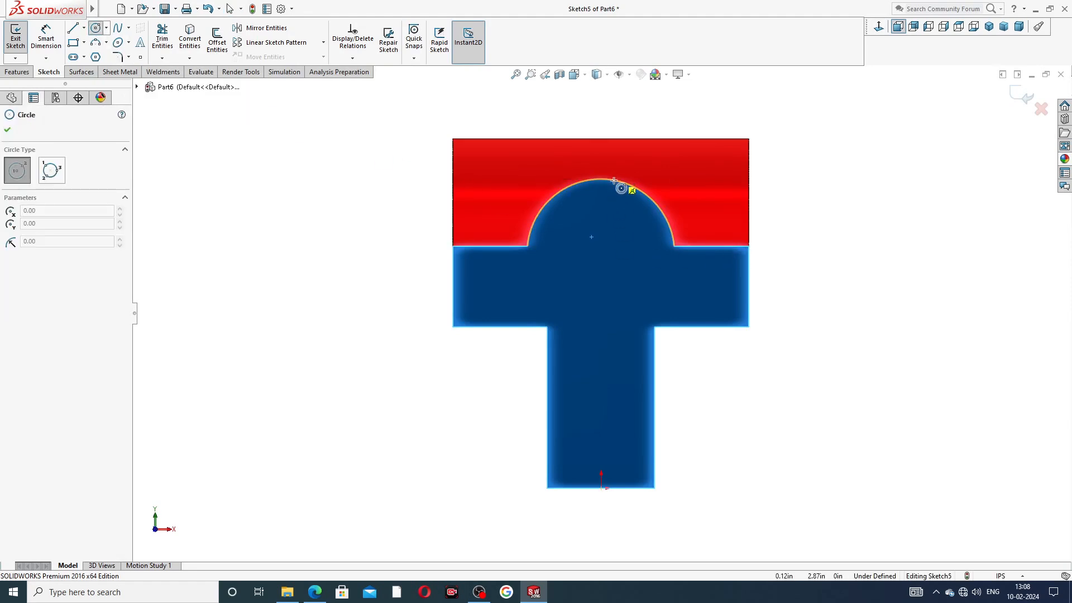
click(600, 252)
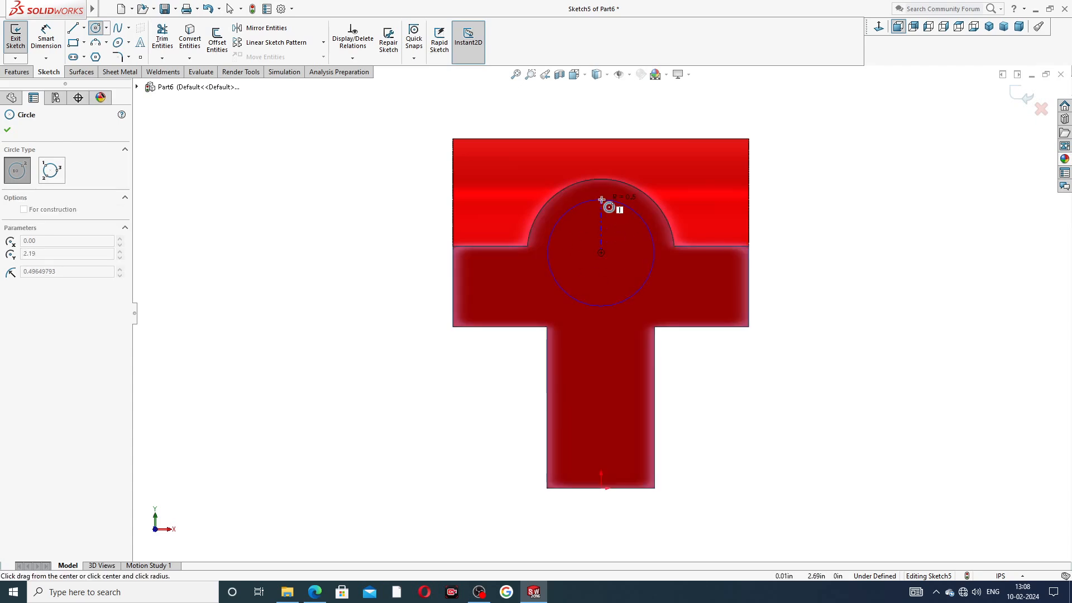
click(609, 199)
right_click(784, 179)
click(832, 187)
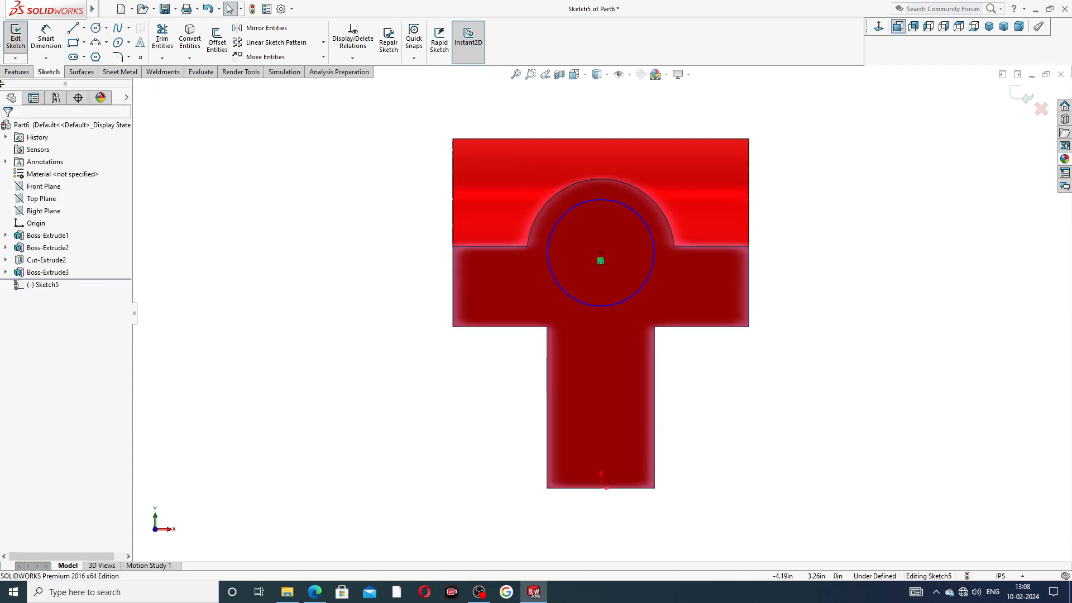
Step: Dimension the circle to Ø0.75 and compare it with the PDF drawing
click(46, 38)
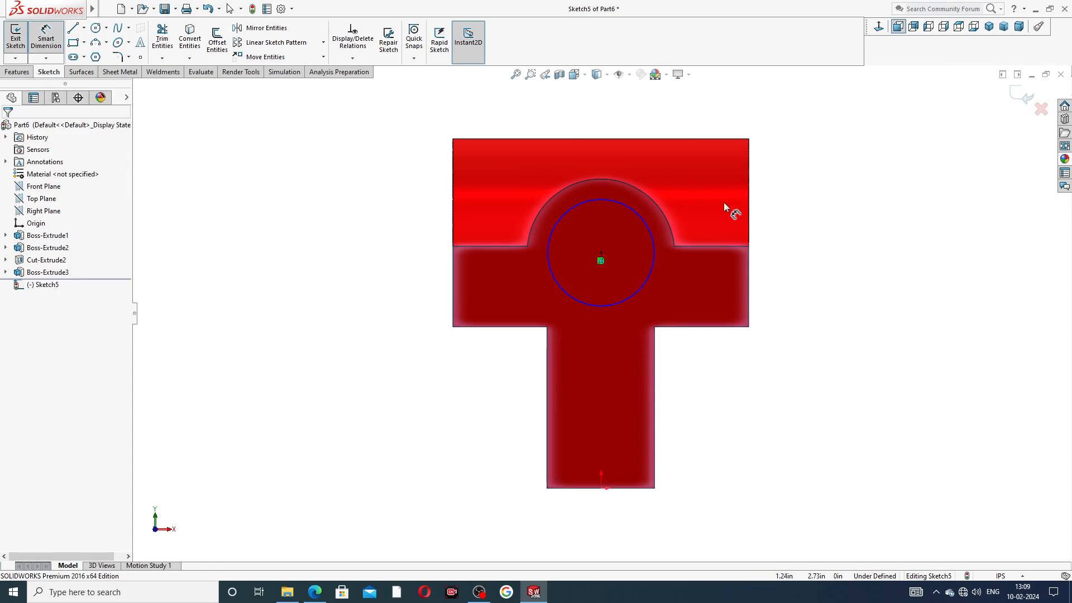
click(645, 225)
click(771, 250)
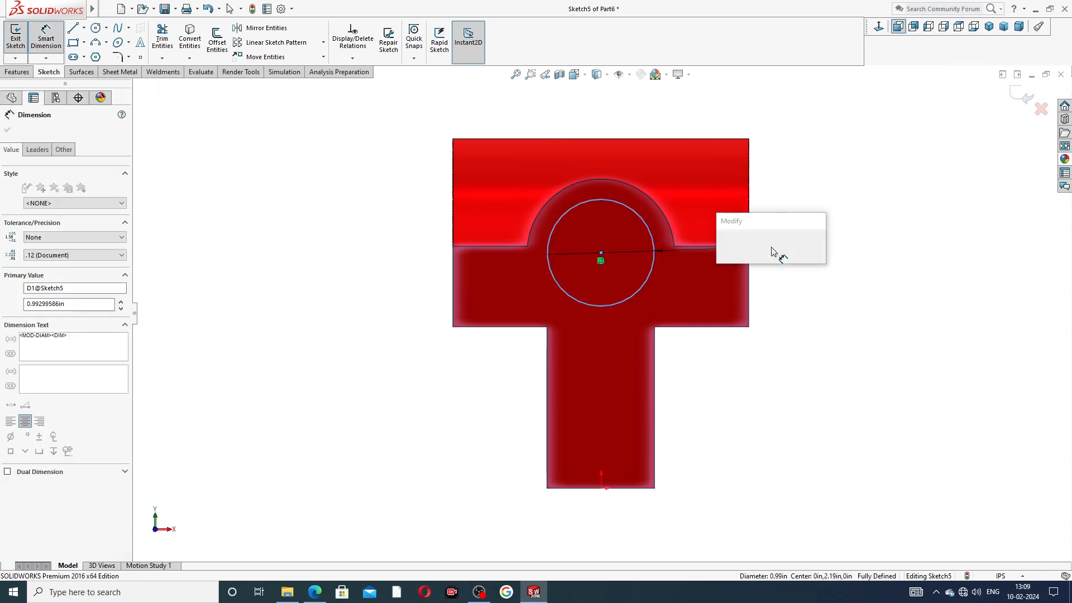
text(.)
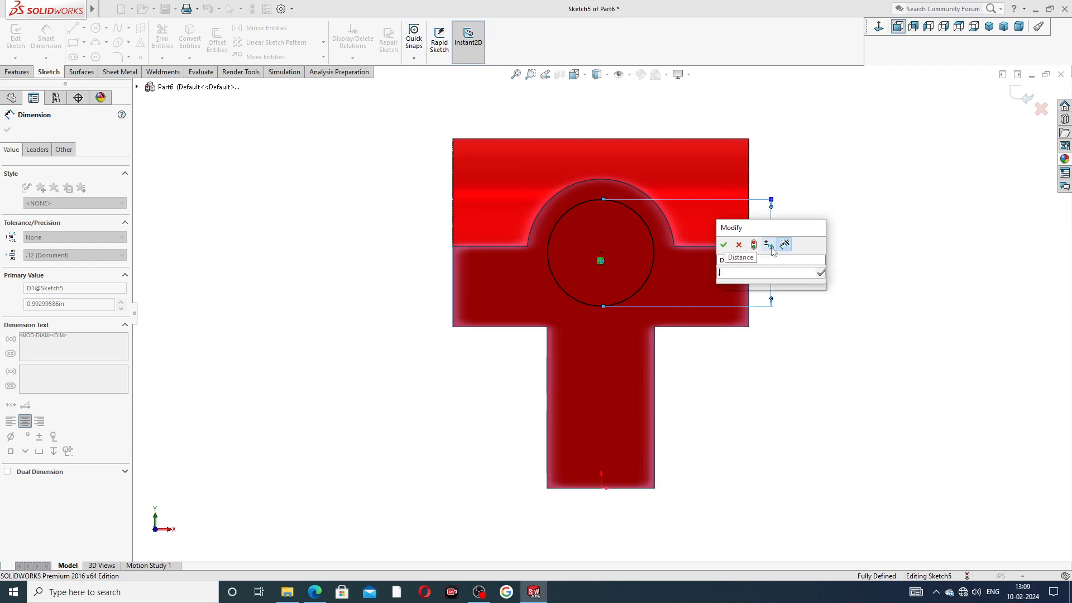
text(75)
key(Return)
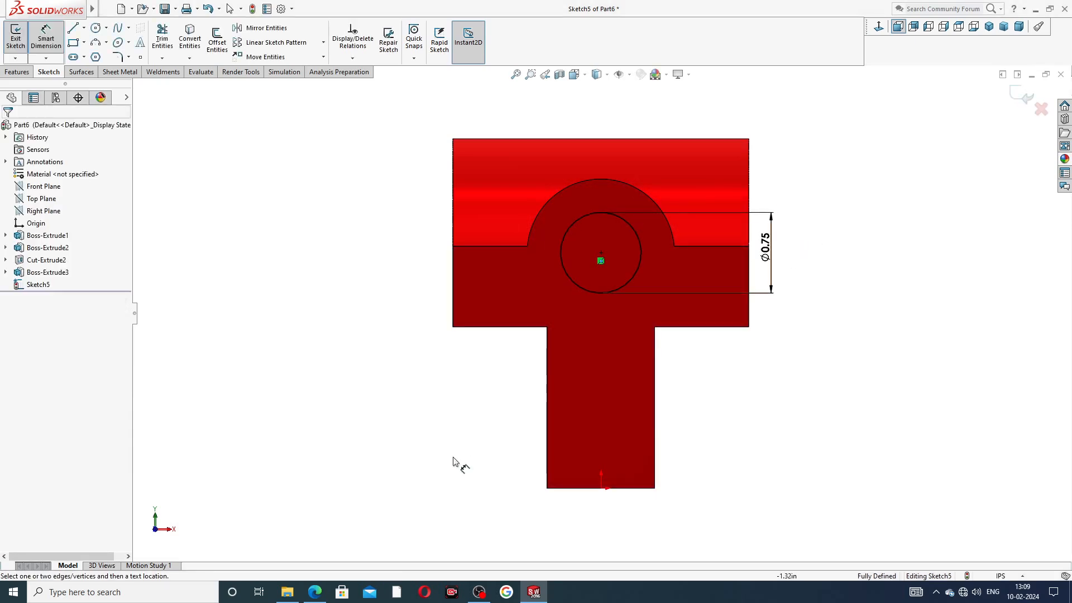
click(326, 591)
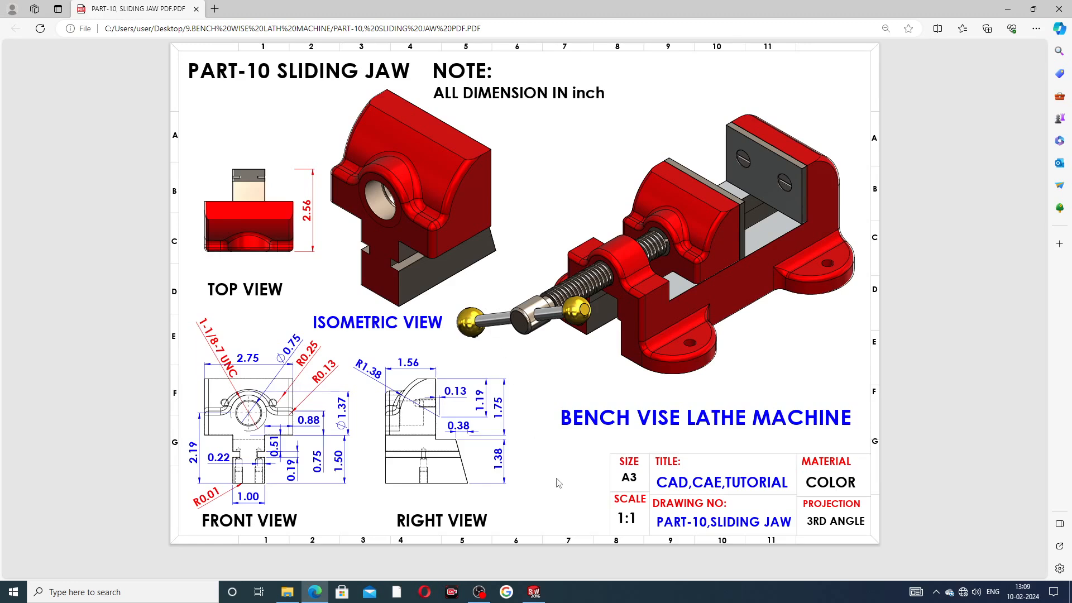
click(534, 593)
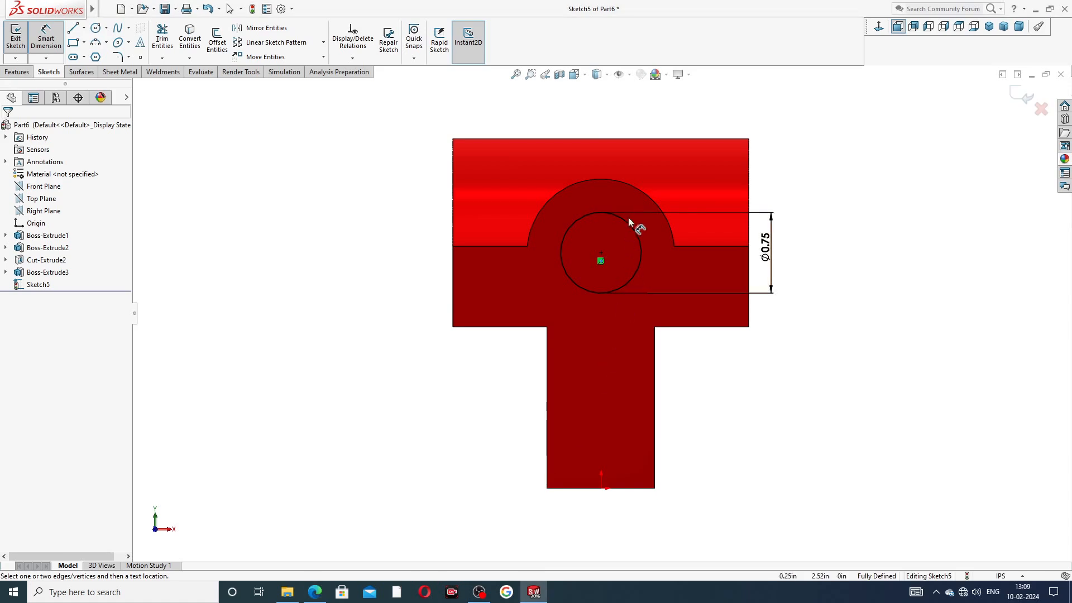
right_click(808, 192)
click(836, 166)
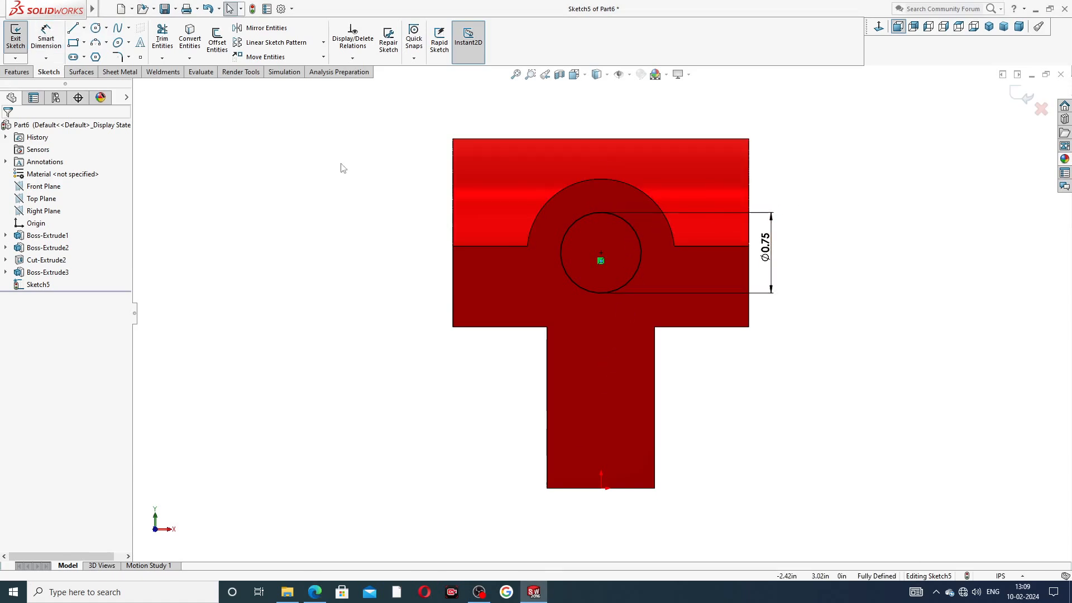
Step: Extruded-cut the Ø0.75 circle with a 1.187in blind depth, checked against the PDF
click(17, 72)
click(166, 39)
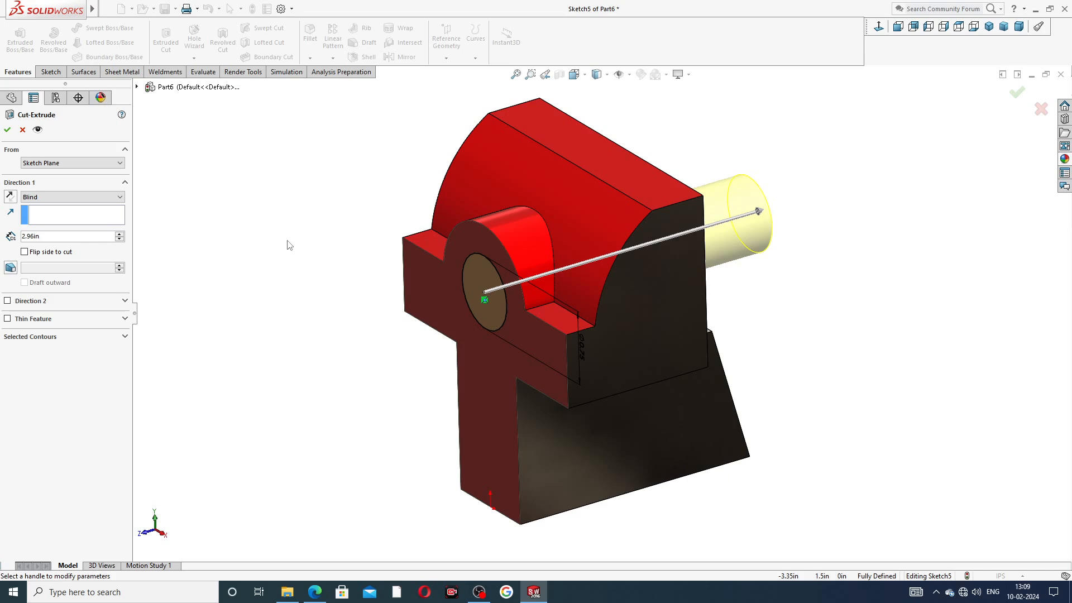
drag(48, 239, 8, 239)
text(1)
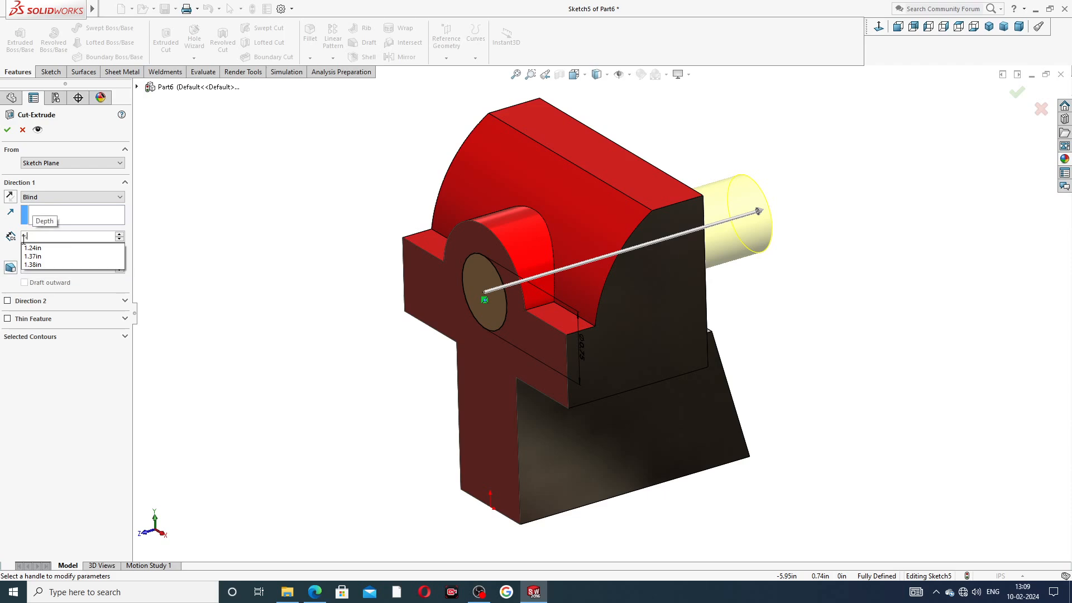
text(.17)
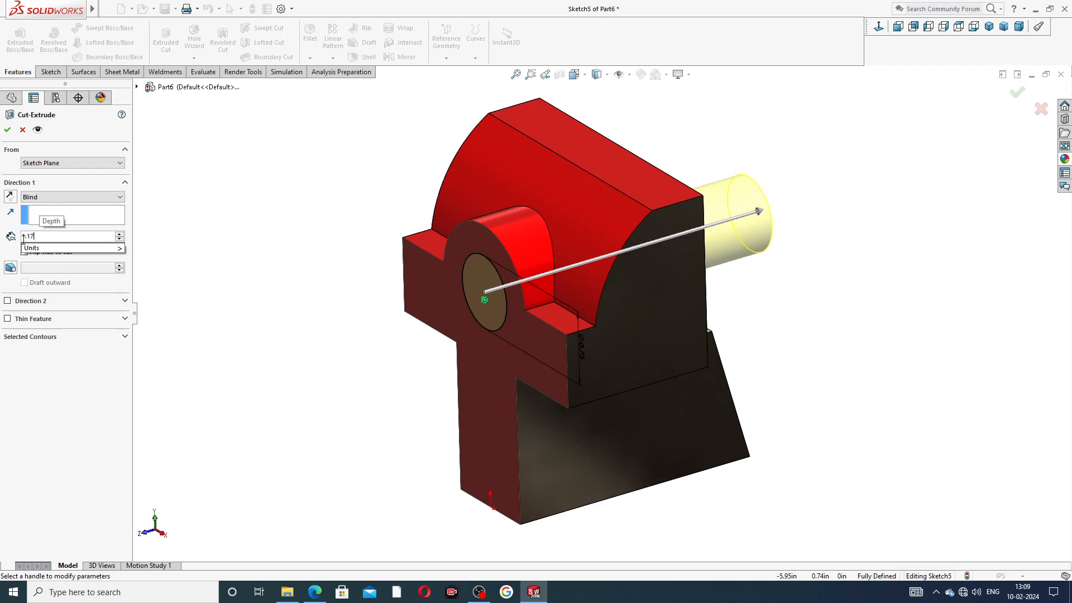
key(BackSpace)
text(87)
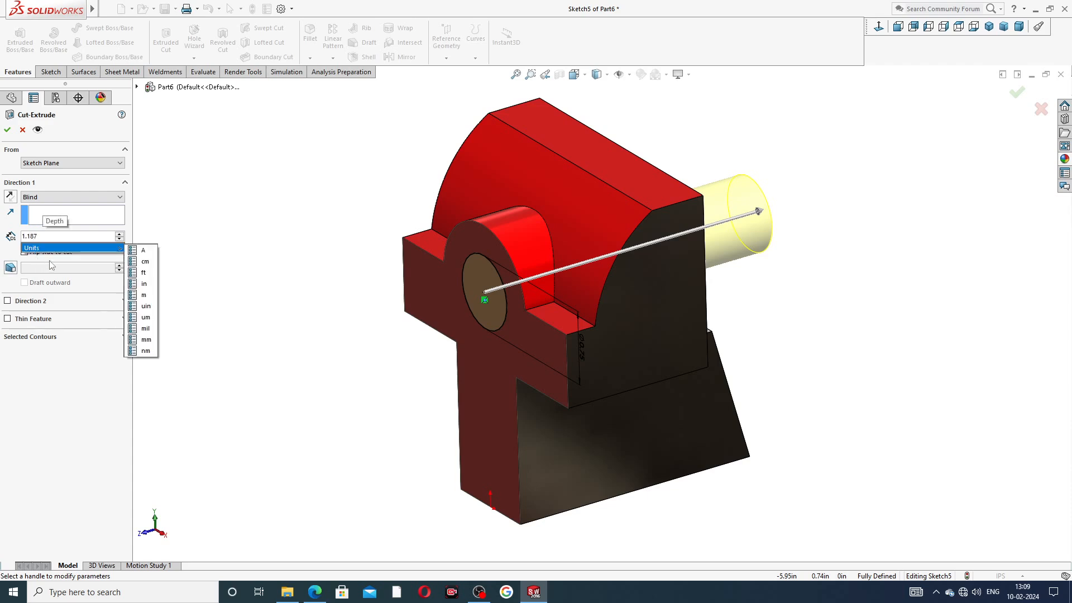
key(Return)
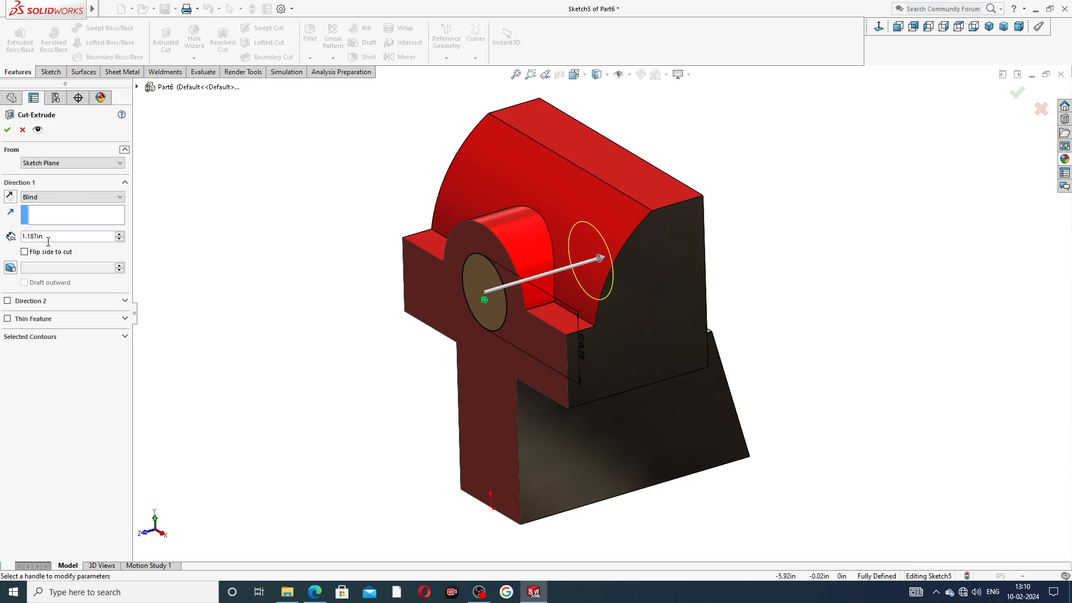
click(314, 592)
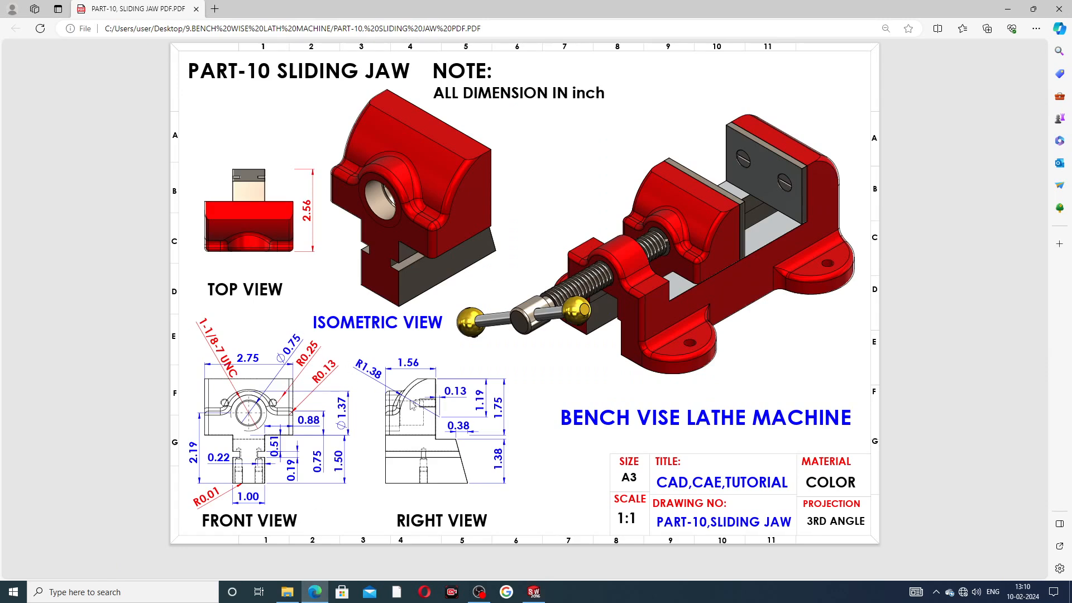
click(533, 593)
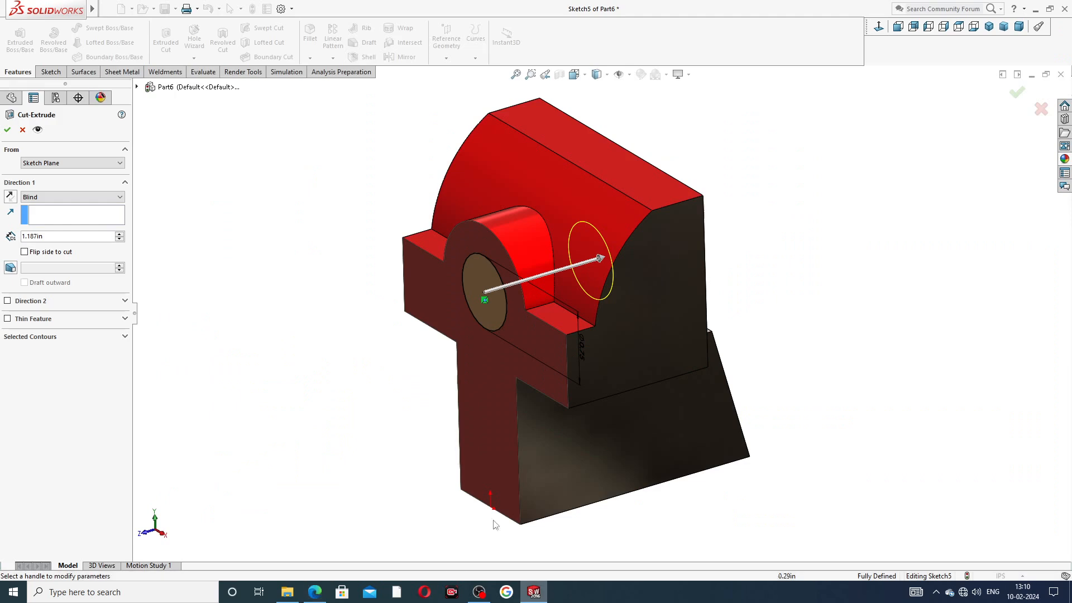
click(8, 129)
click(315, 281)
middle_drag(370, 298, 429, 269)
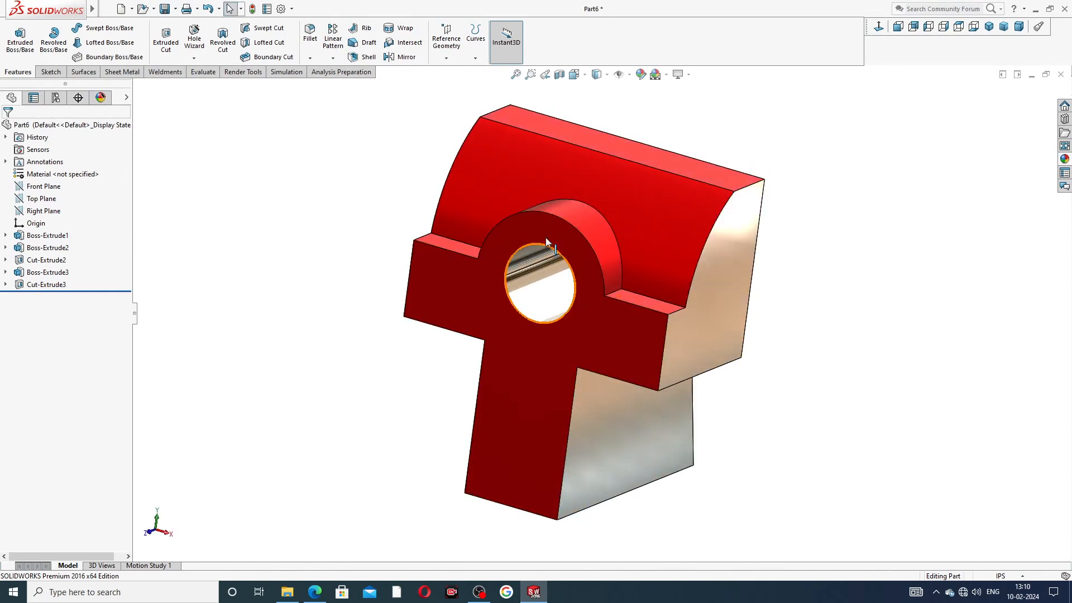
scroll(545, 236, up, 3)
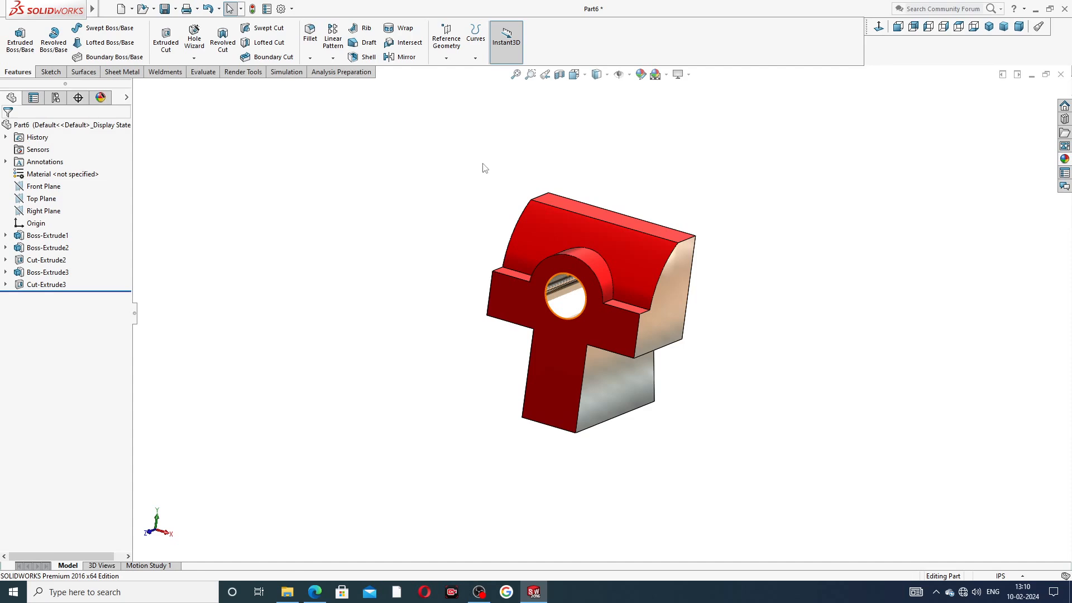
middle_drag(608, 270, 599, 249)
scroll(531, 275, down, 3)
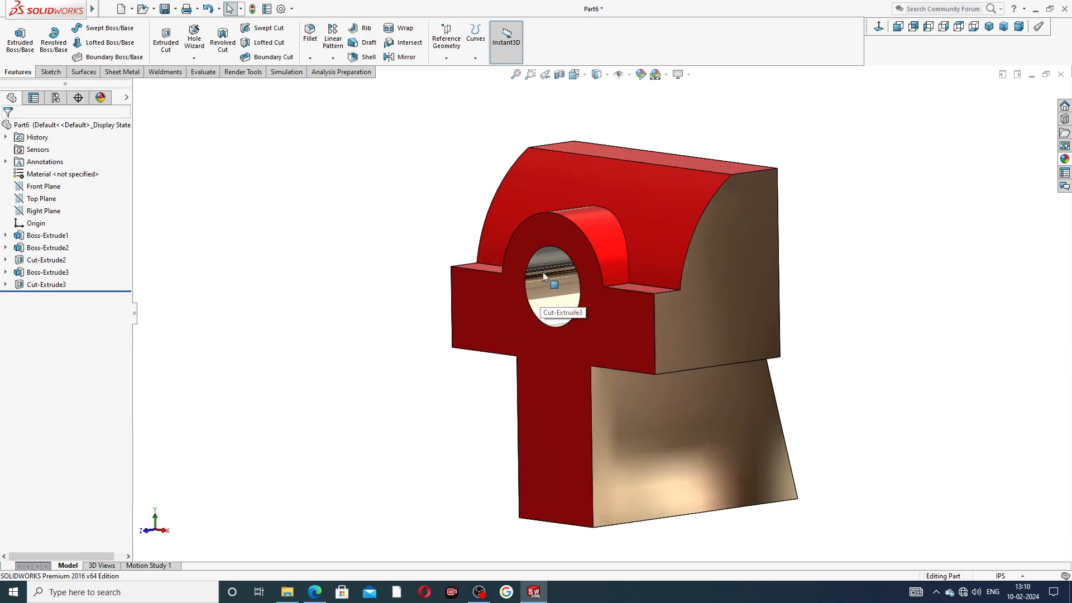
middle_drag(542, 272, 561, 304)
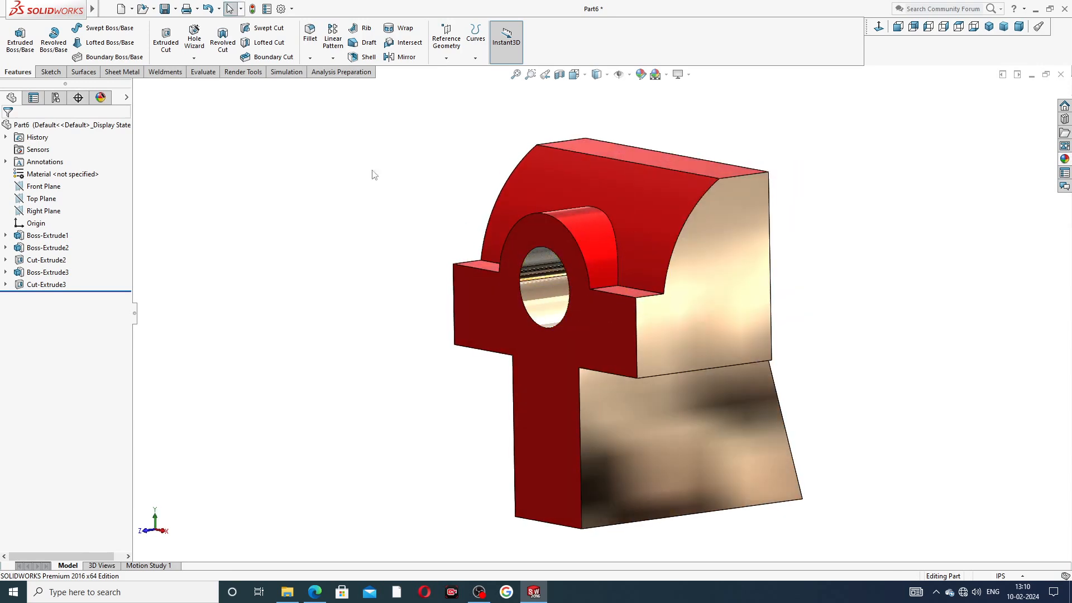
click(527, 352)
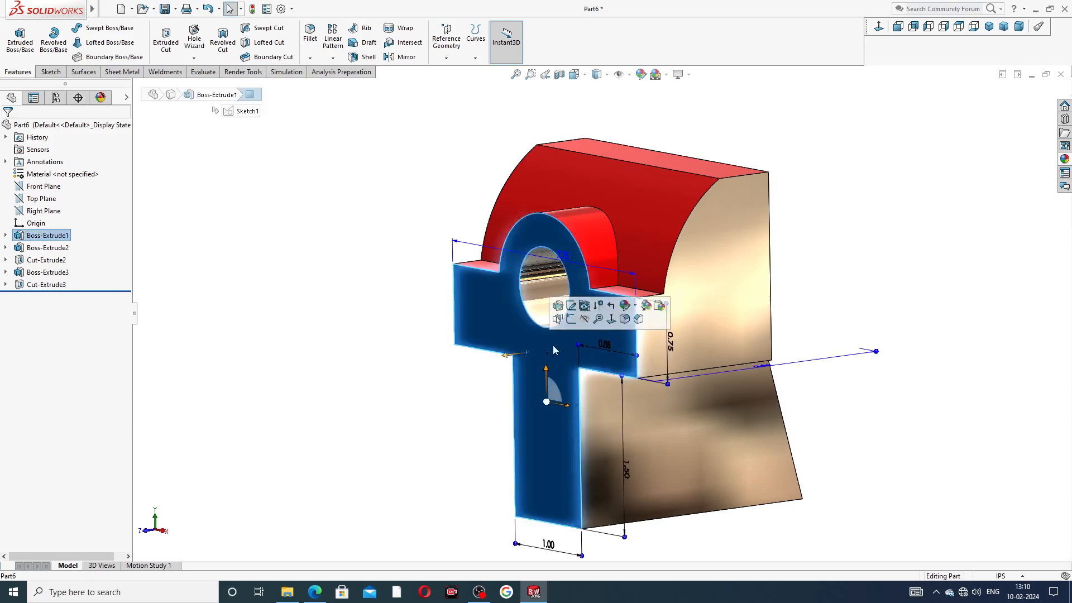
Step: In Front view, start a Hole Wizard Straight Tap of type Tapped hole
click(897, 26)
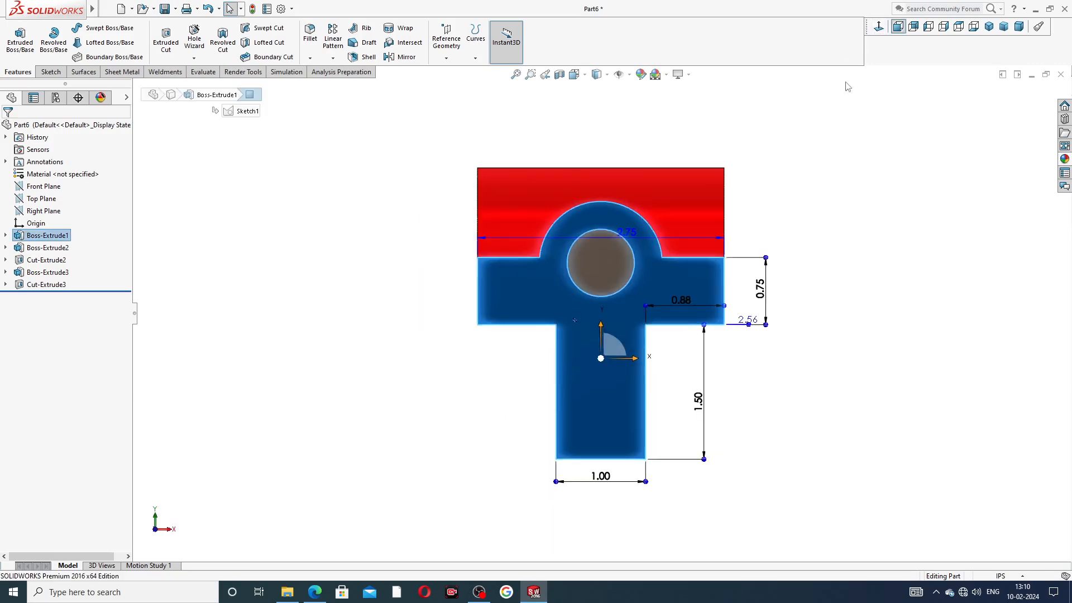
click(195, 38)
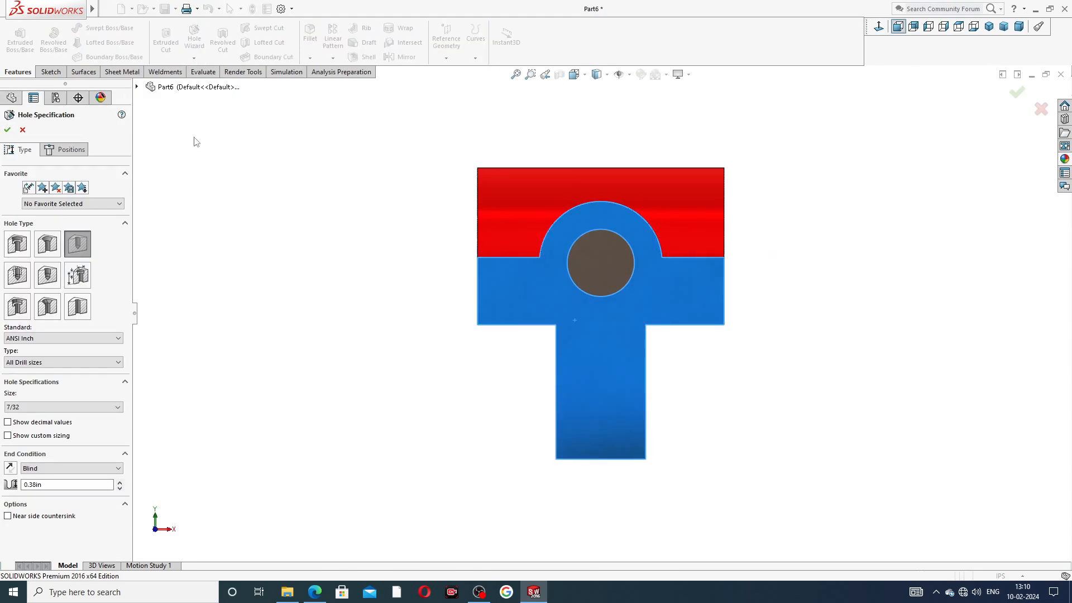
click(16, 276)
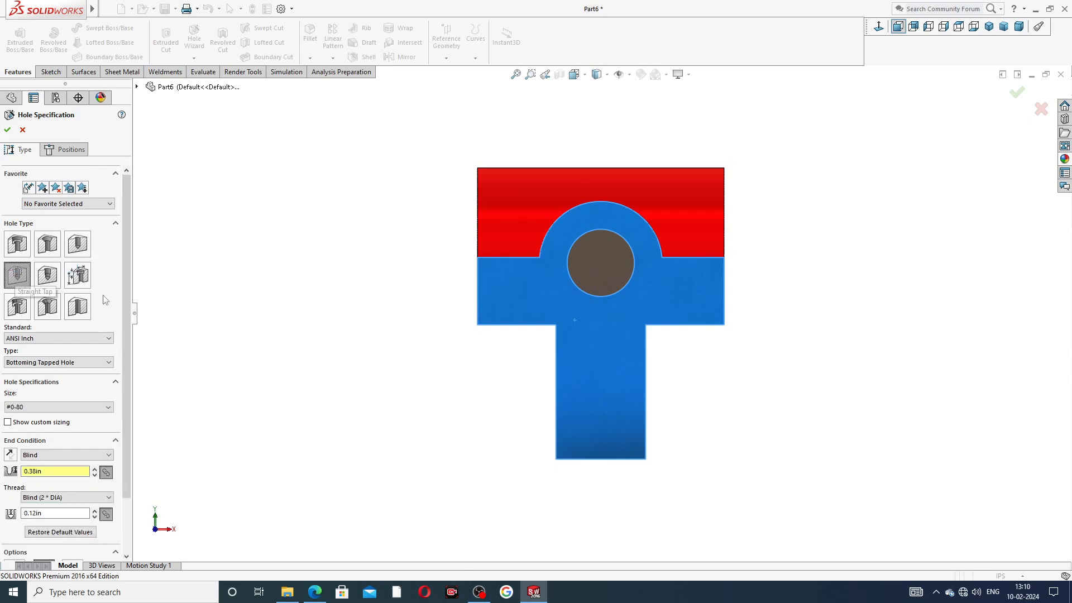
drag(127, 279, 144, 337)
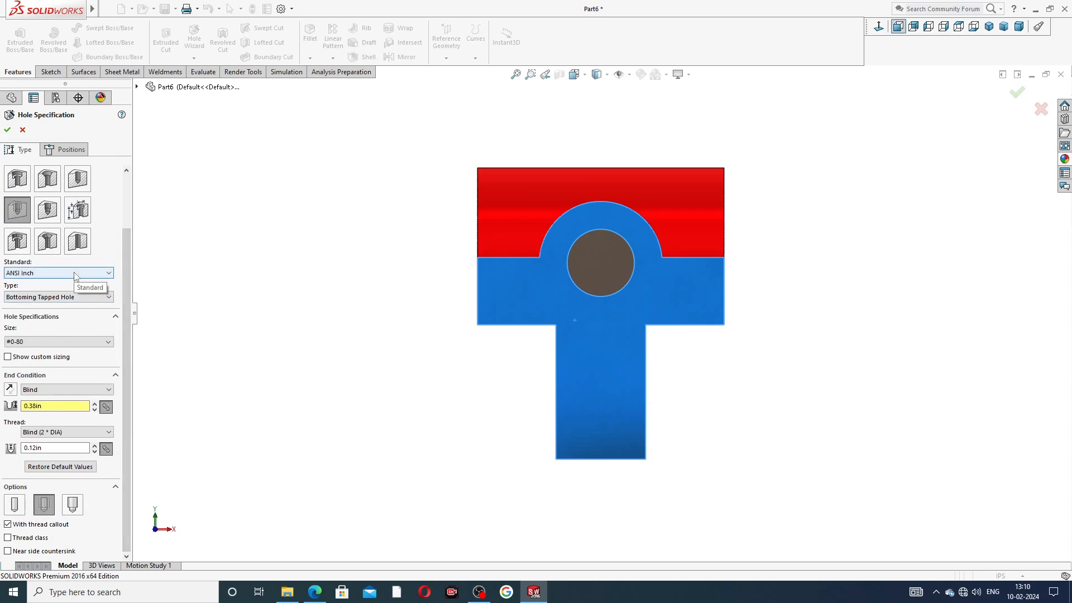
click(75, 296)
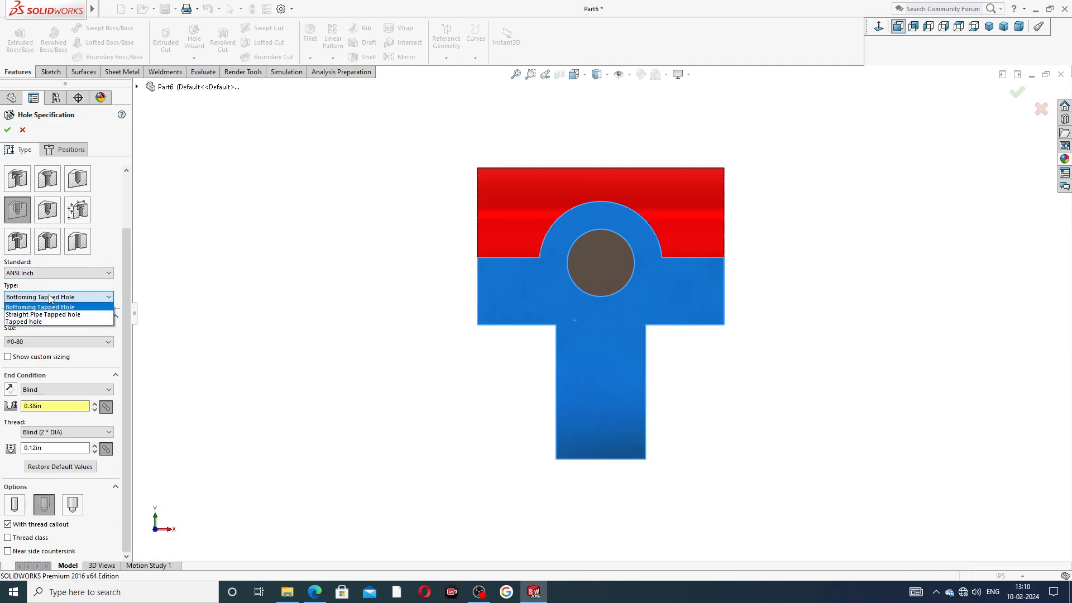
click(42, 322)
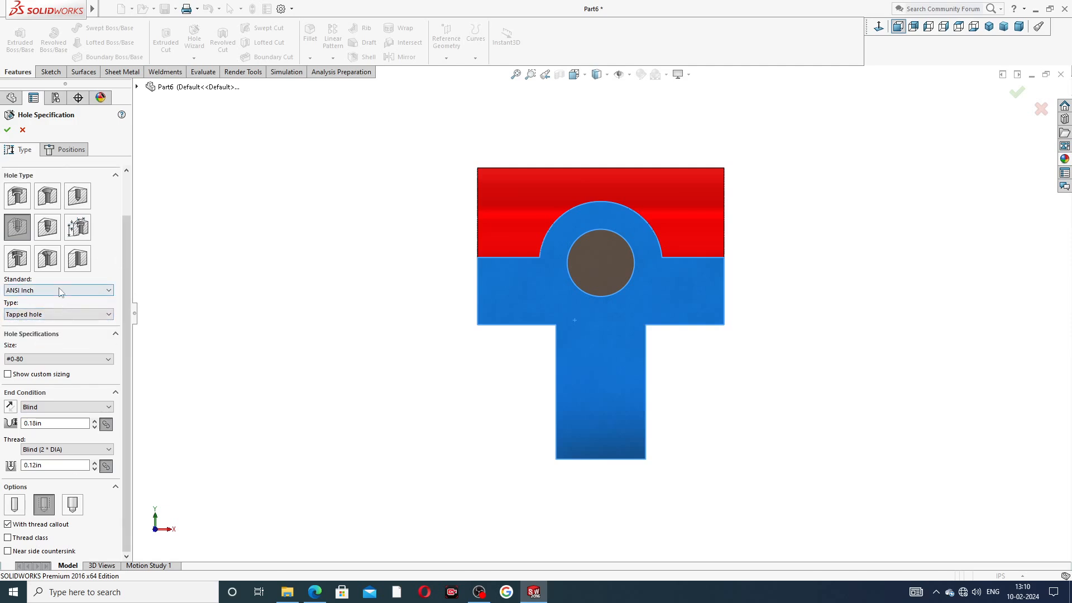
Step: Choose thread size 1-1/8-7 with a custom 0.813in drill diameter
click(53, 359)
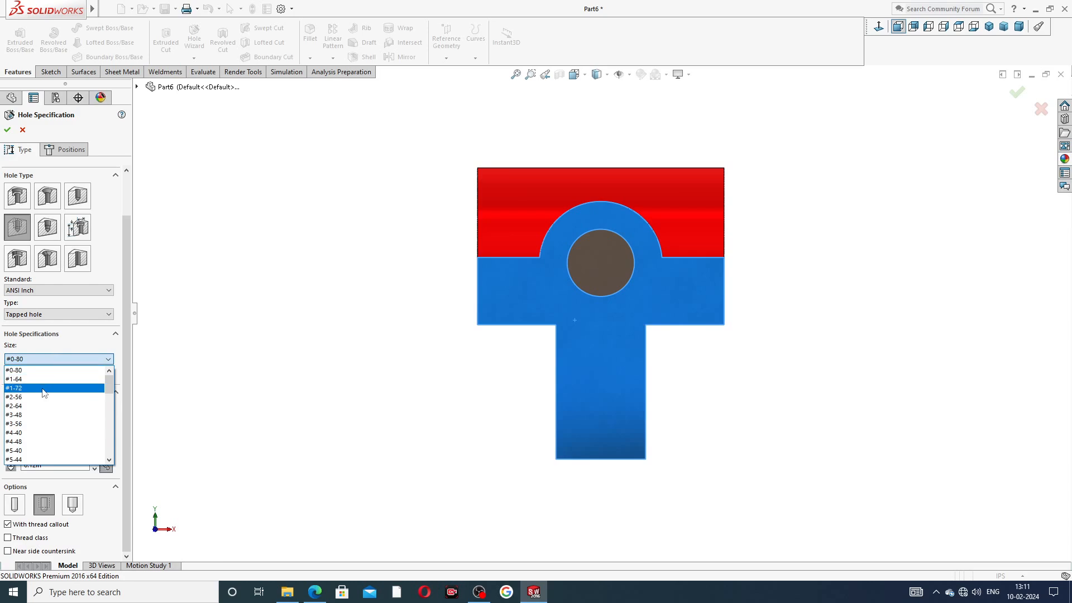
scroll(49, 399, down, 5)
scroll(52, 396, down, 5)
scroll(52, 387, up, 3)
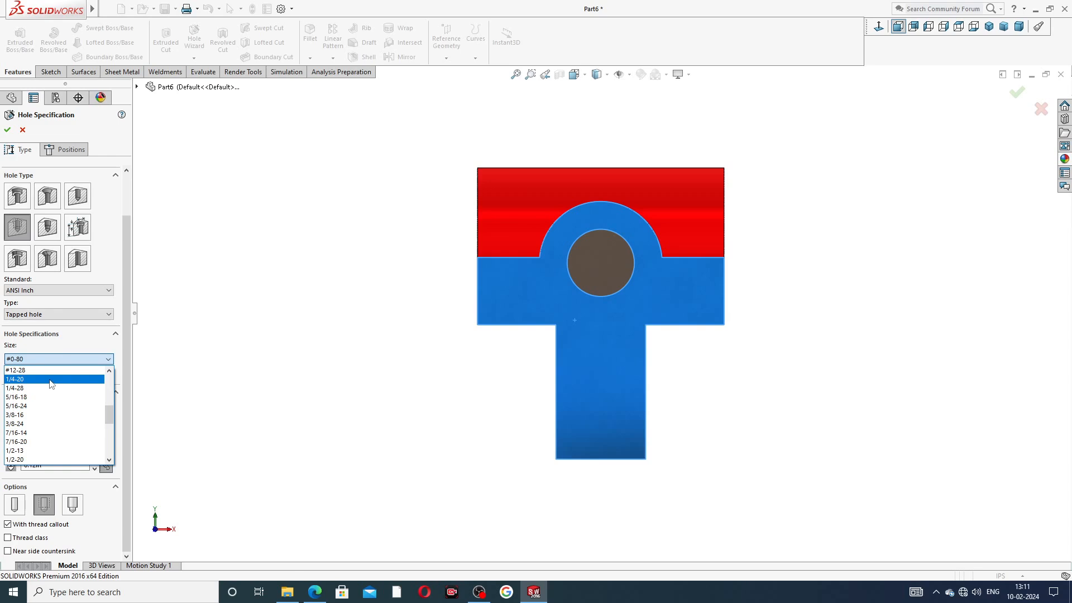
scroll(52, 384, down, 4)
scroll(52, 385, down, 6)
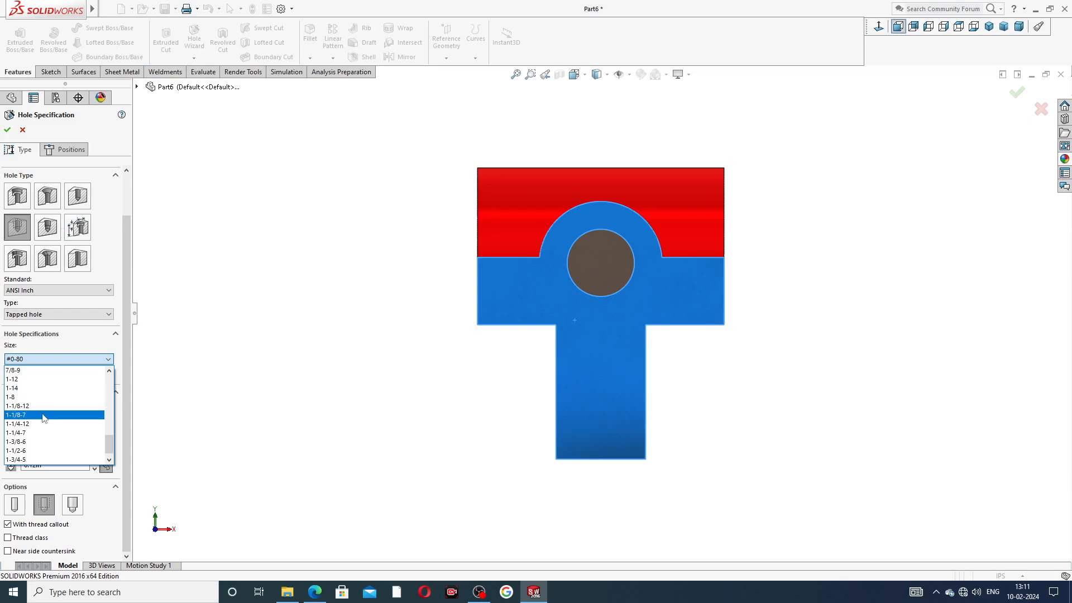
click(45, 415)
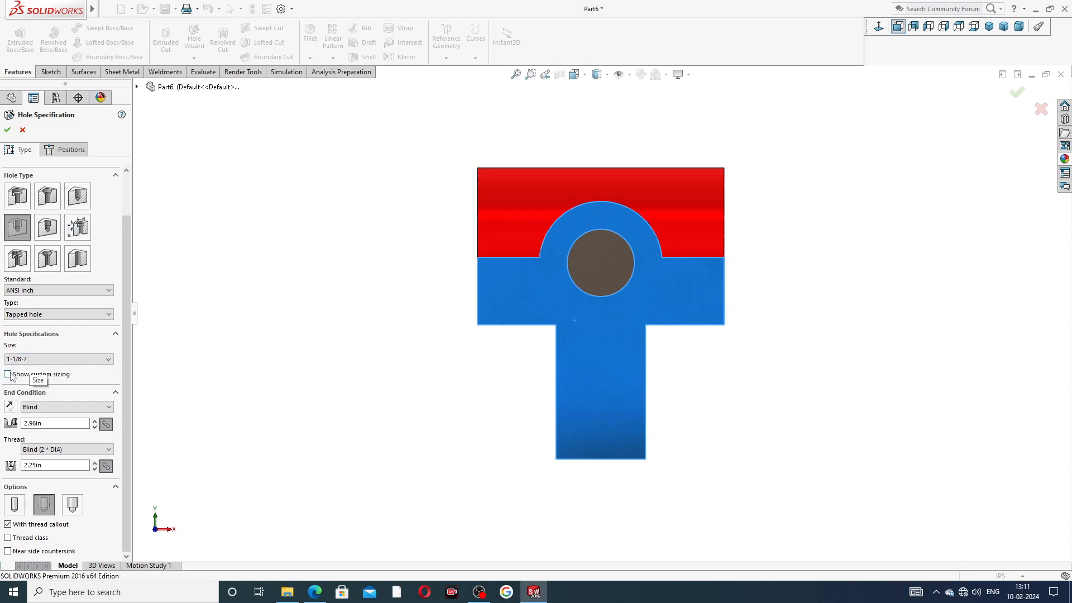
click(7, 374)
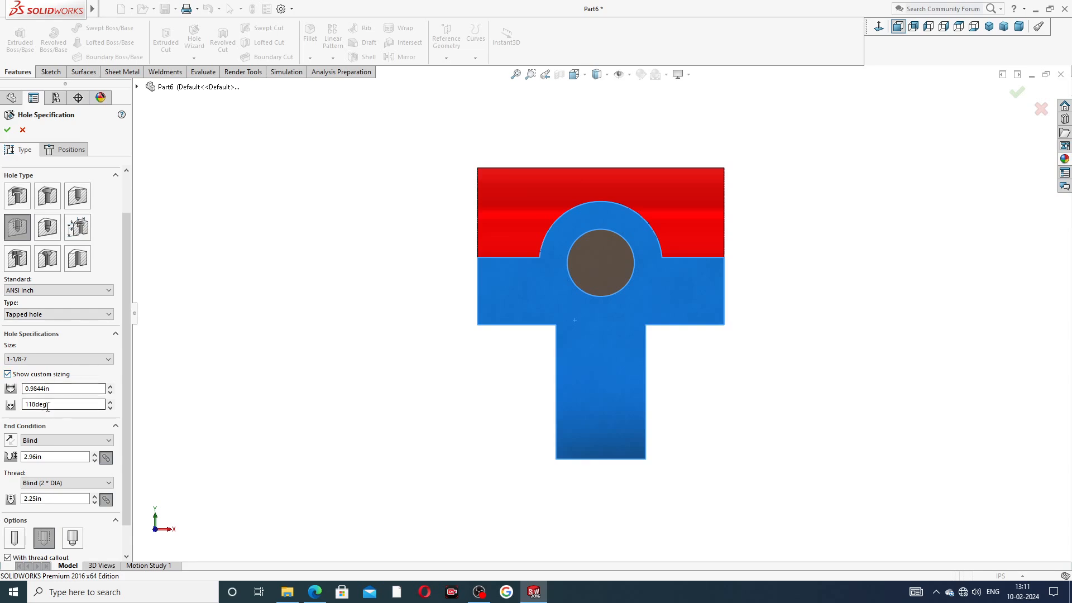
drag(89, 388, 1, 389)
text(.81)
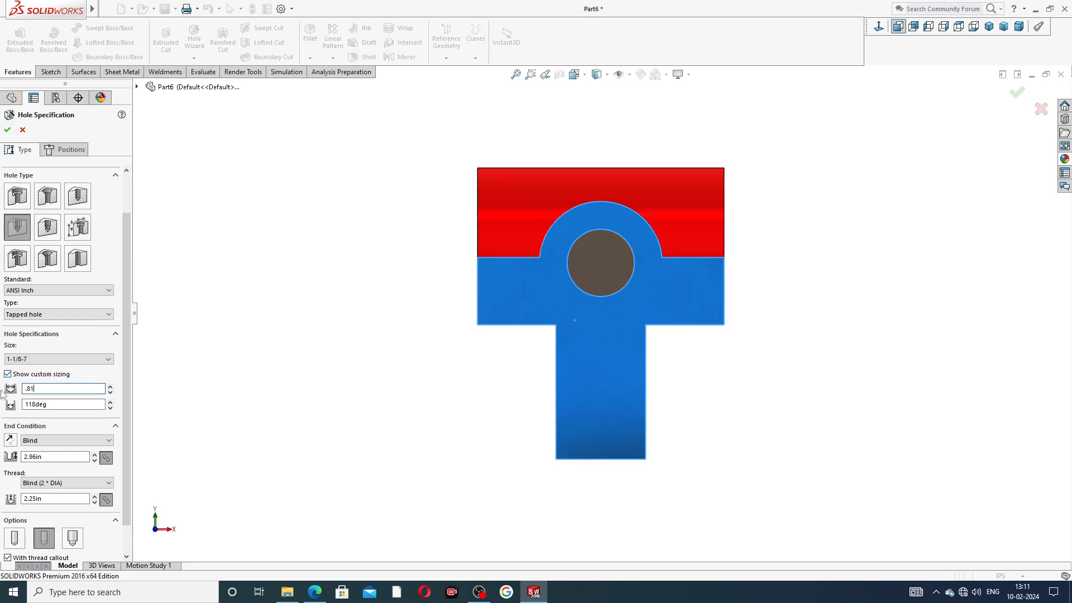
key(Return)
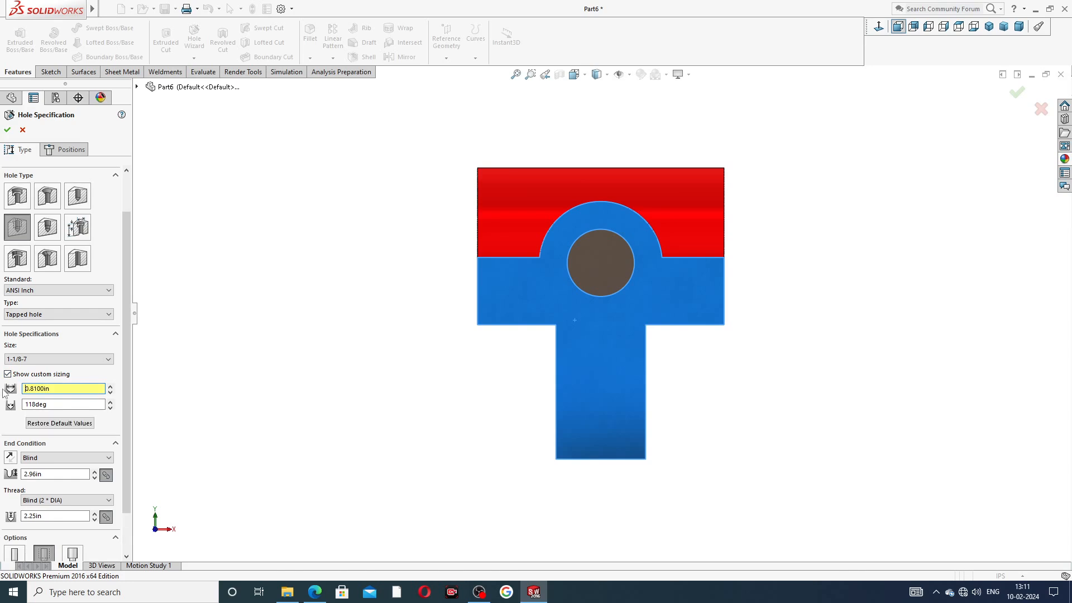
key(ctrl+a)
text(.)
key(Return)
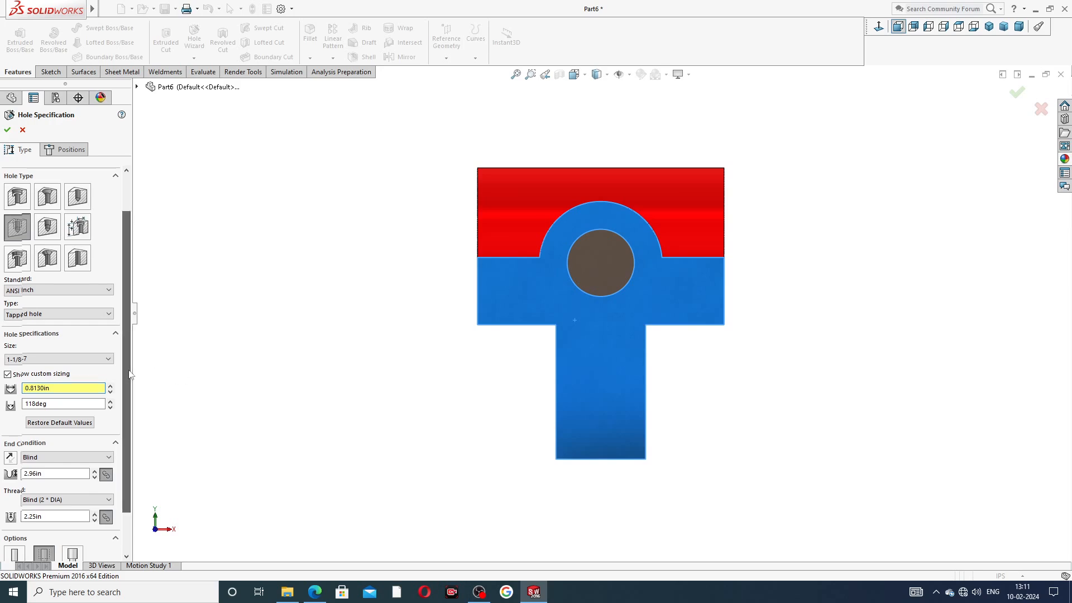
drag(126, 368, 131, 394)
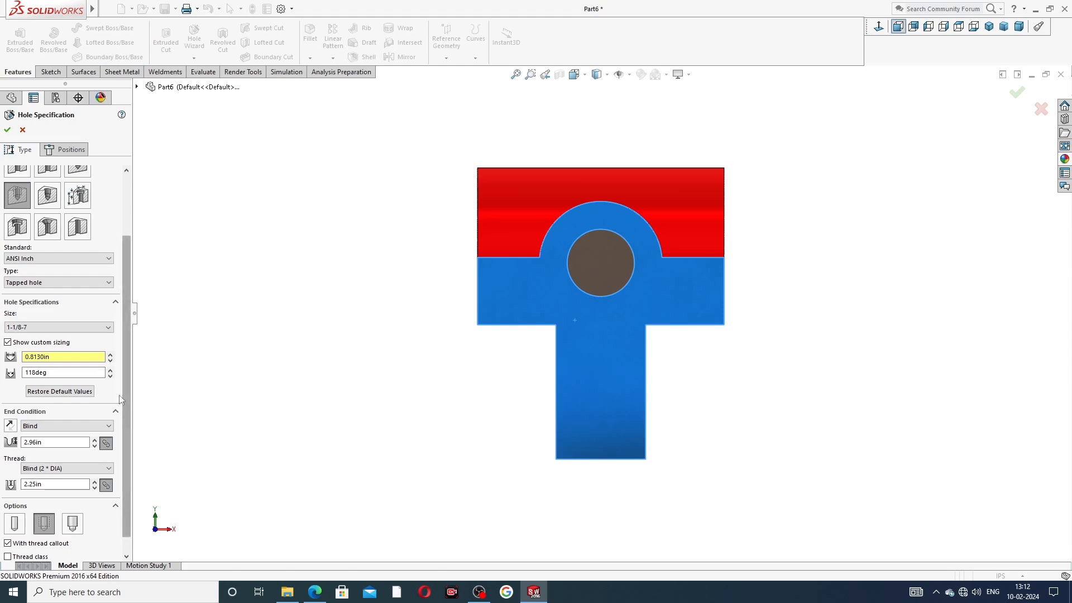
Step: Change the tapped hole's blind depth from 2.96in to 0.44in
click(73, 445)
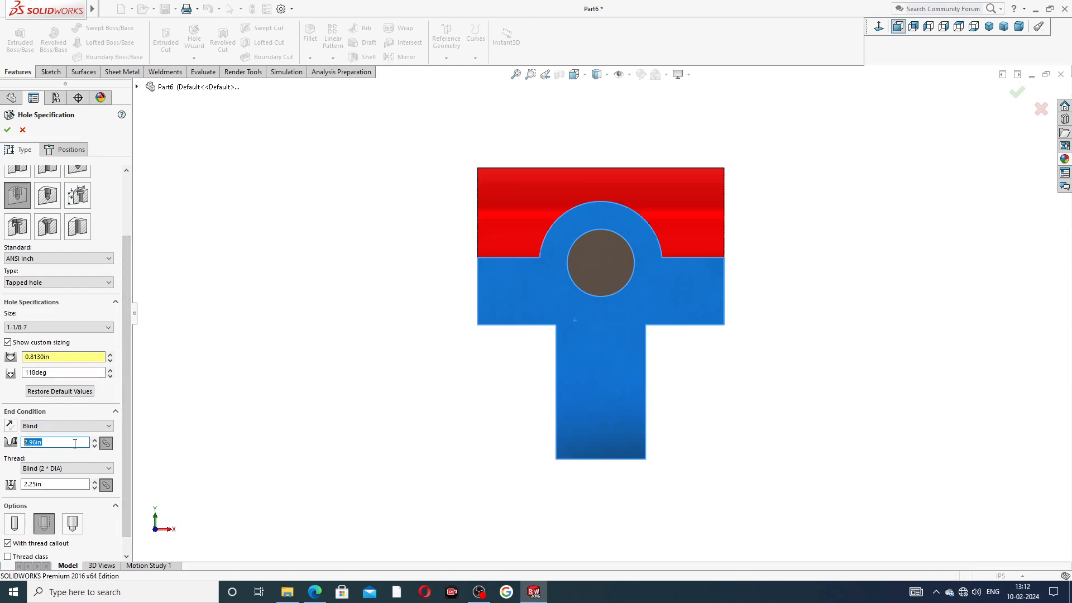
text(0.44)
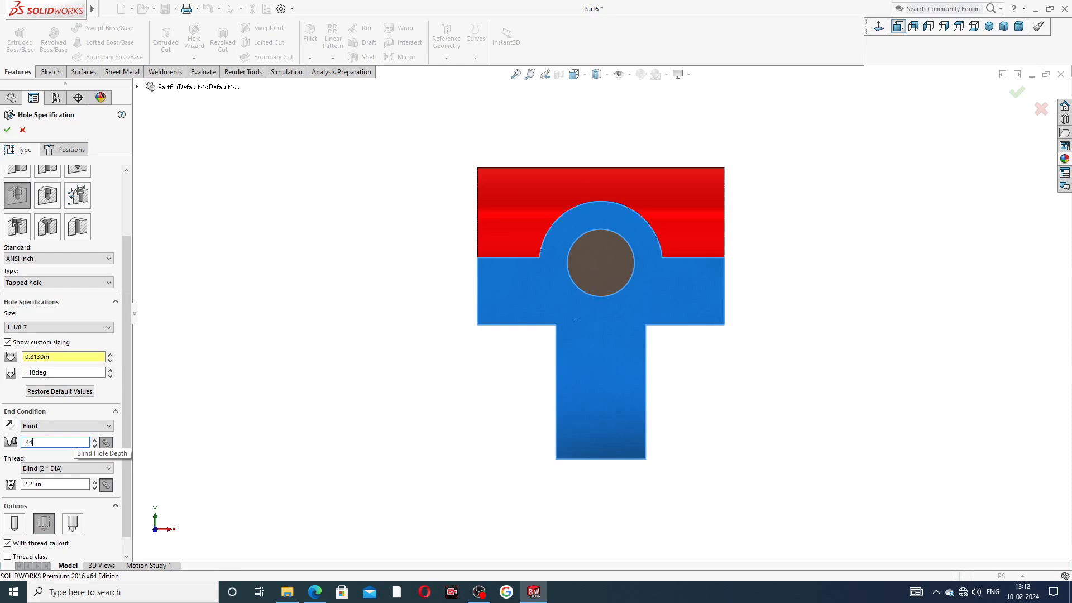
key(Return)
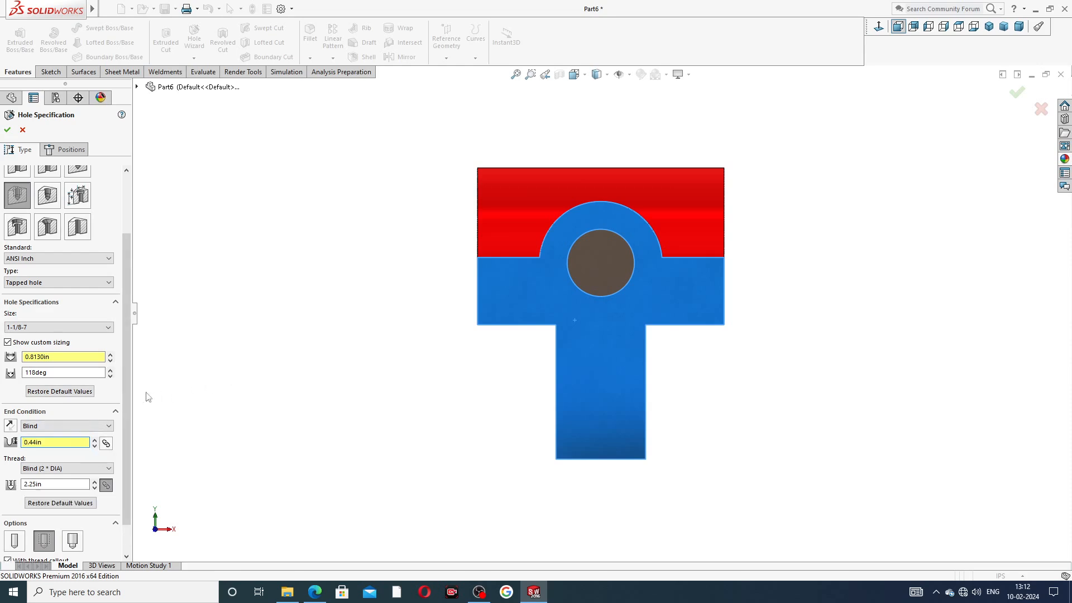
scroll(128, 458, down, 2)
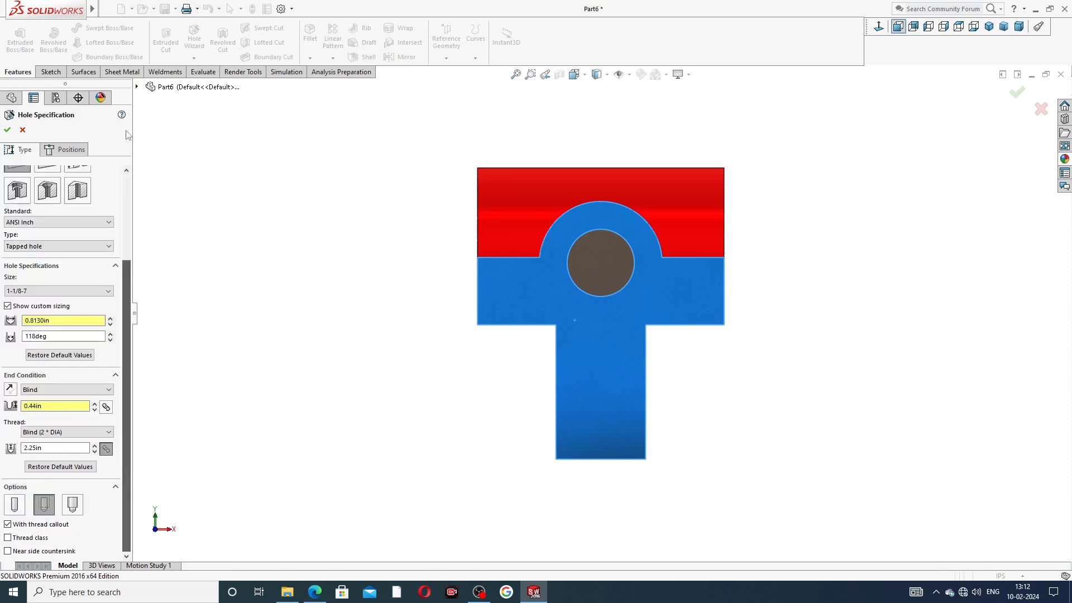
Step: Position the hole at the boss arc's centre and create Tapped Hole1
click(78, 152)
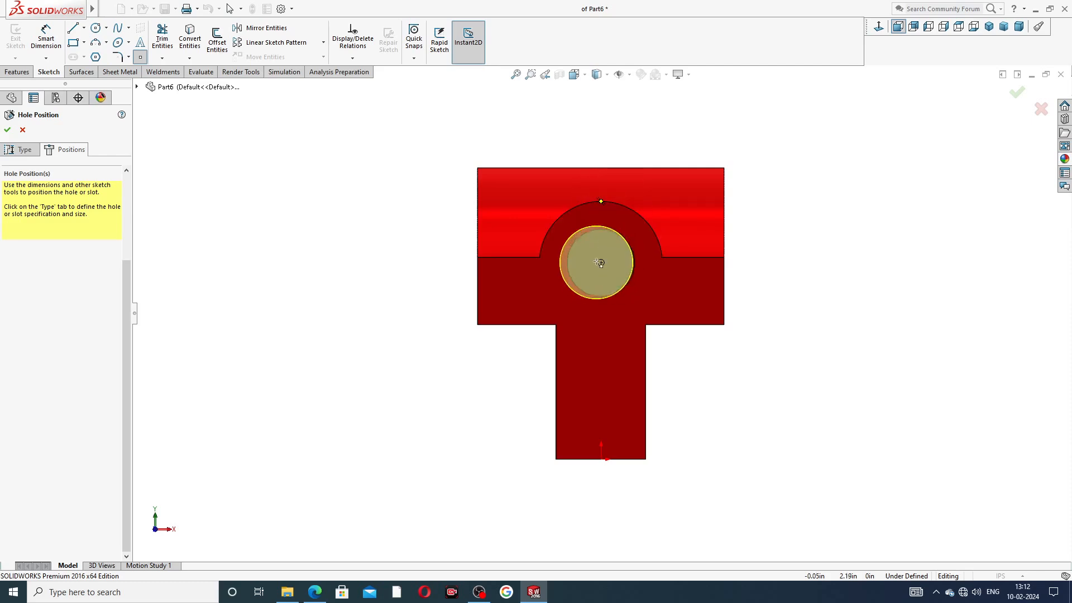
click(601, 263)
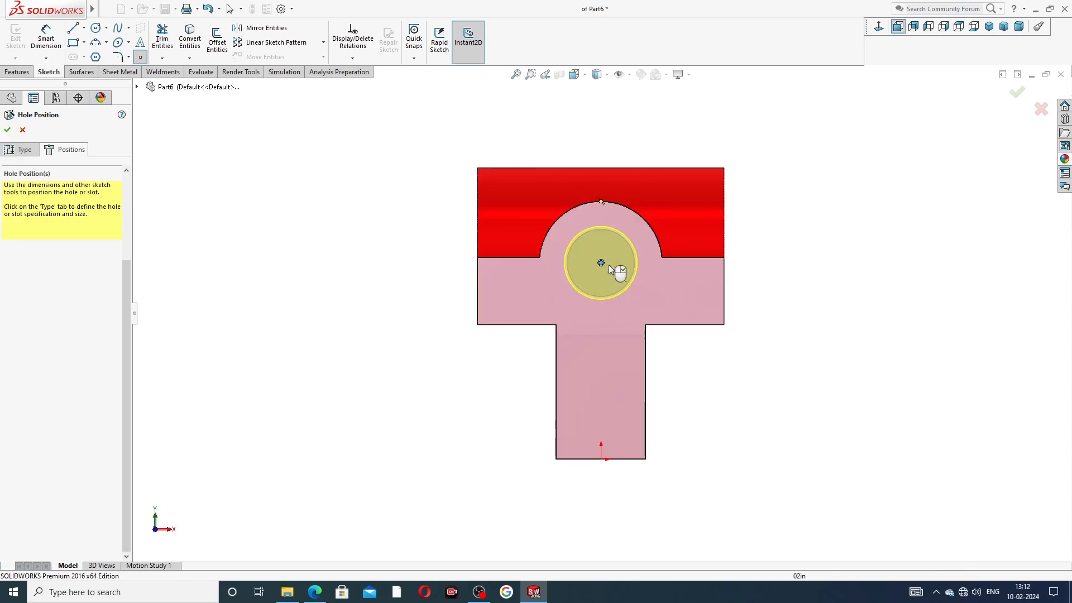
click(7, 129)
Step: Reopen Tapped Hole1 with Edit Feature to revise its specification
middle_drag(845, 223, 788, 270)
scroll(788, 269, up, 2)
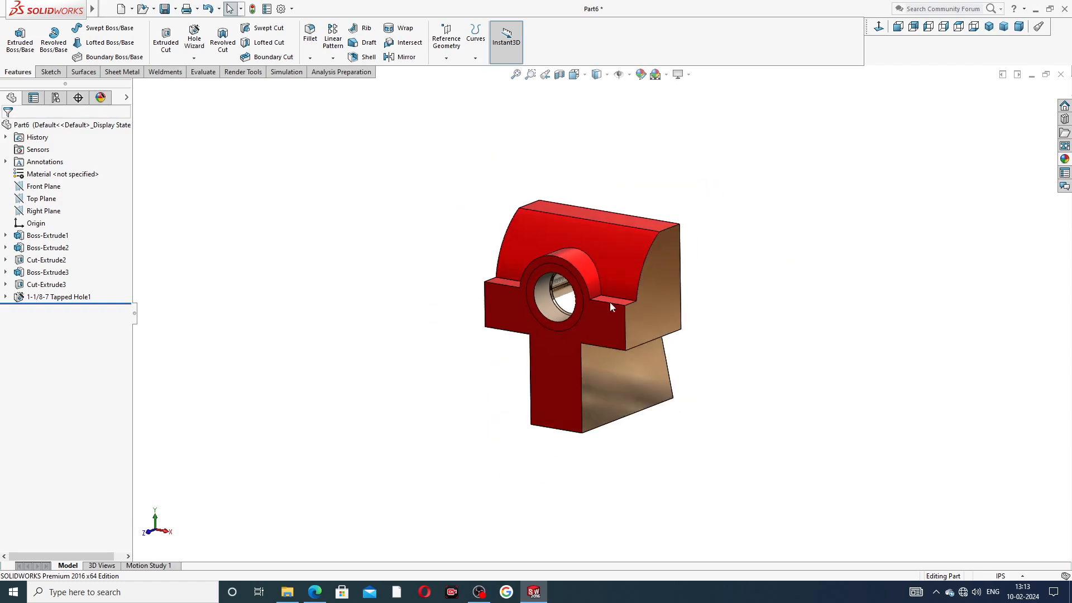
scroll(600, 301, down, 3)
mouse_move(613, 285)
middle_down()
mouse_move(633, 283)
mouse_move(624, 283)
middle_up()
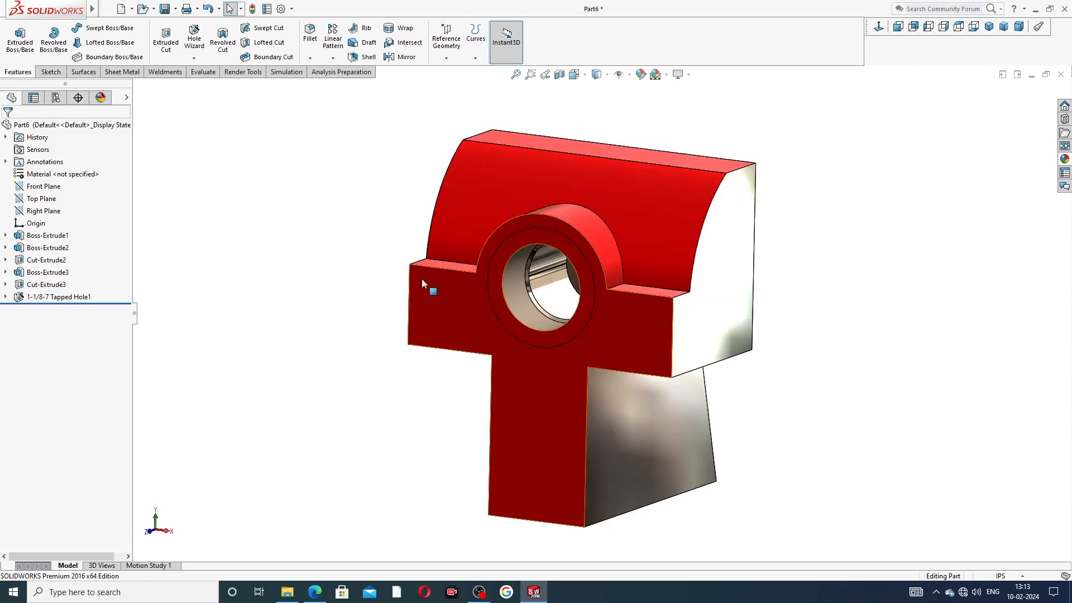
click(56, 298)
click(66, 274)
Step: Leave Thread class and Near side countersink unchecked and confirm the 1-1/8-7 tapped hole
scroll(51, 425, down, 4)
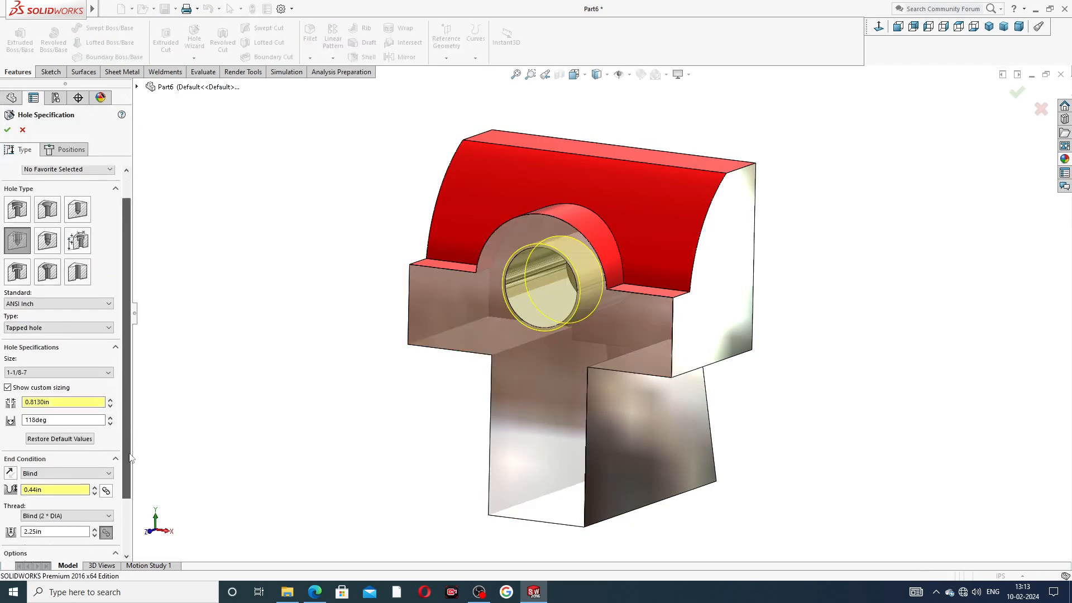
click(8, 552)
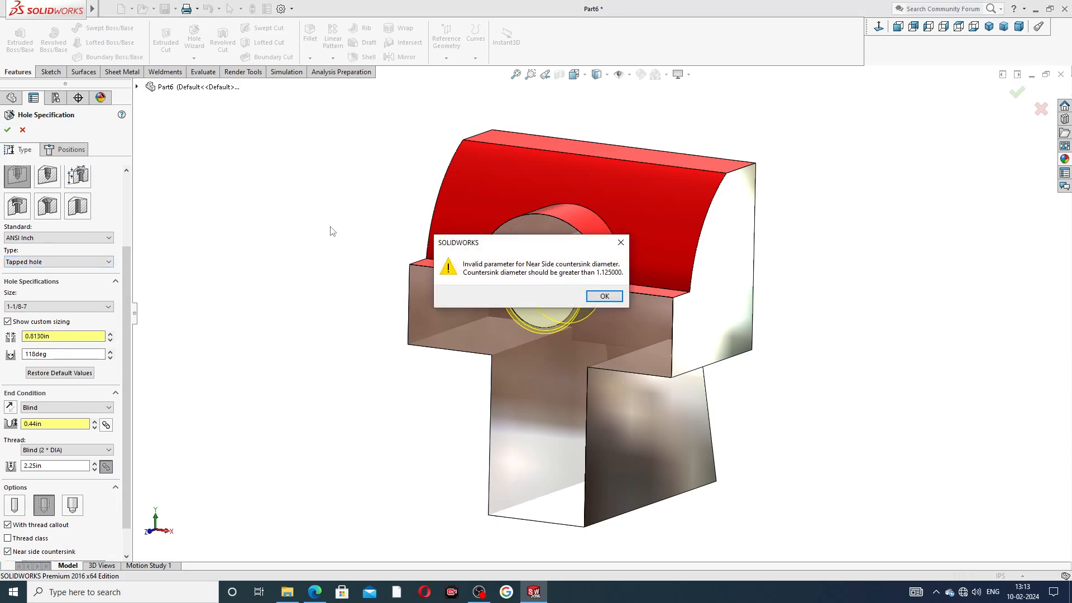
click(620, 244)
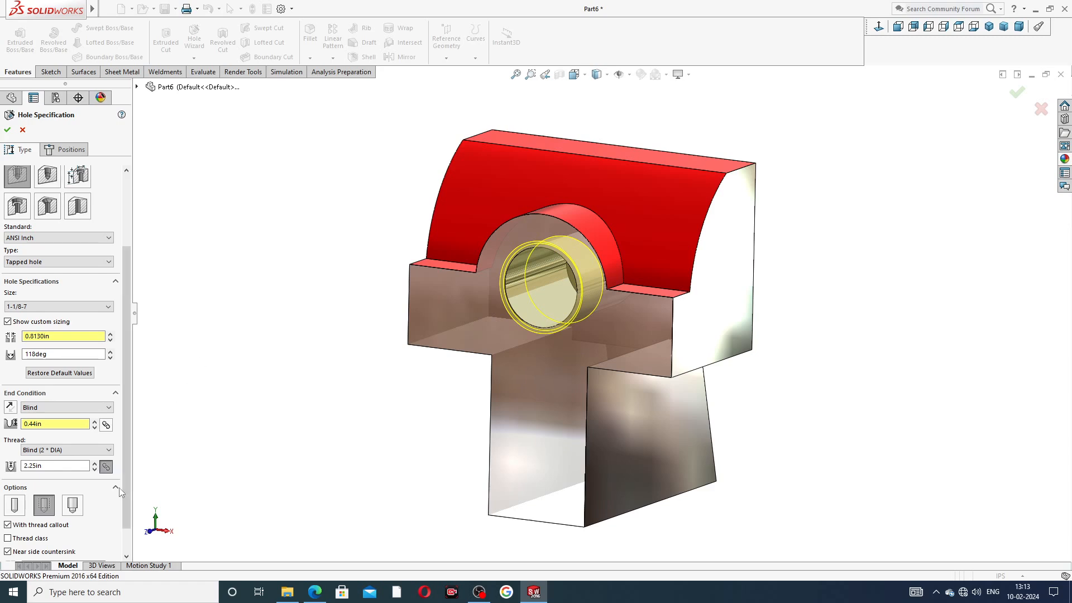
click(30, 539)
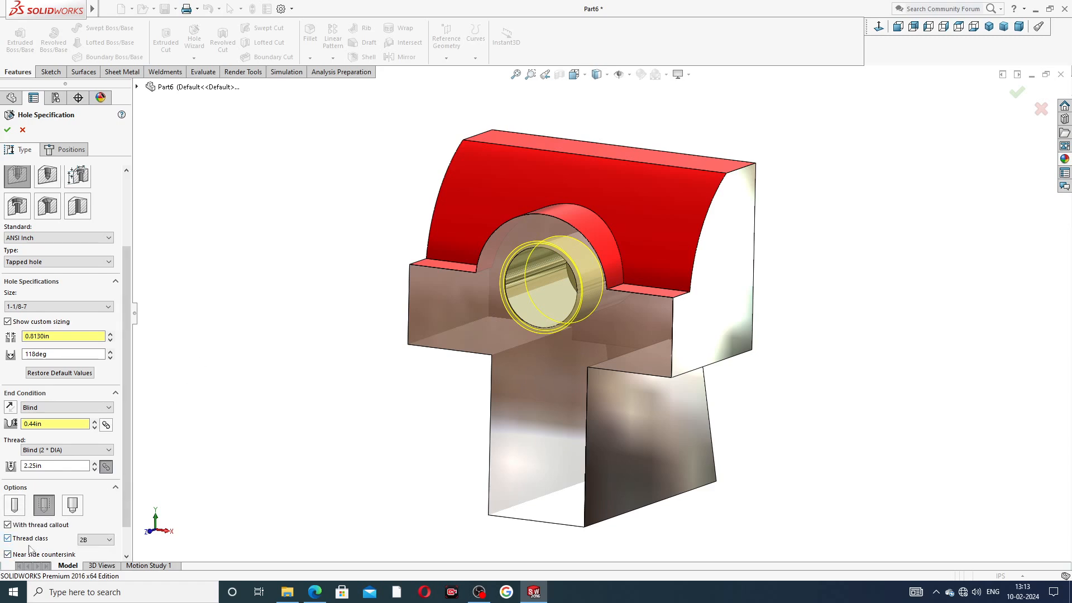
click(31, 554)
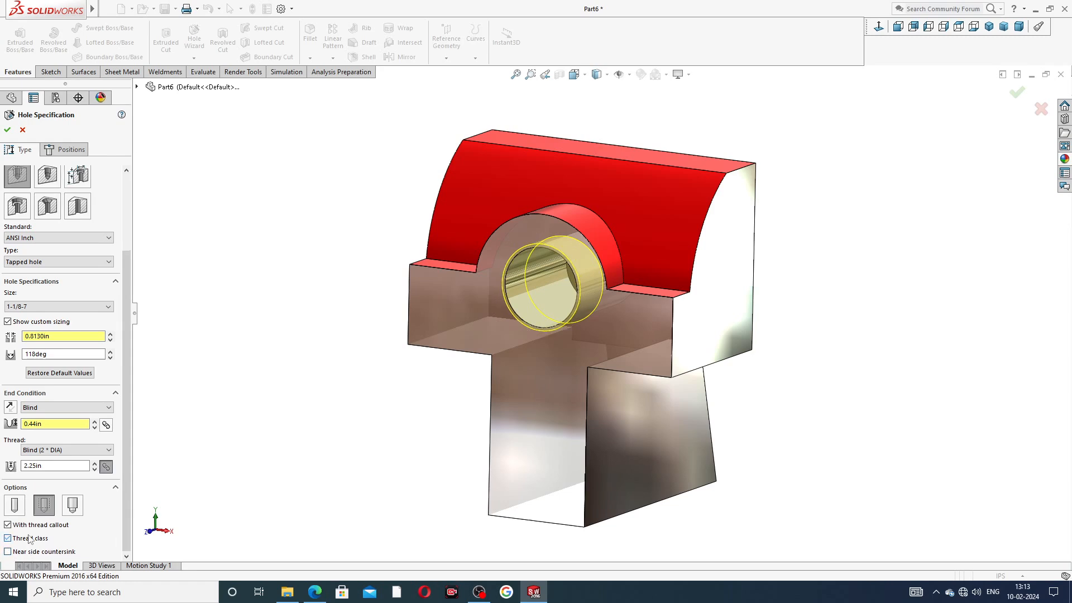
click(27, 552)
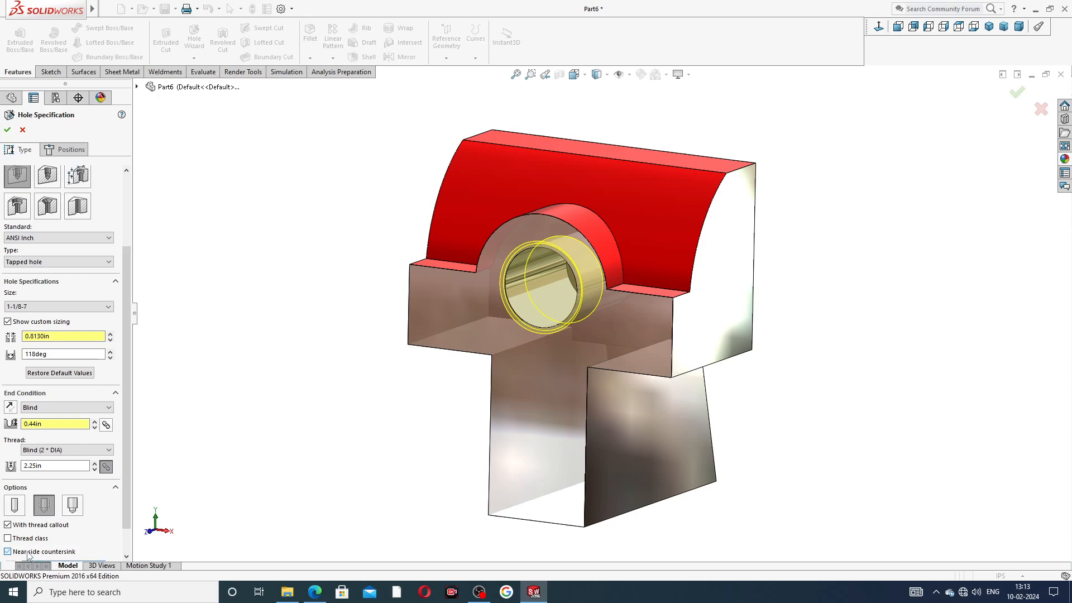
click(27, 552)
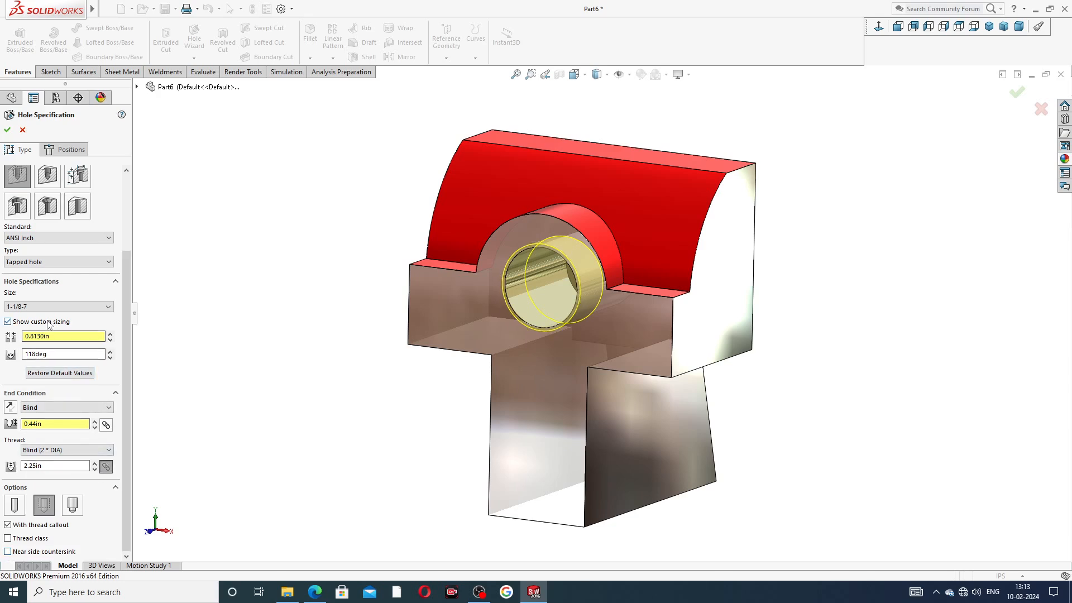
click(7, 129)
mouse_move(739, 240)
middle_down()
mouse_move(721, 225)
mouse_move(714, 245)
mouse_move(740, 231)
middle_up()
scroll(773, 209, up, 2)
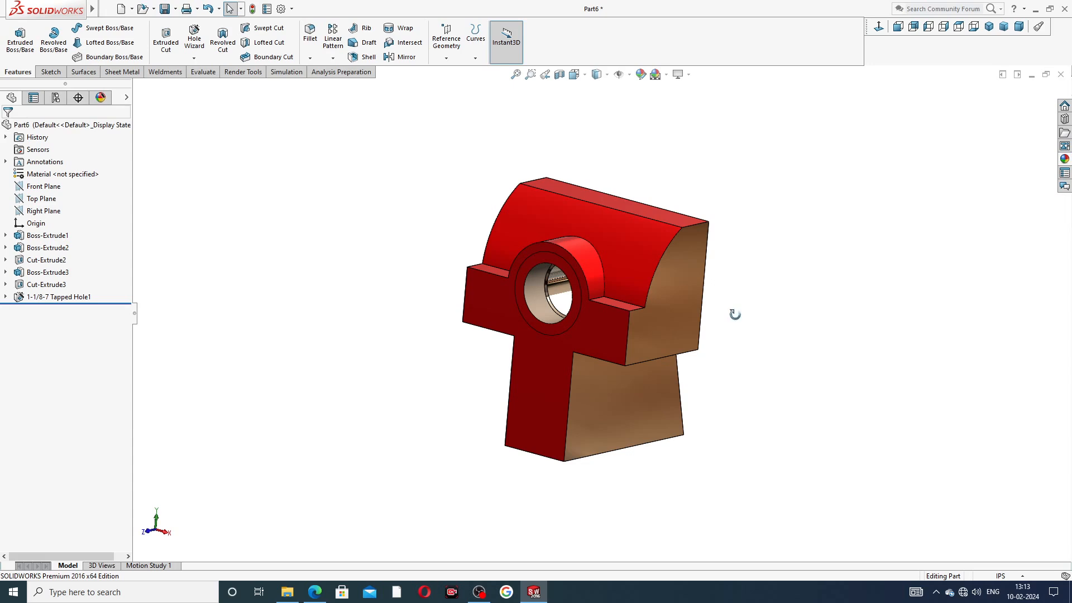
Step: Start a new sketch on the part's front face
key(ctrl+1)
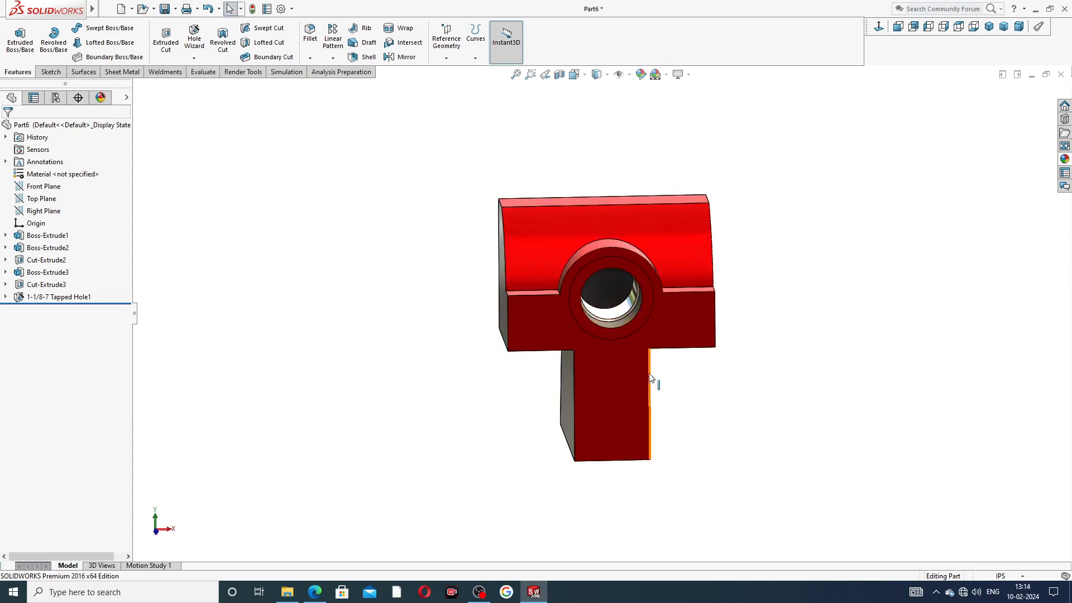
middle_drag(669, 404, 556, 367)
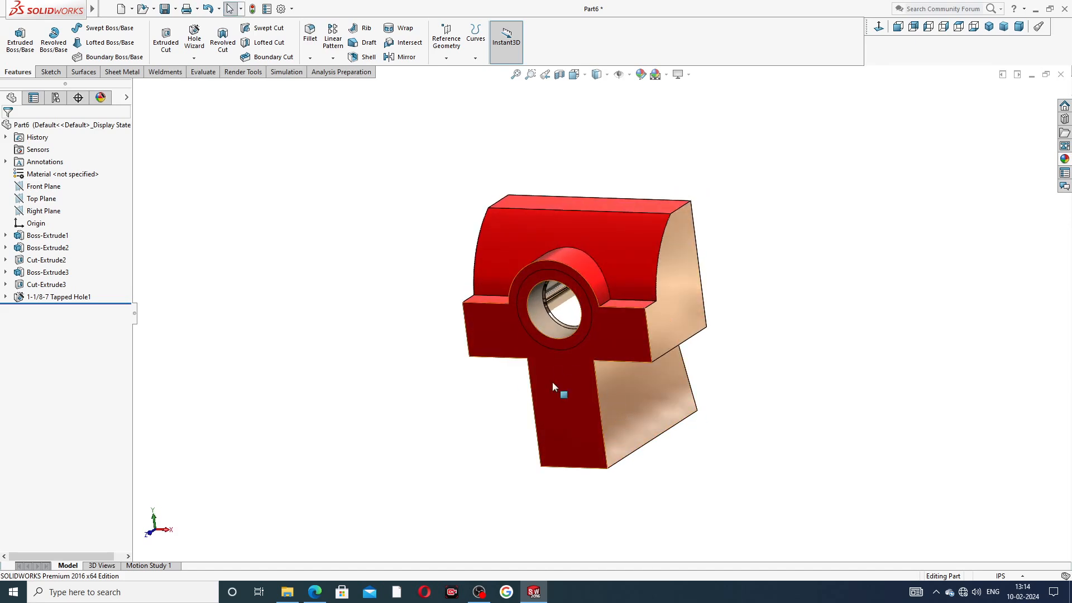
click(572, 403)
click(615, 367)
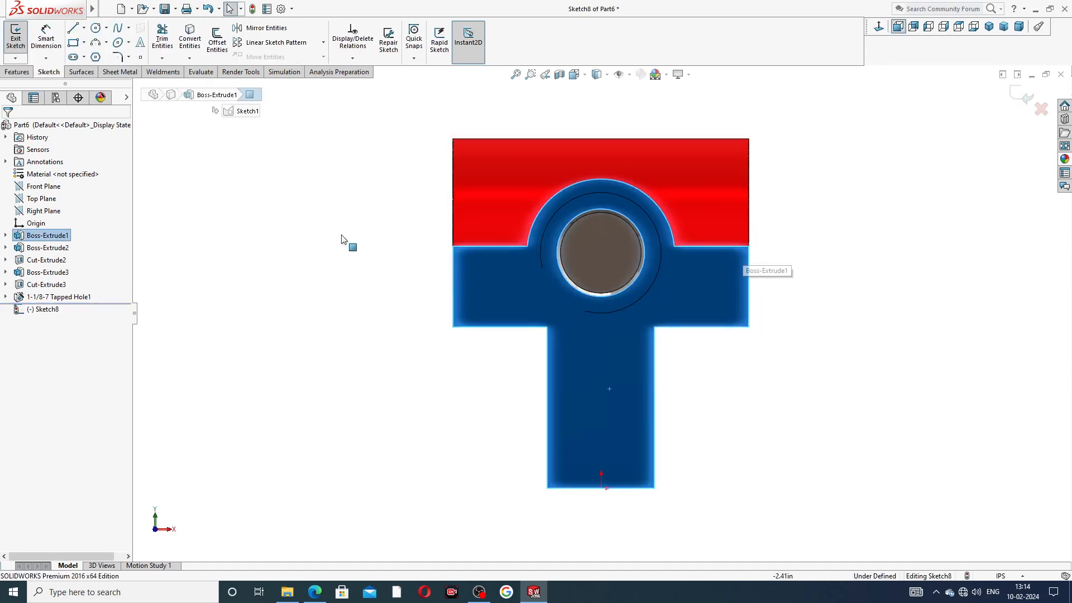
Step: Draw a centerline from the origin up the stem and make it vertical
click(84, 27)
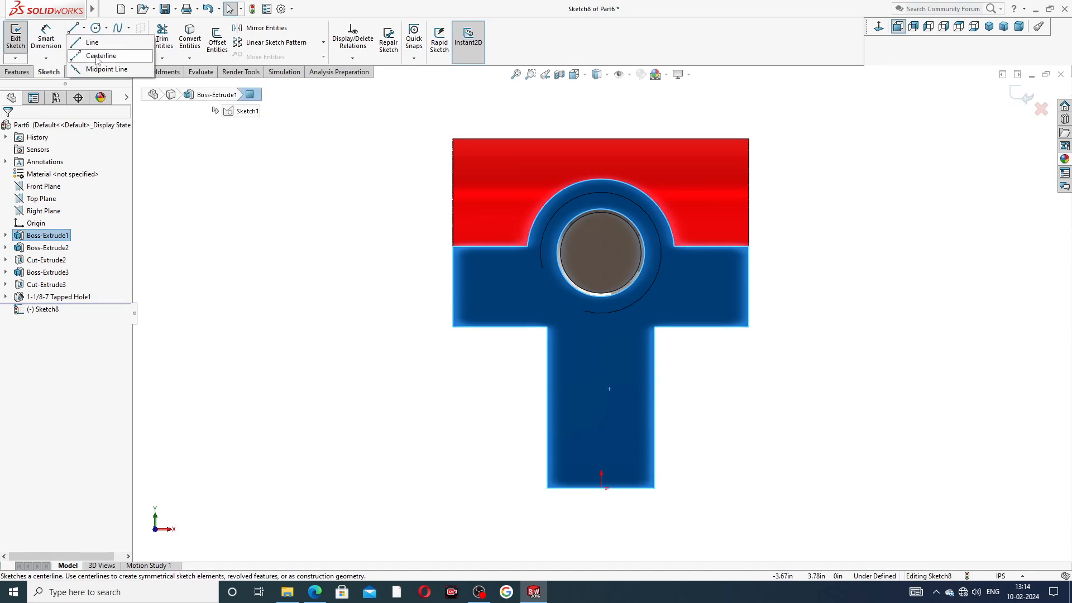
click(98, 54)
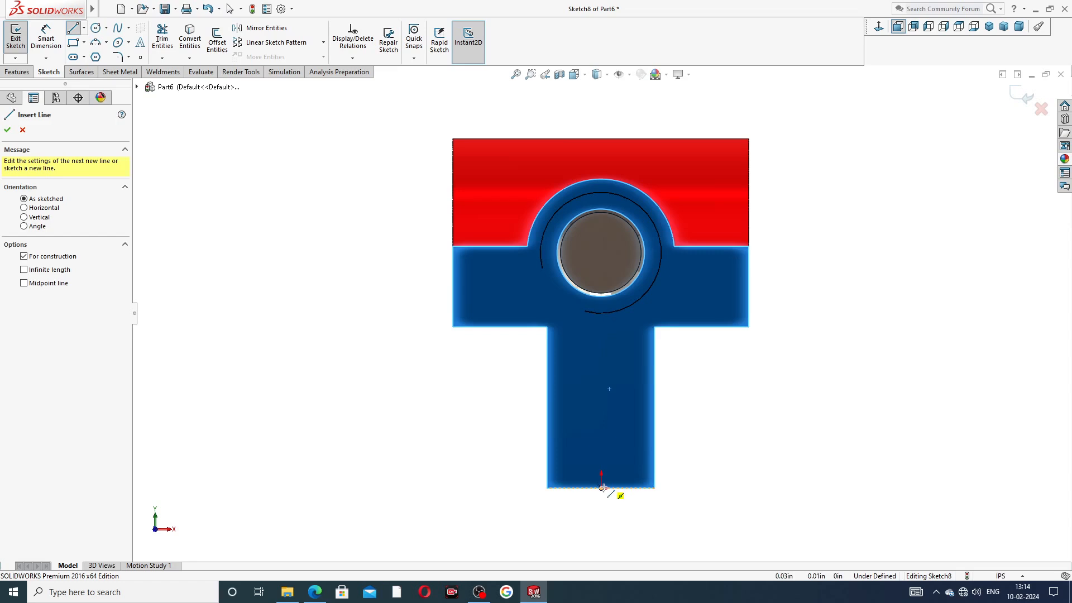
drag(600, 486, 600, 491)
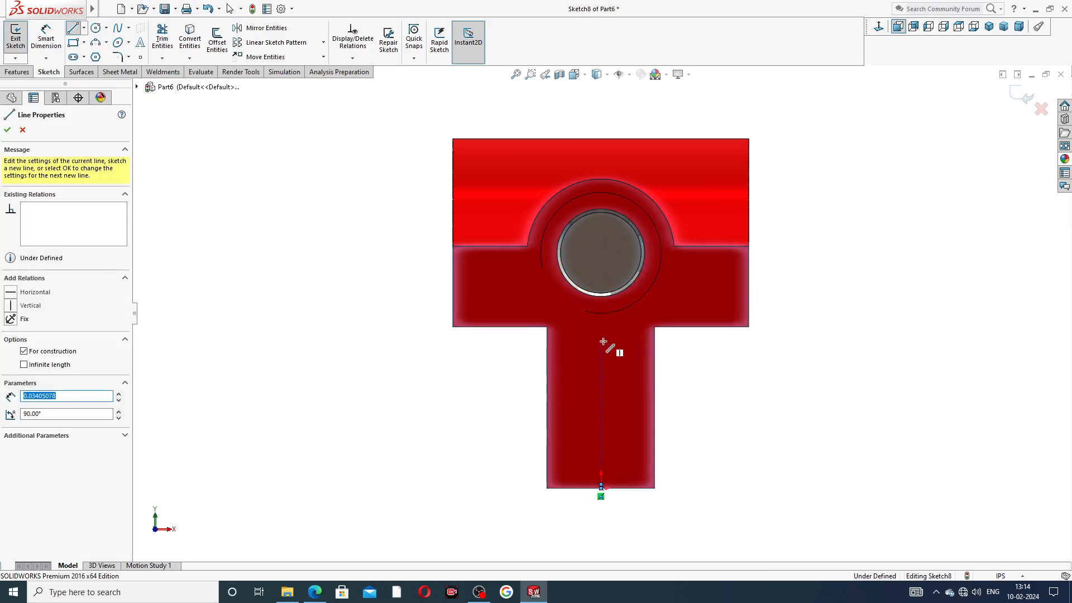
click(601, 332)
right_click(690, 351)
click(708, 360)
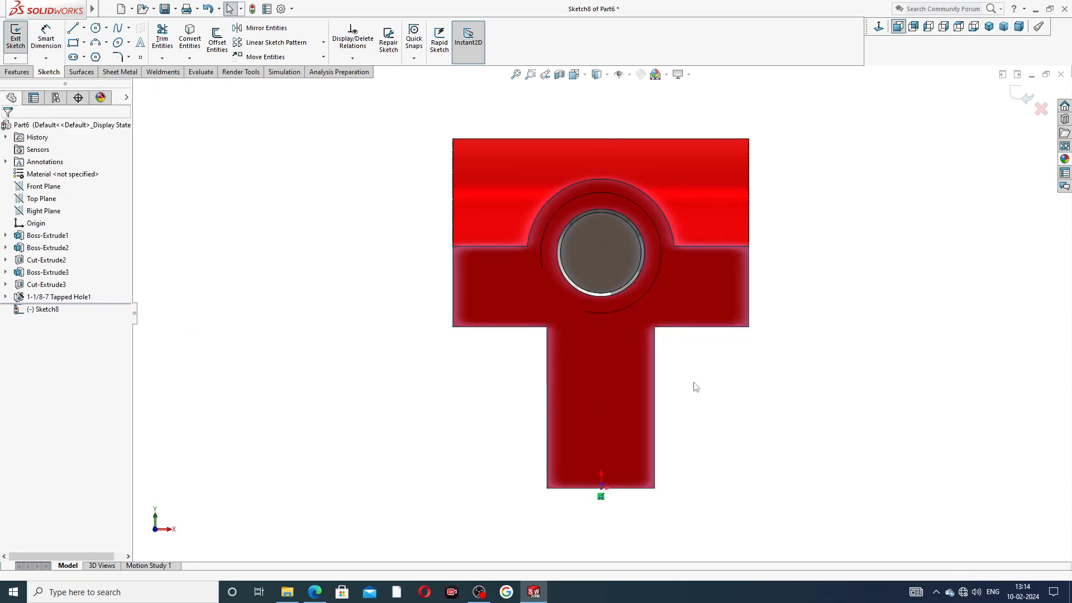
drag(602, 488, 604, 342)
click(705, 403)
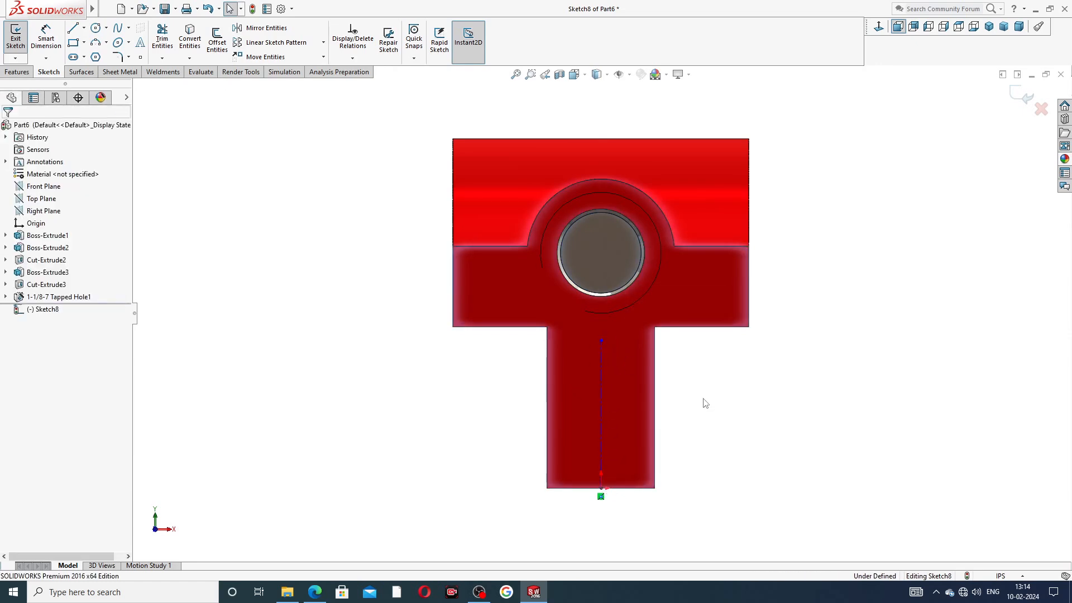
click(600, 384)
click(646, 338)
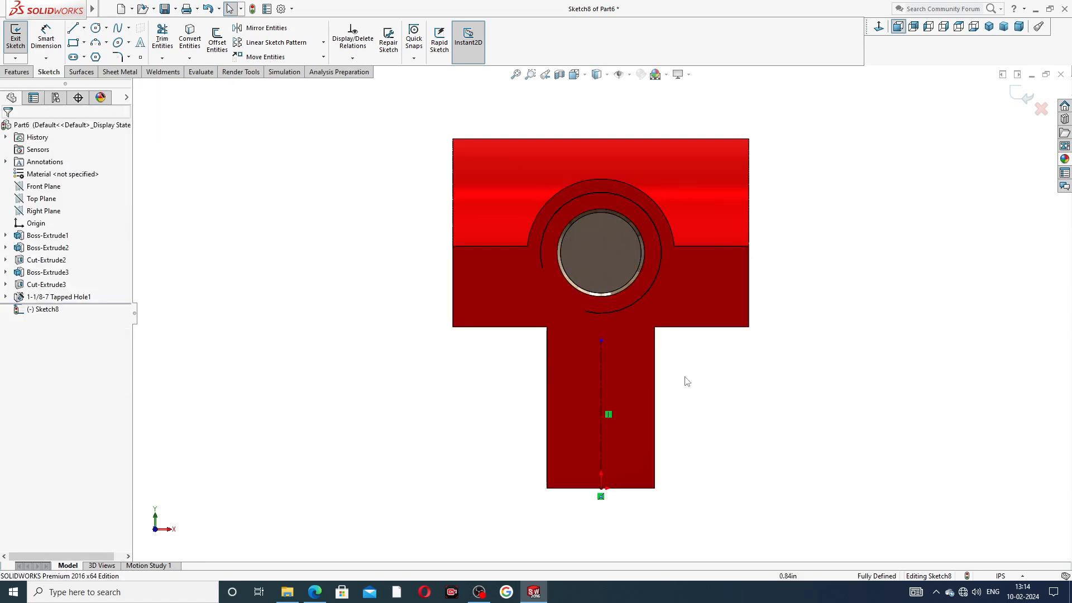
click(84, 42)
Step: Draw a corner rectangle in the stem's lower half against its right edge
click(100, 57)
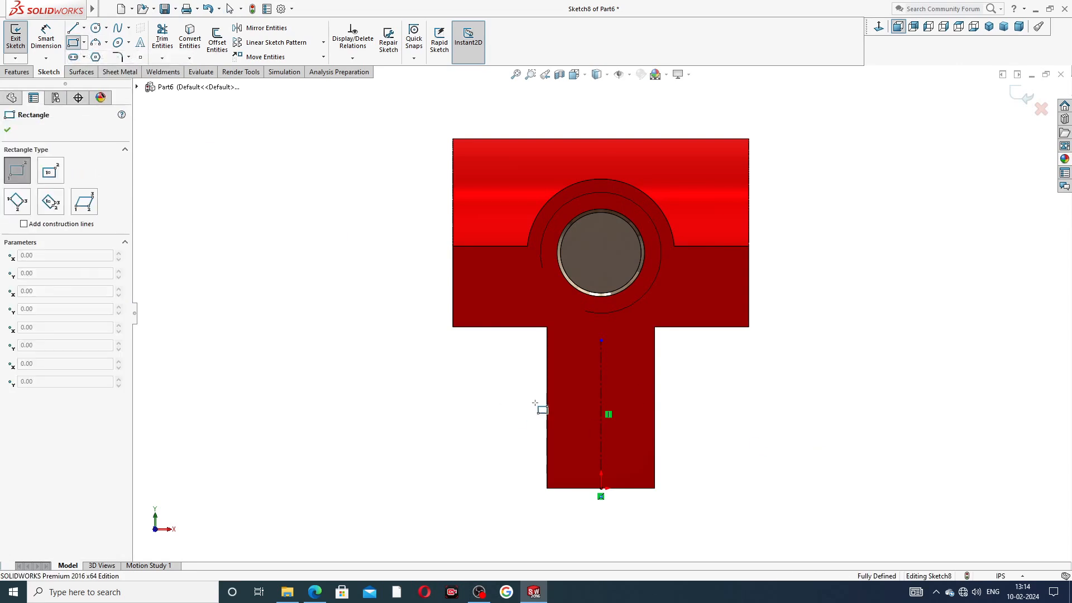
click(654, 388)
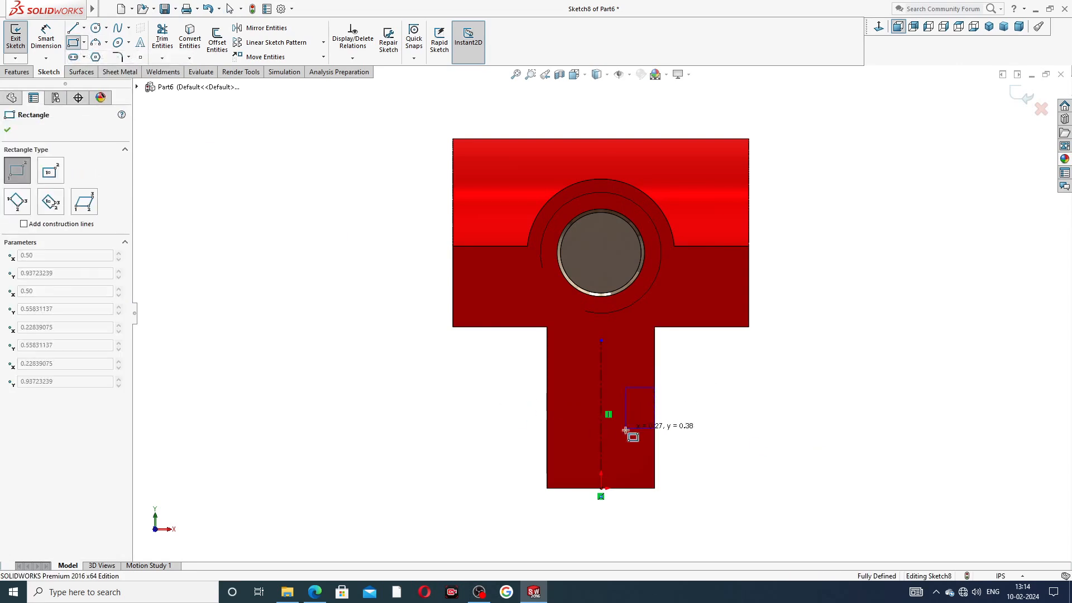
click(622, 447)
right_click(693, 412)
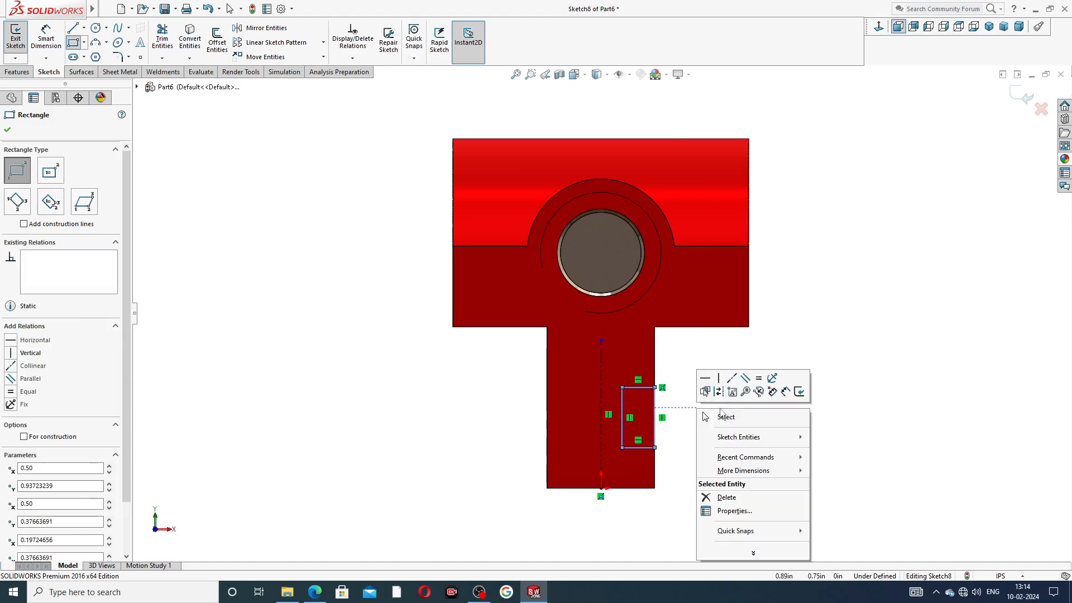
click(721, 418)
scroll(690, 400, down, 3)
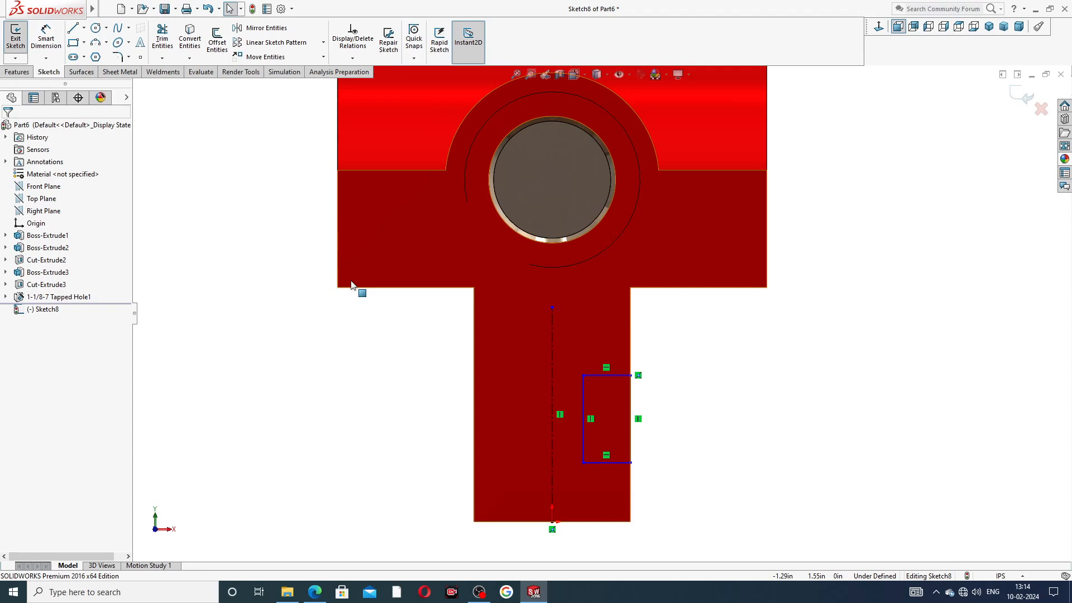
click(55, 42)
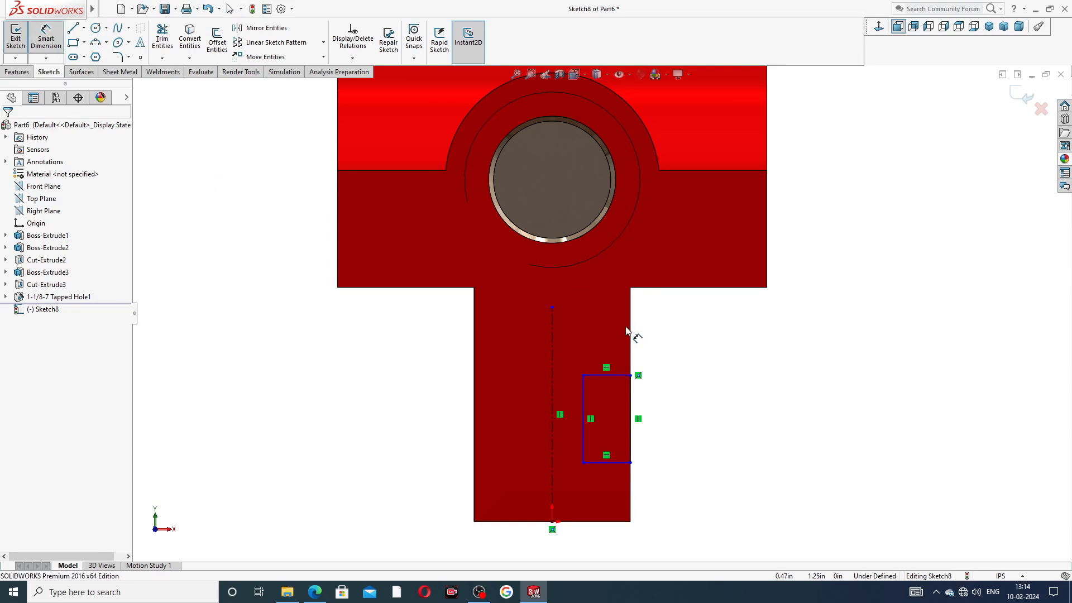
Step: Add width and height dimensions to the side slot rectangle
click(591, 463)
click(603, 487)
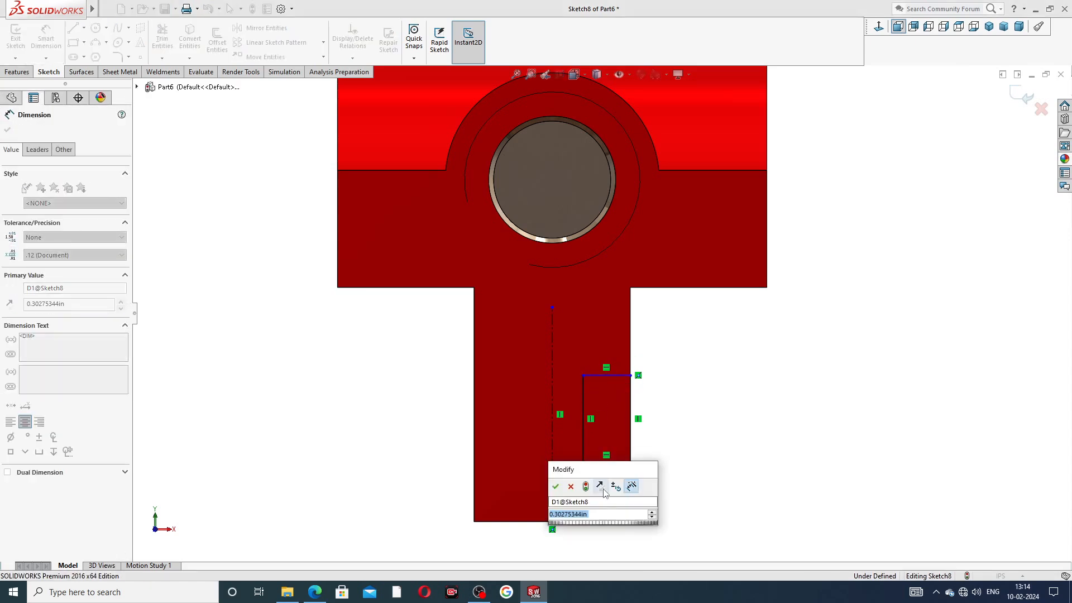
text(0.3)
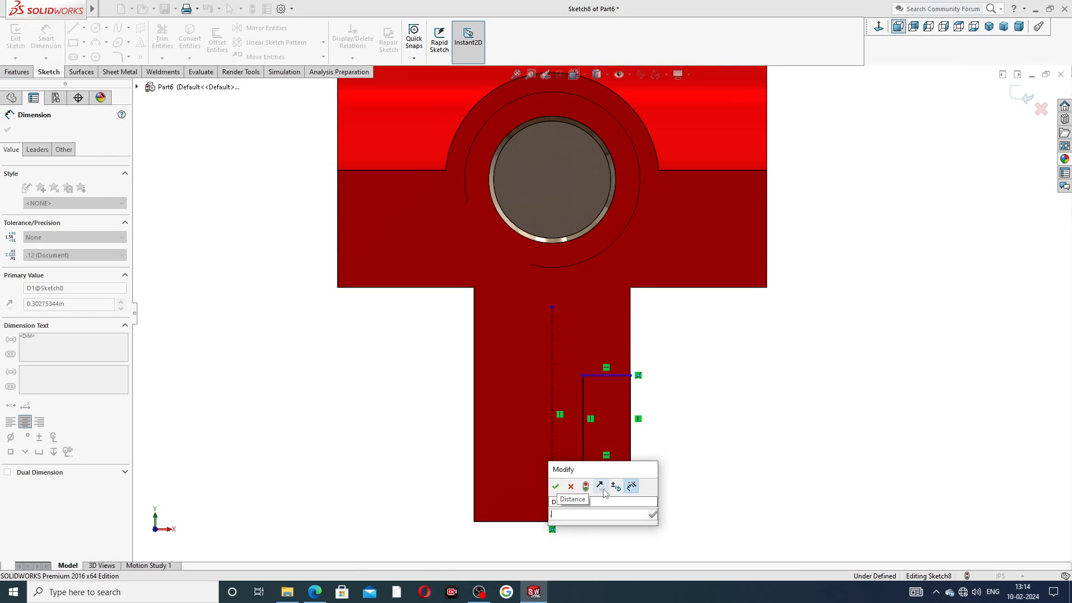
key(Return)
click(659, 437)
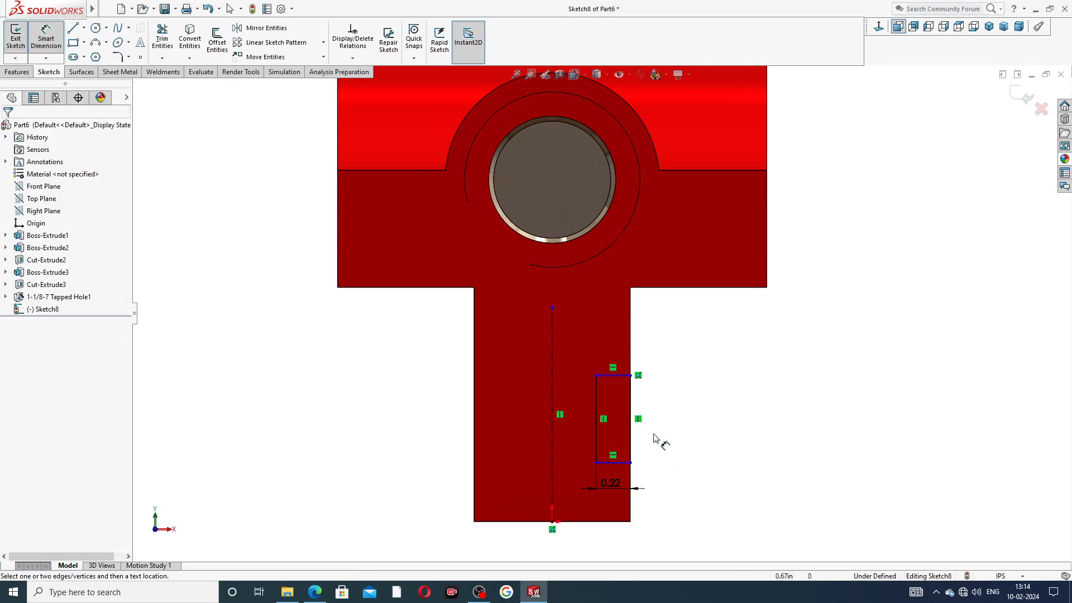
click(633, 417)
click(647, 421)
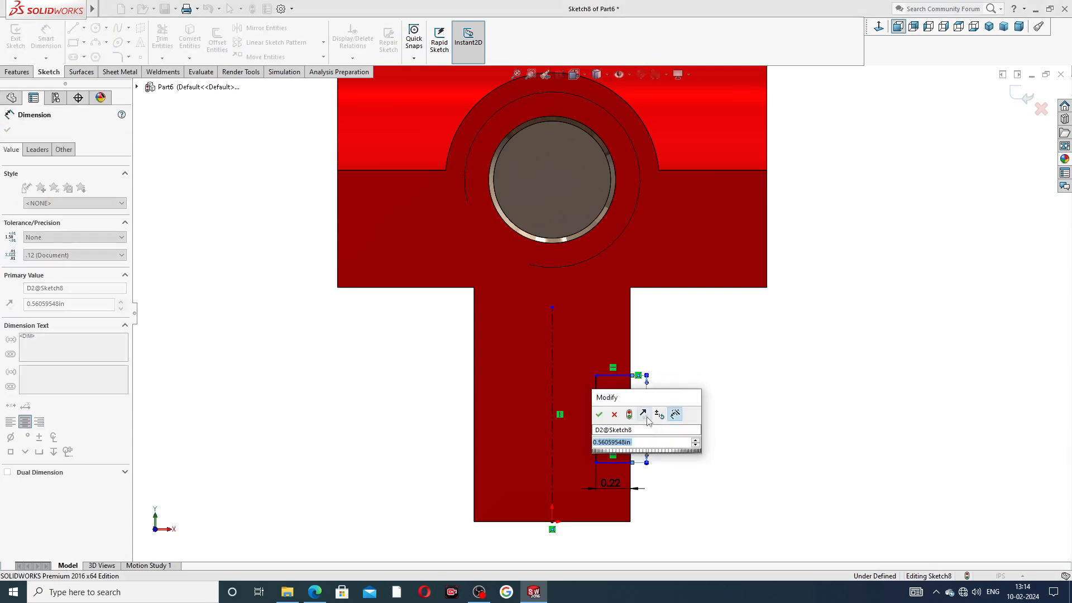
text(0.5)
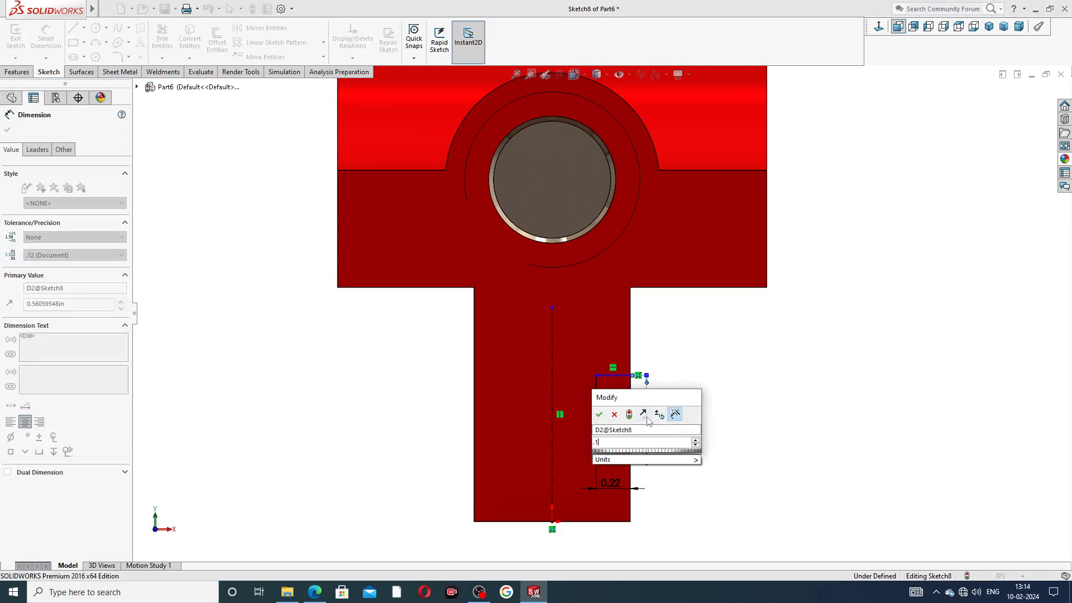
key(Return)
click(697, 399)
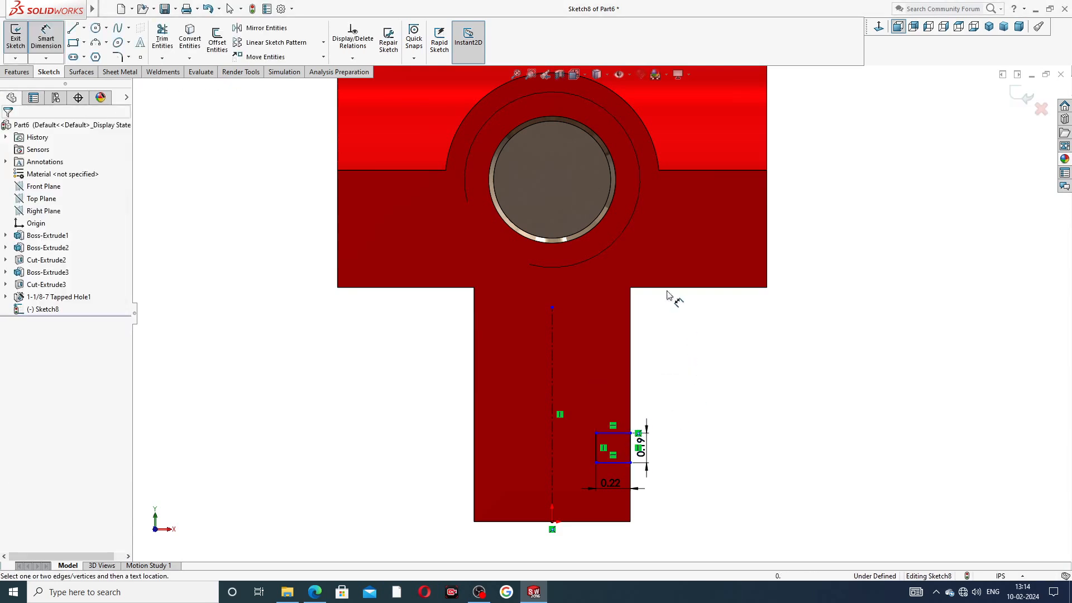
Step: Set the distance from the shoulder to the rectangle's top to 0.51
click(616, 434)
click(672, 358)
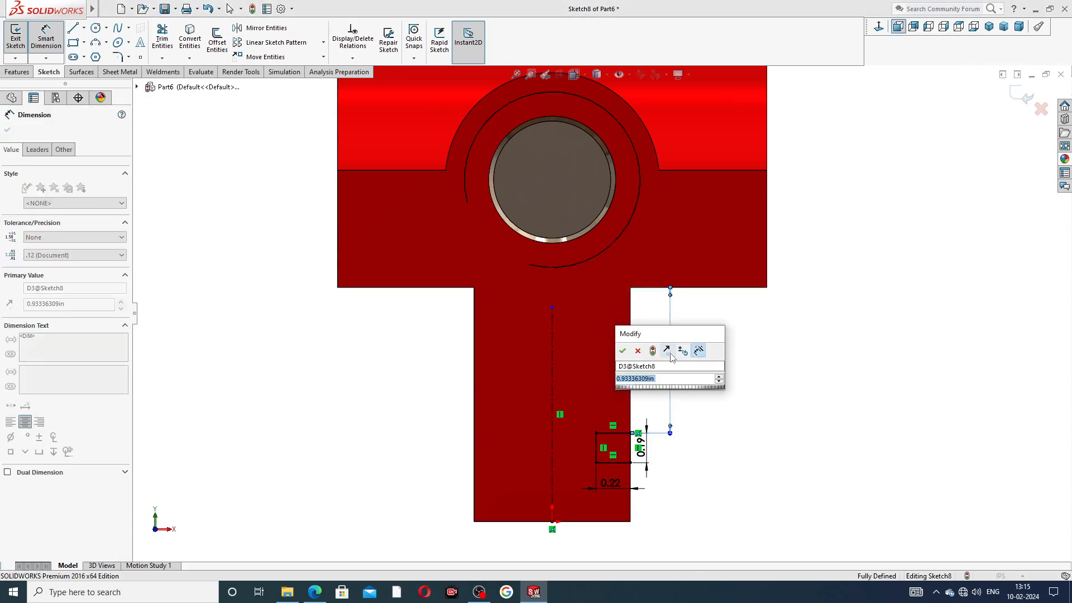
key(BackSpace)
text(.51)
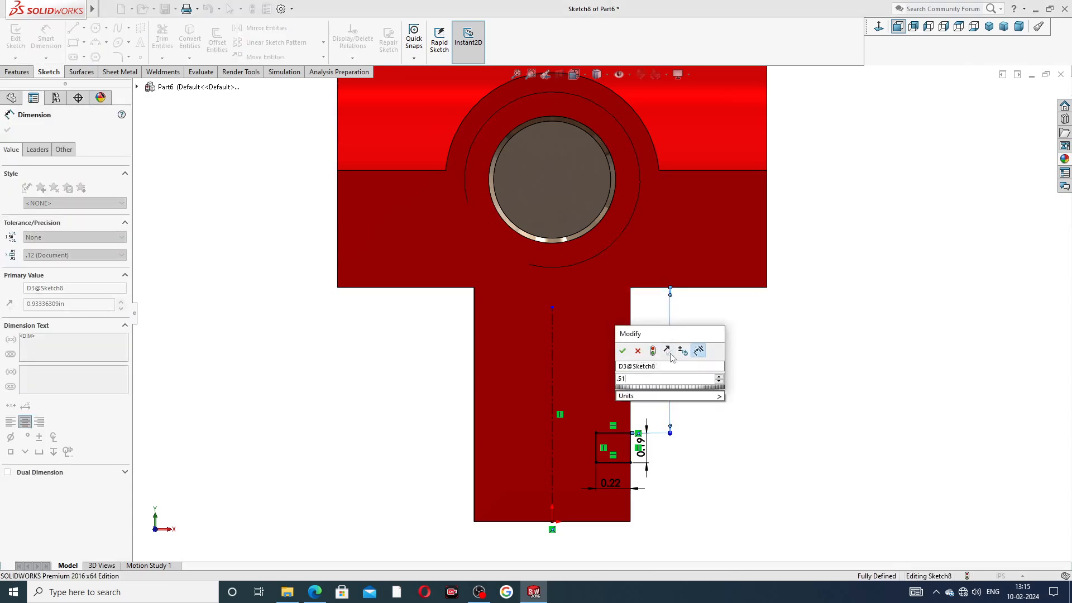
key(Return)
click(718, 354)
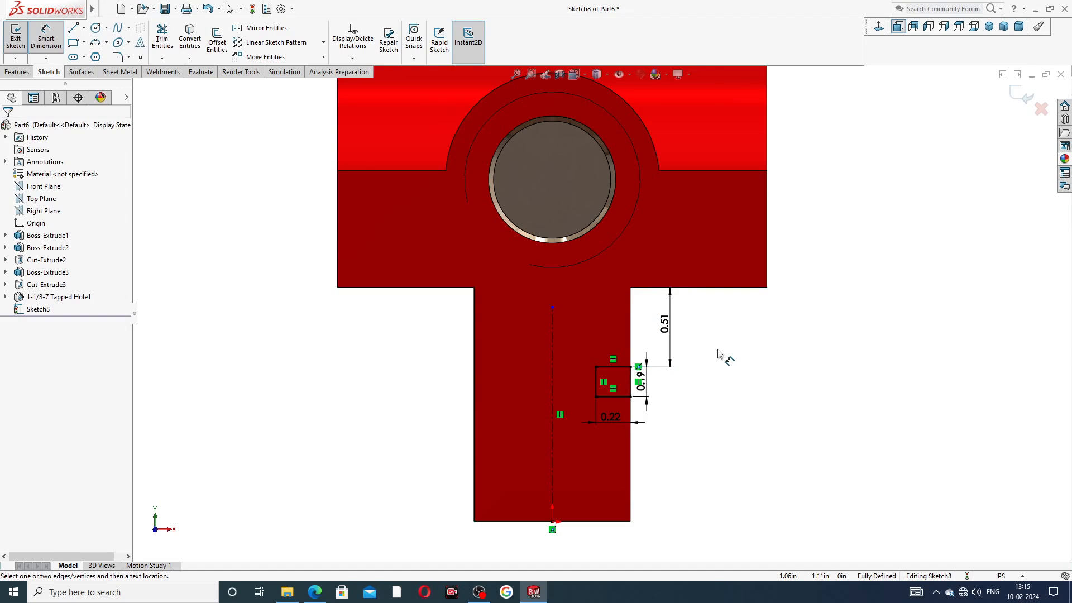
Step: Reposition the 0.51, 0.19 and 0.22 dimensions and compare them with the reference PDF drawing
drag(669, 323, 682, 324)
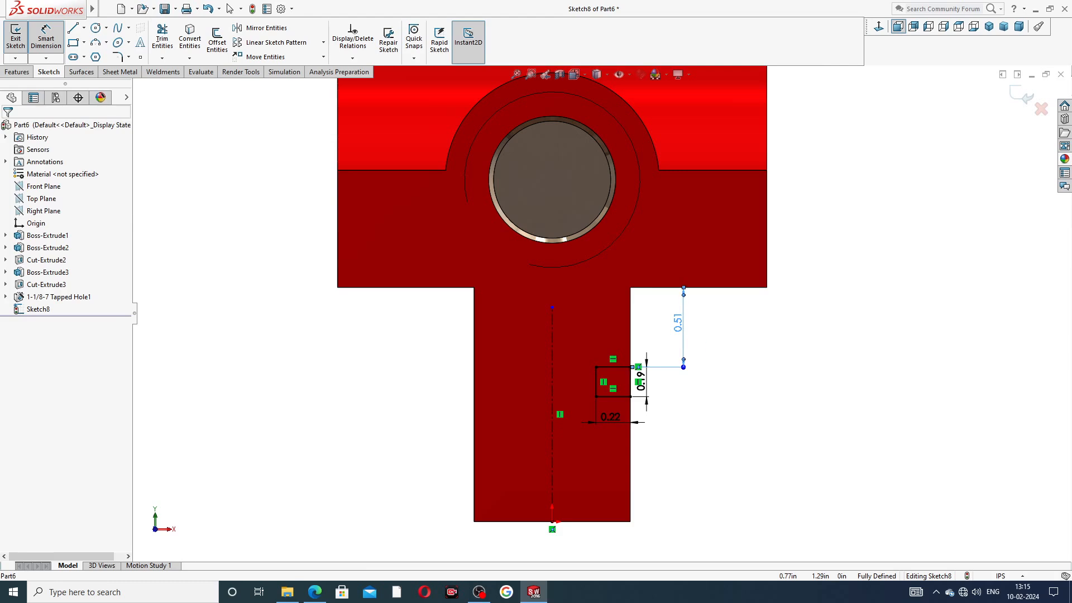
drag(642, 383, 667, 384)
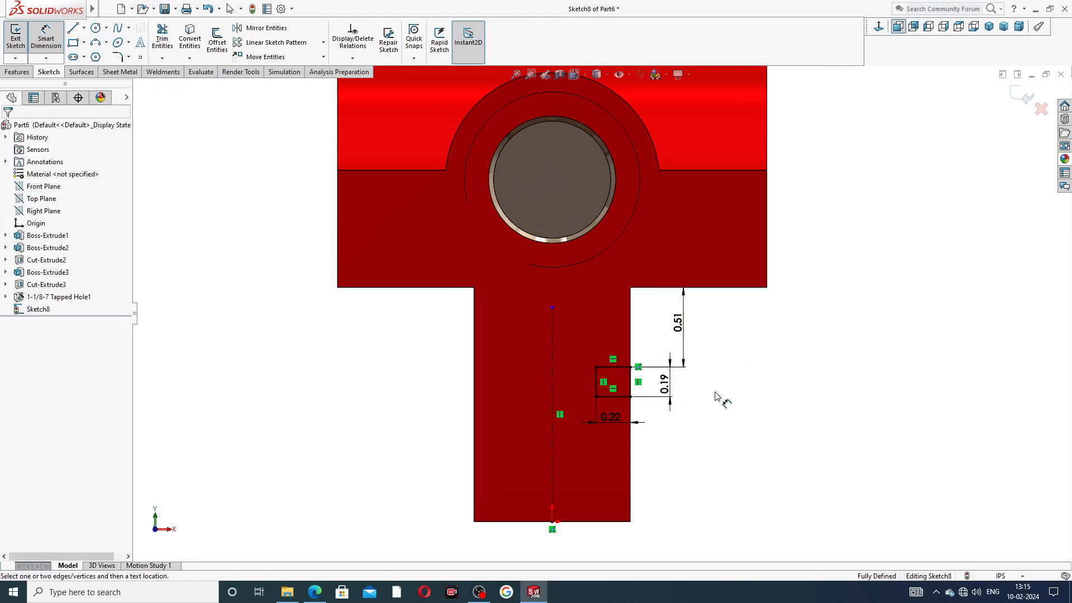
drag(610, 424, 610, 430)
right_click(351, 464)
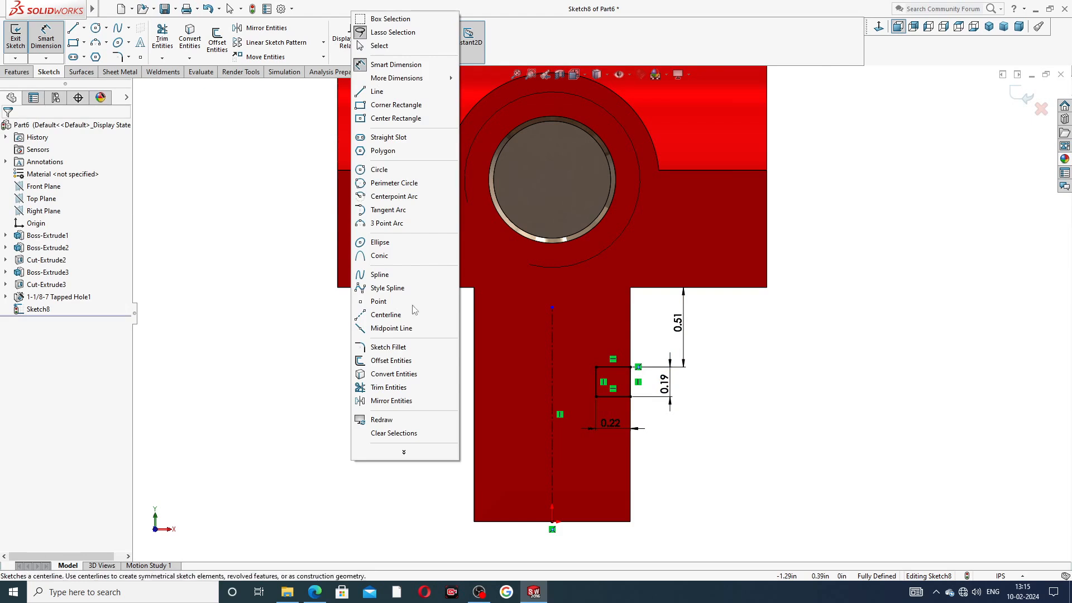
click(391, 48)
click(314, 592)
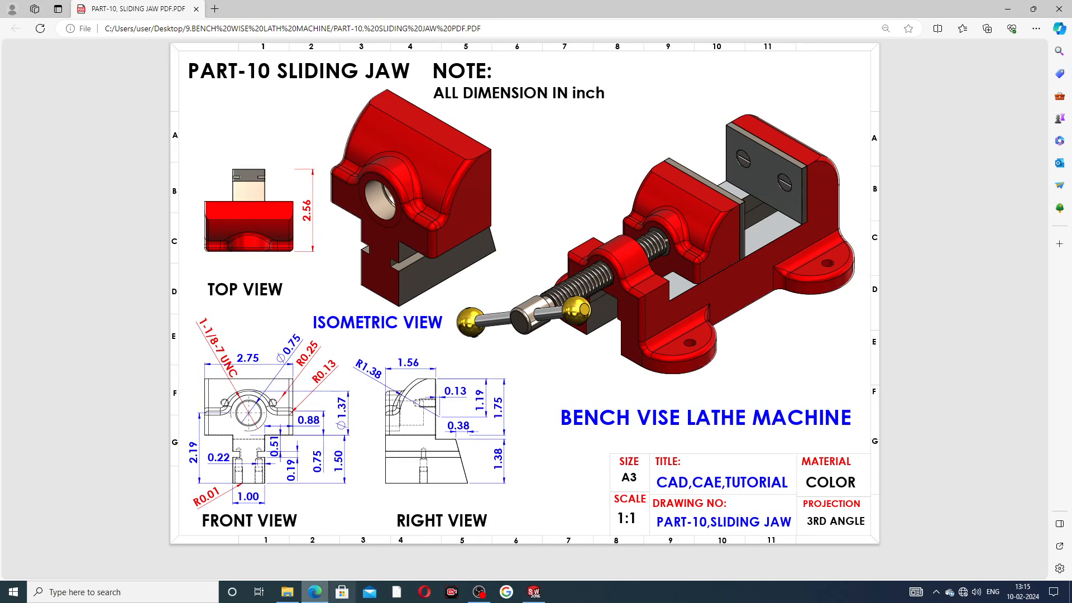
click(537, 592)
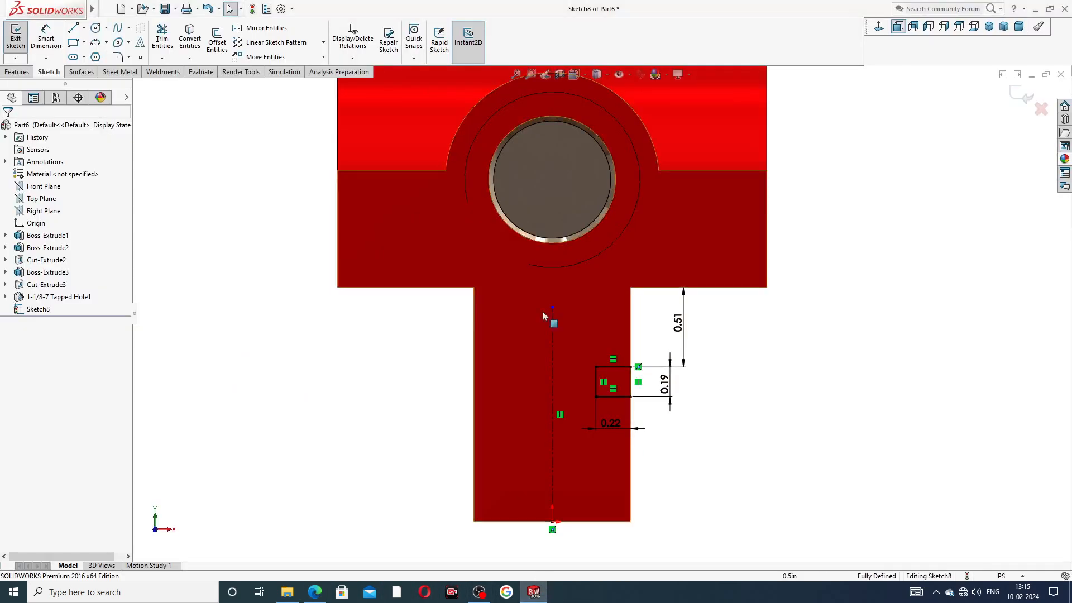
Step: Extrude-cut the slot rectangle Through All to create Cut-Extrude4, then zoom out
click(15, 72)
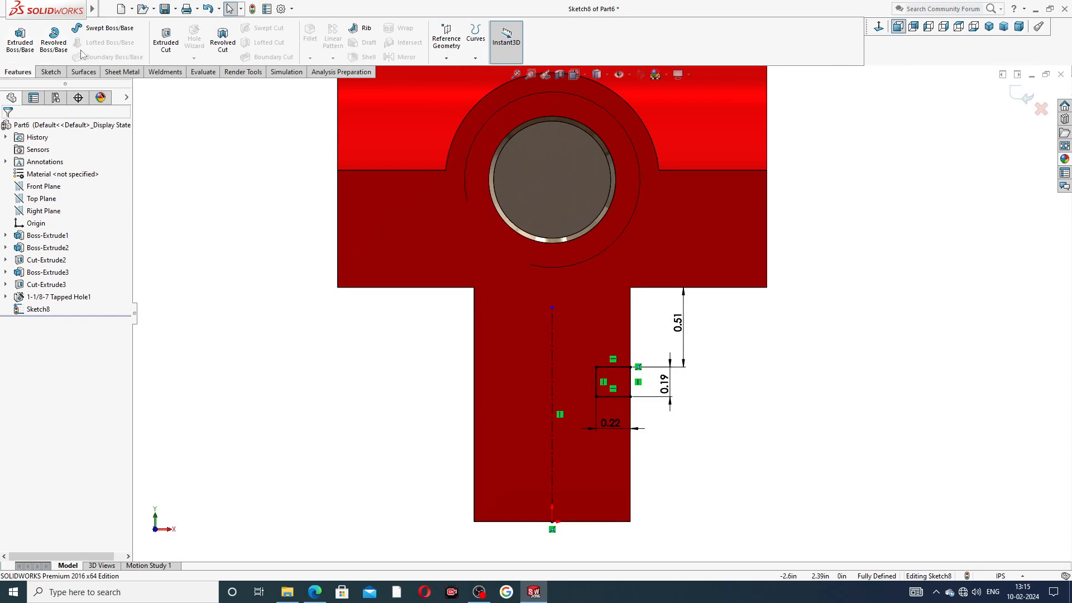
click(166, 38)
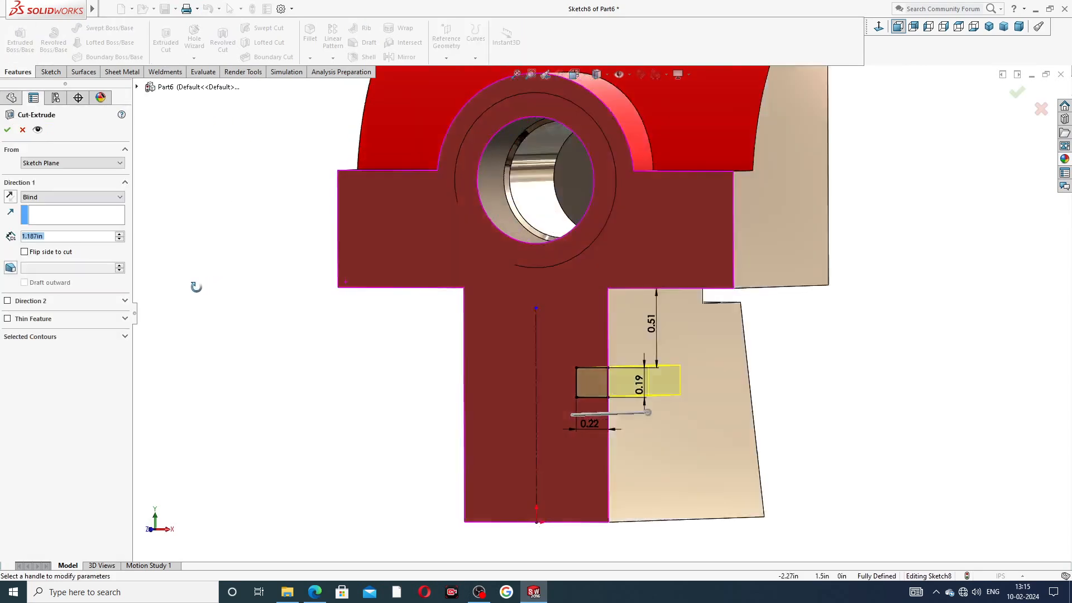
click(48, 200)
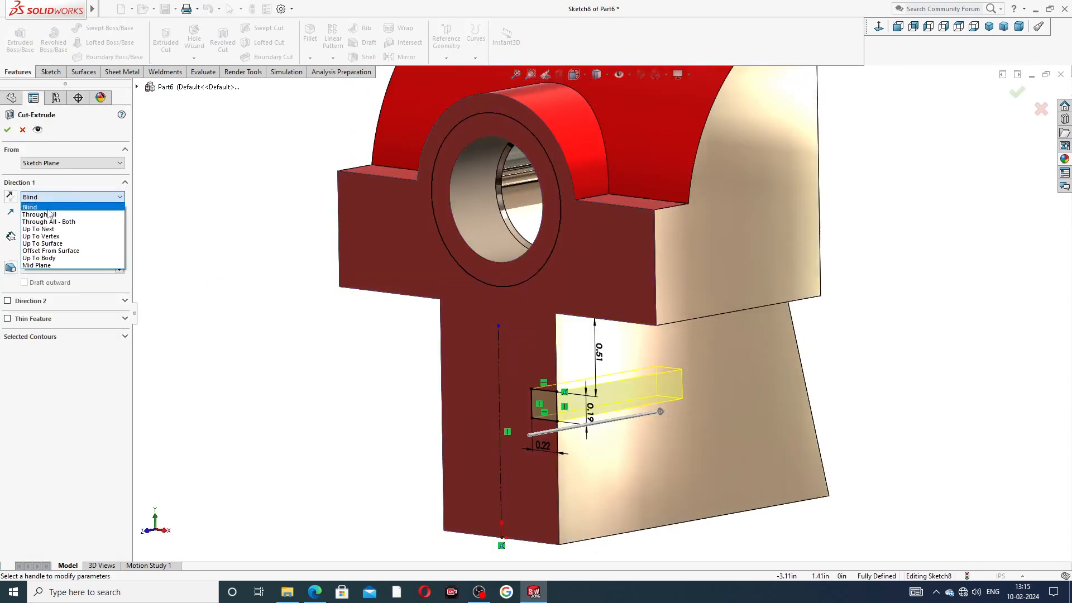
click(49, 217)
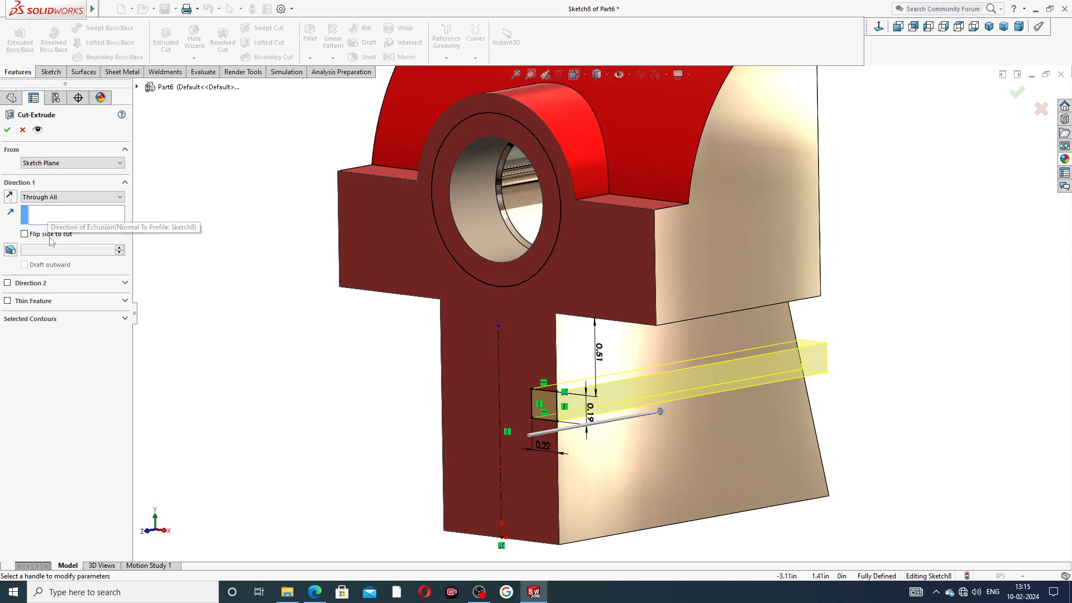
click(7, 131)
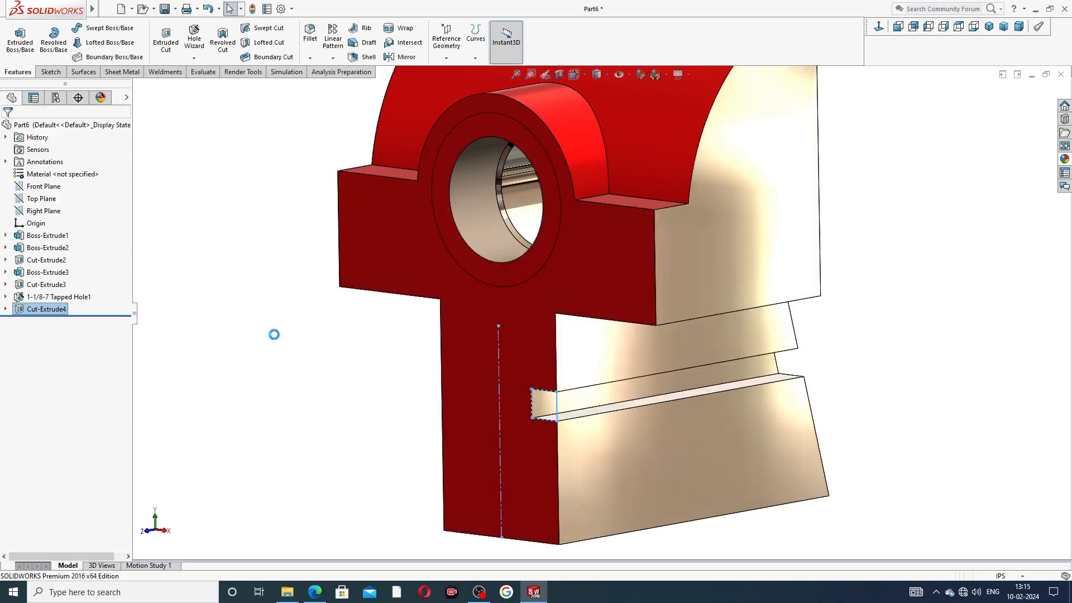
scroll(353, 376, up, 1)
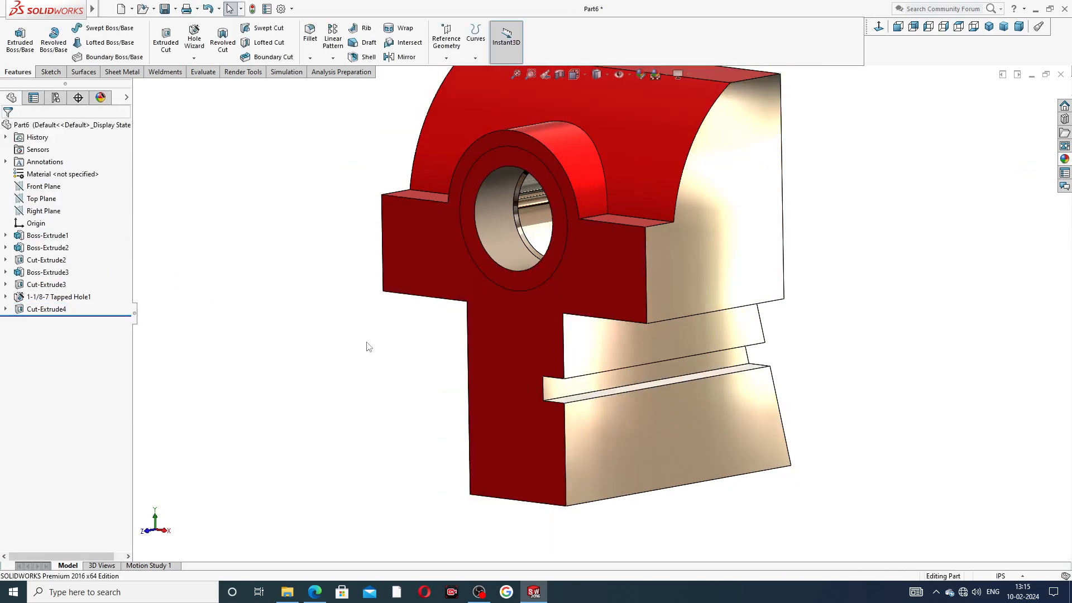
scroll(369, 336, up, 2)
middle_drag(555, 344, 569, 354)
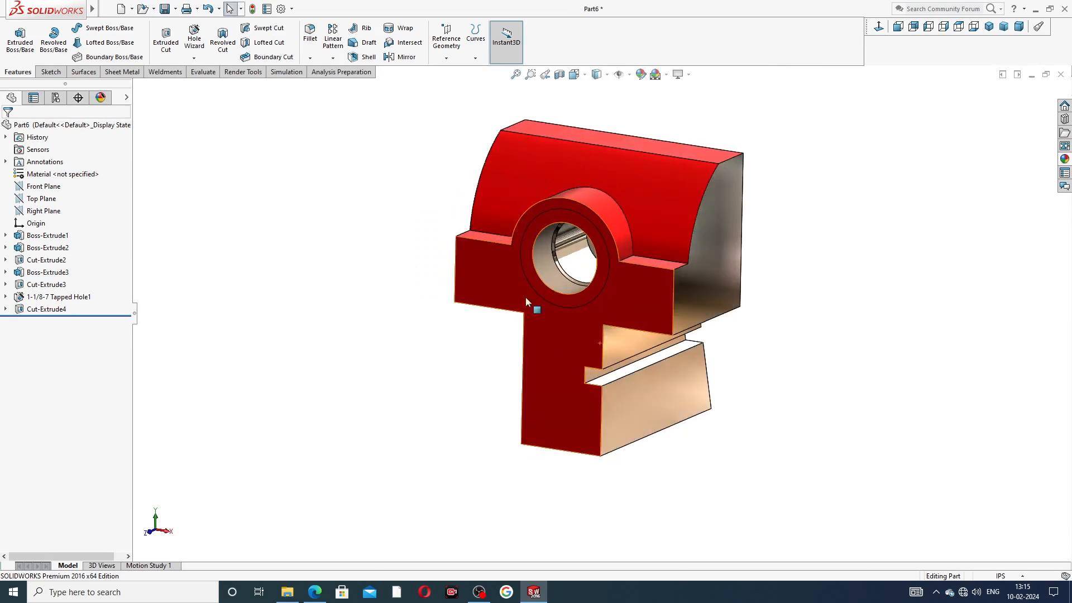
Step: Mirror Cut-Extrude4 about the Right Plane and inspect both notched sides
click(49, 213)
middle_drag(347, 323, 412, 318)
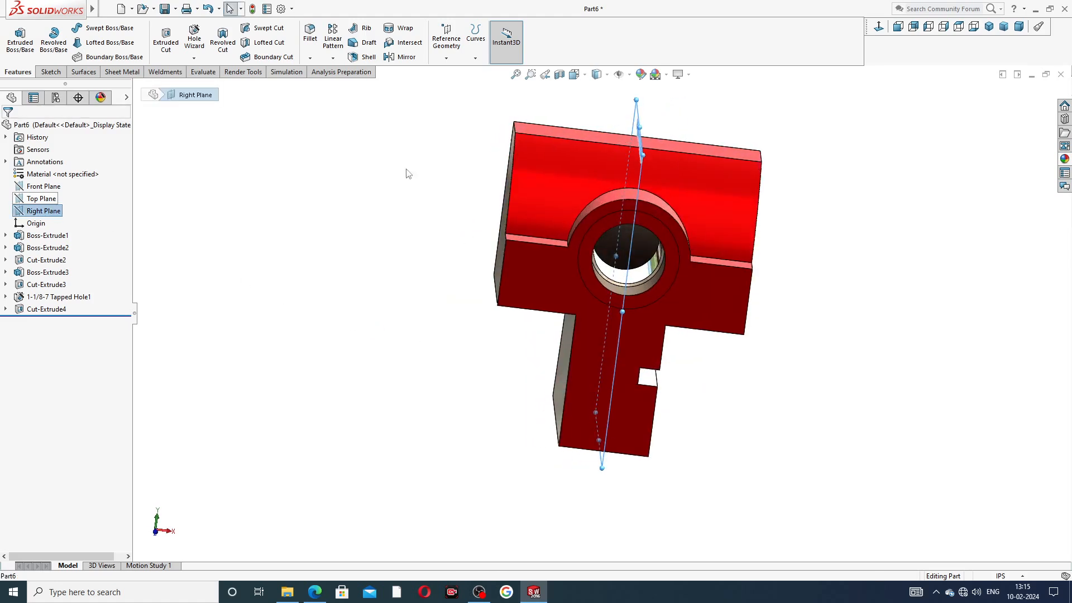
click(407, 58)
middle_drag(508, 335, 436, 333)
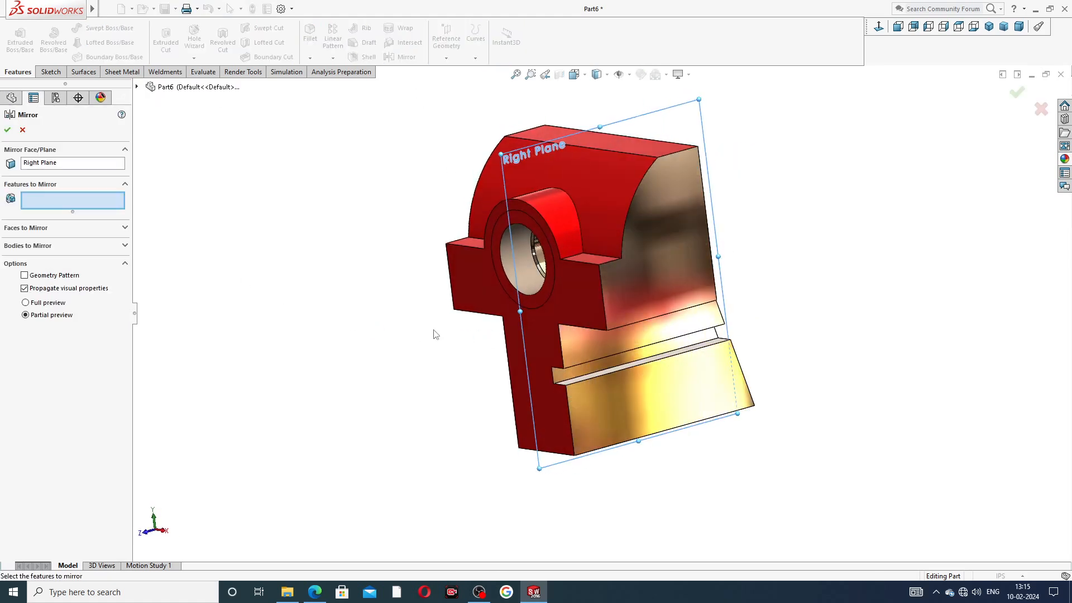
click(587, 373)
middle_drag(490, 387, 422, 345)
click(8, 130)
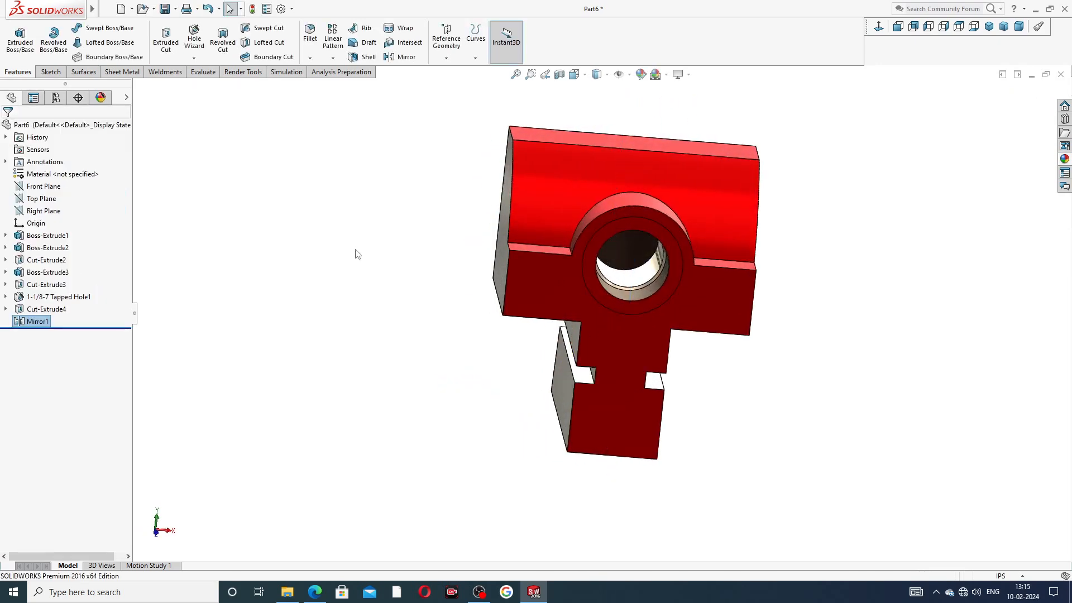
middle_drag(392, 337, 377, 317)
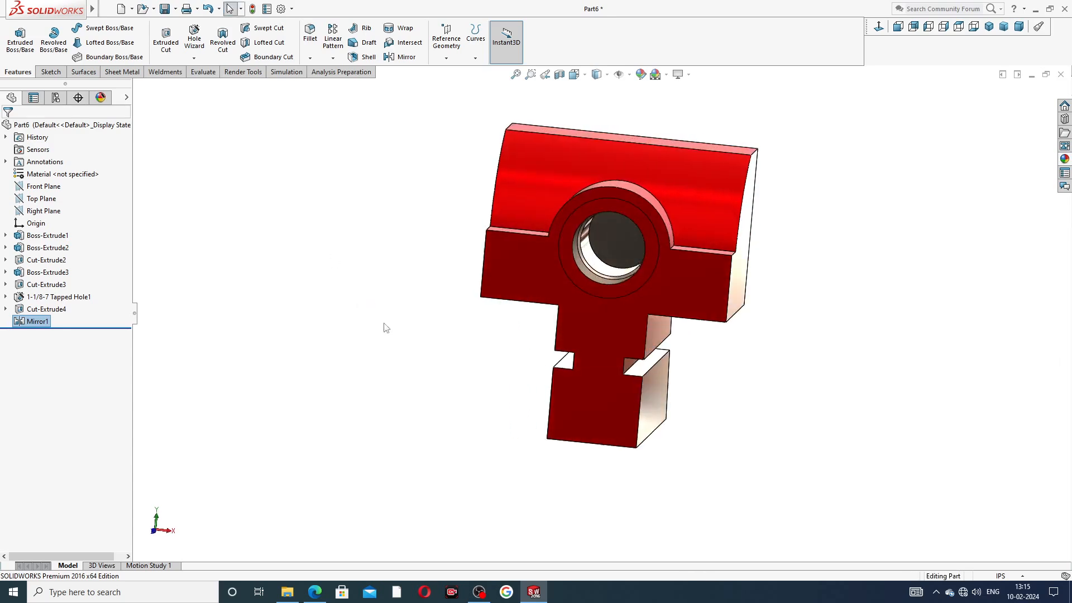
middle_drag(739, 326, 782, 178)
mouse_move(802, 311)
middle_down()
mouse_move(823, 273)
mouse_move(787, 302)
middle_up()
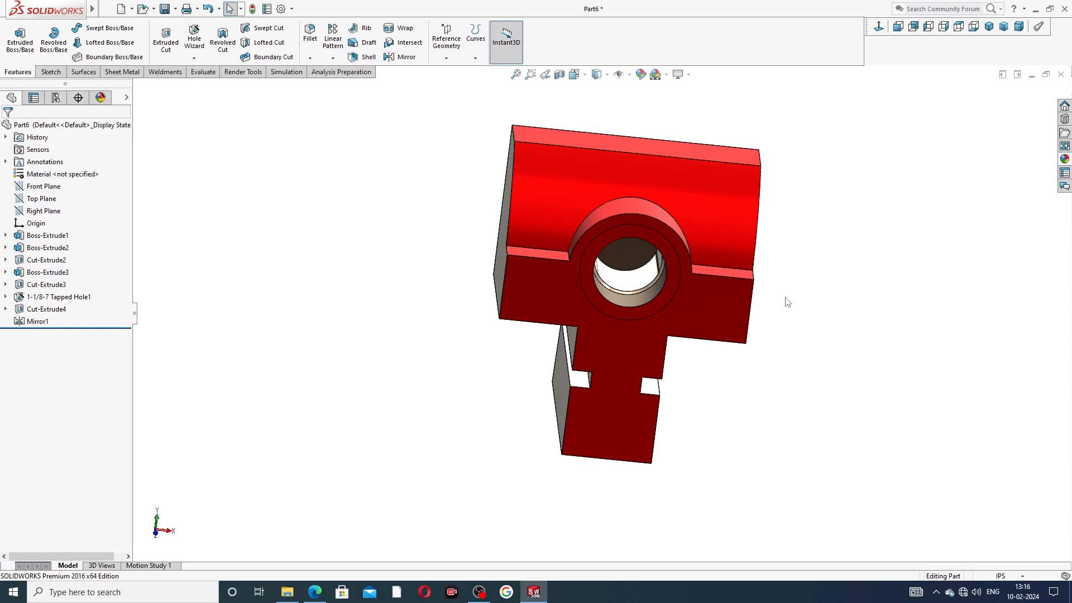
middle_drag(806, 218, 591, 249)
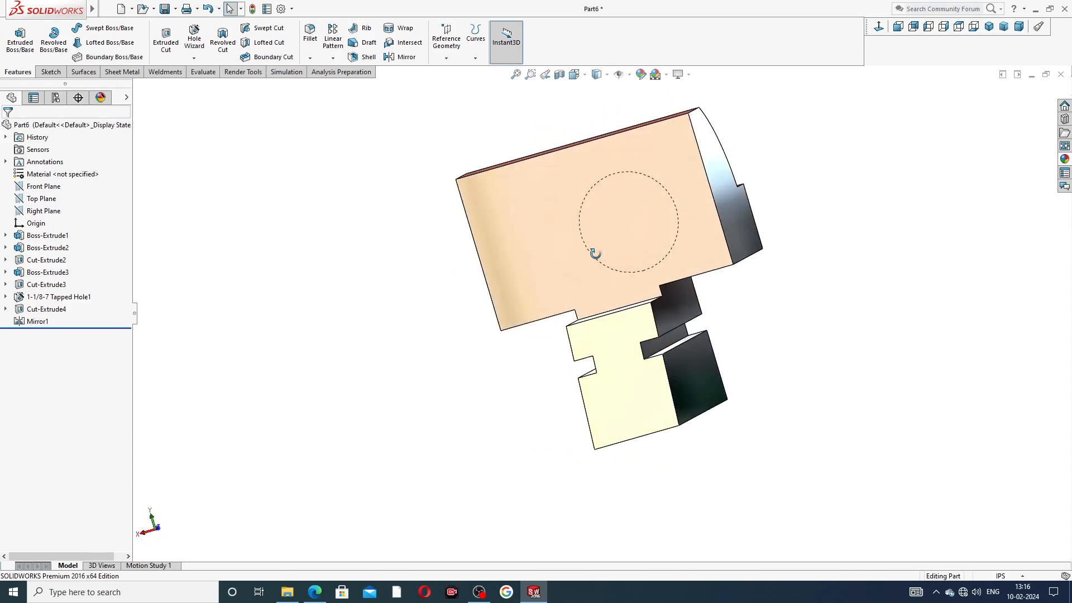
Step: View the large front face Normal To and start a Hole Wizard hole on it
click(615, 203)
click(879, 27)
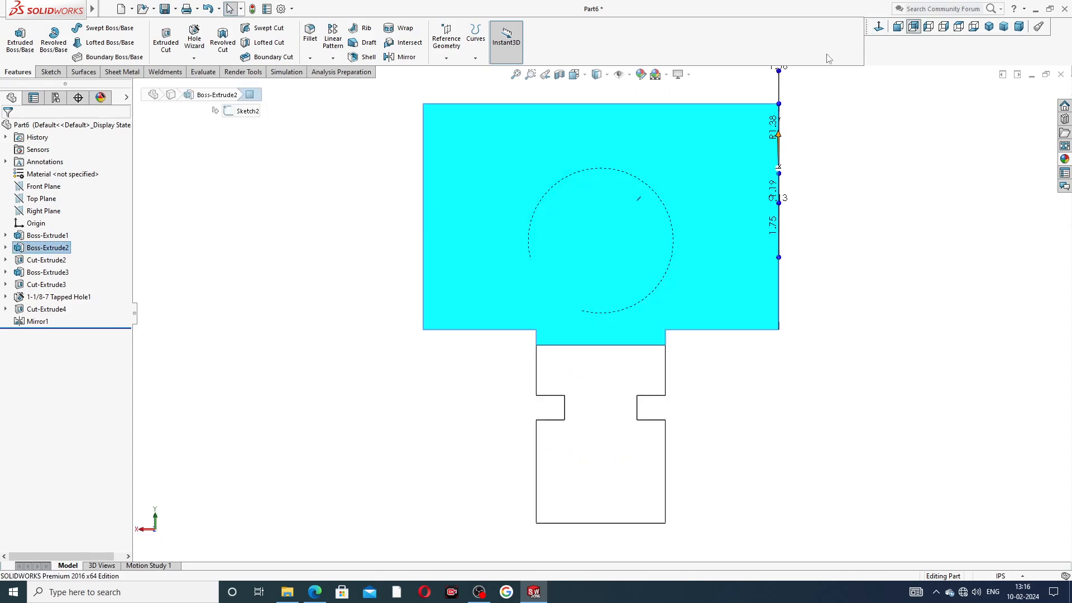
click(194, 37)
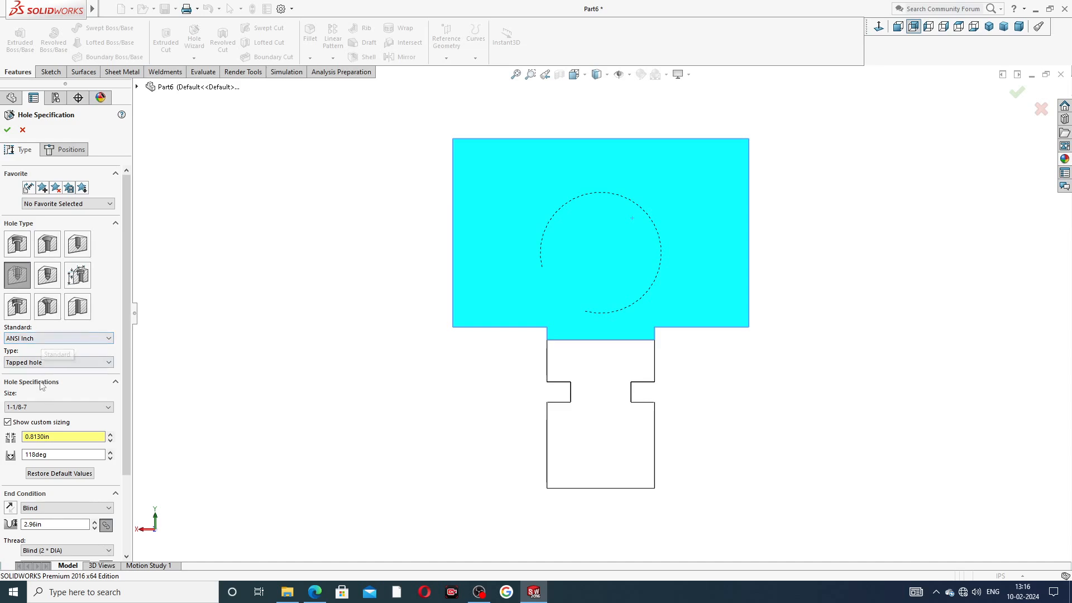
Step: Choose the 1/4-20 thread size for the tapped hole
click(60, 408)
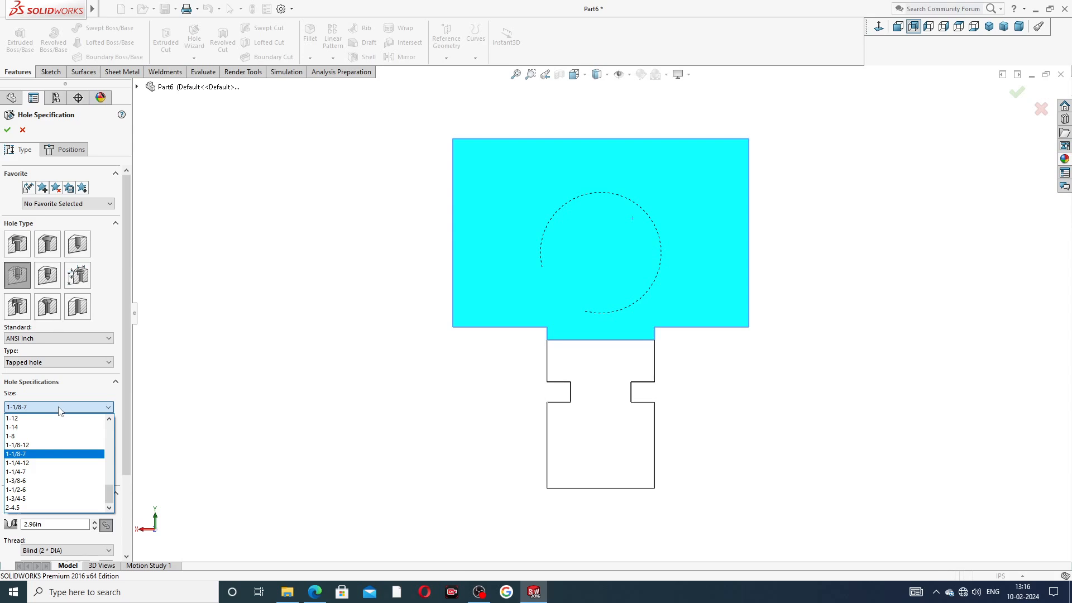
click(60, 409)
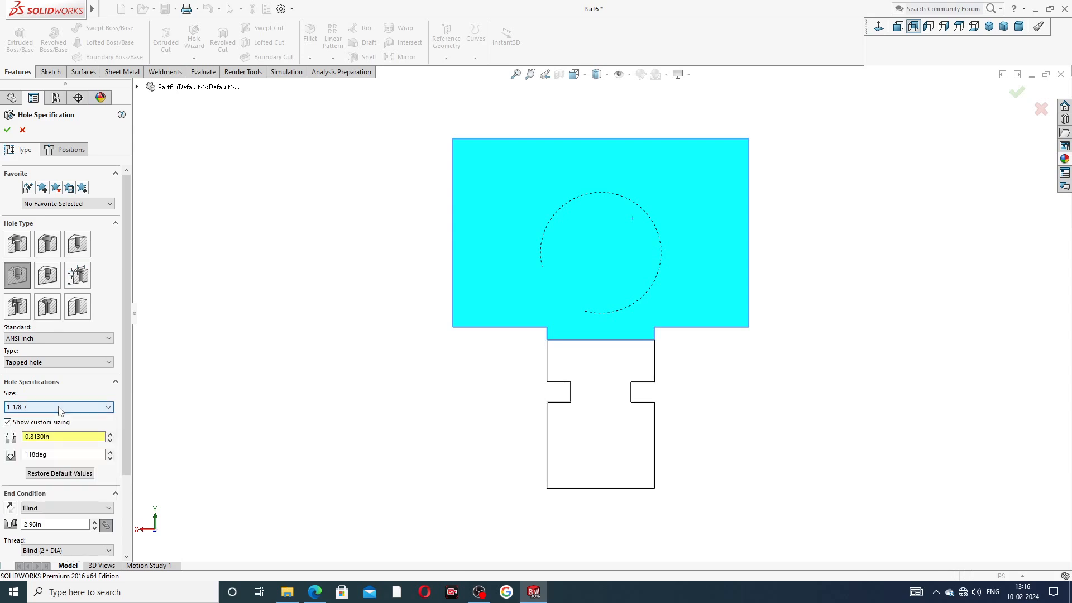
click(61, 409)
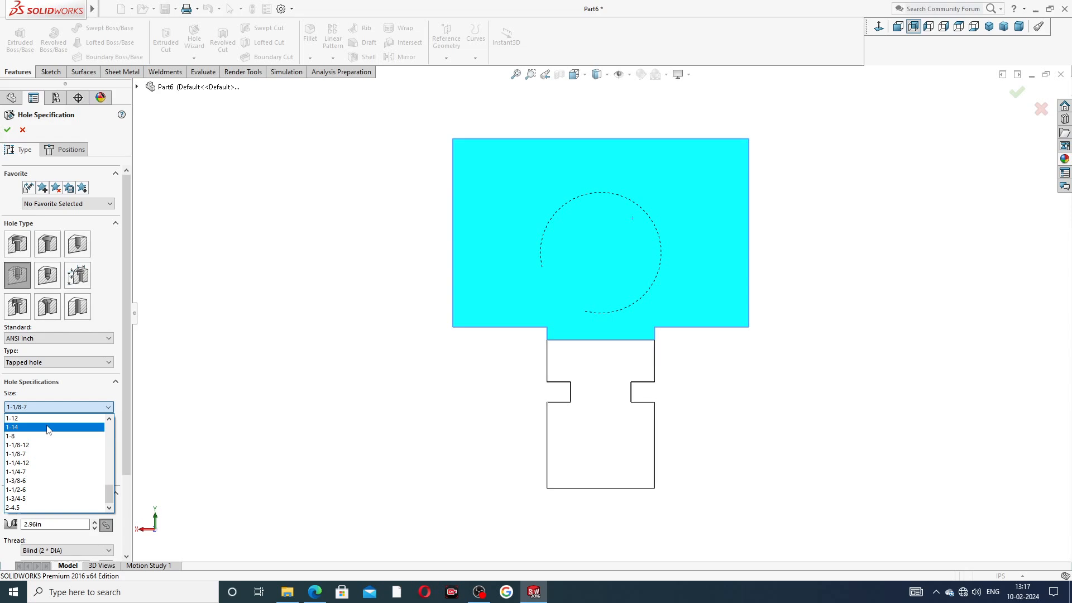
scroll(47, 433, up, 3)
scroll(47, 441, up, 3)
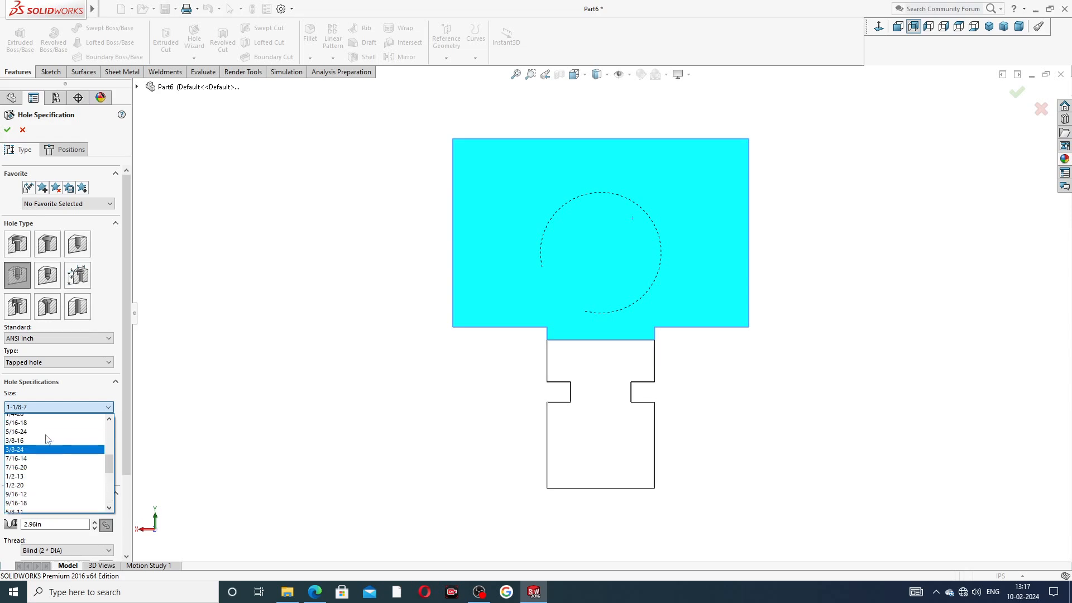
scroll(47, 443, up, 2)
click(47, 446)
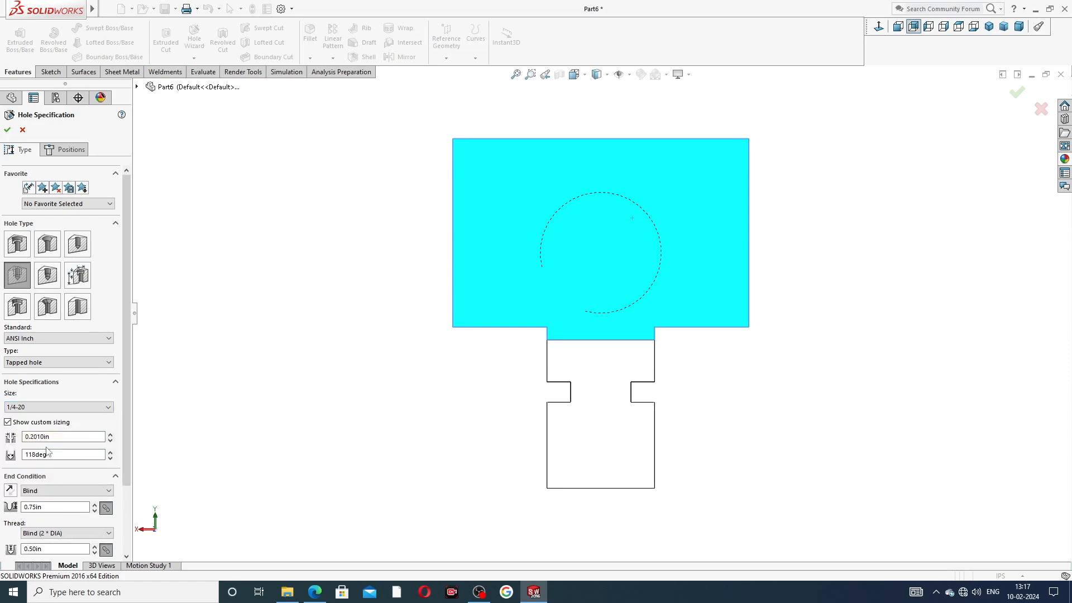
scroll(126, 394, down, 3)
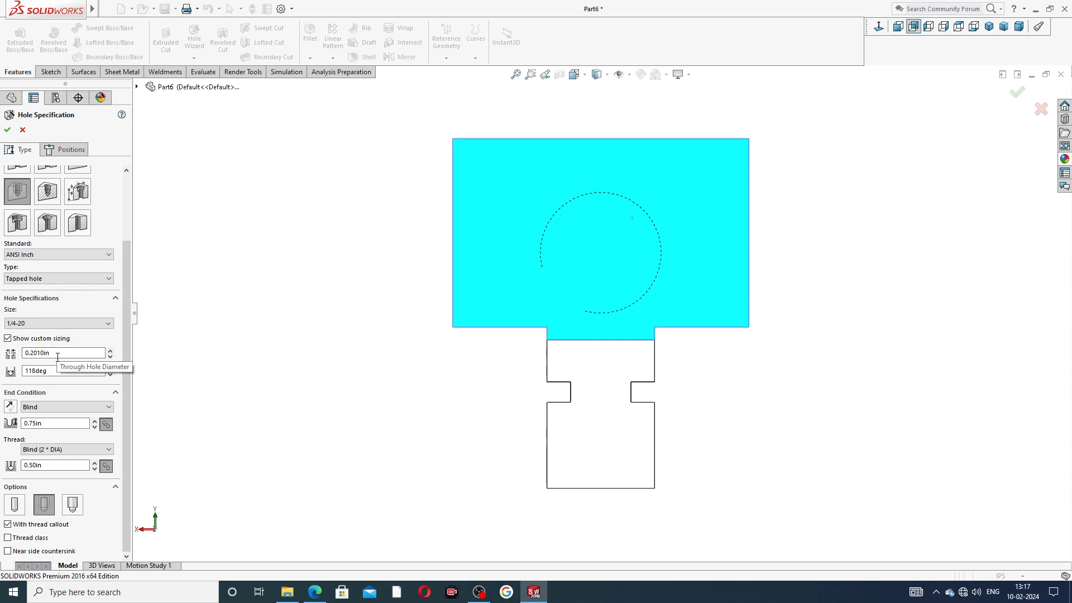
Step: Turn off custom sizing and set the blind hole depth to 0.63in
click(56, 338)
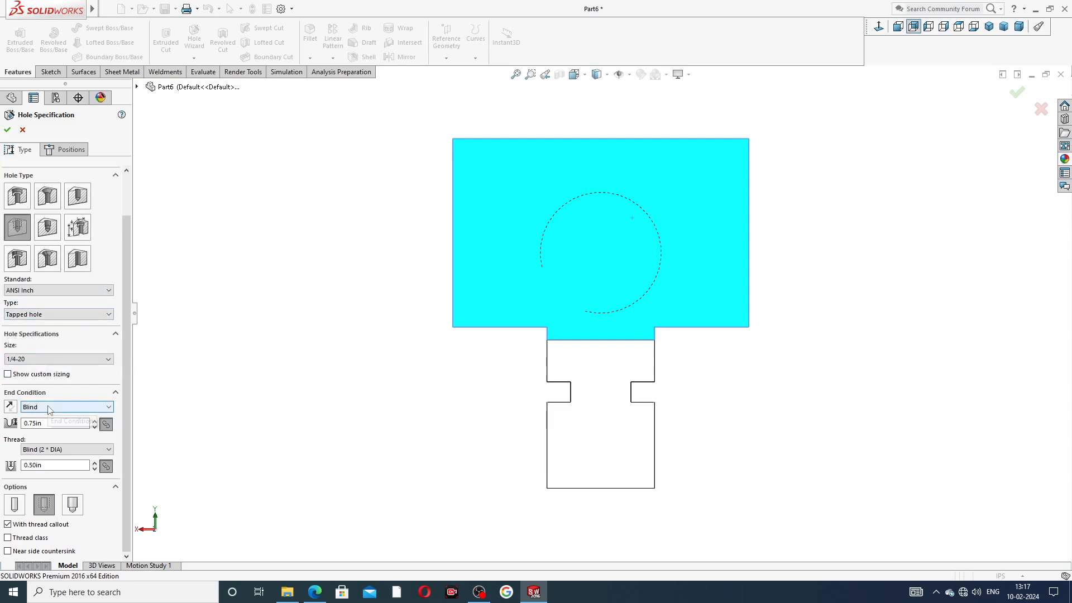
drag(49, 425, 2, 428)
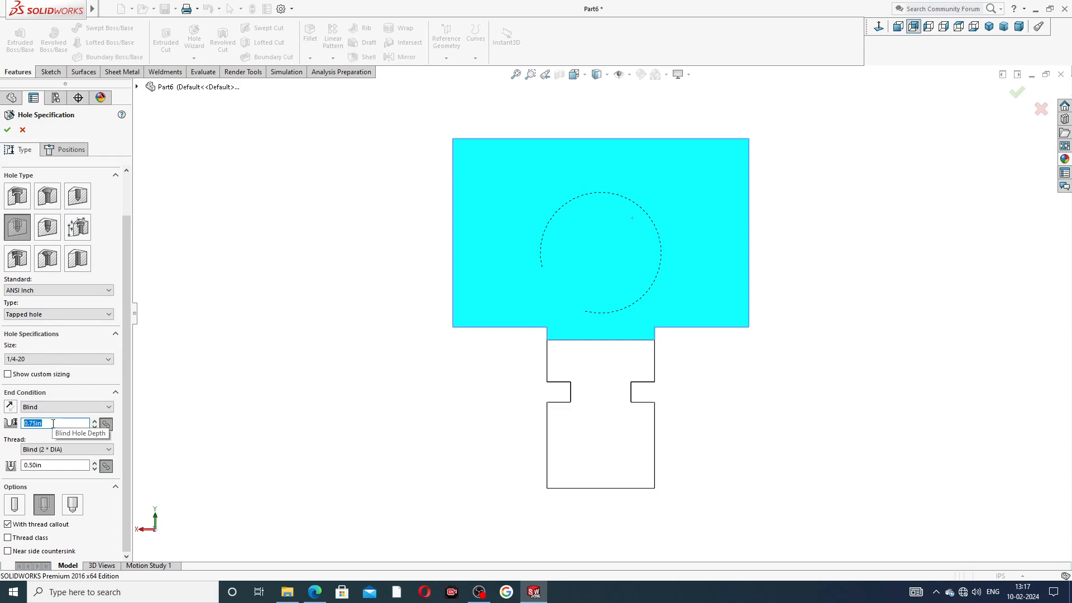
text(.63)
key(Return)
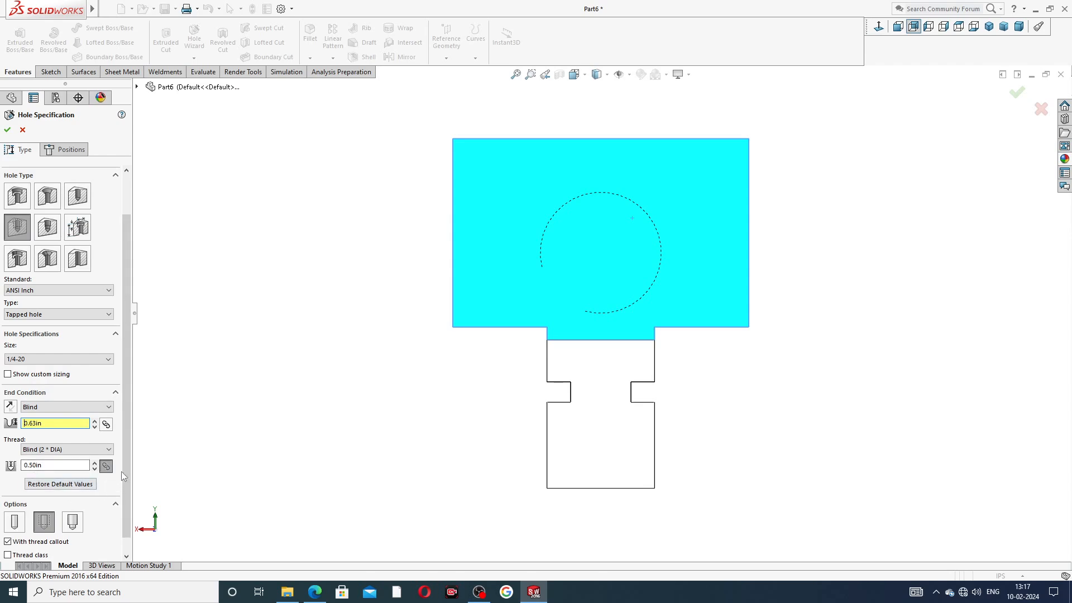
scroll(126, 488, down, 1)
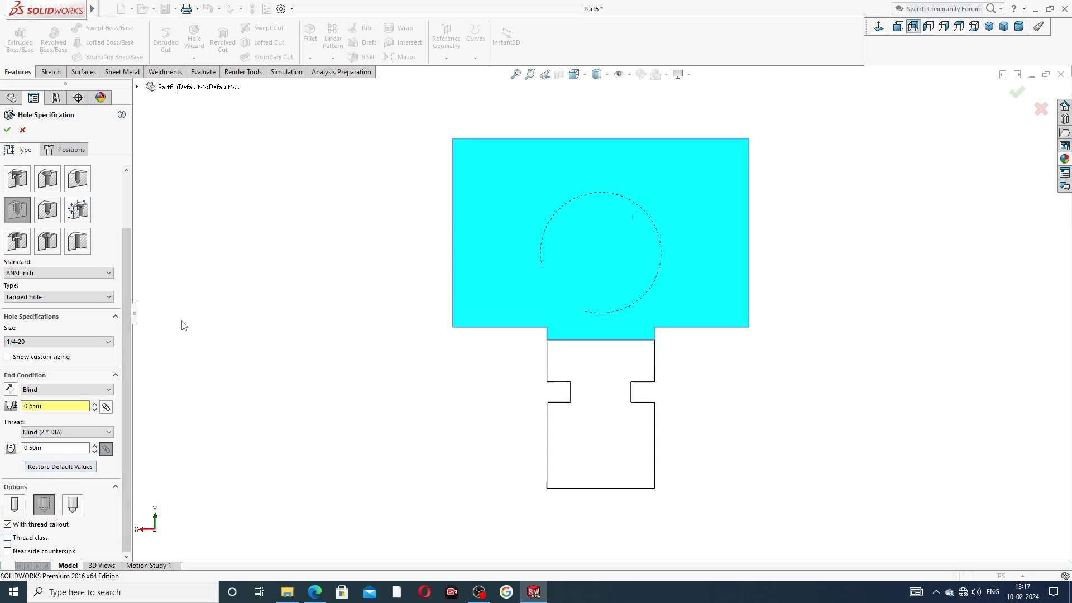
scroll(126, 342, up, 4)
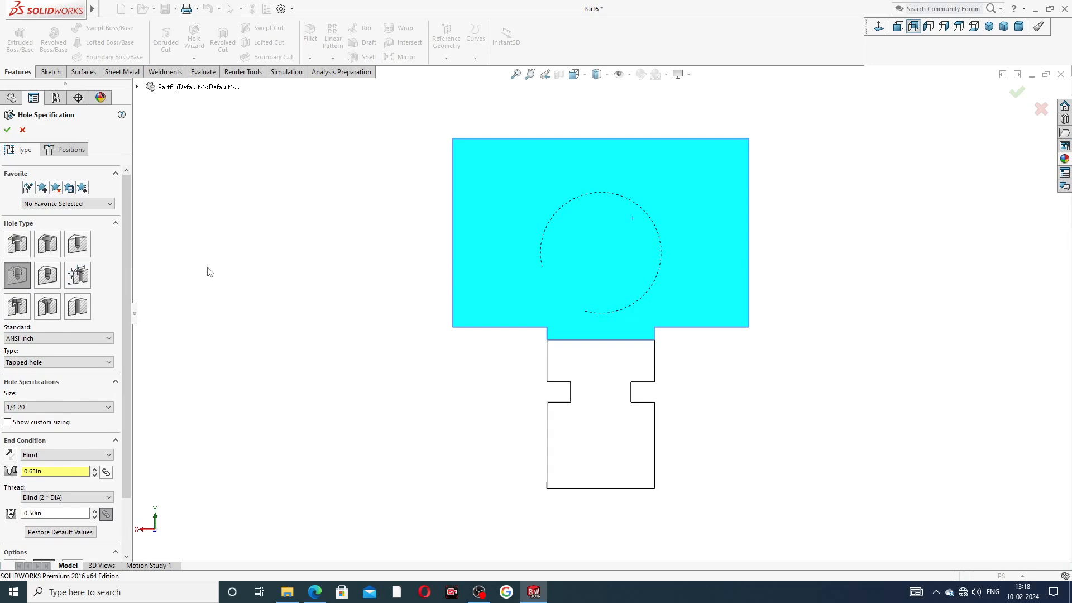
click(65, 149)
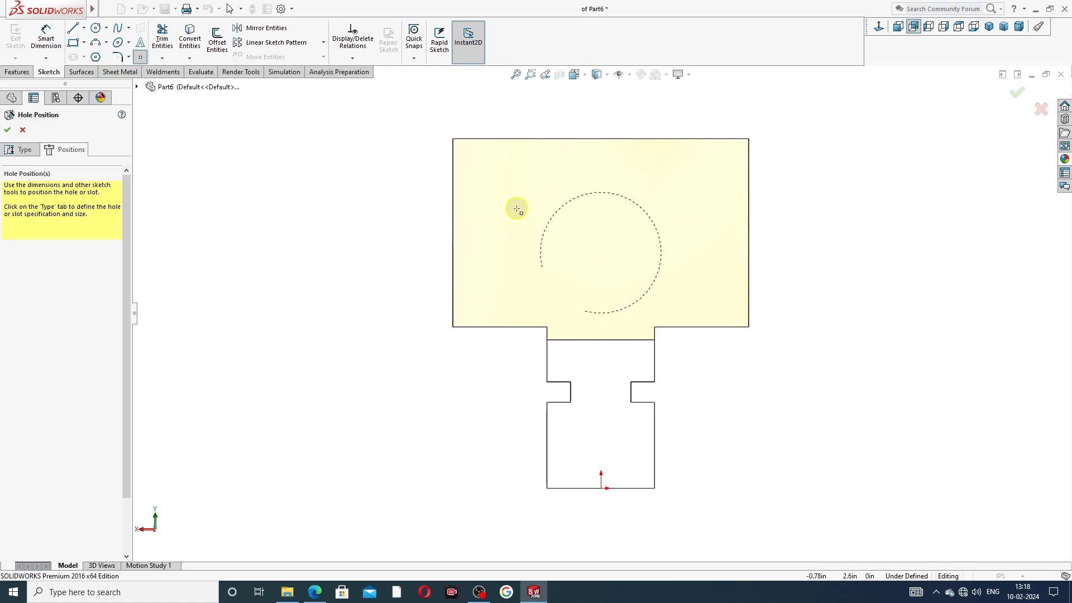
Step: Place two hole centre points with a vertical centerline between them
click(507, 216)
right_click(375, 159)
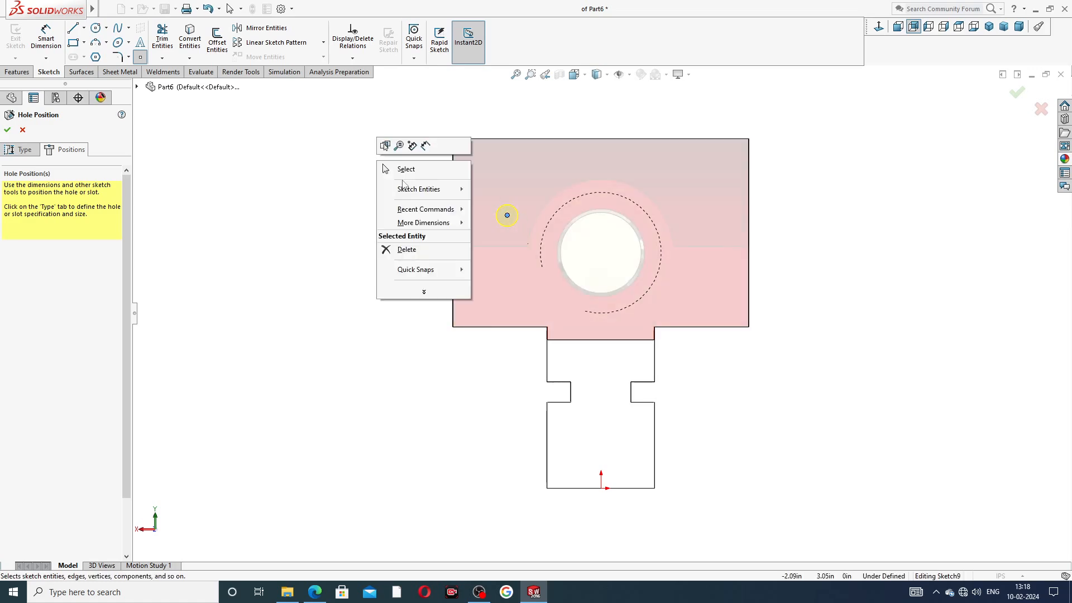
click(412, 172)
click(84, 28)
click(94, 44)
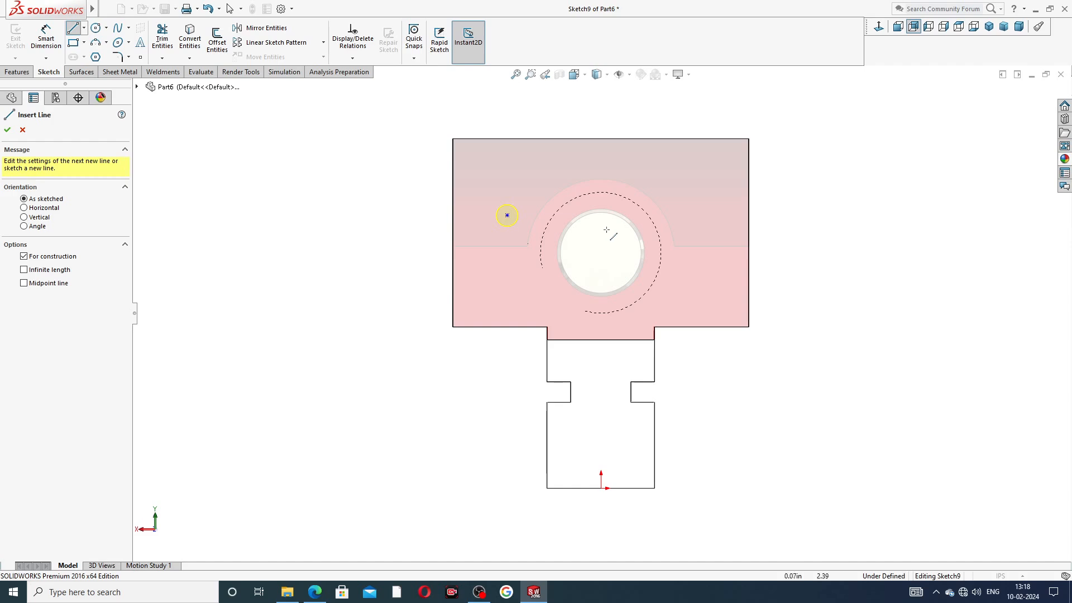
click(601, 138)
click(602, 283)
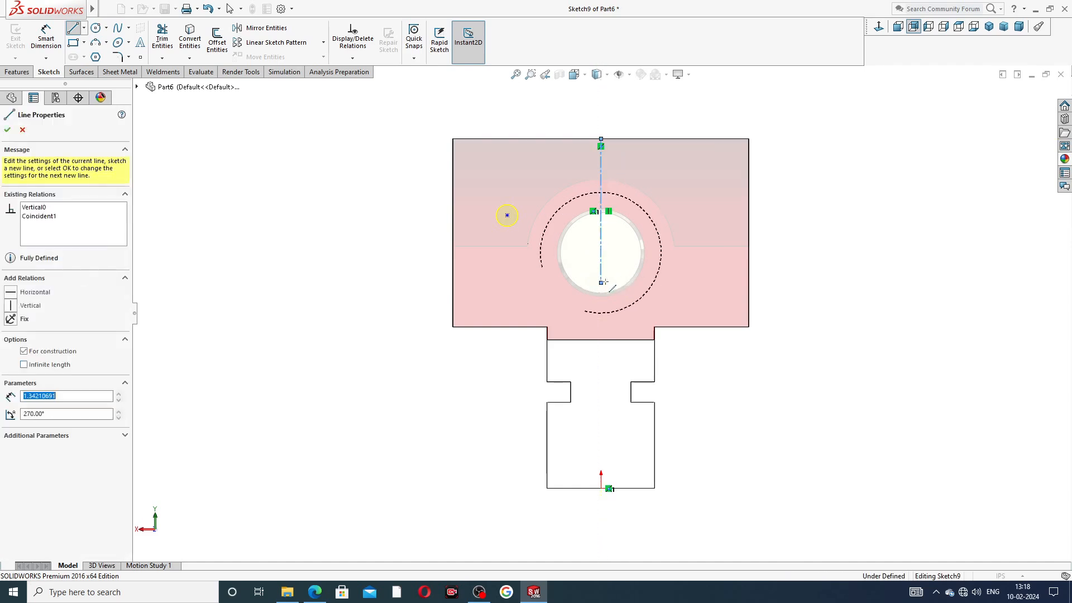
right_click(616, 258)
click(646, 274)
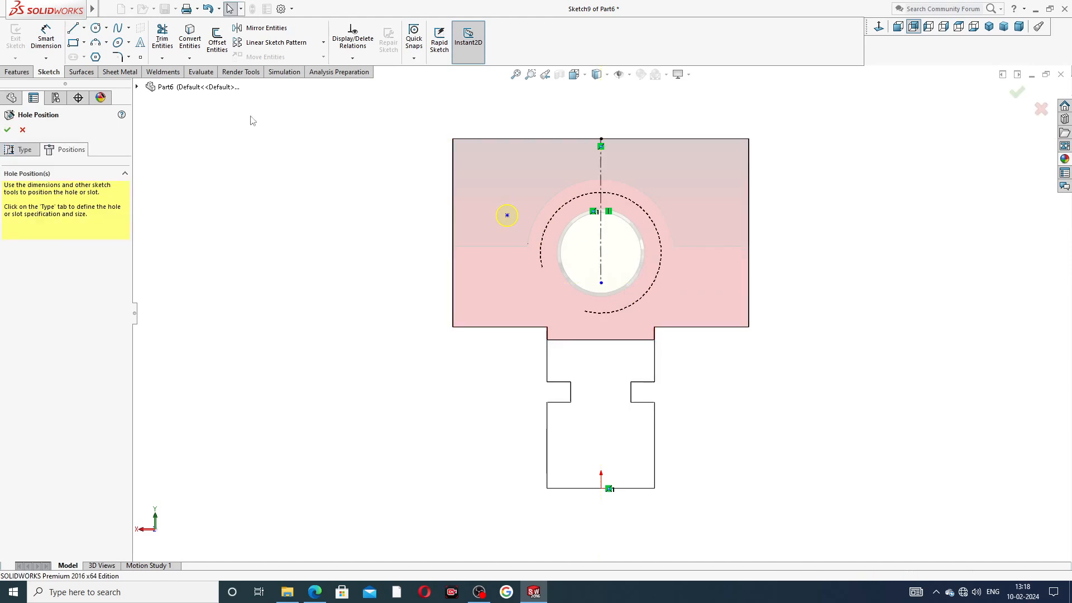
click(140, 57)
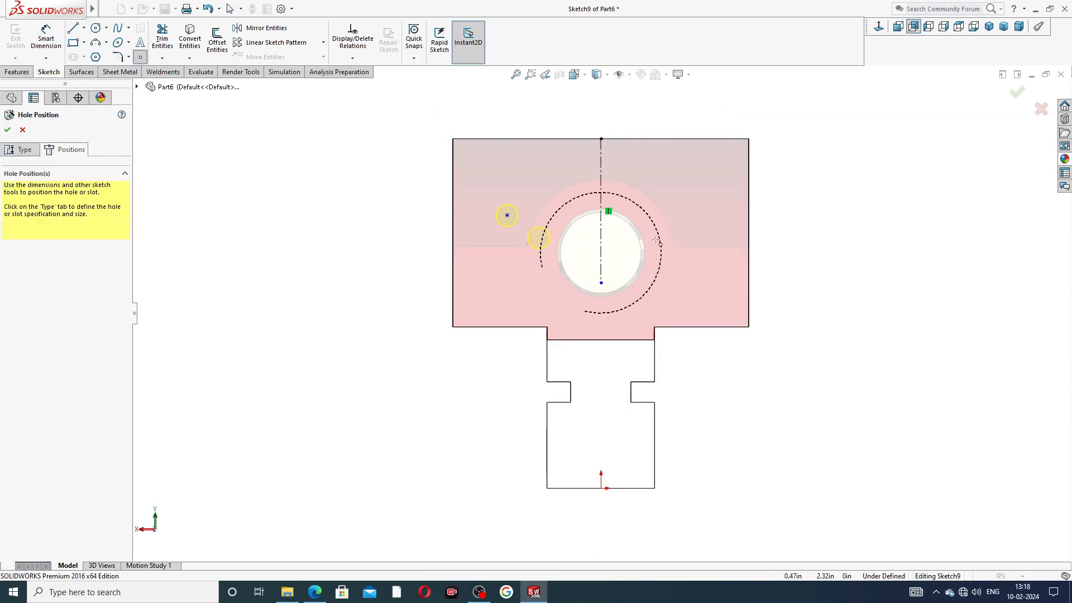
click(704, 215)
right_click(777, 192)
click(801, 206)
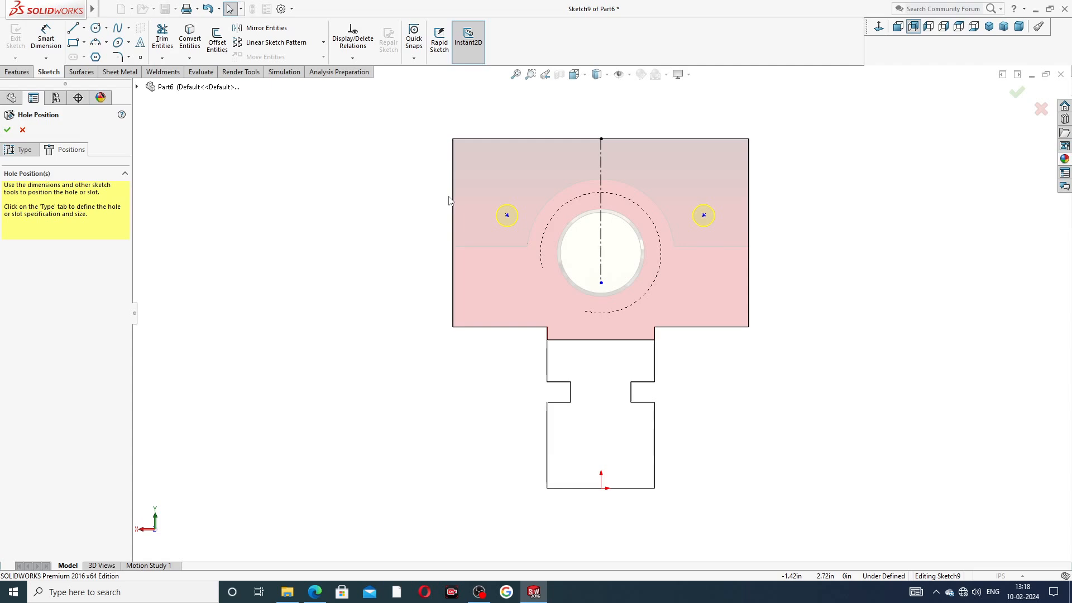
Step: Dimension the spacing between the two hole points to 1.50
click(56, 45)
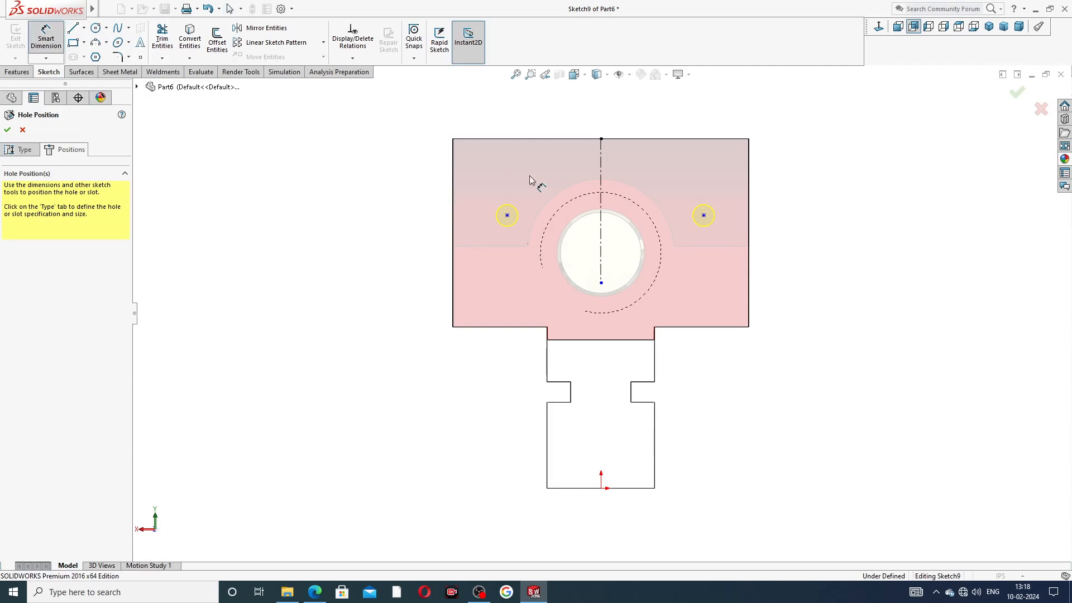
click(507, 215)
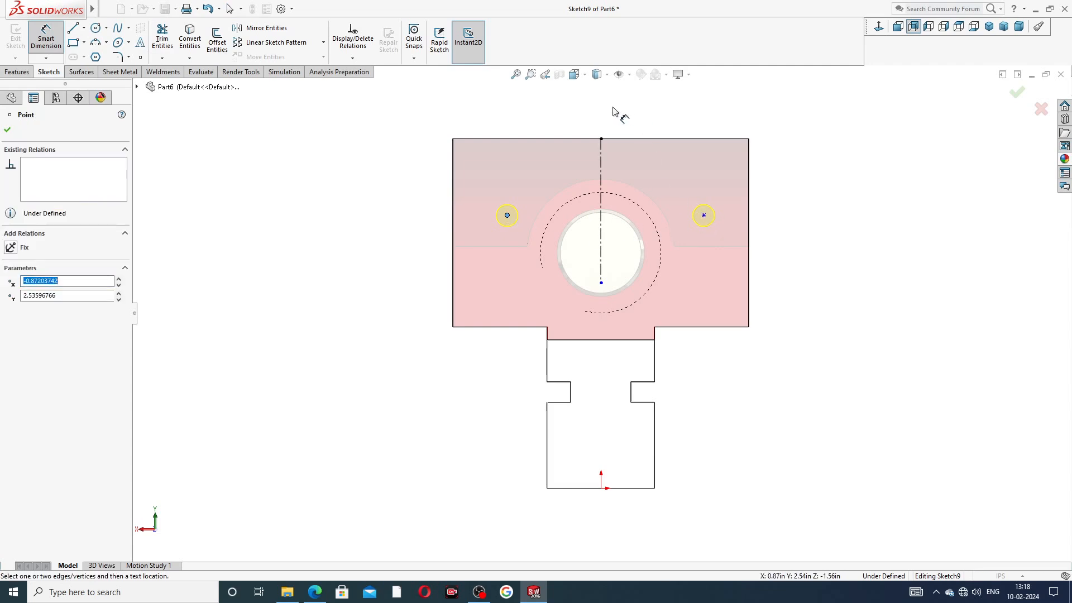
click(703, 215)
click(616, 119)
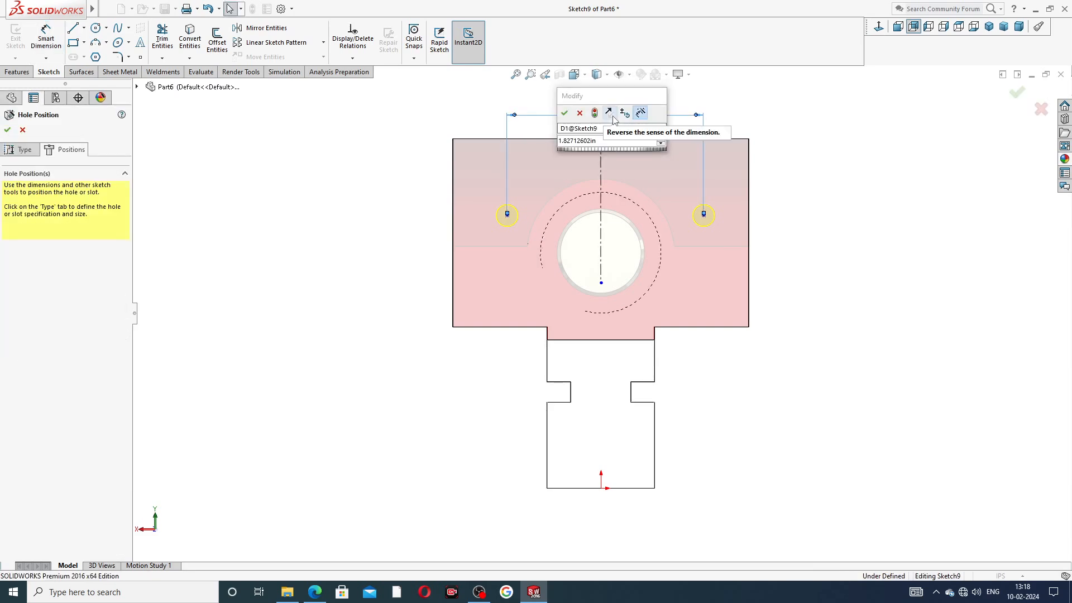
key(Return)
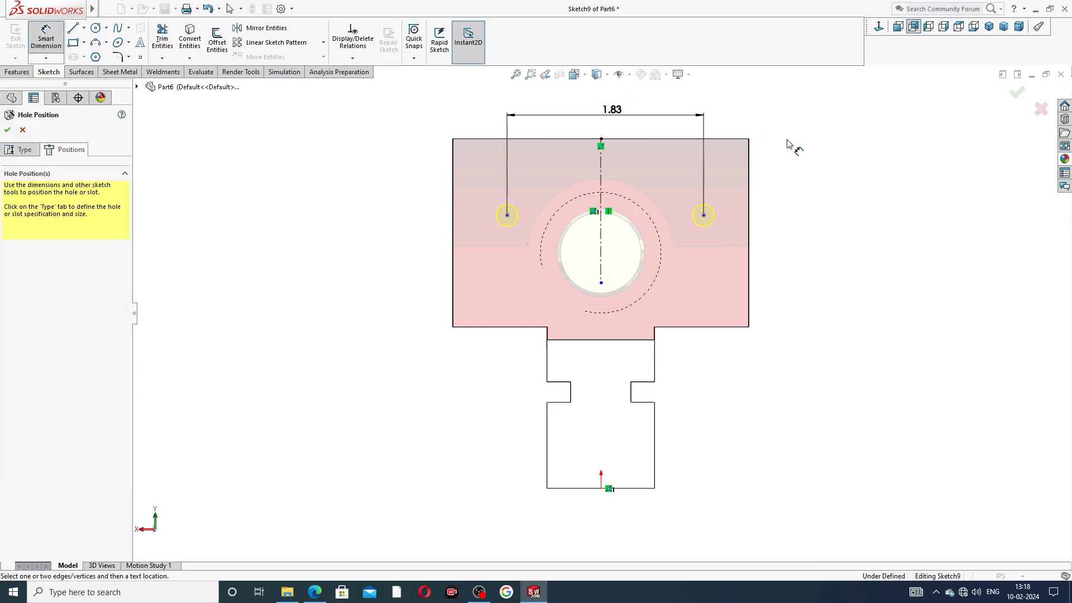
double_click(610, 110)
text(1.5)
key(Return)
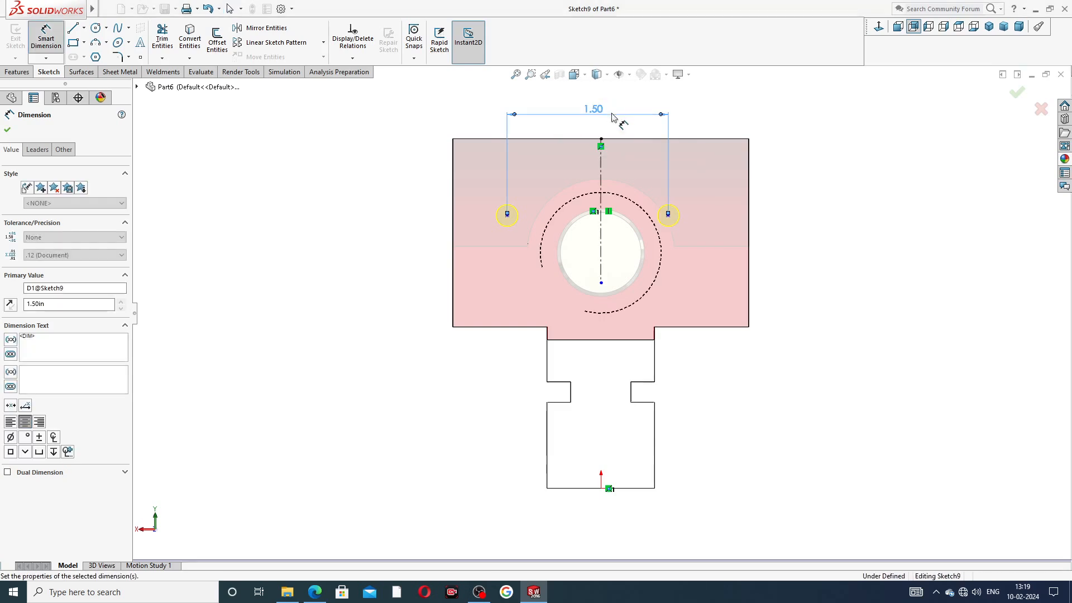
click(768, 152)
Step: Dimension the right hole point 1.00 above the part's lower edge
click(668, 214)
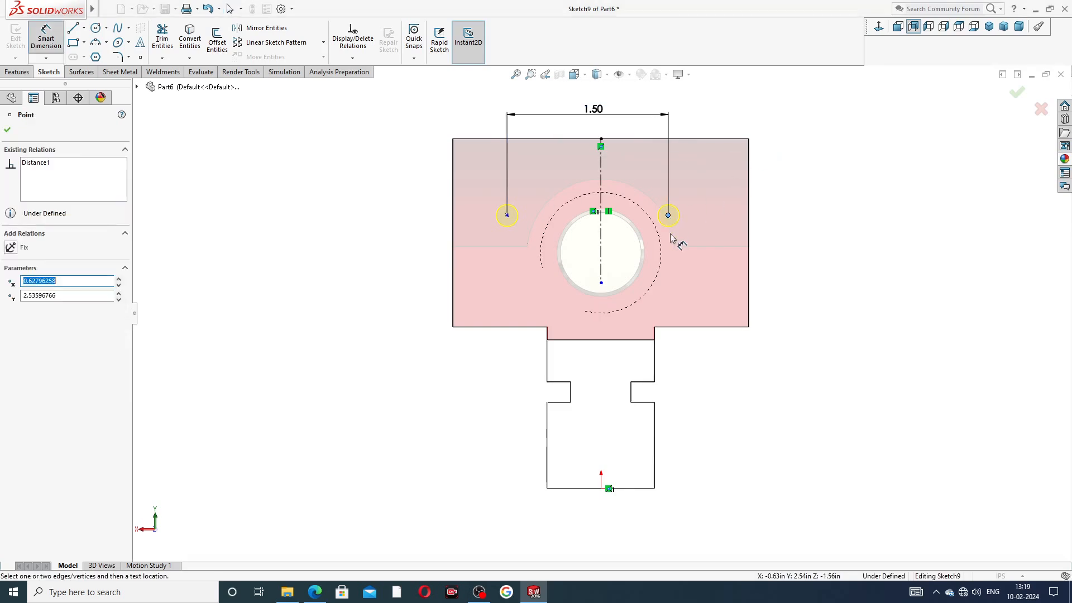
click(690, 327)
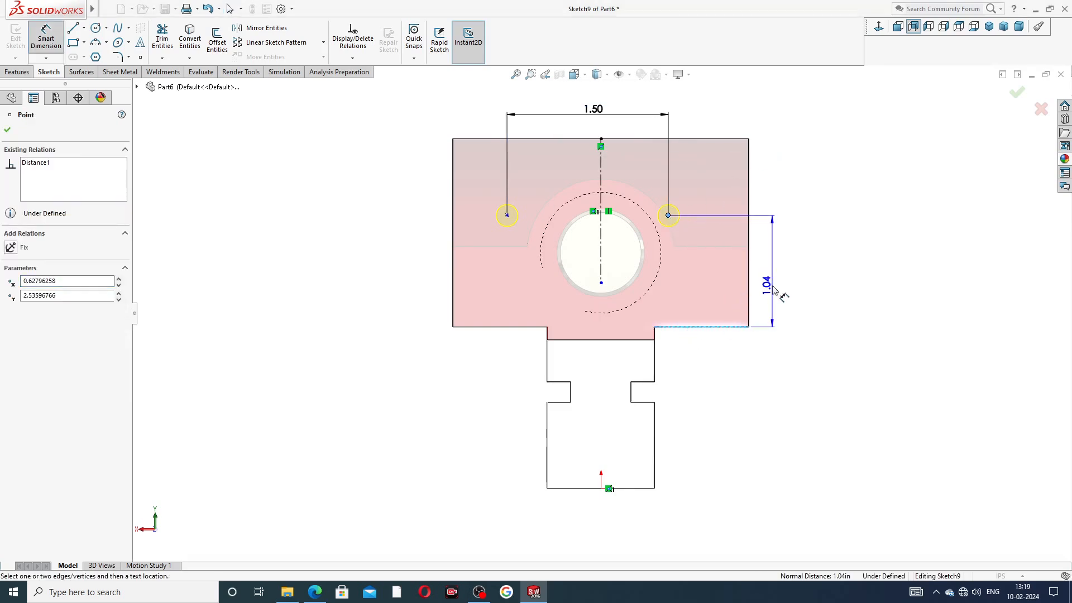
click(773, 287)
key(Return)
double_click(774, 284)
text(1)
key(Return)
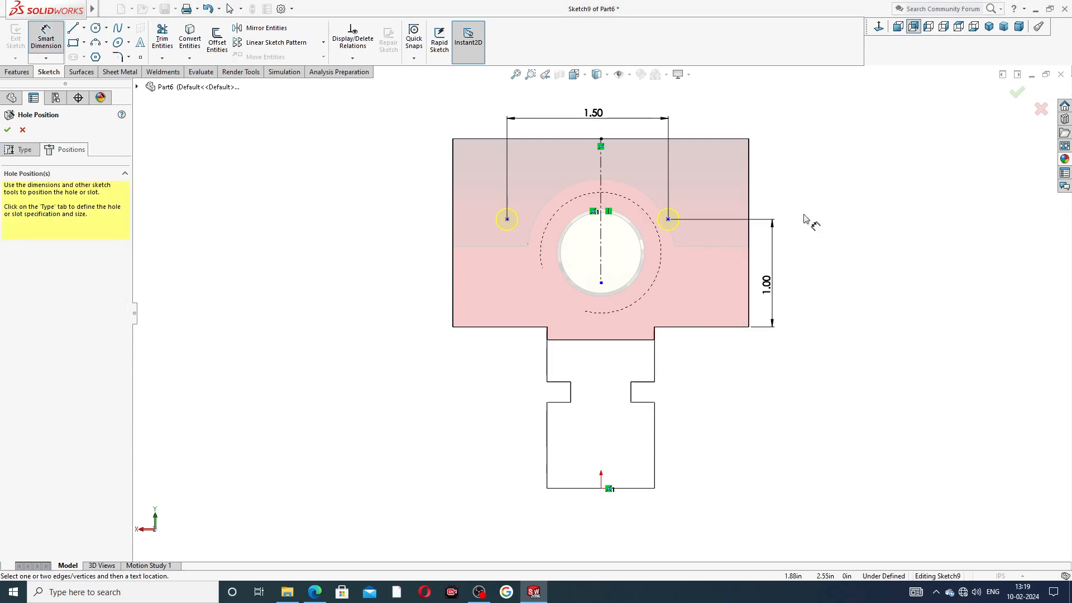
right_click(793, 191)
click(825, 193)
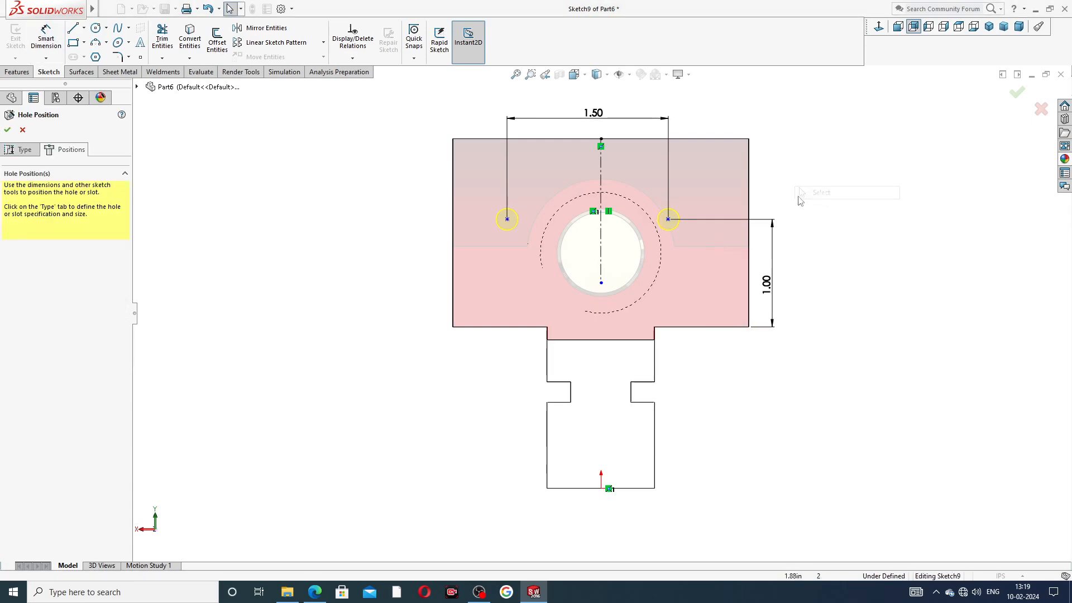
Step: Make the hole points symmetric about the centerline and create the tapped holes
click(668, 220)
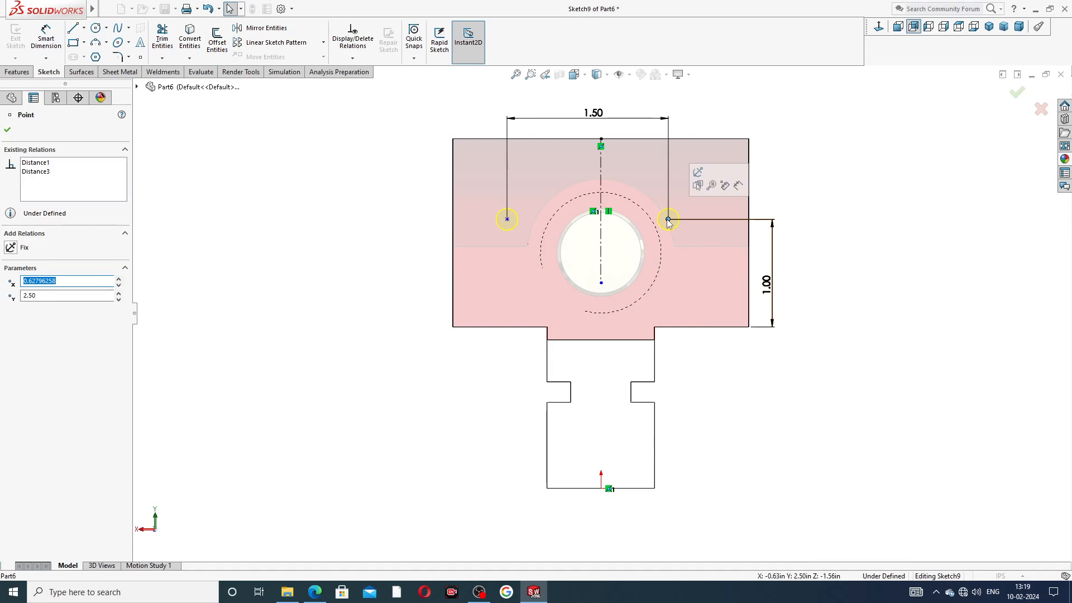
ctrl+click(601, 235)
ctrl+click(507, 219)
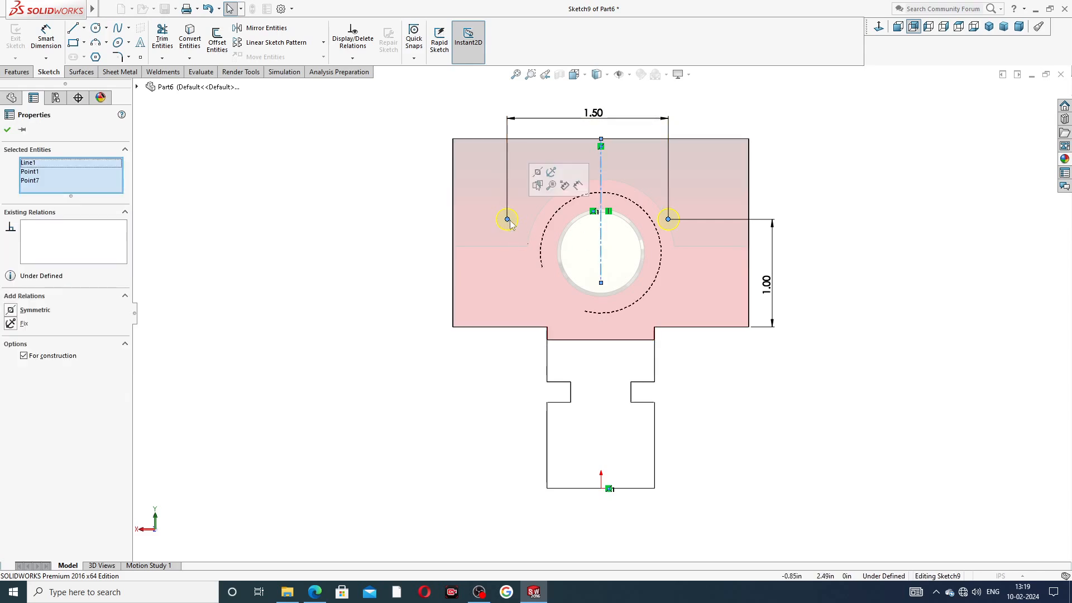
click(536, 172)
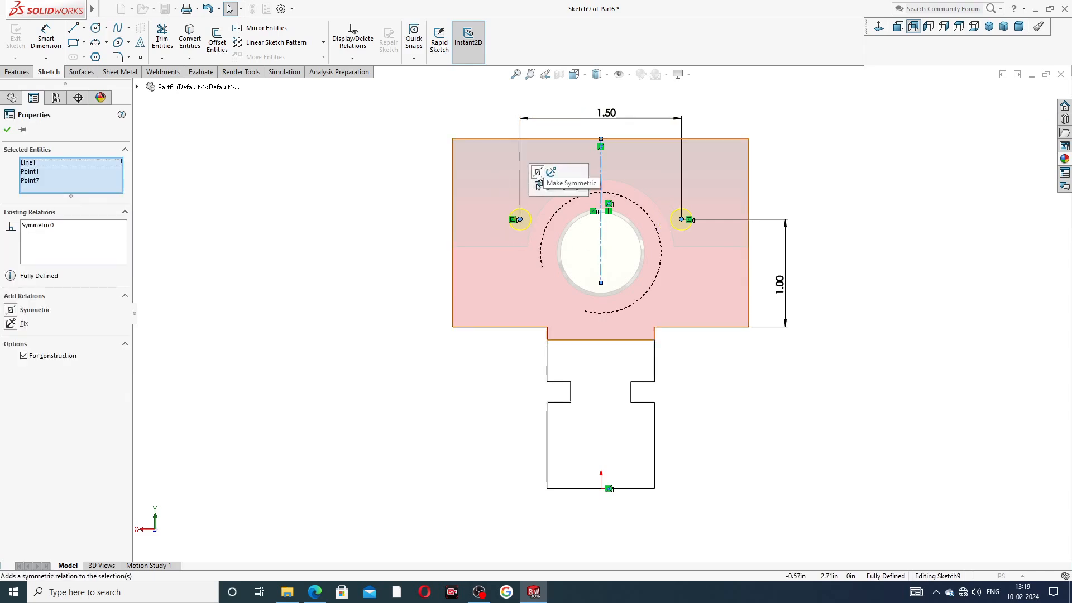
click(784, 202)
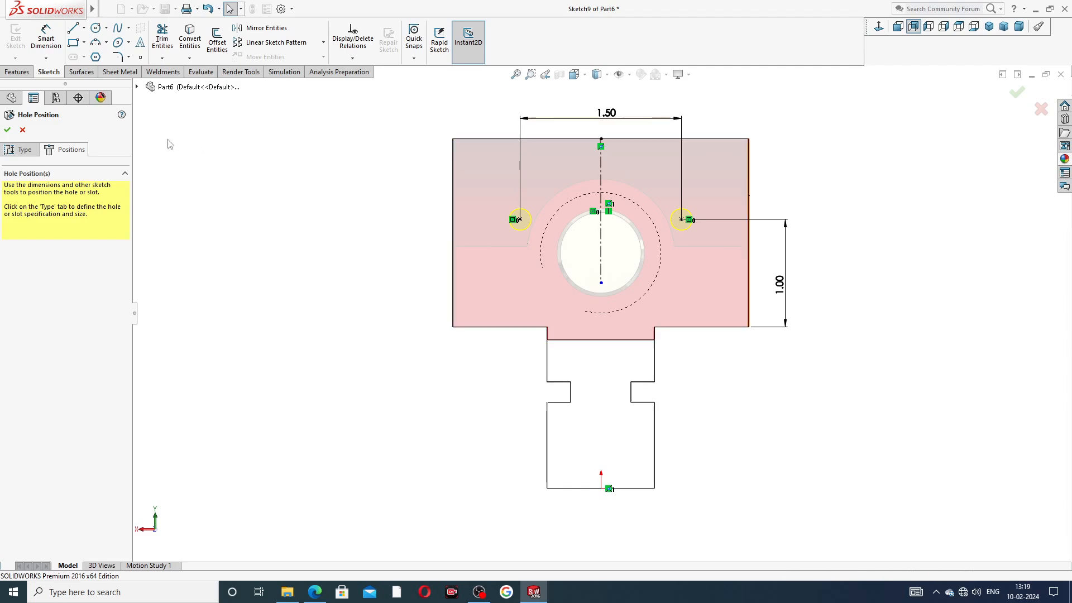
click(8, 129)
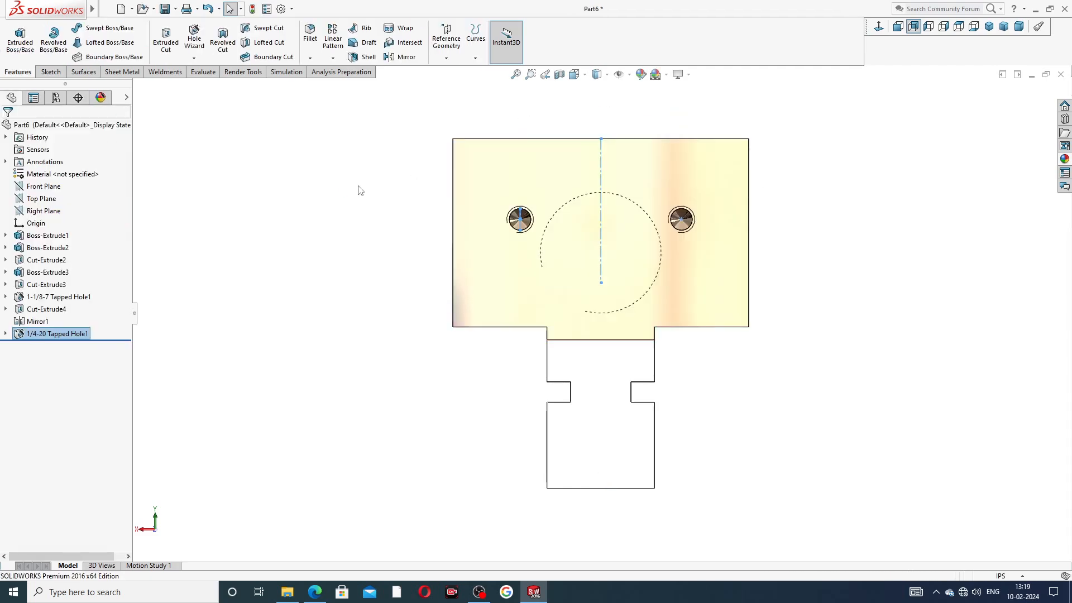
Step: Turn on shaded cosmetic threads in Document Properties > Detailing
middle_drag(800, 218, 775, 249)
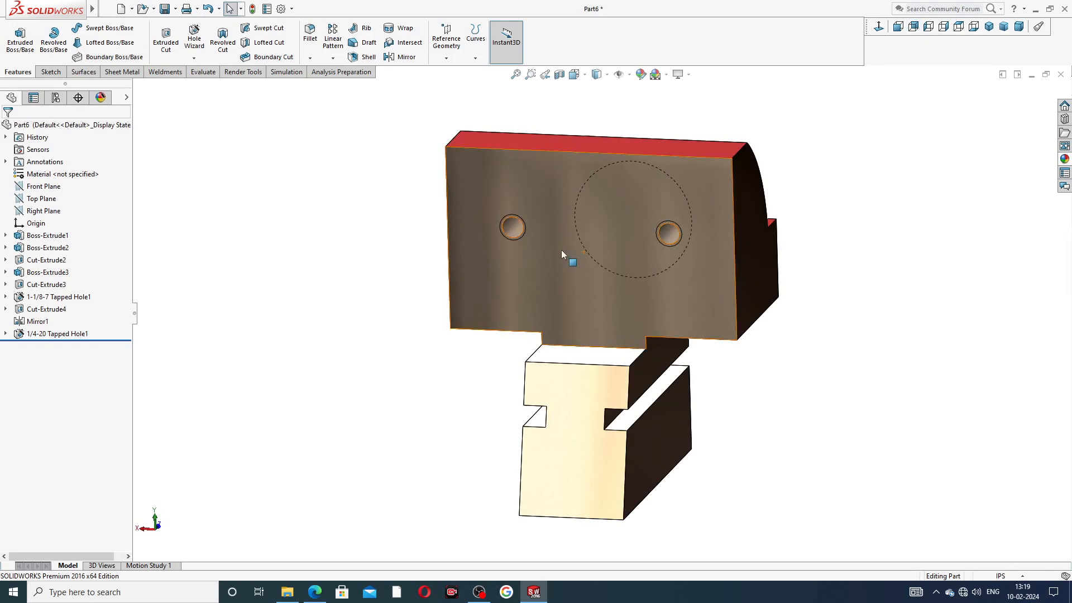
scroll(515, 234, down, 3)
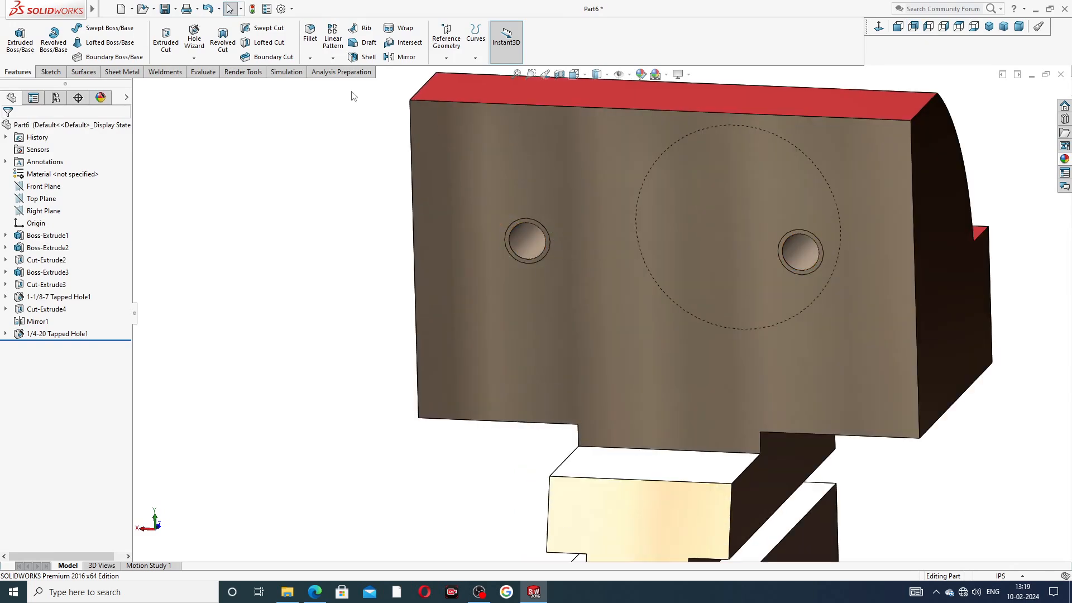
click(281, 8)
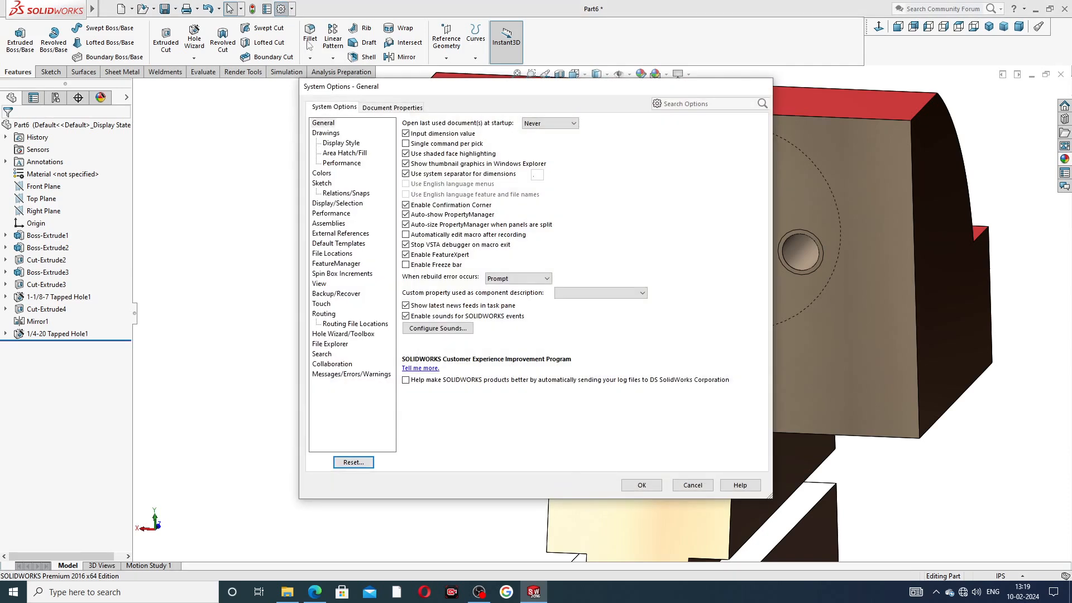
click(398, 108)
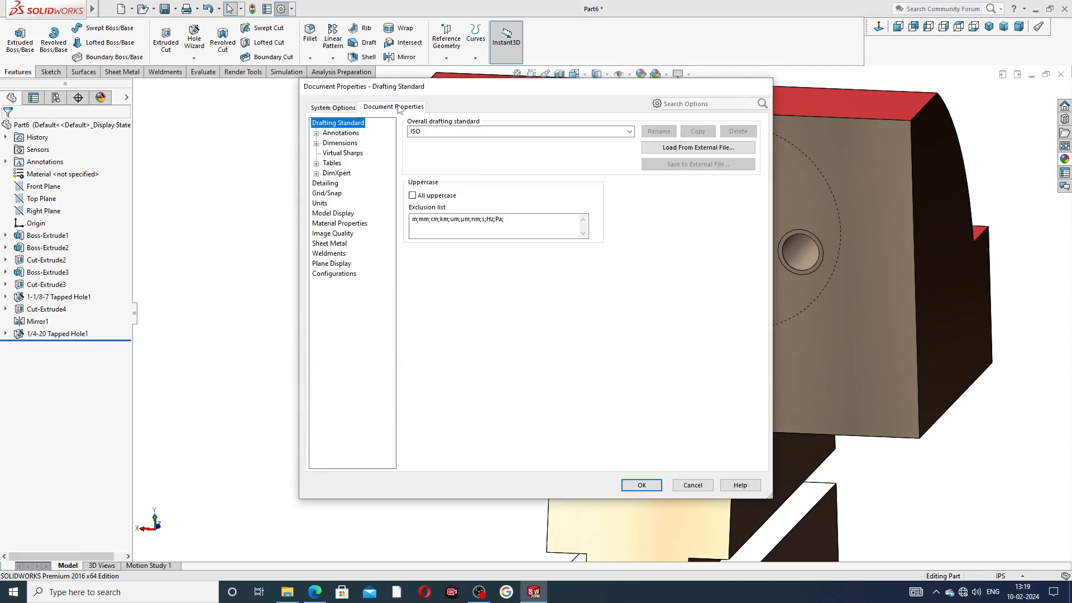
click(331, 184)
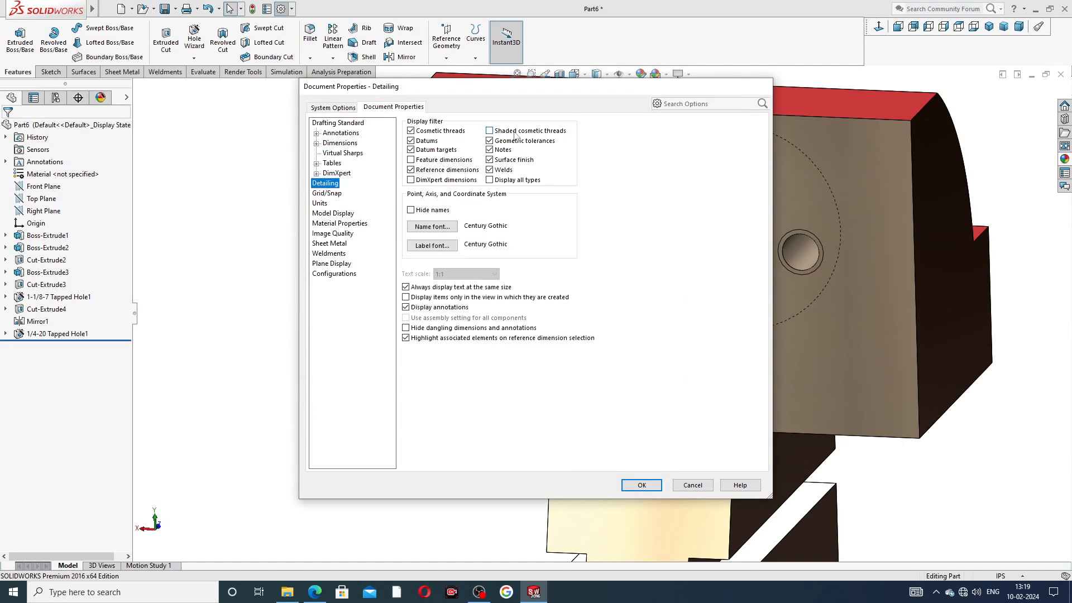
click(490, 131)
click(642, 485)
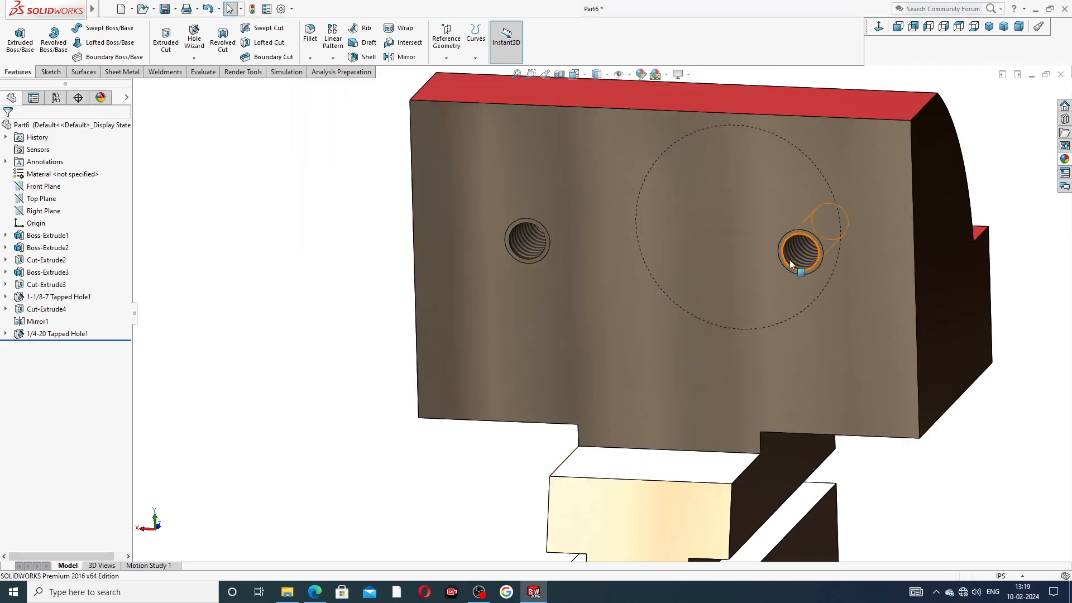
Step: Inspect the threaded holes and compare the part with the reference PDF drawing
scroll(788, 260, down, 2)
scroll(769, 259, up, 5)
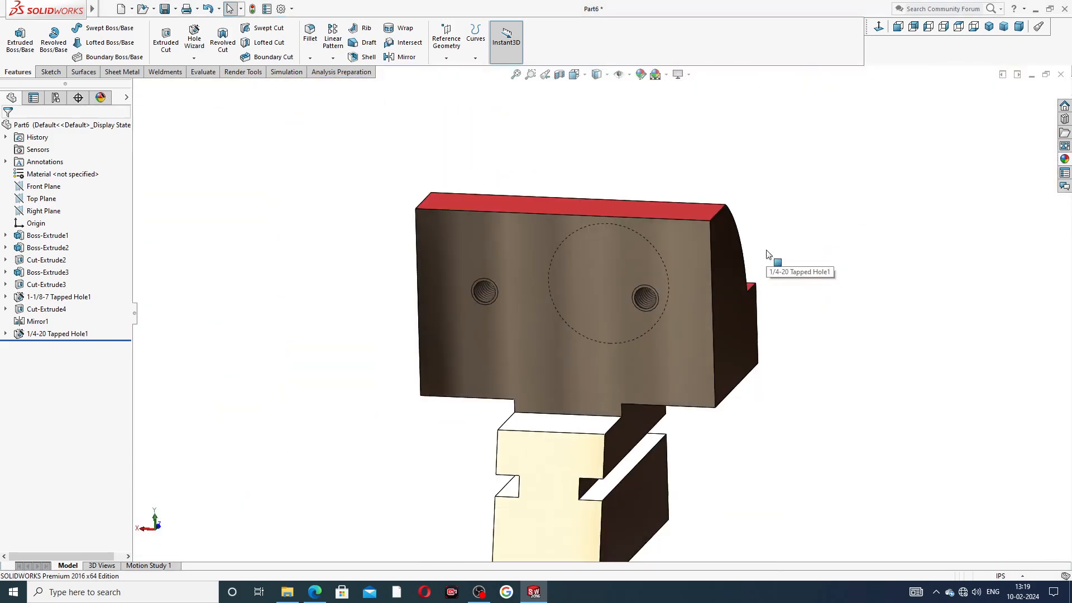
middle_drag(751, 287, 729, 260)
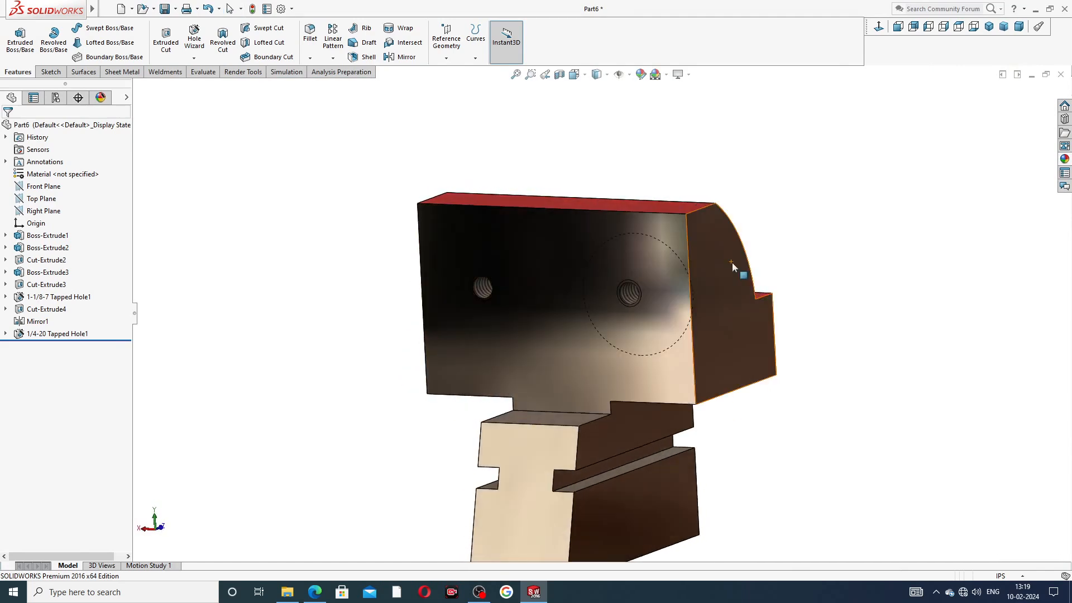
scroll(561, 339, up, 2)
scroll(595, 391, down, 3)
middle_drag(788, 316, 904, 296)
middle_drag(867, 112, 836, 208)
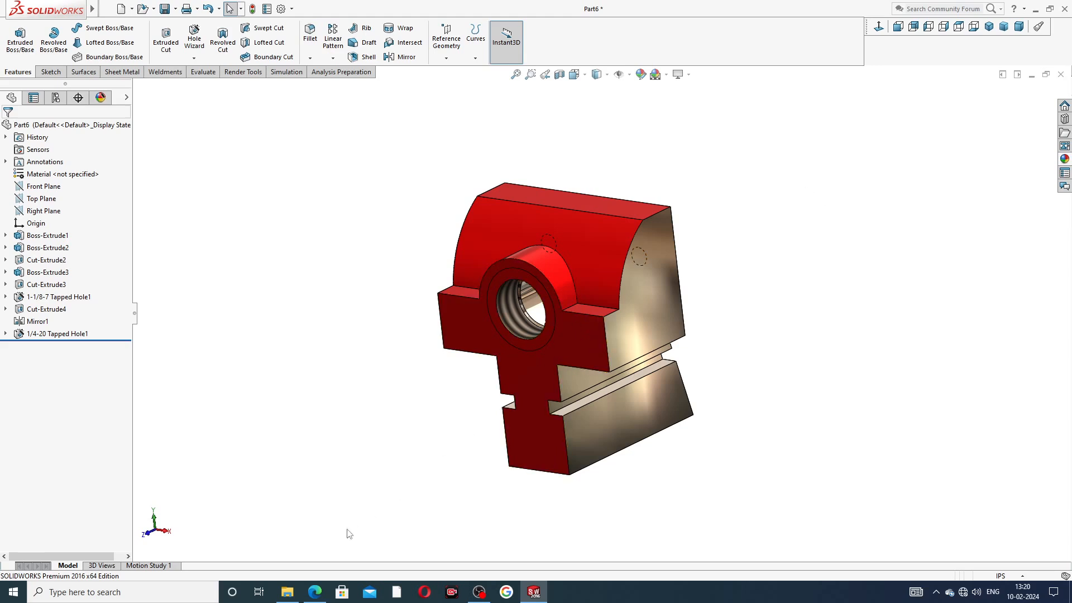
click(315, 591)
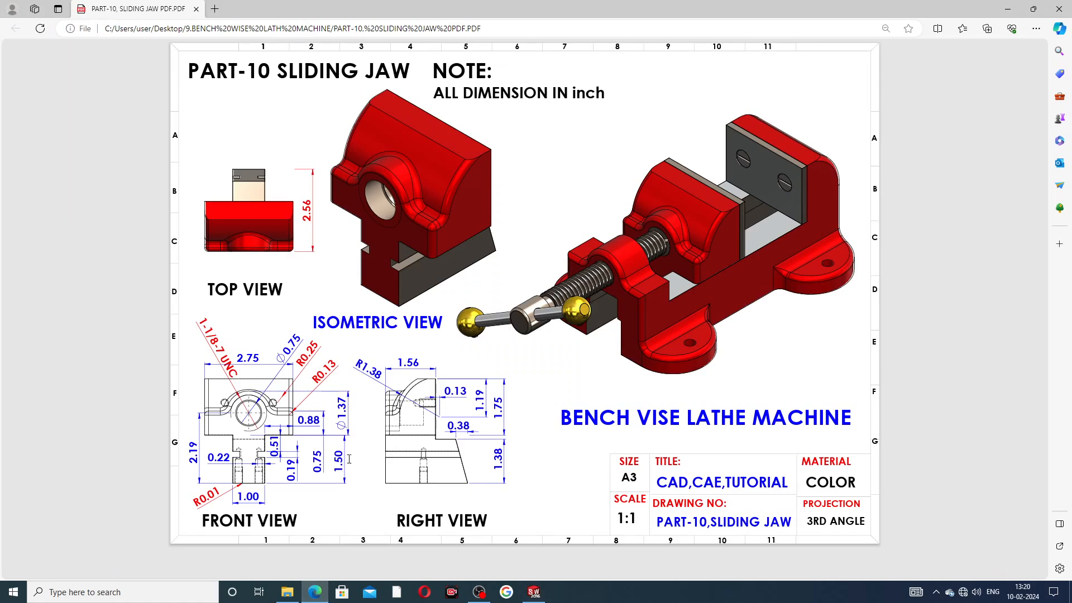
click(534, 591)
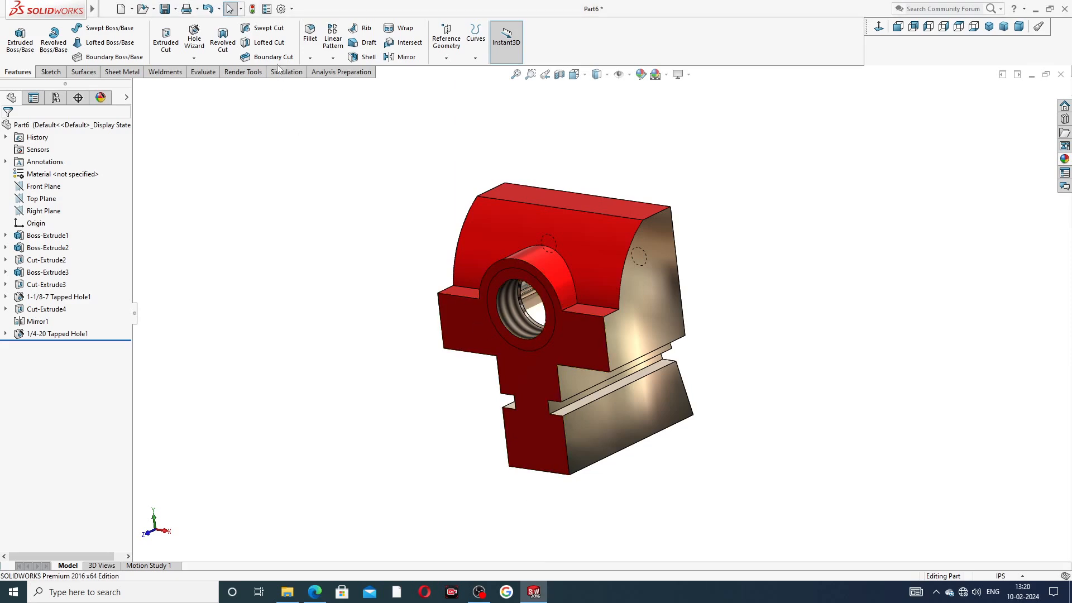
Step: Fillet both boss-to-shoulder edges with a 0.25in radius
click(310, 34)
scroll(580, 312, down, 3)
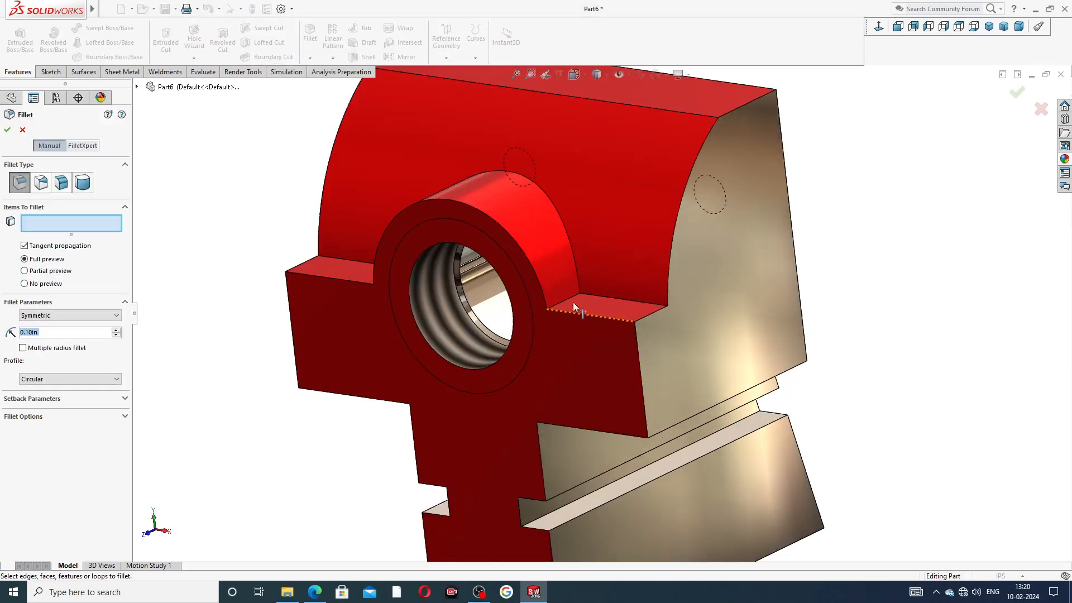
click(567, 301)
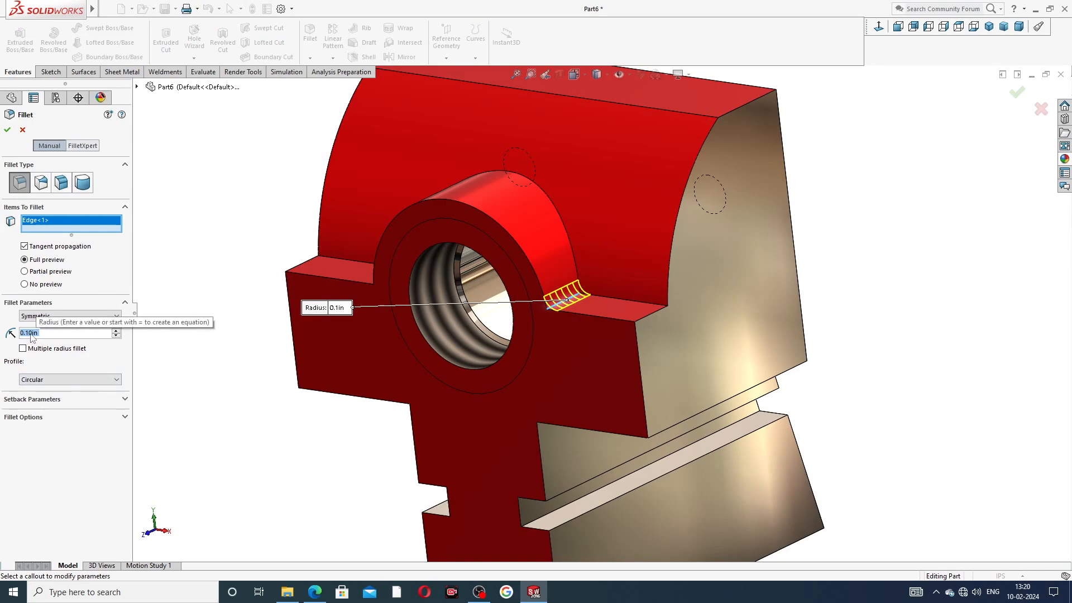
text(.25)
key(Return)
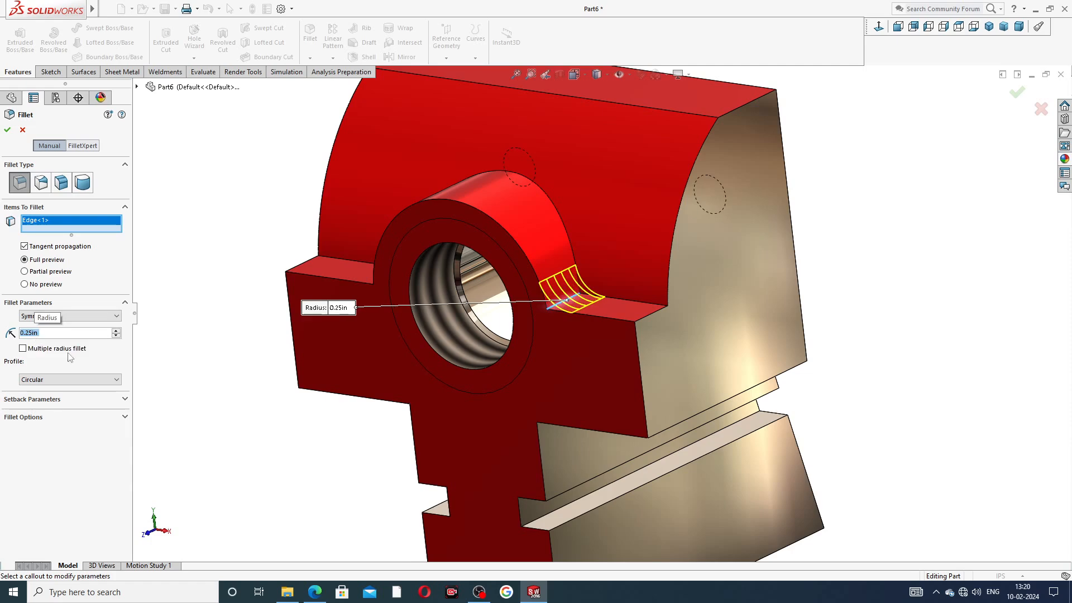
middle_drag(188, 298, 375, 287)
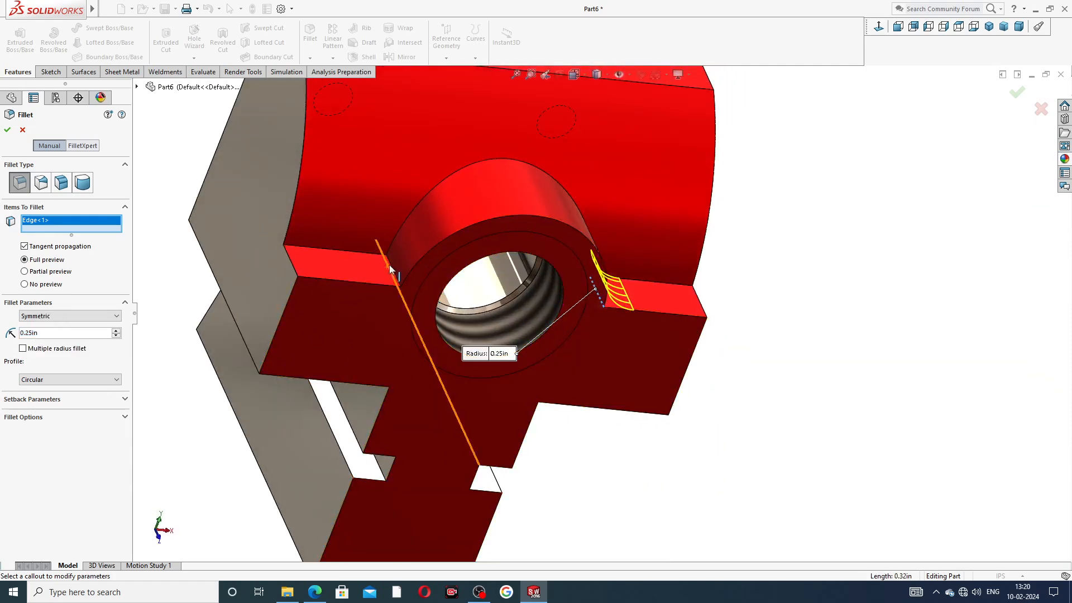
click(392, 269)
click(7, 130)
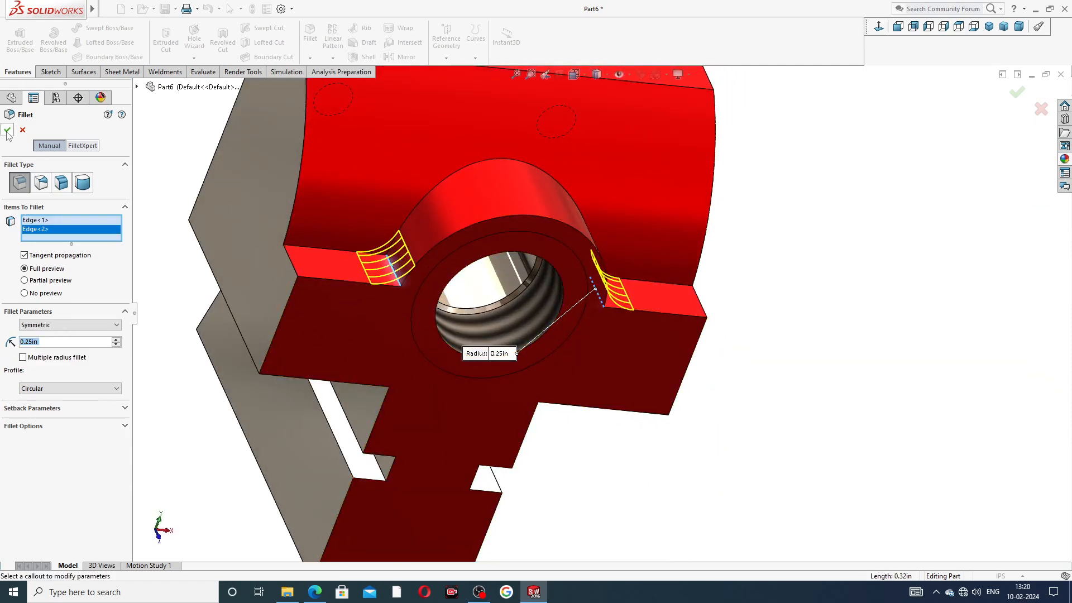
scroll(535, 204, up, 3)
middle_drag(554, 210, 533, 202)
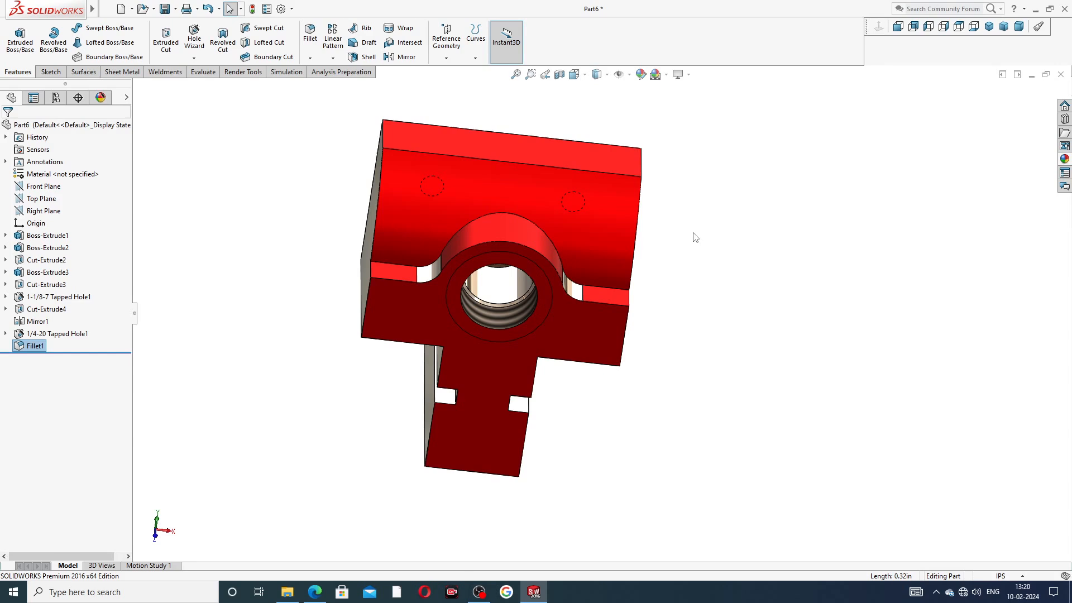
Step: Start a second fillet and check the PART-10 sliding jaw reference PDF
click(310, 33)
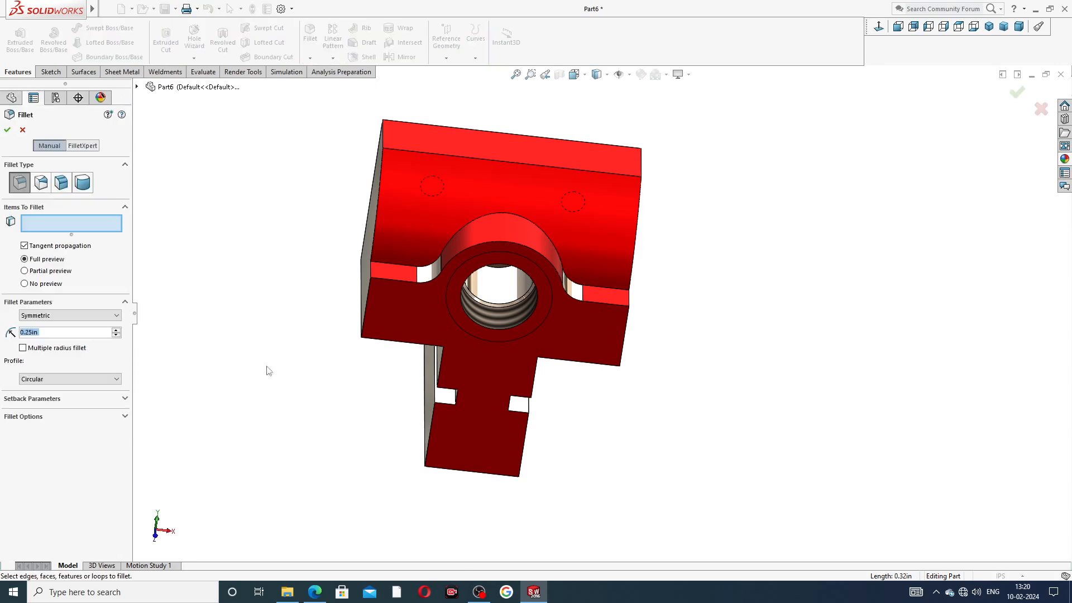
mouse_move(317, 593)
click(318, 527)
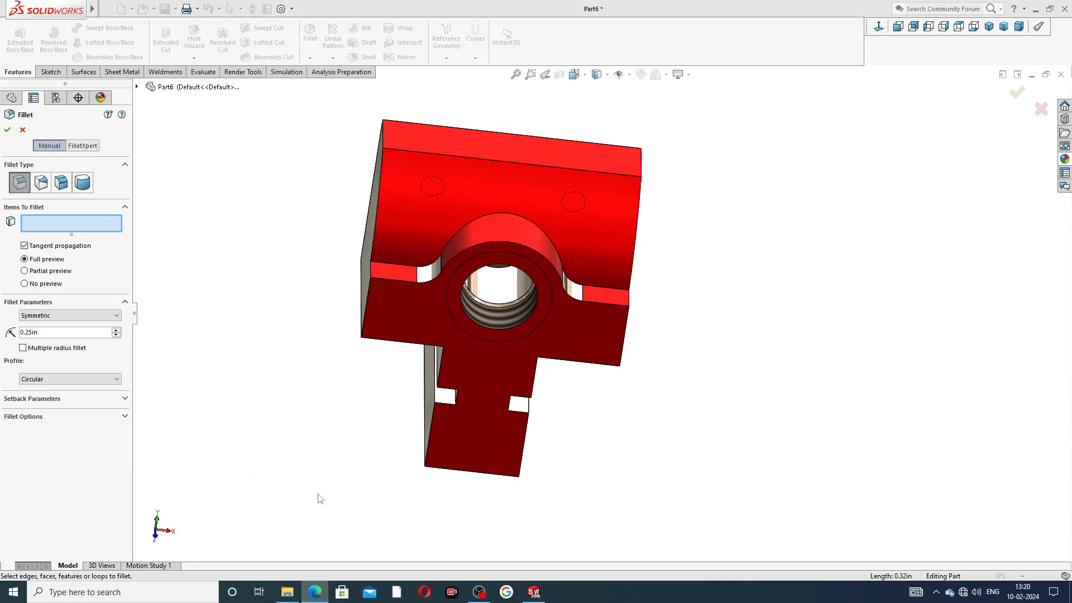
click(312, 593)
click(316, 592)
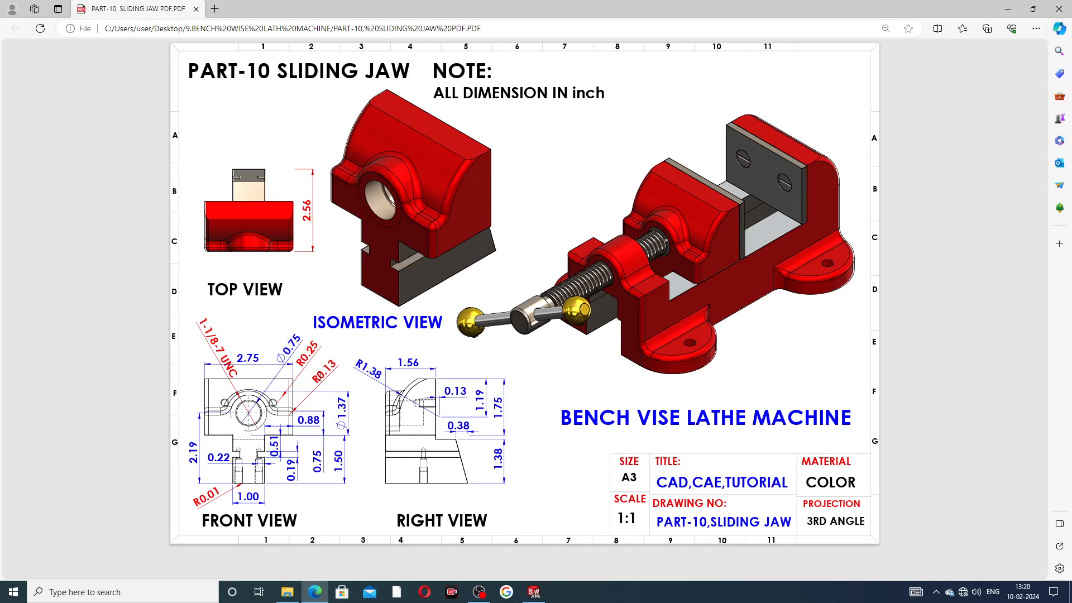
click(314, 592)
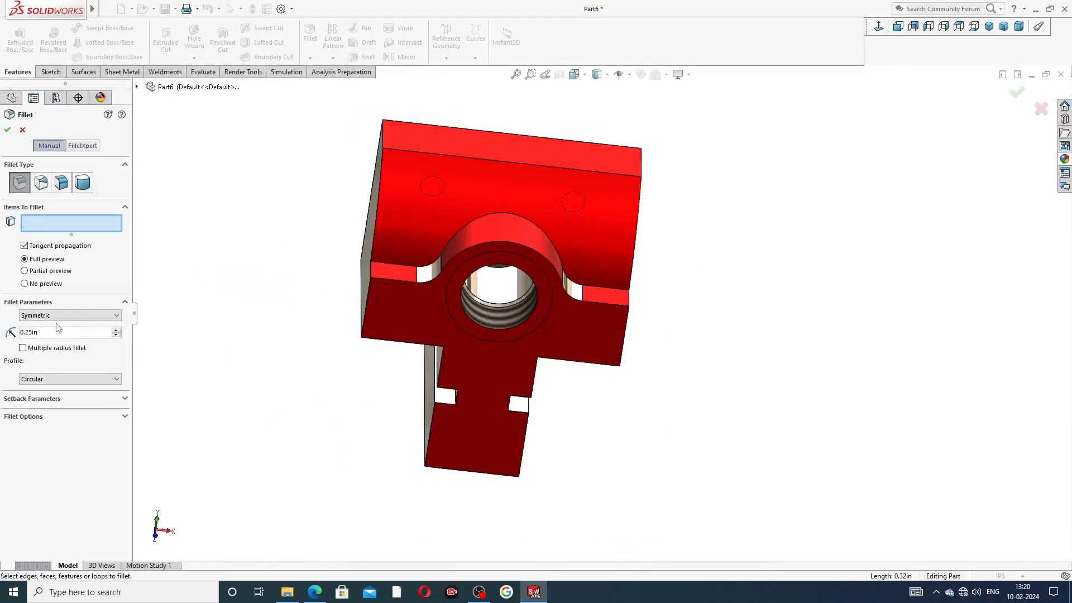
Step: Set the fillet radius to 0.125 in and select the boss's upper and lower arc edges
drag(44, 333, 8, 334)
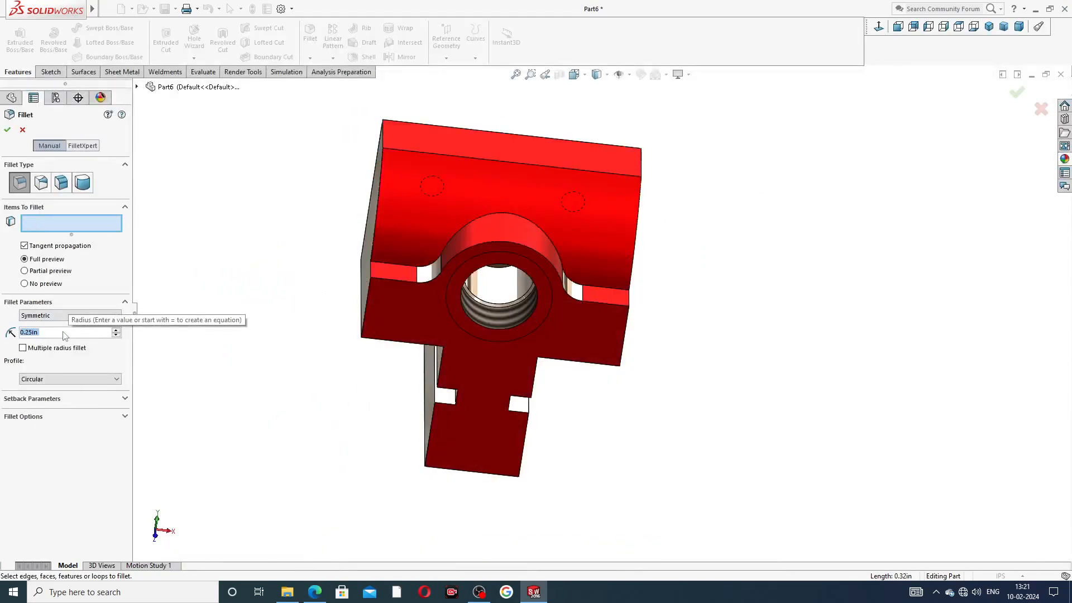
text(.1)
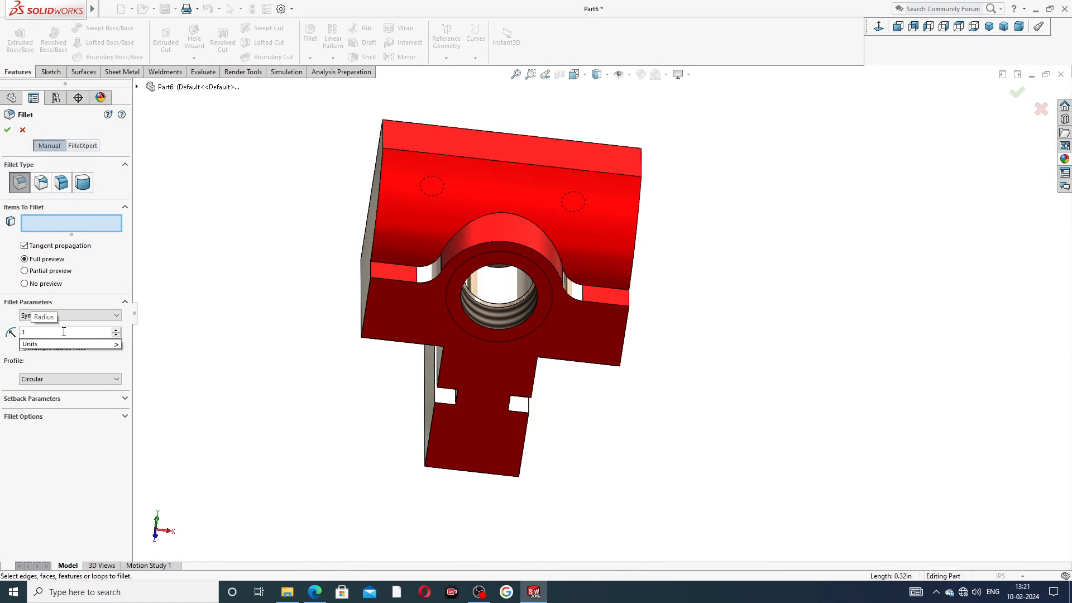
text(25)
key(Return)
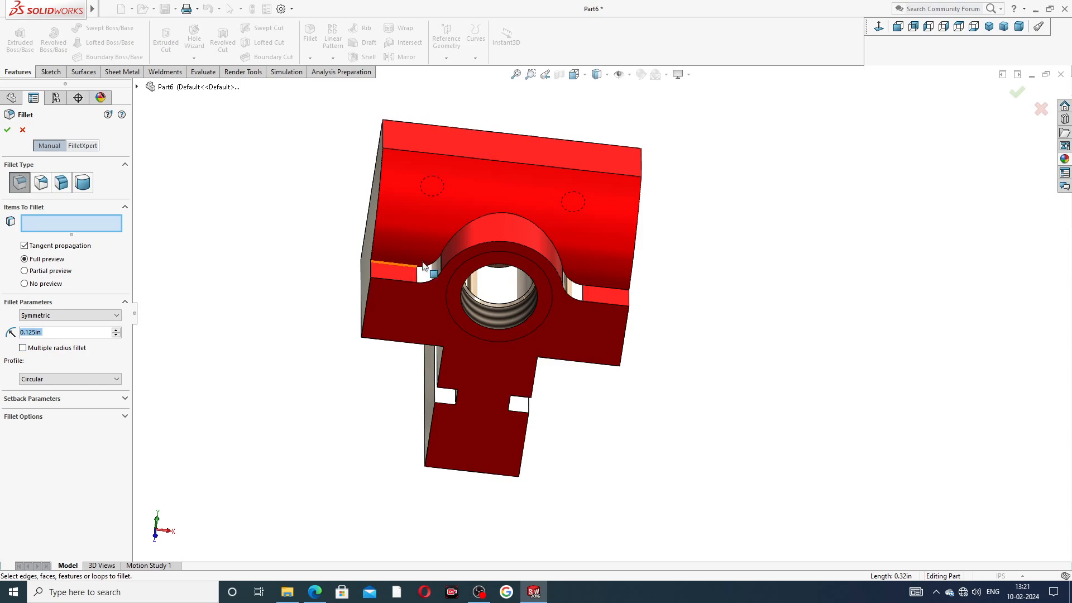
middle_drag(512, 206, 517, 260)
scroll(525, 279, down, 5)
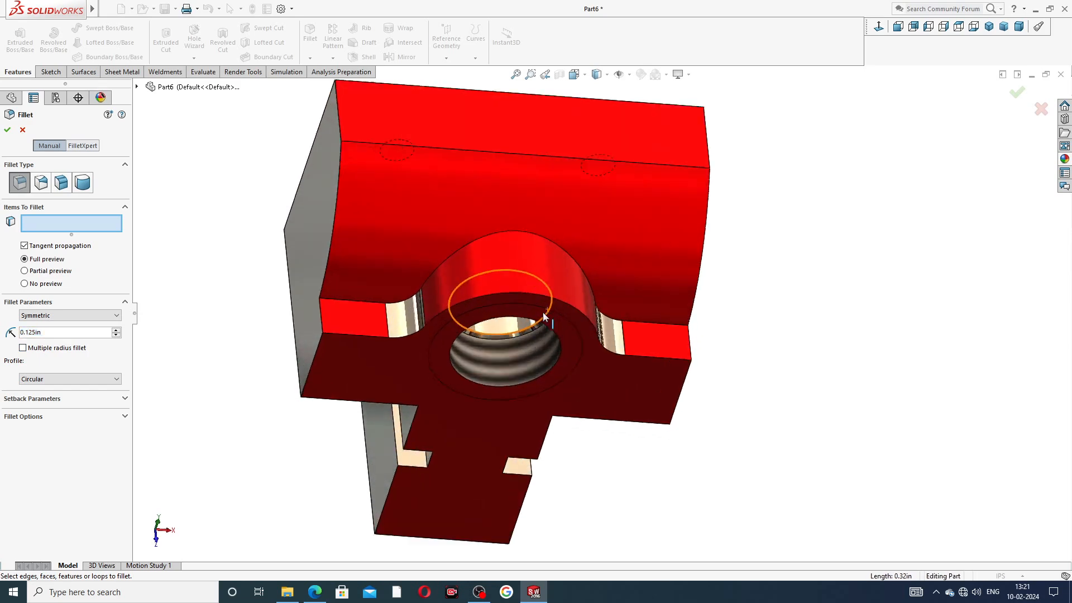
click(530, 289)
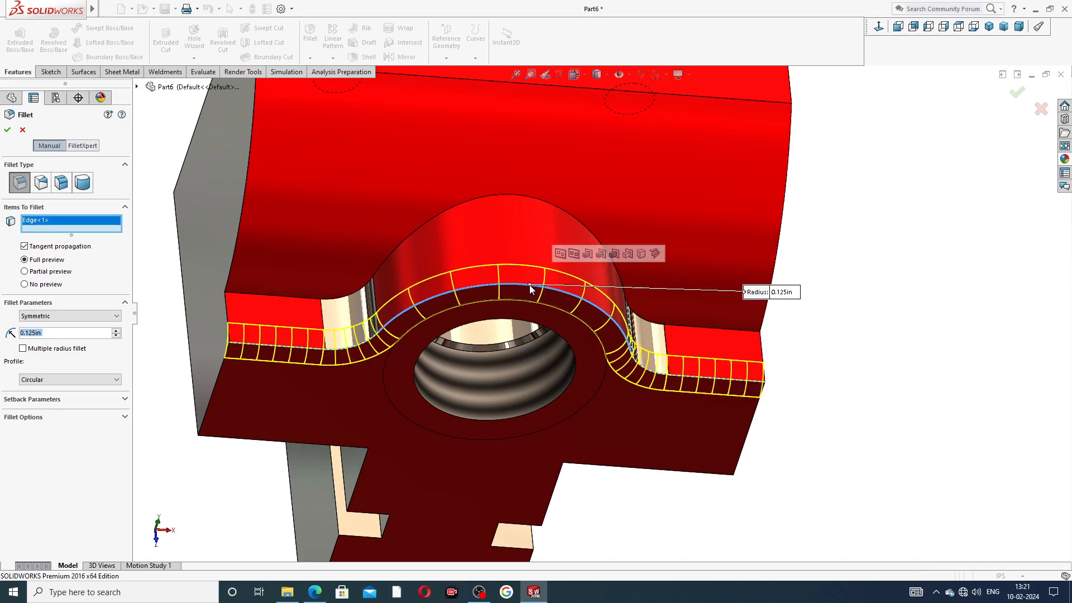
click(514, 195)
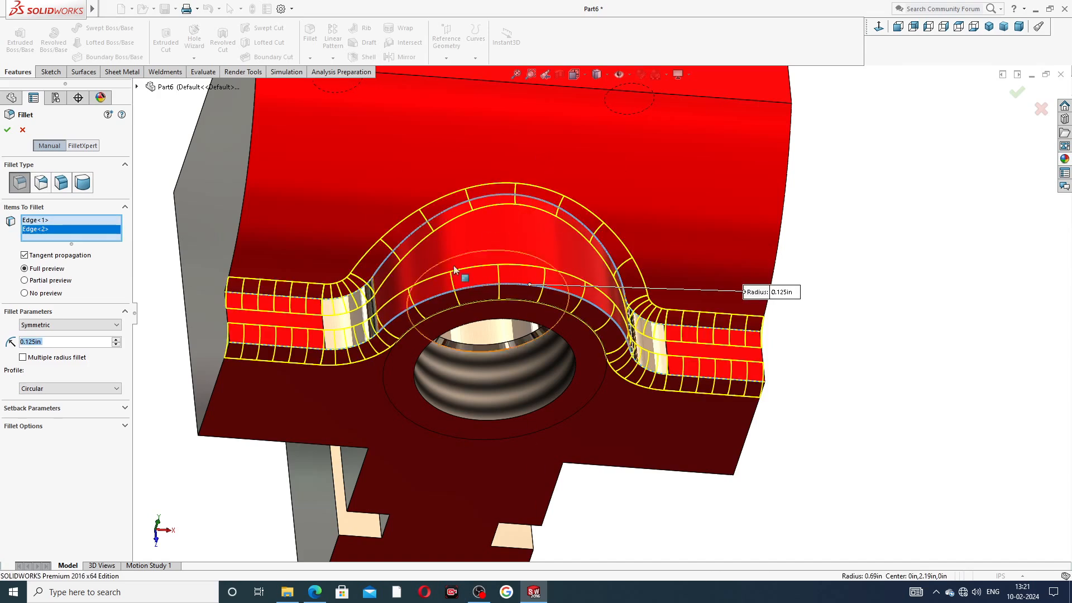
Step: Add the four vertical edges and accept the 0.125 in Fillet2
scroll(448, 277, up, 3)
click(398, 216)
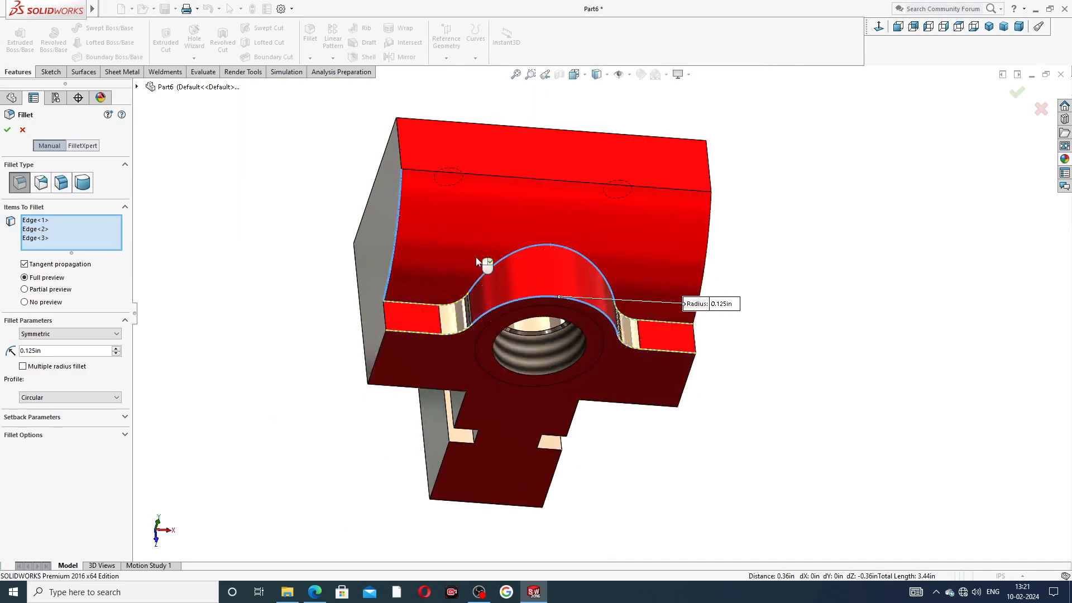
click(708, 218)
middle_drag(773, 275, 746, 258)
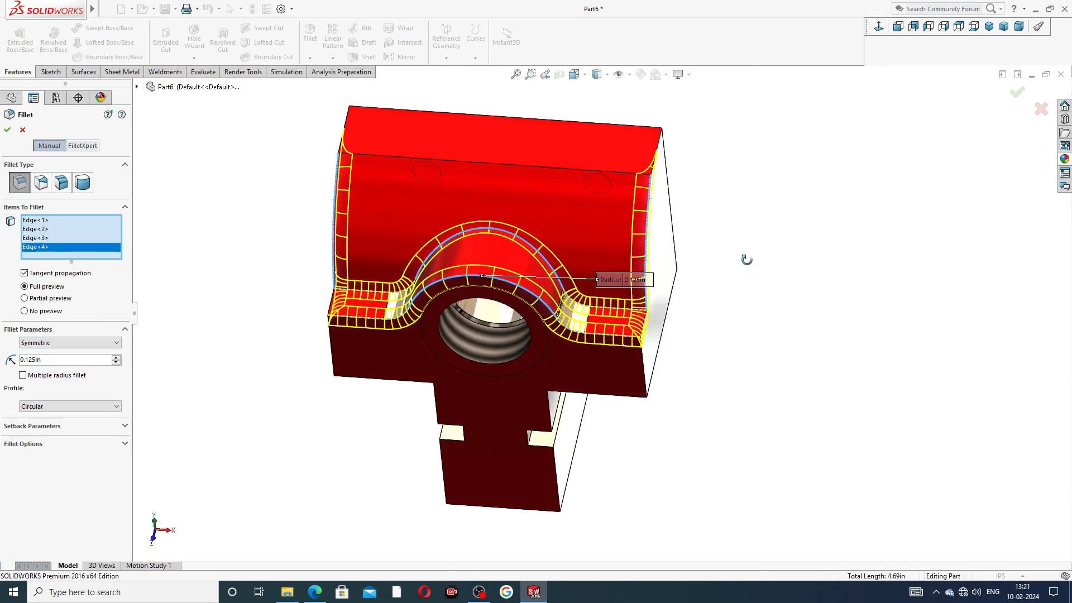
click(641, 357)
click(338, 351)
middle_drag(310, 391, 313, 425)
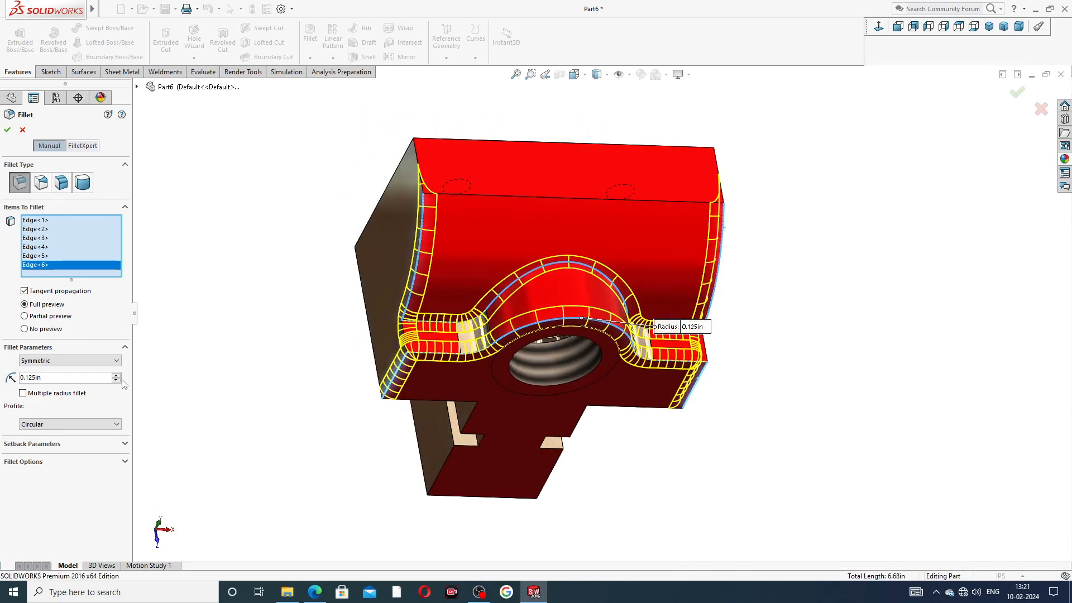
click(7, 130)
click(228, 248)
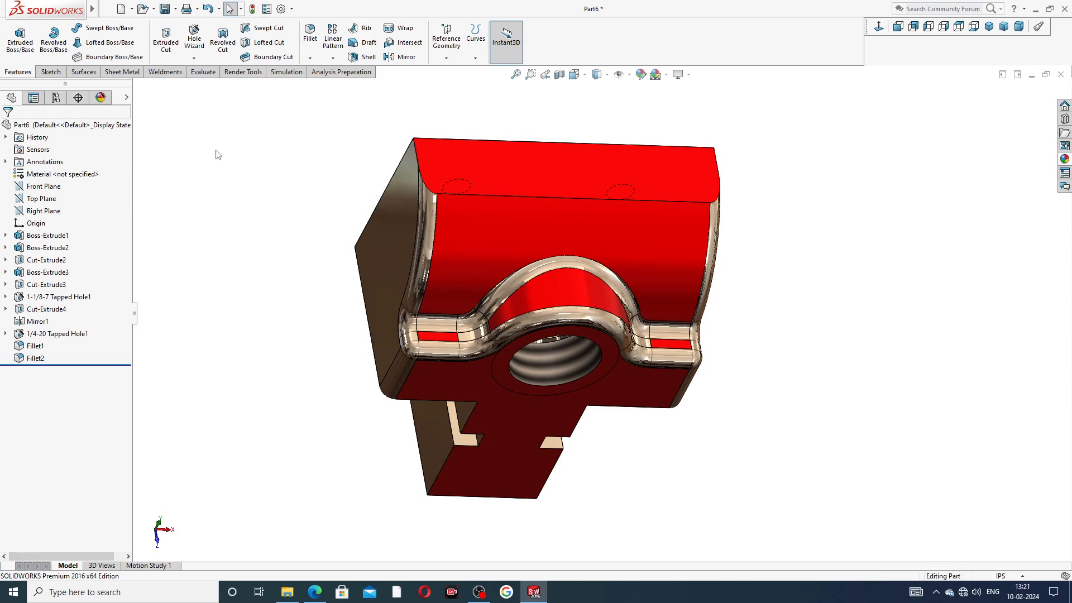
click(42, 349)
Step: Apply candy apple red to Fillet1 and Fillet2, then dismiss the Save As dialog
ctrl+click(37, 357)
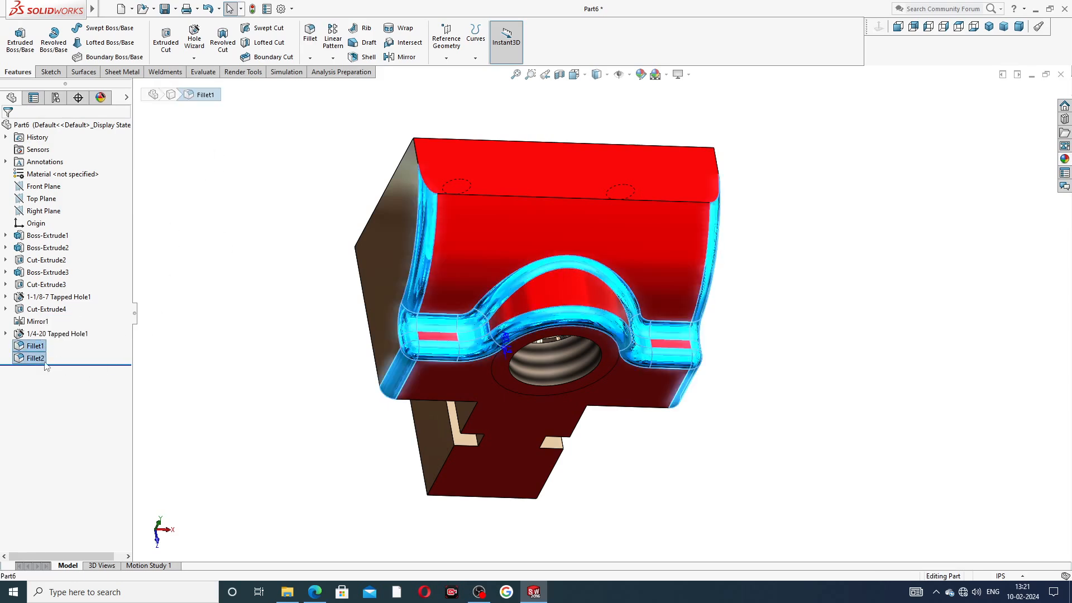
click(1064, 159)
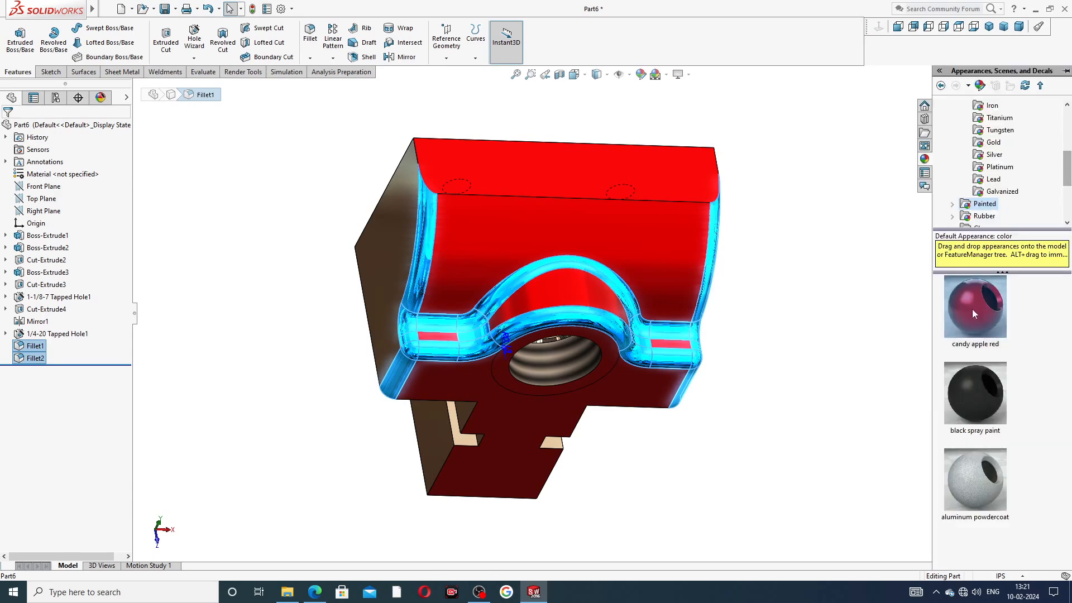
mouse_move(975, 319)
middle_drag(842, 297, 777, 210)
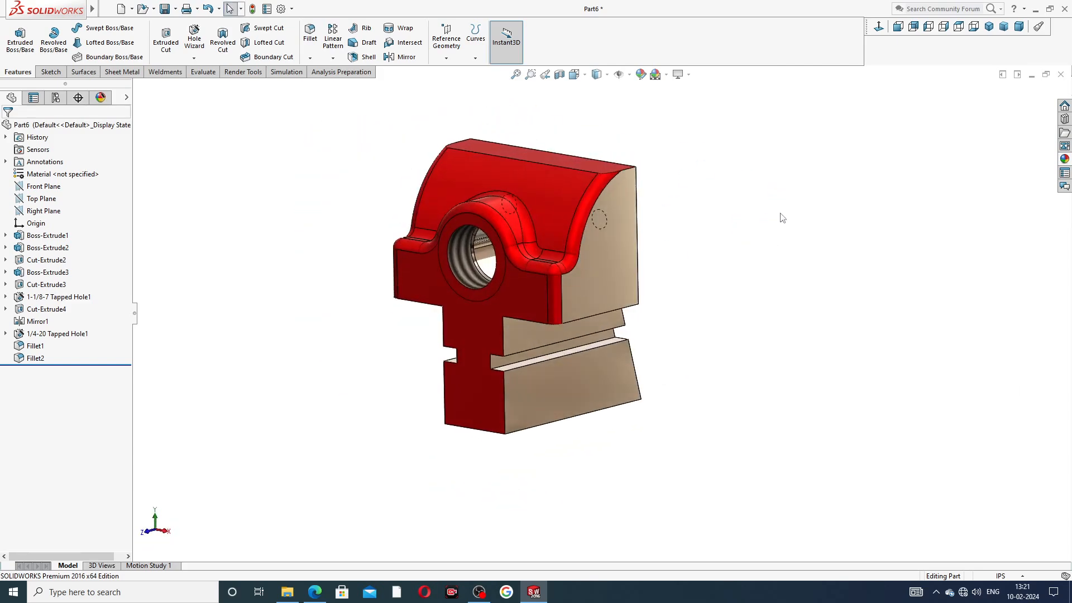
key(ctrl+s)
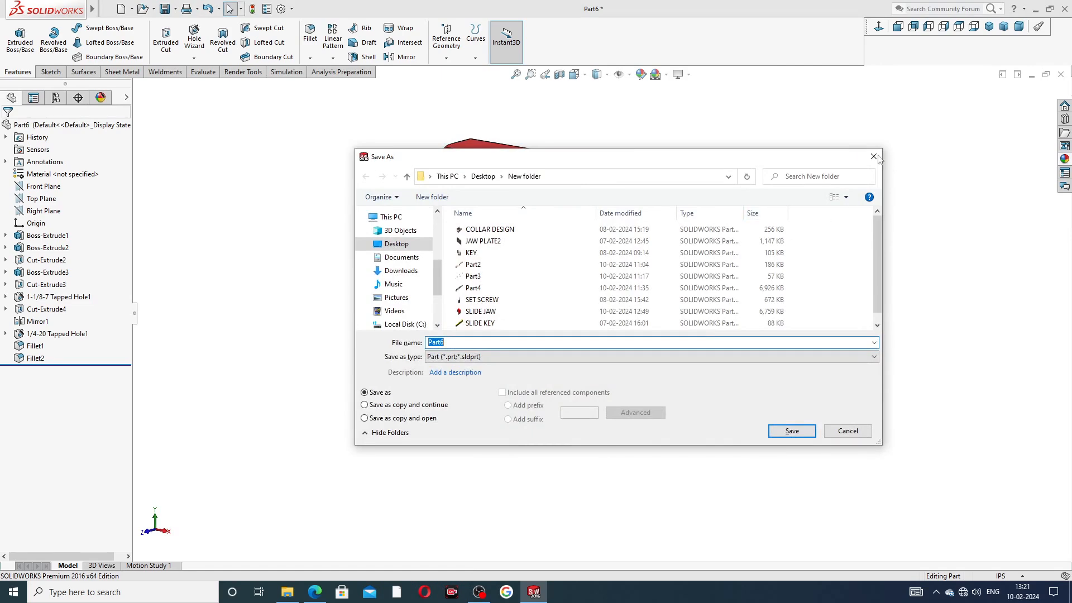
key(Escape)
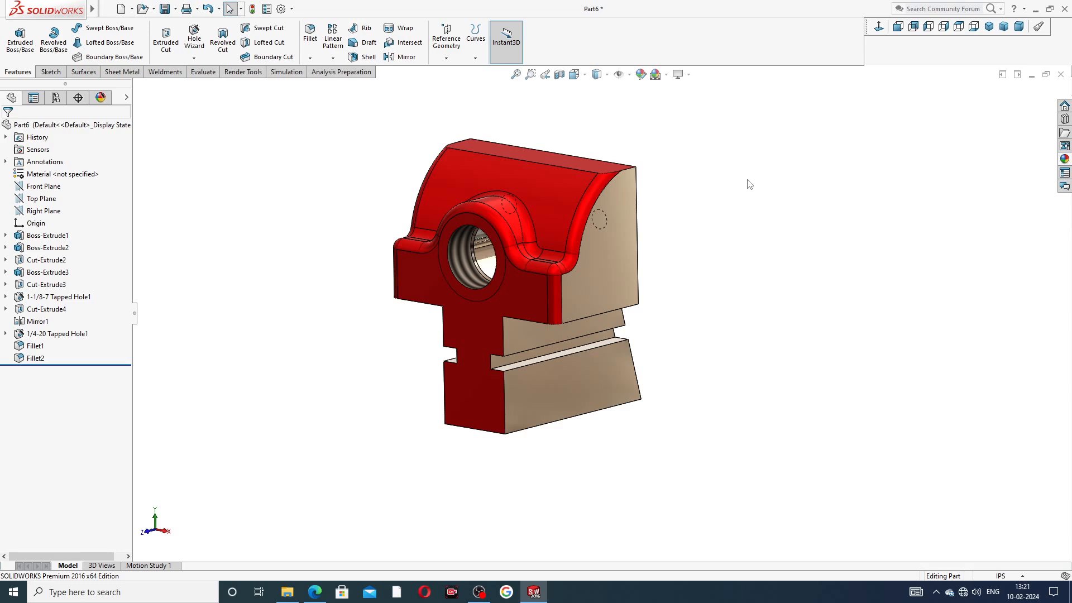
Step: View the Boss-Extrude1 central strip face Normal To and start the Hole Wizard on it
middle_drag(729, 211, 519, 287)
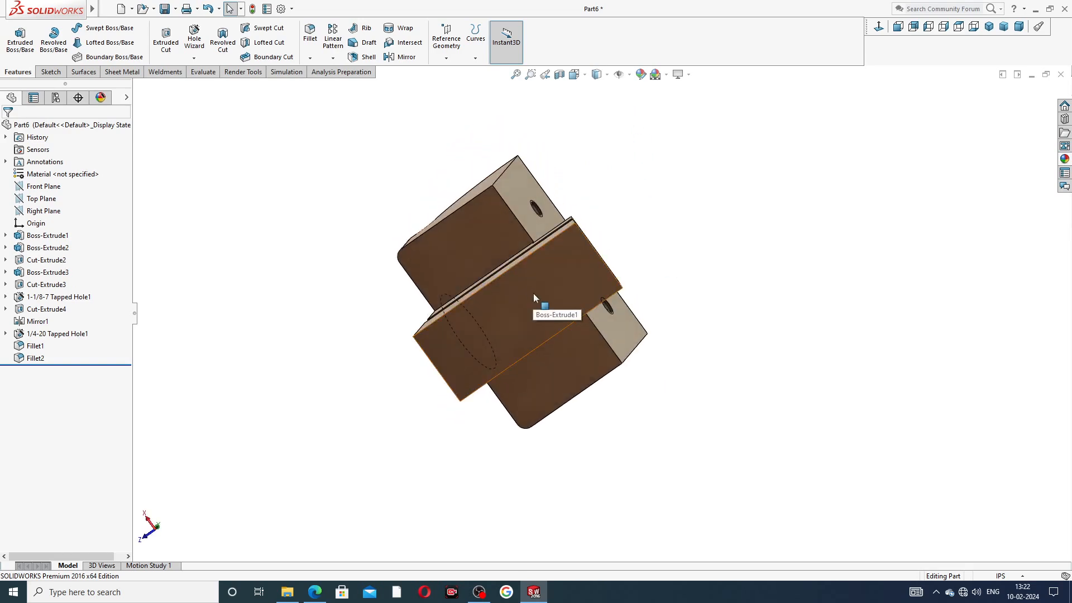
click(534, 294)
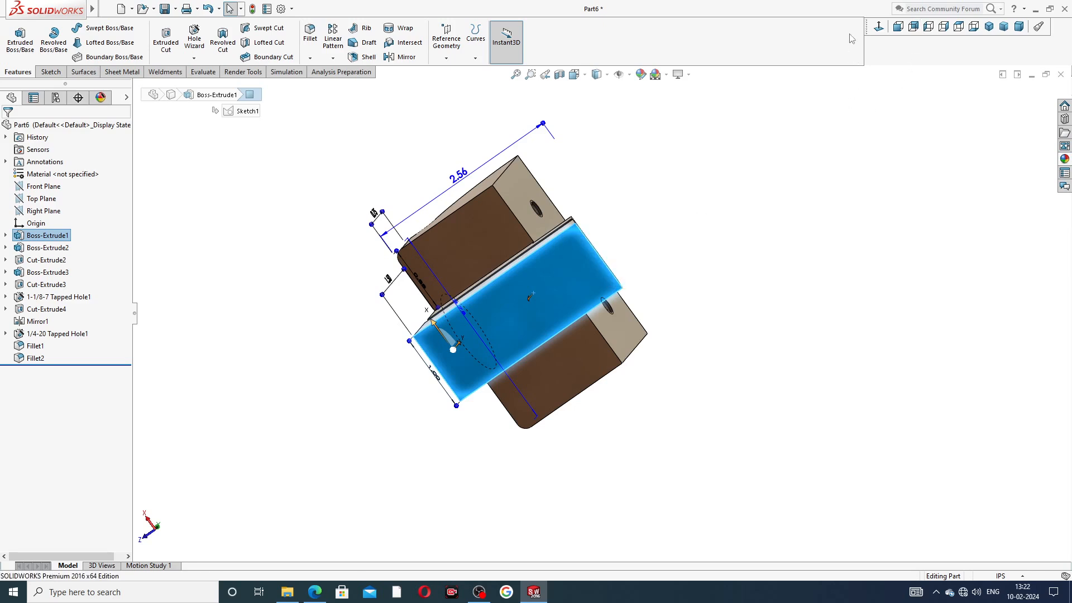
click(878, 27)
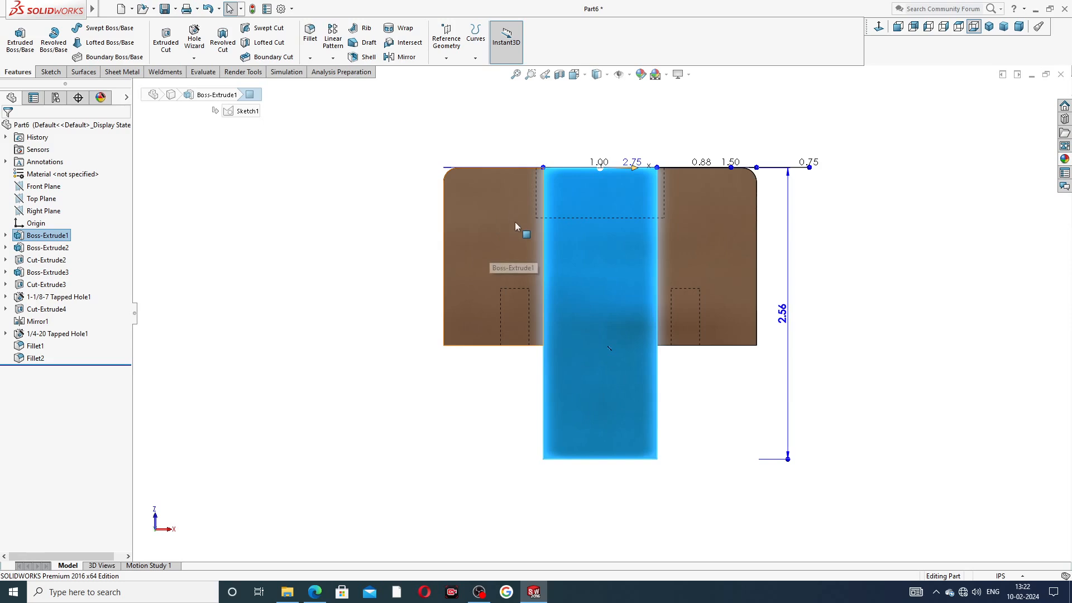
click(194, 38)
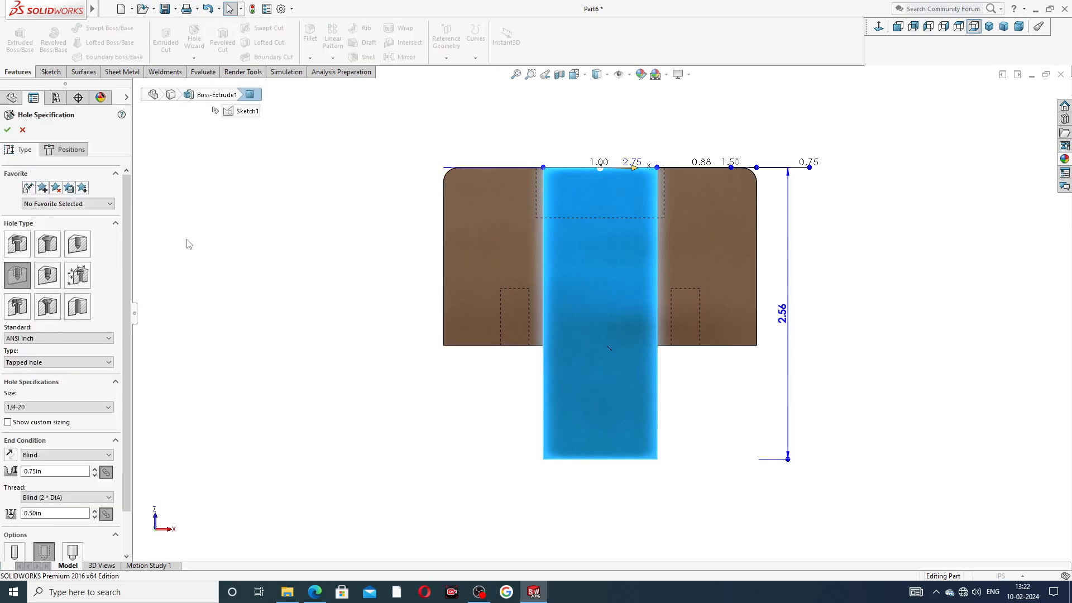
Step: Specify a plain hole with #25 drill size and 1.062 in blind depth
click(78, 243)
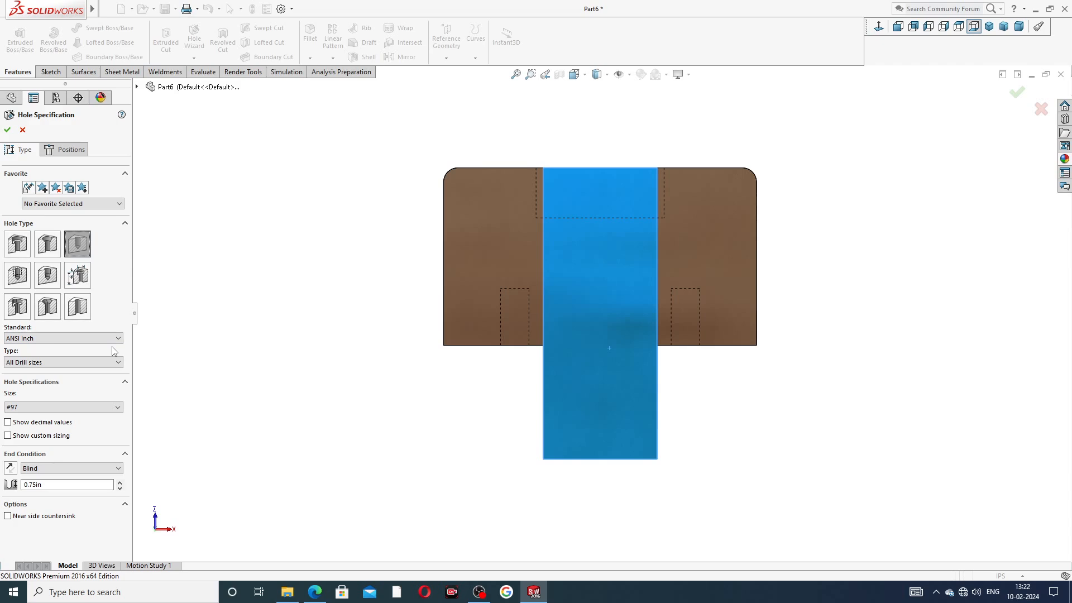
click(47, 408)
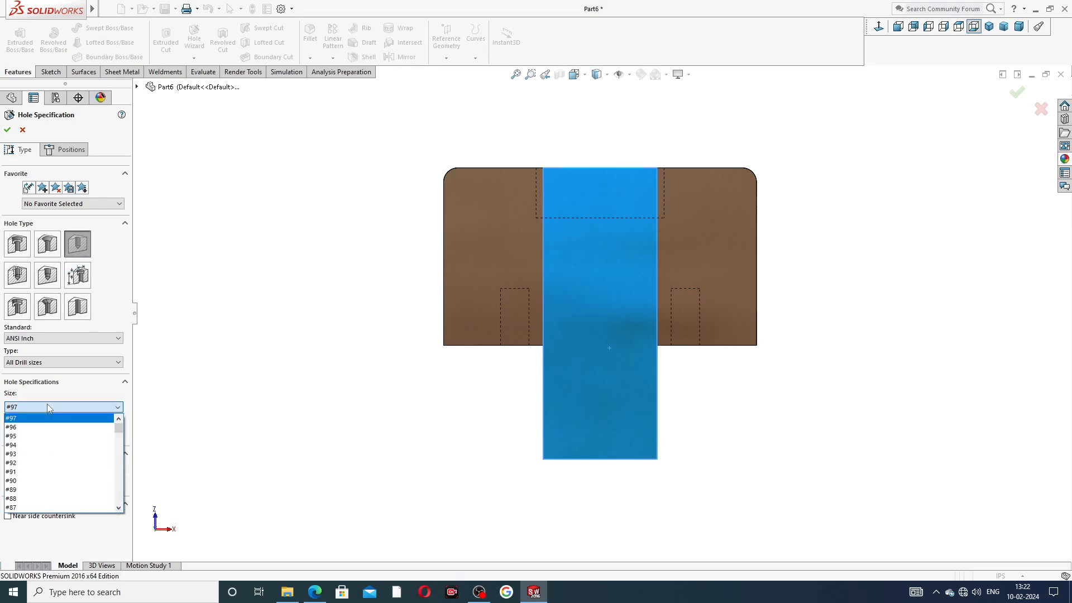
scroll(45, 447, down, 9)
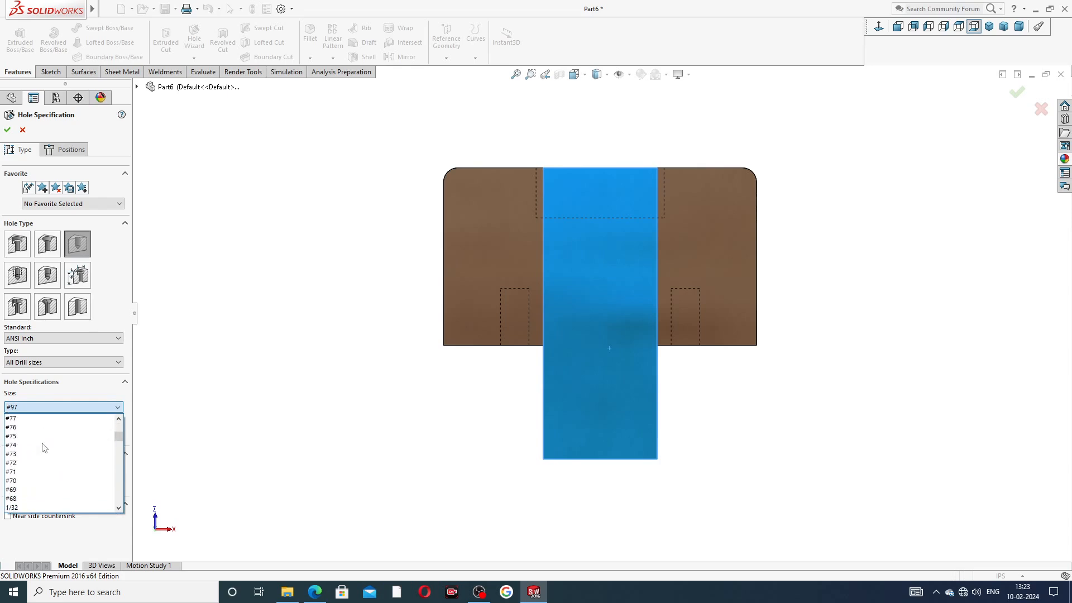
scroll(45, 447, down, 7)
scroll(45, 447, down, 3)
scroll(39, 461, down, 1)
scroll(37, 483, down, 3)
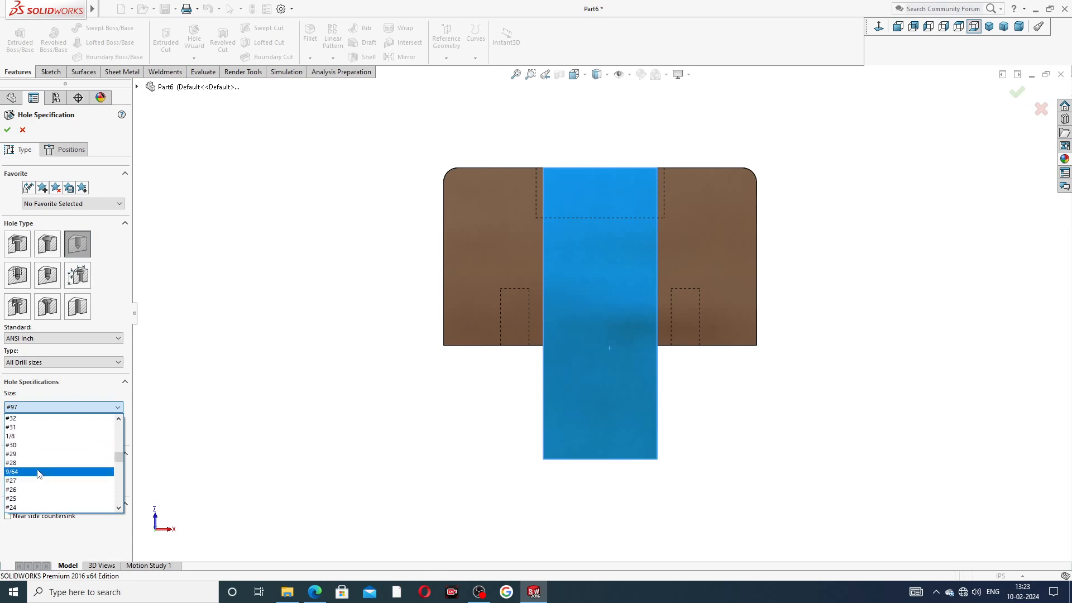
click(34, 498)
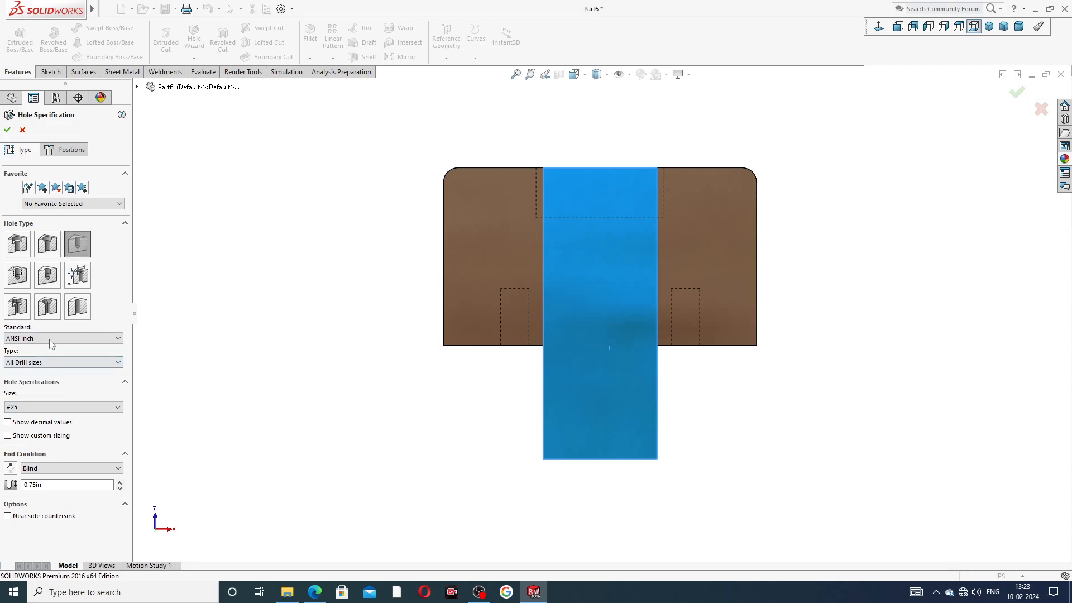
double_click(40, 484)
text(1.062)
key(Return)
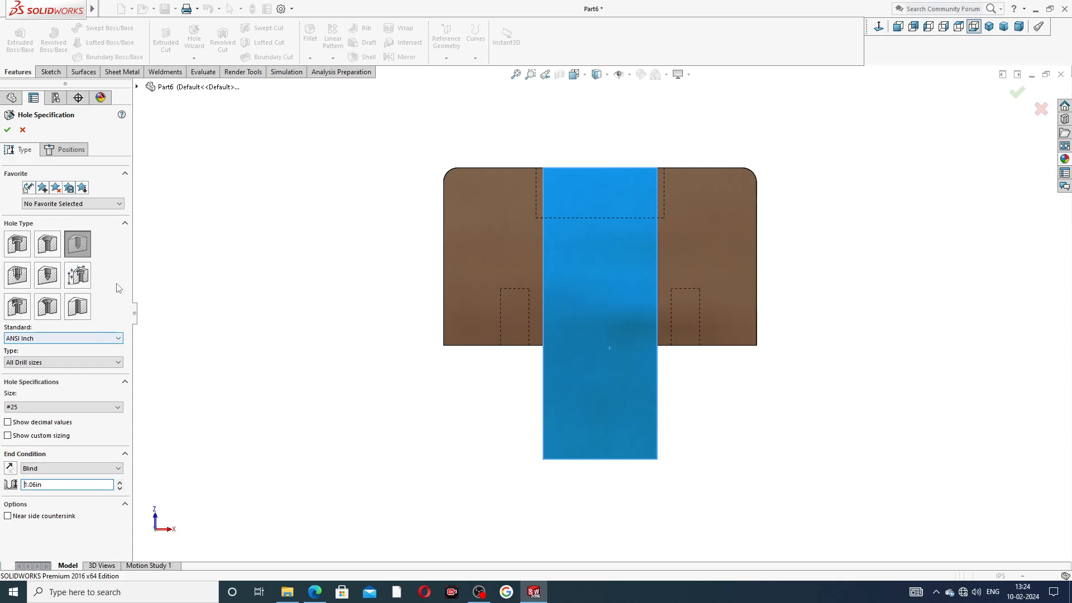
click(71, 149)
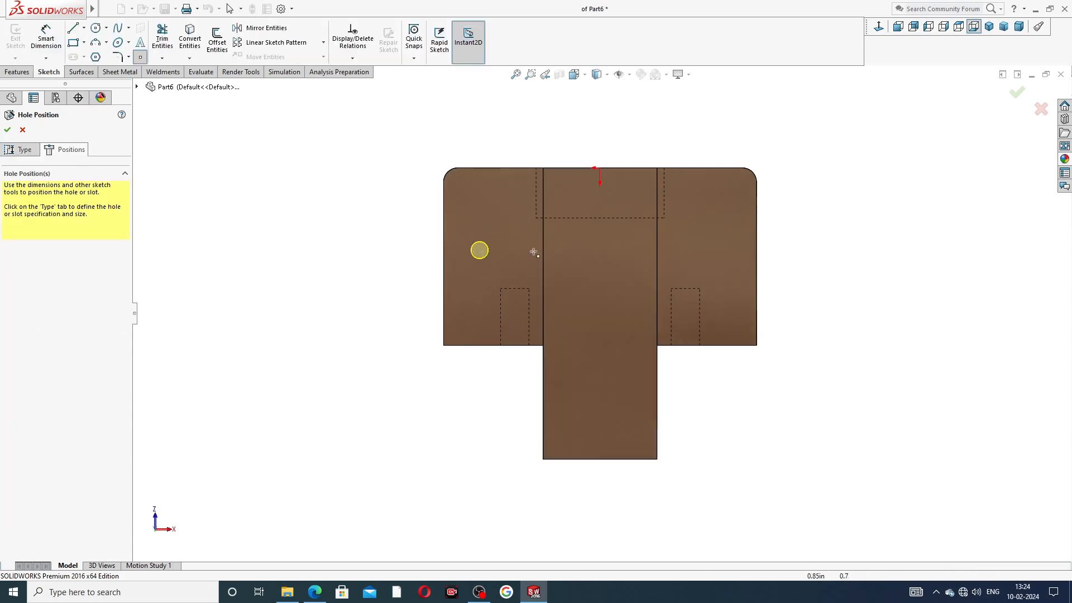
Step: Place the hole point on the middle face and draw a vertical centerline from the origin
click(639, 302)
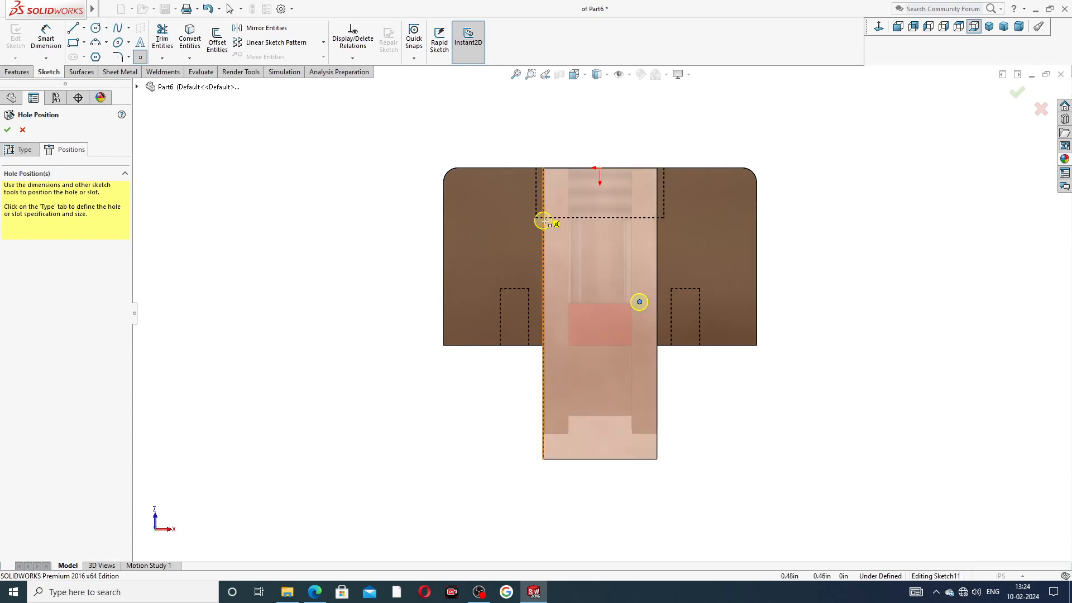
right_click(354, 135)
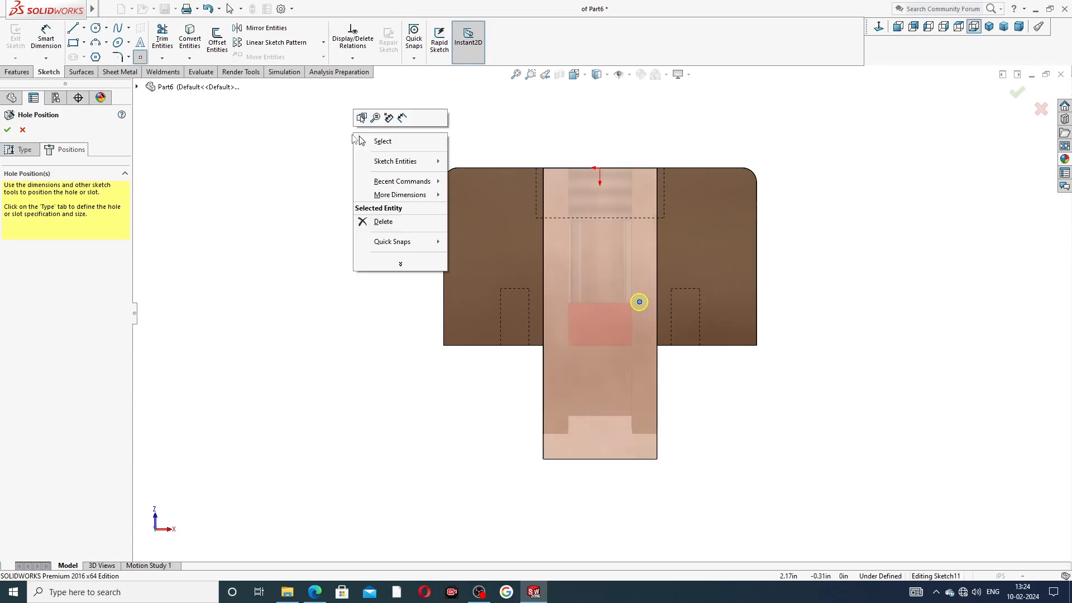
key(Escape)
click(85, 28)
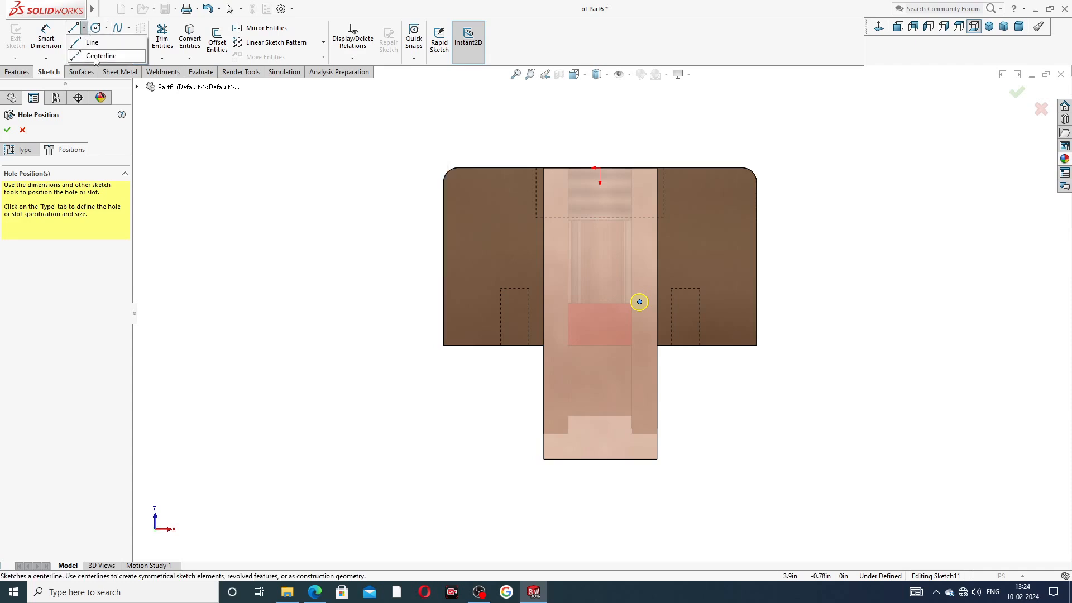
click(92, 50)
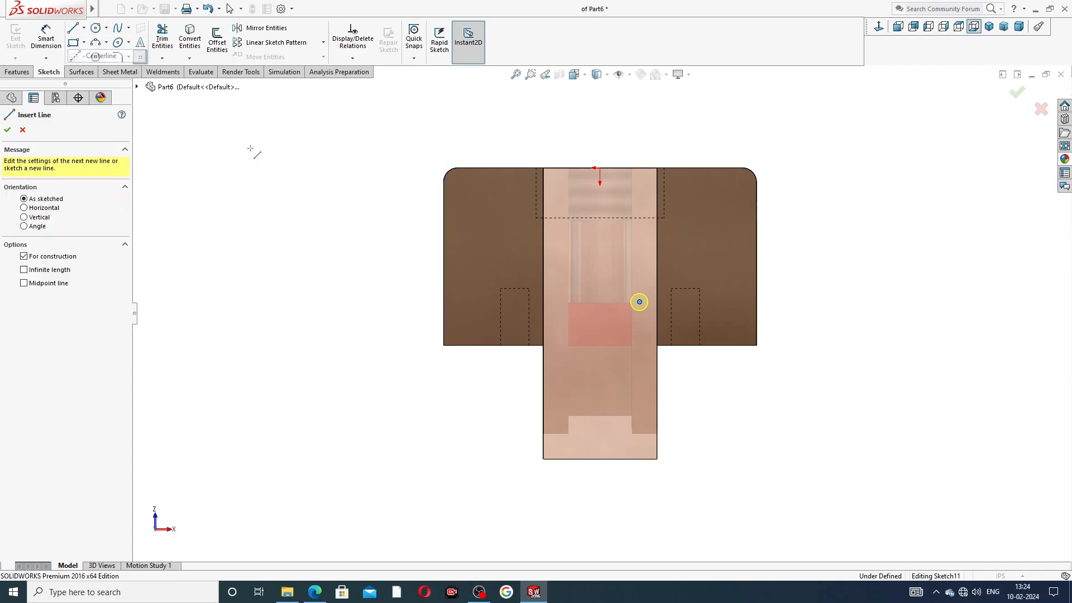
click(600, 169)
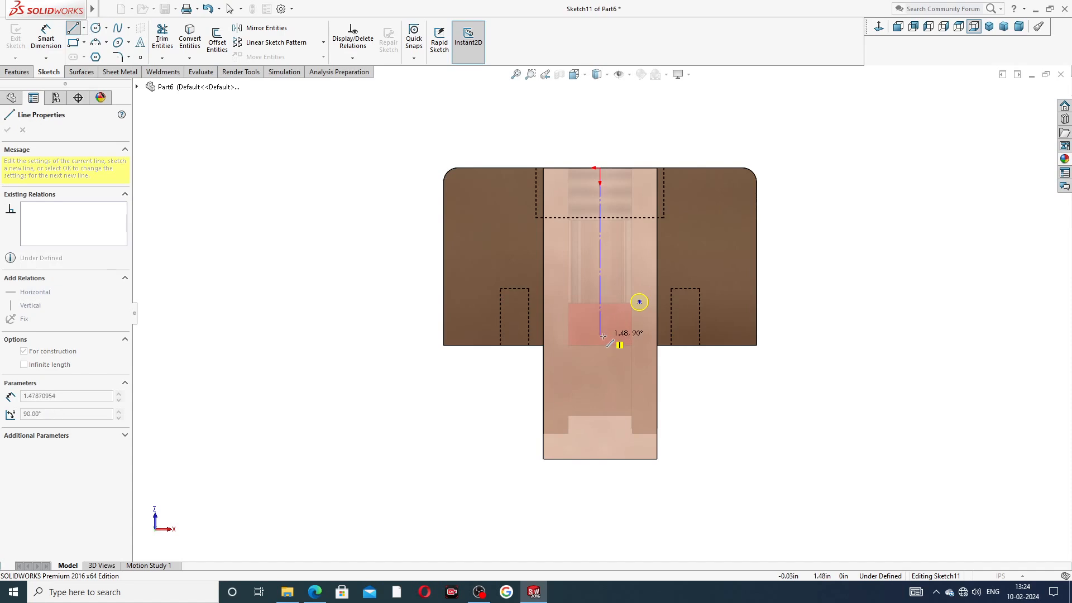
click(599, 336)
right_click(600, 252)
click(640, 279)
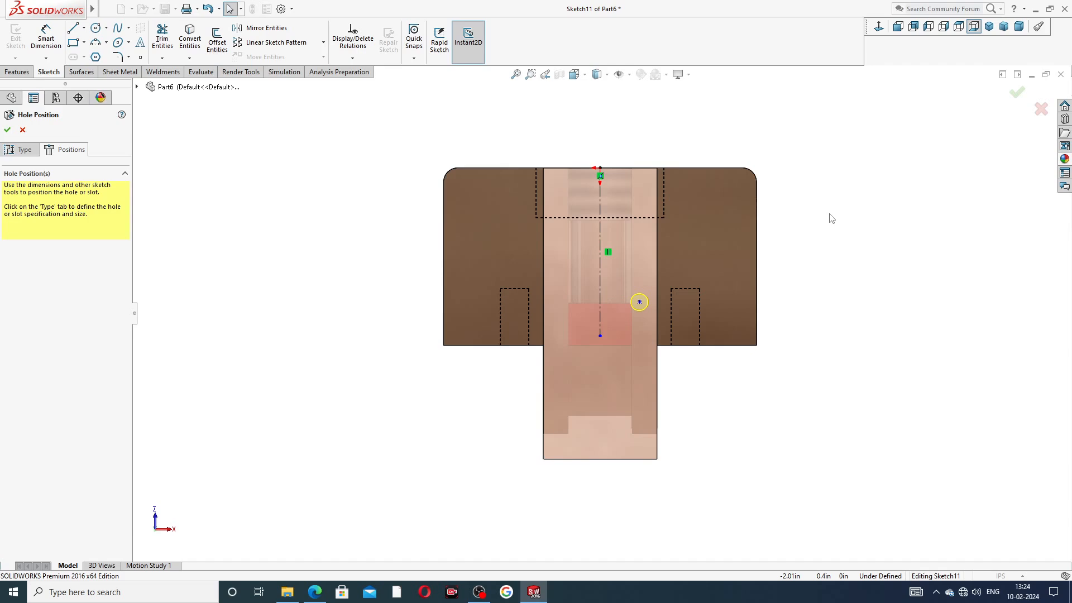
Step: Dimension the hole point 1.19 below the part's top edge
click(57, 50)
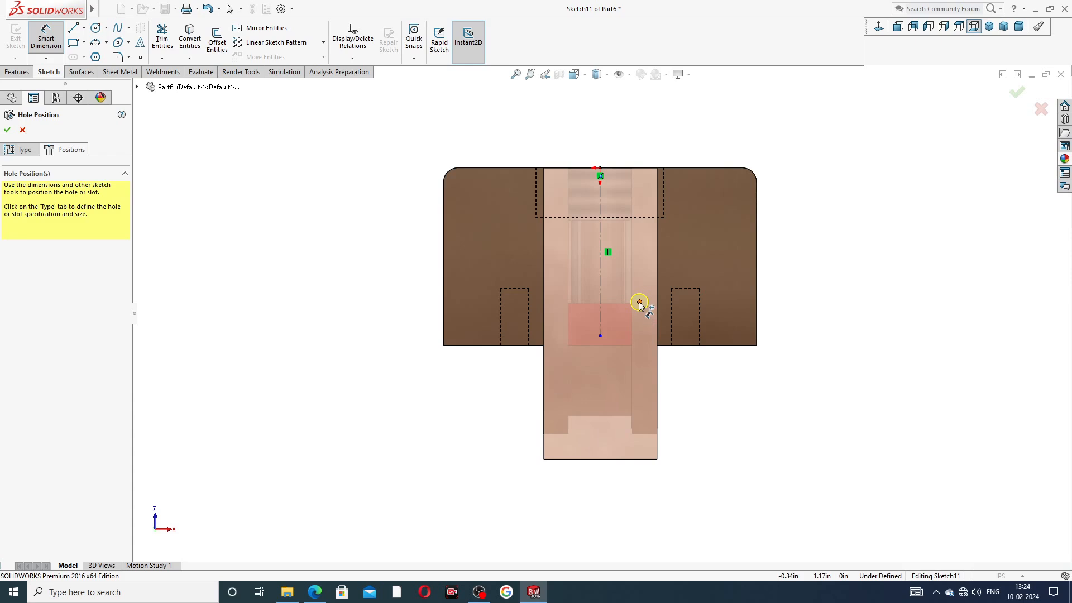
click(639, 302)
click(639, 168)
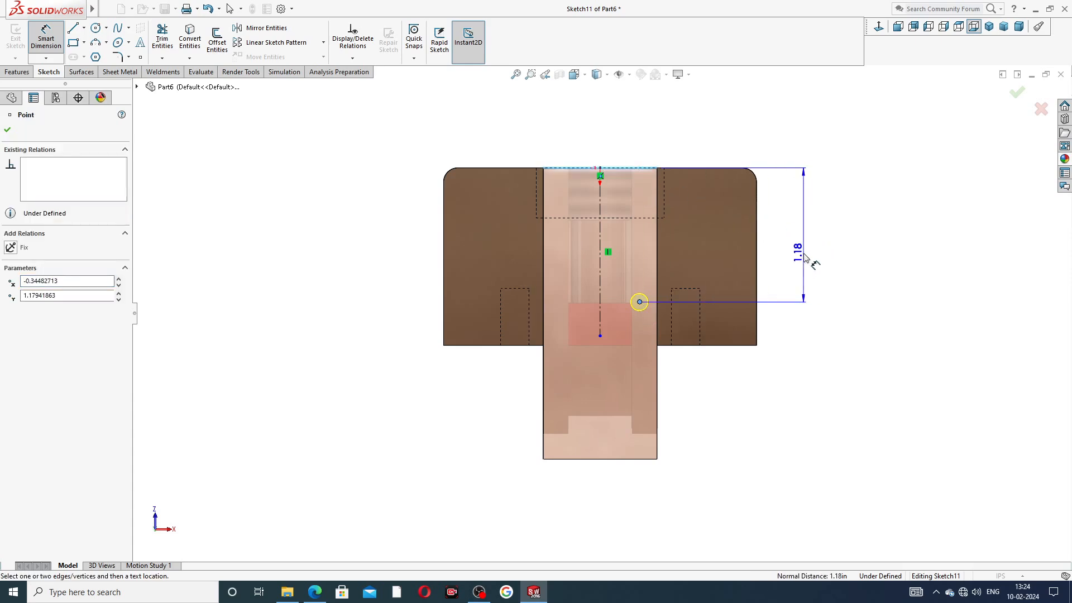
click(805, 256)
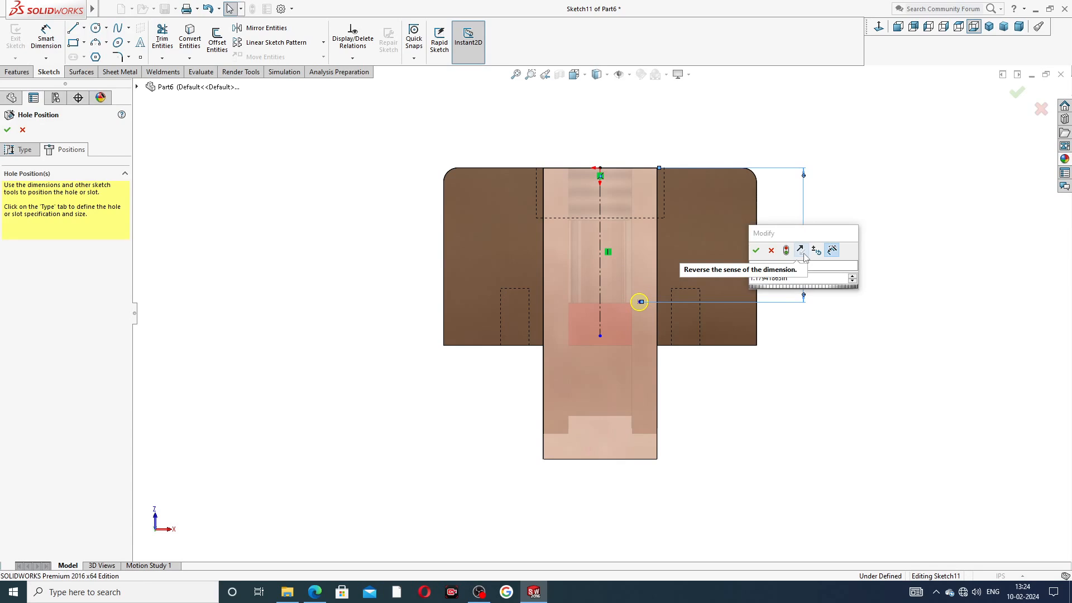
key(Return)
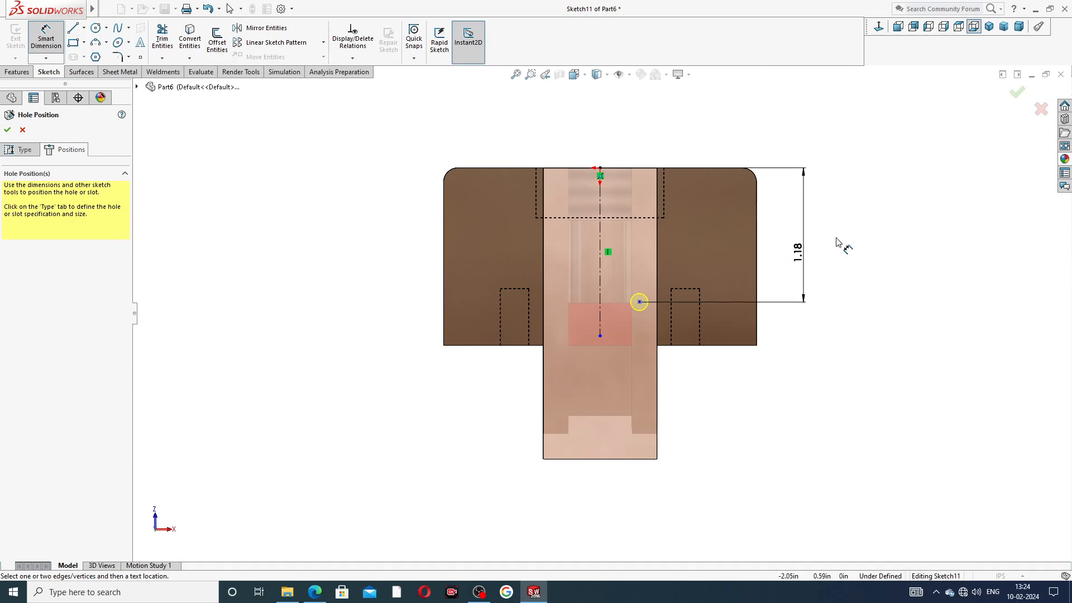
double_click(804, 255)
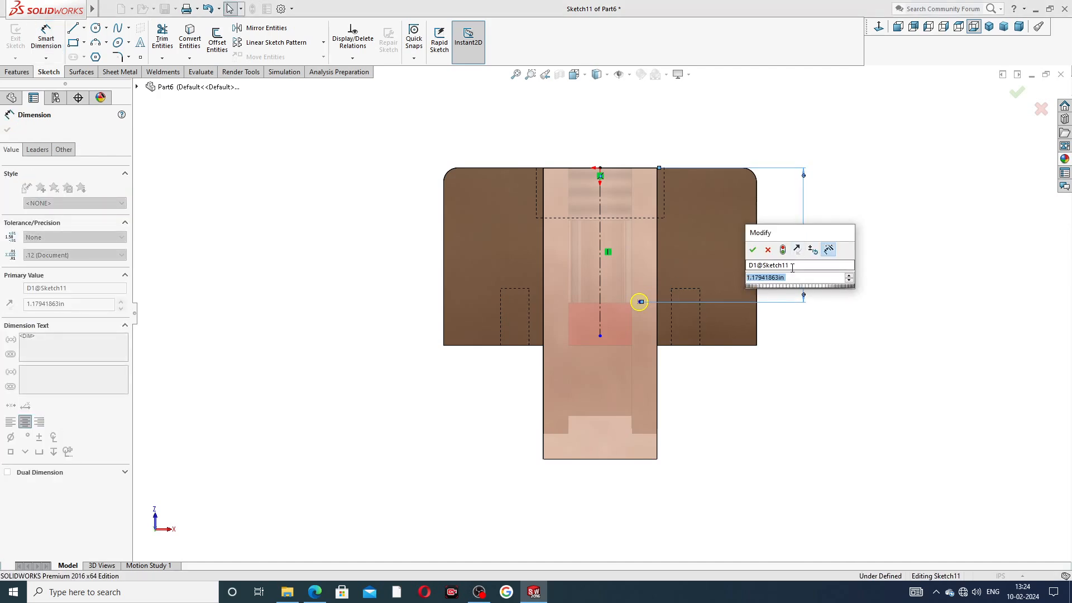
text(1.19)
key(Return)
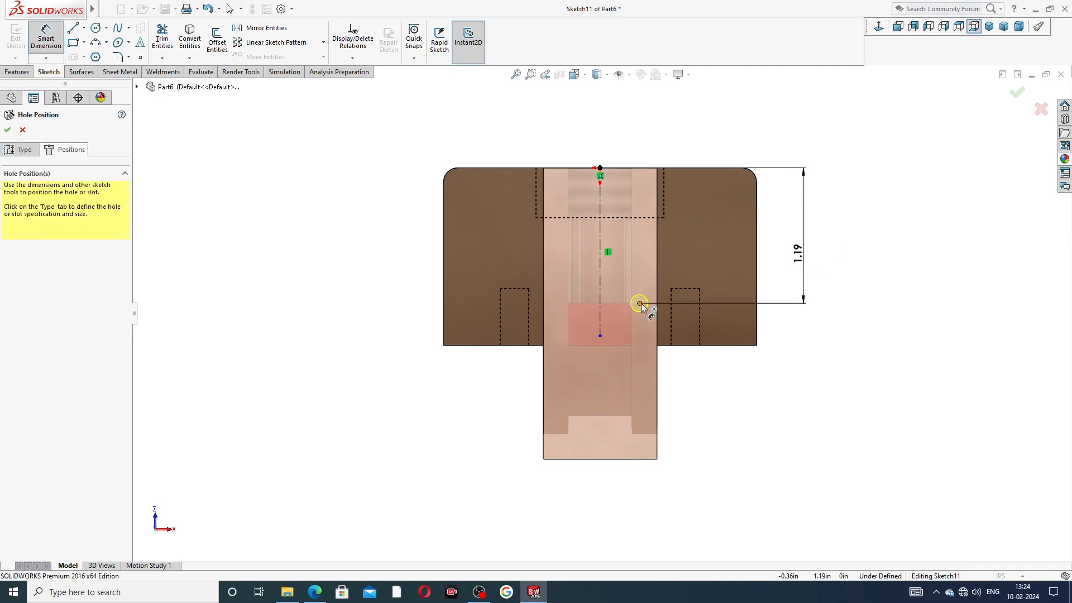
Step: Dimension the hole point 0.31 from the vertical centerline
click(639, 303)
click(600, 238)
click(620, 138)
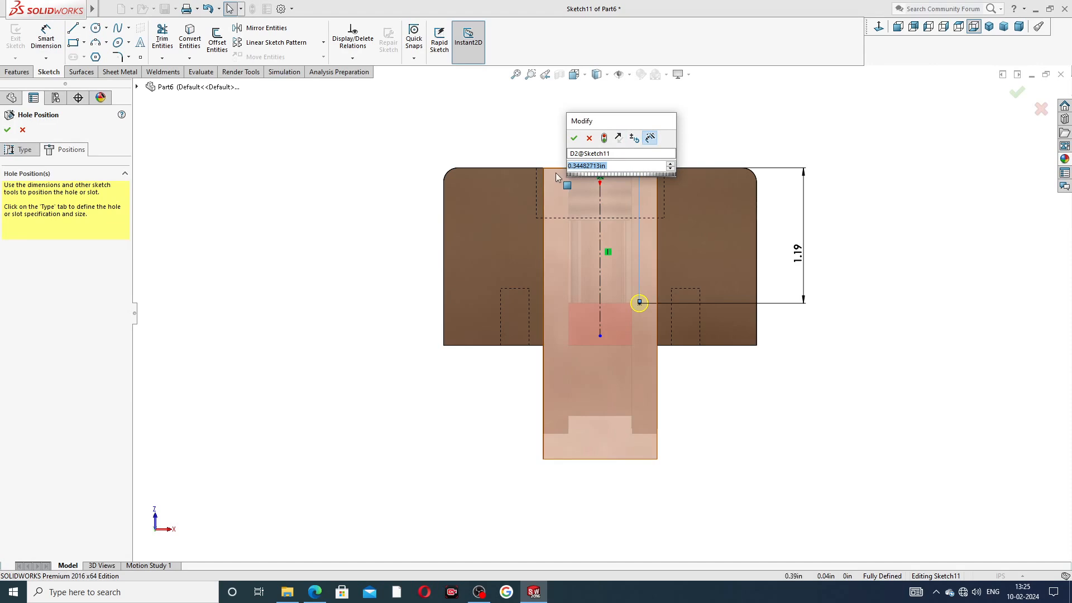
text(.31)
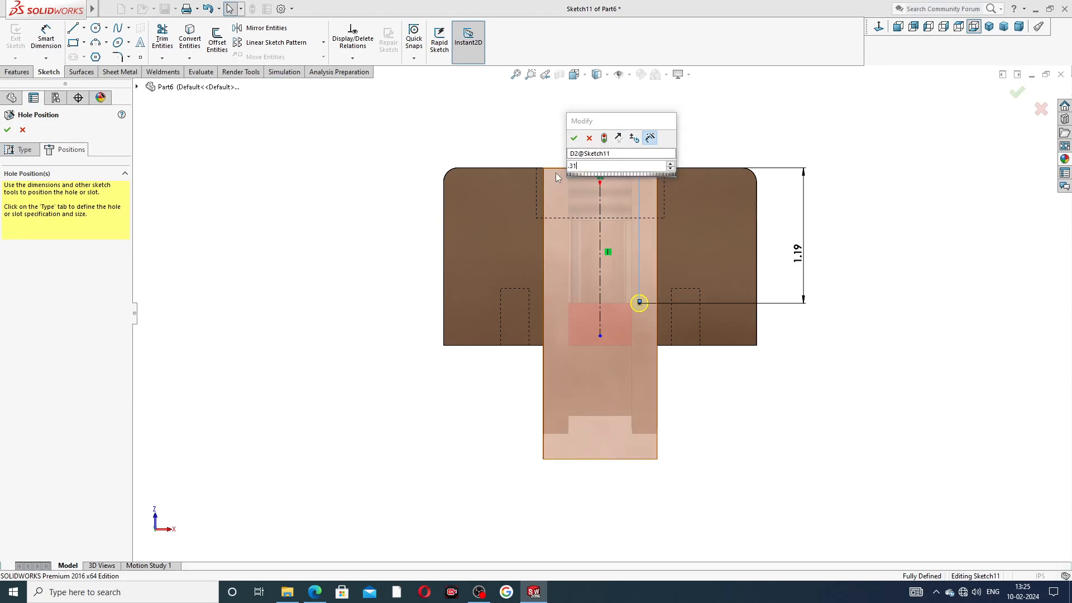
key(Return)
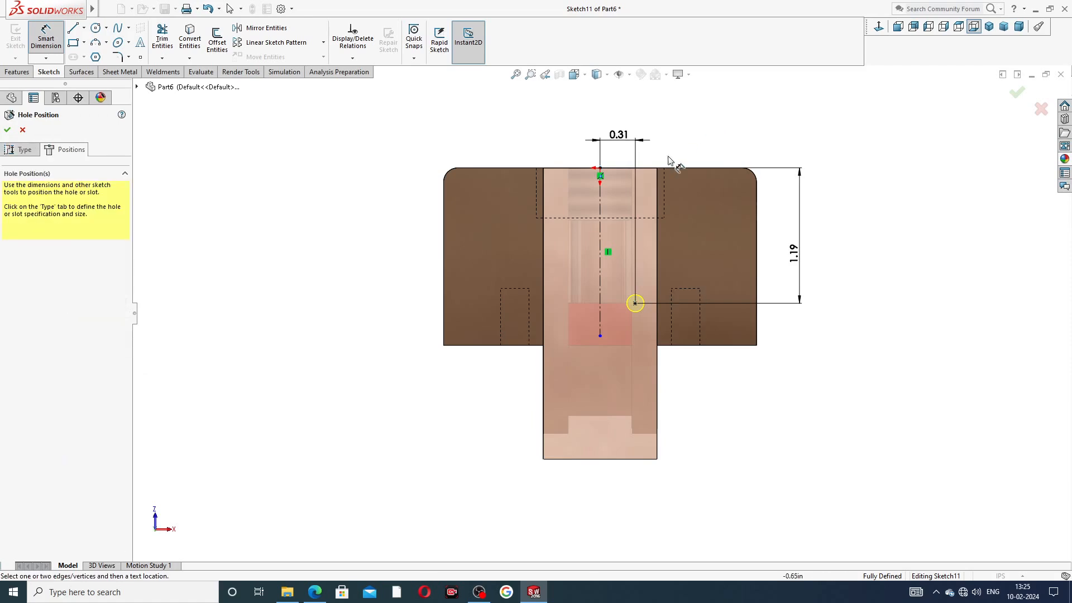
right_click(723, 146)
click(745, 178)
Step: Create the #25 hole and orbit the part to inspect it
click(6, 130)
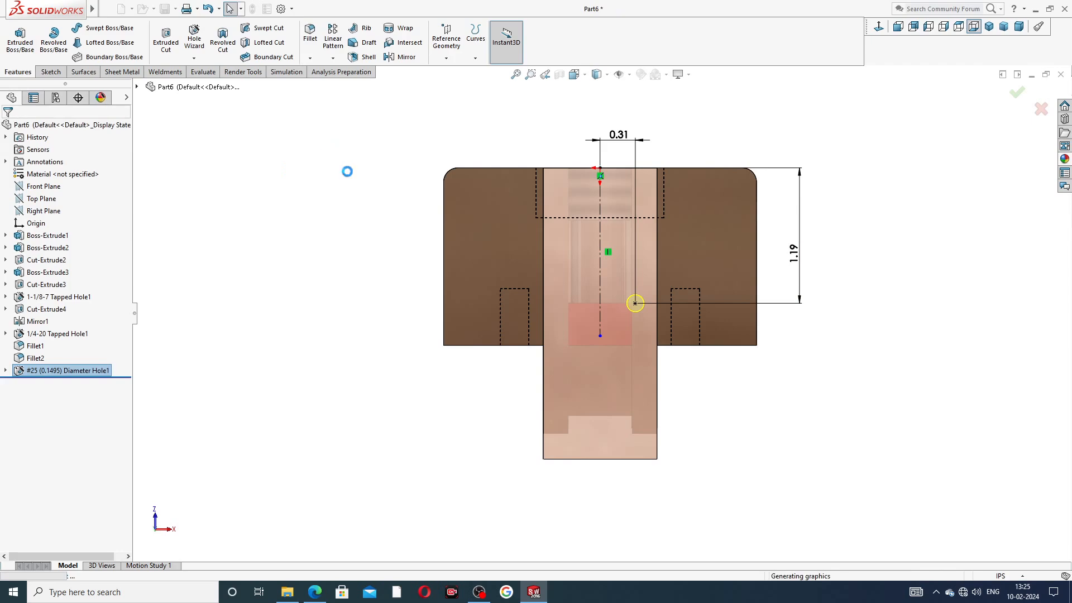
middle_drag(771, 273, 558, 256)
scroll(571, 300, down, 5)
middle_drag(585, 304, 594, 308)
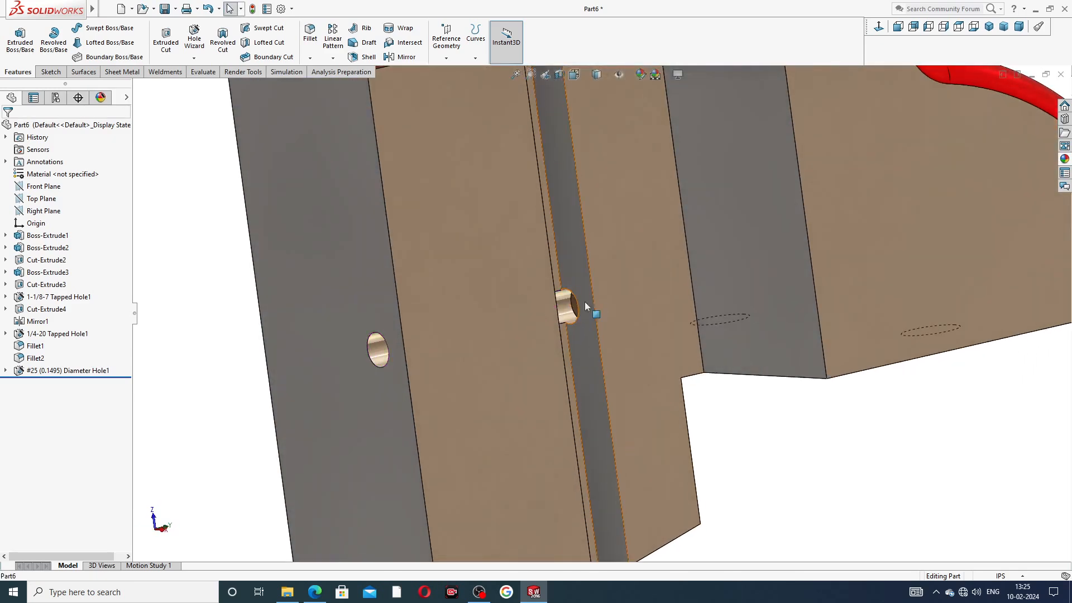
click(373, 347)
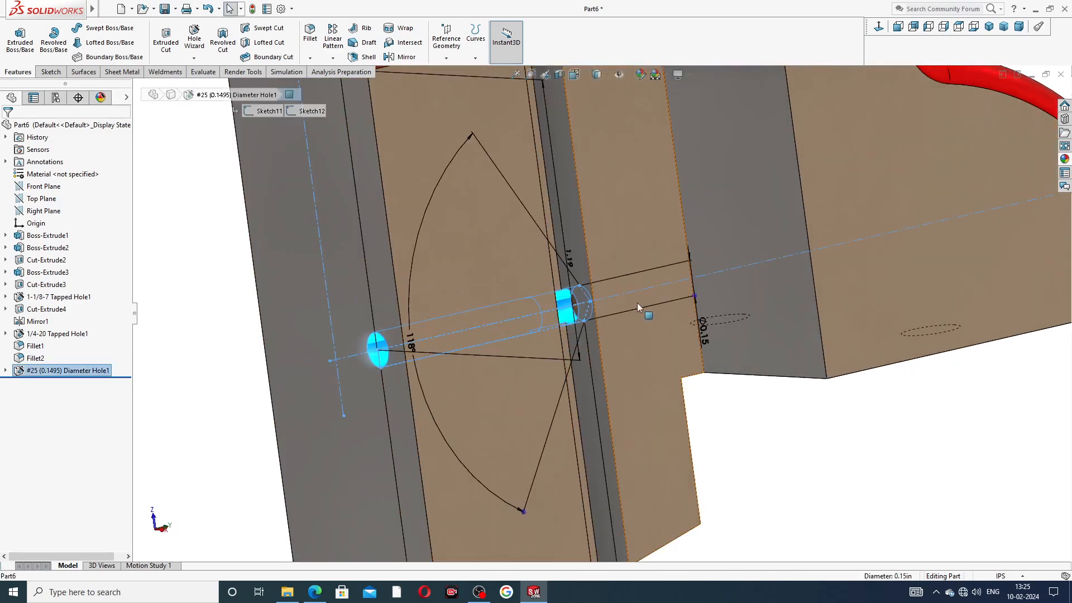
click(726, 412)
scroll(526, 262, up, 5)
Step: Select the back face of Boss-Extrude1 and view it Normal To with Ctrl+8
middle_drag(527, 260, 649, 227)
click(649, 226)
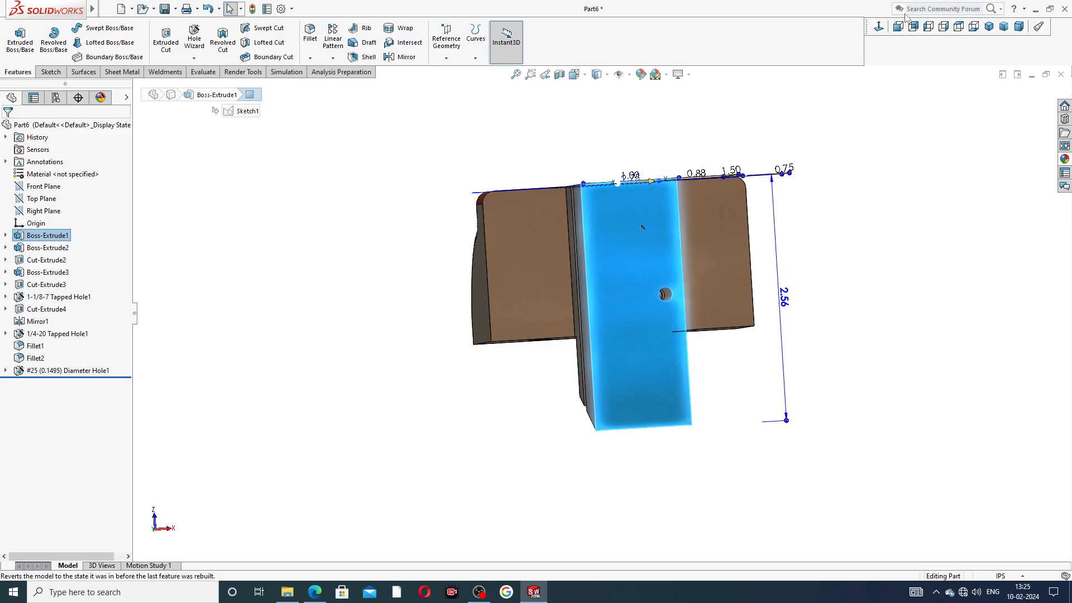
key(ctrl+8)
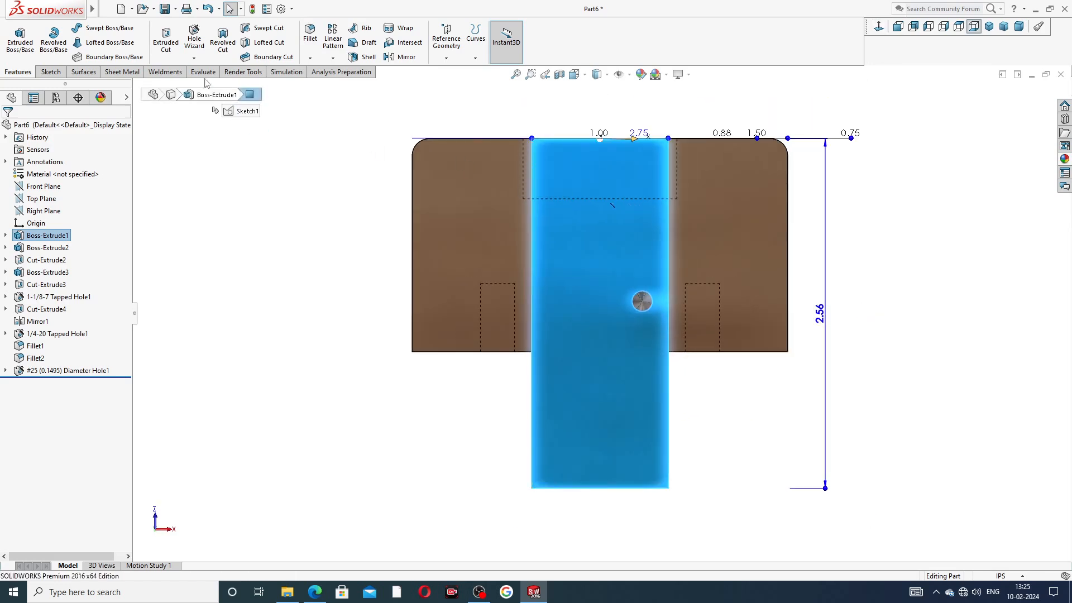
Step: Set up a new plain tapped hole with 1/4-20 thread size
click(195, 39)
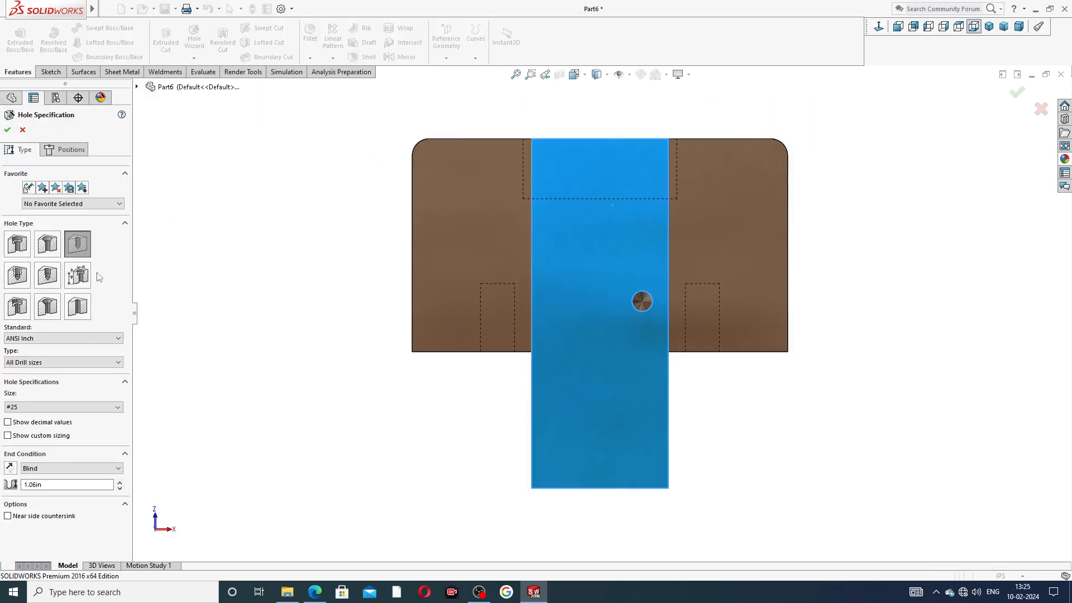
click(16, 277)
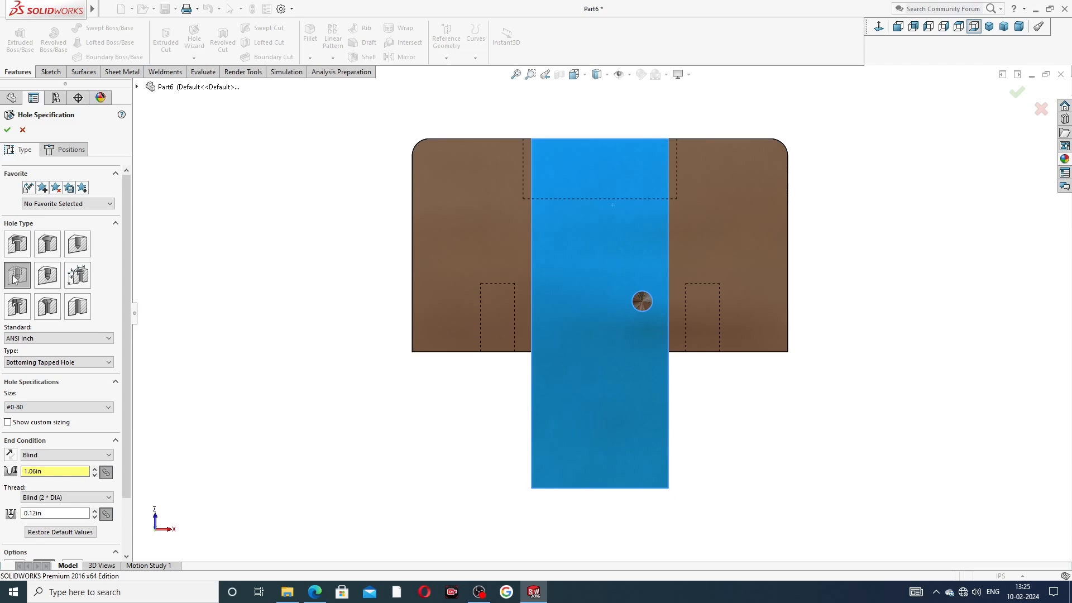
click(14, 280)
click(67, 362)
click(62, 390)
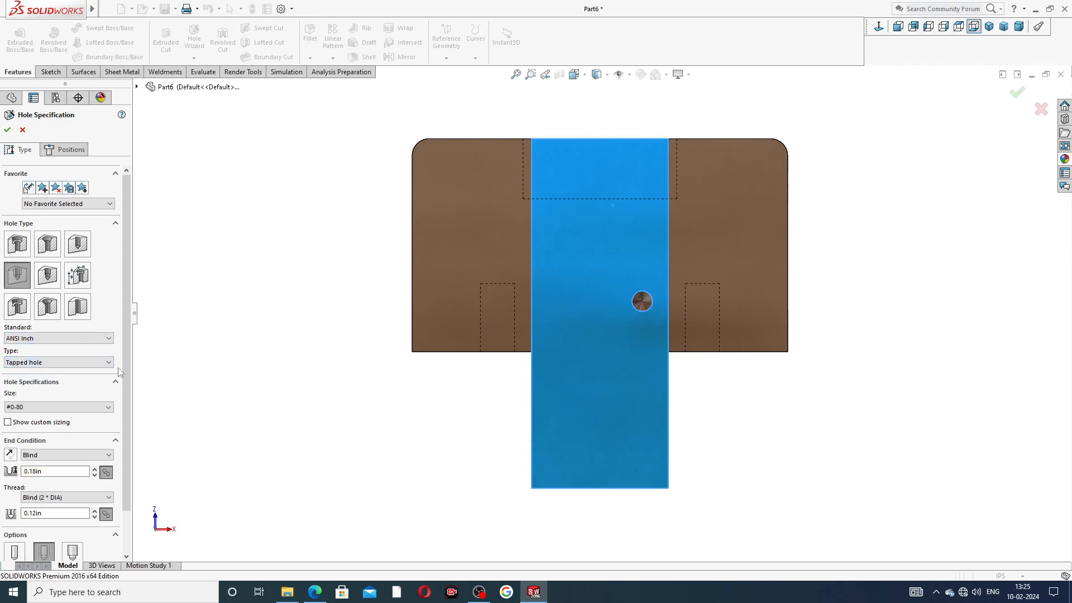
scroll(125, 356, down, 2)
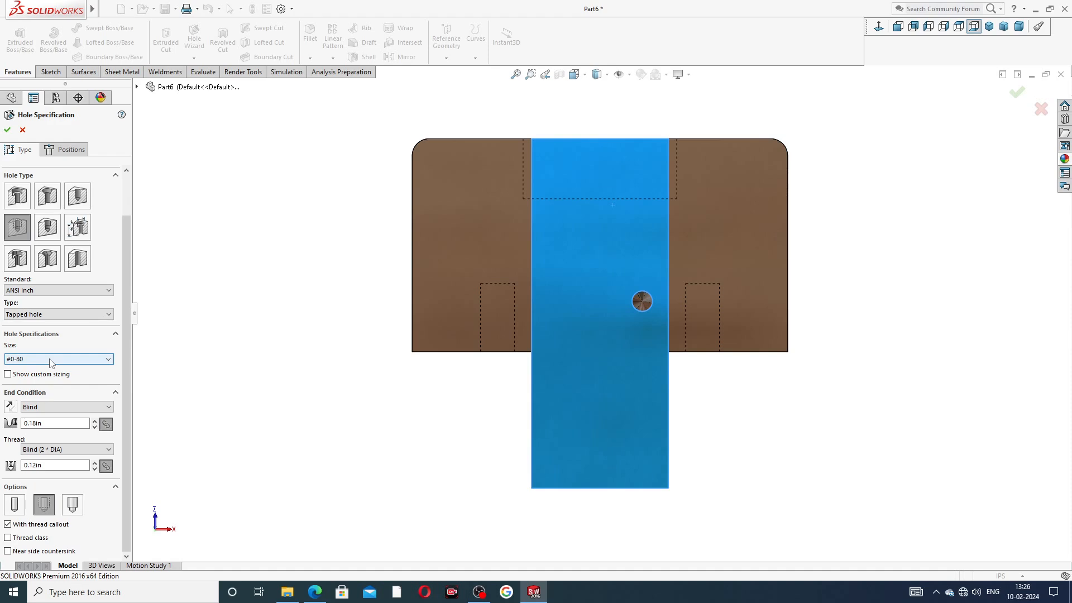
click(64, 360)
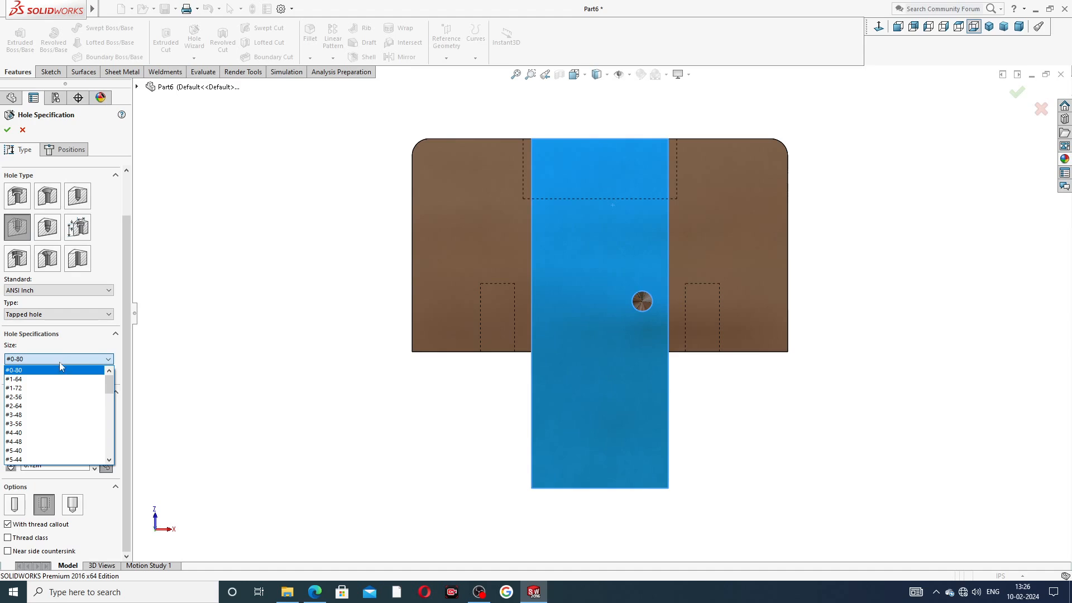
scroll(46, 408, down, 5)
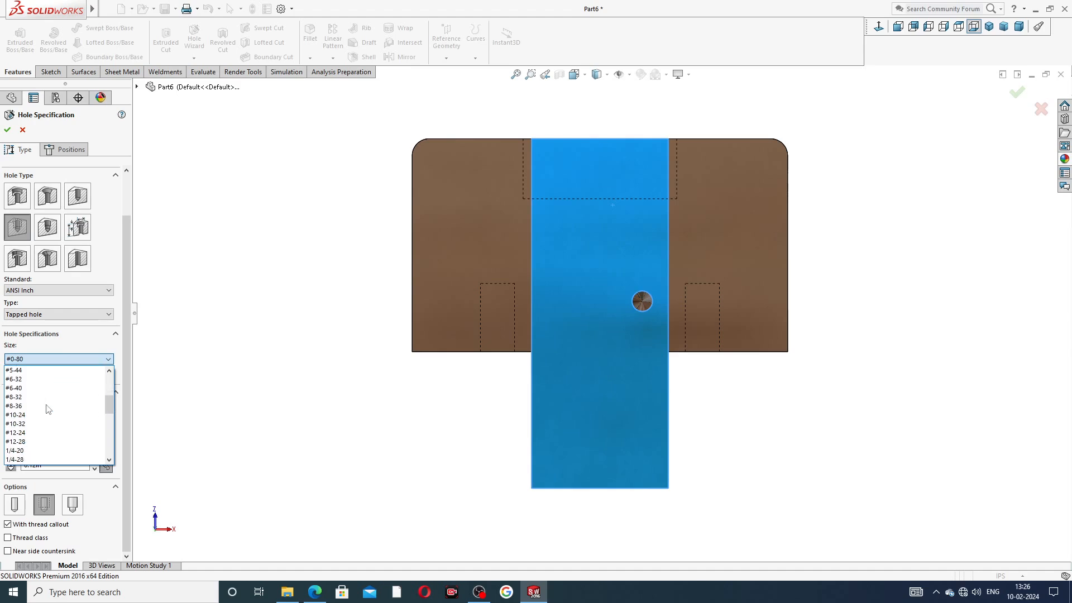
click(47, 414)
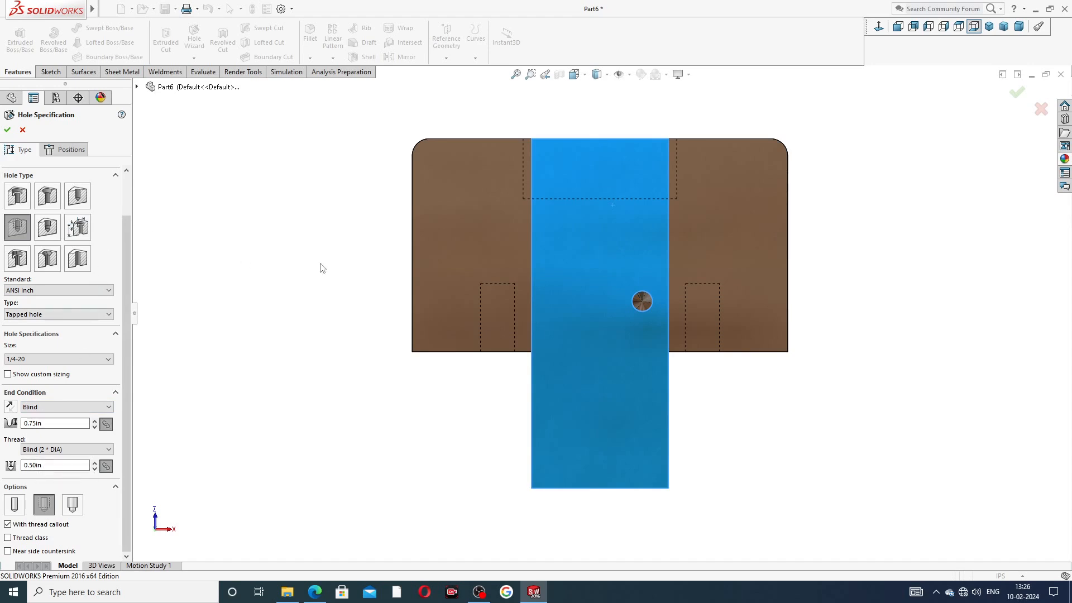
click(78, 153)
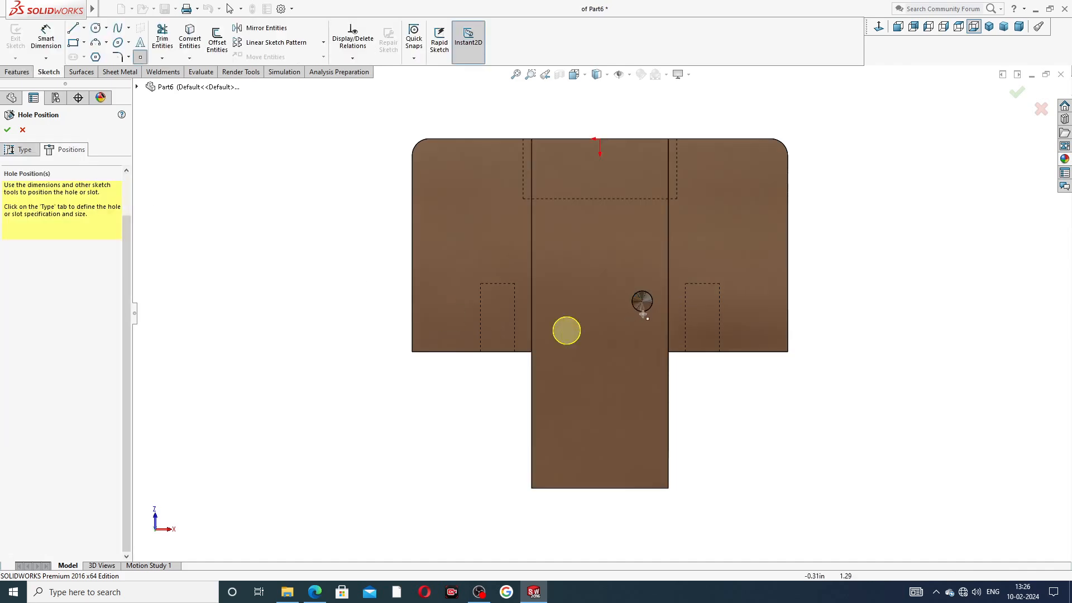
Step: Place the 1/4-20 tapped hole on the existing sketch point and create it
scroll(642, 294, down, 5)
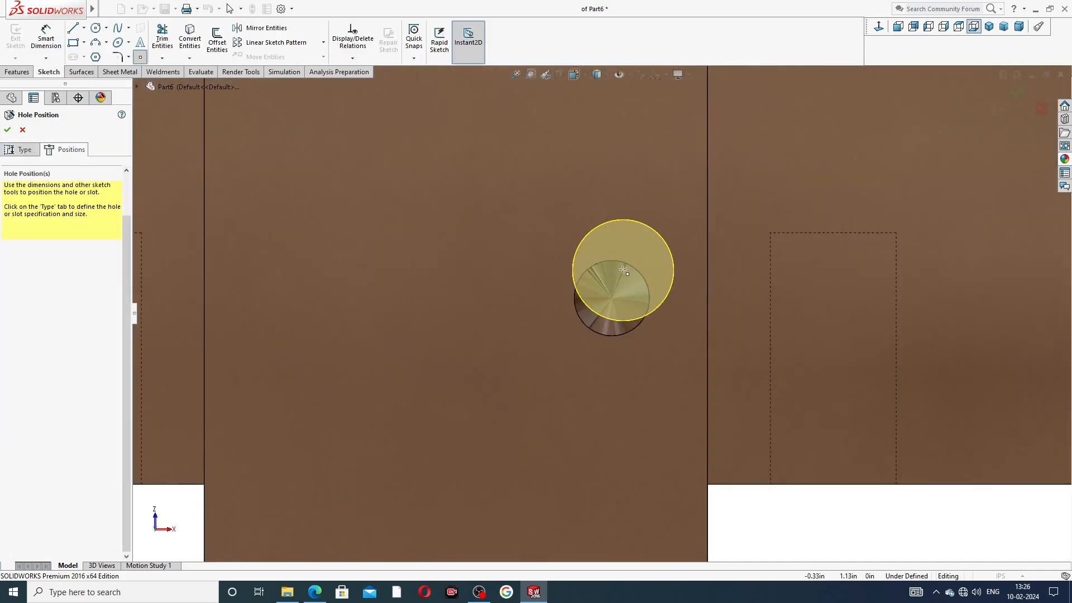
click(611, 299)
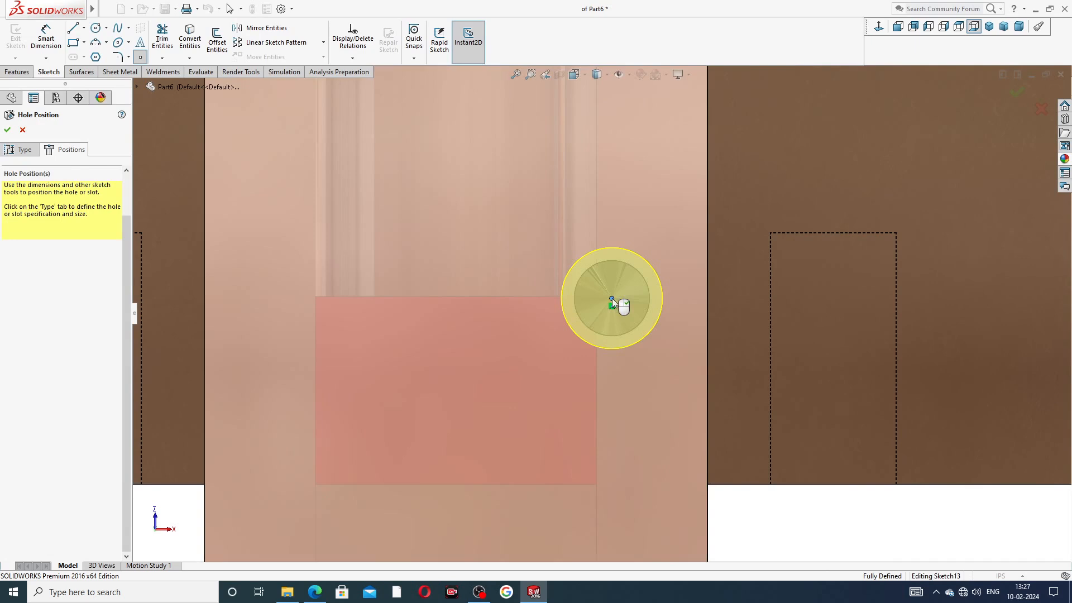
click(5, 131)
Step: View the face holding the tapped hole Normal To and start another Hole Wizard
scroll(506, 234, up, 5)
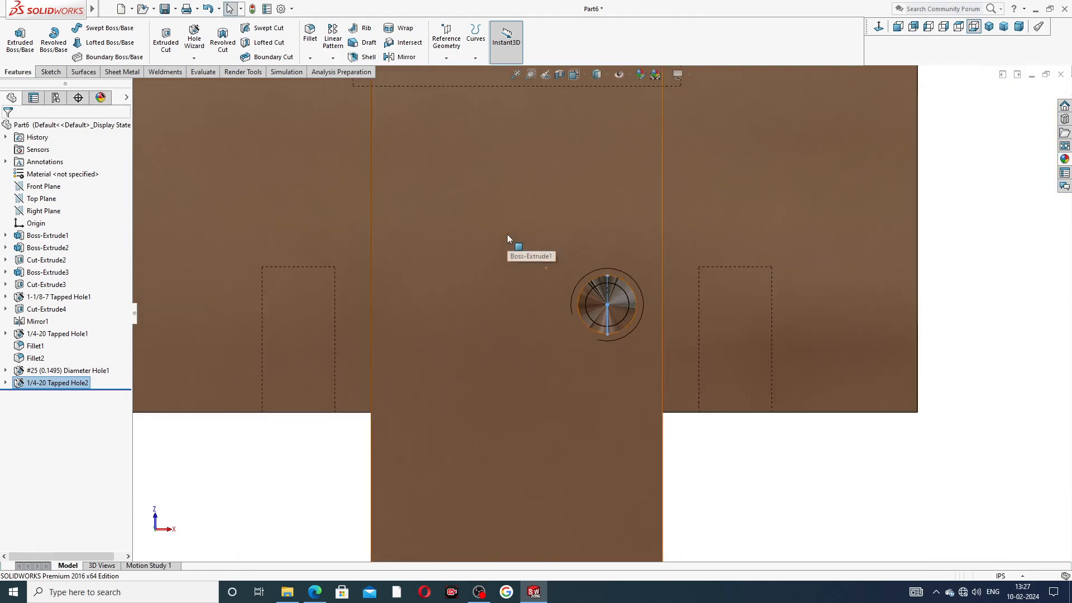
middle_drag(530, 235, 550, 266)
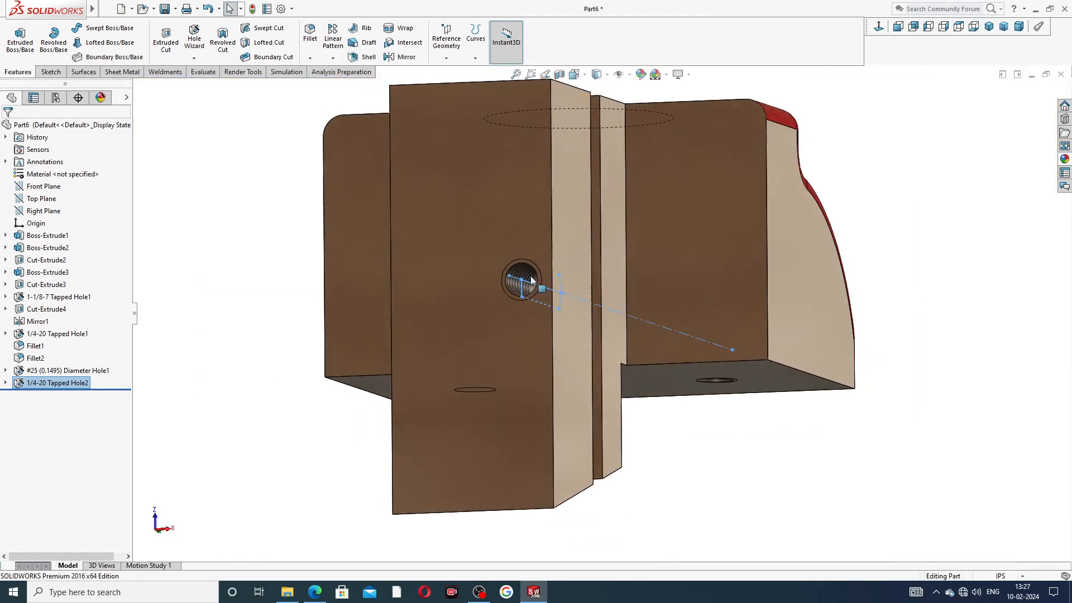
scroll(550, 266, down, 5)
click(544, 207)
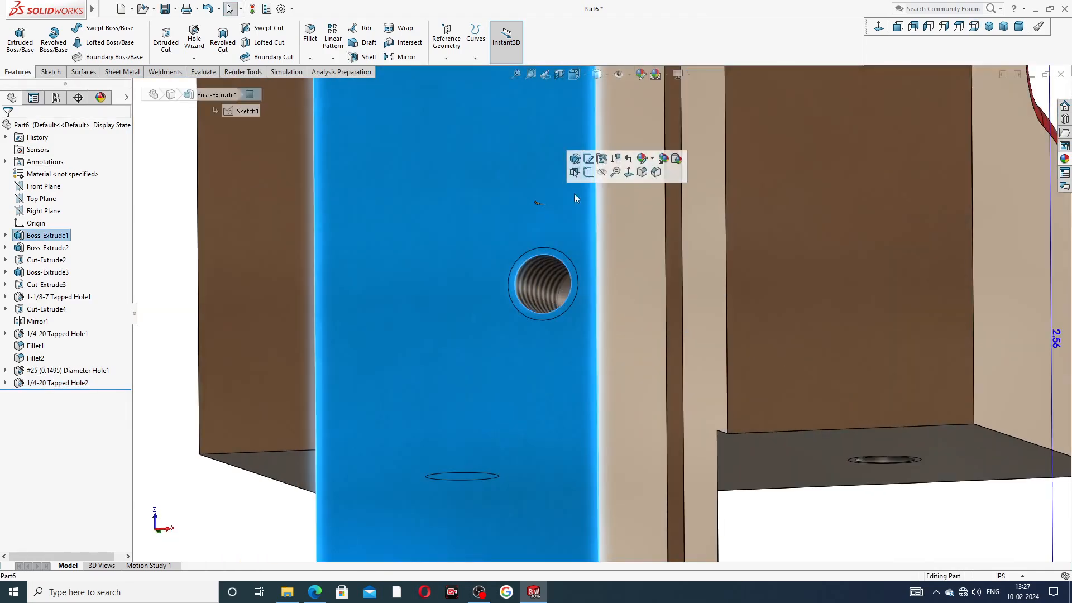
click(879, 26)
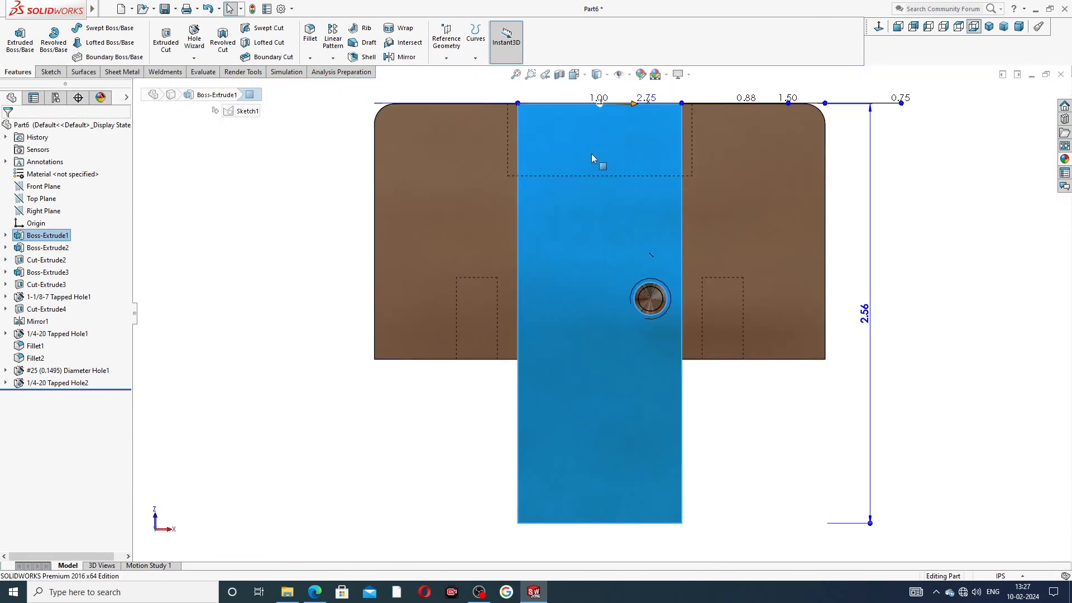
scroll(591, 156, up, 2)
click(196, 47)
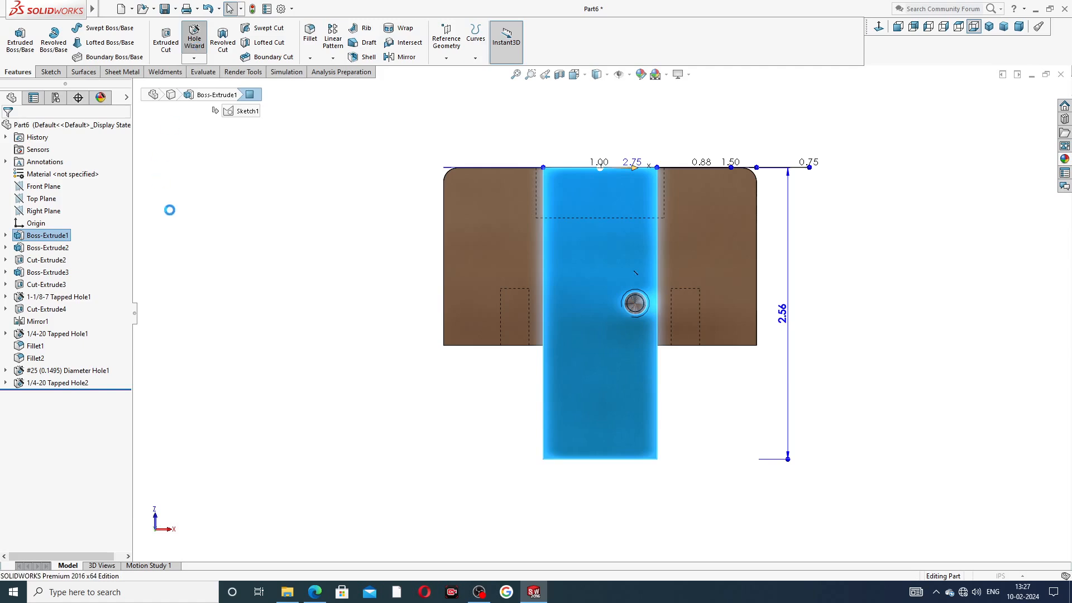
Step: Specify a plain hole with 7/32 drill size and 0.375 in blind depth
click(77, 248)
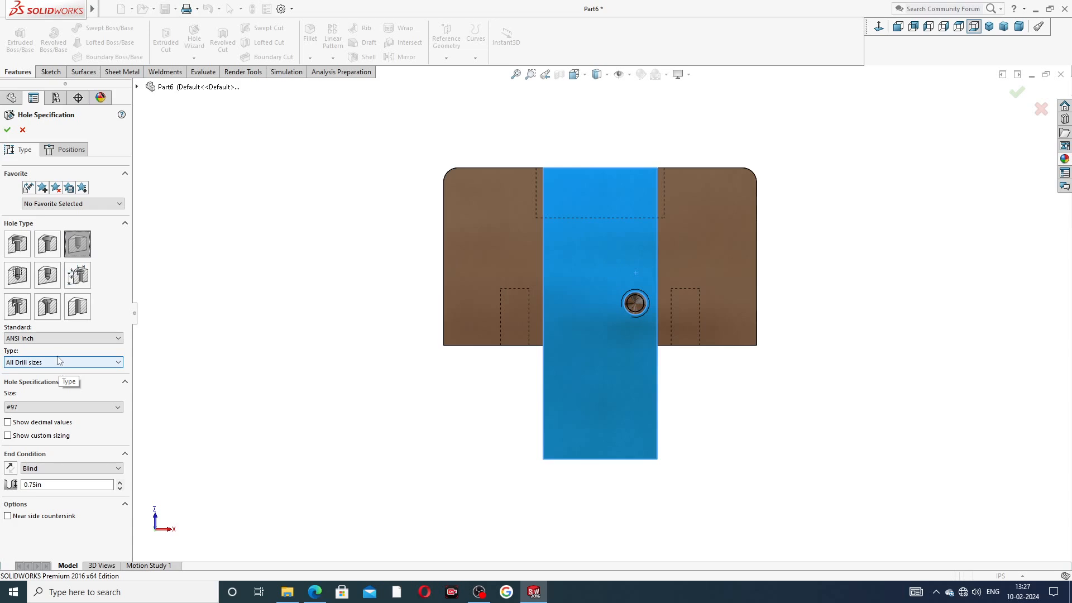
click(57, 406)
scroll(64, 452, down, 7)
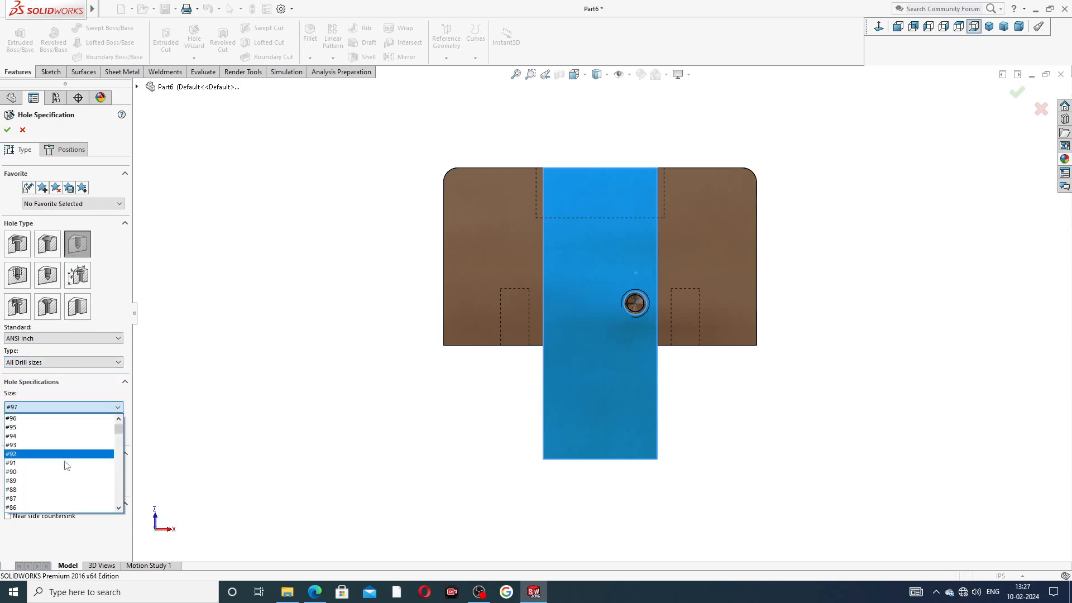
scroll(65, 452, down, 3)
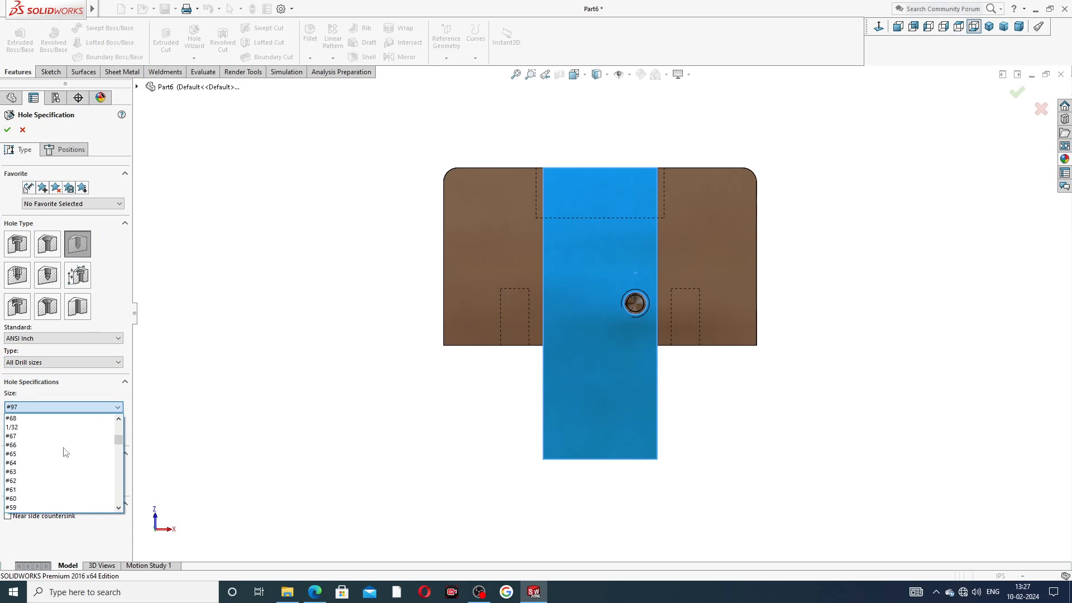
scroll(46, 452, down, 6)
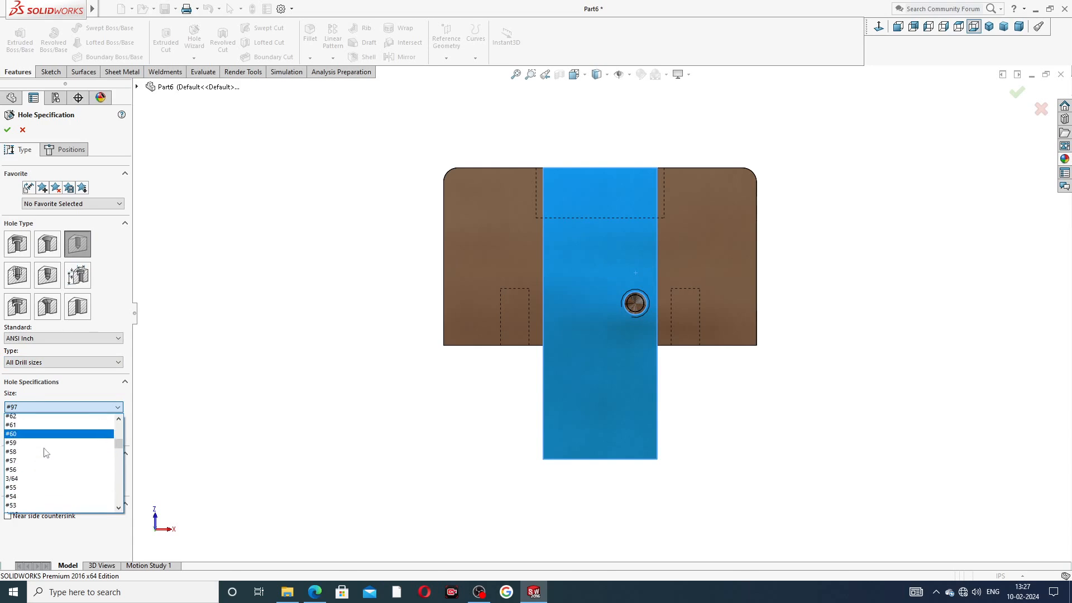
scroll(46, 452, down, 5)
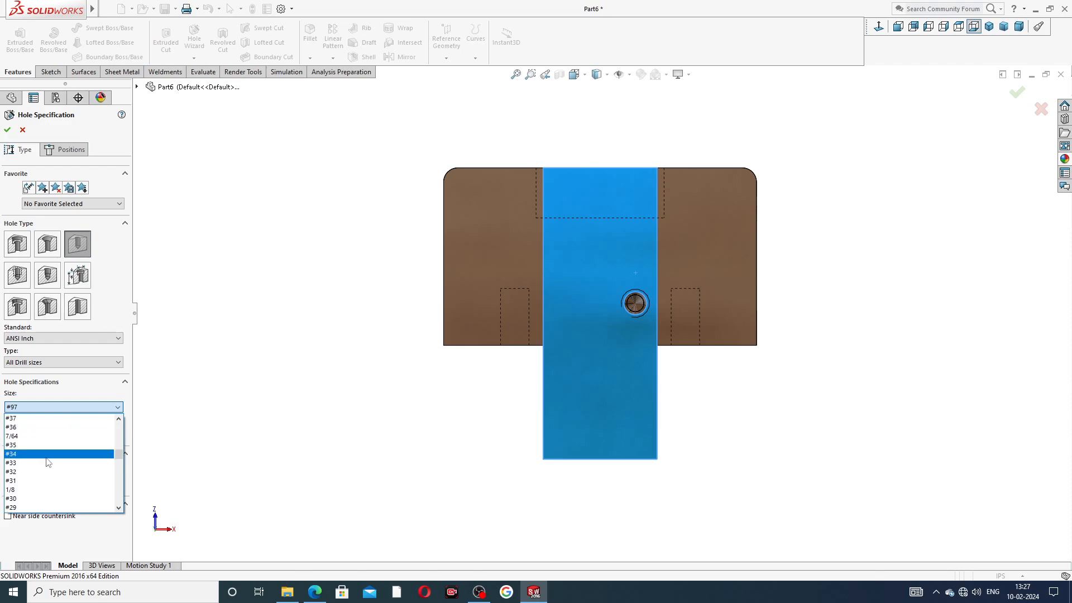
scroll(48, 465, down, 2)
scroll(48, 466, down, 2)
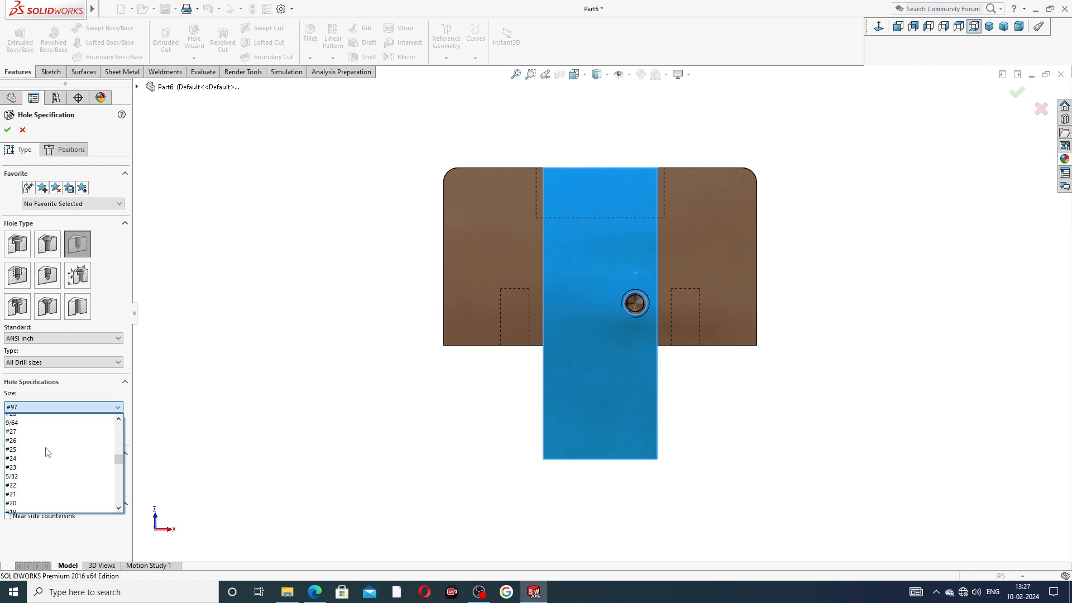
scroll(47, 464, down, 3)
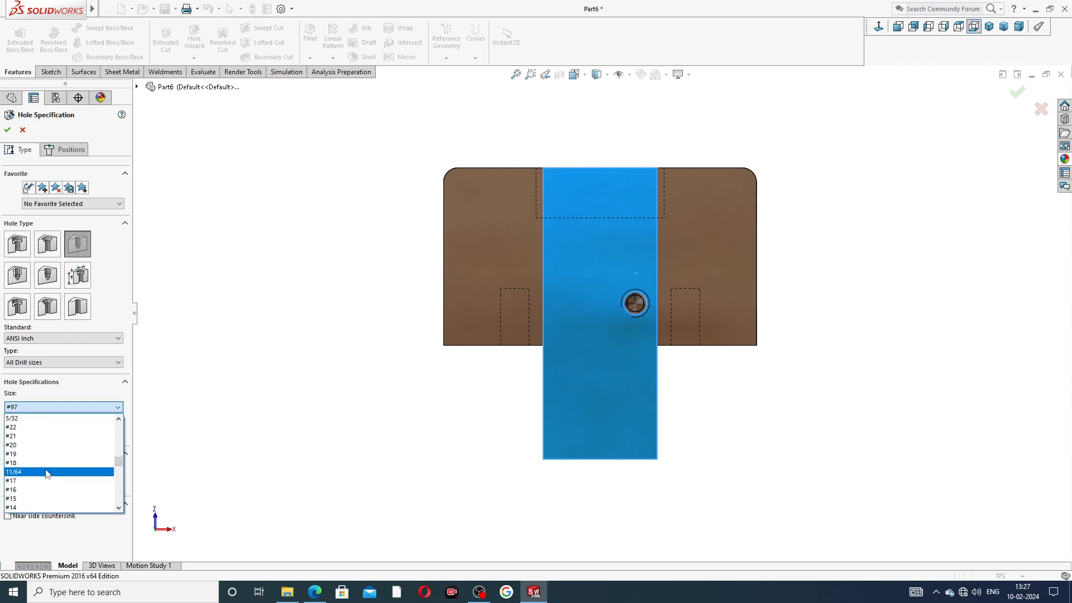
scroll(47, 456, down, 5)
click(43, 471)
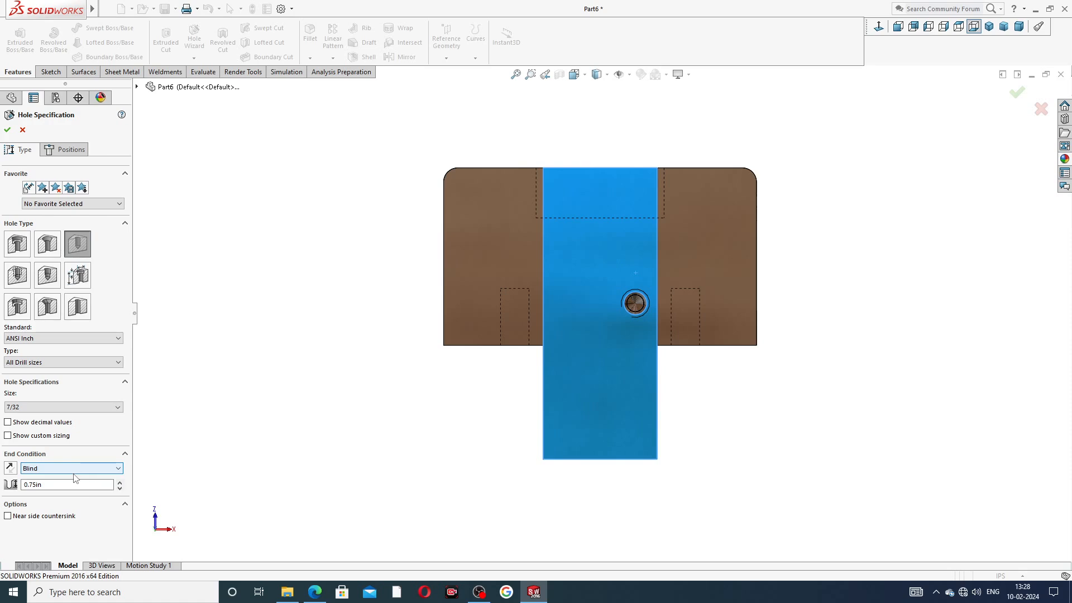
click(23, 487)
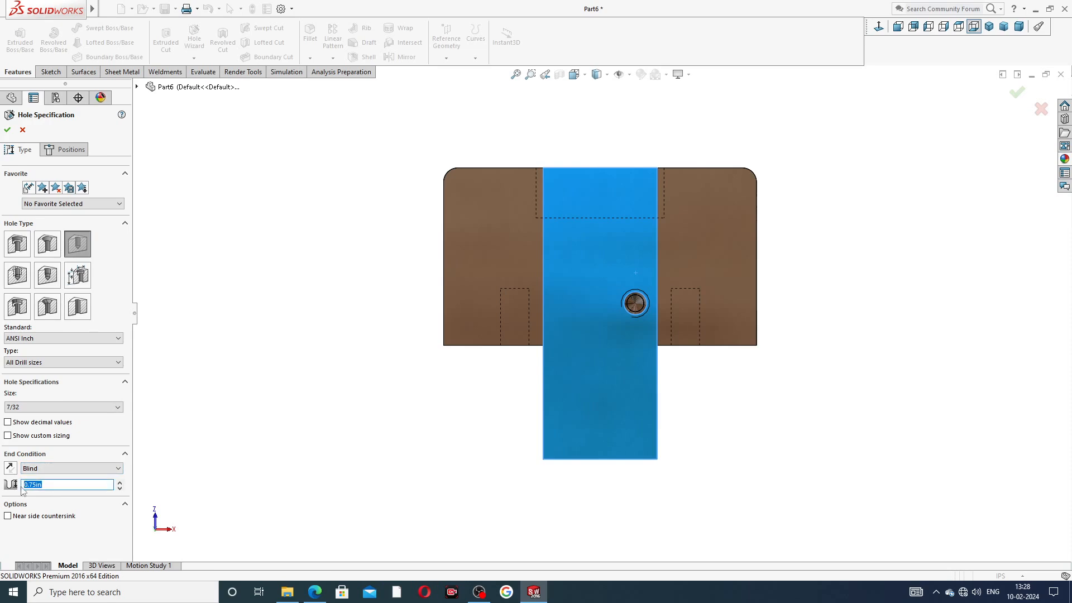
text(.375)
key(Return)
Step: Centre the 7/32 hole on the existing tapped-hole point and create it
click(71, 150)
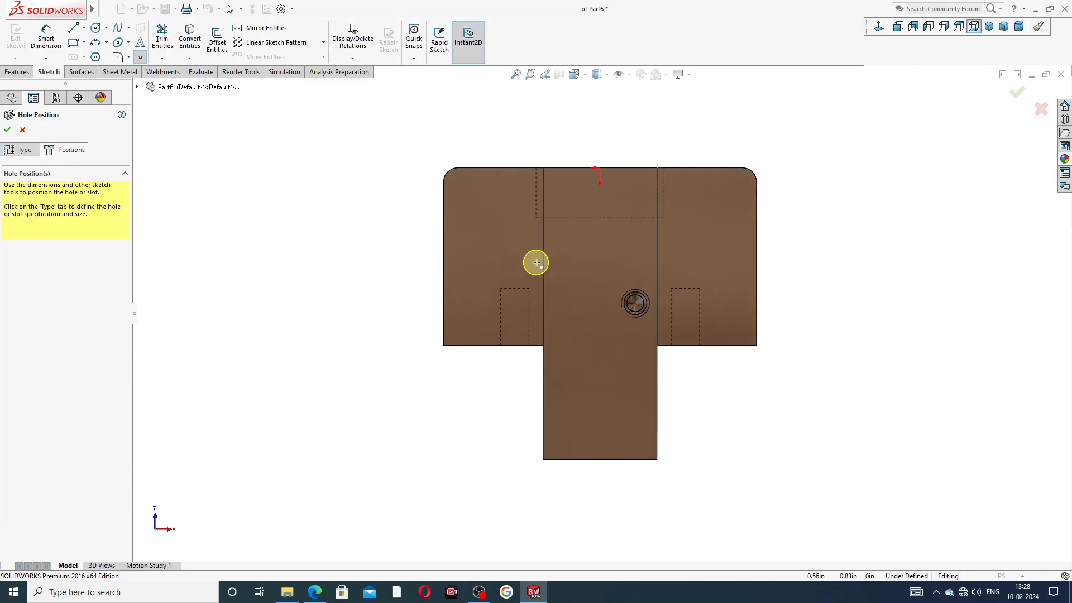
scroll(638, 300, down, 3)
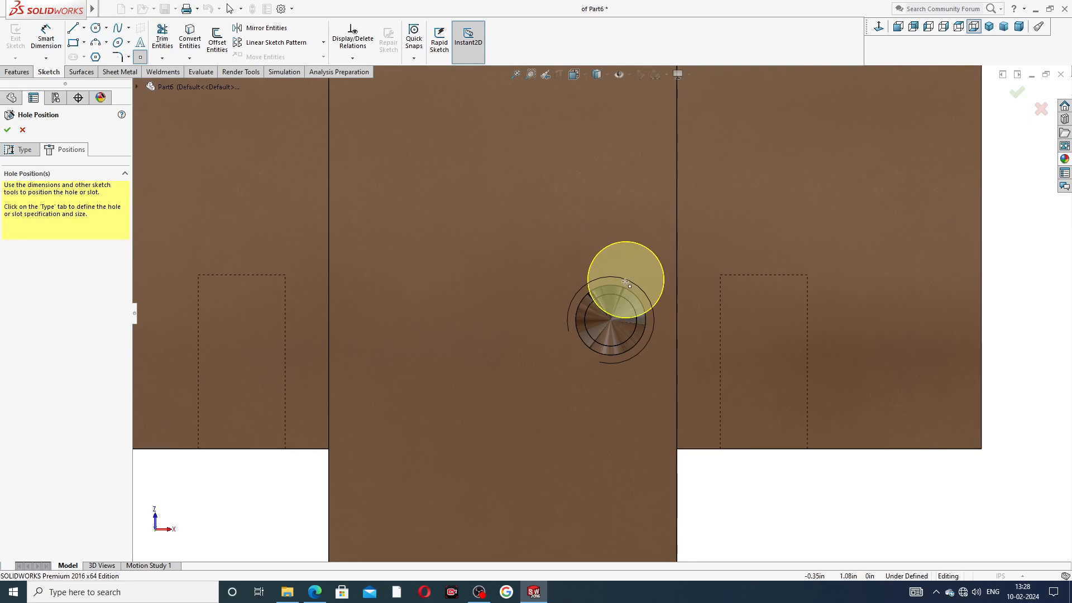
click(611, 319)
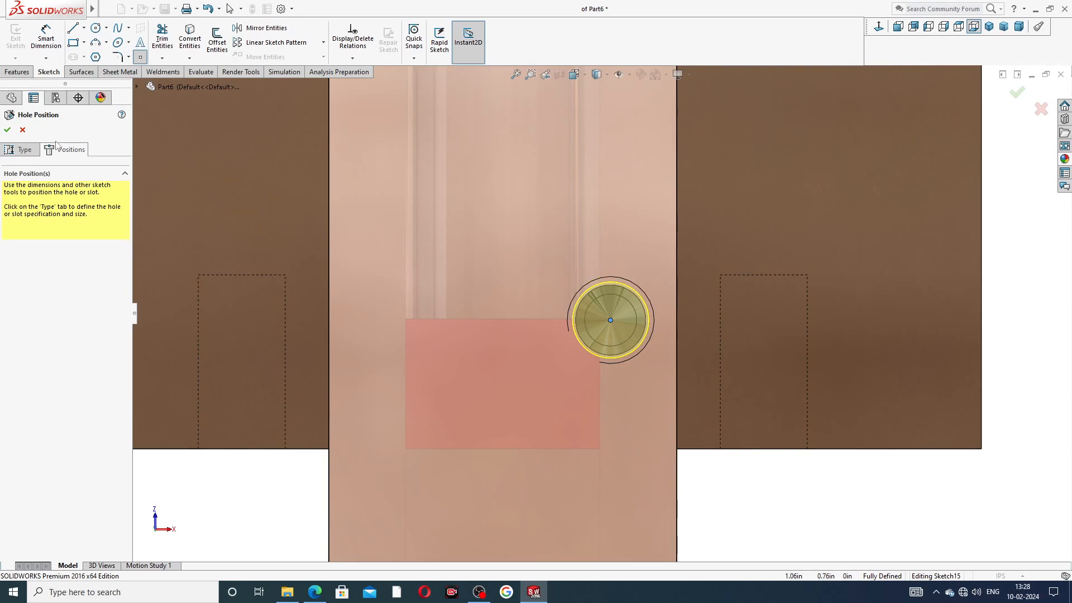
click(8, 130)
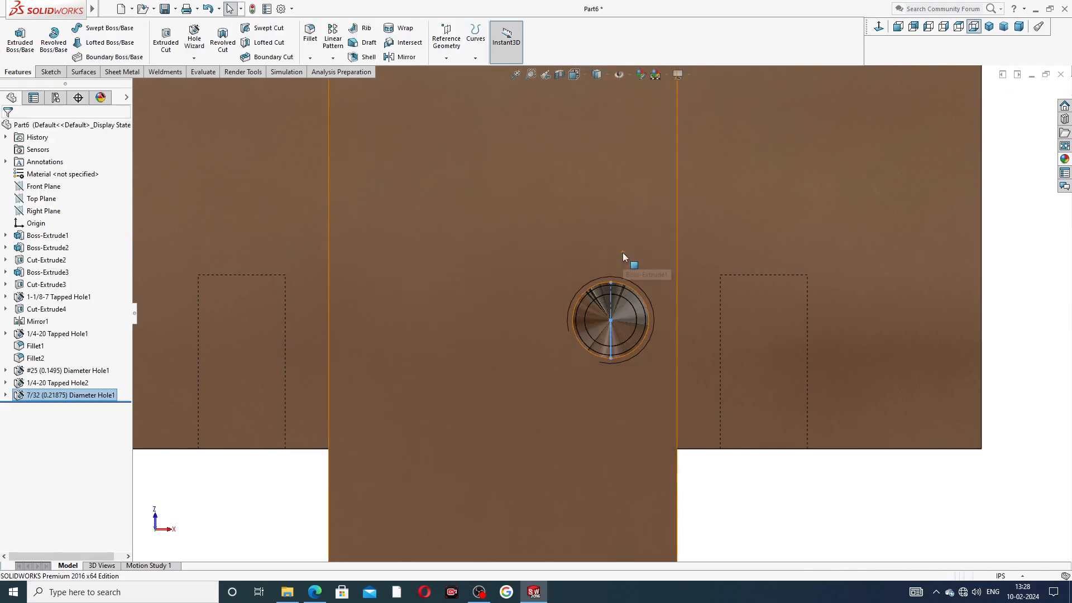
click(1026, 228)
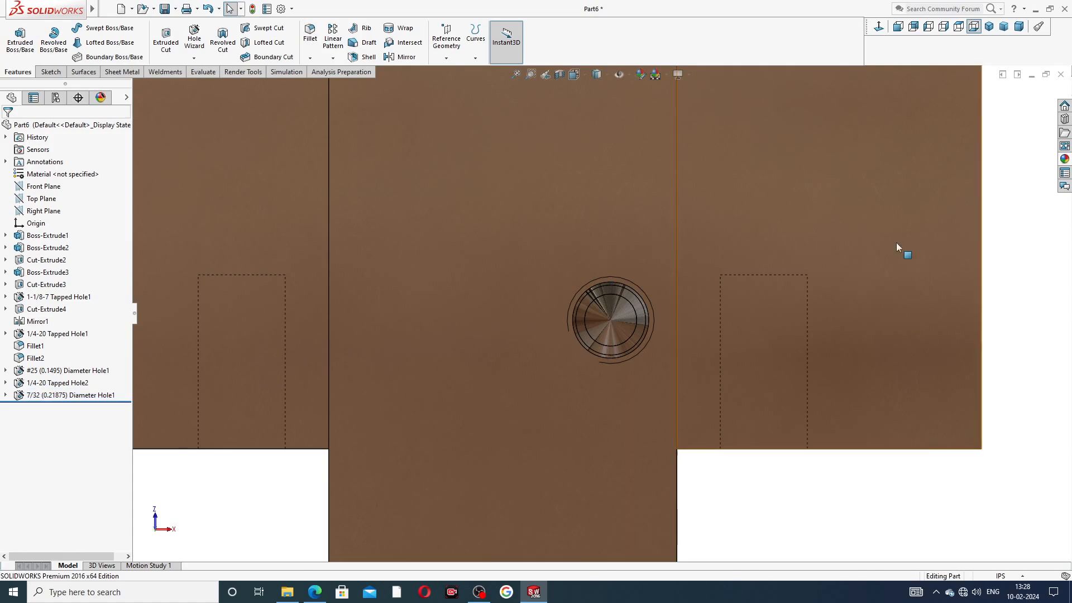
scroll(915, 243, up, 7)
middle_drag(820, 254, 711, 299)
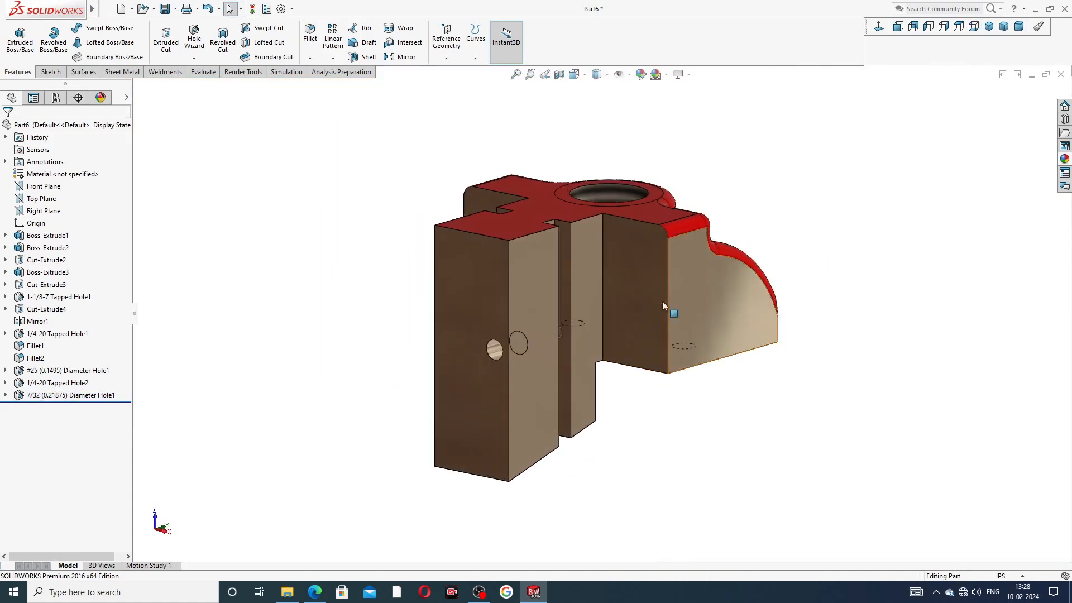
Step: Mirror the #25 drilled hole, 1/4-20 tapped hole and 7/32 hole across the Right Plane
click(44, 211)
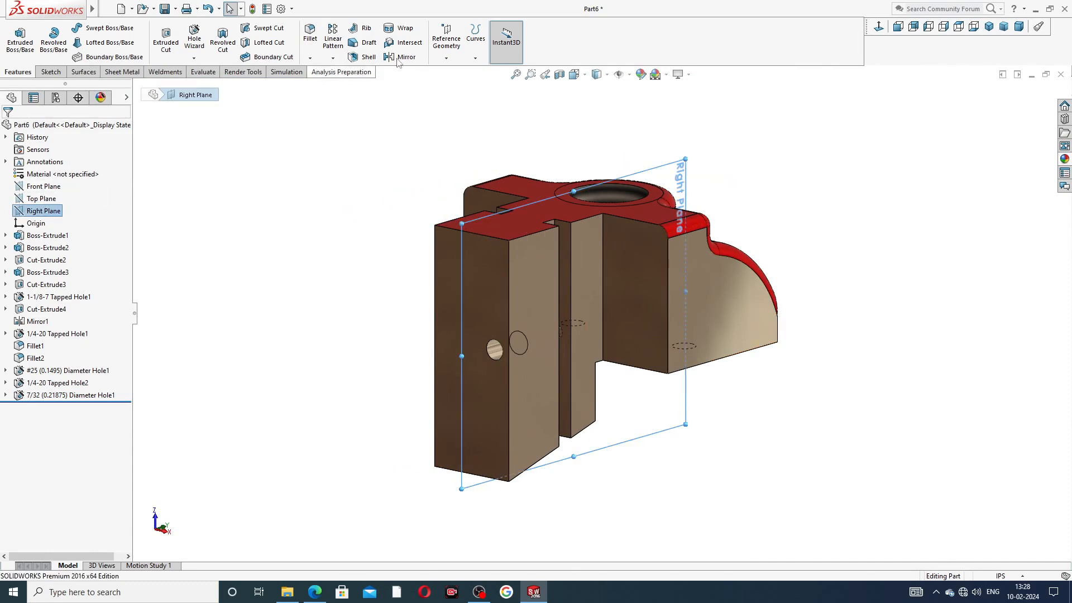
click(402, 56)
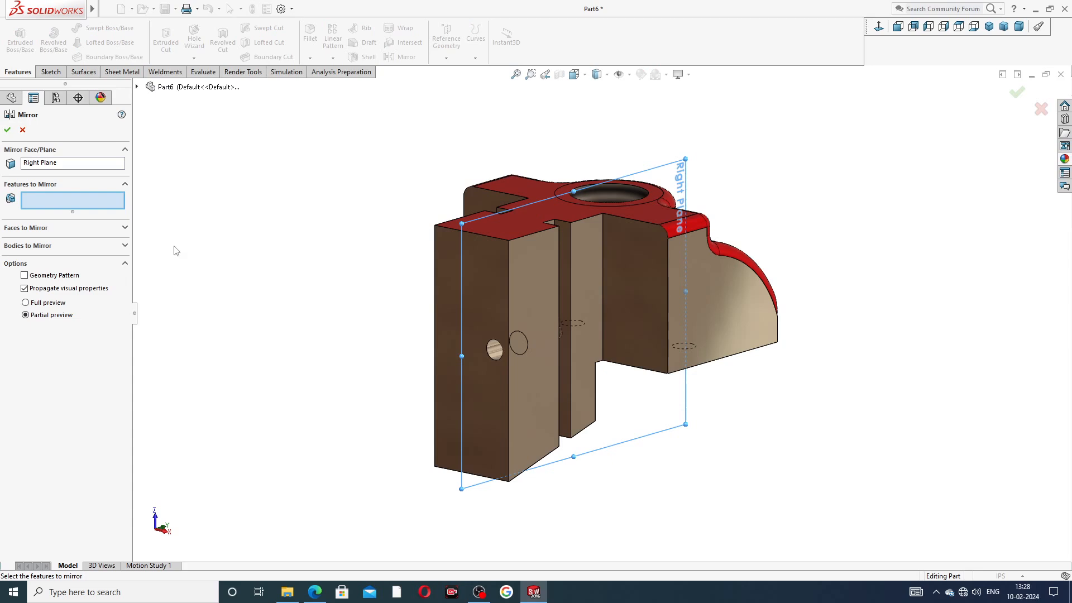
click(137, 87)
click(194, 333)
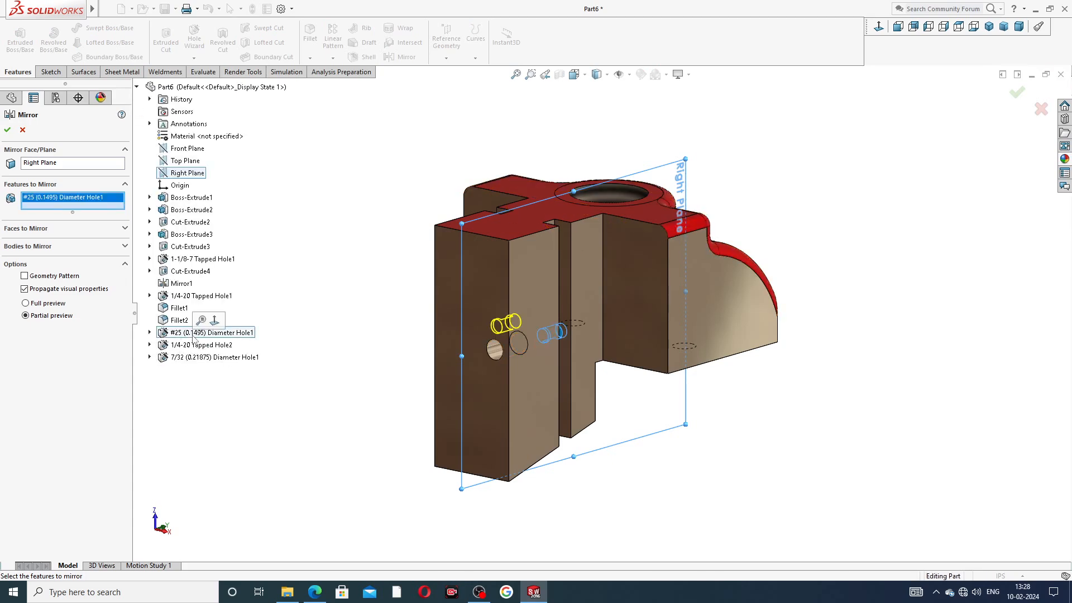
click(199, 345)
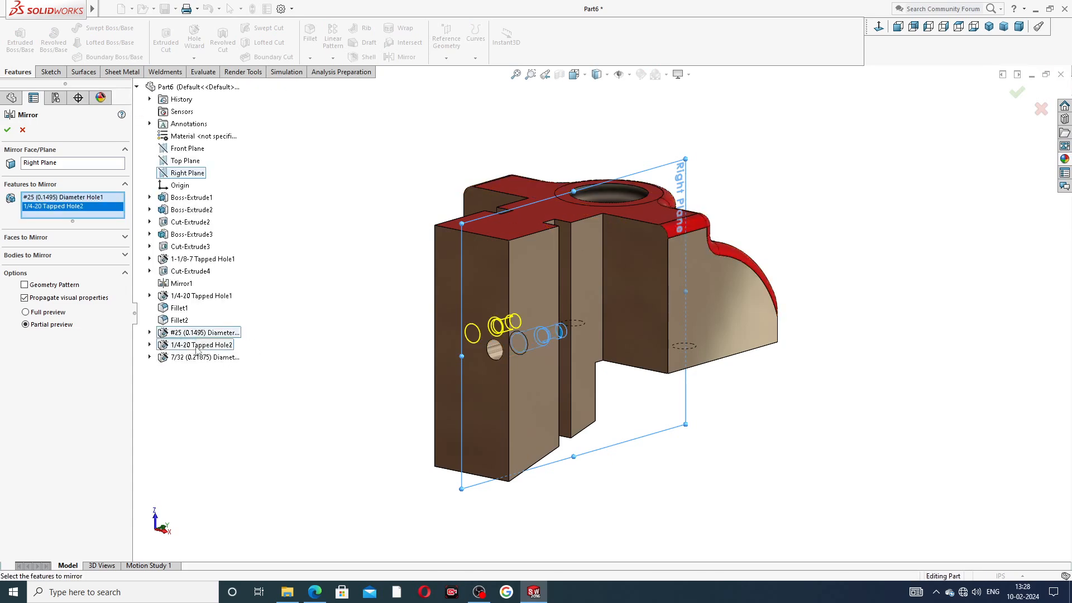
click(196, 357)
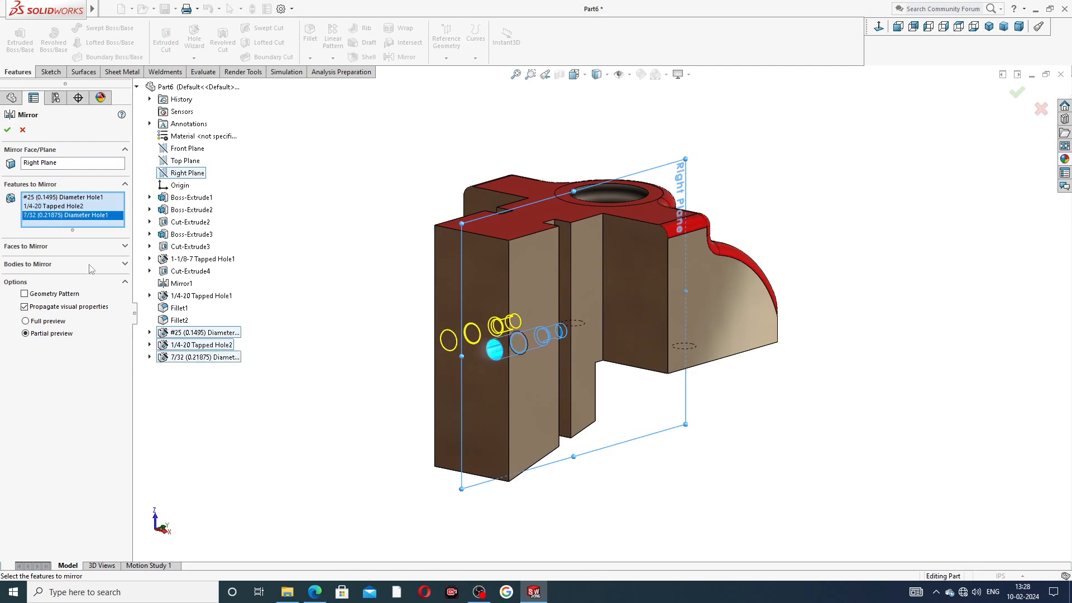
click(8, 131)
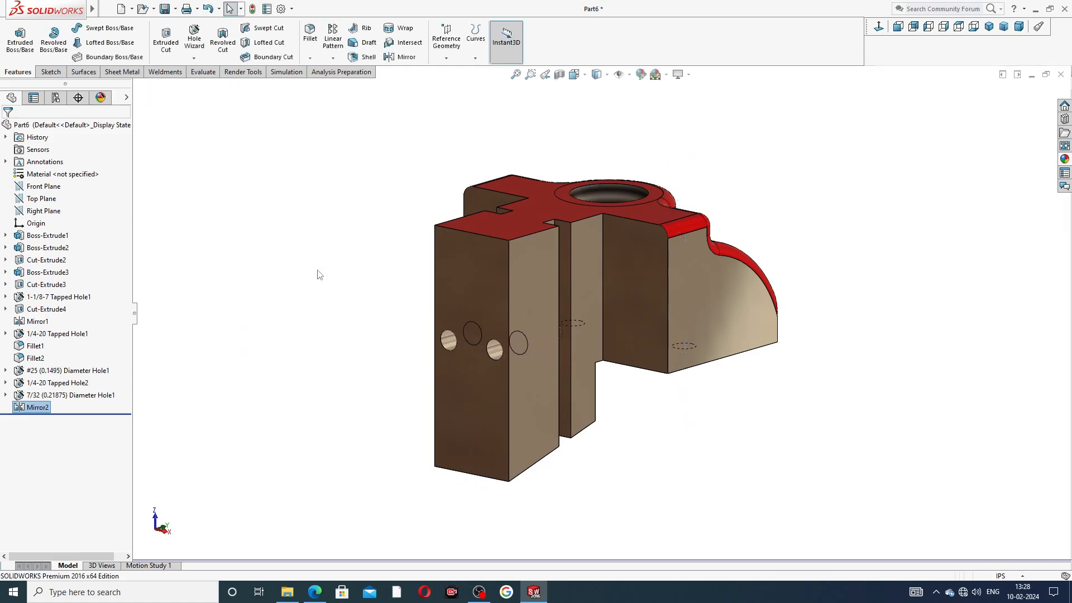
middle_drag(450, 279, 426, 262)
middle_drag(605, 256, 370, 174)
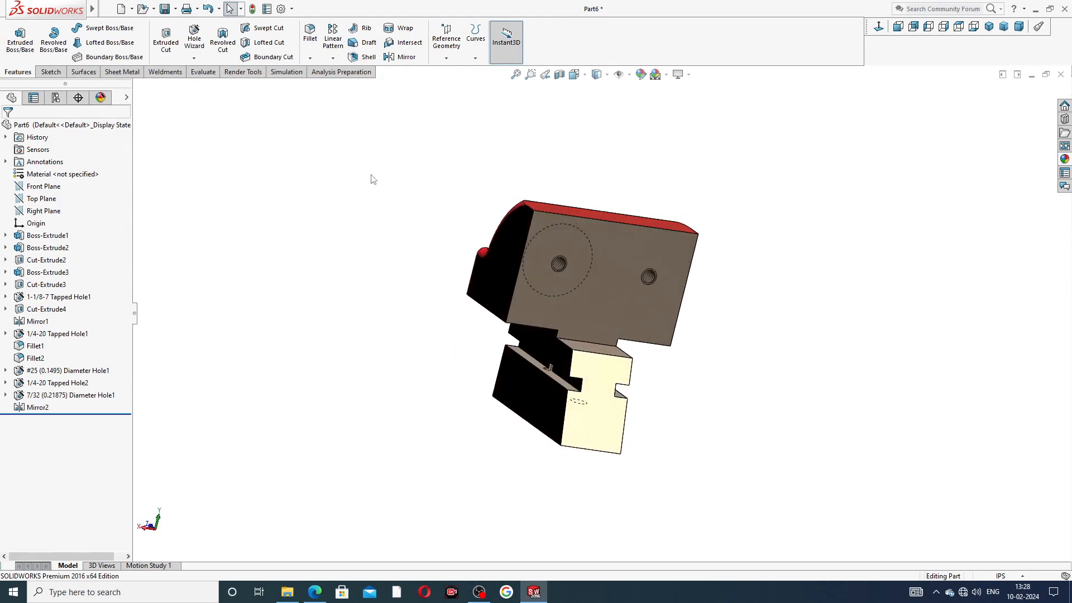
Step: Set up a 0.001in fillet on the upper block's holed face and two side faces, then close it
click(309, 33)
text(.001)
key(Return)
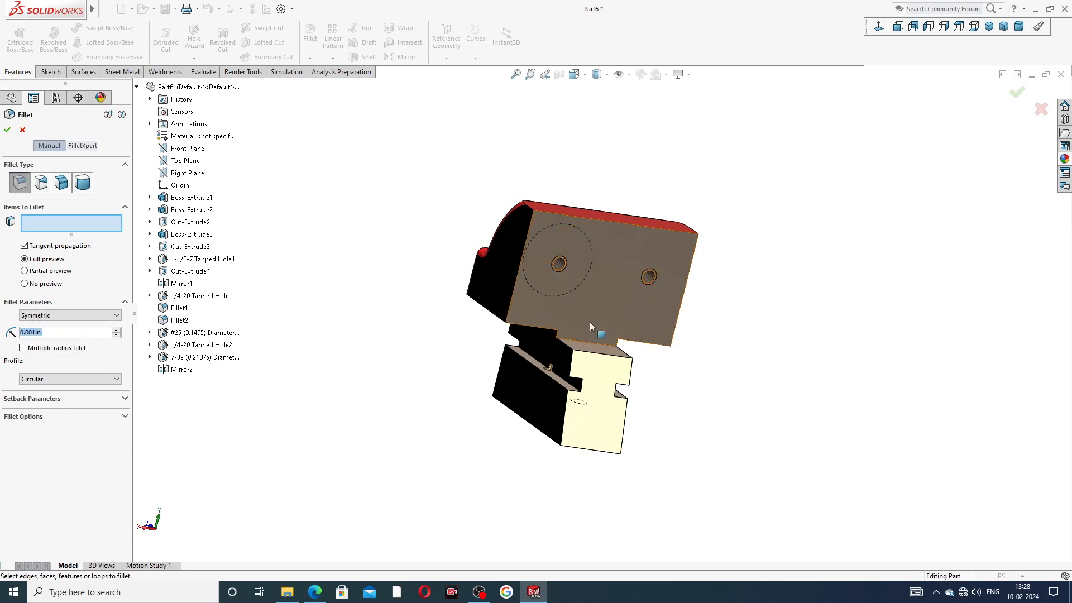
scroll(634, 250, down, 3)
click(634, 246)
scroll(701, 284, up, 2)
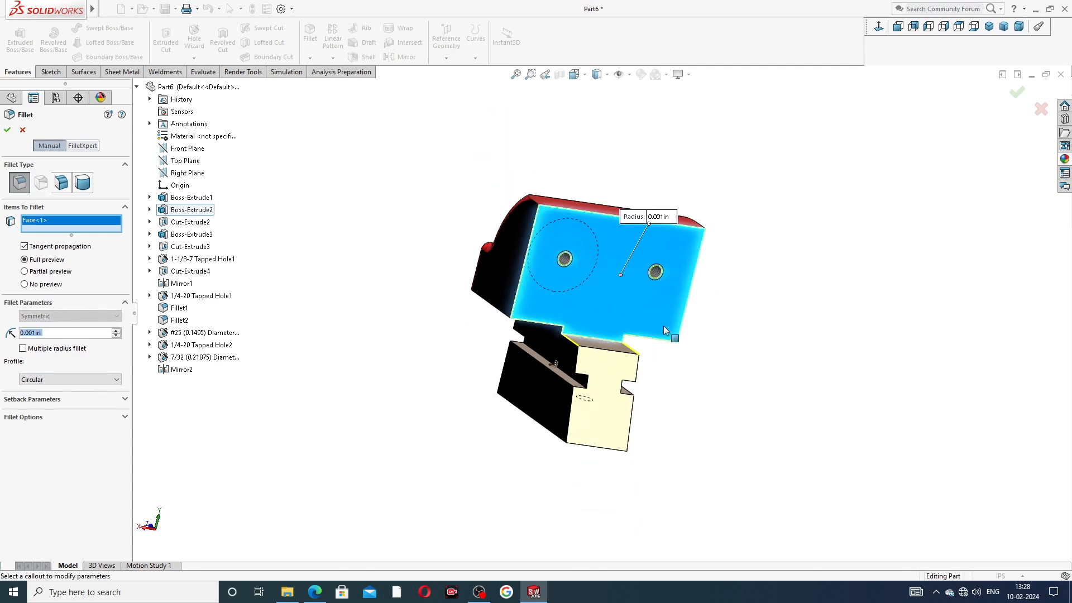
scroll(637, 360, down, 4)
middle_drag(660, 318, 590, 291)
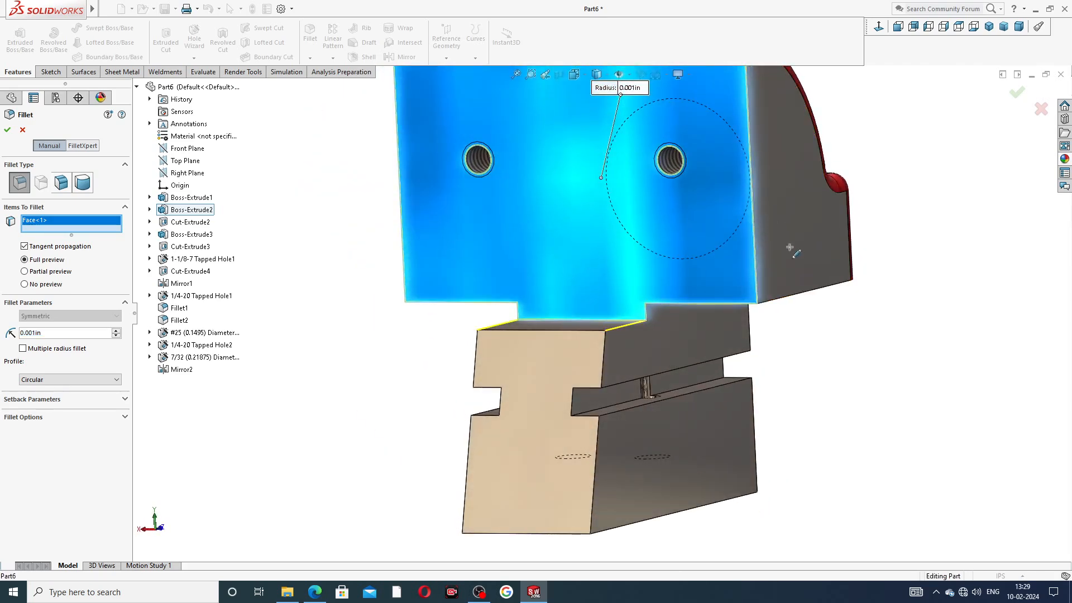
click(779, 233)
middle_drag(811, 323, 448, 240)
click(450, 242)
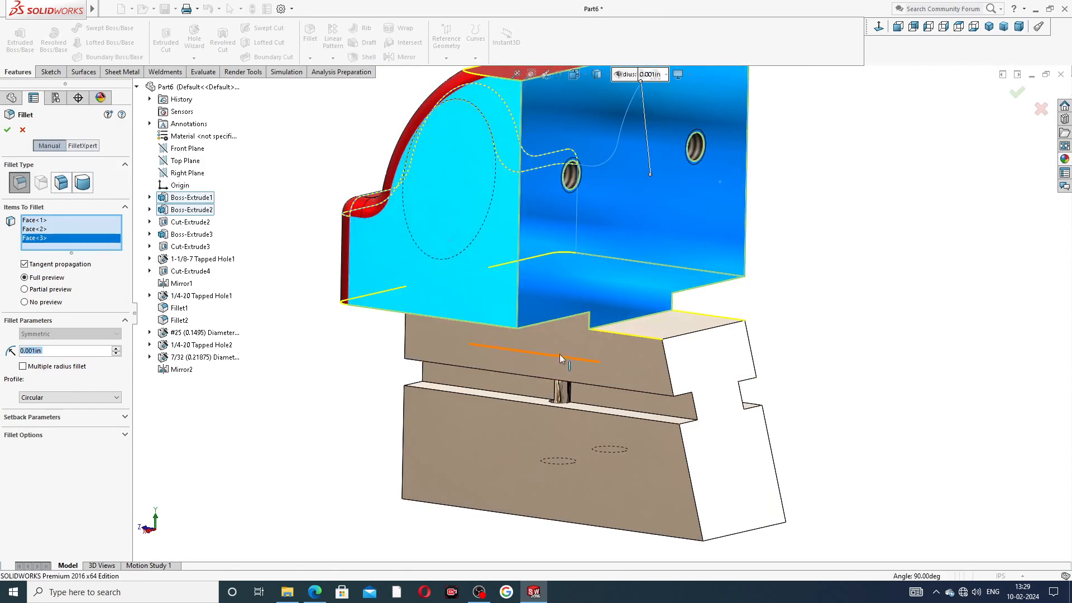
scroll(718, 335, up, 1)
middle_drag(720, 338, 748, 268)
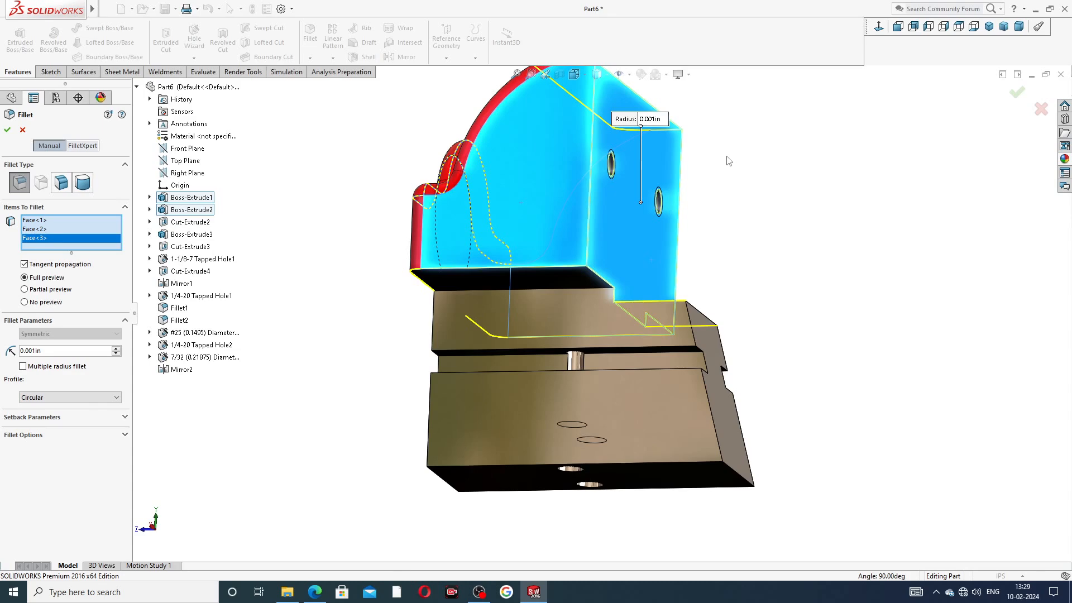
middle_drag(773, 191, 781, 223)
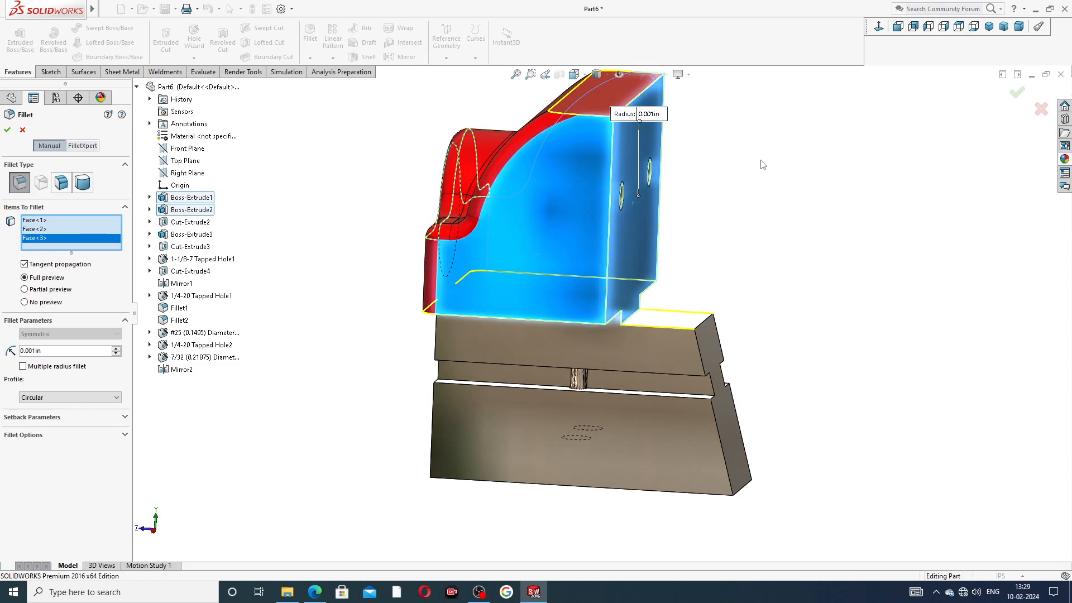
click(1017, 92)
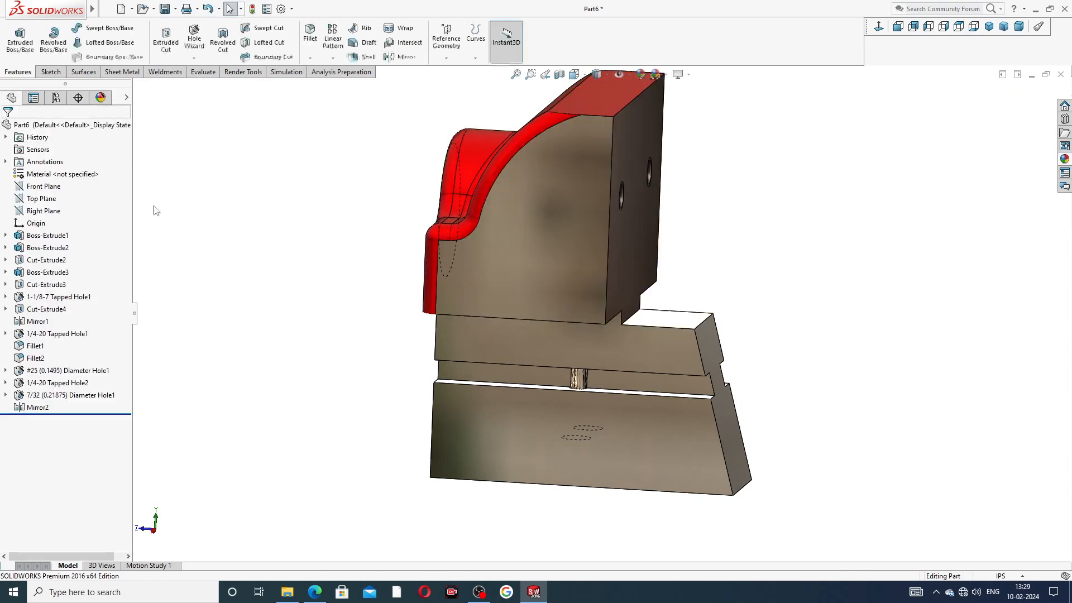
Step: Apply a red appearance to the upper block's back face
click(581, 176)
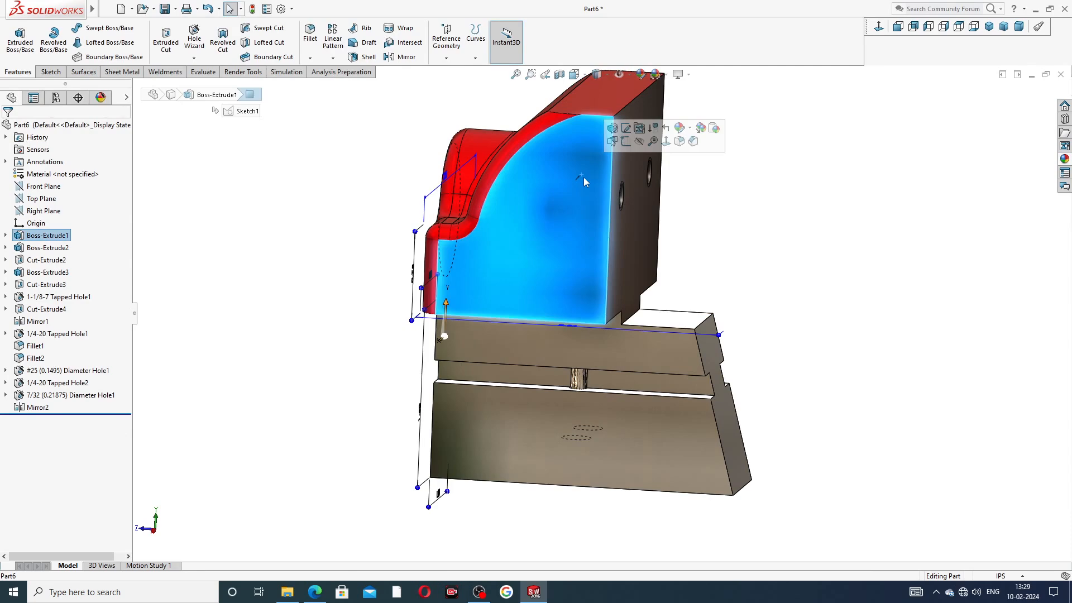
middle_drag(773, 215, 685, 216)
click(684, 216)
click(1065, 161)
click(978, 258)
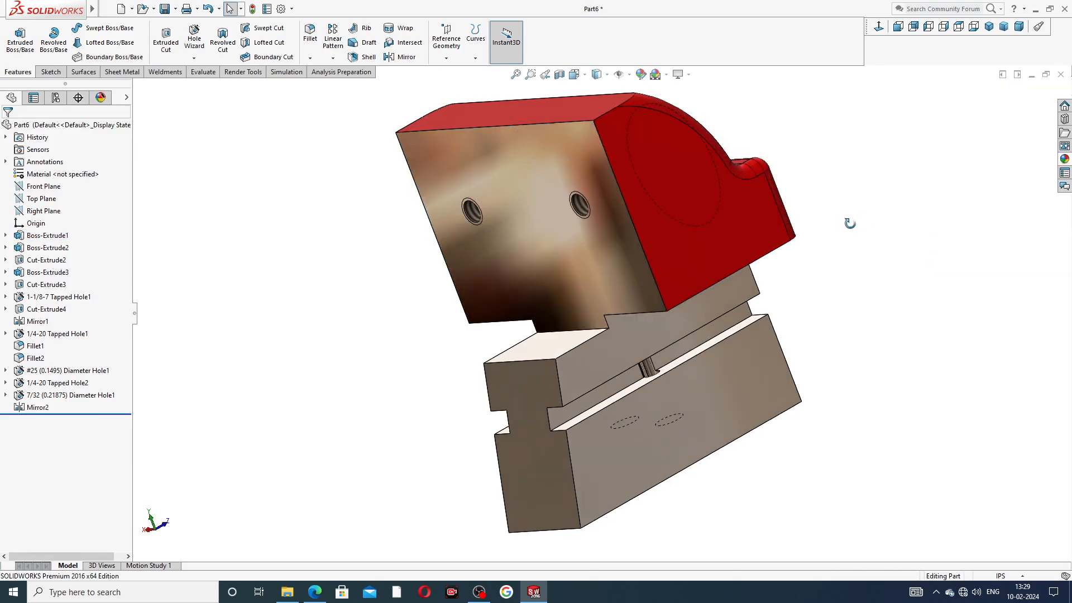
middle_drag(725, 296, 735, 249)
middle_drag(759, 311, 785, 342)
middle_drag(813, 293, 733, 290)
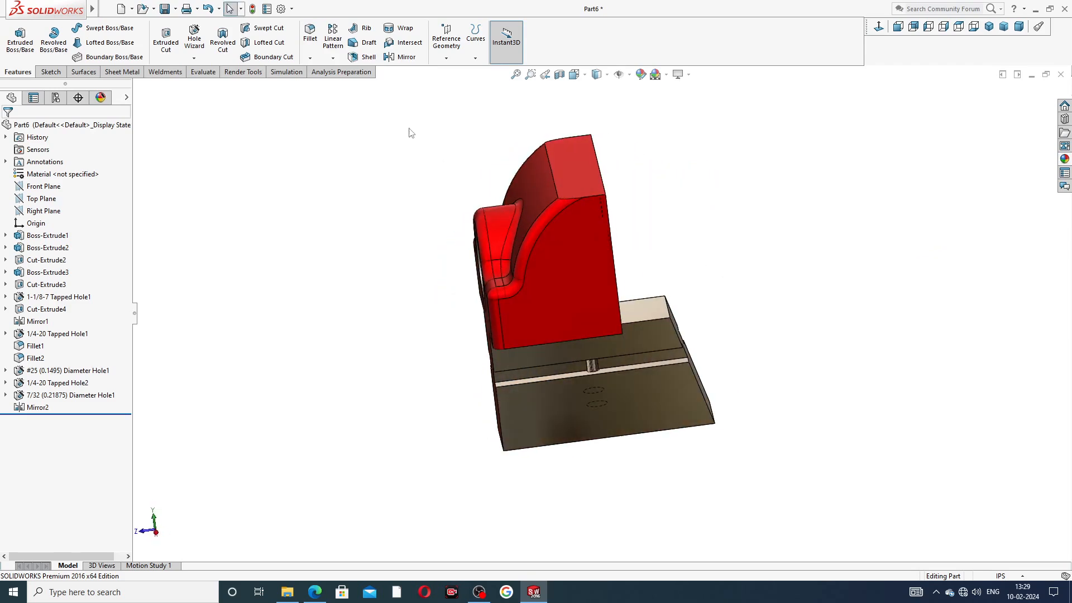
Step: Start a 0.001in fillet and select the holed grey face plus five dark and beige faces
click(310, 34)
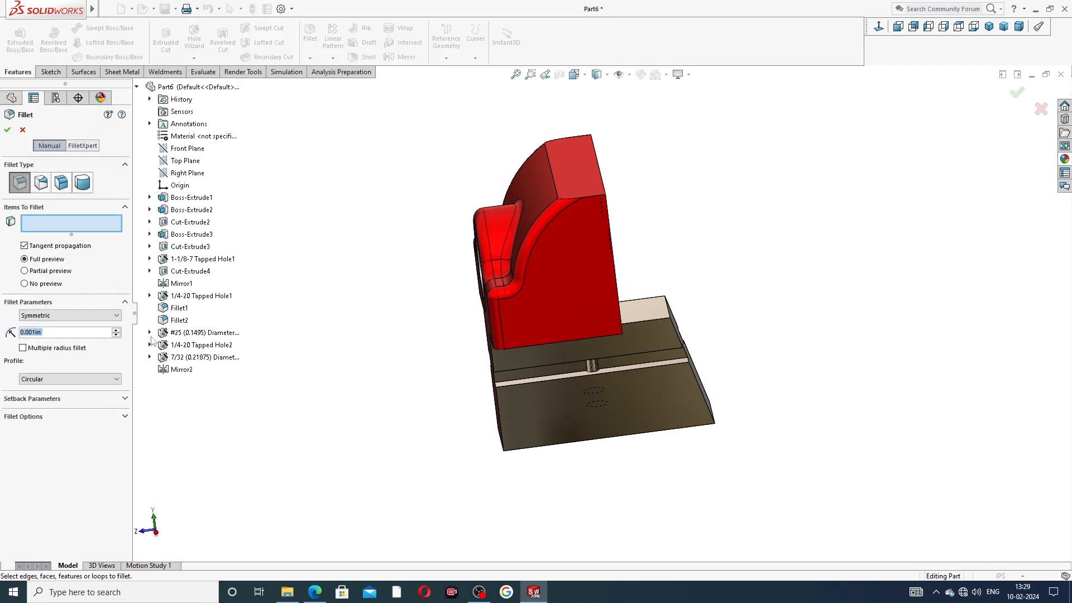
middle_drag(725, 325, 631, 310)
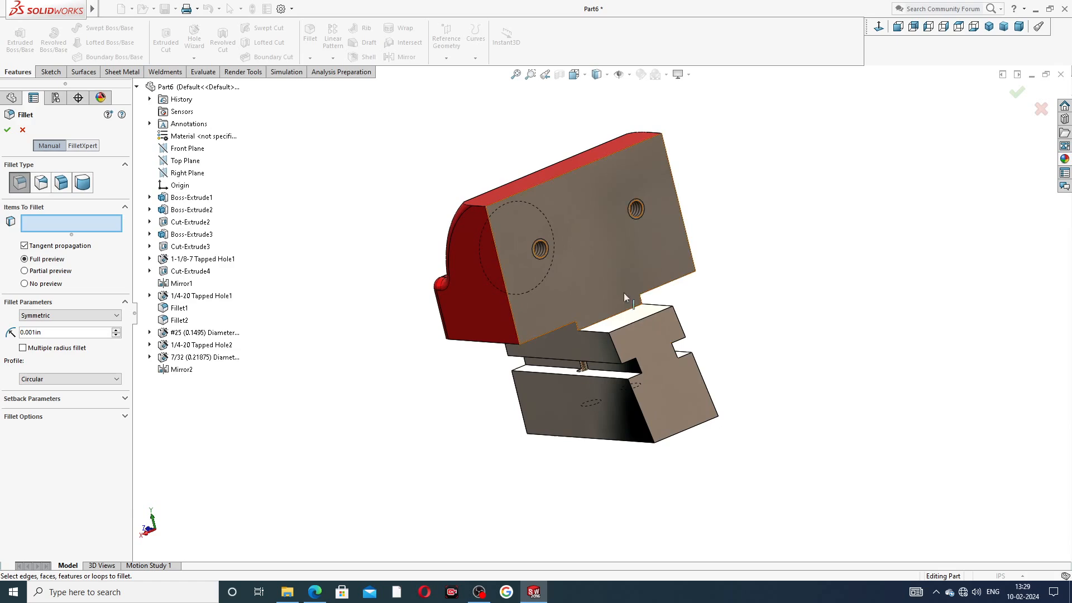
click(614, 262)
middle_drag(688, 293, 536, 286)
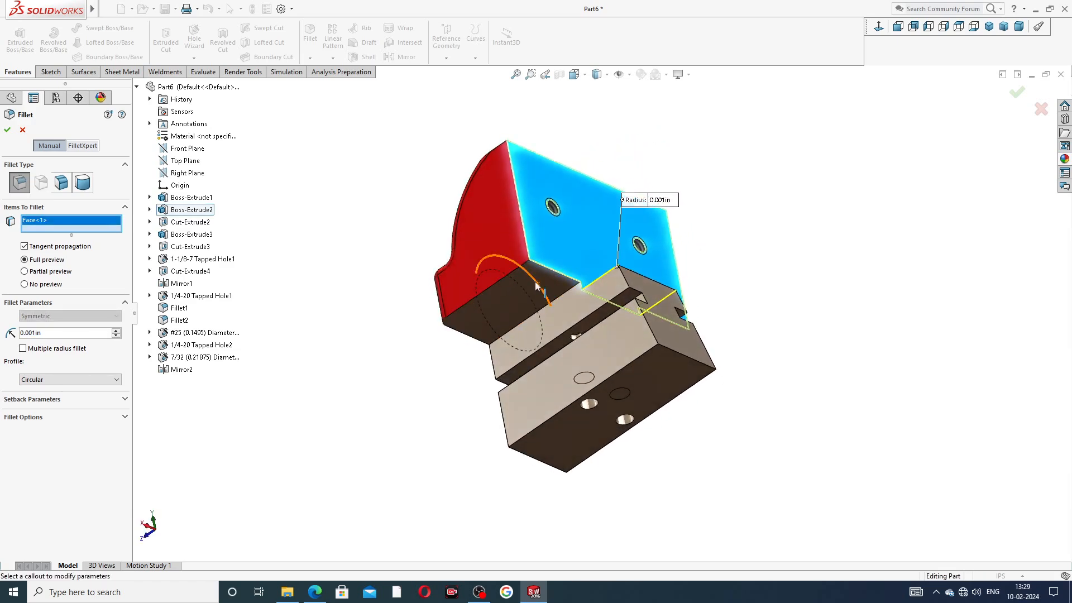
click(509, 303)
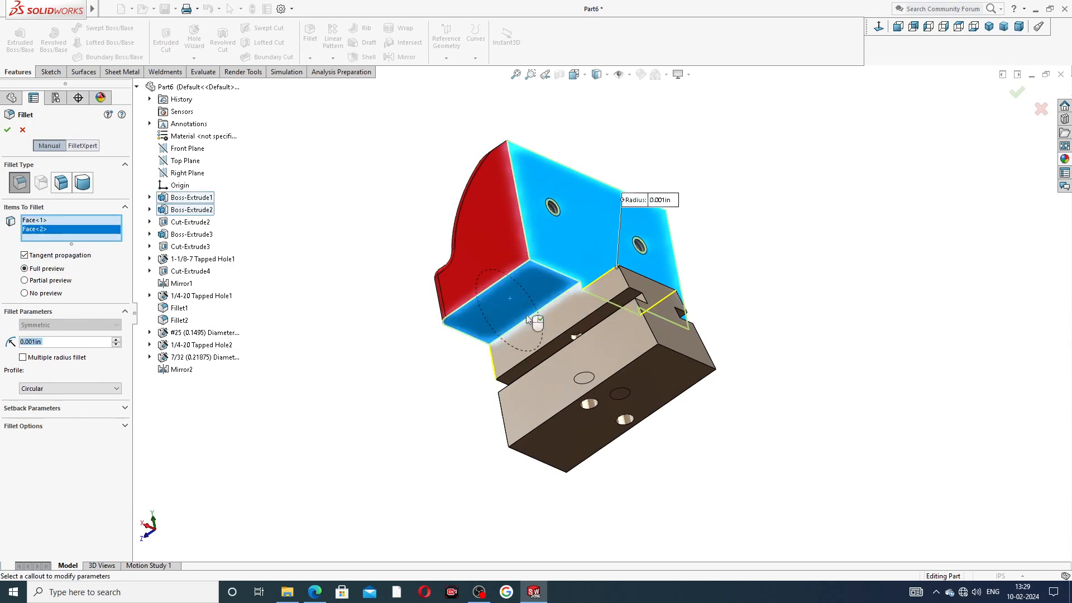
click(574, 309)
click(624, 350)
click(652, 371)
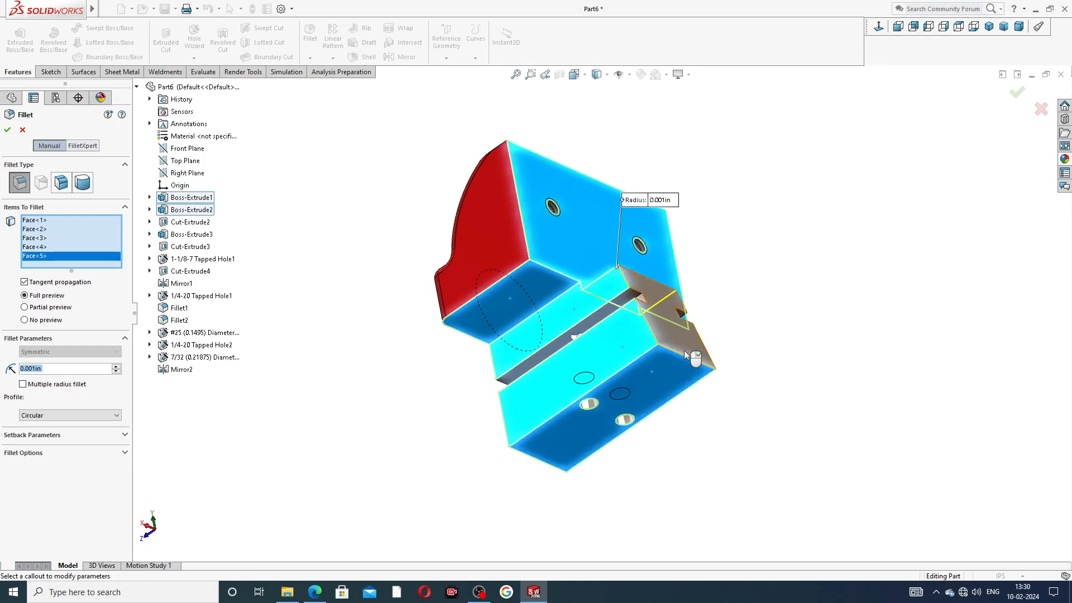
click(706, 343)
Step: Add three more middle-block faces and create Fillet3 across all nine faces
middle_drag(725, 327, 491, 317)
click(621, 280)
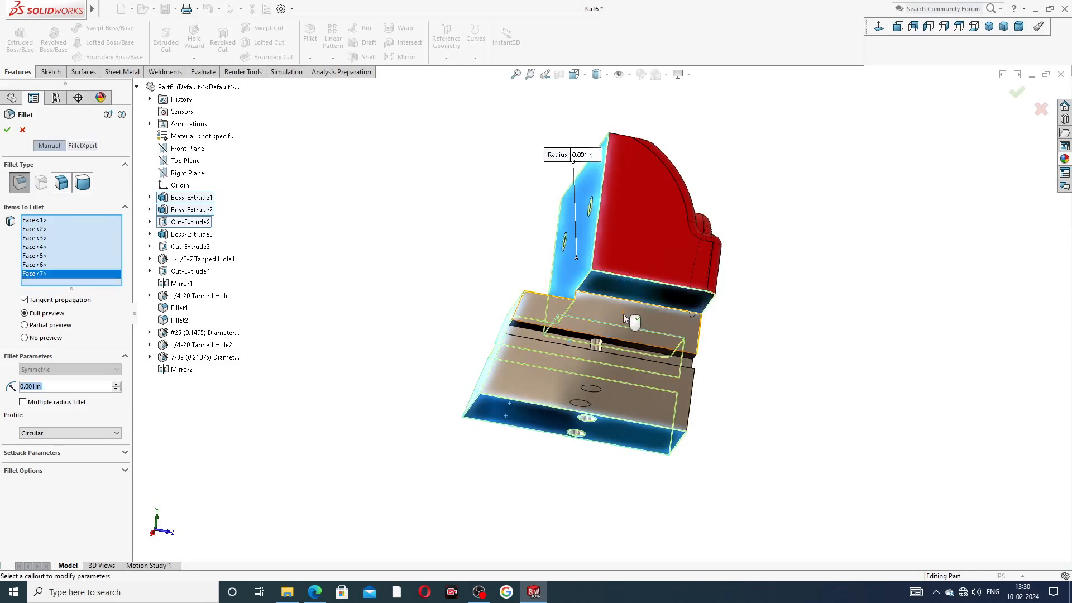
click(623, 313)
click(618, 361)
middle_drag(654, 378, 882, 253)
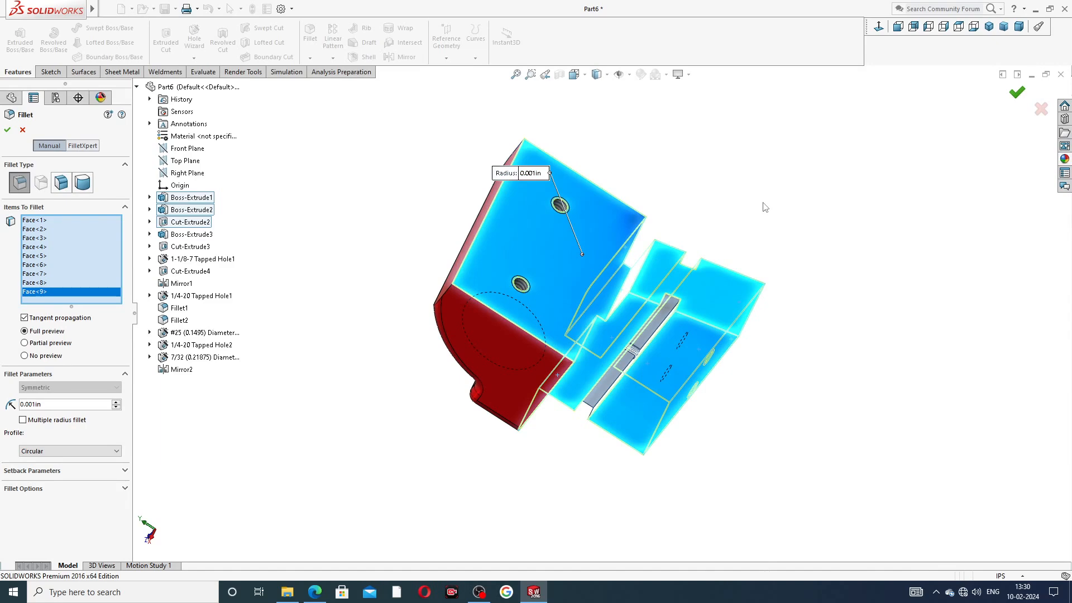
key(Return)
middle_drag(780, 220, 845, 246)
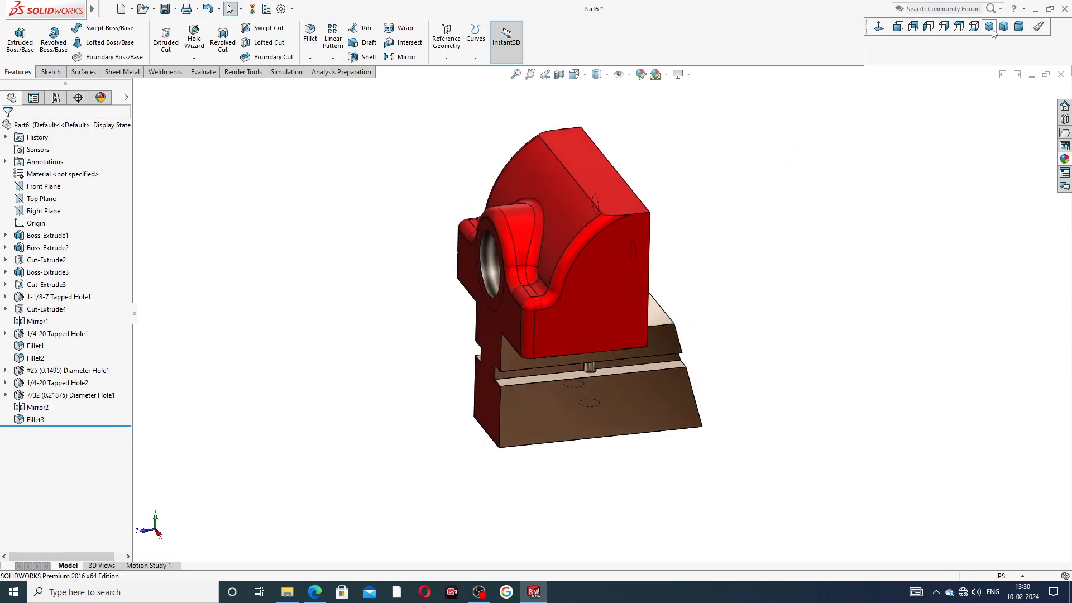
Step: Give the upper block's holed face the Metal > Chrome > chromium plate appearance
click(988, 27)
middle_drag(795, 221, 643, 266)
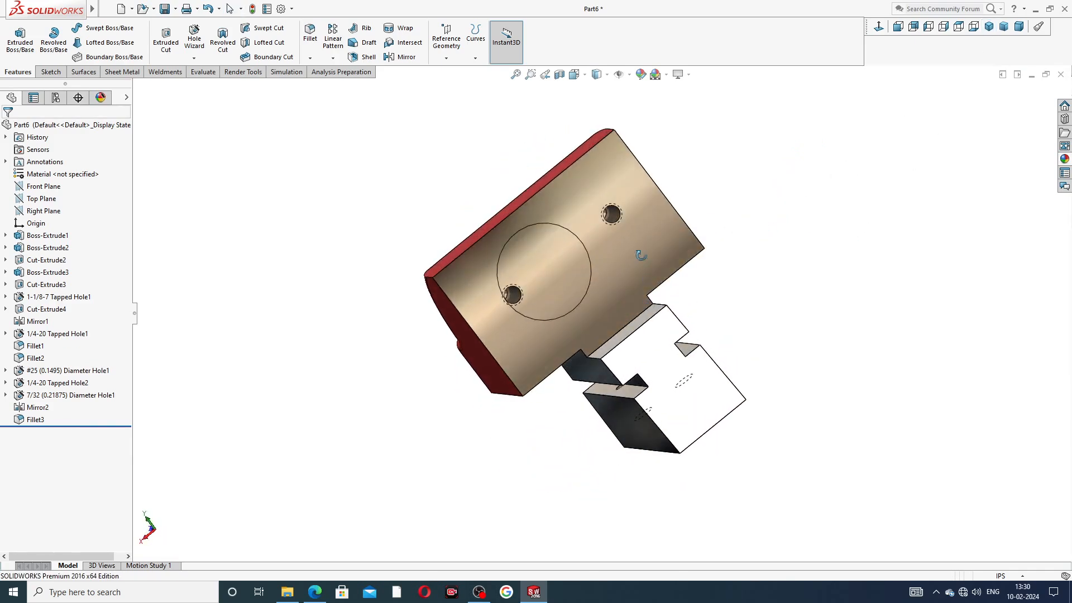
mouse_move(608, 222)
middle_down()
mouse_move(731, 267)
mouse_move(794, 313)
mouse_move(720, 363)
mouse_move(783, 368)
mouse_move(787, 328)
mouse_move(747, 347)
mouse_move(701, 279)
mouse_move(666, 318)
mouse_move(653, 313)
middle_up()
scroll(710, 428, down, 2)
scroll(711, 429, down, 1)
scroll(705, 424, up, 3)
click(652, 314)
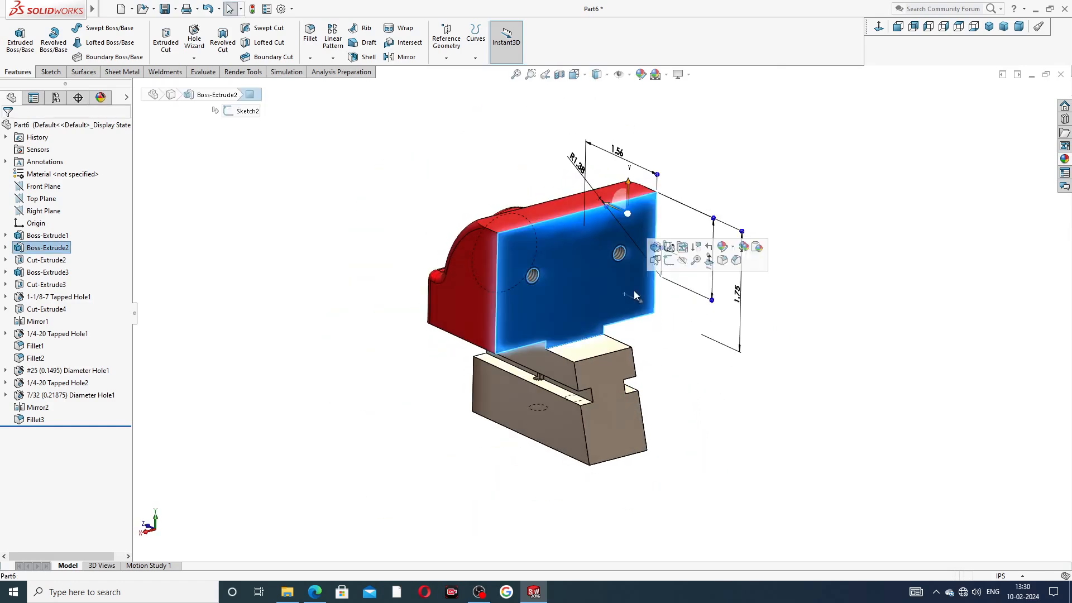
click(1065, 159)
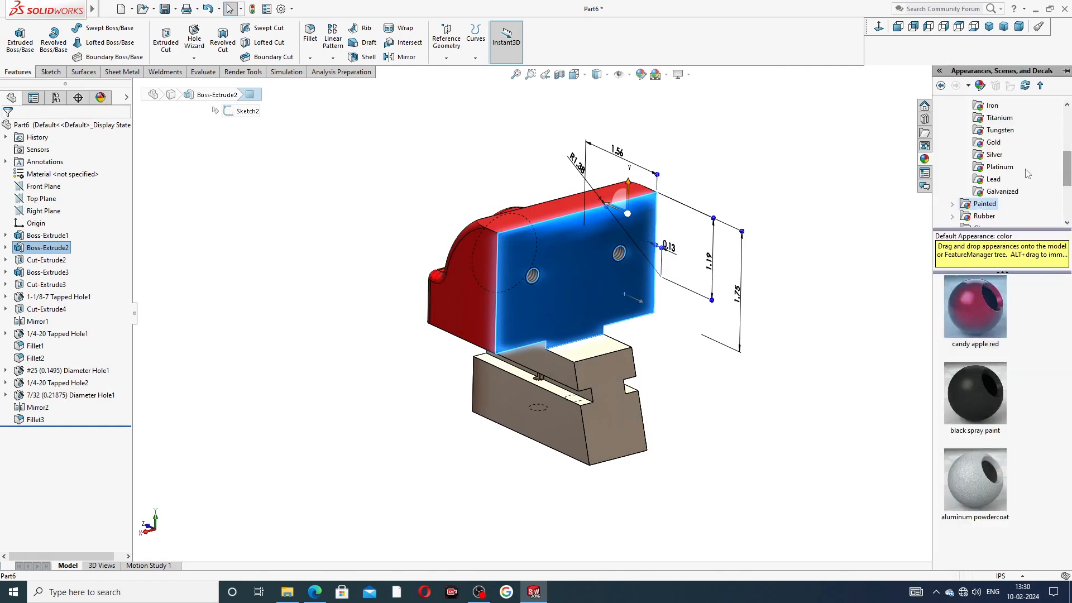
click(999, 129)
click(999, 118)
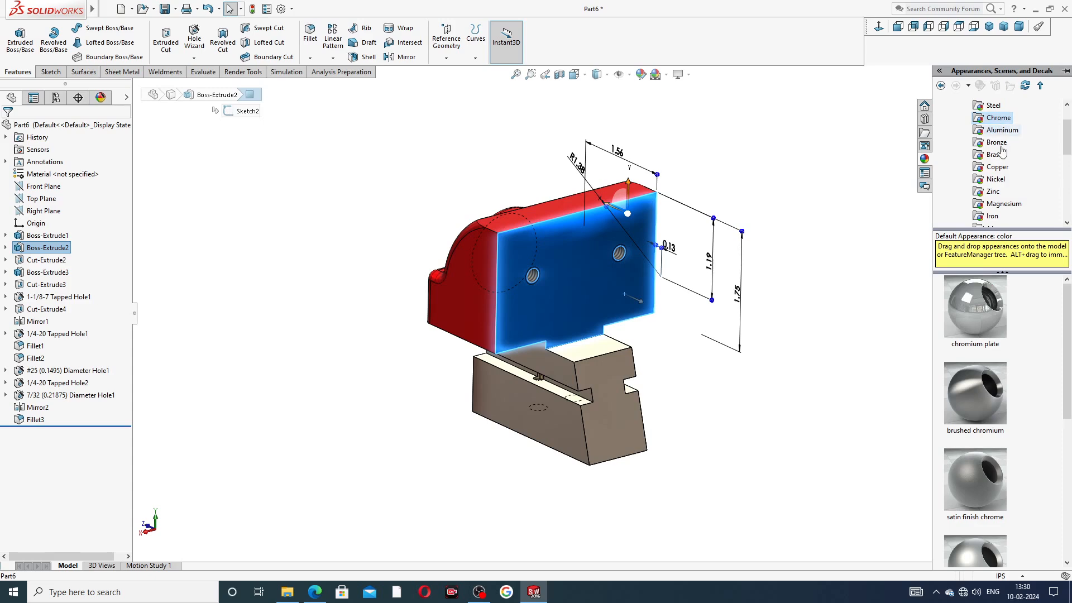
double_click(975, 307)
Step: Return to isometric view and bring up the PART-10 SLIDING JAW reference drawing
middle_drag(854, 287, 999, 44)
click(993, 32)
middle_drag(834, 253, 823, 218)
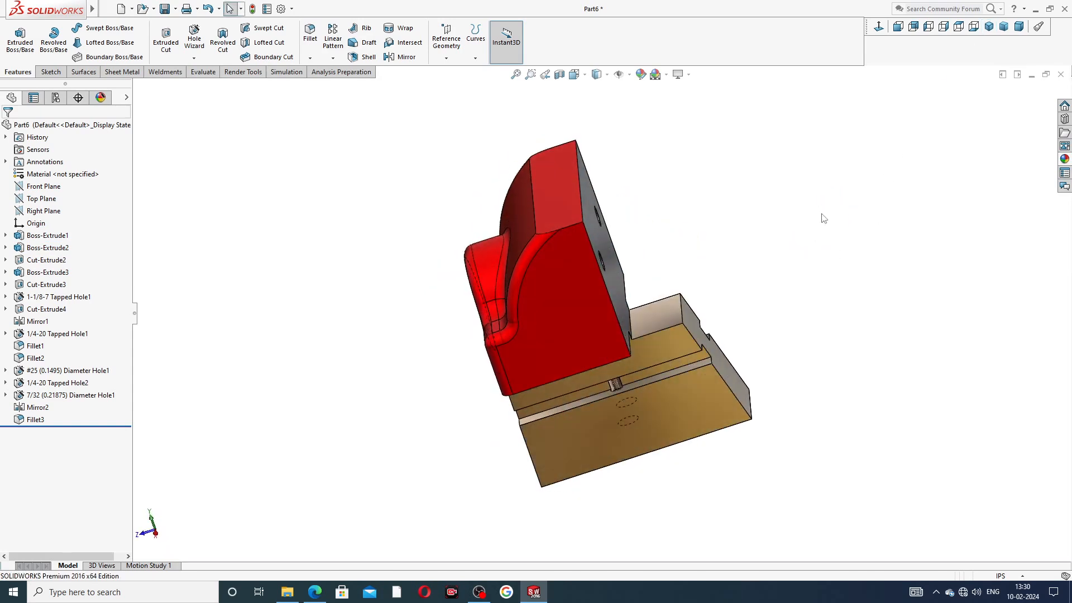
click(988, 27)
scroll(682, 325, down, 4)
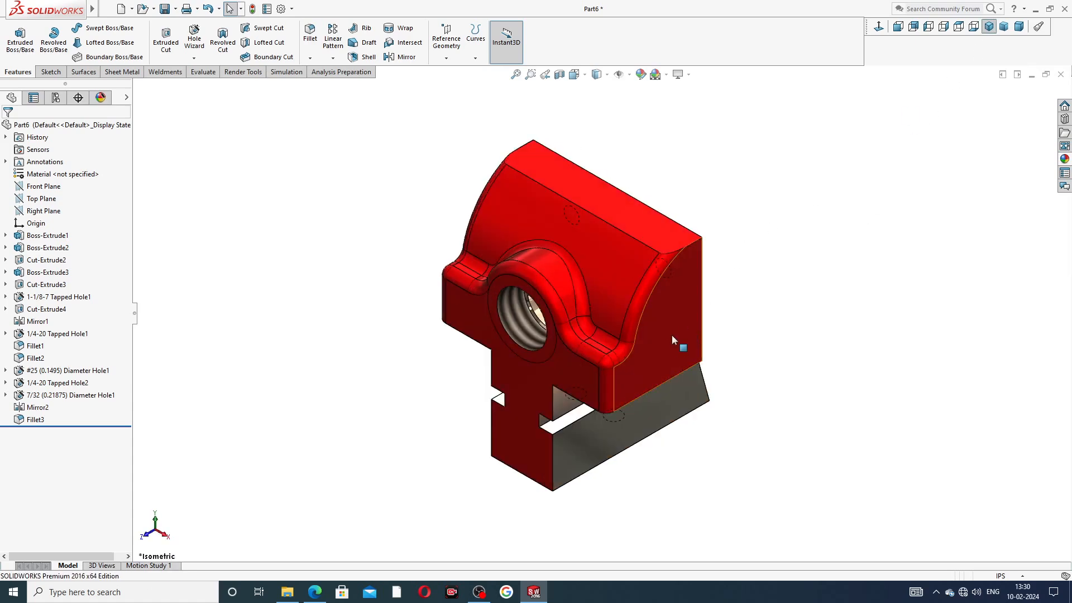
mouse_move(756, 349)
middle_down()
mouse_move(692, 306)
mouse_move(768, 344)
middle_up()
middle_drag(806, 225, 797, 339)
scroll(798, 339, down, 2)
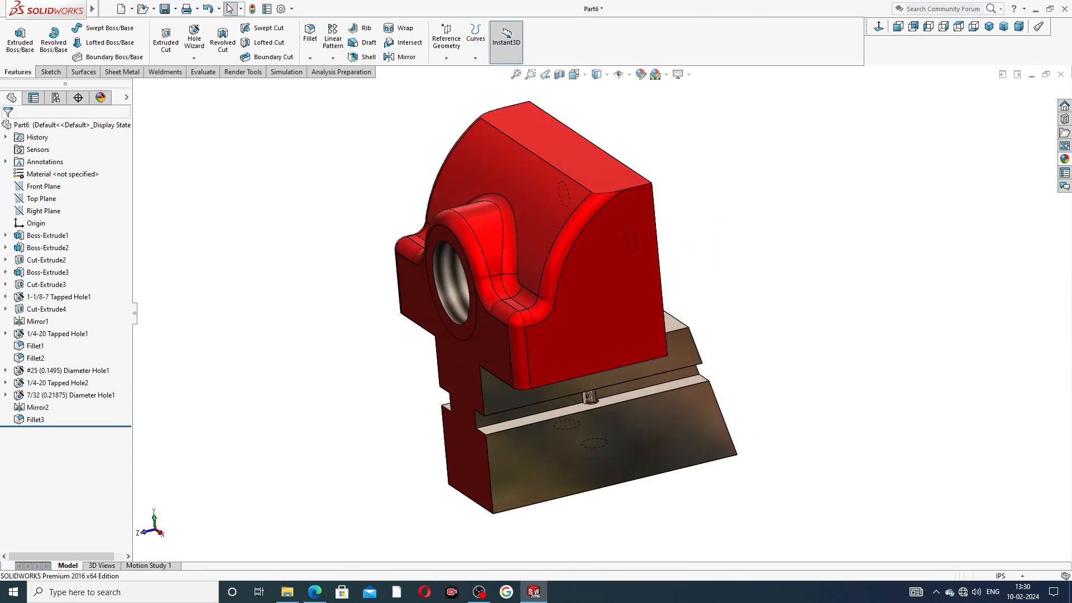
click(315, 592)
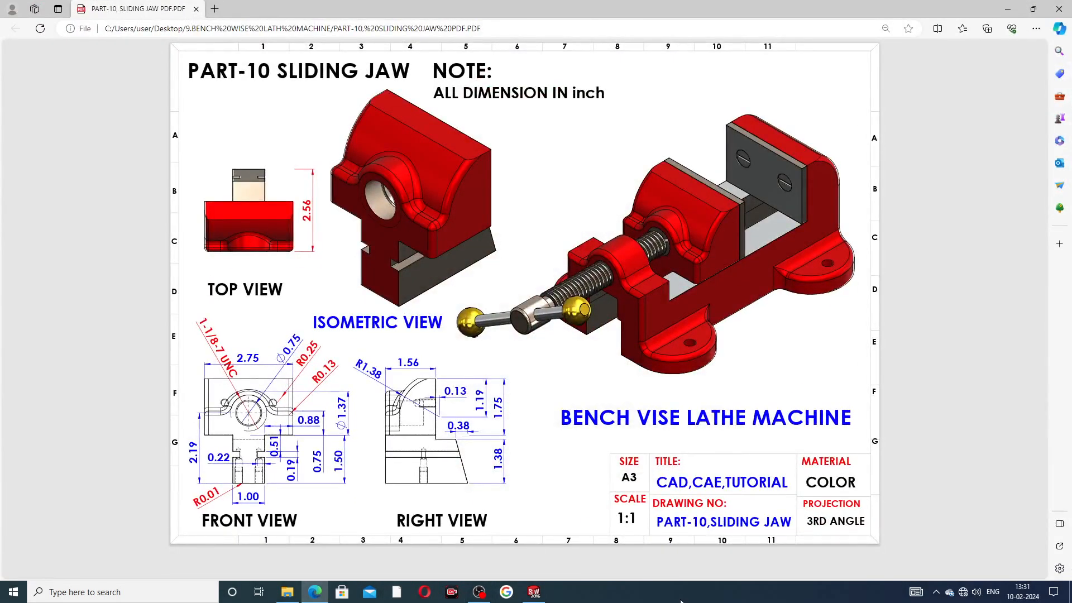
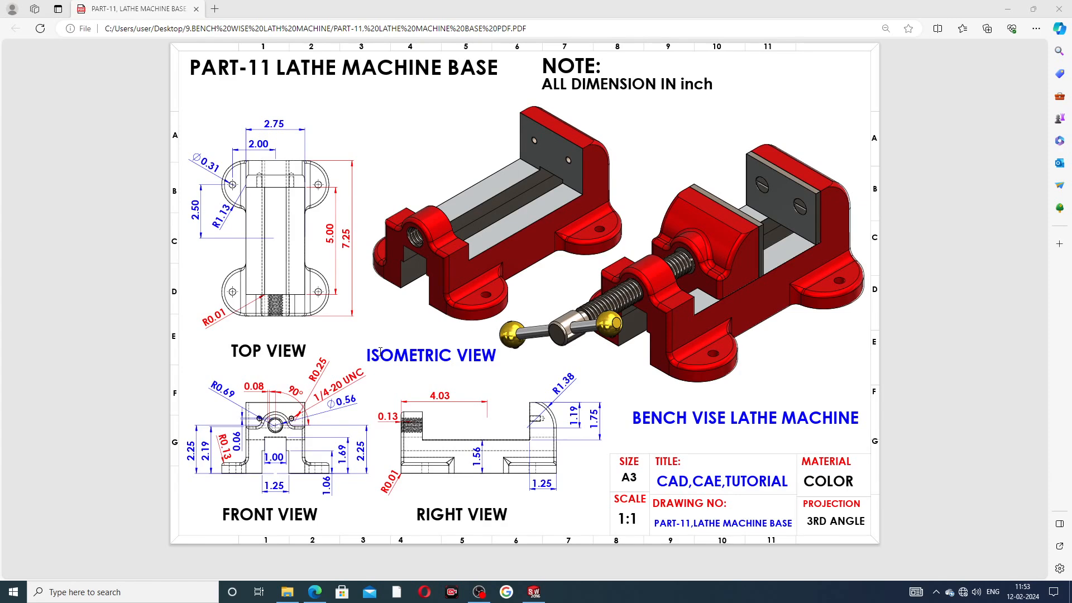
Step: Switch from the Edge PDF back to the LATHE MACHINE BASE part and orbit it
click(534, 592)
middle_drag(846, 278, 849, 202)
Step: Zoom and orbit around the lathe base, including the threaded boss, then return to isometric
scroll(636, 361, down, 3)
scroll(677, 325, up, 3)
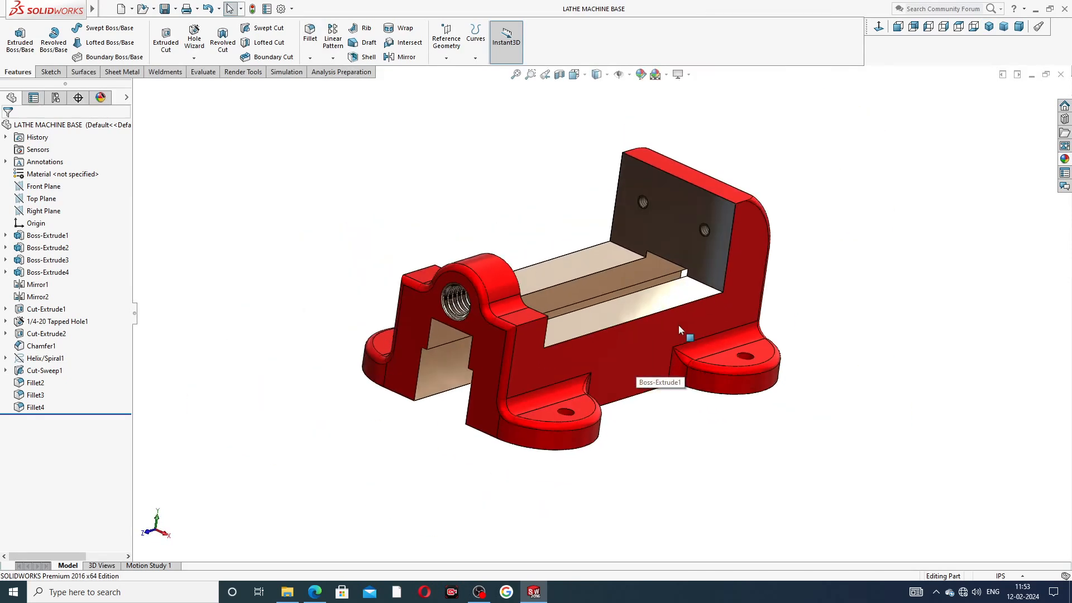
middle_drag(649, 297, 614, 306)
middle_drag(522, 302, 564, 284)
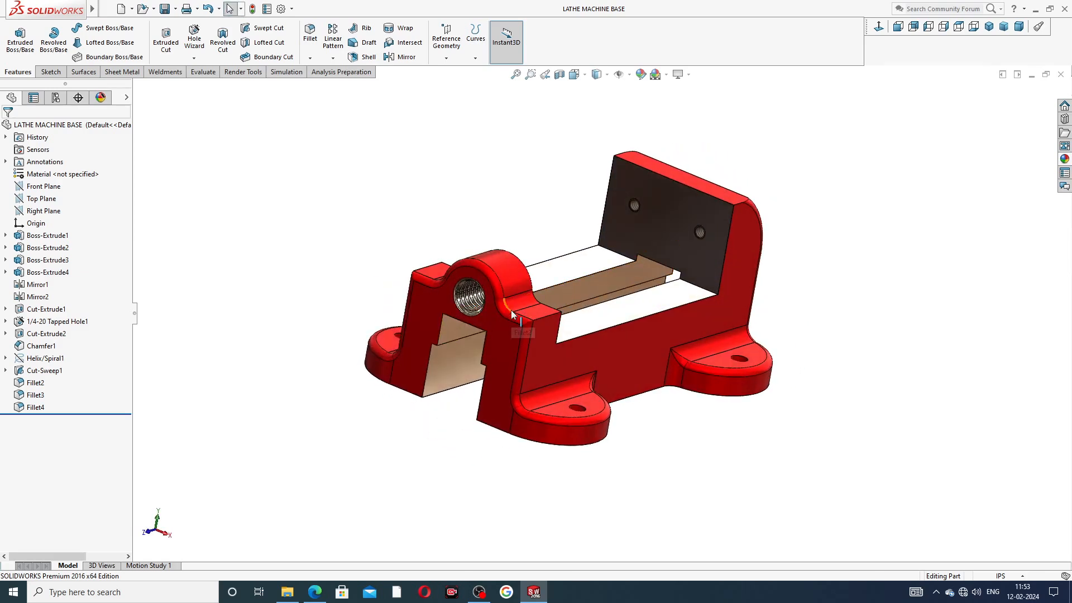
scroll(511, 310, down, 2)
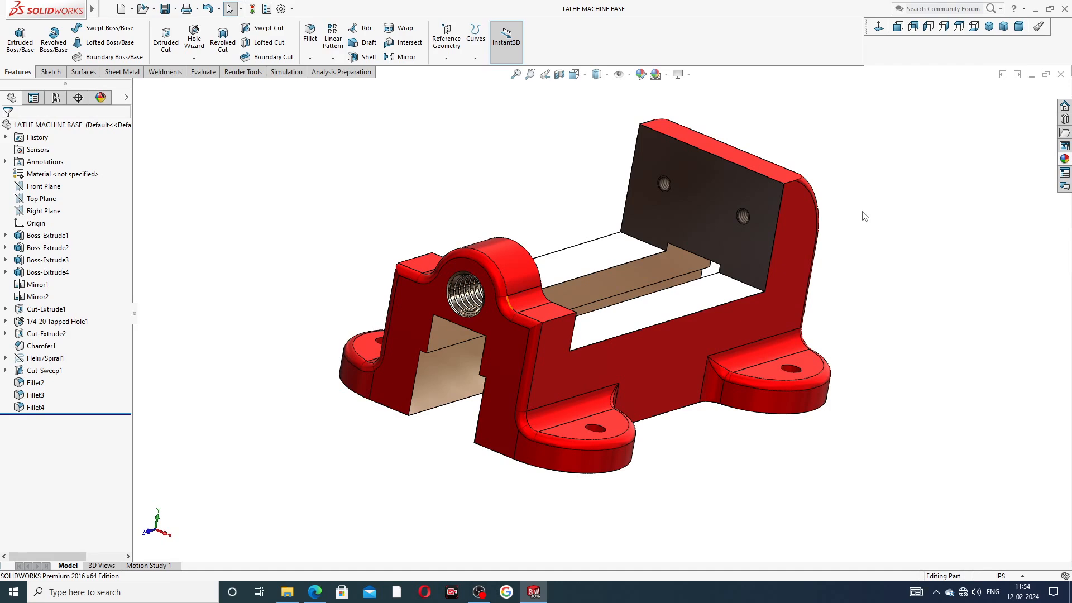
click(989, 26)
Step: Orbit the base from below and toward the front, then close the part
middle_drag(696, 334, 758, 313)
middle_drag(592, 343, 621, 378)
scroll(621, 377, down, 1)
middle_drag(705, 249, 647, 366)
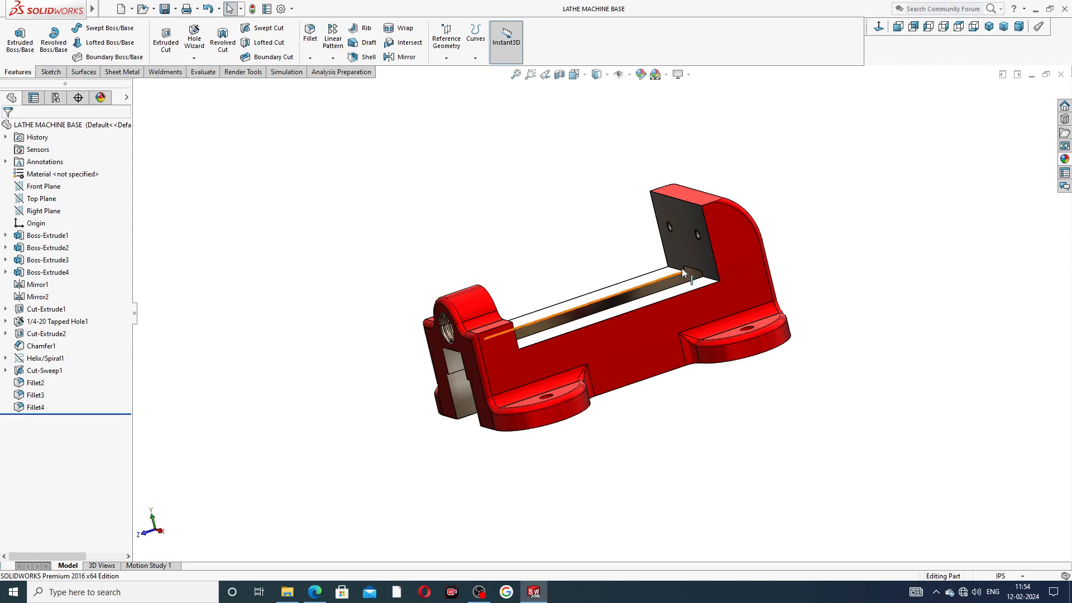
scroll(670, 391, down, 2)
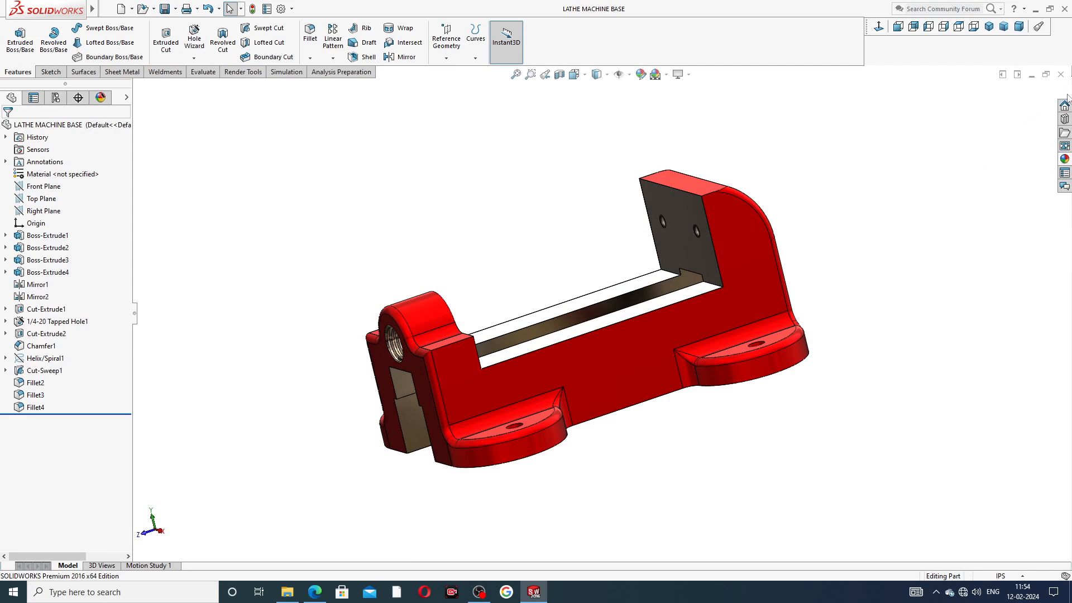
click(1061, 74)
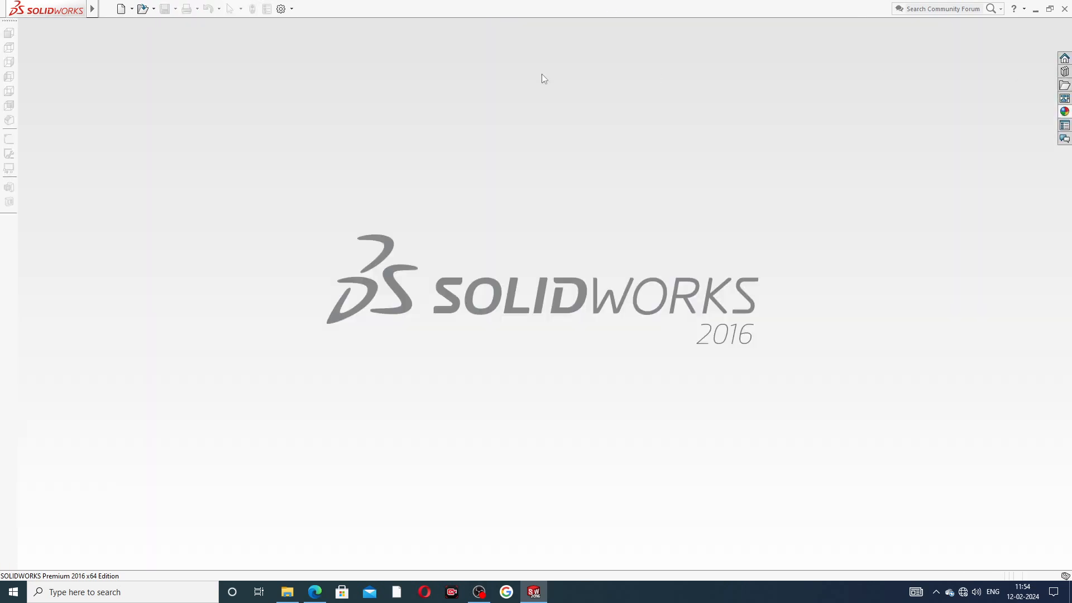
Step: Create a new blank part and give it a Plain White scene background
click(120, 8)
click(435, 431)
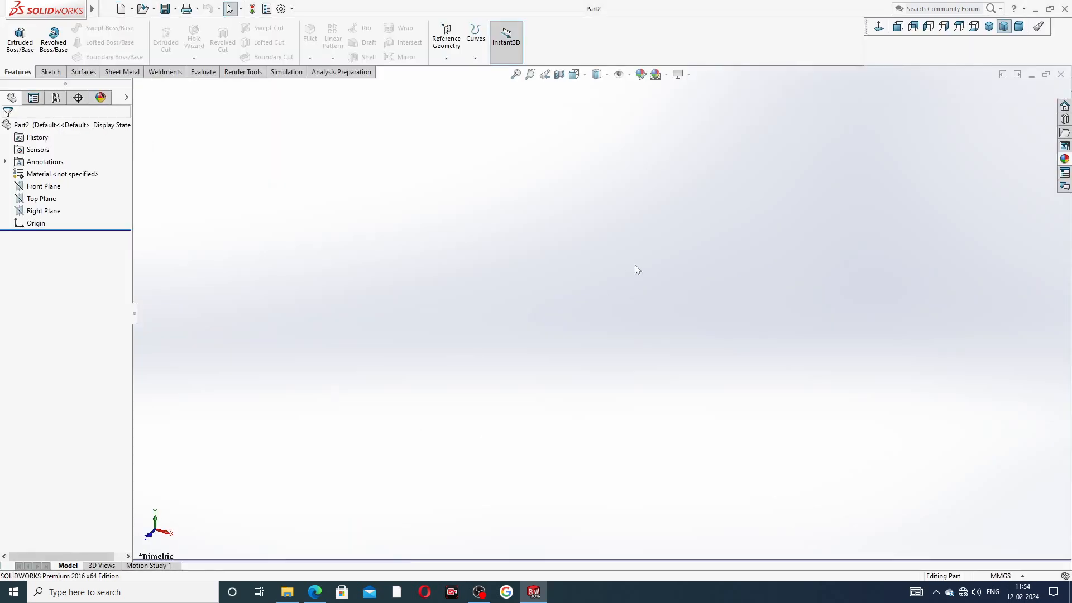
click(665, 75)
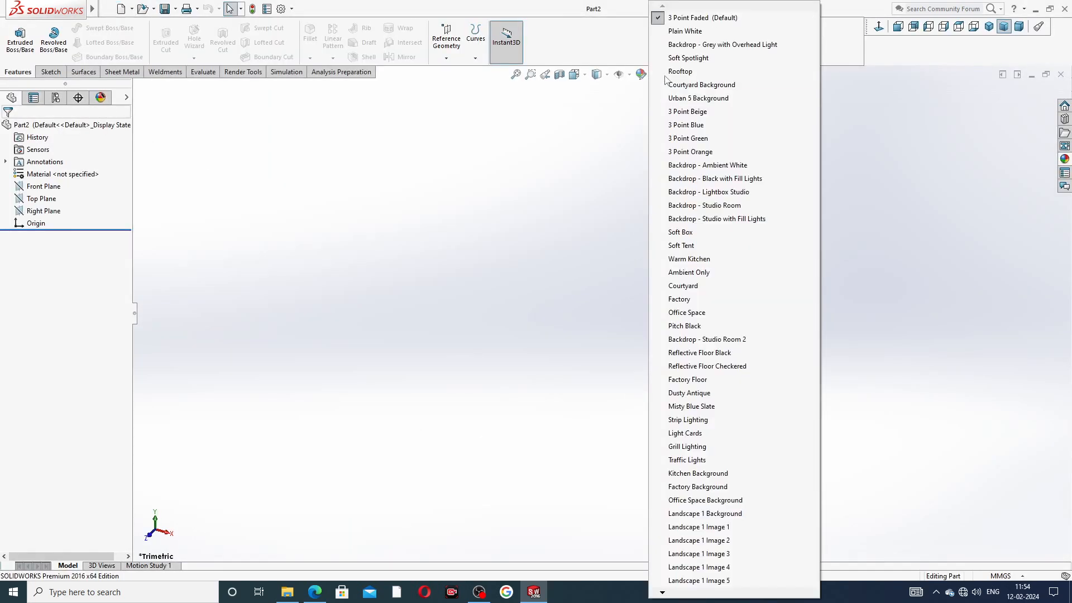
click(678, 31)
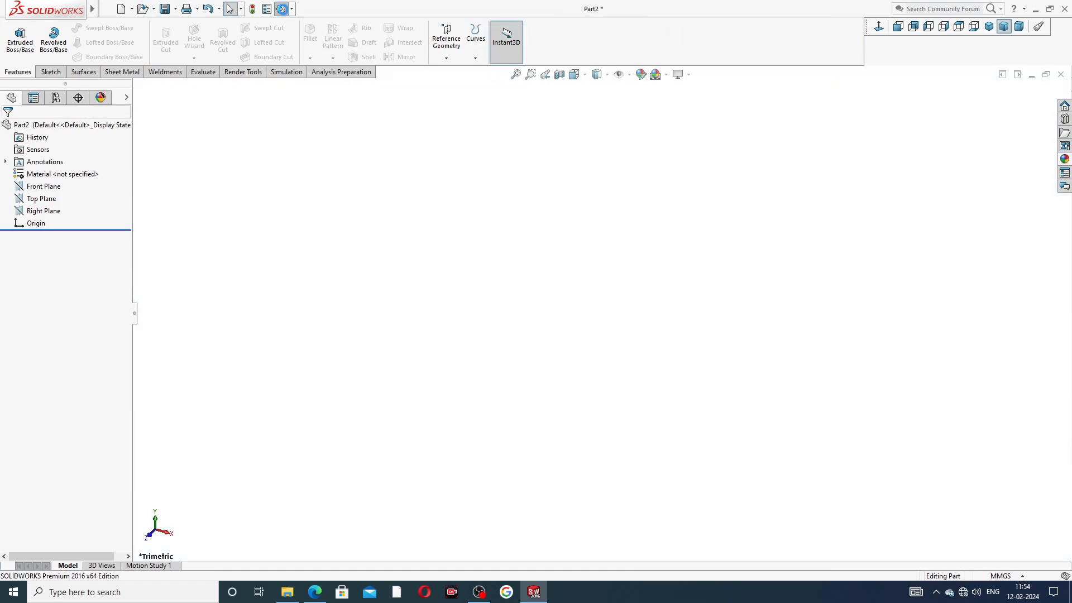
Step: Raise shaded and wireframe image quality to maximum in Document Properties
click(281, 8)
click(379, 111)
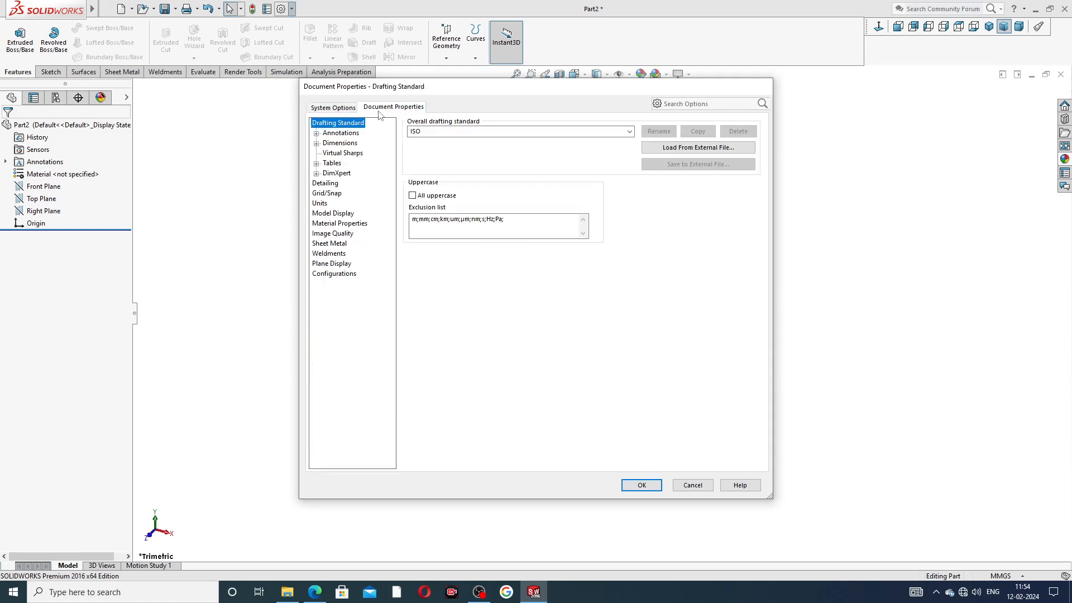
click(351, 234)
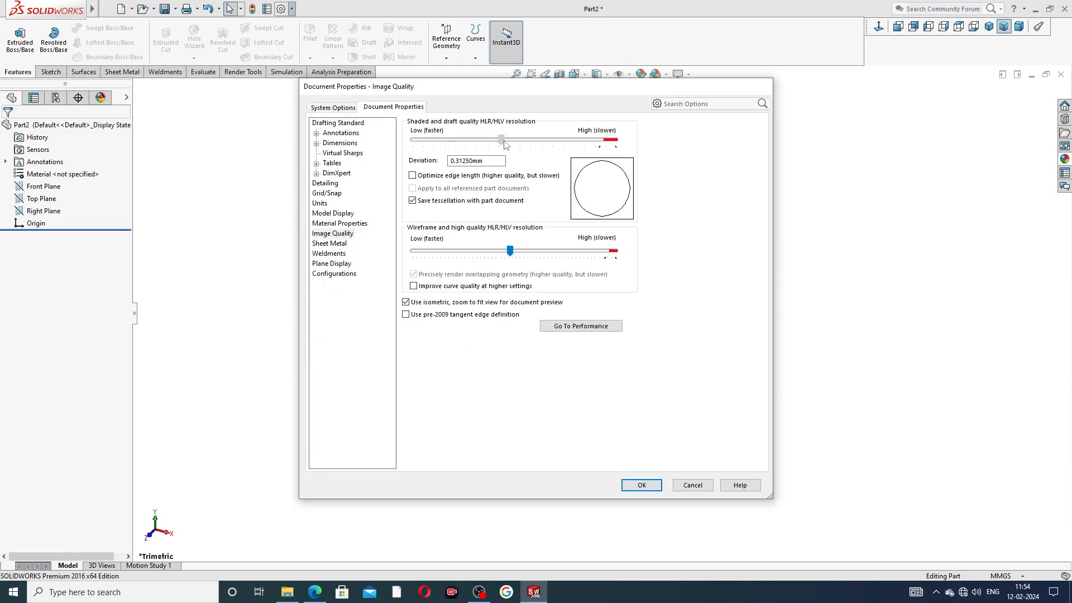
drag(500, 139, 615, 139)
drag(510, 251, 615, 251)
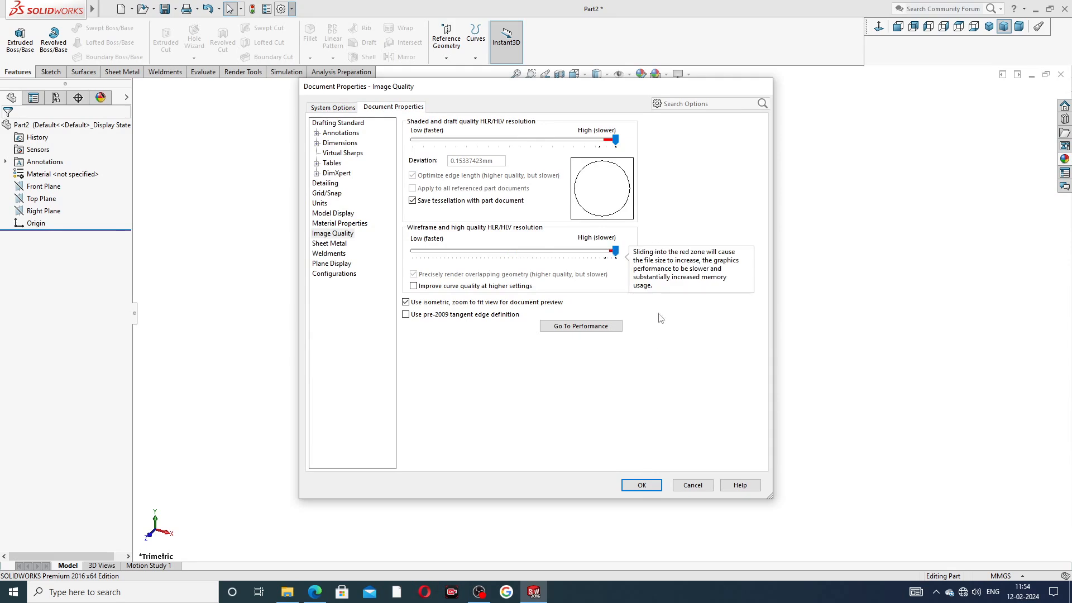
click(642, 485)
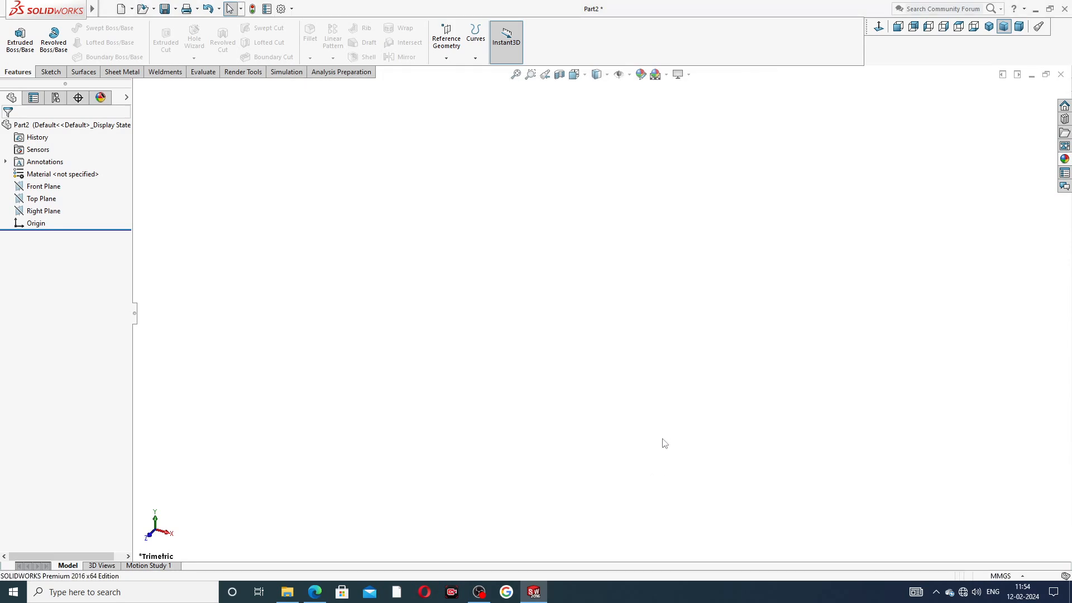
Step: Switch the part's unit system to IPS and bring up the lathe base reference drawing
click(1000, 576)
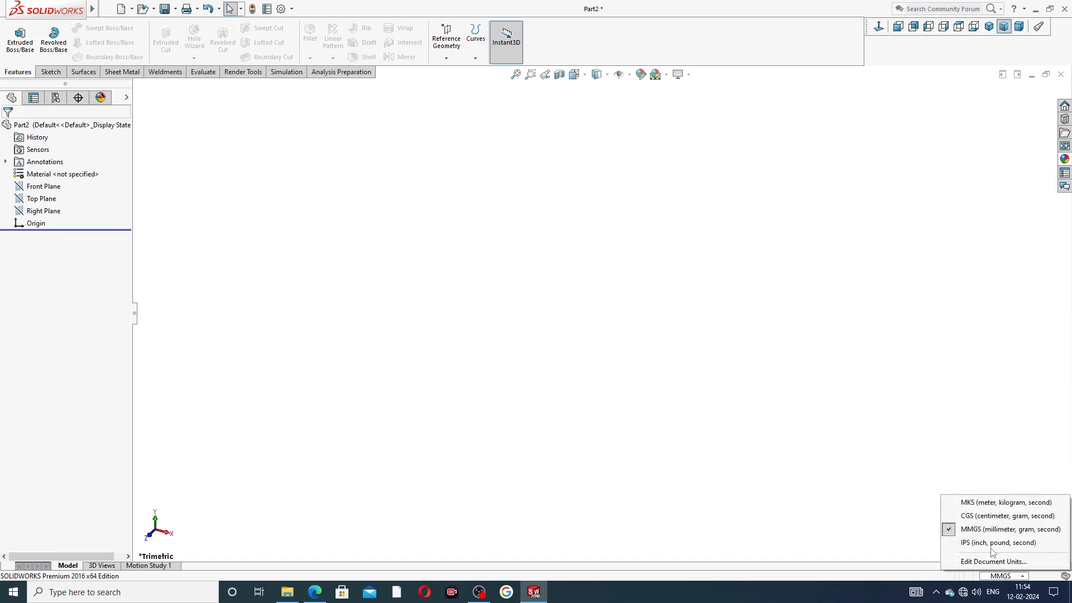
click(989, 543)
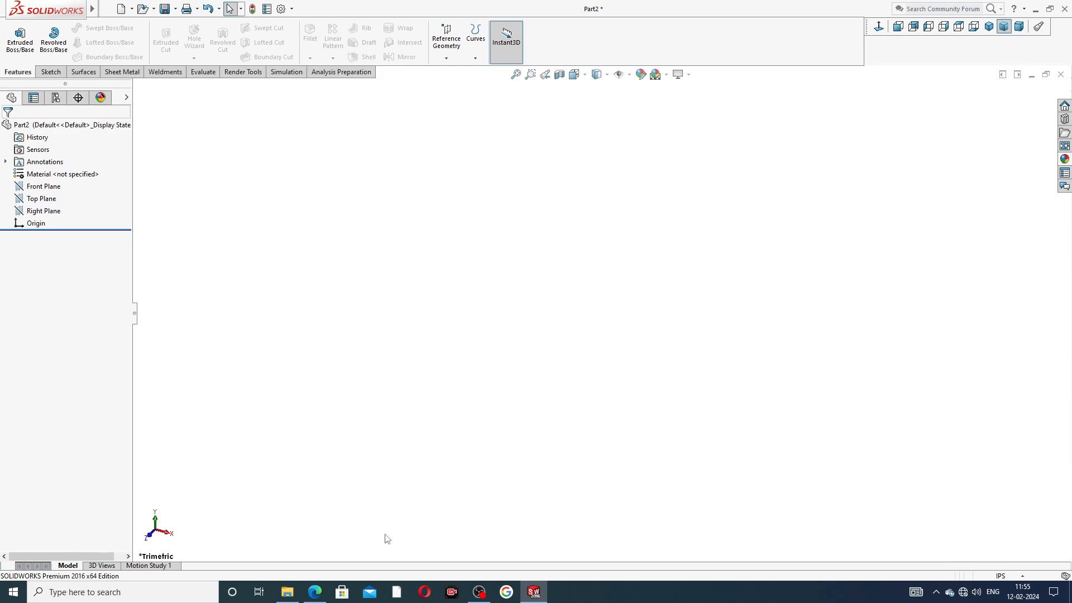
click(314, 592)
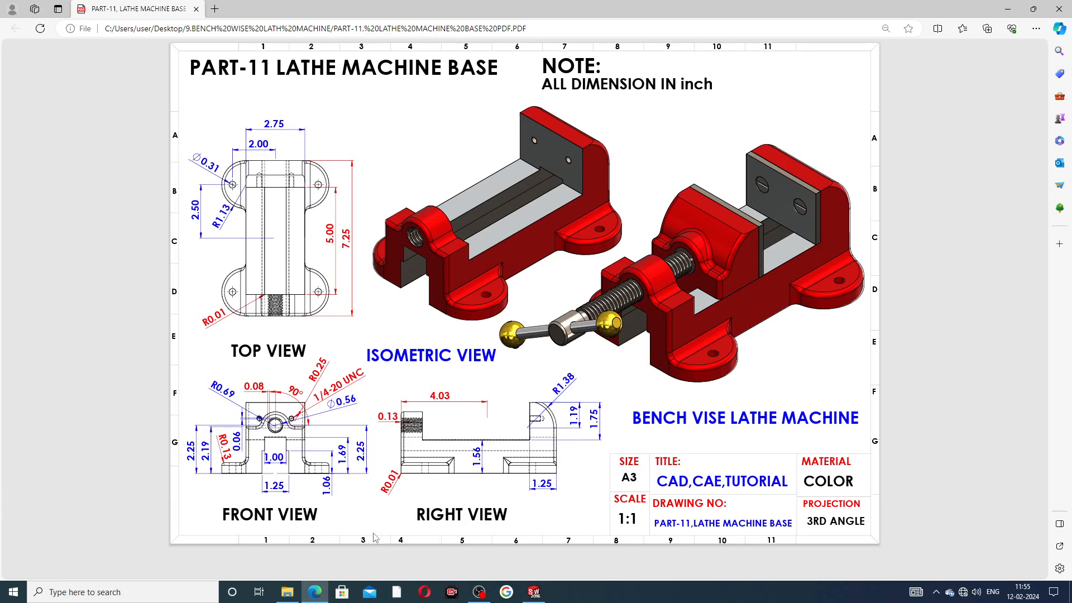
Step: Toggle between the PDF drawing and SOLIDWORKS, finishing on the empty Part2
click(315, 592)
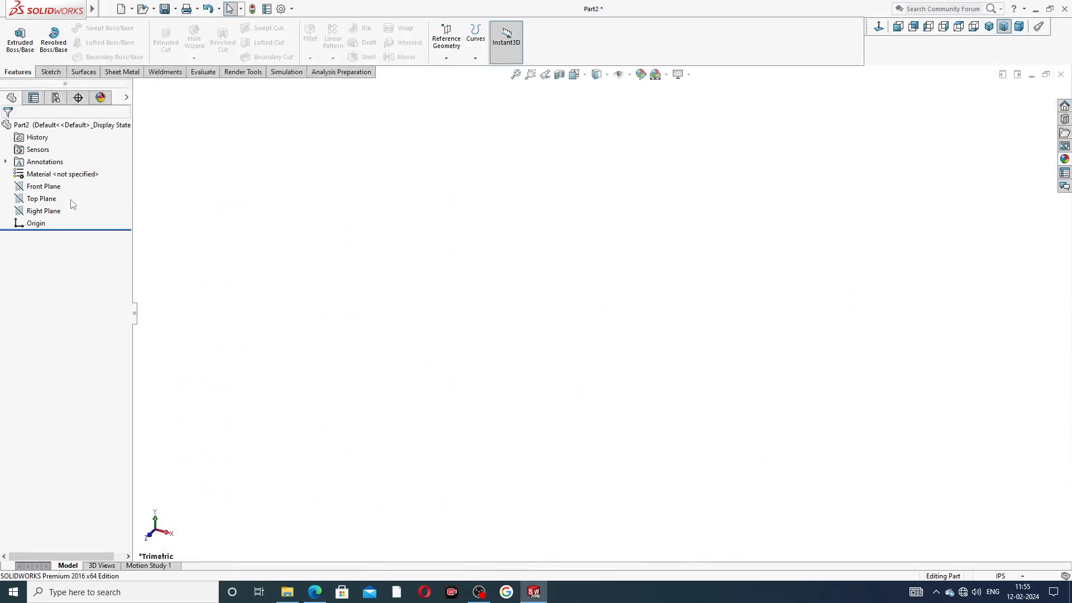
click(315, 595)
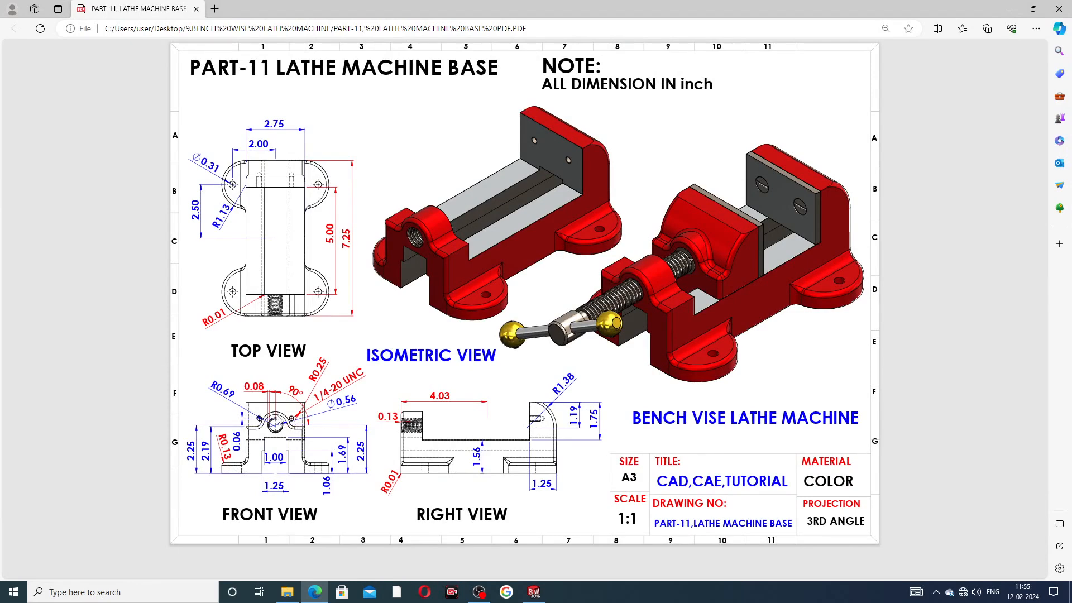
click(314, 592)
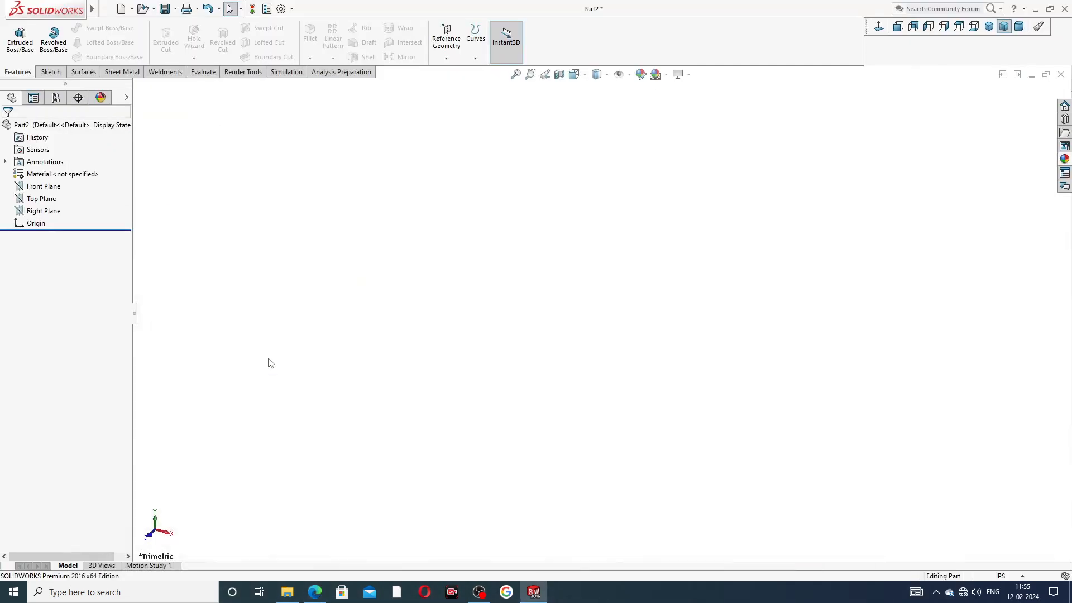
Step: Draw a corner rectangle in a new sketch on the Front Plane
click(54, 192)
click(62, 174)
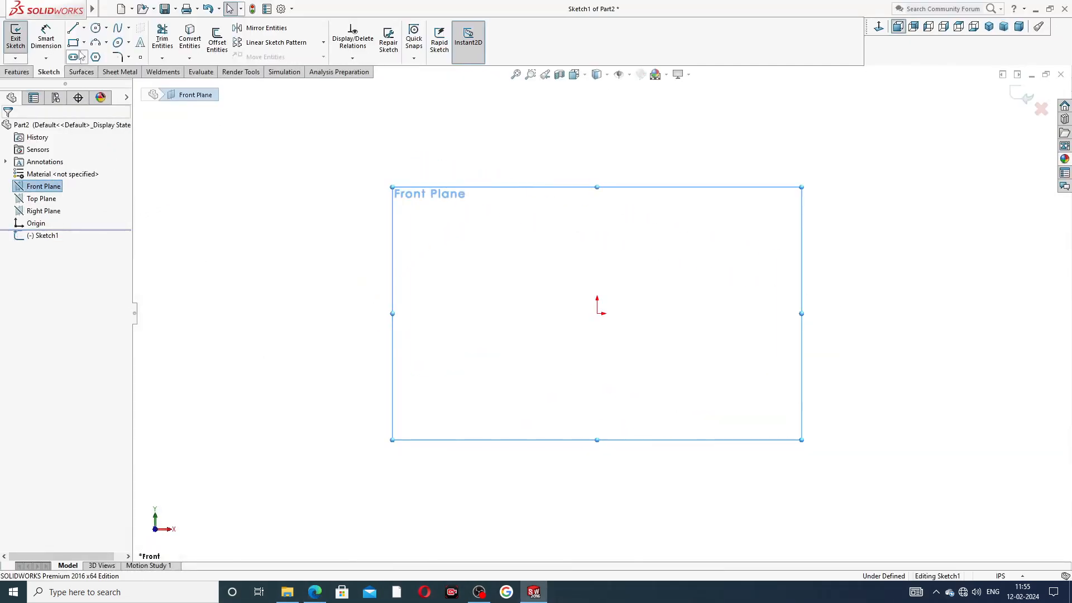
click(84, 42)
click(106, 57)
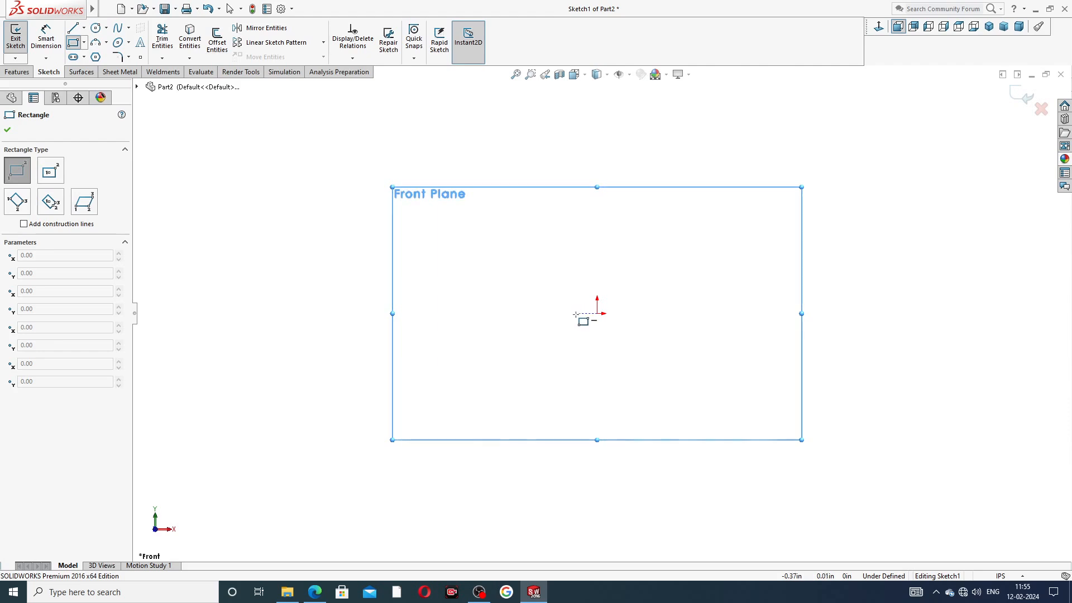
click(500, 314)
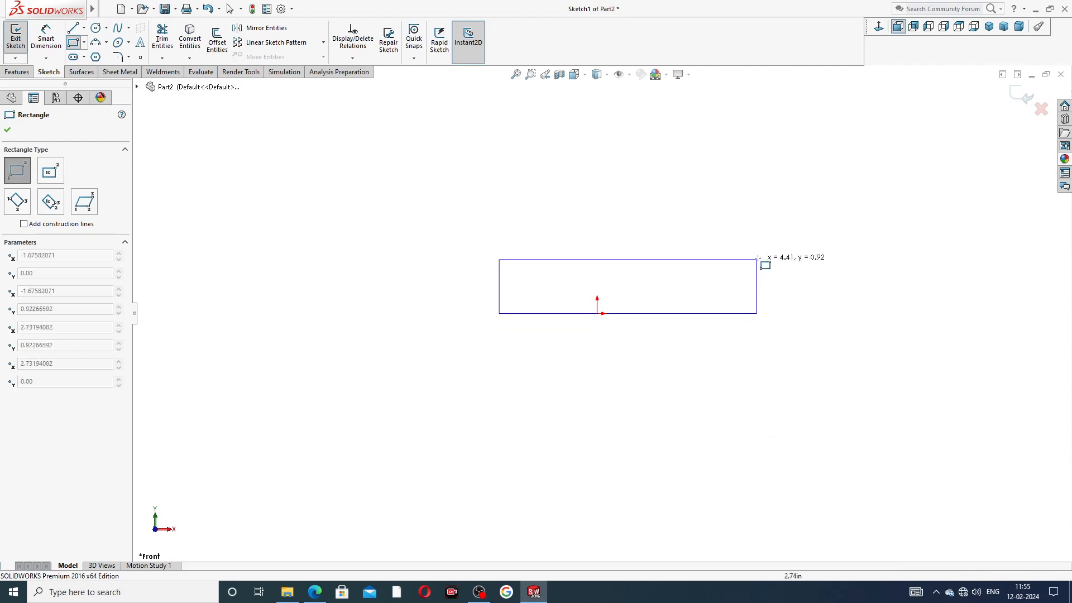
click(734, 199)
right_click(802, 195)
key(Escape)
key(Escape)
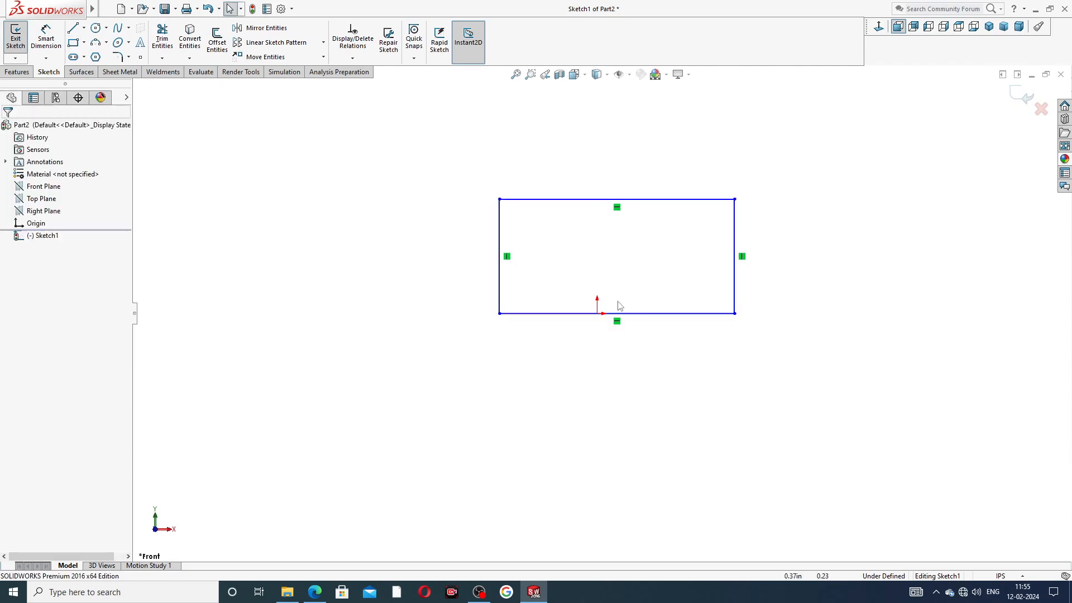
Step: Add a Midpoint relation centring the rectangle's bottom edge on the origin
click(597, 313)
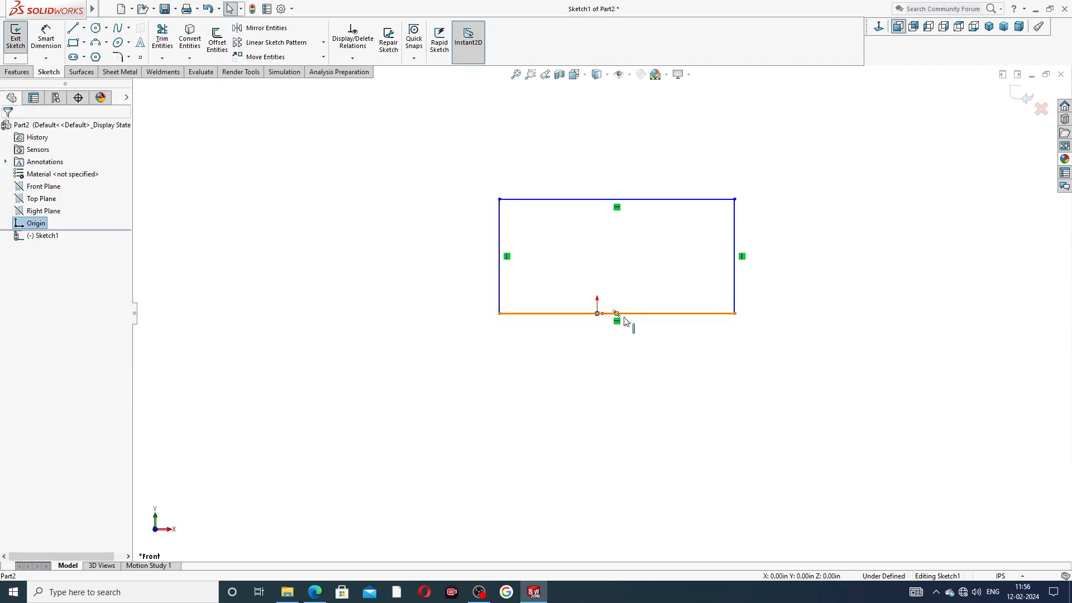
ctrl+click(643, 314)
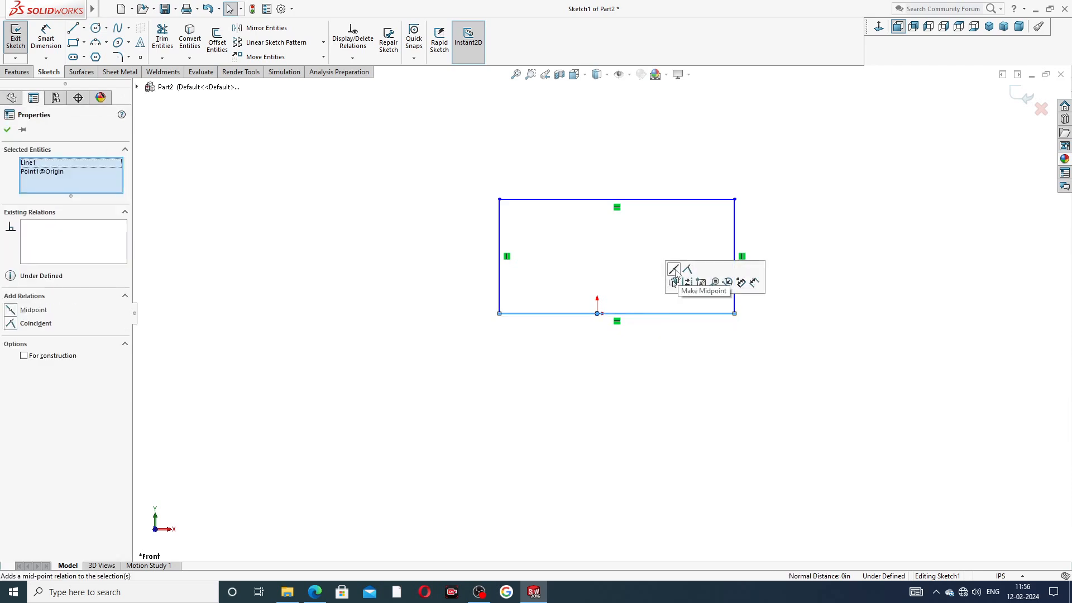
click(673, 277)
click(770, 247)
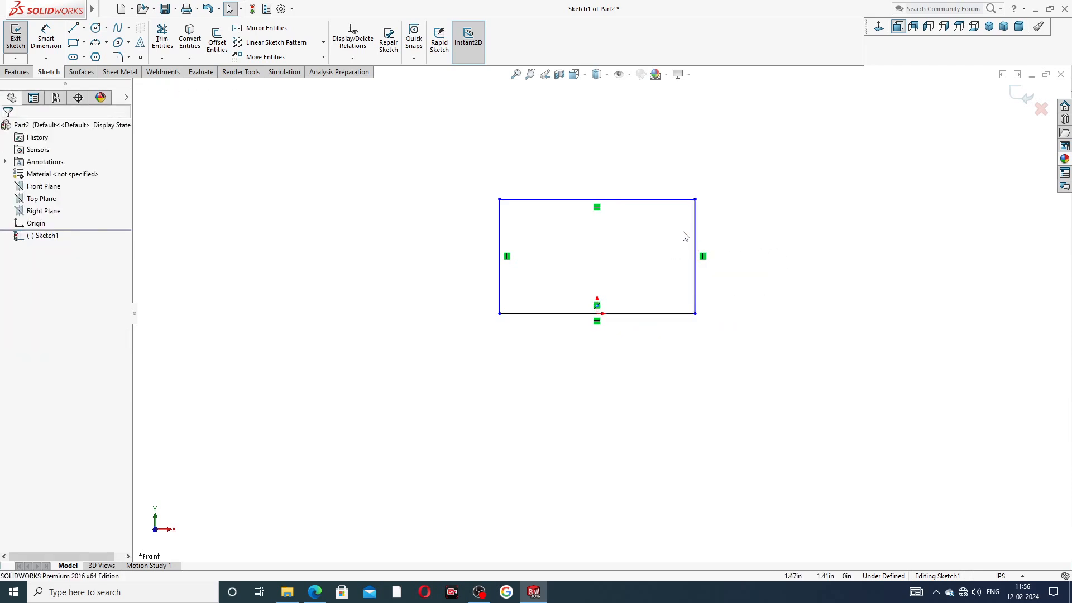
click(46, 38)
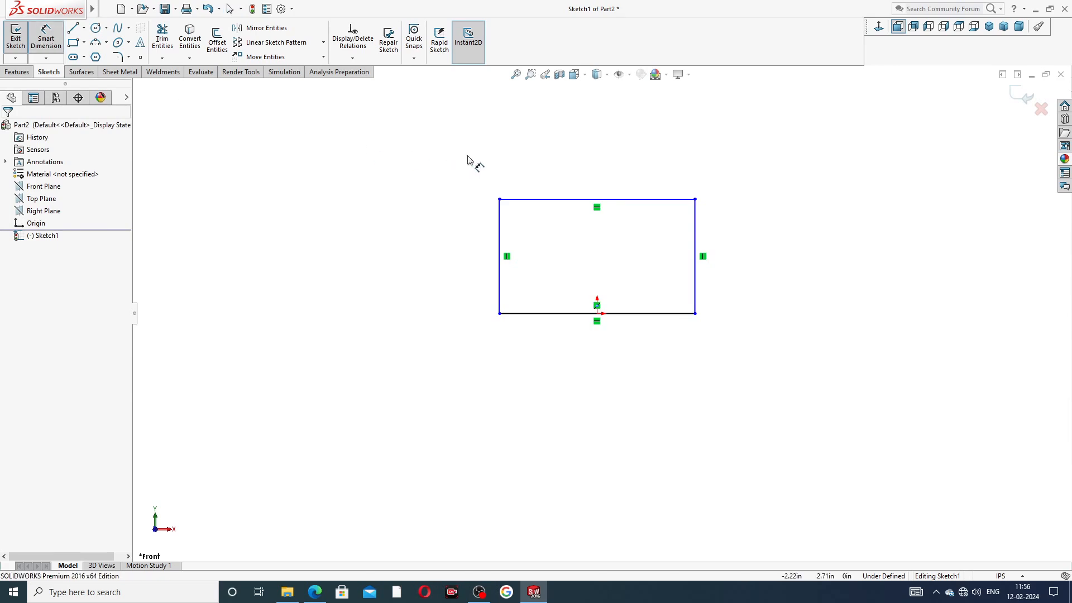
Step: Dimension the rectangle's top edge to 2.75 in wide
click(560, 204)
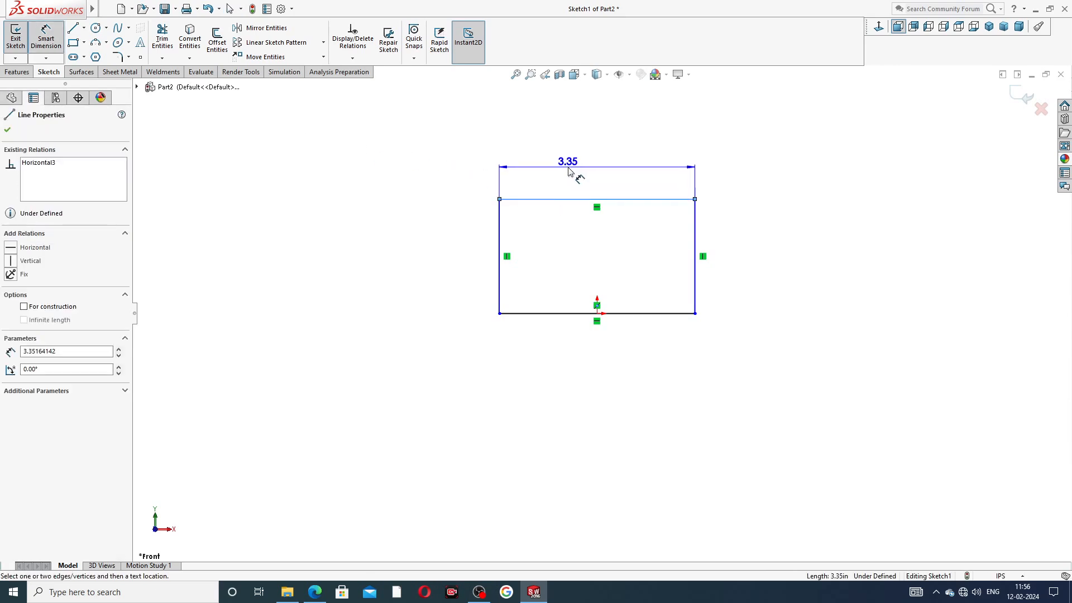
click(573, 173)
text(2.75)
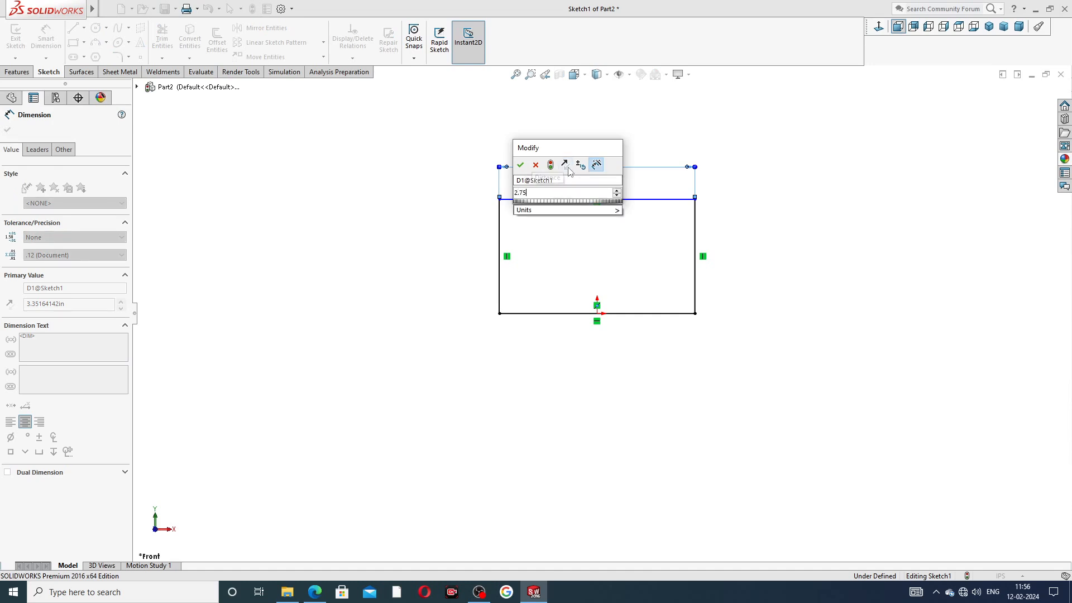
key(Return)
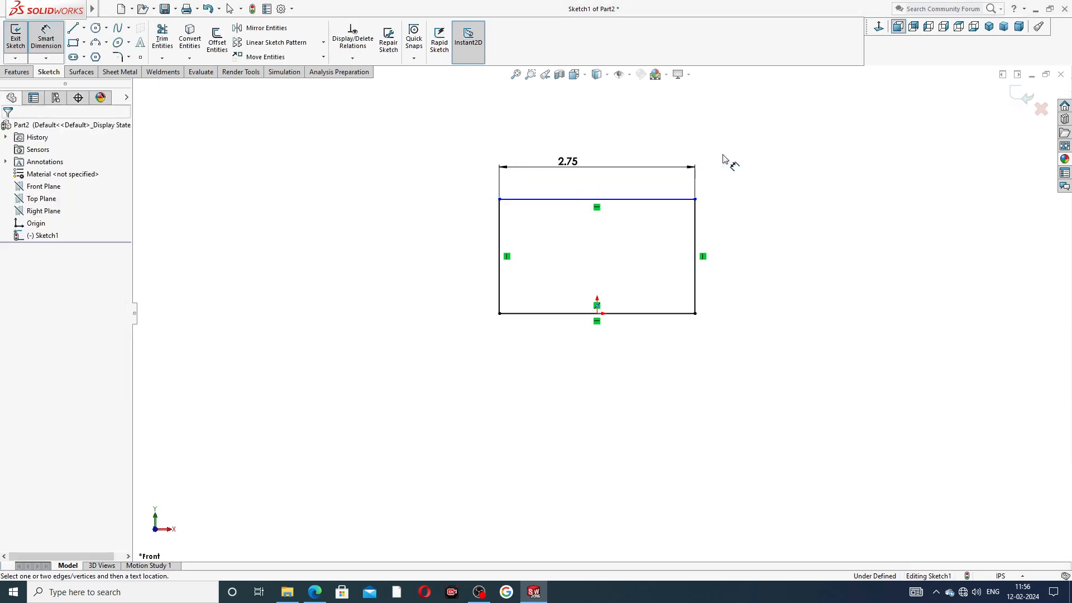
Step: Dimension the right side, correcting the height to 1.56 in
click(695, 226)
click(733, 262)
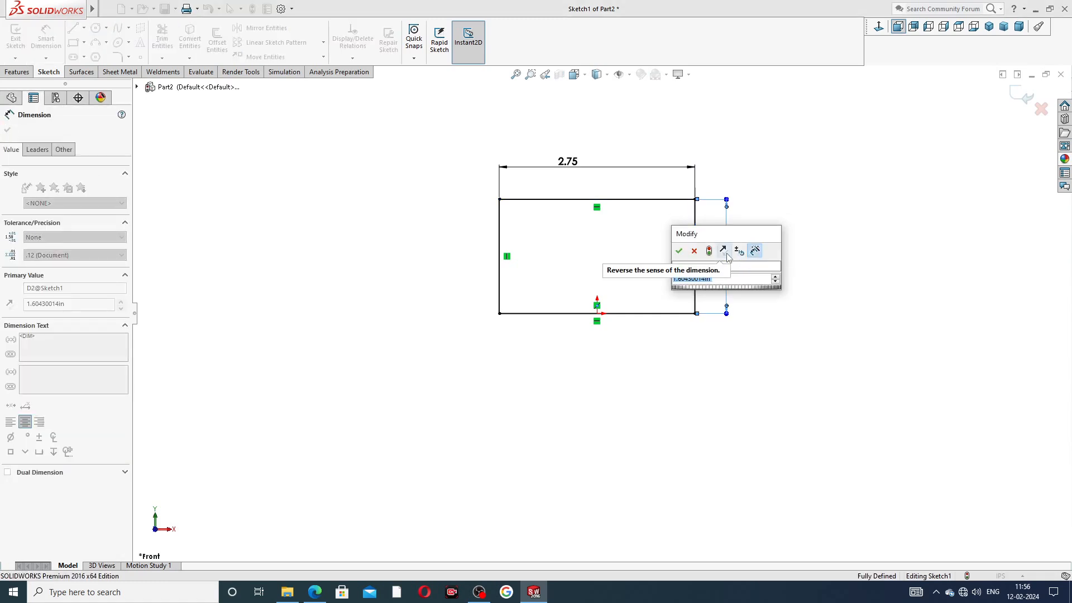
text(7.5)
key(Return)
click(788, 248)
scroll(772, 173, up, 12)
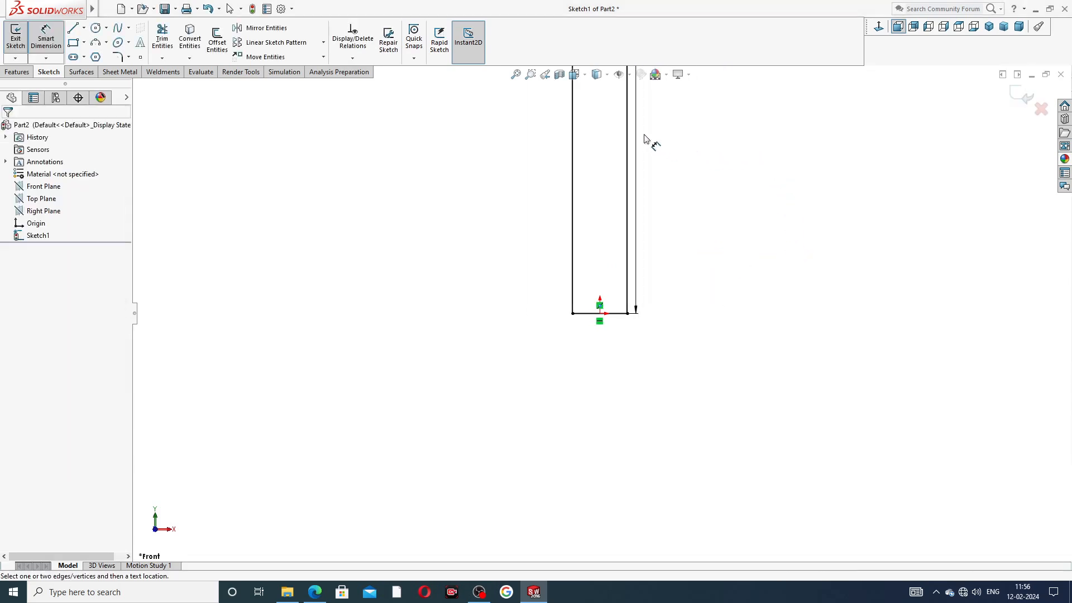
scroll(644, 124, up, 10)
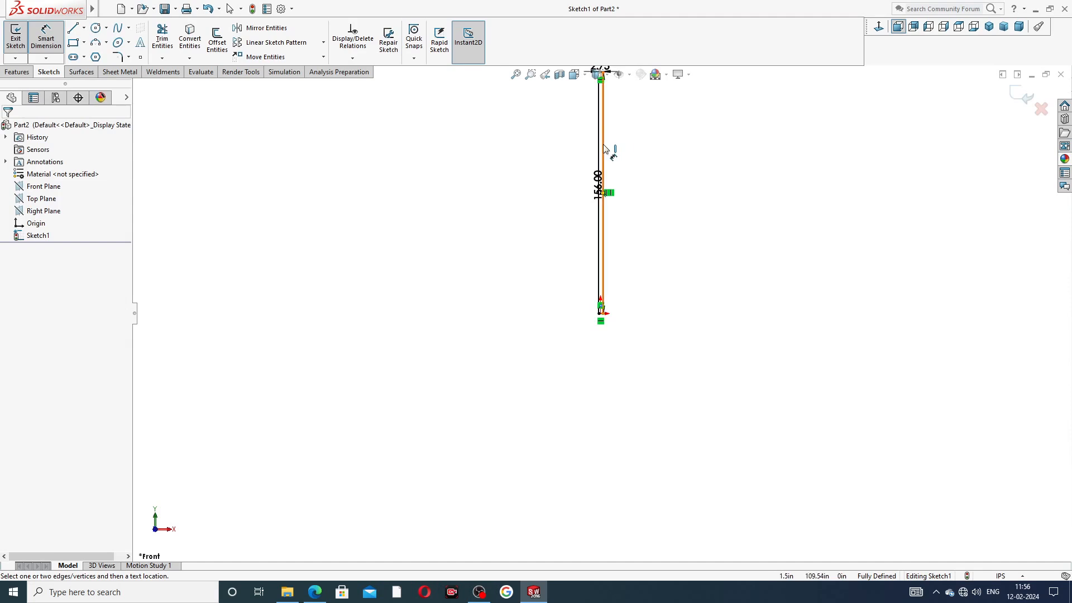
scroll(609, 154, down, 2)
drag(597, 222, 624, 223)
double_click(625, 226)
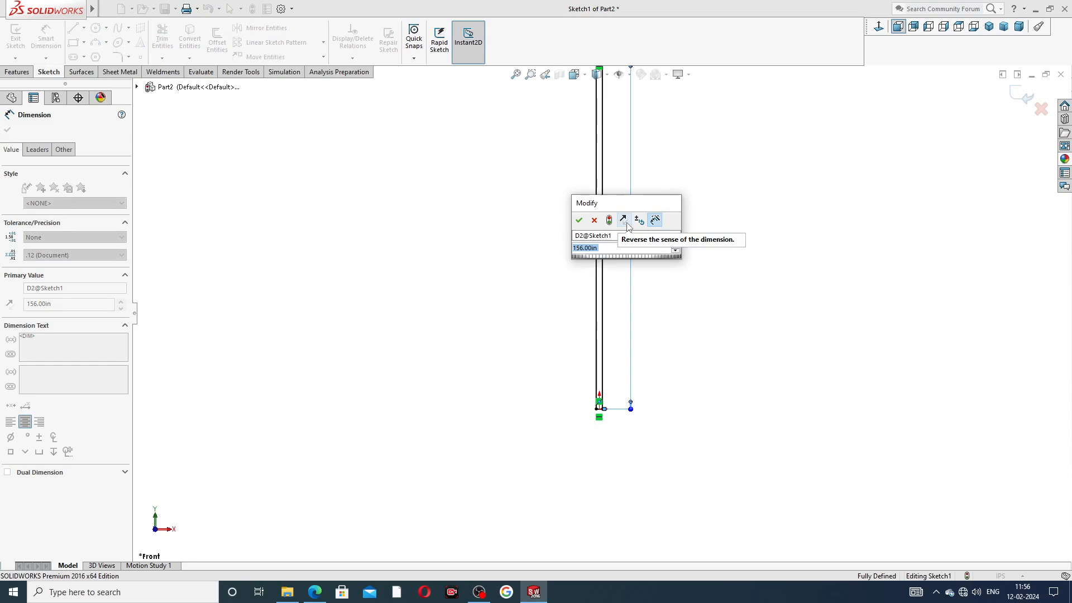
text(1.56)
key(Return)
key(Escape)
Step: Neatly reposition the 2.75 and 1.56 dimensions and start an Extruded Boss/Base
scroll(603, 391, down, 8)
scroll(851, 360, up, 4)
mouse_move(904, 334)
mouse_down()
mouse_move(647, 335)
mouse_move(659, 335)
mouse_up()
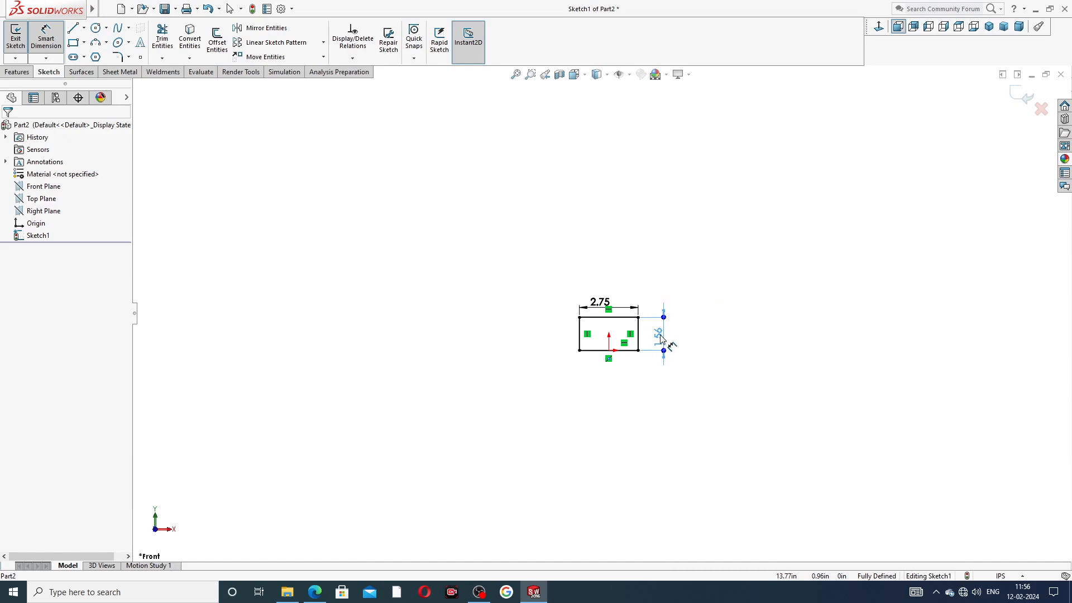
key(Escape)
scroll(627, 345, down, 8)
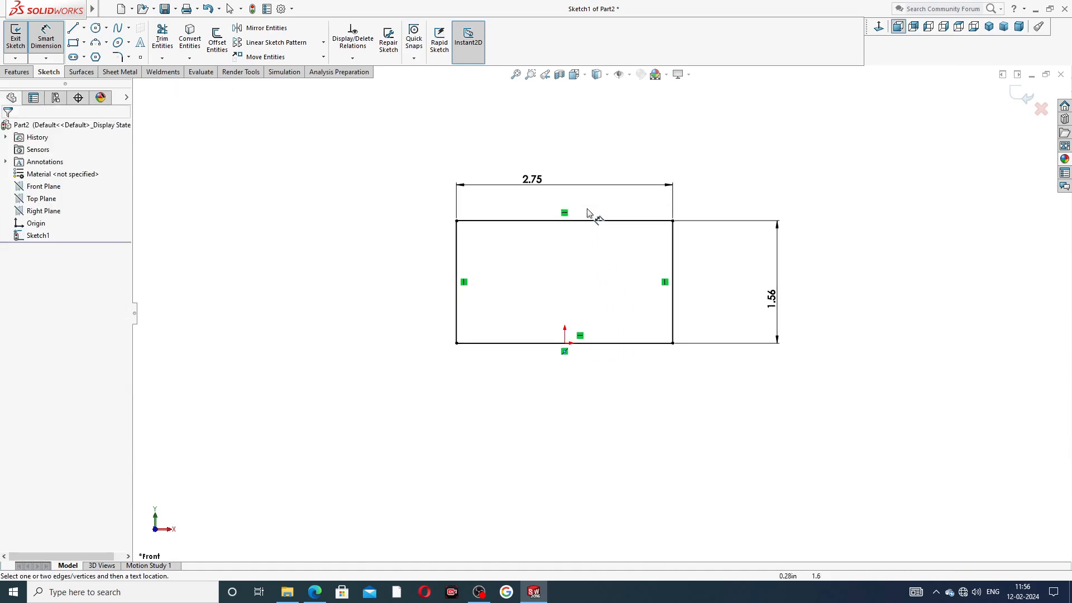
drag(536, 180, 575, 192)
click(712, 195)
drag(781, 295, 714, 282)
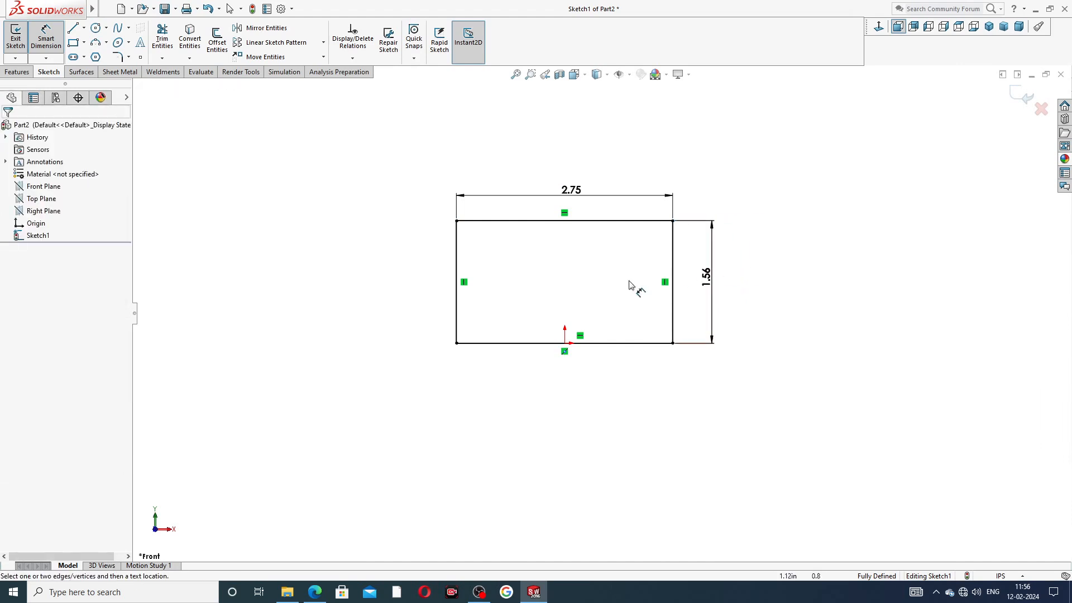
scroll(598, 277, down, 2)
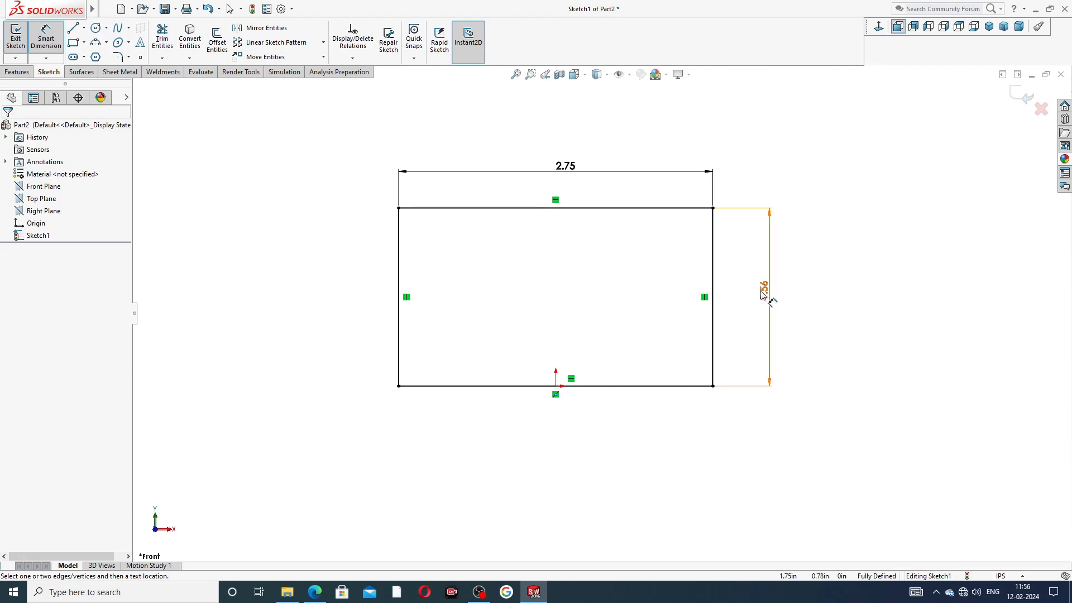
right_click(781, 131)
click(811, 168)
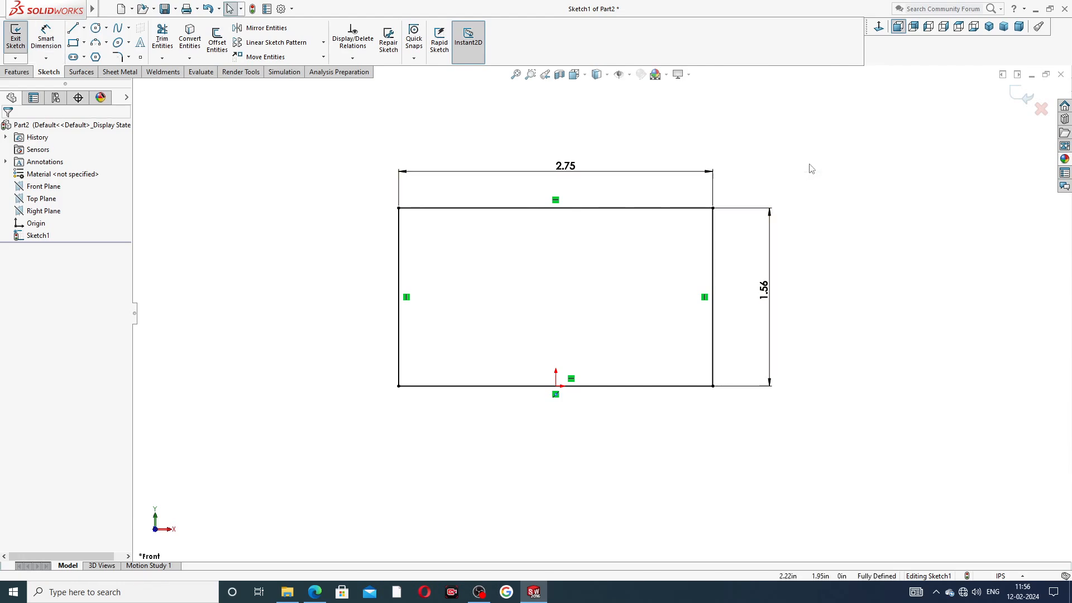
click(17, 71)
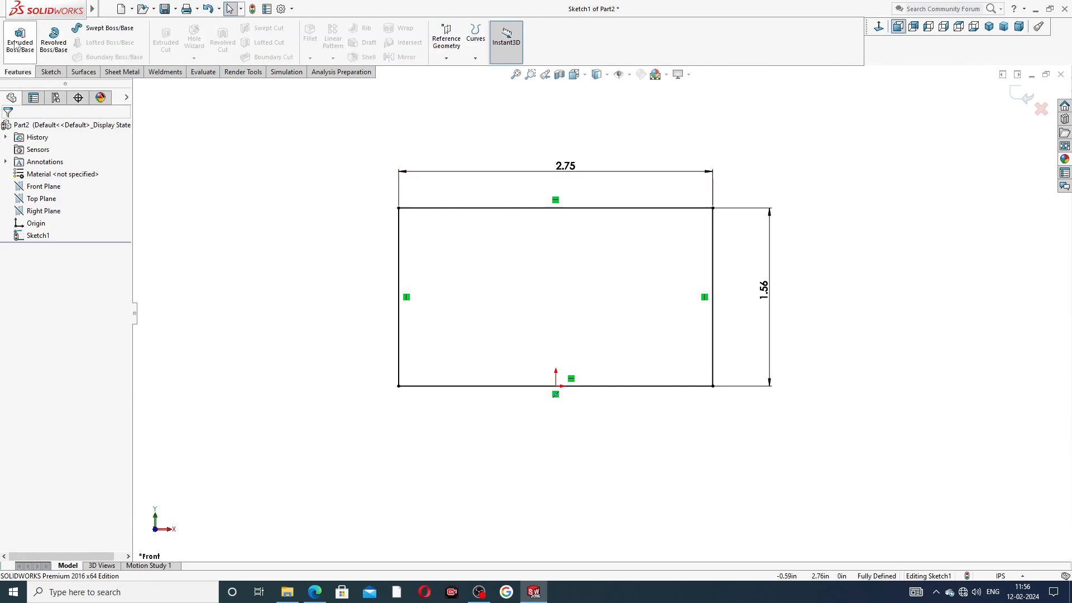
click(21, 39)
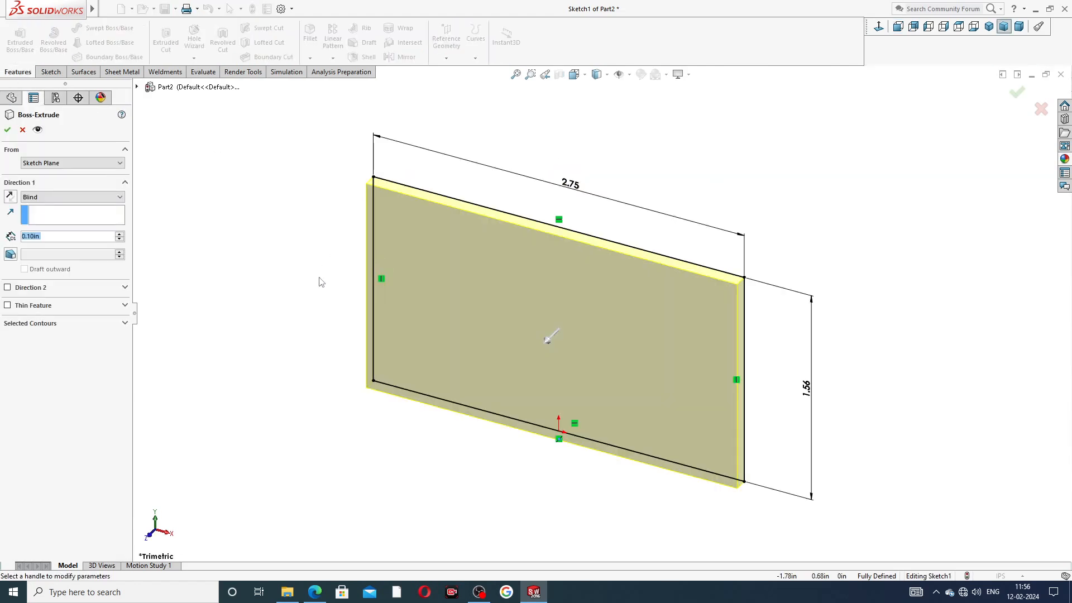
Step: Extrude the rectangle Mid Plane to 7.25 in, checking the drawing before accepting
click(76, 198)
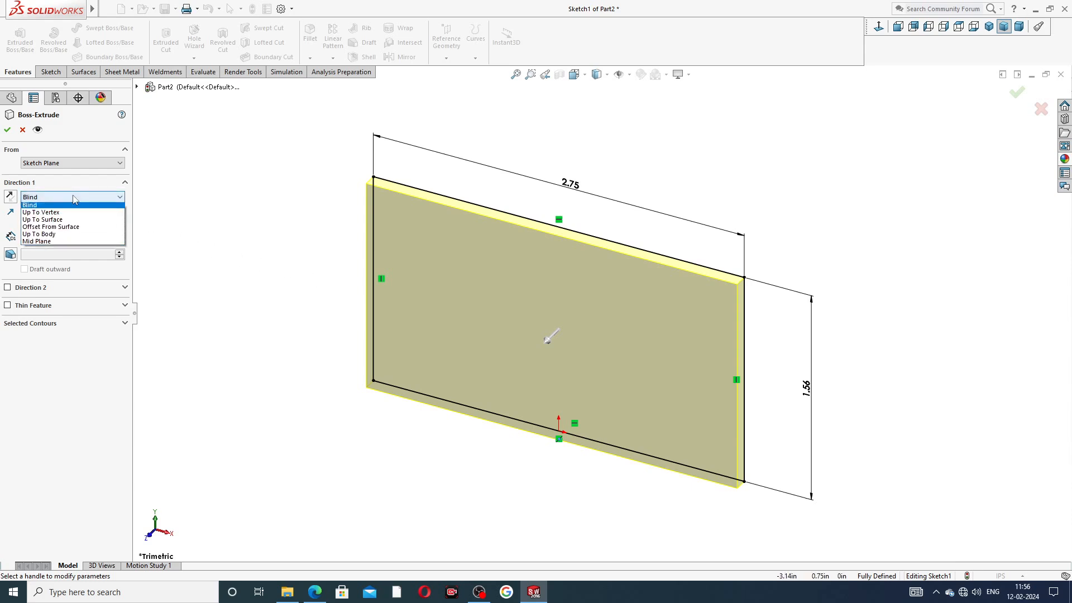
click(71, 244)
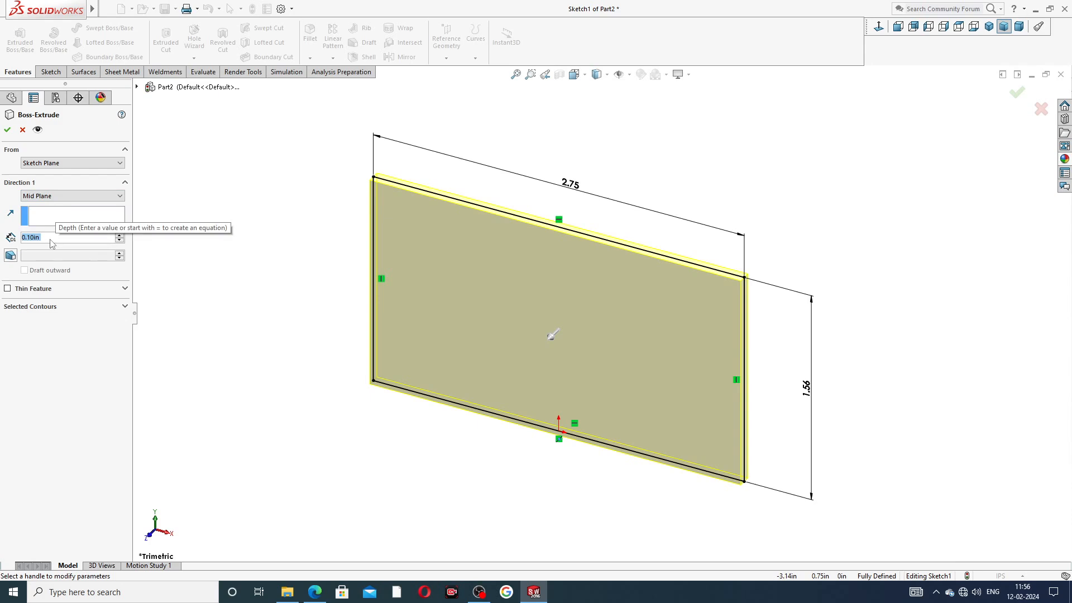
text(7.25)
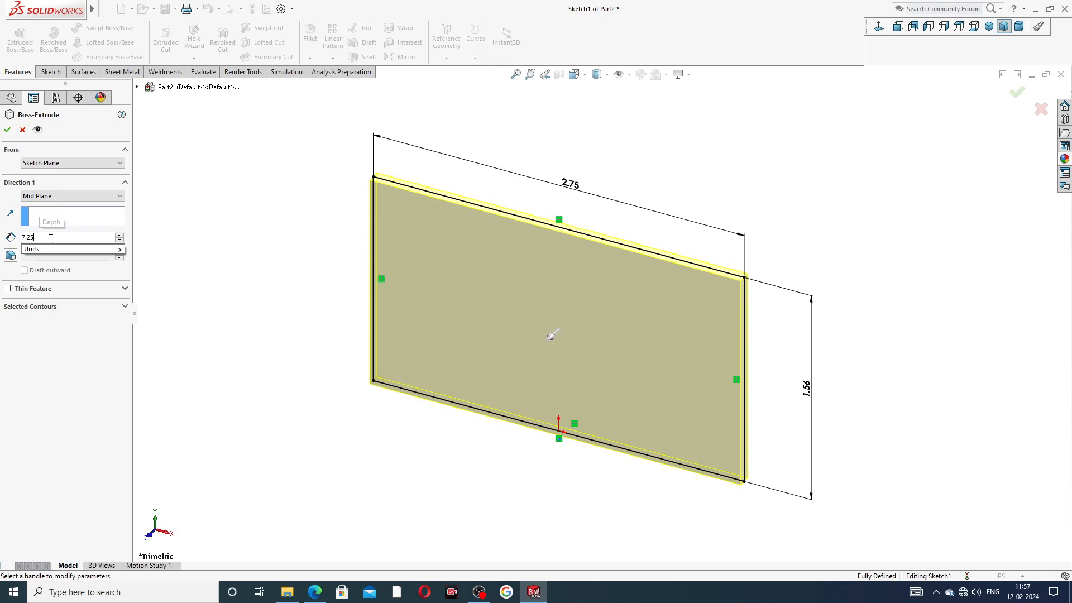
key(Return)
scroll(605, 238, up, 3)
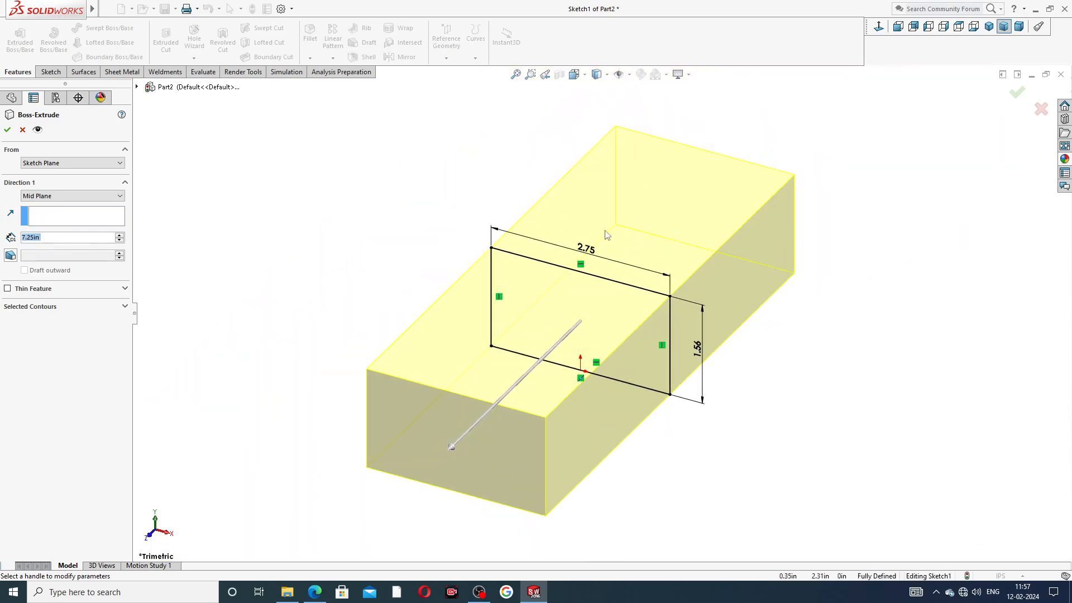
middle_drag(608, 237, 570, 241)
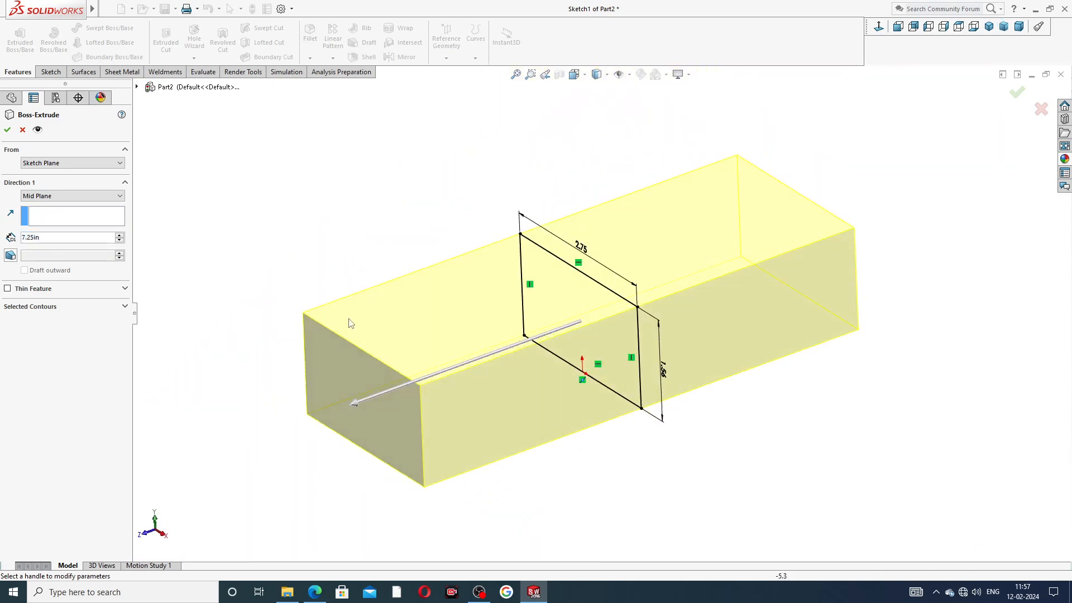
click(315, 592)
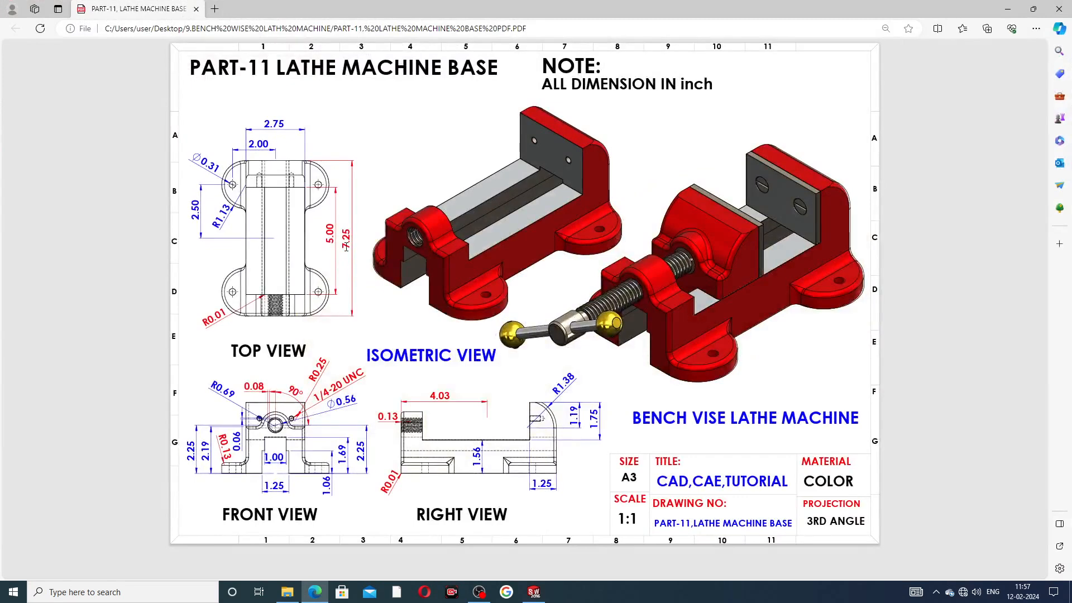
click(317, 594)
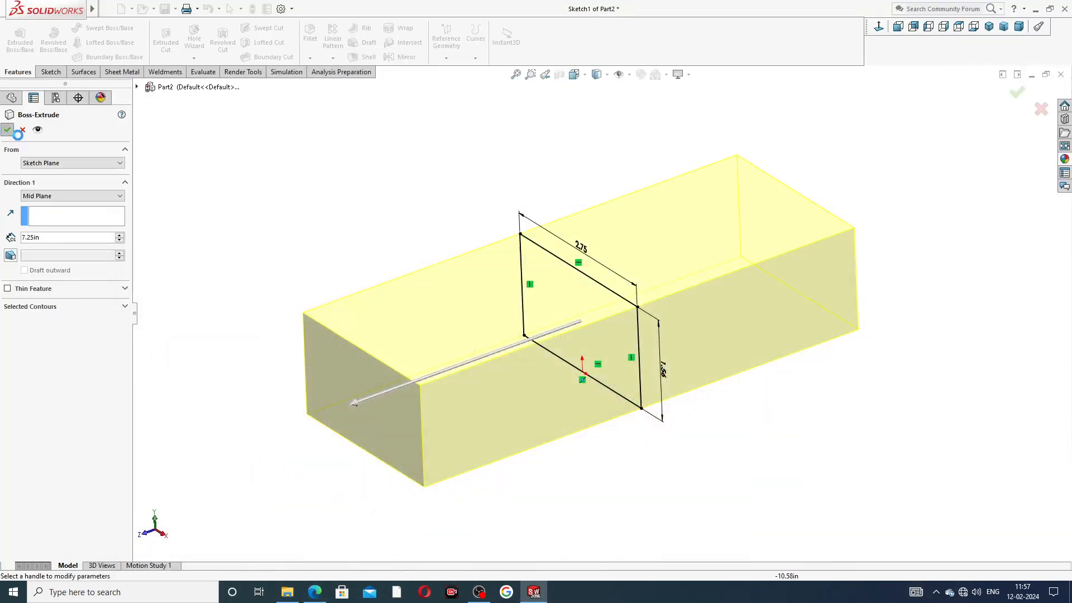
key(Return)
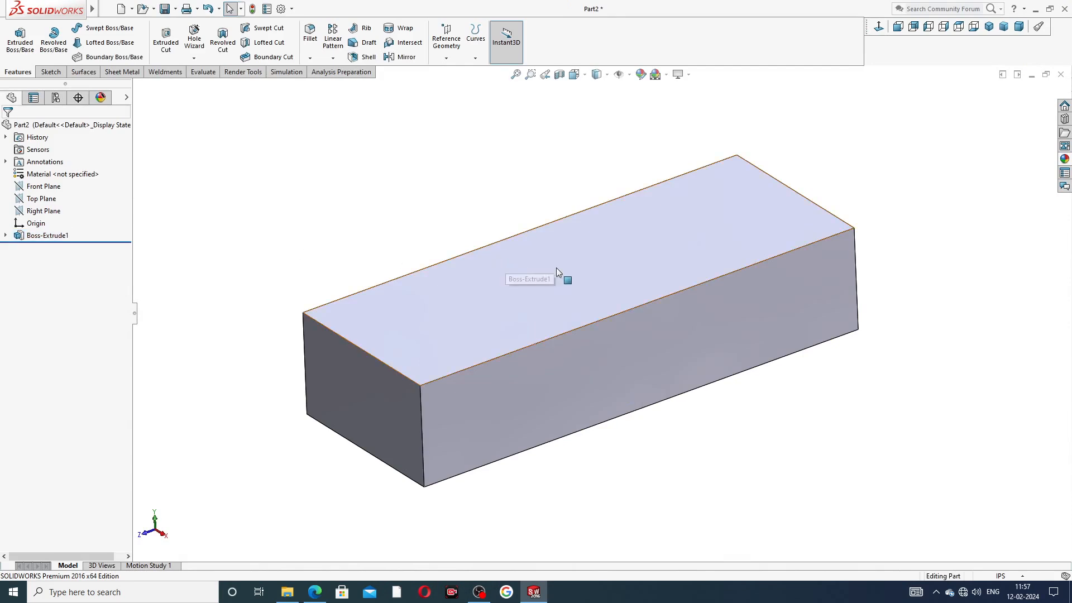
Step: Apply the Metal > Nickel polished nickel appearance to the block and review the reference PDF
middle_drag(559, 274, 619, 283)
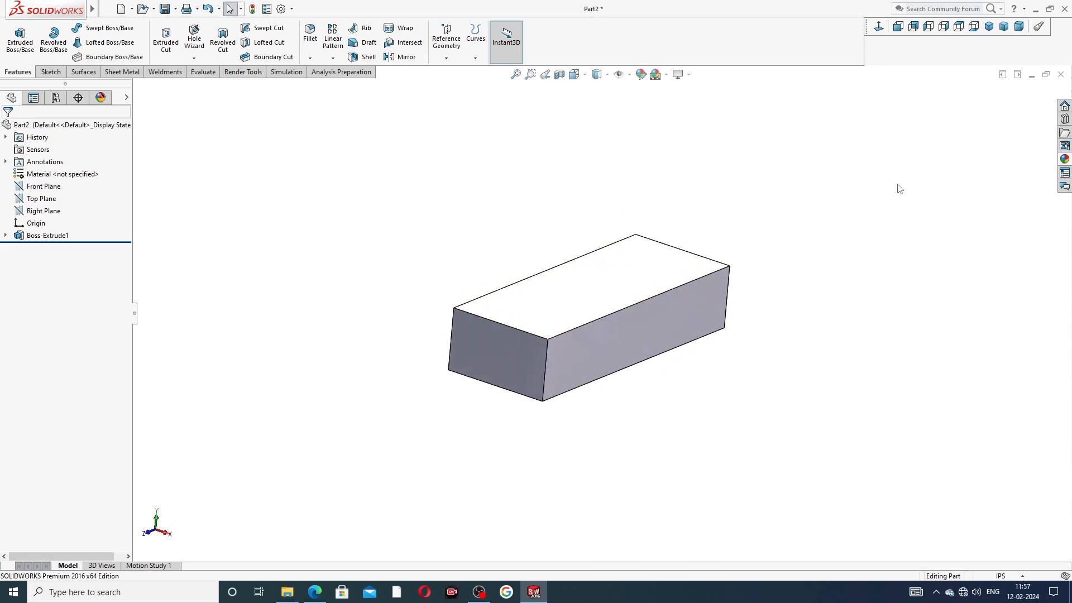
click(1065, 160)
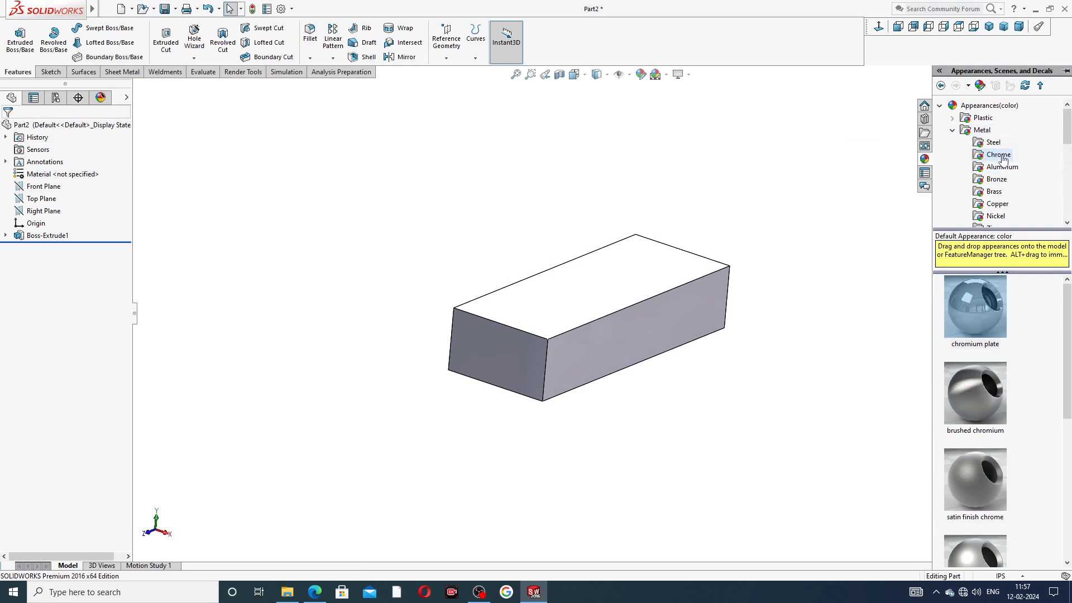
click(999, 217)
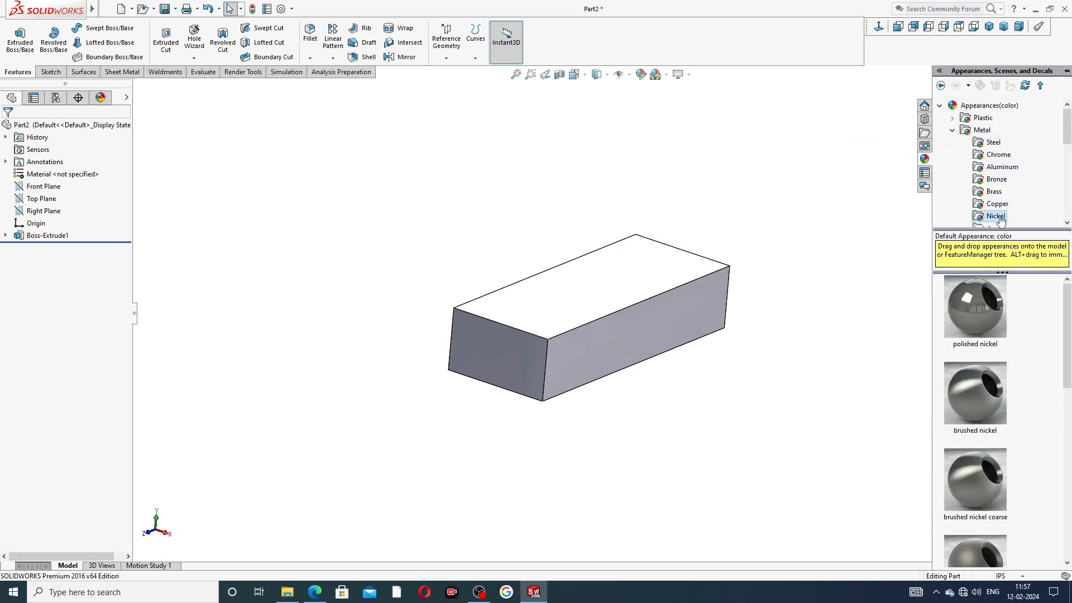
drag(984, 293, 504, 326)
middle_drag(671, 285, 644, 286)
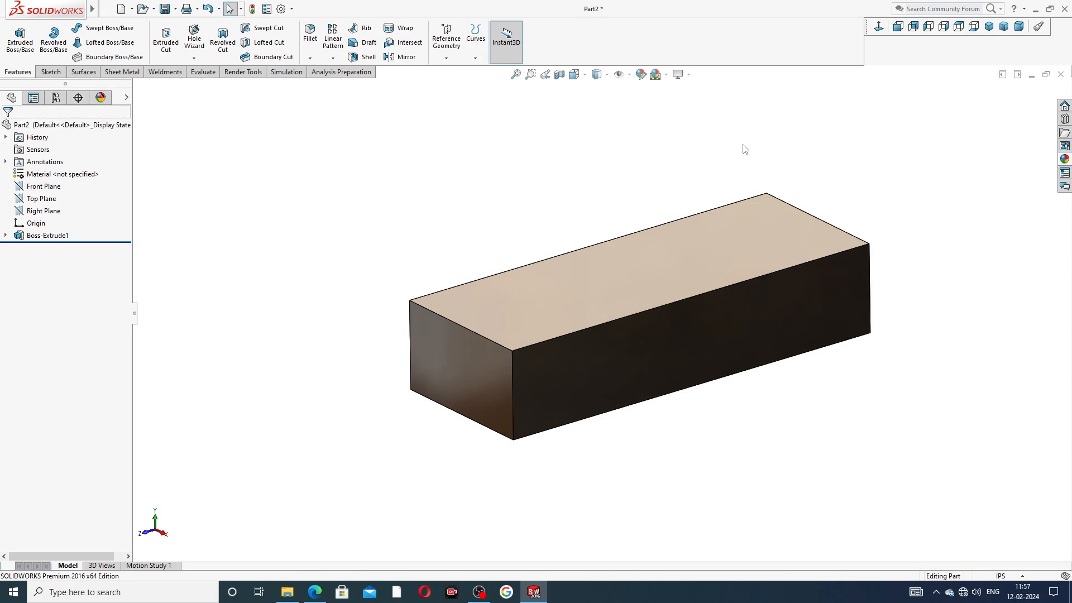
click(314, 592)
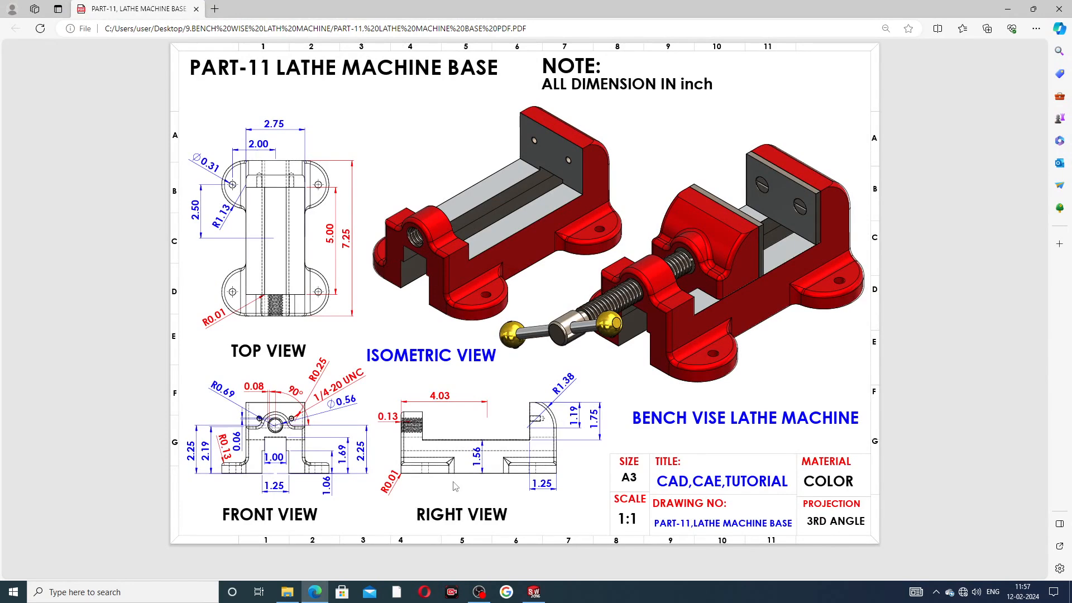
click(533, 592)
Step: Start Sketch2 on the block's 7.25 in long side face, viewed normal to it
middle_drag(602, 369, 653, 324)
click(653, 324)
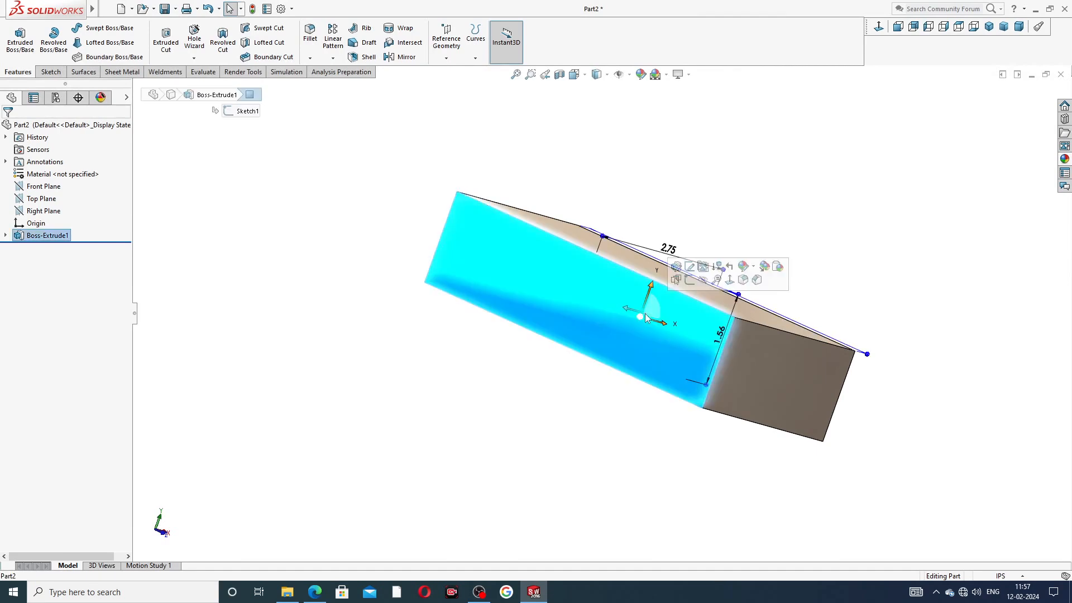
click(700, 281)
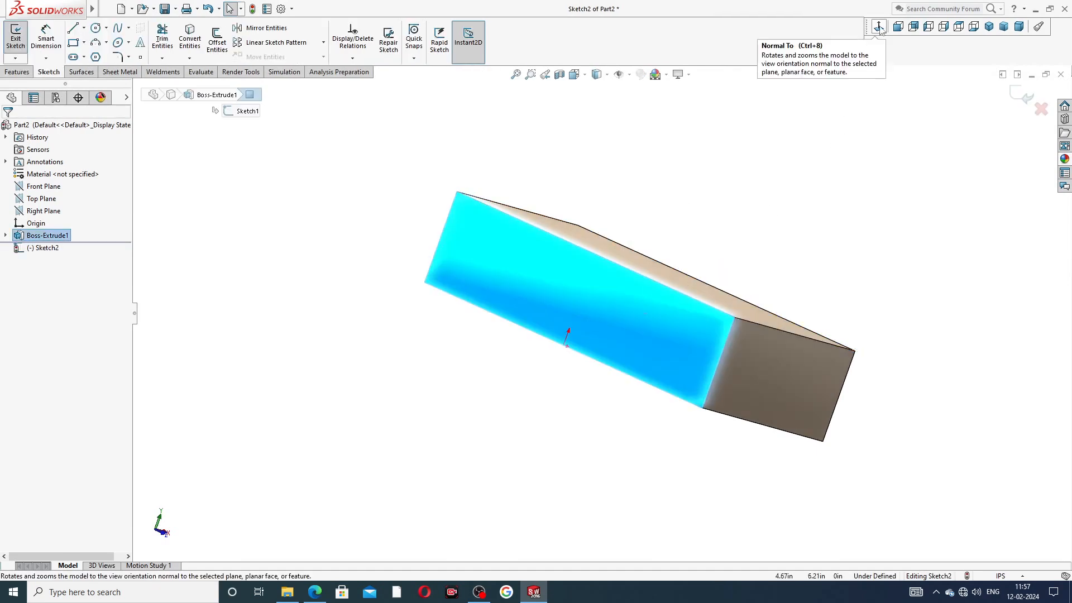
click(878, 26)
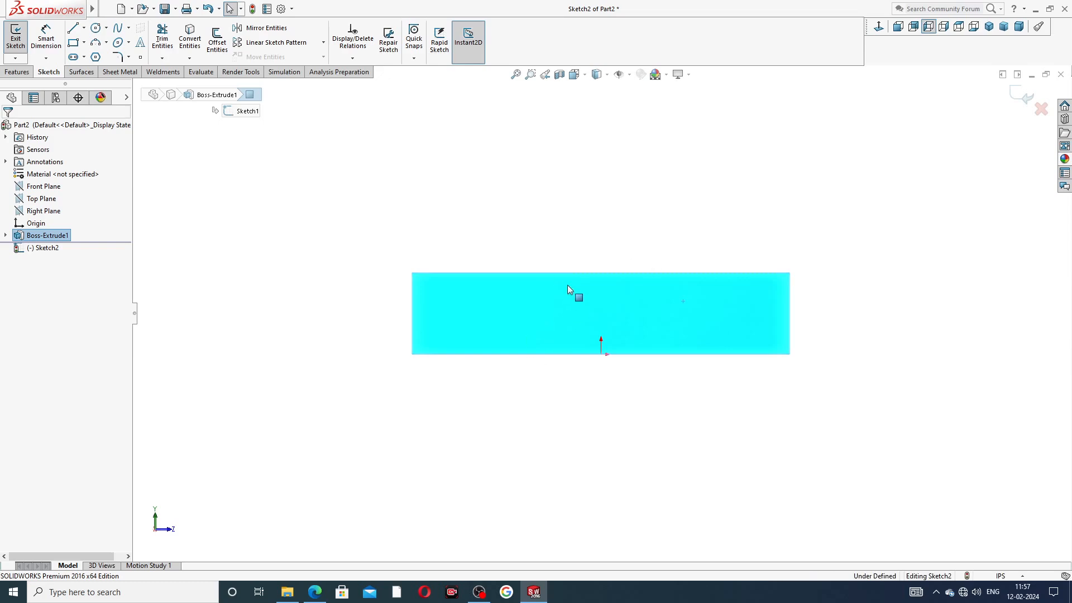
Step: Consult the reference drawing, then turn Smart Dimension off to return to Select
scroll(555, 273, down, 1)
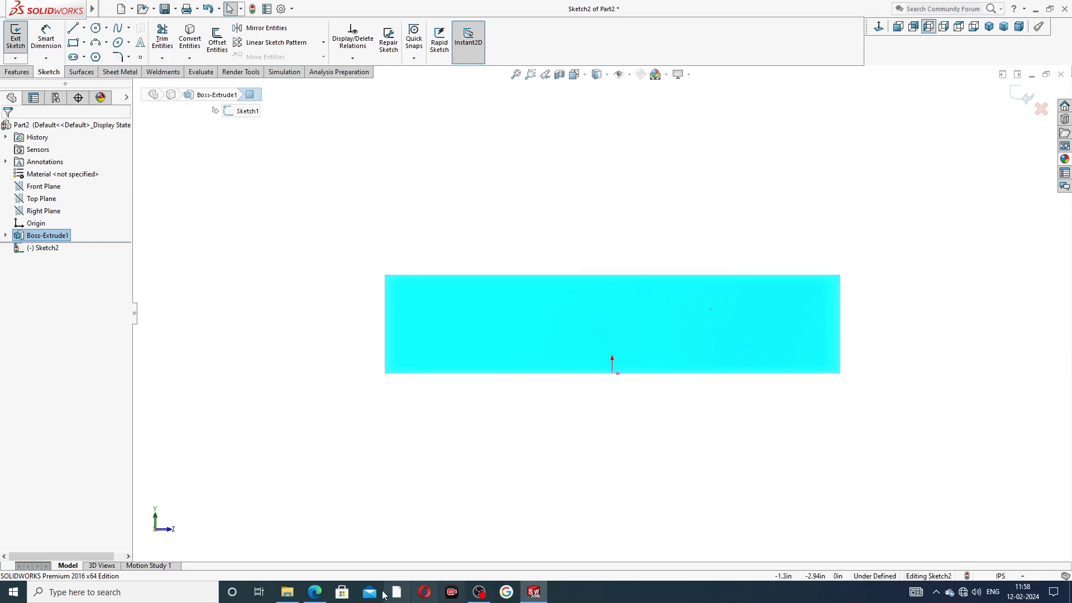
click(315, 592)
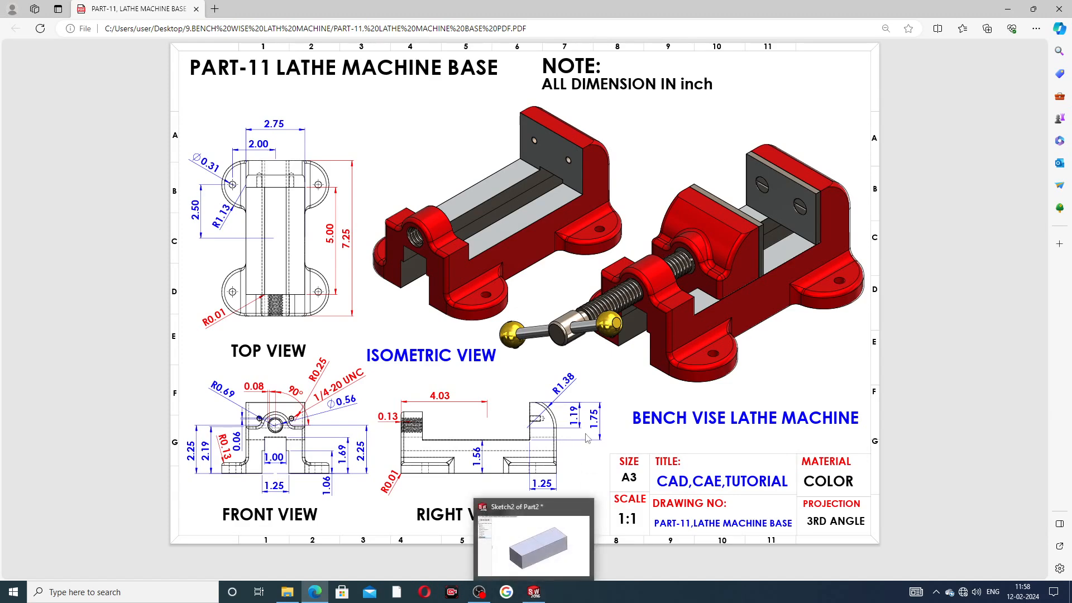
click(534, 591)
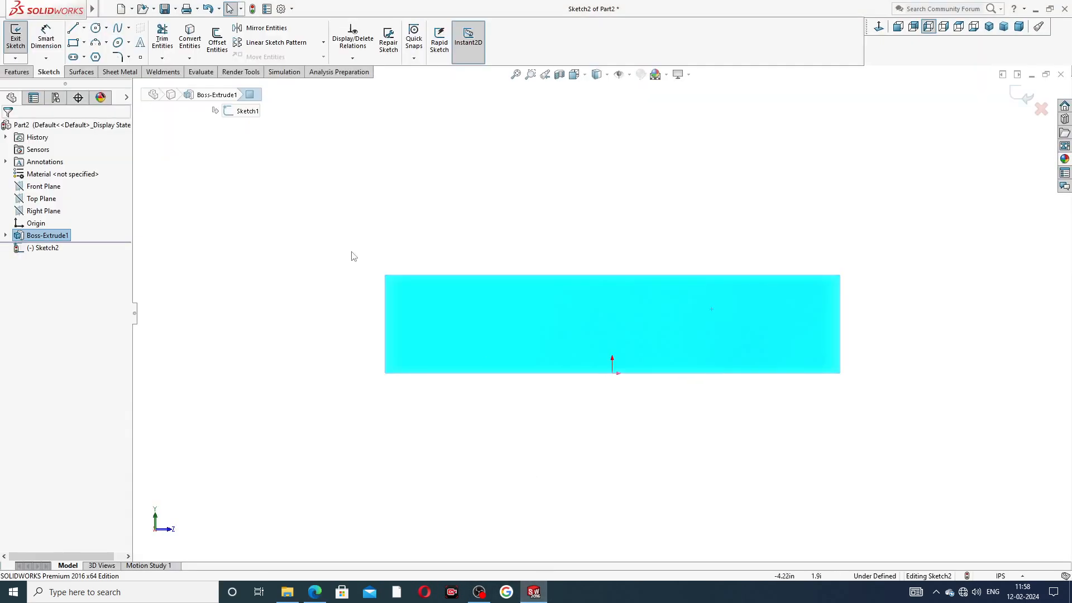
click(47, 38)
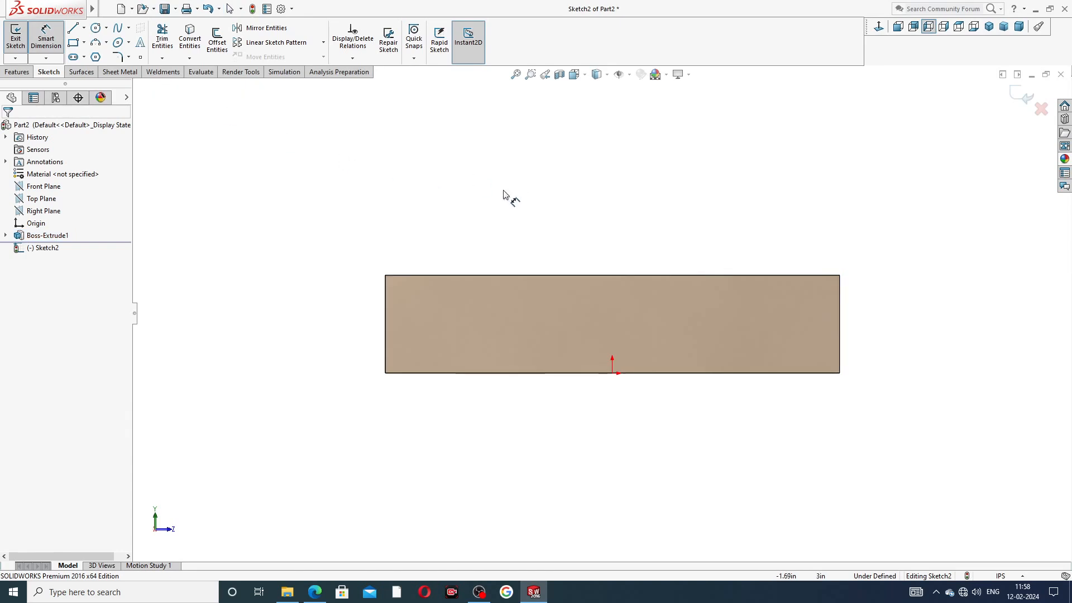
scroll(478, 232, down, 2)
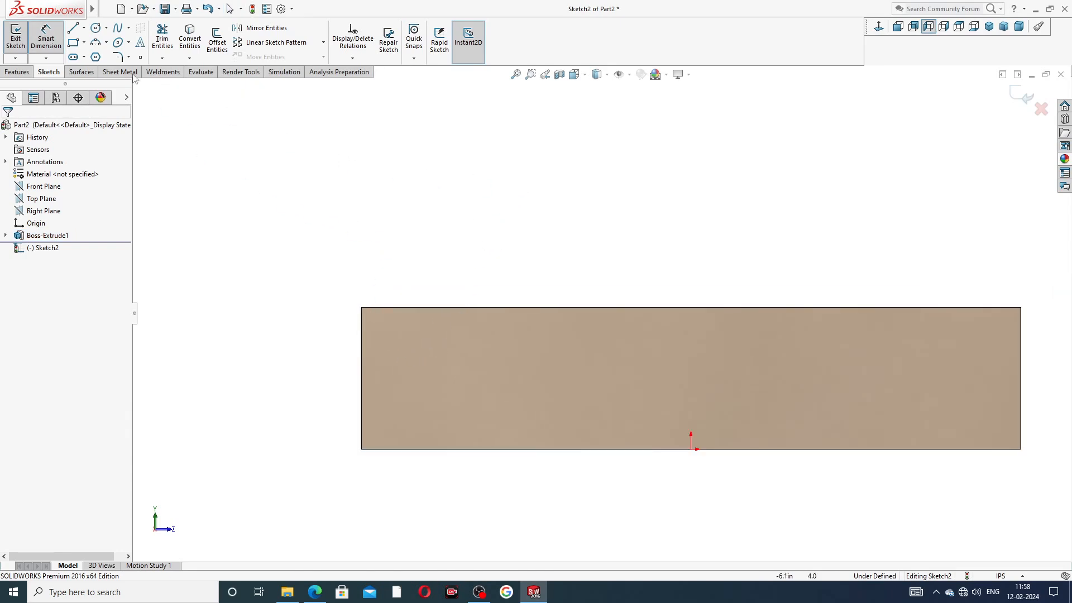
click(46, 37)
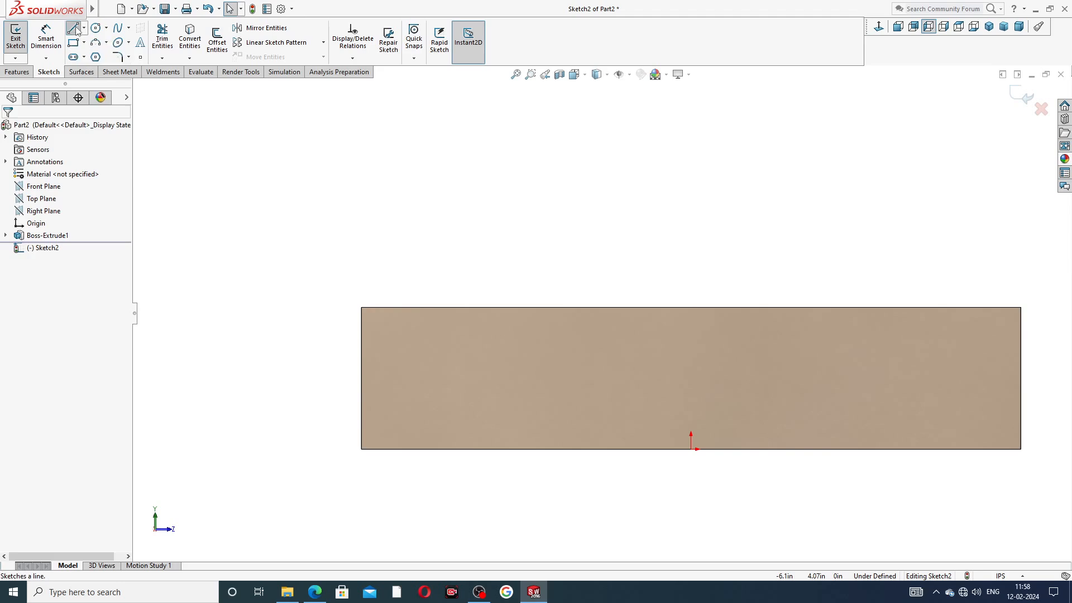
Step: Draw the closed lug outline with lines and a rounded left-corner arc on the block's top-left edge
click(74, 28)
click(362, 308)
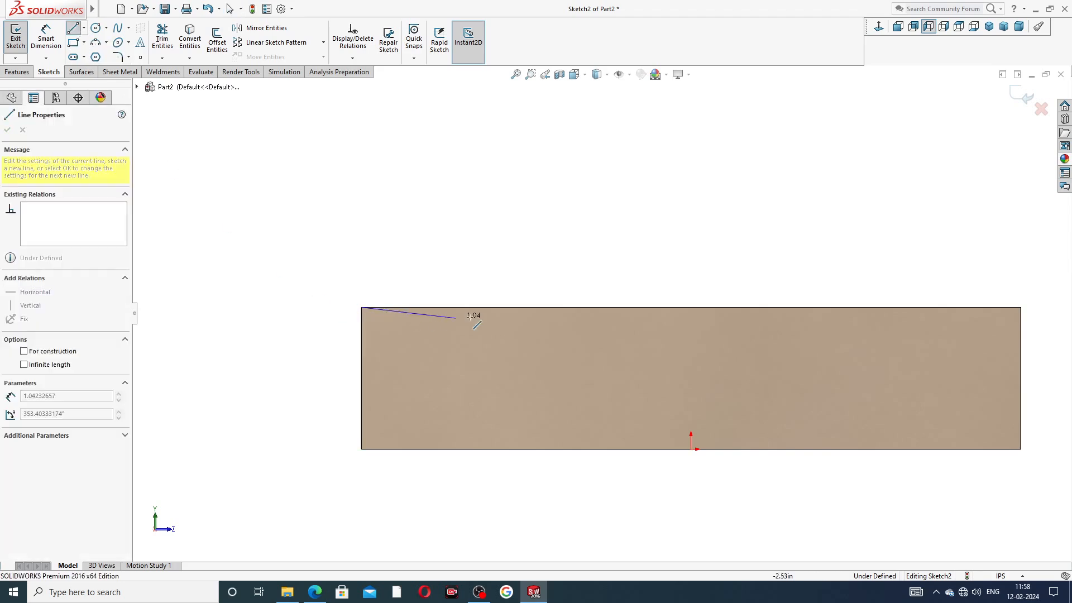
click(517, 308)
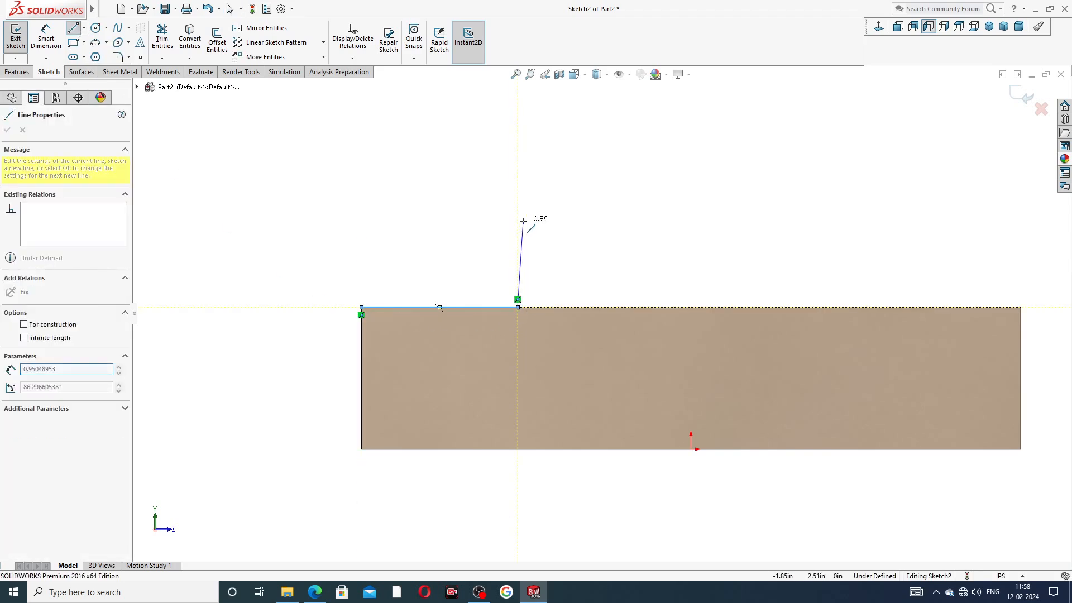
click(518, 125)
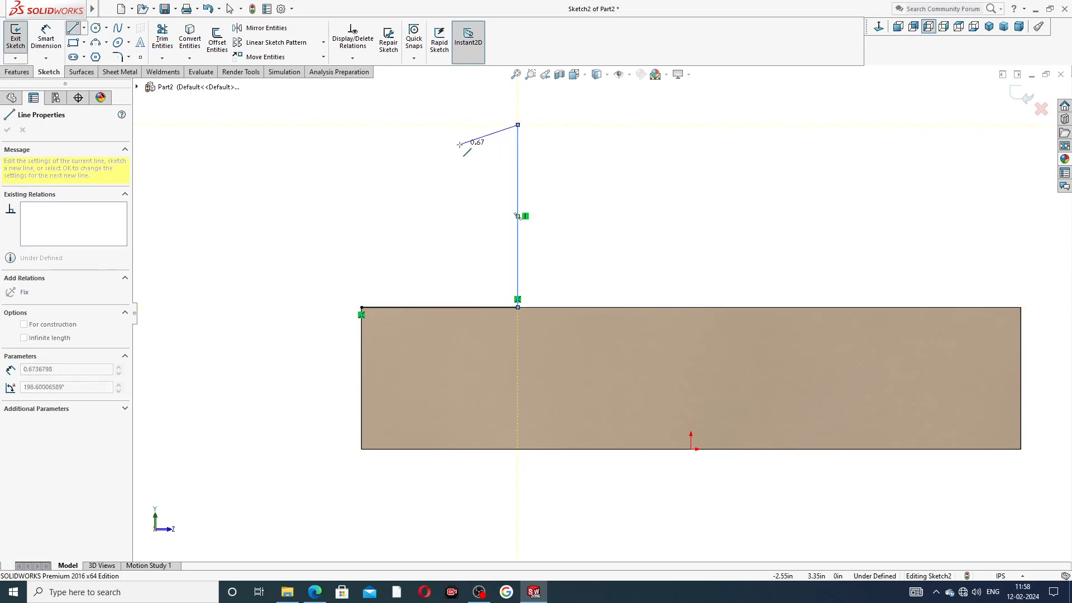
click(452, 124)
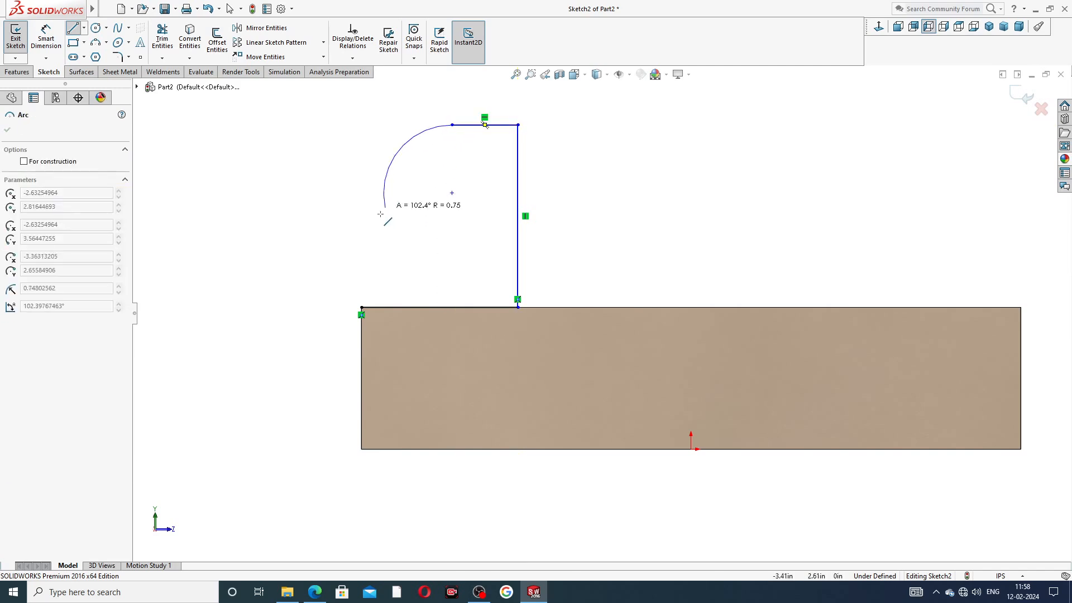
click(360, 249)
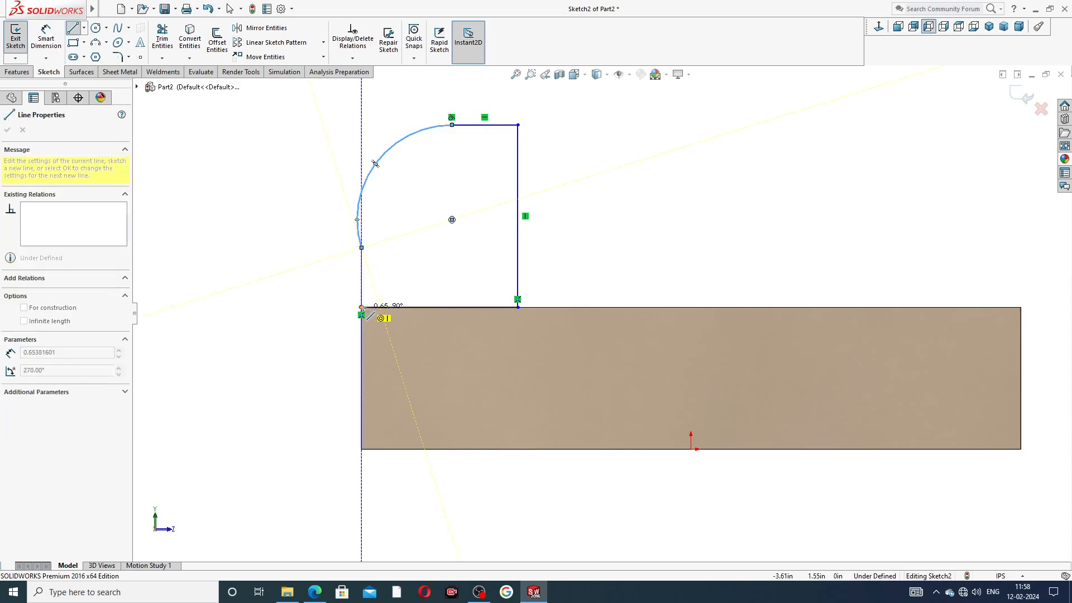
click(362, 307)
right_click(444, 206)
click(474, 214)
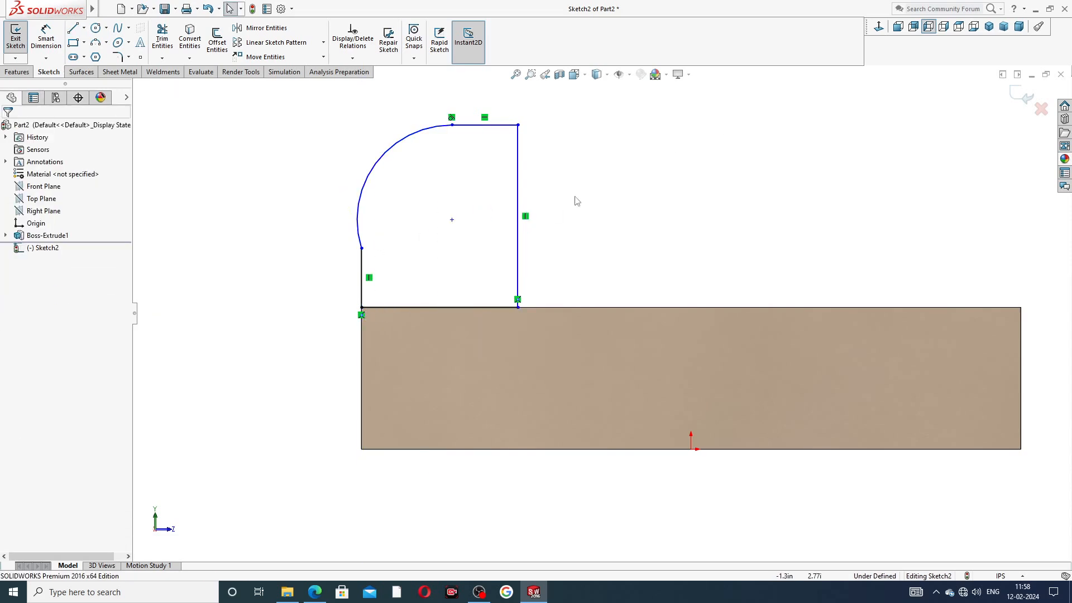
Step: Add a Tangent relation between the corner arc and the left vertical line
scroll(595, 170, up, 1)
scroll(594, 170, up, 1)
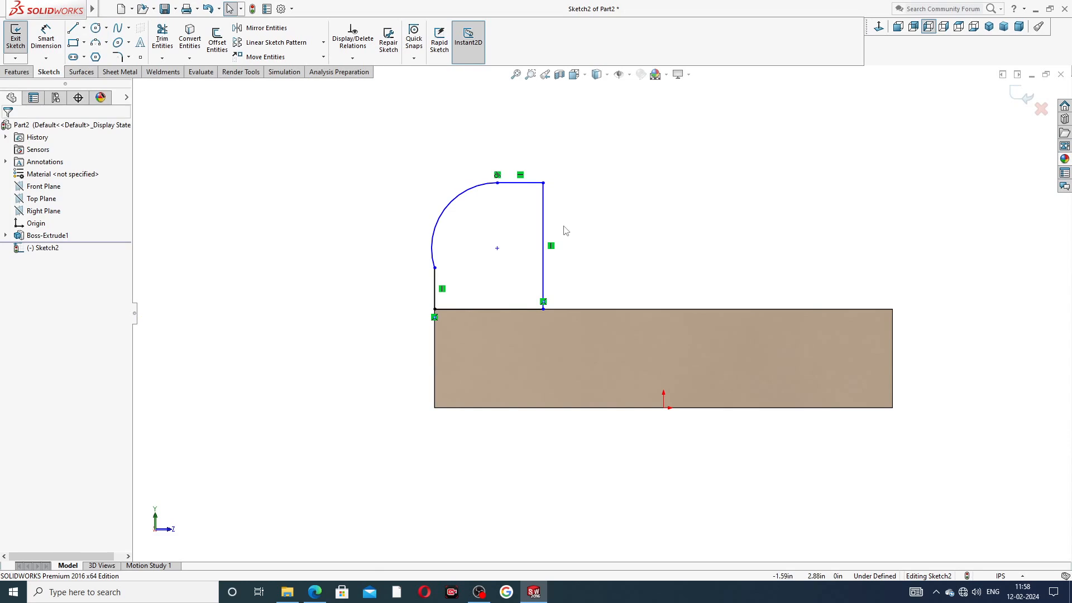
scroll(564, 226, down, 1)
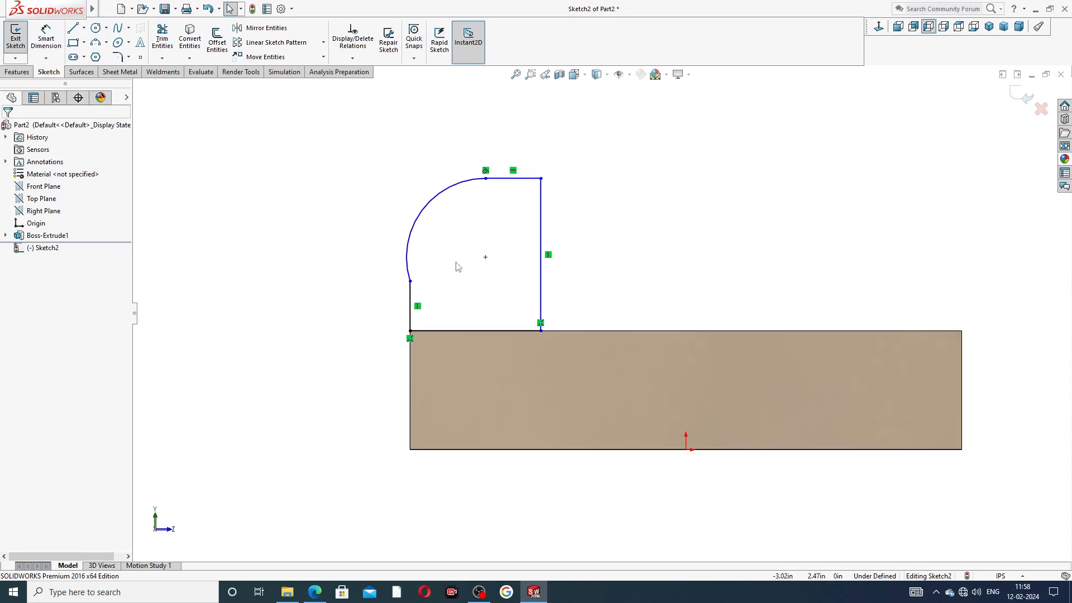
click(411, 283)
ctrl+click(410, 291)
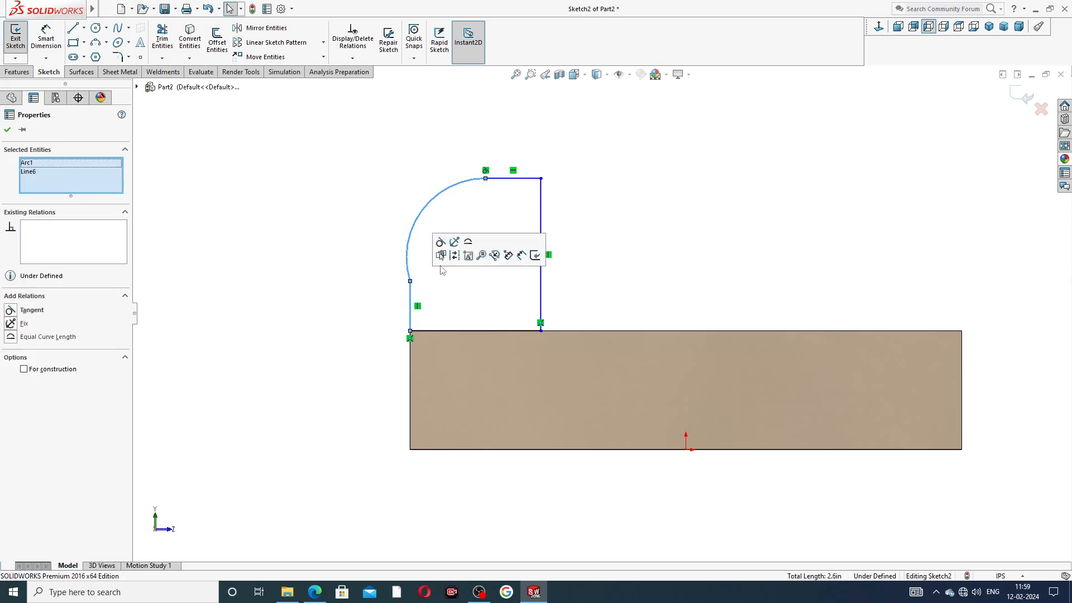
click(444, 245)
click(608, 231)
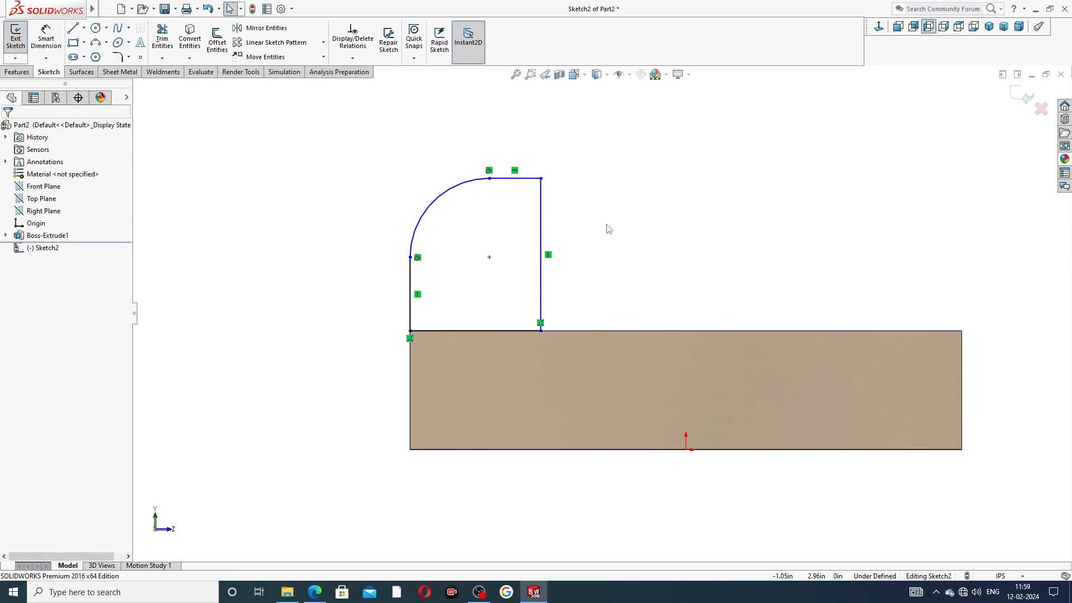
click(45, 38)
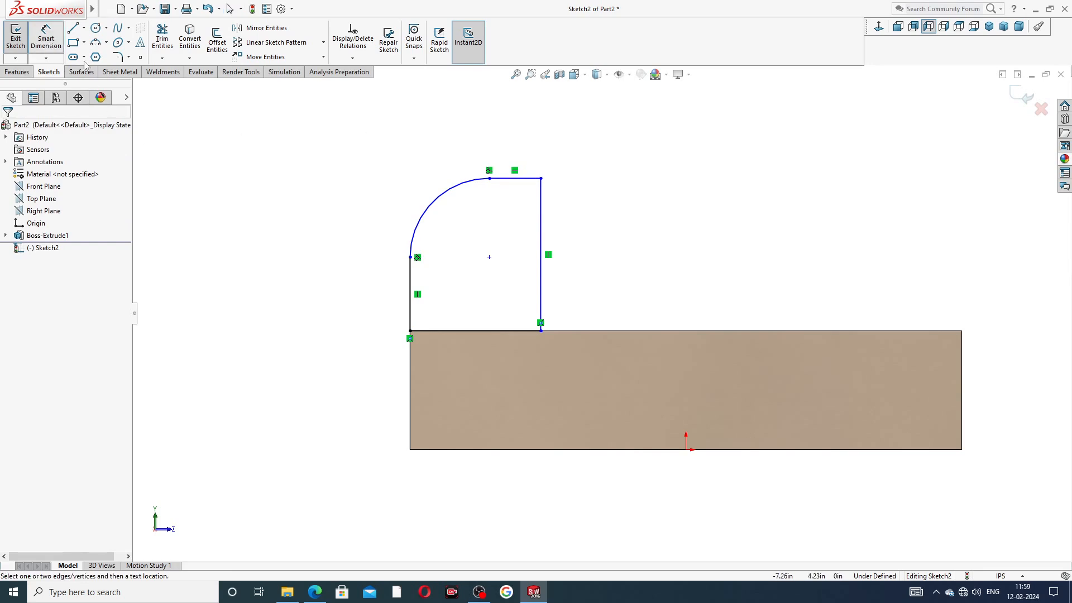
Step: Dimension the lug's corner arc to R1.38 and its right side to 1.75
click(438, 200)
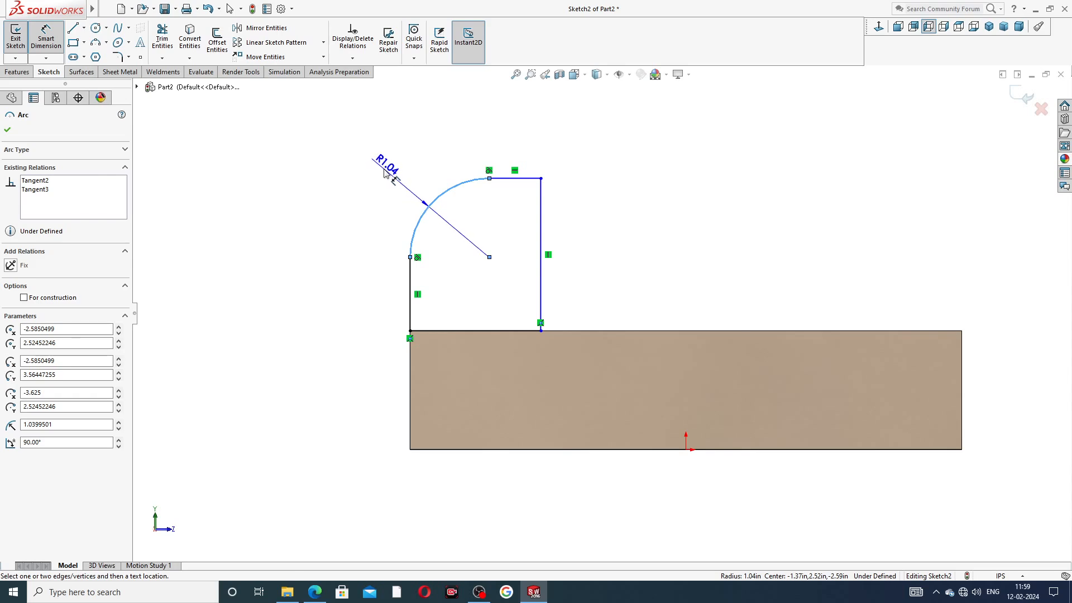
click(384, 173)
text(1.)
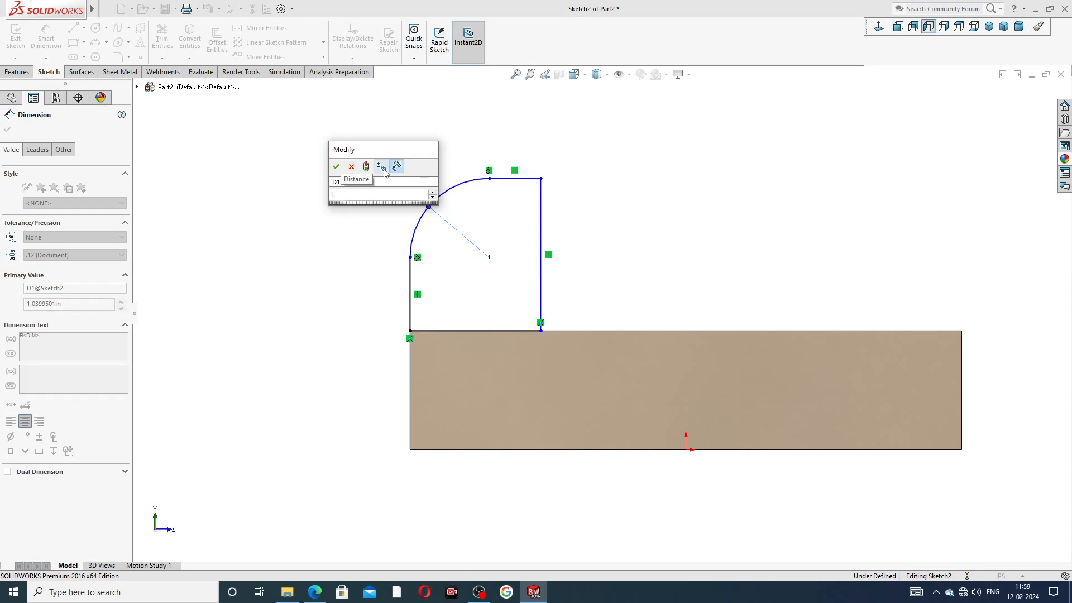
text(38)
key(Return)
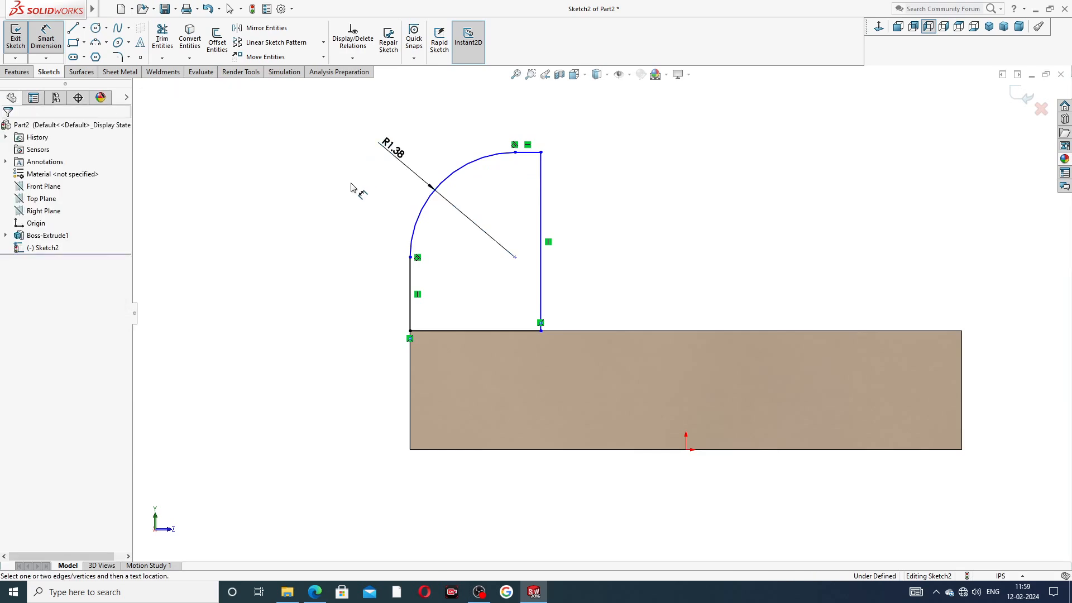
click(541, 195)
click(587, 228)
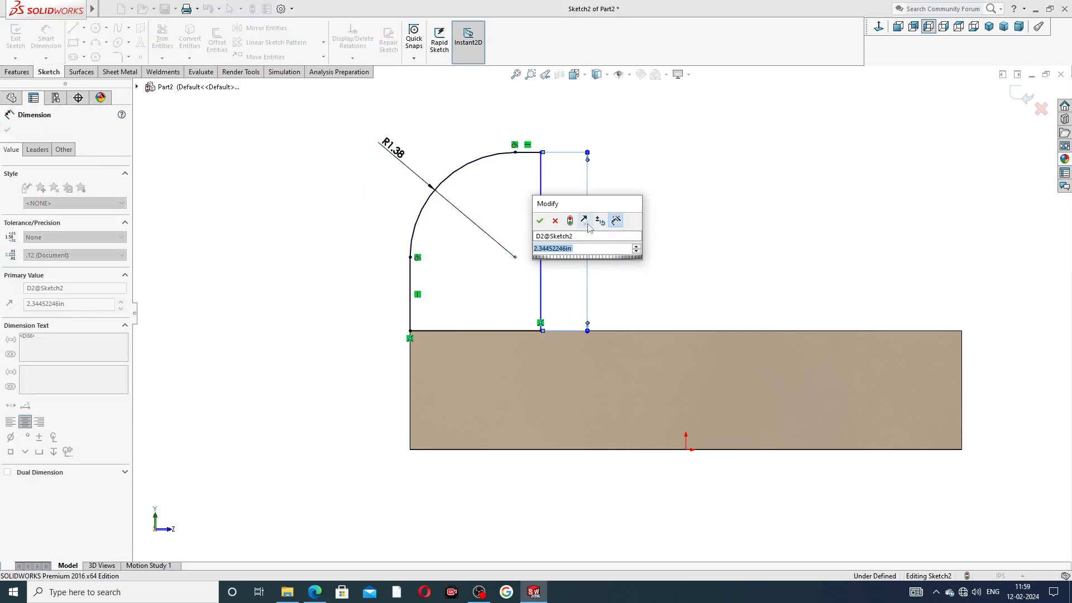
text(1.)
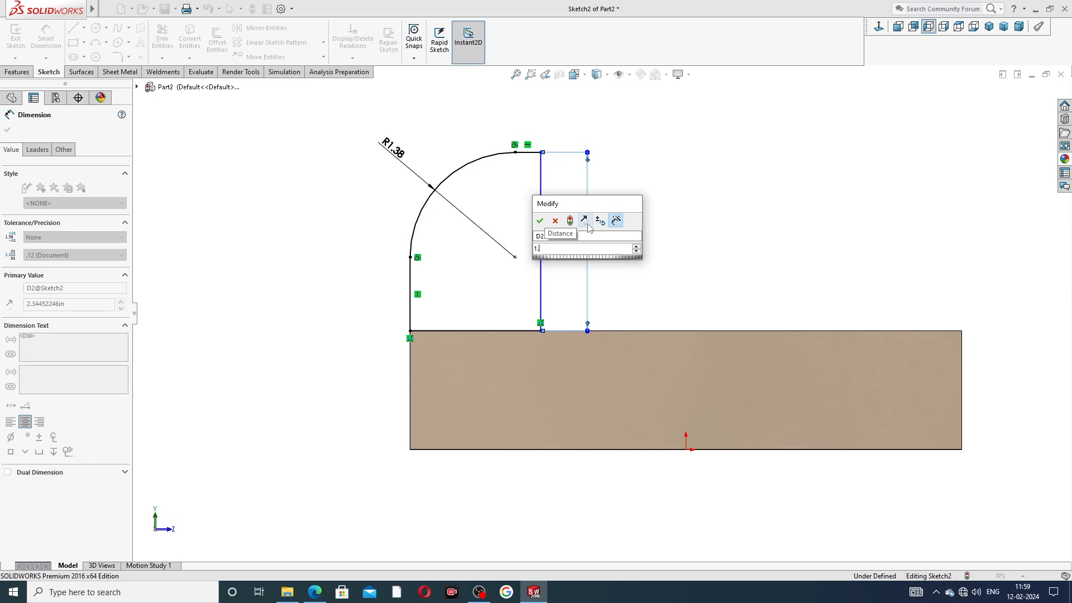
text(75)
key(Return)
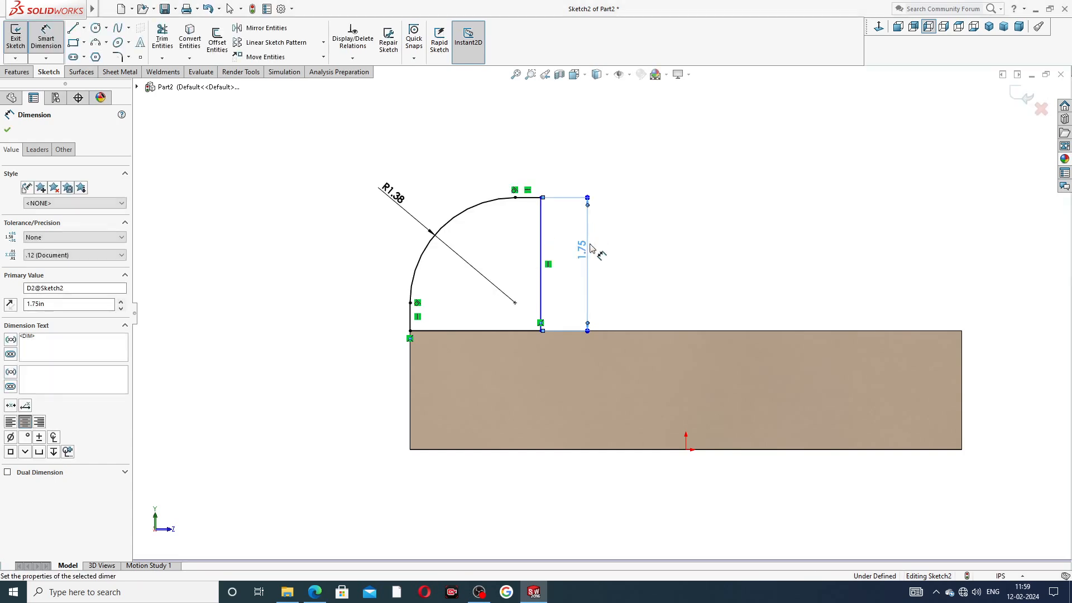
Step: Dimension the lug's bottom width to 1.25 and exit Smart Dimension
click(505, 332)
click(491, 362)
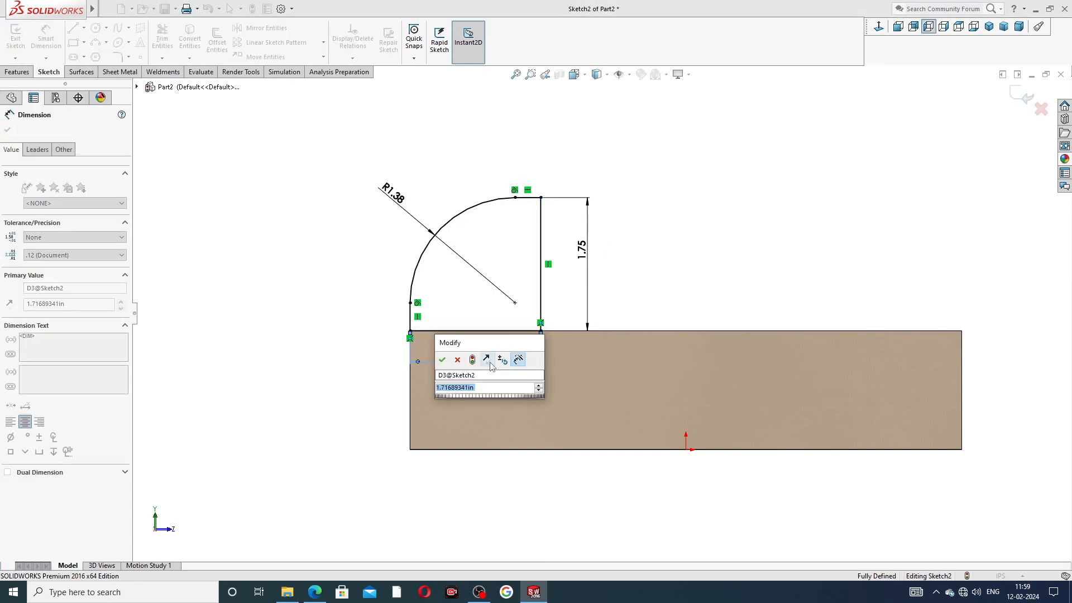
text(1.)
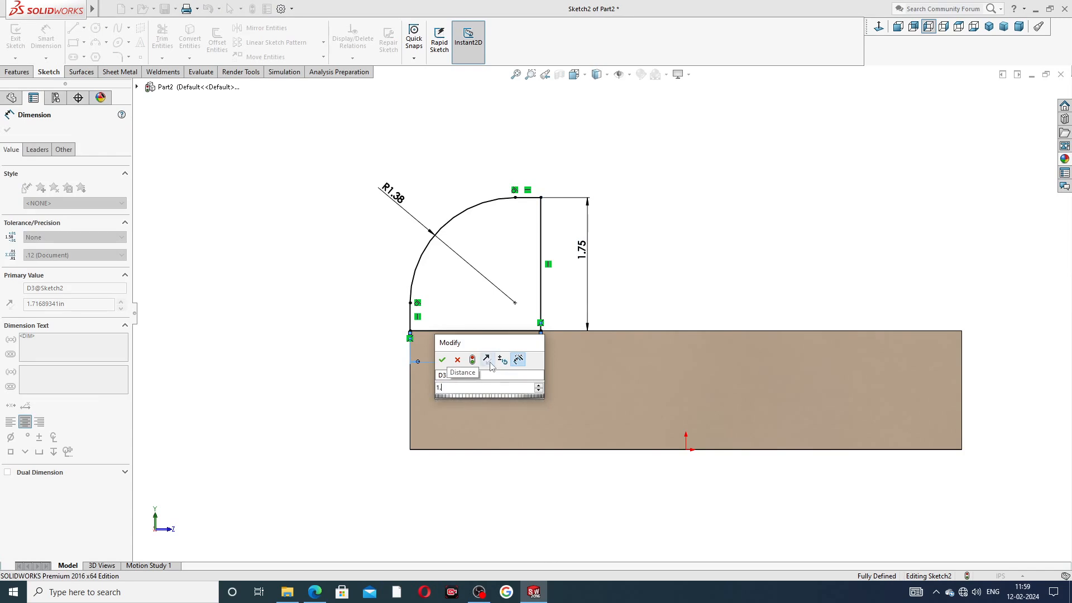
text(25)
key(Return)
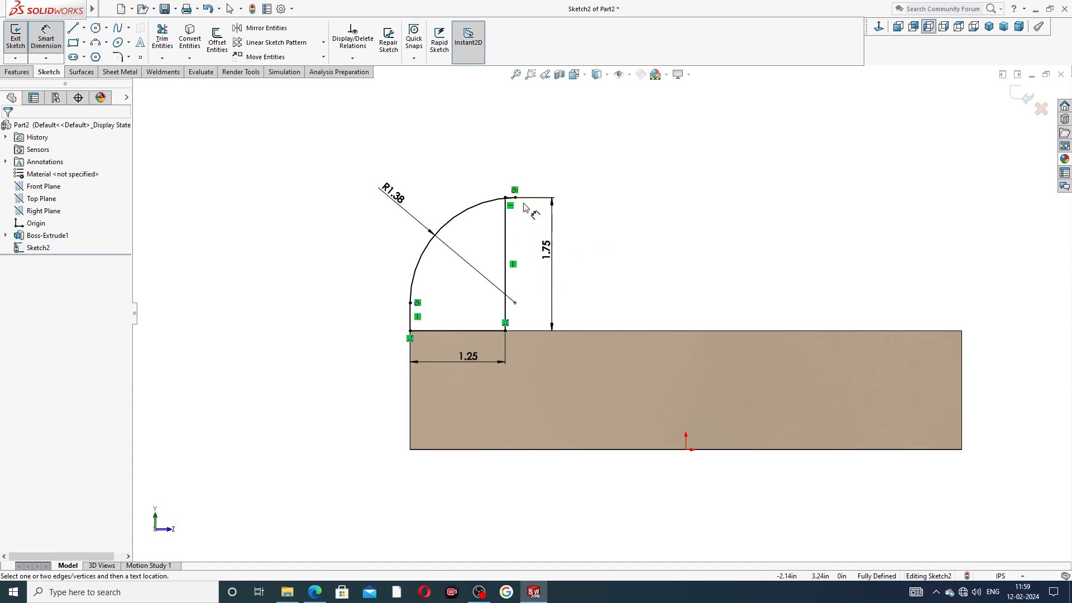
right_click(634, 168)
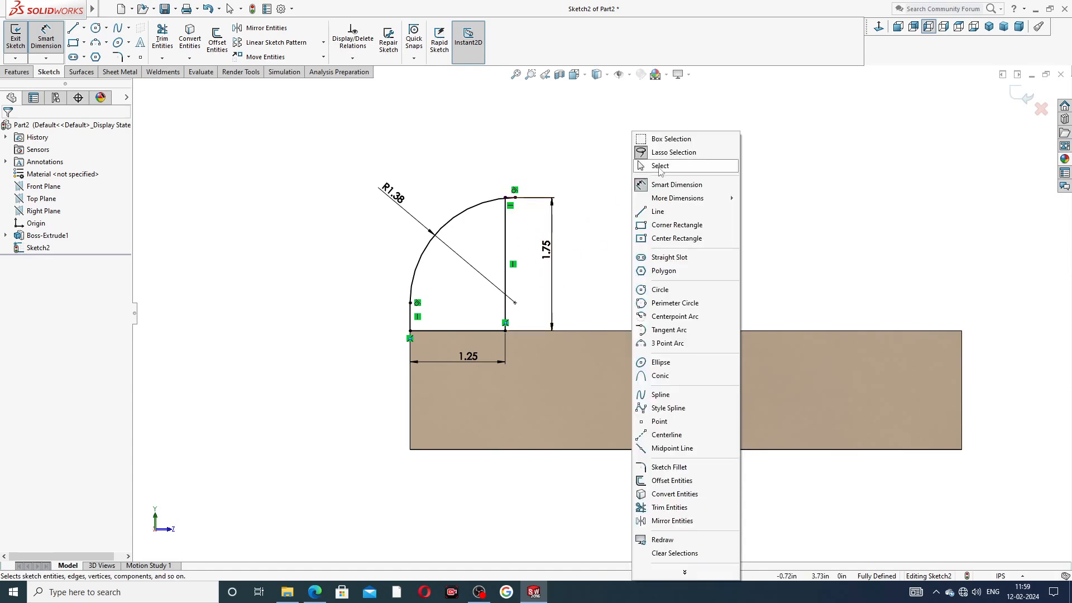
click(659, 166)
scroll(569, 246, down, 5)
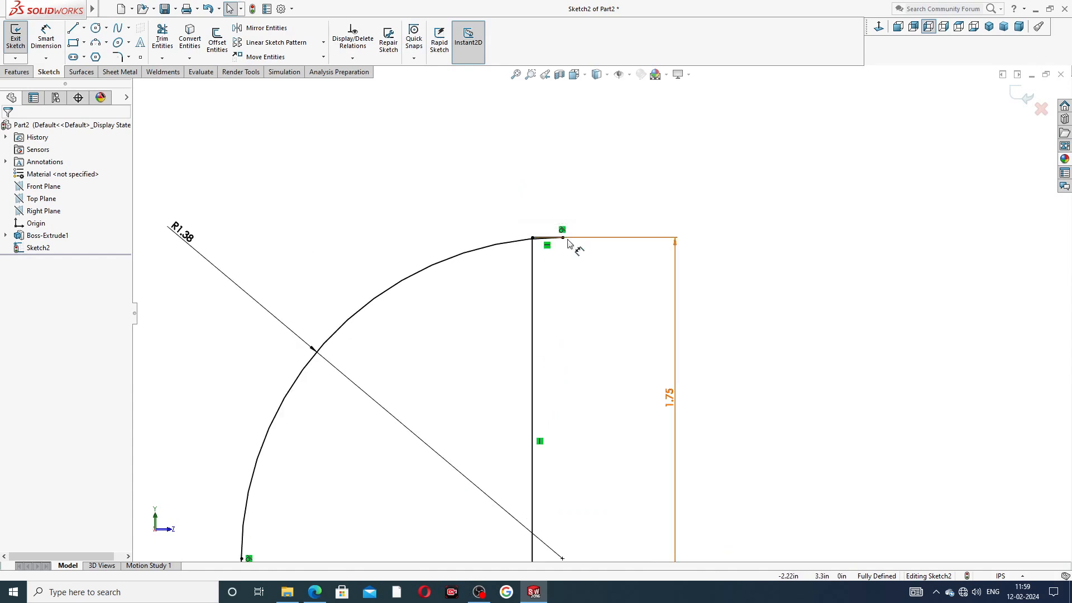
Step: Delete the tangency at the arc's top and drag its endpoint left, leaving a short flat top edge
click(562, 230)
key(Delete)
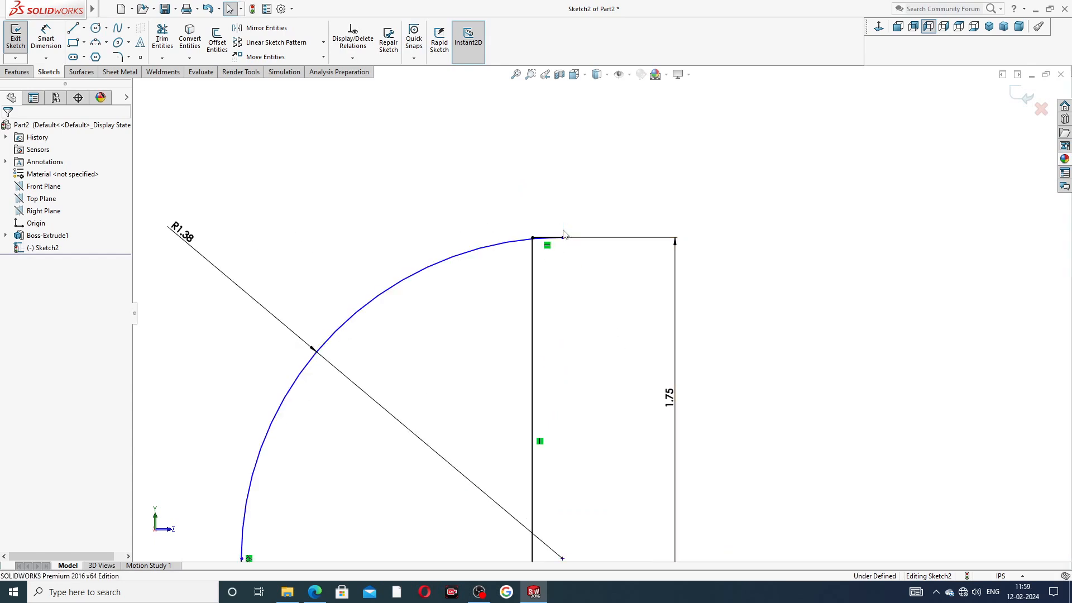
drag(563, 238, 492, 240)
click(488, 192)
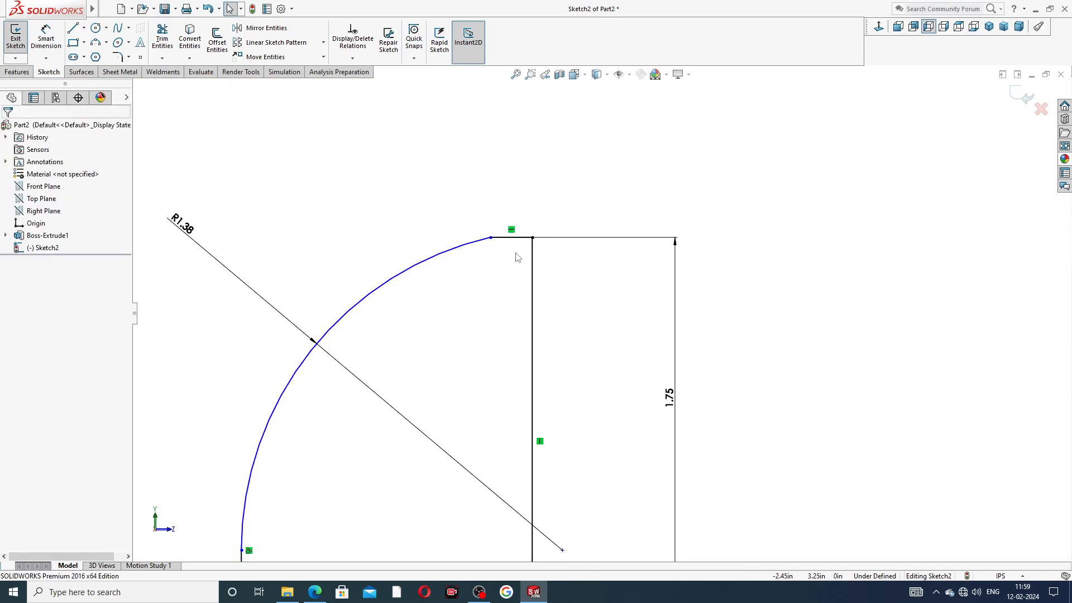
scroll(517, 254, up, 3)
drag(536, 270, 514, 269)
click(529, 209)
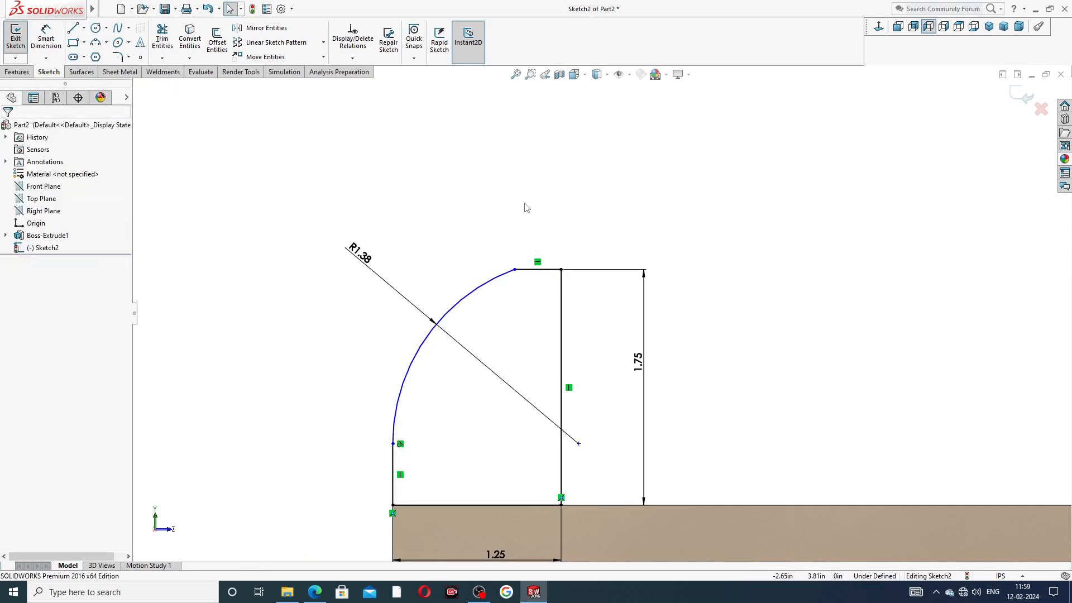
click(537, 269)
click(706, 213)
click(46, 39)
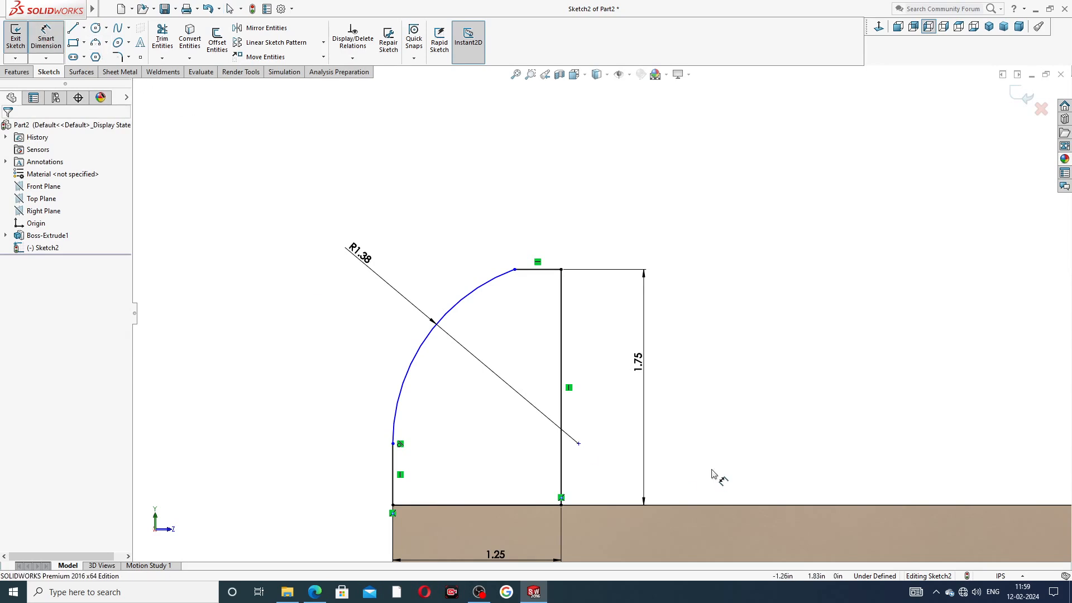
Step: Dimension the arc centre 1.19 below the flat top line
click(579, 443)
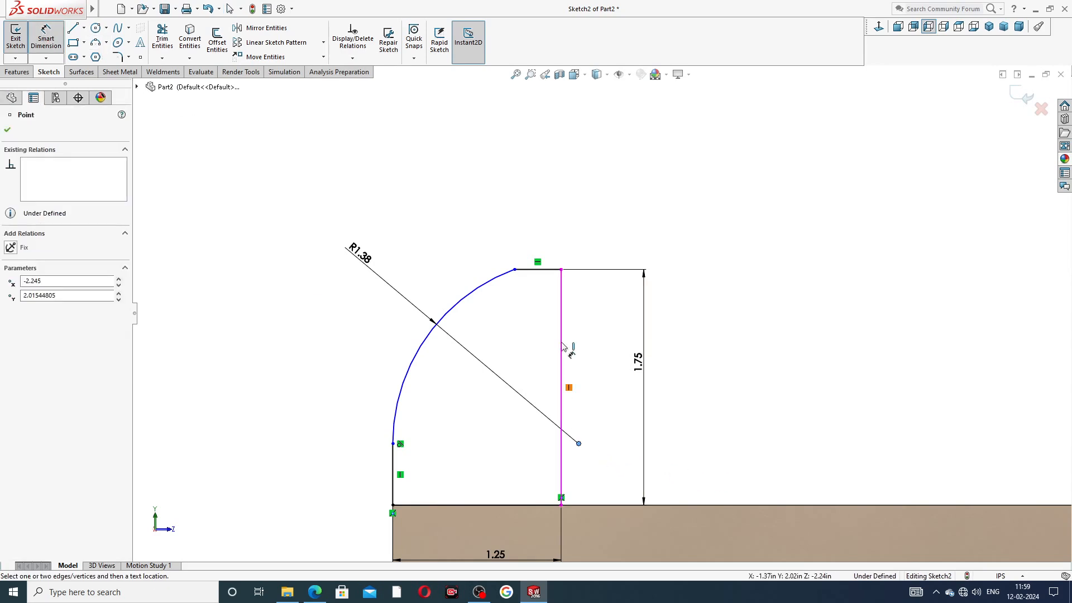
click(553, 270)
click(593, 320)
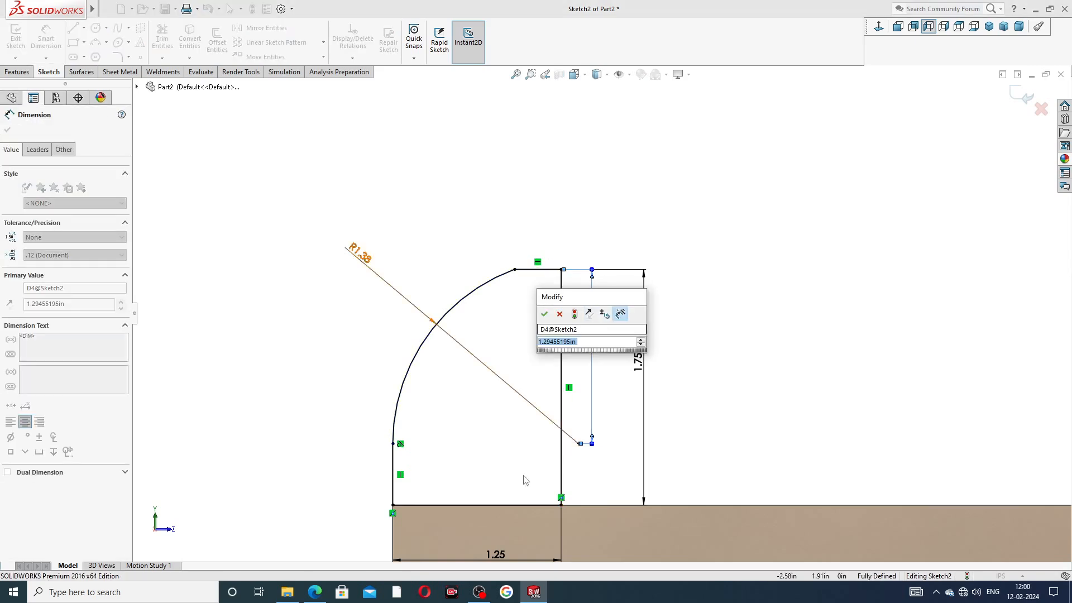
click(319, 591)
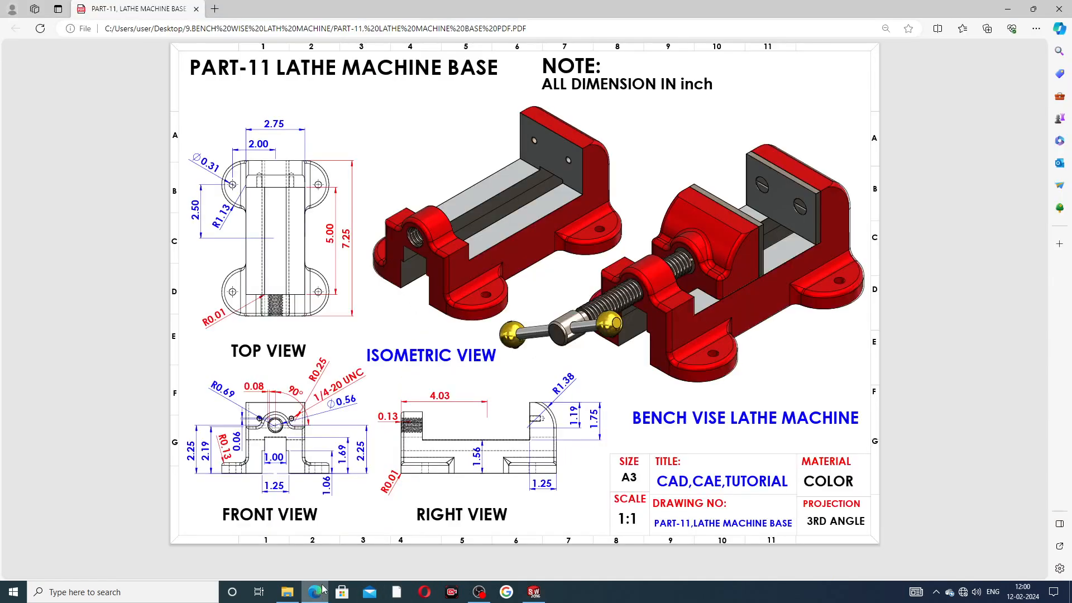
click(322, 591)
double_click(577, 342)
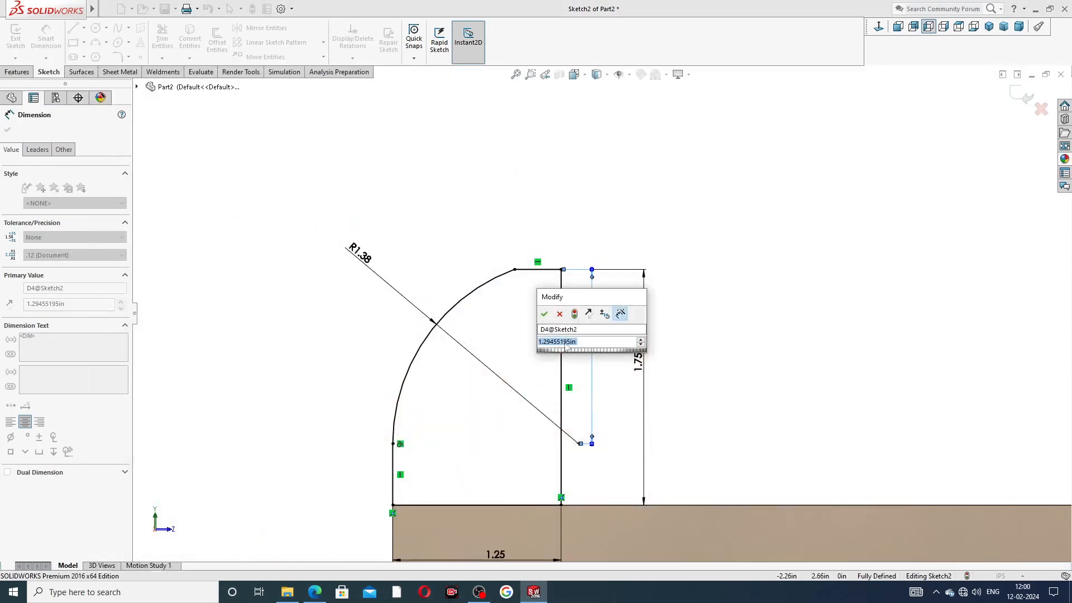
text(1.)
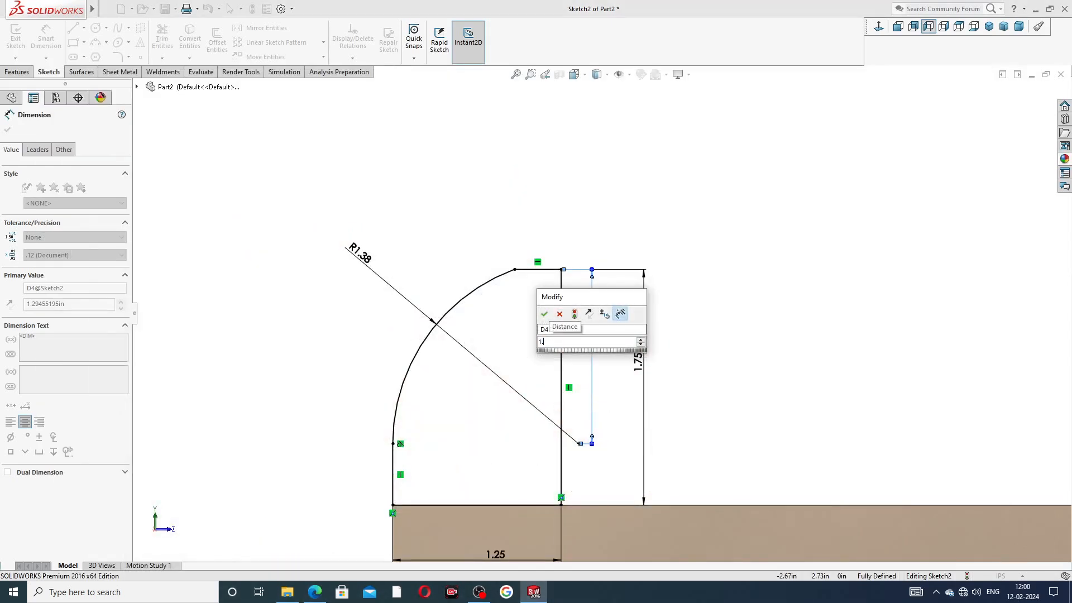
text(19)
key(Return)
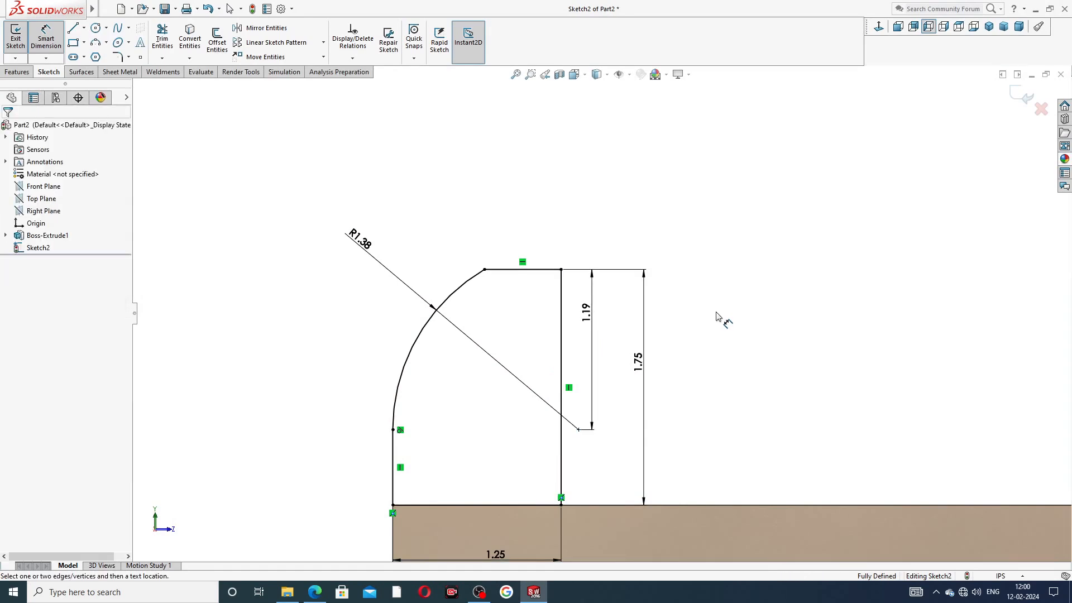
Step: Exit Smart Dimension and review the lathe base reference drawing
scroll(719, 317, up, 3)
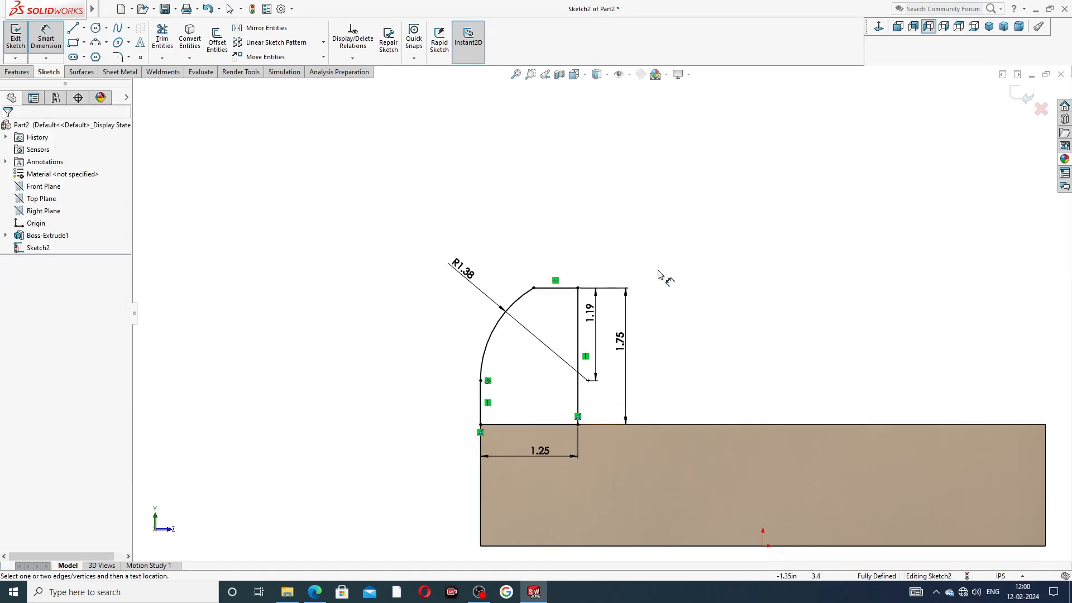
right_click(658, 293)
click(684, 169)
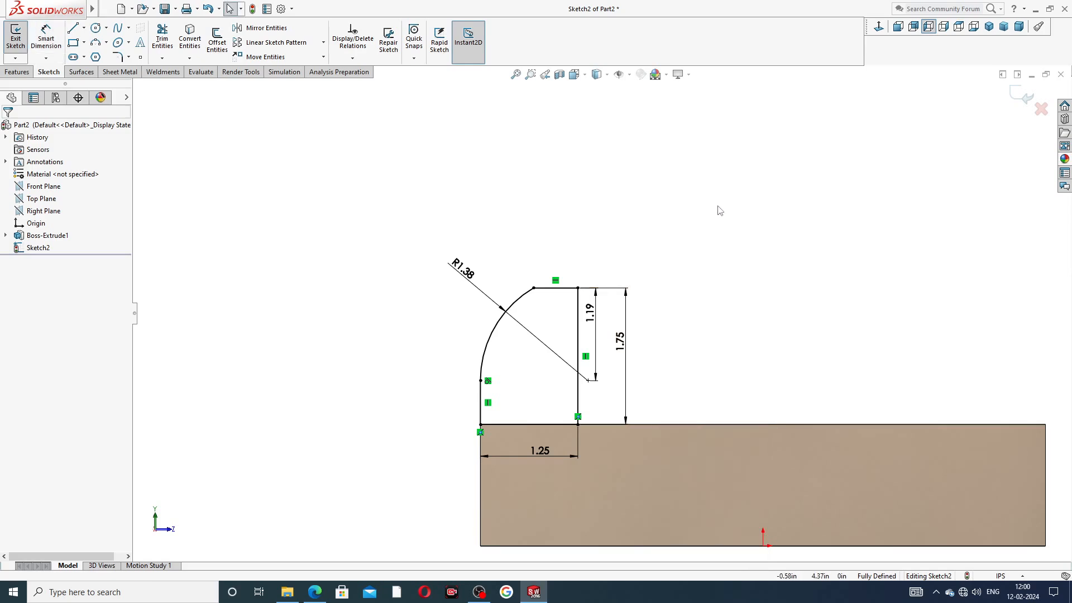
click(315, 591)
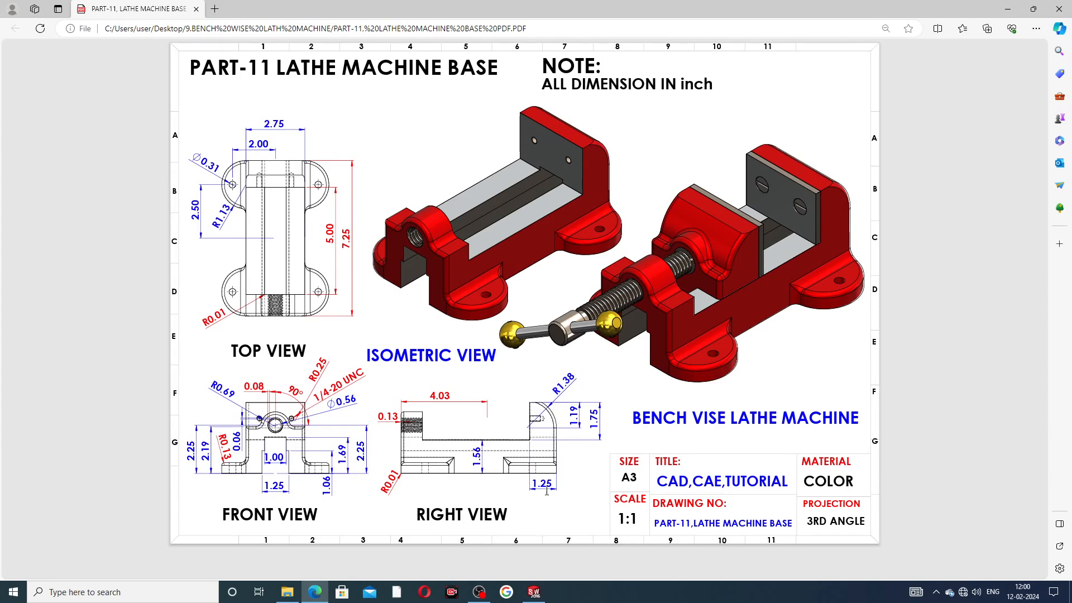
click(314, 592)
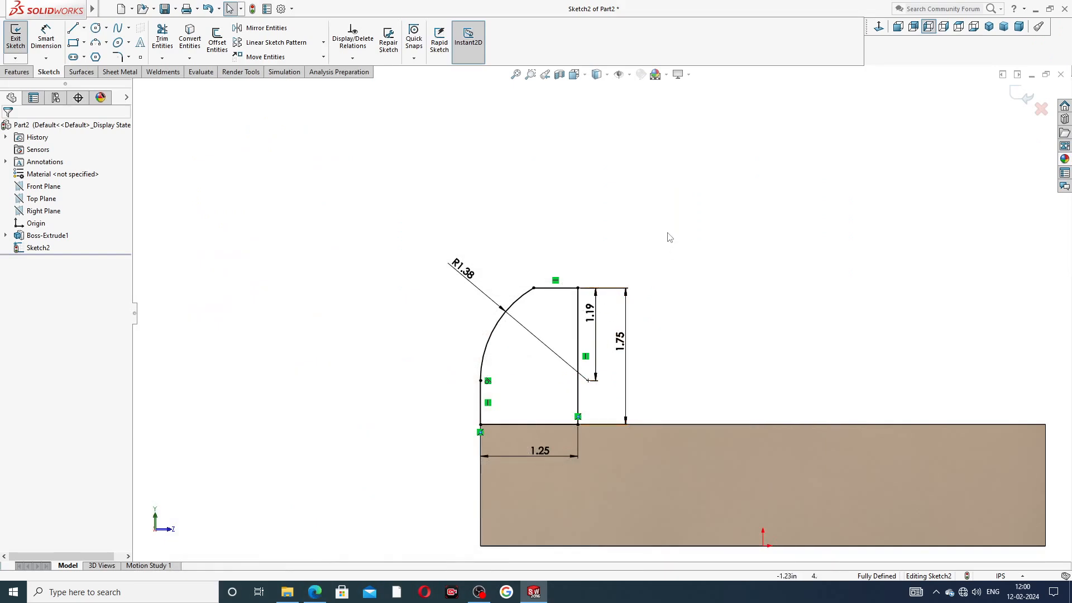
Step: Extrude the lug profile Up To Surface, ending at the block's far side face
click(17, 72)
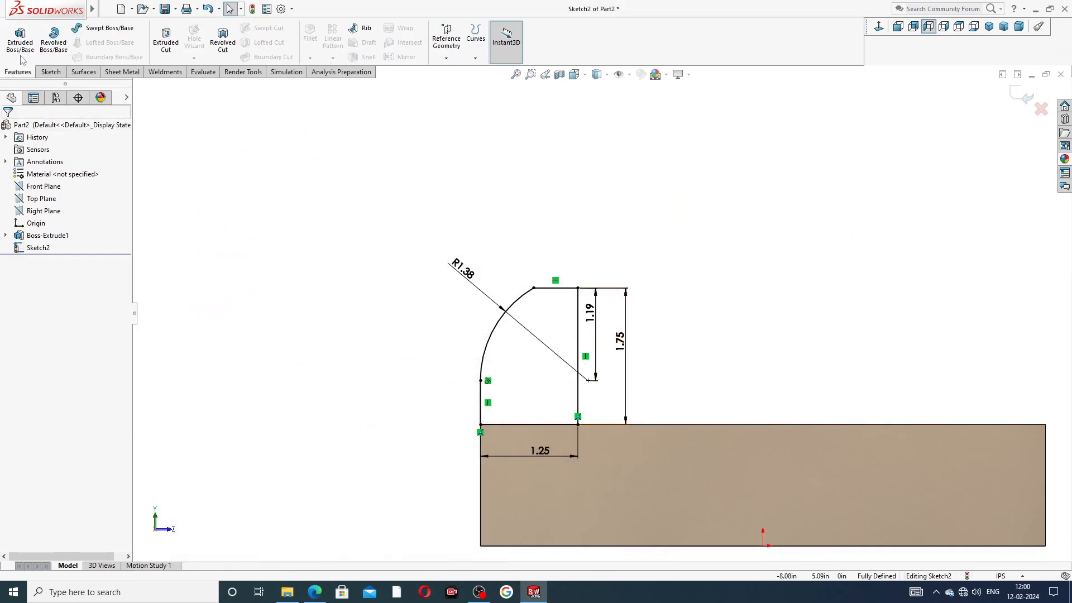
click(19, 39)
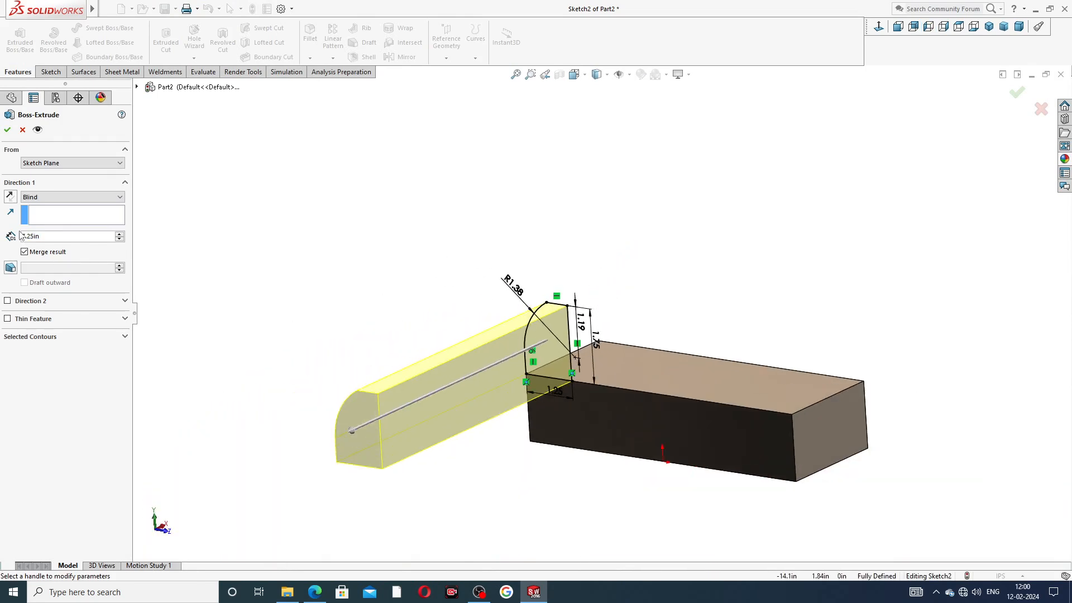
click(48, 198)
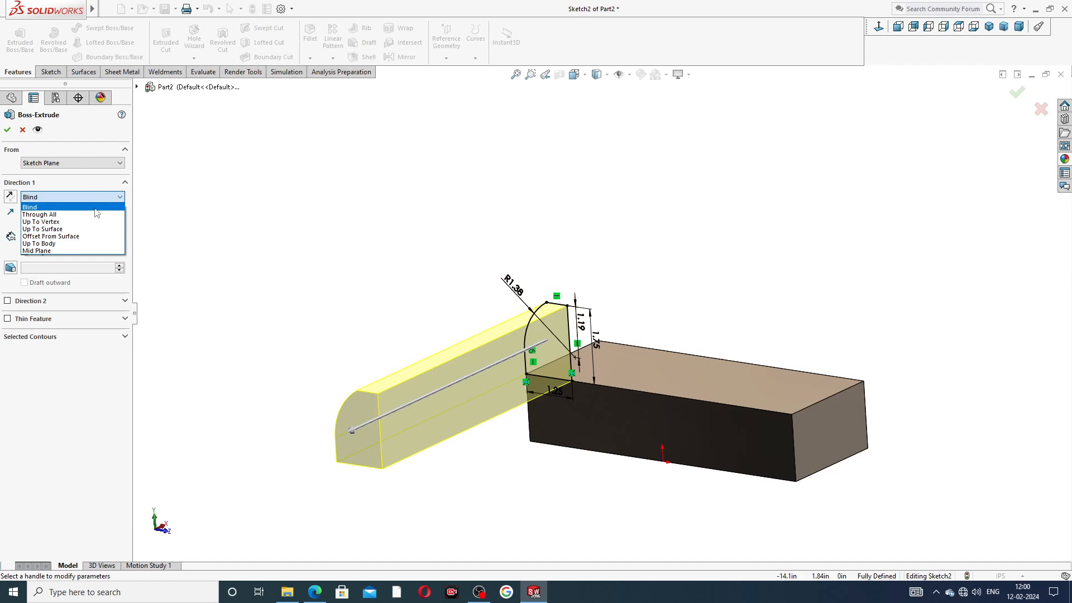
click(76, 229)
middle_drag(757, 282, 856, 302)
click(781, 323)
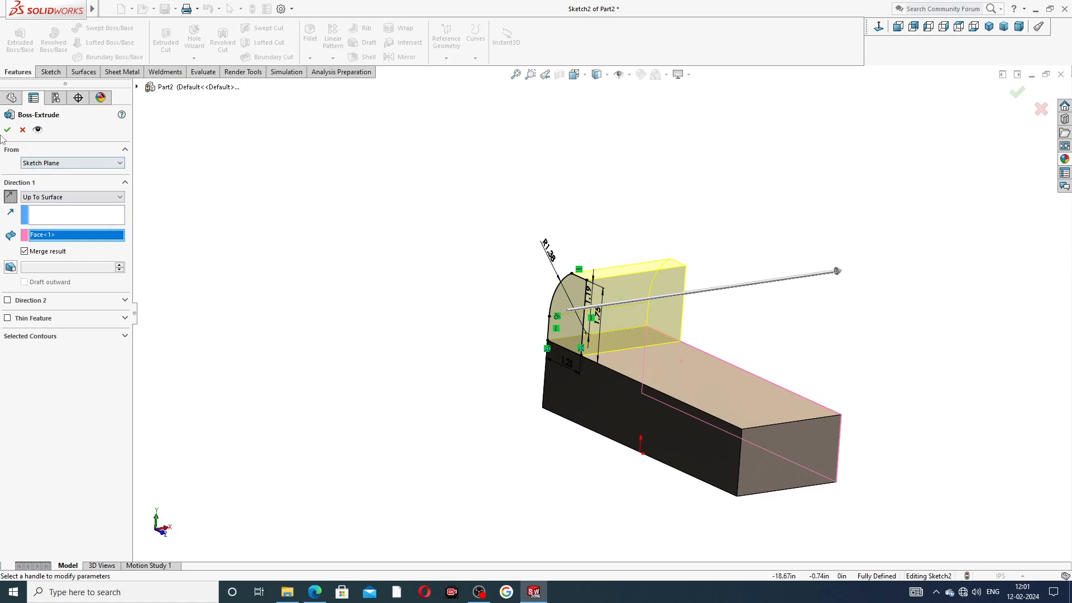
key(Return)
middle_drag(441, 249, 808, 108)
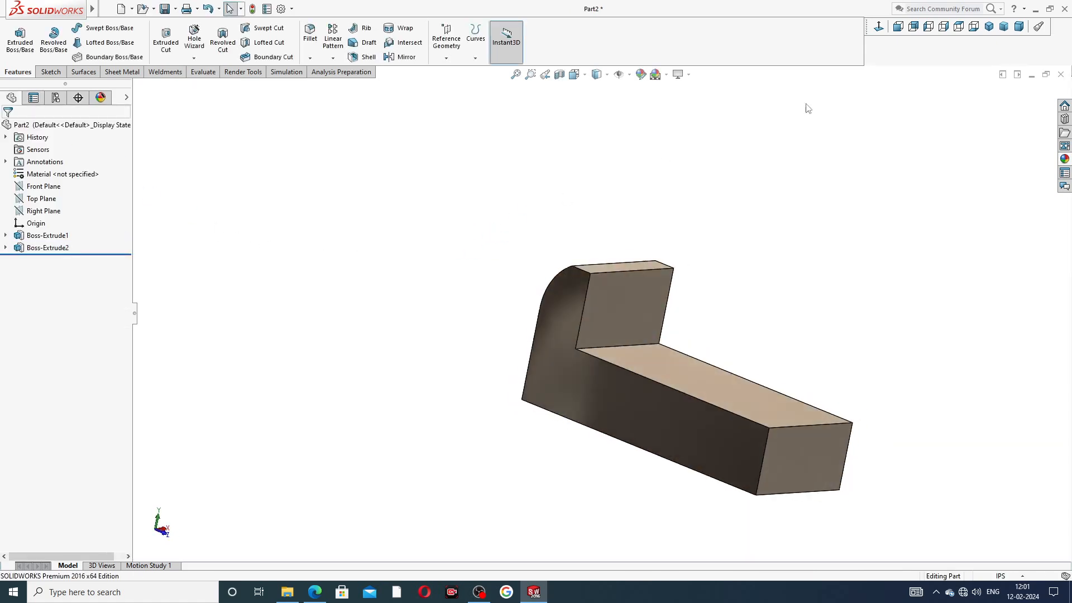
Step: Orbit the model toward the base block's front face and consult the reference drawing
click(988, 27)
middle_drag(751, 163, 744, 123)
scroll(614, 272, down, 2)
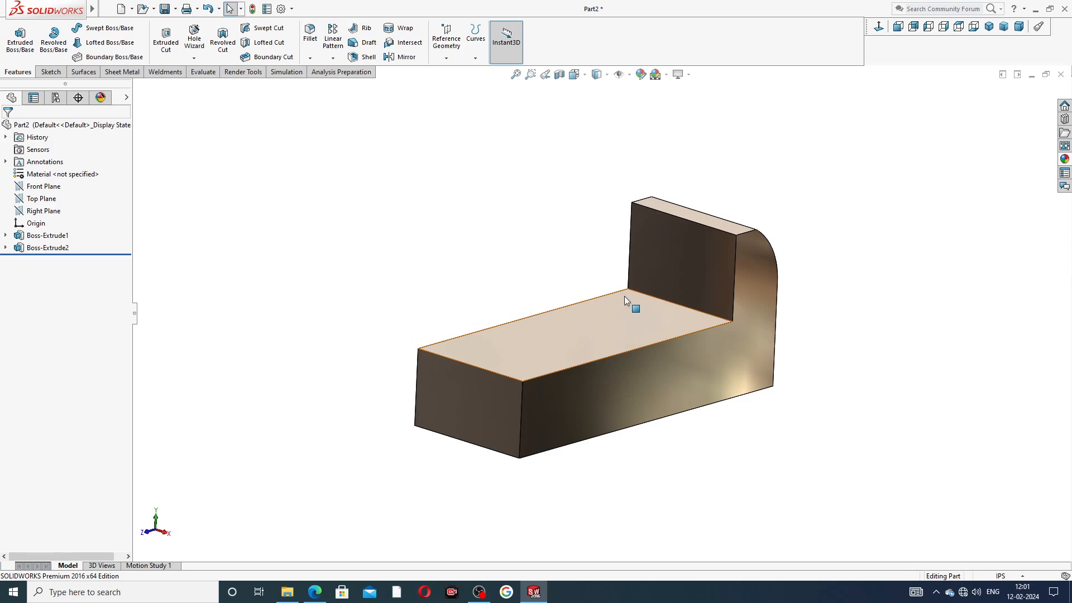
middle_drag(727, 325, 779, 304)
click(620, 372)
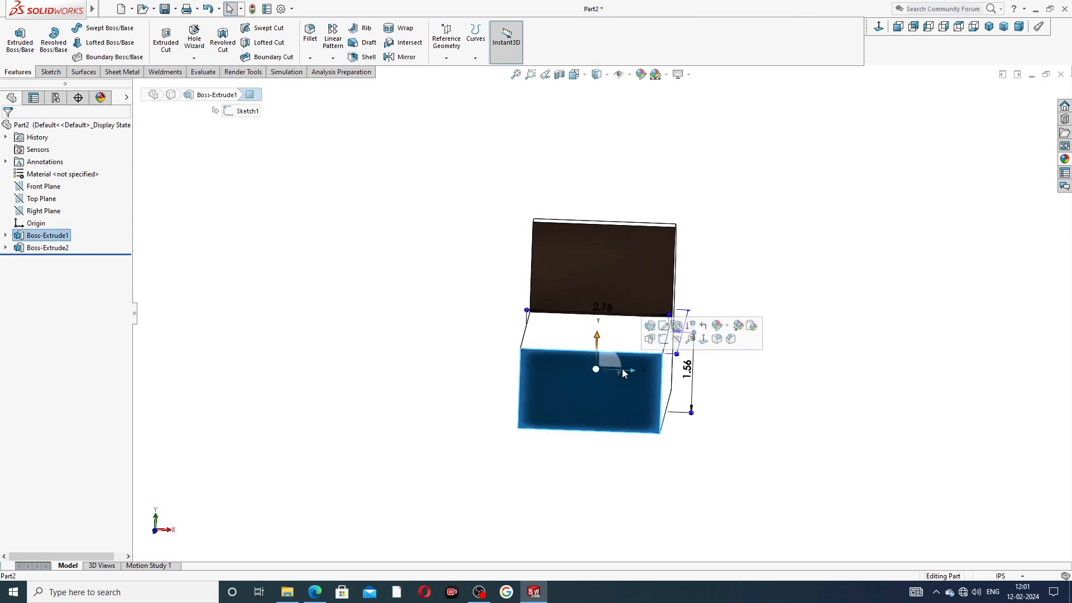
click(819, 264)
click(315, 592)
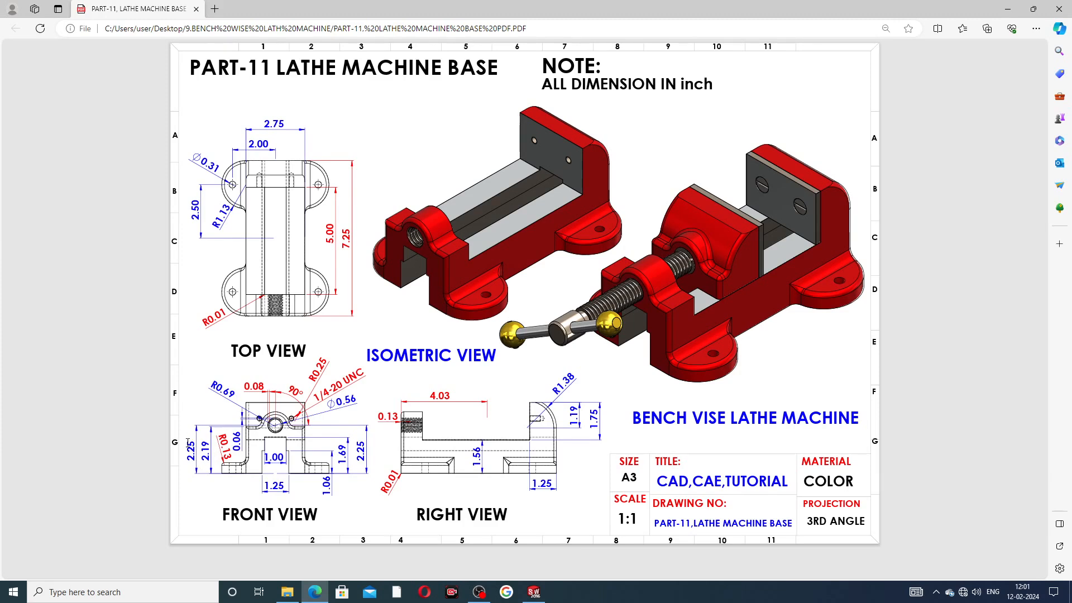
click(533, 591)
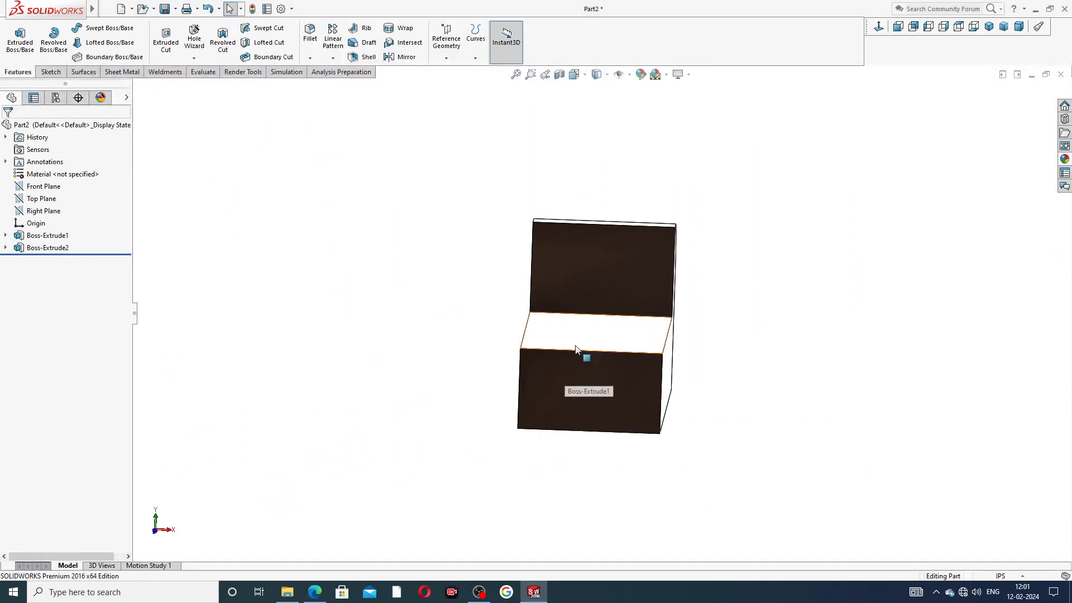
Step: Start a new sketch on the base block's front face, viewed straight on
click(594, 384)
click(639, 339)
click(898, 26)
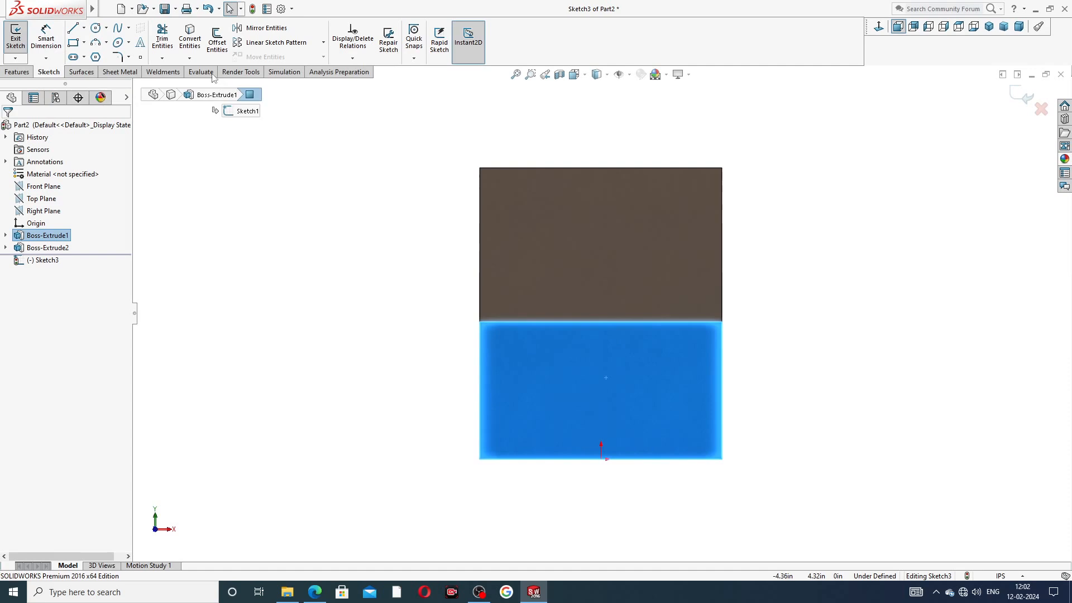
Step: Draw a vertical centerline upward from the midpoint of the front face's bottom edge
click(73, 29)
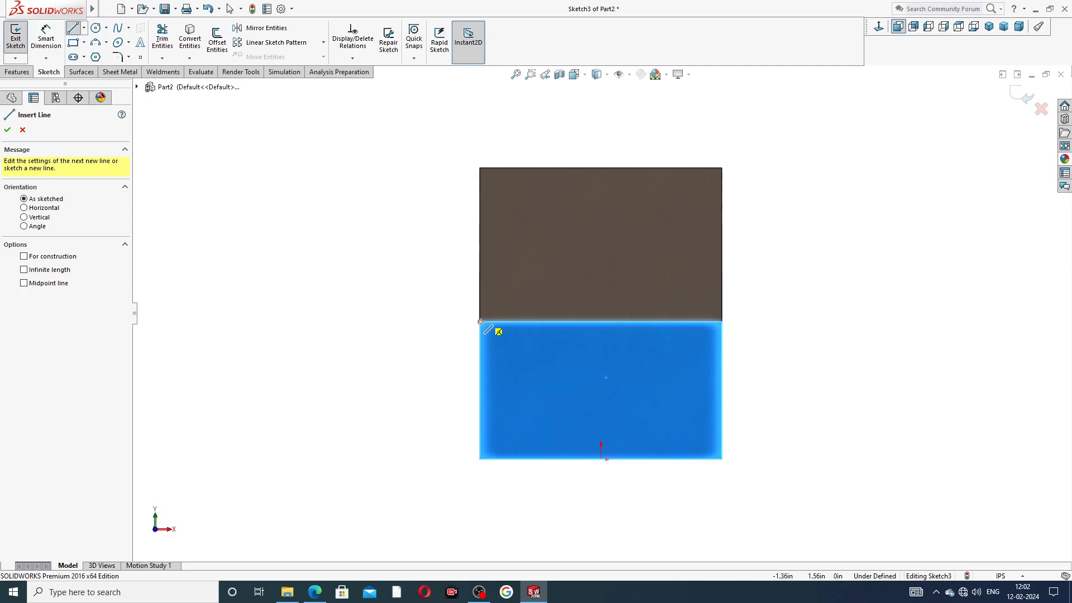
click(314, 591)
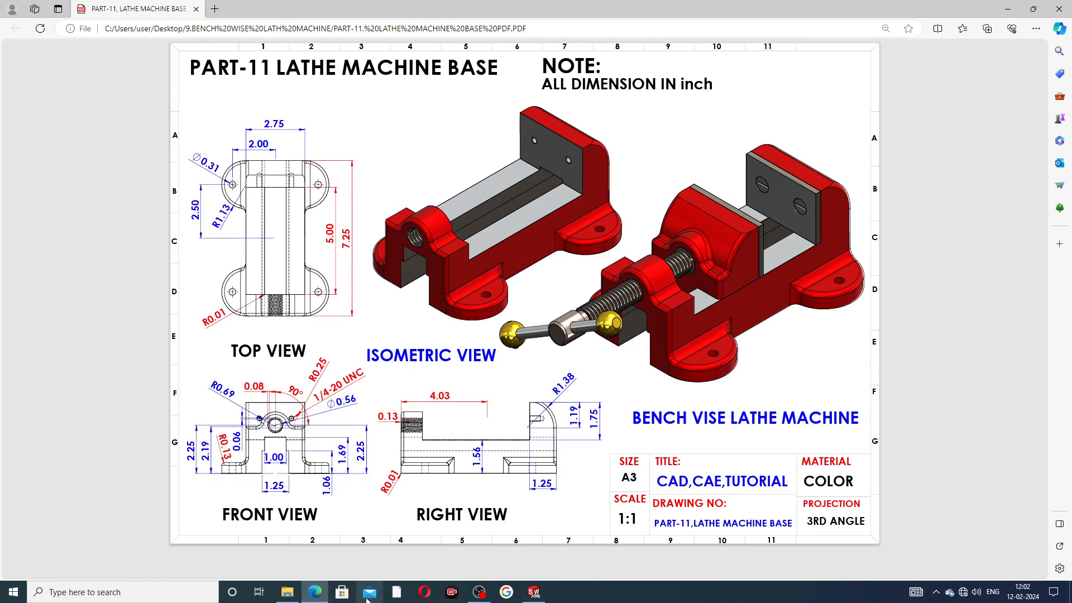
click(534, 591)
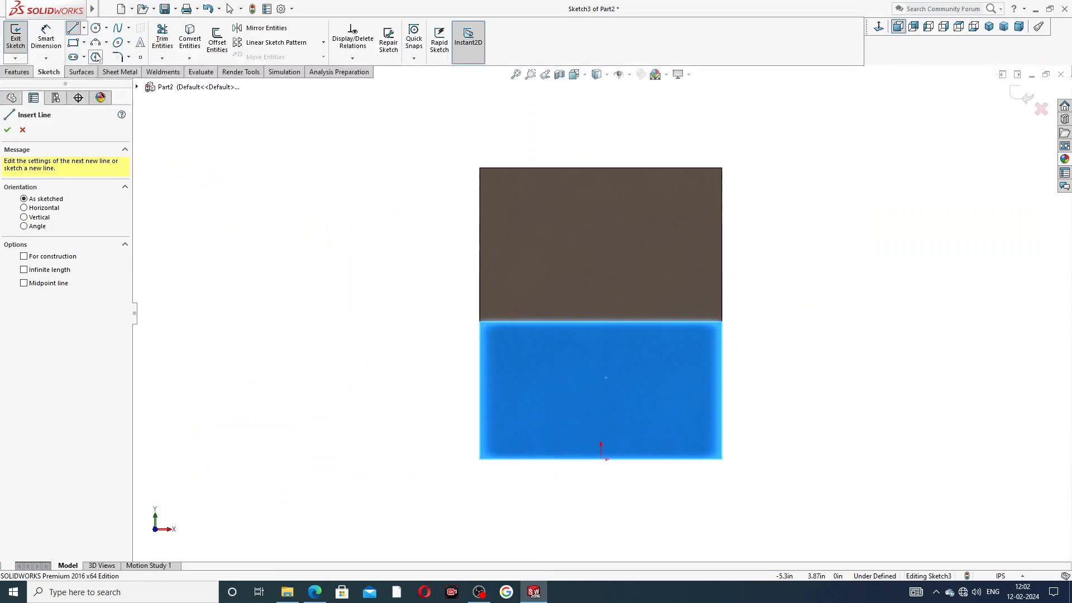
click(84, 28)
click(98, 55)
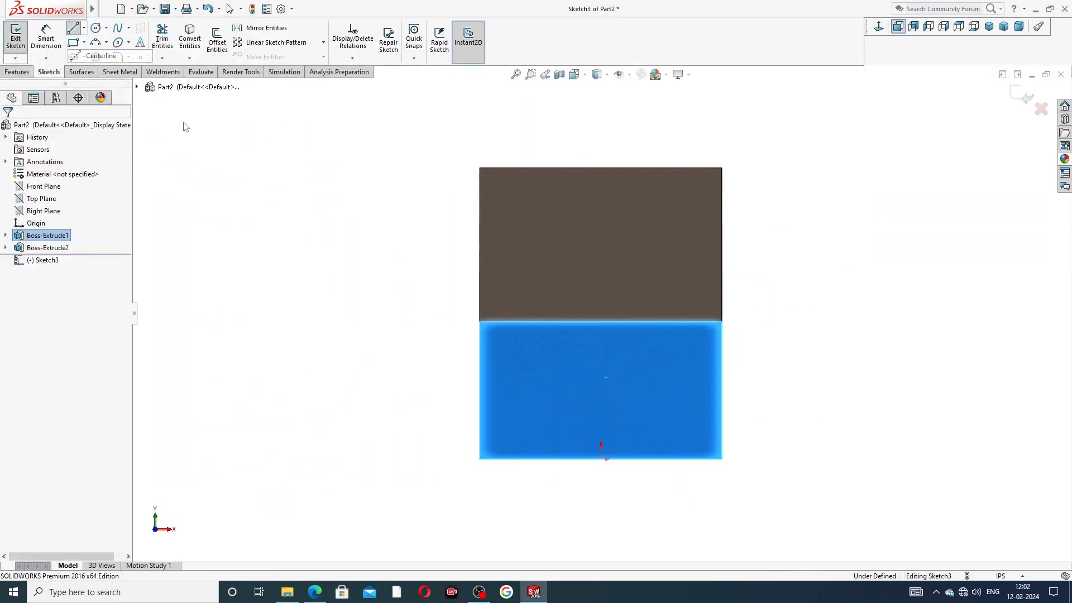
click(601, 459)
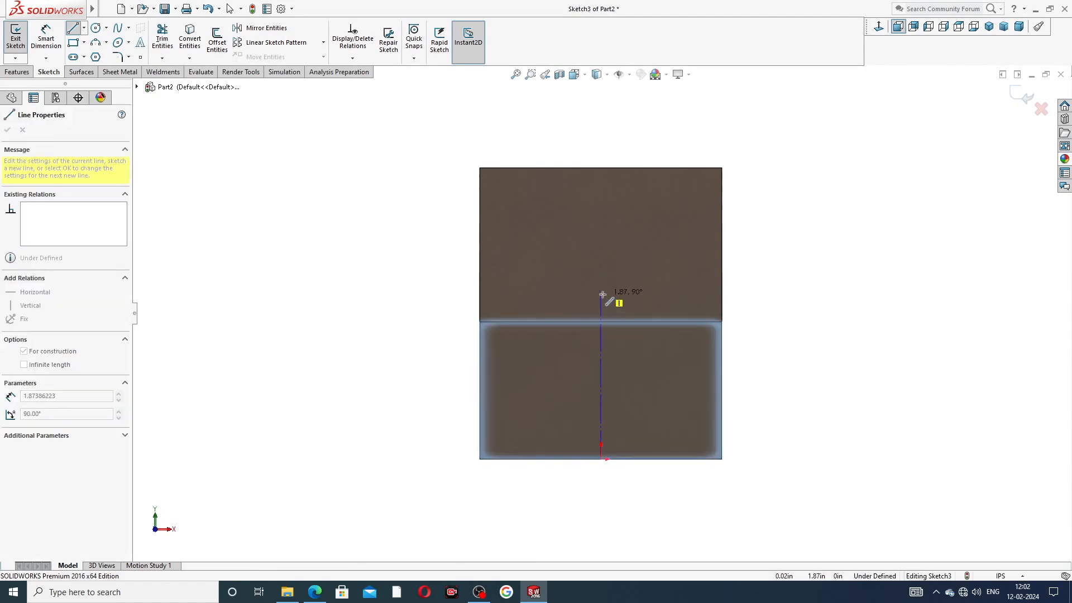
click(603, 294)
right_click(646, 293)
click(658, 303)
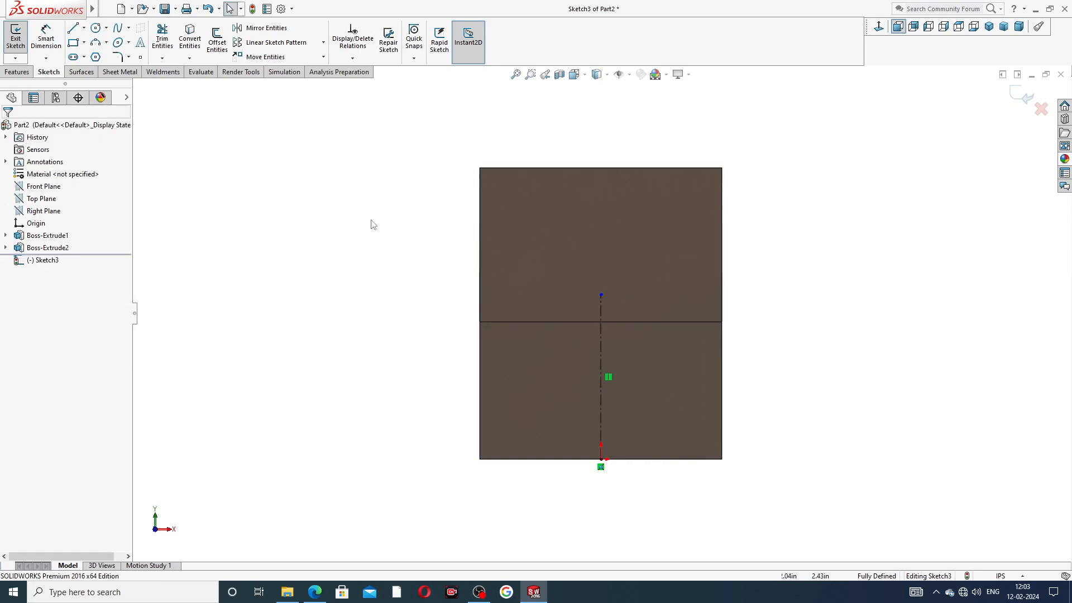
Step: Dimension the centerline length to 2.25
click(47, 40)
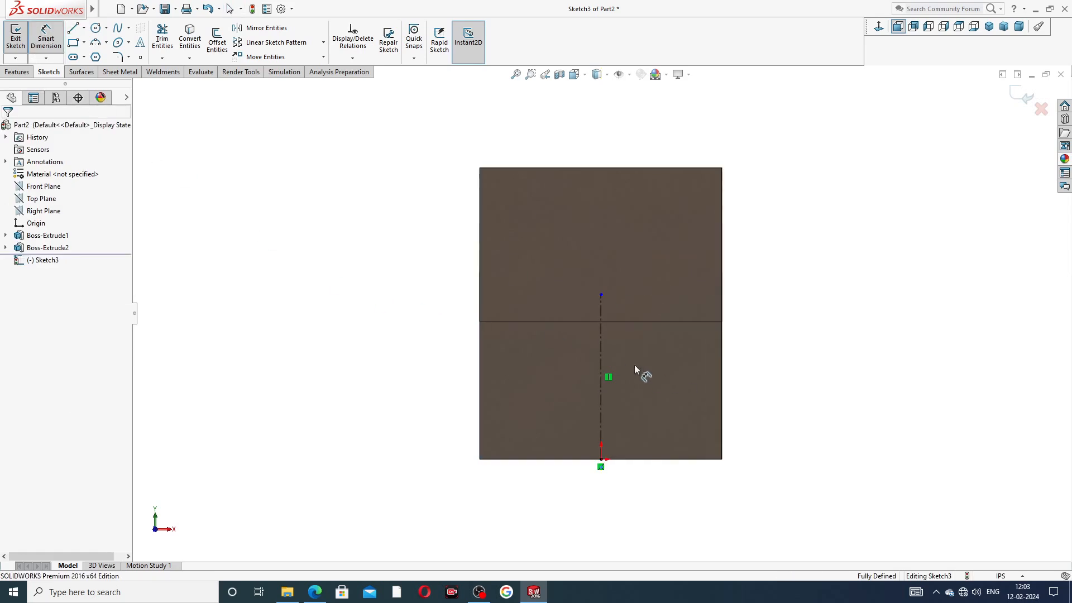
click(601, 351)
click(758, 370)
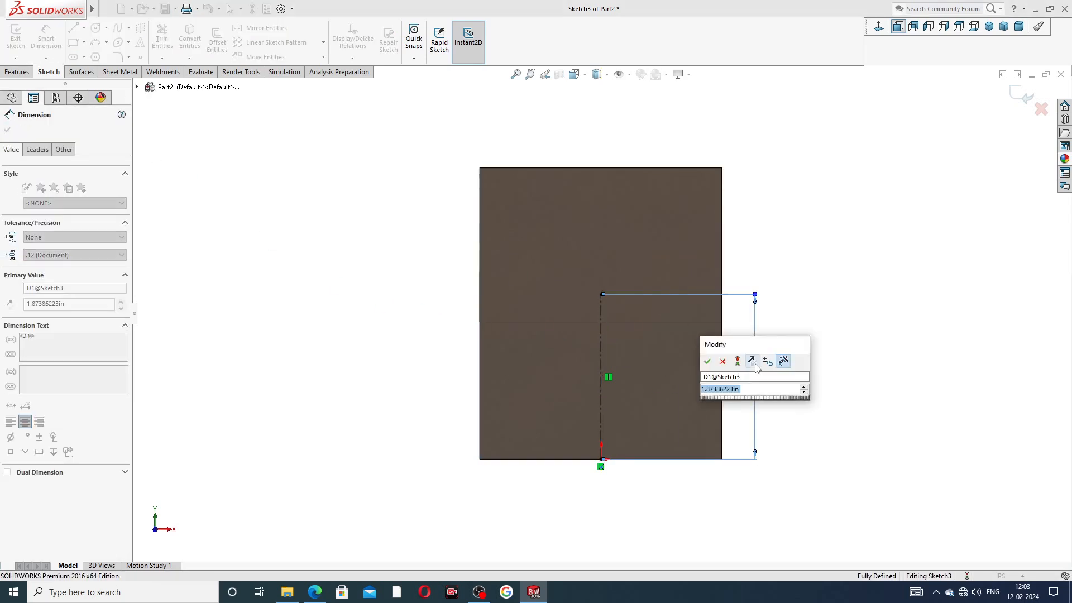
text(2)
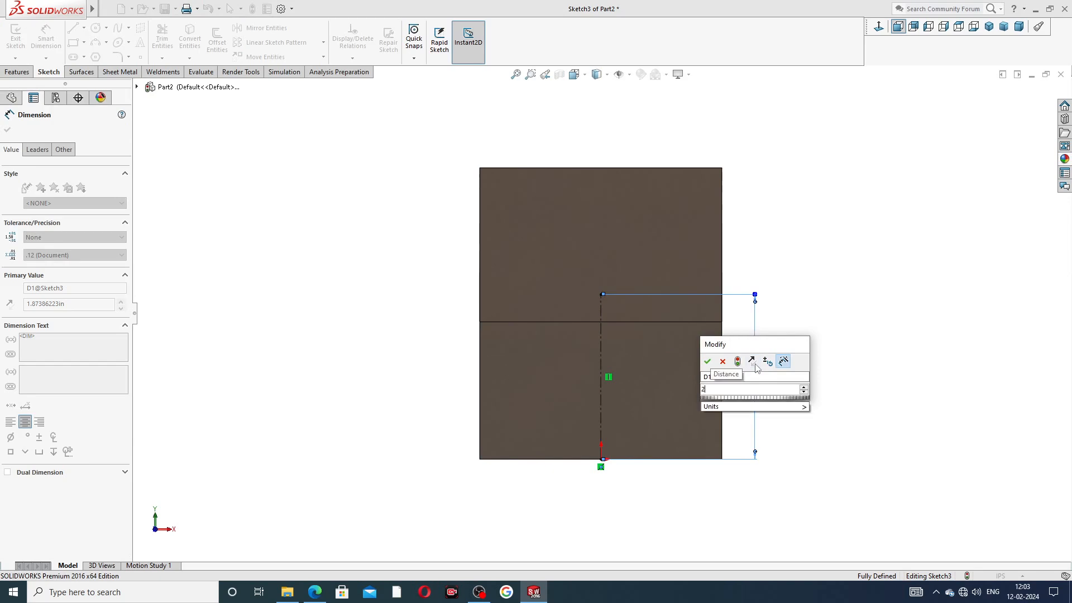
text(.25)
key(Return)
key(Escape)
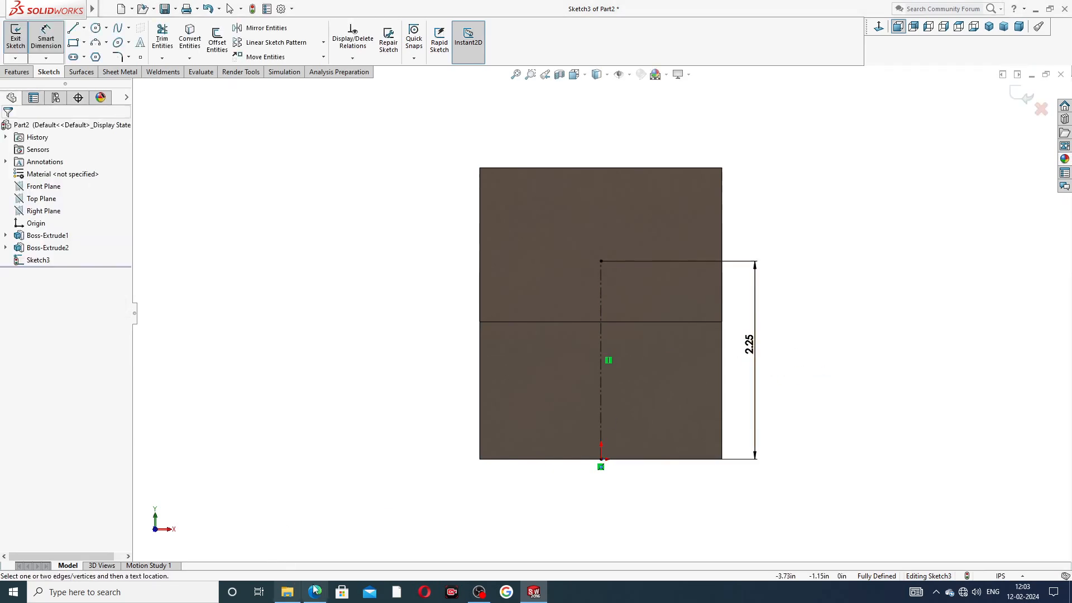
click(316, 591)
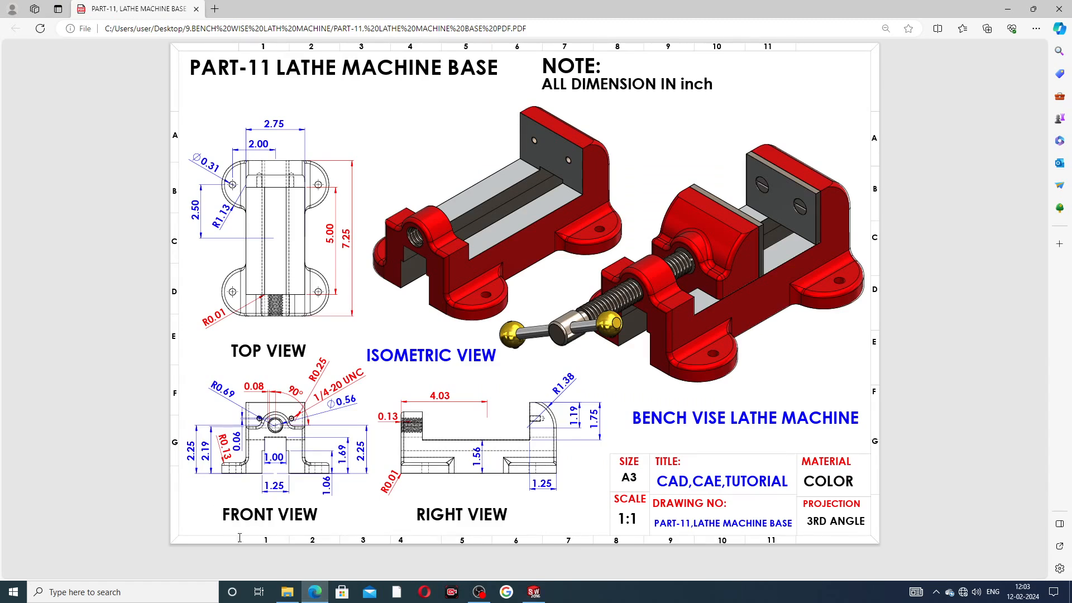
click(315, 591)
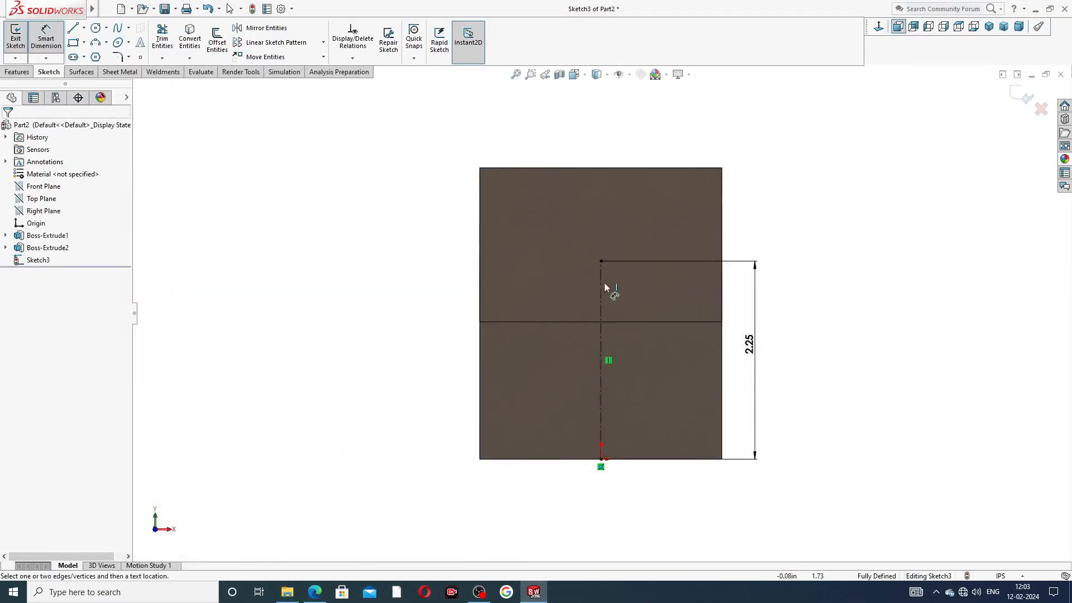
right_click(753, 204)
click(781, 166)
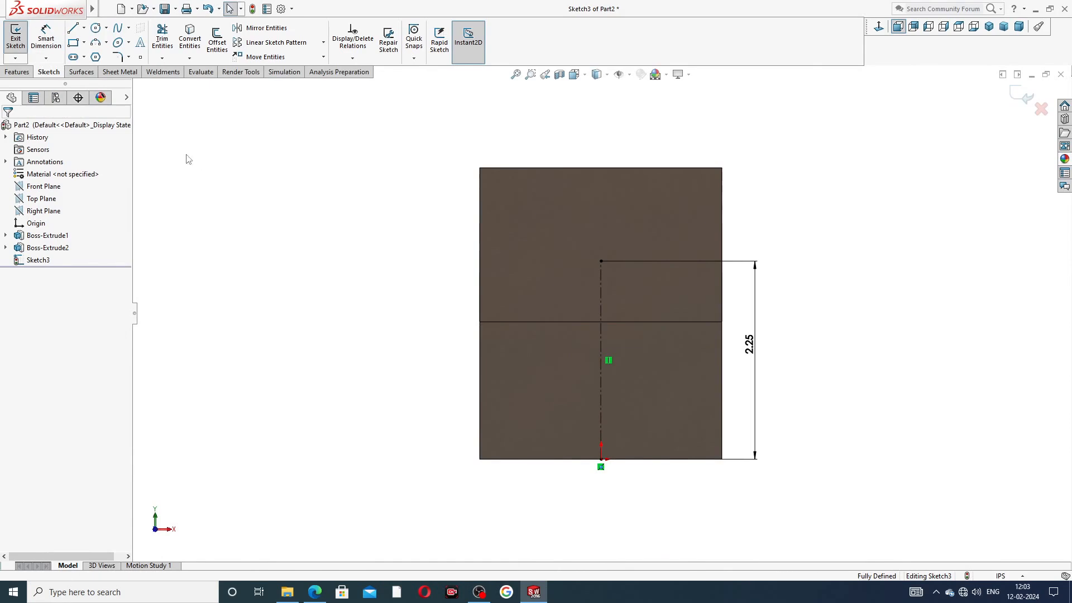
Step: Draw a vertical line up the block's right edge and a short horizontal line inward
click(73, 28)
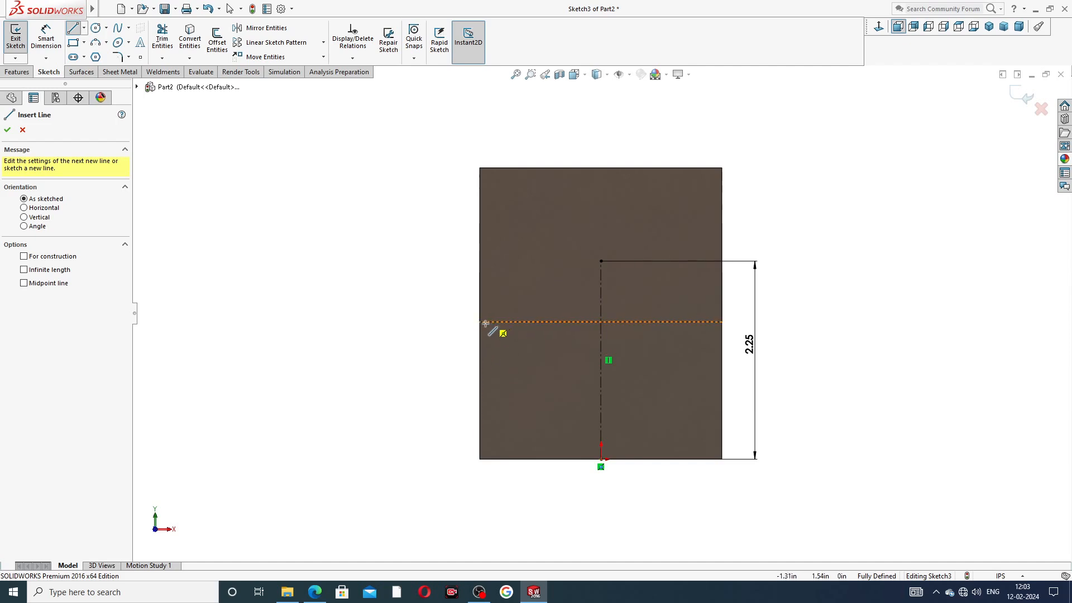
click(721, 322)
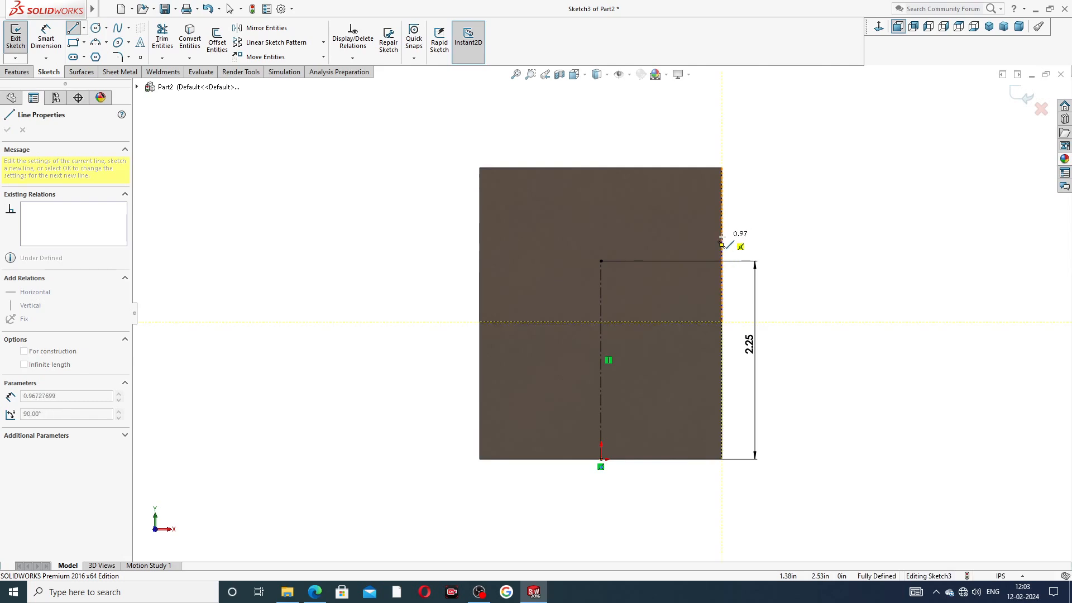
click(721, 265)
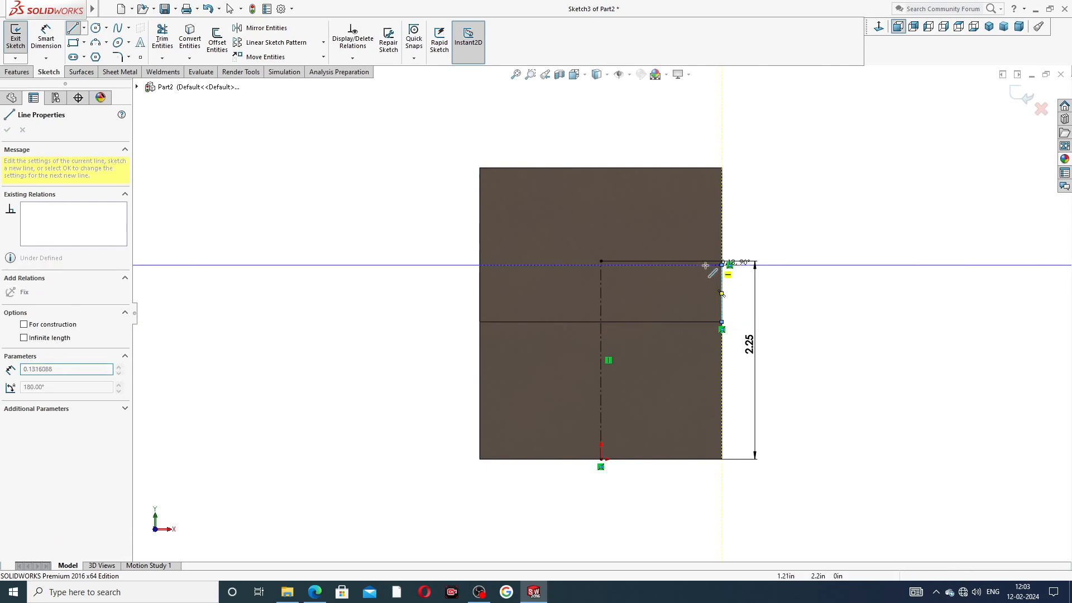
click(664, 266)
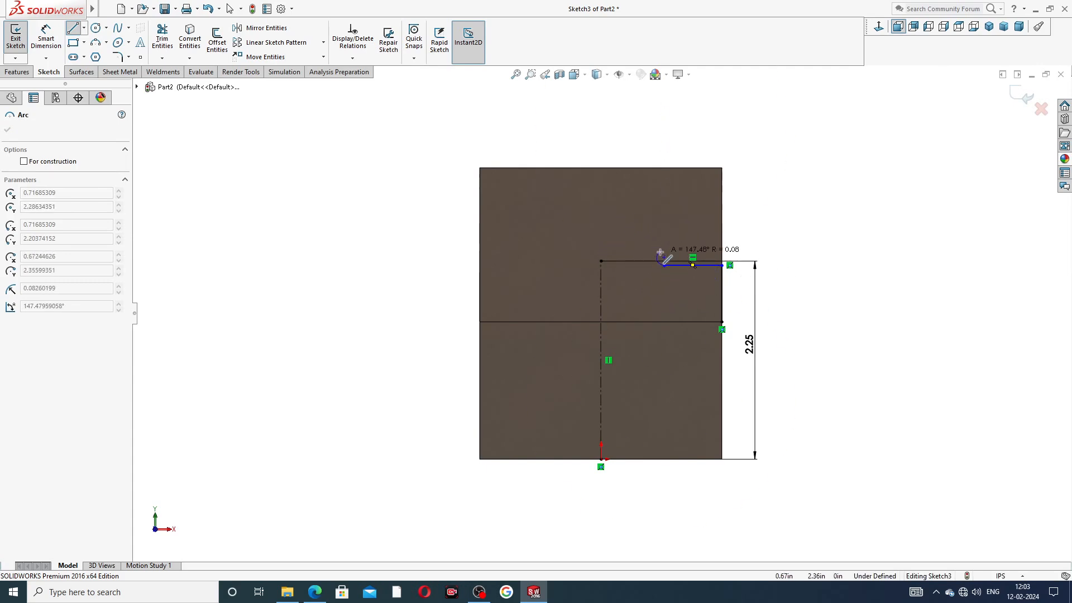
key(Escape)
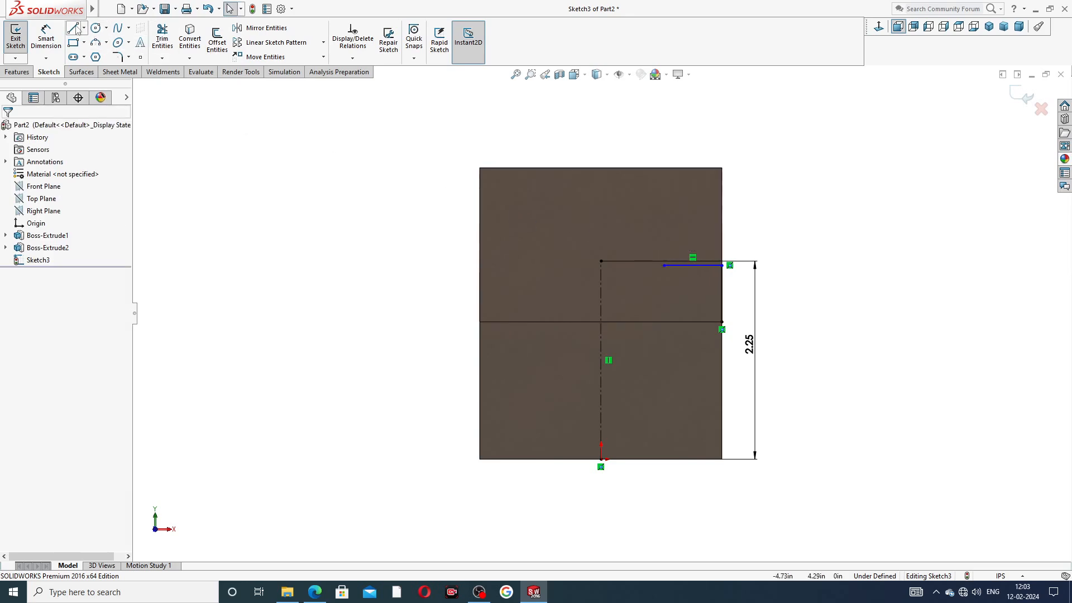
Step: Restart a line at the short line's left endpoint and switch to tangent-arc mode
click(75, 28)
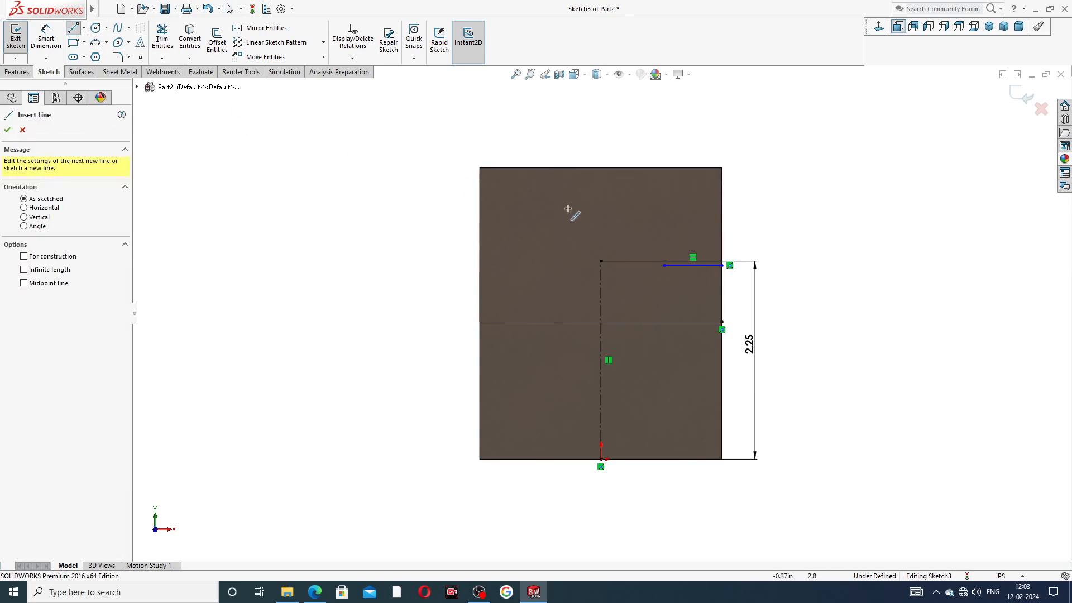
click(663, 264)
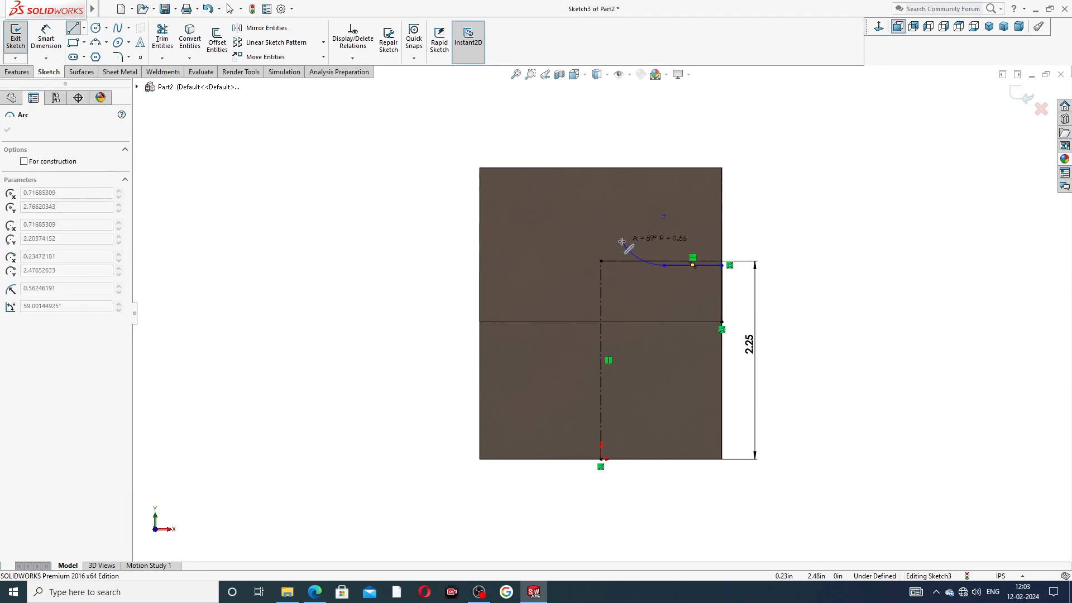
key(Escape)
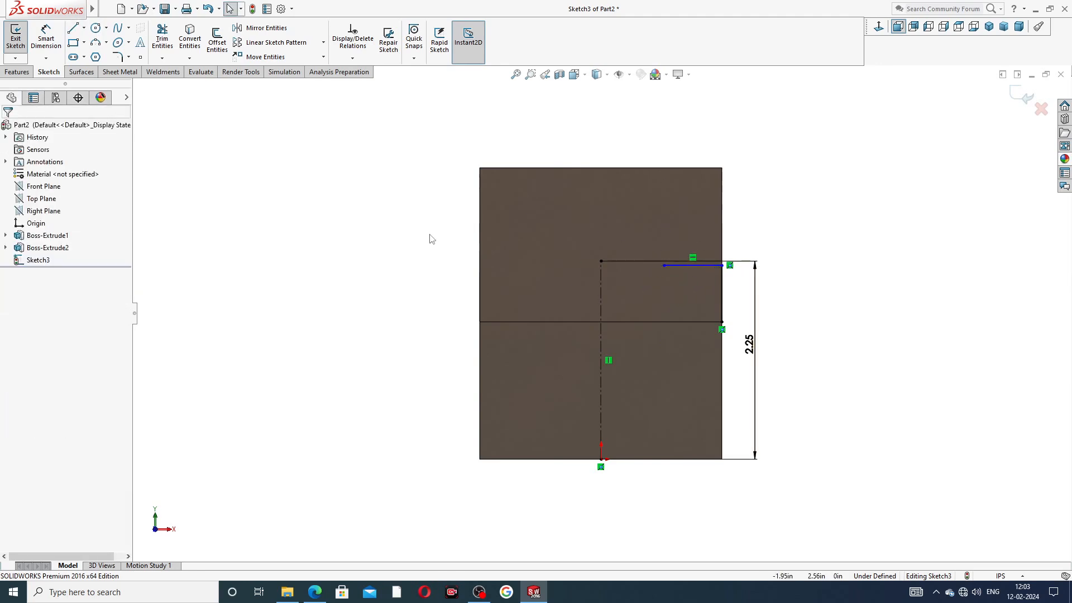
click(73, 28)
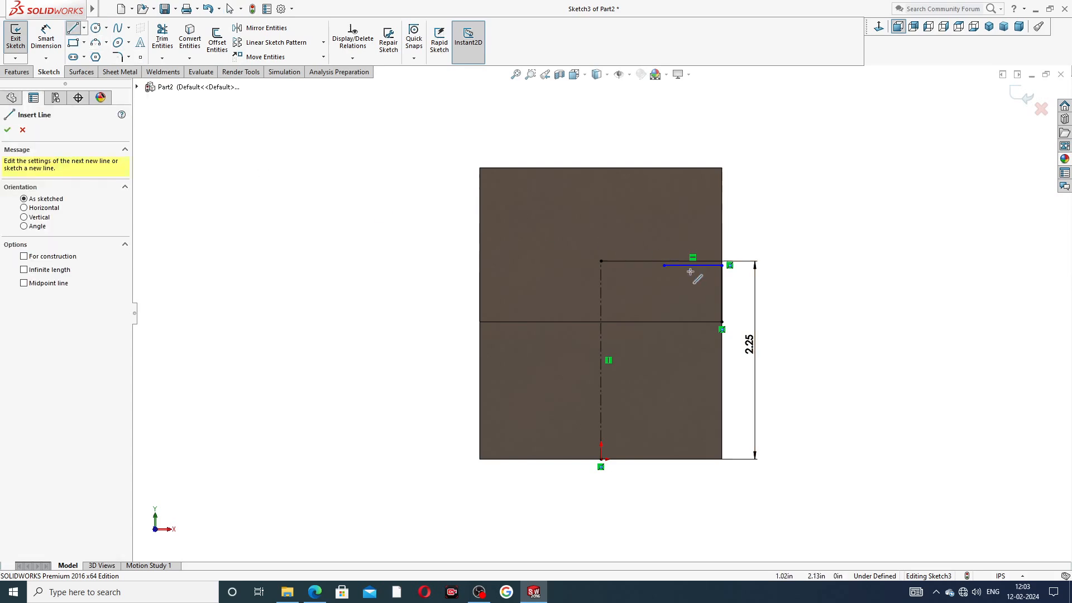
scroll(690, 272, down, 5)
click(590, 271)
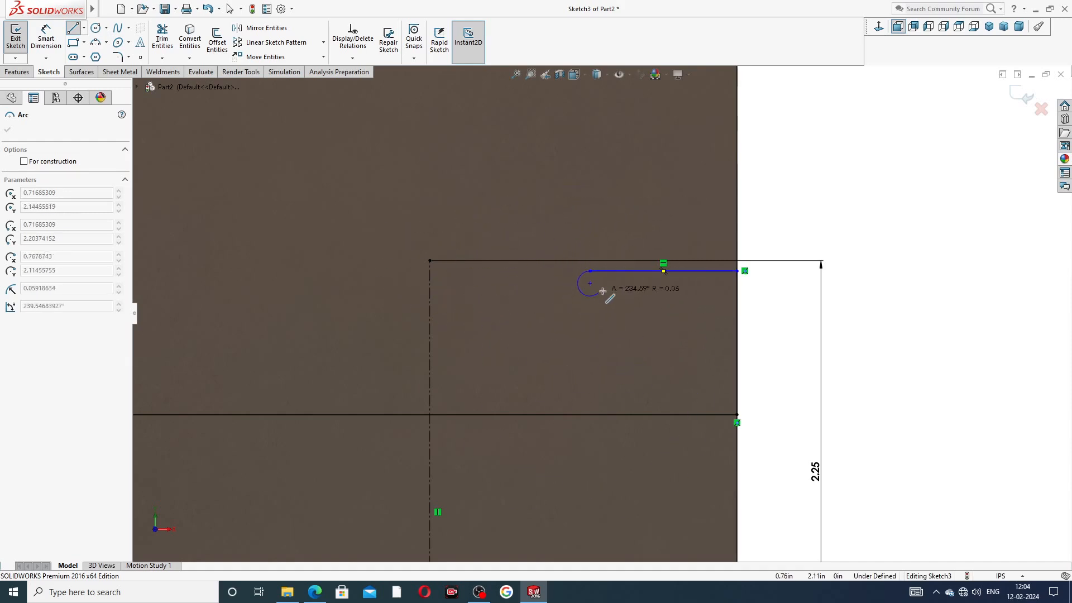
key(Escape)
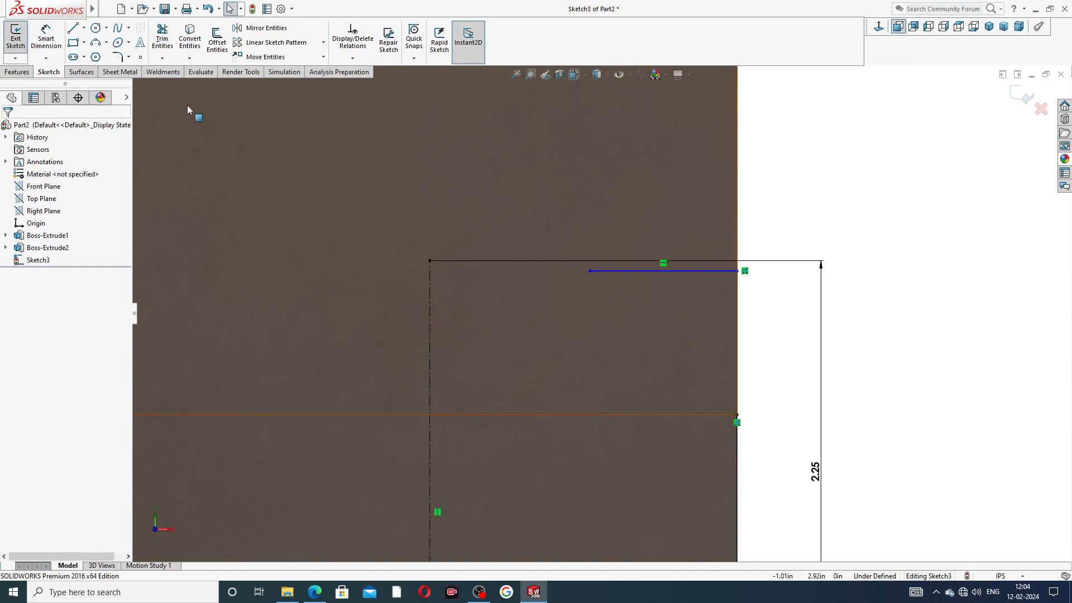
click(72, 29)
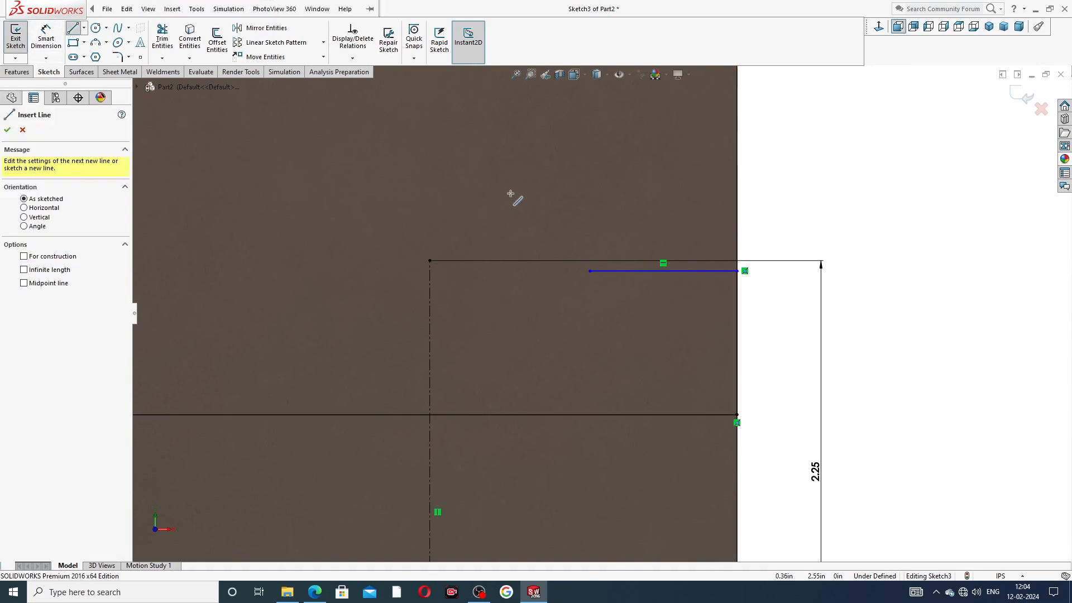
click(589, 272)
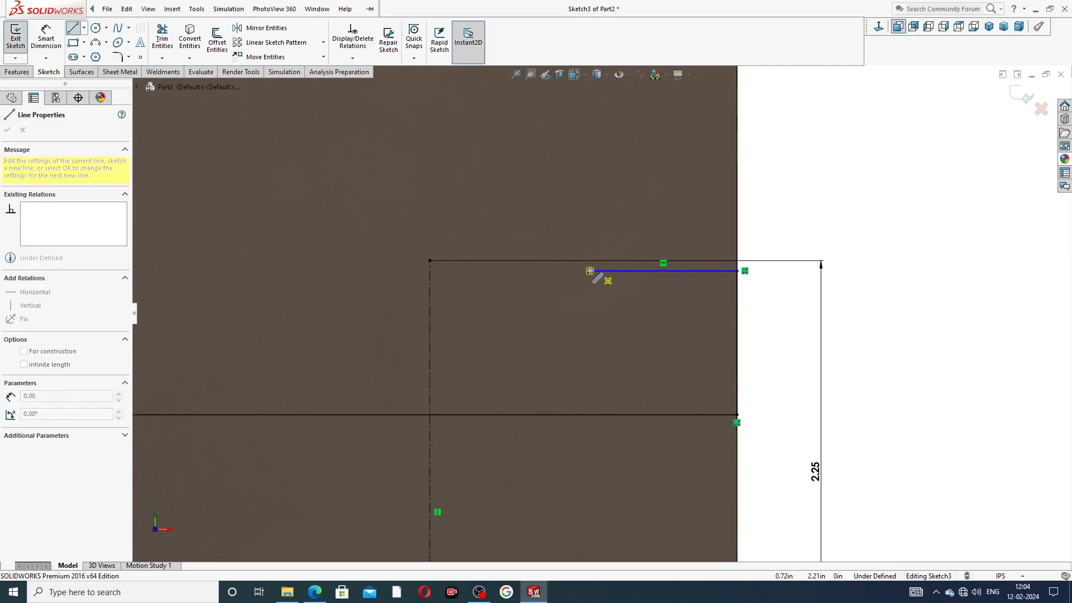
key(a)
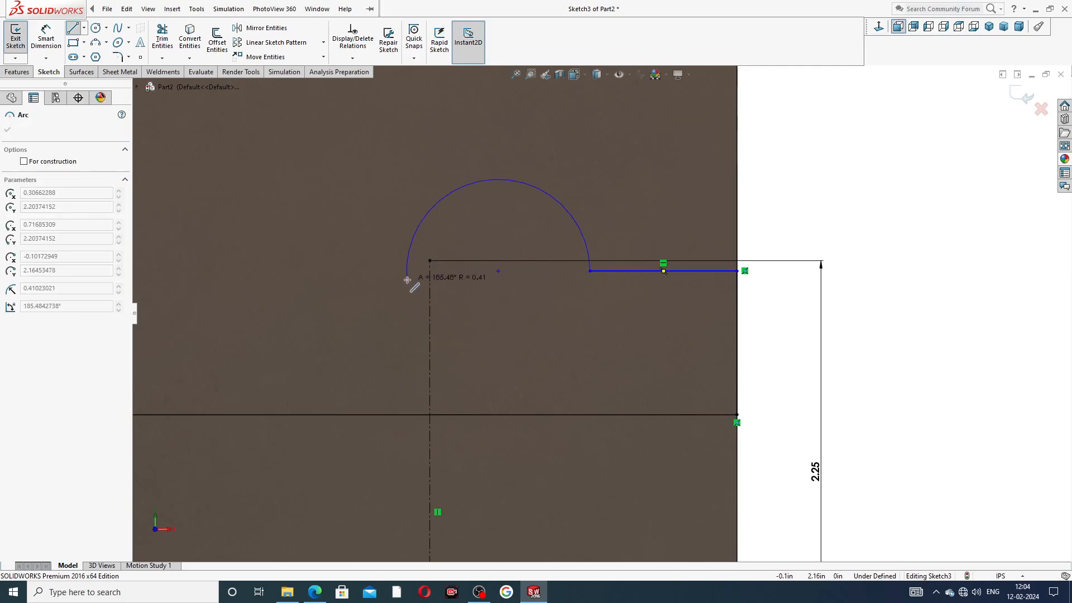
Step: Draw the semicircular arc, then lines to the left edge, down it, and across to the right edge
key(z)
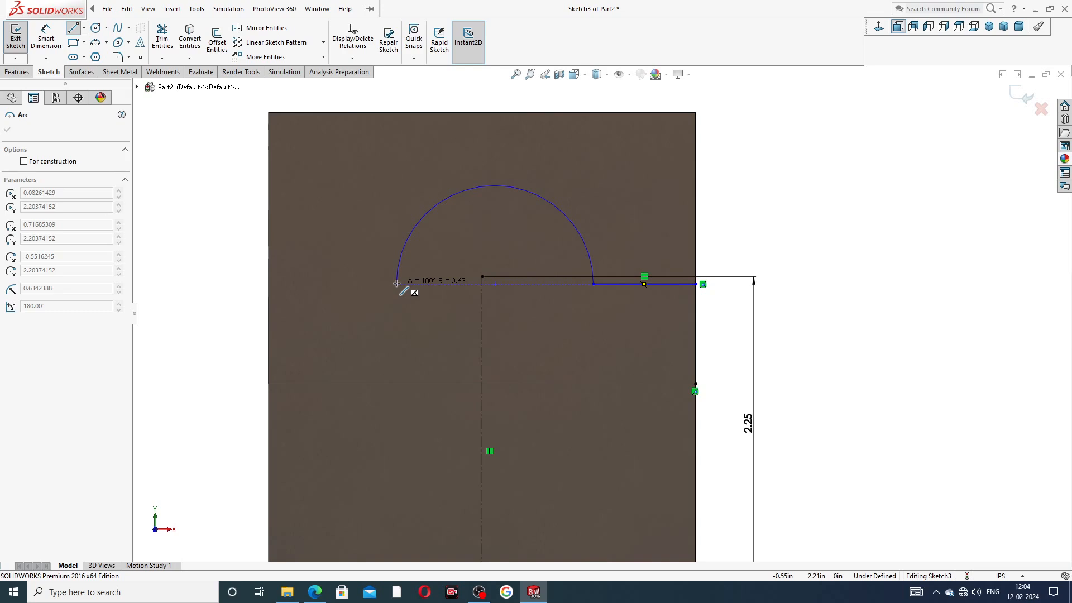
click(406, 284)
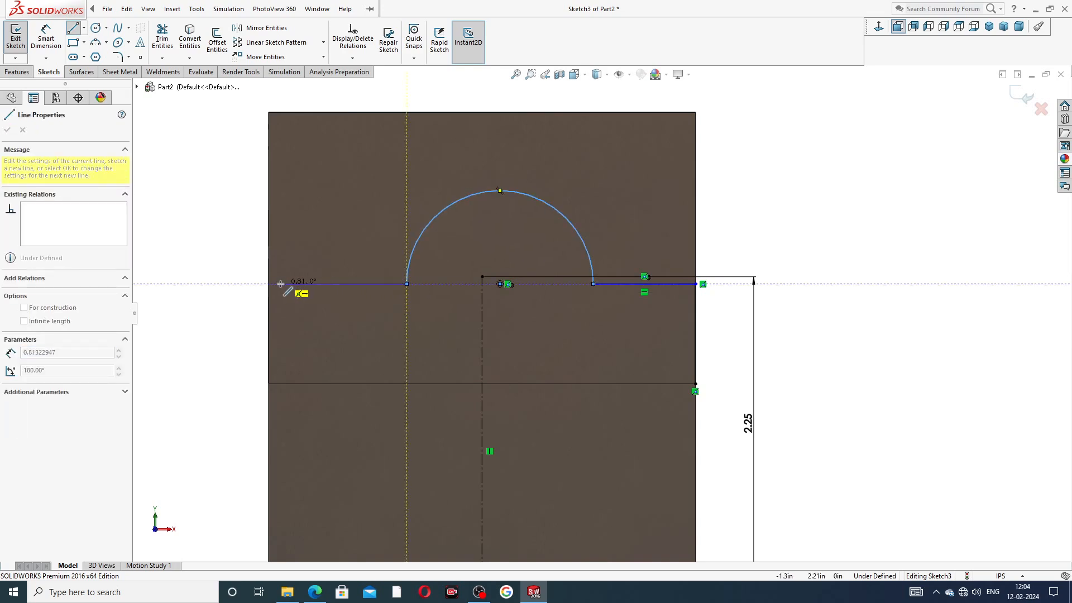
click(270, 284)
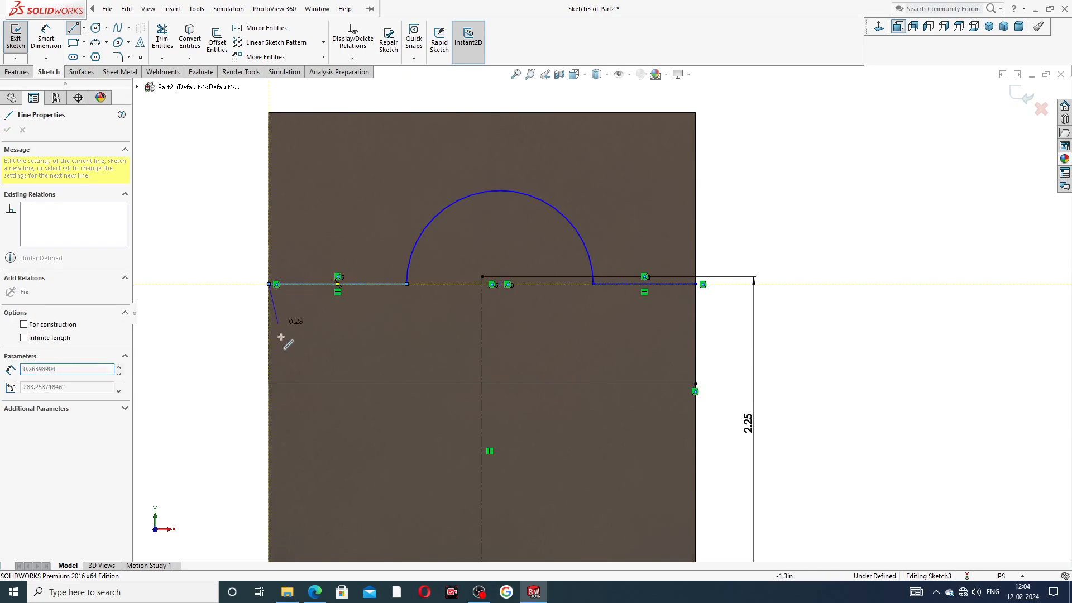
click(270, 383)
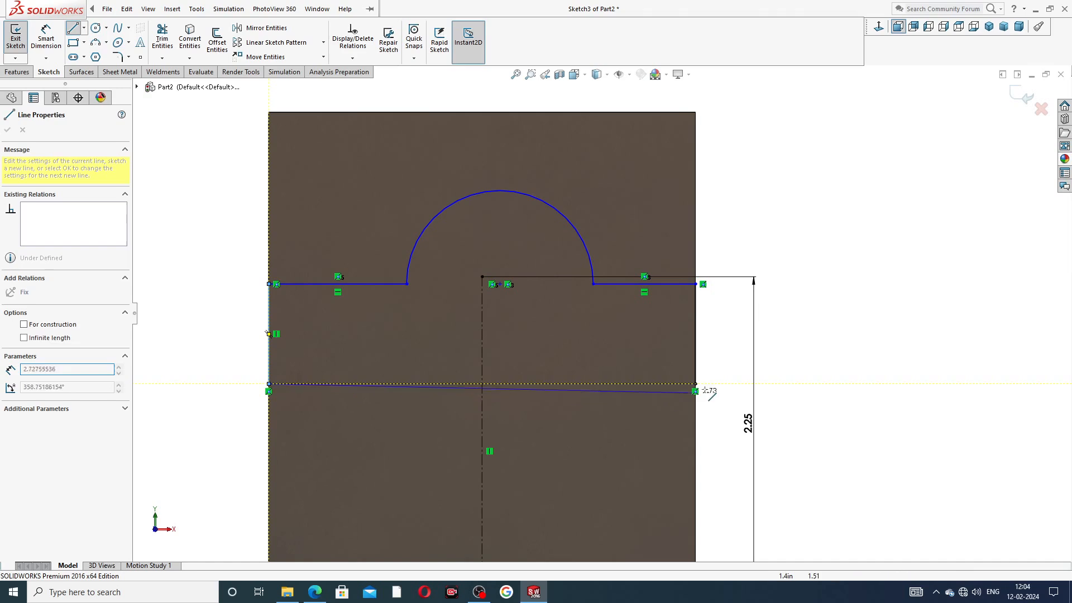
click(693, 384)
right_click(779, 228)
click(797, 229)
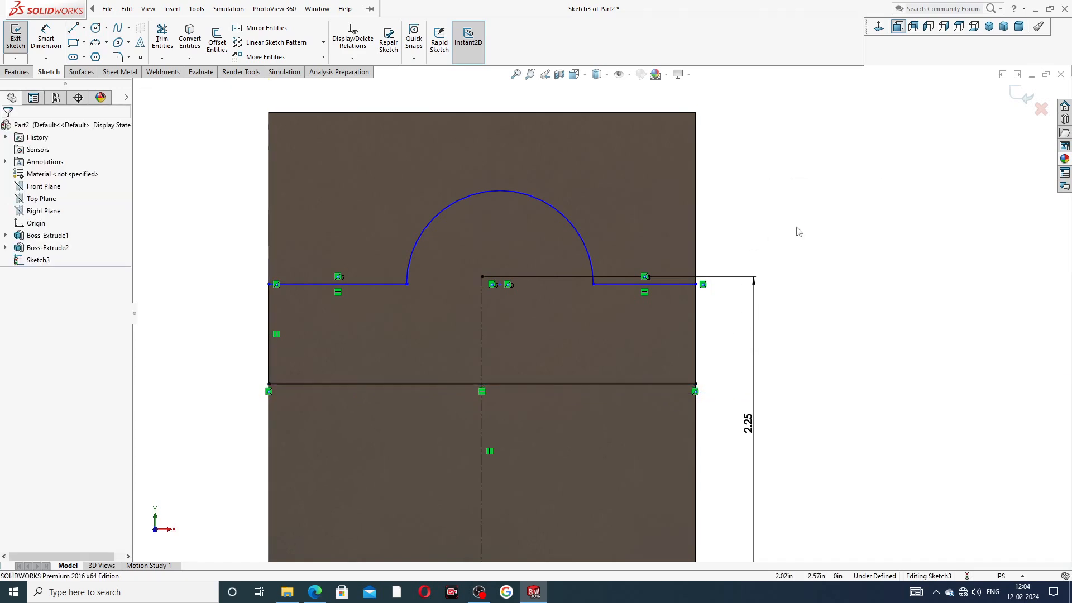
scroll(660, 227, up, 3)
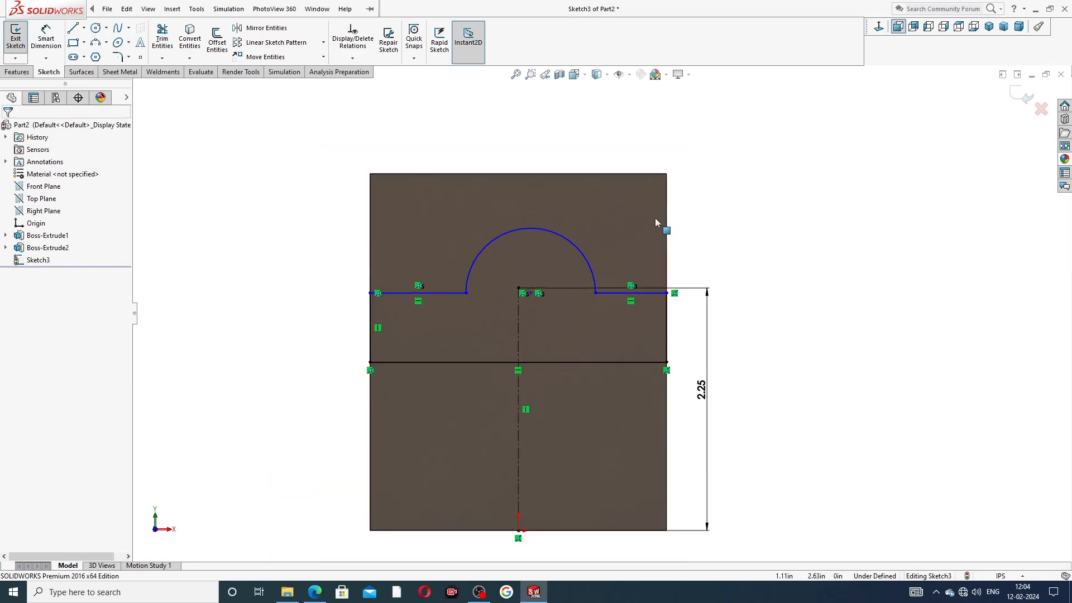
Step: Make the left and right horizontal lines beside the arc collinear and equal length
click(455, 293)
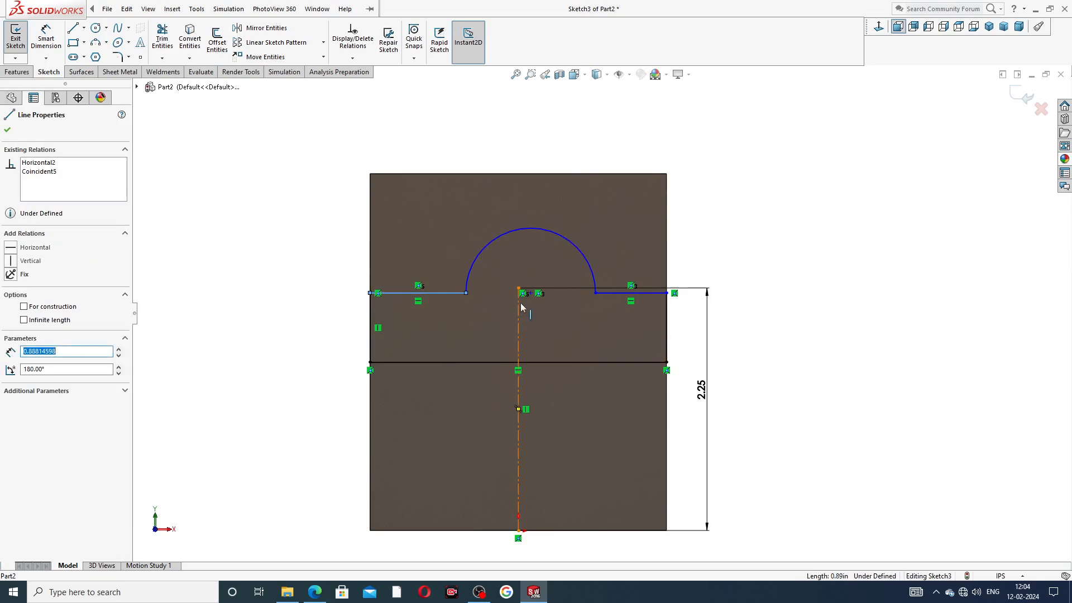
ctrl+click(605, 291)
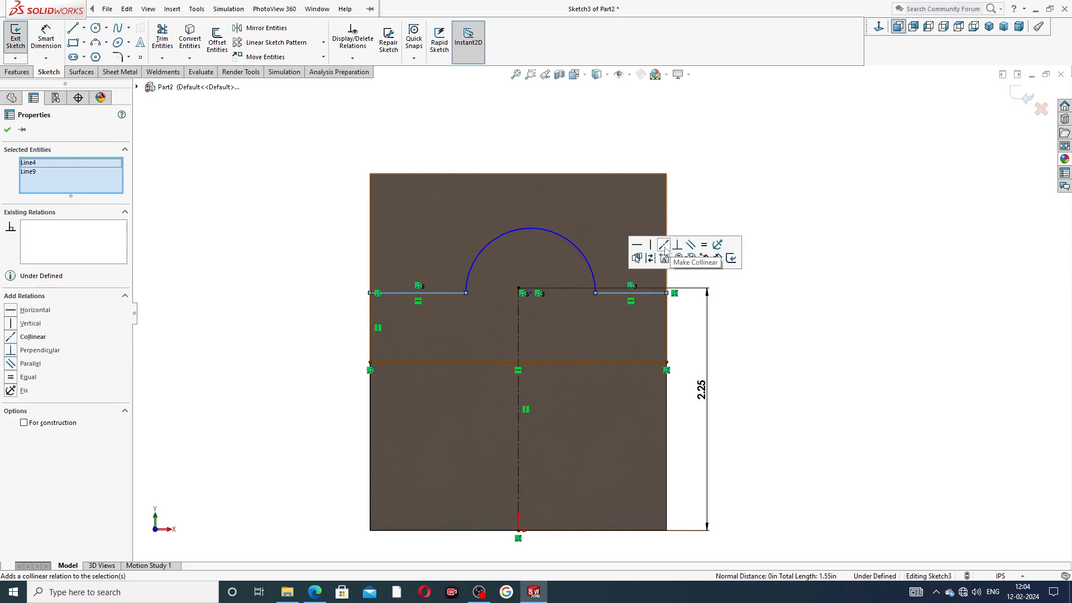
click(663, 246)
click(703, 245)
click(739, 189)
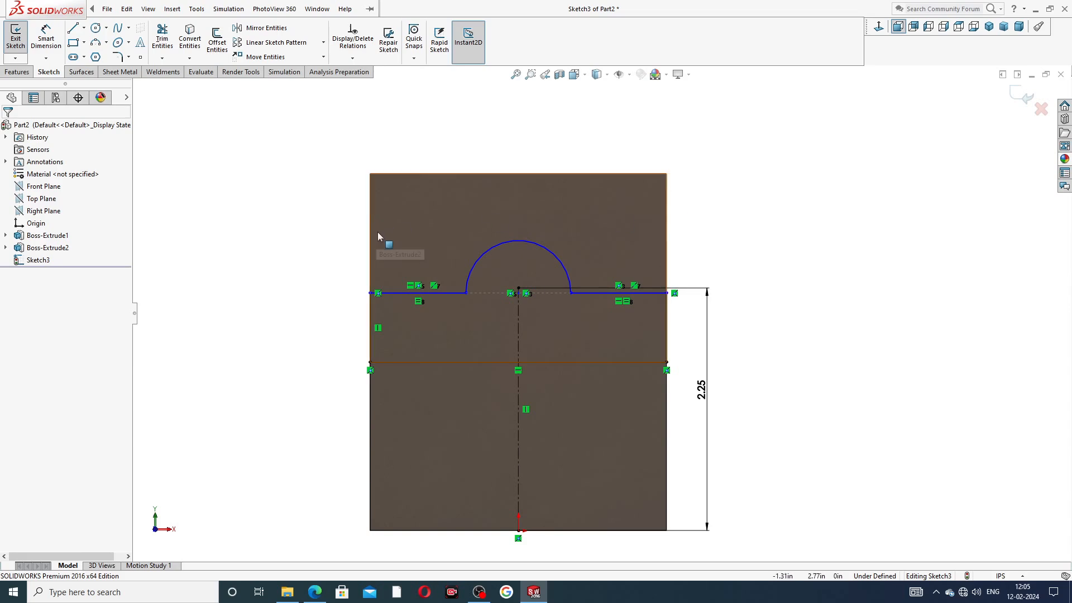
Step: Dimension the semicircular arc to R0.69
click(46, 39)
click(484, 251)
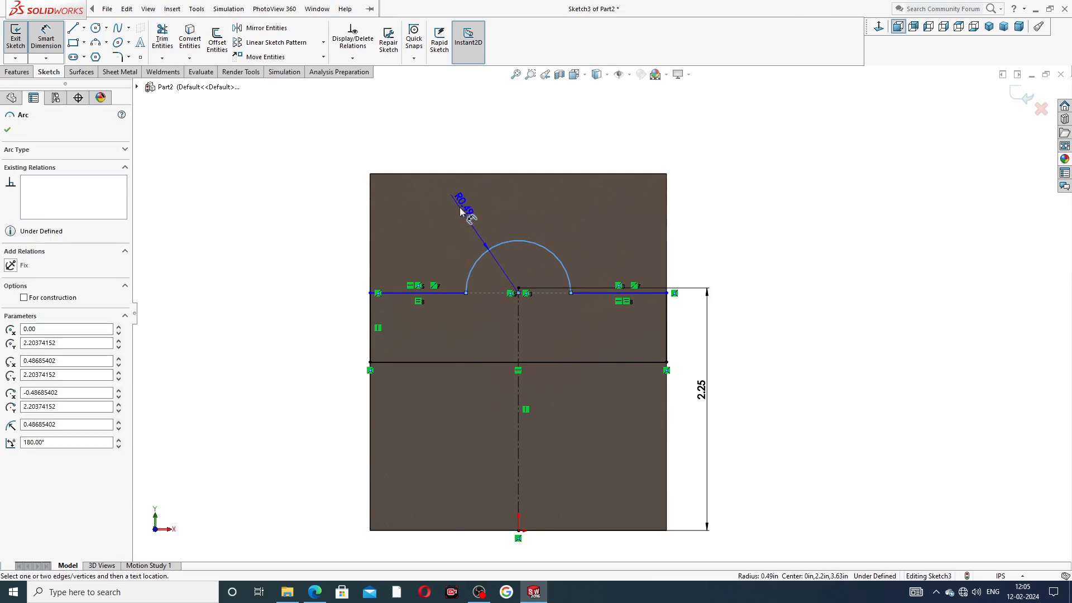
click(455, 187)
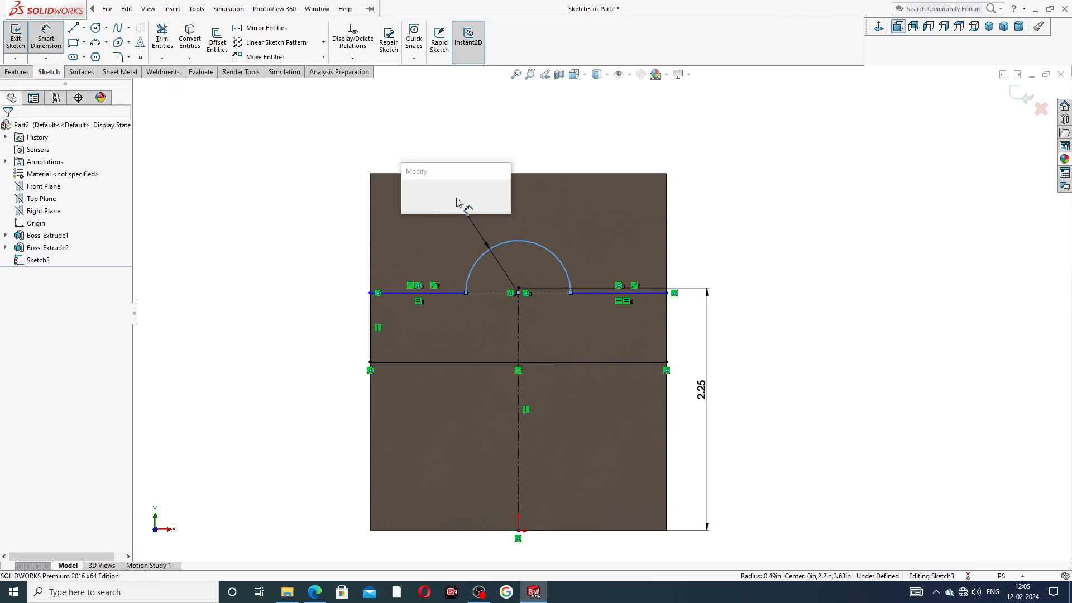
text(.)
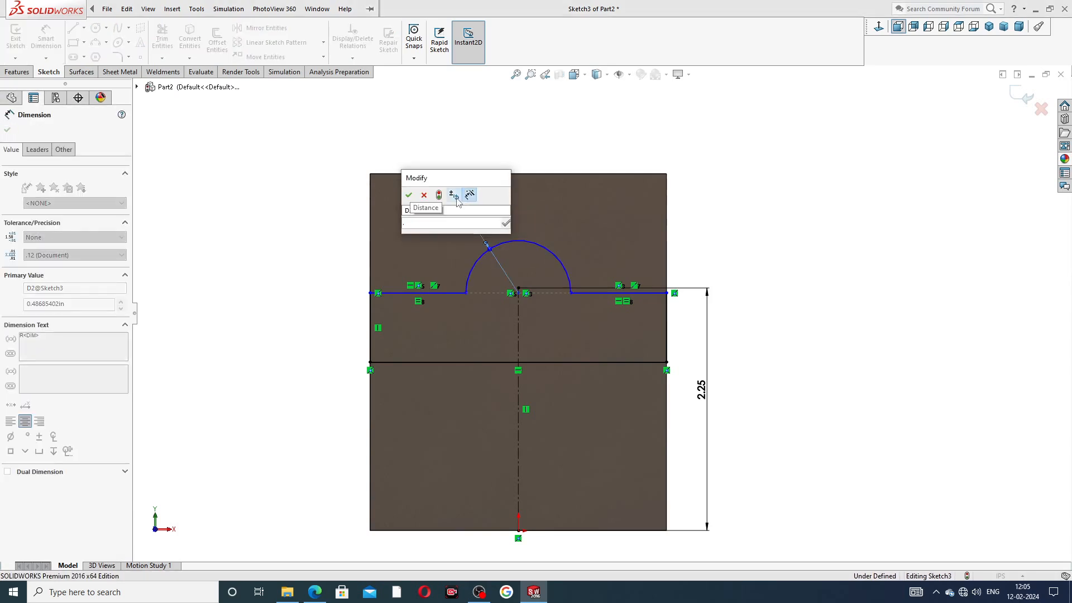
text(69)
key(Return)
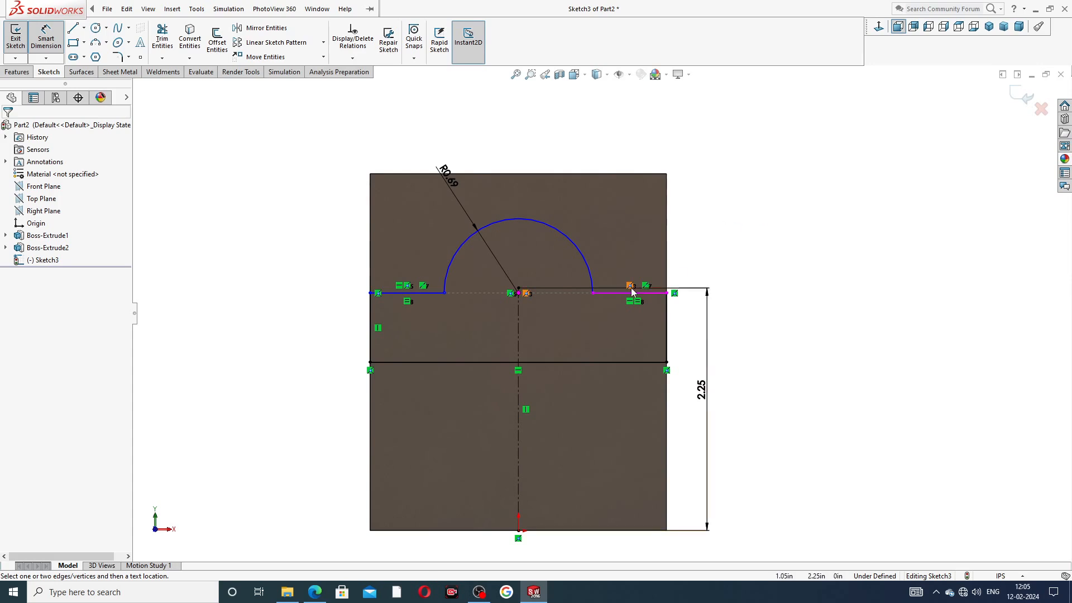
Step: Dimension the left horizontal line 2.19 above the bottom edge and shift that dimension left
click(437, 293)
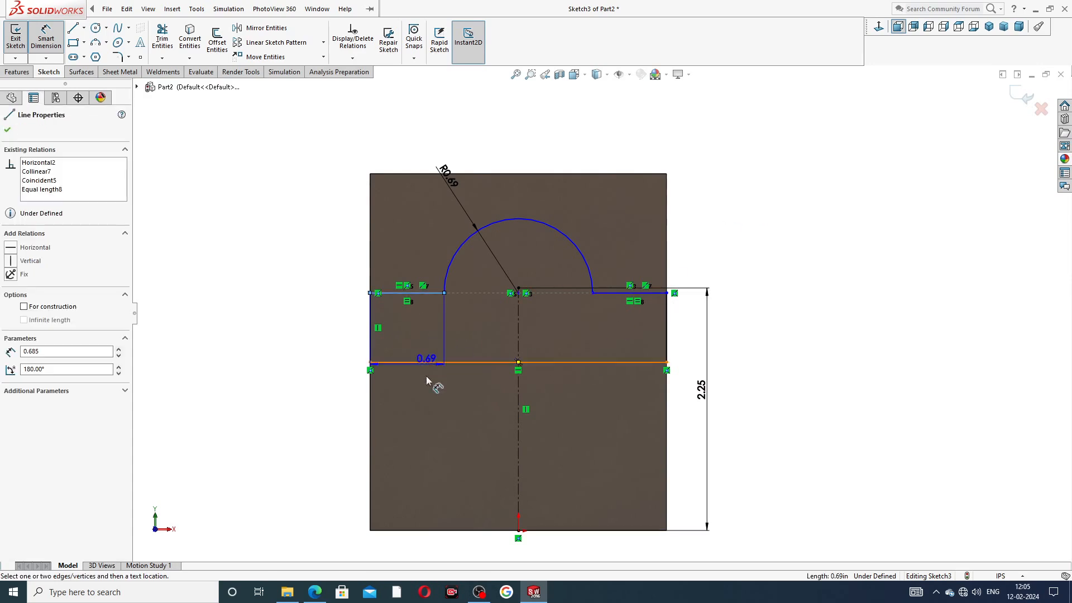
click(436, 531)
click(349, 410)
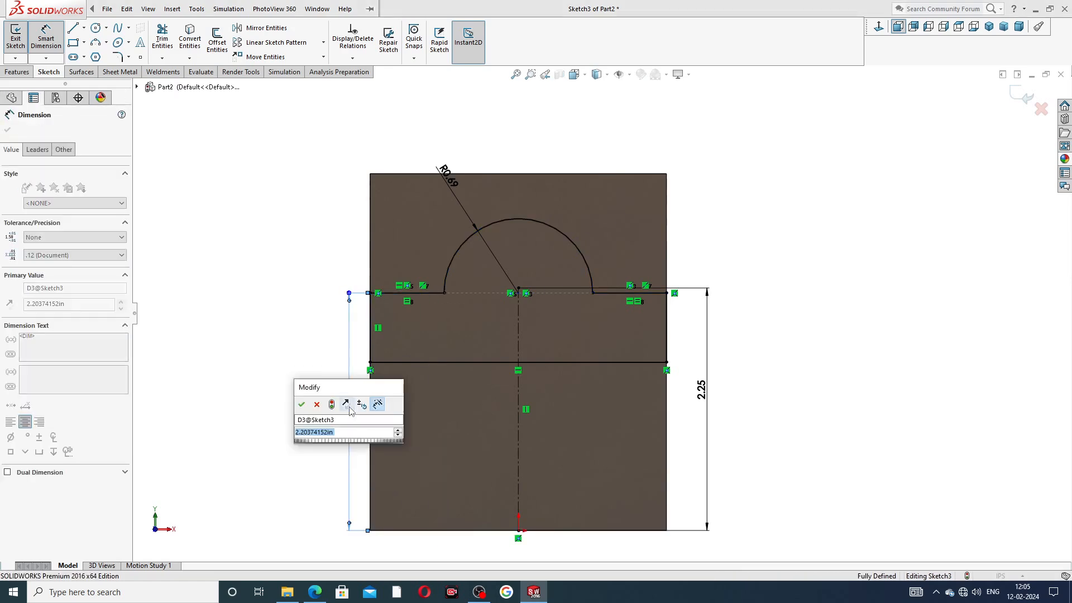
text(2.1)
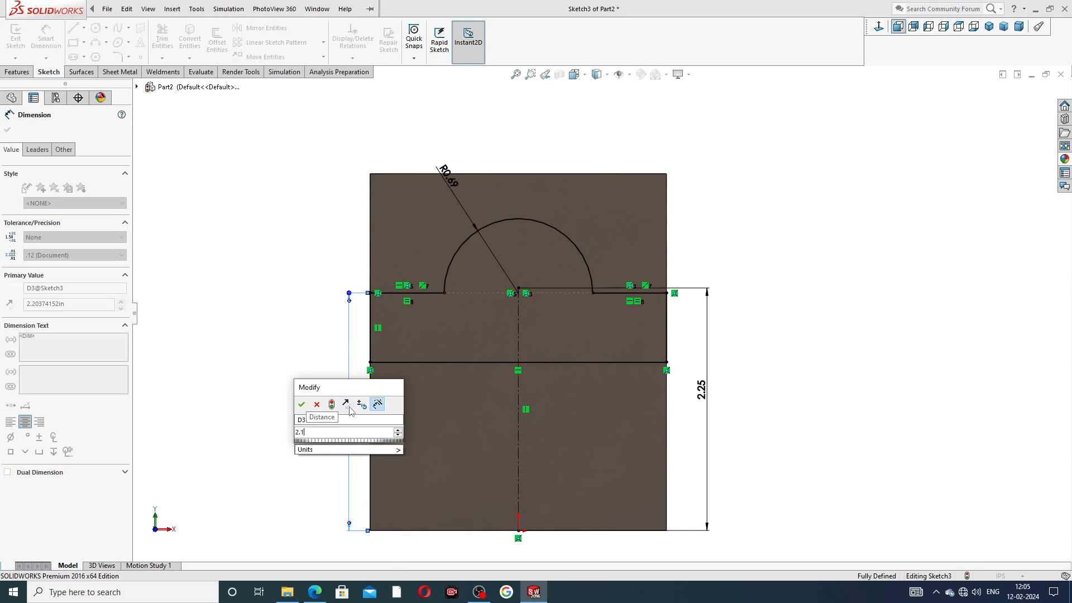
text(9)
key(Return)
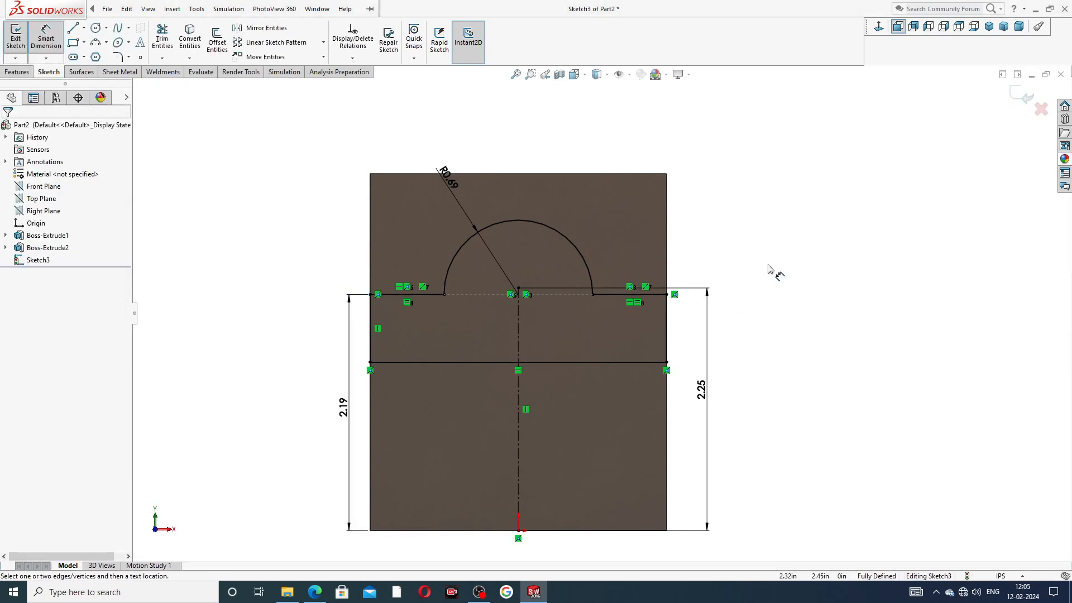
drag(342, 407, 331, 407)
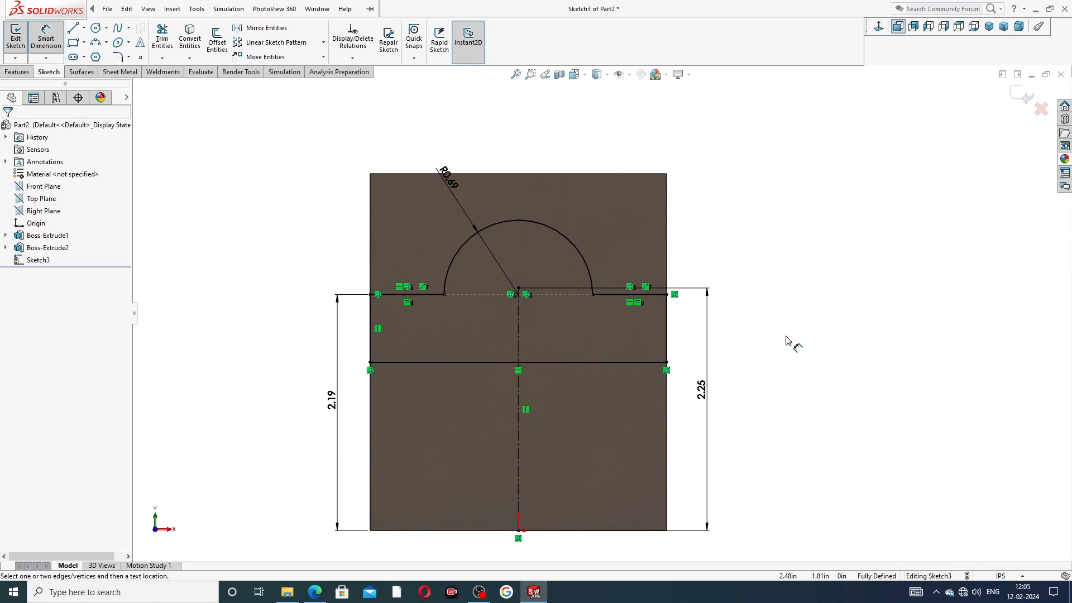
mouse_move(332, 399)
mouse_down()
mouse_move(514, 407)
mouse_move(691, 379)
mouse_move(388, 378)
mouse_move(325, 399)
mouse_up()
Step: Move the R0.69 label up, exit dimensioning, and bring up the base drawing
click(749, 342)
drag(440, 170, 433, 146)
right_click(765, 192)
click(797, 166)
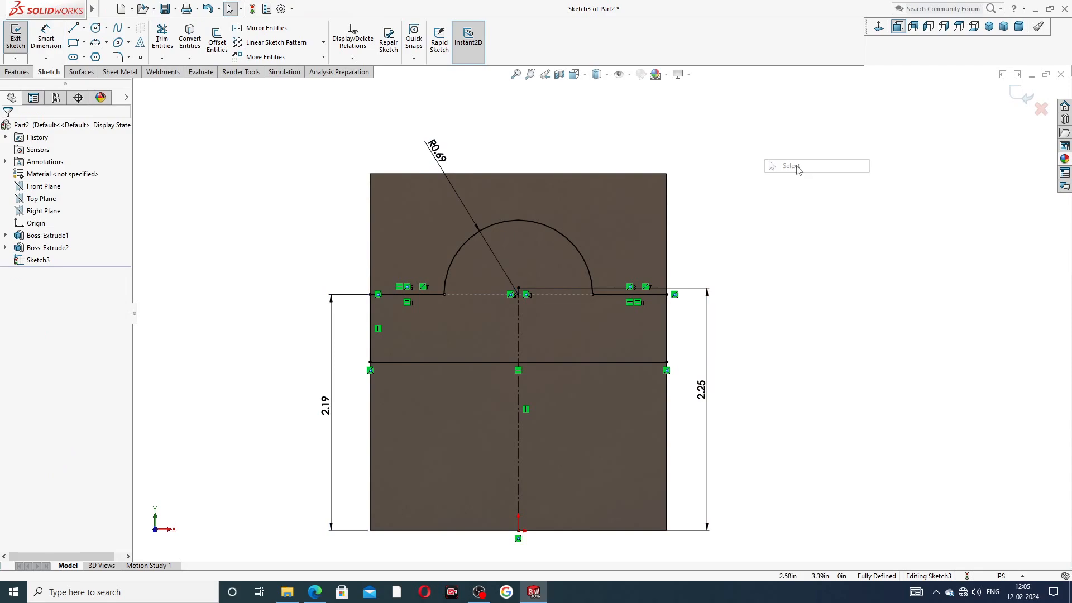
click(314, 591)
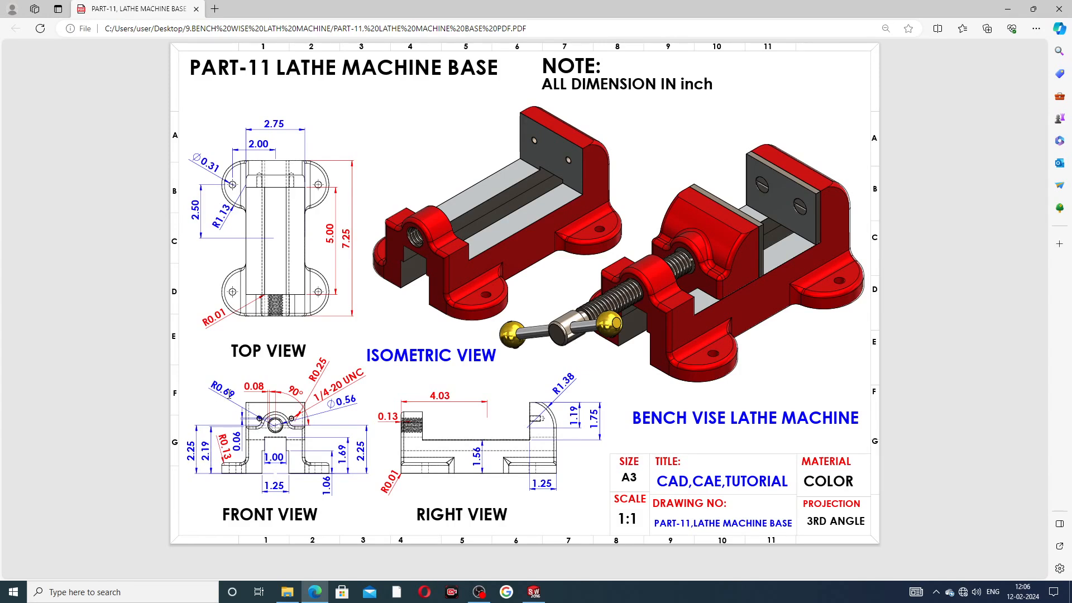
Step: Return to SOLIDWORKS and orbit Sketch3's dimensioned lug outline into an angled view
click(534, 592)
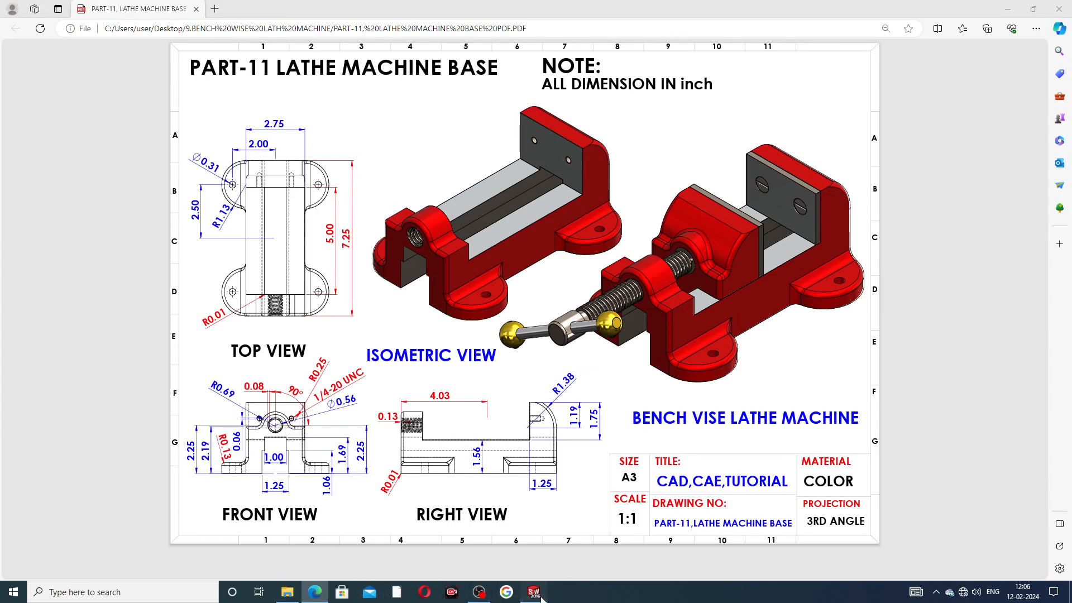
middle_drag(754, 299, 741, 323)
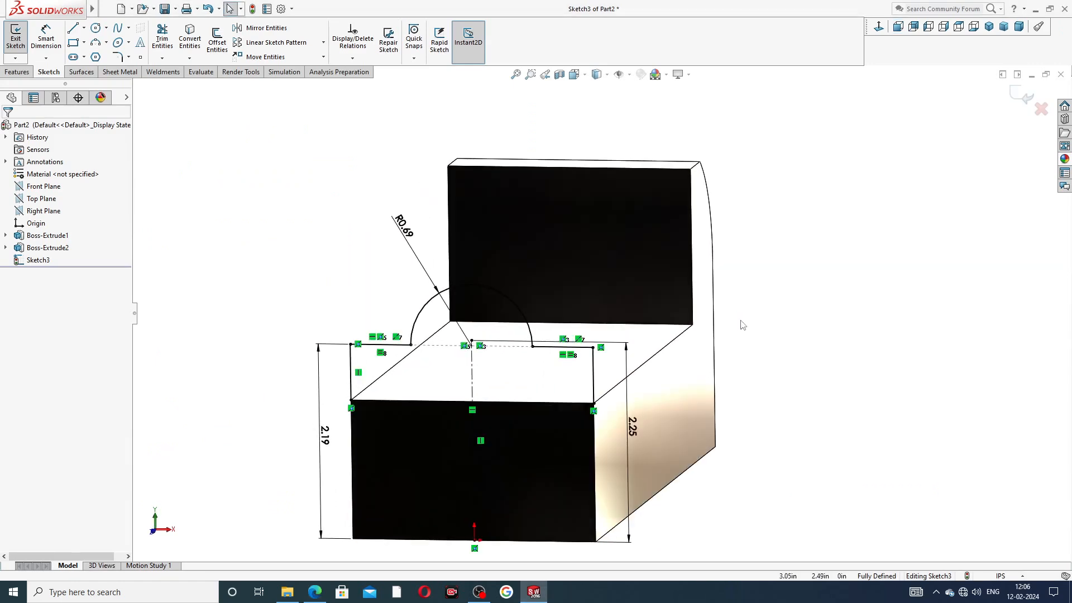
Step: Extrude Sketch3 as Boss-Extrude3, ending Offset From Surface 5.00 in from the back wall face
click(17, 72)
click(19, 42)
middle_drag(375, 215, 333, 242)
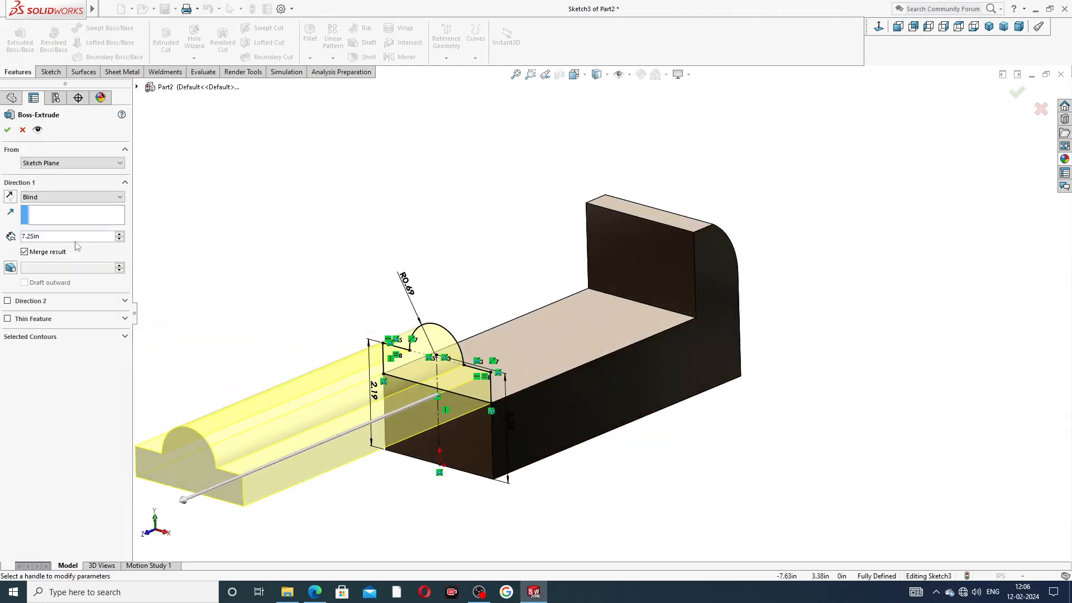
click(48, 239)
text(5)
key(Return)
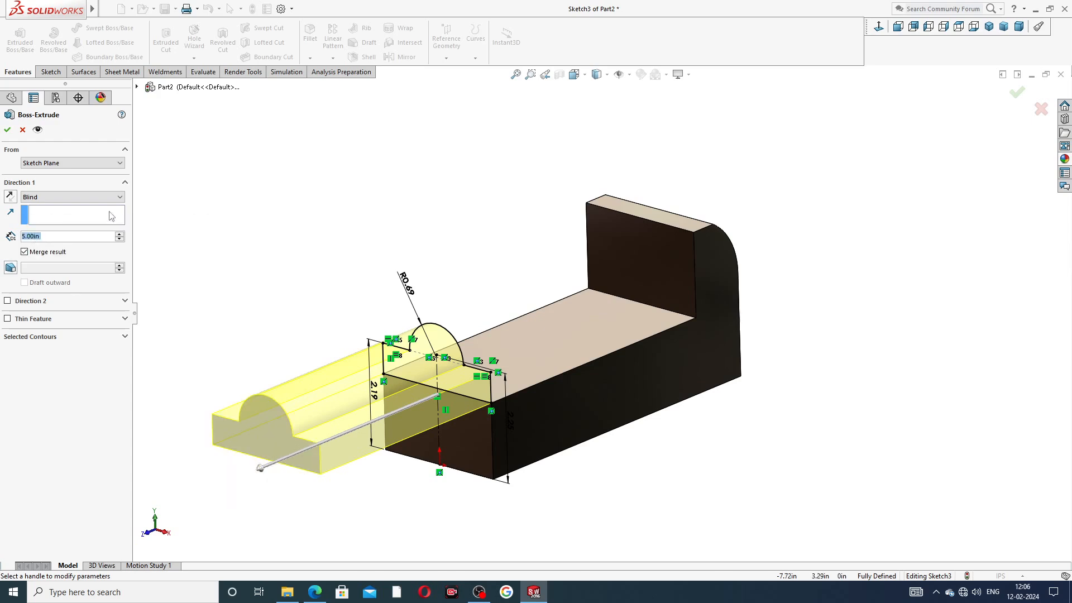
click(67, 199)
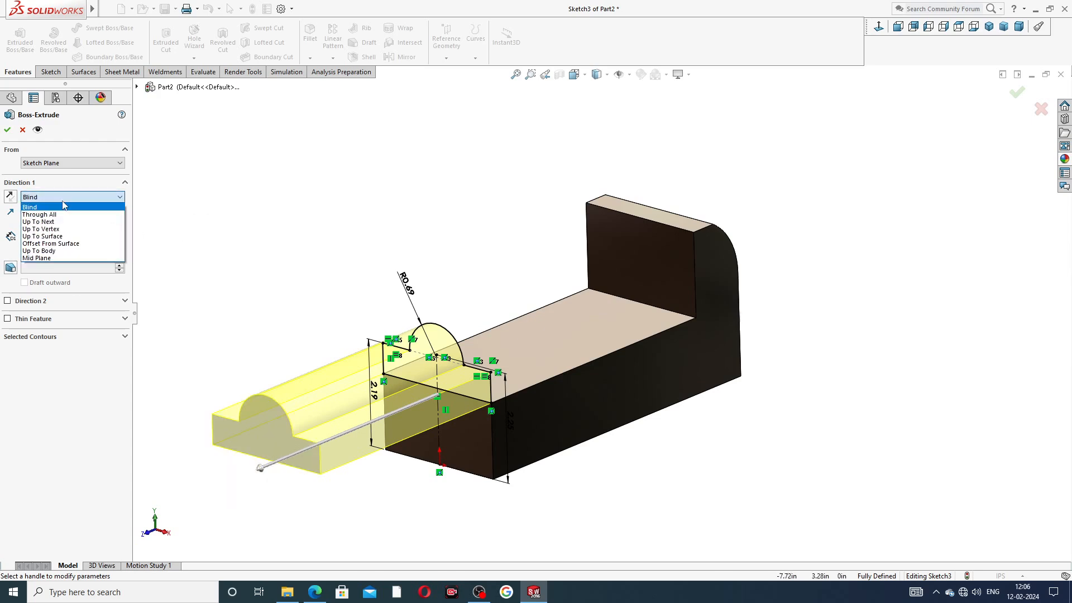
click(68, 243)
click(641, 277)
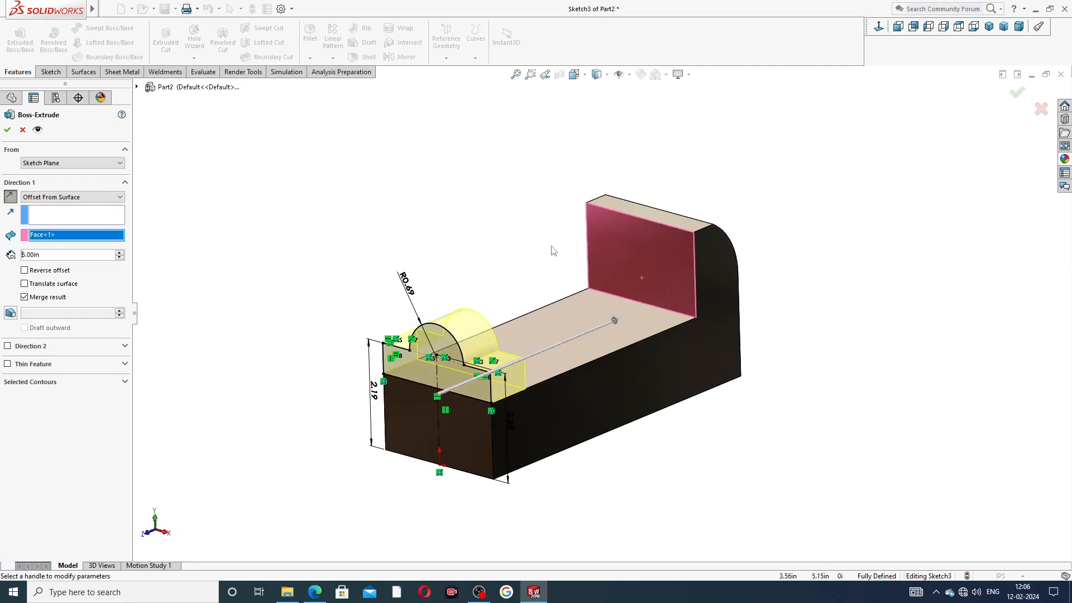
middle_drag(498, 271, 499, 246)
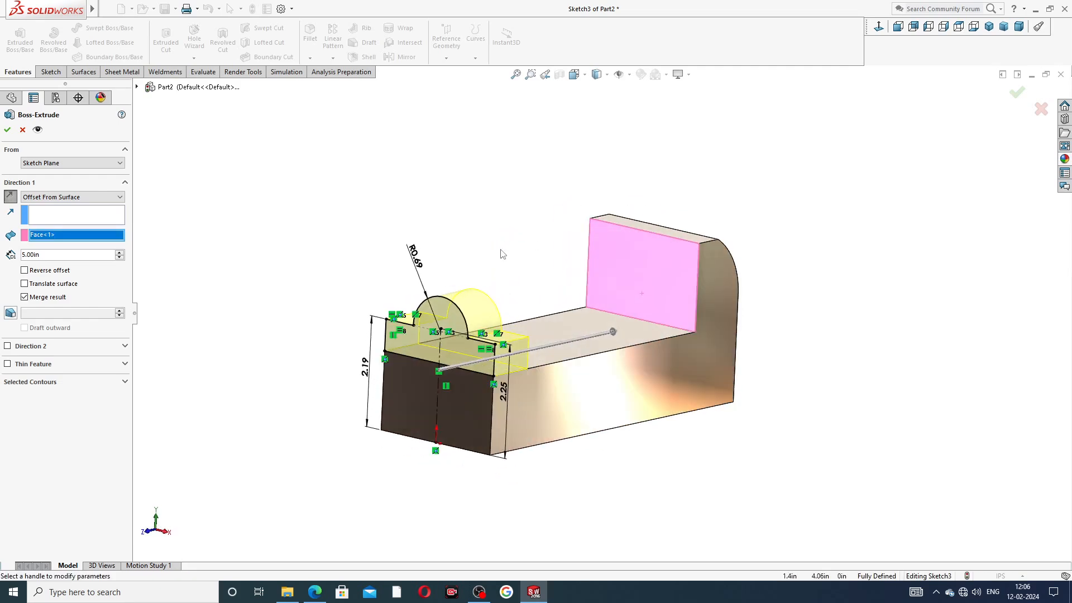
scroll(498, 374, down, 1)
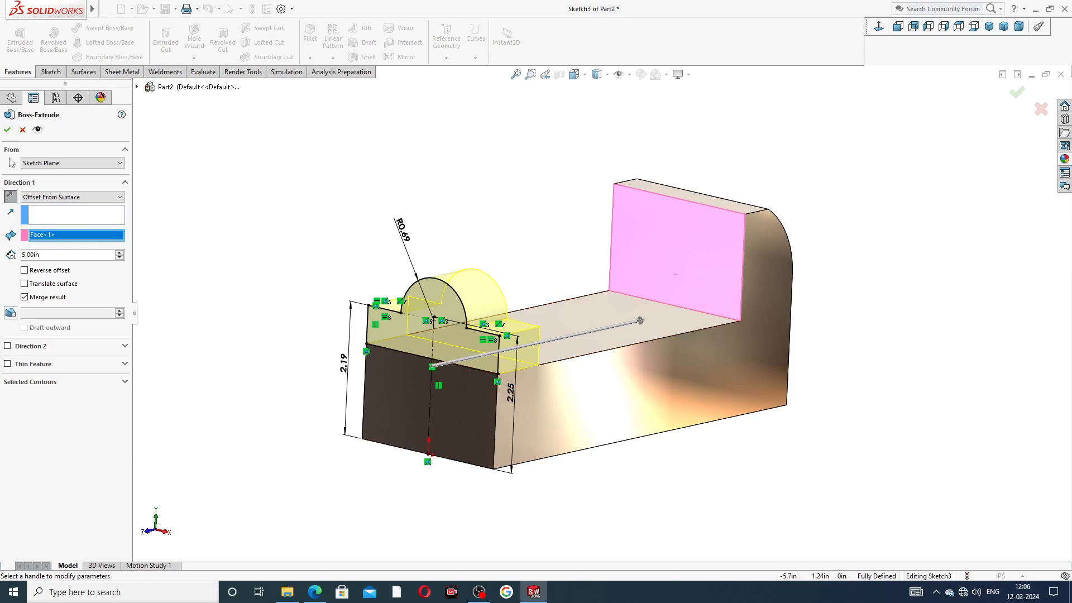
click(7, 131)
middle_drag(521, 258, 557, 304)
Step: Save the part as BASE in the Desktop's New folder
scroll(638, 294, up, 3)
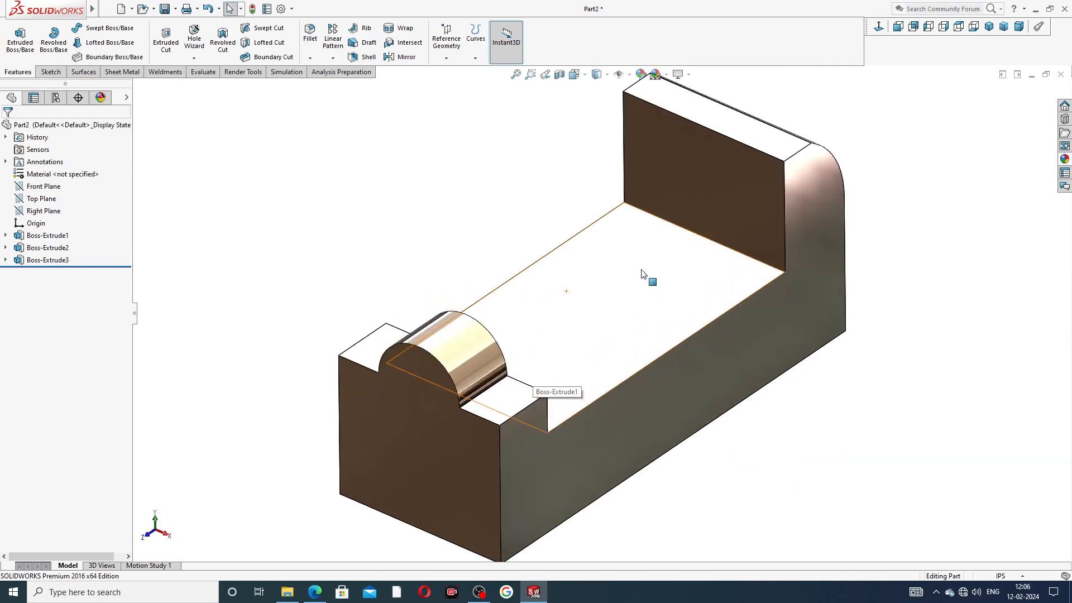
middle_drag(650, 259, 586, 302)
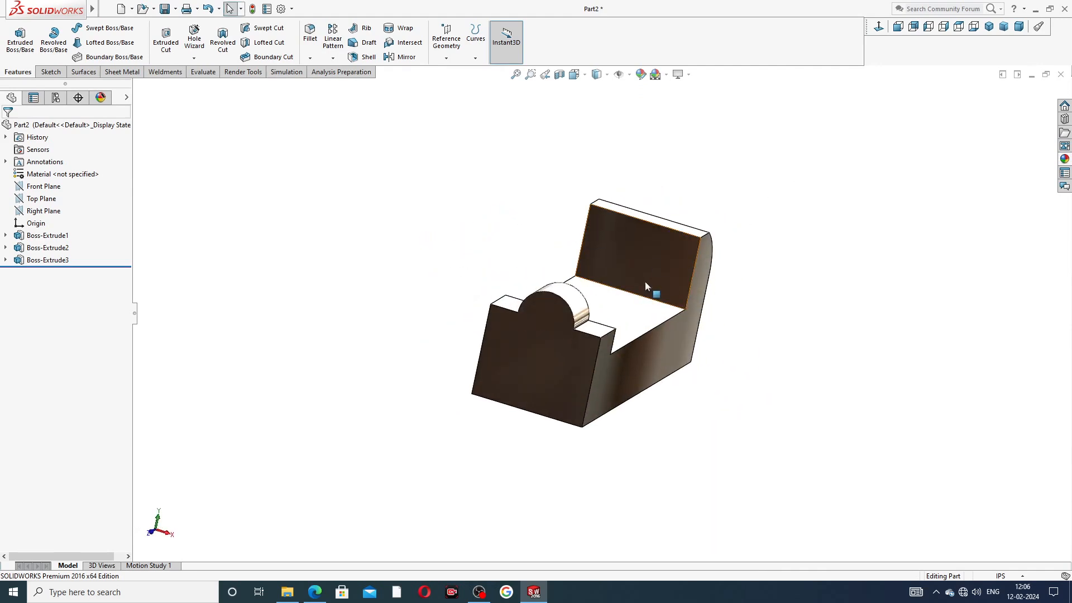
middle_drag(697, 283, 514, 320)
scroll(514, 320, down, 2)
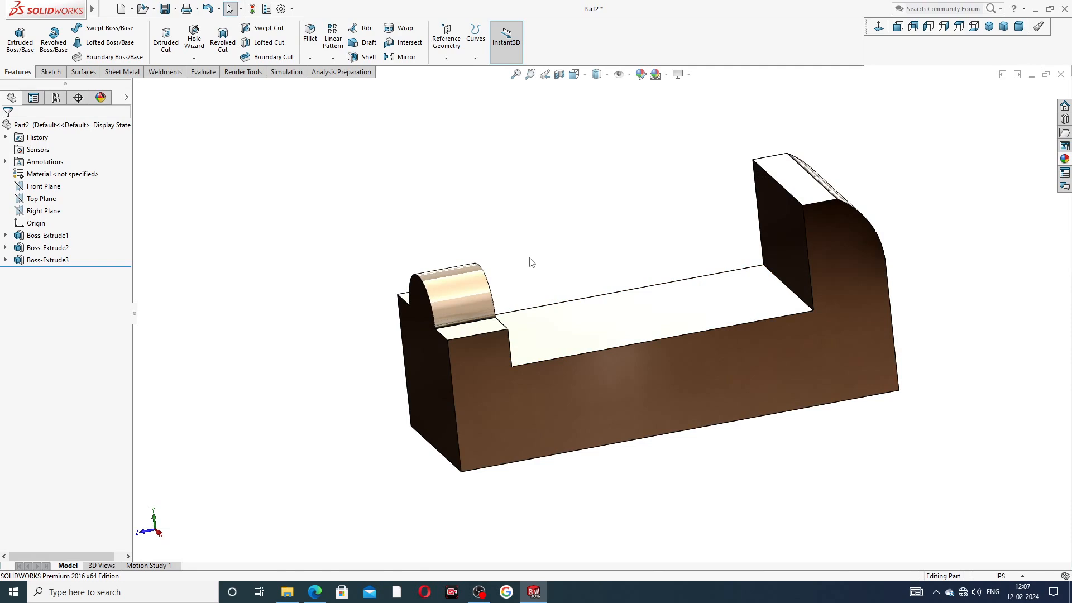
key(ctrl+s)
text(B)
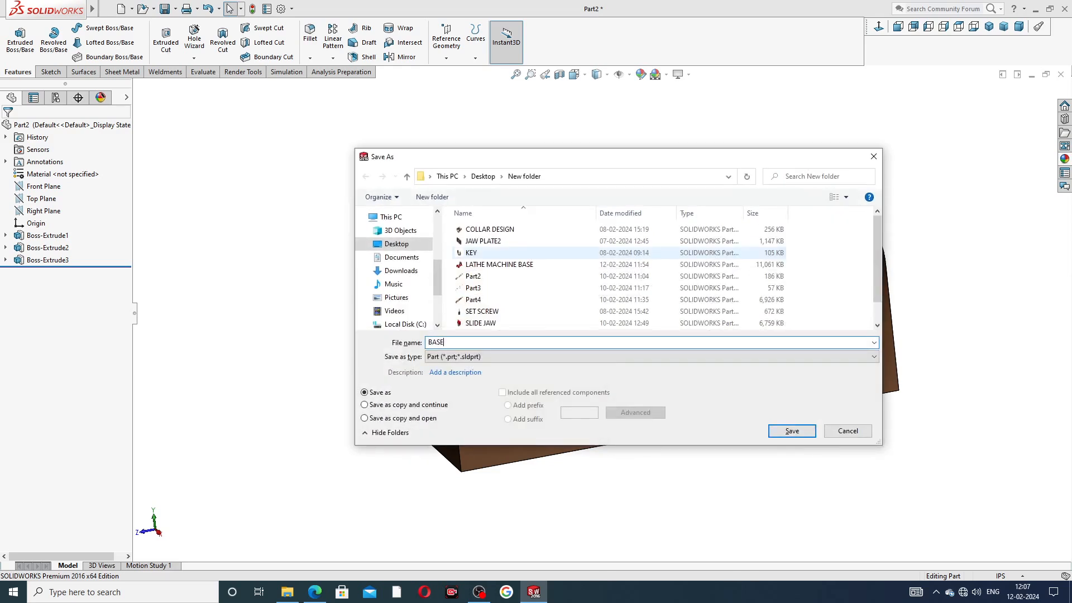
text(ASE)
key(Return)
middle_drag(579, 234, 628, 232)
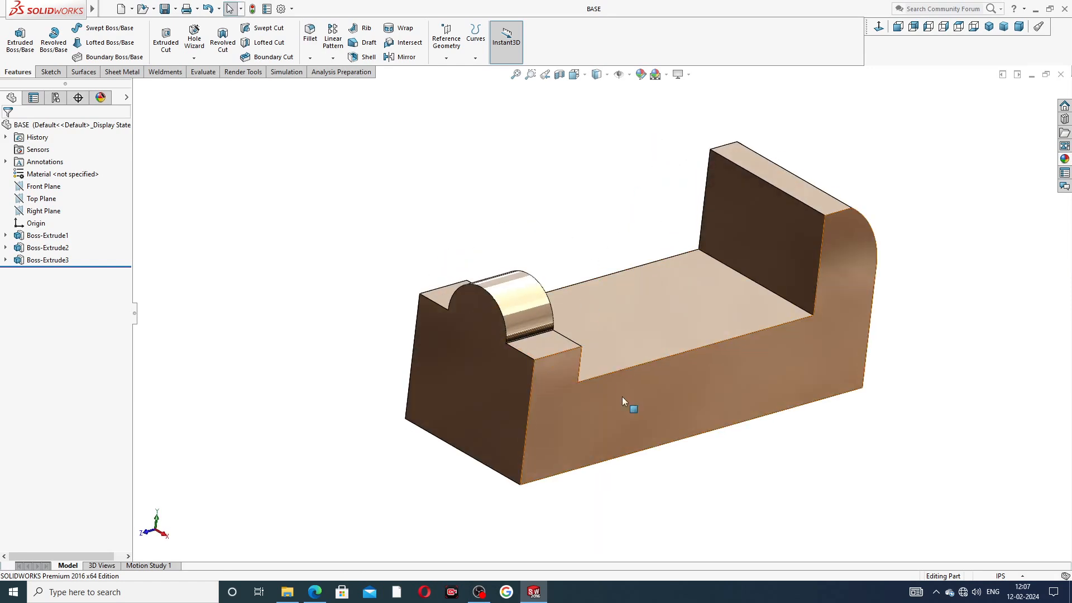
Step: Select the base's front, left end, bump, block-top and back-wall faces
click(652, 413)
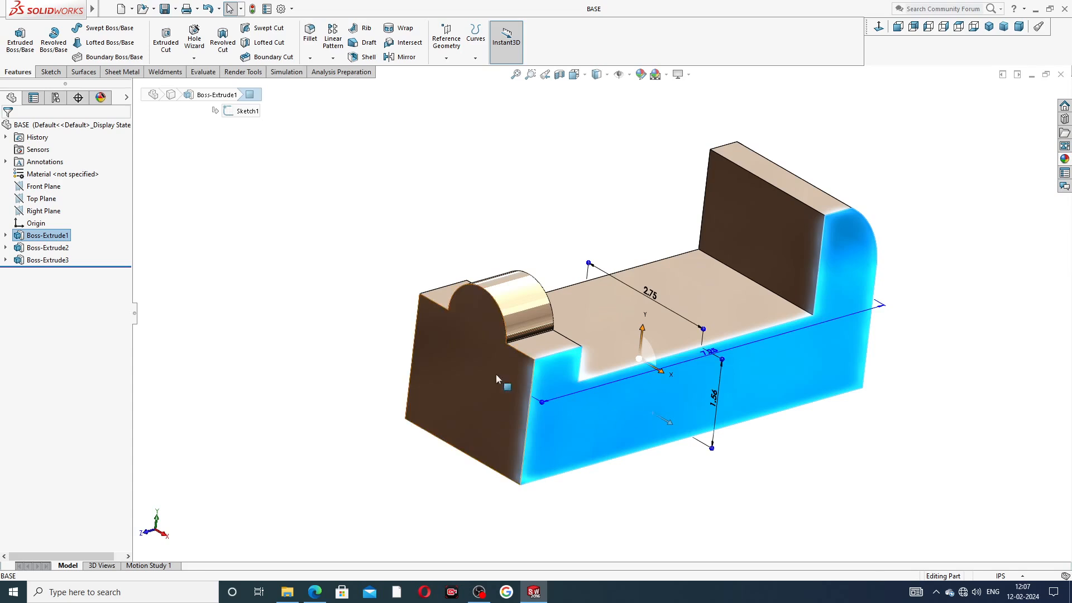
ctrl+click(481, 373)
ctrl+click(530, 303)
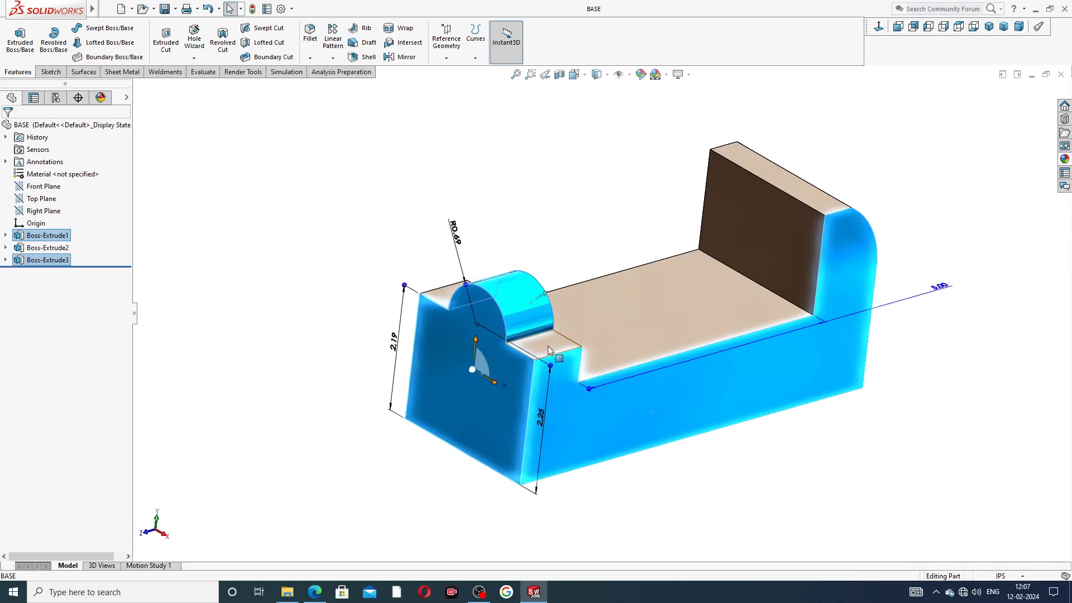
ctrl+click(452, 293)
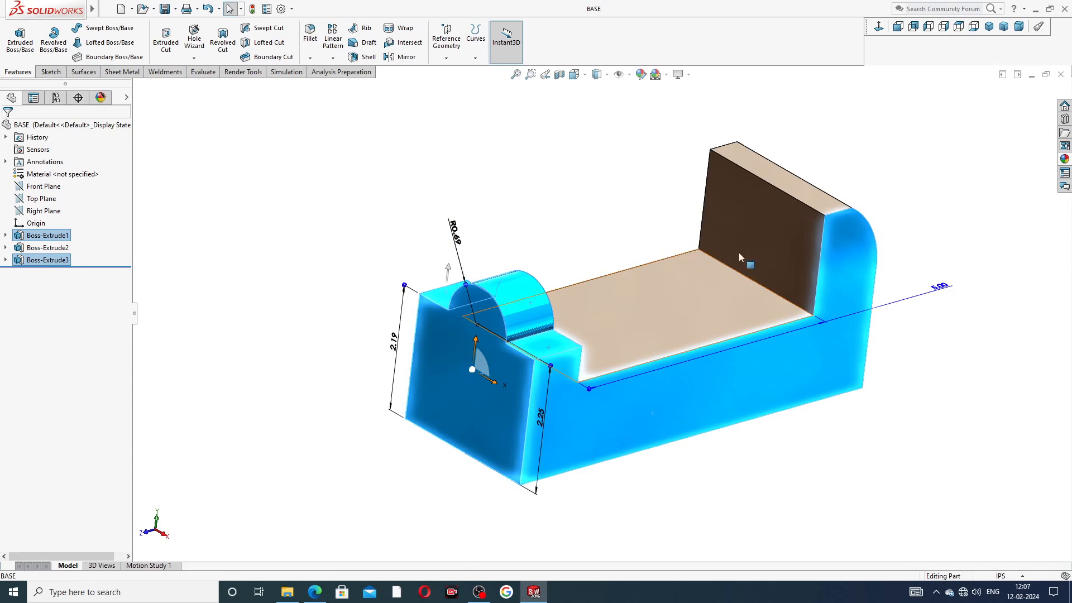
click(819, 193)
middle_drag(877, 195, 840, 202)
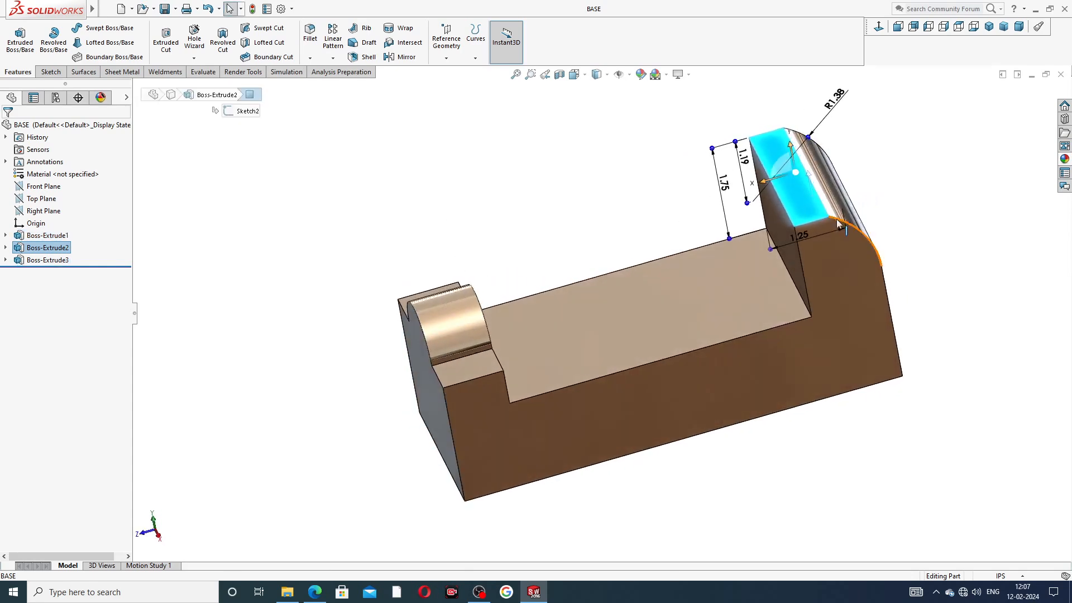
ctrl+click(845, 278)
ctrl+click(473, 356)
ctrl+click(464, 326)
middle_drag(480, 246, 455, 313)
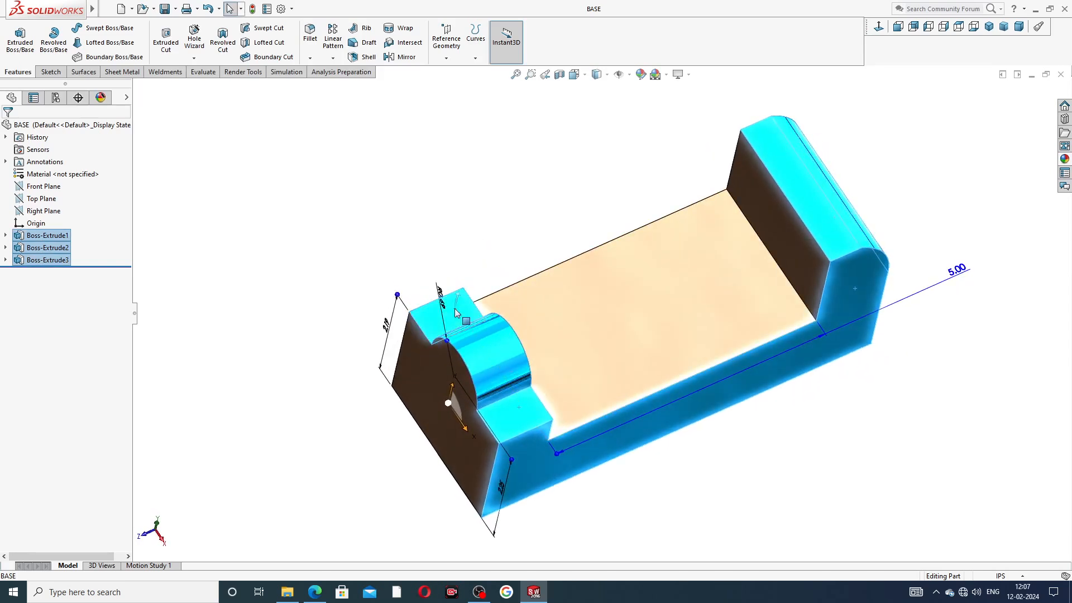
middle_drag(438, 386, 506, 314)
ctrl+click(507, 308)
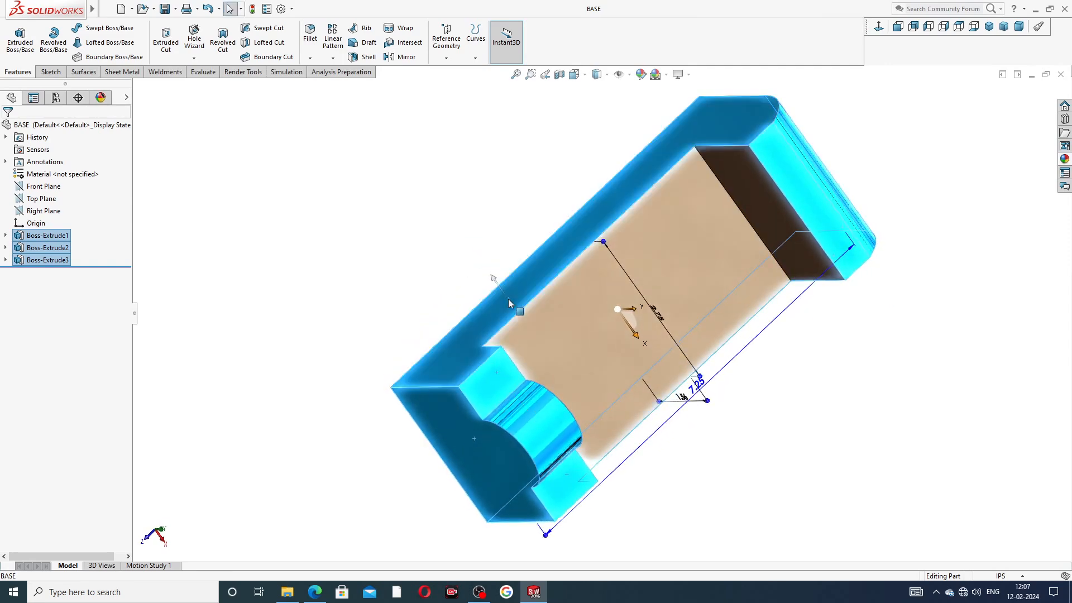
Step: Apply the Painted candy apple red appearance to the selected faces
click(1065, 160)
scroll(944, 185, down, 4)
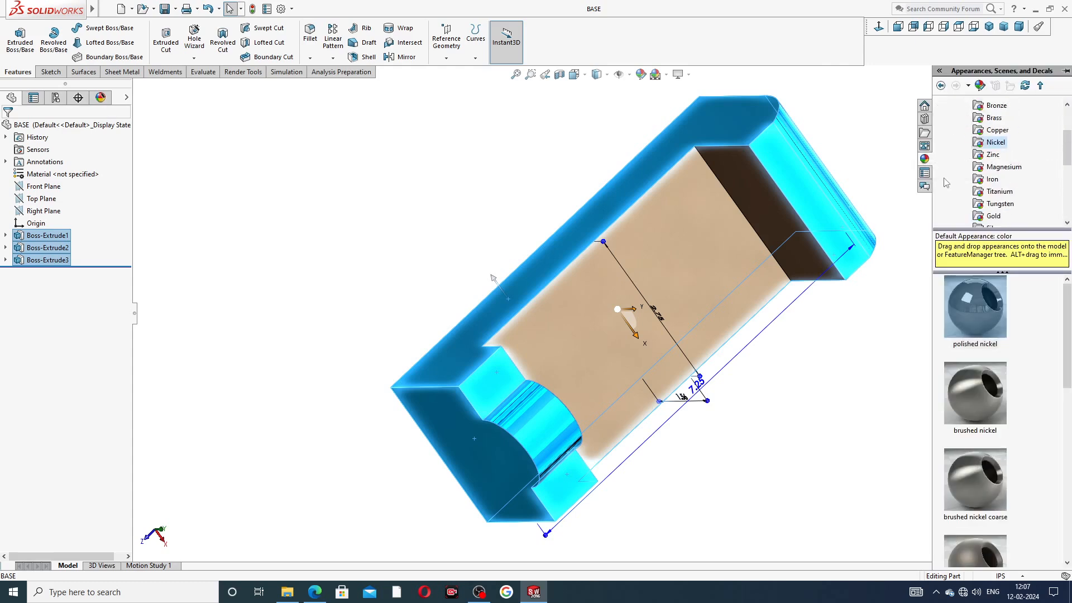
click(983, 205)
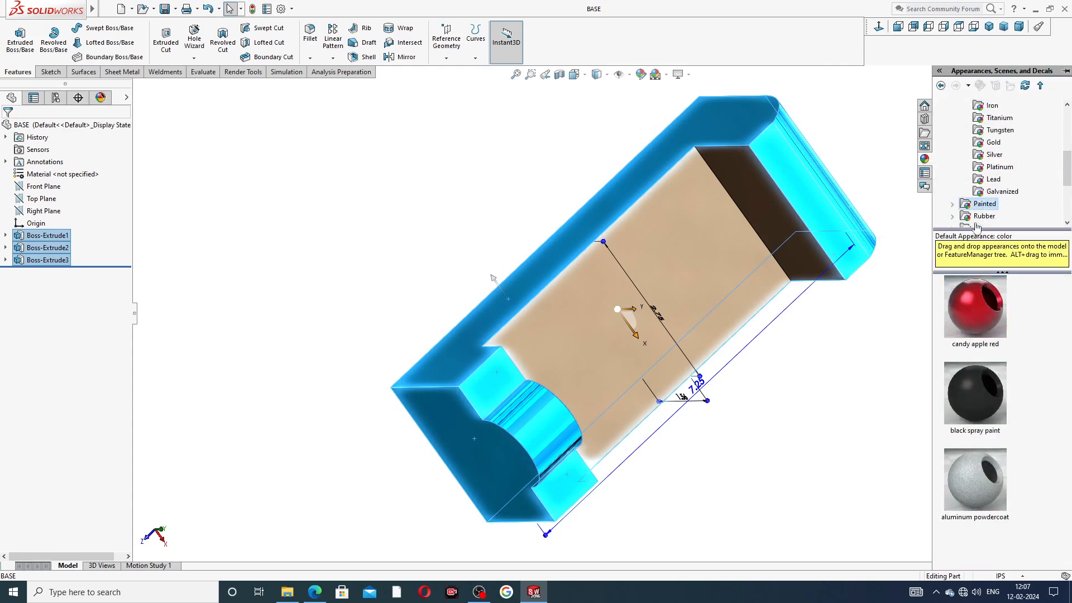
click(977, 302)
Step: Paint the remaining right end face candy apple red as well
middle_drag(864, 330, 769, 202)
click(877, 248)
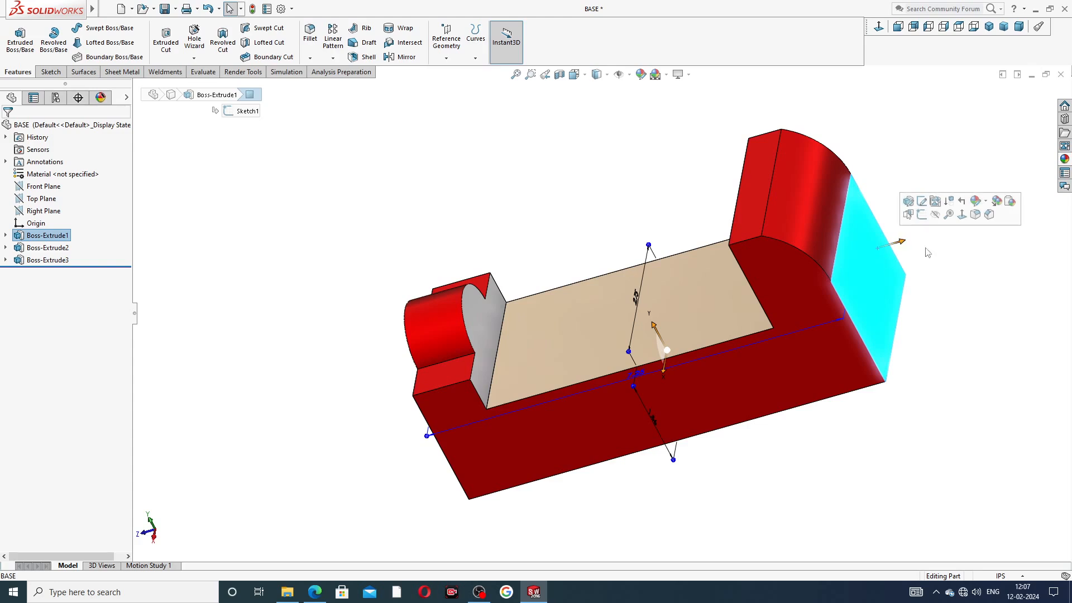
click(1064, 158)
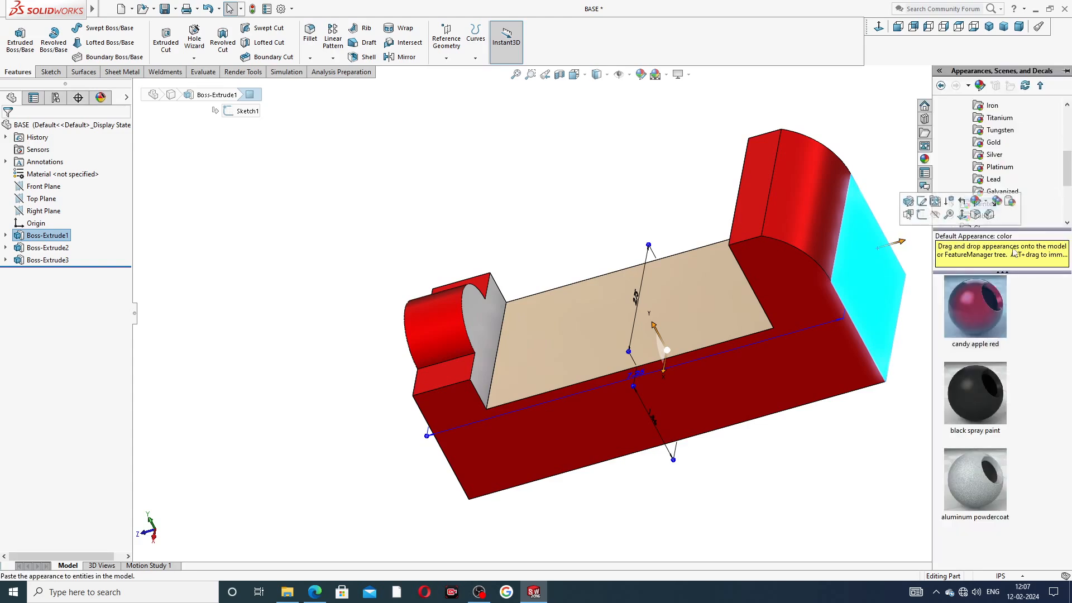
click(988, 304)
middle_drag(874, 353, 508, 285)
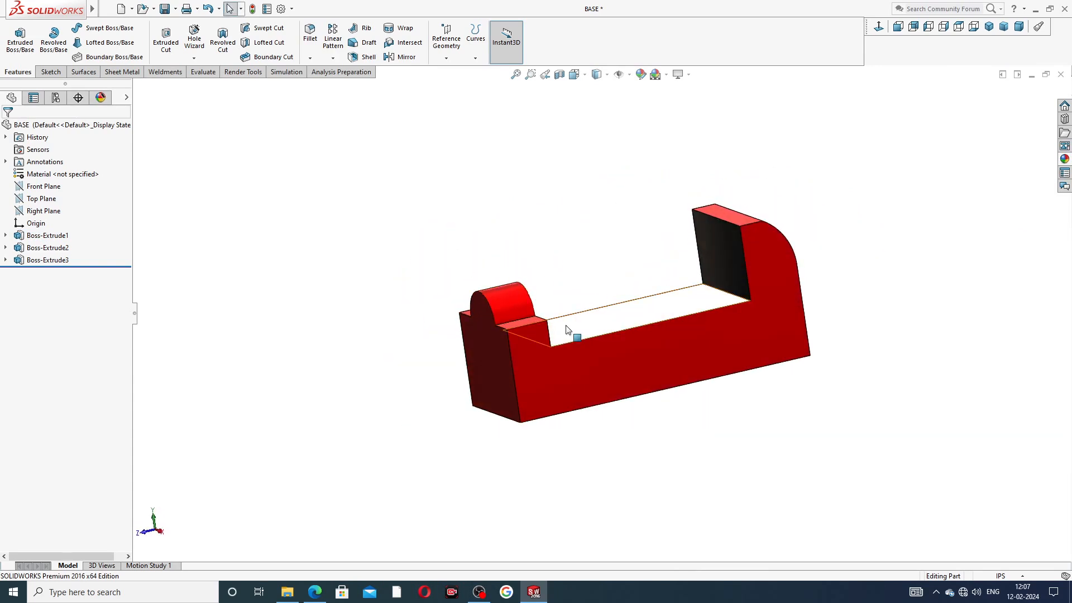
scroll(703, 313, down, 3)
Step: Save BASE, then start Sketch4 on the bottom face viewed Normal To
middle_drag(703, 312, 843, 242)
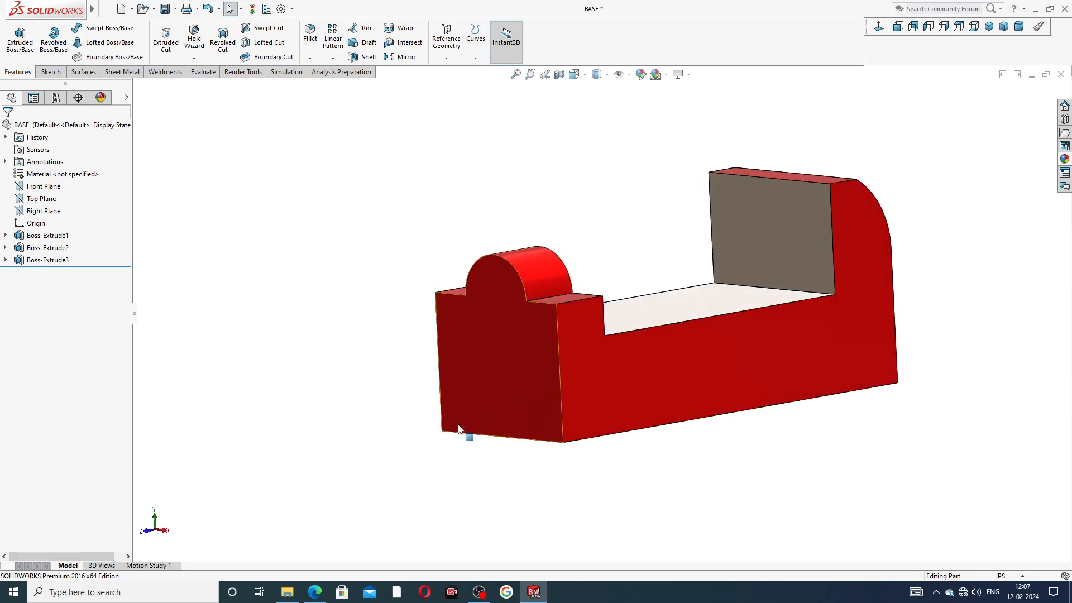
key(ctrl+s)
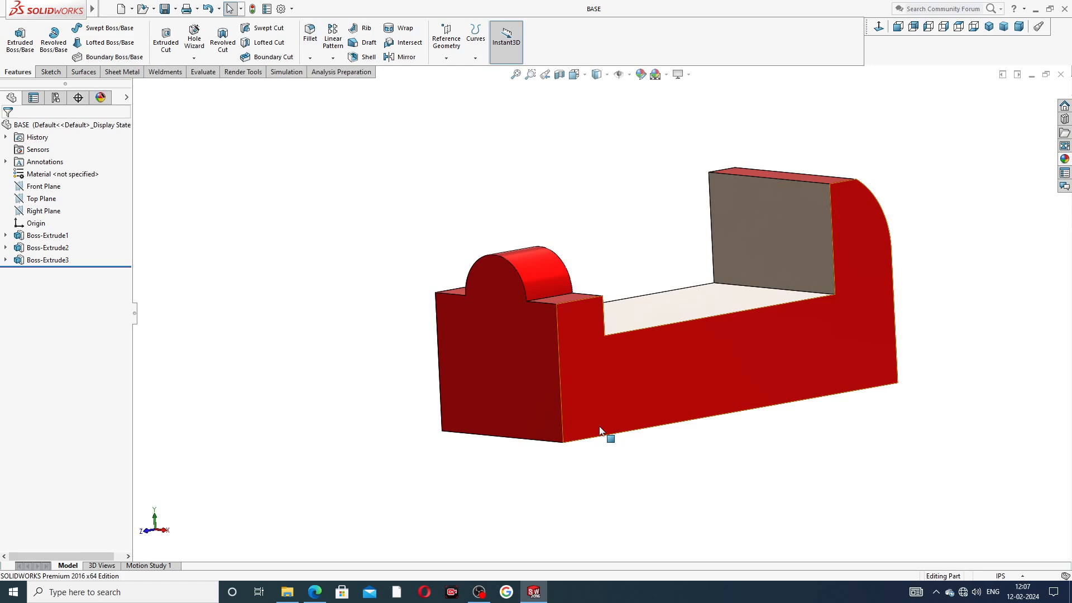
middle_drag(600, 345, 666, 382)
click(666, 383)
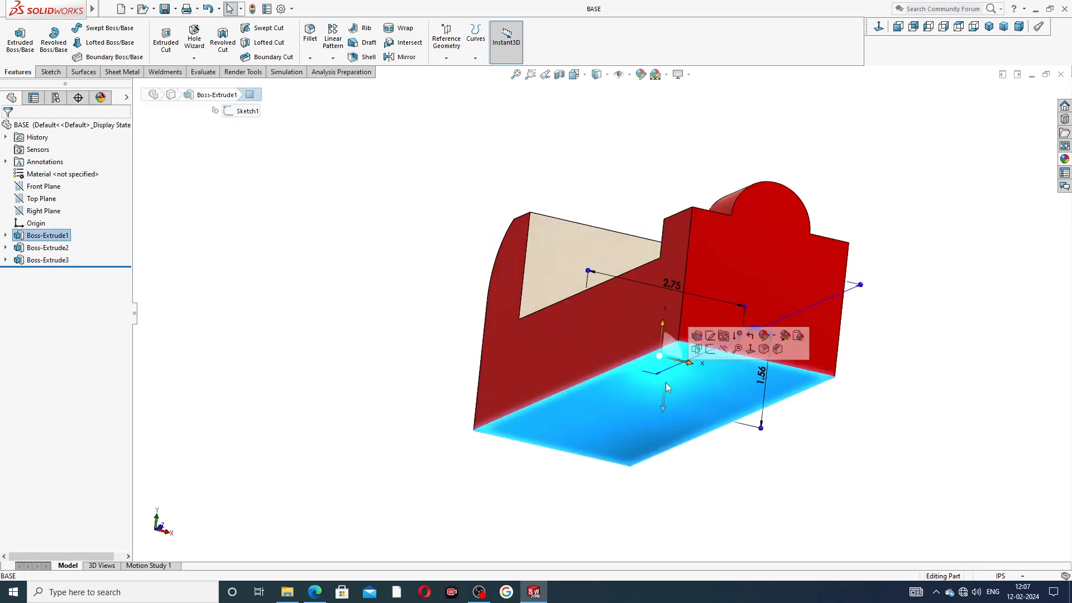
click(710, 349)
click(878, 26)
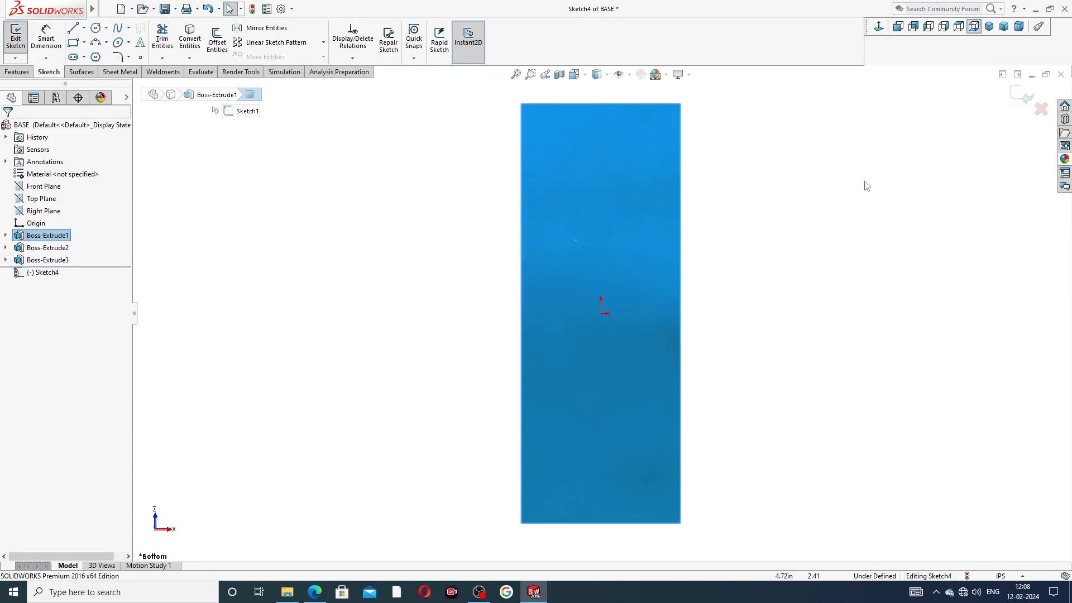
scroll(634, 363, down, 3)
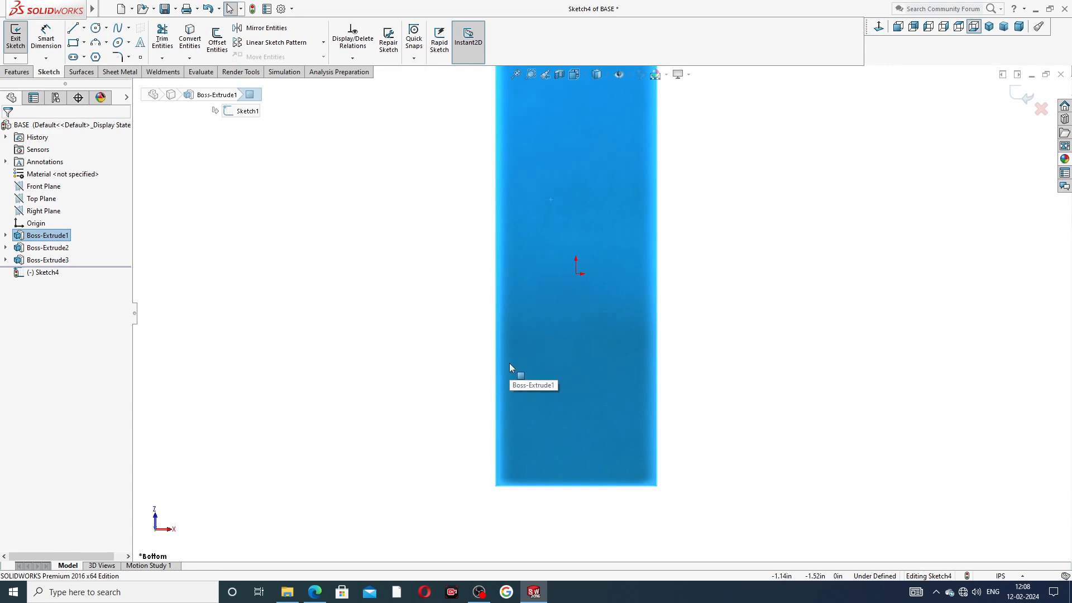
click(314, 592)
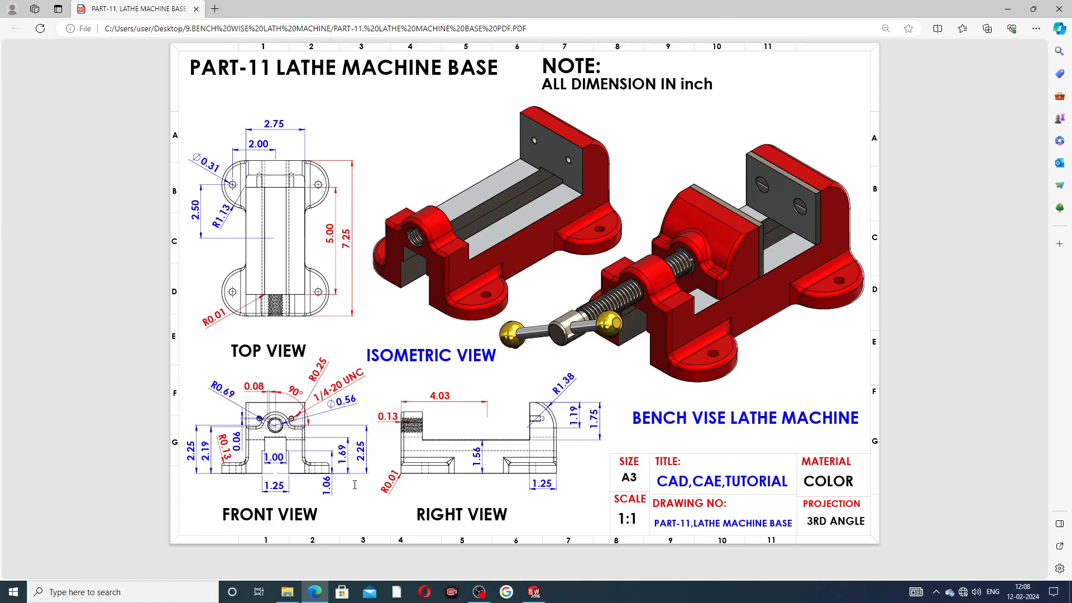
click(534, 592)
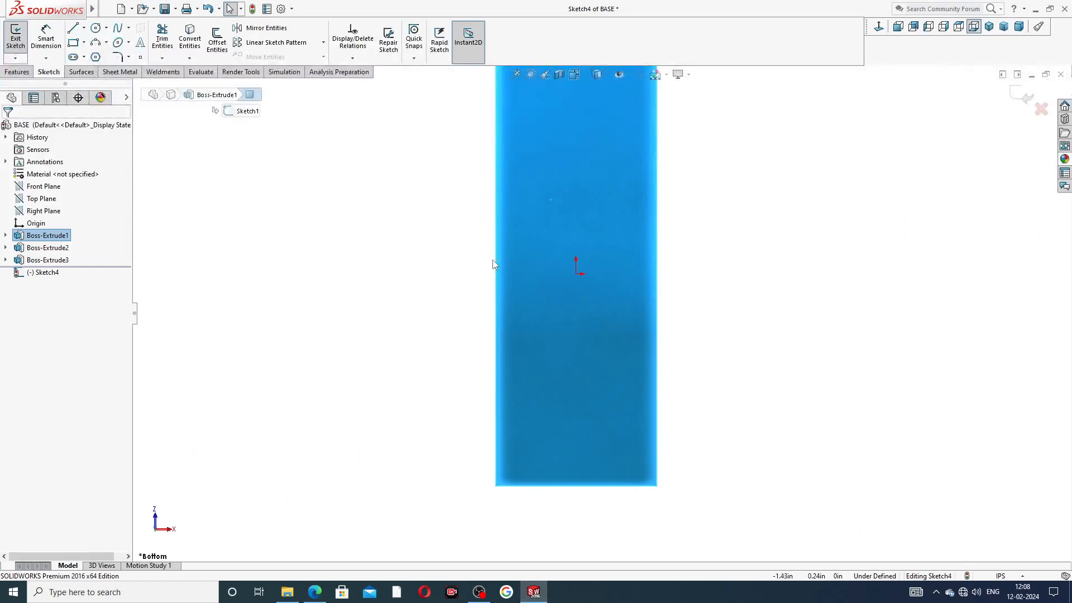
Step: Draw a vertical centerline from the sketch origin down to the part's bottom edge
click(84, 29)
click(96, 58)
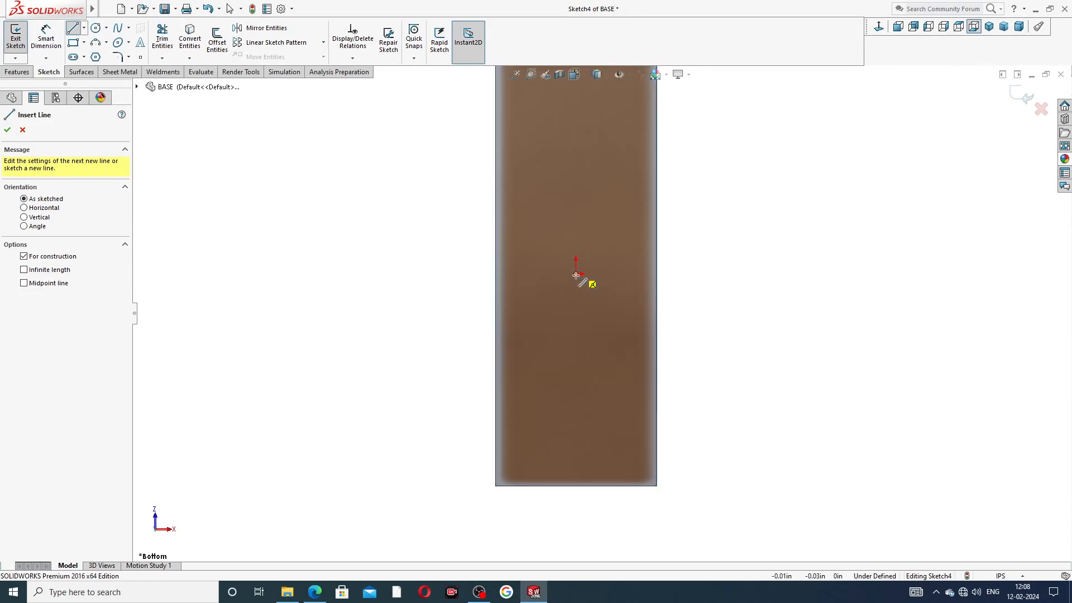
click(576, 275)
scroll(588, 379, down, 2)
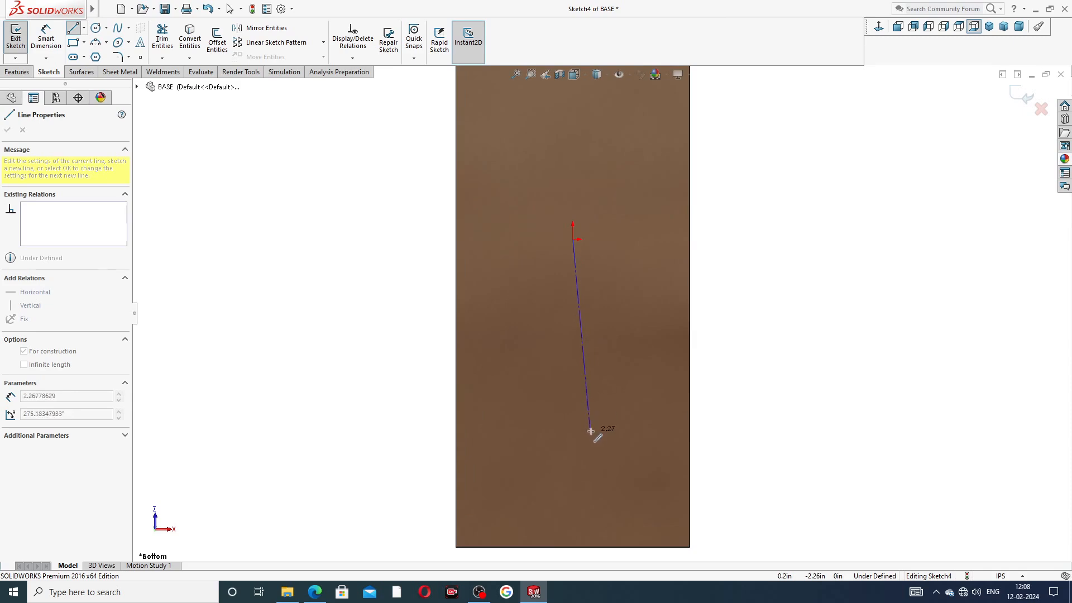
scroll(590, 431, up, 1)
scroll(580, 465, down, 2)
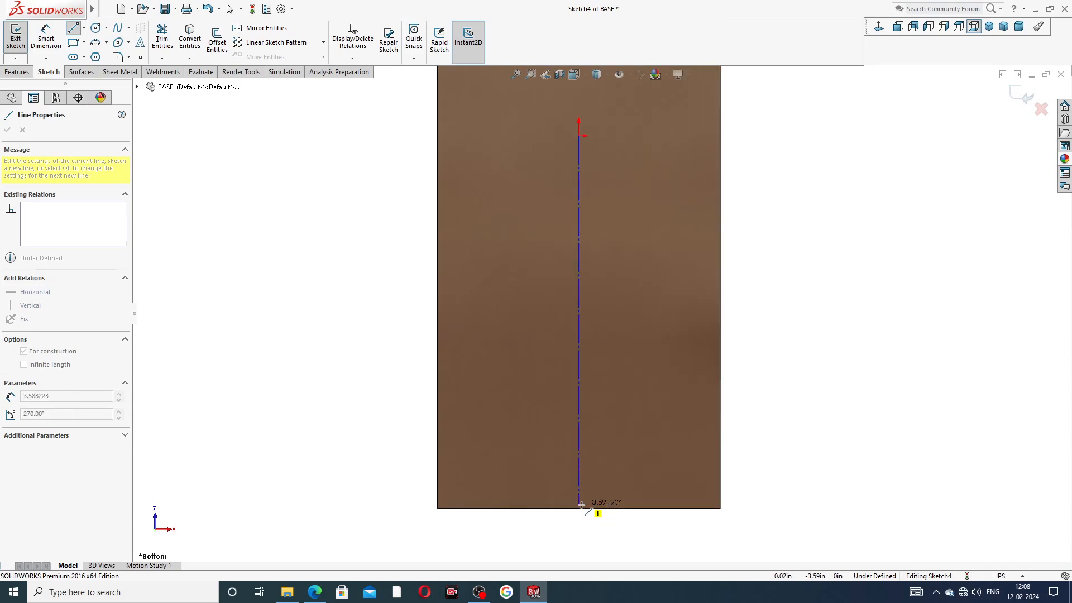
click(579, 507)
right_click(769, 322)
click(798, 332)
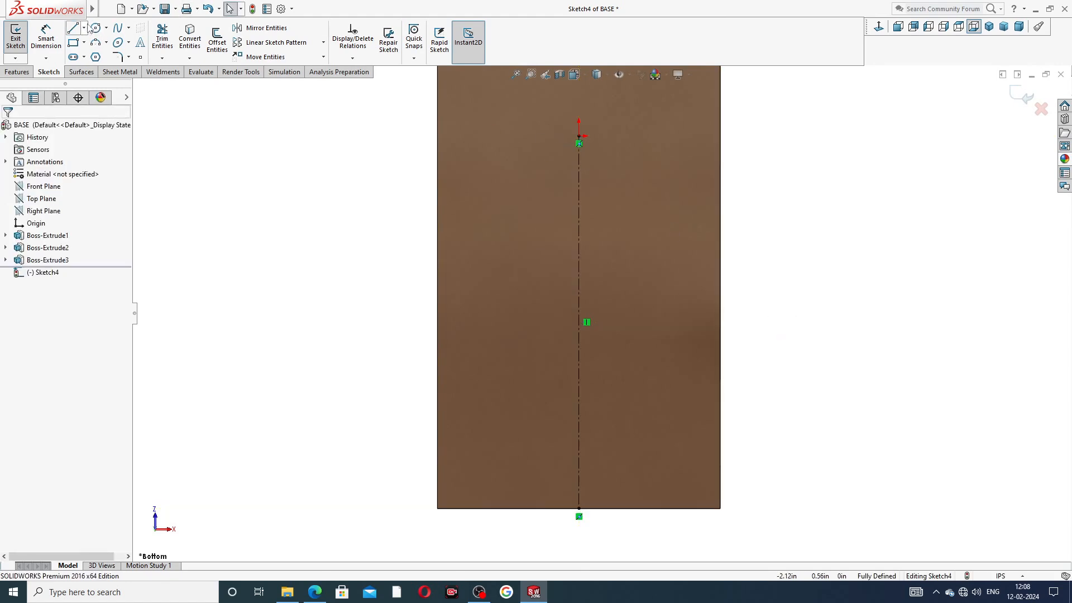
Step: Add a horizontal midpoint line at the top of the centerline and make it construction geometry
click(84, 28)
click(106, 69)
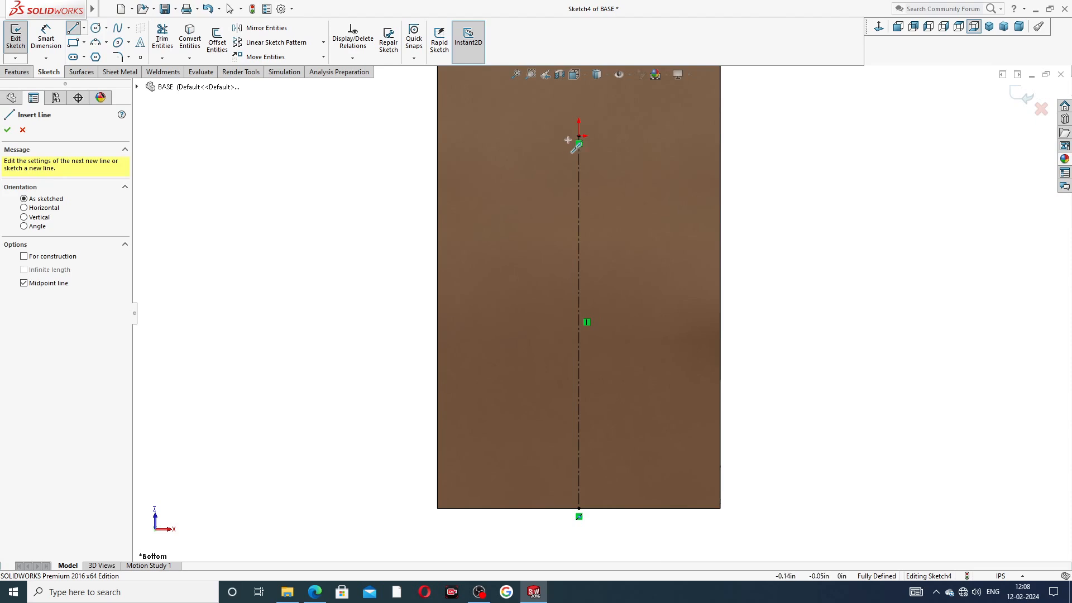
click(579, 136)
click(494, 136)
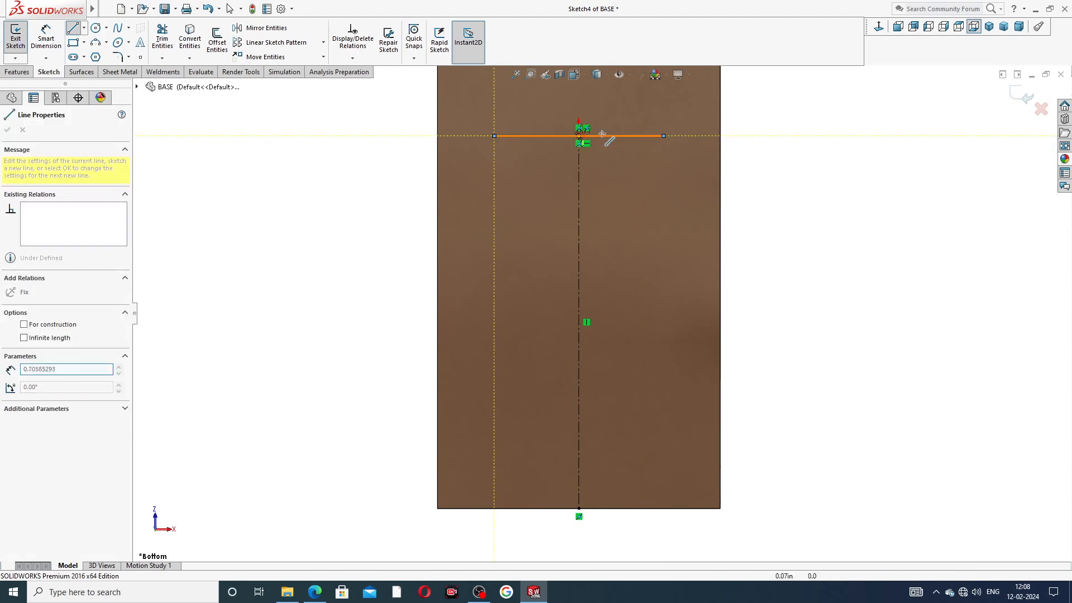
right_click(724, 119)
click(751, 134)
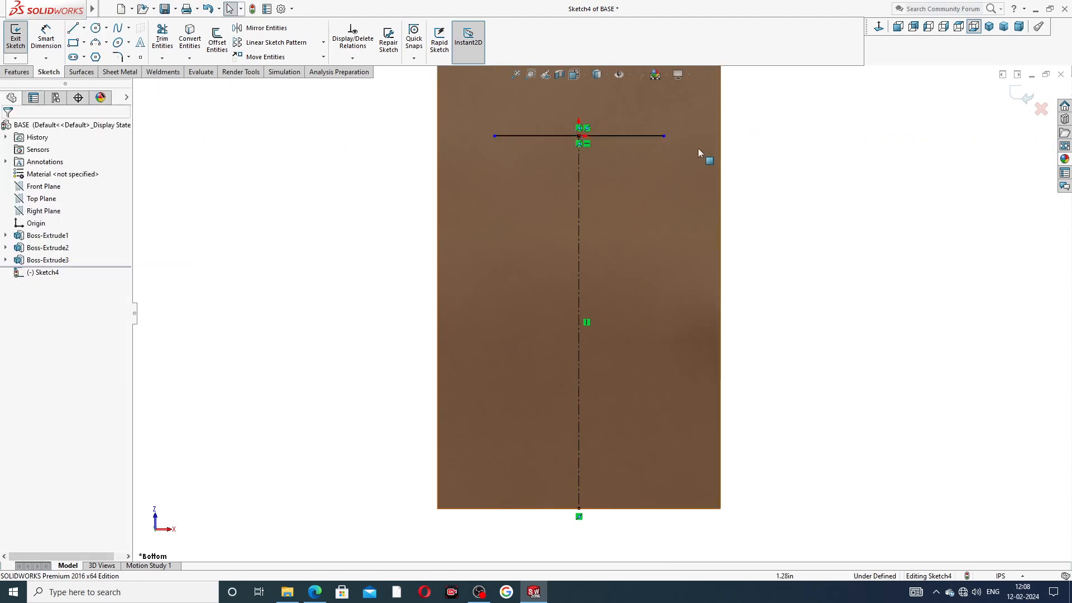
click(636, 136)
click(678, 106)
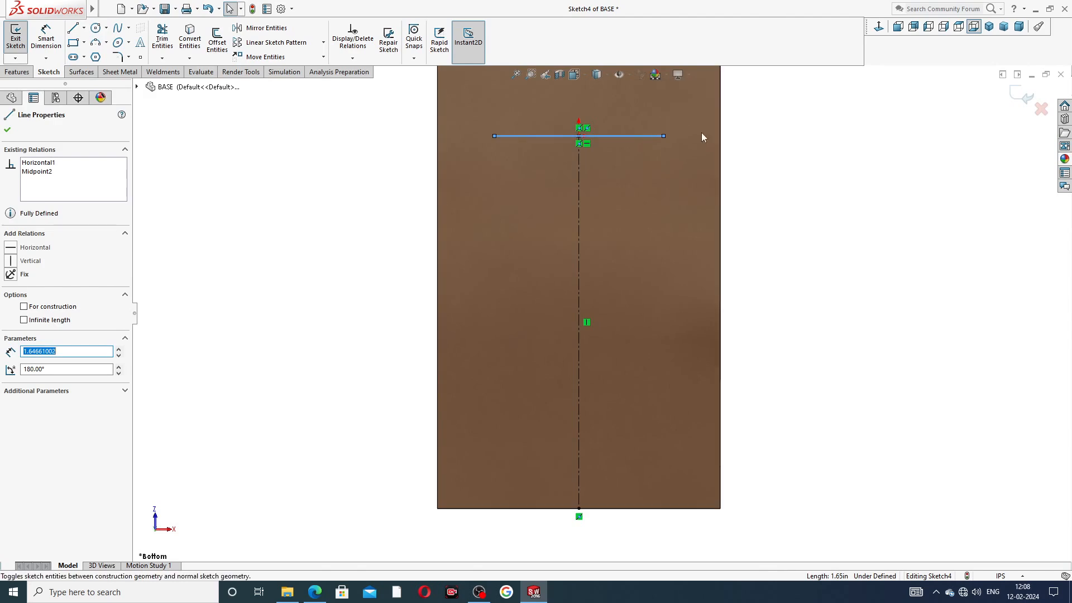
click(817, 198)
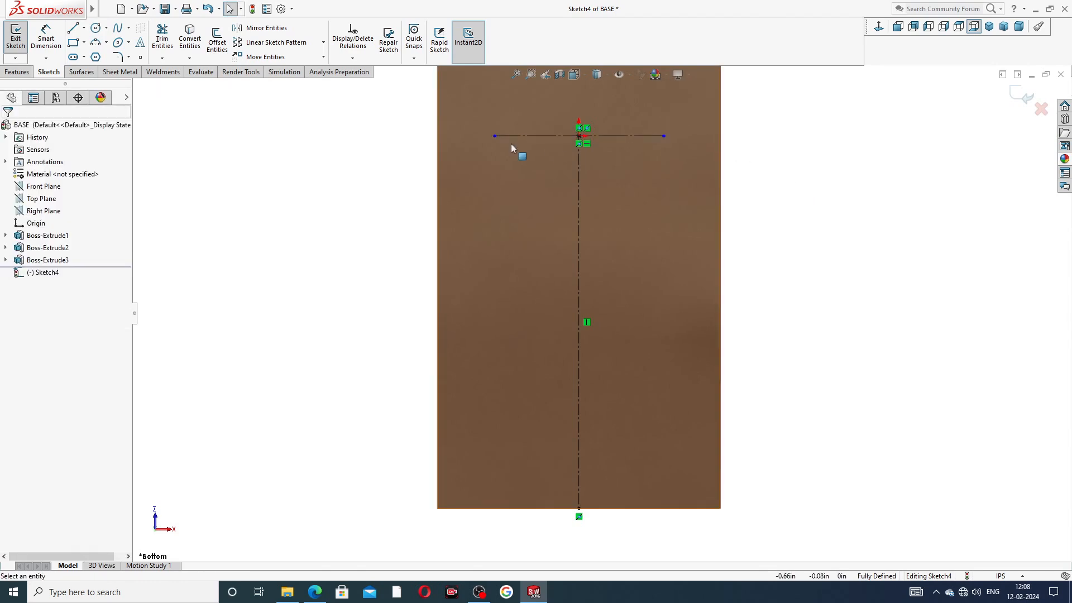
Step: Draw a circle centred on the face's left edge and a vertical line across it
click(96, 29)
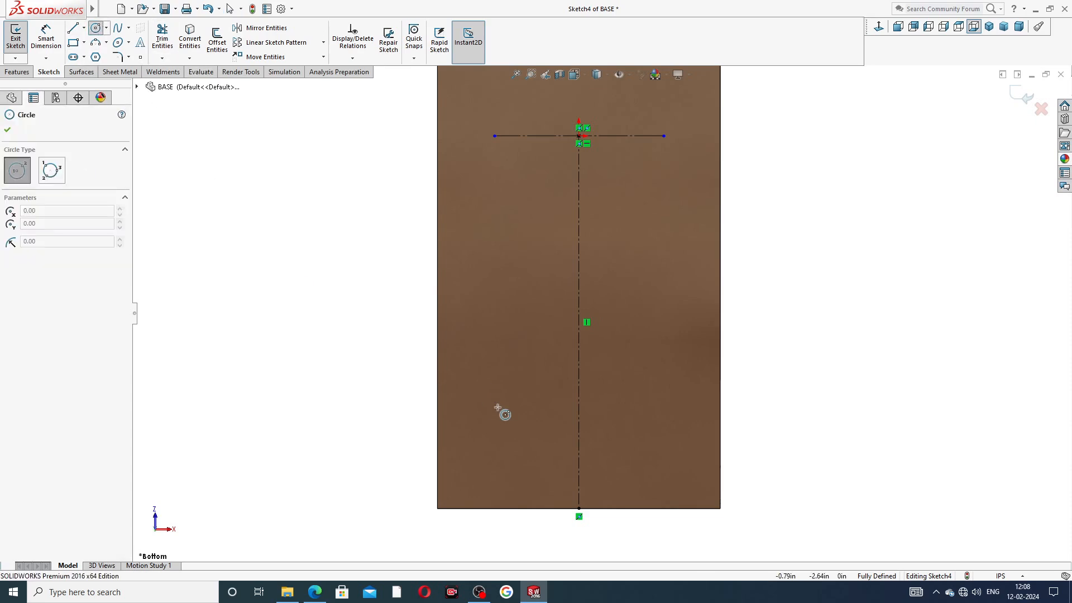
scroll(478, 430, down, 2)
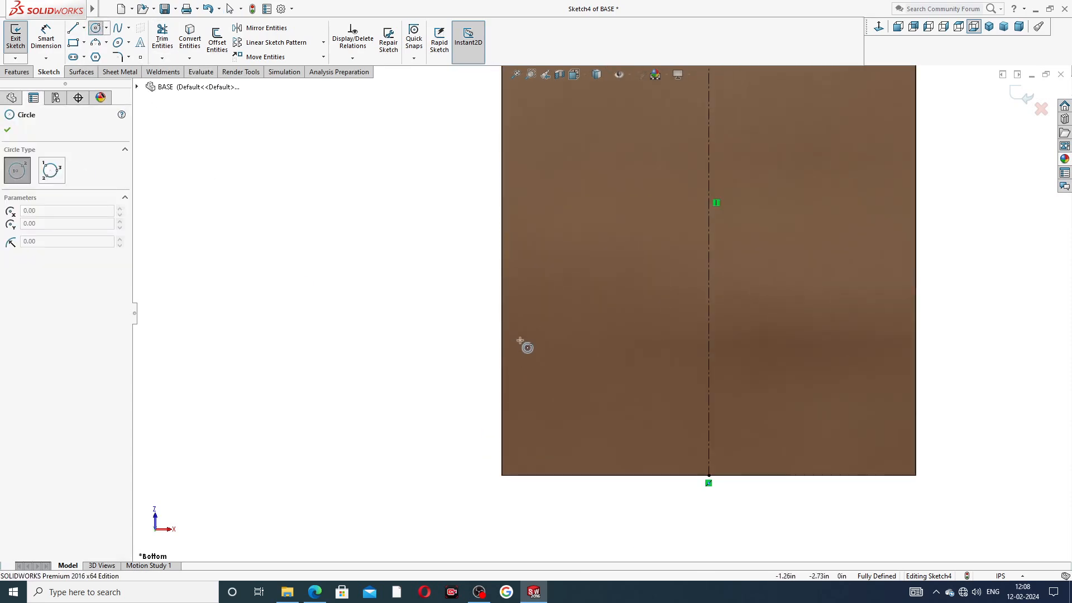
scroll(572, 351, up, 3)
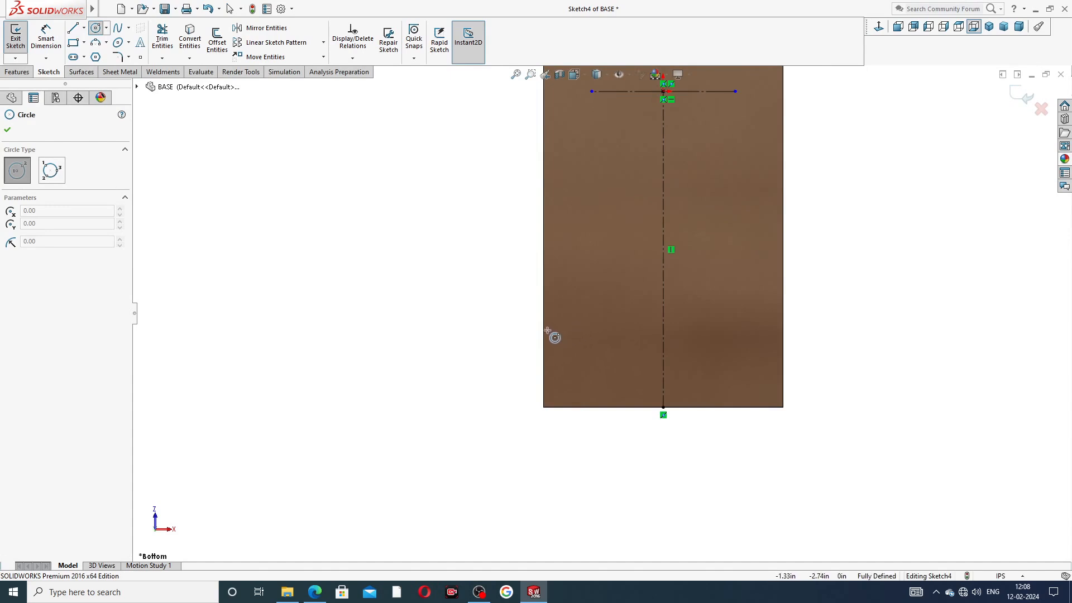
click(543, 293)
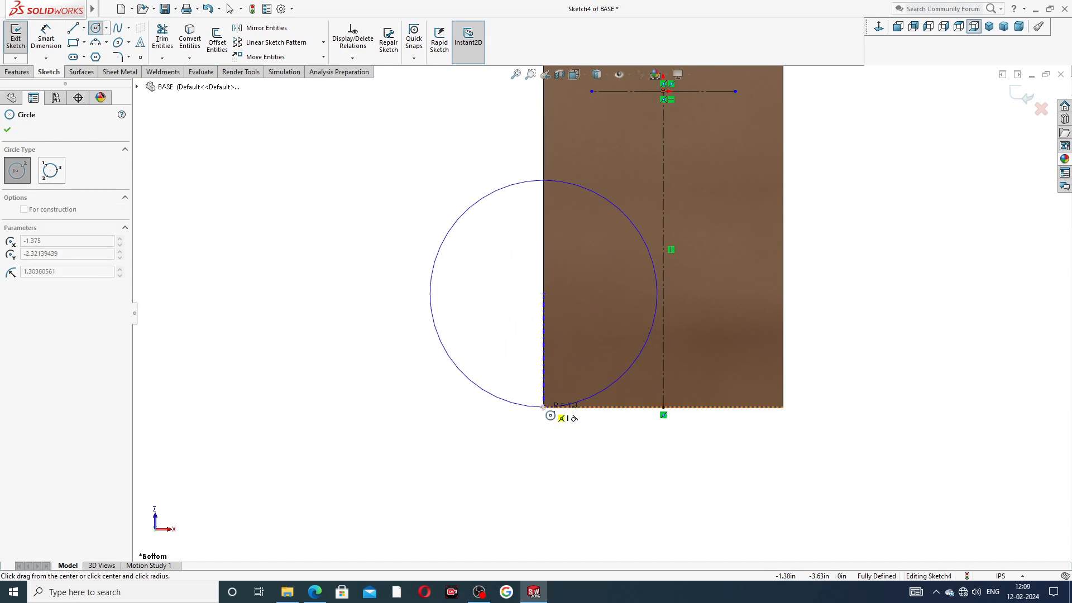
click(545, 409)
right_click(521, 358)
click(545, 361)
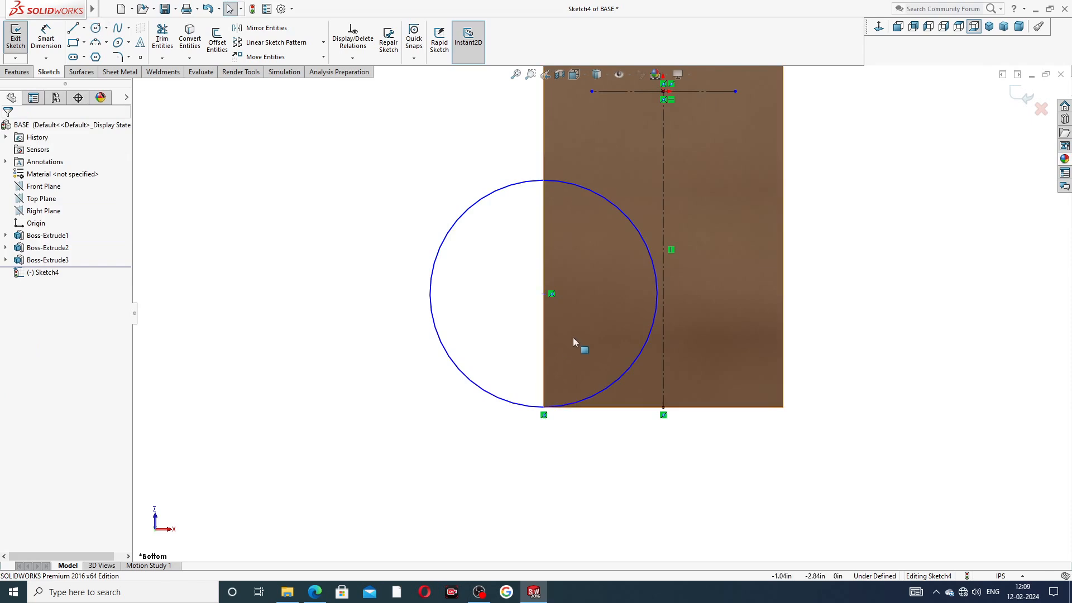
click(78, 30)
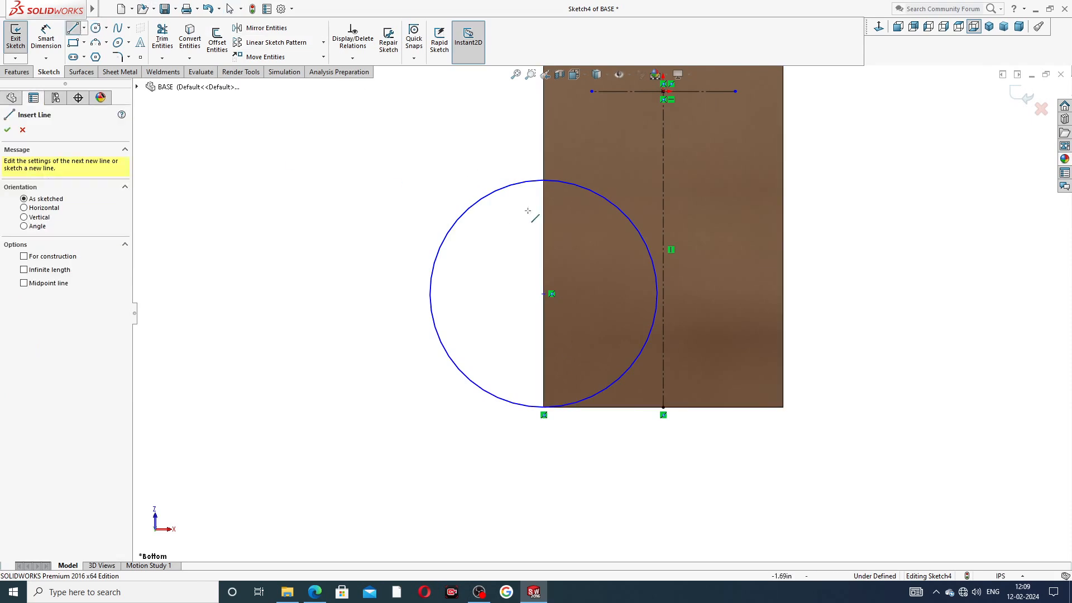
click(544, 180)
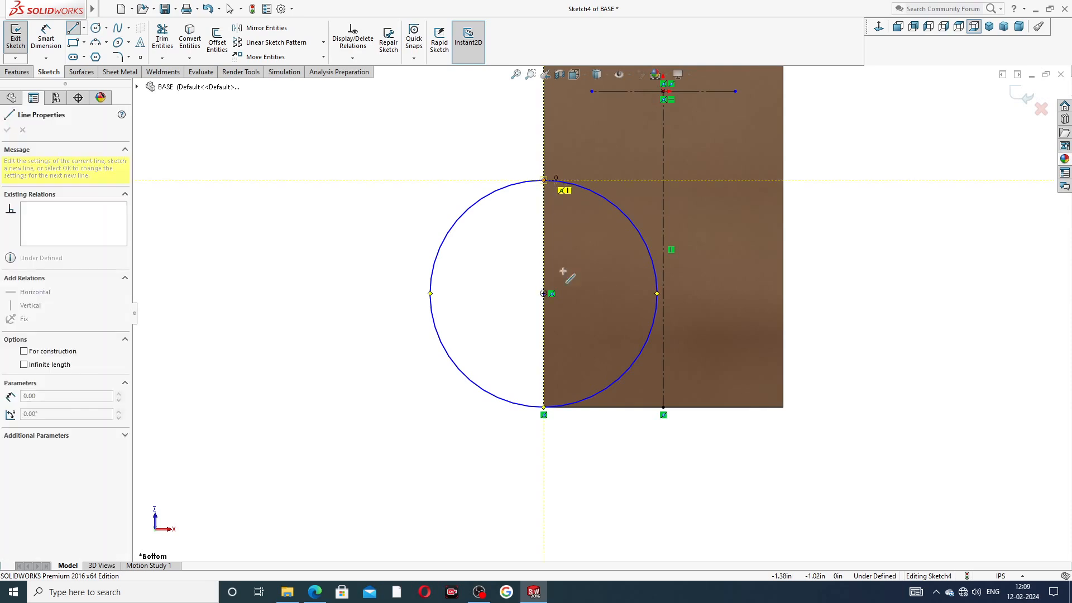
click(543, 406)
right_click(523, 283)
click(554, 329)
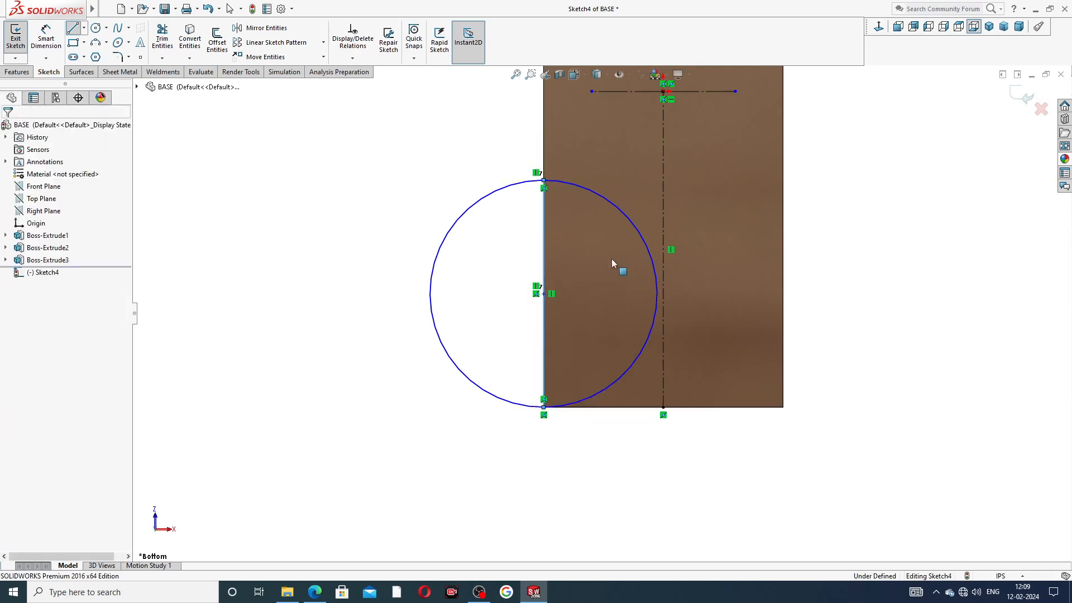
Step: Trim away the circle's right half, leaving a semicircle on the left edge
click(162, 39)
click(625, 213)
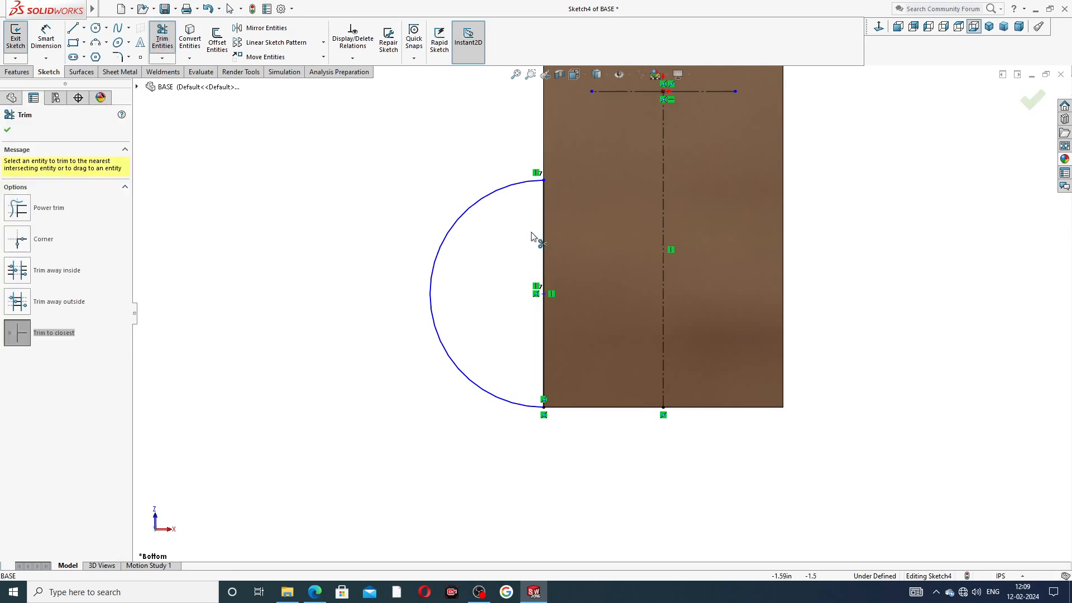
right_click(414, 123)
click(446, 157)
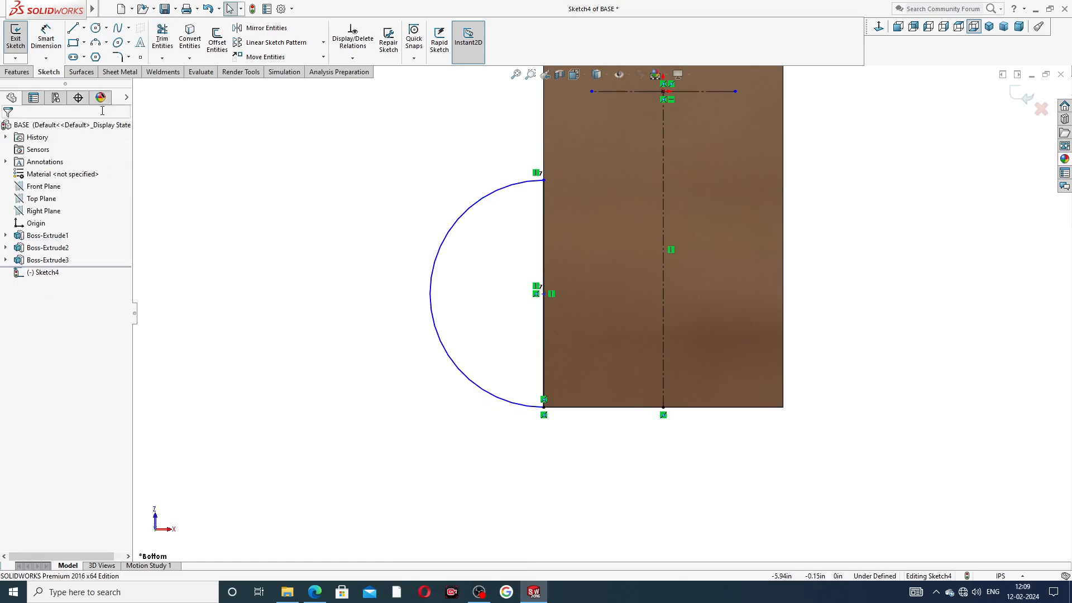
Step: Draw a small bolt-hole circle inside the semicircular arc
click(95, 27)
click(475, 280)
click(491, 265)
right_click(444, 197)
click(472, 206)
click(56, 44)
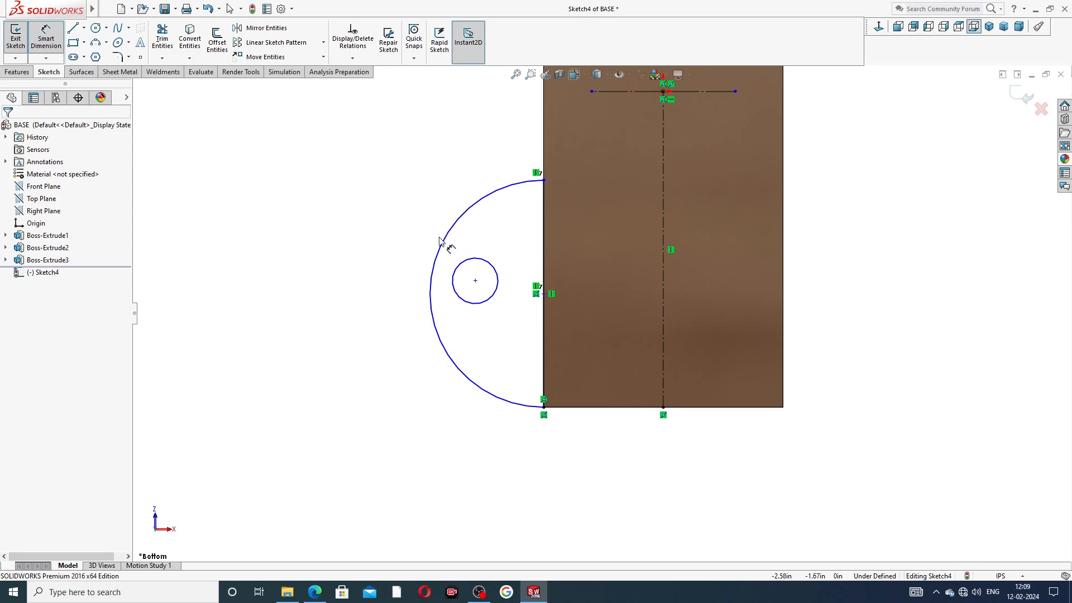
Step: Dimension the outer arc as R1.13 and the bolt-hole circle's diameter
click(440, 241)
click(449, 239)
text(1.13)
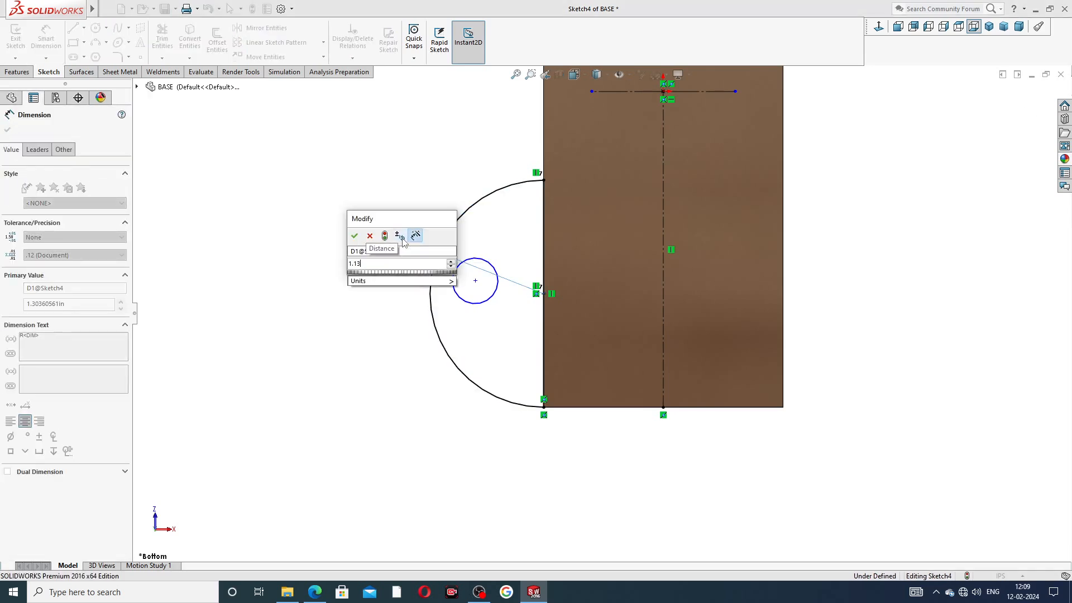
key(Return)
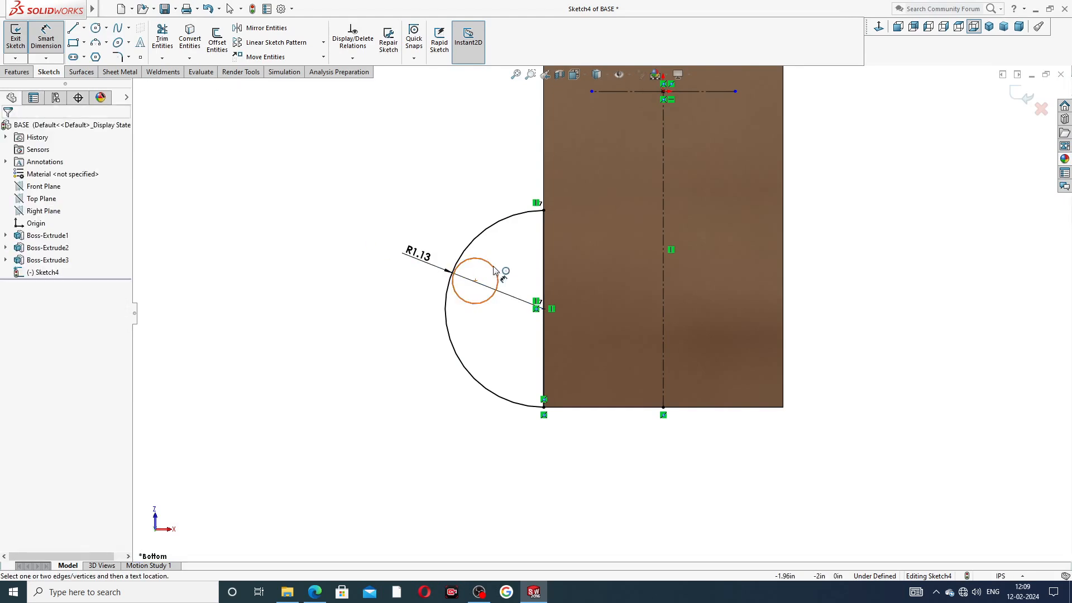
click(494, 270)
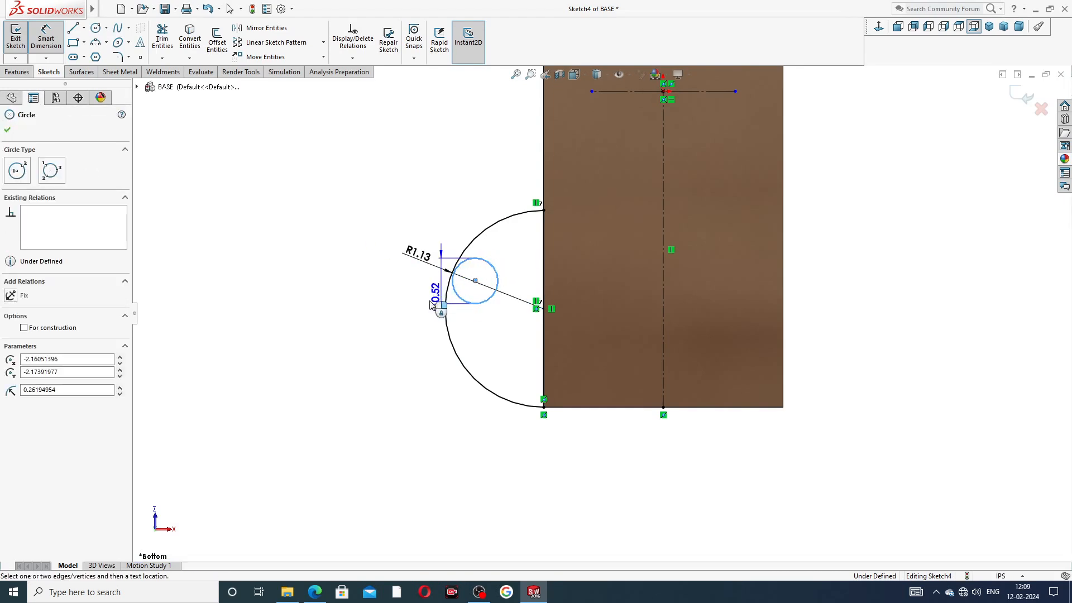
click(411, 328)
text(.2)
key(BackSpace)
key(BackSpace)
text(1.5)
key(Return)
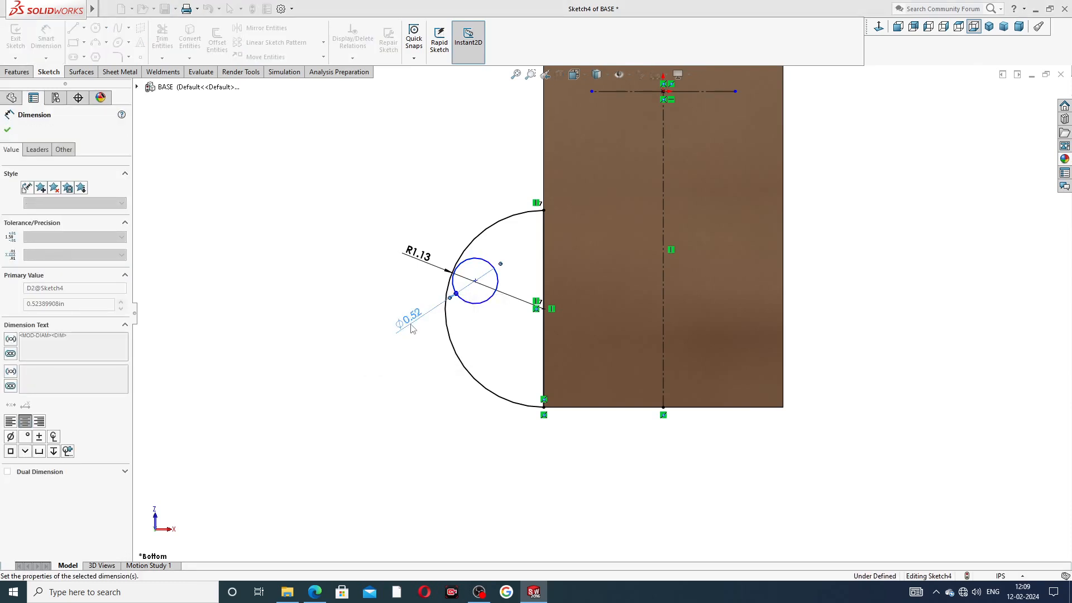
click(368, 307)
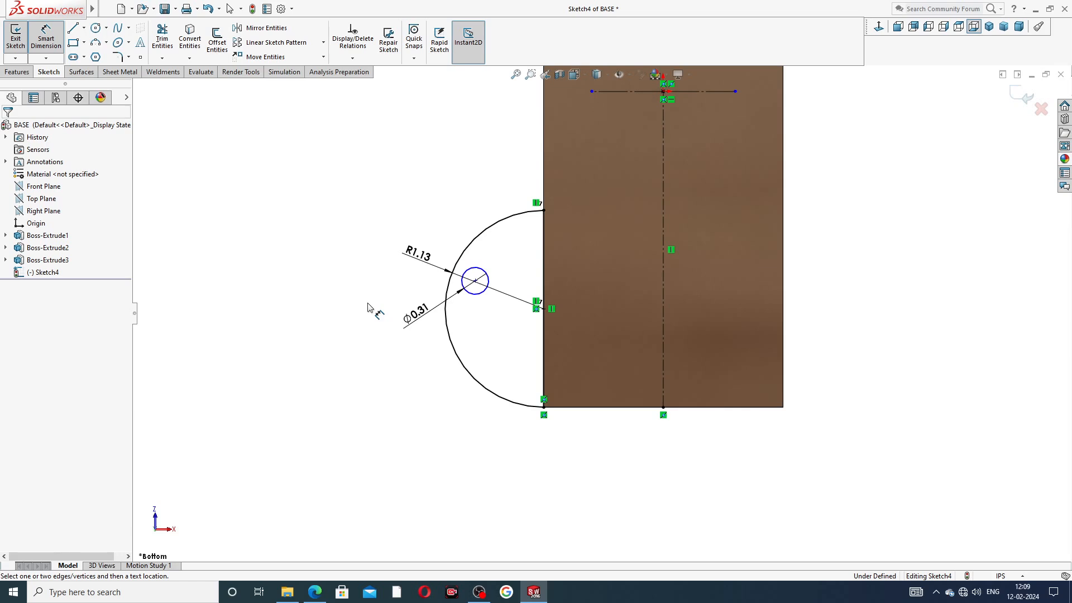
Step: Locate the hole centre 2.00 in from the centerline and 2.50 in from the top construction line
click(478, 283)
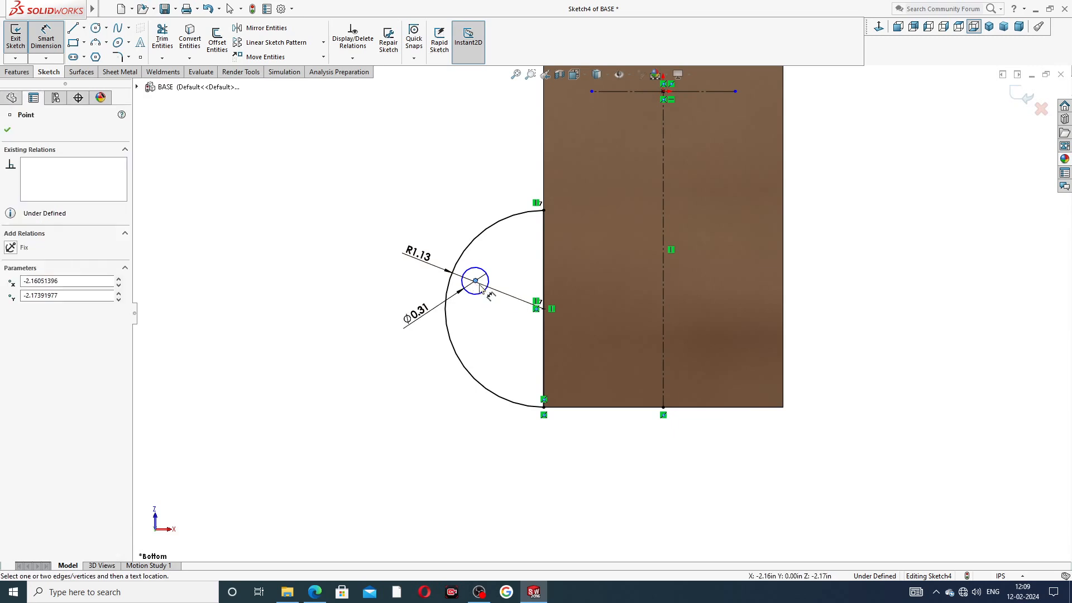
click(663, 279)
click(576, 437)
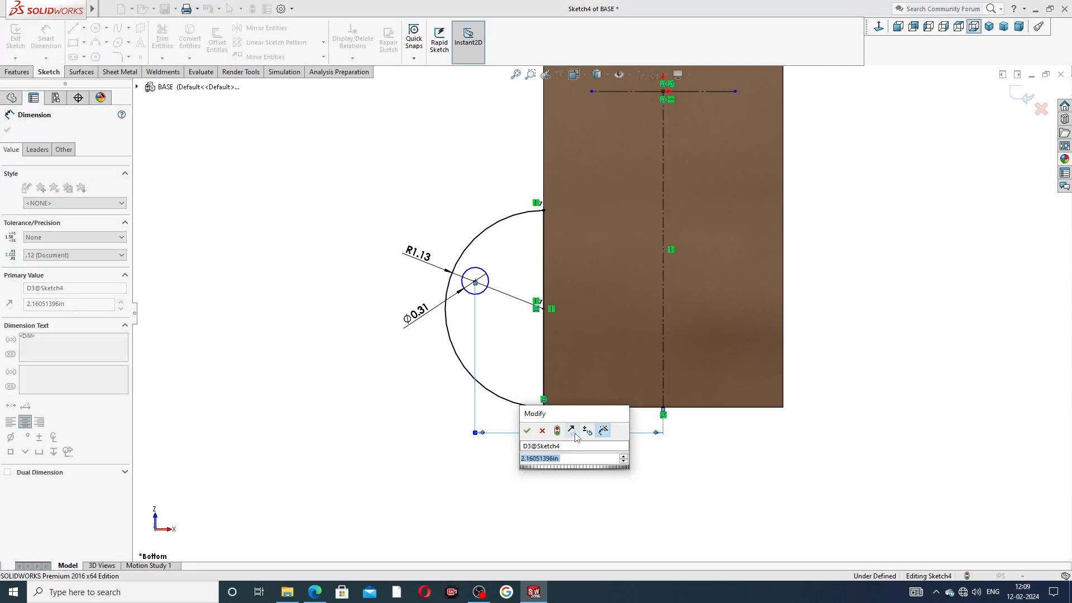
text(2)
key(Return)
click(556, 451)
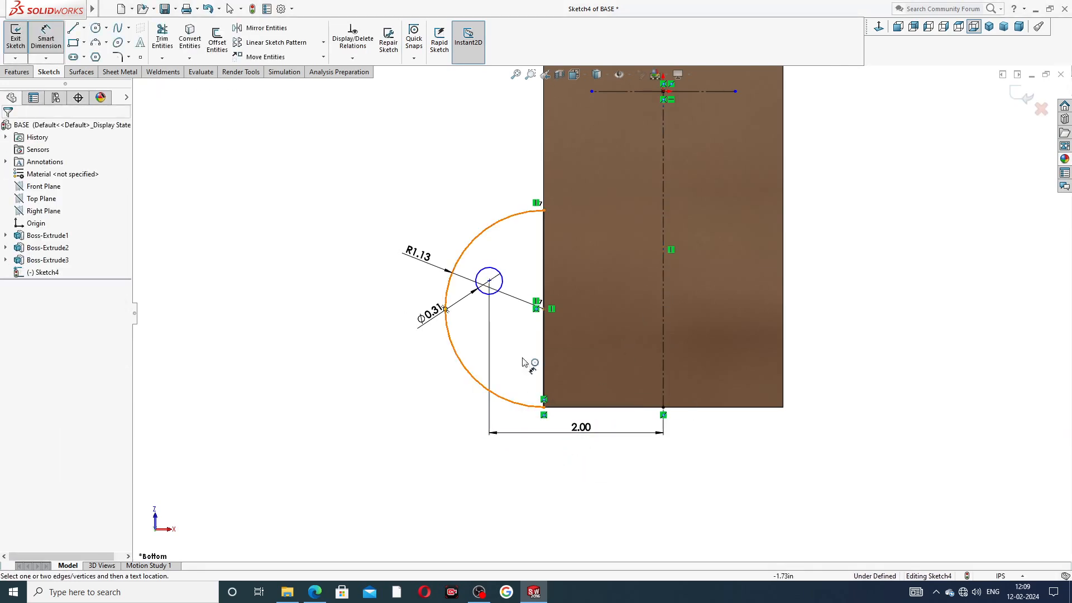
click(489, 281)
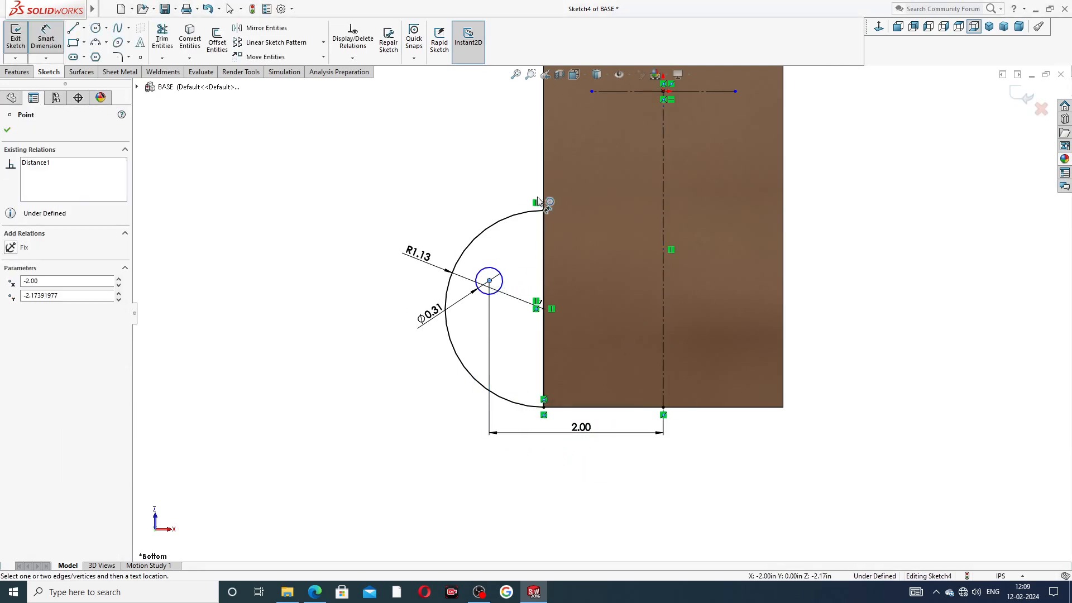
click(614, 92)
click(498, 163)
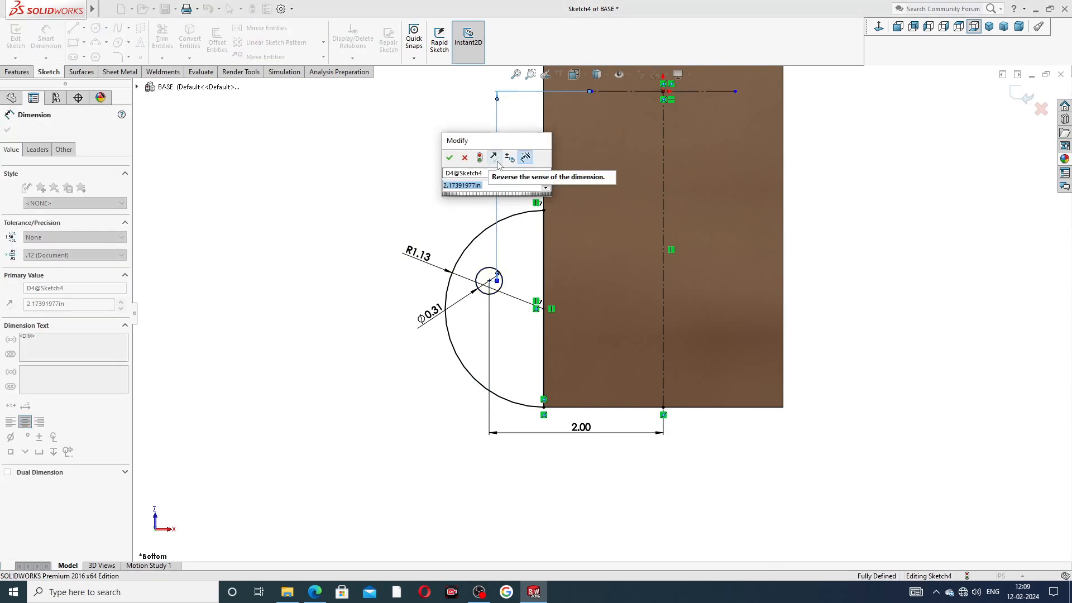
text(2.5)
key(Return)
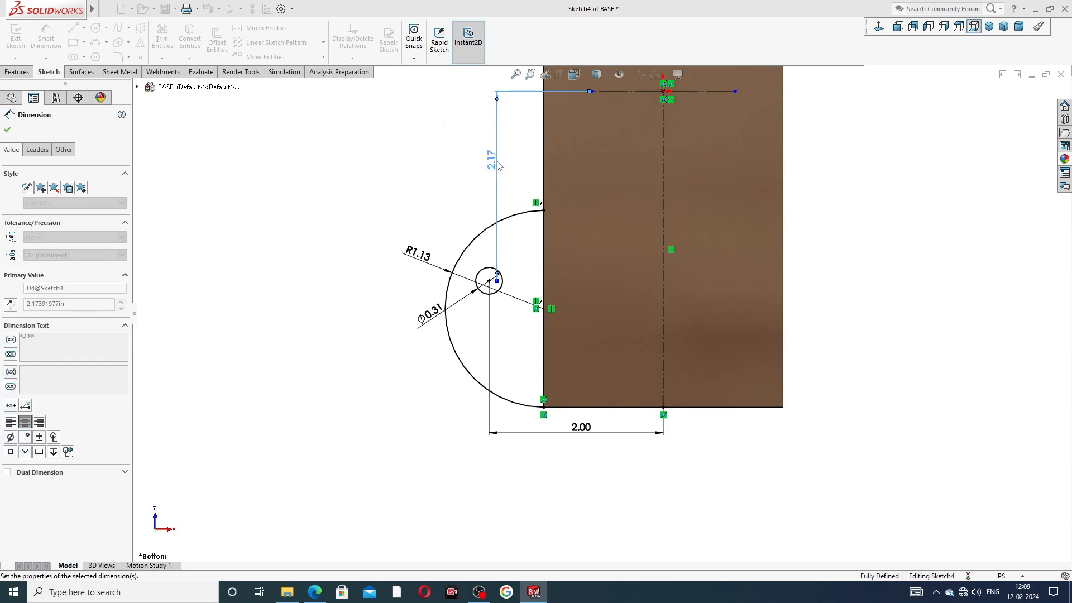
Step: Reposition the 2.50, 2.00, R1.13 and Ø0.31 dimension labels clearly around the lug
scroll(552, 232, up, 2)
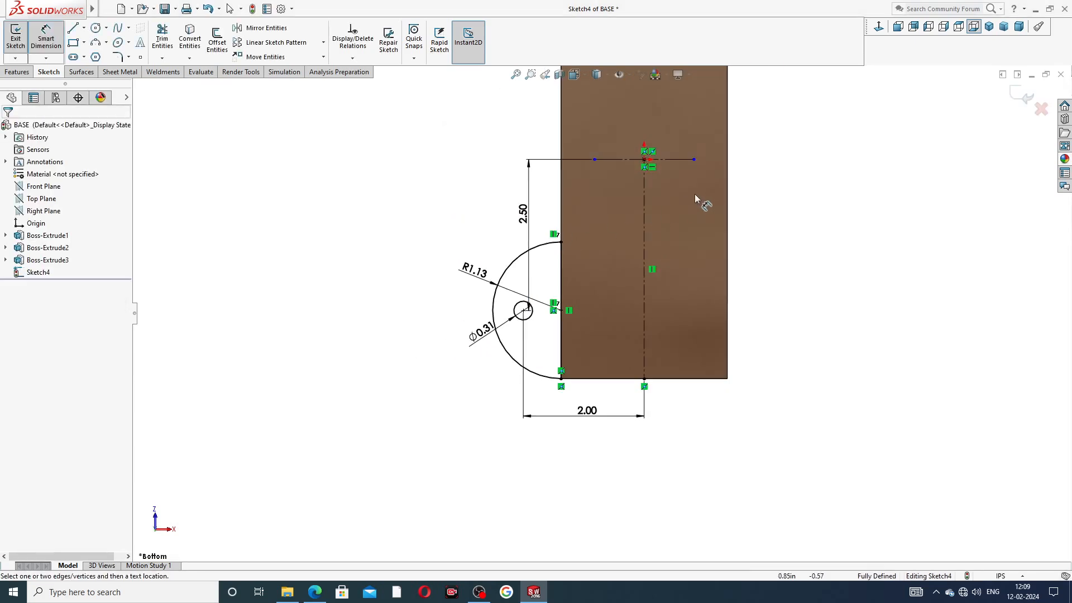
scroll(686, 194, down, 1)
drag(490, 231, 486, 228)
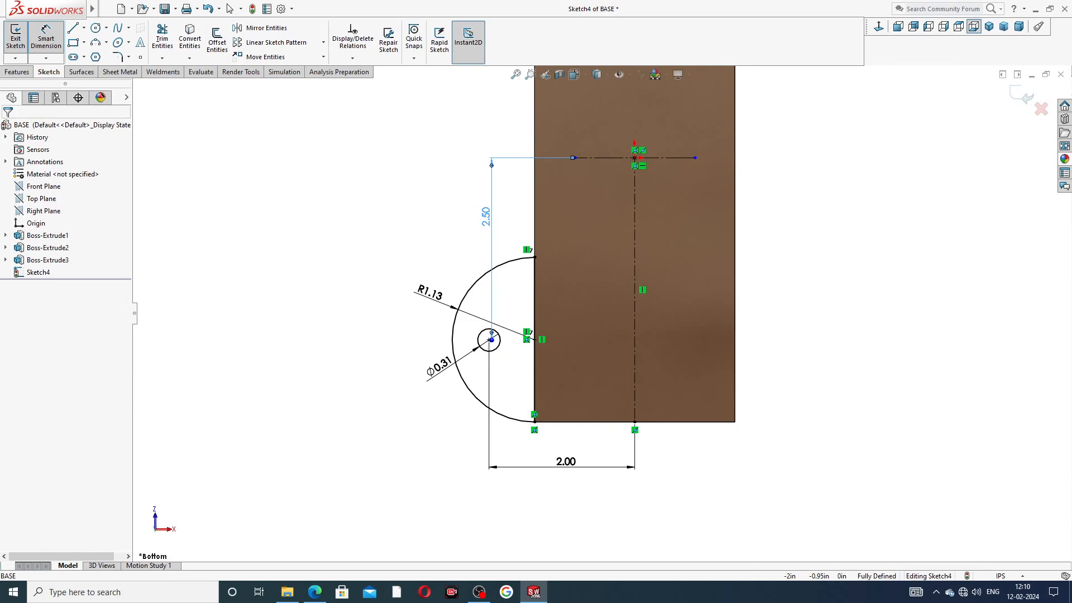
drag(568, 470, 558, 457)
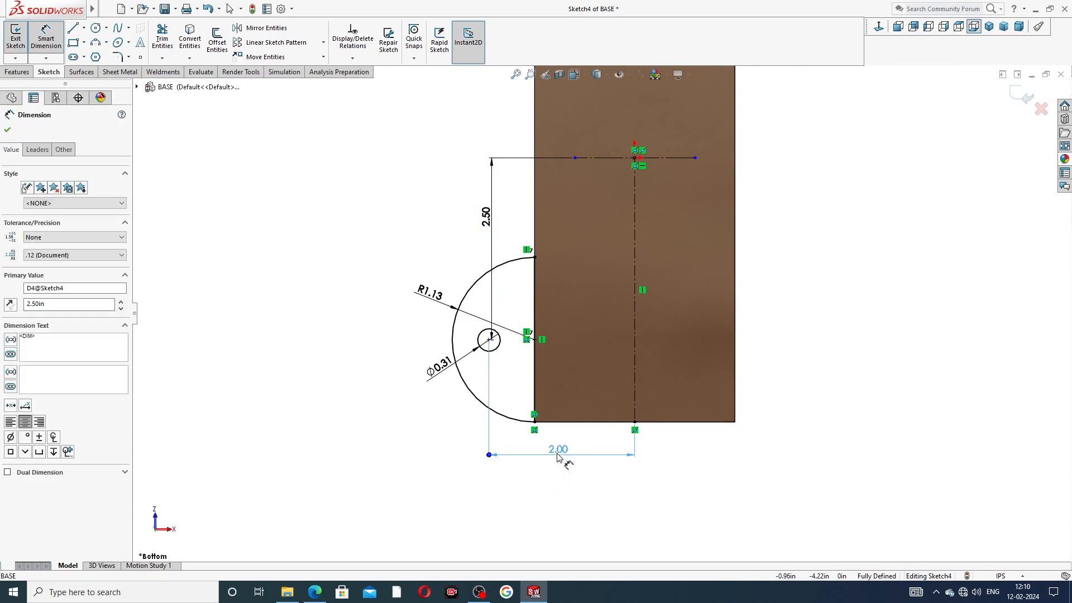
click(803, 335)
drag(445, 298, 433, 282)
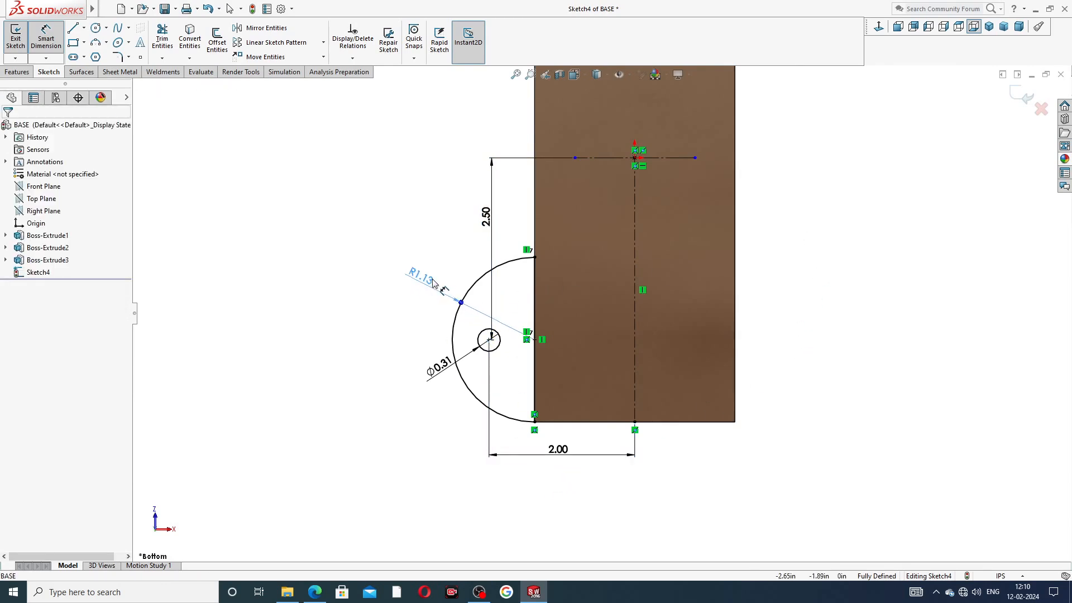
drag(437, 373, 421, 377)
click(351, 342)
click(314, 592)
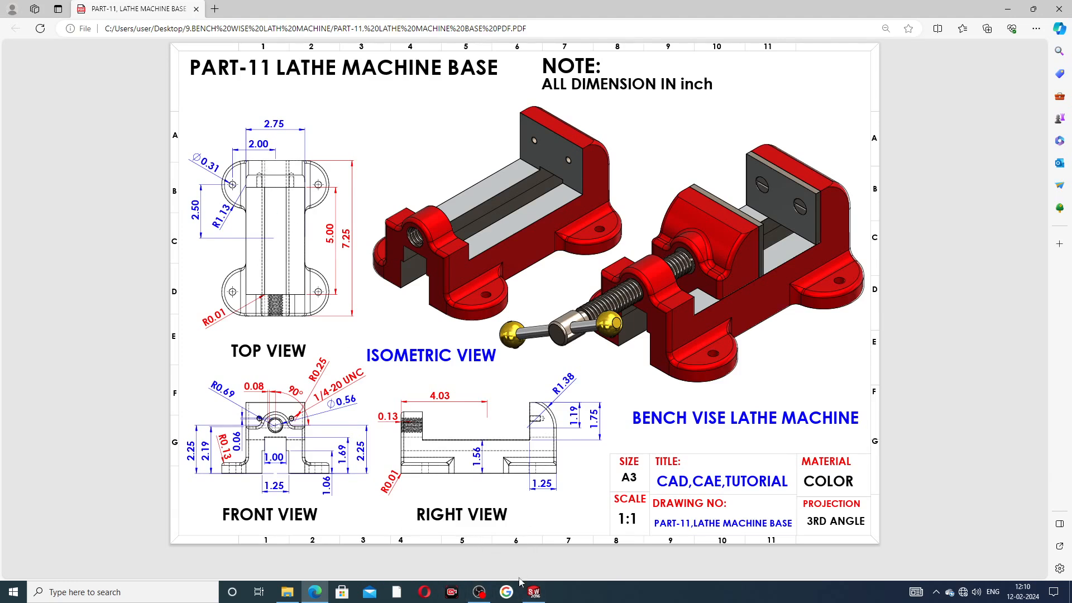
Step: Return from the lathe base drawing to Sketch4 in SOLIDWORKS and end dimensioning
click(535, 593)
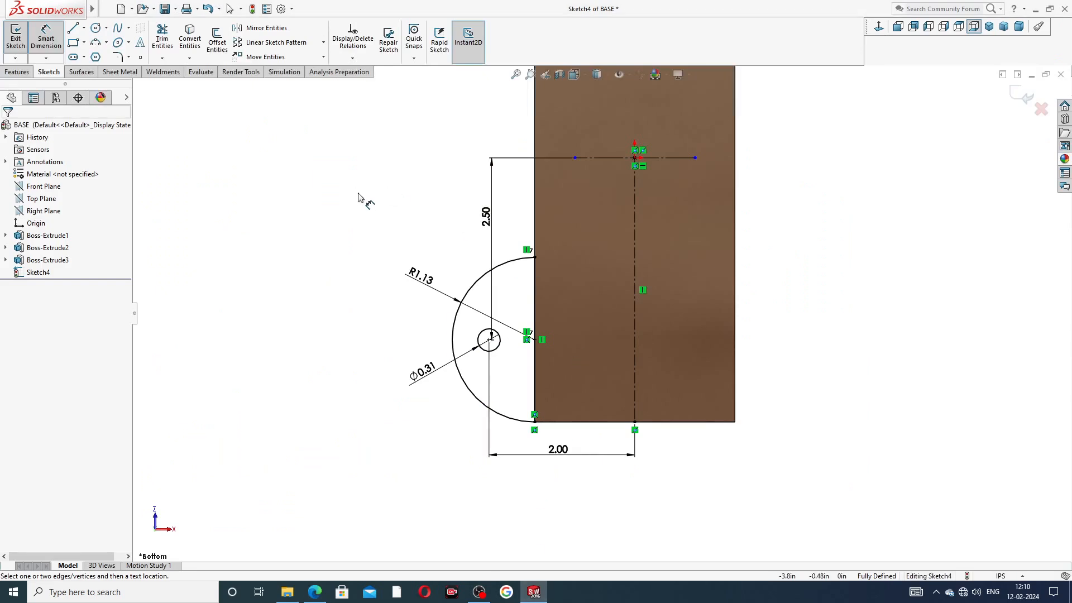
right_click(324, 161)
Step: Extrude Sketch4 0.50 in with reversed direction as Boss-Extrude4, the holed lug
click(355, 167)
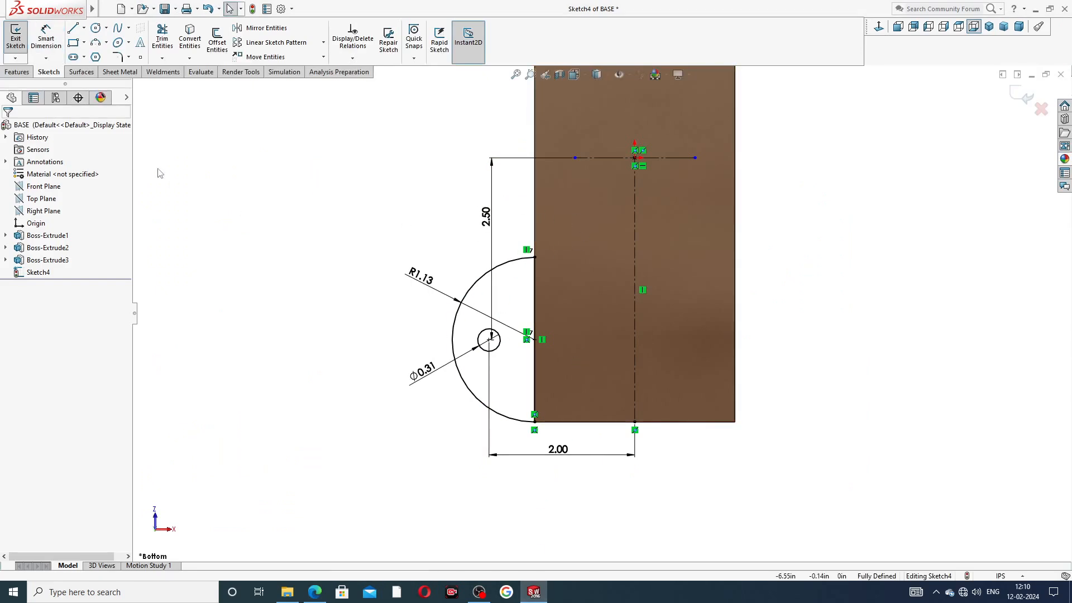
click(17, 72)
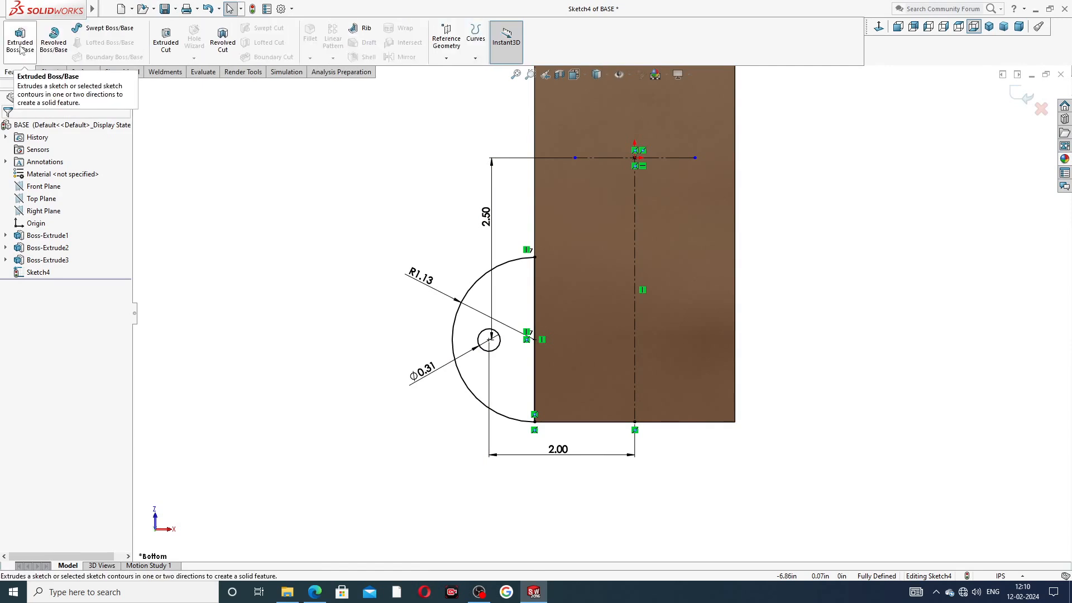
click(20, 38)
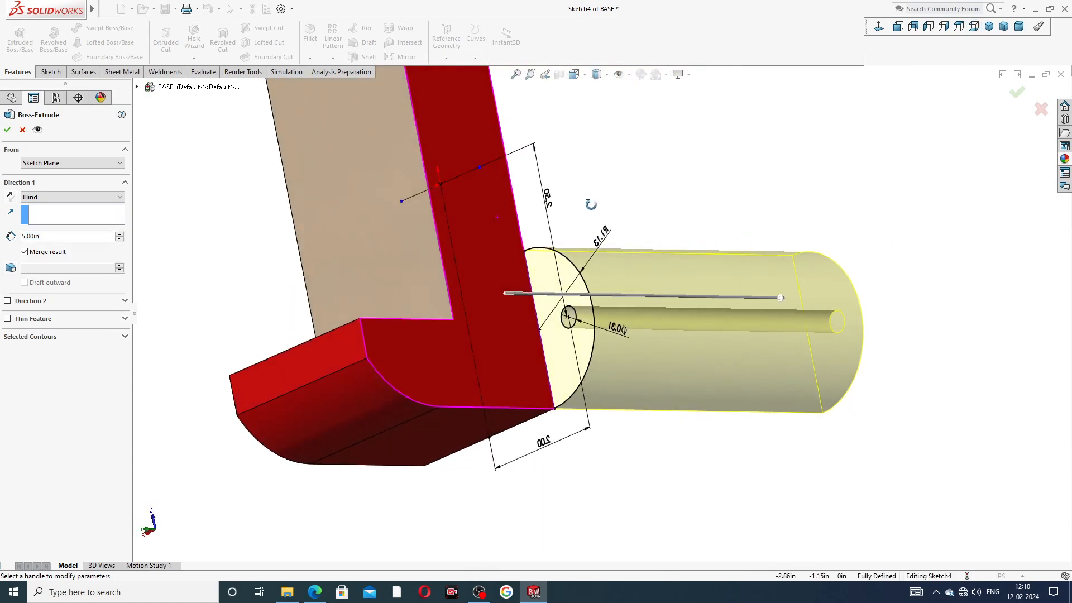
click(9, 197)
drag(45, 237, 2, 241)
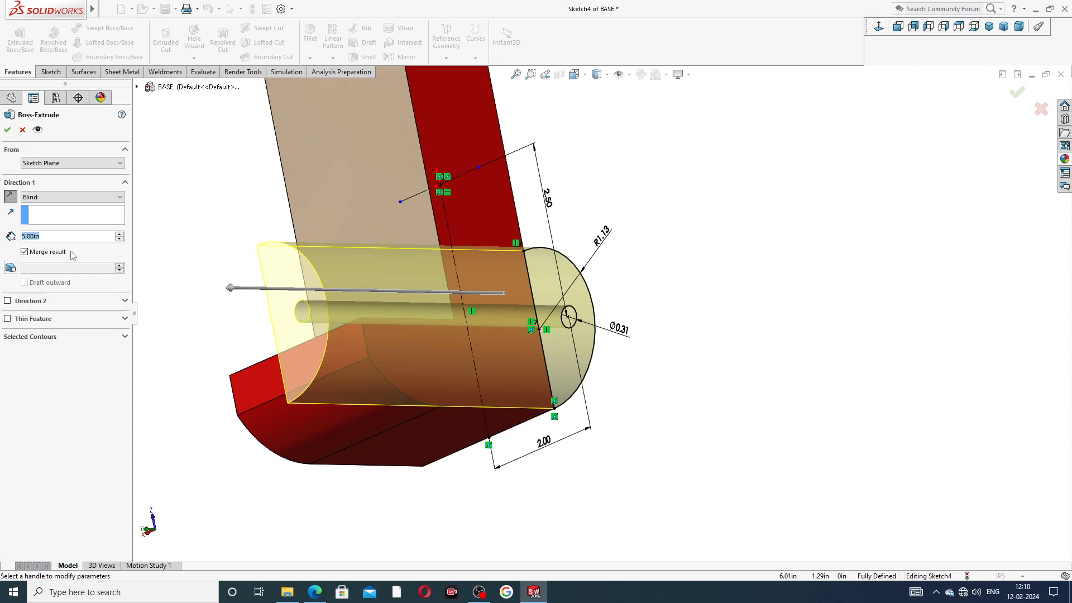
text(5)
key(Return)
mouse_move(596, 274)
middle_down()
mouse_move(647, 160)
mouse_move(616, 190)
middle_up()
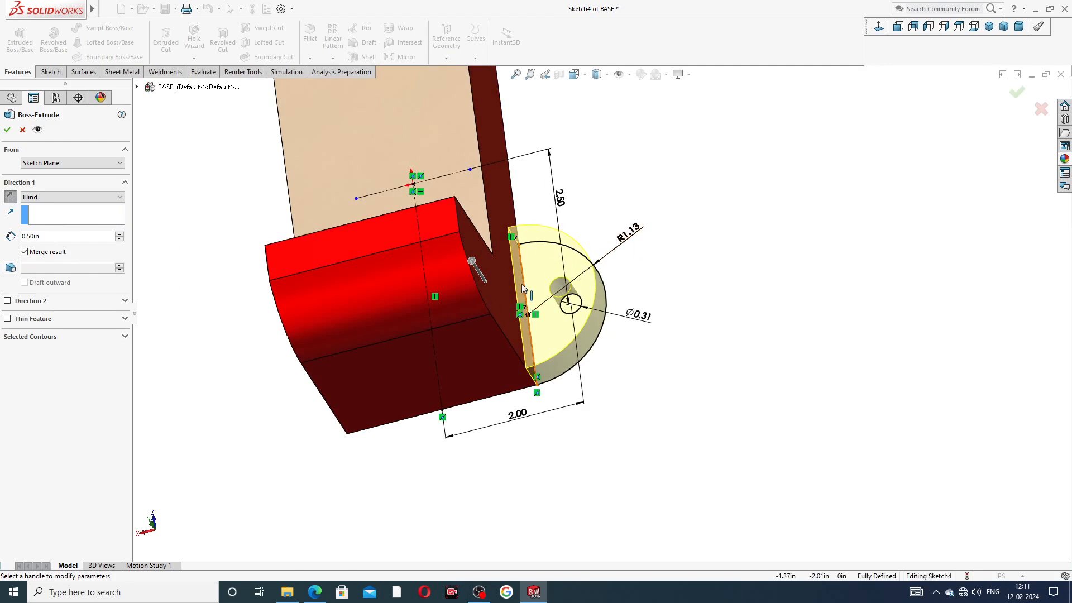
click(6, 130)
Step: Give the Boss-Extrude4 lug the Candy apple red appearance
scroll(632, 231, up, 2)
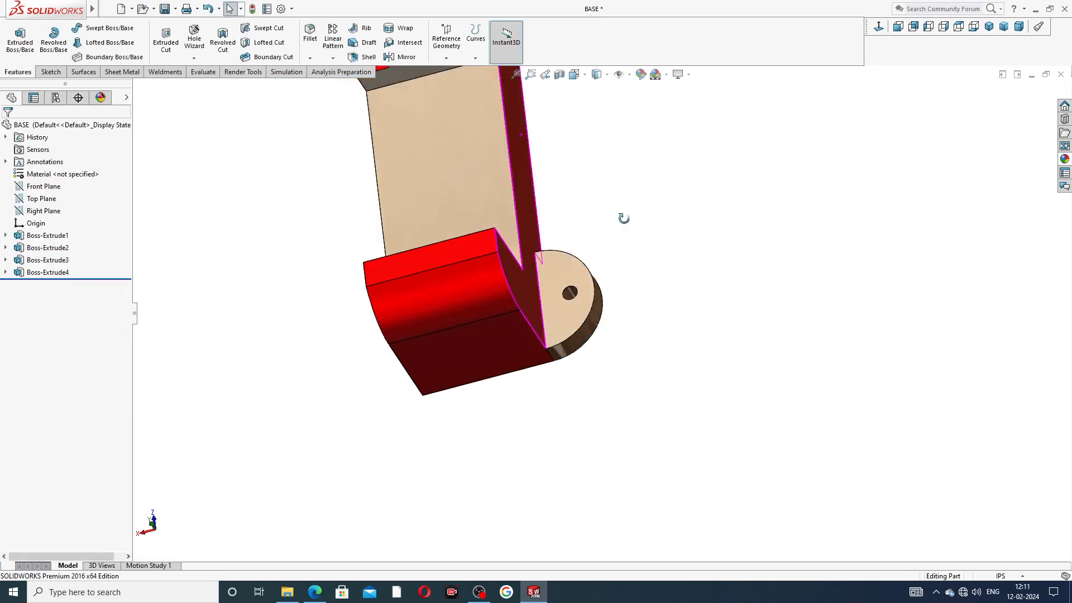
middle_drag(629, 231, 579, 201)
click(67, 272)
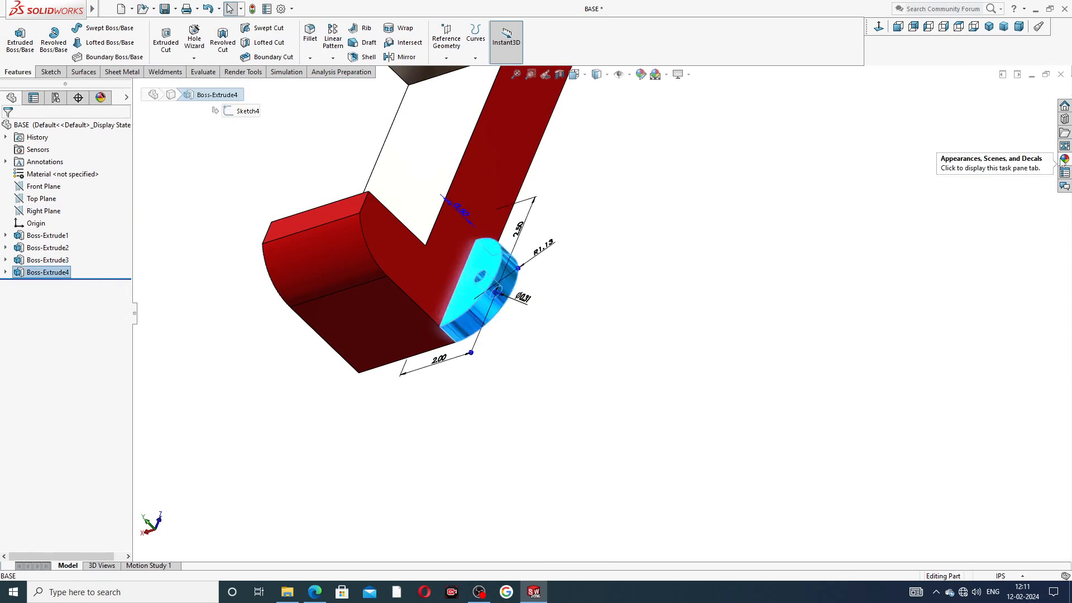
click(1064, 159)
double_click(957, 296)
click(768, 252)
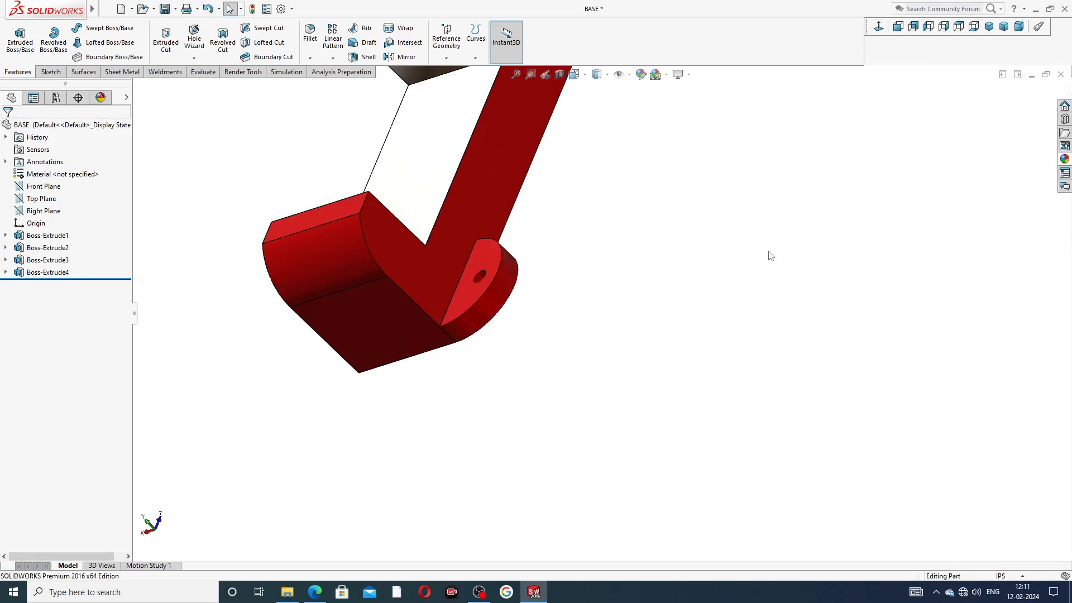
Step: Mirror Boss-Extrude4 across the Right Plane to create Mirror1
scroll(704, 210, up, 4)
middle_drag(695, 175, 622, 222)
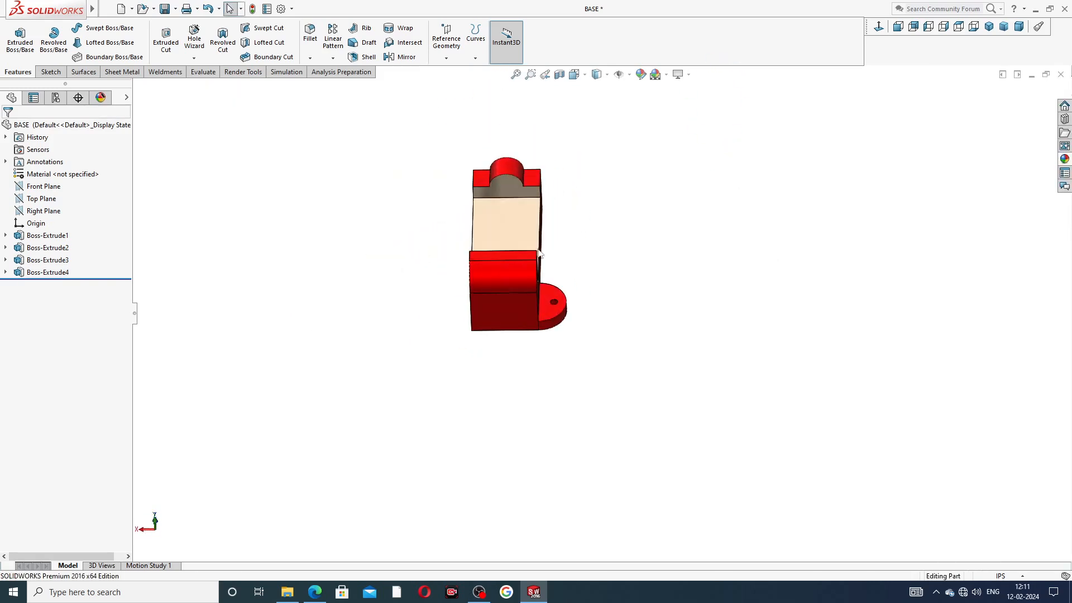
mouse_move(562, 237)
middle_down()
mouse_move(555, 144)
mouse_move(556, 230)
middle_up()
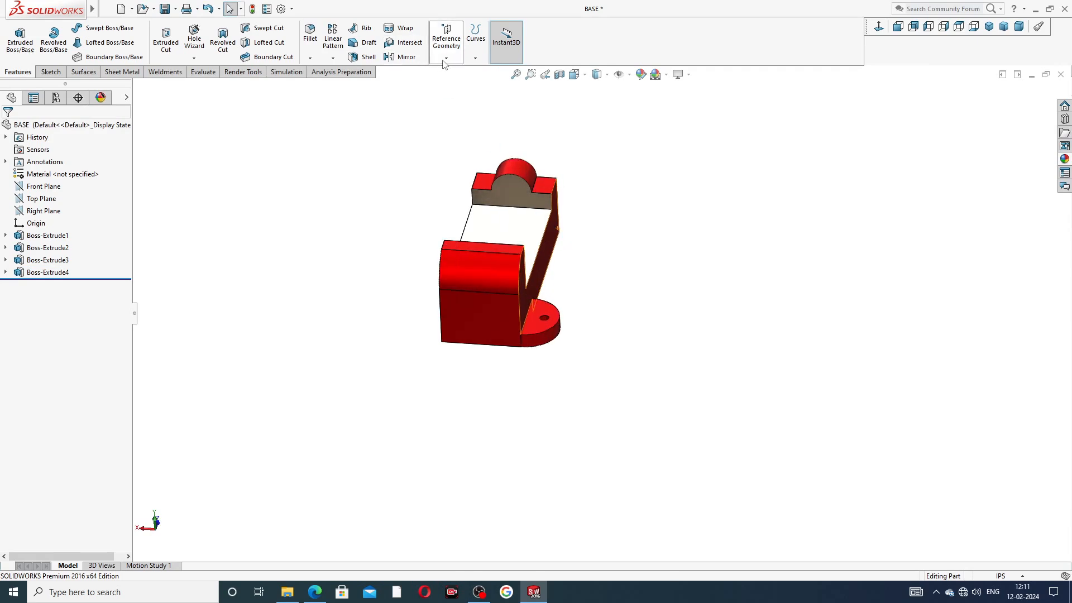
click(52, 212)
click(402, 56)
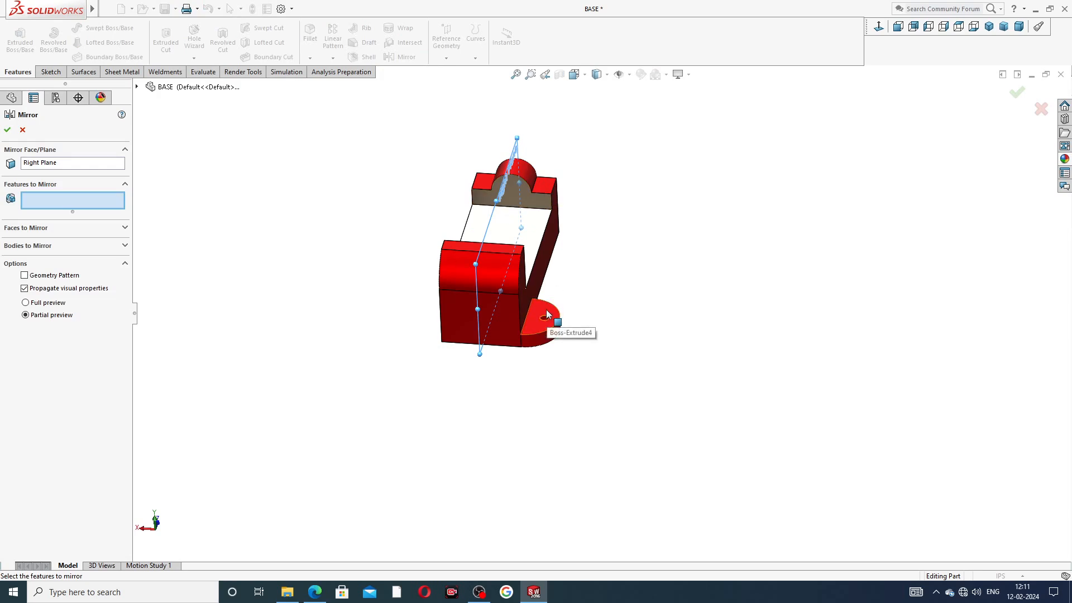
click(537, 334)
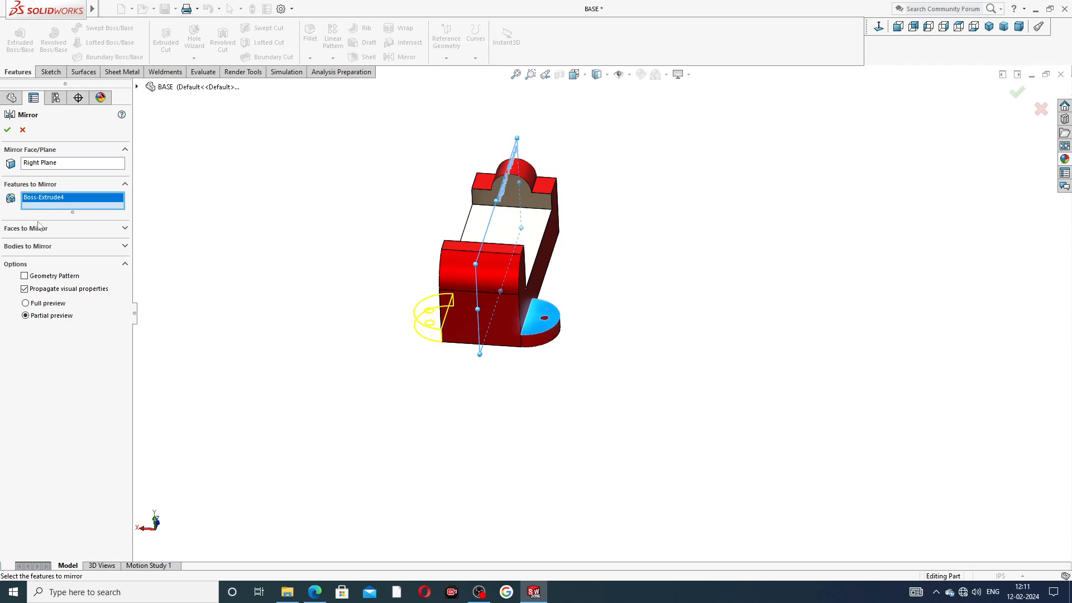
click(7, 132)
middle_drag(322, 259, 404, 119)
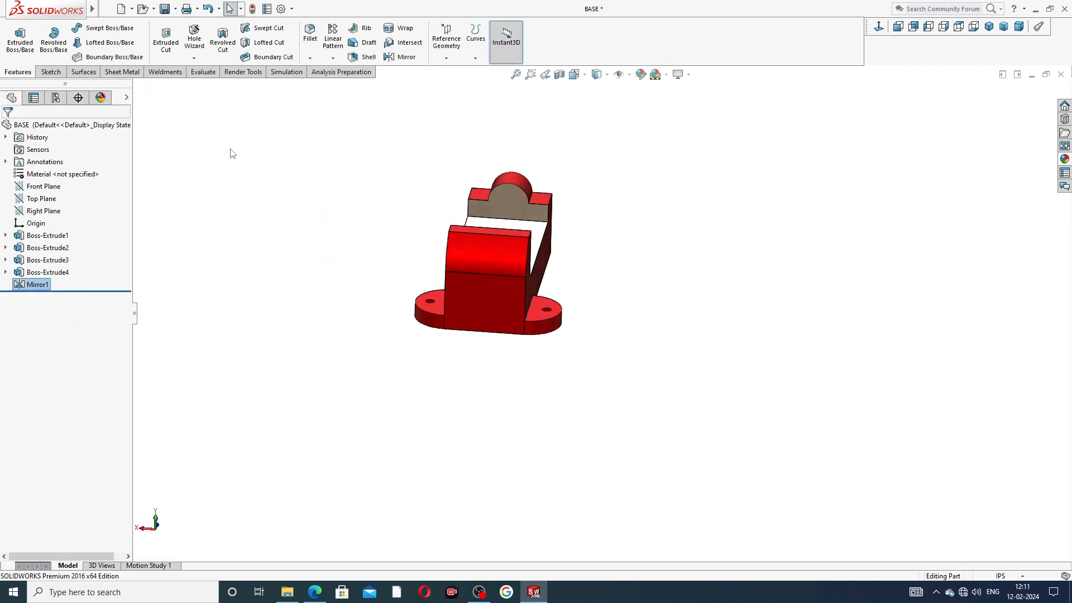
Step: Mirror the Mirror1 lug pair across the Front Plane, creating Mirror2 with four lugs
click(49, 190)
middle_drag(301, 199, 235, 275)
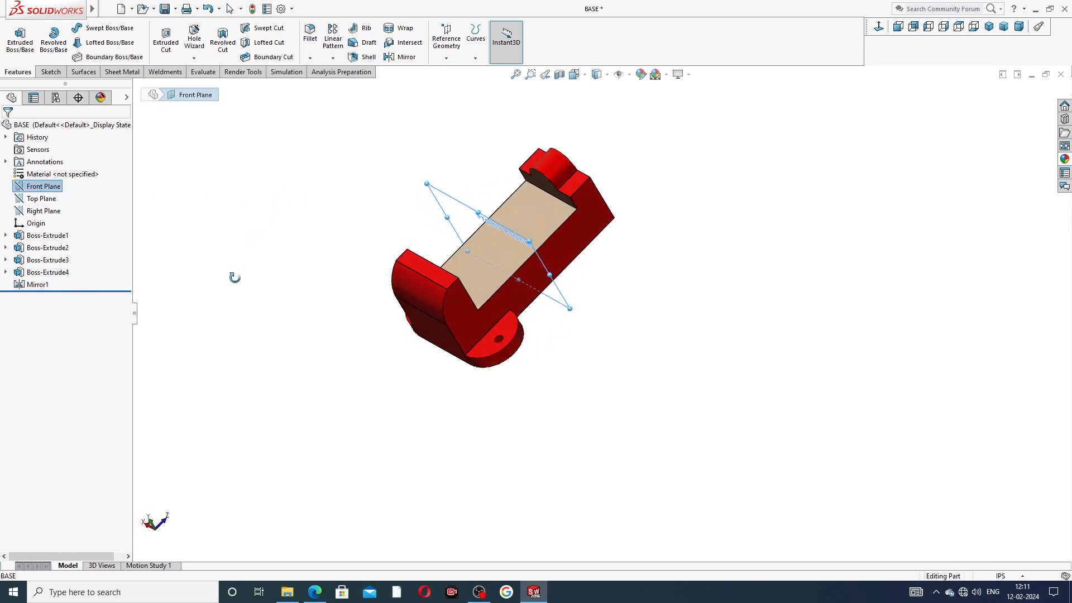
click(406, 57)
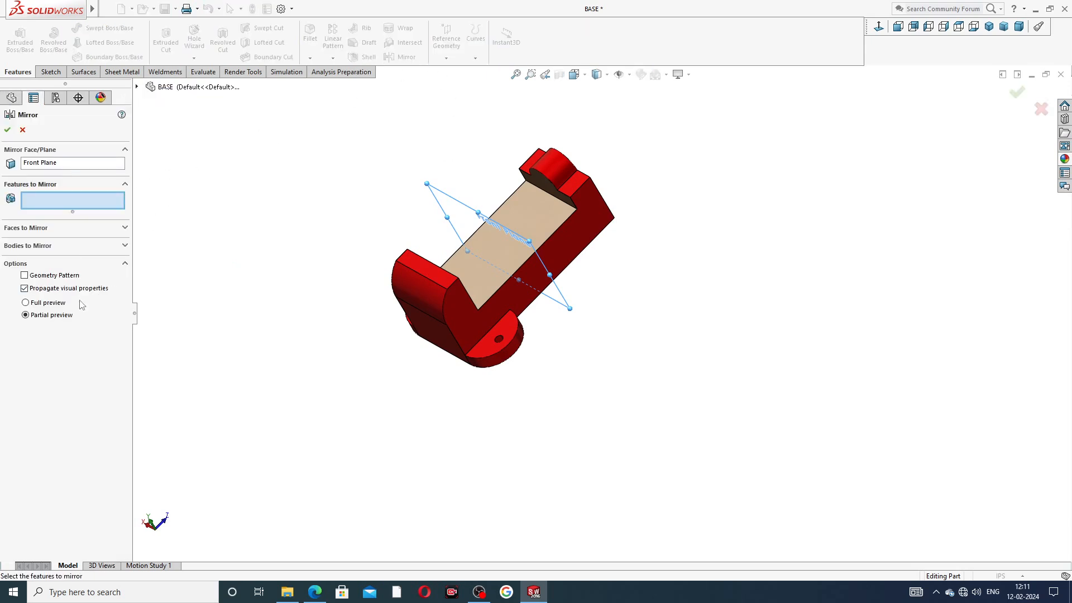
click(137, 87)
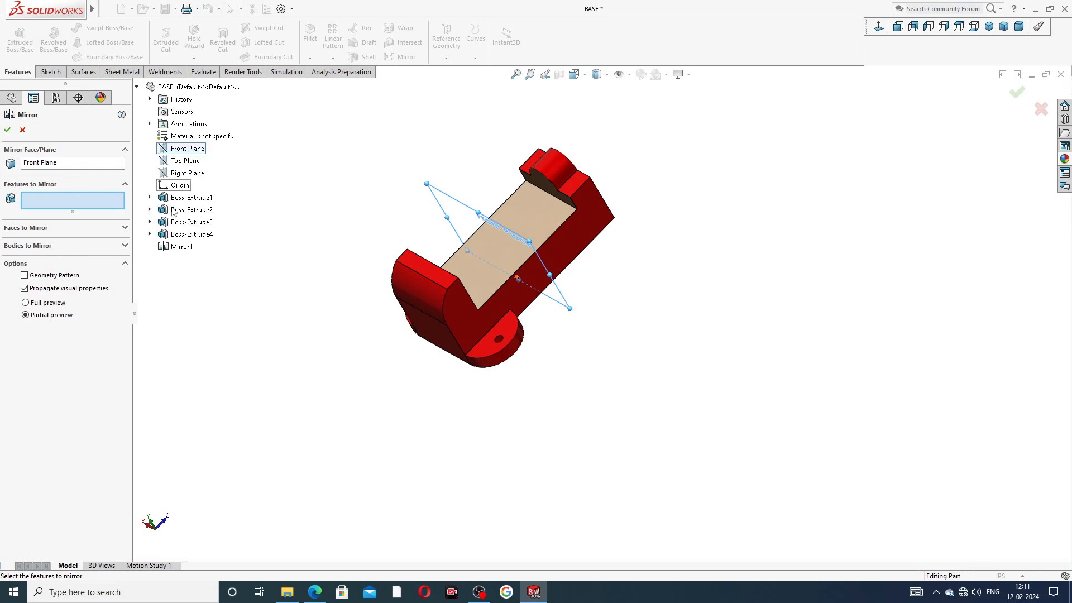
click(181, 246)
middle_drag(378, 233, 401, 299)
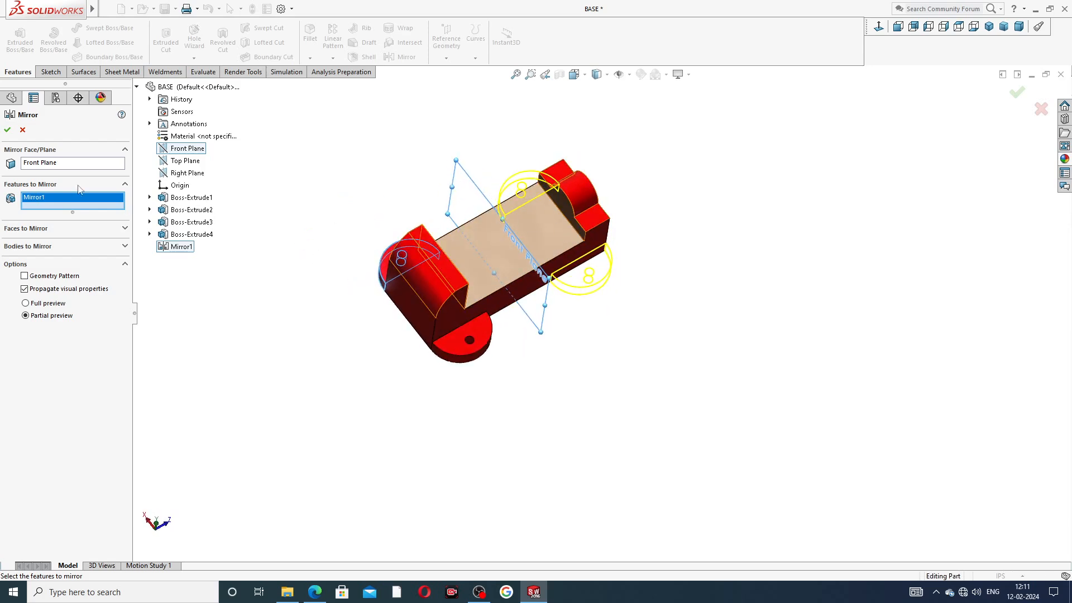
key(Return)
middle_drag(649, 199, 503, 230)
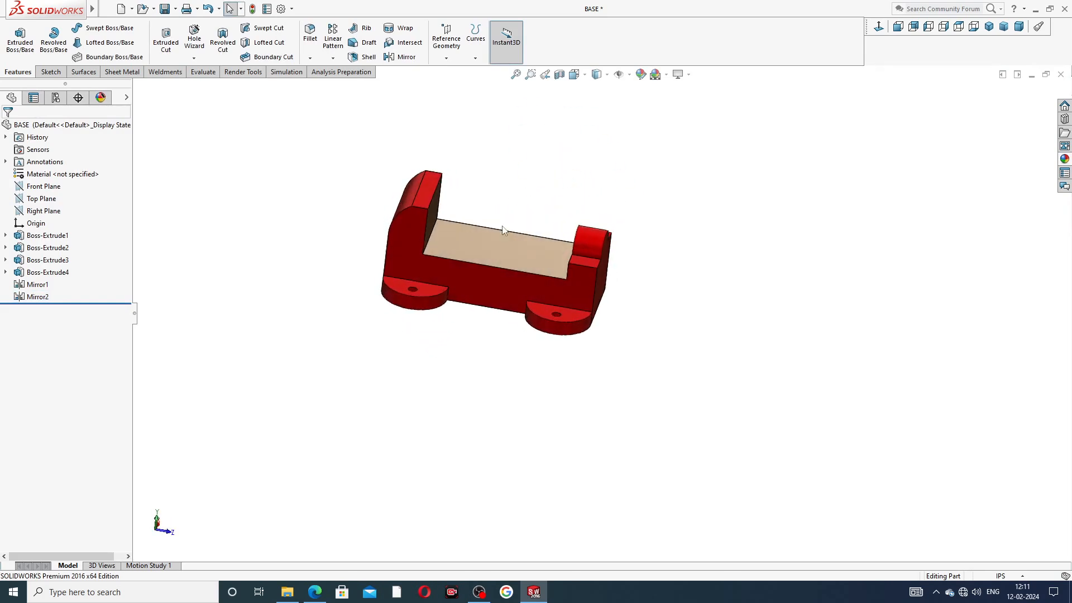
scroll(503, 230, down, 3)
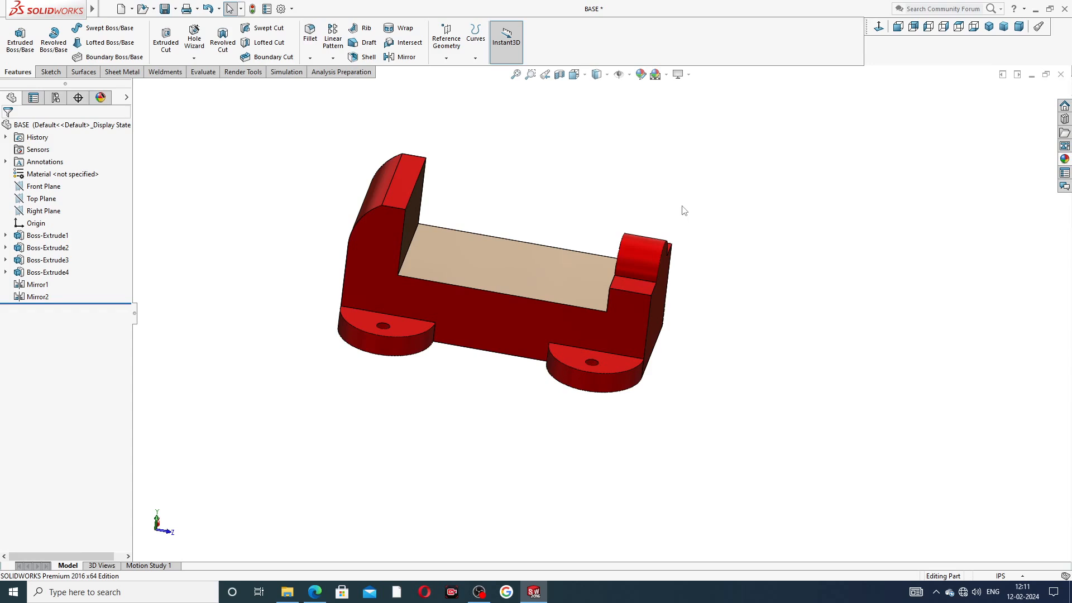
Step: Save the BASE part with Ctrl+S and inspect it from several angles
key(ctrl+s)
middle_drag(678, 226, 581, 225)
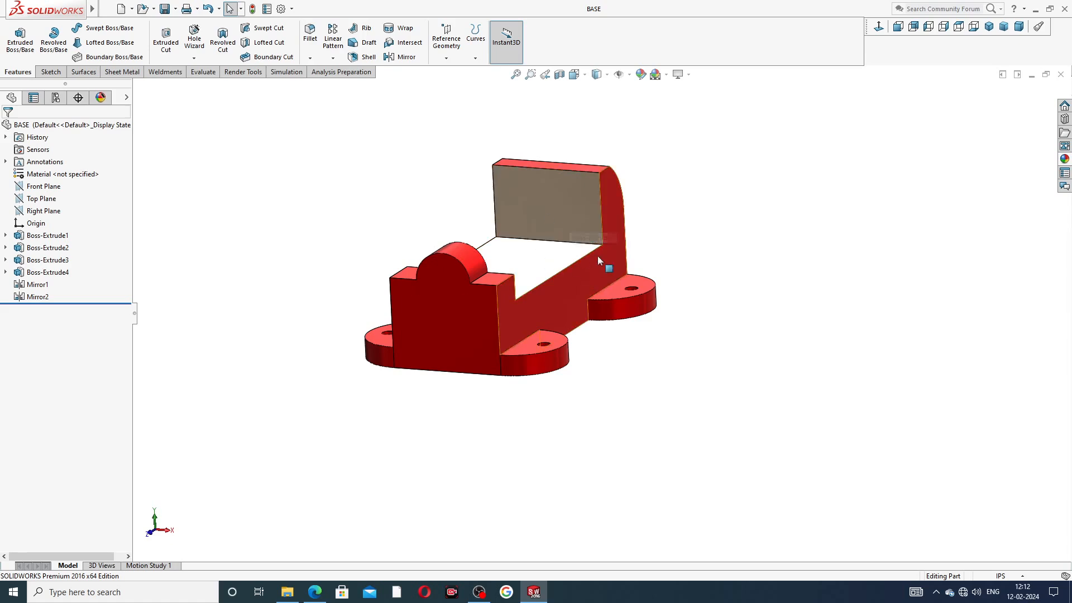
scroll(689, 211, up, 3)
middle_drag(530, 312, 497, 314)
scroll(529, 291, down, 5)
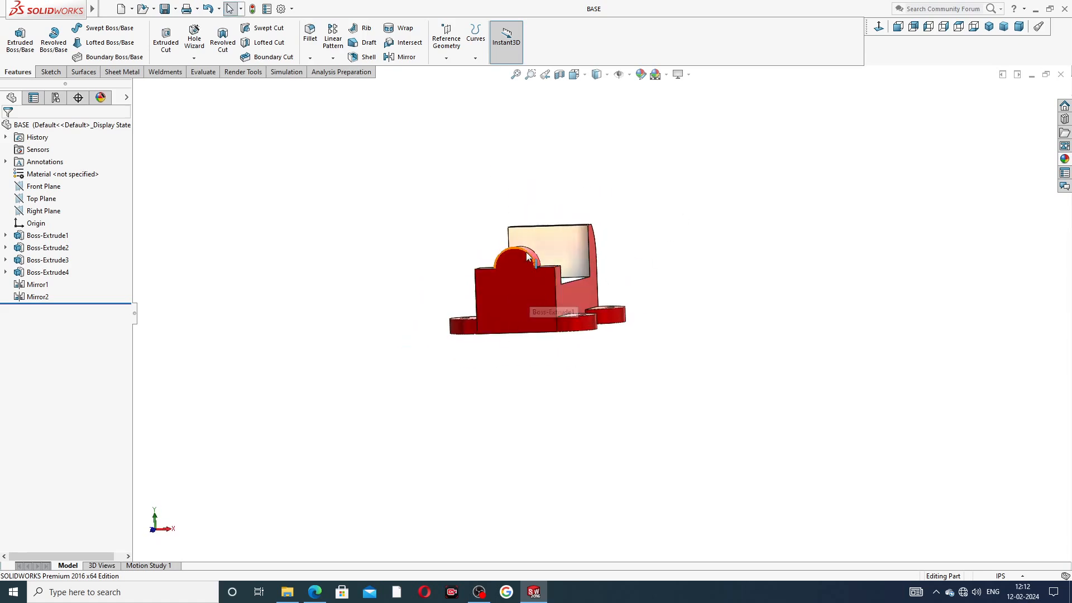
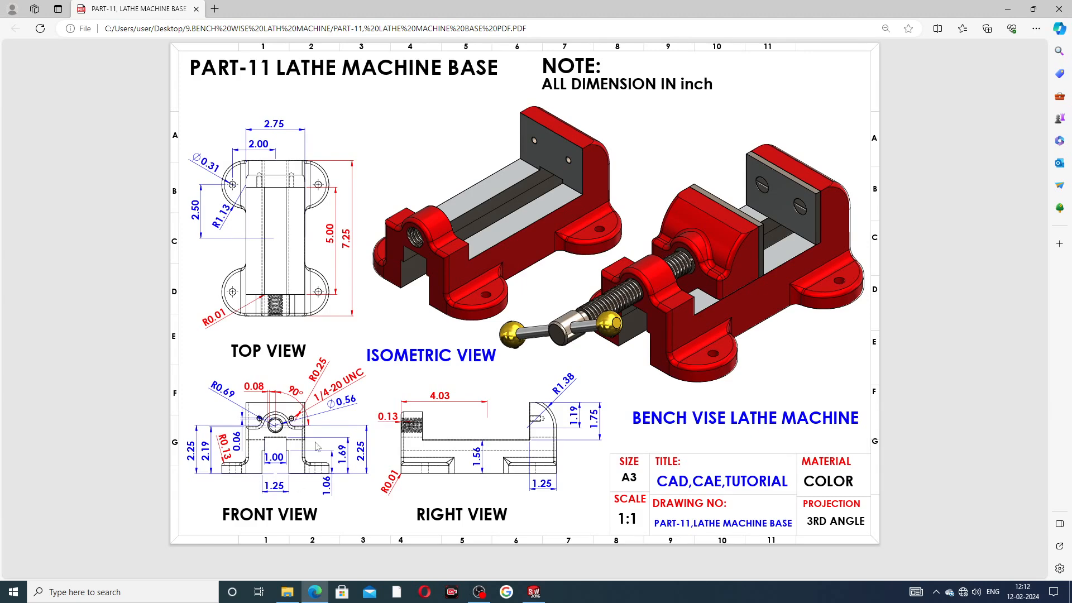
Step: Start a new sketch on the base's front face
click(534, 592)
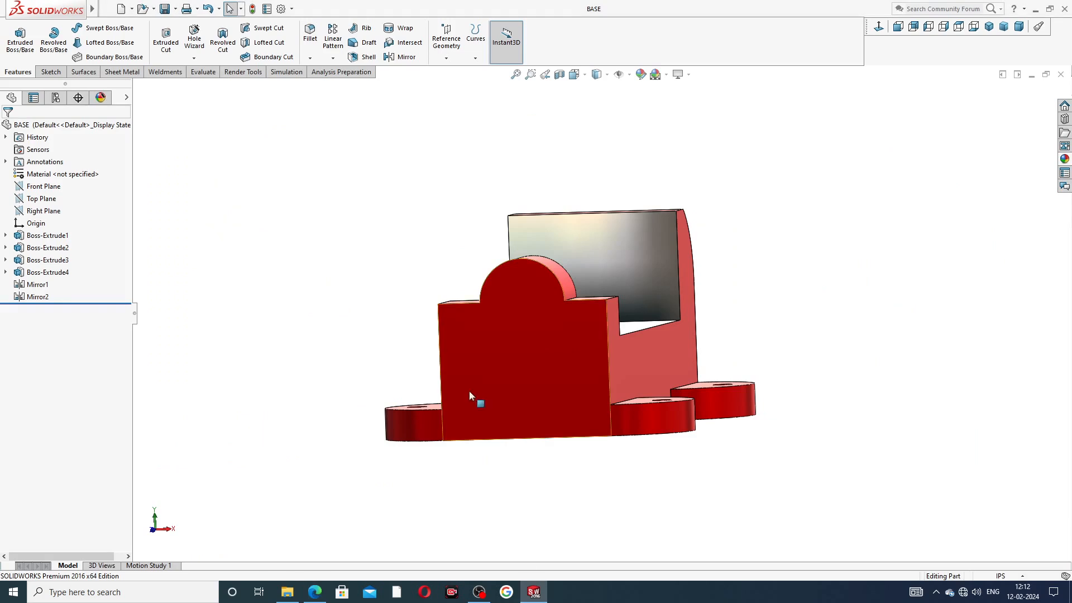
click(514, 342)
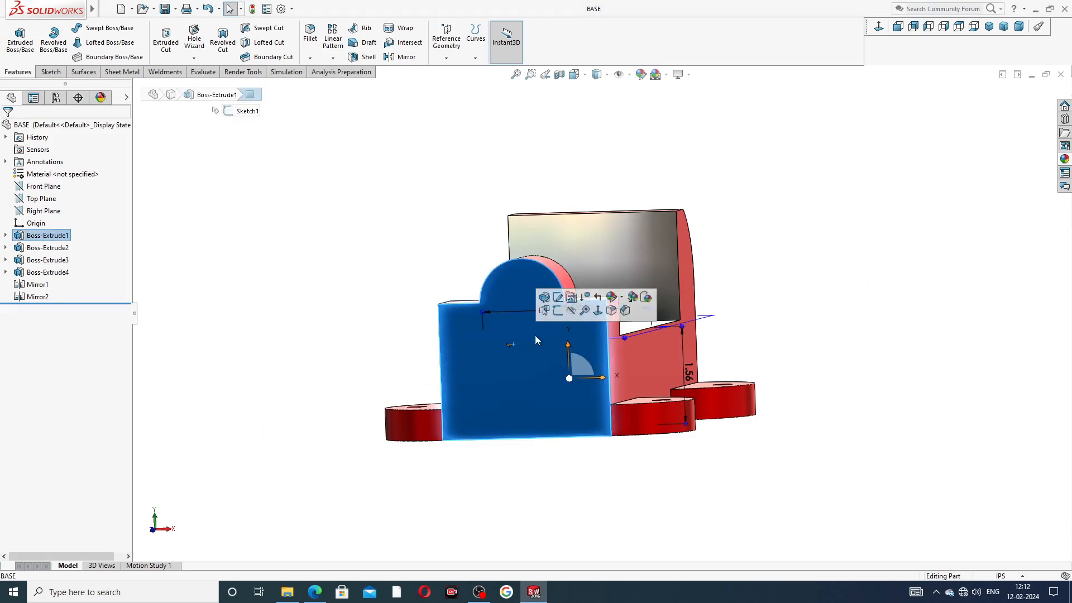
click(557, 311)
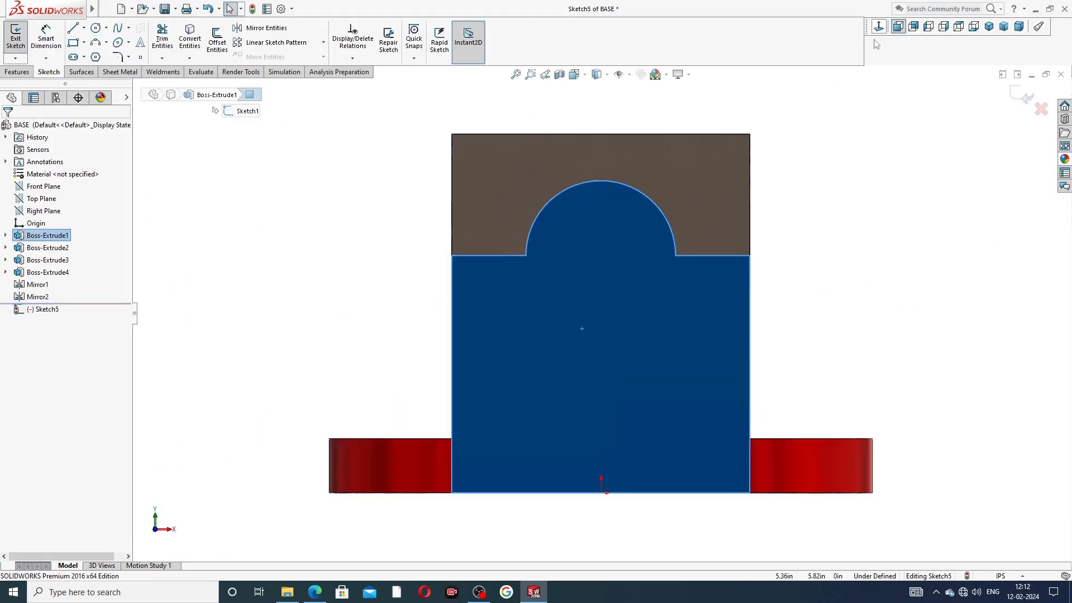
Step: Draw a stepped outline of lines rising from the bottom edge, narrowing at a step
click(73, 29)
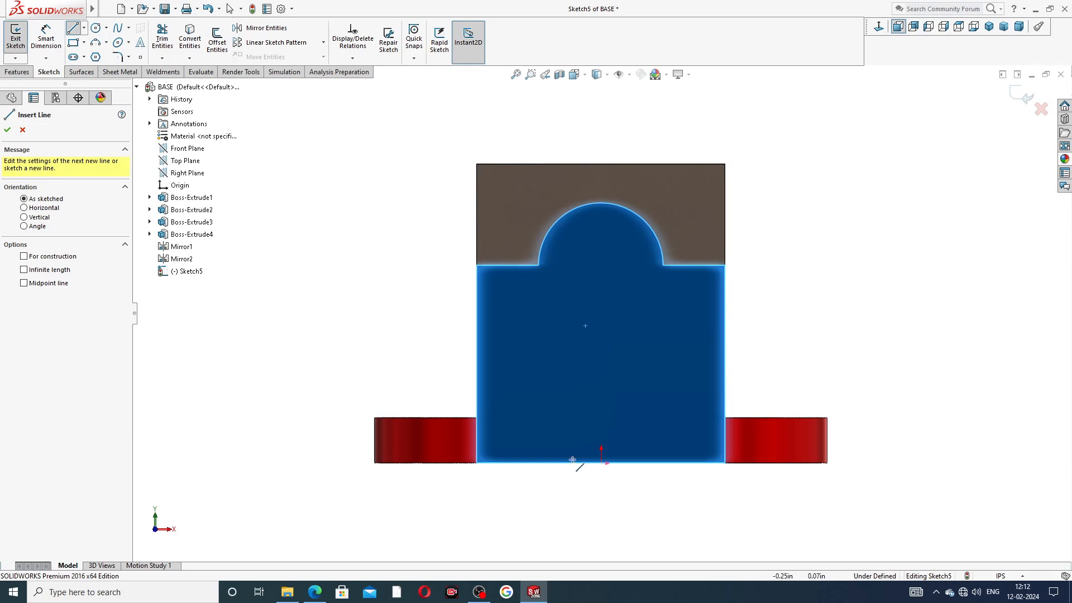
mouse_move(547, 462)
mouse_down()
mouse_move(681, 464)
mouse_move(668, 461)
mouse_move(647, 398)
mouse_up()
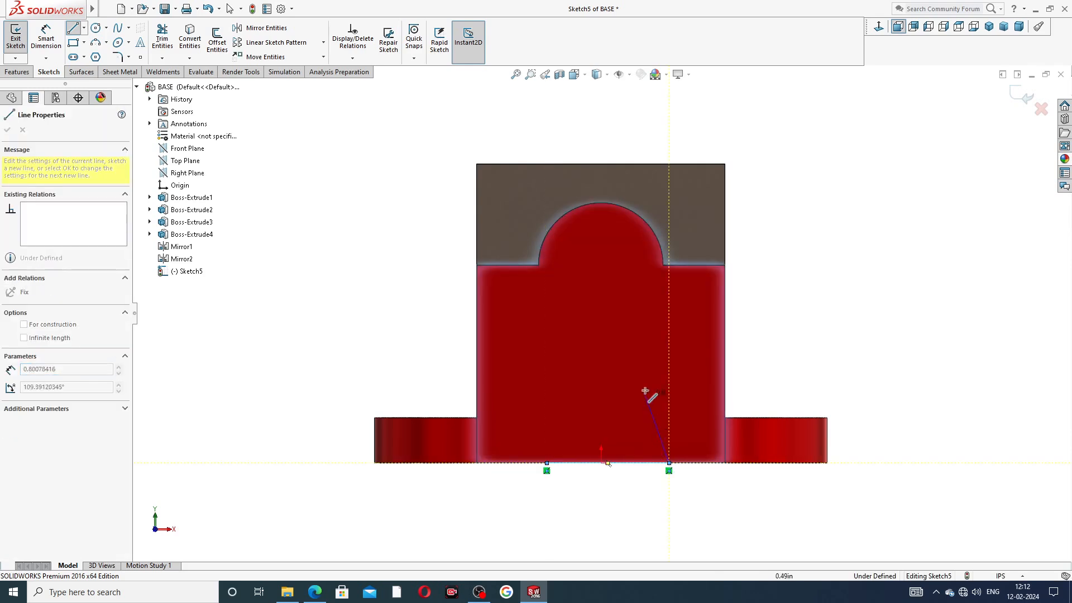
click(668, 337)
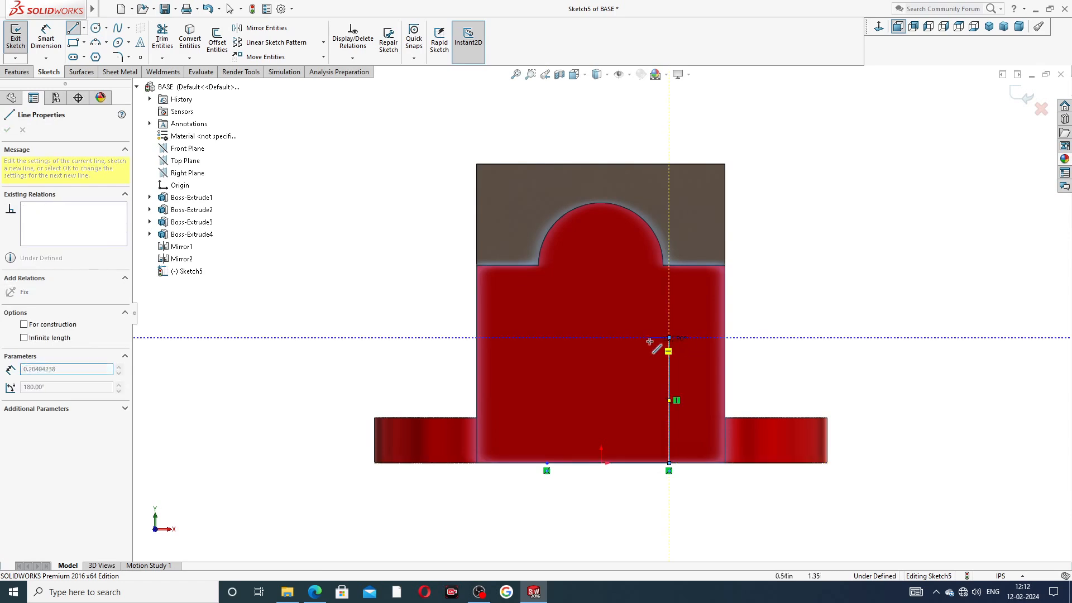
click(641, 337)
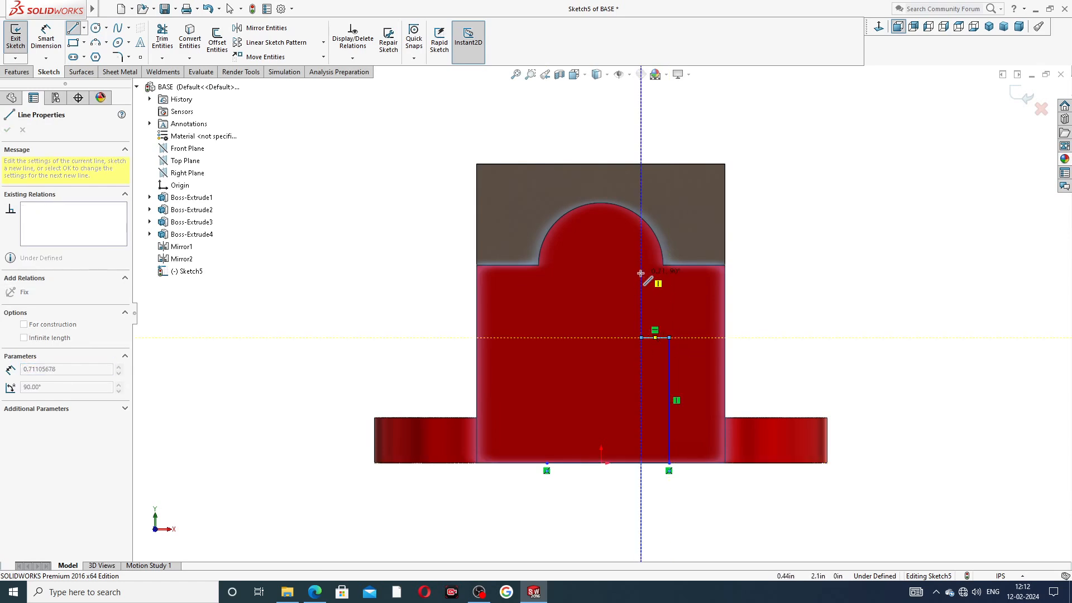
click(641, 266)
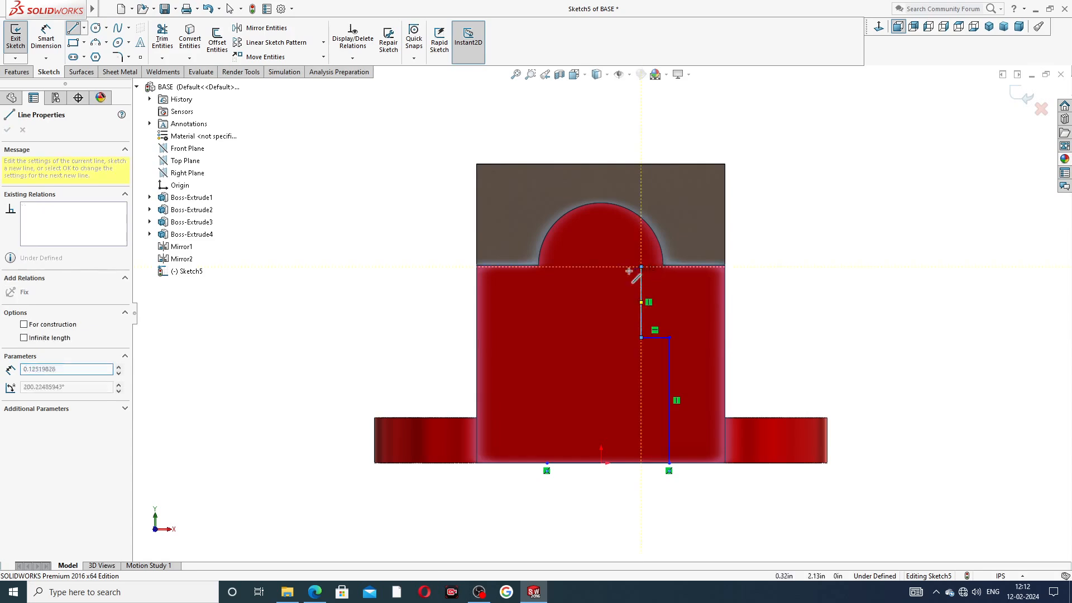
click(578, 267)
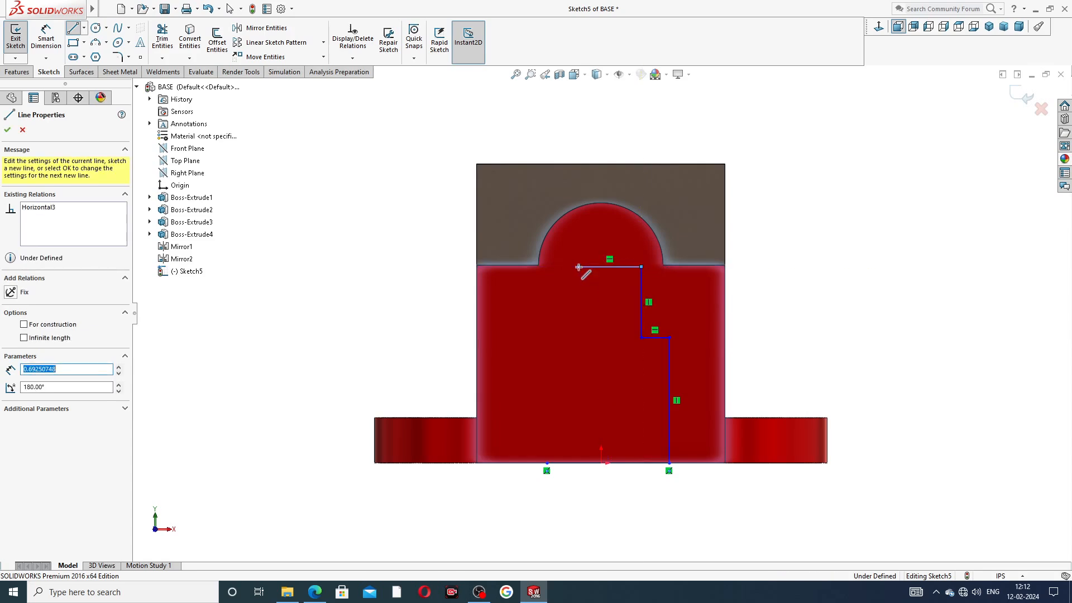
click(578, 337)
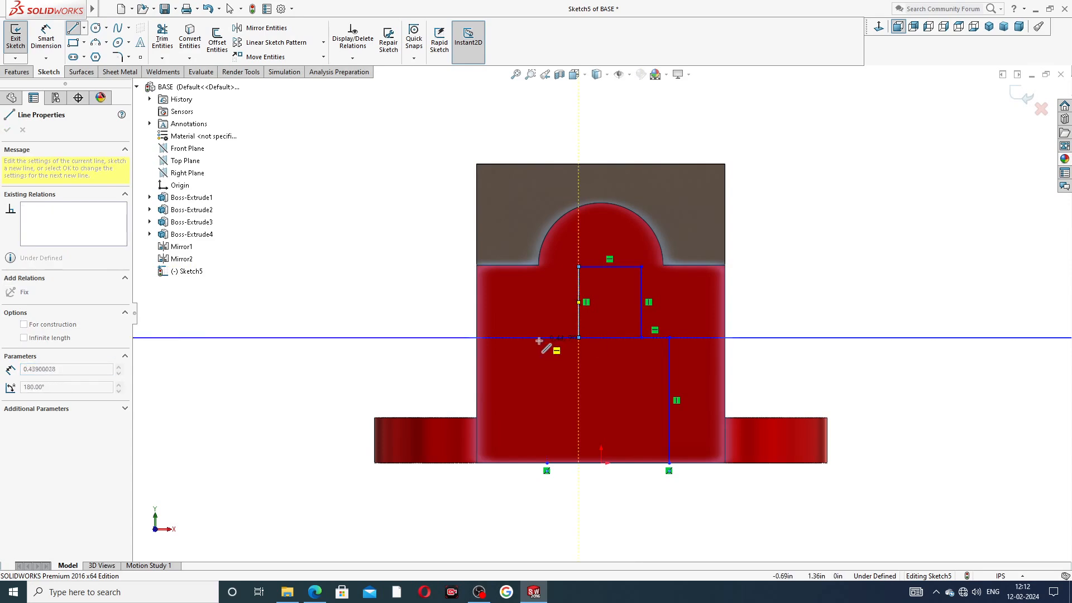
click(547, 337)
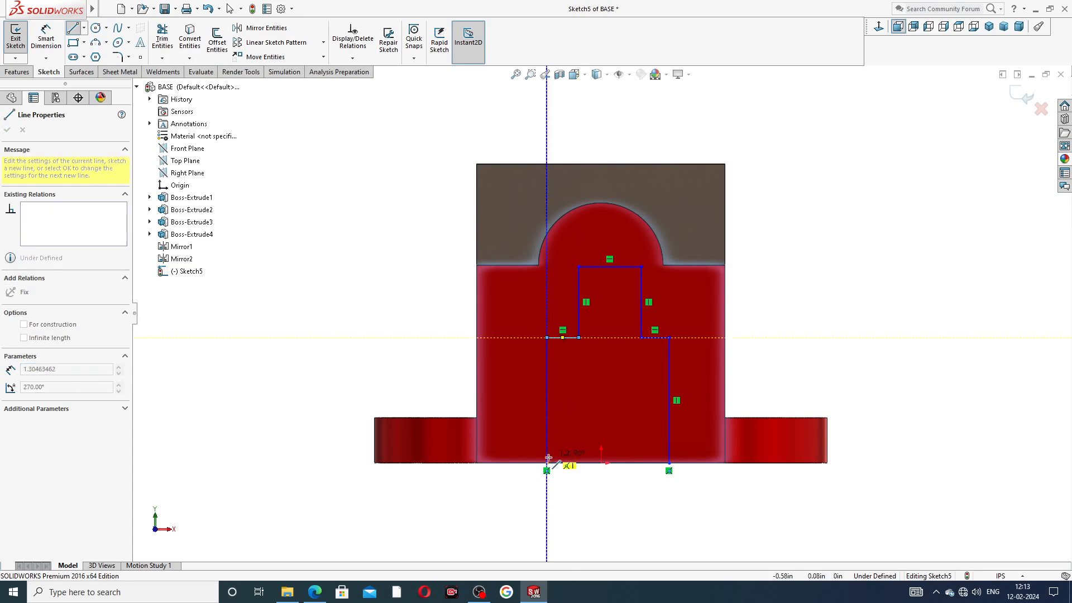
click(546, 463)
right_click(815, 316)
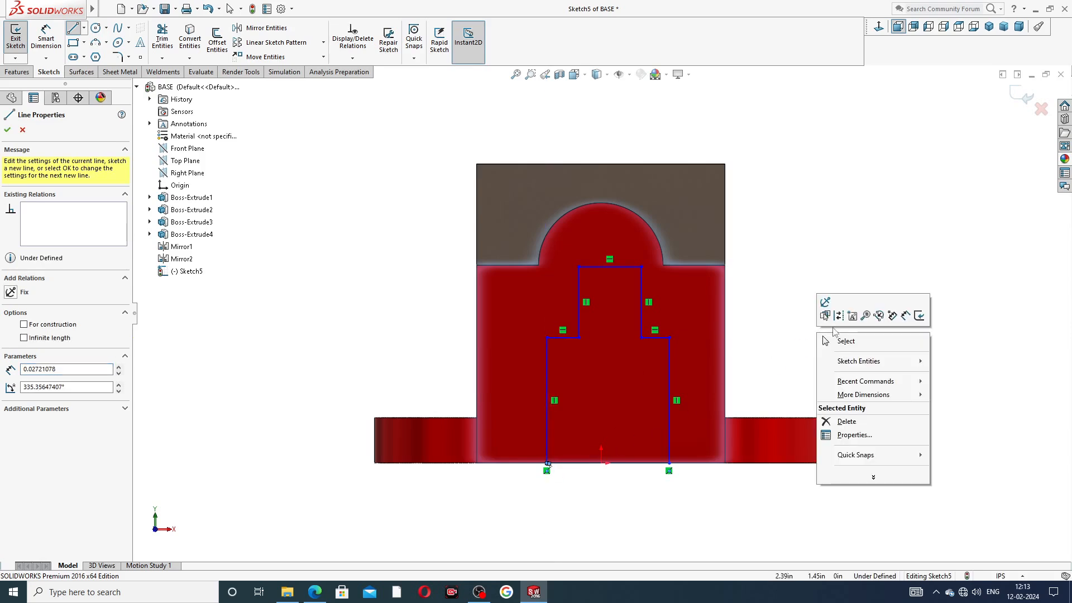
click(832, 339)
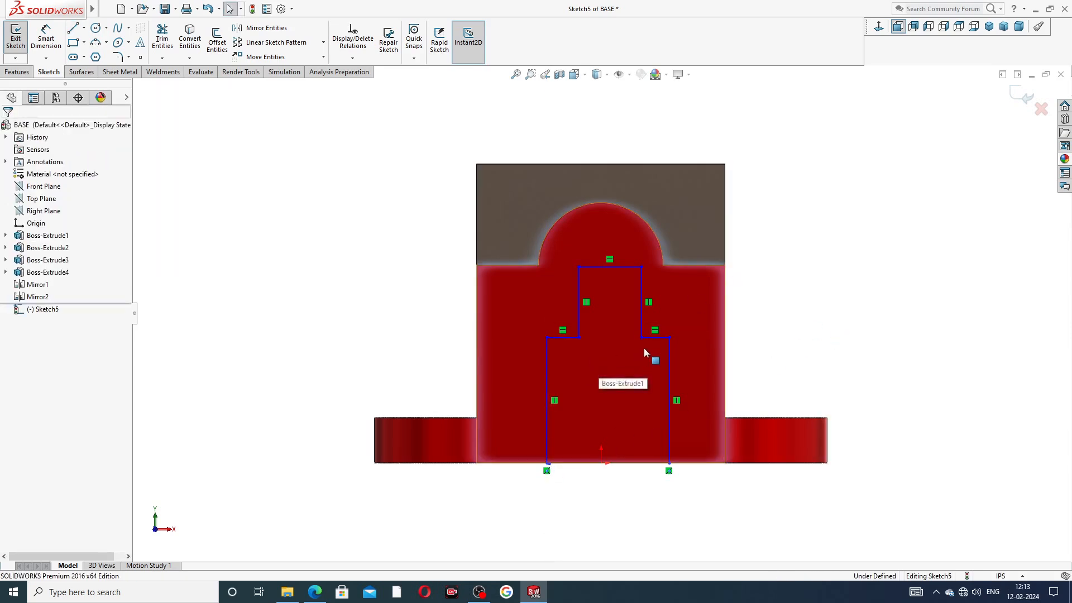
mouse_move(512, 366)
mouse_down()
mouse_move(642, 375)
mouse_move(692, 357)
mouse_up()
Step: Draw a vertical centerline upward from the origin
click(785, 261)
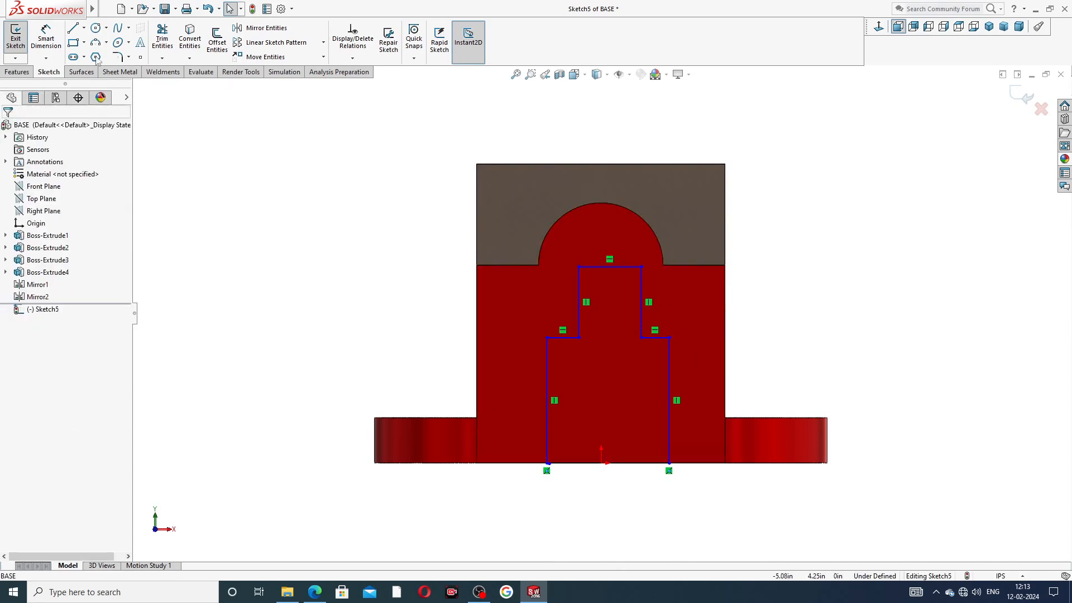
click(84, 28)
click(101, 56)
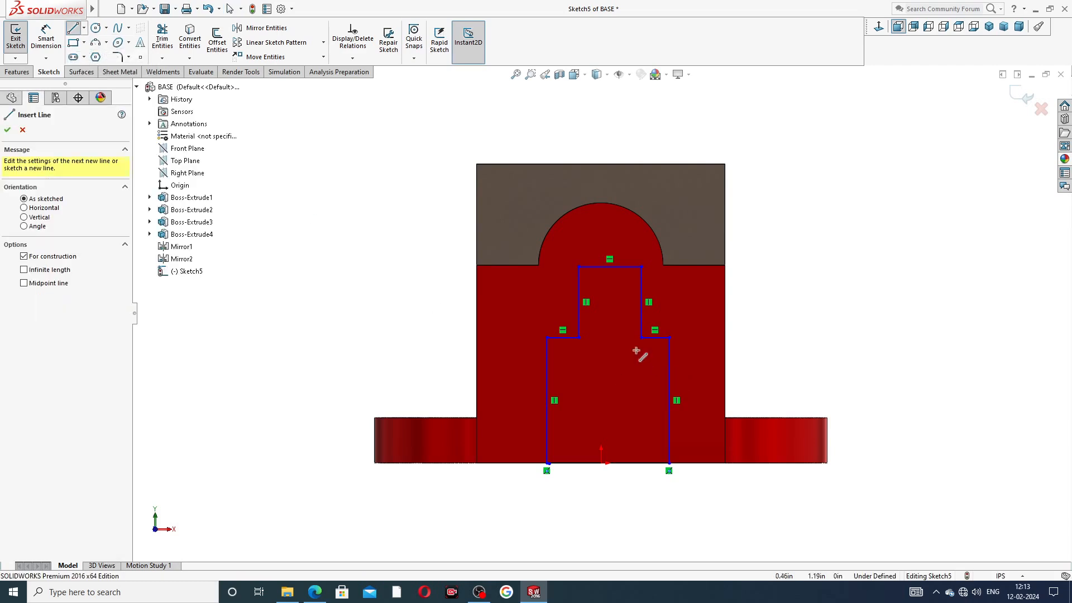
click(600, 463)
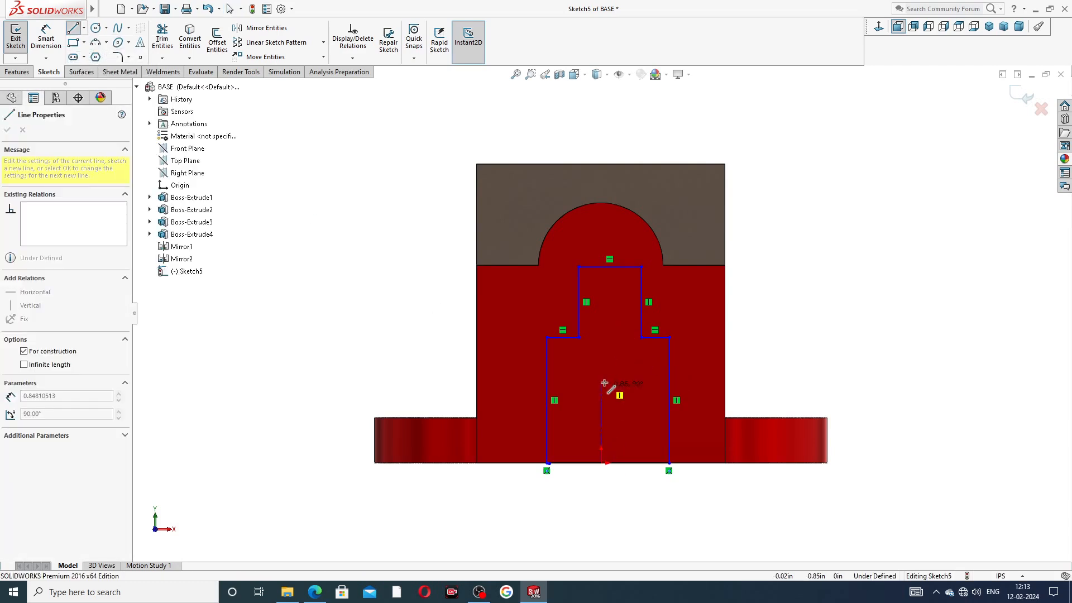
click(602, 319)
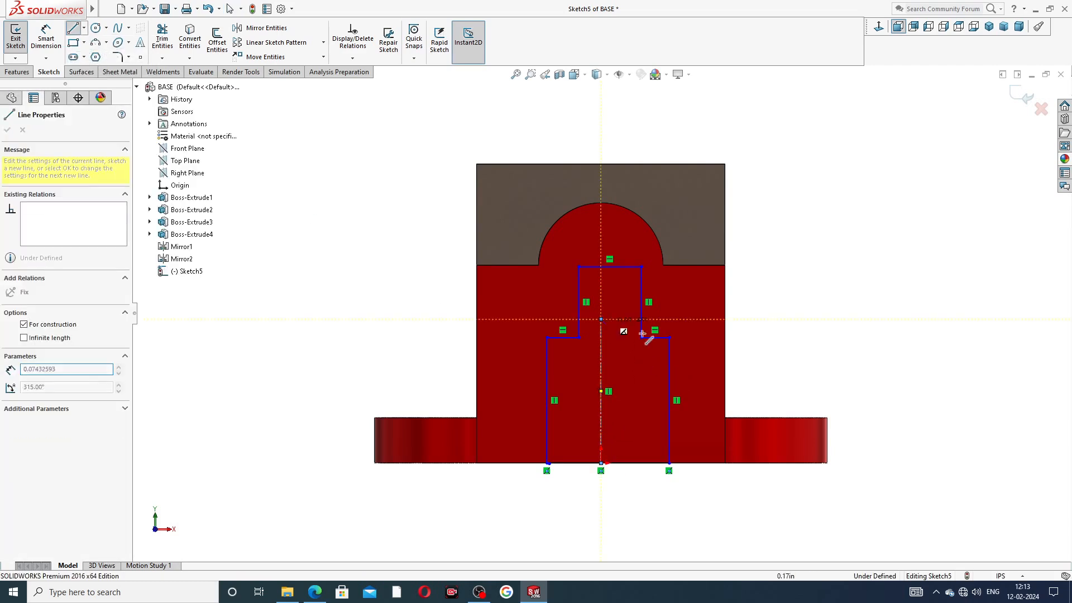
right_click(748, 319)
click(769, 328)
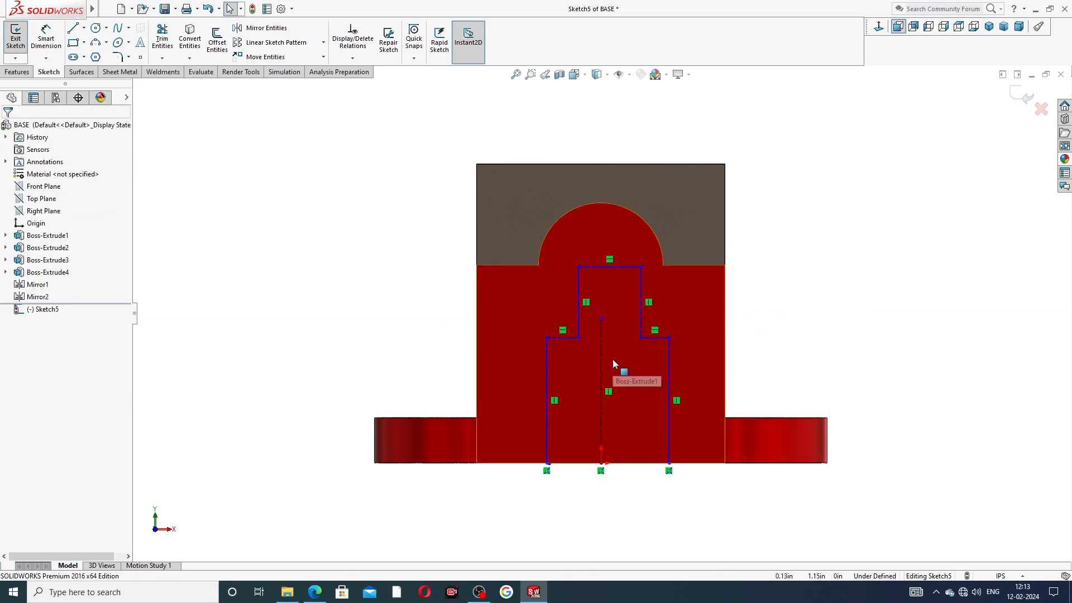
Step: Extend the centerline, then make the lower and upper side lines symmetric about it
drag(515, 375, 698, 354)
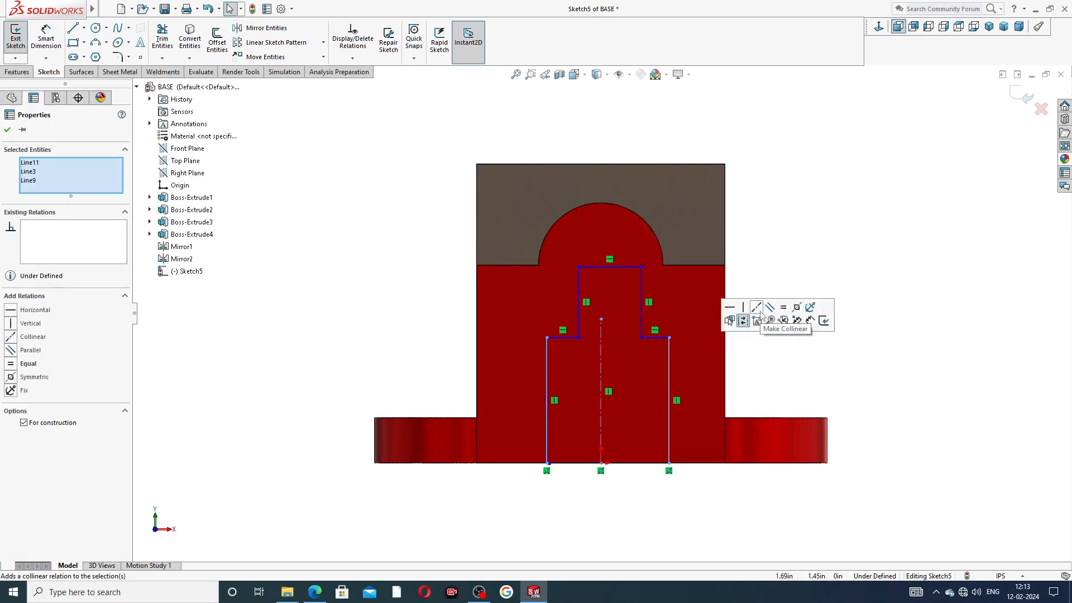
click(797, 308)
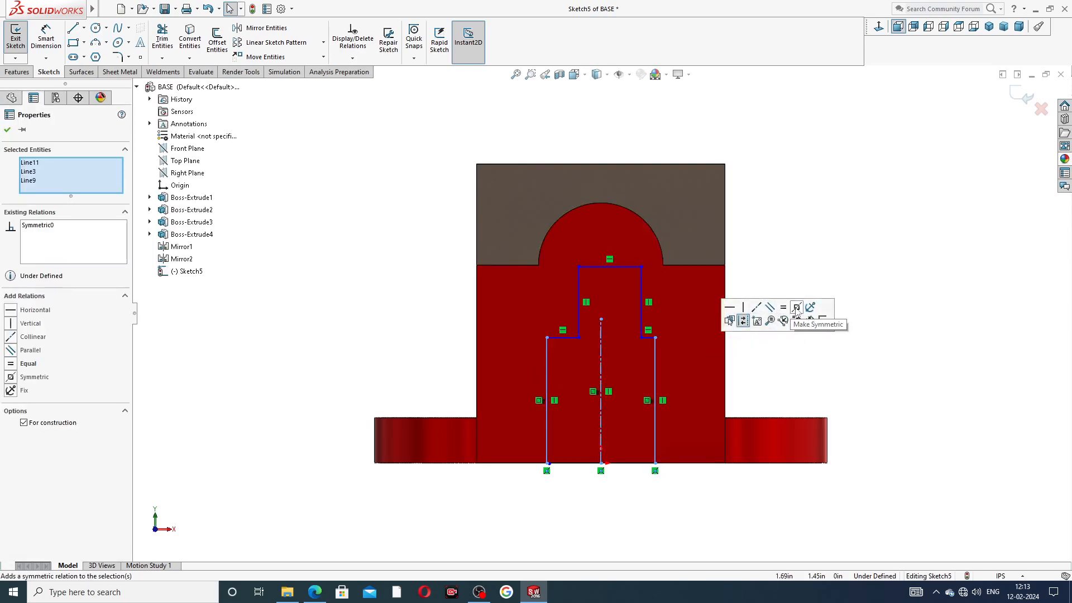
click(796, 359)
drag(626, 283, 627, 283)
click(758, 308)
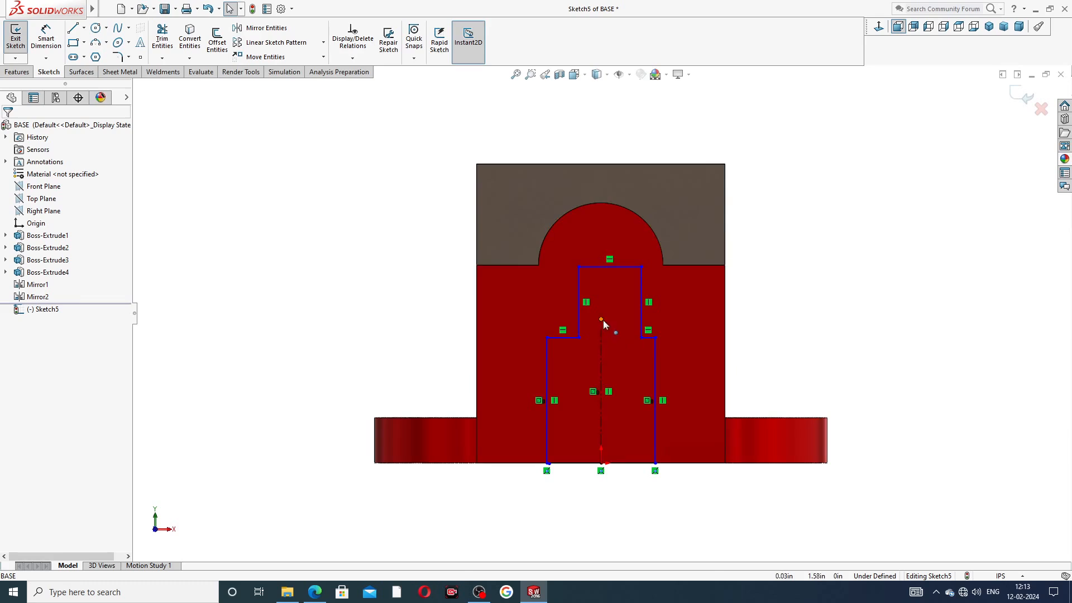
drag(600, 319, 599, 255)
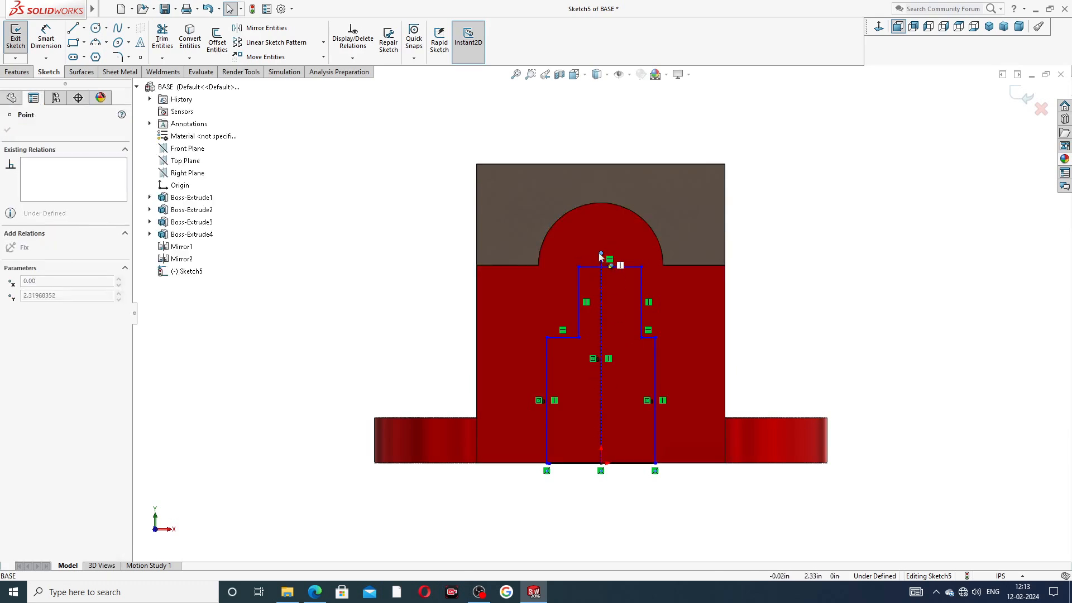
click(687, 301)
drag(541, 307, 671, 283)
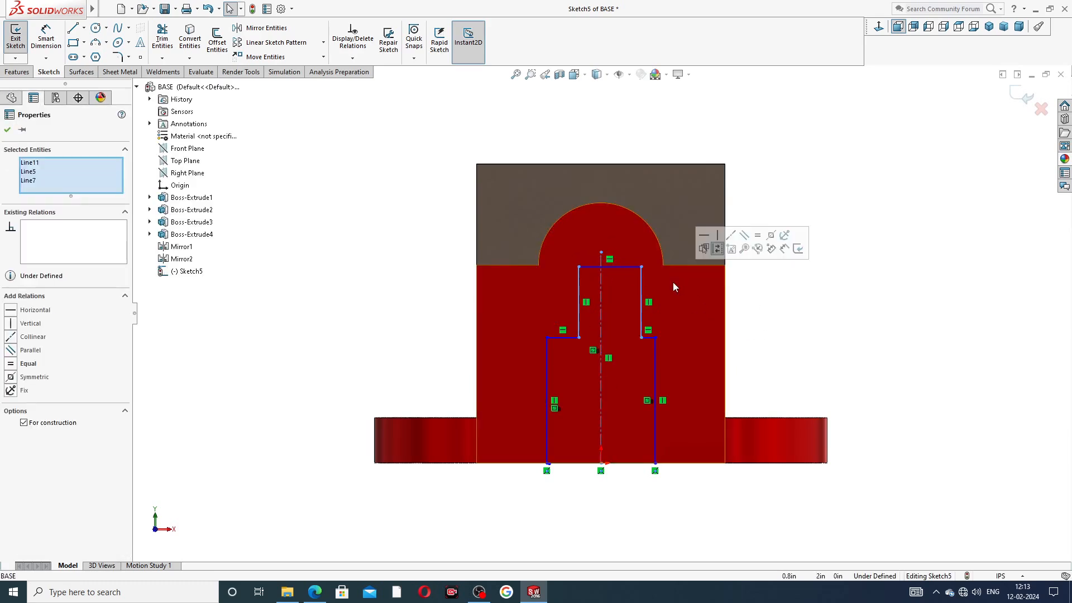
click(751, 298)
drag(556, 287, 672, 274)
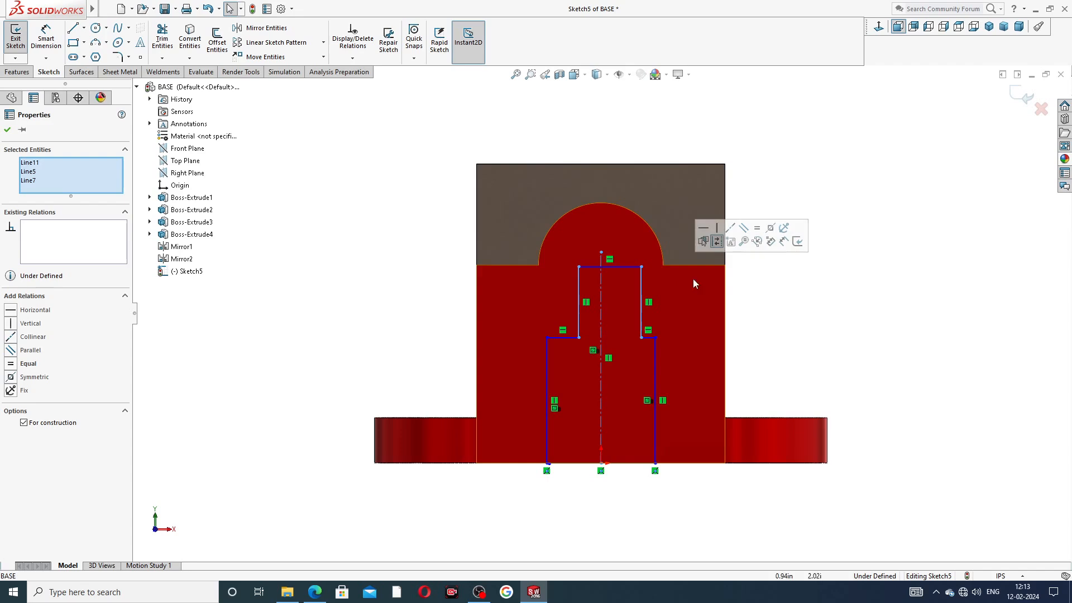
click(770, 228)
click(787, 284)
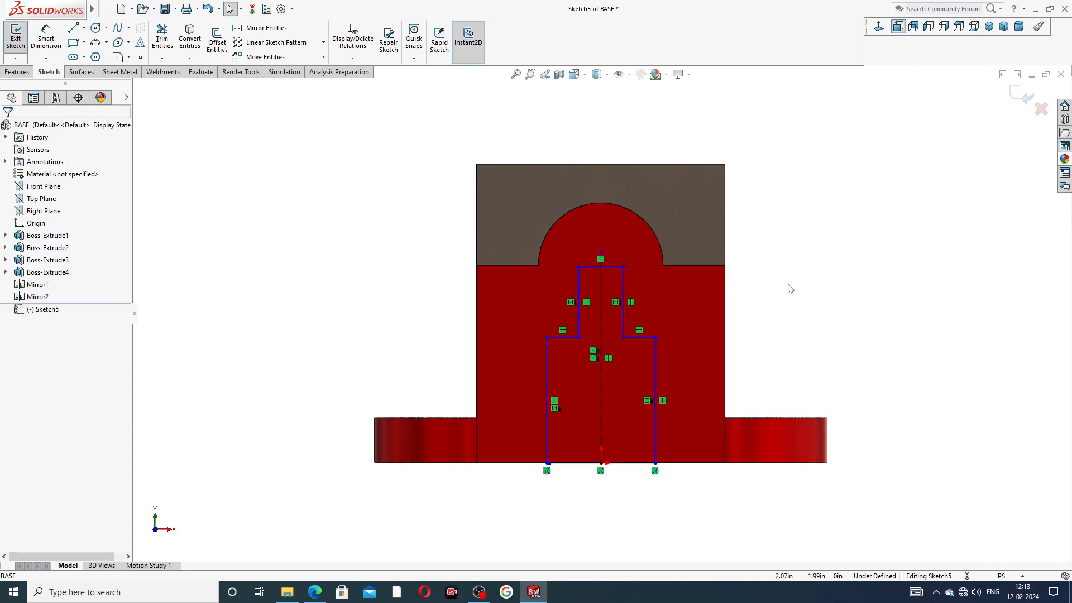
scroll(622, 286, down, 2)
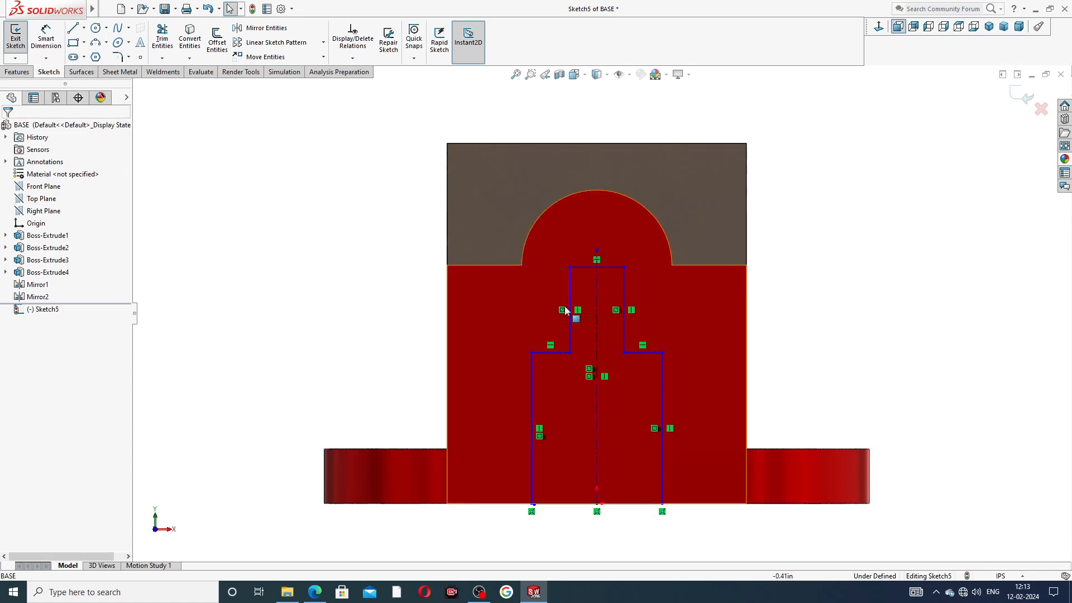
Step: Dimension the top edge width to 1.00 and the bottom width to 1.25
click(47, 39)
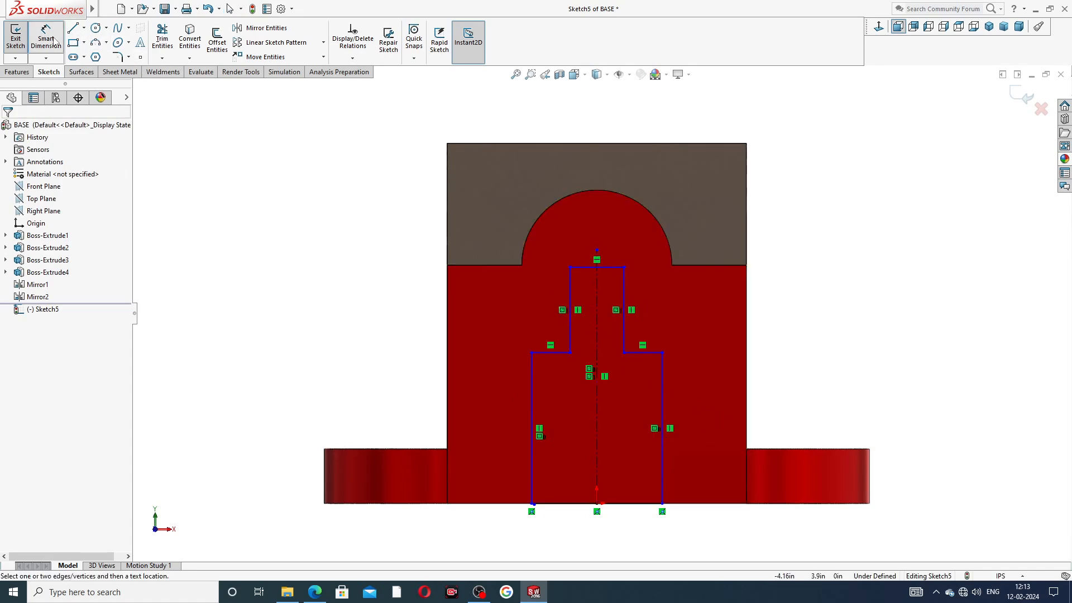
click(578, 267)
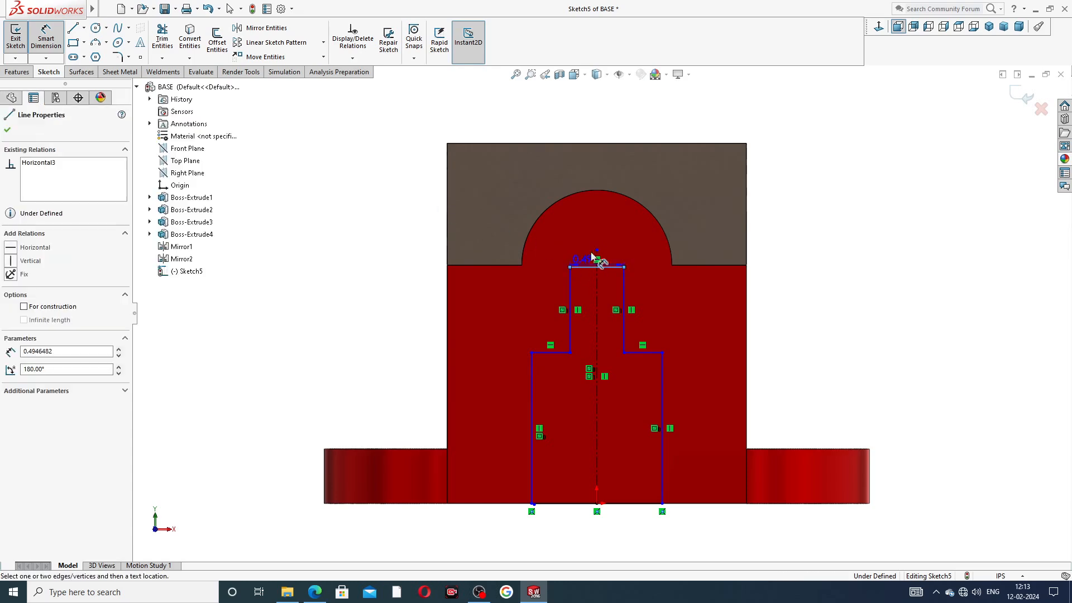
click(601, 230)
text(1)
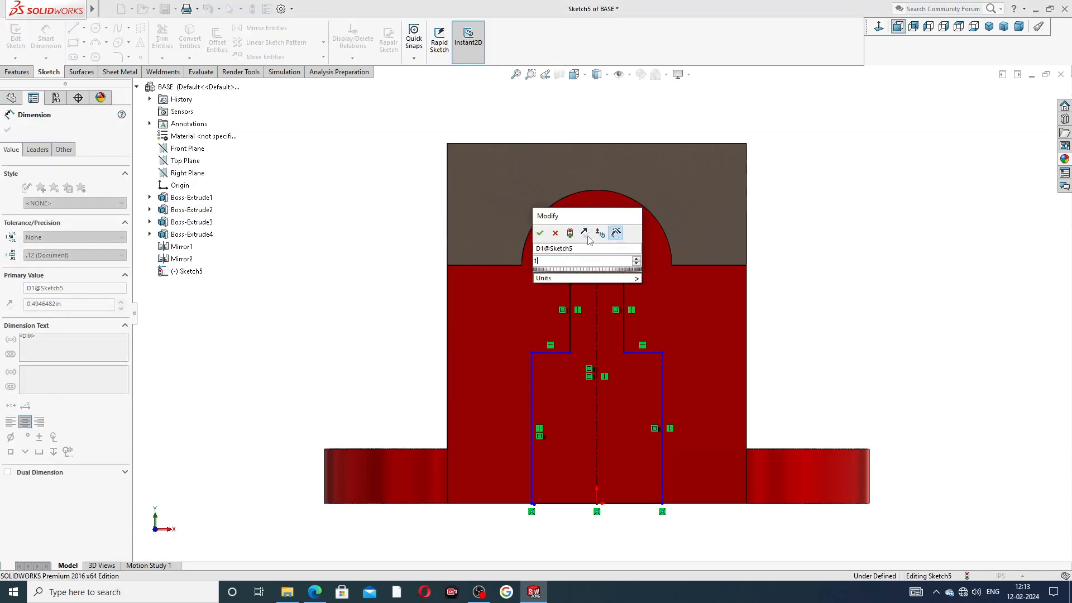
key(Return)
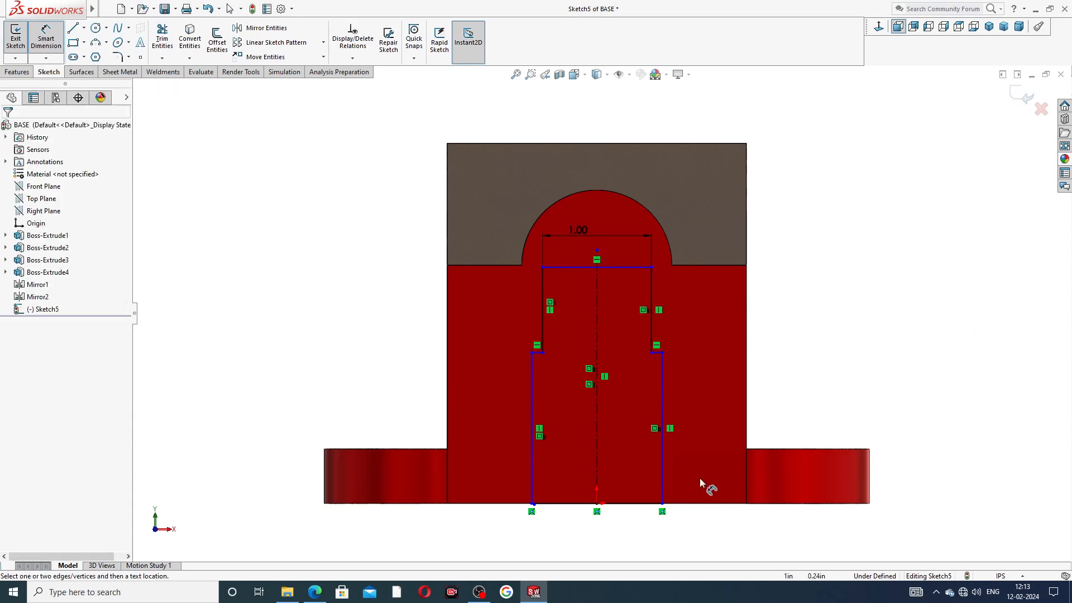
click(649, 504)
click(602, 524)
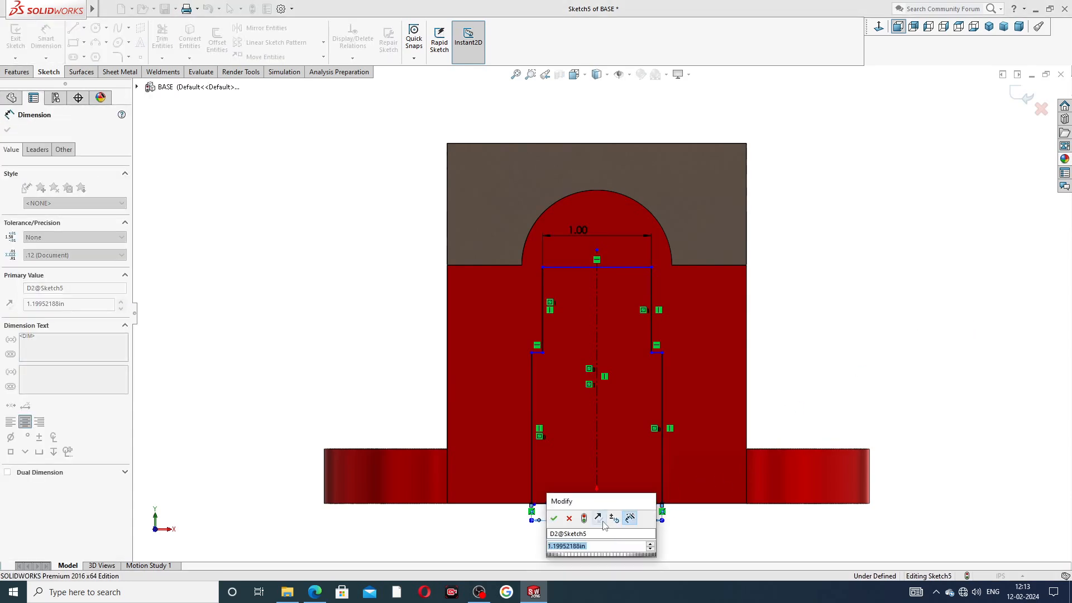
text(1.25)
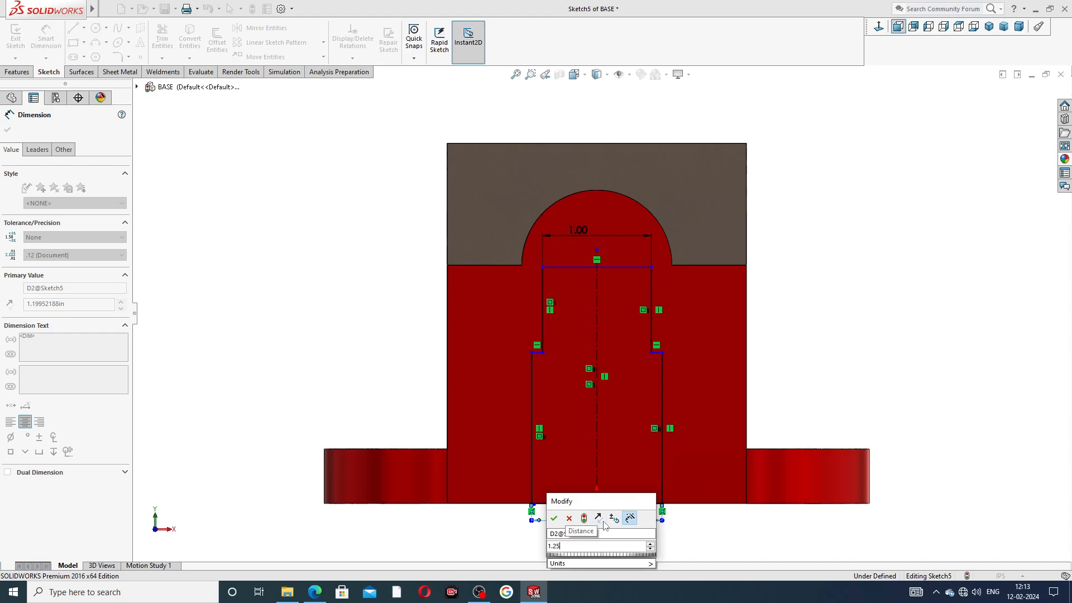
key(Return)
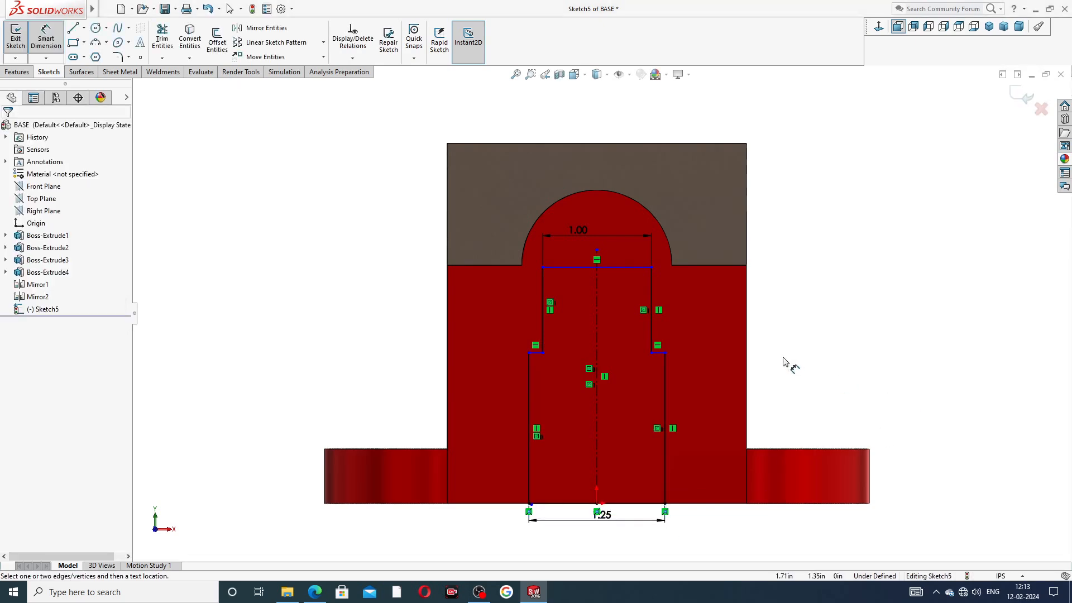
Step: Add a height dimension from the top line to the bottom edge, checking the reference drawing
scroll(698, 389, up, 1)
click(631, 276)
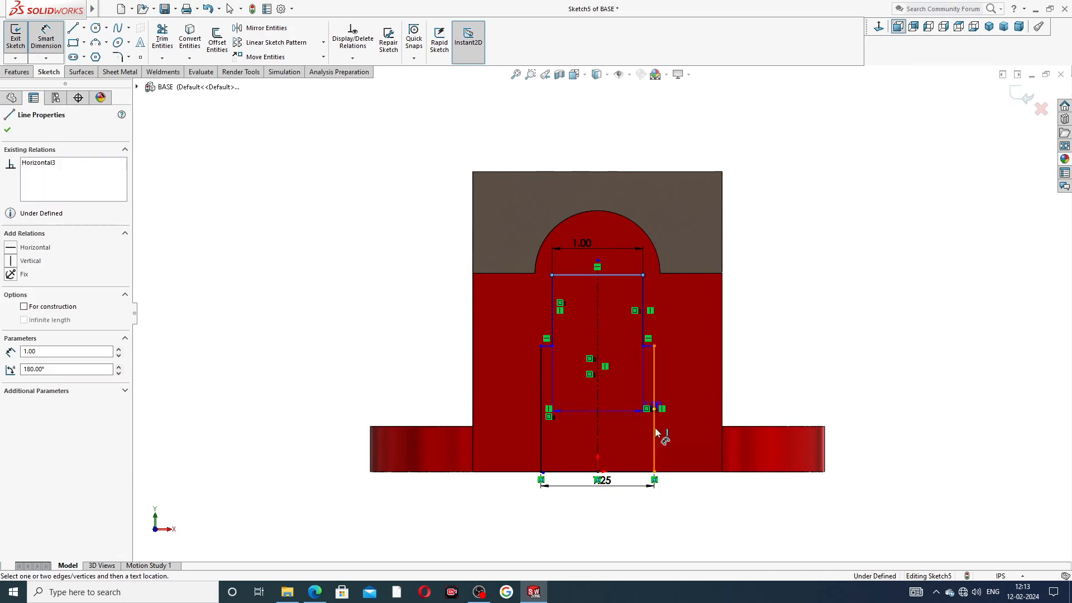
click(630, 472)
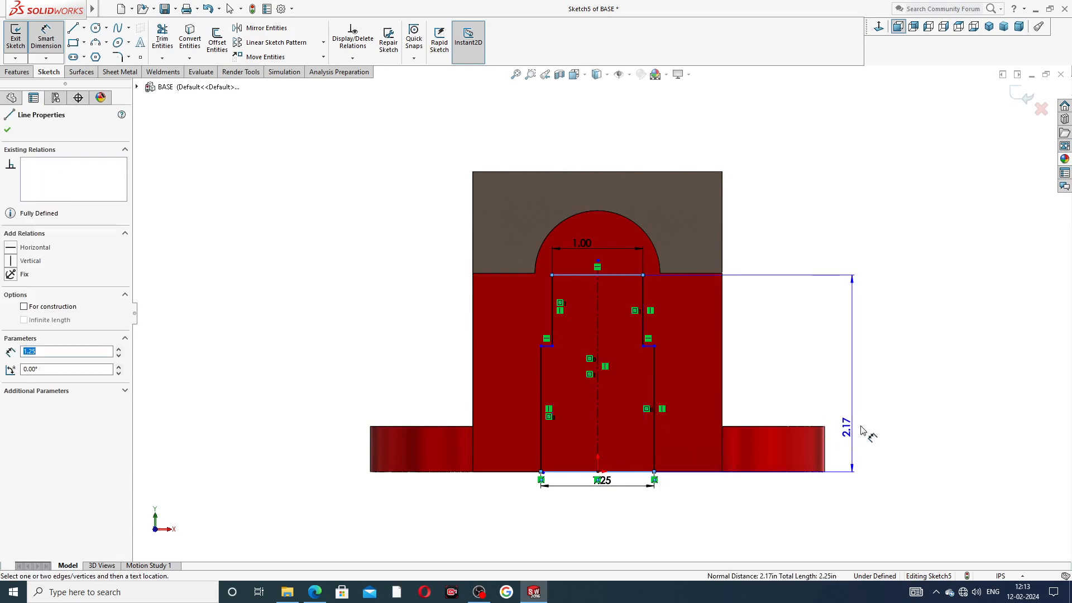
click(879, 408)
click(315, 592)
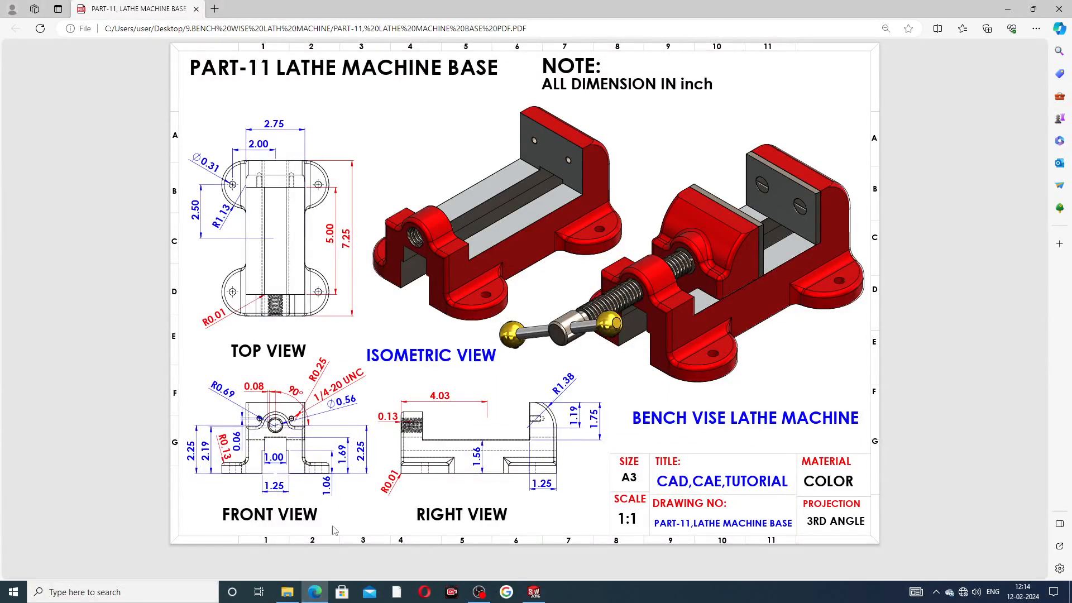
click(323, 586)
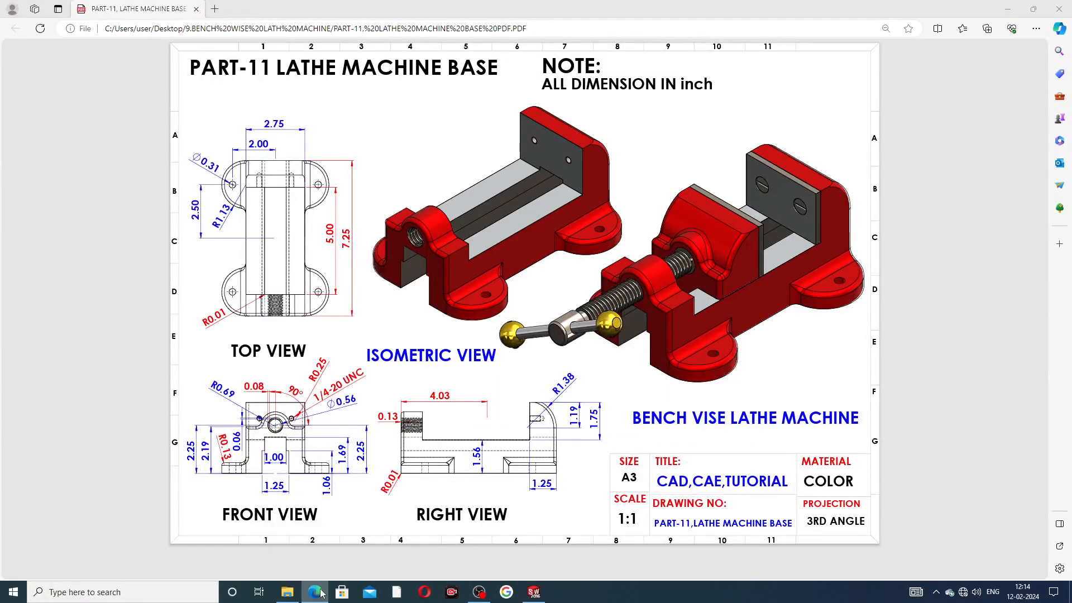
Step: Set the overall profile height to 1.69
click(833, 434)
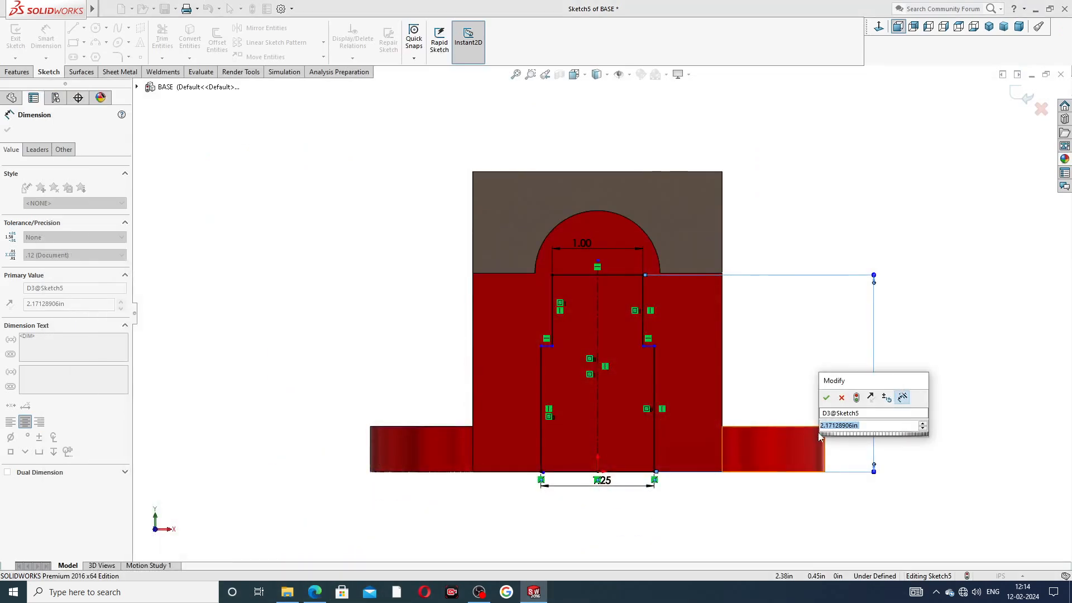
text(1.)
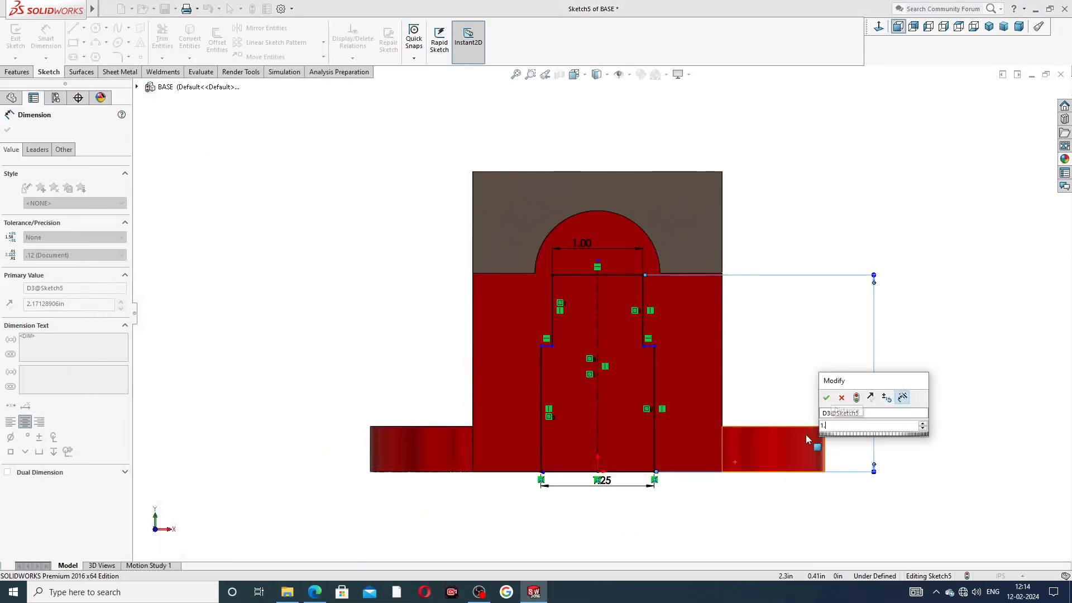
text(69)
key(Return)
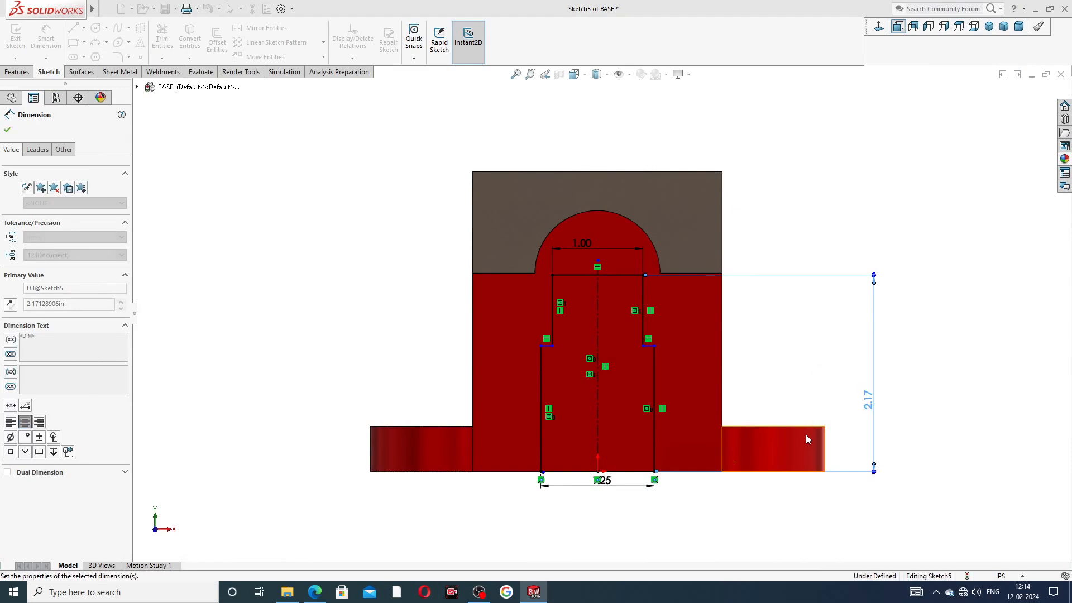
click(947, 339)
Step: Dimension the right step line's height above the bottom to 1.06
scroll(664, 361, down, 4)
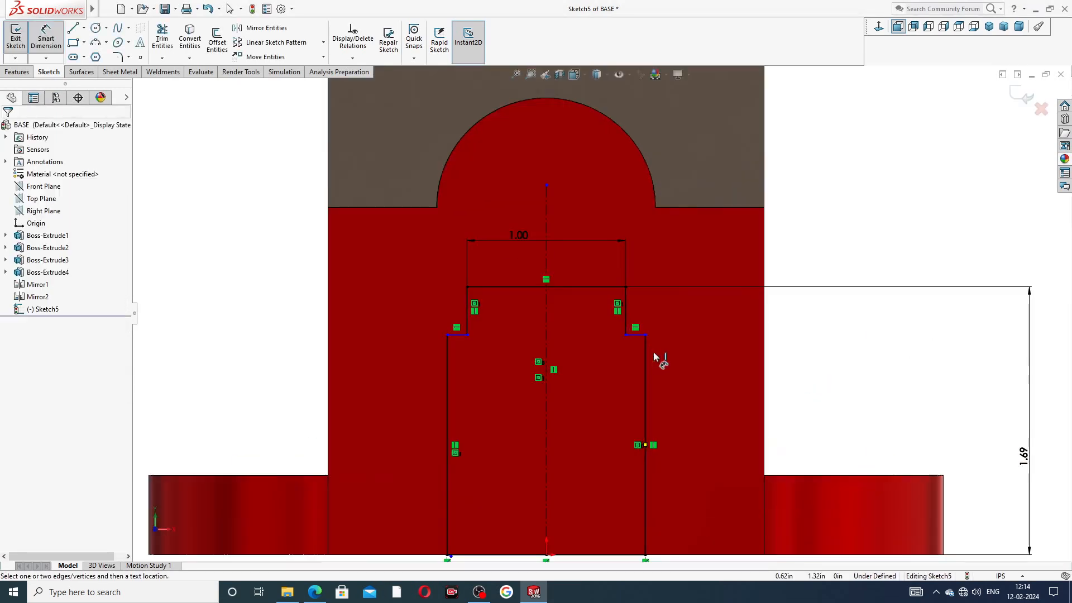
click(641, 335)
scroll(653, 516, up, 2)
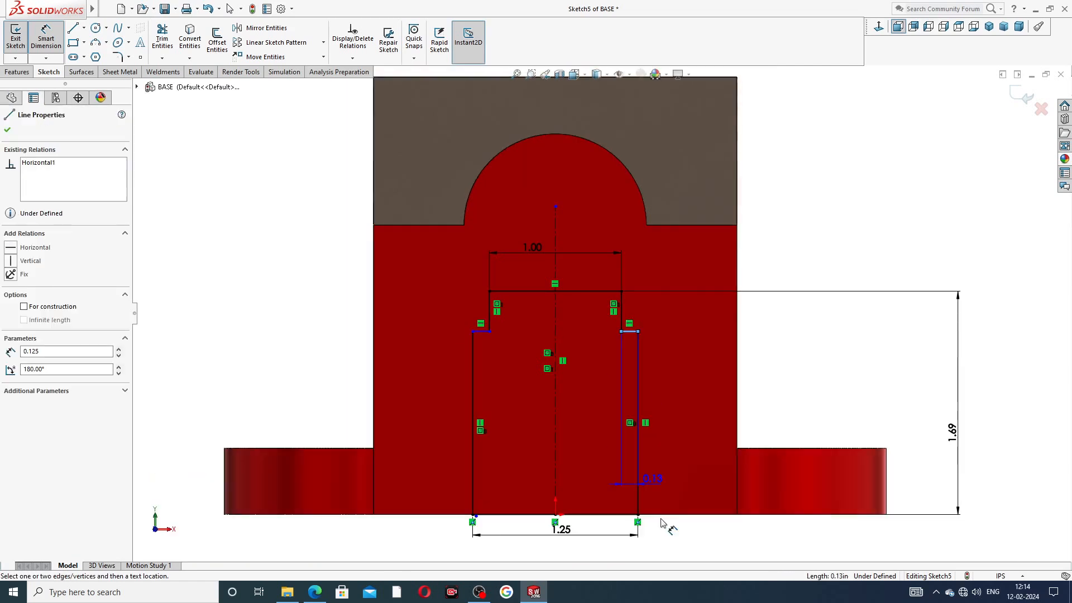
click(627, 516)
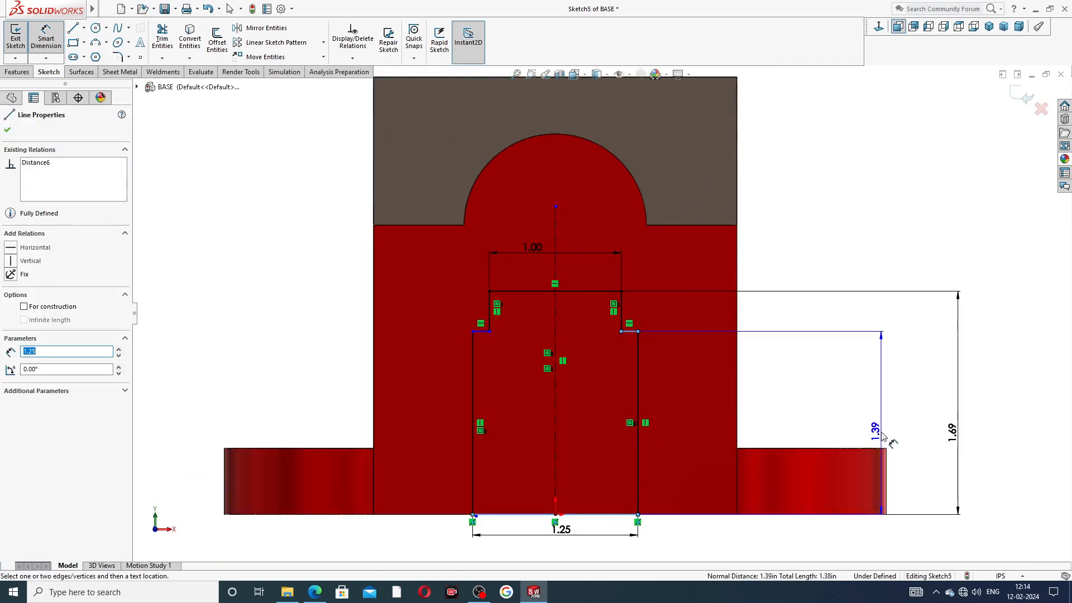
click(916, 444)
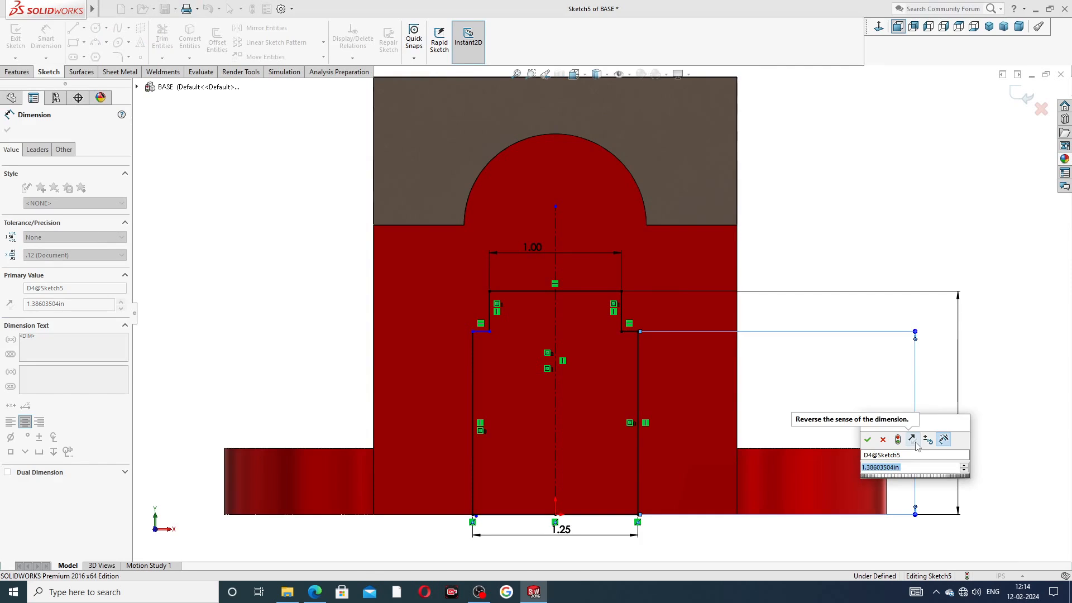
text(1.0)
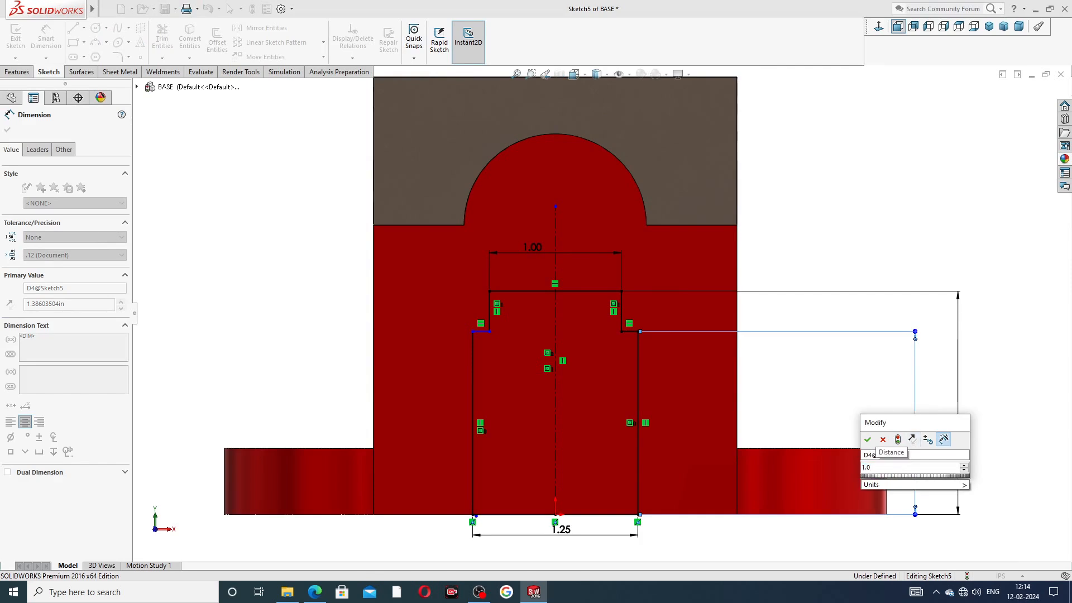
key(Return)
click(945, 407)
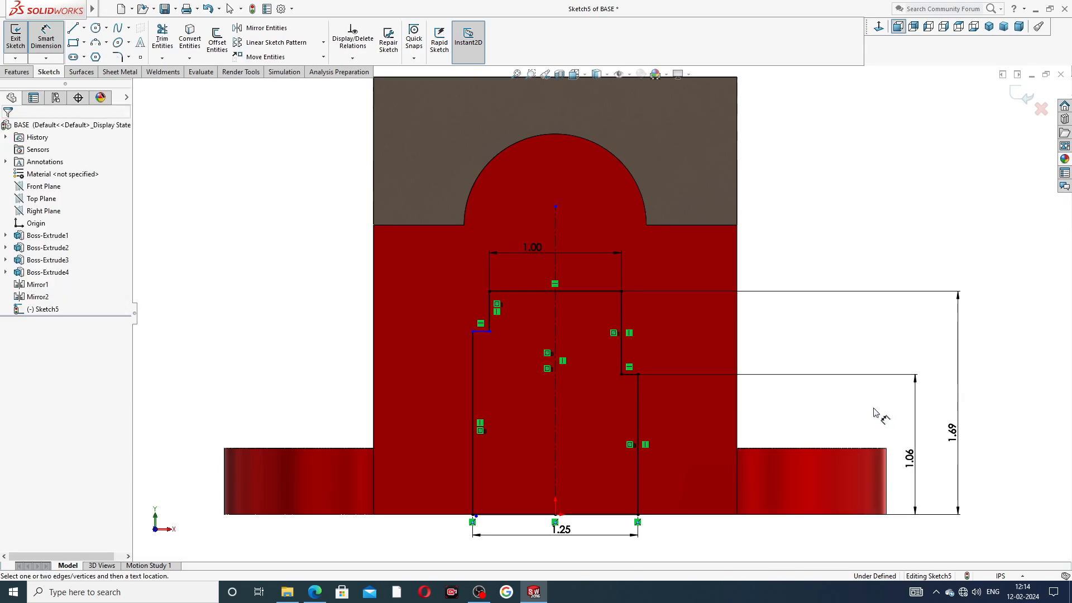
Step: Make the left and right short step lines collinear
right_click(833, 273)
click(862, 166)
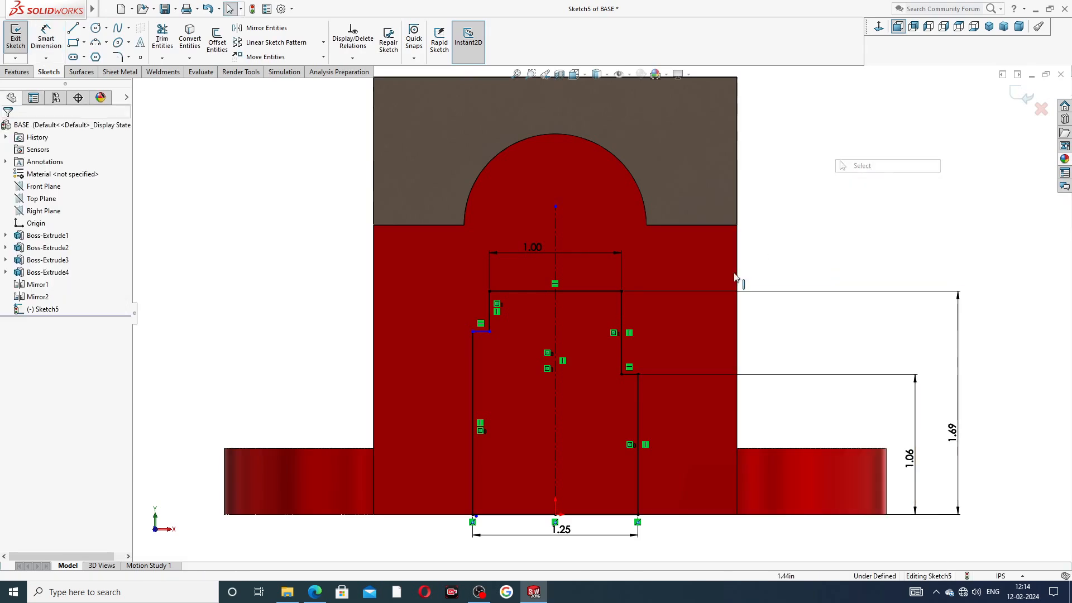
click(483, 334)
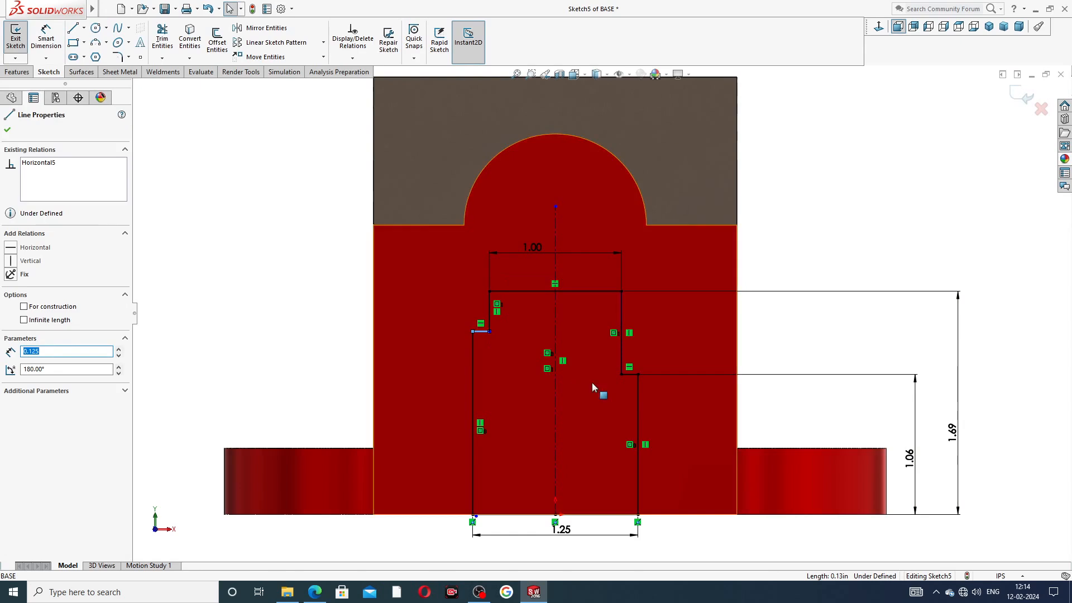
click(633, 373)
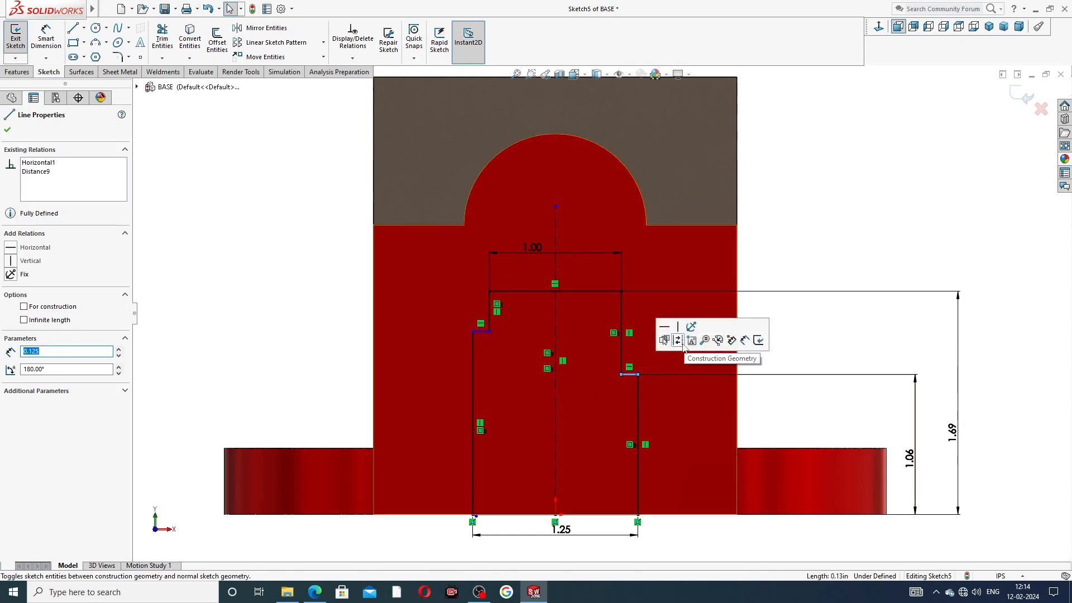
key(Escape)
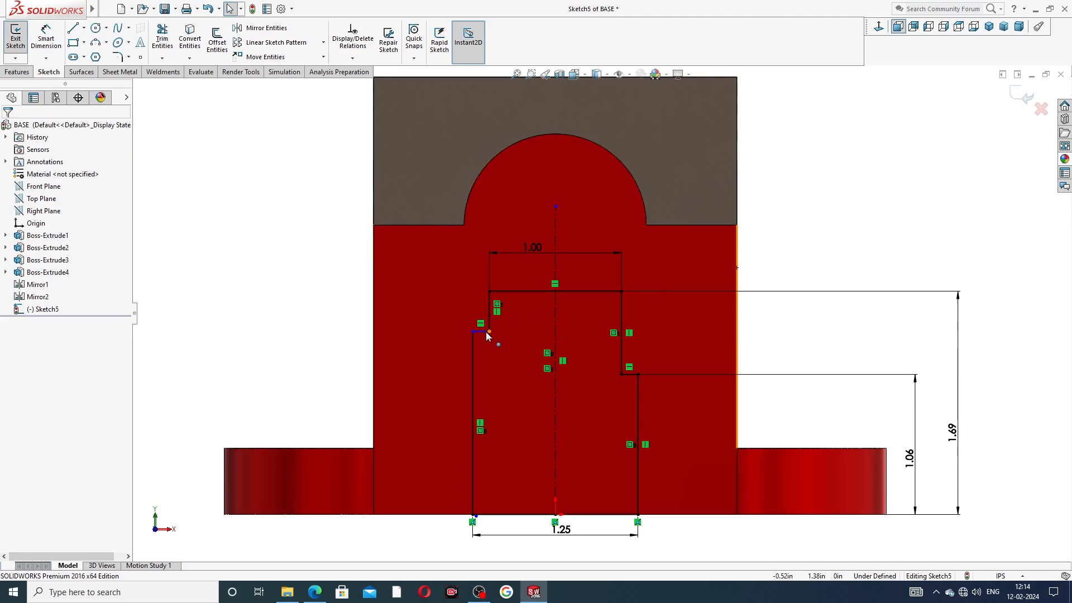
click(485, 332)
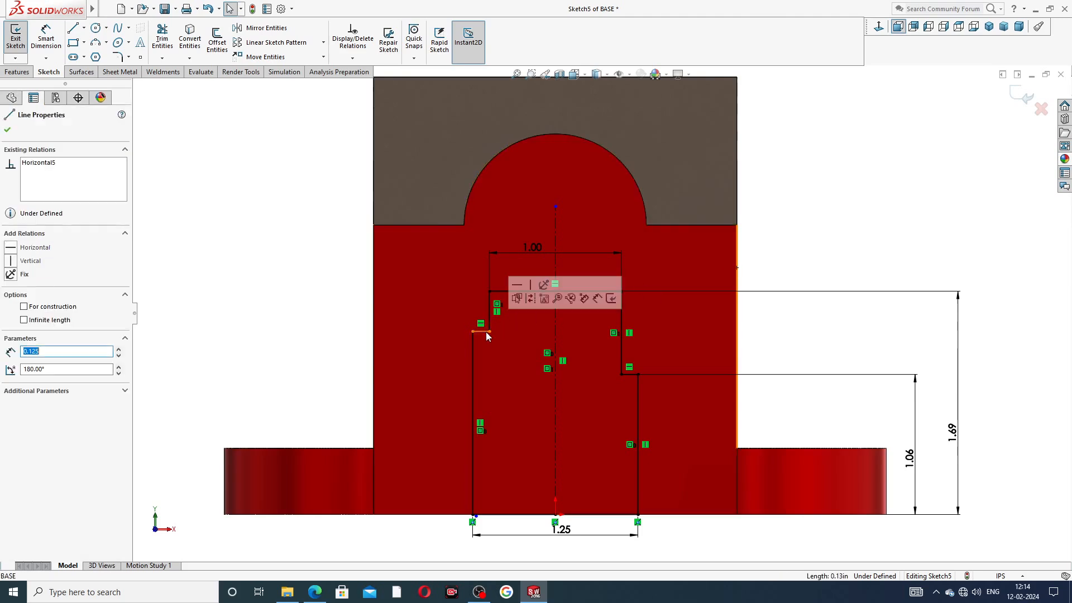
ctrl+click(633, 374)
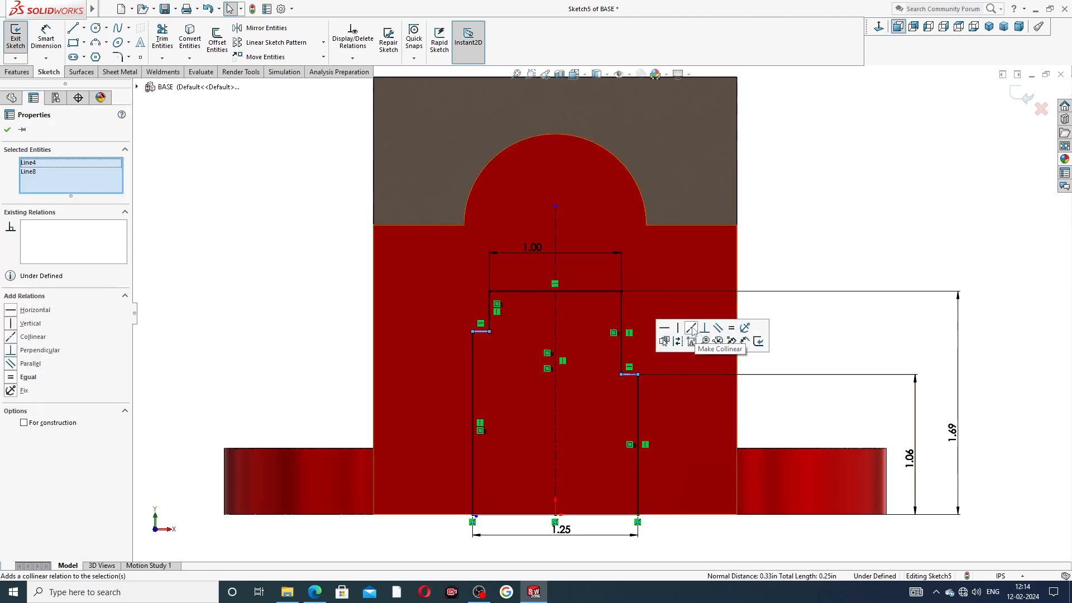
click(692, 331)
key(Escape)
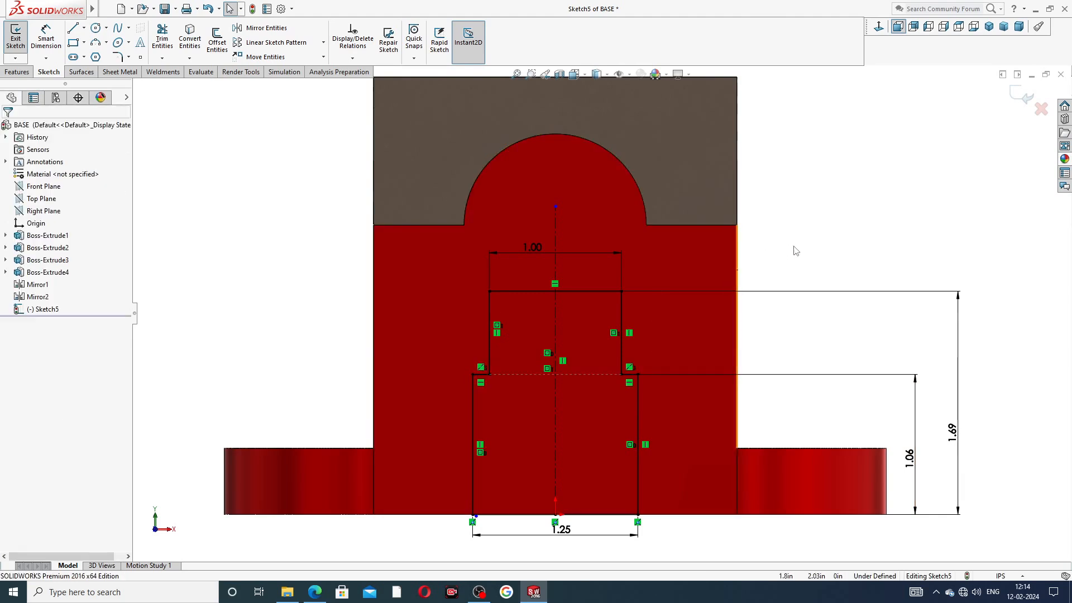
Step: Reposition the 1.00 and 1.25 dimensions and compare with the reference drawing
scroll(602, 314, up, 3)
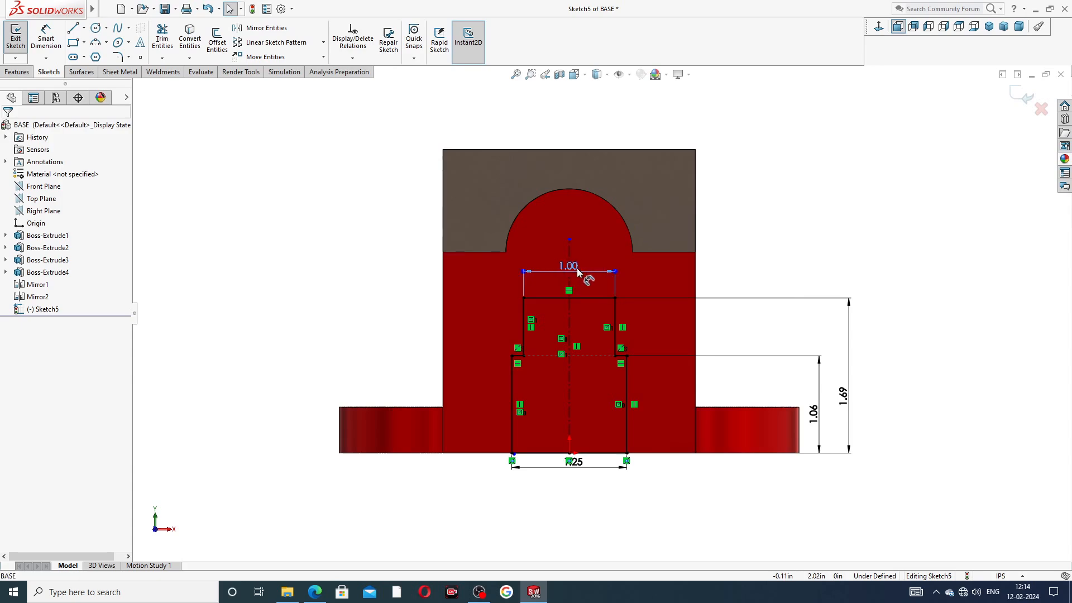
drag(579, 269, 585, 278)
drag(576, 467, 575, 476)
click(315, 592)
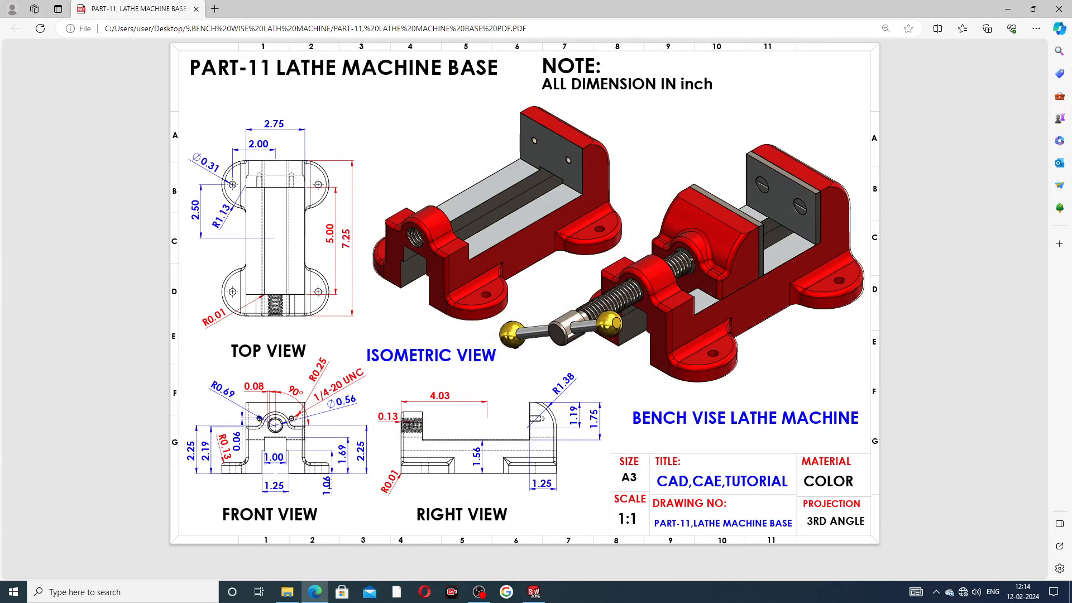
Step: Tidy the positions of the 1.25 and 1.69 dimensions
click(322, 591)
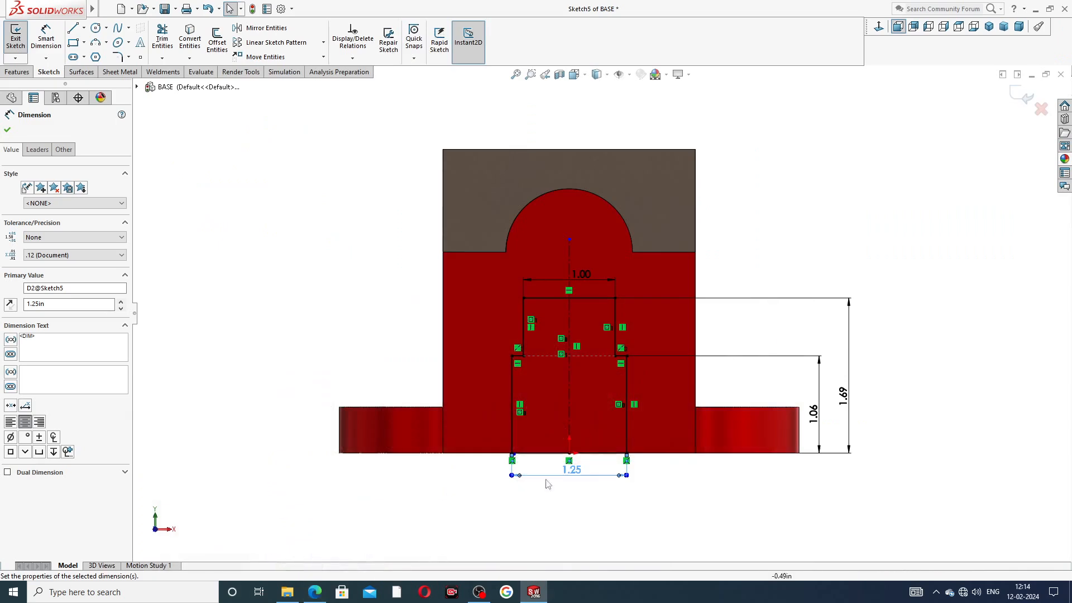
drag(572, 473, 573, 484)
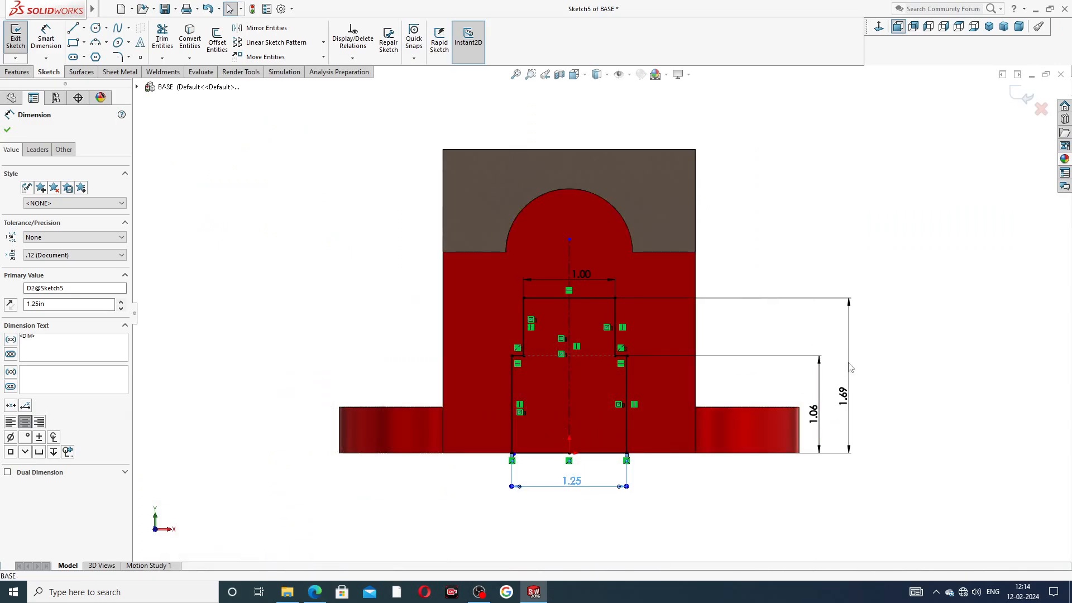
drag(848, 394, 850, 394)
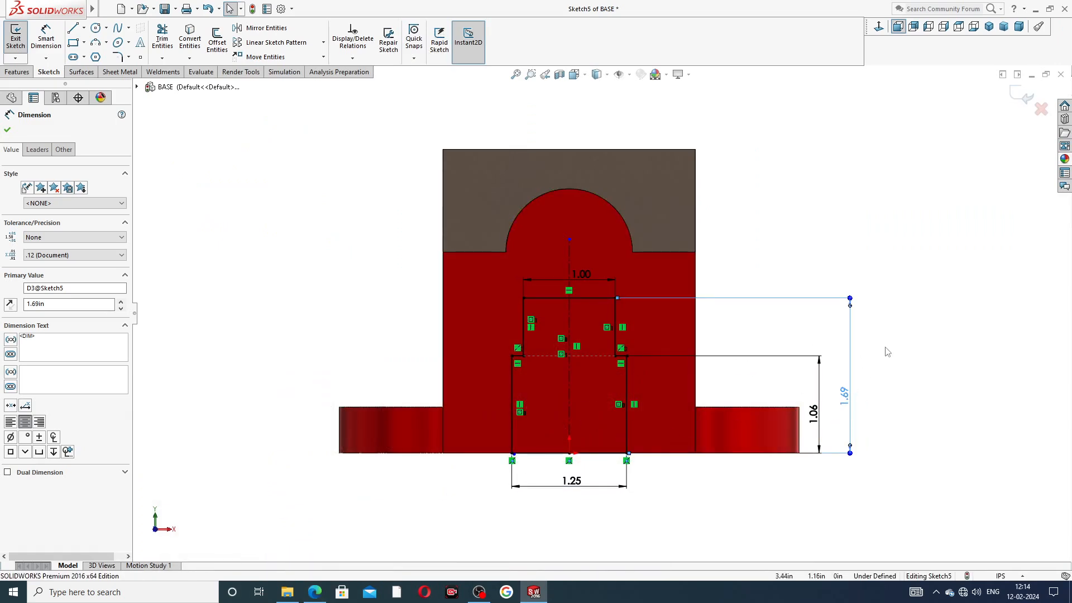
click(884, 349)
Step: Preview a Through All extruded cut, cancel it, and view the sketch from the Front
click(16, 71)
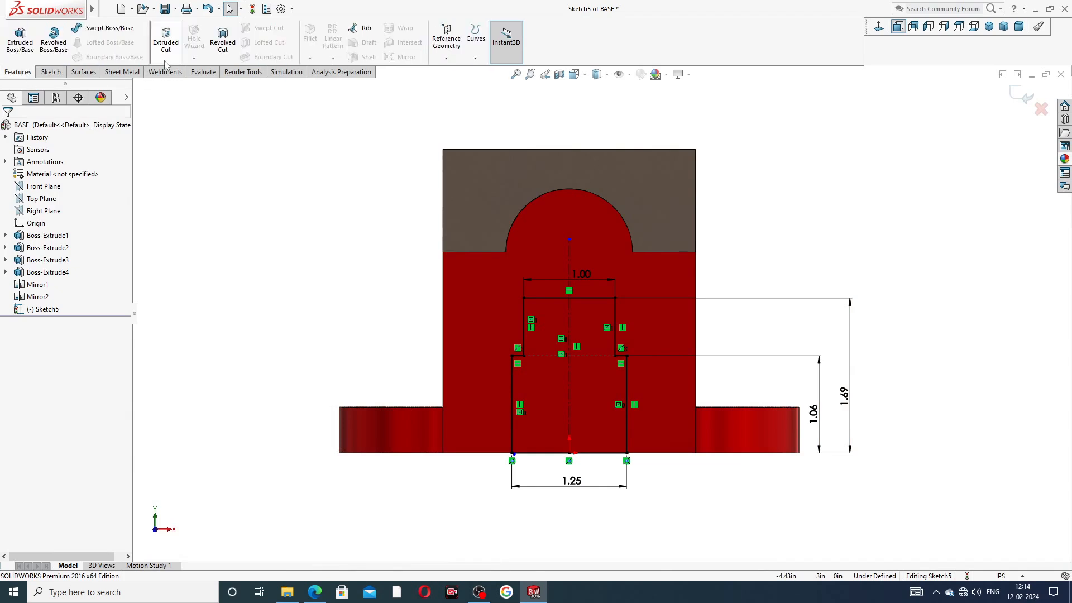
click(165, 39)
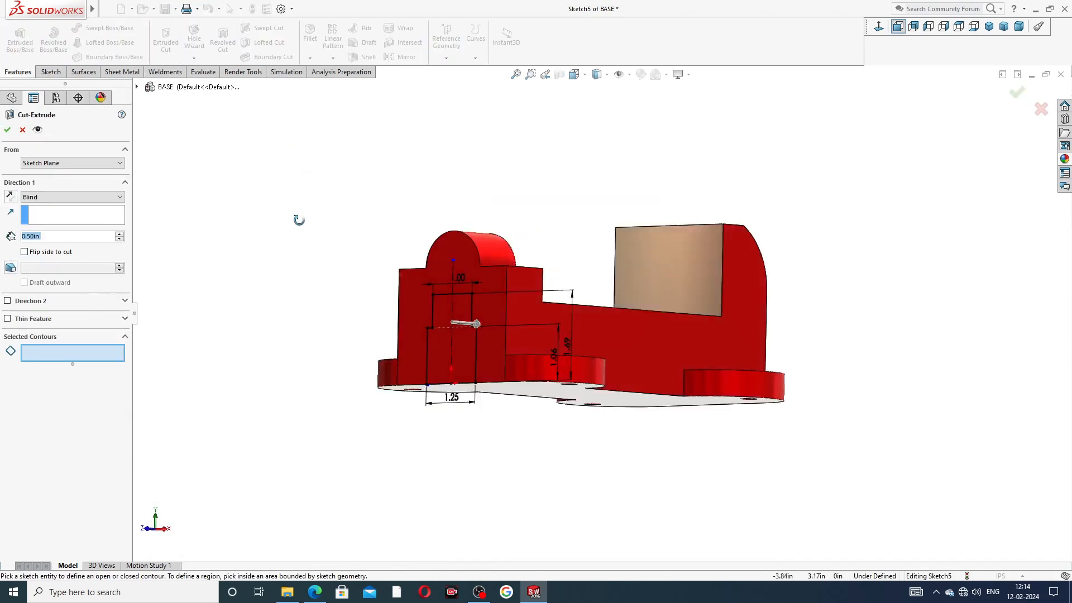
click(44, 198)
click(53, 216)
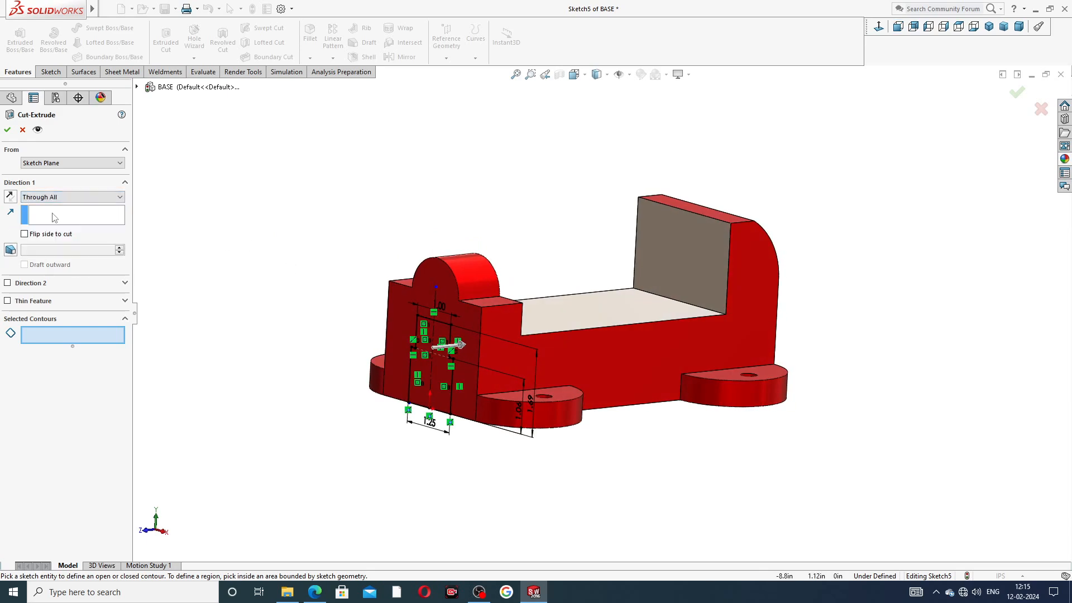
mouse_move(284, 279)
middle_down()
mouse_move(259, 311)
mouse_move(266, 299)
mouse_move(277, 306)
middle_up()
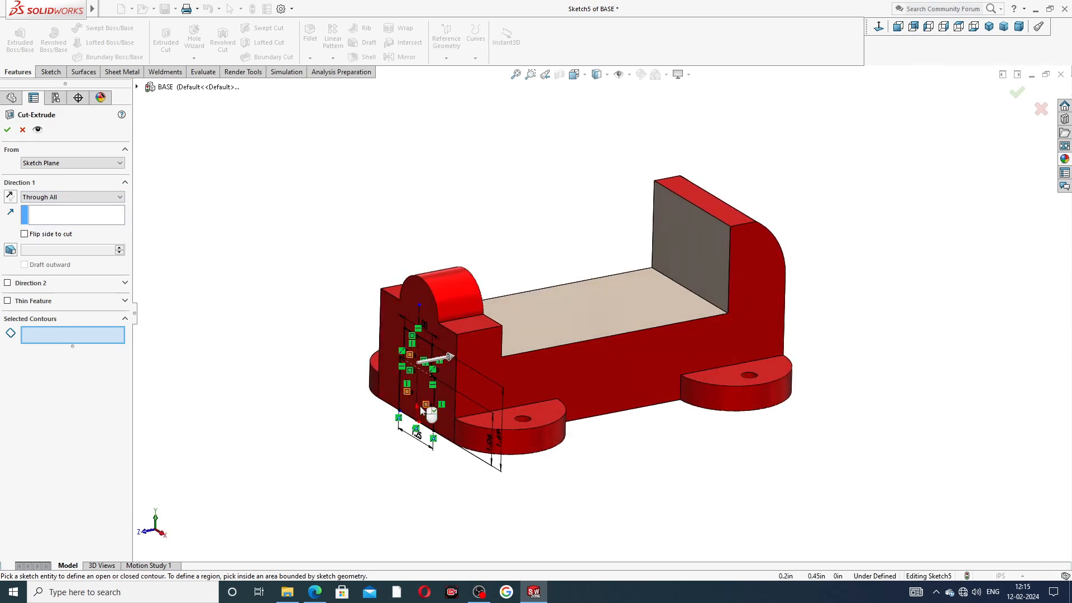
scroll(419, 400, down, 5)
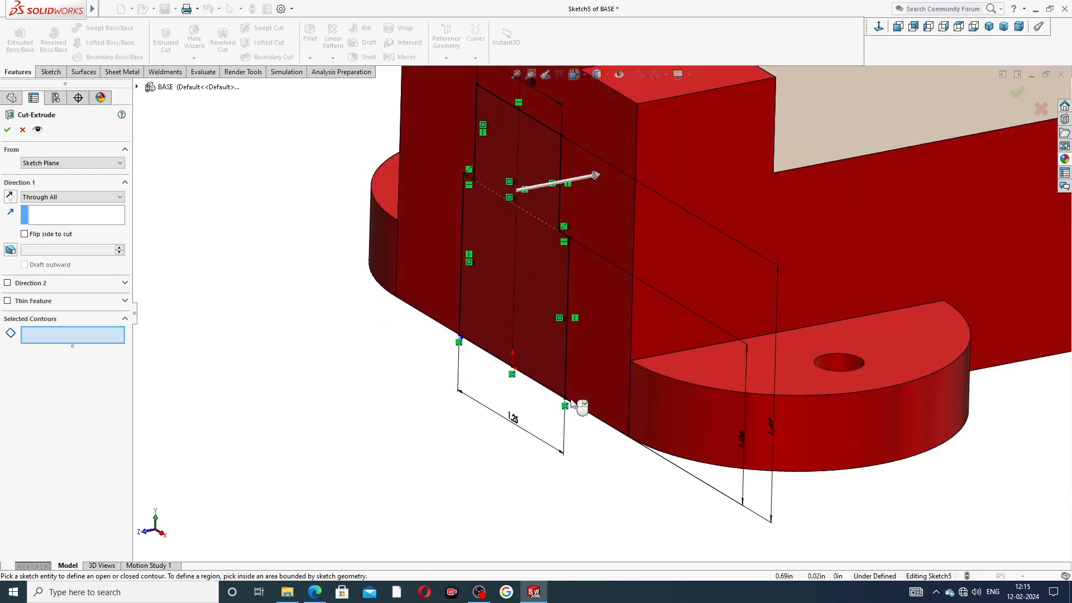
click(23, 130)
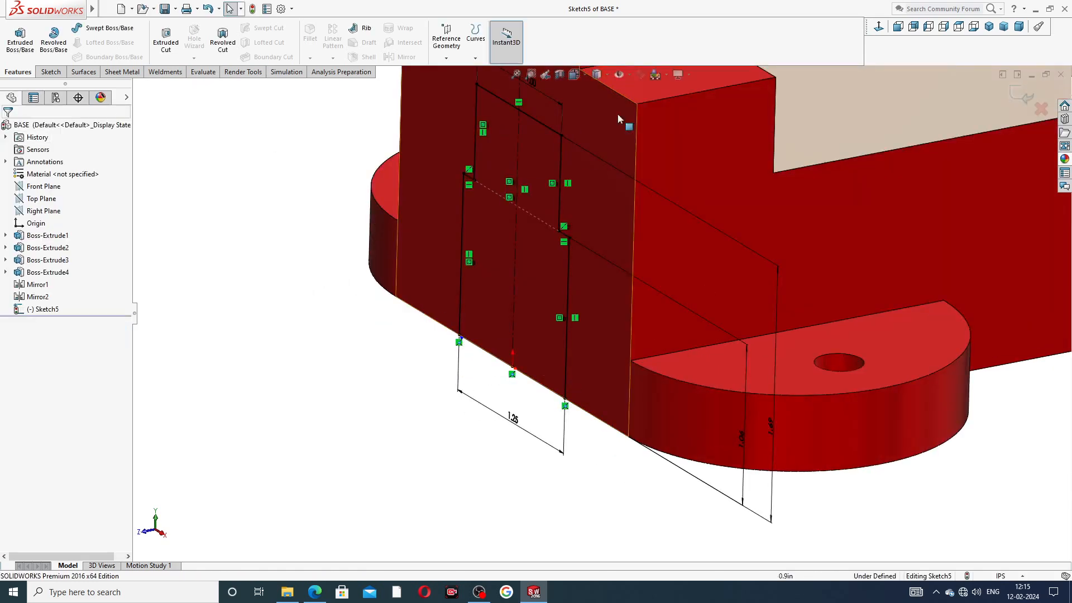
click(897, 26)
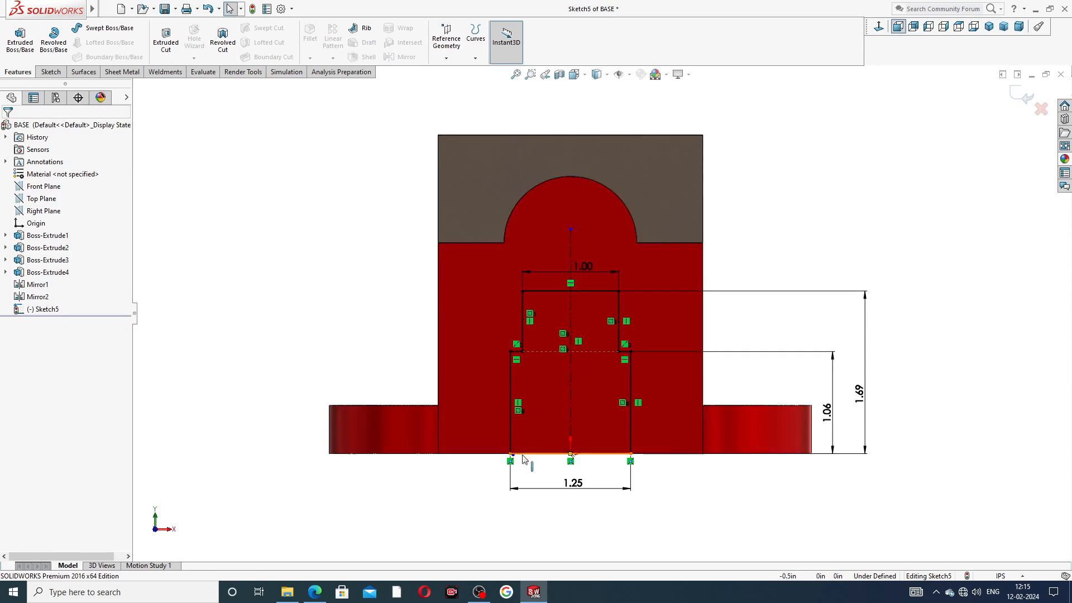
Step: Draw a horizontal line across the 1.25 width, closing the profile's bottom along the base edge
scroll(550, 447, down, 8)
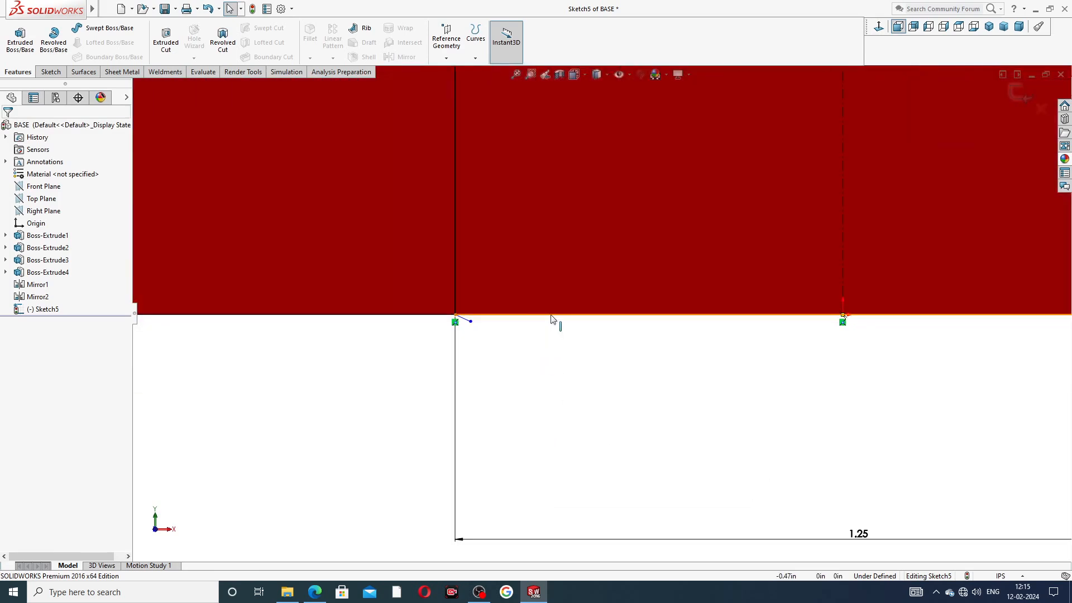
scroll(475, 325, down, 2)
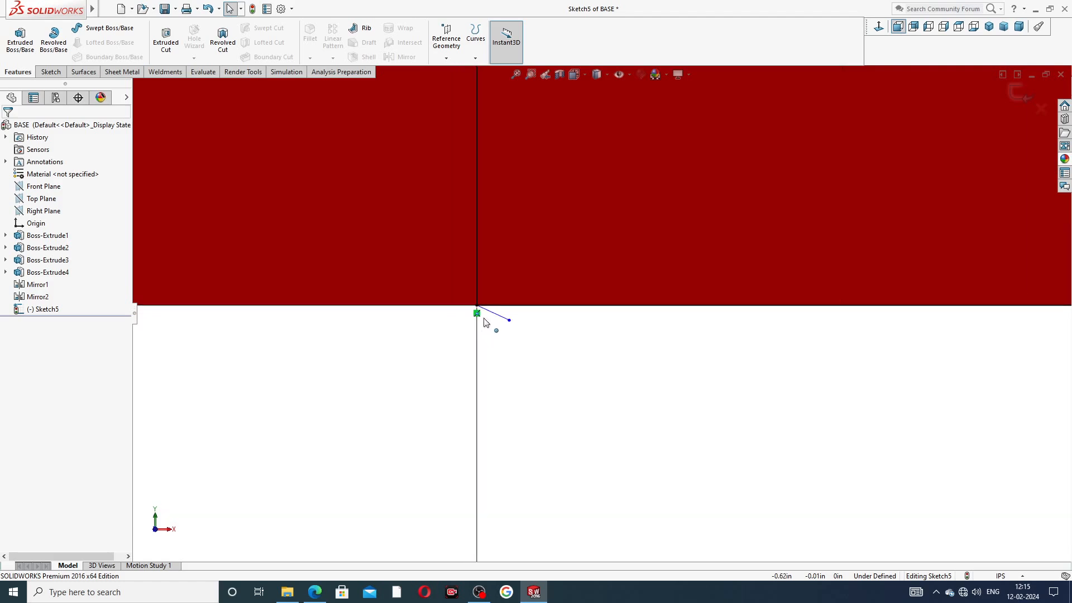
click(500, 317)
key(ctrl+z)
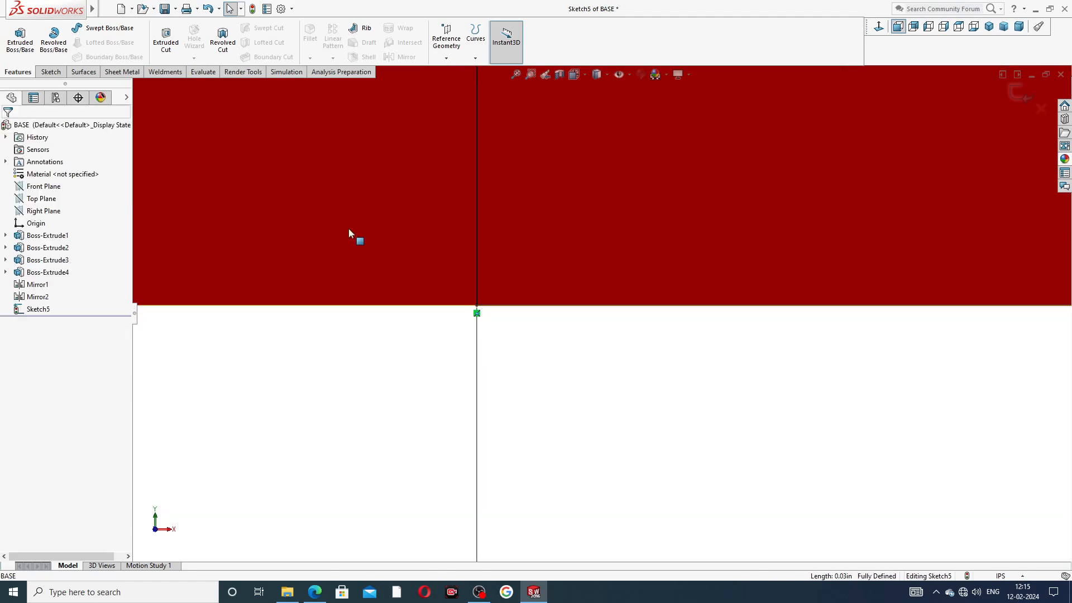
click(51, 72)
click(73, 28)
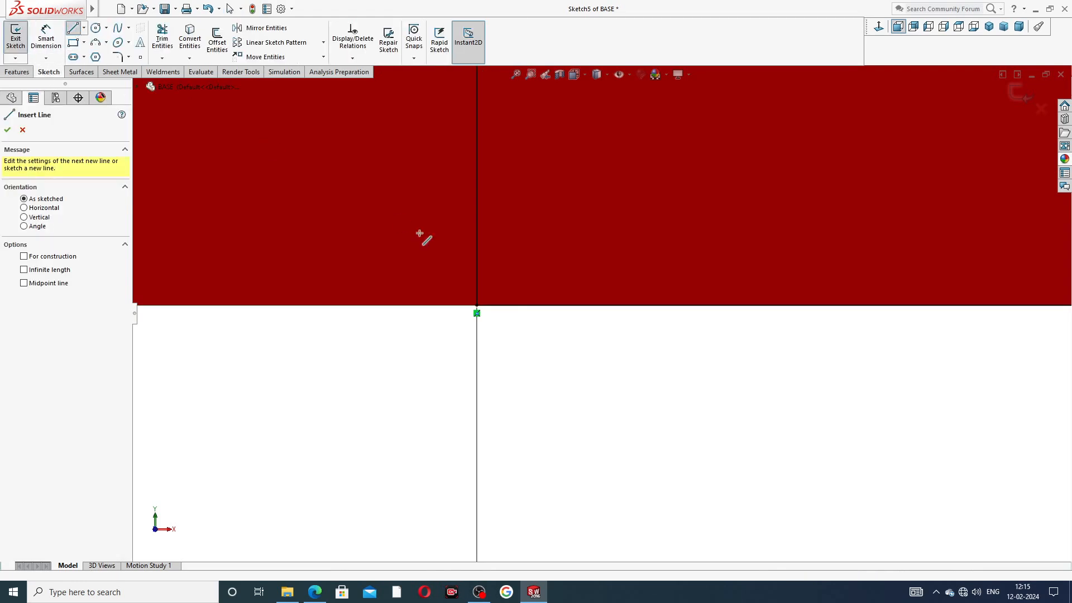
click(478, 306)
scroll(887, 317, up, 6)
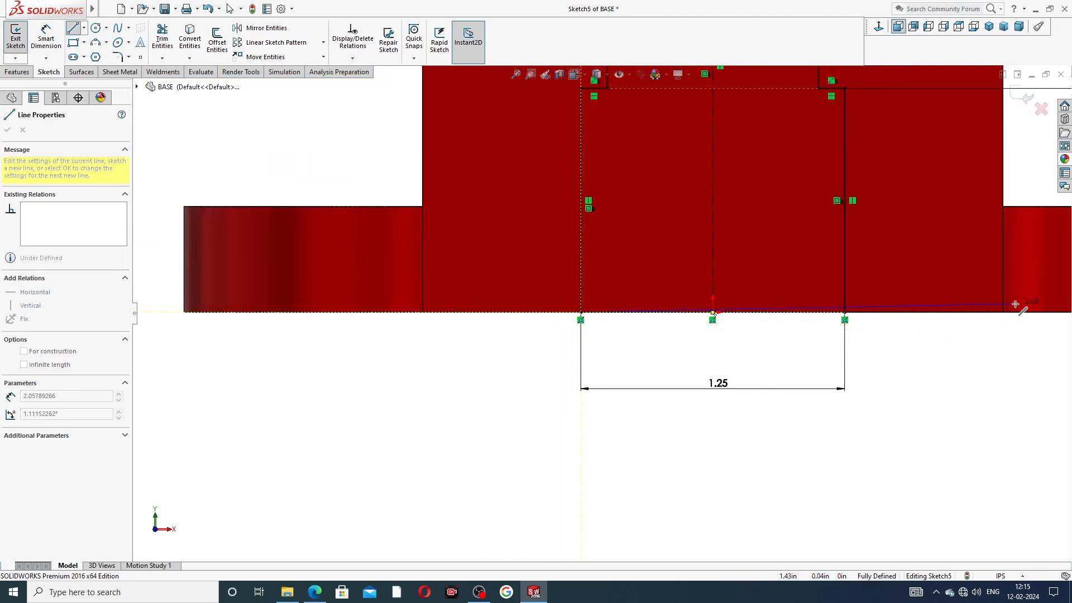
click(844, 313)
right_click(891, 359)
click(900, 363)
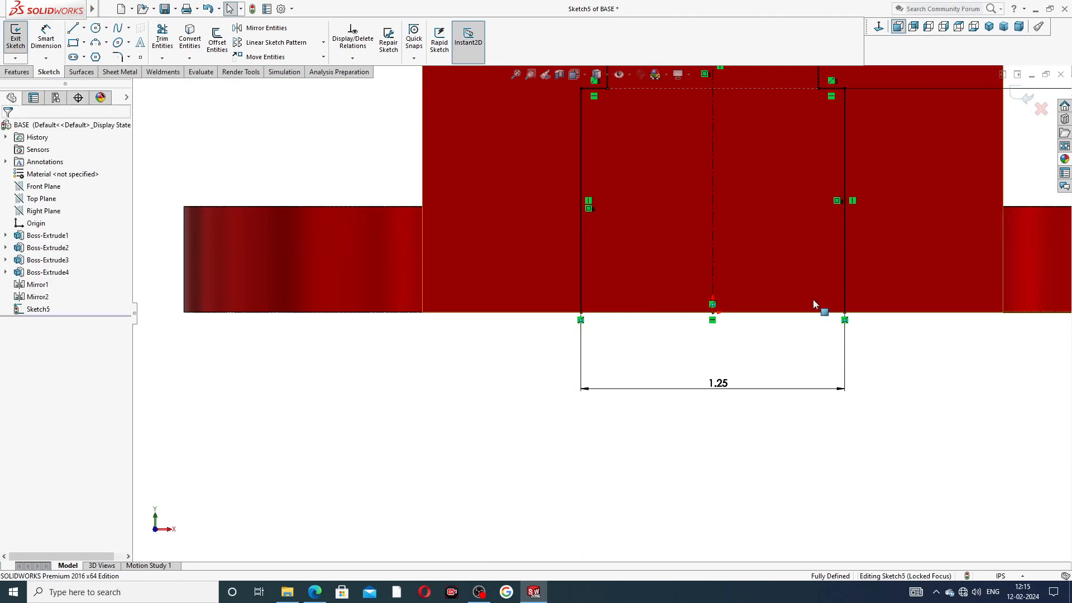
scroll(804, 302, down, 4)
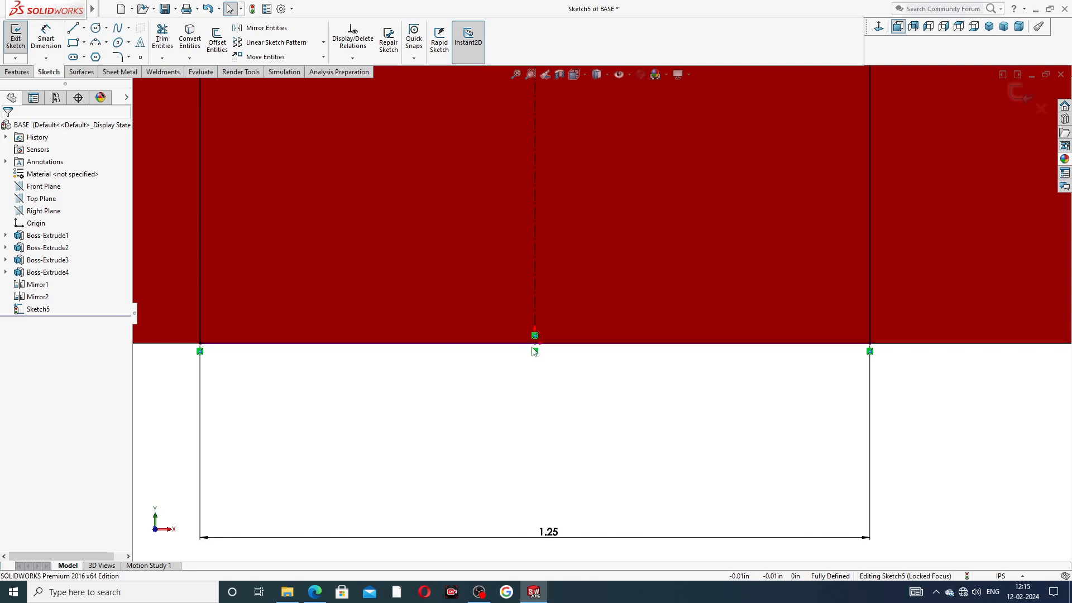
scroll(661, 244, up, 8)
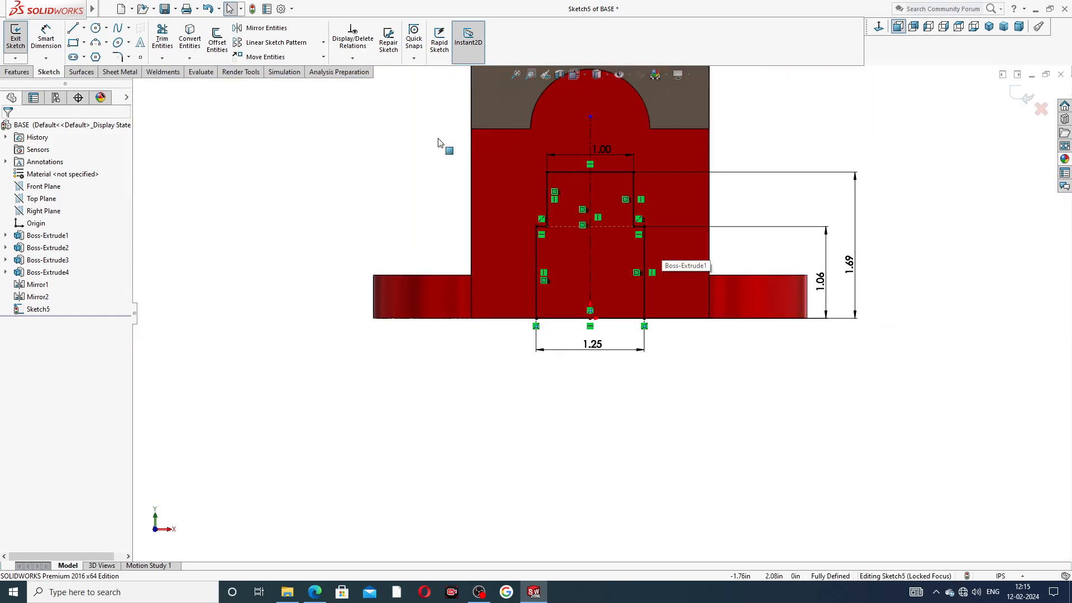
click(28, 72)
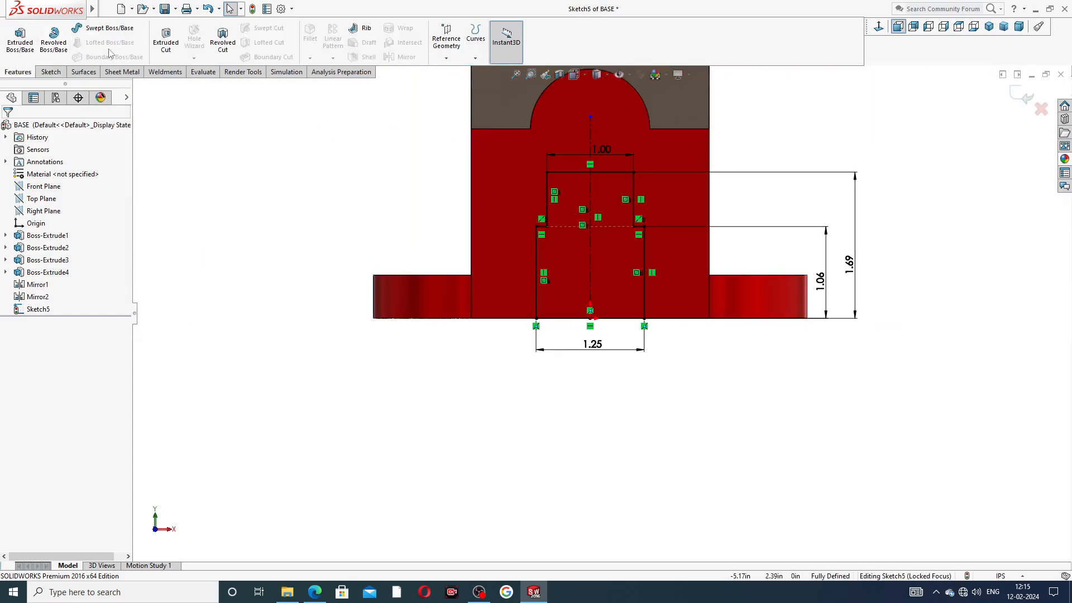
Step: Extrude-cut both Sketch5 regions Through All to create Cut-Extrude1
click(166, 40)
middle_drag(398, 168, 397, 237)
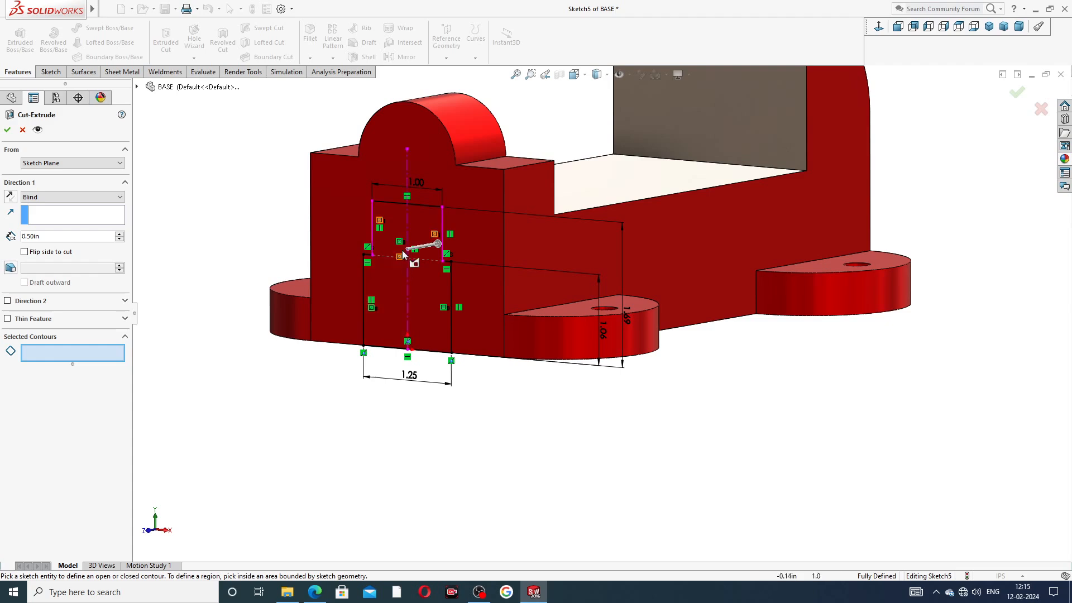
click(399, 230)
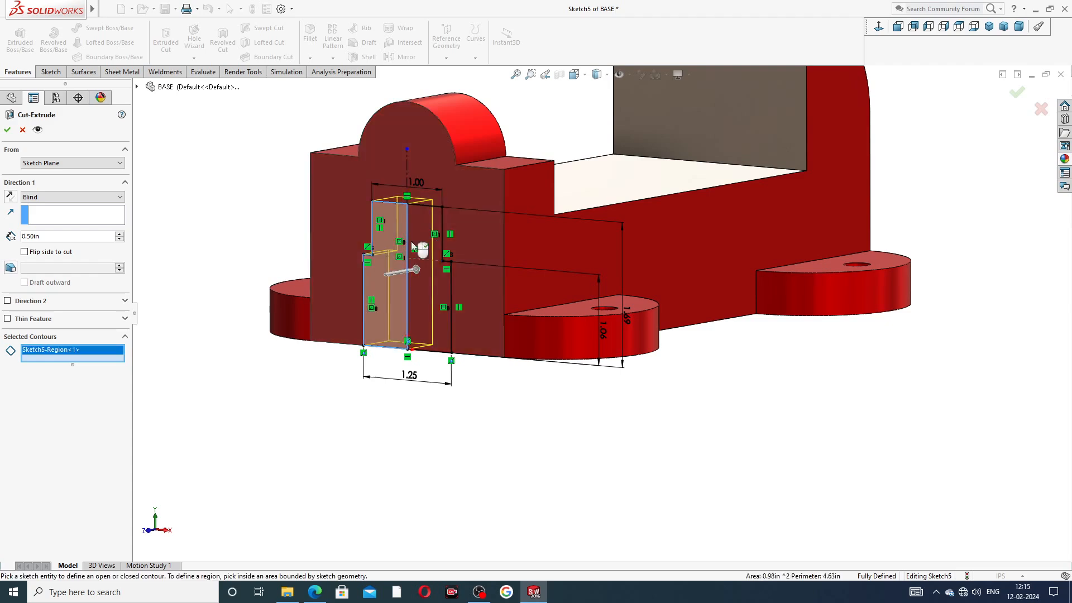
middle_drag(507, 283, 443, 260)
click(440, 258)
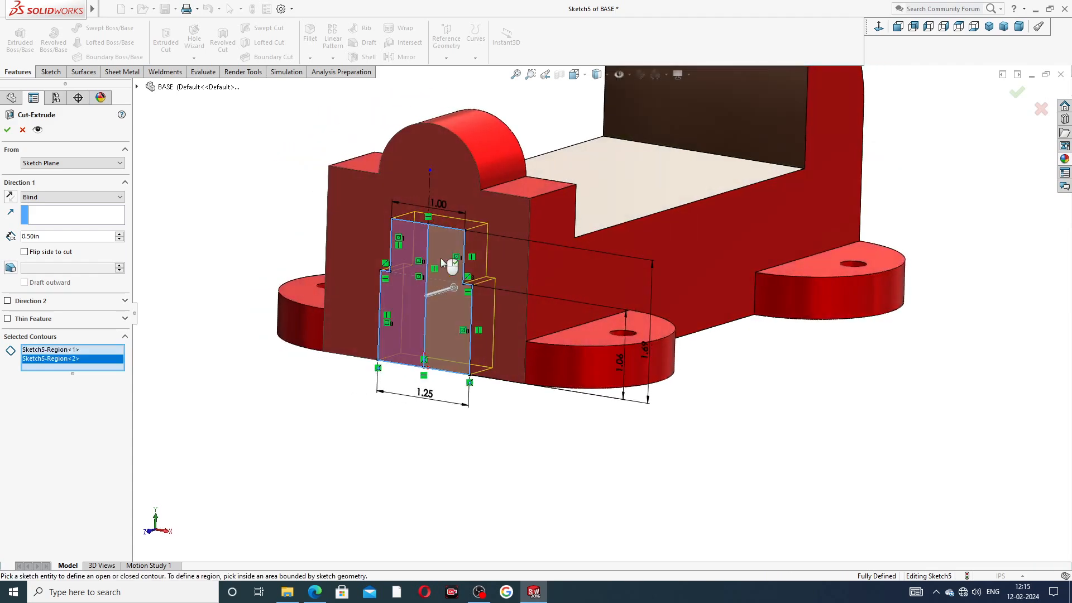
mouse_move(531, 288)
middle_down()
mouse_move(535, 273)
mouse_move(538, 286)
middle_up()
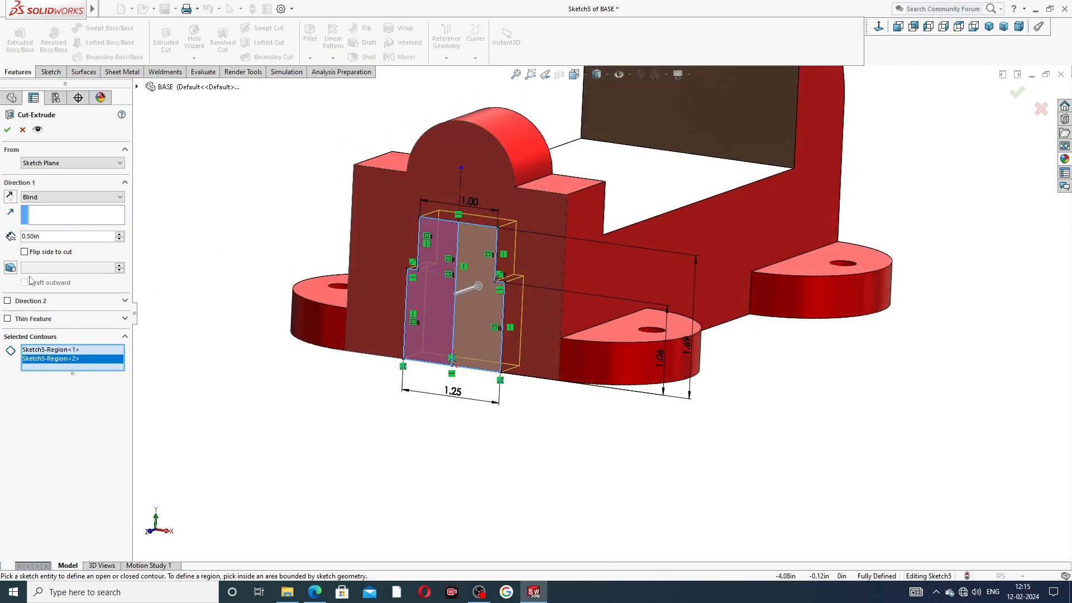
click(43, 200)
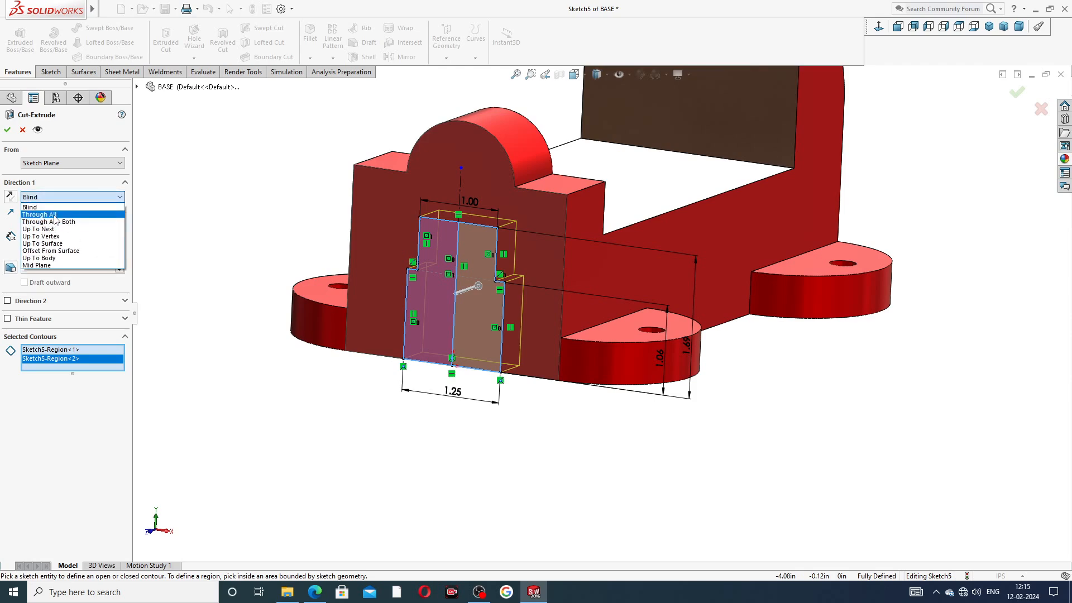
click(44, 213)
middle_drag(311, 259, 285, 296)
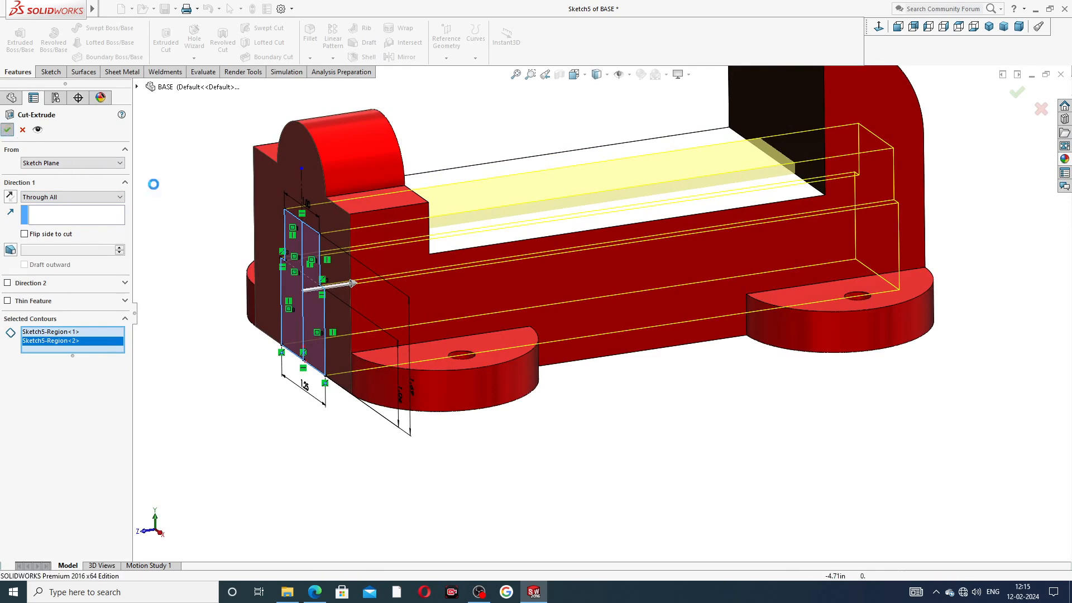
click(7, 129)
Step: Orbit the base to inspect the slot cut from the front end and underside
click(184, 186)
middle_drag(327, 220, 371, 217)
scroll(444, 101, up, 3)
middle_drag(487, 191, 537, 244)
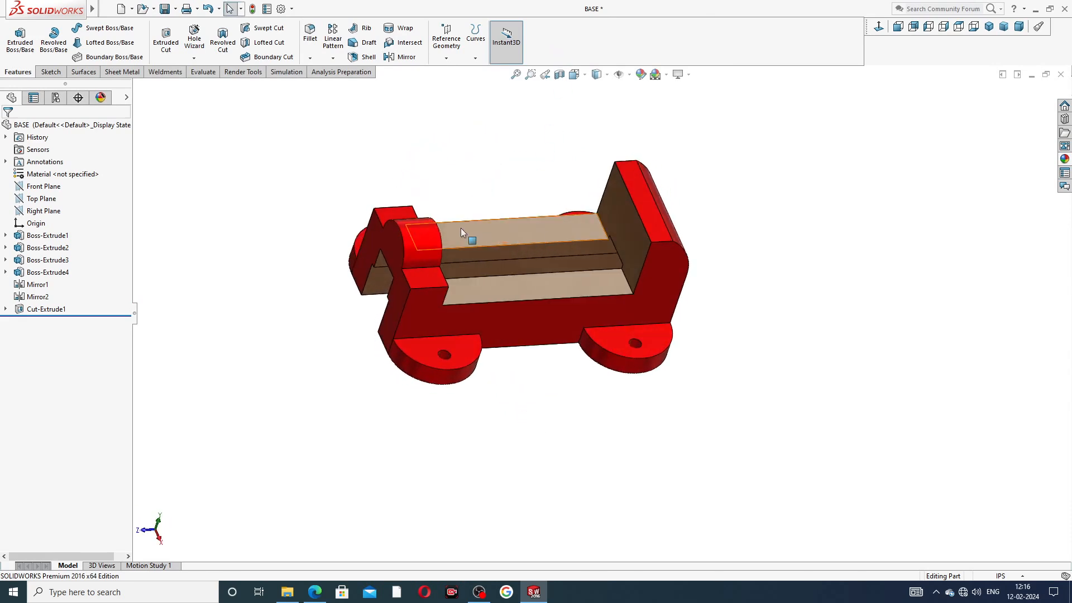
Step: Save the BASE part with Ctrl+S
scroll(461, 228, down, 3)
middle_drag(637, 296, 642, 212)
scroll(642, 212, up, 3)
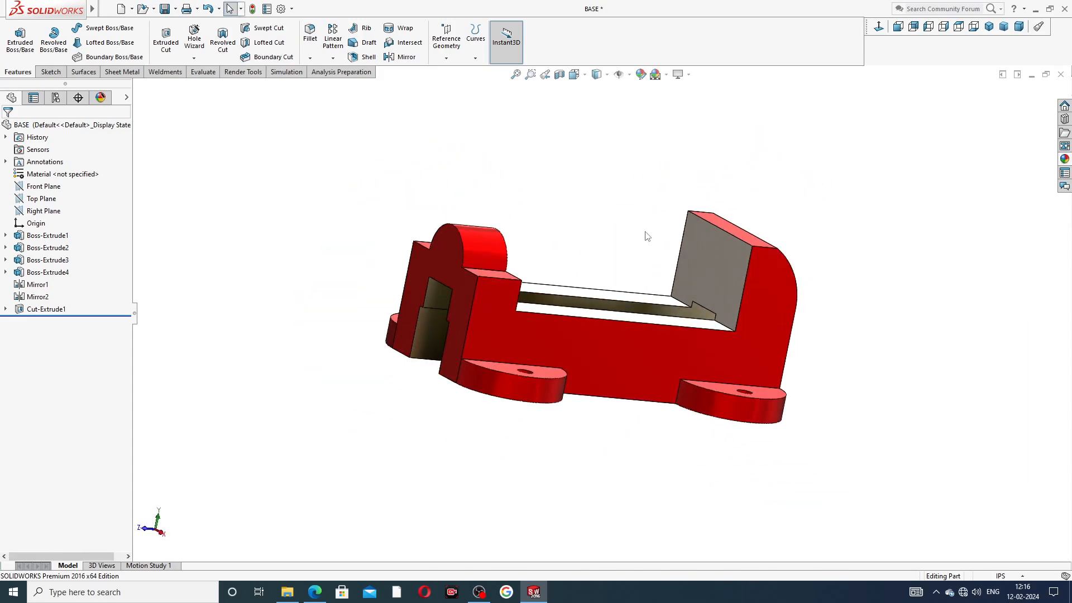
key(ctrl+s)
Step: Turn the view Normal To the back jaw plate's face
middle_drag(644, 230, 658, 276)
scroll(662, 263, down, 4)
click(643, 246)
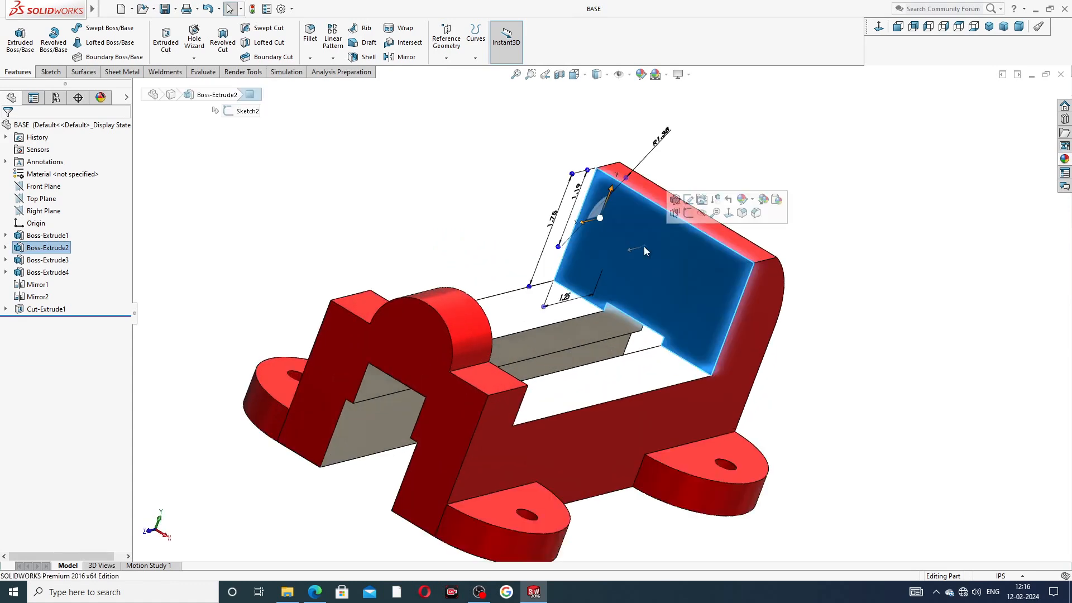
click(879, 26)
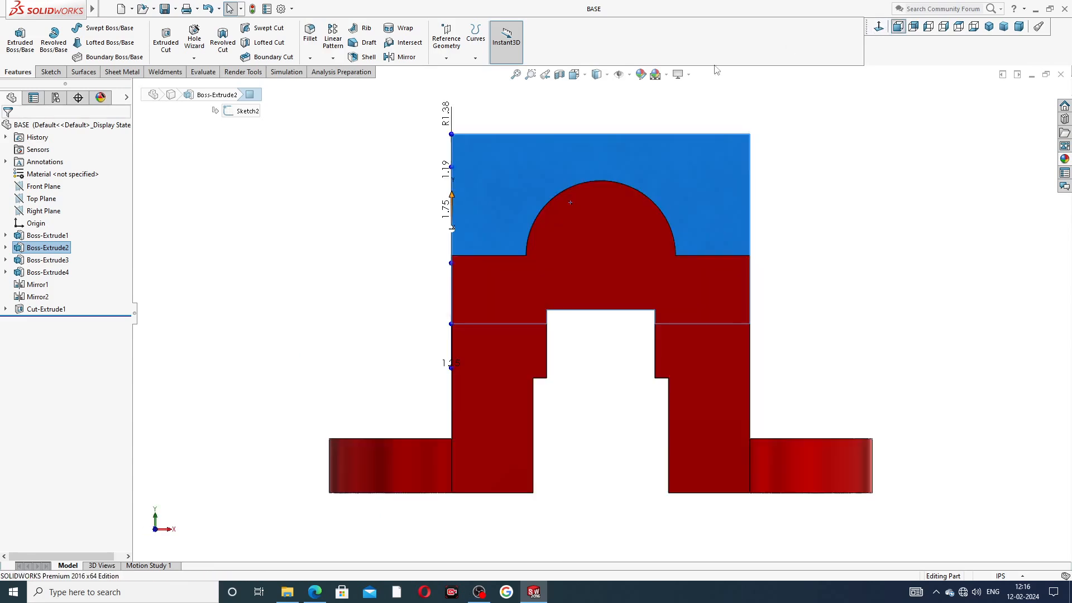
Step: Define a 1/4-20 ANSI Inch bottoming tapped hole, 0.63in blind deep, in Hole Wizard
click(194, 40)
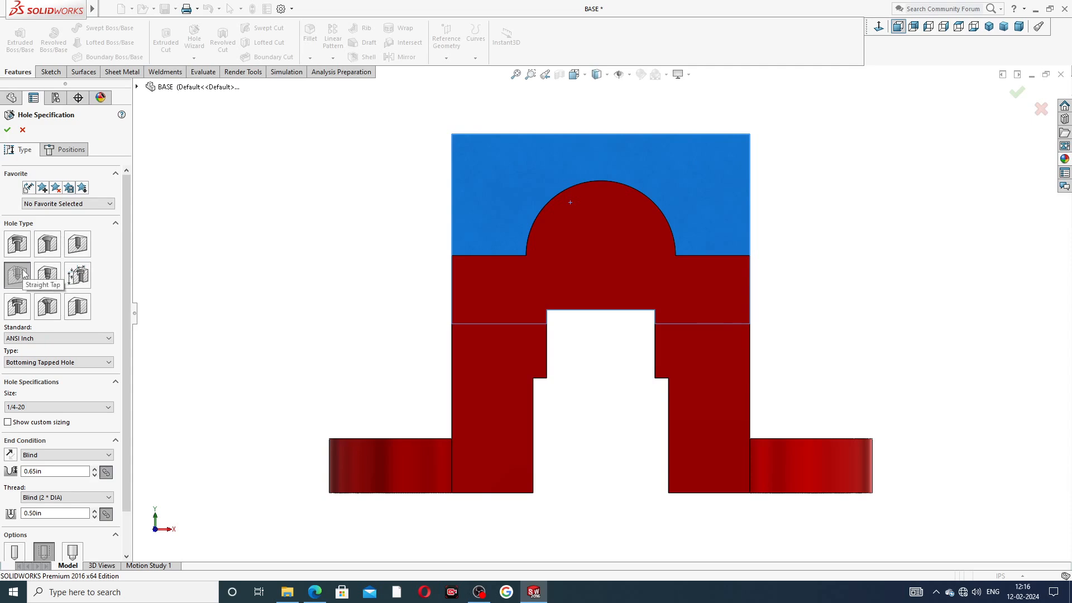
scroll(68, 310, down, 2)
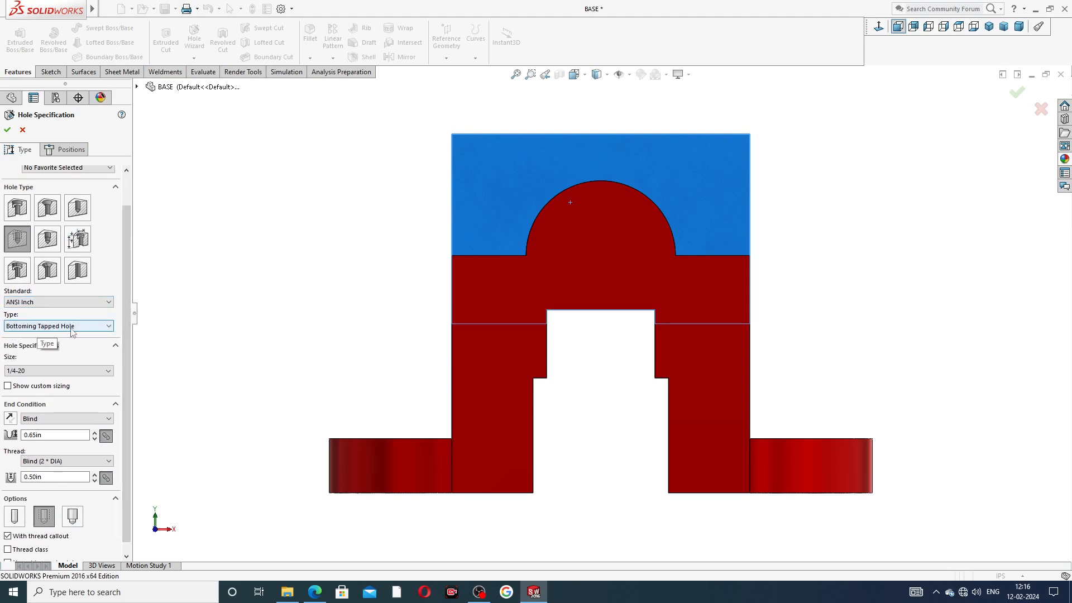
scroll(125, 327, down, 1)
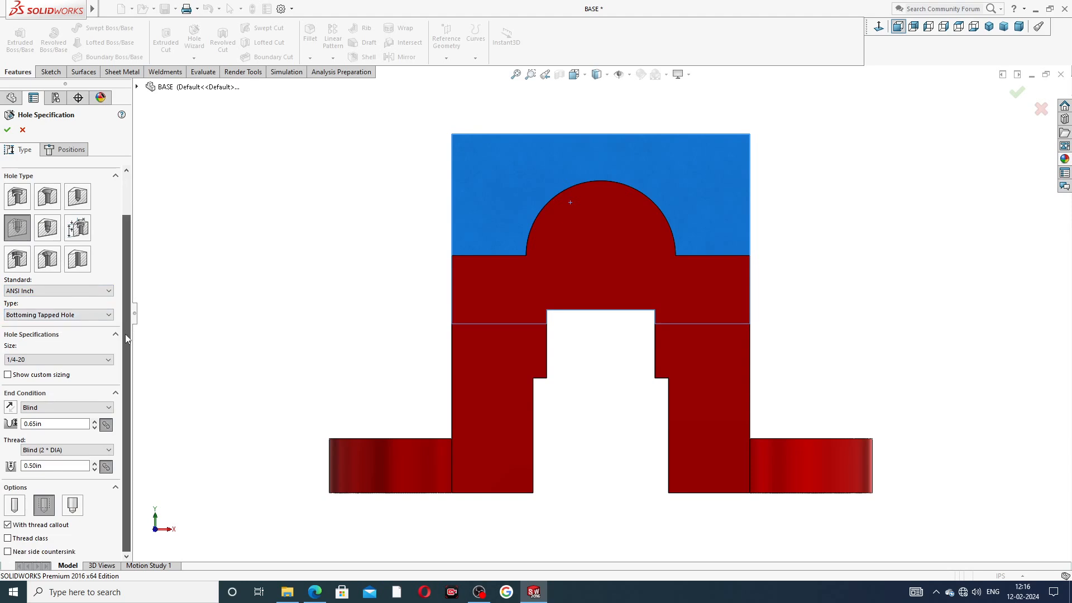
click(41, 360)
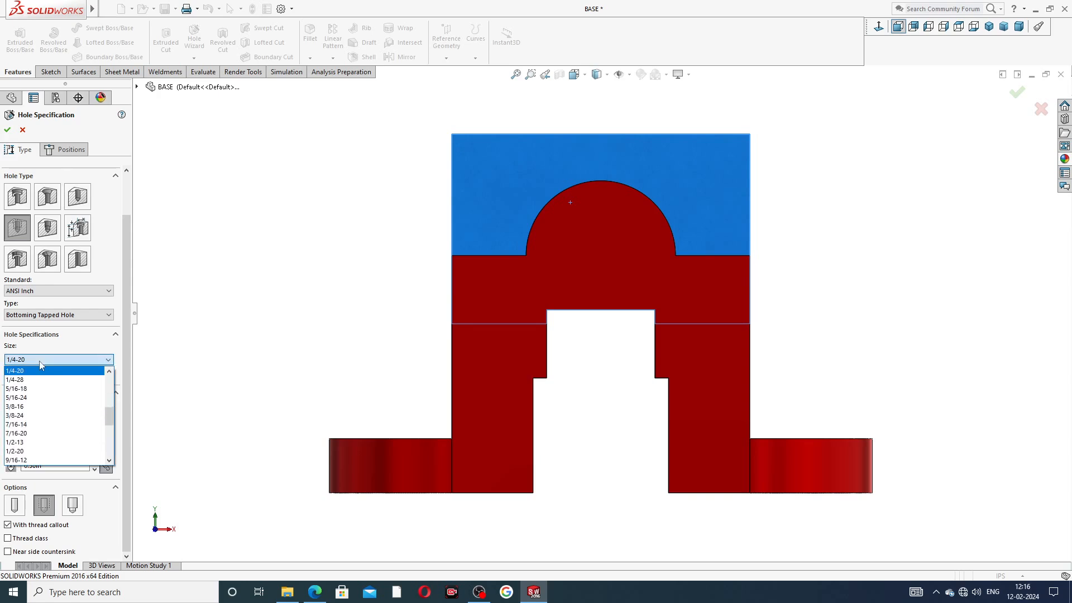
click(42, 363)
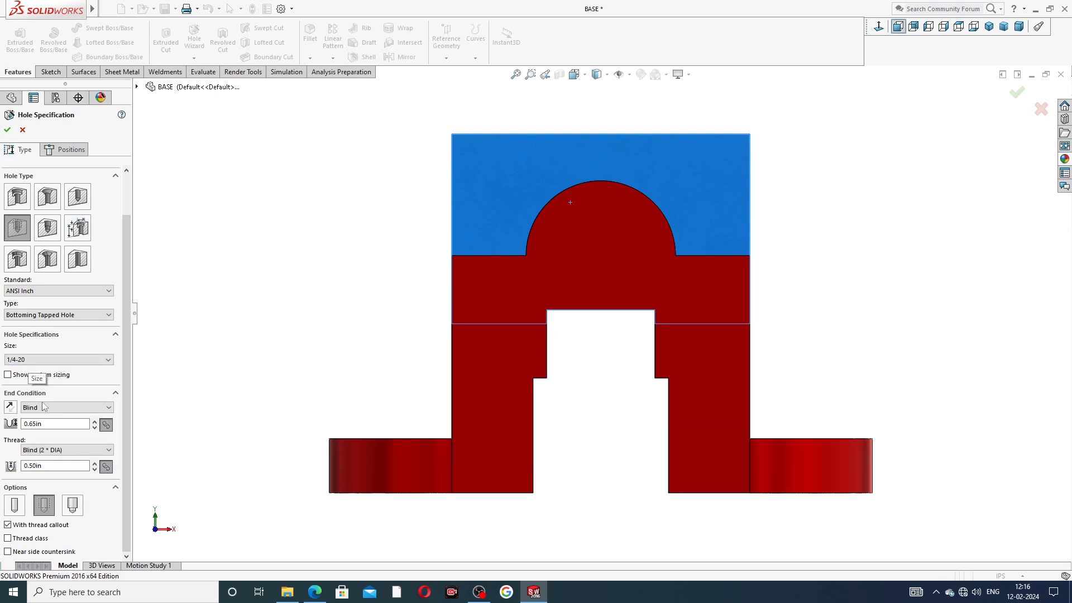
double_click(50, 424)
text(.63)
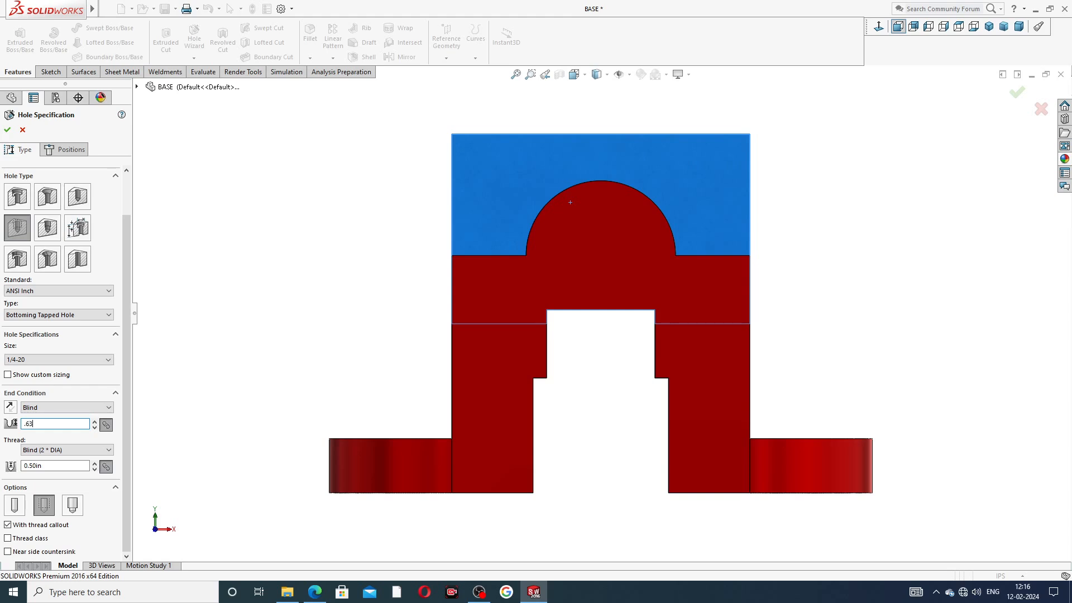
key(Return)
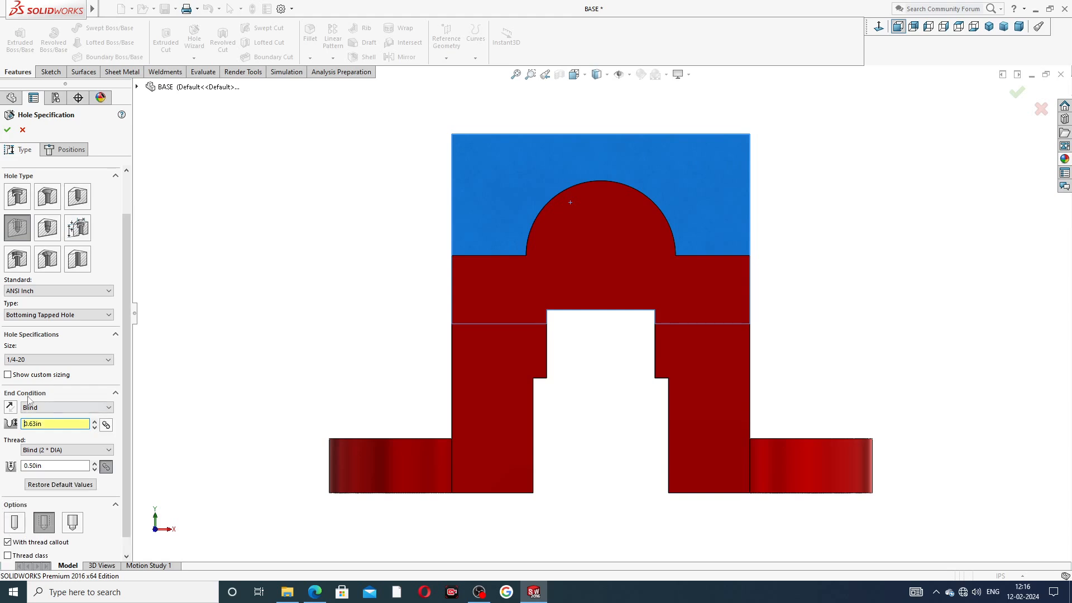
scroll(123, 412, down, 1)
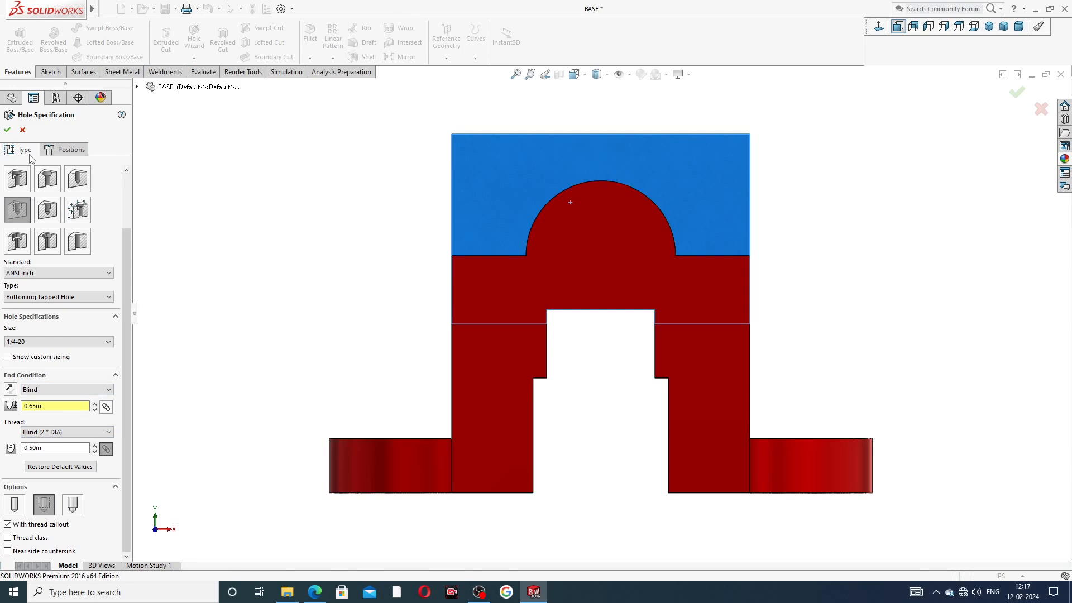
click(66, 150)
Step: Place the hole centre point near the top of the back wall
click(575, 182)
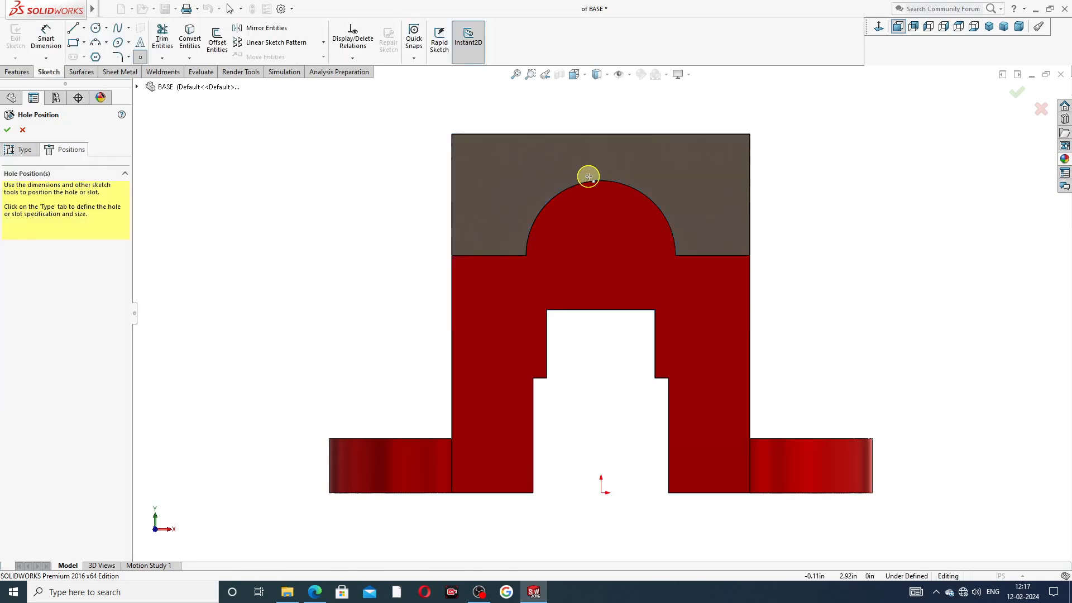
middle_drag(588, 177, 588, 196)
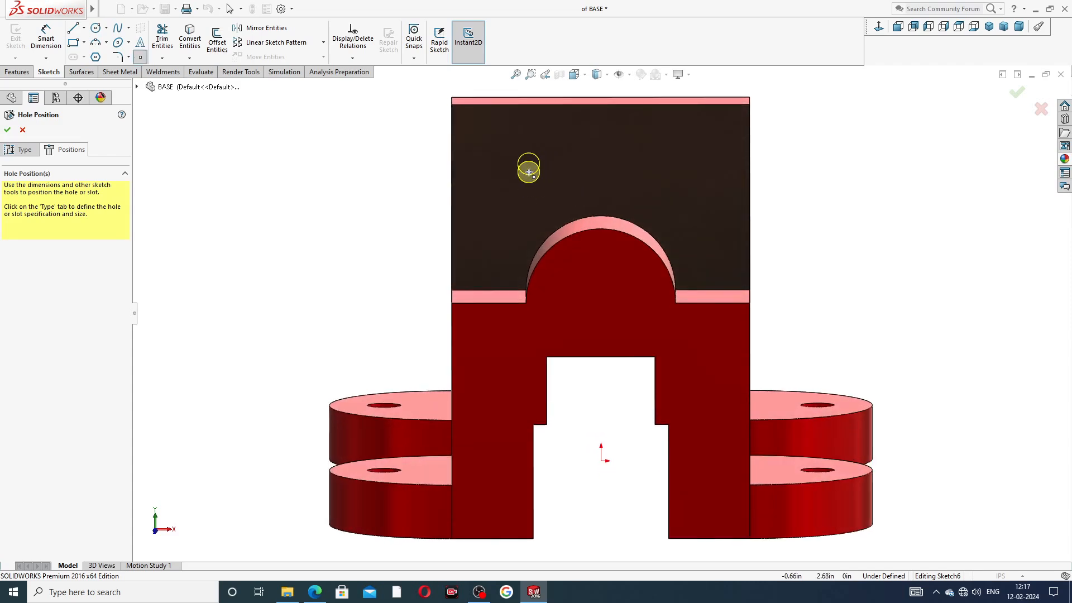
click(528, 172)
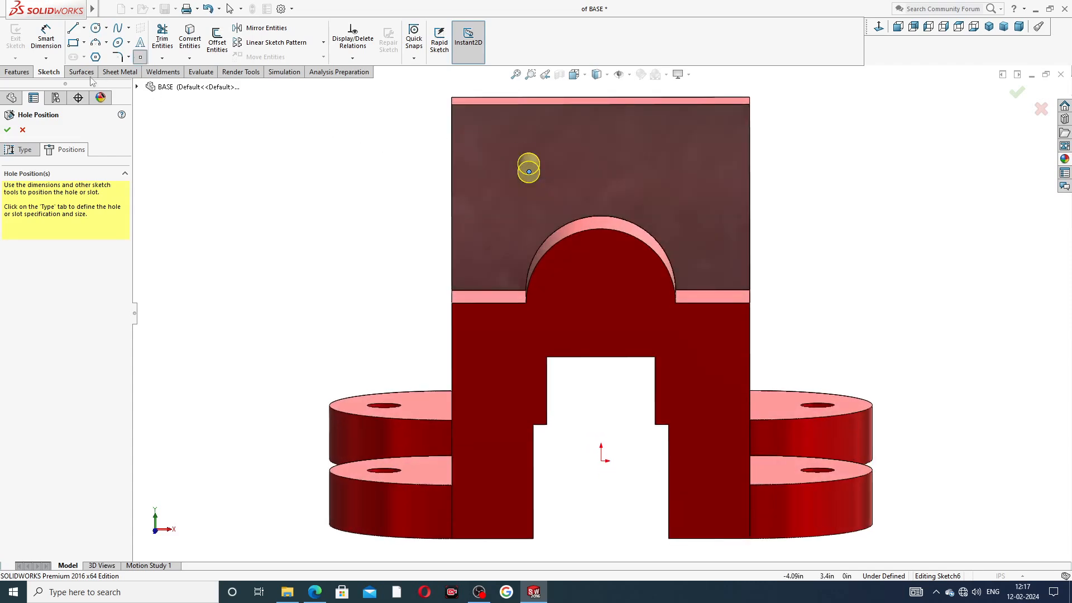
Step: Draw a vertical construction centreline from the origin up the back wall
click(82, 73)
click(58, 74)
click(84, 28)
click(100, 54)
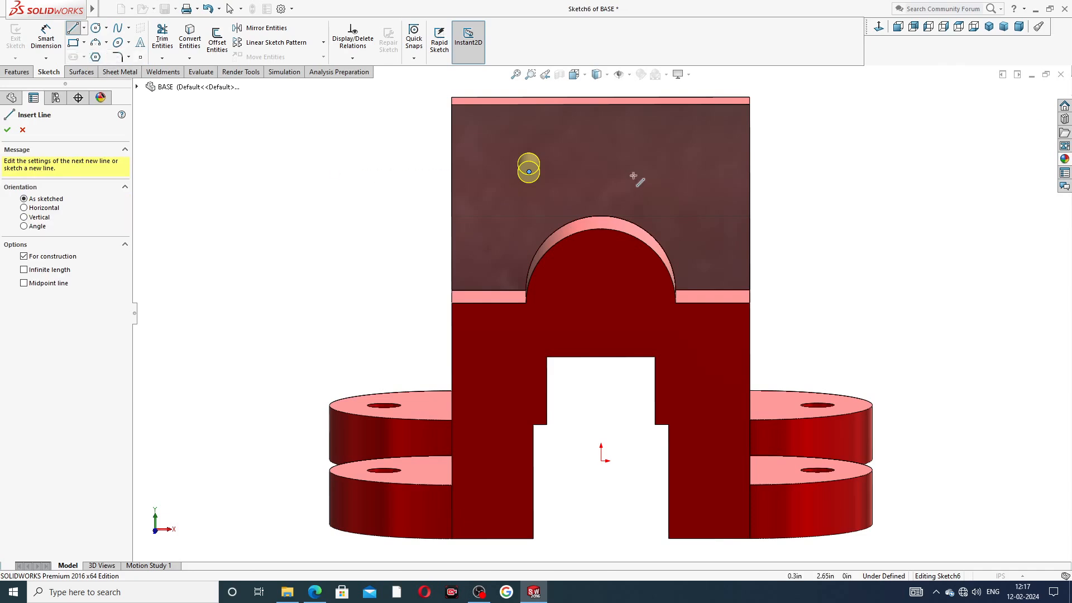
click(601, 461)
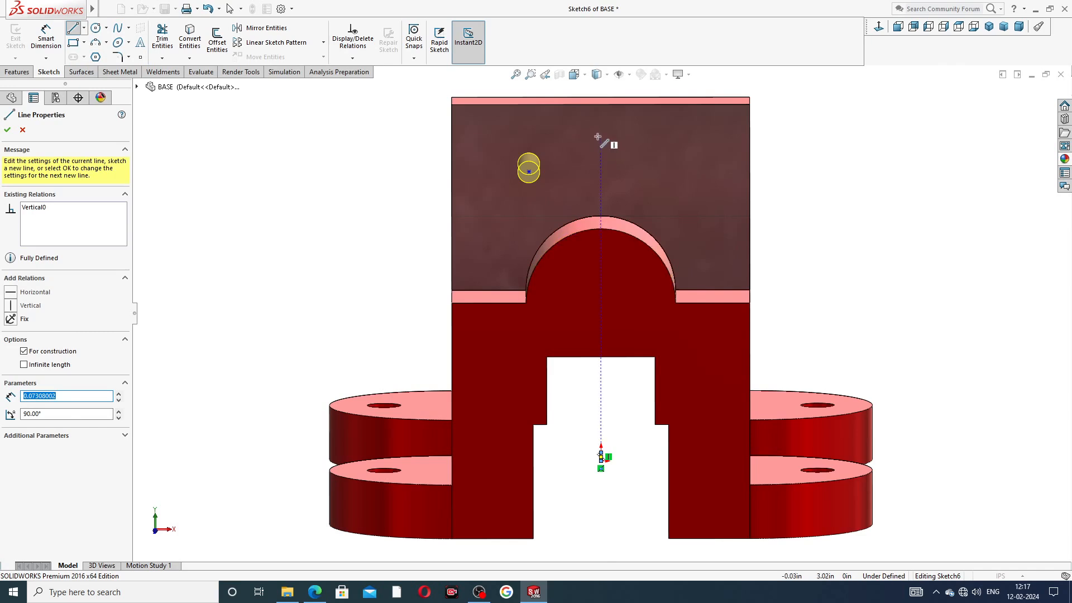
right_click(783, 138)
click(789, 143)
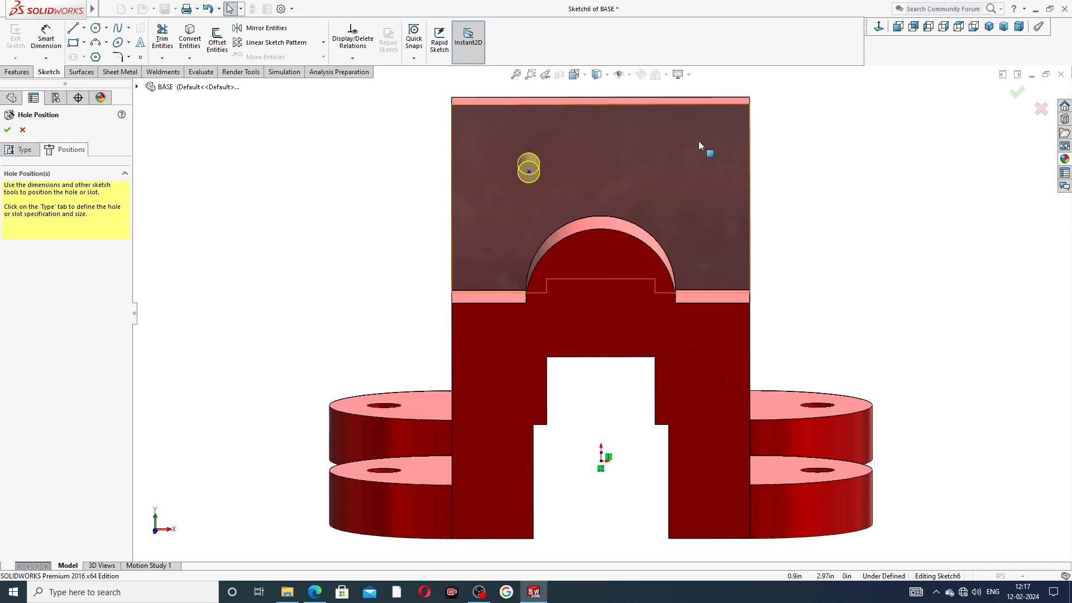
drag(600, 457, 600, 132)
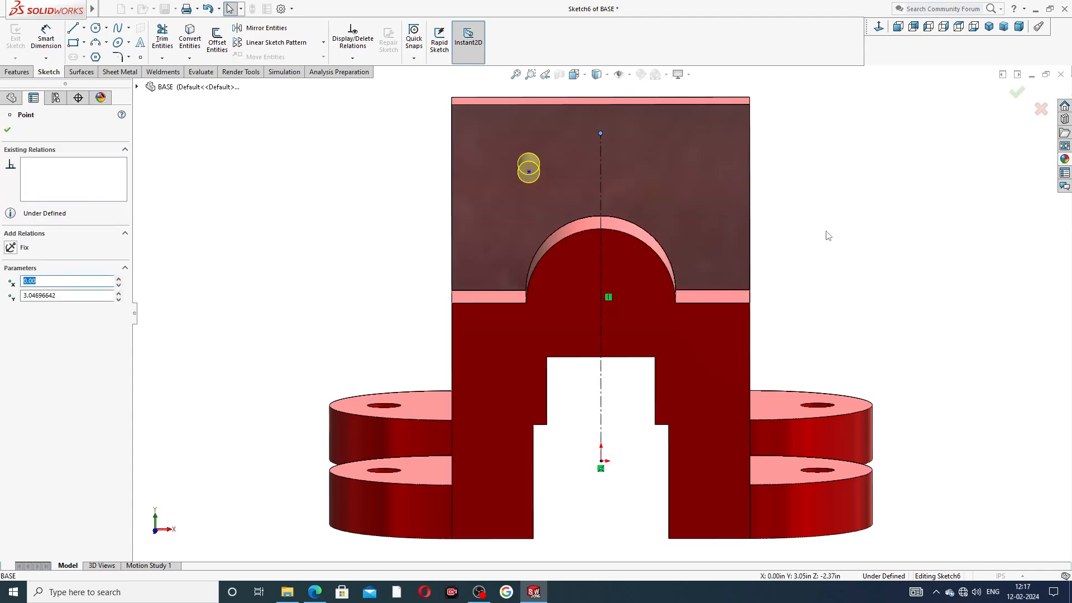
click(818, 222)
middle_drag(818, 221, 717, 182)
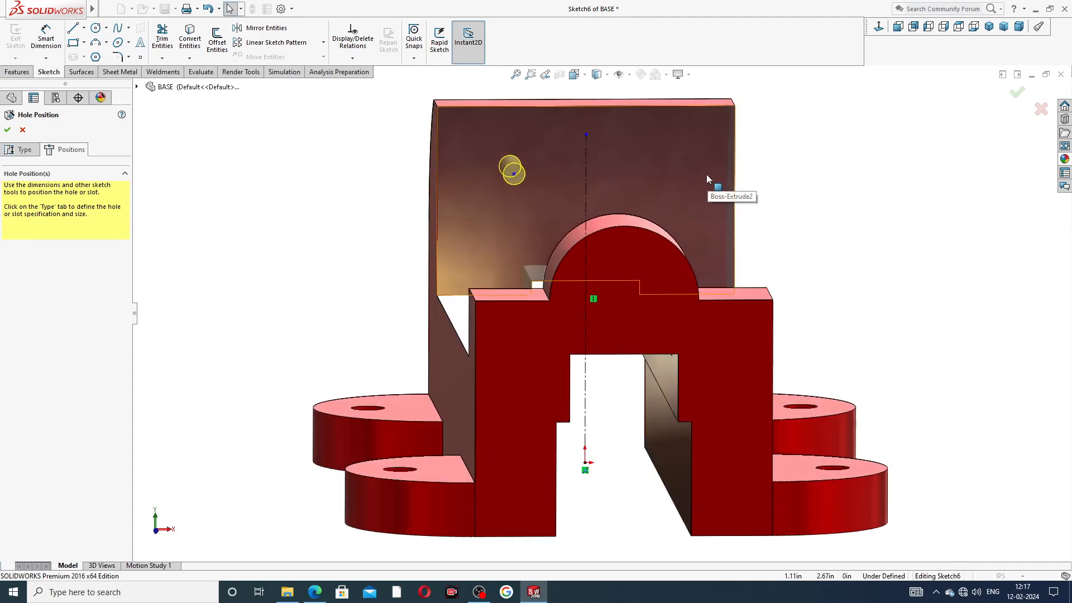
key(z)
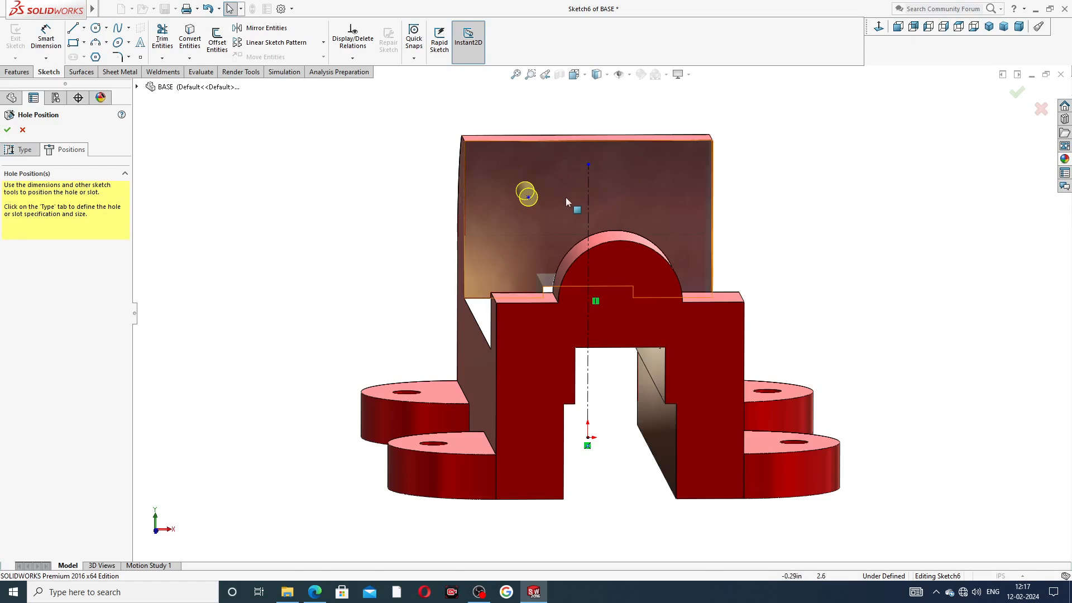
key(f)
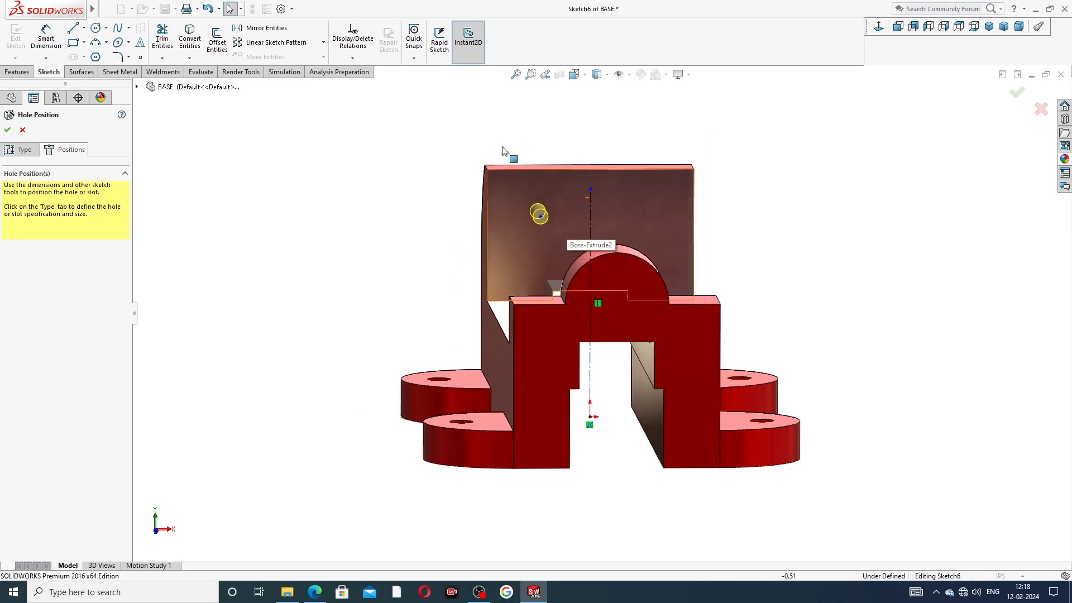
Step: Dimension the hole point 0.75 from the vertical centreline
click(59, 46)
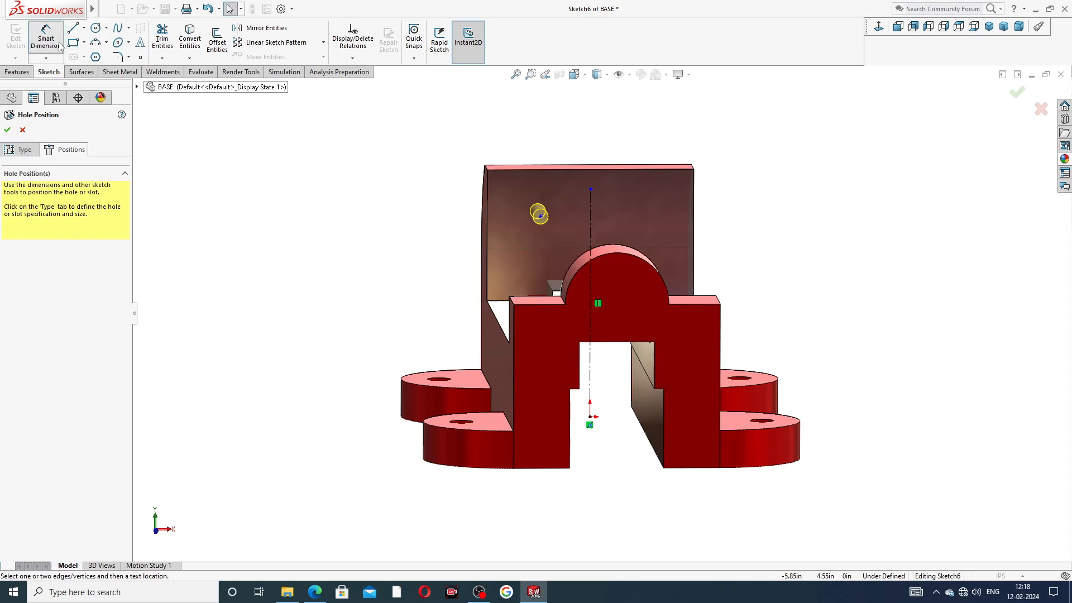
click(541, 216)
click(591, 206)
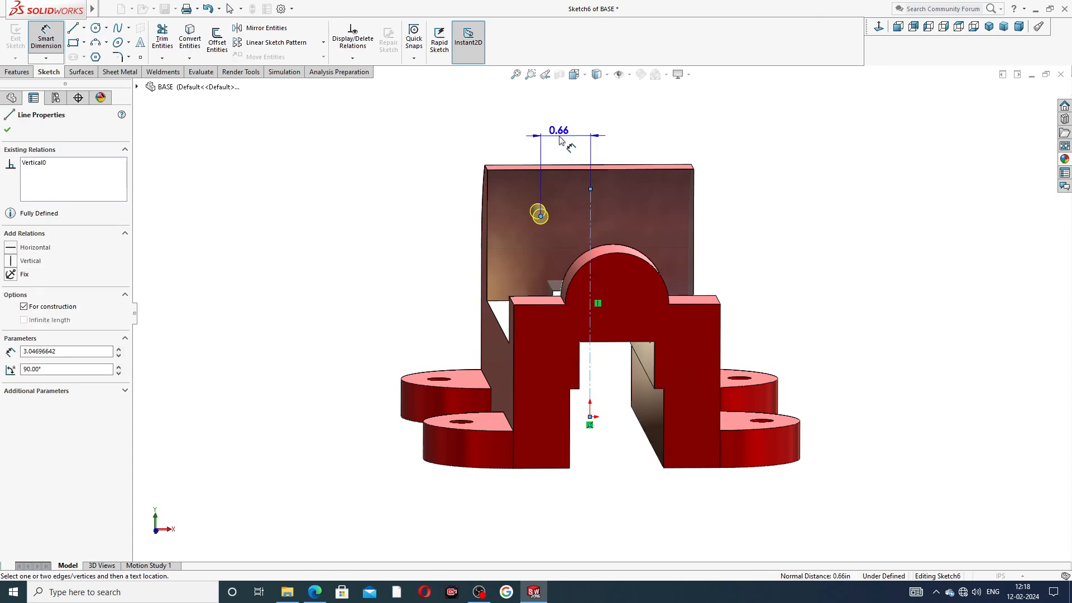
click(561, 140)
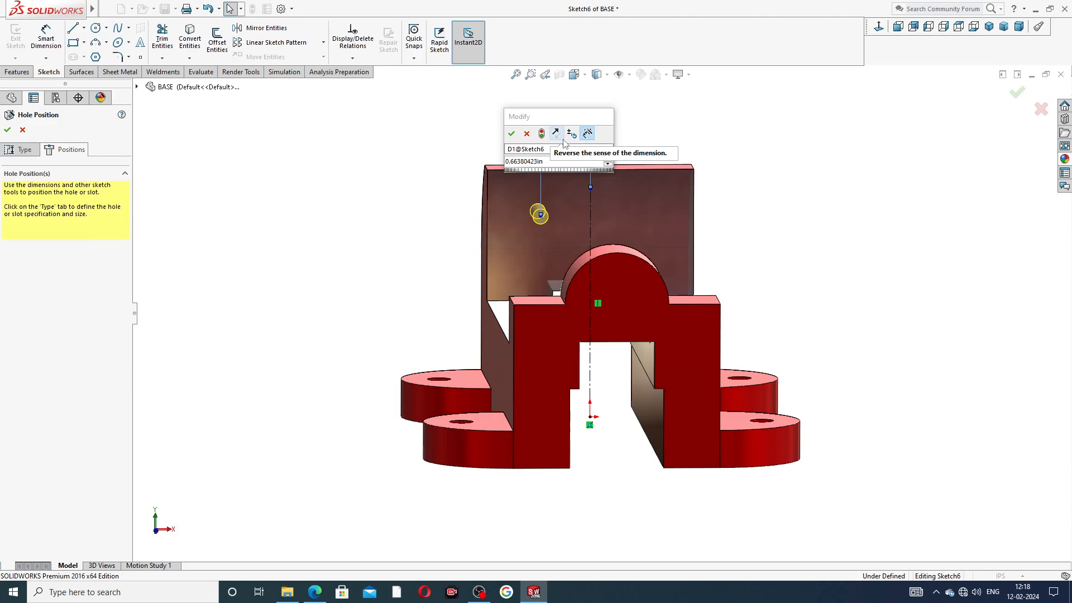
click(649, 140)
click(557, 134)
double_click(558, 136)
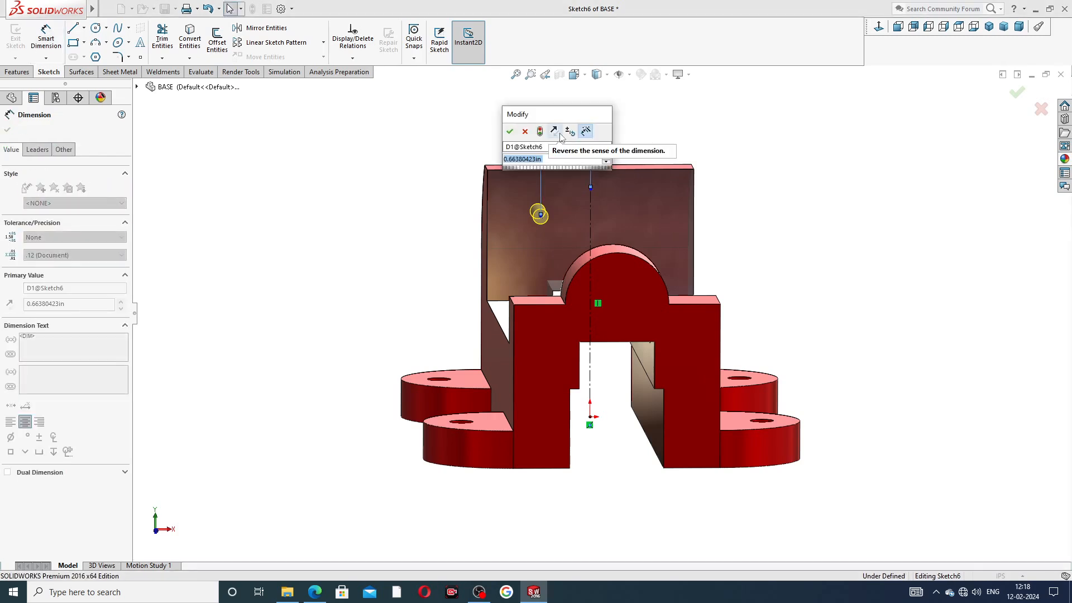
text(.)
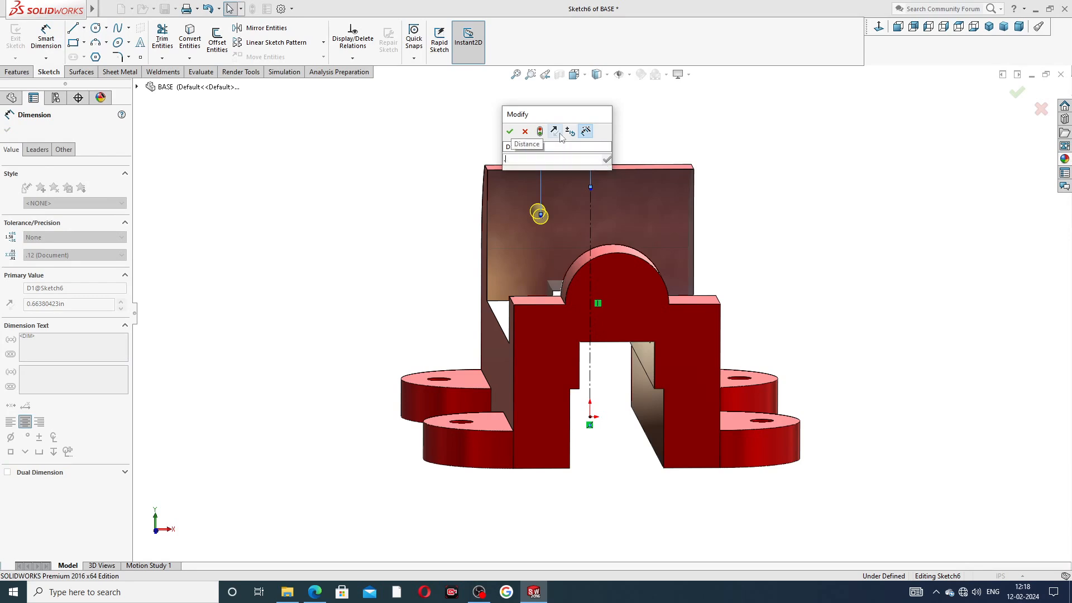
text(75)
key(Return)
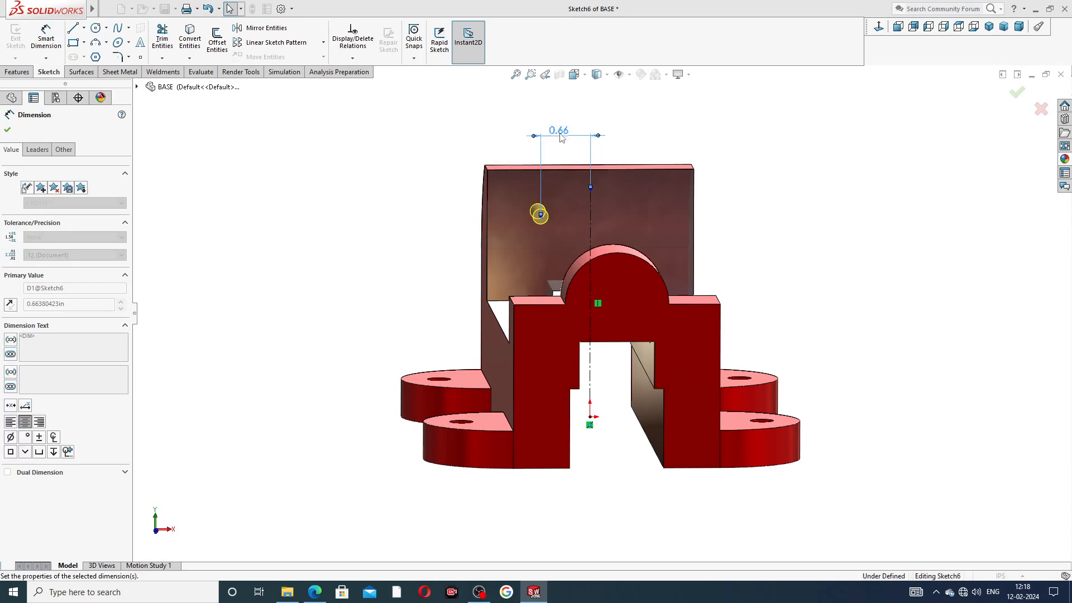
Step: Dimension the hole point 1.00 above the back wall's lower edge
click(537, 227)
middle_drag(542, 244, 534, 266)
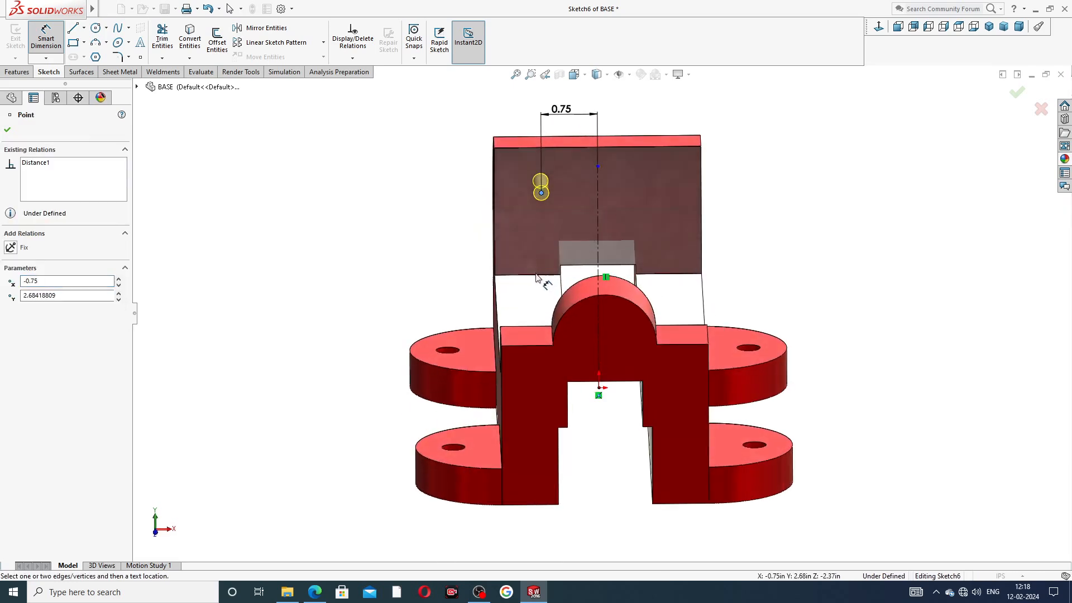
click(534, 275)
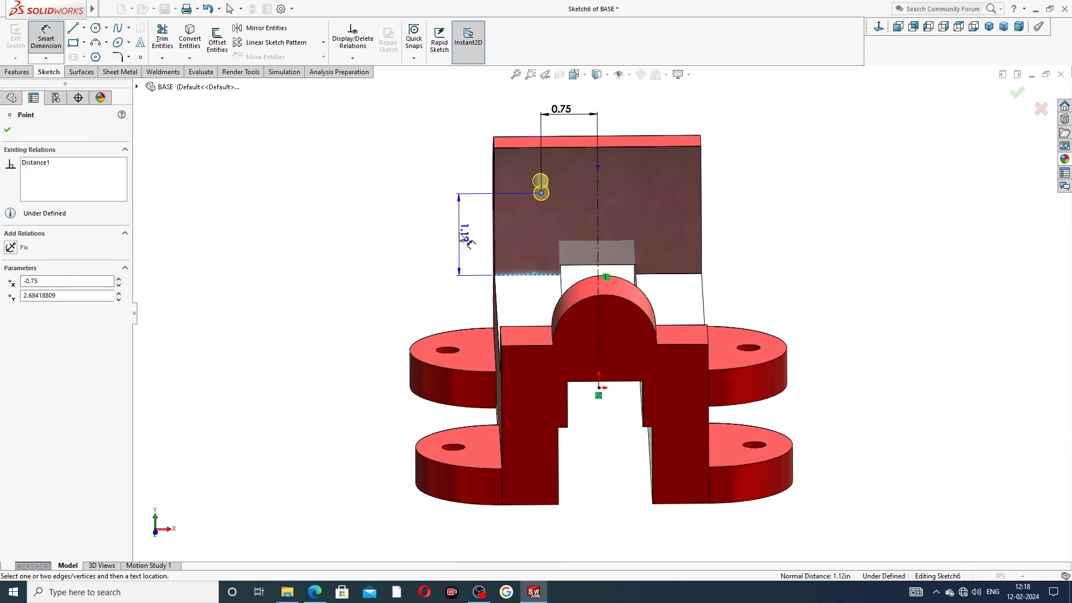
click(459, 235)
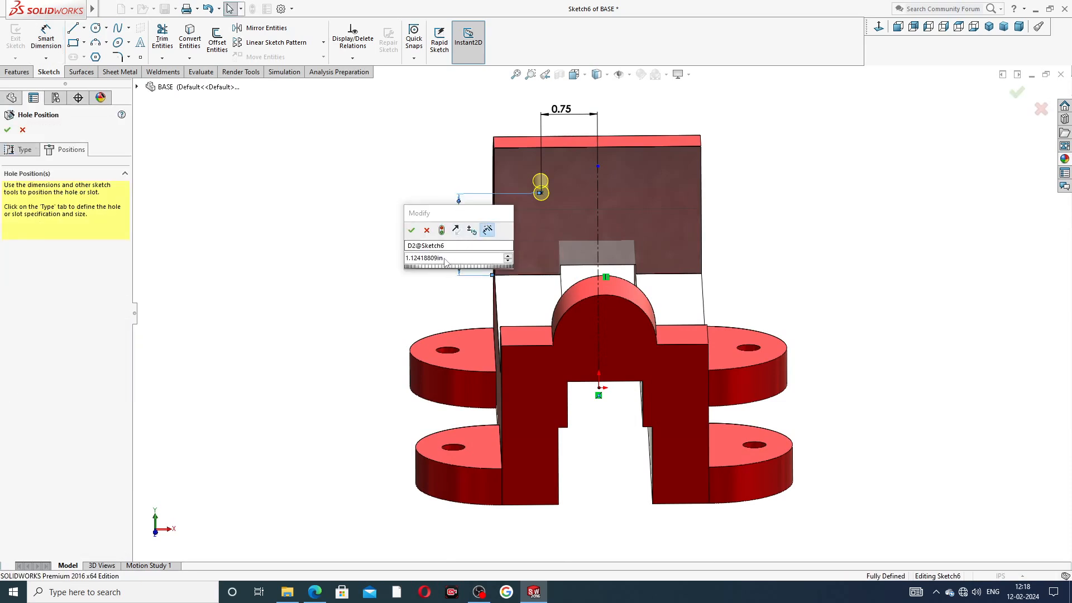
text(1)
key(Return)
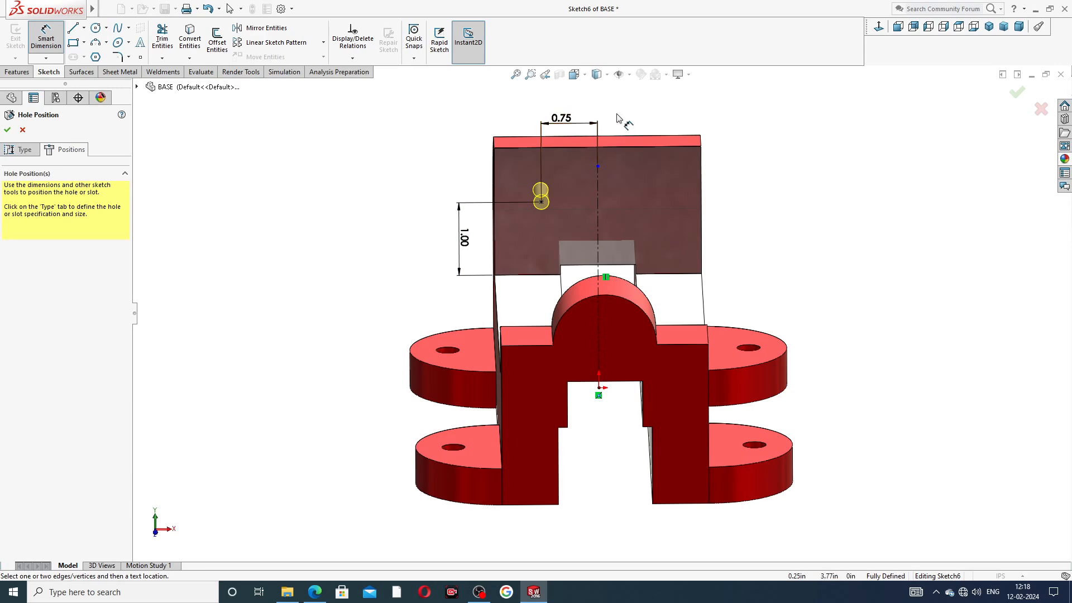
right_click(723, 129)
click(757, 164)
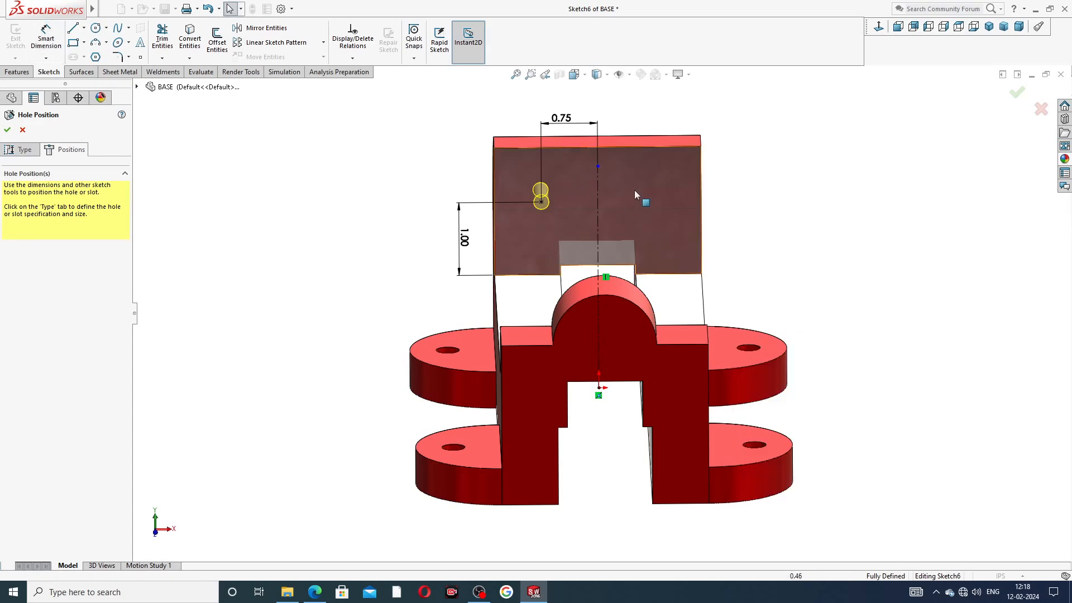
Step: Mirror the hole centre point about the vertical centreline
click(266, 28)
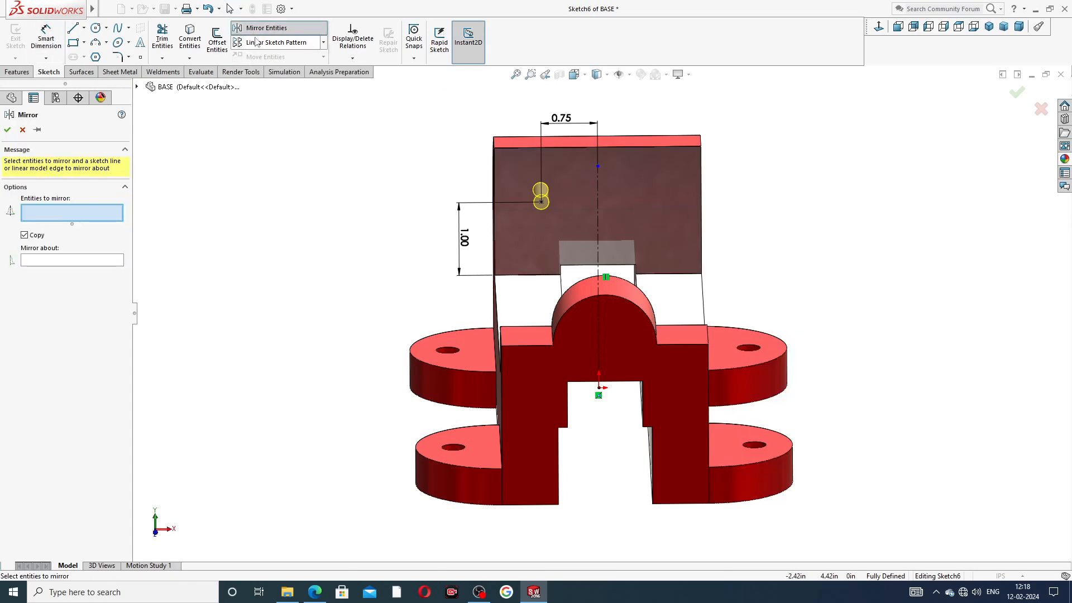
click(540, 202)
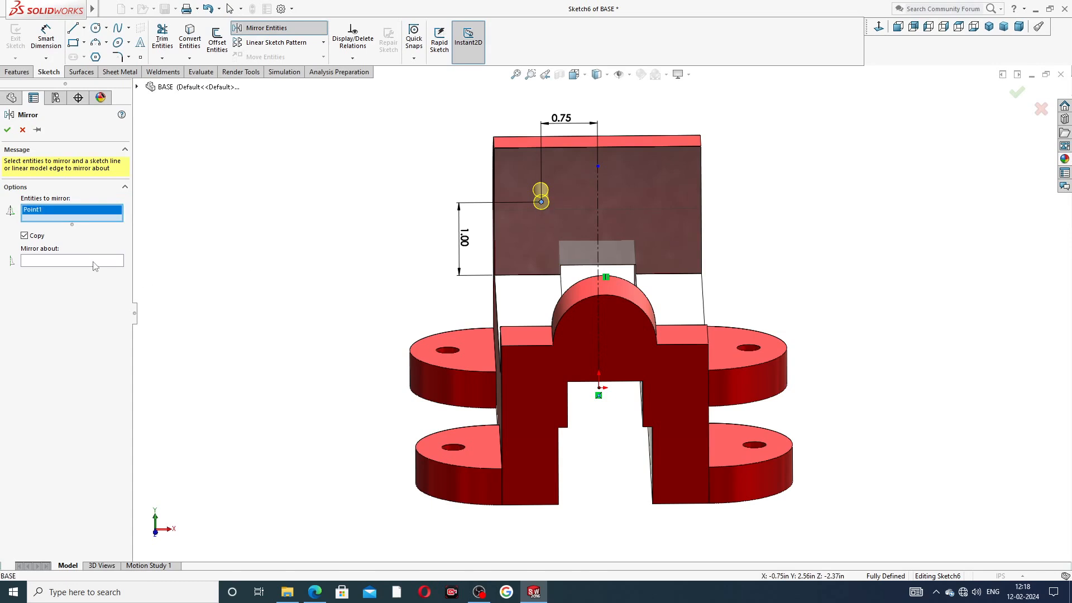
click(95, 262)
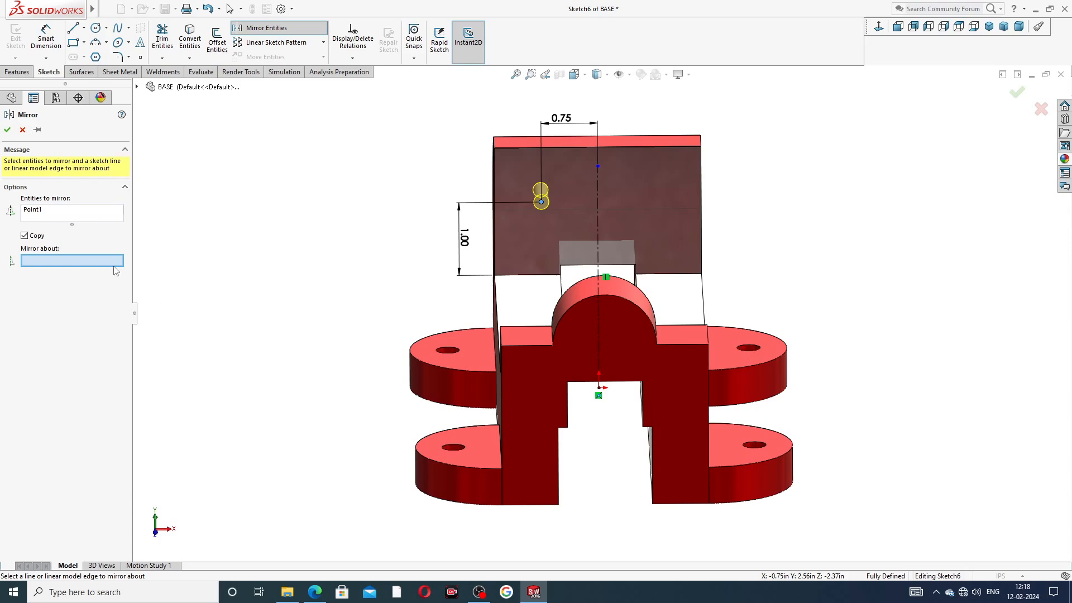
click(595, 202)
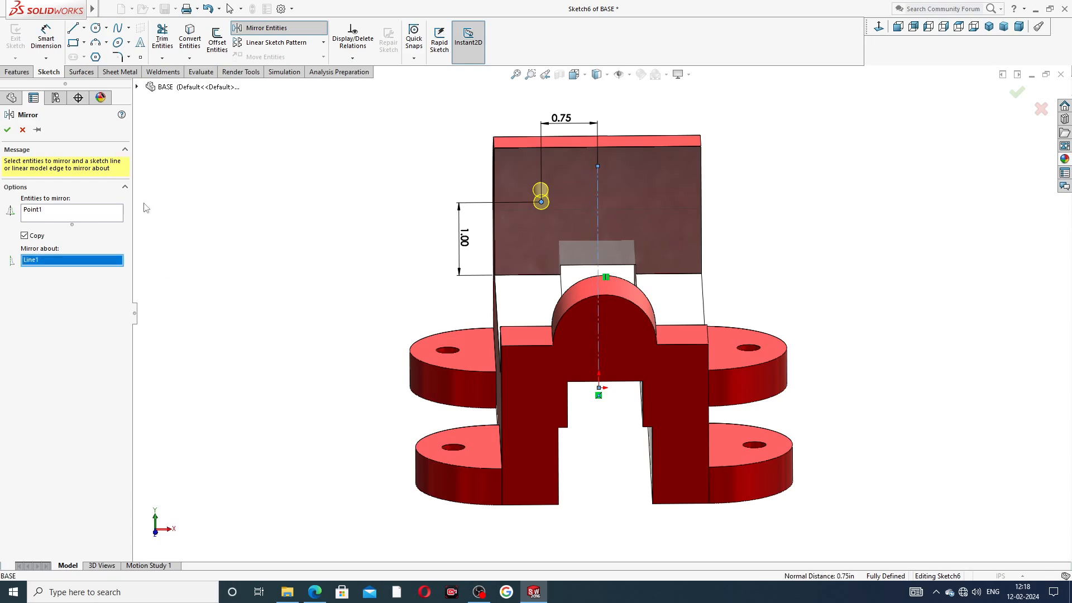
click(7, 129)
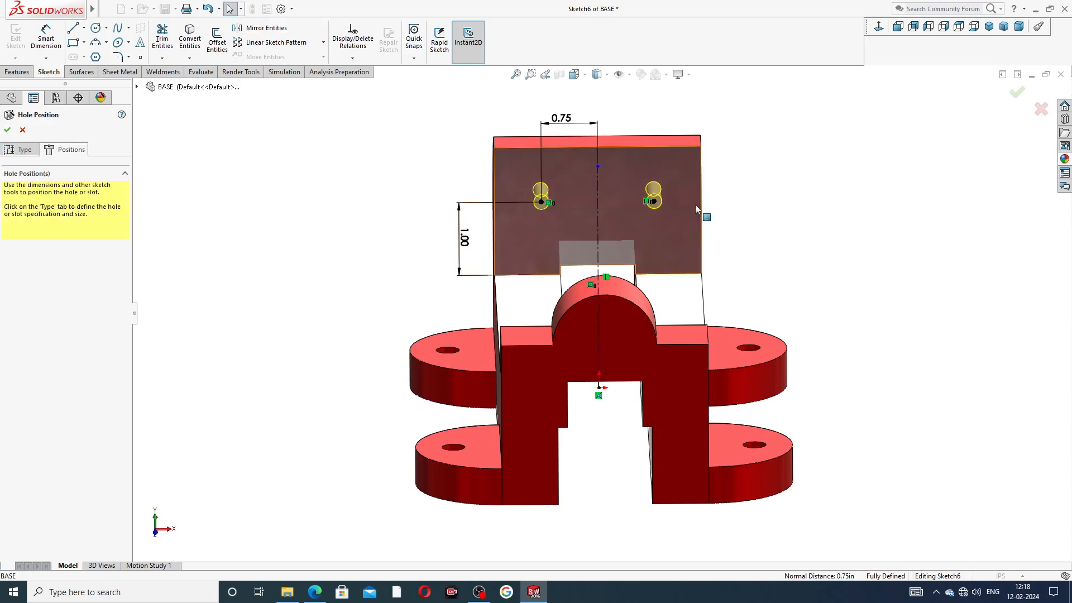
Step: Finish the Hole Wizard to create the two 1/4-20 tapped holes
middle_drag(725, 202, 739, 182)
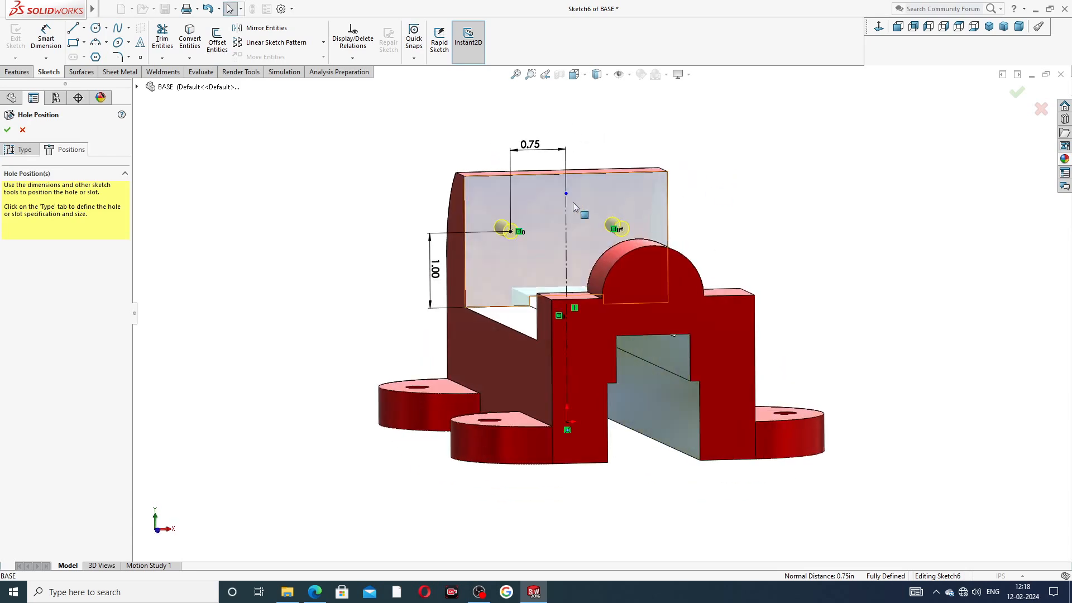
click(8, 130)
middle_drag(727, 191, 612, 224)
Step: Enable Shaded cosmetic threads under Document Properties > Detailing
scroll(586, 219, down, 3)
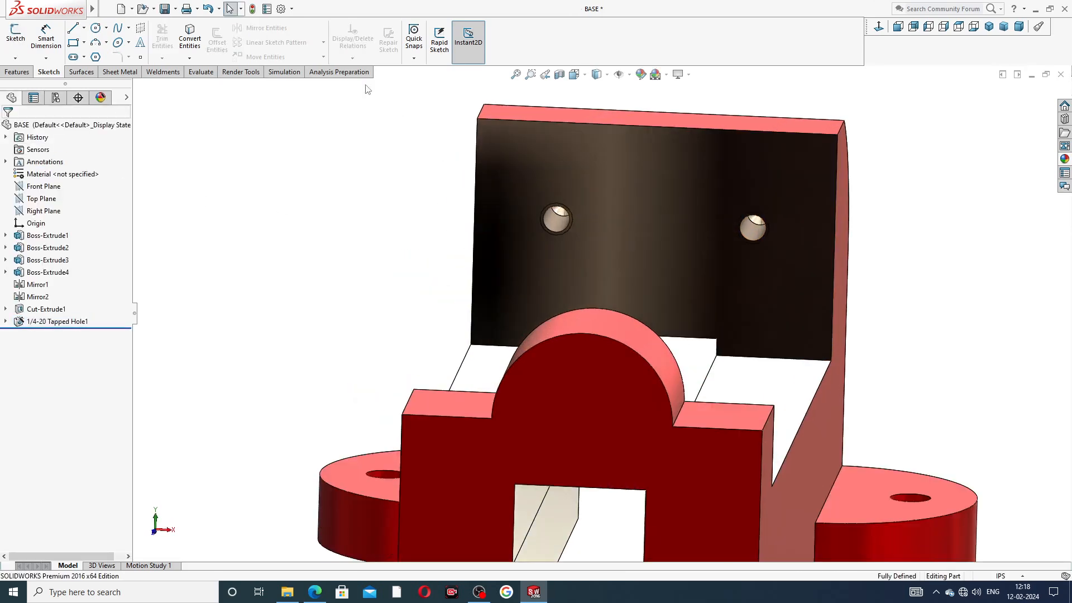
click(280, 8)
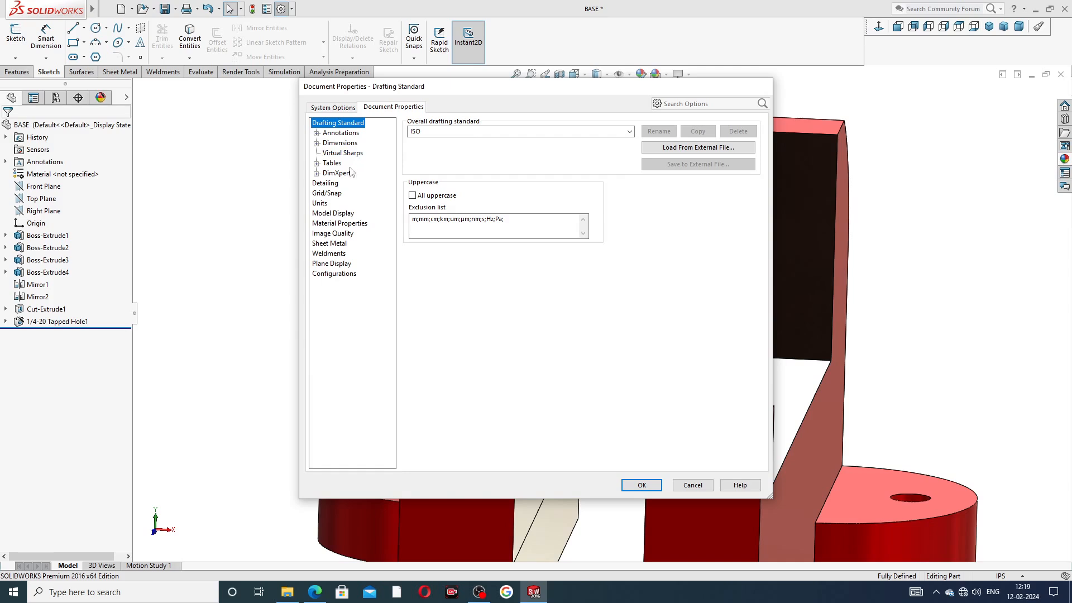
click(329, 185)
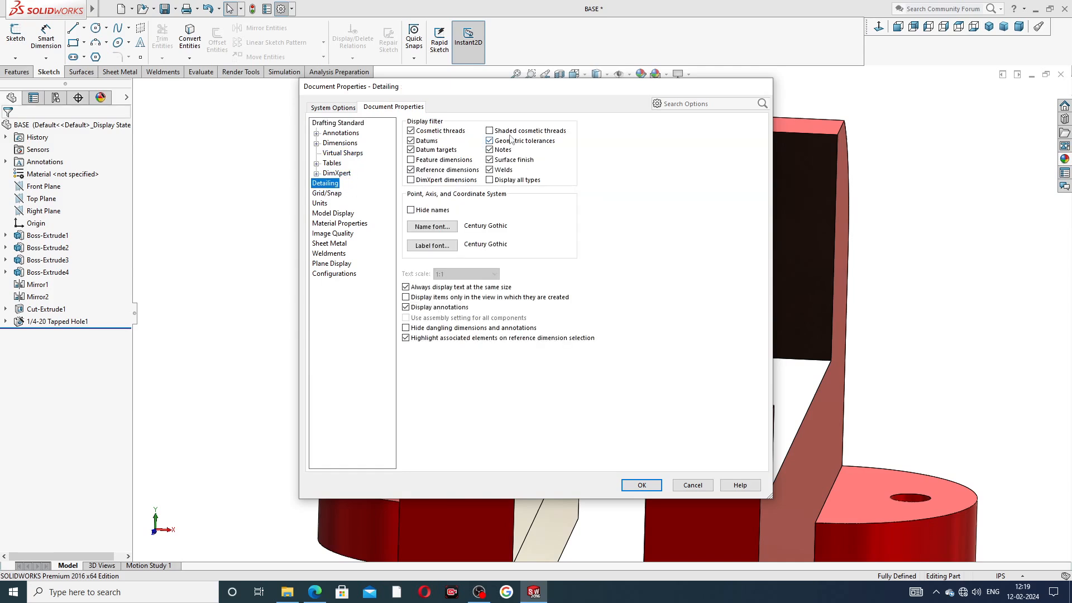
click(509, 133)
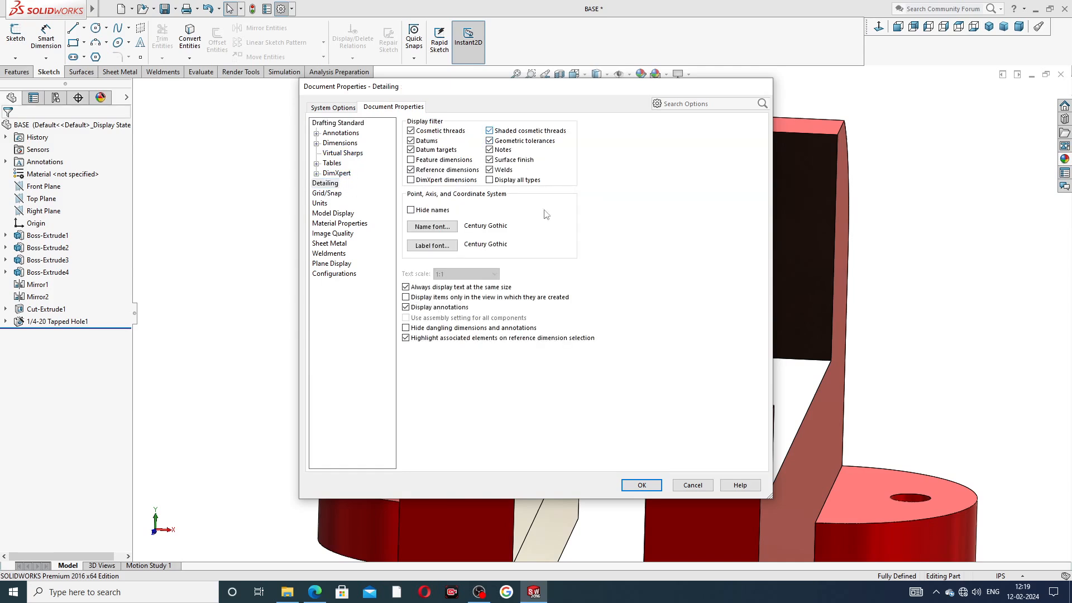
click(641, 485)
Step: Orbit to inspect the threaded holes, then select the vise base's front face
scroll(713, 240, down, 10)
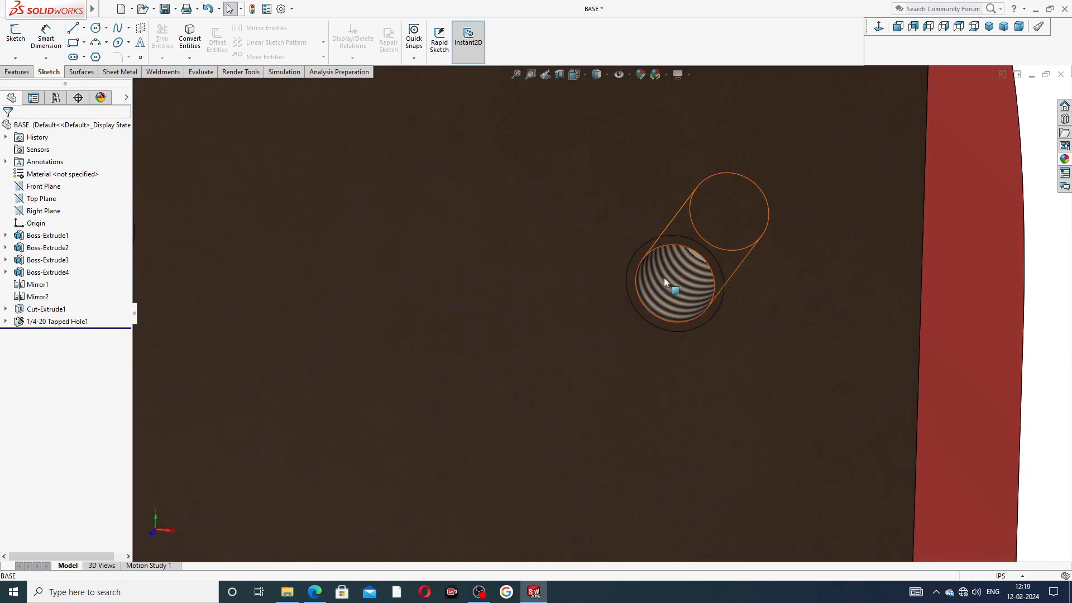
scroll(665, 269, up, 10)
scroll(589, 257, up, 3)
middle_drag(570, 311, 547, 294)
middle_drag(544, 379, 557, 411)
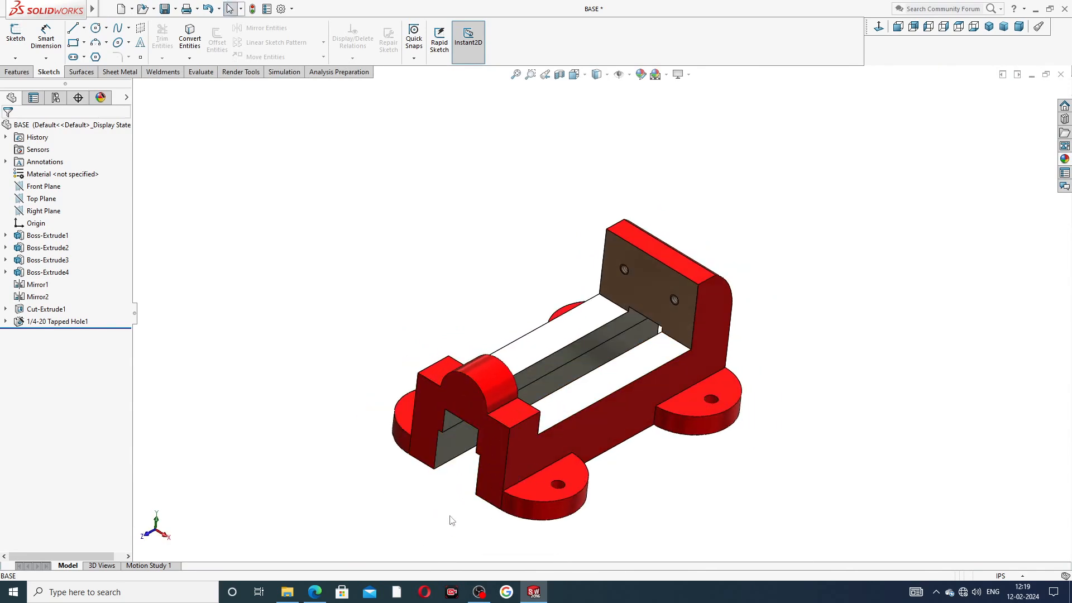
click(473, 395)
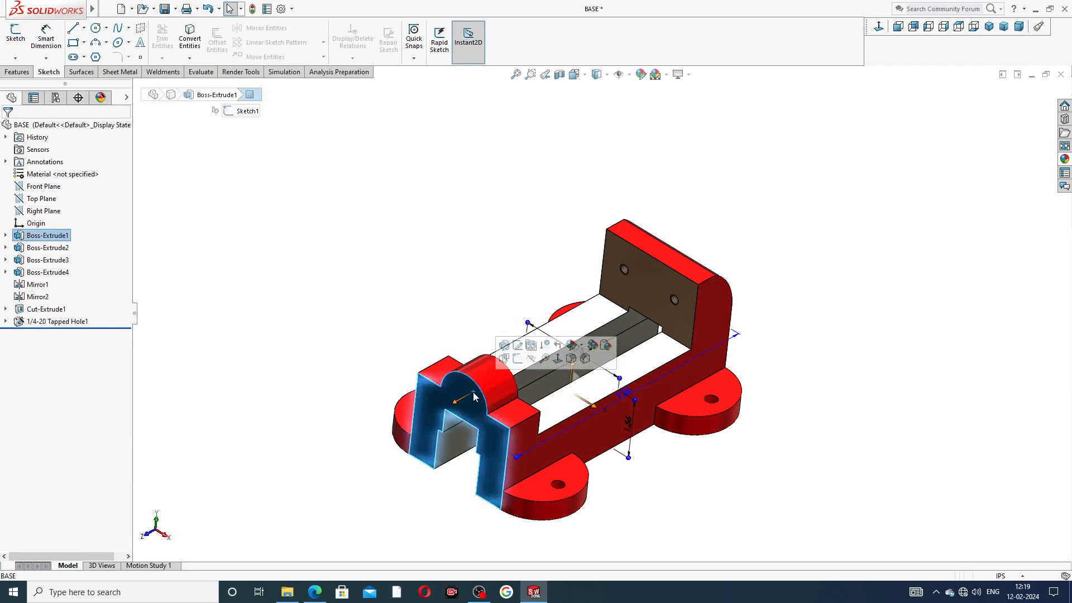
Step: Sketch a circle on the front face centred on the rounded top's arc centre
click(518, 359)
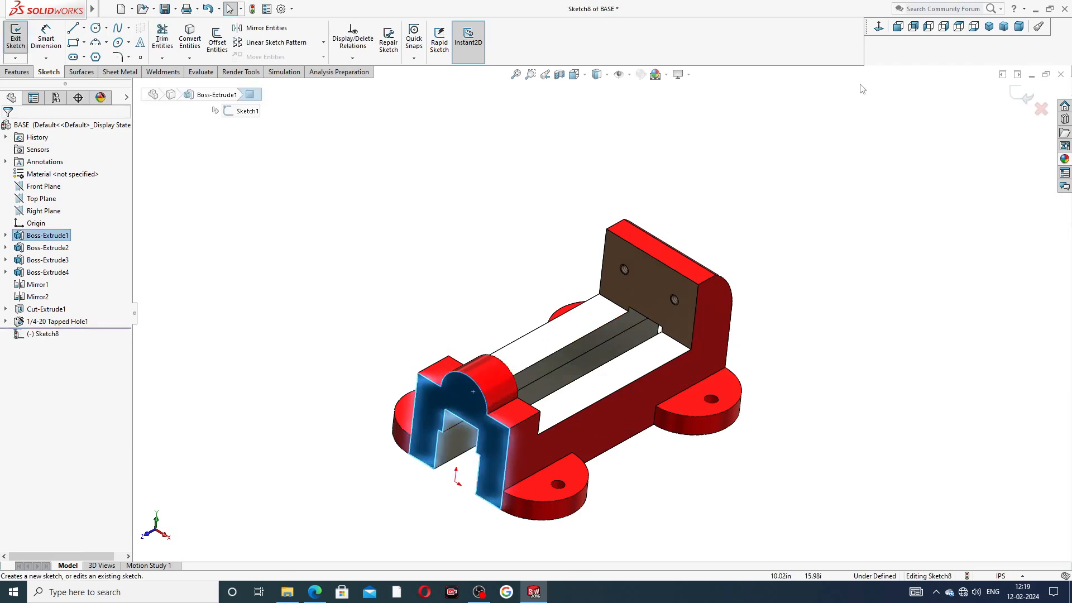
click(880, 29)
scroll(718, 273, down, 3)
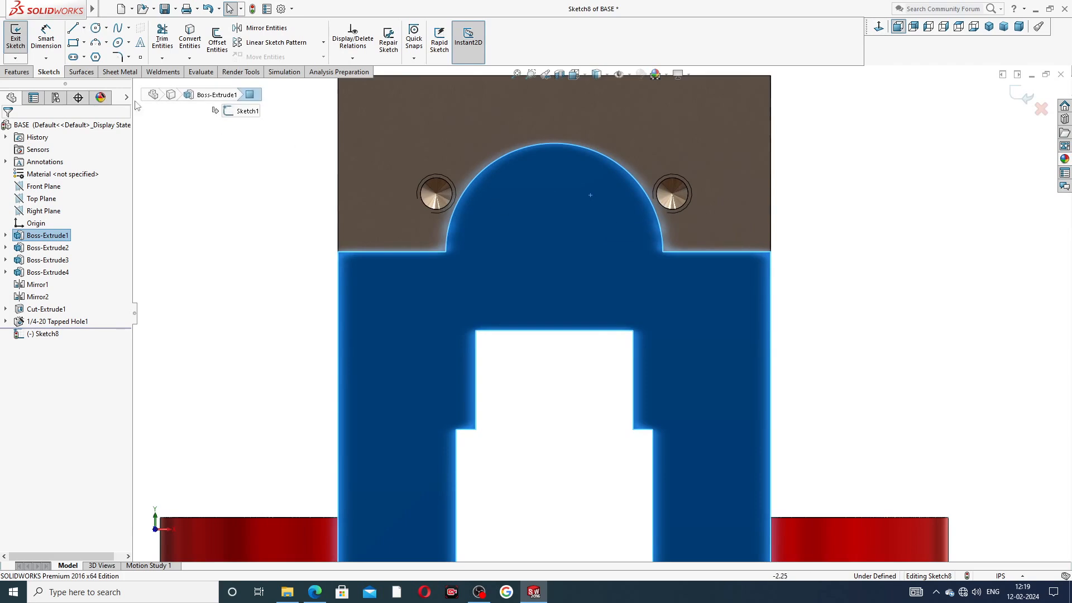
click(95, 28)
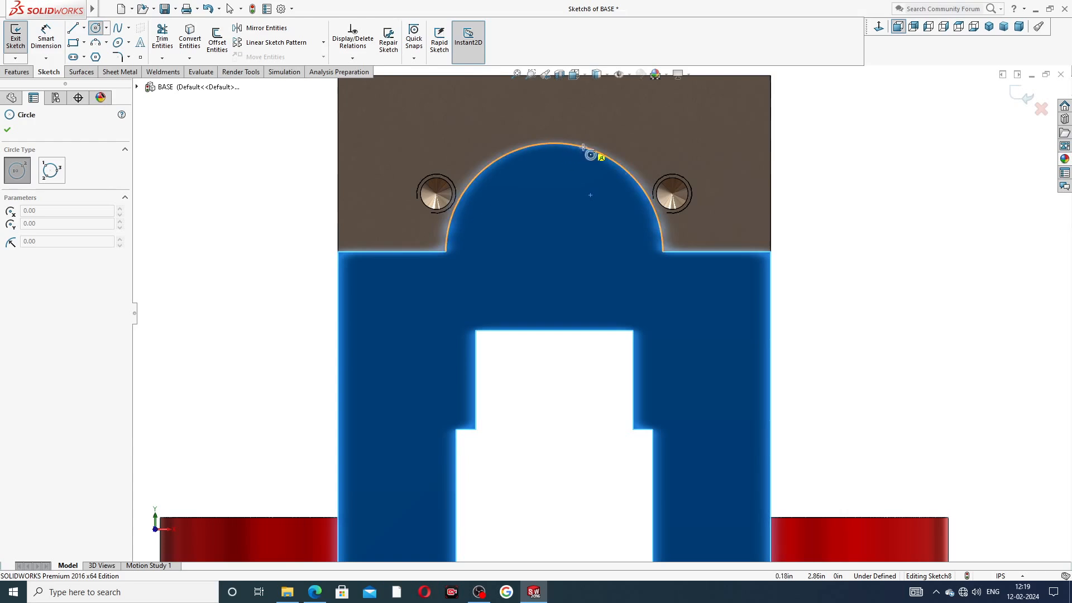
click(554, 252)
click(561, 190)
right_click(592, 187)
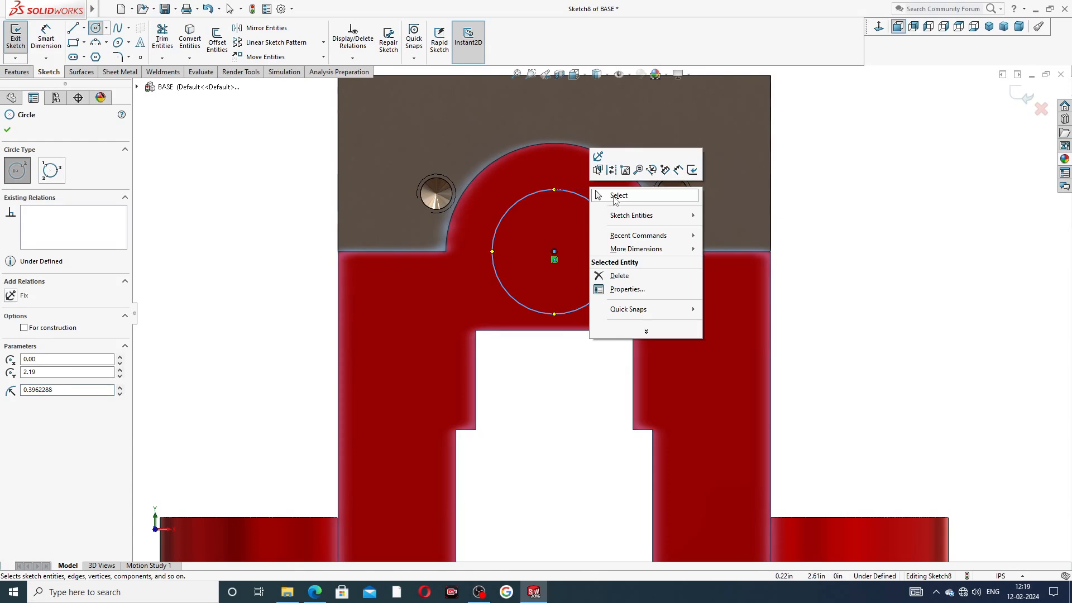
click(615, 196)
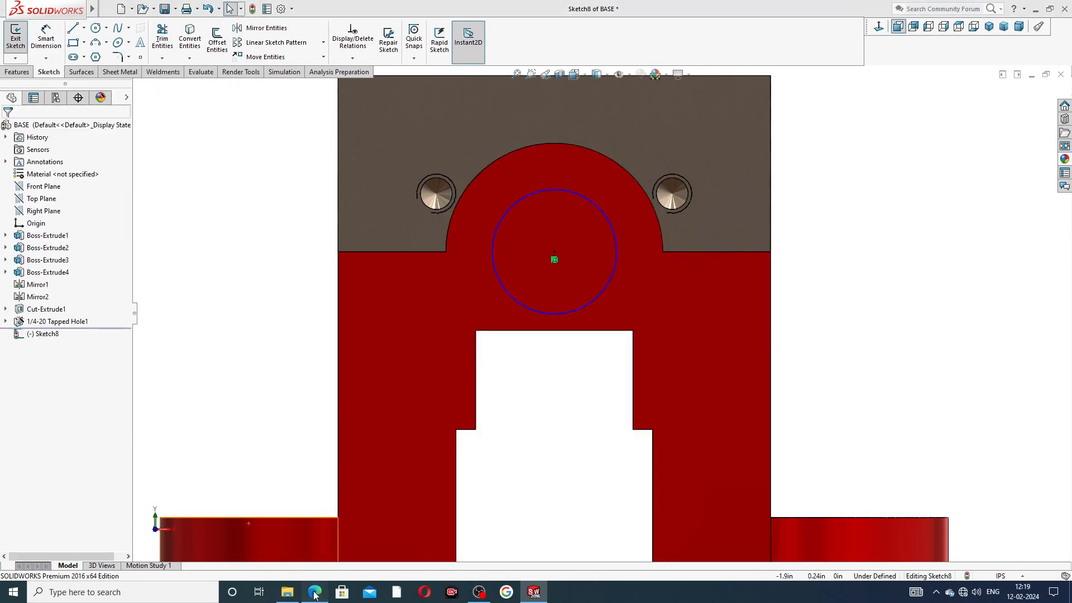
click(315, 592)
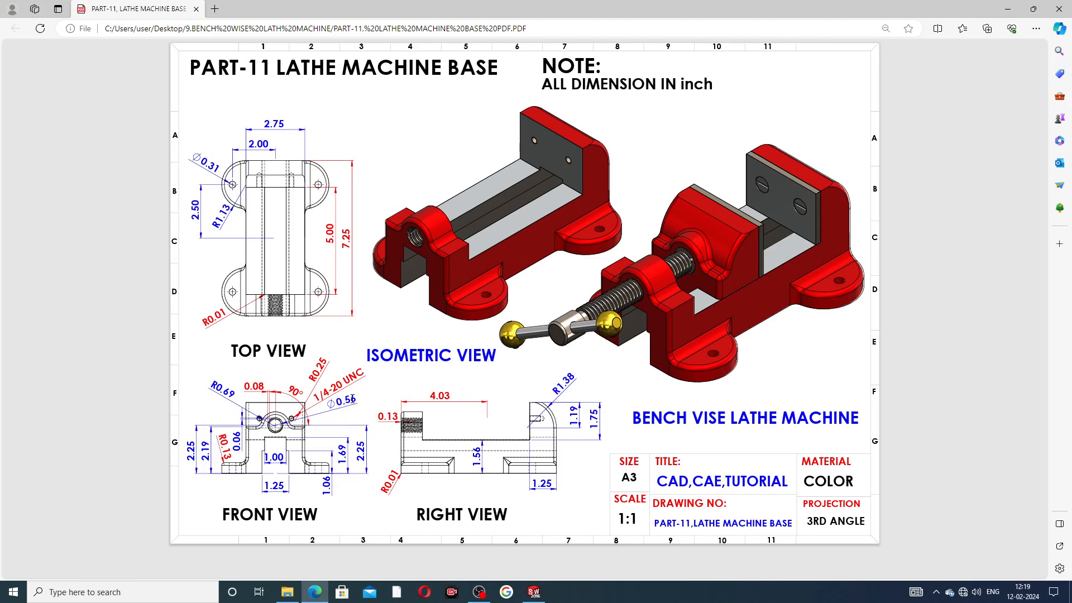
Step: Give the Sketch8 circle a 0.56 diameter dimension
click(539, 596)
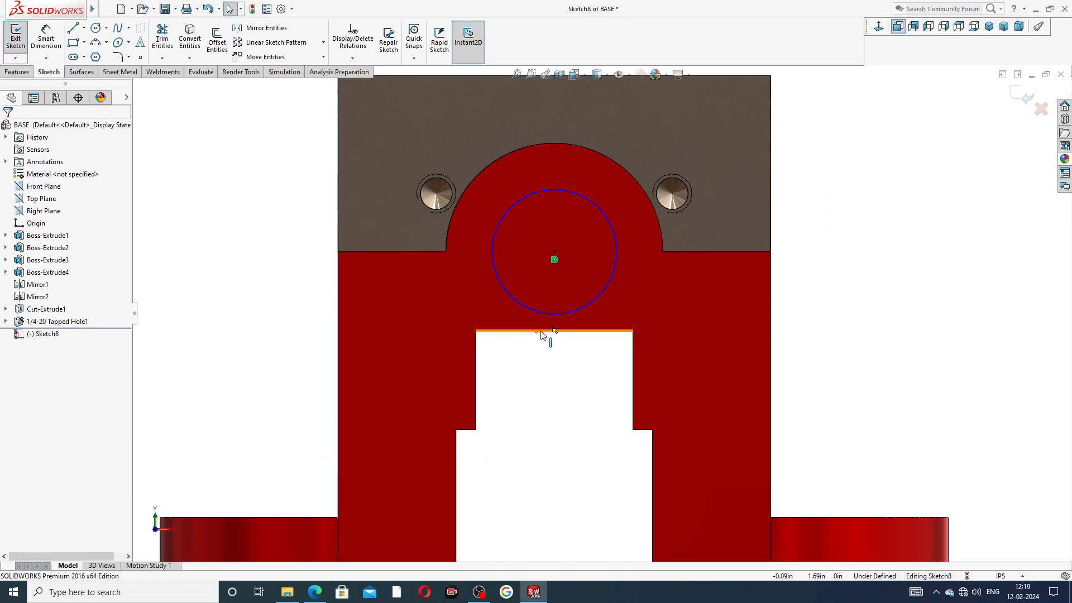
click(46, 40)
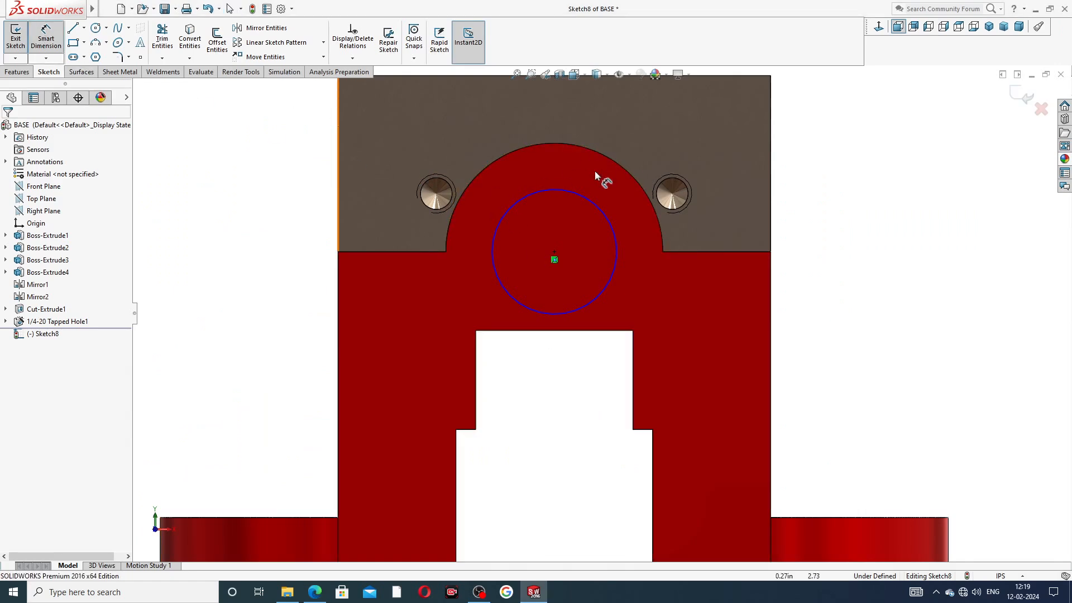
click(582, 196)
click(648, 139)
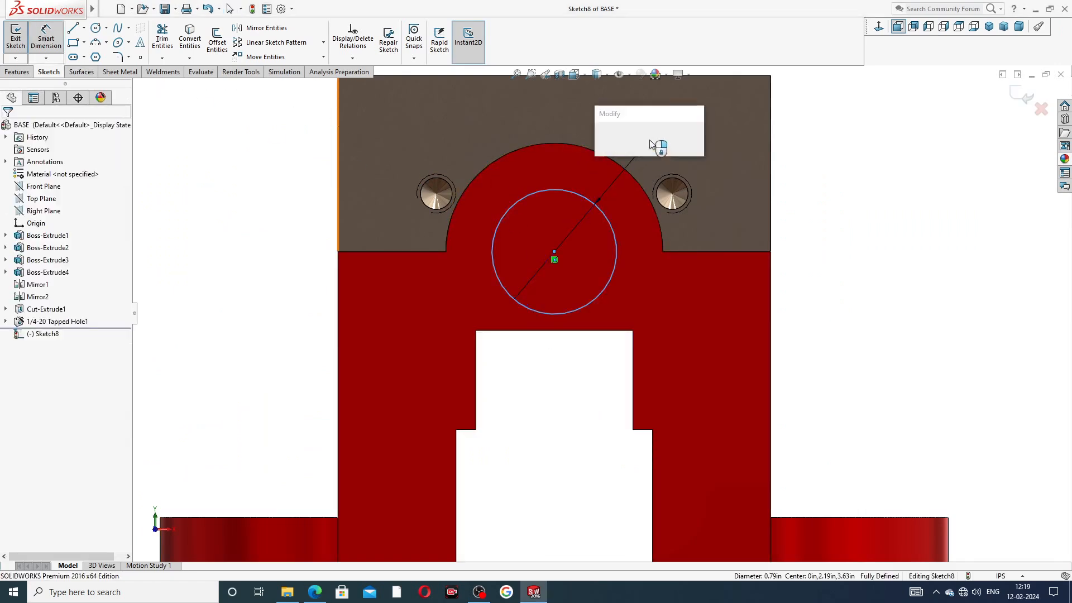
text(.)
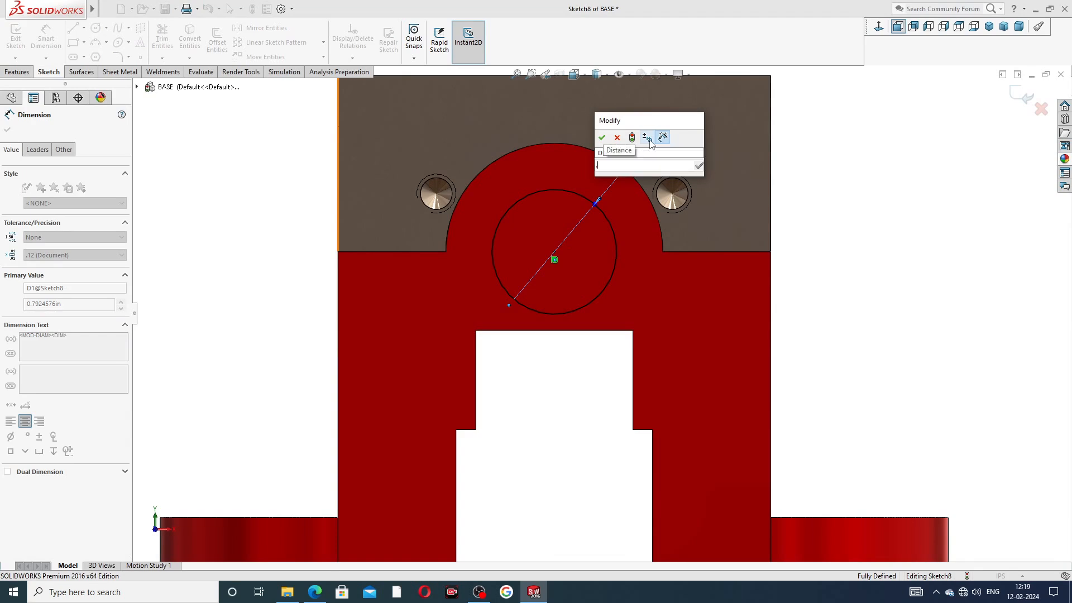
text(56)
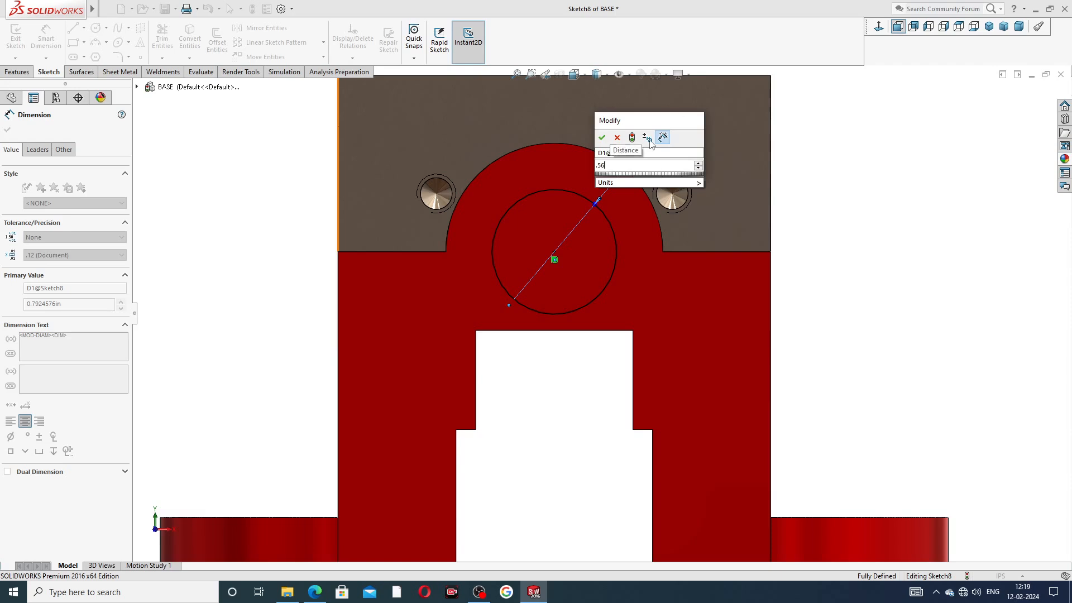
key(Return)
key(Escape)
right_click(832, 149)
click(852, 166)
click(17, 72)
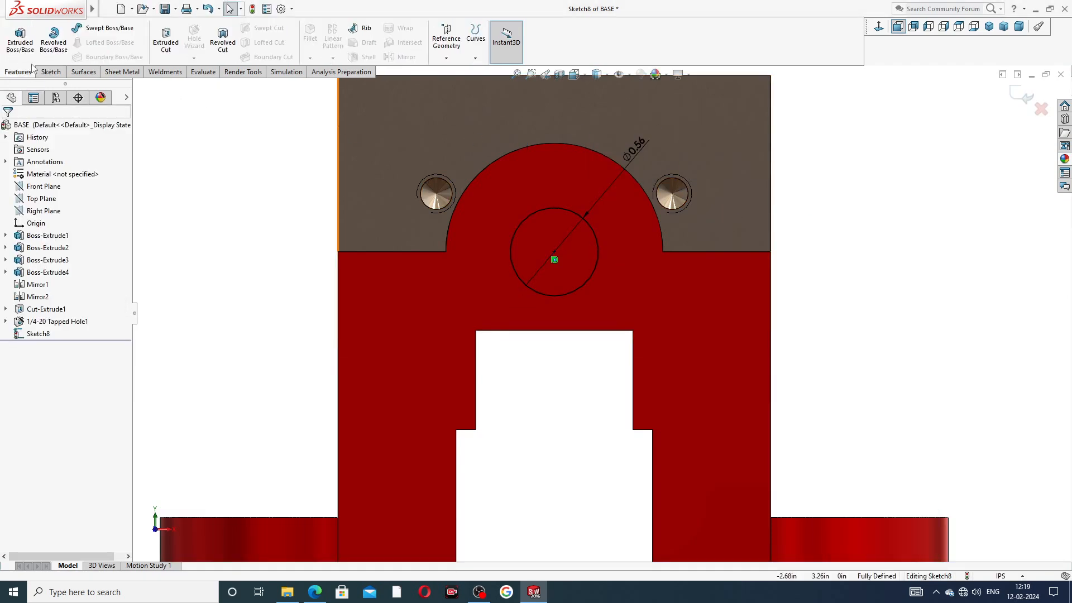
Step: Extrude-cut the 0.56 circle Up To Next through the front boss
click(167, 39)
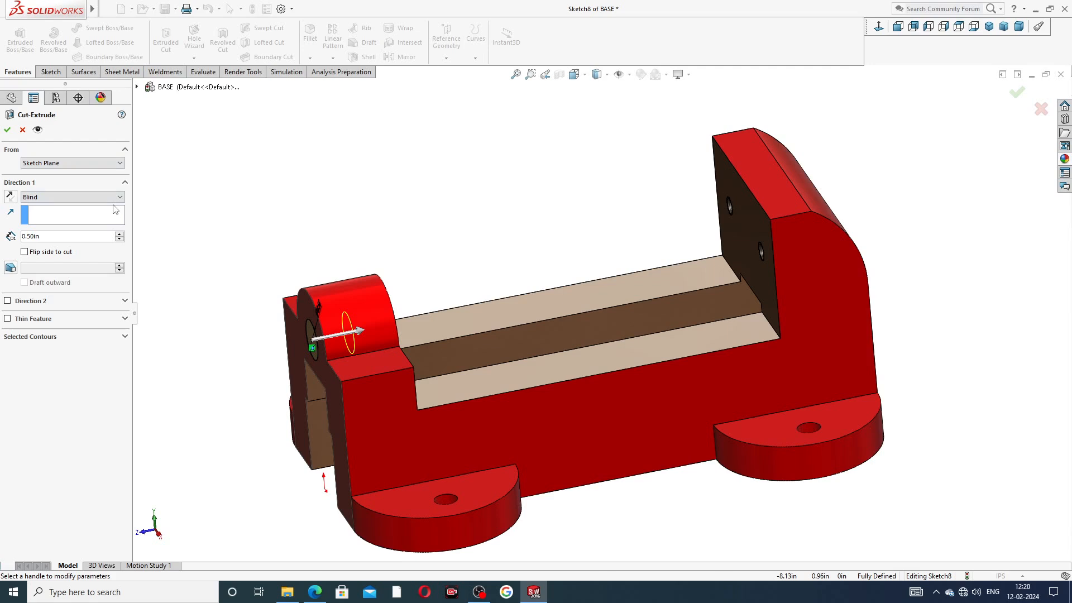
click(62, 199)
click(39, 229)
middle_drag(338, 244, 288, 274)
click(7, 129)
middle_drag(288, 242, 529, 268)
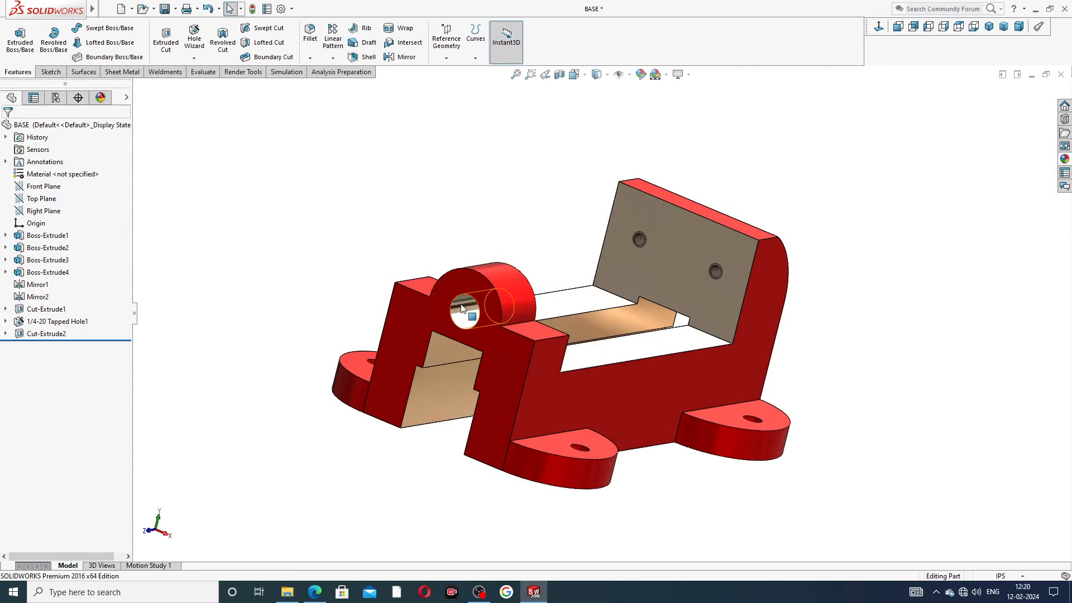
scroll(536, 258, down, 5)
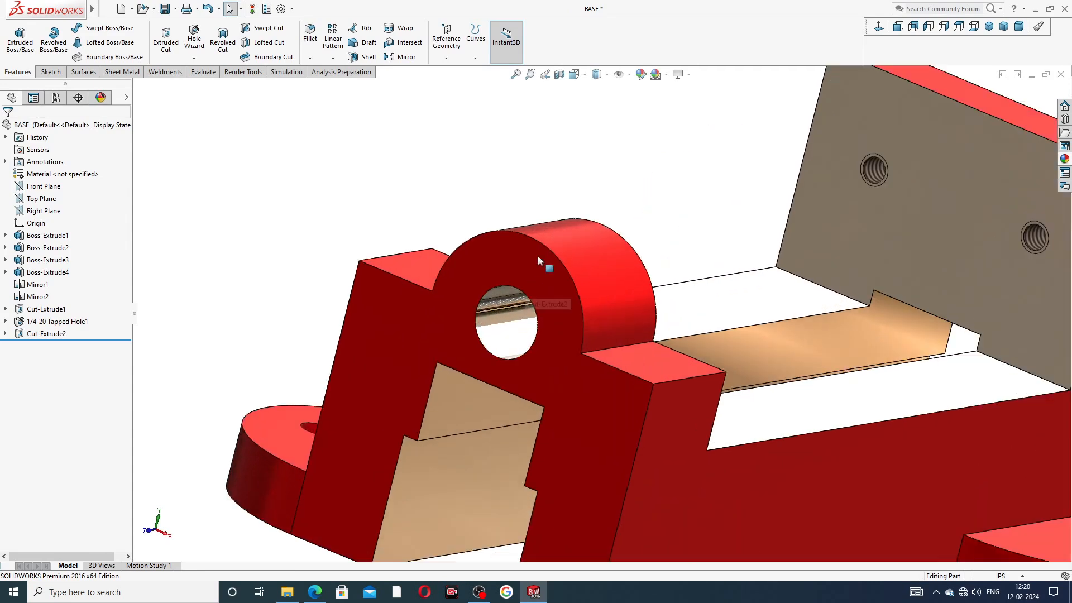
Step: Chamfer the bore's front edge 0.075 in at 45°
click(310, 59)
click(326, 85)
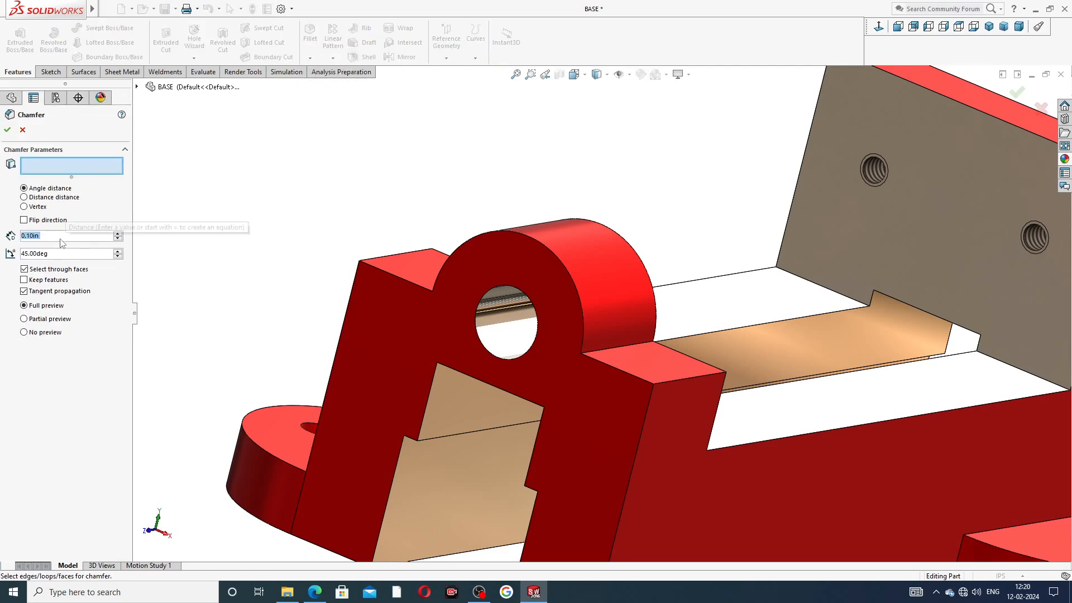
text(.0)
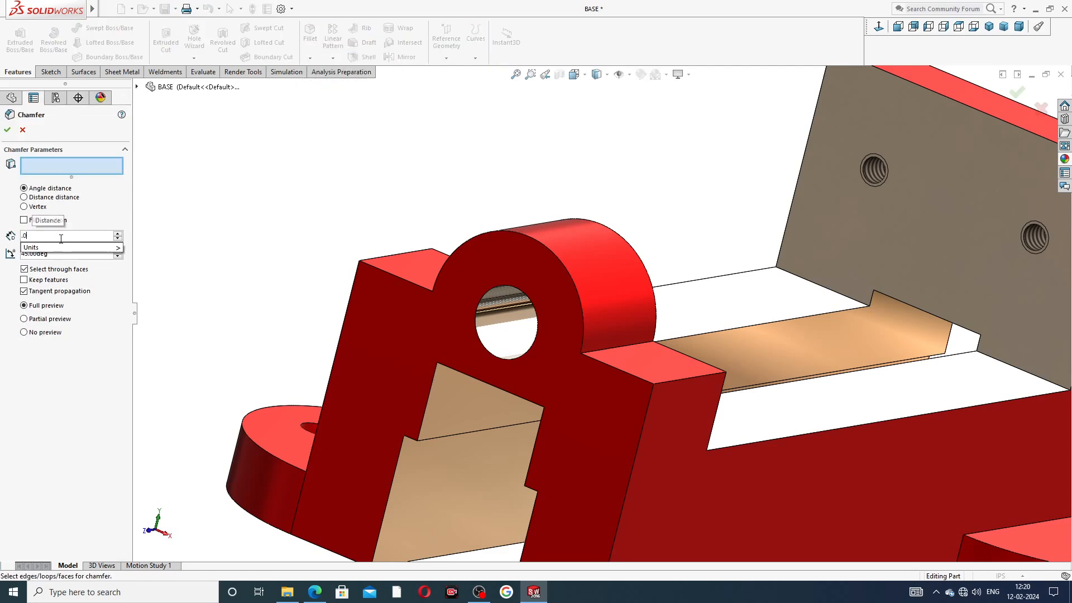
text(75)
key(Return)
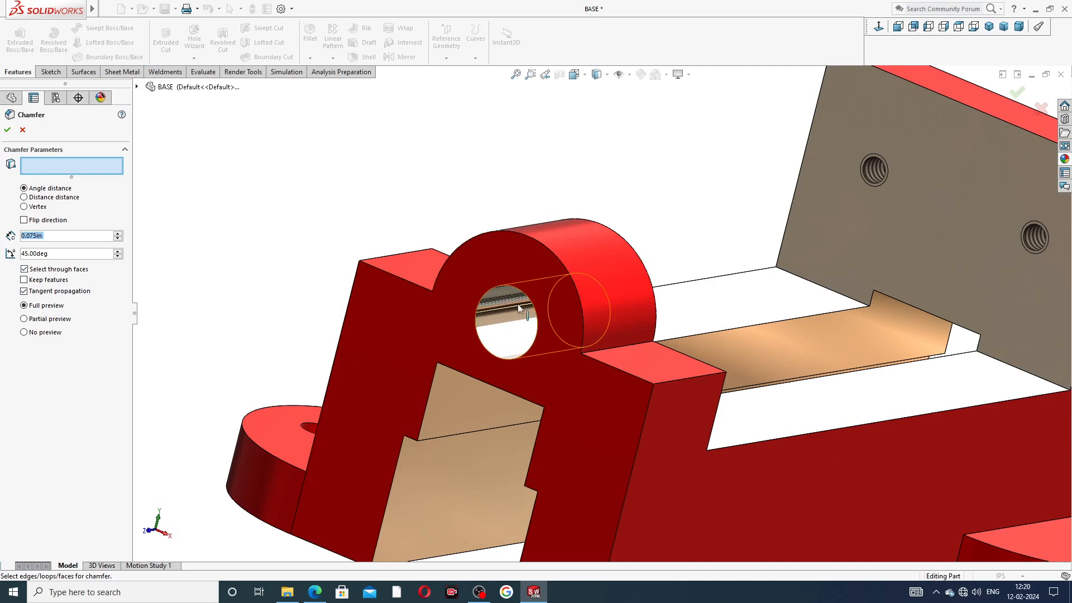
click(513, 287)
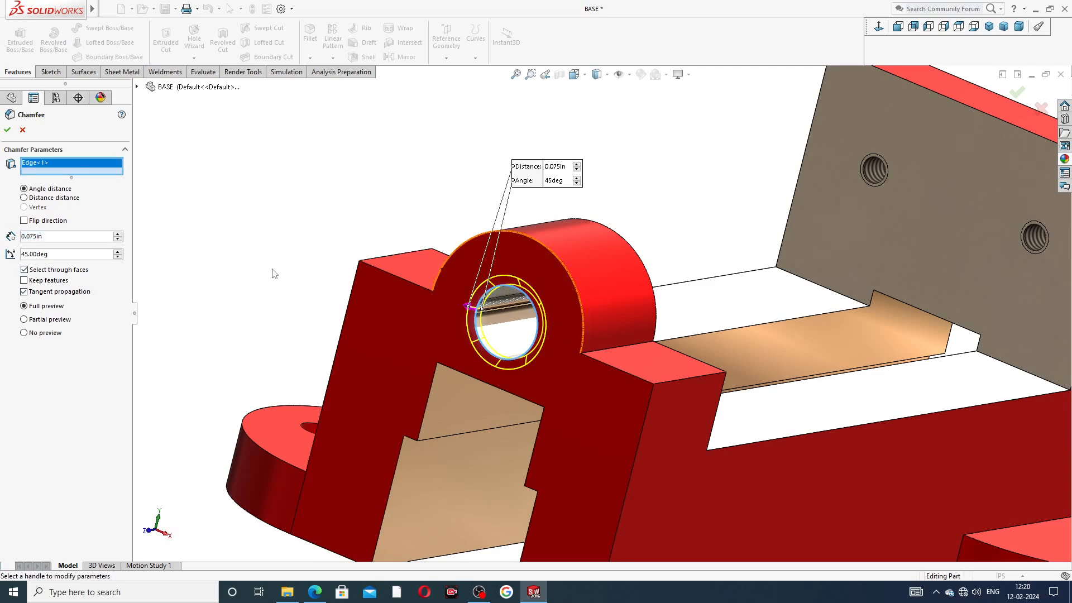
click(7, 131)
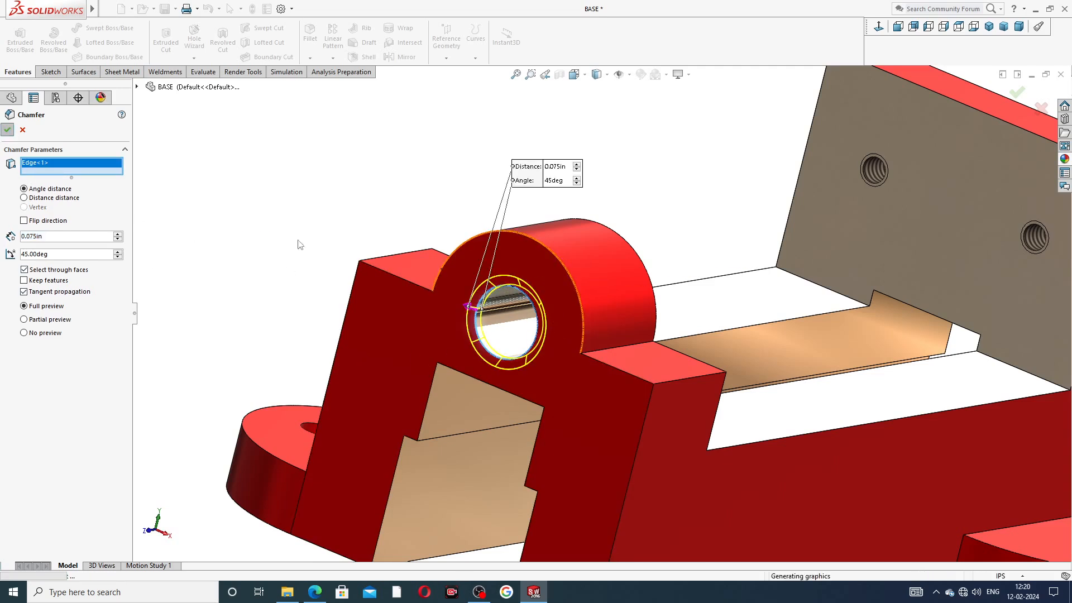
key(f)
middle_drag(665, 237, 629, 232)
scroll(660, 296, up, 2)
middle_drag(661, 296, 584, 301)
scroll(550, 336, down, 3)
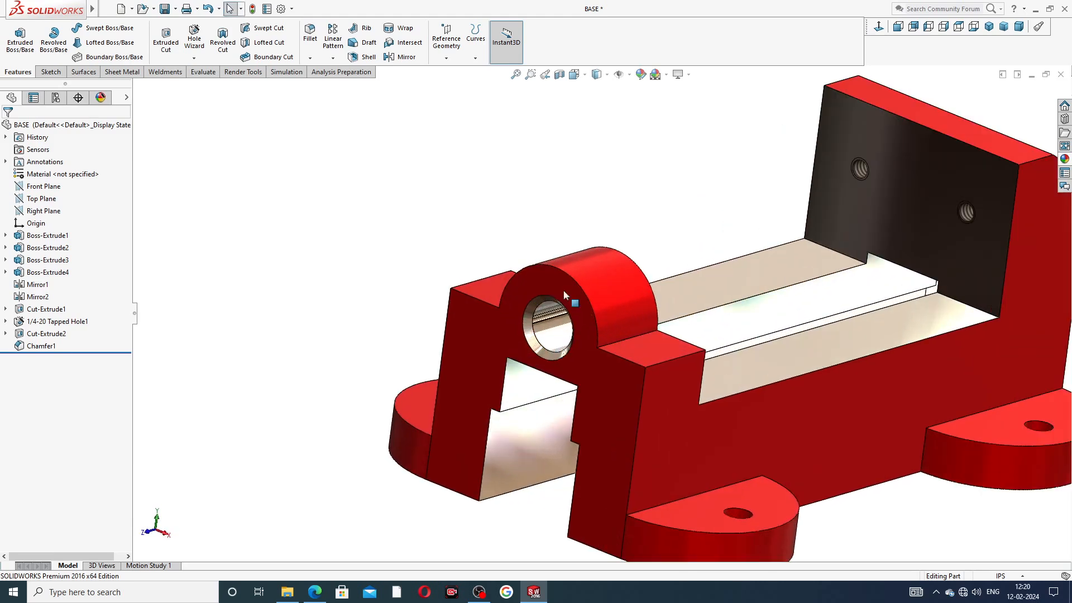
Step: Start Sketch9 on the boss front face and convert the bore edge into a circle
click(551, 280)
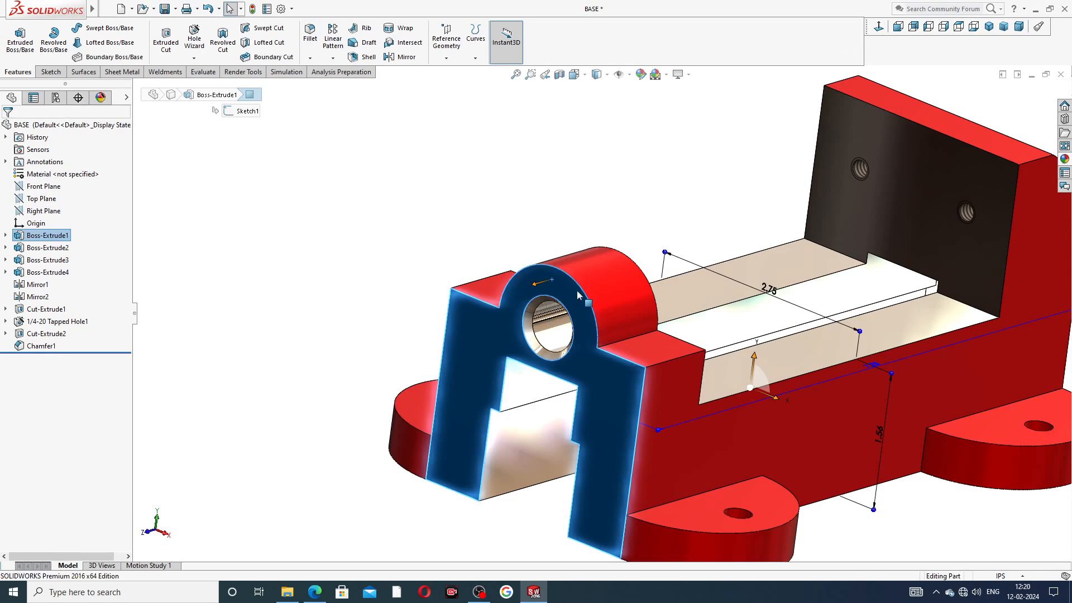
click(619, 261)
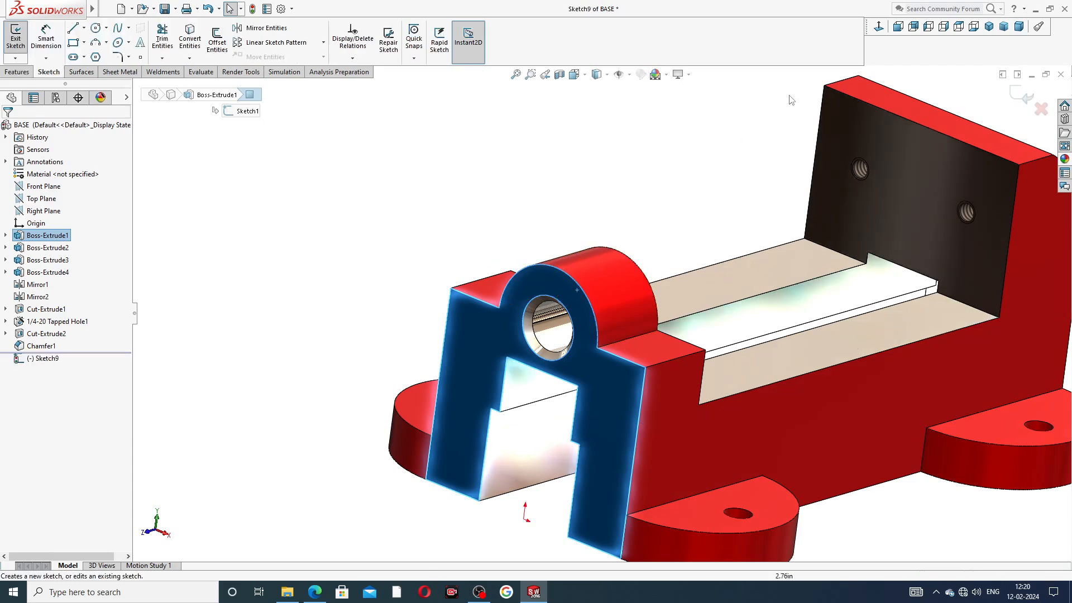
scroll(547, 317, down, 3)
click(541, 305)
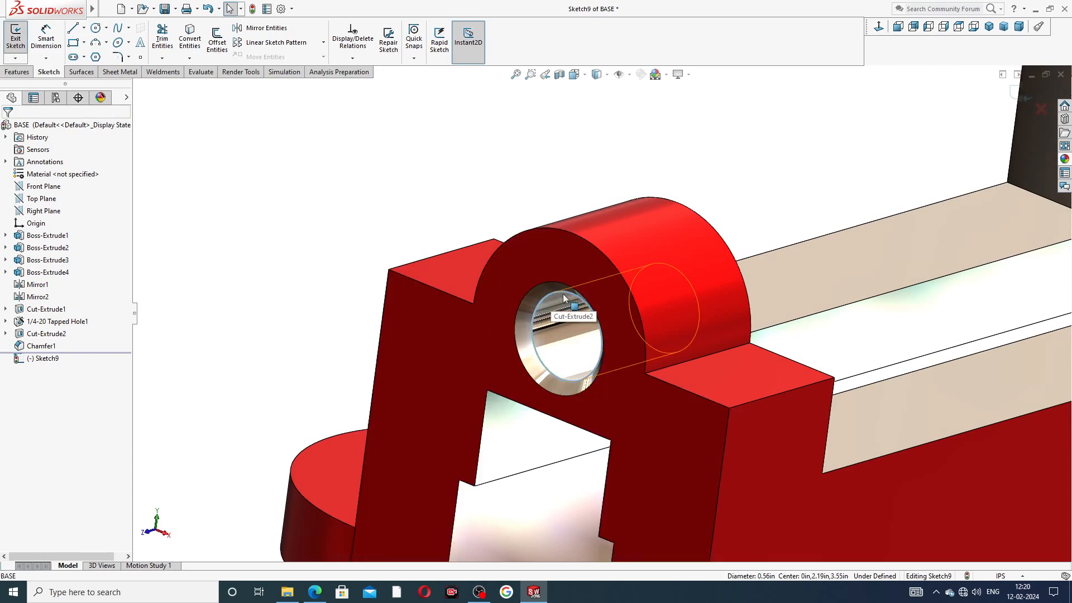
click(192, 44)
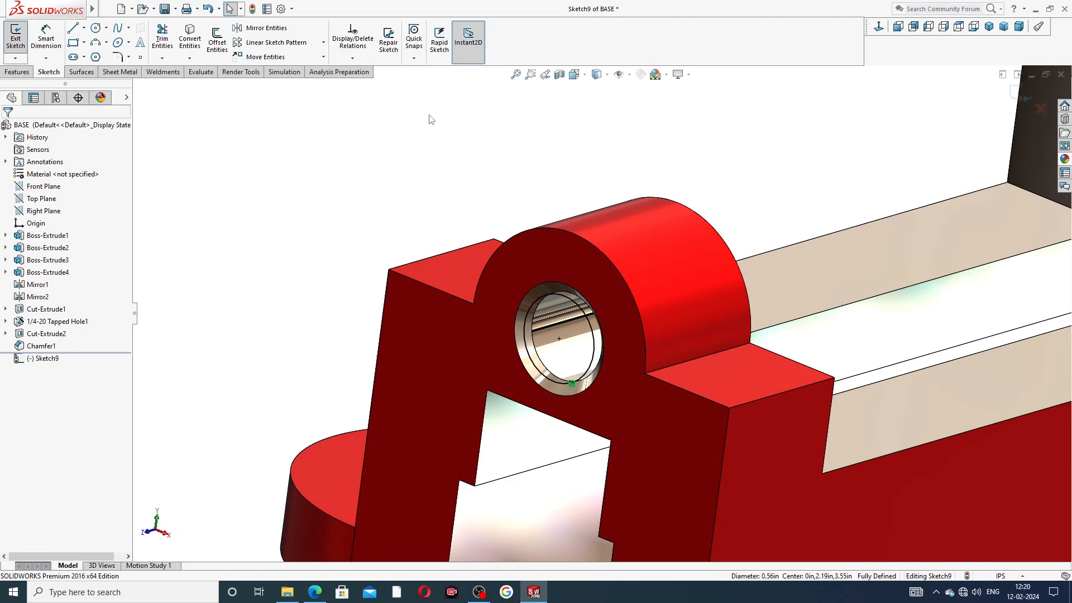
click(29, 73)
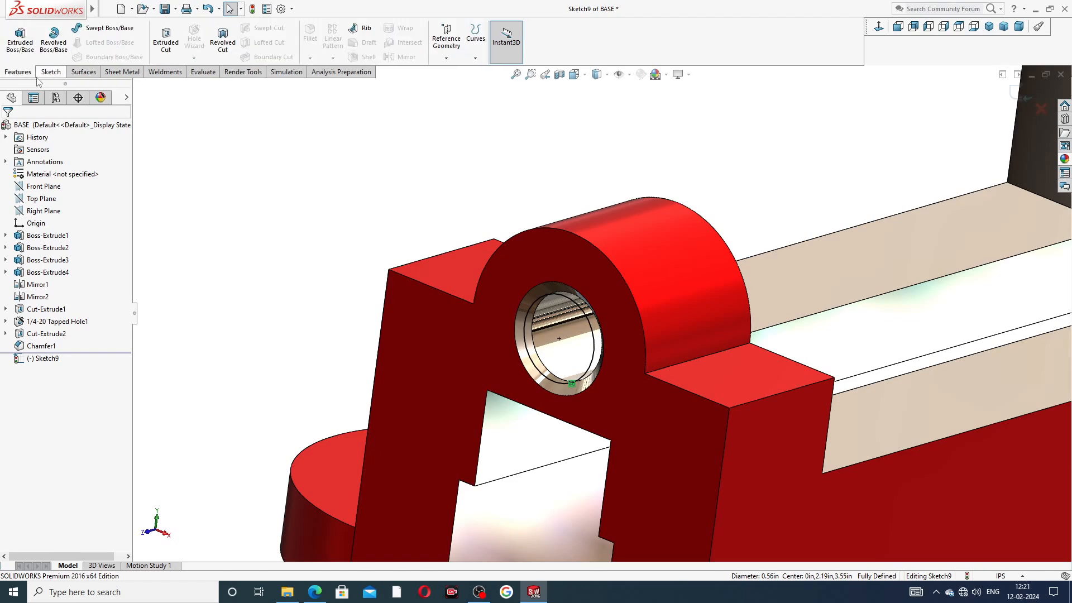
click(475, 58)
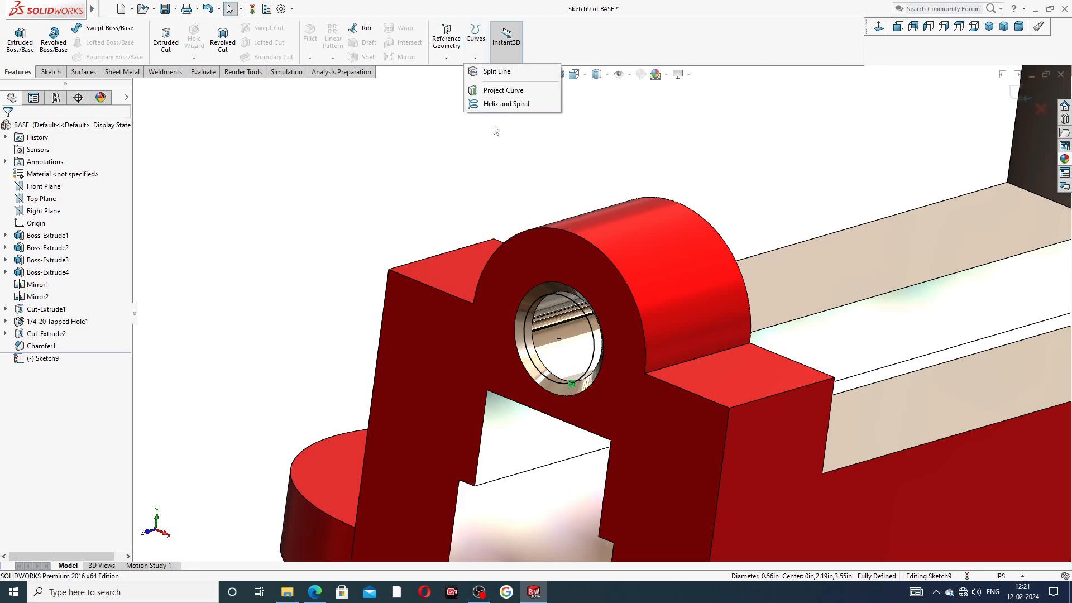
Step: Create a clockwise, reversed helix: 4.025 in height, 0.125 in pitch, 90° start angle
click(499, 104)
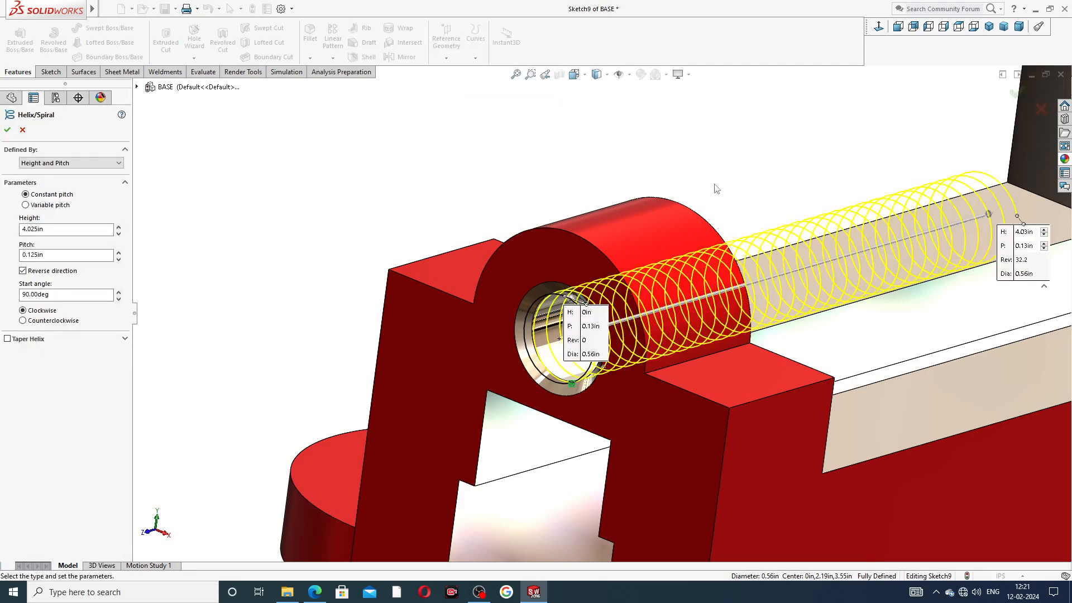
scroll(716, 189, up, 2)
scroll(642, 274, down, 3)
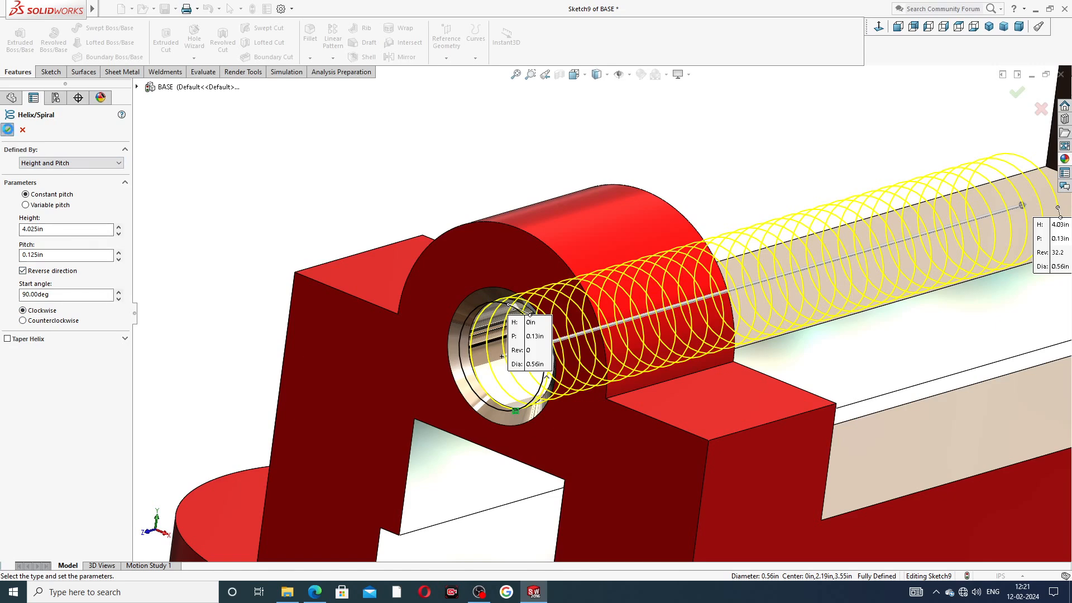
click(7, 131)
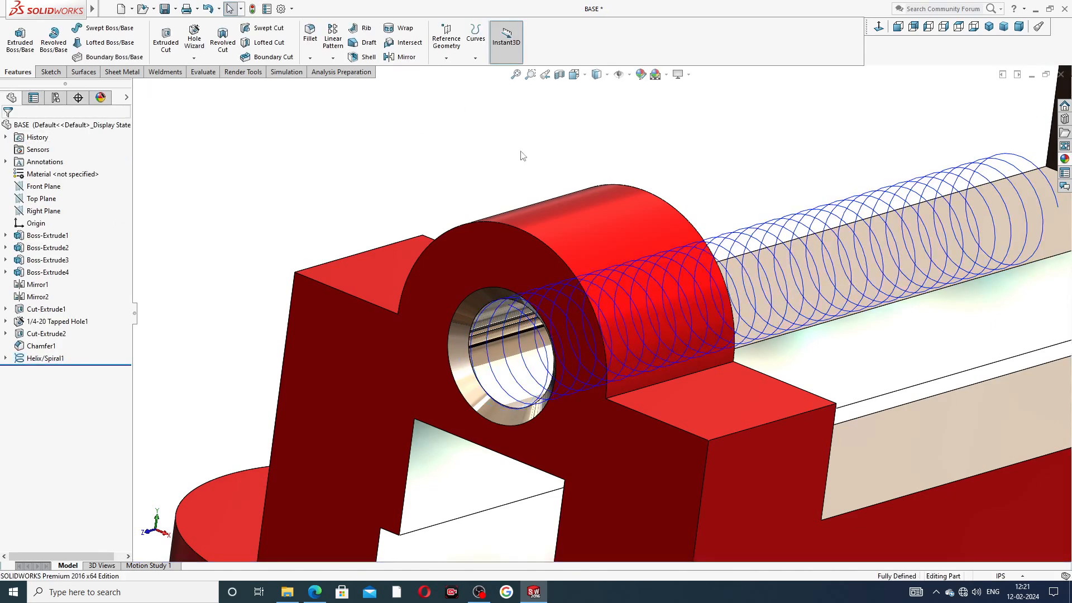
scroll(674, 284, up, 3)
middle_drag(674, 283, 626, 277)
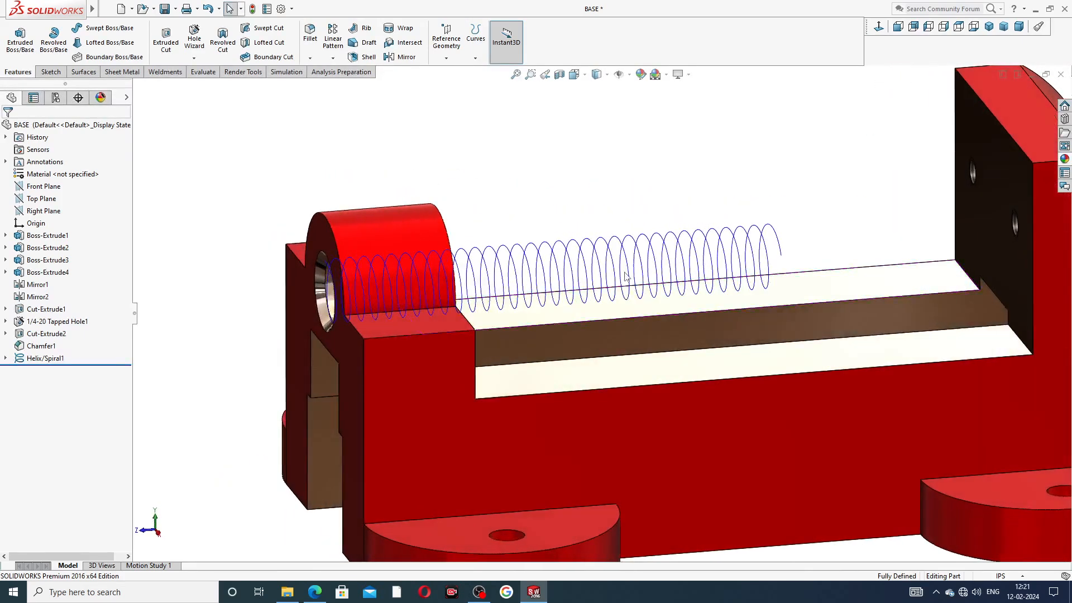
scroll(626, 277, up, 3)
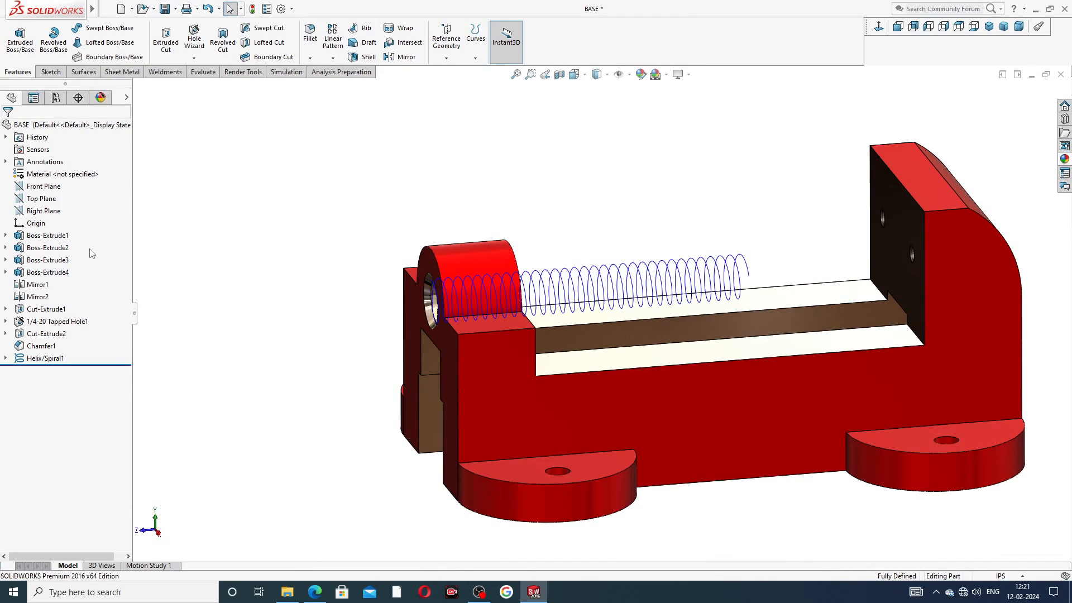
click(56, 211)
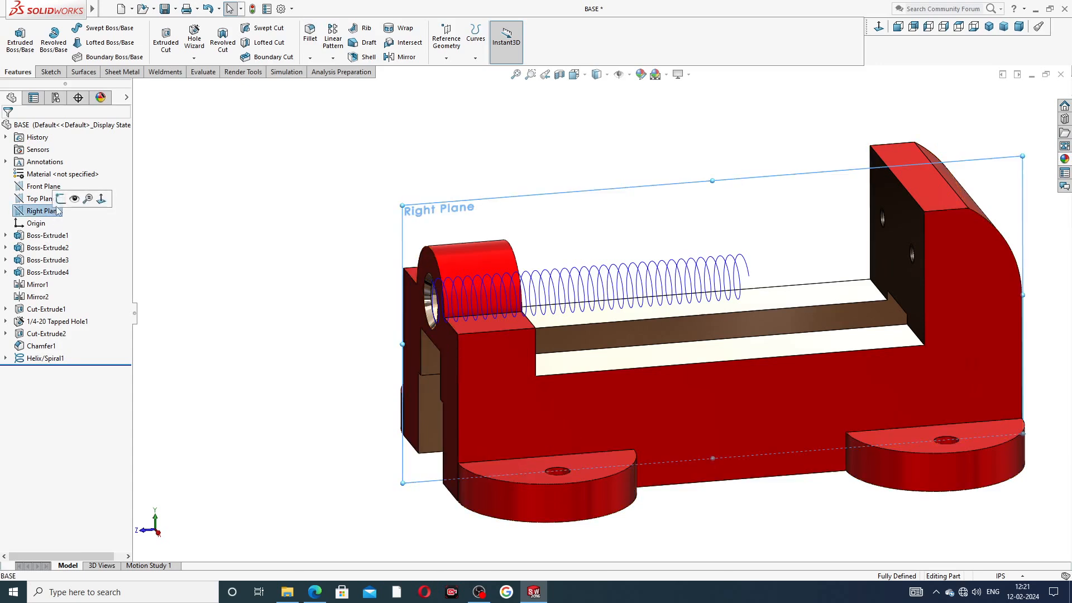
Step: Start a sketch on the Right Plane viewed normal to it, deleting a stray sloped line
click(61, 199)
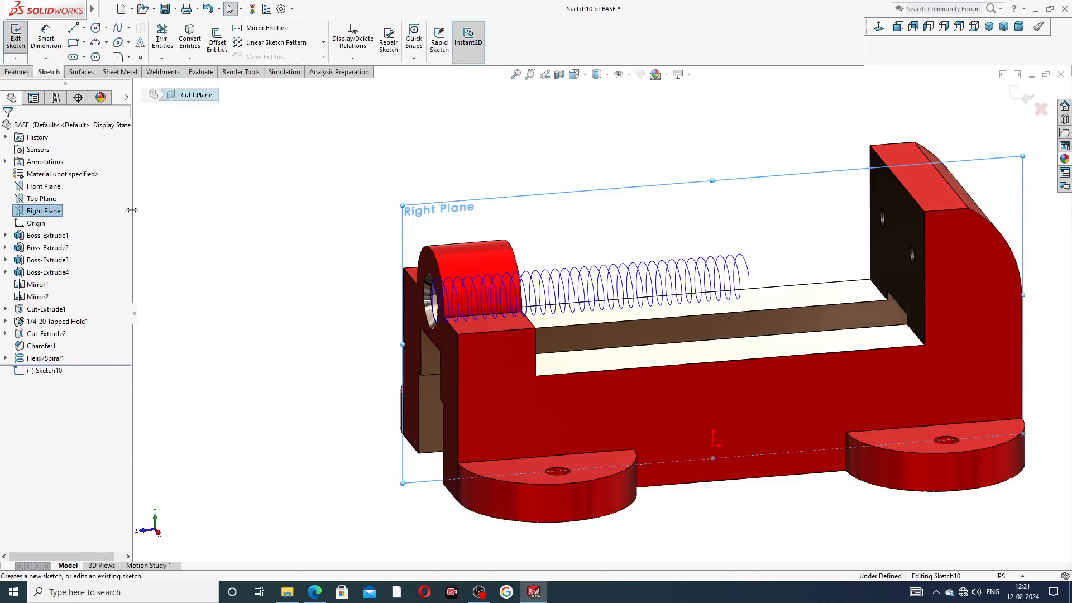
click(880, 28)
scroll(366, 284, down, 6)
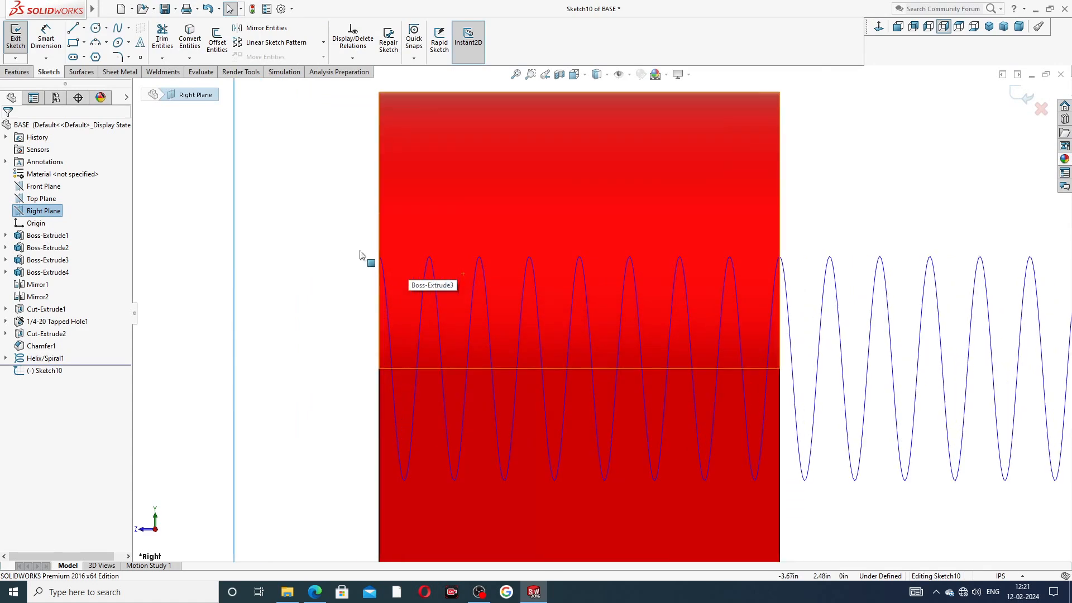
scroll(369, 305, down, 3)
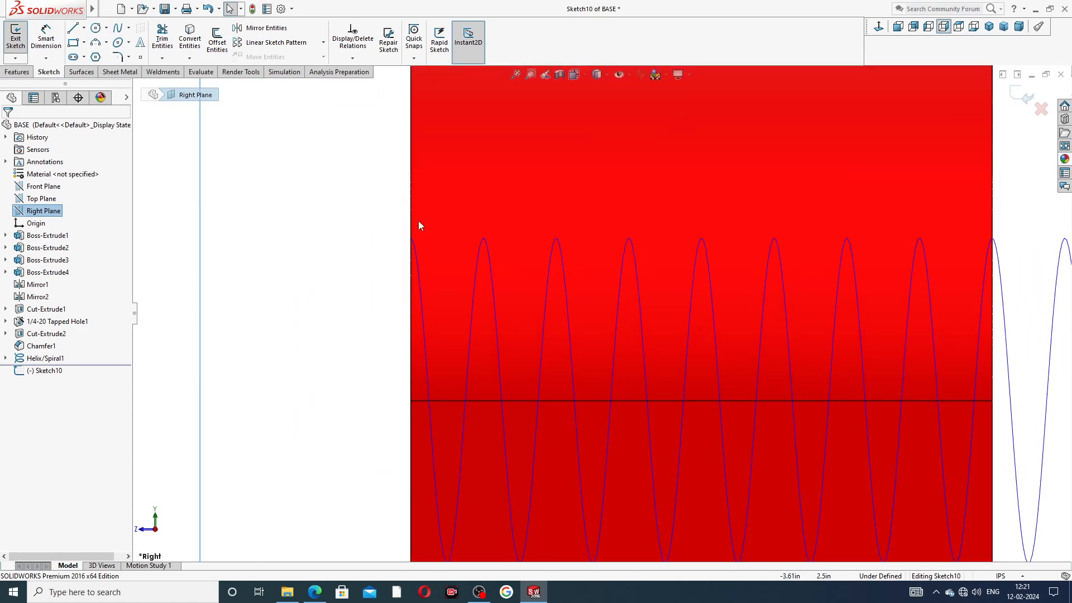
click(73, 29)
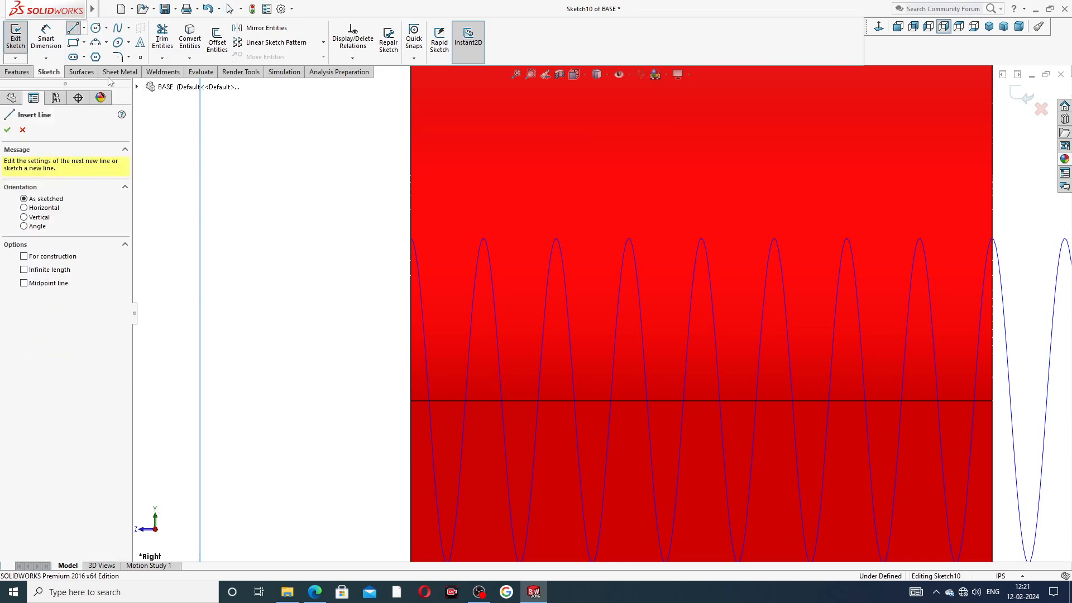
click(319, 230)
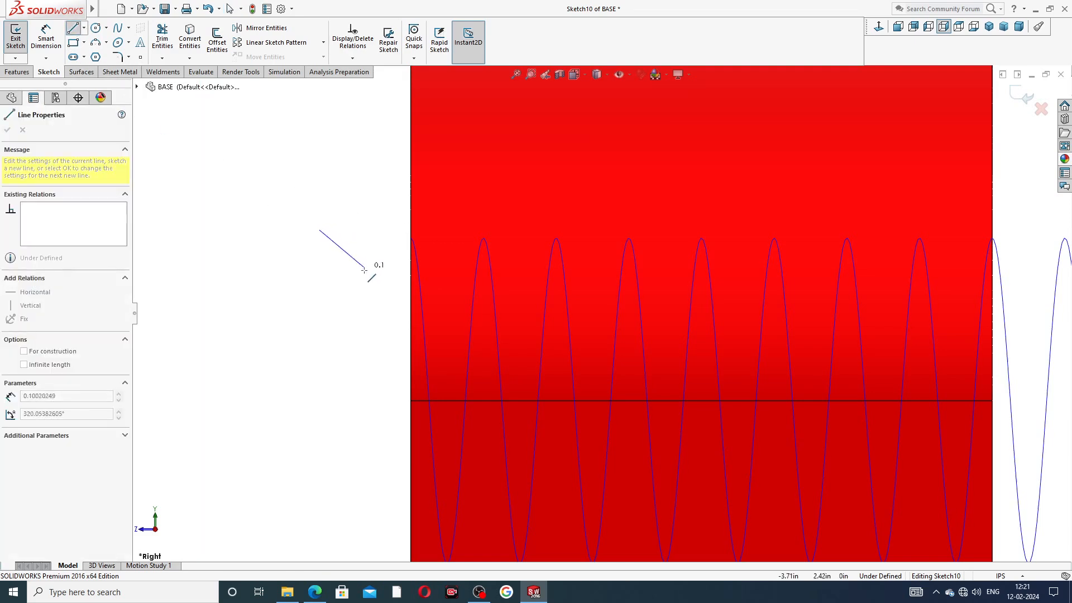
click(386, 290)
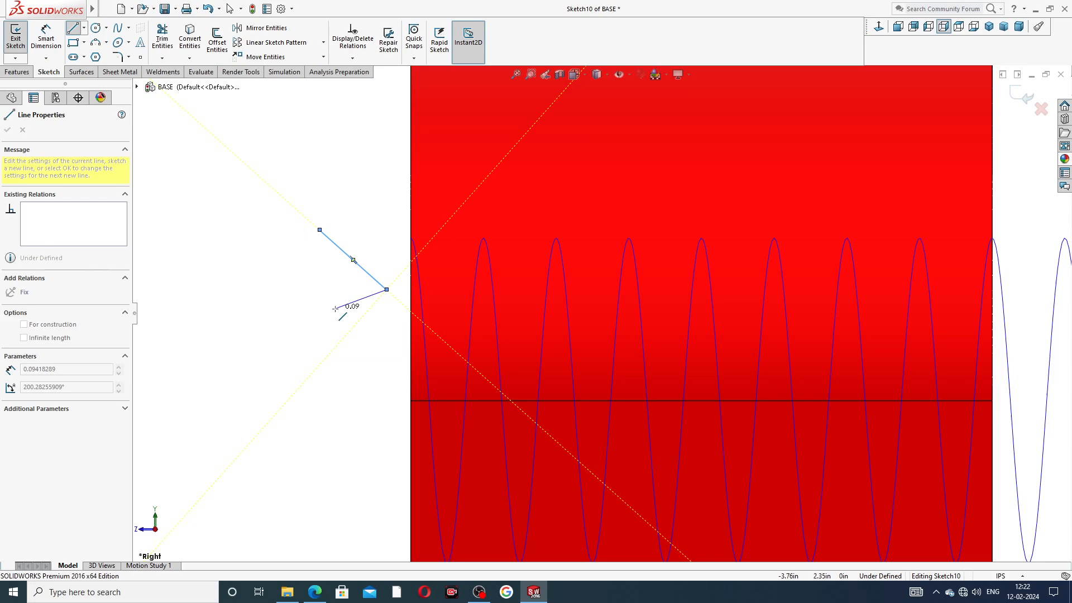
key(Escape)
click(384, 289)
key(Delete)
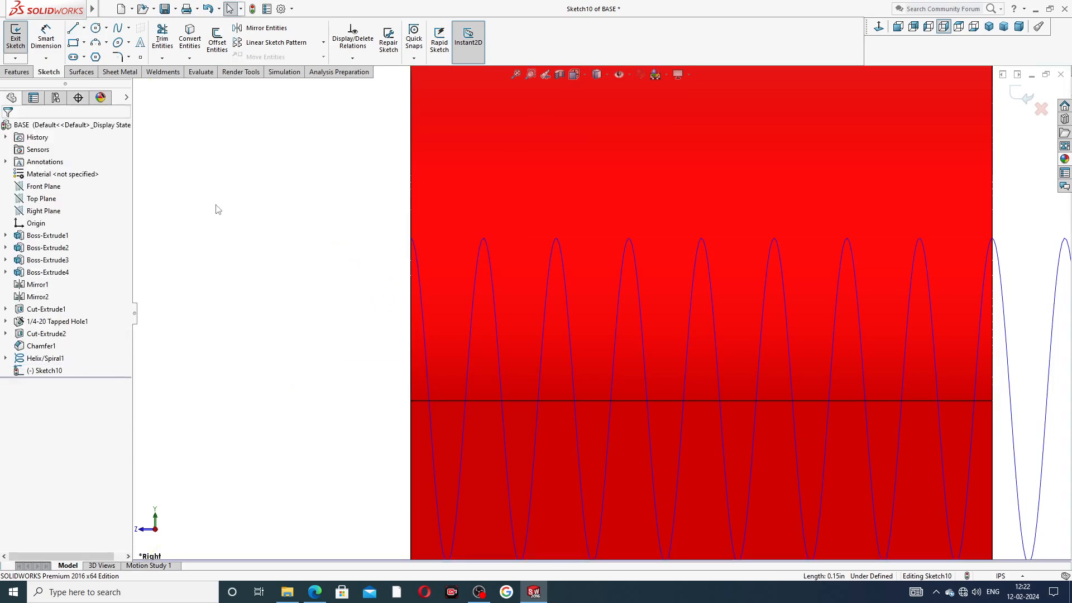
Step: Draw a closed four-sided trapezoid profile to the left of the helix
click(73, 32)
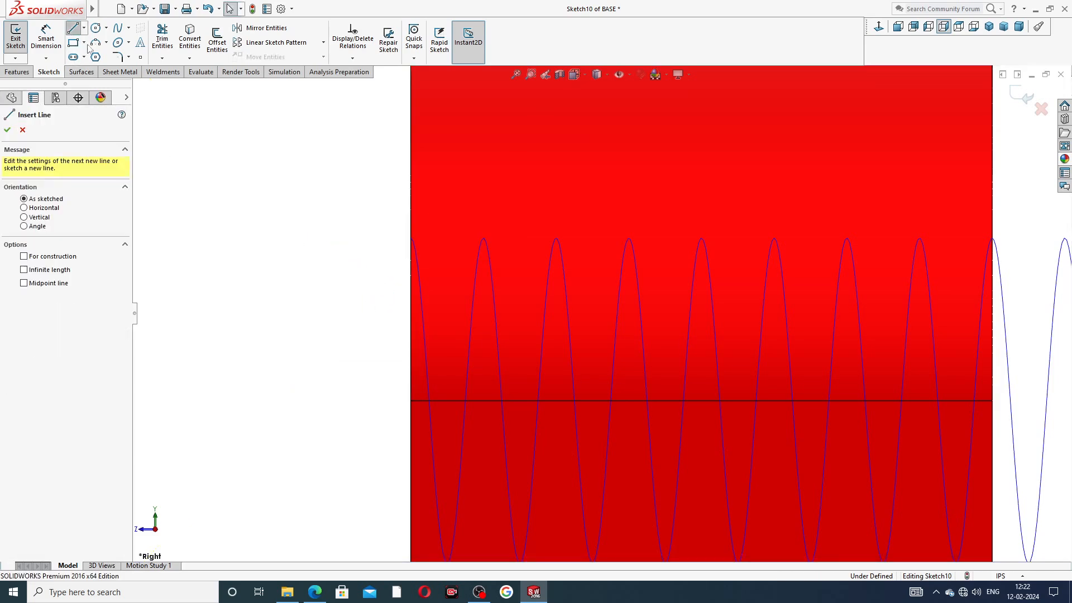
click(308, 228)
click(380, 228)
click(401, 304)
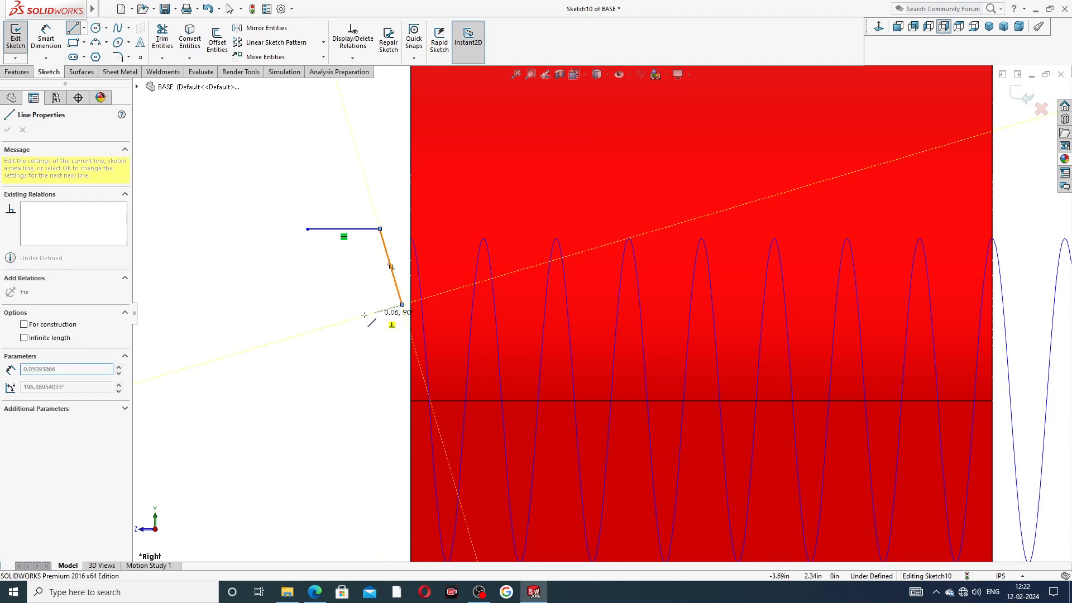
click(269, 305)
click(308, 229)
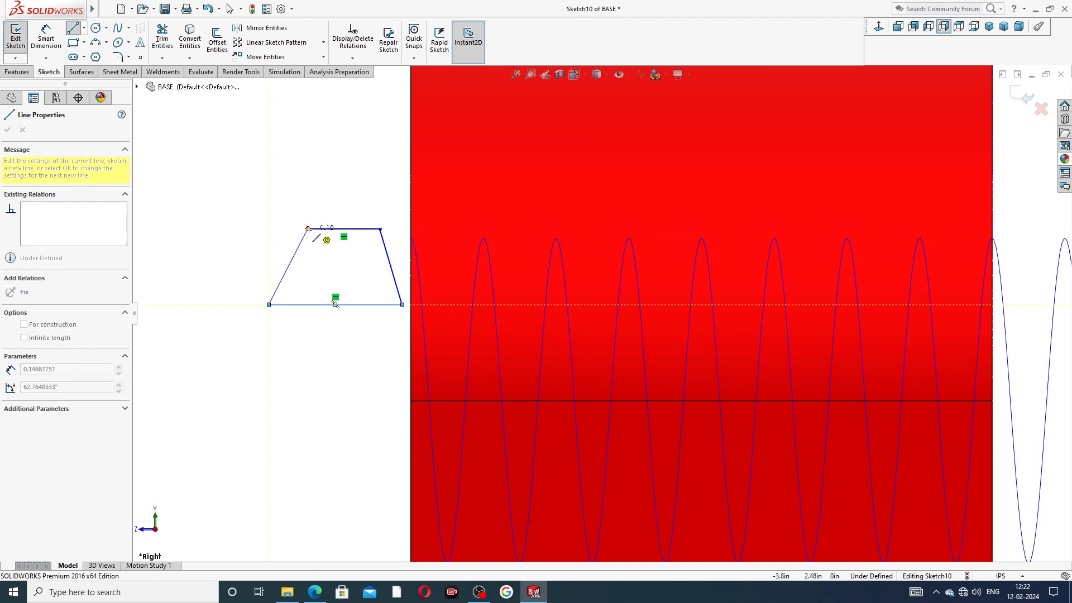
right_click(356, 173)
click(371, 180)
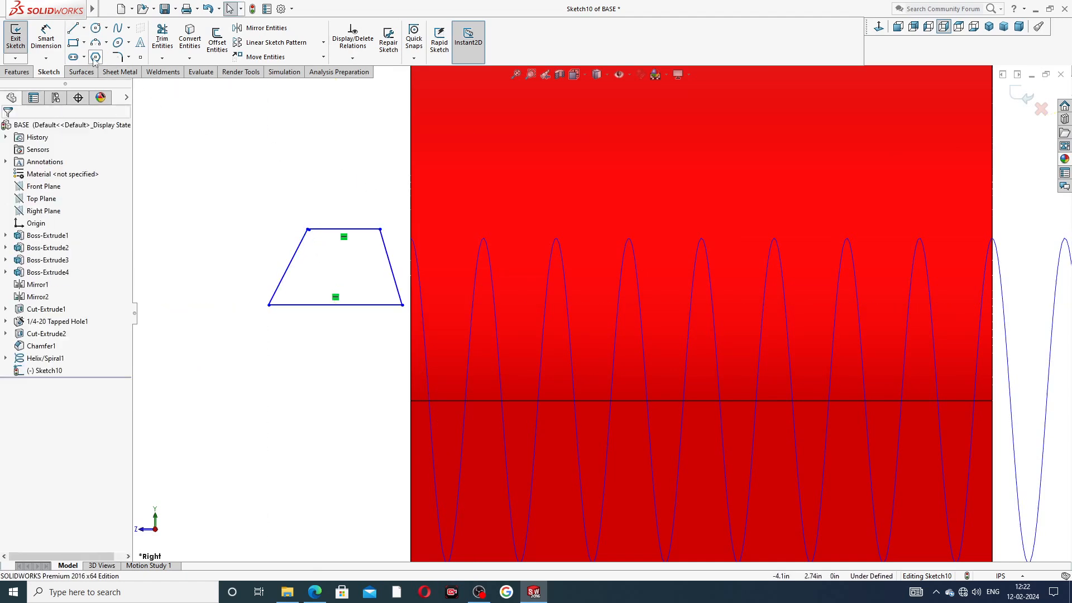
Step: Add a vertical construction centerline from the top edge's midpoint to the bottom edge
click(84, 28)
click(90, 53)
scroll(375, 221, down, 3)
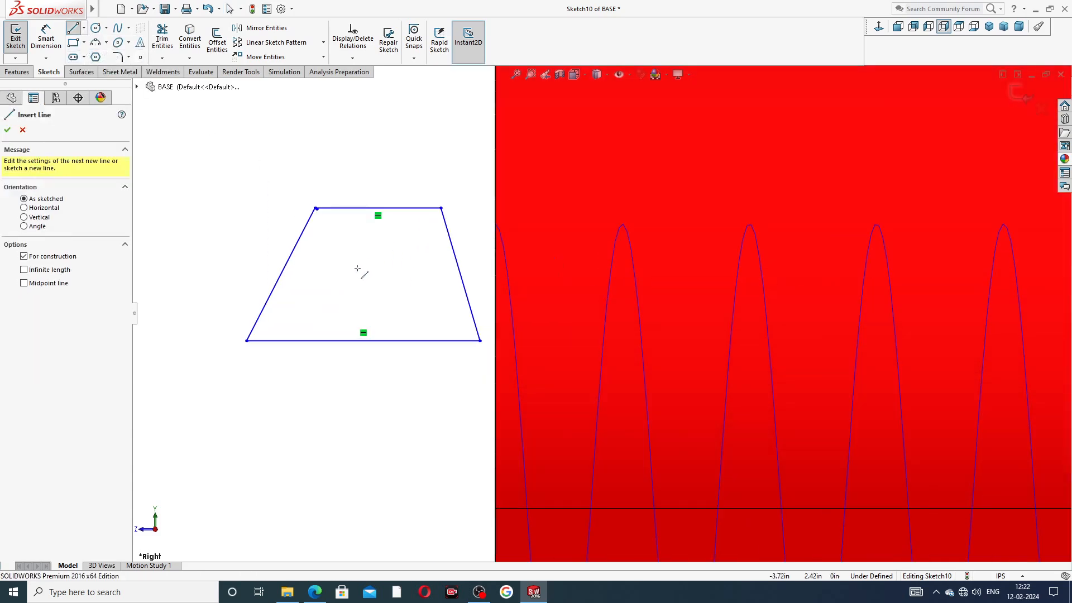
click(377, 207)
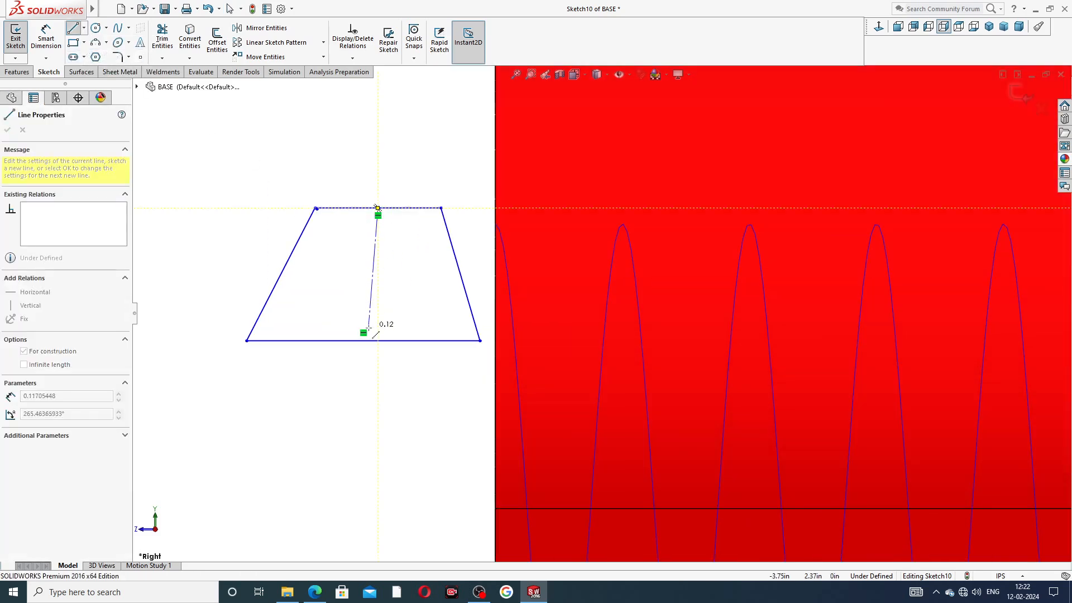
click(363, 341)
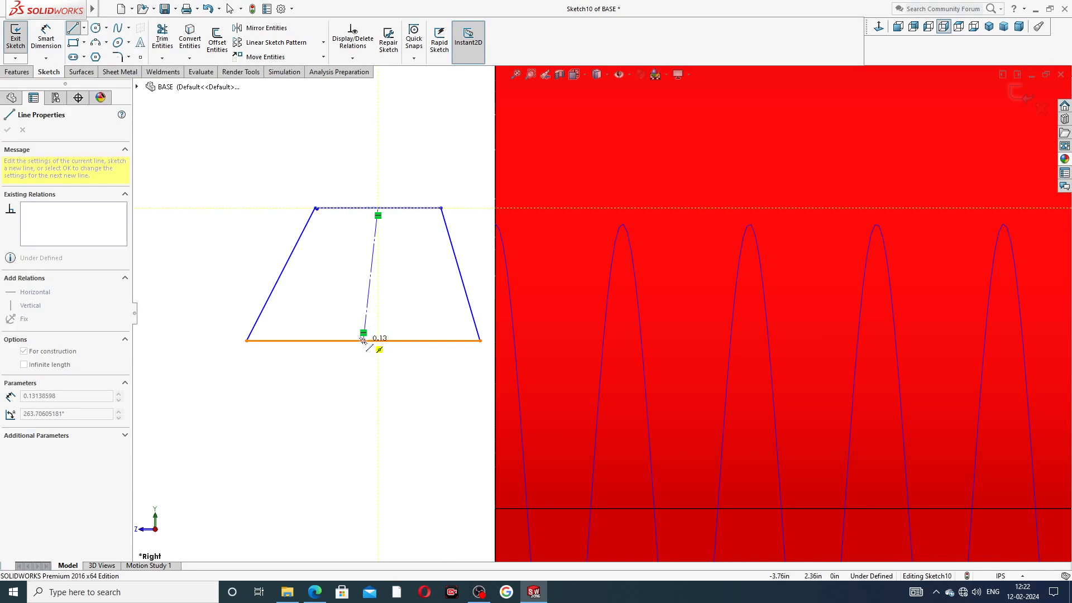
right_click(402, 276)
click(415, 302)
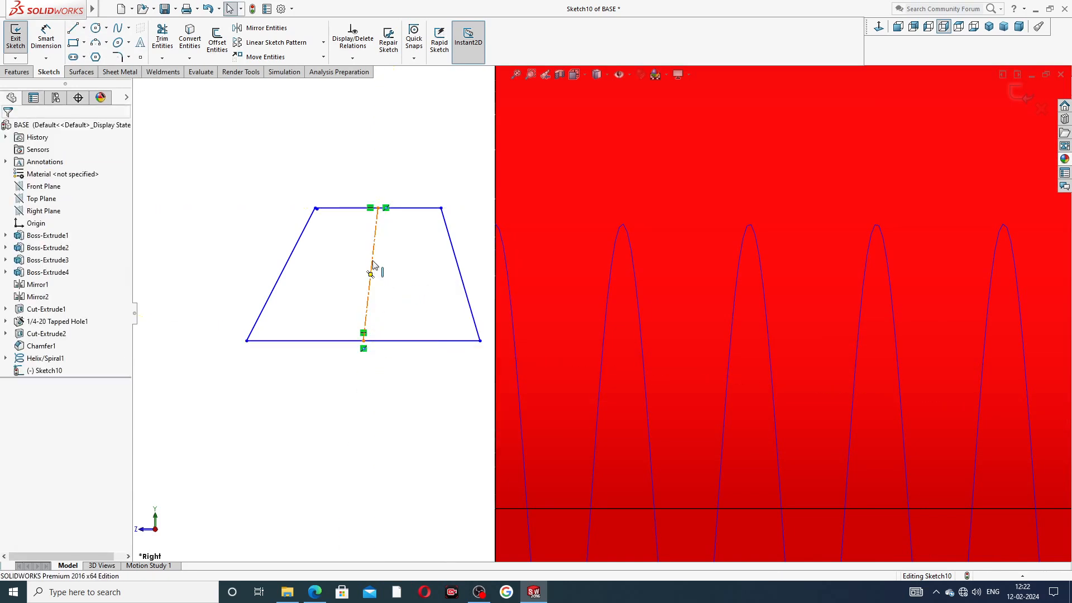
click(371, 272)
click(418, 214)
Step: Inspect the short corner line and the top-right corner point of the profile
scroll(342, 216, down, 5)
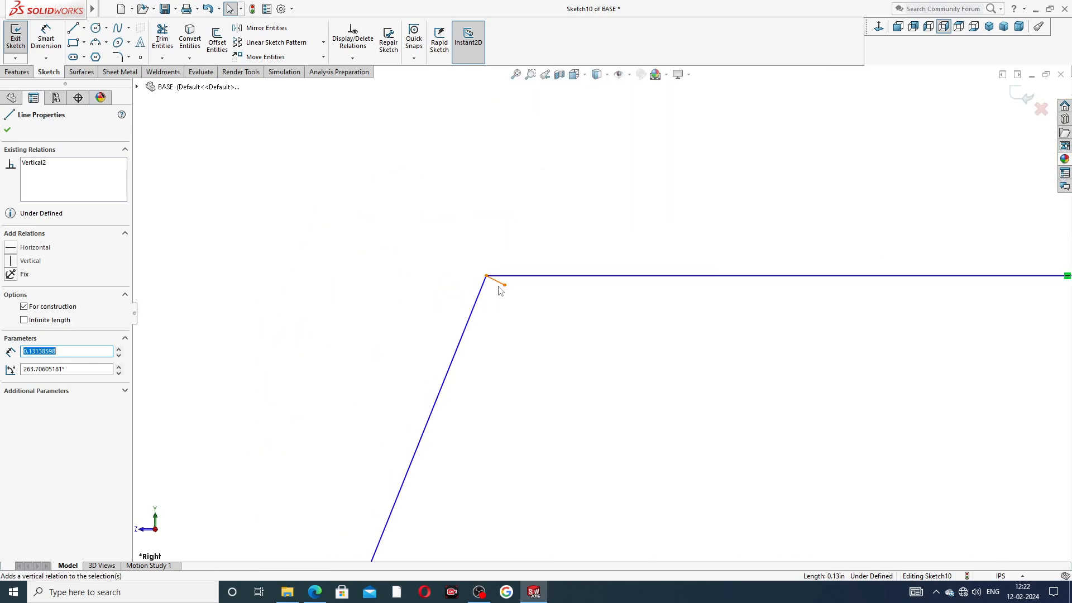
key(Escape)
click(502, 283)
key(Escape)
click(497, 282)
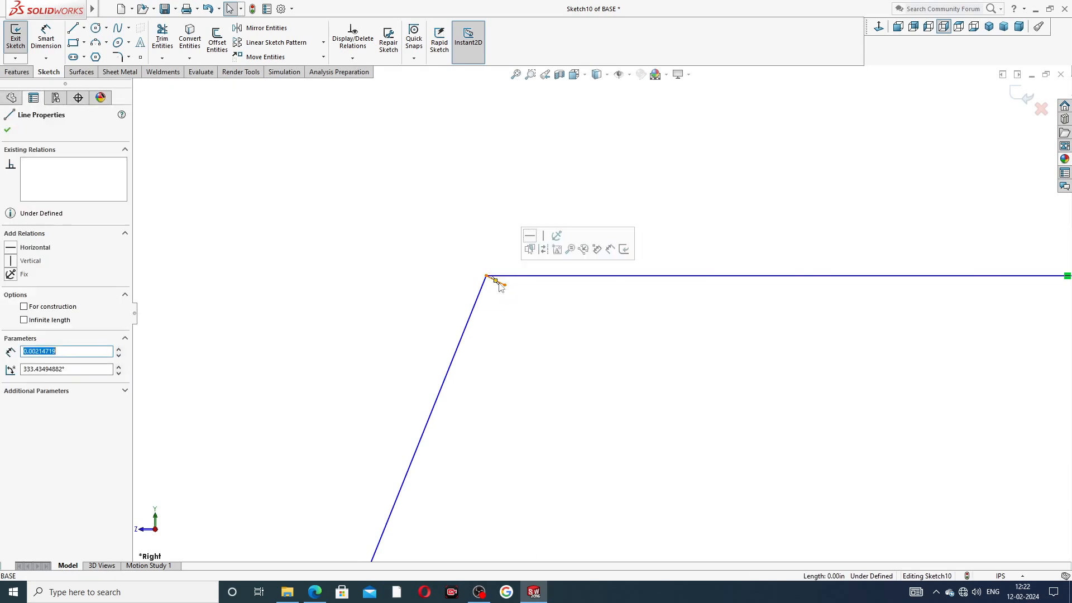
key(Escape)
scroll(584, 320, up, 8)
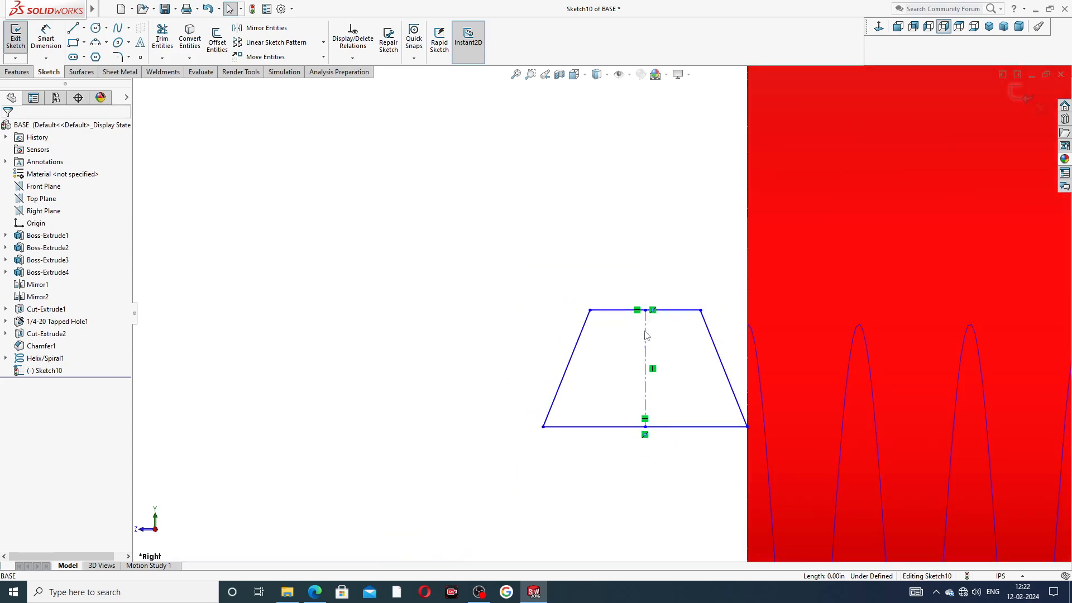
scroll(769, 423, down, 2)
click(676, 252)
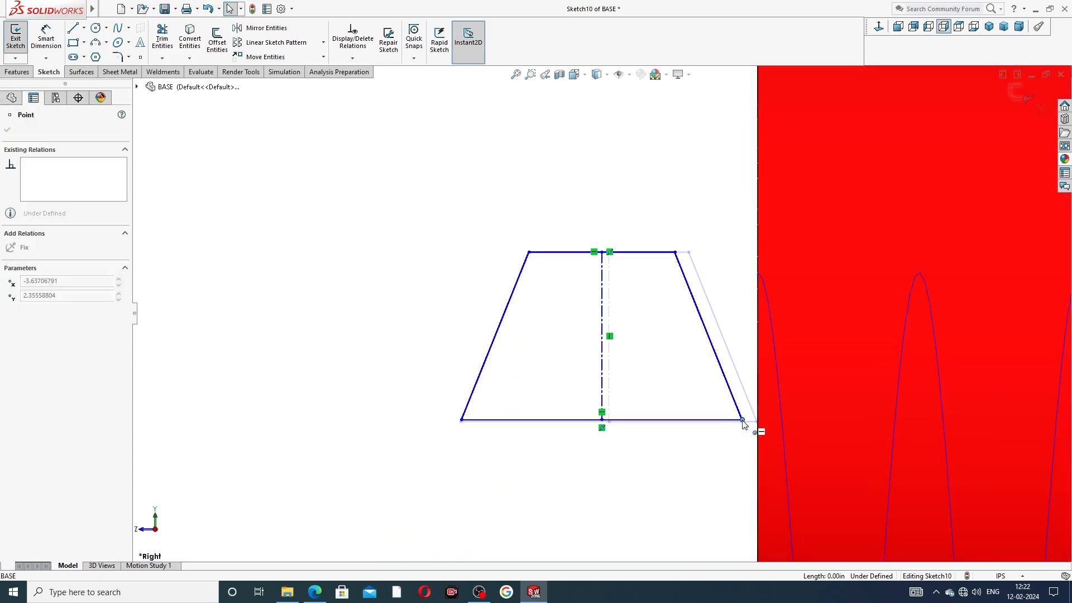
click(673, 218)
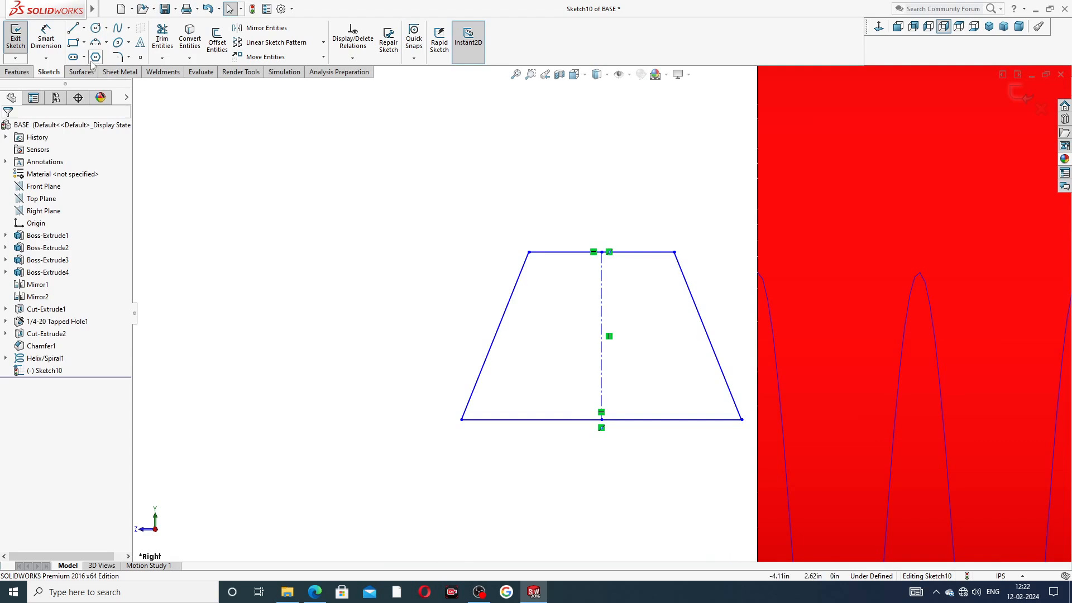
Step: Dimension the profile height as 0.06 and the bottom line as 0.08
click(40, 39)
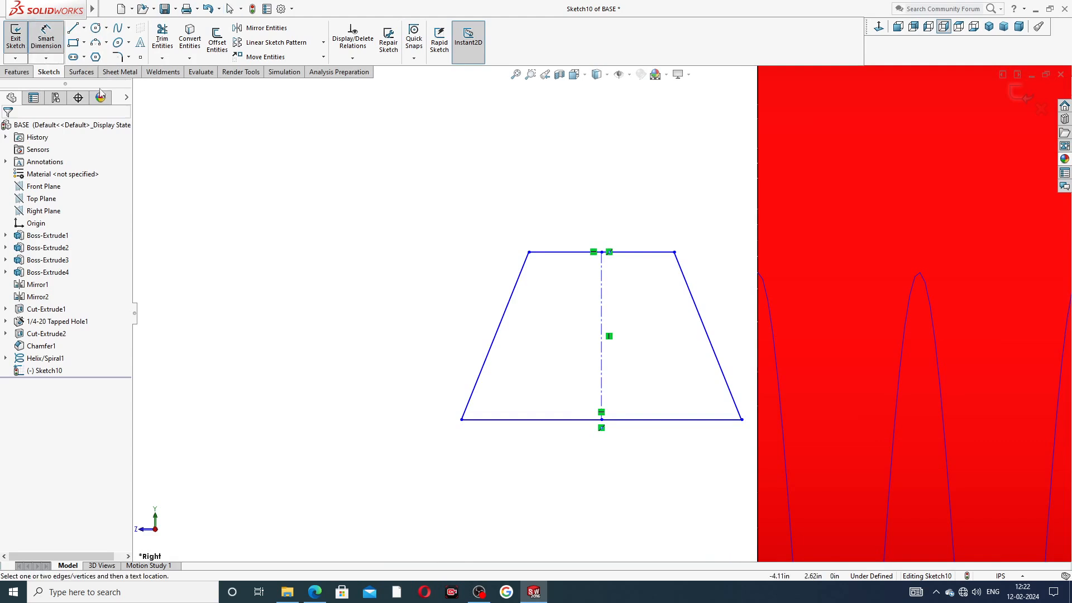
click(552, 253)
click(550, 419)
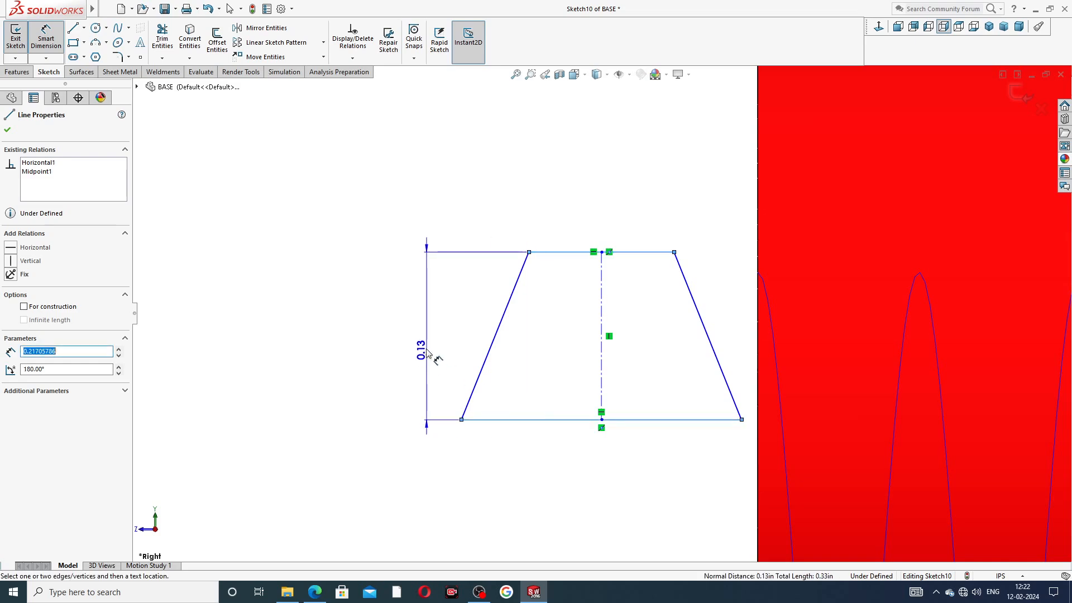
click(428, 352)
text(.06)
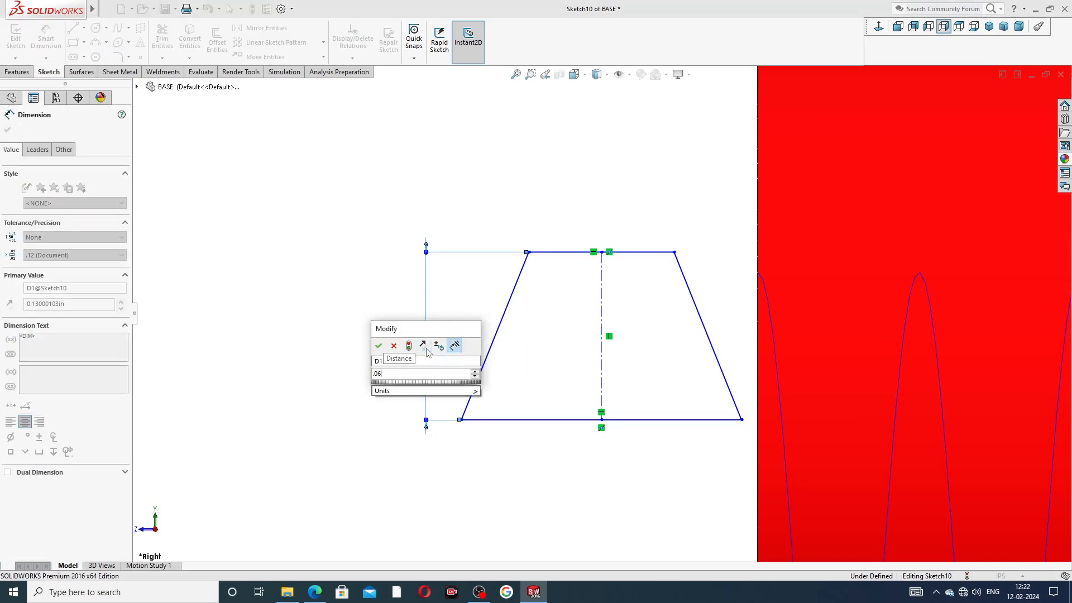
key(Return)
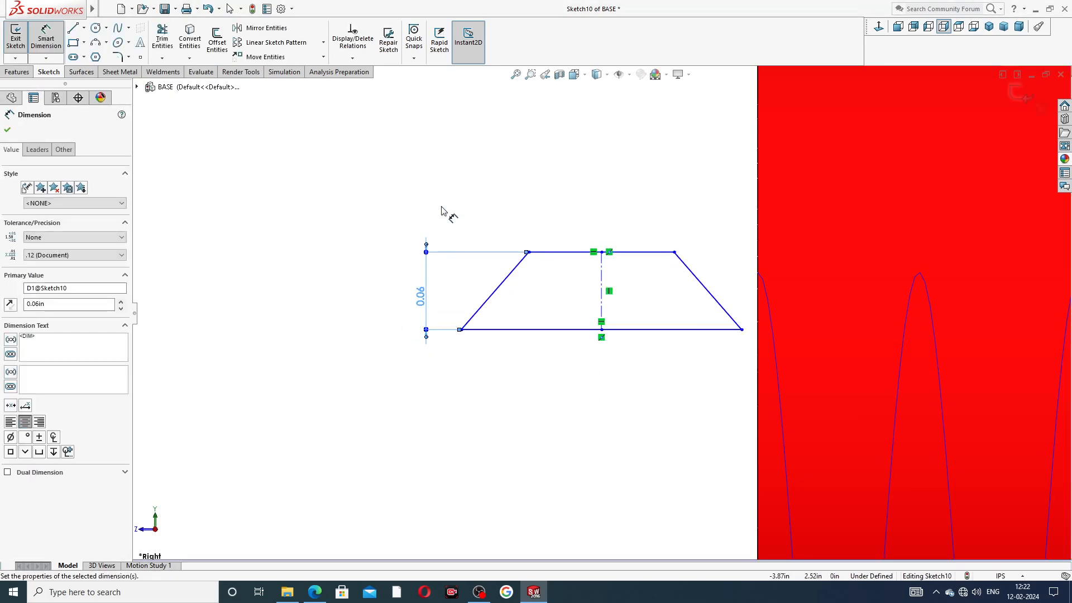
click(546, 332)
click(558, 369)
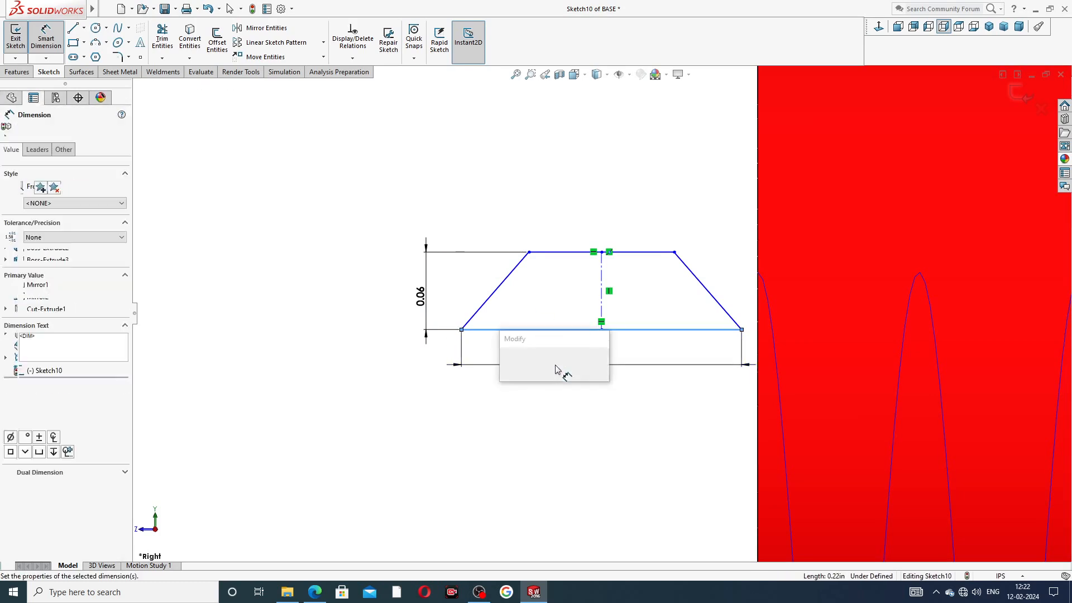
text(.08)
key(Return)
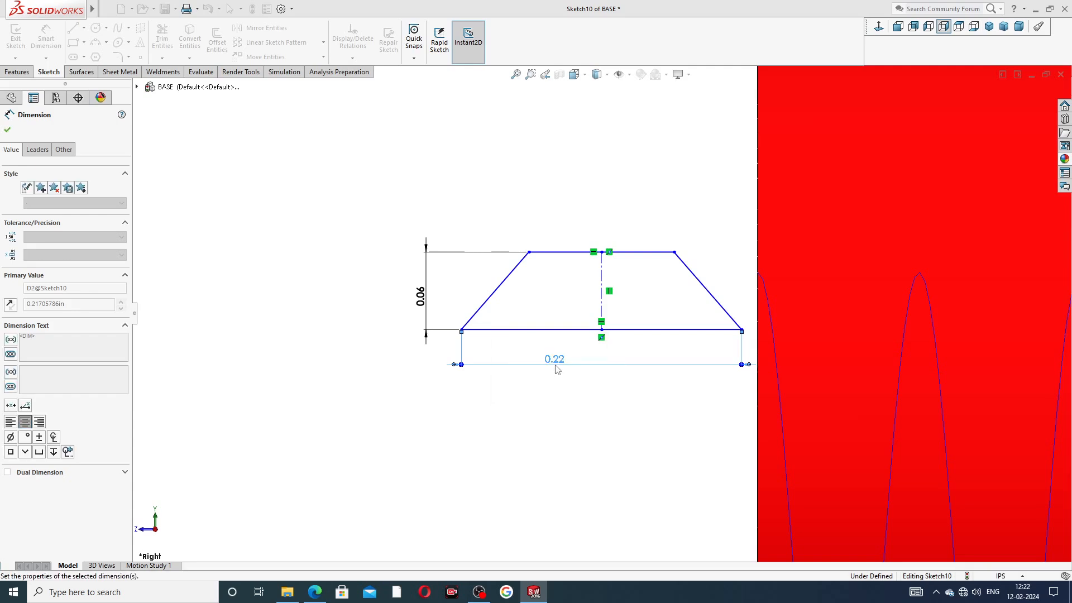
click(564, 212)
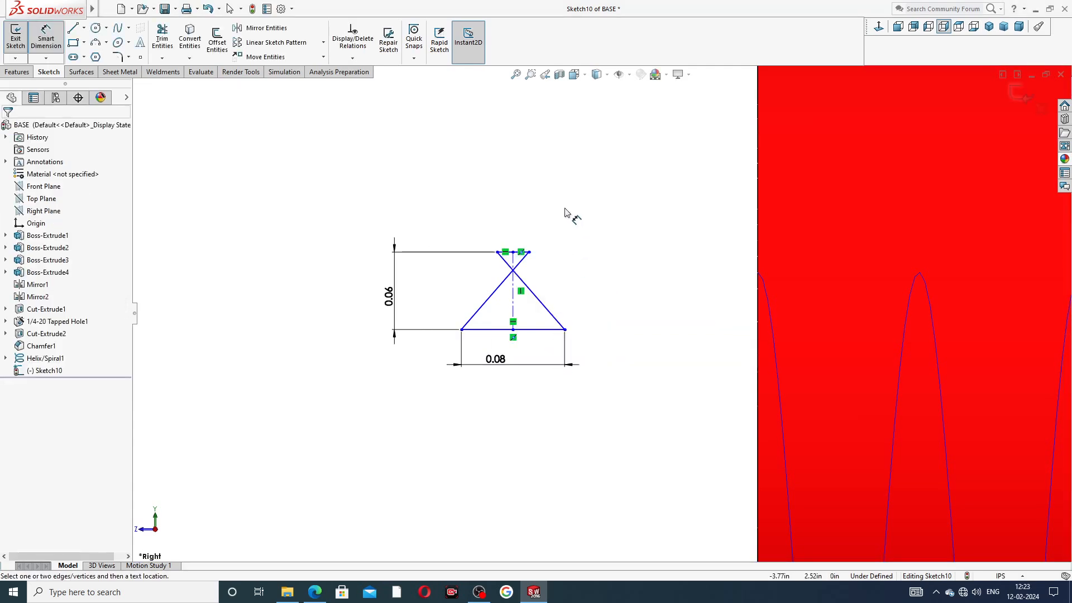
Step: Drag the top-left corner to form the trapezoid and tidy the 0.06 and 0.08 dimensions
right_click(567, 213)
click(596, 166)
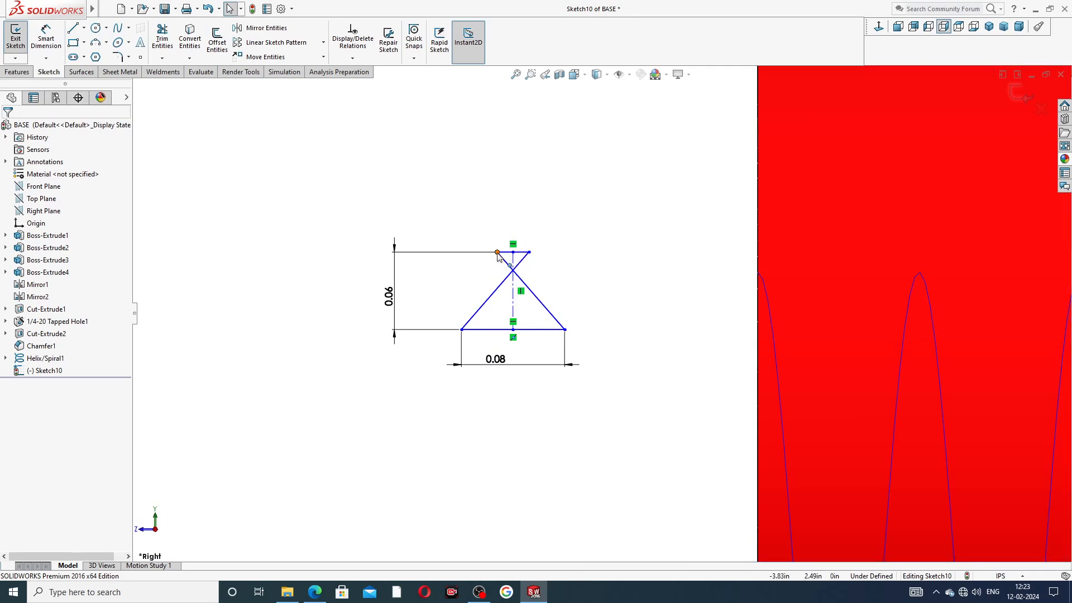
drag(497, 253, 532, 243)
click(520, 204)
drag(386, 286, 447, 276)
drag(523, 353, 542, 353)
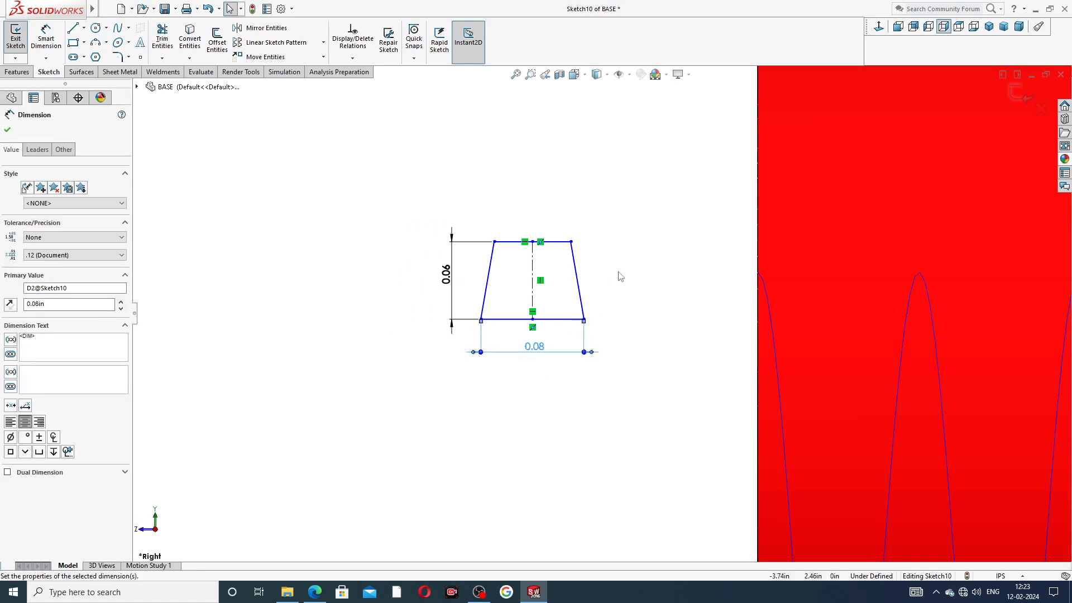
click(618, 277)
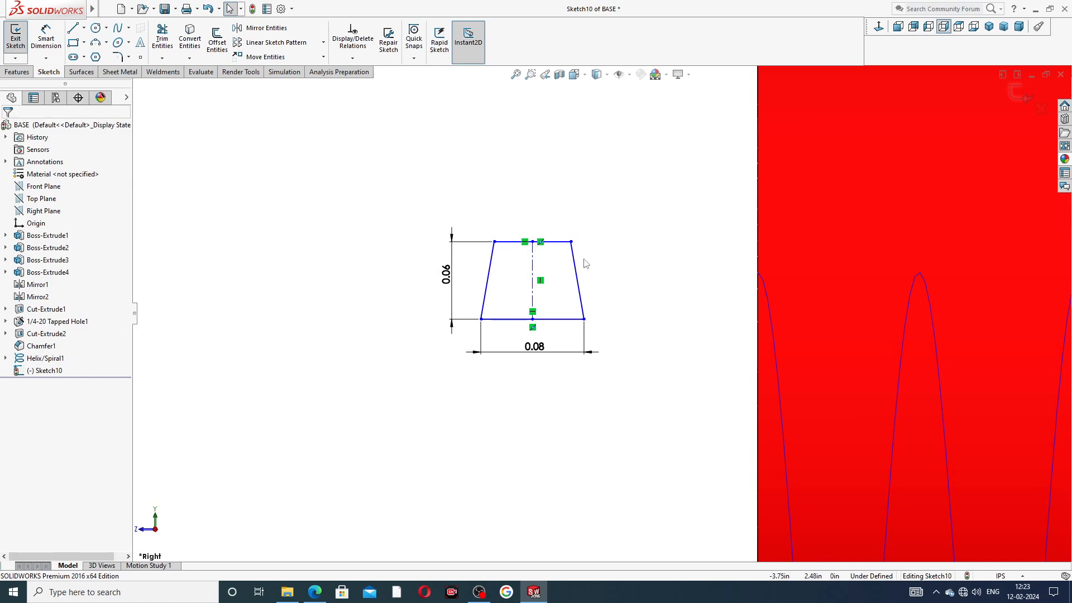
Step: Set a 29° angle between the slanted sides, then bring up the reference drawing
scroll(582, 263, down, 2)
click(46, 38)
click(447, 299)
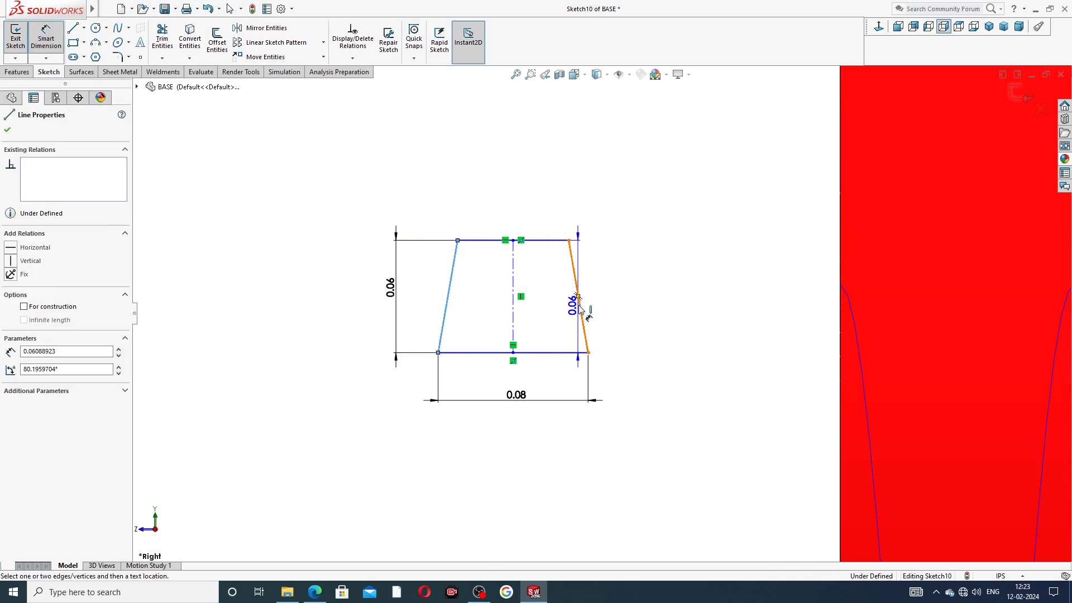
click(578, 299)
click(530, 381)
text(29)
key(Return)
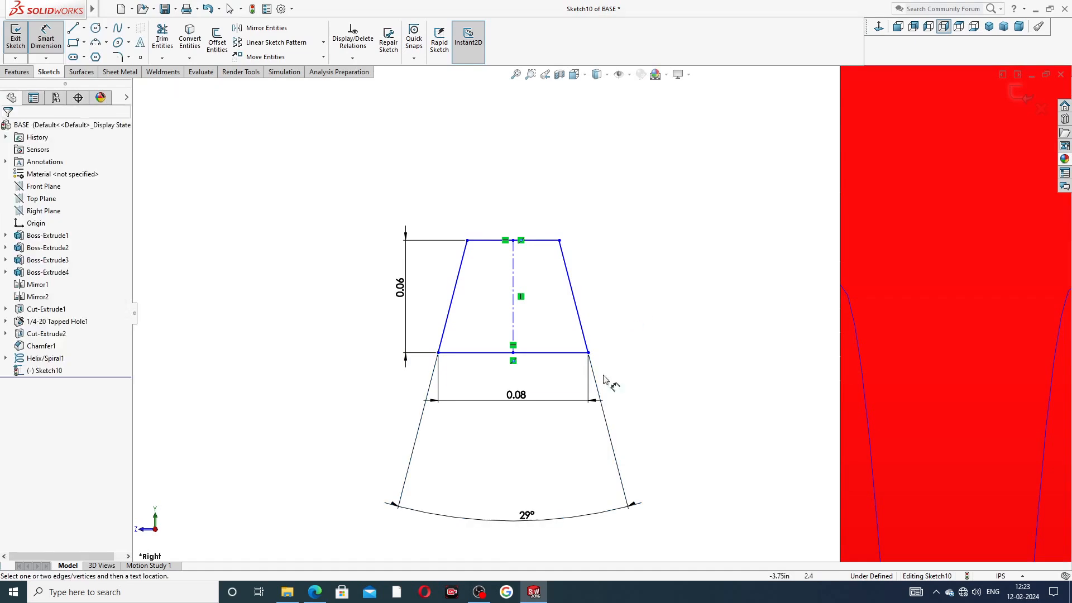
drag(525, 508, 519, 375)
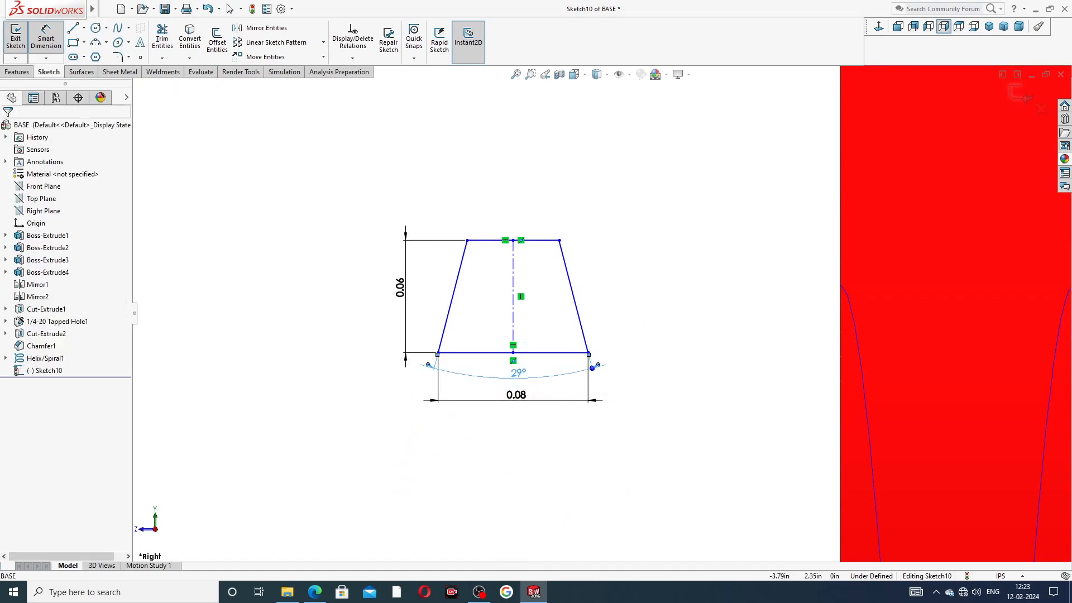
click(314, 591)
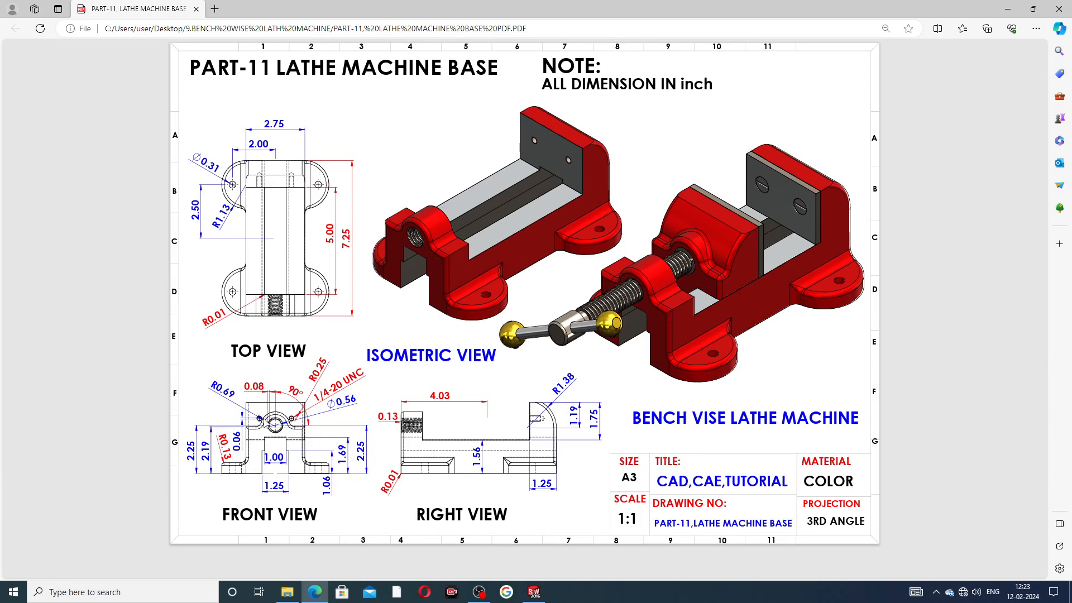
Step: Leave the reference drawing and return to the Sketch10 thread profile in SOLIDWORKS
click(314, 590)
Step: Add a Pierce relation between the trapezoid's bottom-right corner and the helix edge
right_click(615, 286)
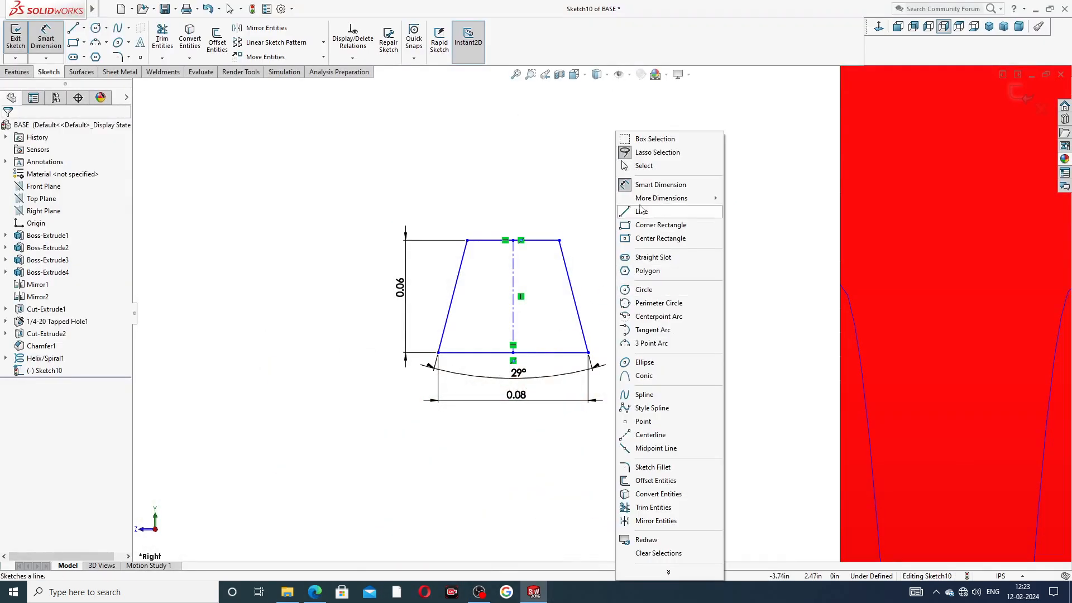
click(657, 168)
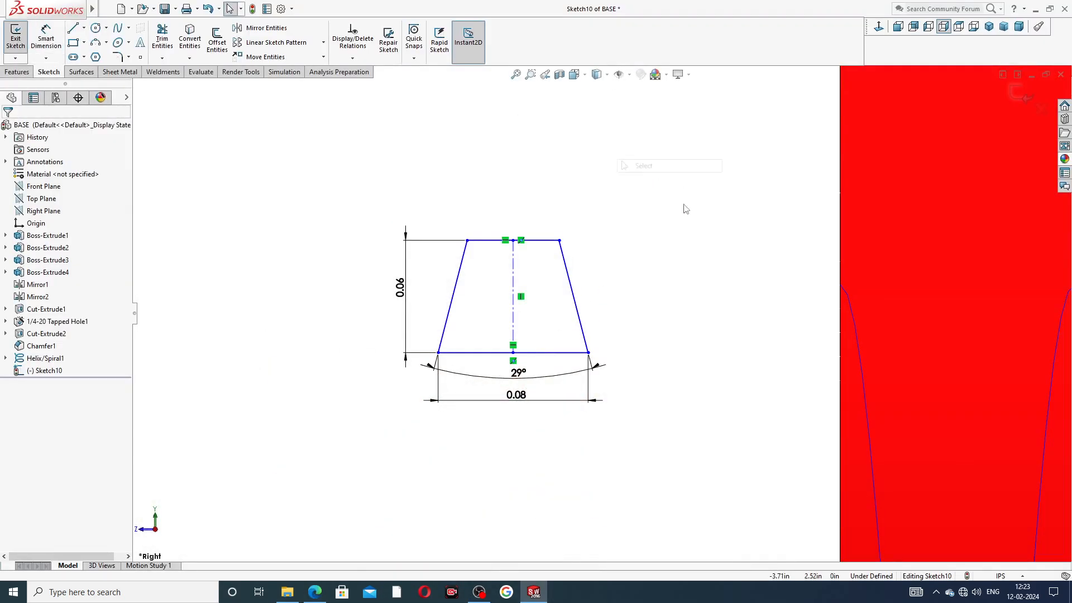
click(589, 353)
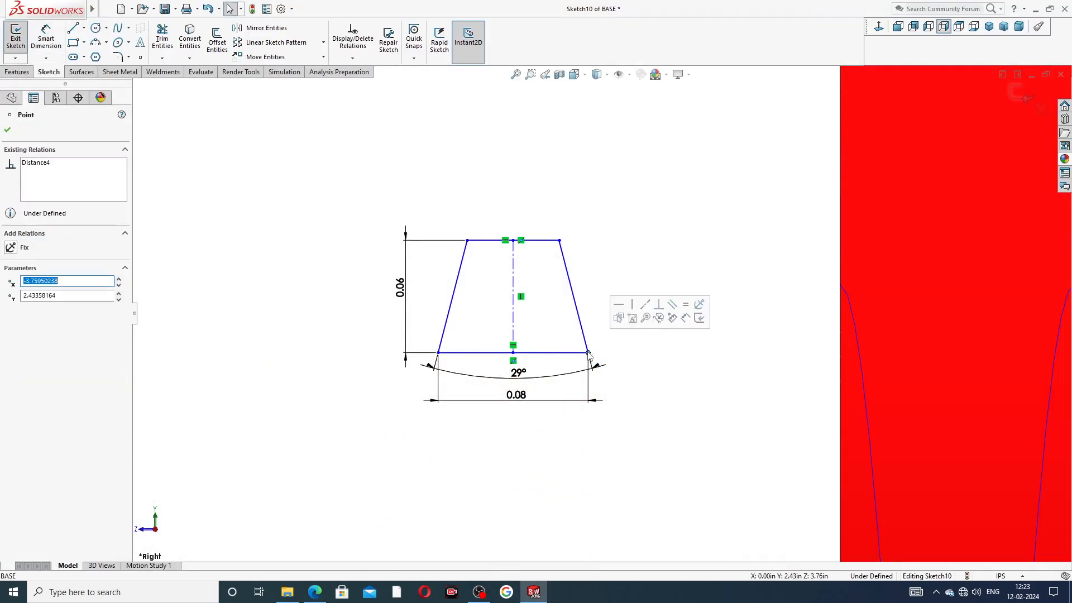
ctrl+click(846, 297)
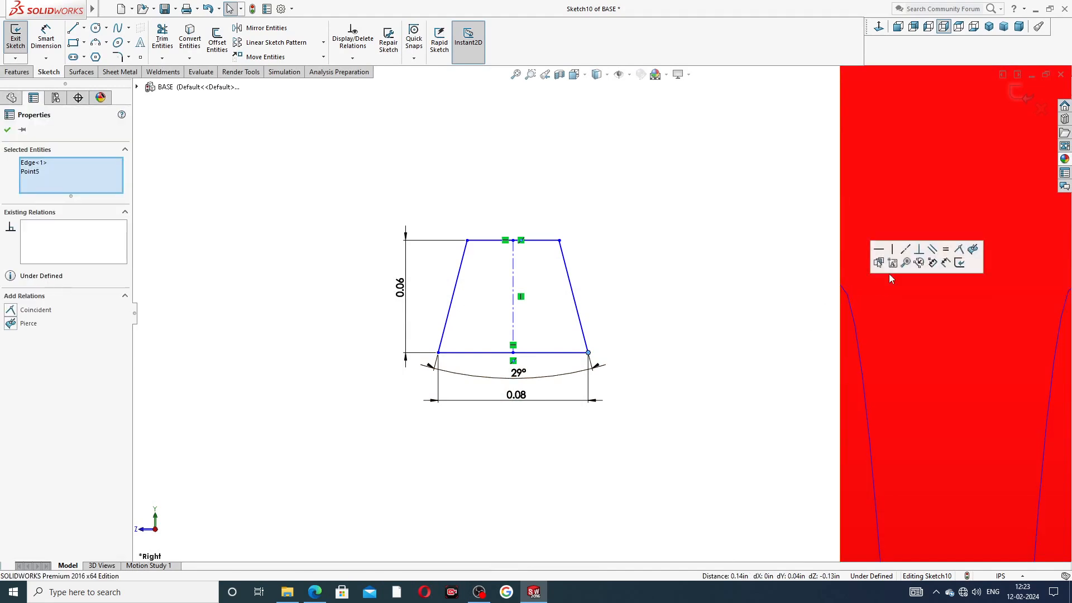
key(Escape)
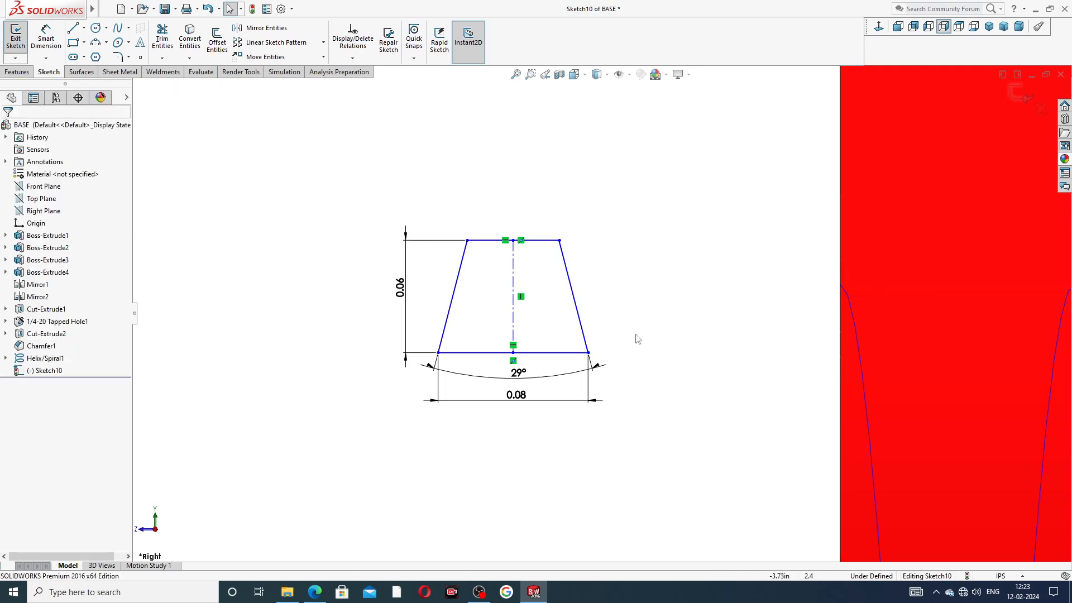
click(588, 352)
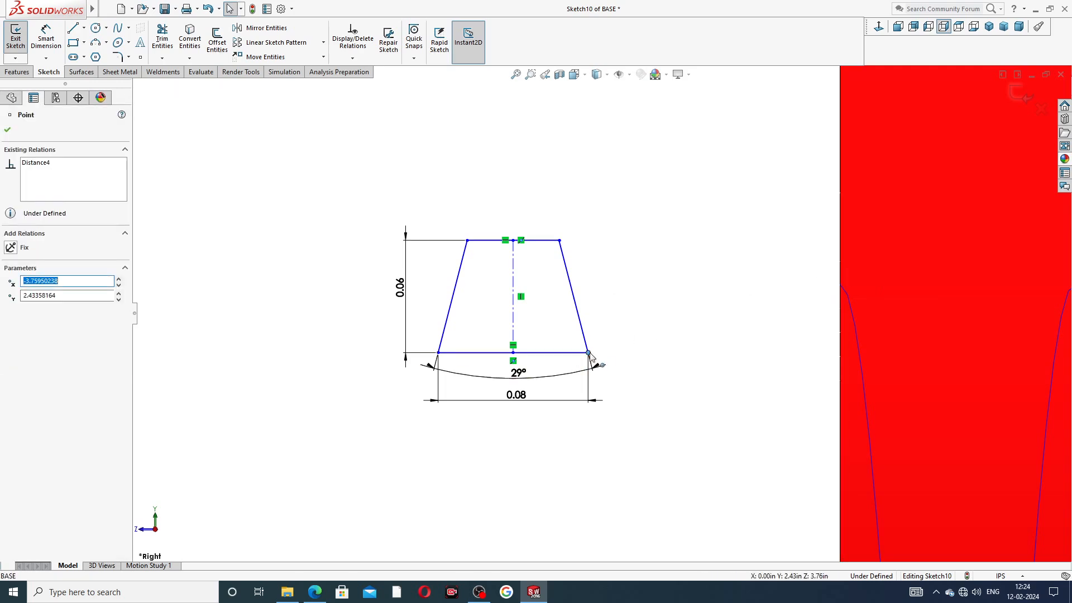
ctrl+click(846, 293)
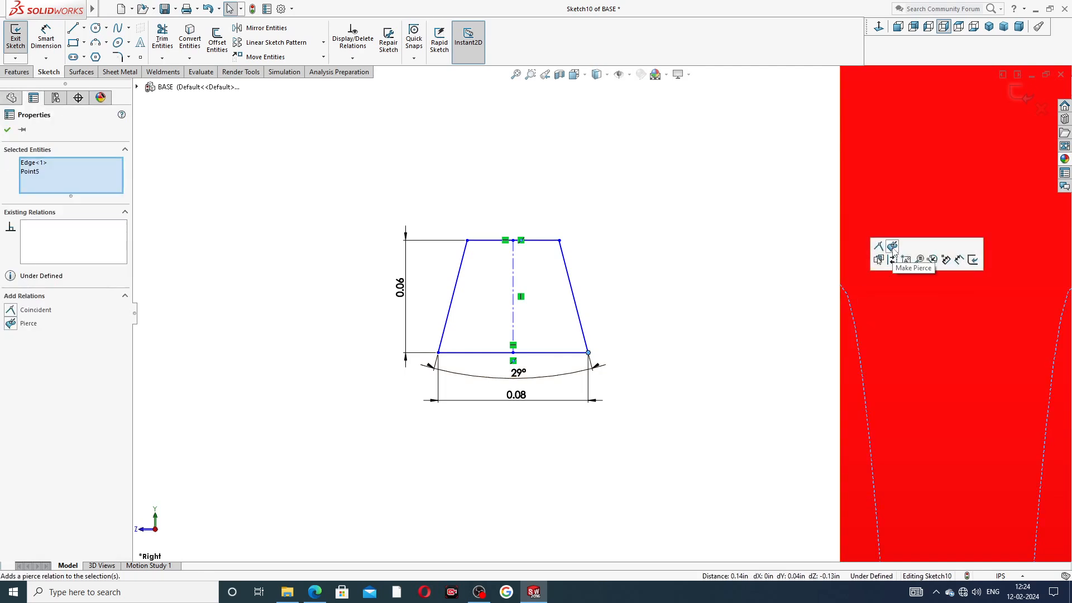
click(892, 246)
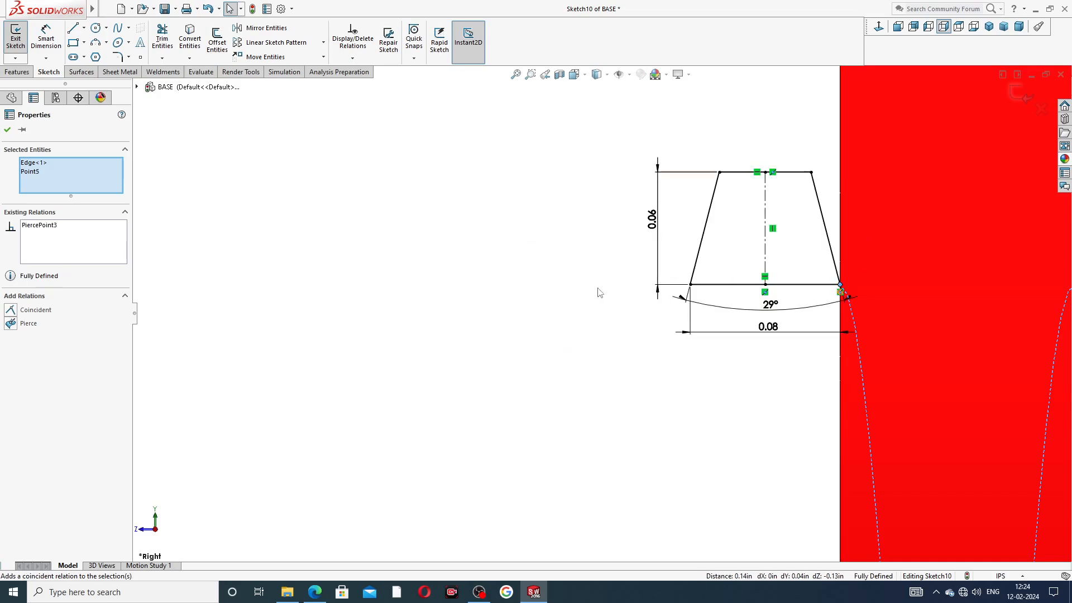
click(627, 292)
scroll(815, 236, up, 5)
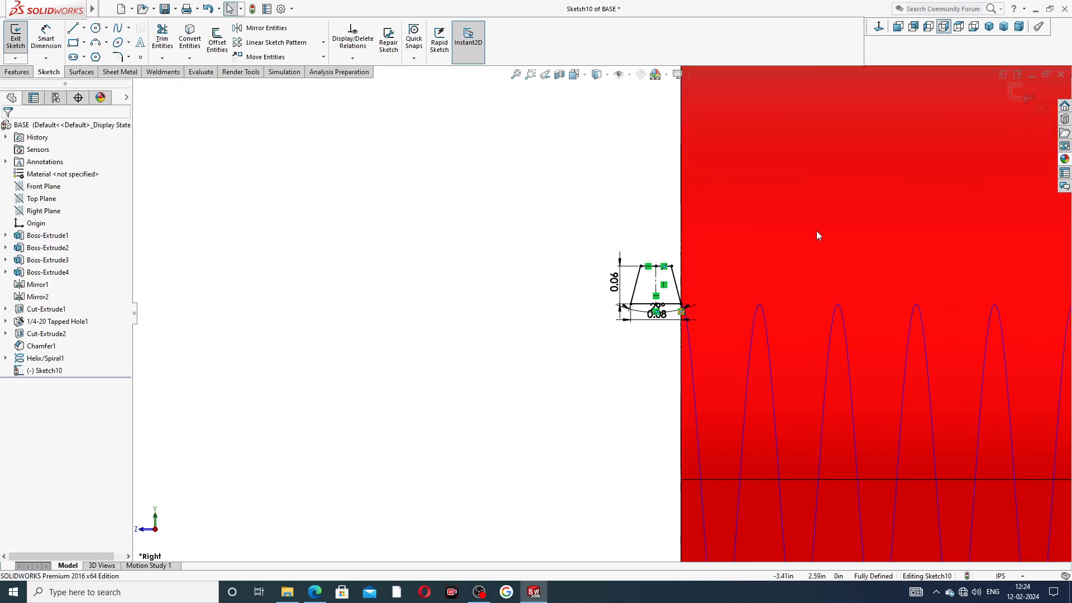
scroll(760, 253, down, 3)
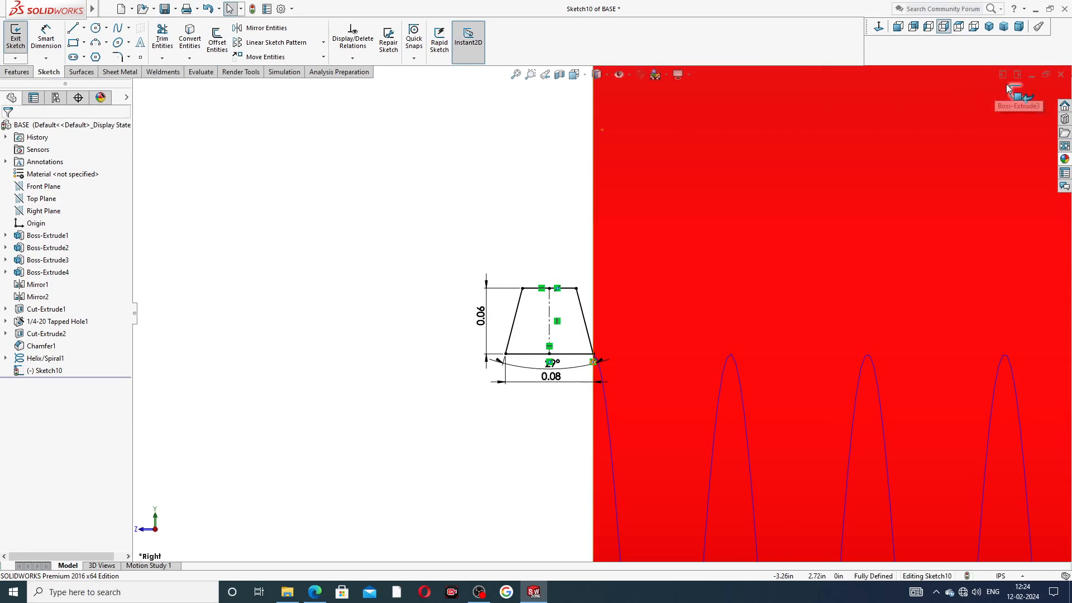
Step: Exit Sketch10 and swept-cut the trapezoid profile along Helix/Spiral1 to create Cut-Sweep1
click(1016, 92)
scroll(788, 160, up, 6)
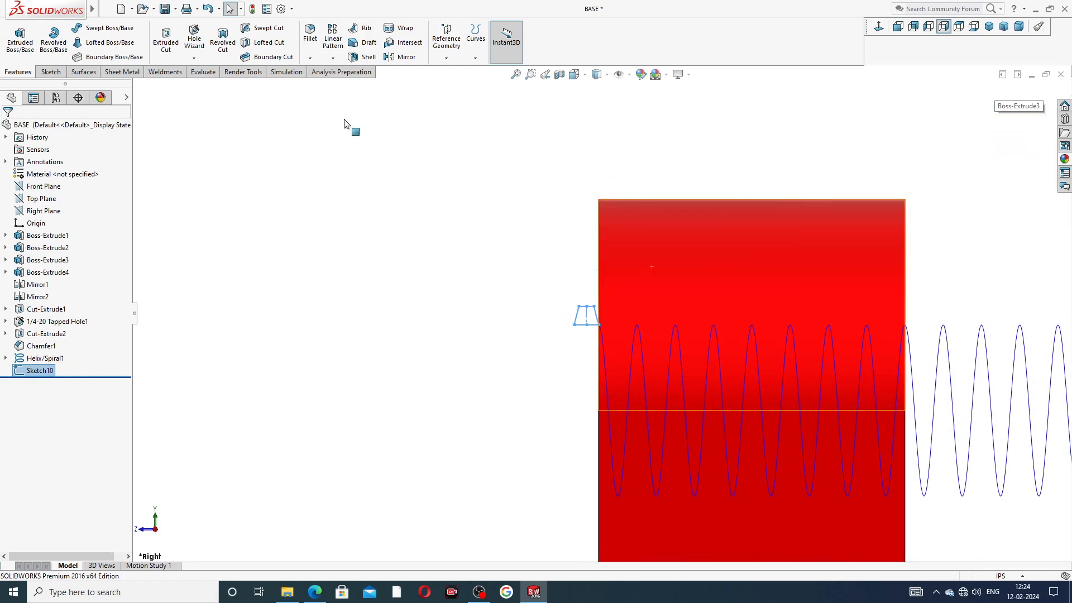
click(263, 28)
scroll(718, 354, down, 2)
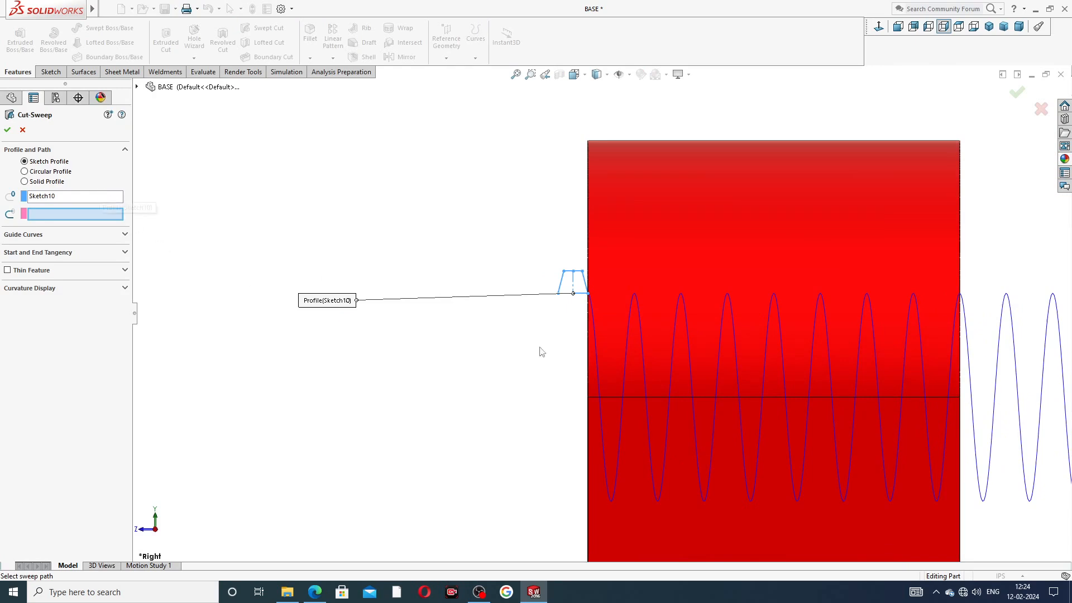
scroll(611, 343, down, 3)
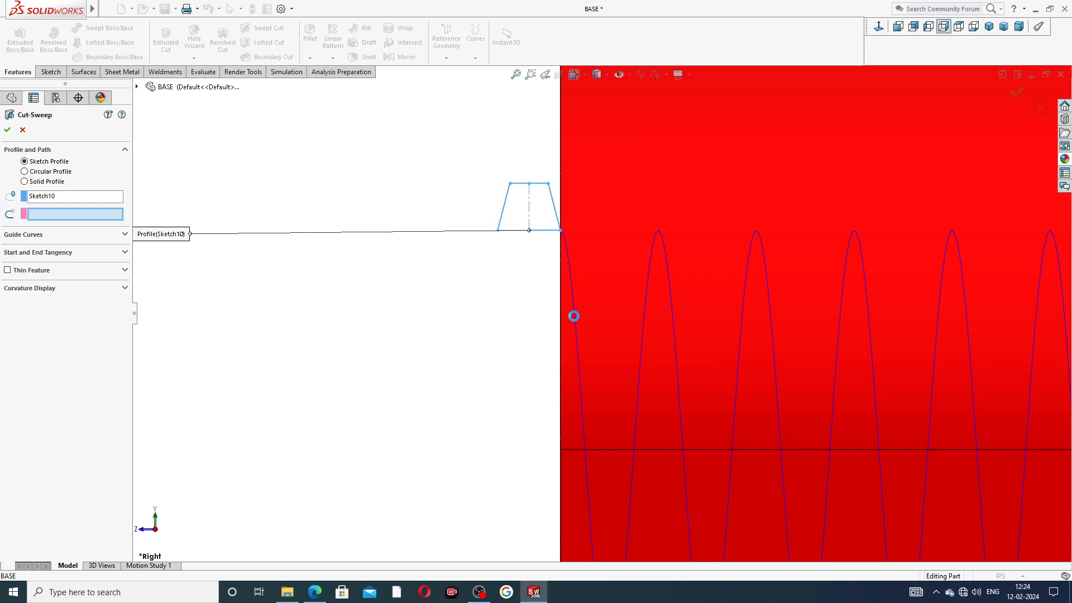
click(573, 315)
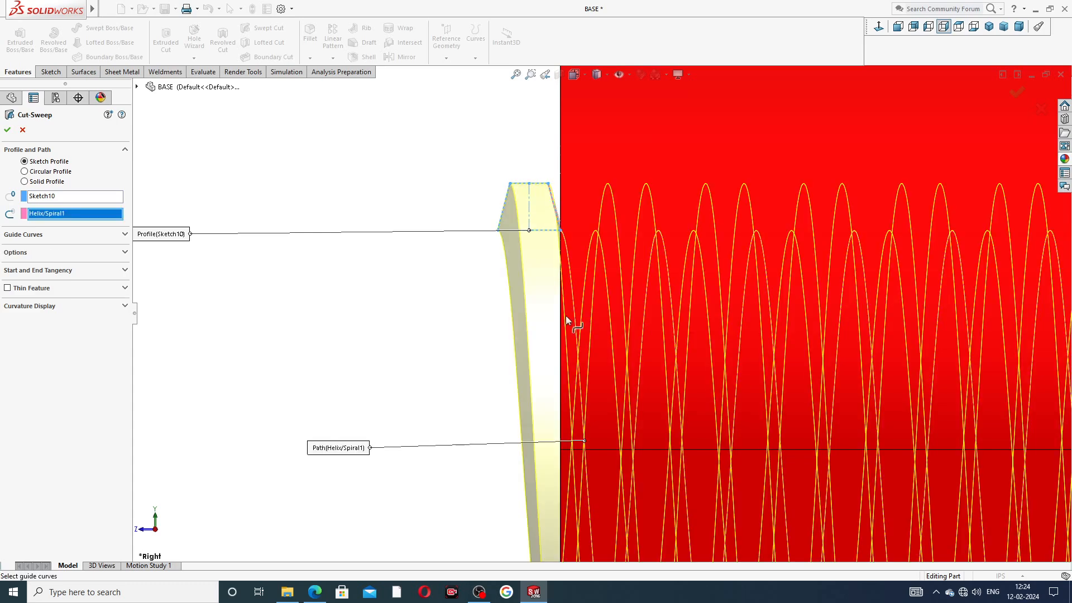
scroll(606, 323, up, 4)
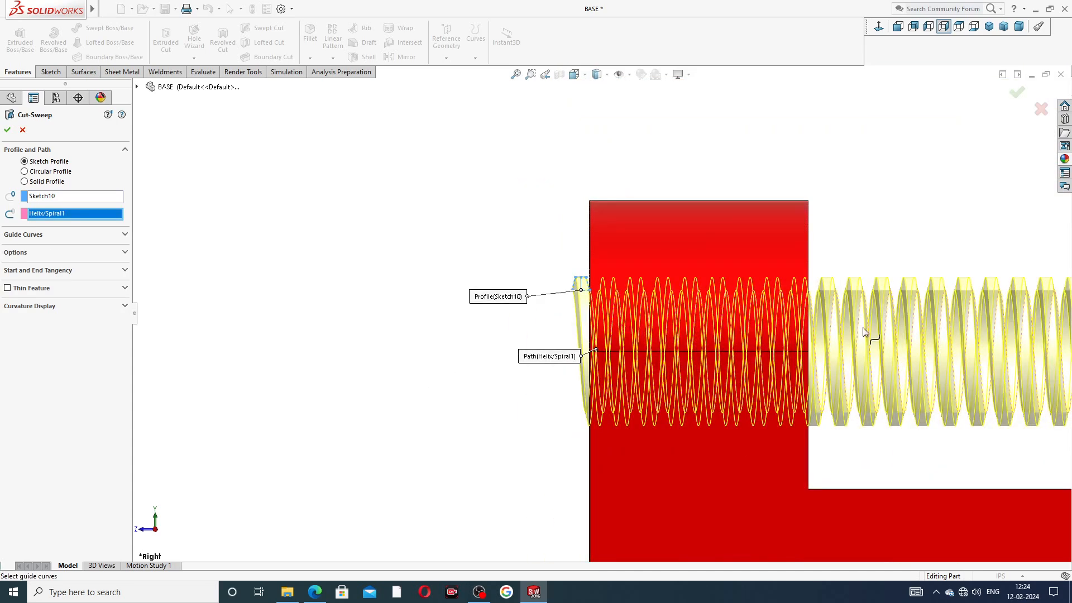
scroll(863, 329, down, 2)
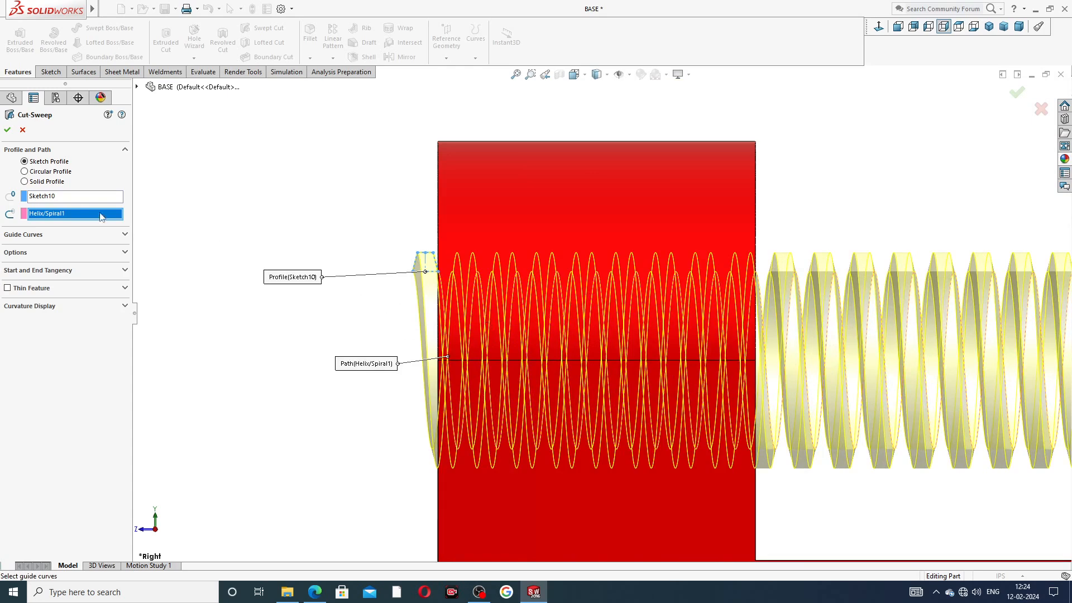
click(7, 130)
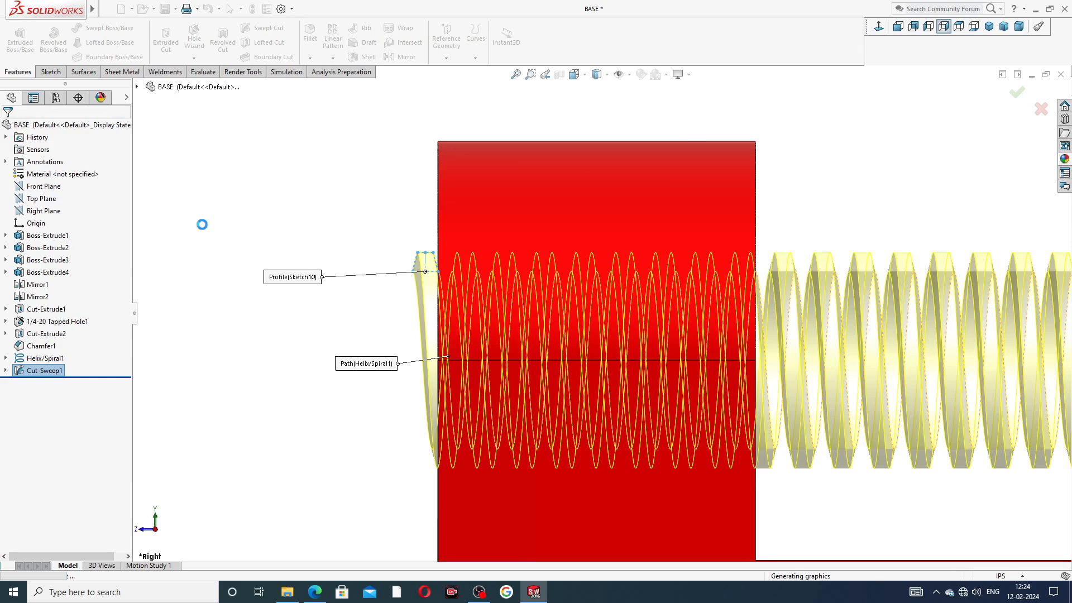
Step: Hide Helix/Spiral1 and orbit around the base to inspect the threaded bore in the front boss
click(255, 222)
scroll(371, 272, up, 3)
middle_drag(400, 280, 453, 284)
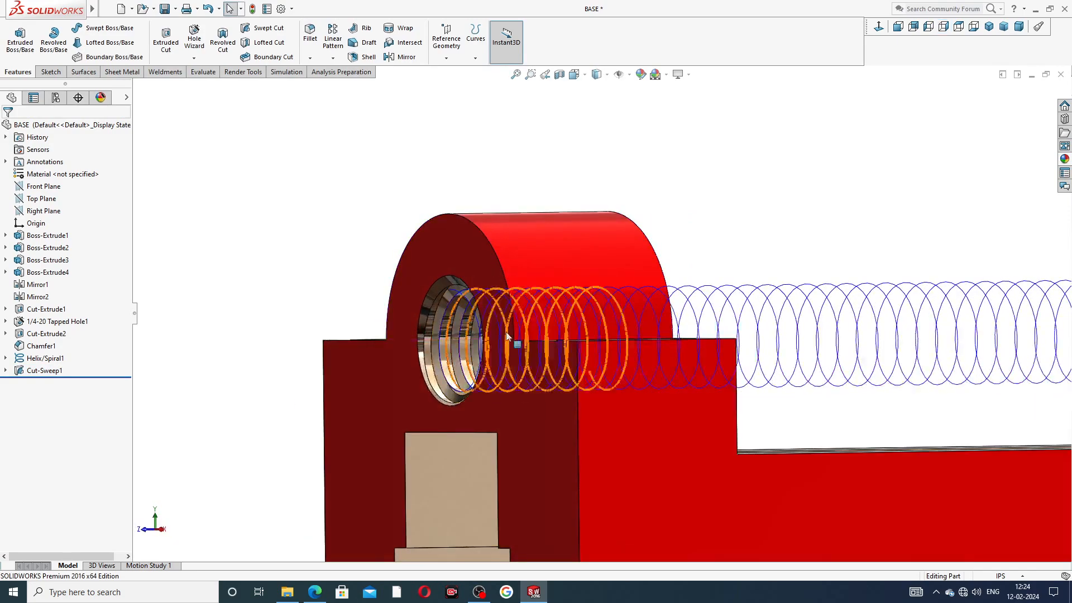
click(722, 296)
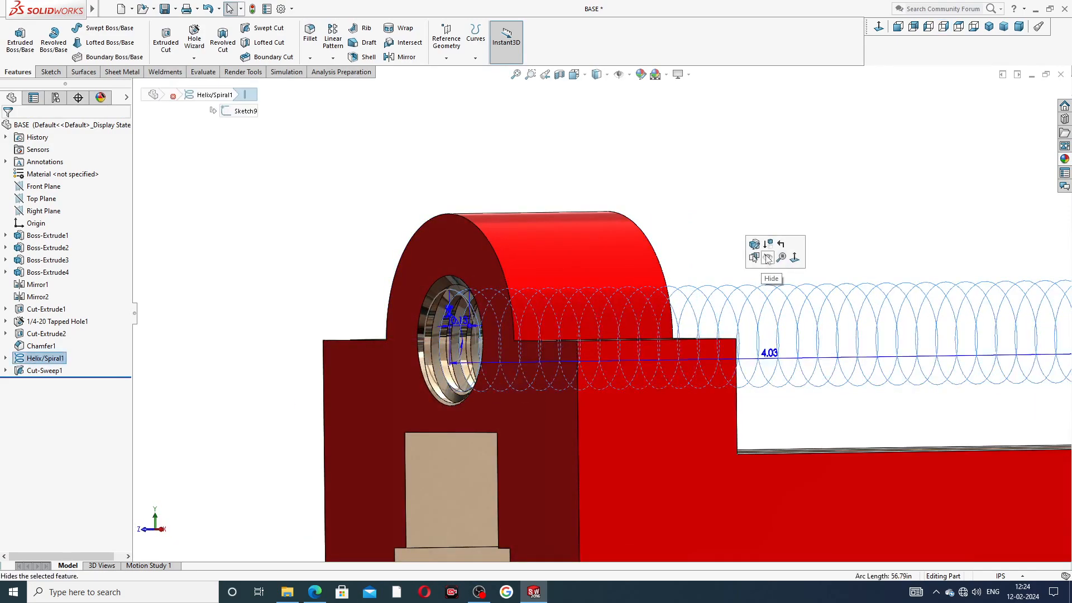
click(768, 258)
scroll(685, 209, up, 2)
middle_drag(699, 241, 536, 367)
scroll(720, 293, up, 3)
scroll(536, 366, down, 3)
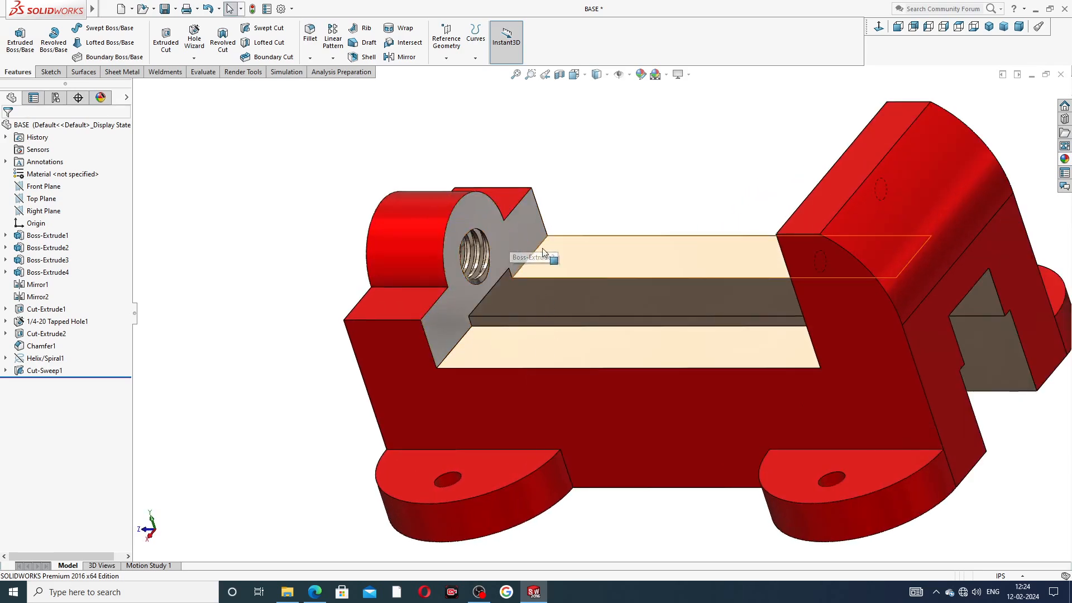
scroll(547, 252, up, 3)
mouse_move(603, 263)
middle_down()
mouse_move(701, 214)
mouse_move(694, 240)
mouse_move(599, 284)
middle_up()
scroll(608, 323, down, 2)
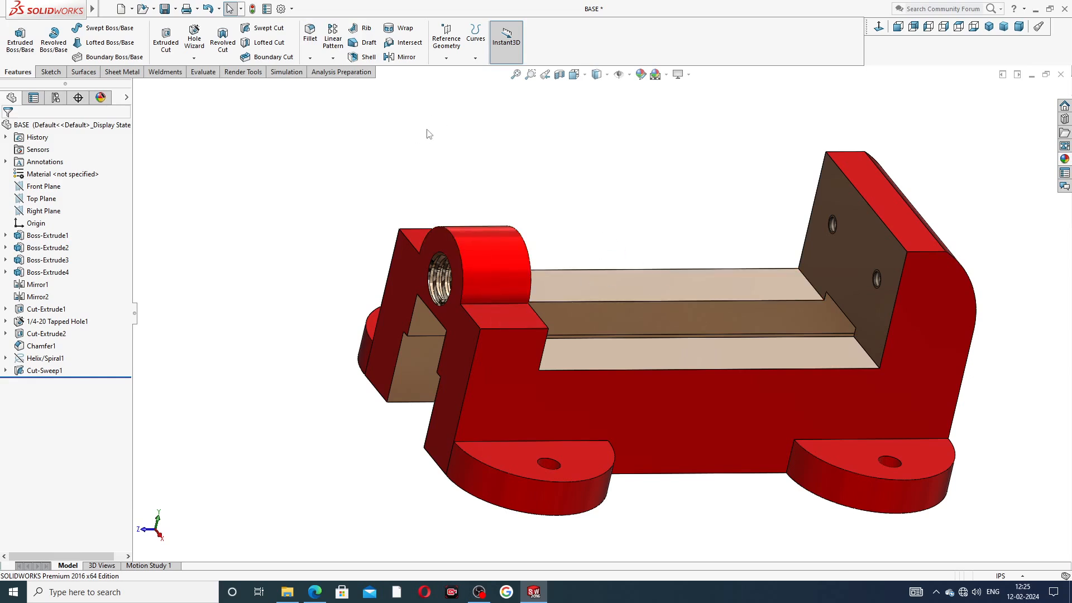
click(315, 591)
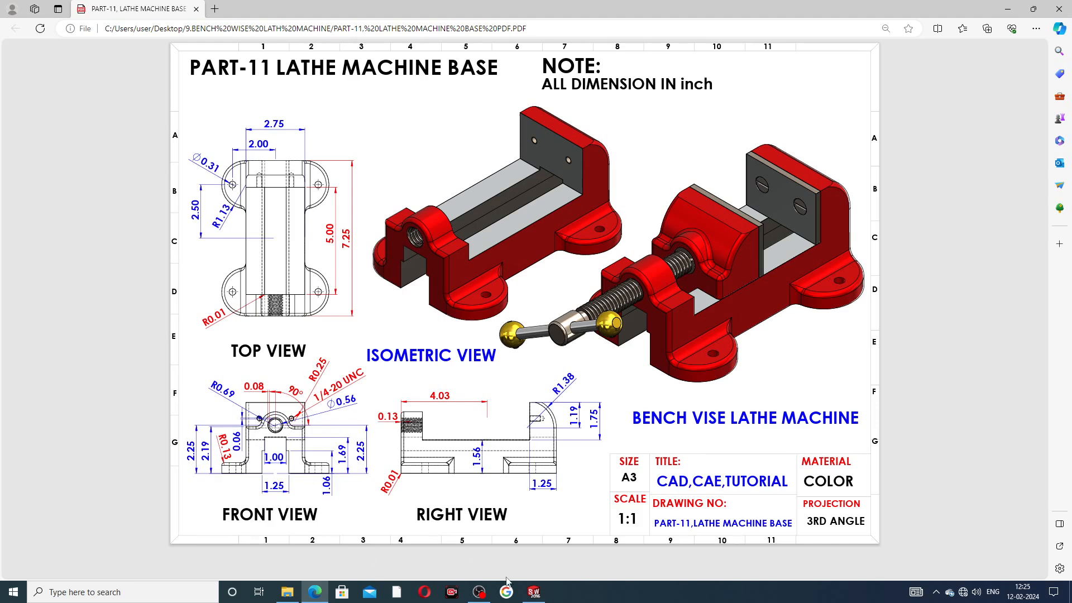
click(533, 592)
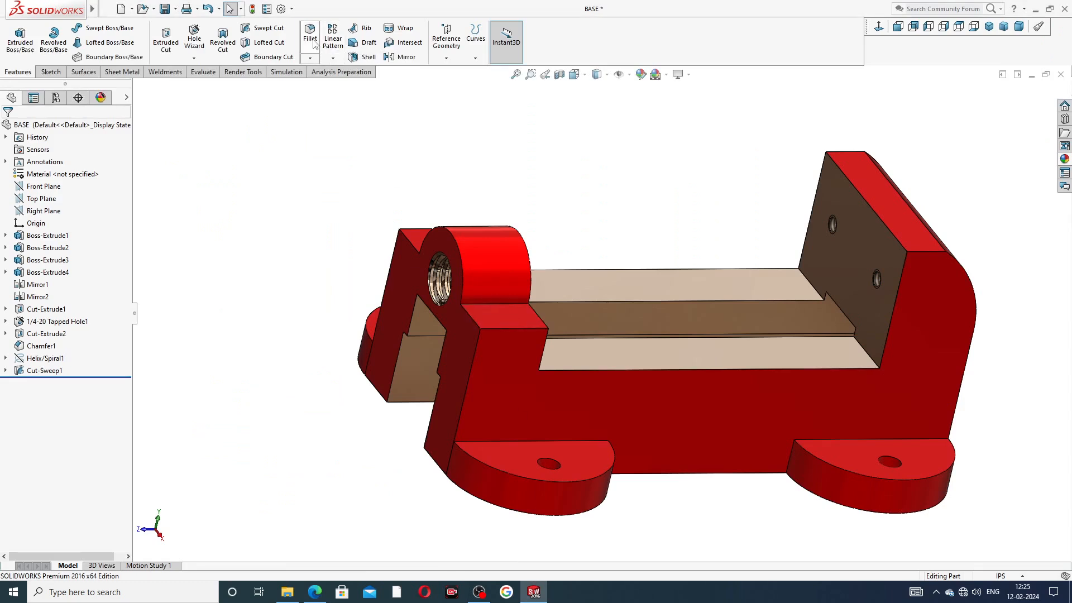
Step: Start a 0.25in fillet on the boss edge, lower front edge and edges at both feet
click(312, 37)
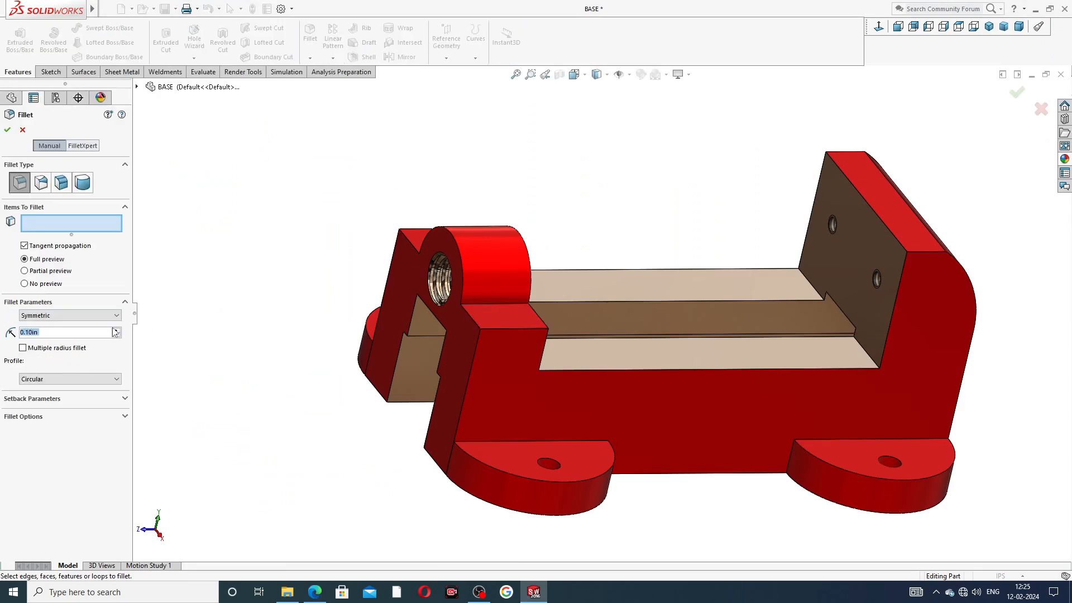
text(0.25)
key(Return)
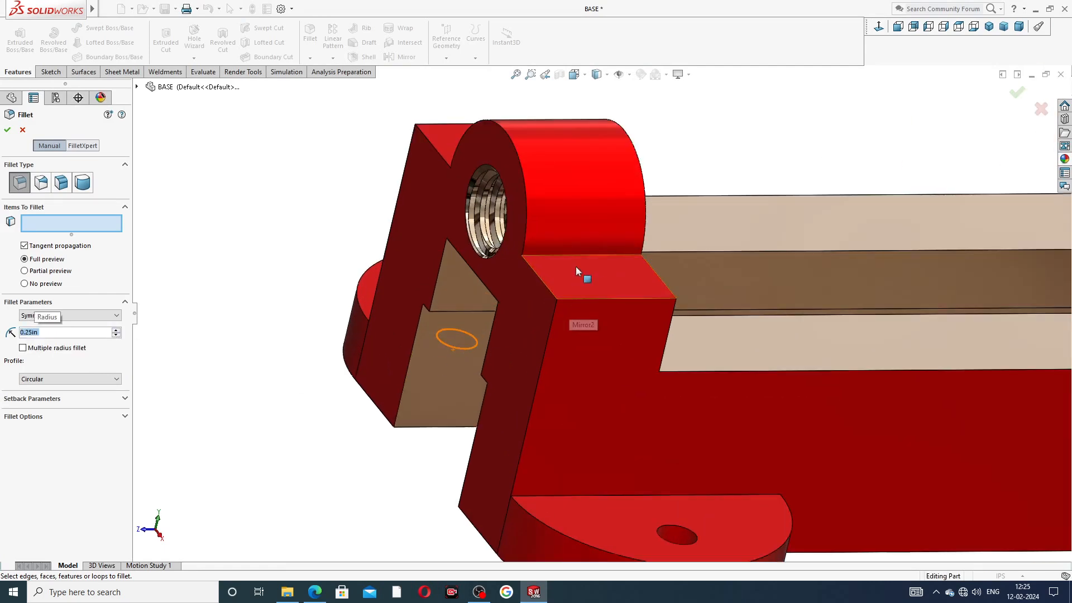
click(574, 256)
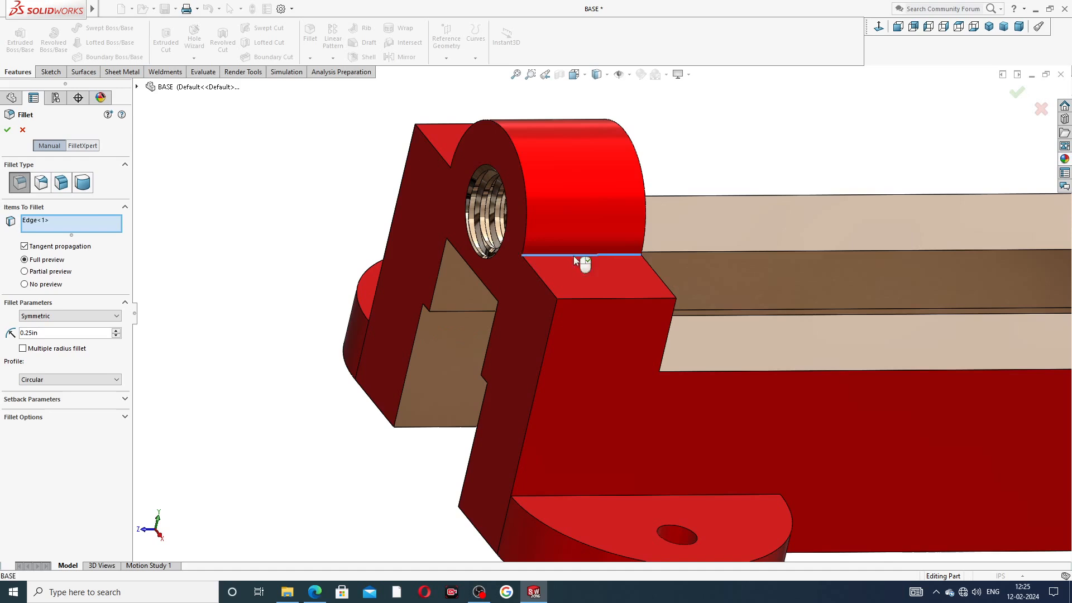
click(634, 494)
scroll(655, 488, up, 2)
scroll(718, 440, up, 3)
click(856, 390)
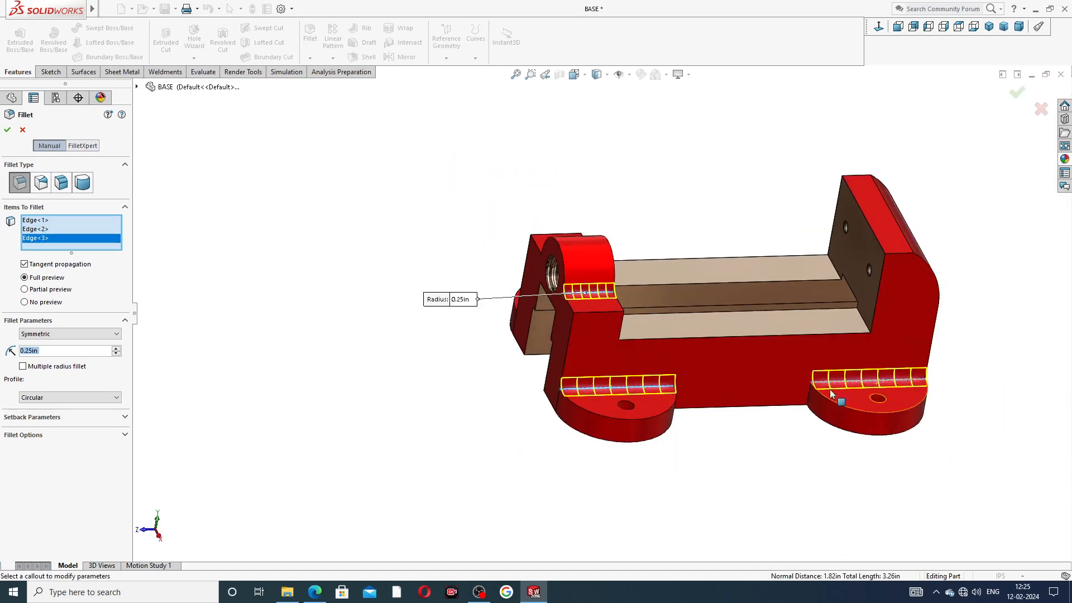
middle_drag(777, 400, 761, 403)
scroll(760, 402, down, 4)
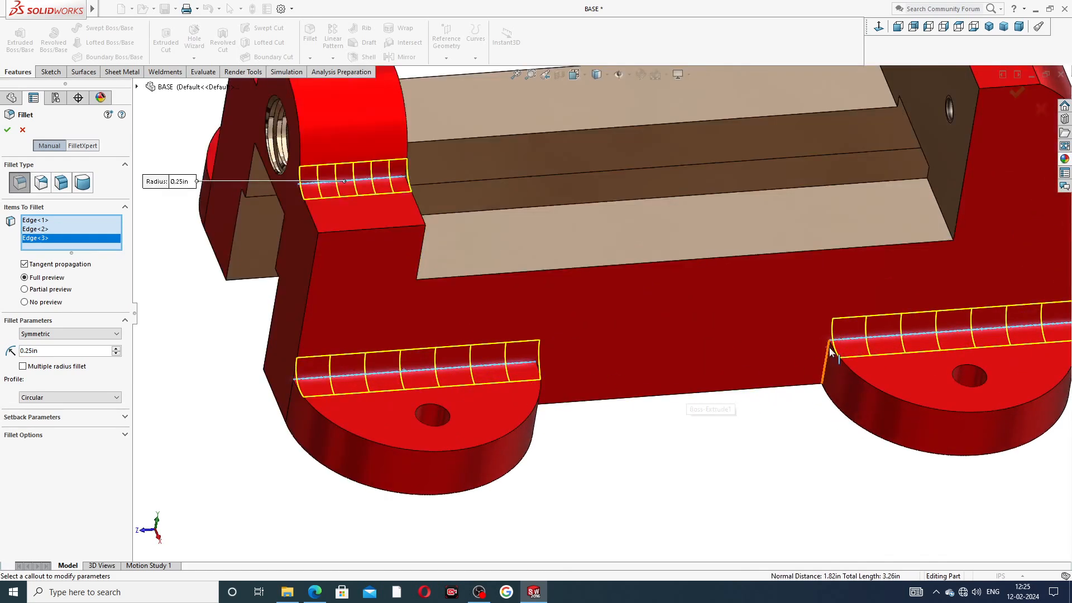
click(828, 355)
middle_drag(756, 349, 481, 369)
click(484, 372)
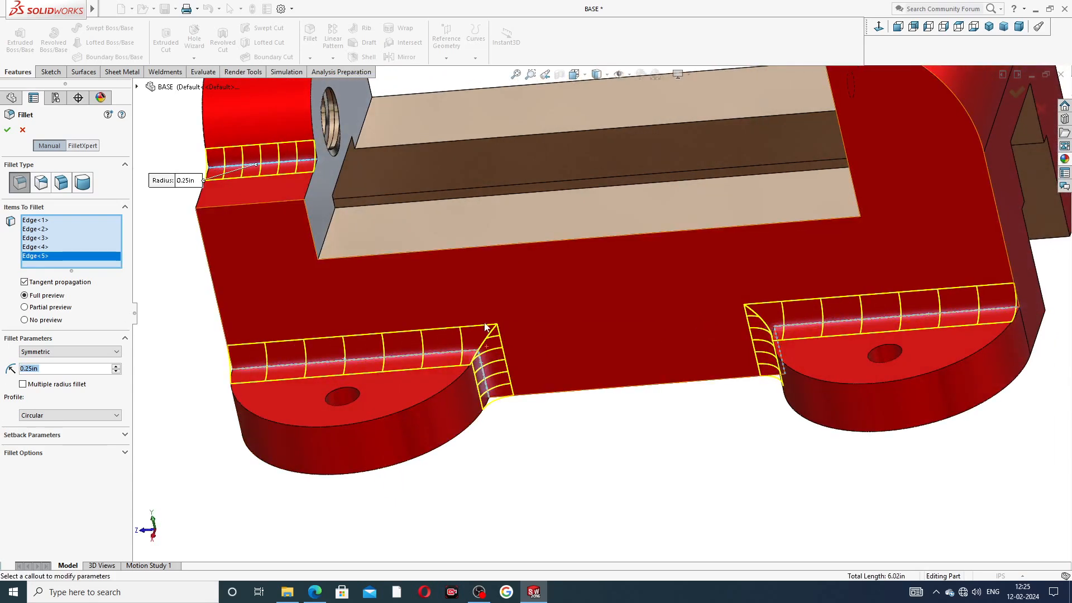
Step: Add the edges near the central boss and both lugs, then apply the fillet
scroll(597, 315, up, 5)
middle_drag(490, 267, 600, 335)
scroll(600, 258, down, 4)
click(578, 333)
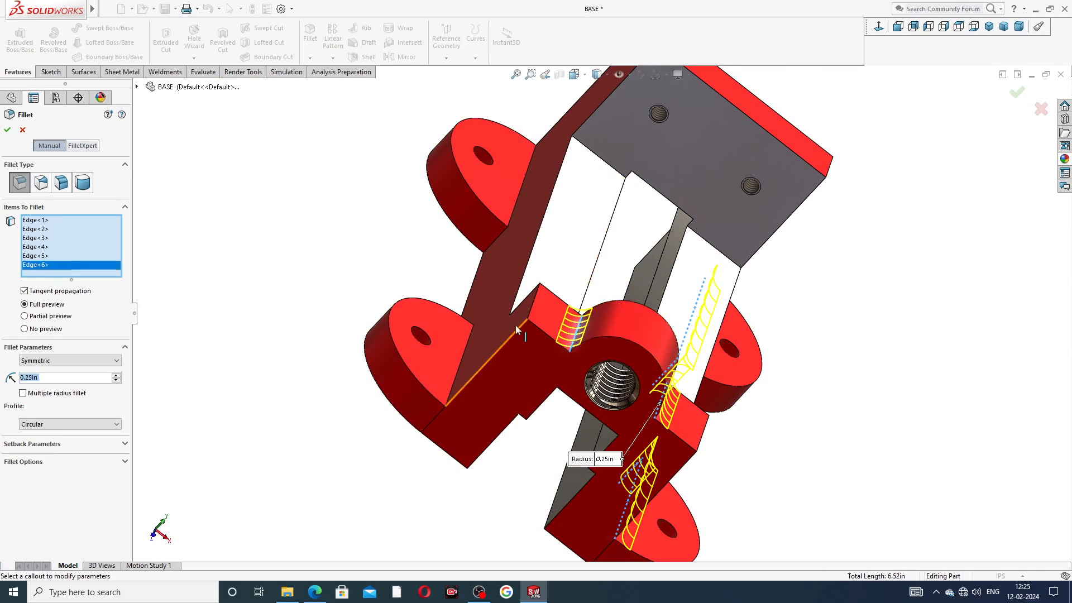
middle_drag(514, 306, 463, 349)
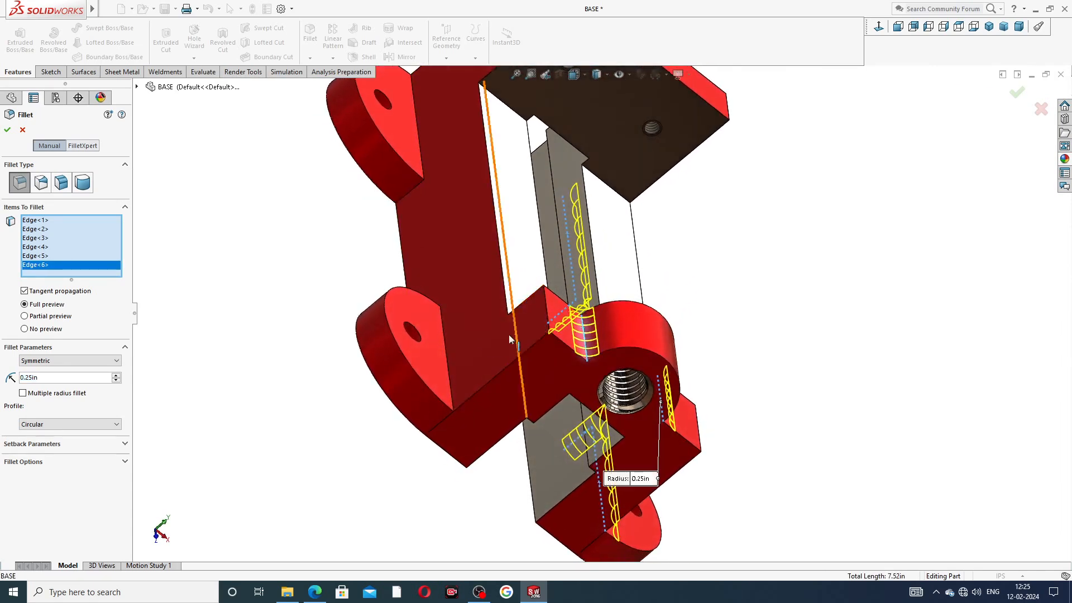
click(446, 346)
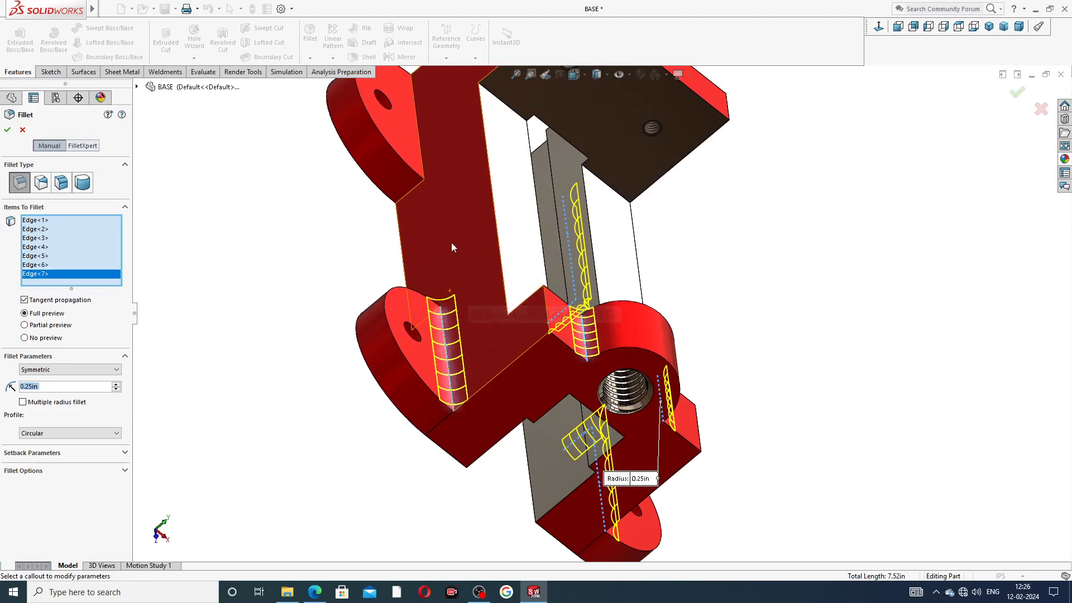
click(421, 152)
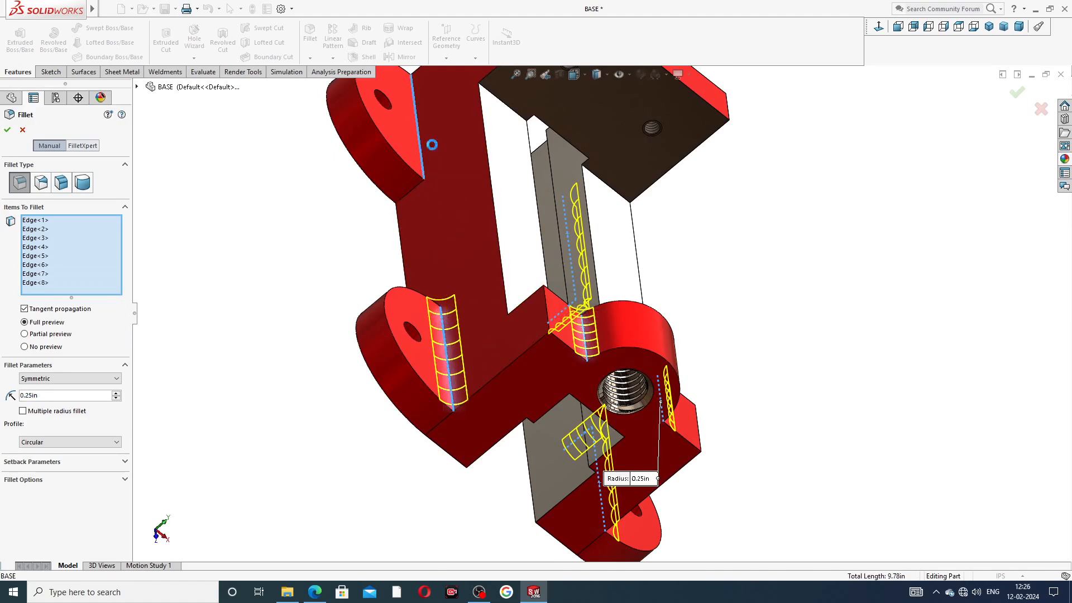
click(419, 190)
middle_drag(418, 190, 433, 391)
scroll(435, 346, down, 2)
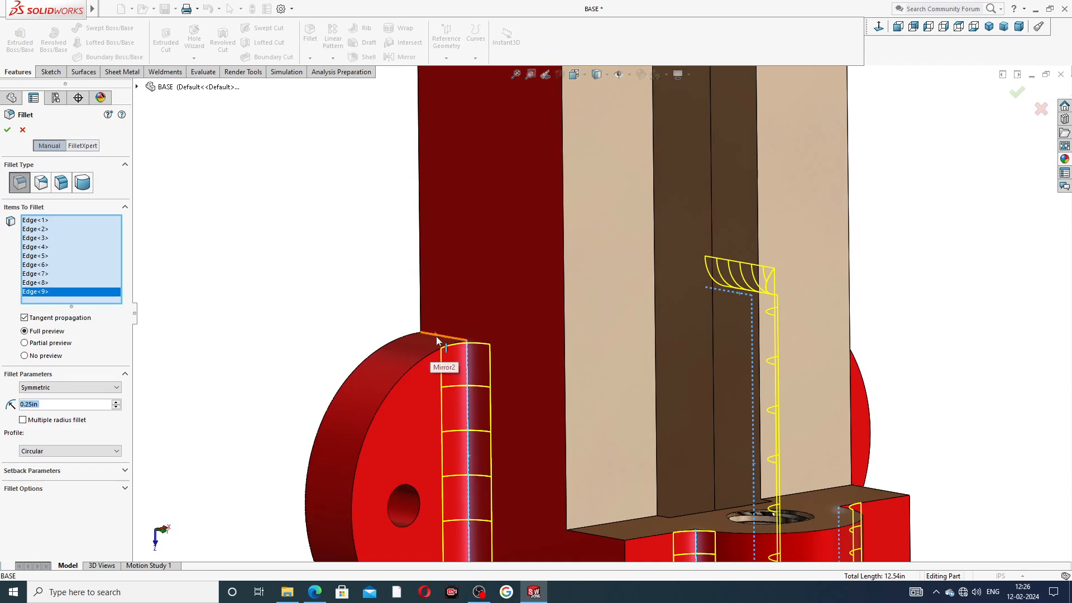
click(439, 341)
scroll(515, 342, up, 5)
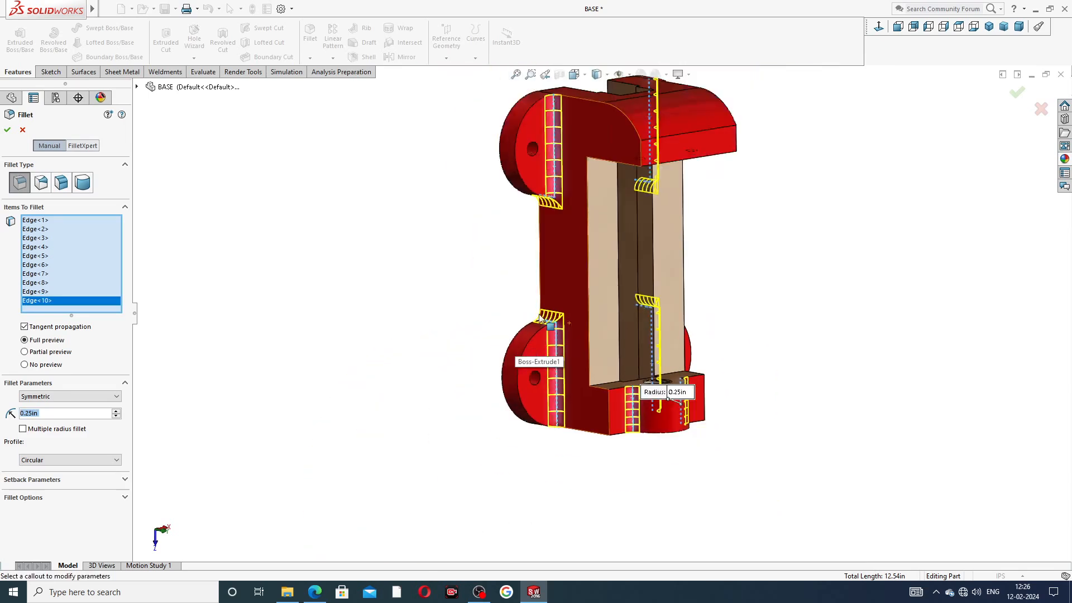
middle_drag(717, 234, 686, 102)
middle_drag(752, 318, 599, 221)
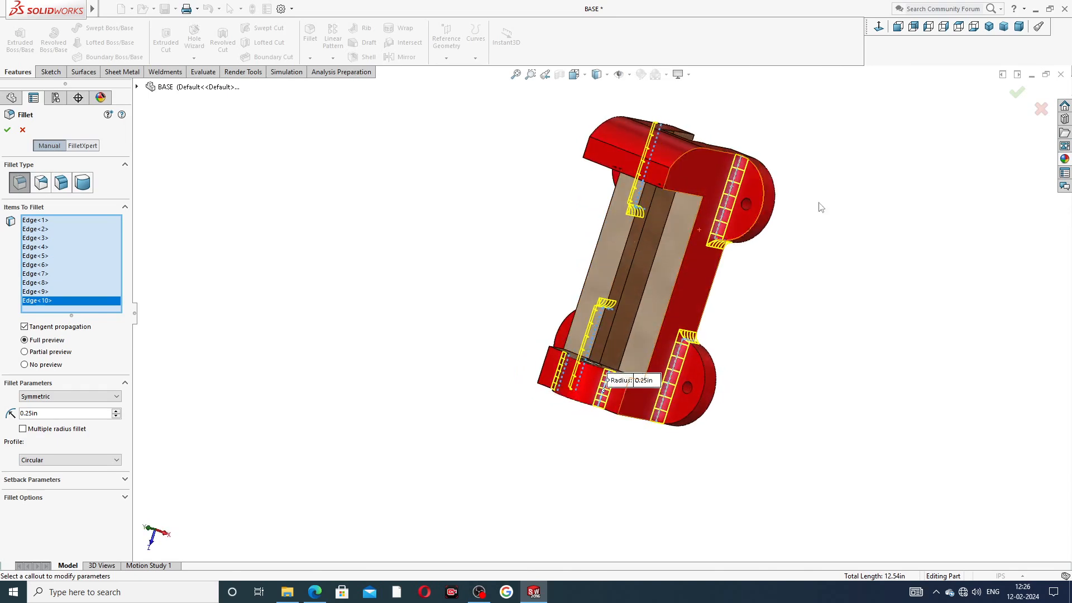
click(1016, 94)
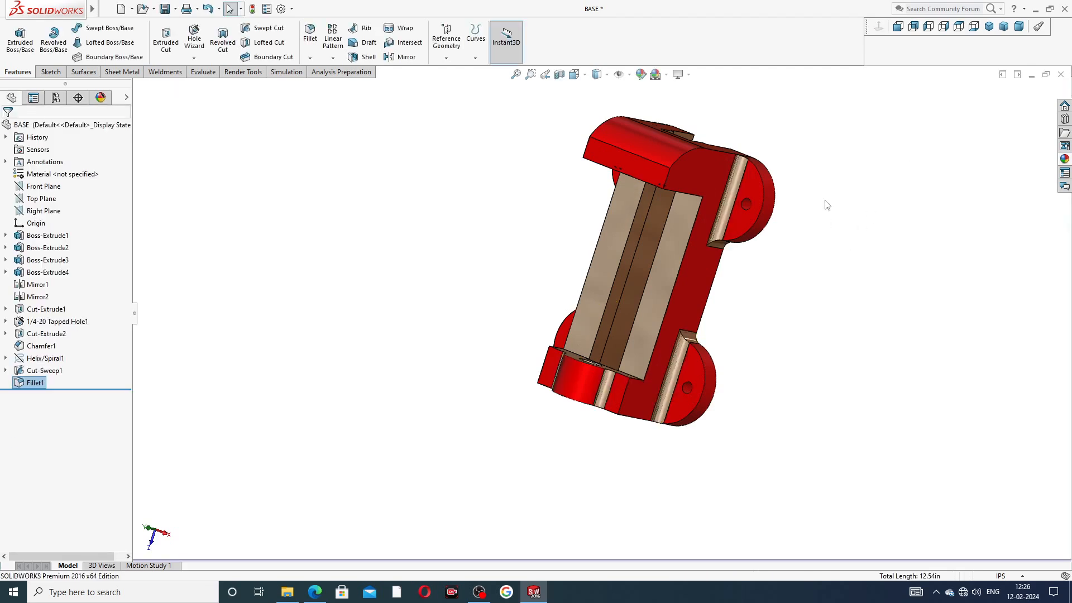
Step: Start a 0.13in fillet and pick the arc and edge chains around the threaded boss
middle_drag(763, 283, 785, 163)
click(310, 34)
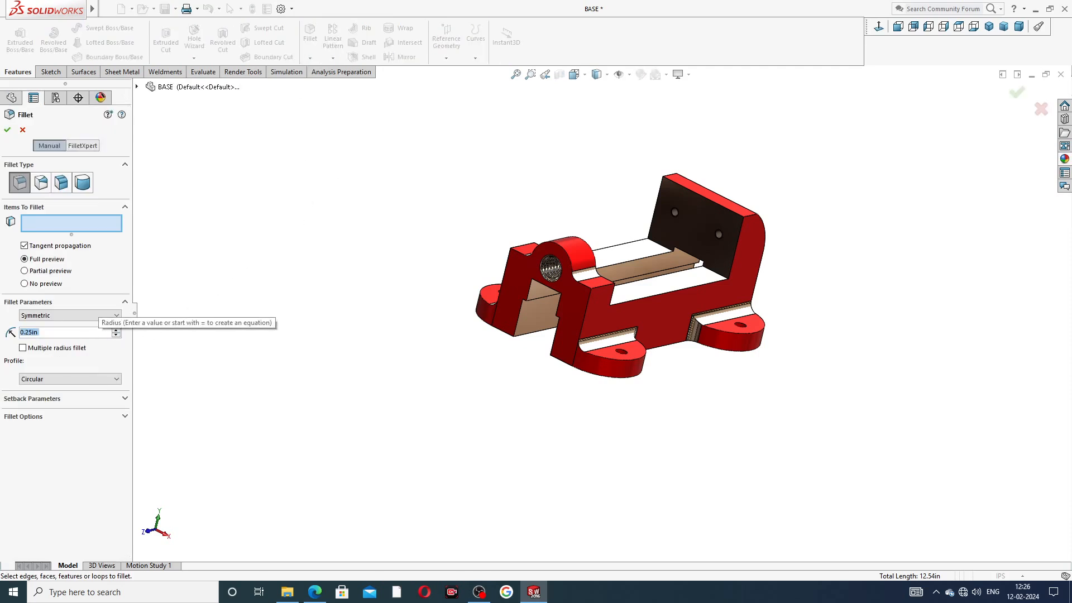
text(.13)
key(Return)
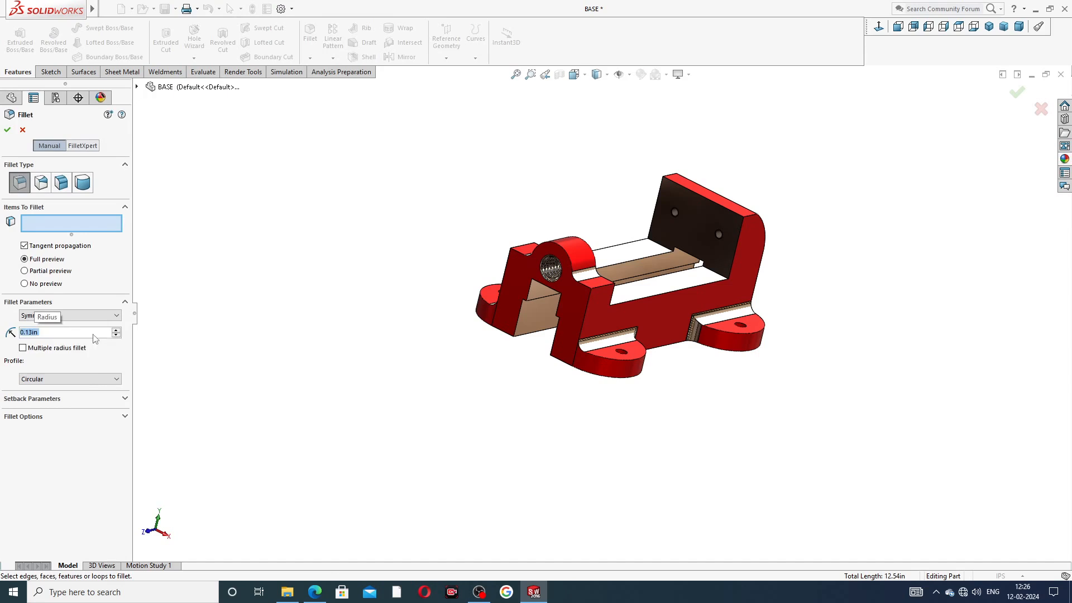
scroll(504, 259, down, 4)
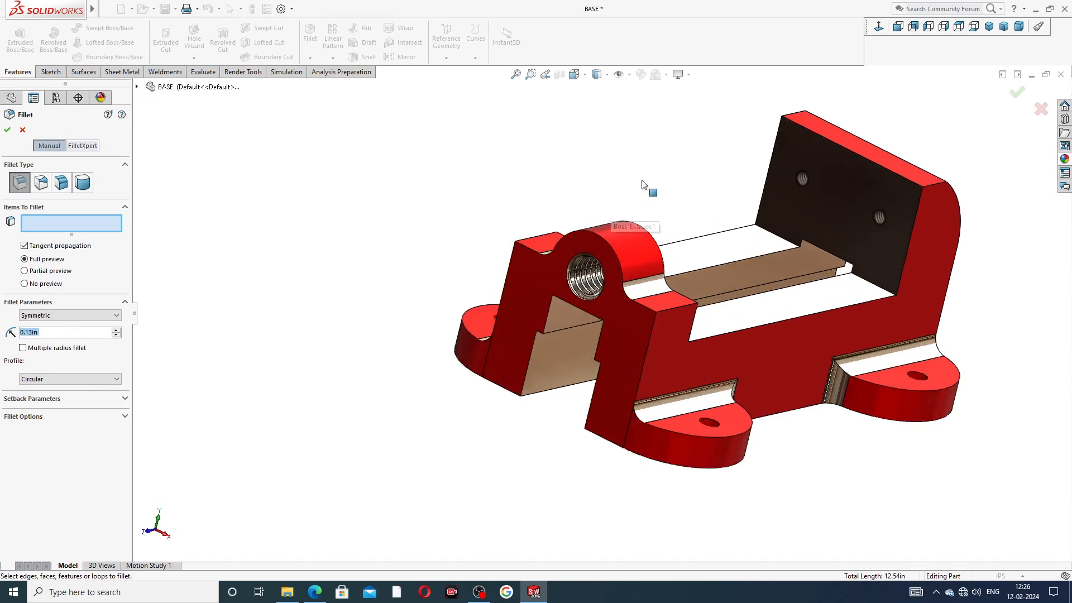
click(608, 243)
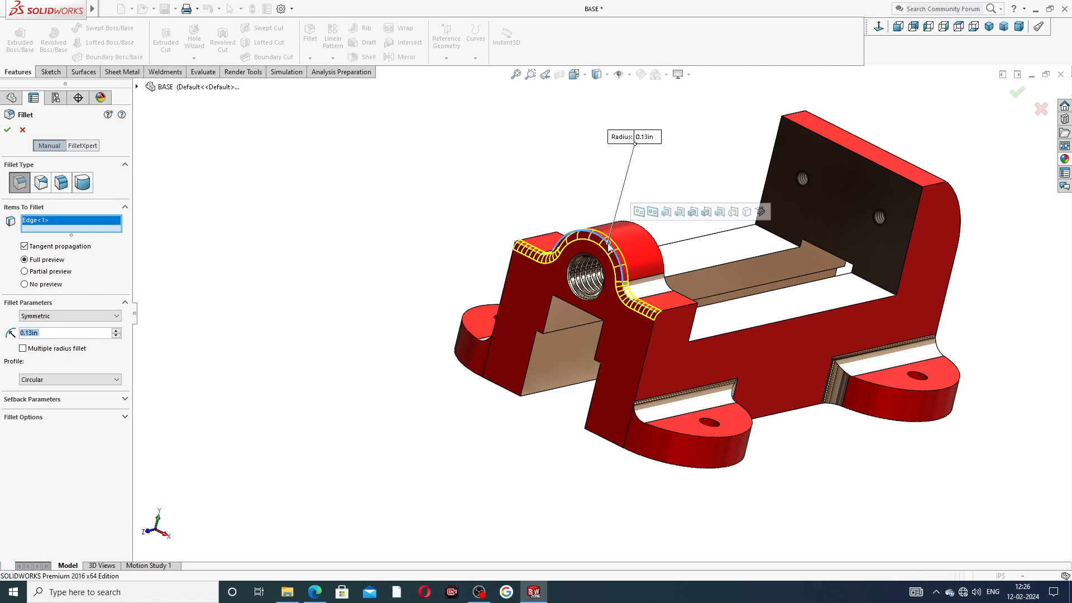
click(648, 343)
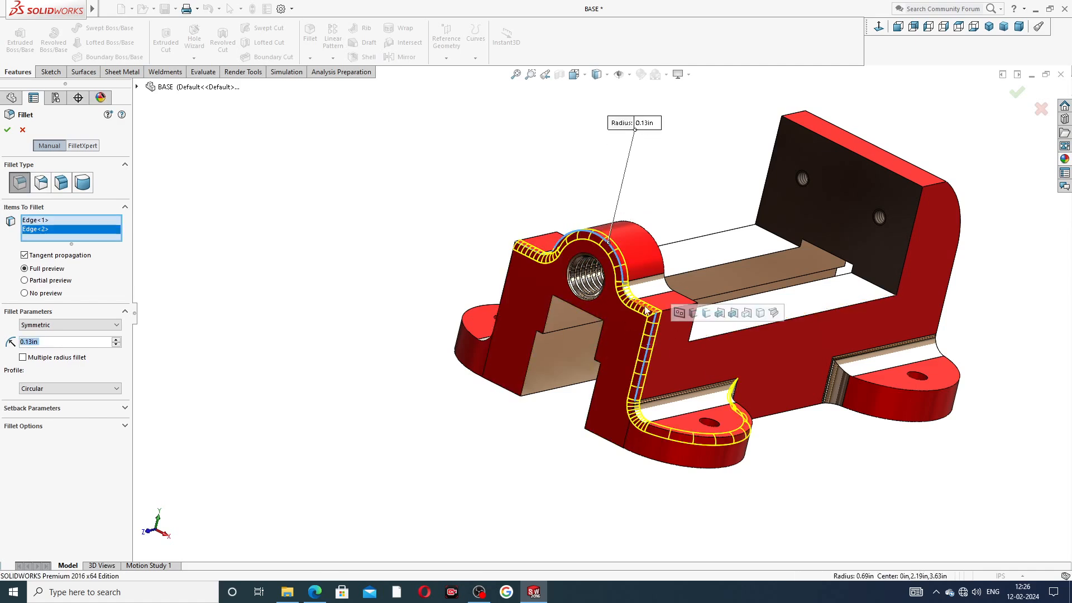
middle_drag(486, 307, 525, 313)
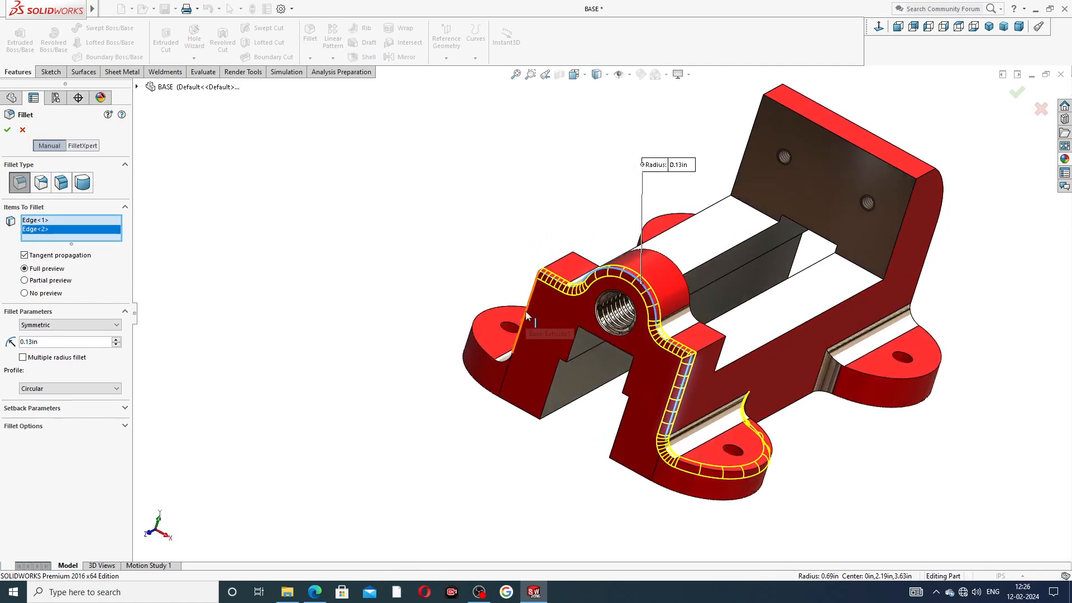
click(527, 314)
Step: Add the back arc, top back edge and sixth back-jaw edge, then apply Fillet2
middle_drag(959, 136, 893, 115)
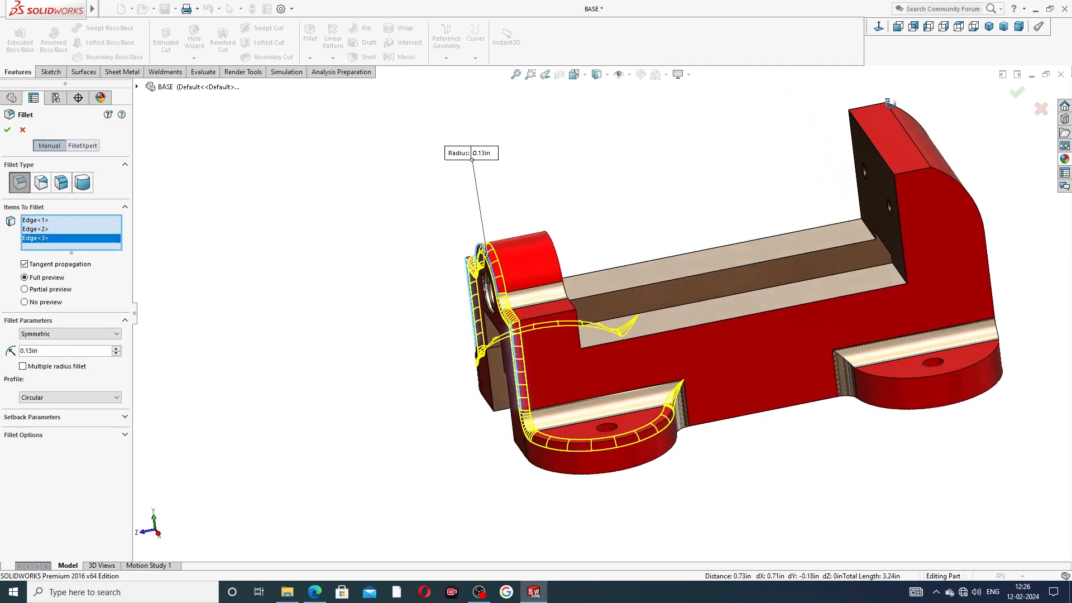
click(938, 166)
middle_drag(938, 166, 891, 110)
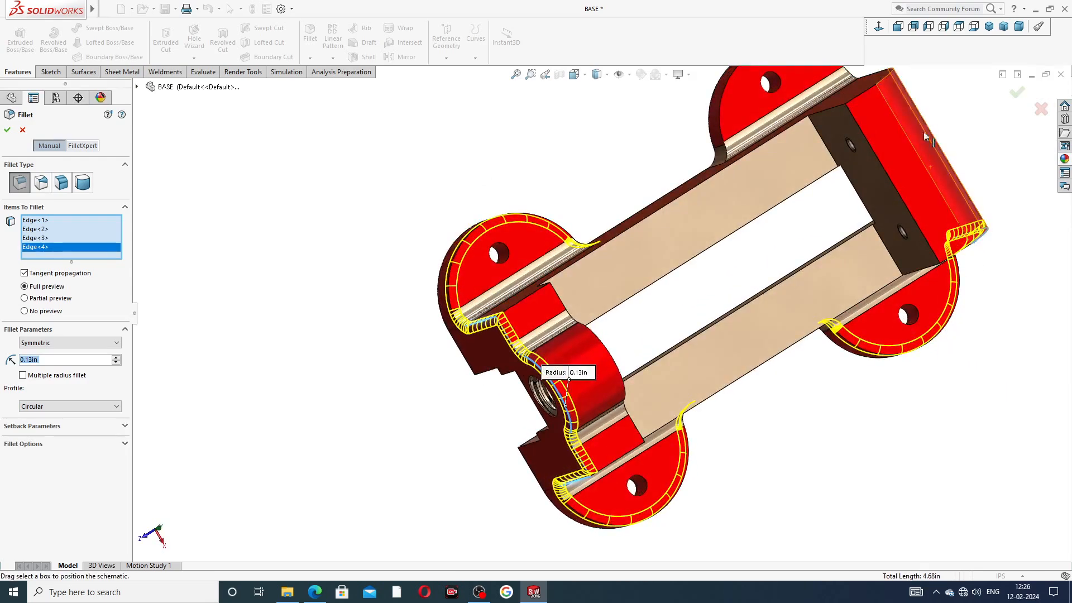
click(869, 92)
middle_drag(869, 92, 888, 82)
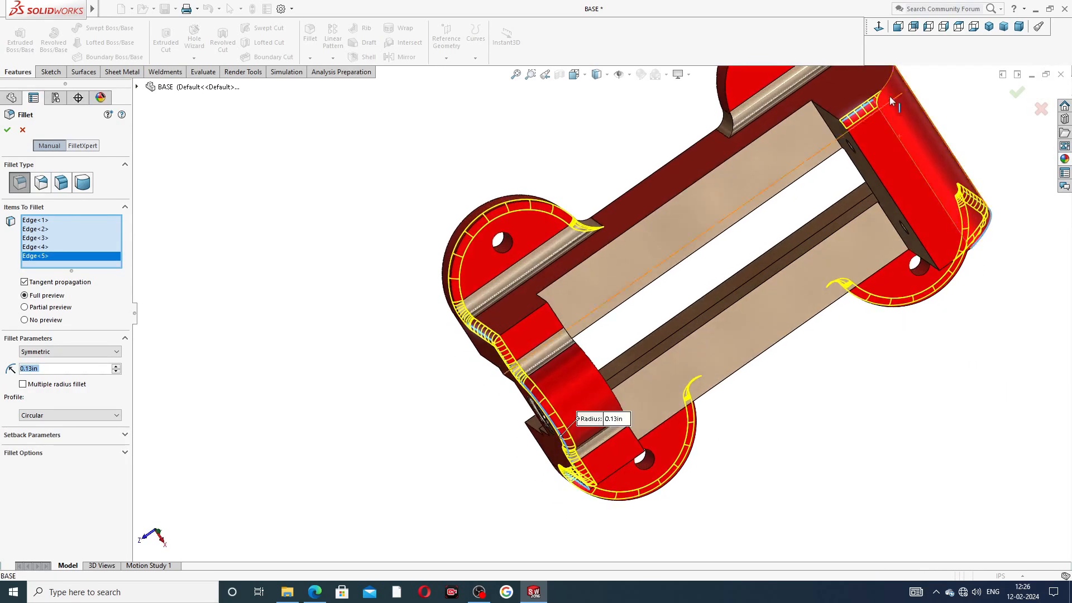
click(890, 85)
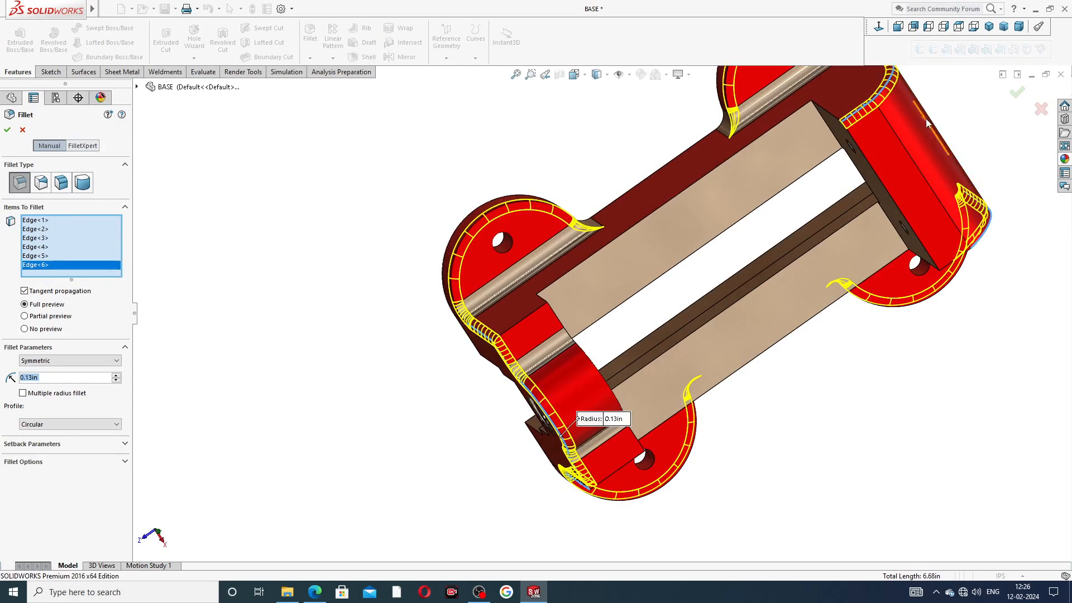
scroll(928, 124, up, 3)
middle_drag(857, 199, 901, 197)
click(1017, 92)
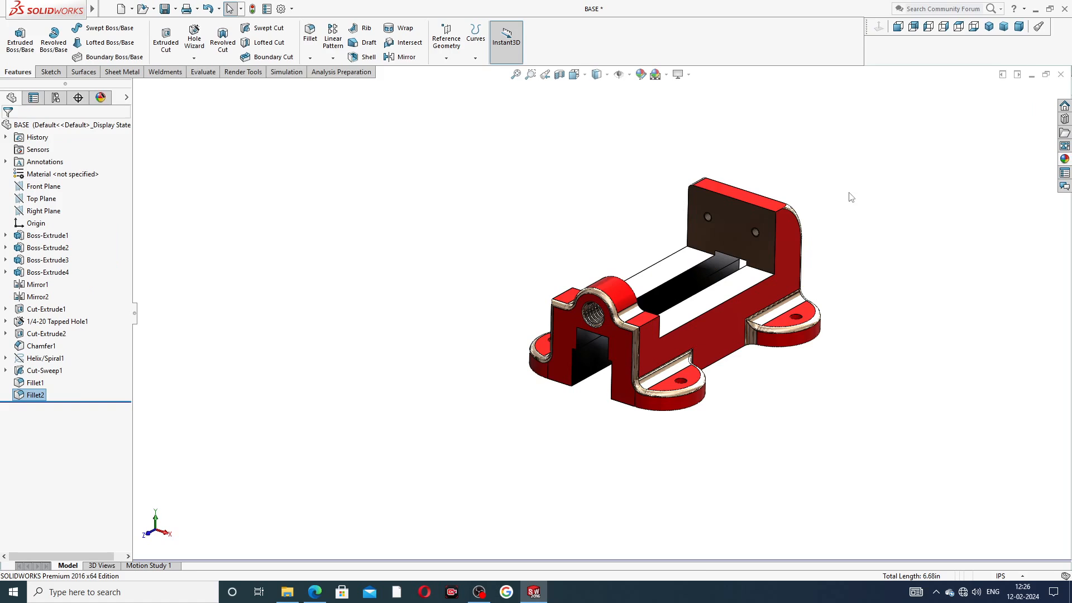
Step: Start a 0.001in fillet and select the two underside faces and the flat end face
middle_drag(636, 256, 640, 207)
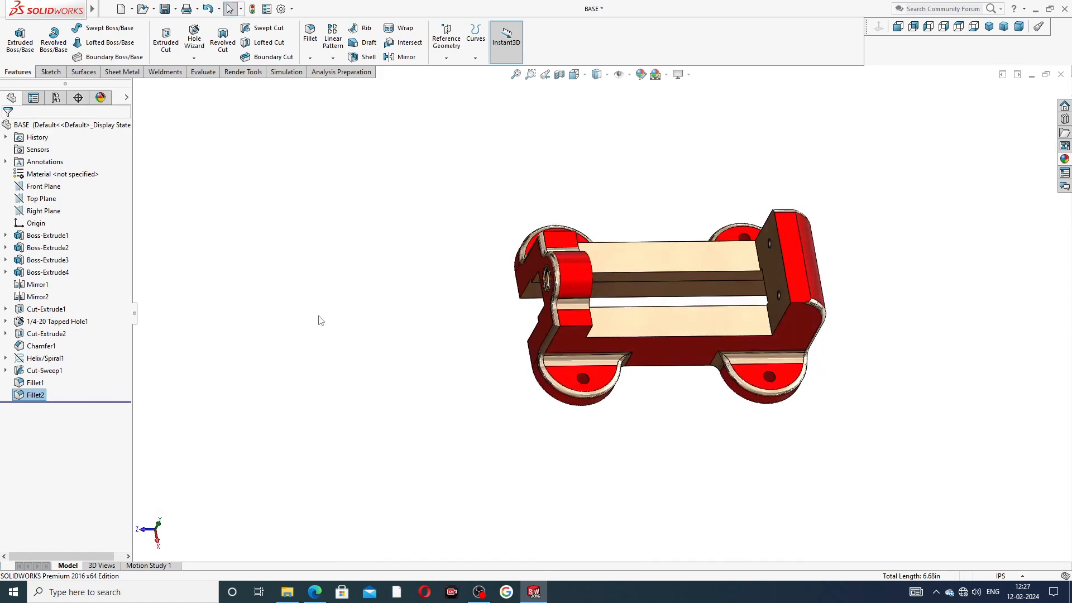
click(310, 34)
text(.001)
key(Return)
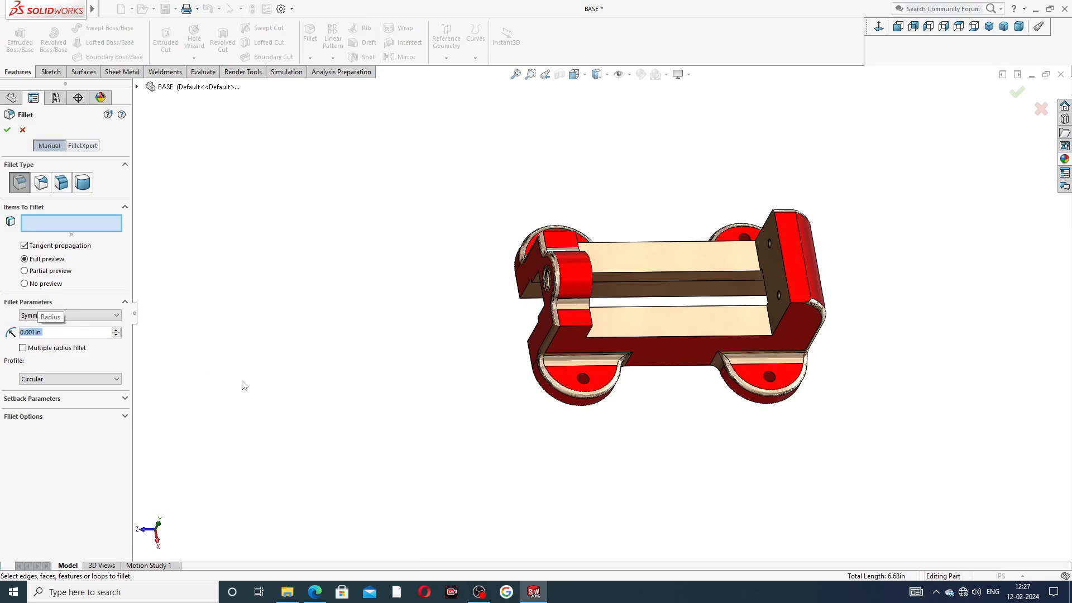
middle_drag(598, 413, 690, 226)
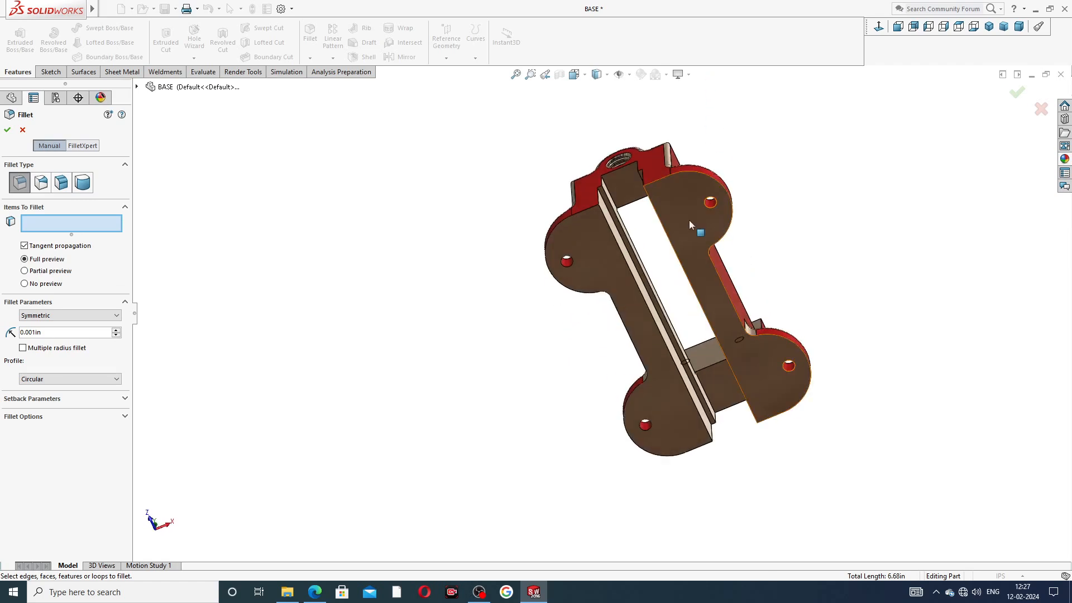
click(691, 226)
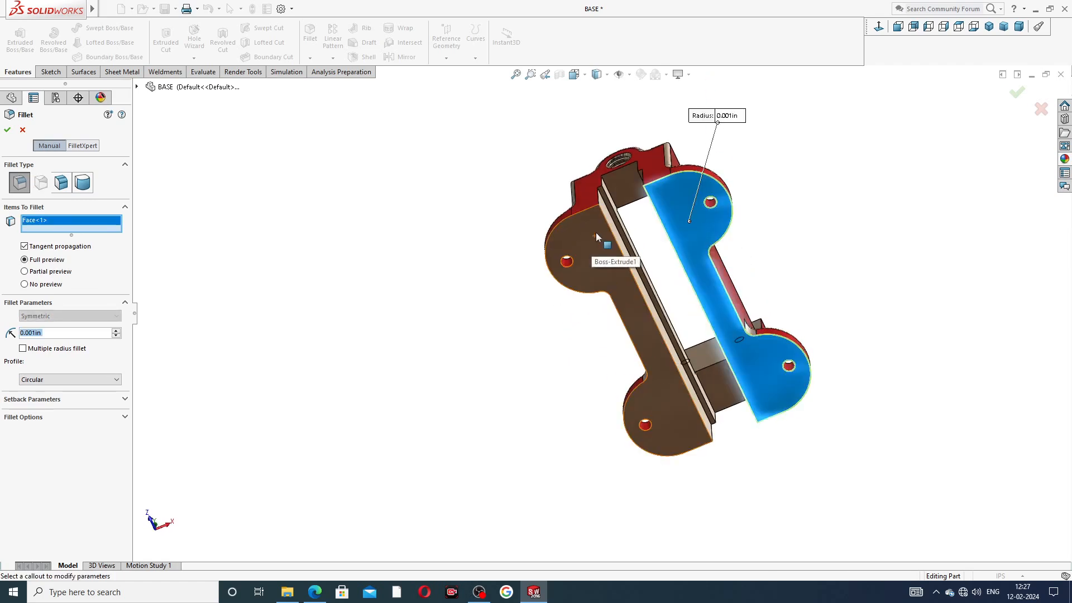
click(570, 239)
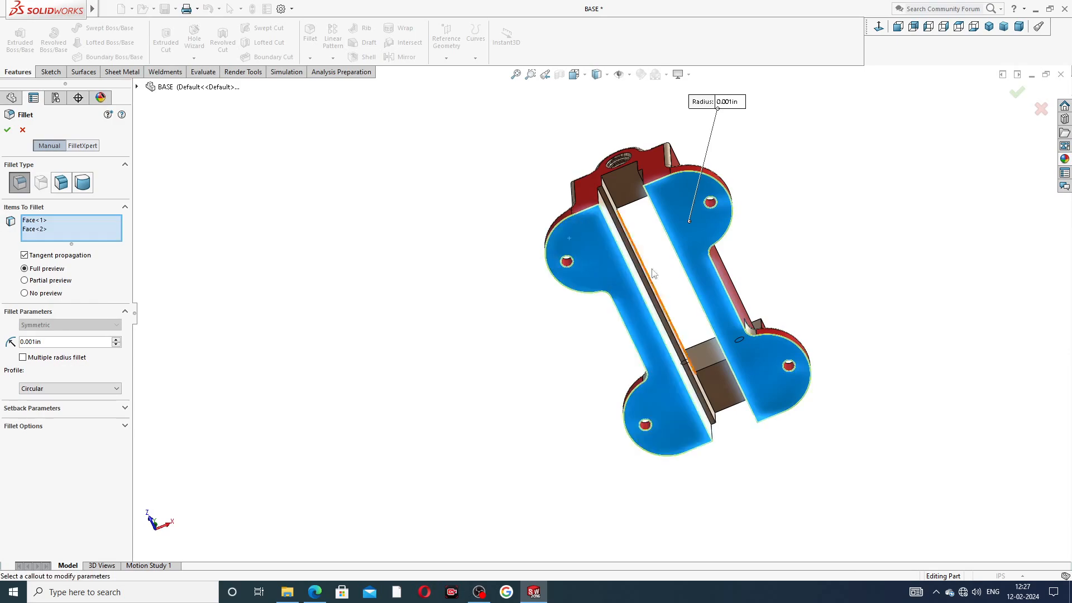
middle_drag(661, 285, 669, 390)
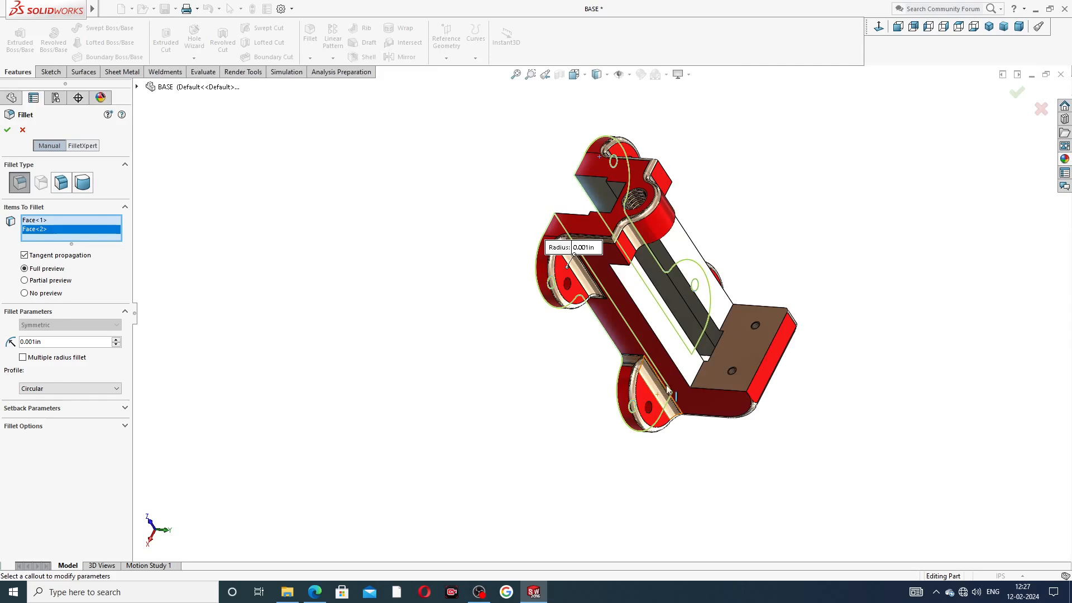
click(751, 361)
Step: Swap the wrongly picked Face<4> for the curved boss face and add three edges below the boss
middle_drag(728, 255, 659, 117)
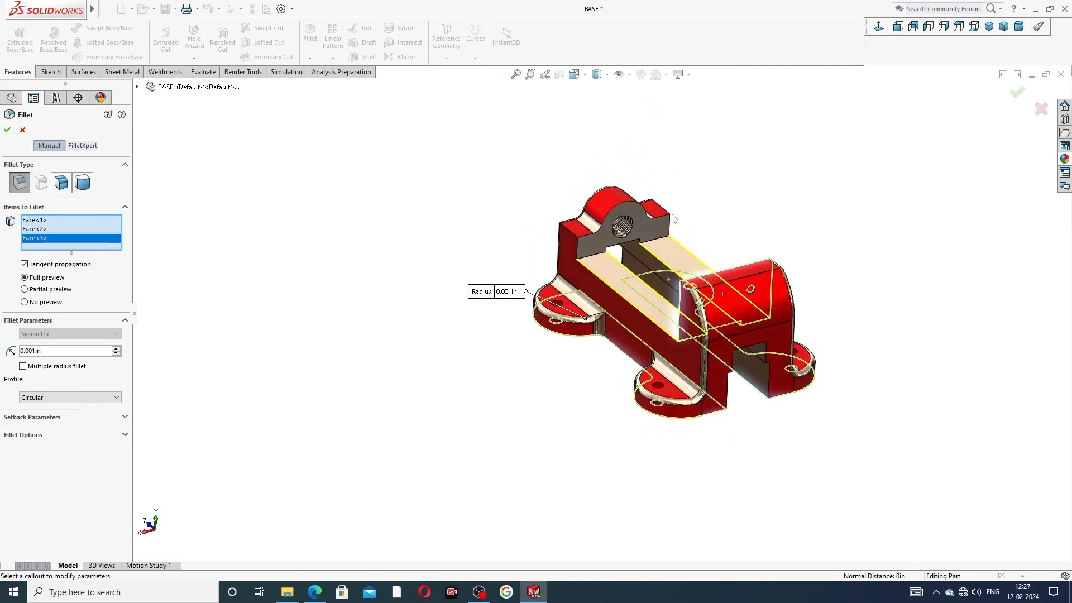
click(659, 234)
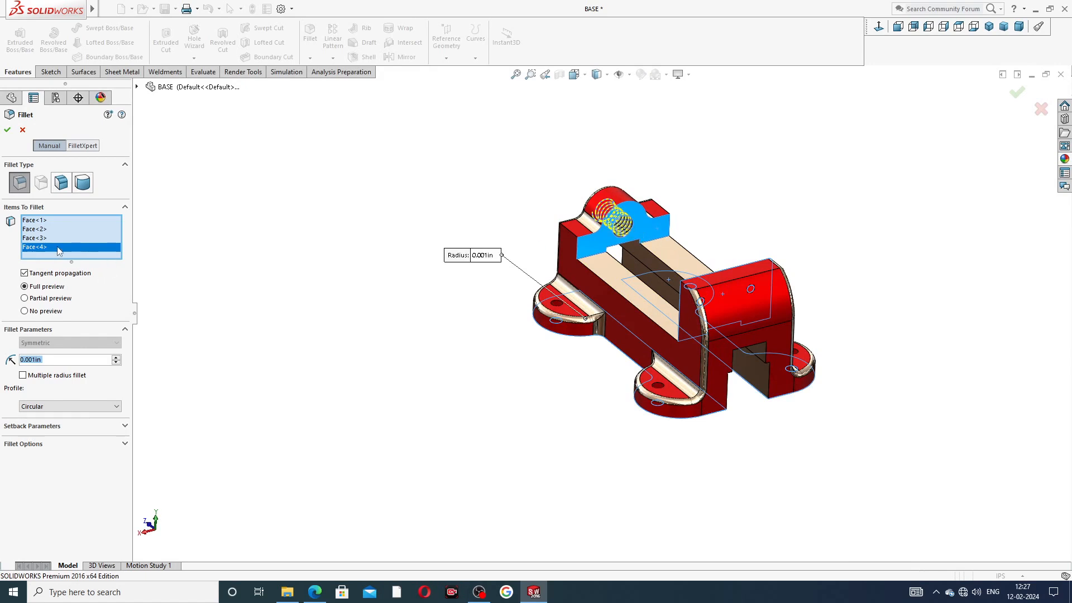
right_click(58, 250)
click(92, 268)
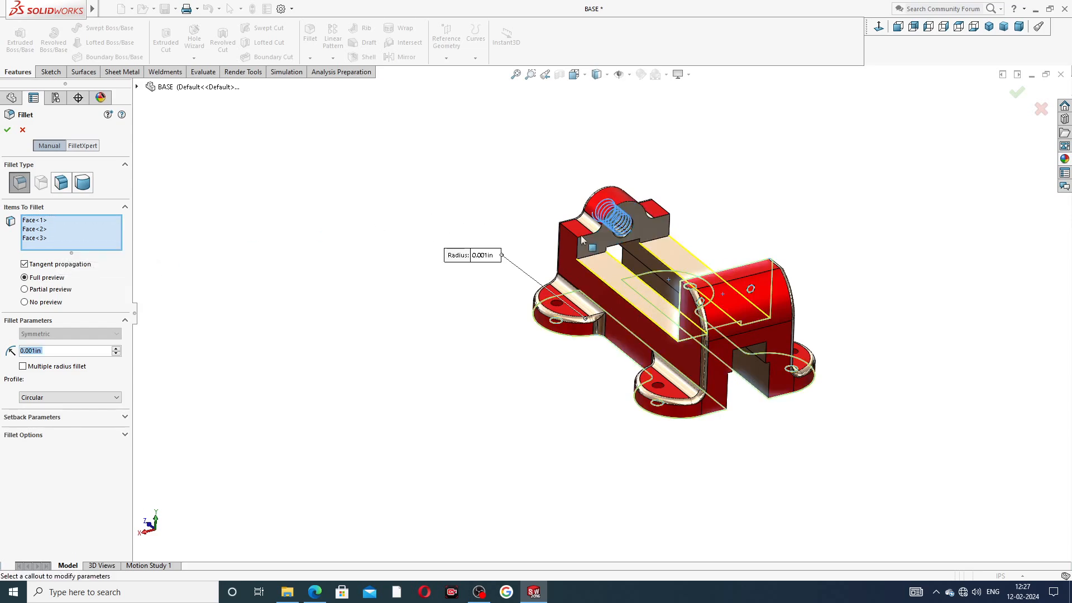
scroll(641, 231, down, 6)
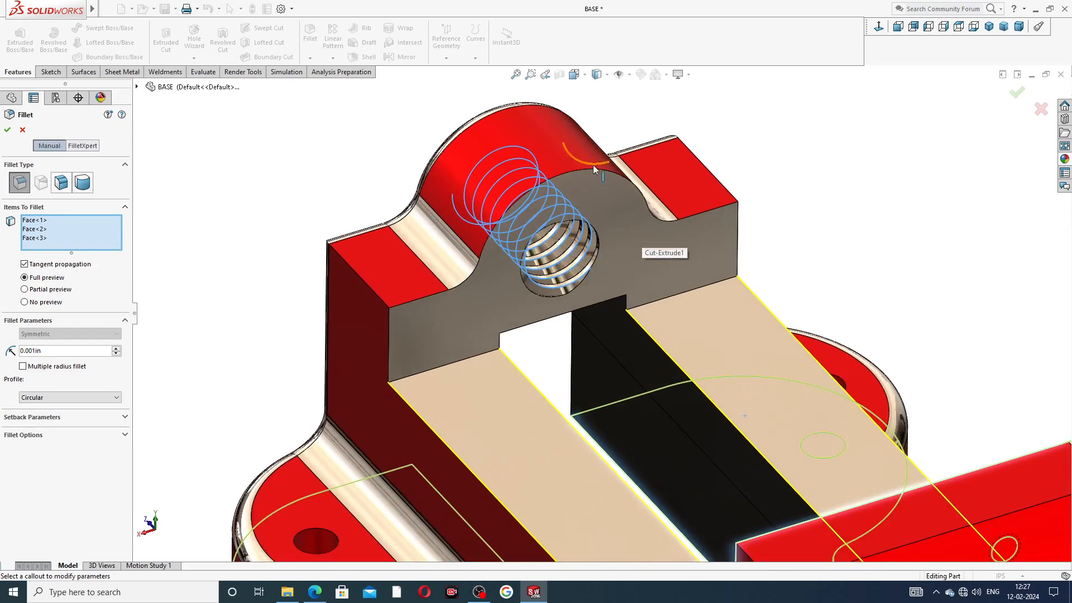
click(593, 167)
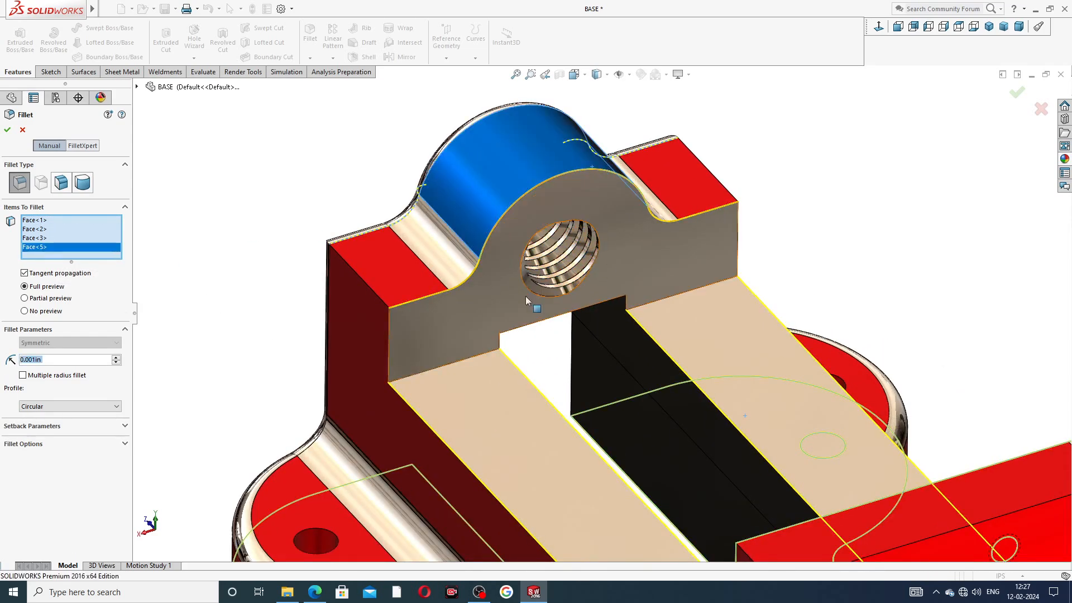
click(465, 364)
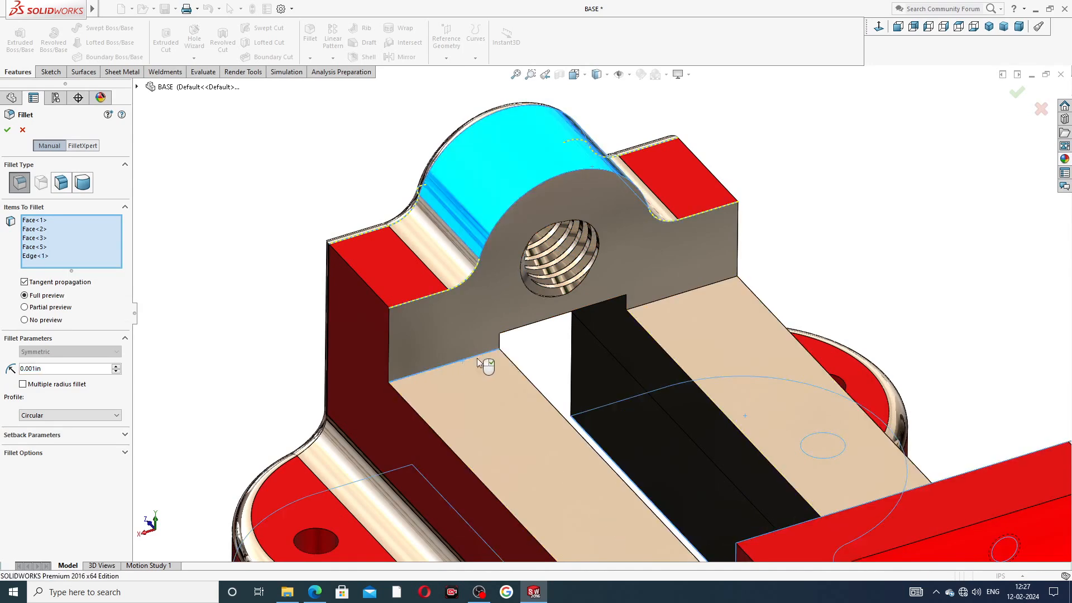
click(651, 307)
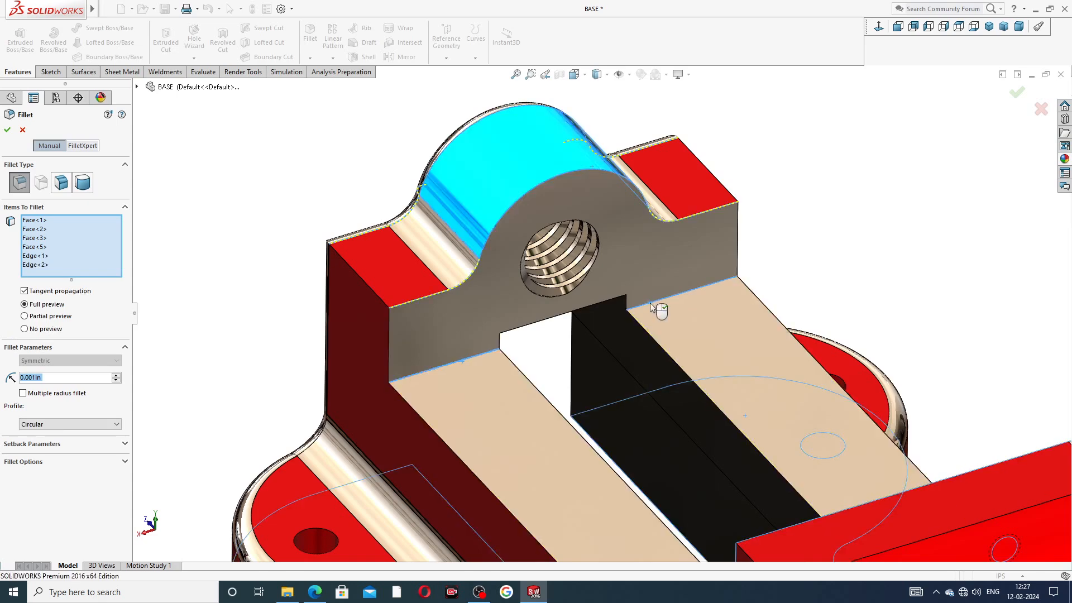
click(617, 309)
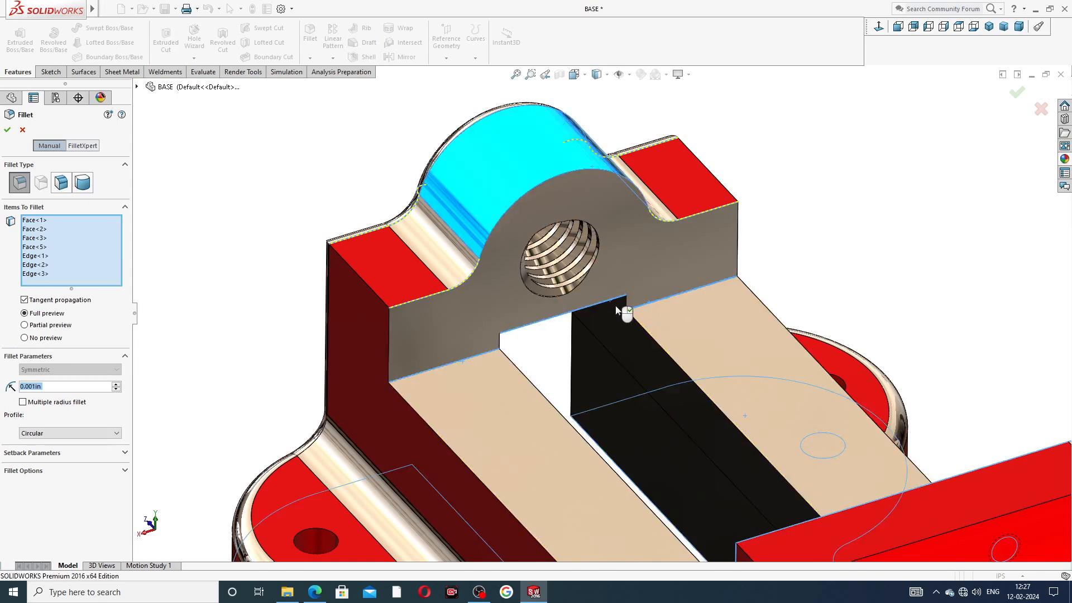
Step: Review the fillet preview, build Fillet3, and inspect the finished part
scroll(603, 329, up, 4)
middle_drag(590, 346, 628, 325)
scroll(640, 315, up, 3)
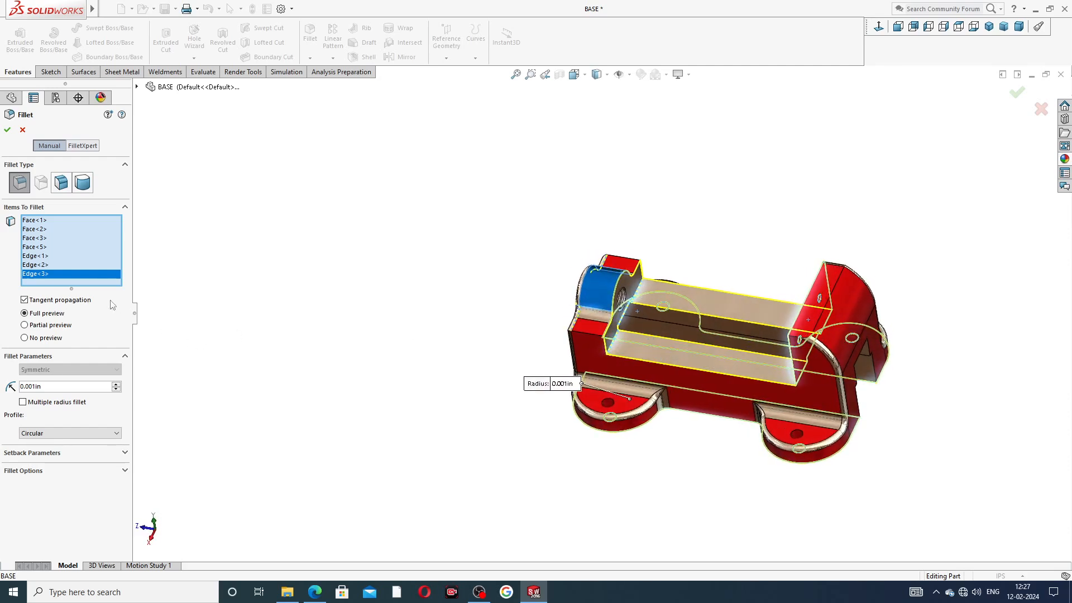
middle_drag(664, 330, 705, 322)
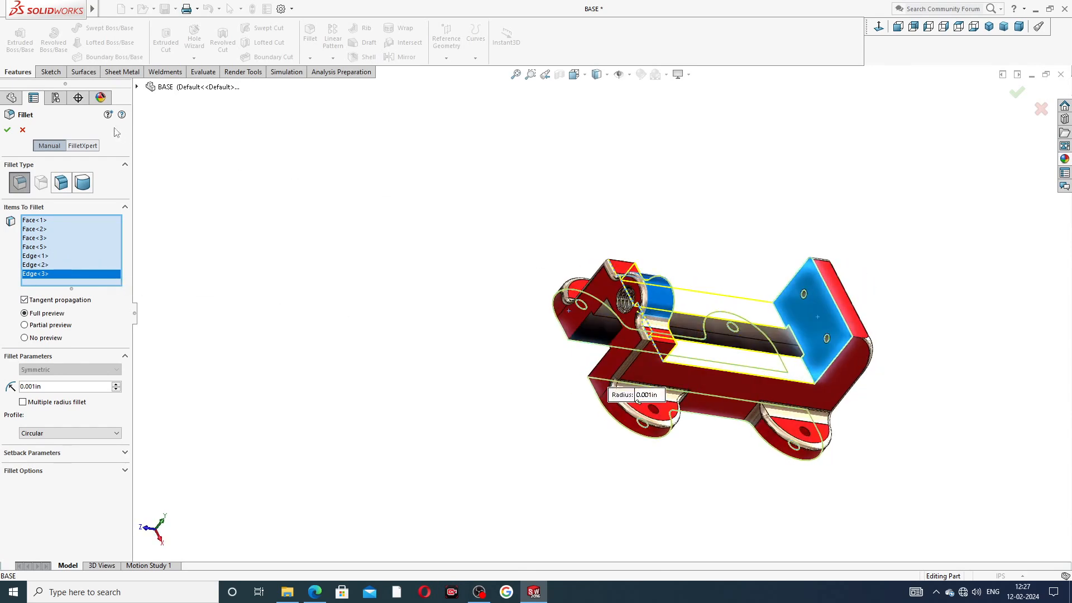
click(8, 131)
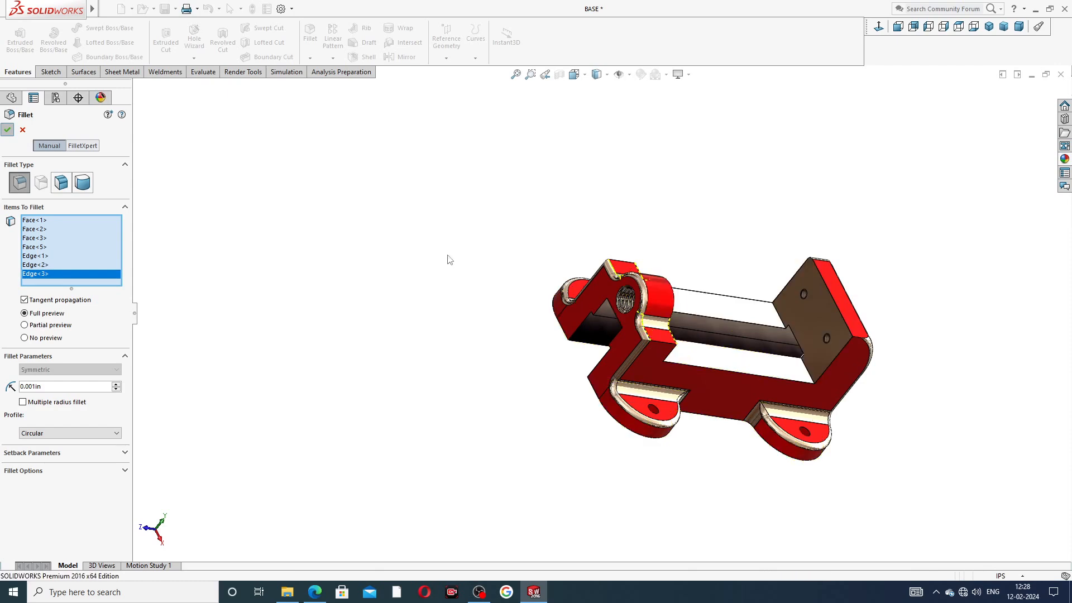
middle_drag(664, 300, 631, 304)
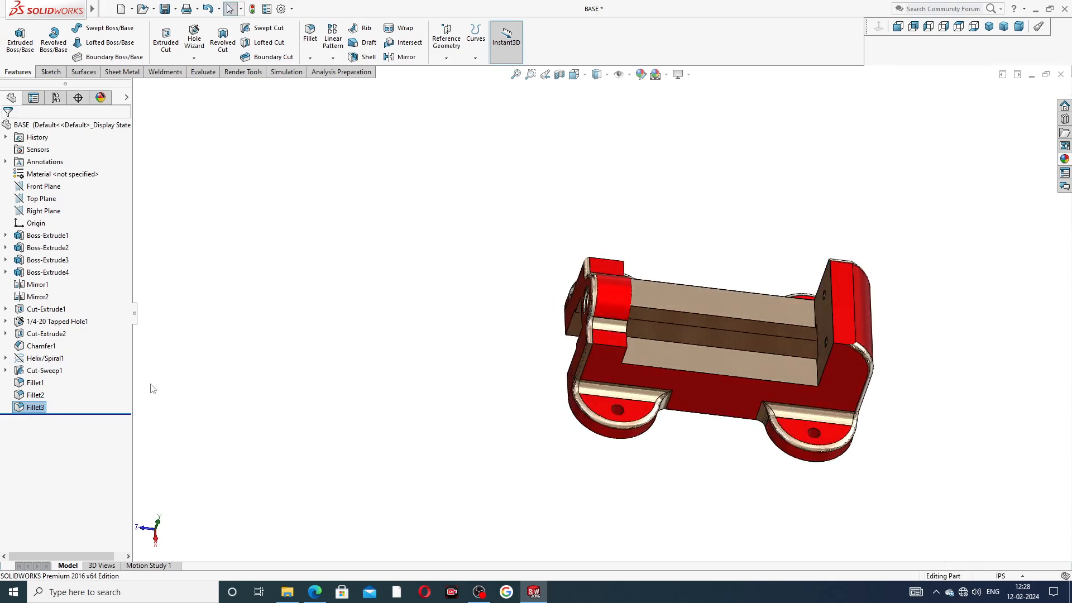
Step: Apply the candy apple red appearance to Fillet1, Fillet2 and Fillet3
click(45, 385)
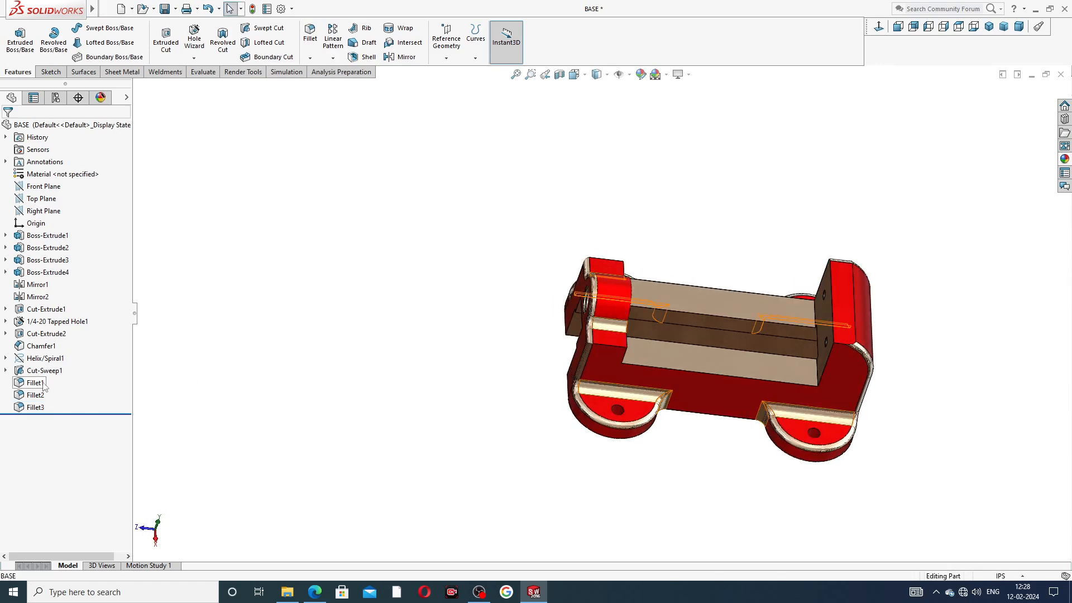
shift+click(35, 407)
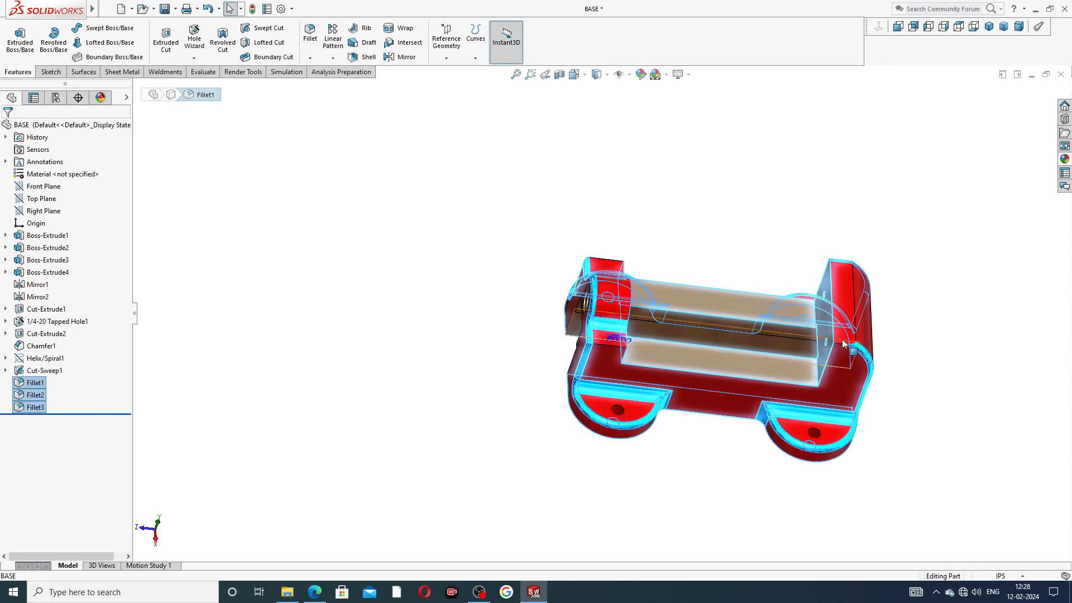
click(1069, 159)
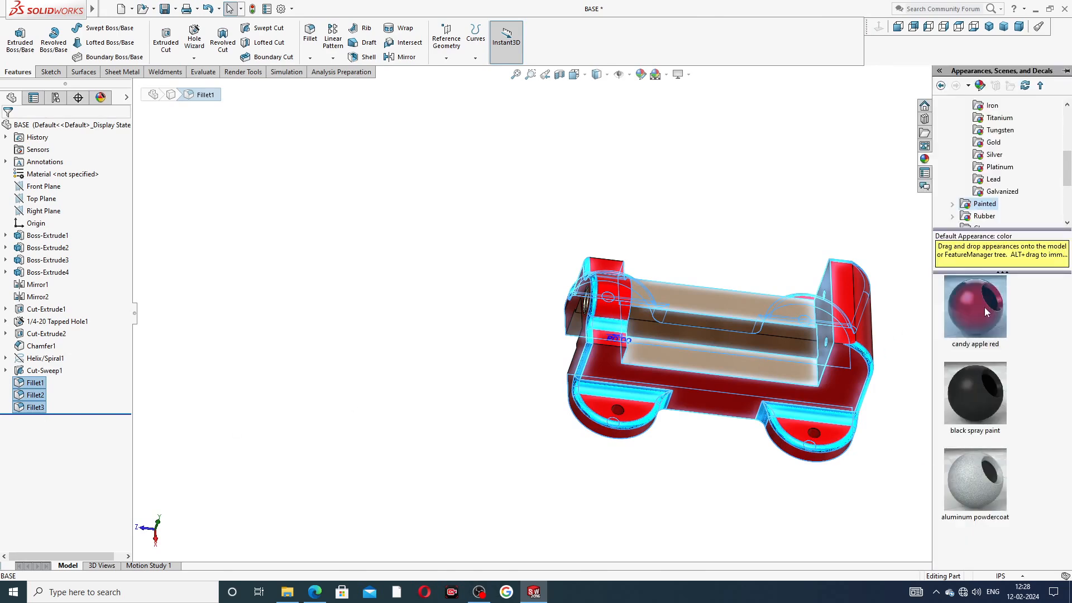
double_click(983, 307)
click(818, 208)
Step: Inspect the red part, return to isometric view, and bring up the reference drawing PDF
middle_drag(839, 228, 782, 378)
scroll(779, 324, down, 3)
scroll(756, 340, up, 5)
middle_drag(692, 271, 750, 128)
middle_drag(696, 210, 636, 459)
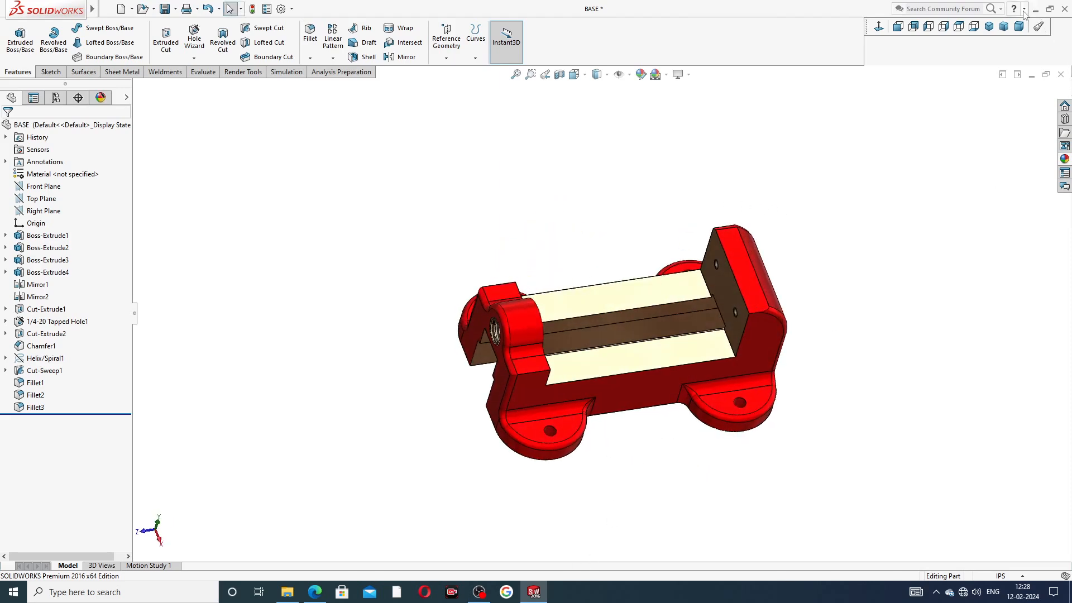
click(989, 27)
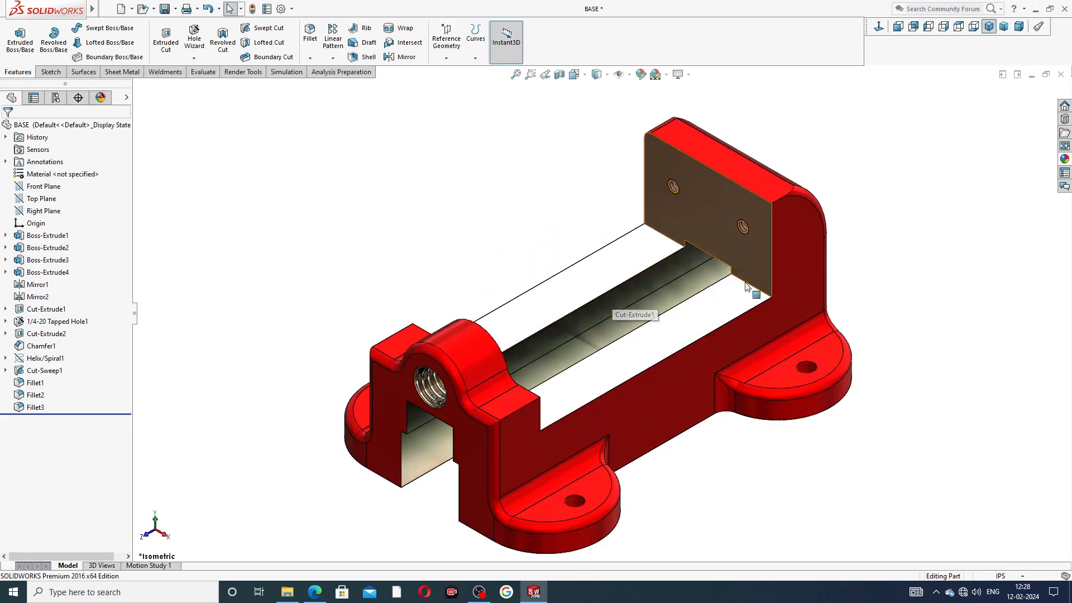
click(314, 592)
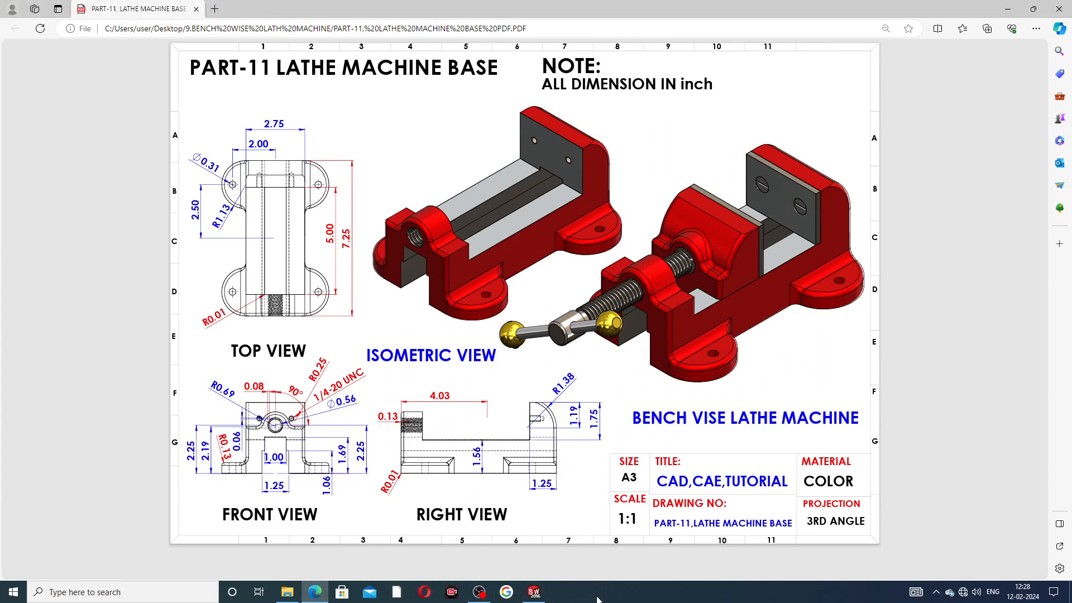
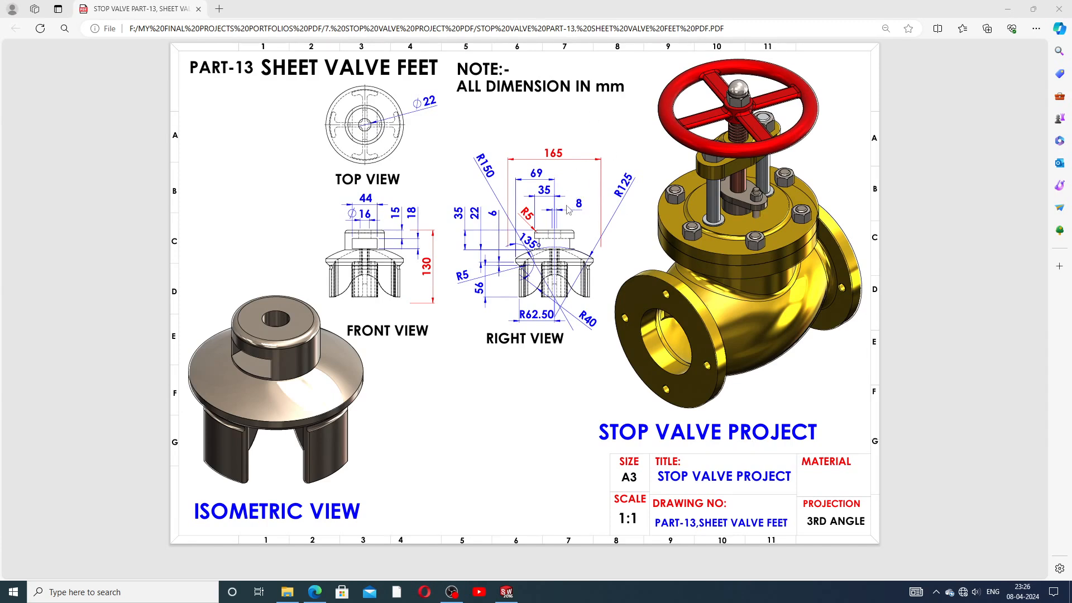
Step: Orbit the SHEET VALVE FEET part to inspect its sides and underside, returning to isometric view
click(507, 591)
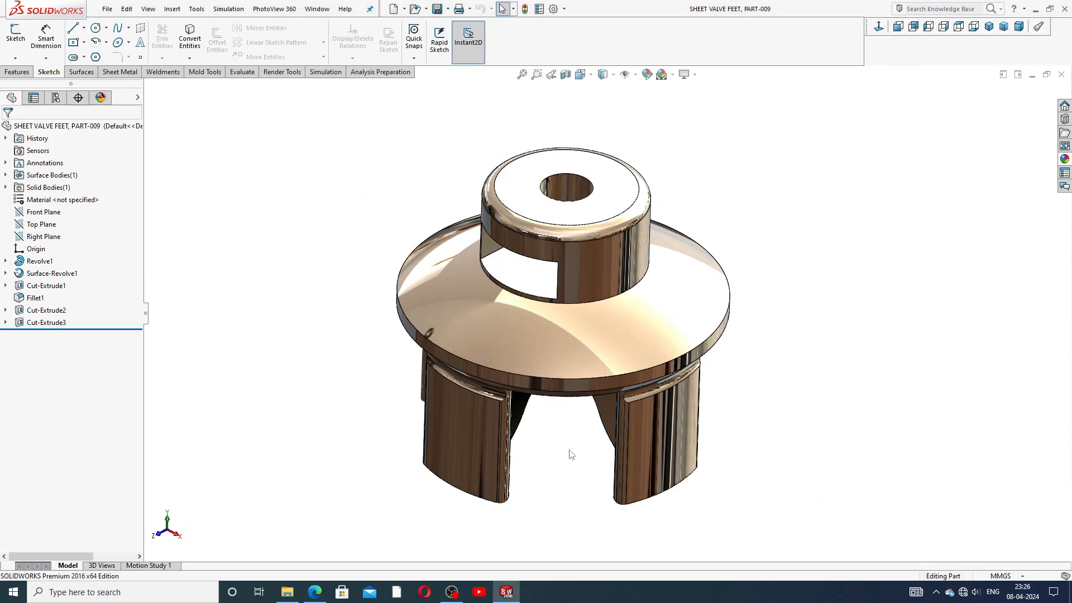
middle_drag(677, 318, 632, 254)
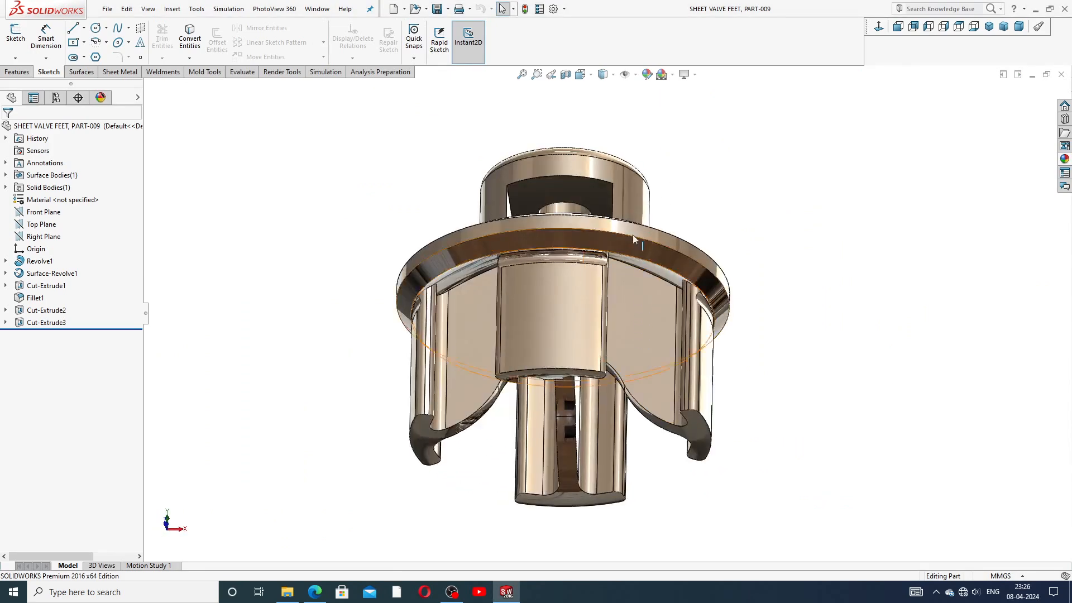
middle_drag(640, 191, 613, 397)
click(989, 27)
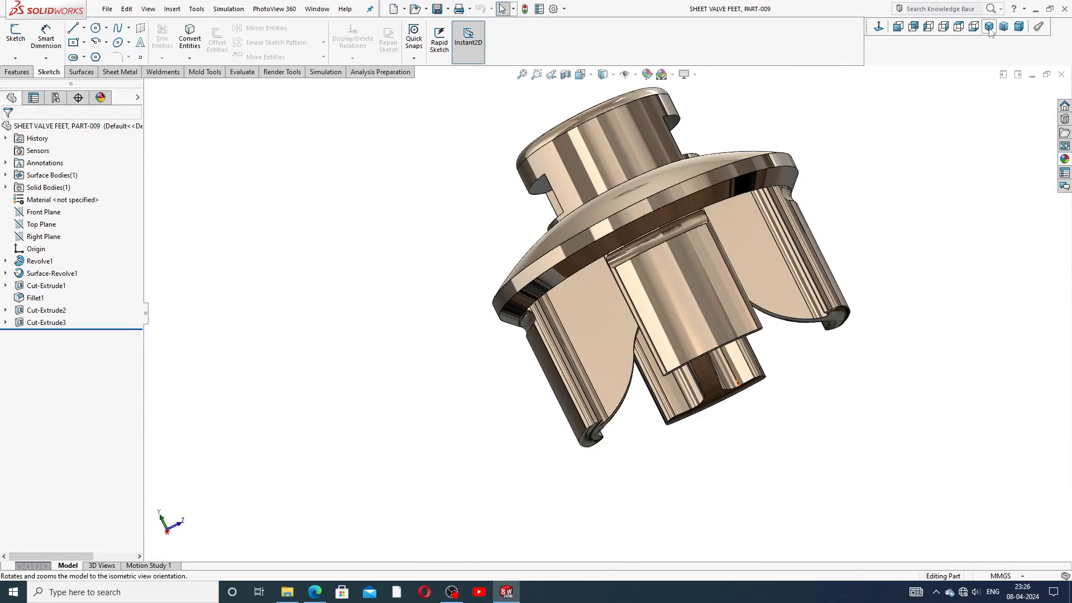
middle_drag(638, 325, 778, 404)
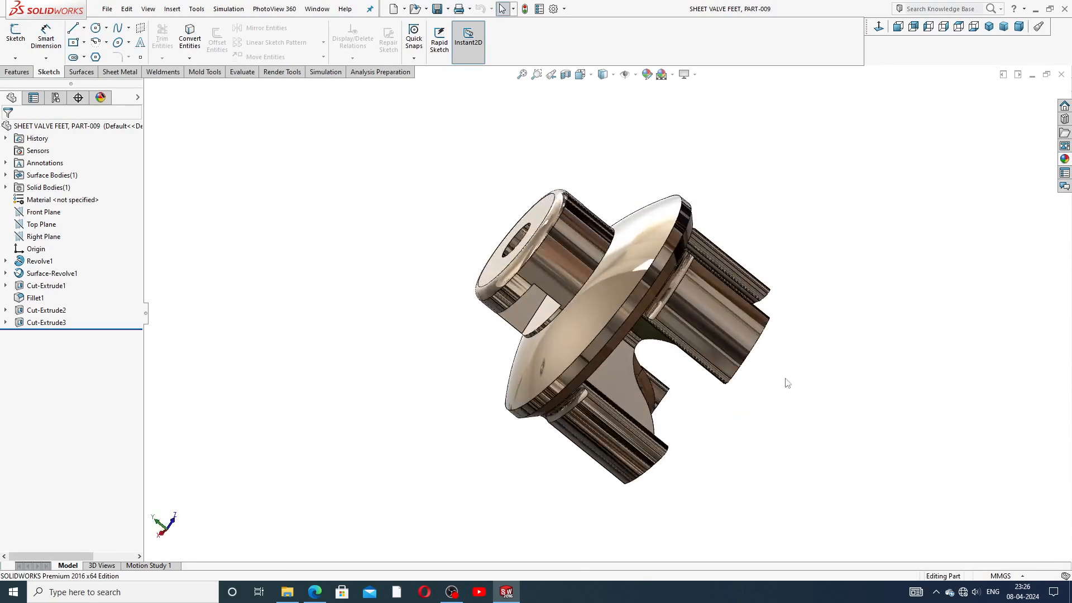
click(988, 27)
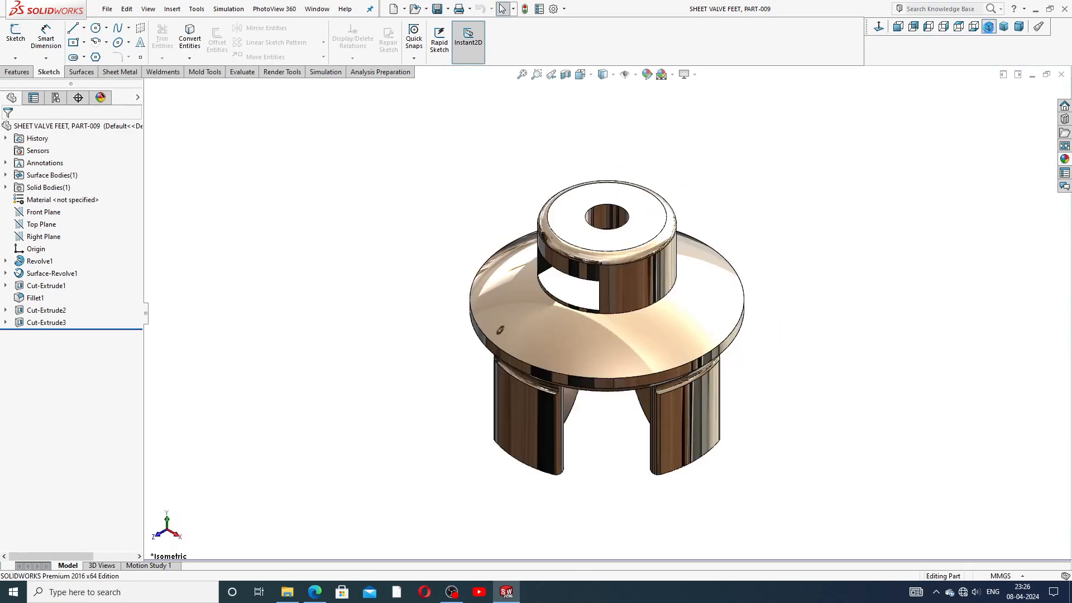
scroll(656, 302, down, 1)
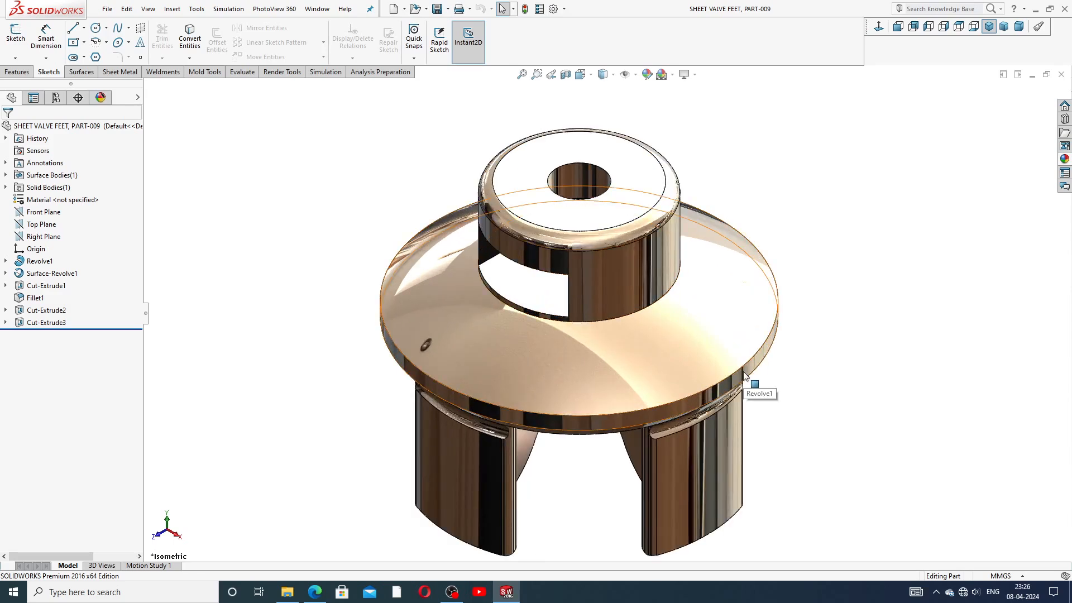
scroll(746, 384, up, 1)
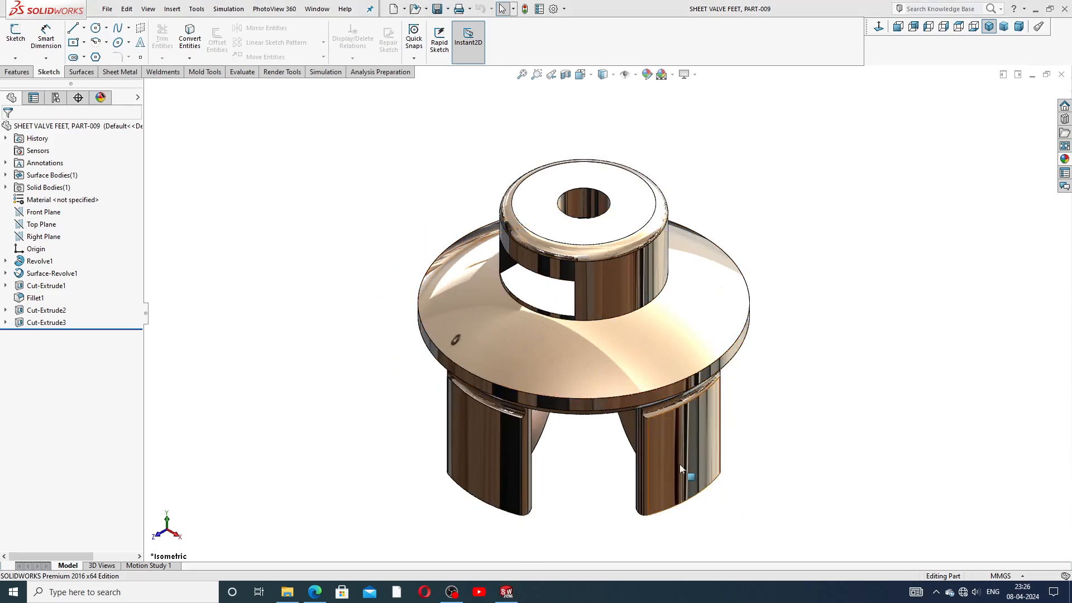
Step: Close the finished part and start a new blank part with a Plain White scene background
click(1061, 74)
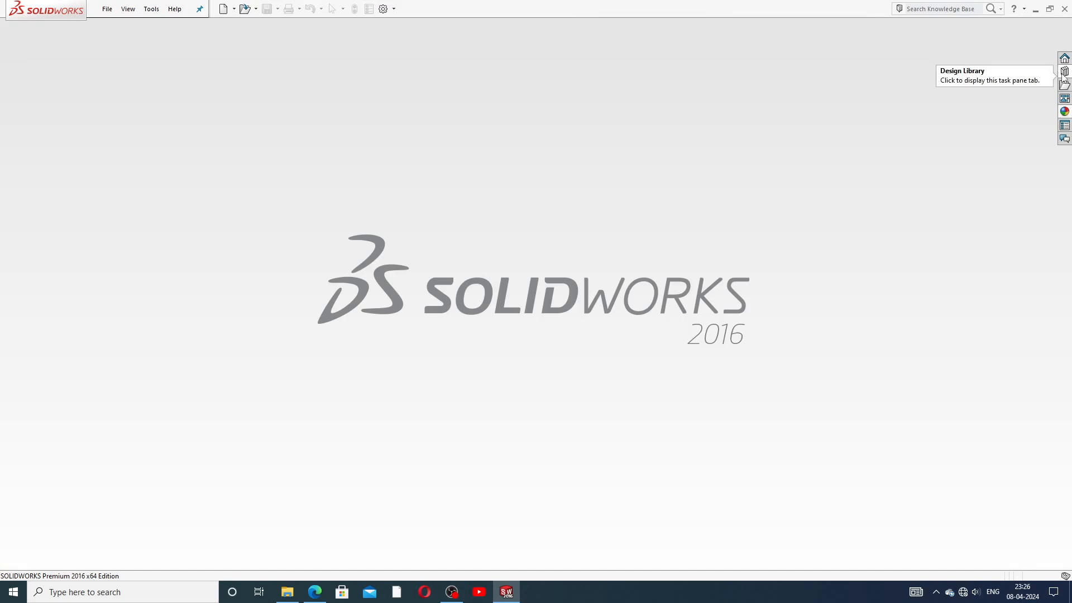
click(223, 9)
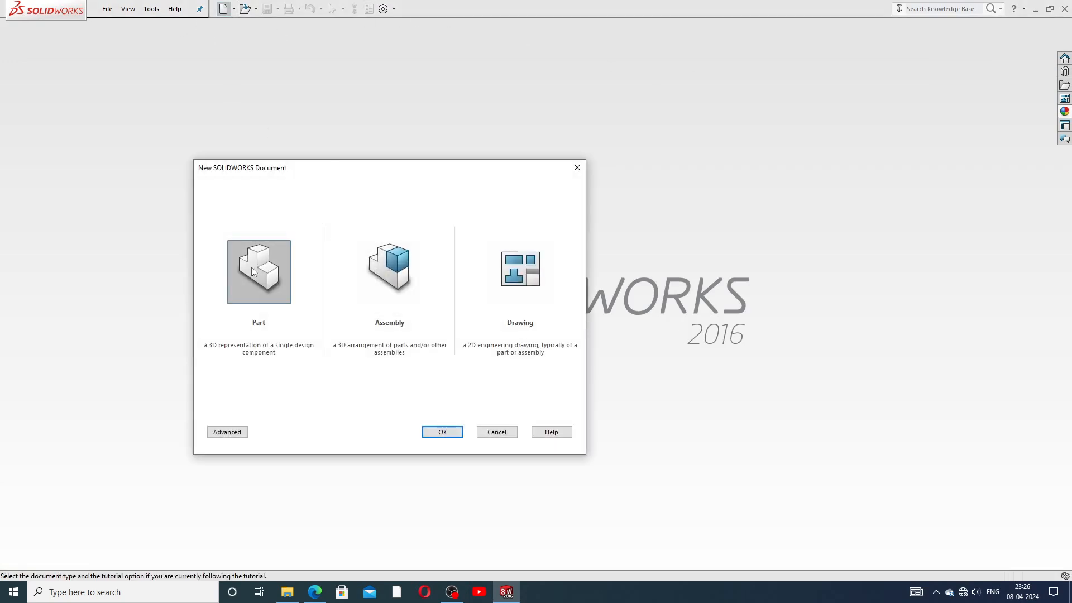
click(442, 431)
click(666, 77)
click(669, 29)
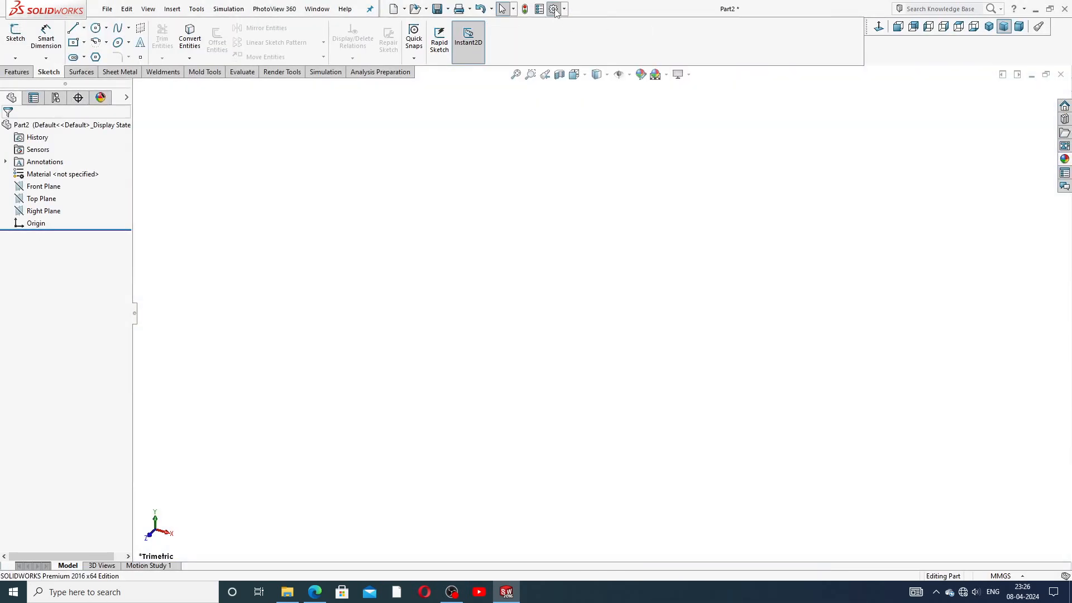
Step: Set shaded and wireframe image quality to High, then bring up the reference drawing PDF
click(554, 9)
click(393, 108)
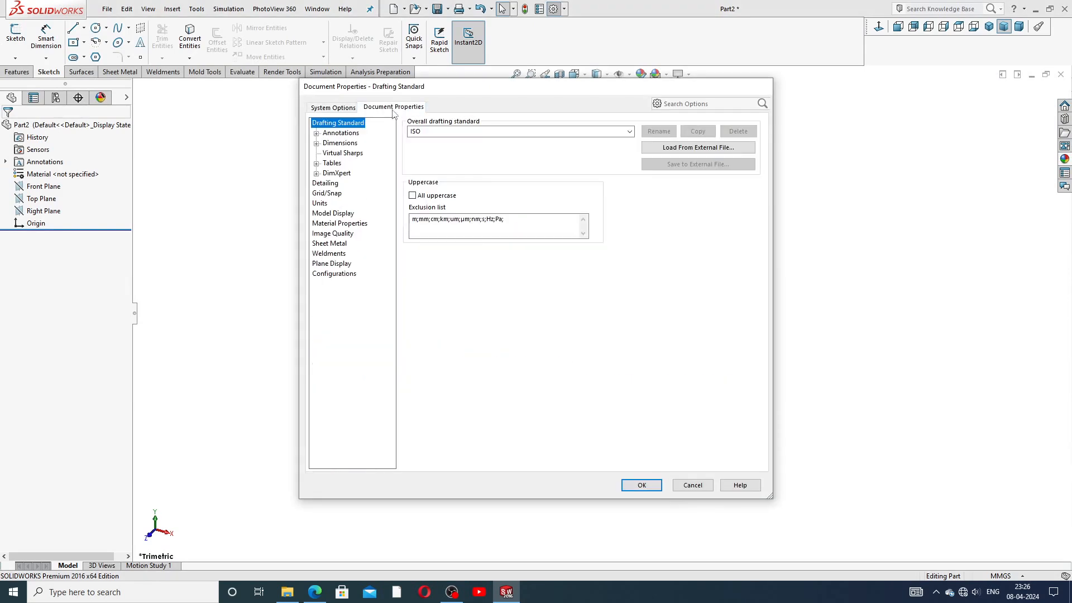
click(333, 233)
drag(500, 139, 636, 152)
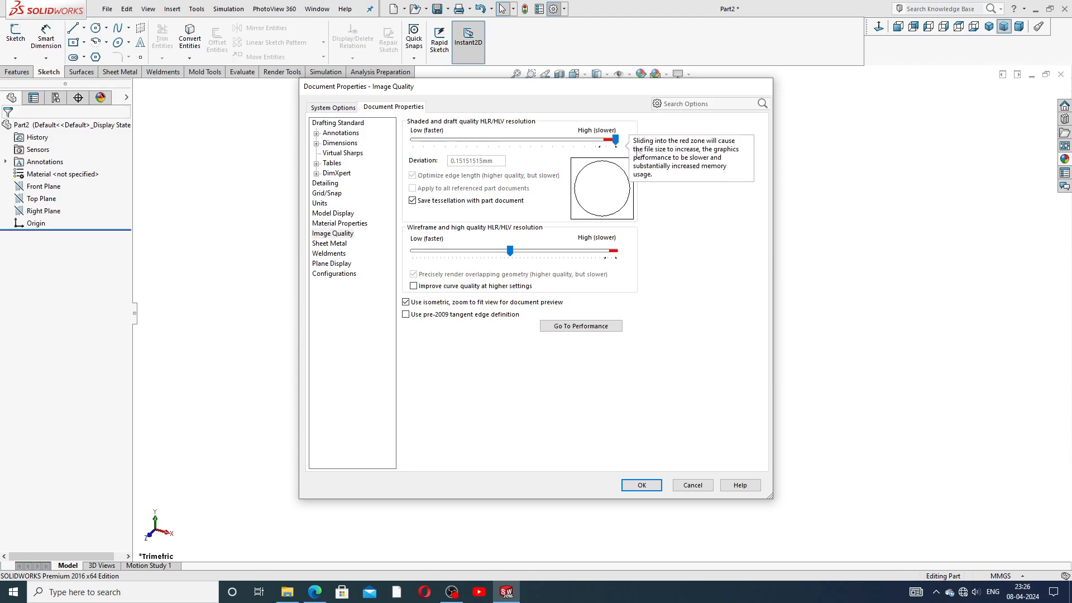
click(506, 249)
drag(472, 250, 638, 264)
click(631, 486)
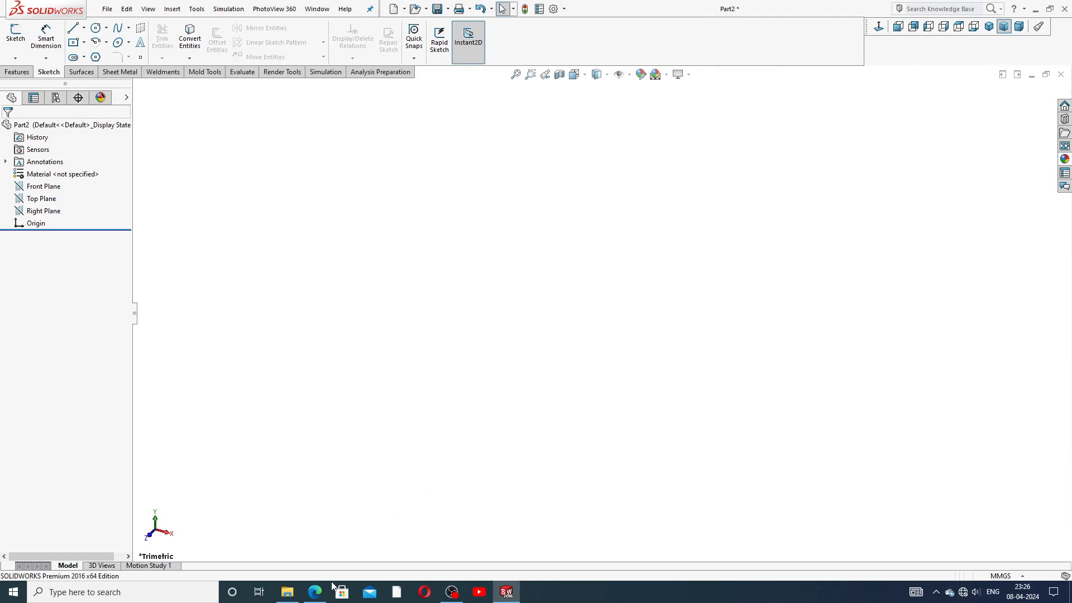
click(315, 590)
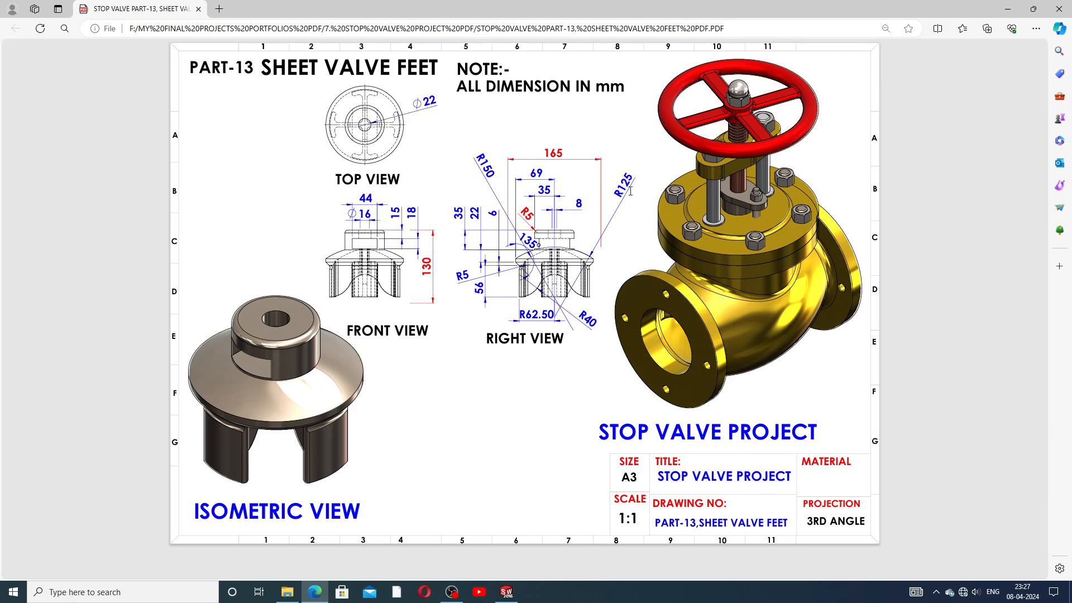
Step: Start a sketch on the Right Plane and draw a vertical centerline through the origin
click(506, 591)
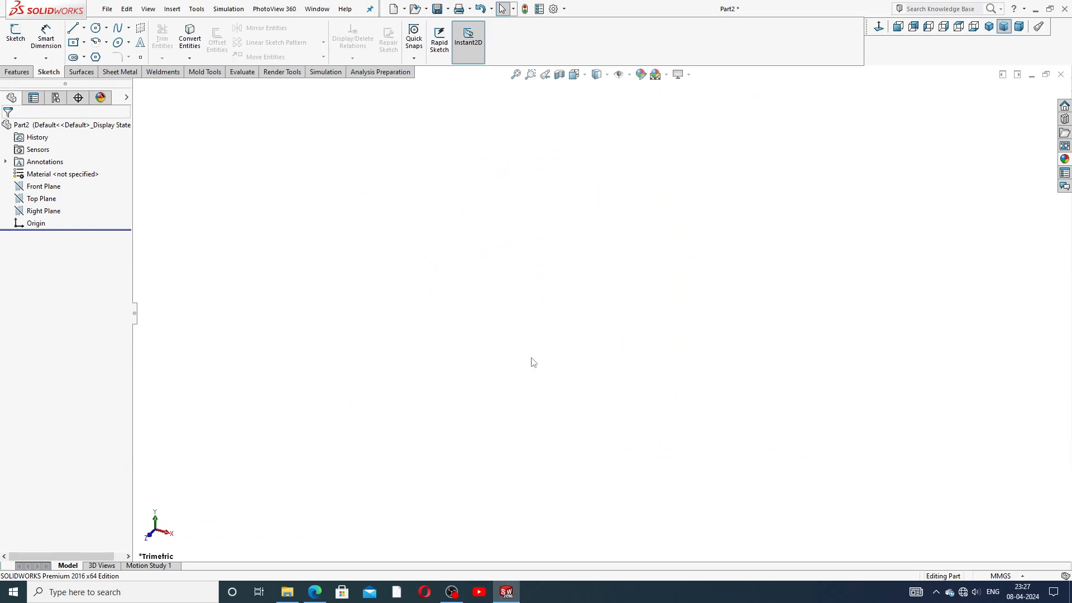
click(55, 212)
click(67, 201)
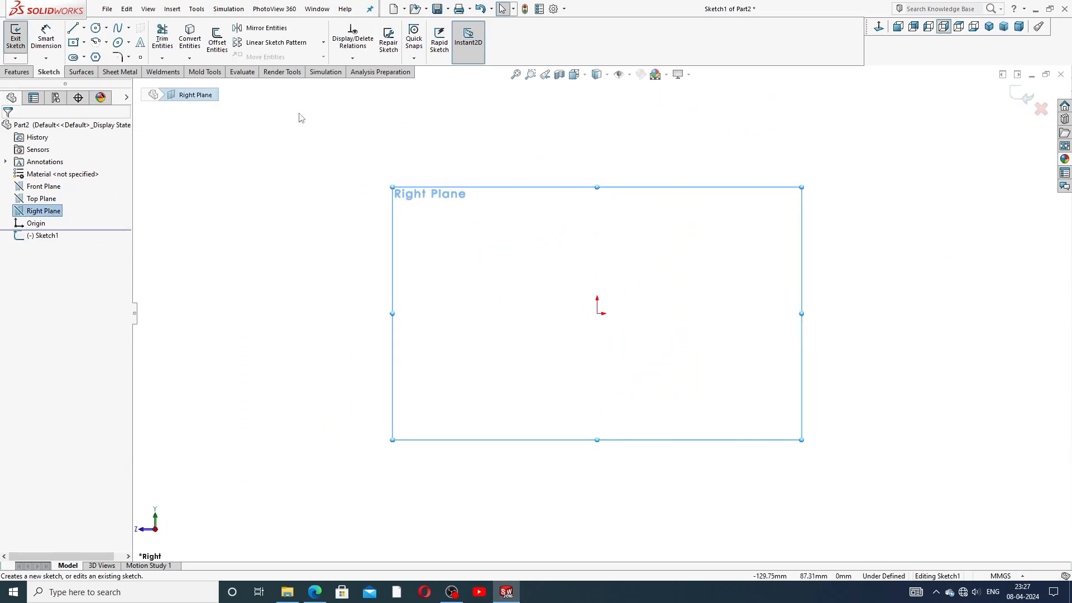
click(84, 27)
click(106, 57)
click(597, 312)
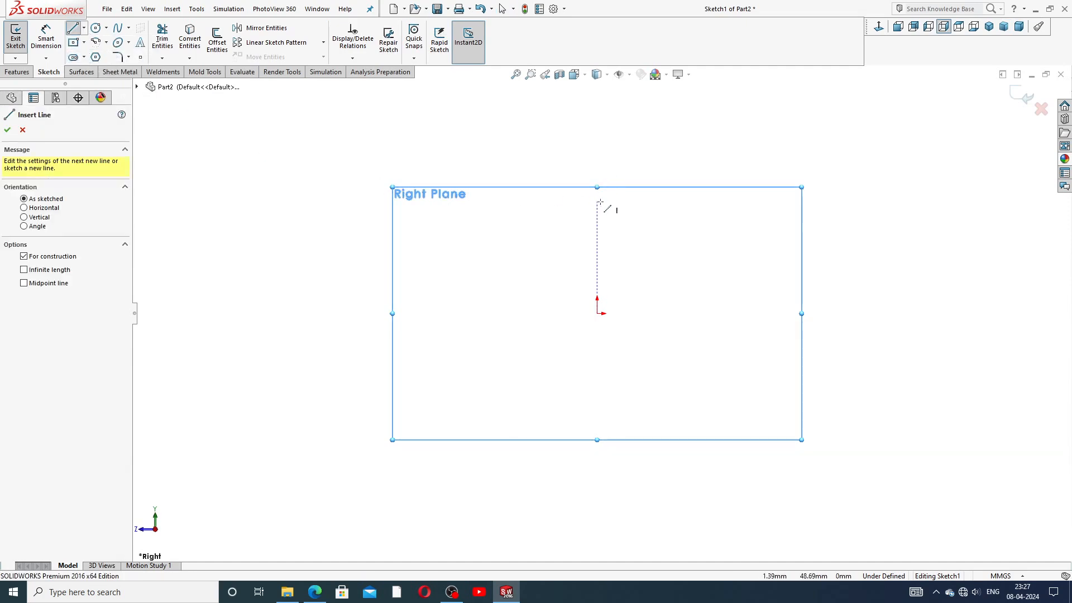
click(598, 202)
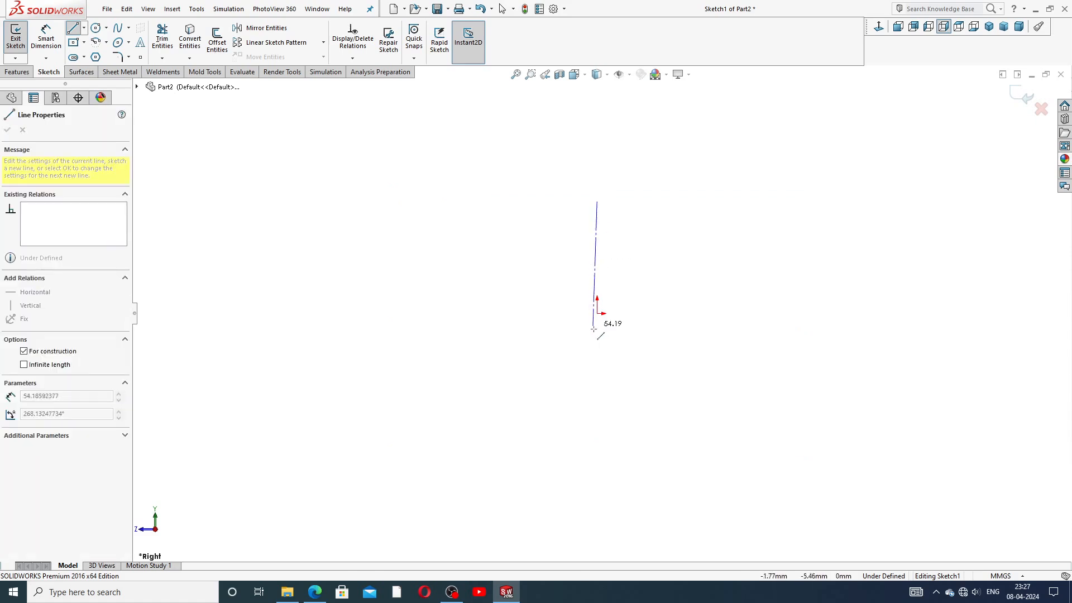
click(596, 479)
right_click(646, 381)
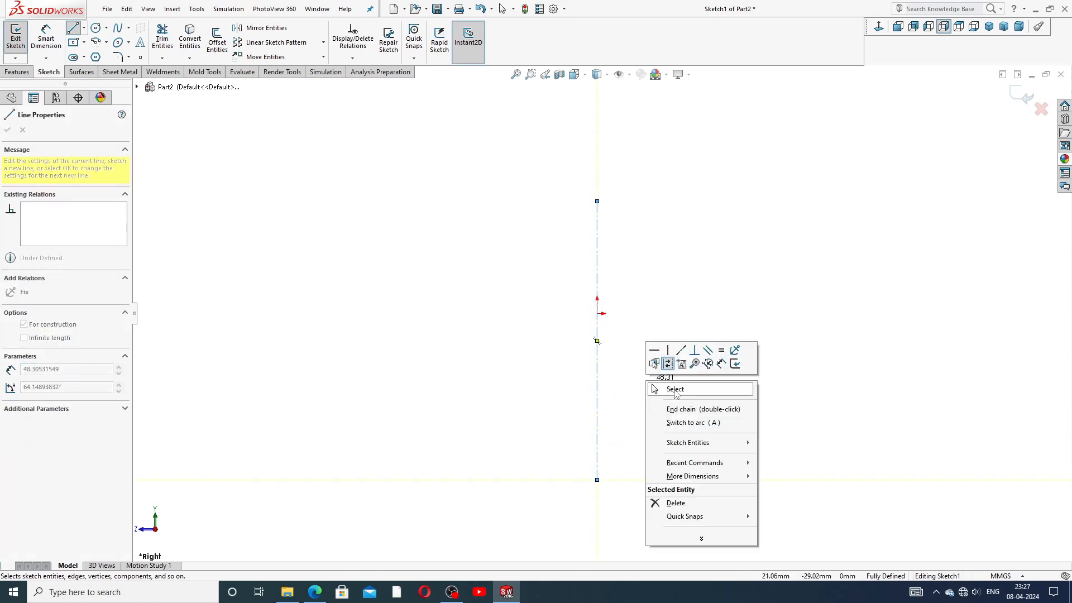
click(675, 391)
scroll(587, 379, down, 1)
scroll(597, 366, up, 2)
scroll(608, 376, down, 1)
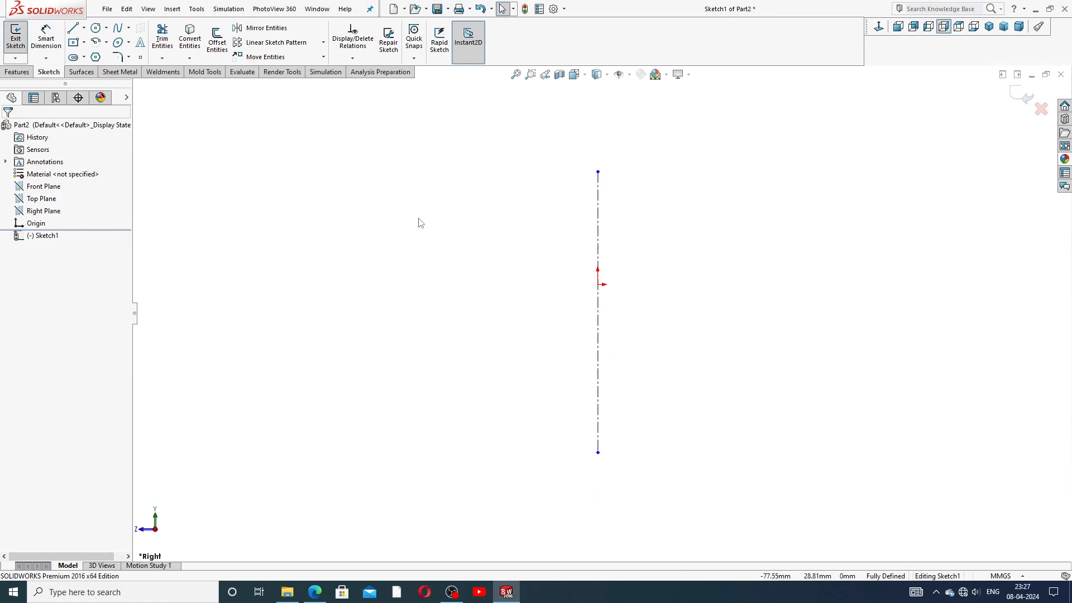
Step: Draw a horizontal line left from the origin, then a vertical line downward from its end
click(73, 28)
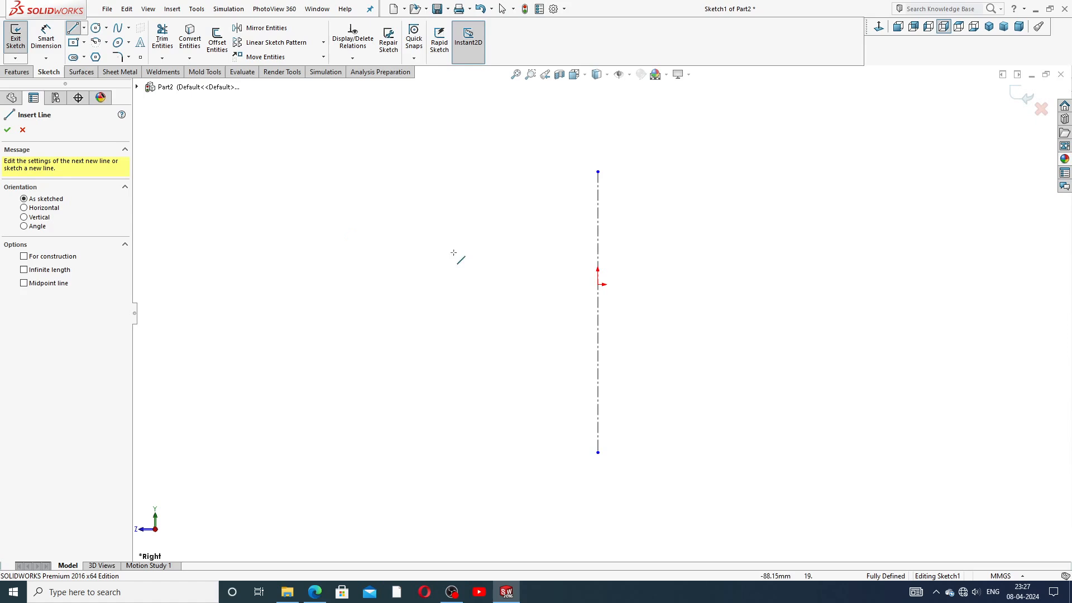
click(598, 284)
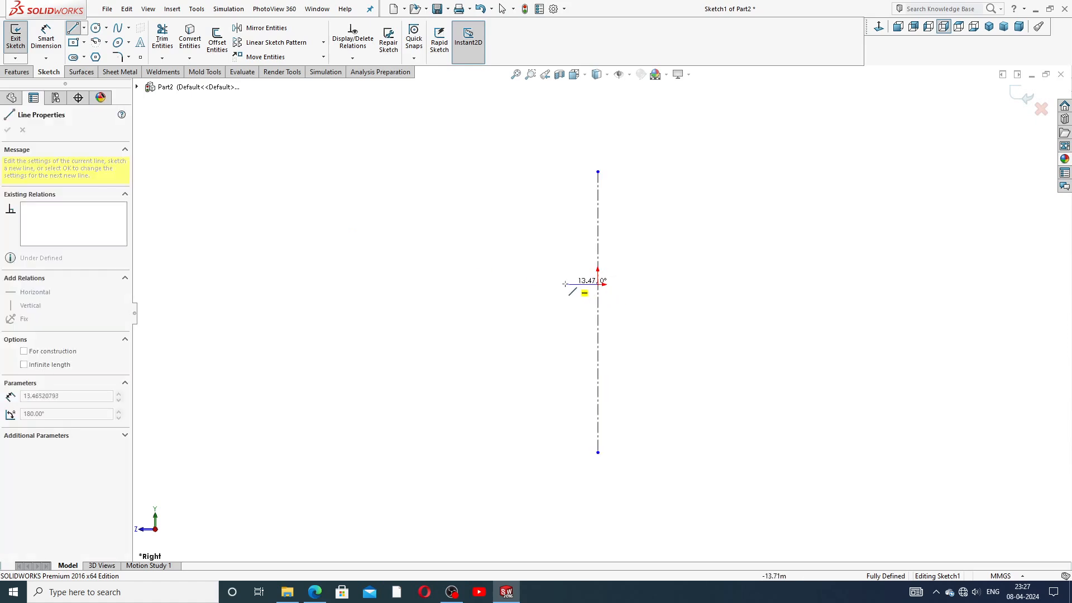
click(536, 285)
click(536, 350)
right_click(554, 317)
click(592, 330)
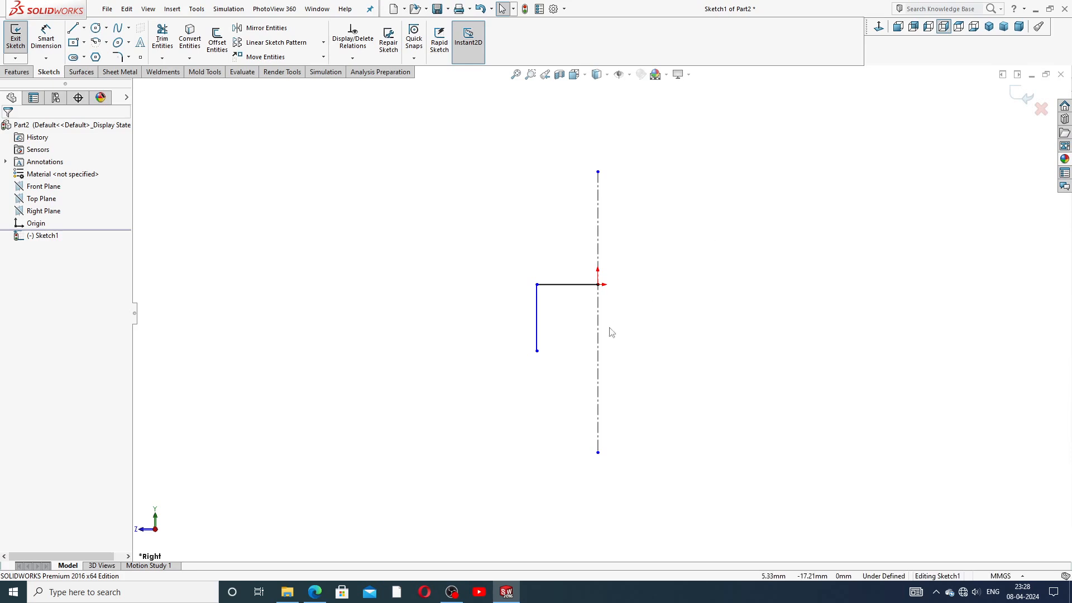
Step: Draw a centerpoint arc centred on the centerline, starting at the vertical line's lower end
click(46, 34)
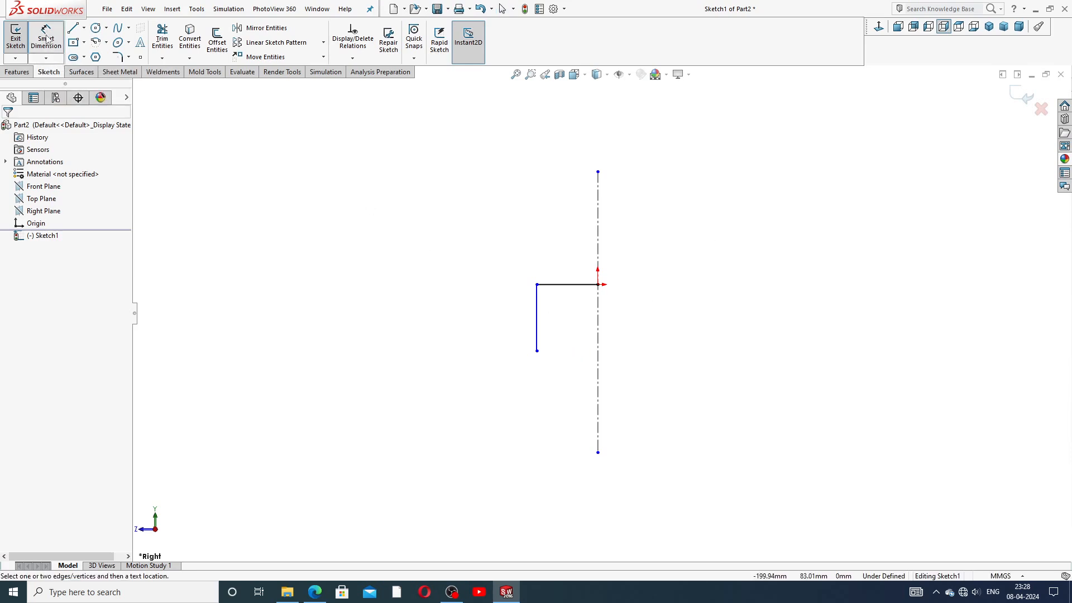
right_click(644, 235)
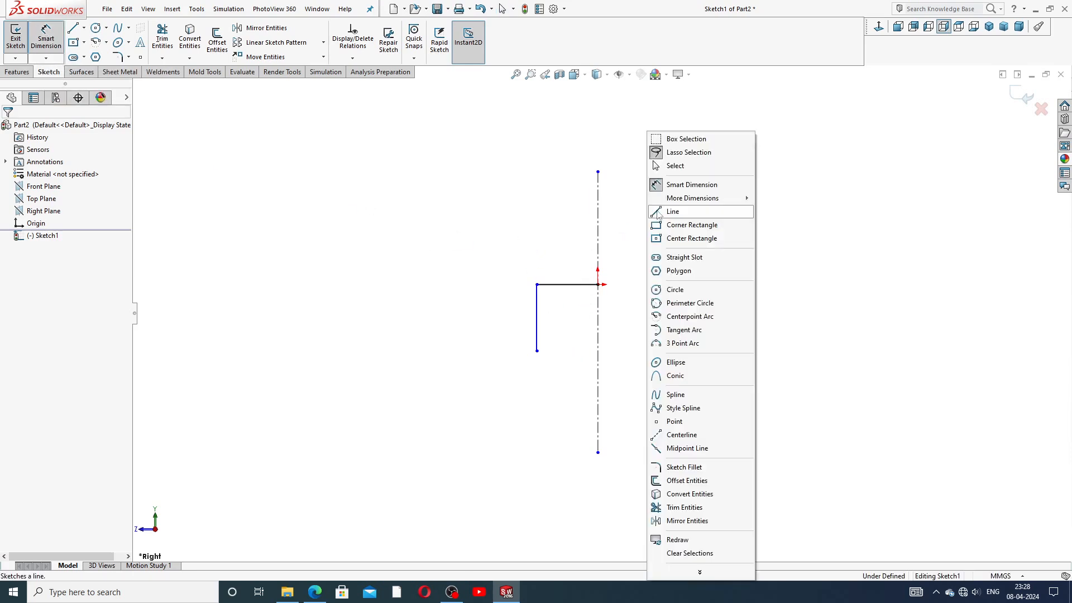
click(692, 166)
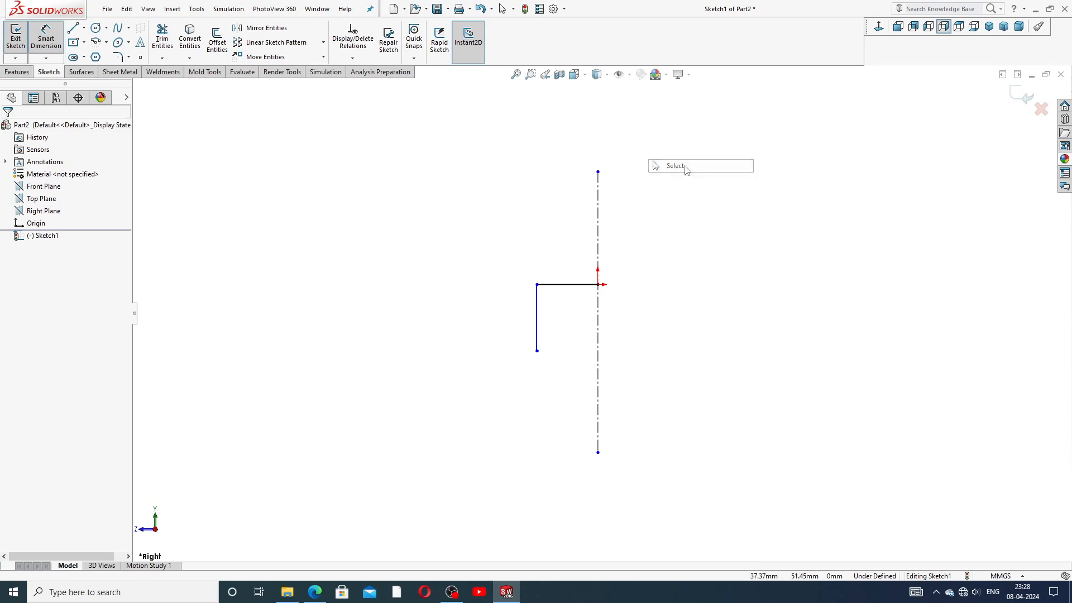
click(106, 42)
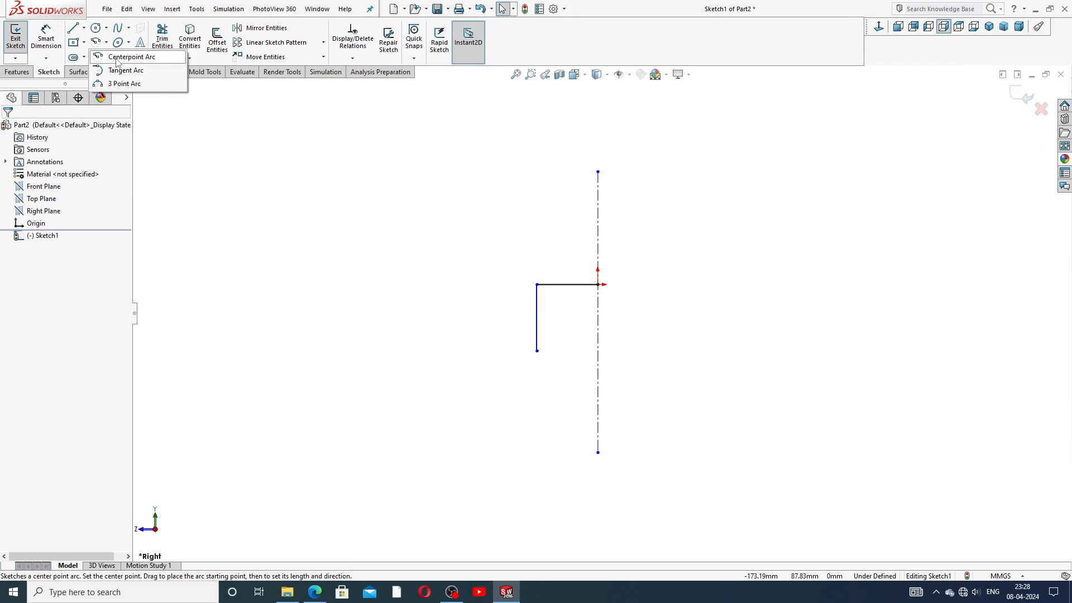
click(116, 57)
scroll(593, 402, up, 2)
scroll(631, 407, down, 4)
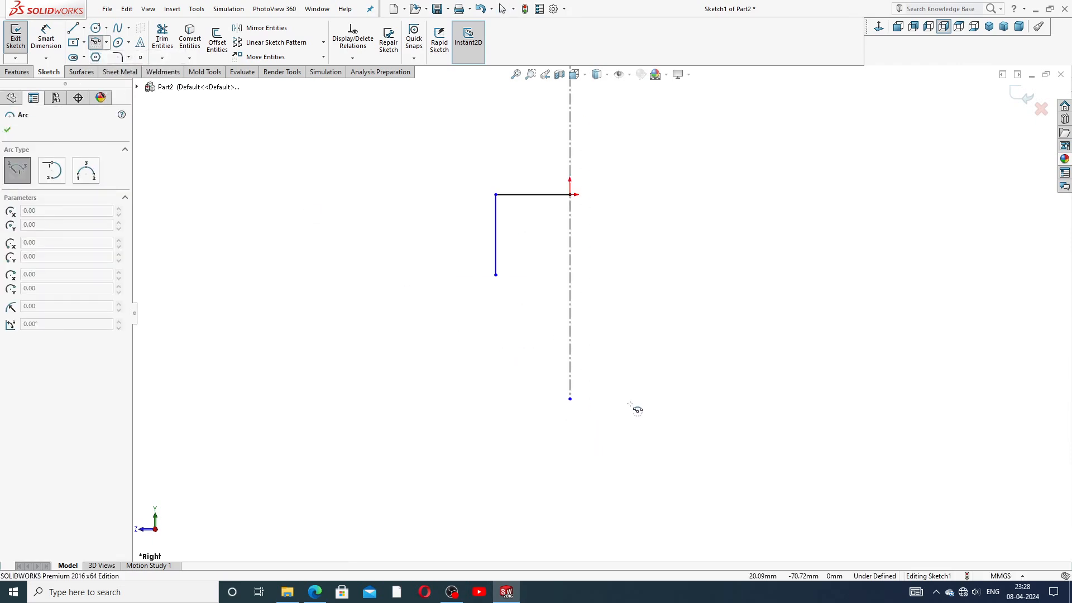
click(569, 373)
click(495, 274)
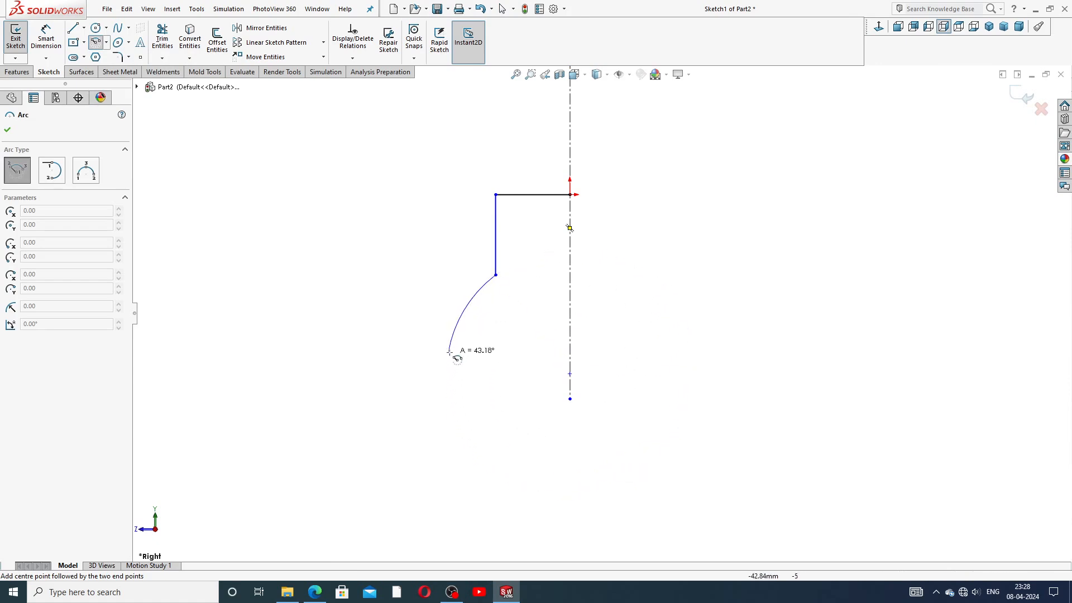
click(453, 334)
right_click(532, 319)
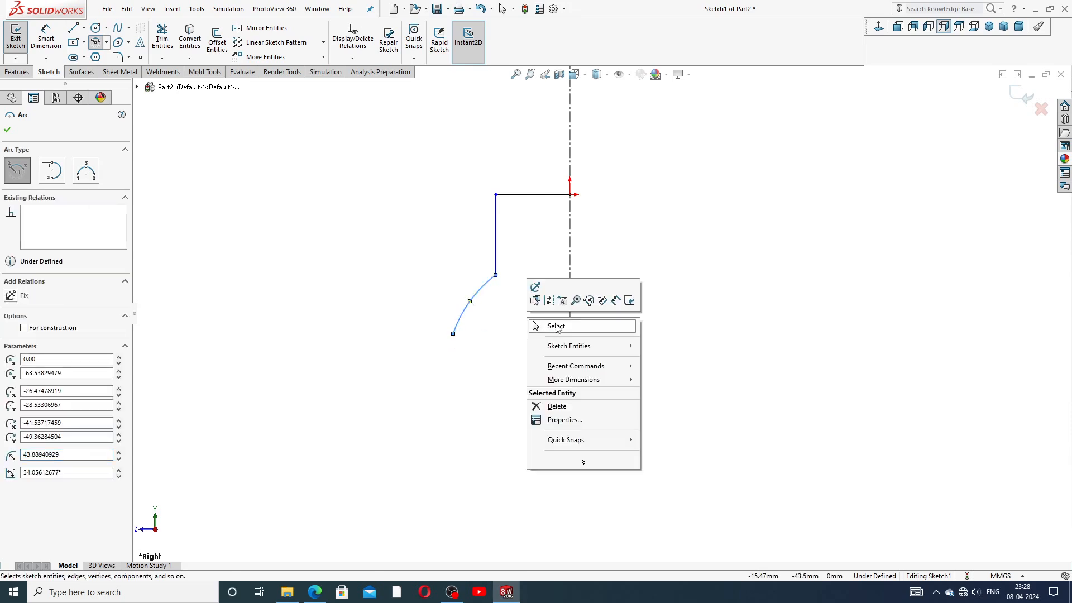
click(553, 327)
Step: Drag the centerline's bottom end down to about Y -117.20 mm
scroll(540, 332, up, 2)
scroll(568, 377, down, 3)
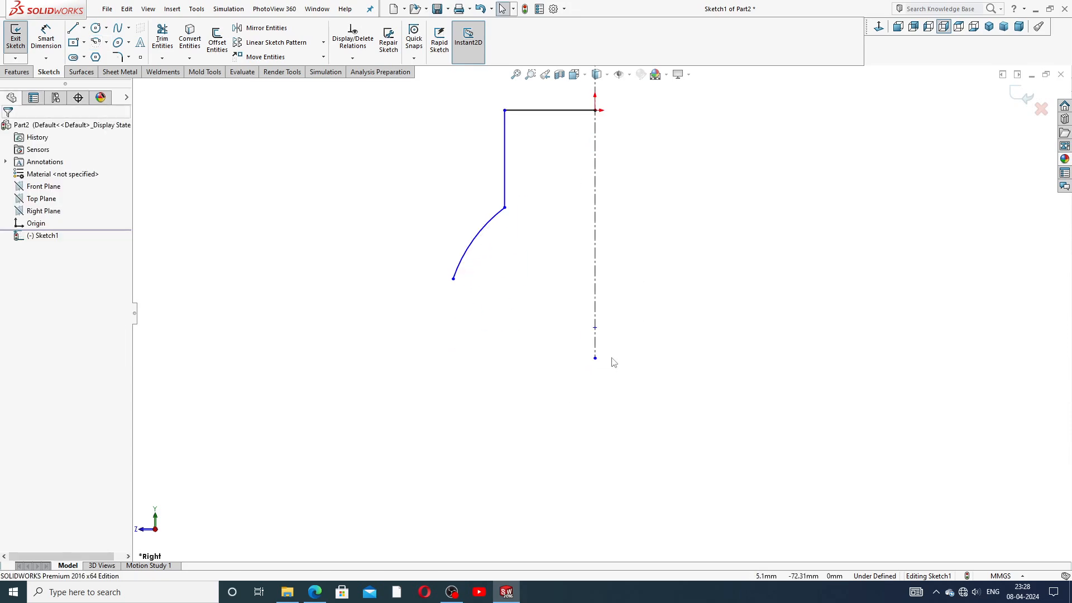
drag(595, 359, 597, 429)
scroll(618, 268, up, 2)
drag(597, 384, 597, 428)
scroll(600, 269, up, 2)
scroll(601, 269, down, 3)
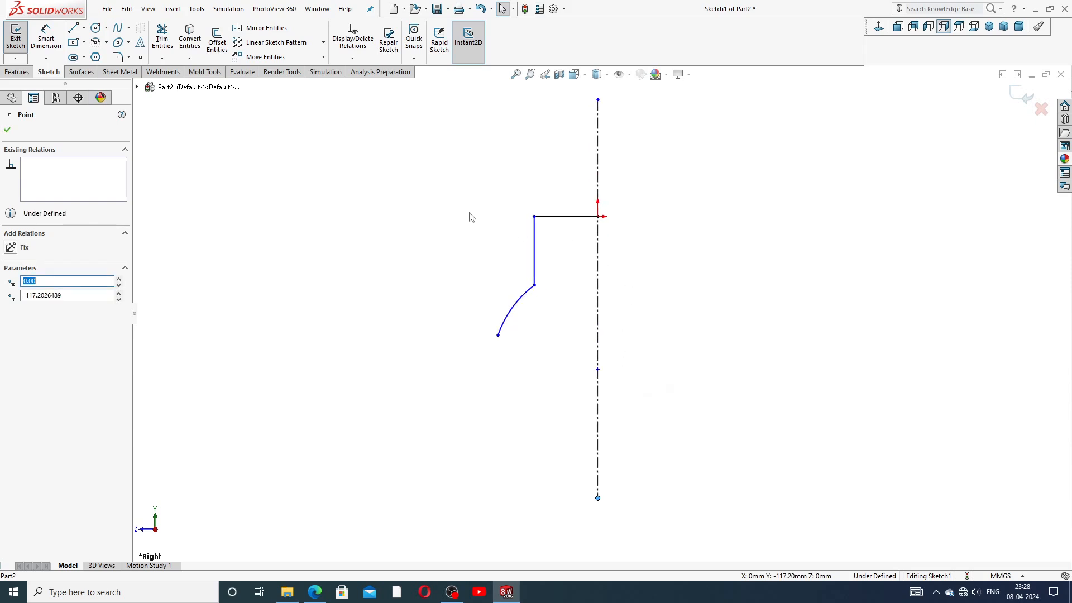
Step: Dimension the top horizontal line and the vertical line at 35 mm each
click(46, 38)
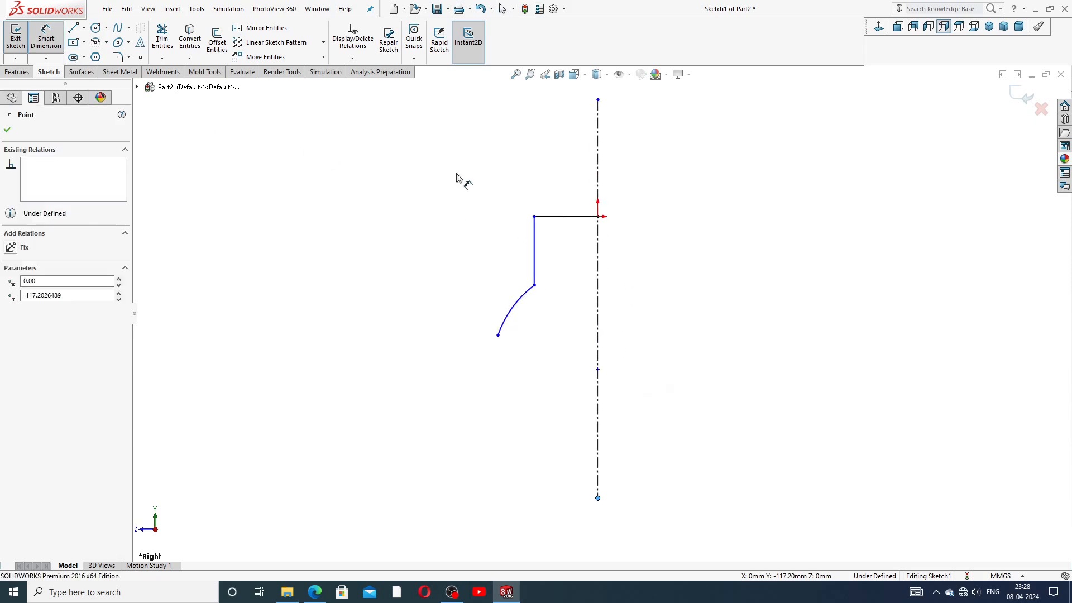
click(575, 217)
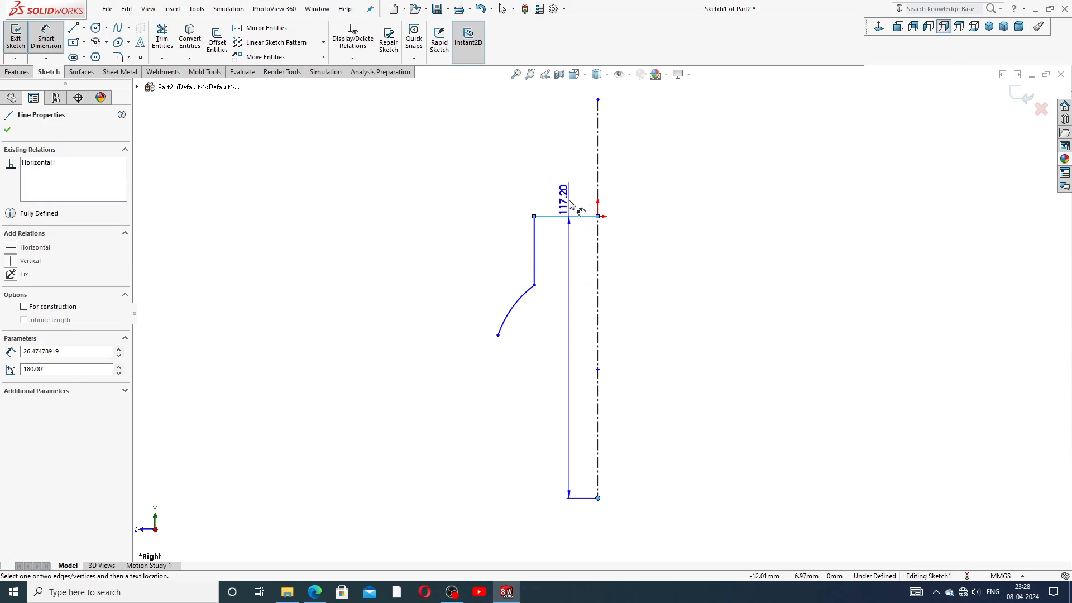
key(Escape)
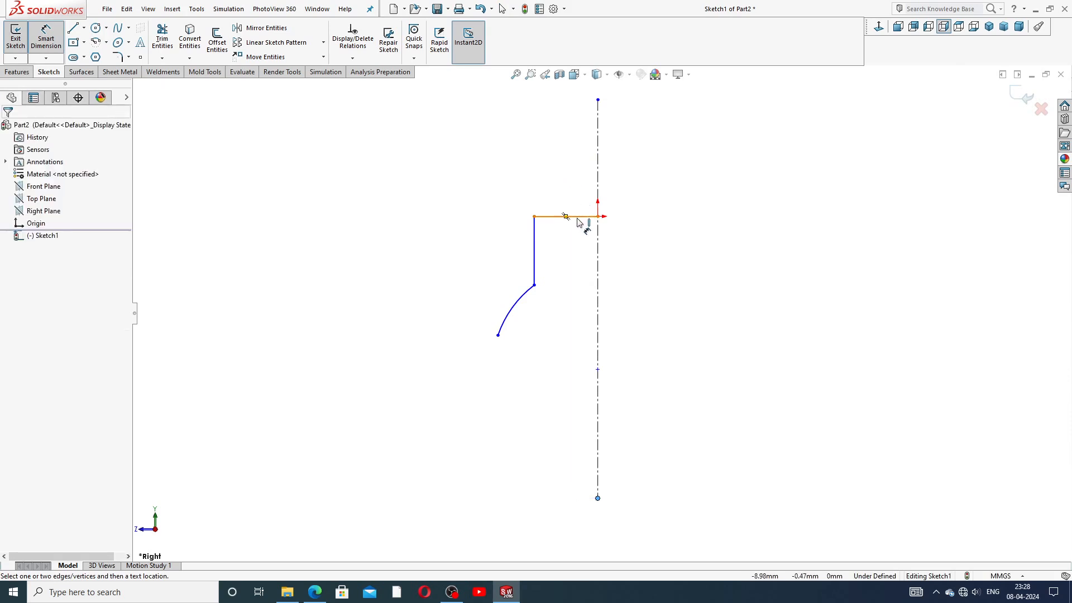
click(580, 217)
key(Escape)
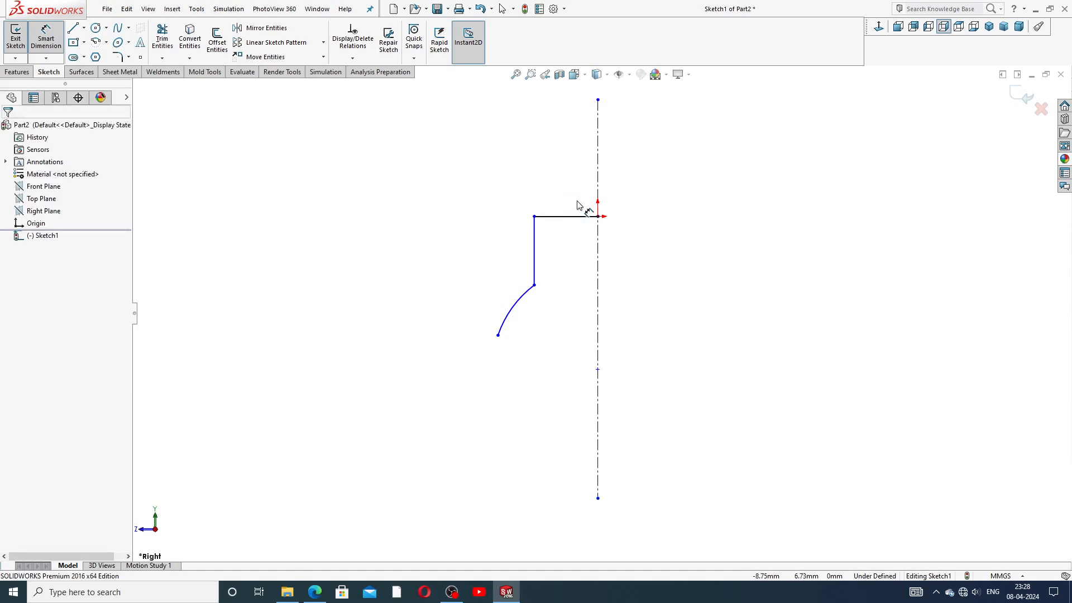
click(573, 218)
click(571, 204)
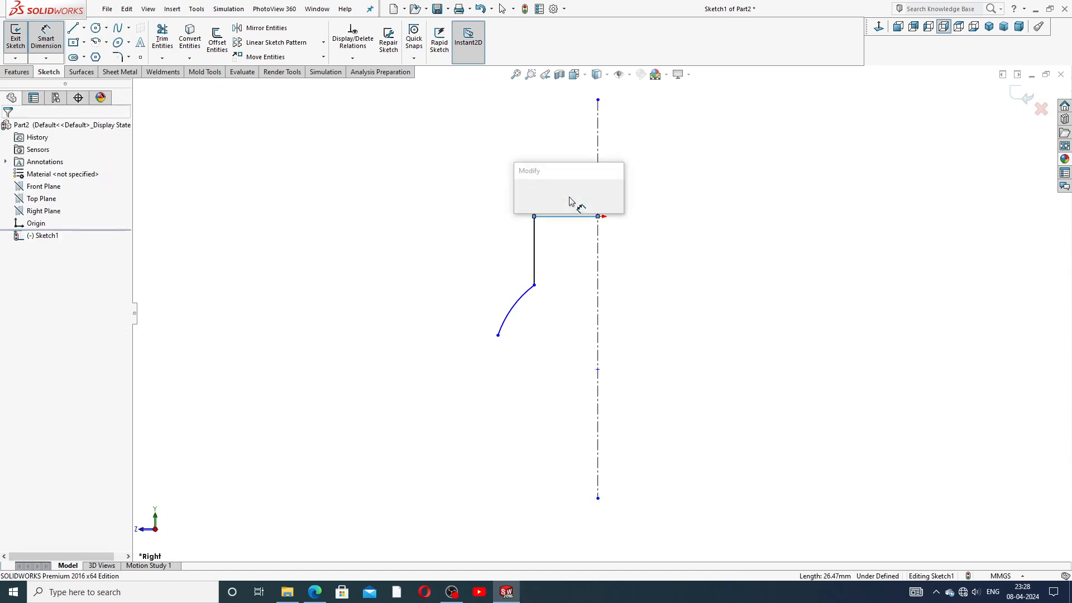
text(35)
key(Return)
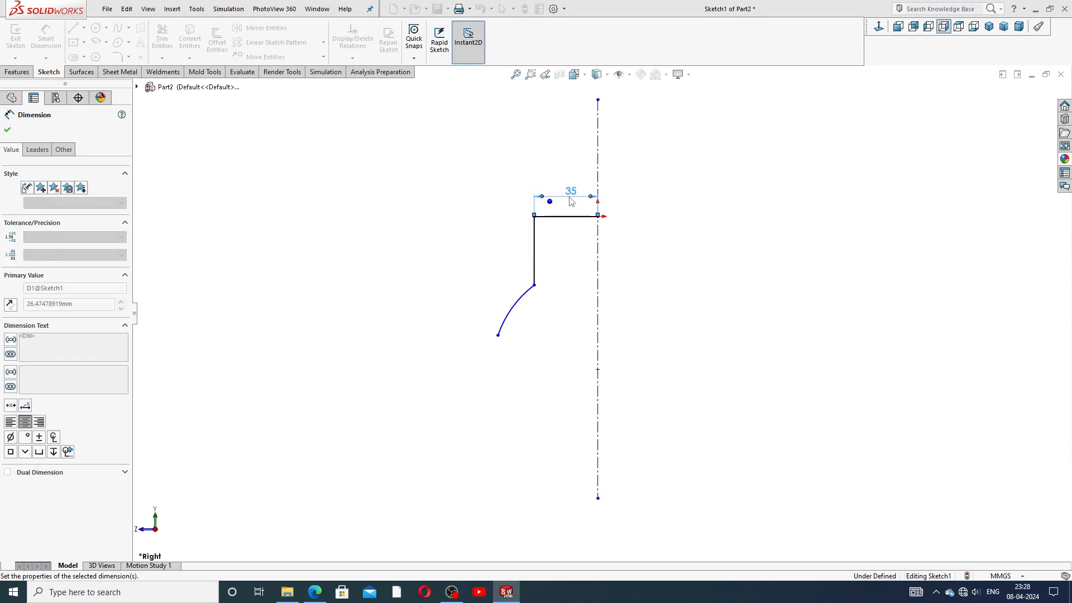
click(535, 244)
click(524, 248)
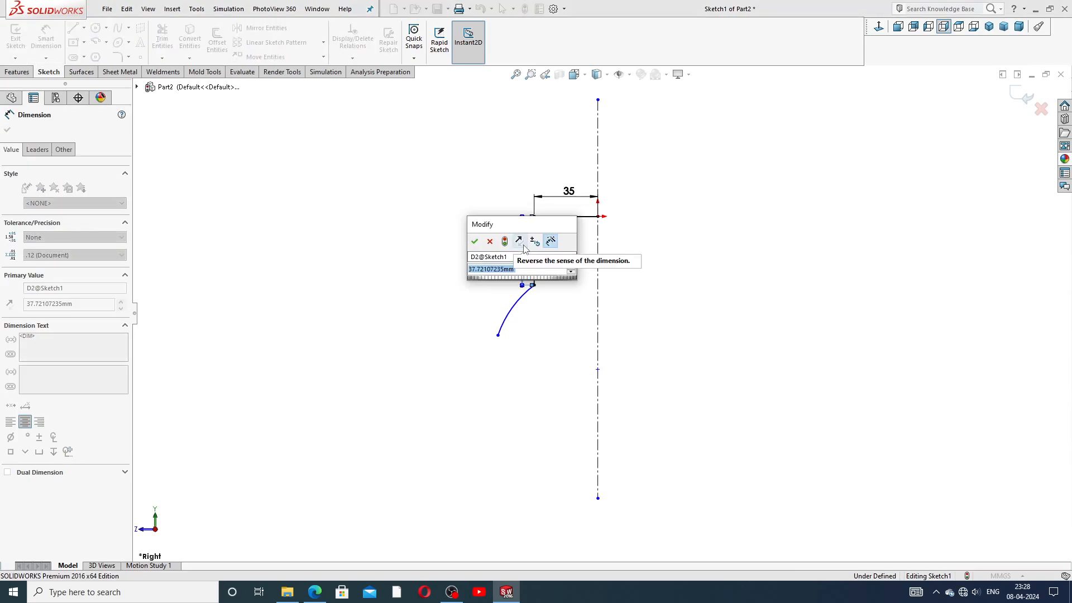
text(35)
key(Return)
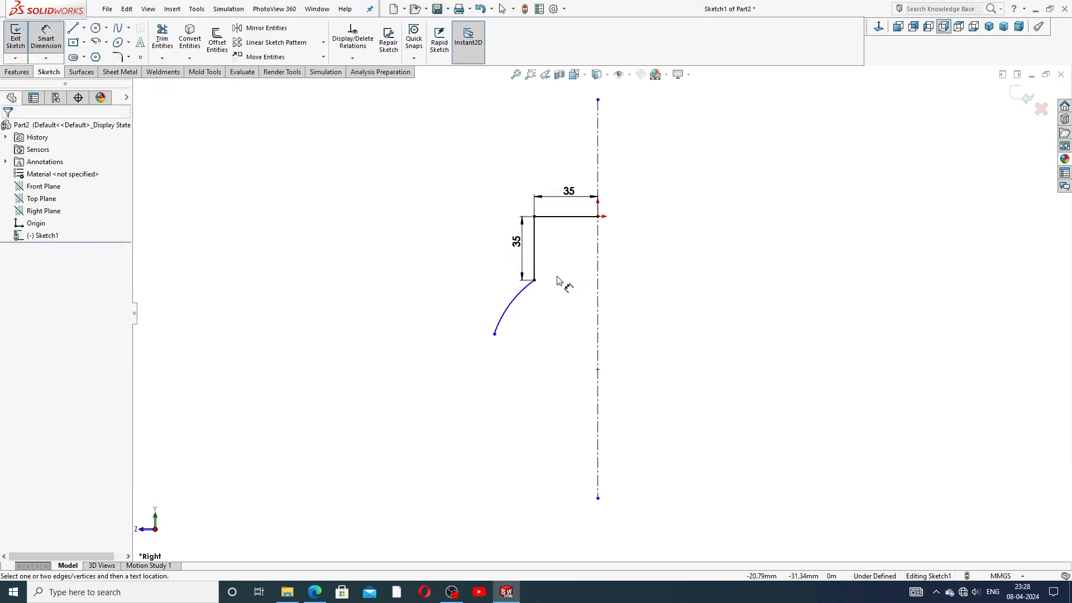
Step: Set the arc radius to R125
click(527, 296)
click(550, 335)
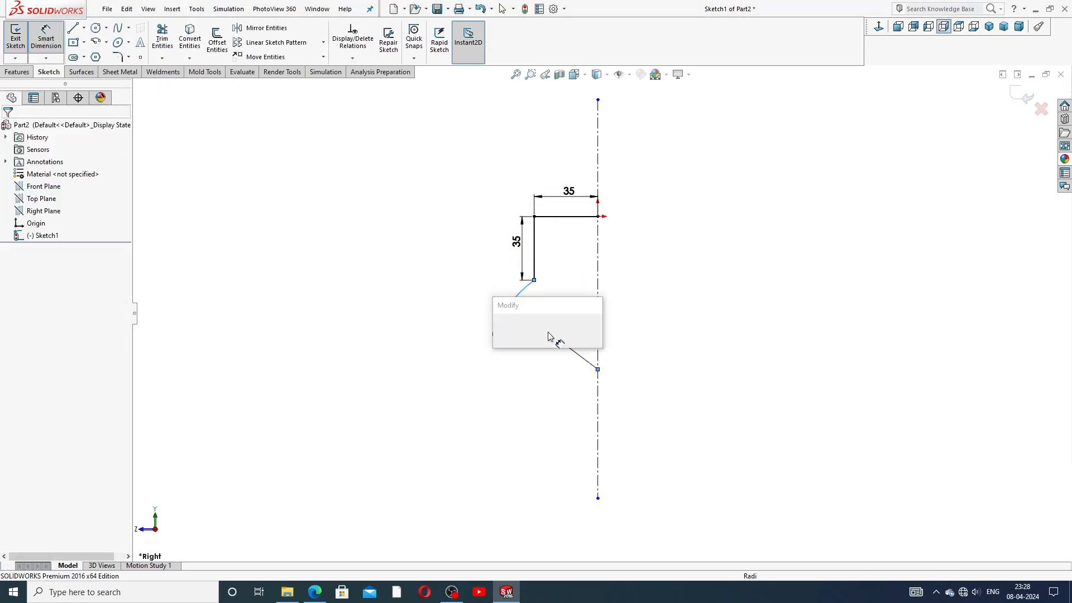
text(125)
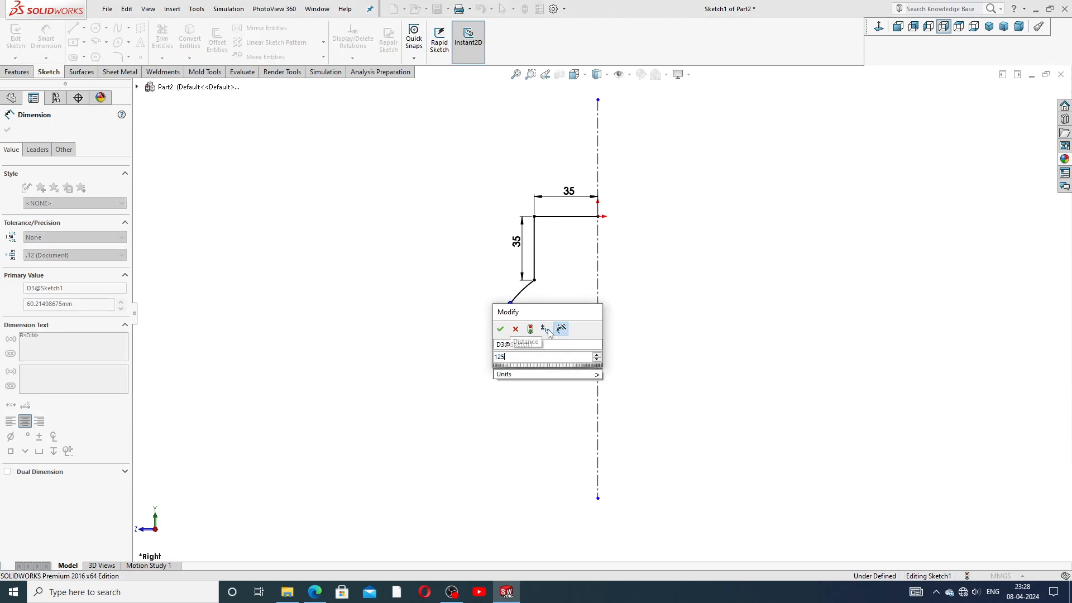
key(Return)
click(674, 323)
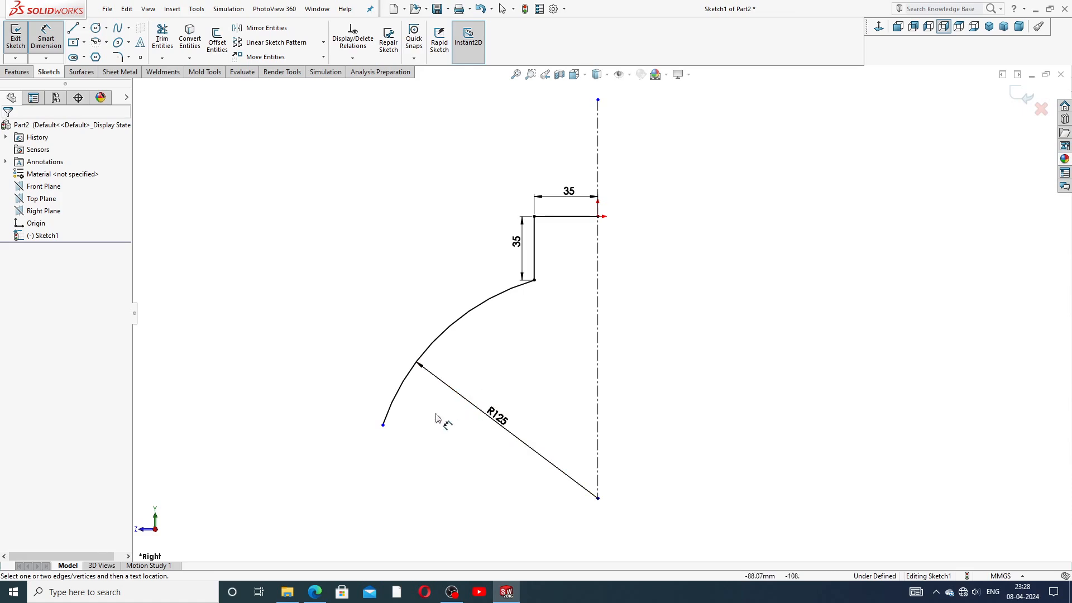
Step: Add a 69 mm distance from the arc's lower endpoint to the centerline
click(383, 426)
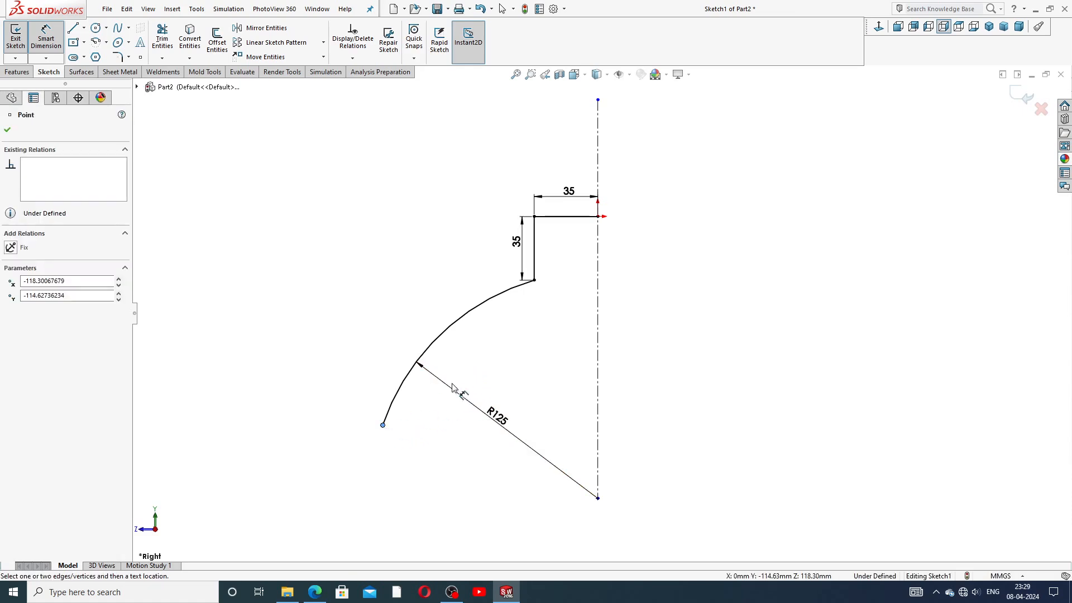
click(597, 279)
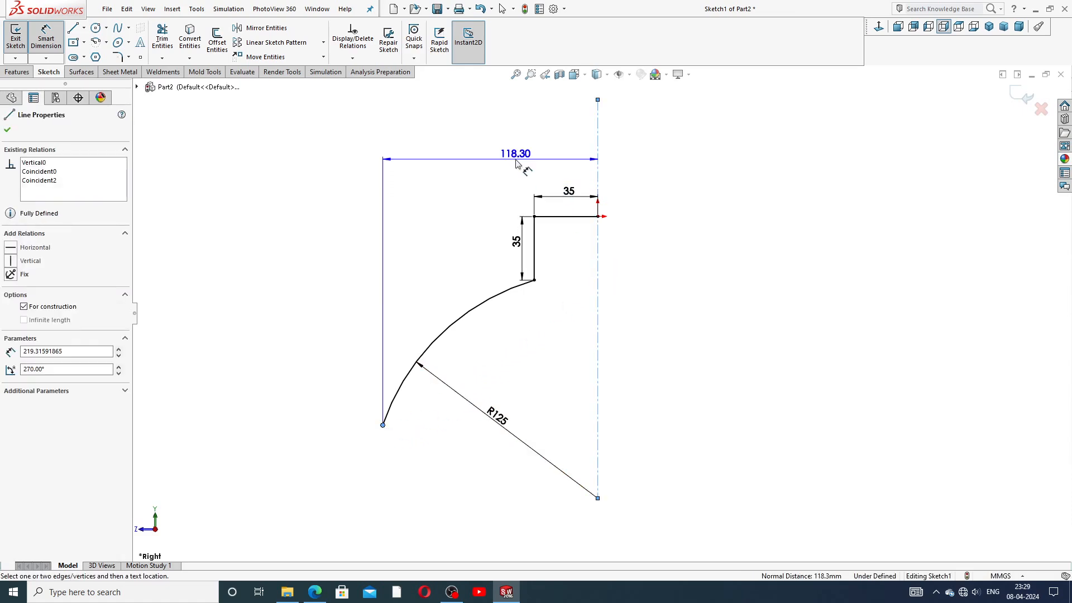
click(516, 158)
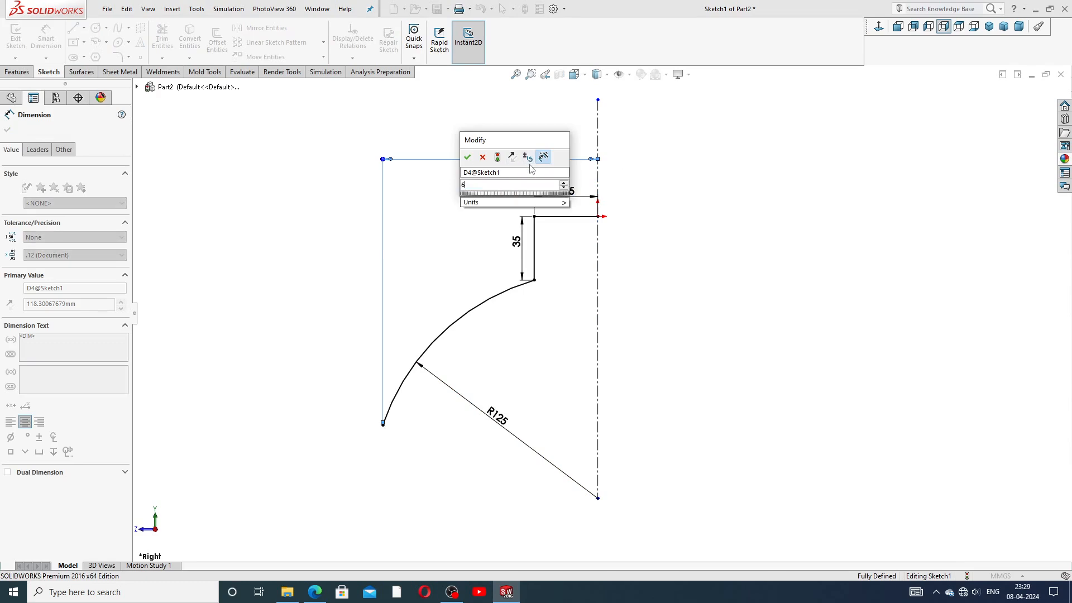
key(Return)
click(650, 195)
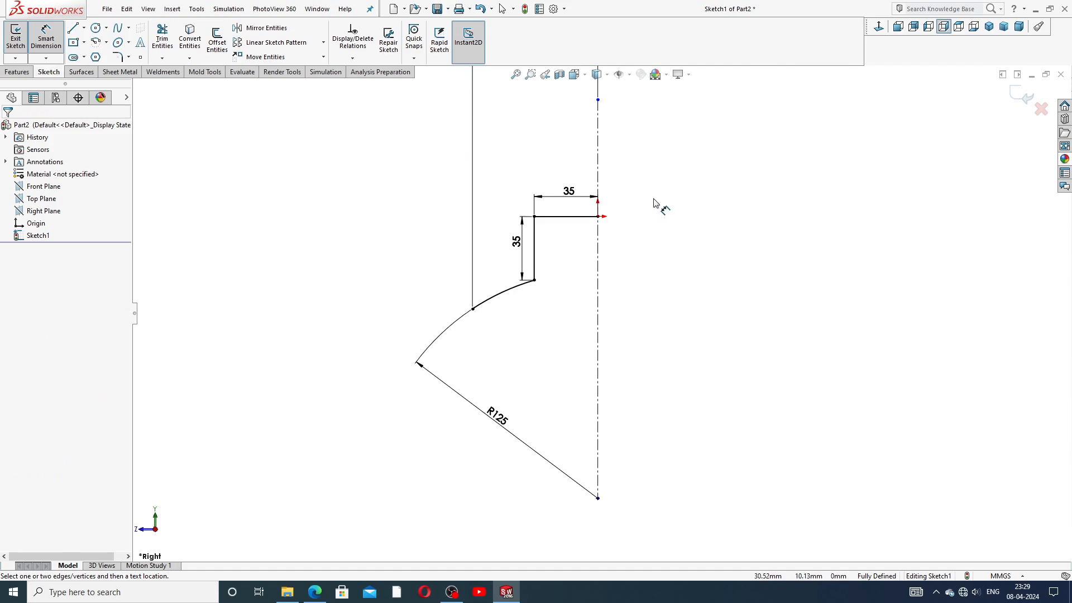
key(f)
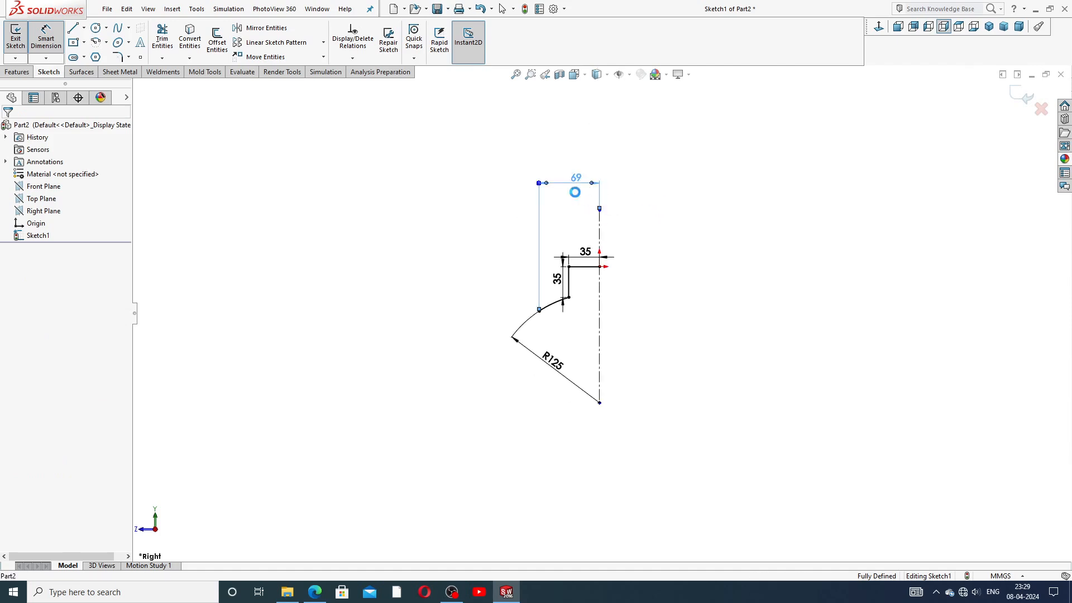
double_click(578, 184)
key(Return)
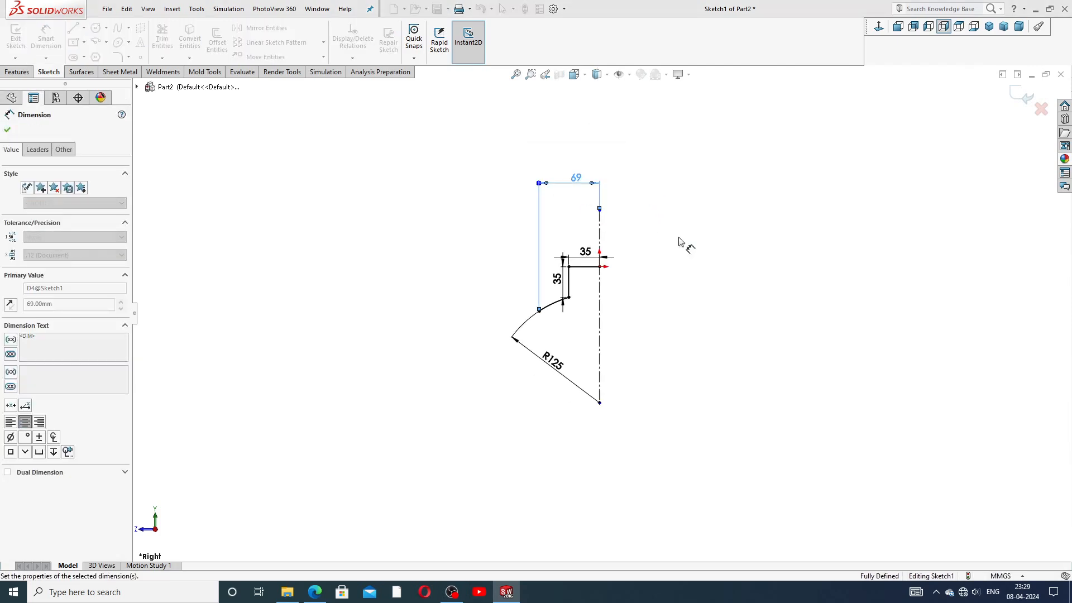
click(660, 234)
key(f)
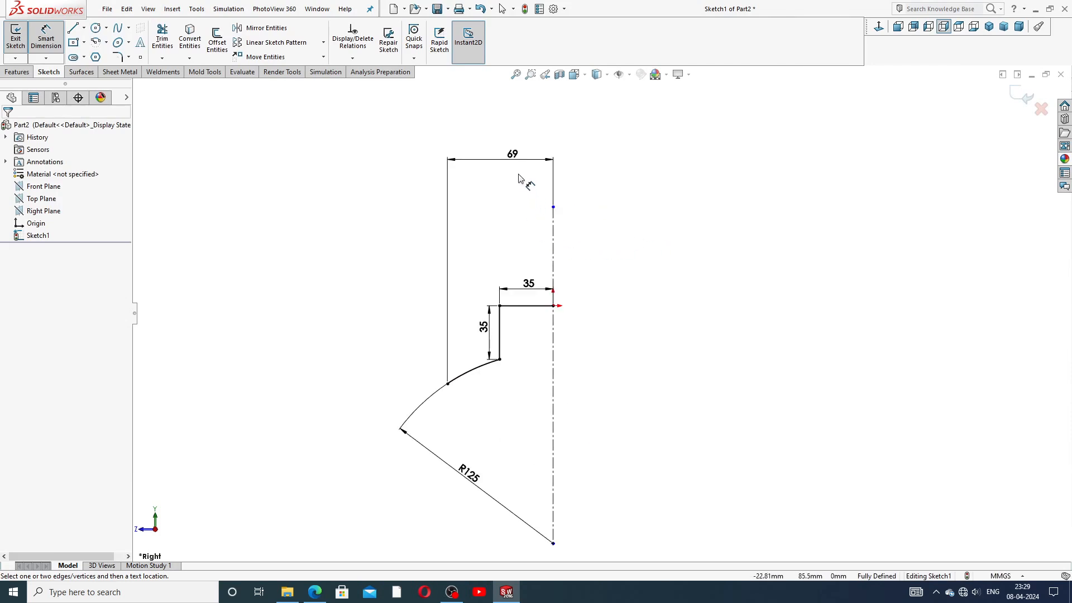
Step: Reposition the 69, R125 and 35 dimension labels closer to the profile and exit dimensioning
drag(514, 158, 513, 267)
click(529, 360)
scroll(529, 360, down, 2)
mouse_move(444, 517)
mouse_down()
mouse_move(491, 497)
mouse_move(503, 479)
mouse_up()
click(626, 390)
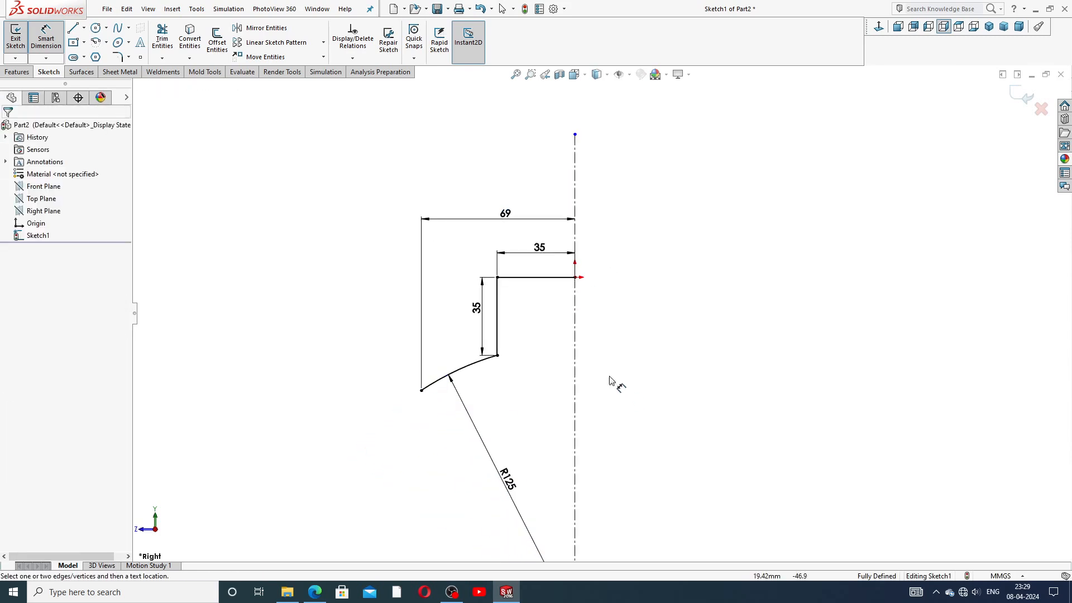
drag(536, 254, 537, 267)
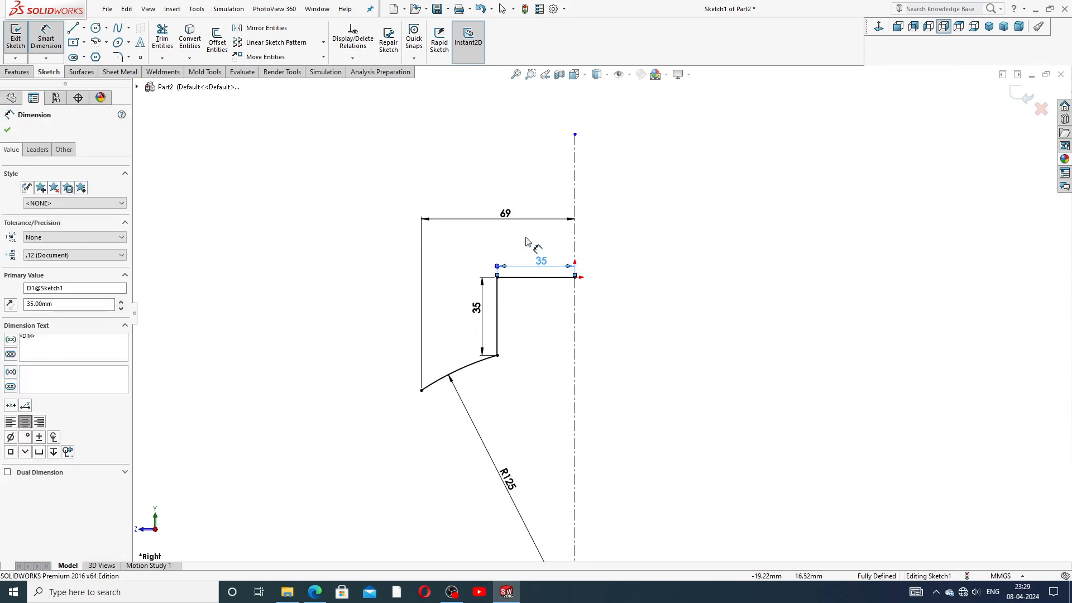
drag(508, 220, 510, 245)
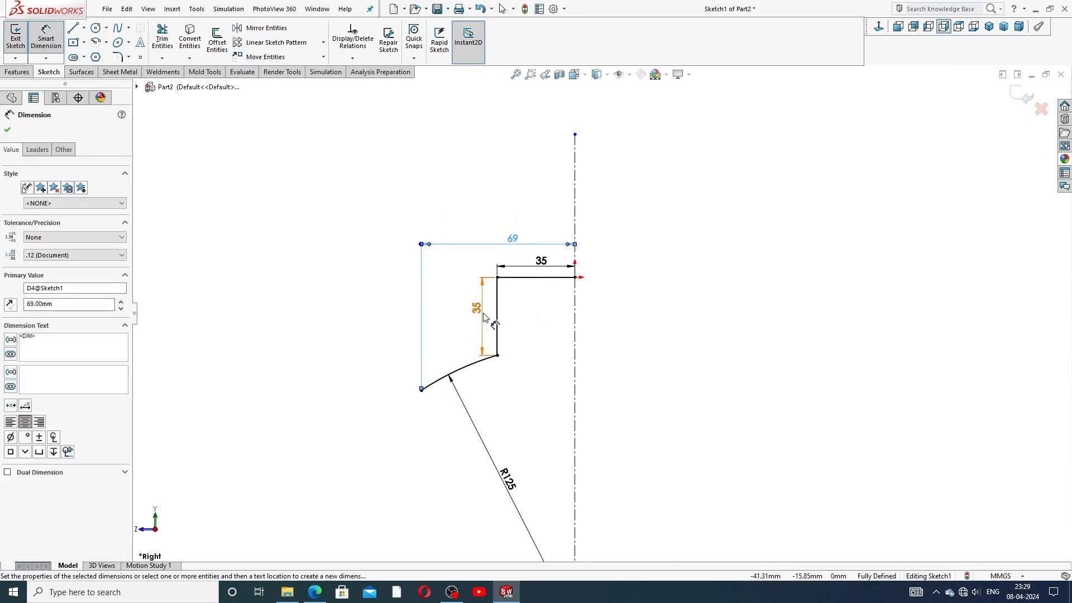
click(633, 313)
scroll(609, 314, up, 3)
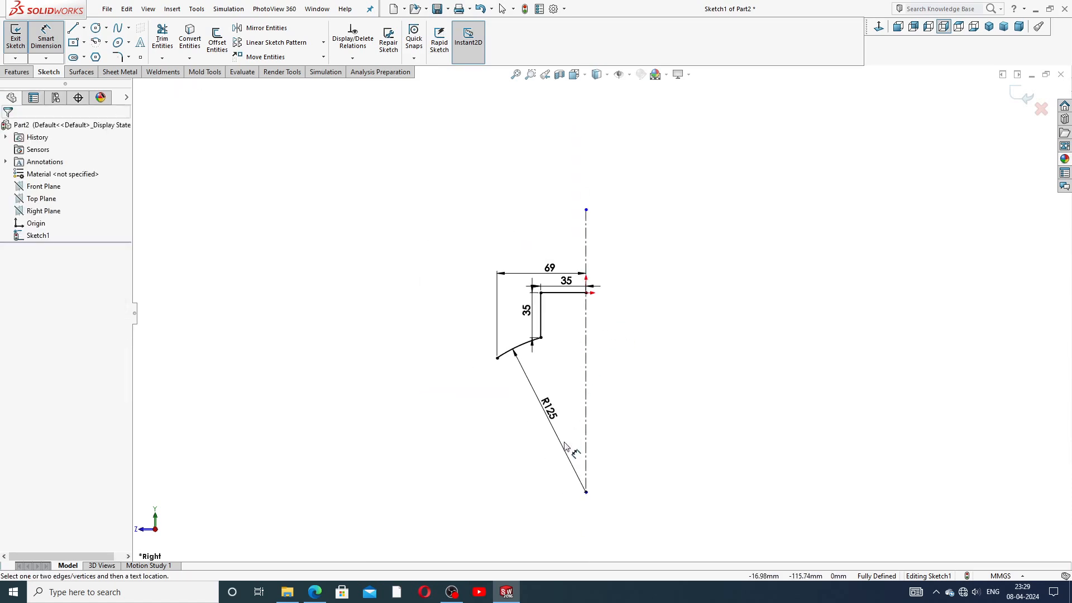
scroll(562, 445, down, 2)
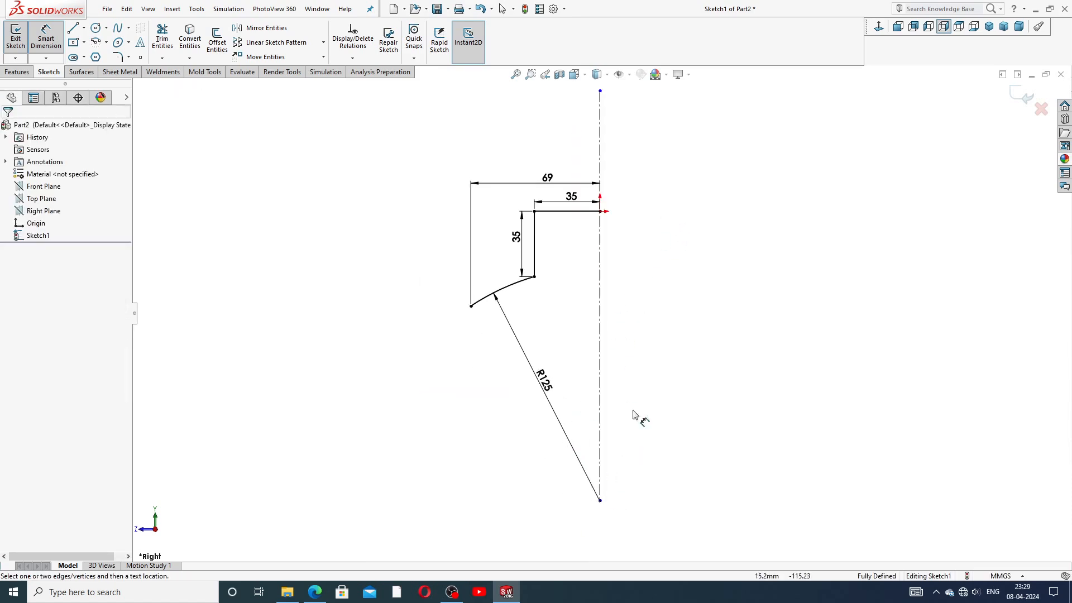
right_click(658, 287)
click(686, 166)
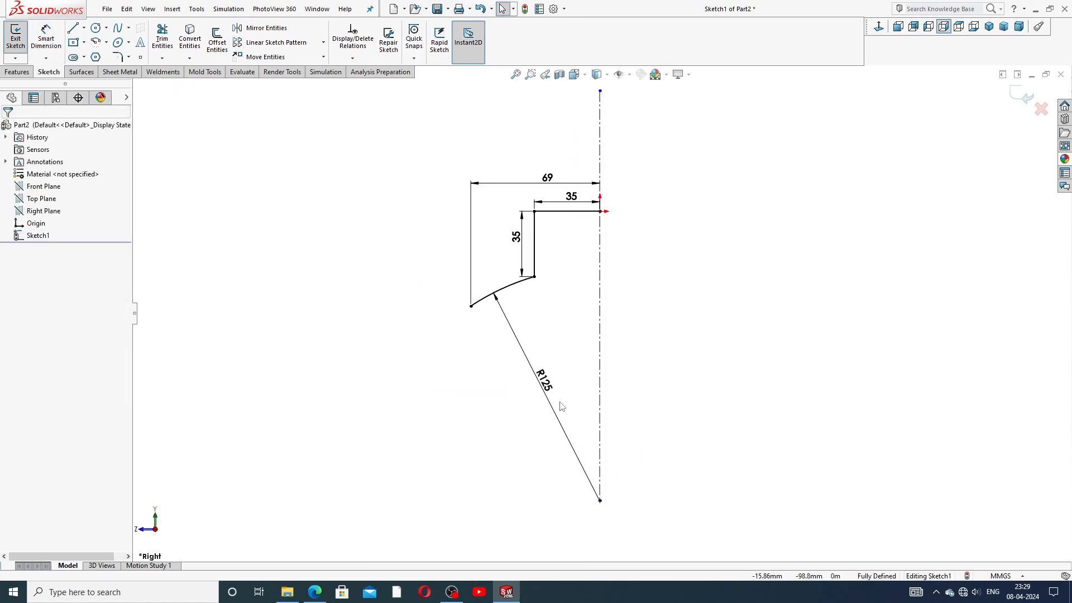
click(315, 593)
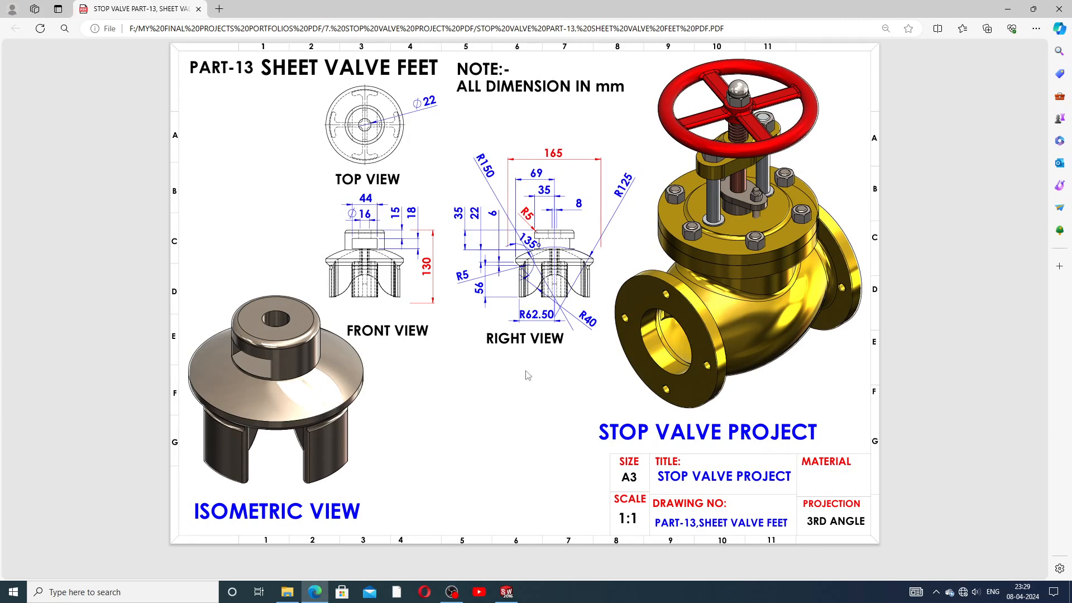
click(508, 595)
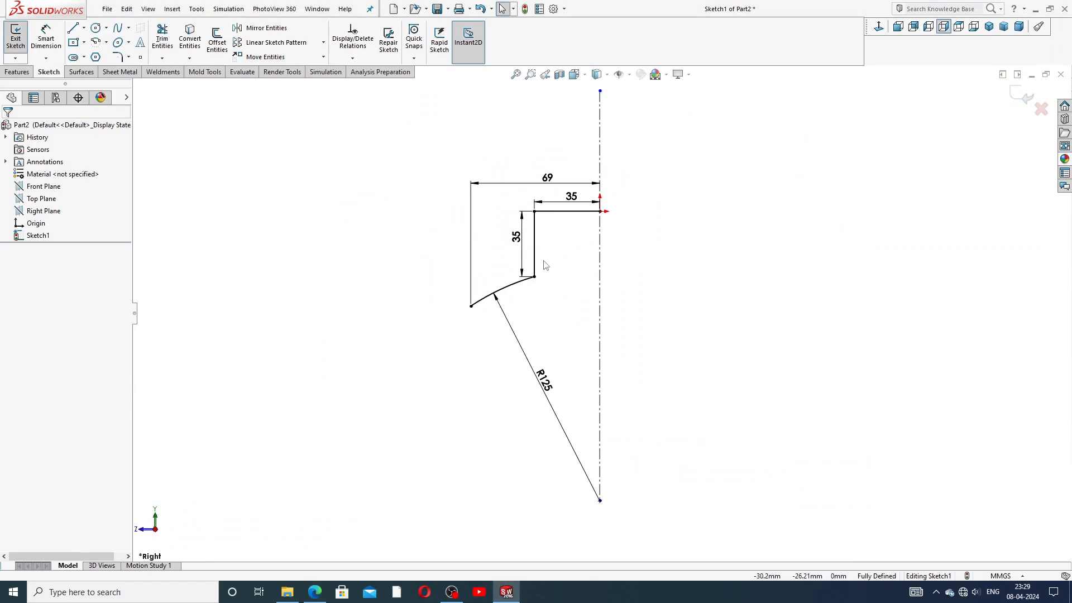
Step: Draw a short vertical line, a slanted line and a small tangent notch arc below the arc
click(73, 28)
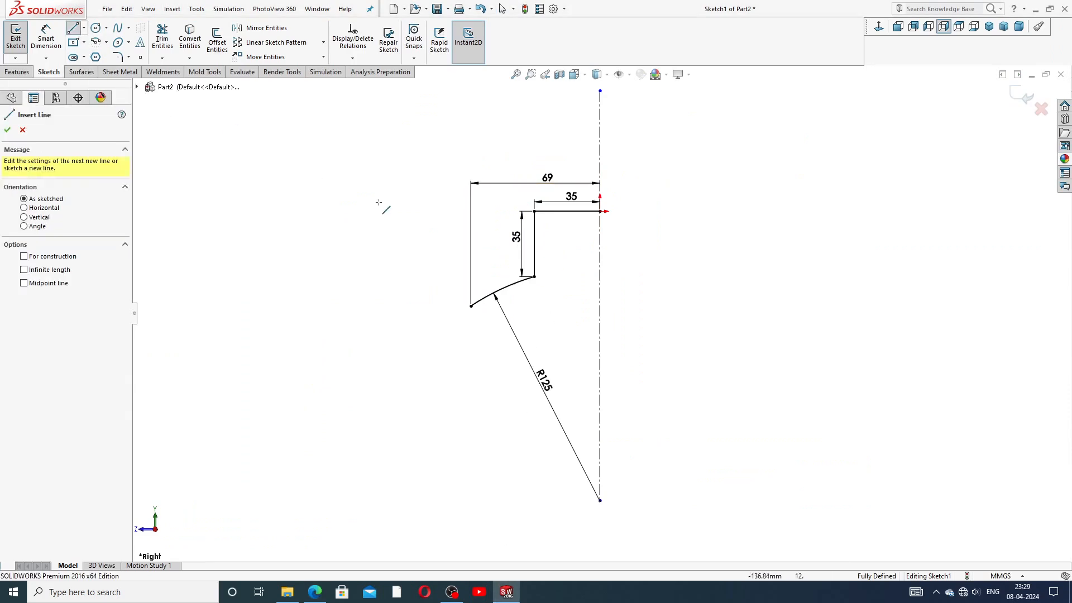
scroll(439, 343, down, 2)
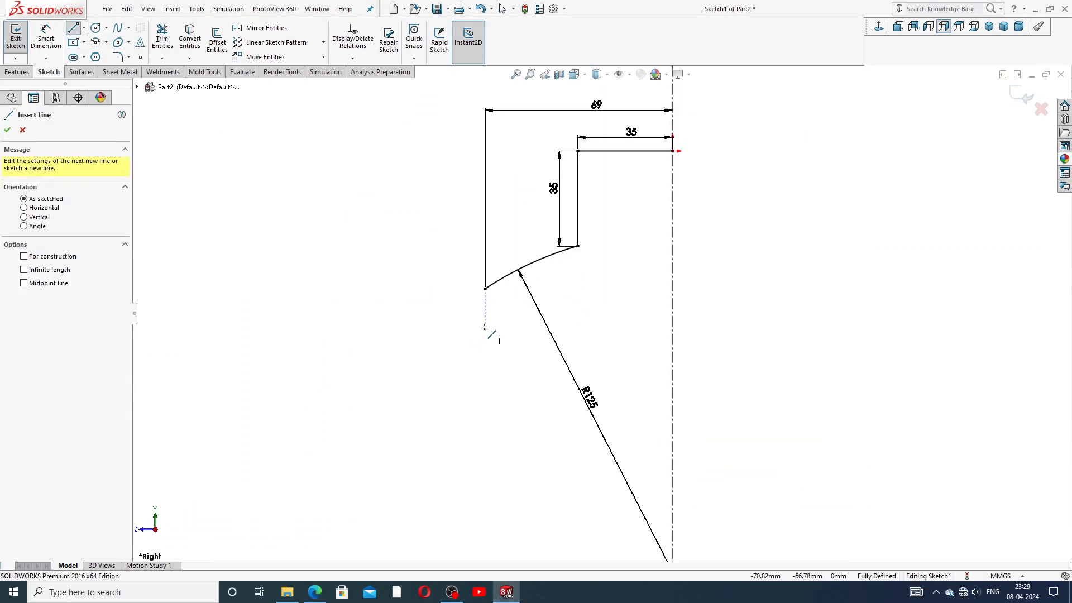
click(484, 289)
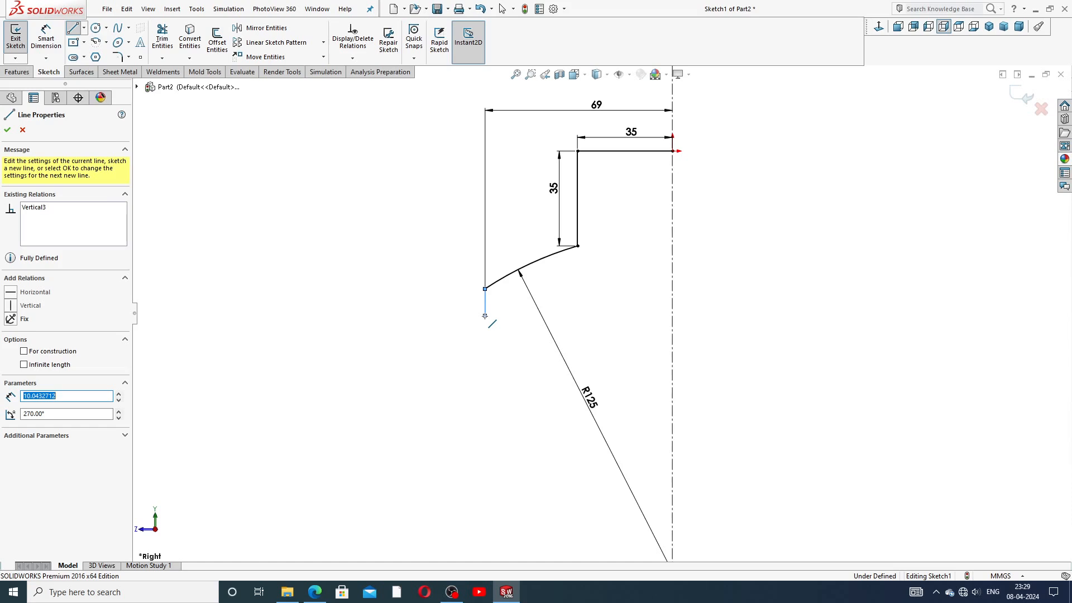
click(484, 315)
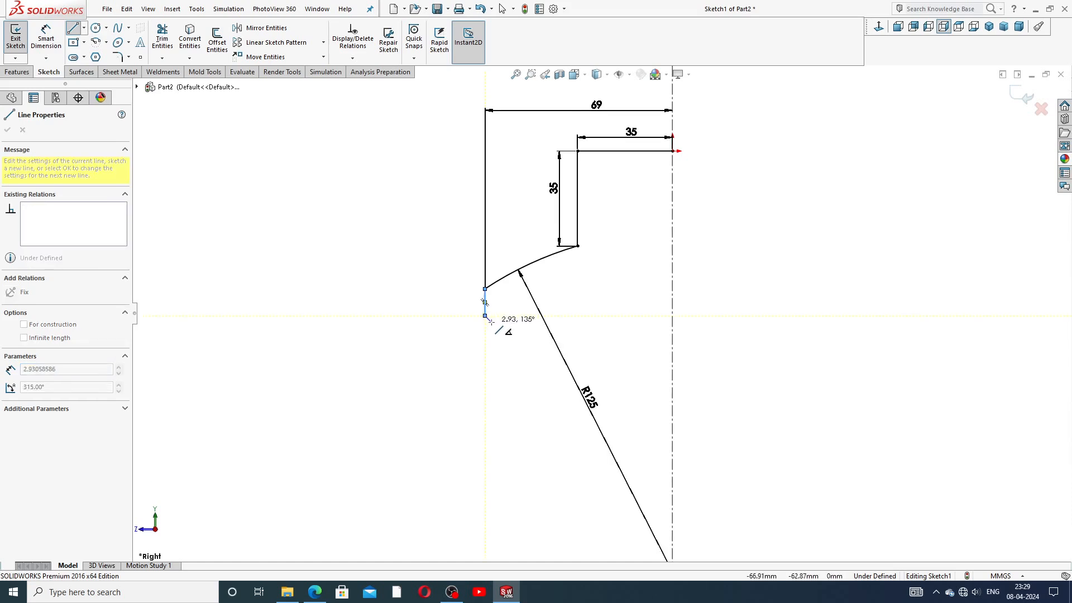
double_click(507, 338)
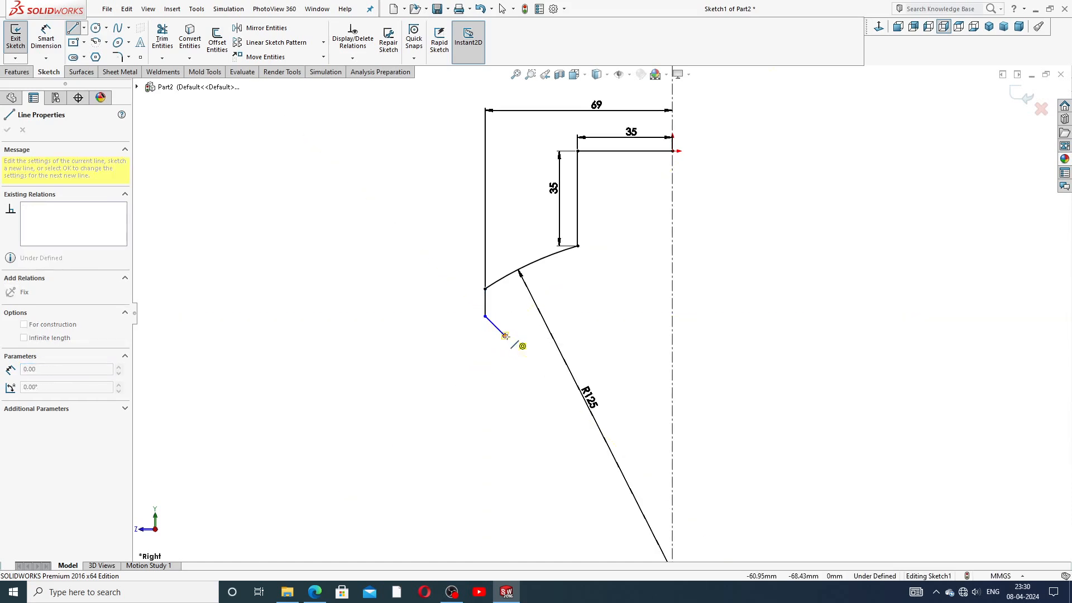
click(504, 364)
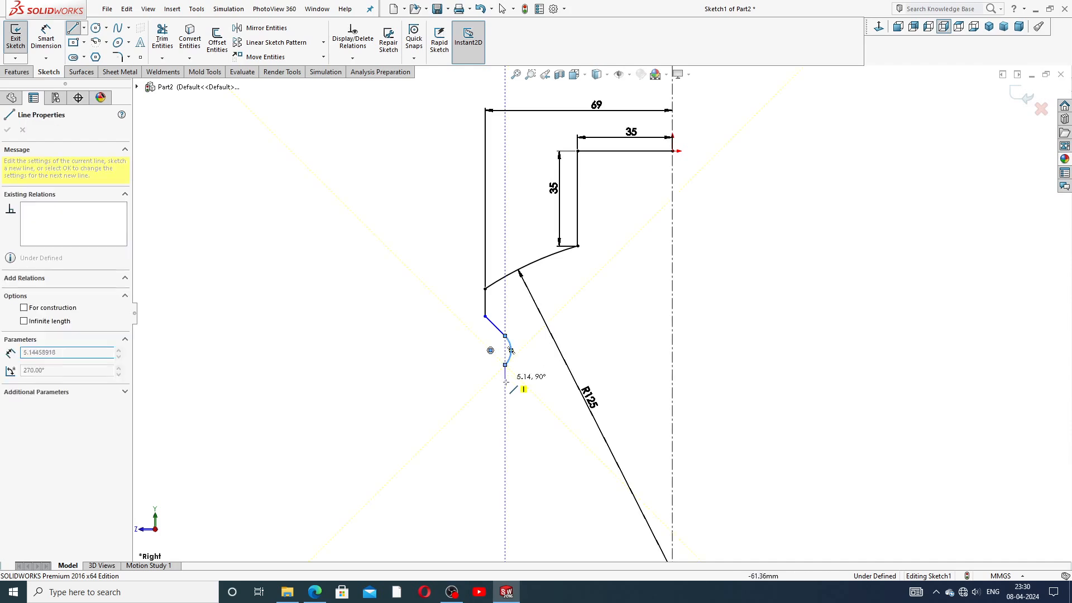
key(f)
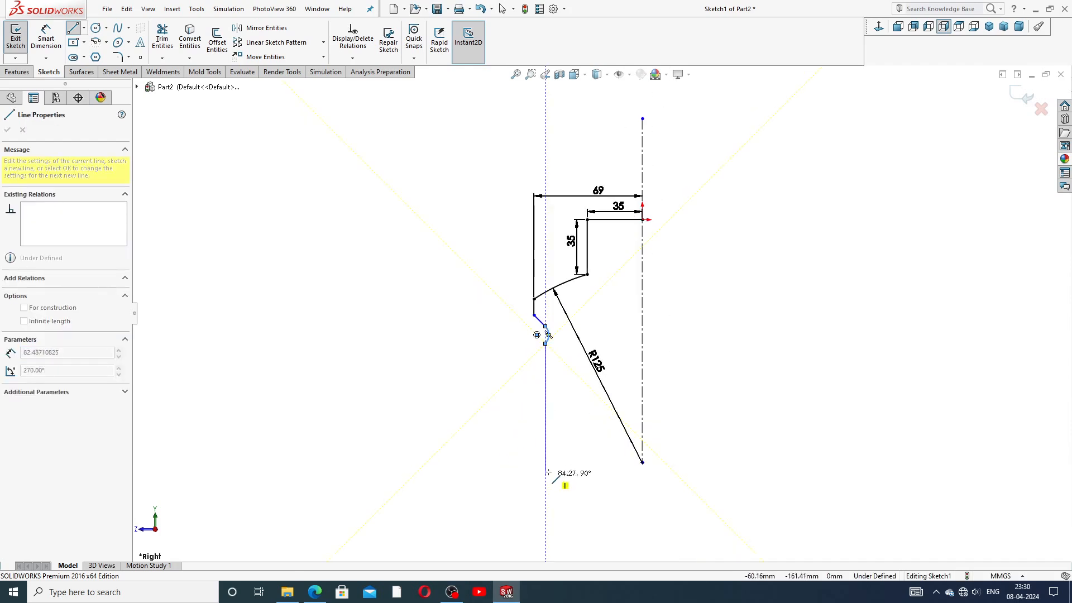
Step: Add a long vertical line and a two-arc tangent curve ending on the centerline, then reshape their junction
click(546, 439)
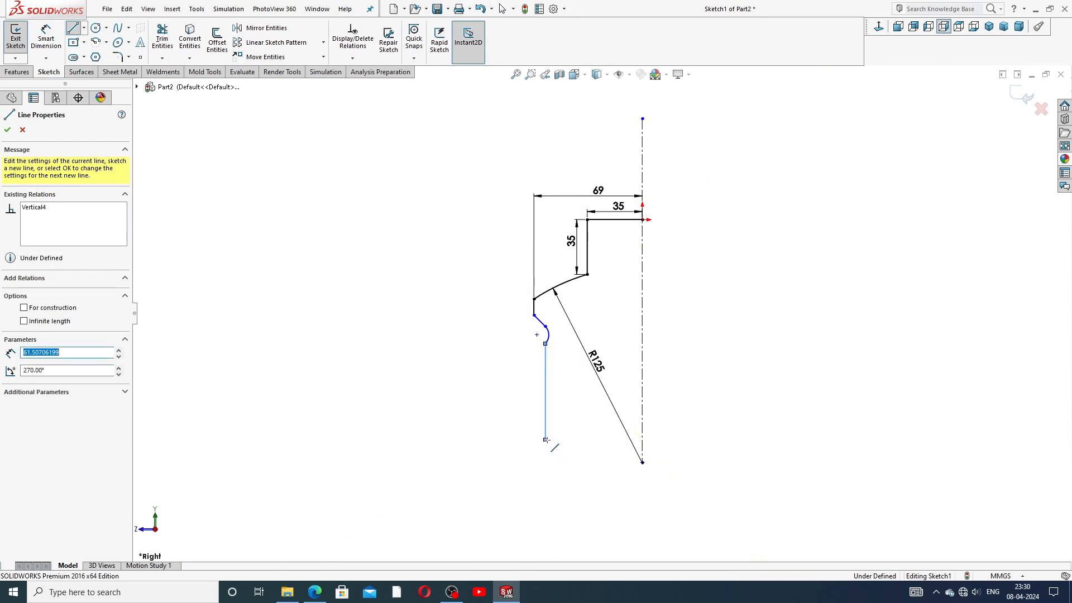
click(545, 439)
click(545, 439)
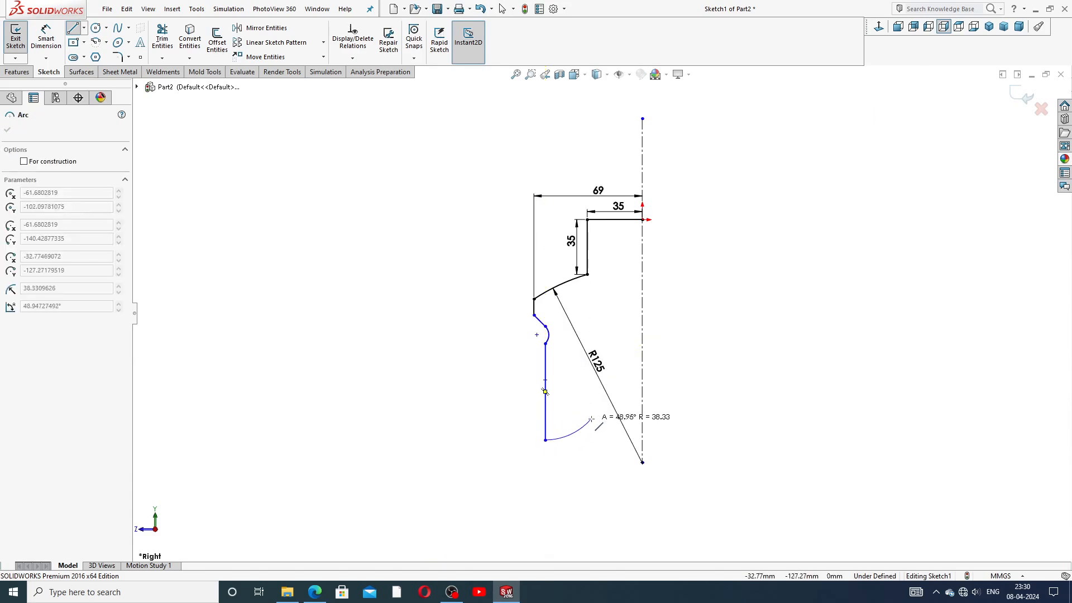
click(602, 407)
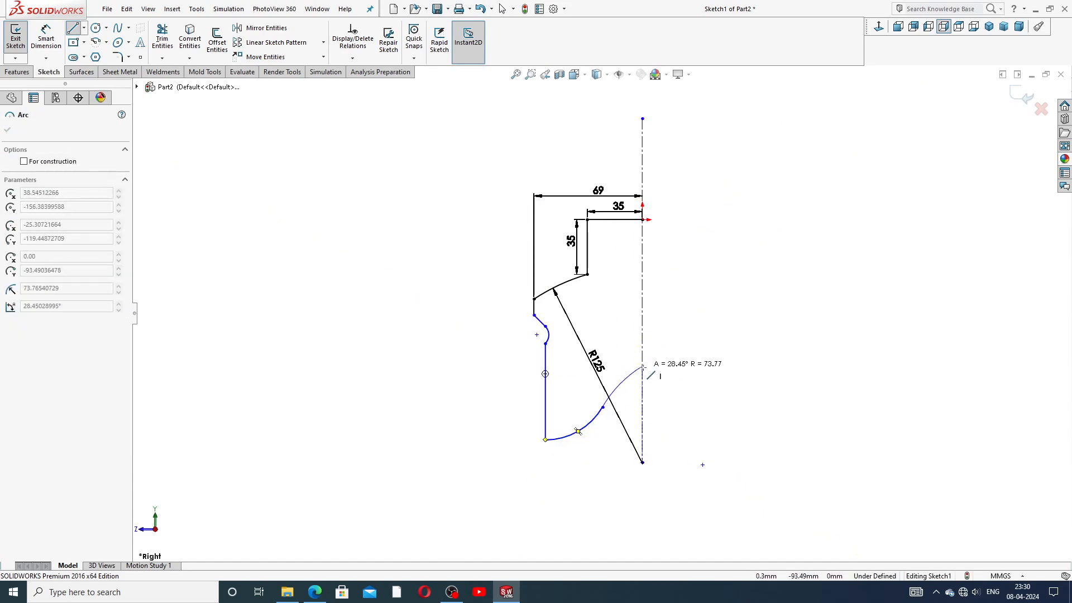
click(643, 351)
right_click(690, 305)
click(708, 341)
scroll(629, 385, down, 2)
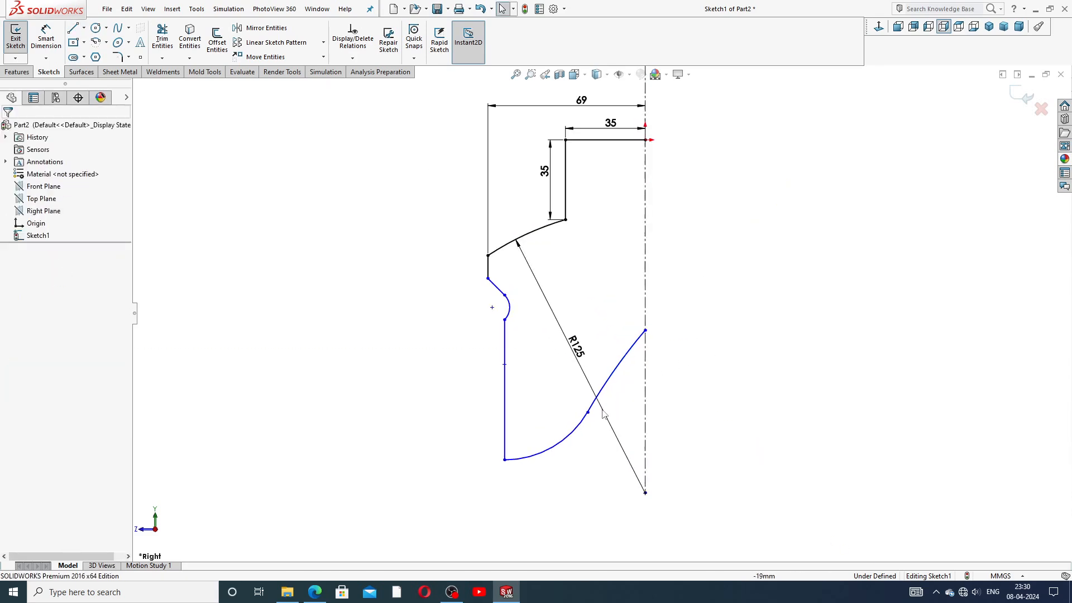
drag(589, 413, 583, 398)
click(690, 402)
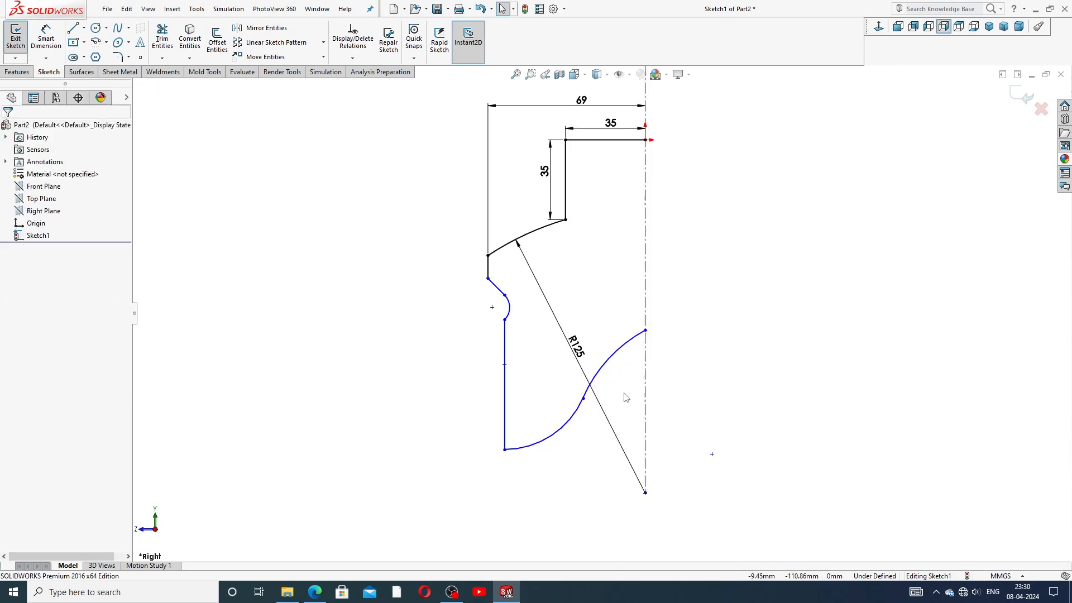
scroll(627, 397, up, 2)
scroll(575, 266, down, 1)
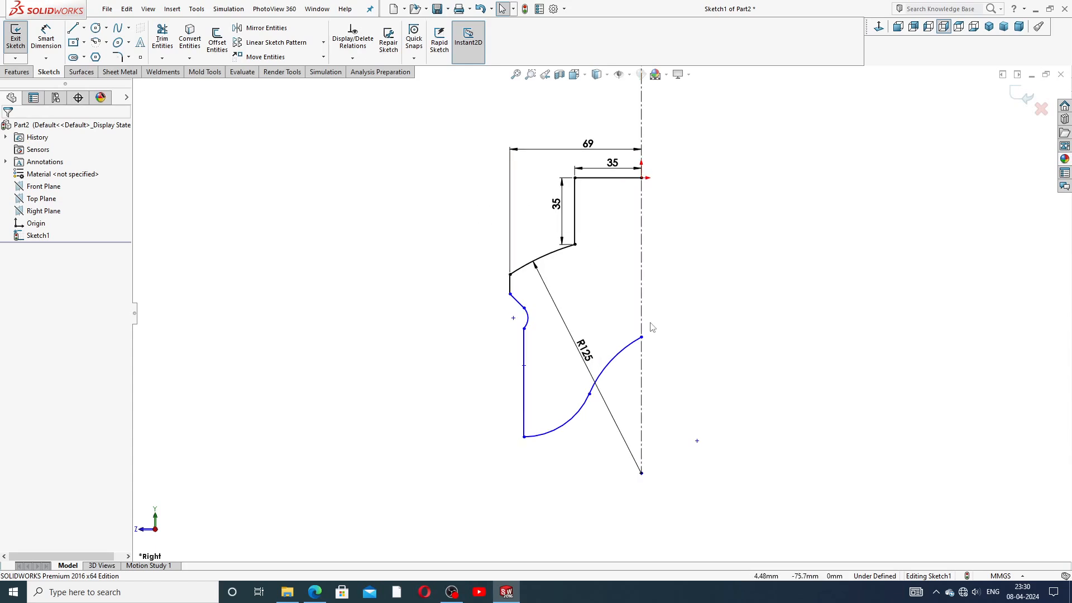
click(84, 28)
click(98, 57)
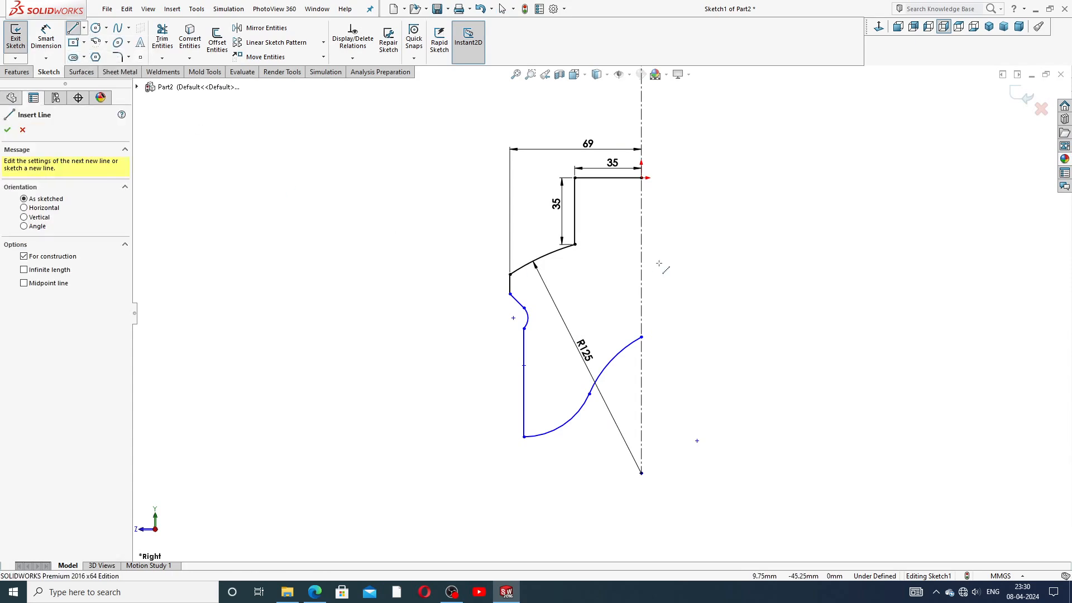
Step: Draw a short horizontal centerline from the arc's end on the axis and make the arc tangent to it
click(640, 337)
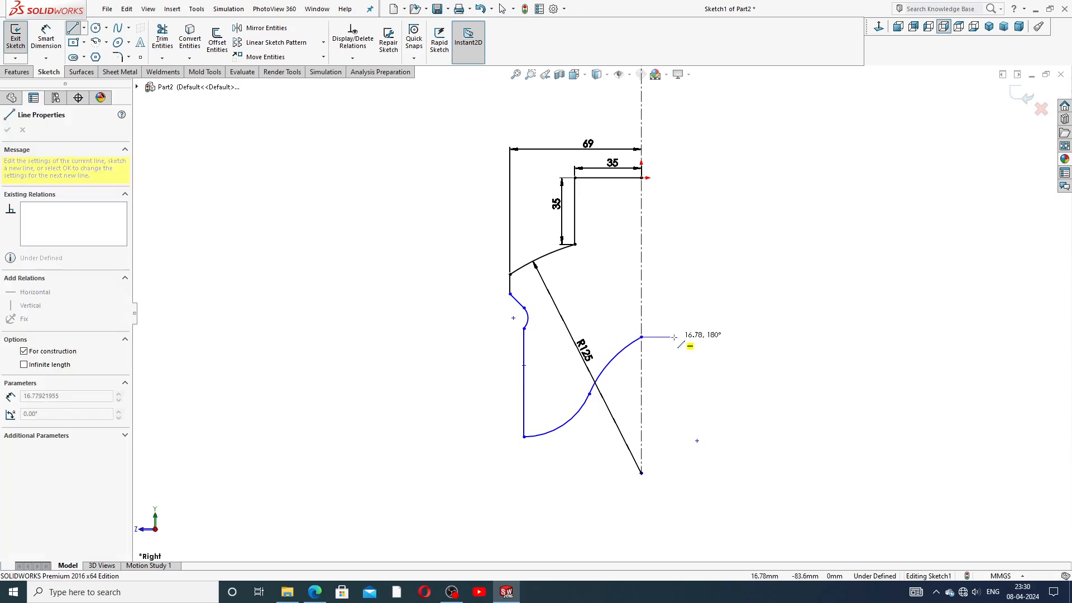
click(675, 337)
right_click(678, 312)
click(703, 323)
scroll(653, 346, down, 3)
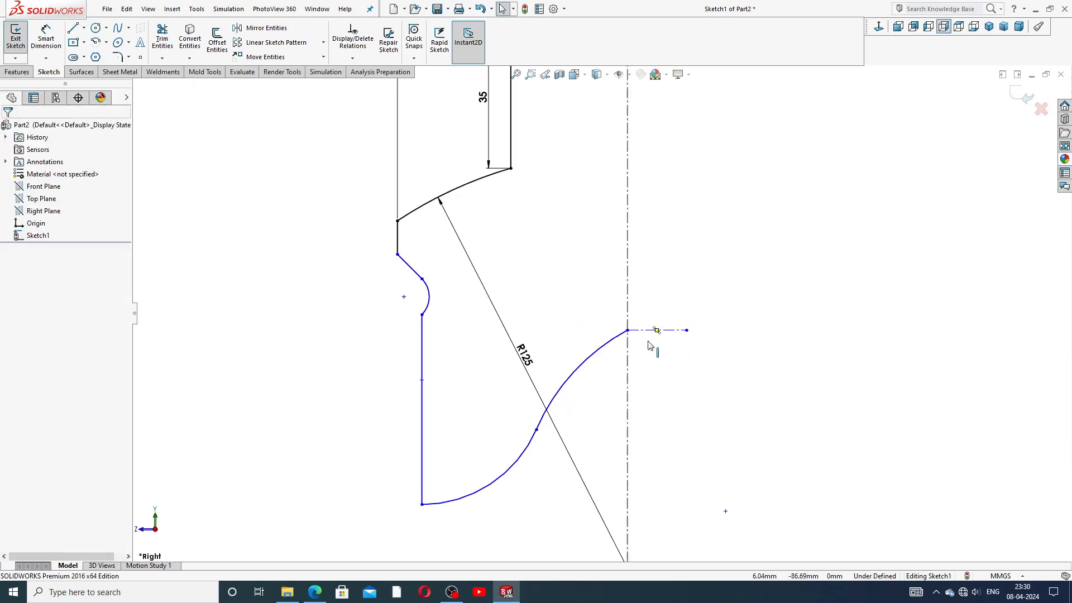
click(628, 331)
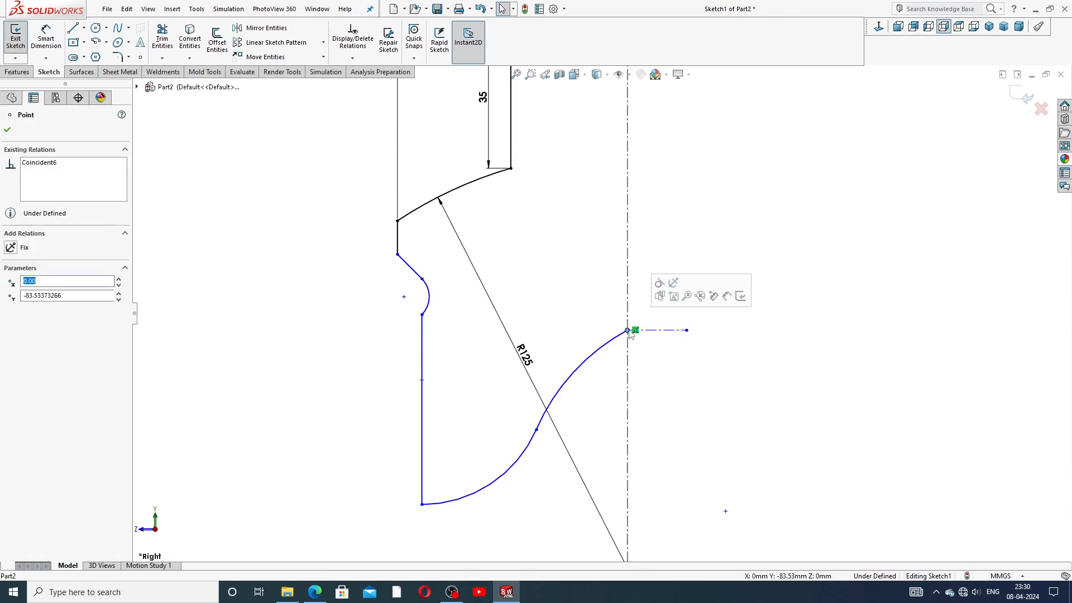
click(660, 296)
click(661, 375)
Step: Drag the arc endpoints to reshape the lower and upper arcs, checking their radii
drag(589, 393, 653, 389)
click(664, 322)
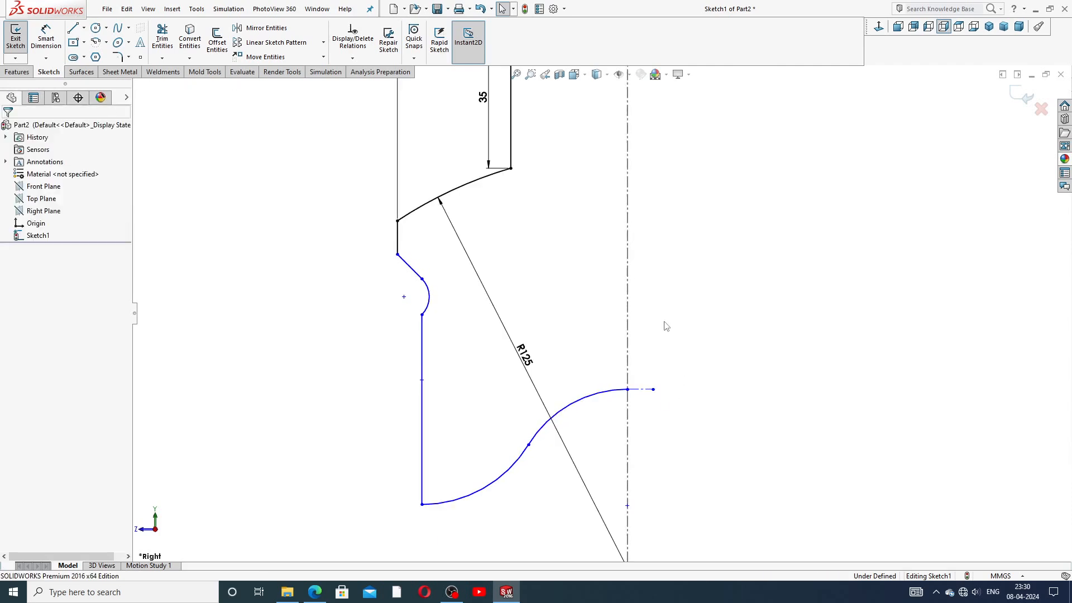
scroll(638, 423, up, 2)
scroll(607, 409, down, 2)
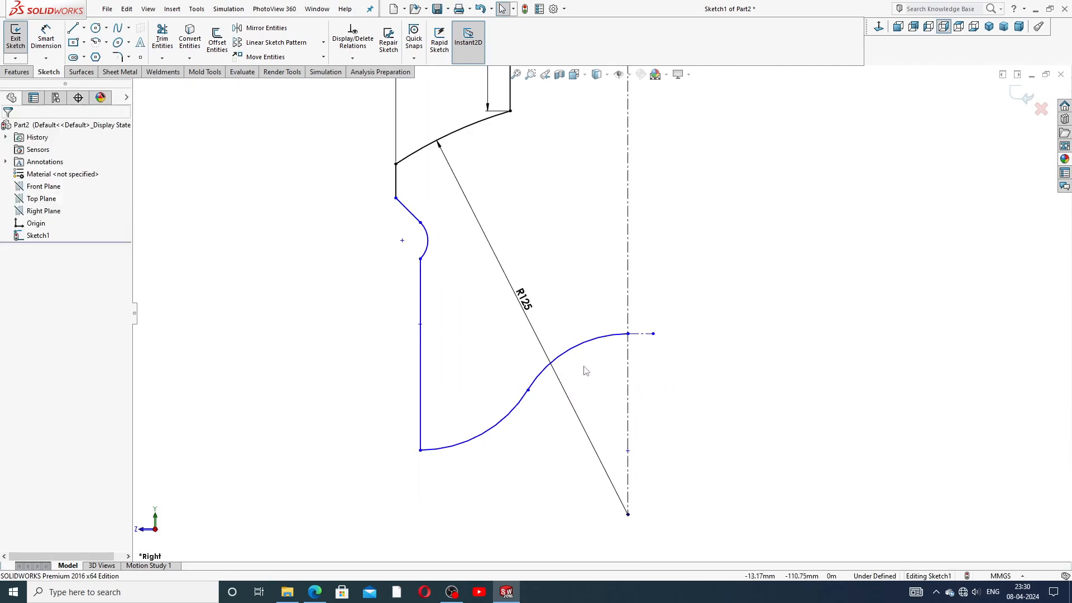
click(626, 335)
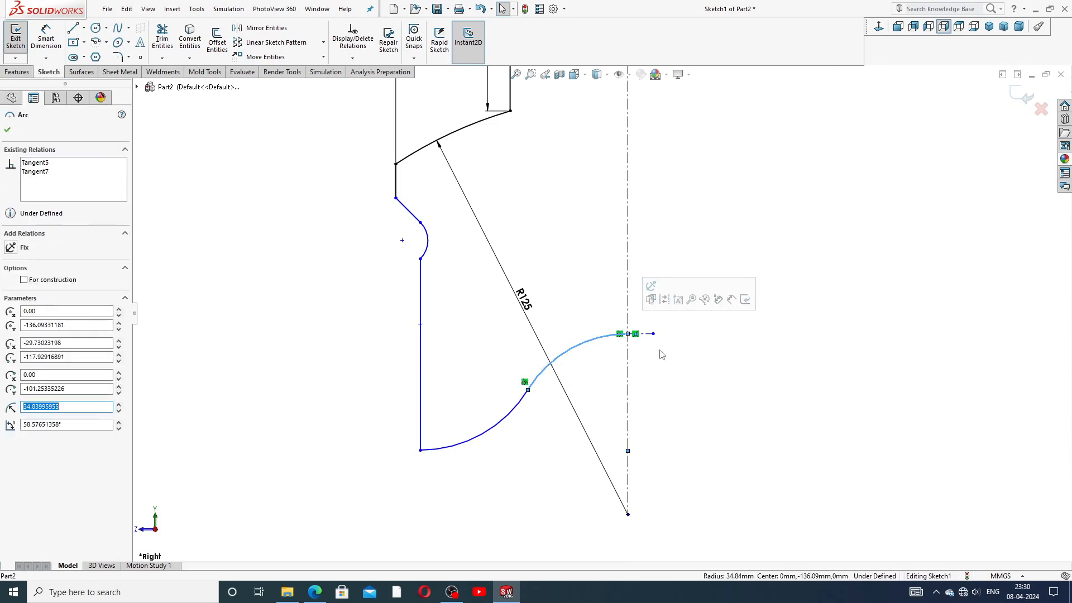
click(673, 364)
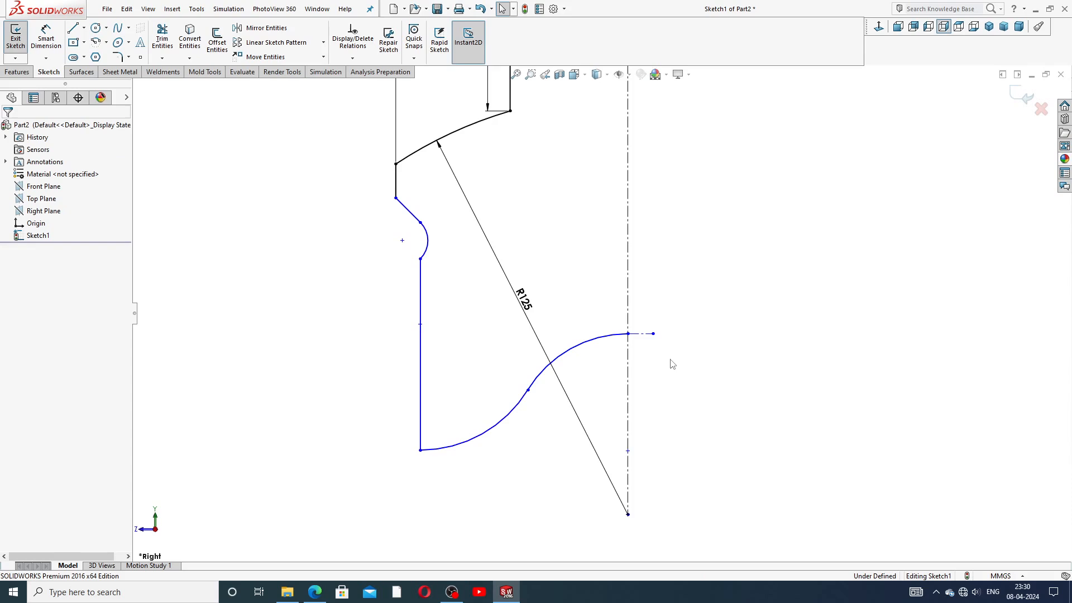
scroll(611, 373, up, 2)
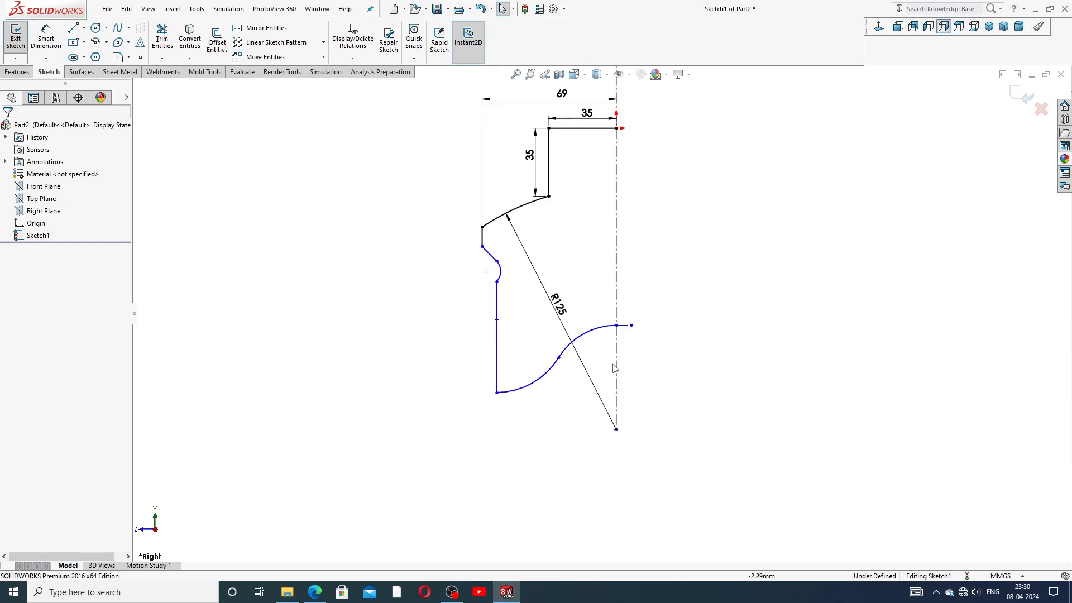
drag(631, 325, 648, 328)
click(652, 355)
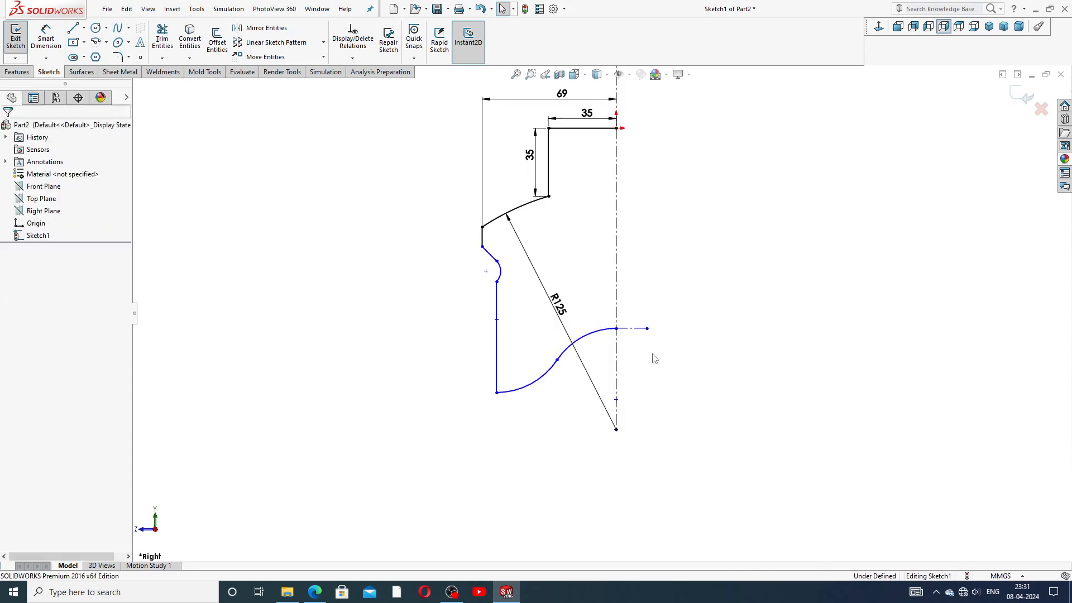
click(597, 337)
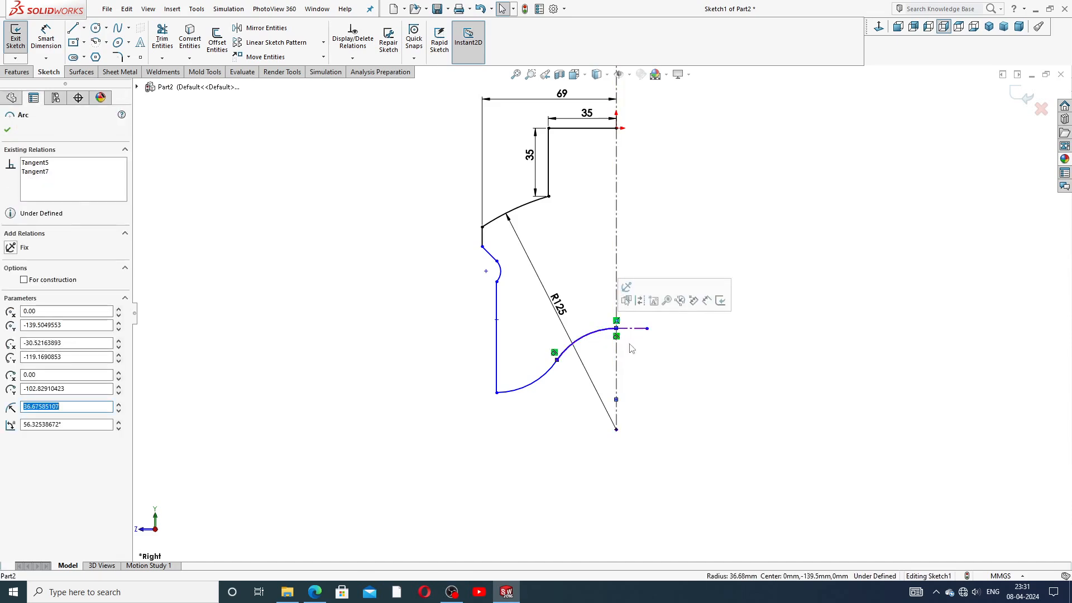
click(657, 356)
scroll(634, 365, up, 2)
scroll(621, 351, down, 2)
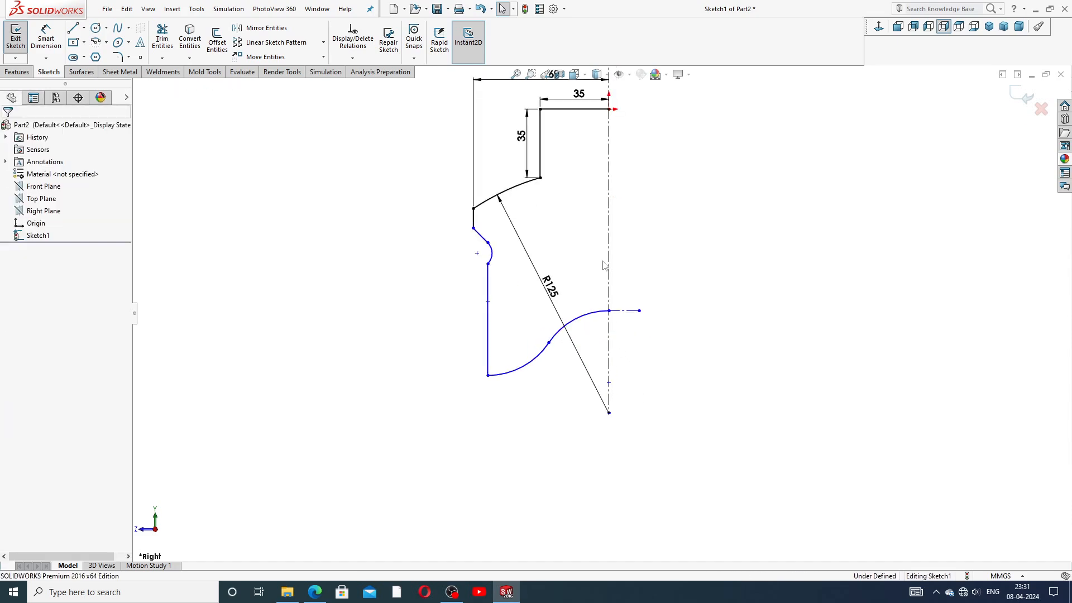
scroll(600, 264, up, 2)
click(47, 53)
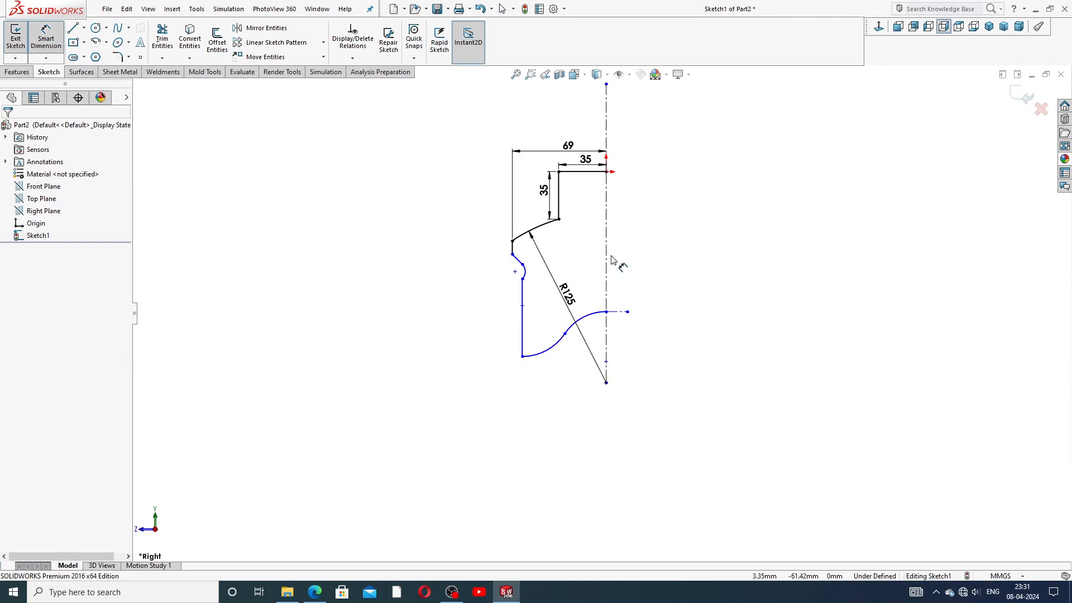
Step: Dimension the 22 mm vertical distance and the 6 mm height of the short slanted line
click(559, 219)
click(512, 255)
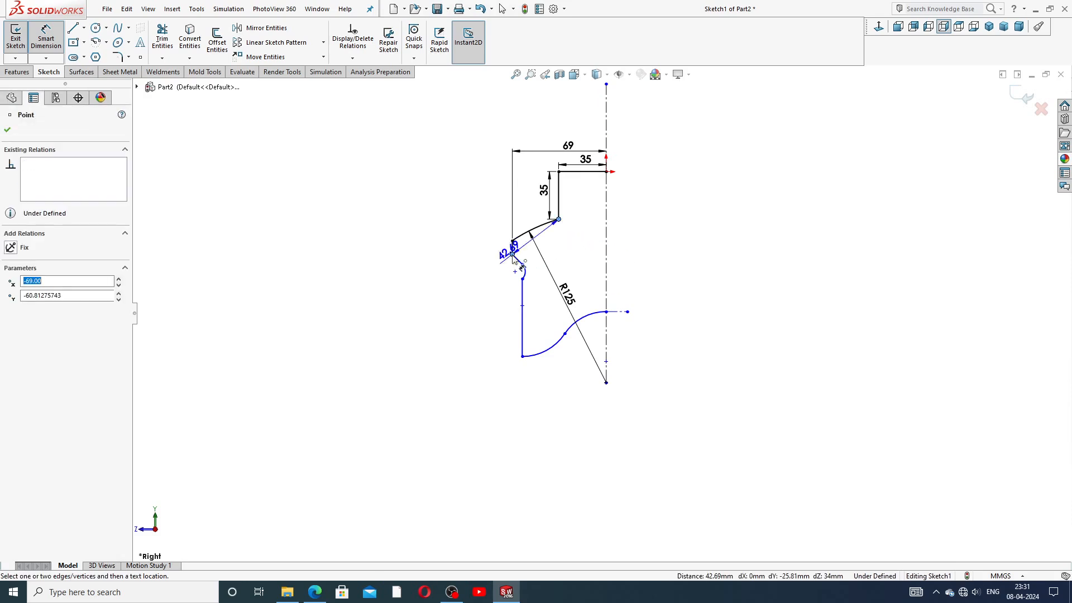
click(477, 240)
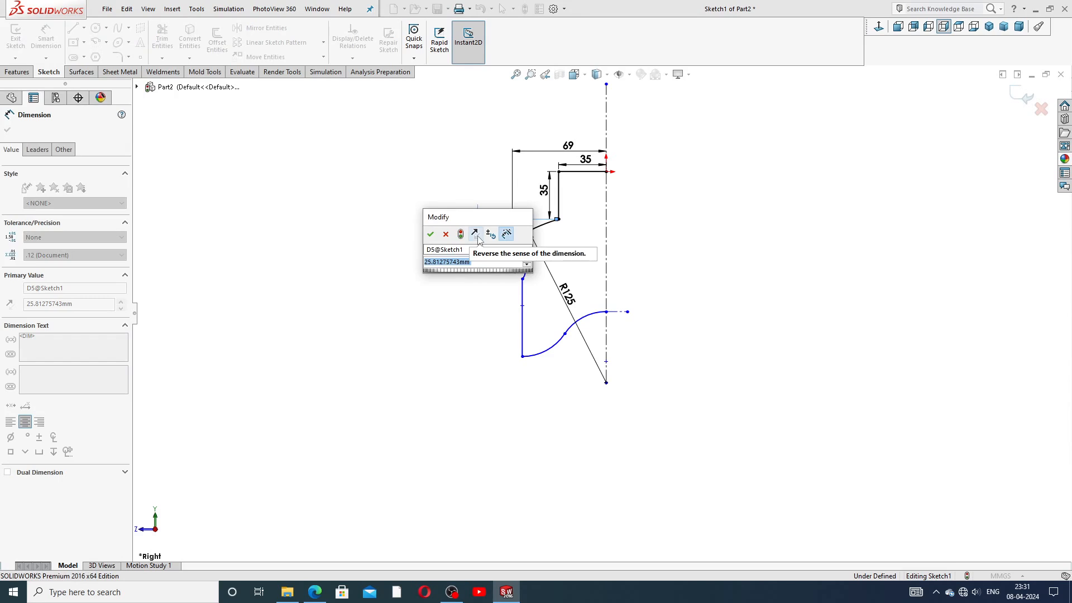
text(22)
key(Return)
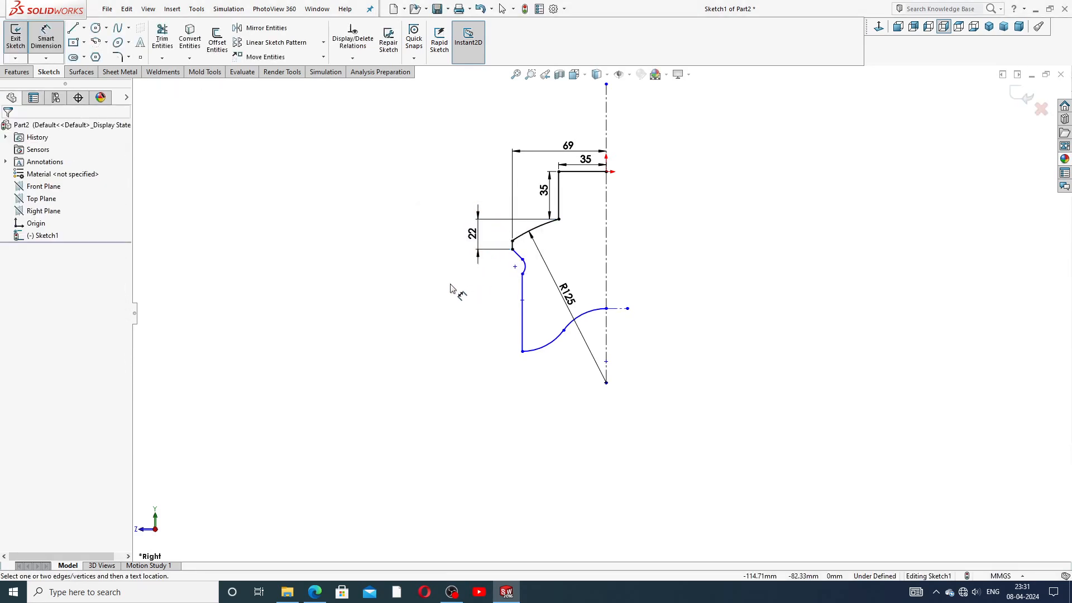
scroll(518, 266, down, 3)
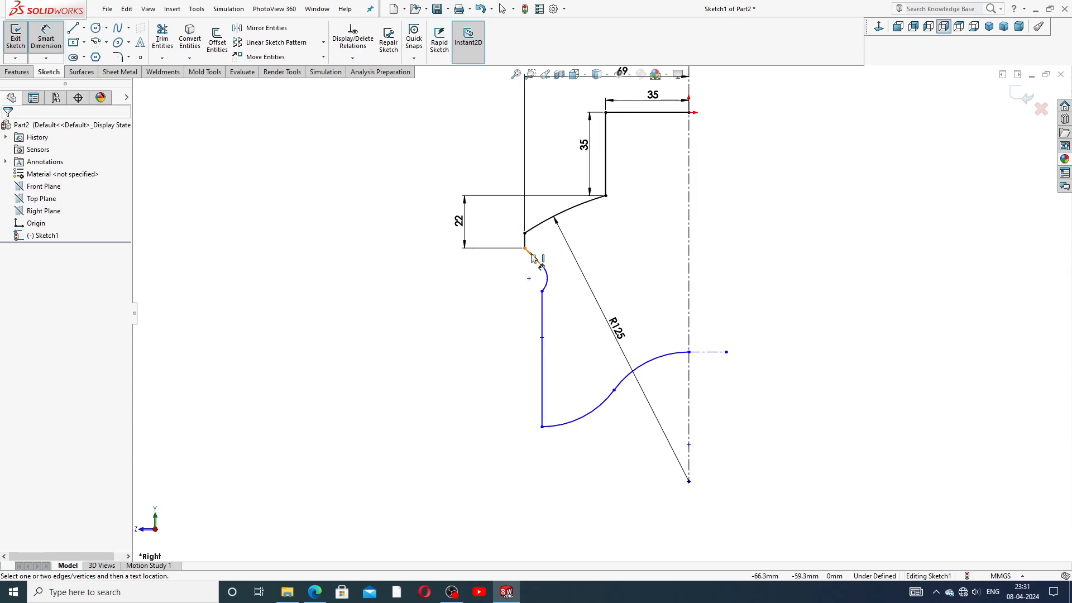
click(530, 253)
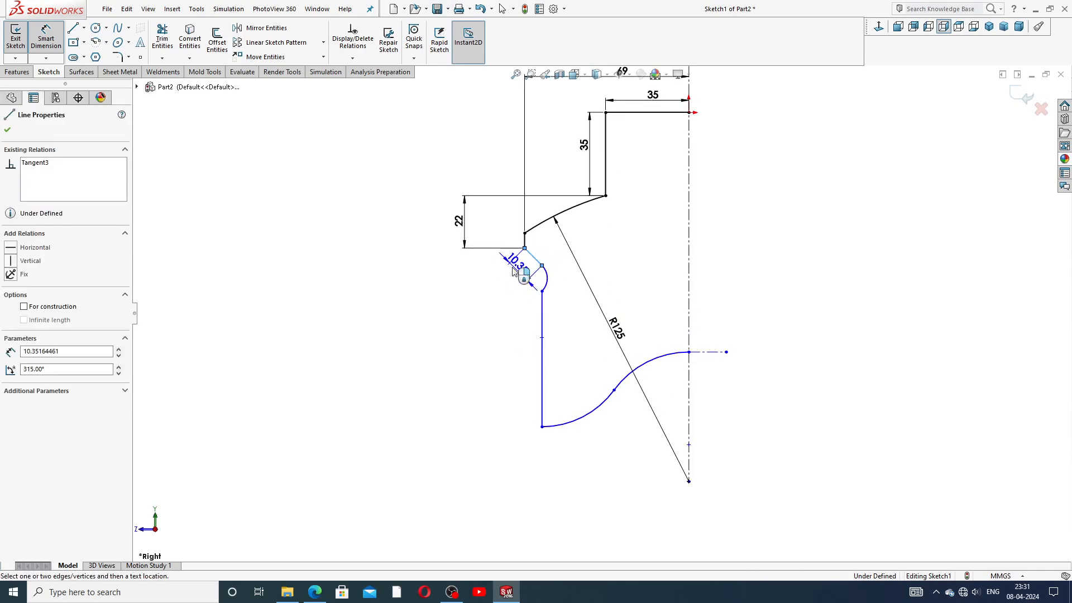
click(473, 262)
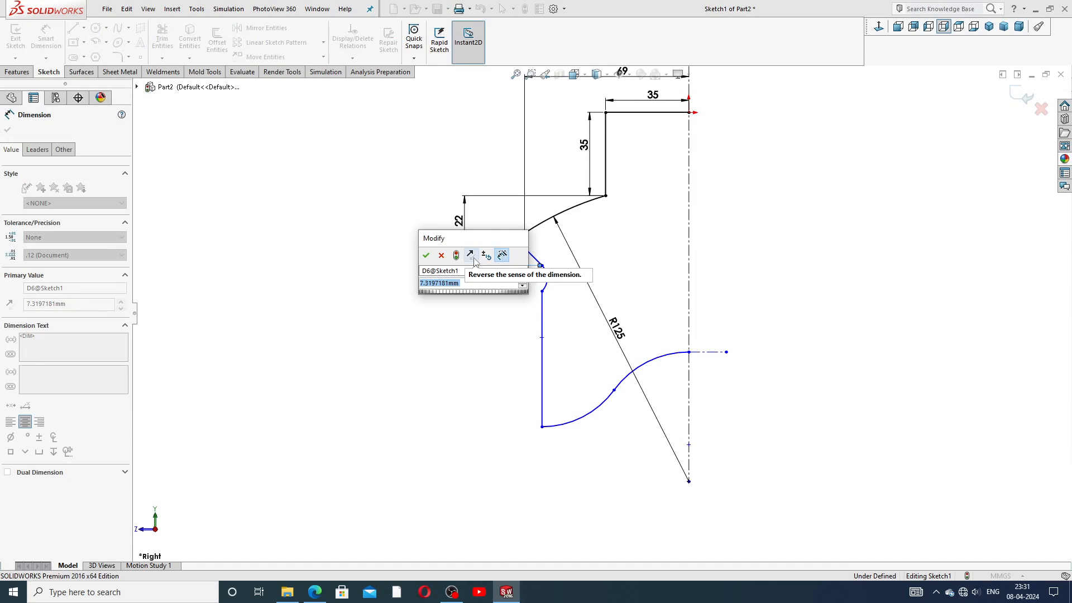
text(6)
key(Return)
click(471, 298)
mouse_move(461, 221)
mouse_down()
mouse_move(496, 219)
mouse_move(480, 219)
mouse_up()
click(494, 300)
Step: Set the angle between the short vertical line and the slanted line to 135°
scroll(531, 273, down, 5)
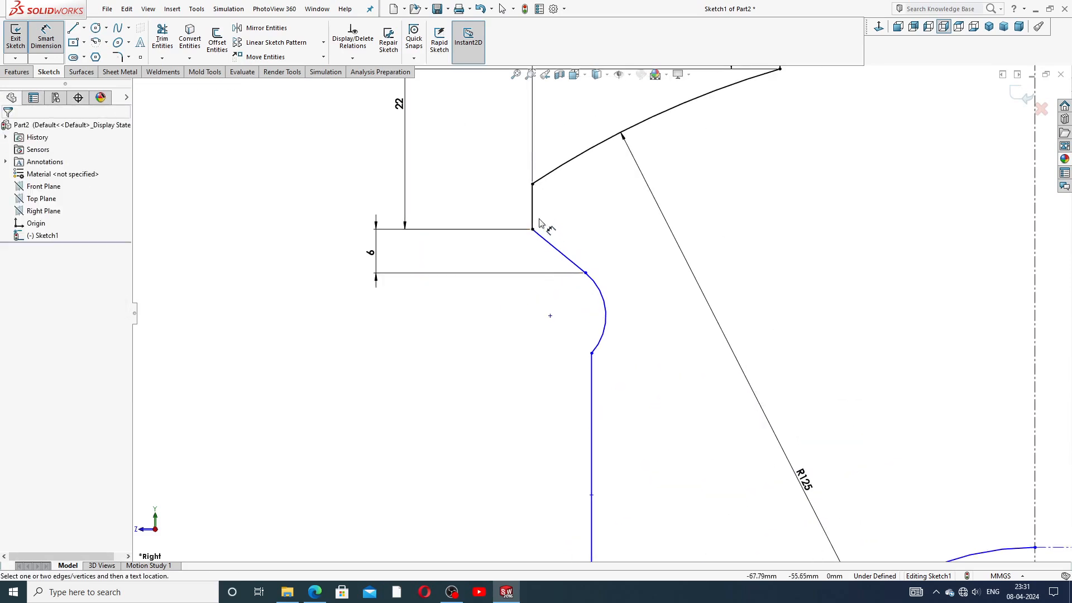
click(533, 222)
click(555, 250)
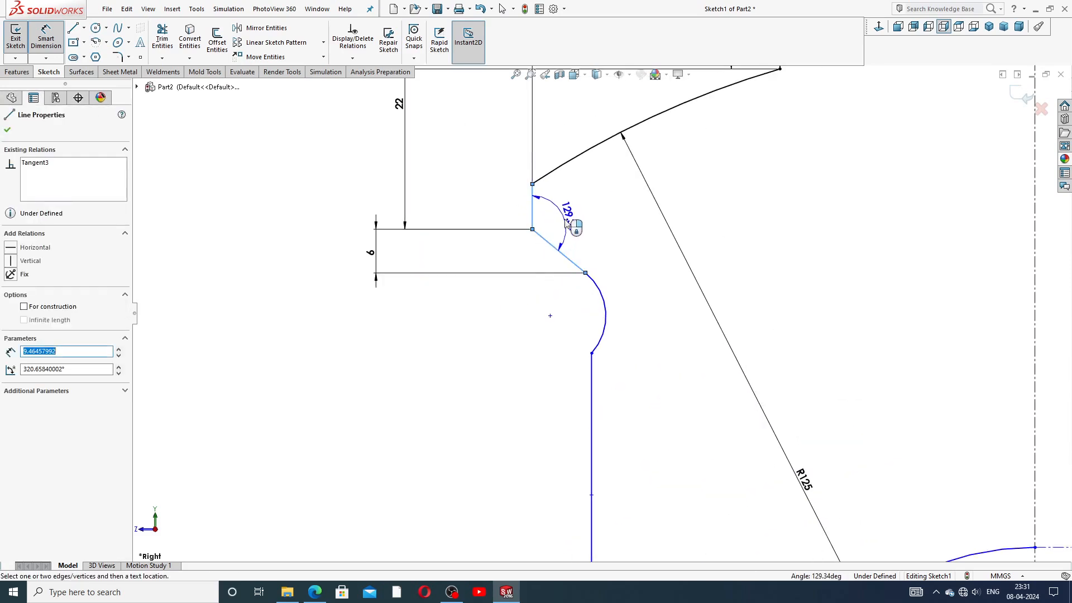
click(566, 221)
text(135)
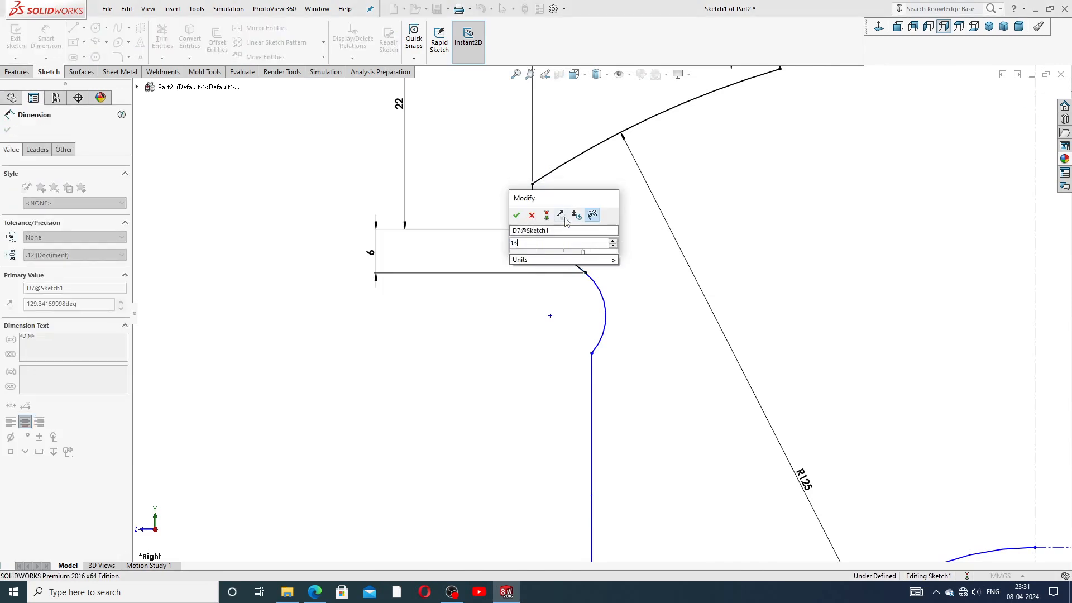
key(Return)
click(633, 249)
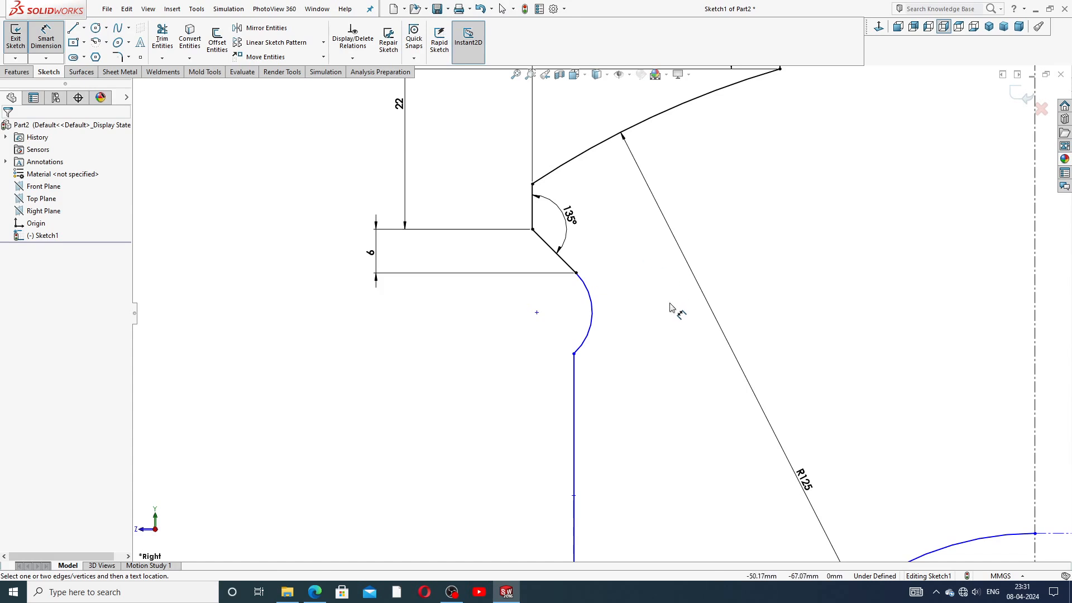
Step: Dimension the lower vertical height to 56 and the small arc's radius to R5
scroll(664, 313, up, 5)
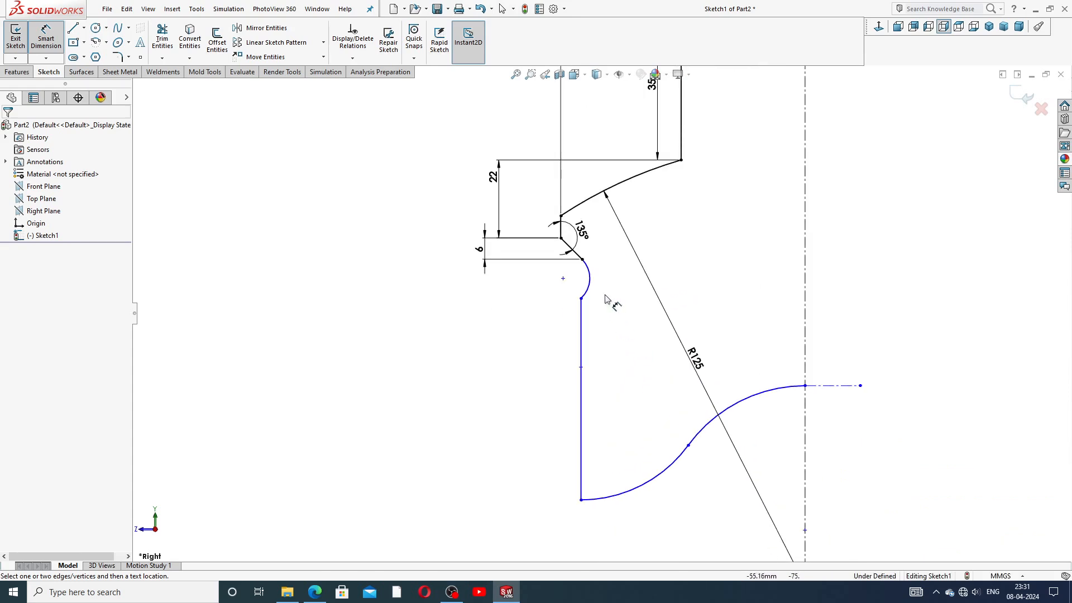
click(582, 260)
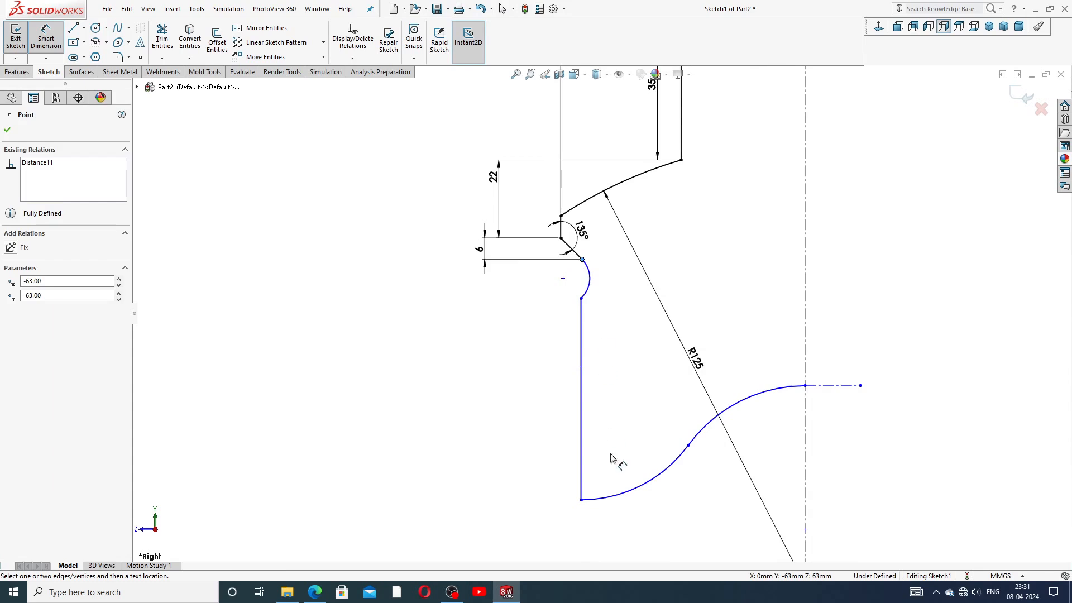
click(581, 500)
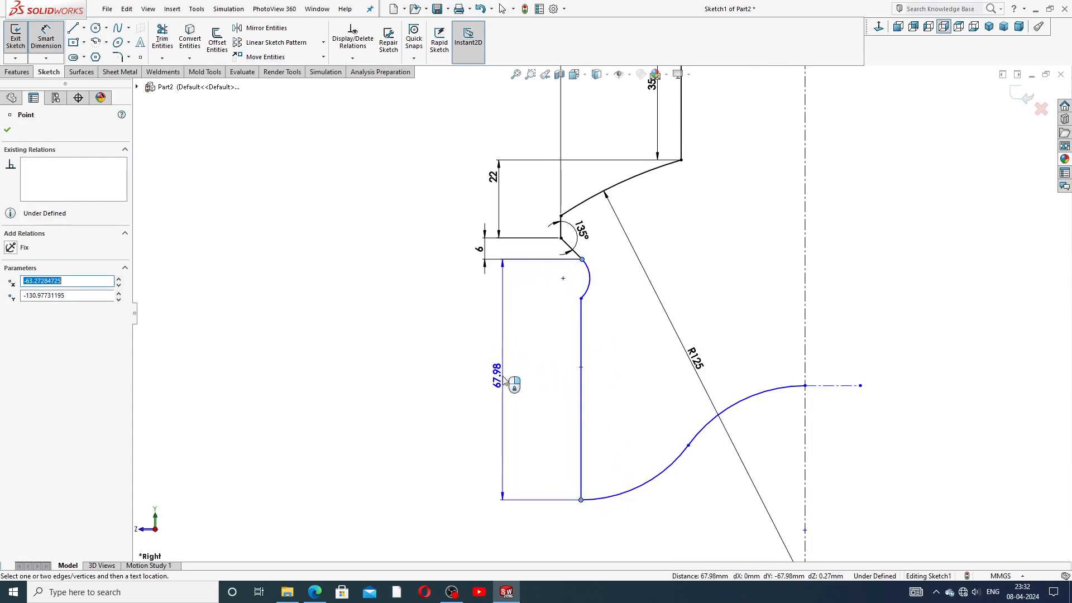
click(504, 381)
text(56)
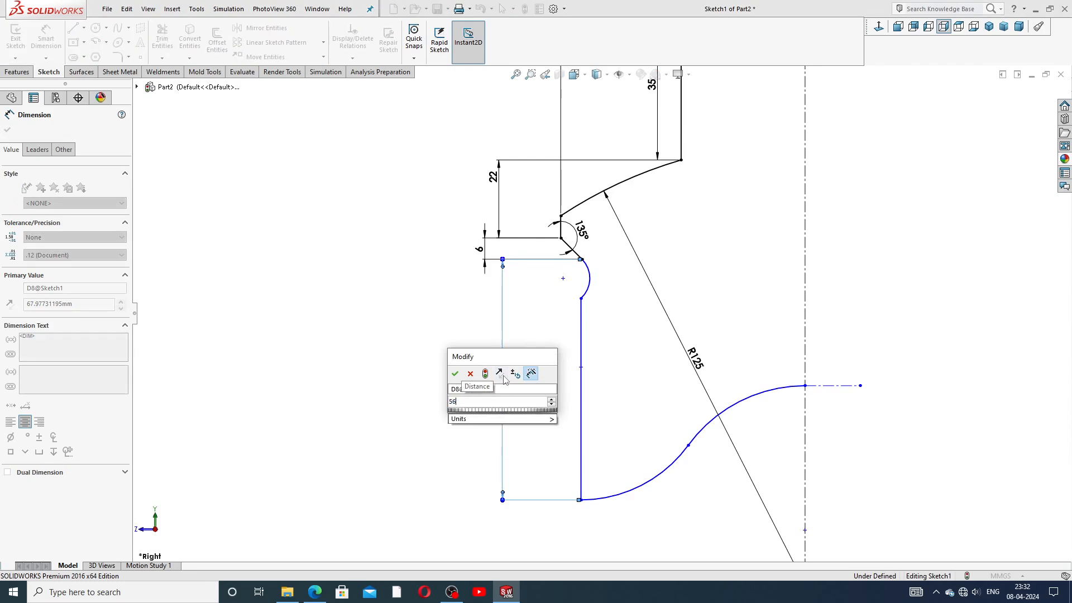
key(Return)
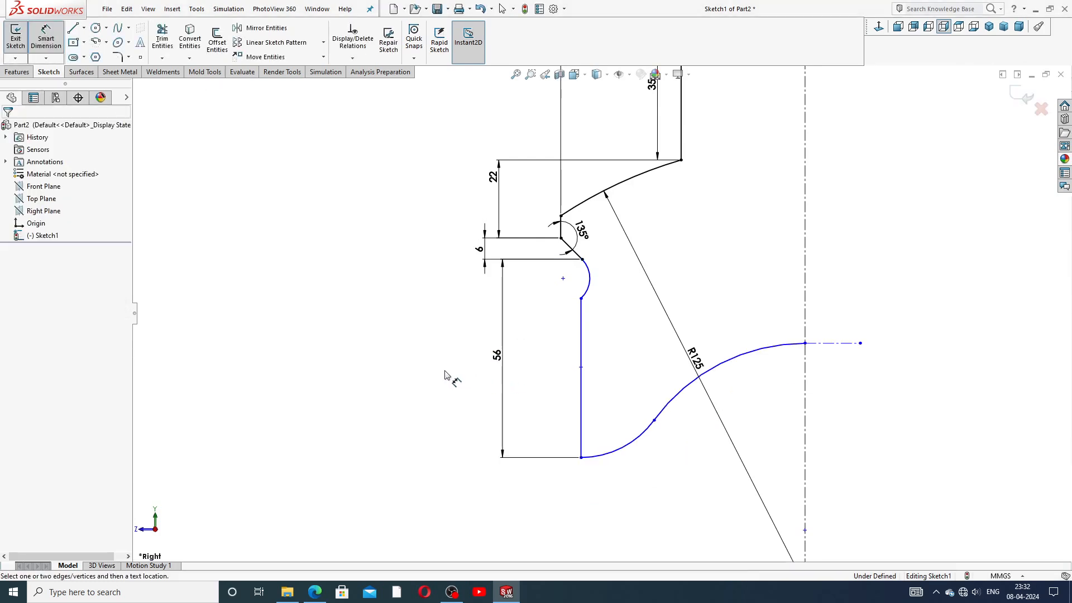
click(589, 275)
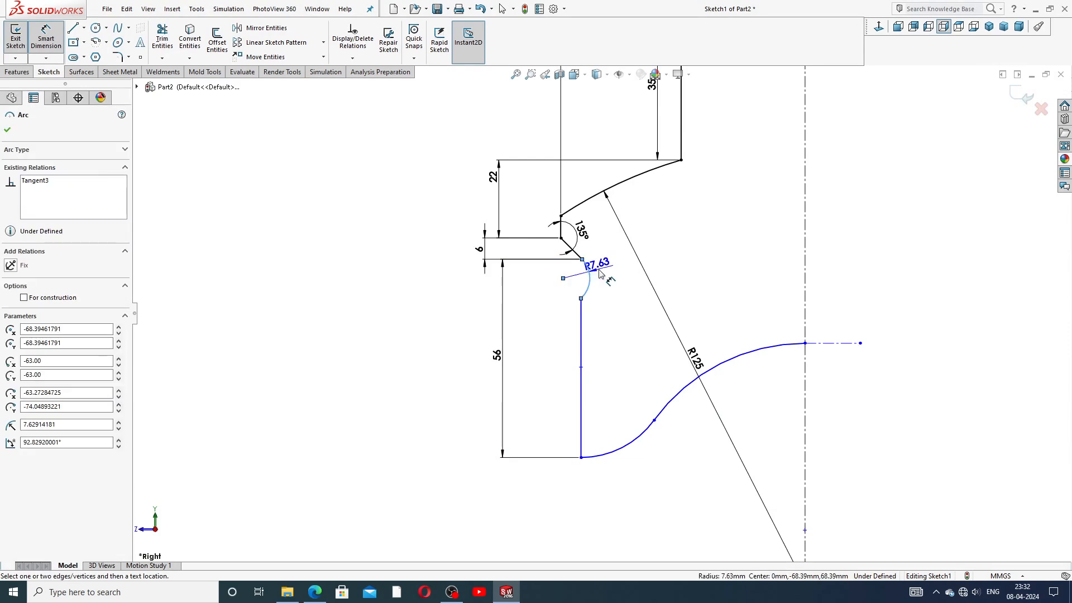
click(607, 277)
text(5)
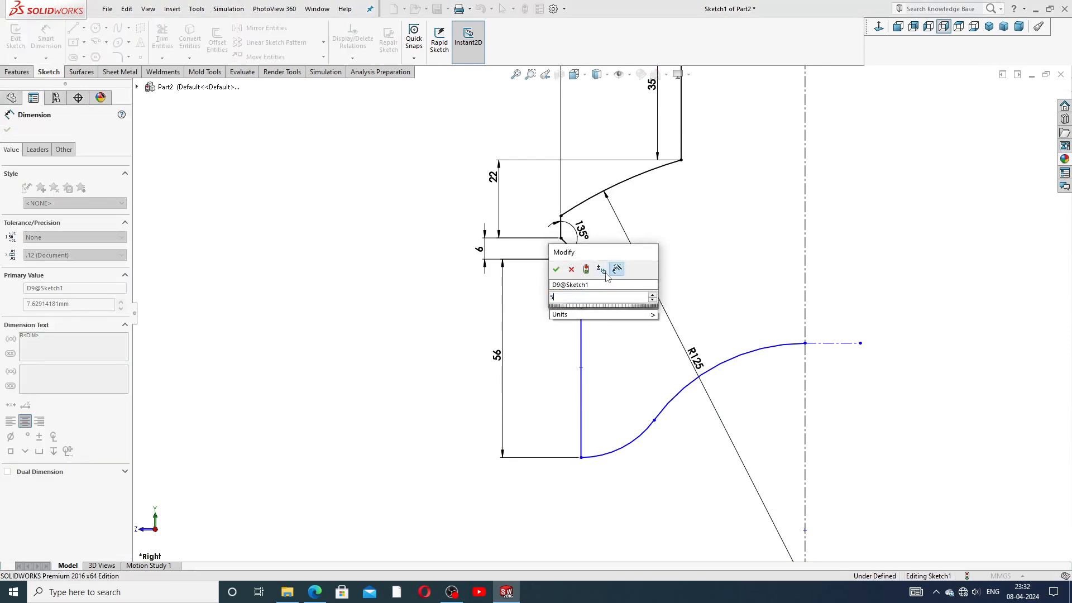
key(Return)
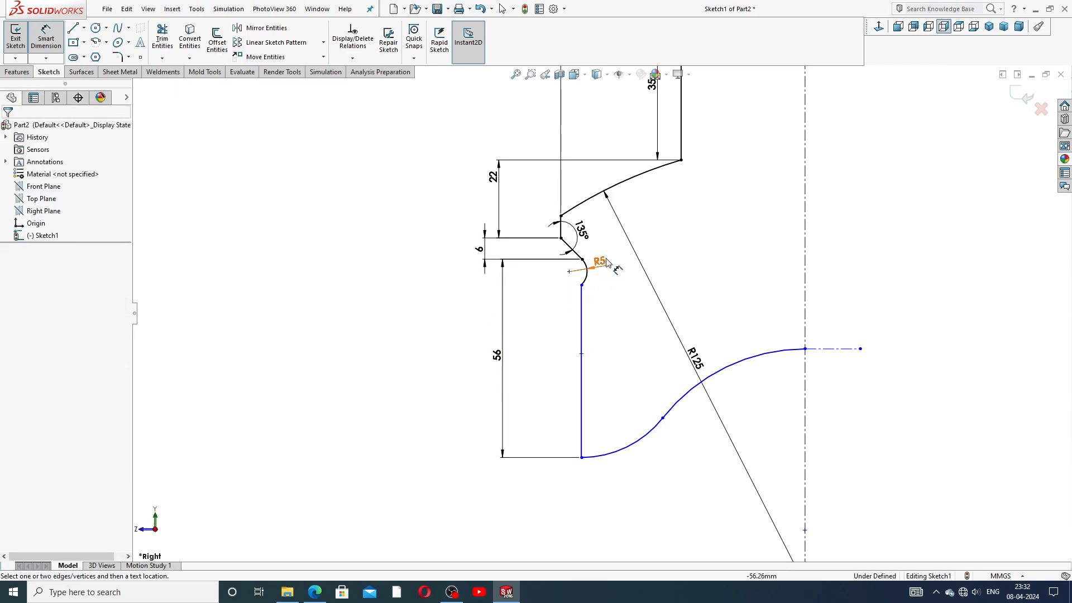
Step: Dimension both the lower and upper curved arcs to R40
click(611, 262)
click(400, 313)
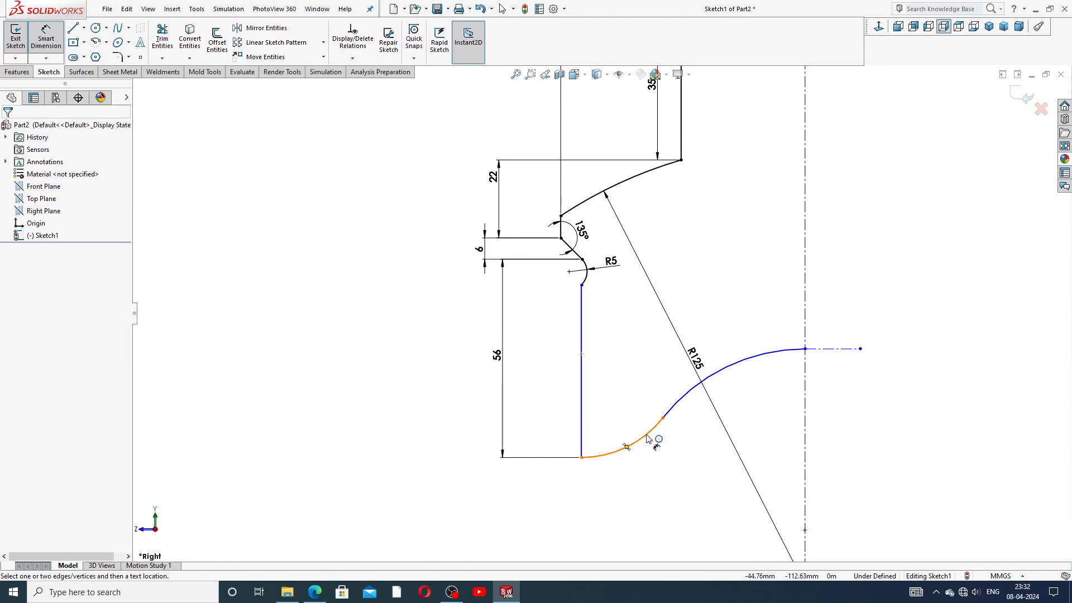
click(646, 436)
click(629, 409)
text(40)
key(Return)
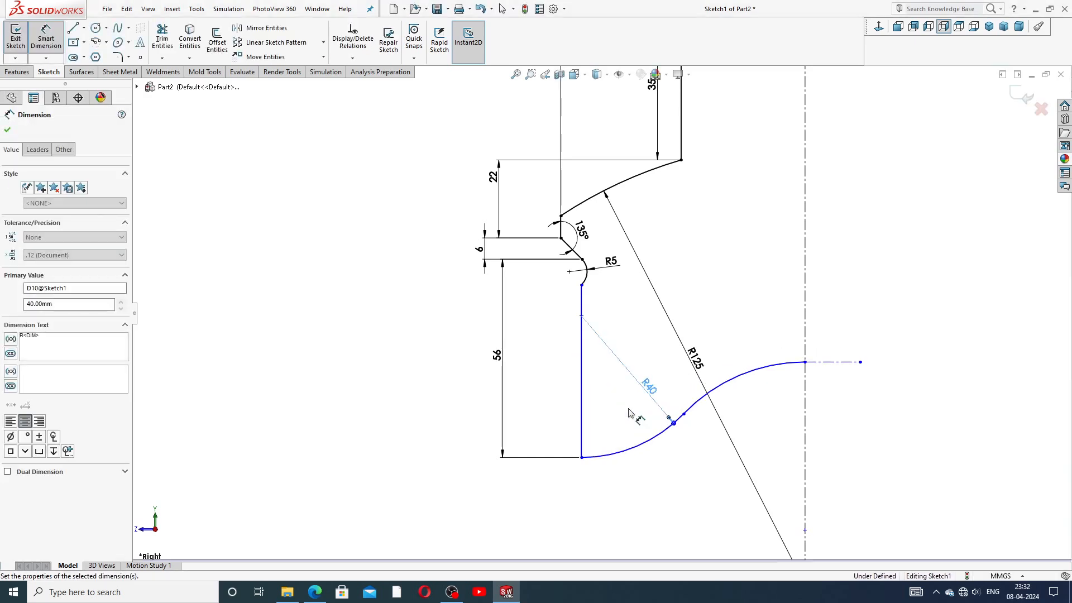
click(749, 371)
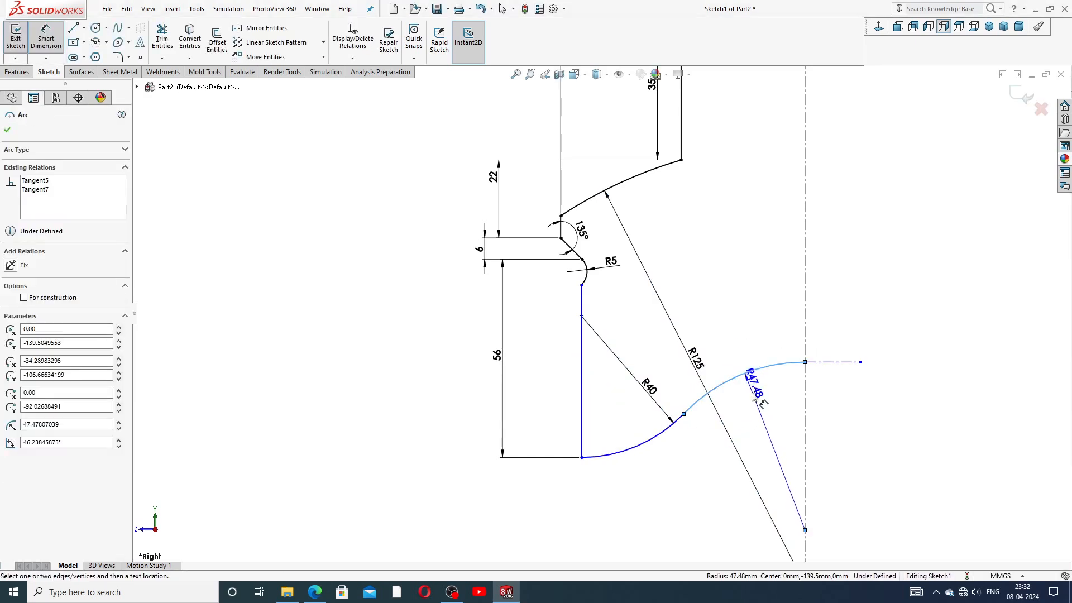
click(764, 424)
text(40)
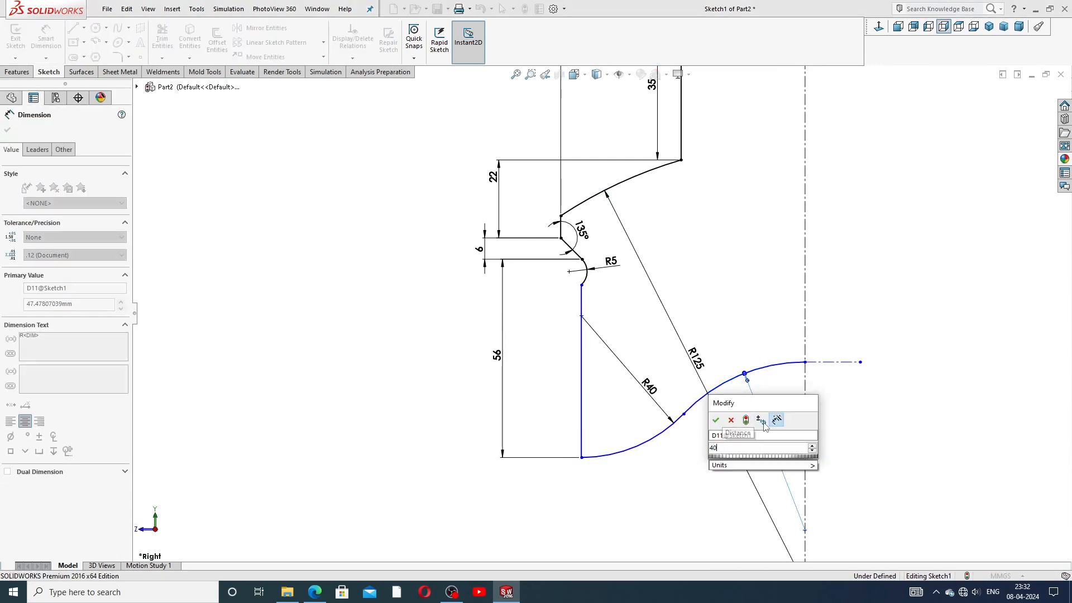
key(Return)
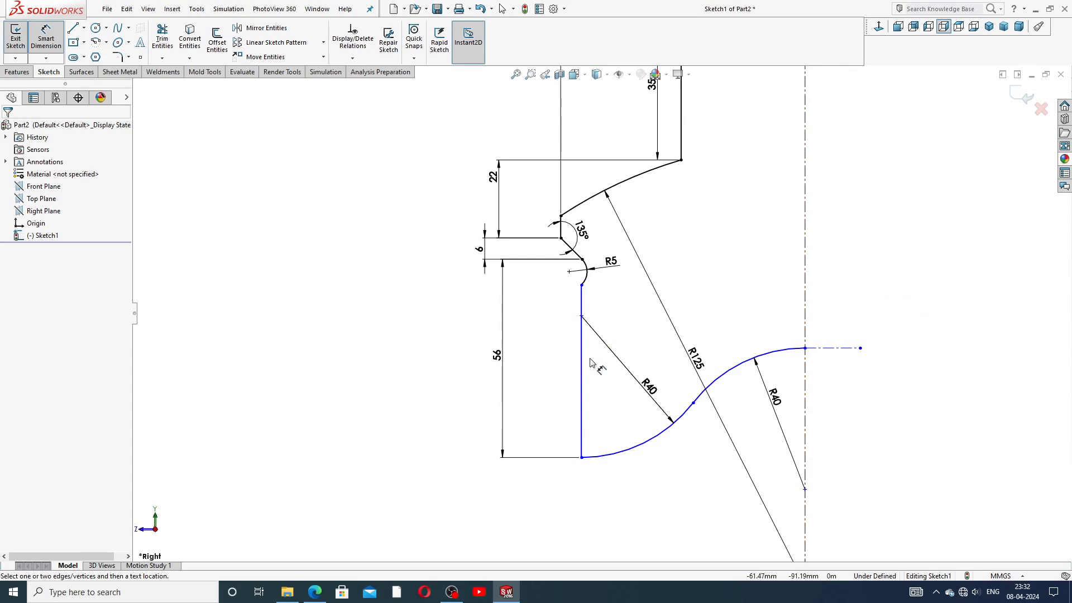
Step: Set the distance from the lower vertical line to the centerline to 62.50
scroll(694, 282, up, 2)
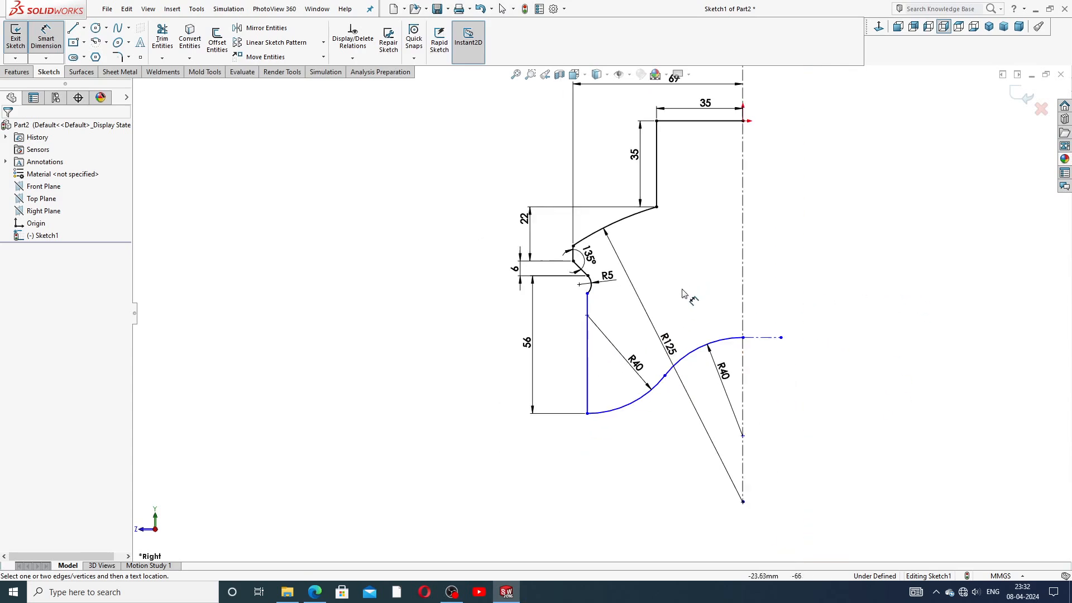
click(588, 351)
click(743, 307)
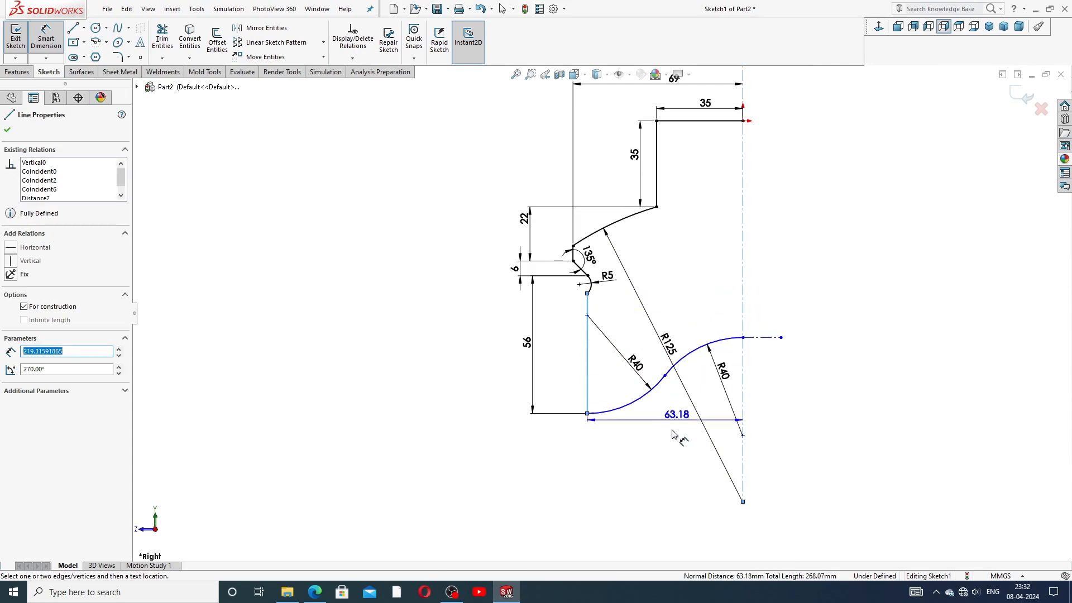
click(675, 454)
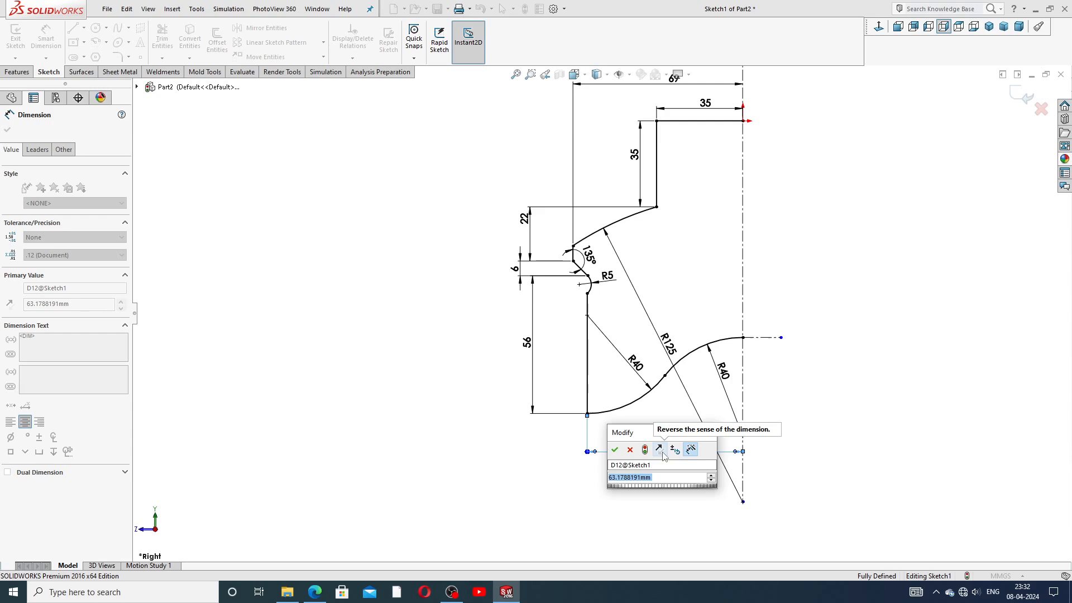
text(62,)
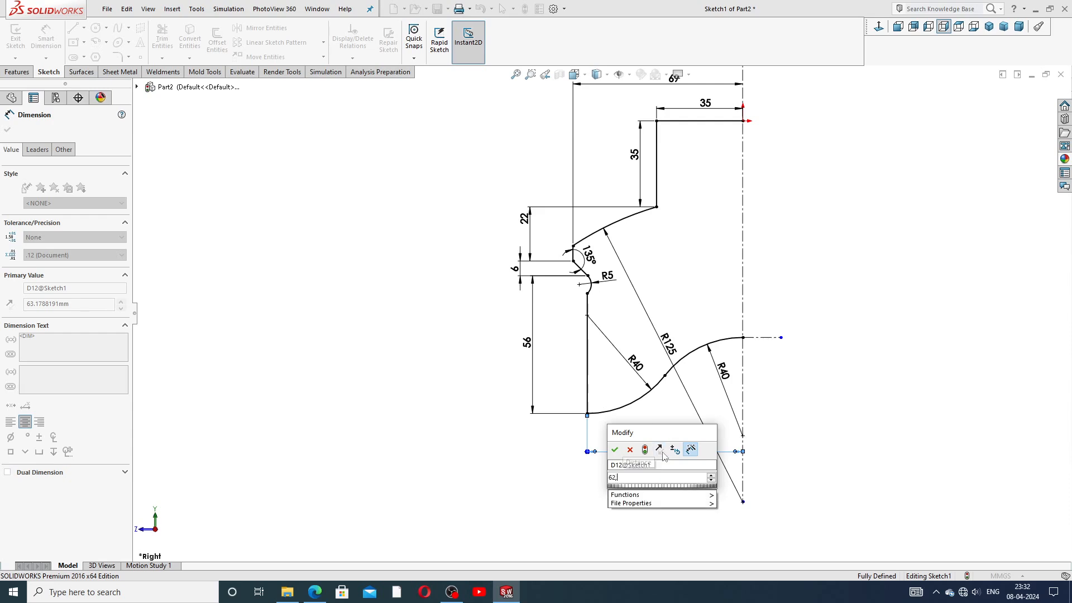
text(5)
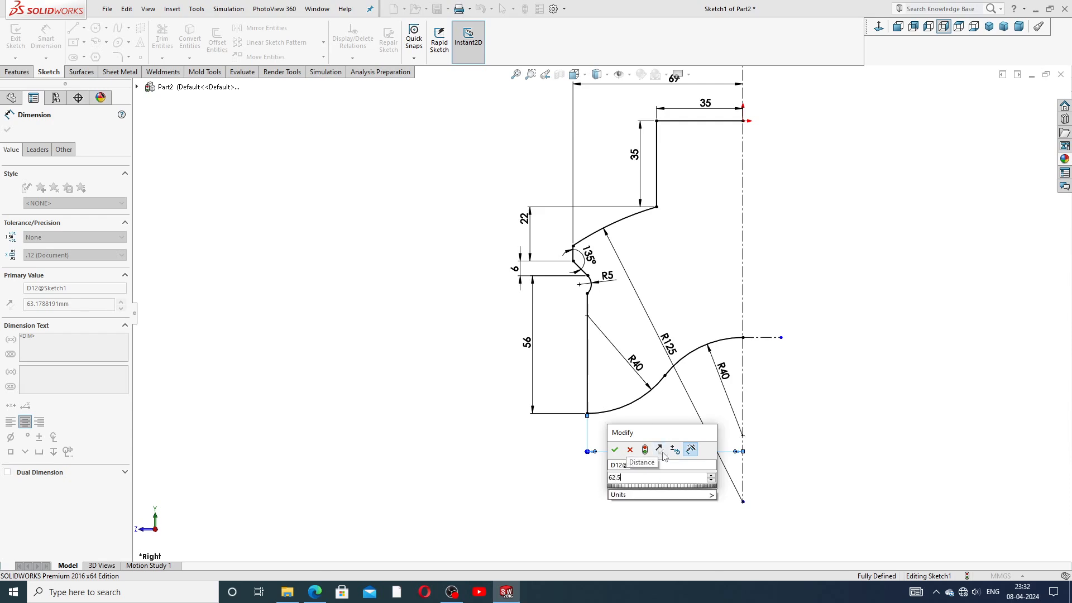
key(Return)
click(796, 399)
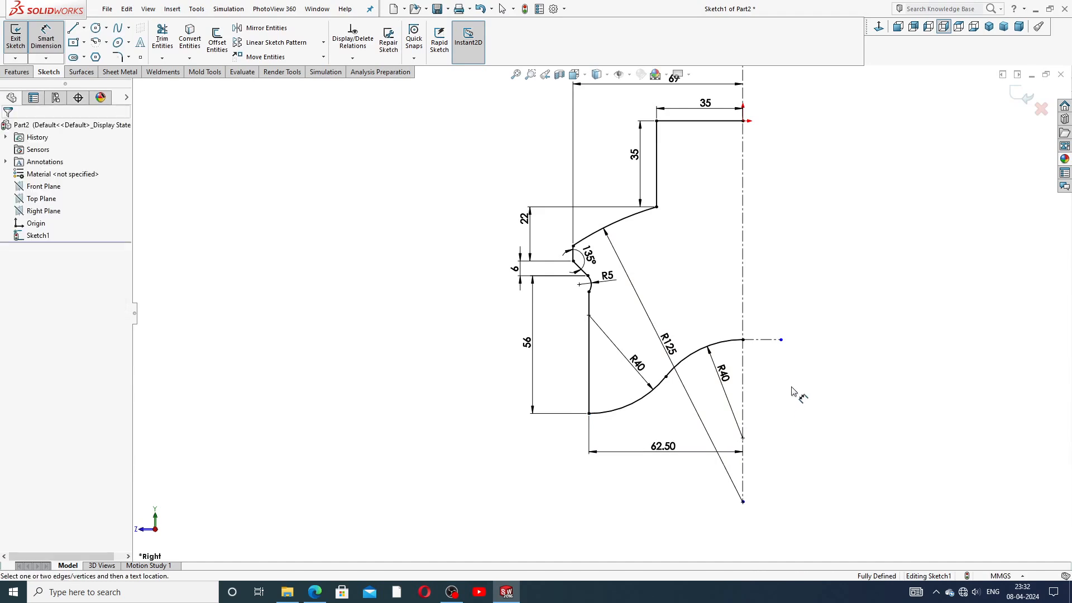
right_click(821, 228)
Step: Reposition the two R40, the R125 and the R5 labels along their arcs, then fit the view
click(846, 166)
scroll(765, 291, down, 2)
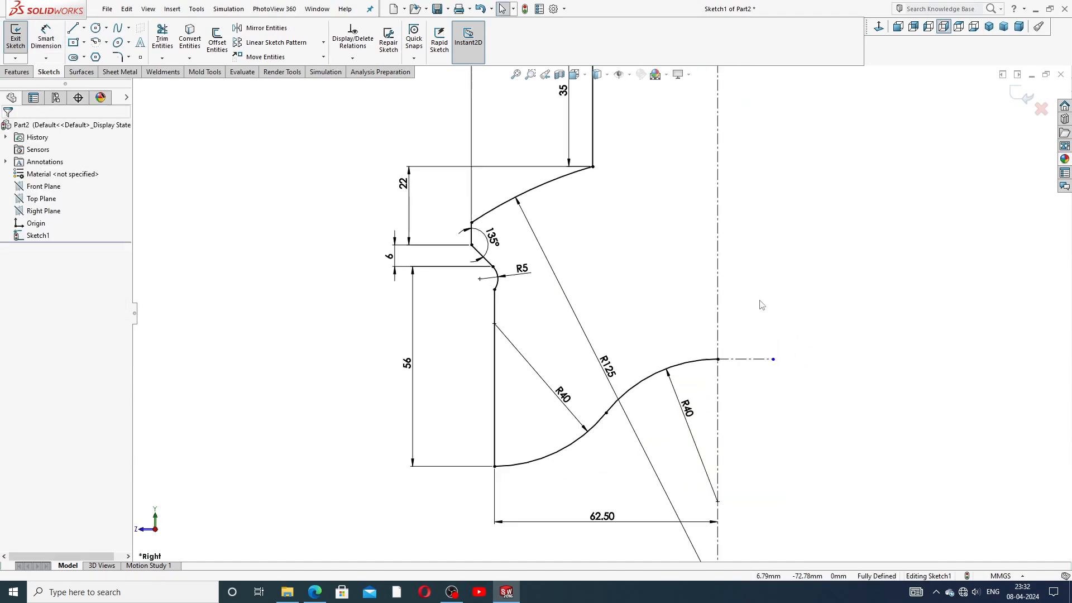
drag(687, 435, 683, 437)
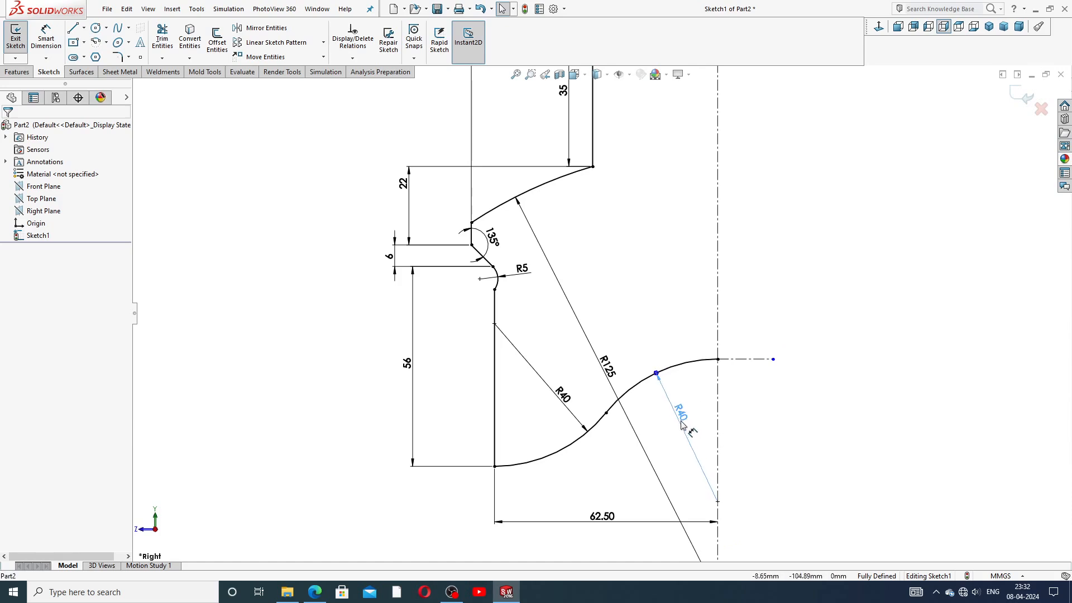
drag(560, 390, 551, 400)
drag(615, 374, 622, 368)
click(804, 266)
drag(519, 268, 528, 273)
click(780, 256)
key(f)
Step: Move the 22 and 35 dimensions to clearer spots
drag(461, 224, 479, 232)
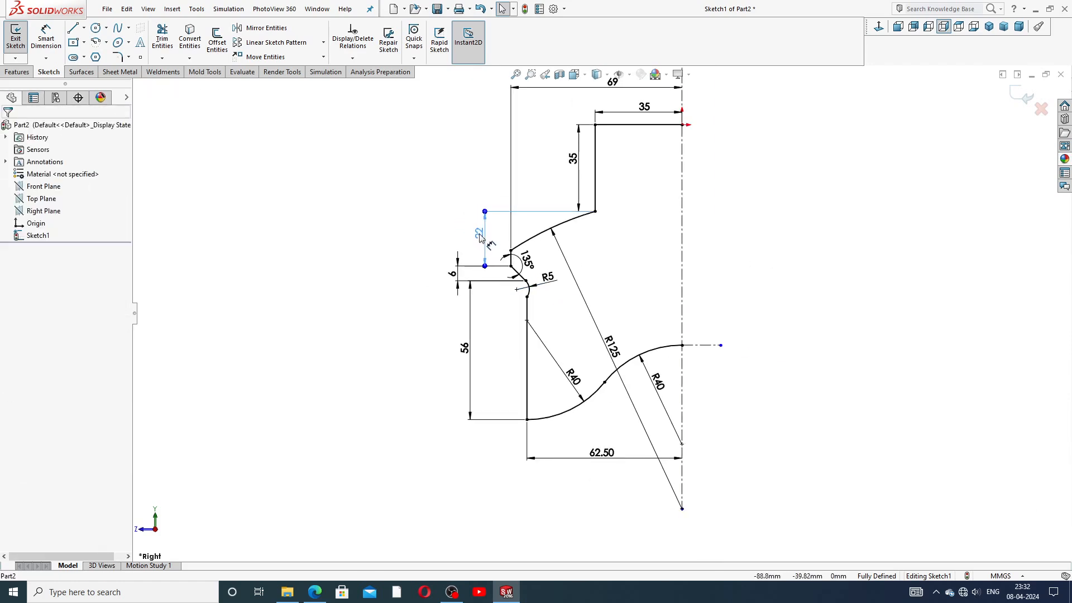
click(744, 243)
drag(578, 161, 570, 162)
click(706, 276)
Step: Compare the sketch with the PART-13 Sheet Valve Feet PDF drawing in Edge, then return to SOLIDWORKS
key(f)
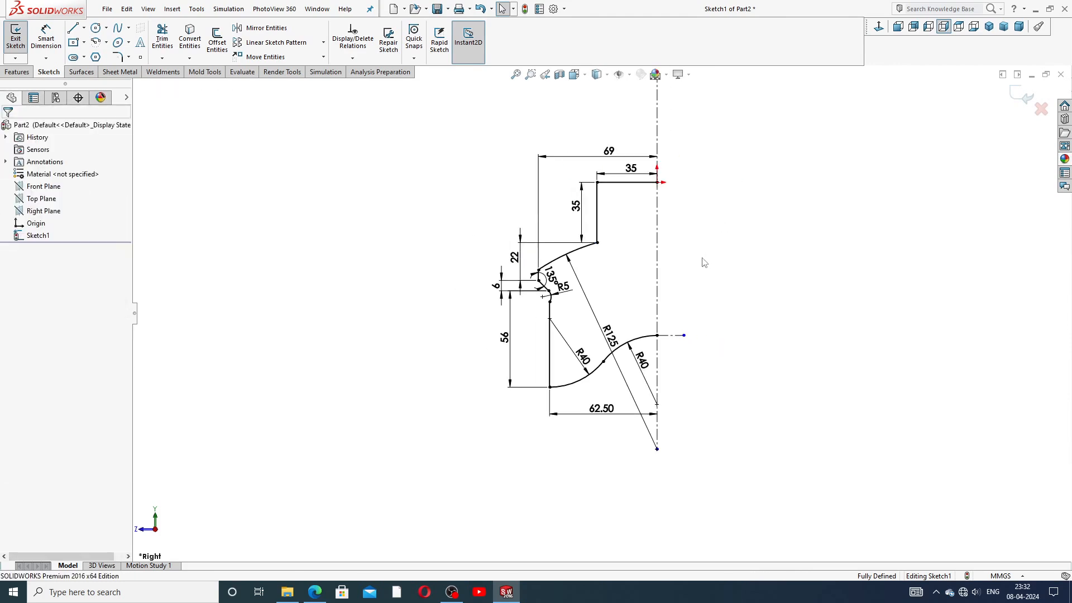
click(315, 591)
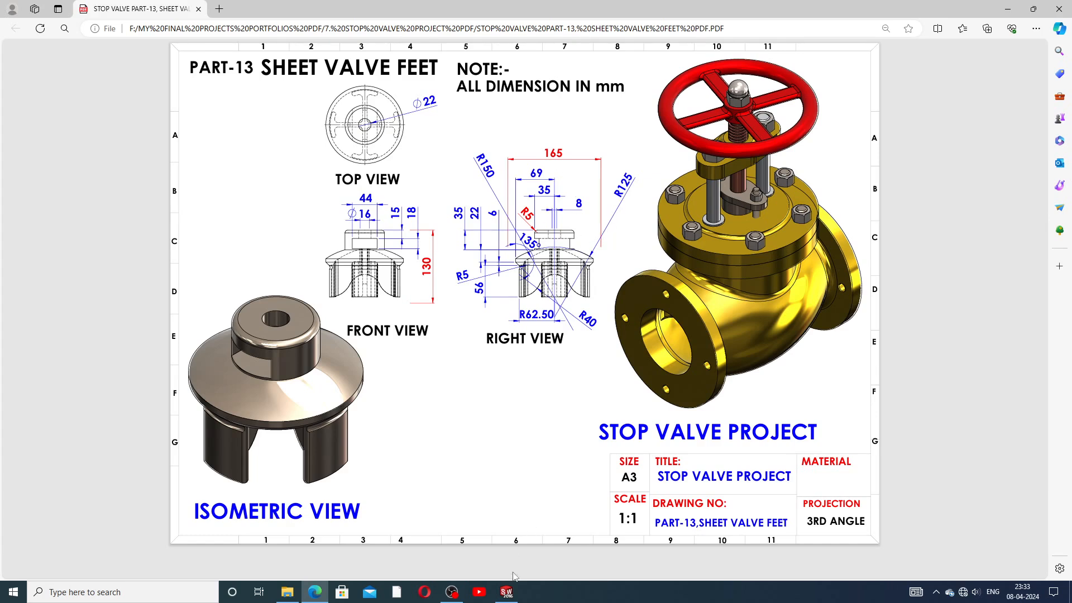
click(506, 591)
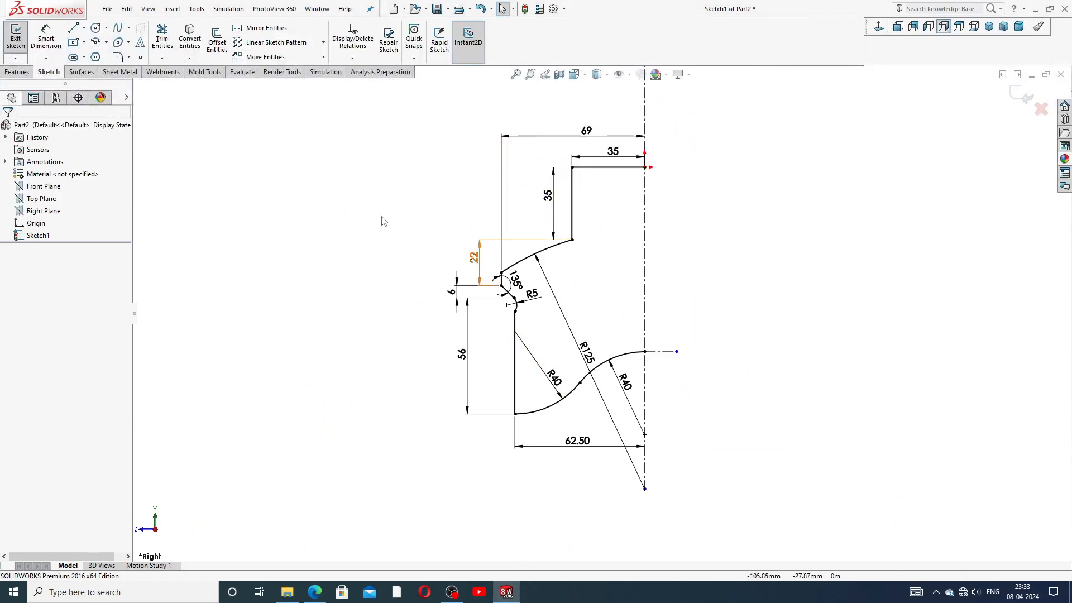
Step: Abandon a first revolve attempt and close the profile with a vertical line along the centreline
click(16, 72)
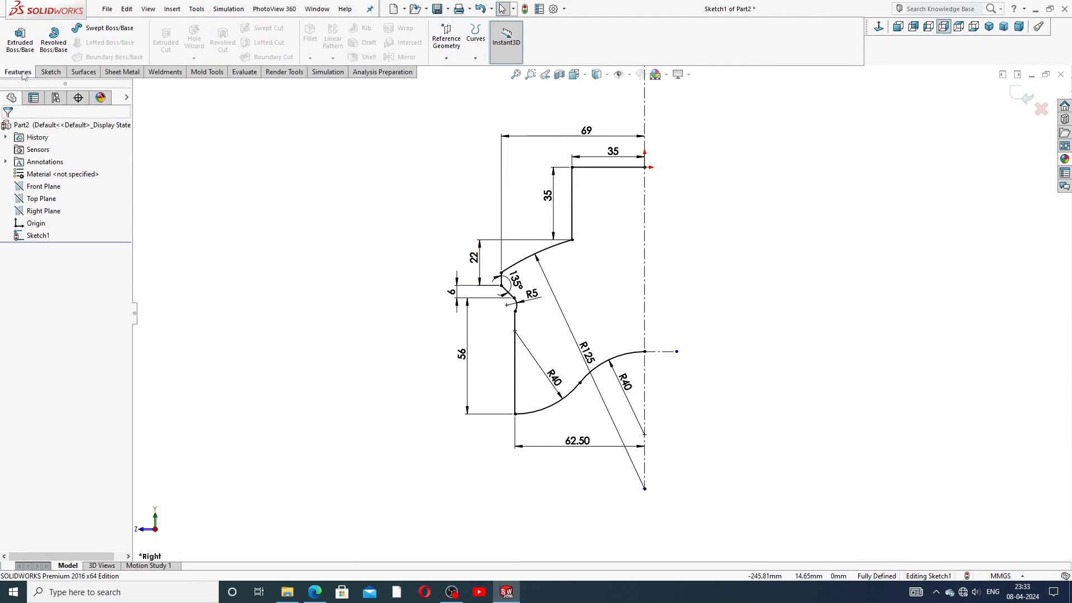
click(53, 40)
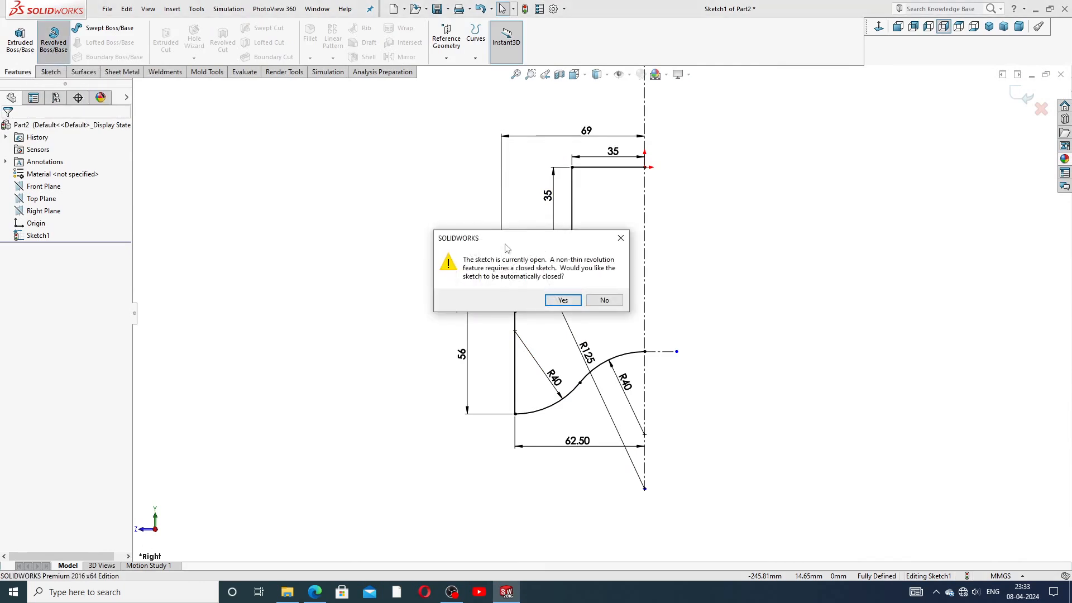
click(616, 241)
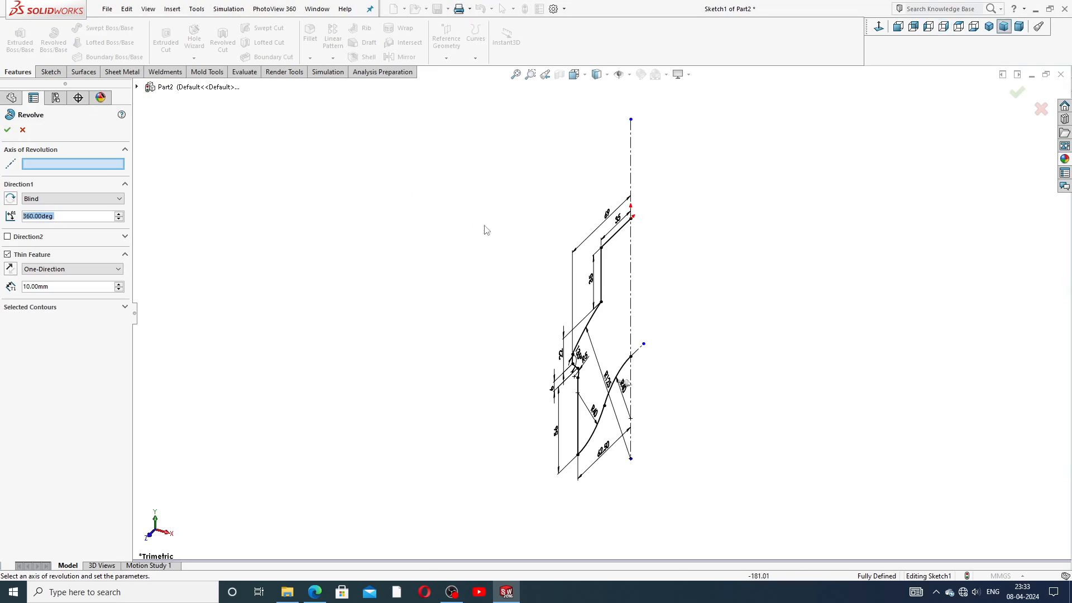
click(879, 29)
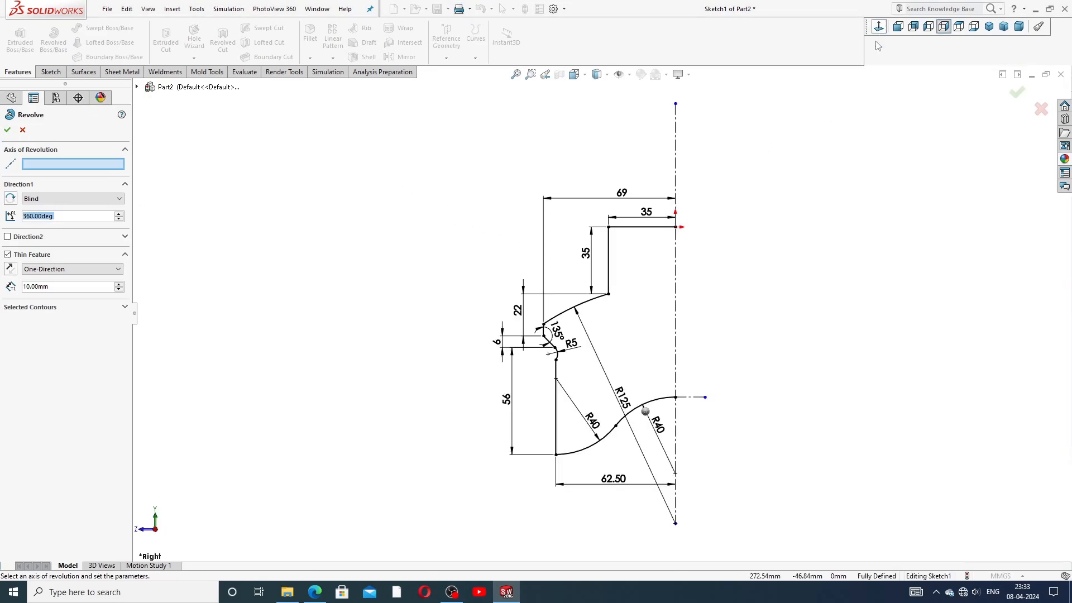
key(Escape)
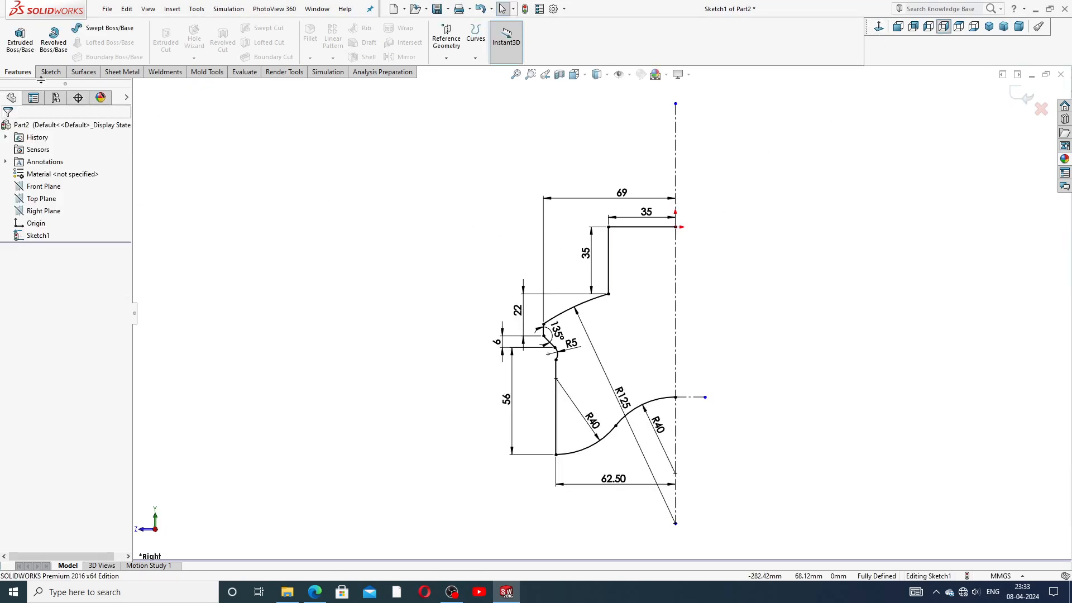
click(51, 72)
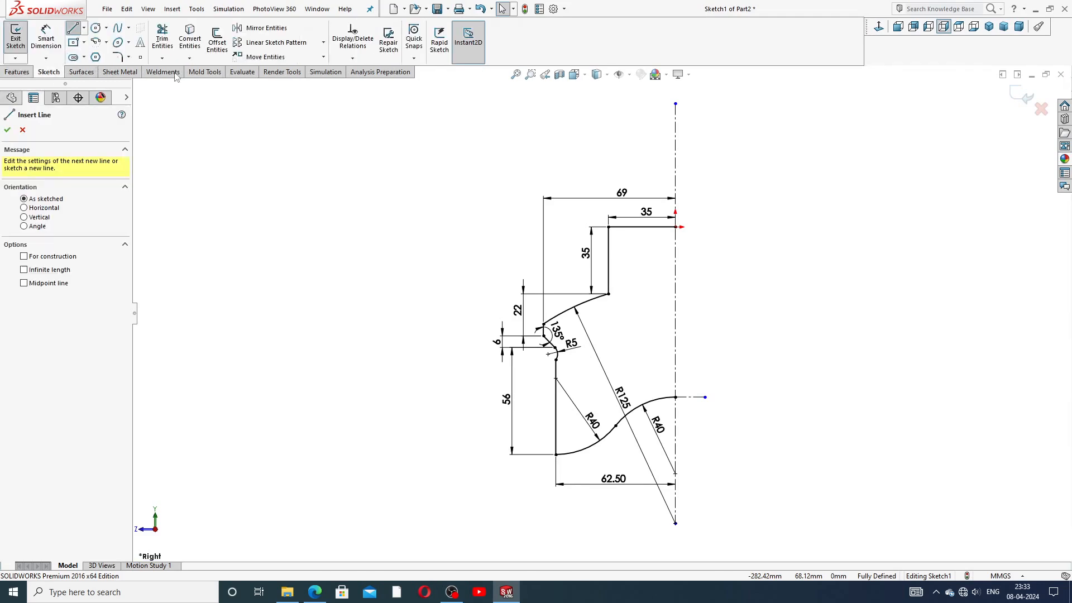
click(675, 227)
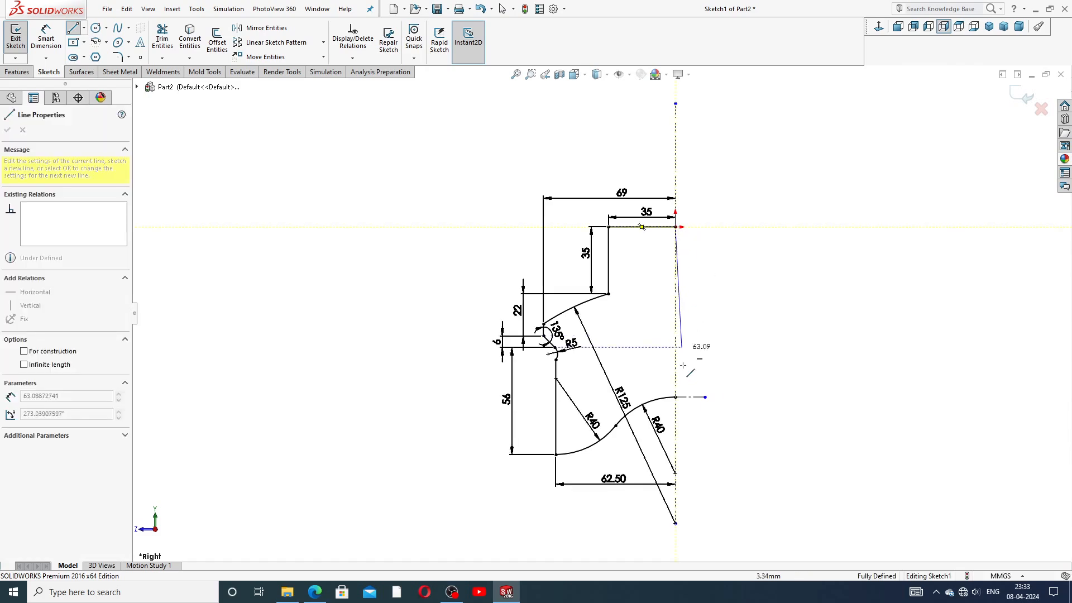
click(675, 397)
right_click(712, 340)
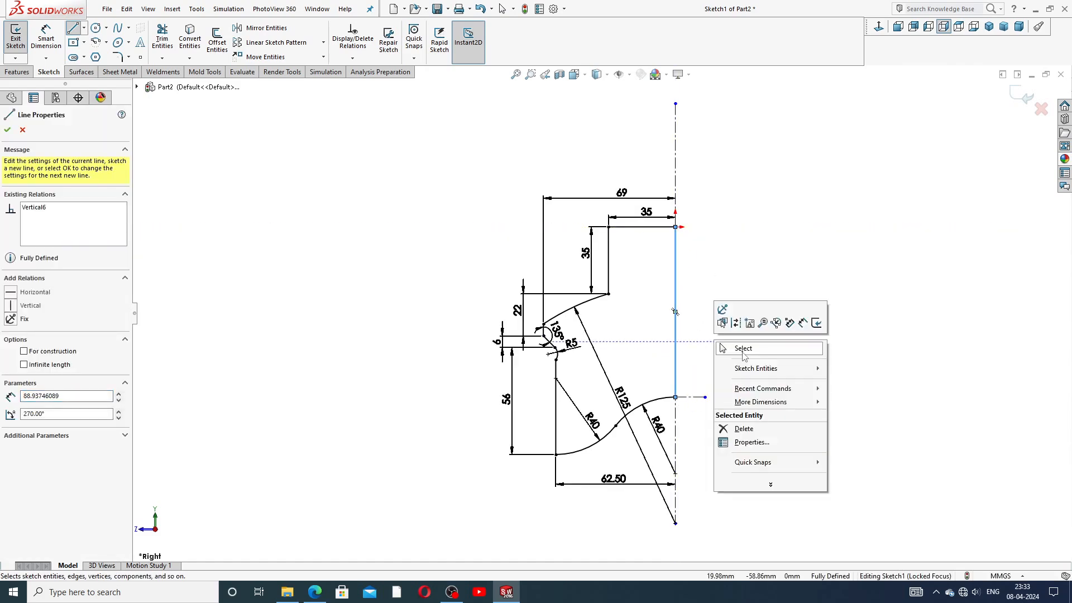
click(746, 347)
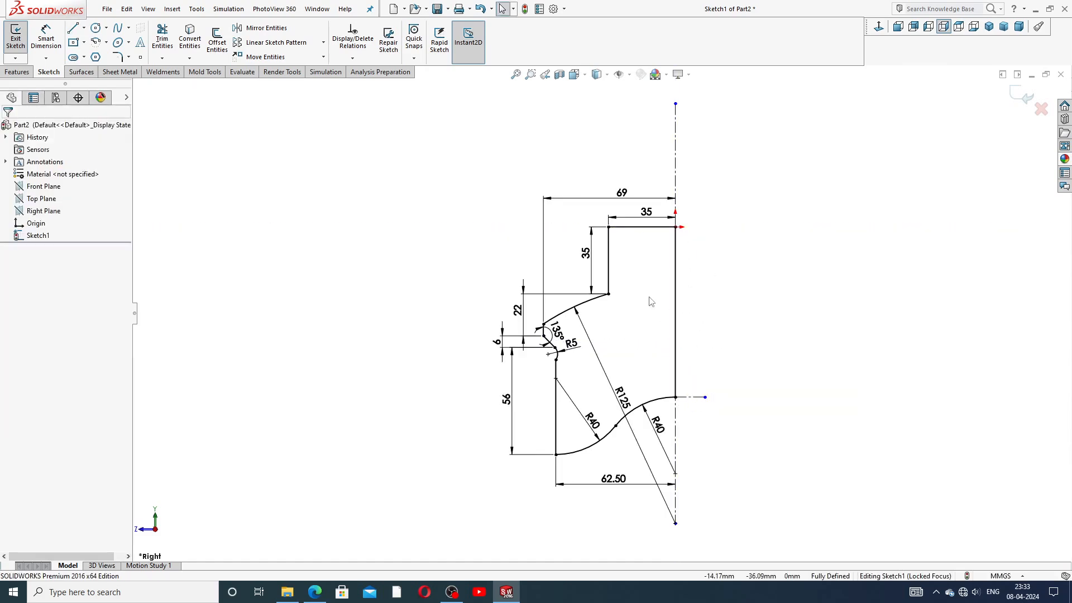
Step: Revolve the profile 360° around the vertical centreline into a solid
click(19, 72)
click(53, 39)
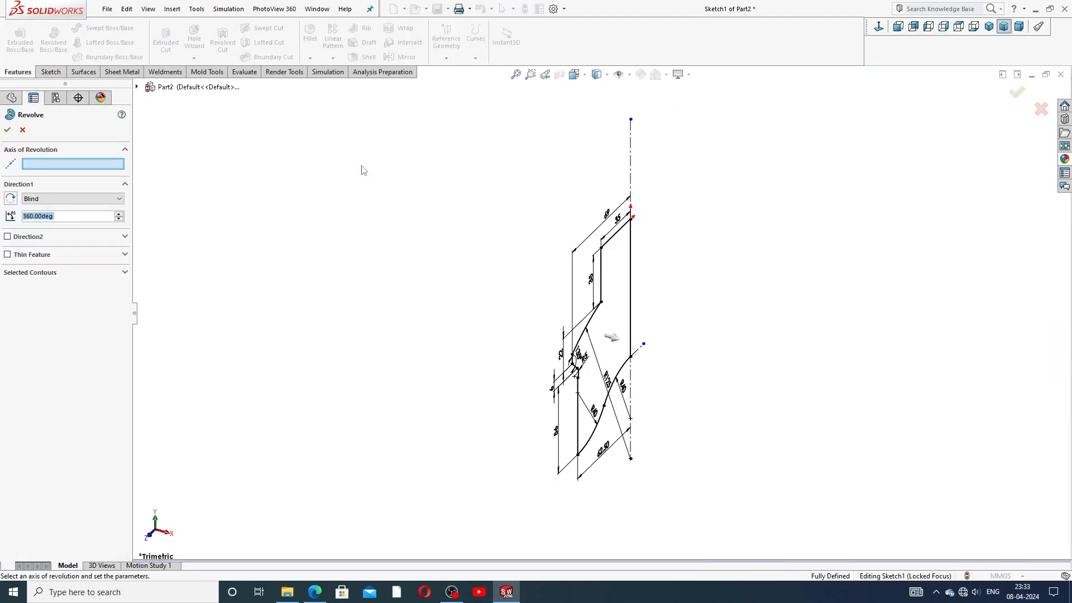
click(631, 166)
click(8, 130)
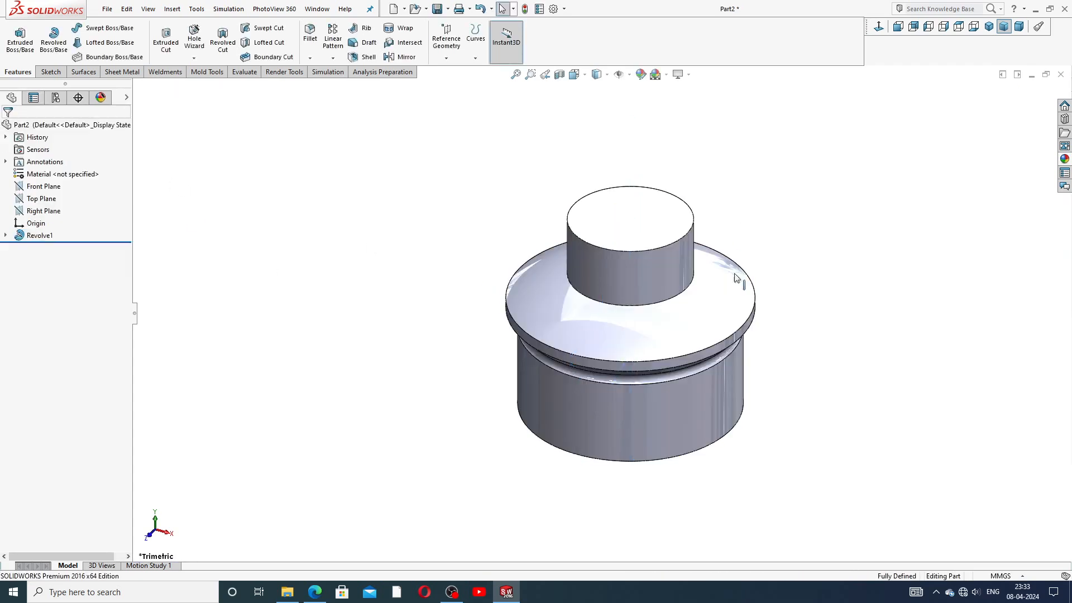
scroll(717, 383, down, 3)
middle_drag(682, 229, 678, 198)
scroll(658, 198, up, 3)
scroll(659, 198, down, 2)
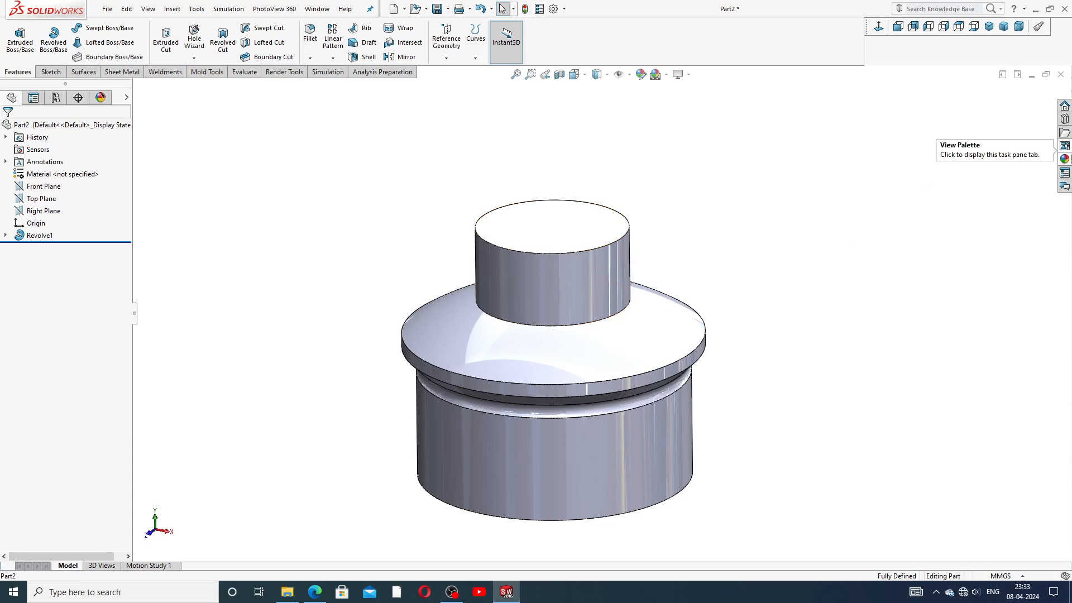
Step: Apply polished nickel from the Appearances Metal > Nickel library to the part
click(1065, 159)
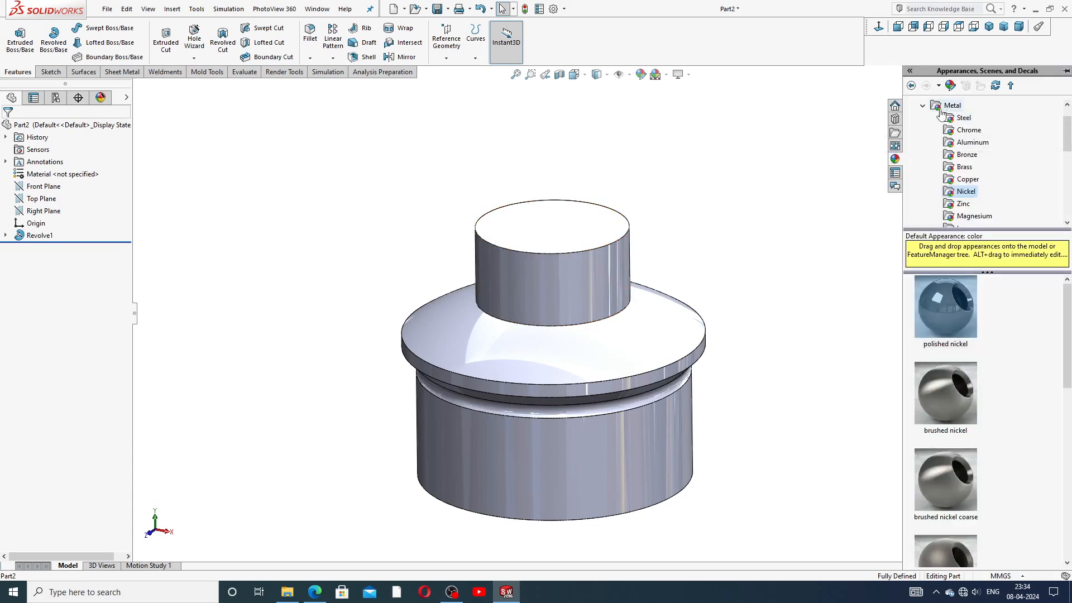
click(922, 106)
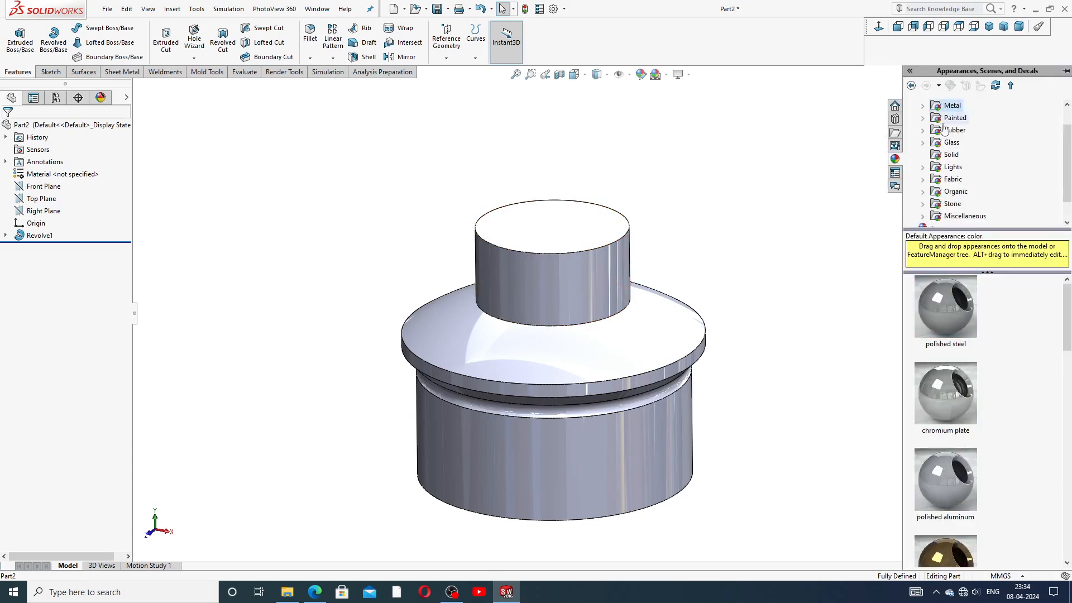
click(1067, 104)
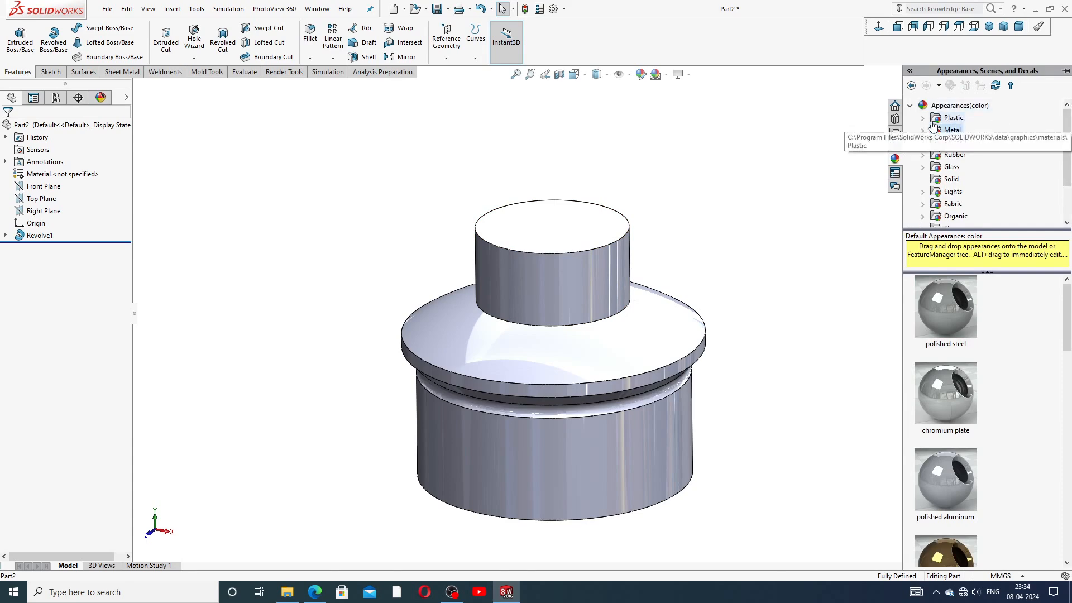
click(910, 106)
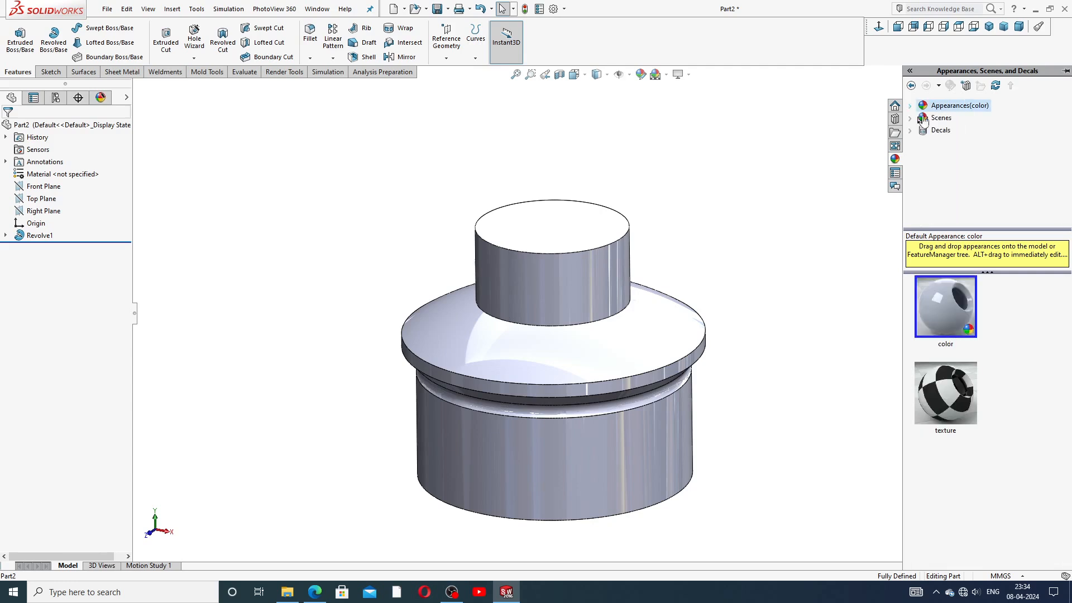
double_click(954, 109)
double_click(953, 130)
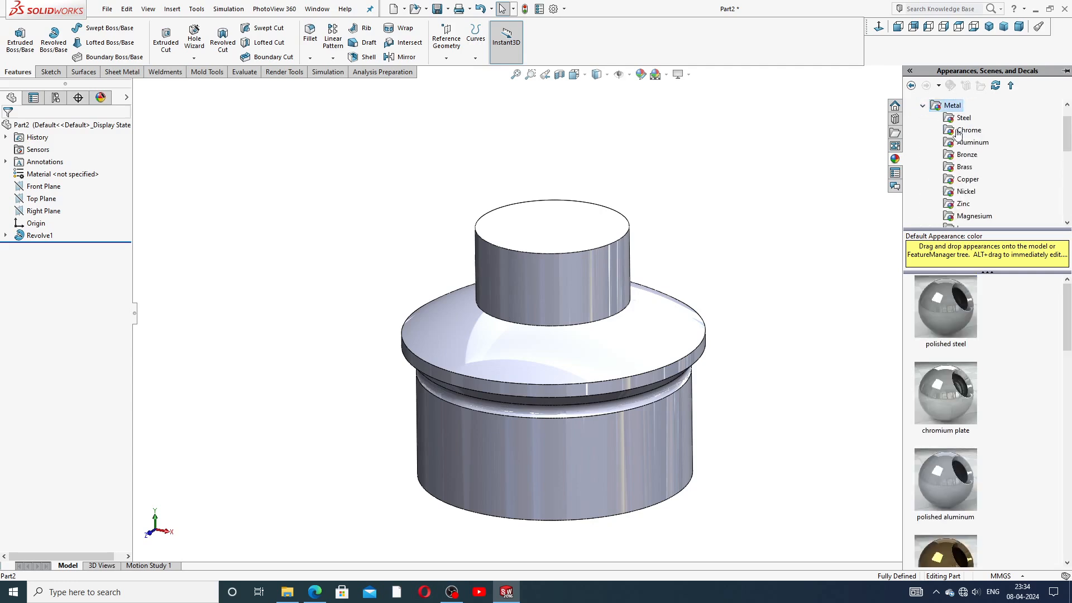
click(966, 192)
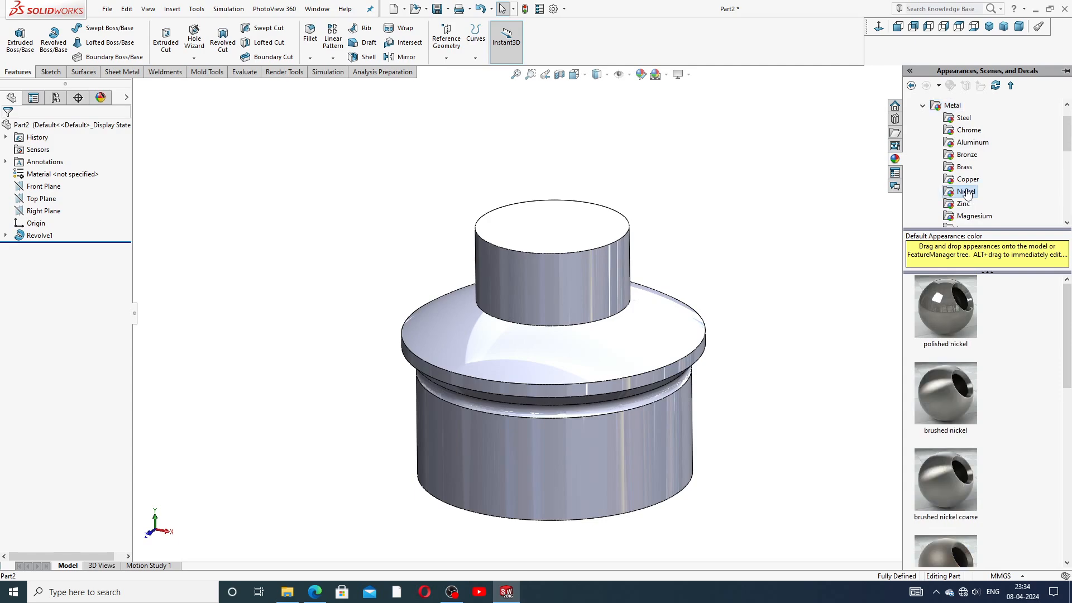
double_click(940, 304)
Step: Orbit the nickel part to inspect it, then snap to the isometric view
click(853, 302)
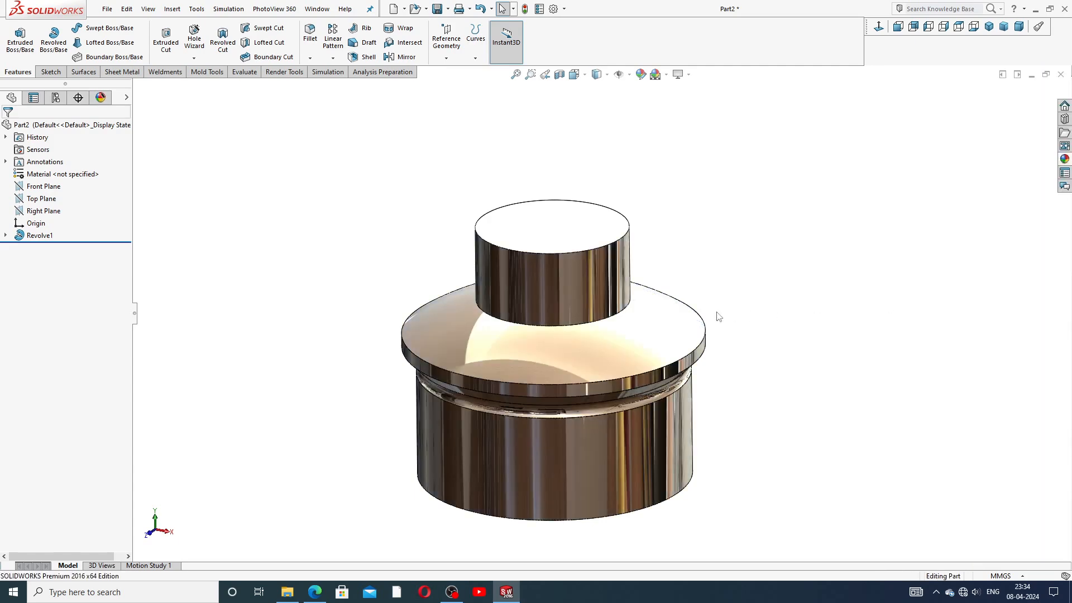
scroll(648, 339, up, 3)
scroll(646, 340, down, 3)
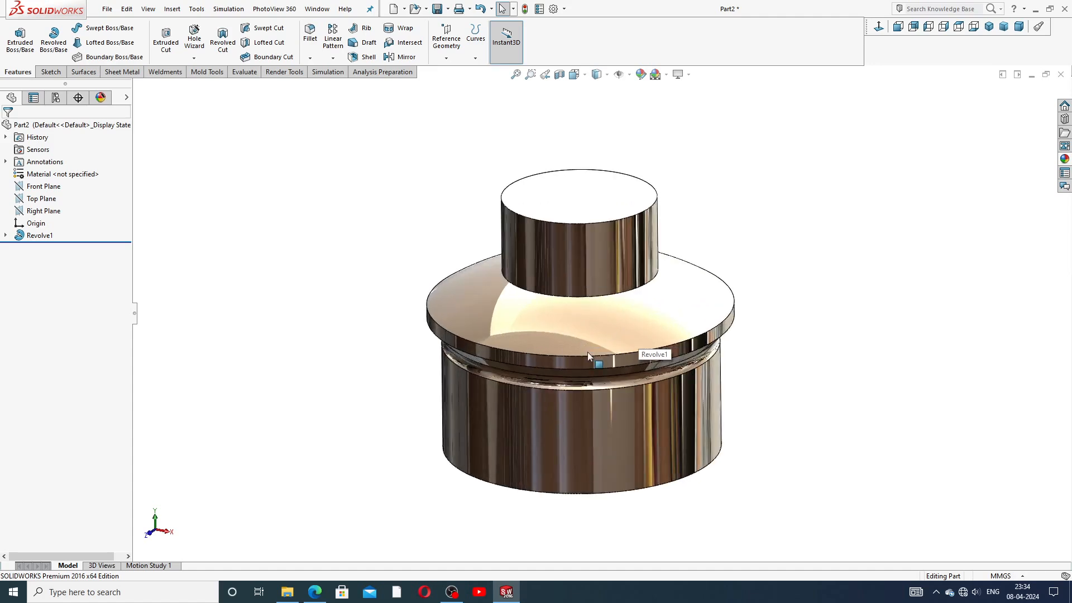
middle_drag(629, 304, 661, 139)
middle_drag(662, 285, 725, 310)
click(988, 26)
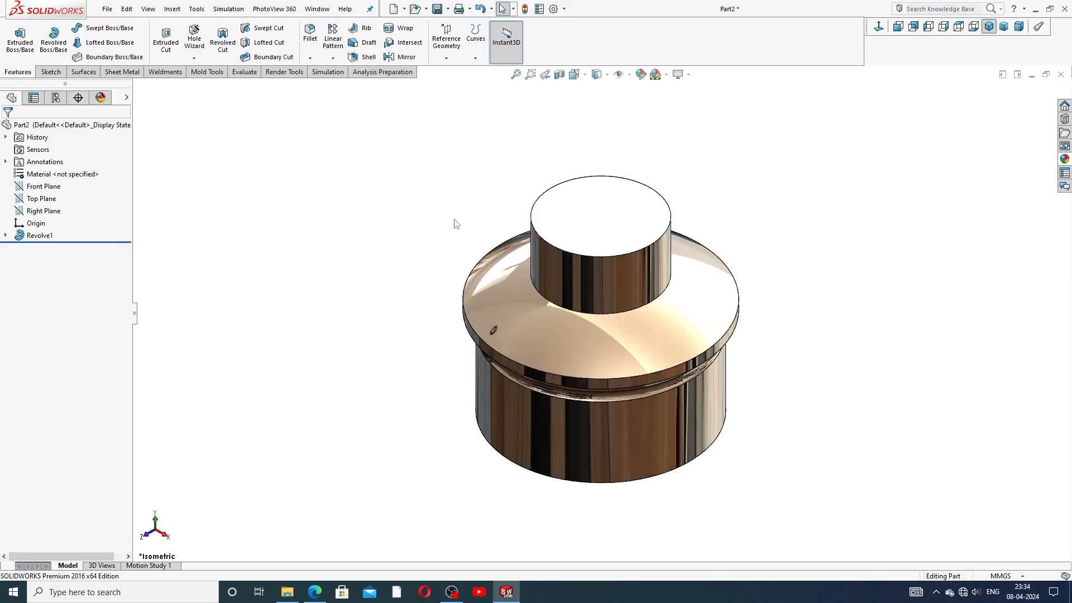
Step: Show Sketch1 under Revolve1 and start a new sketch on the Right Plane
click(6, 235)
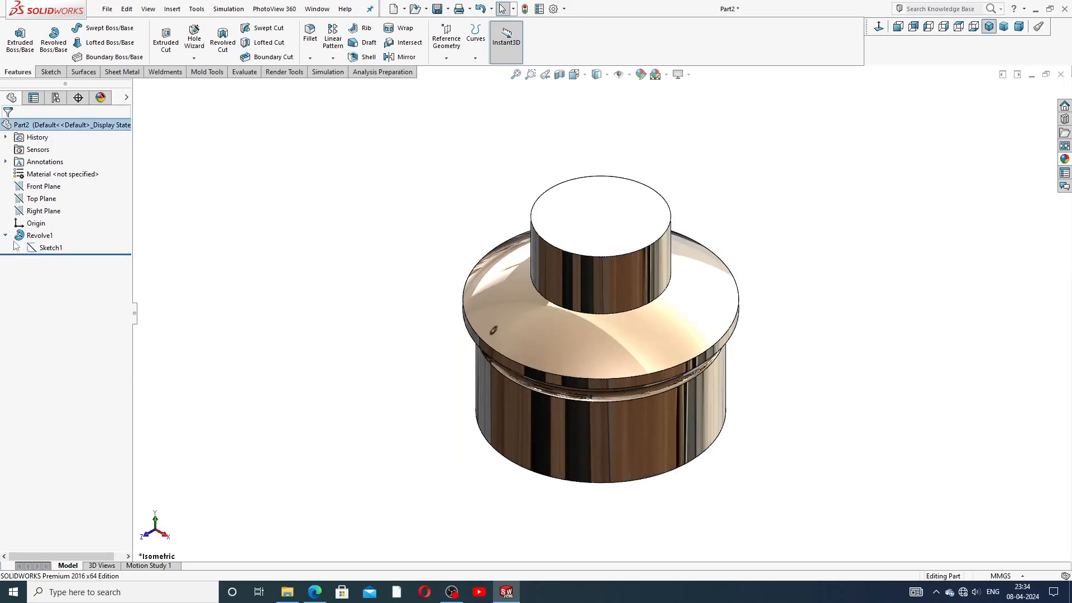
click(47, 248)
click(52, 232)
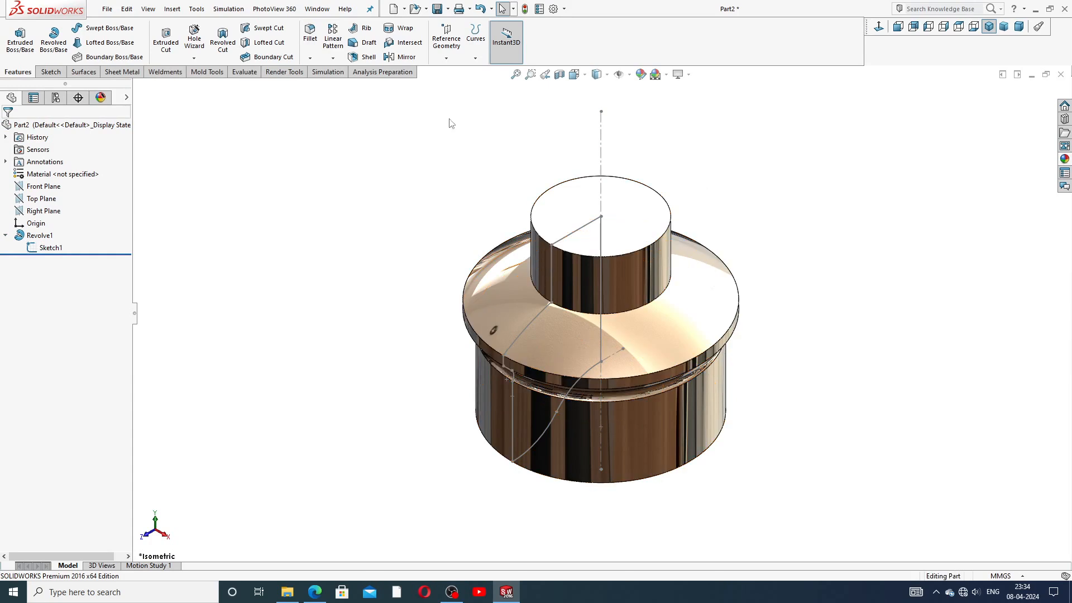
click(45, 210)
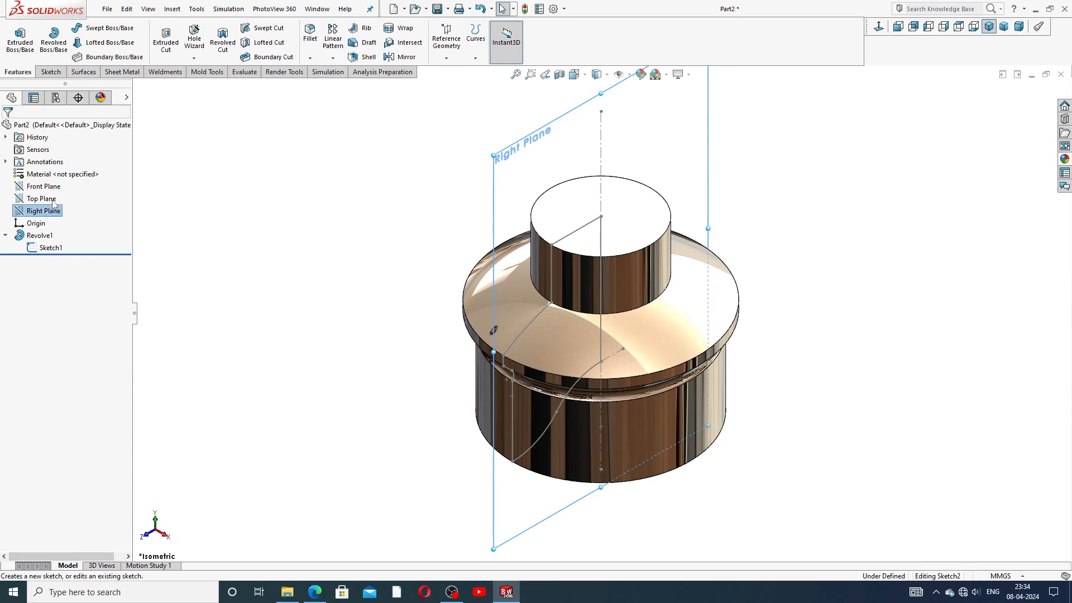
click(56, 196)
Step: Viewing the Right Plane face-on, draw a centrepoint arc from the centreline's lower end sweeping down-left
click(879, 27)
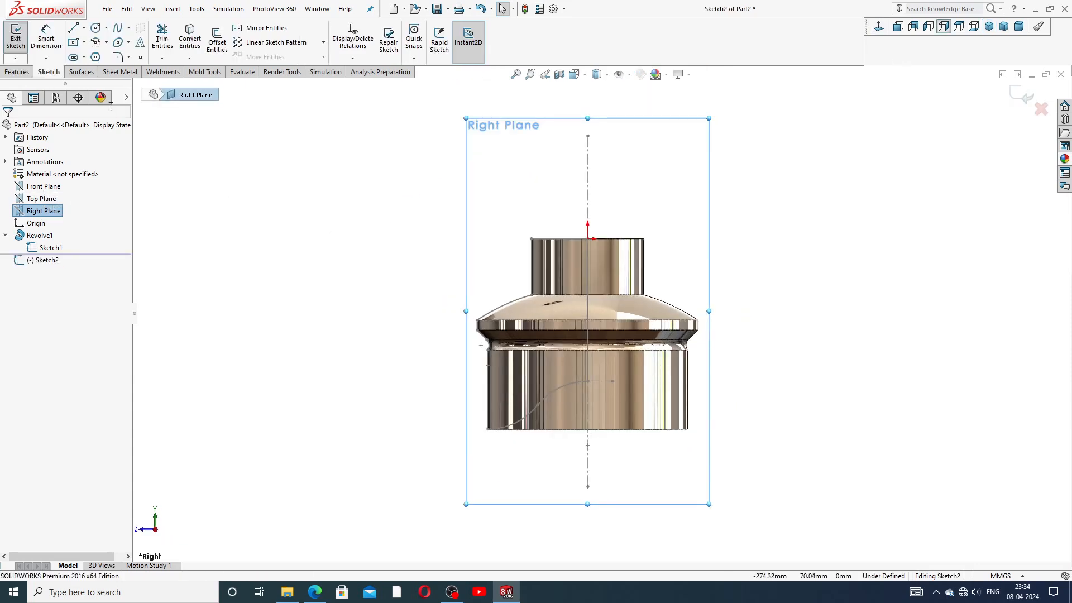
click(105, 43)
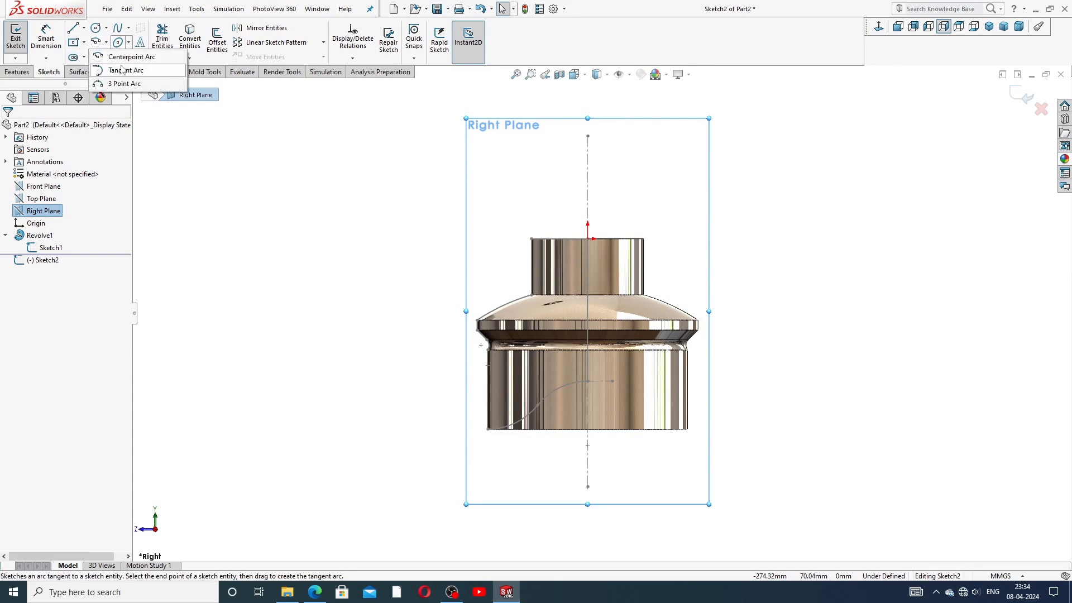
click(140, 76)
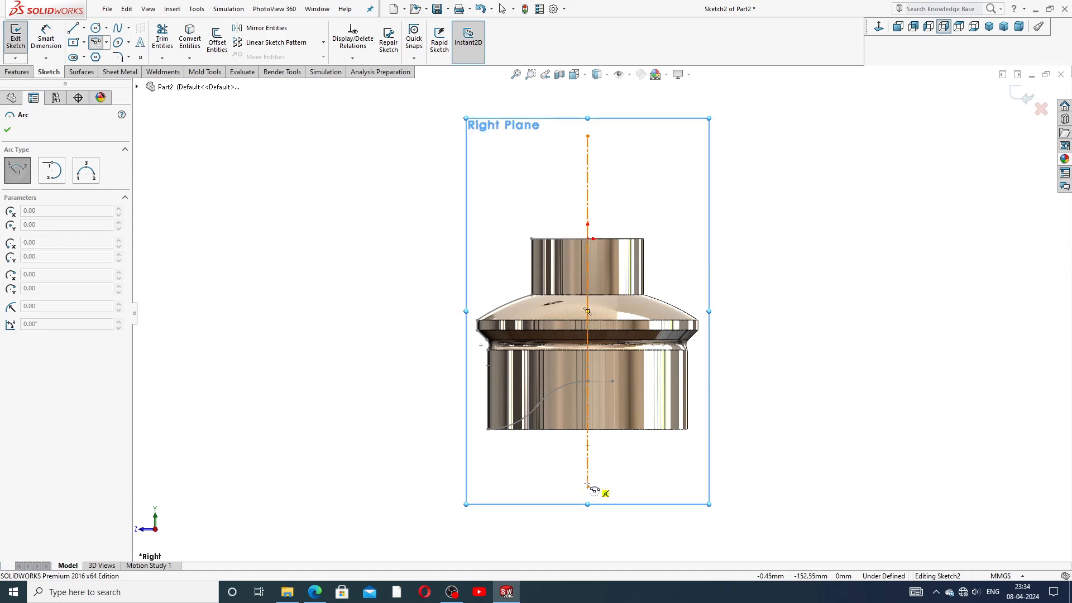
click(587, 531)
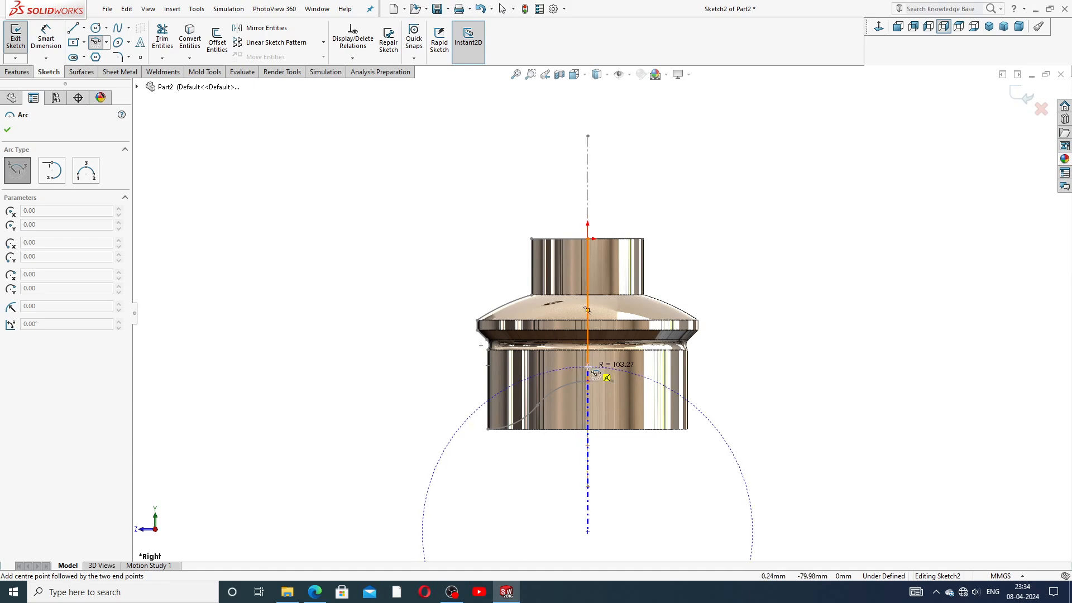
click(587, 366)
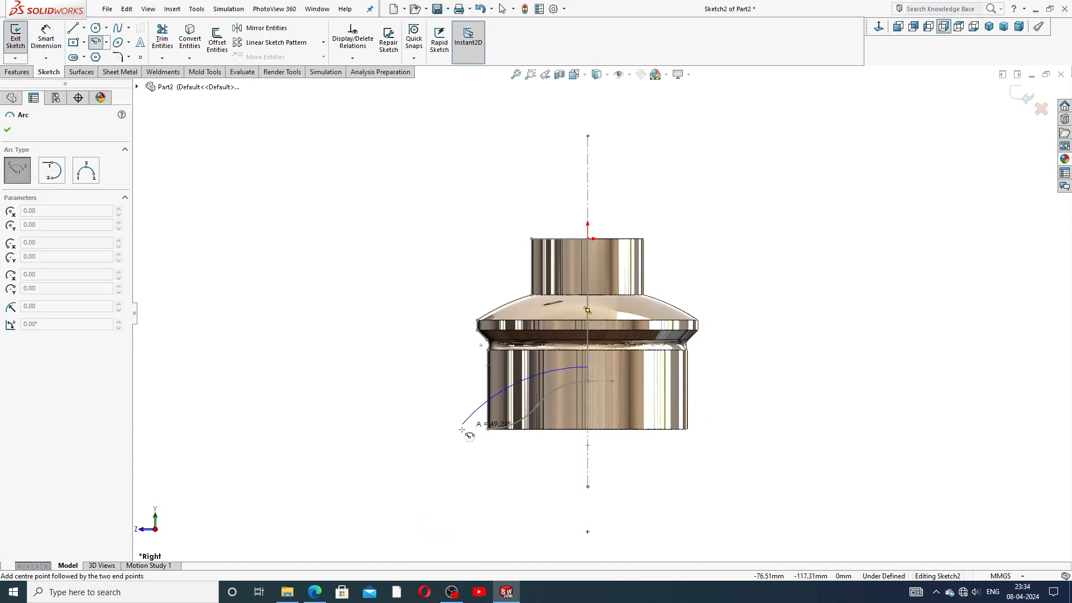
click(441, 455)
right_click(437, 401)
click(455, 407)
key(f)
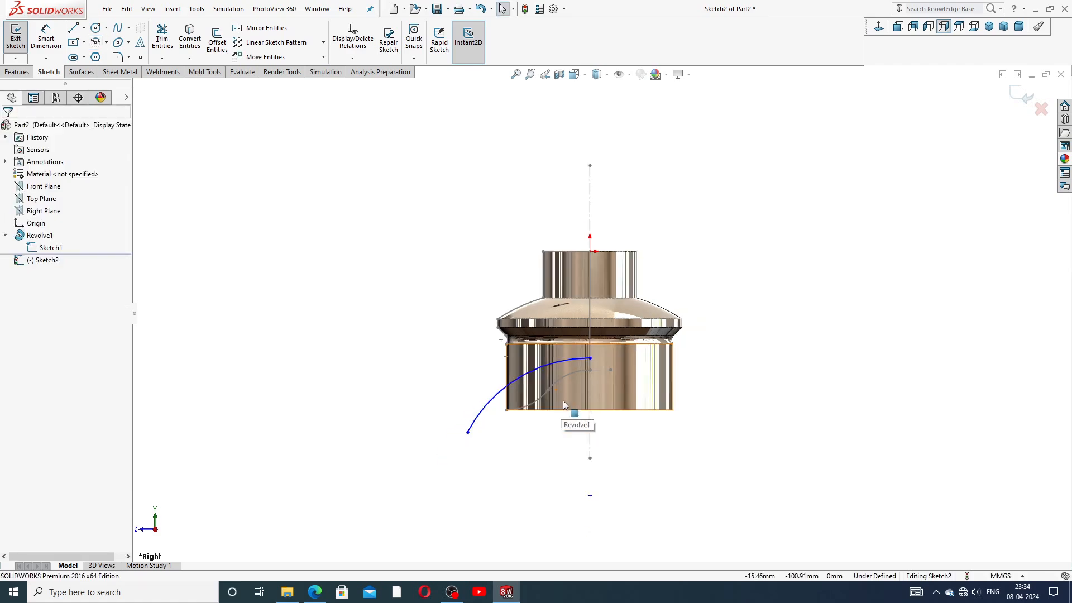
Step: Dimension the arc's radius to R150
click(55, 45)
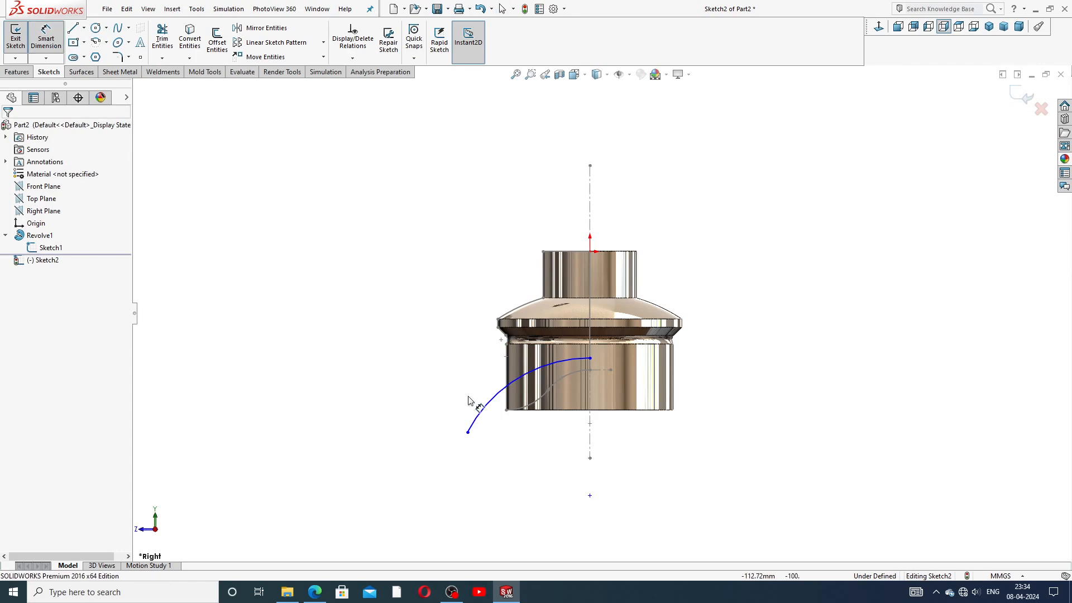
click(500, 403)
click(533, 449)
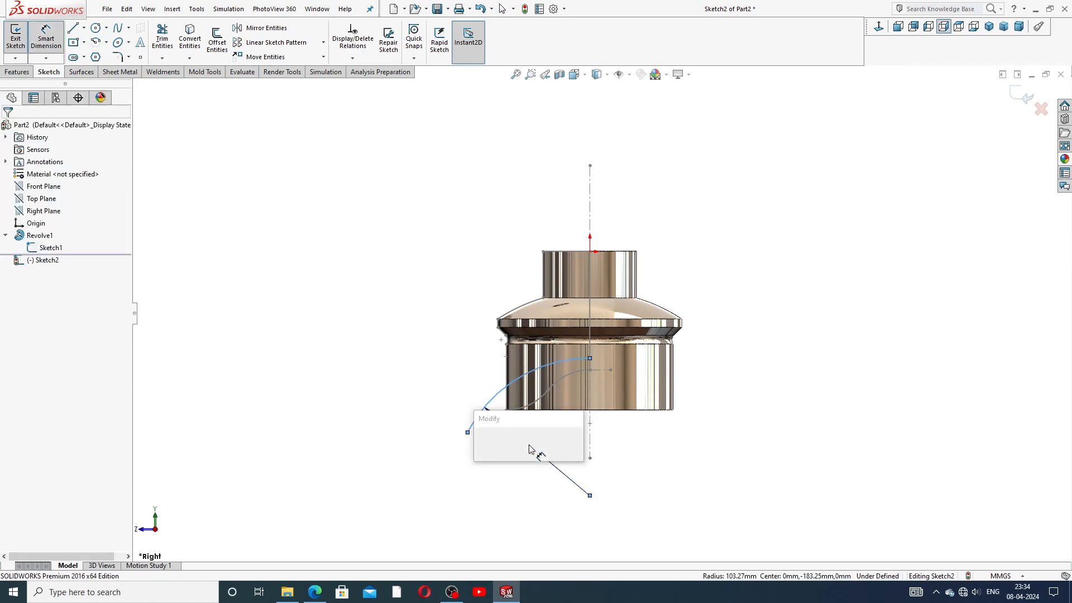
text(1)
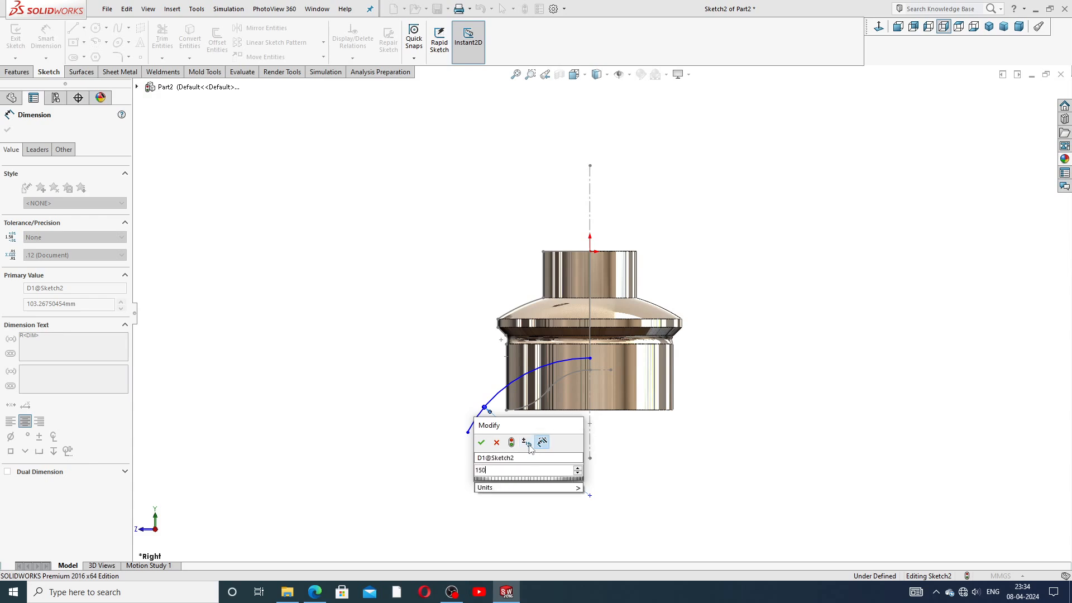
text(50)
key(Return)
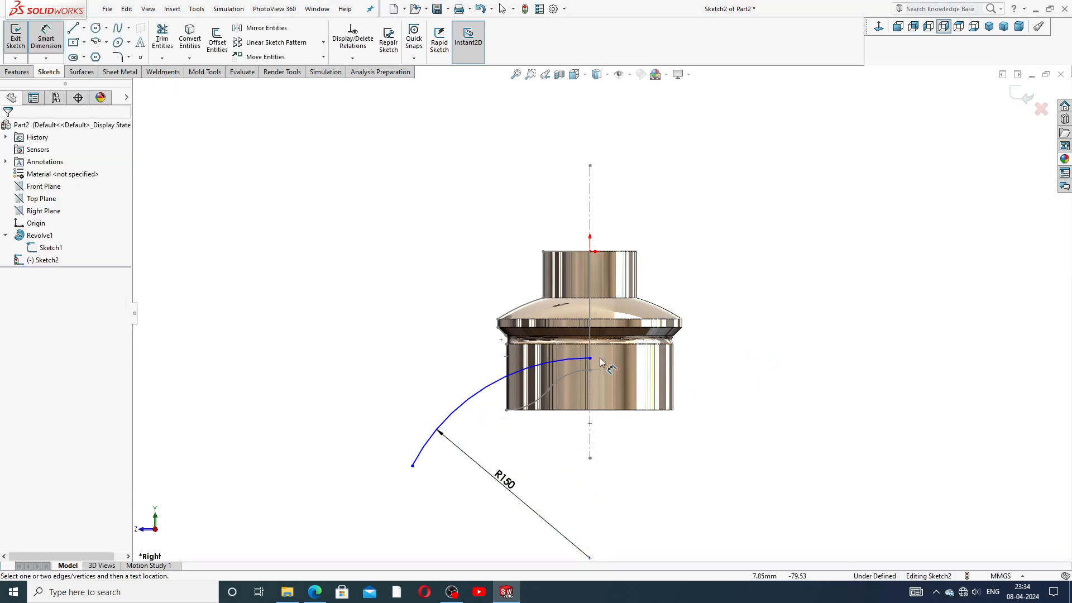
right_click(692, 302)
Step: Drag the R150 arc's right end up the centreline and pull its lower end up along the arc
click(724, 166)
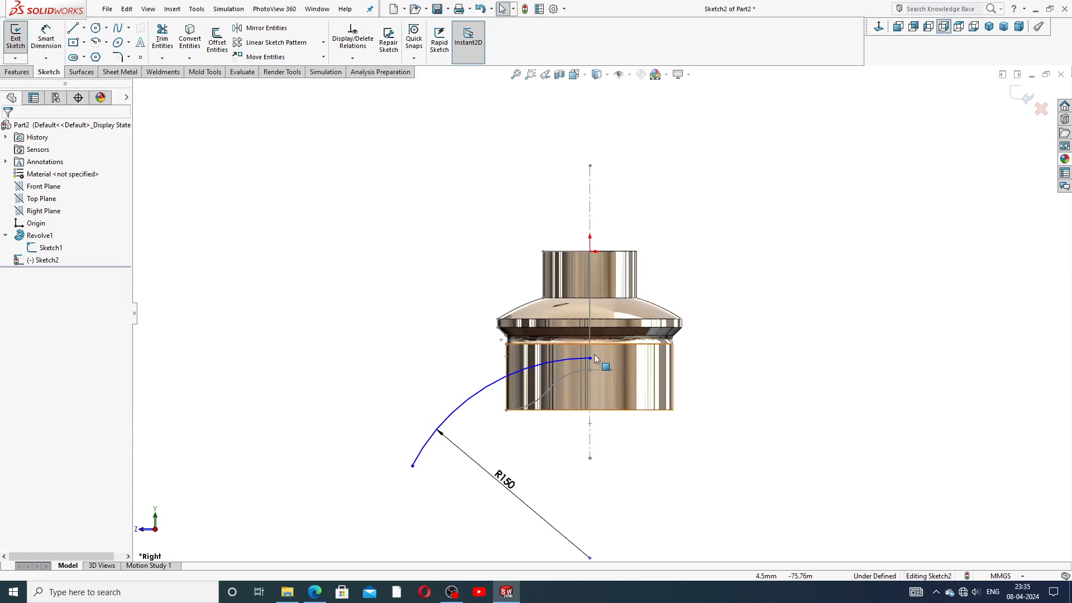
drag(590, 358, 590, 307)
click(733, 305)
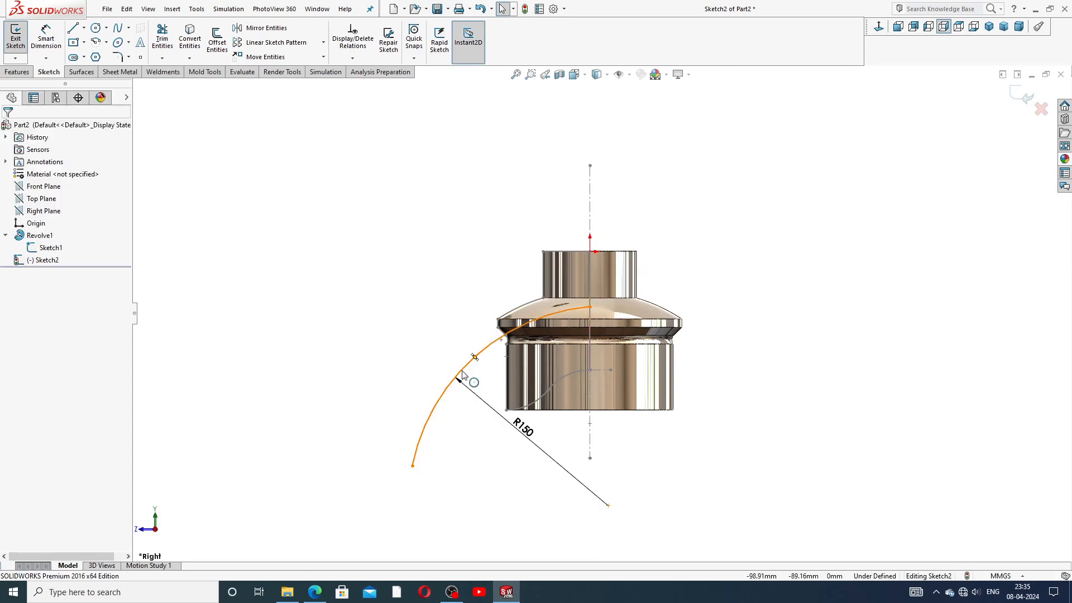
drag(461, 373, 470, 363)
drag(399, 465, 430, 385)
click(704, 294)
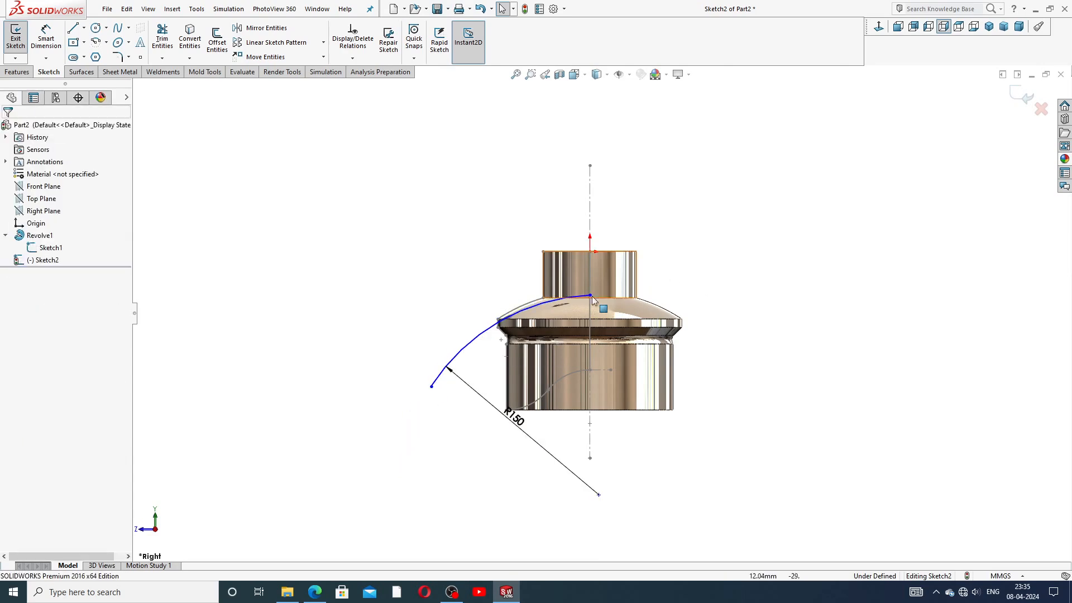
Step: Slide the arc's top endpoint down the centreline and shorten the arc from its lower end
click(988, 27)
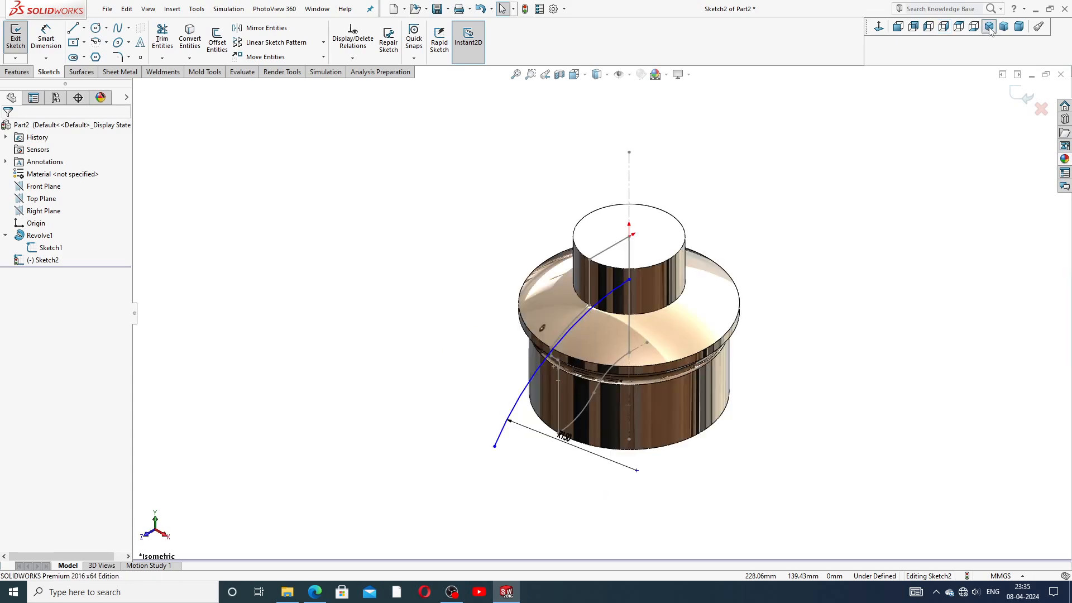
click(883, 31)
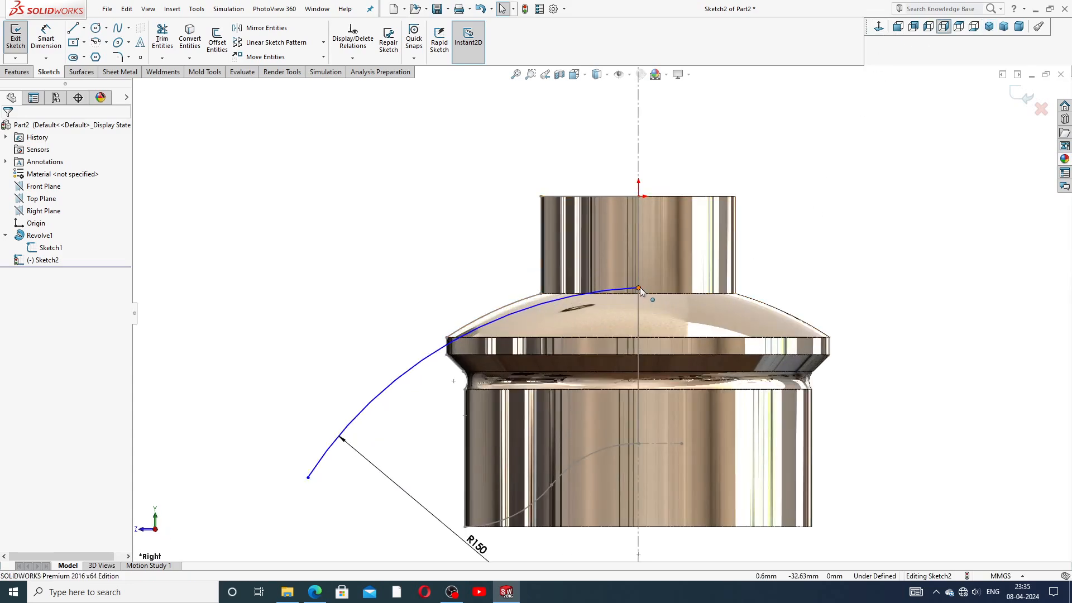
mouse_move(640, 291)
mouse_down()
mouse_move(642, 330)
mouse_move(641, 311)
mouse_up()
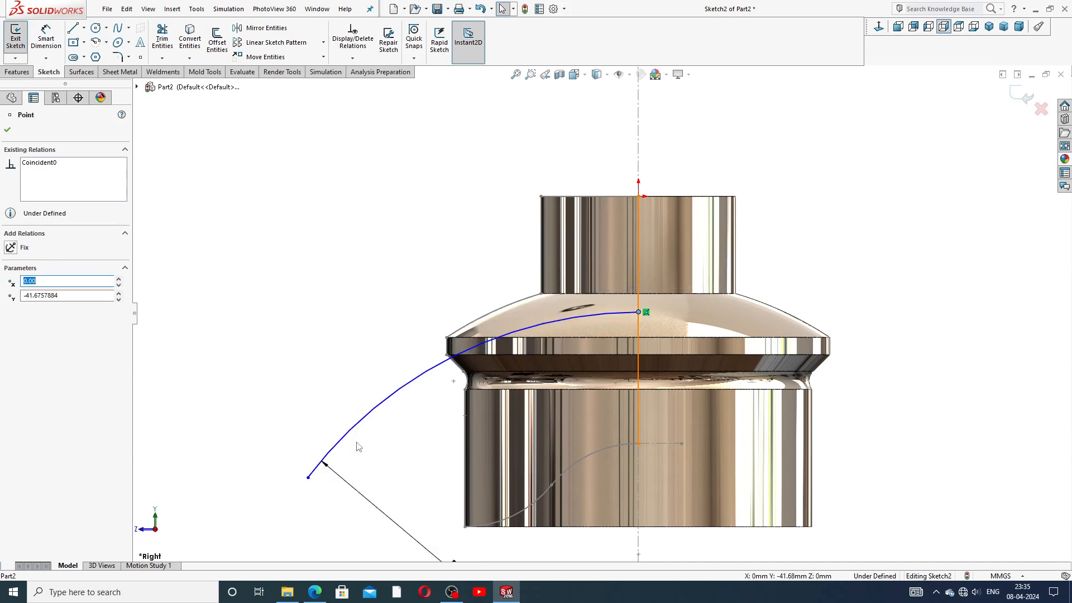
drag(308, 478, 358, 416)
scroll(643, 436, up, 3)
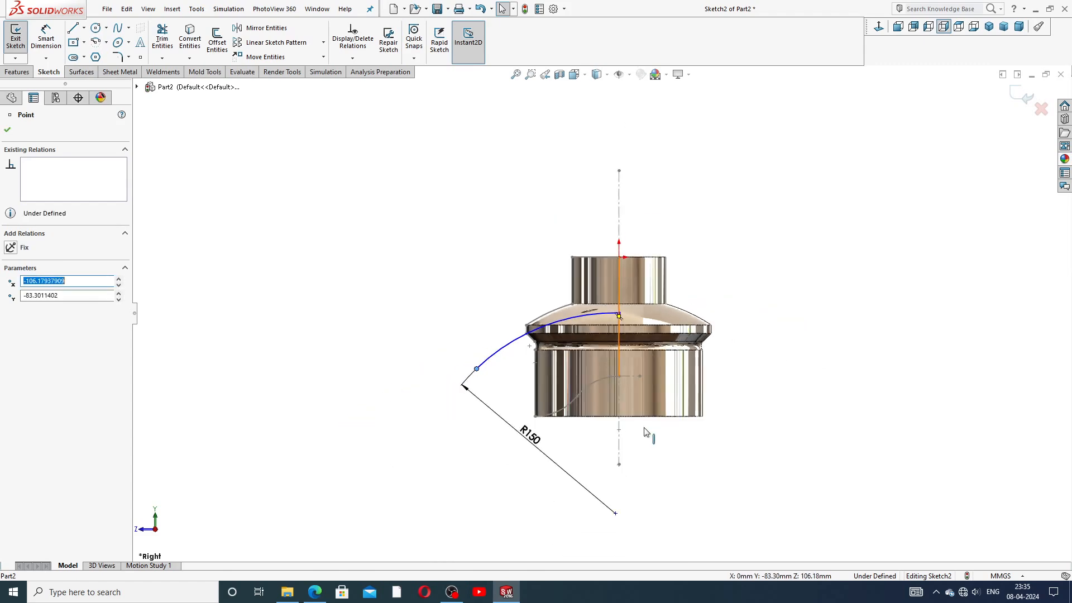
scroll(643, 436, down, 2)
scroll(593, 353, down, 1)
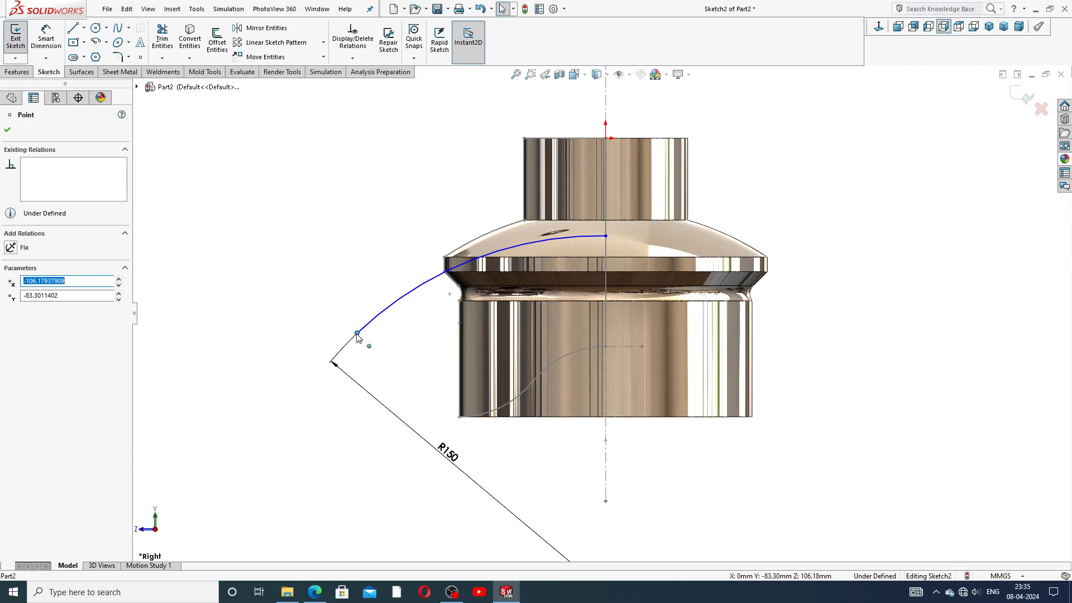
Step: Reattach the R150 radius dimension higher up on the arc
click(336, 369)
click(337, 366)
drag(337, 368, 360, 369)
click(531, 435)
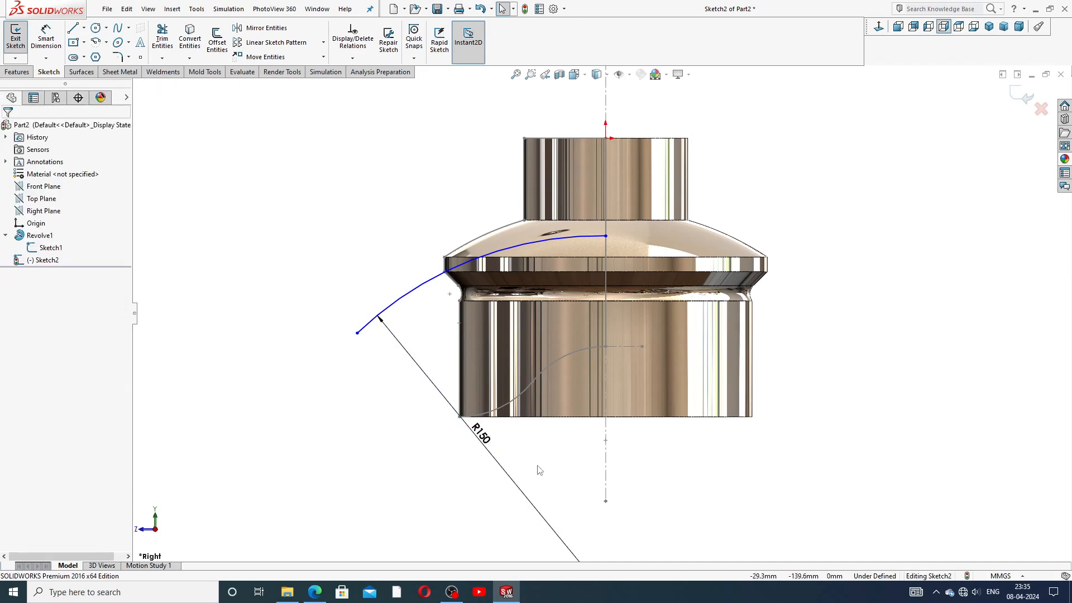
scroll(534, 278, down, 1)
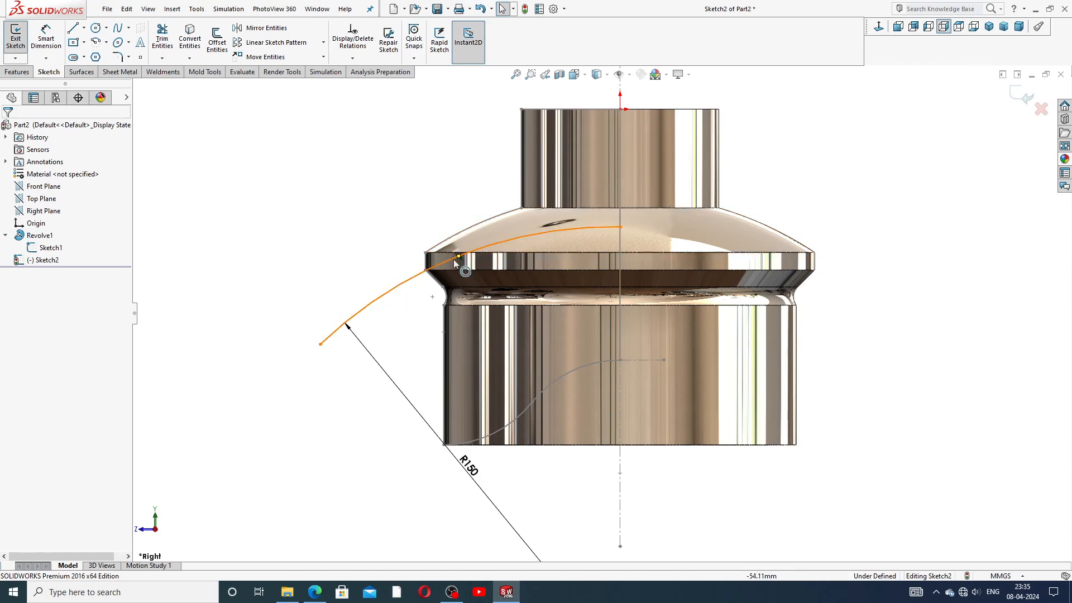
scroll(424, 291, down, 1)
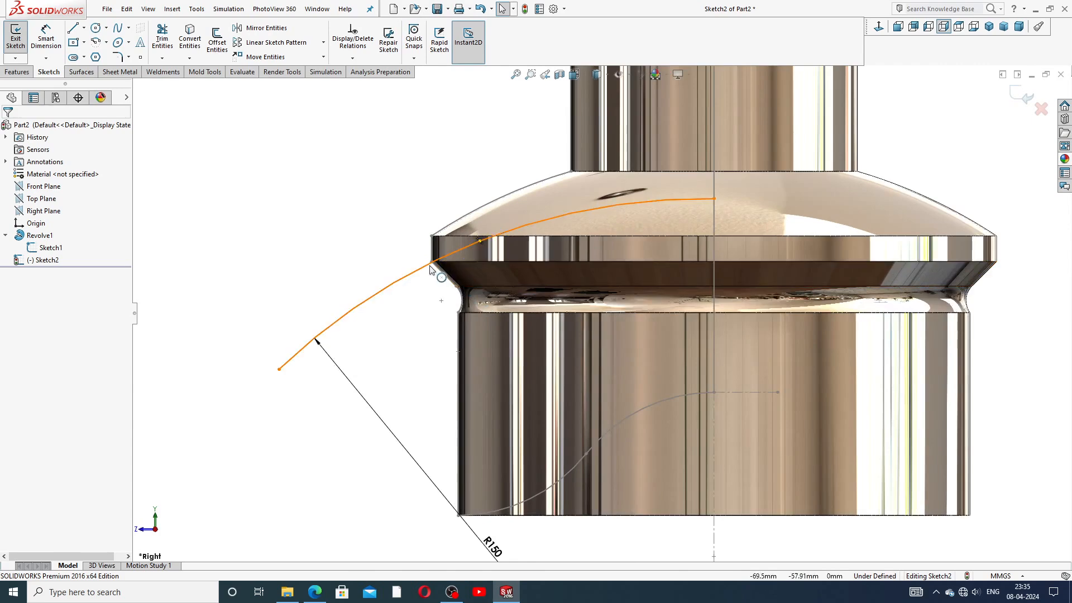
Step: Move the arc up-left and make it coincident with the flange's lower left corner
drag(423, 269, 391, 188)
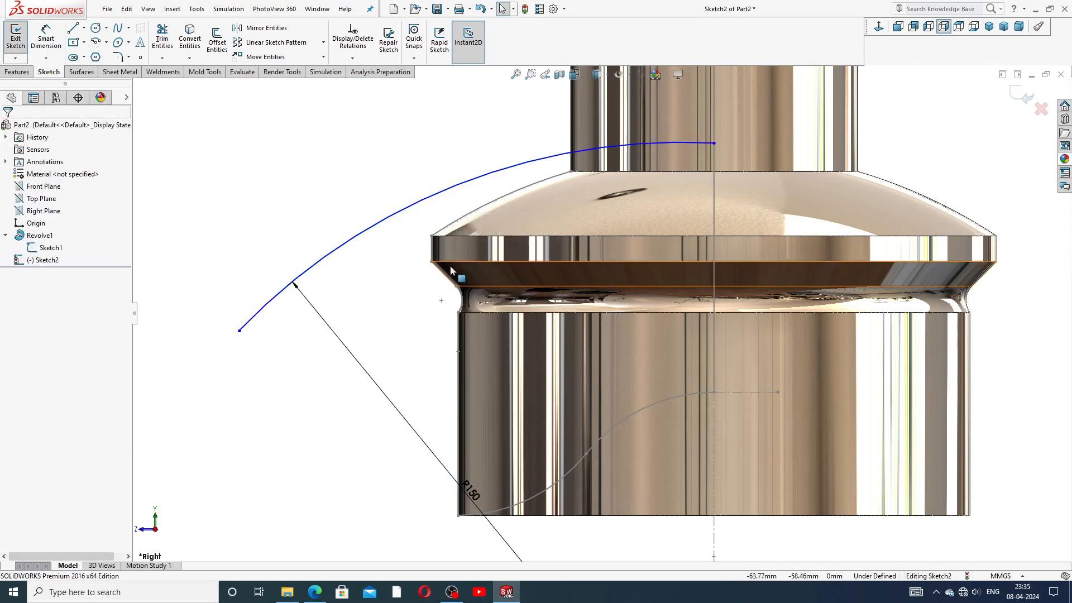
click(431, 261)
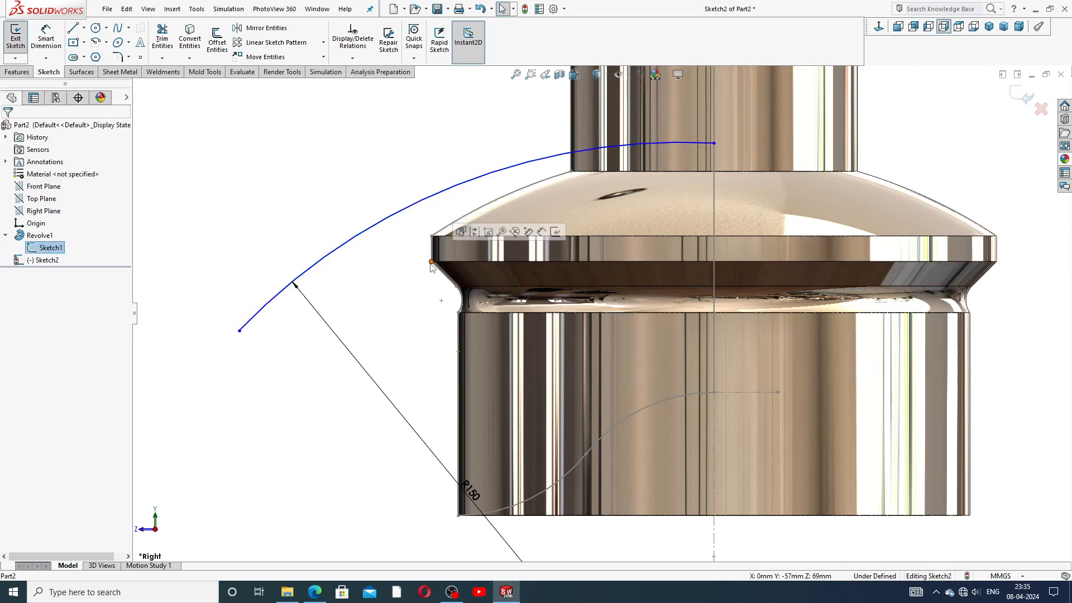
click(416, 285)
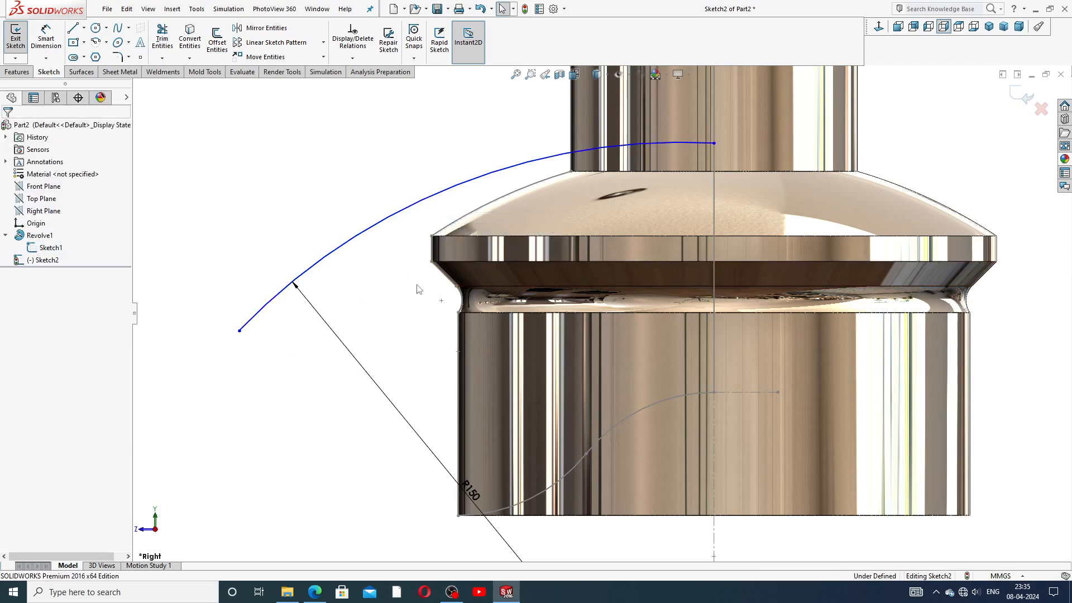
click(457, 288)
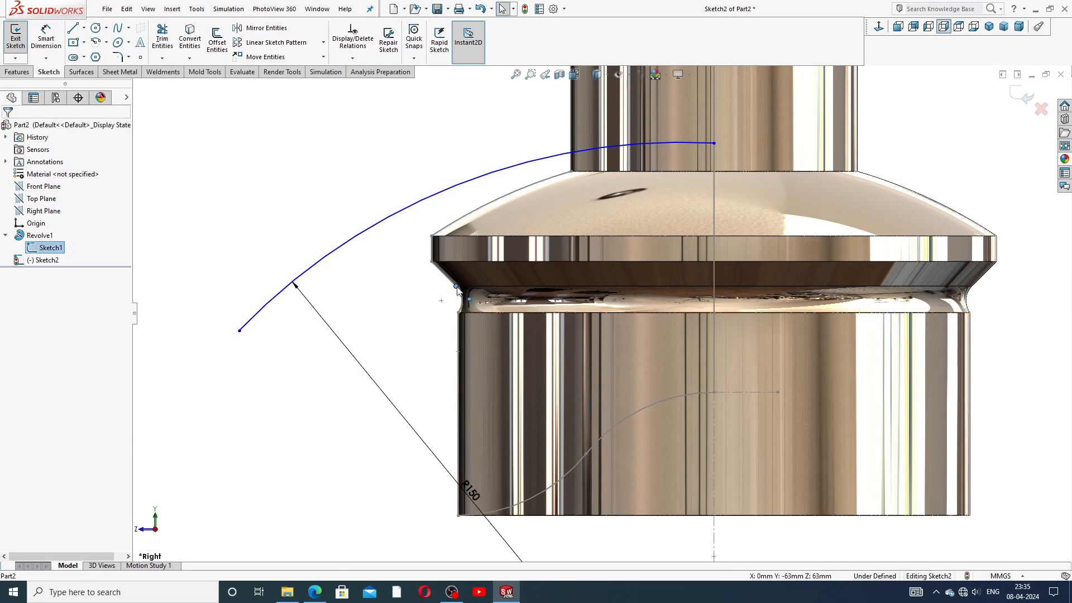
ctrl+click(390, 218)
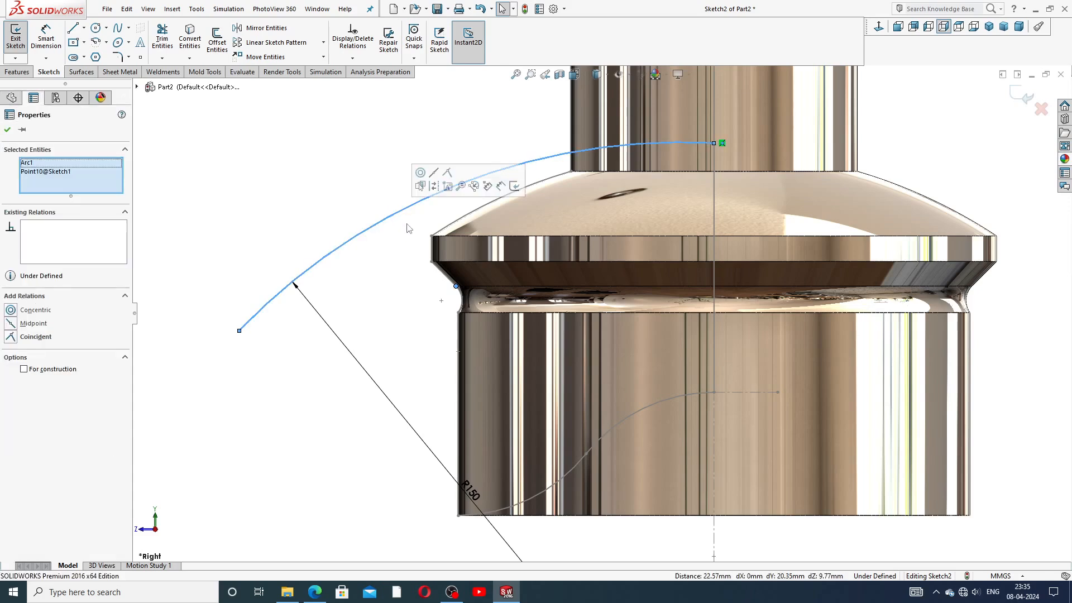
click(447, 173)
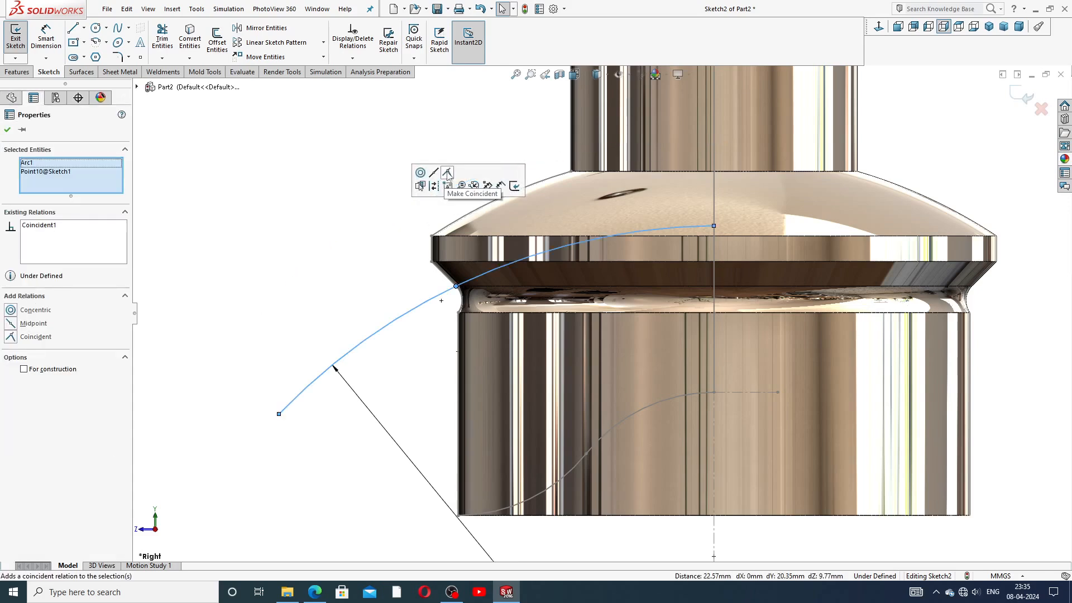
click(361, 221)
Step: Nudge the arc's lower endpoint and raise its top endpoint along the centreline
scroll(597, 194, up, 1)
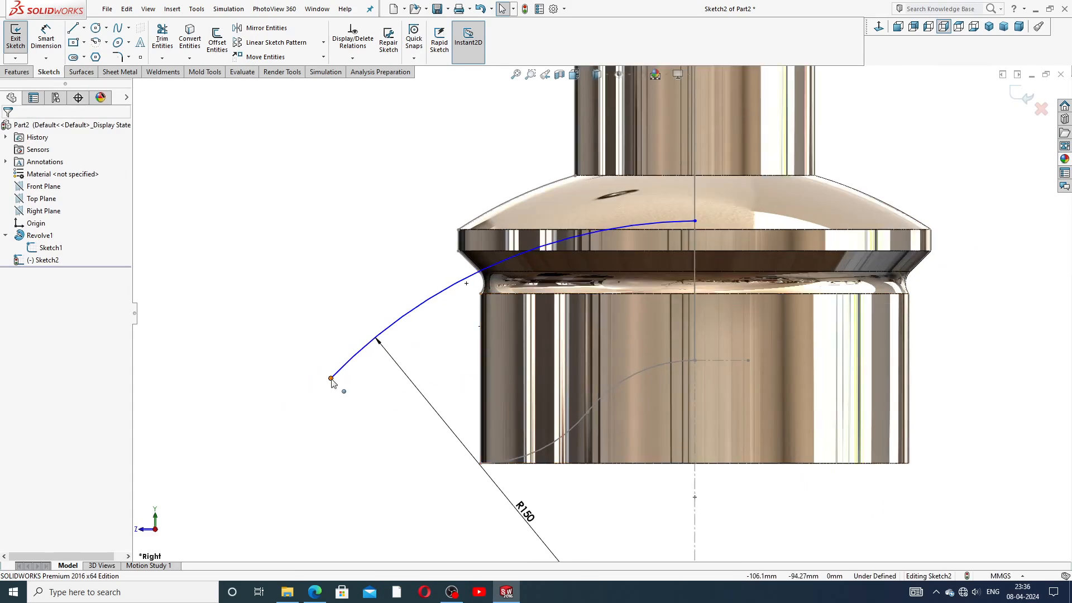
drag(331, 378, 344, 366)
click(390, 417)
scroll(600, 311, up, 3)
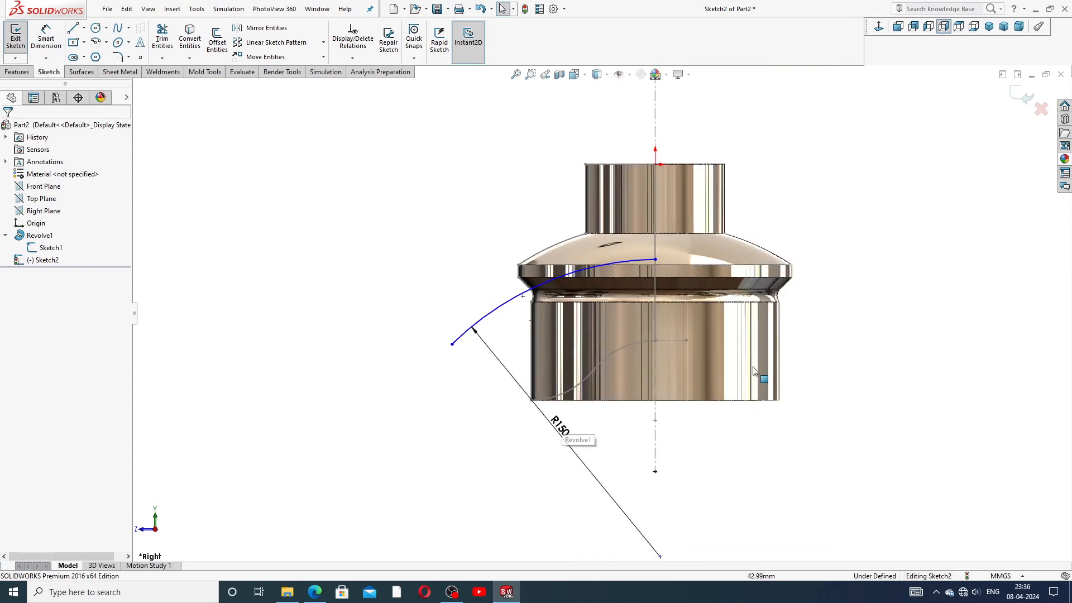
click(656, 260)
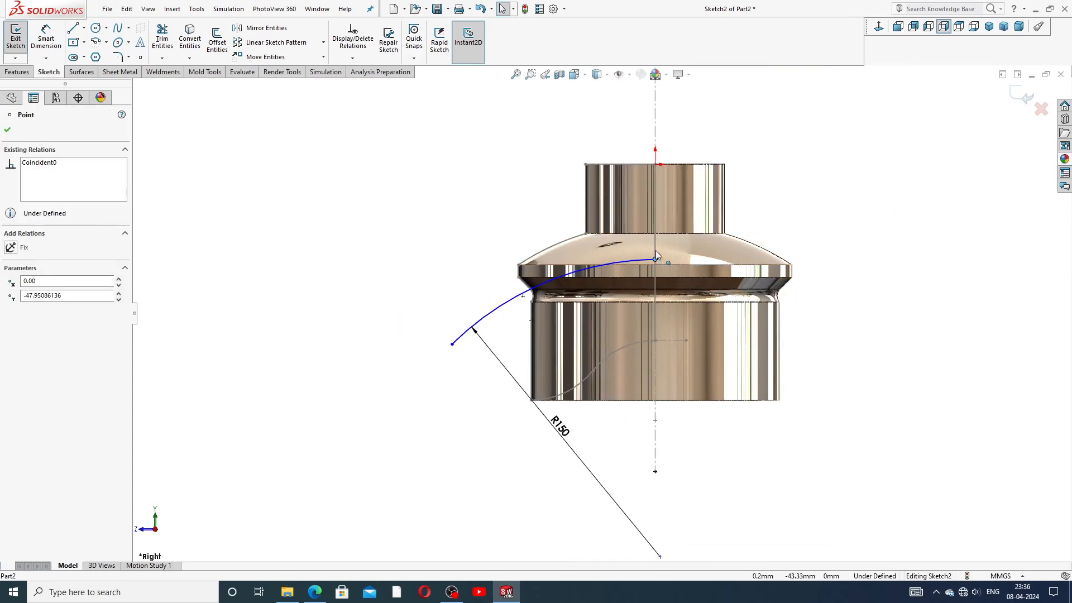
drag(656, 249, 655, 258)
click(854, 227)
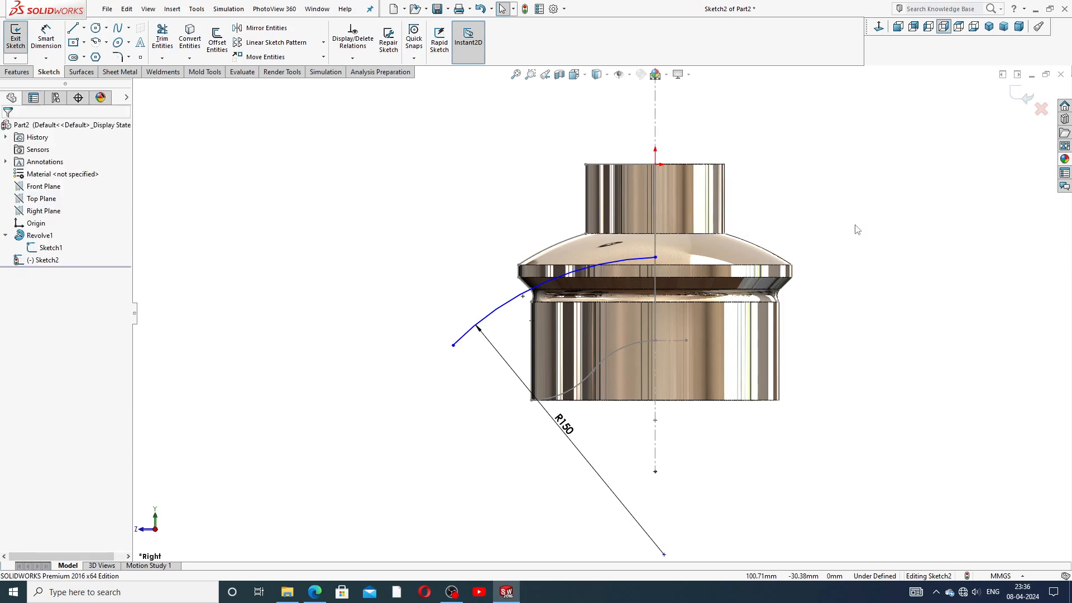
scroll(617, 318, down, 3)
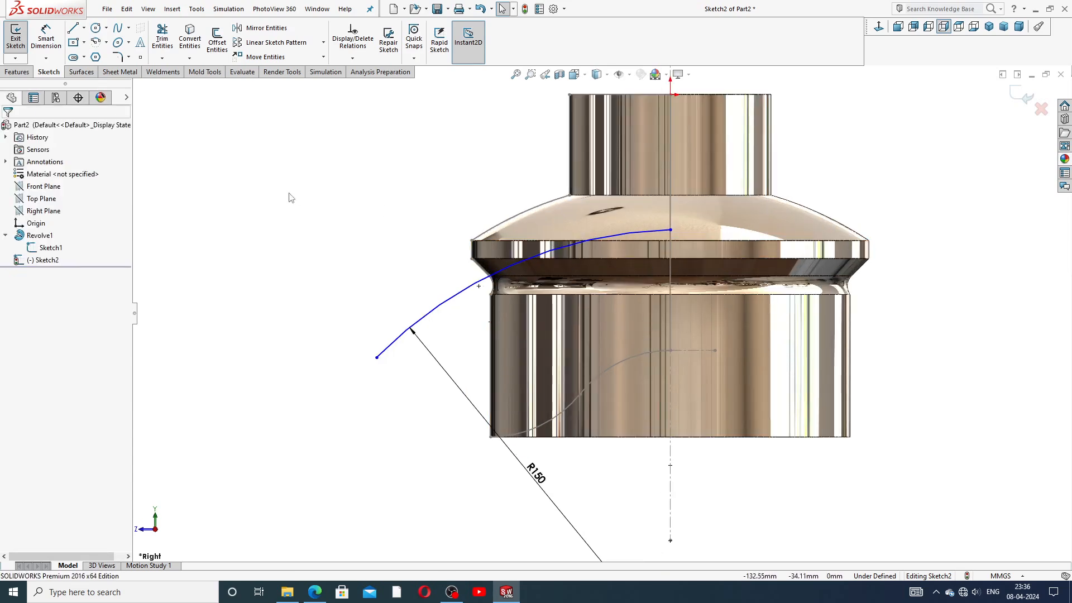
click(82, 72)
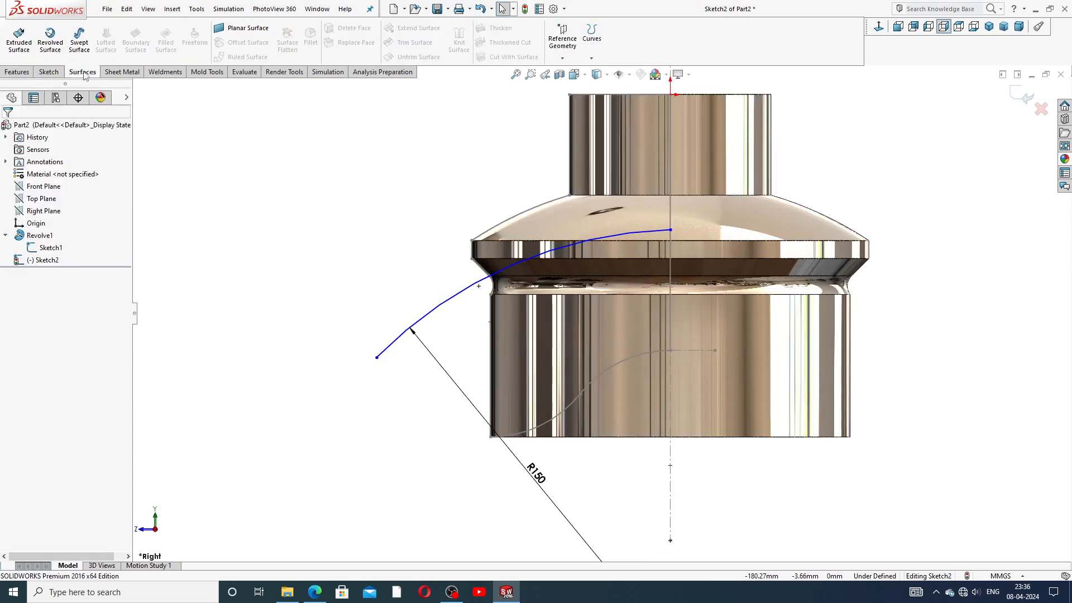
Step: Create a revolved surface from the R150 arc about the vertical centreline
click(50, 41)
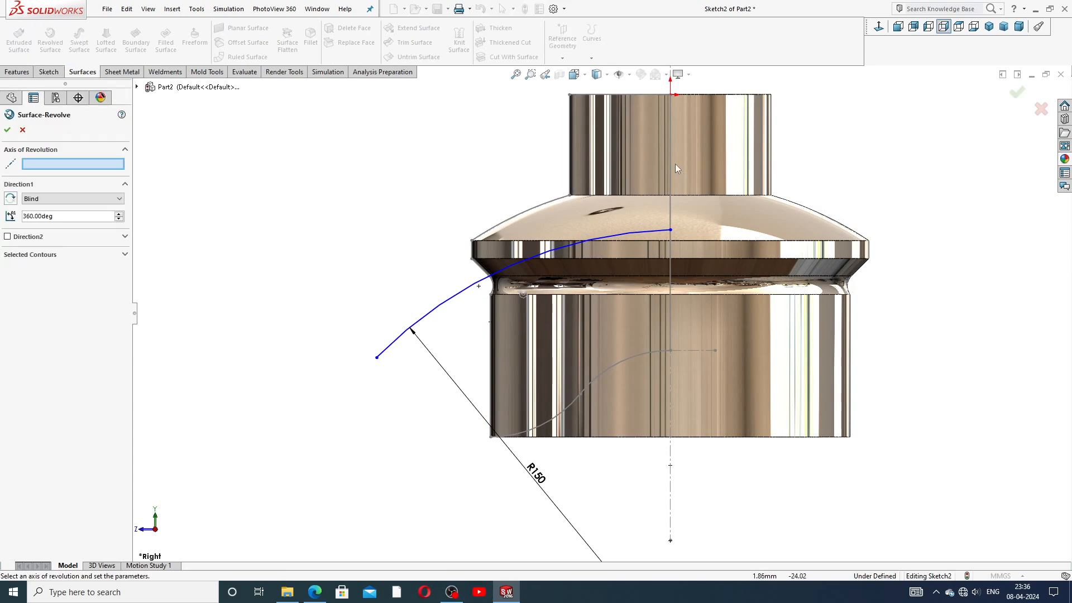
key(f)
click(641, 151)
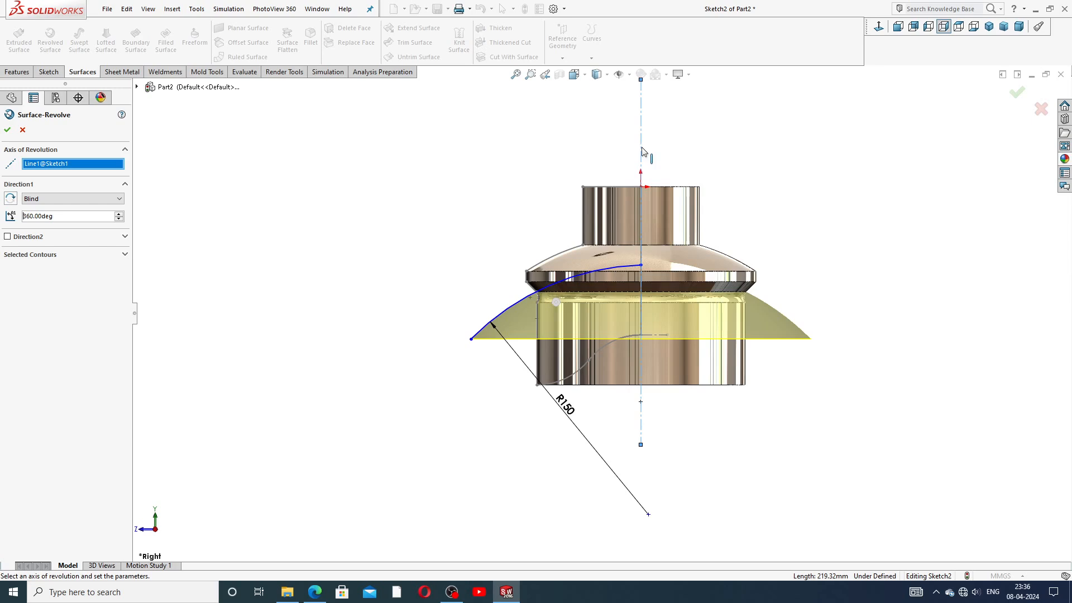
scroll(805, 223, down, 1)
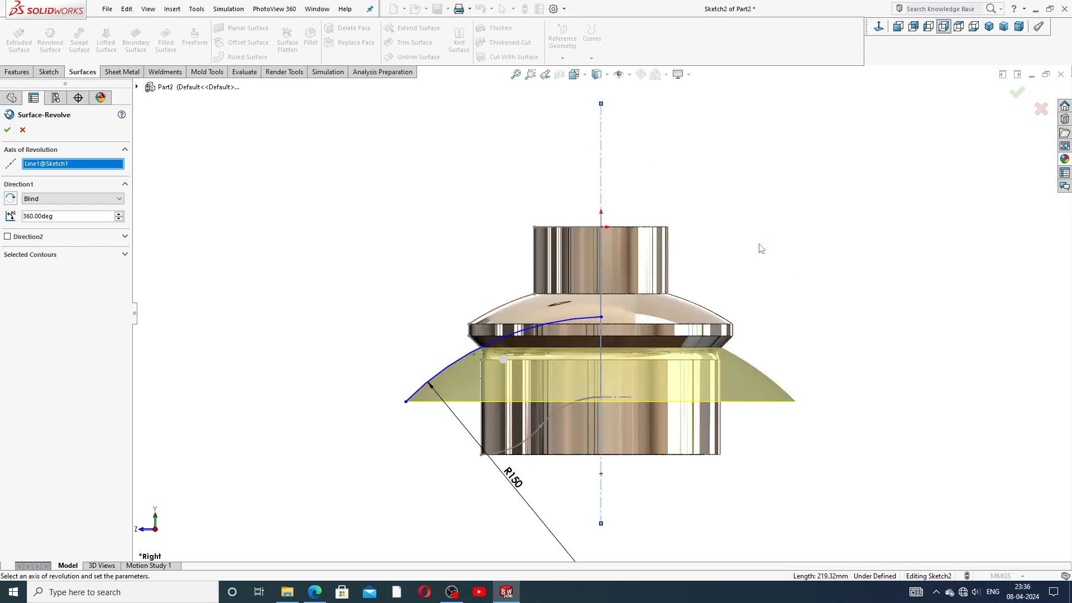
middle_drag(761, 248, 759, 308)
click(1017, 93)
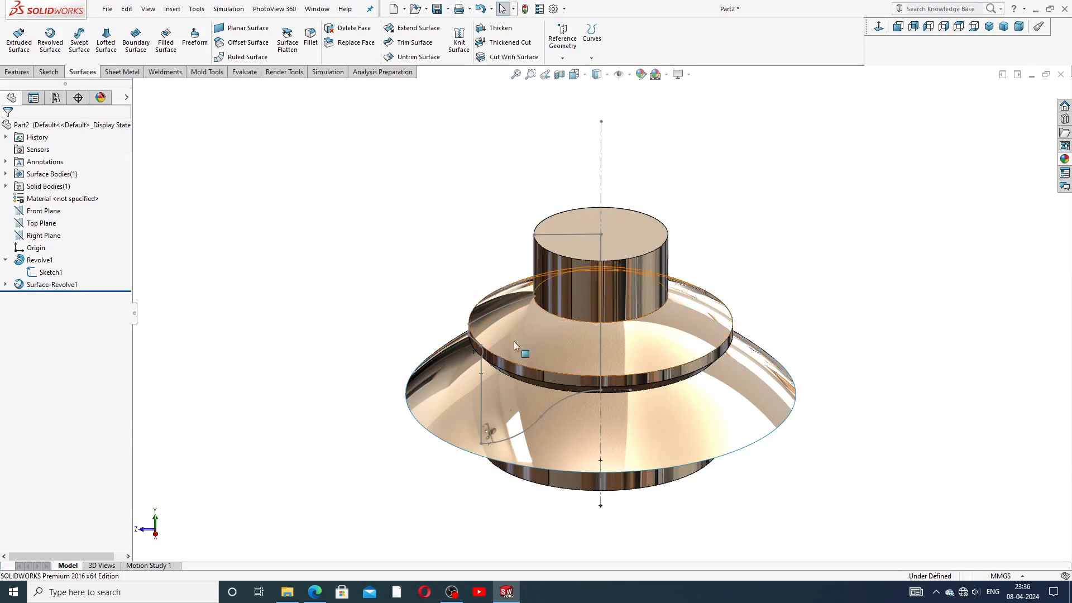
Step: Hide Sketch1 and orbit the model to inspect the revolved surface from below
click(50, 271)
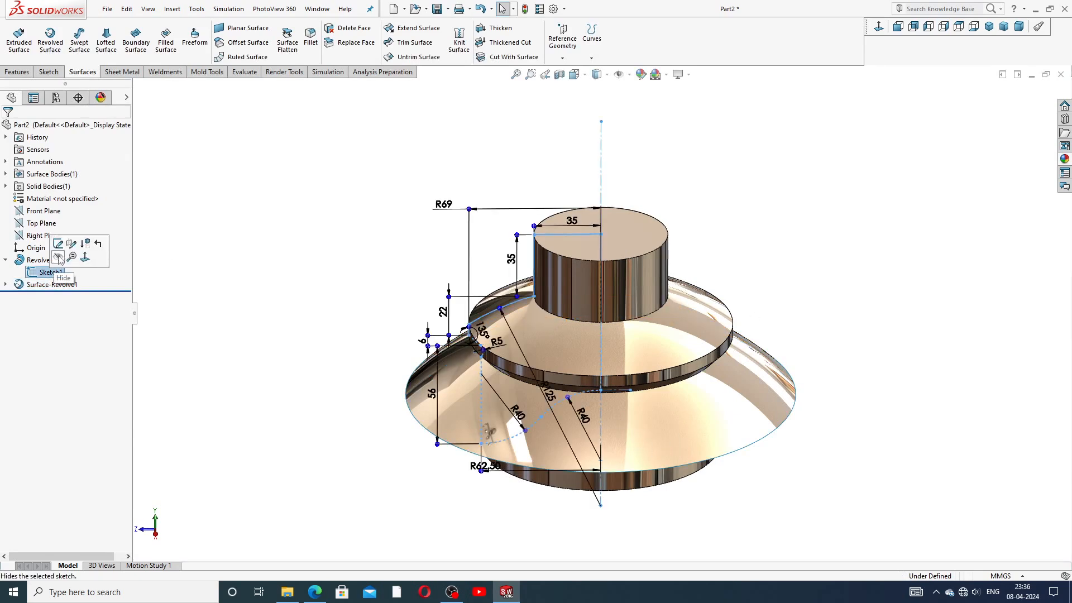
click(59, 258)
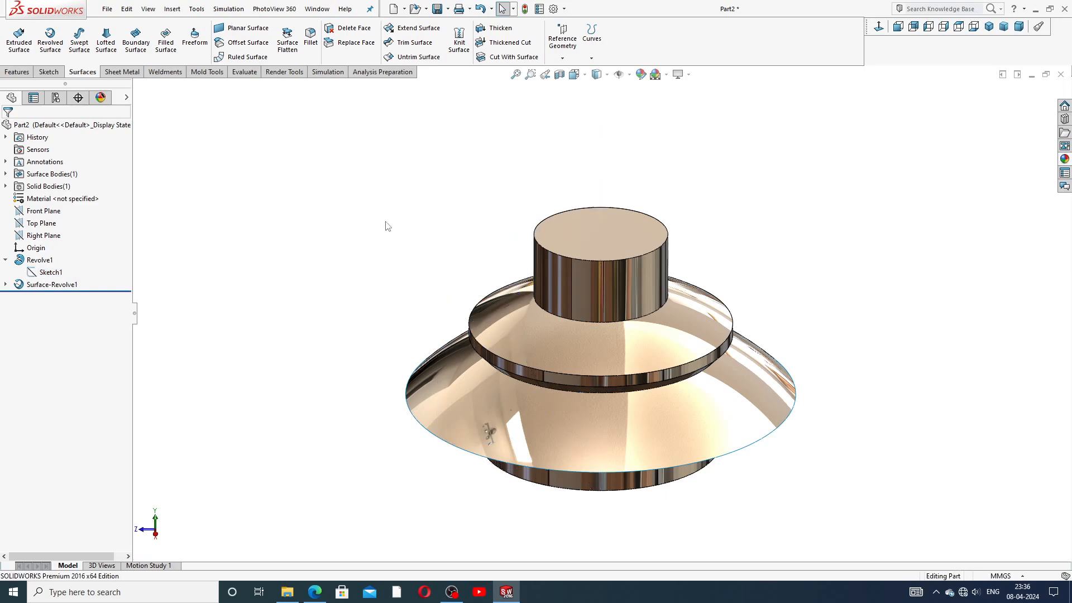
middle_drag(449, 302, 361, 234)
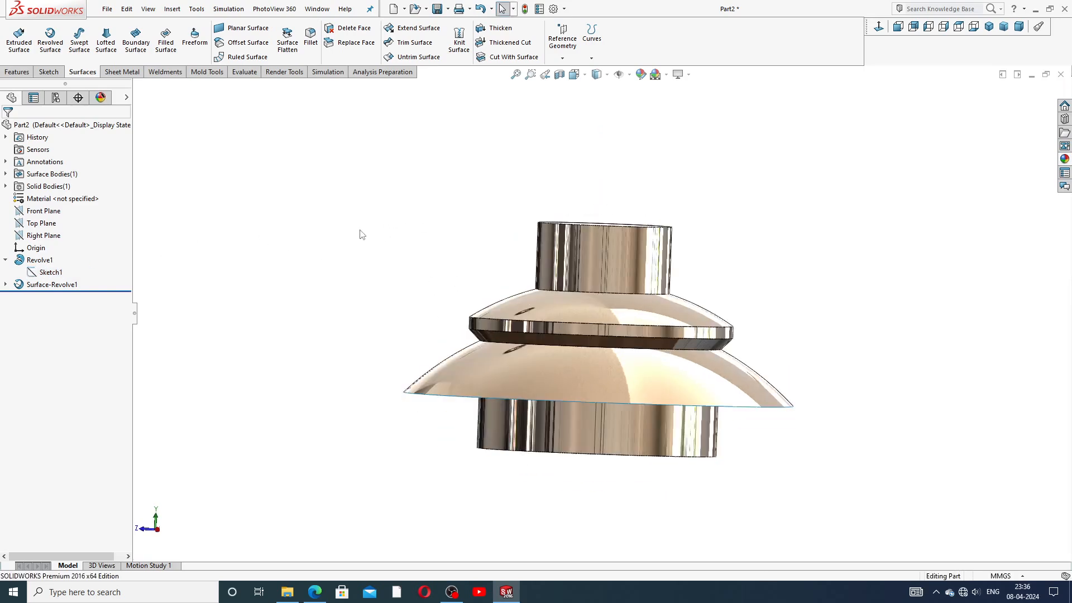
click(6, 260)
mouse_move(424, 342)
middle_down()
mouse_move(462, 138)
mouse_move(484, 300)
mouse_move(709, 376)
middle_up()
middle_click(709, 377)
scroll(585, 195, up, 2)
middle_click(768, 184)
scroll(683, 254, down, 2)
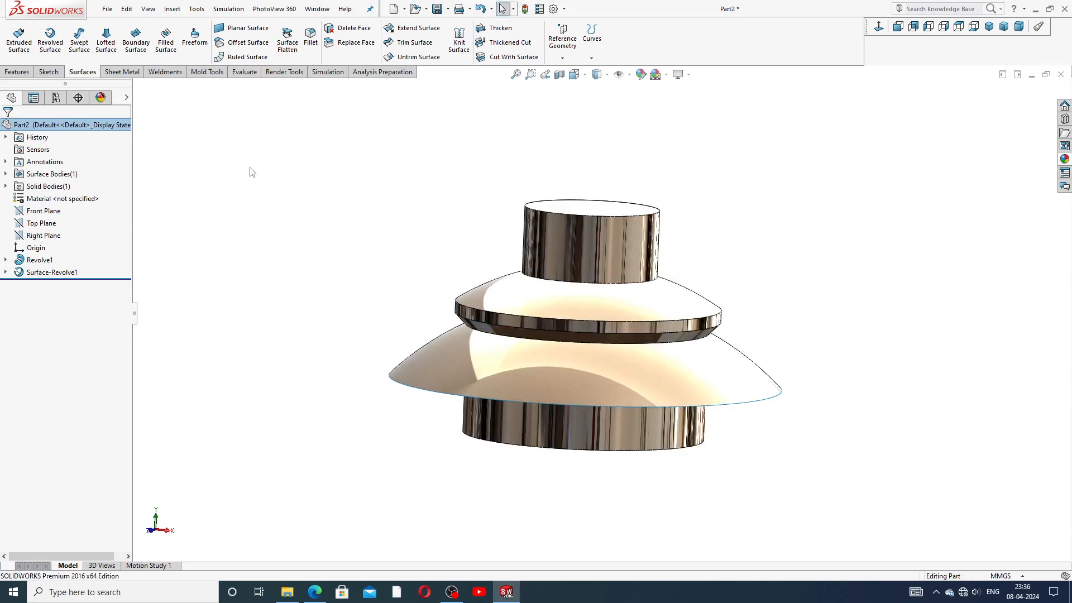
click(17, 72)
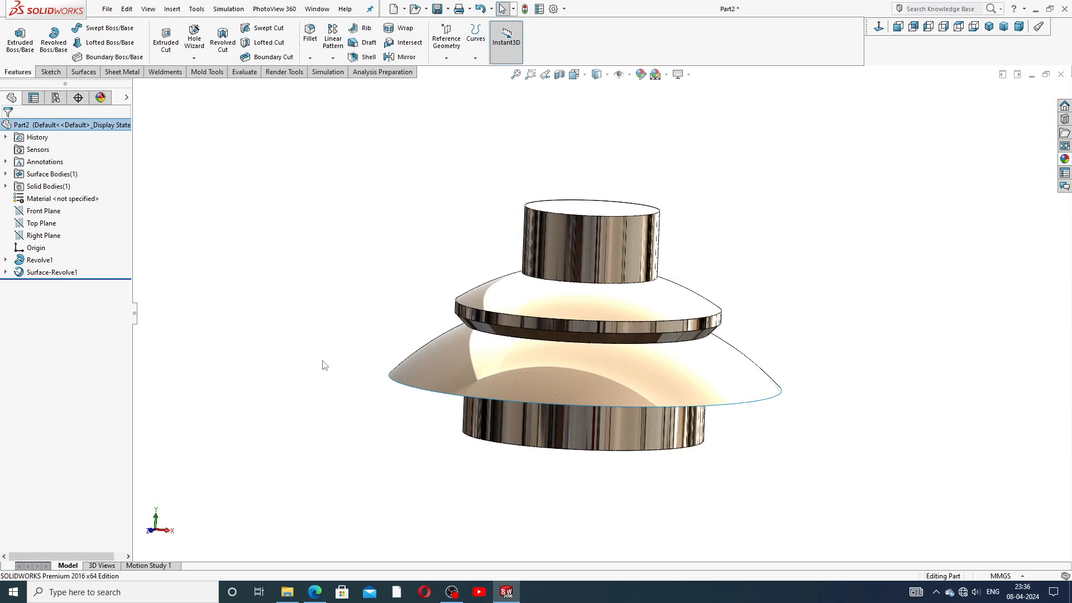
click(314, 592)
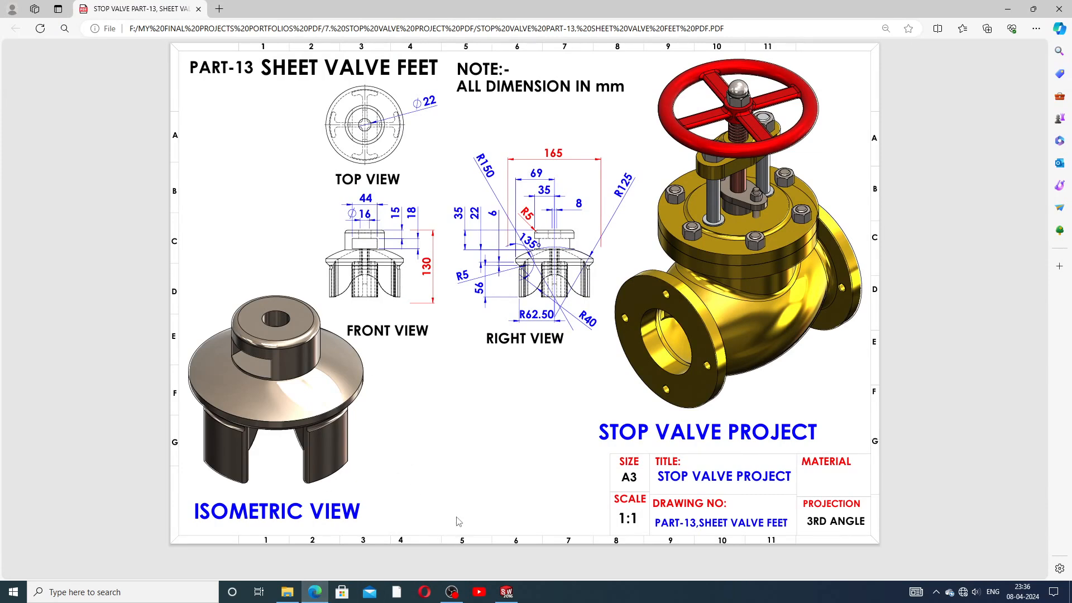
Step: Start a new sketch on the Top Plane, viewed normal from the underside
click(506, 590)
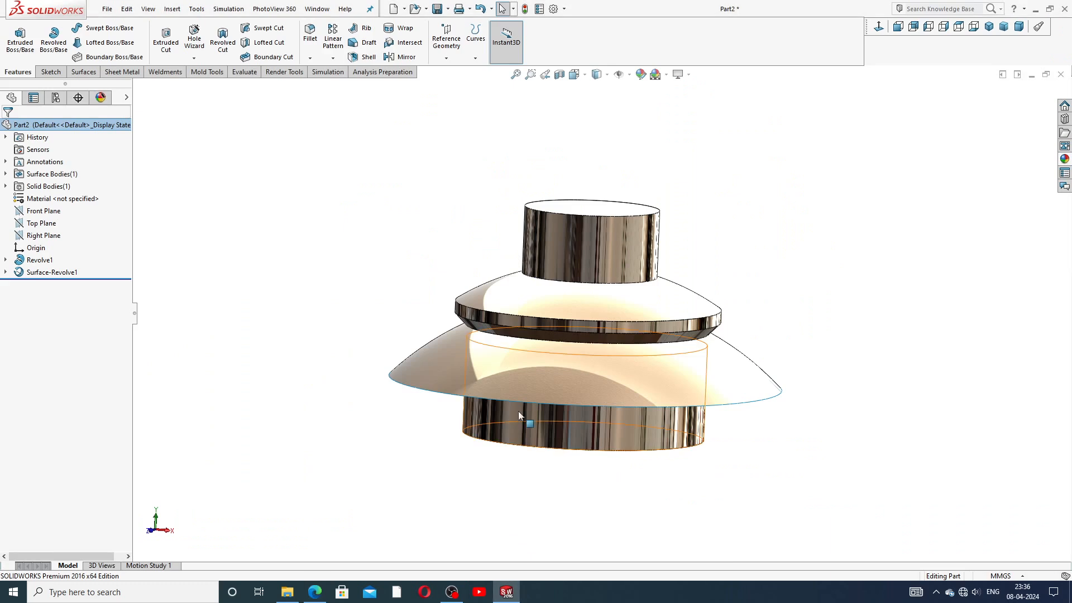
click(40, 222)
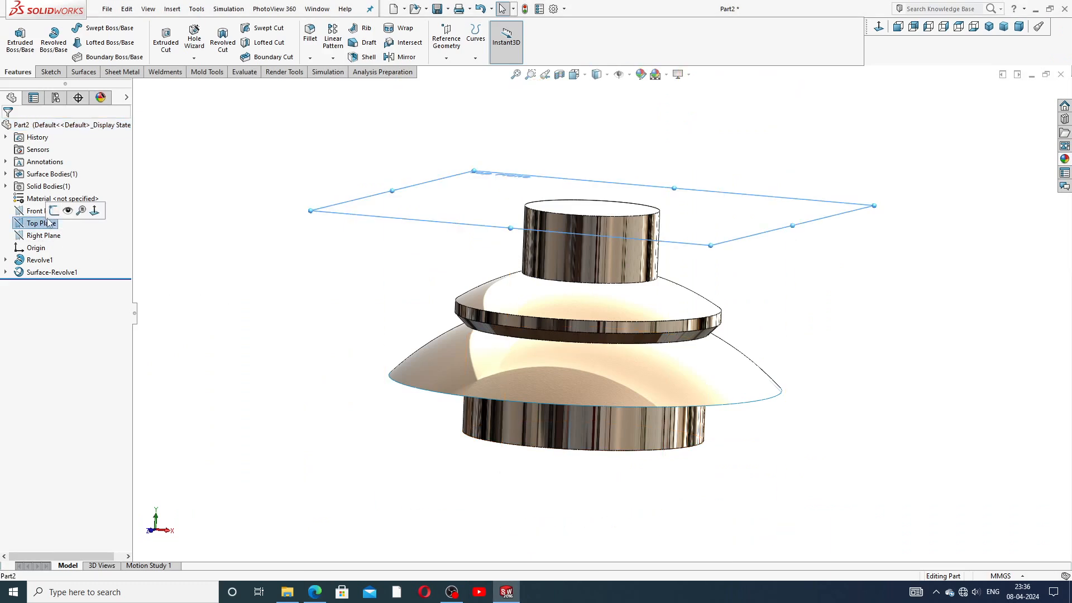
click(53, 211)
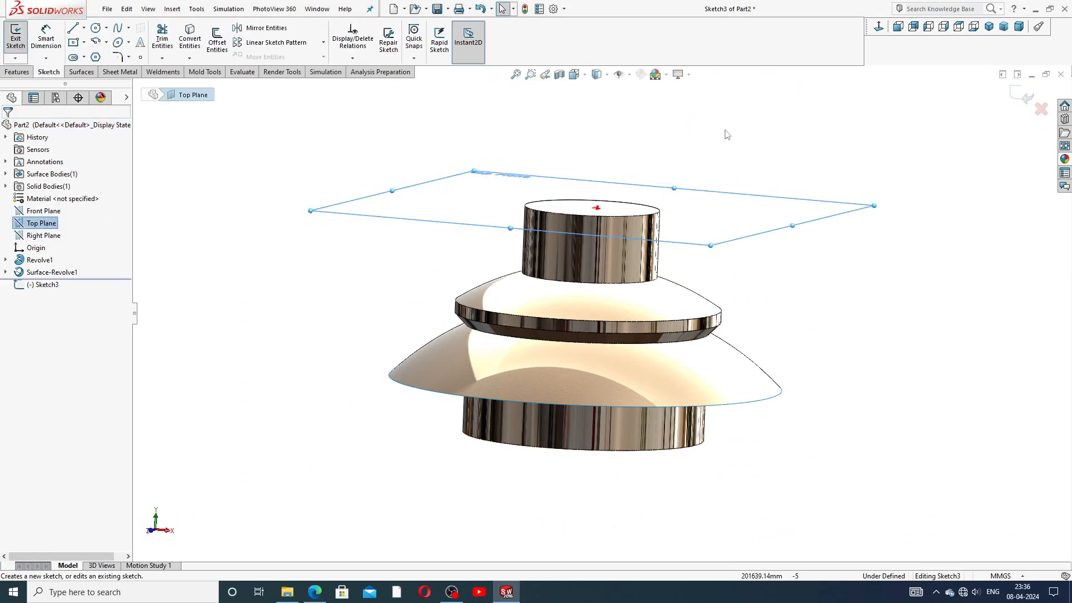
click(881, 28)
click(879, 28)
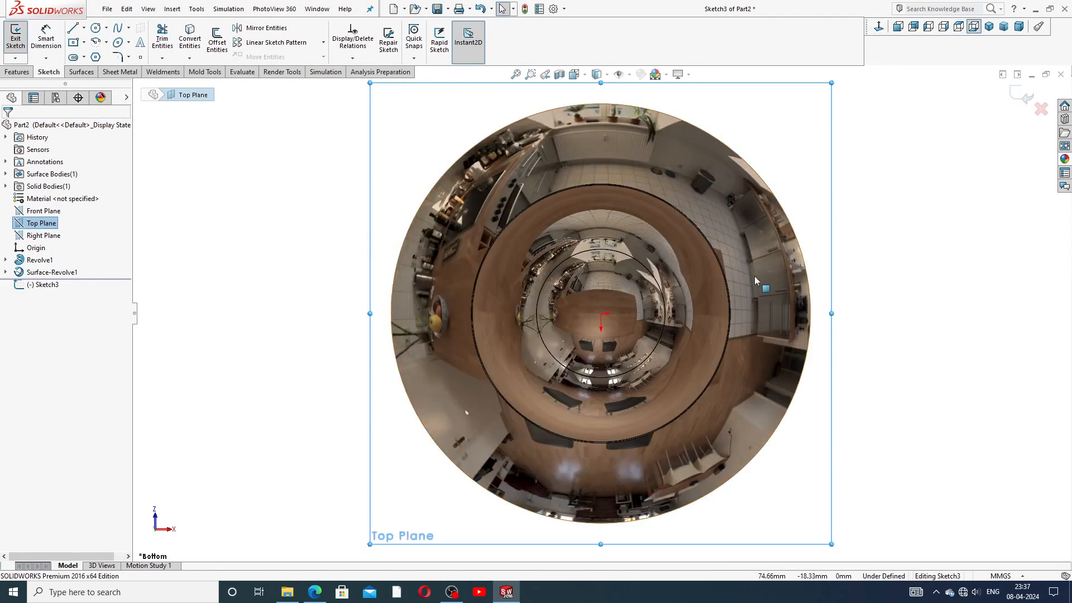
Step: Convert the part's 125 mm outer circular edge into a sketch circle
scroll(754, 303, up, 2)
scroll(620, 356, down, 1)
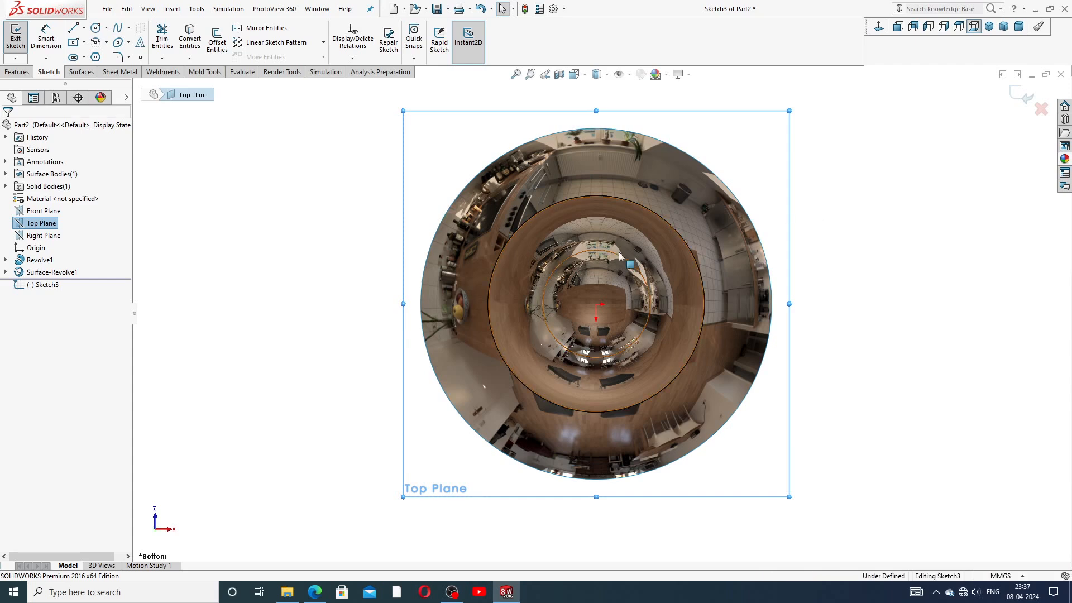
scroll(830, 215, up, 1)
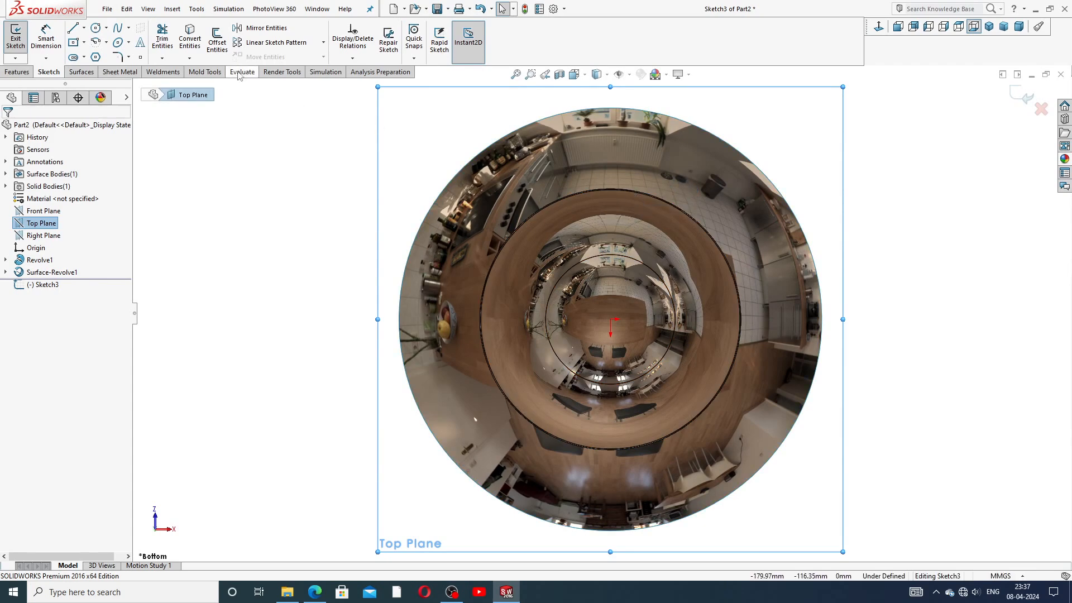
click(577, 197)
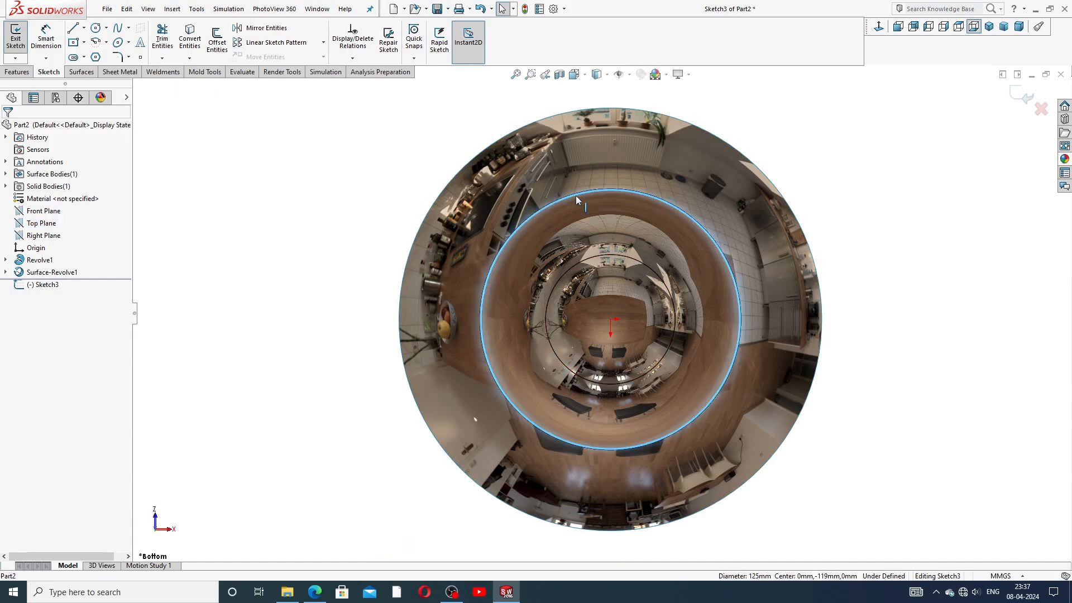
click(196, 39)
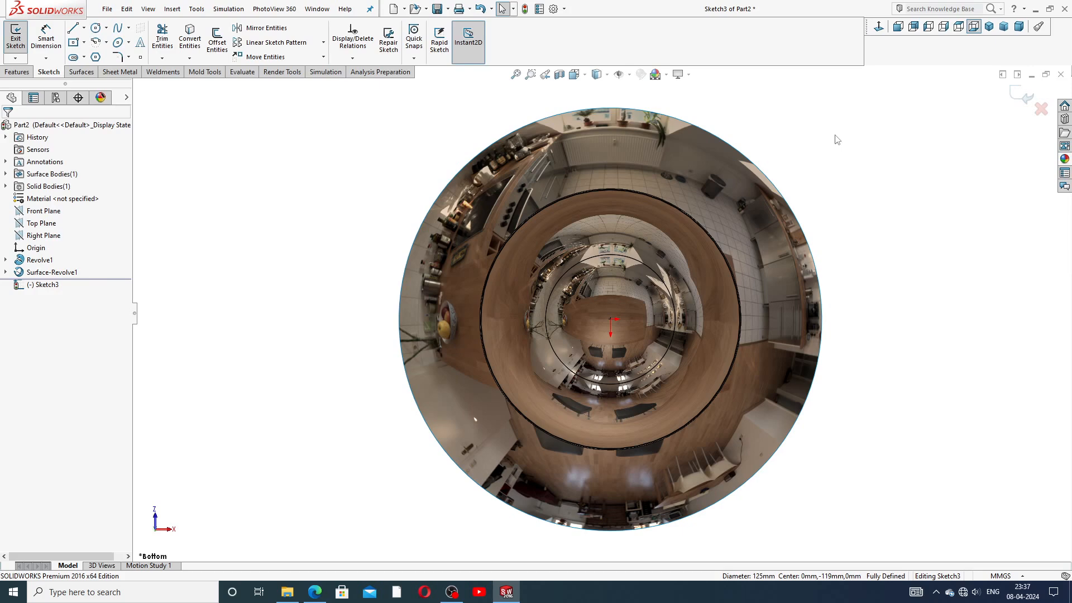
Step: Apply the brushed nickel appearance, then try brushed nickel coarse
click(1064, 160)
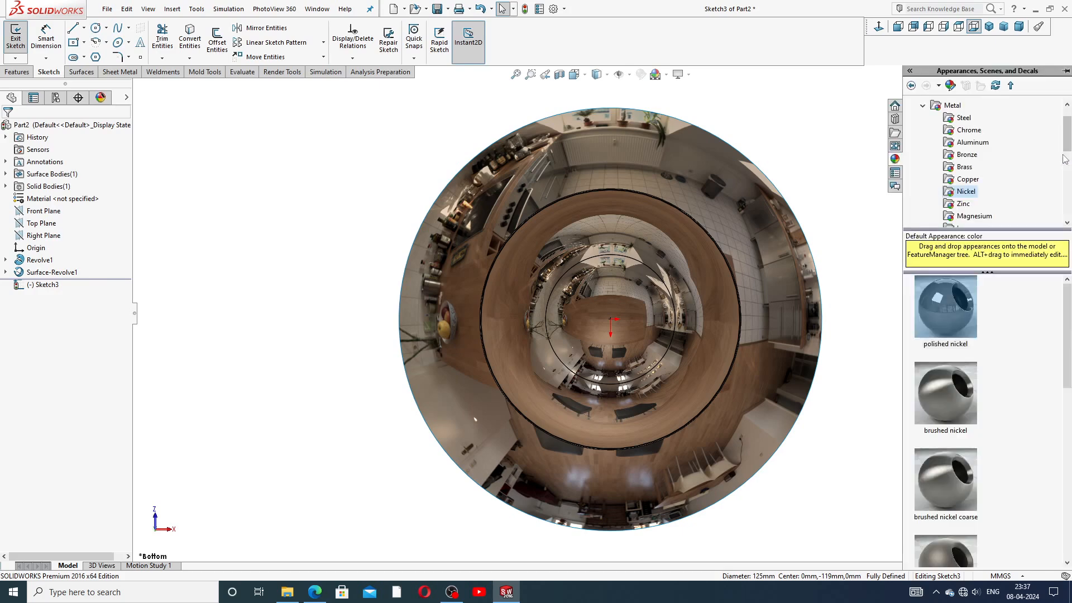
double_click(950, 385)
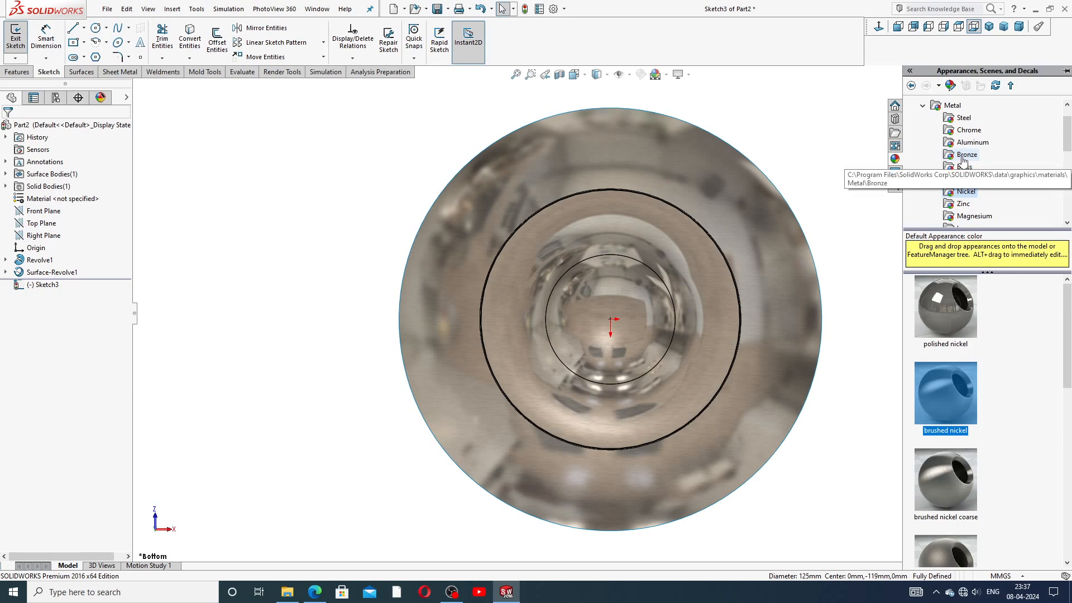
click(941, 470)
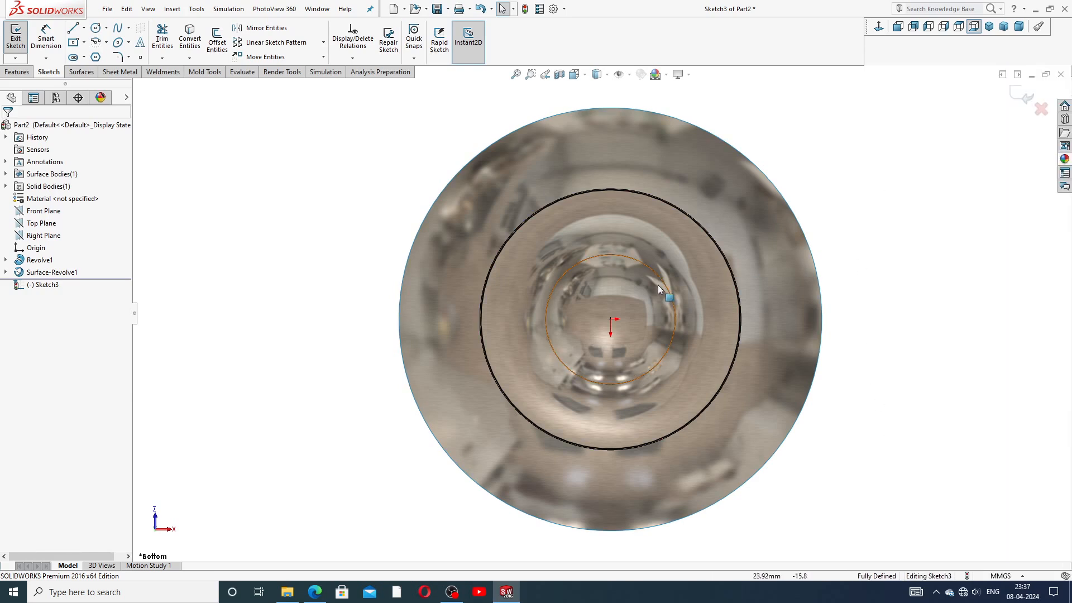
scroll(620, 249, down, 1)
scroll(615, 349, up, 3)
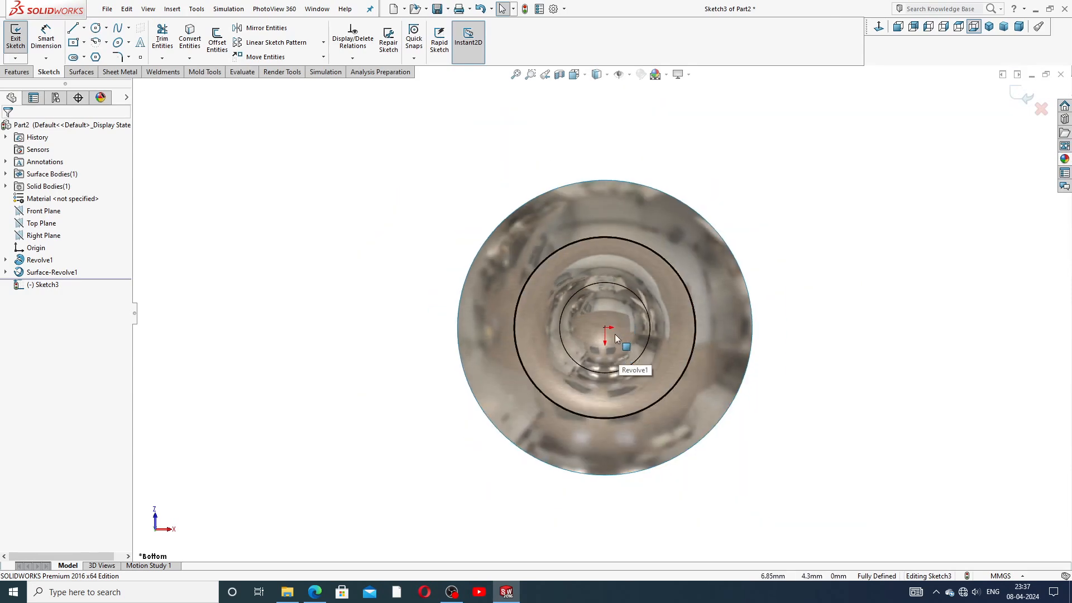
scroll(617, 346, down, 1)
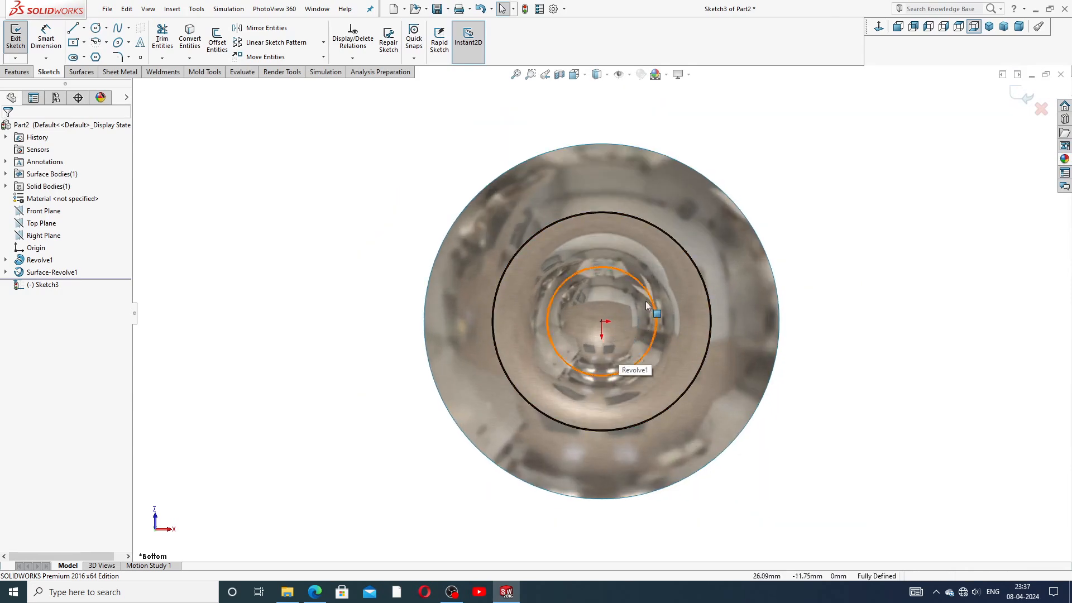
Step: Try brushed and polished brass finishes, then reapply brushed nickel to the part
click(1065, 159)
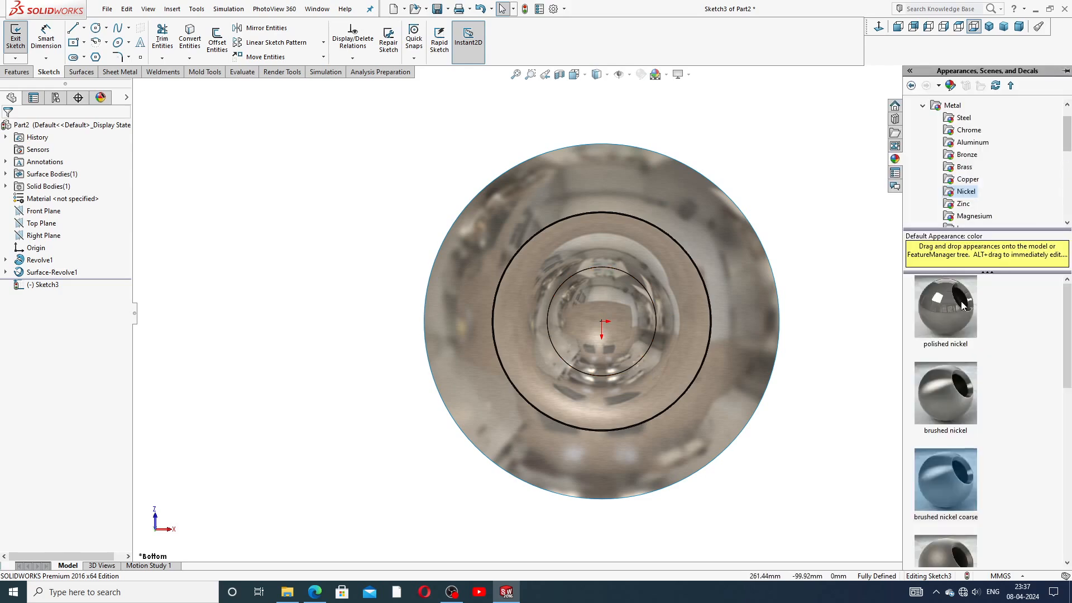
click(945, 404)
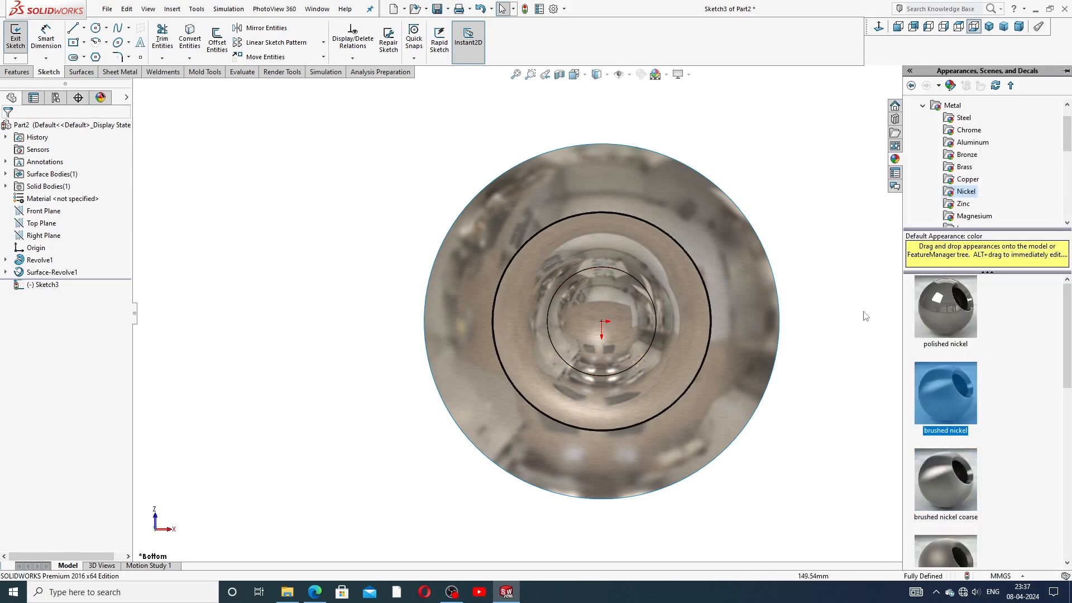
click(971, 181)
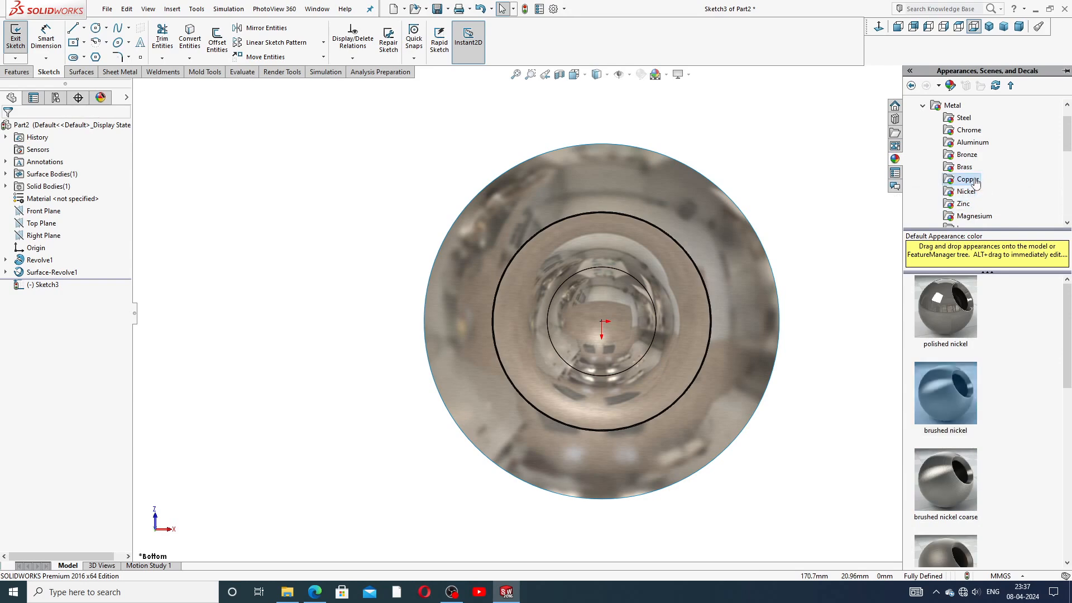
click(966, 168)
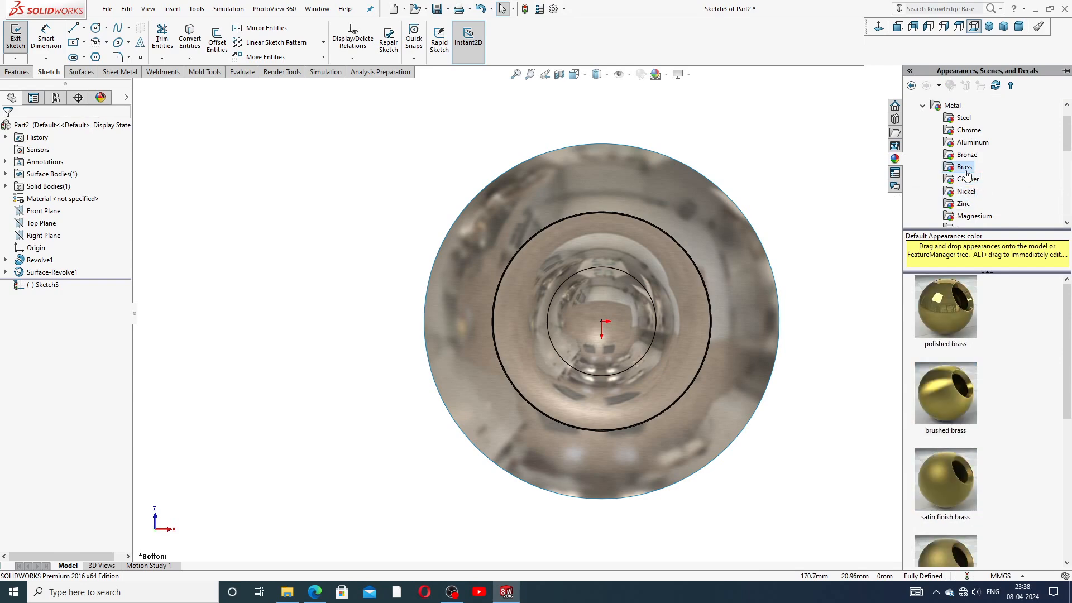
double_click(945, 394)
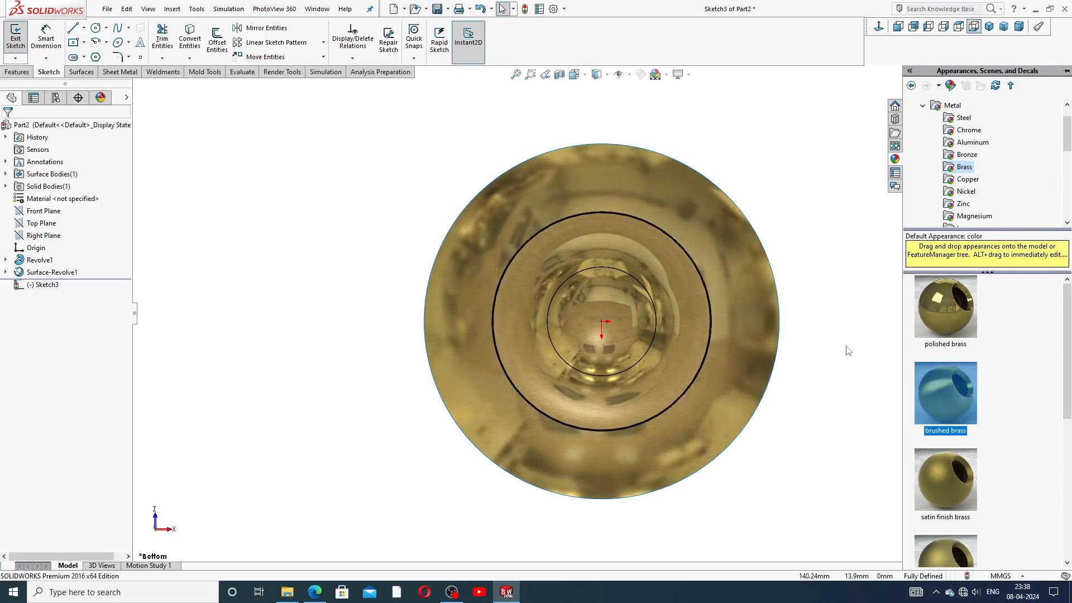
double_click(961, 318)
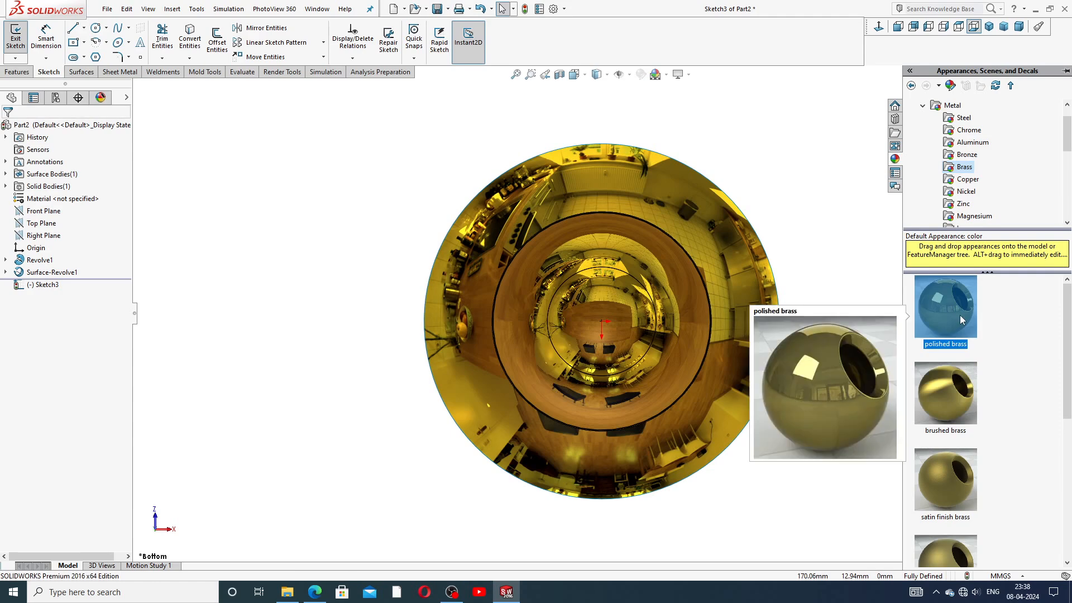
double_click(962, 385)
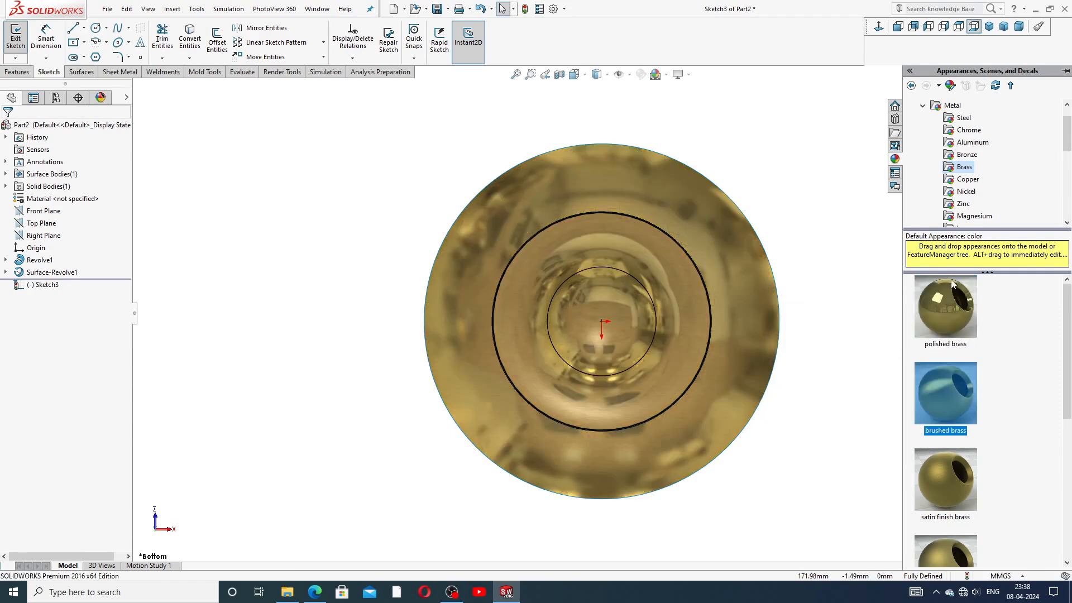
click(965, 192)
double_click(940, 379)
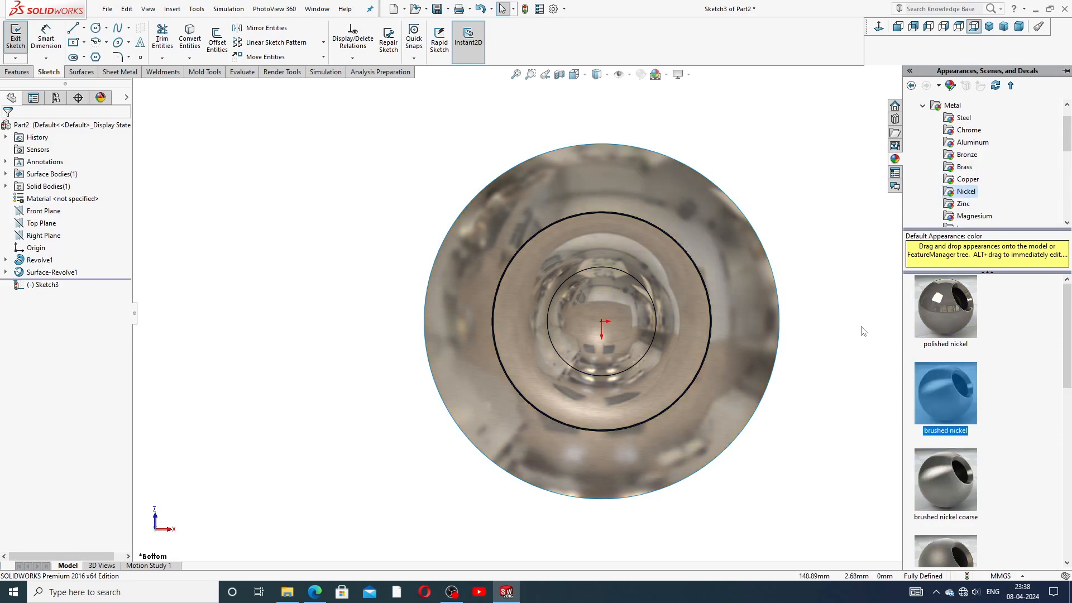
scroll(580, 351, down, 2)
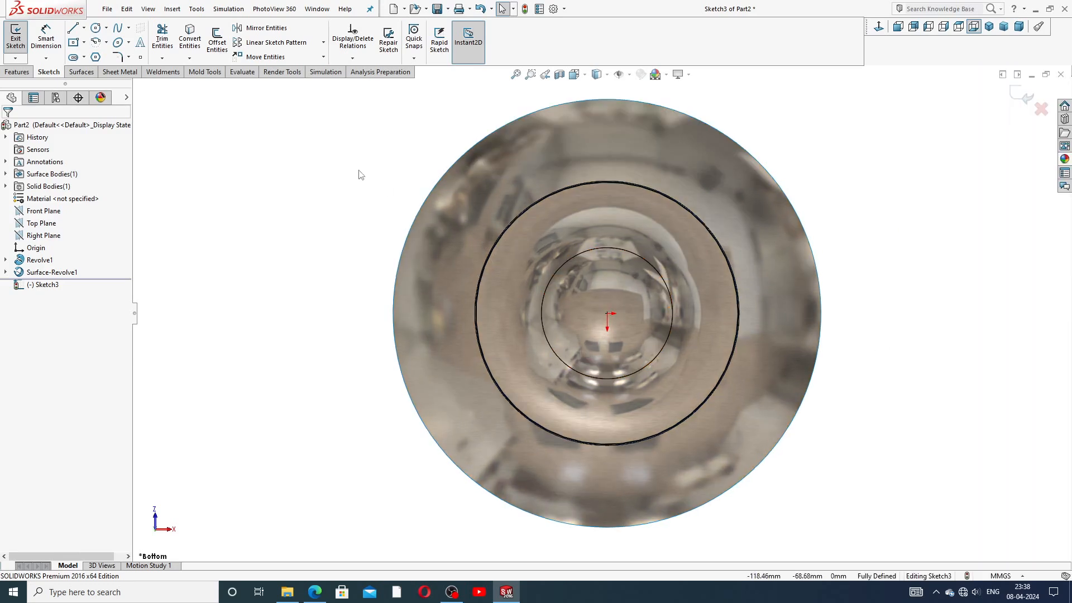
Step: Offset the 125 mm outer circle 8 mm inward using Reverse
click(225, 45)
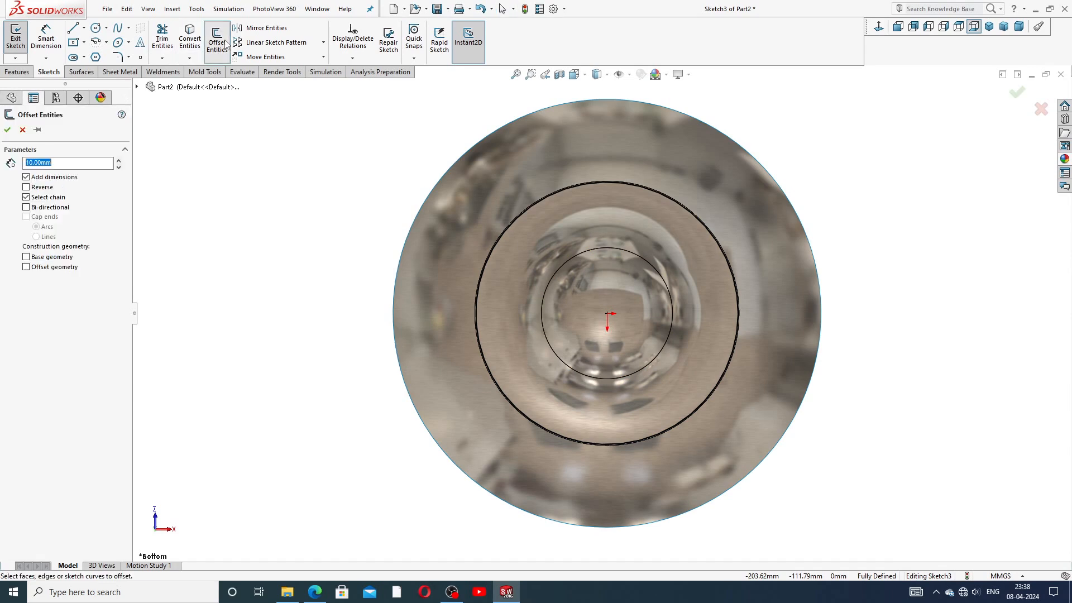
click(586, 183)
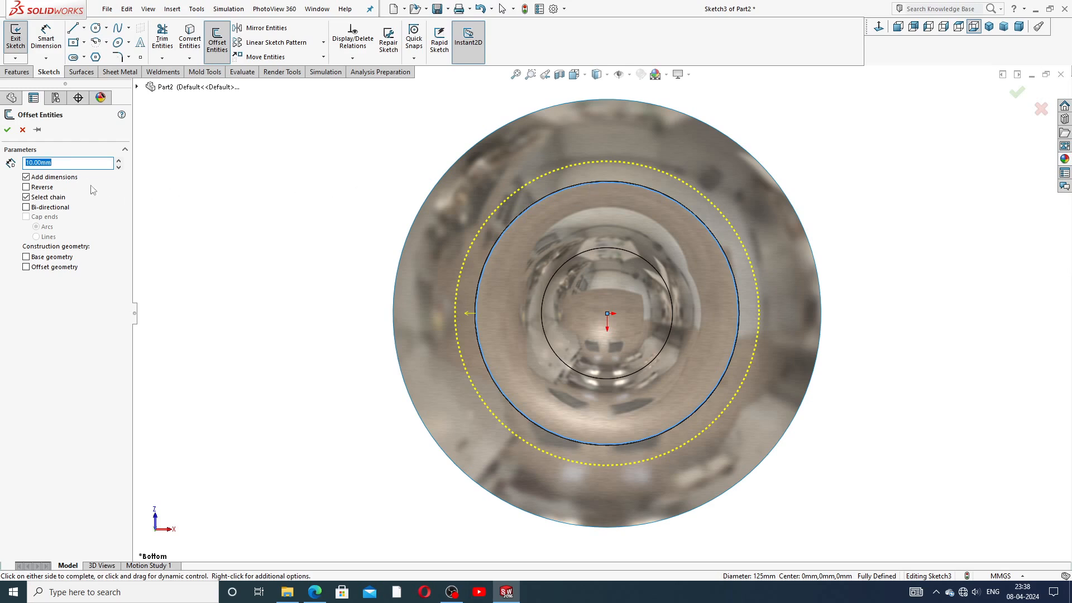
key(Down)
key(Down)
click(50, 192)
click(7, 130)
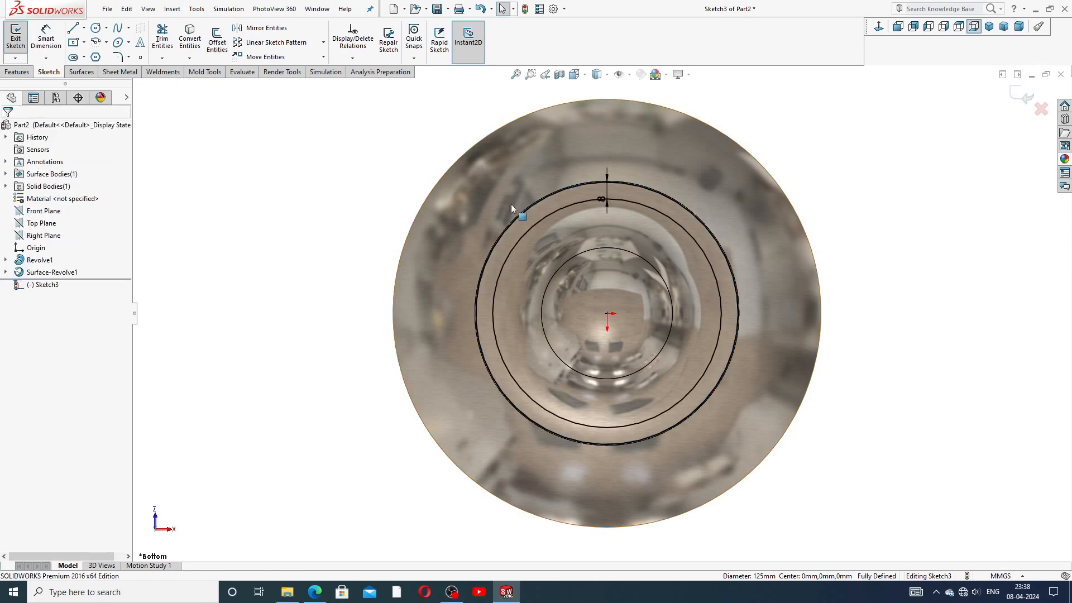
click(596, 190)
click(866, 173)
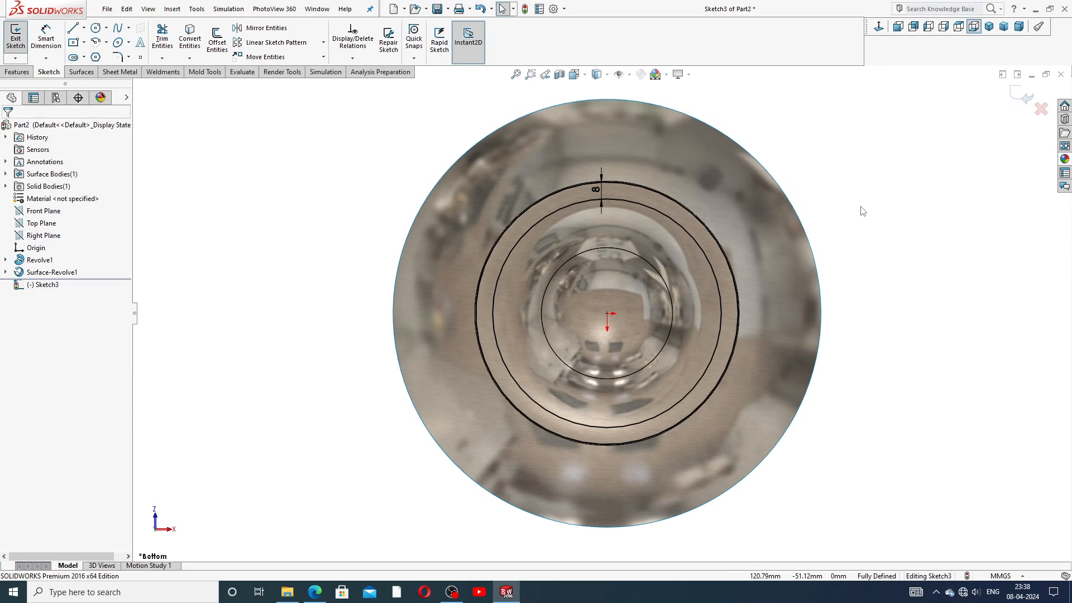
Step: Draw a small circle centred on the sketch origin
click(95, 28)
click(608, 313)
click(610, 290)
right_click(772, 176)
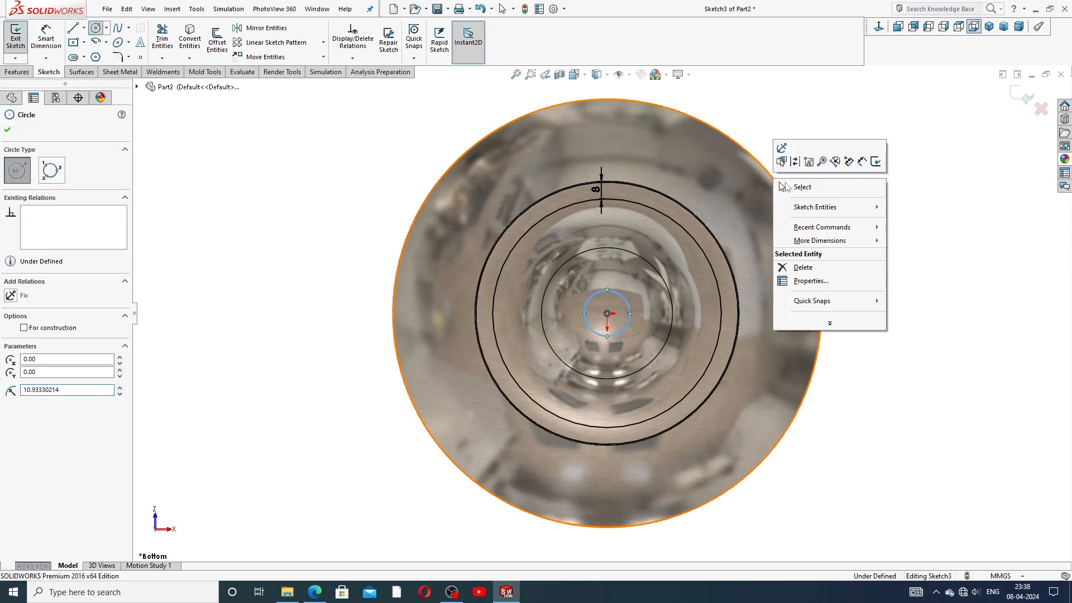
click(787, 185)
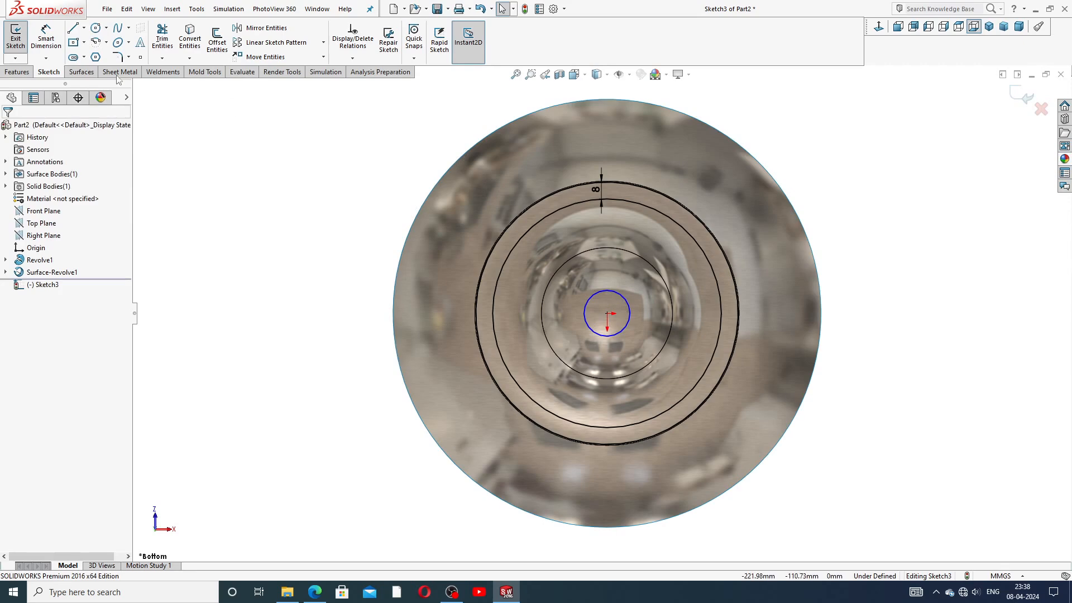
Step: Dimension the small centre circle to a 16 mm diameter
click(45, 45)
click(592, 294)
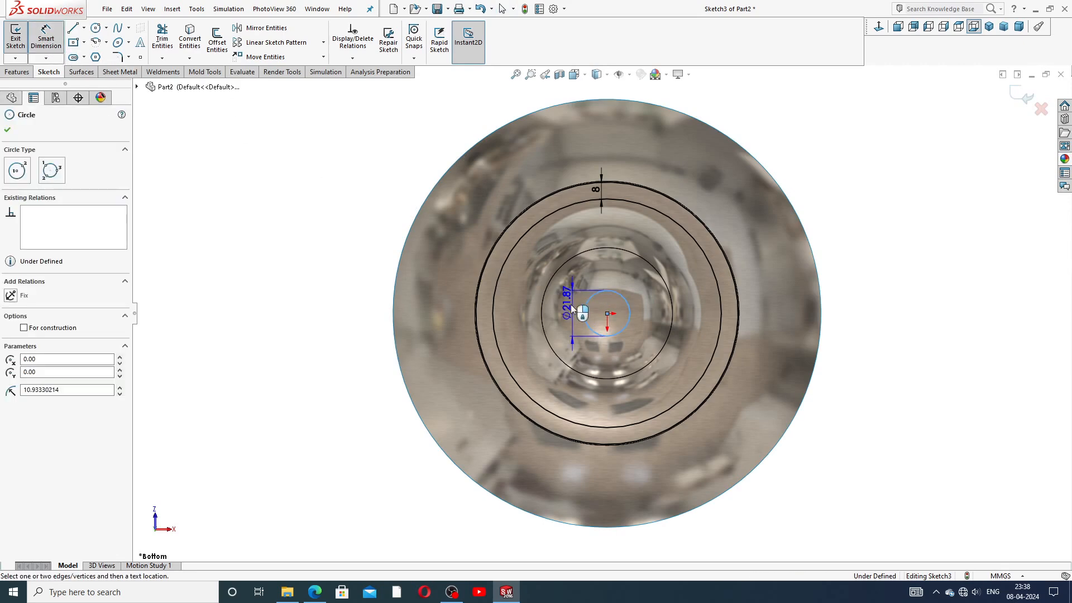
click(566, 307)
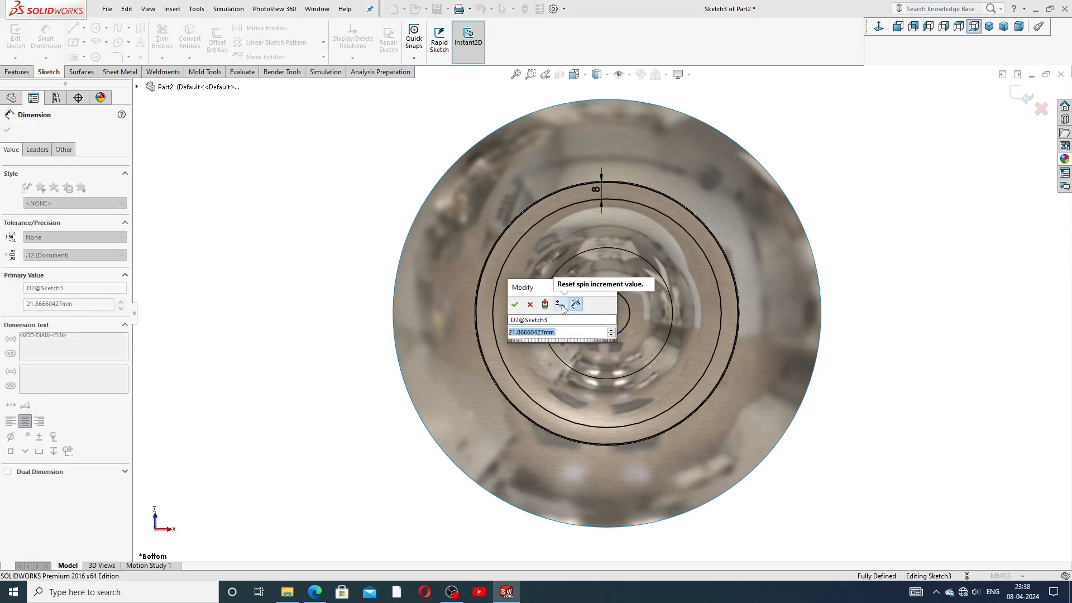
text(16)
key(Return)
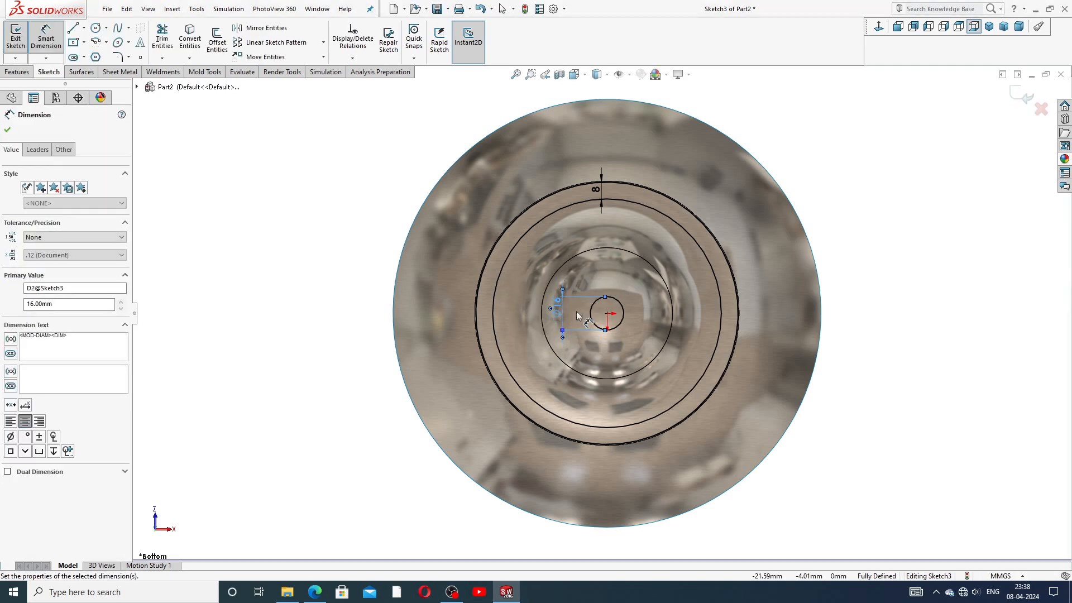
click(839, 149)
right_click(839, 149)
click(867, 165)
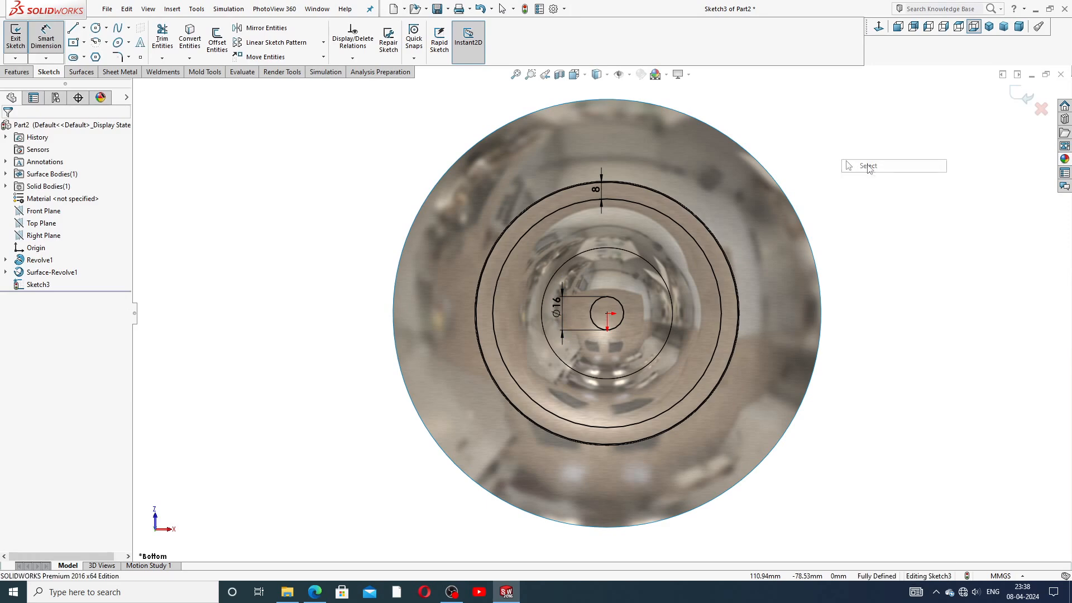
click(554, 310)
click(865, 191)
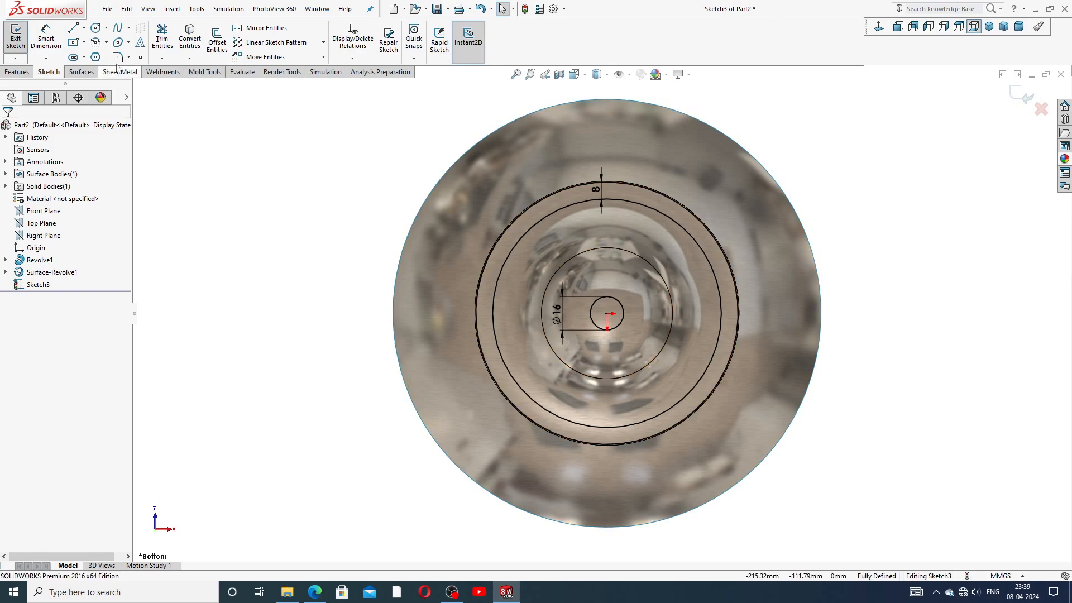
Step: Draw a horizontal construction line from the origin out to the ring
click(75, 29)
scroll(590, 314, down, 3)
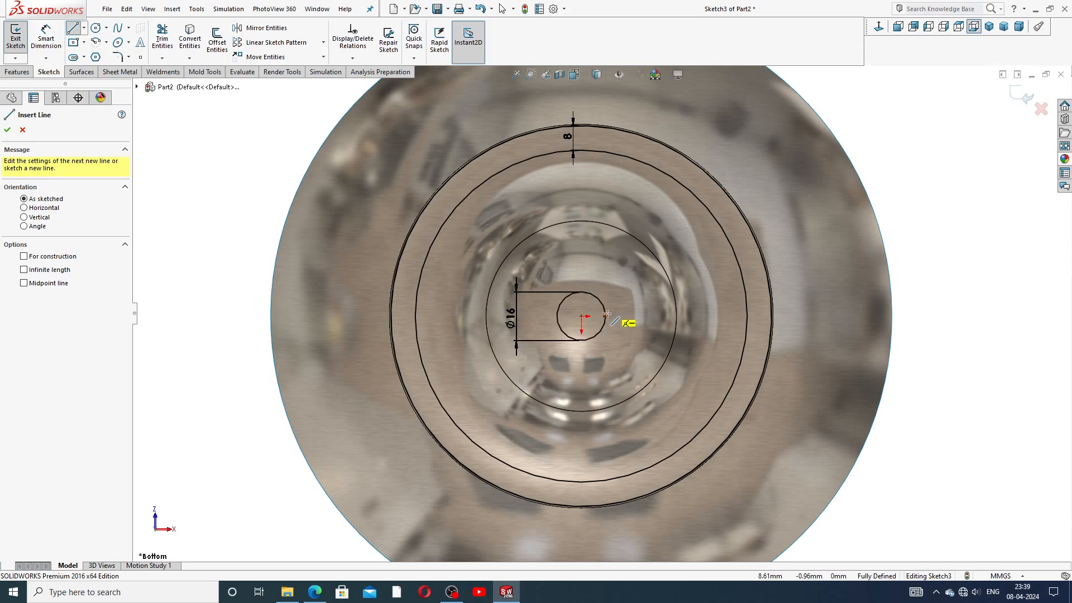
click(581, 316)
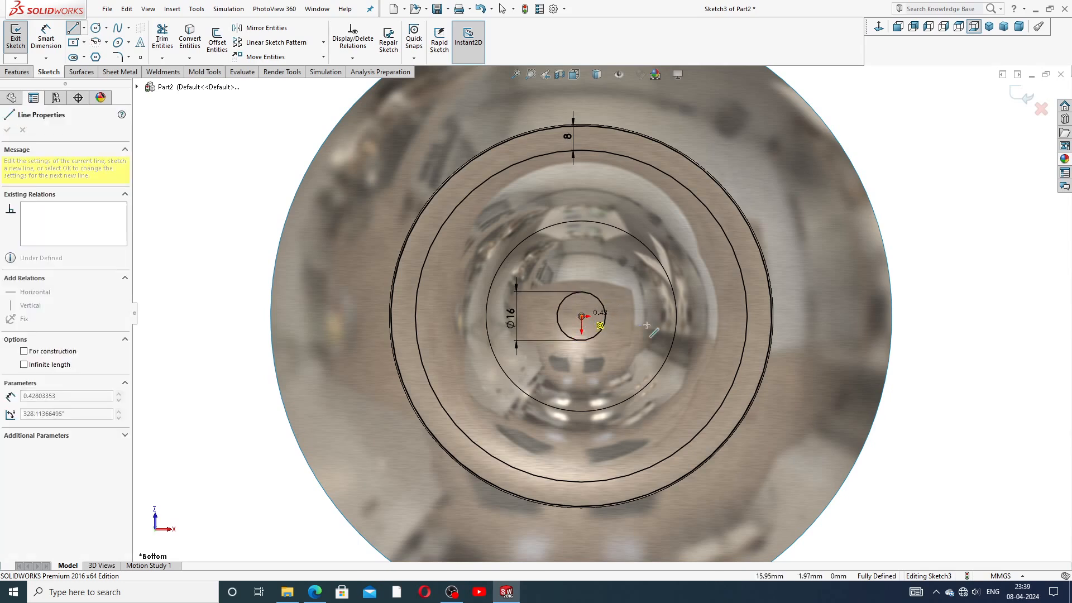
click(748, 316)
right_click(926, 242)
click(948, 253)
click(708, 315)
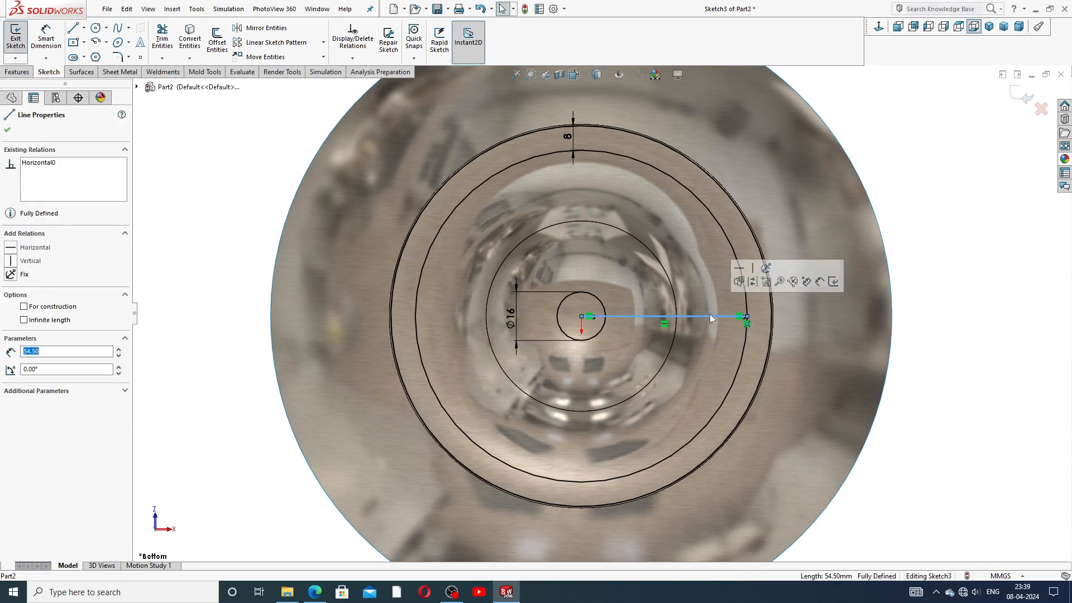
click(749, 281)
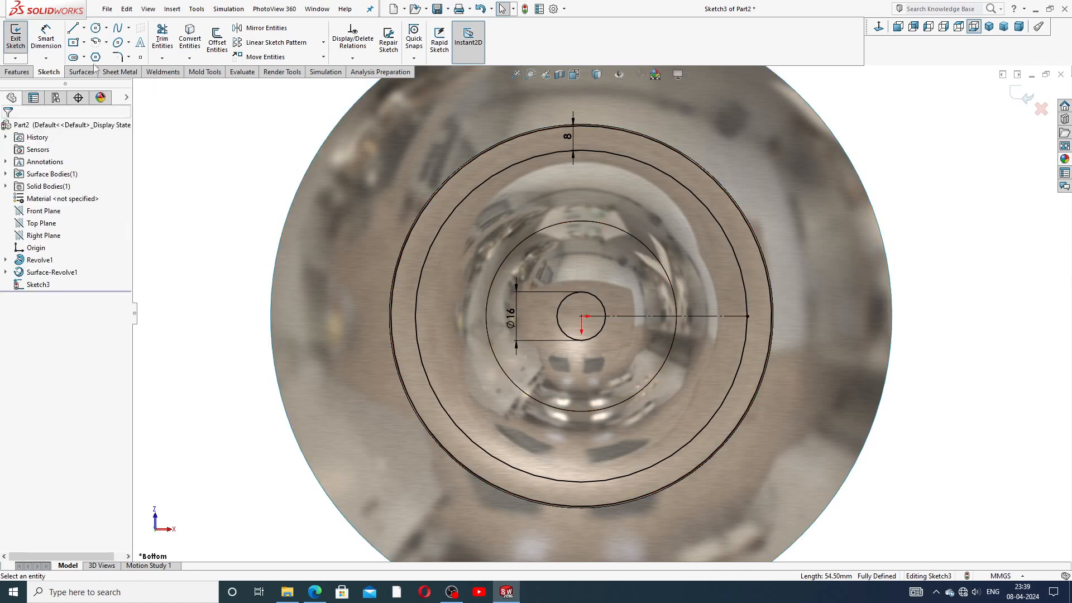
Step: Draw a solid line from the Ø16 circle to the outer ring, moved just above the construction line
click(73, 28)
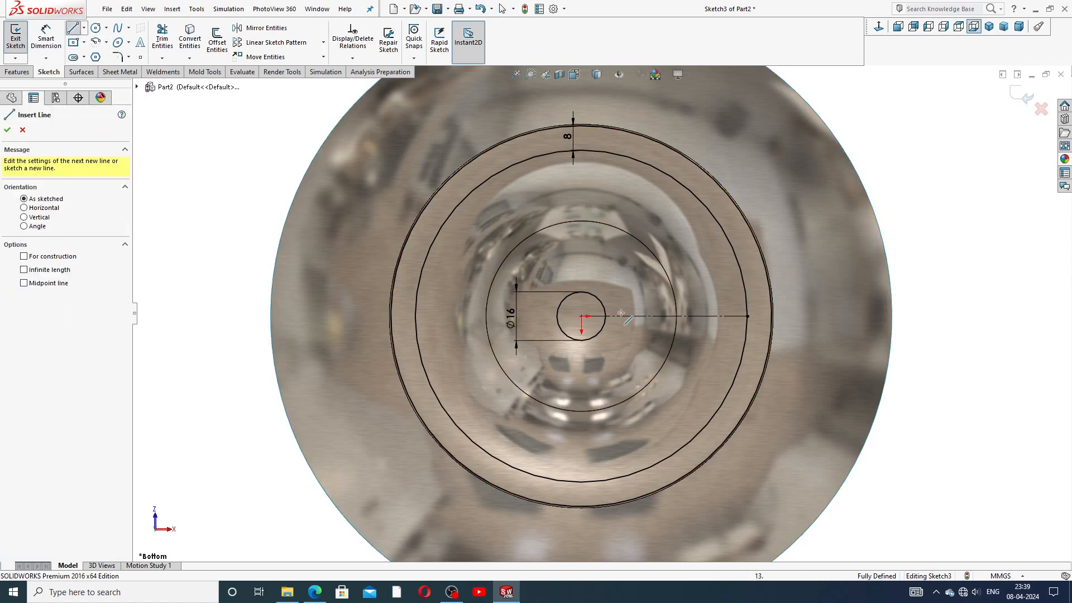
click(590, 293)
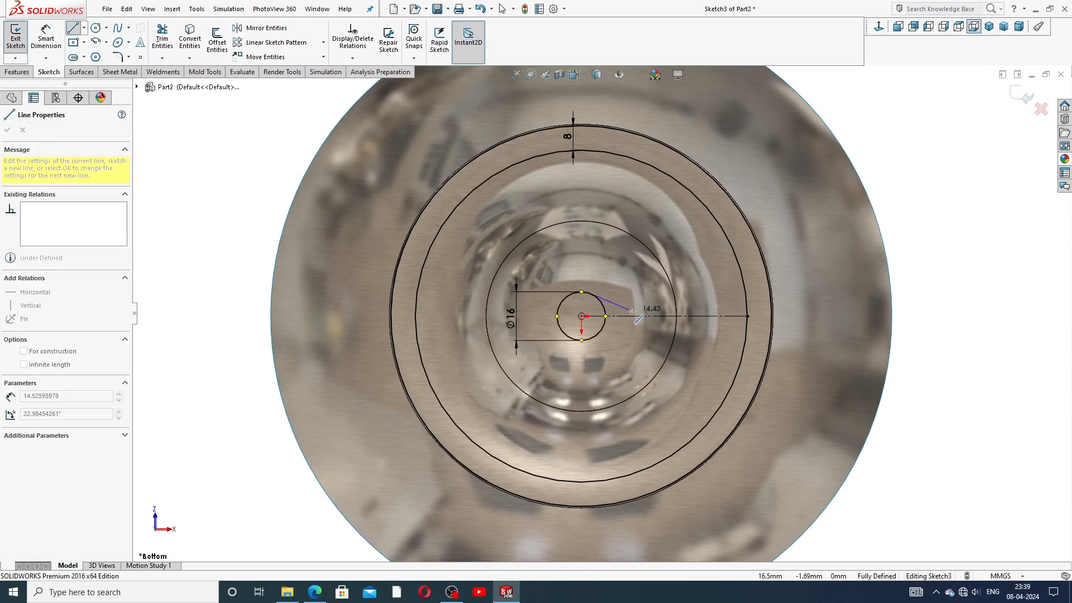
key(Escape)
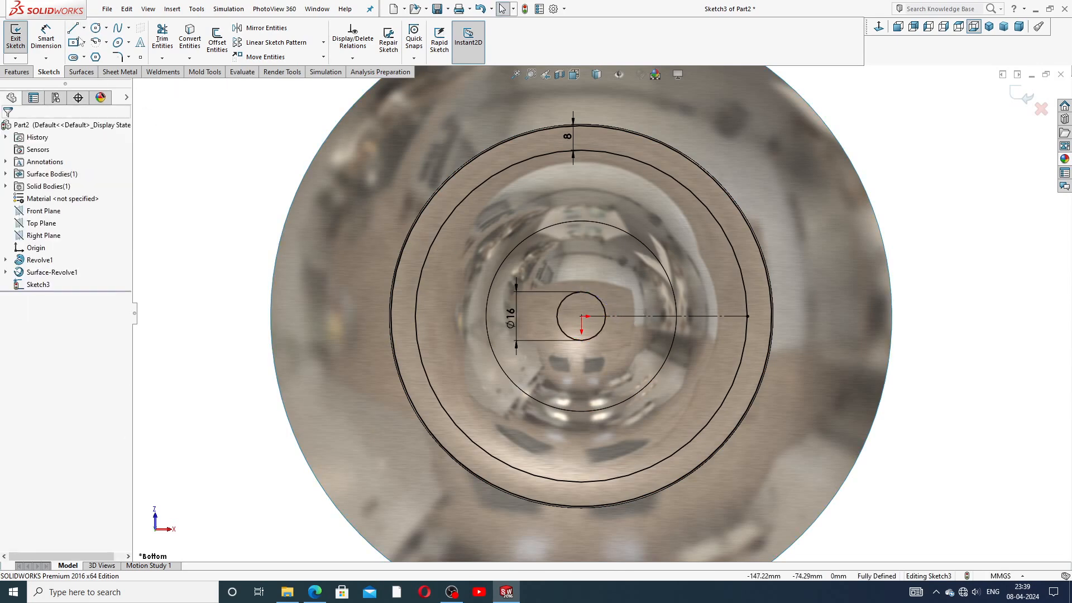
click(73, 27)
scroll(625, 319, up, 3)
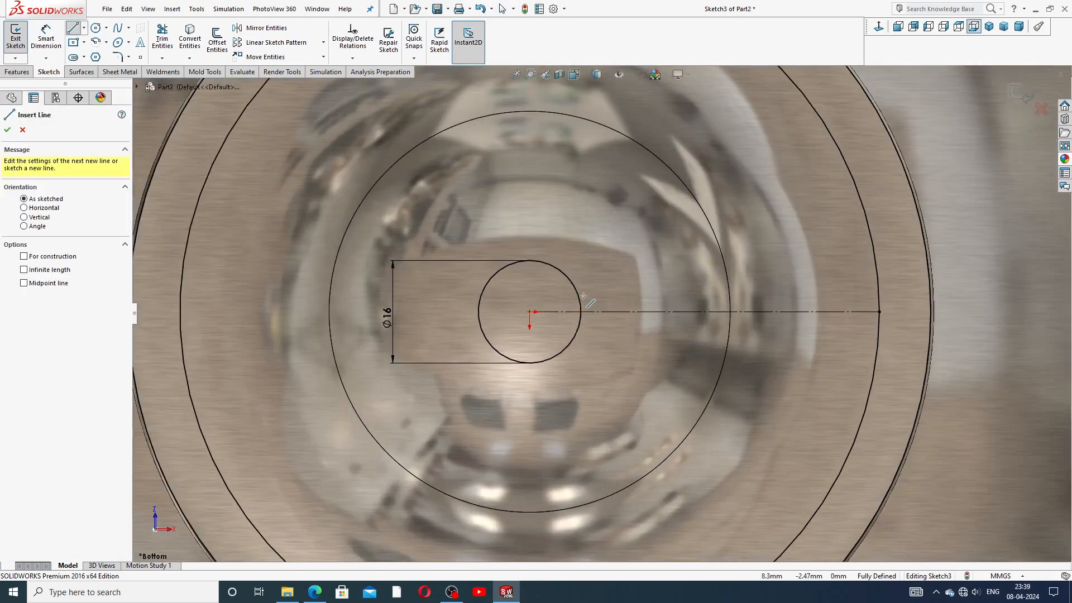
click(581, 306)
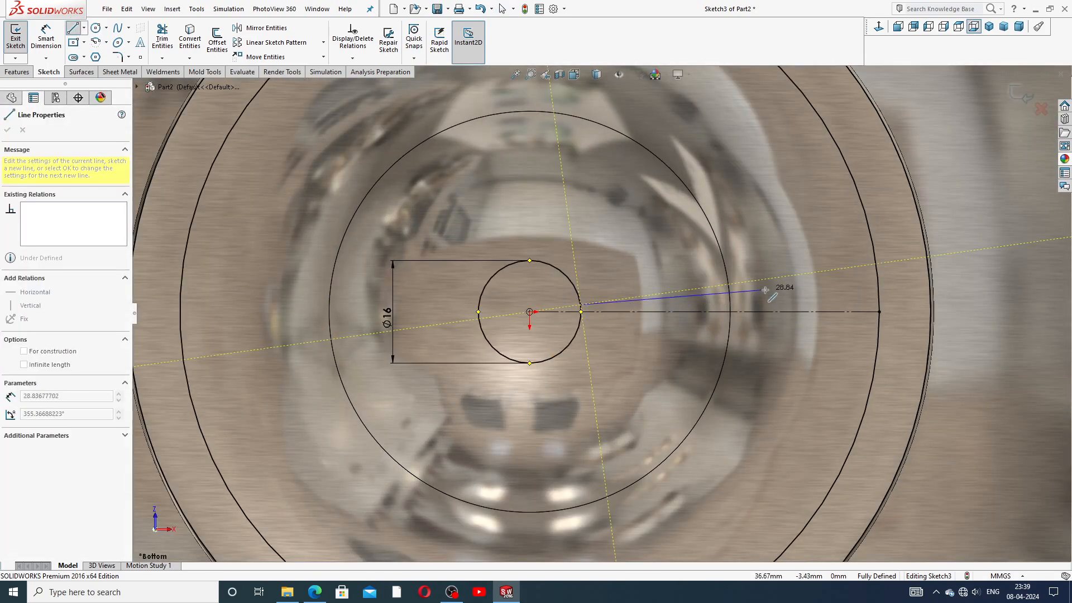
click(878, 305)
right_click(910, 290)
click(907, 297)
click(766, 304)
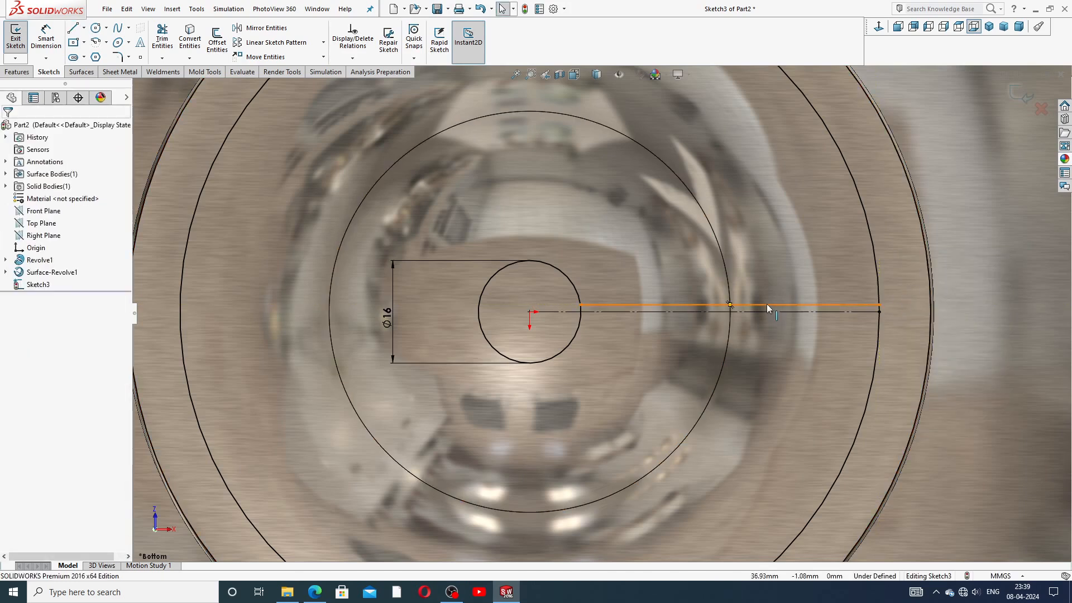
drag(766, 298, 765, 289)
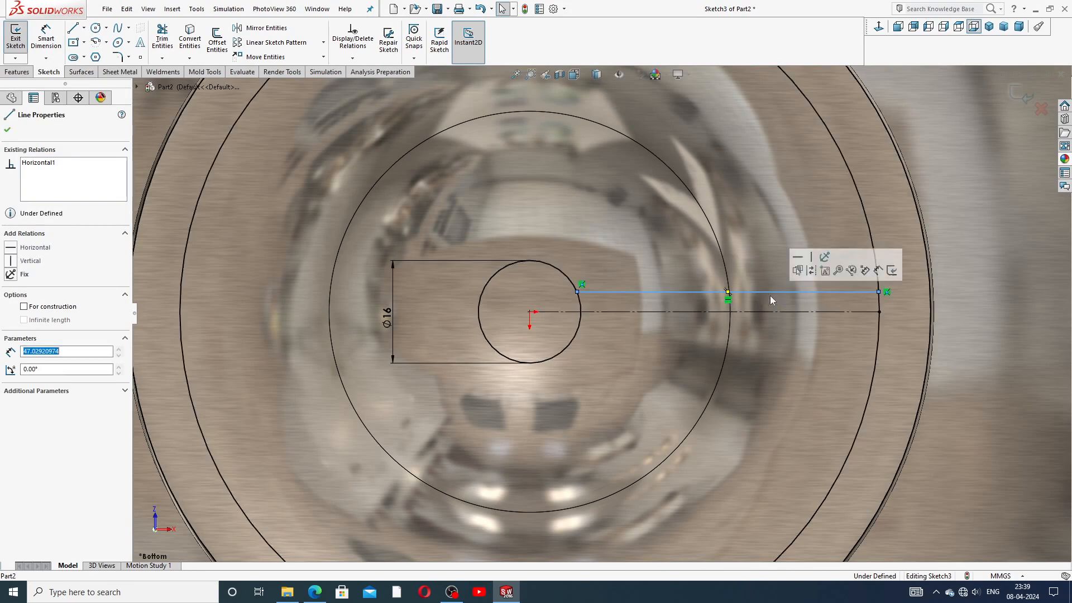
click(958, 254)
Step: Select the upper horizontal solid line to check it, then clear the selection
scroll(742, 257, up, 4)
scroll(741, 257, up, 2)
click(827, 200)
scroll(605, 333, down, 3)
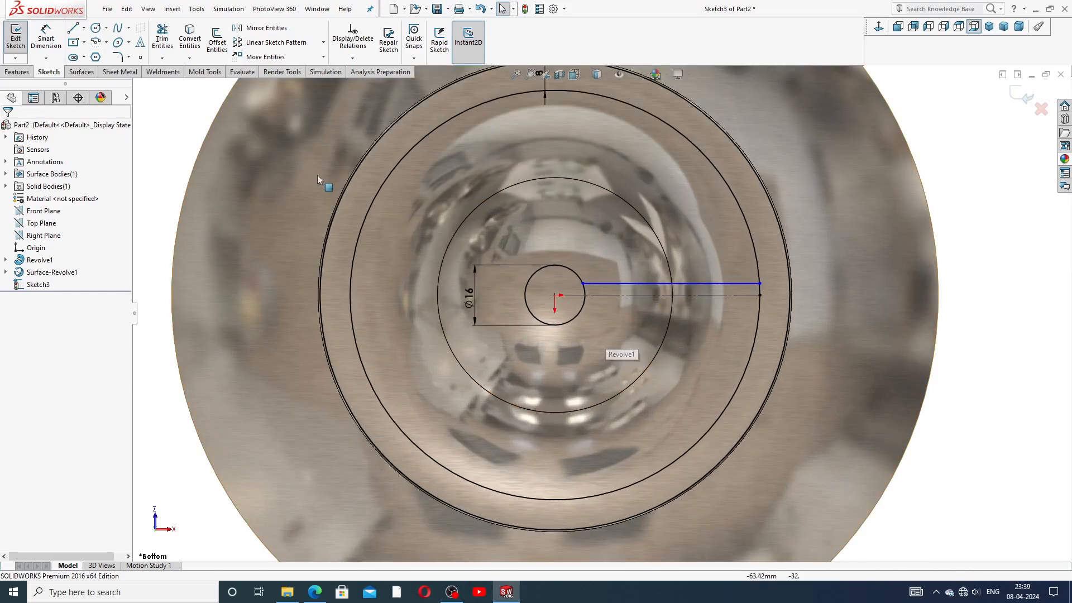
click(691, 284)
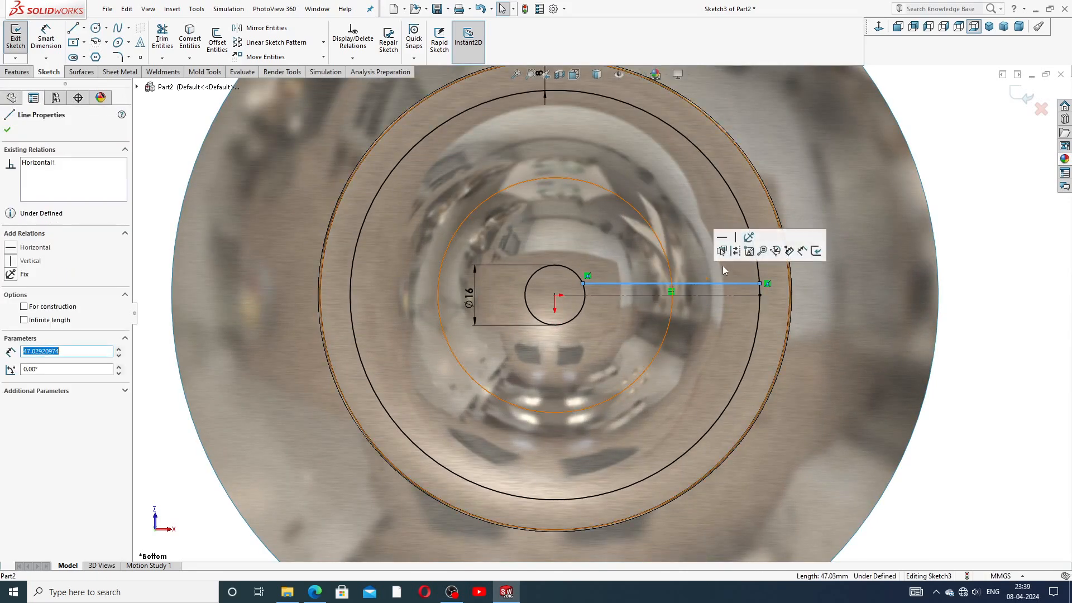
key(Escape)
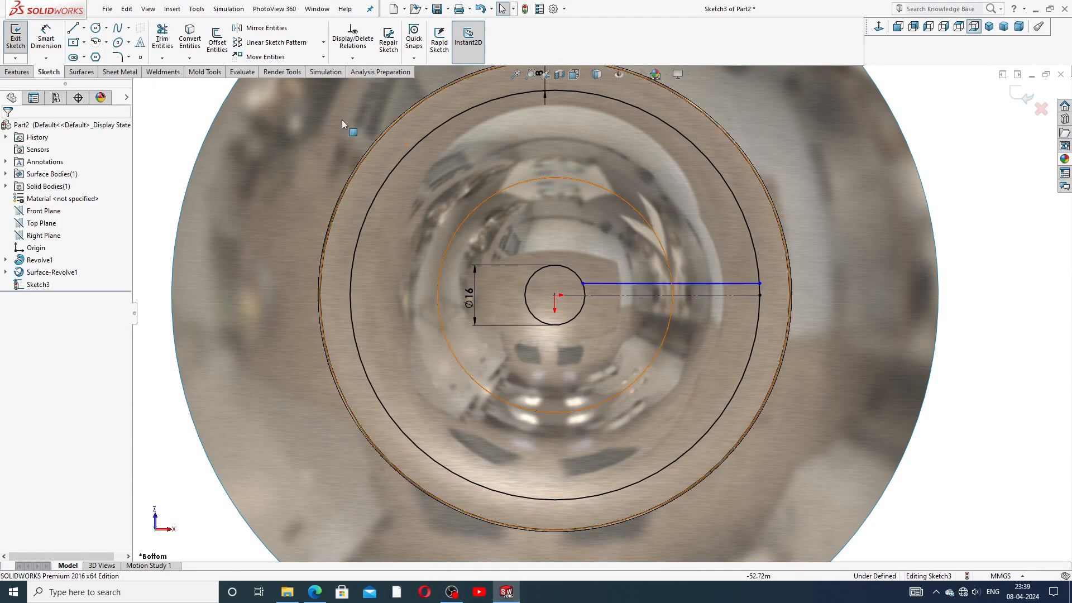
Step: Mirror the upper slot line about the horizontal construction line
click(261, 28)
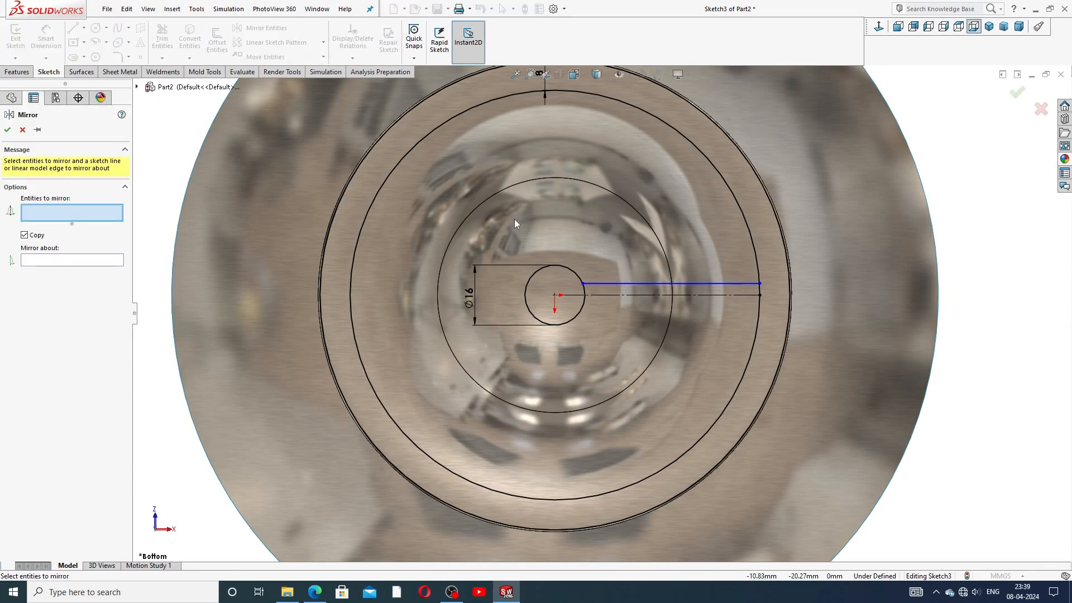
click(729, 284)
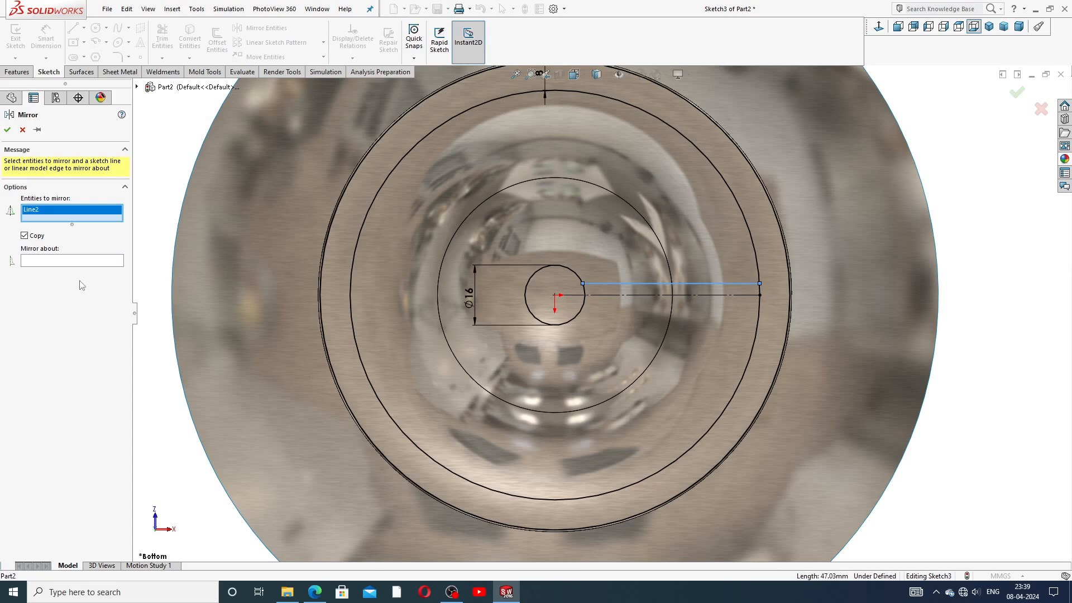
click(79, 262)
click(709, 296)
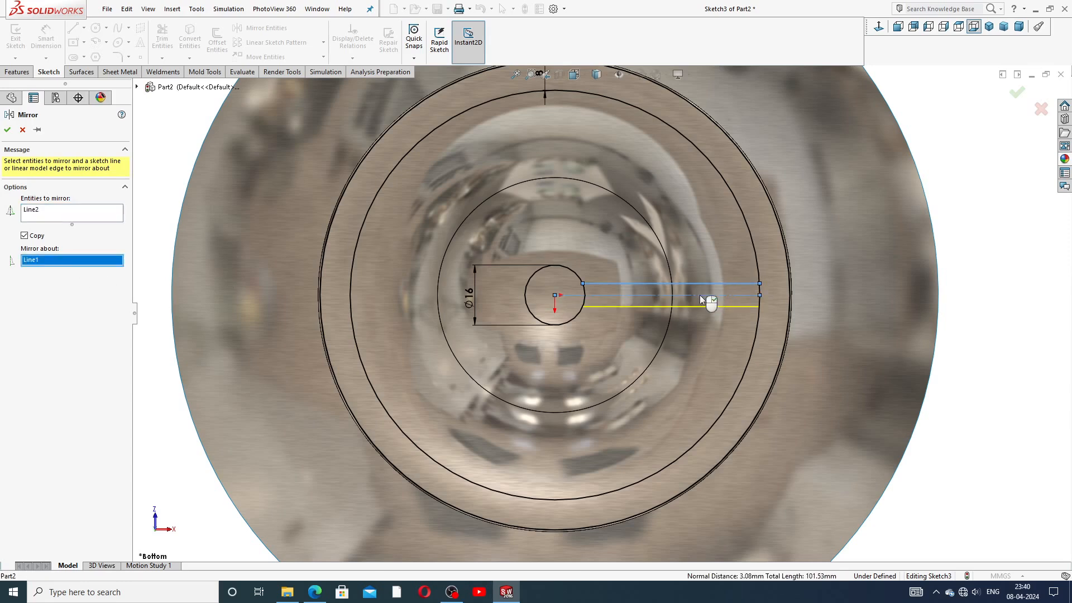
click(8, 130)
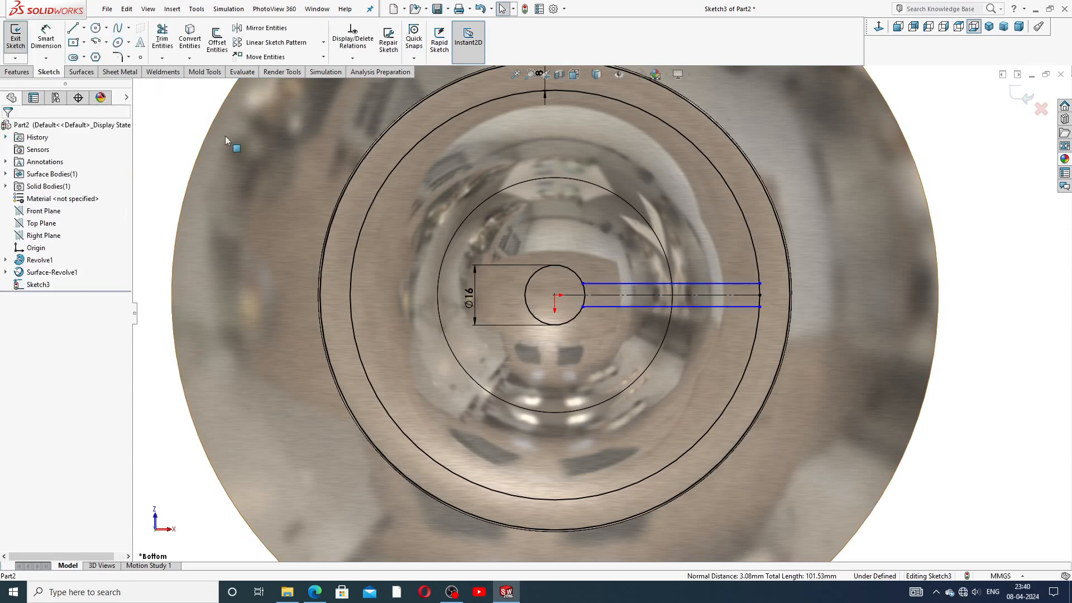
Step: Dimension the gap between the two slot lines as 8 mm
click(46, 36)
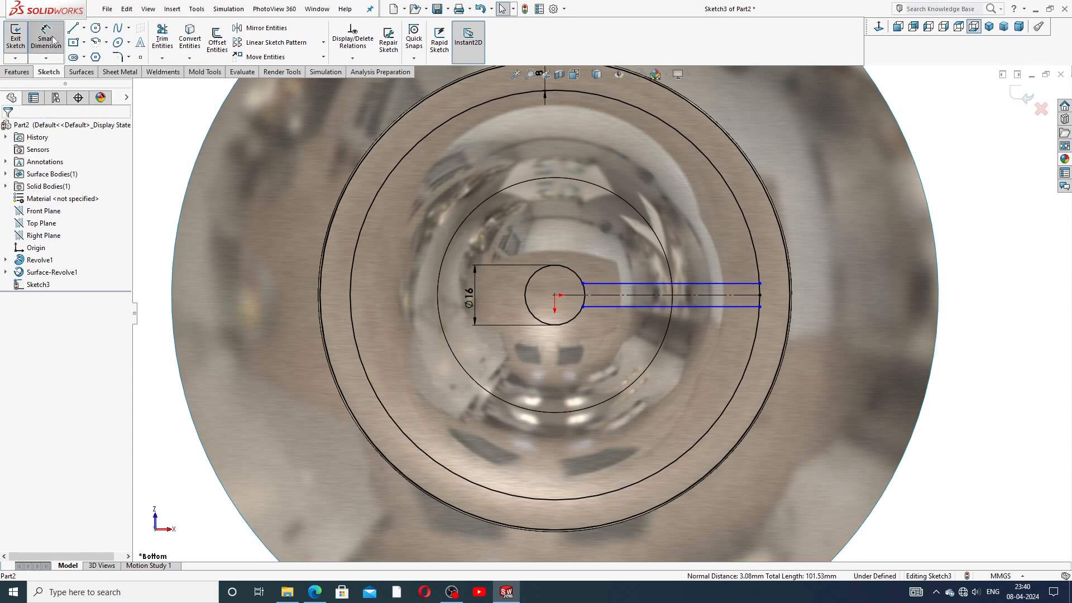
click(729, 285)
click(738, 306)
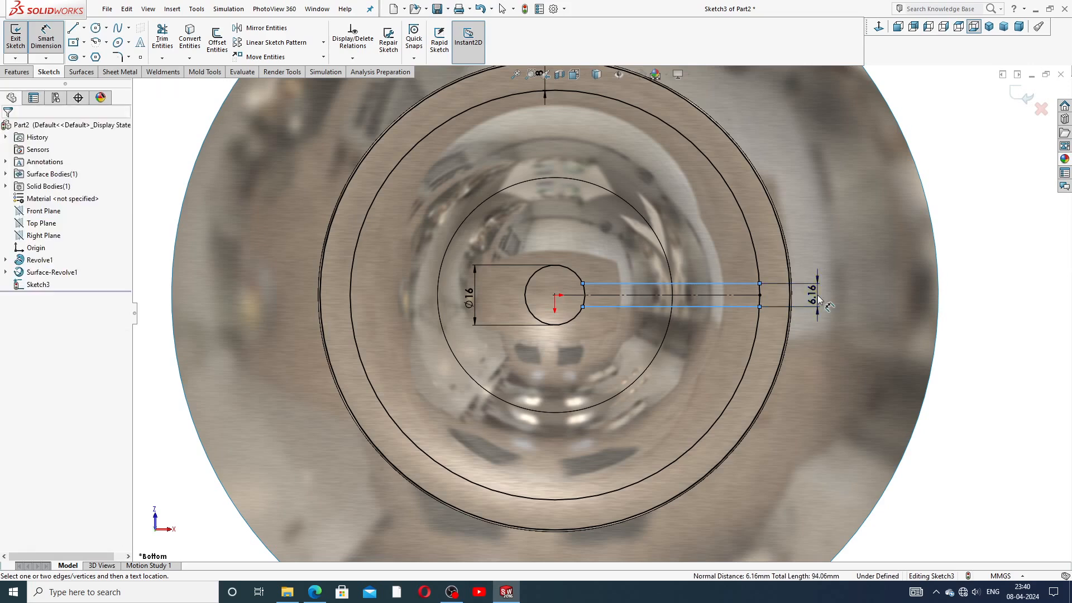
click(817, 300)
text(8)
key(Return)
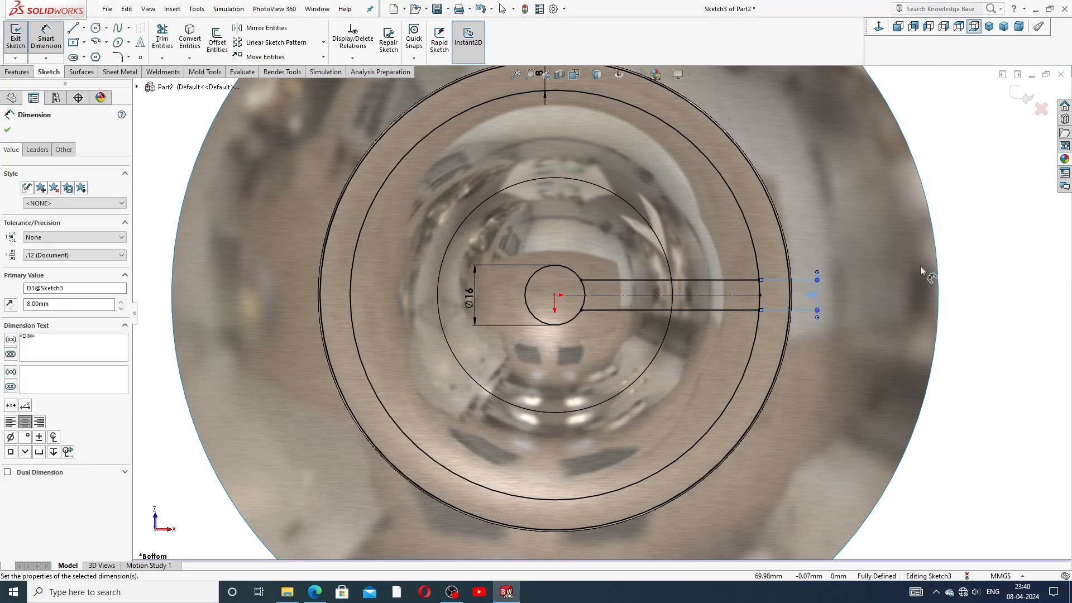
click(882, 288)
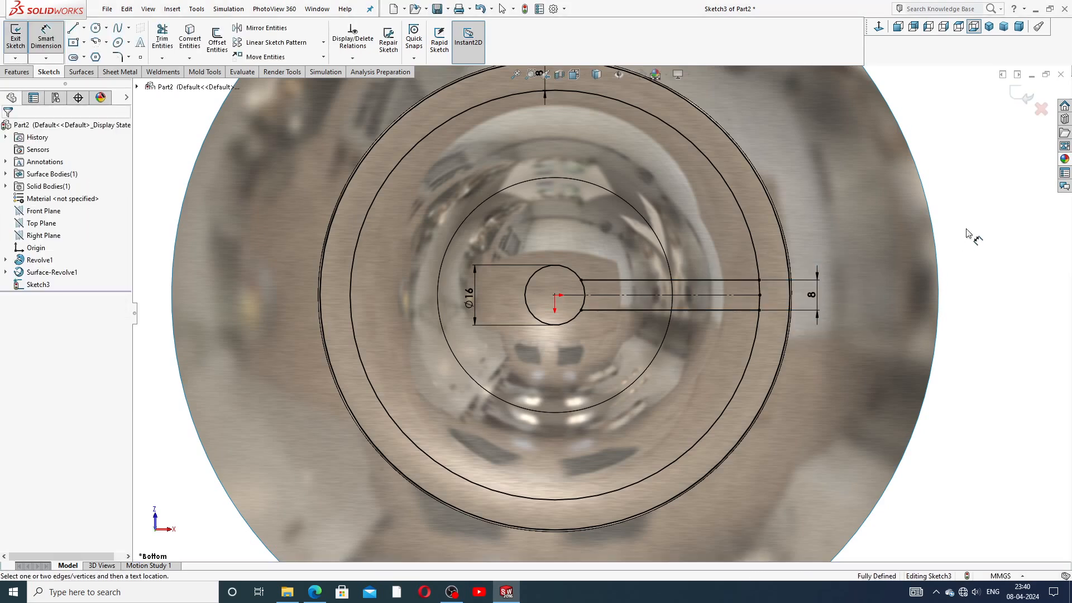
right_click(929, 170)
click(943, 166)
scroll(335, 116, up, 2)
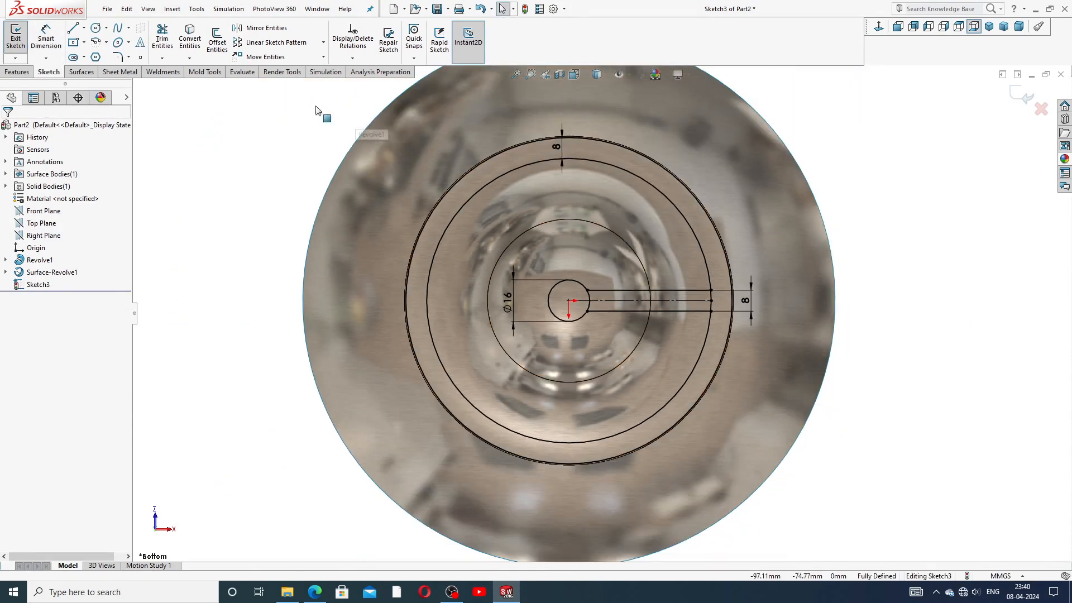
Step: Draw two diagonal centrelines from the sketch origin, one up-right and one up-left
click(84, 27)
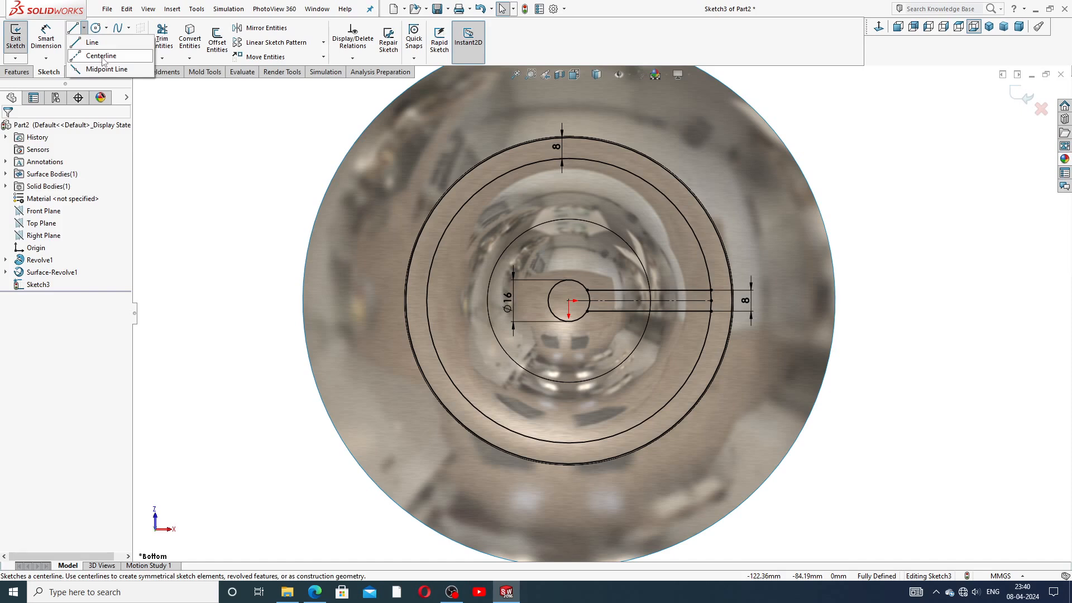
click(102, 55)
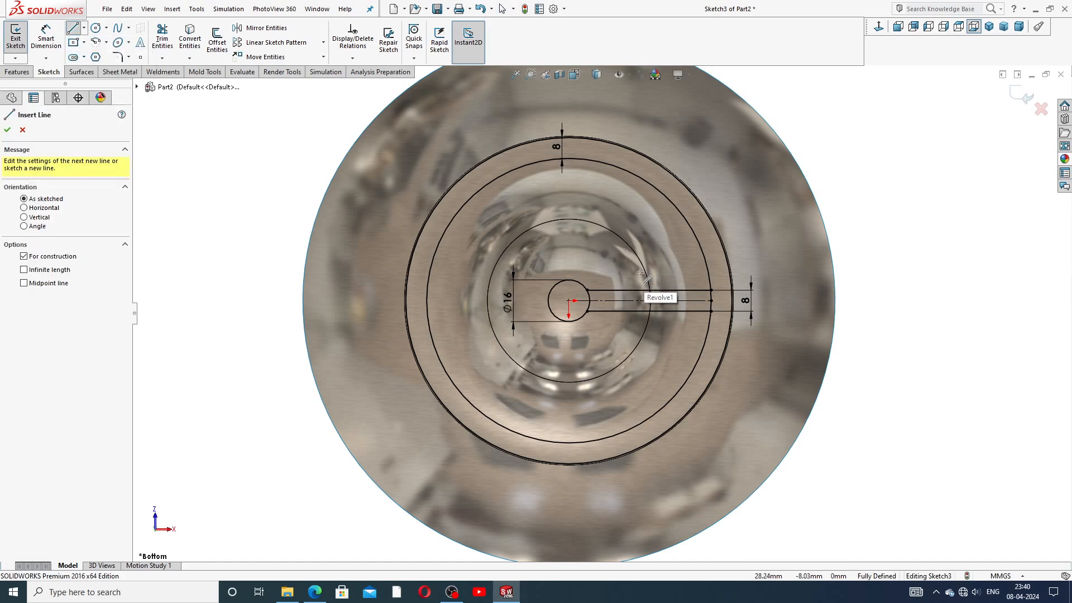
click(568, 300)
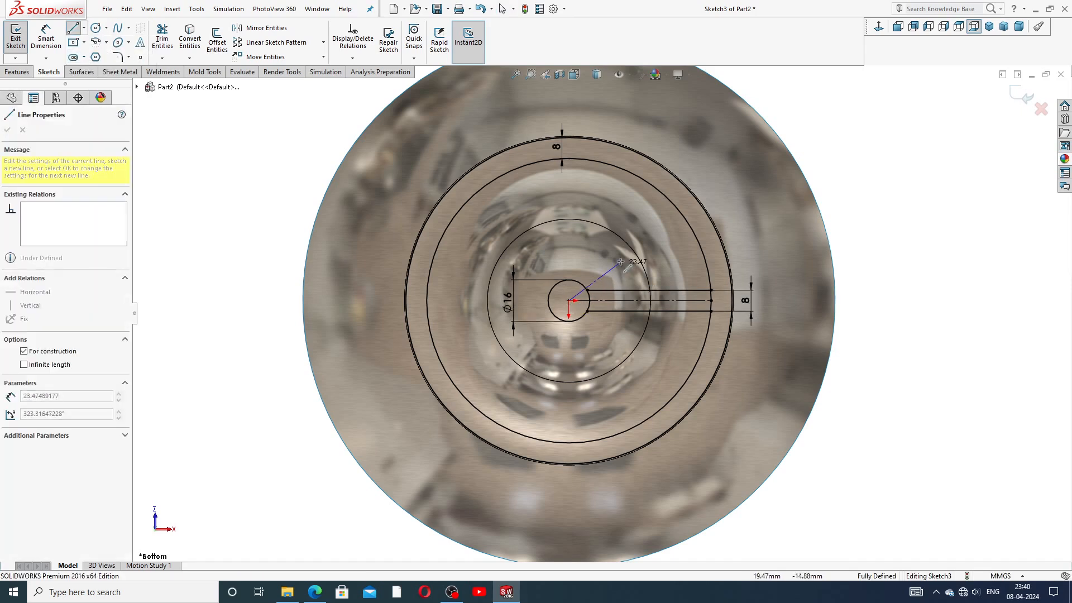
click(653, 243)
right_click(673, 251)
click(692, 258)
click(84, 28)
click(103, 48)
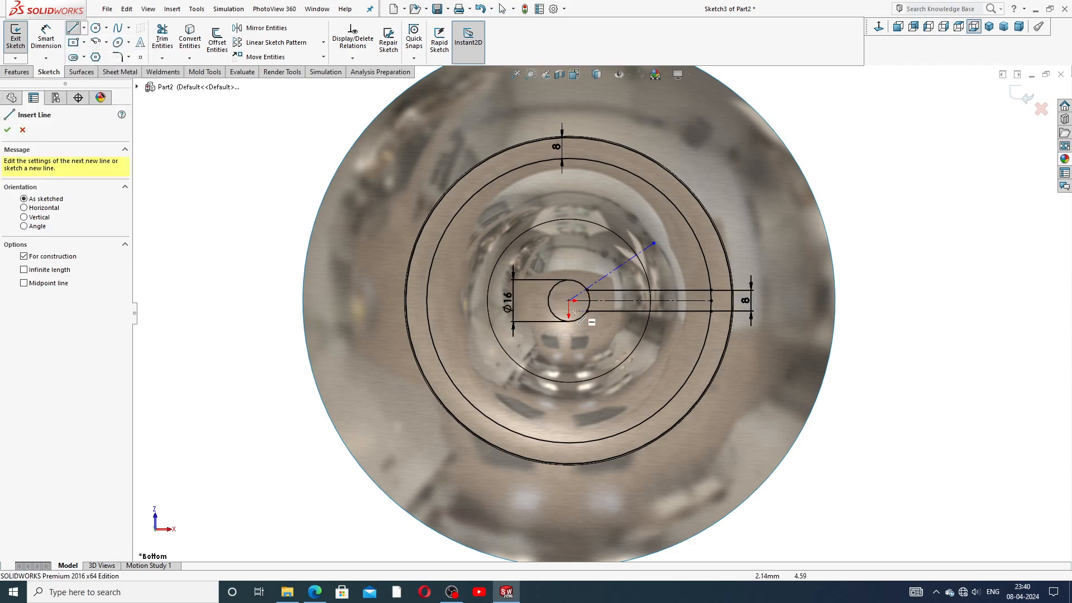
click(568, 300)
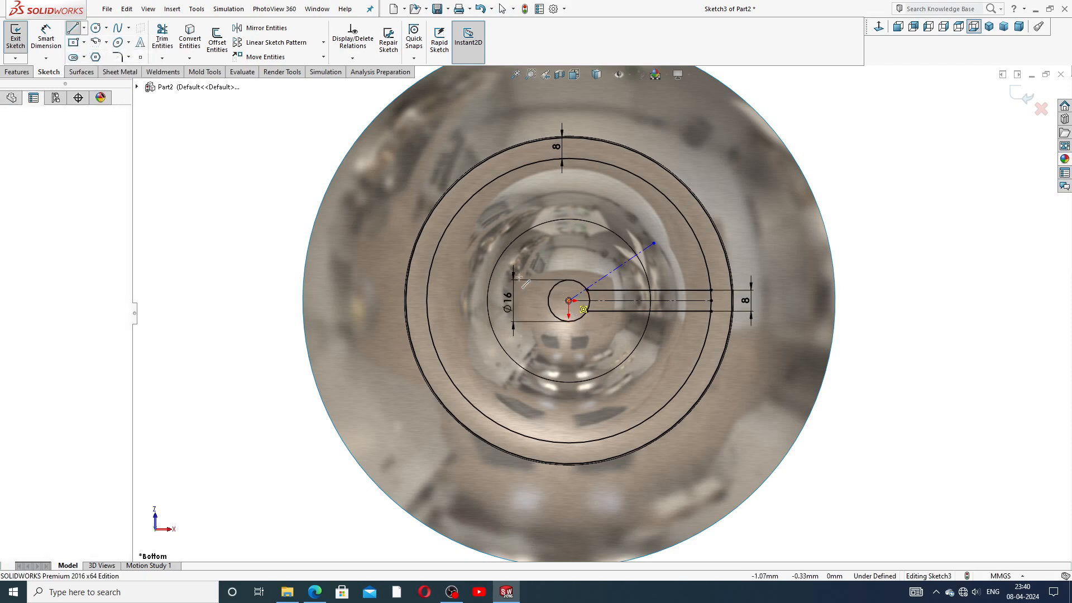
click(474, 249)
right_click(476, 234)
click(505, 241)
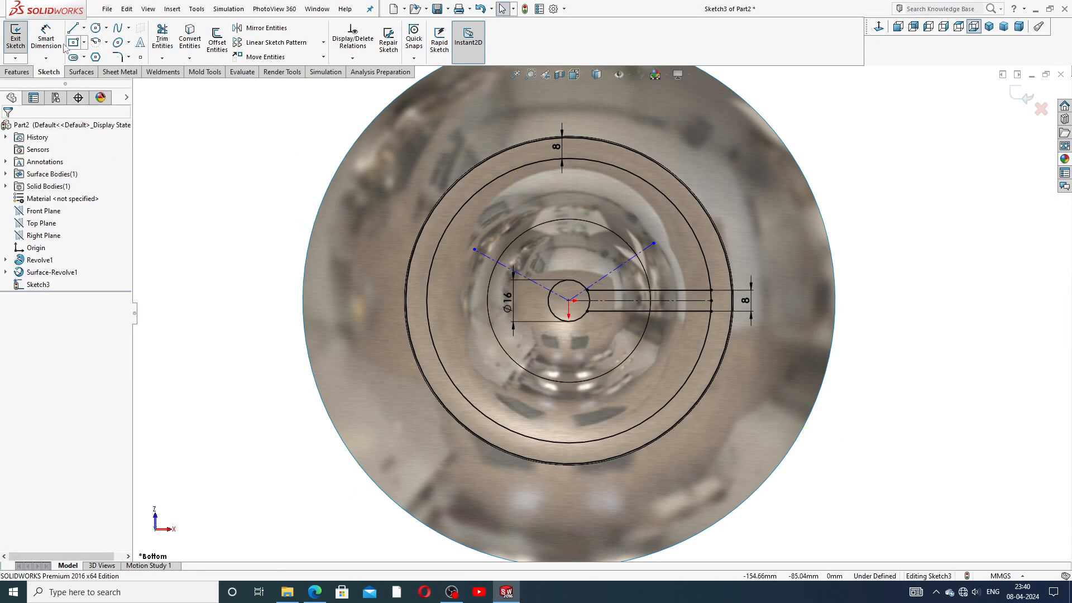
Step: Dimension the up-right diagonal at 45° from the horizontal centreline
click(46, 39)
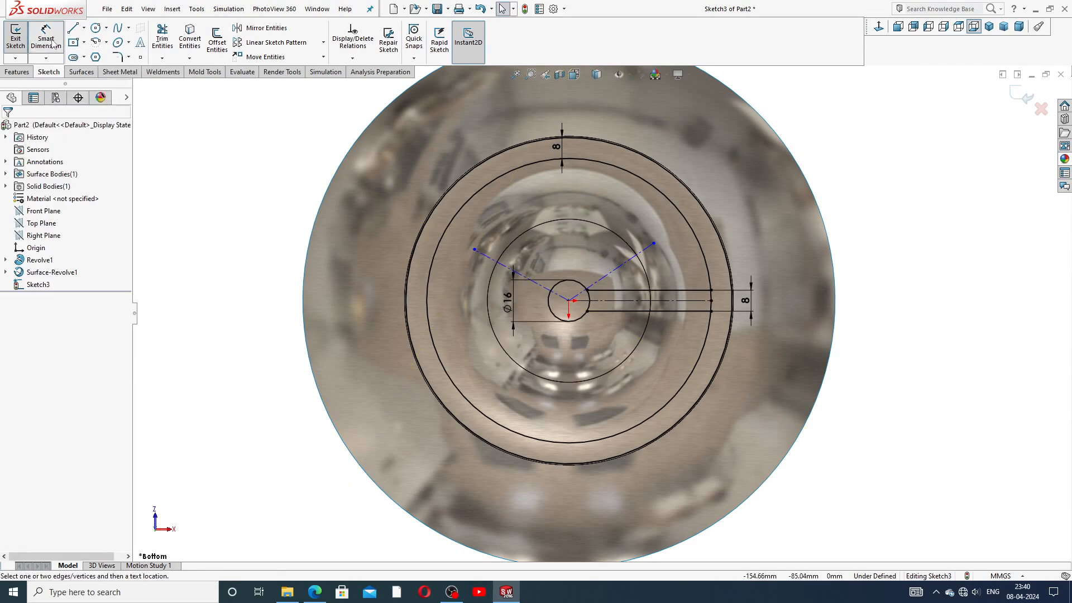
click(620, 265)
click(642, 300)
click(684, 265)
text(4)
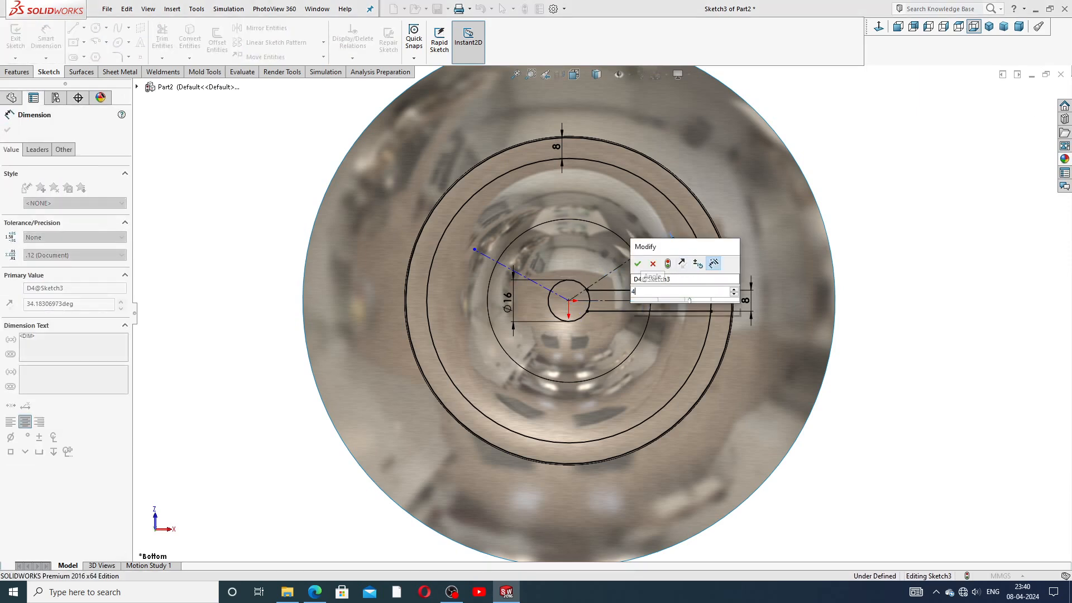
text(5)
key(Return)
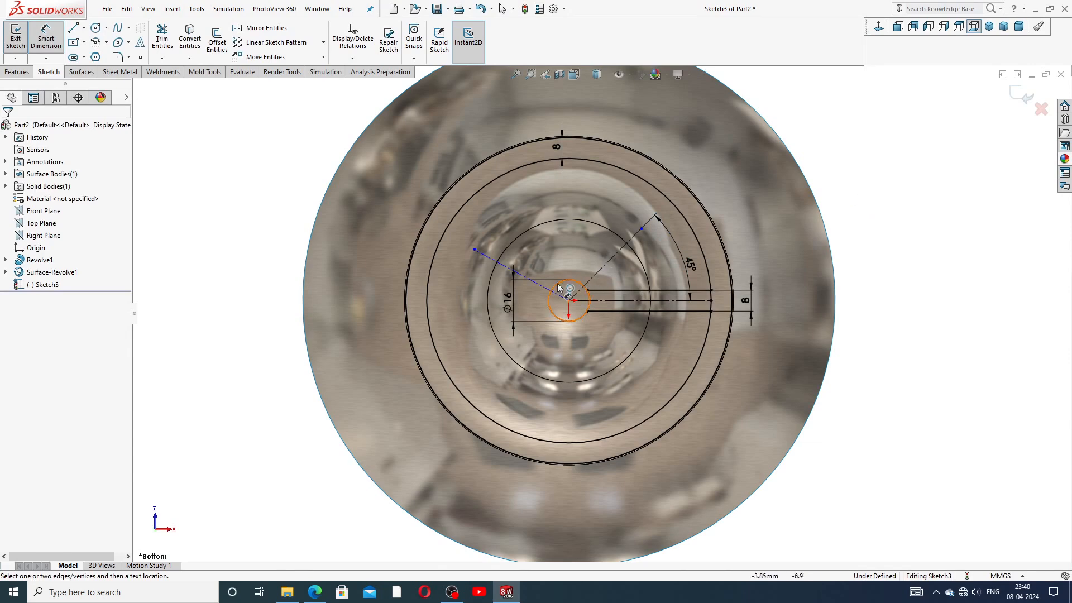
Step: Set the angle between the two diagonal centrelines to 90°
click(617, 255)
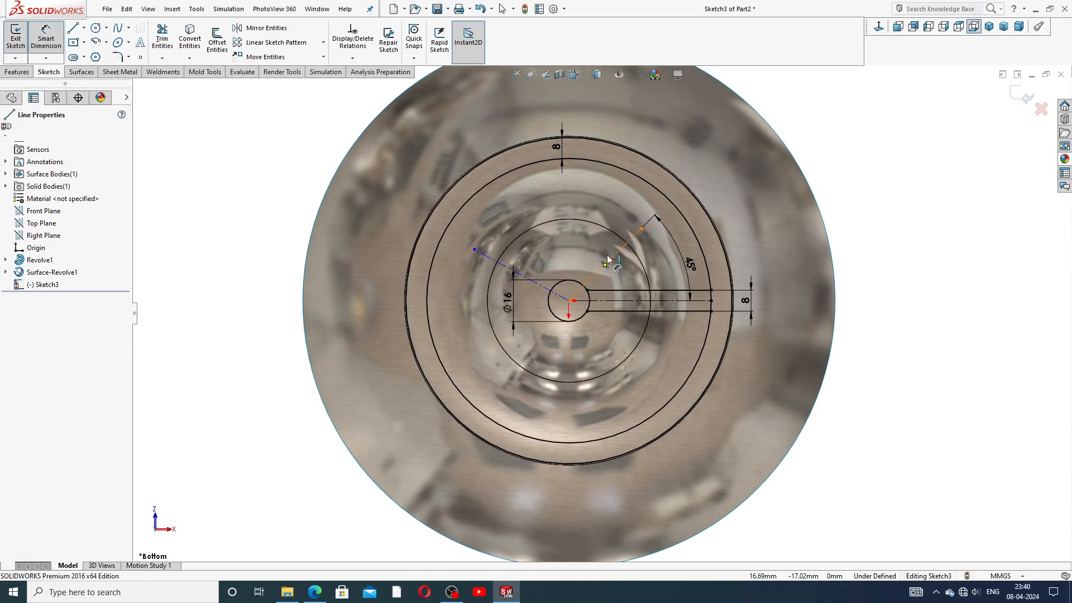
click(509, 272)
click(552, 249)
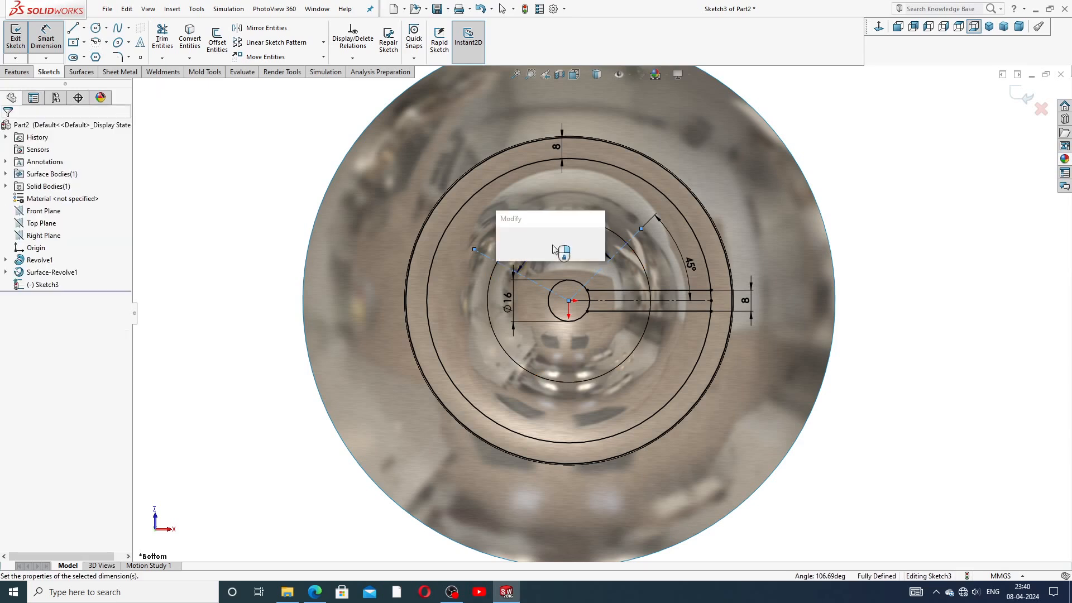
text(90)
key(Return)
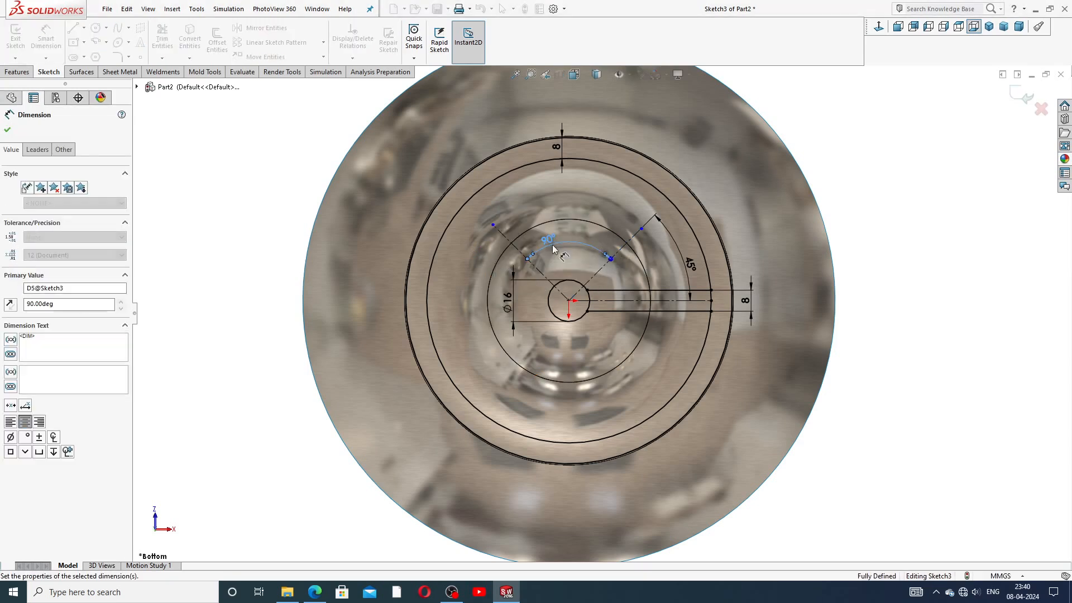
click(873, 171)
click(544, 243)
right_click(829, 162)
click(835, 162)
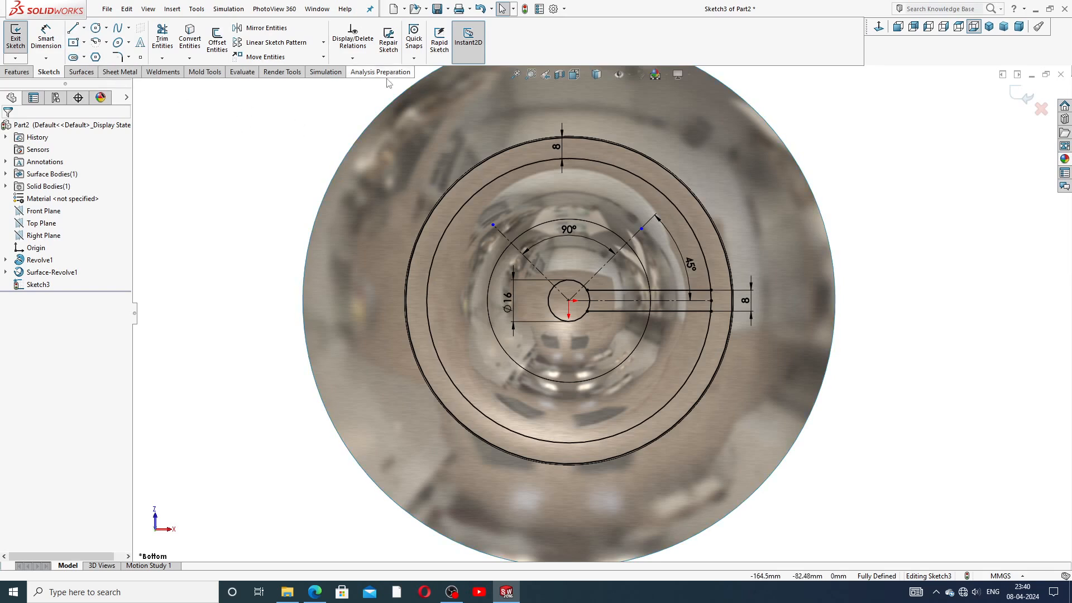
Step: Mirror the horizontal slot's three lines about the 45° diagonal to create a vertical slot
click(680, 292)
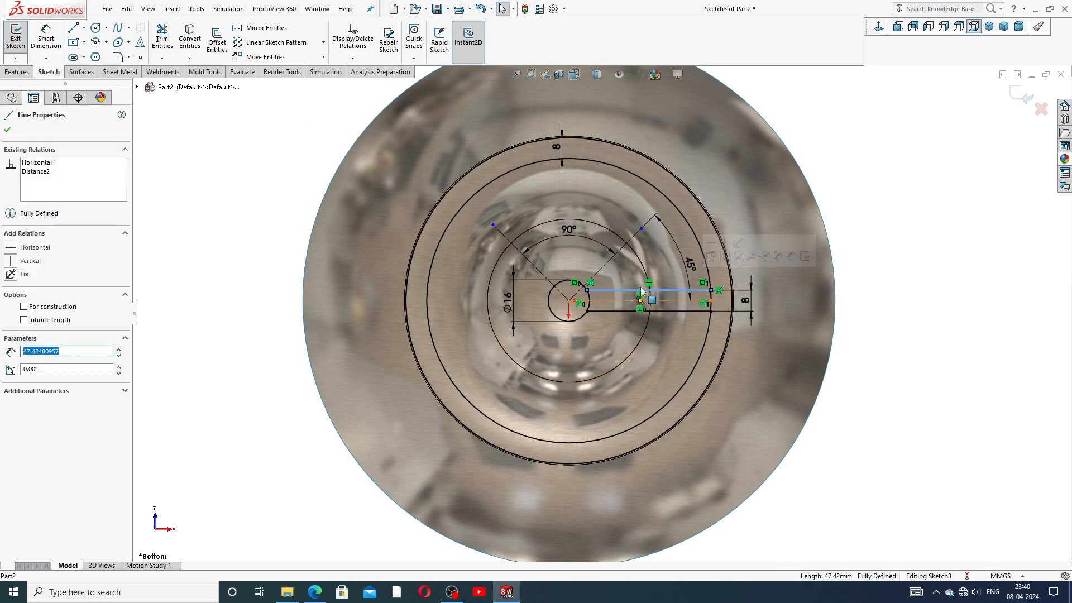
click(818, 123)
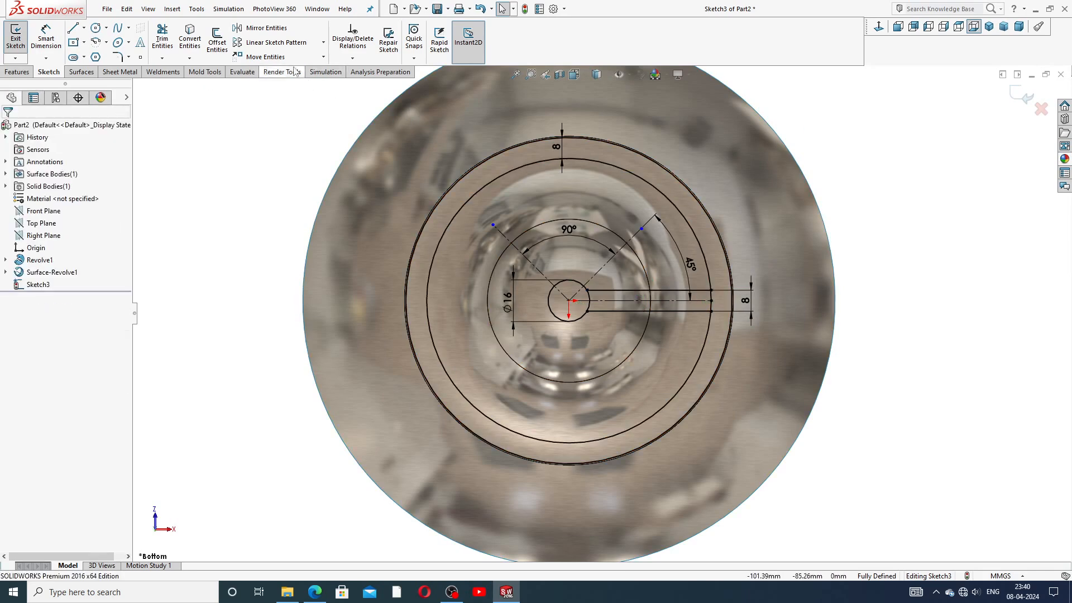
click(268, 28)
click(683, 290)
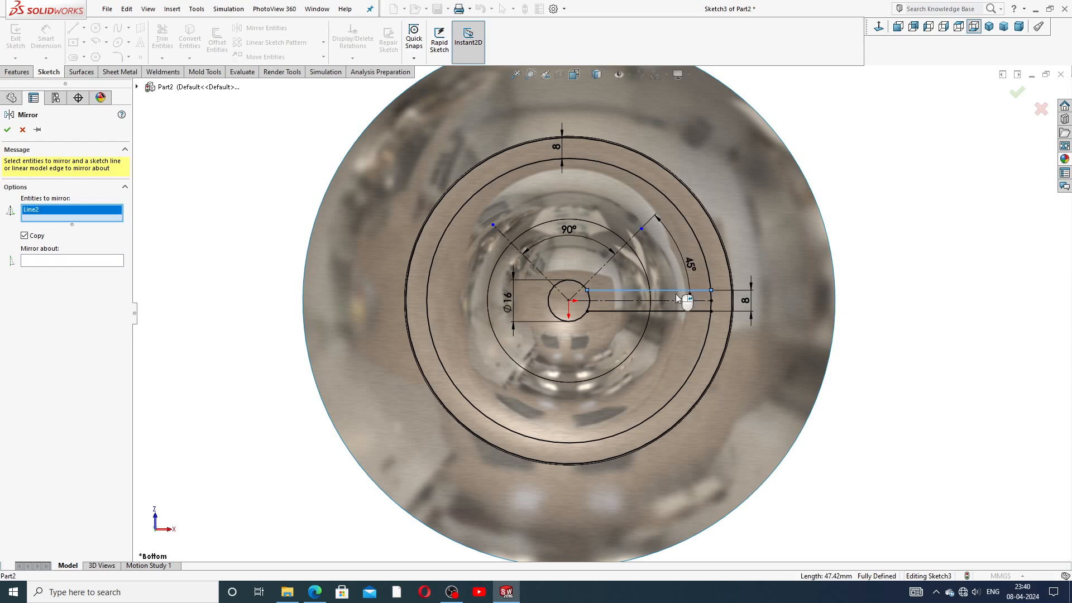
click(679, 311)
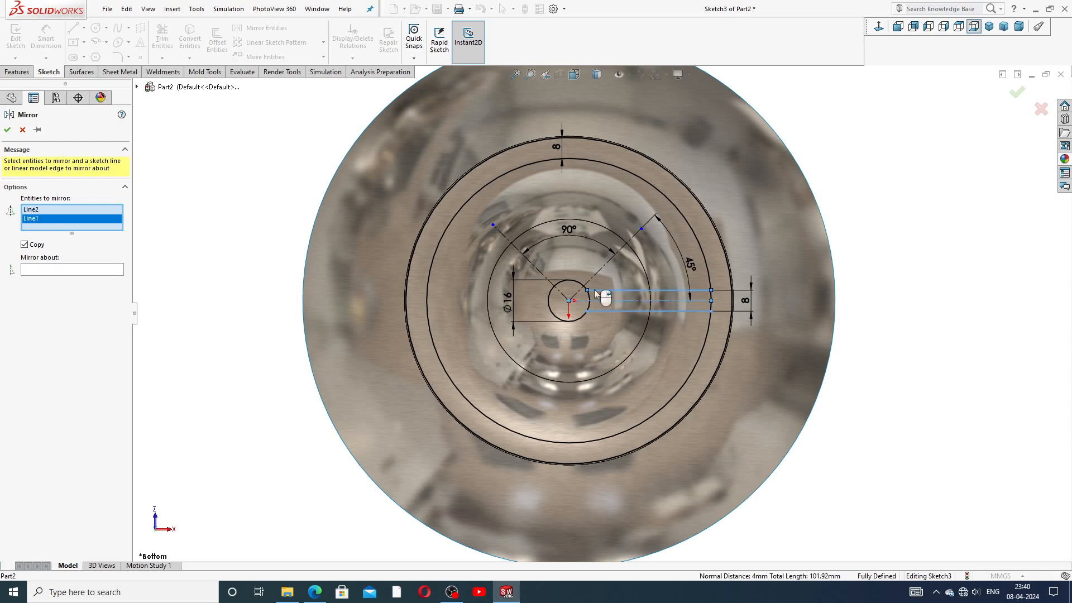
click(649, 301)
click(115, 279)
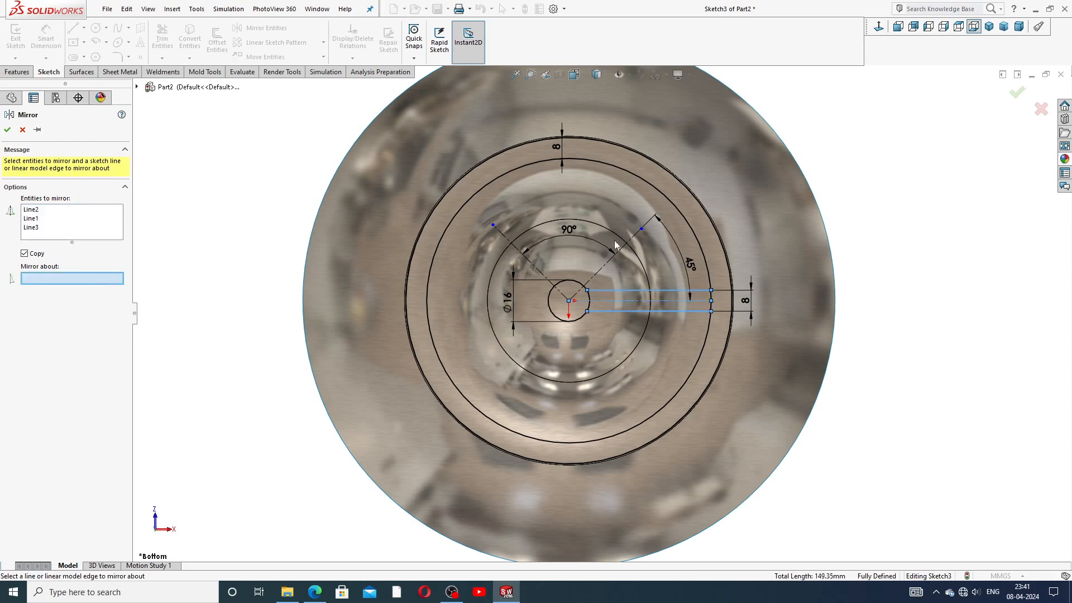
click(635, 239)
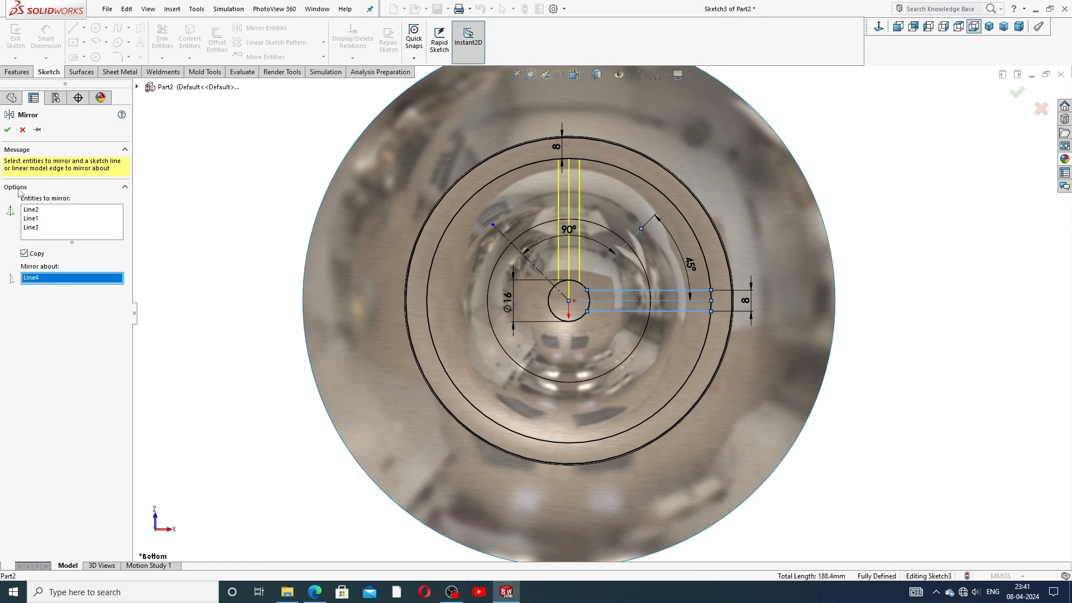
click(7, 130)
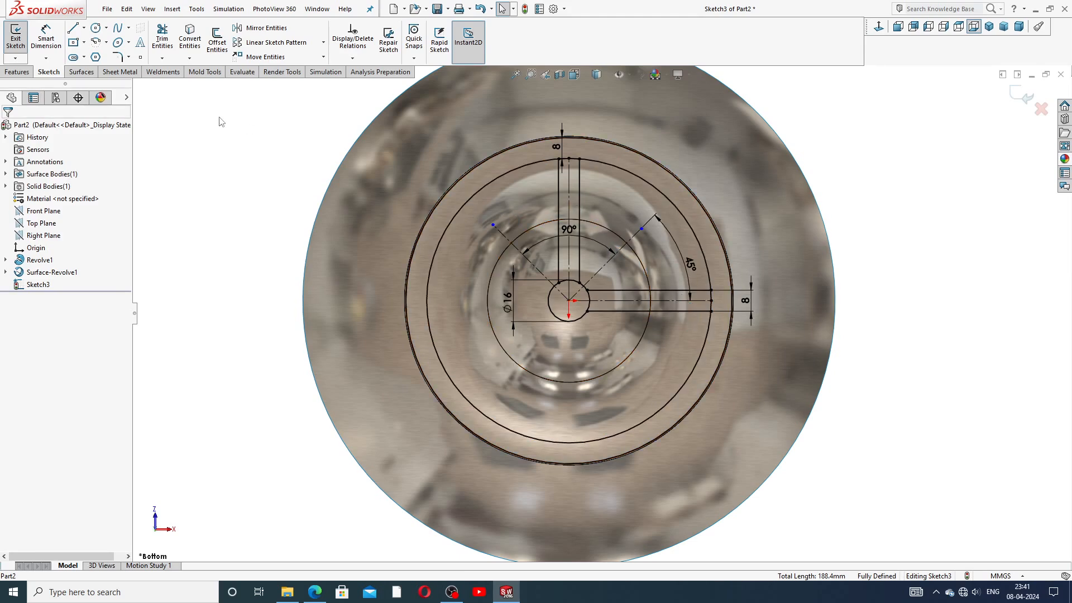
Step: Mirror all six lines of both slots about the upper-left diagonal centreline
click(262, 28)
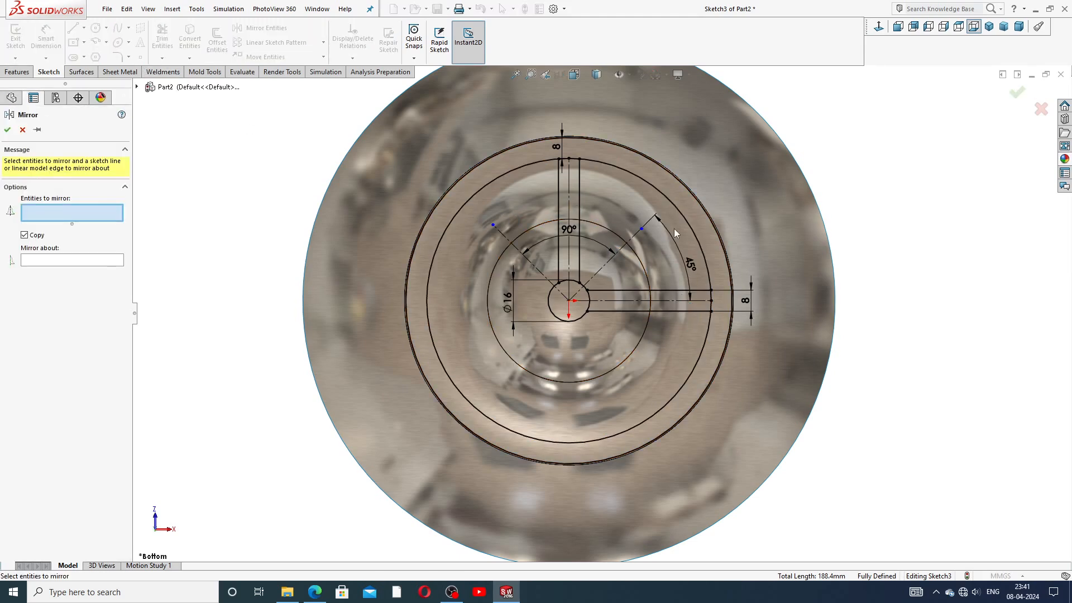
click(558, 200)
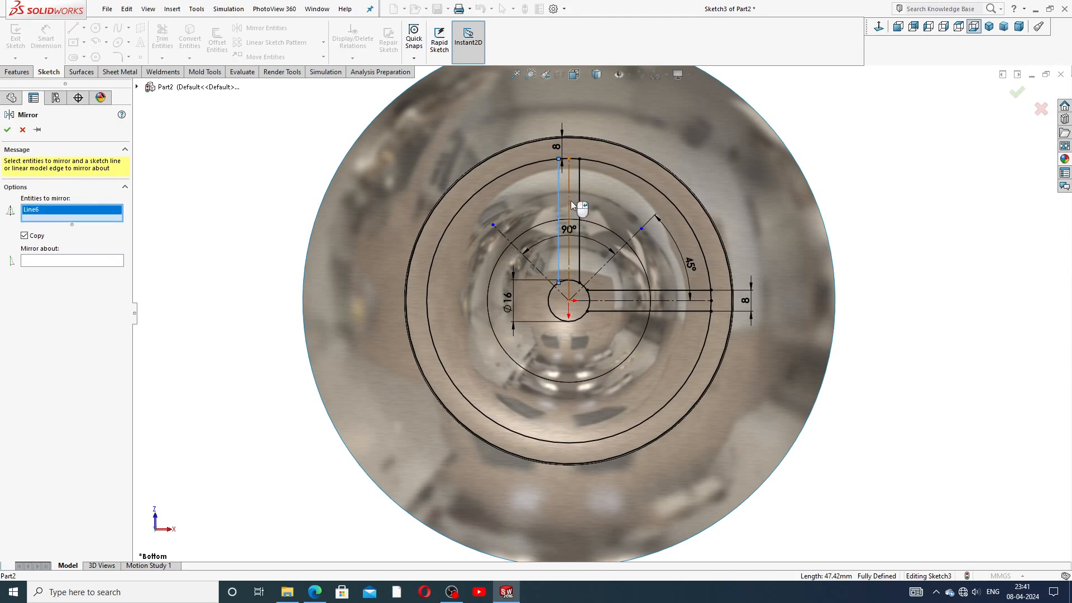
click(569, 200)
click(579, 197)
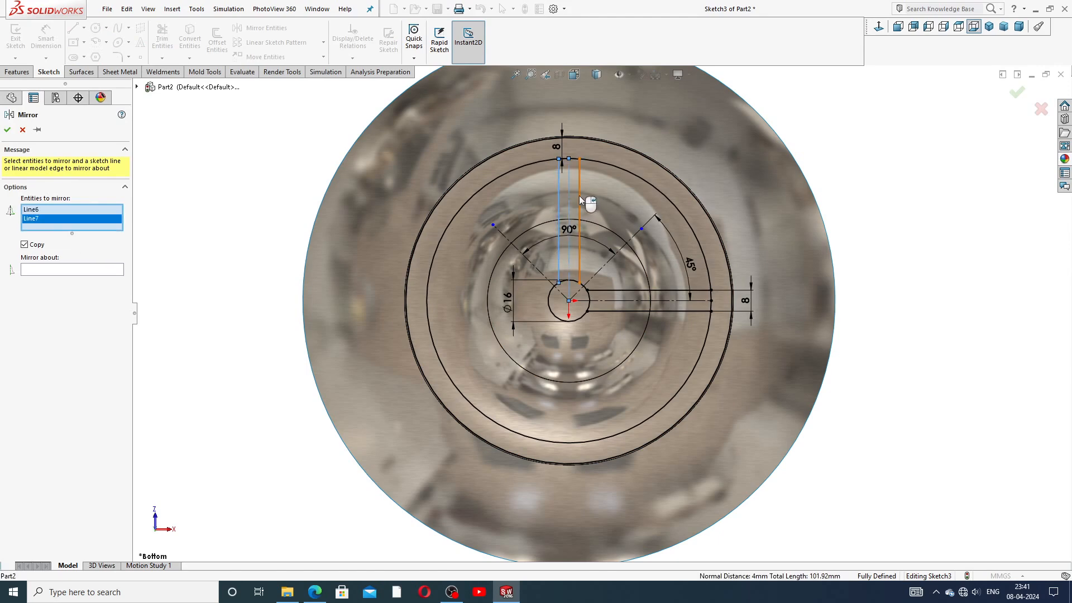
click(704, 290)
click(708, 300)
click(707, 311)
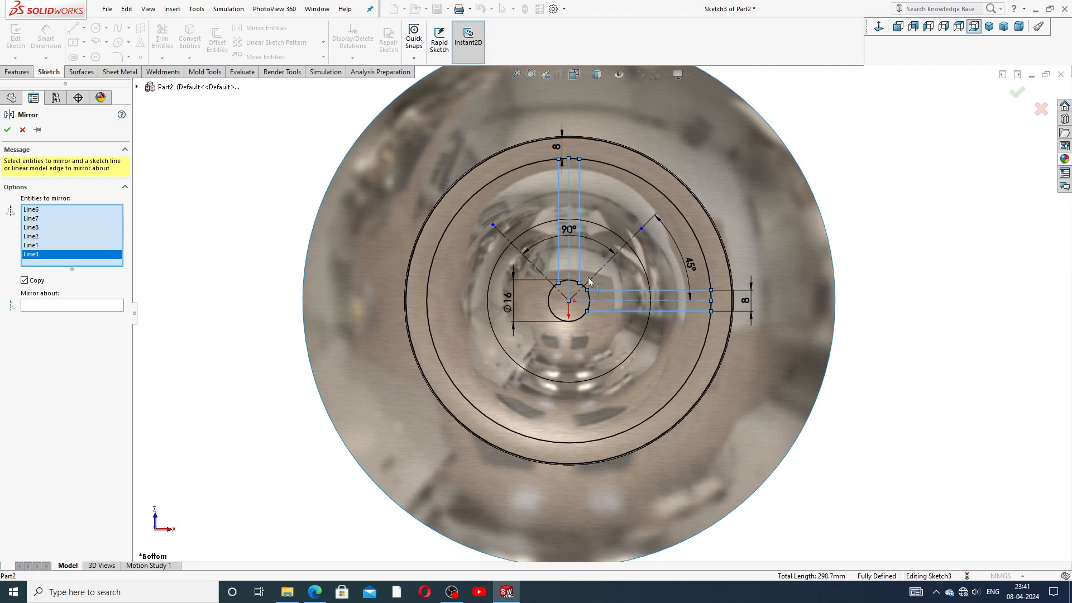
click(99, 305)
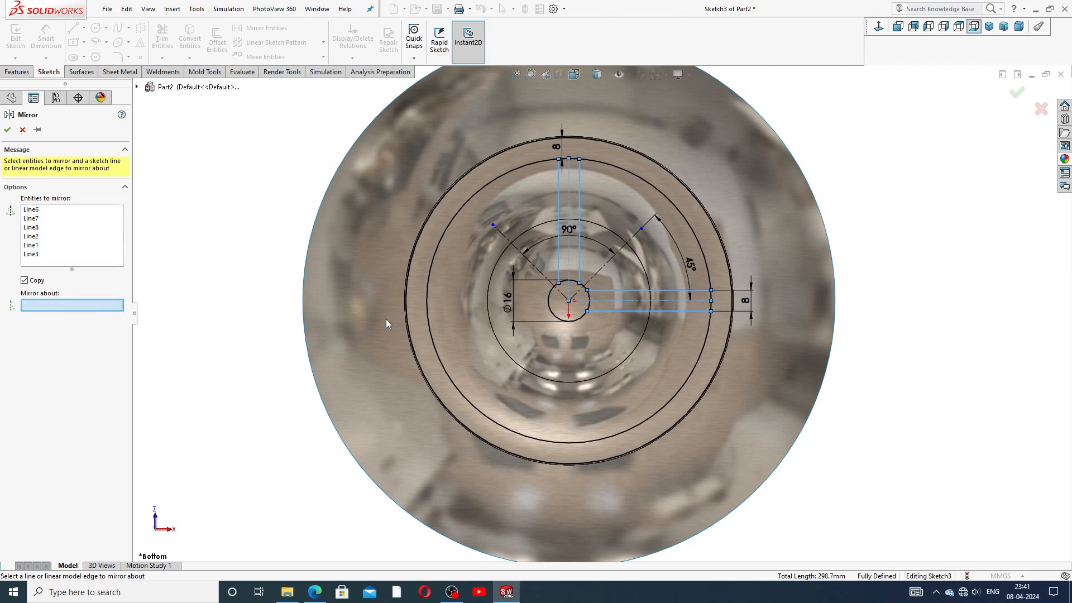
click(532, 266)
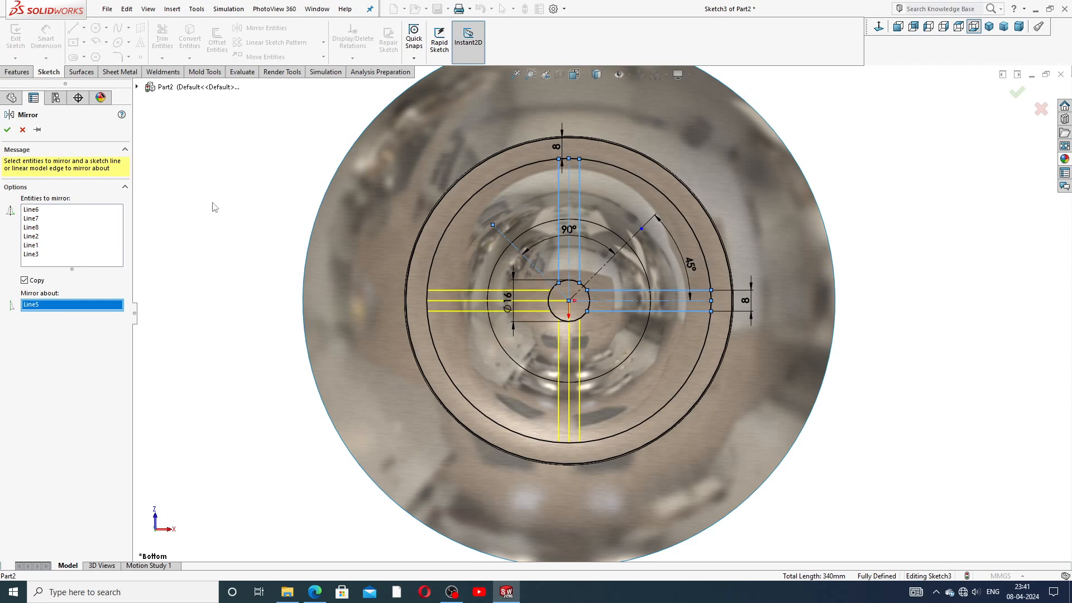
click(7, 130)
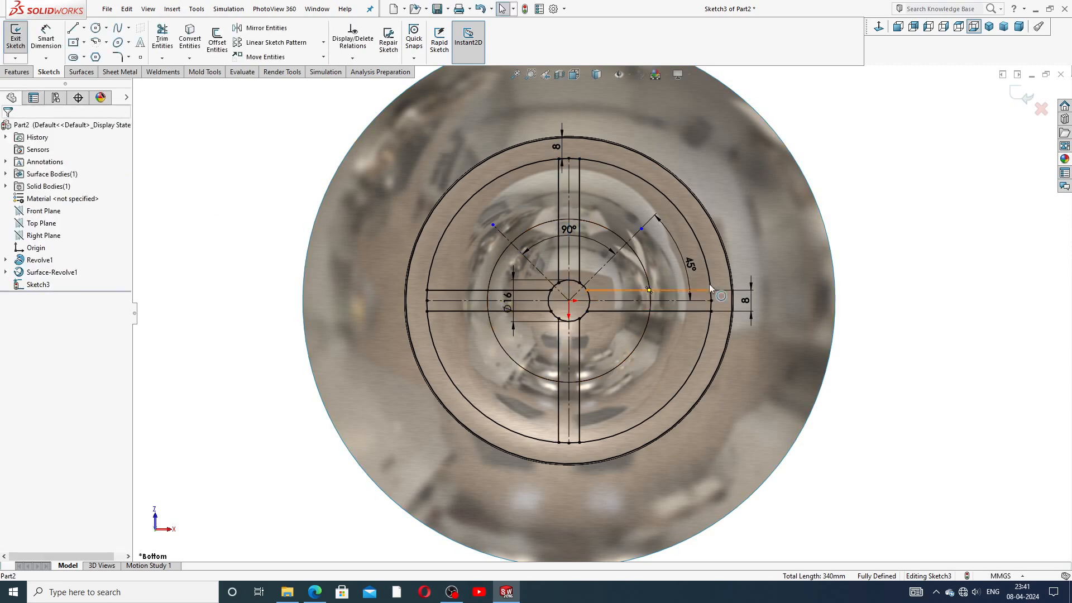
Step: Draw an angled centreline from the origin to the ring's inner circle, then to the outer circle
scroll(671, 283, down, 2)
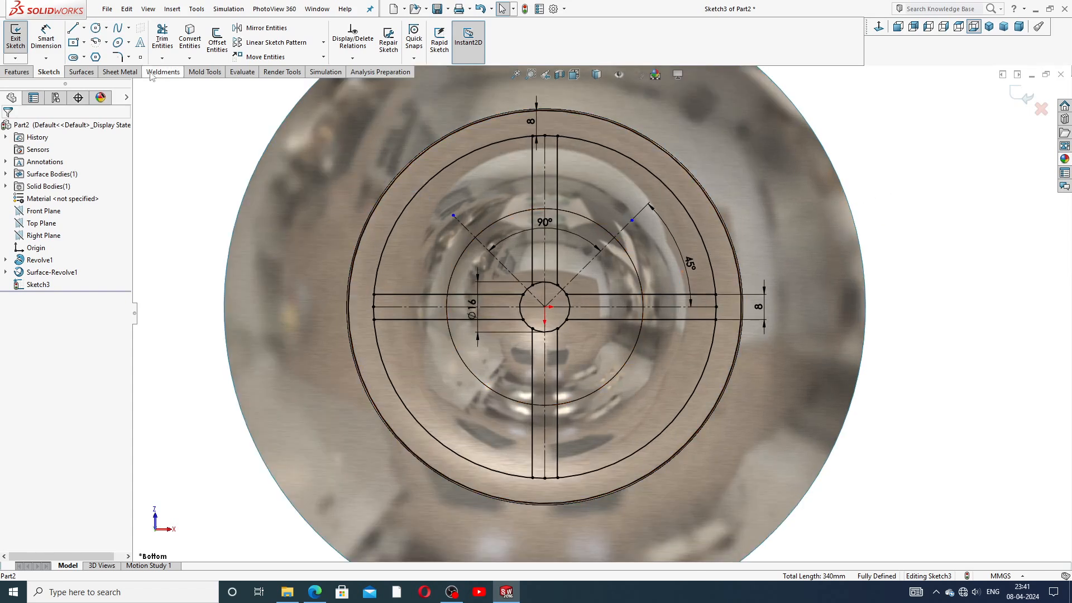
click(84, 28)
click(92, 51)
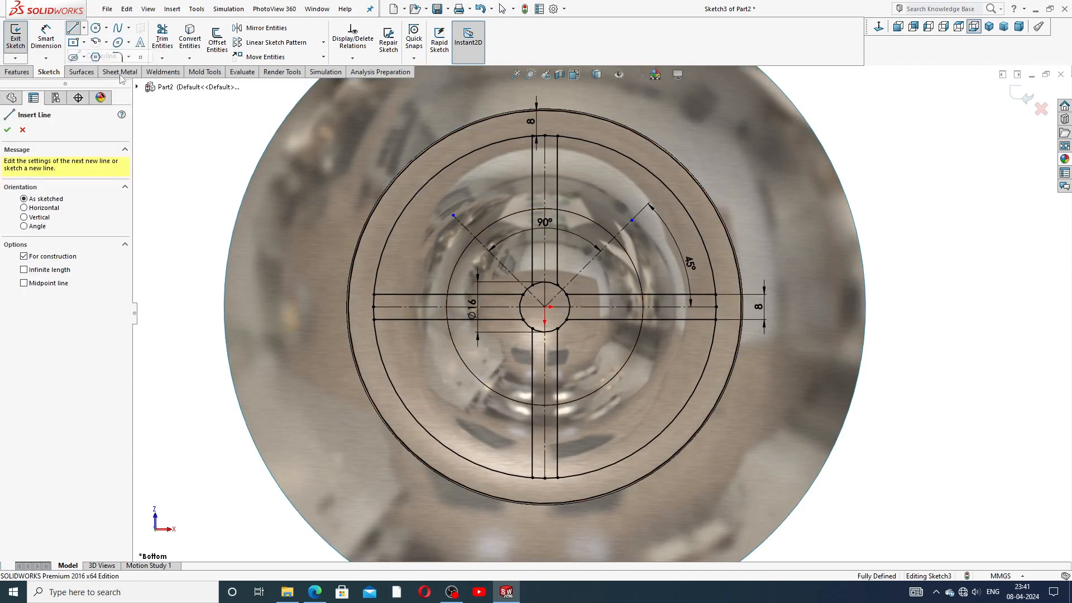
click(544, 306)
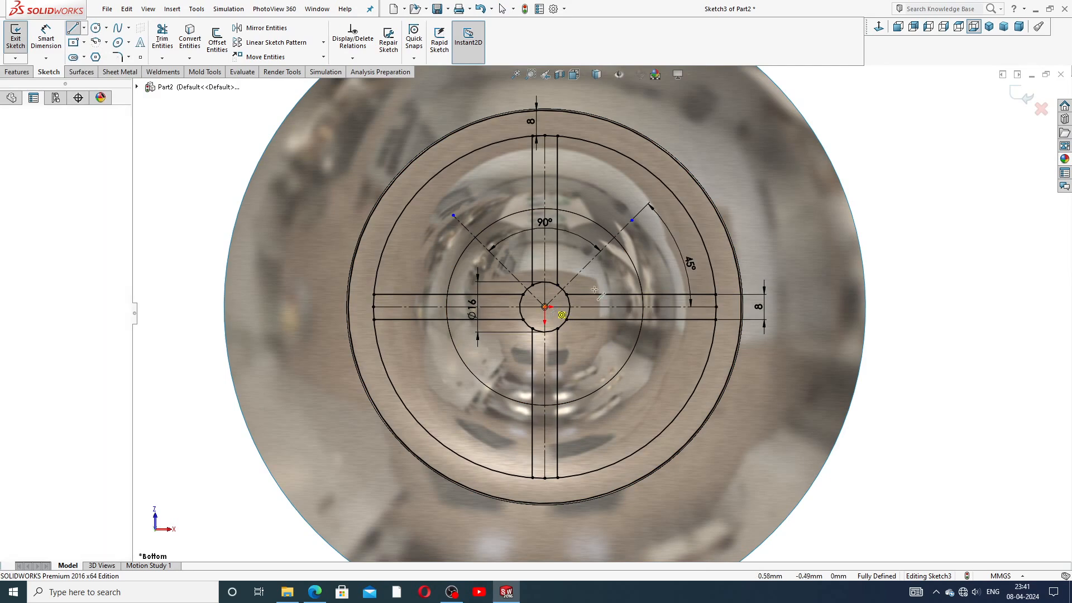
click(704, 244)
click(730, 235)
right_click(729, 236)
click(795, 234)
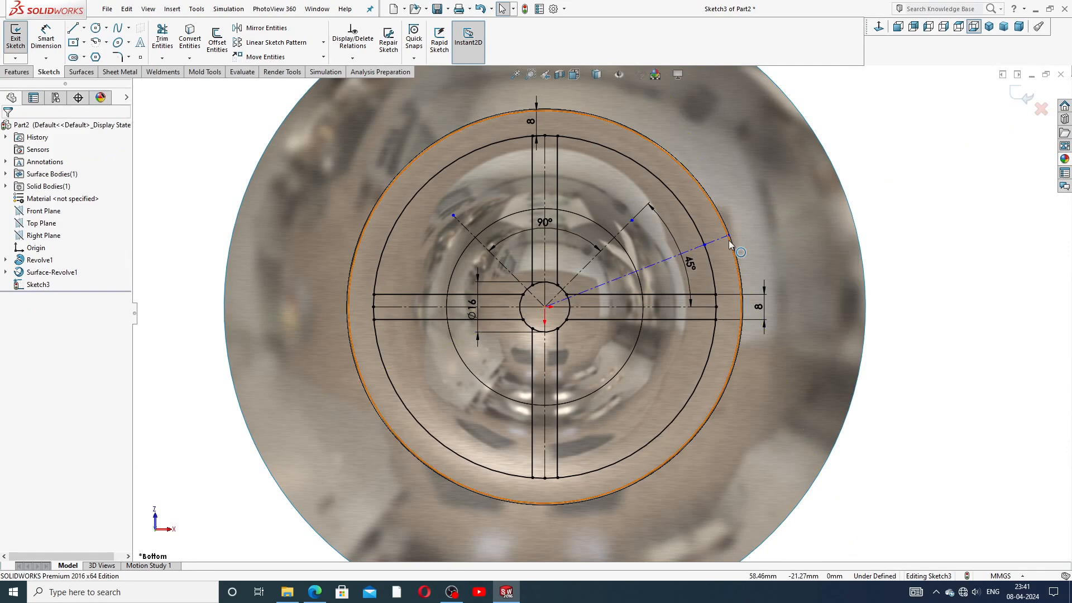
Step: Turn the short segment across the ring into a solid line
scroll(730, 245, down, 3)
click(732, 242)
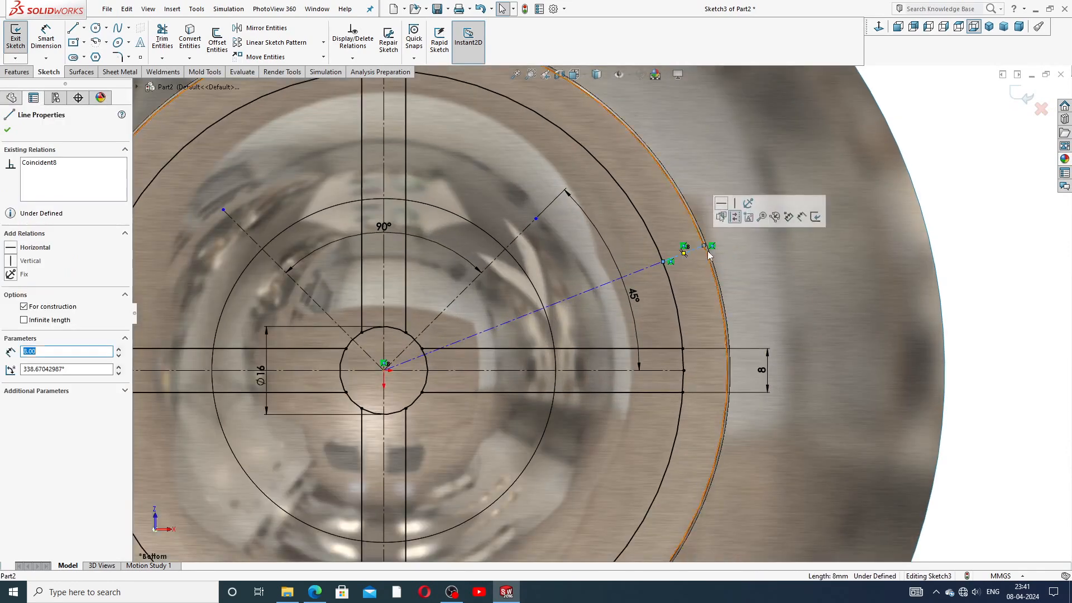
click(734, 217)
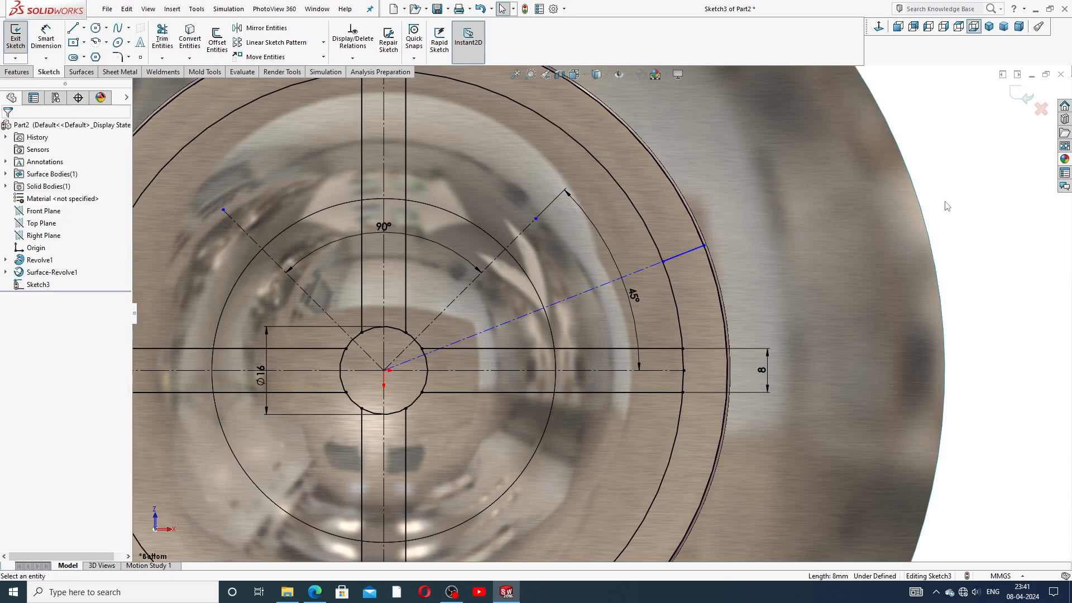
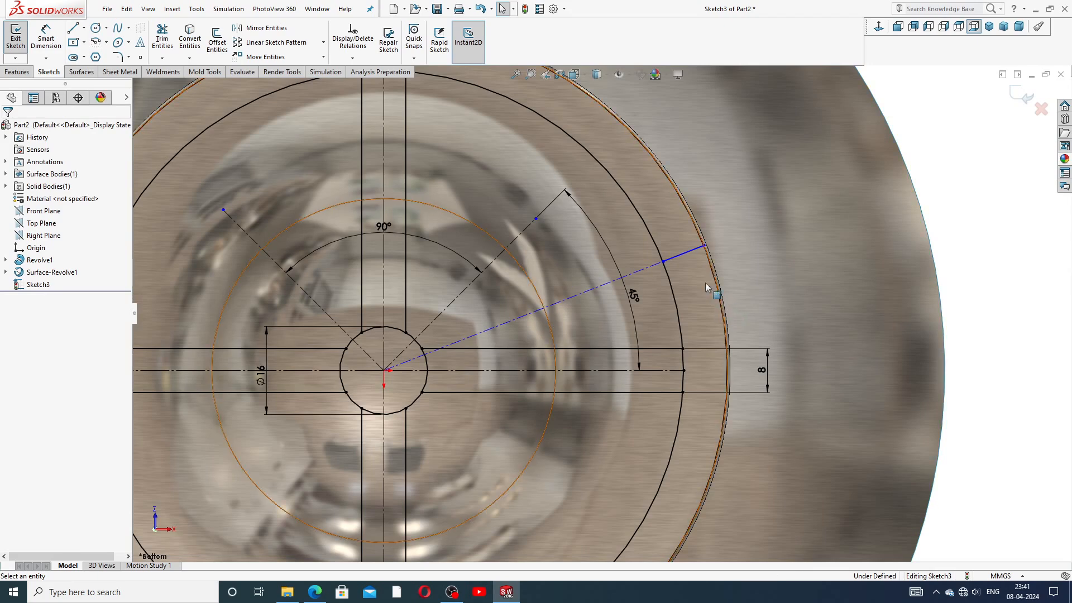
Step: Mirror the short radial line on the right of the ring about the horizontal centreline
click(271, 32)
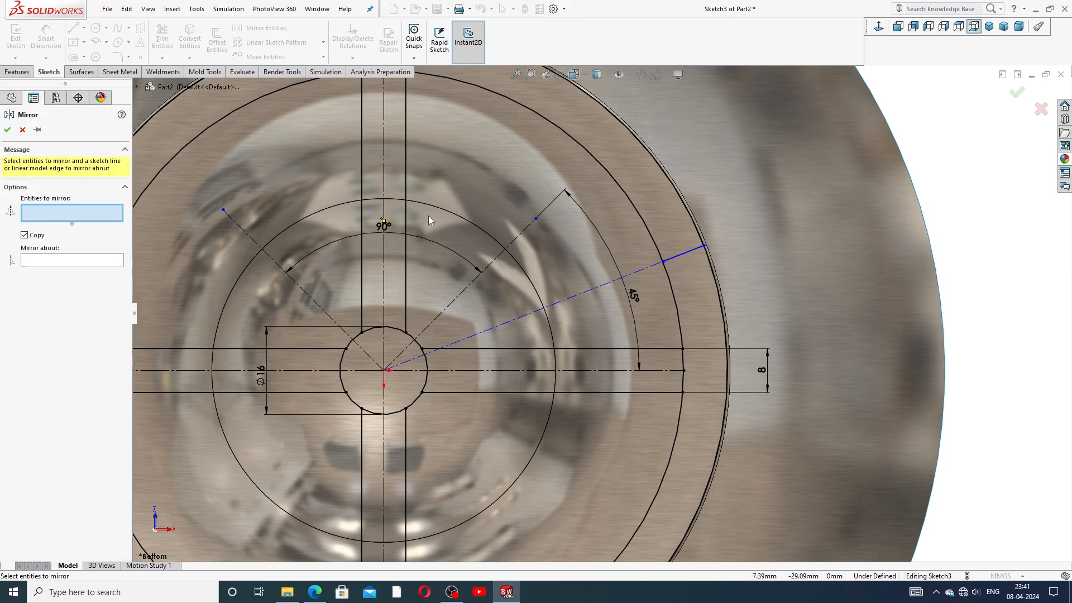
scroll(500, 267, up, 3)
scroll(604, 328, down, 1)
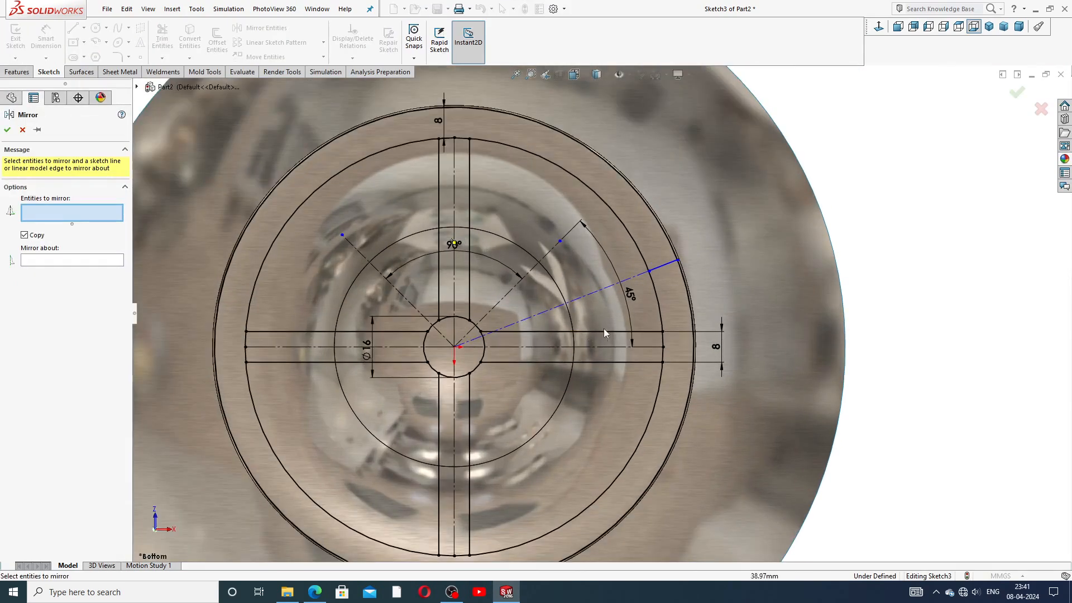
click(663, 265)
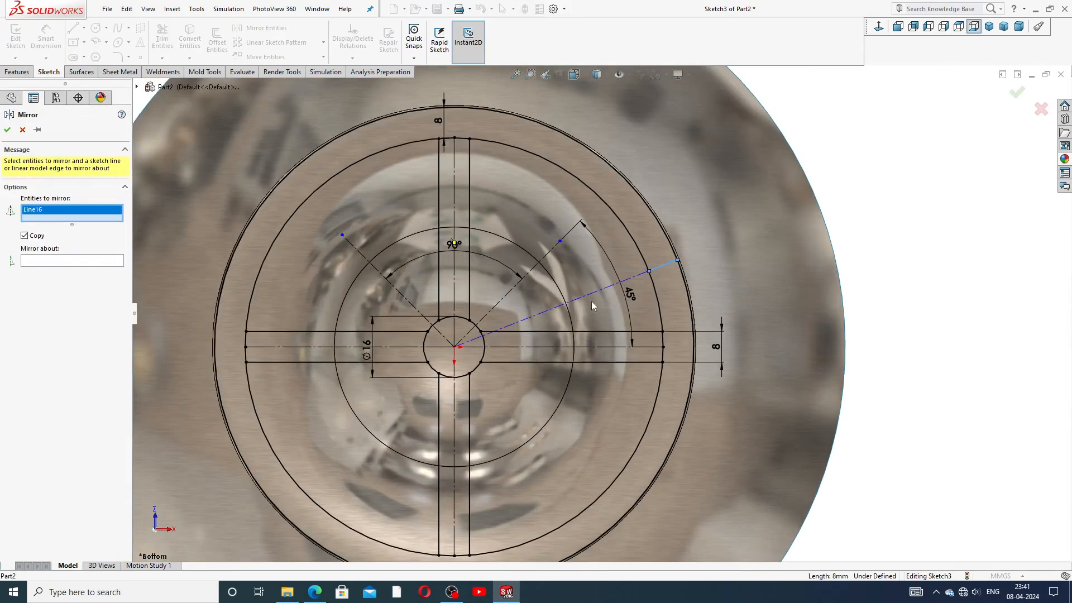
click(83, 261)
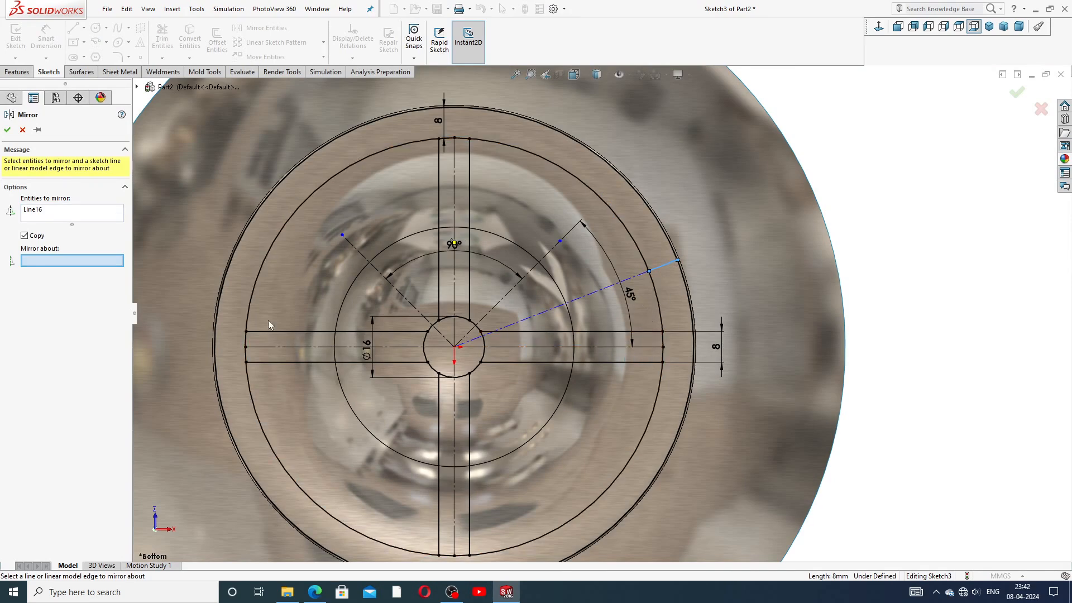
click(610, 346)
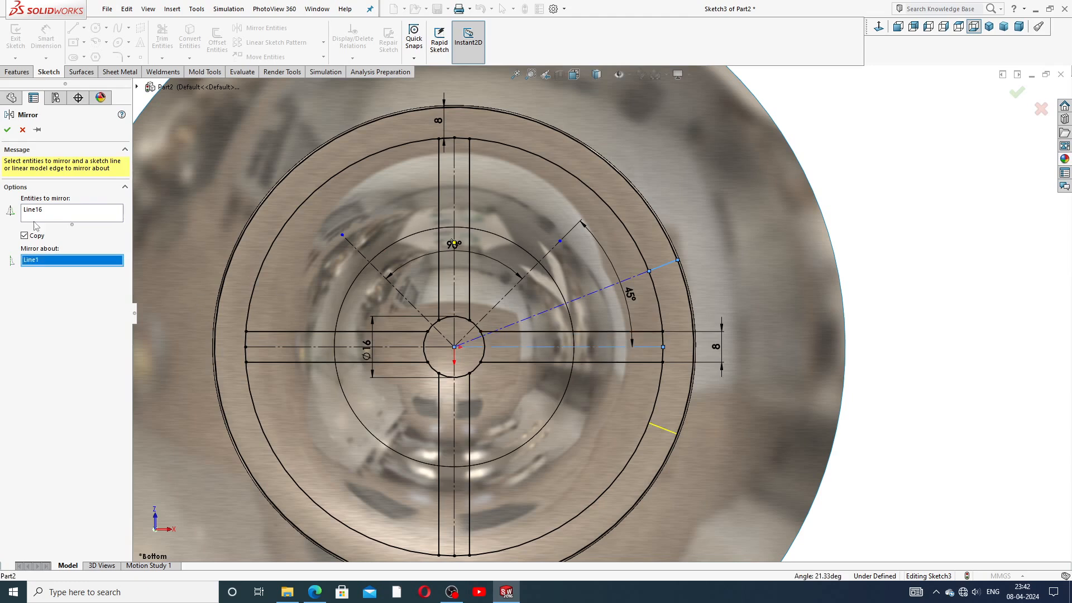
click(8, 130)
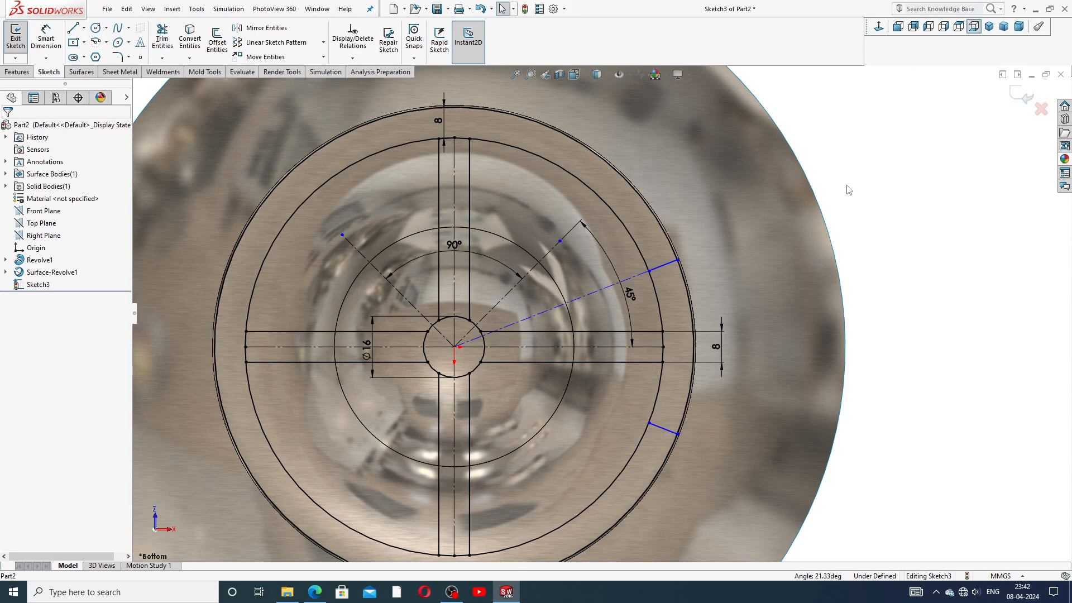
Step: Dimension the angle between the two short radial lines to 45°
click(47, 43)
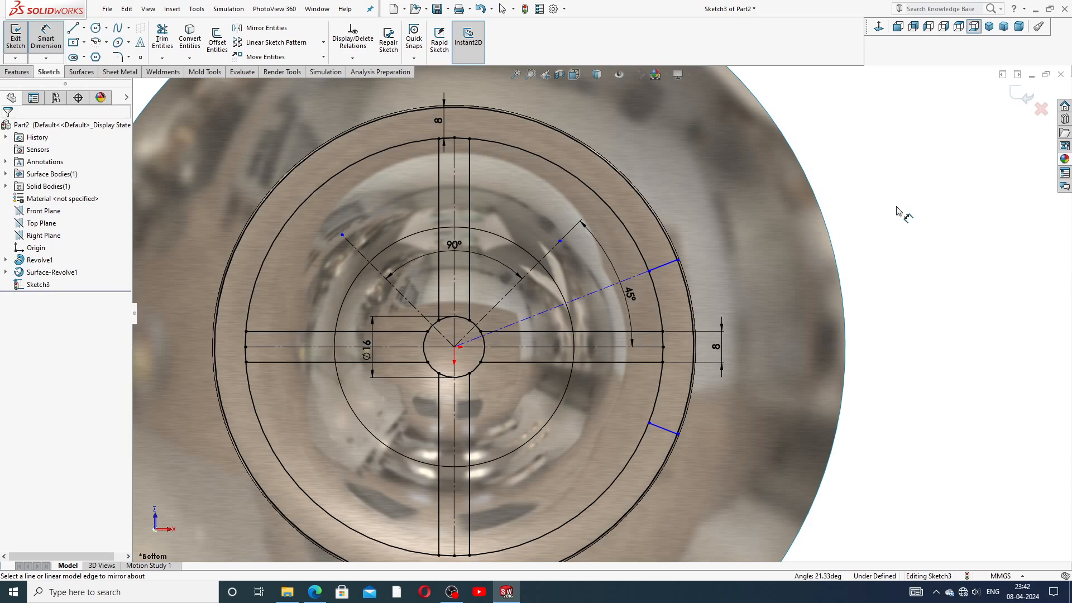
click(672, 264)
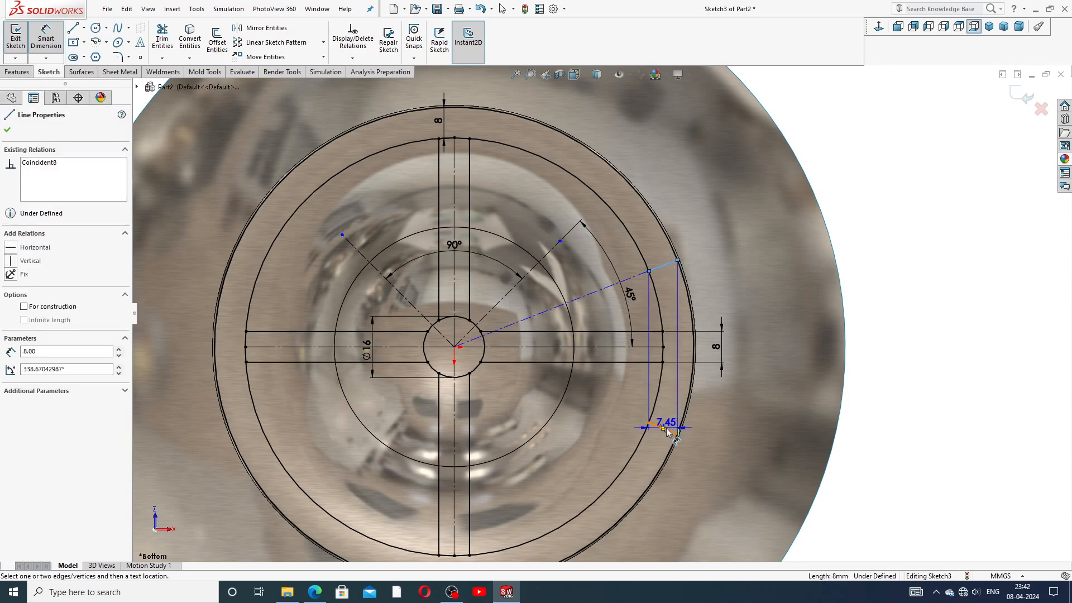
click(667, 429)
click(766, 340)
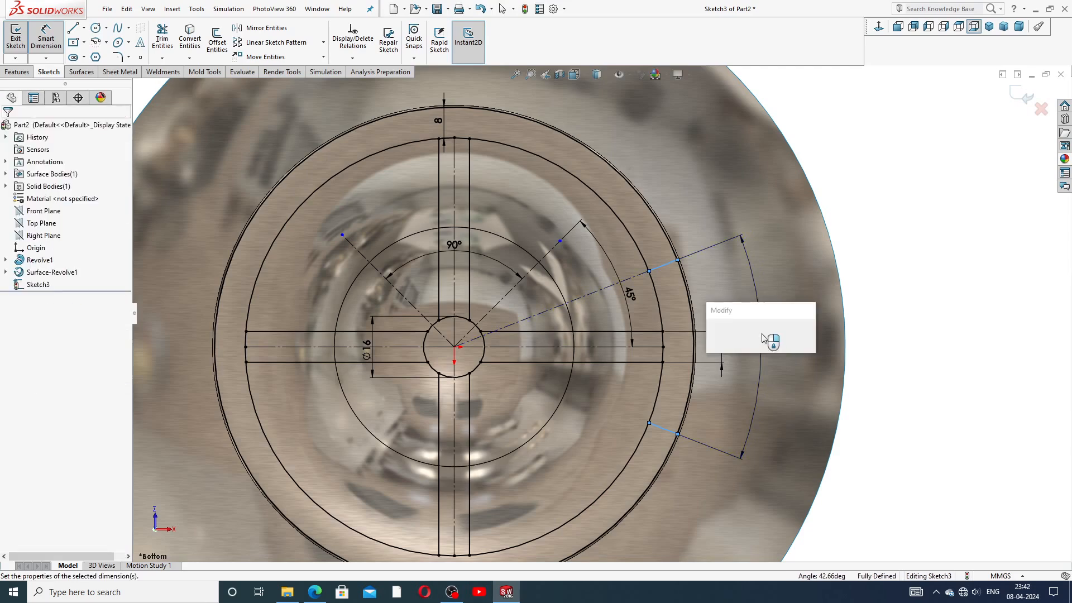
text(45)
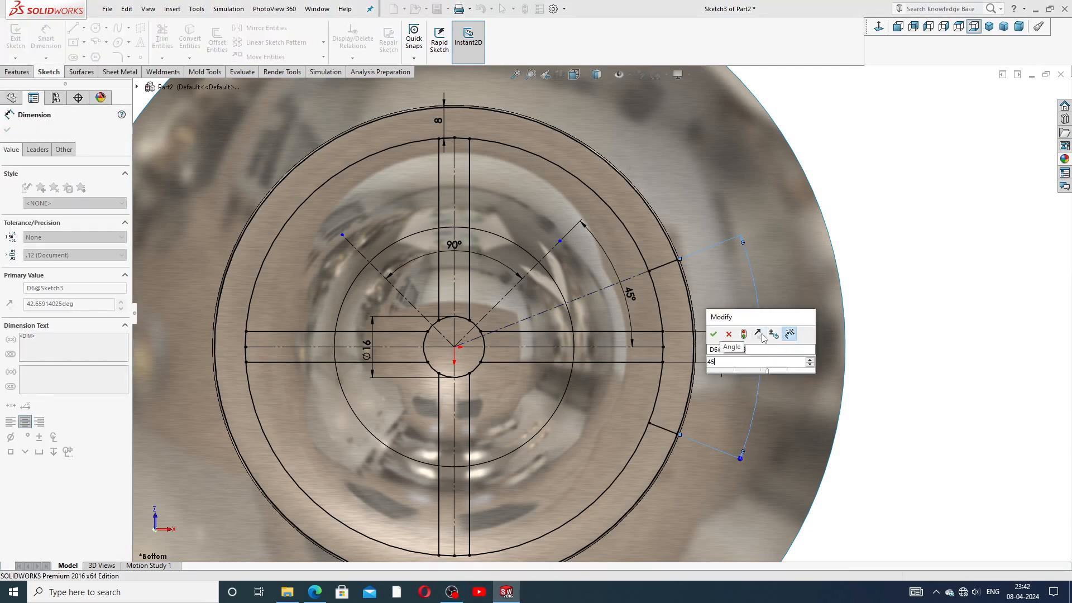
key(Return)
key(Escape)
key(f)
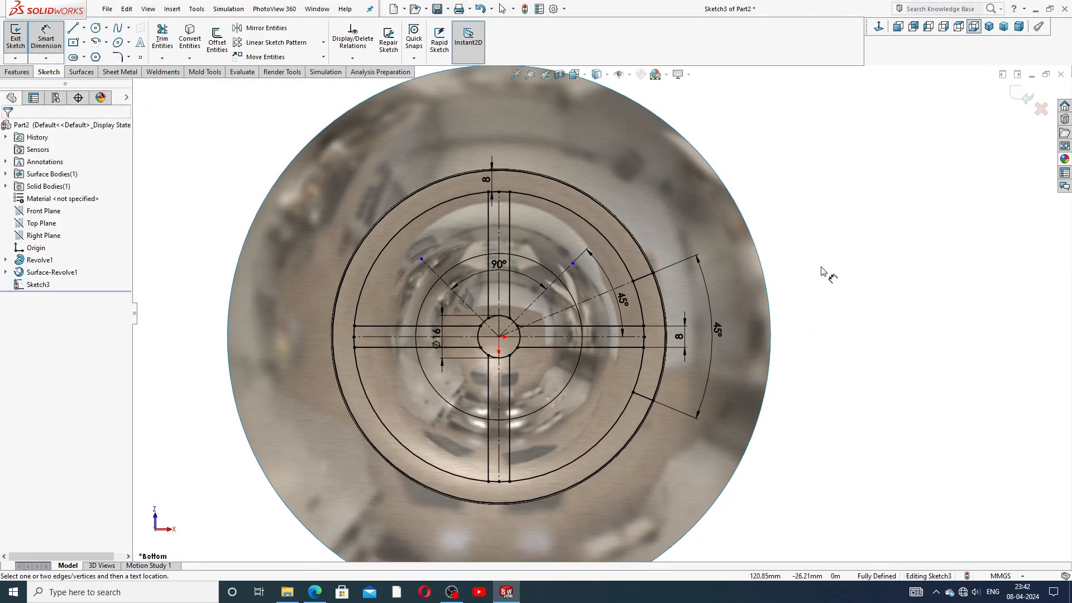
Step: Select both the upper and lower short radial lines
right_click(824, 277)
click(837, 165)
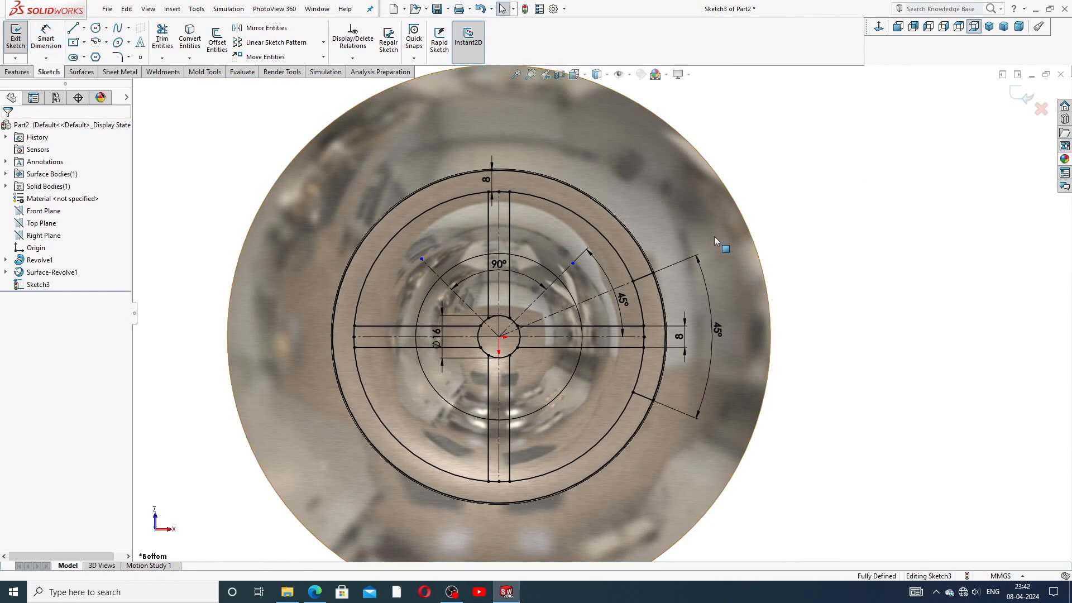
click(647, 279)
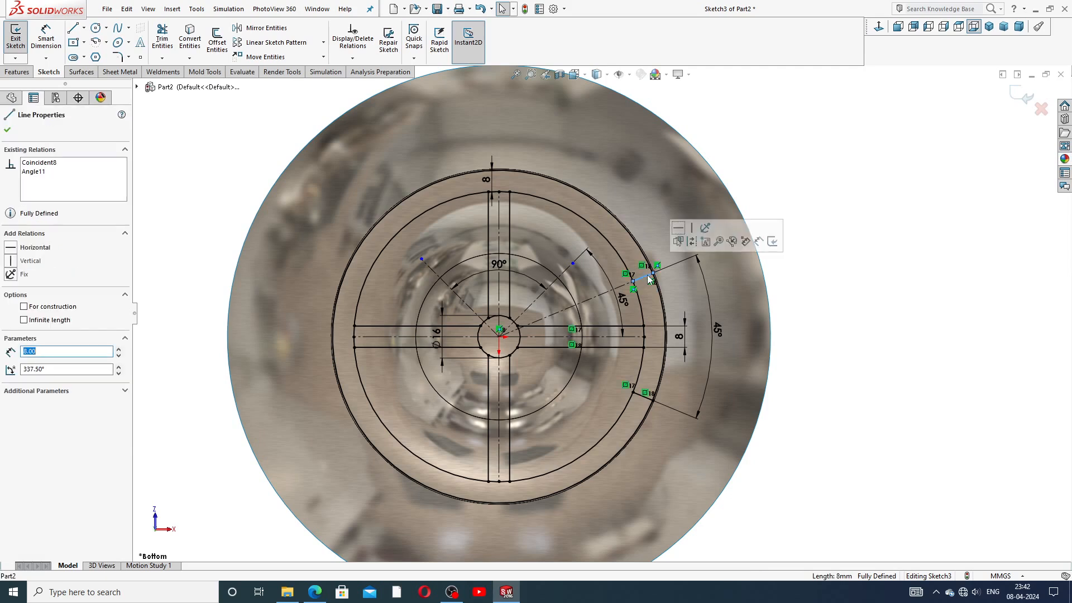
ctrl+click(642, 395)
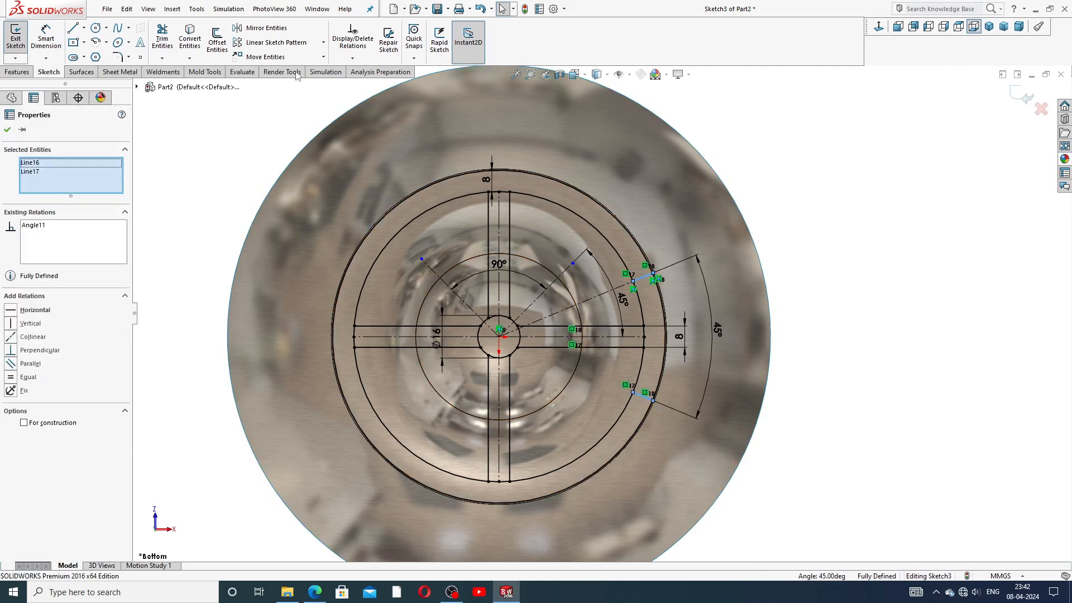
Step: Mirror the pair of short radial lines about the upper-right diagonal construction line
click(262, 27)
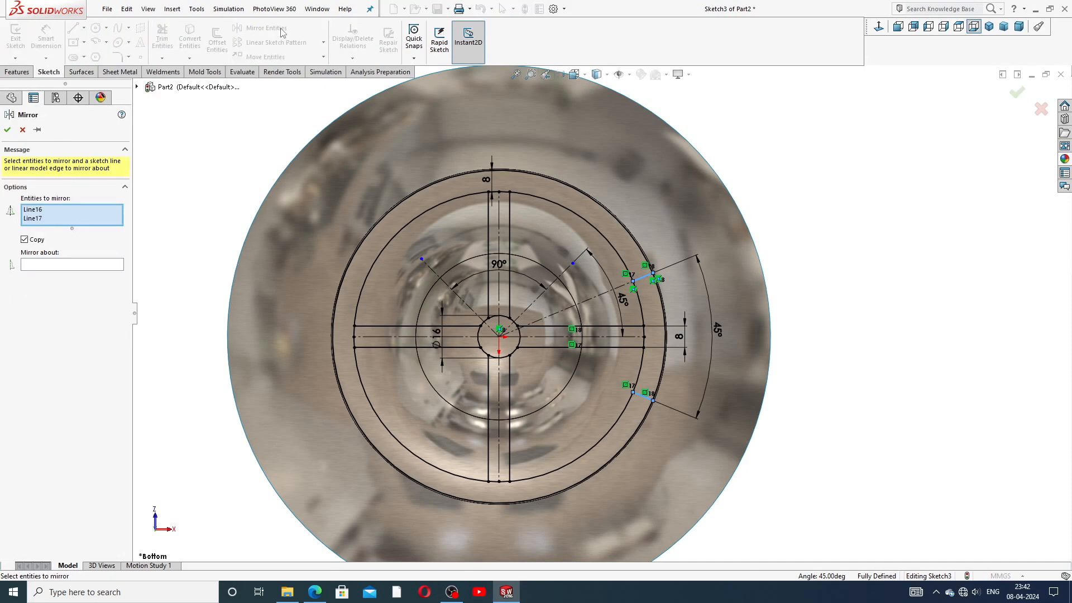
click(70, 265)
click(568, 272)
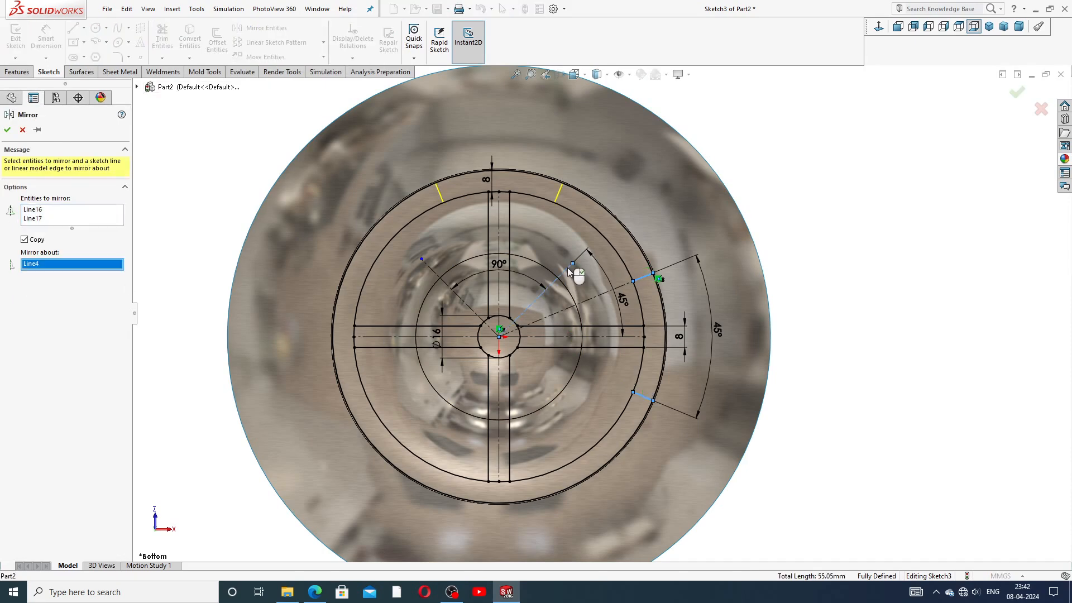
click(9, 130)
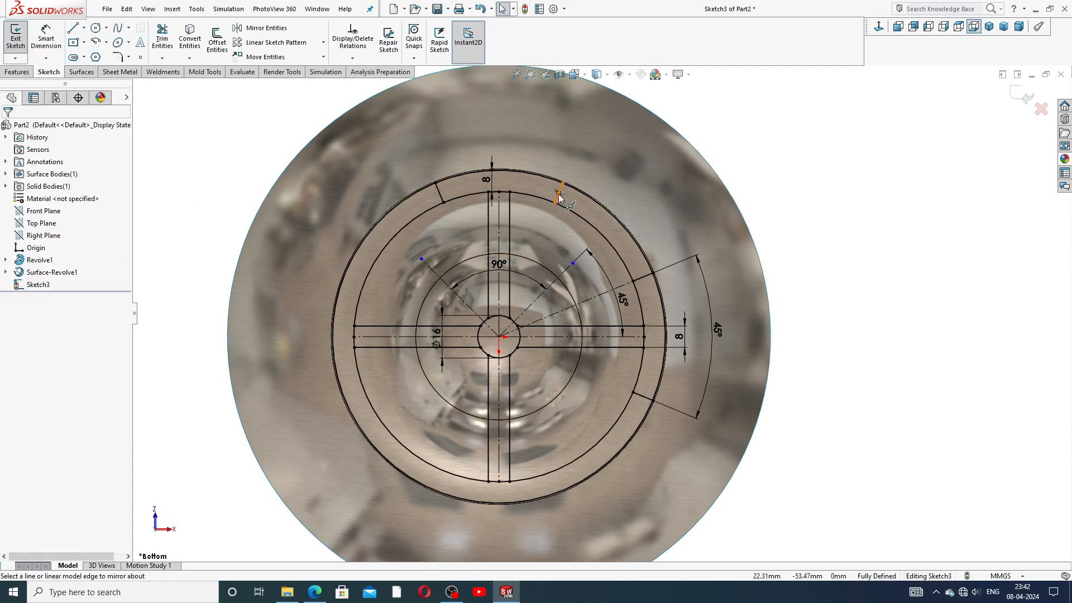
Step: Mirror the four right-side slot lines about the upper-left diagonal construction line
scroll(554, 223, down, 2)
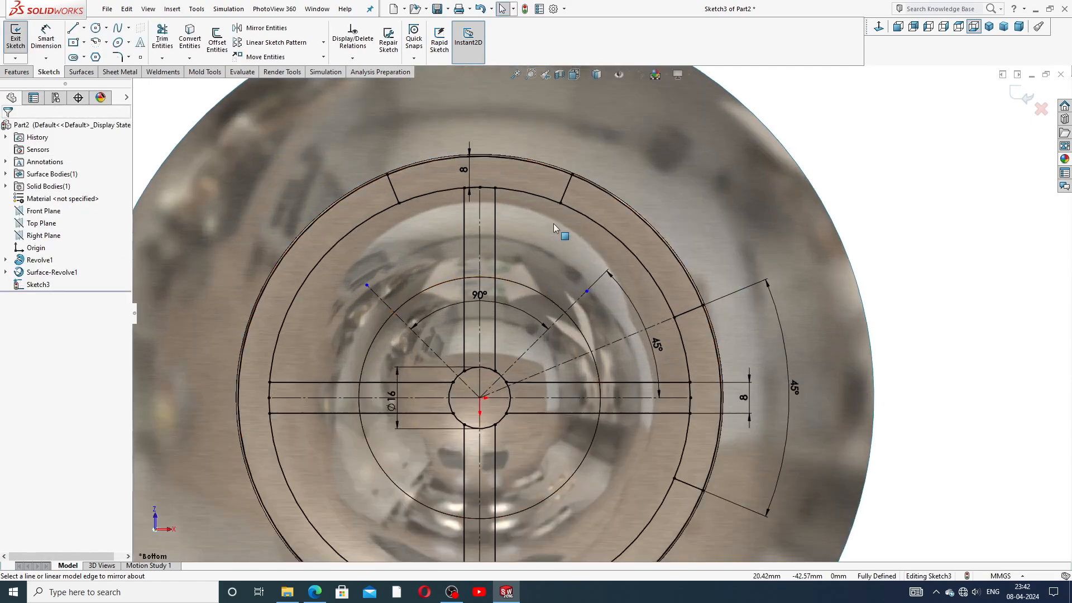
click(392, 181)
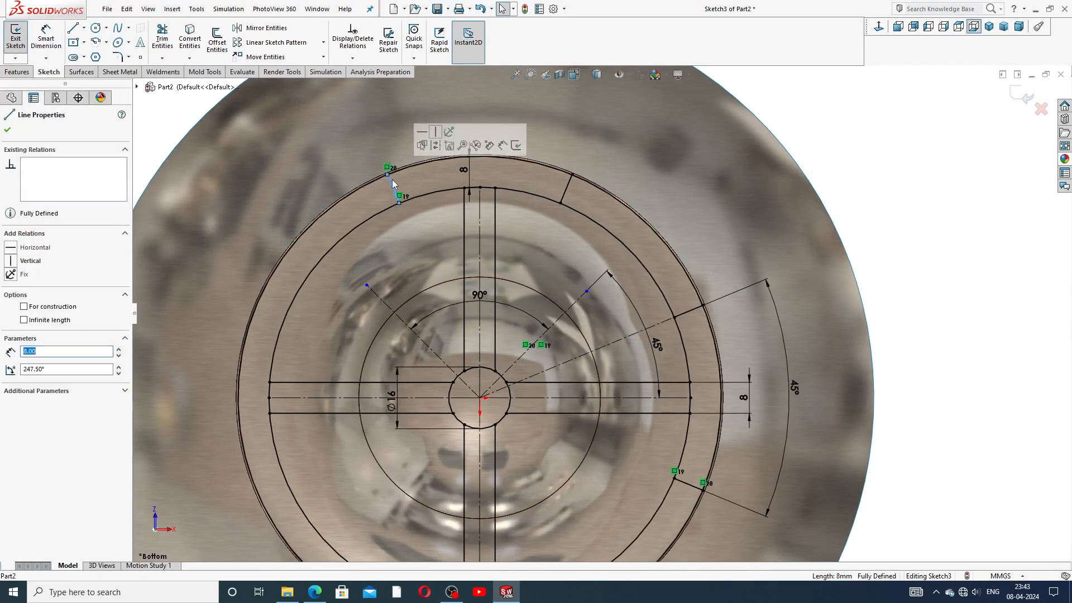
ctrl+click(565, 187)
ctrl+click(695, 313)
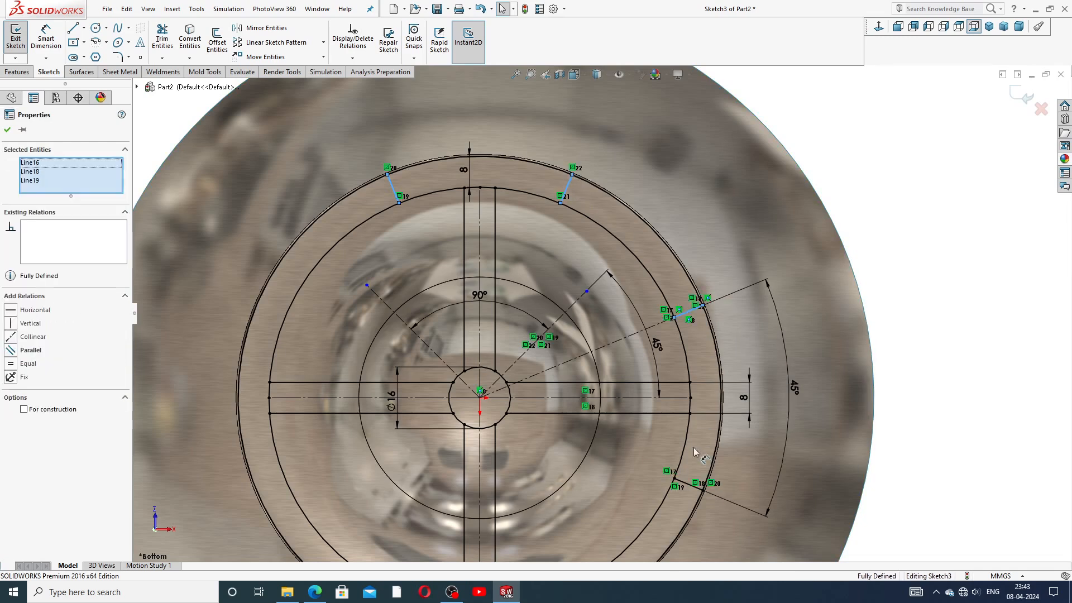
ctrl+click(695, 490)
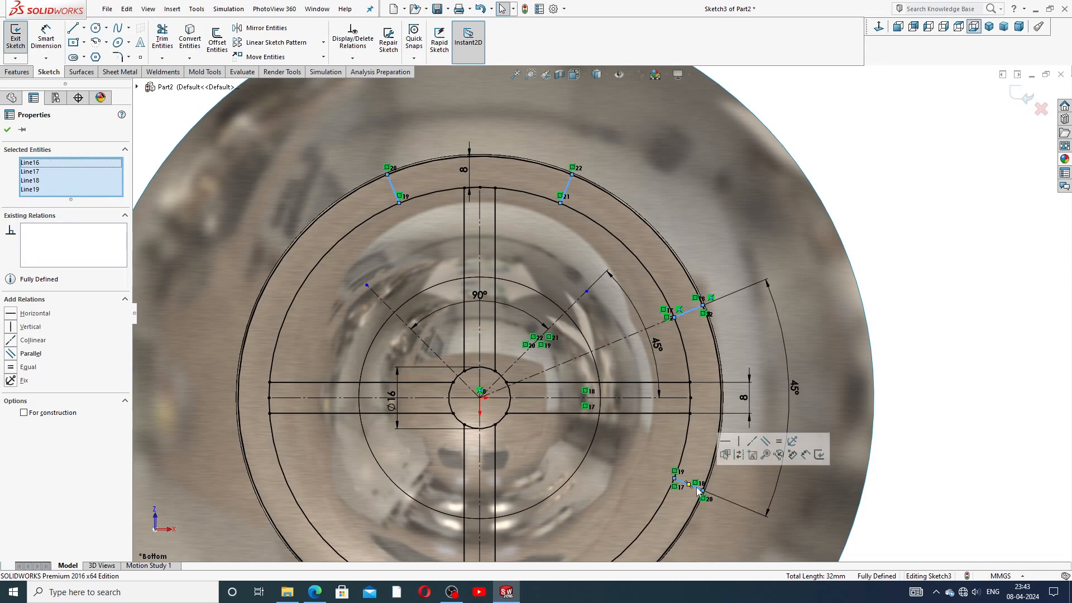
scroll(696, 487, up, 2)
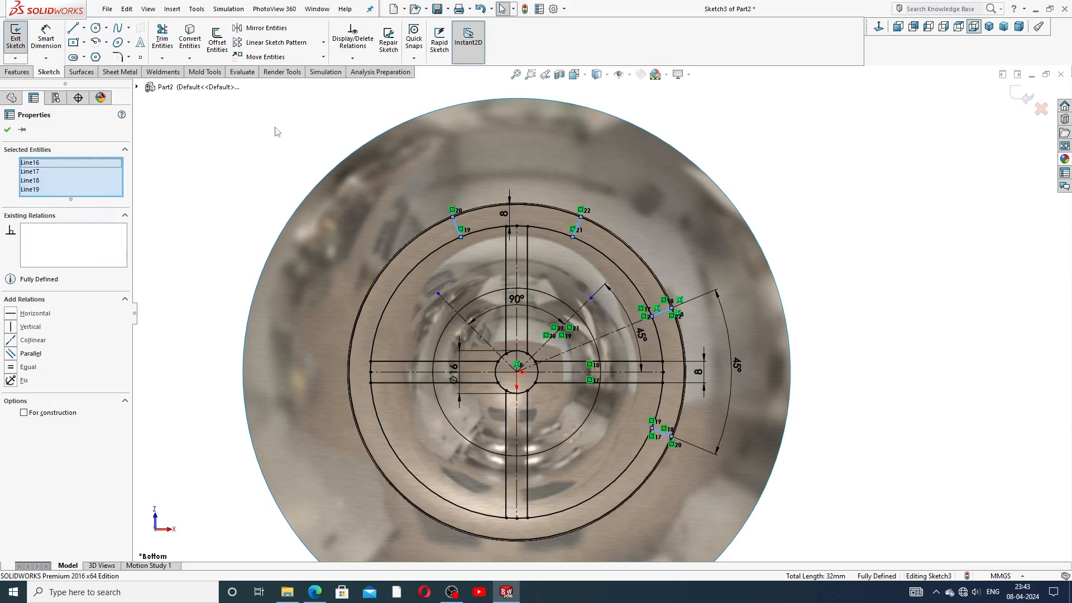
click(304, 34)
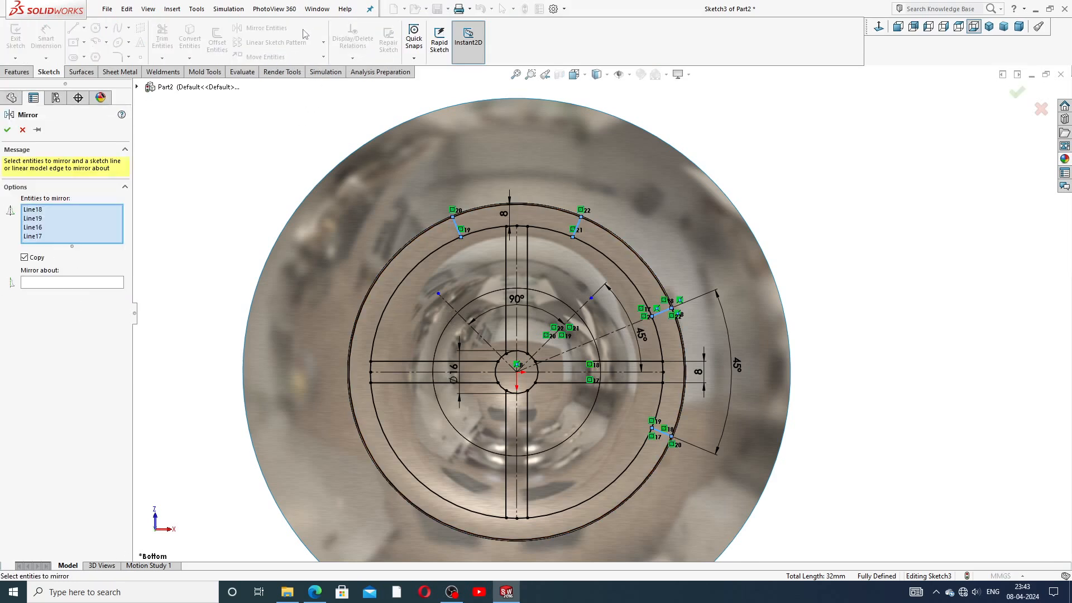
click(76, 283)
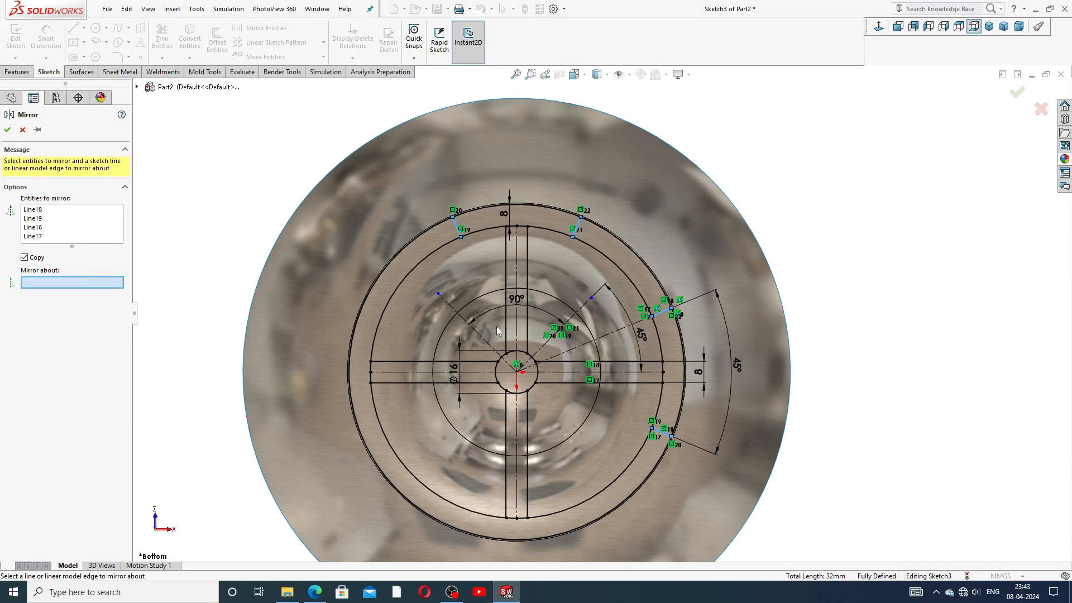
click(478, 337)
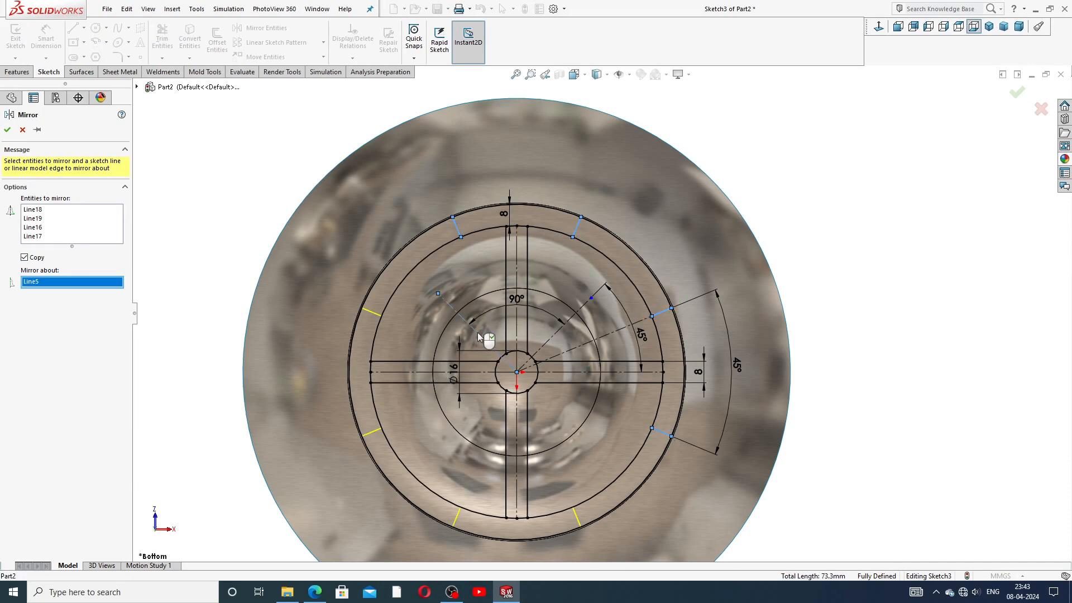
click(7, 130)
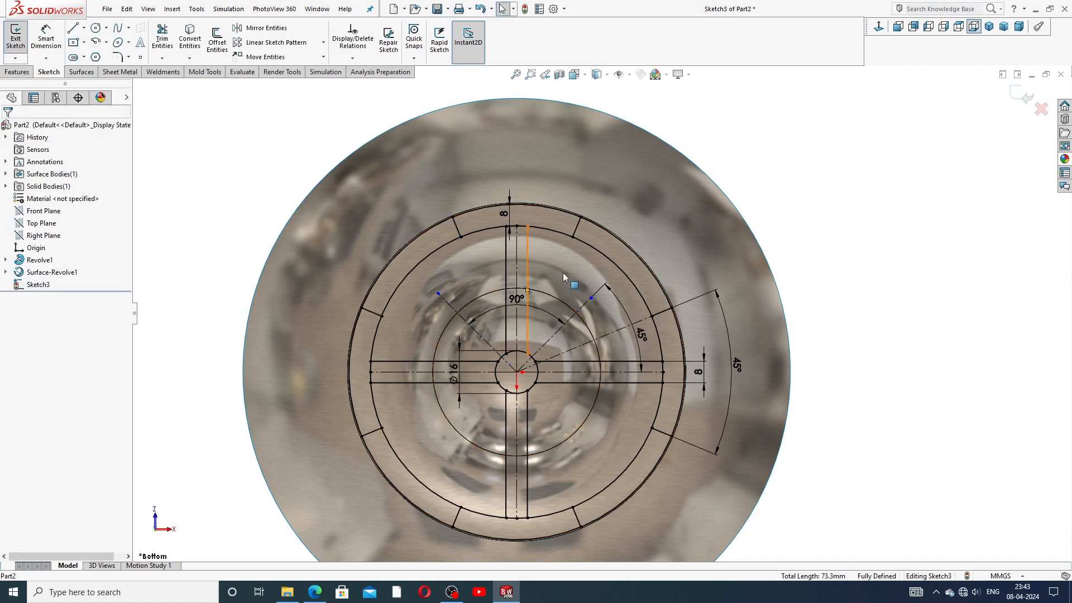
scroll(514, 382, up, 2)
scroll(516, 390, down, 2)
scroll(517, 391, down, 1)
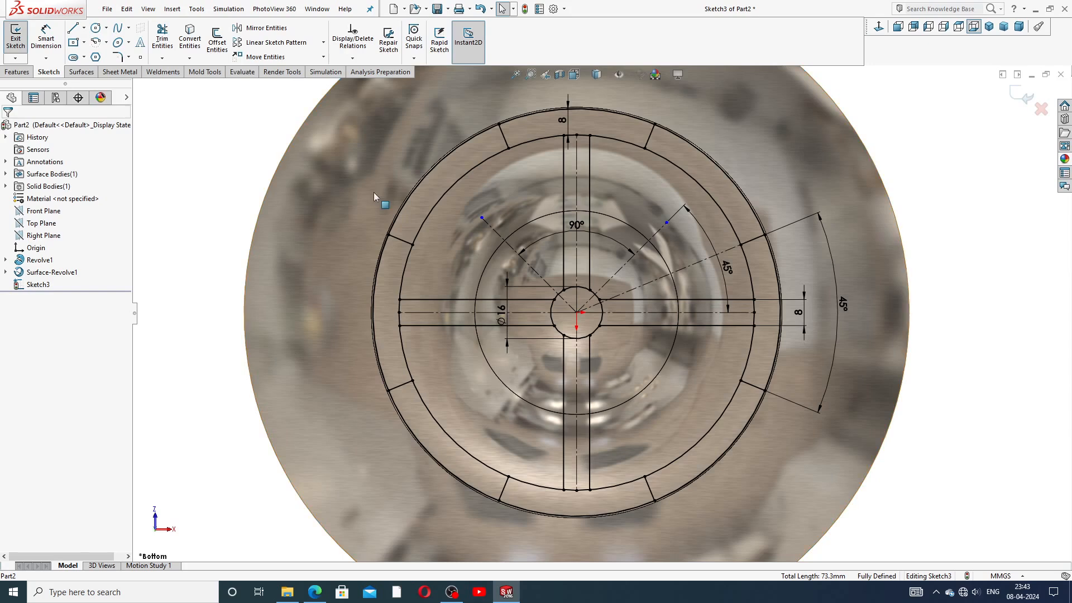
click(163, 38)
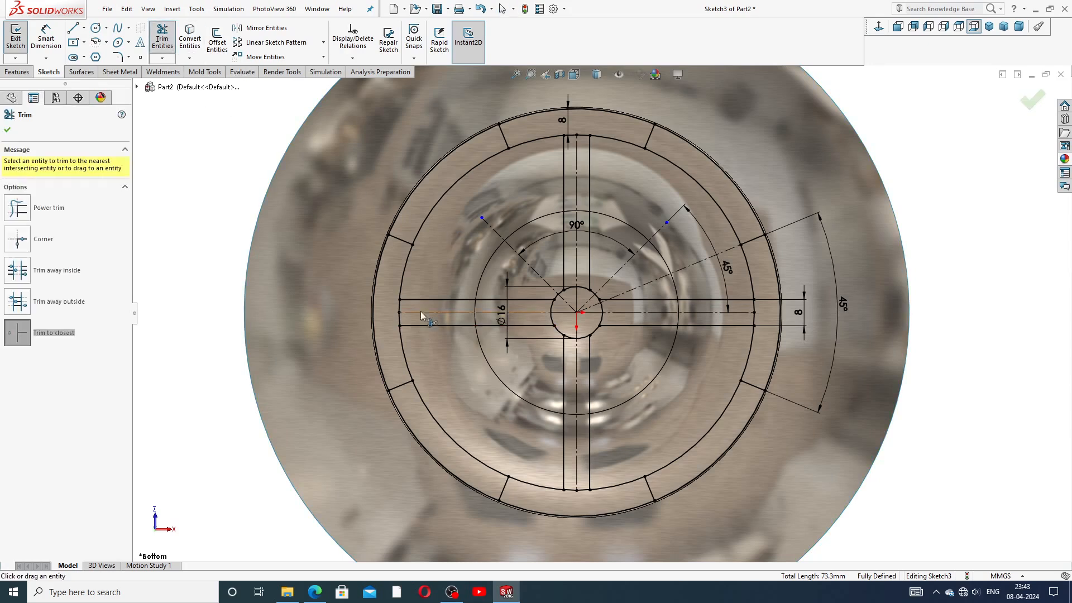
Step: Trim the four inner ring arcs lying between adjacent slot lines
click(435, 212)
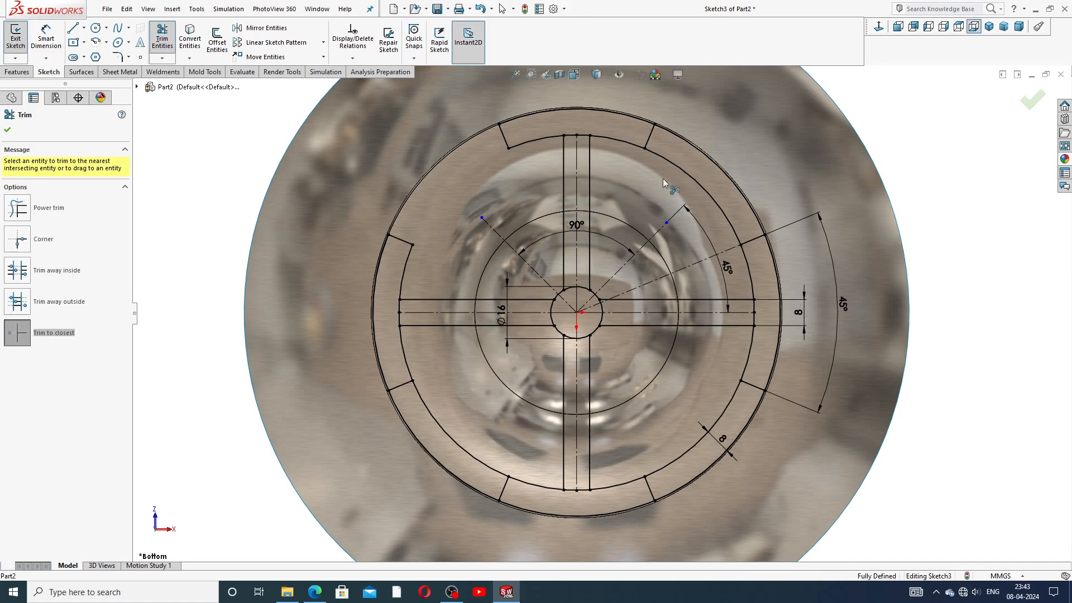
click(678, 168)
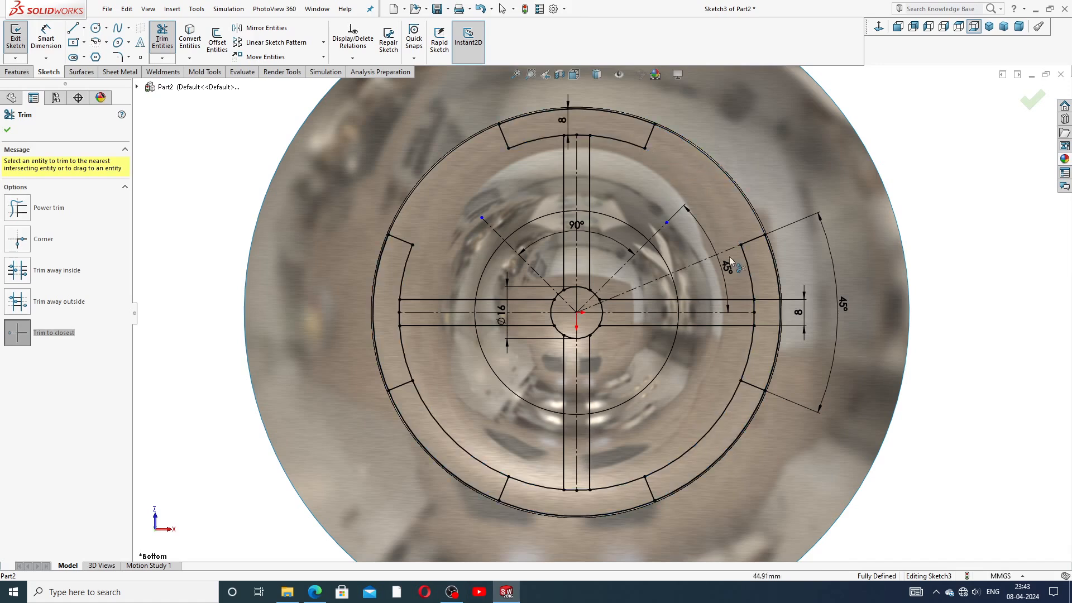
click(731, 400)
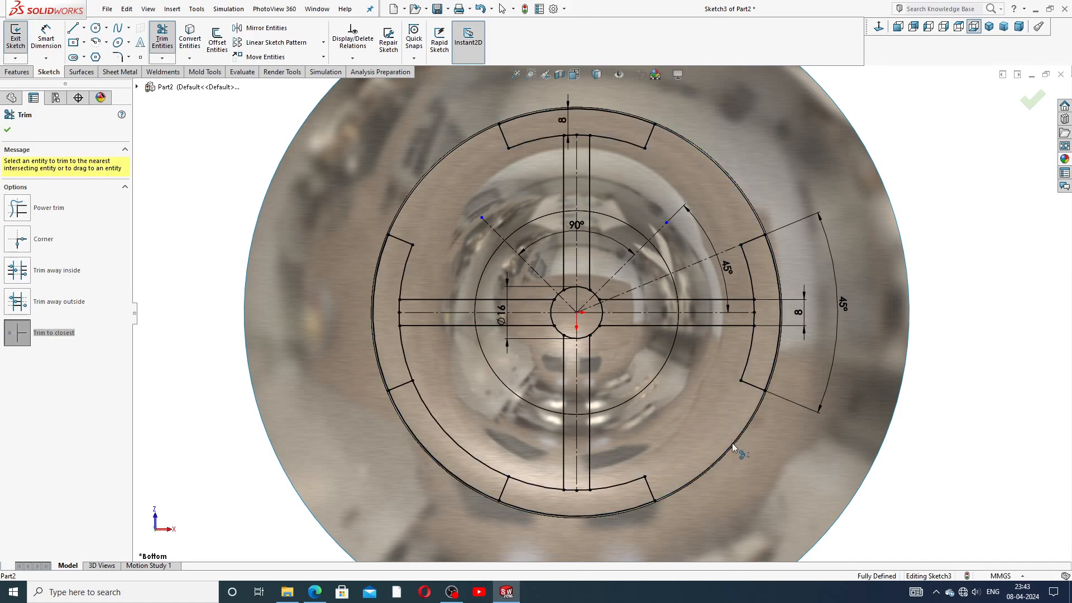
click(488, 469)
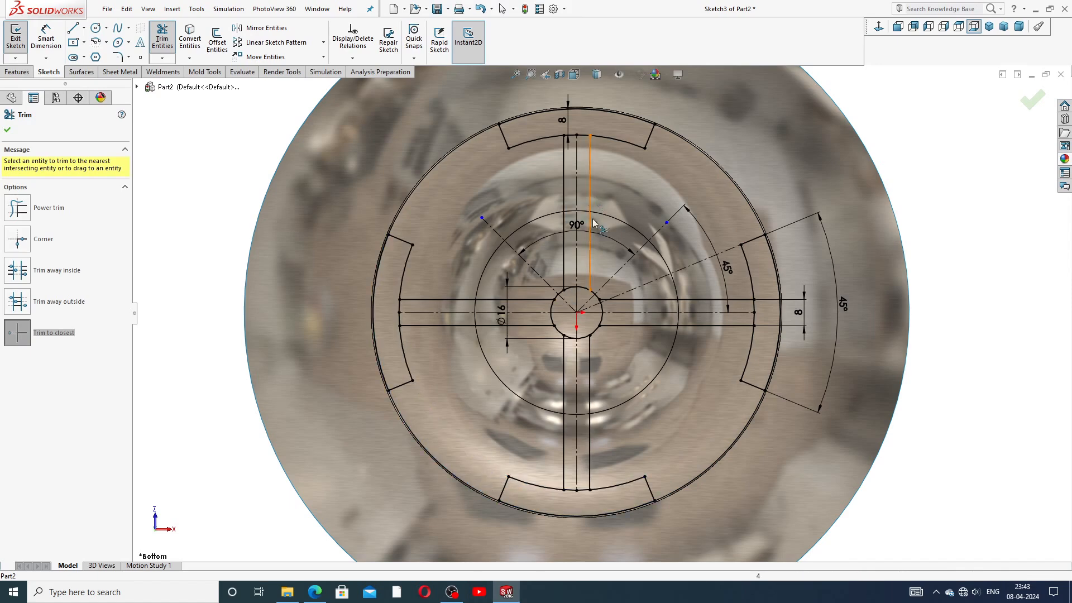
Step: Trim the small circle's left, top, right and lower arcs between the slot lines
scroll(474, 316, down, 3)
scroll(486, 314, down, 2)
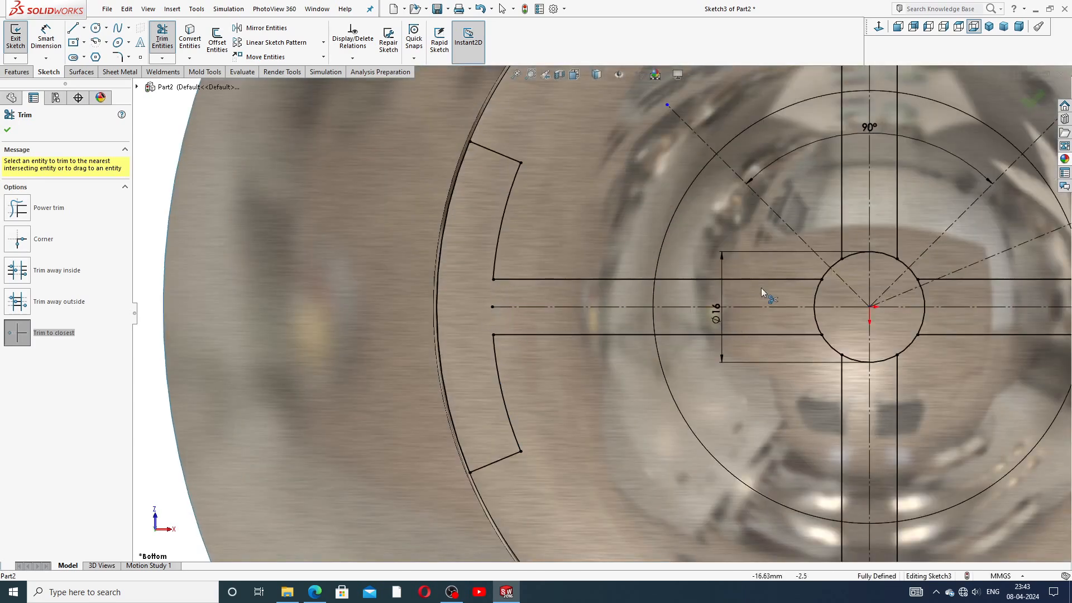
click(816, 312)
click(854, 256)
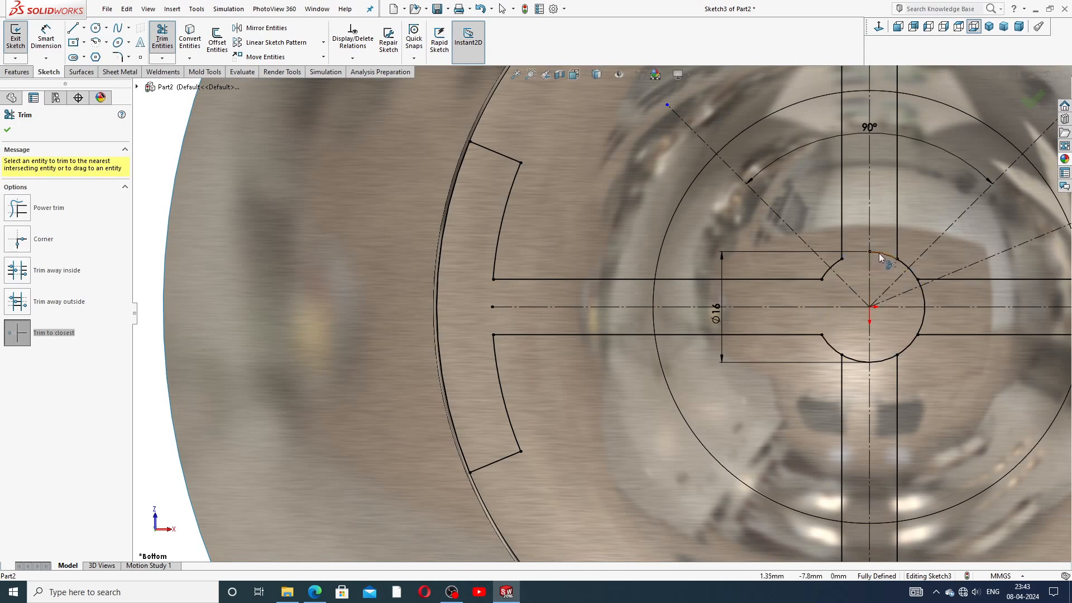
click(923, 297)
click(886, 360)
Step: Remove the short arcs closing the right, top and bottom slot ends, then end trimming
scroll(920, 309, up, 4)
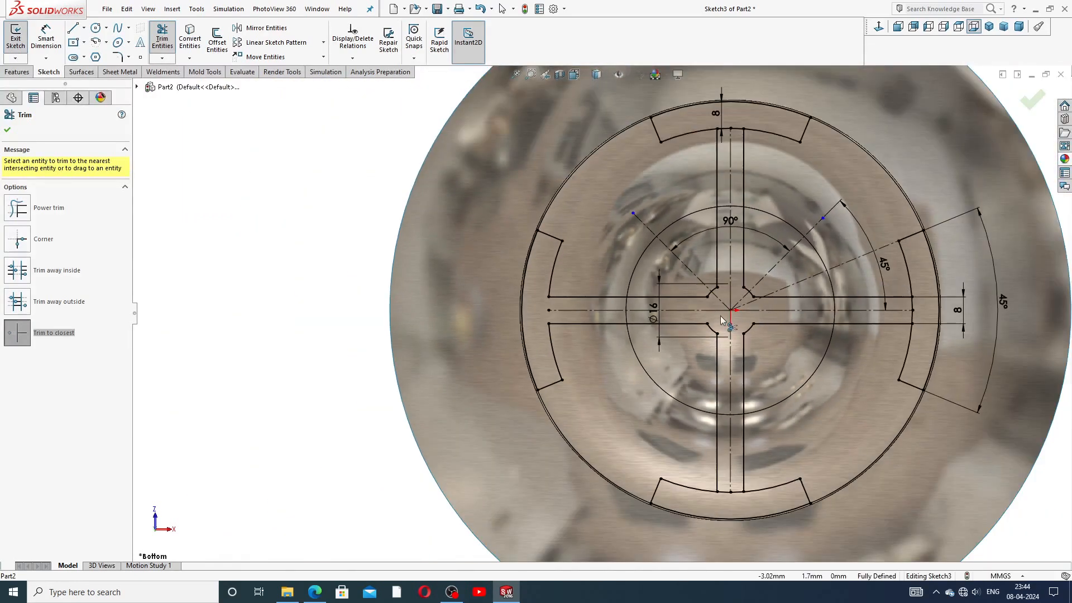
scroll(721, 315, down, 1)
scroll(721, 316, down, 5)
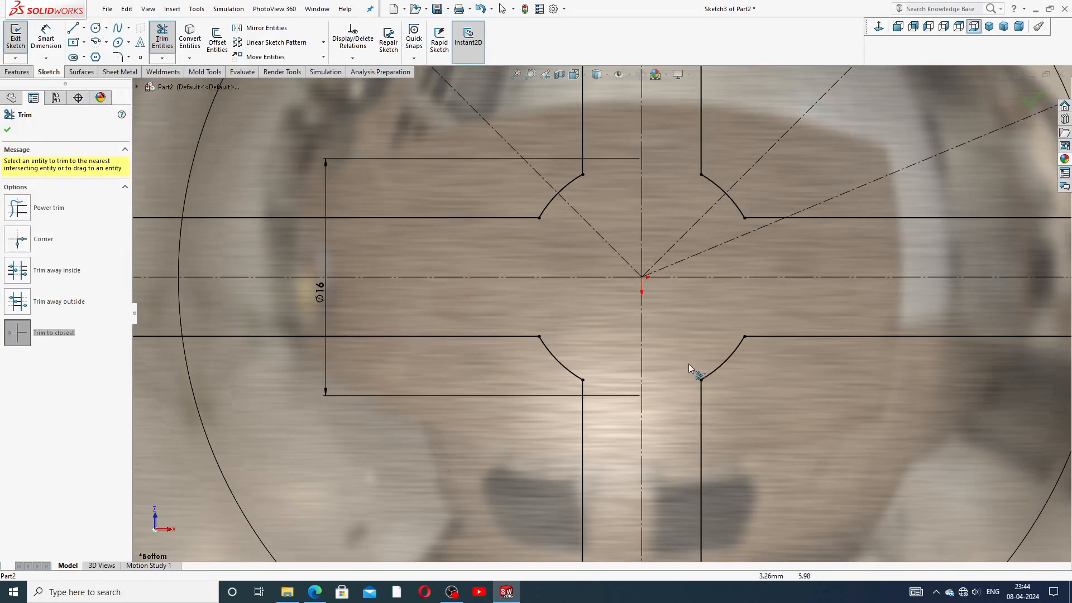
scroll(679, 349, up, 3)
scroll(621, 283, up, 2)
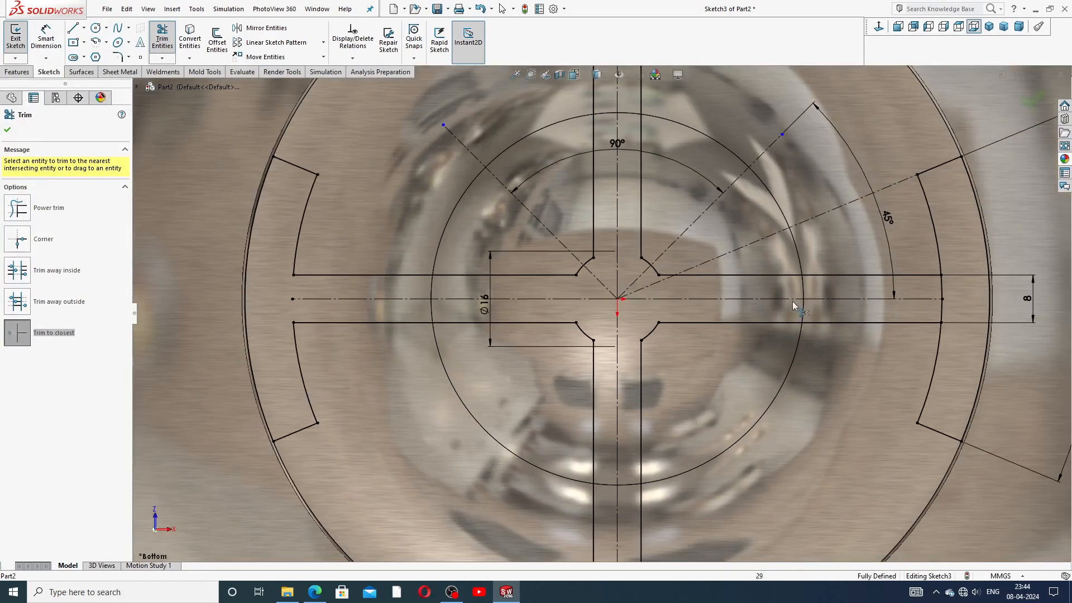
scroll(918, 307, up, 2)
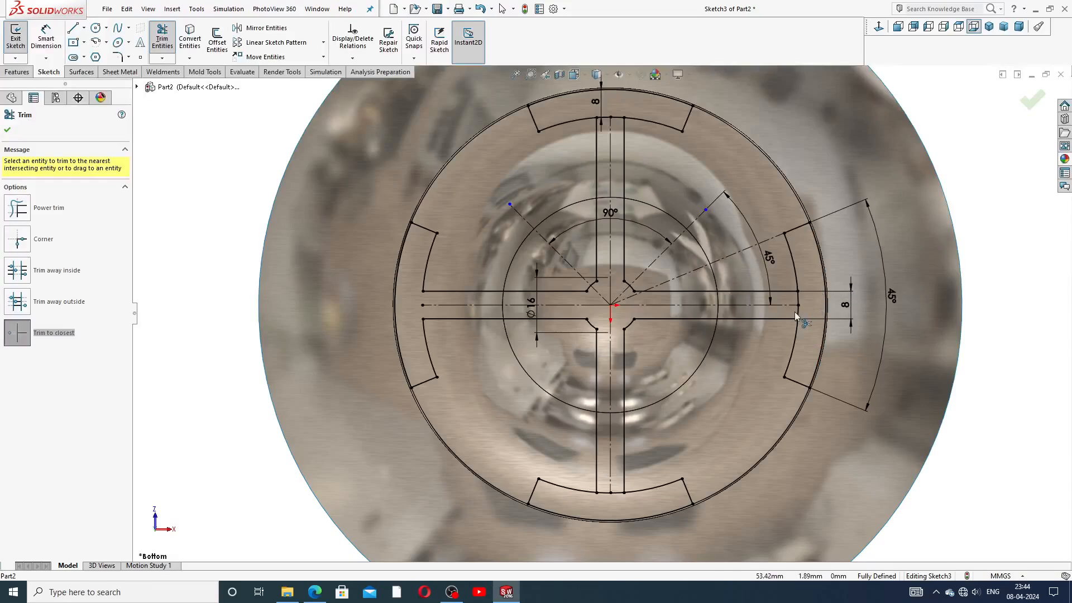
scroll(795, 311, down, 4)
click(708, 270)
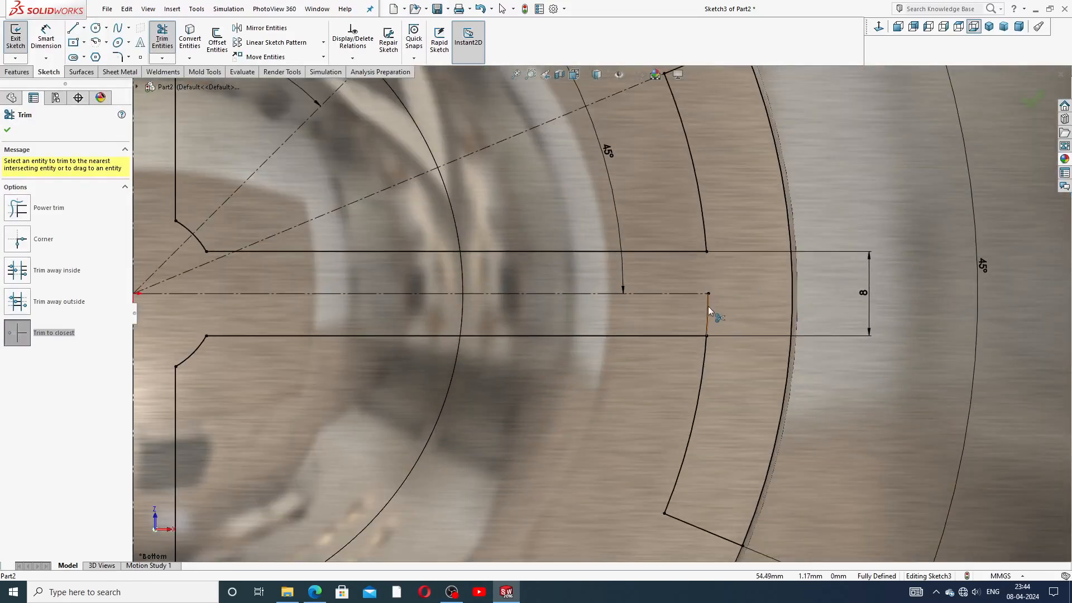
scroll(713, 303, up, 3)
scroll(480, 142, down, 5)
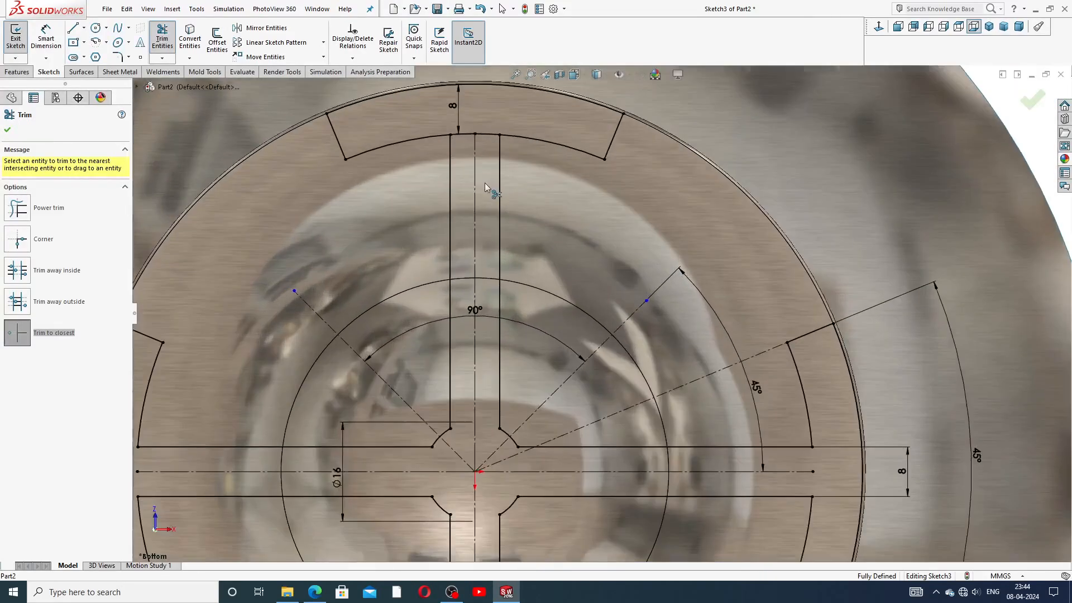
click(477, 128)
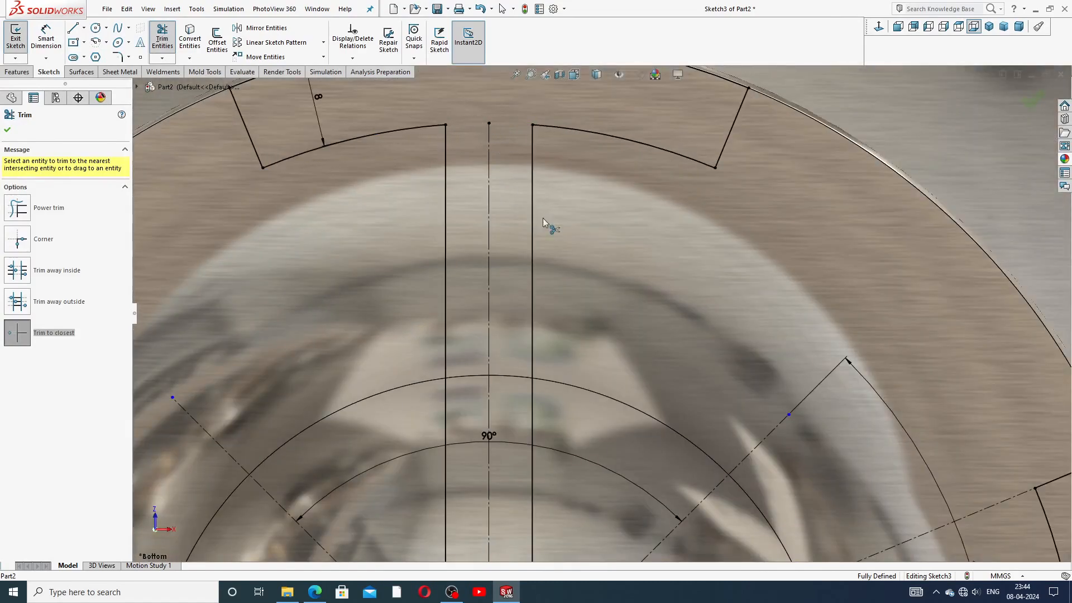
scroll(582, 283, up, 4)
scroll(590, 423, down, 4)
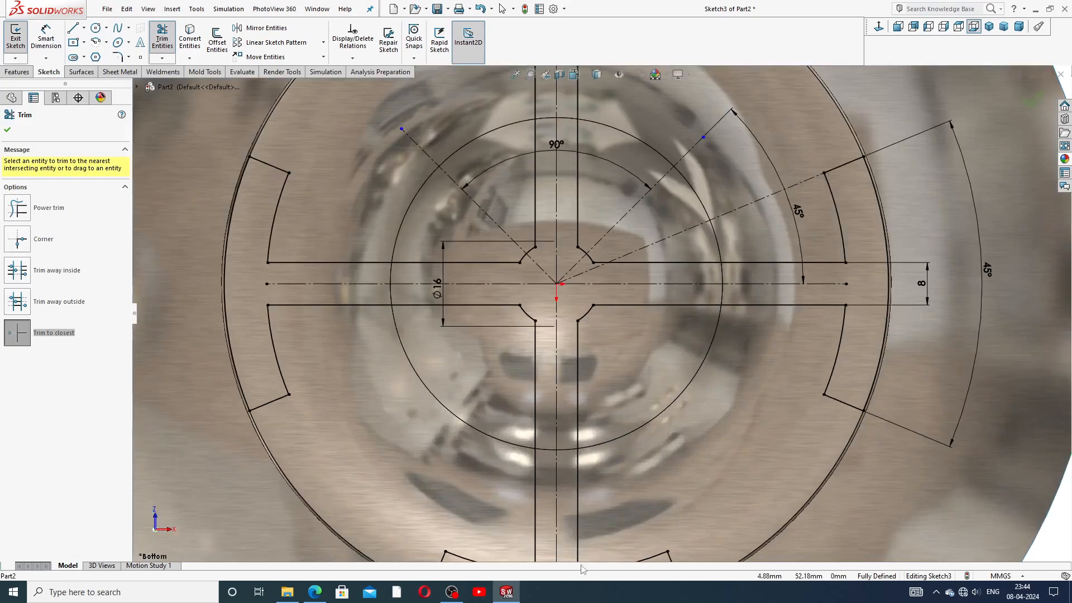
scroll(579, 553, up, 3)
scroll(576, 544, down, 7)
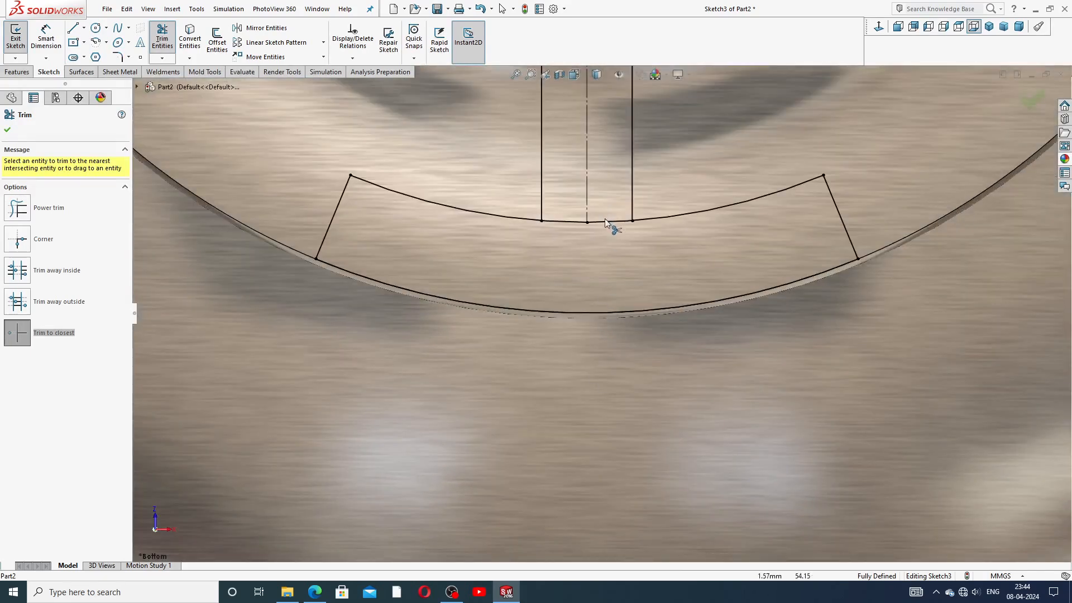
click(581, 222)
scroll(653, 228, up, 2)
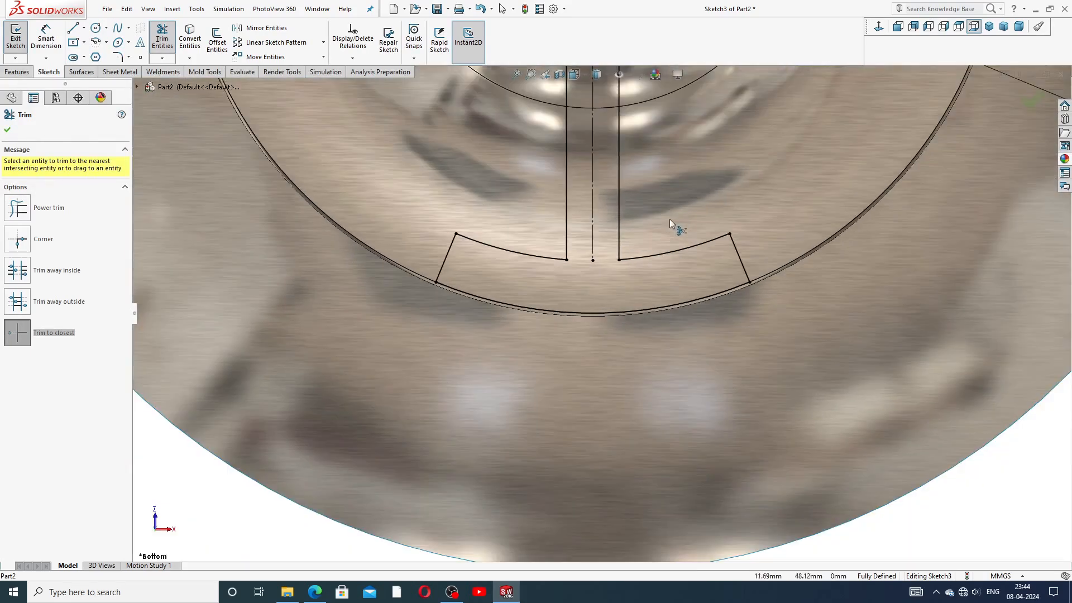
scroll(664, 207, up, 6)
scroll(622, 138, down, 2)
scroll(620, 151, up, 2)
scroll(616, 162, down, 2)
scroll(611, 177, up, 2)
scroll(608, 171, down, 2)
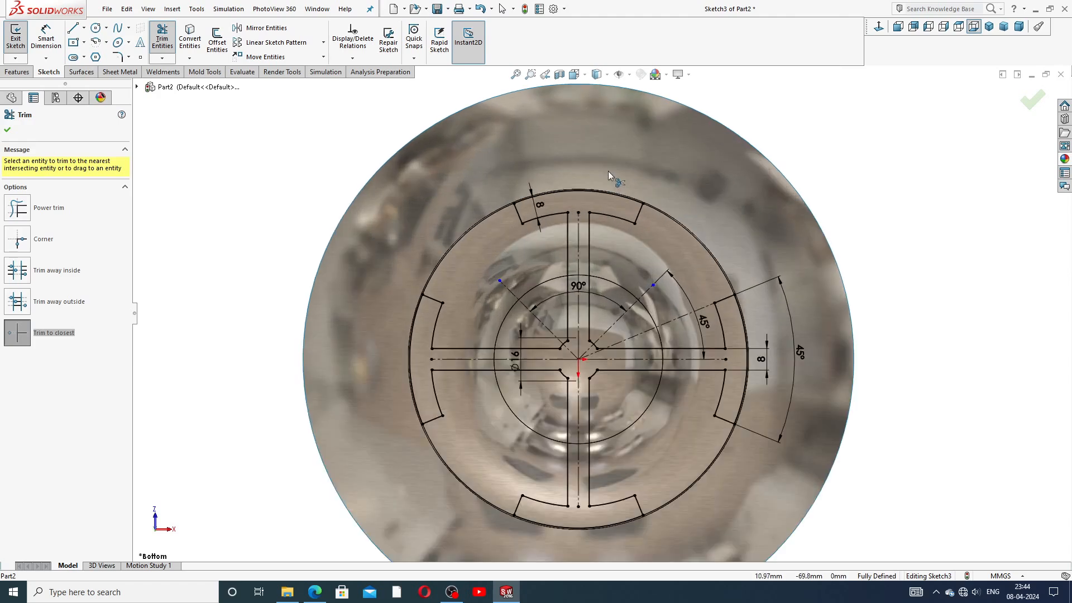
scroll(617, 396, up, 1)
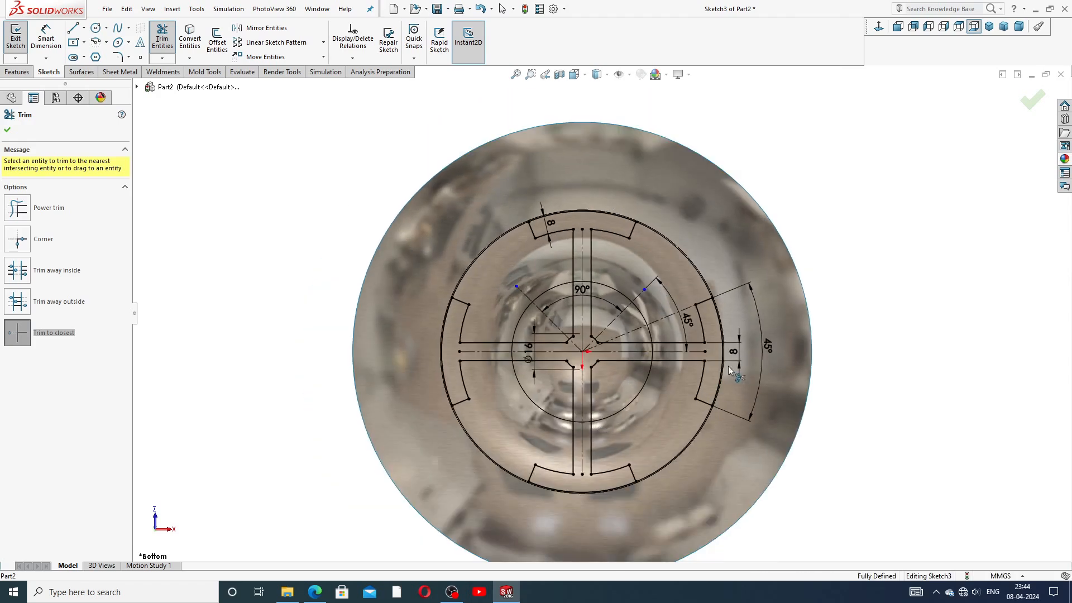
click(8, 130)
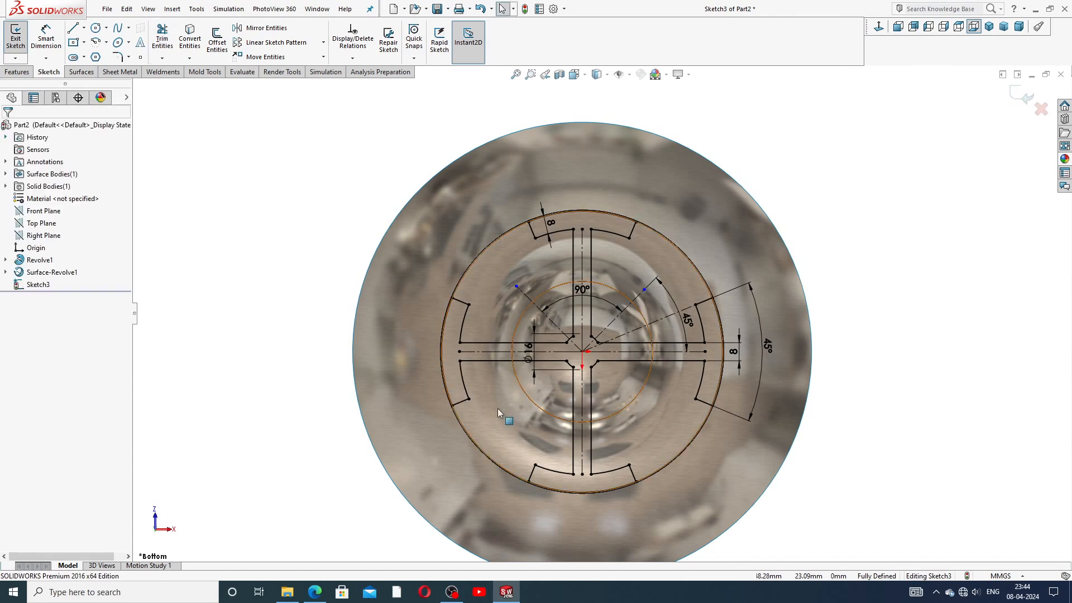
scroll(585, 353, up, 3)
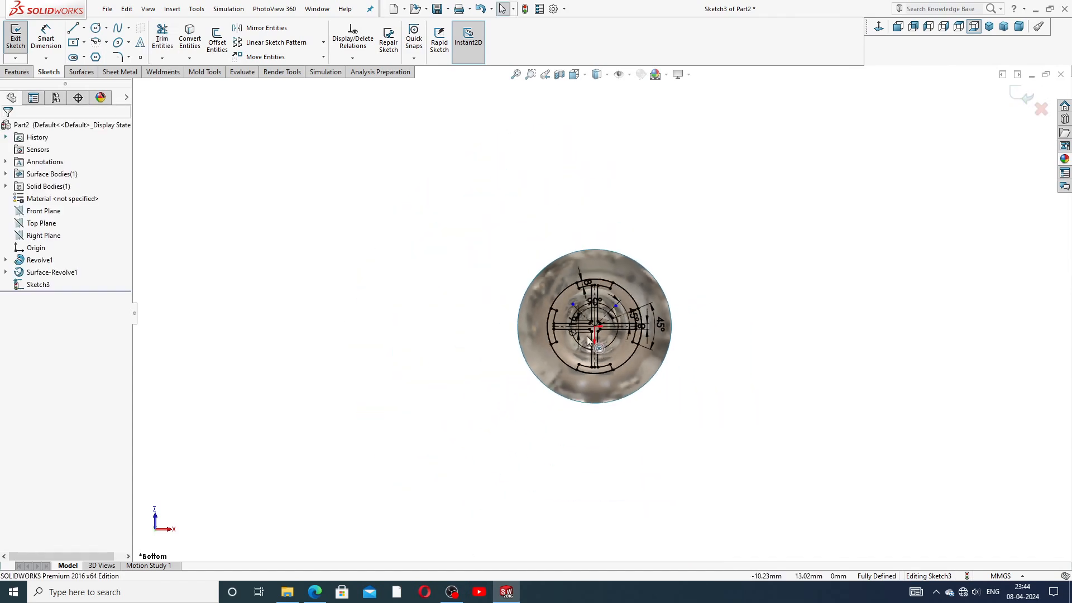
scroll(592, 324, down, 2)
scroll(592, 323, down, 8)
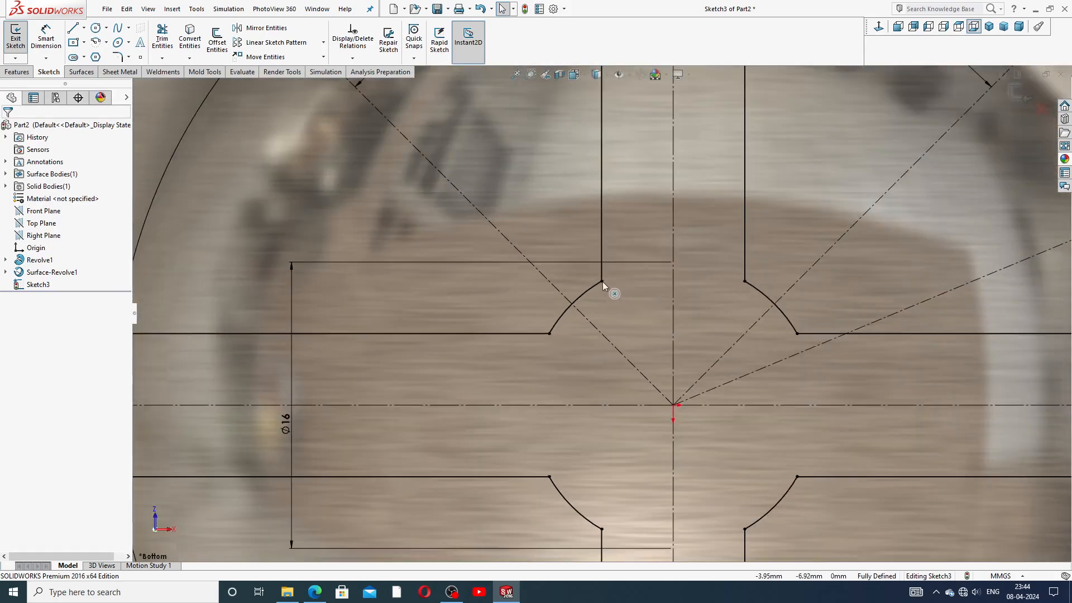
scroll(558, 321, up, 2)
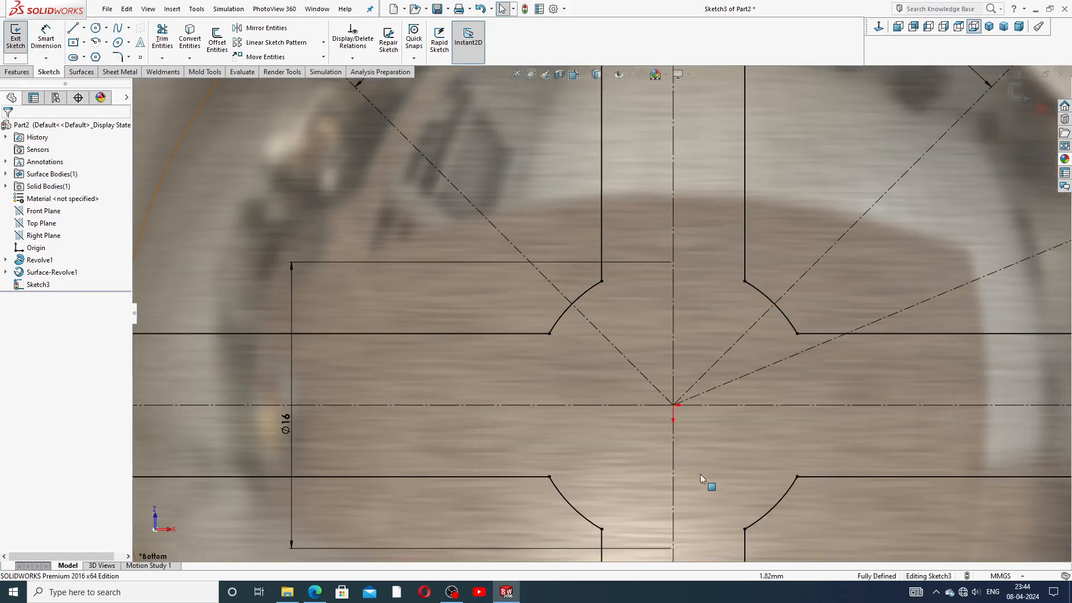
scroll(677, 491, up, 2)
scroll(610, 468, up, 3)
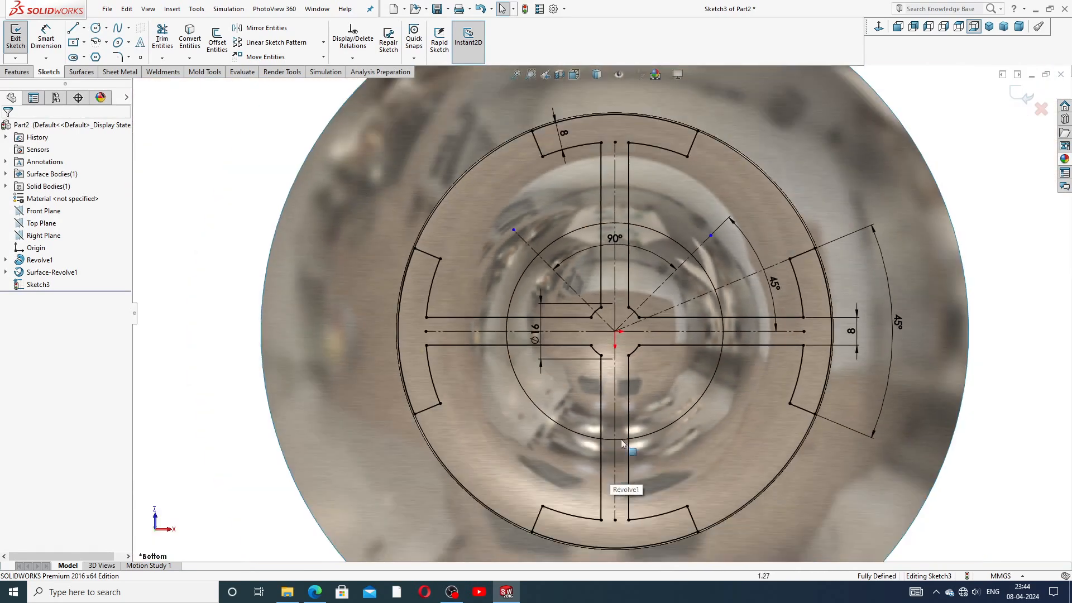
scroll(696, 337, up, 1)
scroll(676, 320, up, 1)
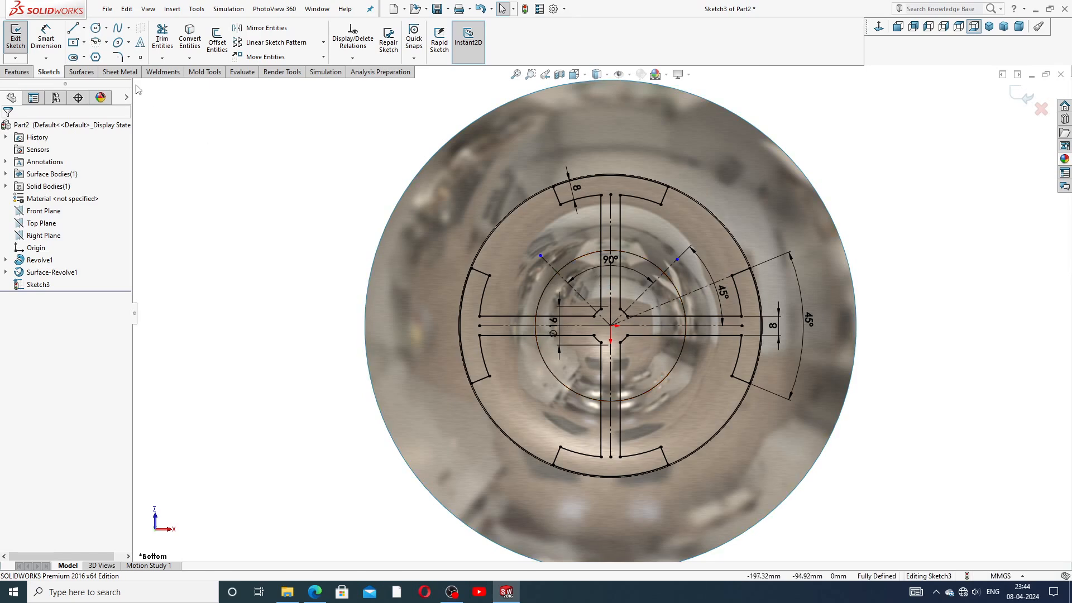
click(129, 57)
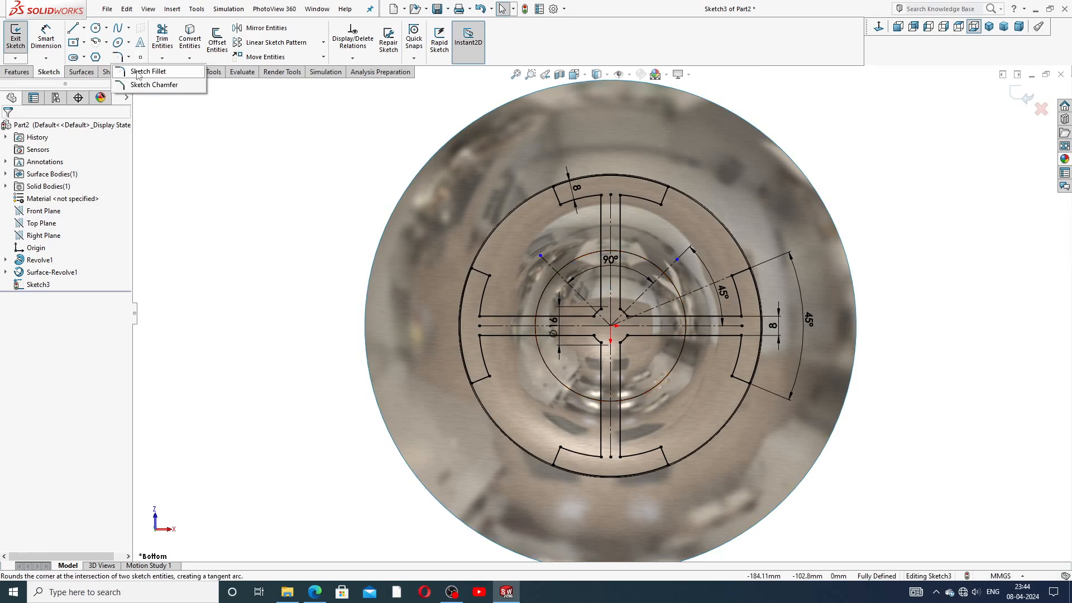
Step: Apply 3 mm sketch fillets to the left and bottom slot corners
click(148, 72)
text(3.00mm)
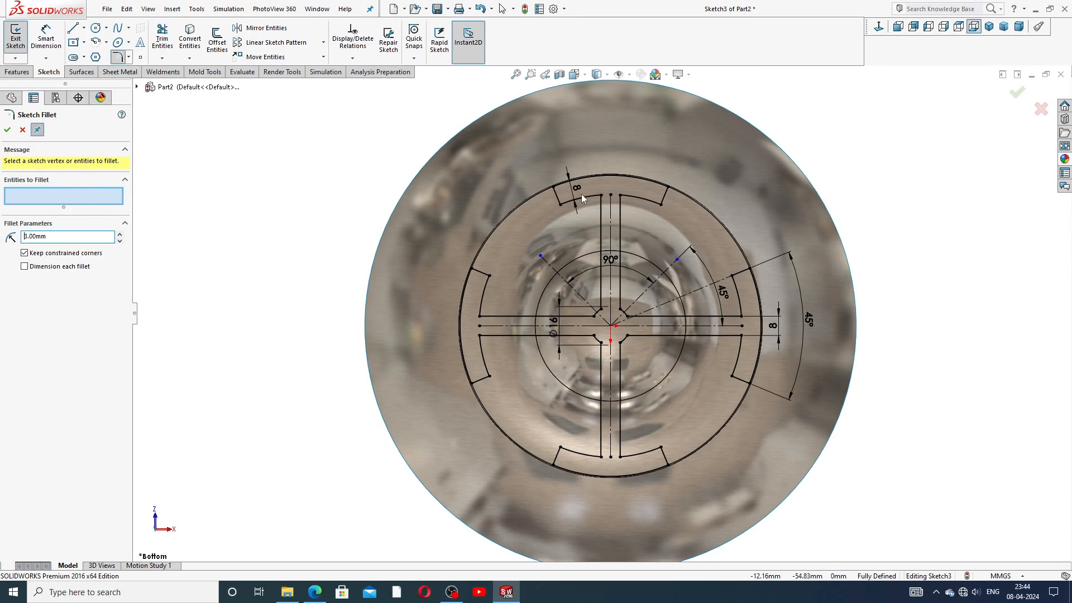
scroll(558, 263, up, 2)
scroll(541, 285, down, 4)
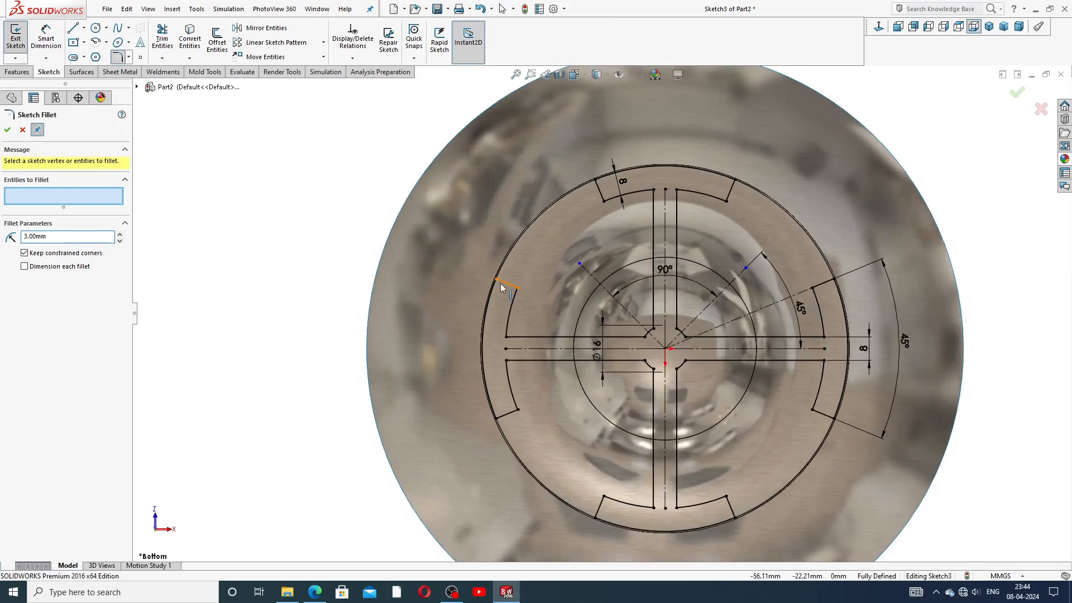
click(497, 279)
click(520, 289)
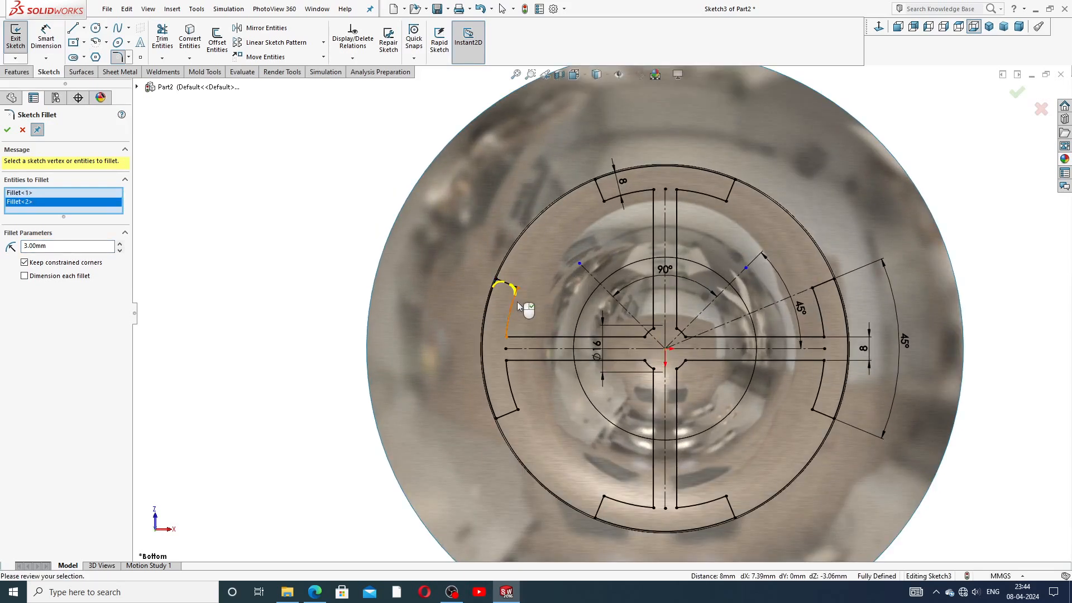
click(517, 411)
click(498, 417)
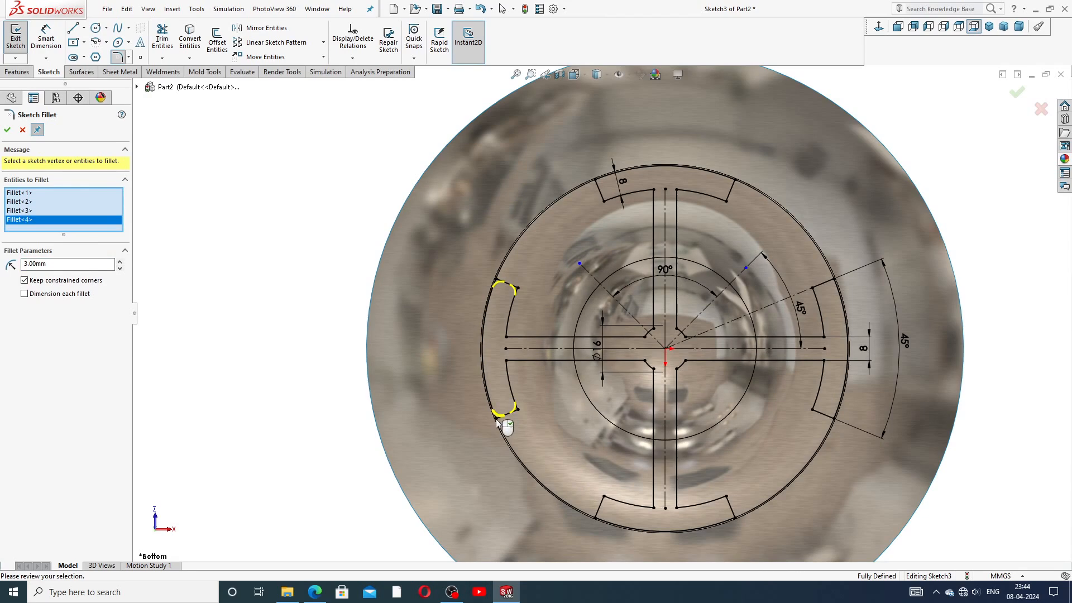
click(604, 496)
click(597, 514)
click(726, 497)
click(731, 514)
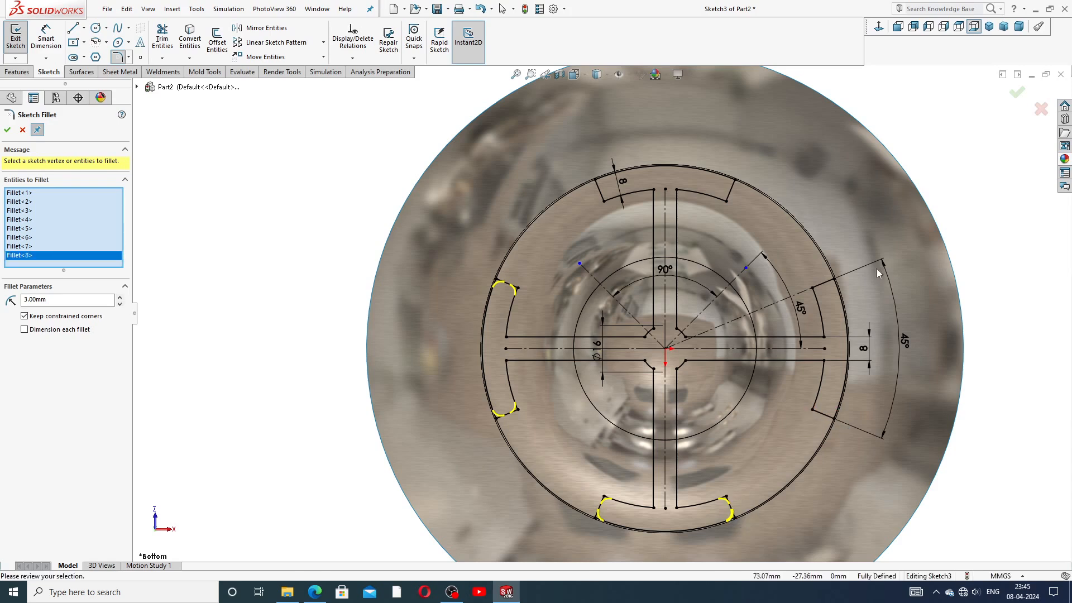
Step: Add 3 mm fillets to the right and top slot corners and the central cross corners
click(833, 280)
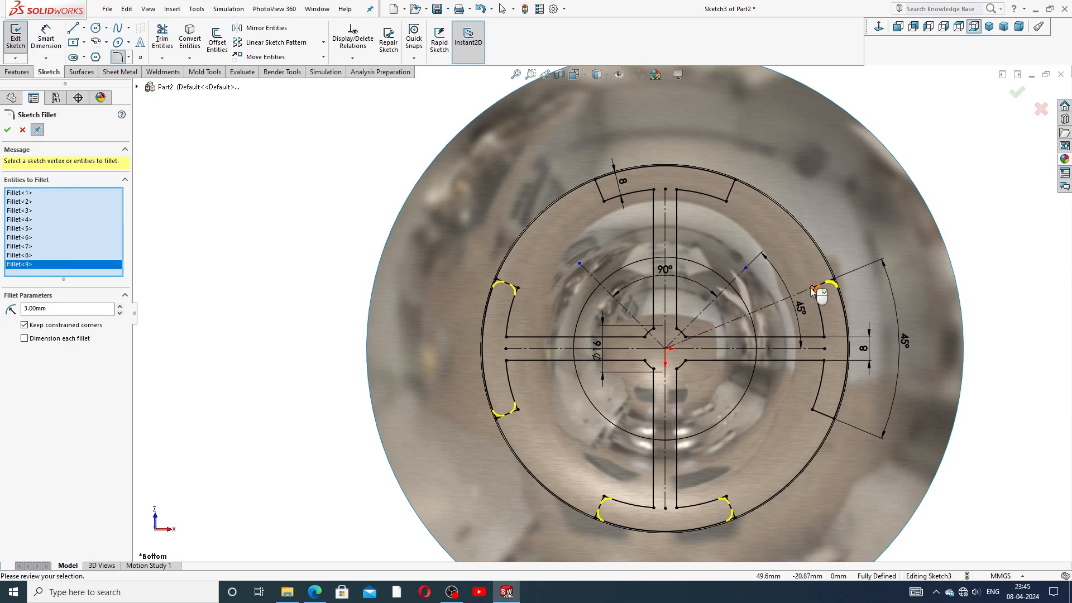
click(813, 288)
click(812, 411)
click(833, 417)
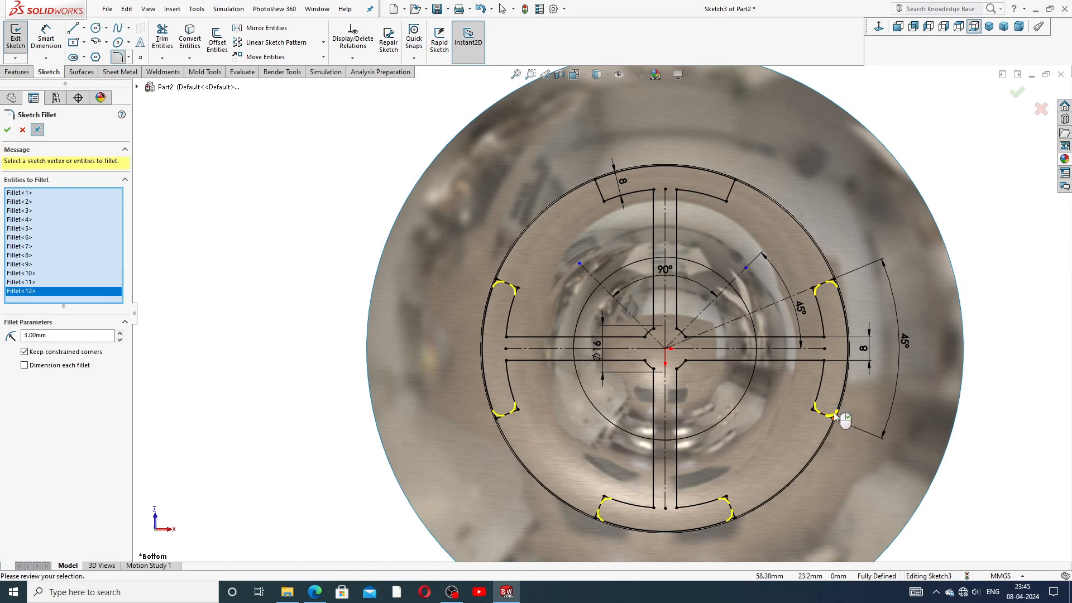
click(736, 182)
click(730, 202)
click(596, 181)
click(605, 200)
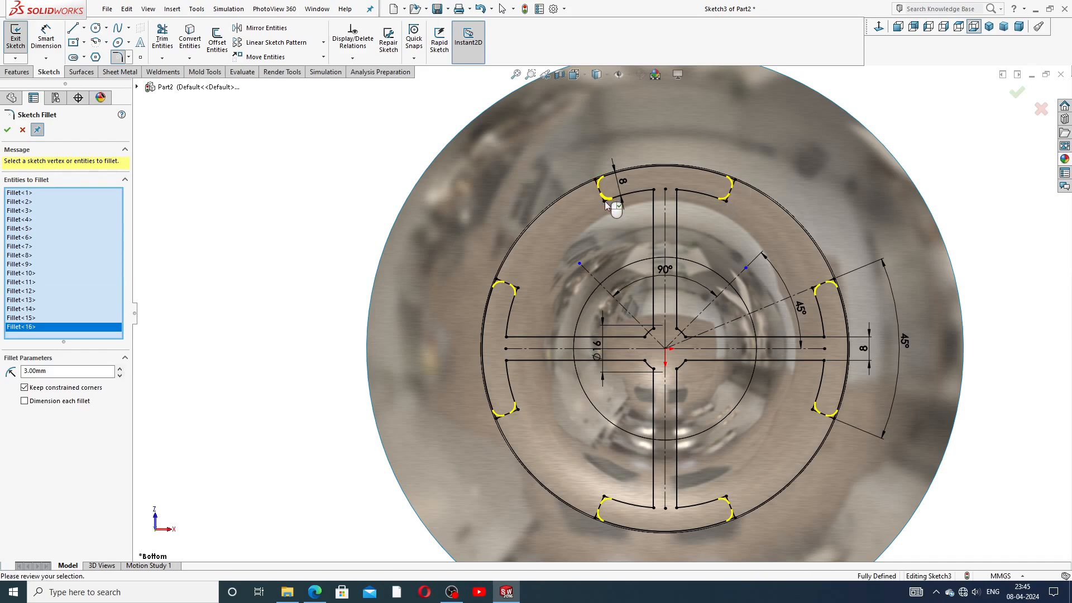
click(645, 338)
click(657, 334)
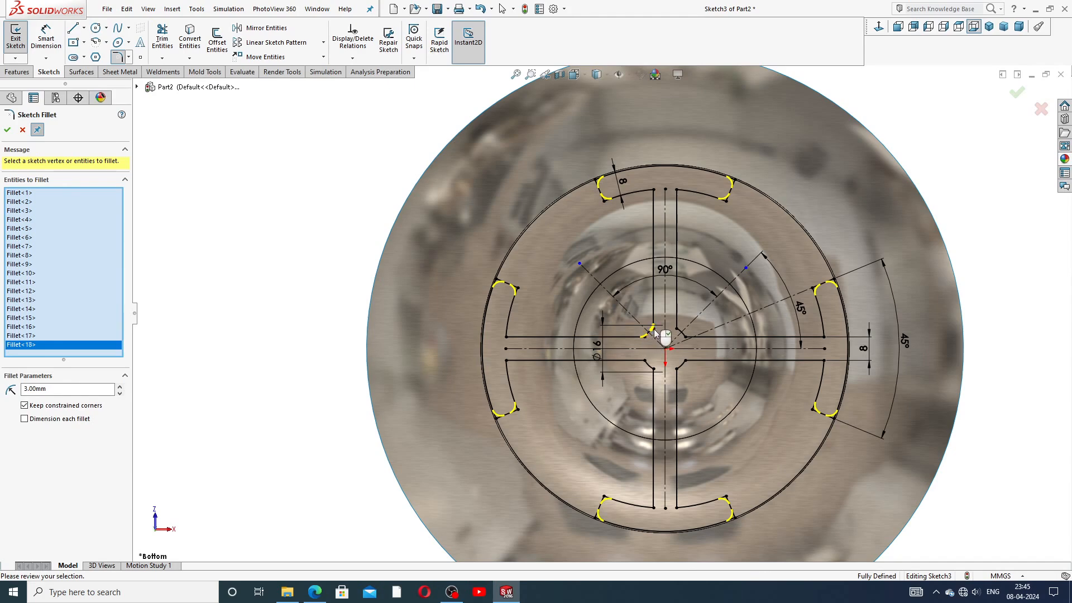
click(685, 339)
click(691, 342)
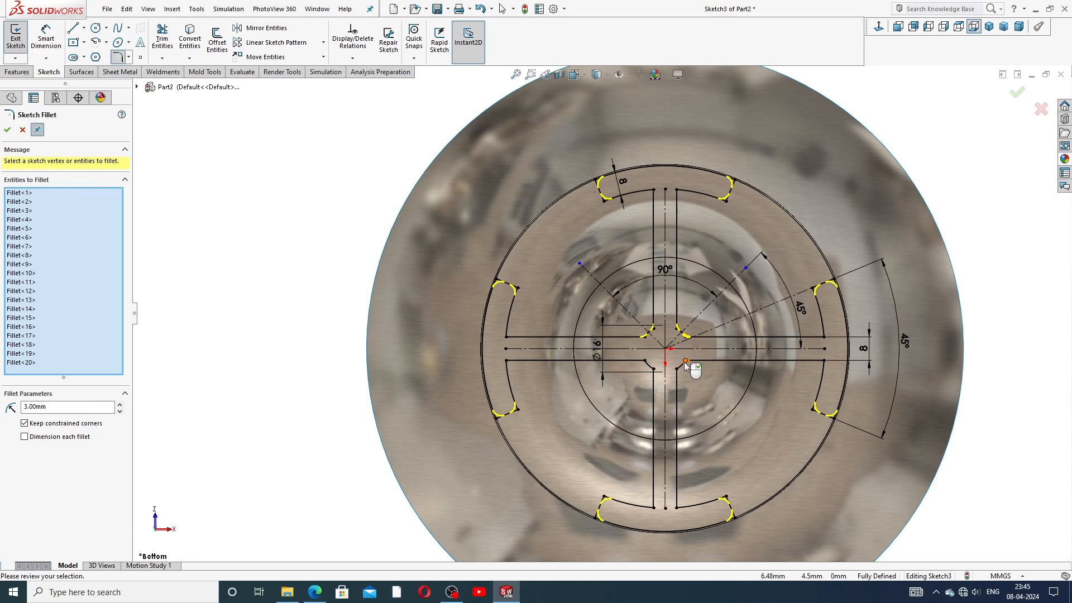
click(679, 371)
click(678, 370)
click(653, 369)
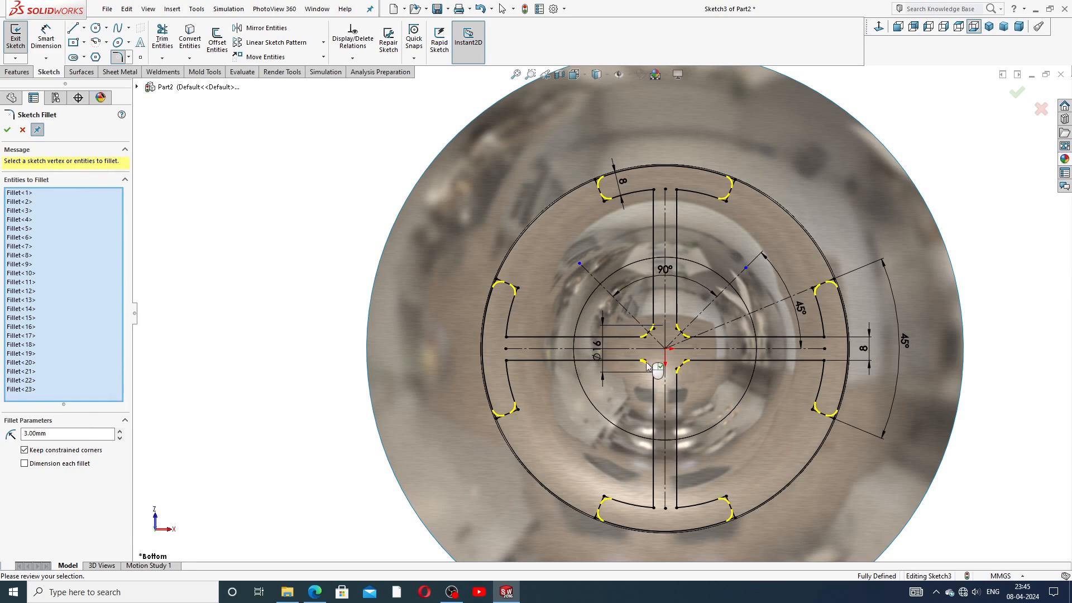
click(653, 369)
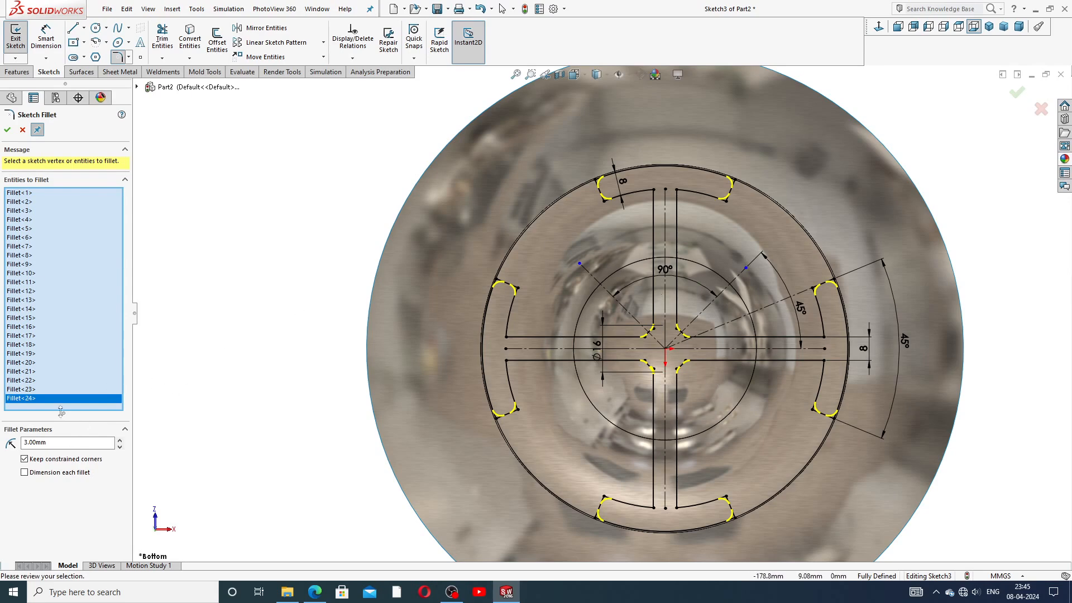
click(7, 131)
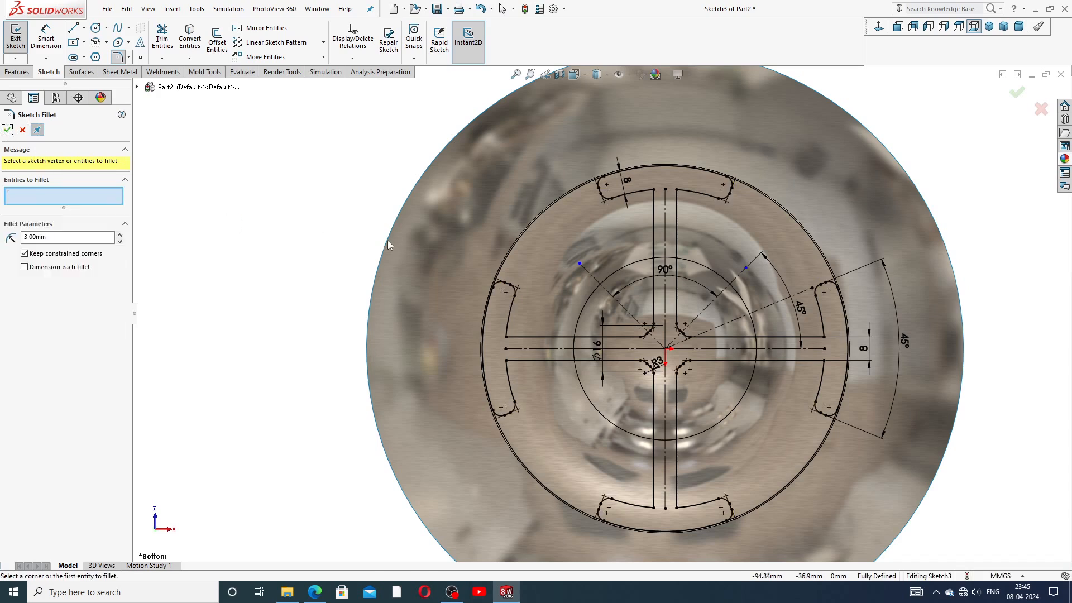
Step: Round the eight inner corners of the left, top, bottom and right slots with 6 mm fillets
double_click(40, 241)
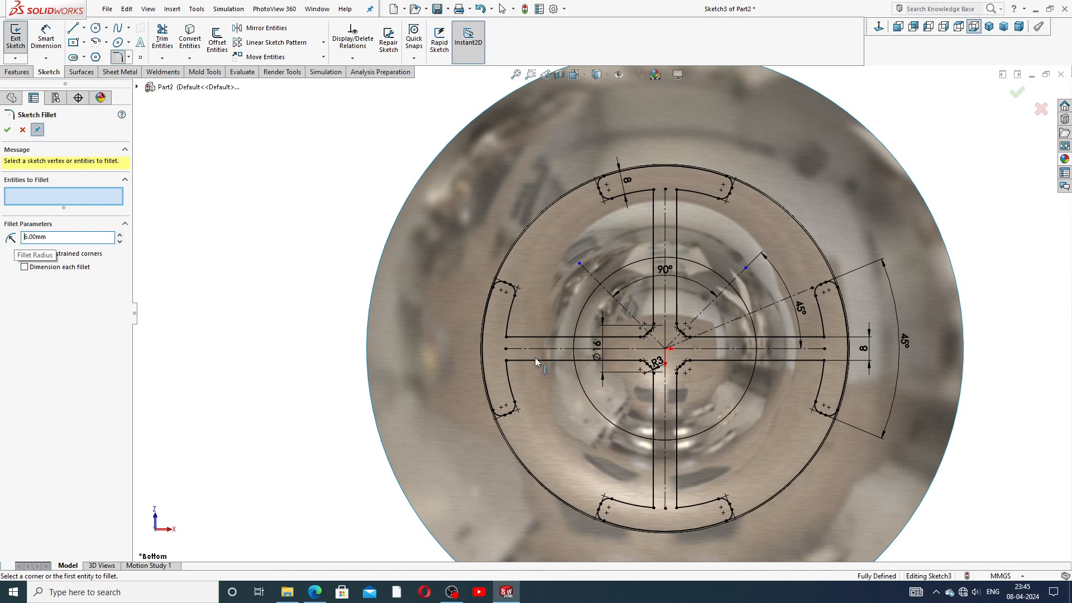
click(512, 354)
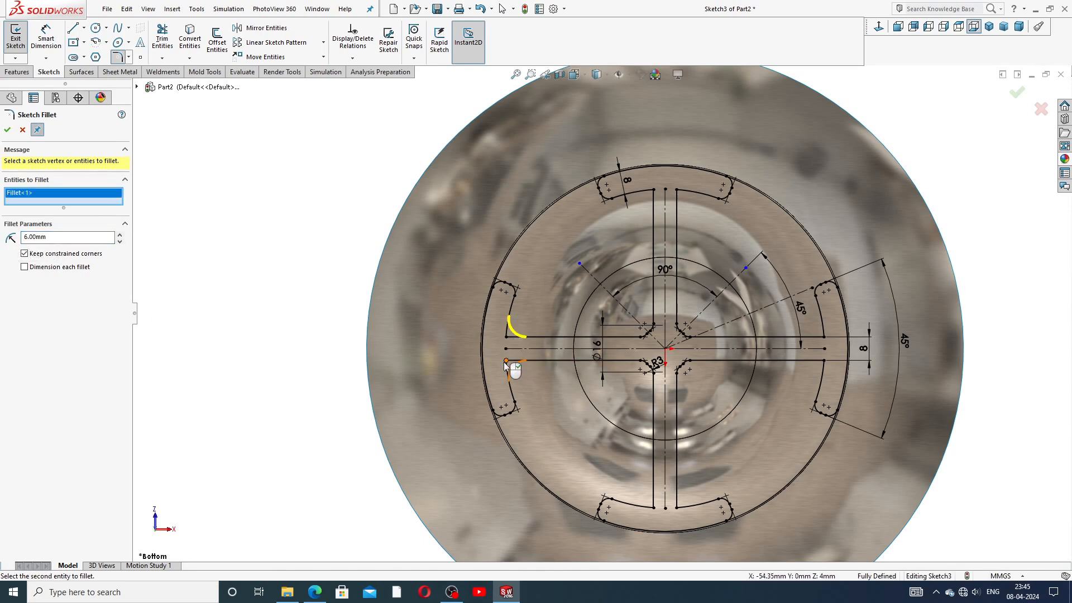
click(512, 364)
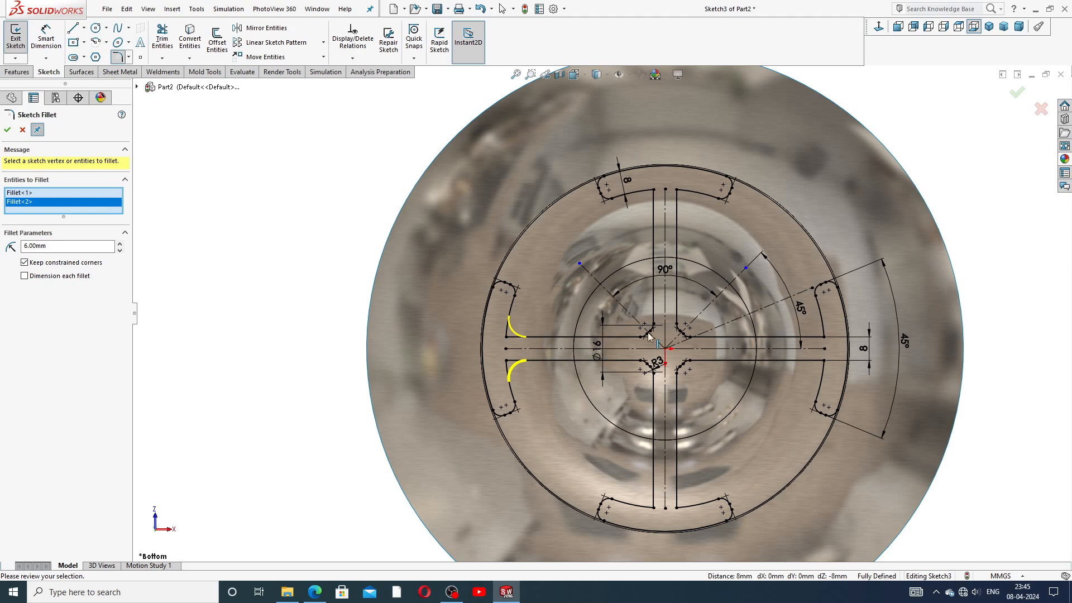
click(653, 191)
click(678, 190)
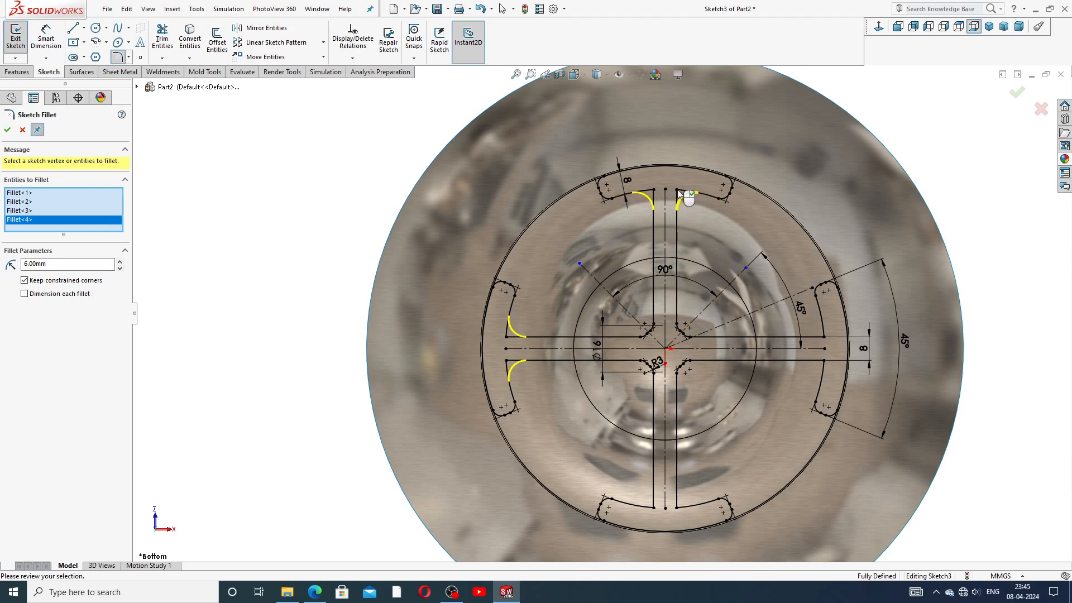
click(653, 508)
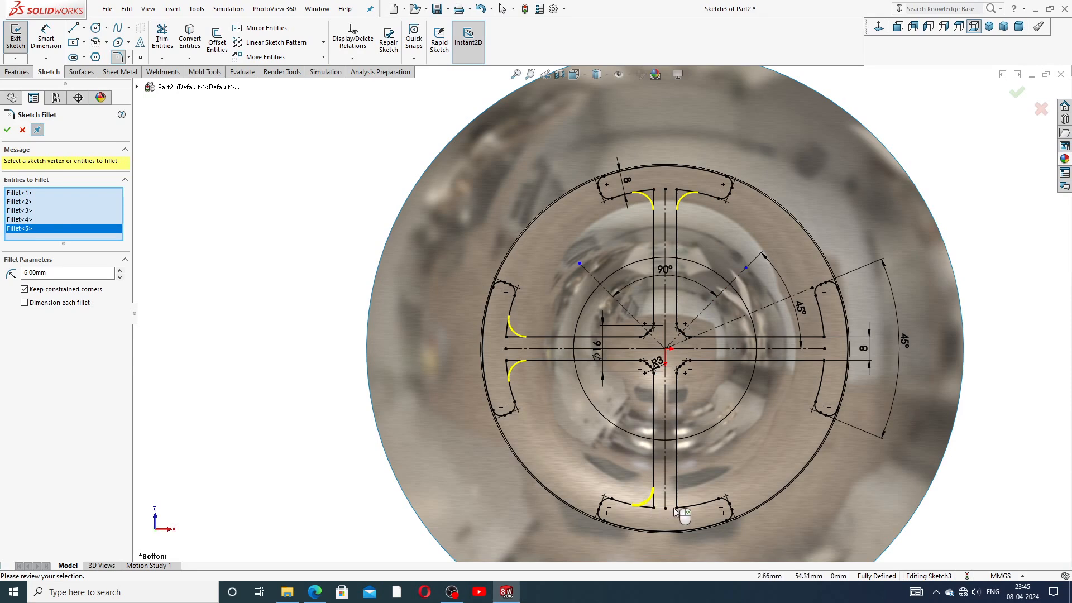
click(676, 507)
click(824, 360)
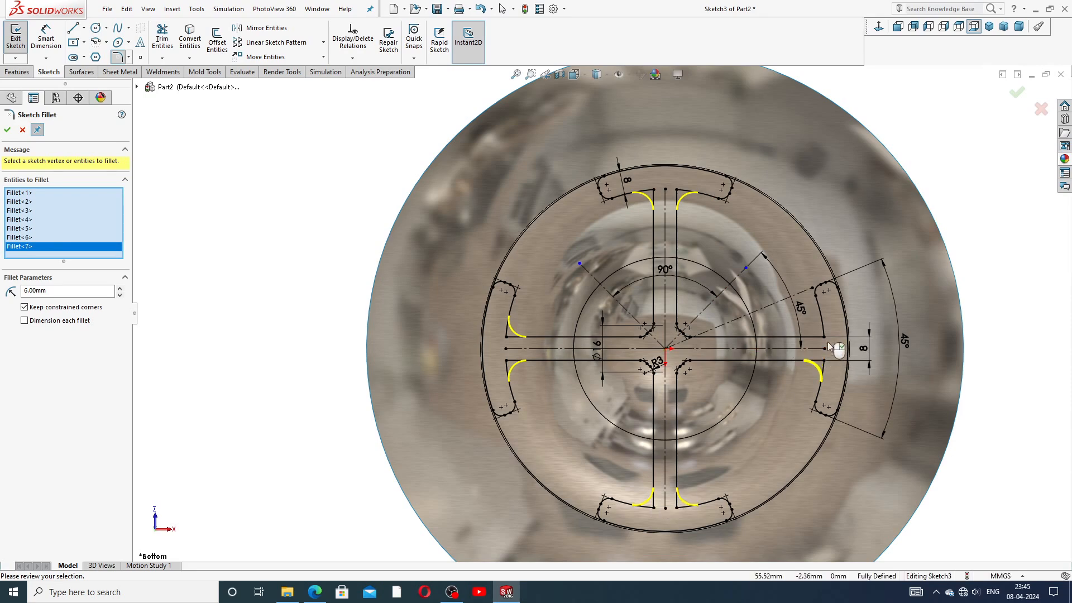
click(824, 338)
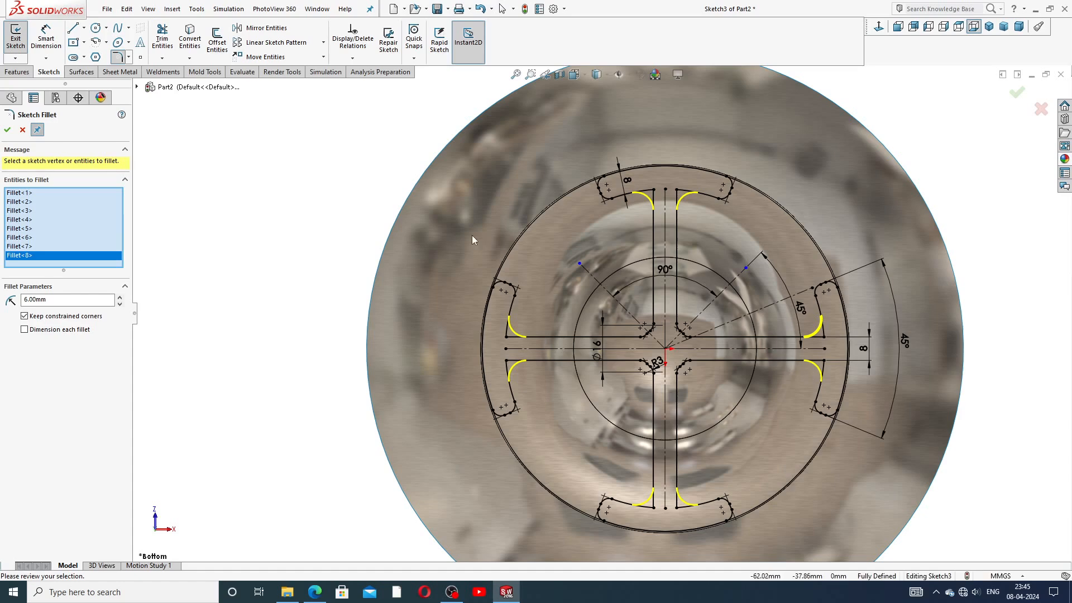
click(11, 134)
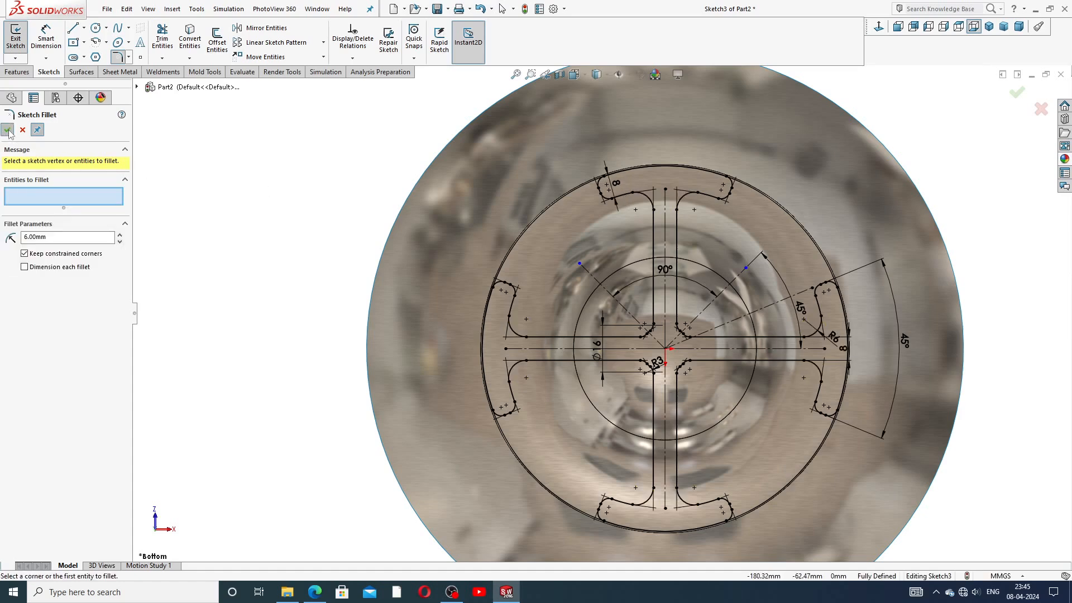
click(11, 134)
scroll(776, 293, up, 1)
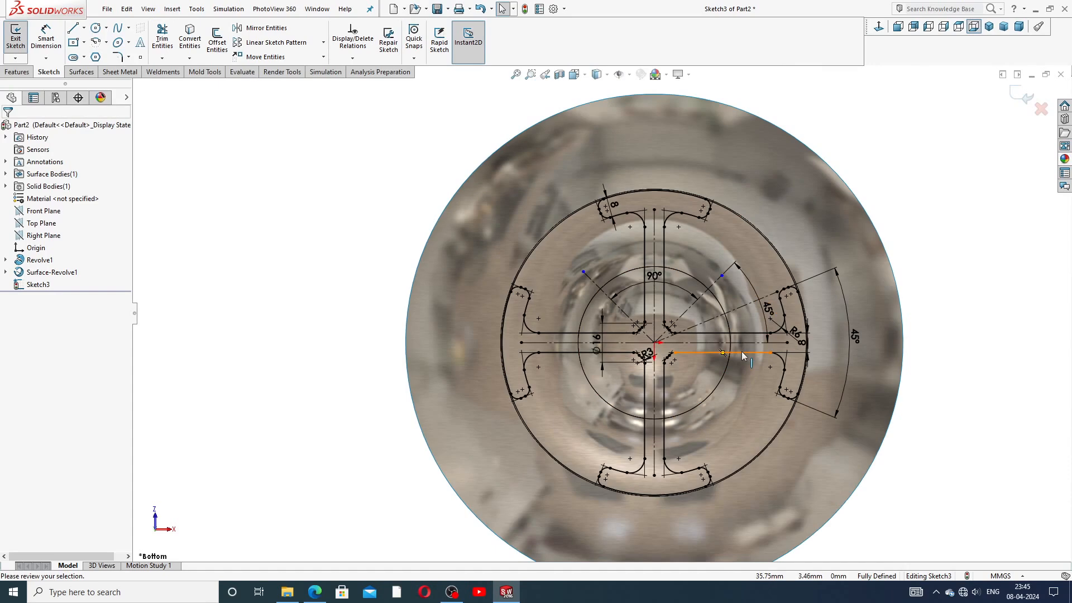
scroll(743, 352, down, 1)
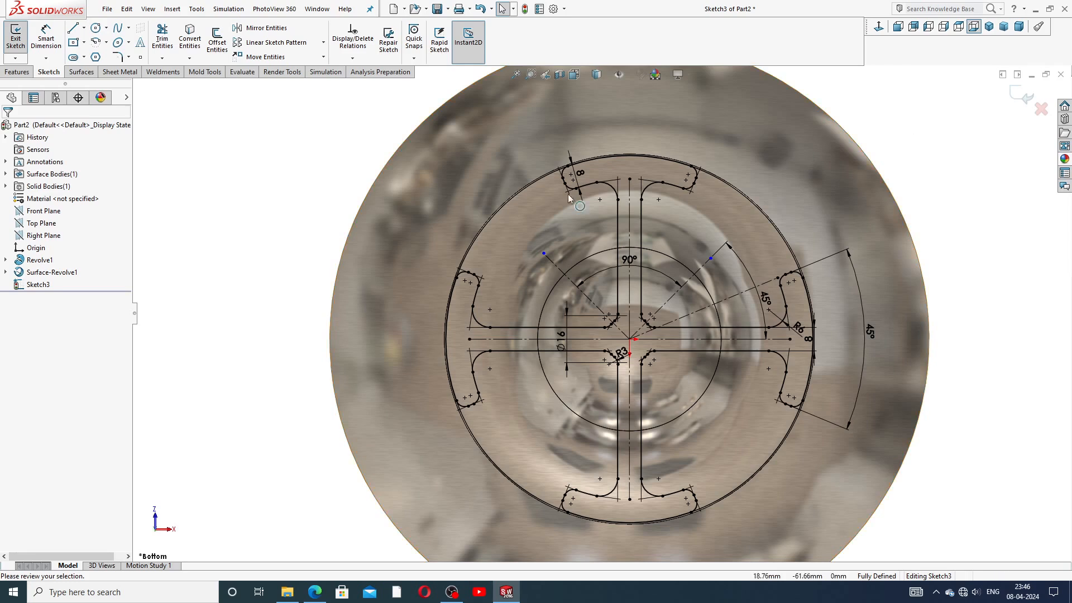
click(29, 75)
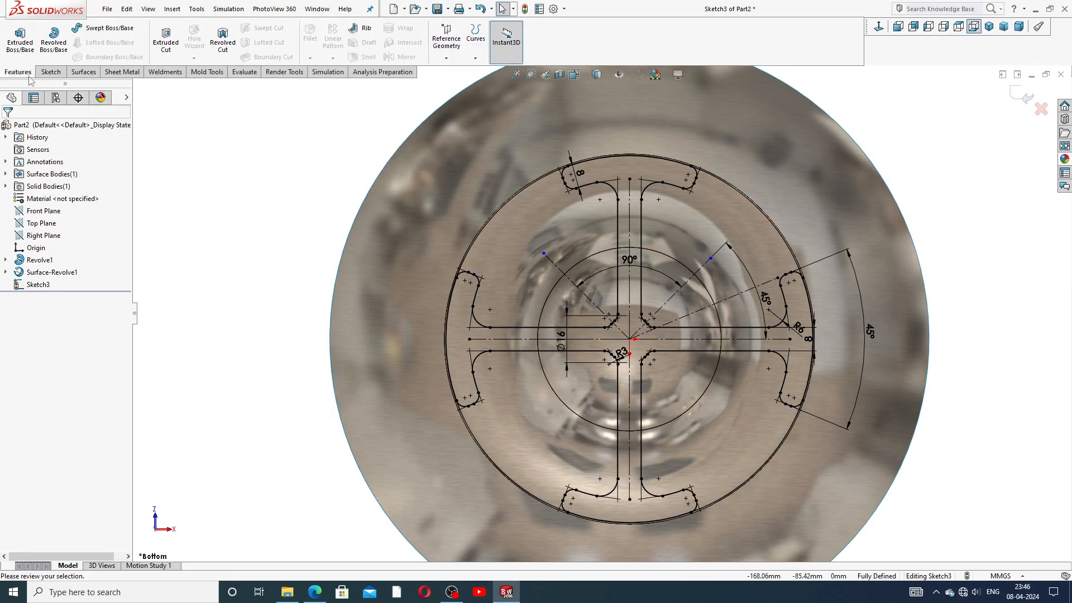
click(165, 52)
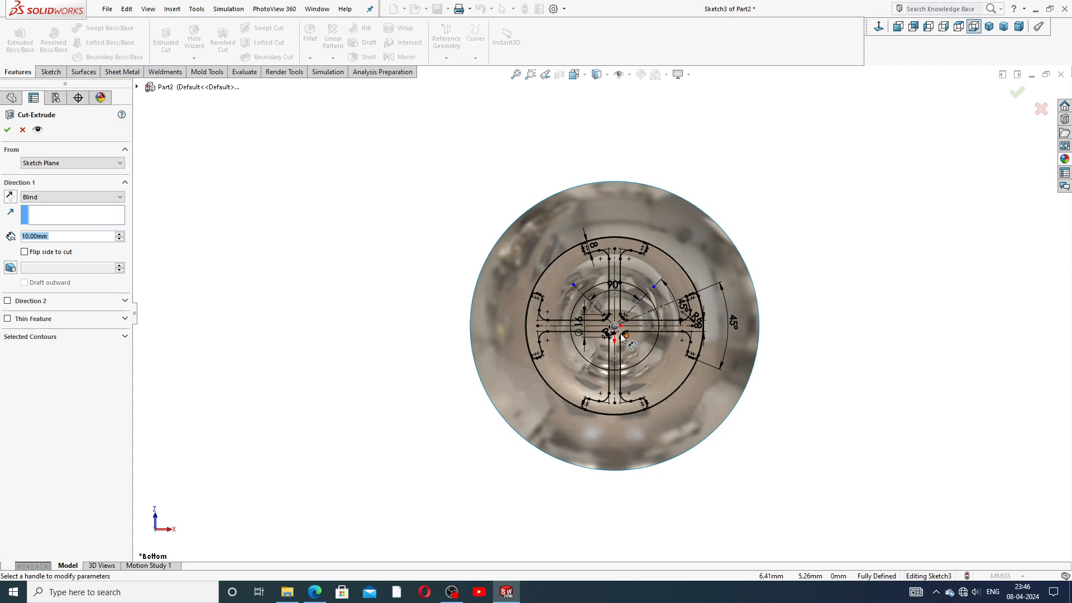
click(22, 130)
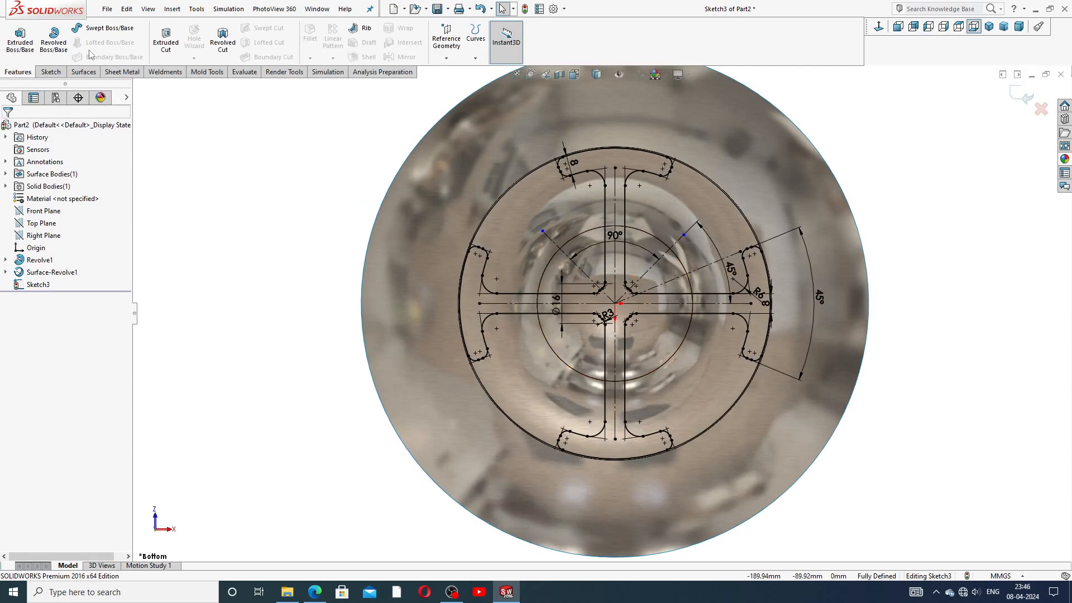
click(51, 71)
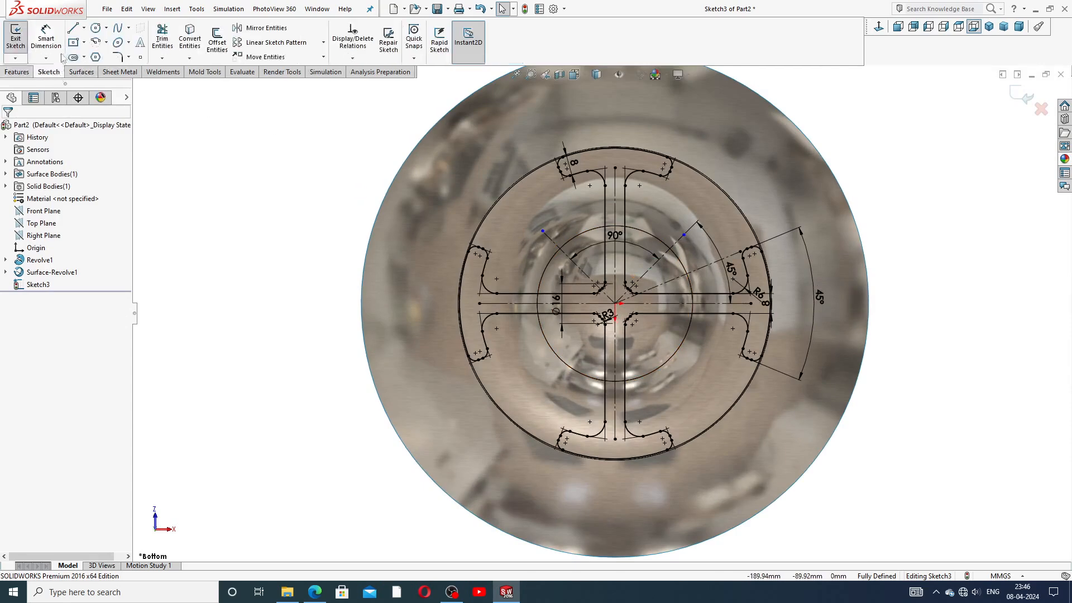
click(96, 27)
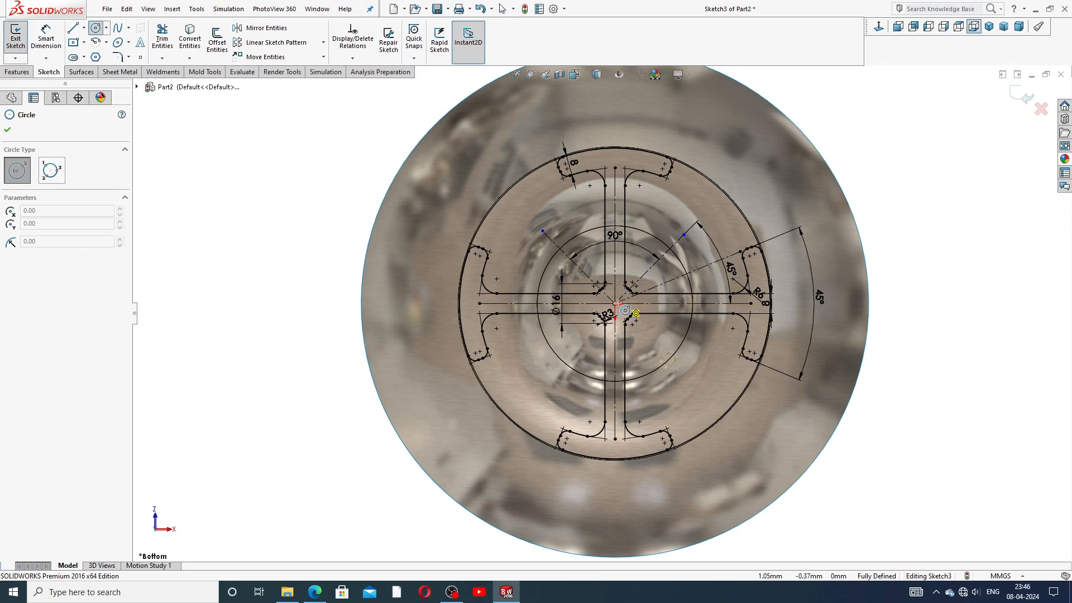
Step: Draw a circle centred on the origin enclosing the whole part
click(614, 303)
scroll(665, 147, up, 3)
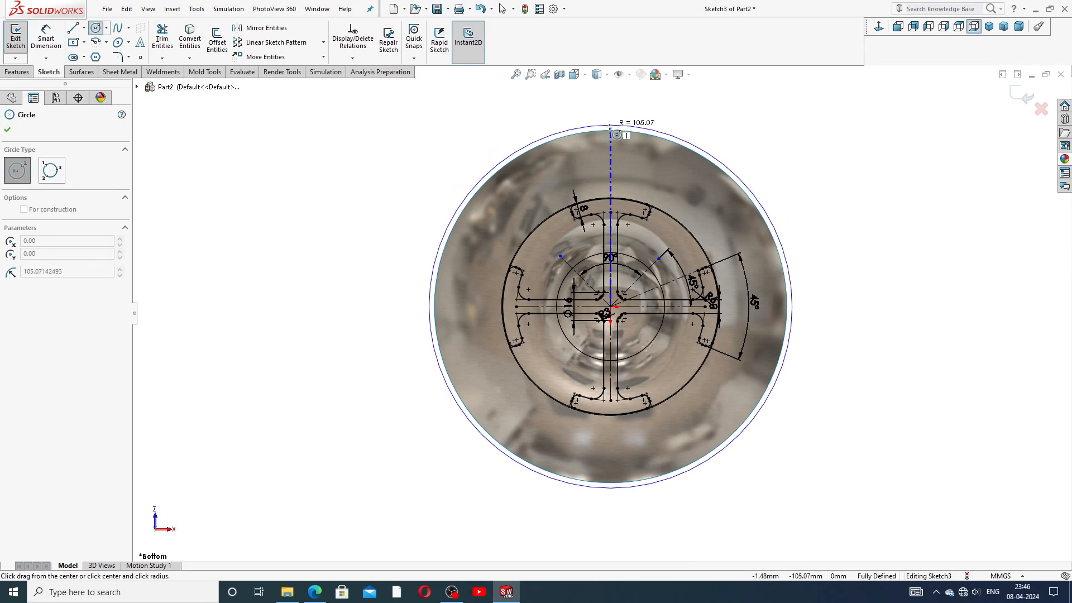
click(616, 115)
right_click(731, 124)
click(737, 132)
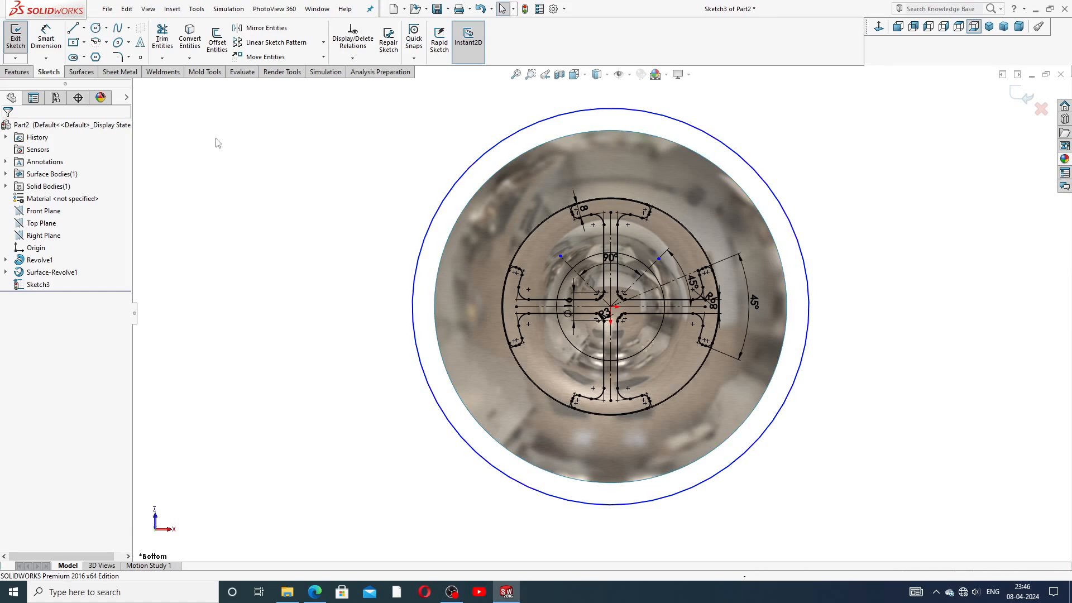
Step: Dimension the outer circle's diameter to 220 mm
click(48, 44)
click(698, 134)
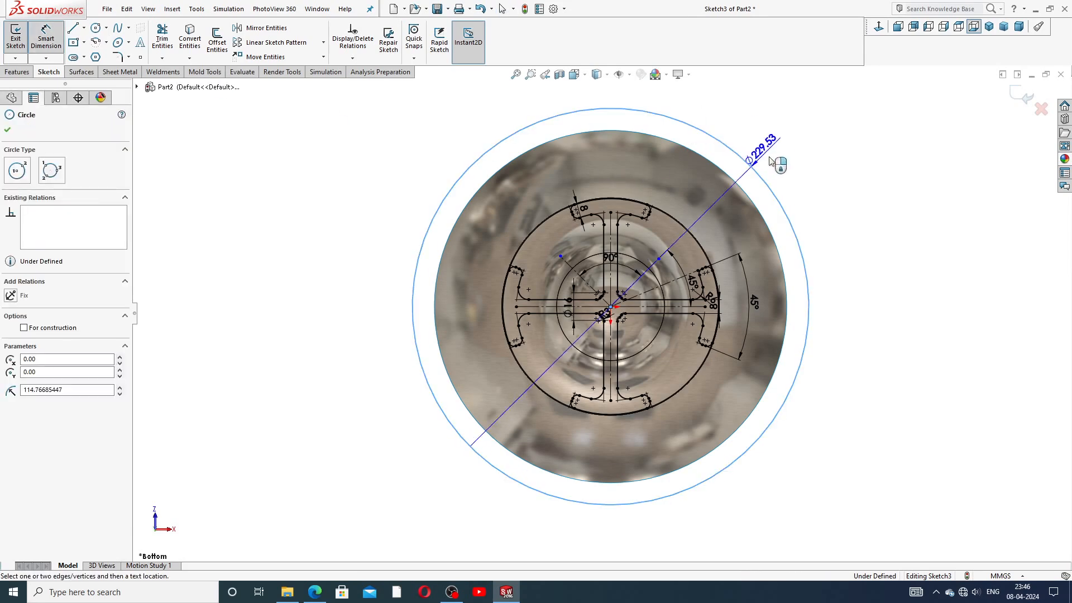
click(797, 159)
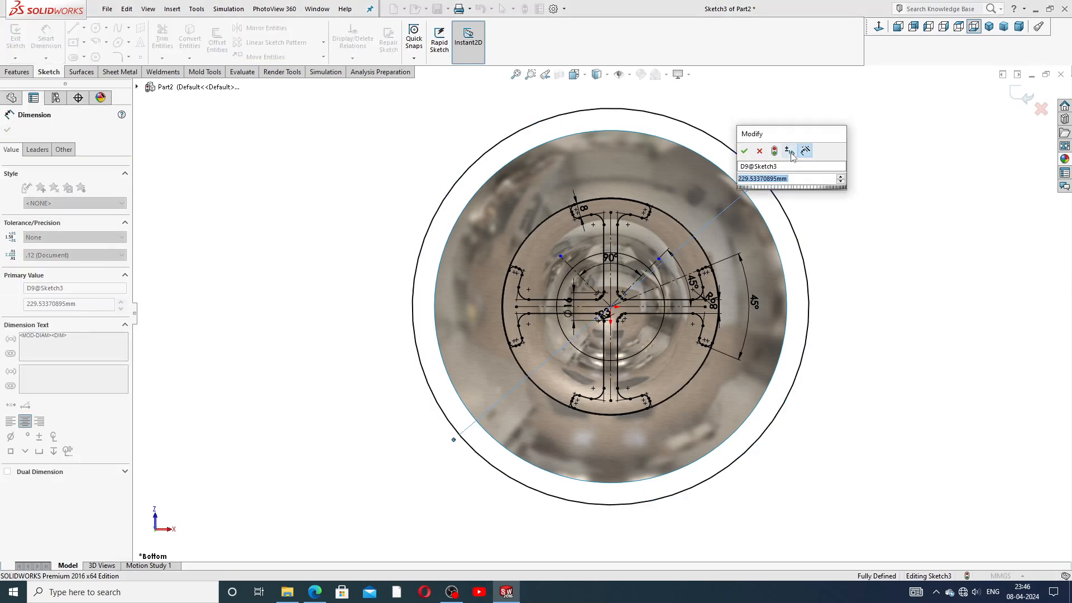
text(220)
key(Return)
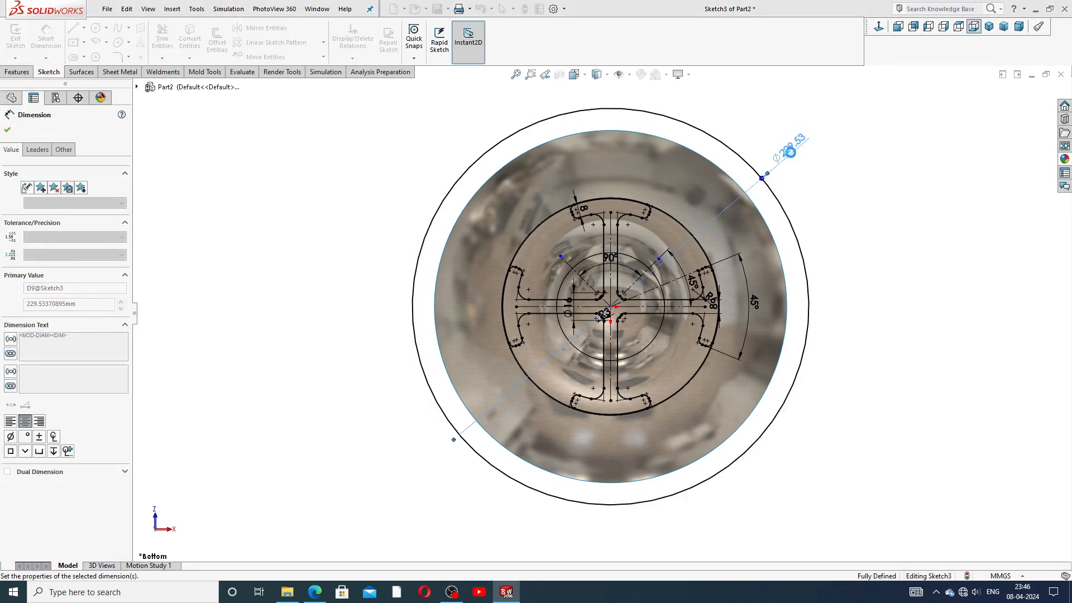
right_click(829, 148)
click(858, 156)
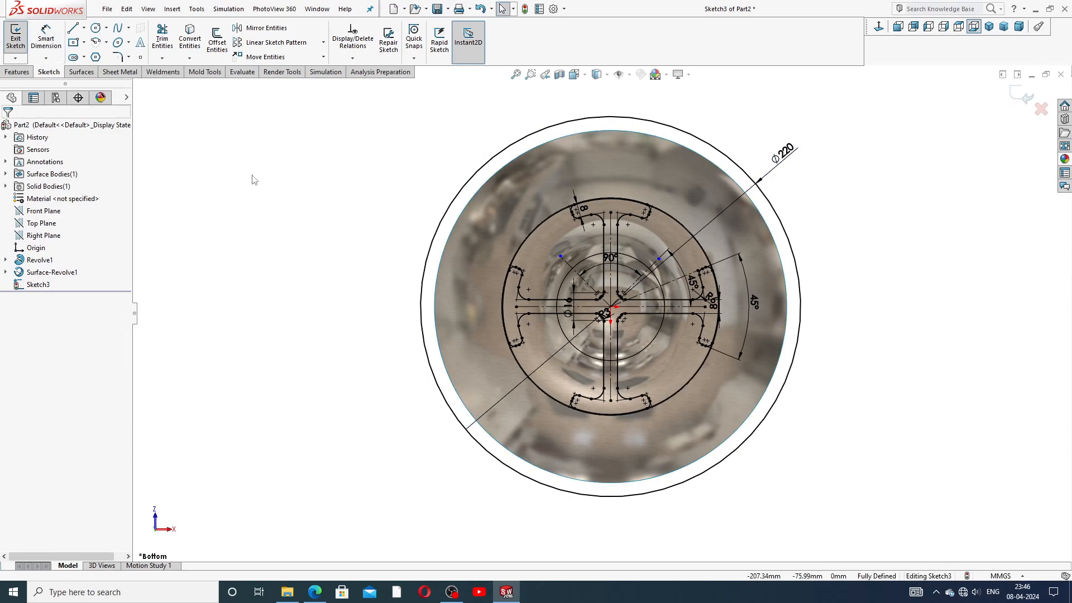
Step: Start an extruded cut from the sketch, beginning at a reversed 130 mm offset
click(18, 72)
click(166, 44)
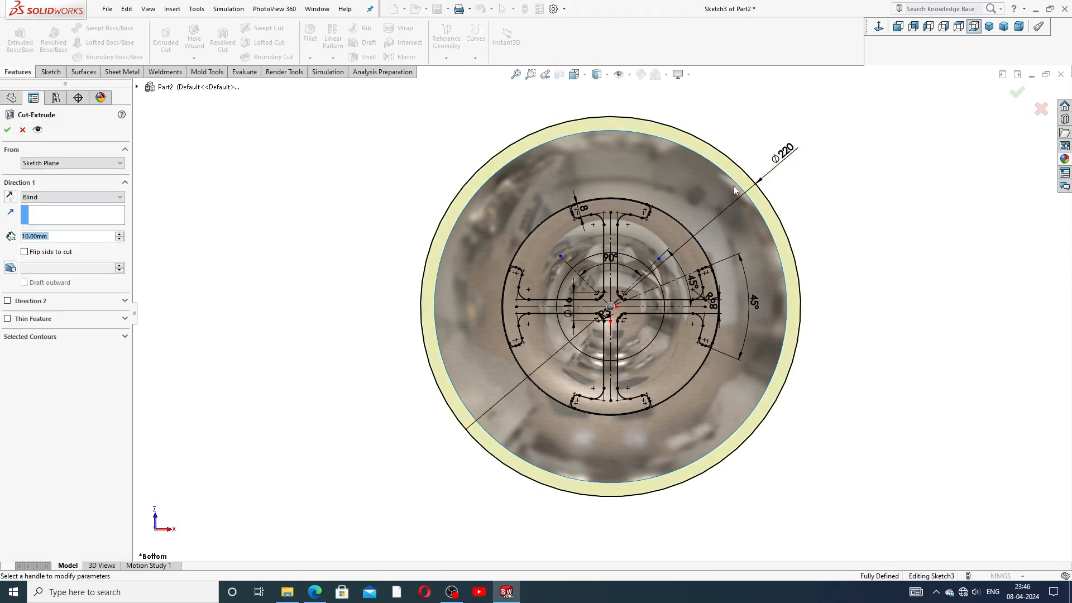
middle_drag(708, 296, 720, 243)
scroll(712, 232, up, 4)
scroll(642, 304, down, 3)
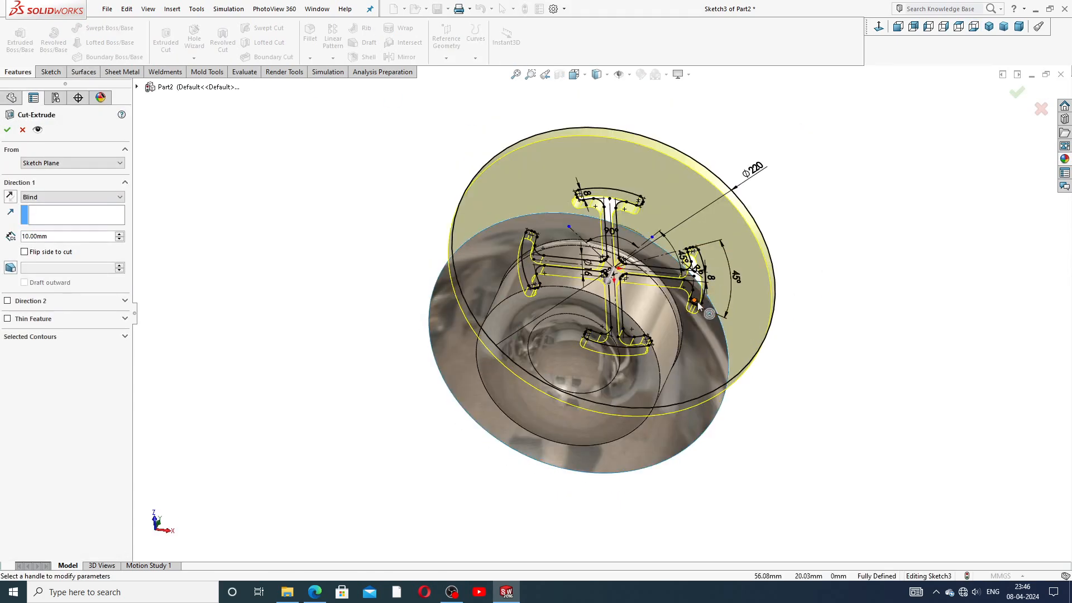
scroll(702, 228, up, 3)
middle_drag(696, 248, 605, 388)
scroll(593, 333, down, 2)
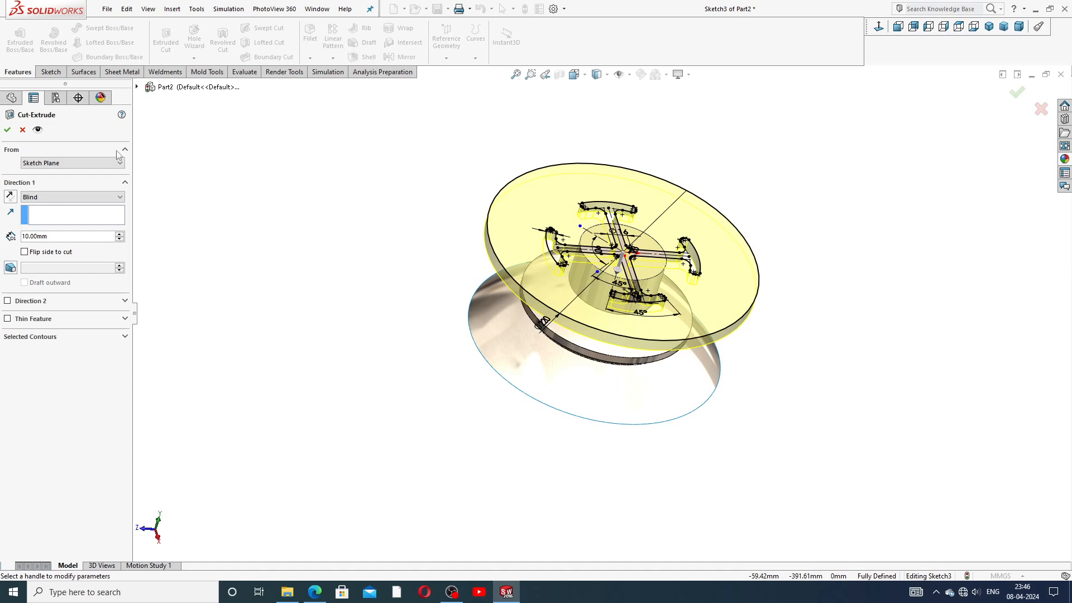
click(71, 163)
click(52, 183)
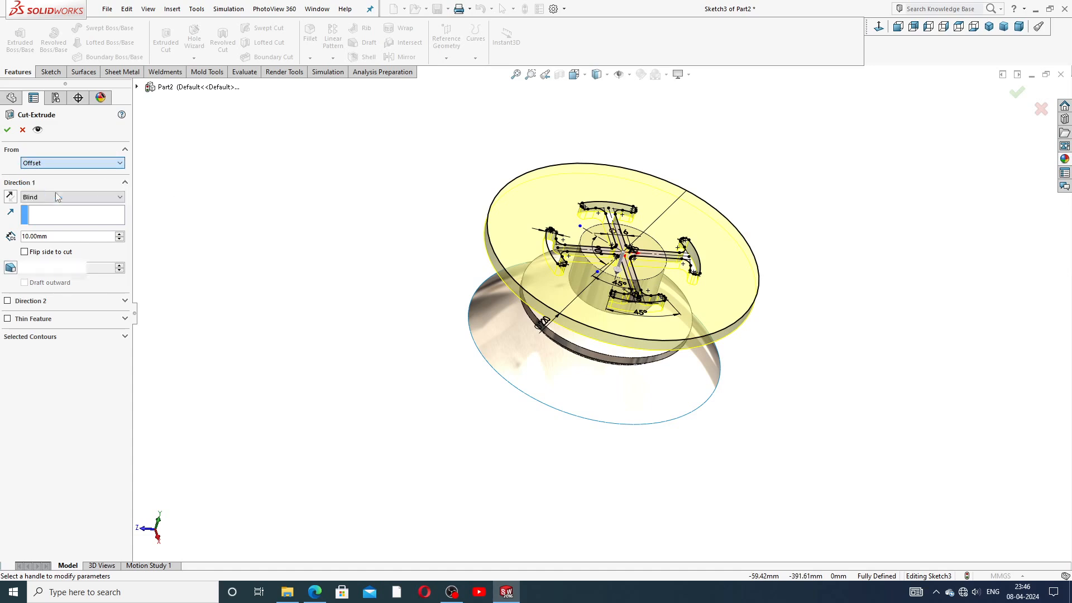
text(130)
key(Return)
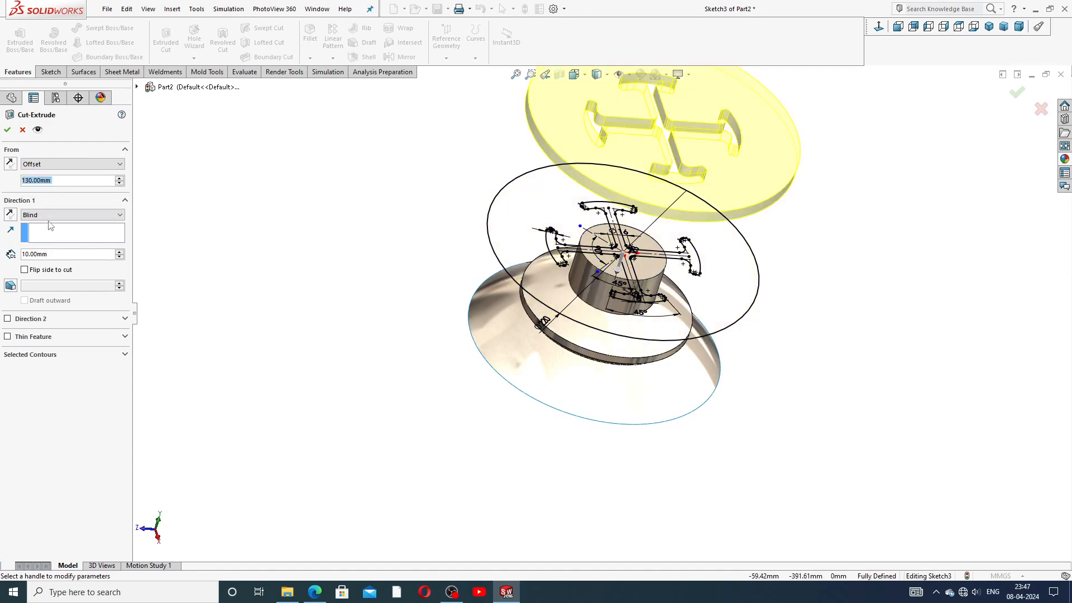
click(10, 164)
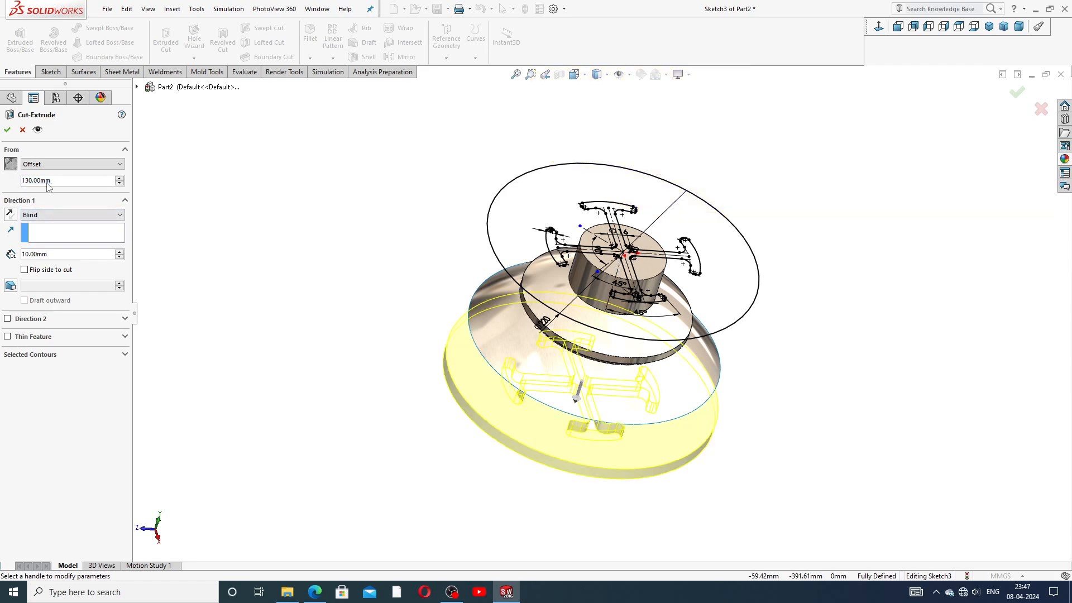
Step: End the cut Up To Surface at the Surface-Revolve1 dome, then bring up the valve-feet PDF
middle_drag(344, 256, 338, 228)
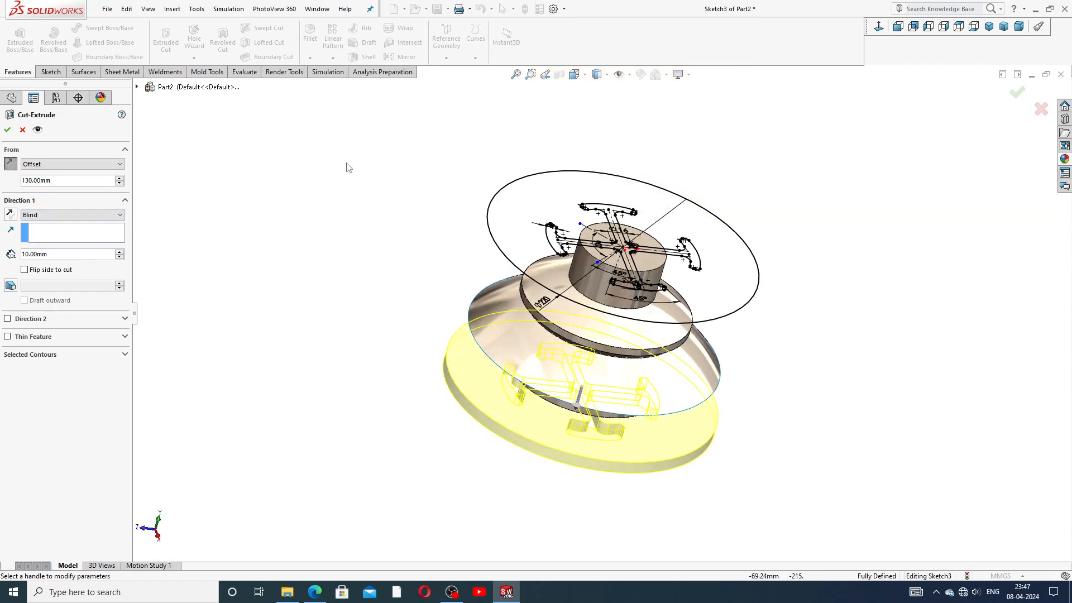
middle_drag(344, 179, 357, 155)
middle_drag(368, 204, 367, 156)
click(114, 215)
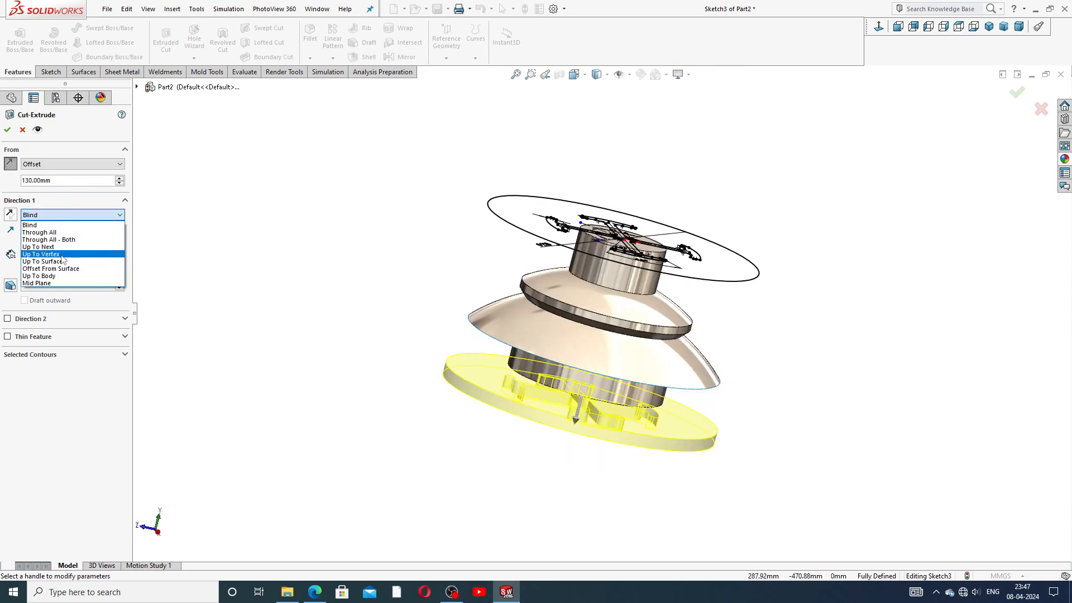
click(66, 261)
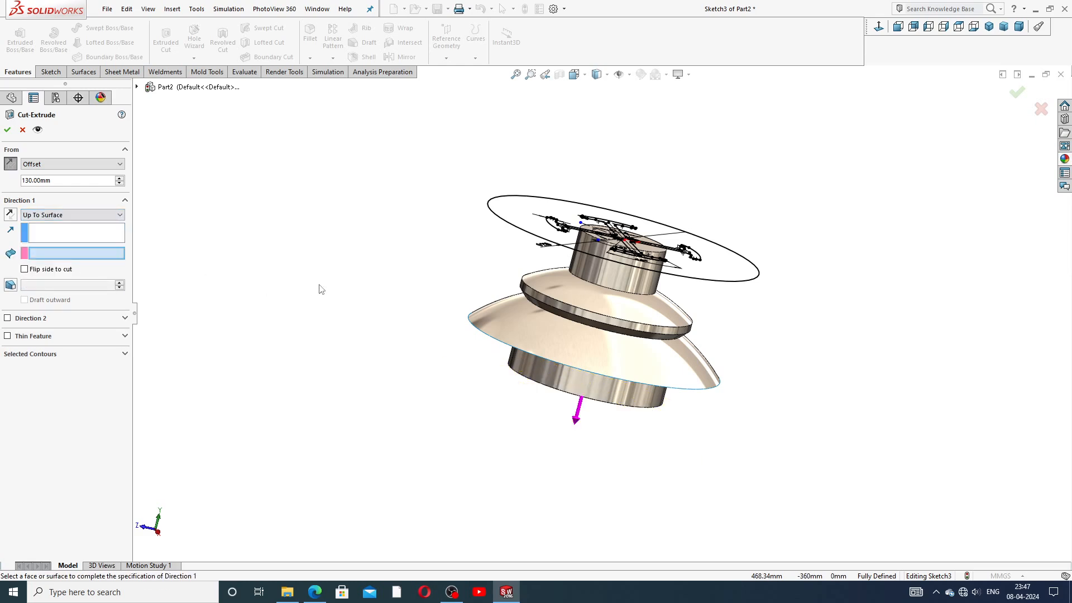
middle_drag(525, 368, 514, 285)
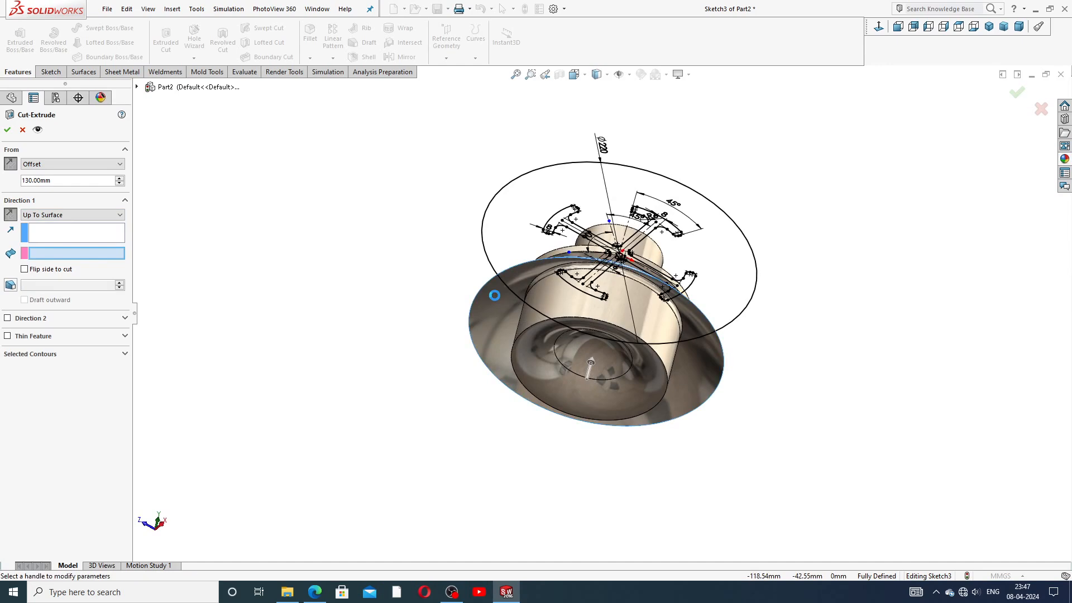
click(495, 300)
middle_drag(778, 211, 701, 378)
middle_drag(699, 328, 679, 380)
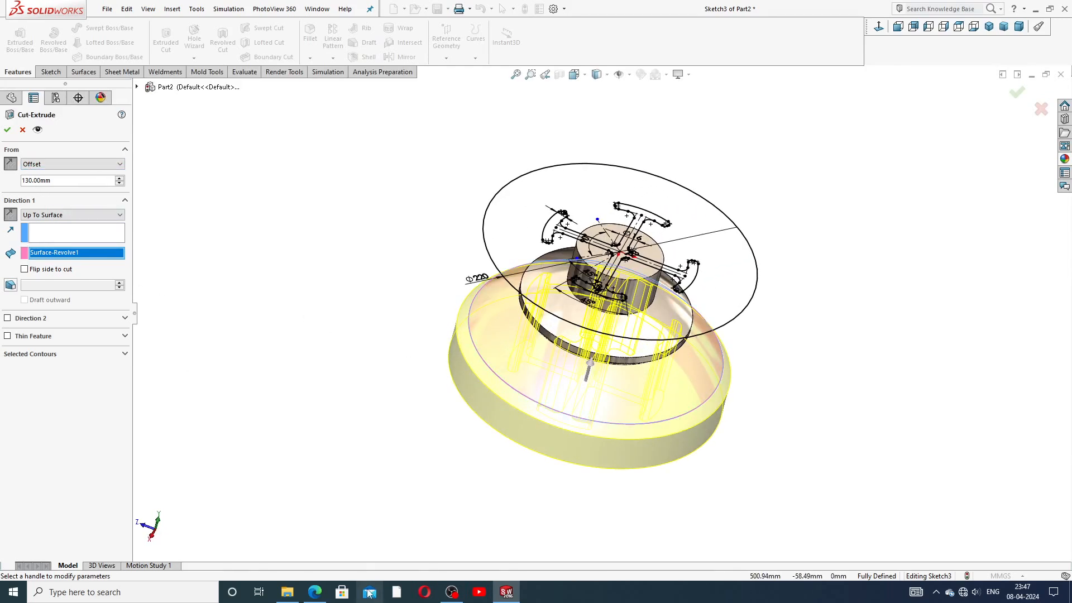
click(314, 591)
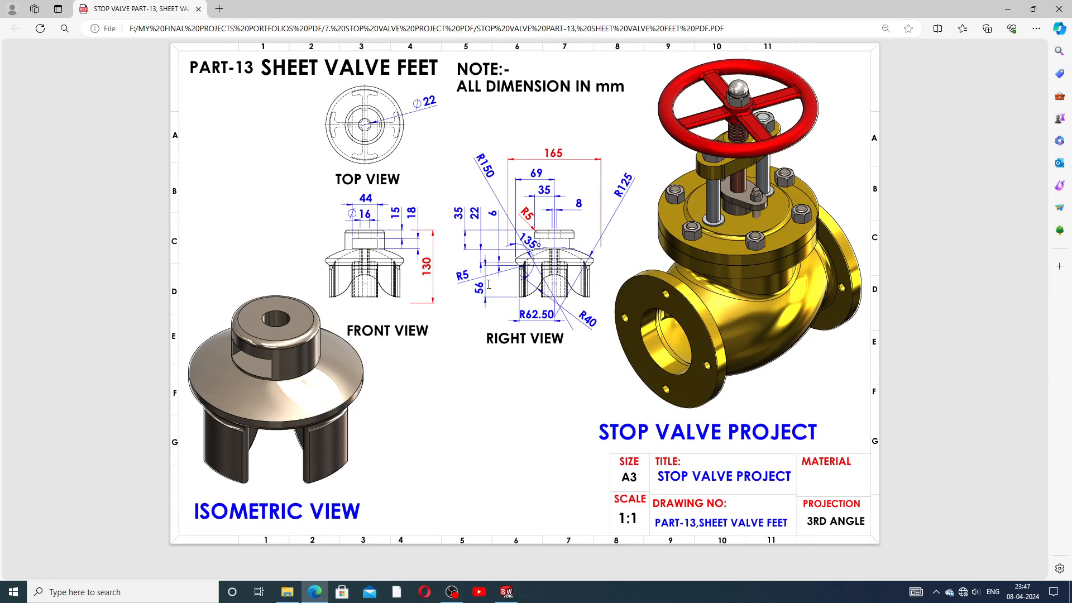
Step: Minimize the valve-feet PDF drawing after checking its dimensions to return to the model
click(315, 592)
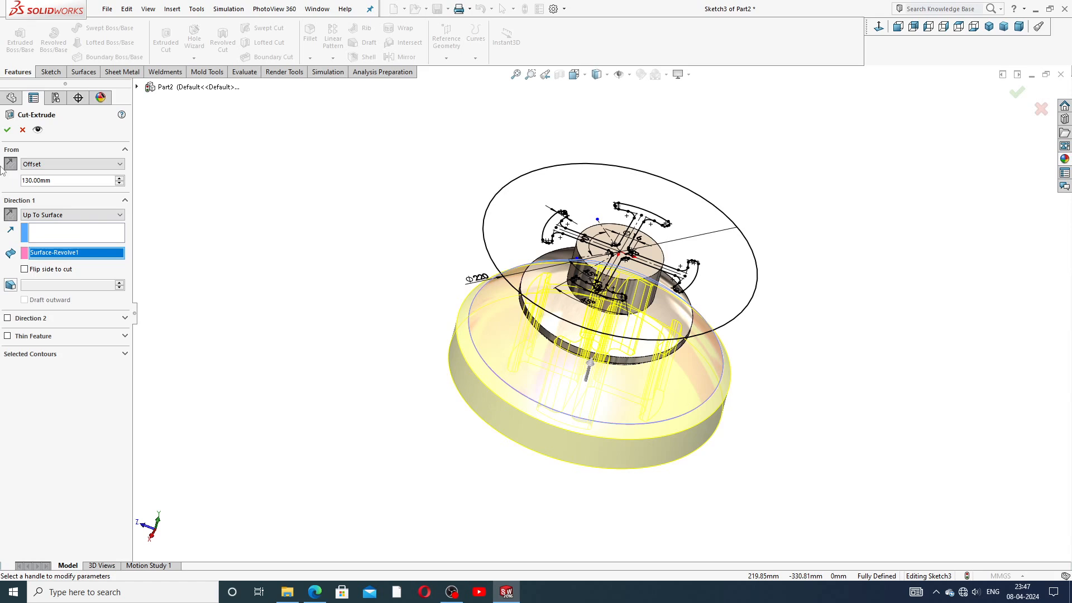
Step: Confirm the cut to create Cut-Extrude1 and hide the Surface-Revolve1 dome surface
click(8, 132)
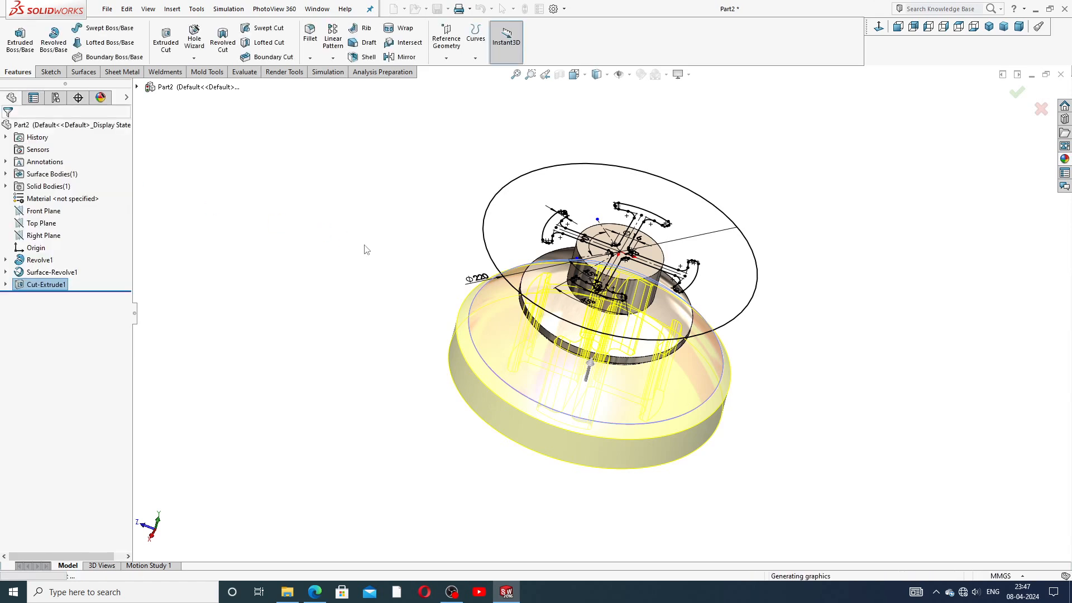
click(426, 275)
mouse_move(555, 351)
middle_down()
mouse_move(556, 262)
mouse_move(578, 264)
mouse_move(637, 113)
mouse_move(636, 225)
mouse_move(648, 241)
middle_up()
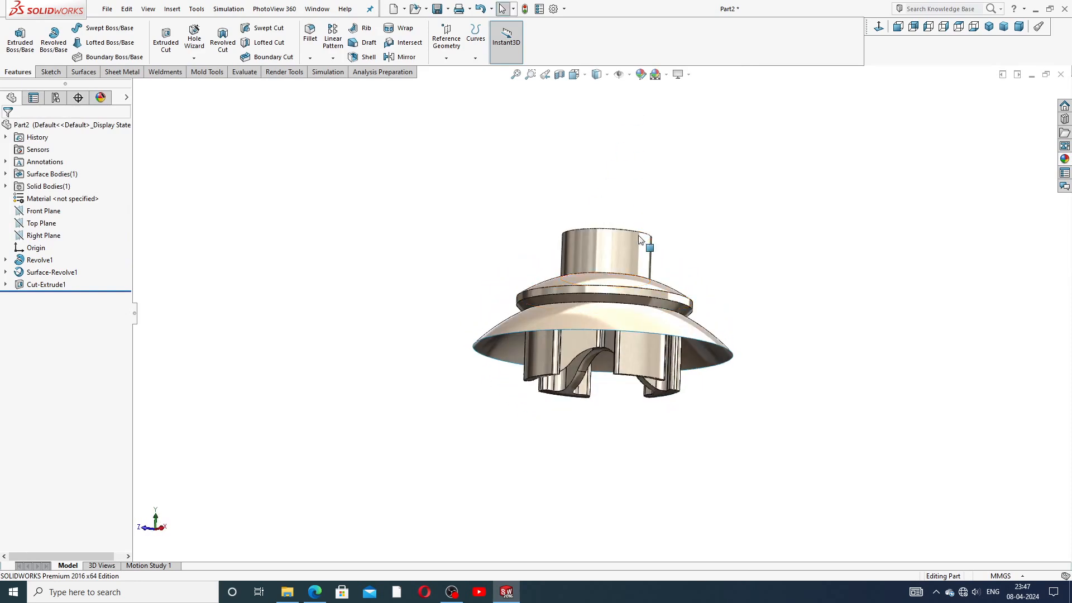
click(497, 339)
click(542, 307)
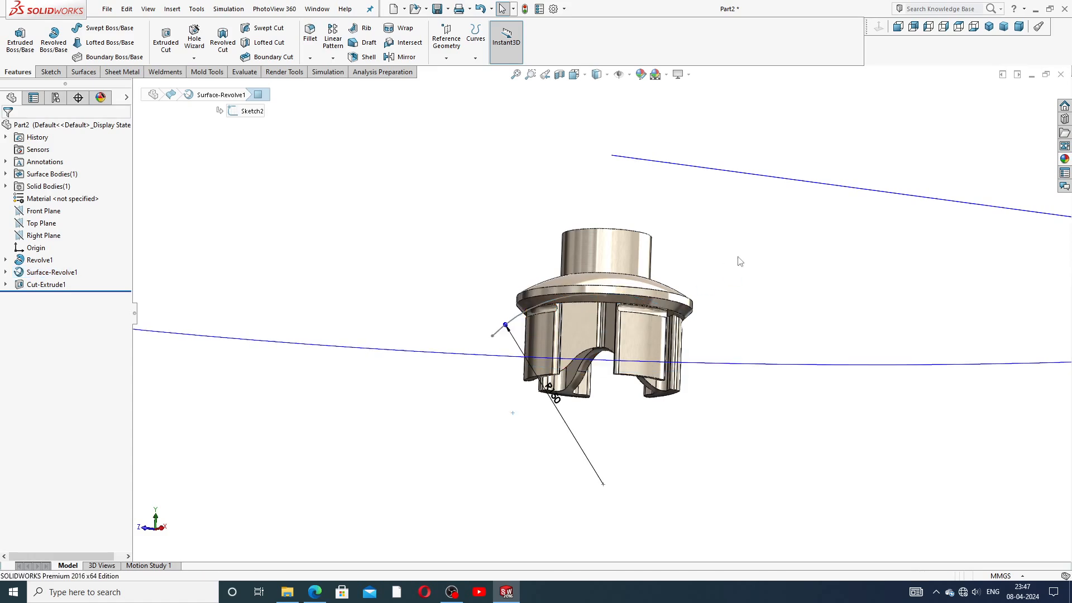
middle_drag(717, 246, 762, 375)
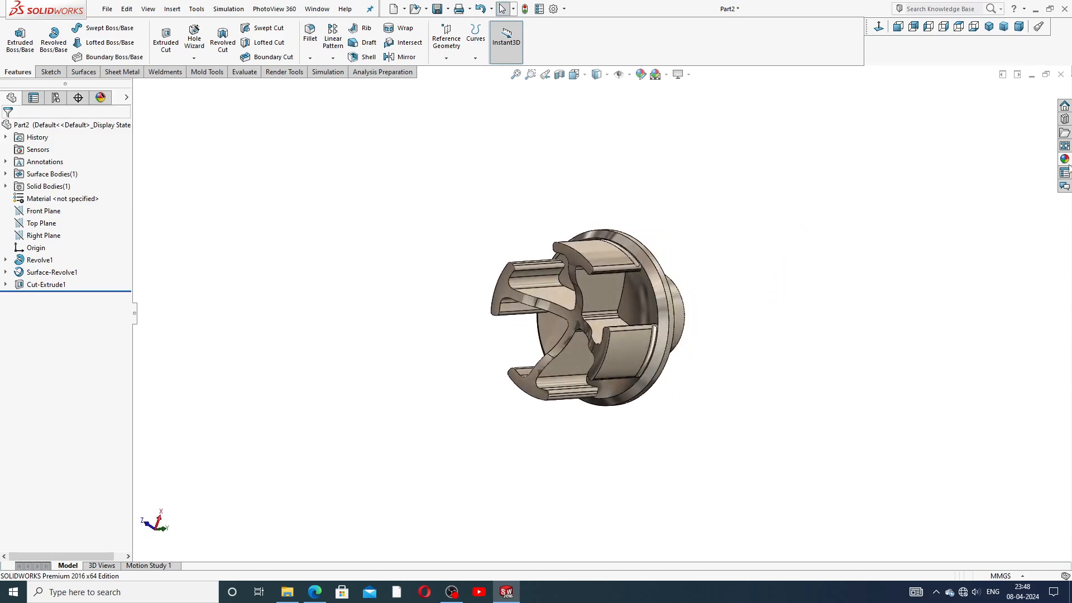
Step: Apply the polished nickel appearance to the part and bring the valve-feet drawing back up
click(1064, 160)
double_click(955, 300)
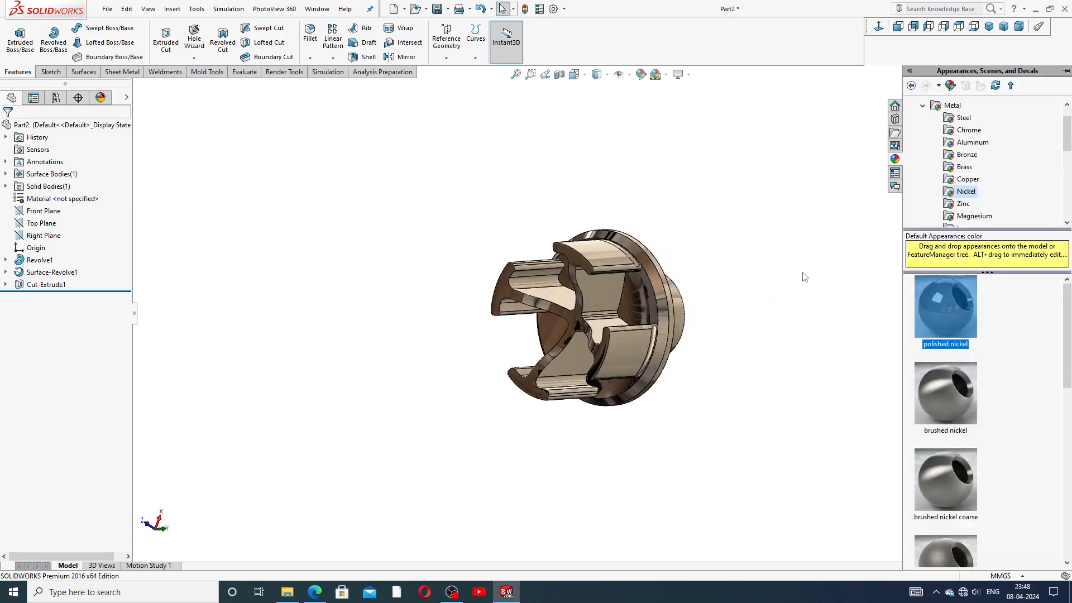
click(707, 222)
middle_drag(676, 212, 690, 286)
middle_drag(706, 372, 648, 369)
middle_drag(637, 273, 608, 304)
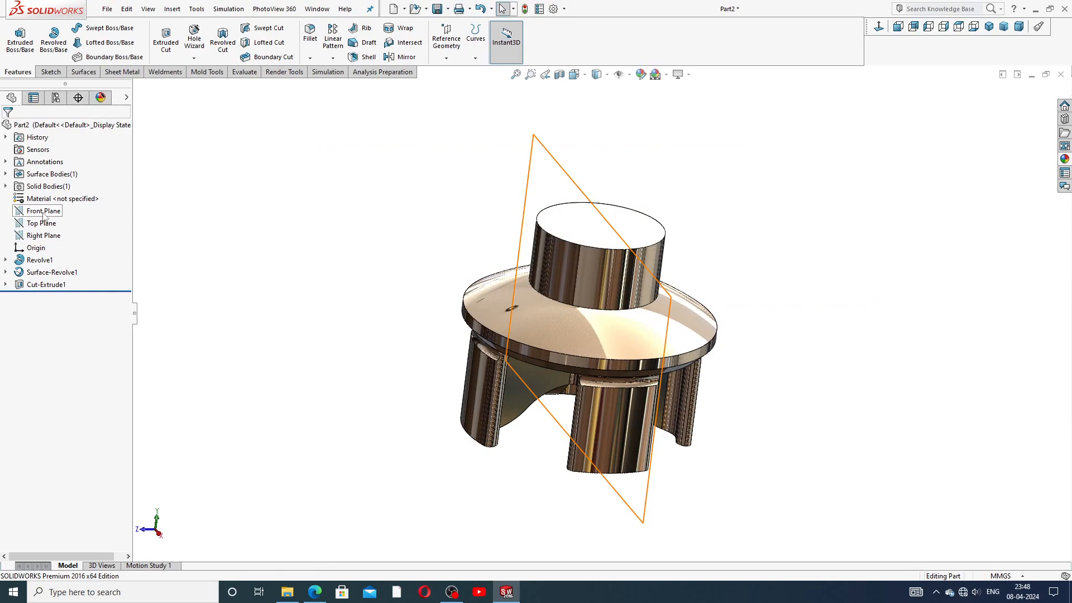
click(319, 589)
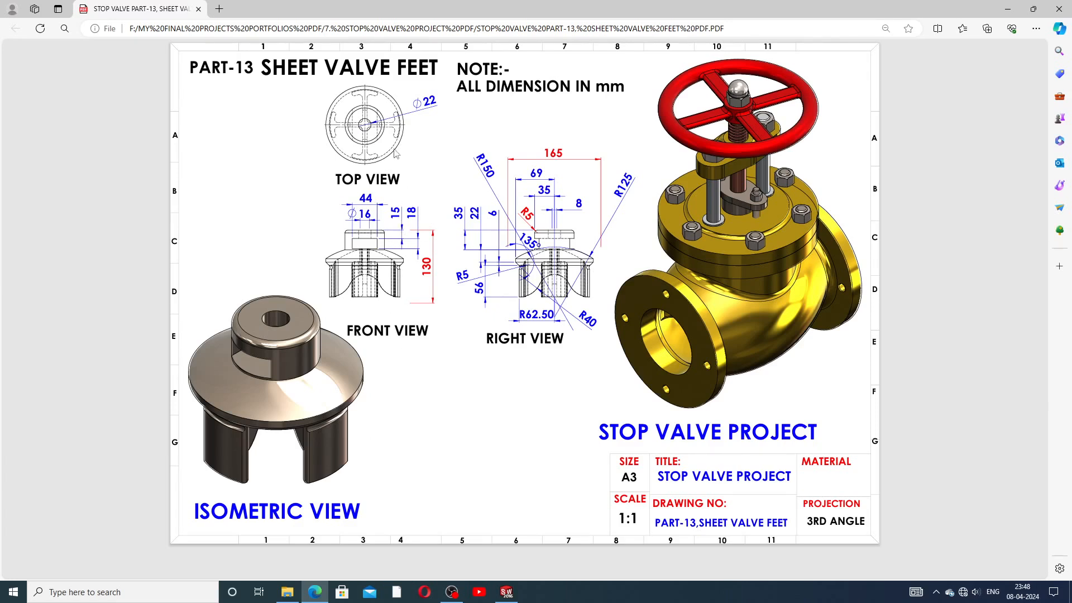
Step: Return from the PDF and open a new sketch on the Front Plane
click(314, 592)
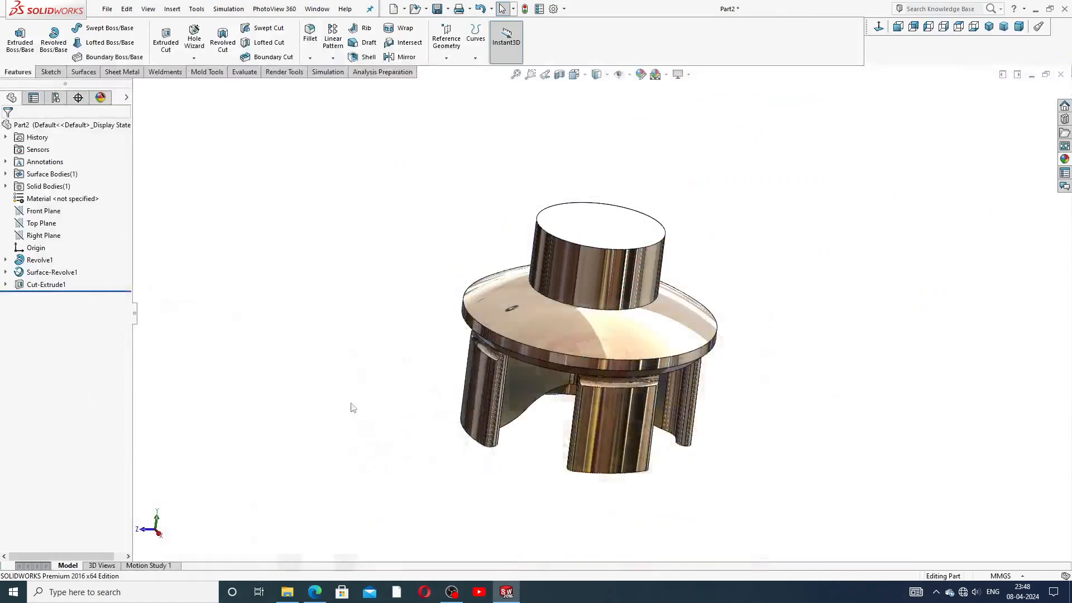
click(41, 212)
click(63, 199)
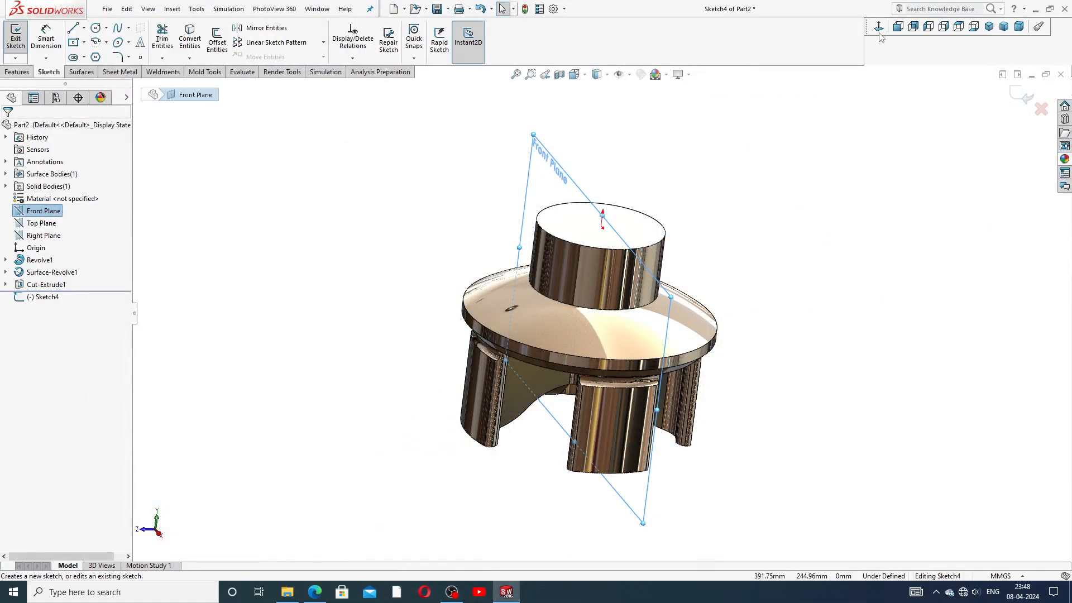
scroll(692, 174, up, 3)
scroll(661, 191, down, 1)
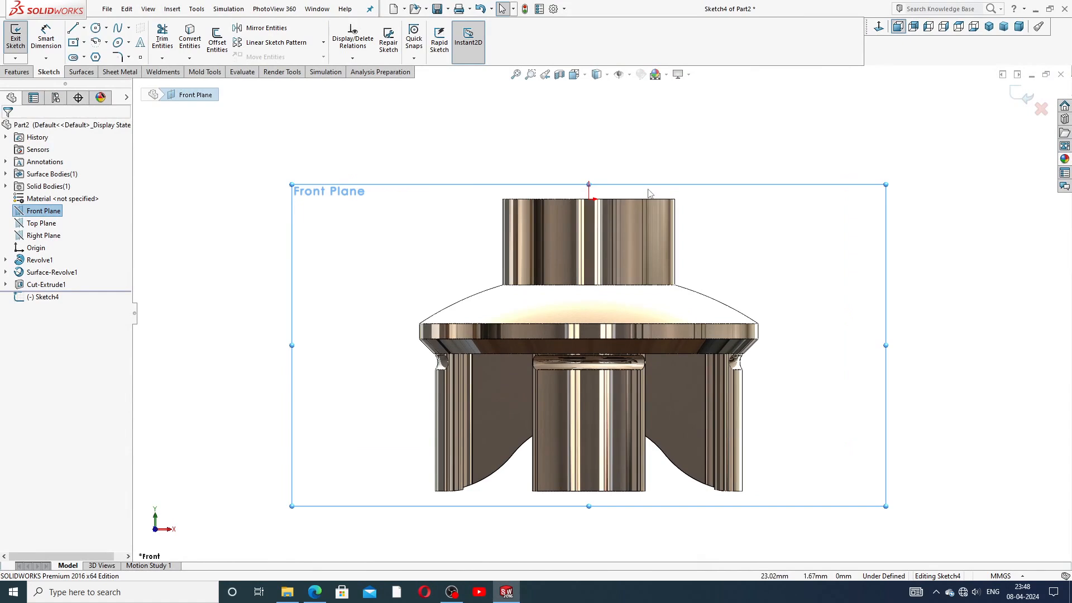
Step: Draw a centre-point rectangle across the top boss, centred below the origin
click(84, 42)
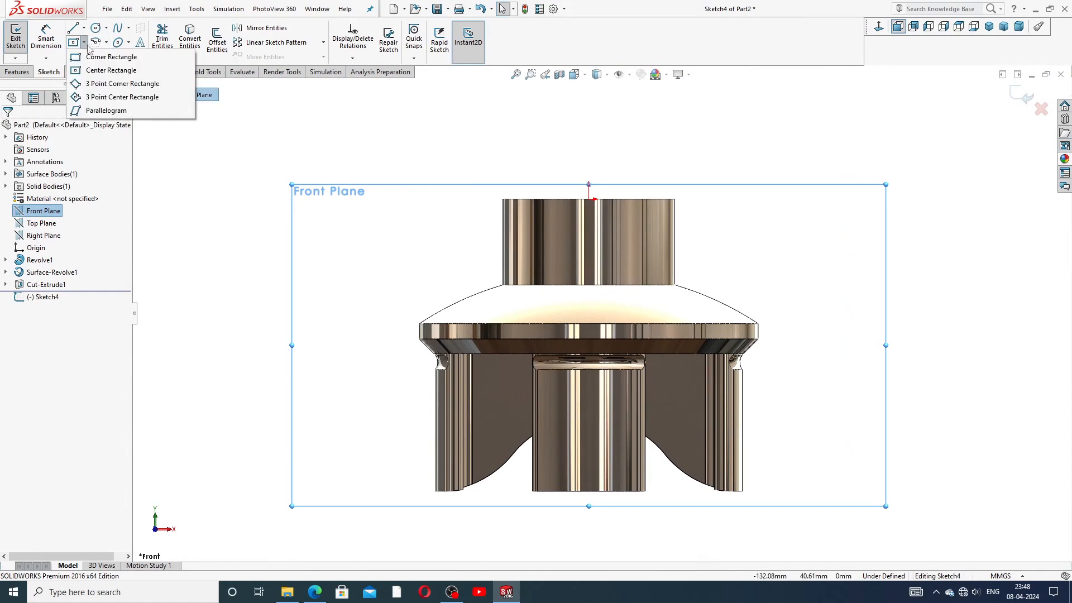
click(103, 67)
scroll(654, 282, down, 2)
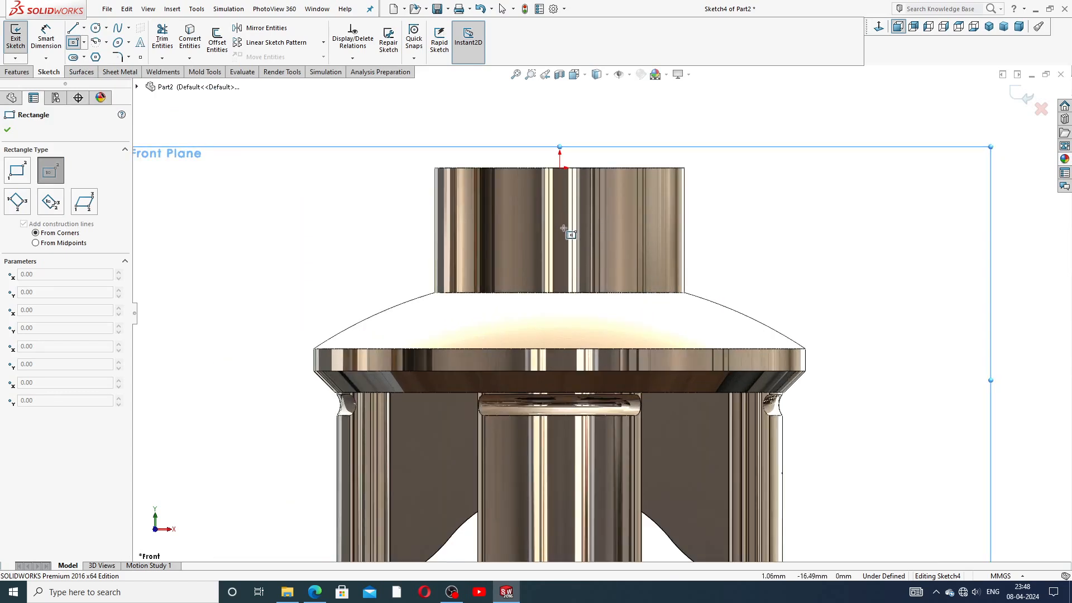
click(560, 248)
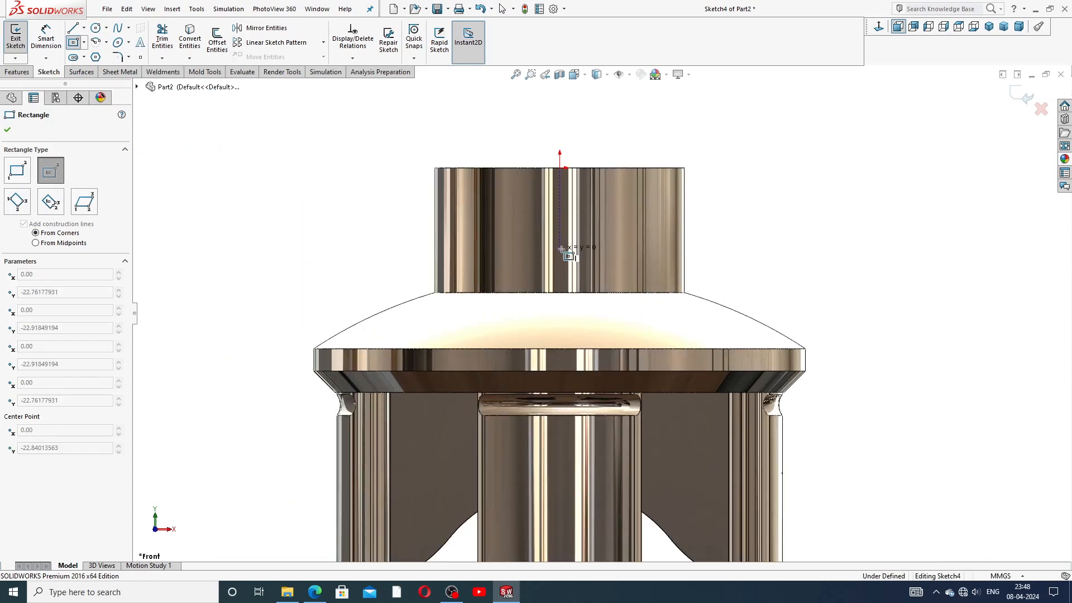
click(639, 224)
right_click(718, 207)
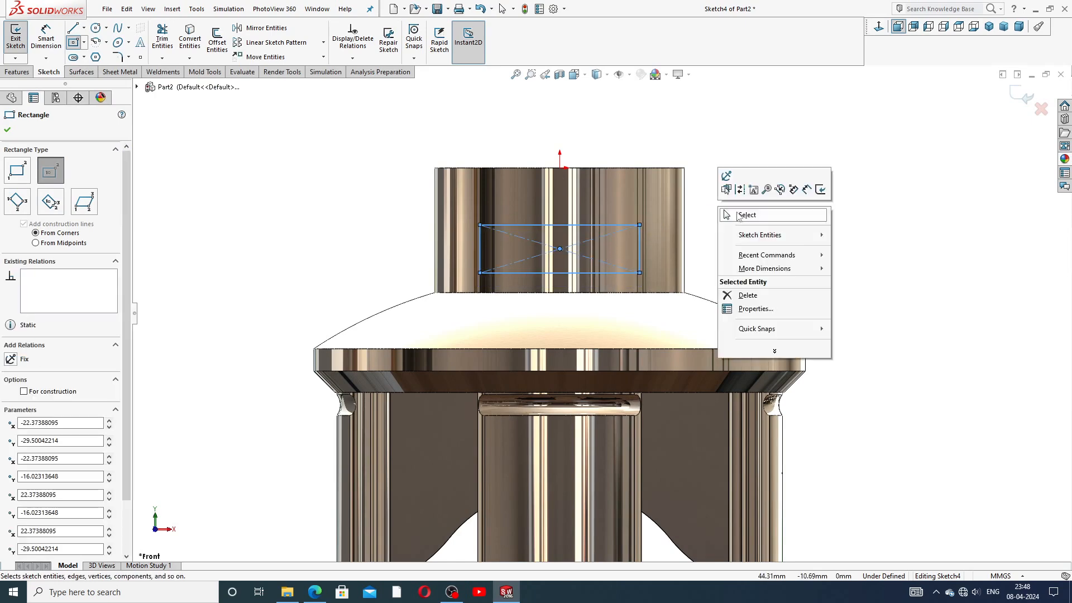
click(738, 215)
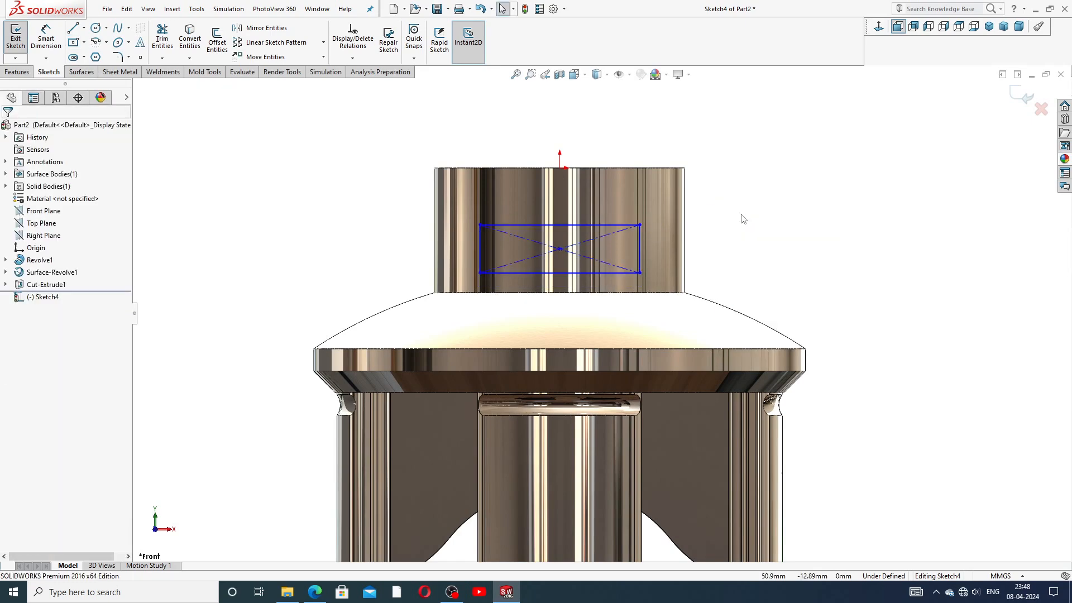
click(43, 49)
scroll(556, 247, down, 2)
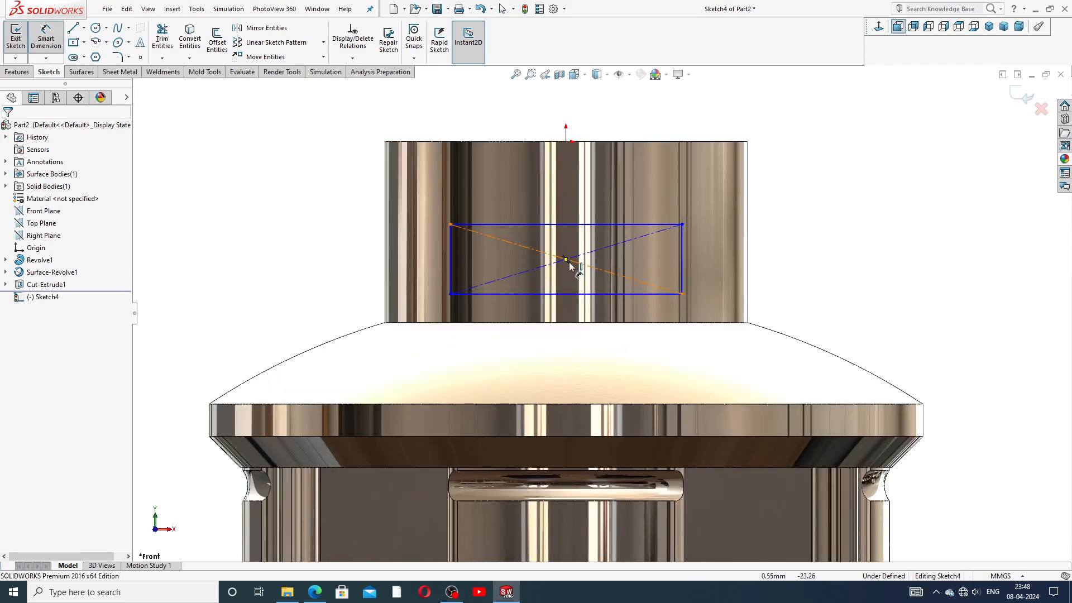
Step: Dimension the rectangle 18 mm tall and 15 mm below the boss top
click(682, 259)
click(724, 257)
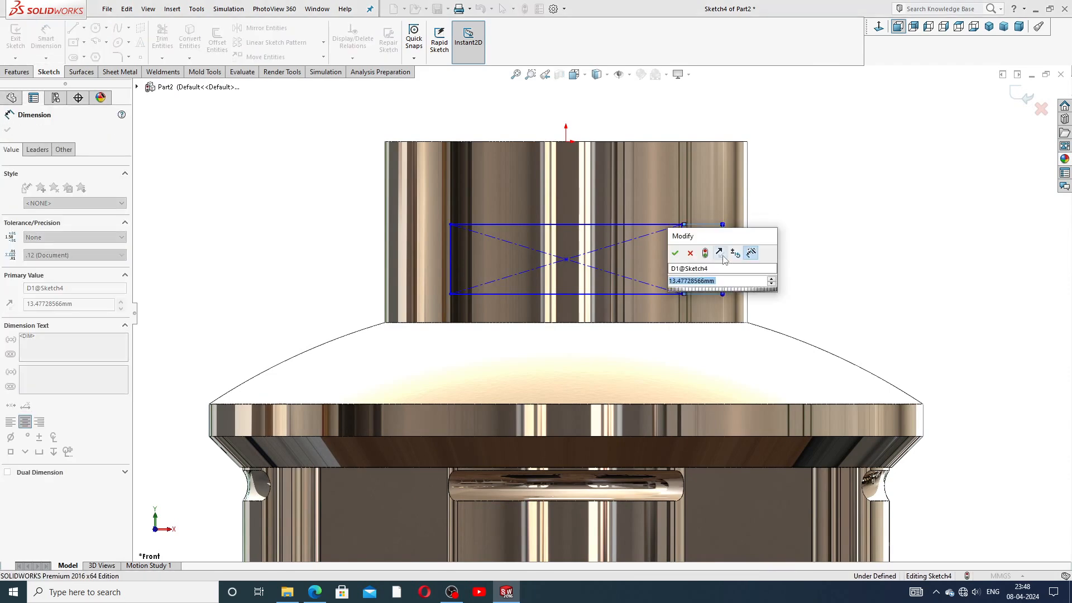
text(18)
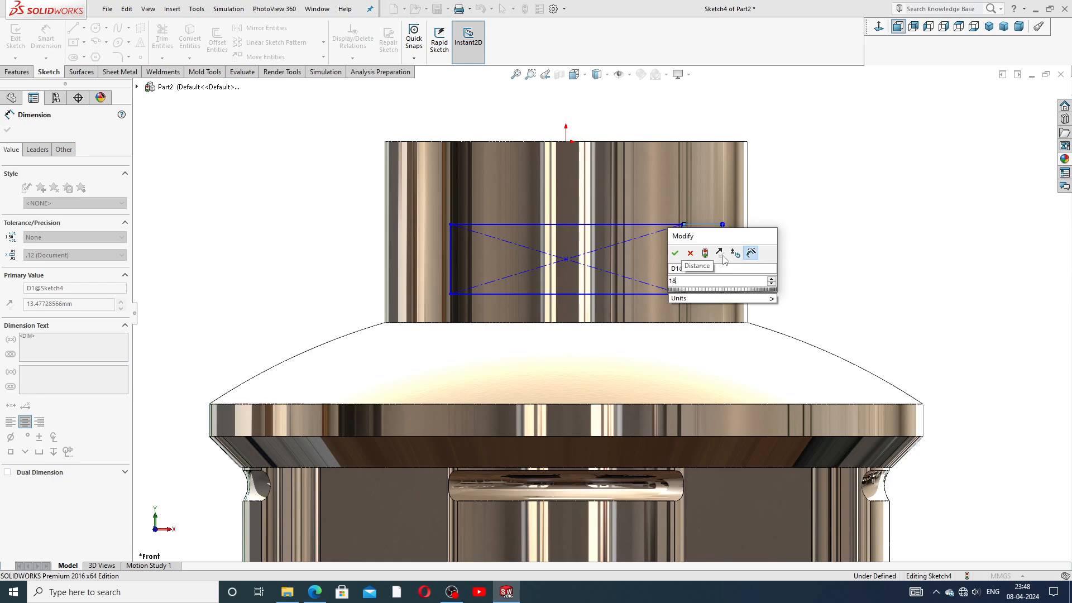
key(Return)
click(747, 245)
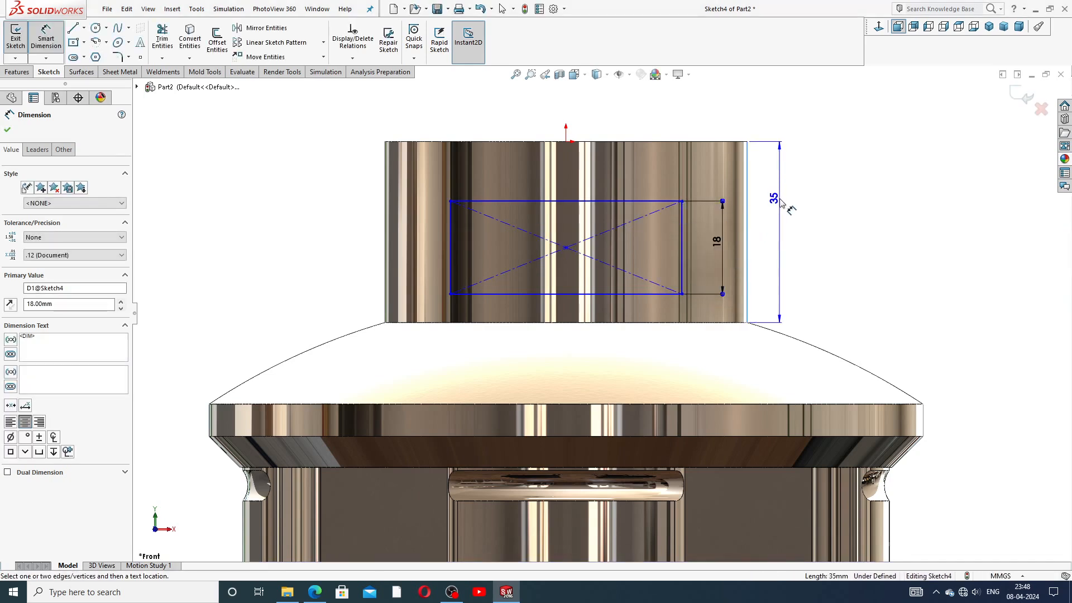
key(Escape)
click(654, 142)
click(659, 203)
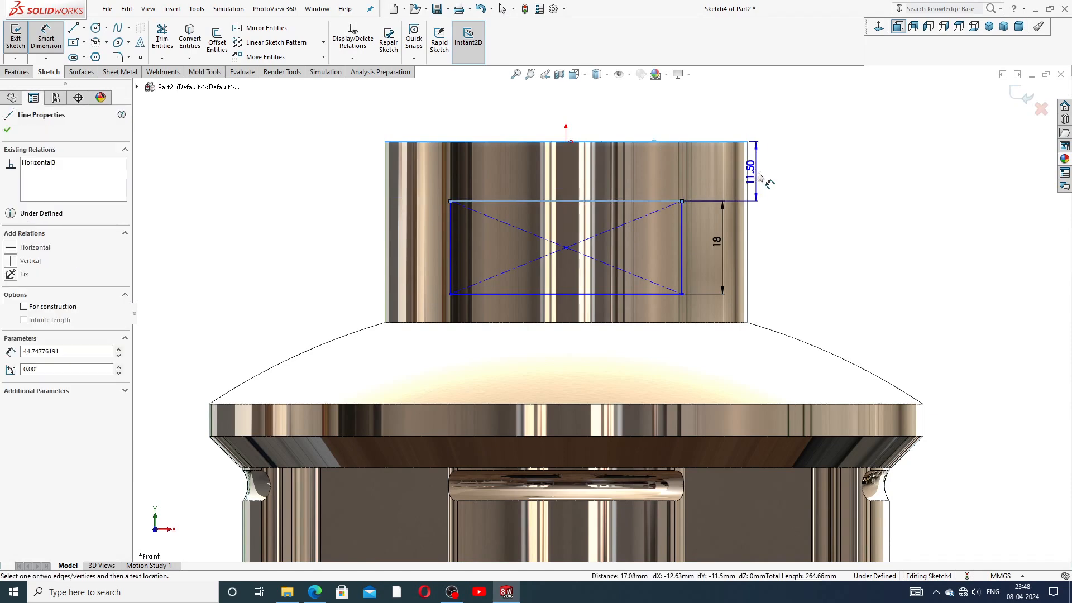
click(762, 172)
text(15)
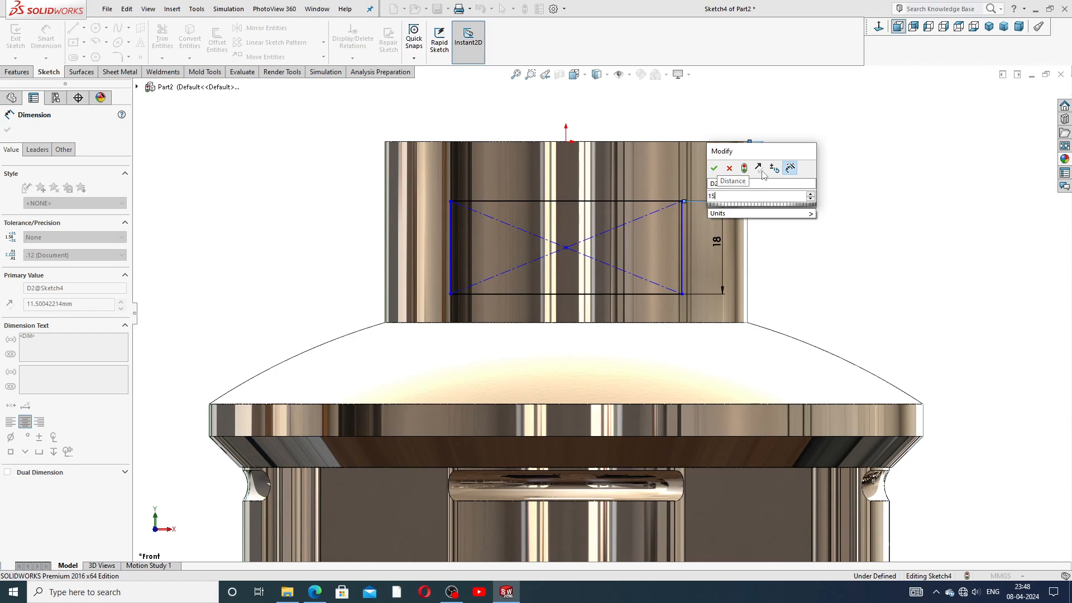
key(Return)
click(805, 169)
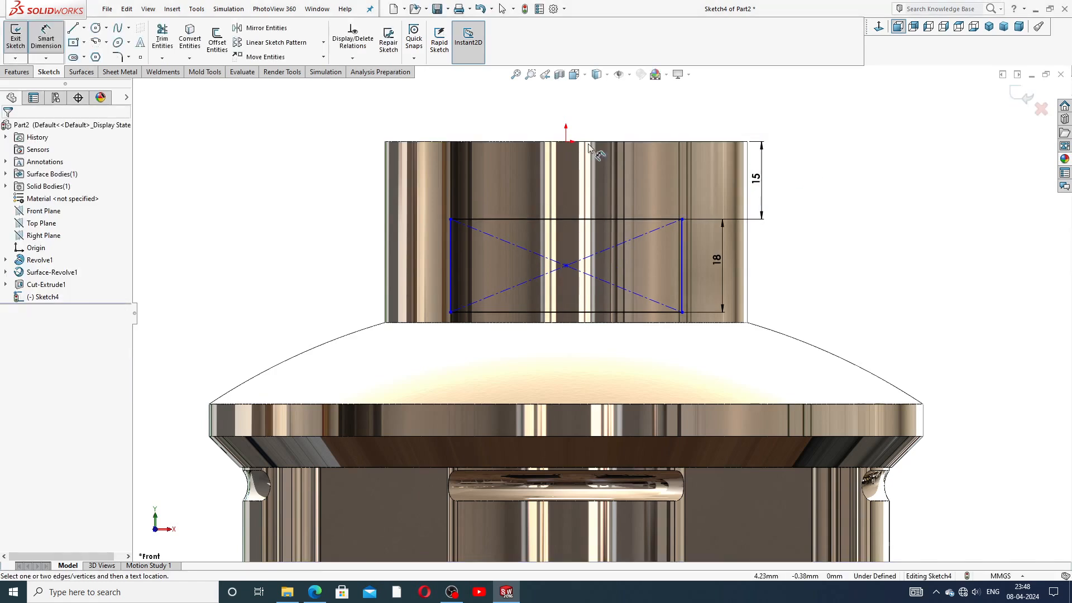
Step: Set the rectangle width to 44 and align its centre vertically with the origin
click(505, 224)
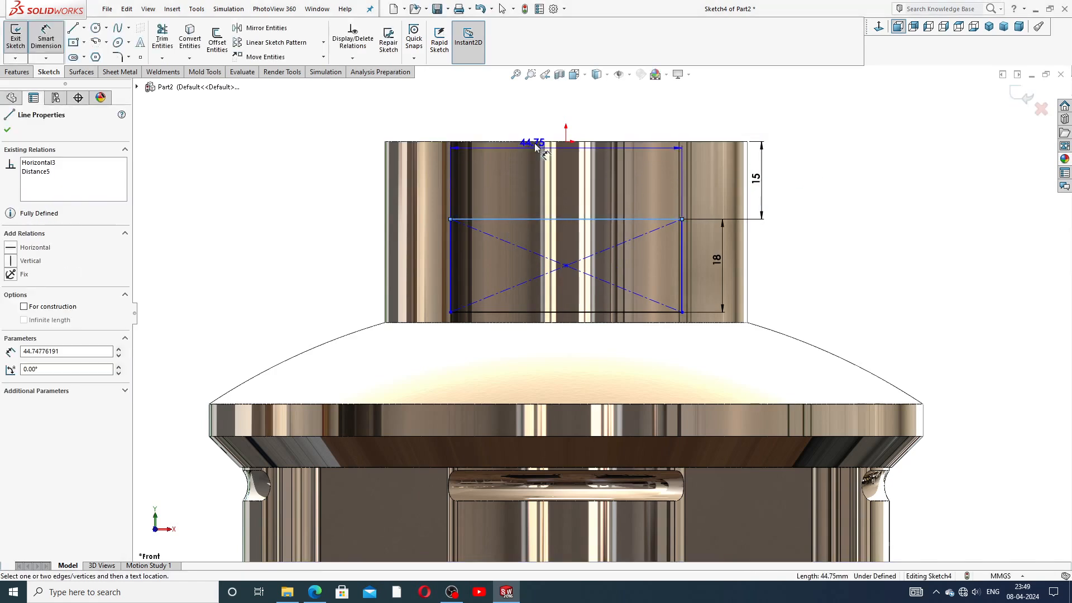
click(499, 115)
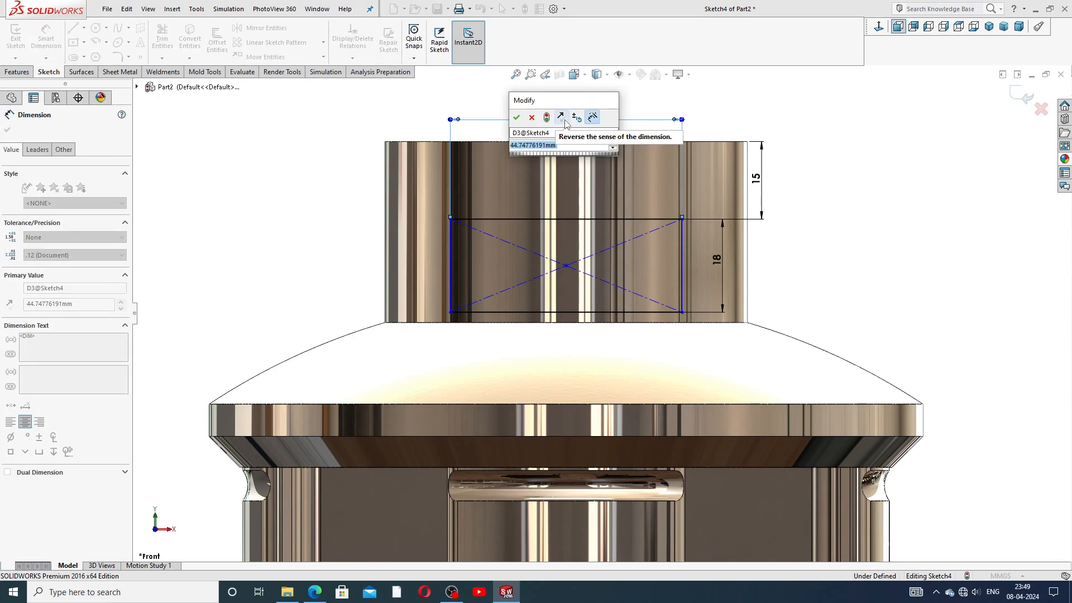
text(44)
key(Return)
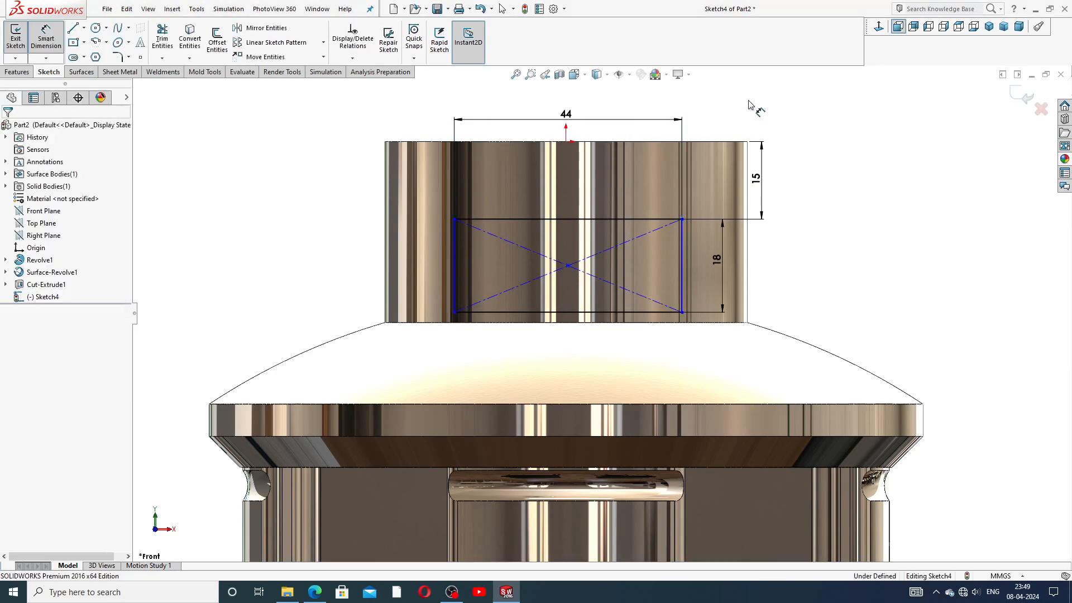
right_click(780, 118)
click(815, 152)
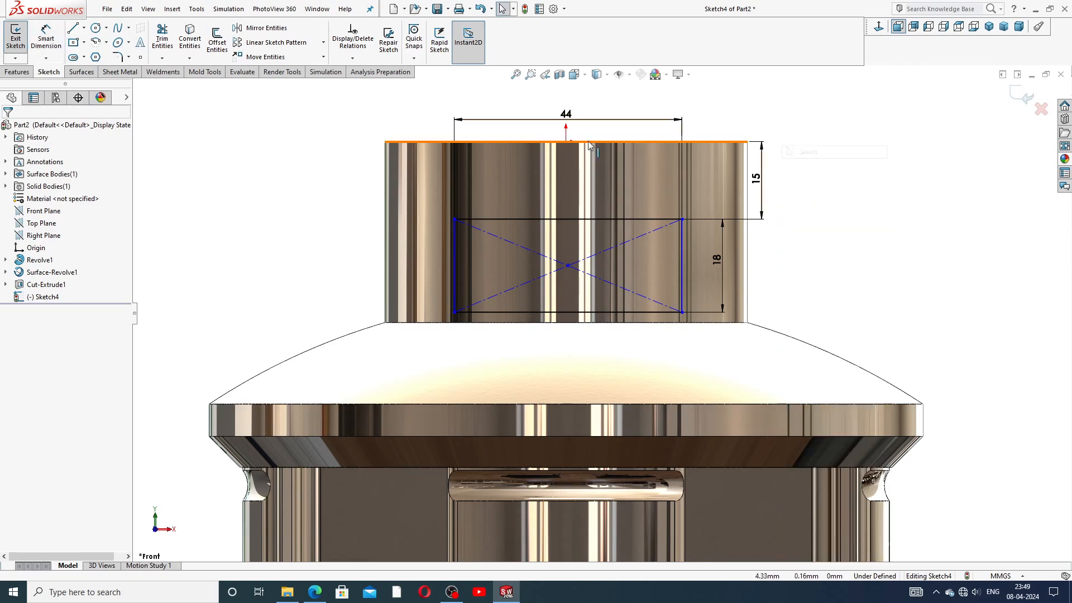
click(567, 143)
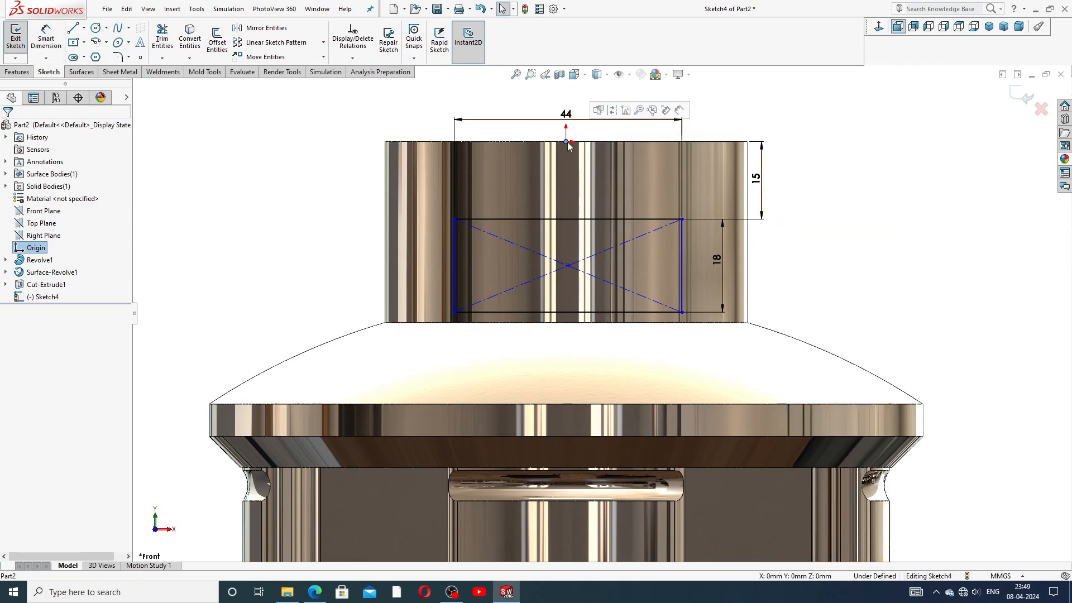
ctrl+click(568, 266)
click(614, 217)
Step: Move the 44, 15 and 18 dimensions clear of the part
drag(565, 119, 564, 345)
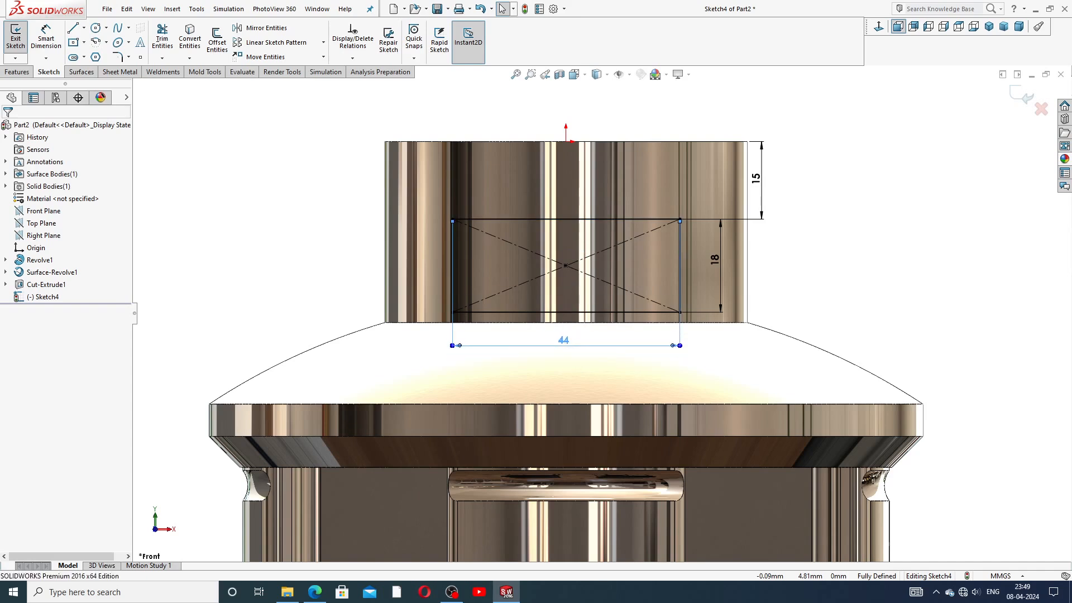
drag(757, 199, 768, 194)
drag(717, 261, 767, 263)
click(797, 242)
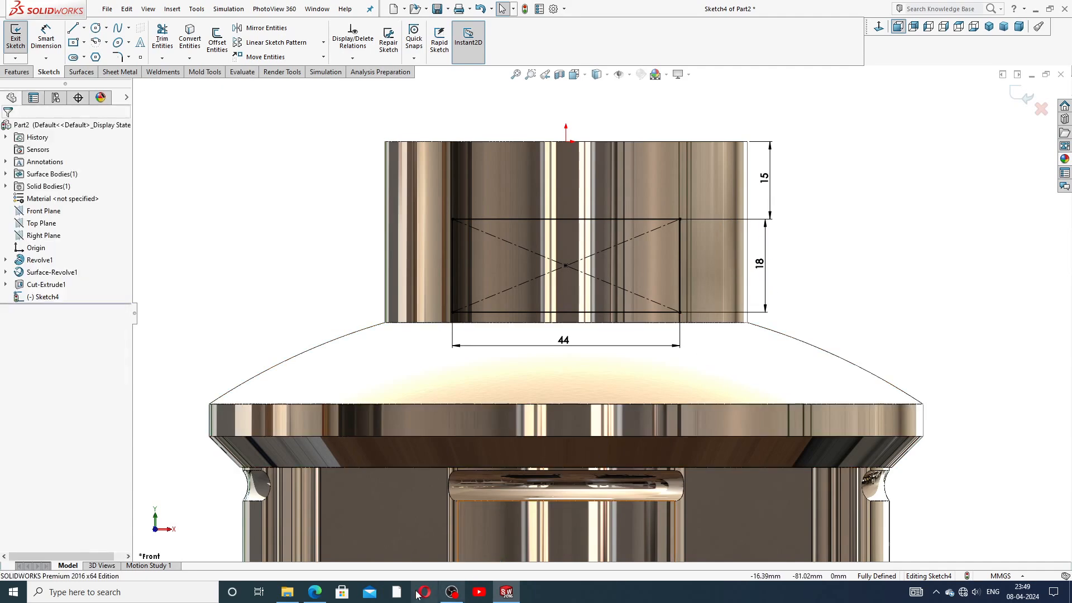
click(315, 592)
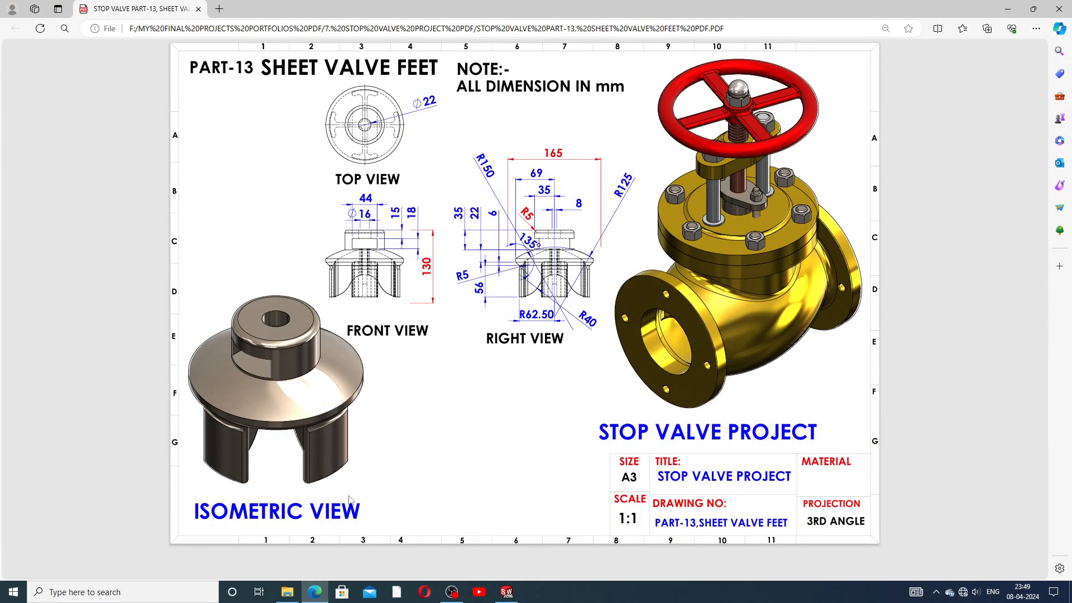
click(314, 591)
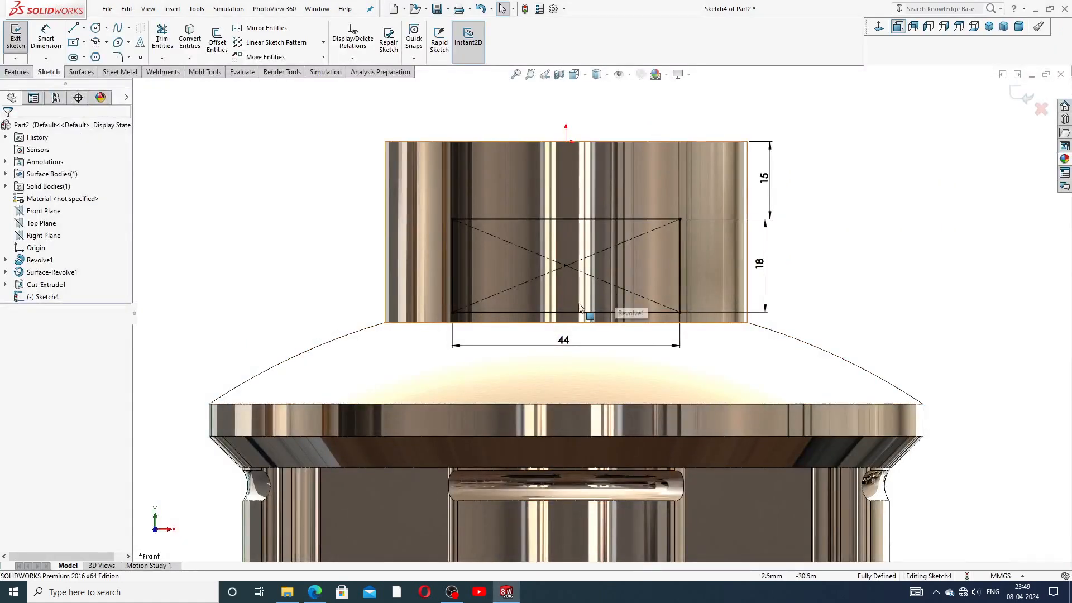
Step: Nudge the 44 and 18 dimensions into their final positions
drag(563, 340, 557, 336)
drag(764, 266, 767, 266)
click(798, 253)
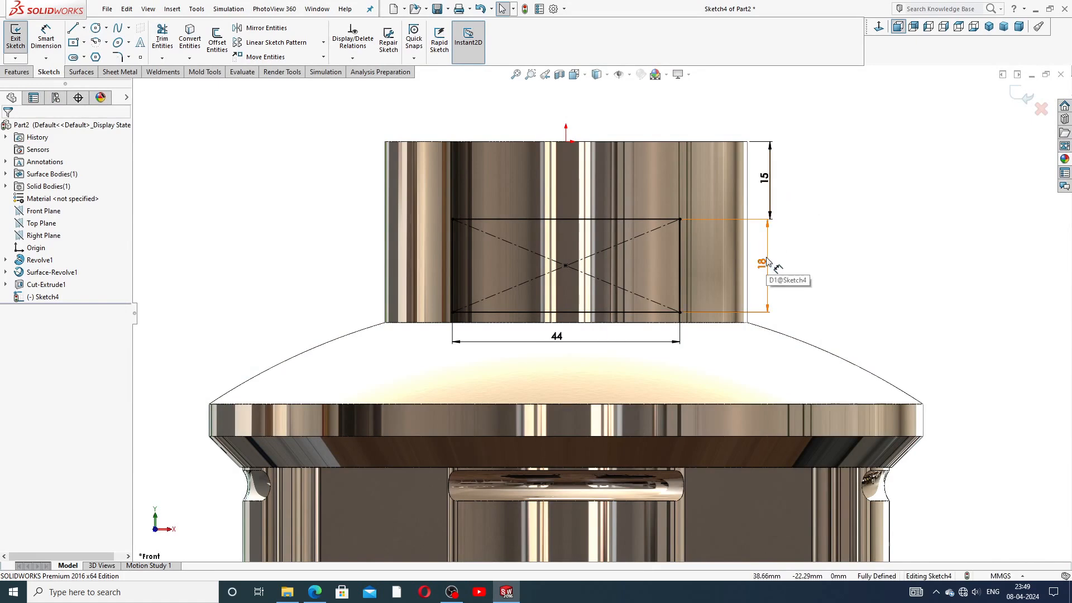
Step: Cut Sketch4 Mid Plane, 165 mm deep, through the upper boss
scroll(600, 313, up, 2)
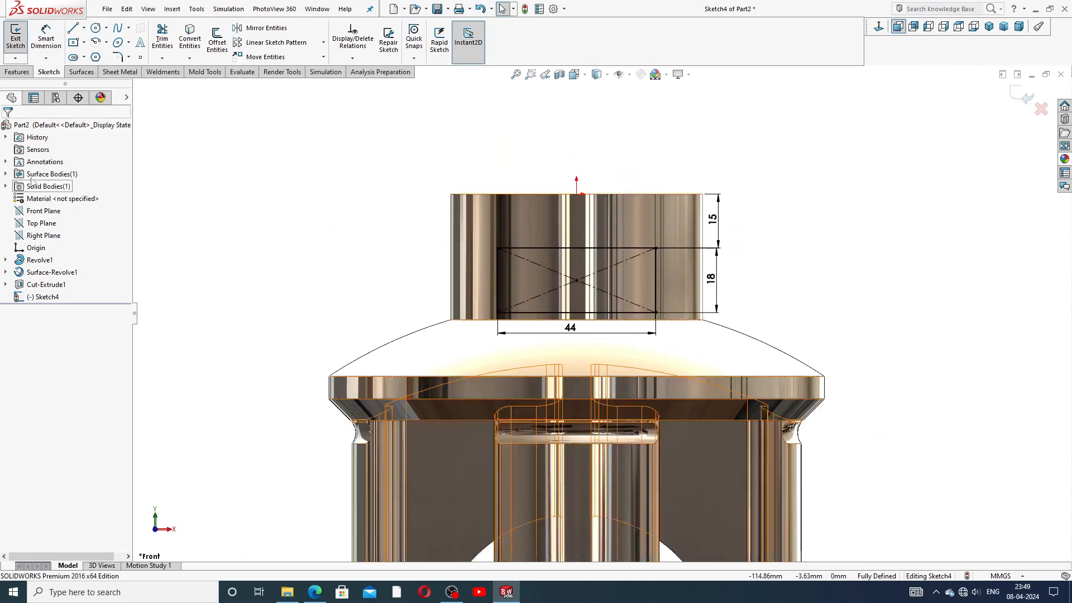
click(16, 71)
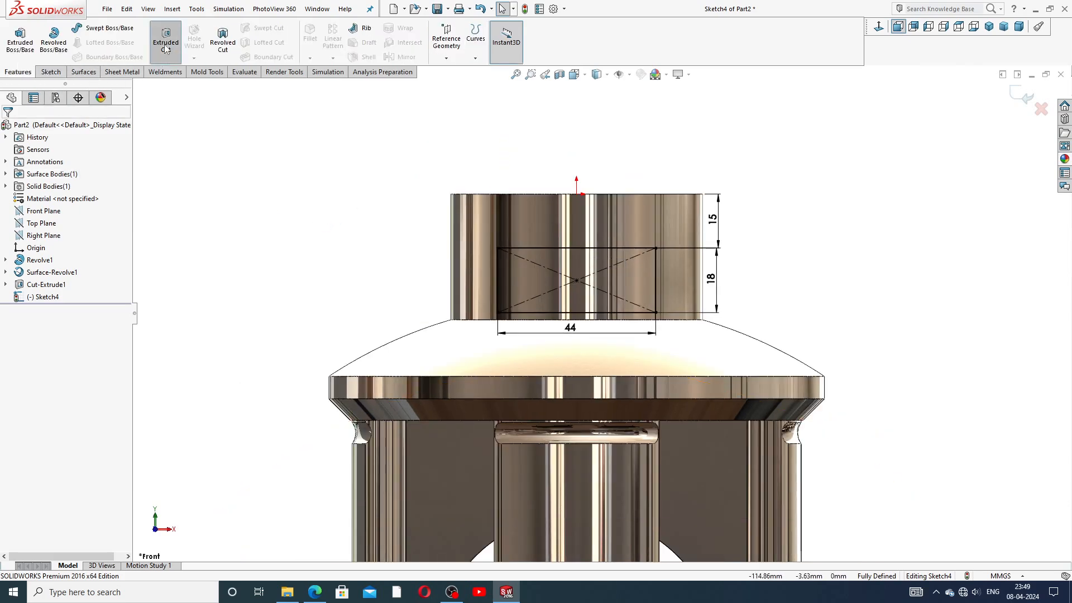
click(166, 45)
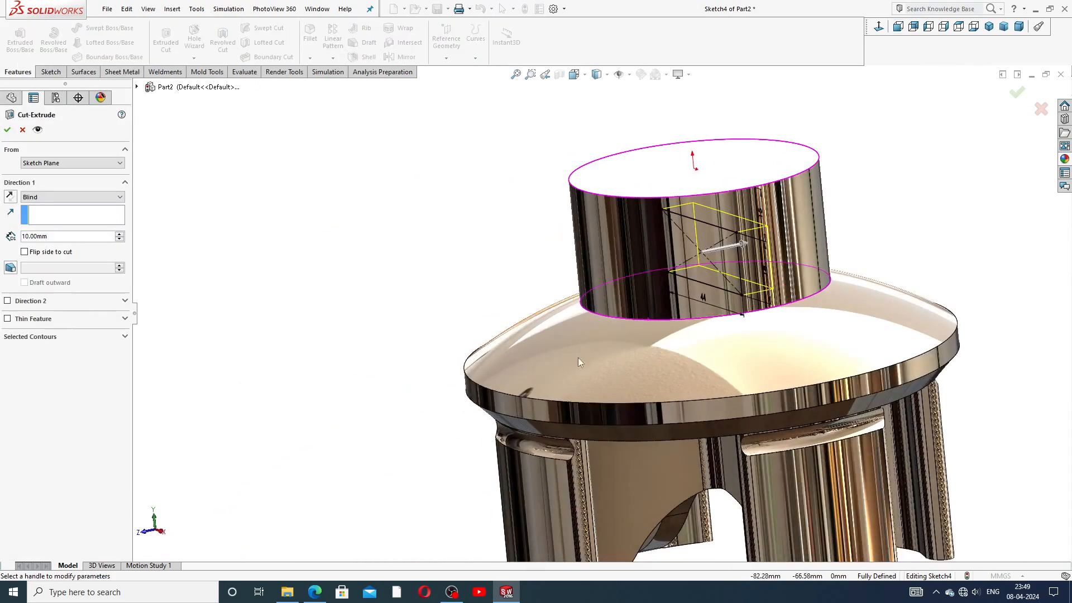
click(69, 198)
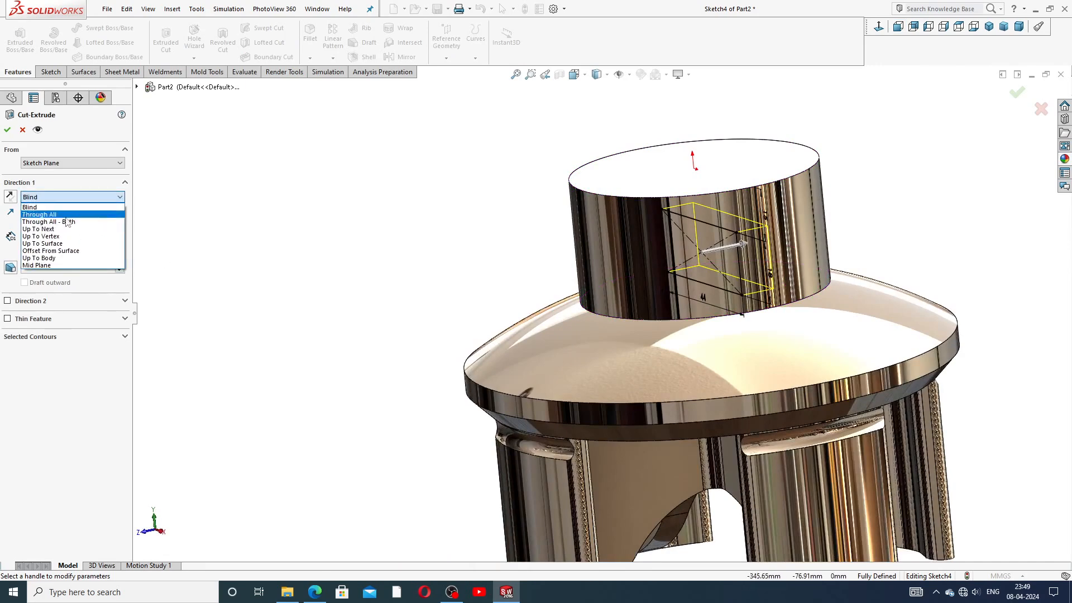
click(62, 265)
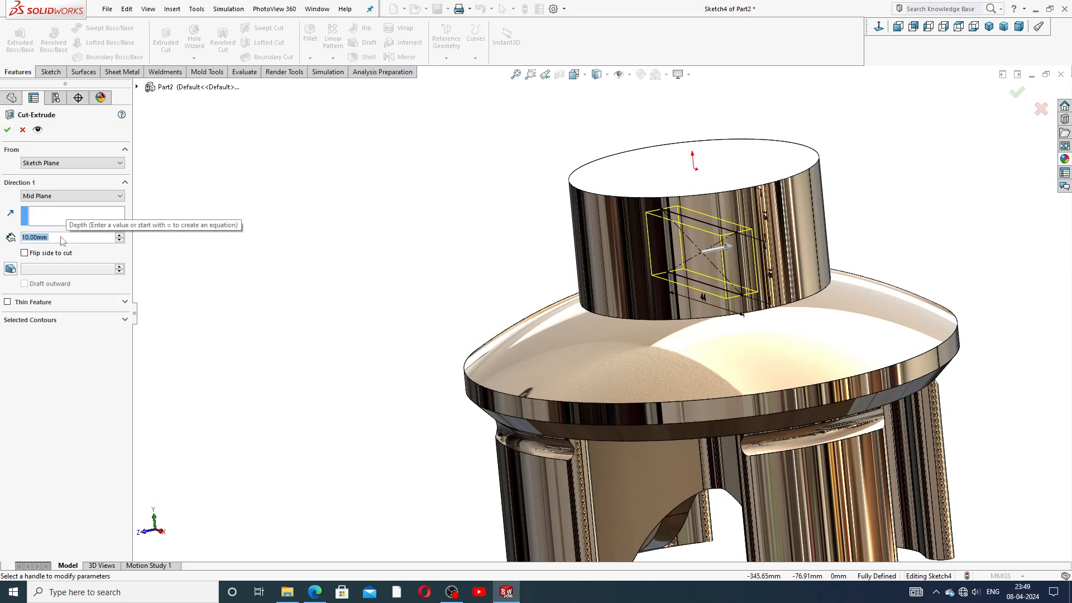
text(165)
key(Return)
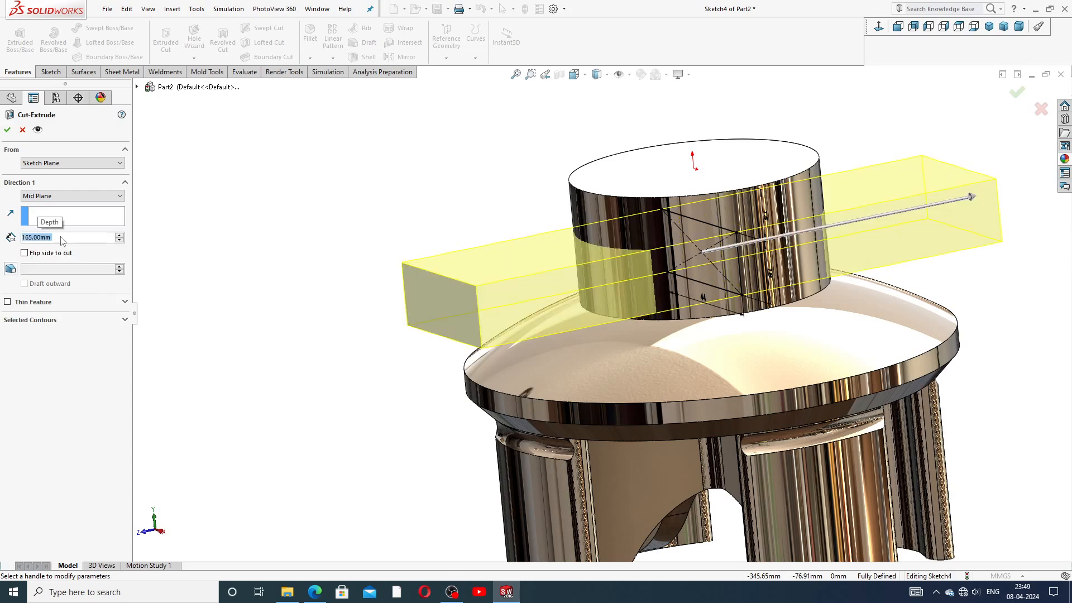
scroll(412, 241, up, 2)
key(Return)
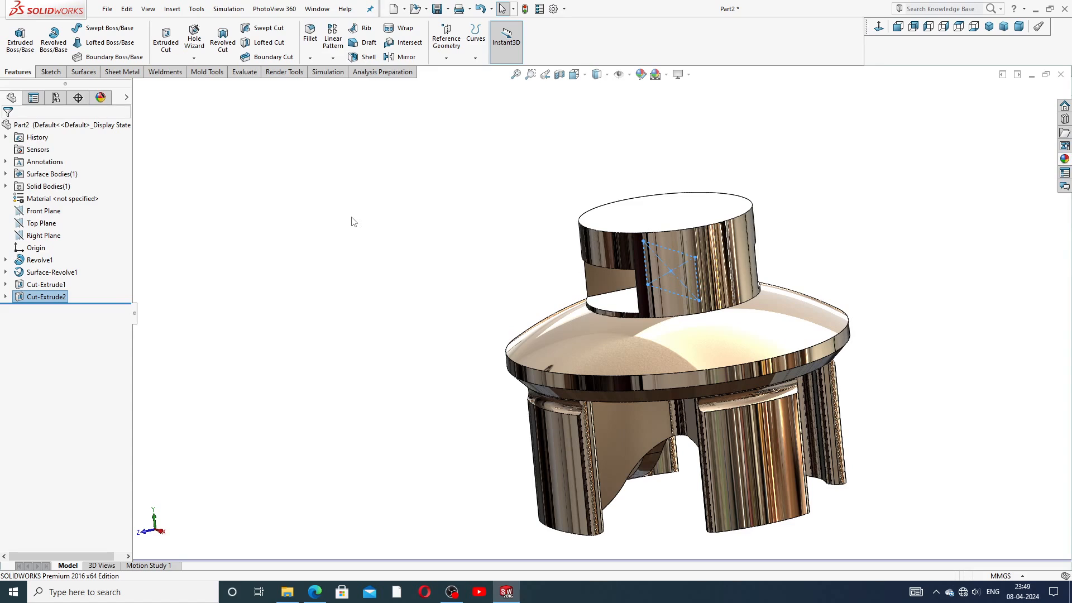
Step: Open Sketch5 on the flat top face of the upper boss
click(424, 207)
middle_drag(549, 262, 603, 229)
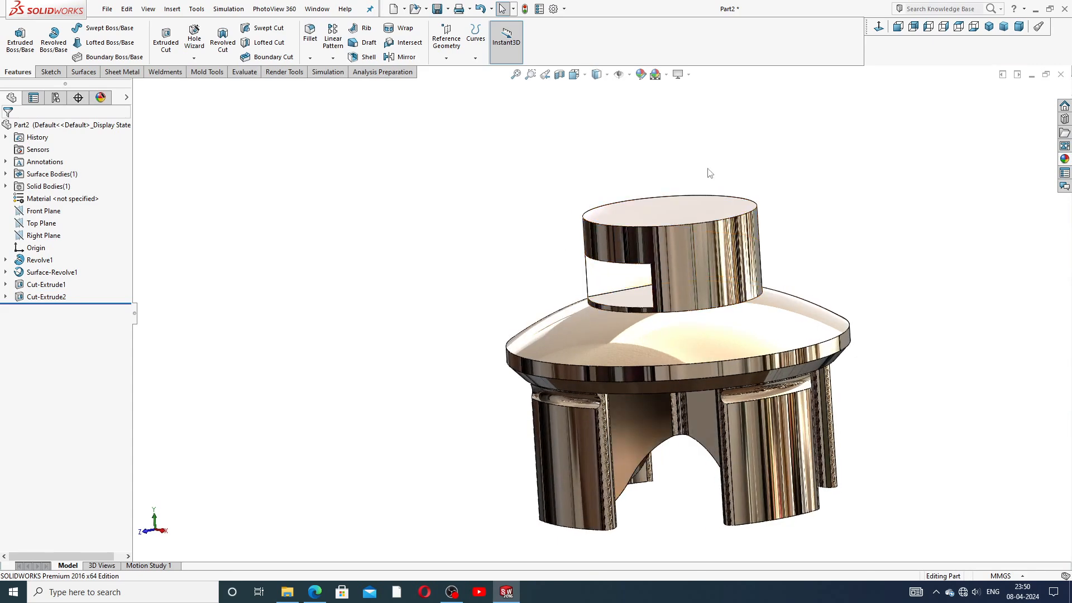
click(682, 210)
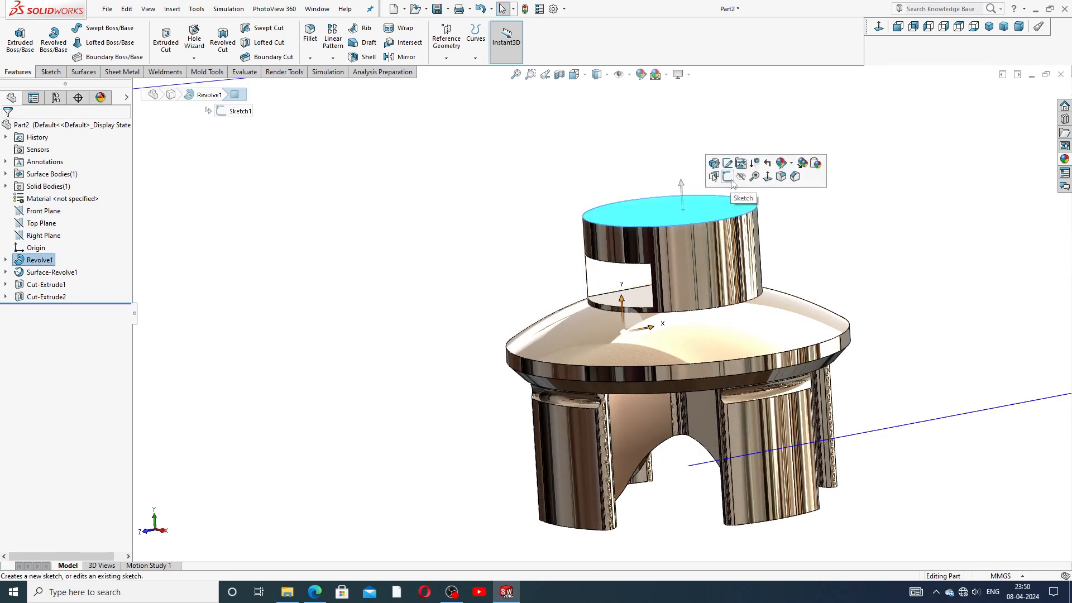
click(743, 182)
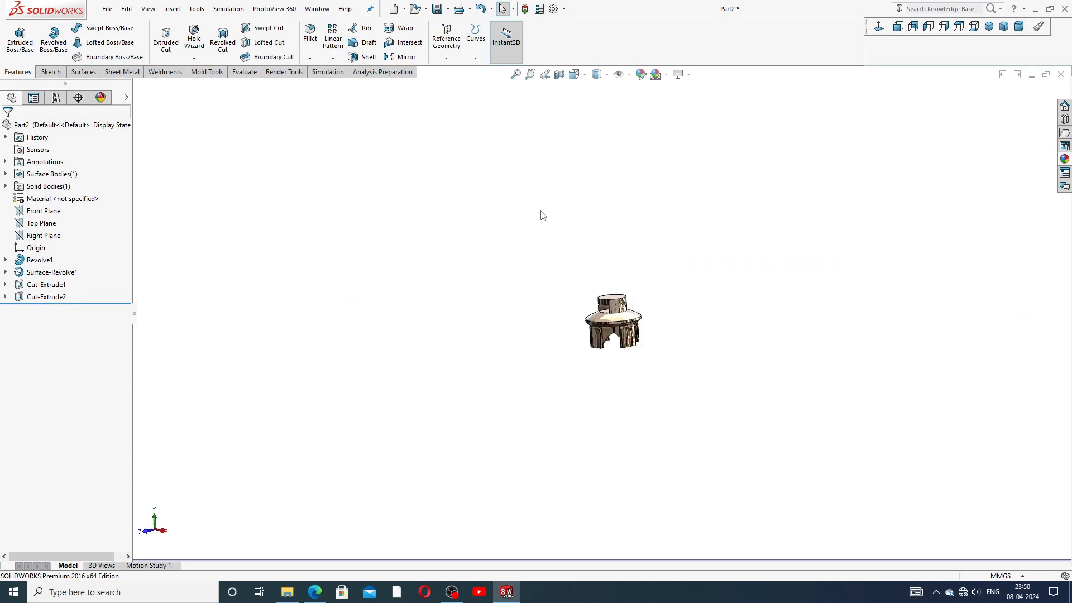
scroll(614, 320, down, 8)
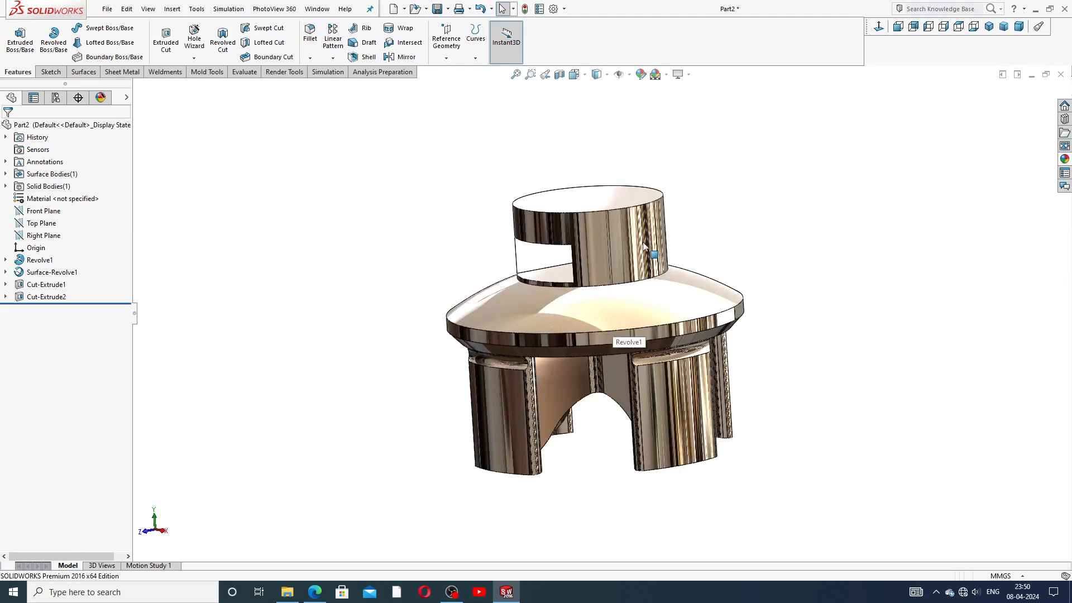
middle_drag(642, 238, 617, 210)
click(618, 211)
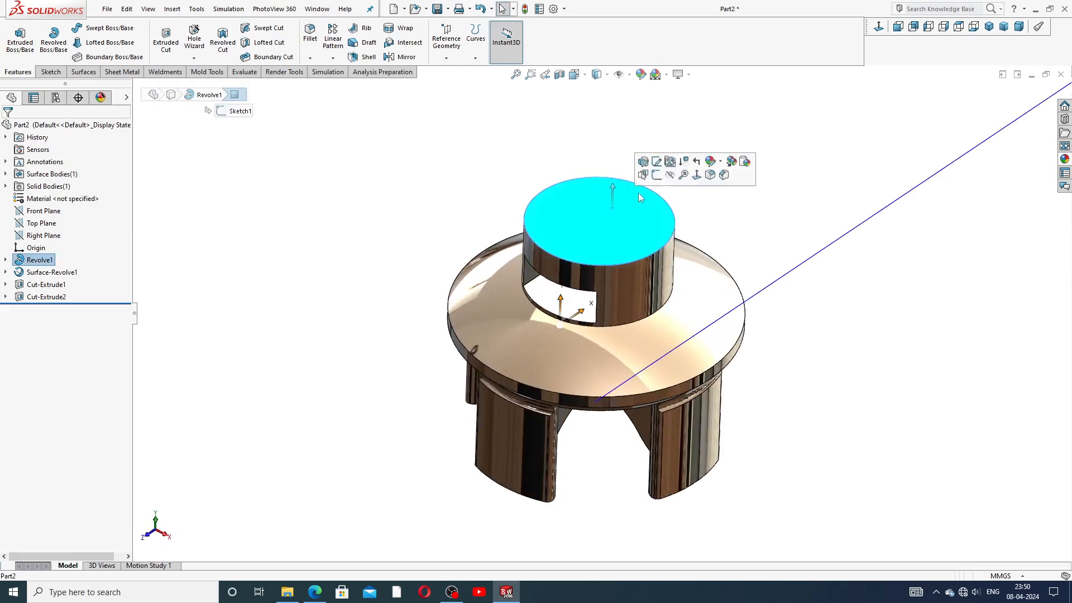
click(655, 176)
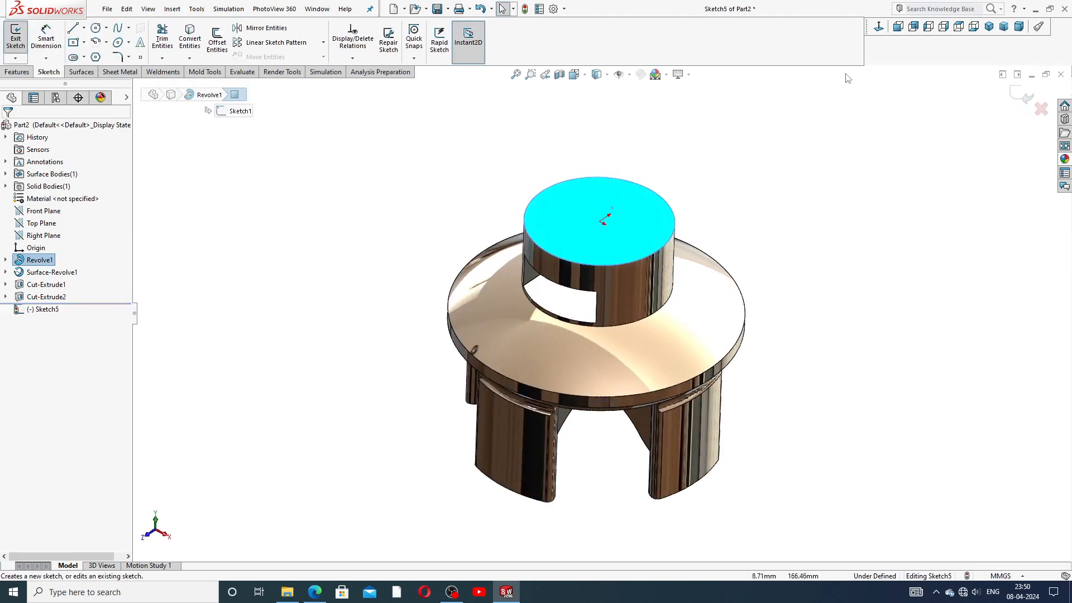
Step: In a Normal To view, draw a circle centred on the origin of the top face
click(878, 26)
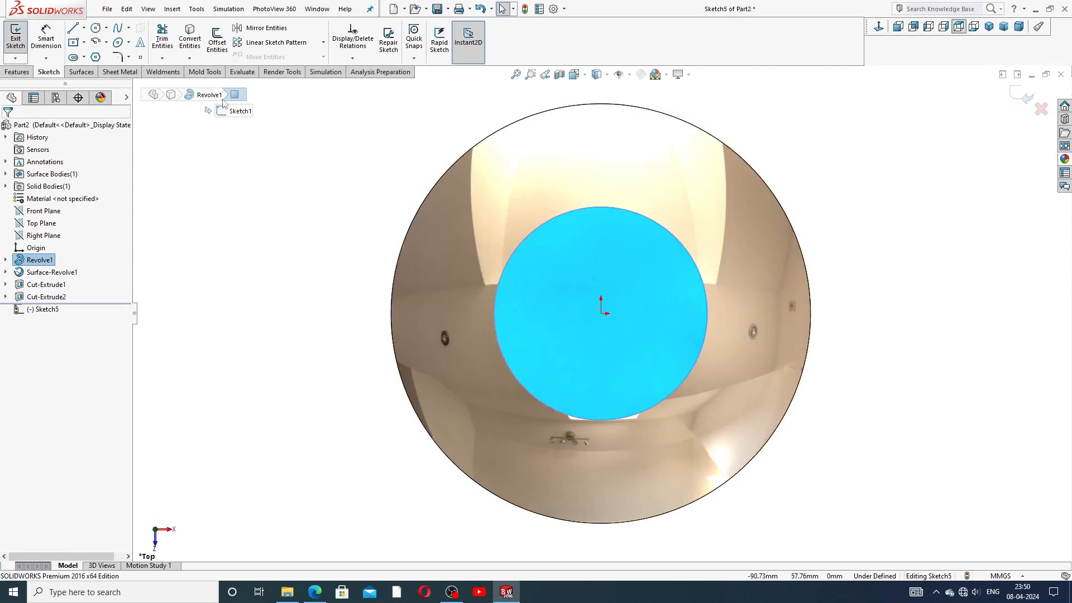
click(96, 27)
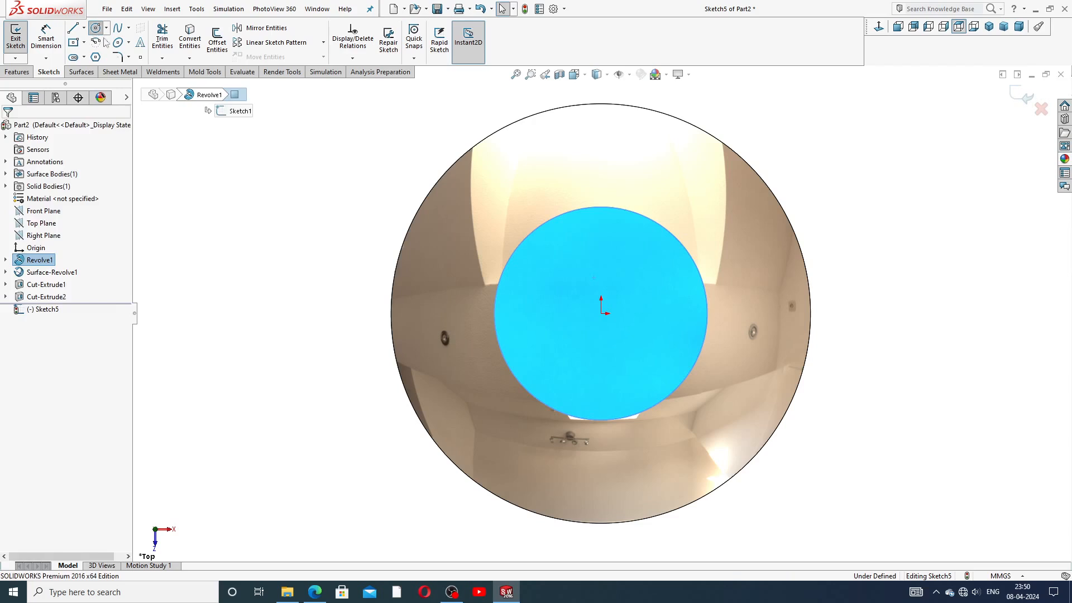
click(601, 313)
click(641, 272)
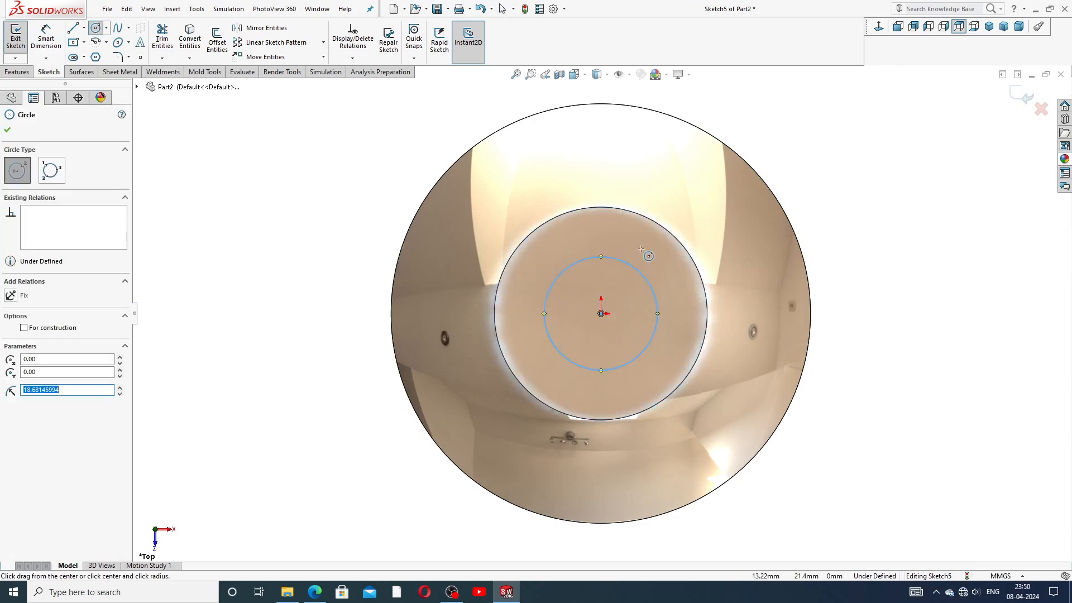
right_click(650, 257)
click(672, 258)
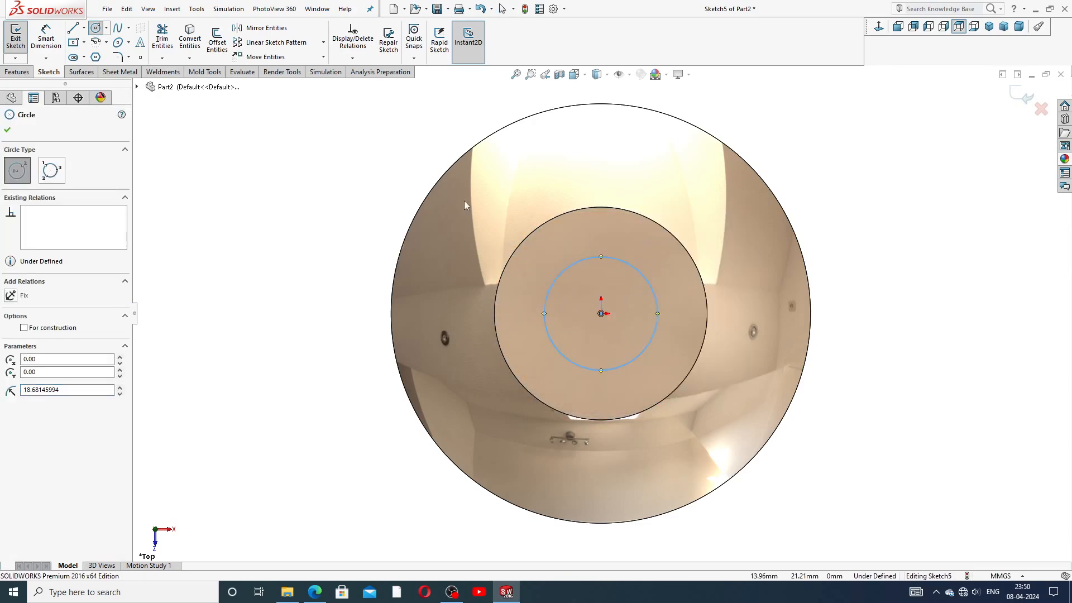
Step: Dimension the circle to Ø22 and bring up the valve-feet drawing PDF
click(46, 36)
click(598, 257)
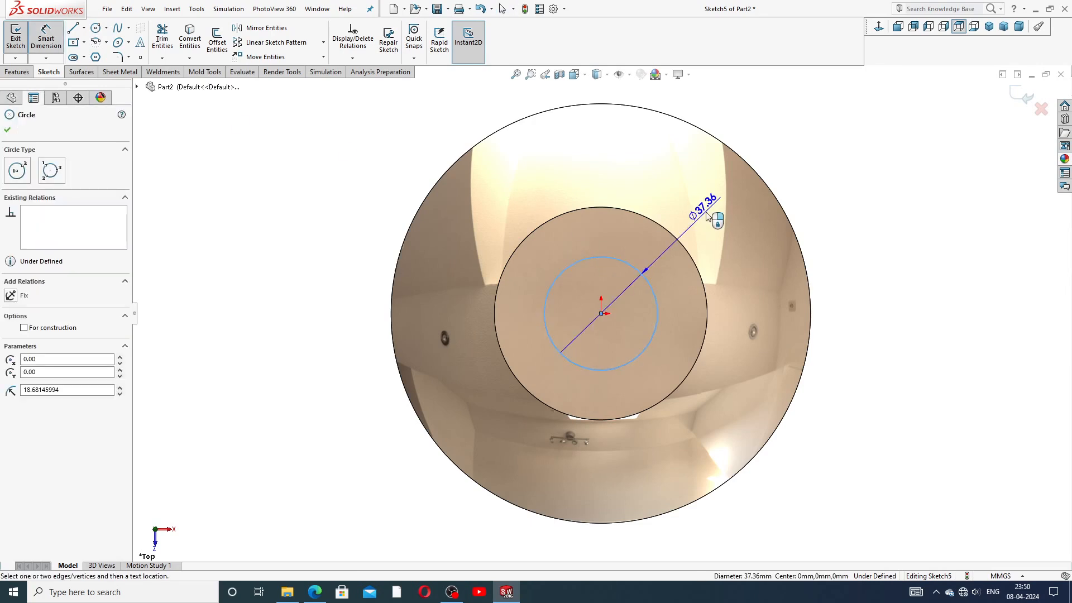
click(707, 217)
text(22)
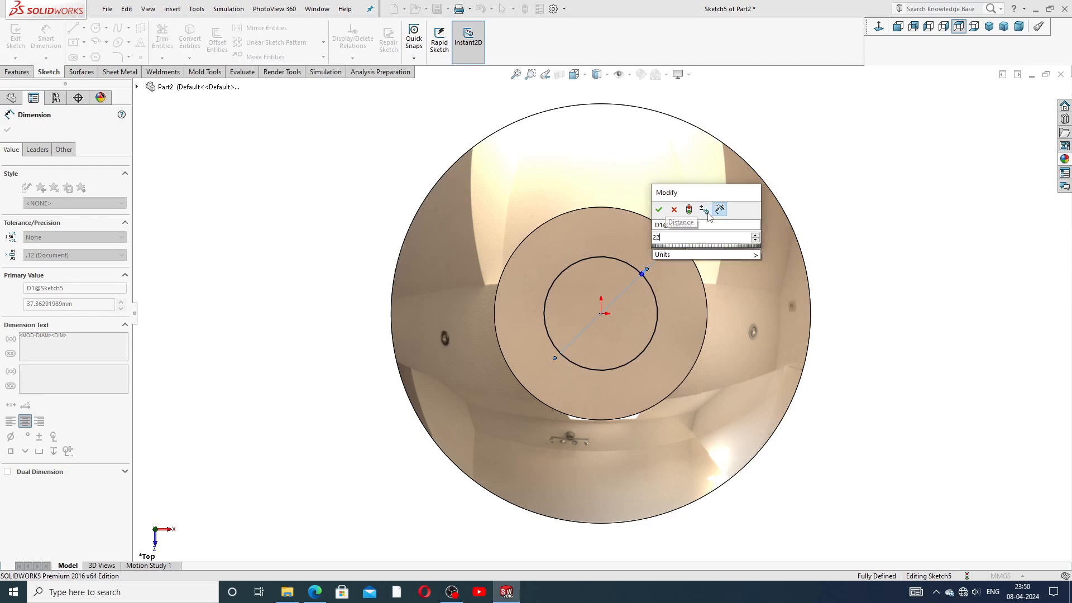
key(Return)
right_click(826, 167)
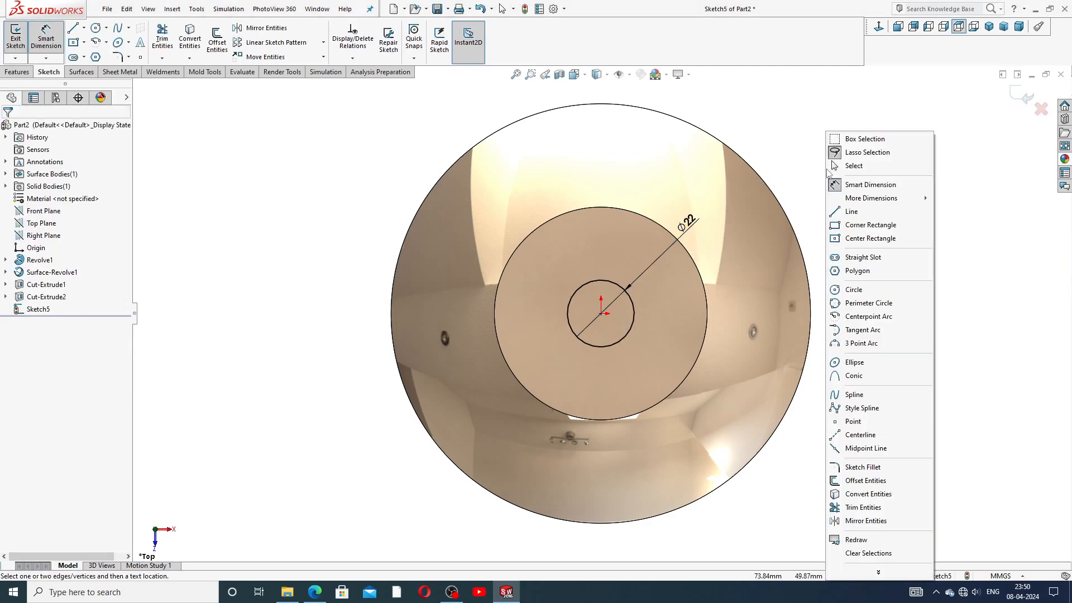
click(854, 166)
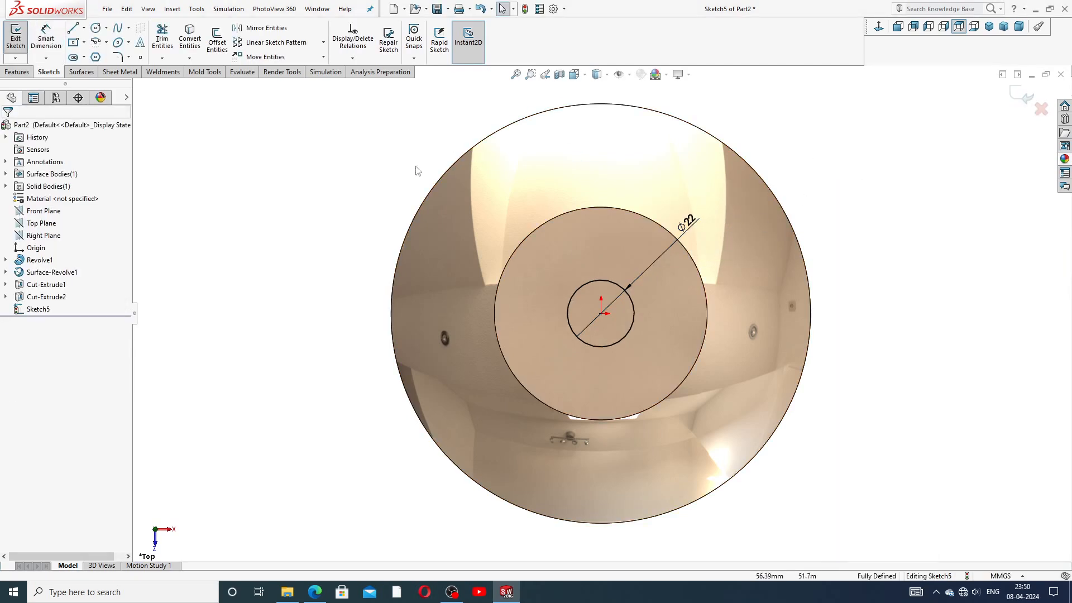
click(314, 592)
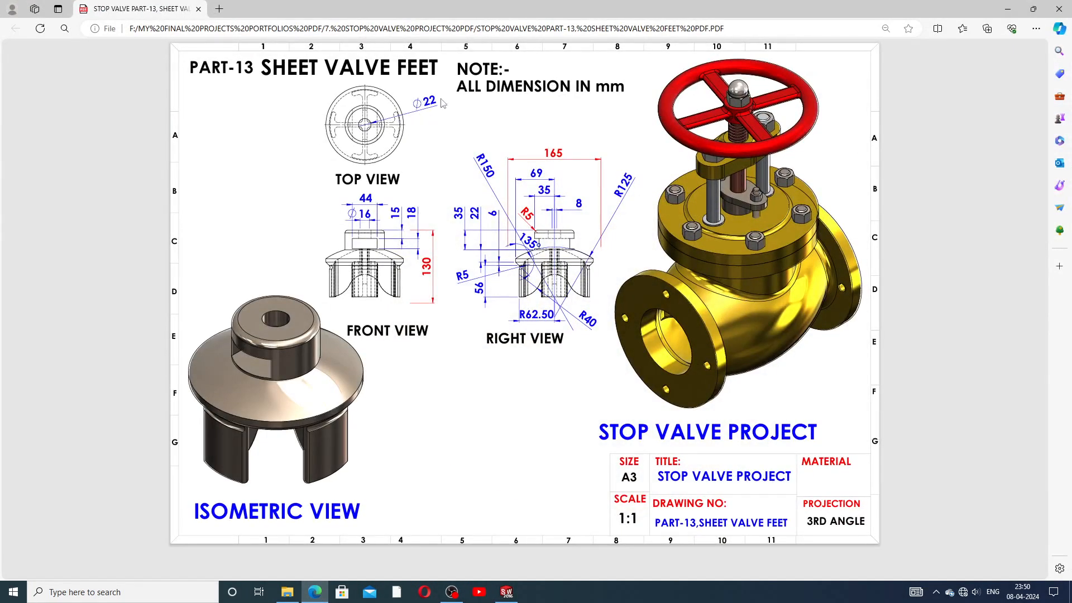
Step: Put the valve-feet PDF away and return to Sketch5 in SOLIDWORKS
click(321, 592)
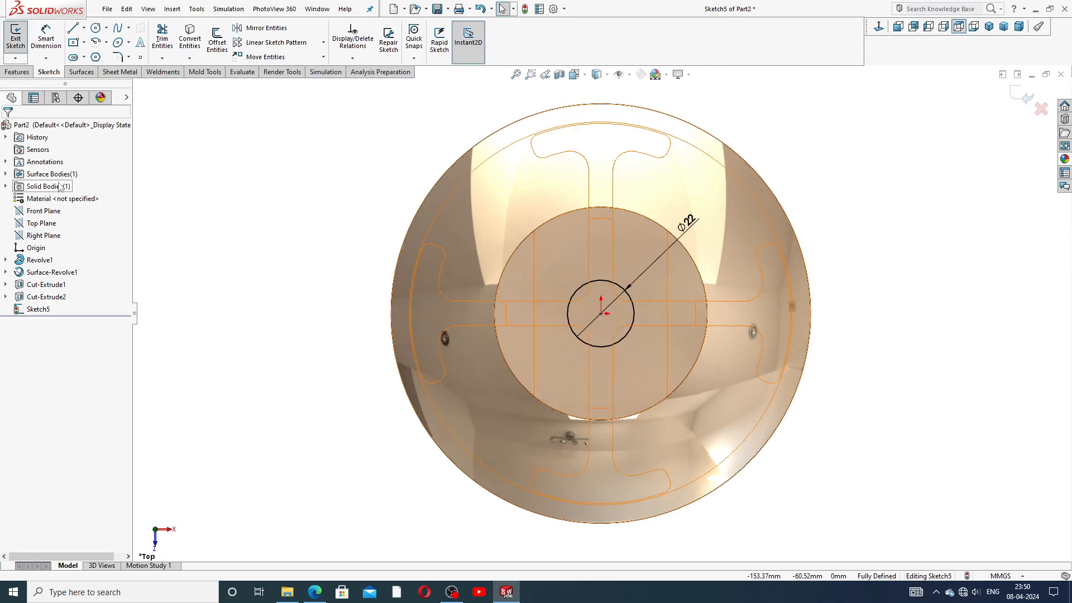
Step: Cut the Ø22 circle Up To Next as Cut-Extrude3 and inspect the new hole
click(16, 71)
click(164, 45)
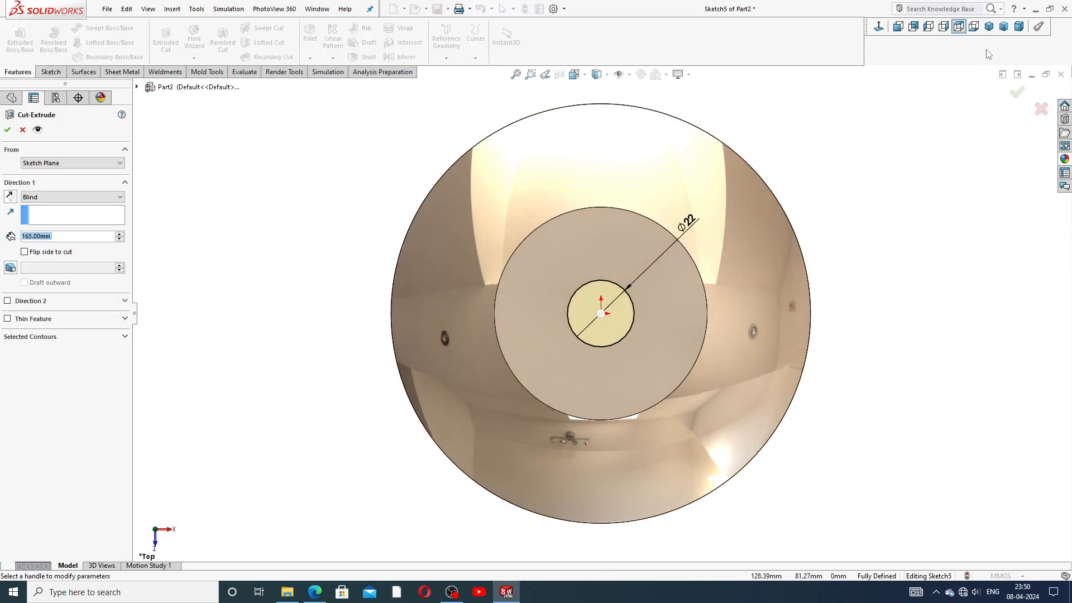
click(988, 26)
scroll(595, 390, down, 2)
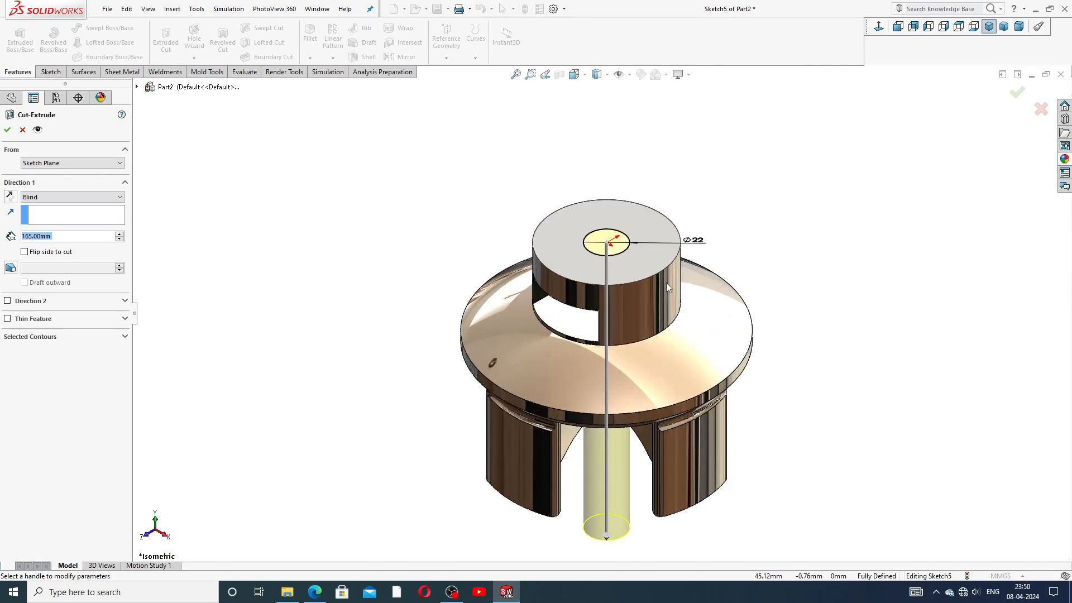
click(47, 198)
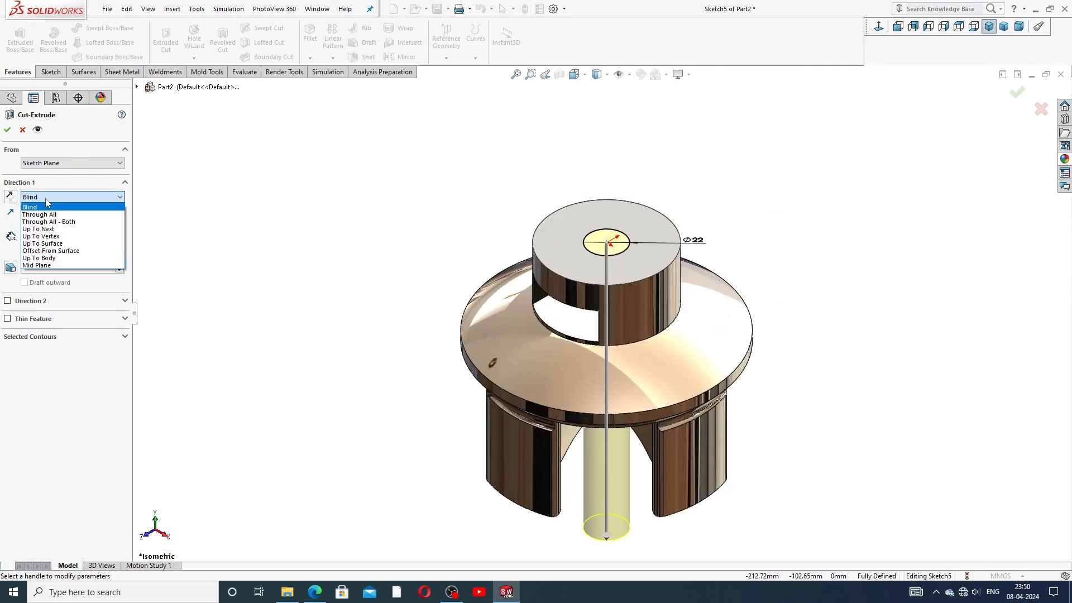
click(57, 230)
middle_drag(375, 246, 446, 115)
click(7, 131)
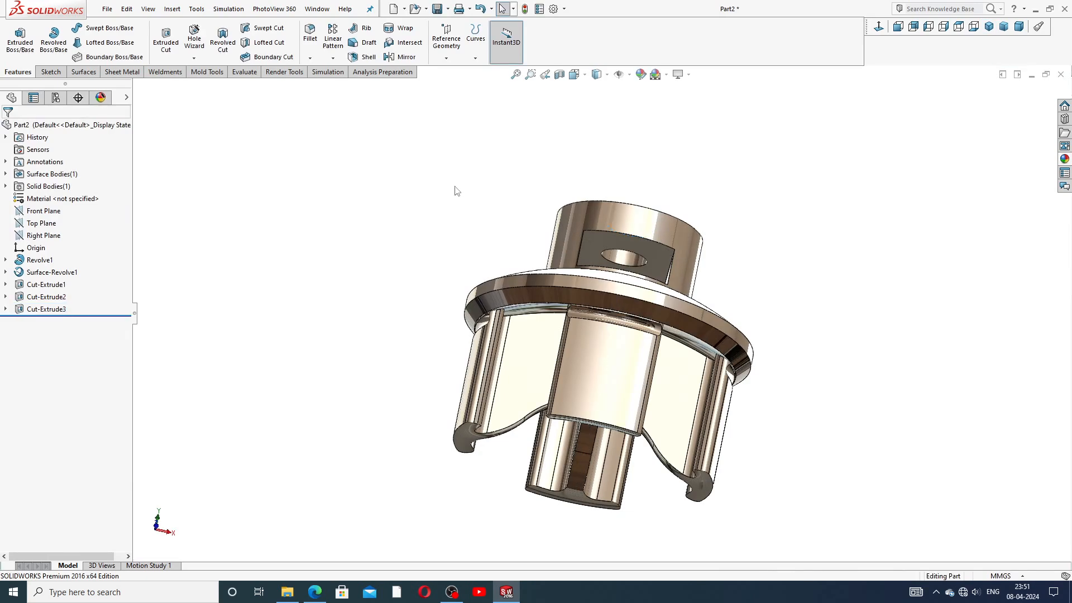
middle_drag(733, 208, 721, 299)
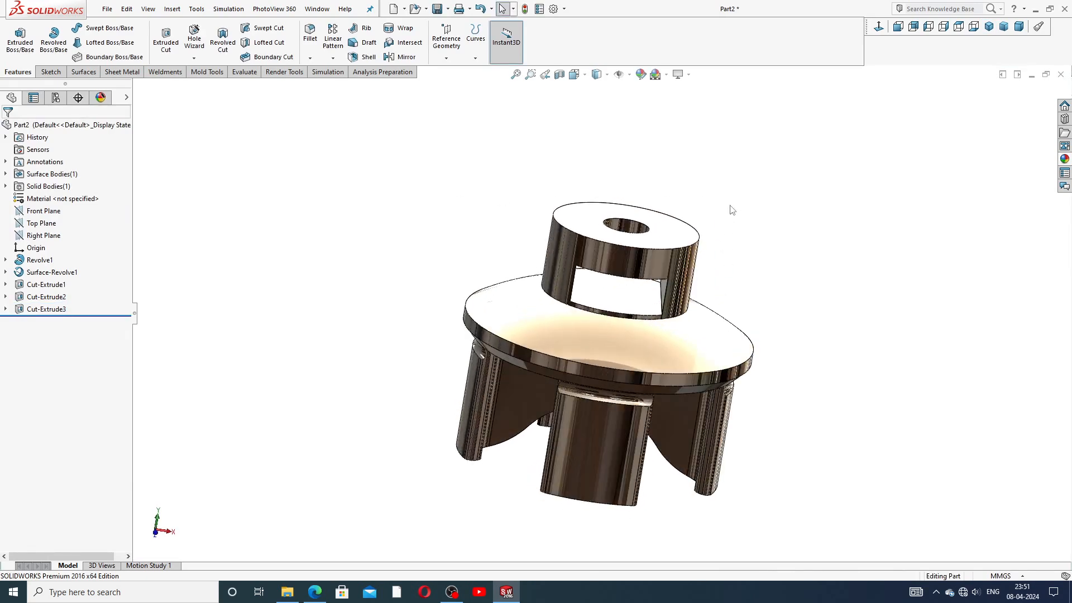
middle_drag(704, 237, 712, 365)
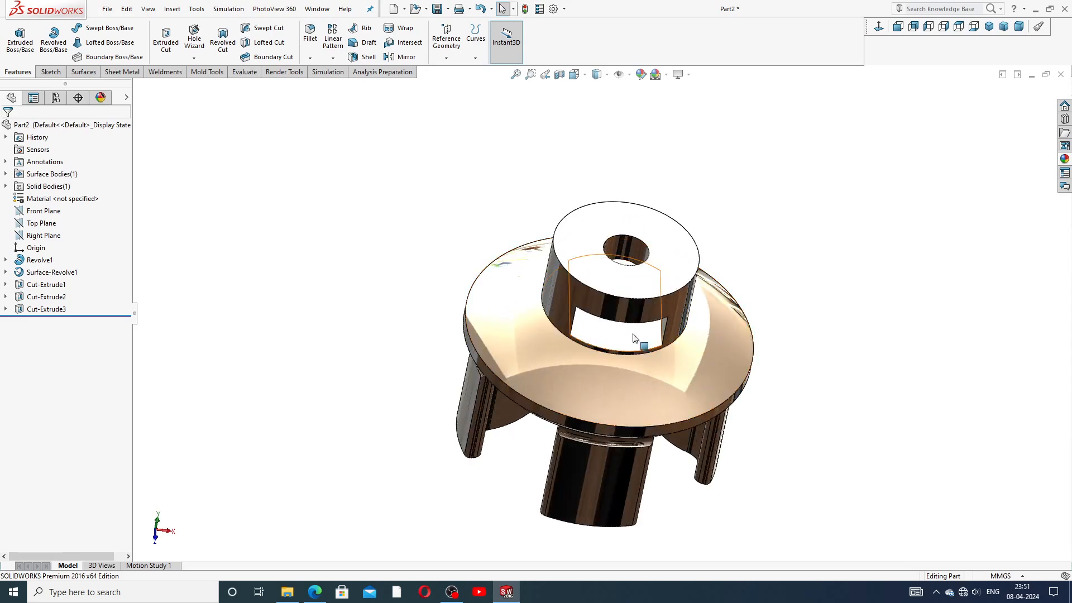
scroll(633, 337, up, 3)
scroll(631, 335, down, 4)
mouse_move(610, 358)
middle_down()
mouse_move(612, 289)
mouse_move(613, 345)
middle_up()
Step: Round the edges of the boss's top face with a 5 mm fillet, creating Fillet1
click(310, 58)
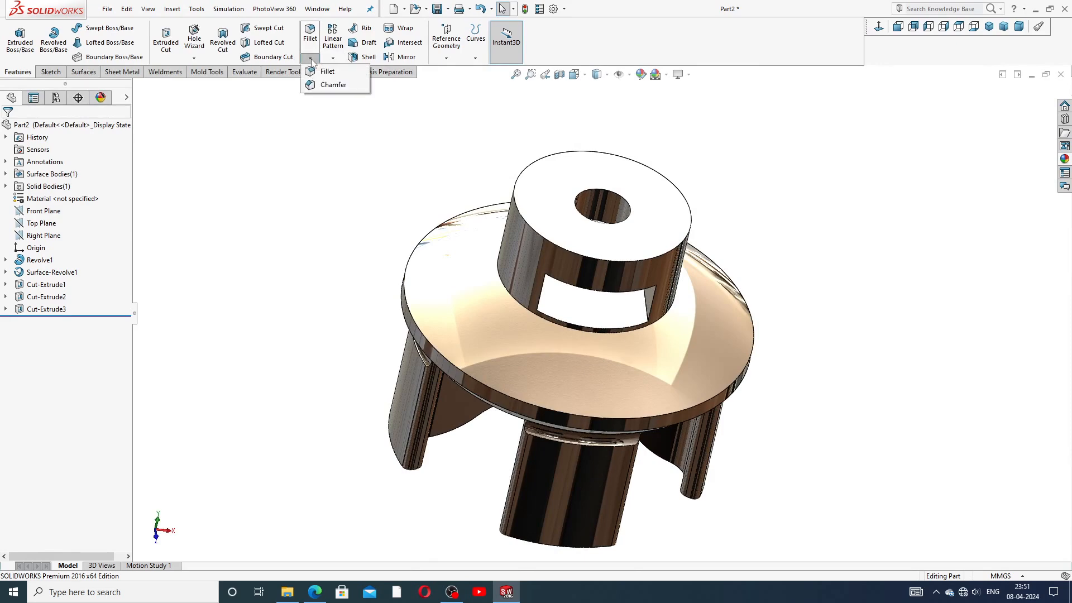
click(321, 73)
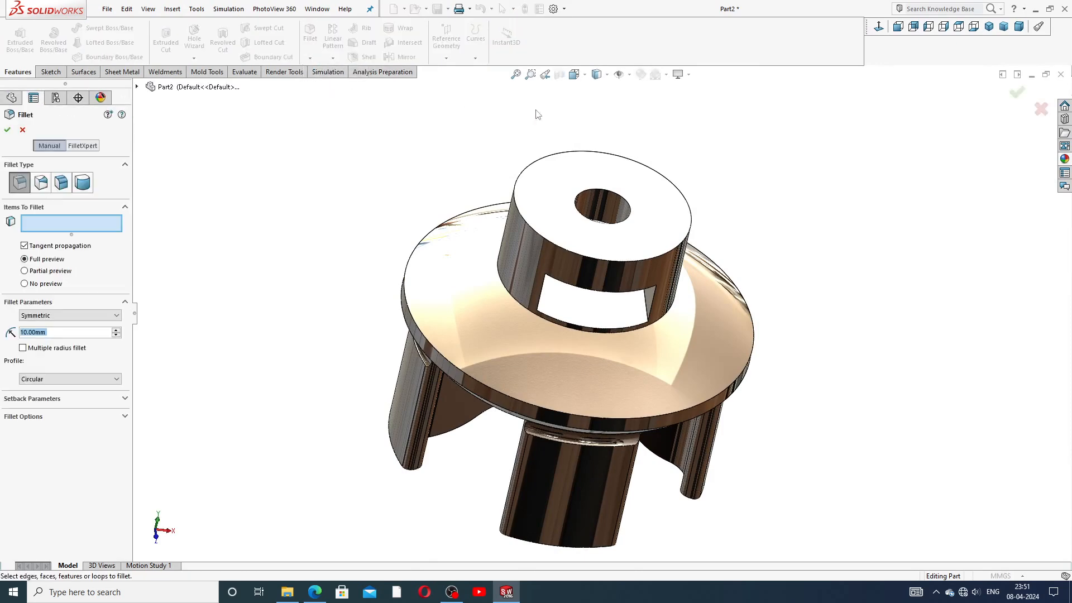
text(5)
key(Return)
click(551, 208)
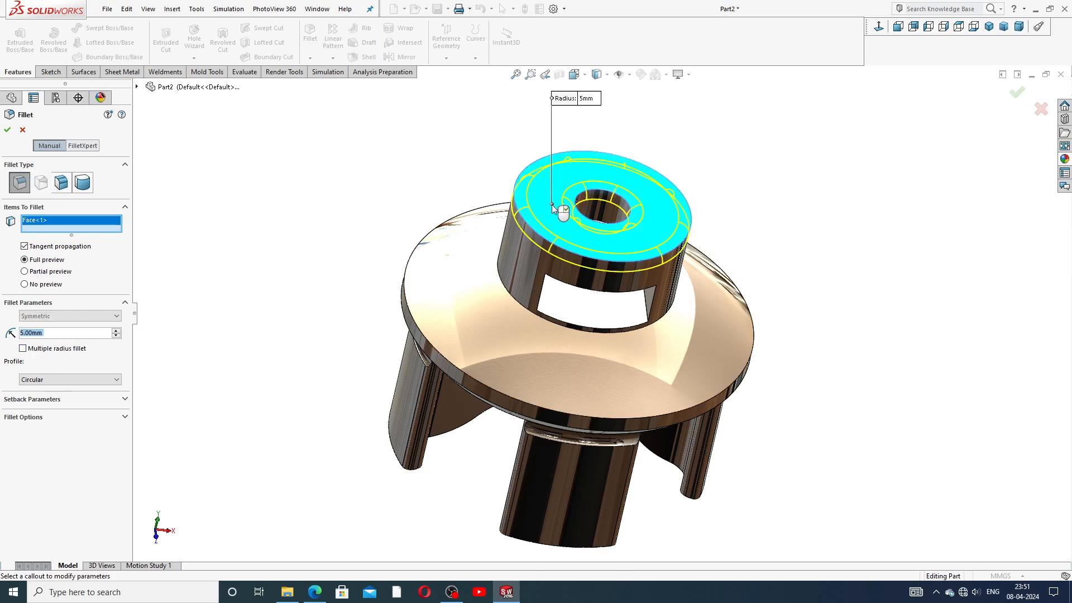
click(7, 129)
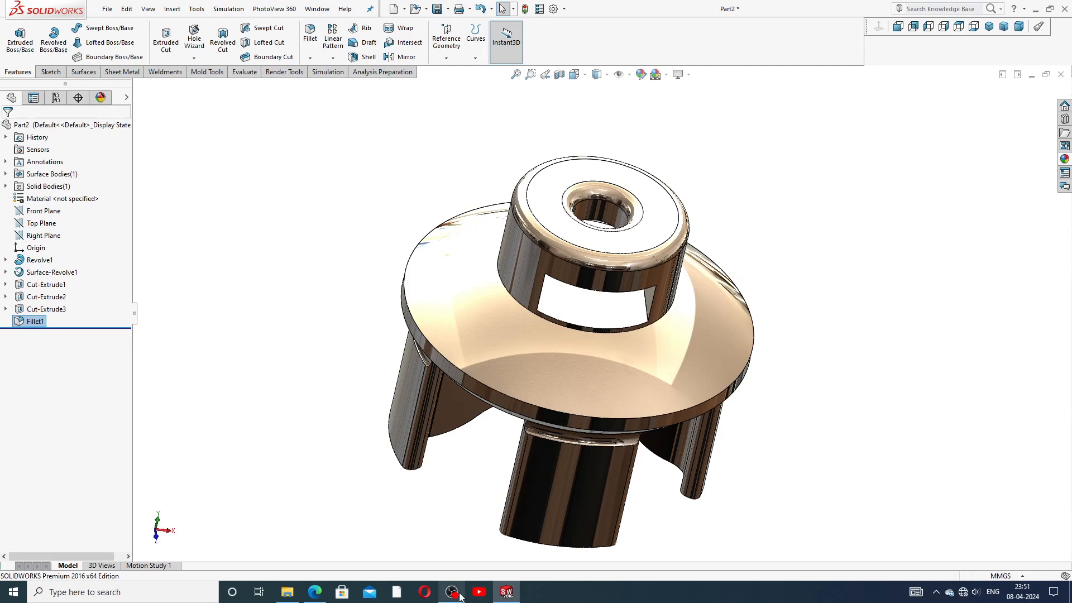
click(315, 592)
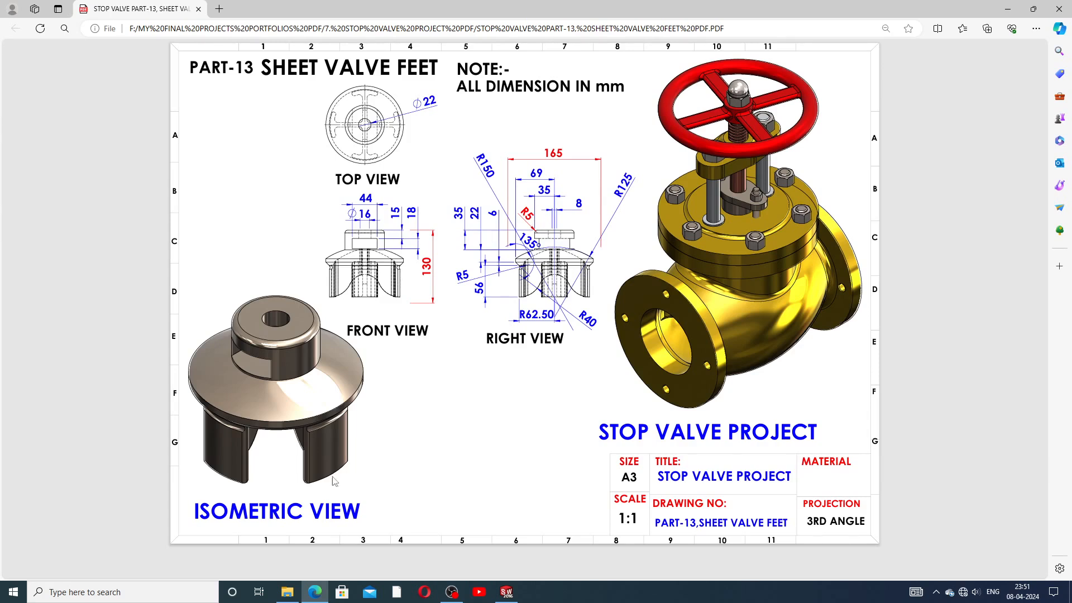
Step: Delete the Fillet1 feature from the part's feature tree
click(506, 592)
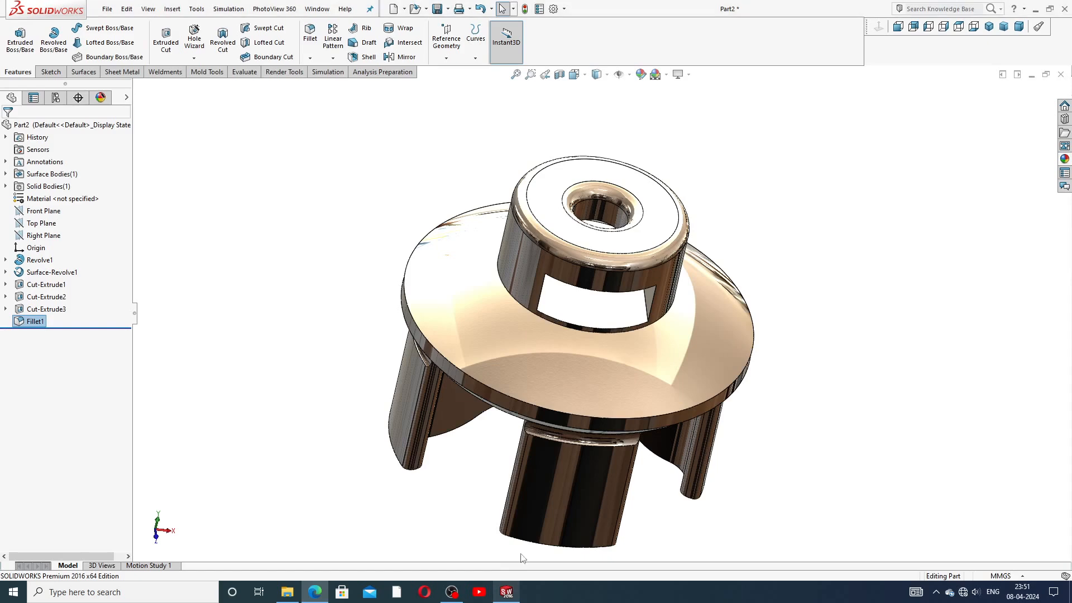
scroll(598, 205, down, 3)
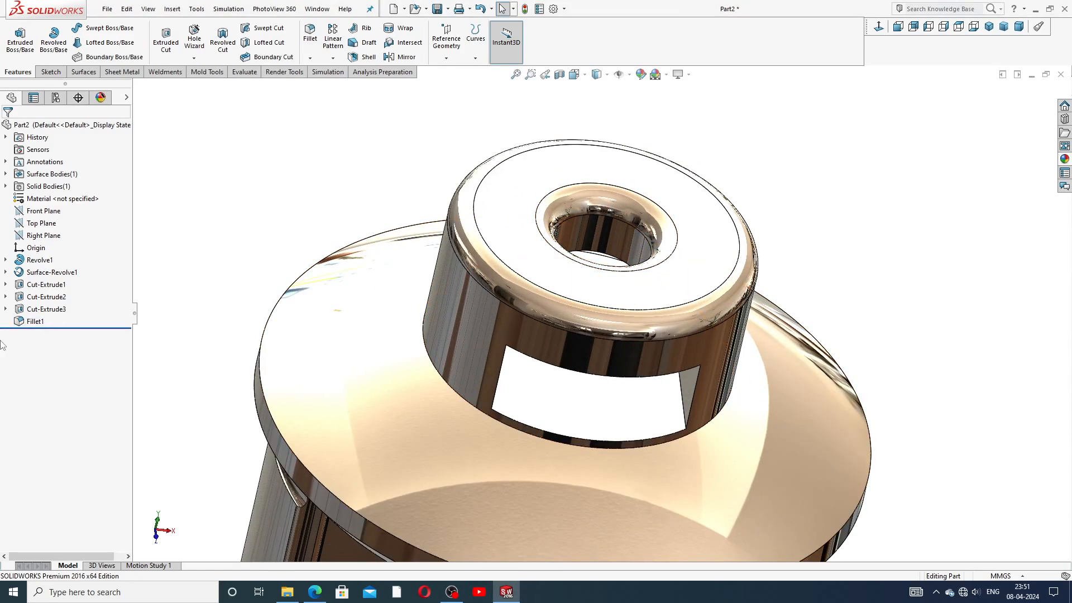
click(35, 322)
right_click(34, 321)
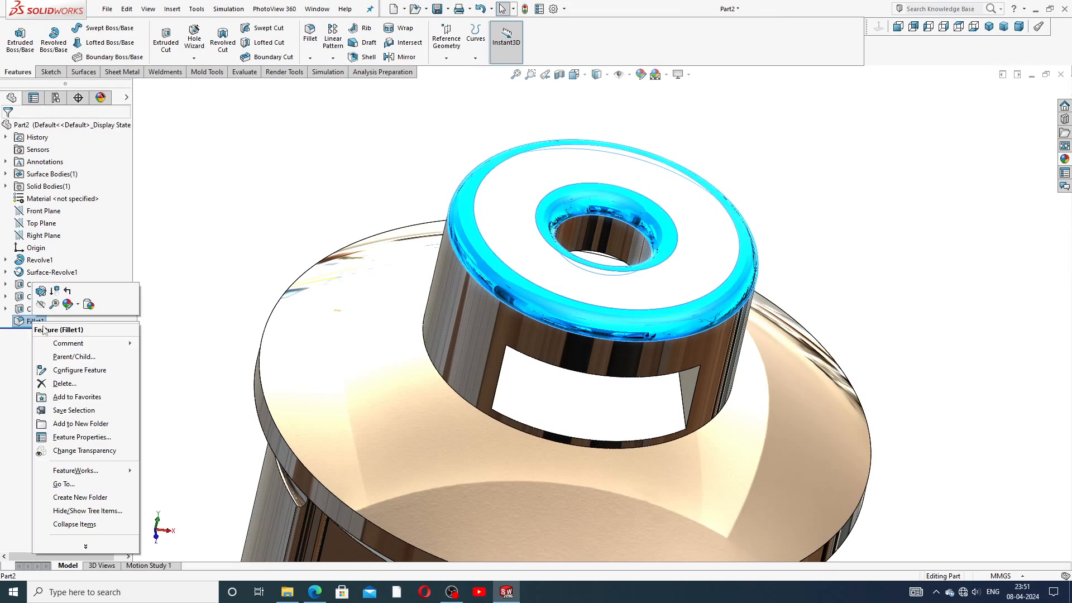
click(73, 385)
click(614, 243)
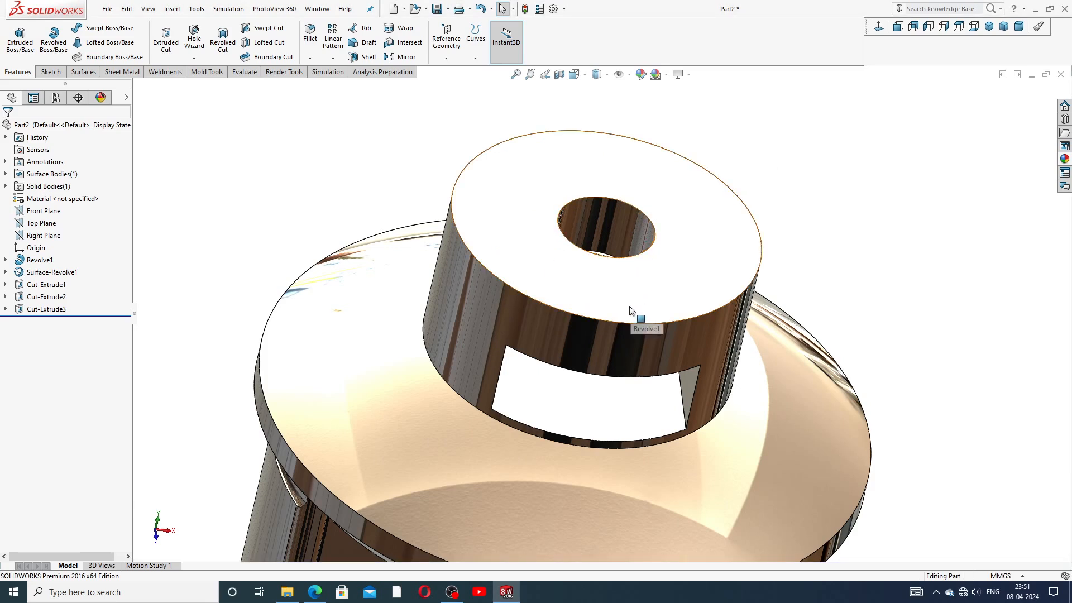
Step: Fillet only the boss's outer top edge at 5 mm, creating Fillet2, and inspect it
click(310, 34)
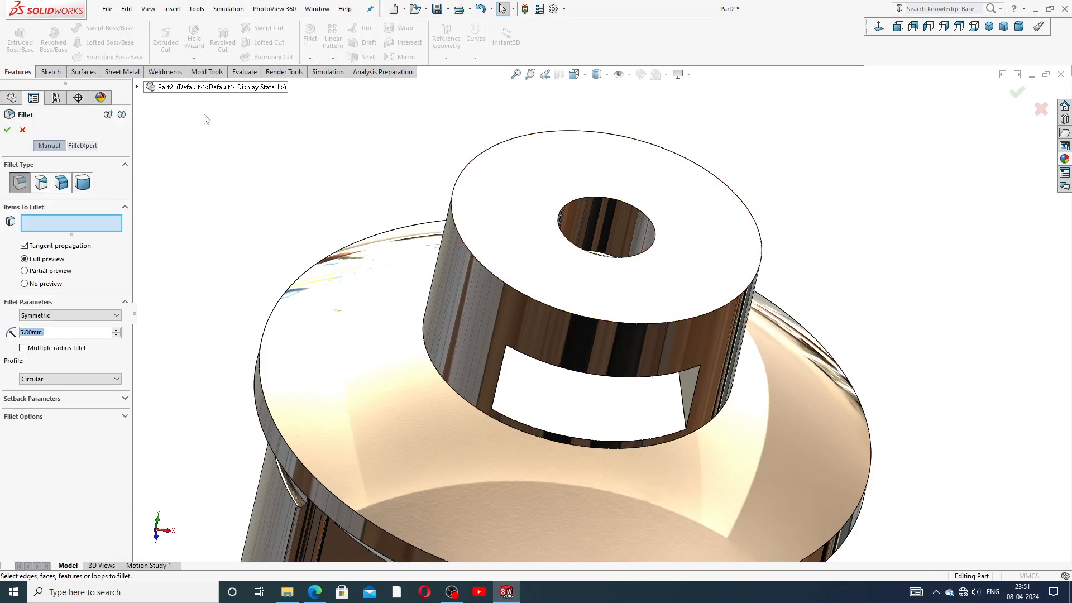
click(473, 256)
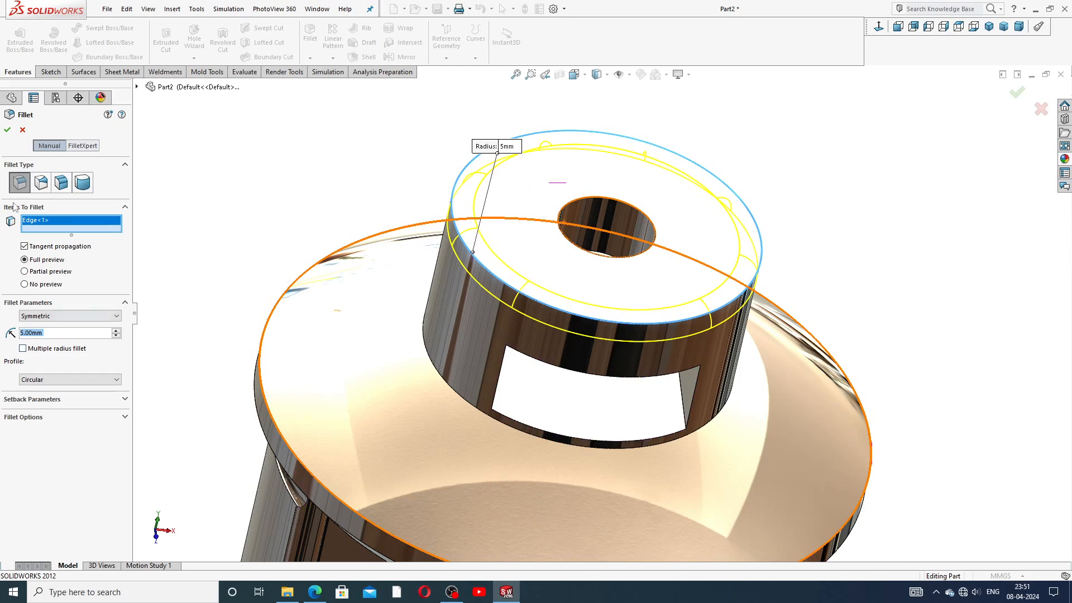
click(7, 130)
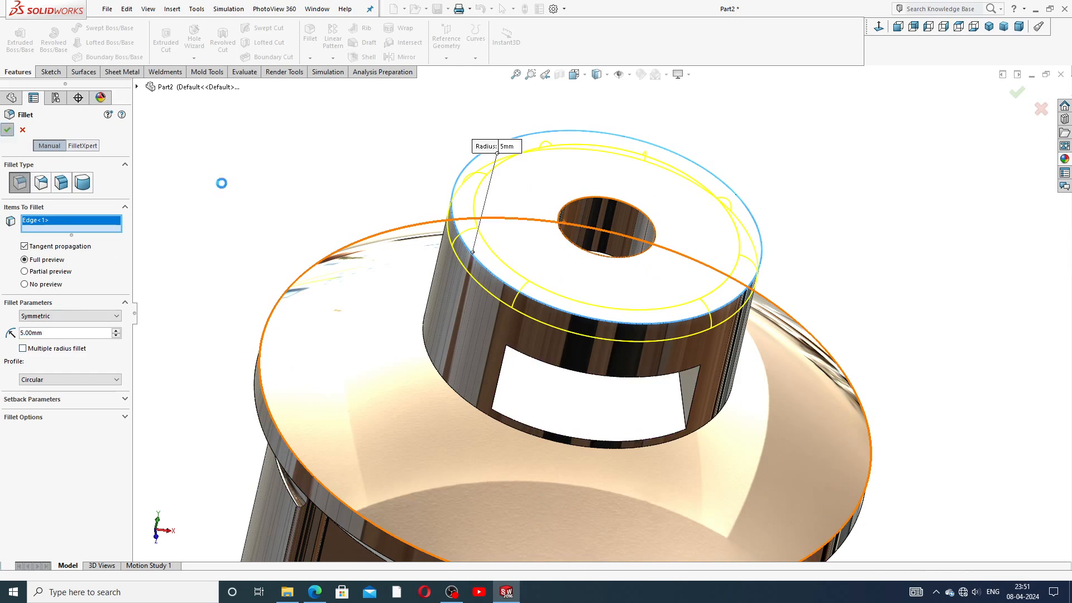
click(801, 182)
middle_drag(759, 272, 670, 324)
scroll(744, 301, up, 5)
Step: View the part in trimetric and isometric orientations, checking the underside and cut opening
click(1003, 28)
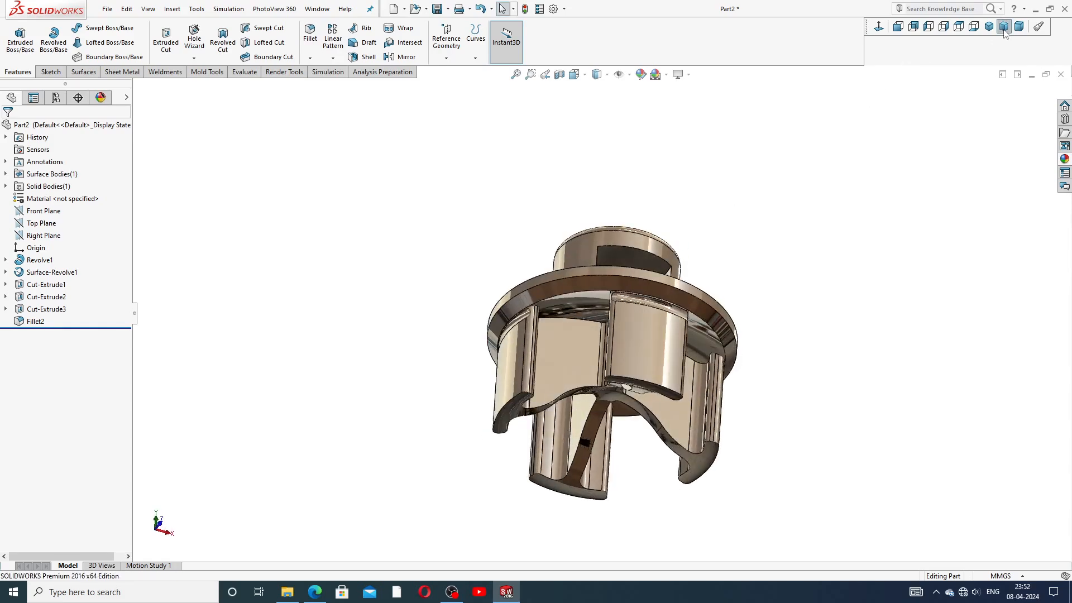
middle_drag(802, 286, 796, 63)
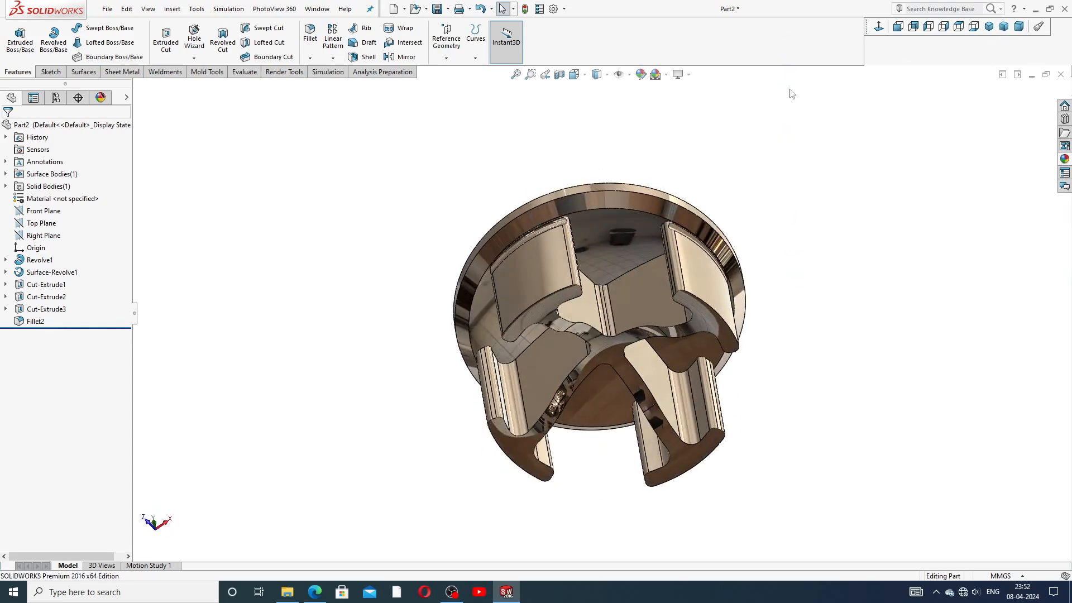
middle_drag(770, 335, 741, 160)
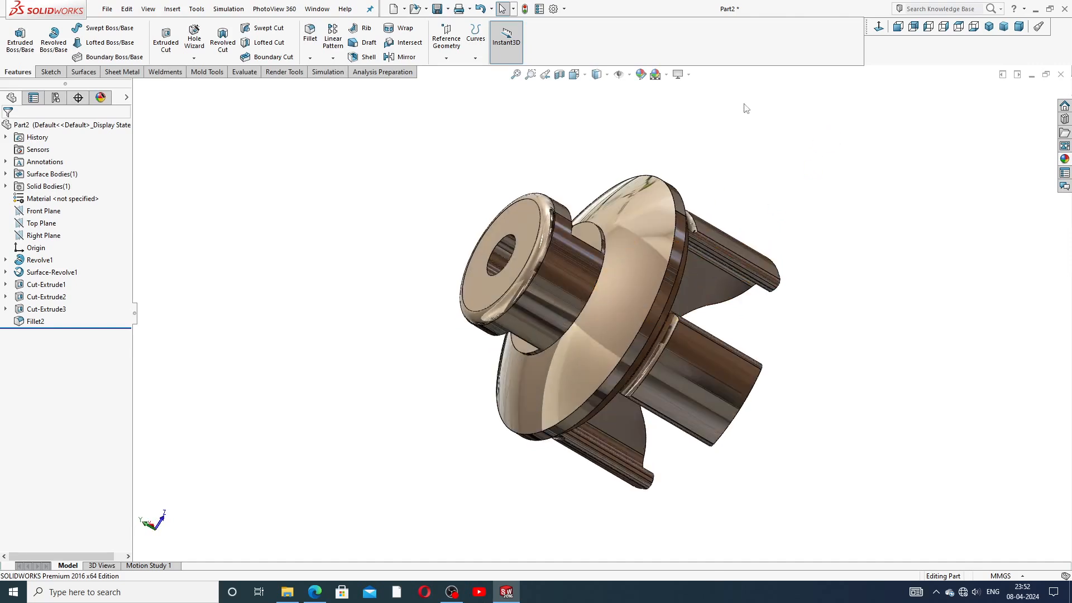
click(987, 31)
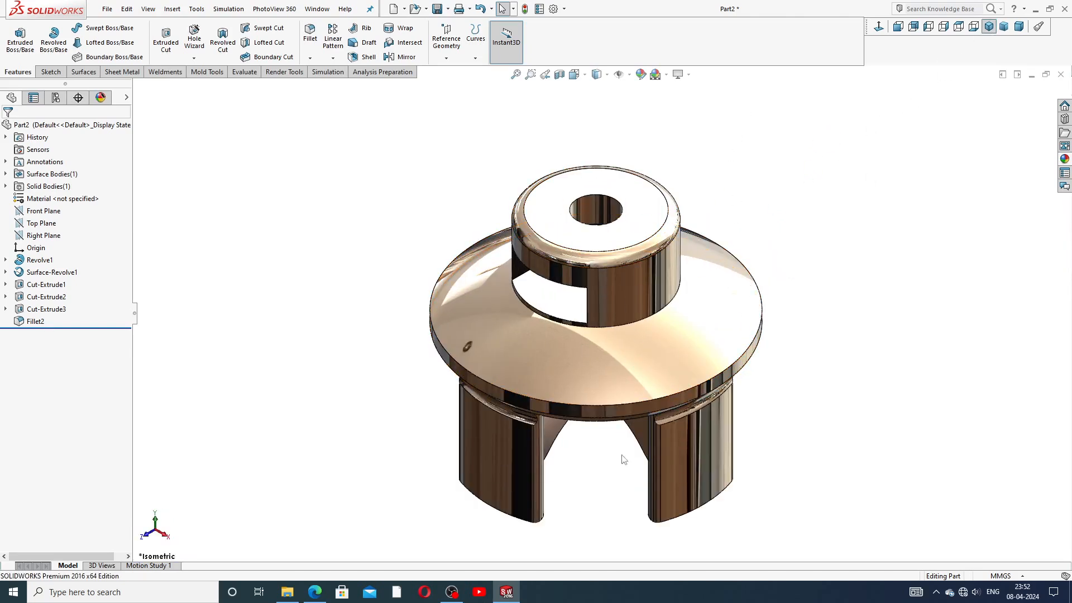
middle_drag(631, 460, 604, 479)
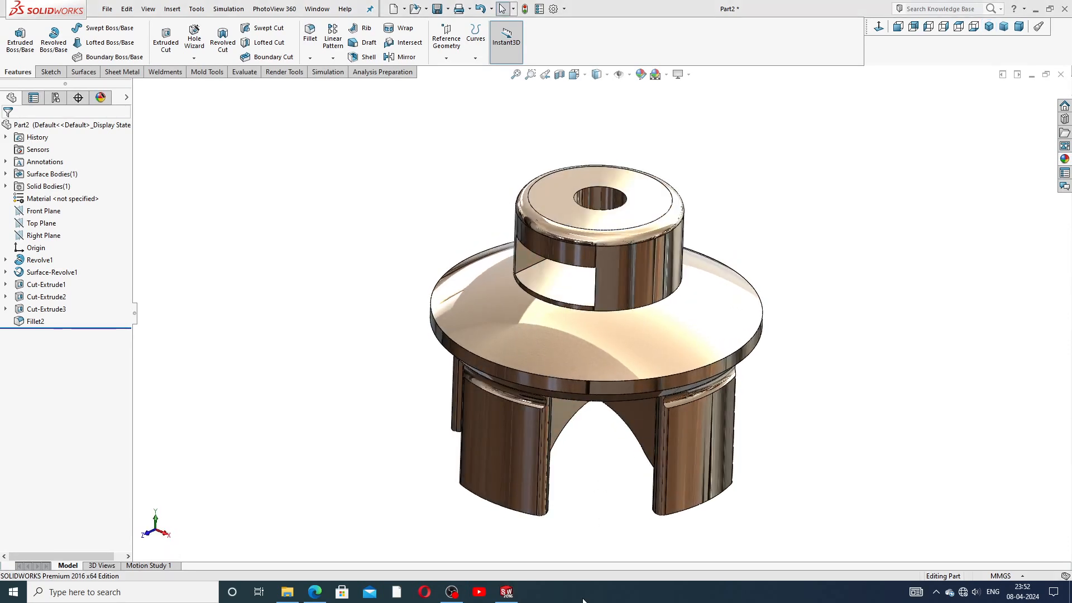
Step: Compare the part with the Stop Valve drawing PDF, then return and bring up the Start menu
click(315, 592)
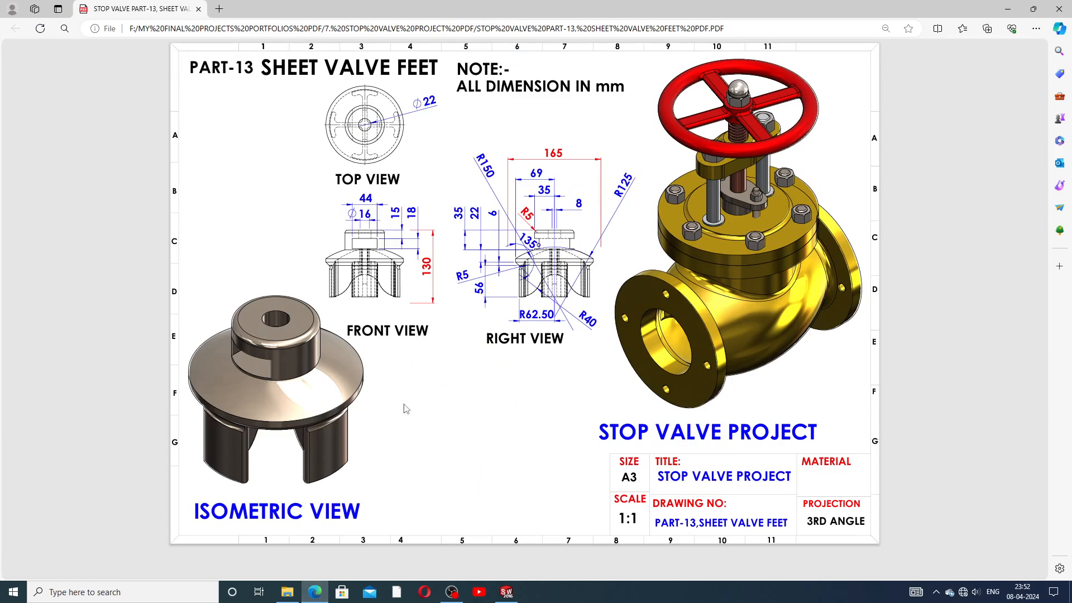
click(506, 592)
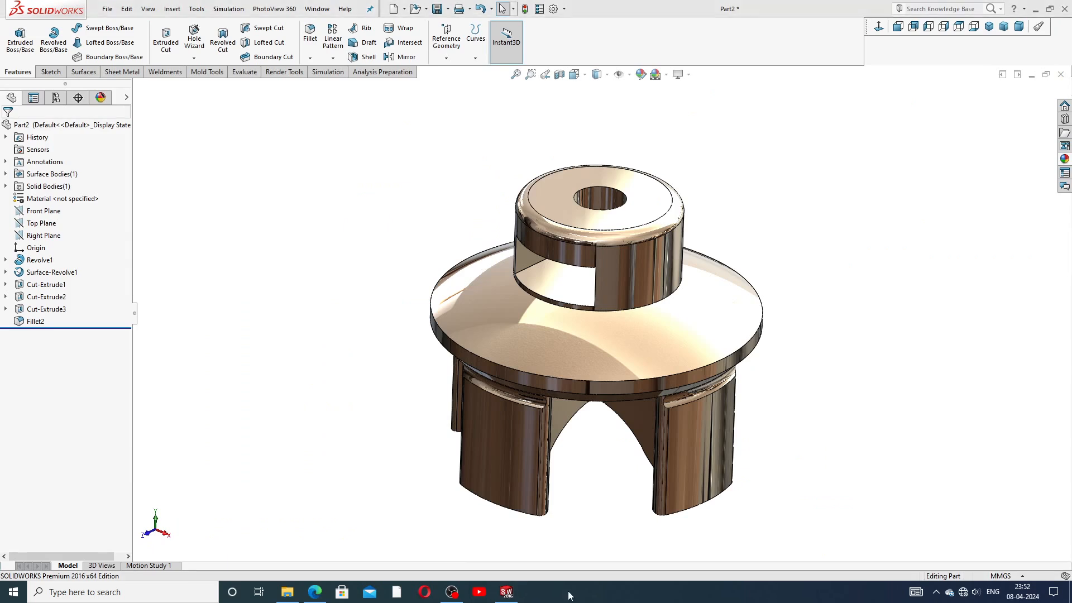
key(super)
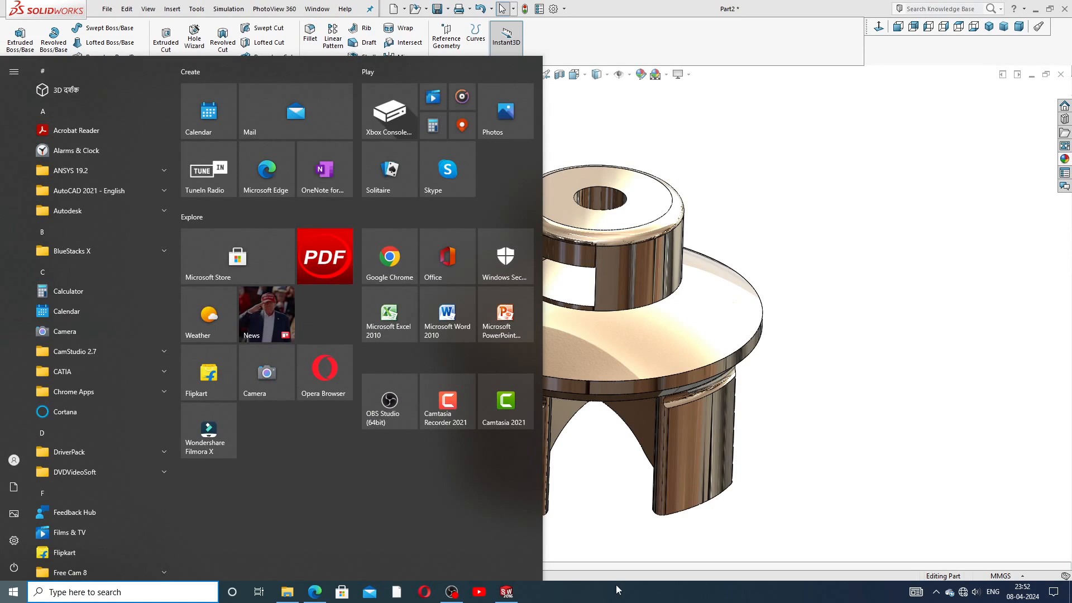
Step: Dismiss the Windows Start menu
click(866, 448)
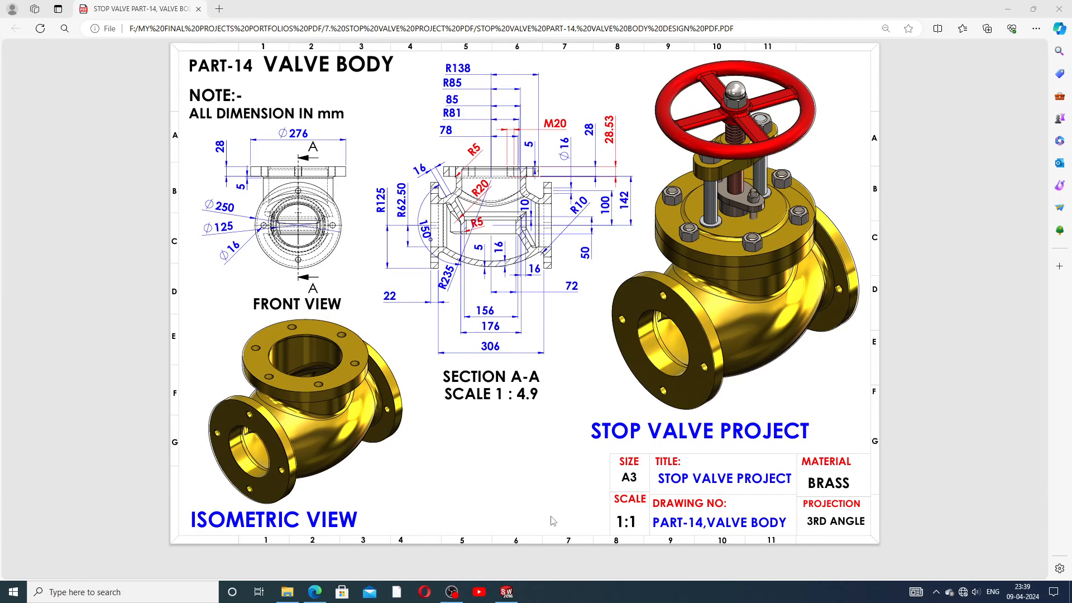
Step: Bring the Part3 valve body forward and orbit it to inspect its flanges from several angles
click(506, 592)
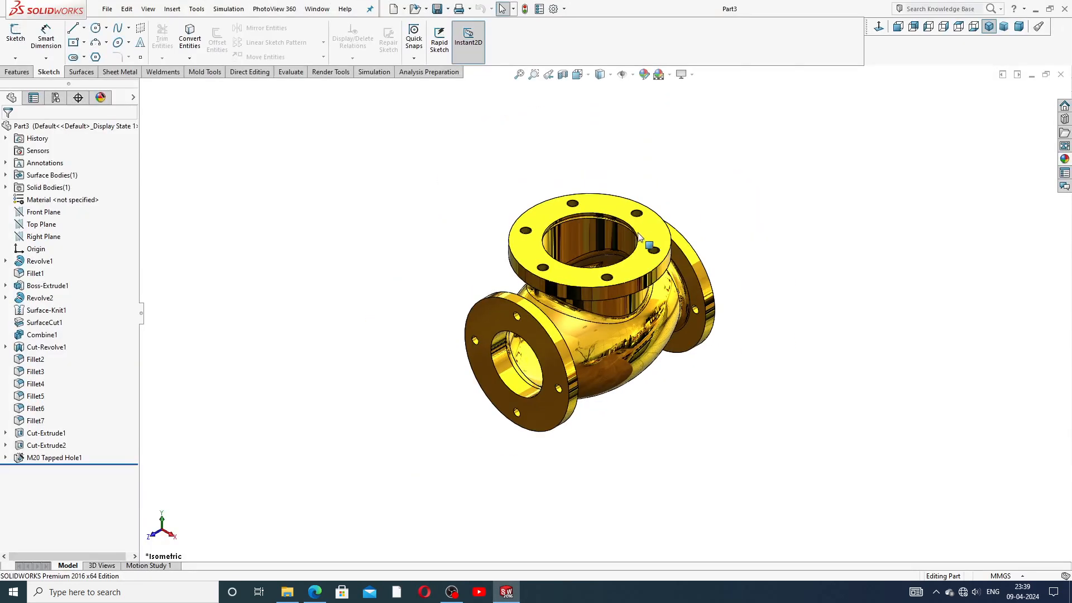
middle_drag(641, 234, 649, 387)
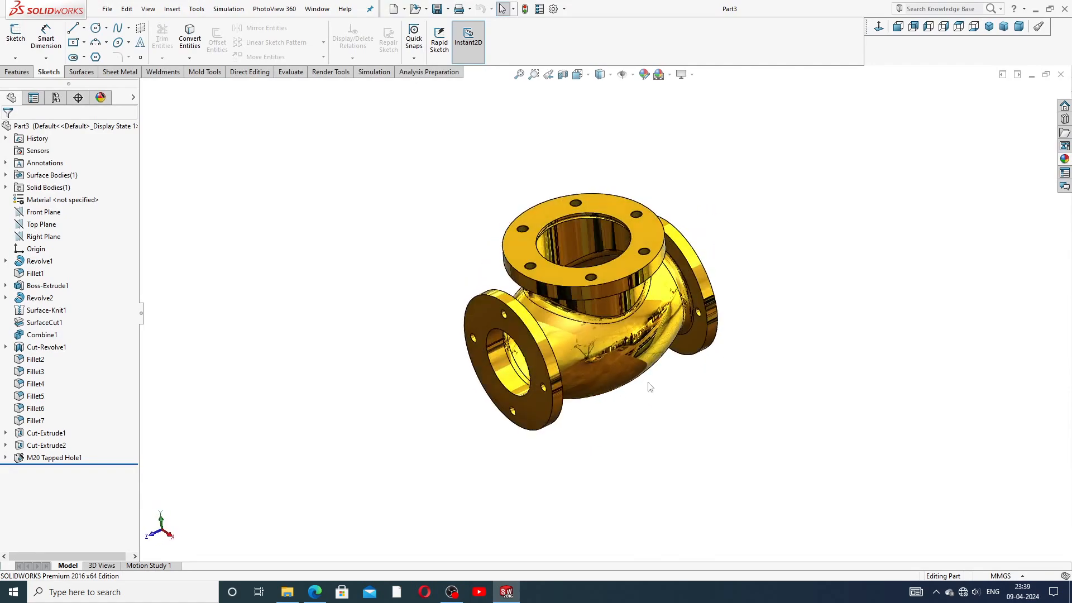
middle_drag(641, 263, 650, 311)
scroll(607, 275, down, 3)
middle_drag(607, 276, 627, 159)
scroll(628, 278, up, 3)
middle_drag(637, 288, 674, 321)
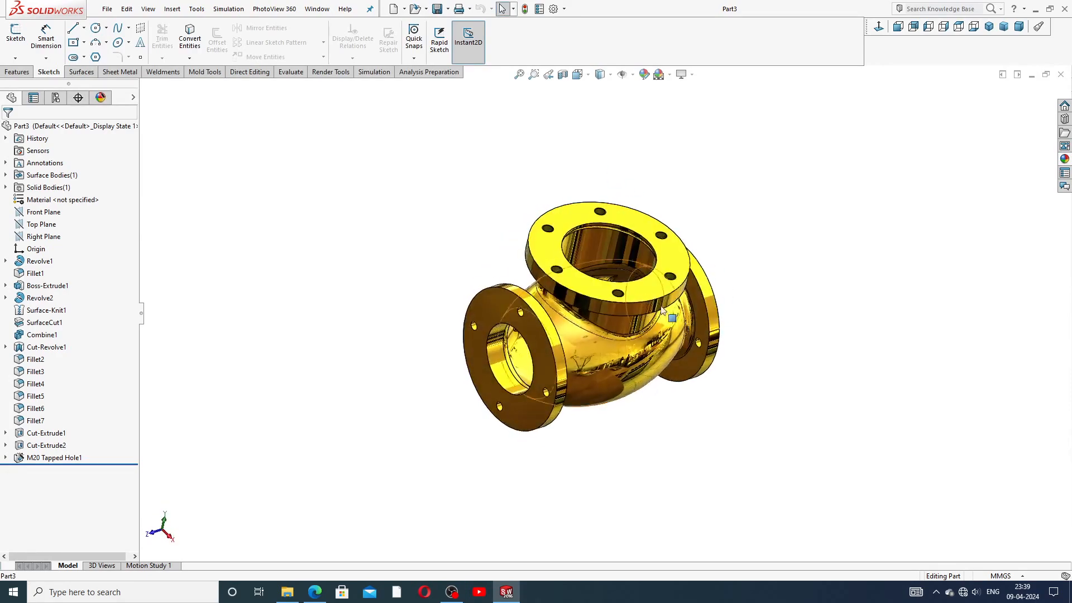
scroll(618, 241, down, 3)
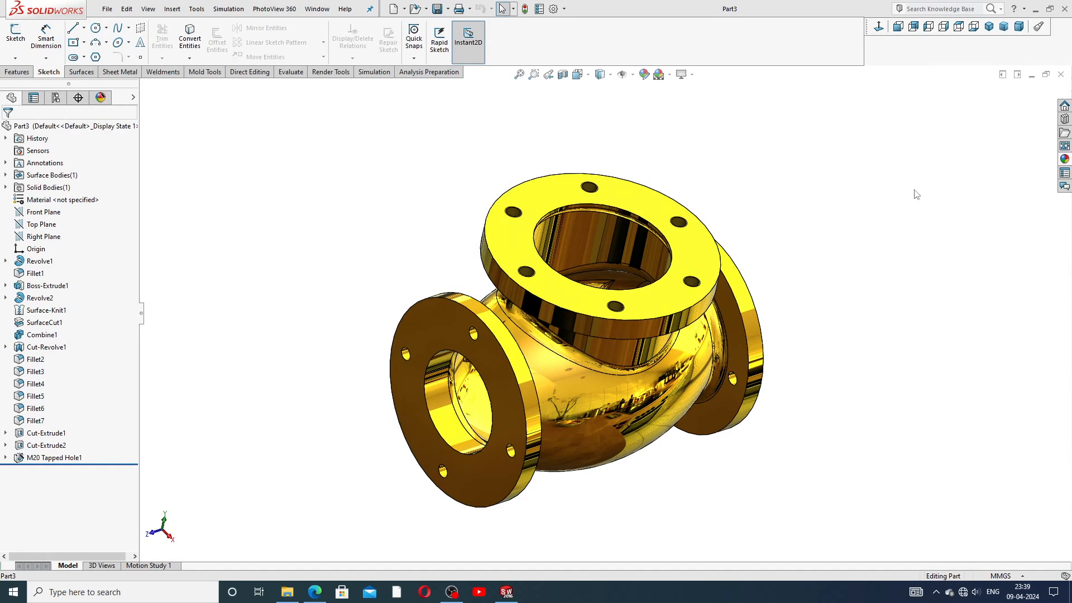
Step: Close the valve body, create a new blank part, and apply the Plain White scene
click(1061, 74)
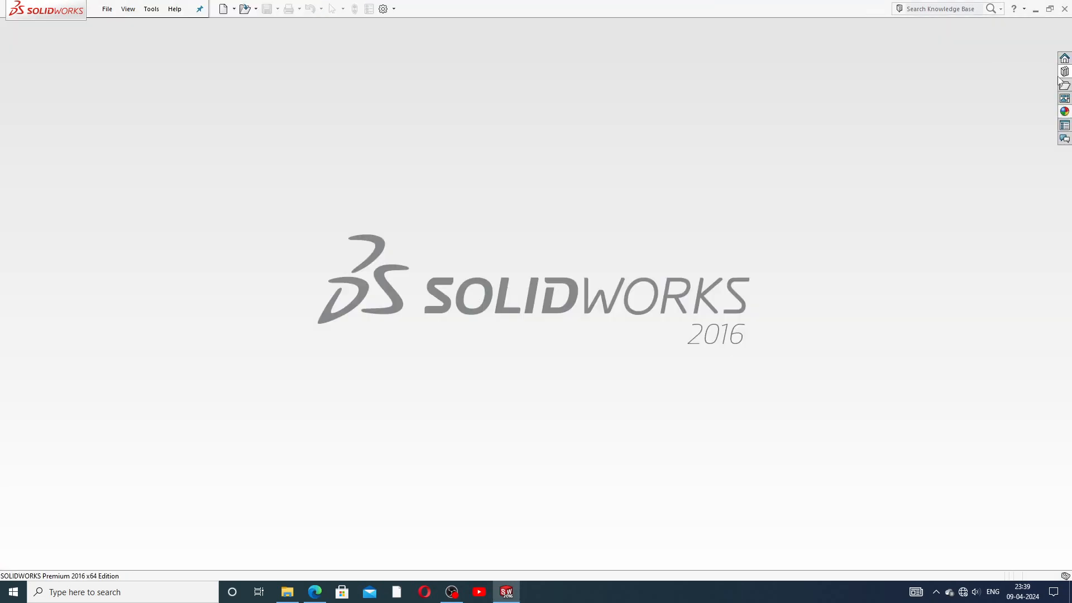
click(223, 9)
click(452, 432)
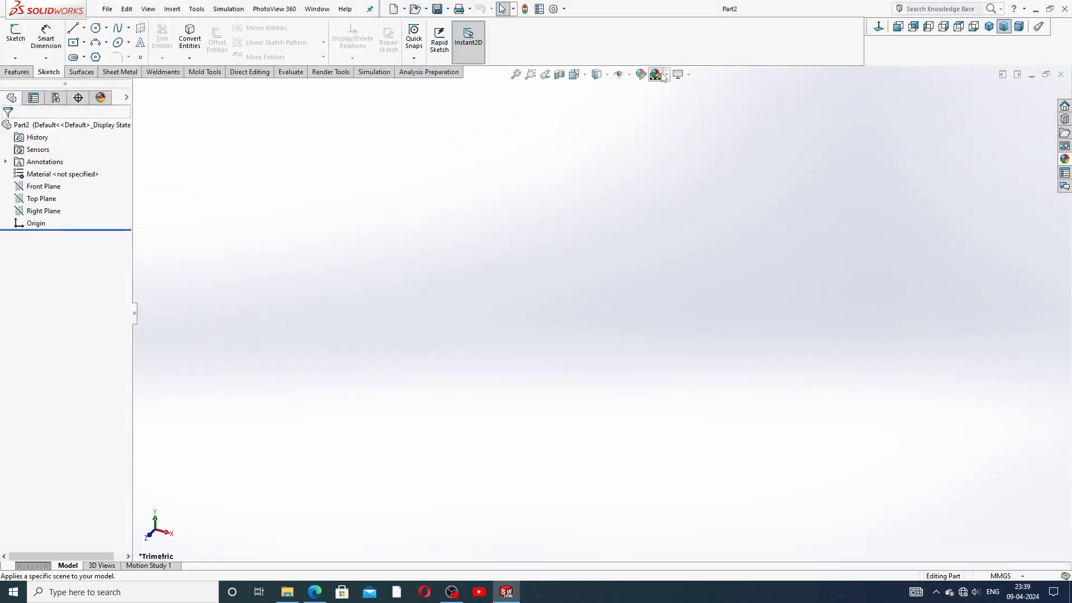
click(666, 75)
click(685, 31)
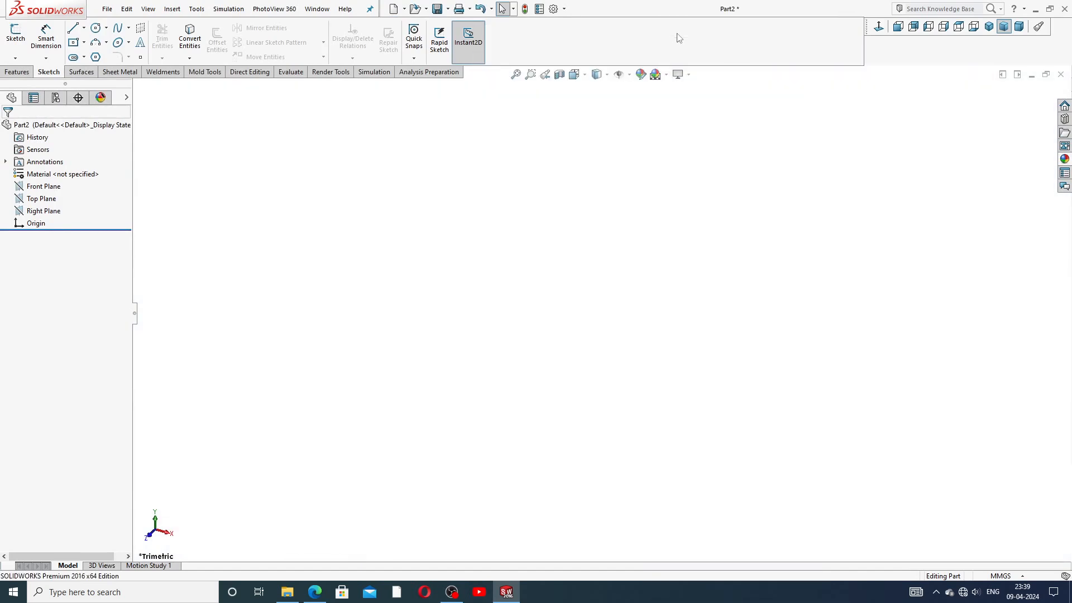
Step: Raise the part's shaded and wireframe image quality sliders to high
click(553, 9)
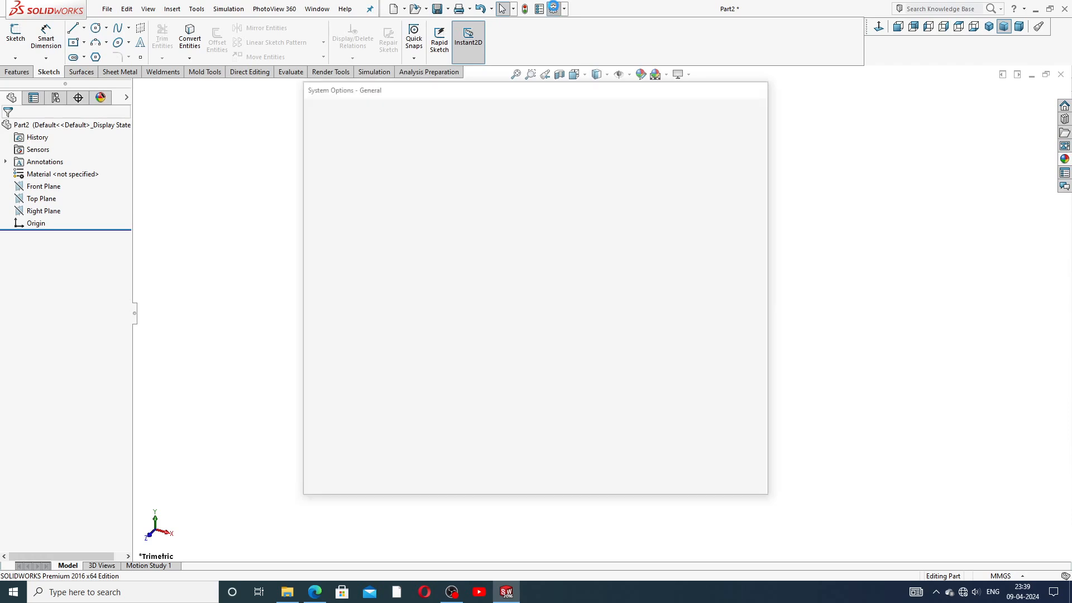
click(391, 107)
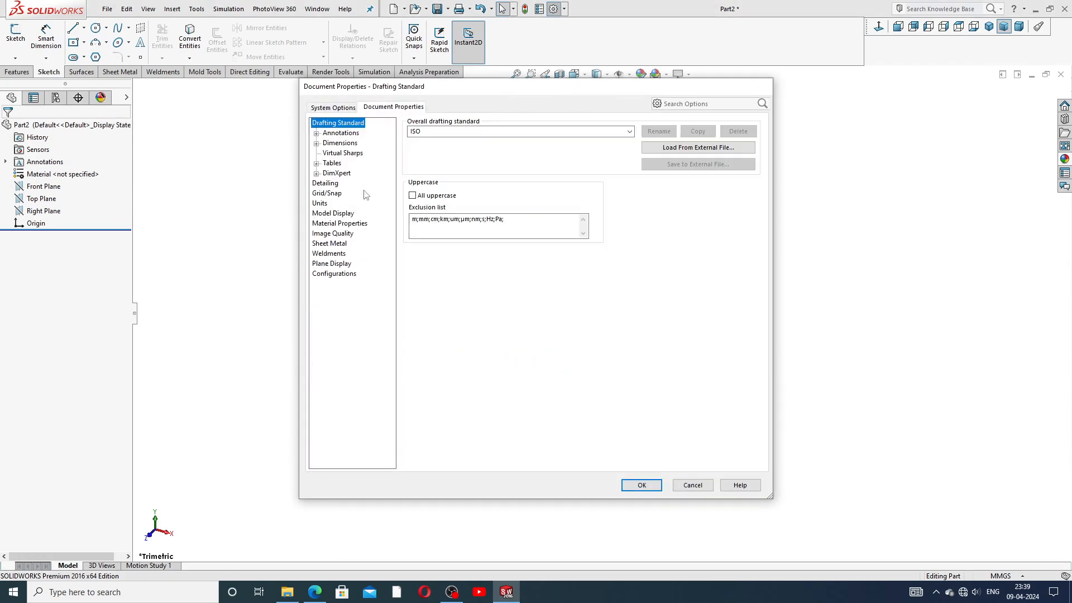
click(332, 233)
drag(502, 141, 617, 144)
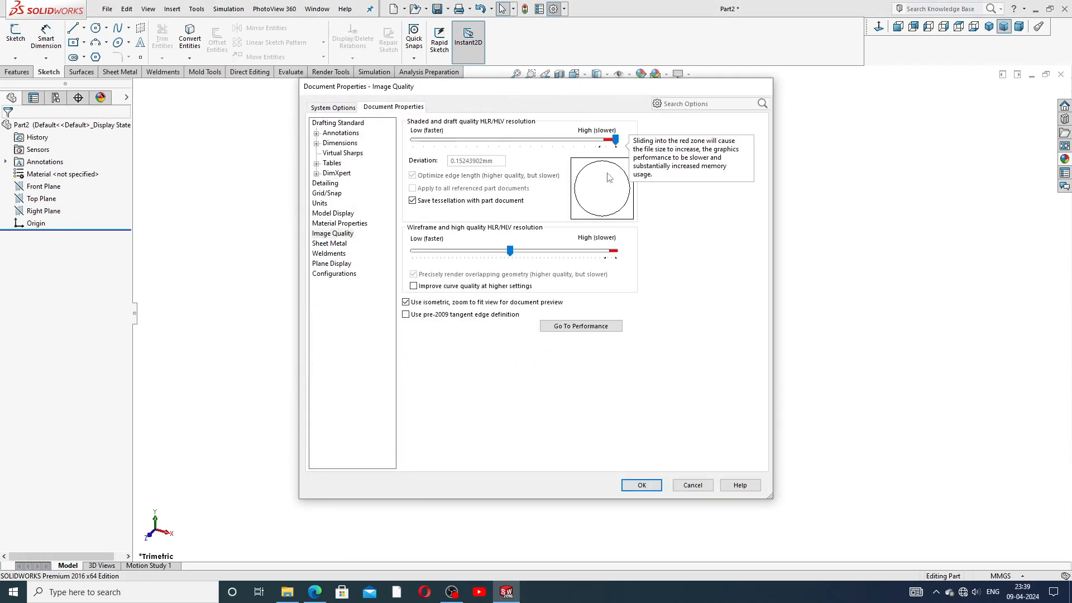
drag(510, 253, 608, 258)
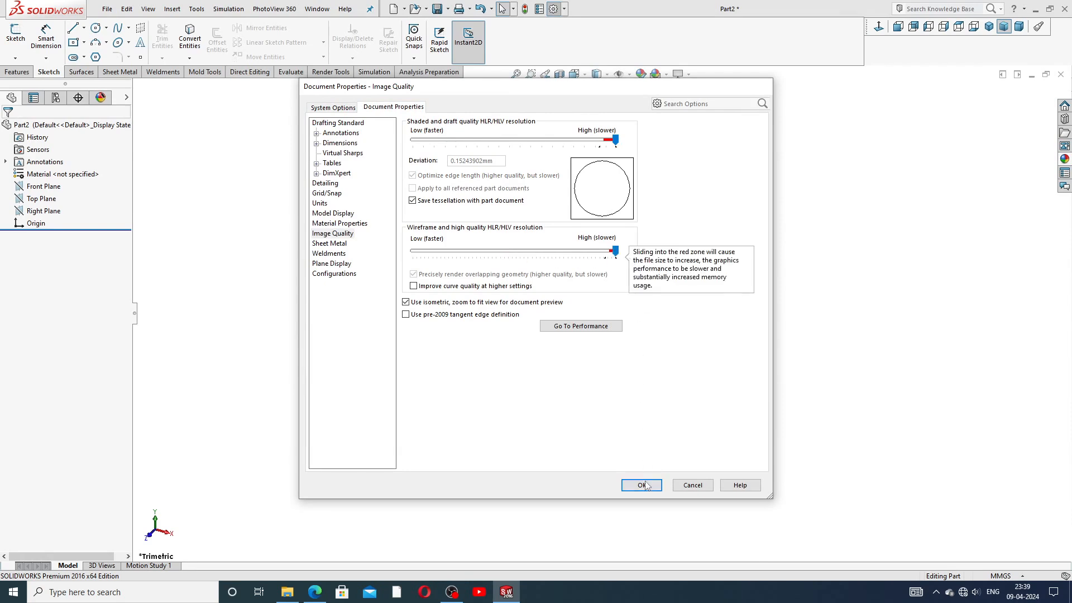
click(641, 485)
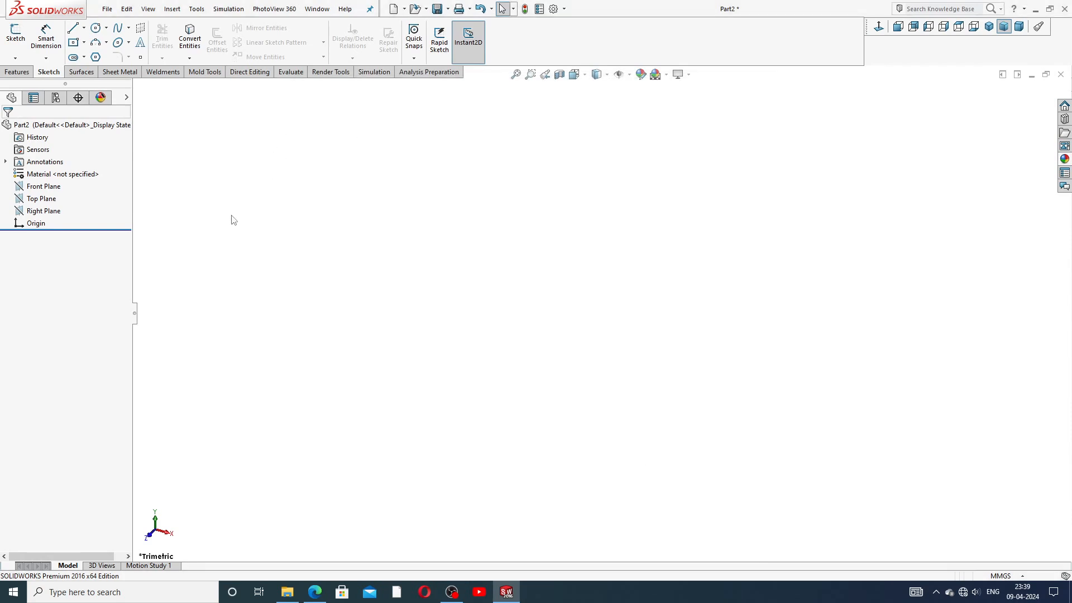
click(507, 596)
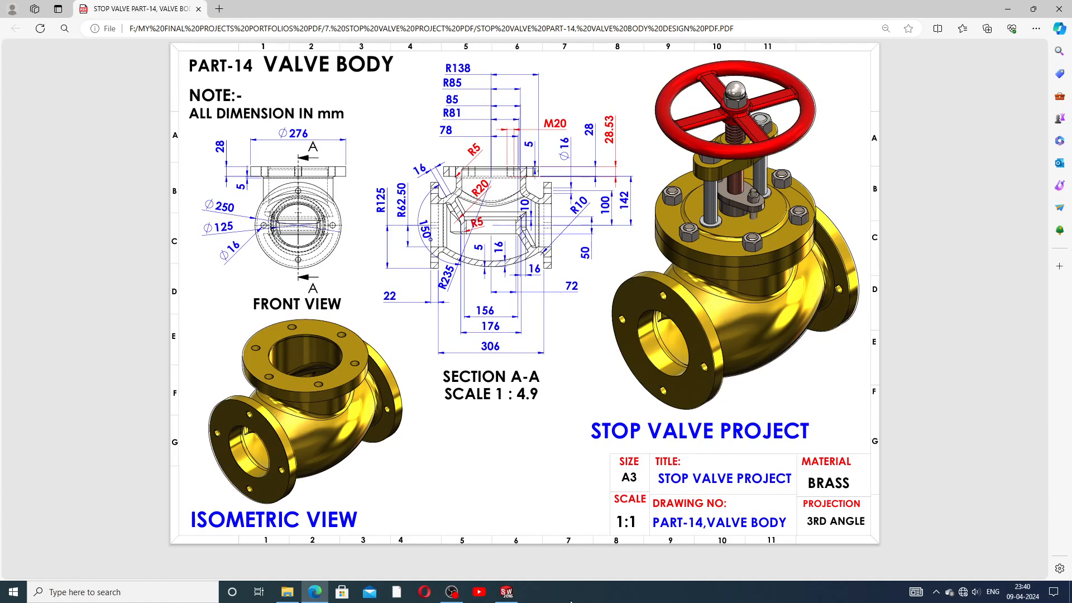
click(506, 592)
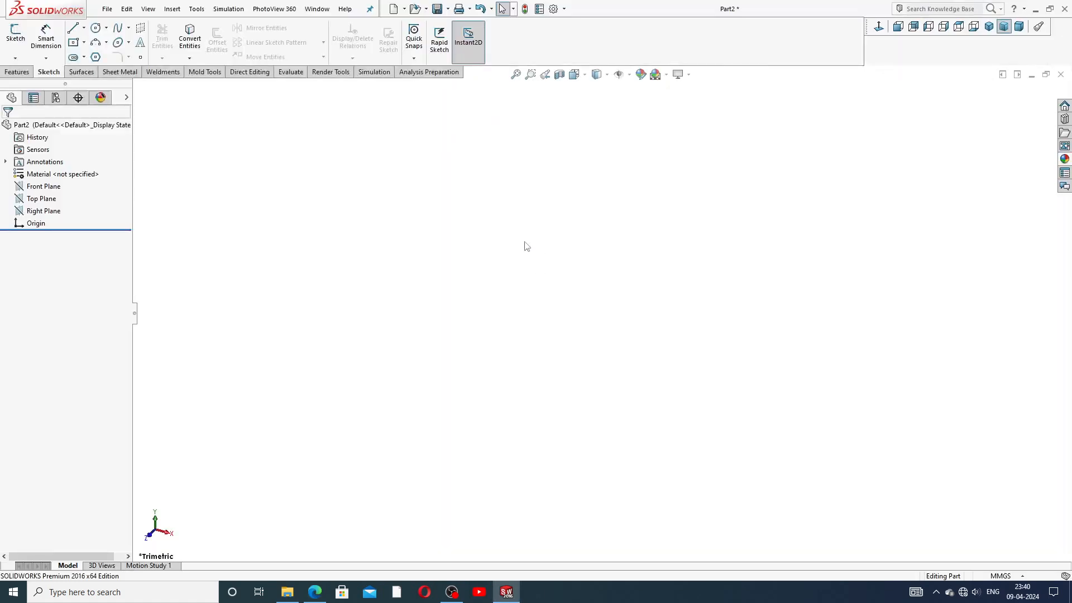
Step: Start a sketch on the Right Plane and draw a vertical centreline through the origin
click(53, 211)
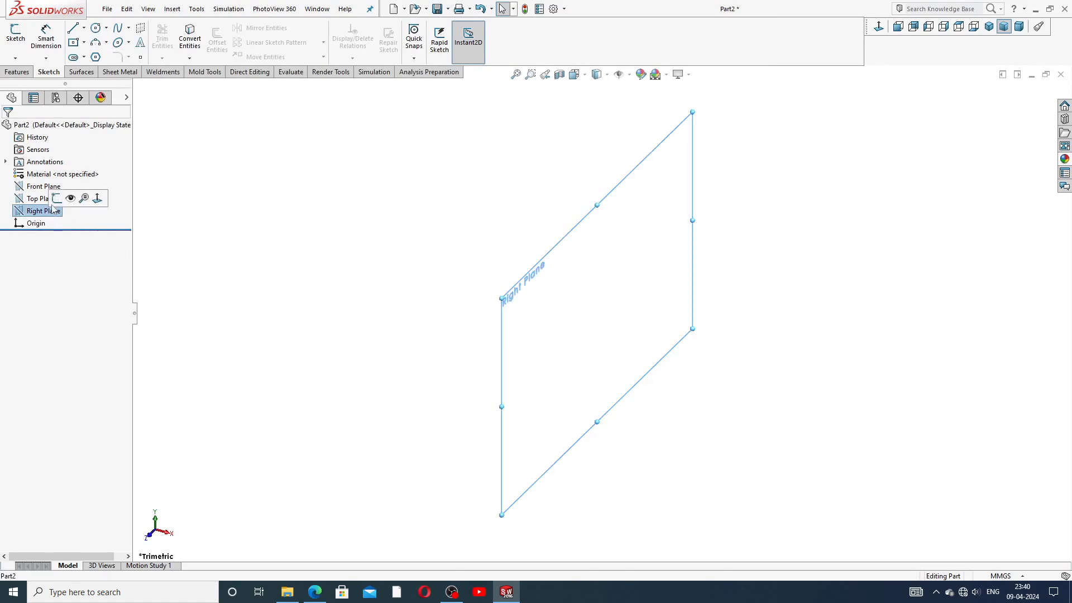
click(57, 199)
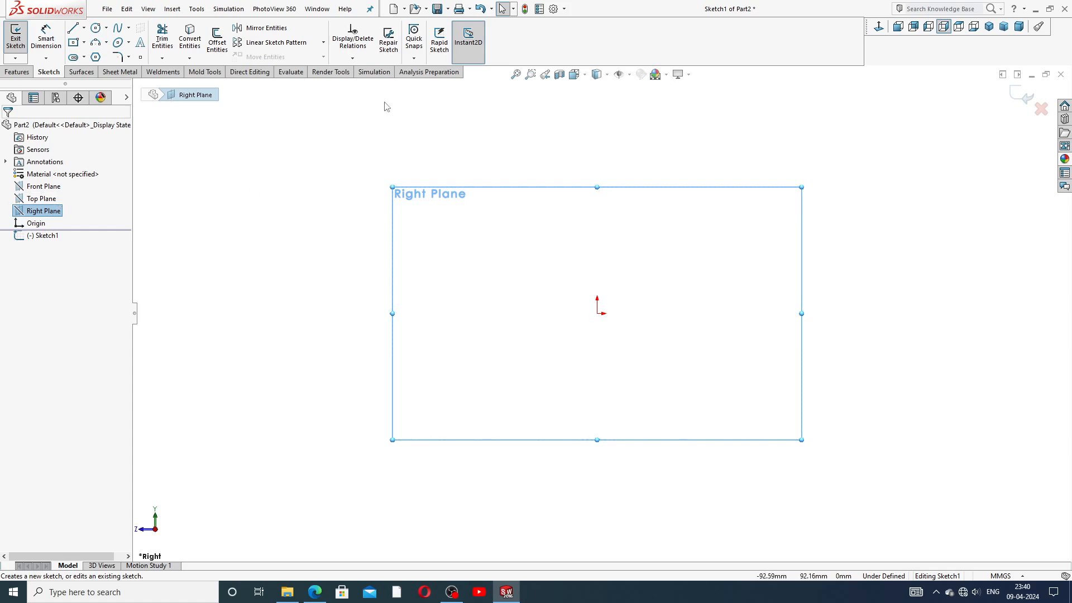
click(84, 27)
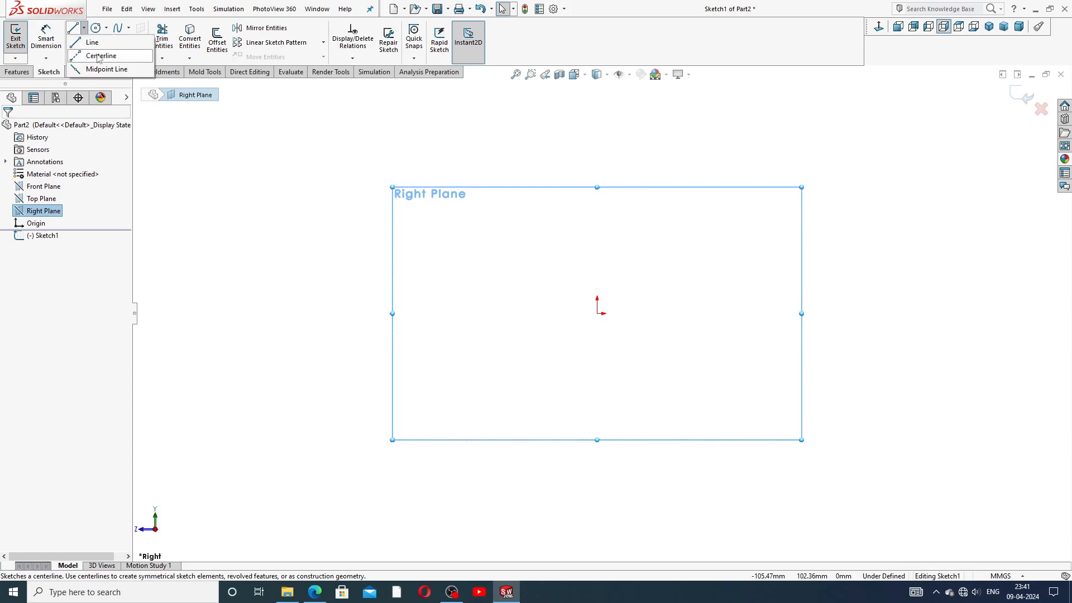
click(98, 54)
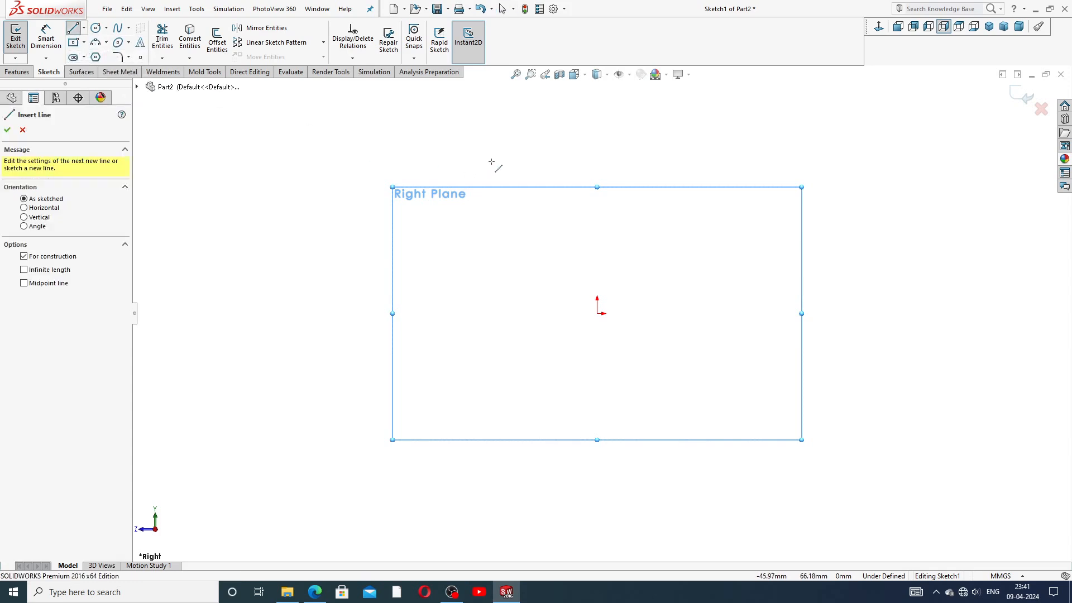
click(597, 143)
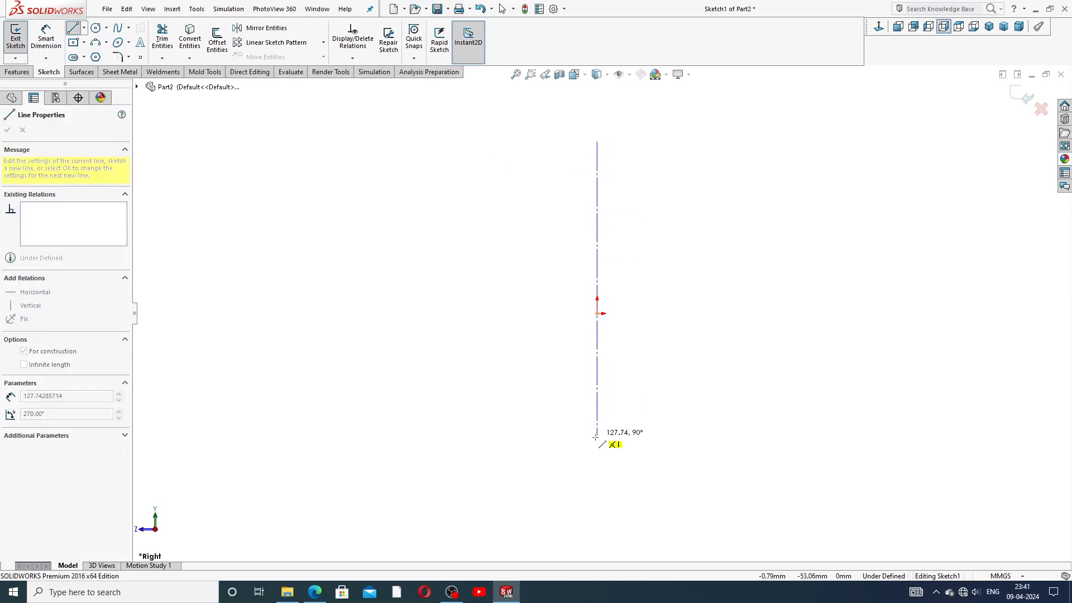
click(596, 454)
right_click(687, 276)
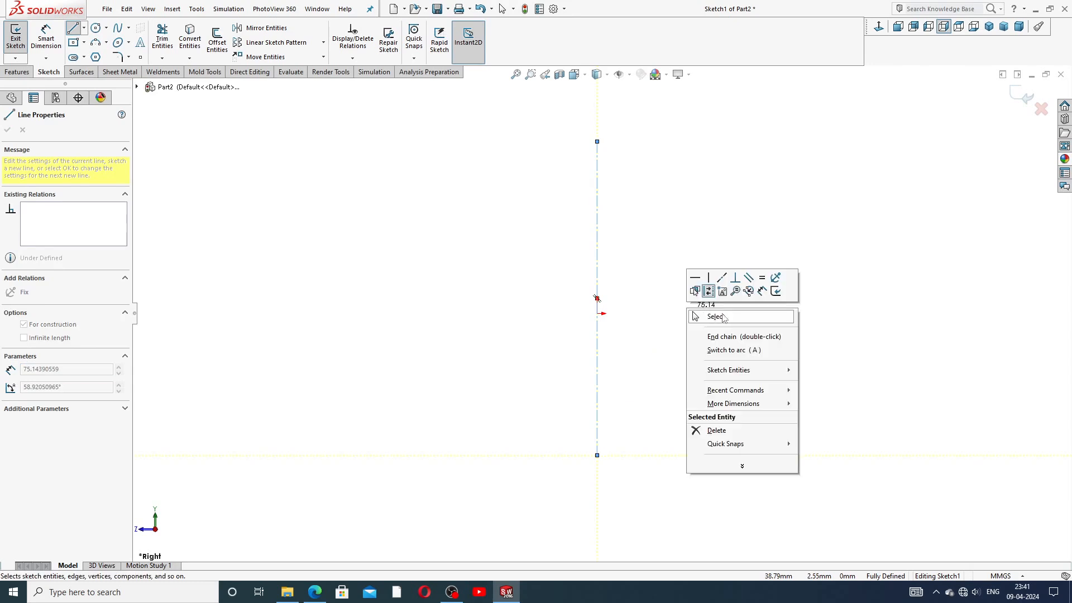
click(710, 316)
drag(597, 143, 597, 179)
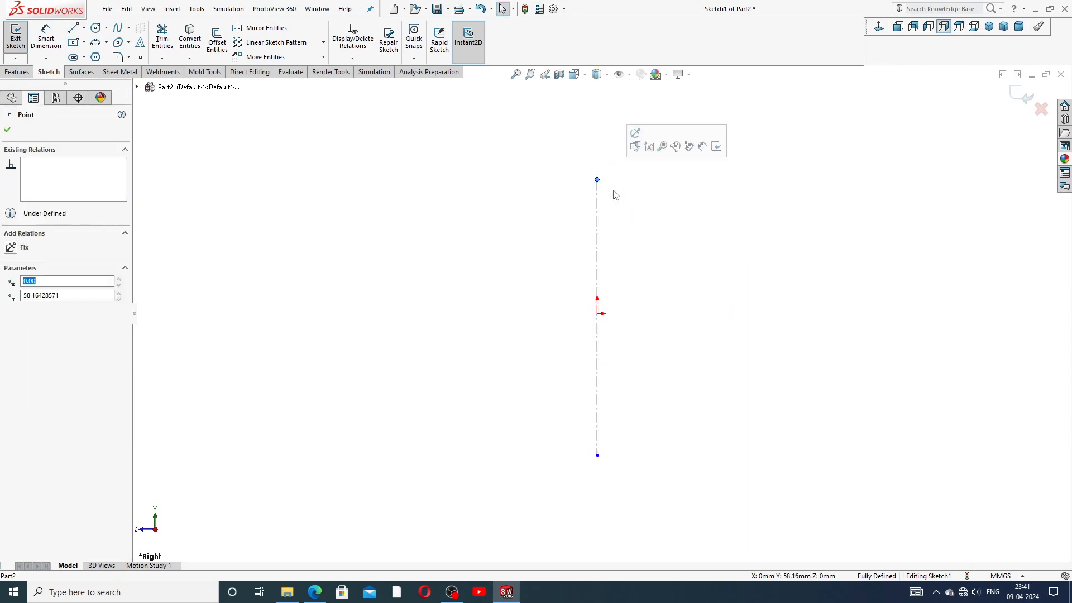
drag(597, 455, 597, 473)
Step: Draw a horizontal centreline through the origin crossing the vertical one
scroll(636, 346, up, 2)
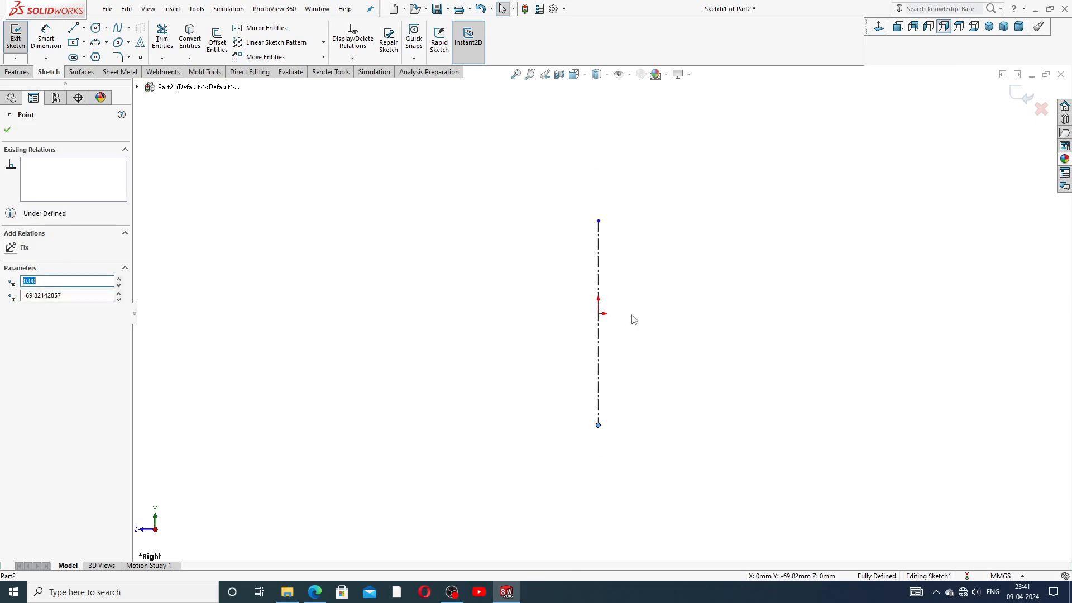
click(84, 28)
click(100, 55)
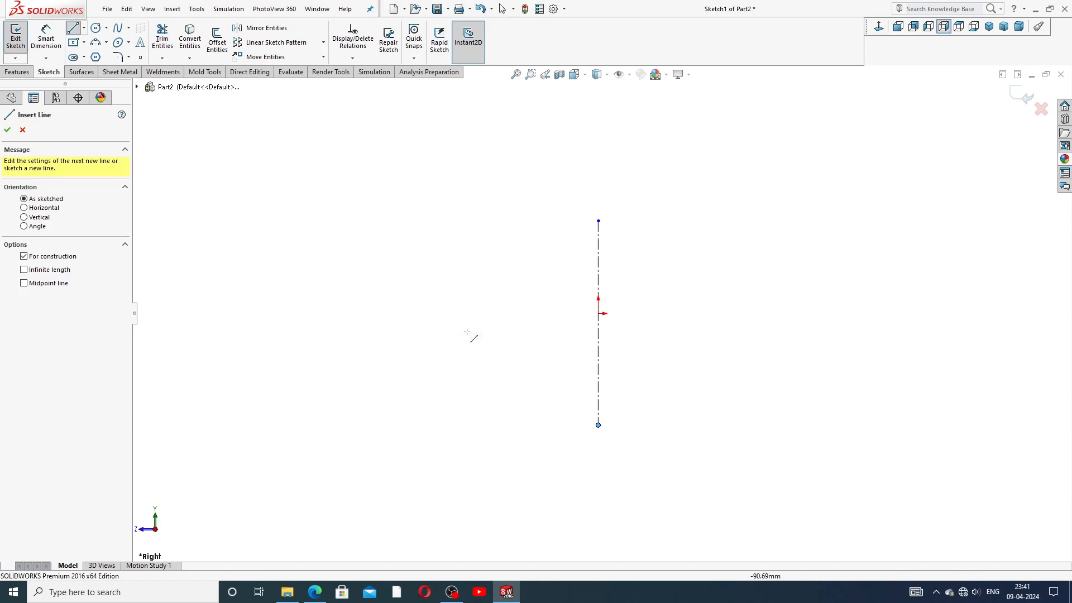
click(444, 313)
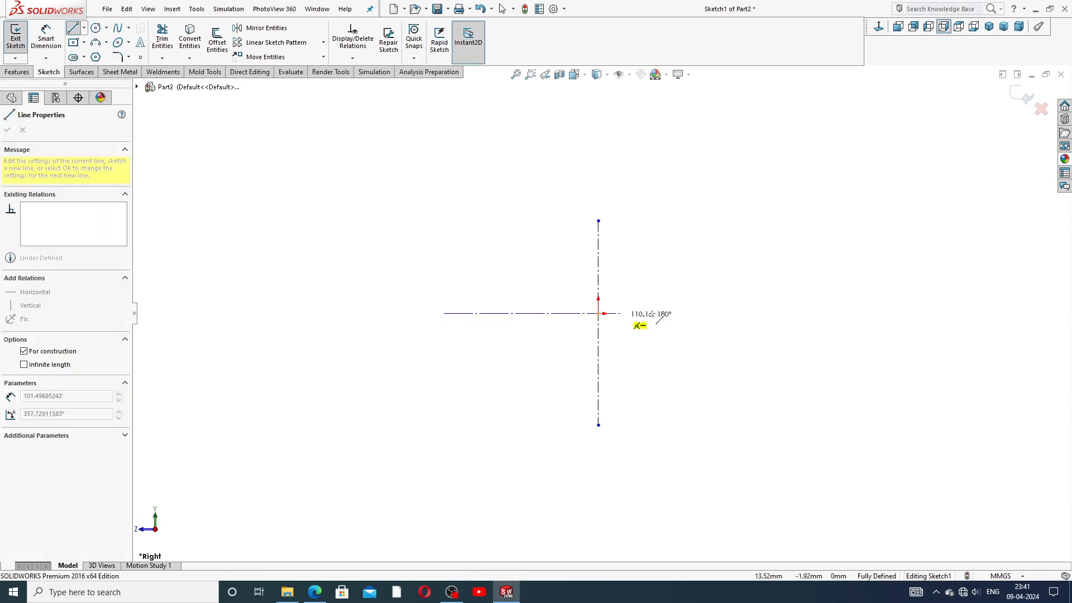
click(771, 313)
right_click(779, 229)
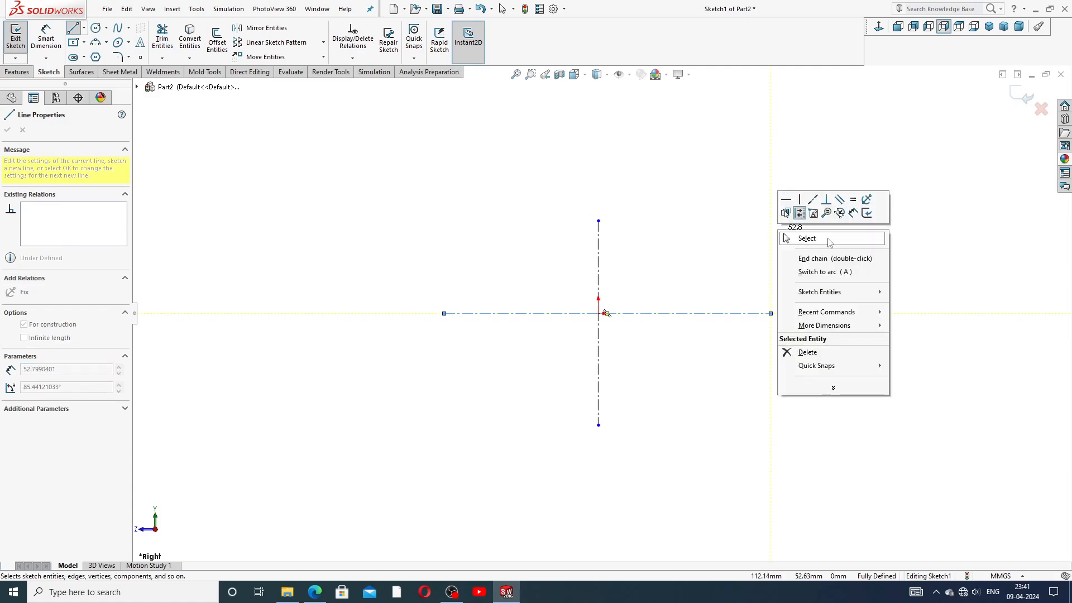
click(796, 237)
scroll(614, 356, down, 2)
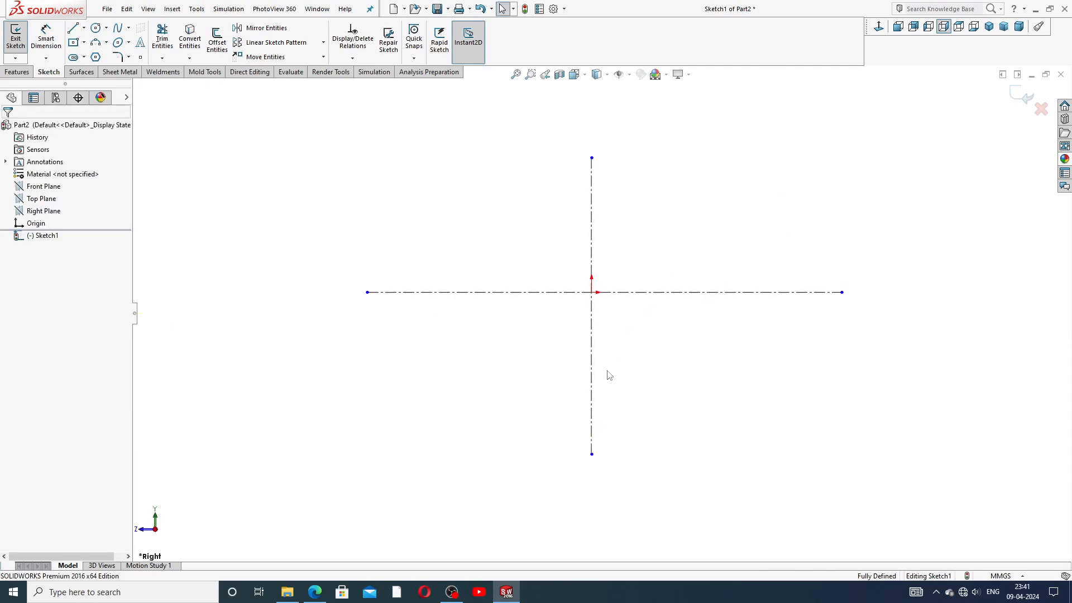
click(593, 298)
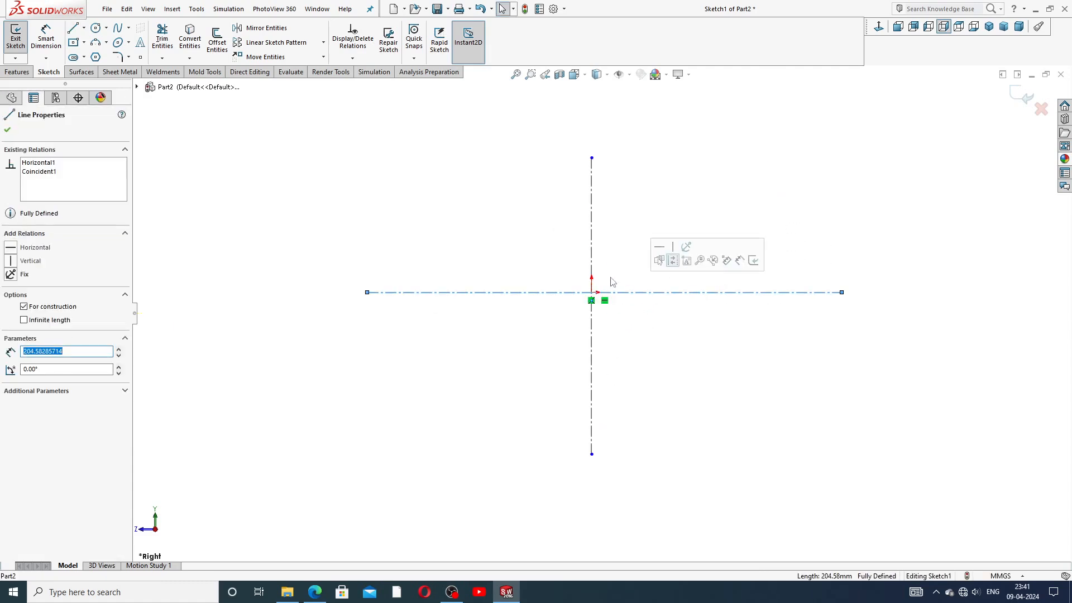
click(558, 220)
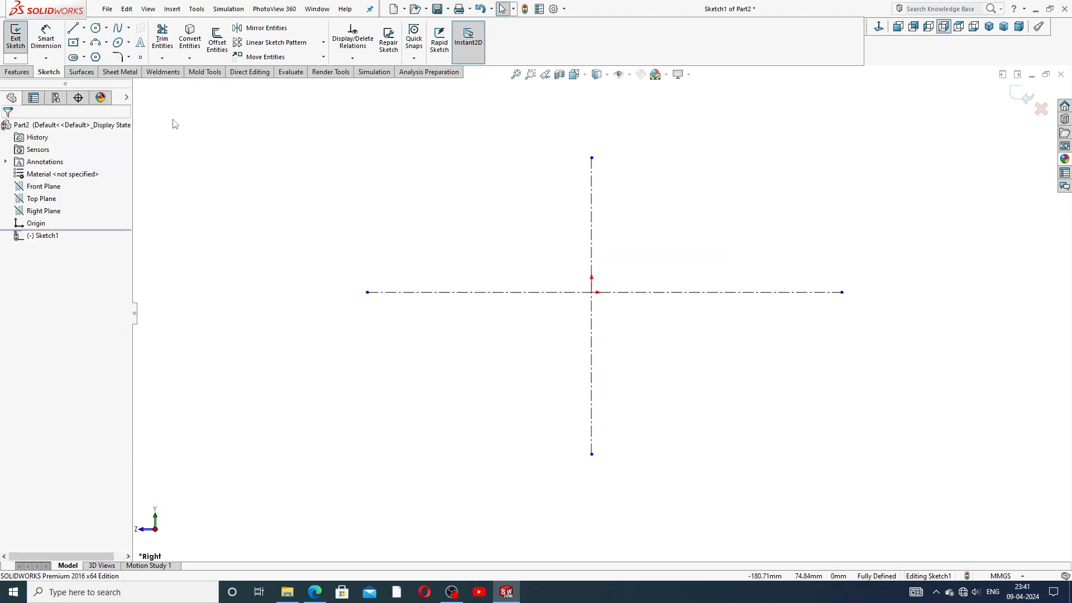
Step: Draw the four-line flange outline to the right of the vertical centreline
click(75, 29)
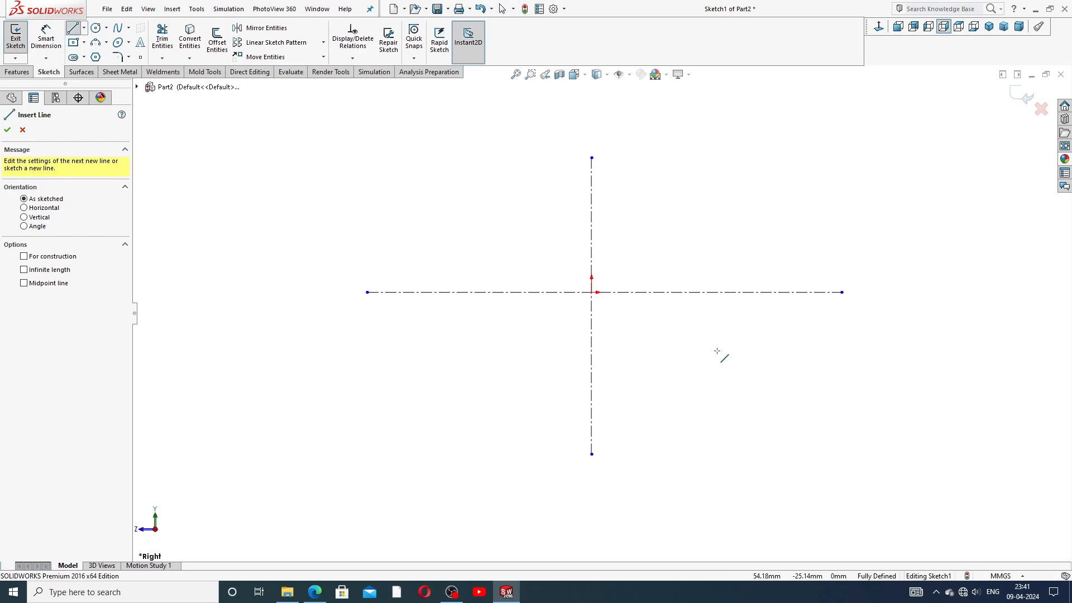
click(755, 332)
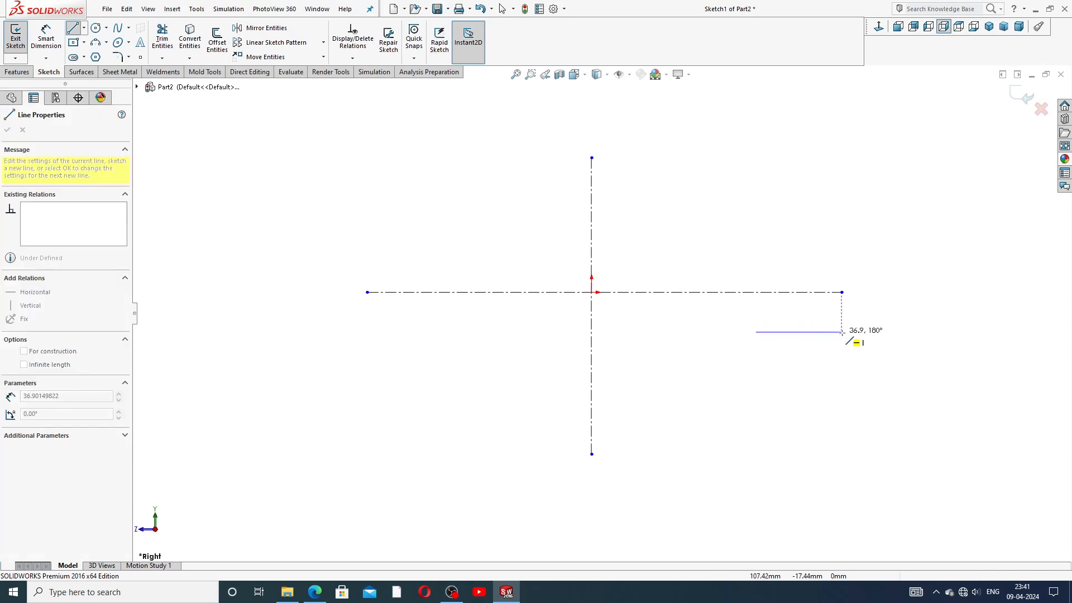
click(821, 333)
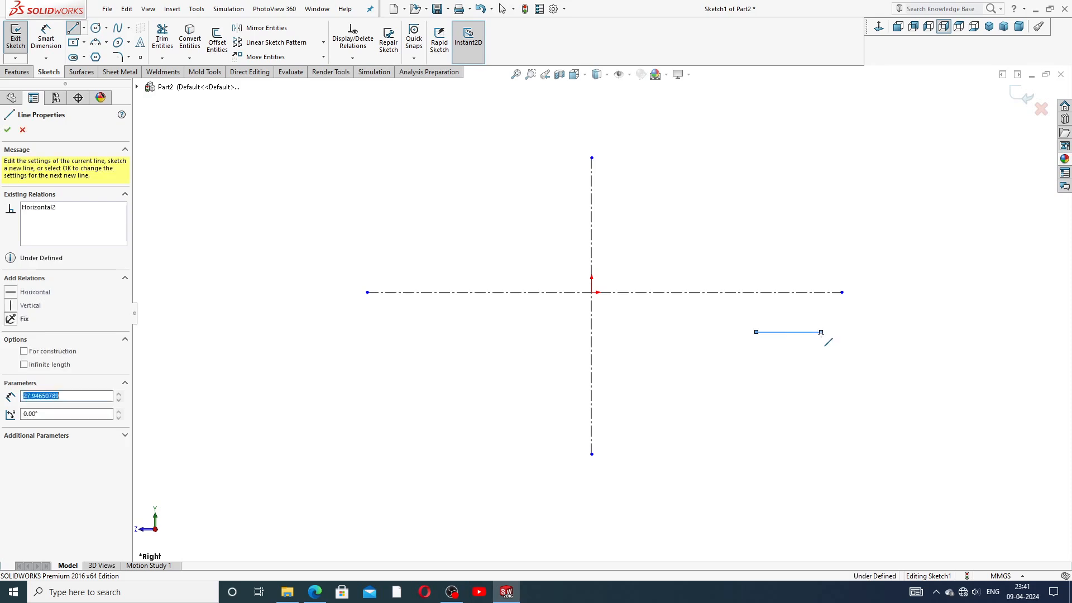
click(821, 408)
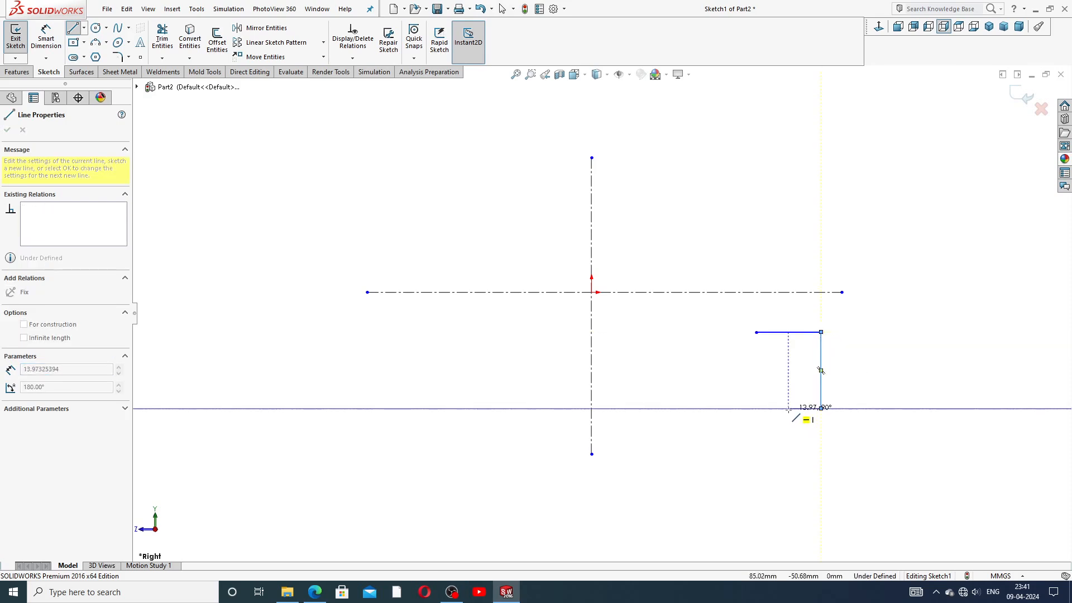
click(770, 407)
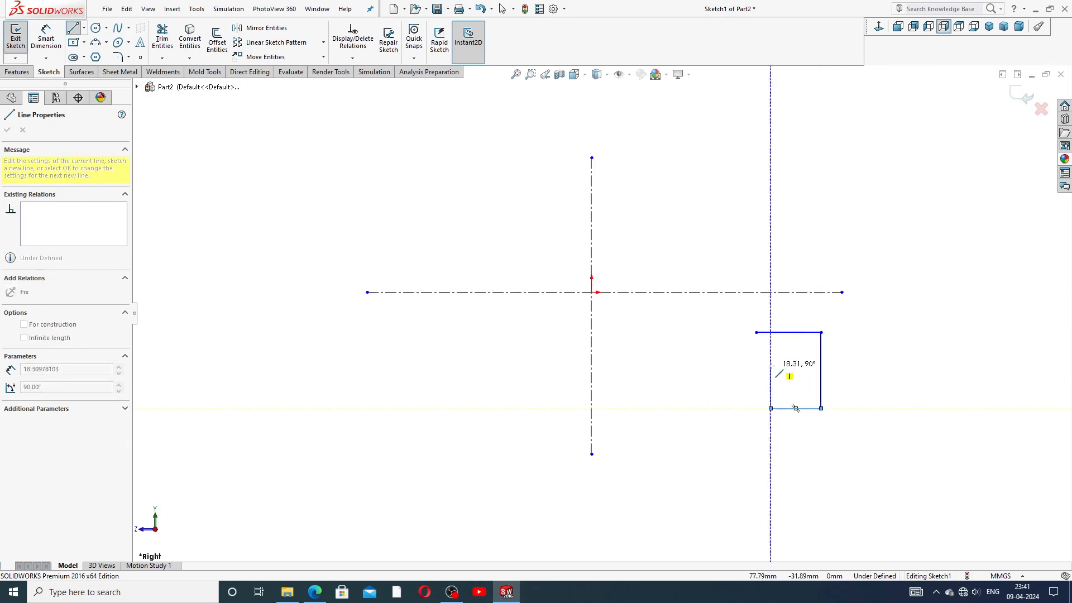
click(770, 364)
right_click(841, 305)
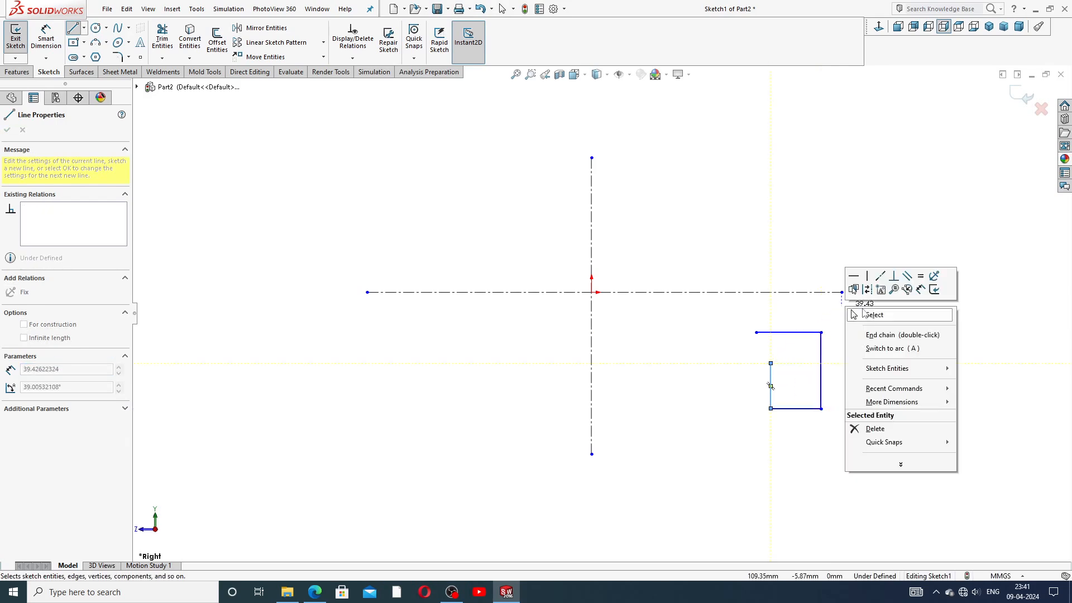
click(871, 312)
scroll(809, 342, down, 2)
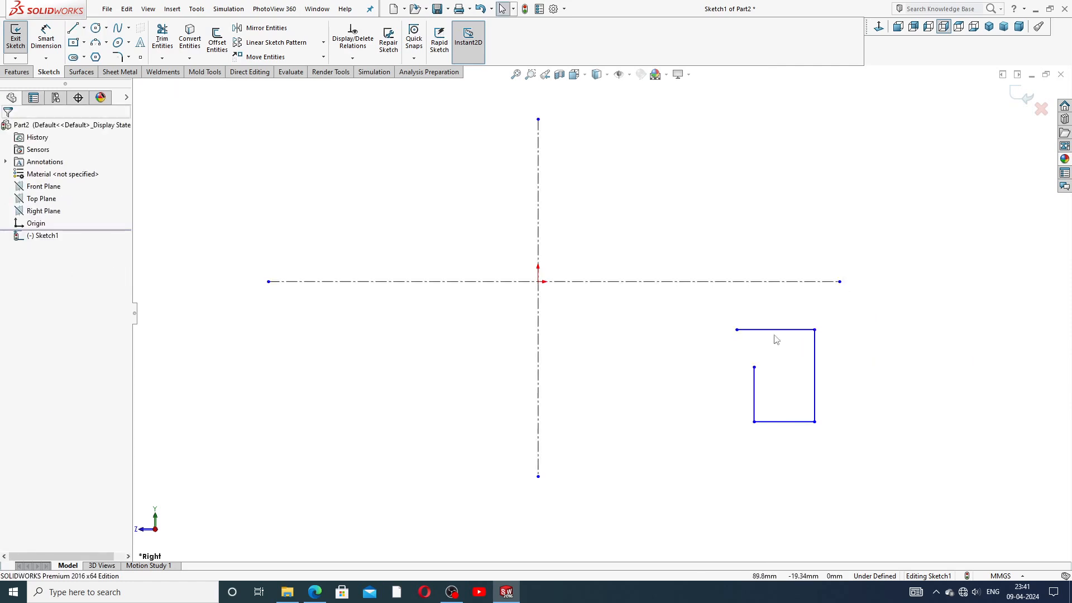
drag(753, 368, 755, 381)
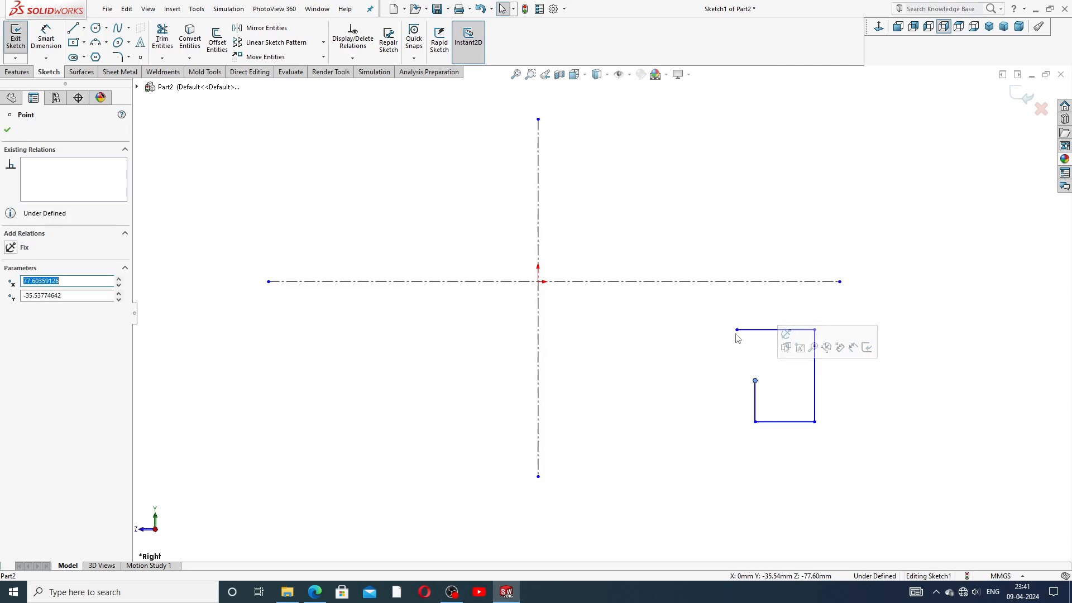
Step: Mirror the four flange lines across the vertical centreline to the left side
mouse_move(728, 307)
mouse_down()
mouse_move(811, 318)
mouse_move(845, 462)
mouse_move(728, 467)
mouse_up()
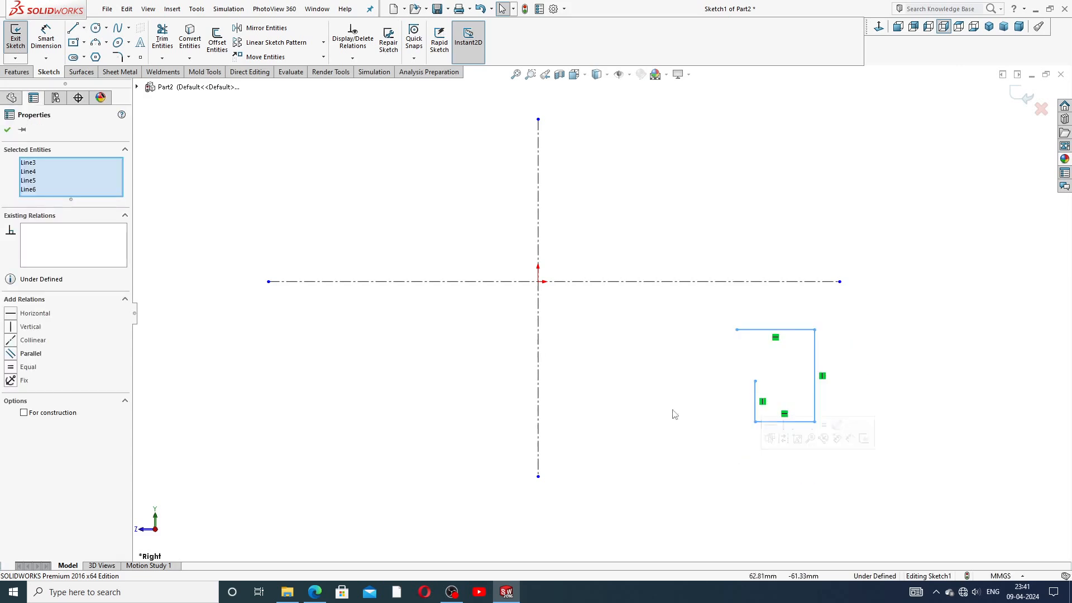
click(282, 29)
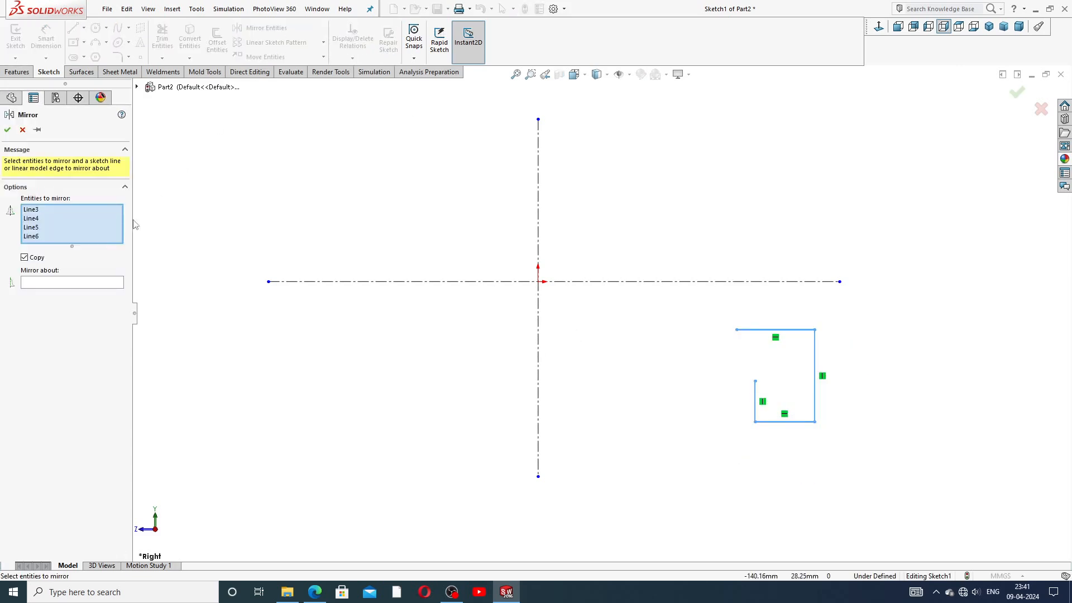
click(87, 282)
click(539, 323)
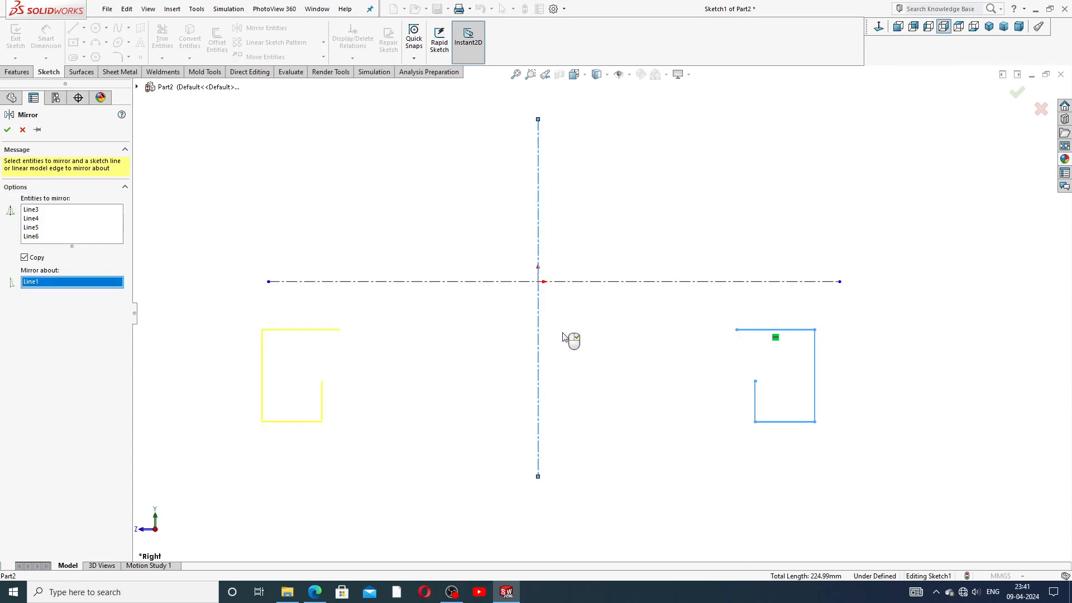
click(7, 130)
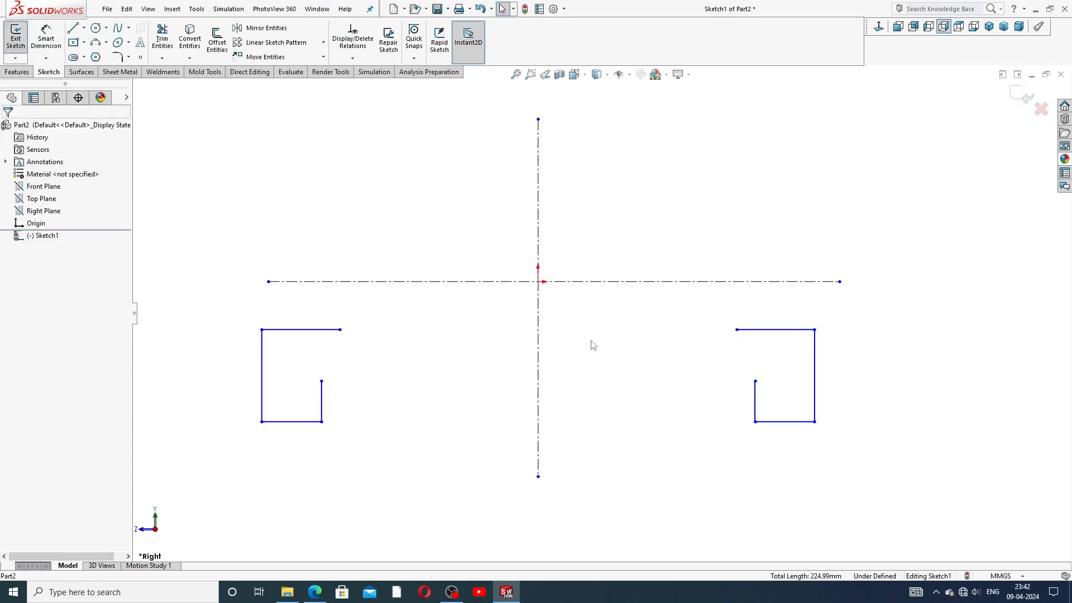
Step: Draw a downward-curving three-point arc between the two flanges' top inner ends
scroll(637, 377, up, 2)
scroll(520, 373, down, 1)
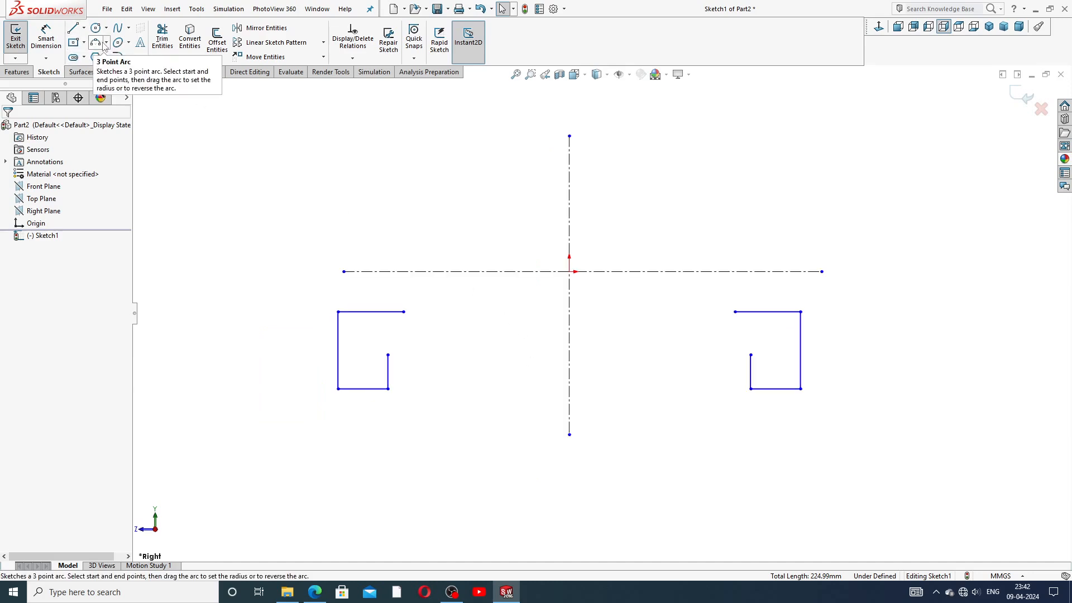
click(107, 43)
click(120, 70)
click(106, 42)
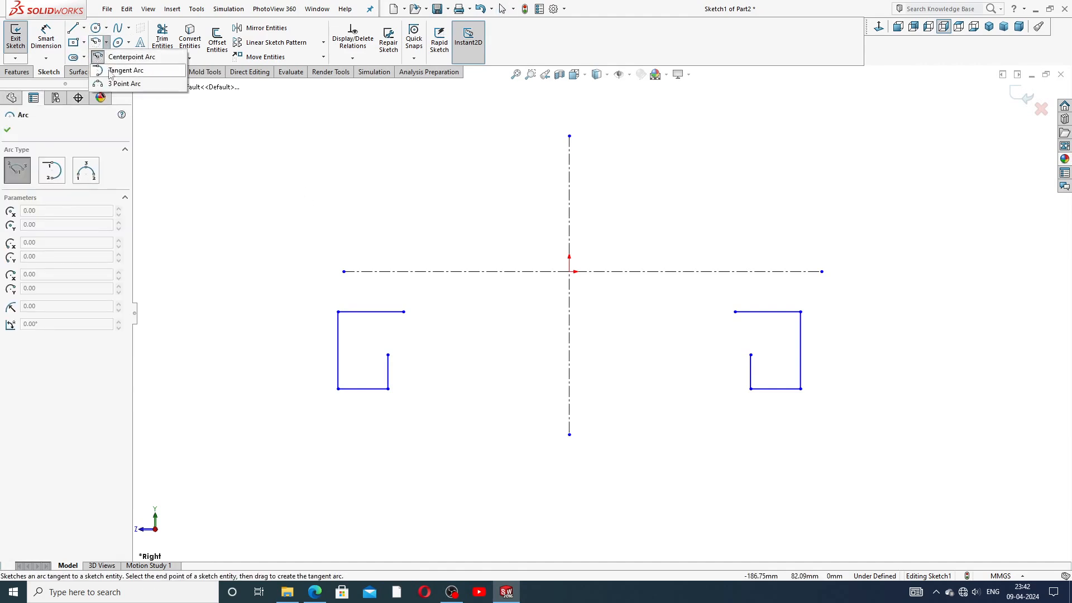
click(120, 84)
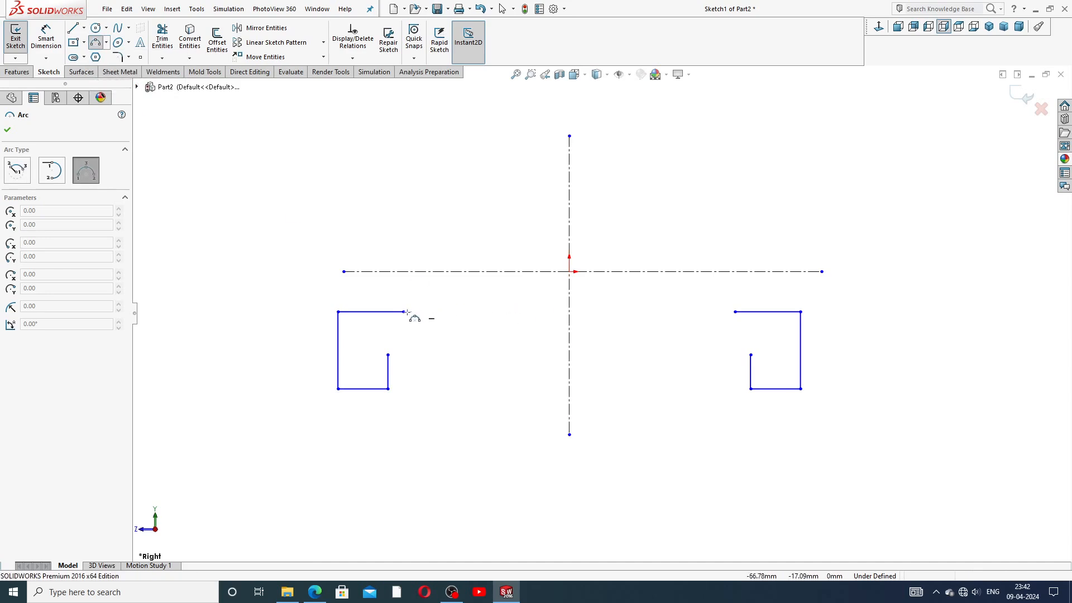
drag(403, 312, 735, 311)
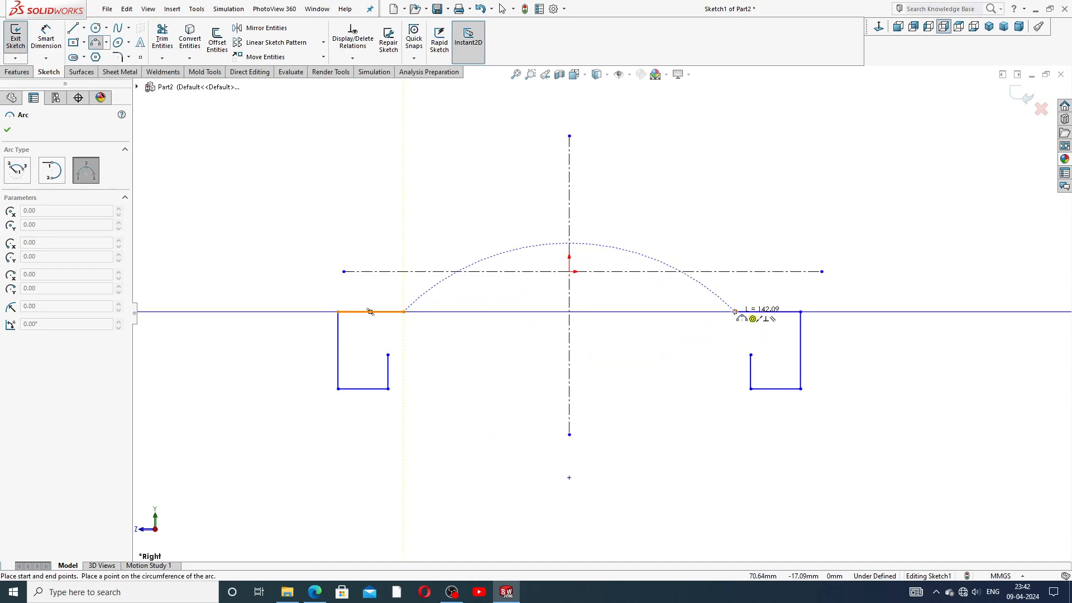
click(629, 331)
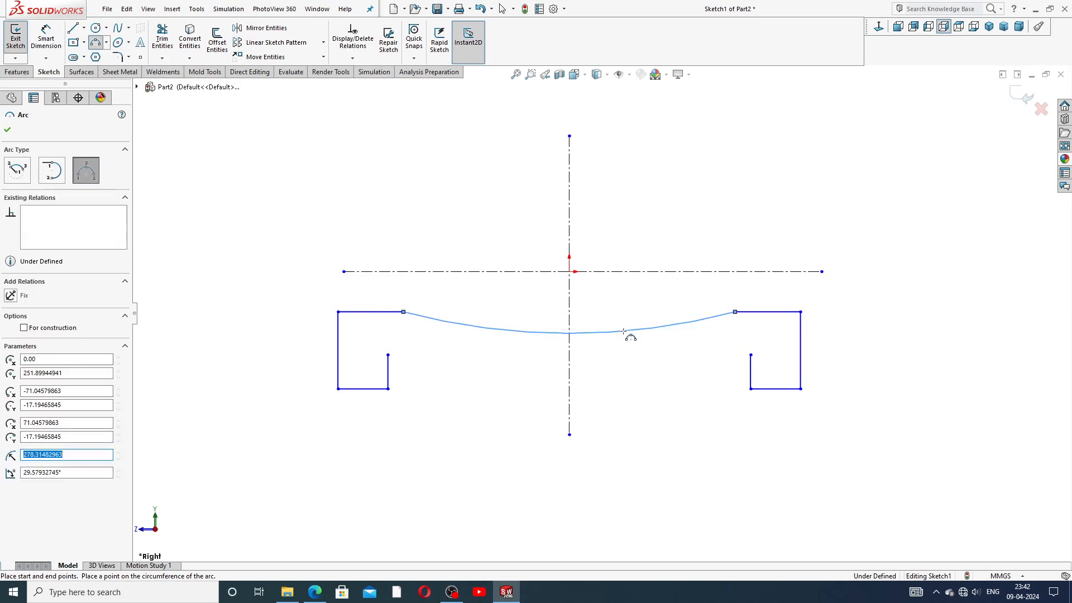
right_click(680, 349)
click(708, 354)
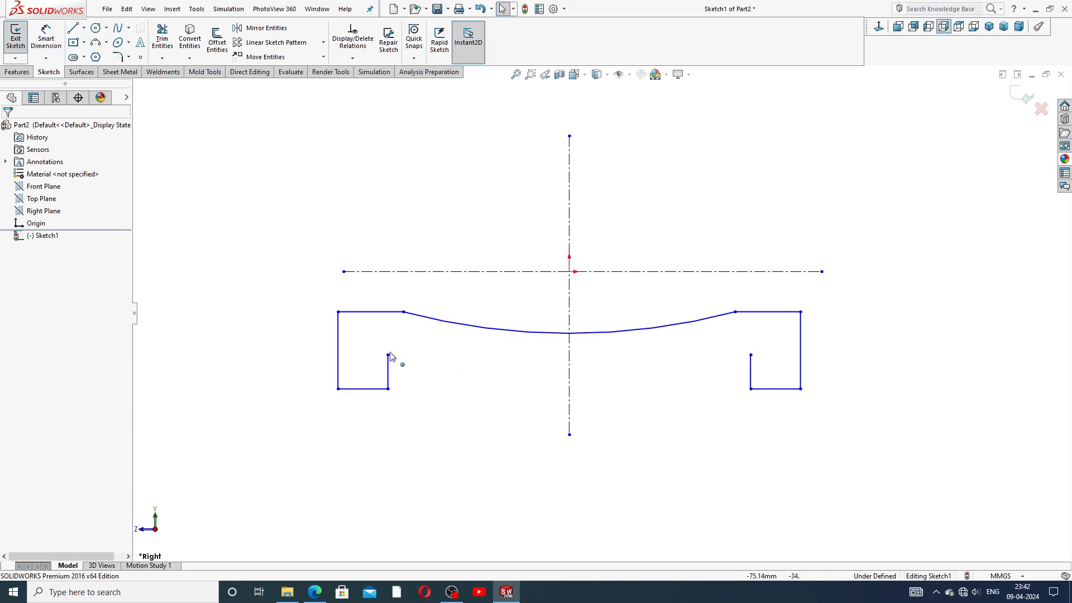
mouse_move(388, 358)
mouse_down()
mouse_move(398, 374)
mouse_move(389, 369)
mouse_up()
click(720, 195)
Step: Dimension the arc's radius as 235
click(45, 38)
click(488, 329)
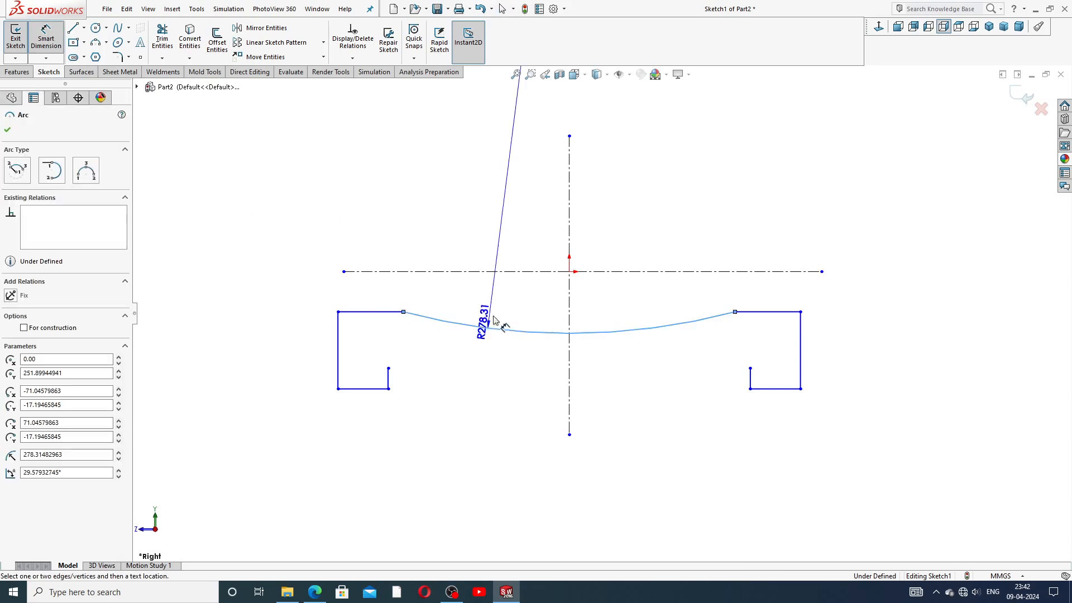
click(507, 309)
text(235)
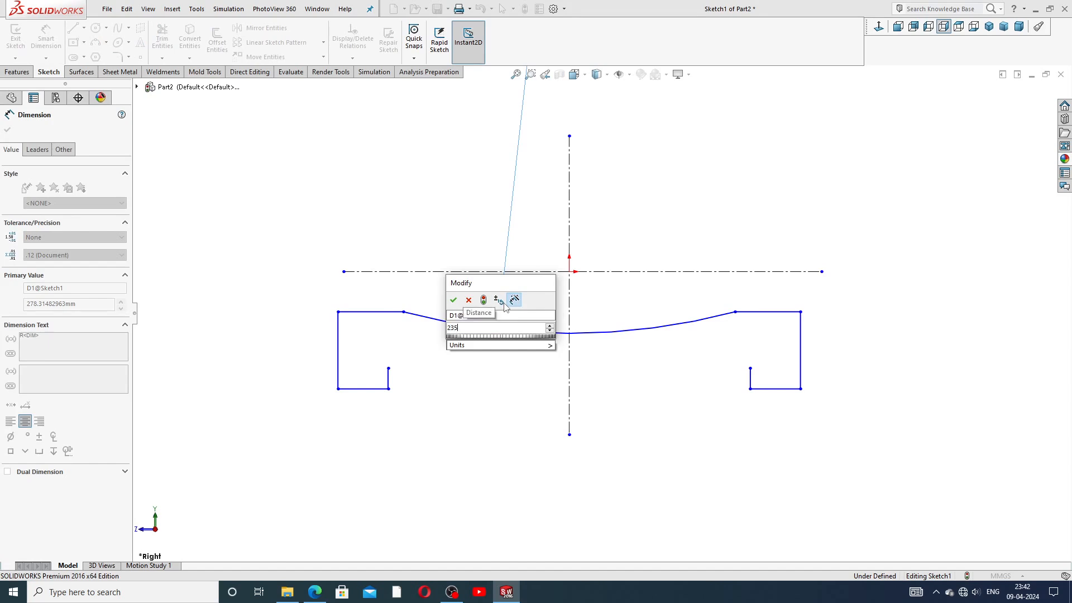
key(Return)
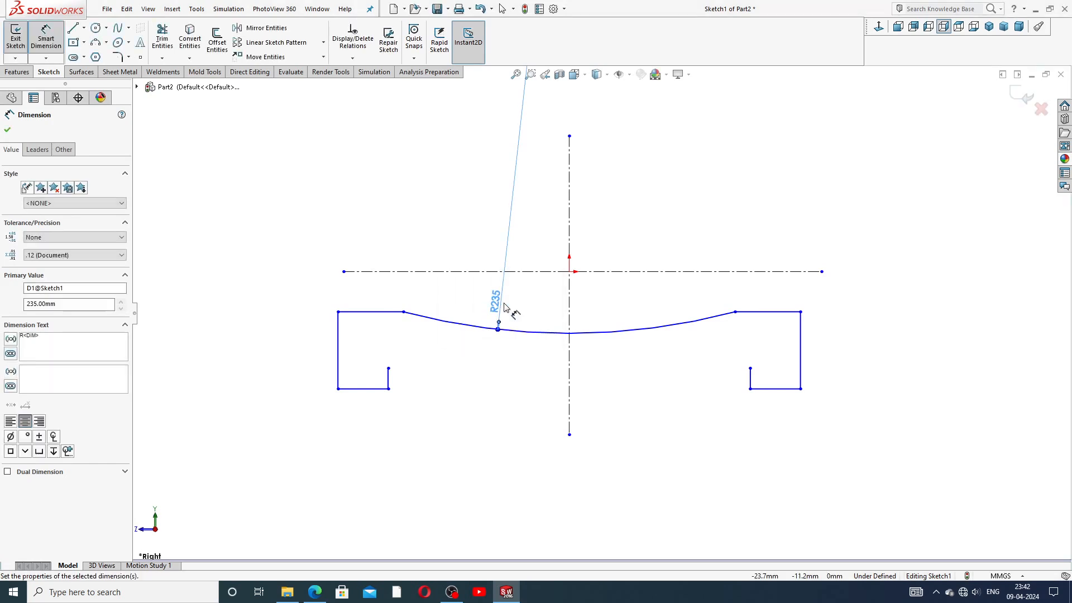
click(648, 211)
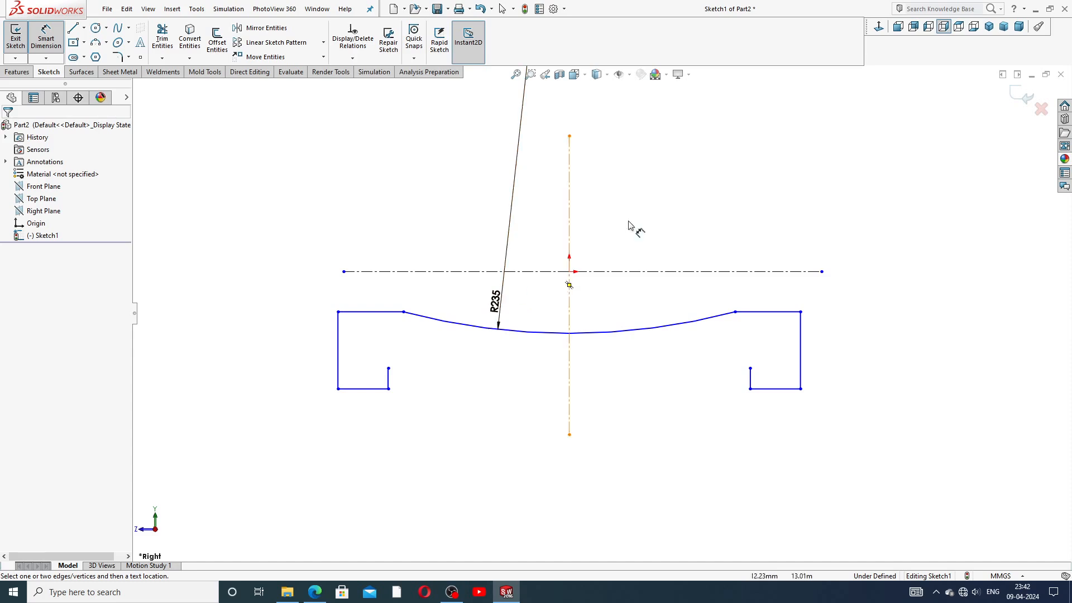
right_click(656, 201)
click(690, 169)
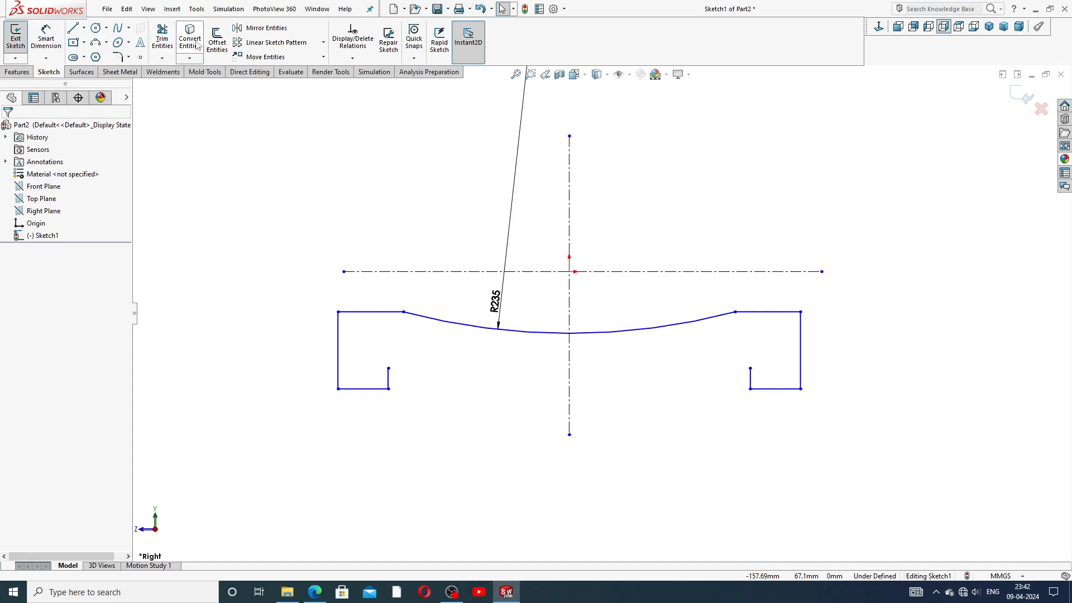
Step: Offset the R235 arc by 16 to create a second arc below it
click(216, 42)
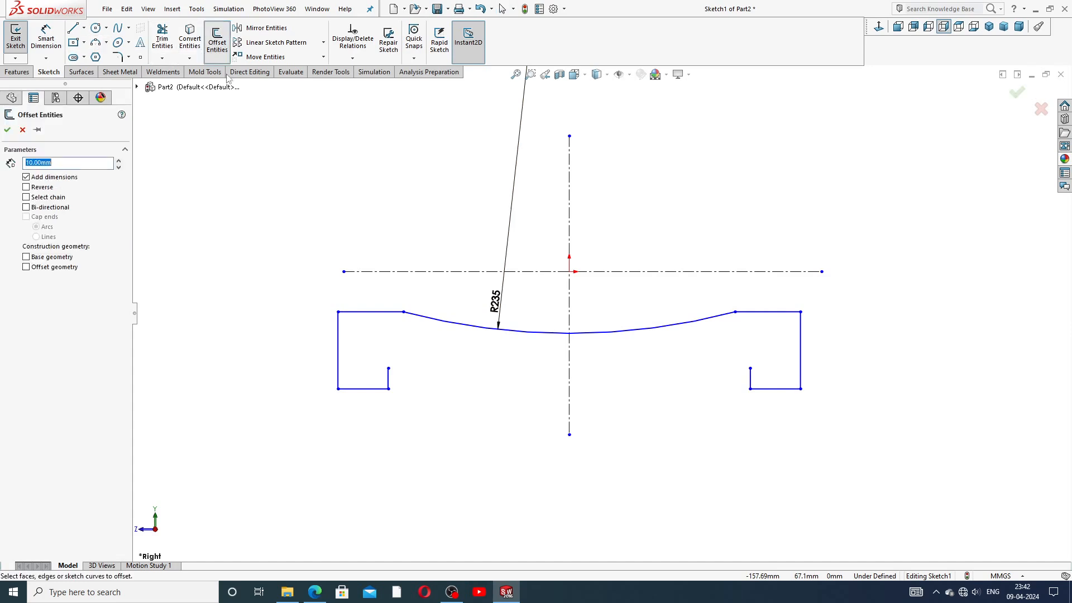
click(533, 333)
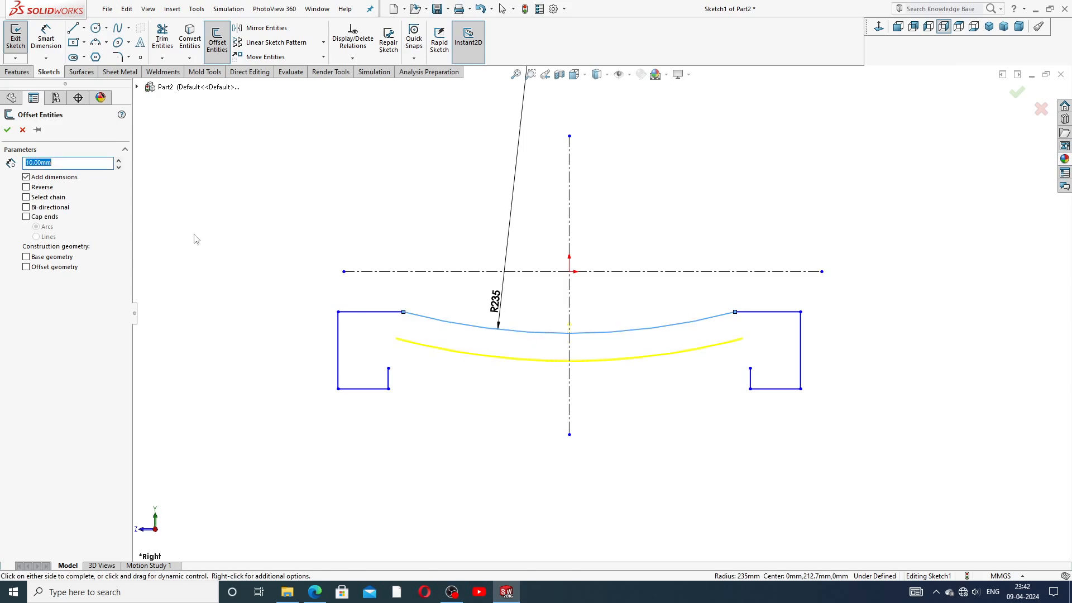
text(16)
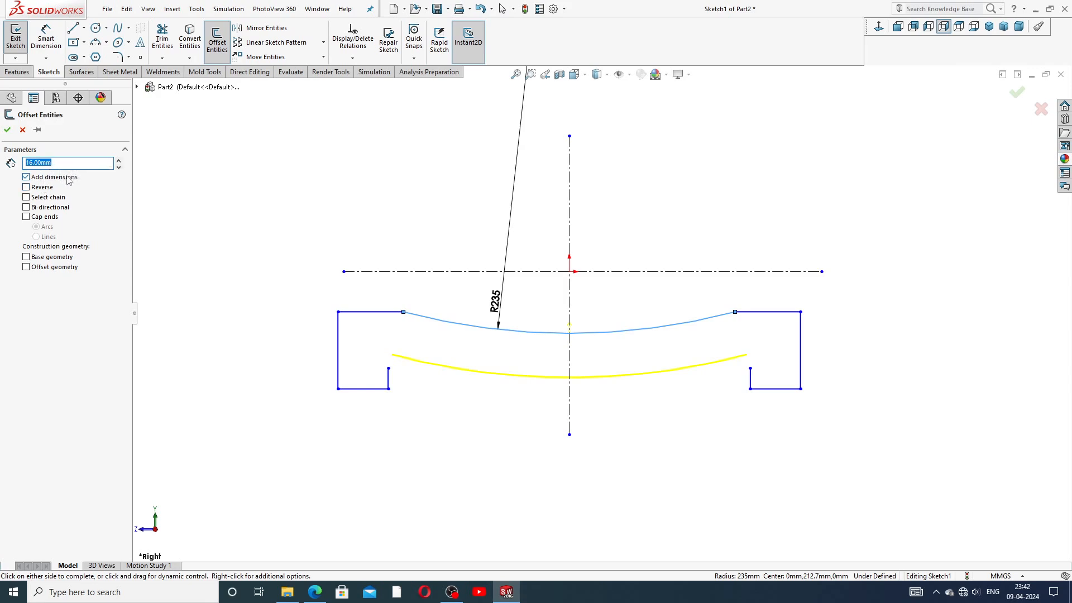
click(27, 197)
click(9, 132)
scroll(611, 413, down, 2)
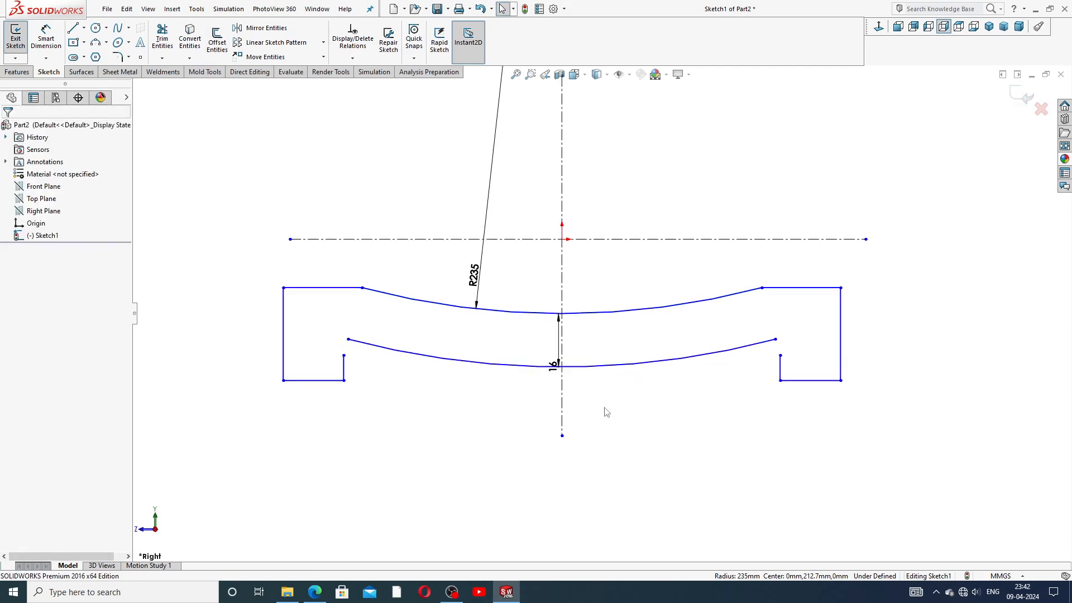
Step: Merge the offset arc's end with the flange endpoint, lengthen both flanges downward, and tidy the labels
click(343, 355)
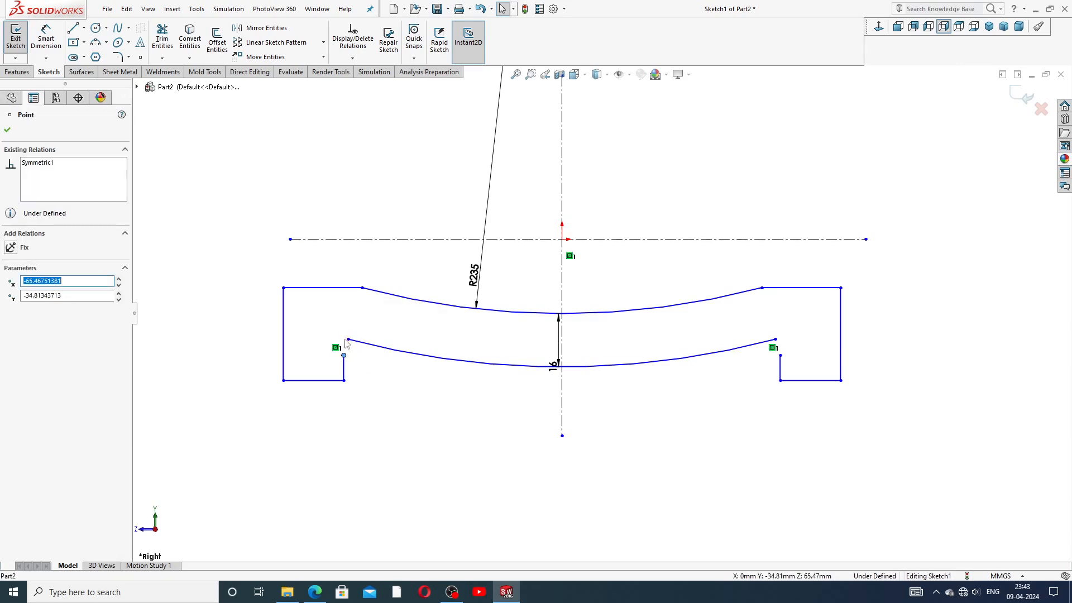
ctrl+click(348, 340)
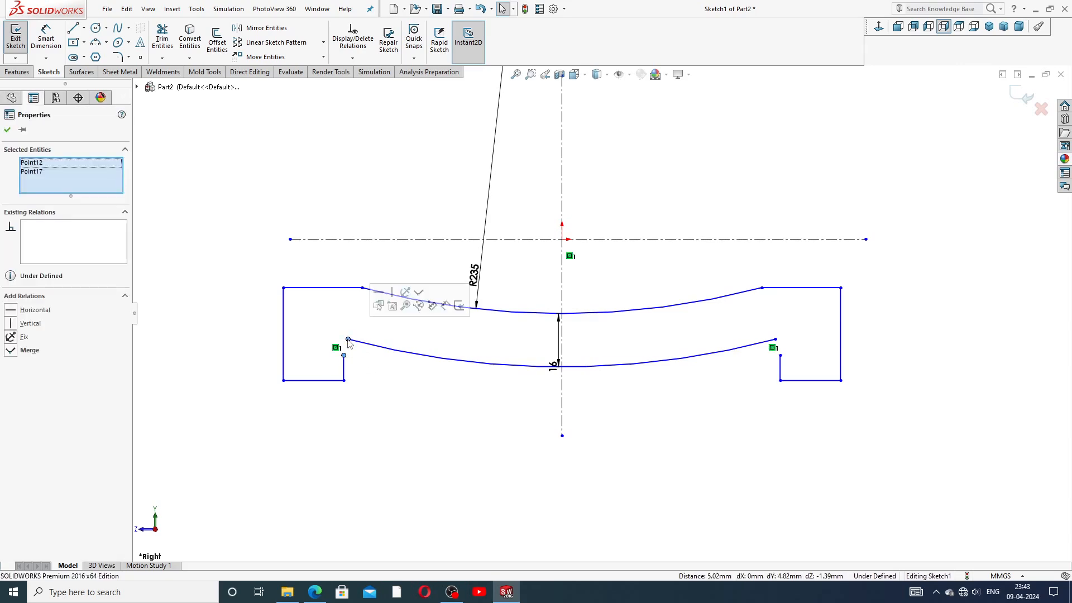
click(419, 292)
click(760, 175)
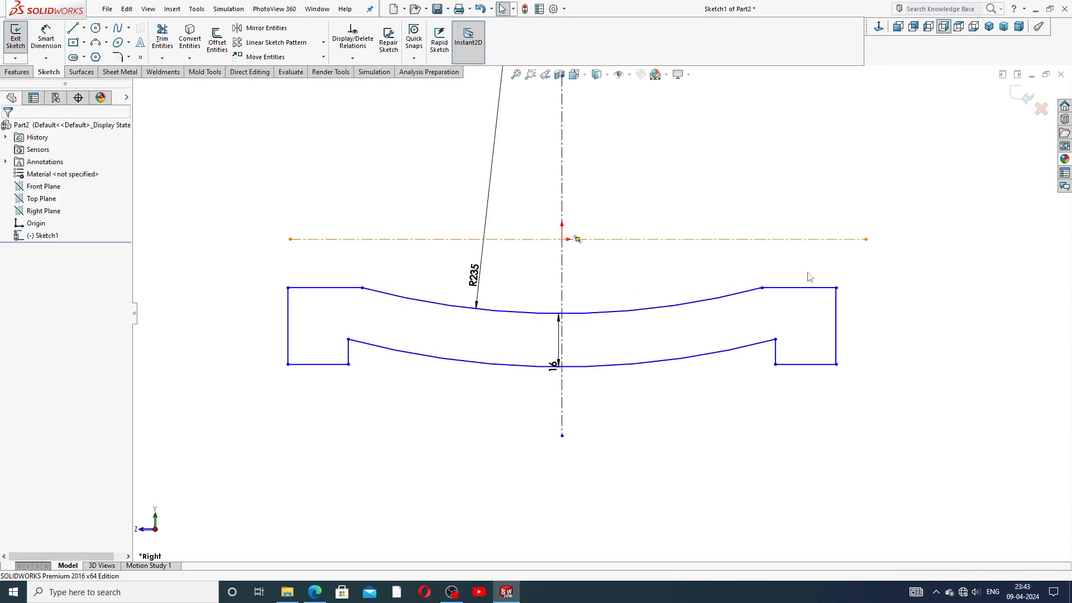
drag(329, 369, 333, 432)
click(423, 412)
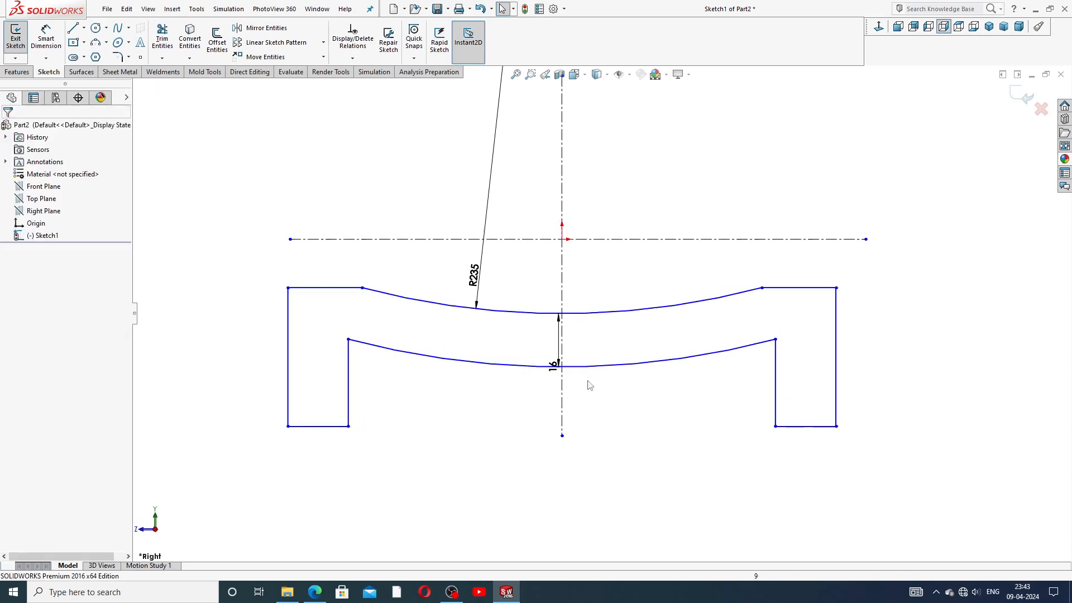
drag(558, 365, 542, 333)
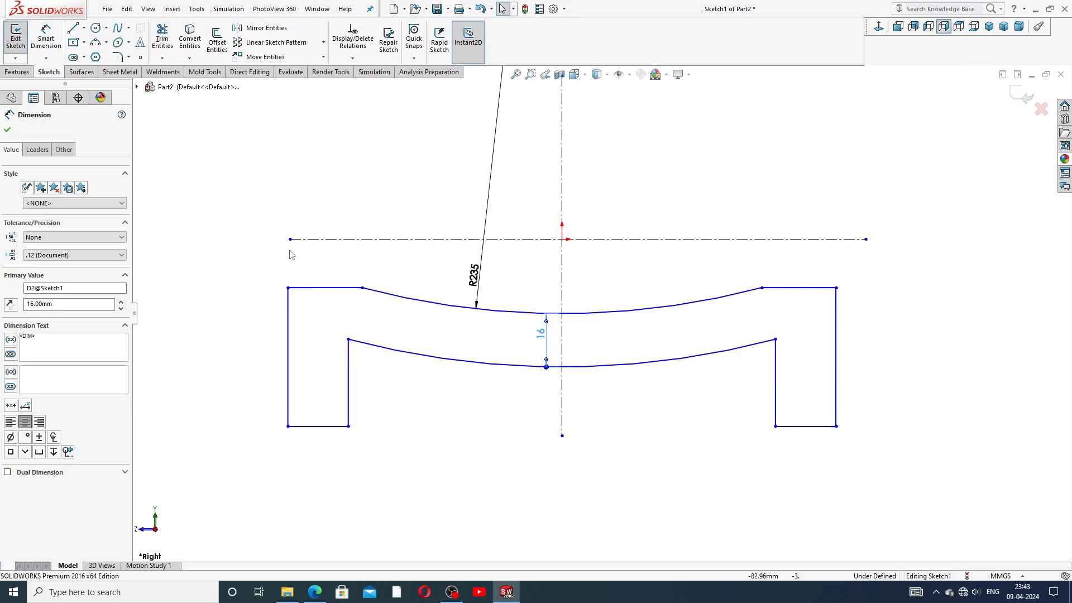
drag(477, 287, 499, 286)
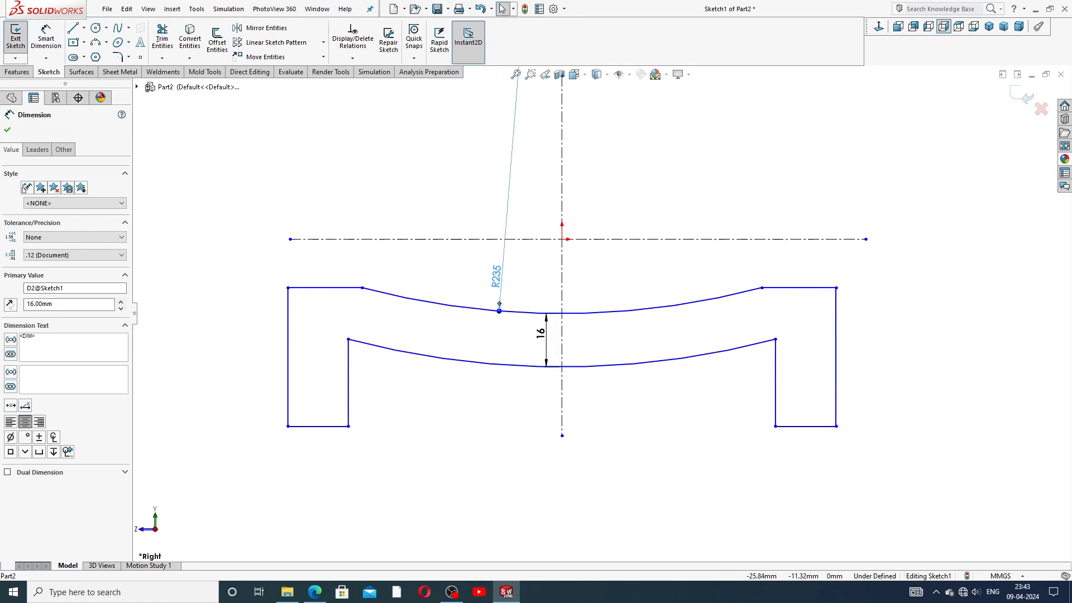
Step: Dimension the top-left corner's height from the horizontal centerline as 62.6
click(705, 180)
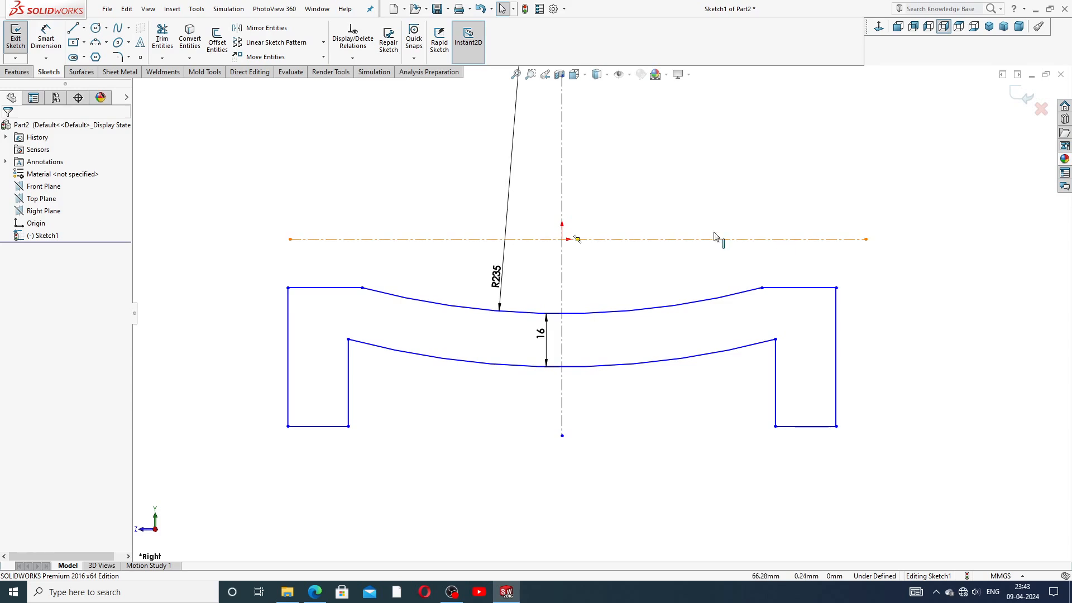
click(46, 38)
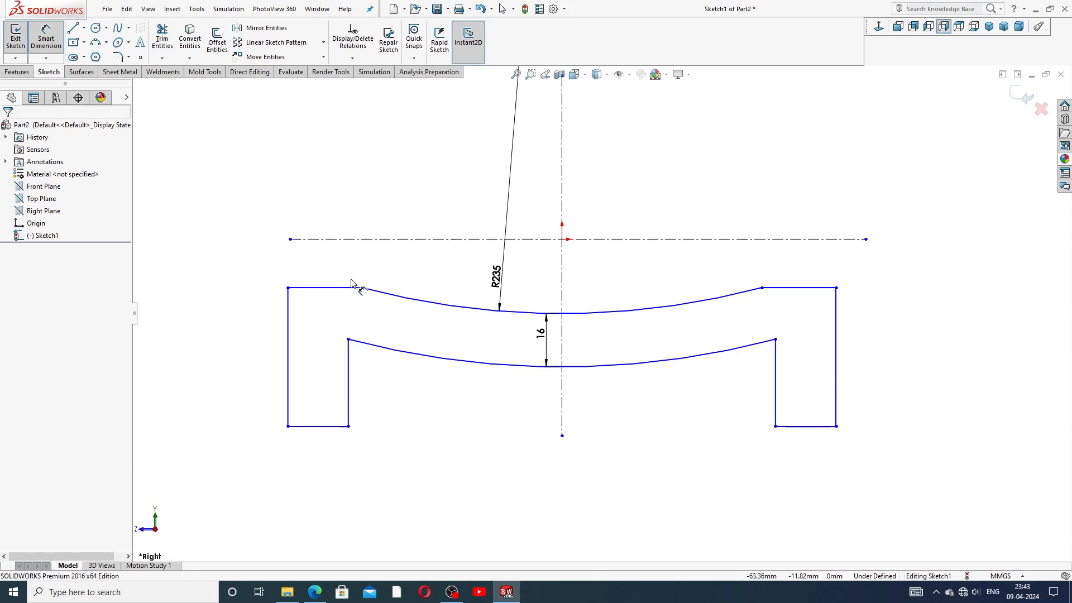
click(288, 289)
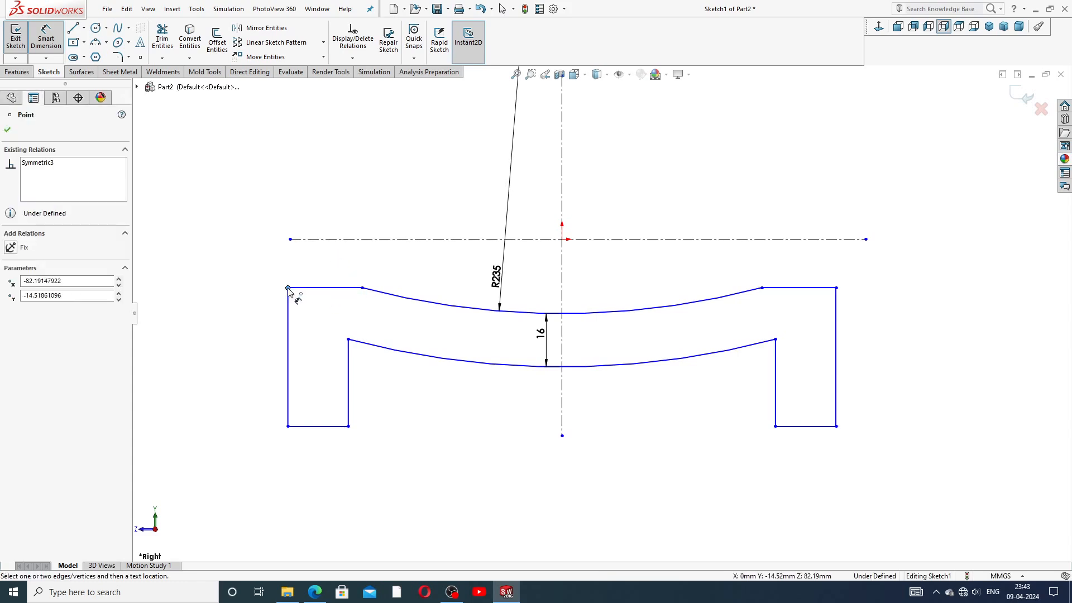
click(300, 239)
click(234, 268)
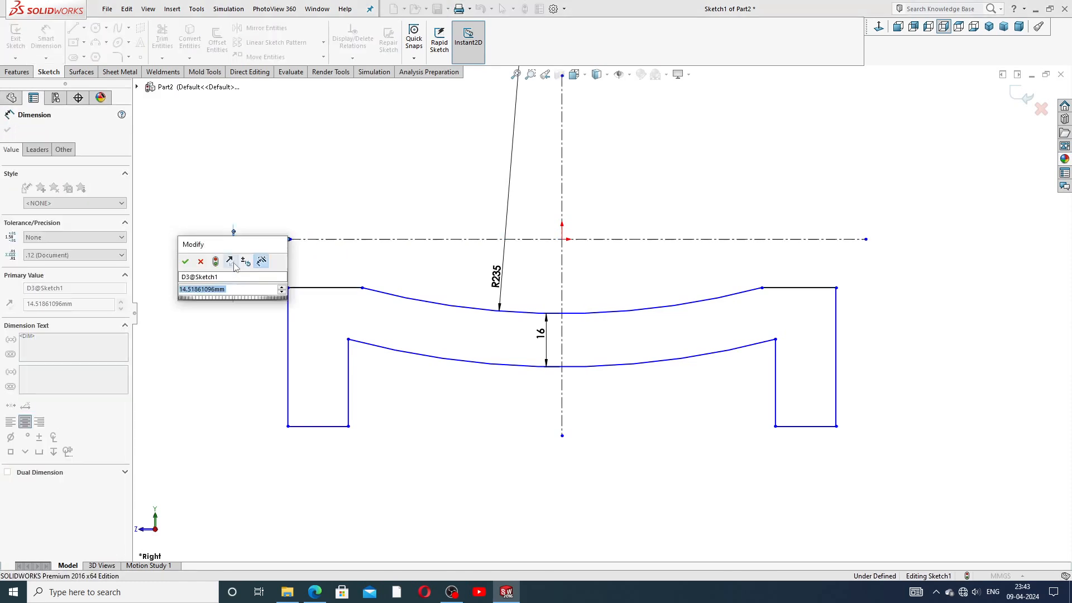
text(62.)
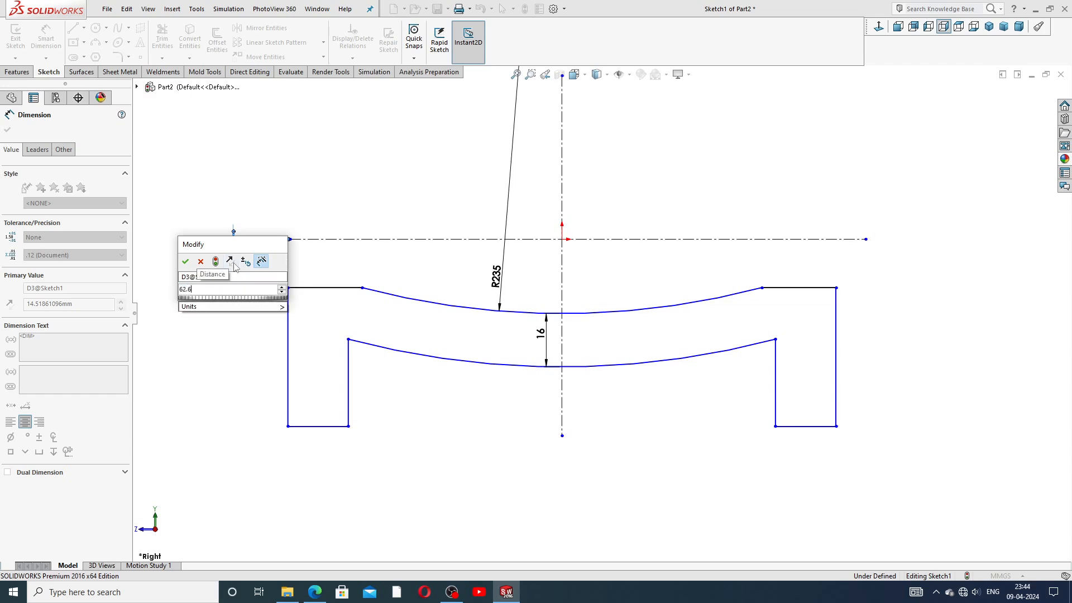
text(6)
key(Return)
Step: Dimension the overall height from the horizontal centerline to the bottom line, giving 125
scroll(441, 360, up, 3)
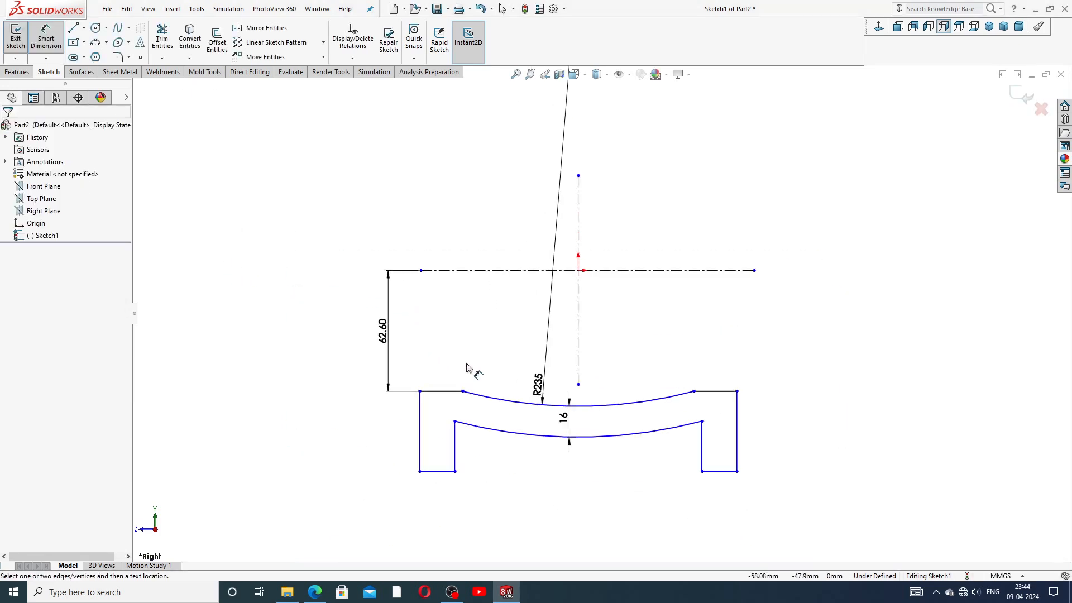
scroll(469, 375, down, 2)
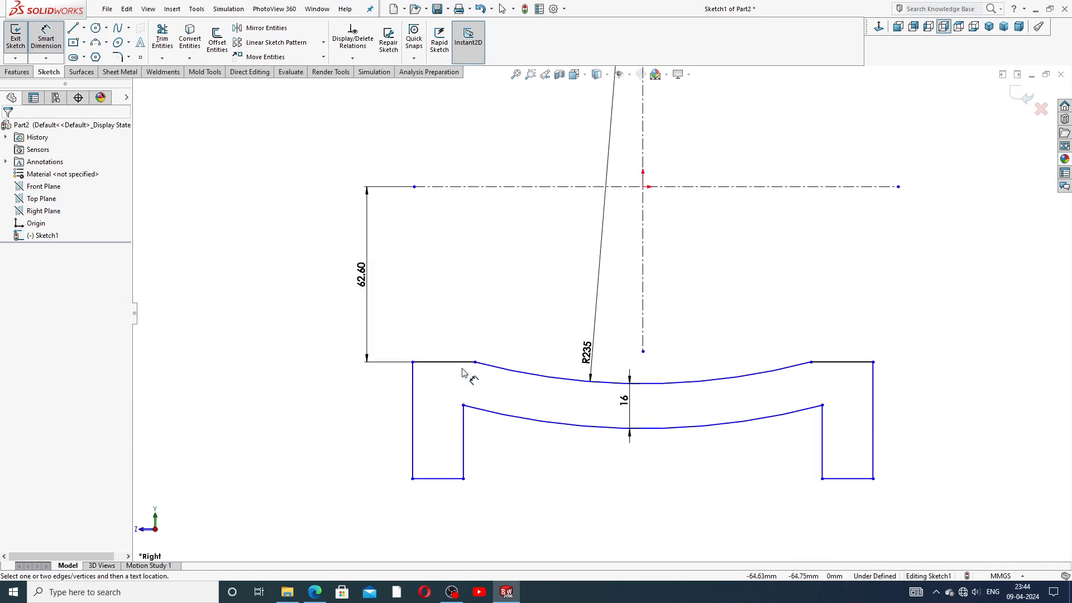
click(448, 187)
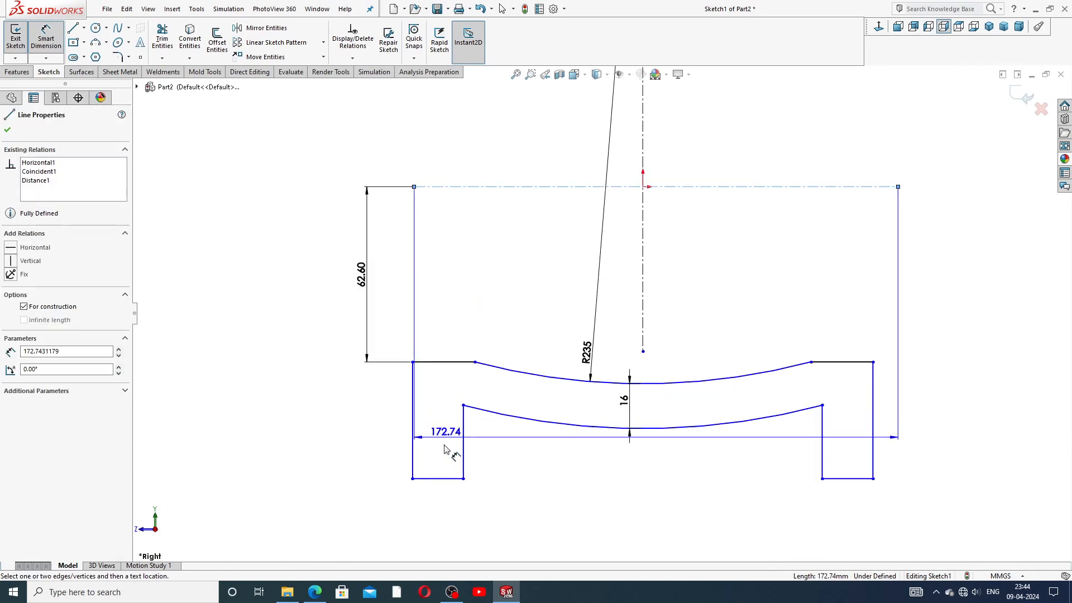
click(438, 478)
click(313, 326)
text(100)
key(Return)
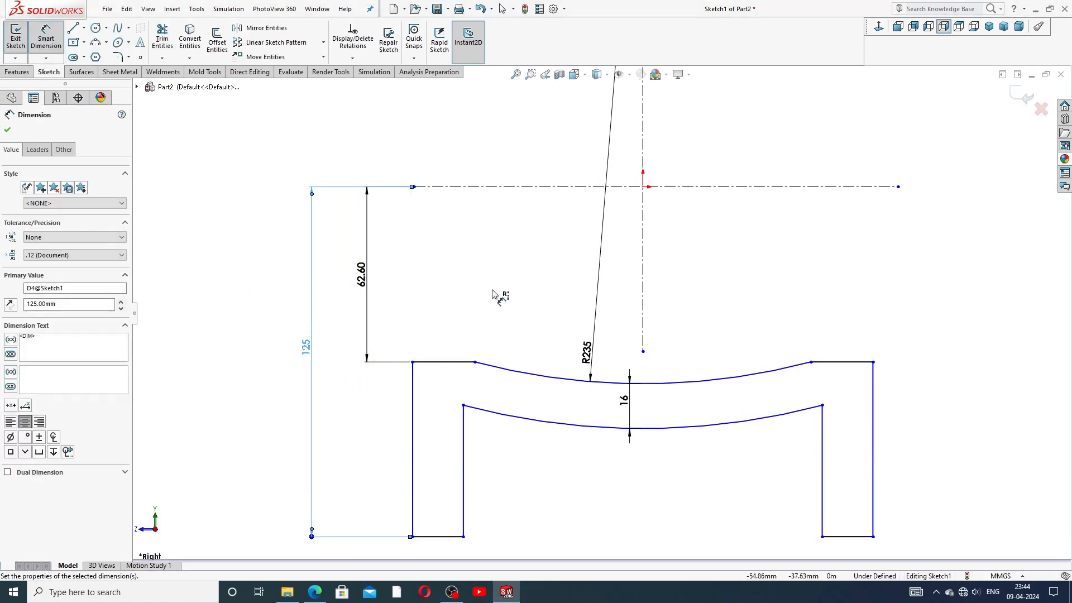
click(492, 288)
Step: Set the left leg's bottom edge width to 22
scroll(501, 456, up, 3)
click(505, 443)
click(505, 467)
text(22)
key(Return)
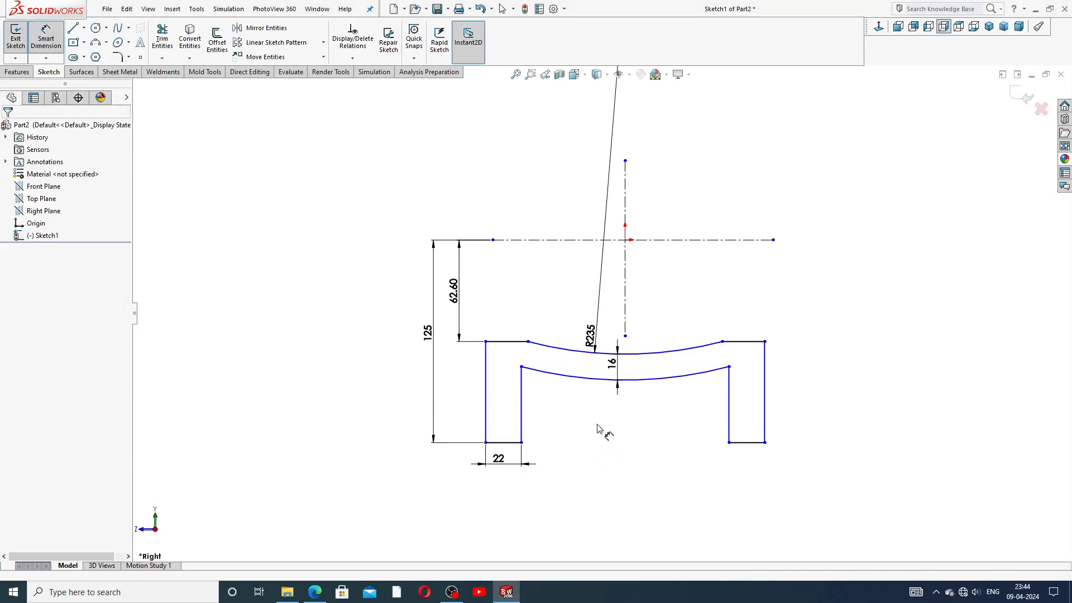
Step: Dimension the distance between the inner leg edges as 306
scroll(596, 450, down, 1)
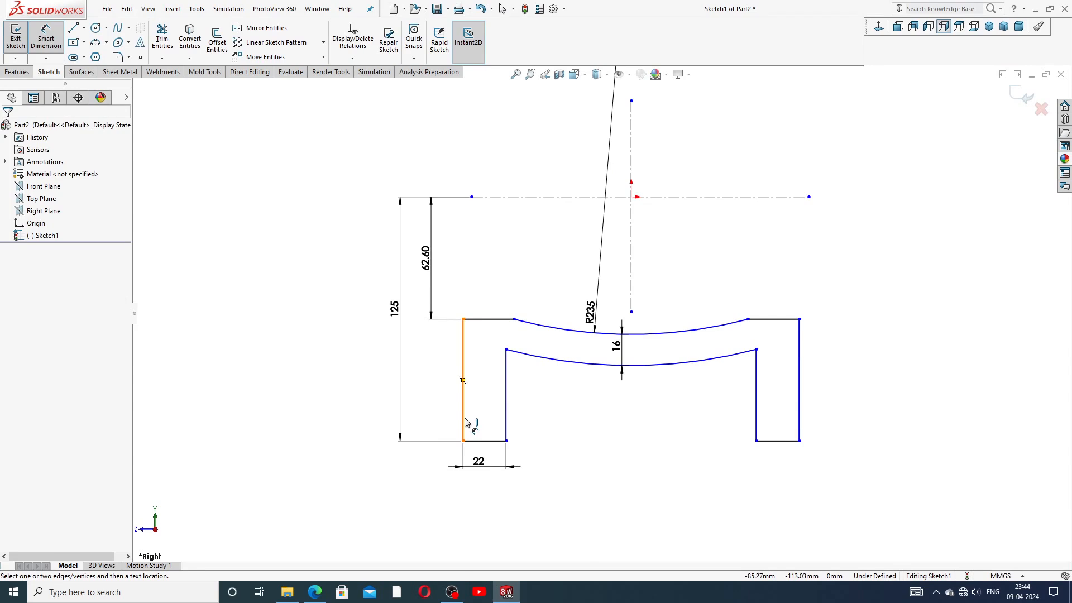
click(506, 433)
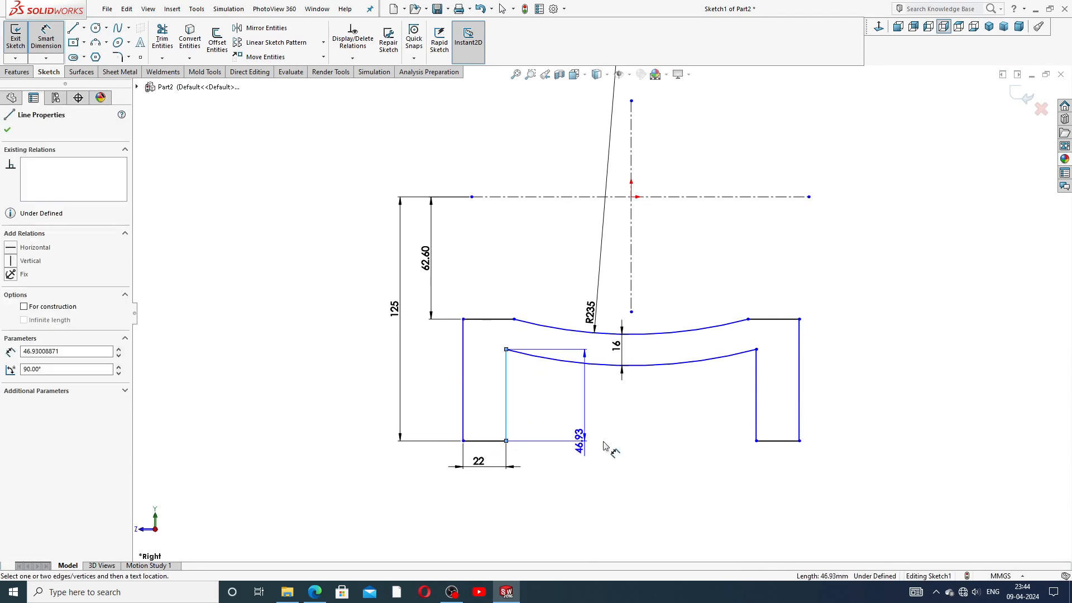
click(757, 410)
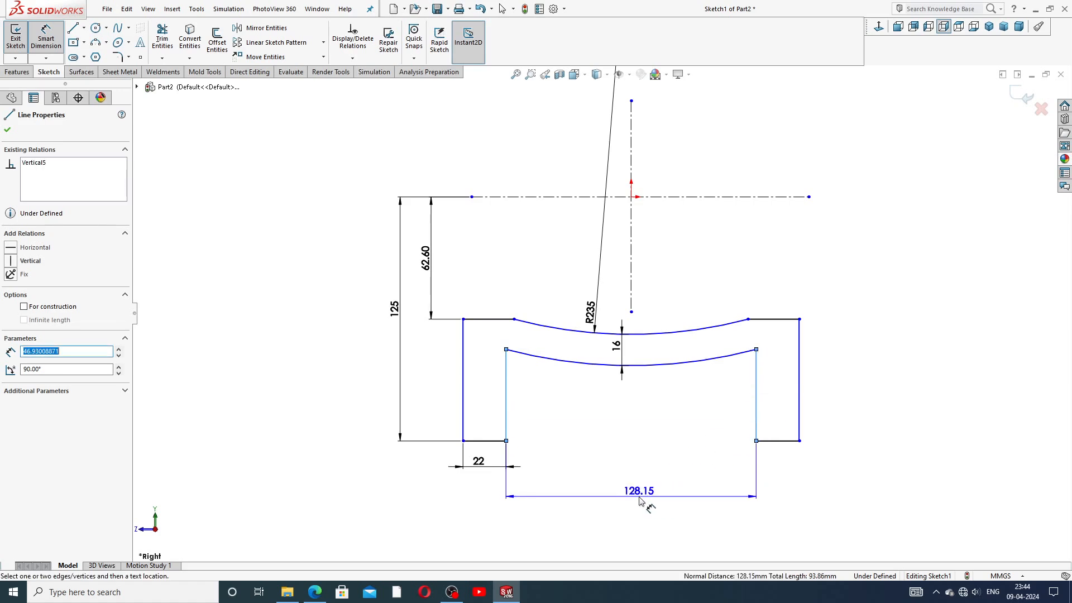
click(640, 500)
text(3)
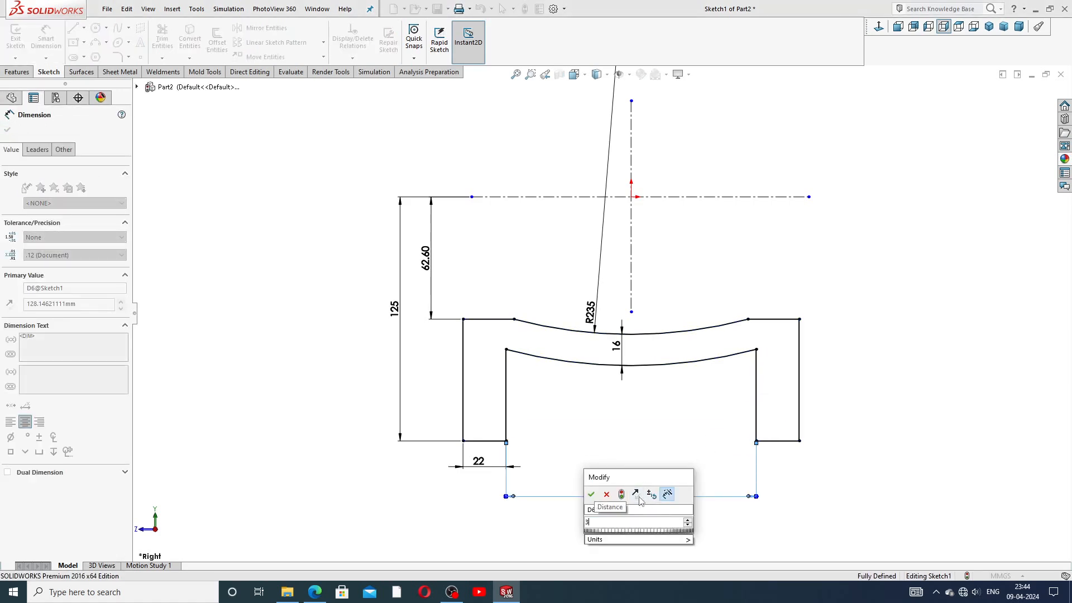
text(06)
key(Return)
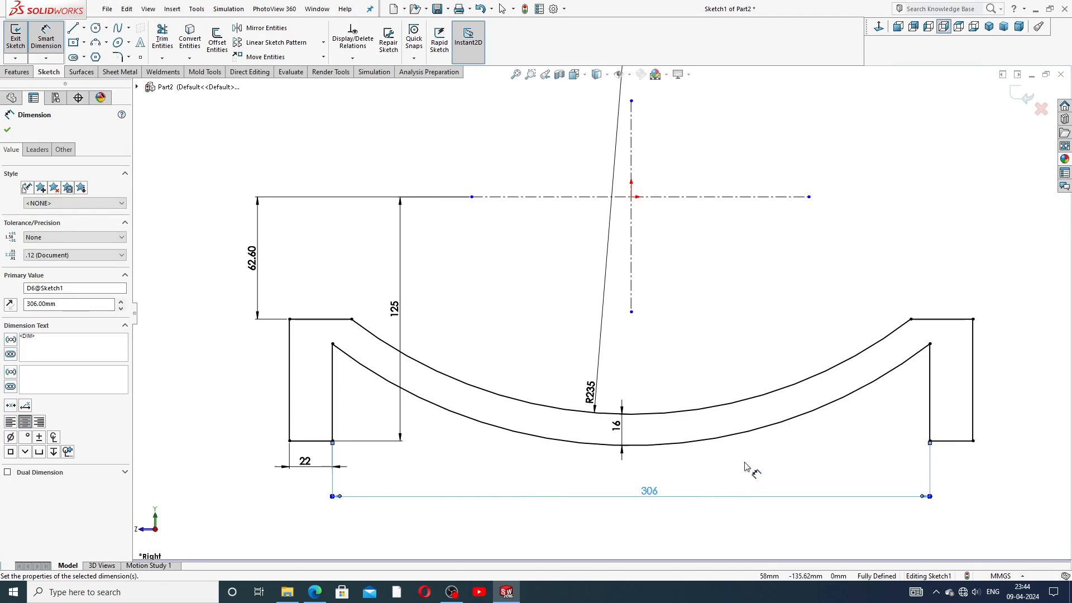
scroll(727, 439, down, 2)
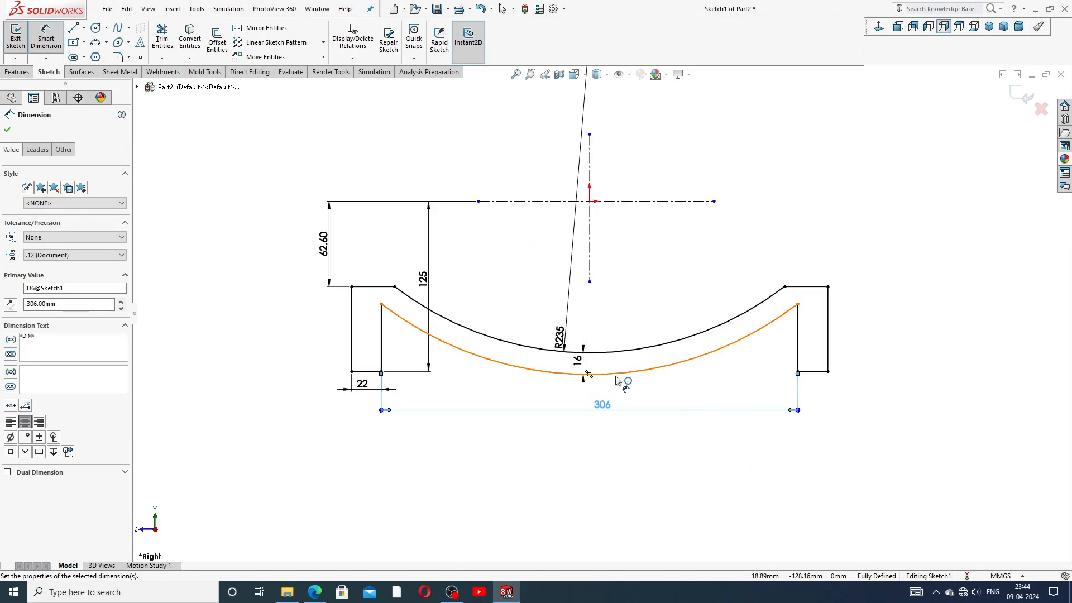
right_click(710, 244)
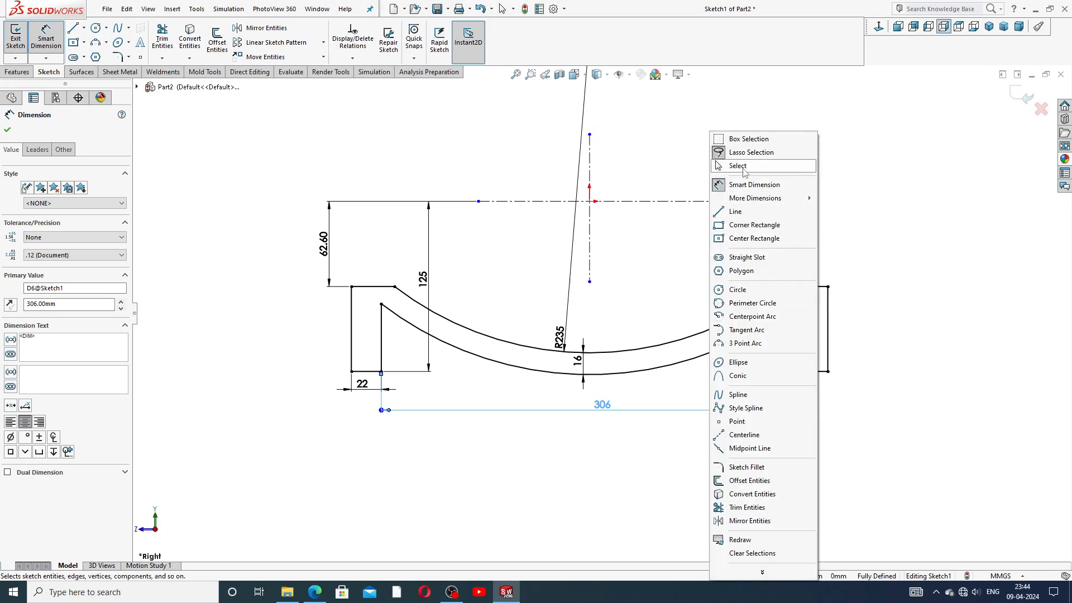
Step: Draw a horizontal centerline joining the left and right inner leg corners
click(731, 166)
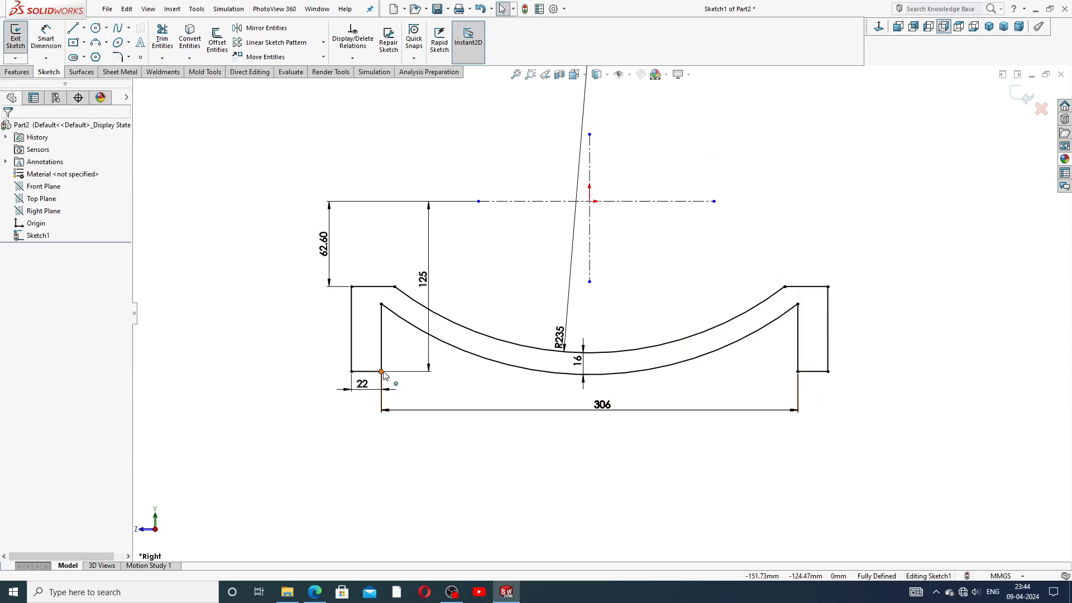
click(84, 28)
click(105, 58)
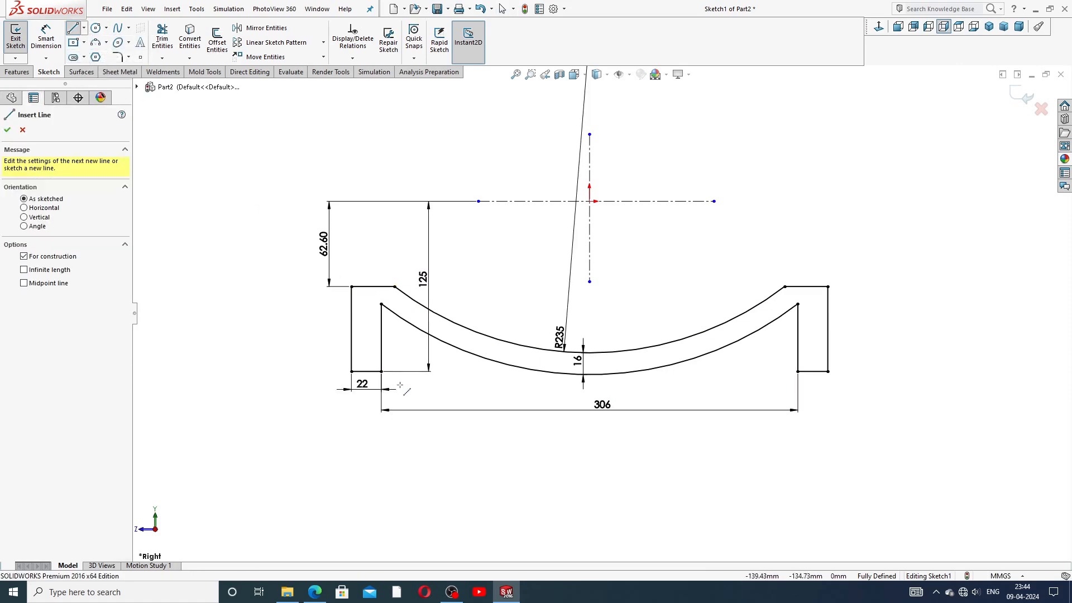
click(381, 372)
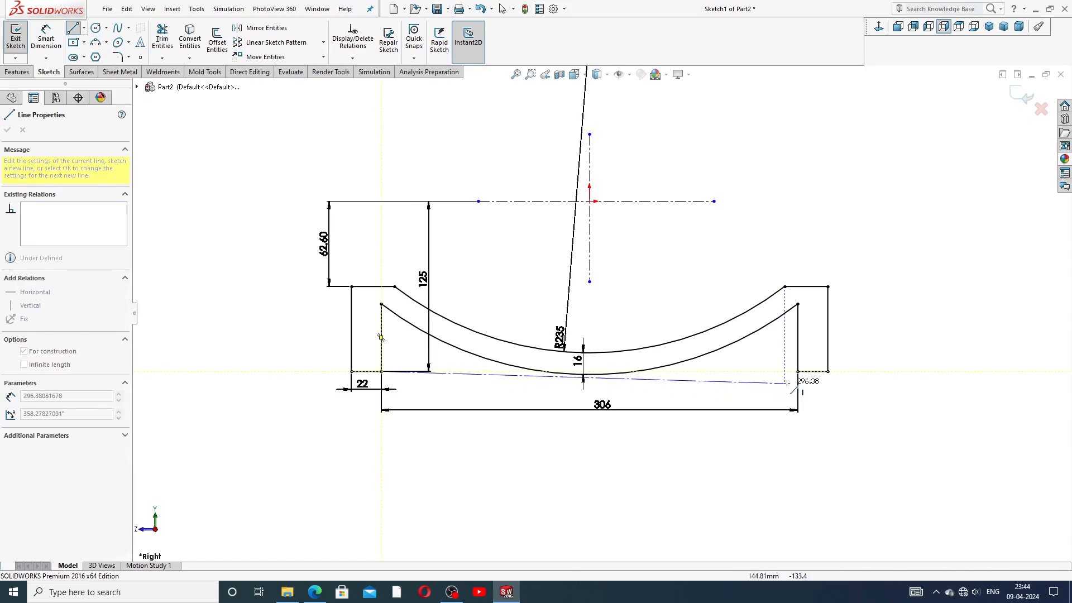
click(798, 371)
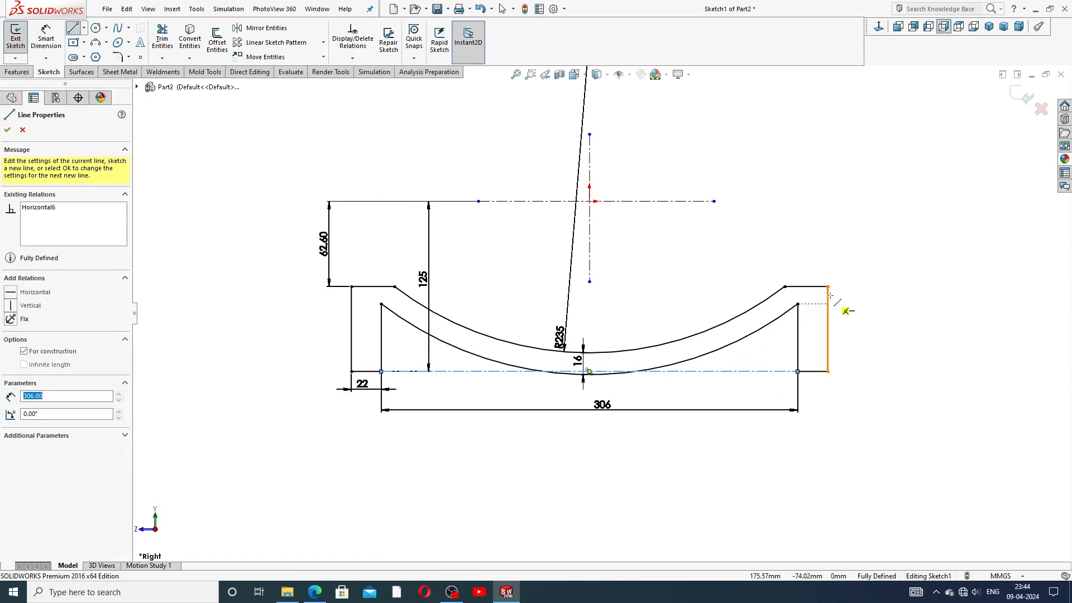
right_click(859, 262)
click(879, 274)
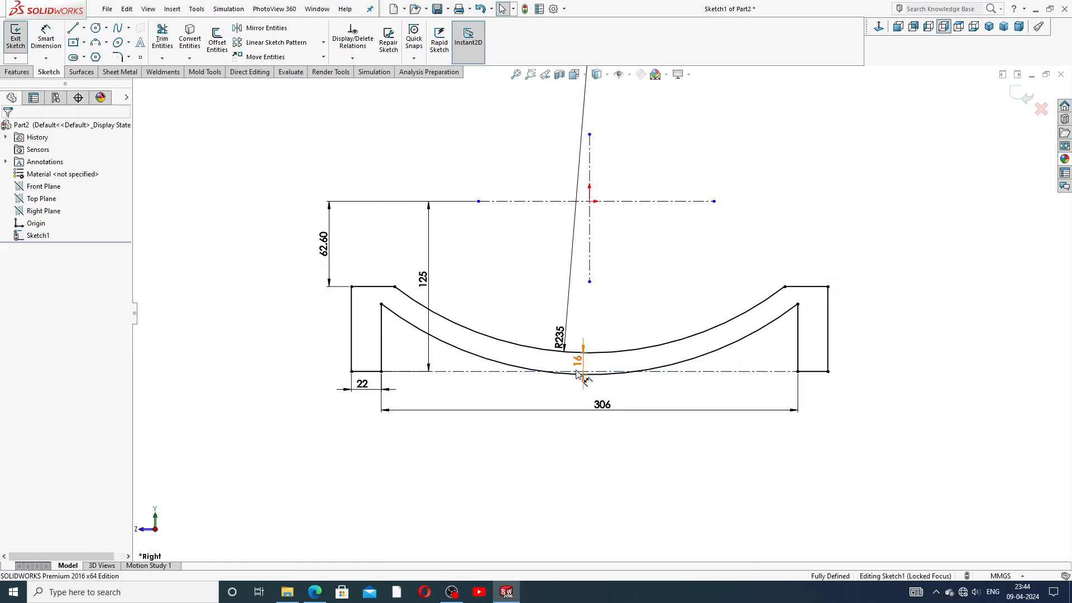
Step: Attach the vertical centerline's end point onto the lower arc
scroll(579, 381, down, 2)
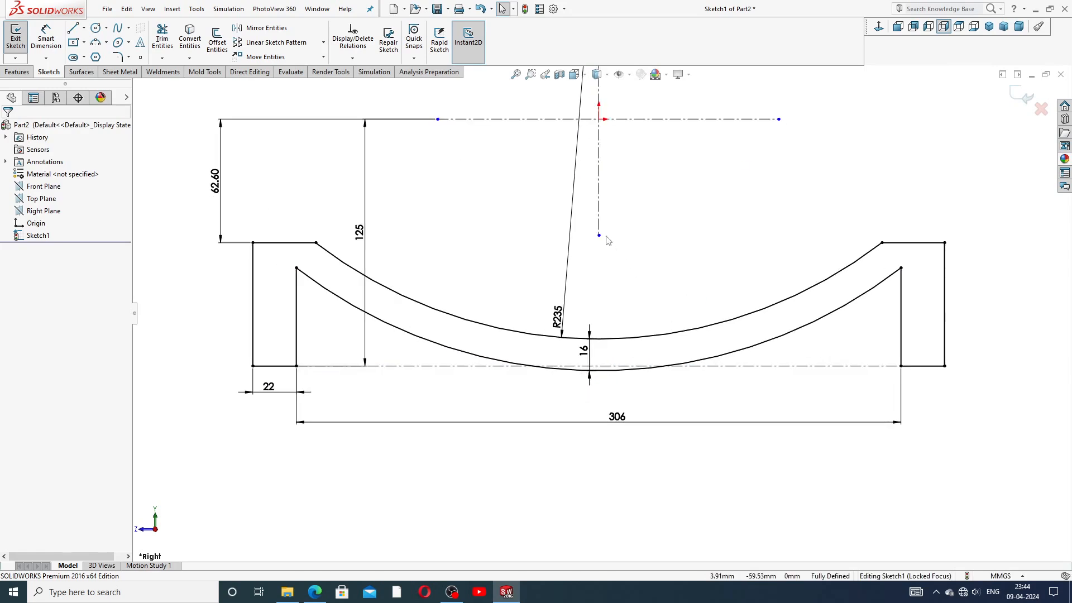
drag(599, 237, 606, 376)
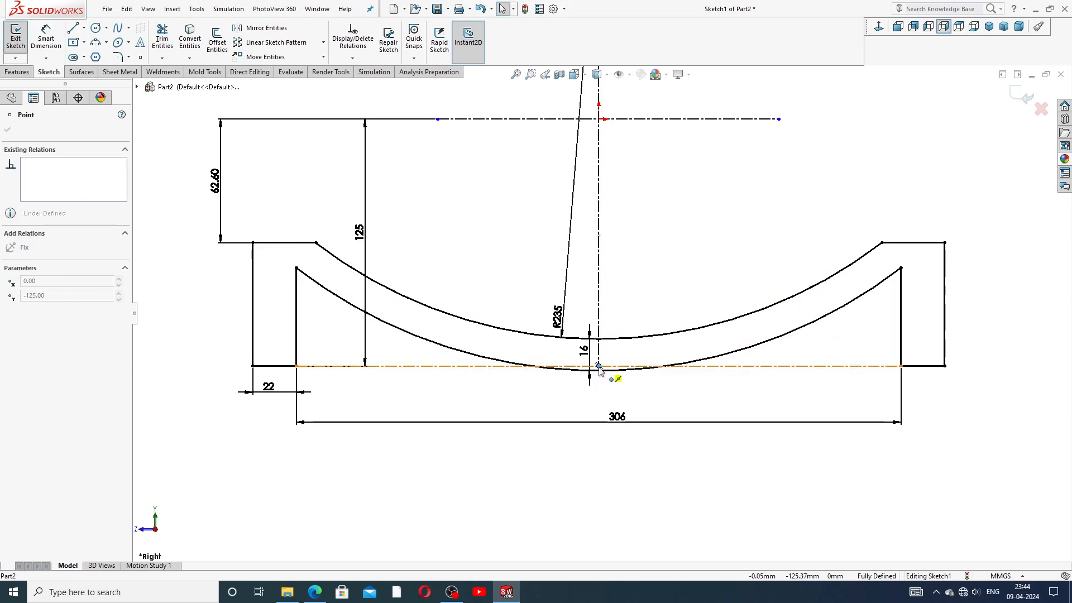
drag(600, 372, 599, 369)
click(640, 253)
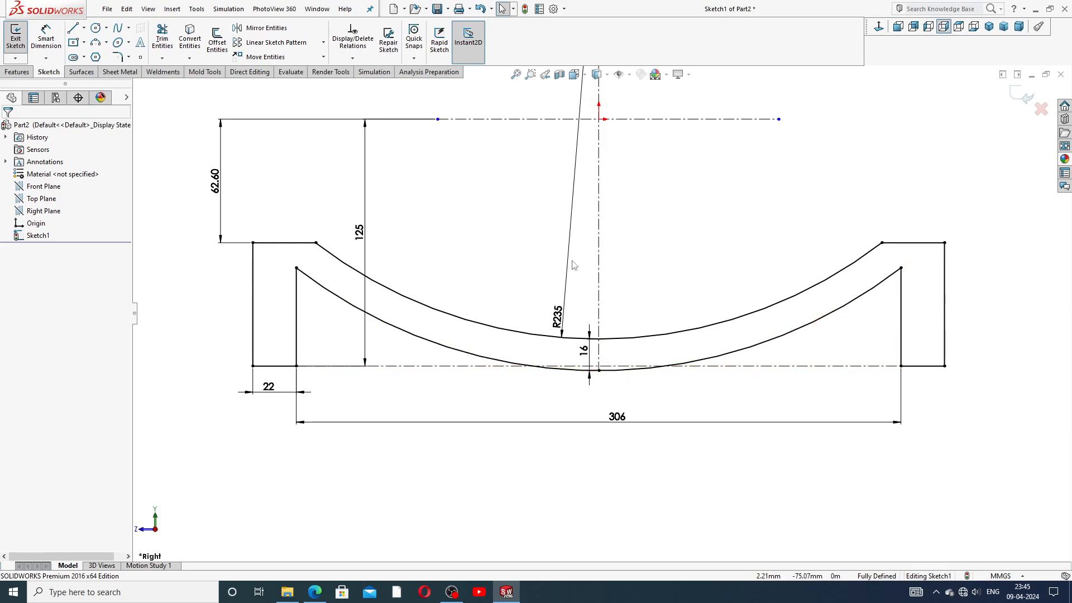
Step: Reposition the 125, 62.60 and 22 dimensions clear of the profile
drag(363, 231, 189, 254)
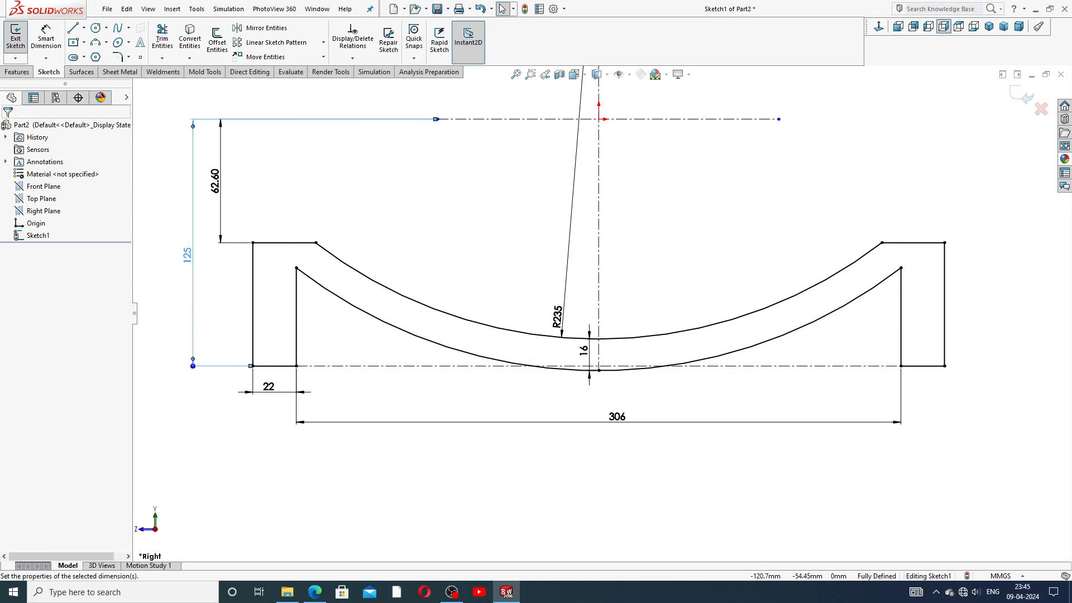
drag(219, 184, 235, 184)
click(668, 302)
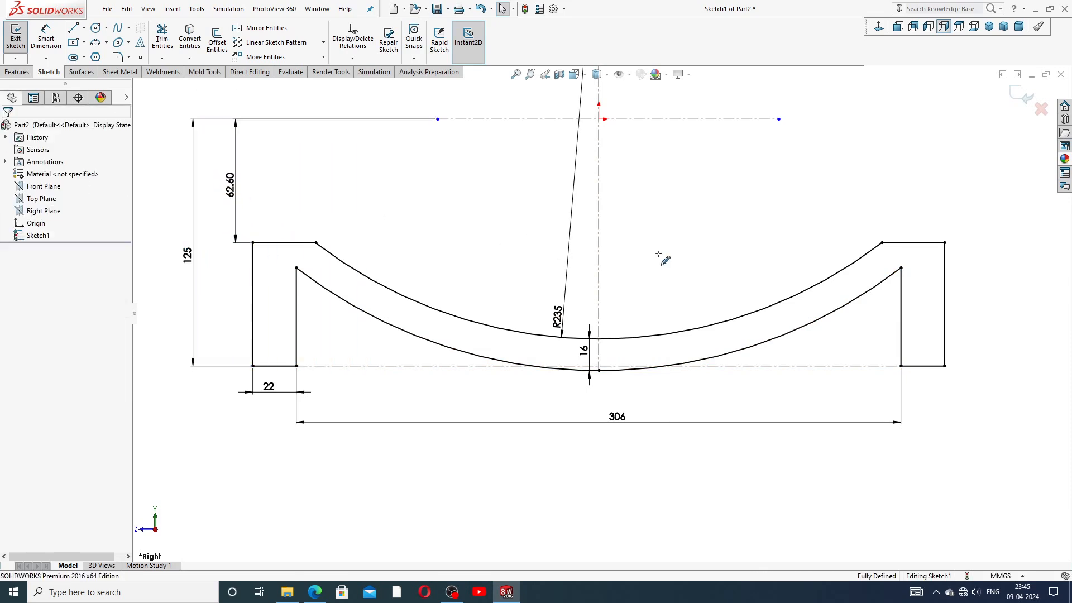
key(z)
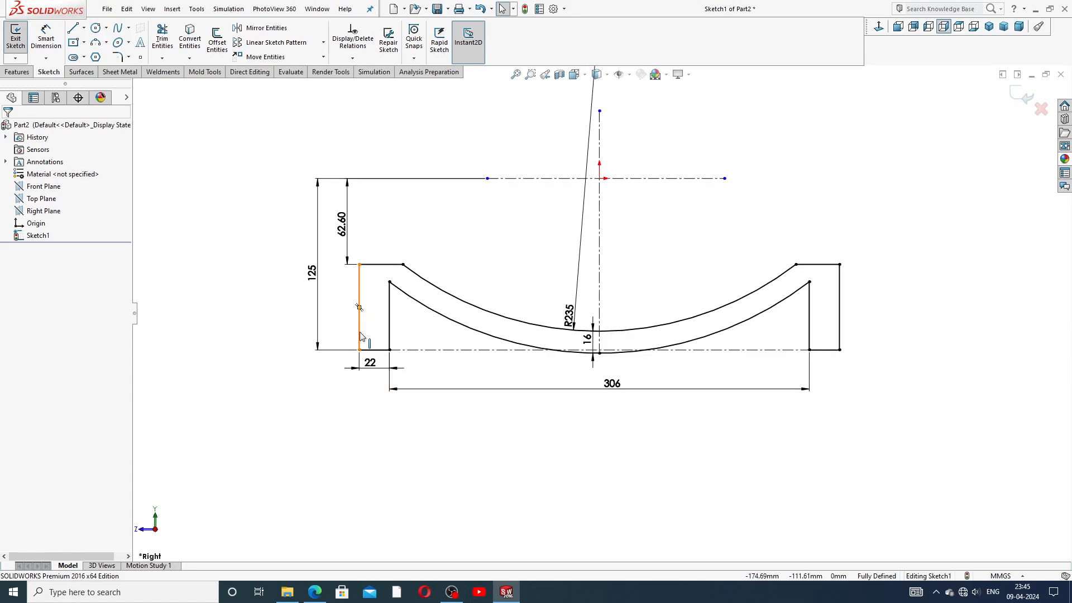
drag(370, 363, 373, 370)
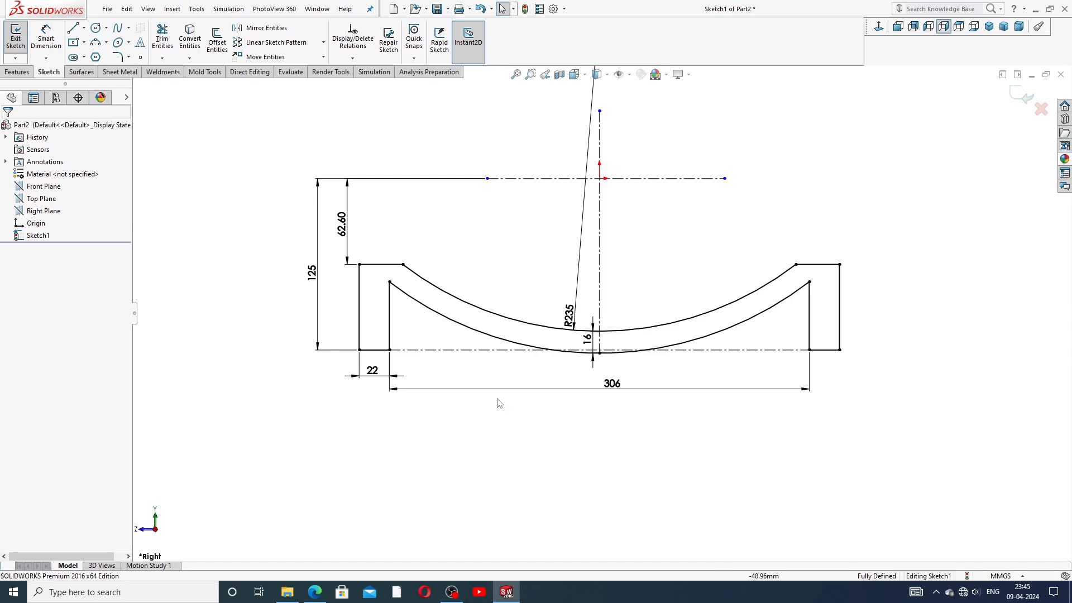
Step: Add R10 sketch fillets at the left and right inner corners where the arc meets the vertical sides
click(128, 57)
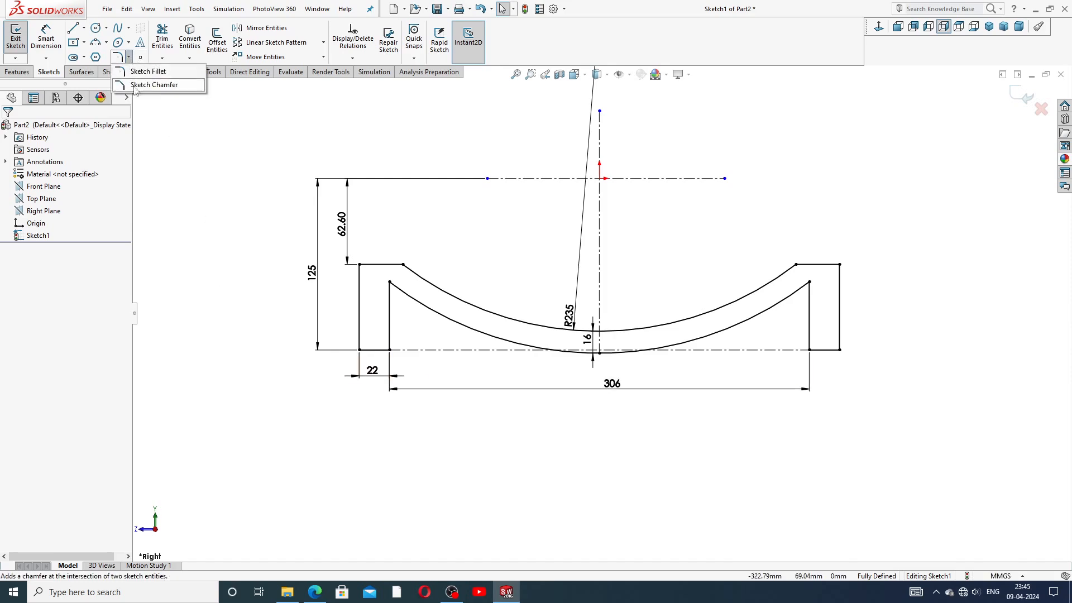
click(148, 72)
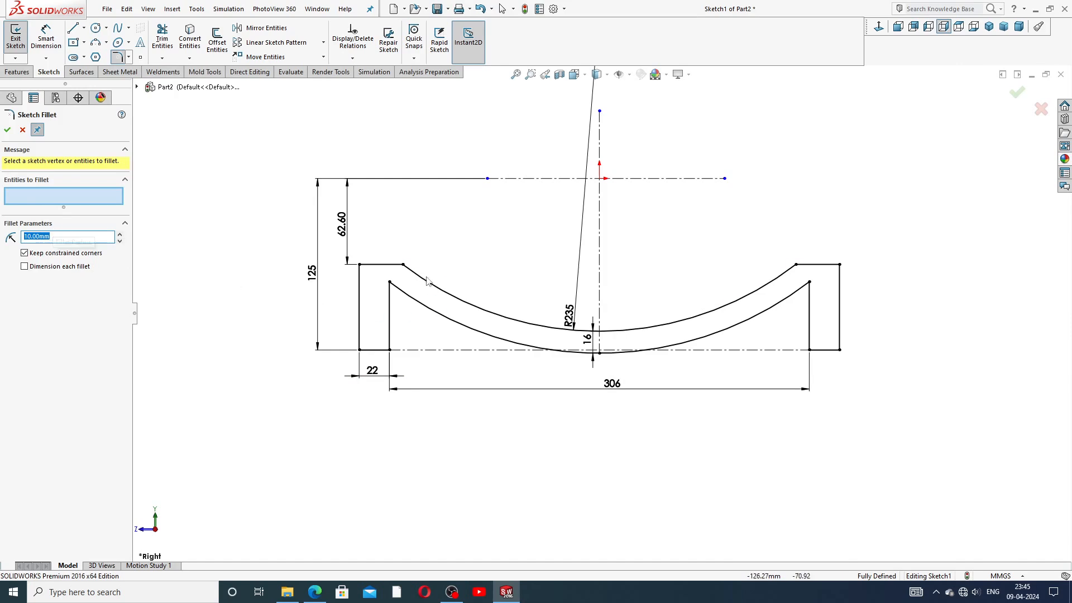
click(390, 282)
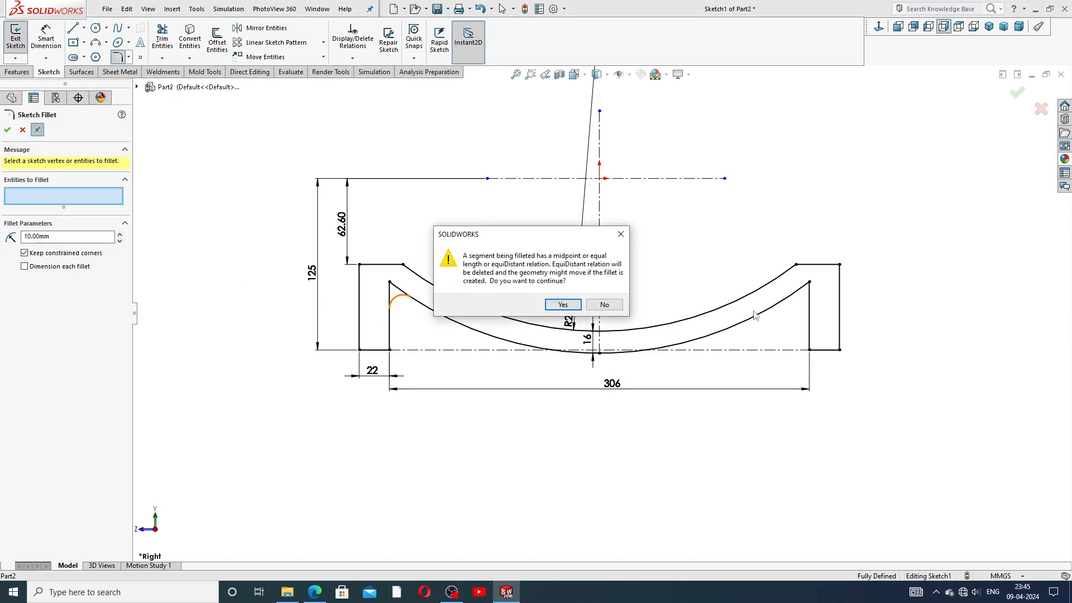
click(574, 307)
click(807, 301)
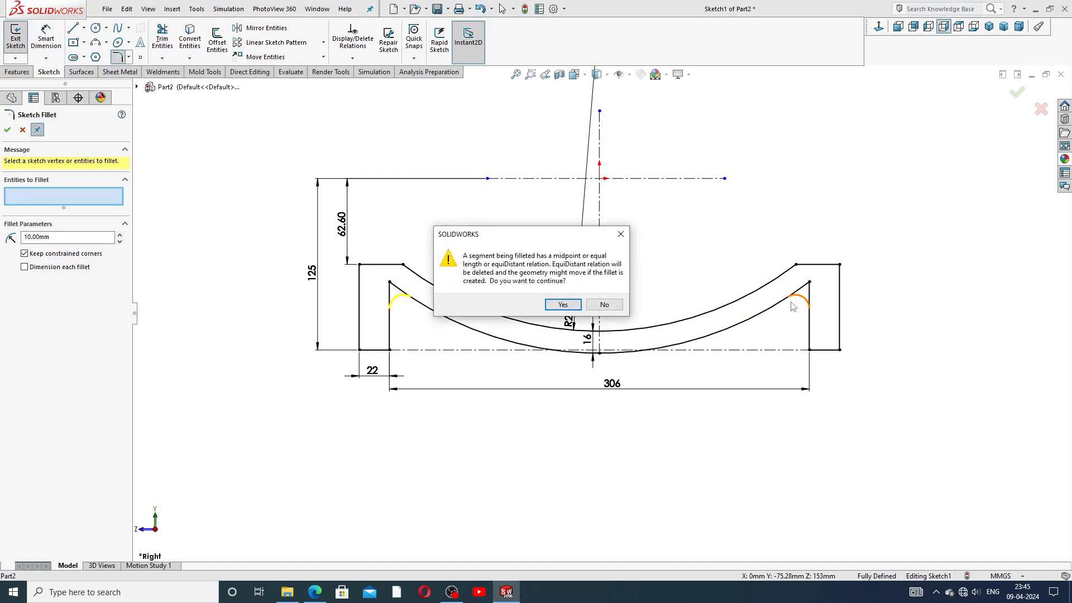
click(563, 305)
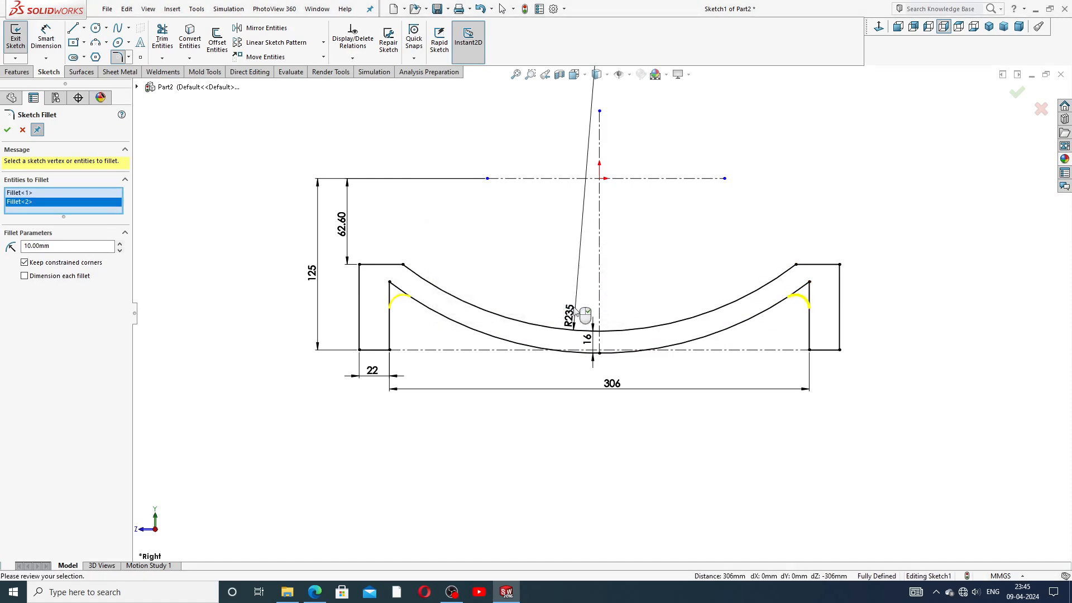
click(8, 130)
click(7, 130)
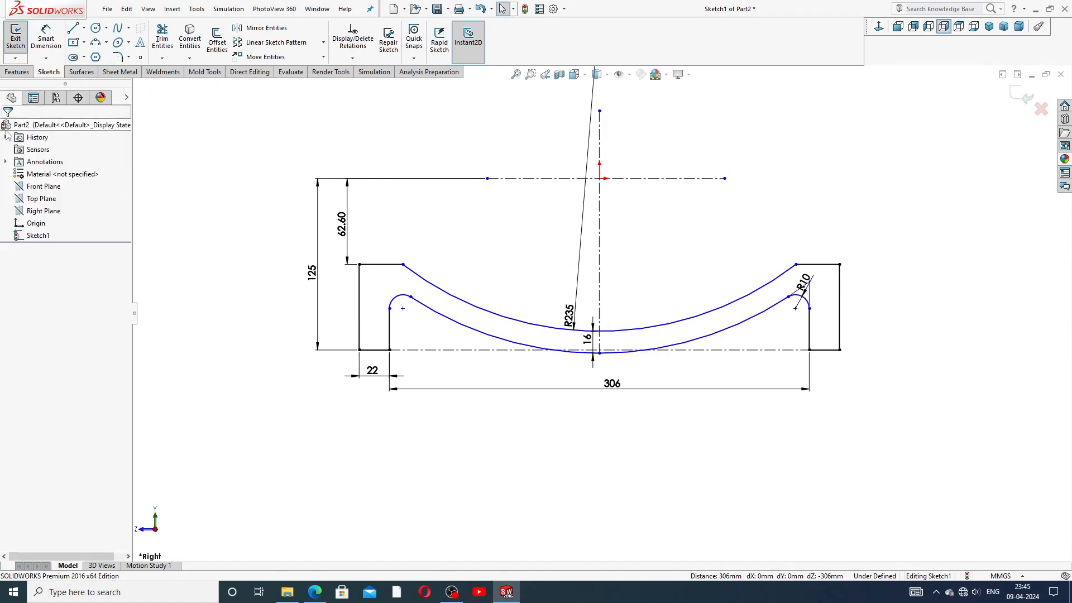
scroll(632, 379, down, 1)
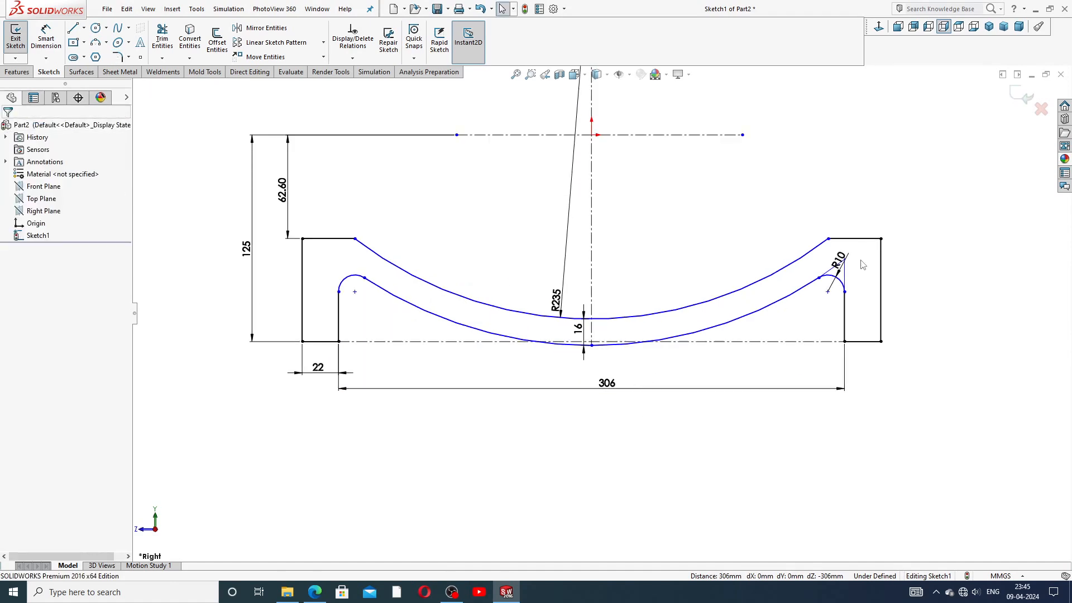
Step: Move the R10 label and dimension the lower arc's bottom point 5 mm from the horizontal centerline
drag(838, 260, 869, 251)
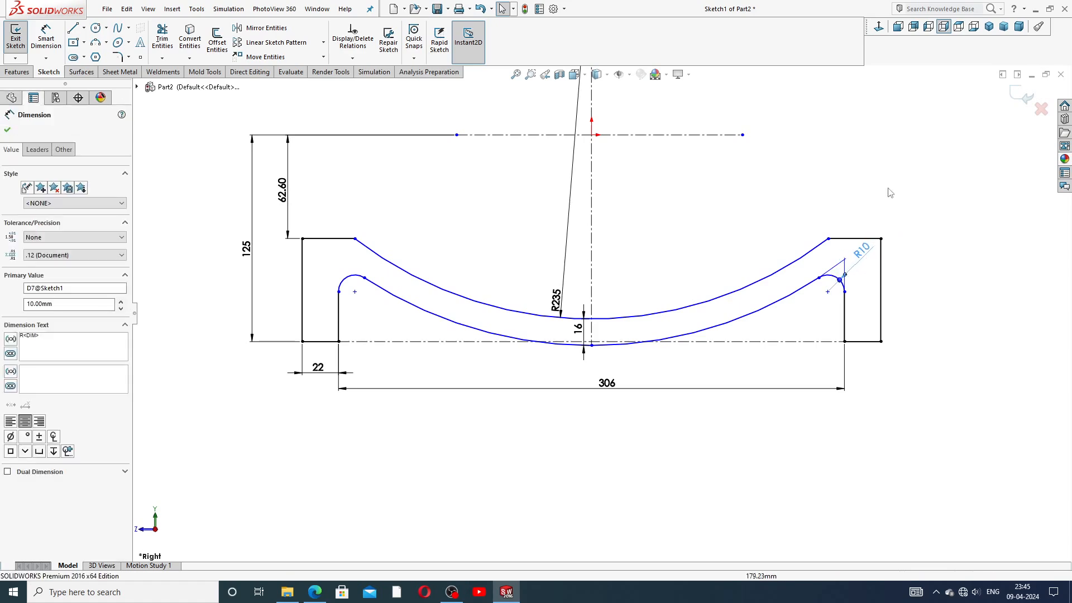
click(762, 222)
click(46, 40)
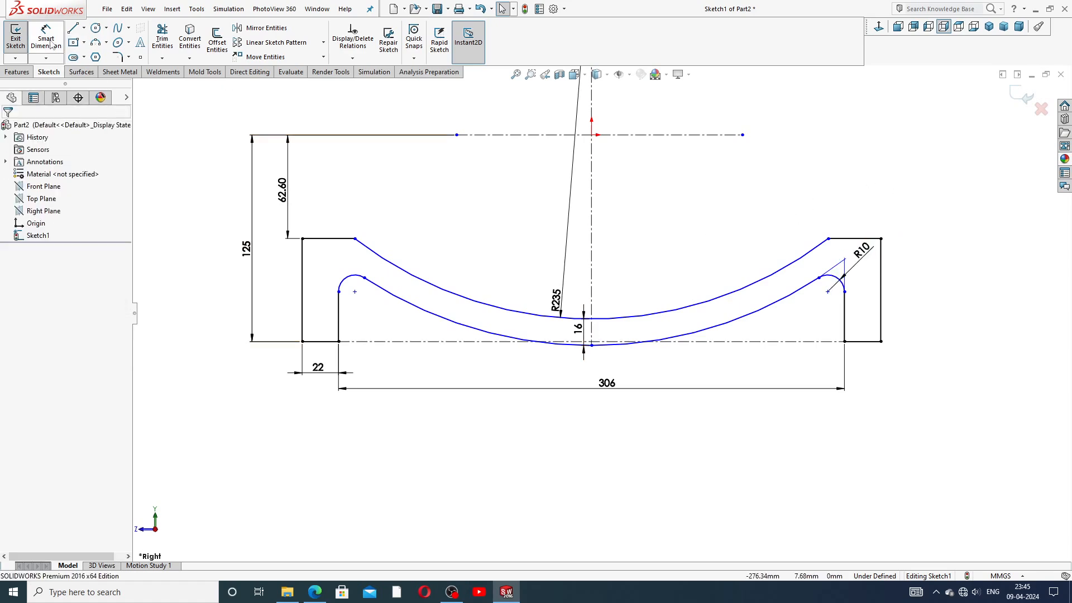
scroll(591, 346, down, 2)
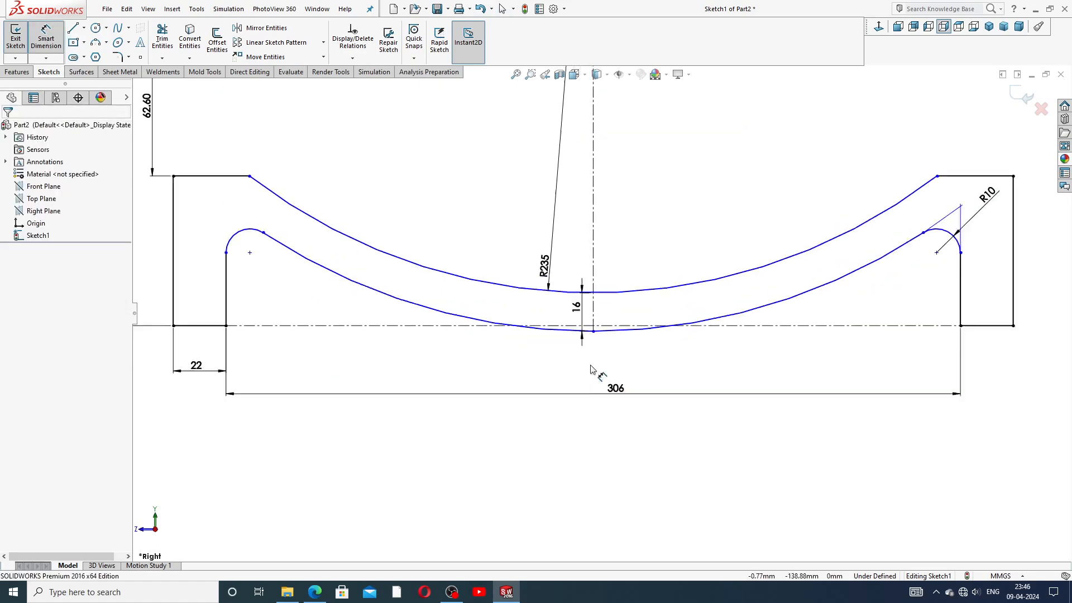
click(594, 321)
click(618, 316)
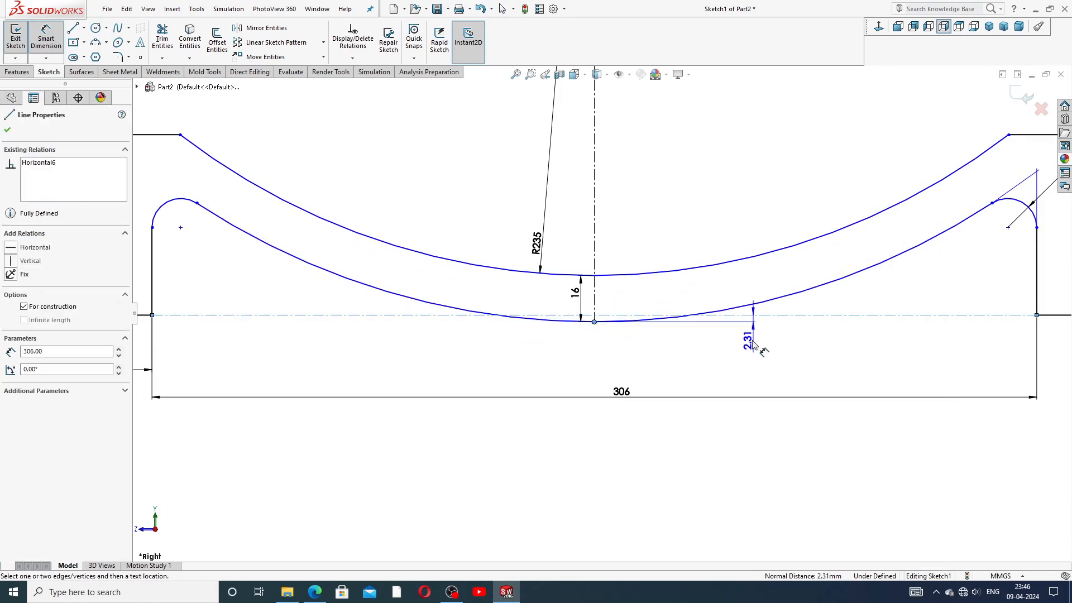
click(748, 335)
text(5)
key(Return)
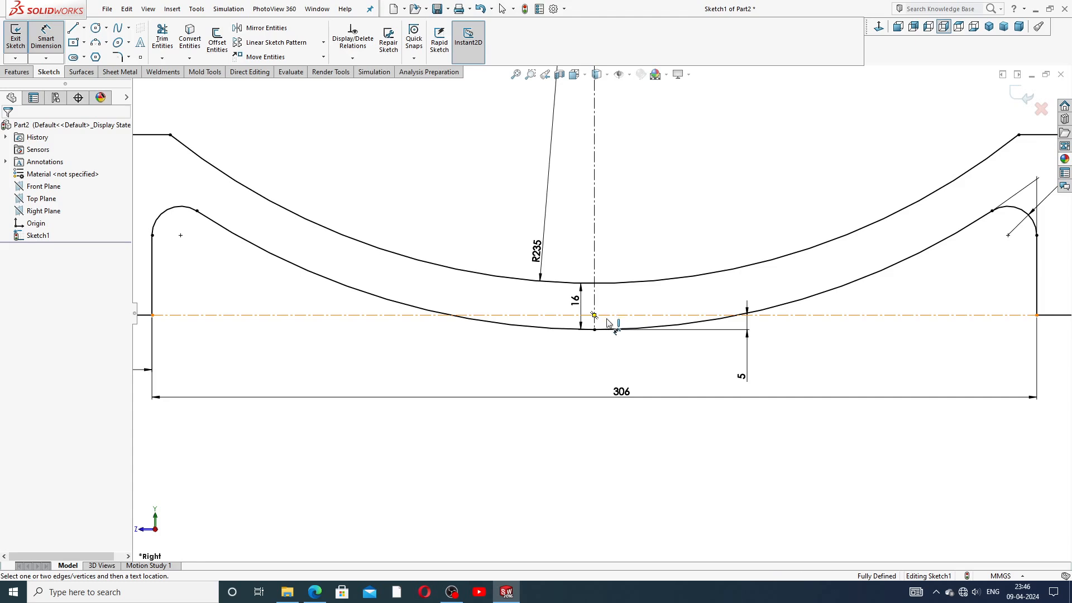
Step: Undo that 5 mm dimension and drag the arc's bottom point upward
scroll(620, 358, up, 3)
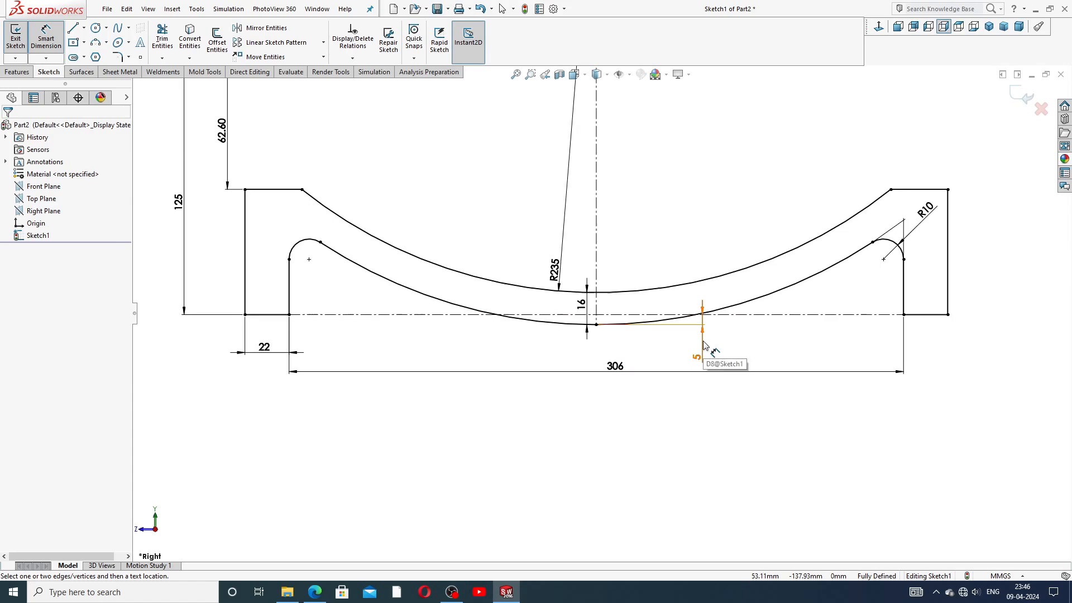
right_click(756, 432)
click(791, 167)
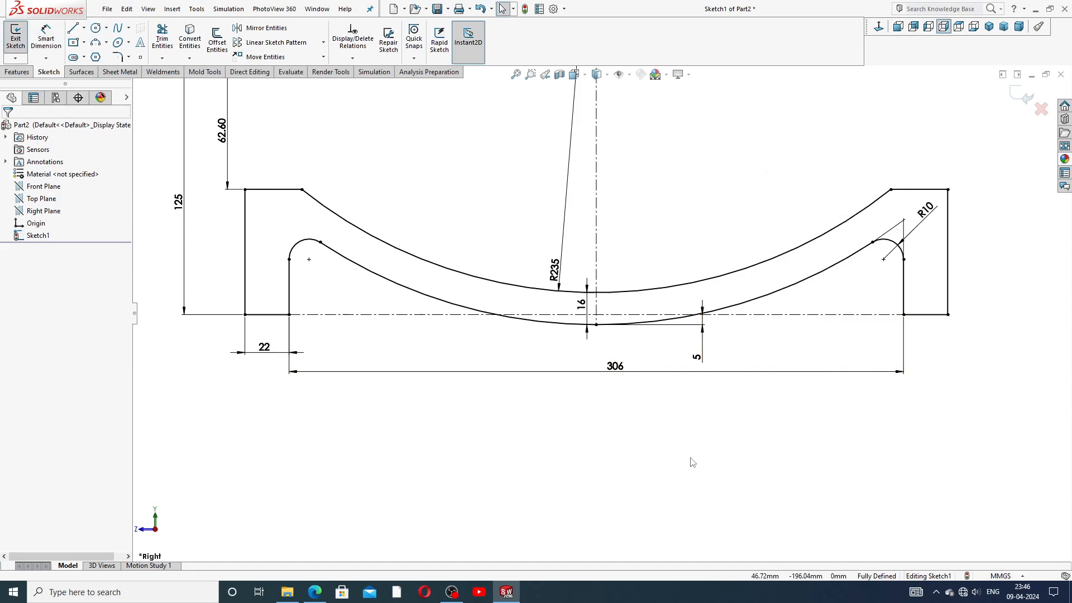
key(ctrl+z)
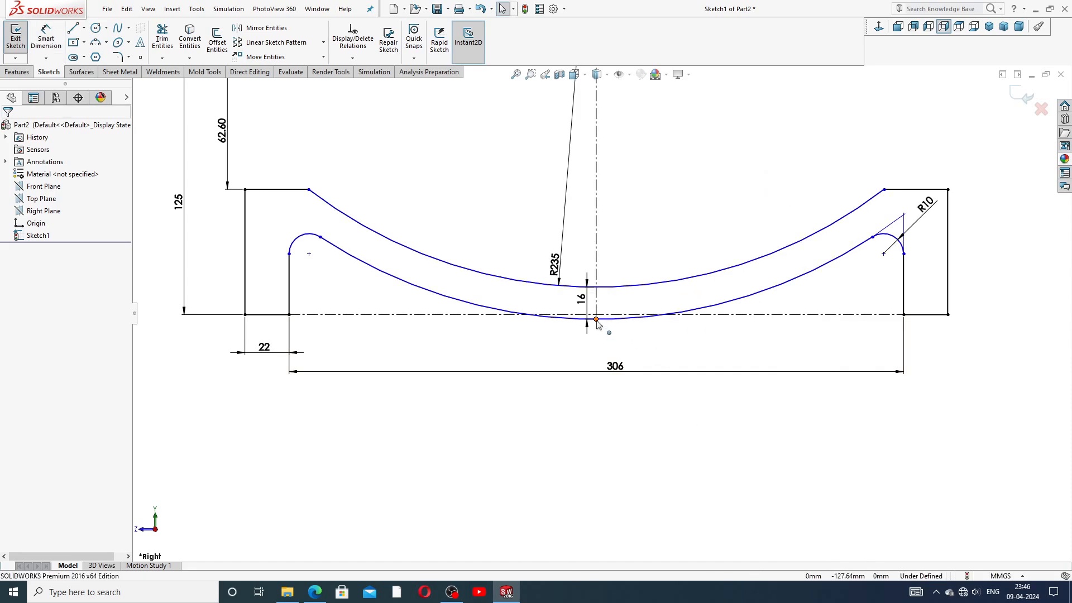
drag(596, 319, 596, 306)
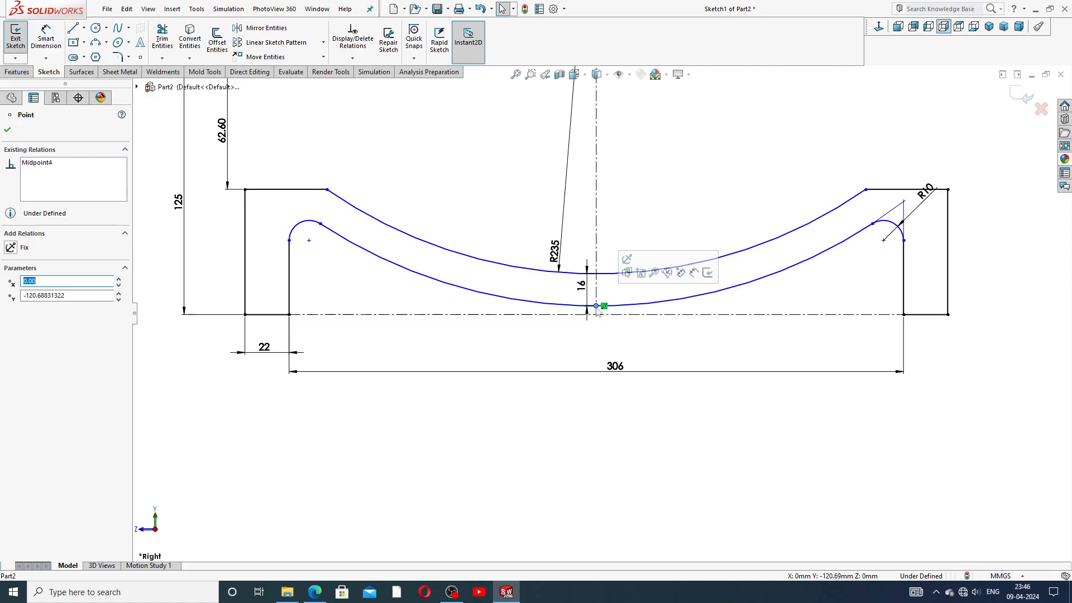
click(644, 333)
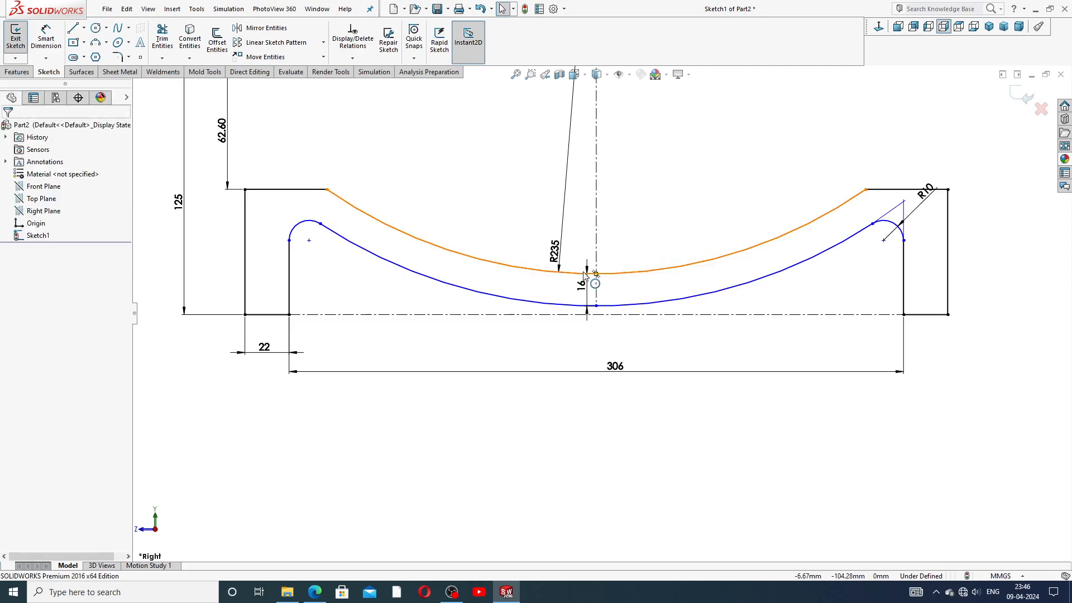
Step: Re-dimension the arc's lowest point 5 mm above the horizontal centerline
click(46, 38)
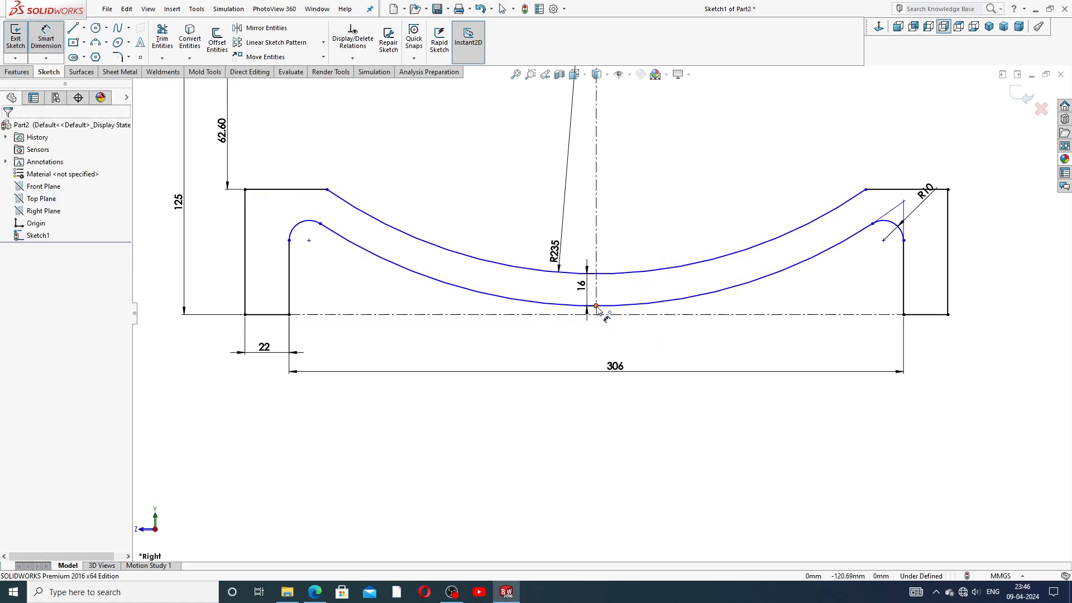
click(600, 315)
click(605, 316)
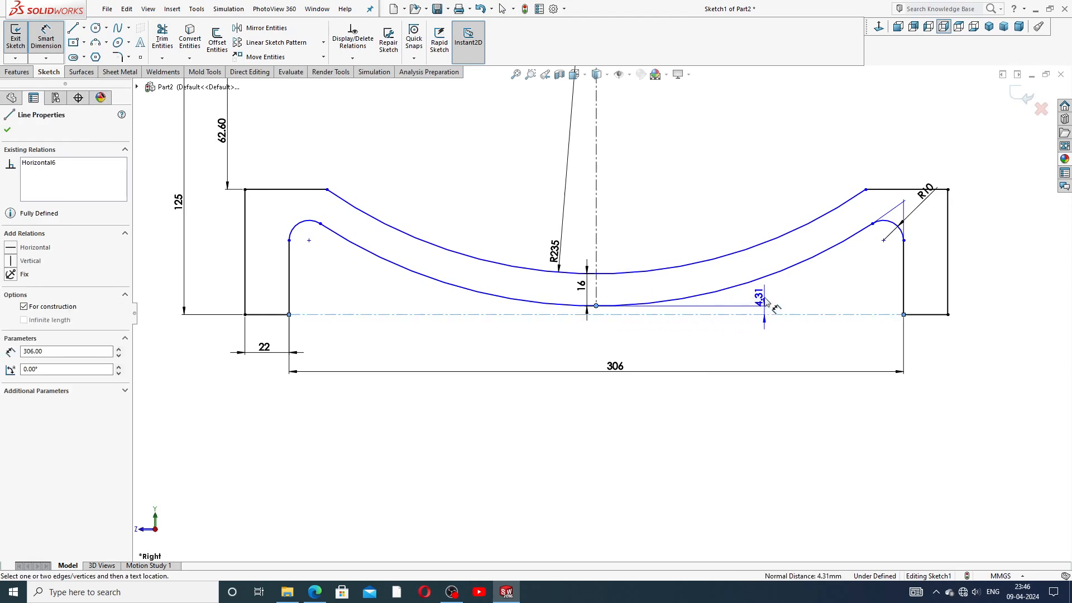
click(764, 303)
text(5)
key(Return)
click(719, 438)
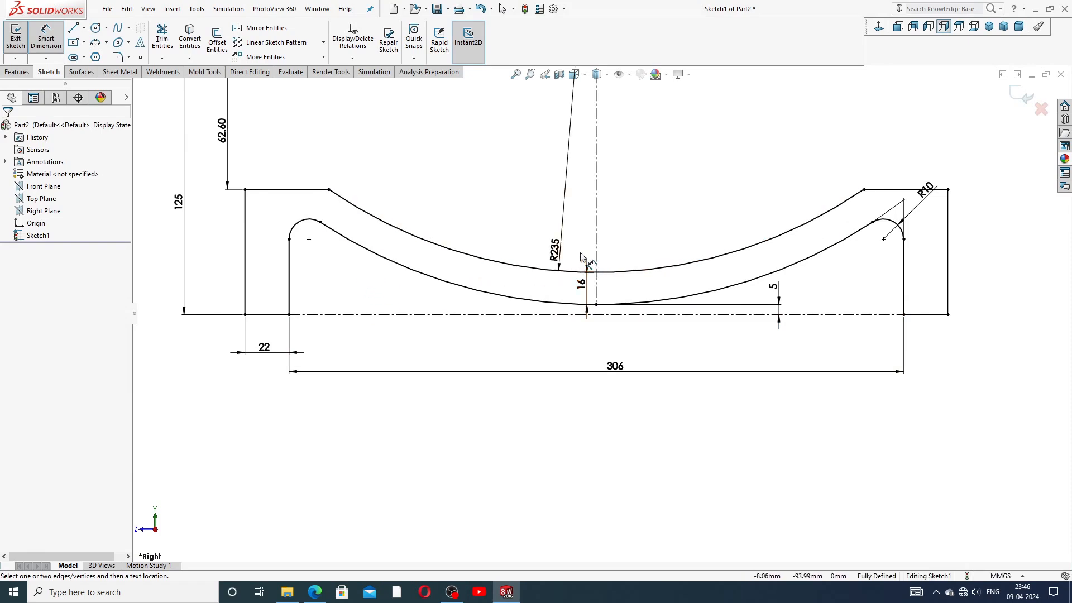
Step: Reposition the R235, 16, R10, 306 and 22 dimensions clear of the profile
drag(552, 245, 522, 233)
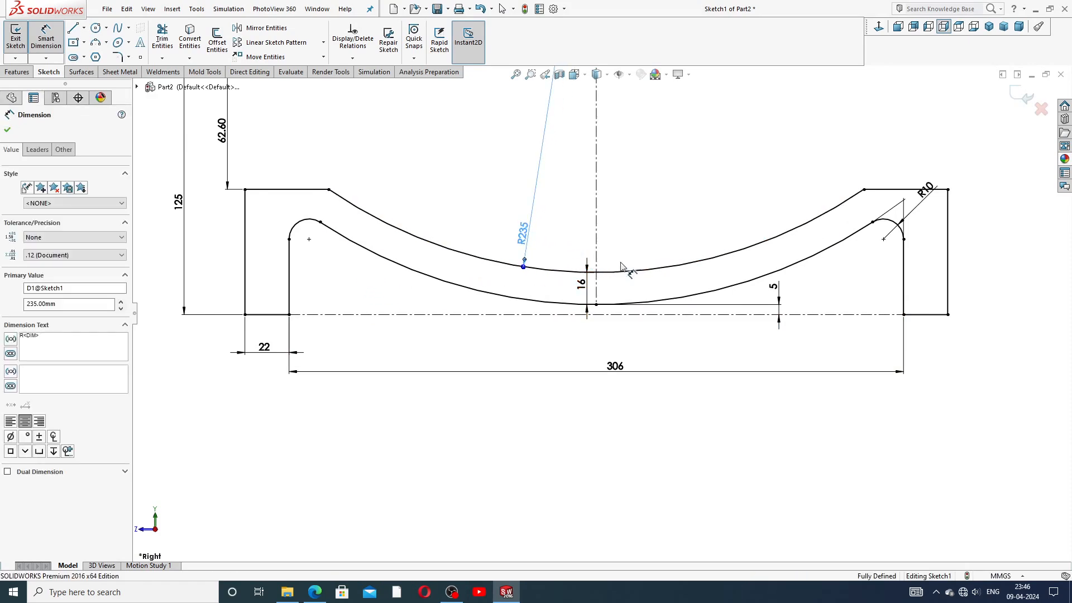
drag(576, 287, 573, 291)
click(643, 245)
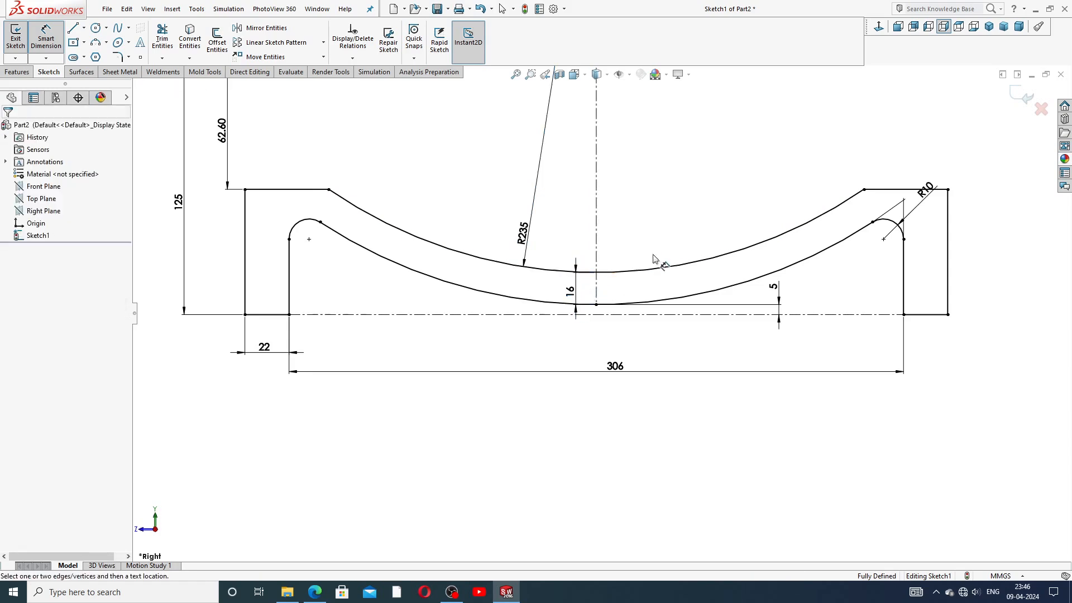
drag(929, 198, 951, 168)
click(1000, 239)
drag(629, 380, 629, 392)
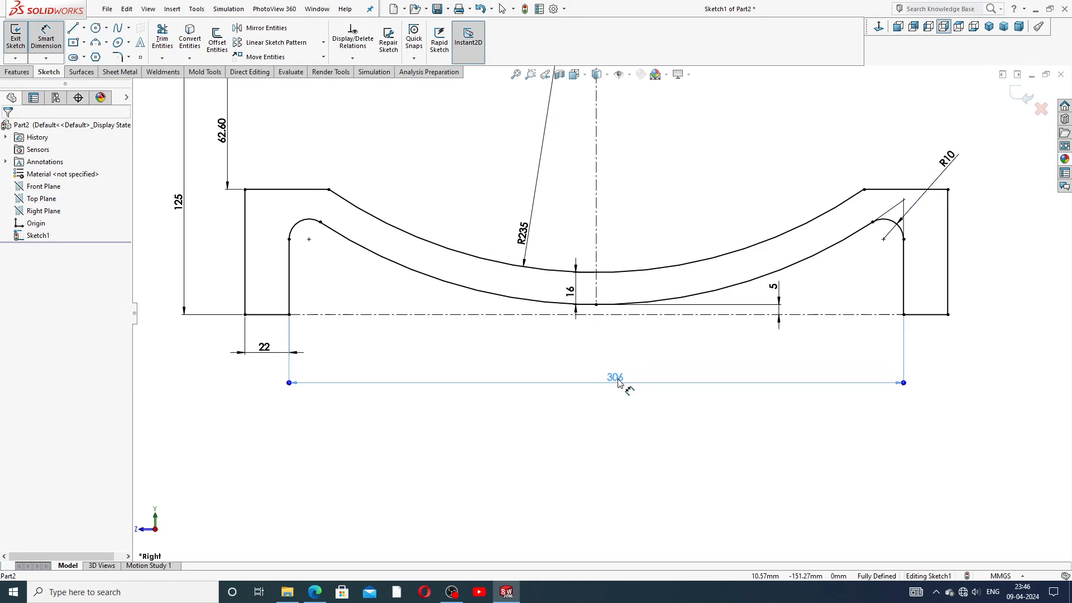
drag(261, 348, 252, 359)
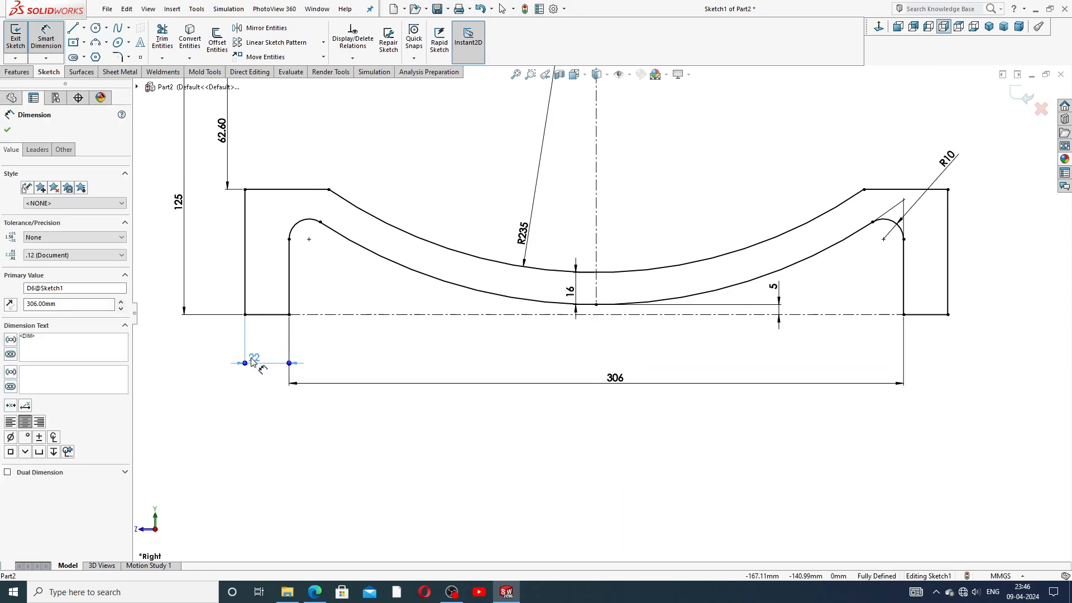
click(389, 419)
Step: Move the 125, 62.60 and R235 dimensions into a cleaner layout and end dimensioning
scroll(483, 291, up, 3)
drag(354, 248, 334, 241)
drag(383, 211, 368, 215)
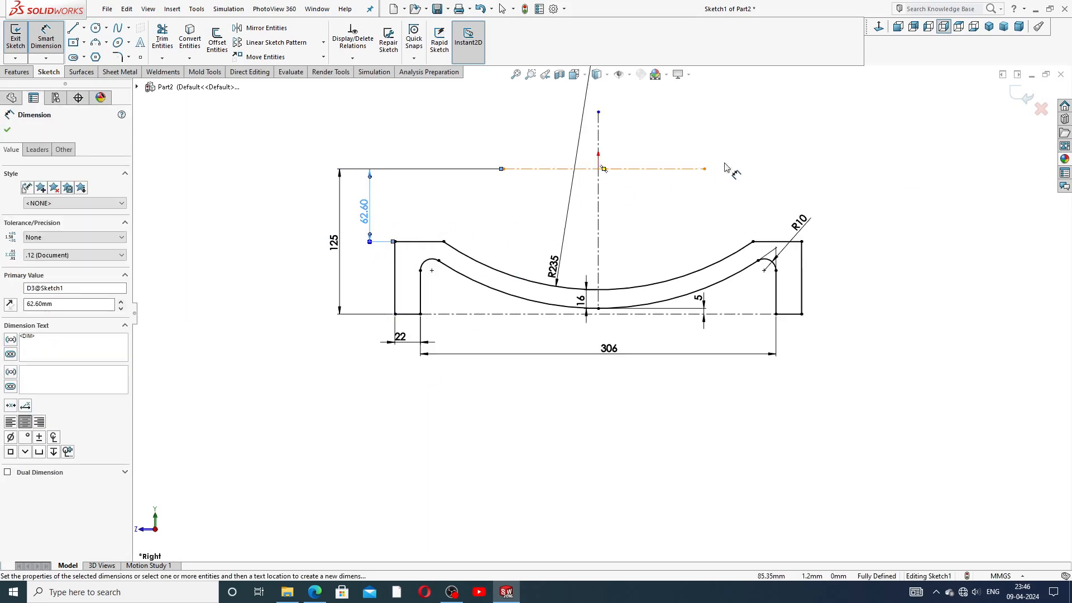
click(746, 167)
scroll(760, 181, up, 2)
drag(567, 280, 574, 241)
click(767, 204)
scroll(635, 273, down, 2)
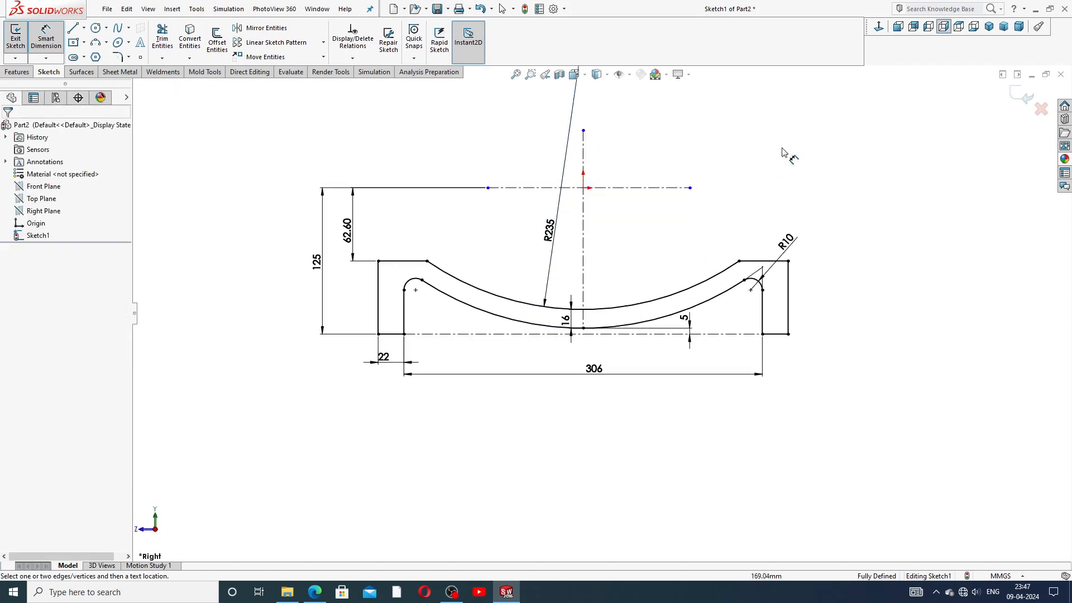
right_click(833, 152)
click(849, 163)
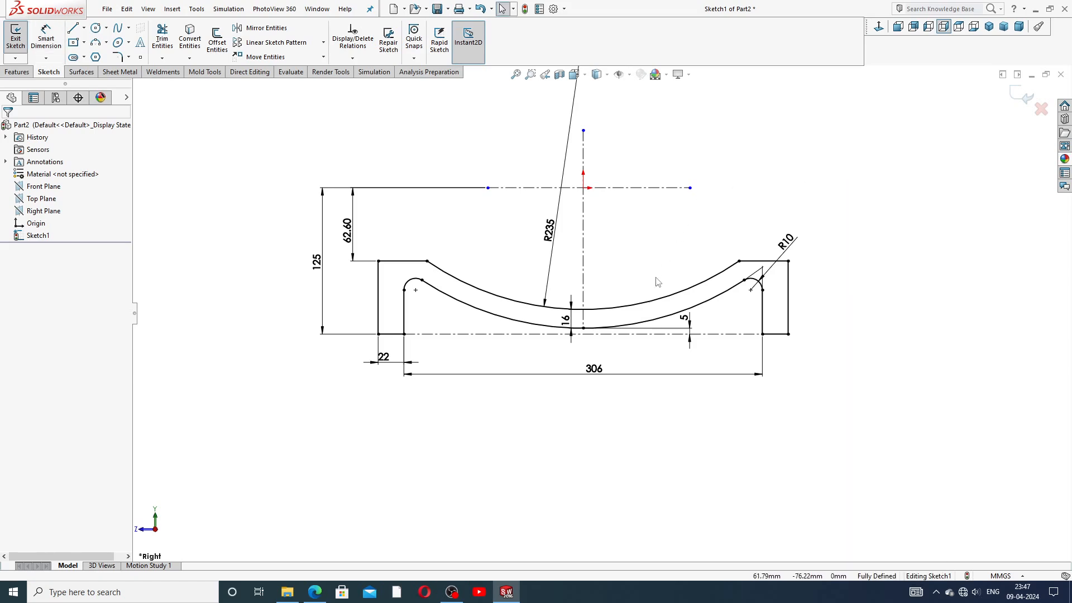
scroll(669, 202, up, 3)
scroll(670, 204, down, 2)
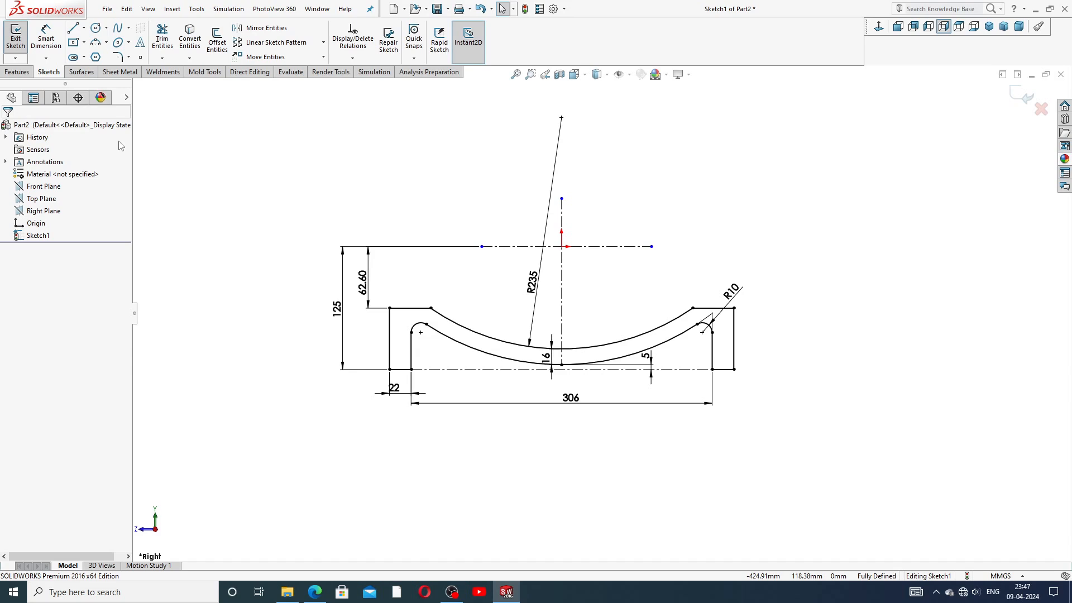
Step: Revolve the profile 360° about centerline Line2 to form the valve body
click(17, 72)
click(53, 39)
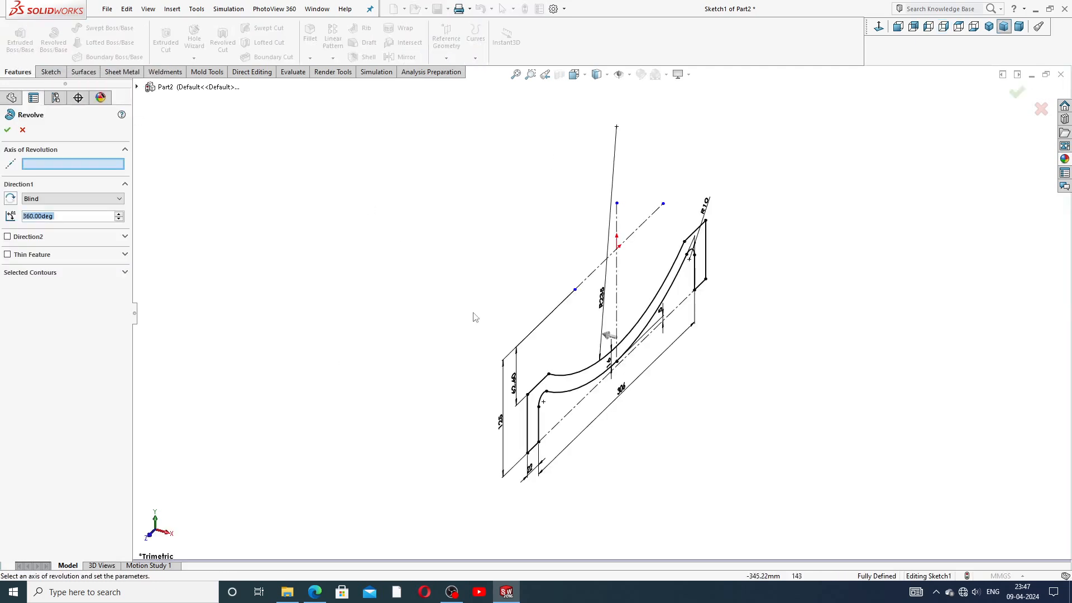
click(592, 273)
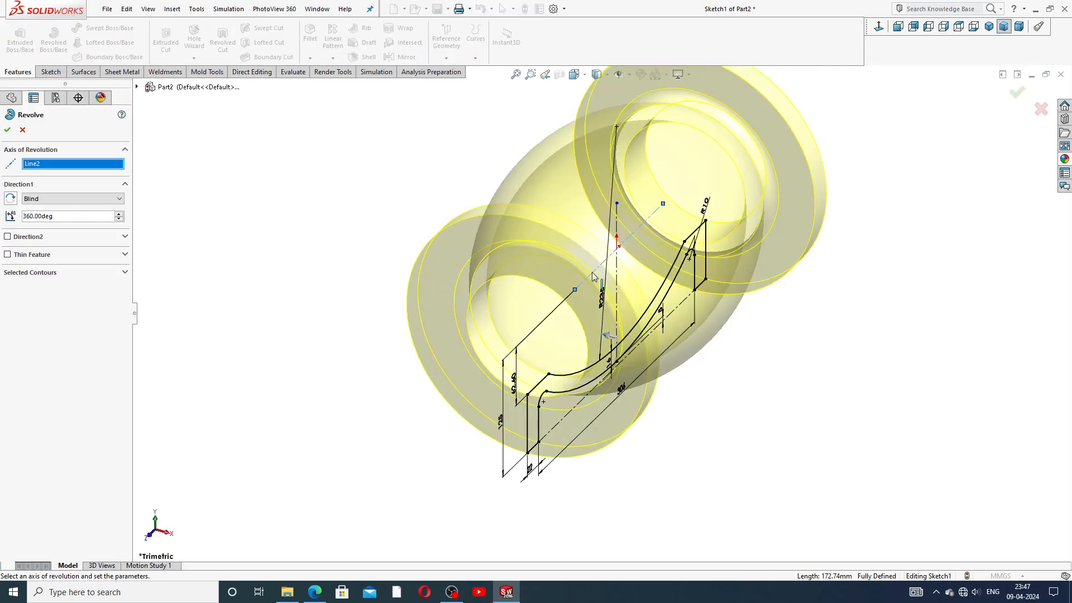
scroll(596, 279, up, 3)
click(1017, 95)
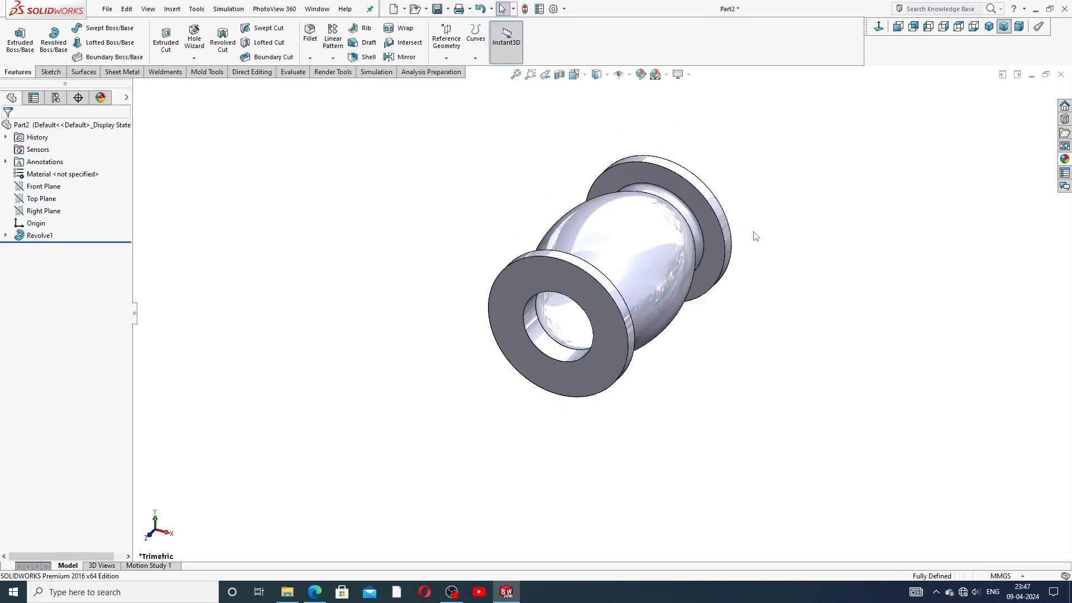
Step: Orbit the valve body to inspect the flange bore, then return from the reference drawing
middle_drag(728, 217, 656, 127)
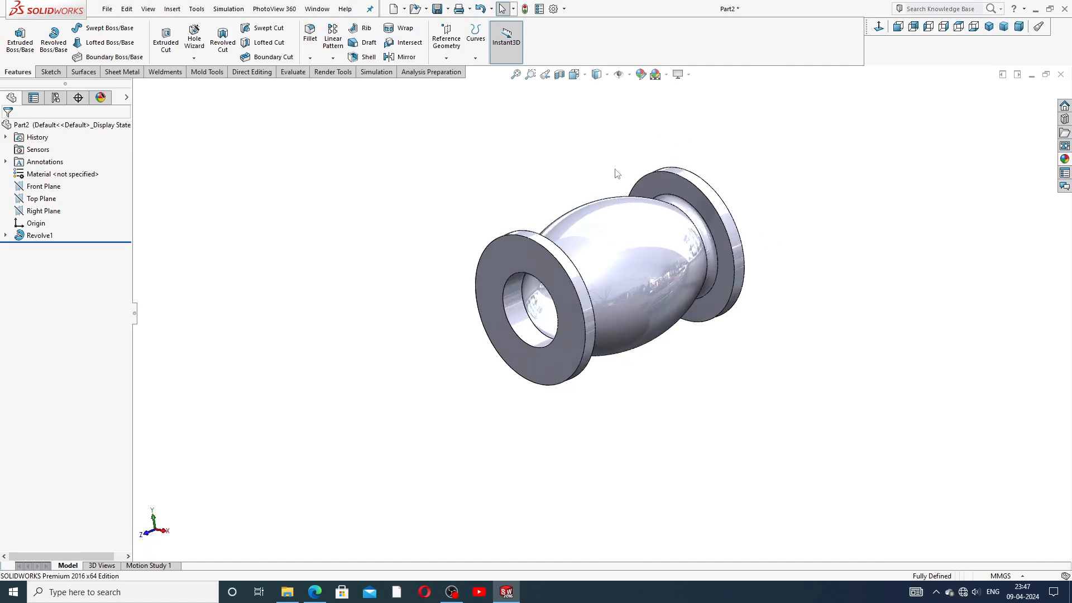
mouse_move(660, 206)
middle_down()
mouse_move(574, 165)
mouse_move(668, 225)
mouse_move(640, 220)
mouse_move(676, 202)
middle_up()
scroll(650, 221, up, 1)
scroll(641, 255, down, 3)
middle_drag(627, 309, 797, 297)
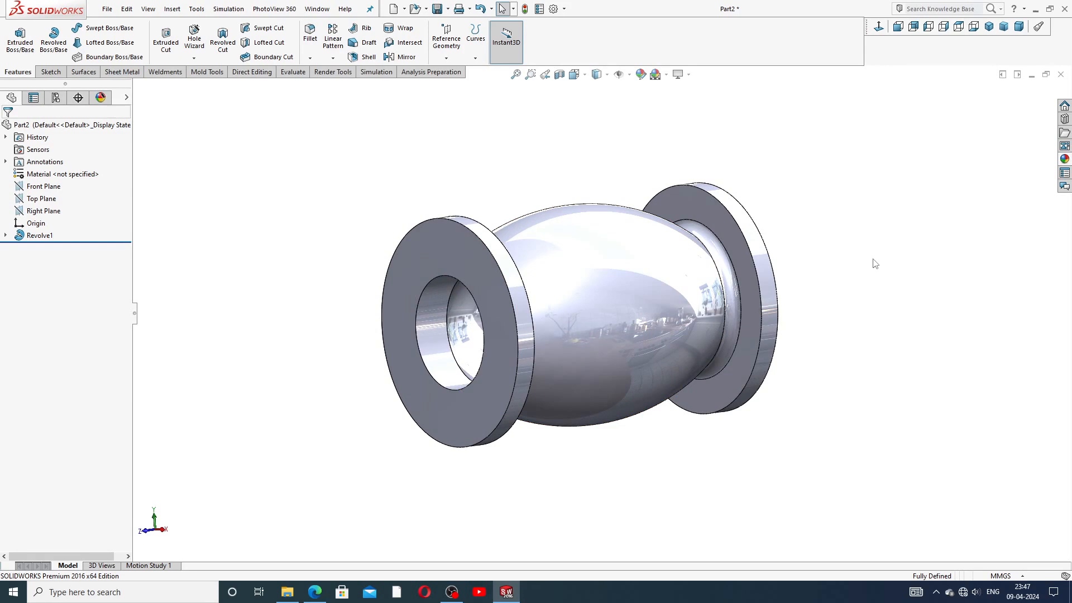
scroll(630, 311, down, 2)
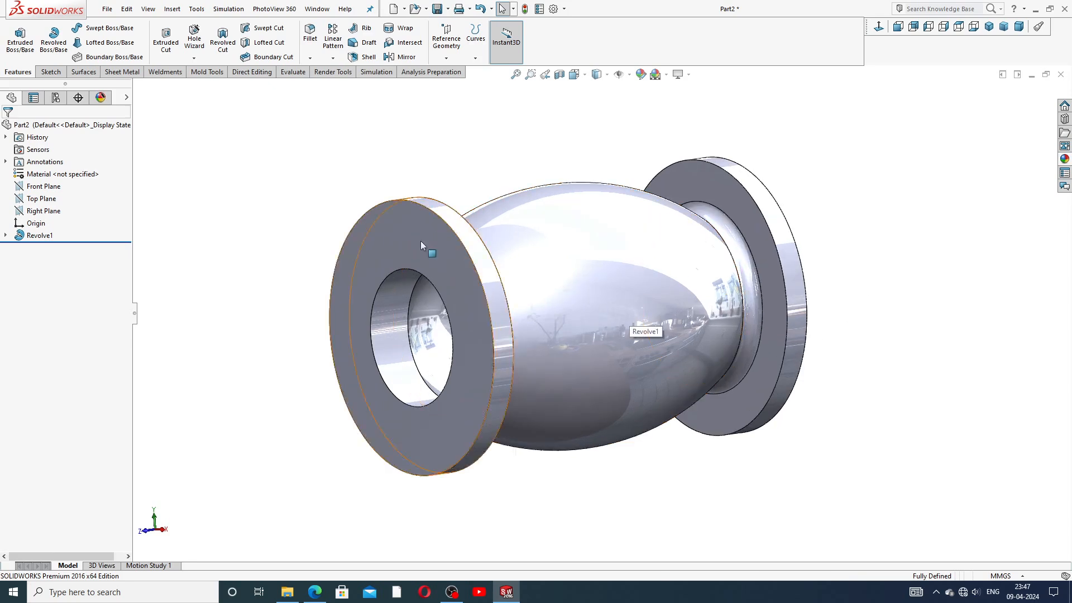
scroll(437, 231, up, 2)
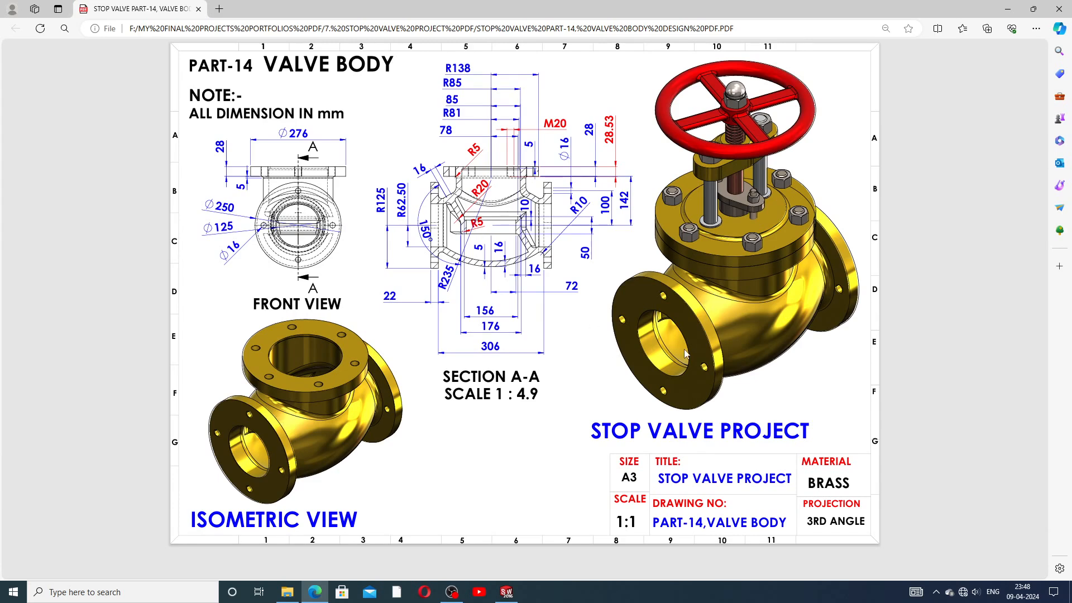
click(507, 591)
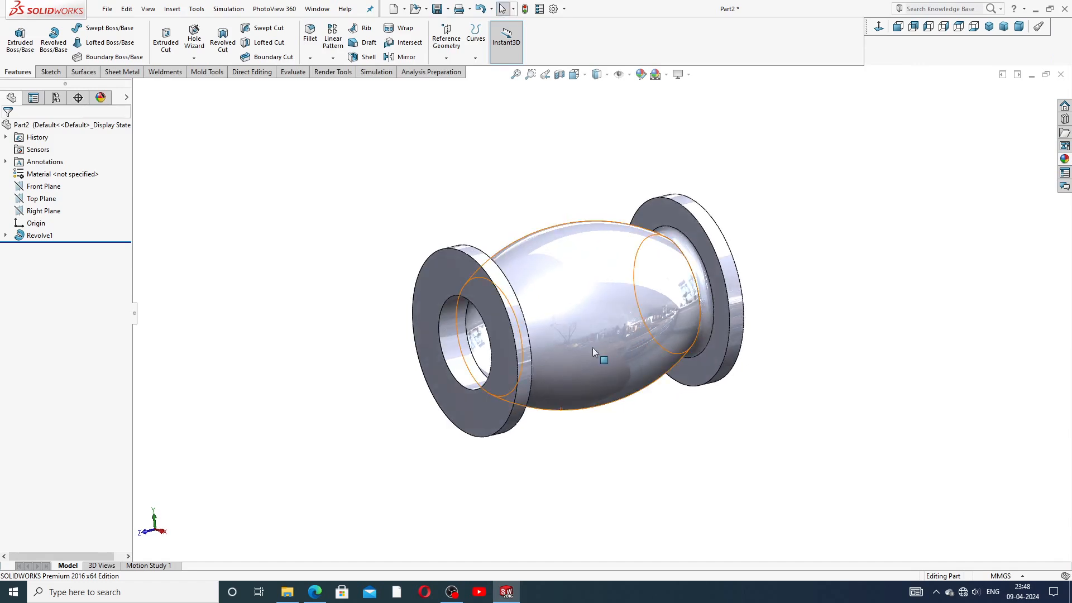
scroll(581, 331, down, 3)
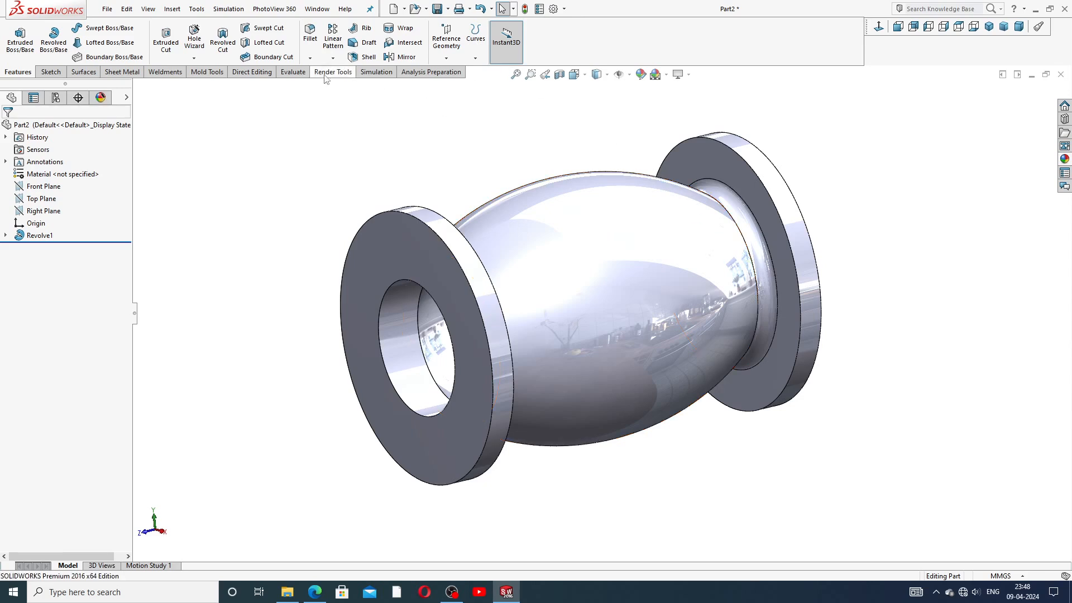
Step: Fillet the left and right flange bore edges with a 20 mm radius
click(310, 58)
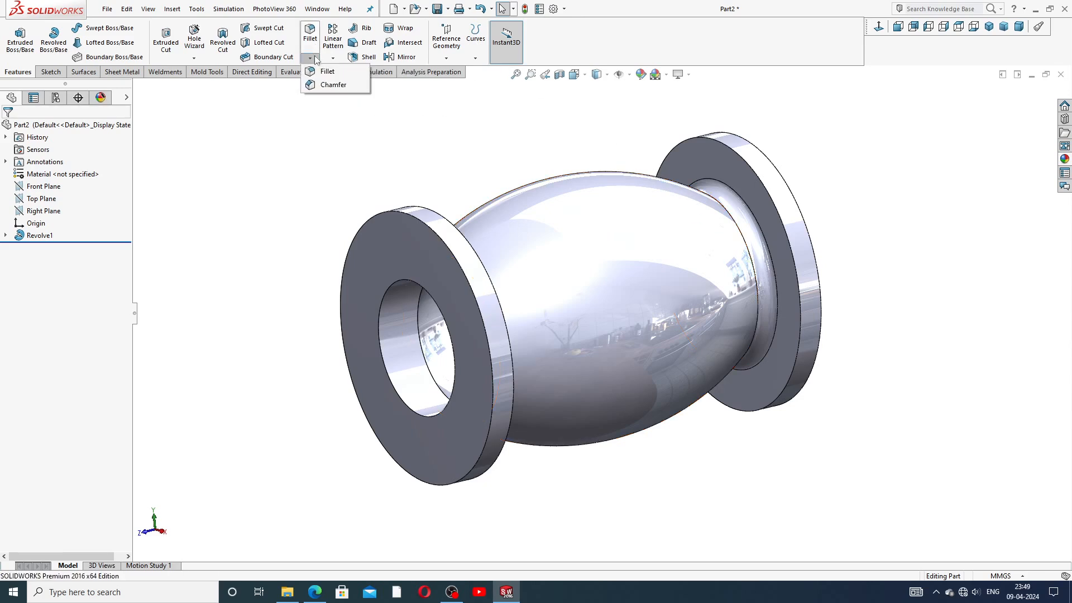
click(328, 72)
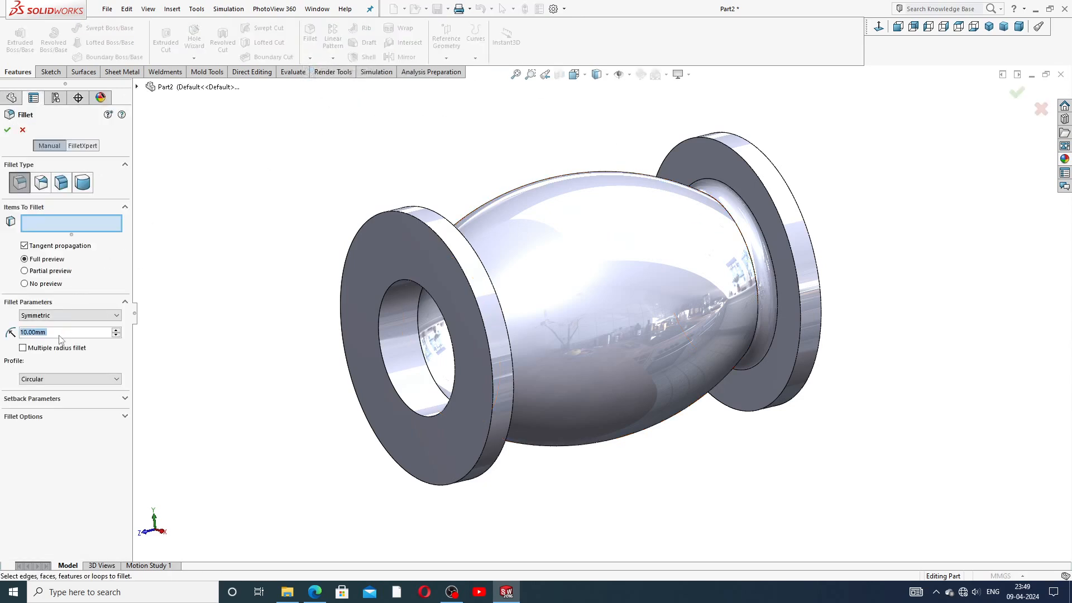
text(20)
key(Return)
middle_drag(338, 341, 354, 328)
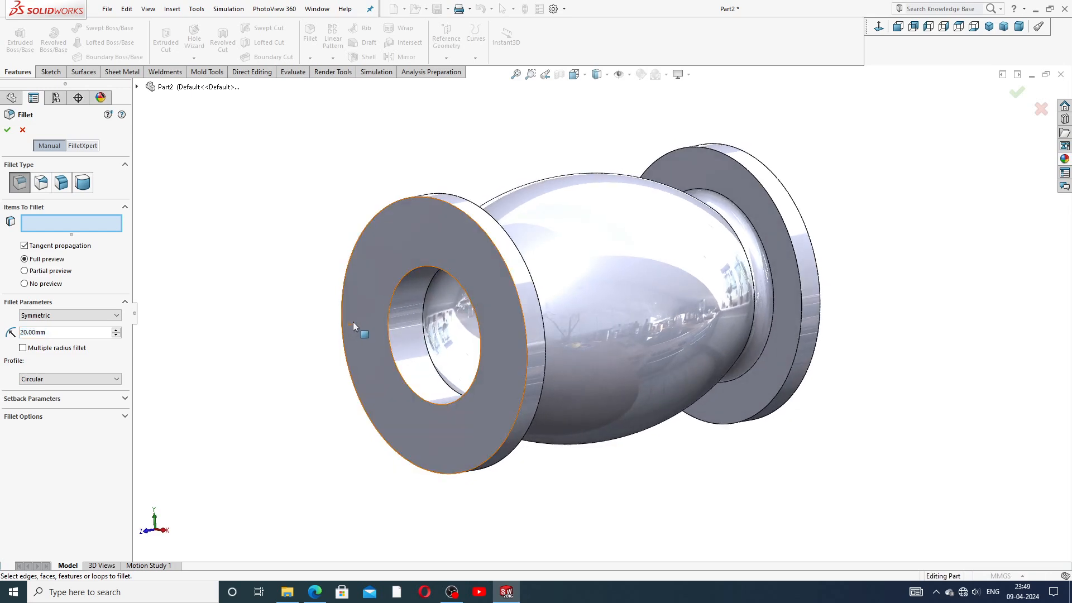
click(449, 359)
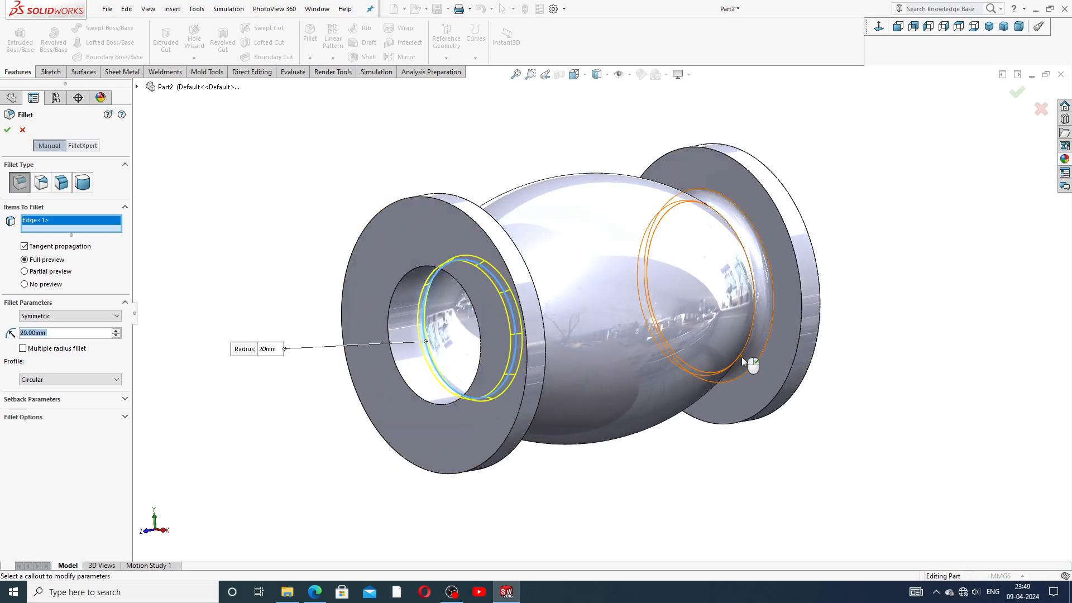
middle_drag(741, 357, 752, 311)
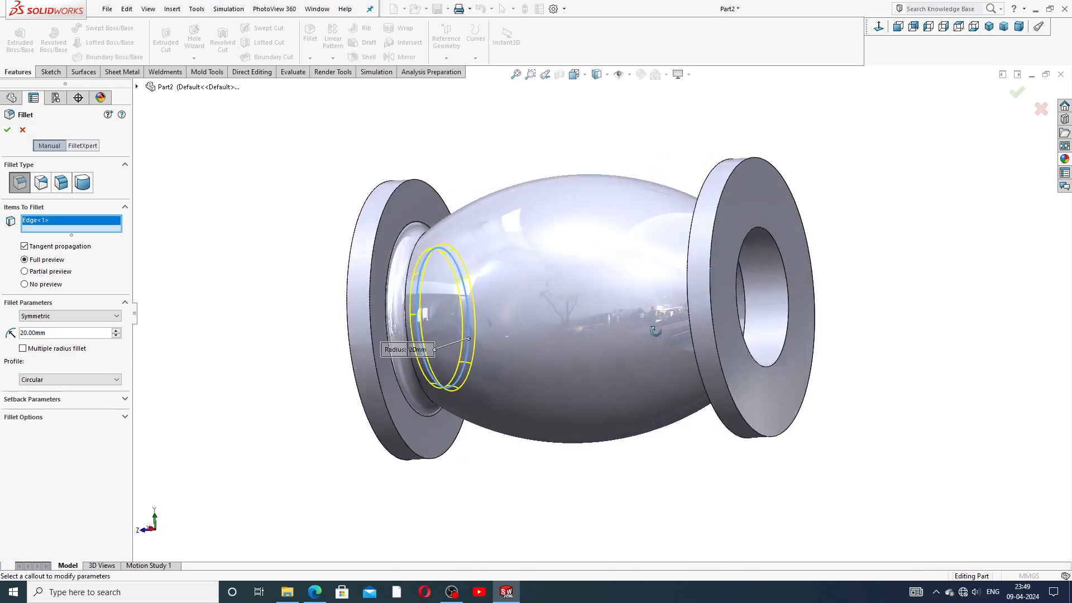
click(747, 303)
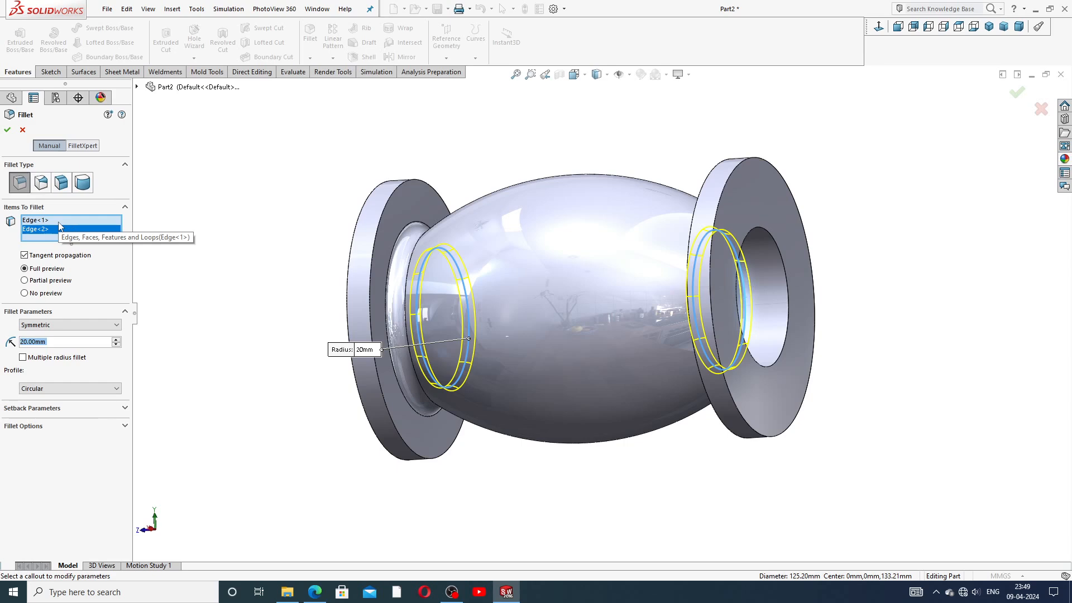
click(7, 129)
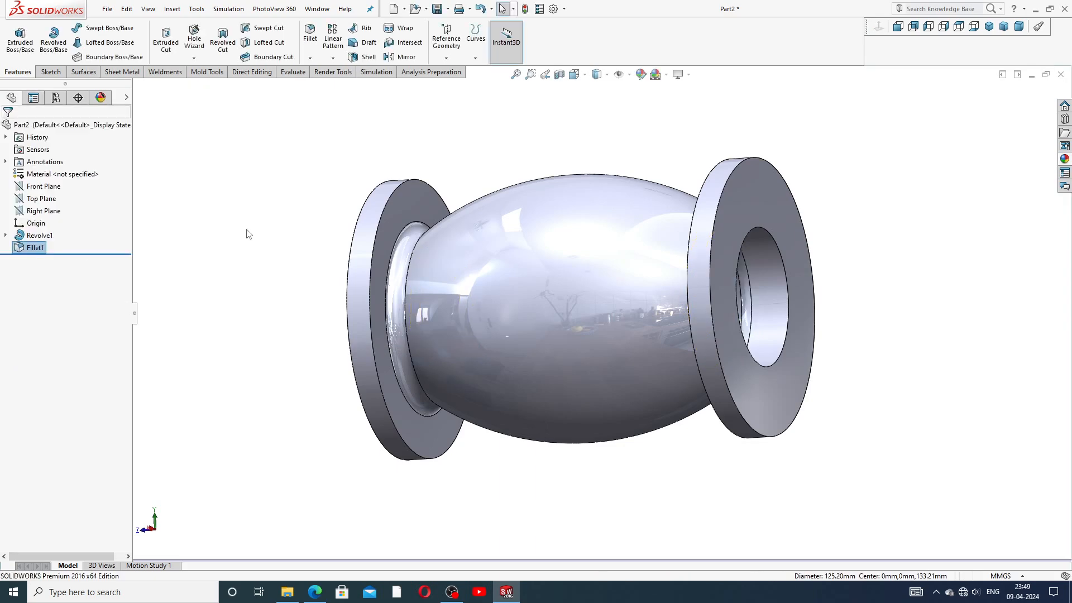
click(257, 246)
middle_drag(277, 289, 387, 286)
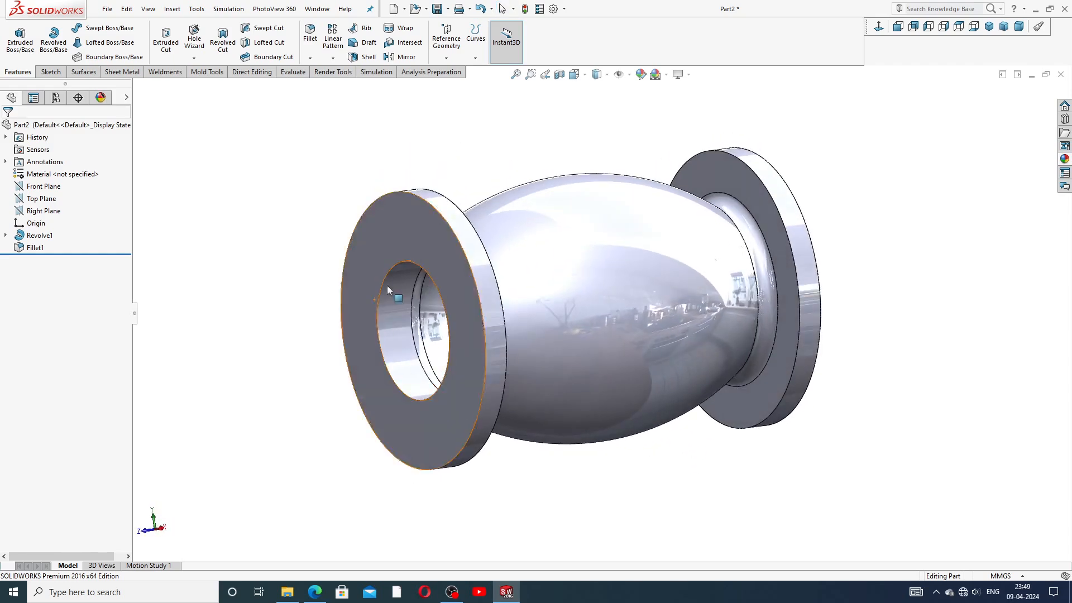
Step: Edit Revolve1's Sketch1 in Right view, move the R10, R125 and R62.60 dimensions, then exit
click(6, 235)
click(49, 247)
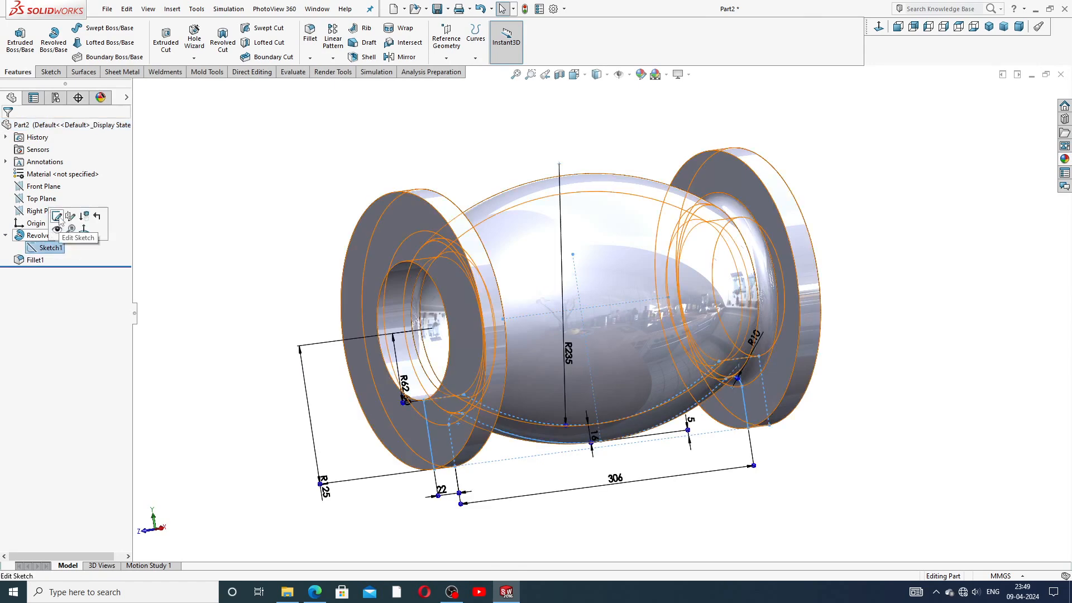
click(57, 216)
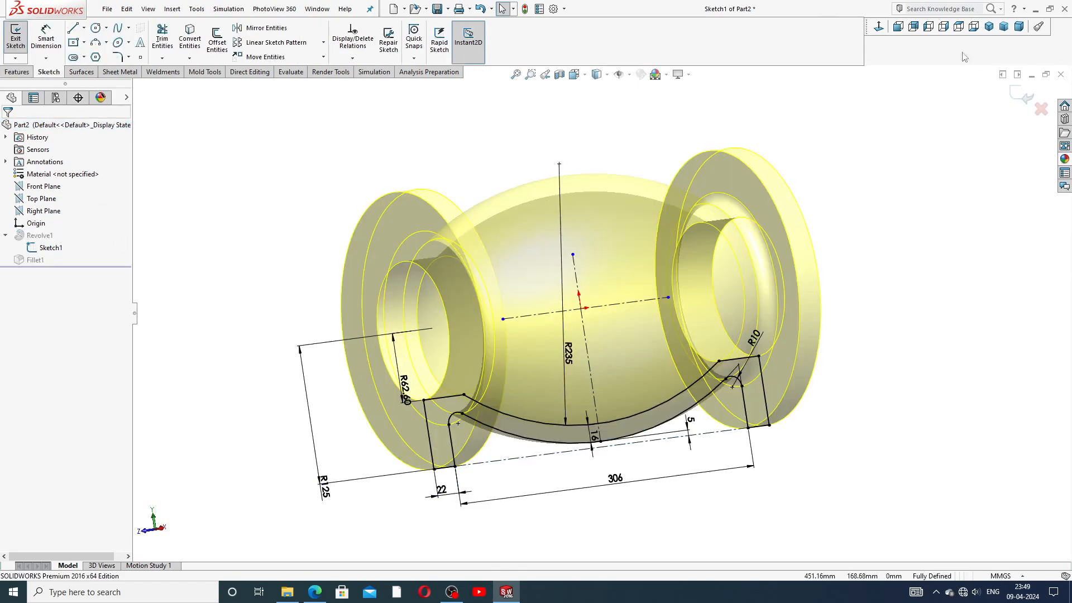
click(943, 27)
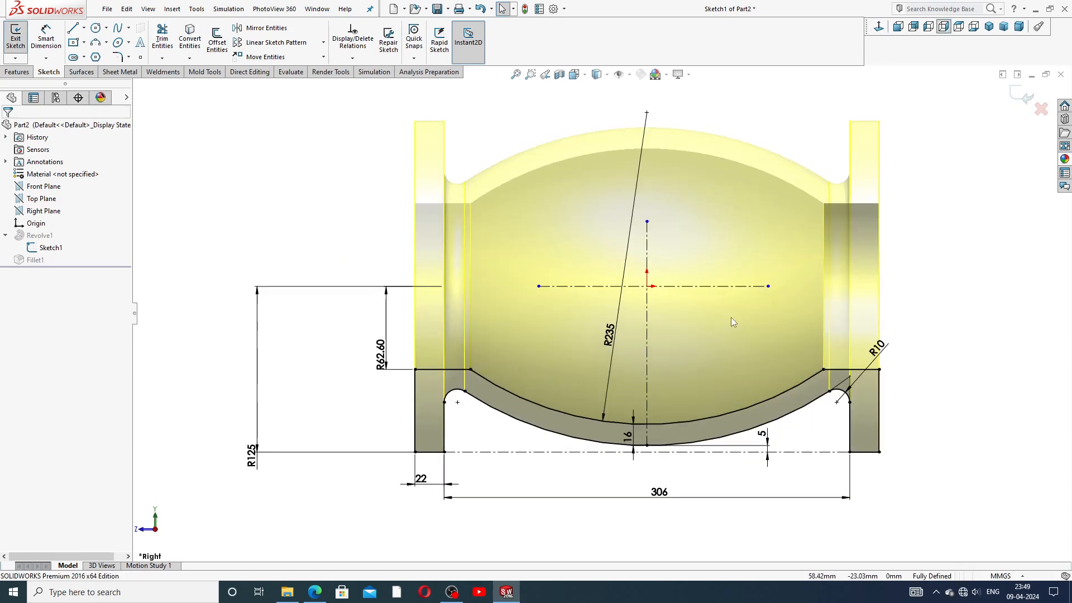
drag(891, 356, 908, 333)
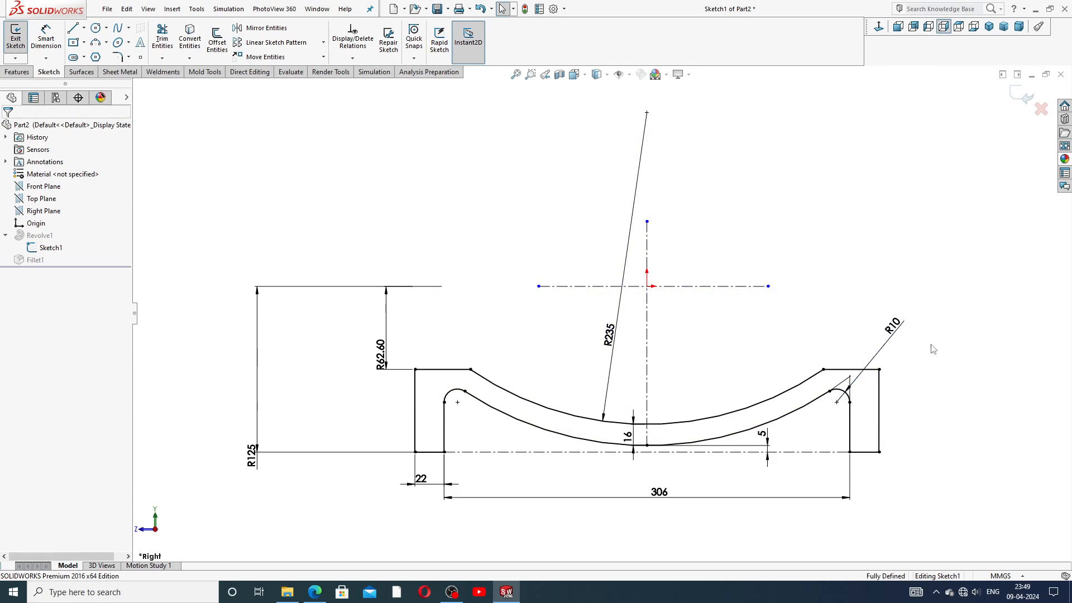
drag(250, 455, 248, 362)
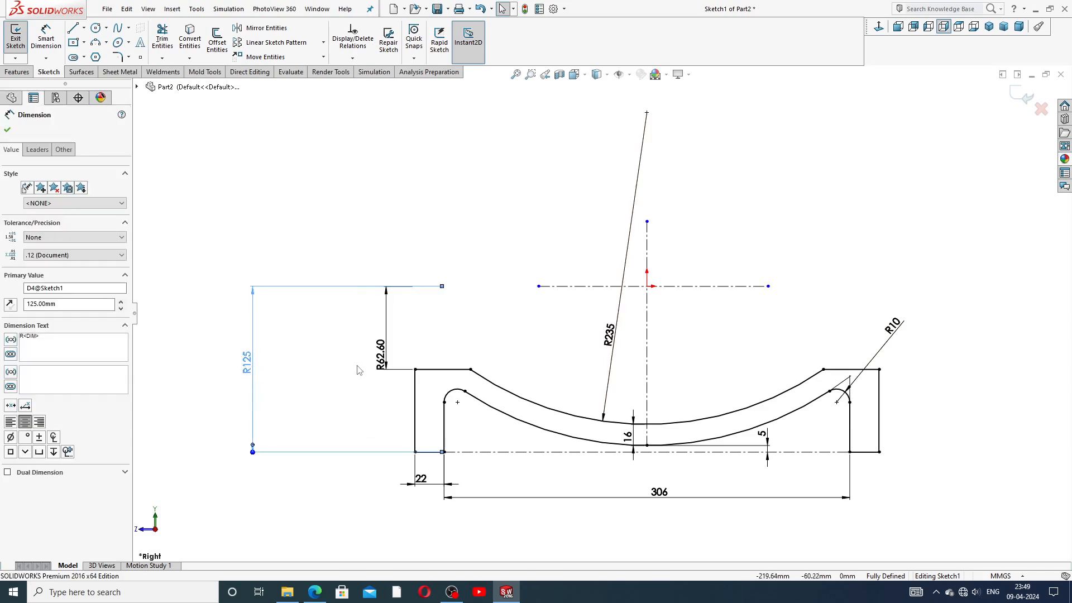
mouse_move(381, 357)
mouse_down()
mouse_move(360, 338)
mouse_move(373, 339)
mouse_up()
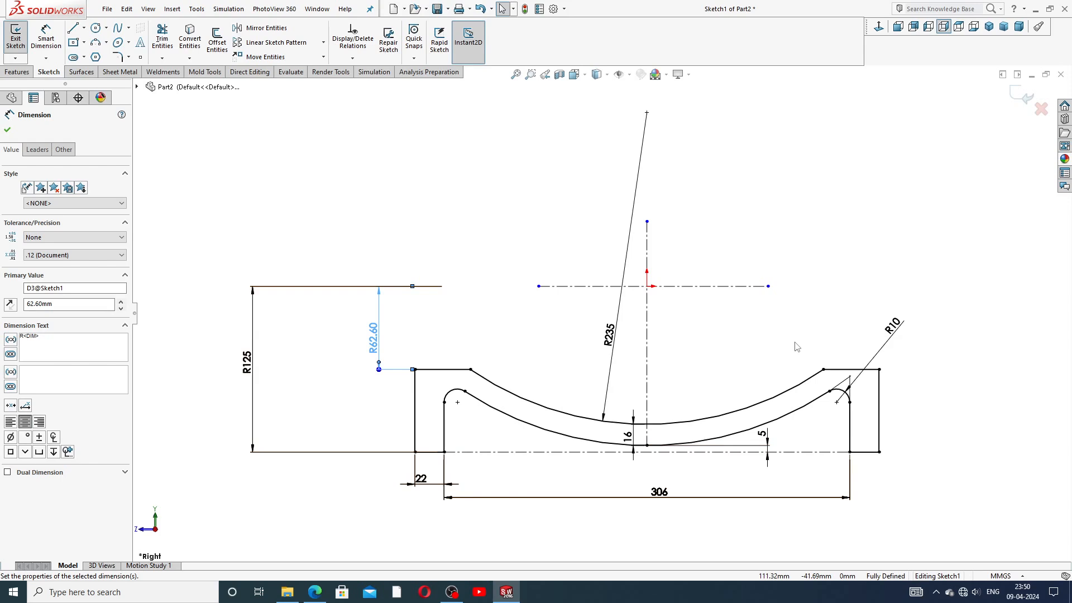
click(1021, 97)
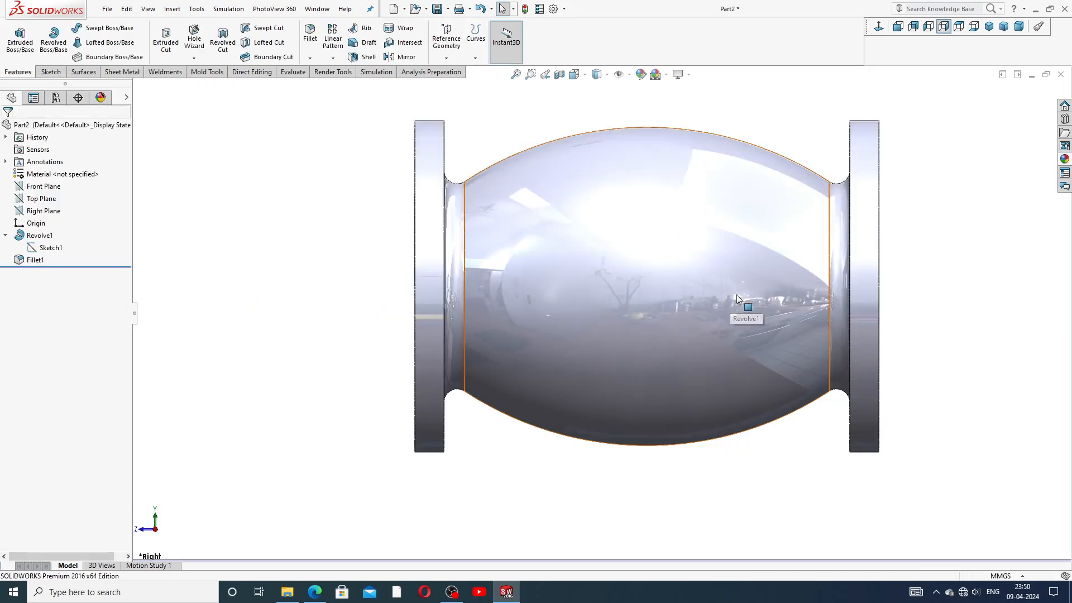
middle_drag(648, 192, 661, 280)
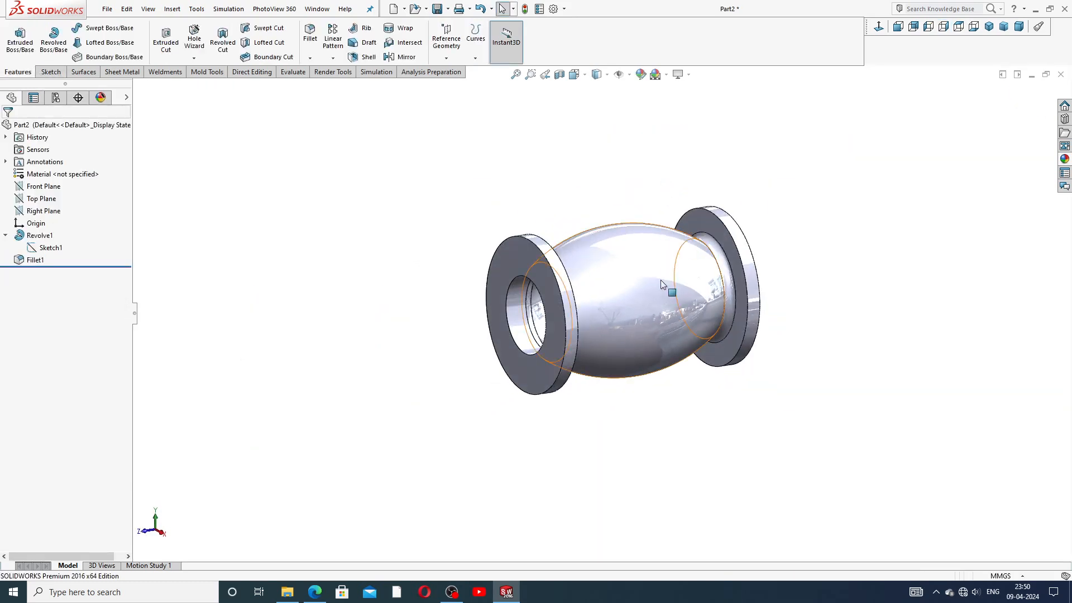
click(6, 235)
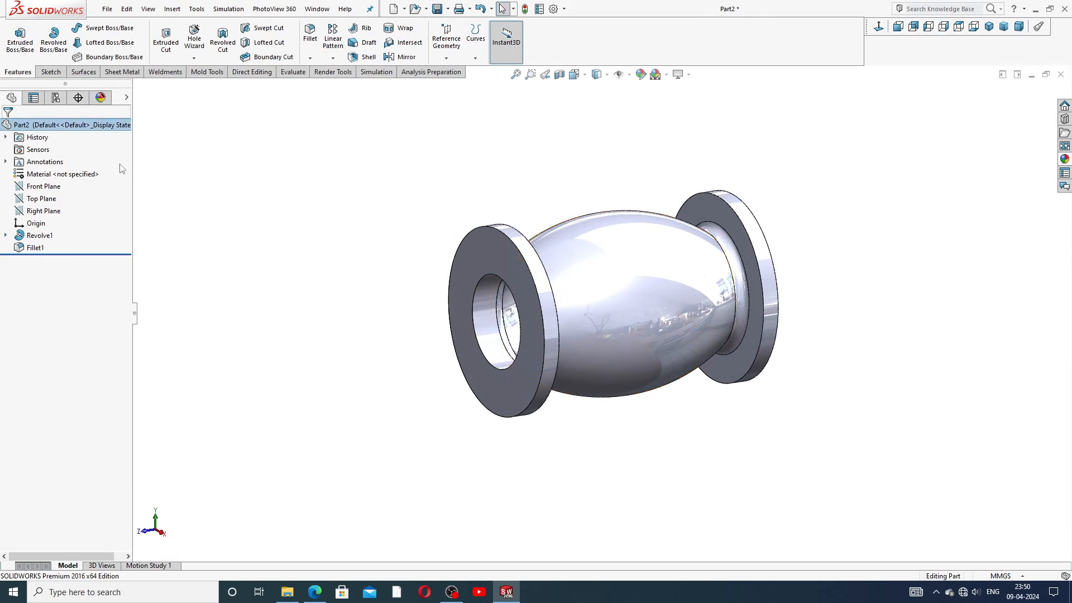
click(49, 210)
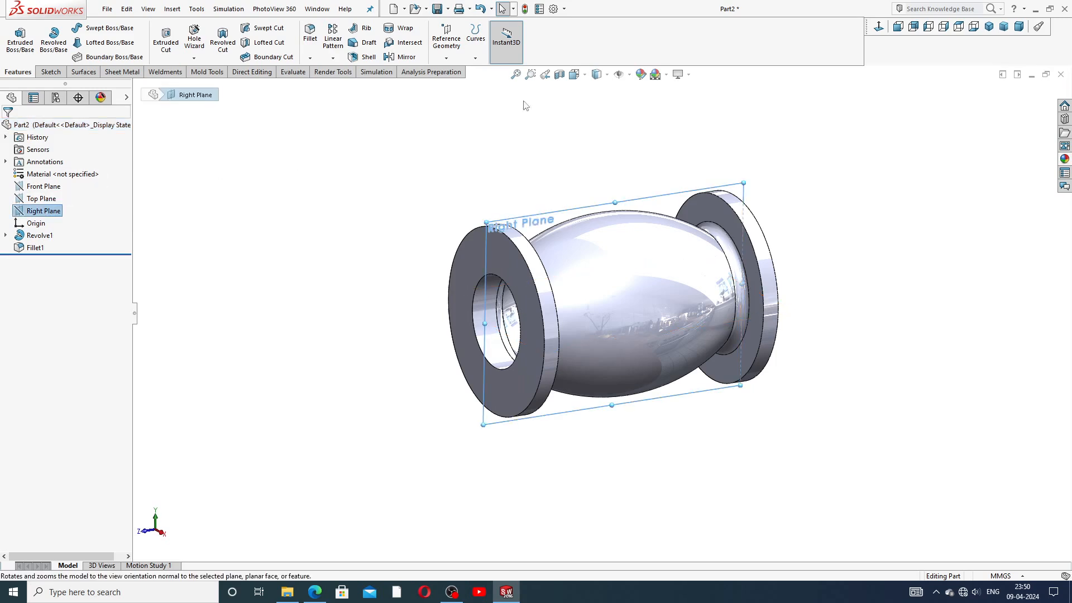
click(558, 75)
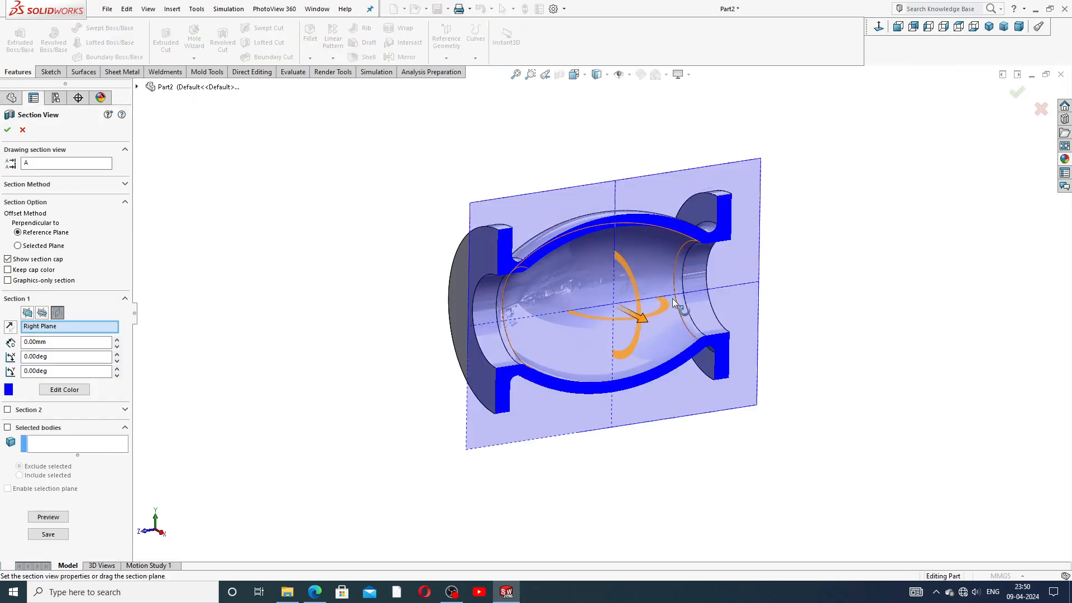
middle_drag(639, 313, 662, 246)
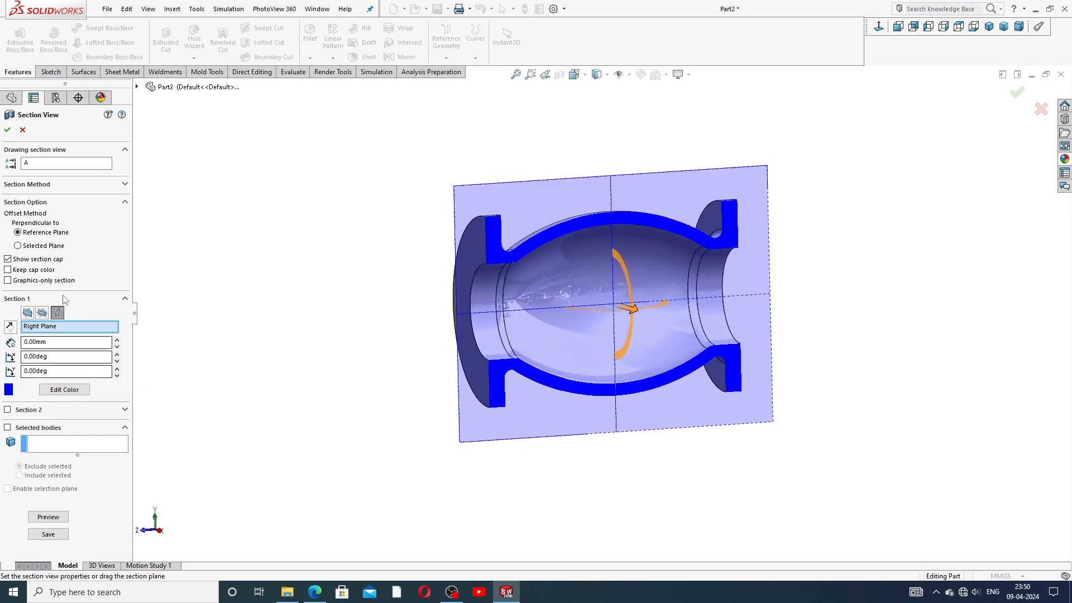
click(36, 273)
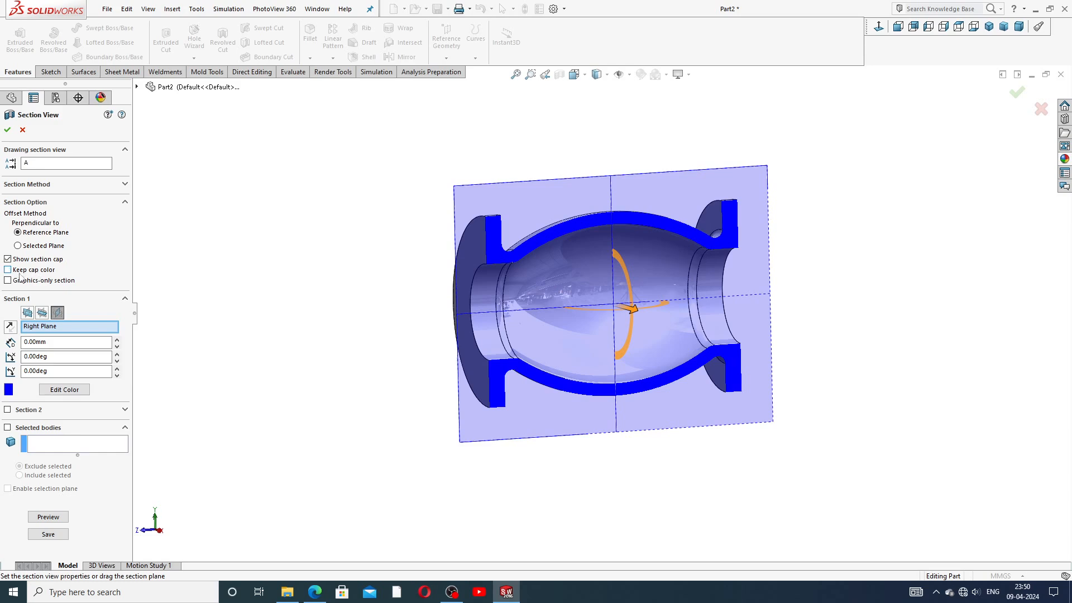
click(7, 130)
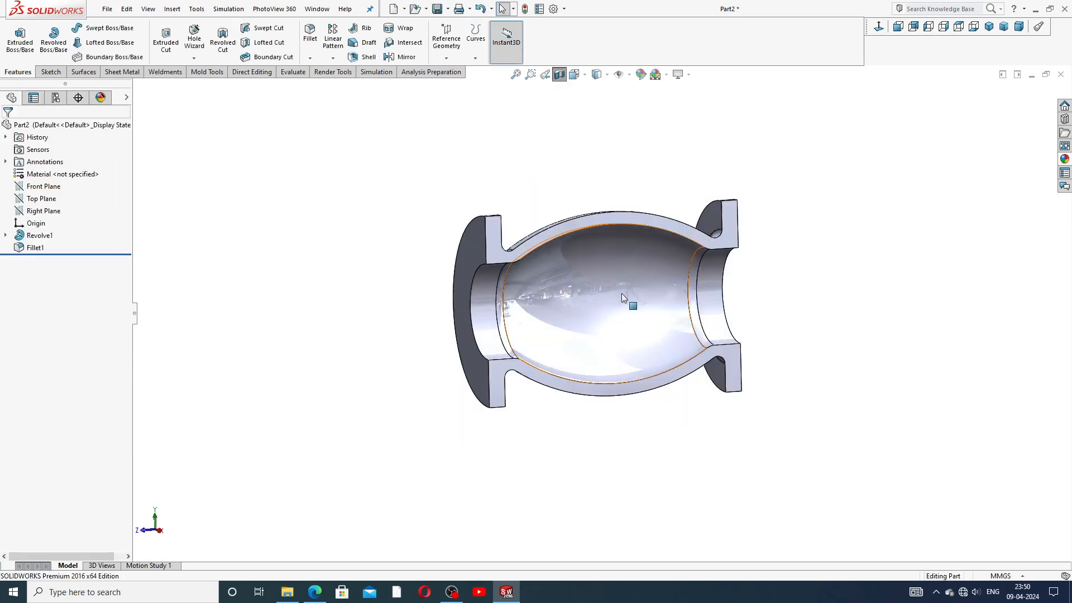
middle_drag(588, 271, 609, 232)
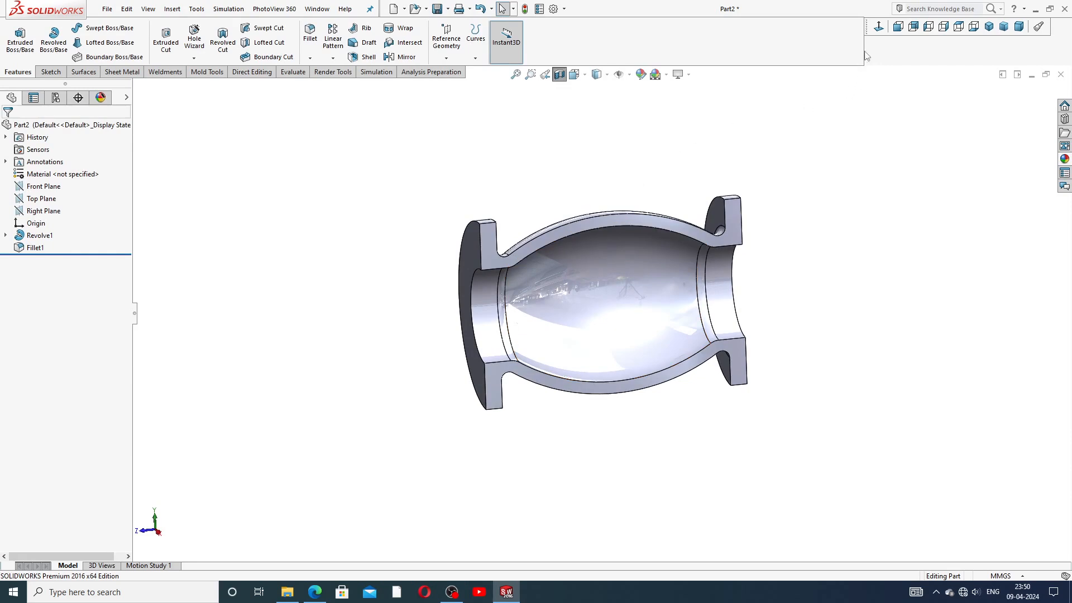
Step: Open Sketch2 on the Right Plane, viewed Normal To and zoomed to fit the valve section
click(45, 212)
click(62, 201)
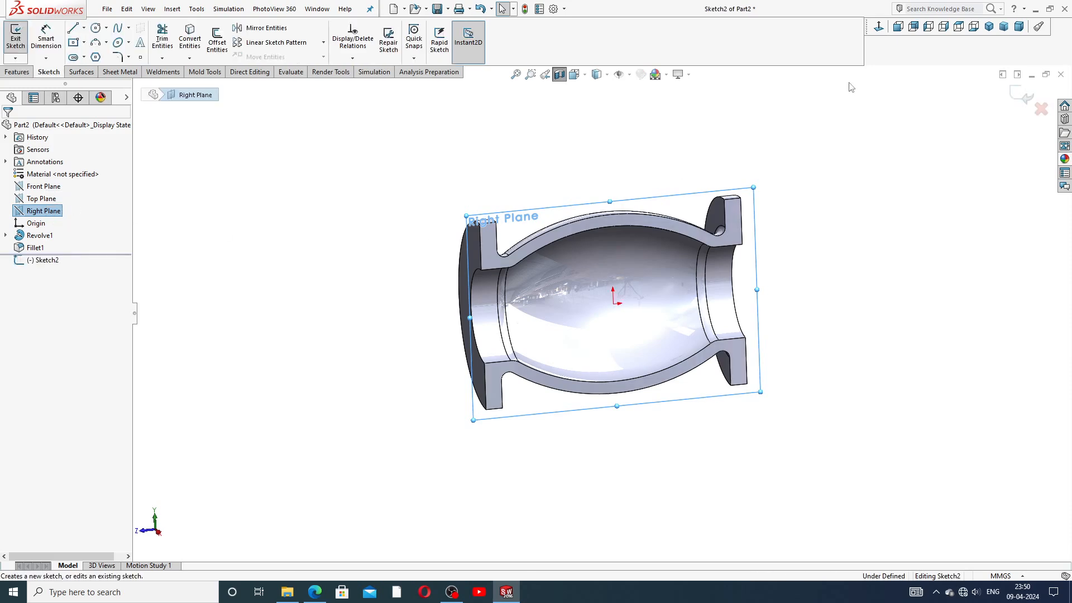
click(879, 26)
key(f)
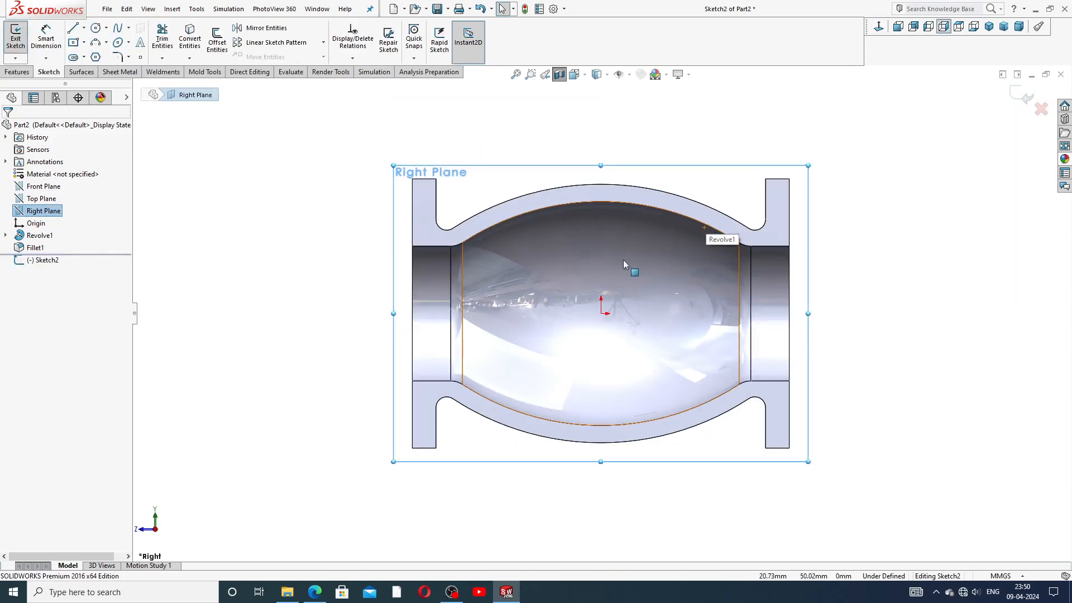
scroll(621, 266, up, 2)
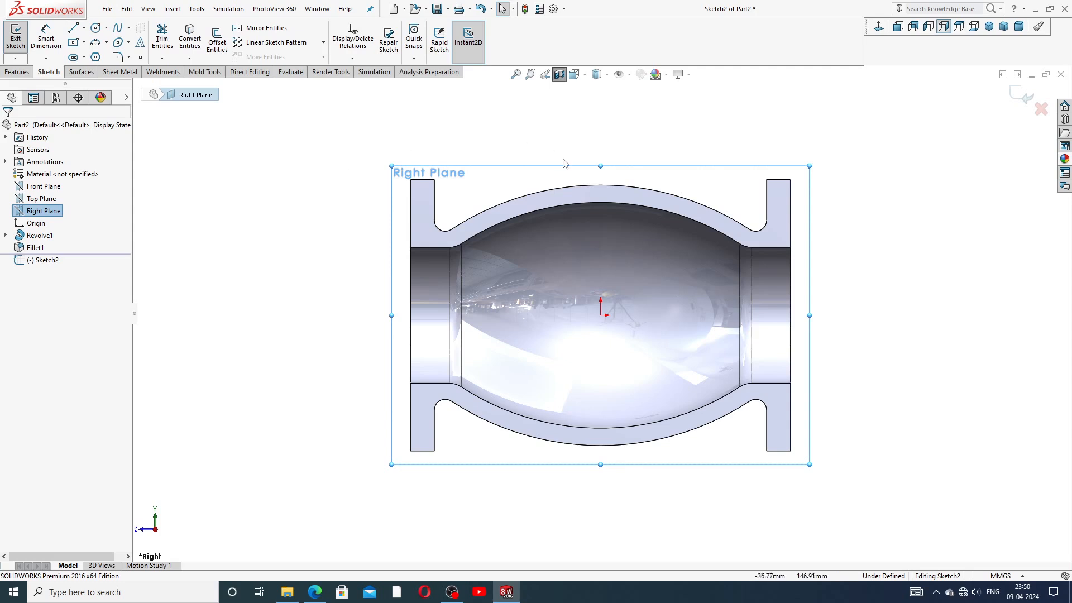
scroll(611, 266, up, 1)
scroll(615, 291, down, 2)
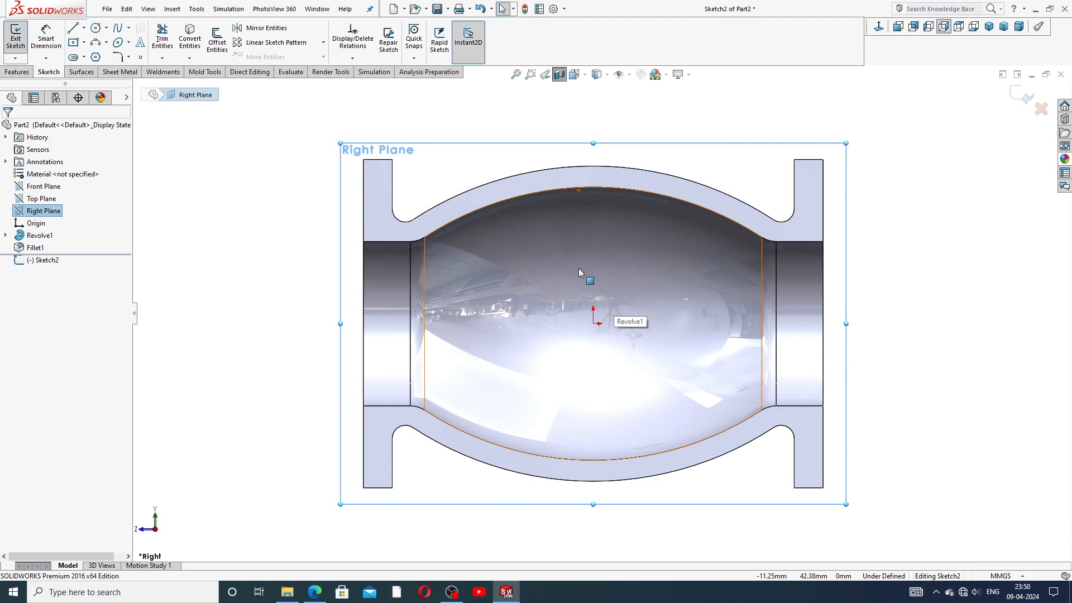
scroll(612, 246, down, 1)
scroll(624, 315, up, 1)
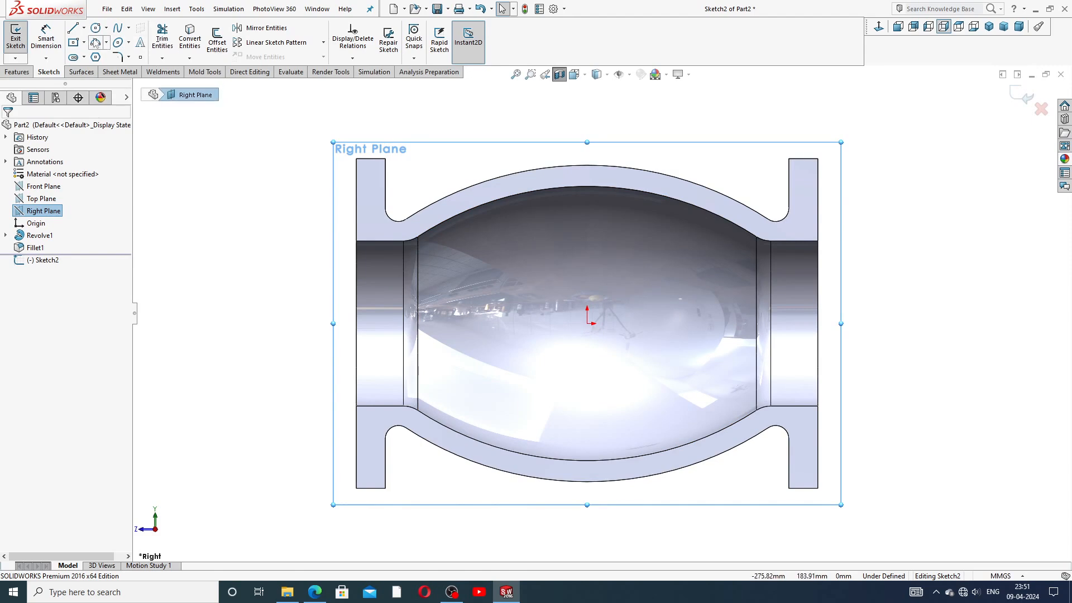
Step: Draw the first baffle chain: short wall segment, slanted line down, horizontal run, vertical end
click(73, 29)
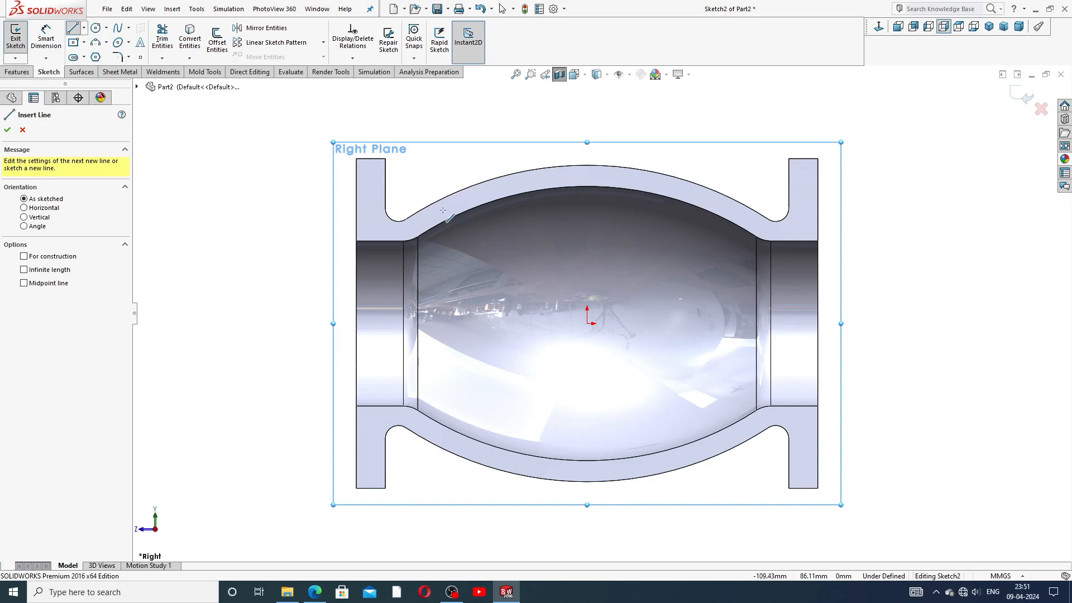
click(432, 214)
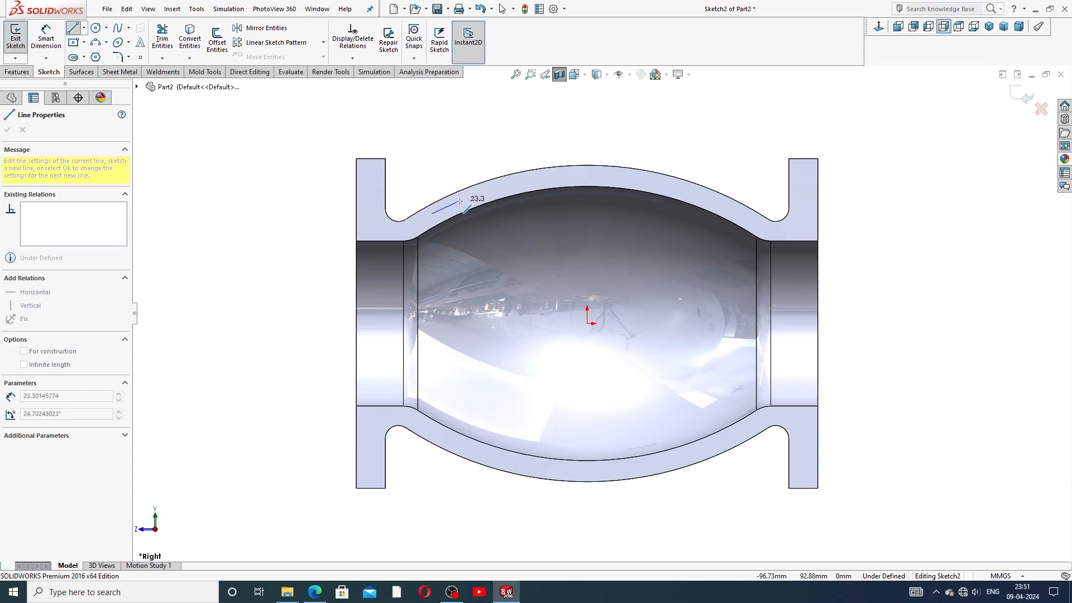
click(460, 201)
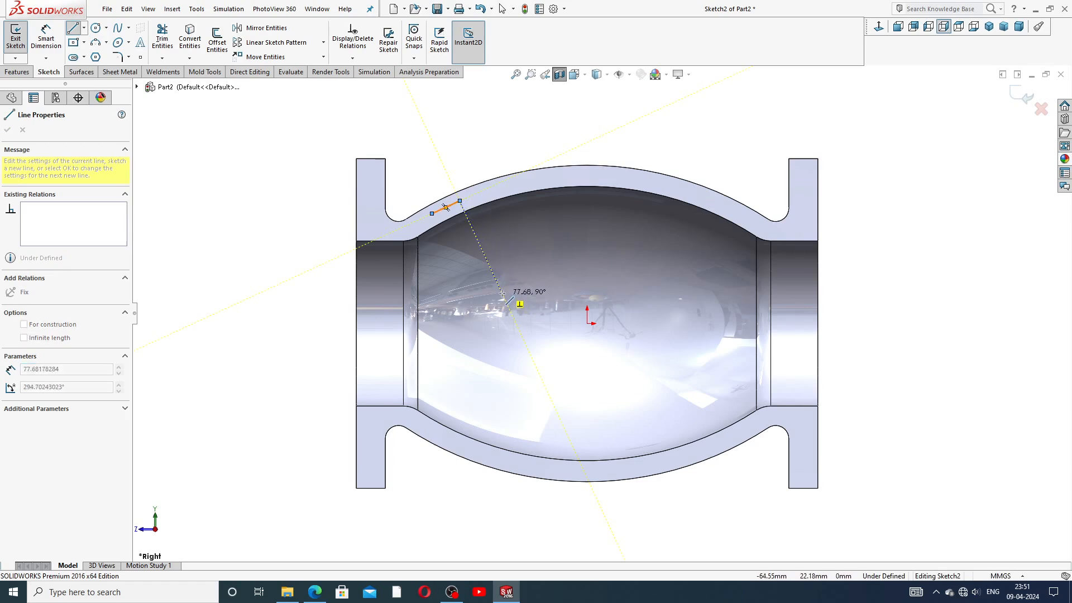
click(498, 283)
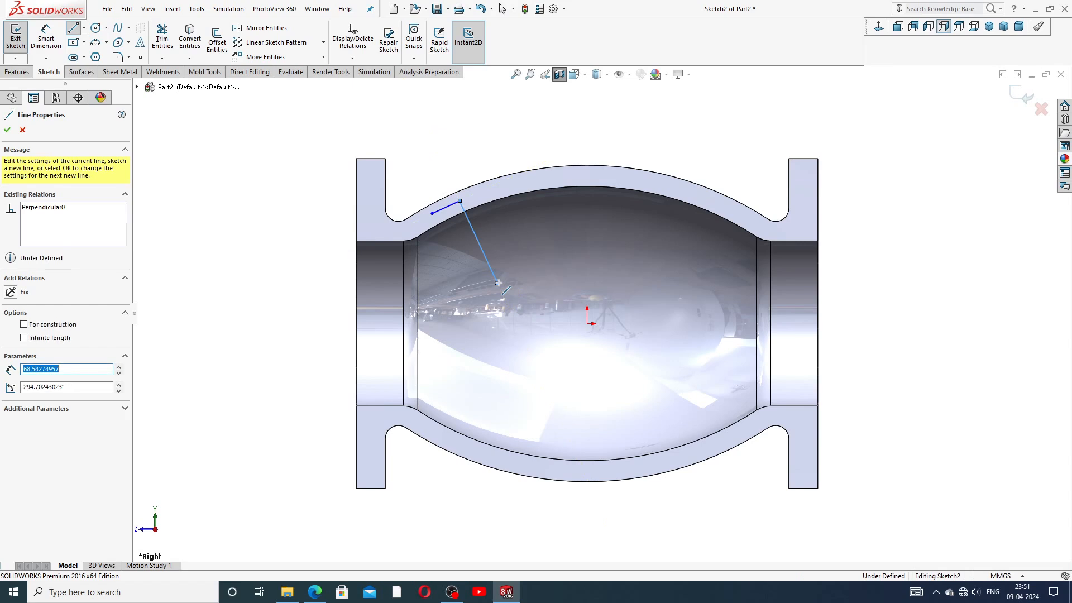
click(655, 283)
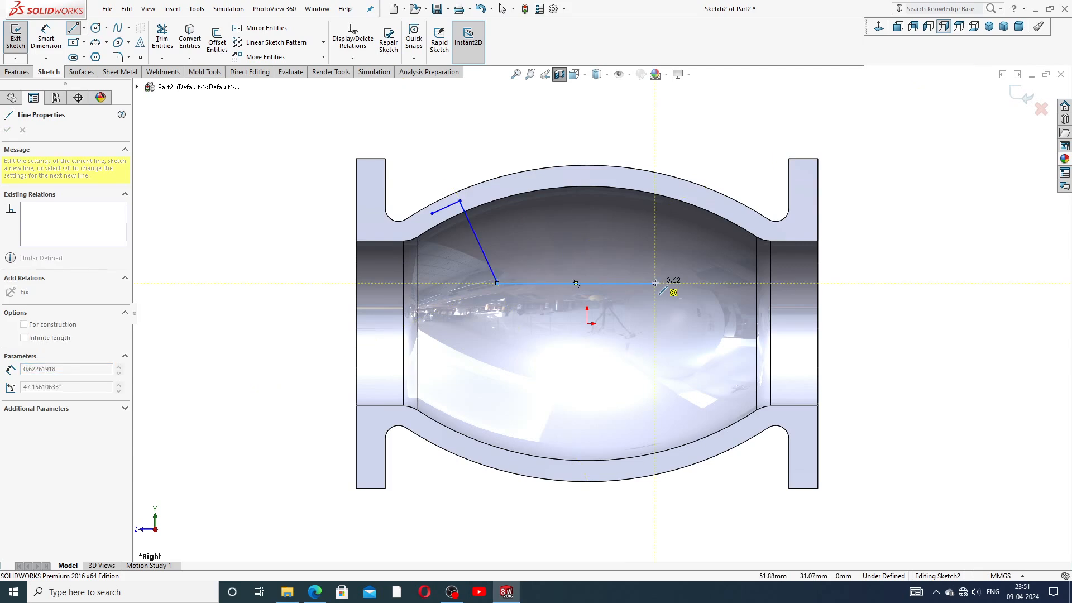
click(655, 333)
right_click(680, 288)
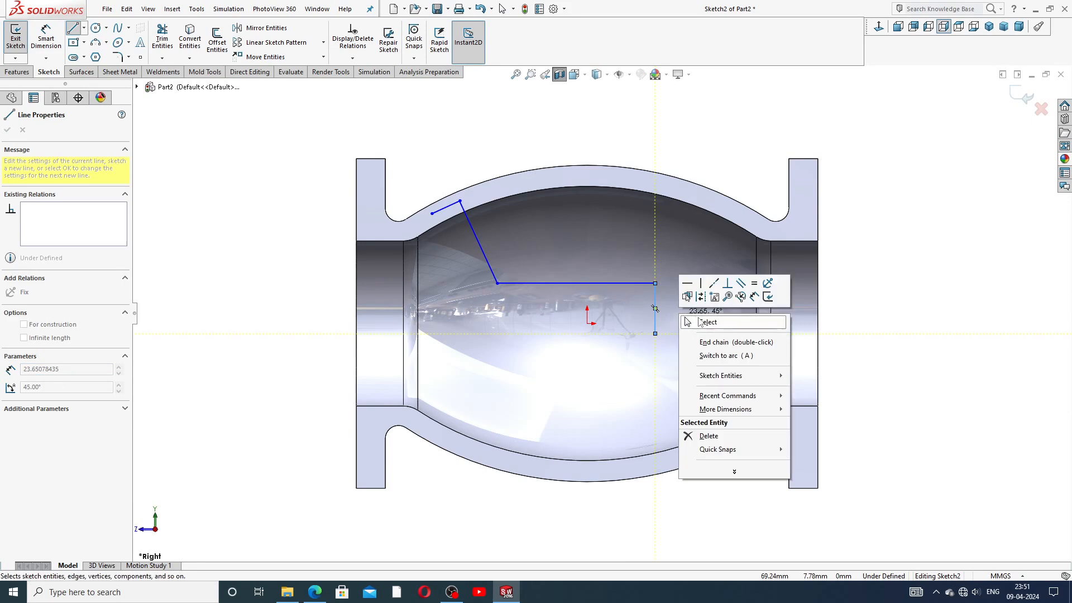
click(692, 313)
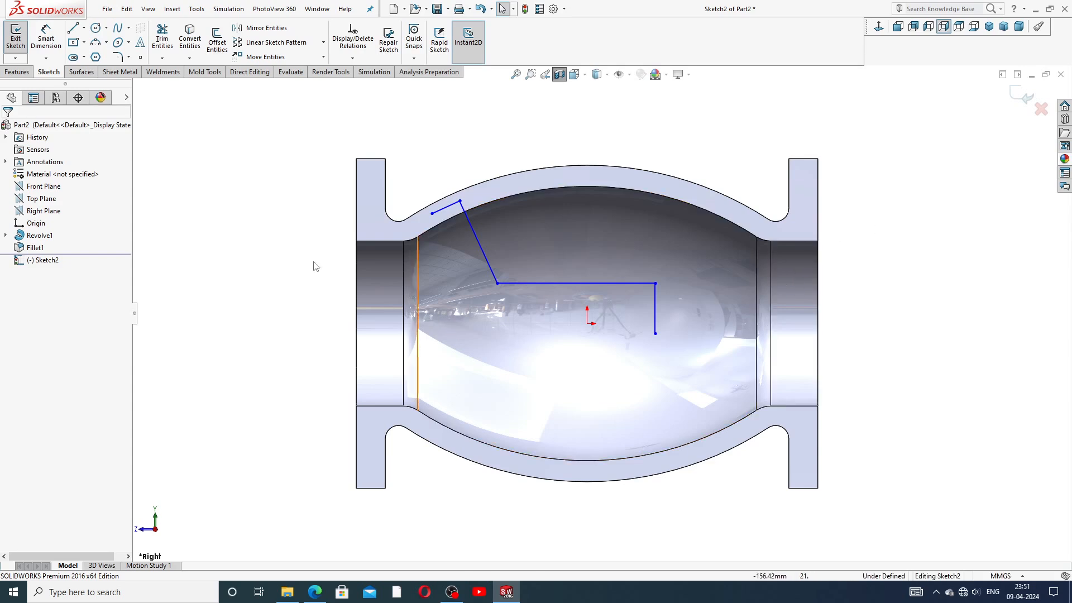
Step: Draw a second chain from the wall segment: a parallel slanted line and a vertical end
click(73, 29)
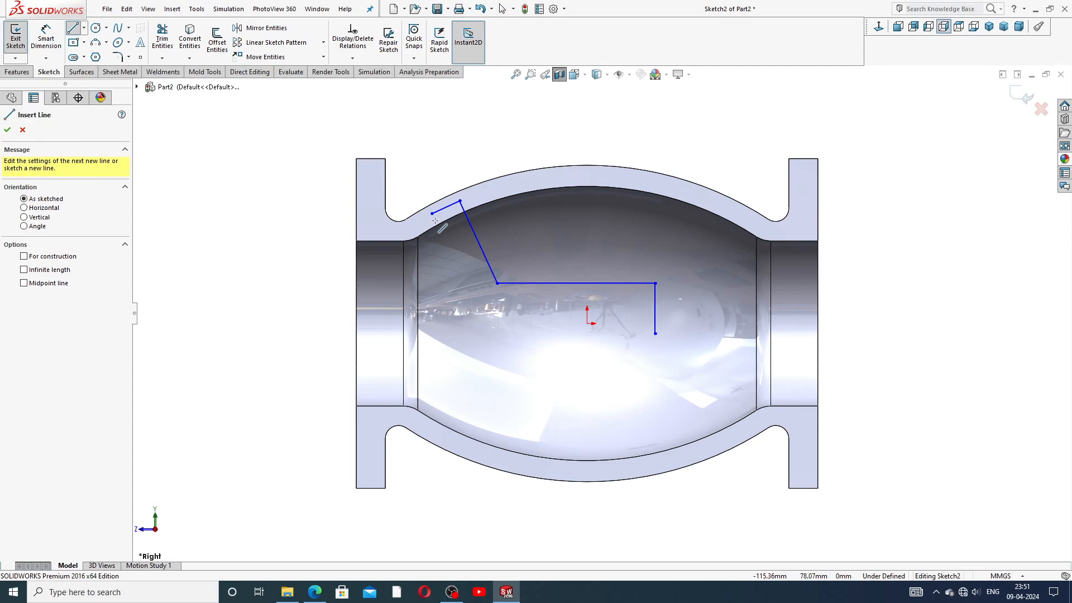
click(433, 214)
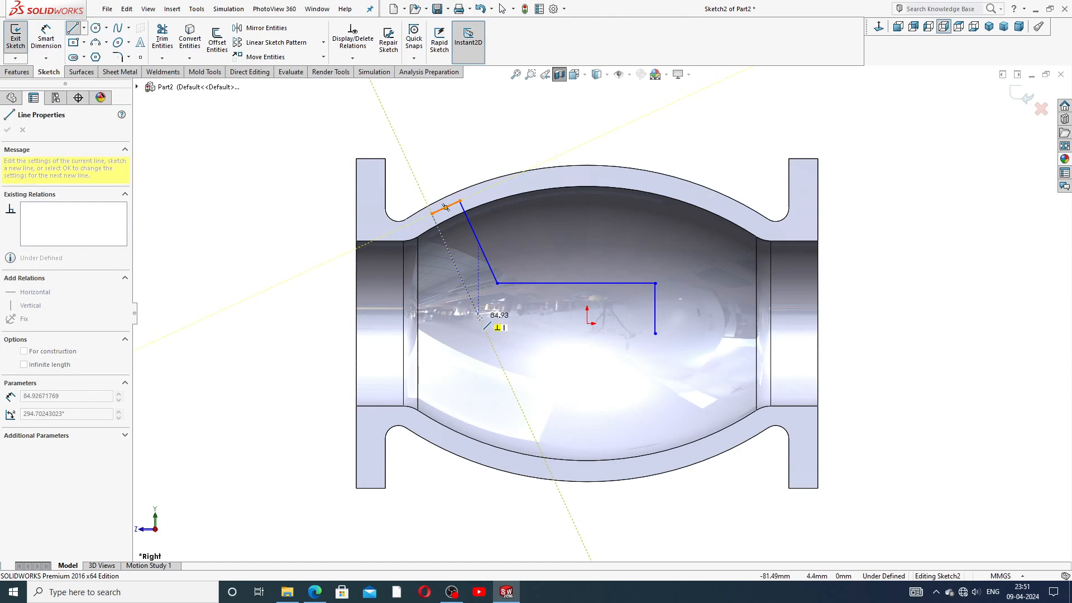
click(484, 328)
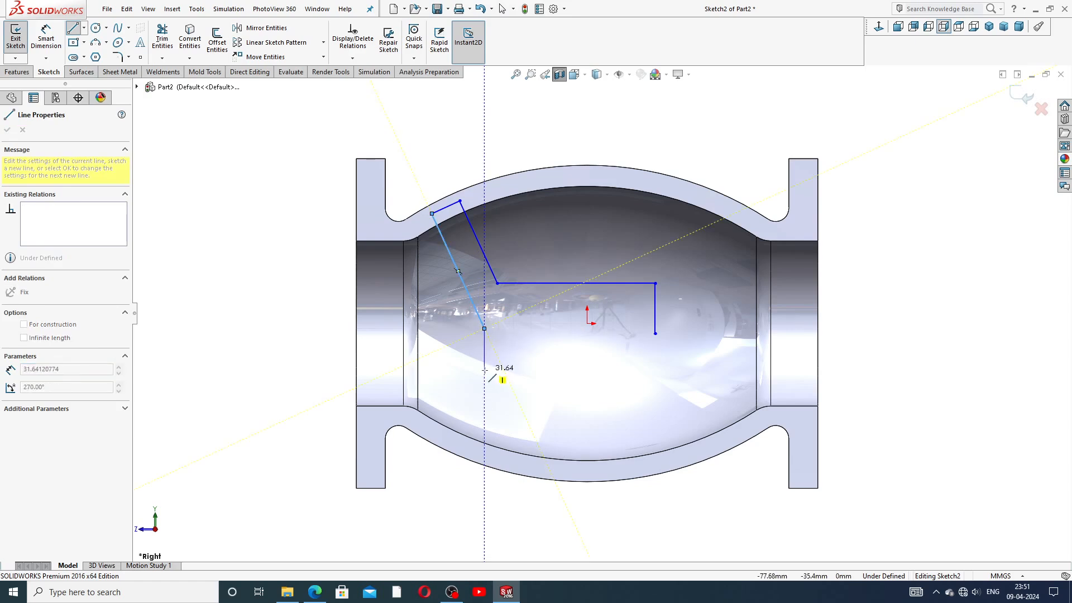
click(484, 369)
right_click(513, 355)
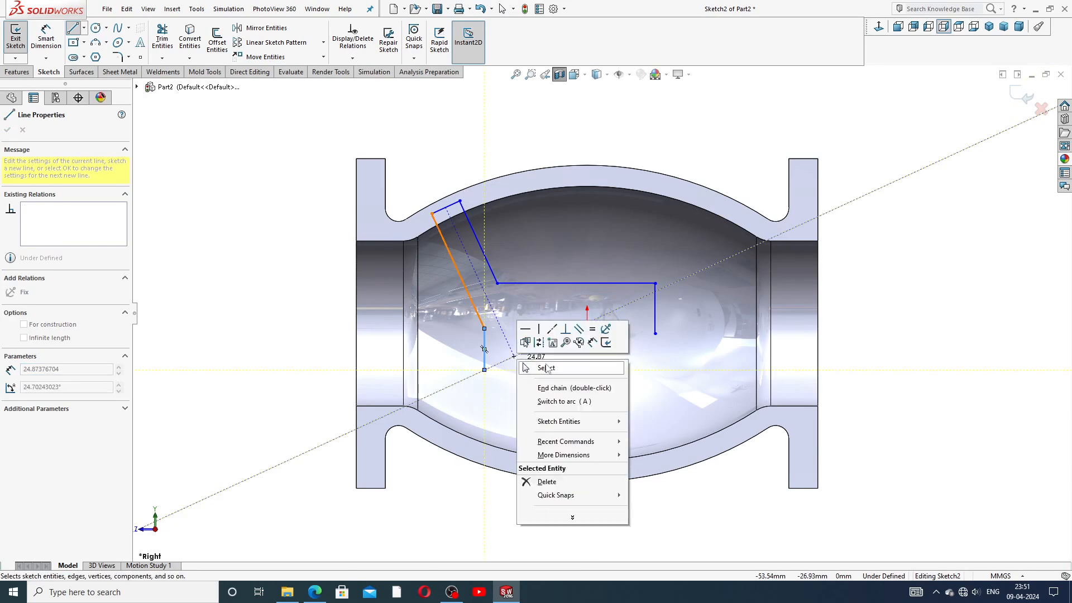
click(545, 365)
scroll(525, 365, down, 1)
scroll(526, 362, up, 1)
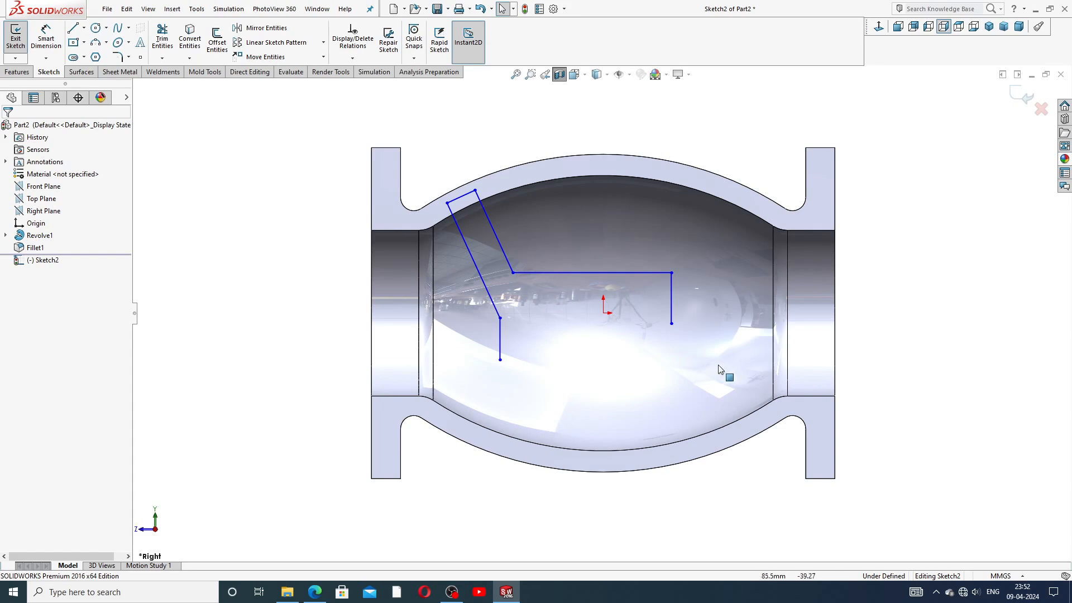
Step: Set up a sketch circular pattern about the origin with 2 instances, selecting the horizontal and slanted lines
click(323, 43)
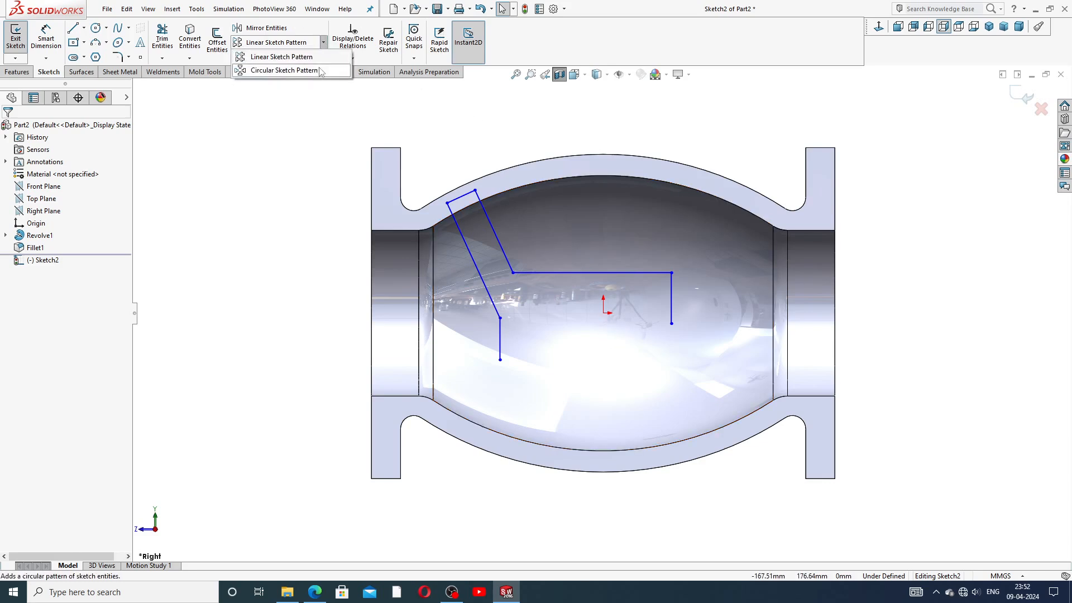
click(321, 70)
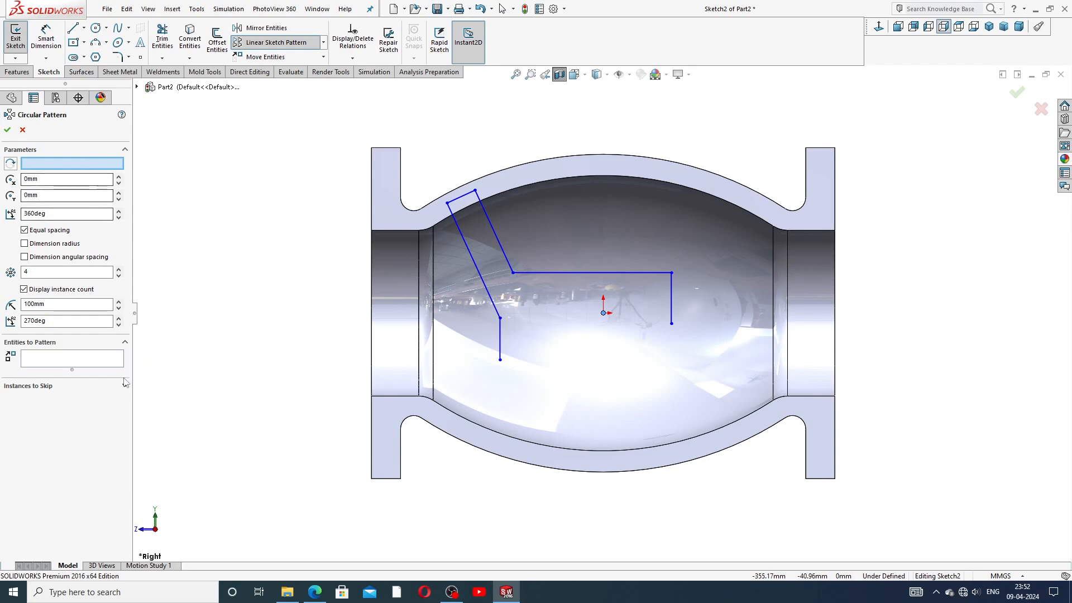
click(82, 165)
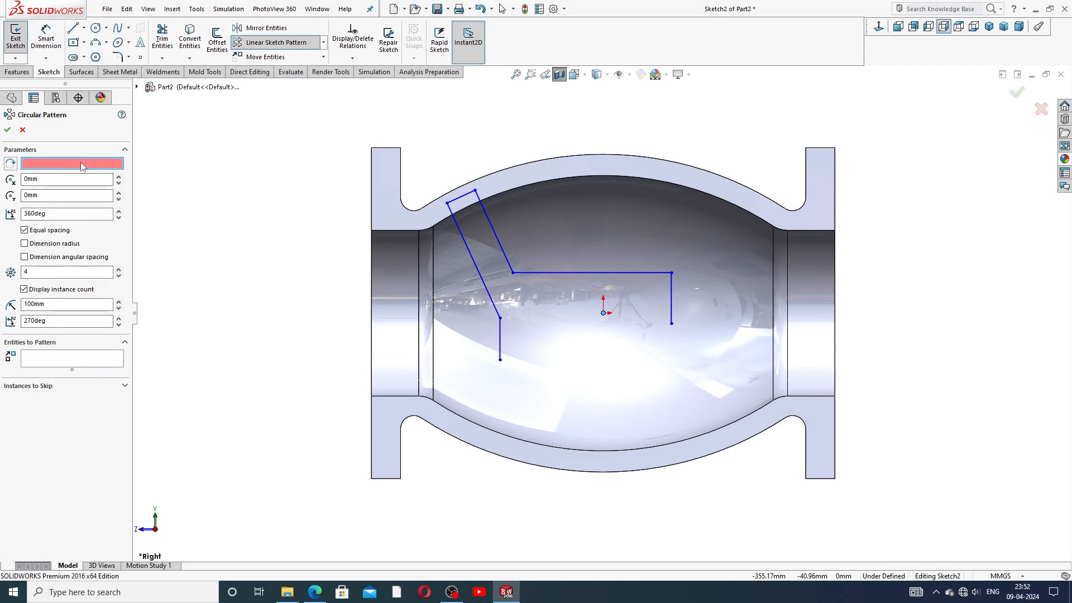
click(604, 313)
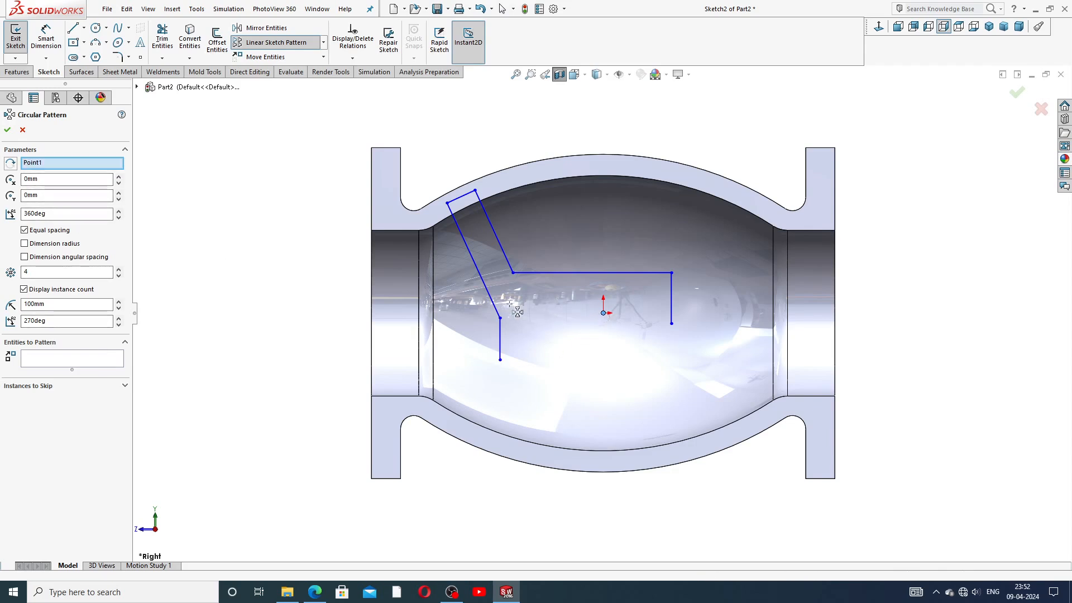
click(119, 365)
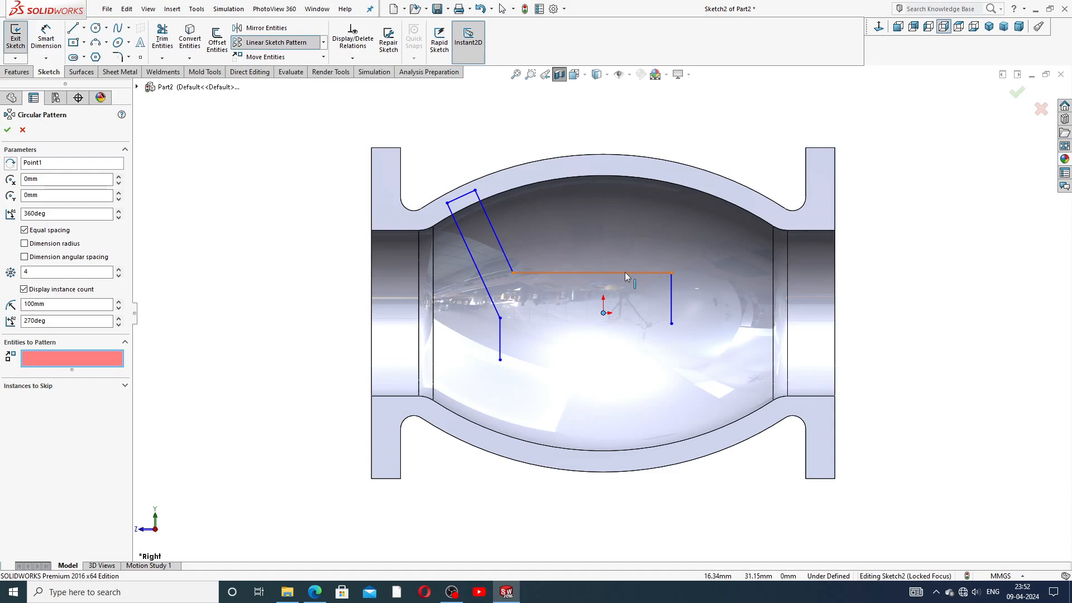
click(568, 272)
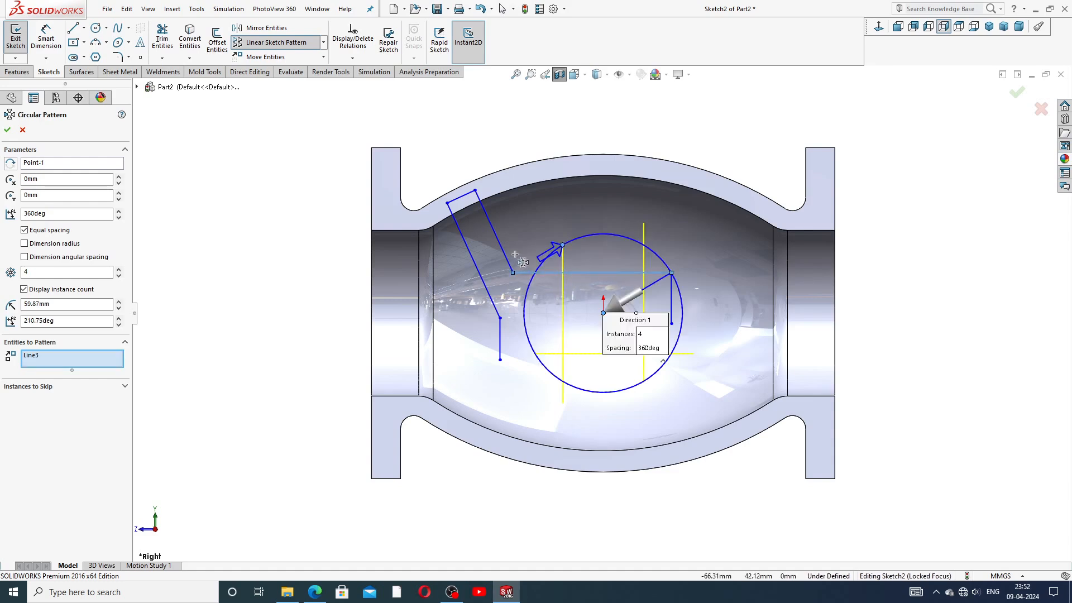
click(497, 240)
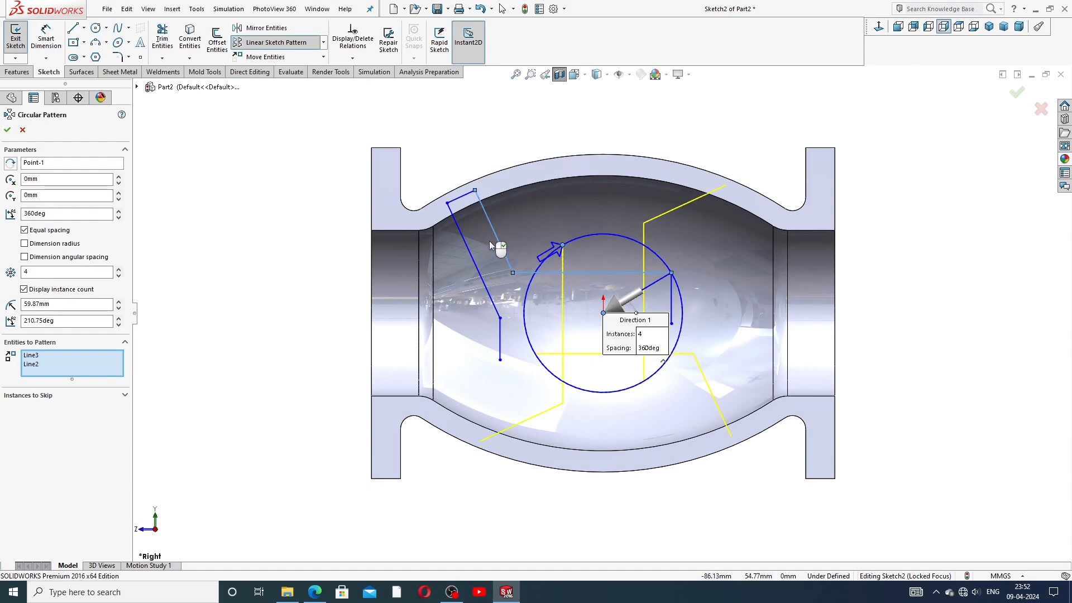
click(118, 269)
click(119, 275)
click(119, 275)
click(119, 274)
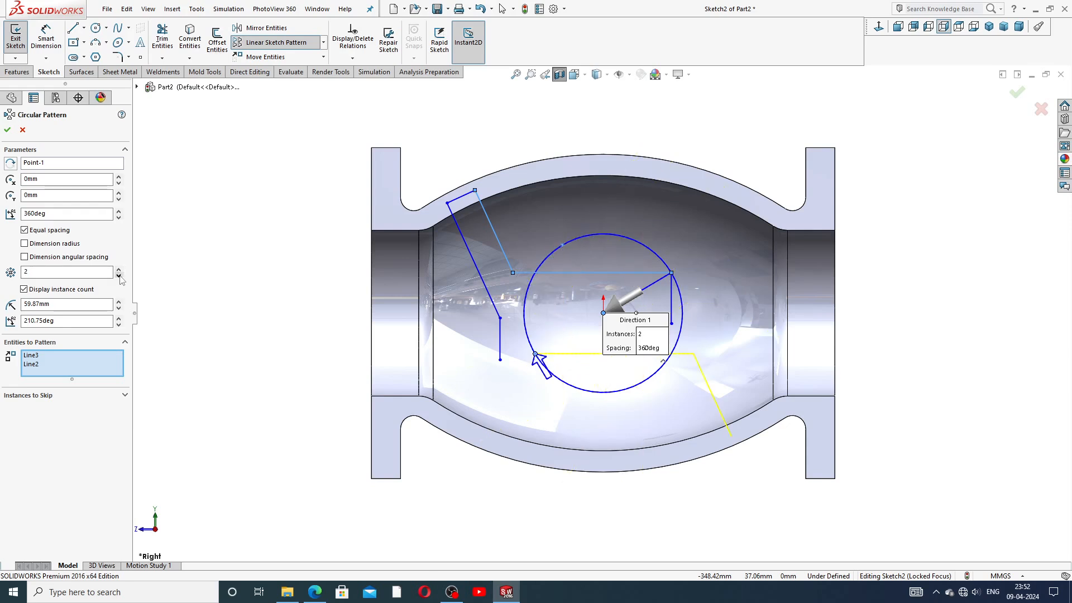
Step: Add the remaining baffle lines to the pattern and confirm the 180° rotated copy
click(461, 203)
click(464, 239)
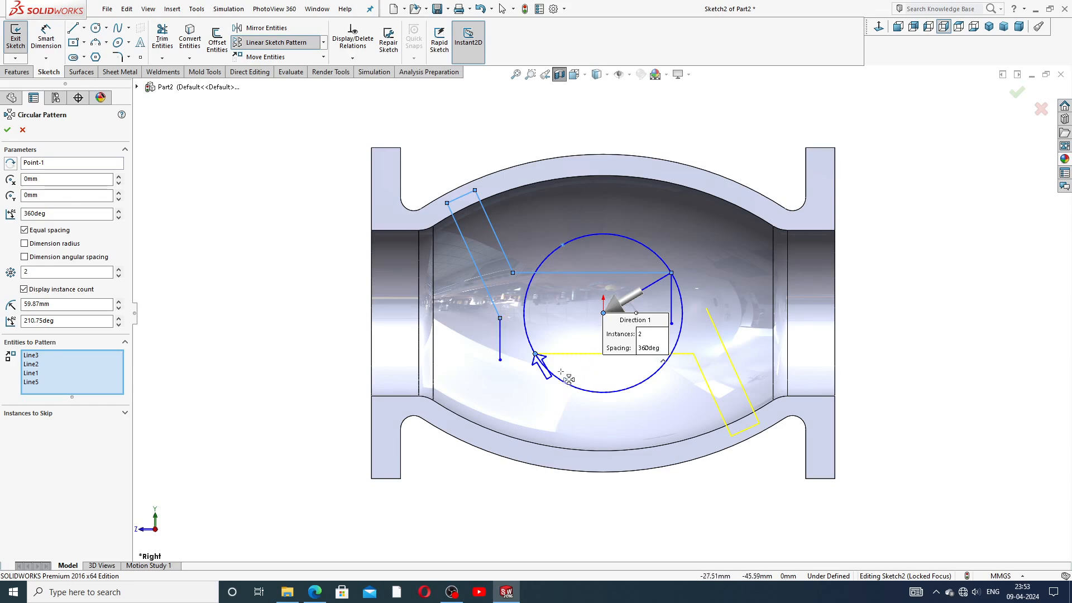
click(499, 338)
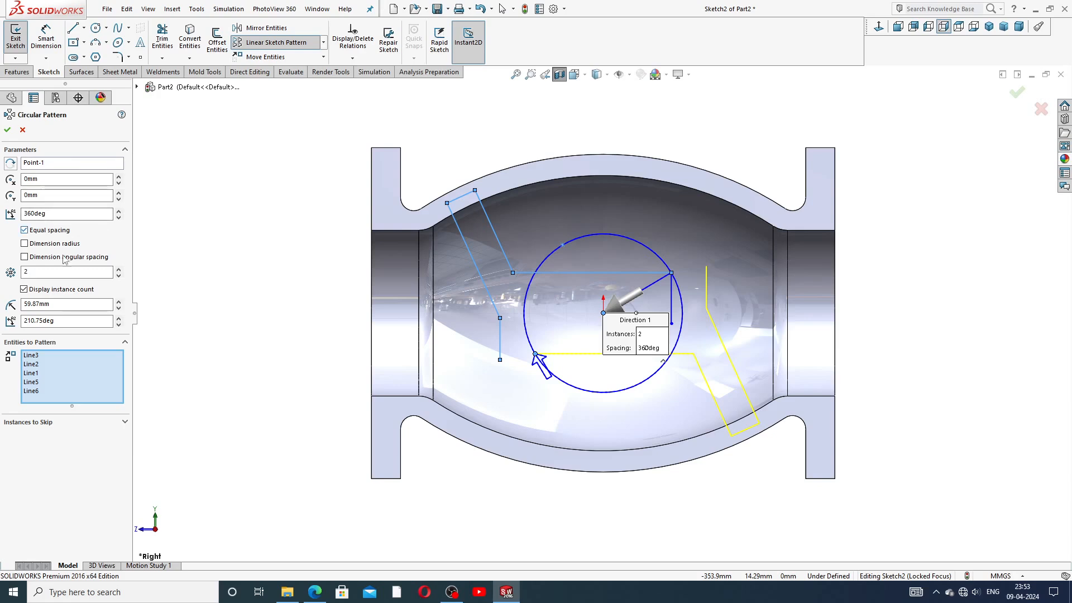
click(8, 131)
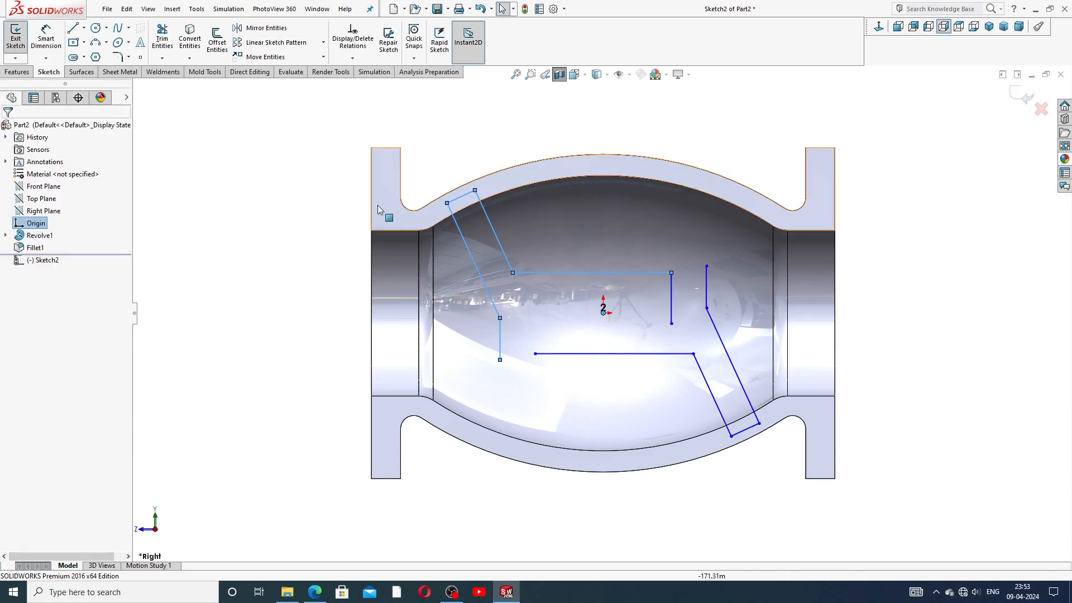
scroll(692, 329, down, 1)
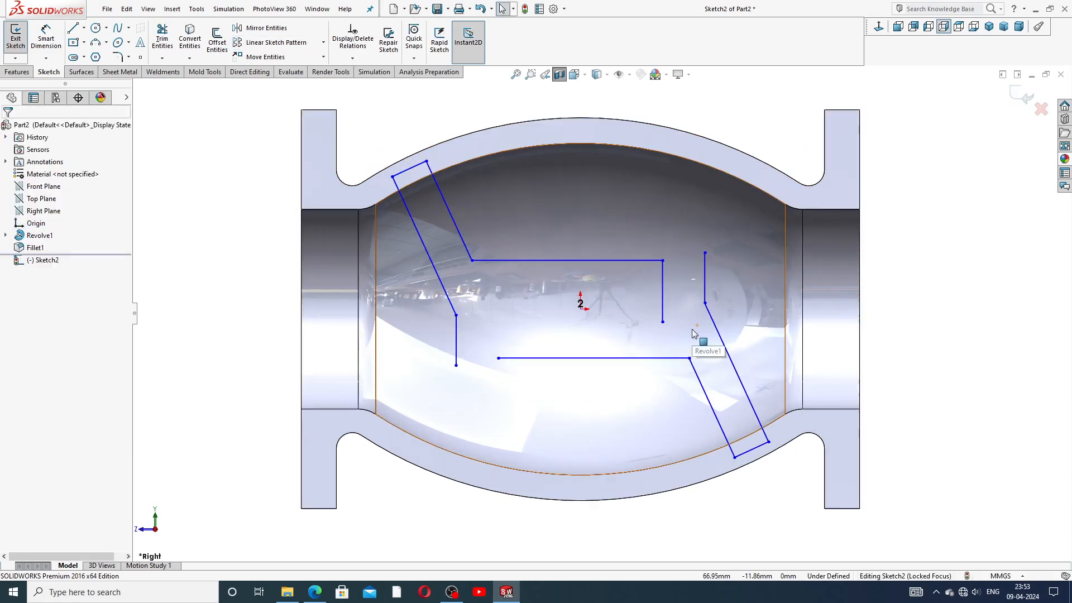
scroll(691, 329, up, 1)
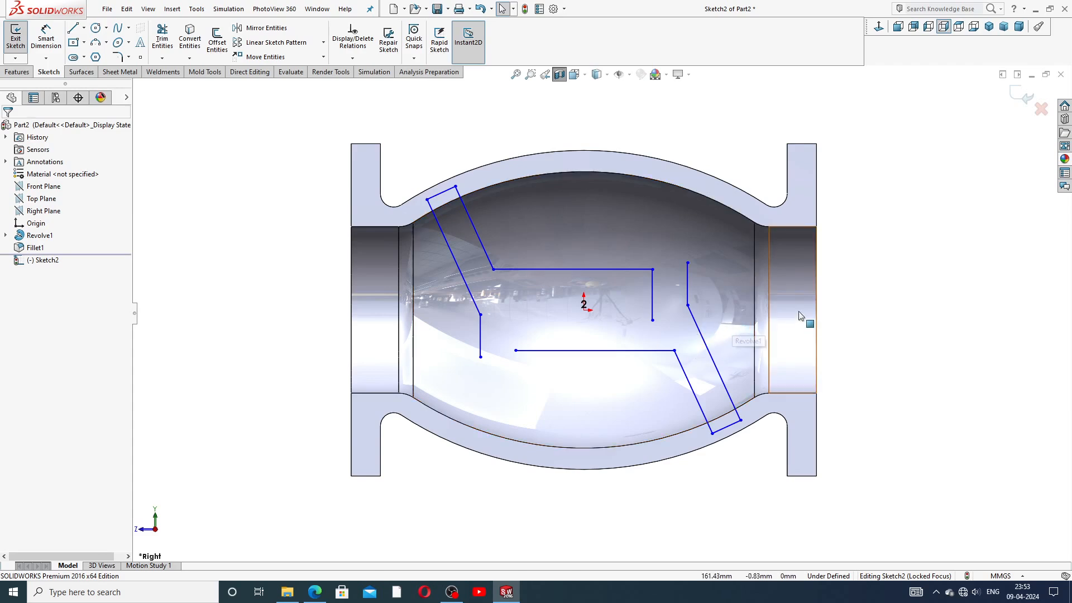
Step: Trim away the short leftover vertical segment of the baffle sketch
click(159, 40)
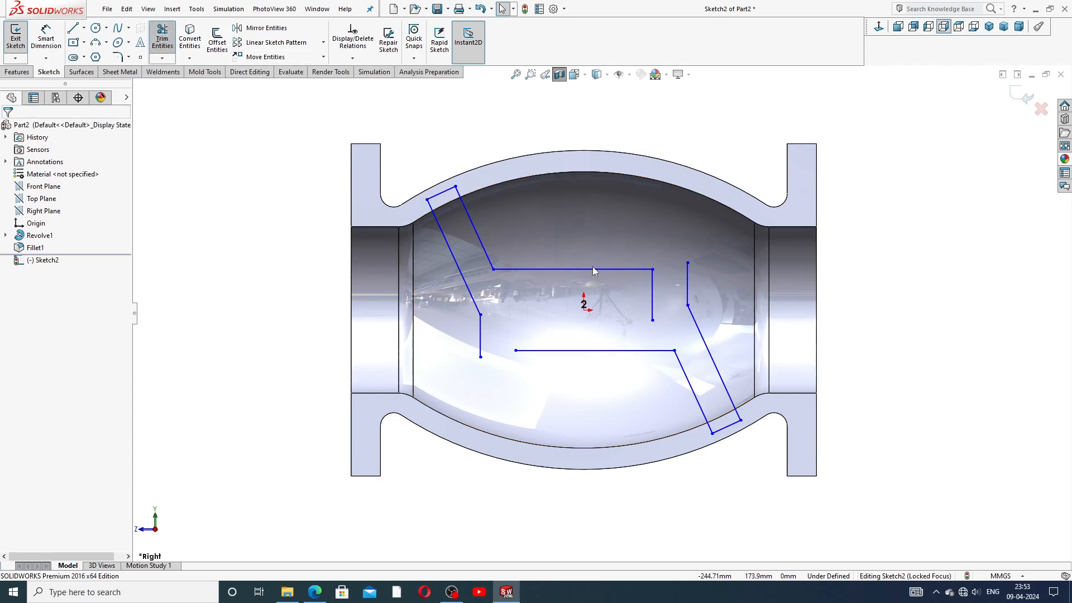
click(687, 279)
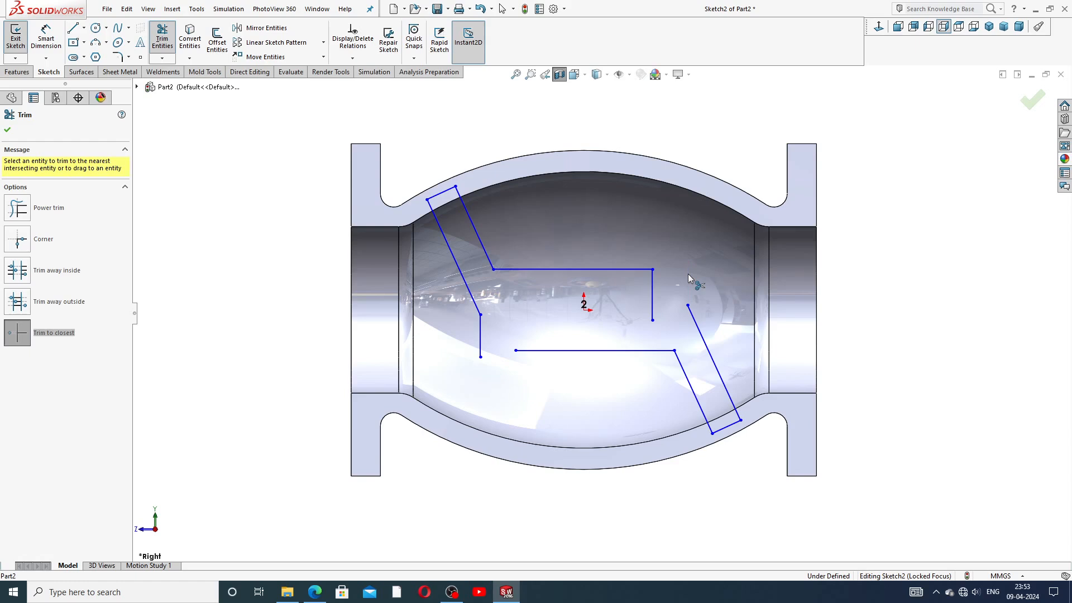
right_click(845, 204)
click(878, 165)
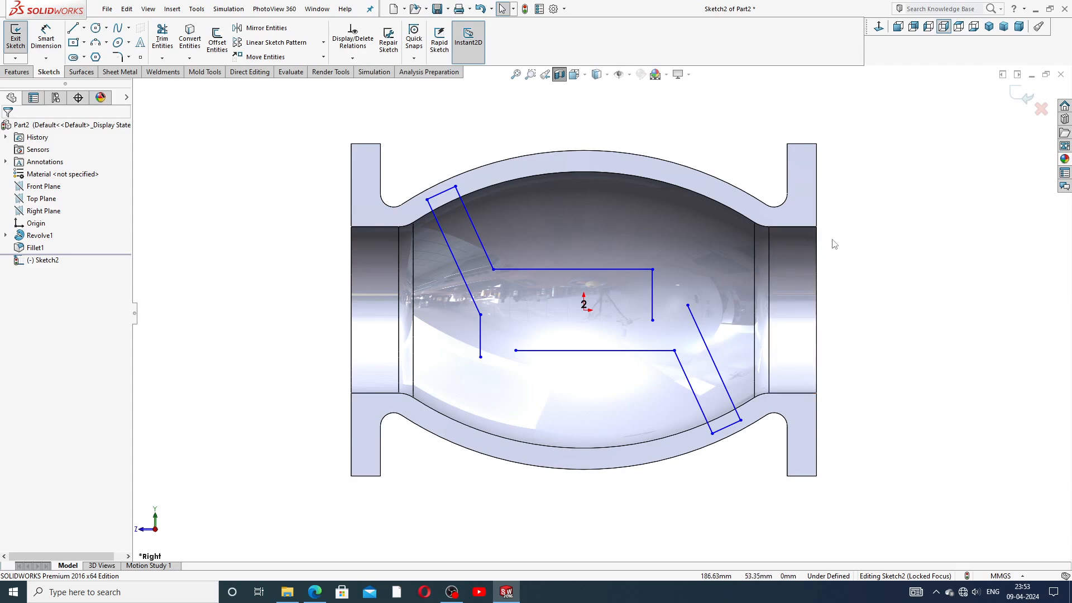
Step: Merge two endpoint pairs into shared corners and drag the lower-right corner into place
click(652, 321)
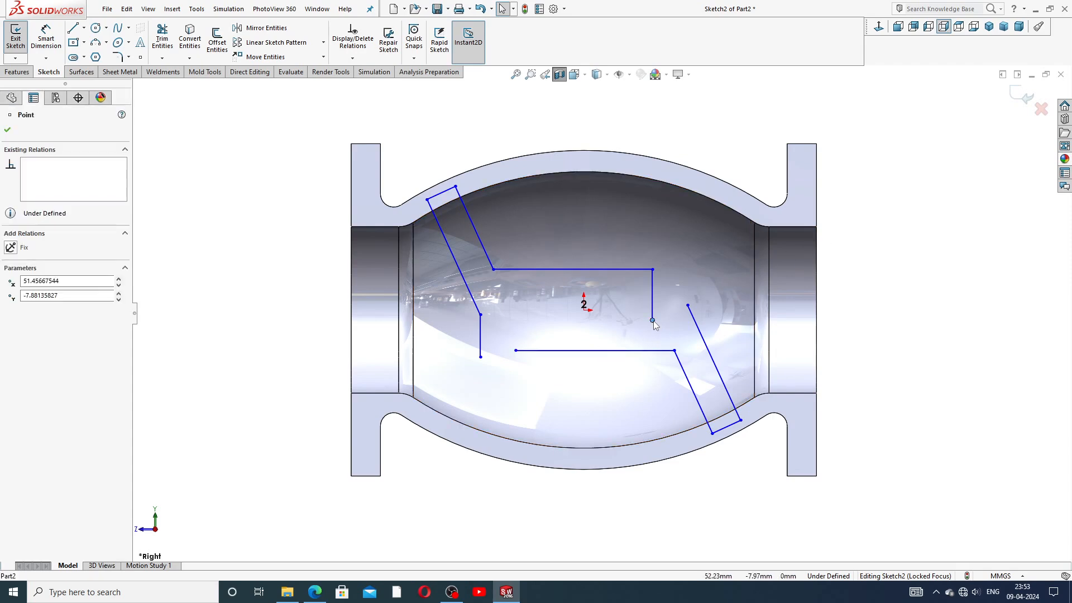
ctrl+click(687, 306)
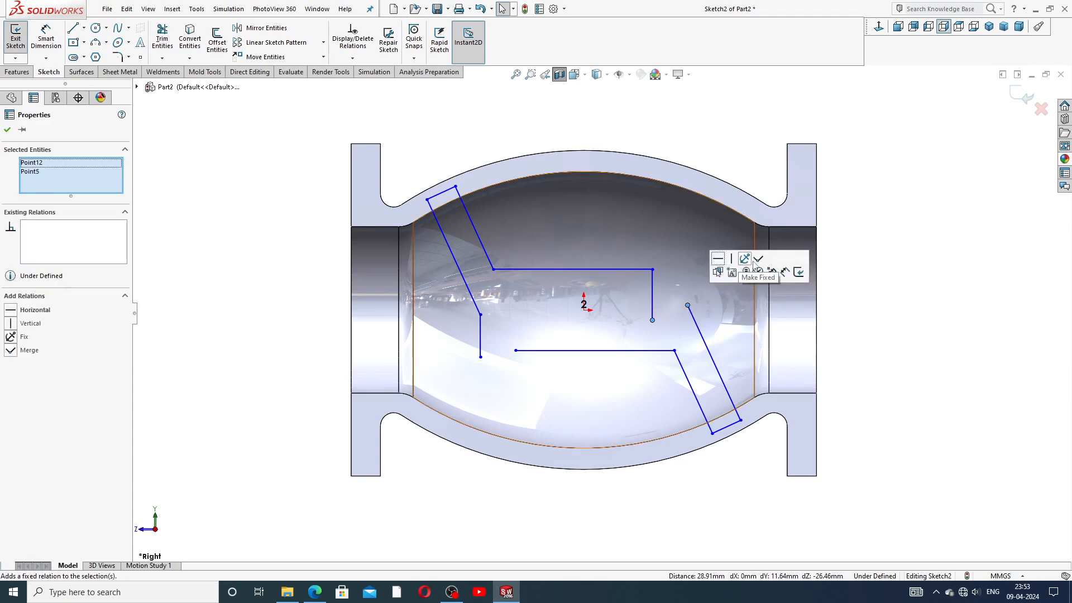
click(758, 258)
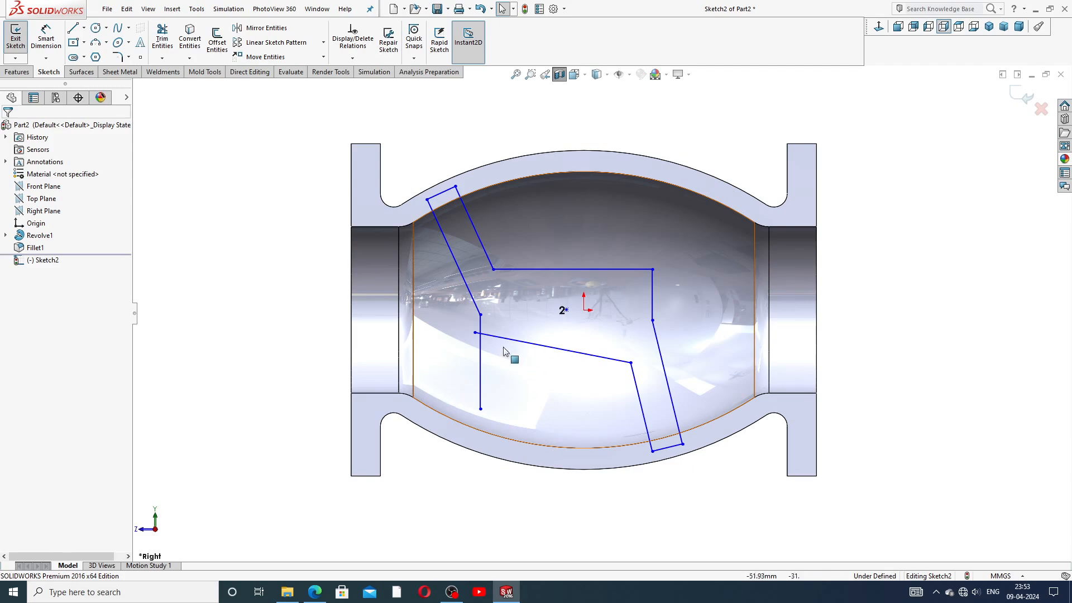
click(475, 334)
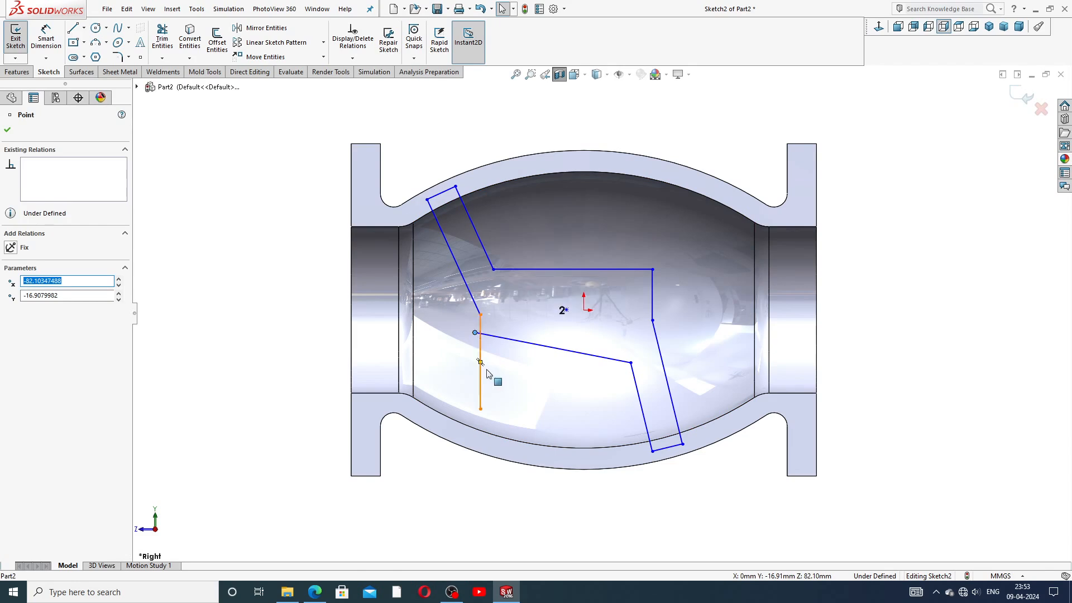
ctrl+click(480, 409)
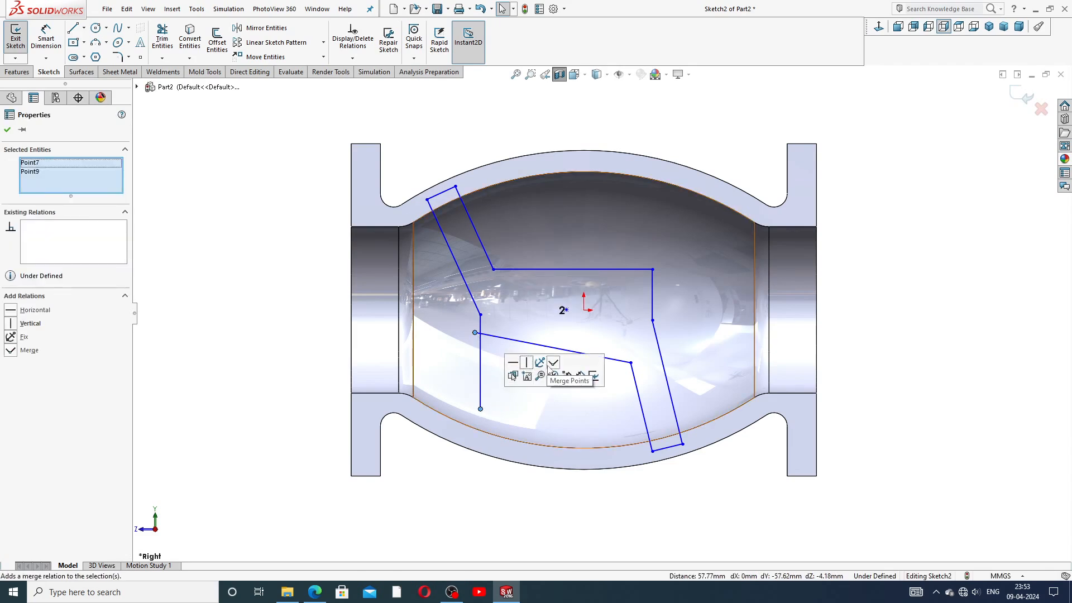
click(555, 363)
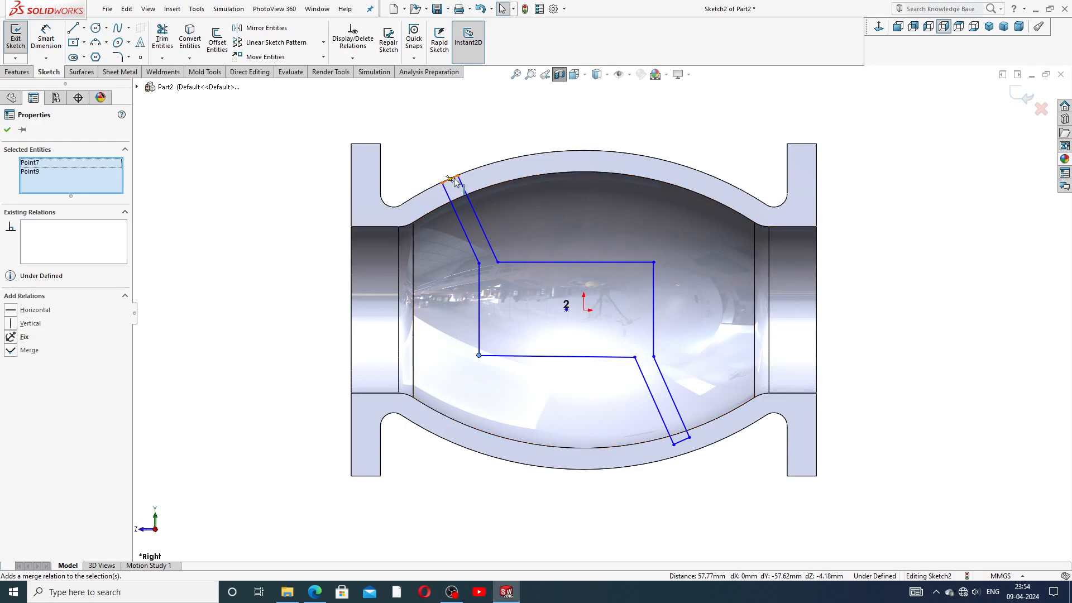
scroll(511, 279, up, 2)
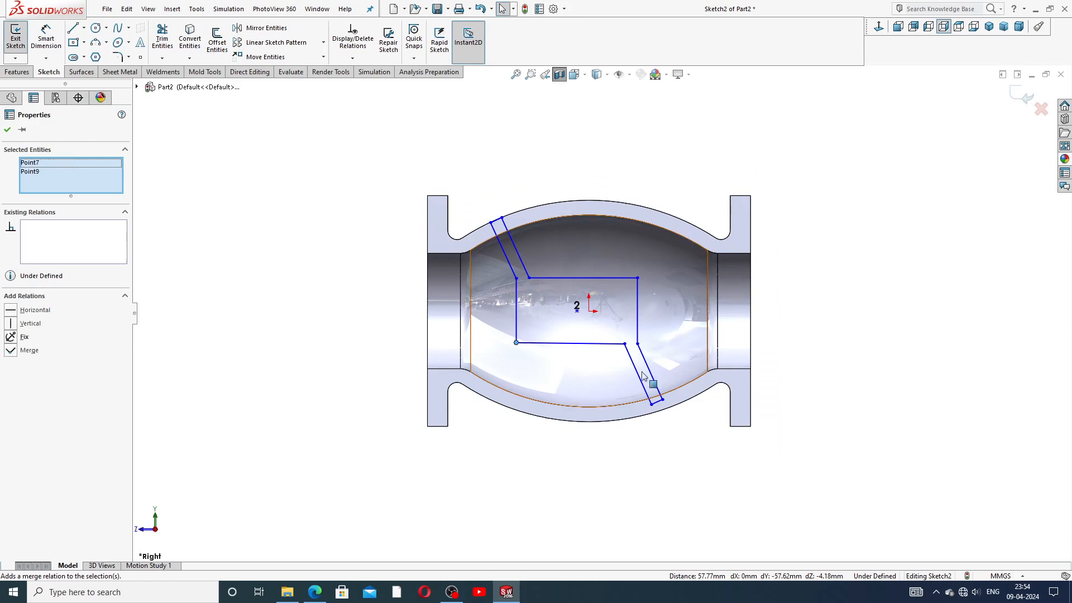
drag(637, 344, 643, 346)
Step: Draw a horizontal centerline from the sketch origin to the valve body's left edge
click(831, 308)
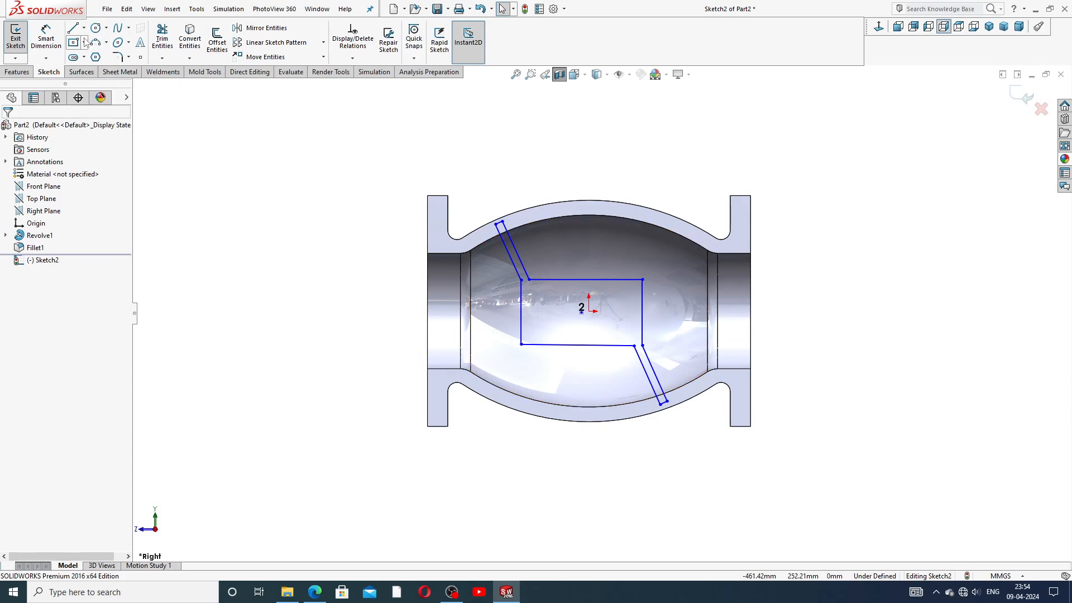
click(84, 28)
click(101, 55)
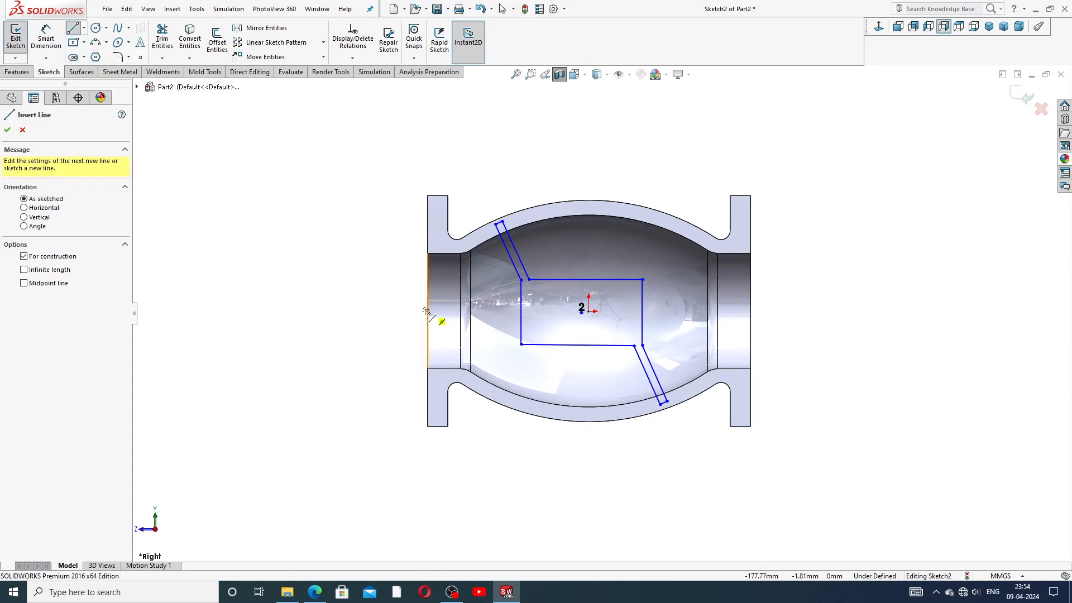
click(588, 311)
click(427, 311)
right_click(360, 280)
click(374, 285)
scroll(572, 314, down, 1)
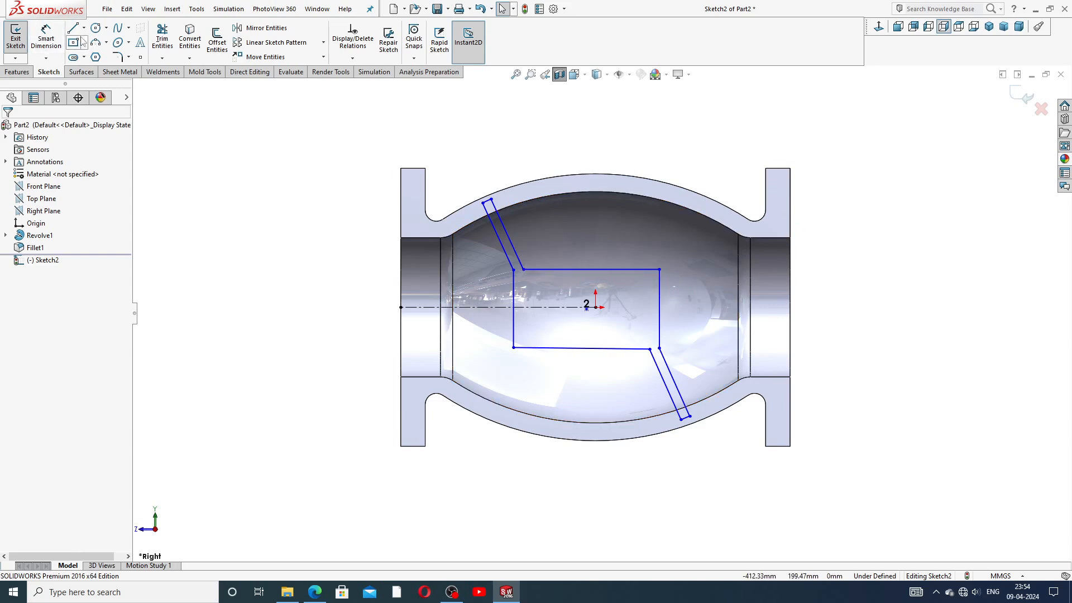
Step: Dimension the baffle's right vertical line to a length of 50
click(47, 42)
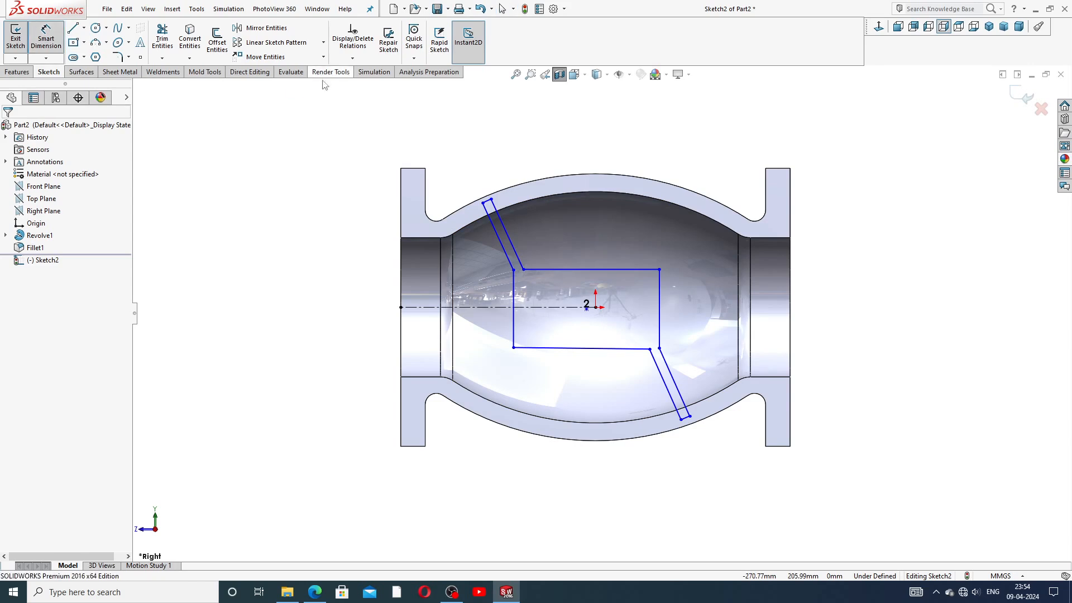
click(659, 270)
click(659, 348)
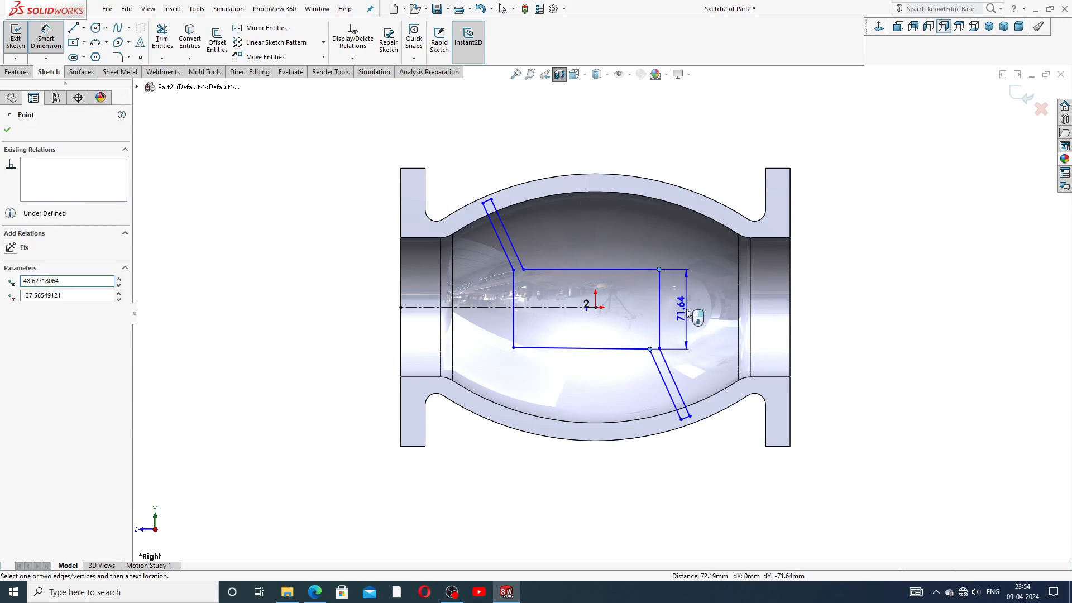
click(689, 311)
text(50)
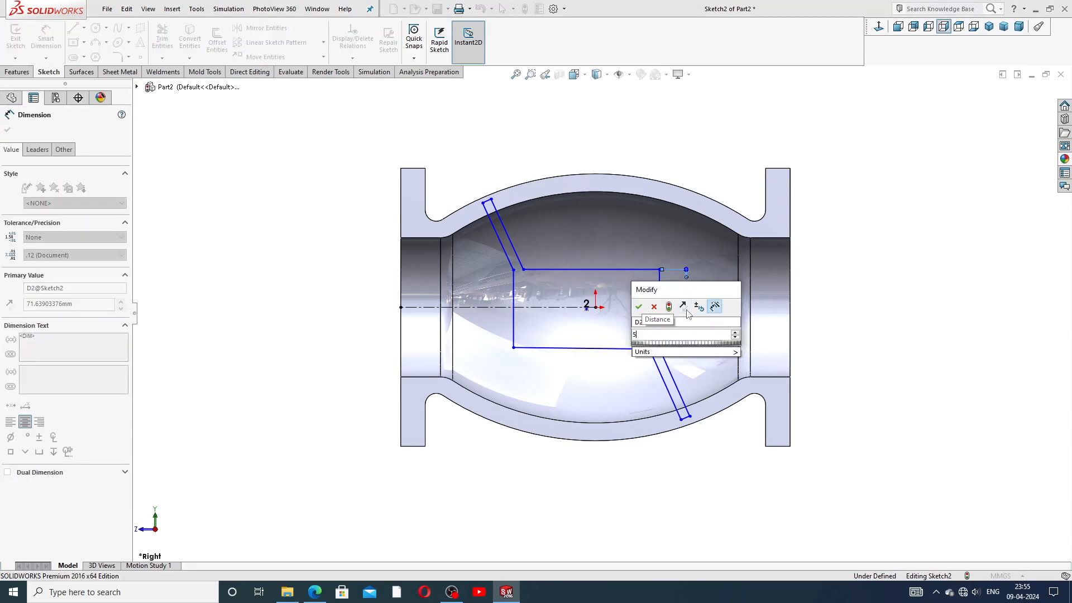
key(Return)
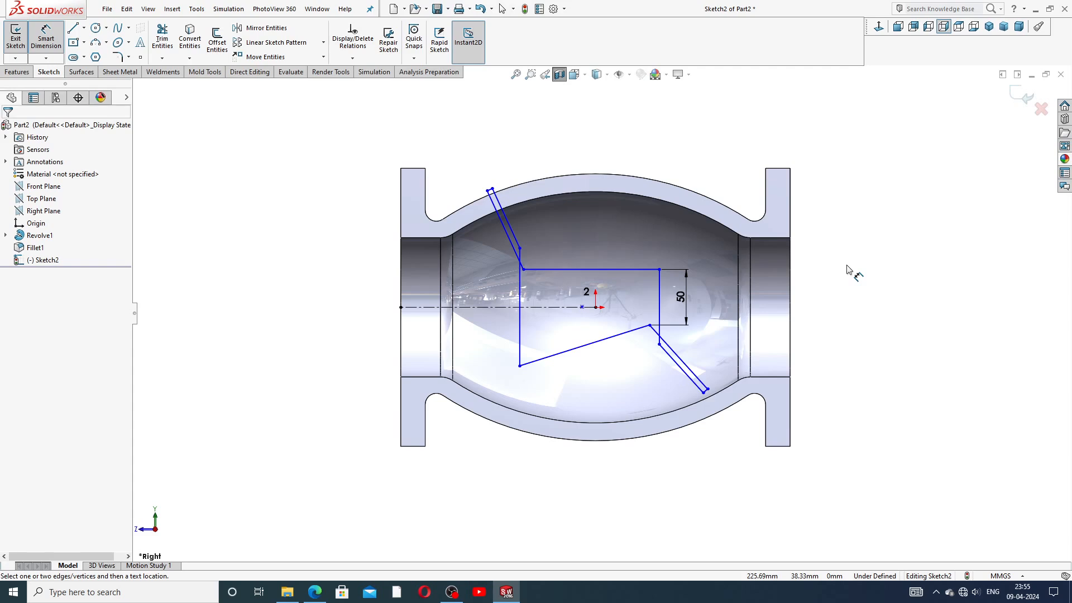
right_click(813, 227)
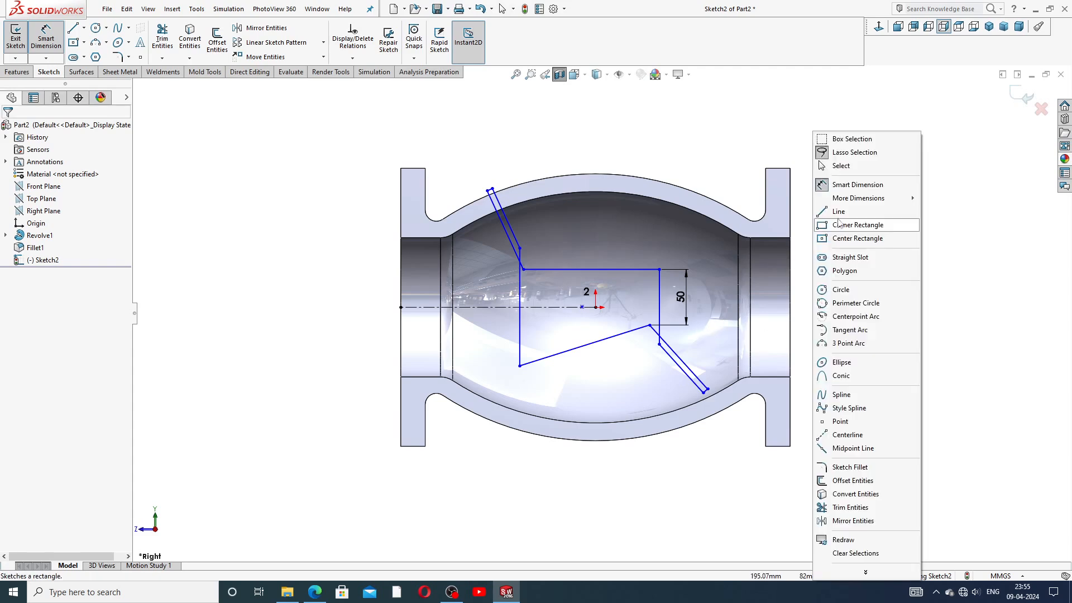
click(848, 166)
Step: Drag the outline's corner points to reshape it around the centerline
drag(649, 328, 663, 334)
drag(660, 332, 659, 329)
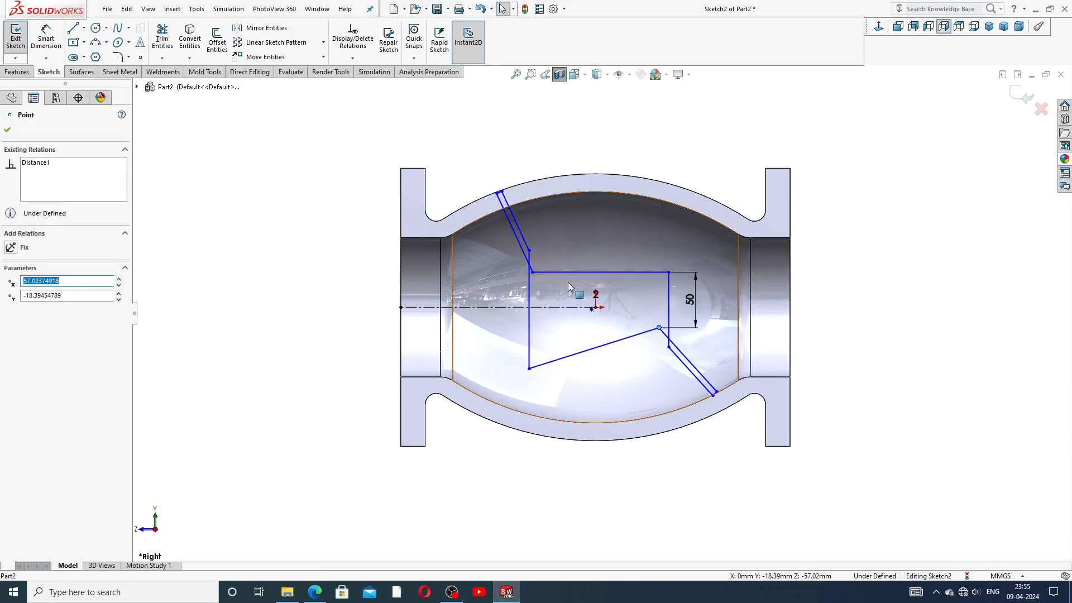
click(528, 253)
mouse_move(528, 254)
mouse_down()
mouse_move(527, 306)
mouse_move(530, 296)
mouse_move(515, 299)
mouse_up()
click(896, 281)
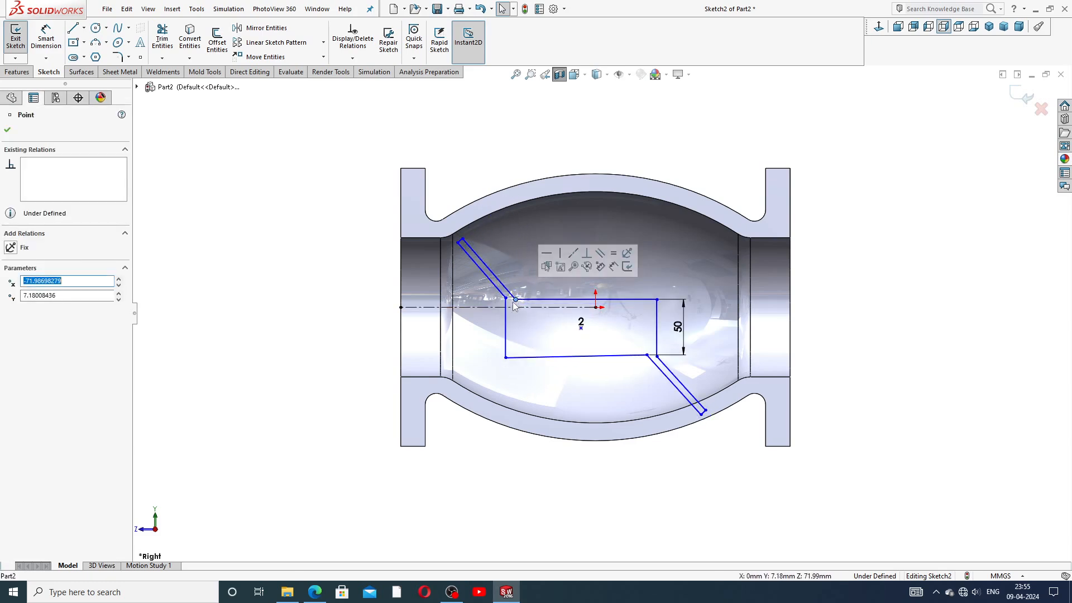
click(886, 246)
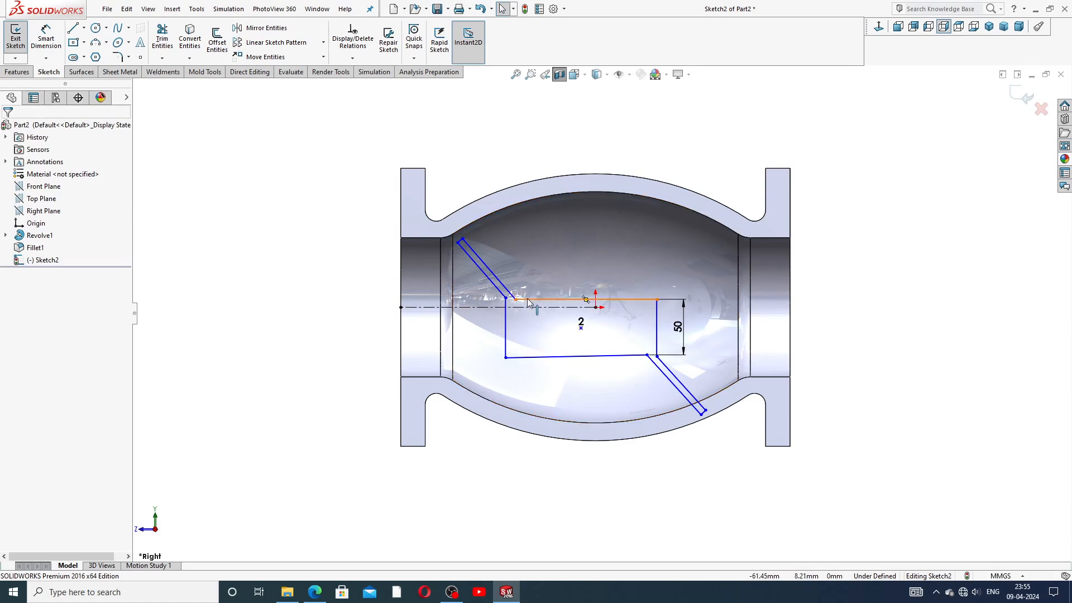
mouse_move(505, 299)
mouse_down()
mouse_move(515, 303)
mouse_move(514, 277)
mouse_up()
click(865, 285)
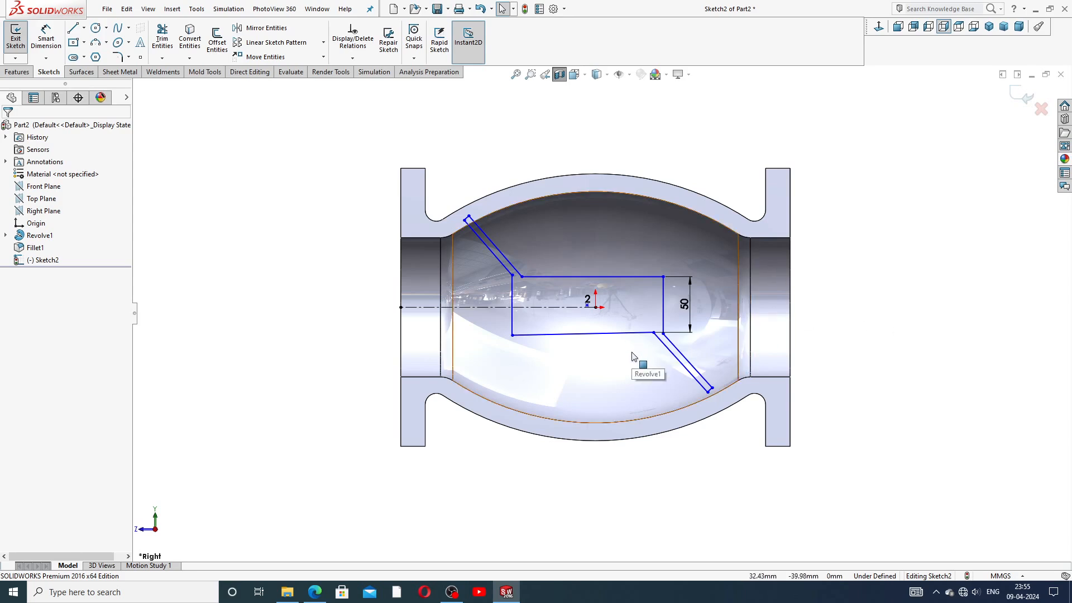
Step: Make the upper and lower slanted baffle lines parallel
scroll(514, 277, down, 3)
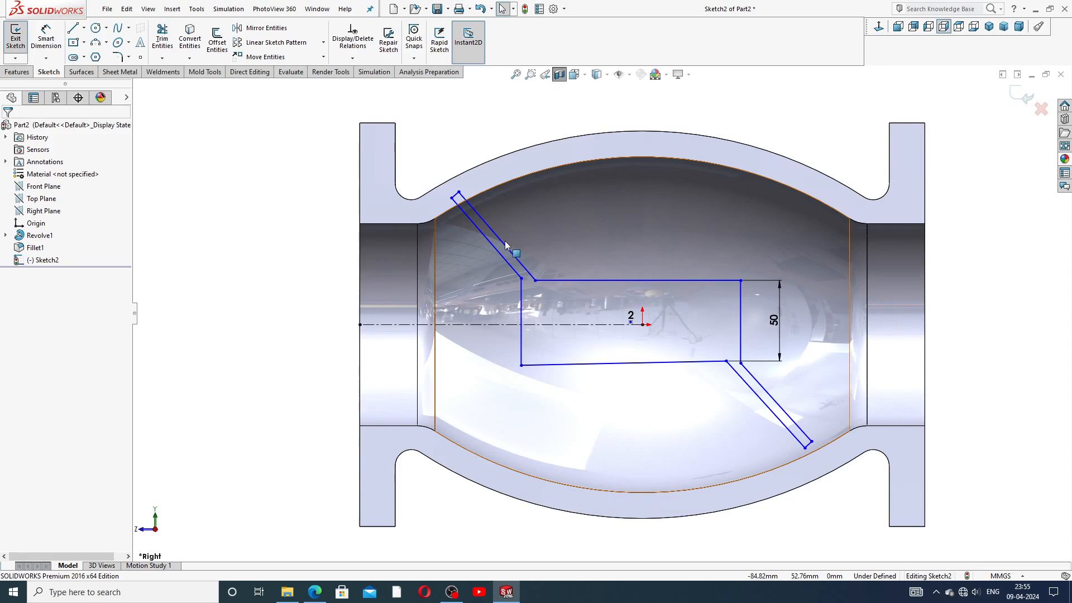
click(504, 242)
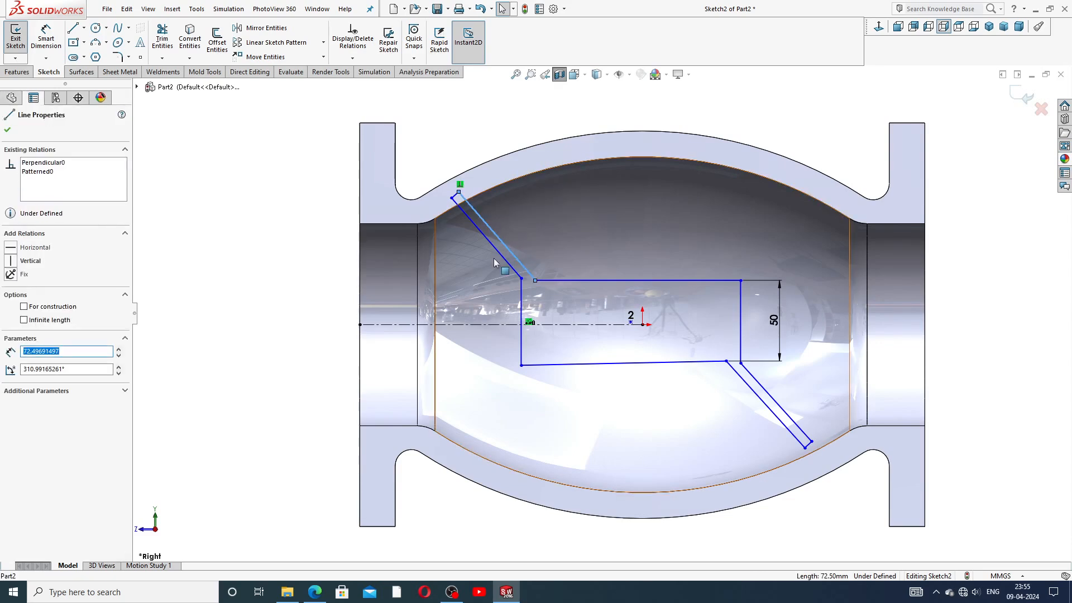
ctrl+click(499, 254)
click(584, 209)
click(248, 174)
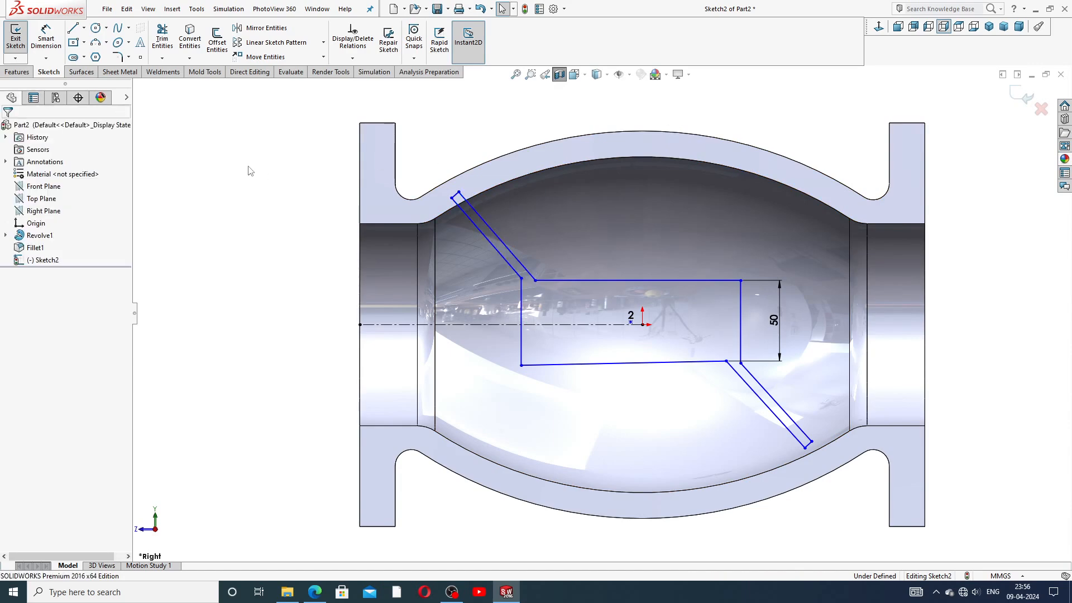
Step: Dimension the upper slanted slot's width to 16 mm
click(46, 36)
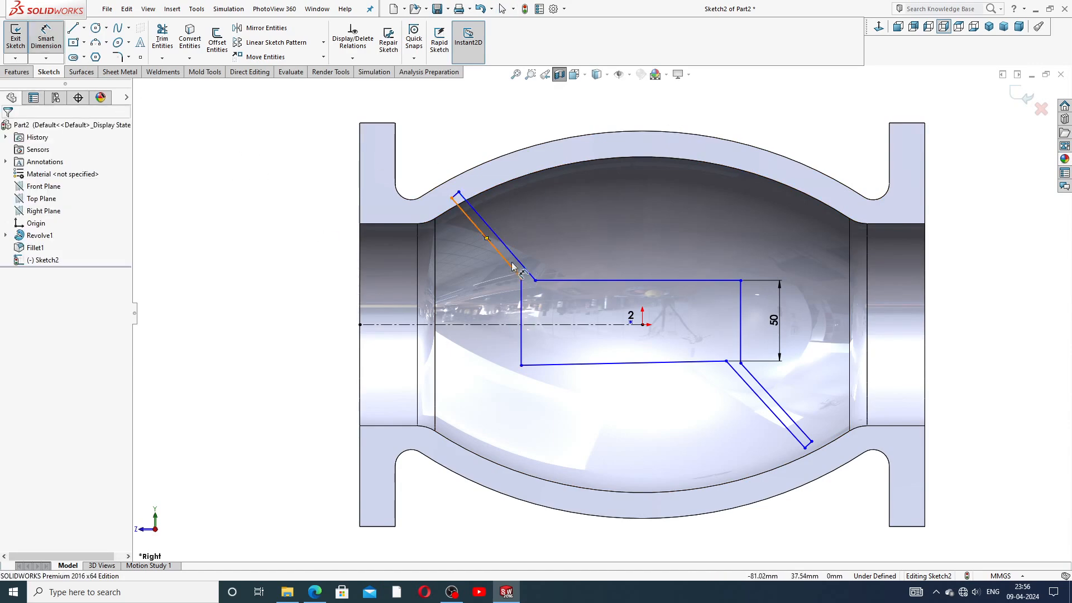
click(513, 265)
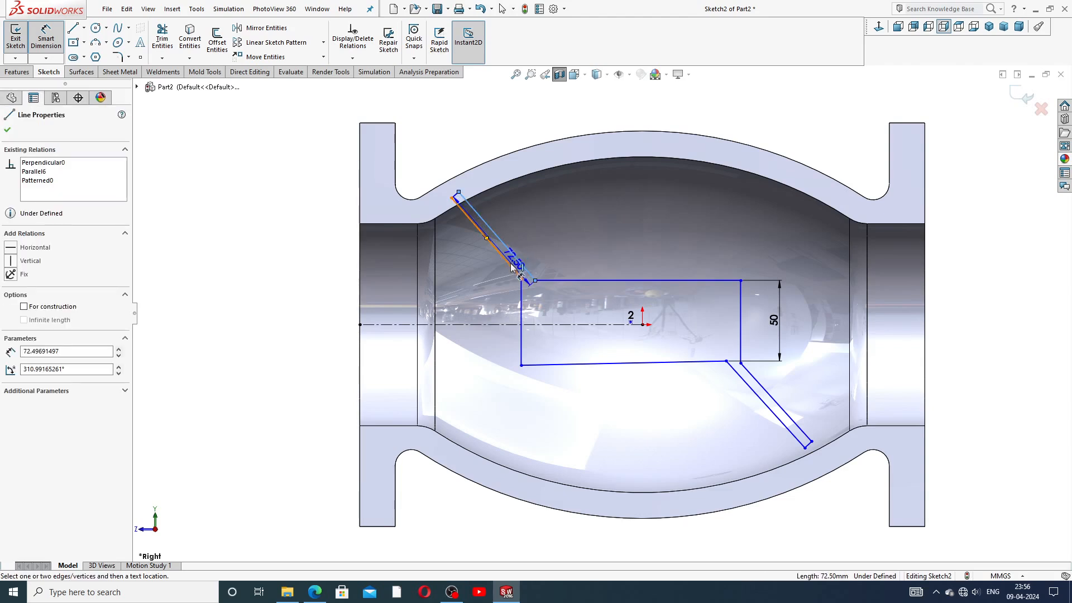
click(515, 268)
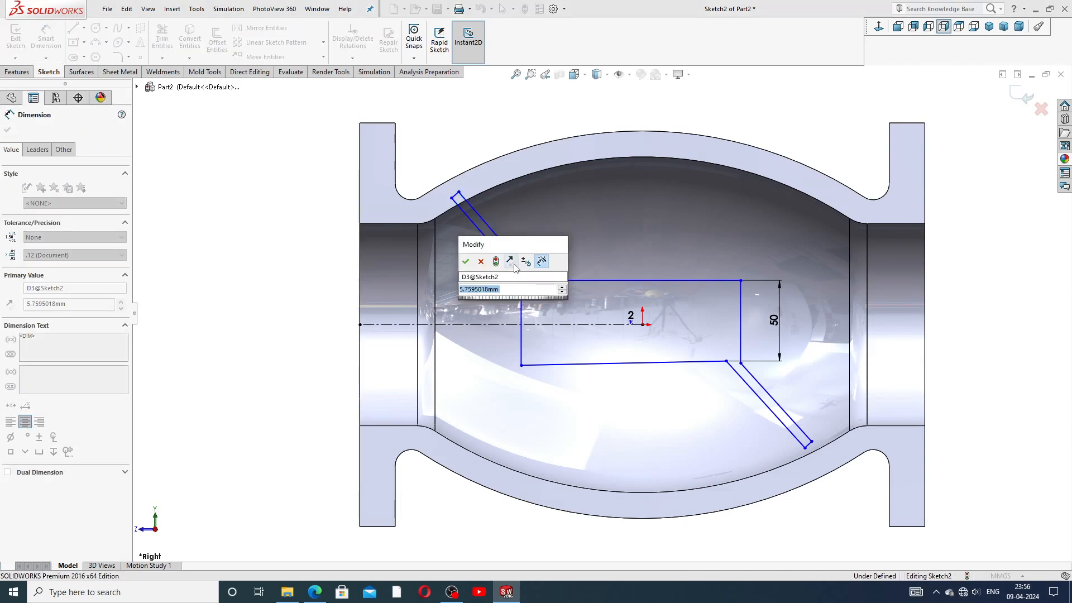
key(Return)
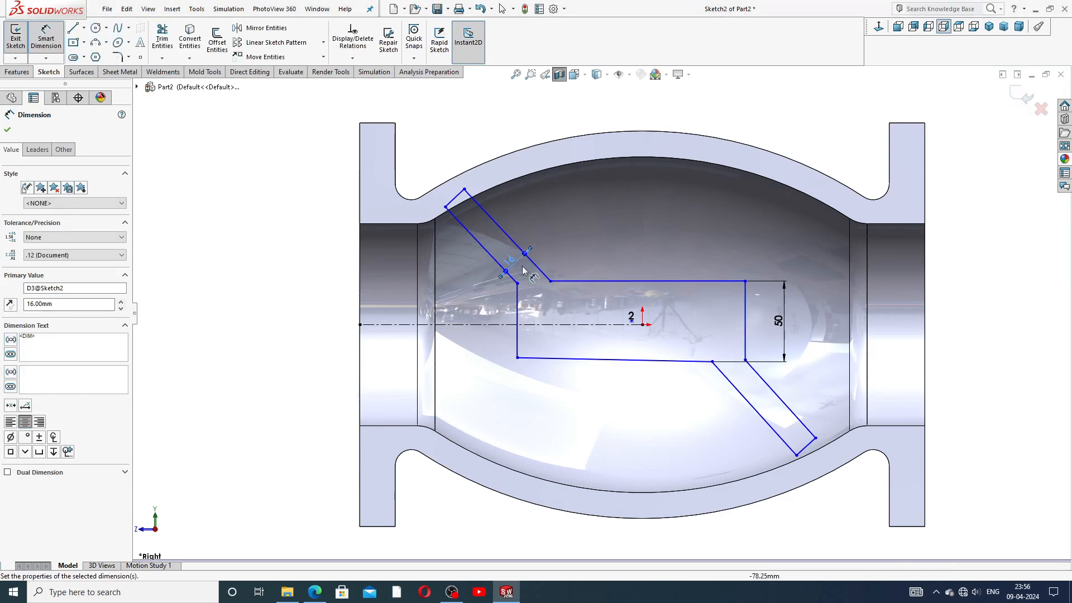
click(978, 286)
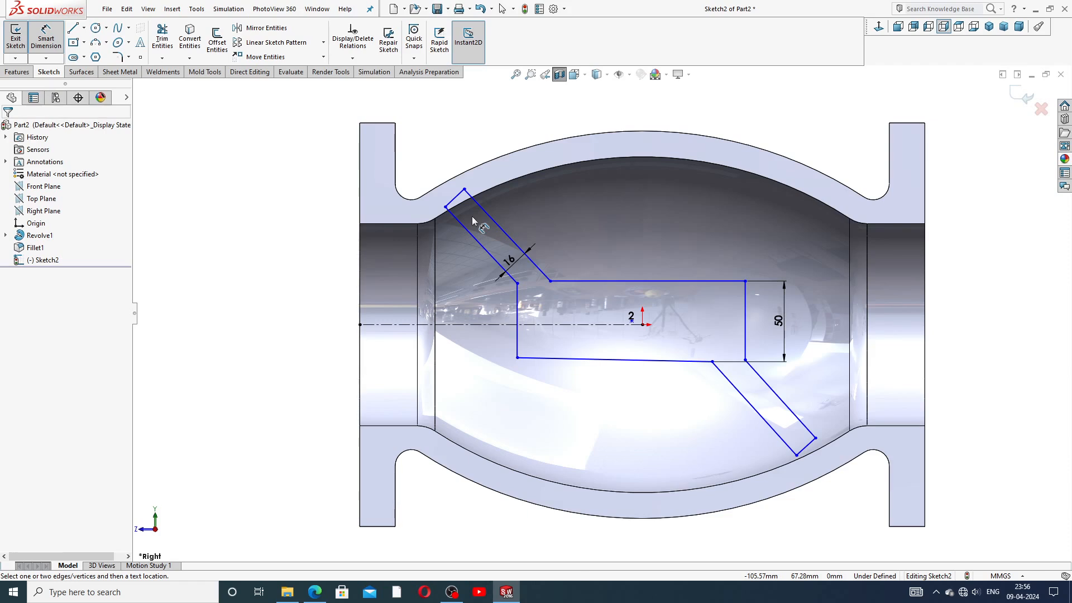
Step: Set the angle between the slanted slot edge and the vertical line to 150°
click(513, 280)
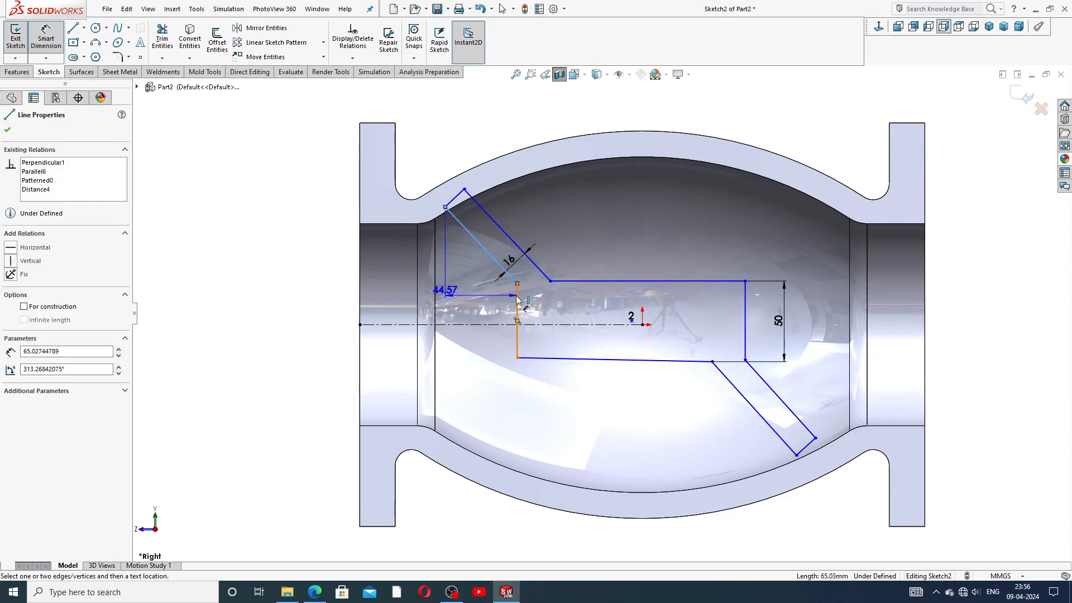
click(517, 304)
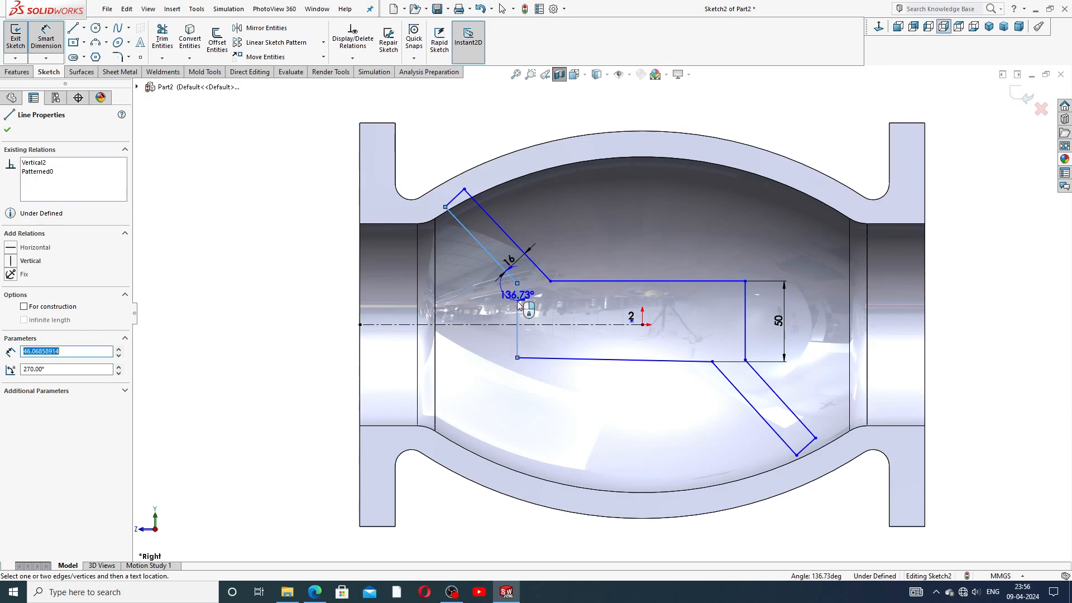
click(485, 294)
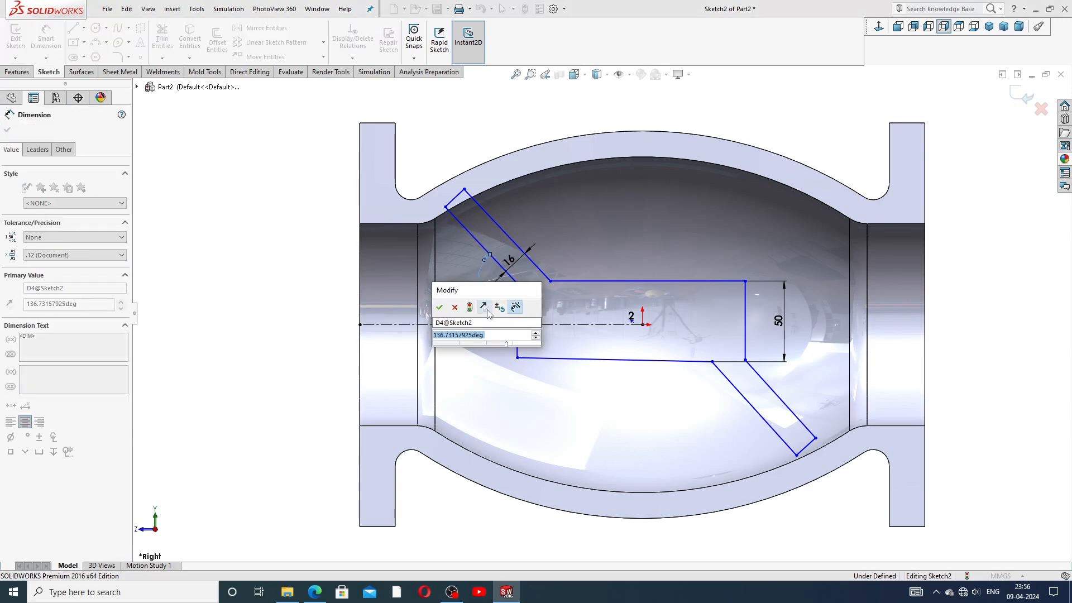
text(150)
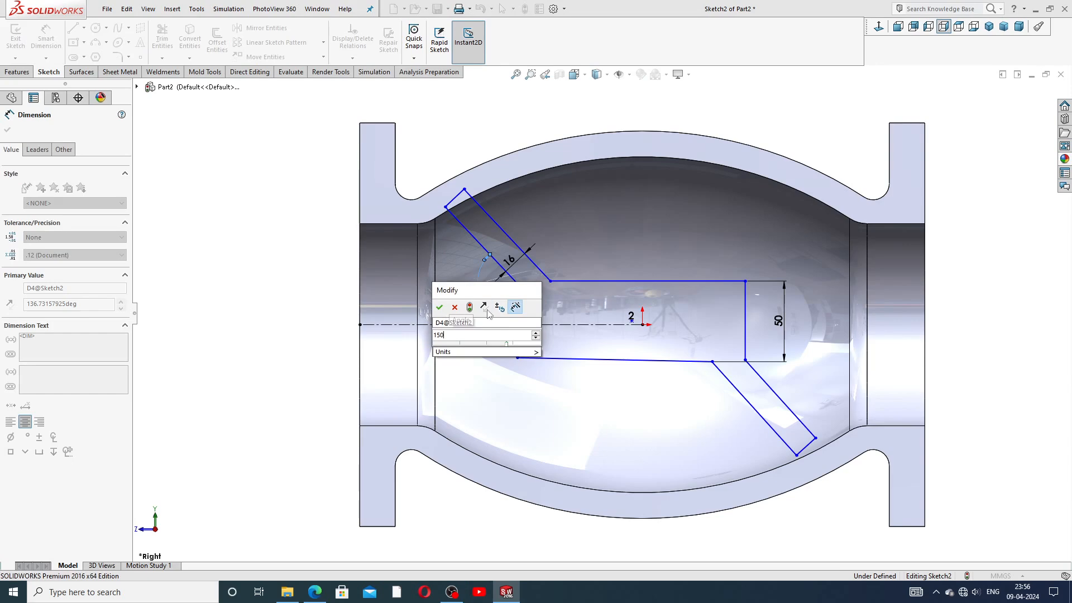
key(Return)
click(723, 109)
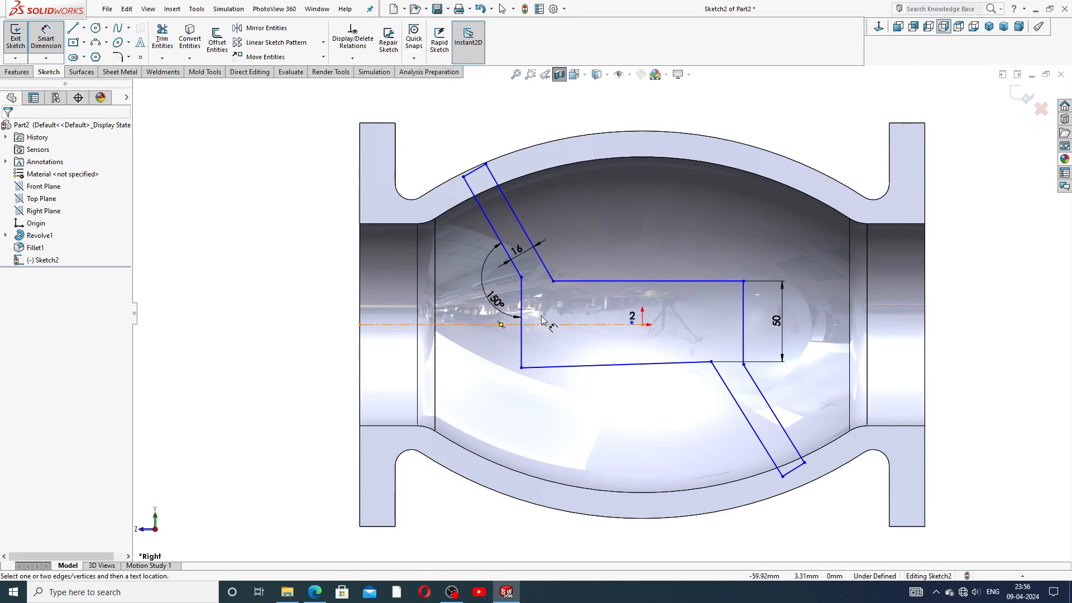
Step: Add a 176 mm horizontal dimension from the slot's inner corner to the right corner
click(521, 277)
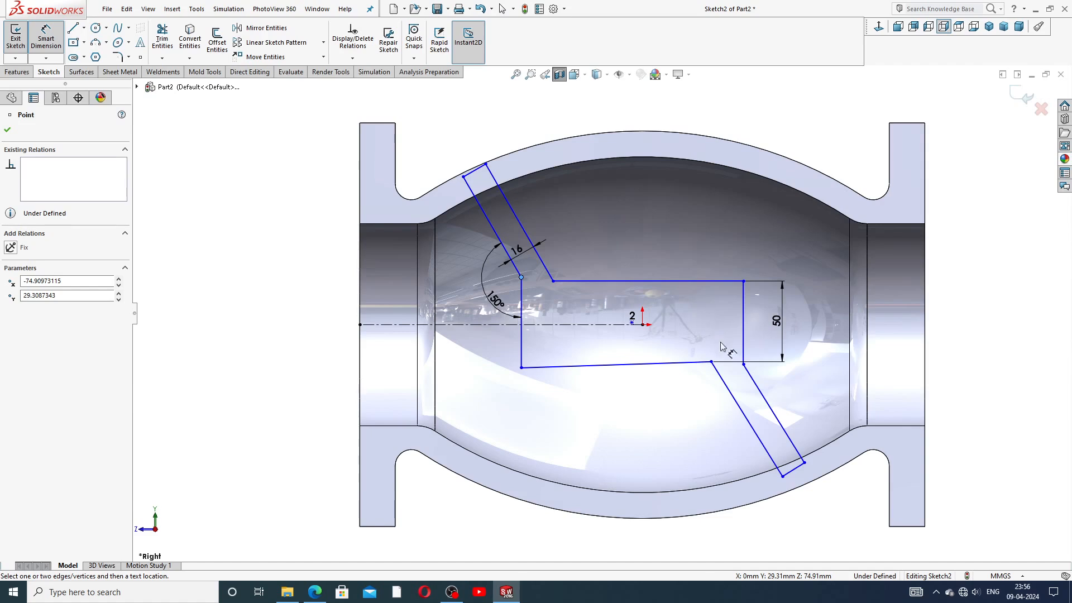
click(743, 364)
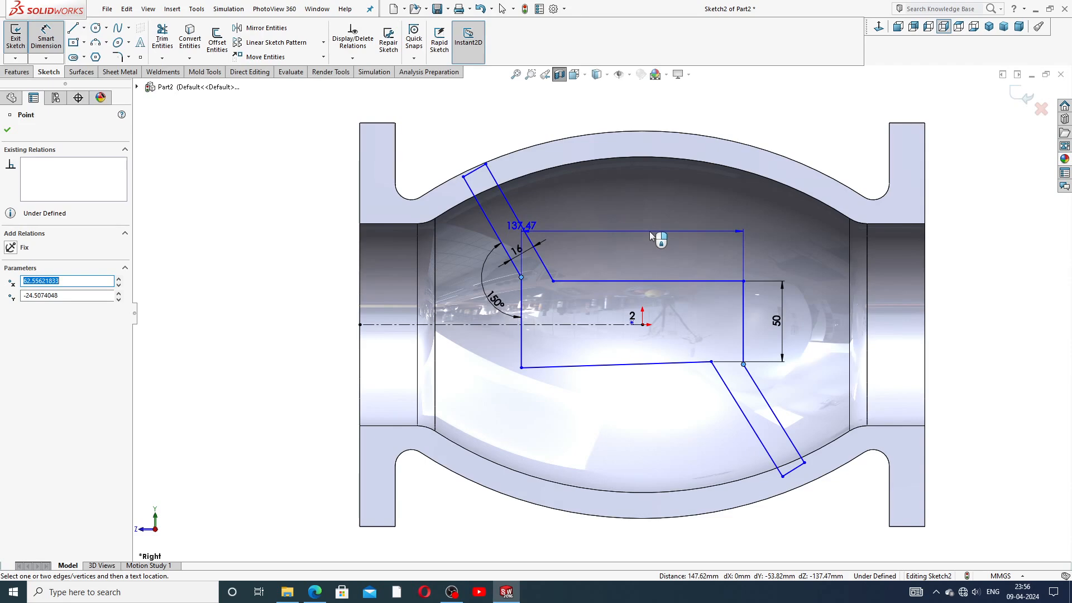
click(649, 232)
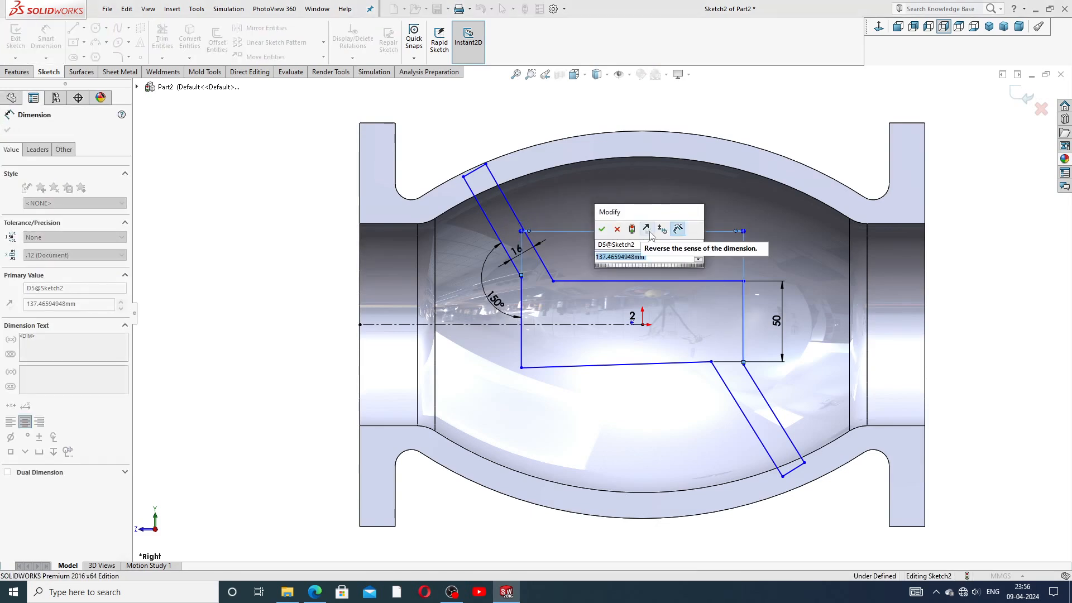
key(Return)
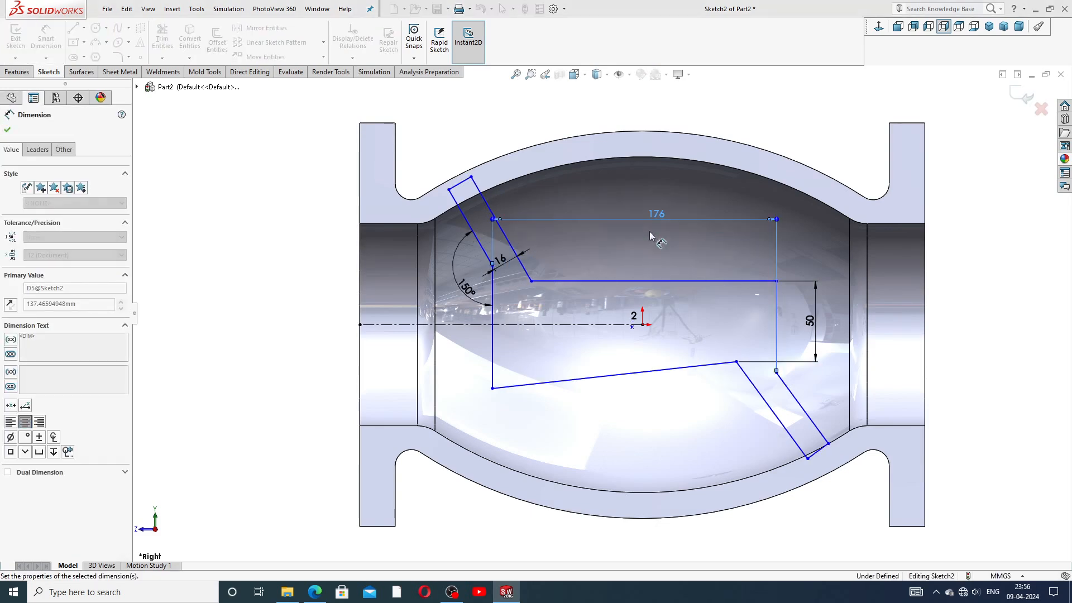
click(765, 120)
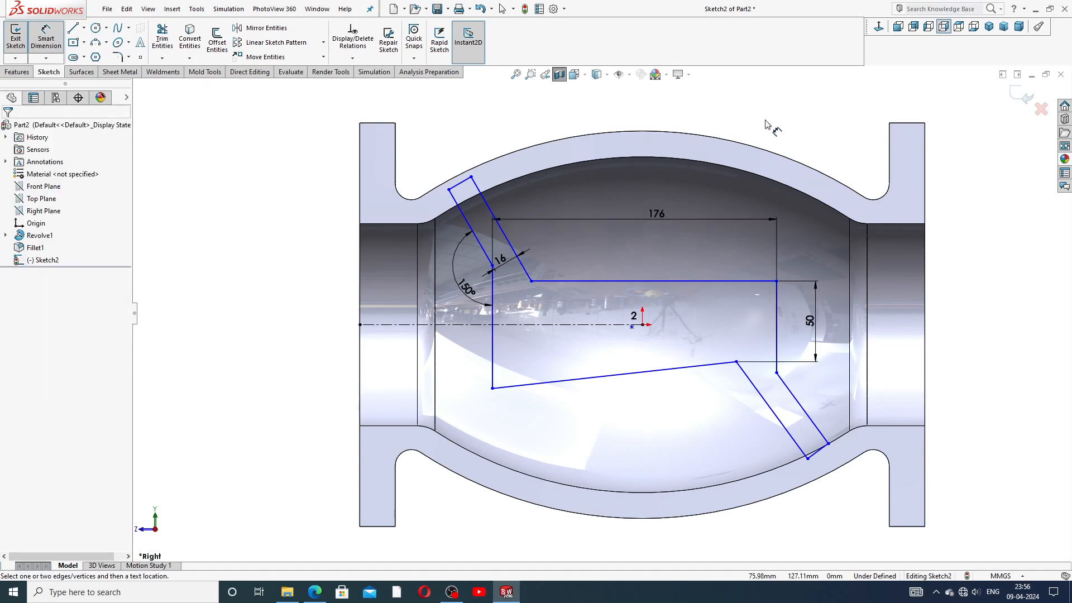
Step: Add a 156 mm horizontal dimension from the slot corner to the lower right corner
click(531, 281)
click(736, 361)
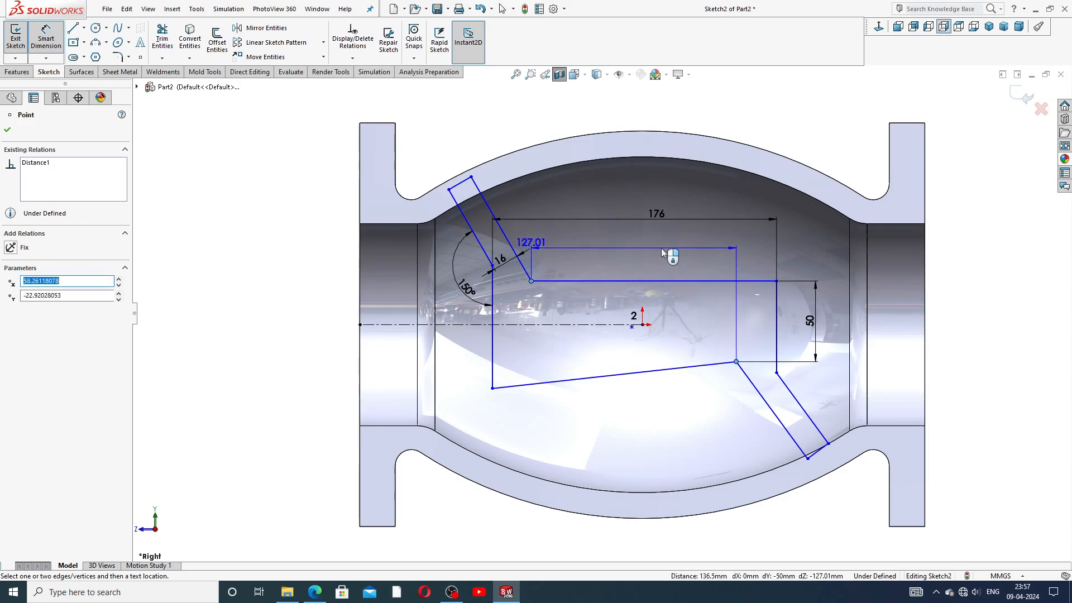
click(660, 248)
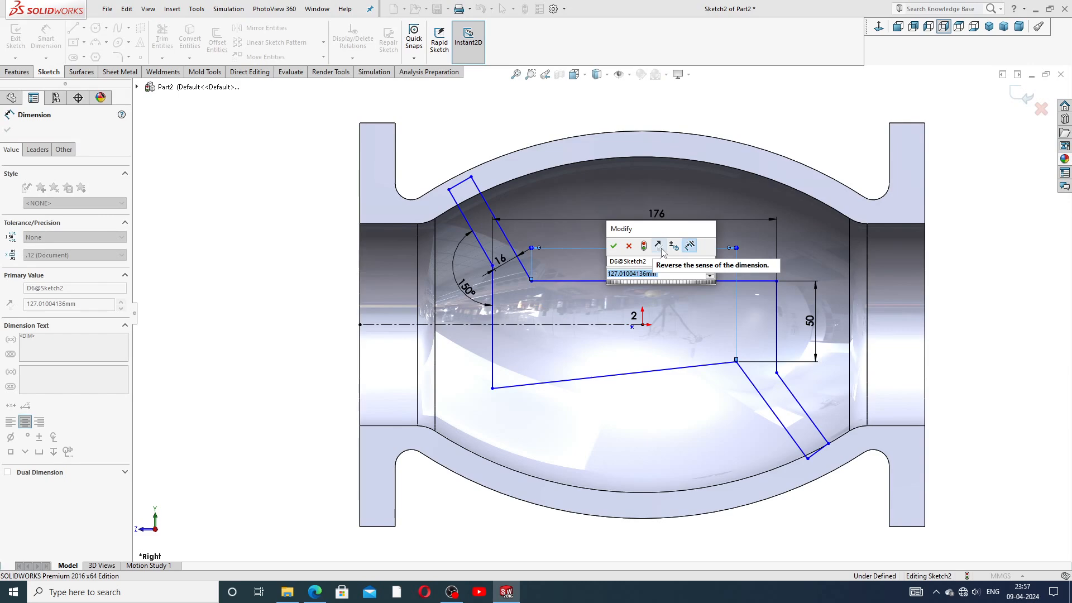
text(156)
key(Return)
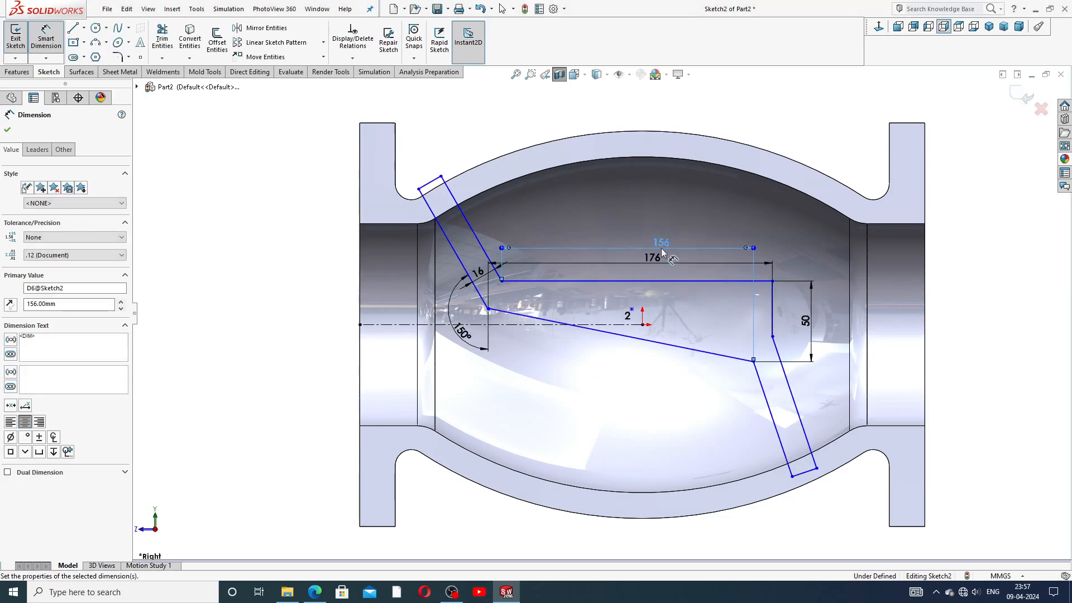
click(766, 119)
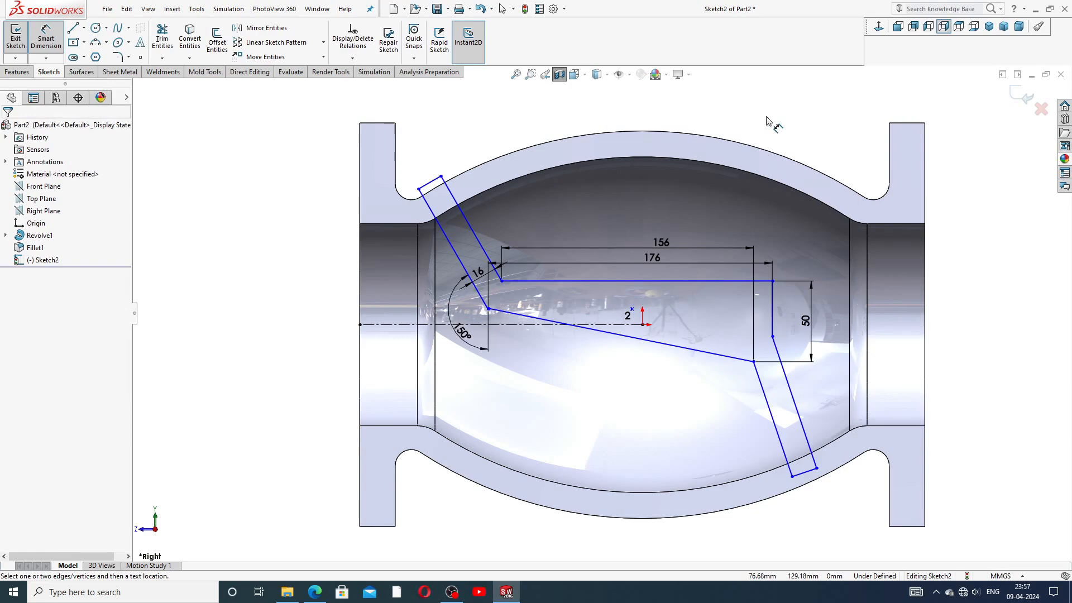
right_click(787, 96)
click(815, 132)
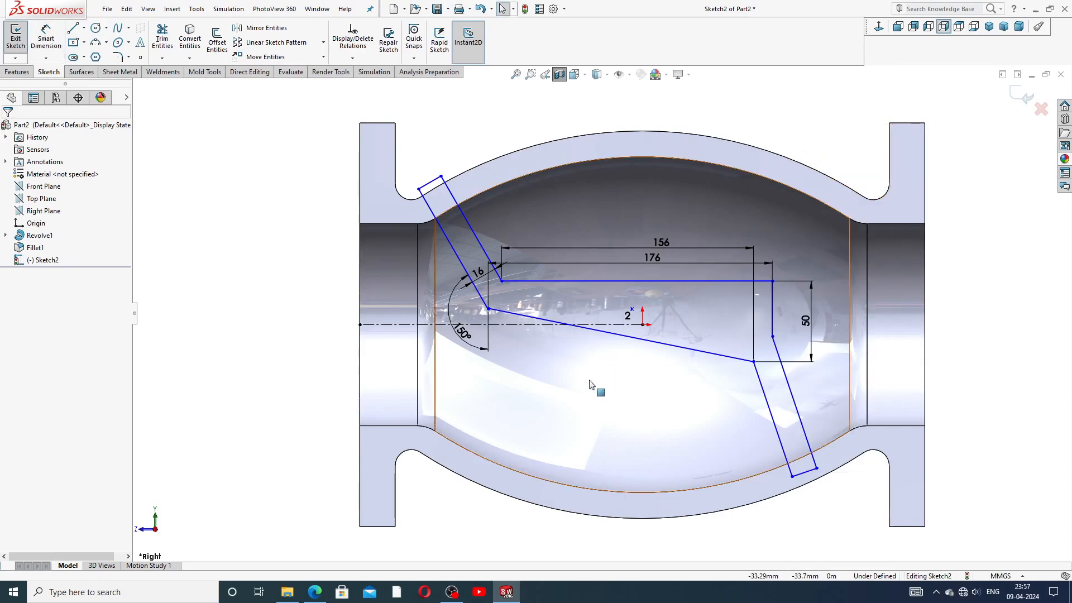
Step: Make the baffle's lower line horizontal, lower it, and shift the profile right and down
click(540, 323)
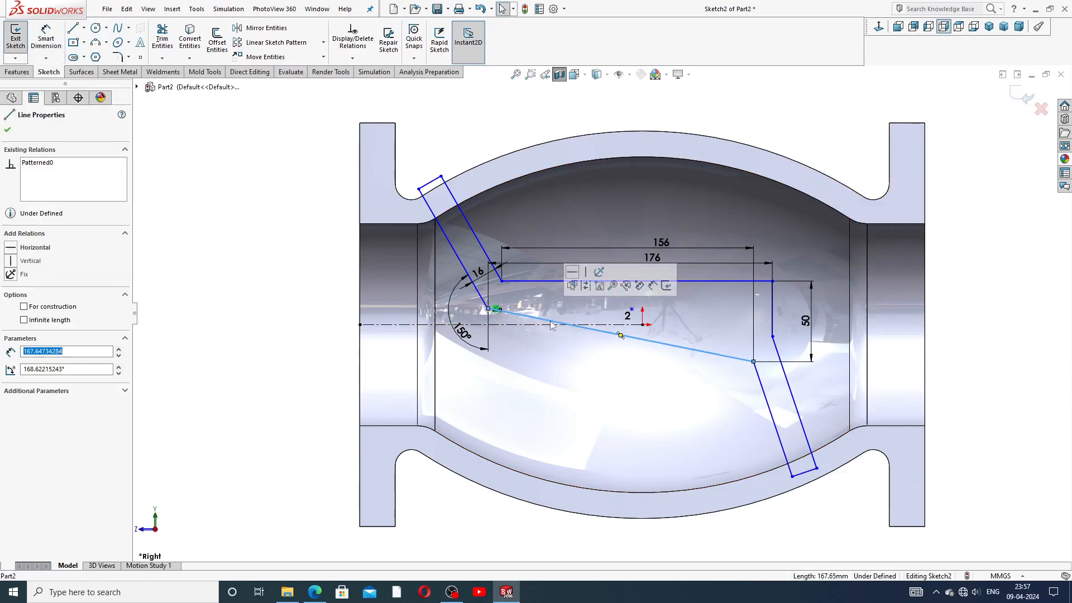
click(572, 273)
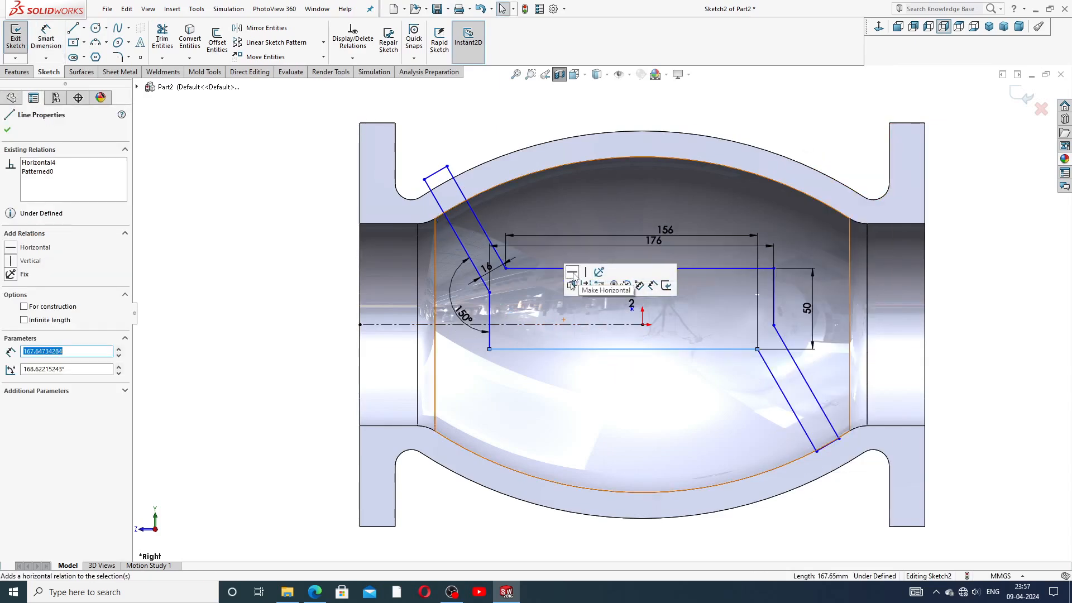
click(781, 106)
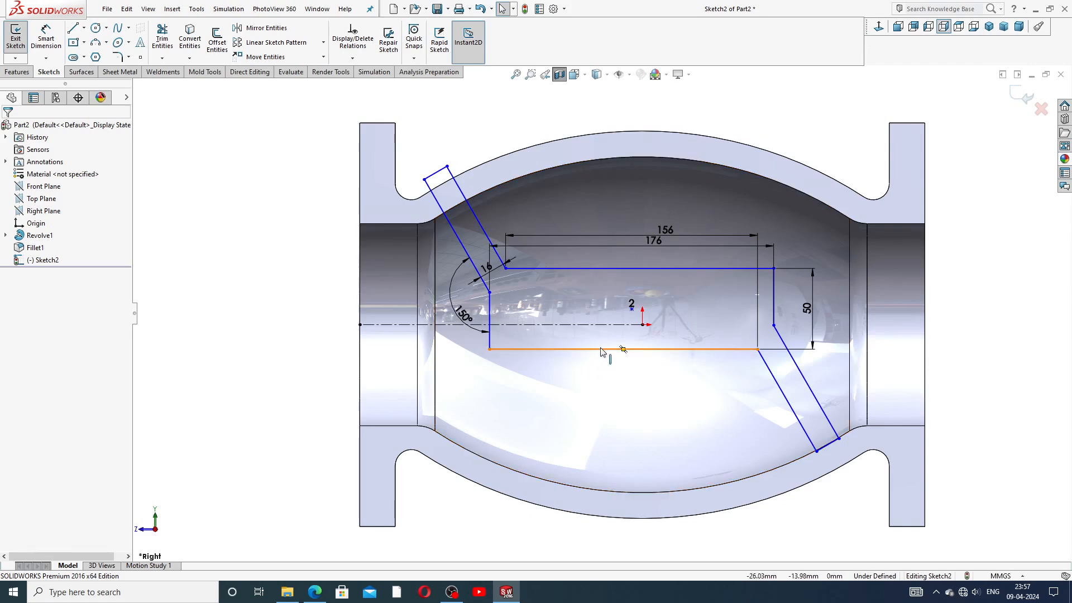
drag(602, 348, 606, 360)
drag(505, 279, 527, 293)
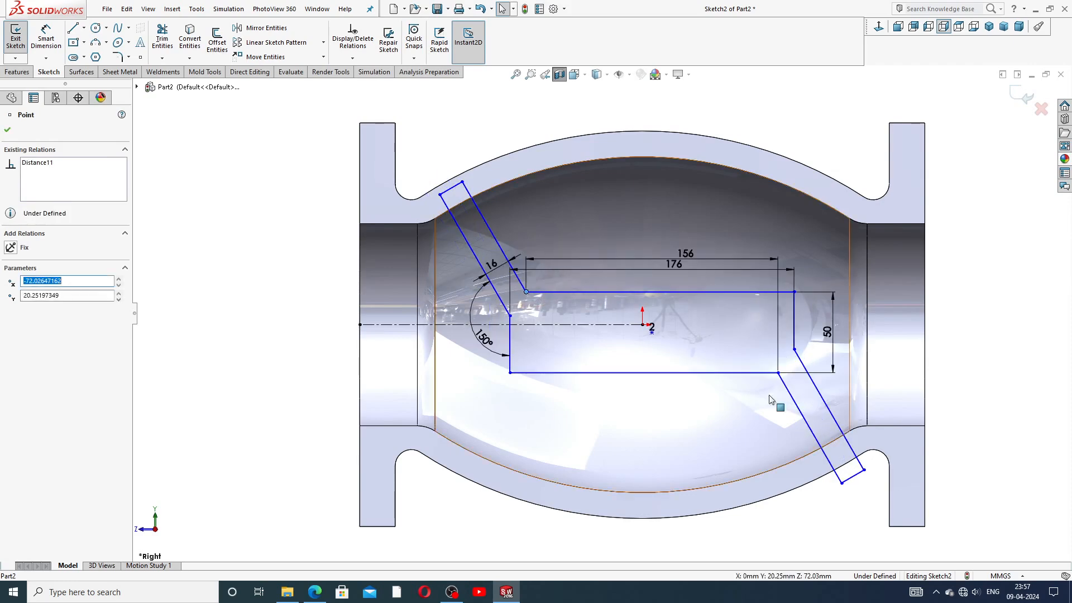
Step: Drag the bottom-right and top-left slot ends toward the inner wall
click(855, 476)
drag(857, 475, 830, 421)
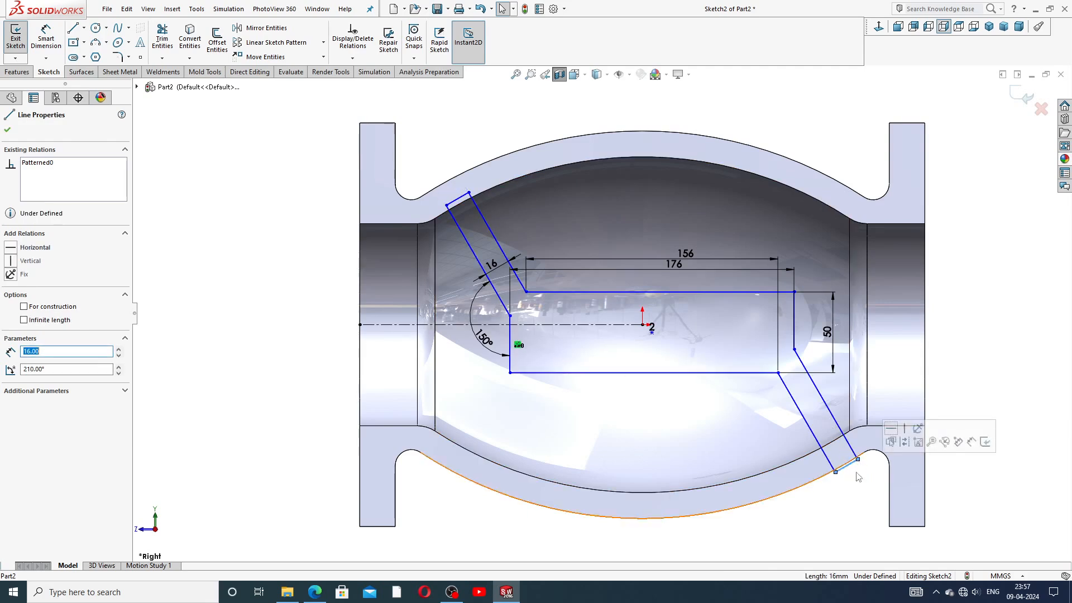
click(988, 483)
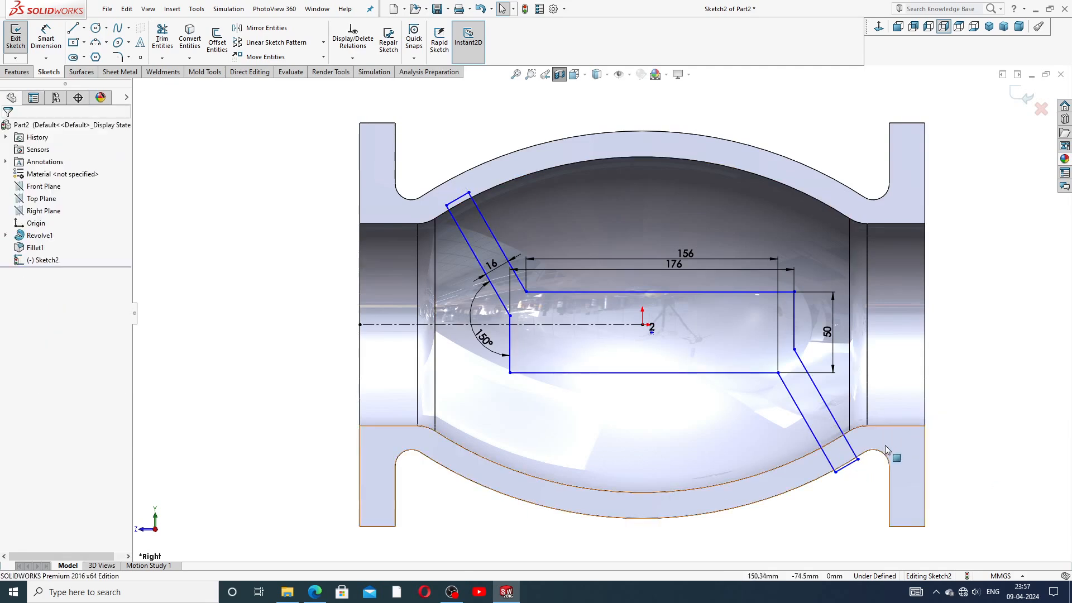
click(857, 461)
drag(857, 460, 827, 419)
click(968, 348)
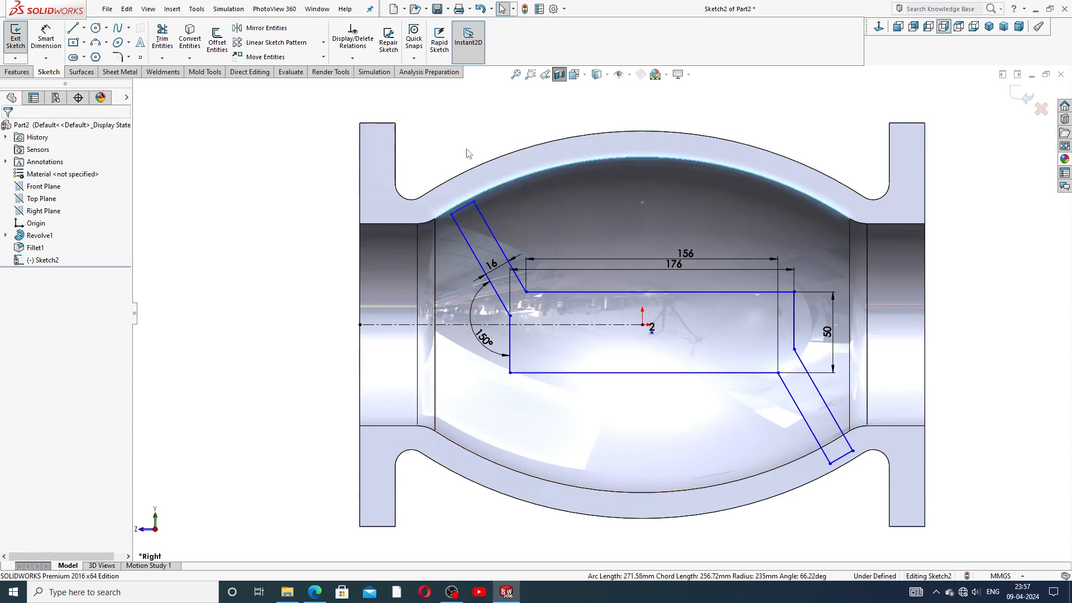
drag(470, 209, 465, 195)
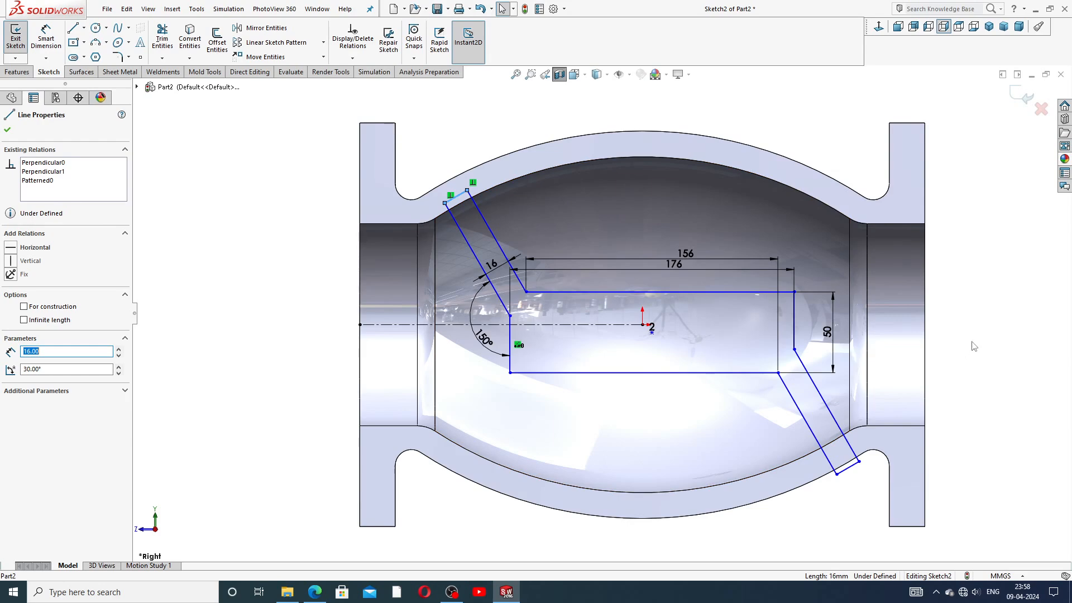
Step: Reposition the bottom slot end, the short top-left line, and the slanted leg's lower endpoint
click(947, 367)
mouse_move(852, 471)
mouse_down()
mouse_move(835, 431)
mouse_move(843, 451)
mouse_up()
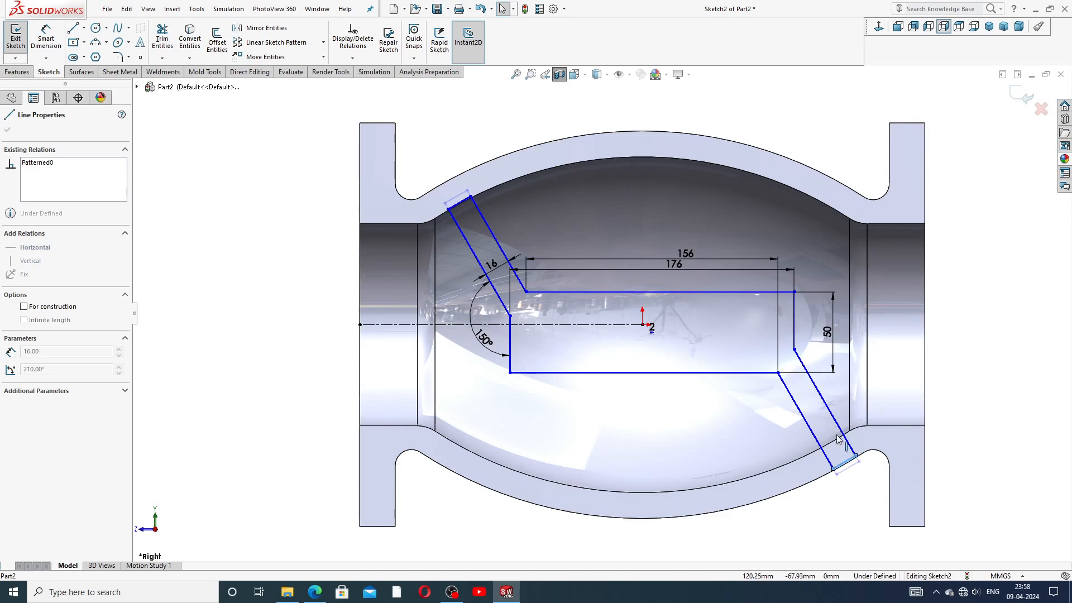
click(985, 354)
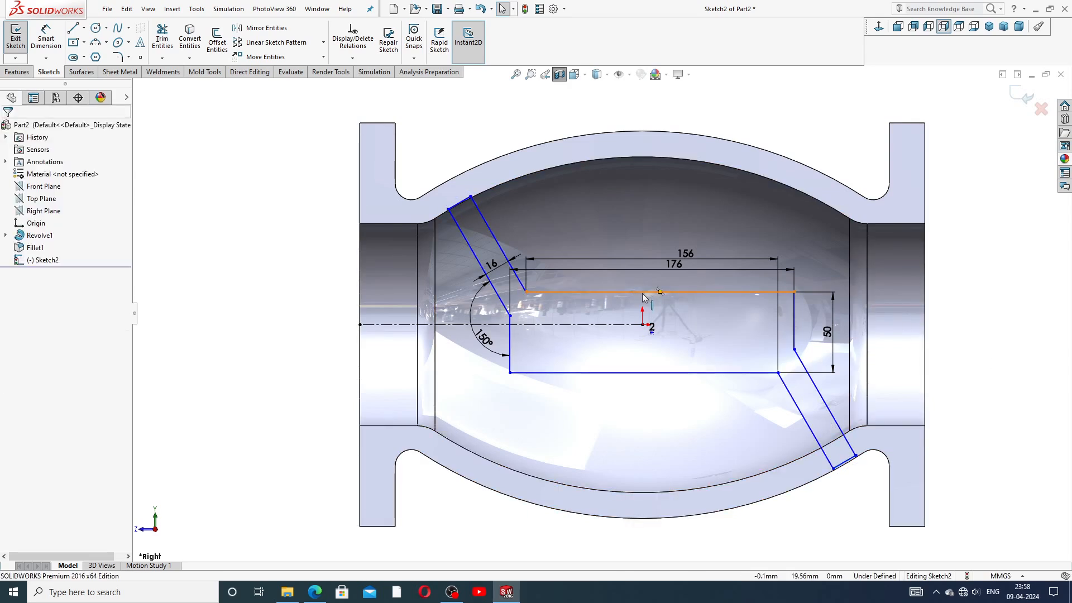
drag(794, 292, 789, 290)
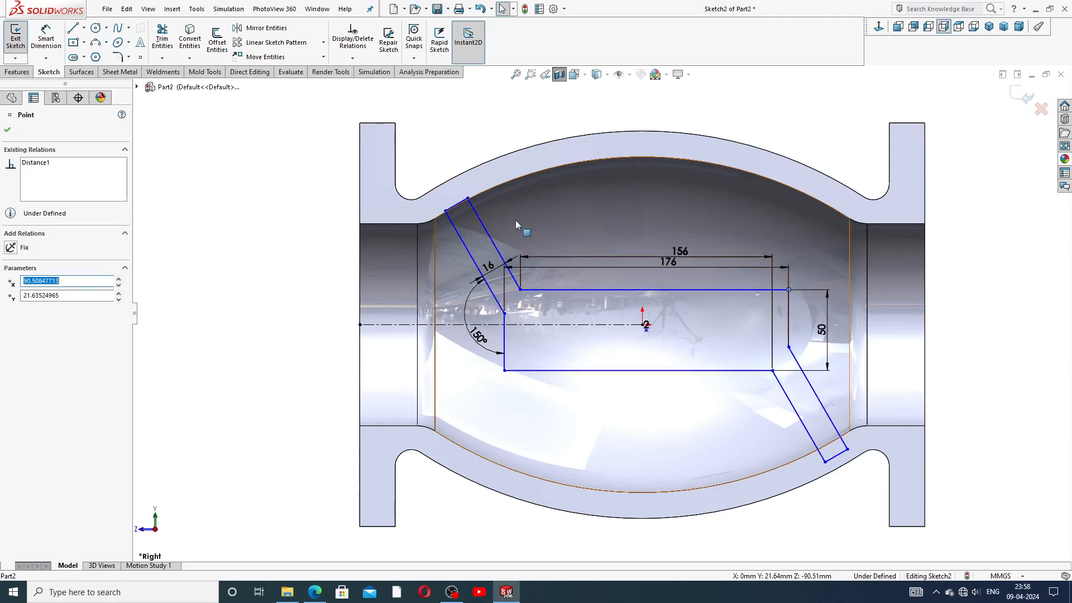
click(459, 199)
drag(458, 195, 462, 192)
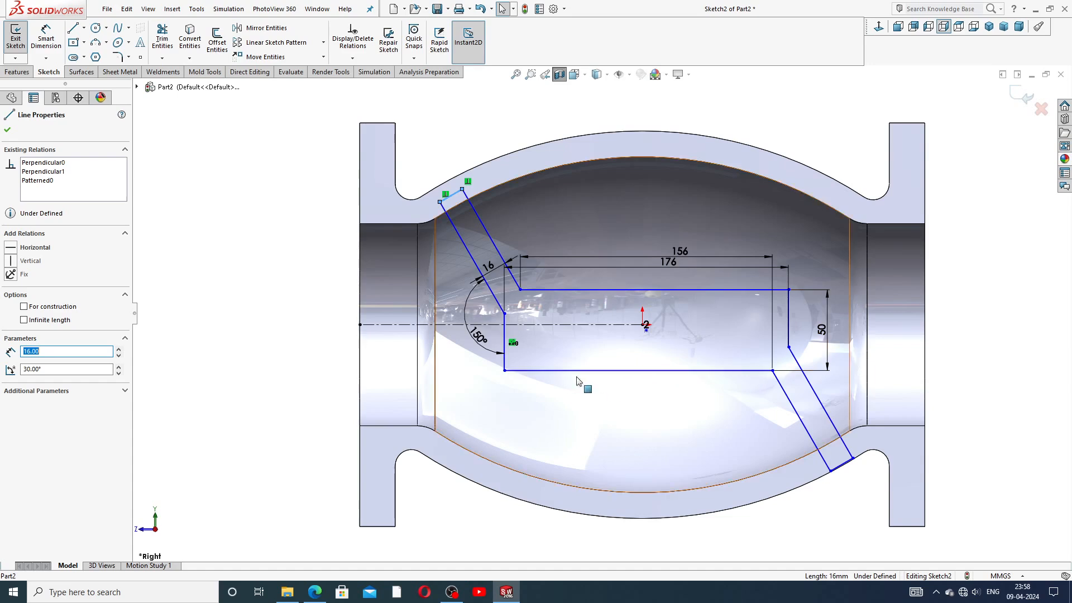
click(505, 314)
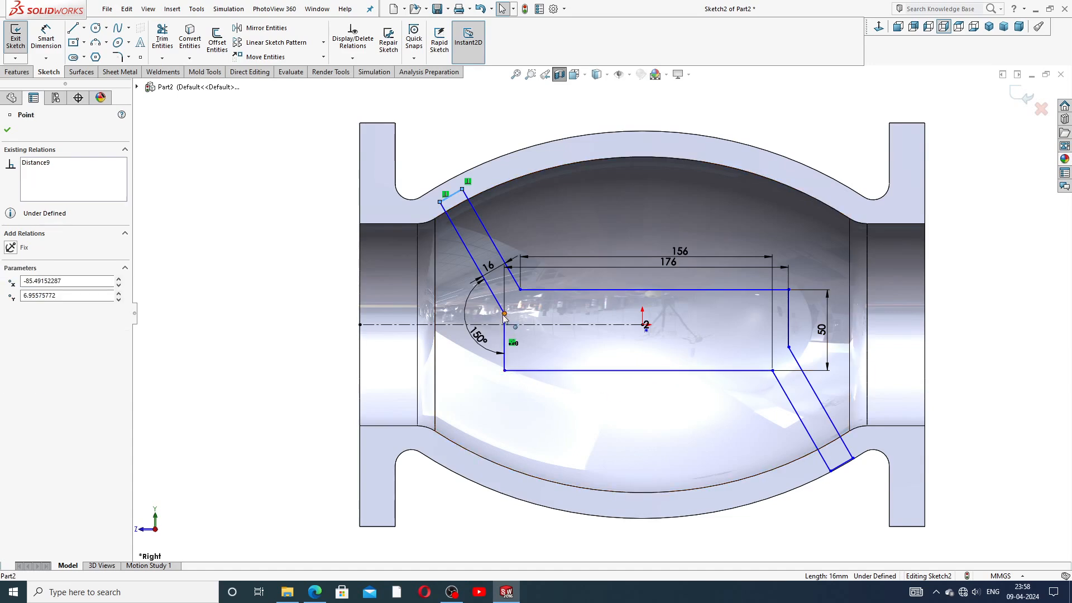
drag(504, 315, 493, 319)
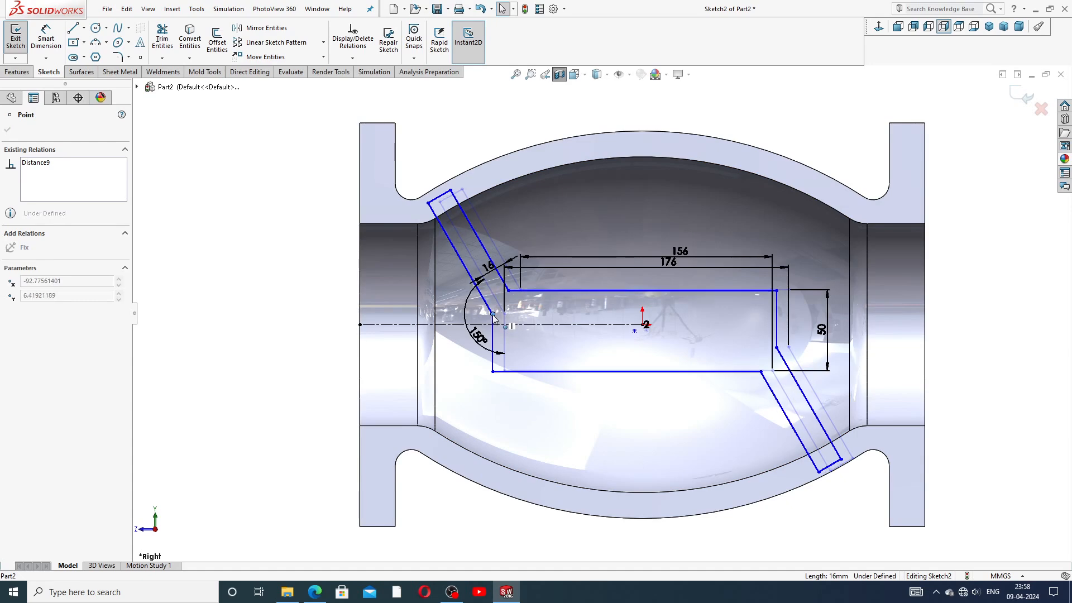
drag(494, 318, 494, 316)
click(983, 321)
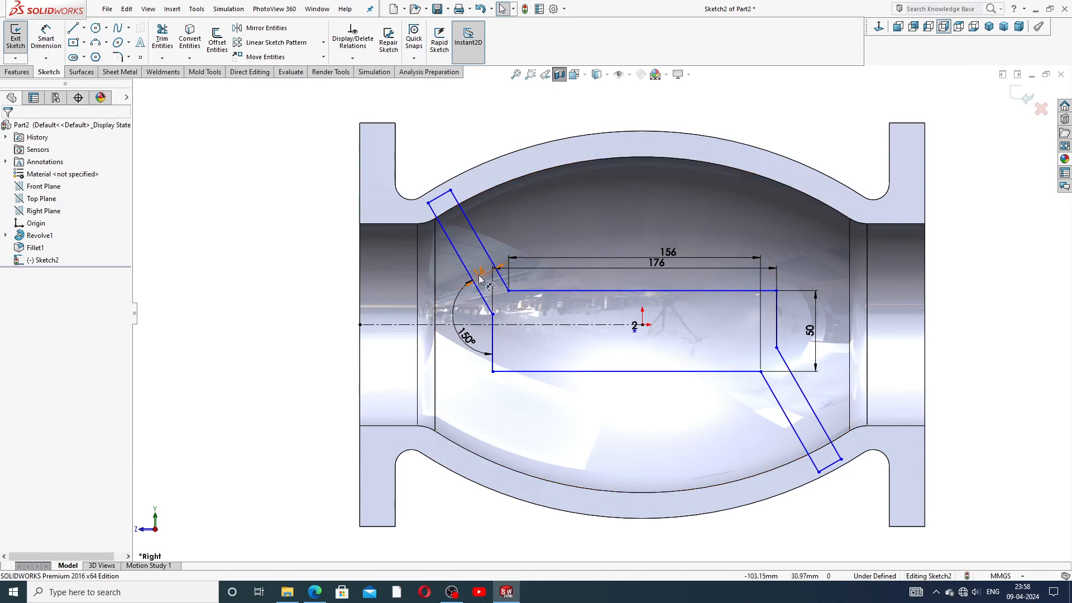
Step: Move the 16 and 156 dimensions upward to tidy the layout
drag(477, 272, 470, 244)
click(725, 111)
drag(668, 252, 653, 230)
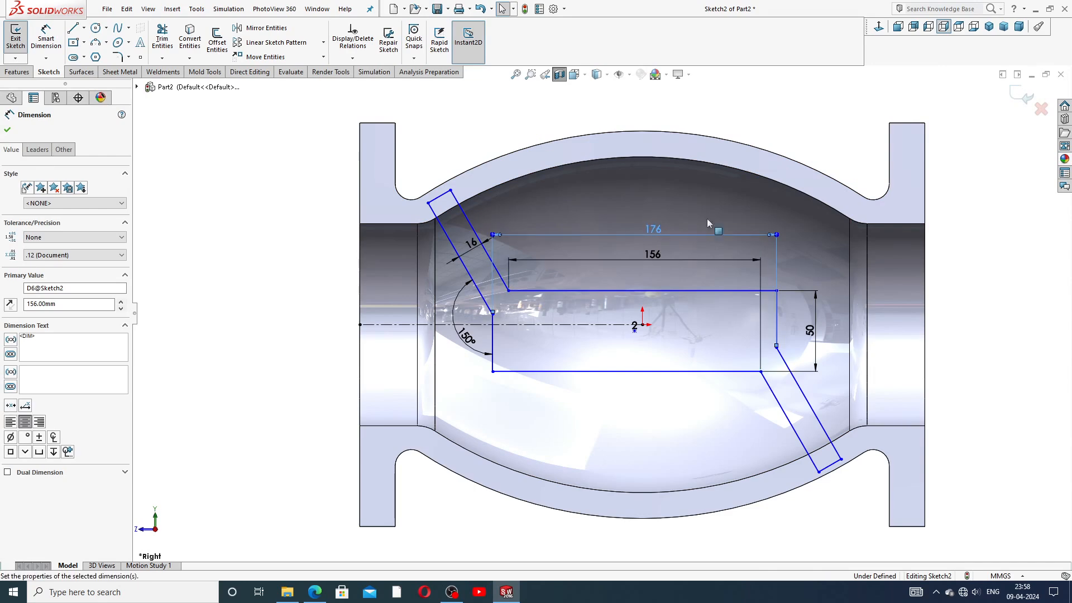
click(959, 283)
scroll(742, 362, down, 2)
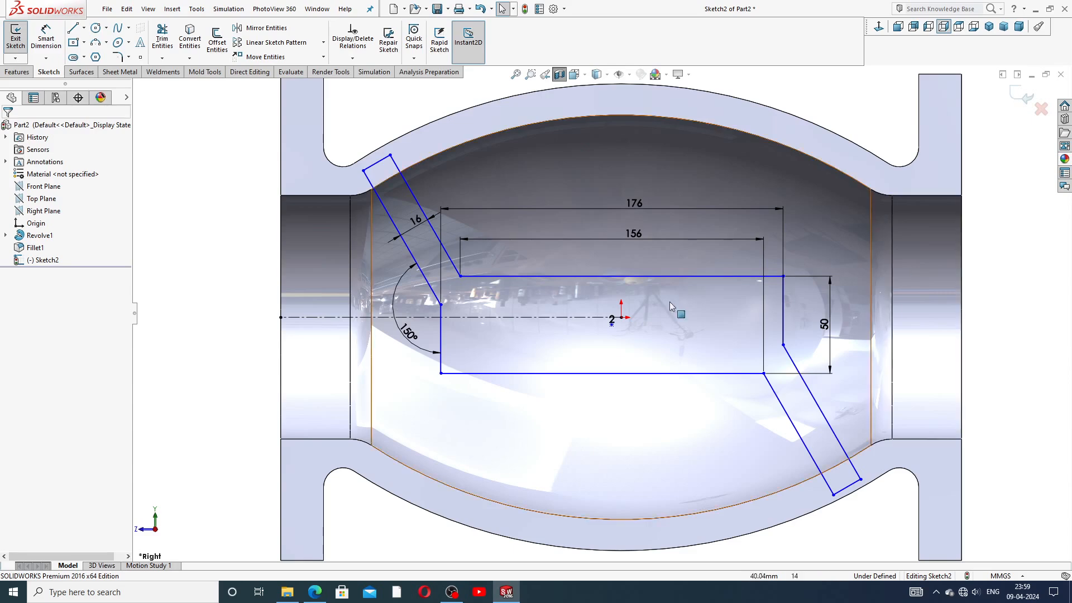
drag(611, 318, 576, 332)
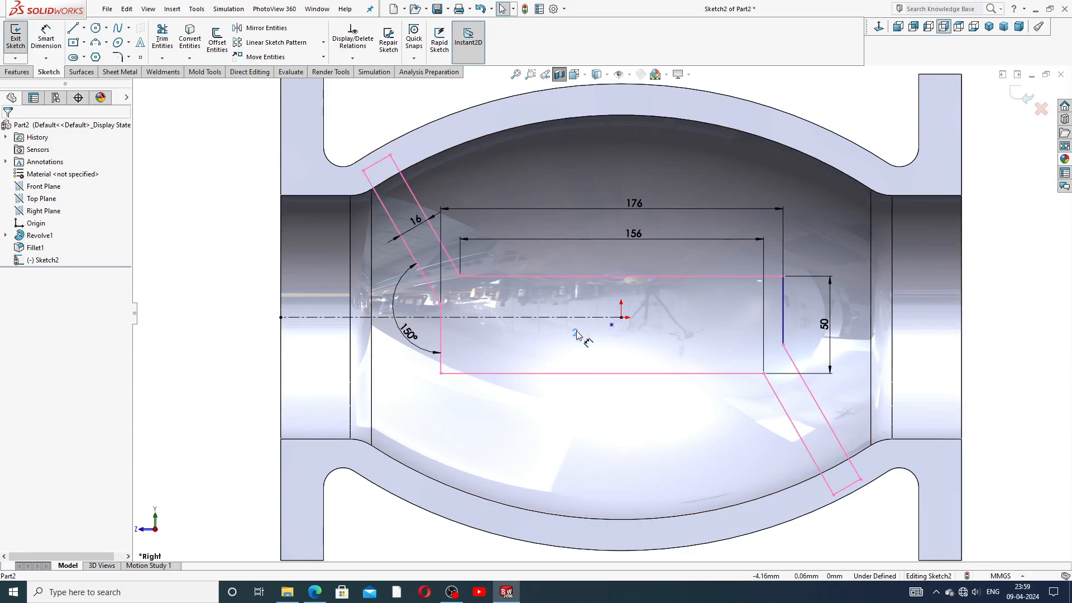
Step: Place the 2 dimension below the centre and make the sketch point coincident with the origin
click(701, 389)
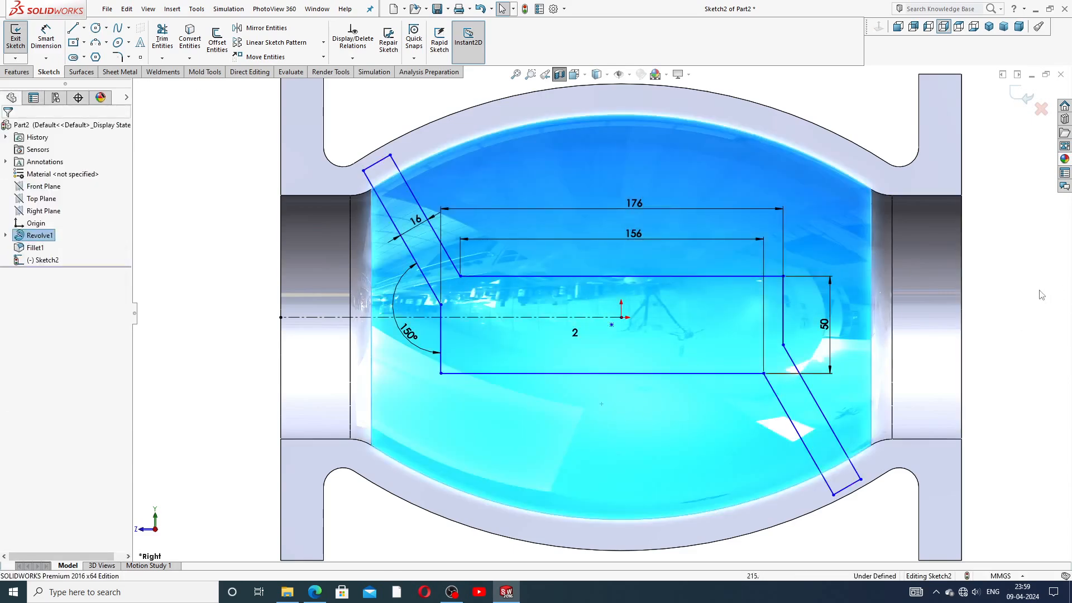
key(Escape)
click(611, 325)
drag(612, 324, 621, 319)
ctrl+click(622, 318)
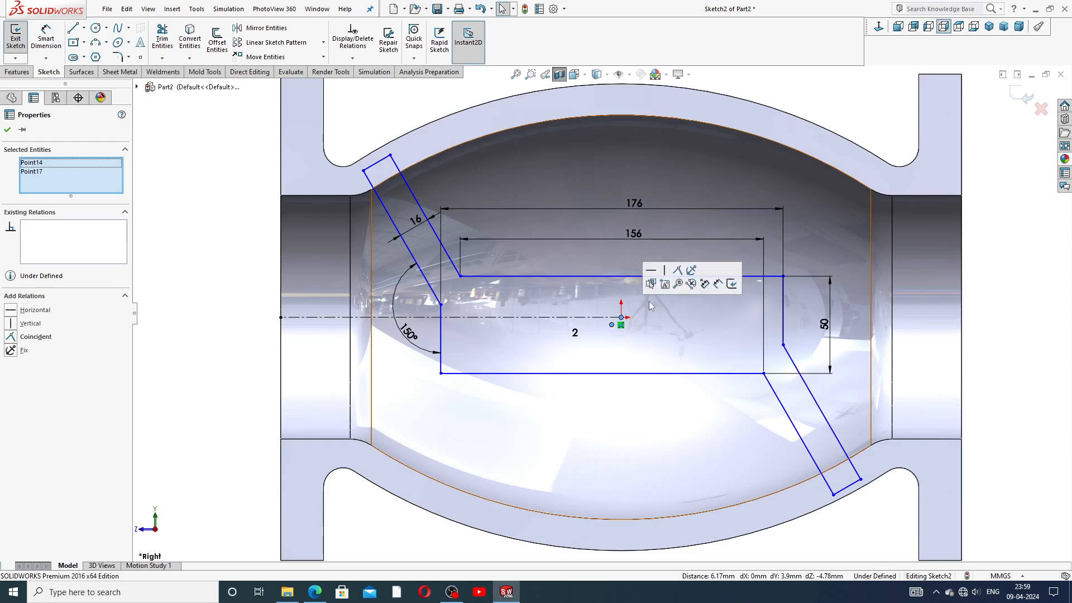
click(678, 271)
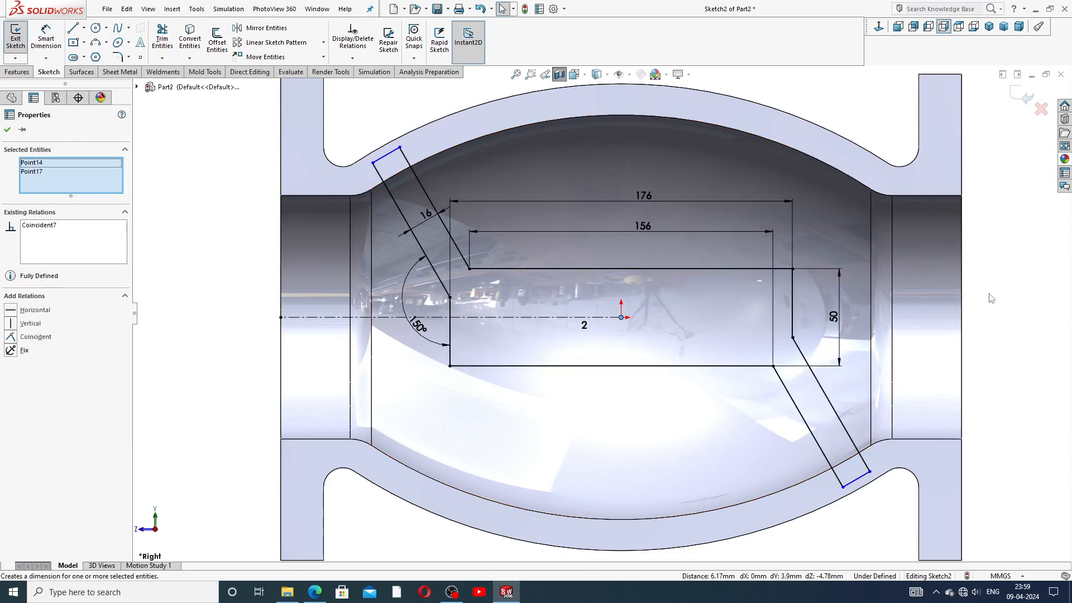
key(f)
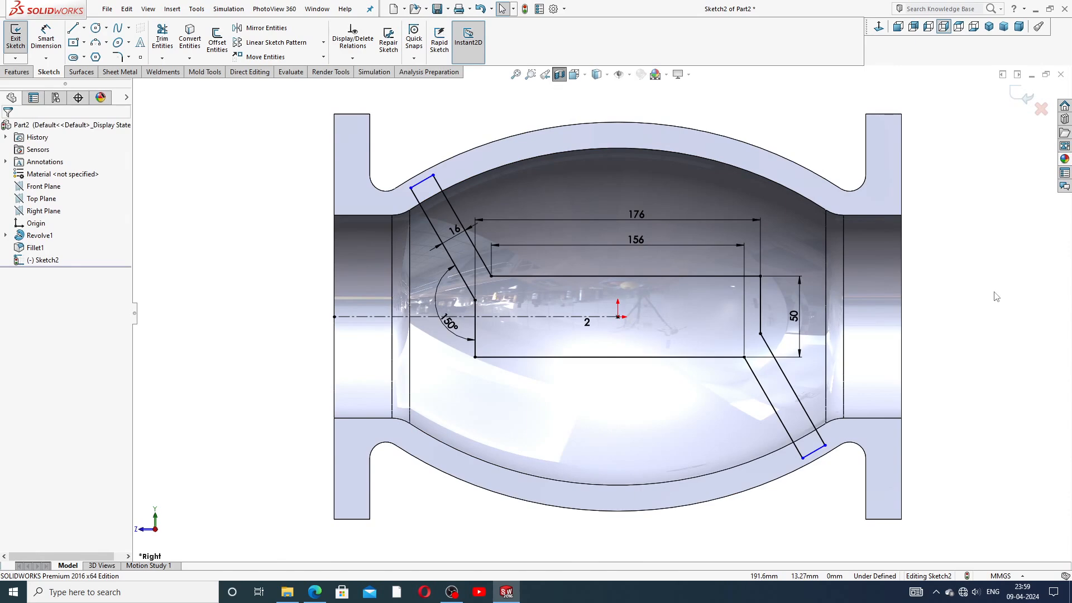
Step: Pull the upper-left leg's short end line onto the inner body wall
click(430, 178)
drag(435, 188, 433, 187)
click(937, 248)
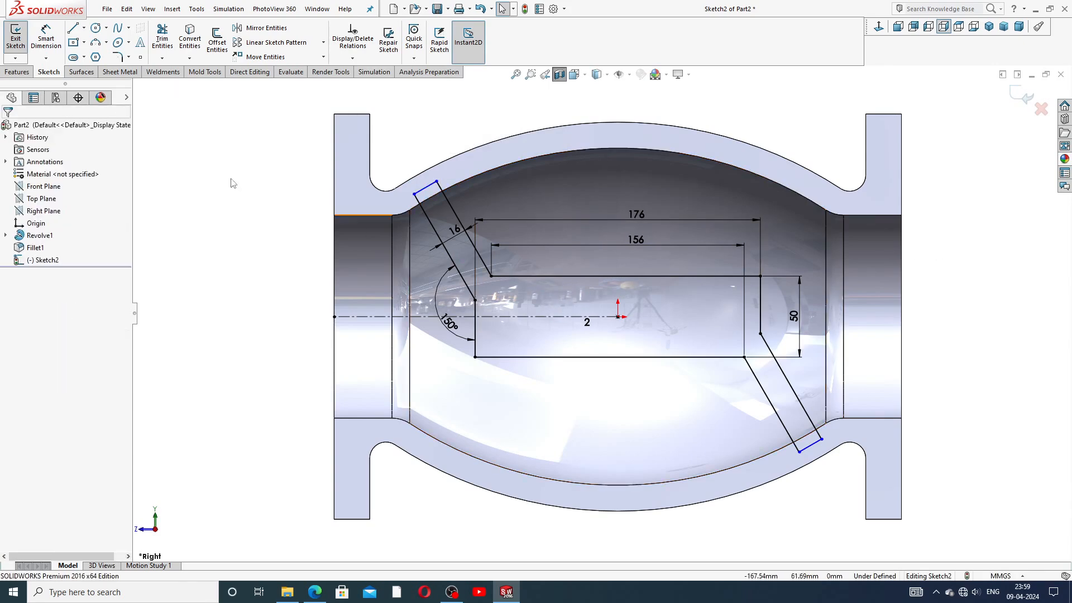
click(18, 72)
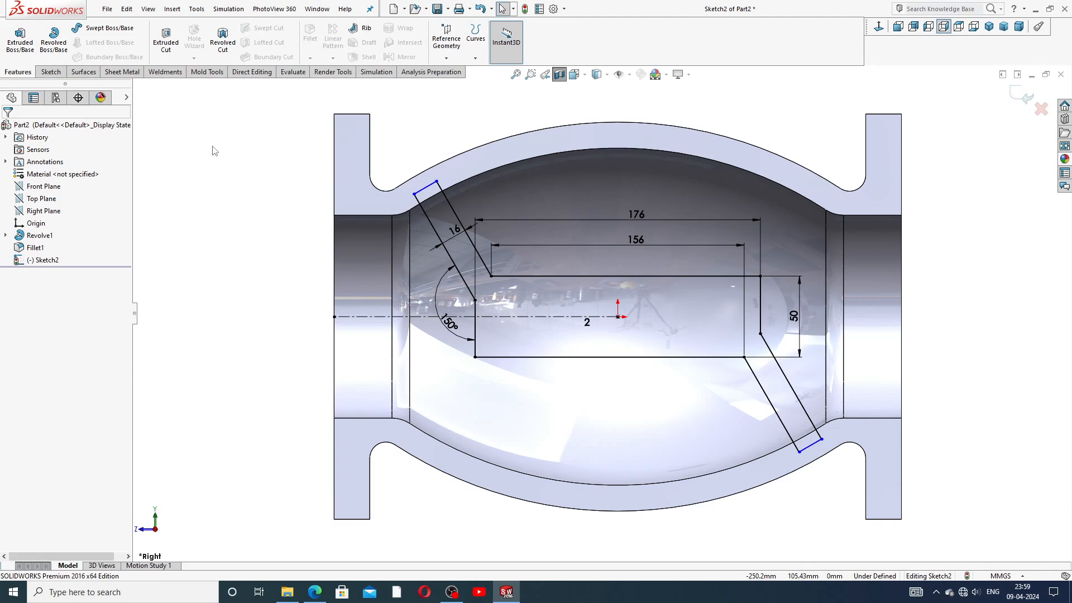
Step: Extrude the baffle sketch with Direction 1 set Up To Surface at the inner bore face
click(20, 38)
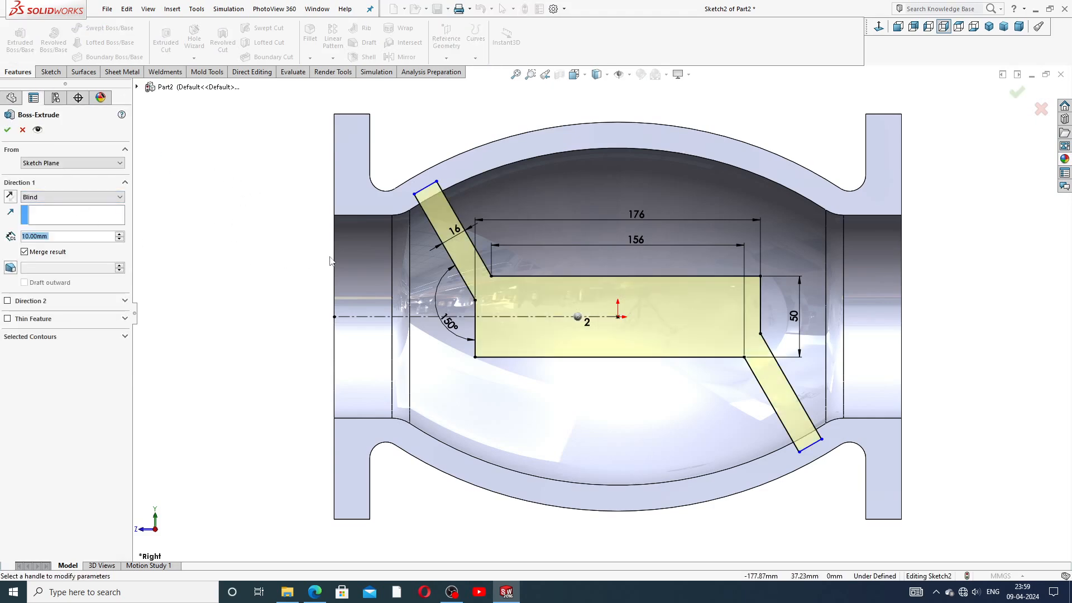
middle_drag(405, 200, 441, 243)
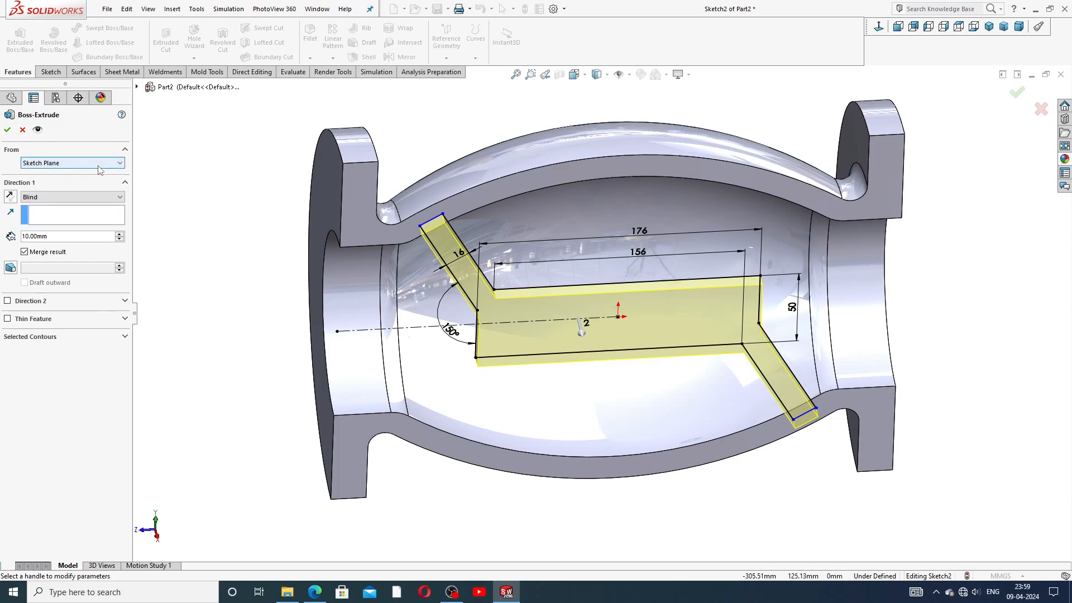
click(67, 197)
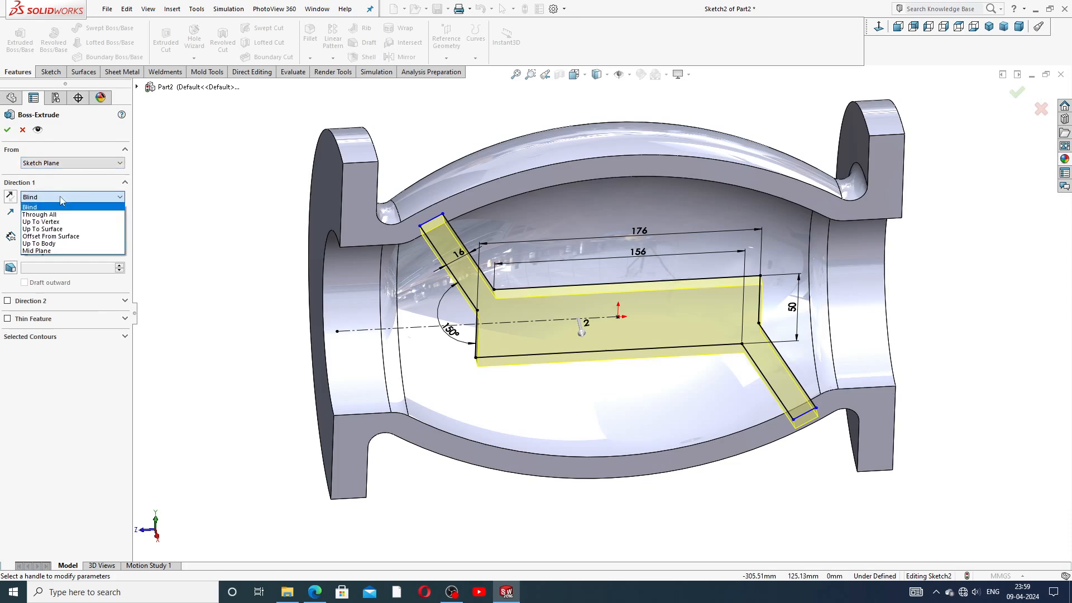
click(71, 234)
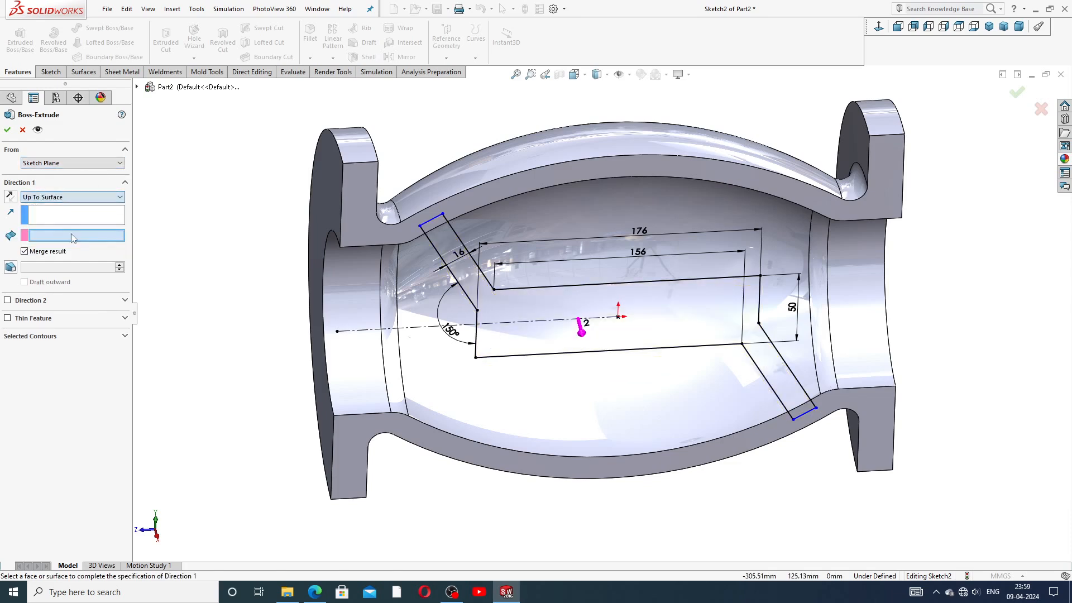
click(422, 260)
middle_drag(379, 319, 424, 268)
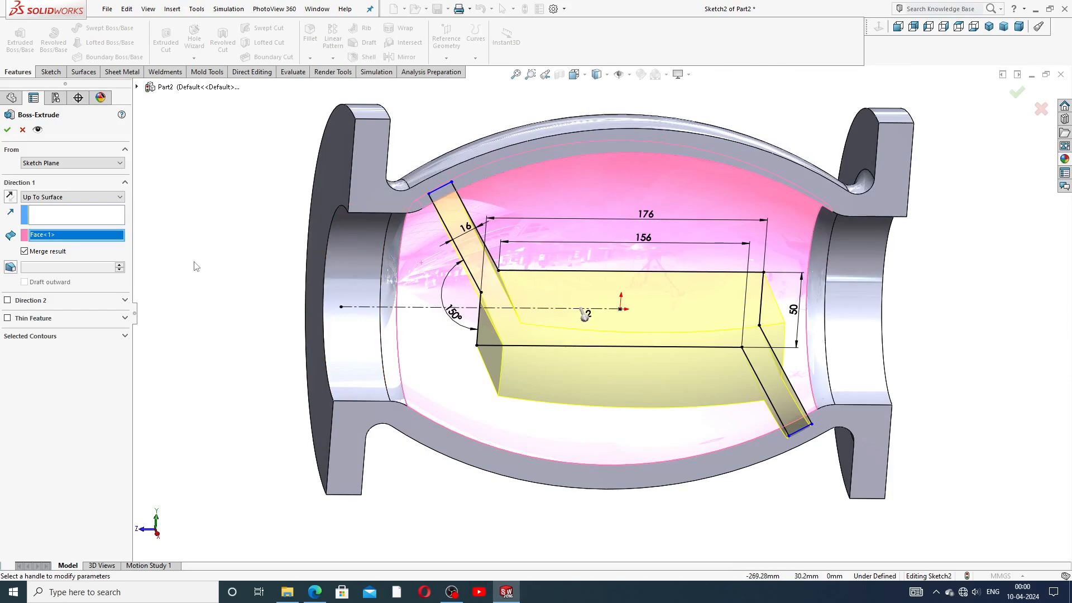
middle_drag(526, 323, 552, 285)
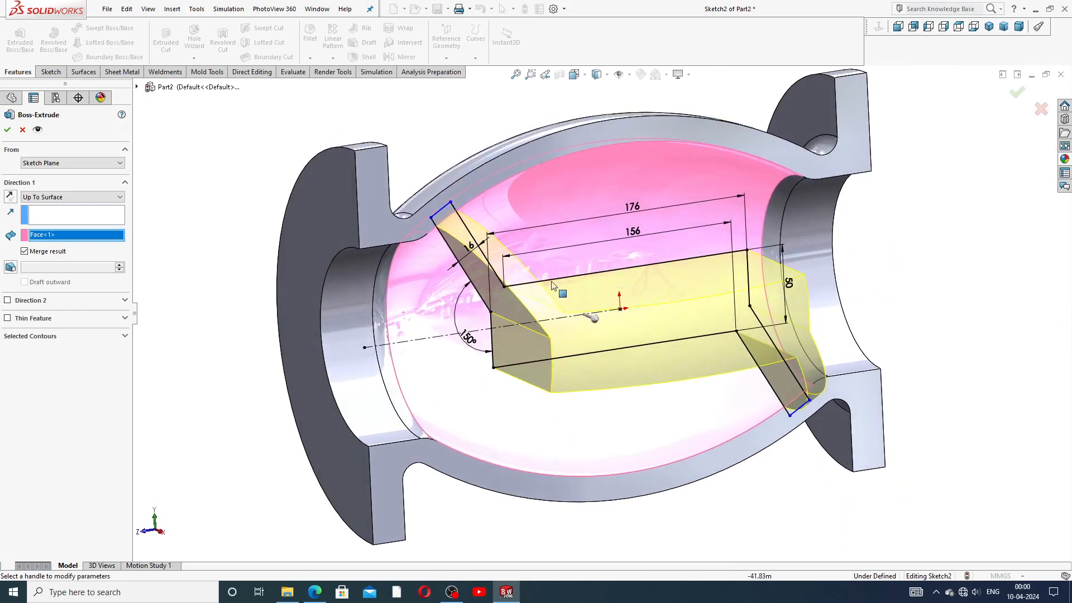
Step: Add Direction 2 Up To Surface at the inner bore face and confirm the extrusion
click(17, 302)
click(65, 316)
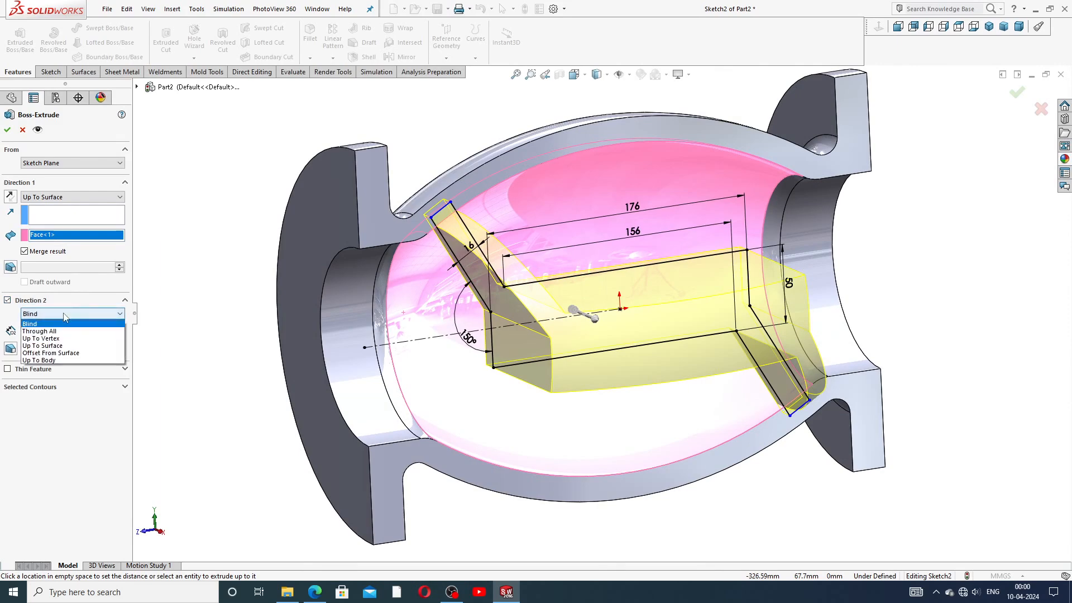
click(50, 338)
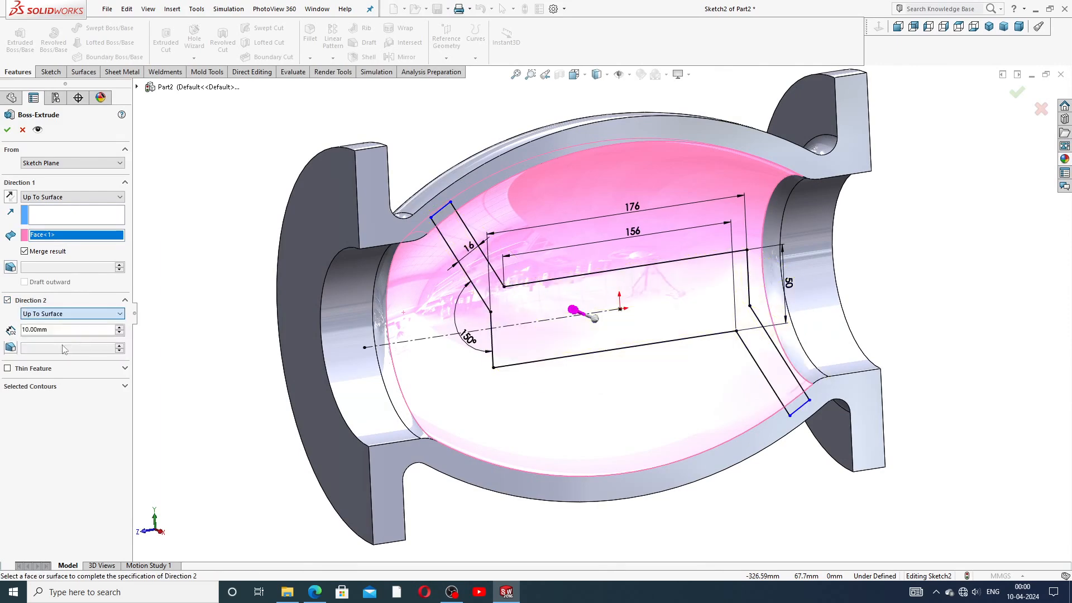
click(433, 264)
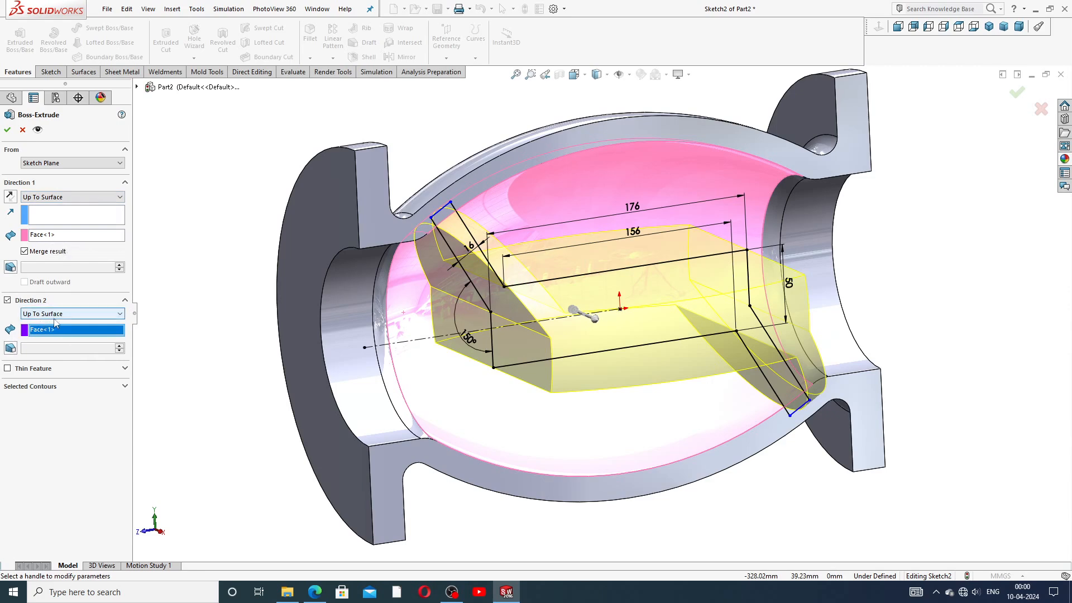
mouse_move(274, 309)
middle_down()
mouse_move(256, 273)
mouse_move(260, 302)
middle_up()
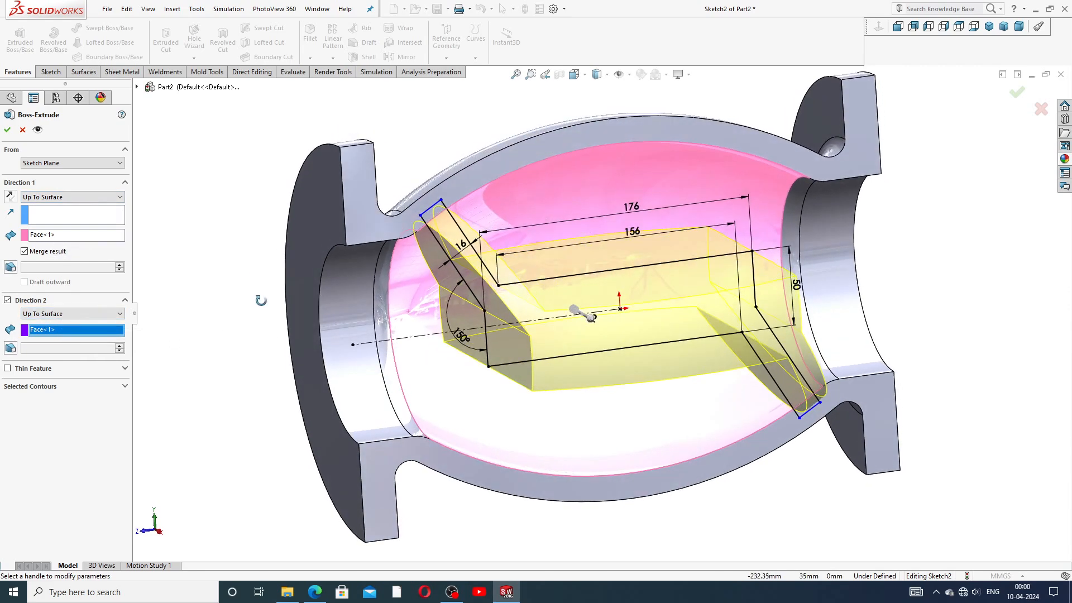
click(7, 132)
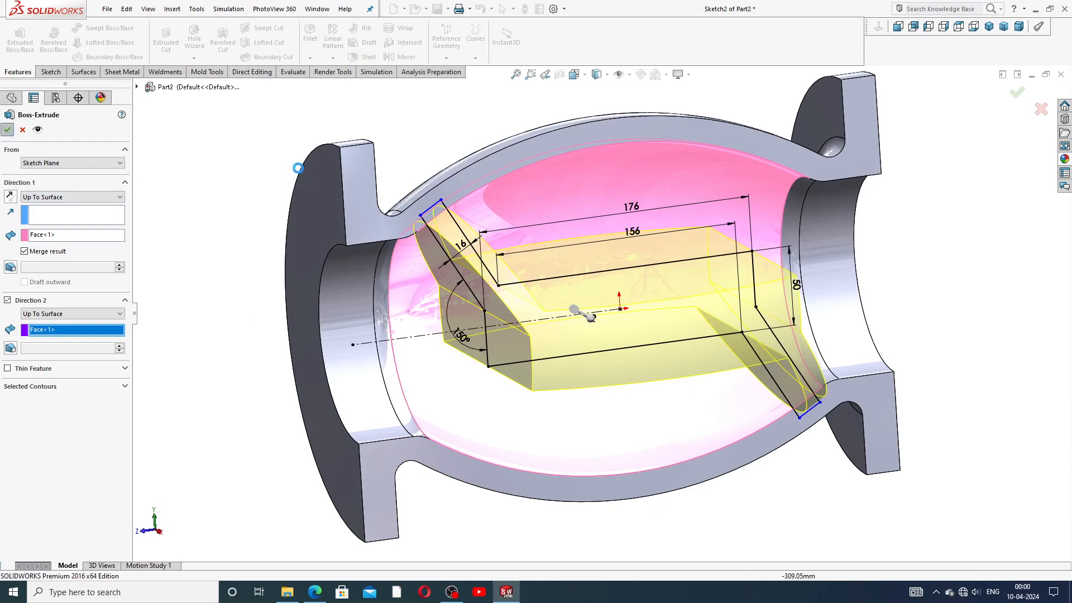
scroll(601, 253, up, 4)
middle_drag(601, 254, 637, 297)
scroll(638, 296, down, 3)
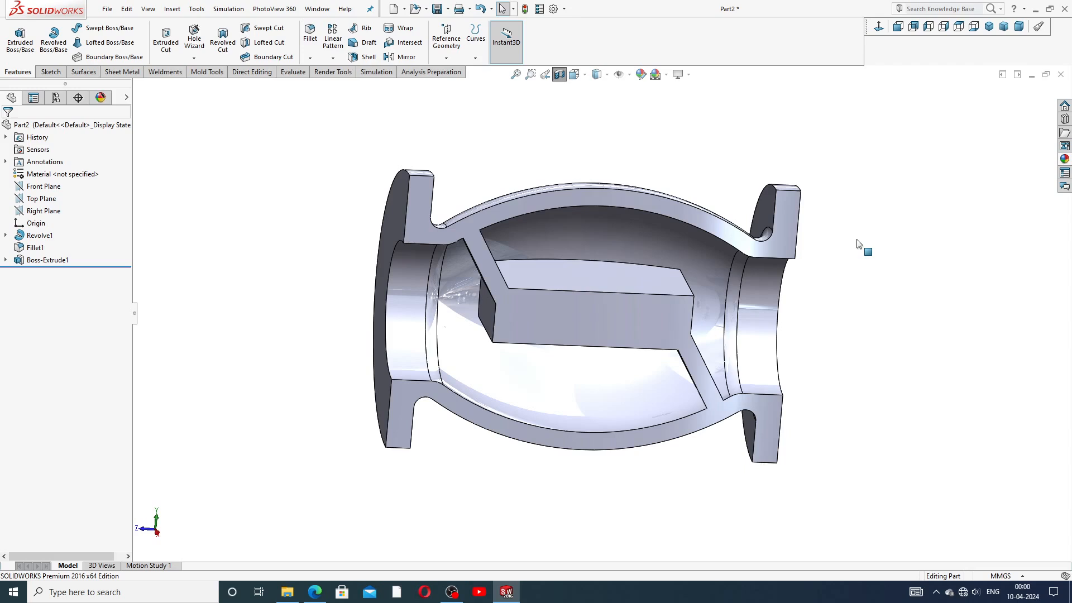
Step: Turn off the existing cutaway and orbit around the whole valve body
scroll(748, 306, up, 4)
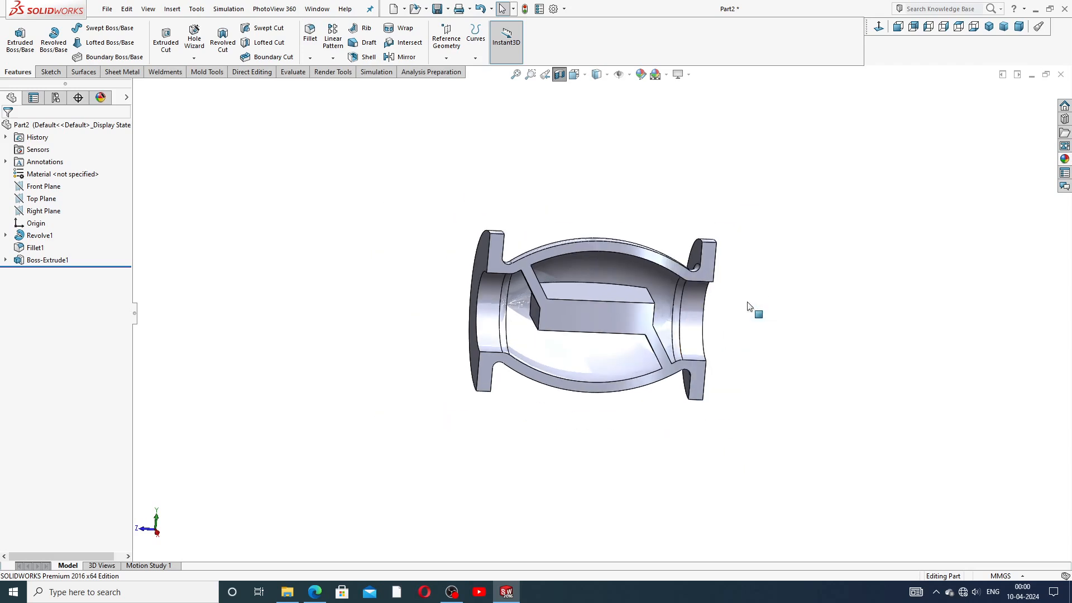
middle_drag(759, 322, 664, 201)
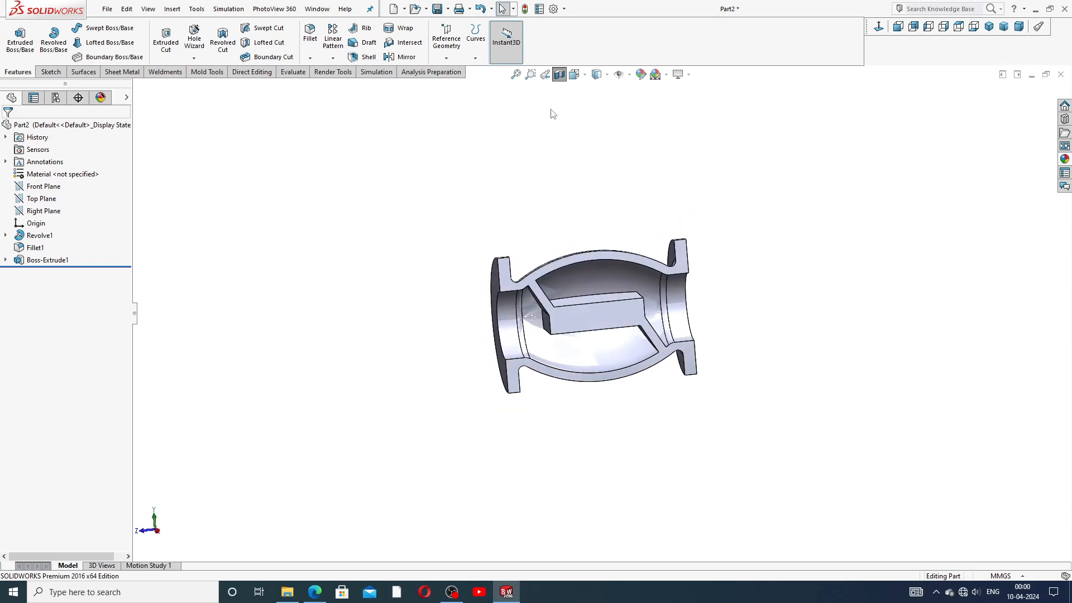
click(559, 74)
middle_drag(598, 230, 614, 201)
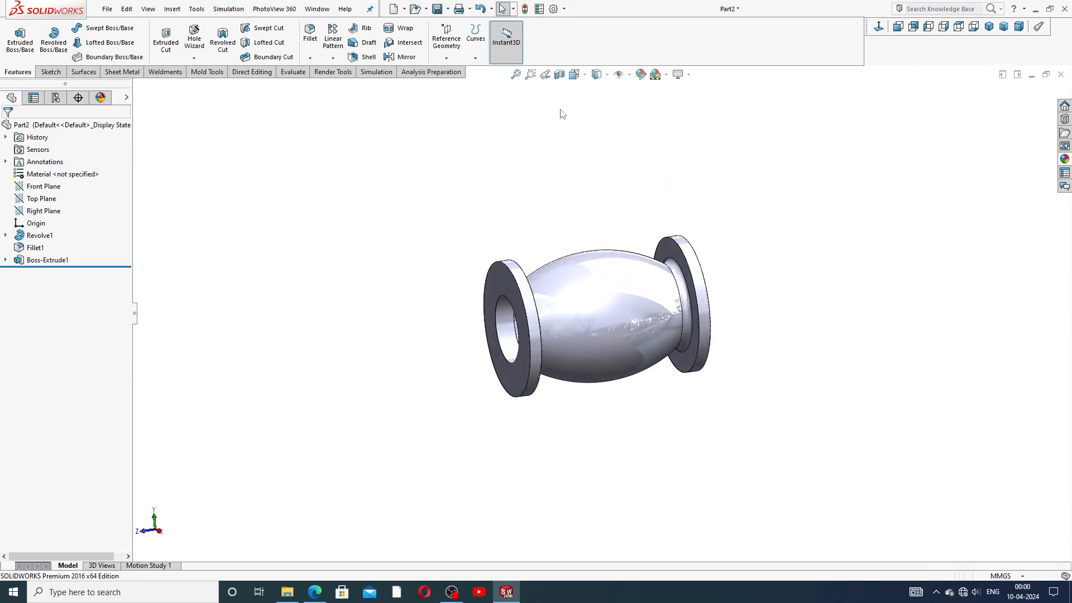
click(44, 211)
click(65, 196)
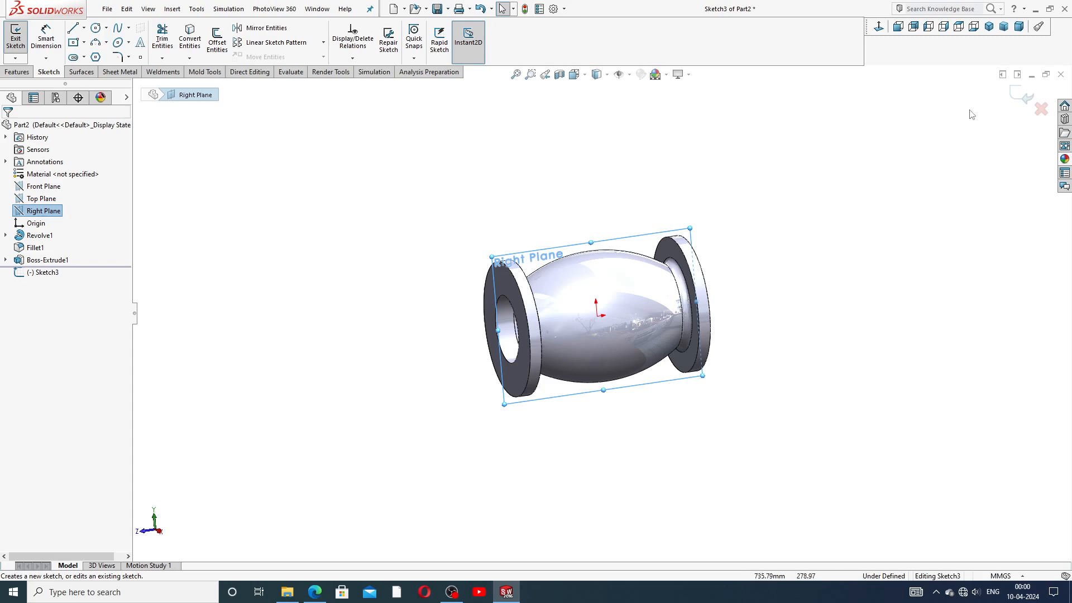
click(1022, 96)
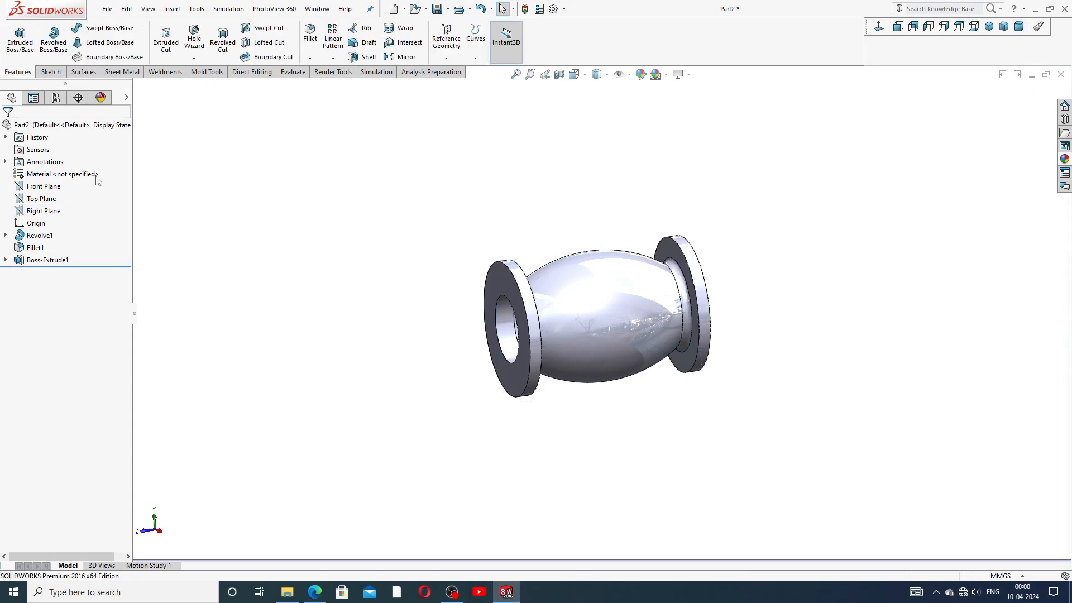
Step: Apply a section view along the Right Plane and rotate the cut body squarer
click(44, 210)
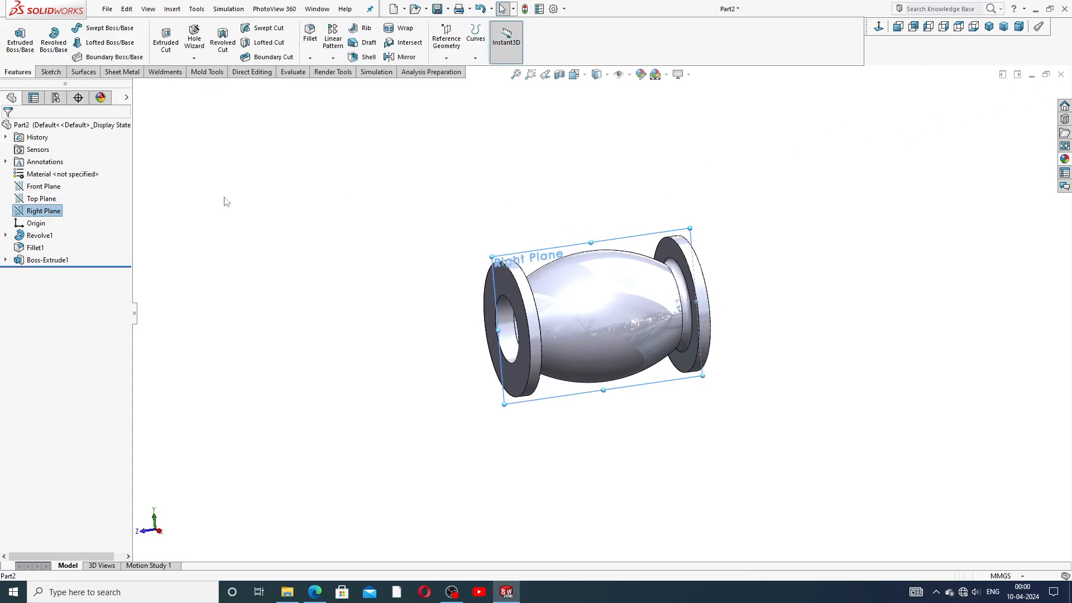
click(559, 74)
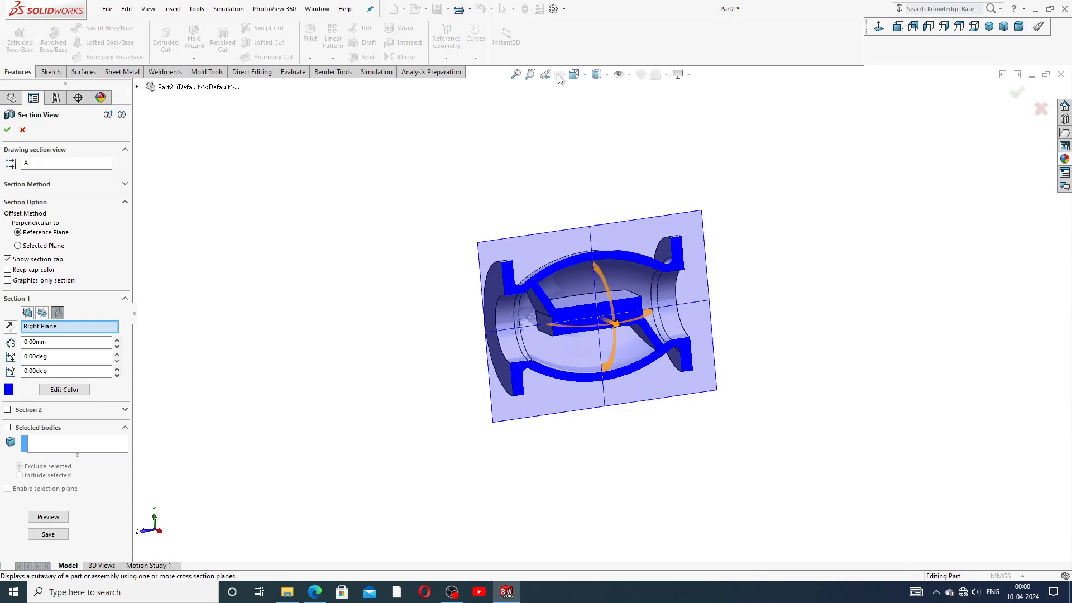
click(7, 129)
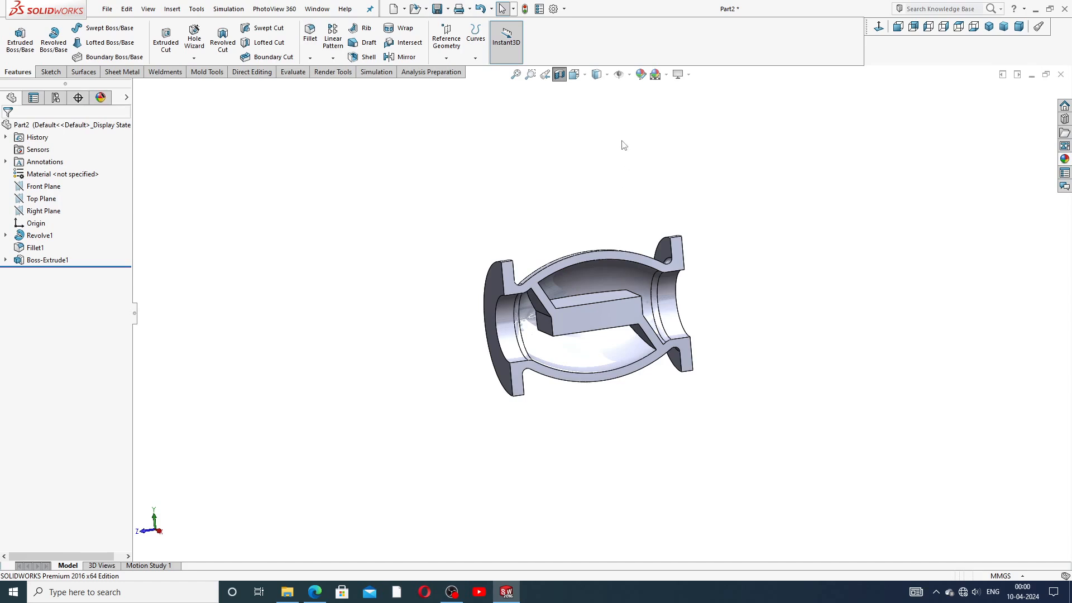
middle_drag(590, 288, 561, 299)
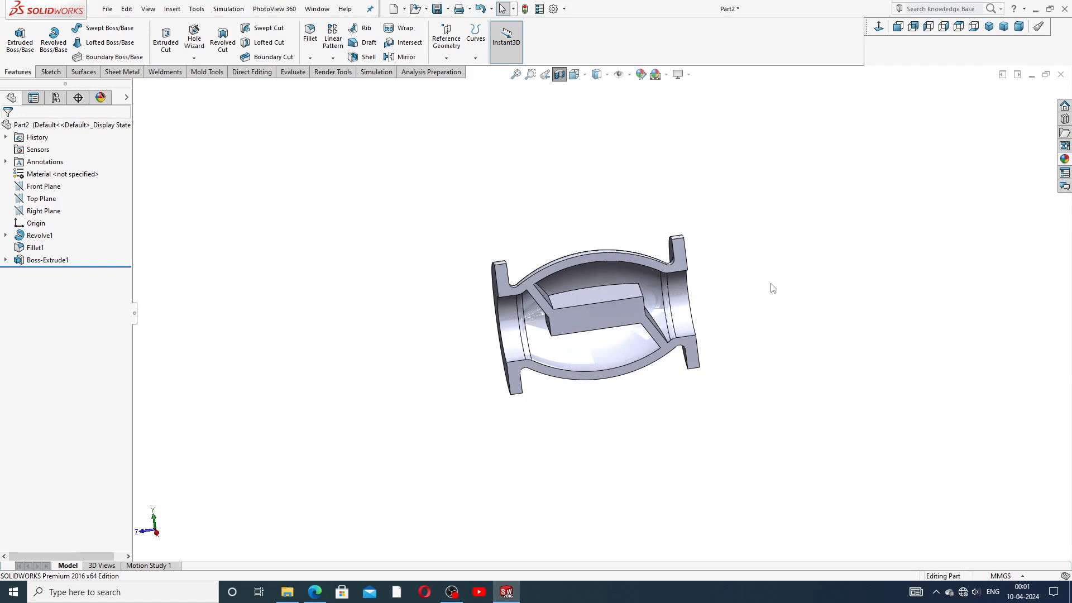
click(615, 311)
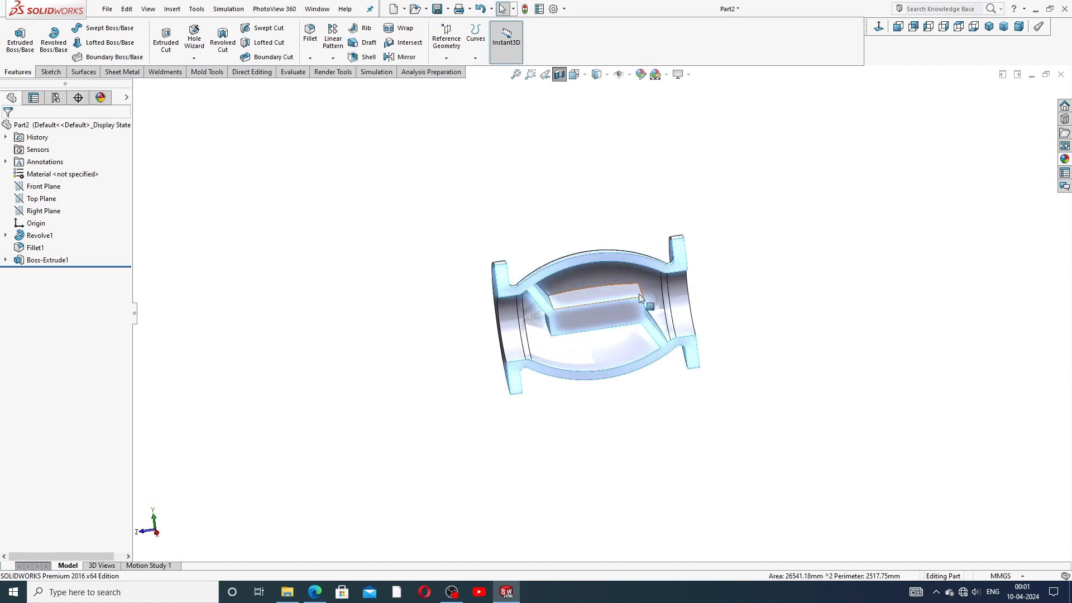
click(684, 174)
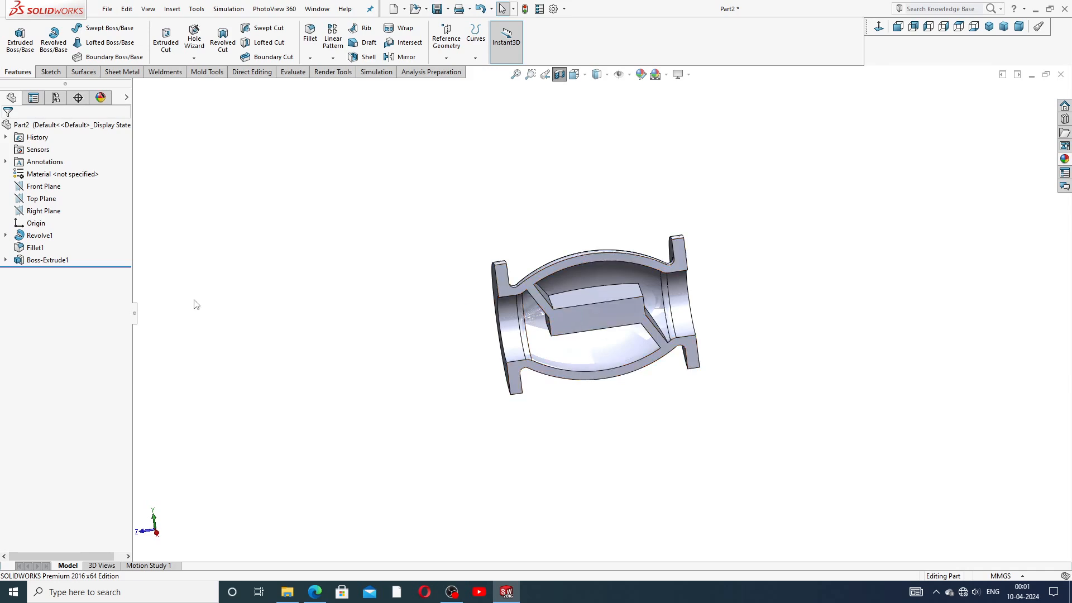
click(45, 211)
Step: Start a sketch on the Right Plane and view it Normal To
click(61, 199)
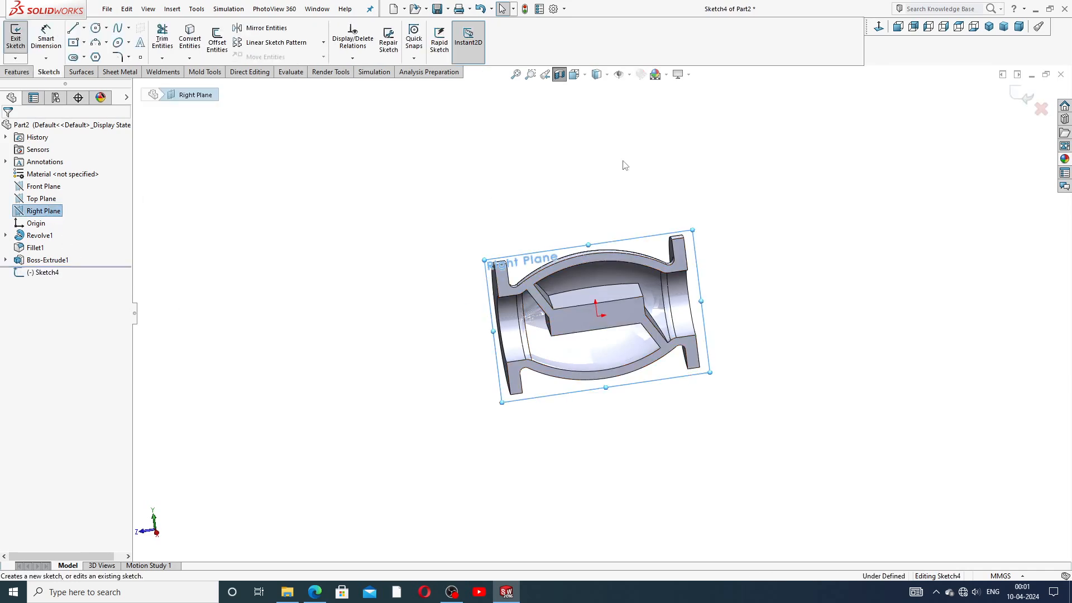
click(878, 28)
scroll(661, 233, up, 3)
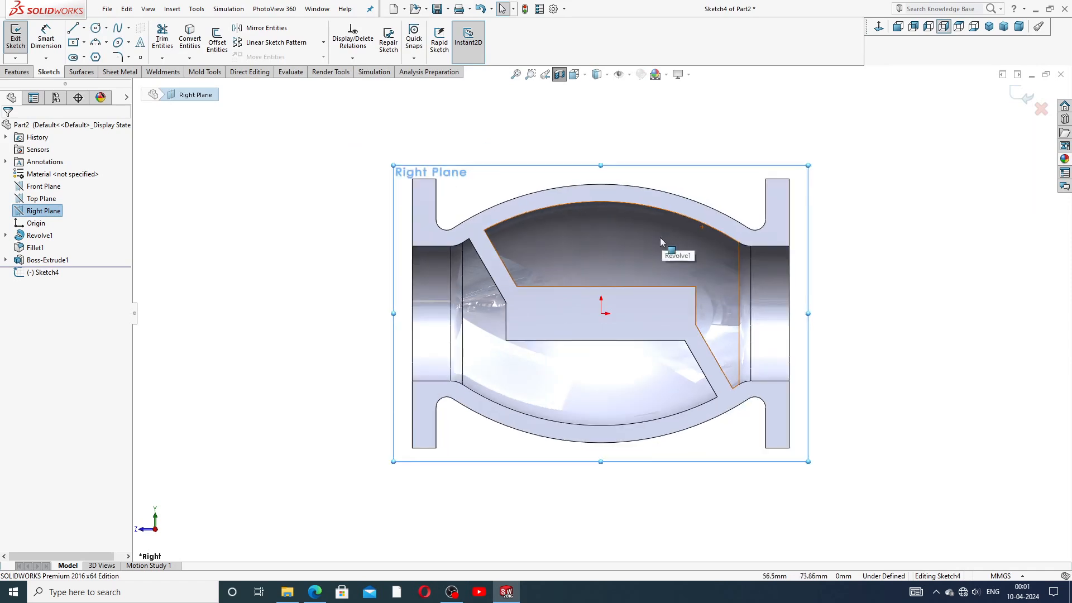
Step: Draw a vertical centerline from well above the valve body down to the origin
click(84, 28)
click(98, 56)
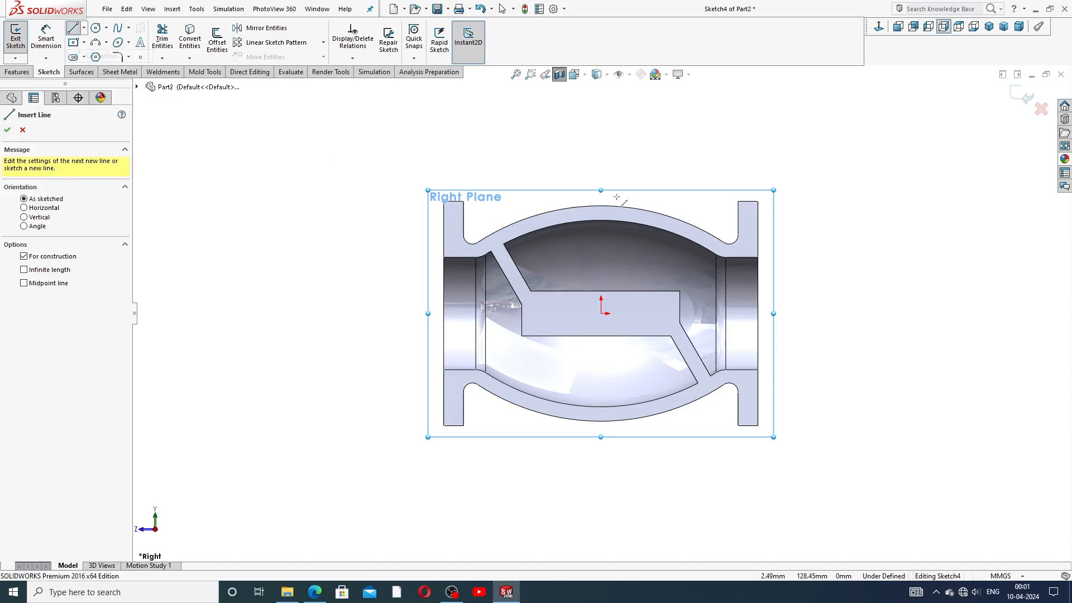
click(600, 115)
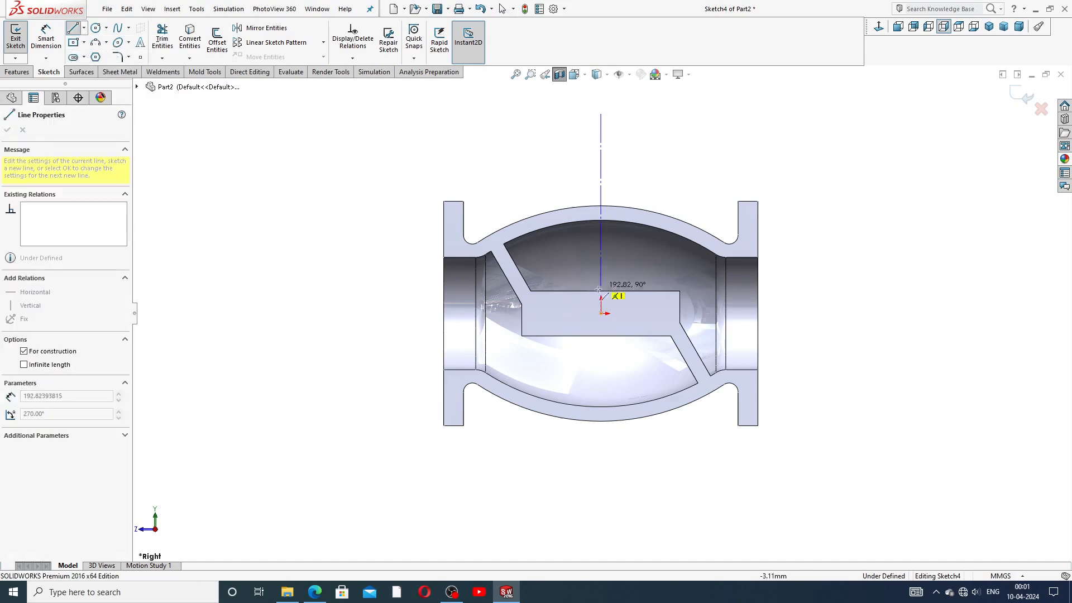
click(600, 313)
right_click(691, 184)
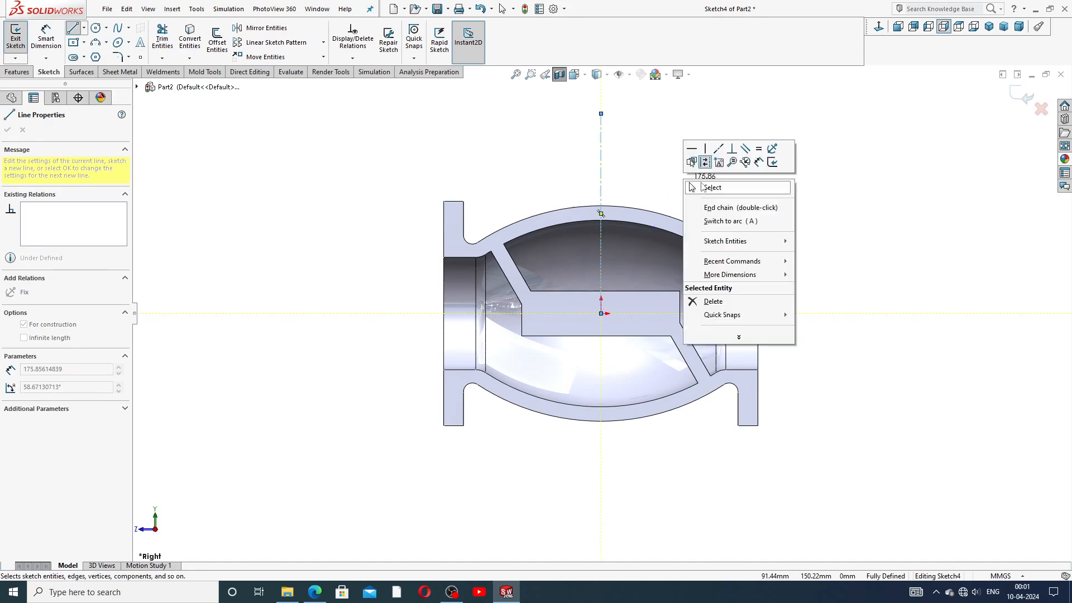
click(710, 188)
scroll(624, 163, up, 3)
scroll(625, 181, down, 1)
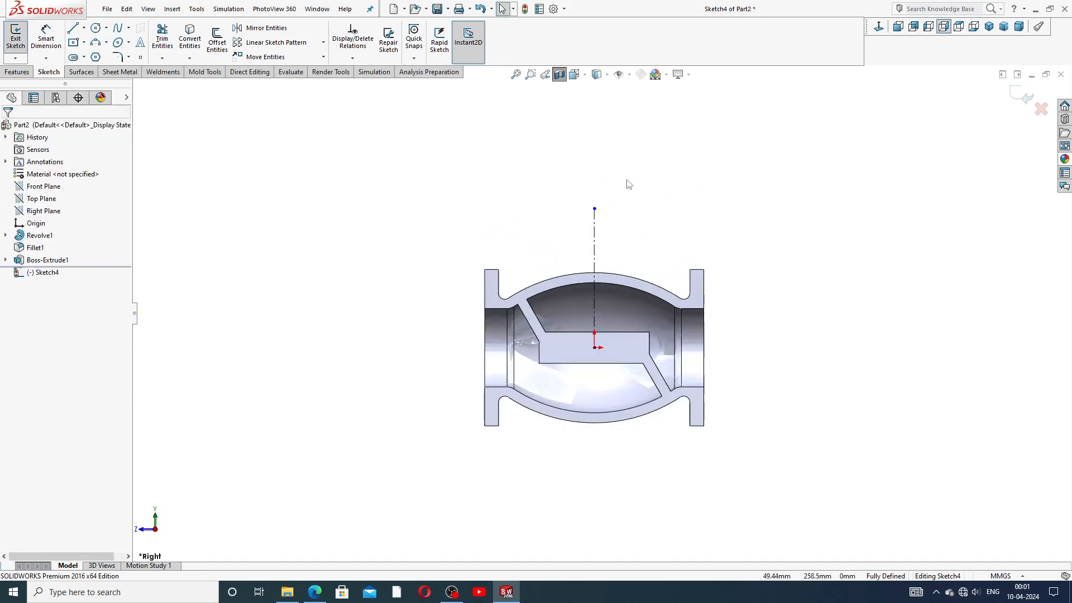
click(595, 209)
click(651, 207)
scroll(622, 353, up, 1)
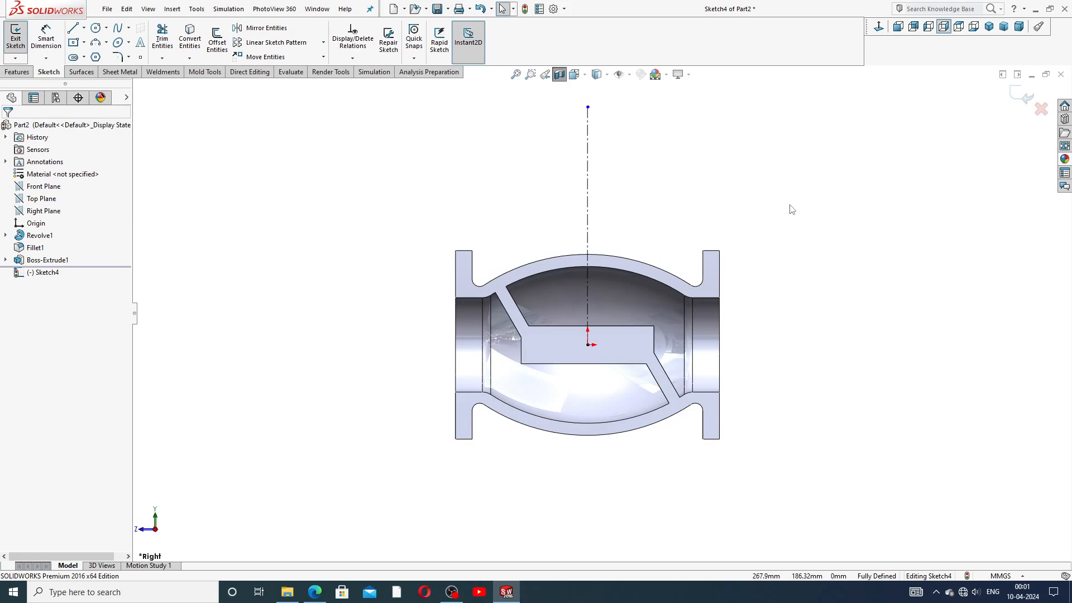
click(73, 29)
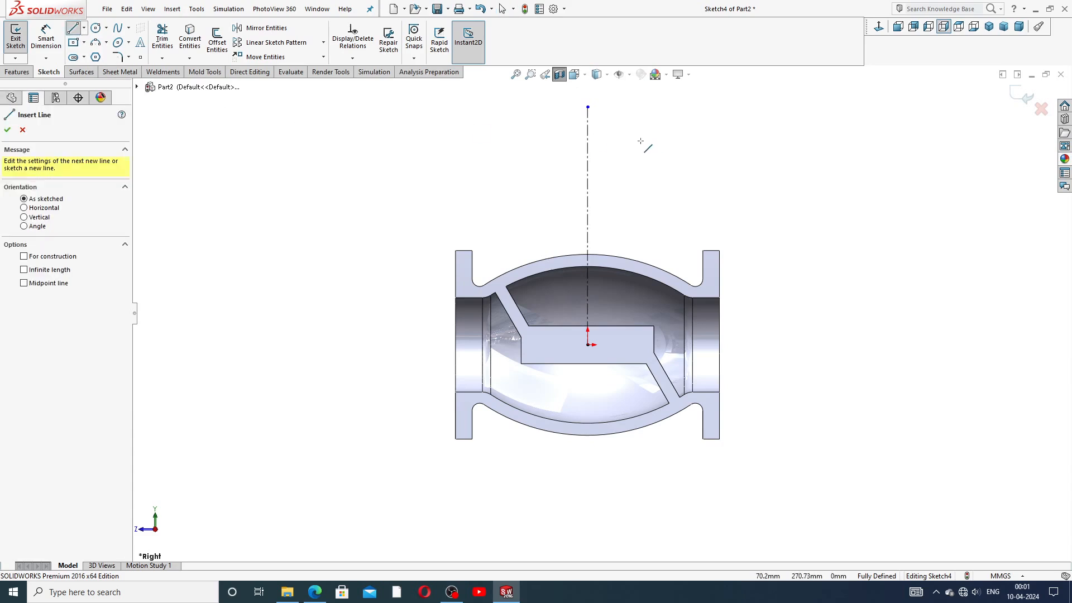
Step: Draw a closed, tall narrow neck outline right of the centerline, with a tangent-arc inner top corner
click(622, 134)
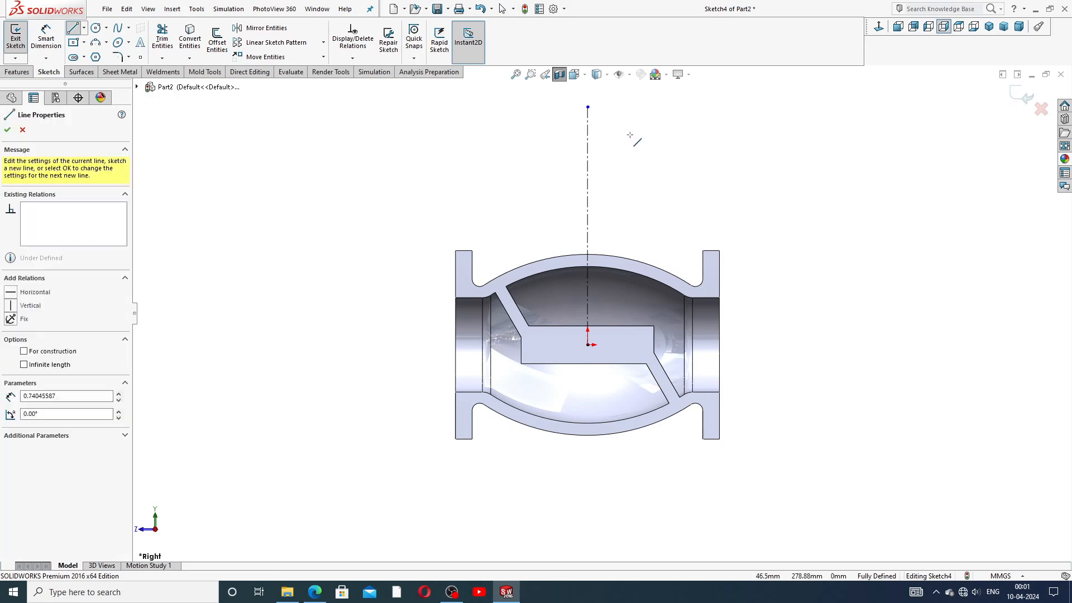
click(657, 134)
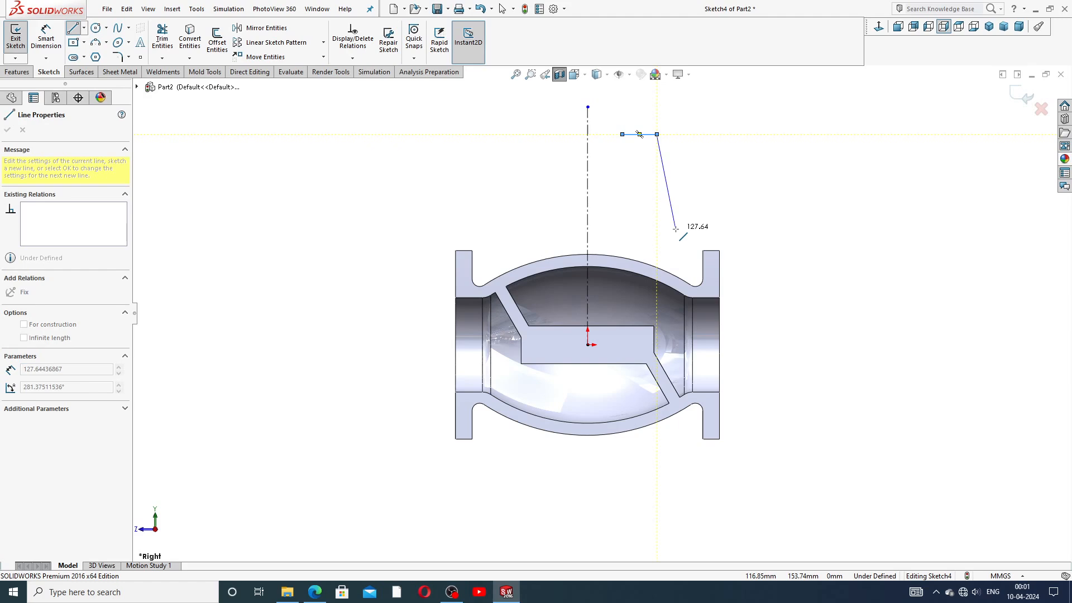
click(656, 307)
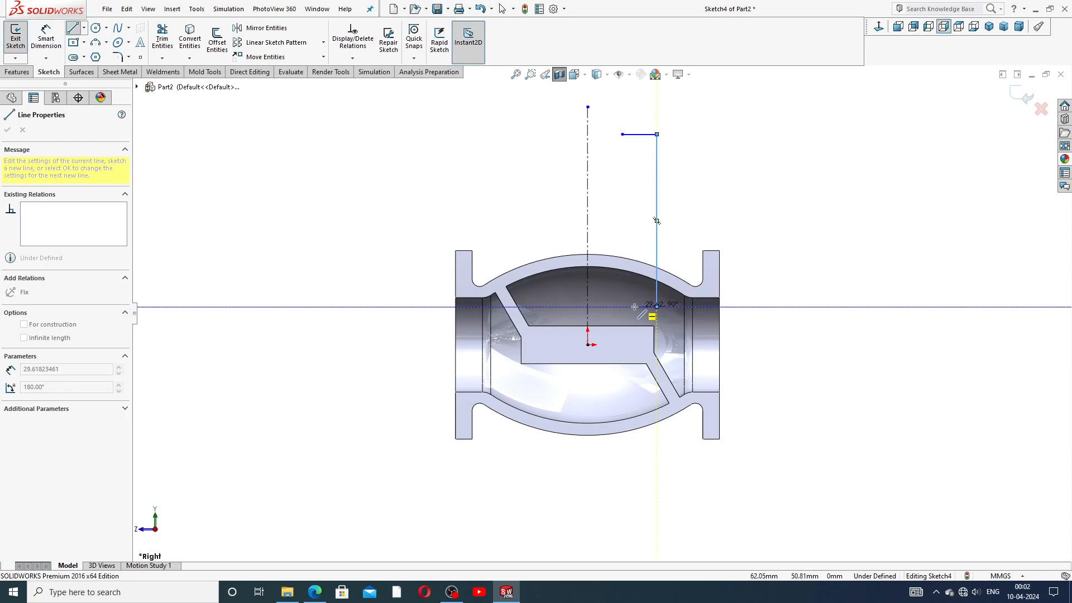
click(634, 307)
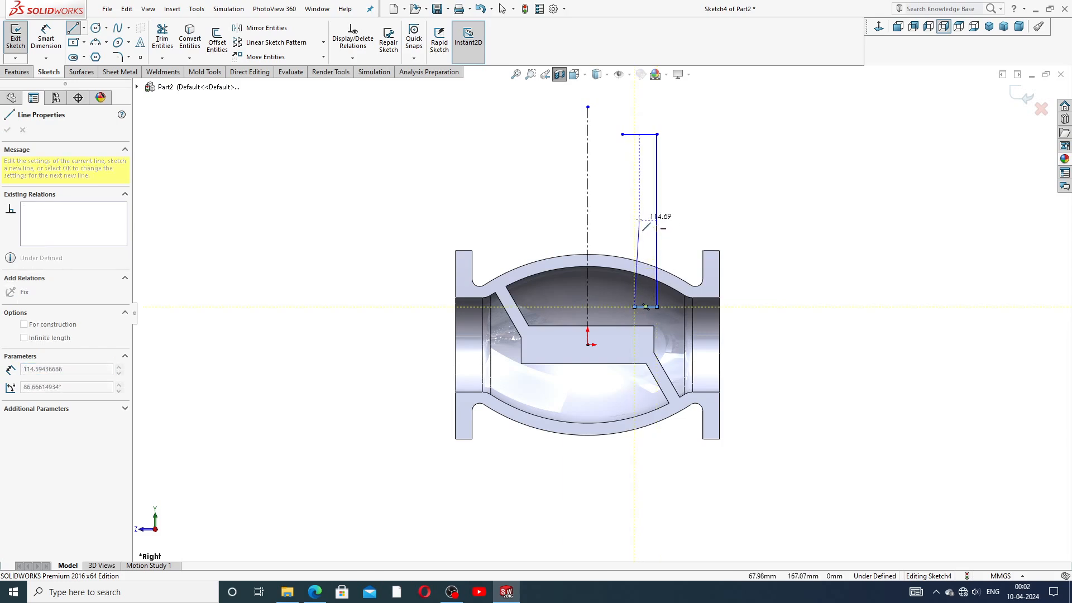
click(634, 163)
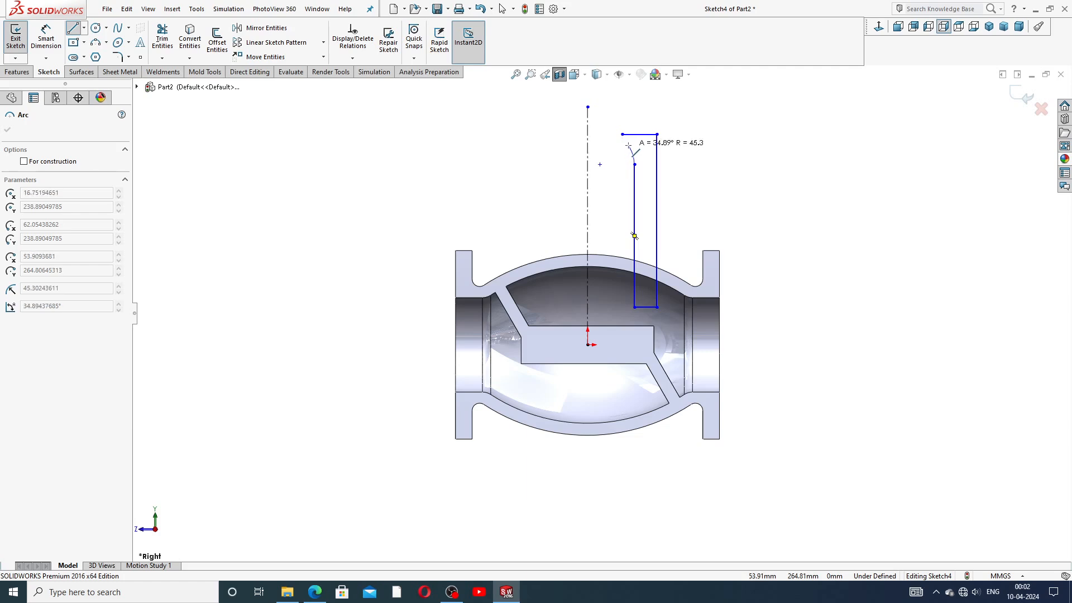
click(623, 143)
click(623, 134)
right_click(703, 132)
click(732, 140)
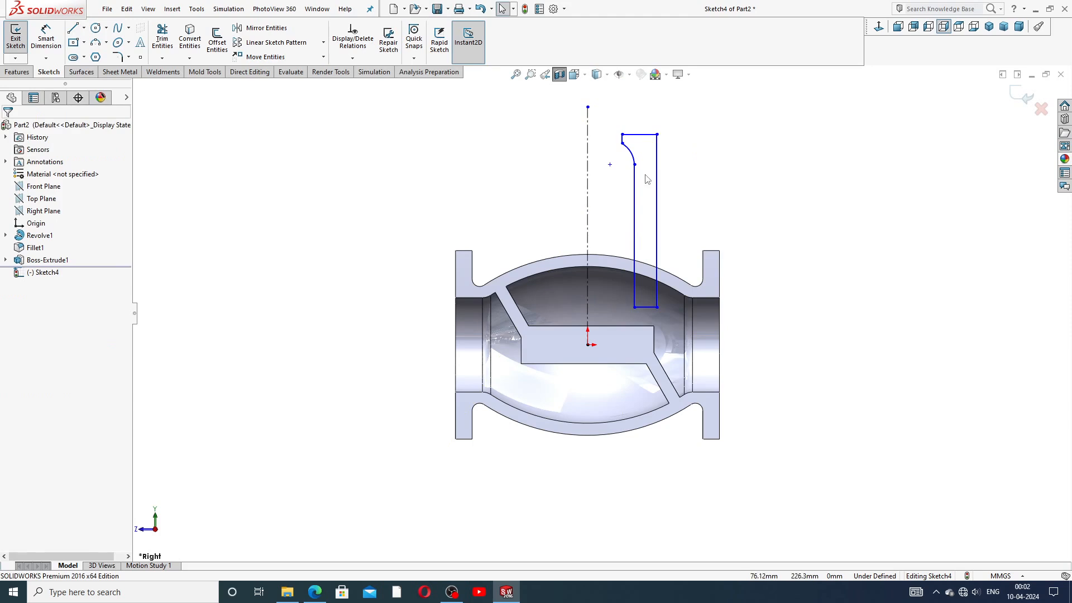
scroll(589, 175, down, 4)
scroll(659, 254, up, 4)
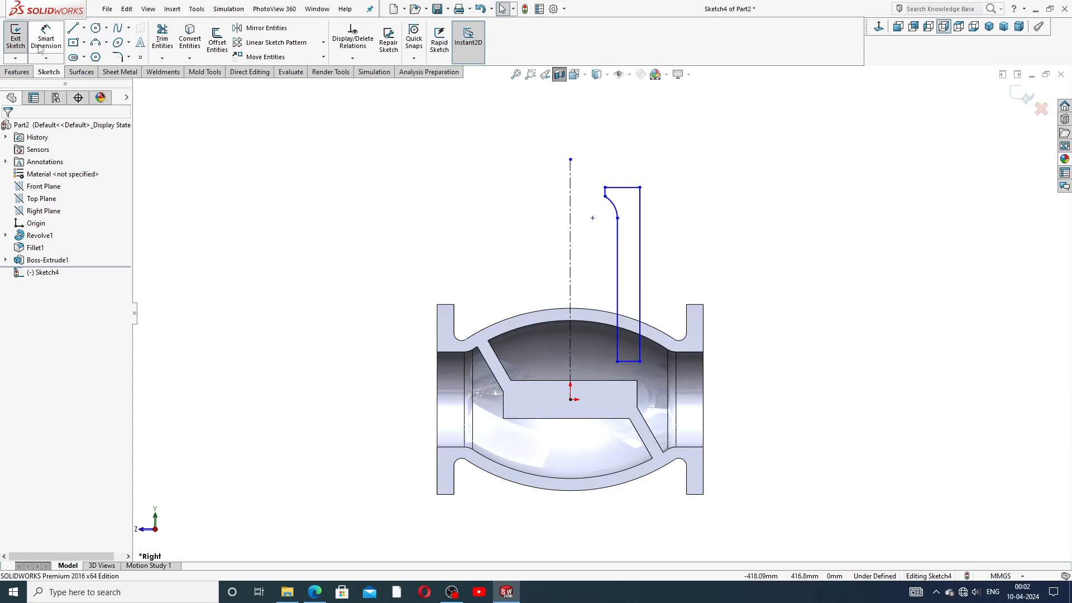
Step: Dimension the short top end edge of the neck profile to 5 mm
click(43, 38)
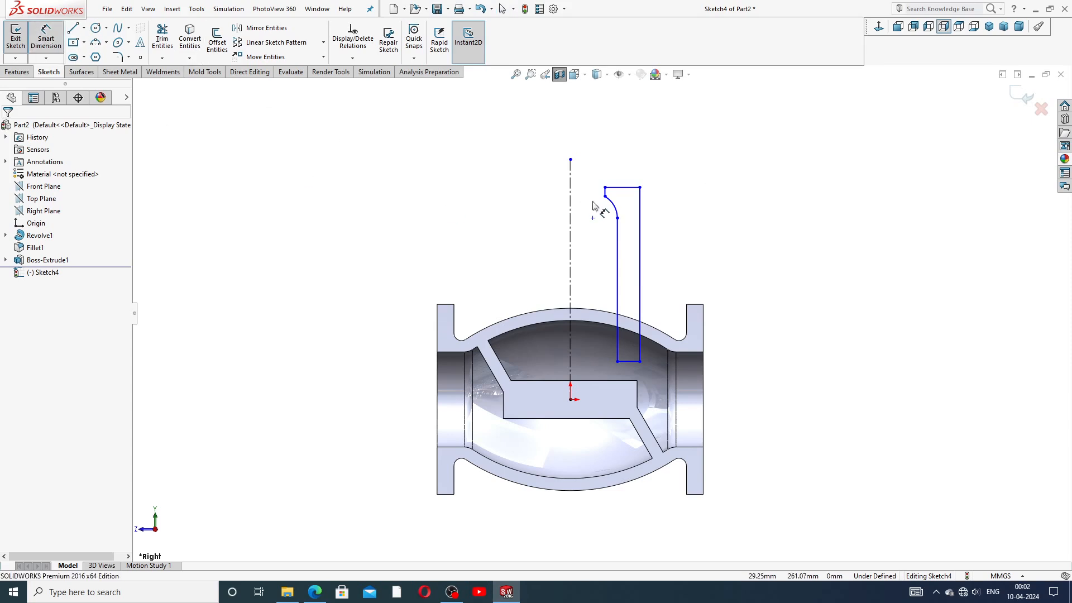
scroll(594, 207, down, 4)
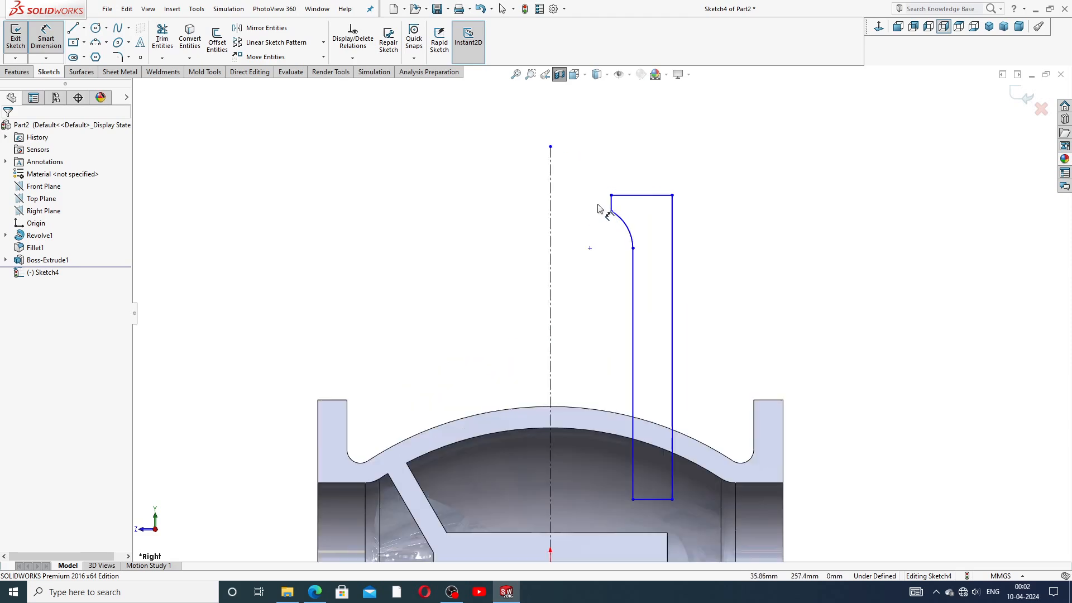
click(613, 204)
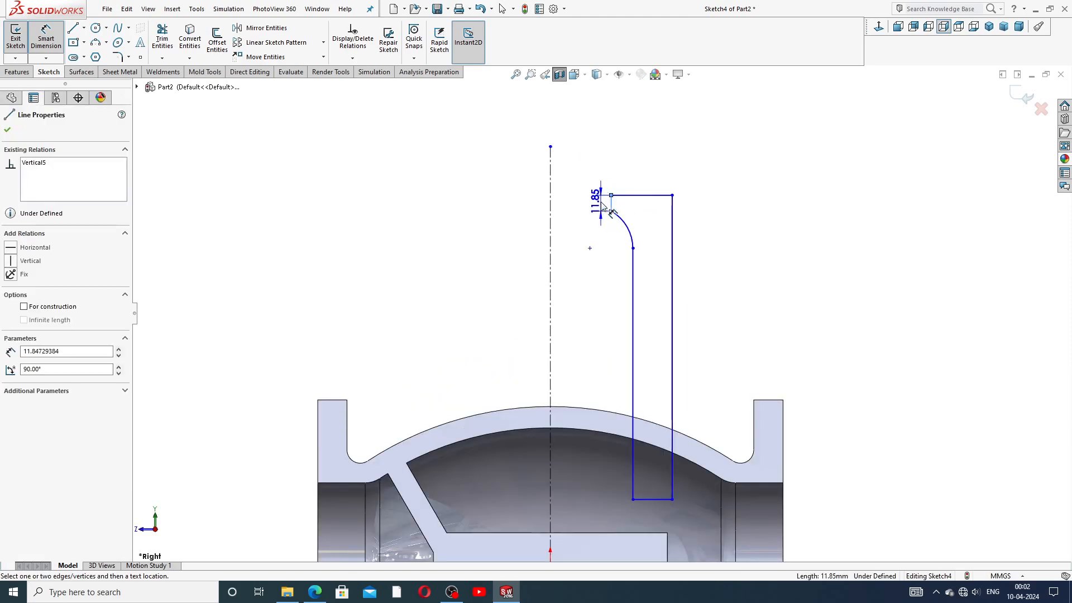
click(597, 208)
text(5)
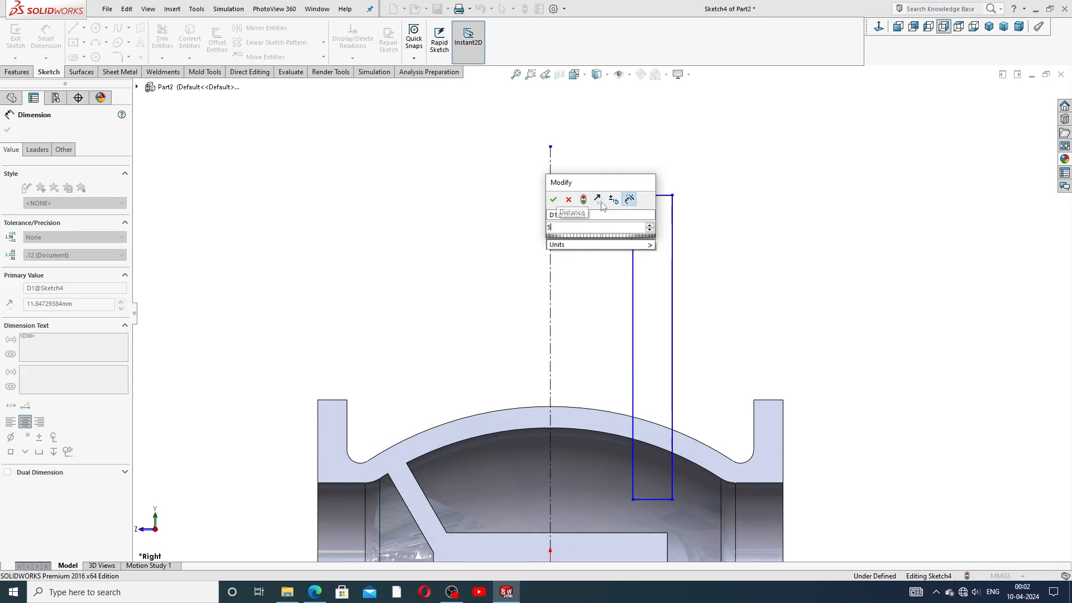
key(Return)
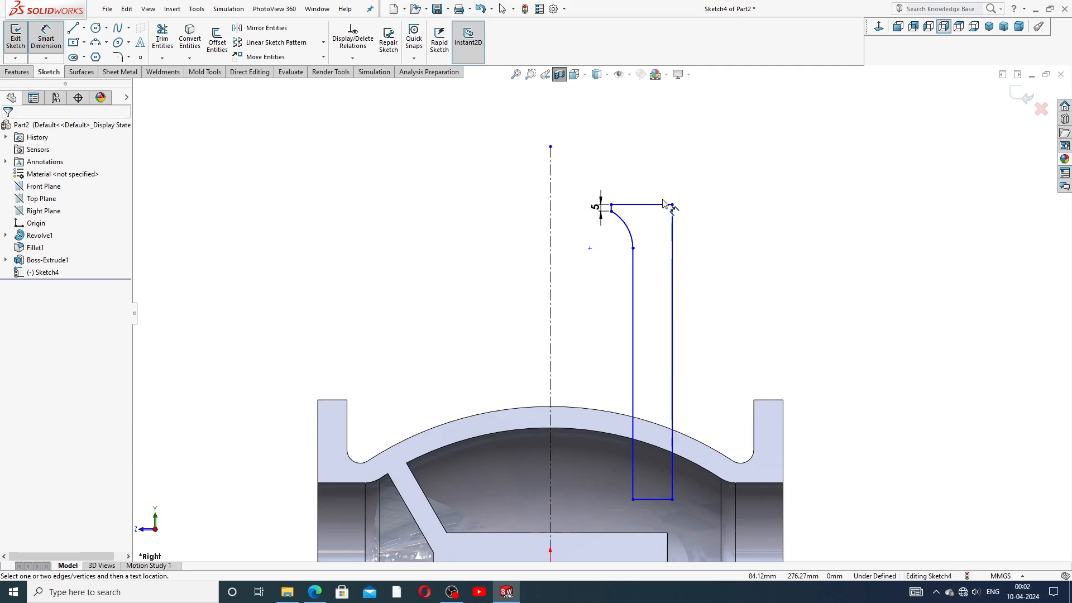
right_click(727, 193)
click(759, 166)
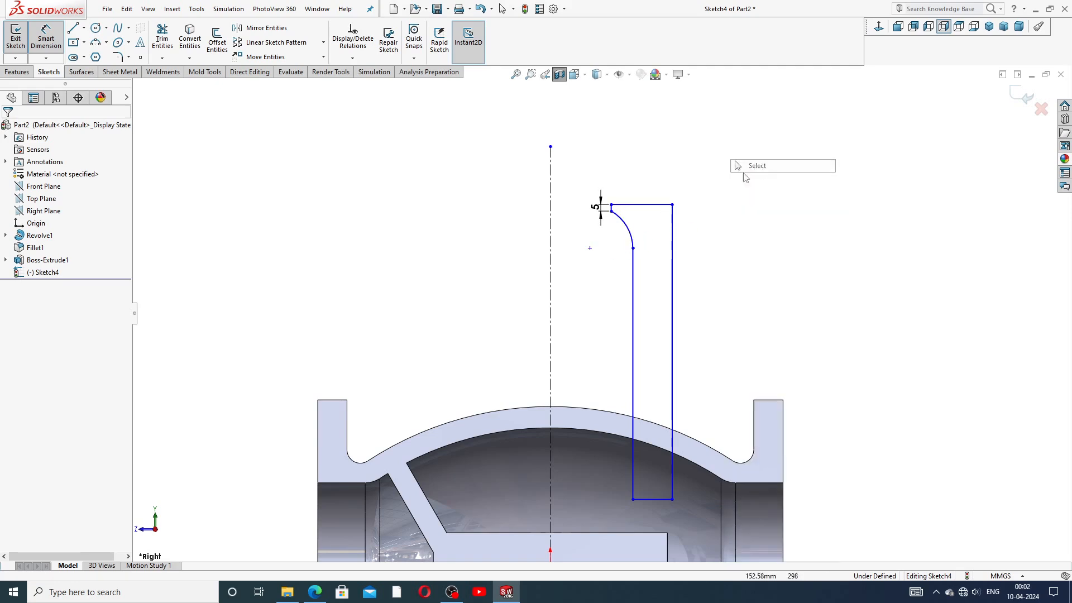
scroll(619, 225, down, 3)
Step: Add a Vertical relation between the arc's centre point and its top endpoint
click(568, 266)
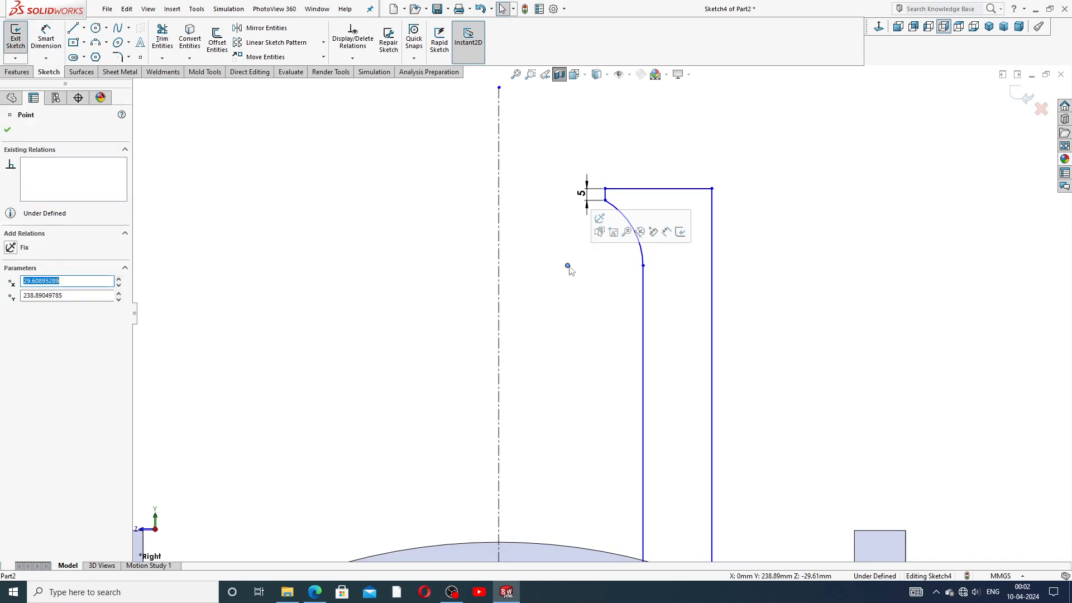
ctrl+click(606, 200)
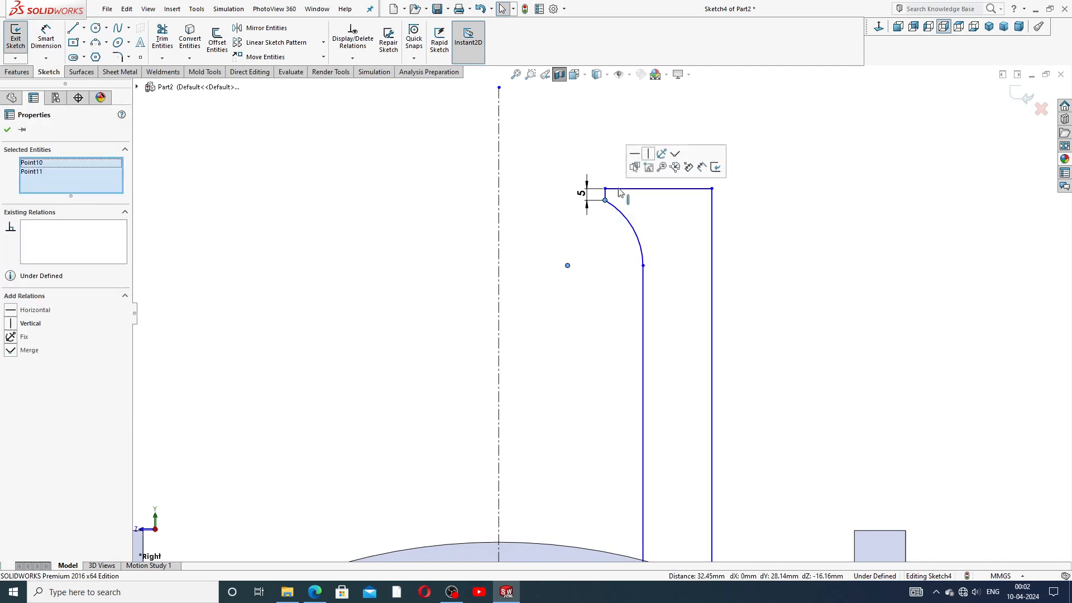
click(648, 153)
click(821, 195)
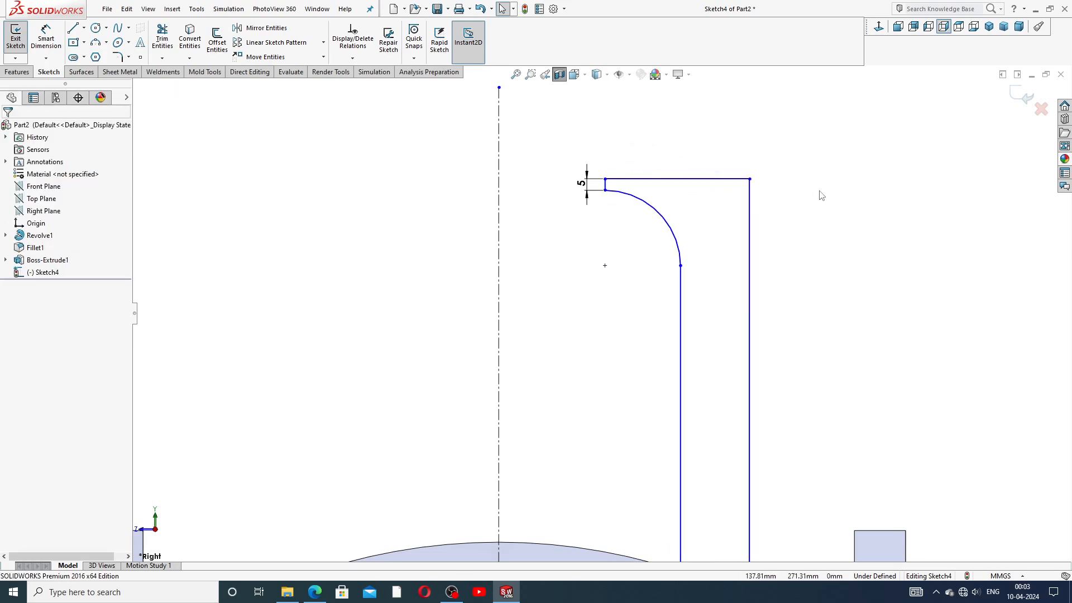
scroll(768, 294, up, 3)
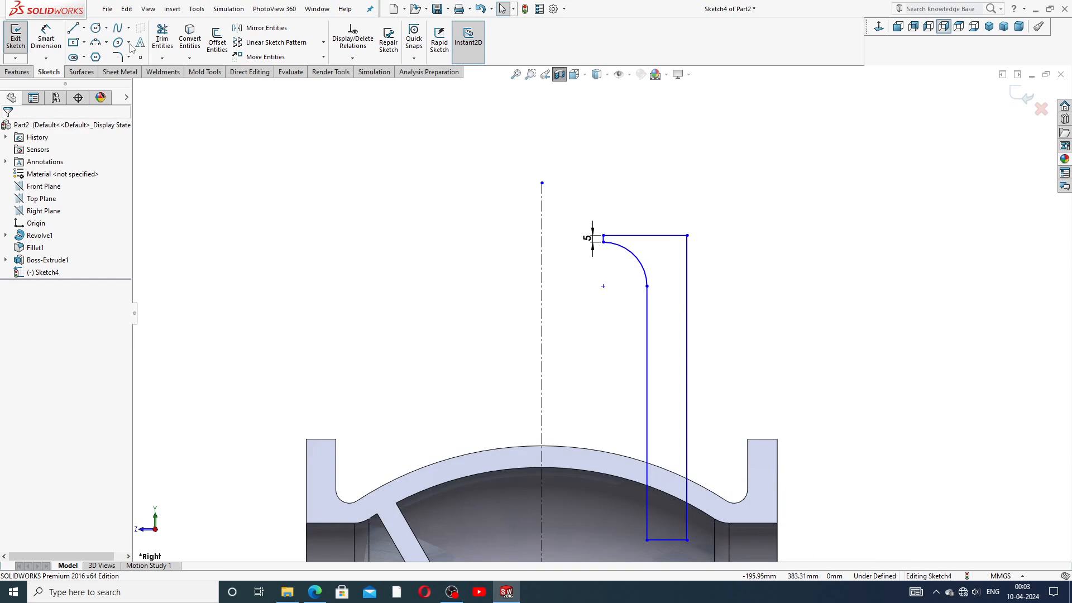
click(46, 38)
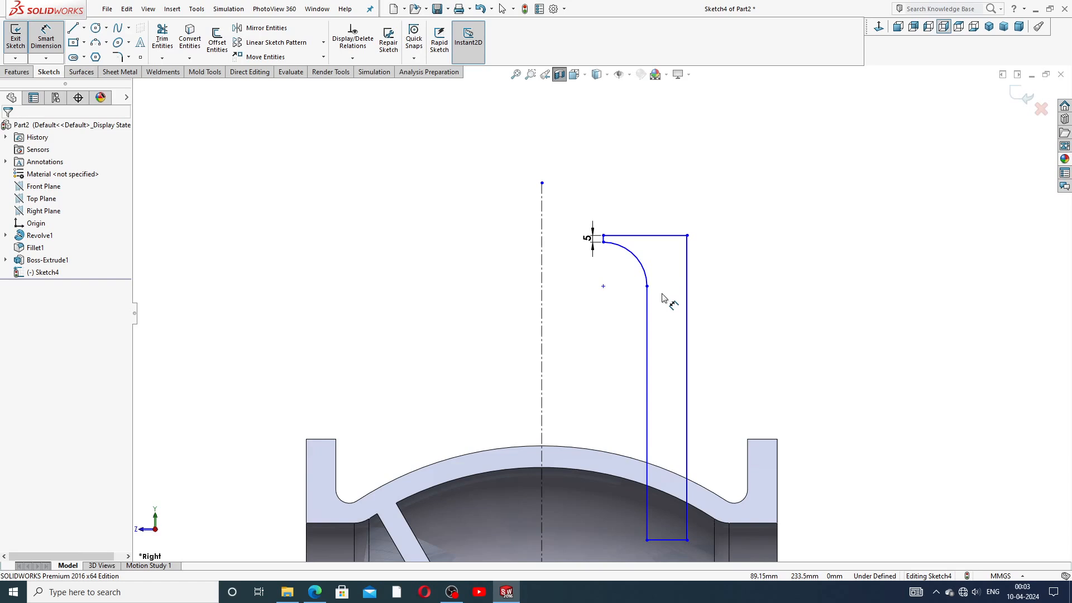
Step: Set the profile's top-left corner 81 mm from the centerline
scroll(639, 283, down, 2)
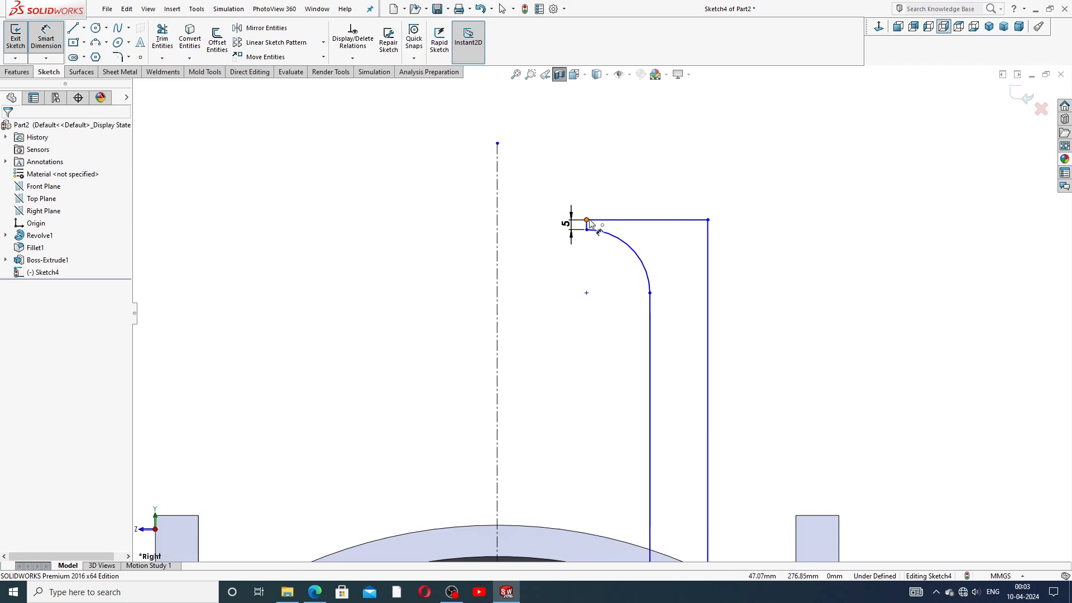
click(586, 221)
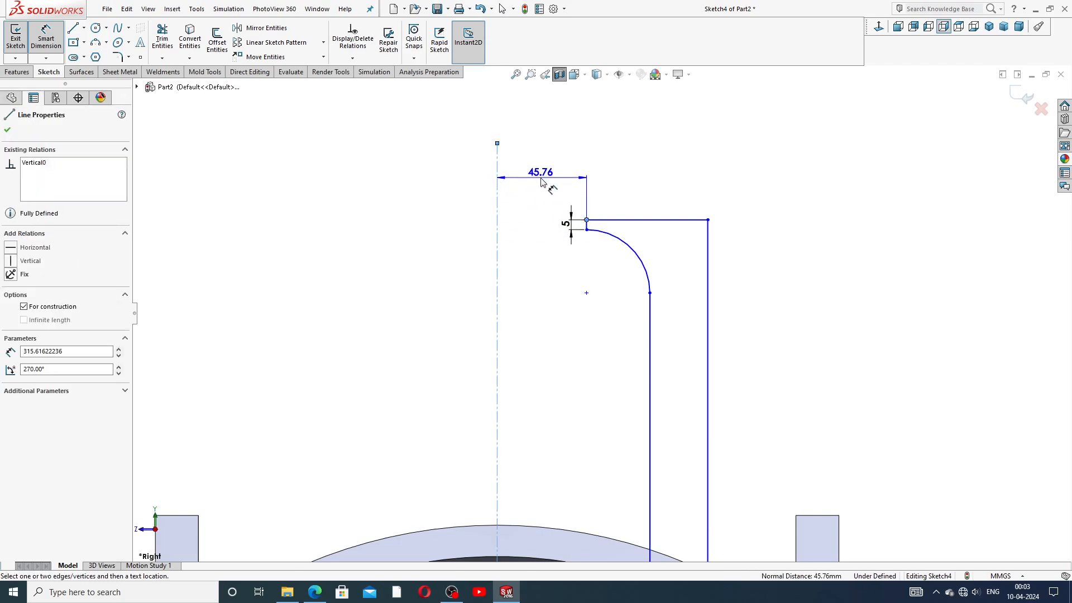
click(569, 222)
text(81)
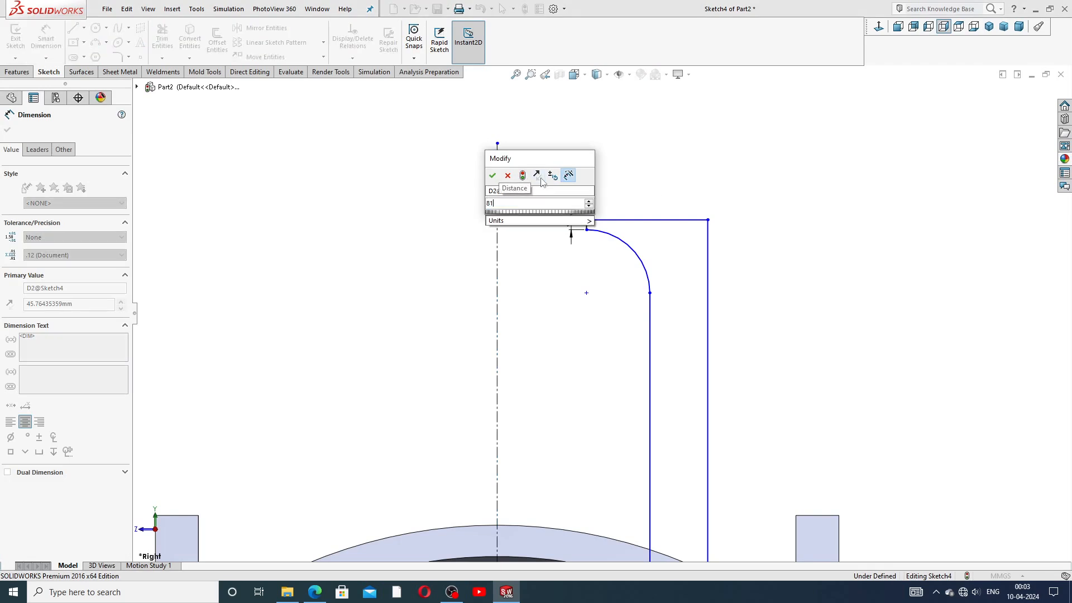
key(Return)
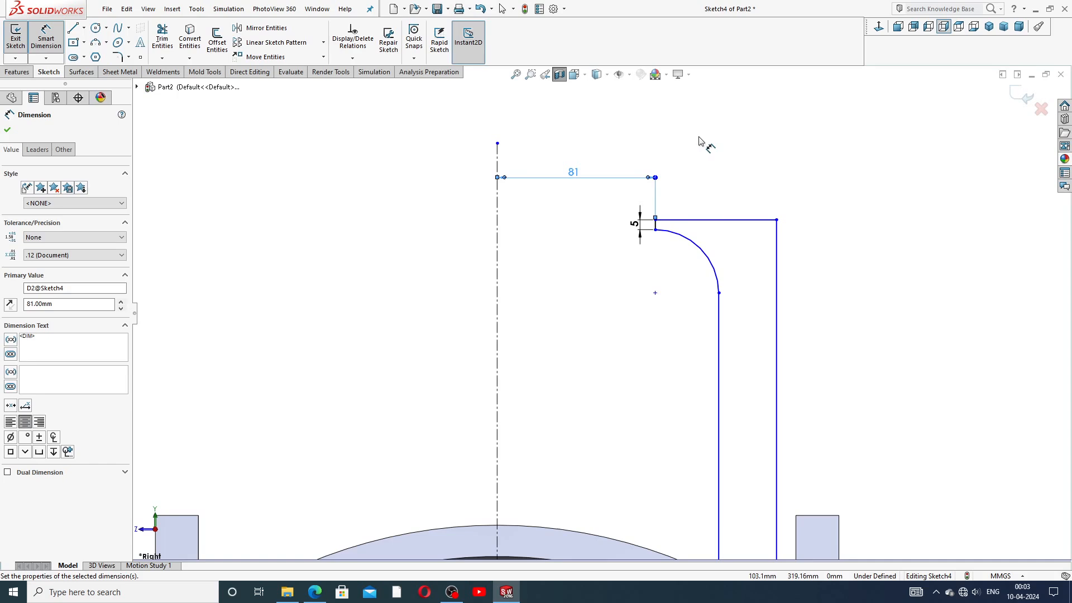
Step: Dimension the inner wall 85 mm from the centerline, placing it above the 81 dimension
scroll(712, 310, up, 1)
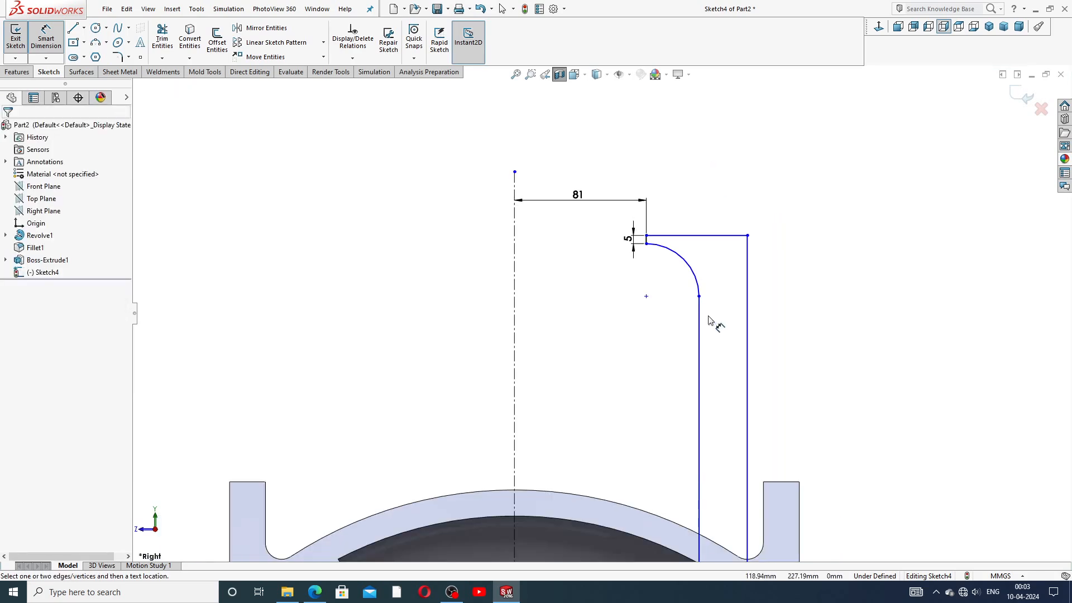
click(699, 315)
click(514, 315)
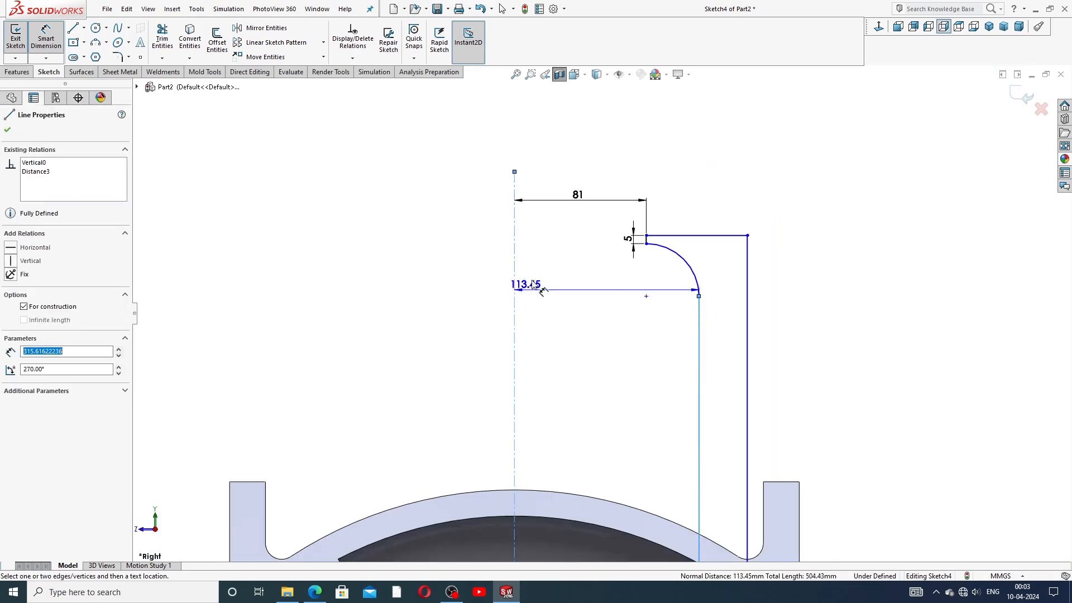
click(579, 165)
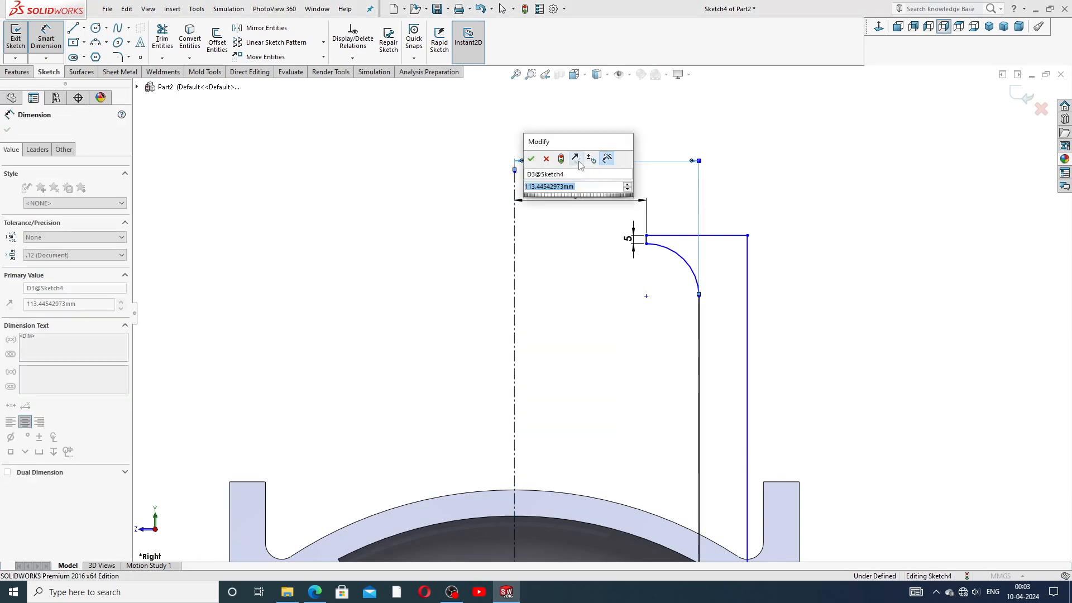
text(8)
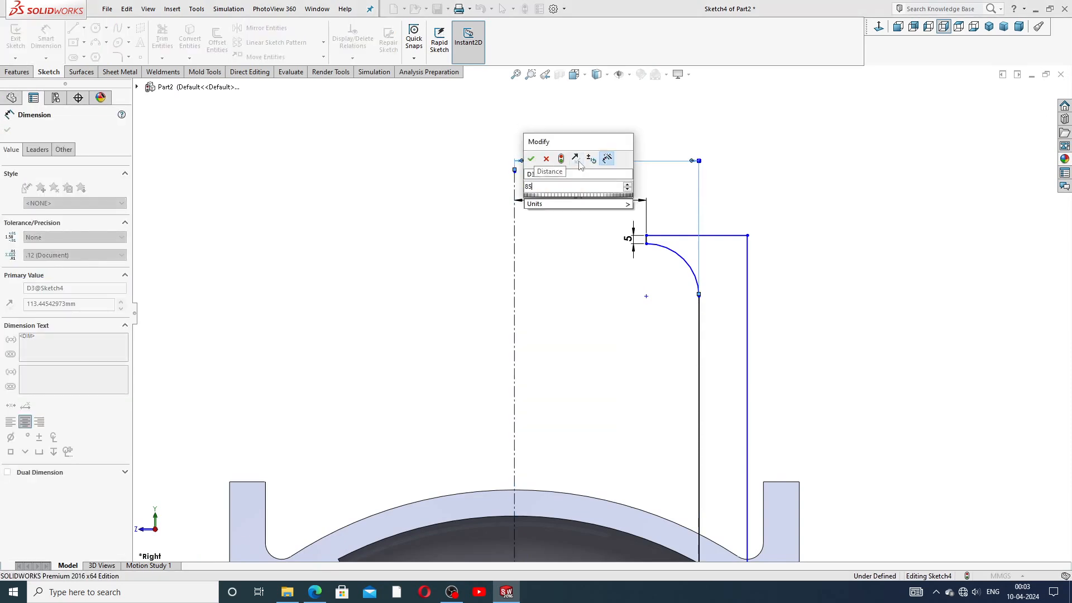
text(5)
key(Return)
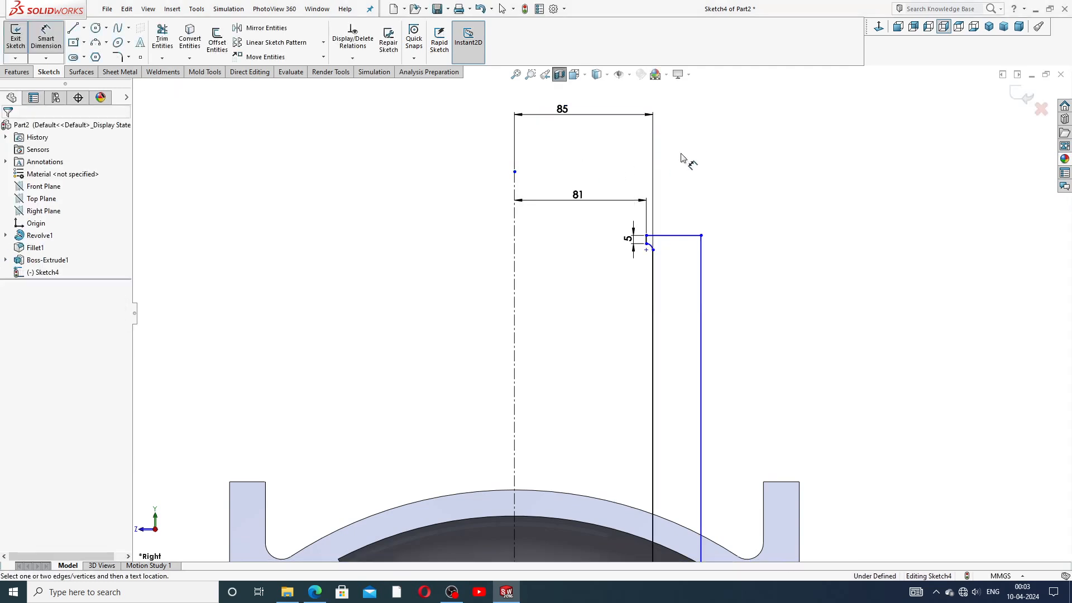
drag(564, 110, 574, 177)
click(452, 140)
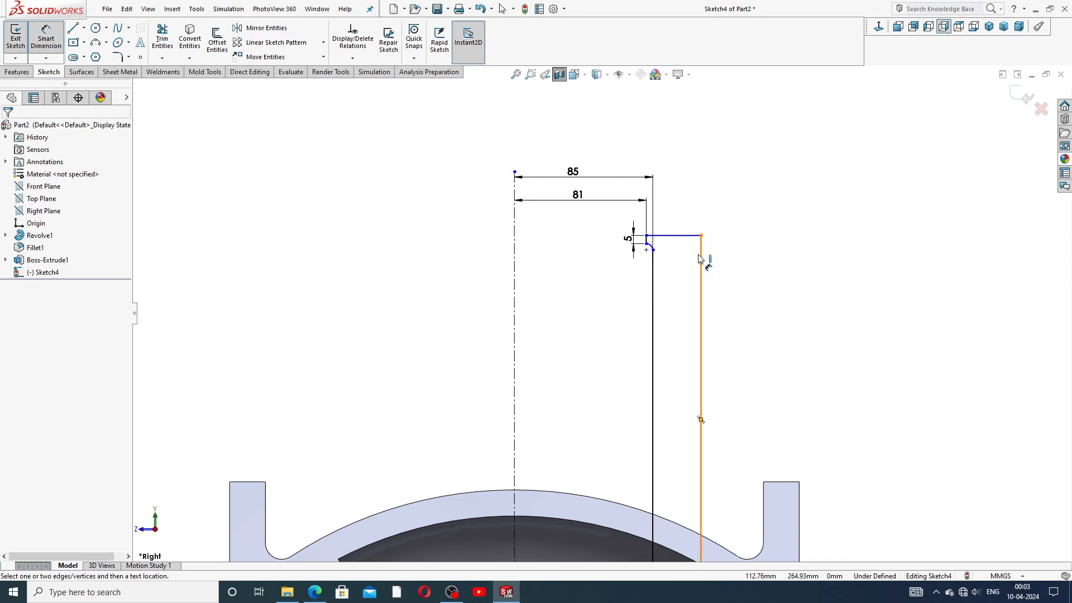
Step: Dimension the outer wall 138 mm from the centerline and end dimensioning
click(701, 236)
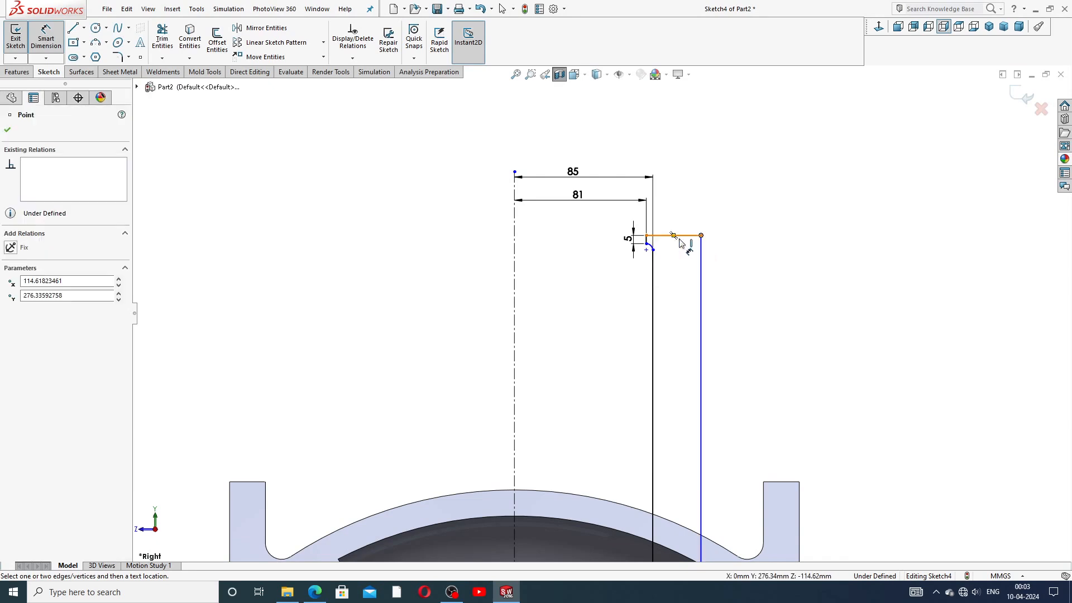
click(515, 258)
click(572, 139)
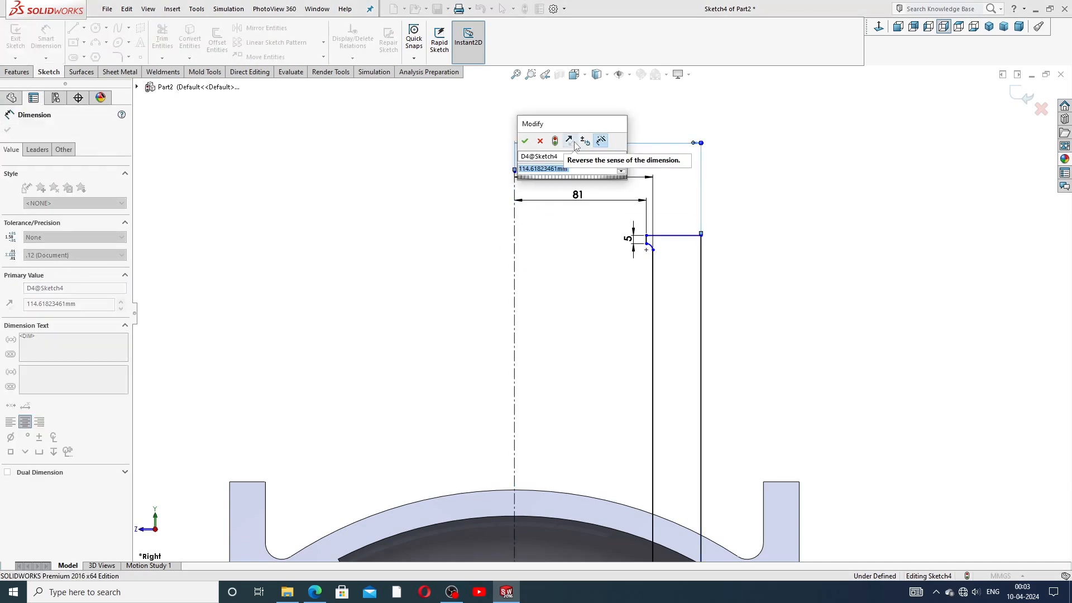
text(138)
key(Return)
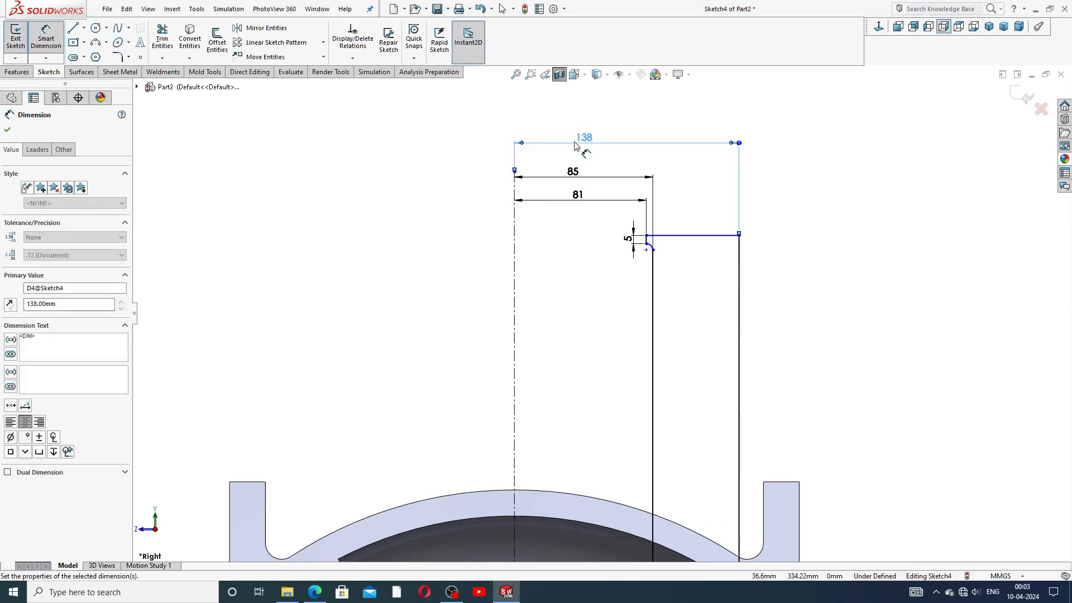
key(Escape)
key(z)
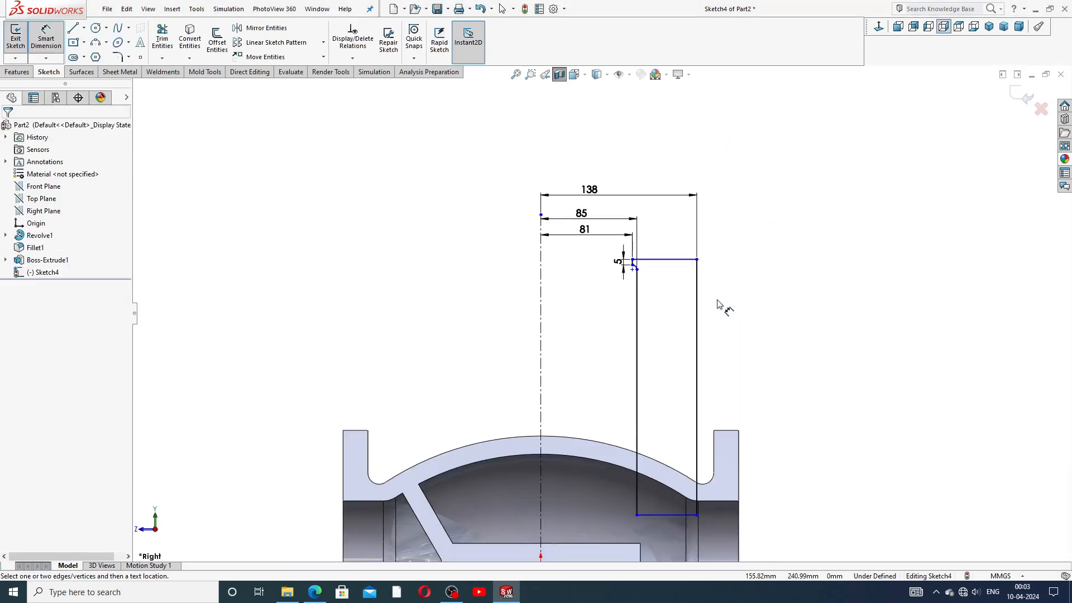
scroll(686, 401, down, 2)
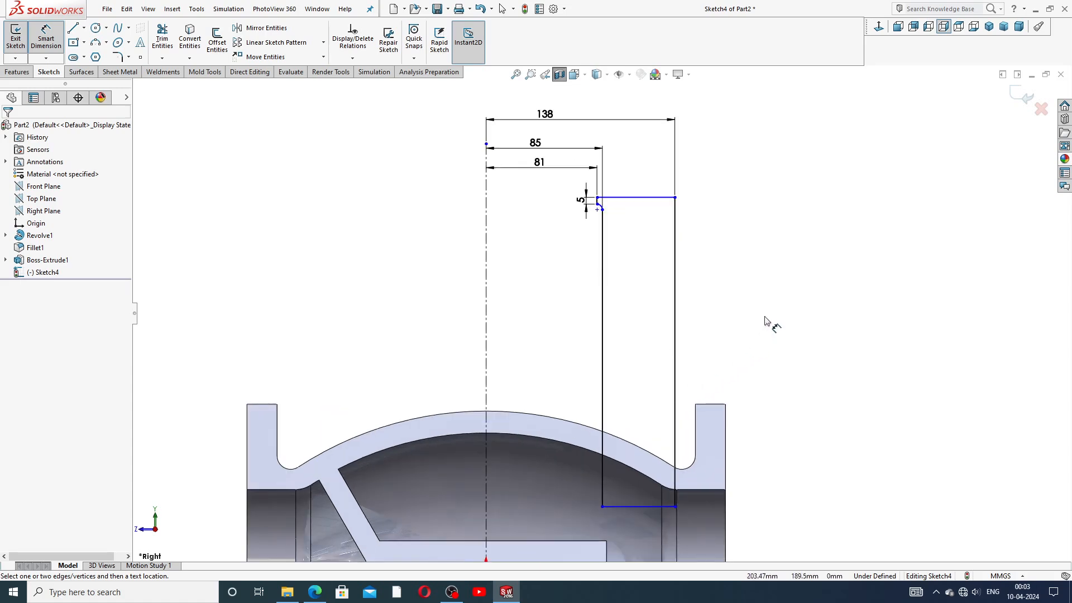
right_click(777, 263)
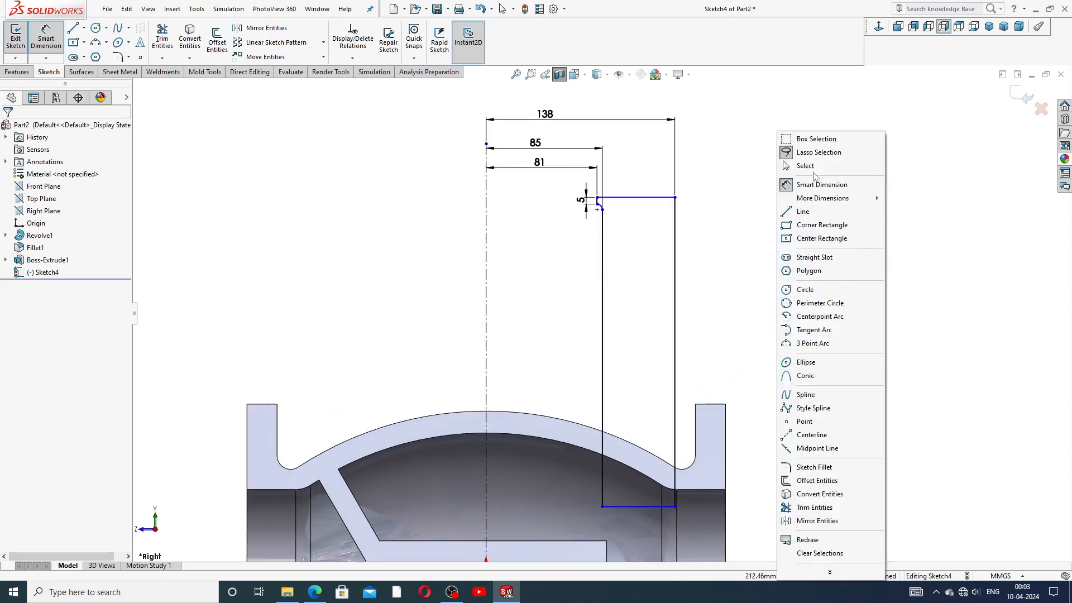
click(806, 165)
scroll(603, 314, up, 1)
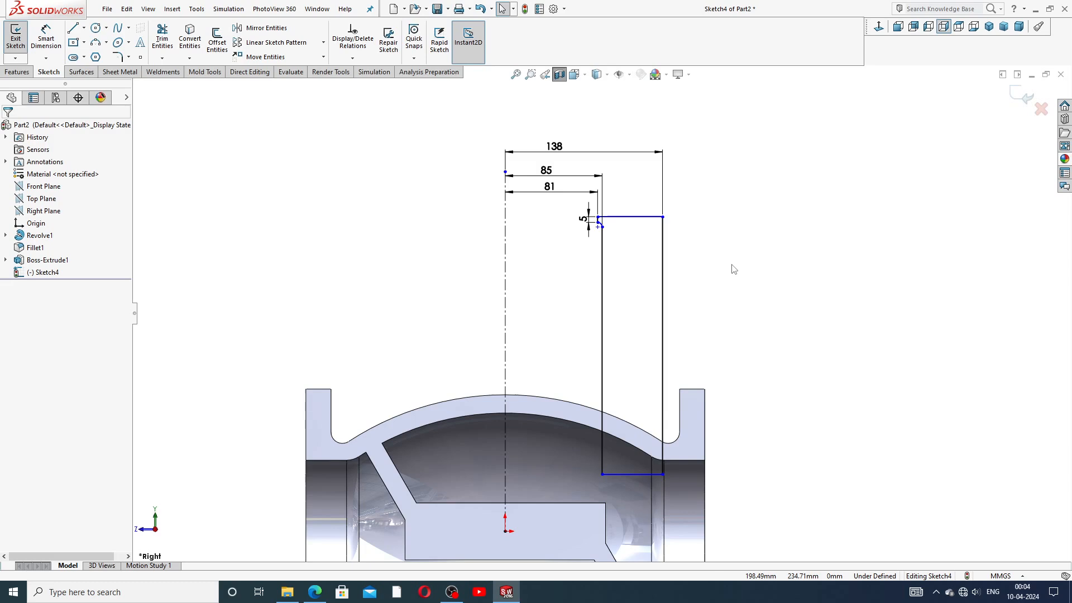
Step: Delete the profile's right vertical line and the 138 dimension
right_click(825, 203)
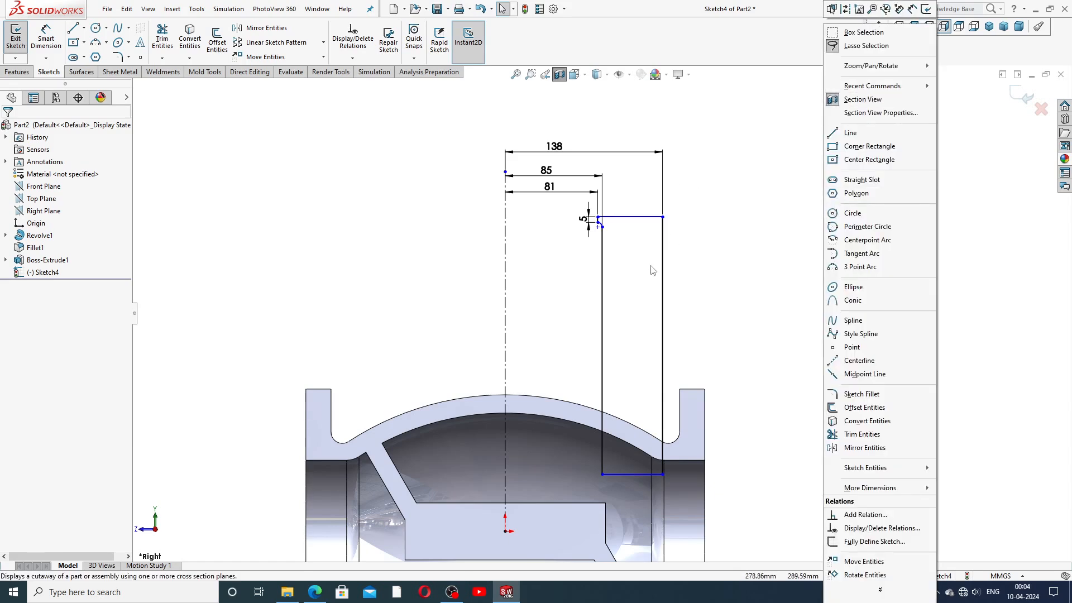
scroll(655, 280, down, 2)
click(646, 290)
key(Delete)
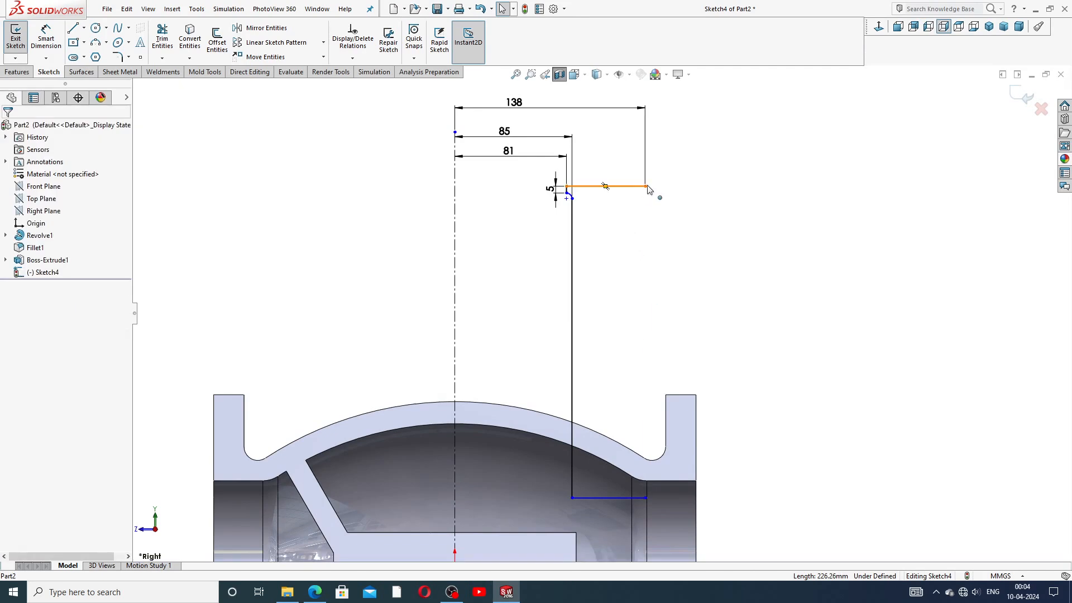
drag(646, 187, 629, 186)
click(708, 237)
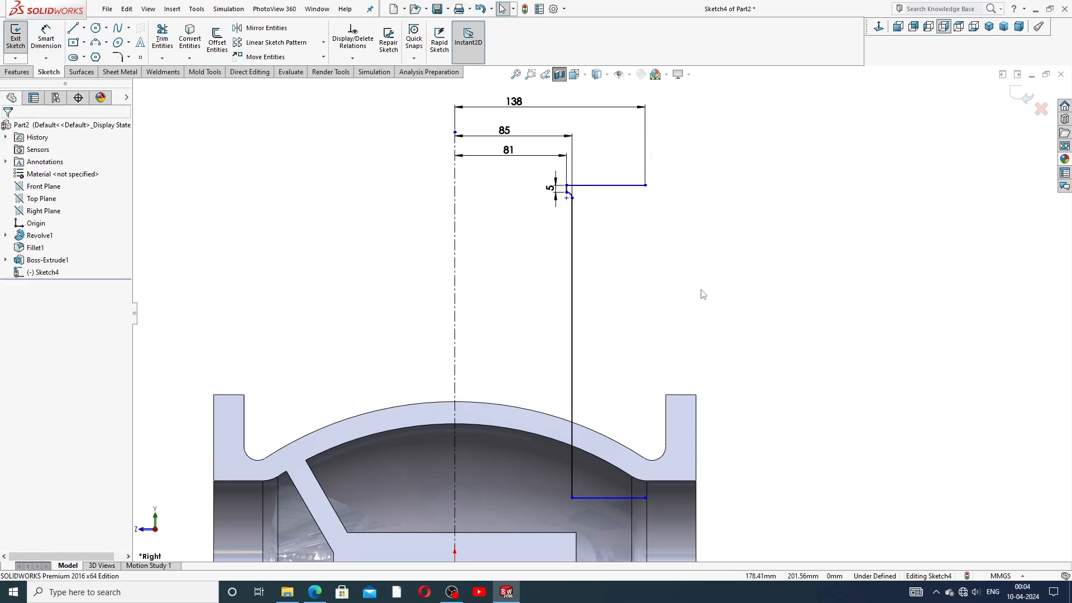
click(625, 111)
key(Delete)
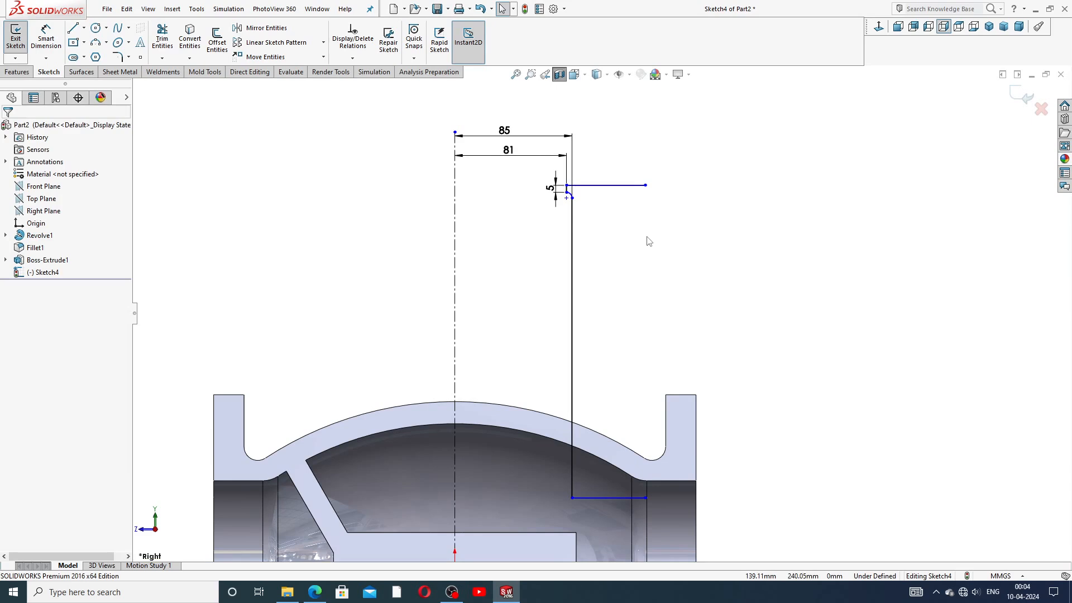
Step: Draw a short drop, an inward ledge and a vertical line down to the bottom line
click(73, 28)
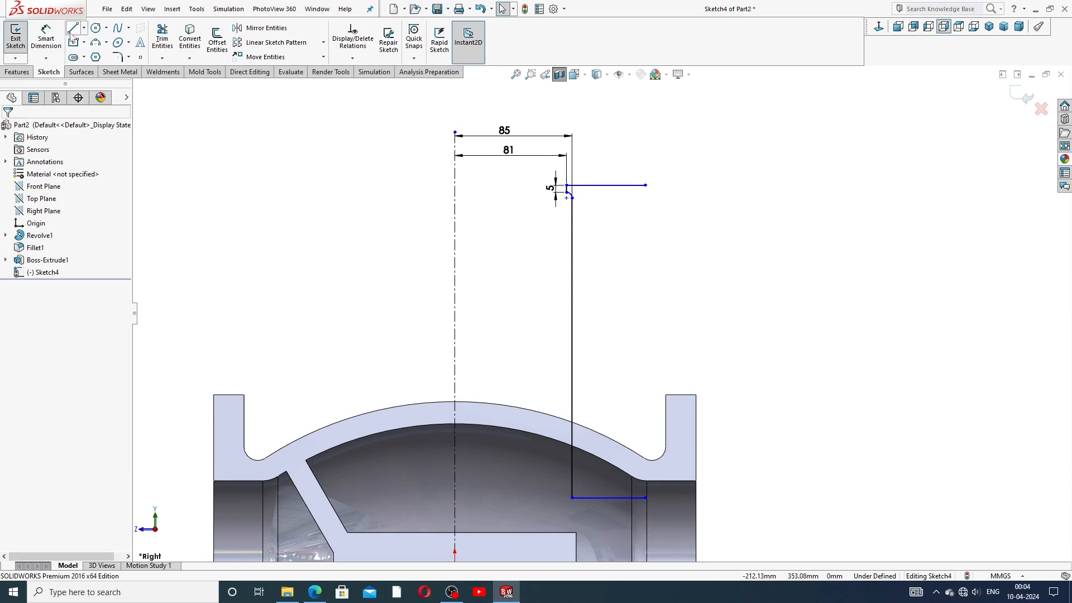
click(645, 185)
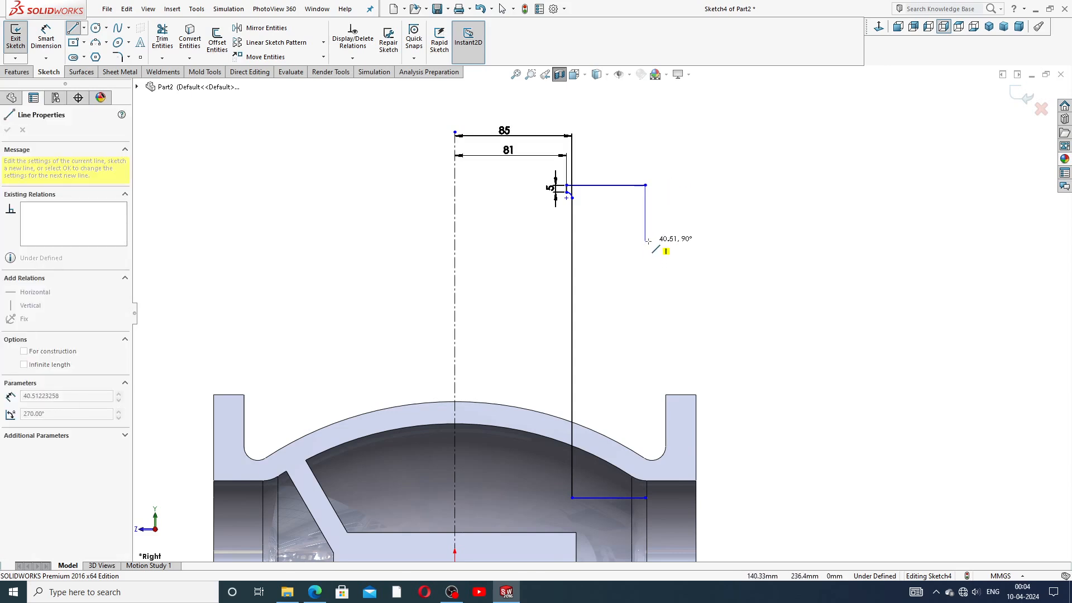
click(646, 235)
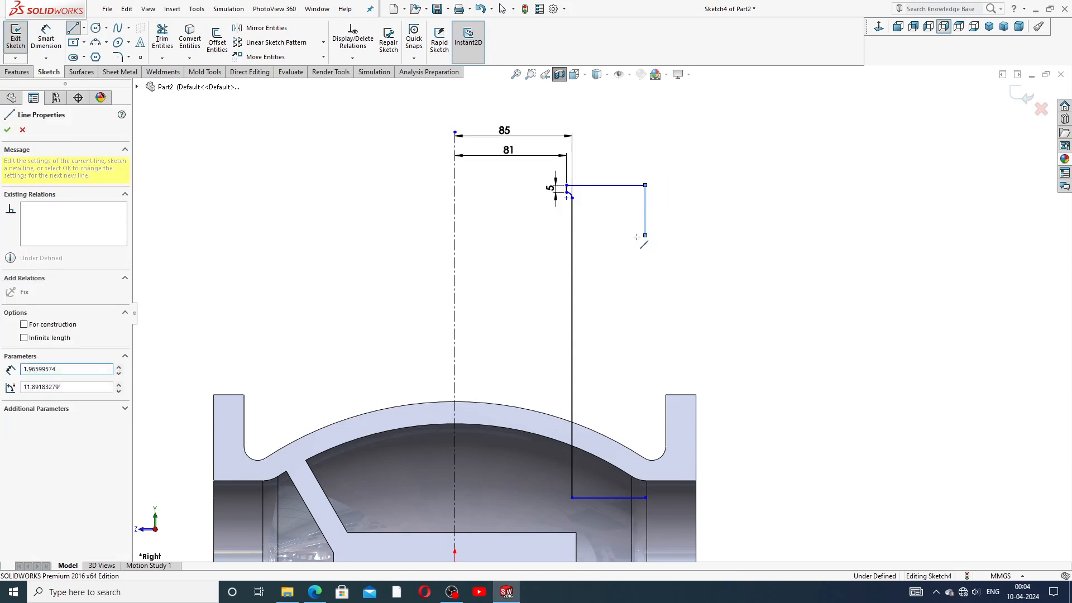
click(607, 235)
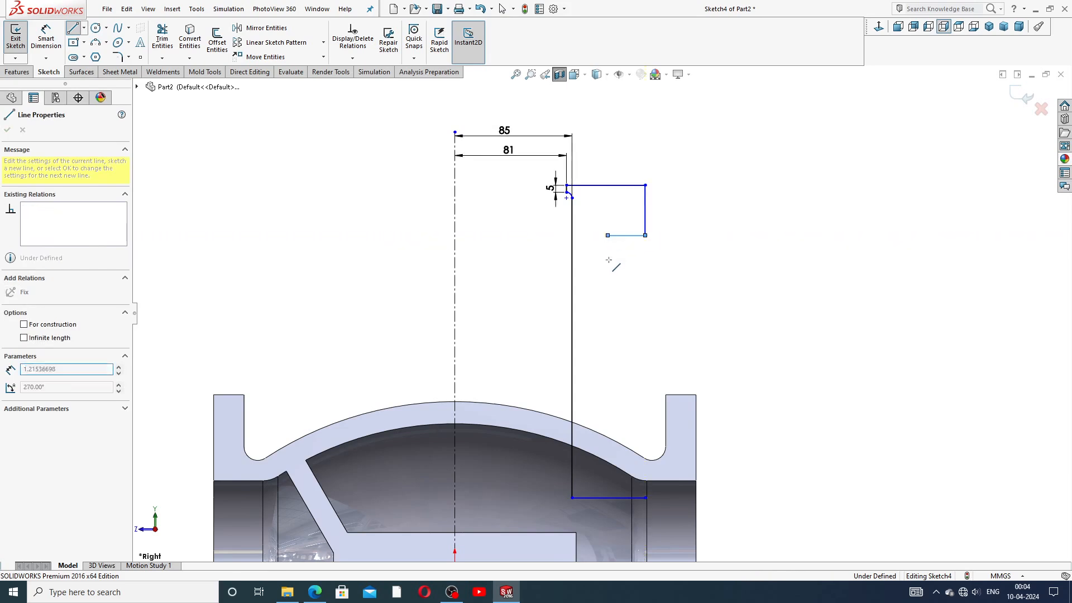
click(600, 496)
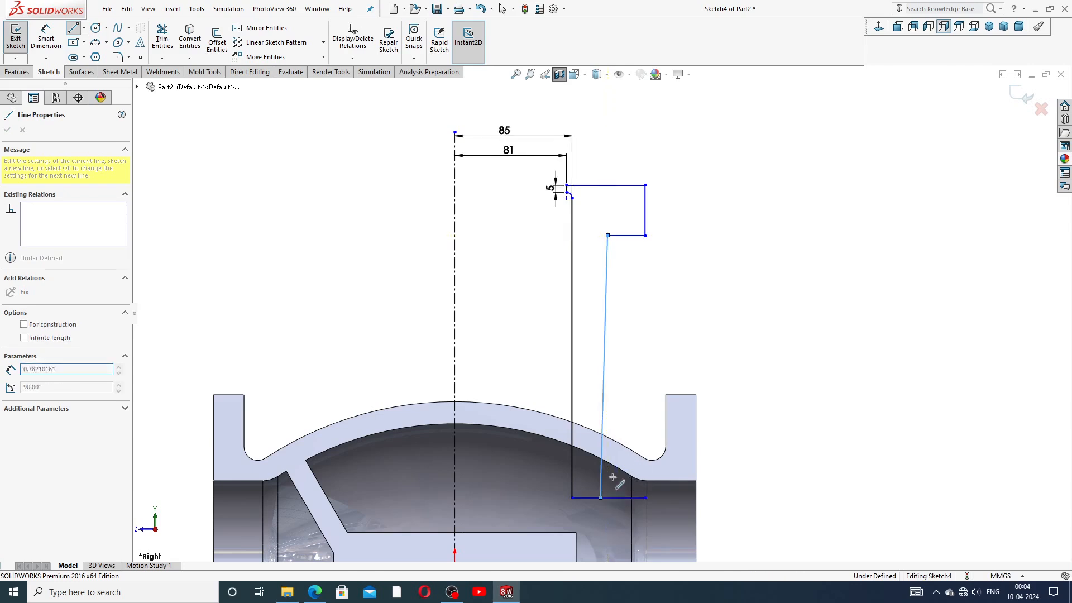
right_click(629, 376)
click(637, 407)
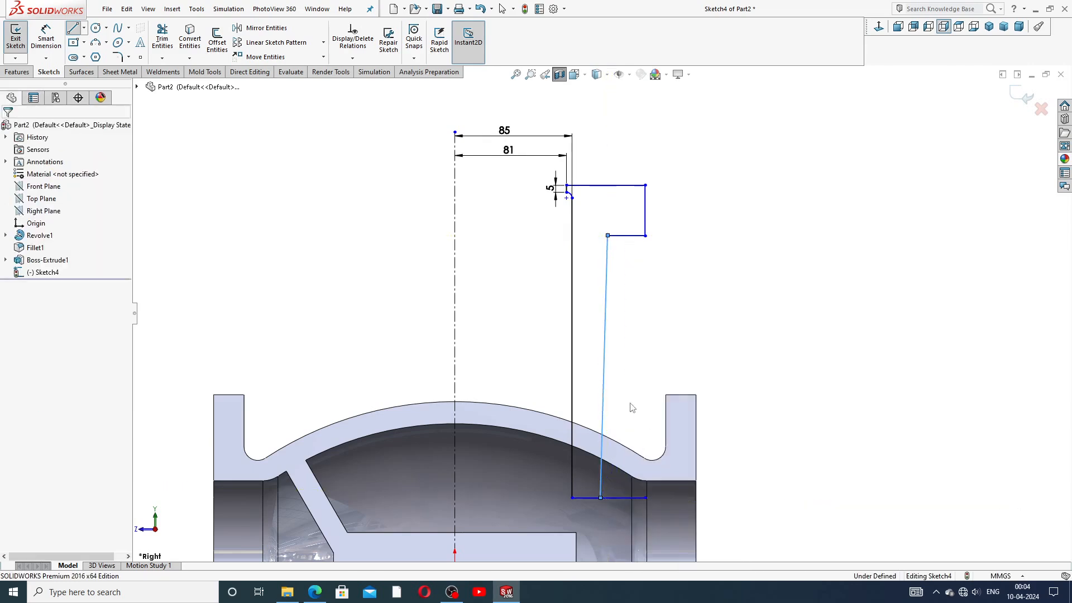
click(603, 352)
click(648, 294)
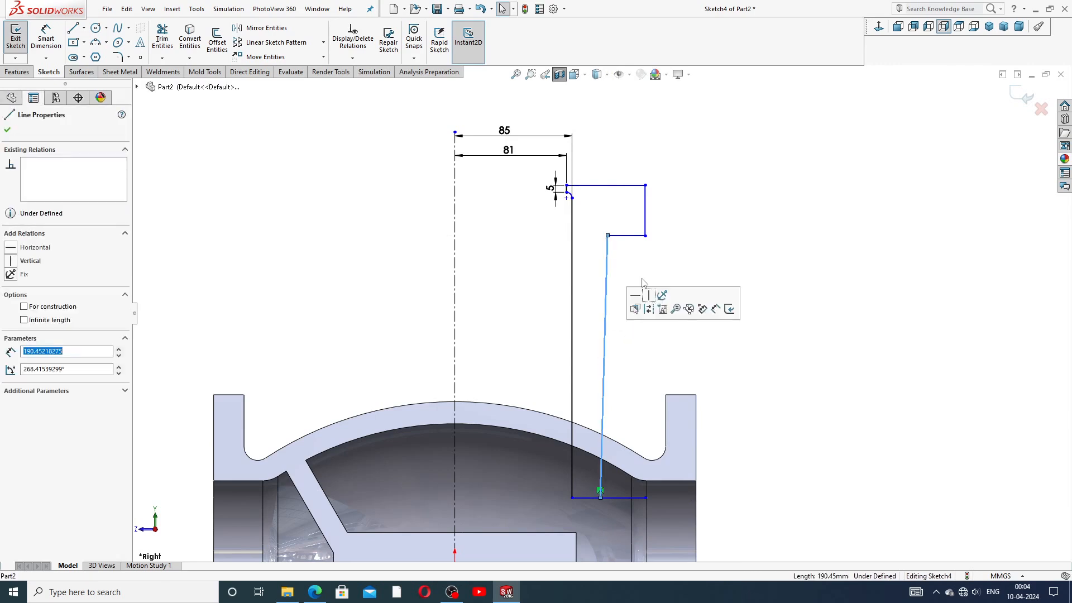
click(662, 252)
Step: Trim the bottom line's overhang to the right of the new vertical line
click(167, 39)
click(619, 498)
right_click(672, 277)
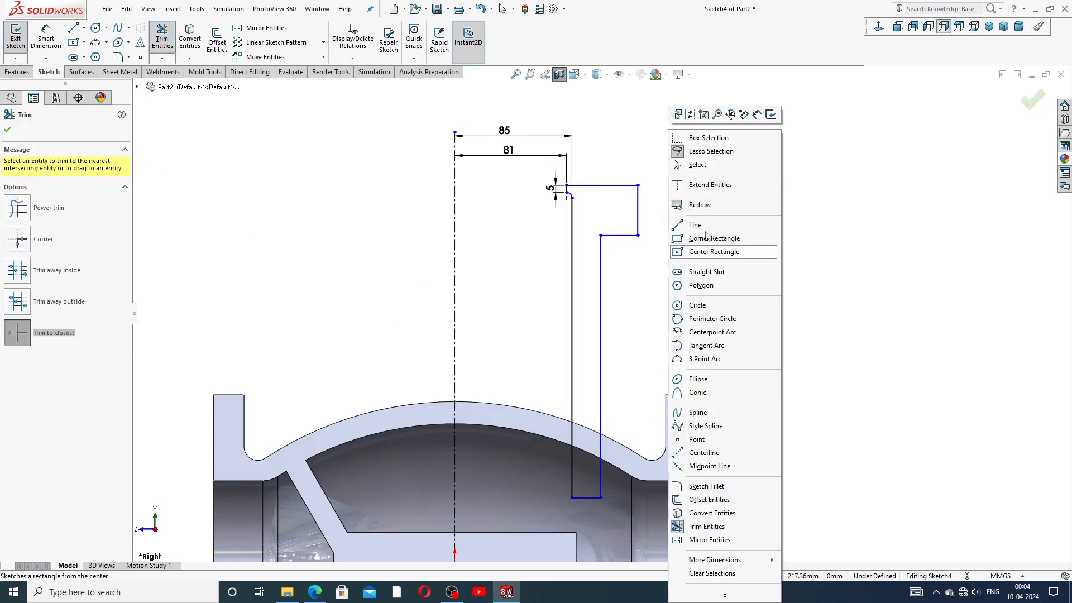
click(699, 165)
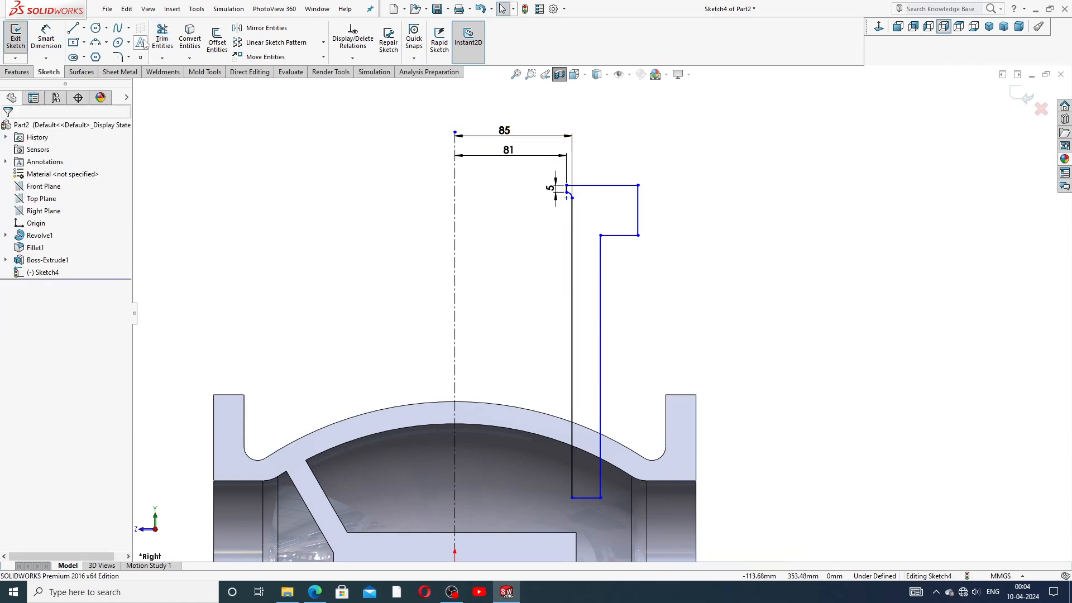
Step: Dimension the profile's outer top-right corner 138 mm from the centerline
click(46, 38)
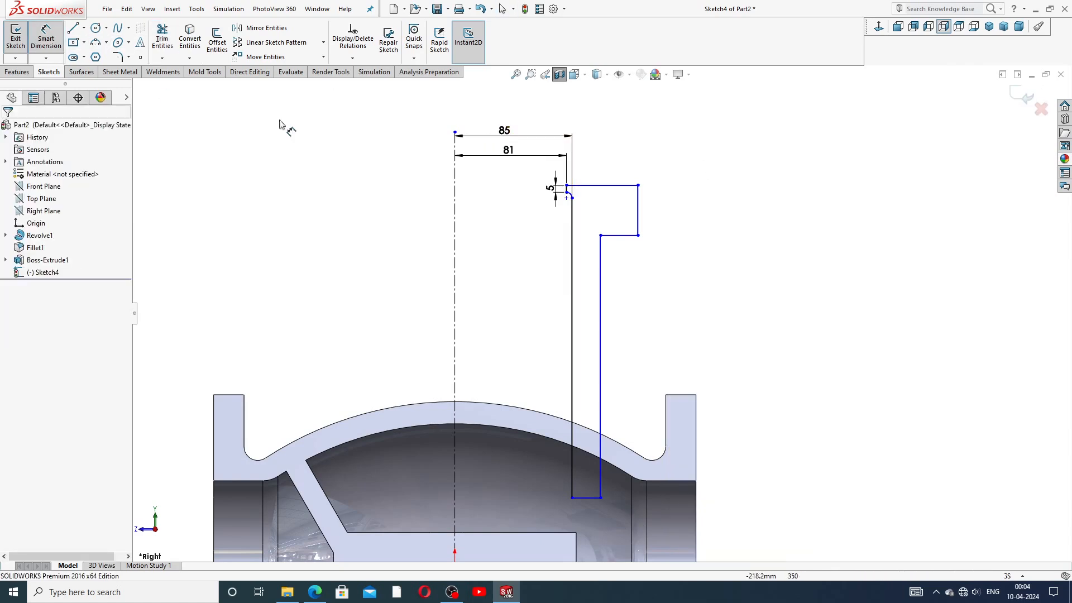
click(455, 185)
click(638, 185)
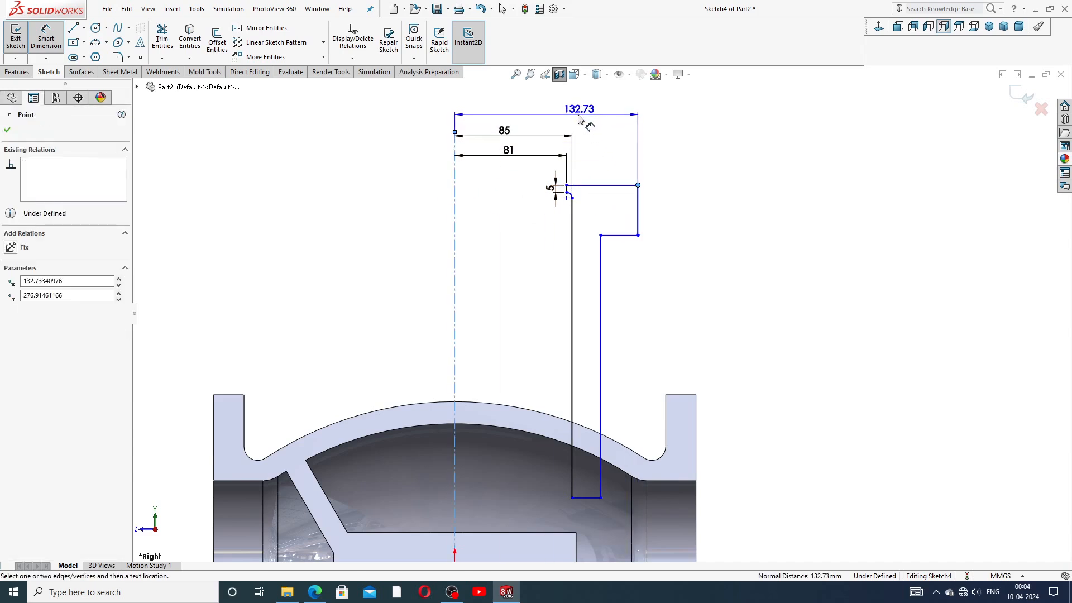
click(559, 117)
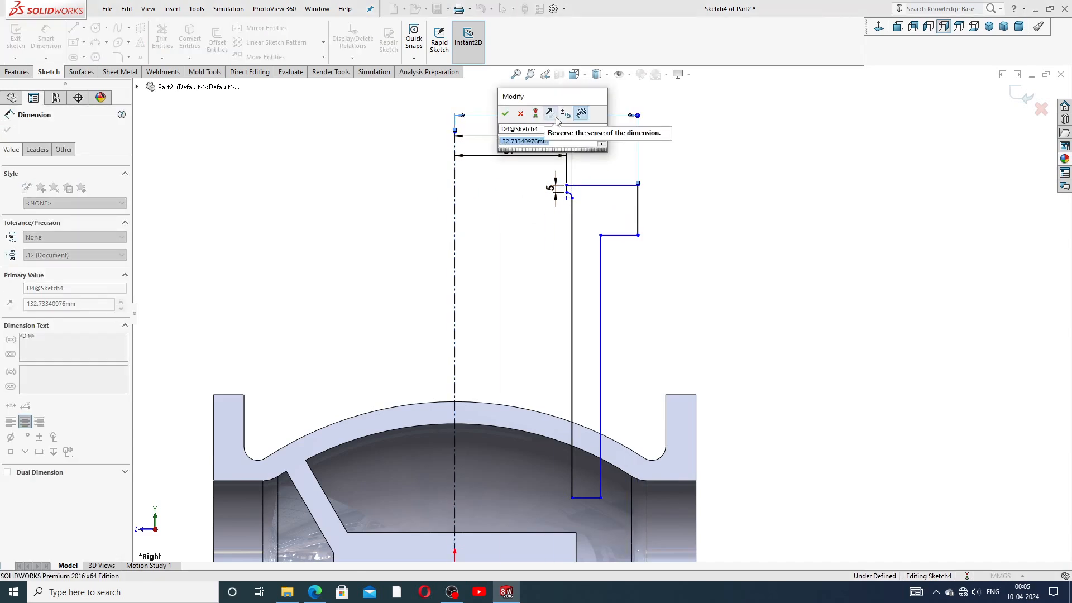
text(130)
key(Return)
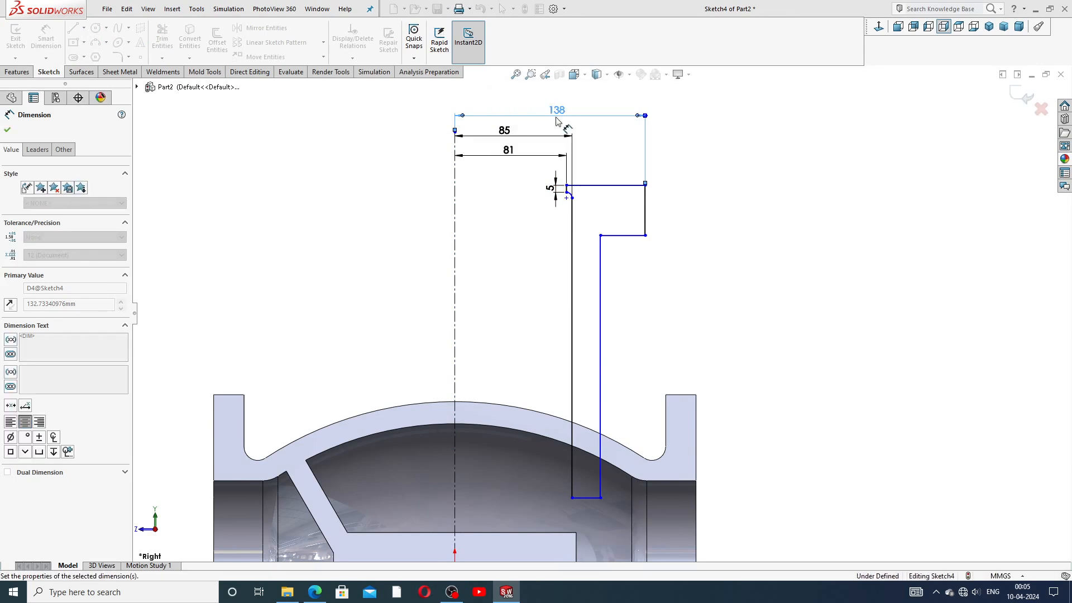
click(703, 166)
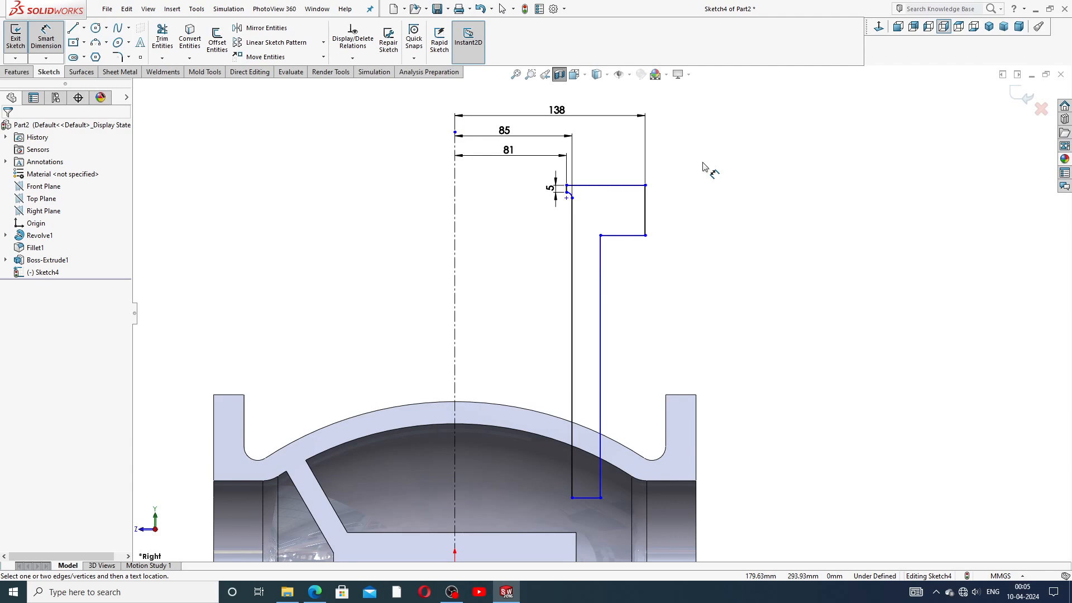
Step: Set the short vertical drop to 28 mm
click(646, 210)
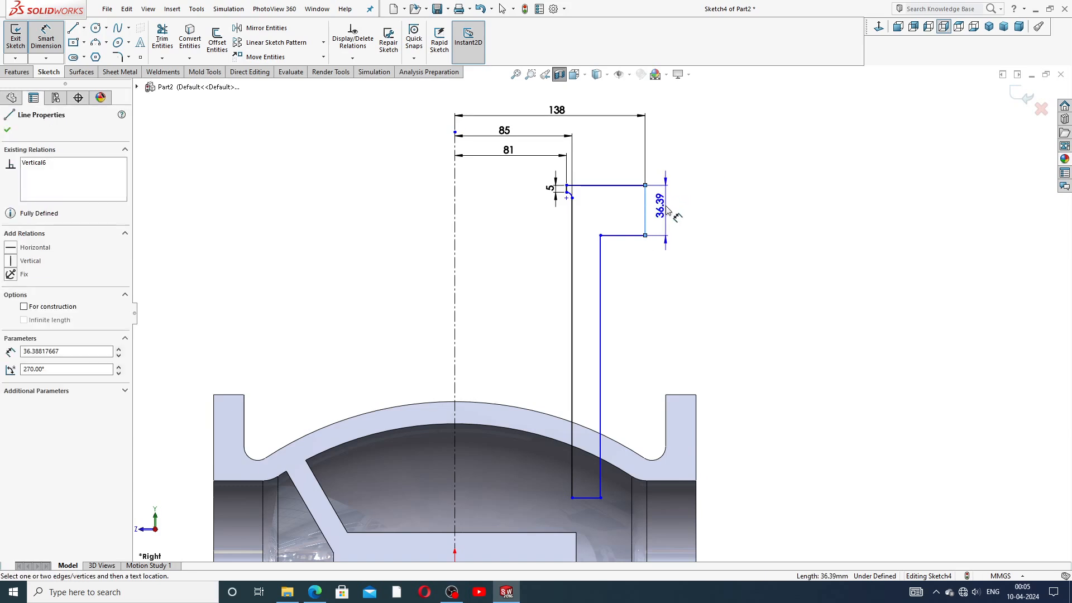
click(667, 210)
text(2)
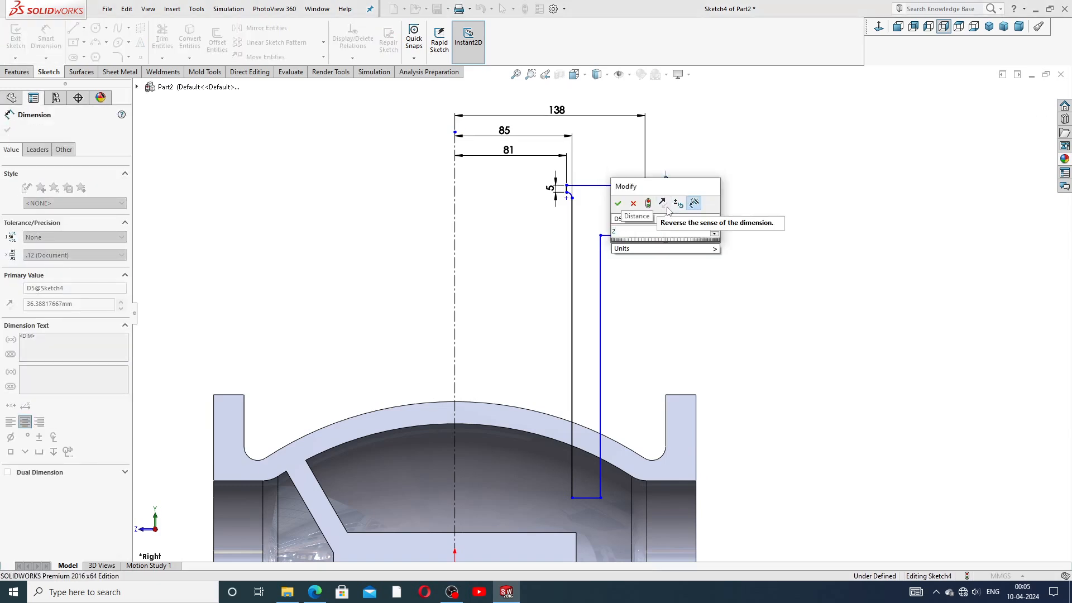
text(8)
key(Return)
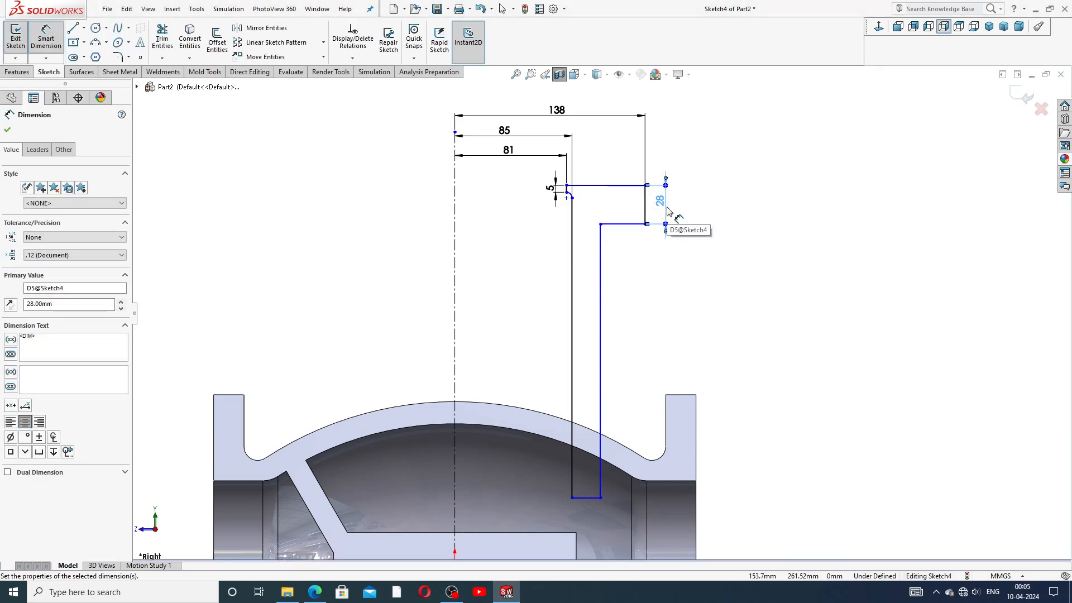
click(718, 213)
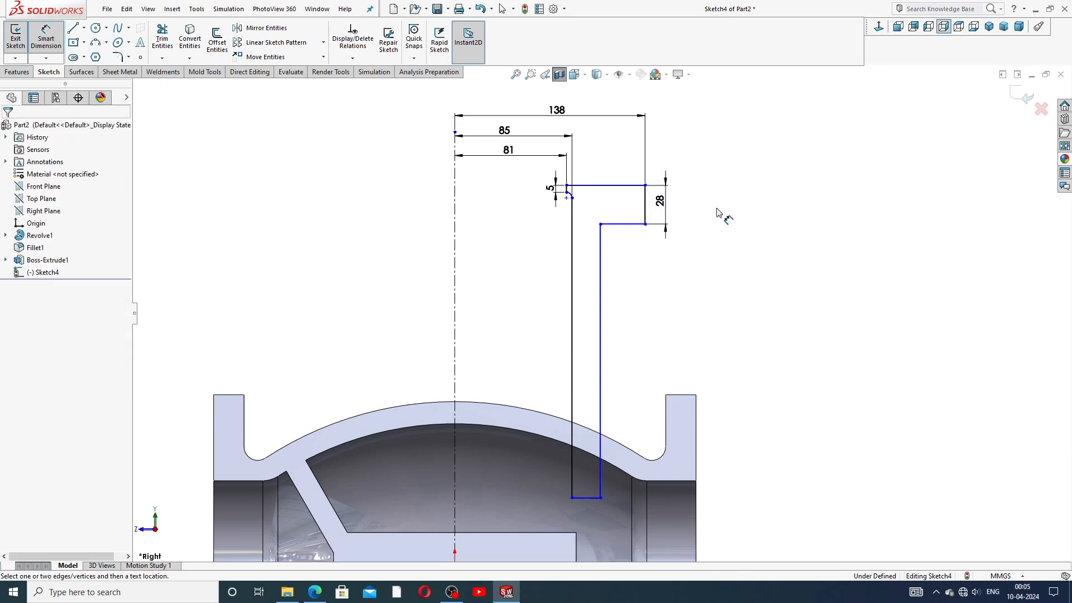
Step: Dimension the long vertical side 142 mm from the ledge corner to the bottom
click(646, 224)
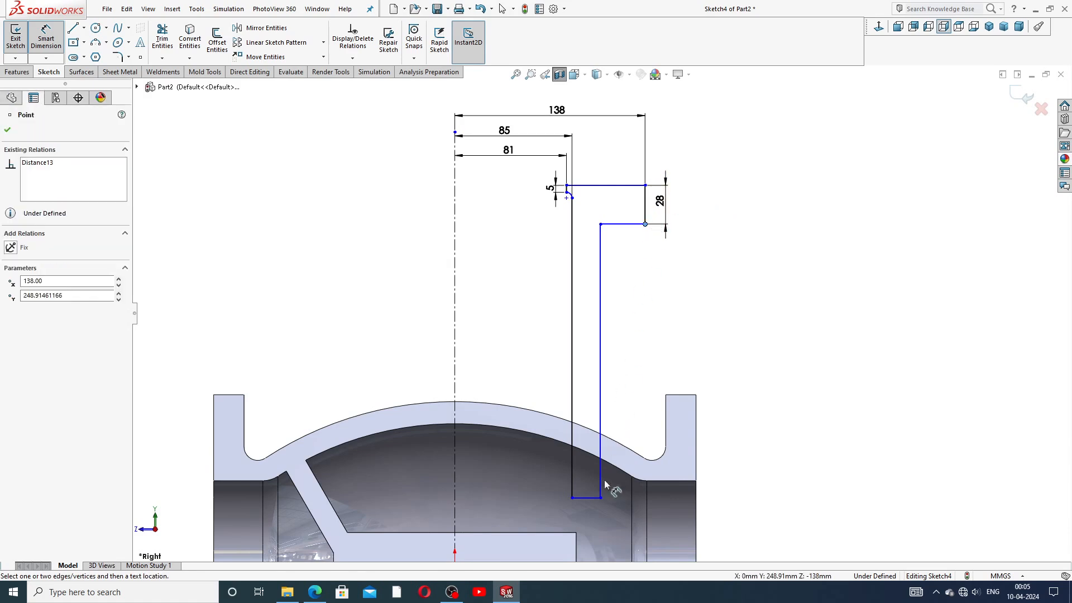
click(601, 498)
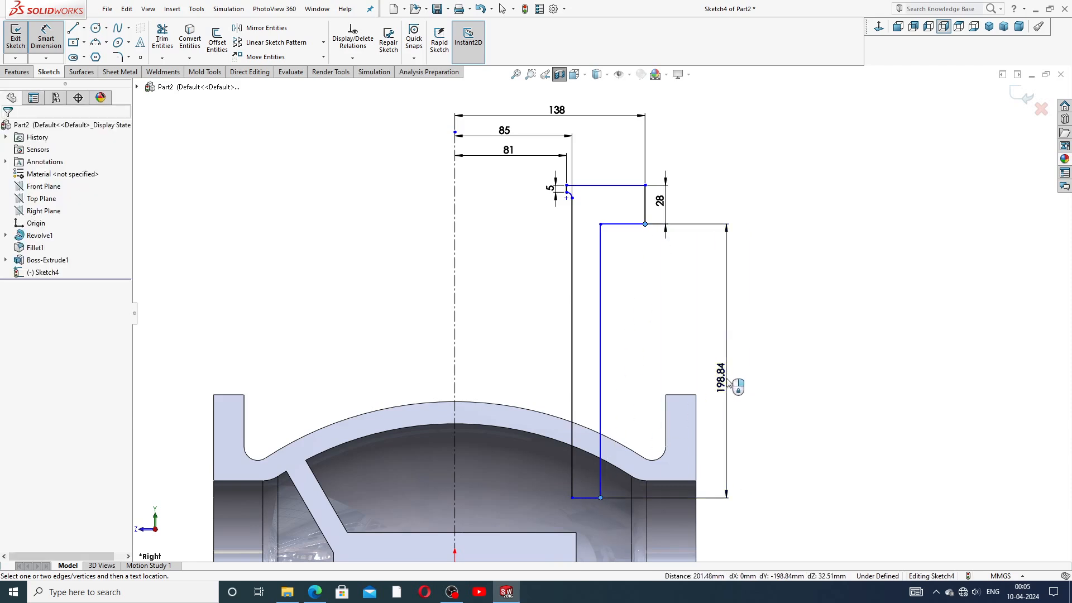
click(729, 383)
text(142)
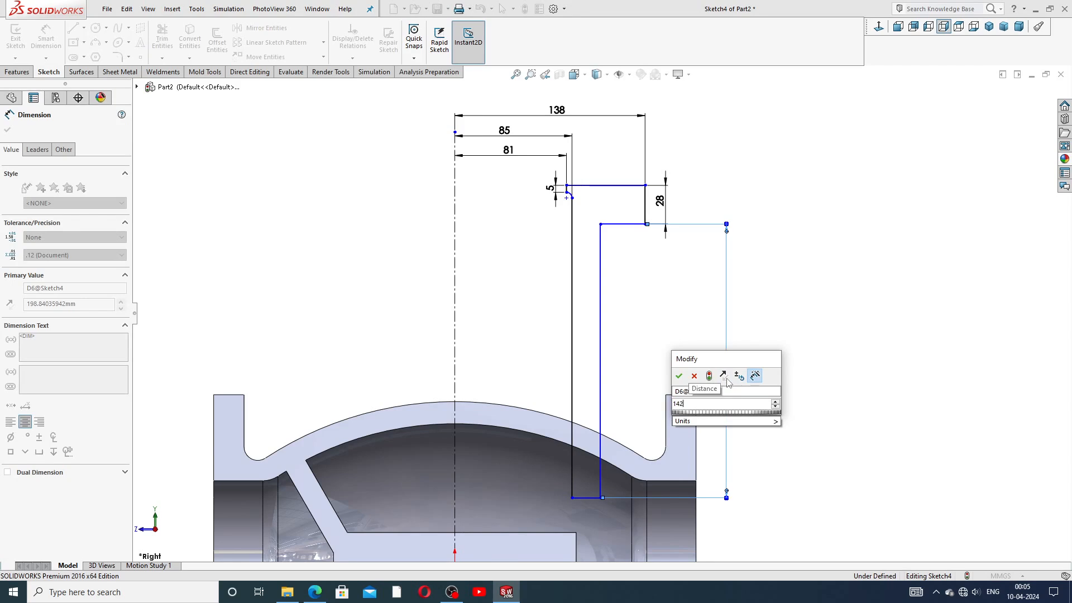
key(Return)
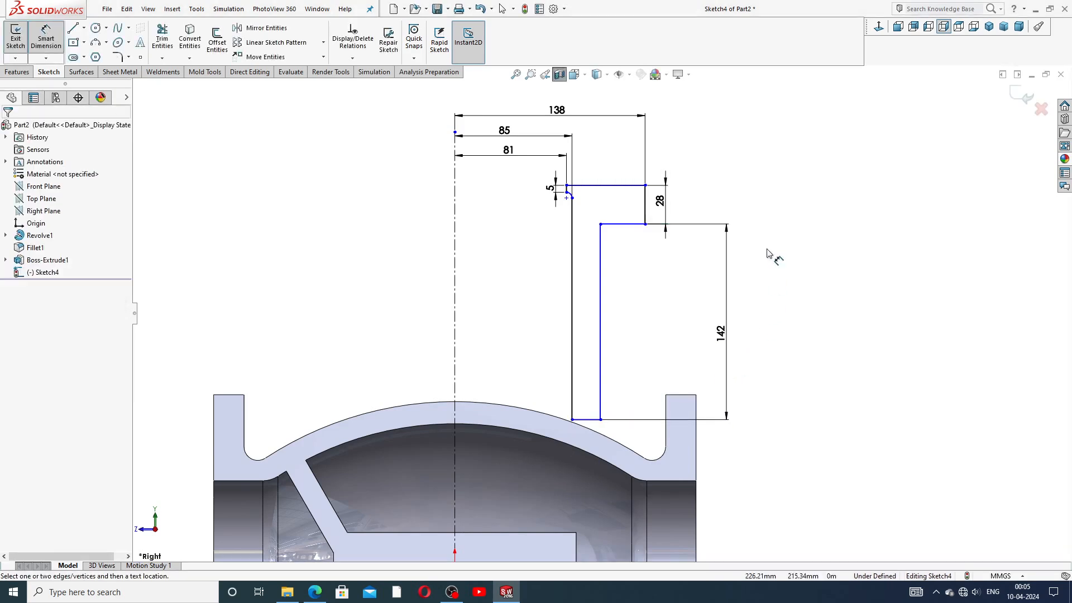
right_click(780, 234)
click(798, 165)
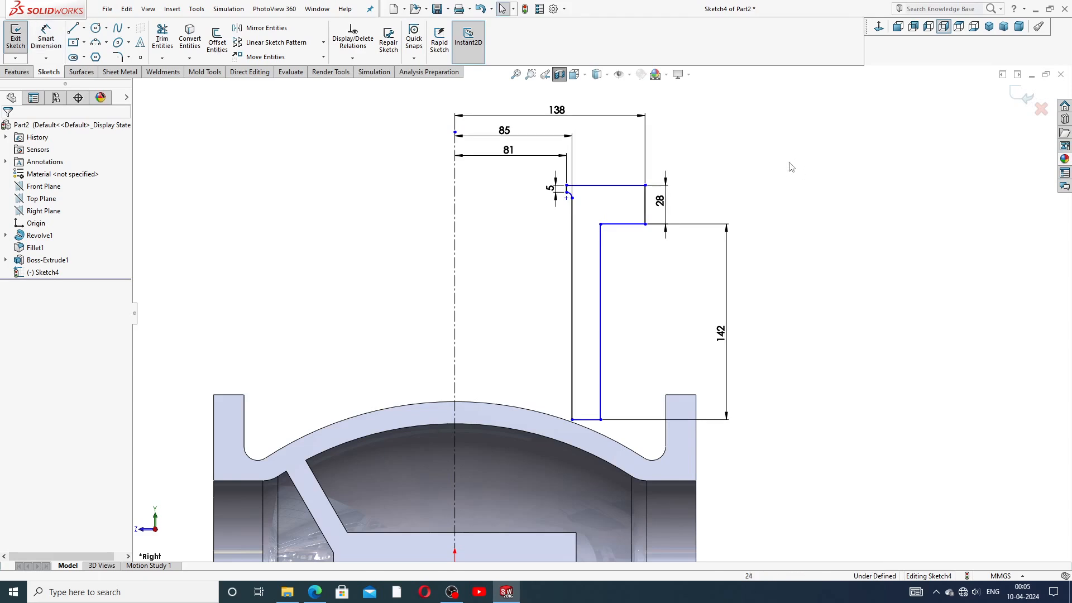
Step: Lower the profile's bottom line and check the fillet endpoint's coordinates
drag(591, 420, 592, 491)
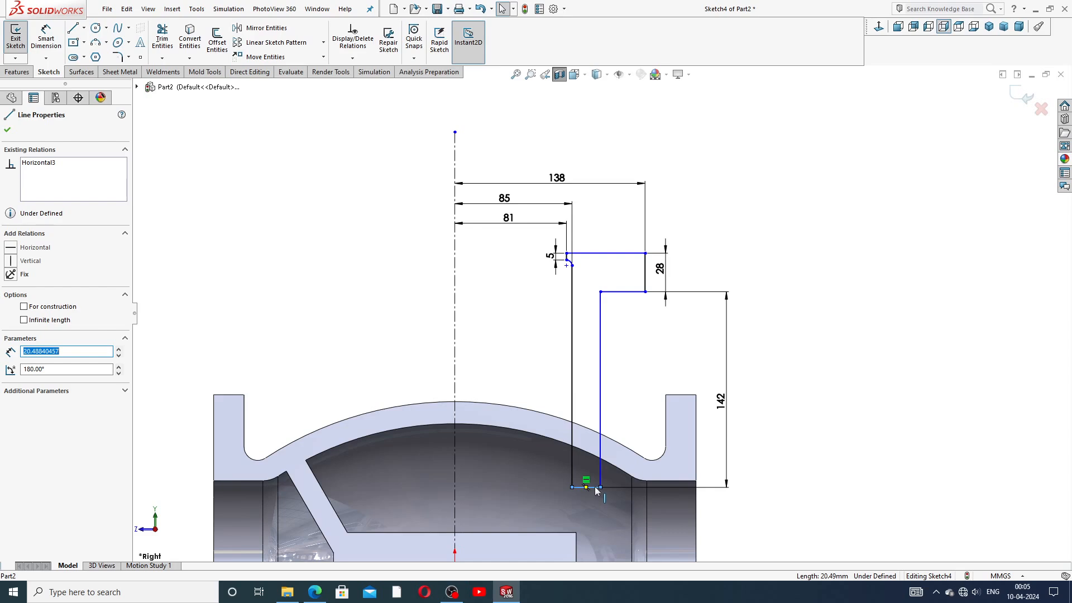
drag(595, 490, 596, 504)
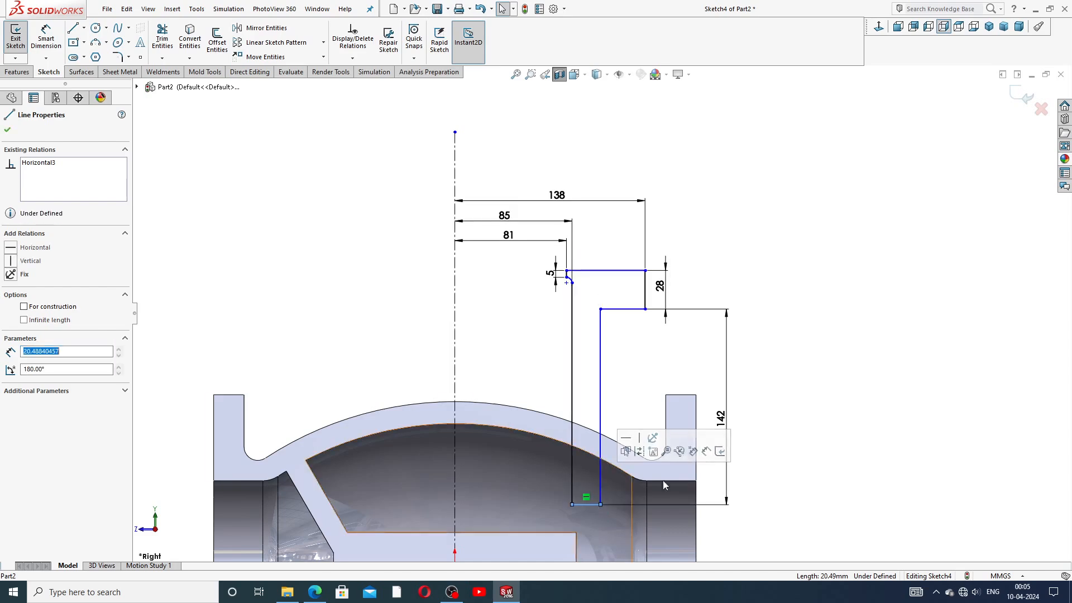
click(795, 351)
scroll(788, 361, up, 2)
scroll(643, 418, down, 2)
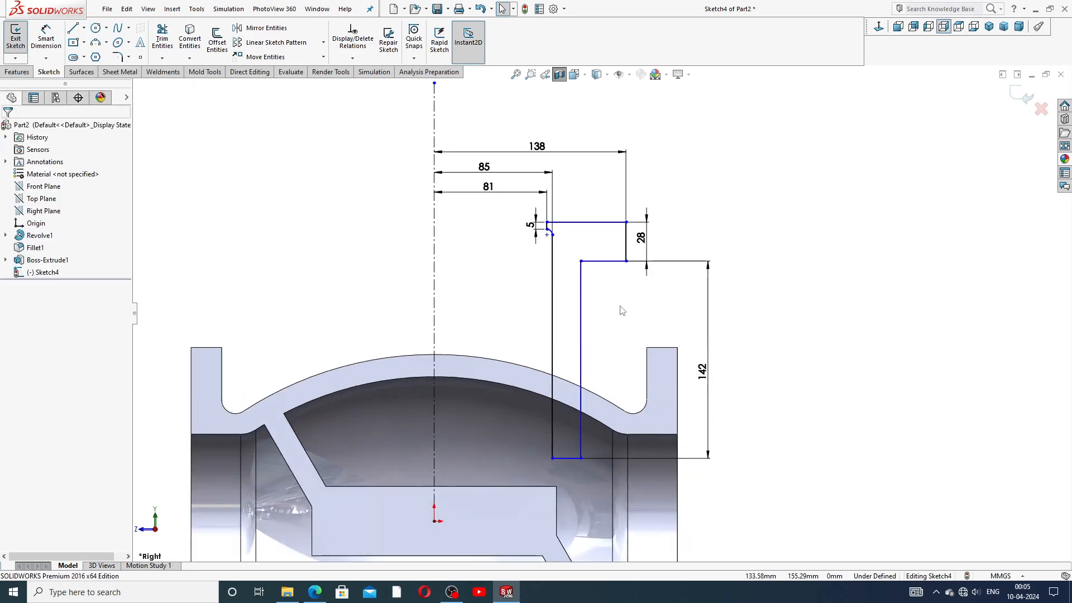
scroll(571, 246, down, 3)
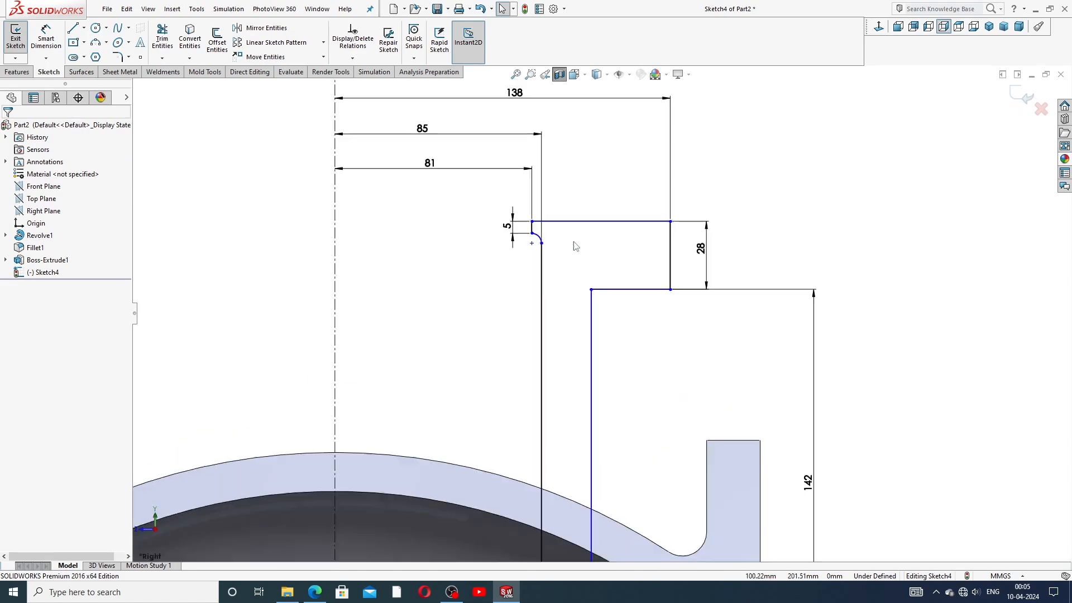
scroll(526, 249, down, 1)
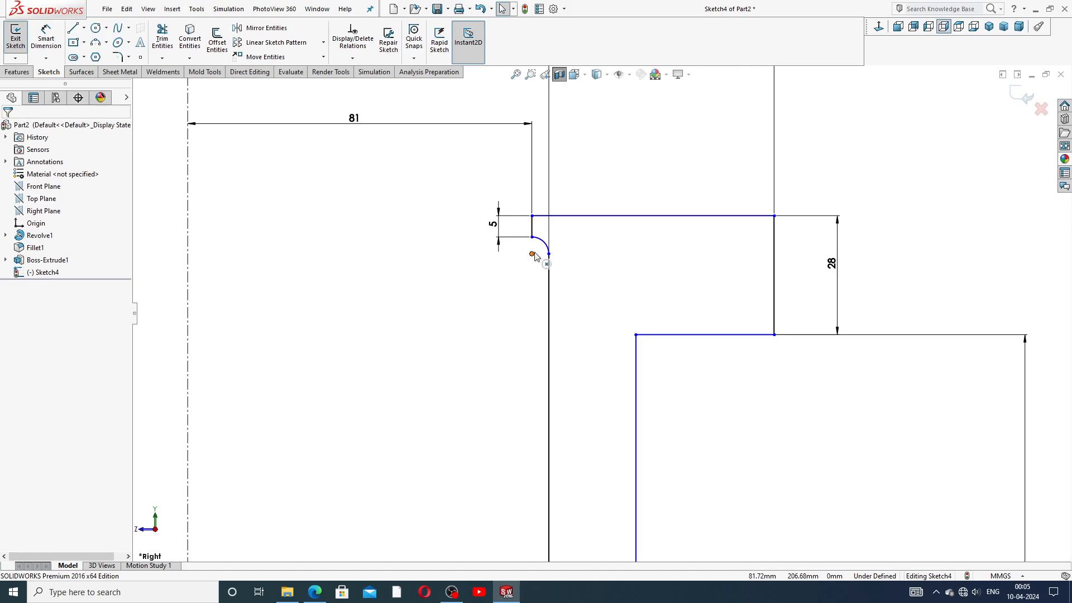
click(532, 255)
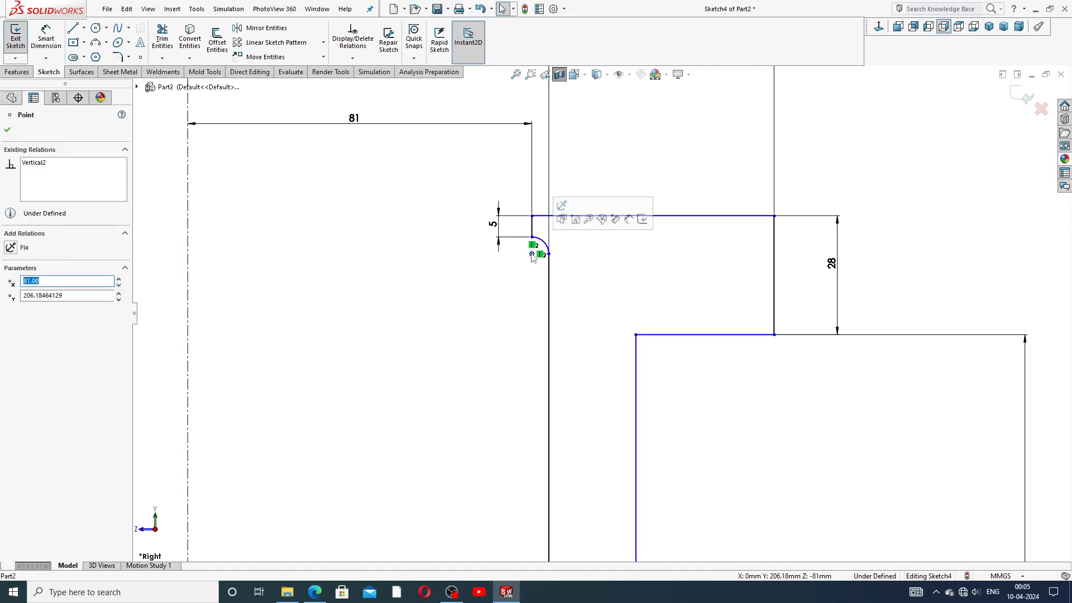
click(660, 174)
Step: Move the 81, 85 and 138 dimensions closer to the profile
scroll(669, 189, up, 2)
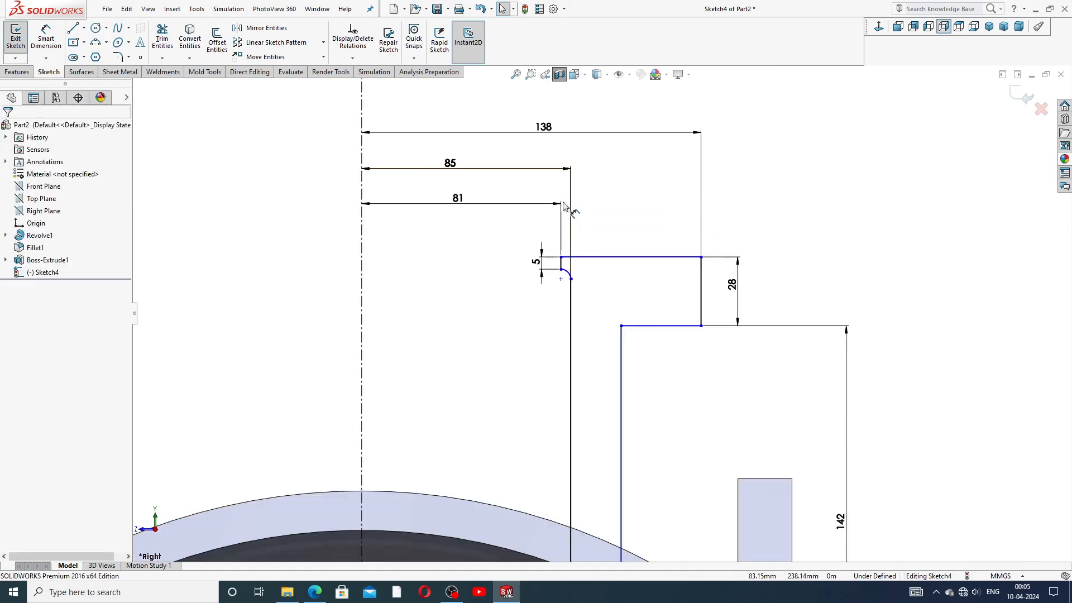
drag(537, 204, 538, 212)
drag(519, 169, 522, 178)
drag(540, 133, 544, 147)
click(639, 168)
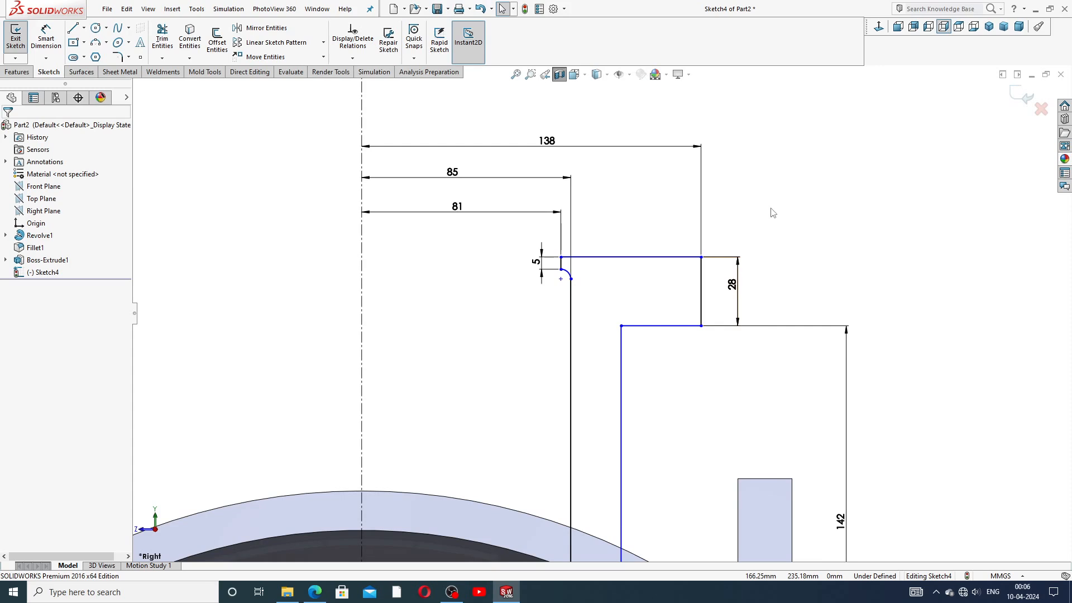
Step: Shift the profile downward, verify the 142 dimension, and bring up the valve body PDF
scroll(780, 307, up, 4)
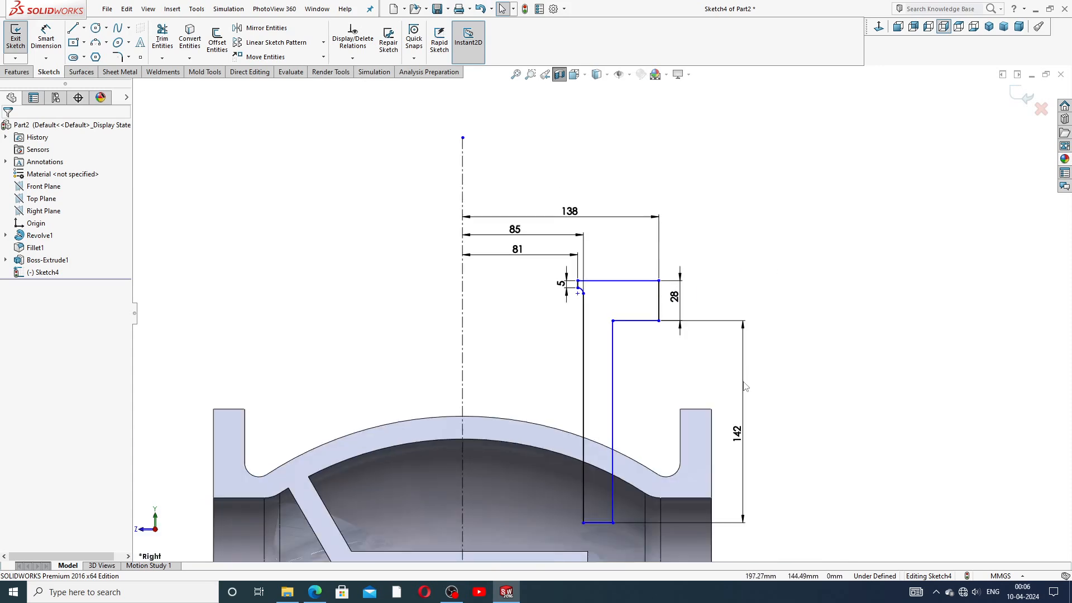
scroll(675, 463, down, 1)
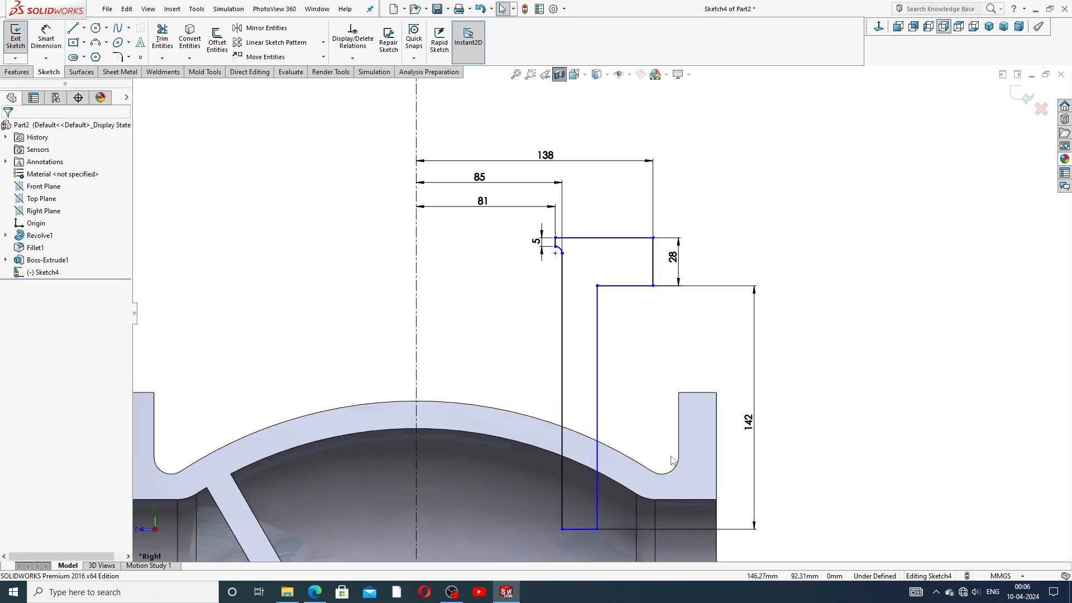
scroll(624, 489, up, 3)
scroll(593, 451, down, 2)
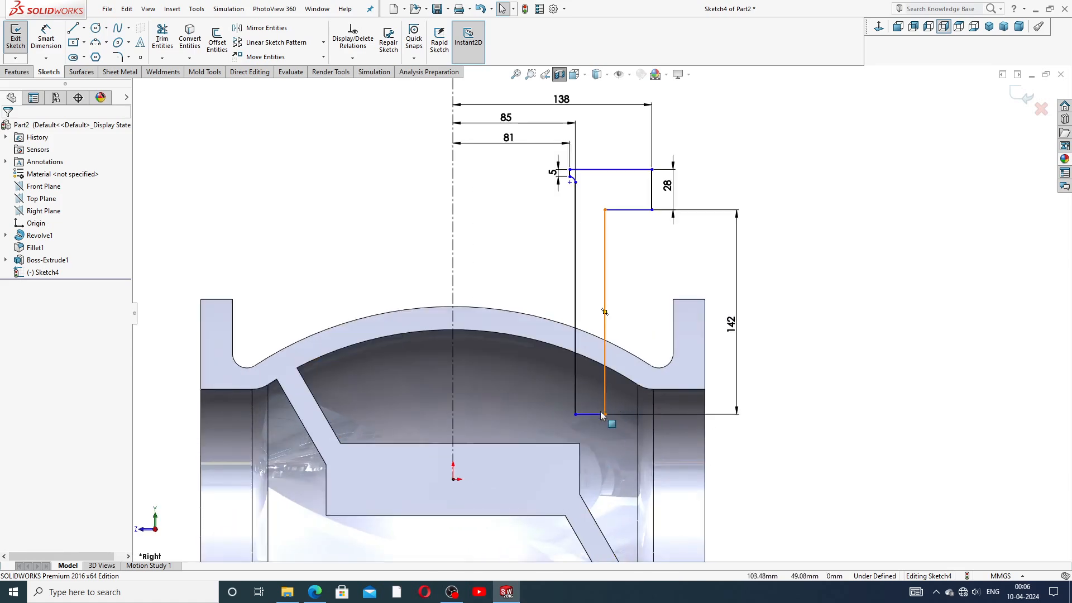
mouse_move(596, 415)
mouse_down()
mouse_move(595, 427)
mouse_move(596, 396)
mouse_up()
click(788, 322)
click(743, 302)
click(785, 233)
scroll(781, 240, up, 2)
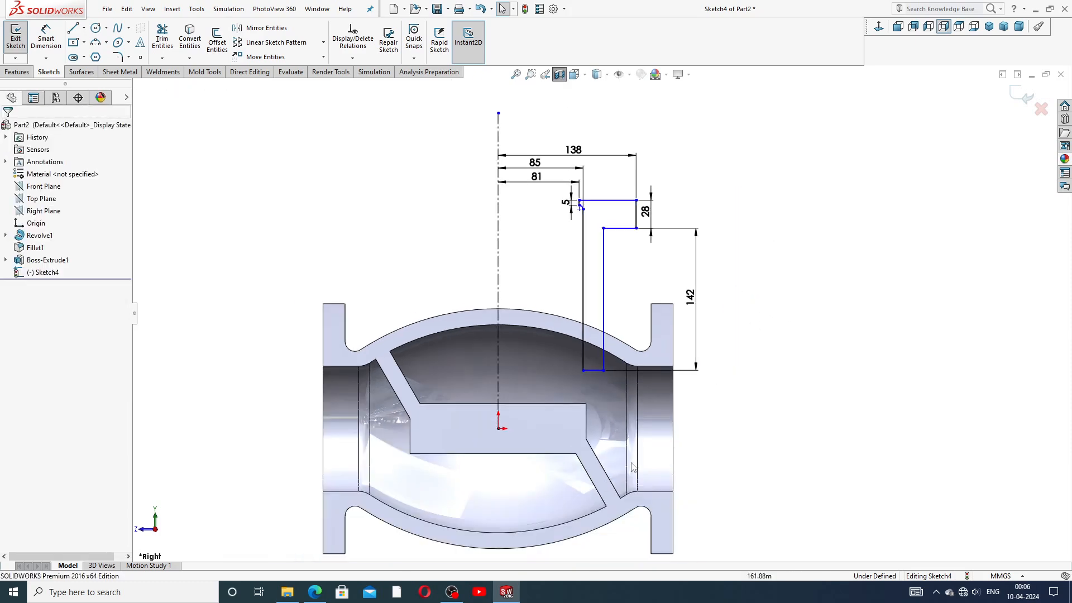
click(507, 592)
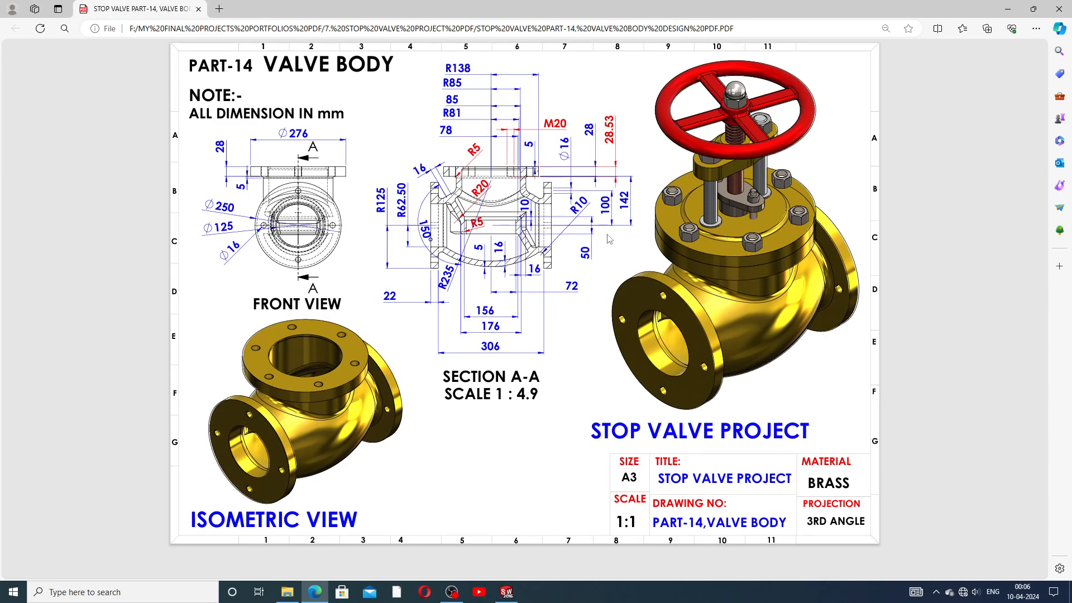
Step: Compare the Sketch4 profile with the valve body drawing in Edge, ending back in SOLIDWORKS
click(507, 591)
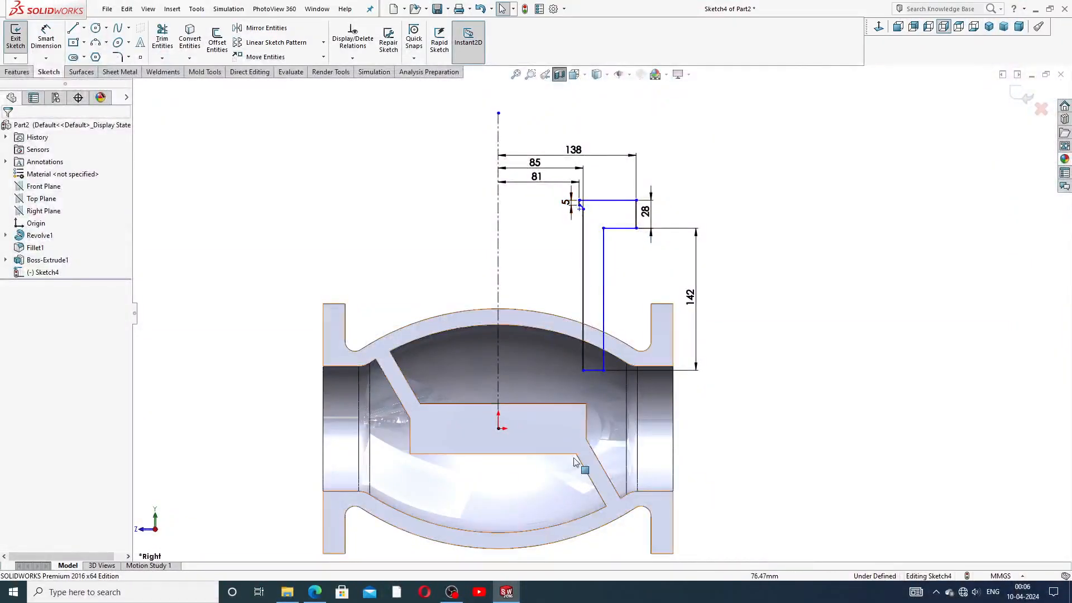
click(506, 591)
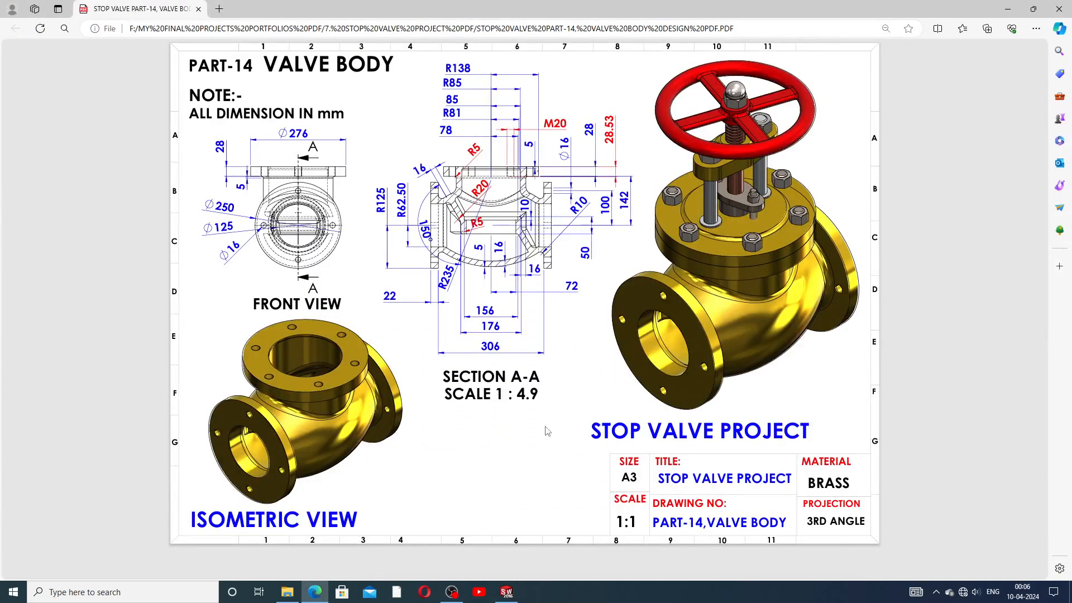
click(507, 591)
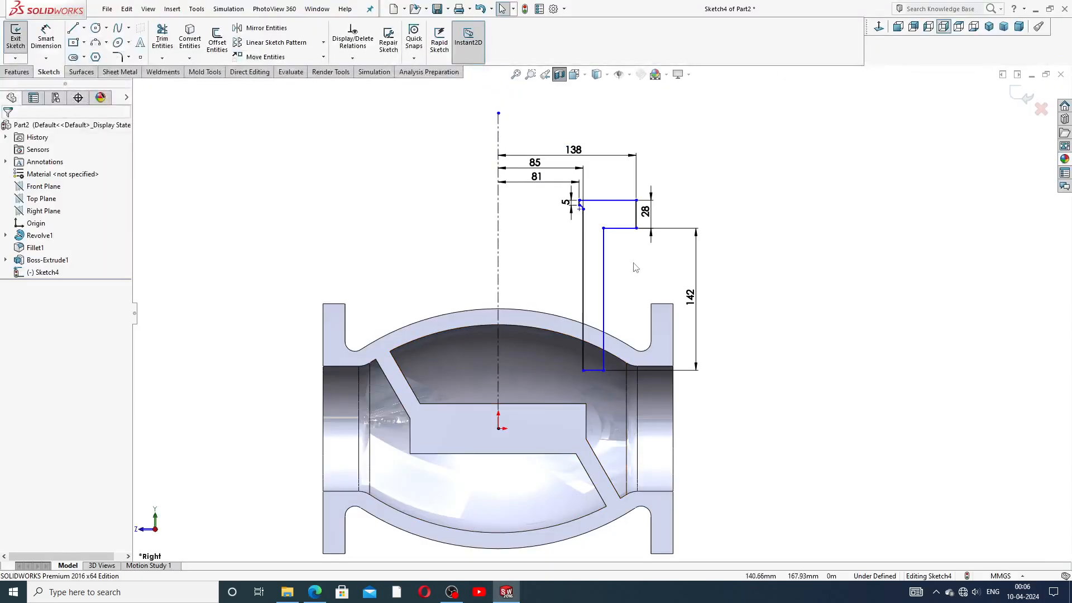
Step: Zoom the Sketch4 view and bring up the Features tab of the CommandManager
scroll(631, 269, down, 1)
scroll(455, 197, up, 2)
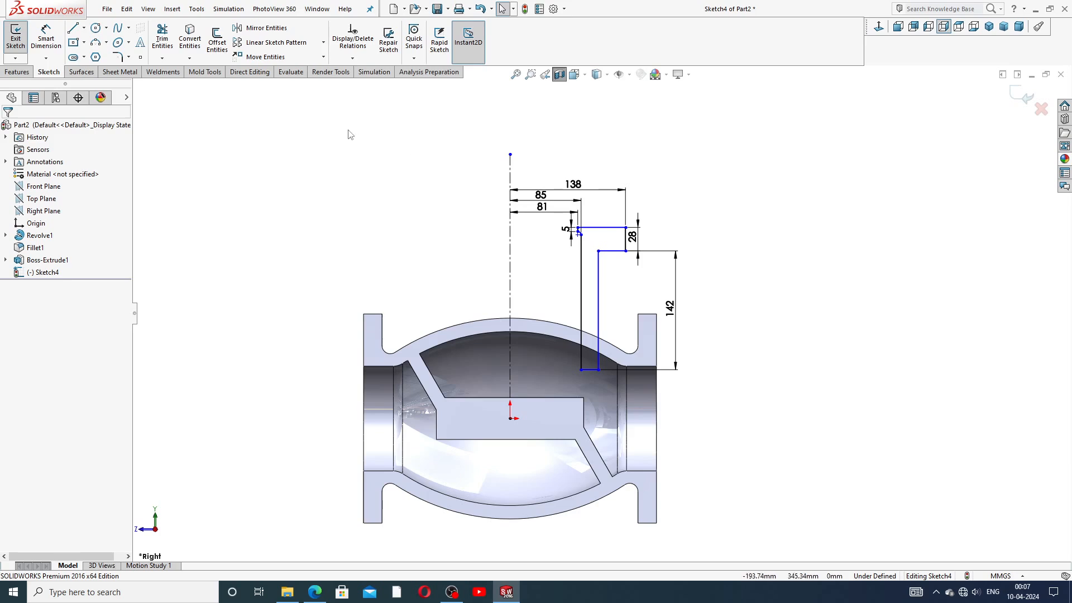
click(26, 72)
Step: Revolve Sketch4 a full 360° about Line1 to create Revolve2, the flanged neck
click(46, 51)
middle_drag(717, 220, 725, 273)
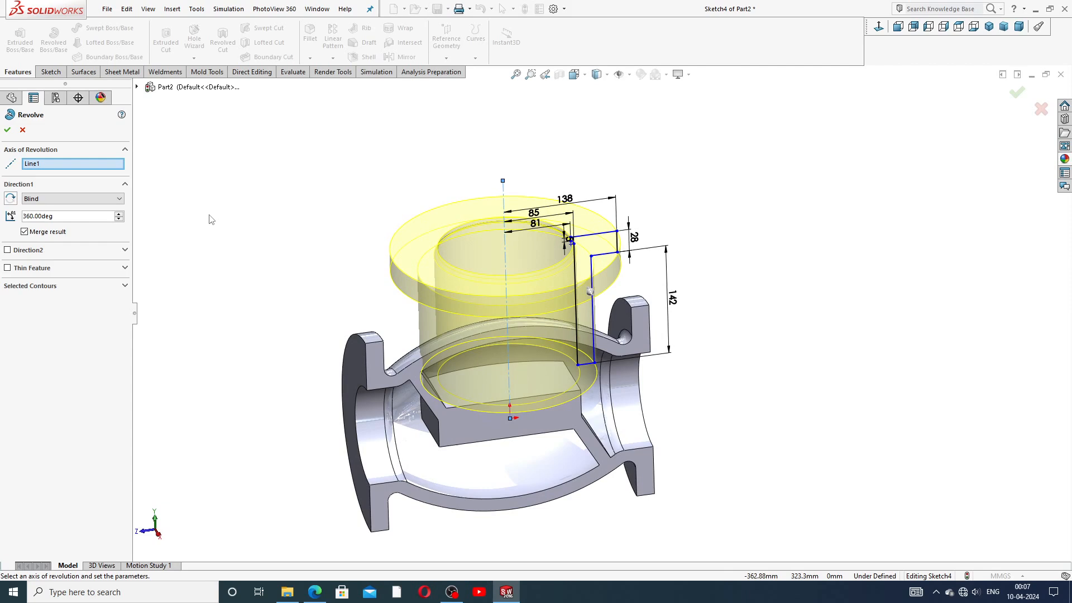
click(7, 130)
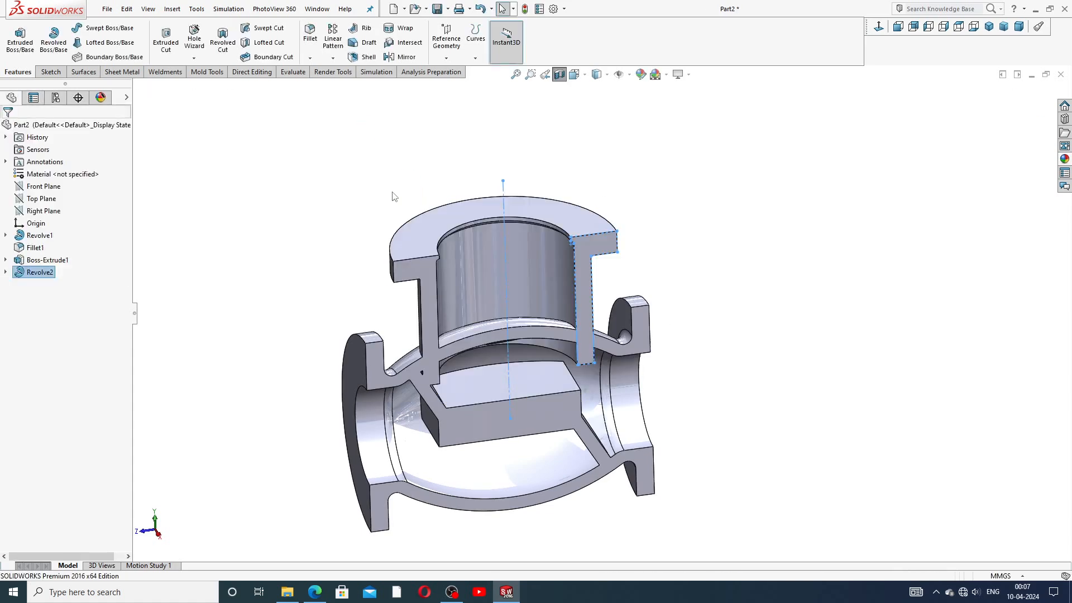
click(723, 158)
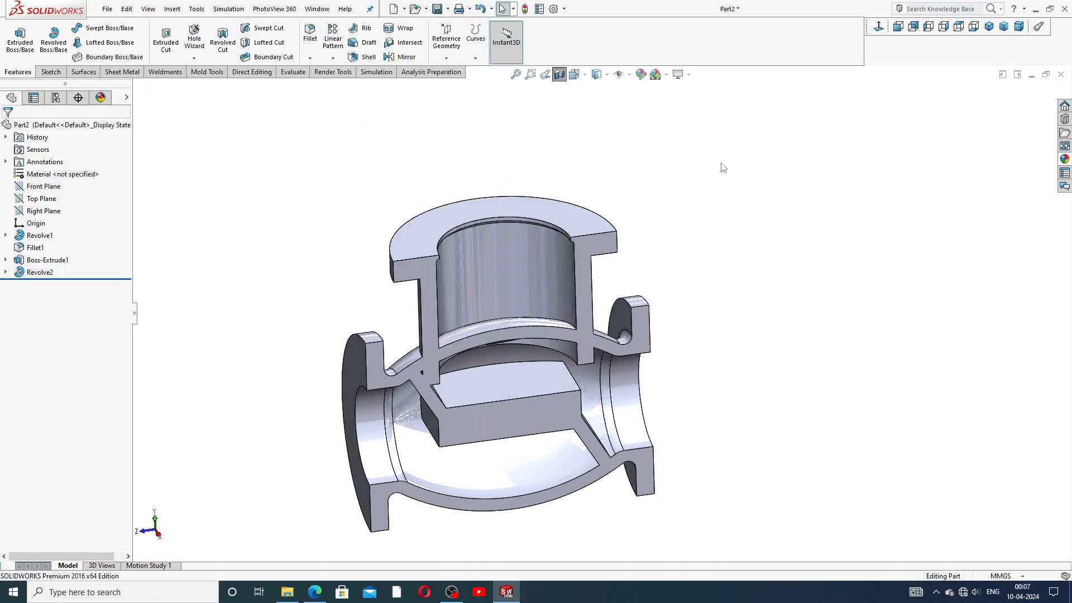
scroll(630, 267, up, 3)
middle_drag(617, 276, 605, 235)
scroll(616, 291, down, 3)
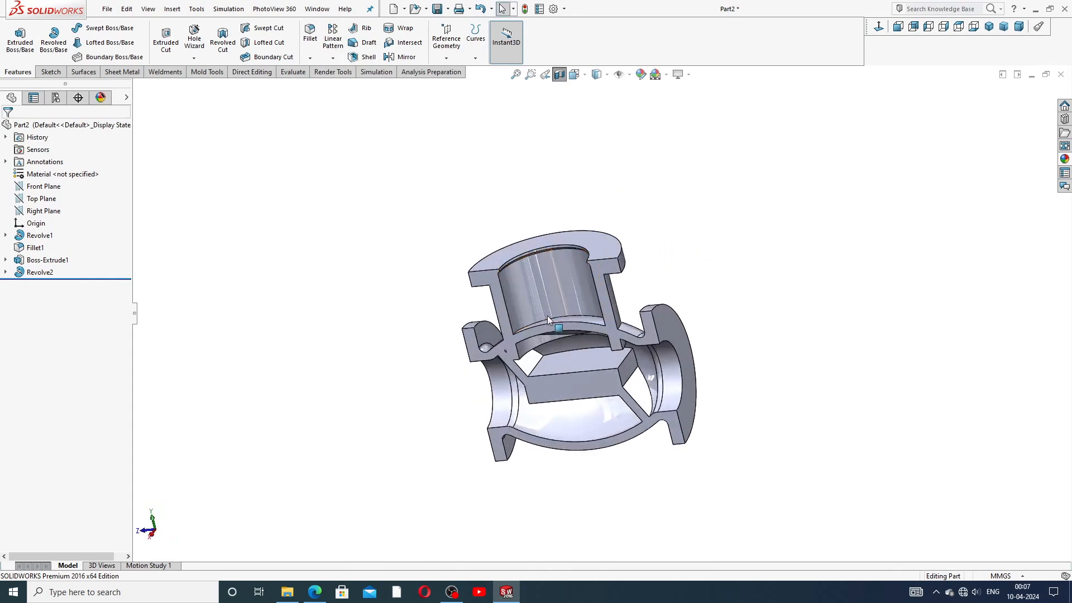
middle_drag(638, 168, 624, 194)
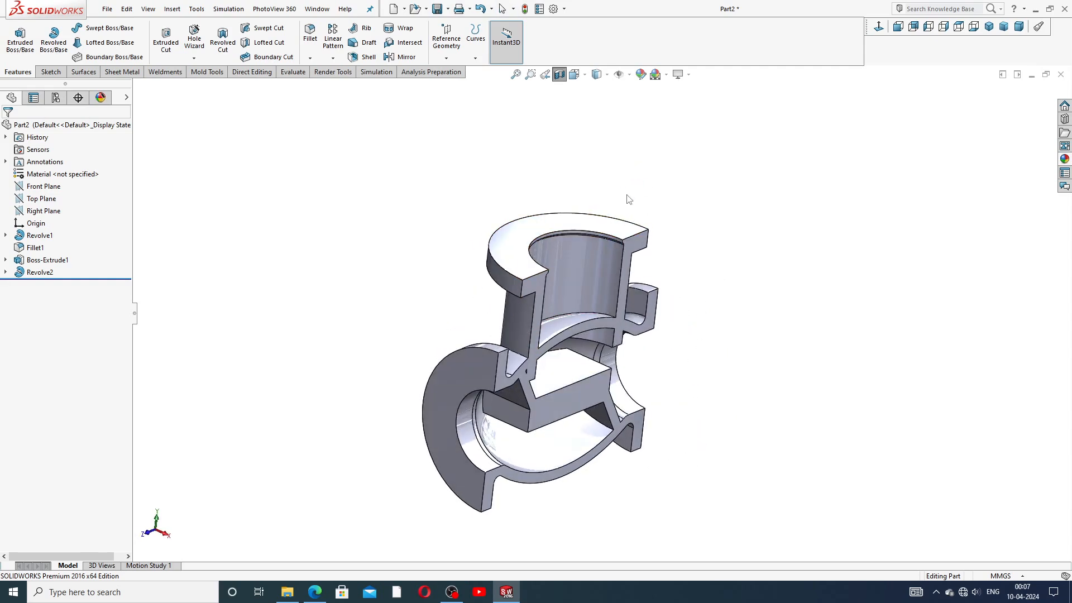
scroll(602, 291, up, 2)
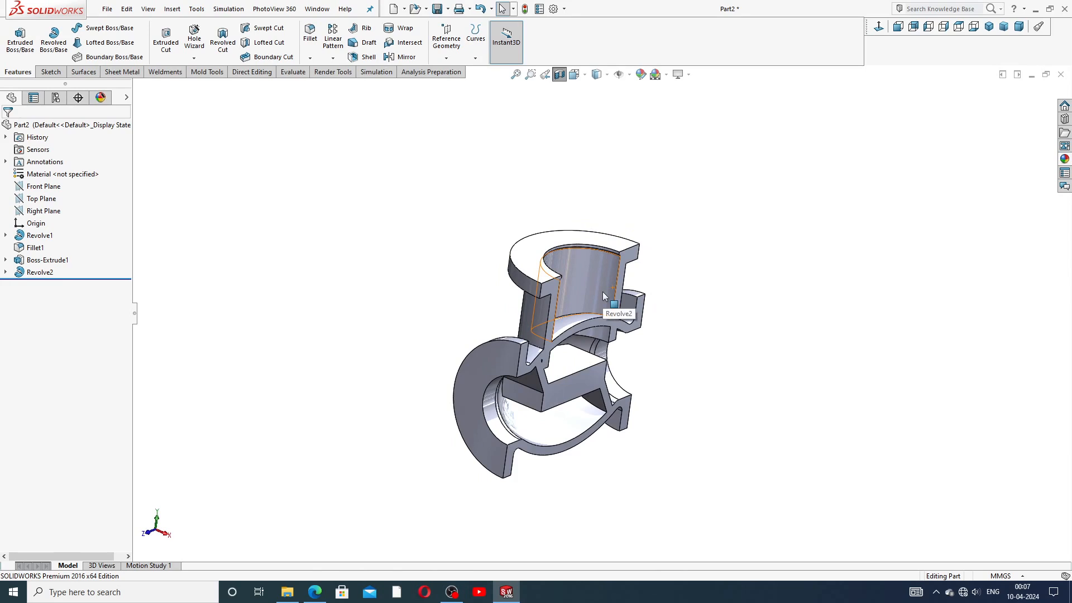
scroll(576, 330, down, 3)
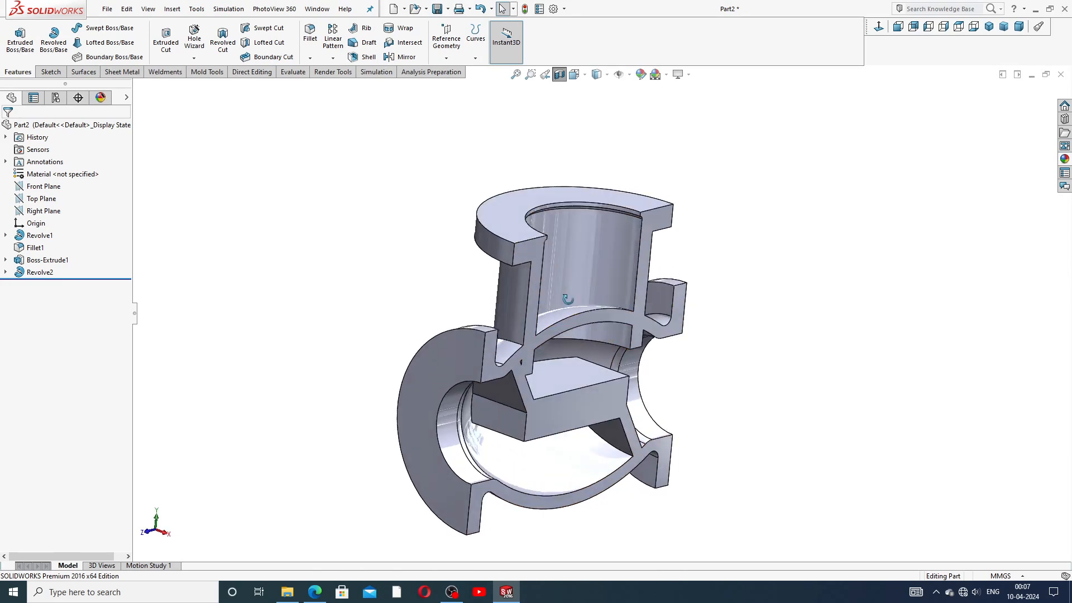
middle_drag(548, 296, 478, 291)
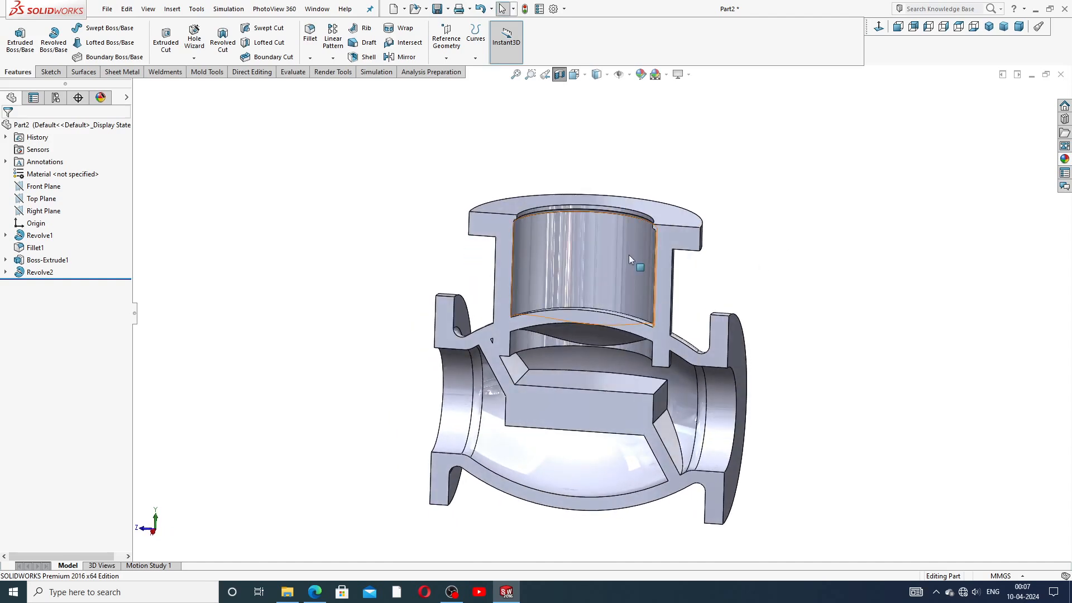
Step: Edit Sketch4 under Revolve2, drag the profile's bottom endpoint lower, and rebuild the neck
click(5, 272)
click(54, 284)
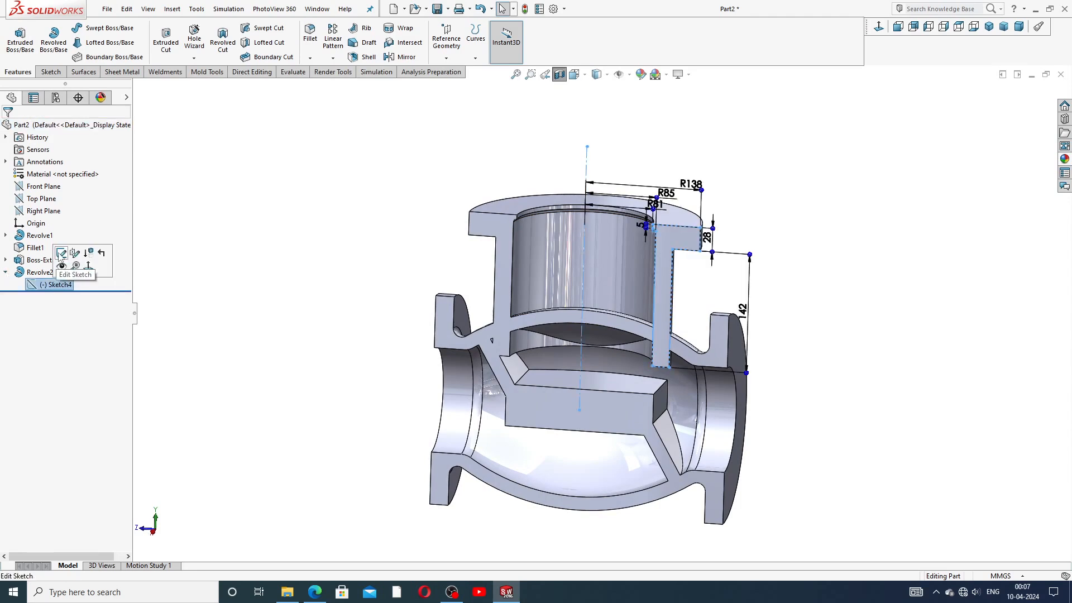
click(62, 251)
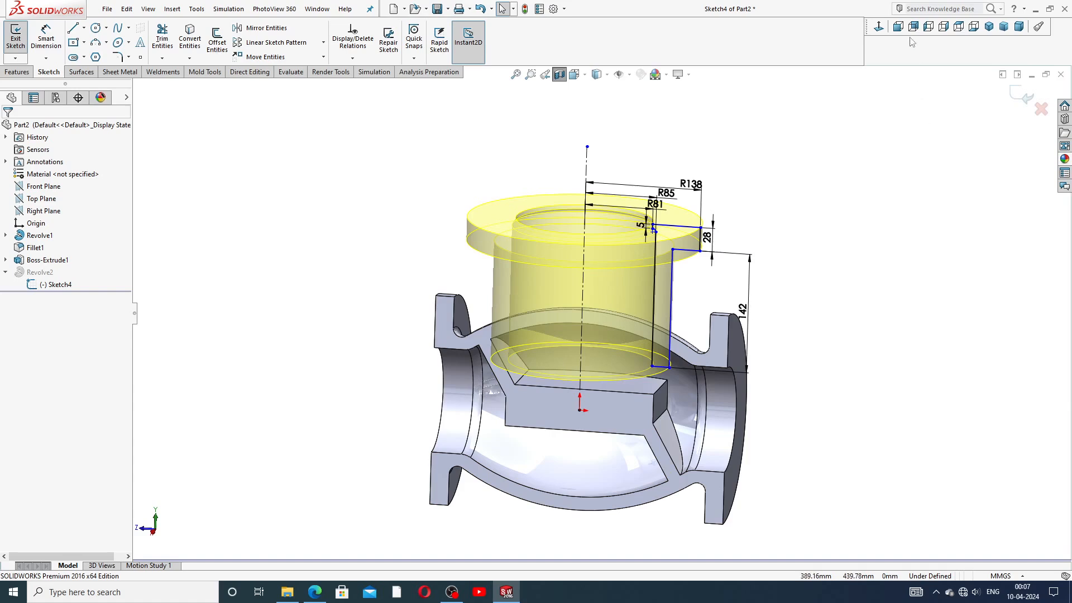
click(880, 29)
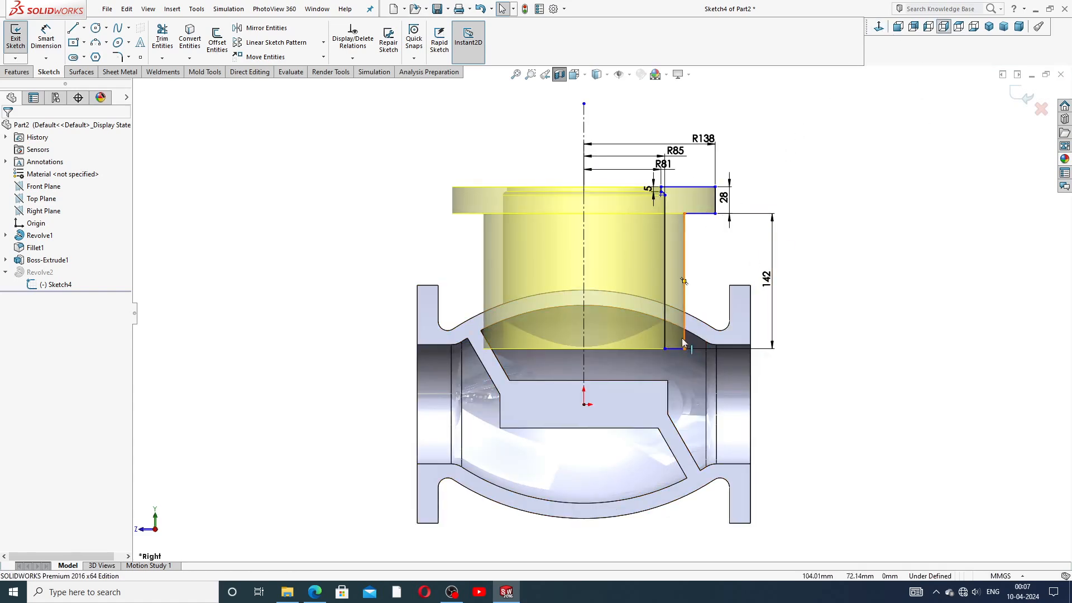
mouse_move(683, 349)
mouse_down()
mouse_move(688, 368)
mouse_move(678, 370)
mouse_up()
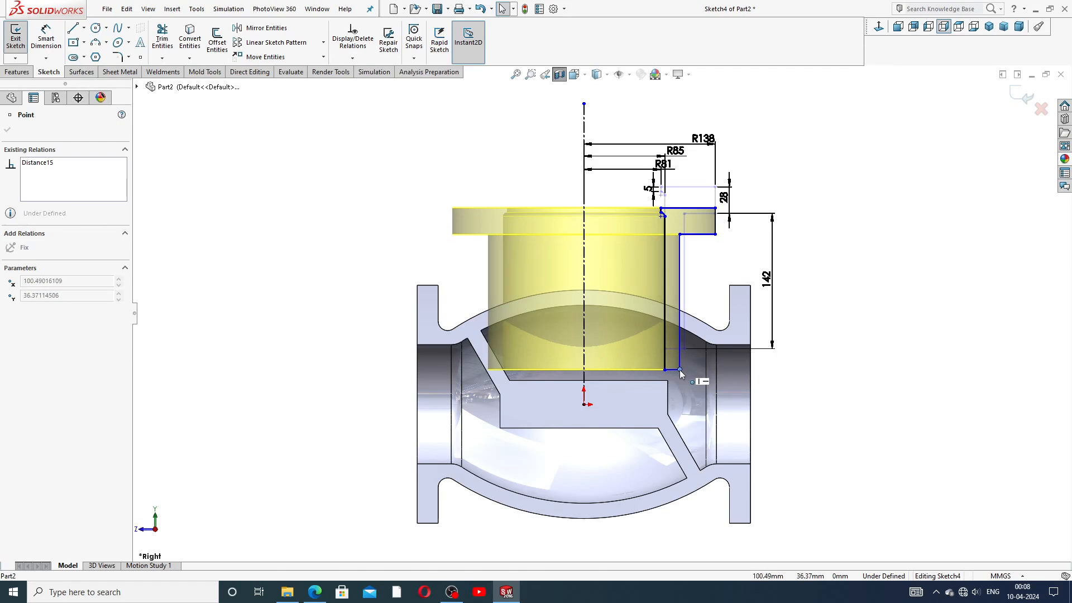
click(825, 248)
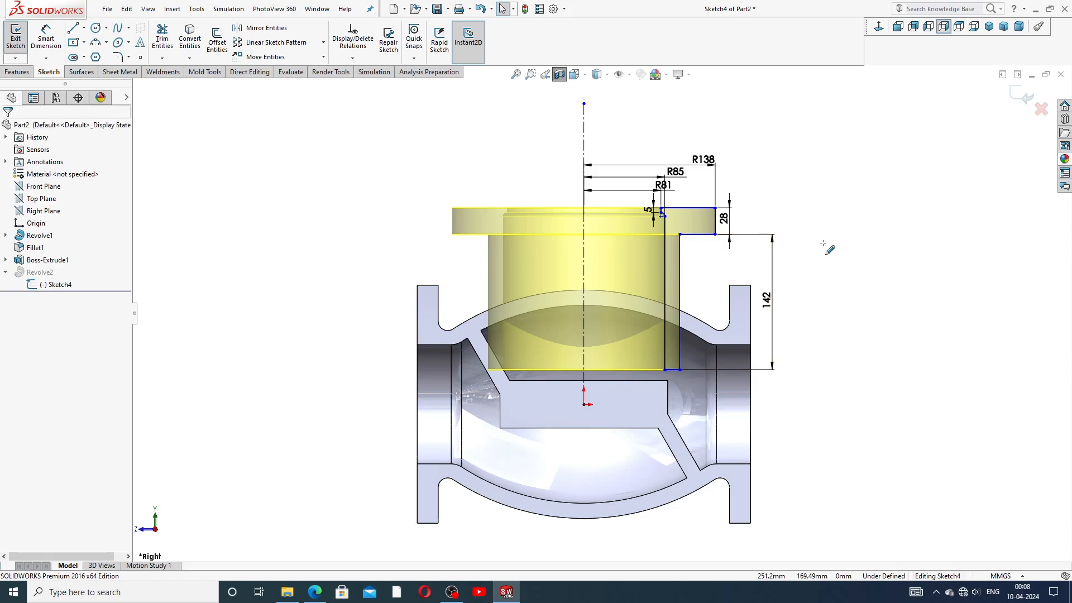
click(1015, 99)
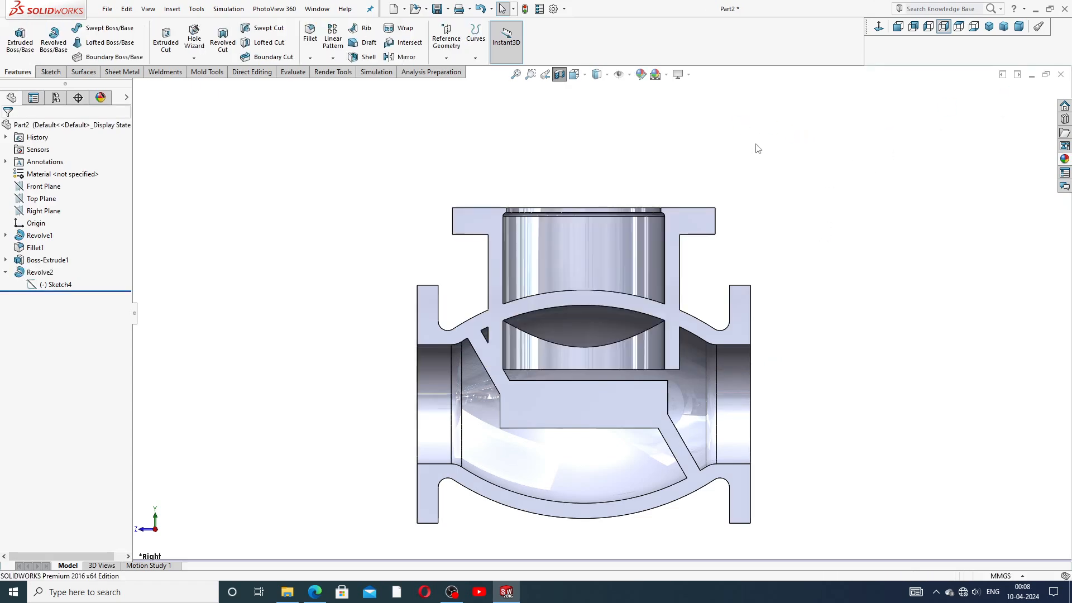
Step: Knit the curved seat face of Revolve1 into a Surface-Knit1 surface body
middle_drag(670, 229, 675, 265)
scroll(617, 281, up, 3)
middle_drag(616, 281, 589, 302)
scroll(589, 302, down, 2)
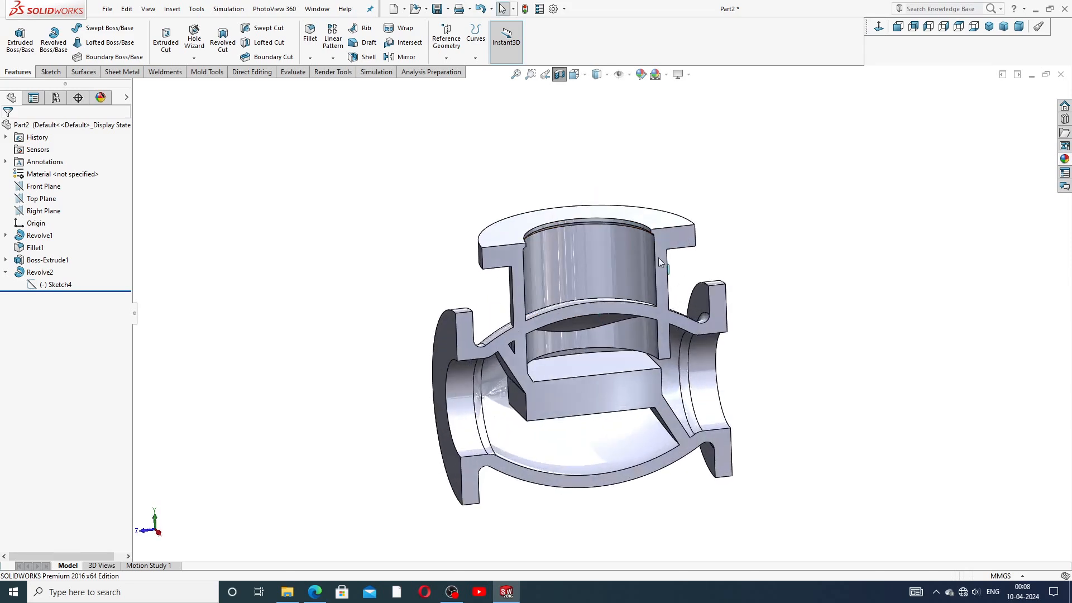
click(6, 272)
middle_drag(572, 342, 548, 304)
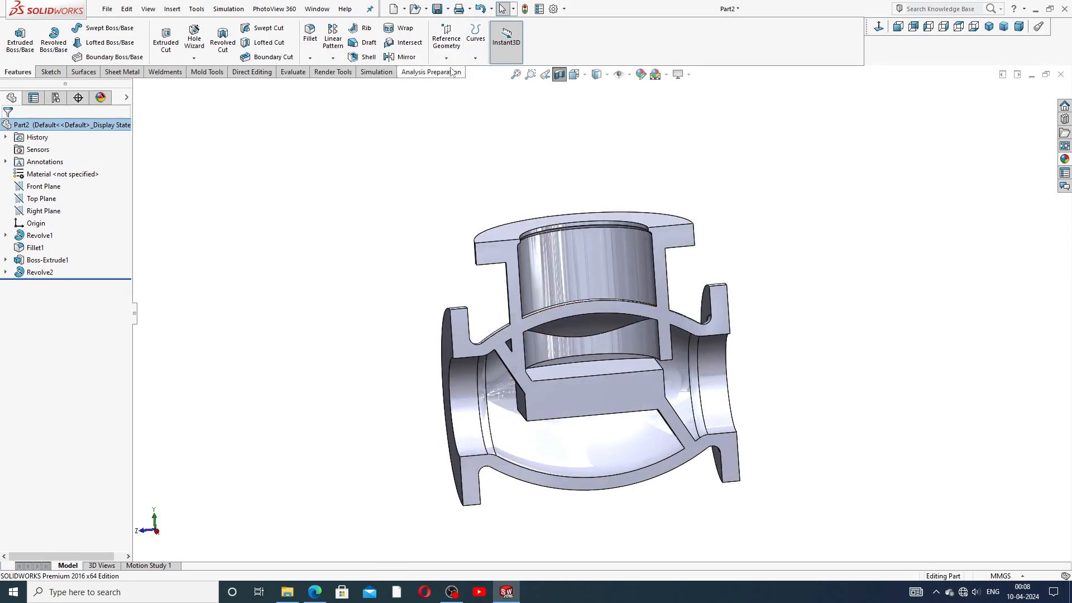
click(84, 72)
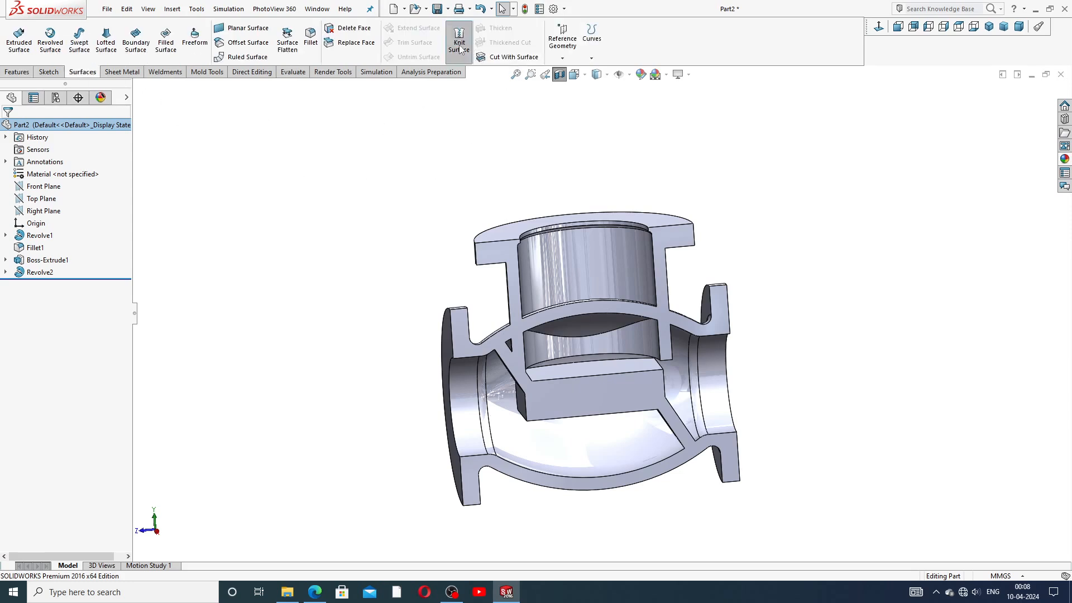
click(458, 45)
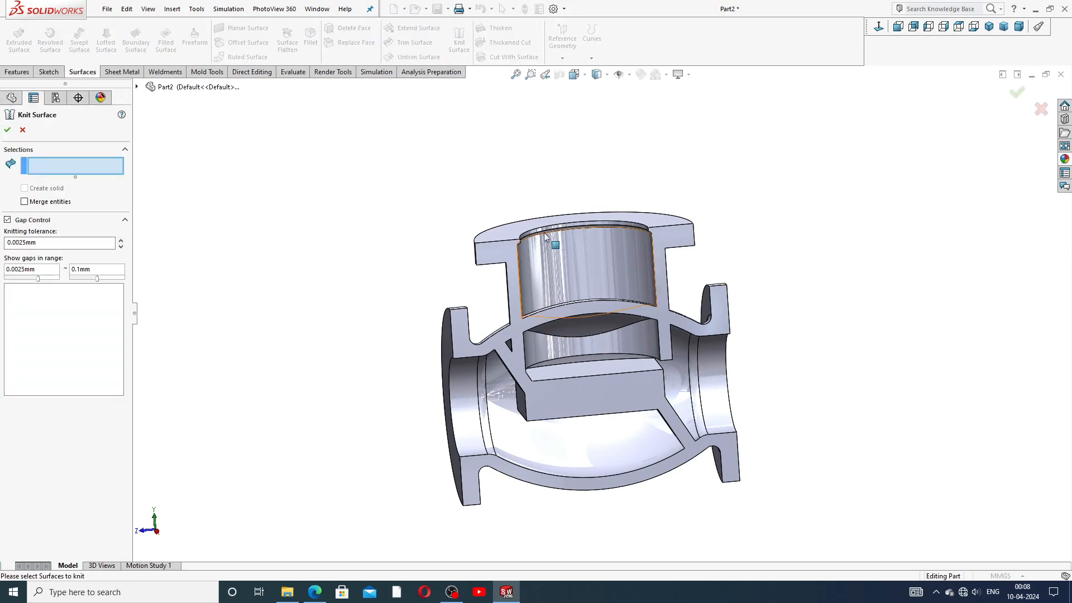
click(563, 335)
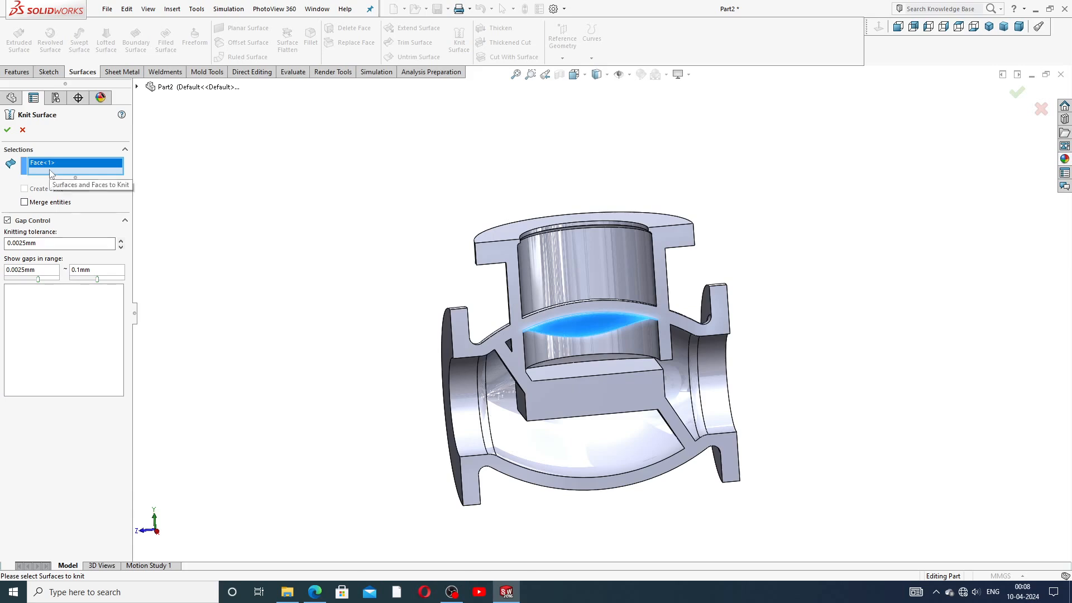
key(Return)
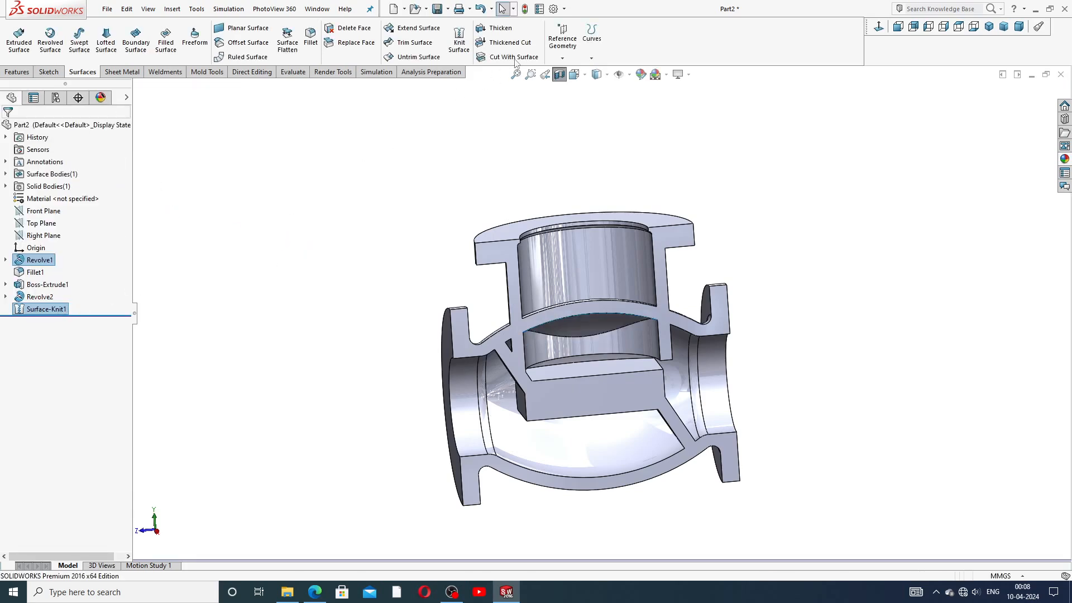
click(514, 59)
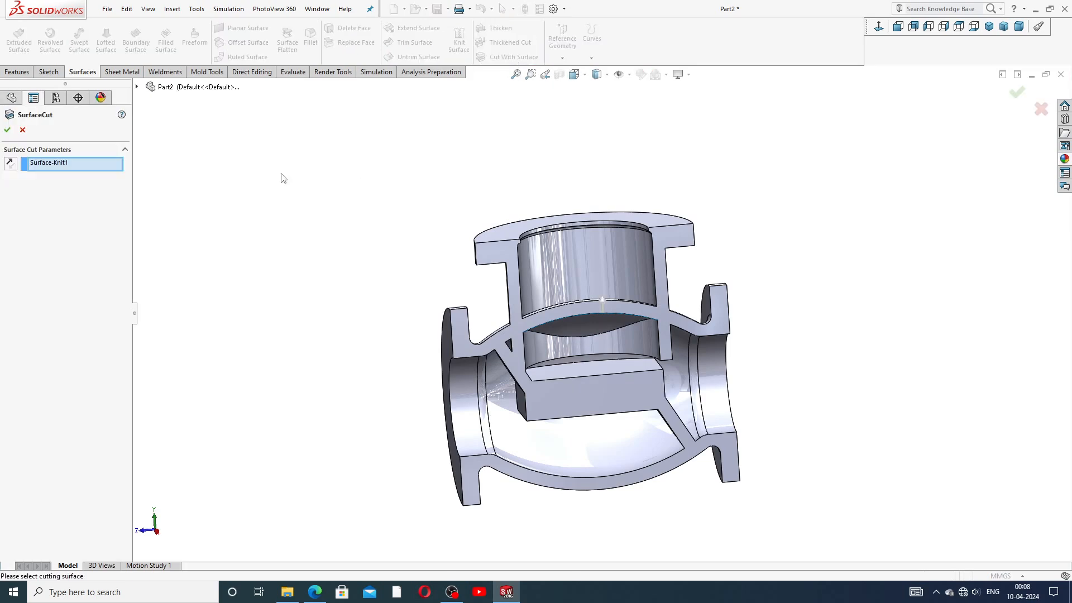
scroll(596, 356, down, 3)
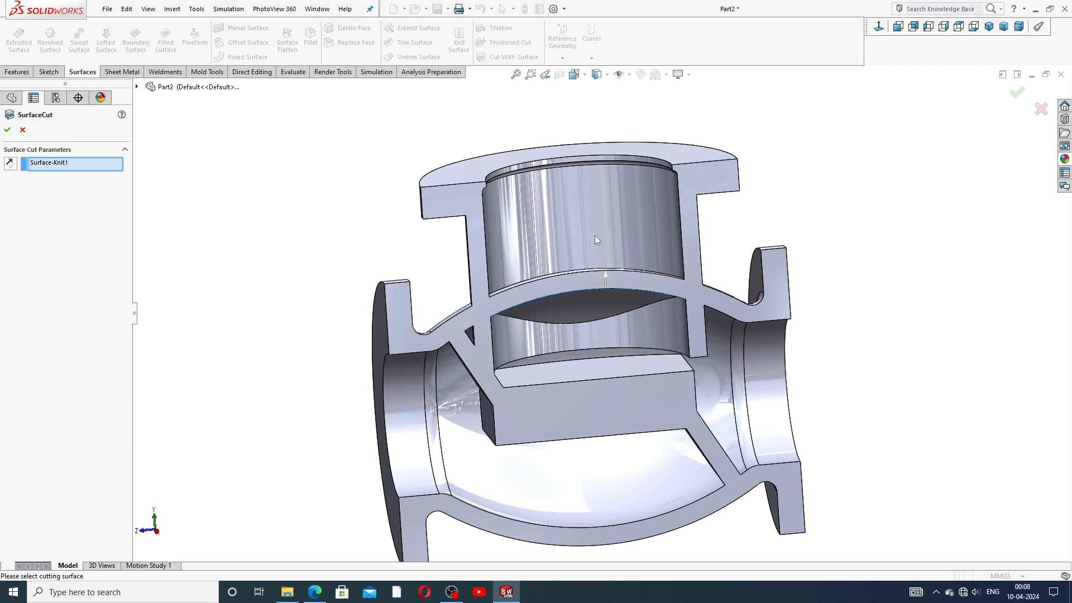
click(606, 280)
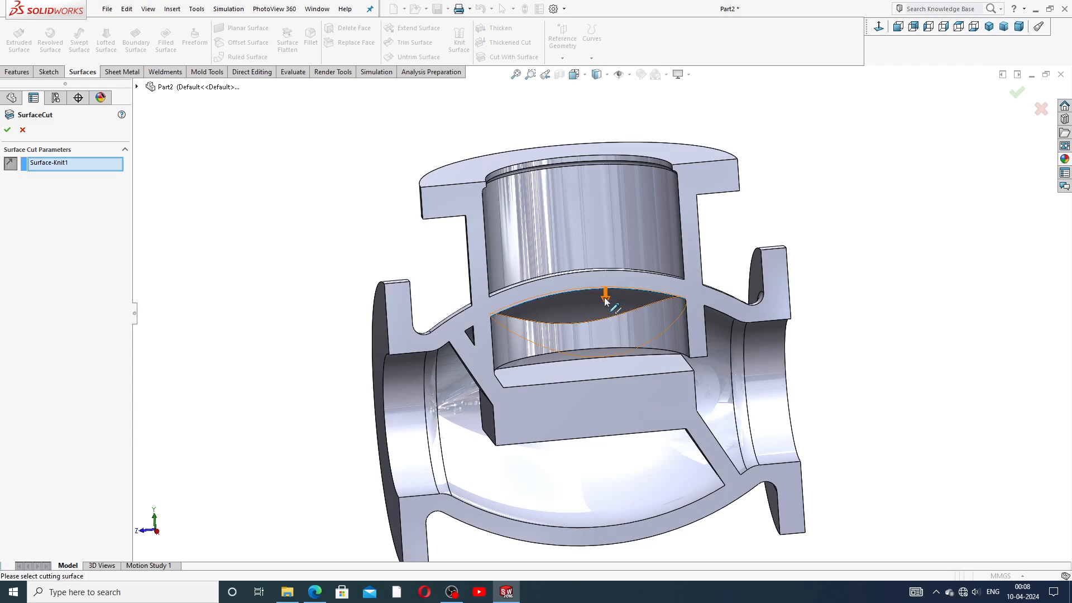
click(8, 130)
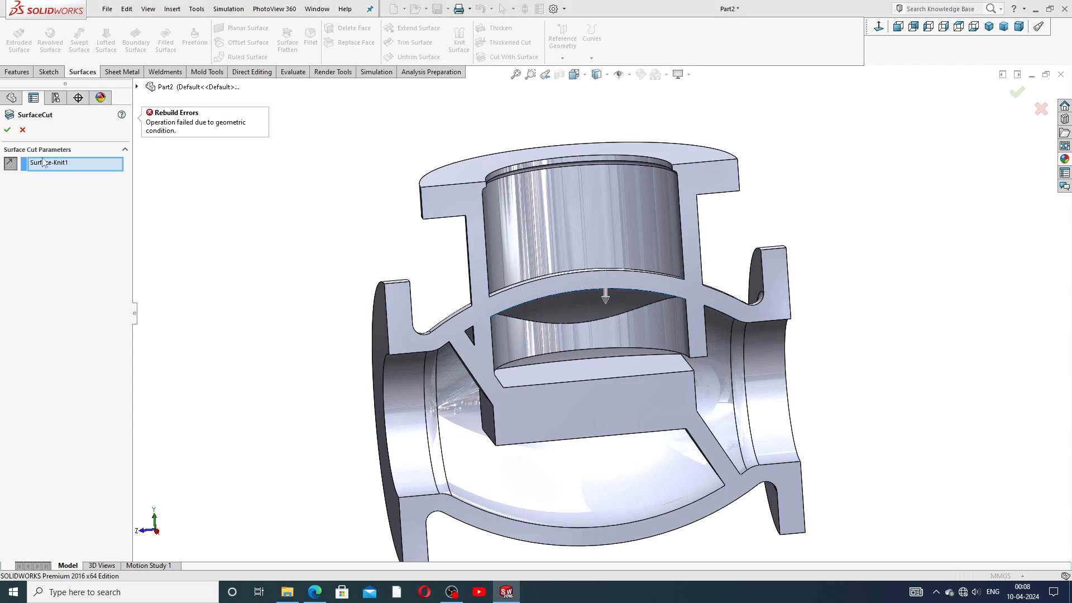
click(22, 130)
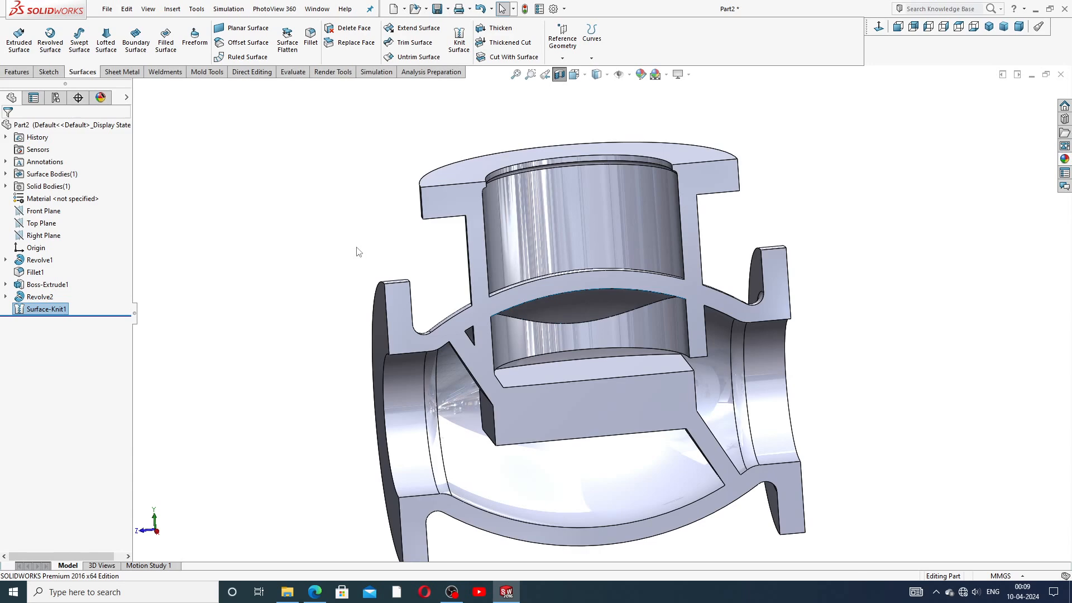
click(197, 293)
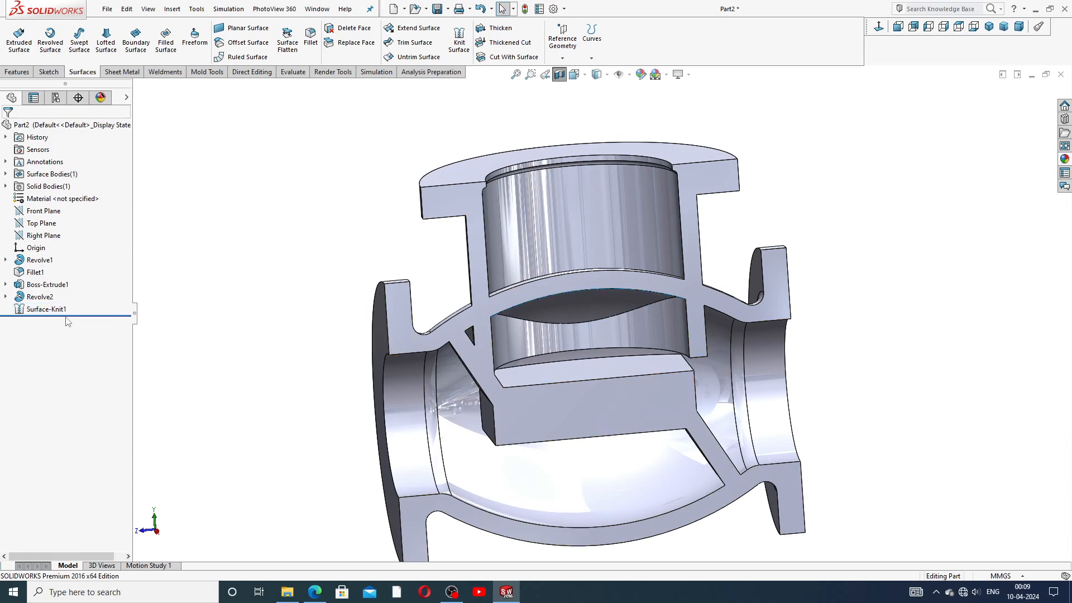
click(6, 174)
click(54, 188)
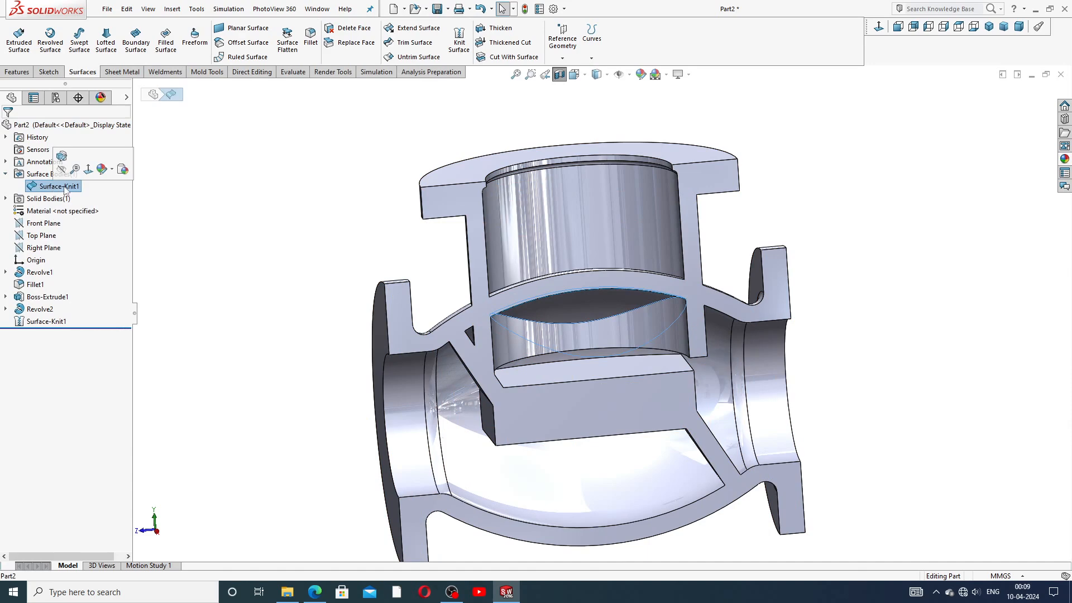
click(506, 59)
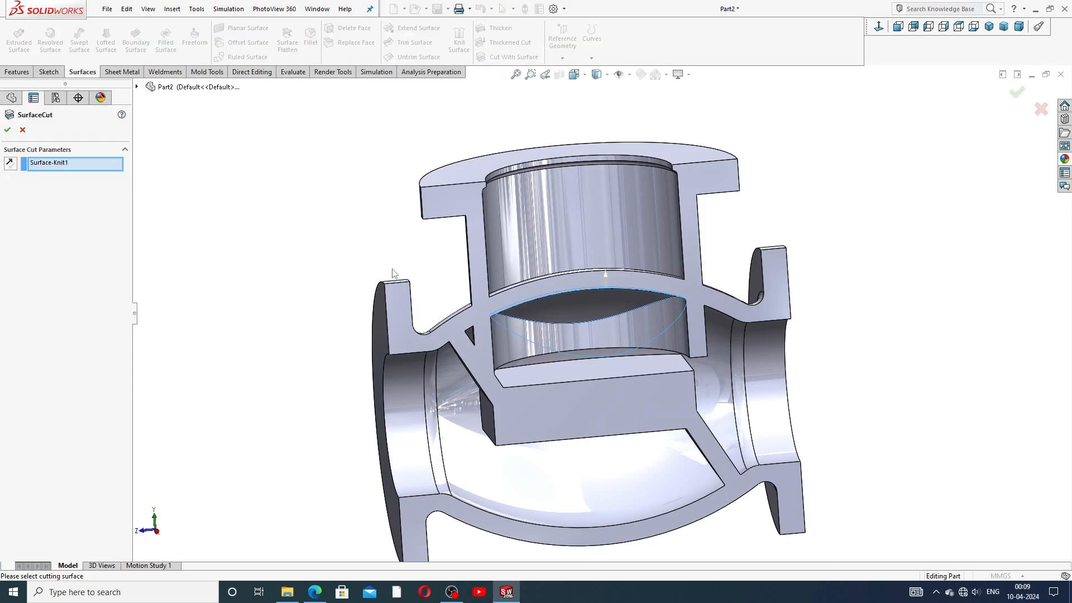
click(10, 164)
click(7, 130)
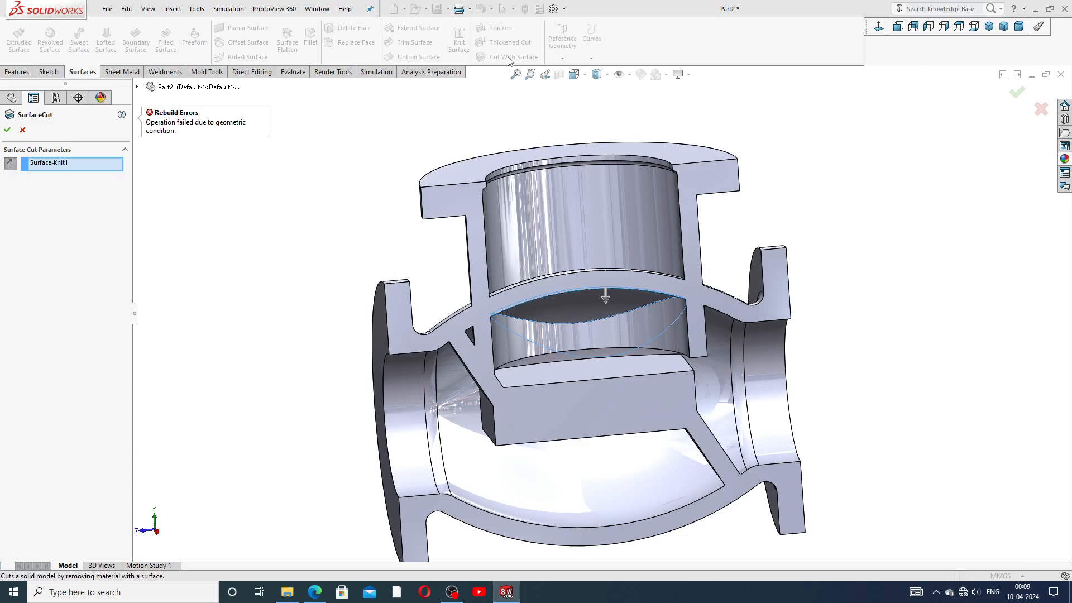
click(22, 130)
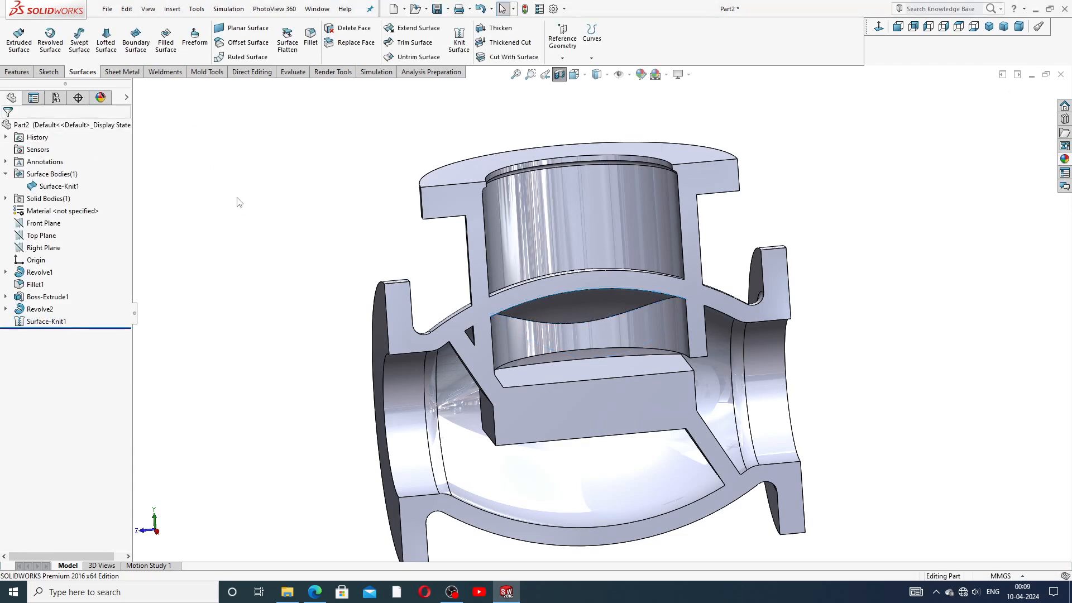
Step: Delete the Surface-Knit1 feature from the tree and confirm the deletion
click(46, 321)
right_click(73, 329)
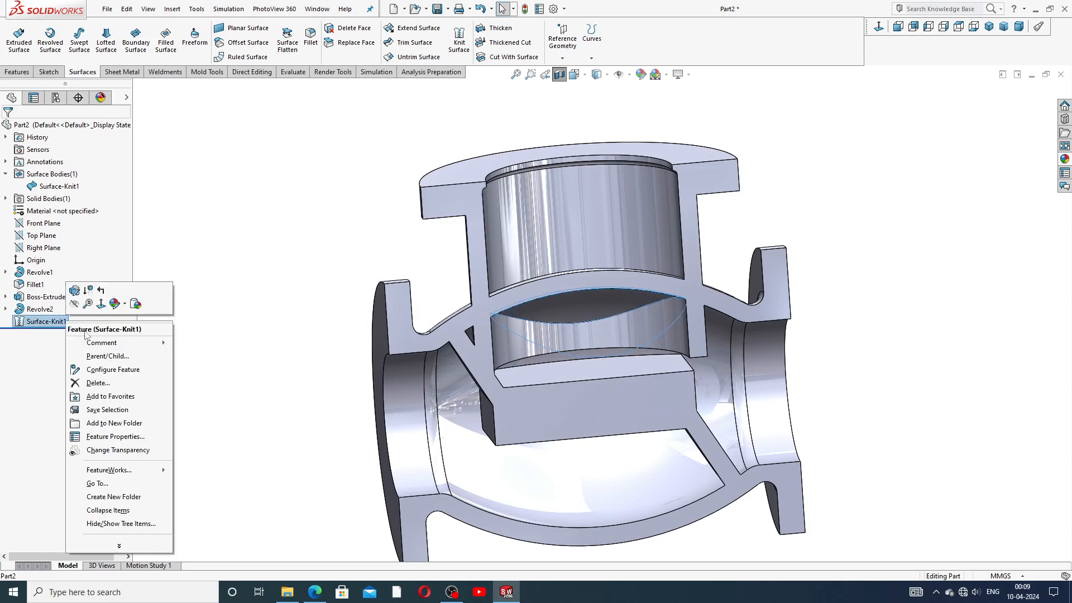
click(98, 383)
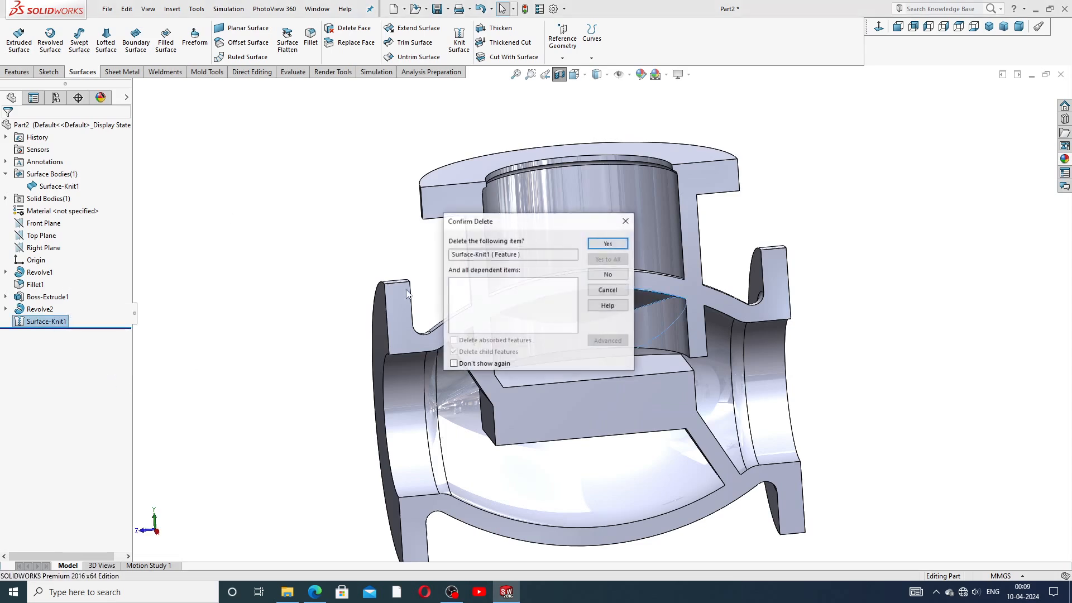
click(607, 246)
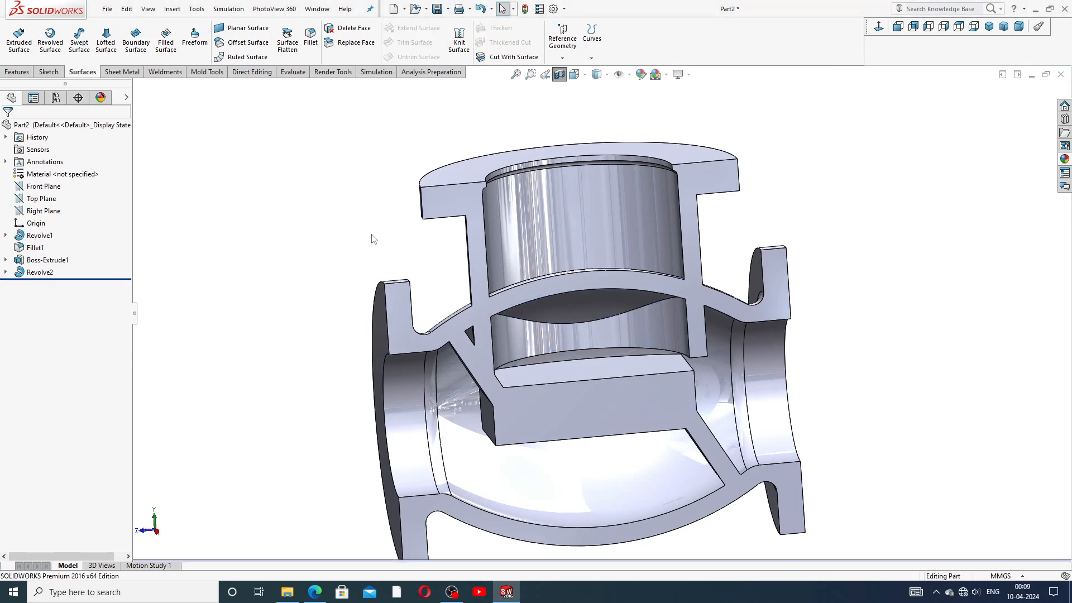
middle_drag(474, 233, 455, 249)
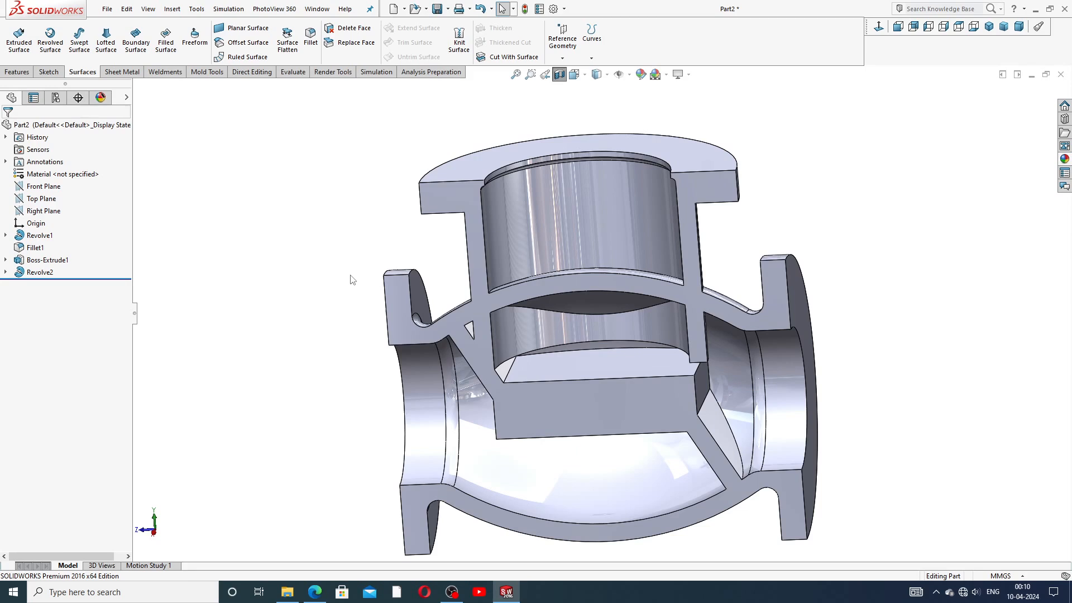
Step: Knit the inner cylindrical seat face into Surface-Knit2, then expand the Surface Bodies list
click(460, 50)
click(572, 328)
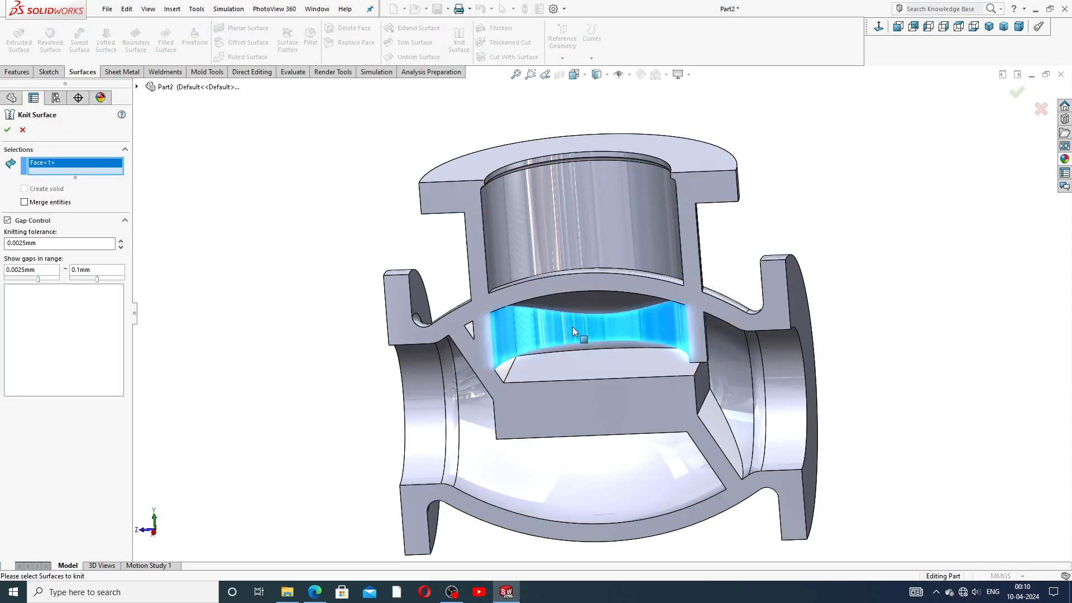
middle_drag(668, 363, 618, 352)
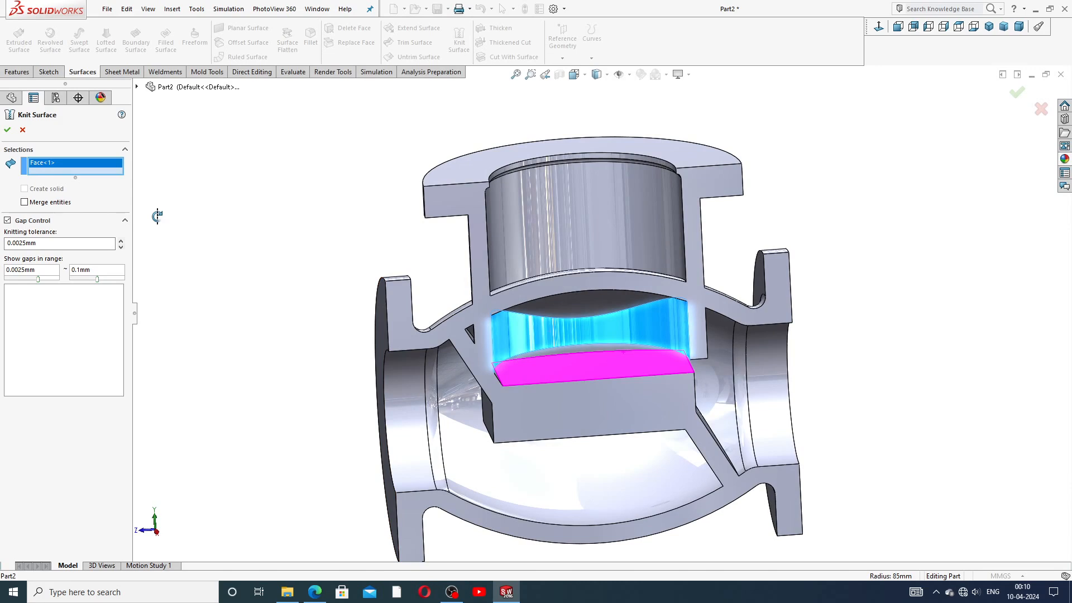
click(8, 130)
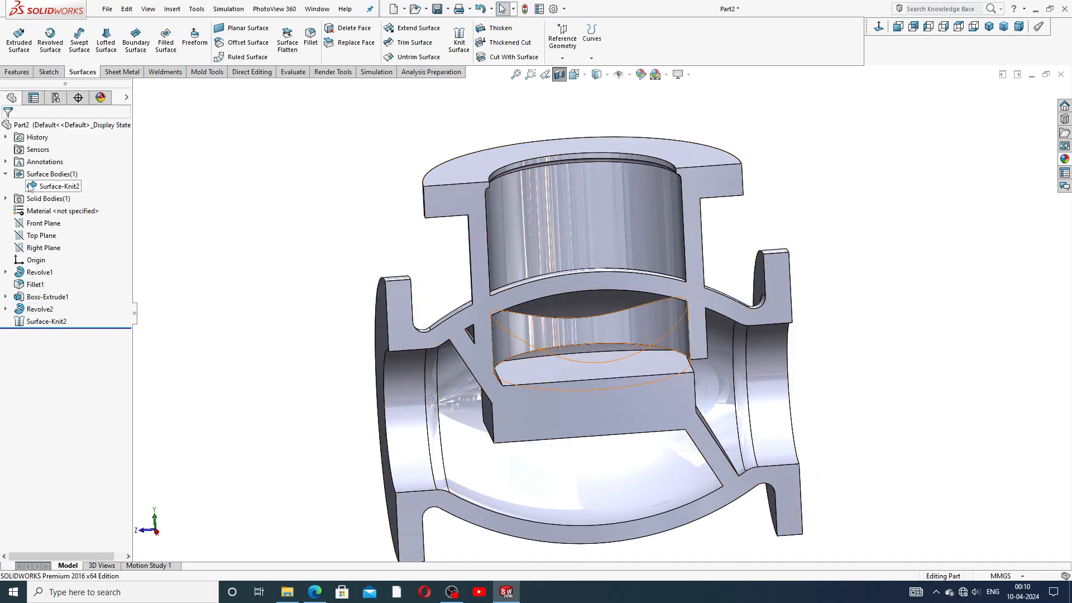
click(6, 174)
click(6, 174)
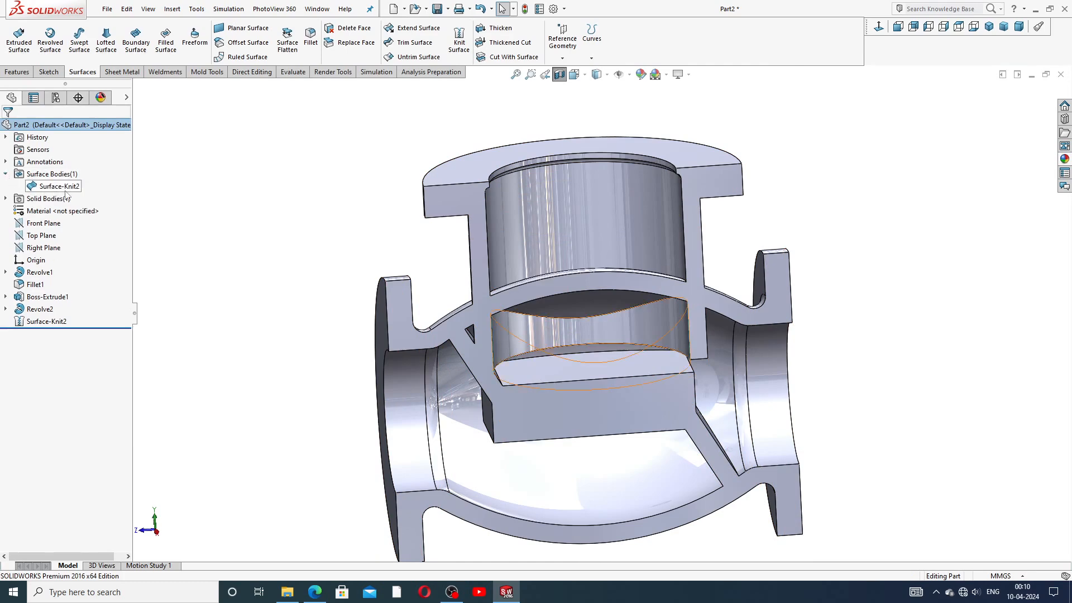
click(66, 188)
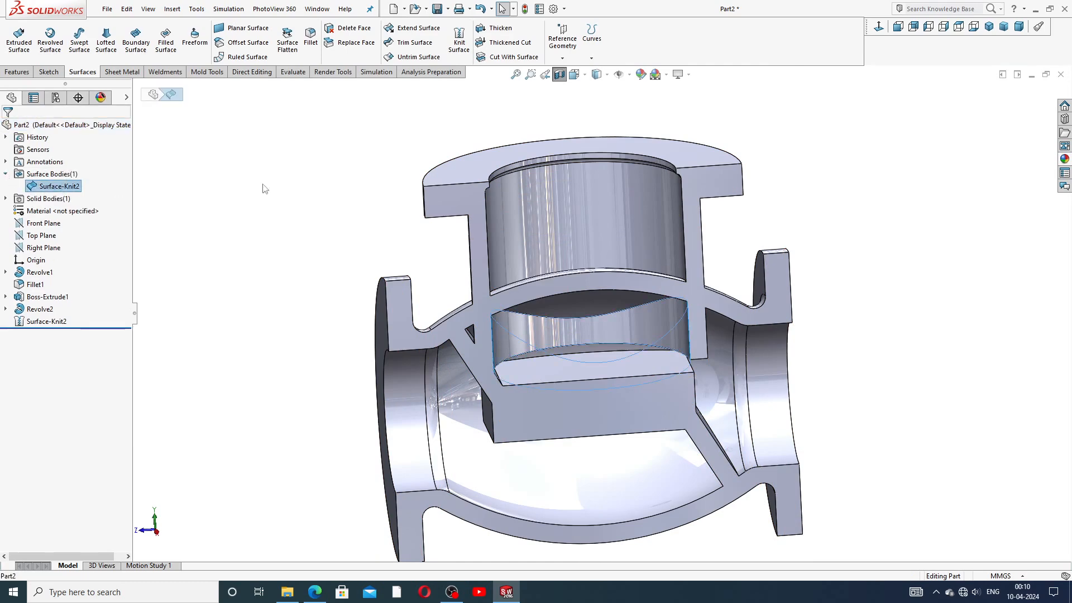
click(505, 58)
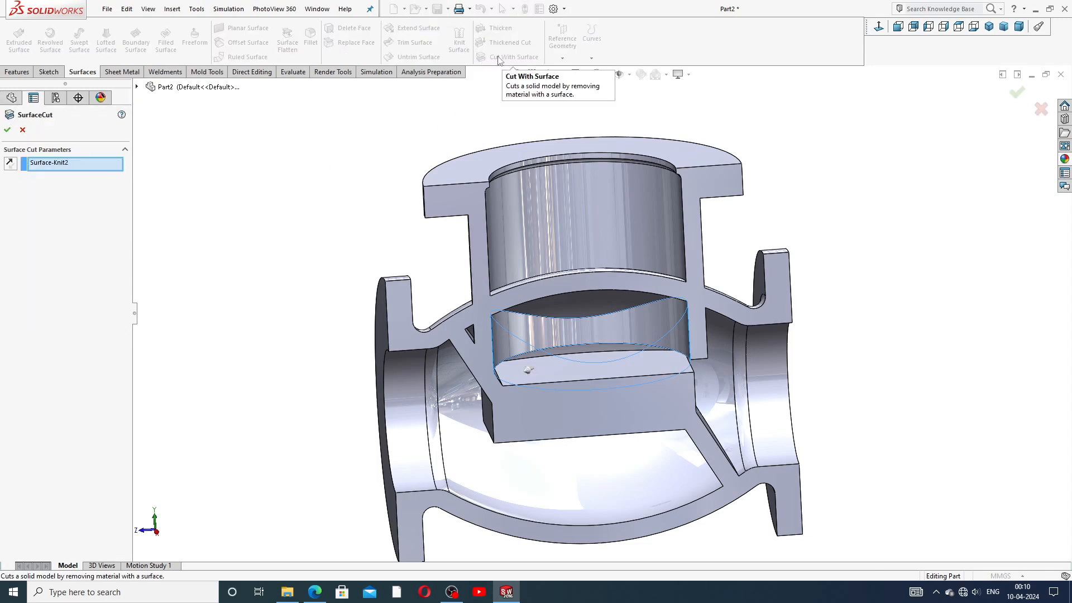
click(125, 149)
click(125, 150)
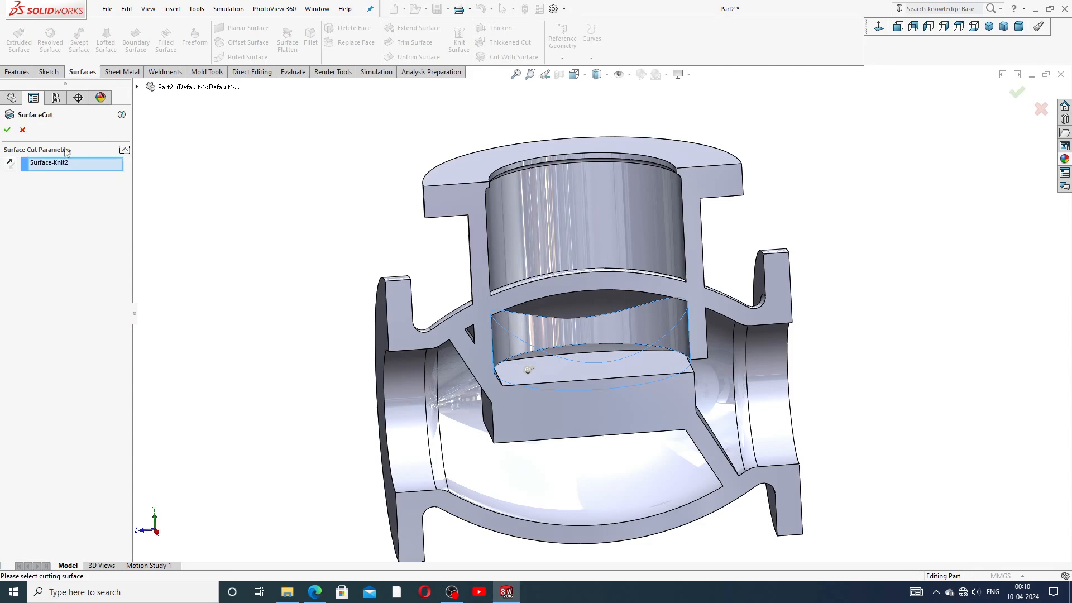
middle_drag(563, 360, 598, 379)
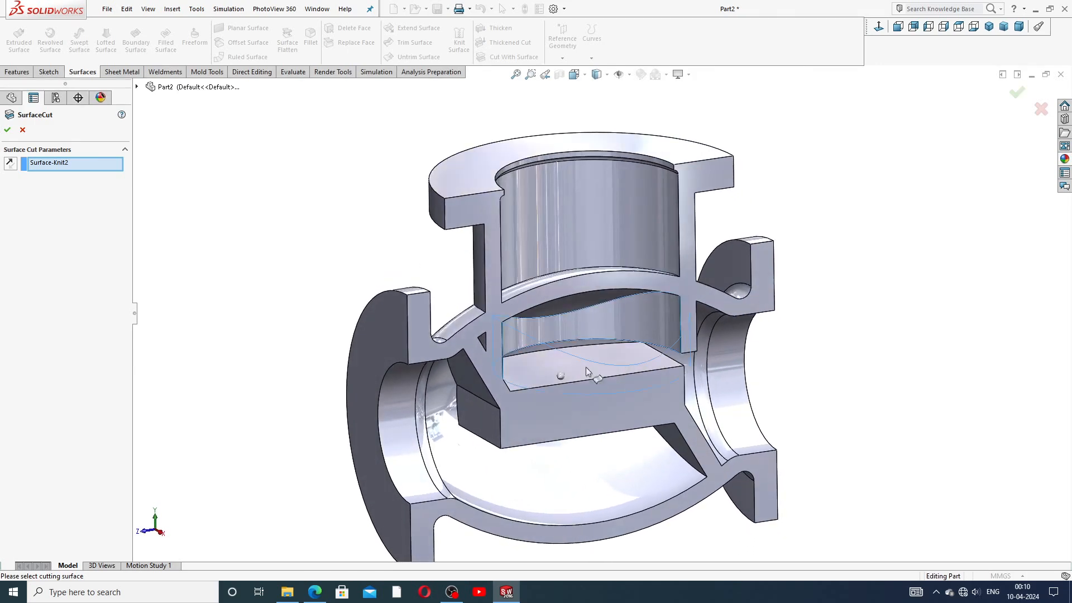
click(11, 132)
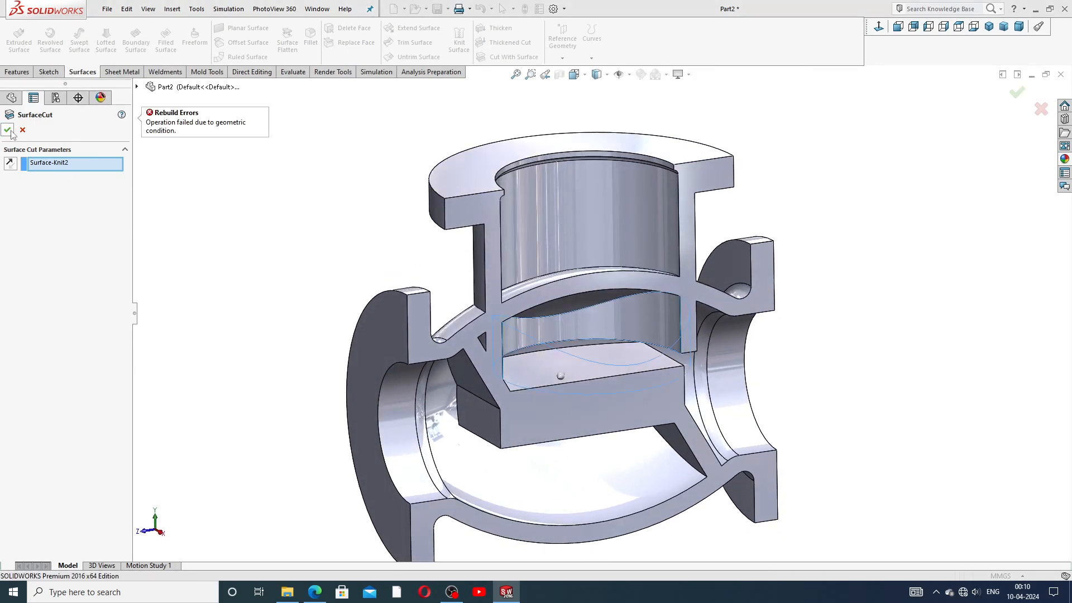
click(22, 129)
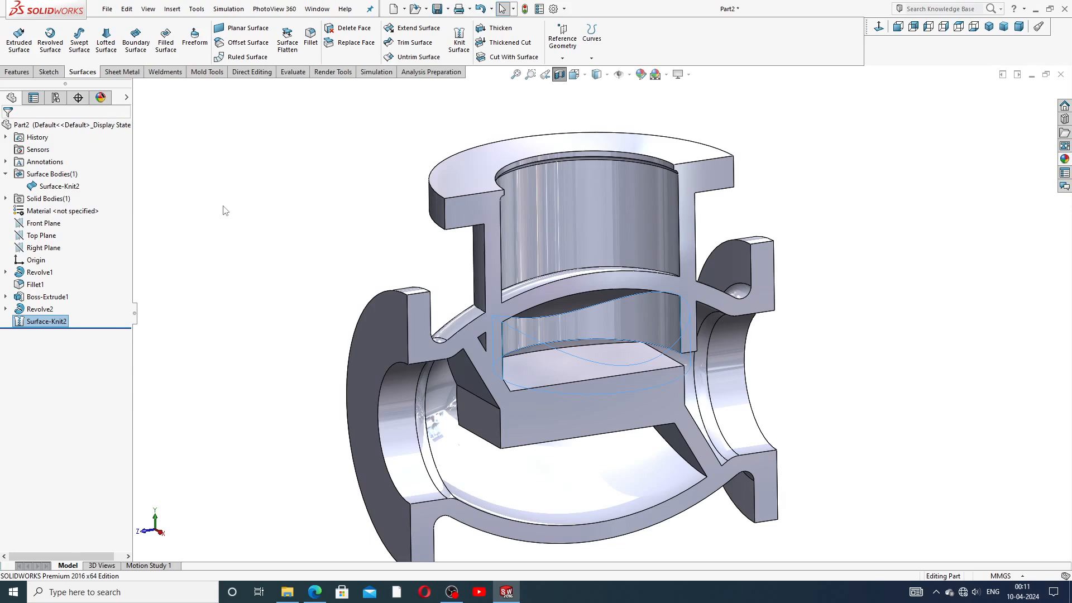
middle_drag(307, 232, 266, 254)
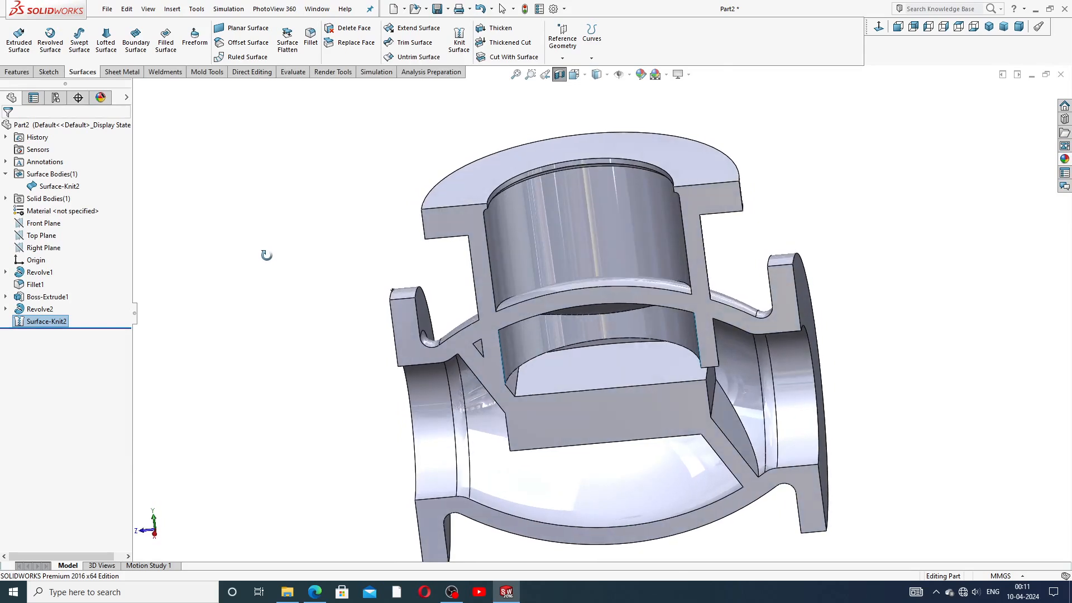
scroll(339, 278, up, 3)
middle_drag(385, 286, 399, 247)
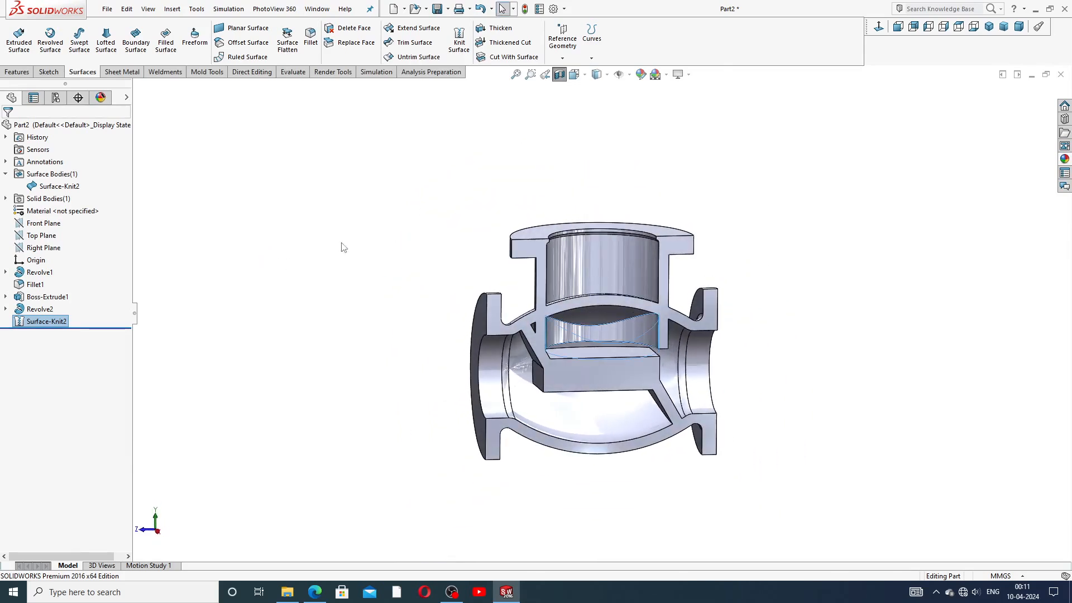
Step: Delete Surface-Knit2, then reopen Revolve2 with its 360° revolve about Line1 for editing
click(198, 307)
right_click(39, 322)
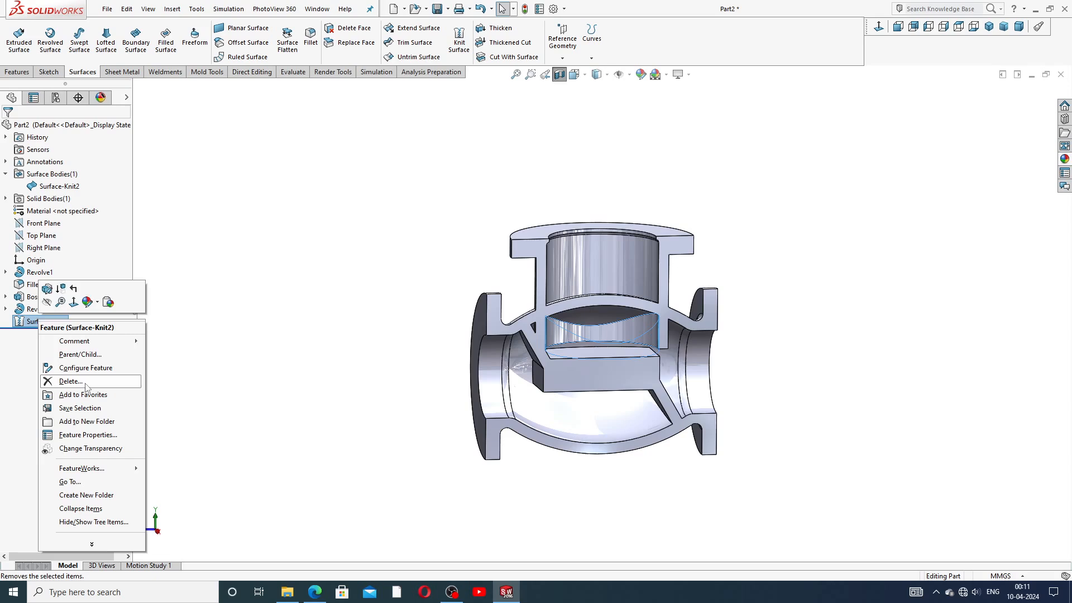
click(86, 385)
click(608, 244)
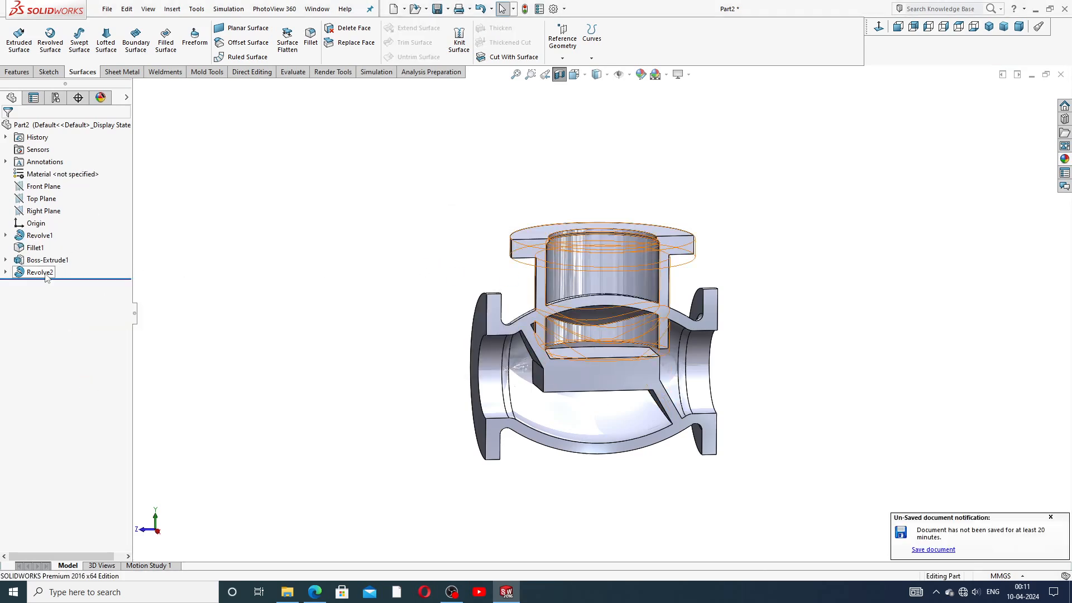
click(46, 274)
click(54, 243)
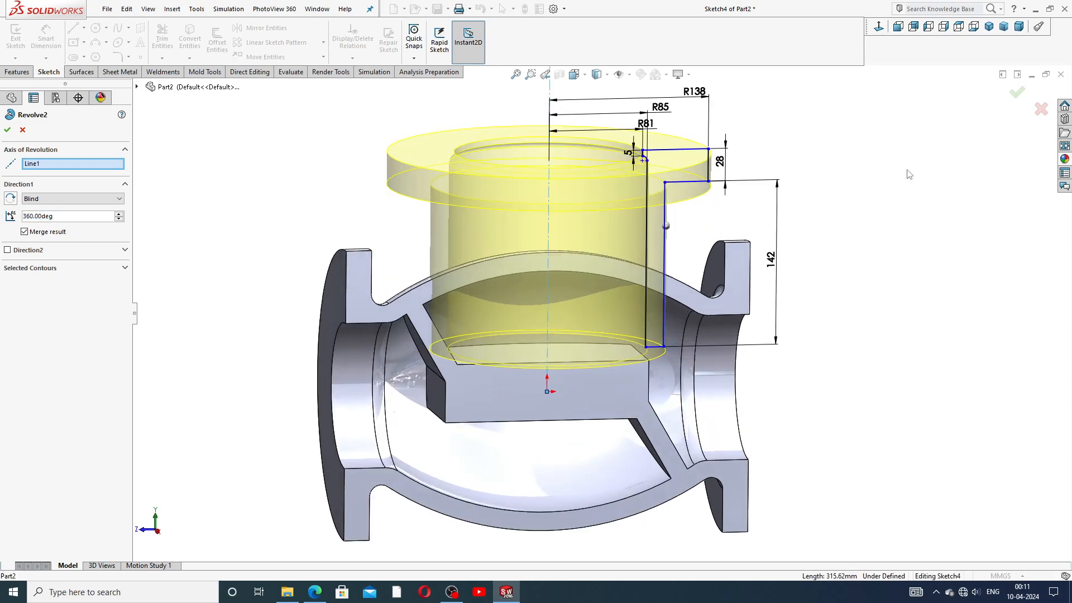
Step: Accept Revolve2 and open its profile sketch, Sketch4, for editing
click(7, 130)
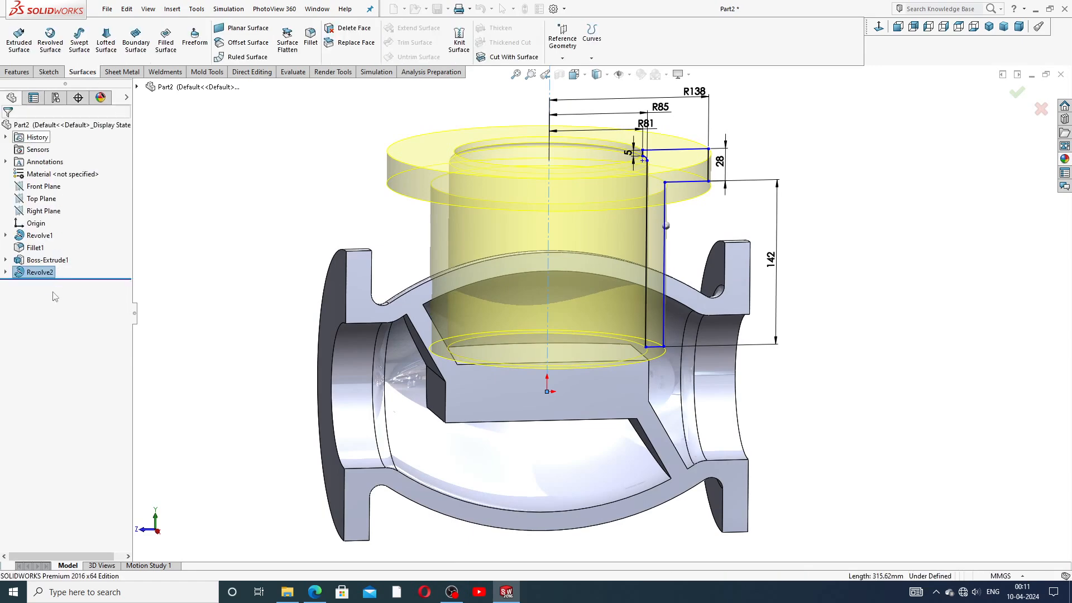
click(6, 273)
click(56, 284)
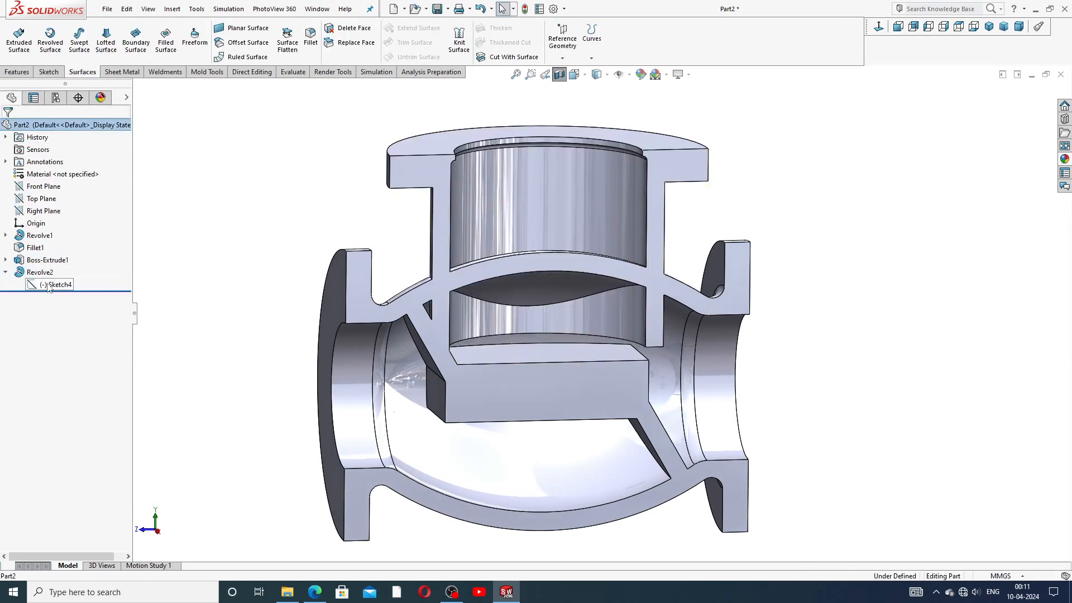
click(59, 257)
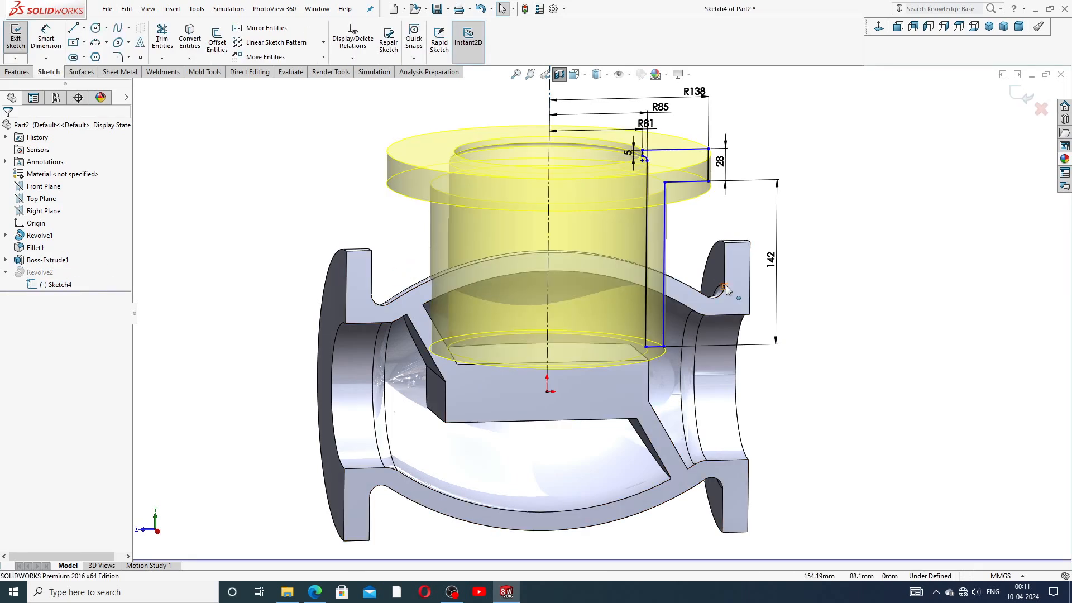
Step: Drag the cut profile's corner point upward and exit the sketch to rebuild the revolved cut
click(663, 325)
drag(662, 327, 665, 322)
click(835, 215)
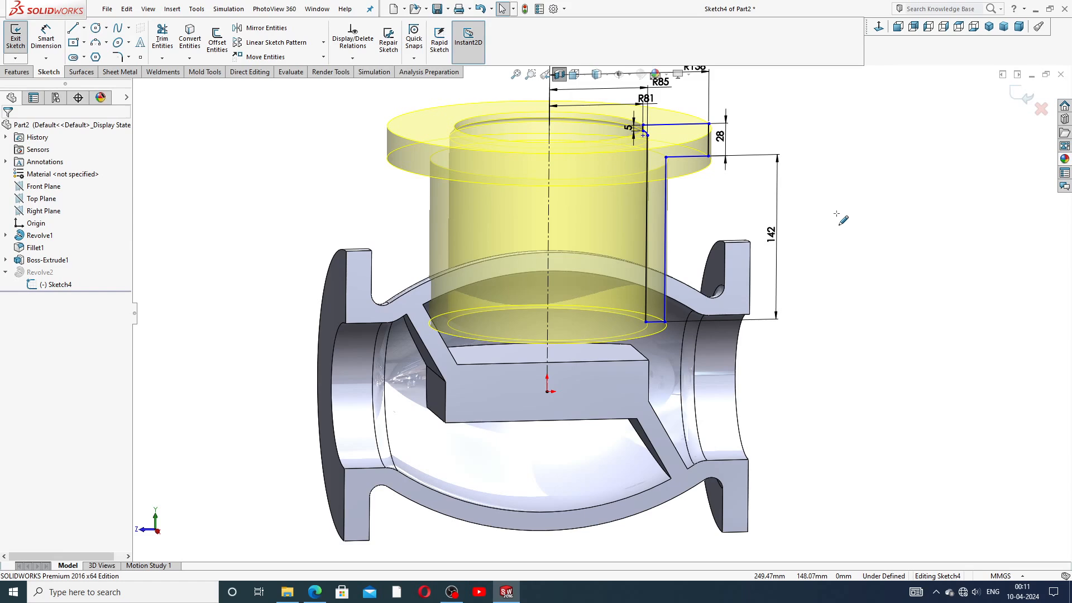
scroll(756, 184, up, 1)
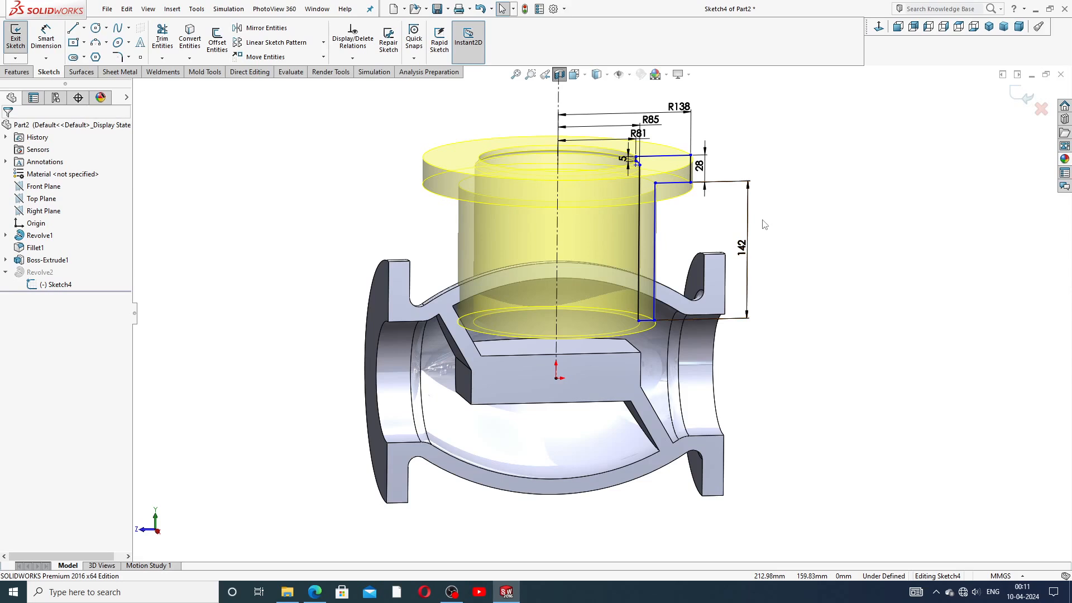
click(1011, 95)
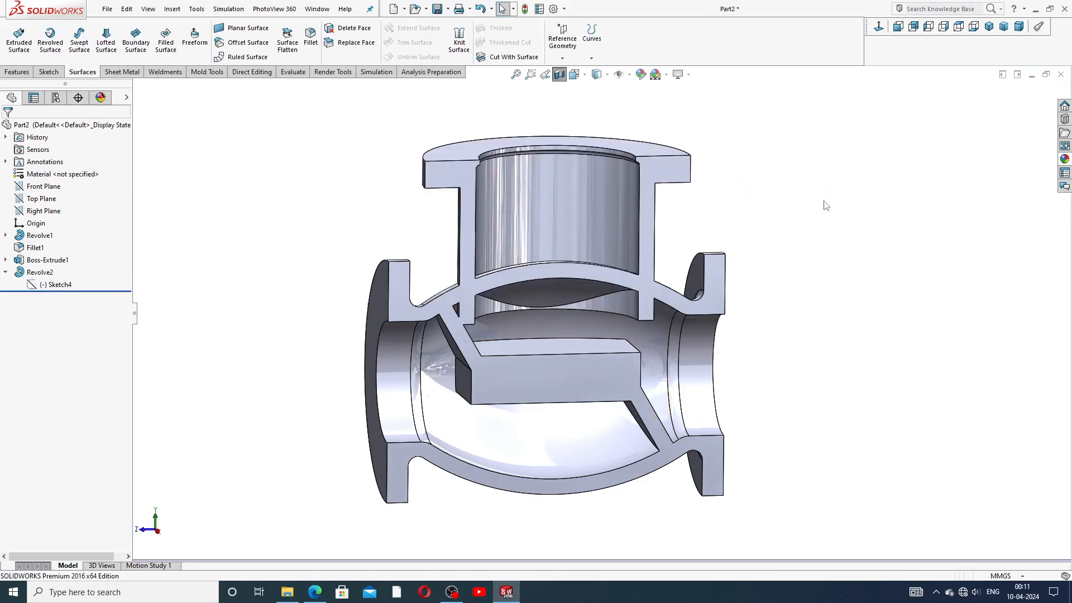
middle_drag(830, 220, 797, 213)
Step: Orbit the sectioned valve body to a more frontal view and launch Knit Surface
middle_drag(780, 218, 821, 258)
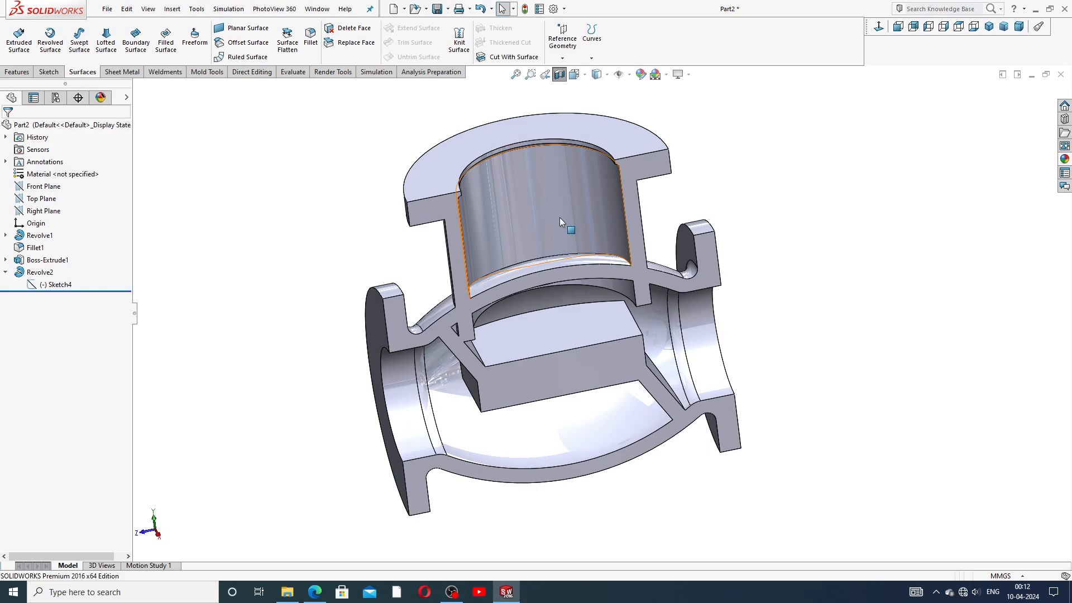
middle_drag(581, 310, 583, 210)
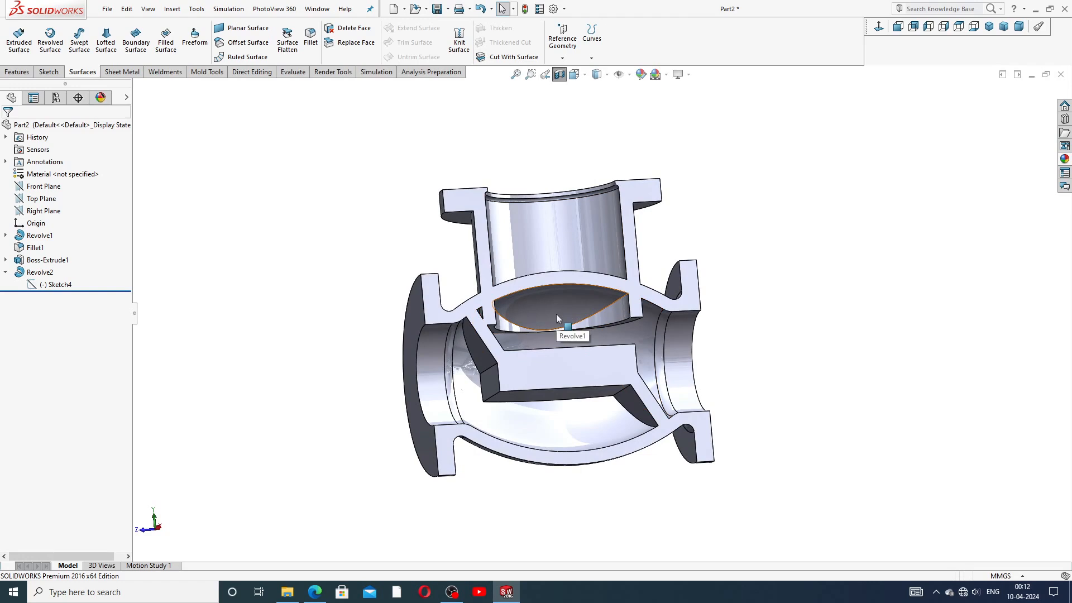
click(459, 39)
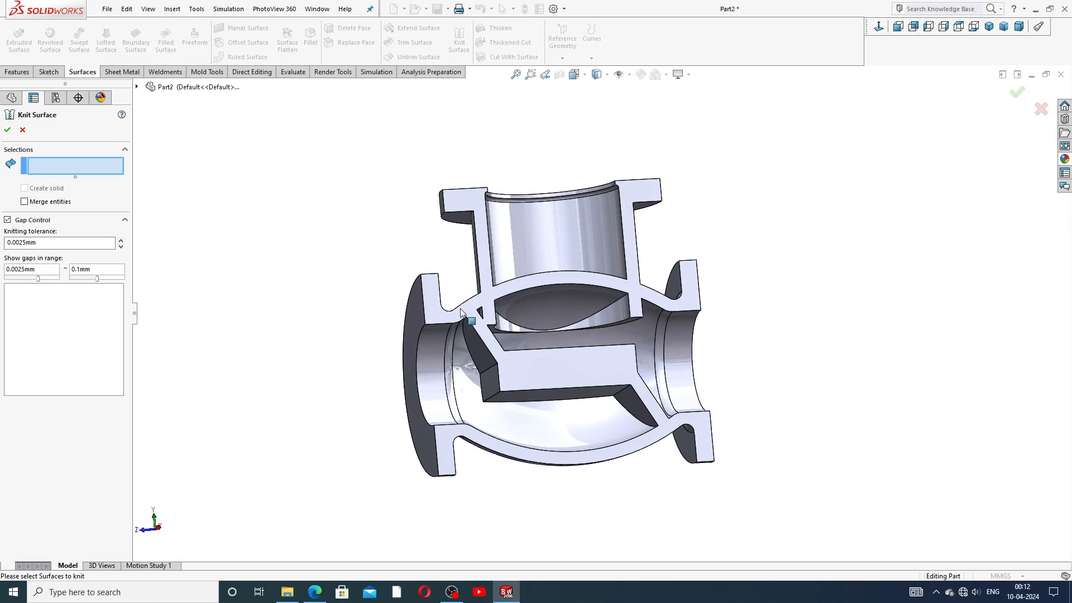
Step: Select two curved inner faces of the valve for knitting and attempt to create the surface
middle_drag(574, 289, 569, 337)
click(547, 302)
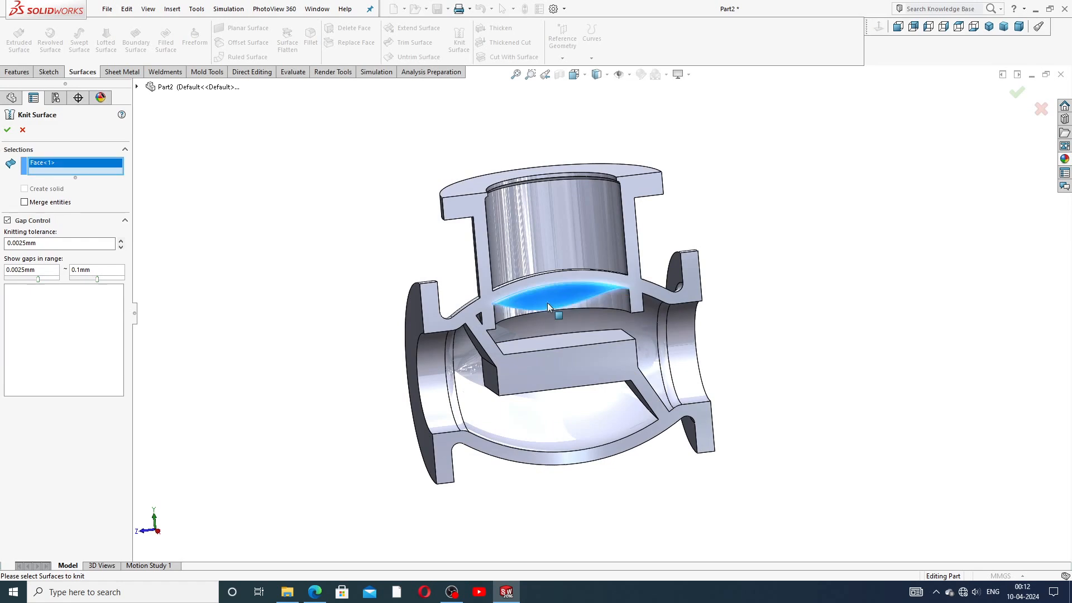
click(578, 311)
scroll(578, 311, up, 2)
scroll(578, 310, down, 2)
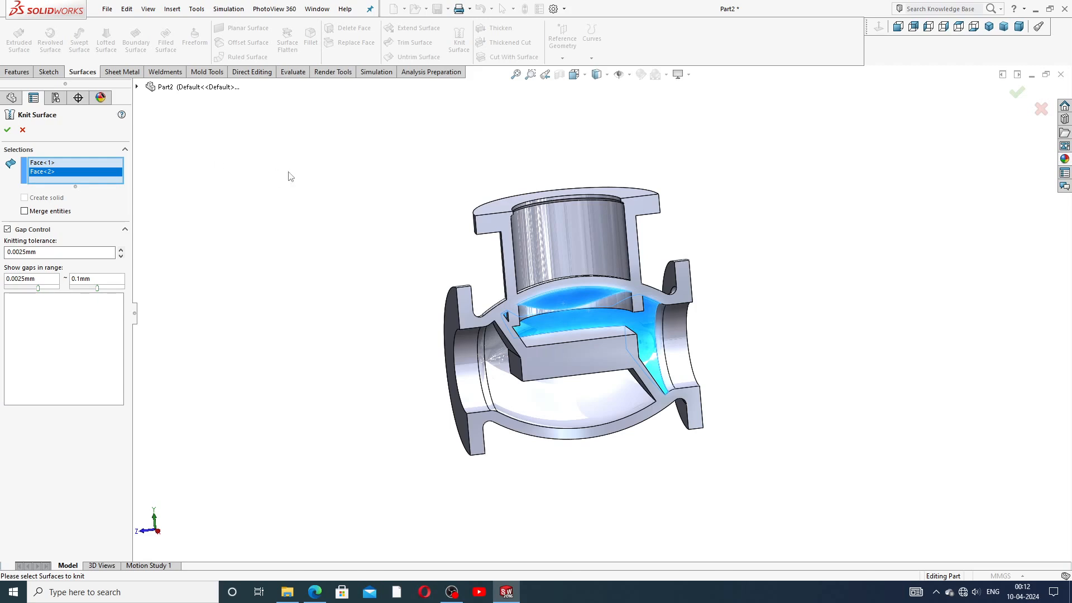
click(8, 131)
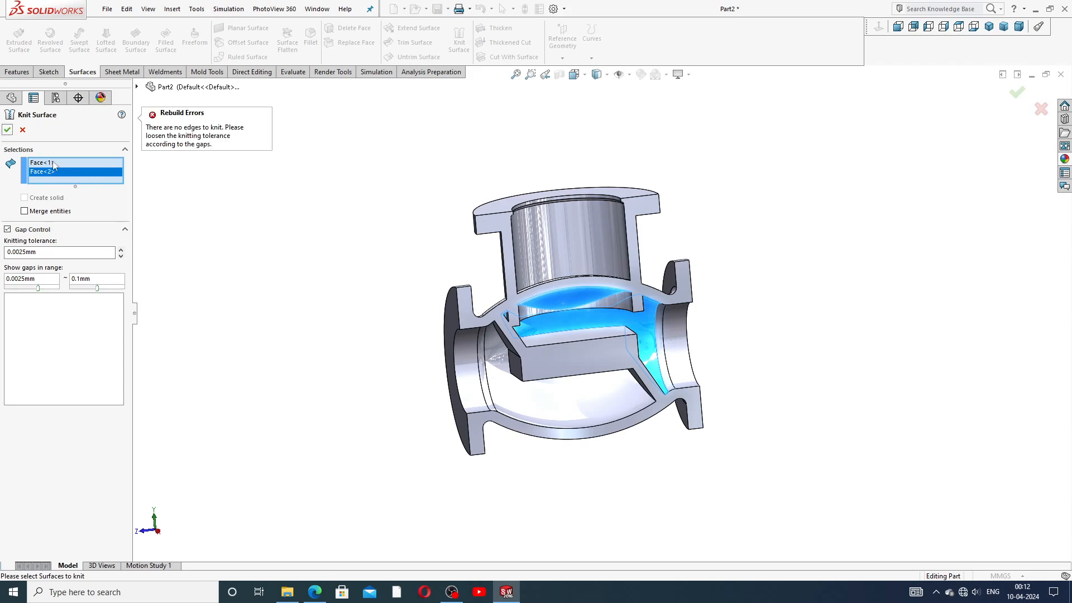
Step: Remove the wrong second face, add the inner ring face, and create Surface-Knit3
right_click(90, 170)
click(118, 190)
middle_drag(445, 273, 446, 330)
scroll(435, 305, up, 1)
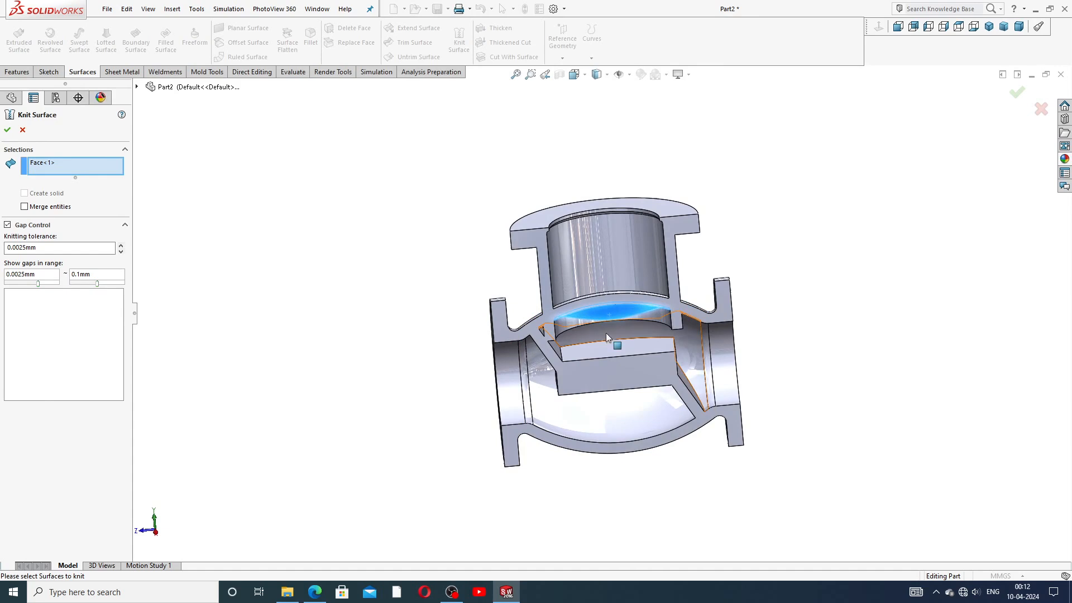
click(577, 324)
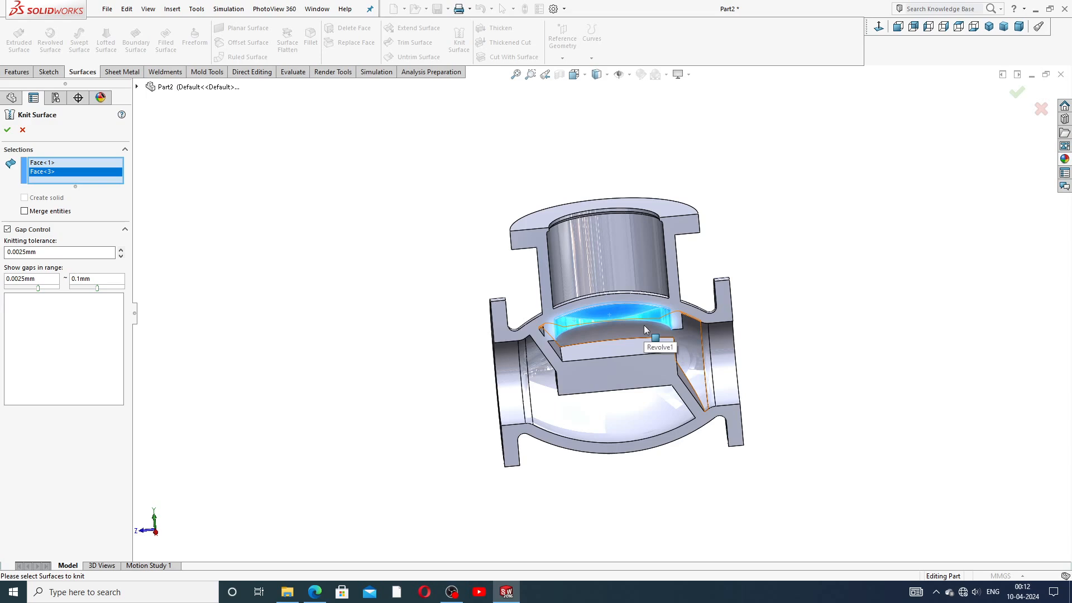
click(8, 131)
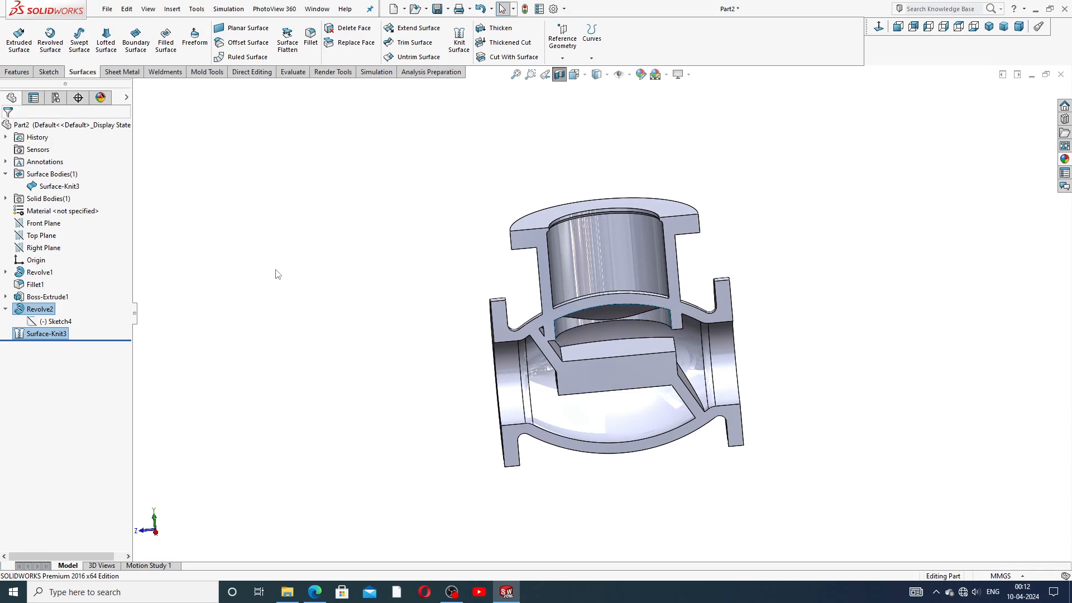
click(174, 281)
click(6, 309)
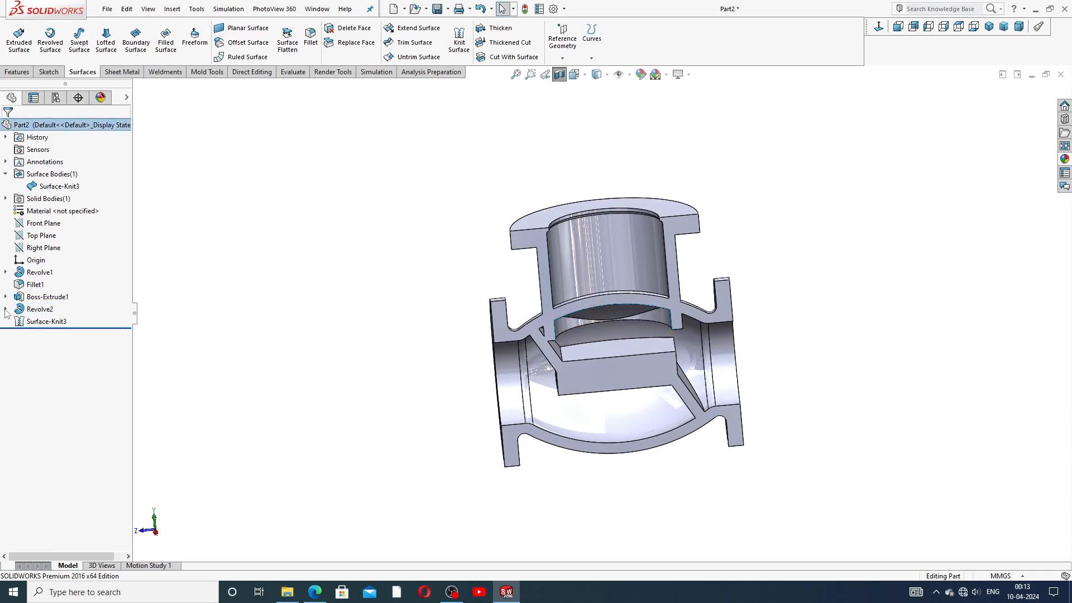
click(5, 173)
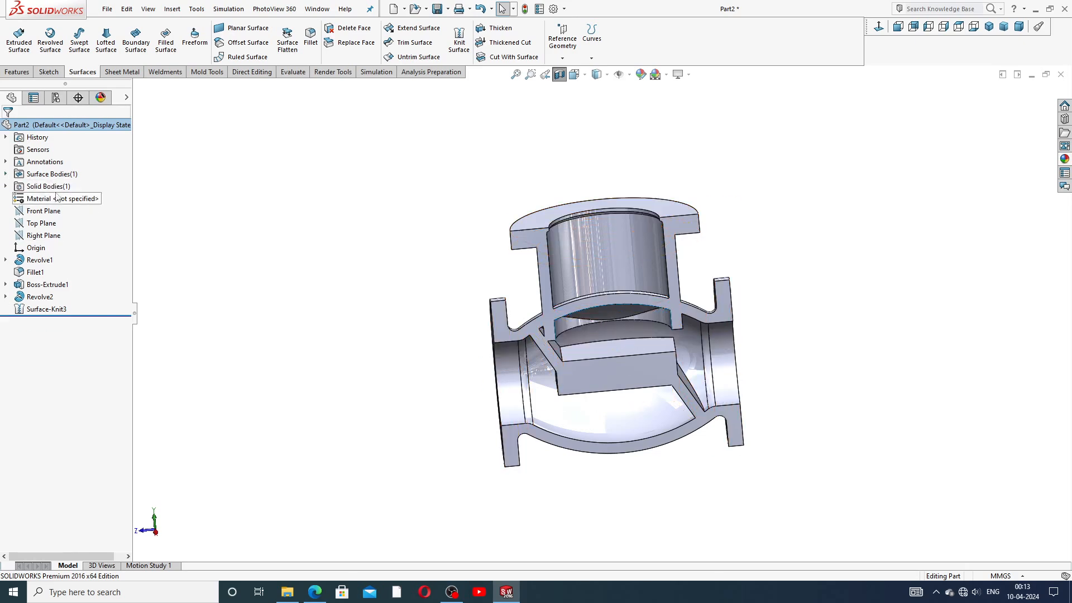
click(5, 174)
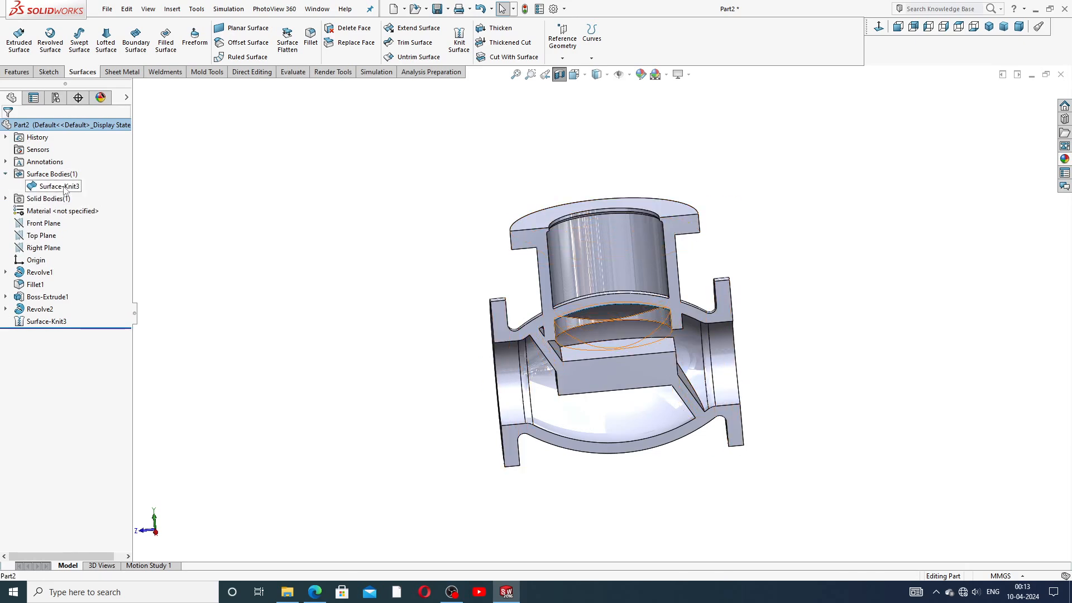
click(59, 185)
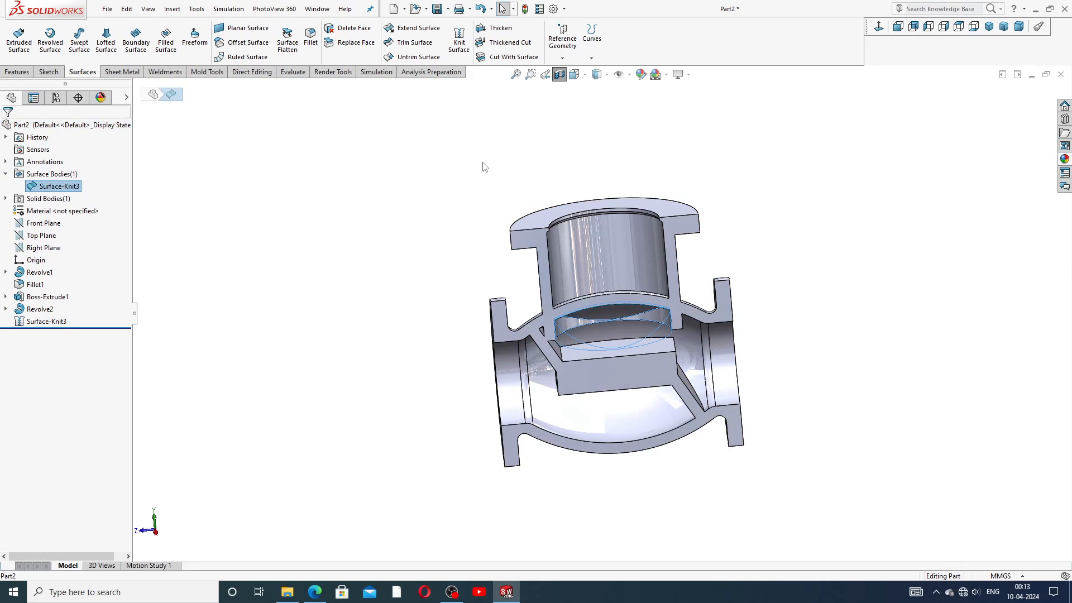
click(529, 59)
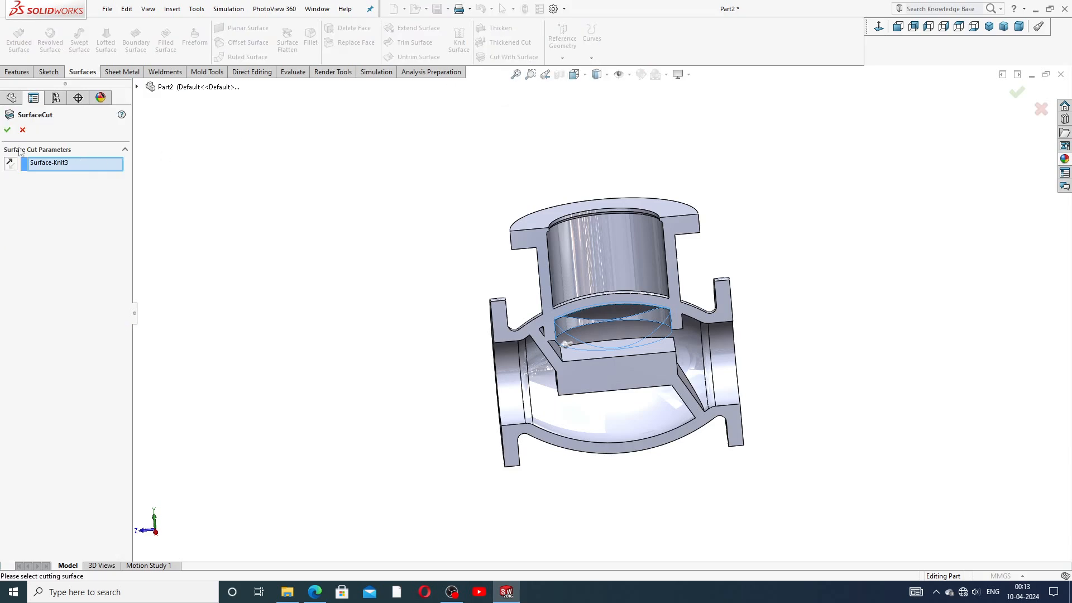
click(22, 130)
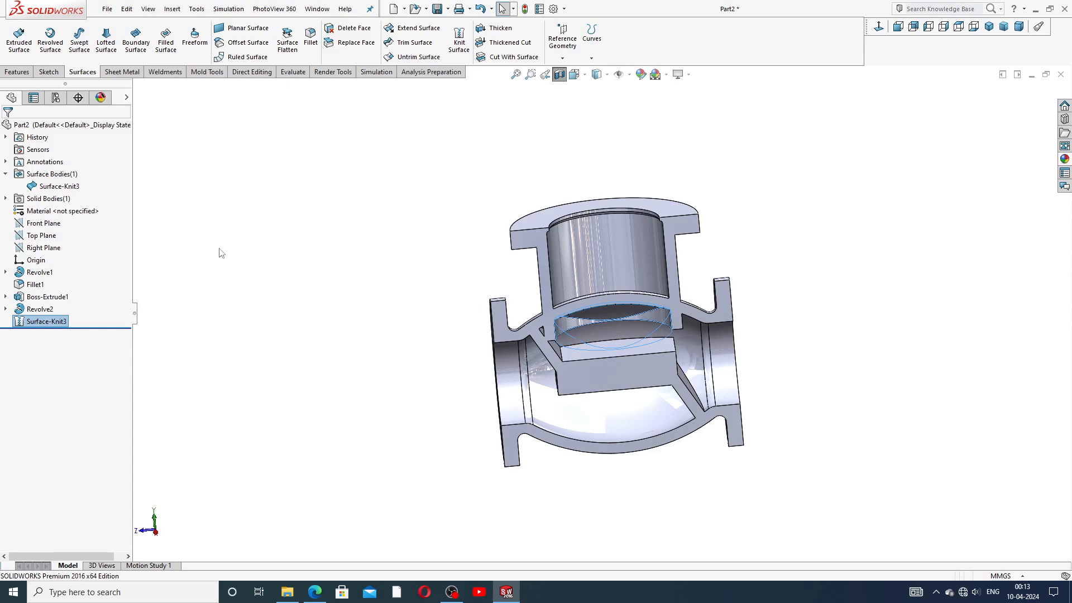
Step: Delete Surface-Knit3 from the FeatureManager tree
right_click(63, 321)
click(105, 382)
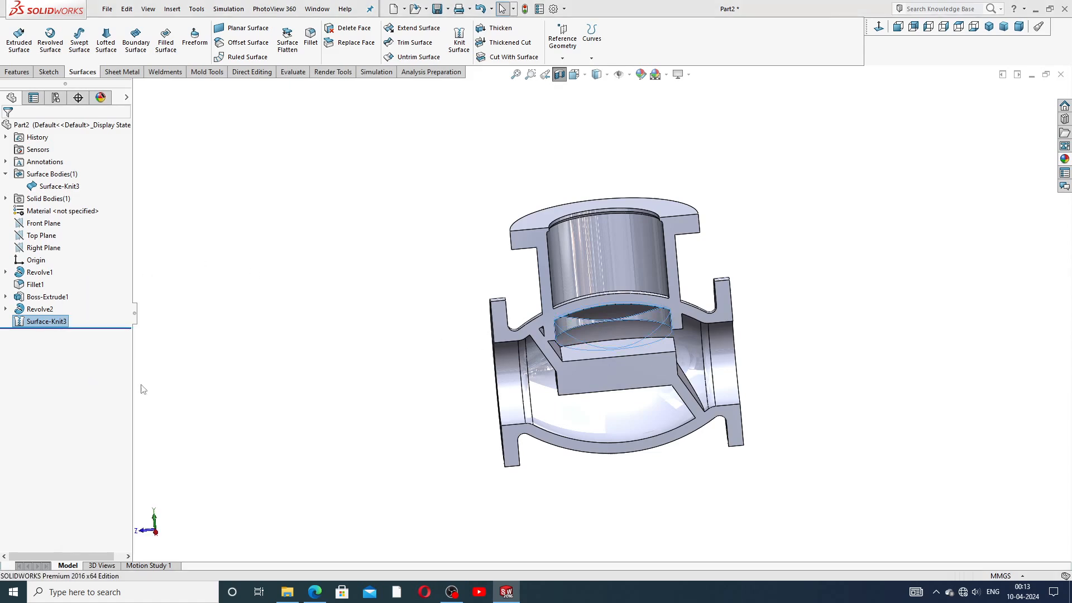
click(616, 244)
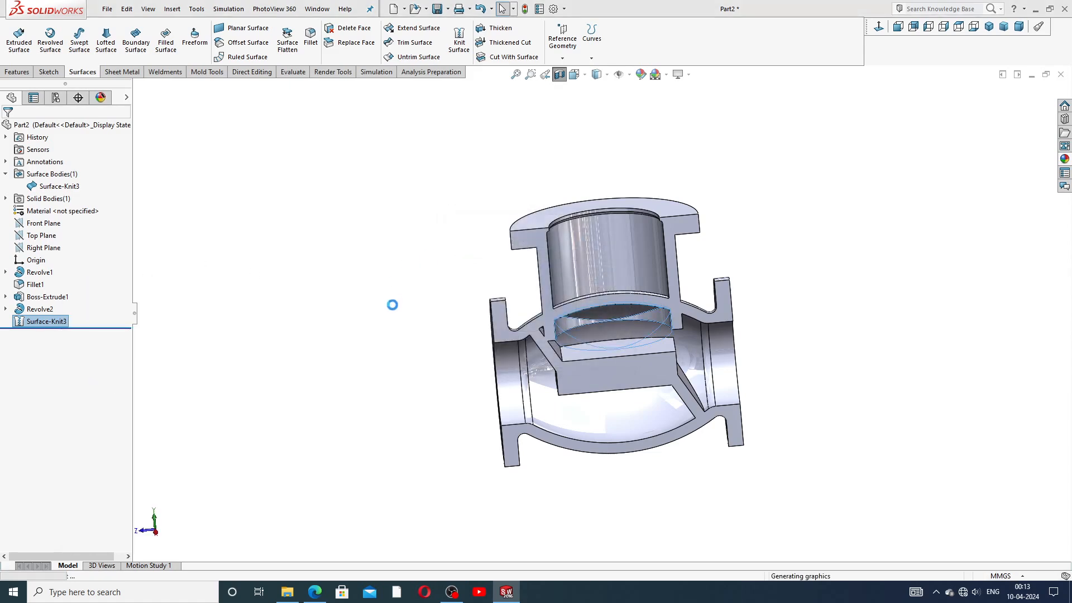
Step: Orbit and zoom around the sectioned valve to inspect the internal seat from several angles
middle_drag(376, 306, 461, 300)
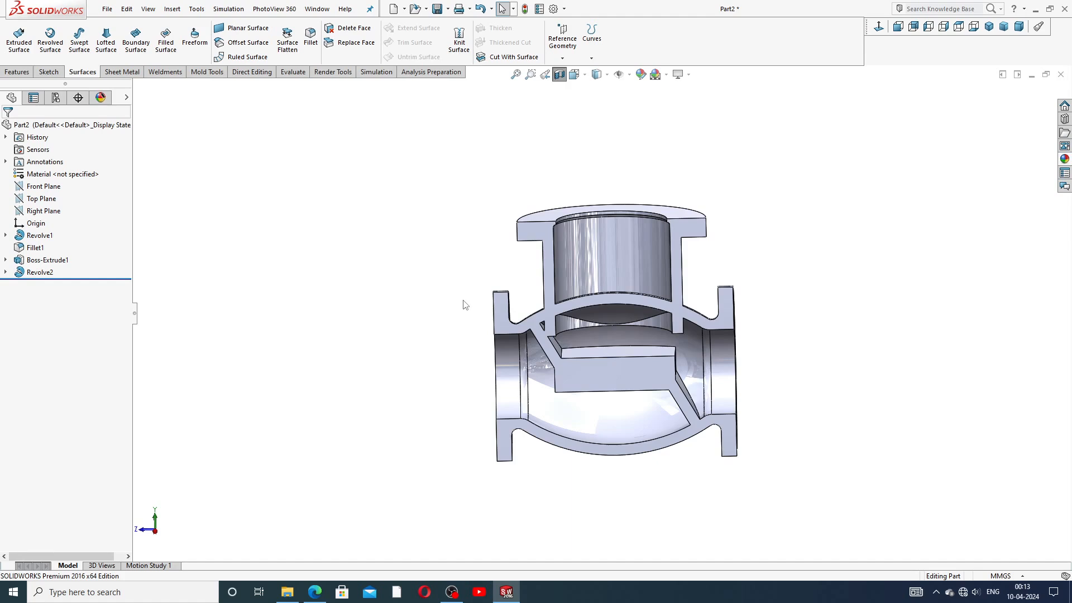
scroll(594, 338, down, 5)
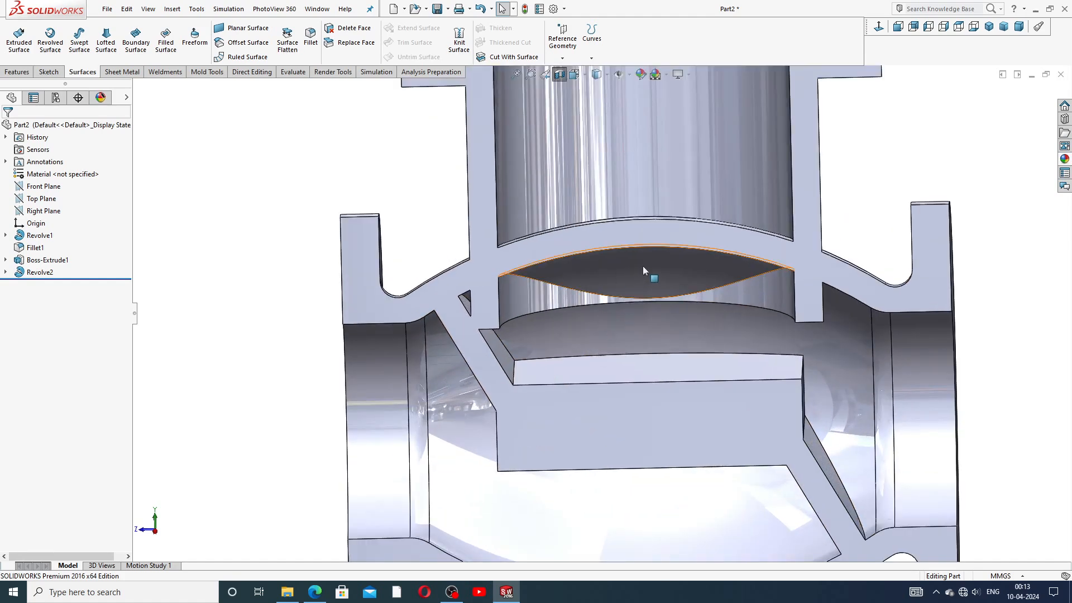
middle_drag(656, 286, 561, 289)
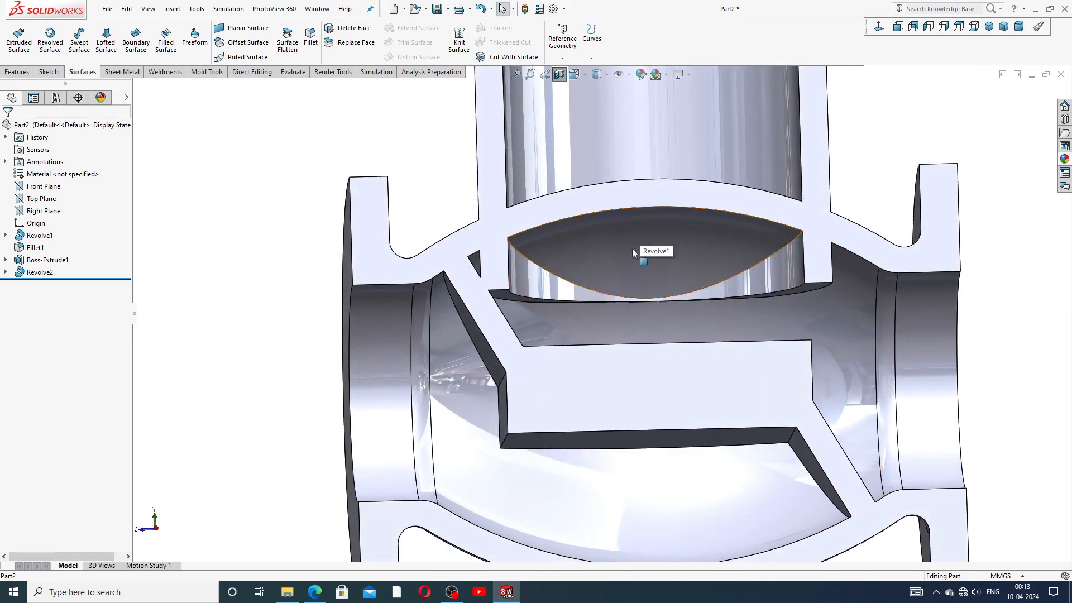
scroll(629, 233, up, 5)
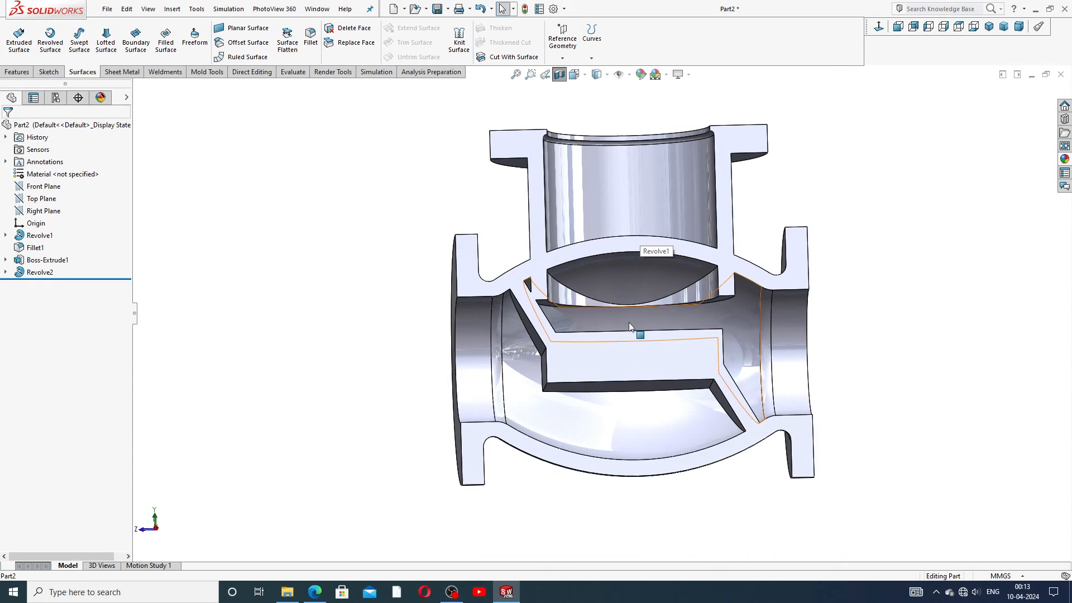
scroll(625, 302, up, 3)
middle_drag(623, 284, 626, 325)
scroll(615, 291, down, 3)
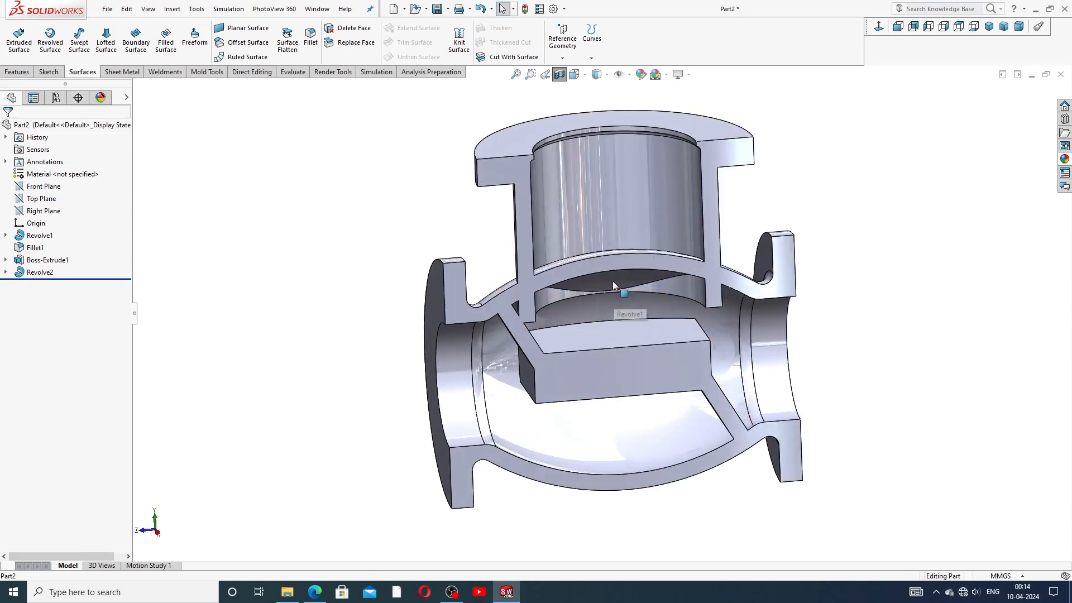
middle_drag(615, 278, 613, 288)
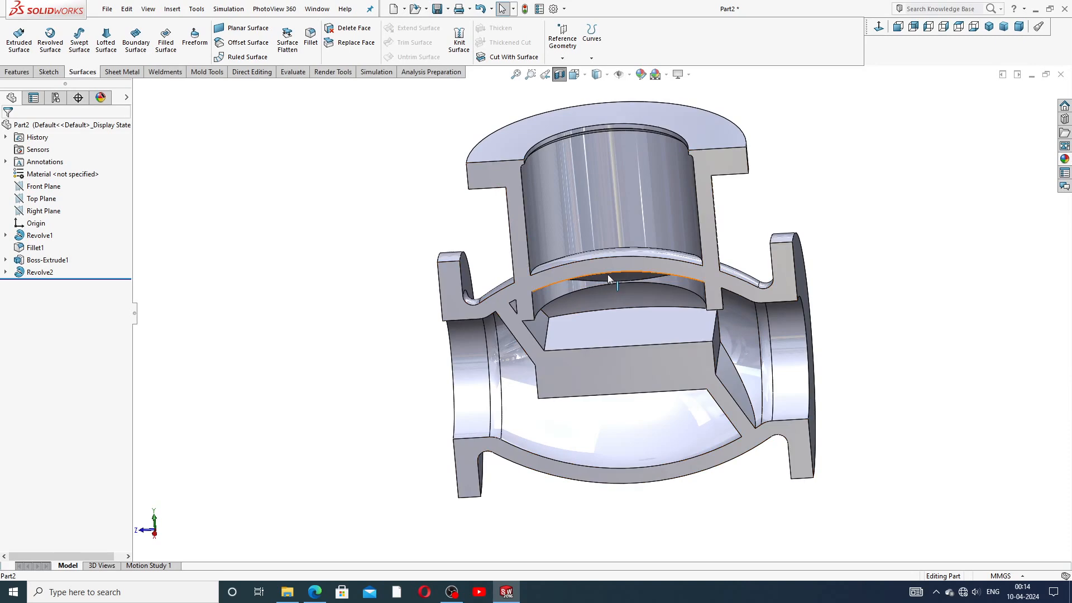
middle_drag(629, 287, 627, 273)
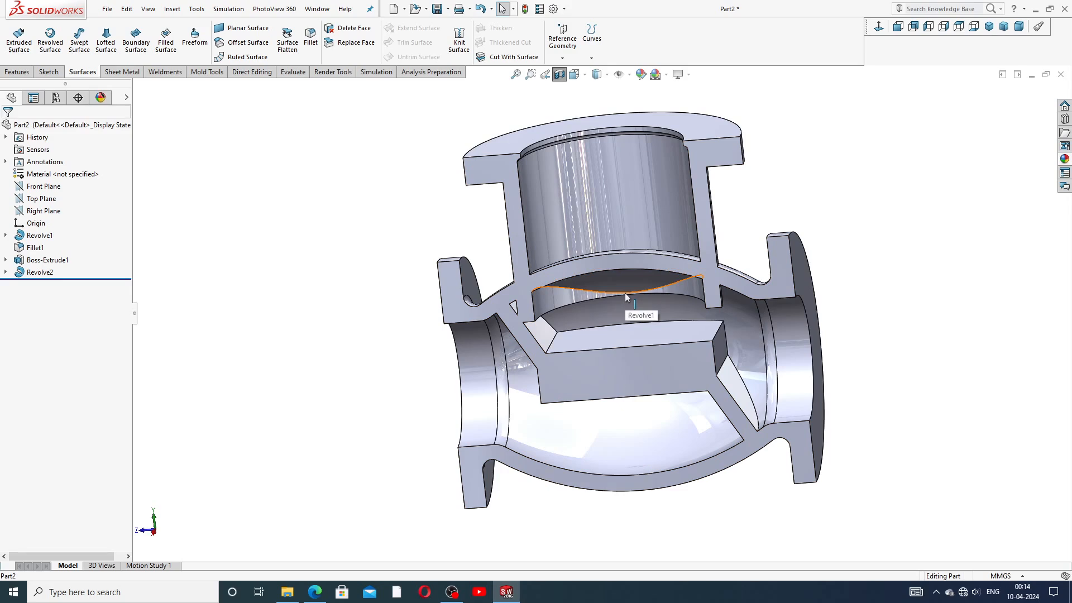
Step: Start a new knit with the curved seat face, toggle Gap Control, then cancel without creating it
click(459, 44)
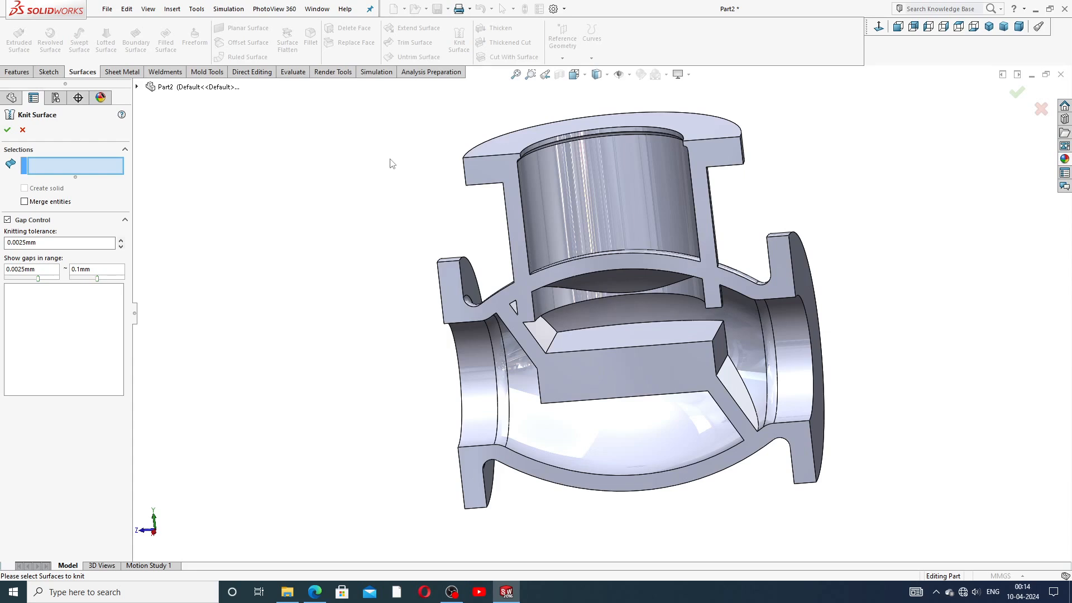
click(612, 278)
middle_drag(642, 313, 594, 320)
middle_drag(658, 286, 701, 222)
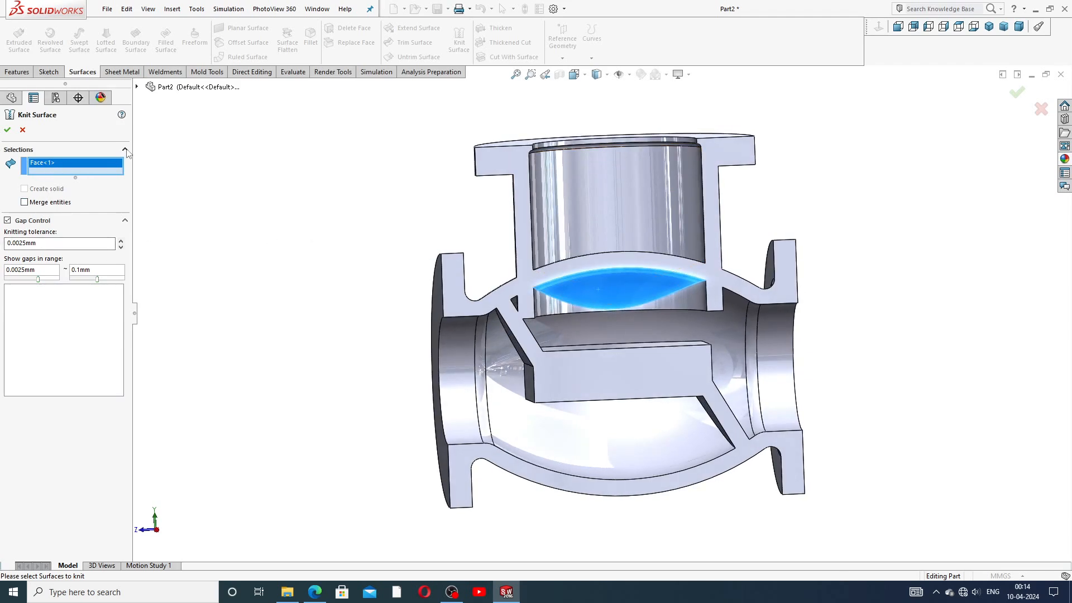
click(126, 222)
click(126, 222)
click(22, 129)
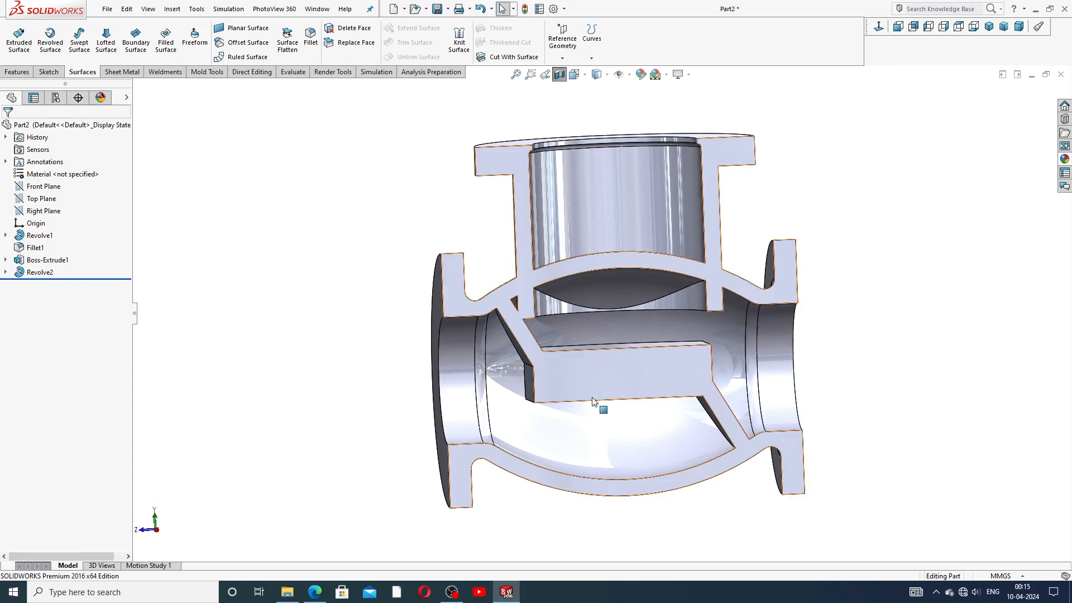
Step: Inspect Revolve2's inner face, then expand Revolve2 and select its Sketch4
mouse_move(595, 382)
middle_down()
mouse_move(589, 355)
mouse_move(587, 380)
middle_up()
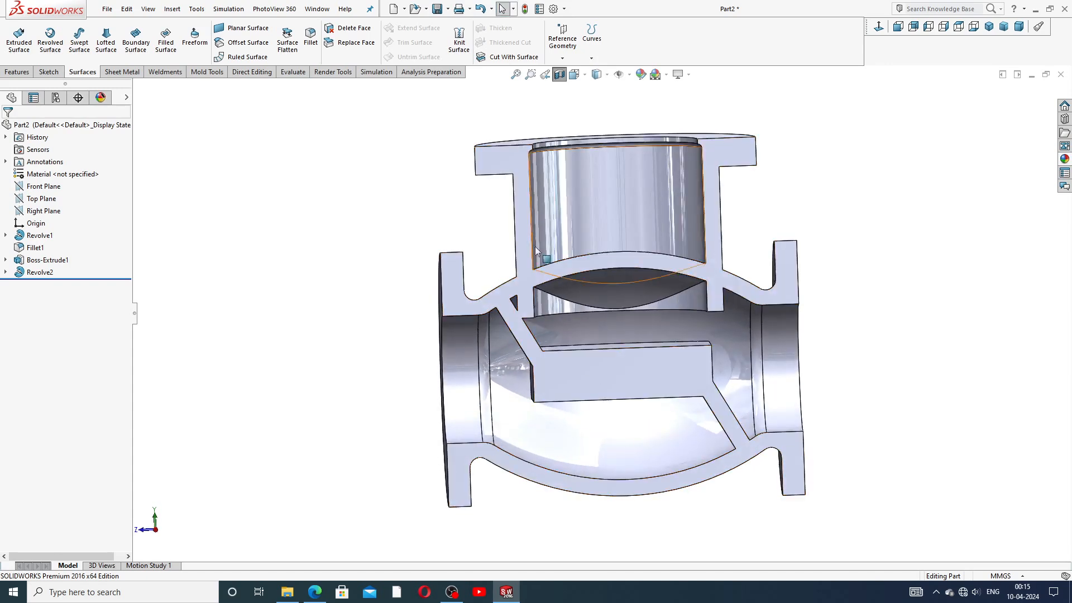
click(552, 309)
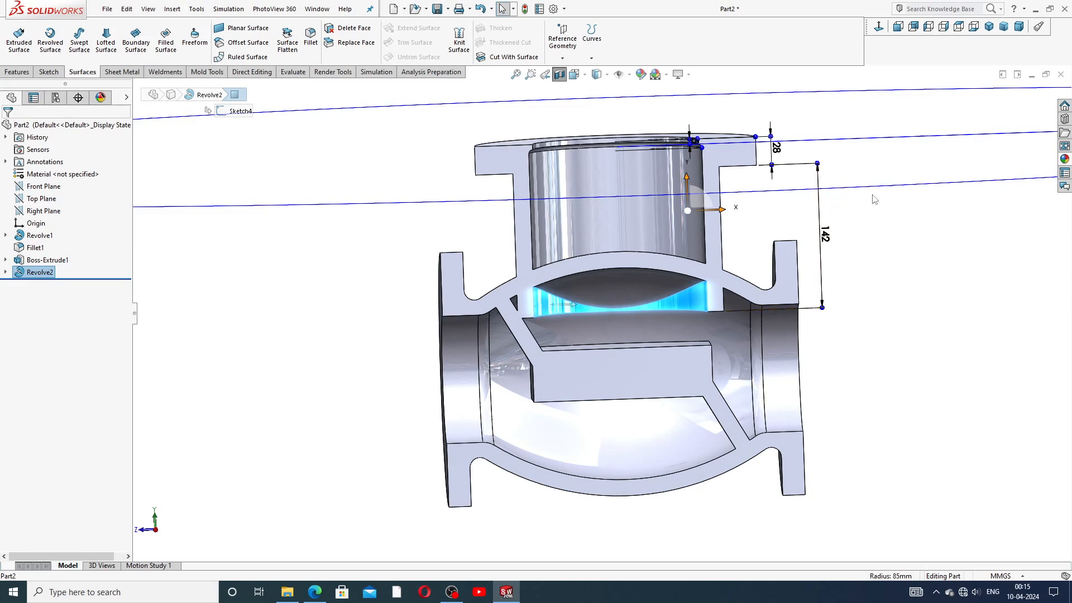
click(912, 234)
scroll(691, 228, up, 4)
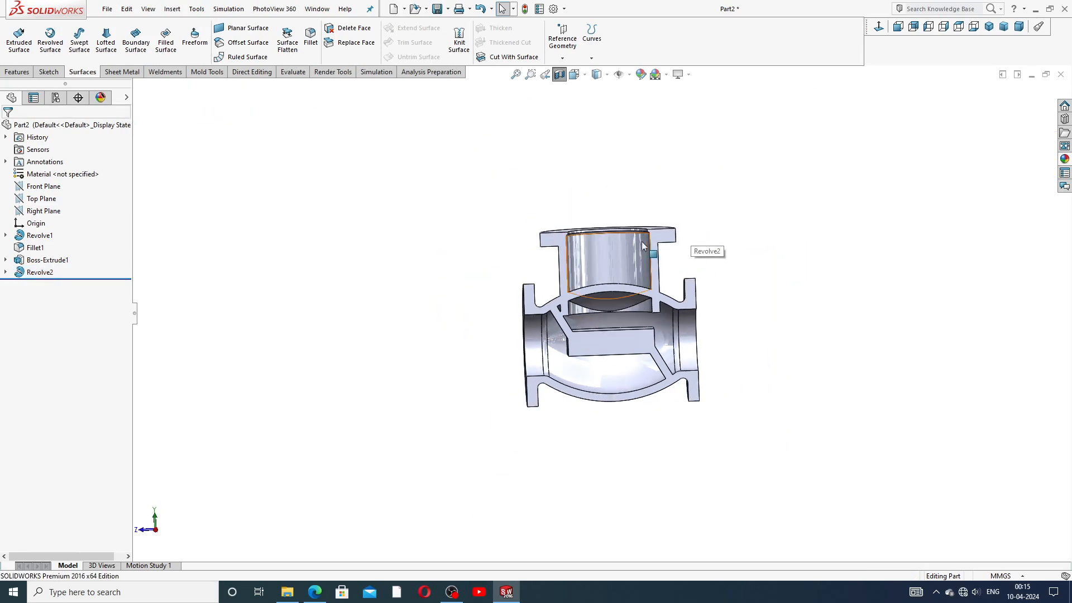
click(6, 273)
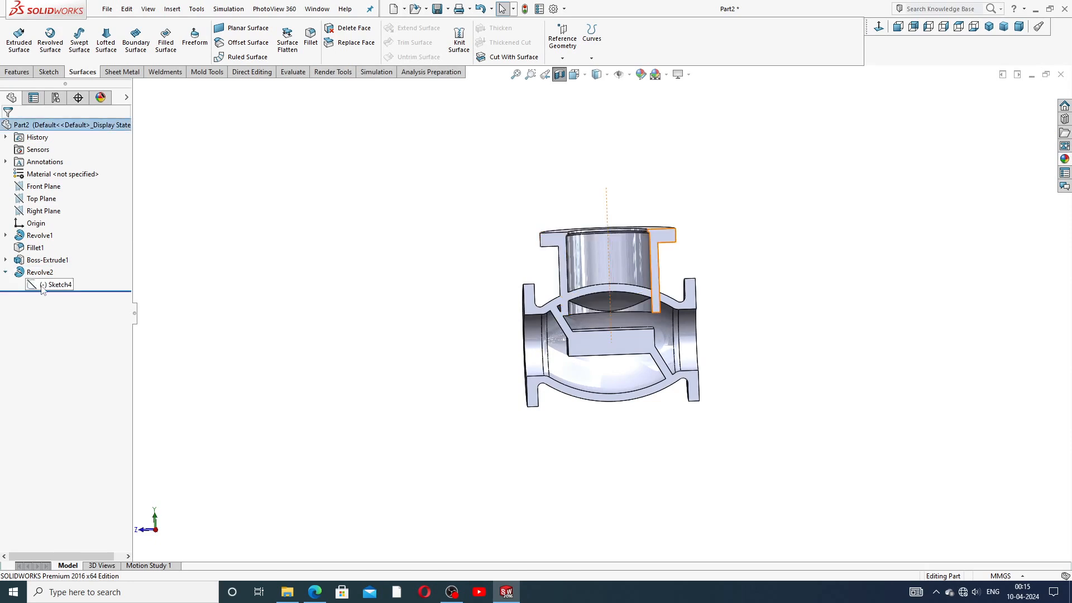
click(46, 284)
Step: Edit Sketch4 and dimension the wall width between its vertical lines as 16 mm
click(49, 255)
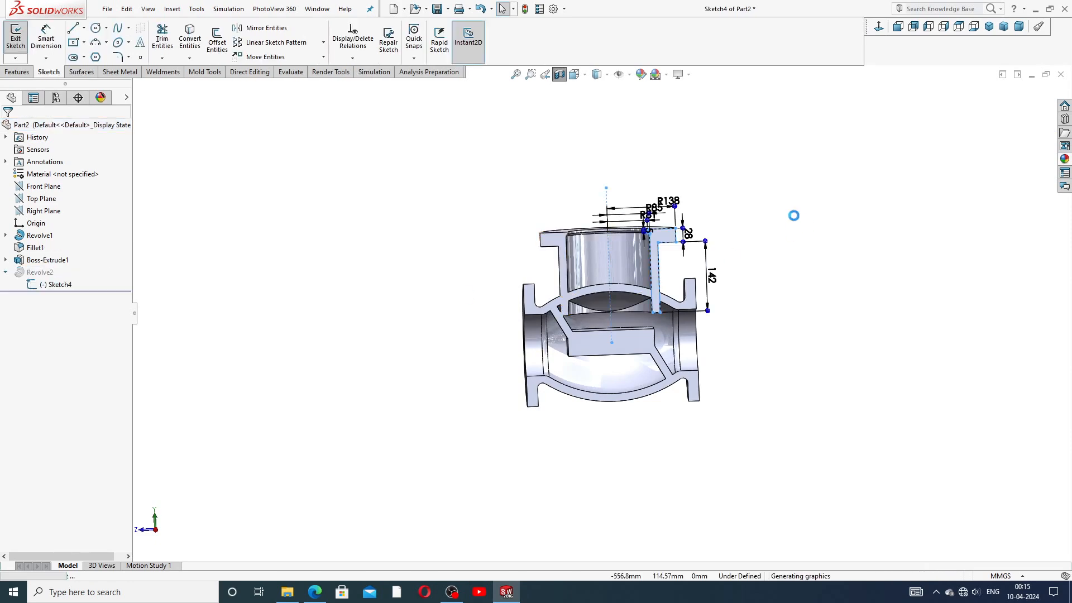
scroll(770, 221, down, 2)
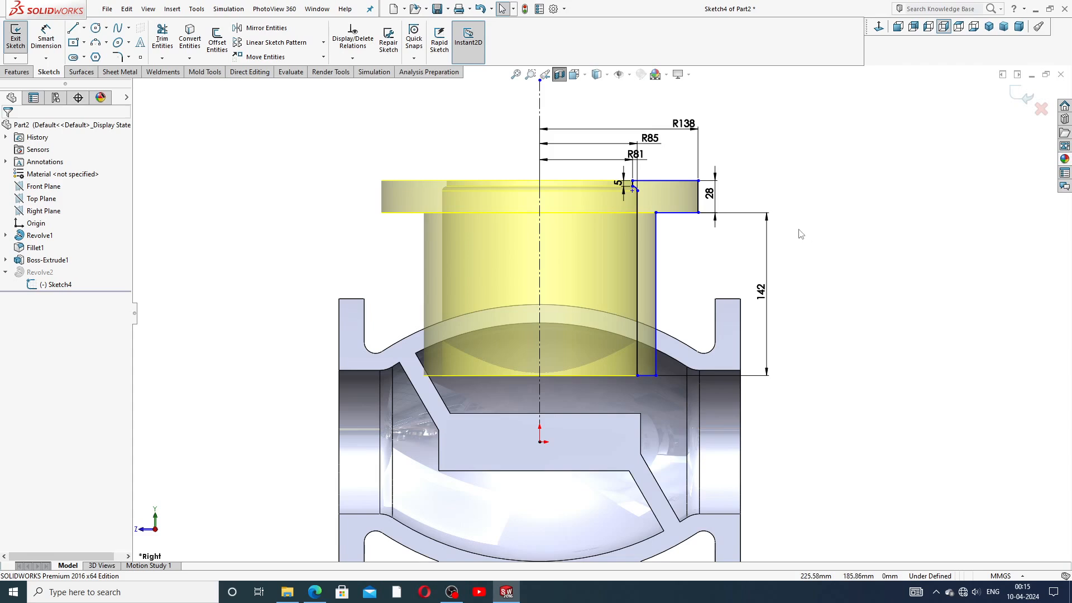
click(43, 38)
click(635, 248)
click(655, 249)
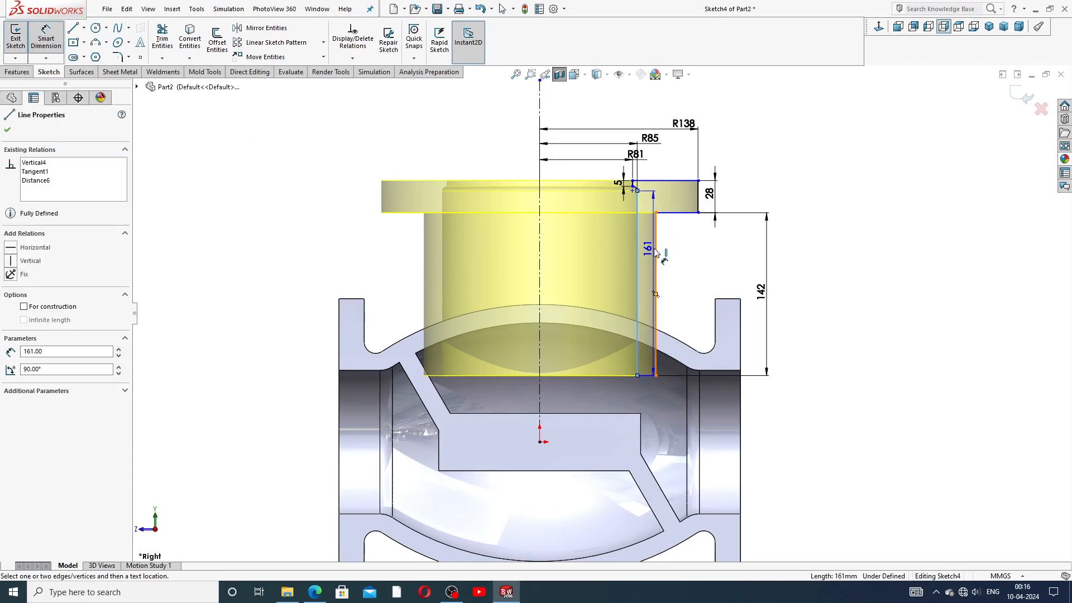
click(649, 252)
text(1)
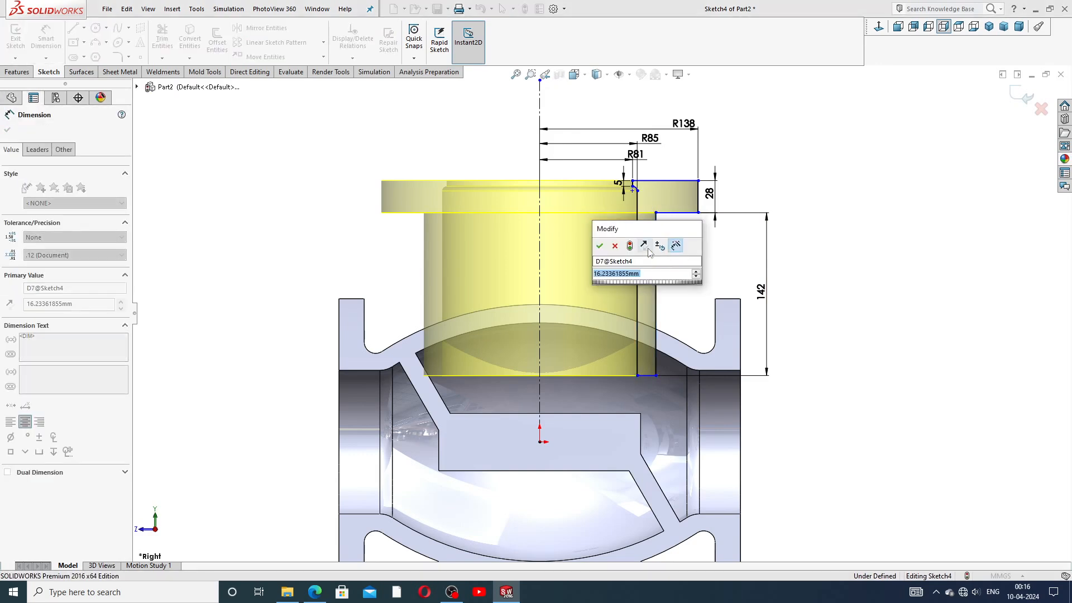
text(6)
key(Return)
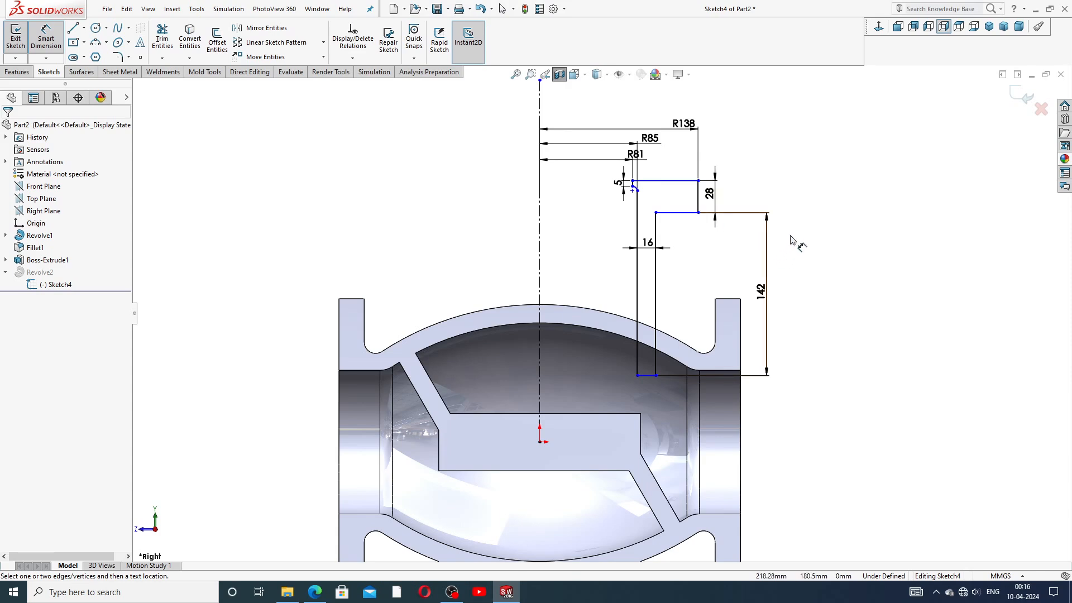
Step: Replace the old 142 dimension with a 142 mm height from the flange corner to the origin
right_click(790, 241)
click(820, 167)
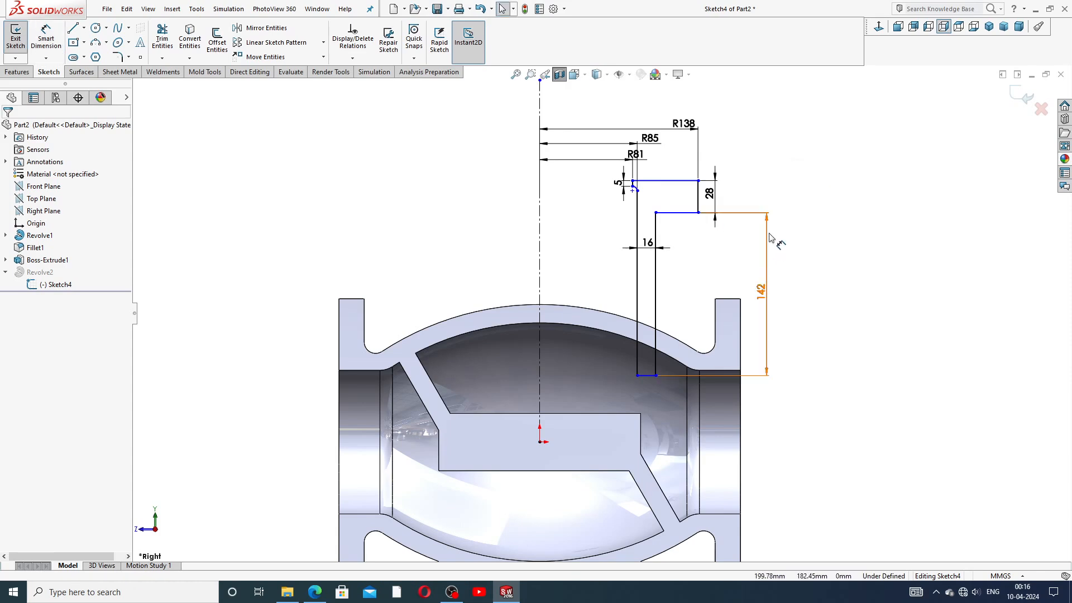
click(769, 236)
key(Delete)
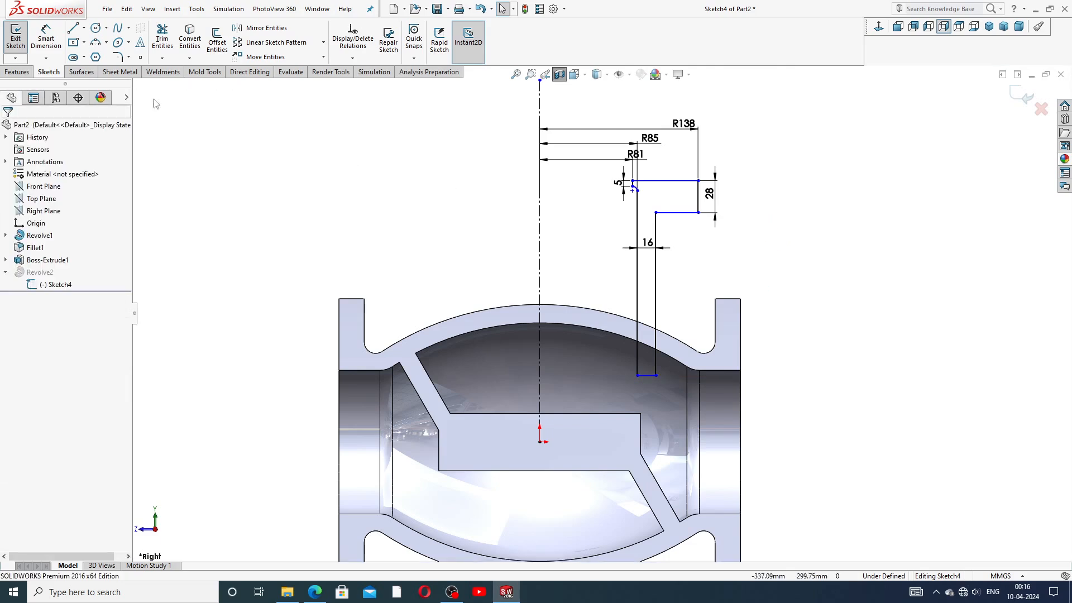
click(45, 38)
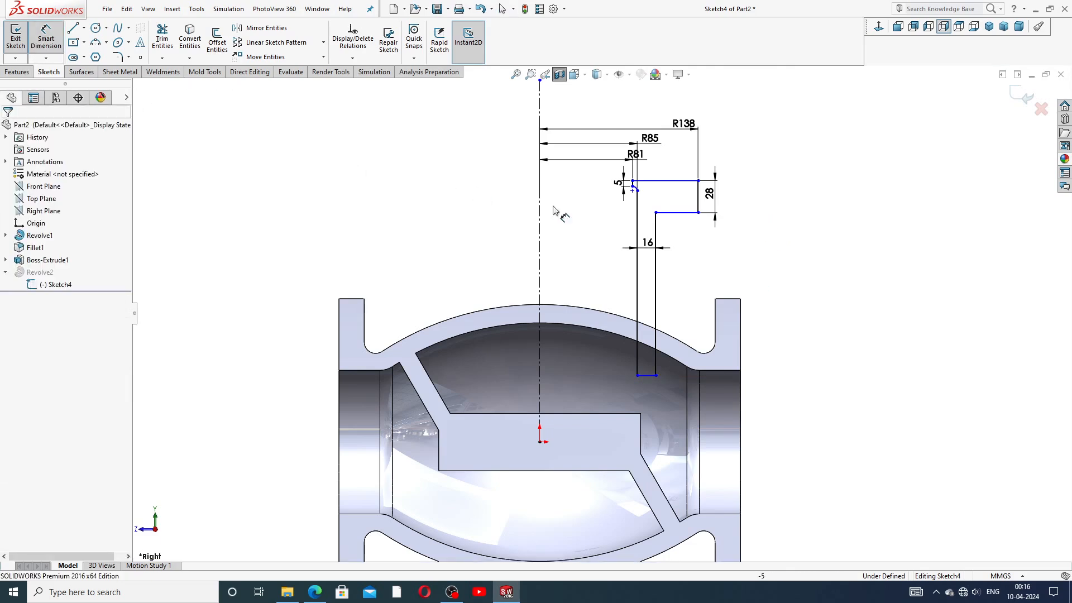
click(699, 213)
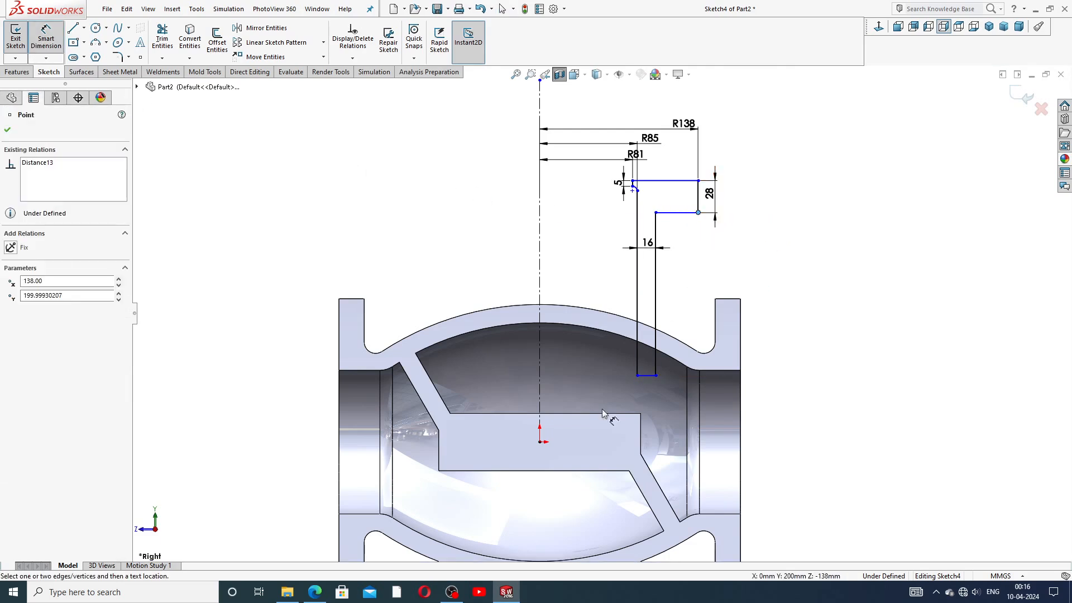
click(539, 442)
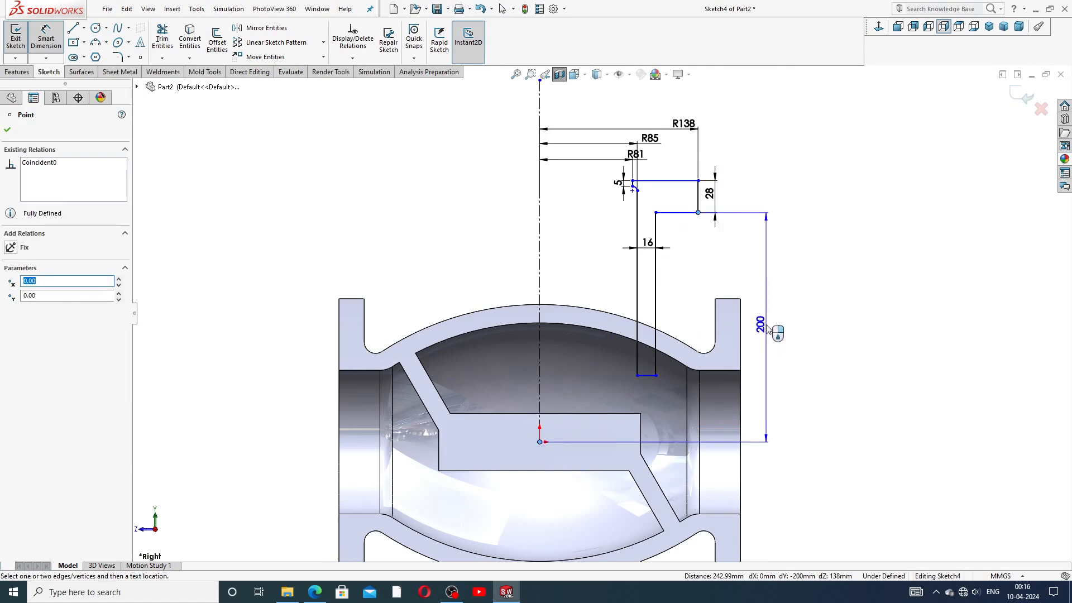
click(768, 327)
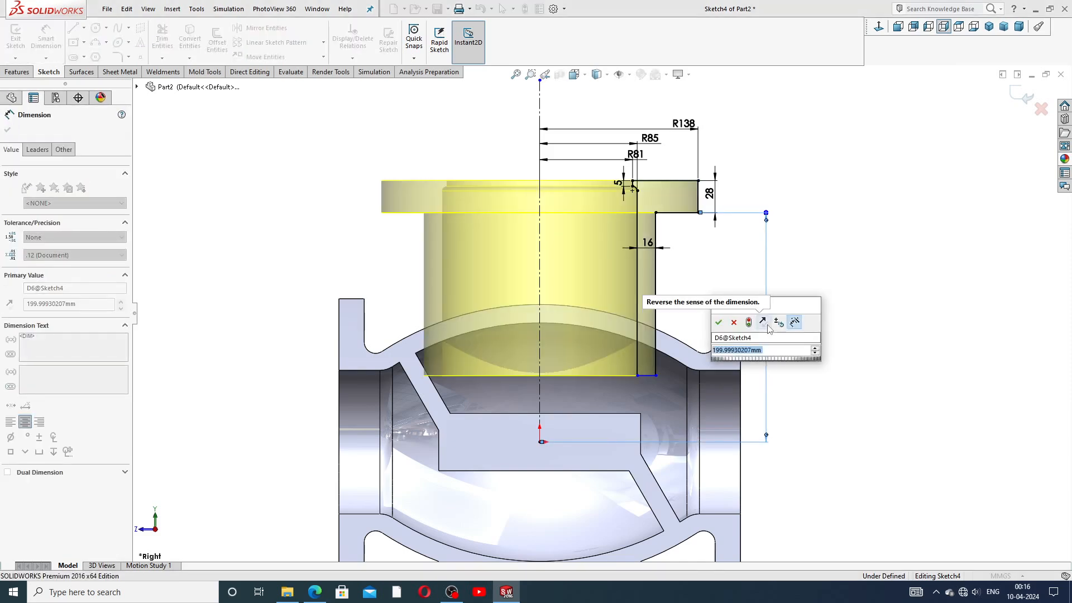
text(142)
key(Return)
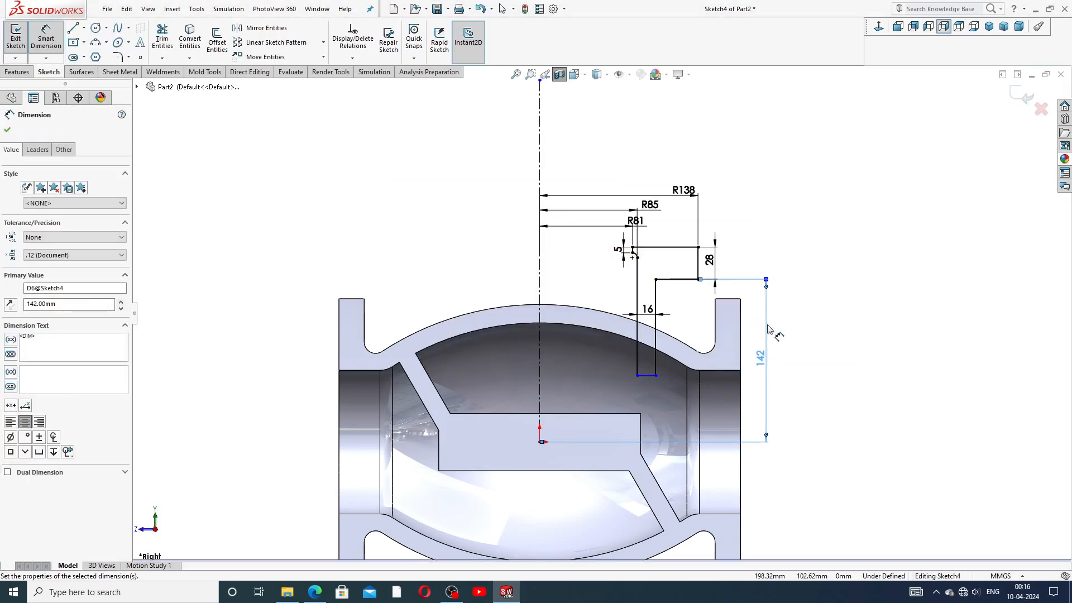
key(Escape)
Step: Restack the R138, R85 and R81 radius dimensions, then exit the sketch to rebuild Revolve2
right_click(806, 201)
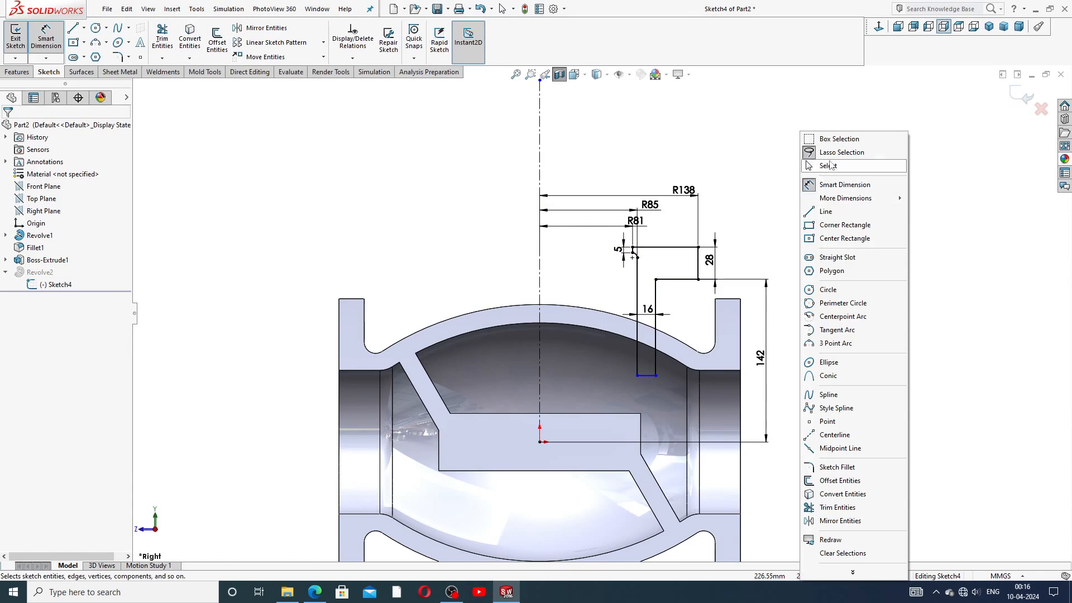
click(830, 165)
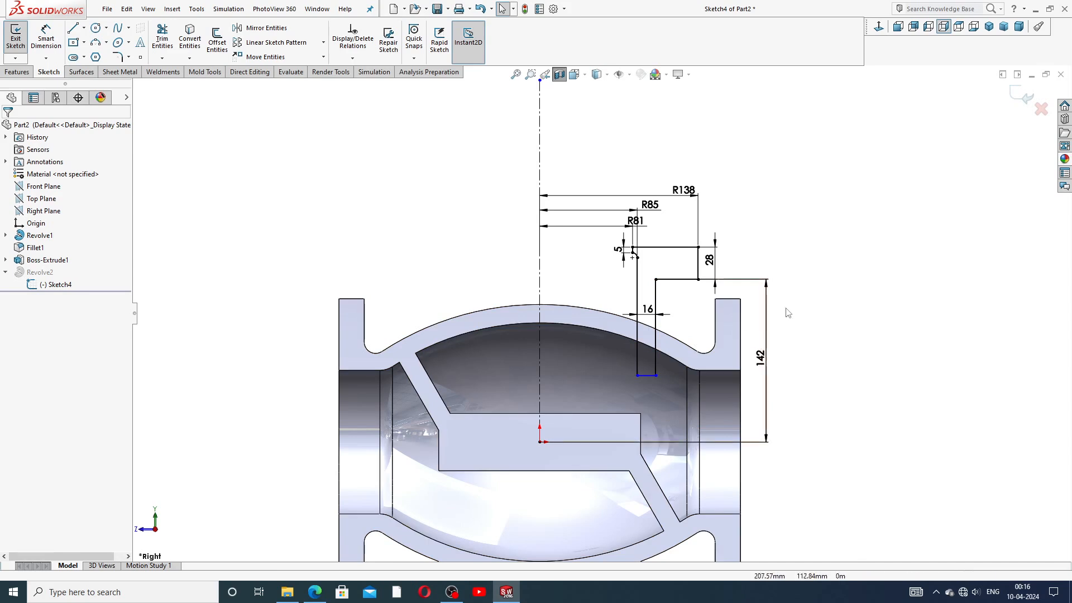
right_click(806, 277)
click(921, 191)
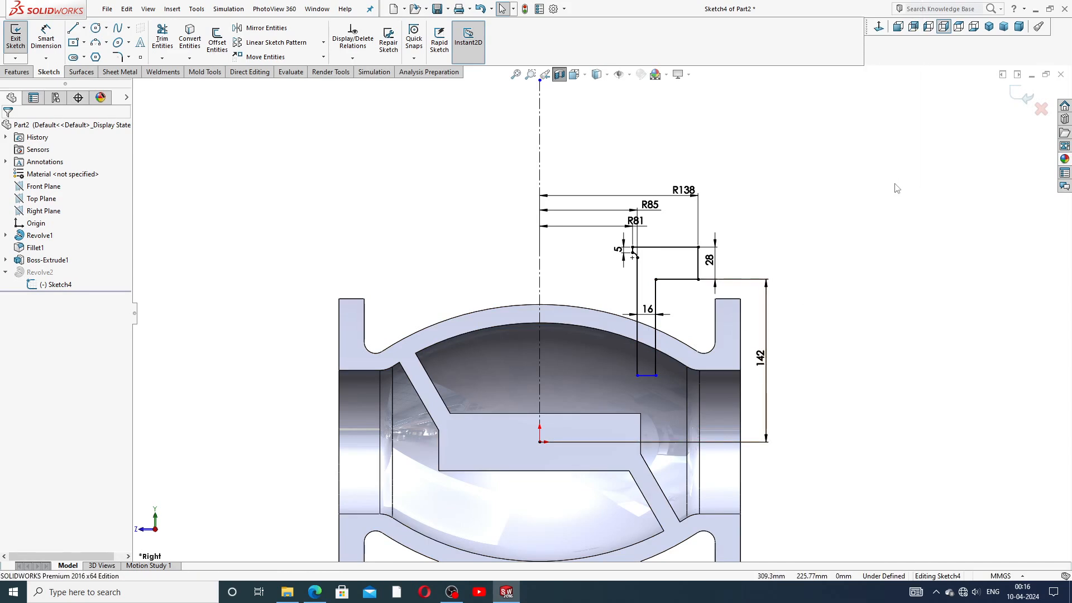
drag(680, 182, 683, 164)
drag(648, 205, 591, 193)
drag(636, 221, 590, 219)
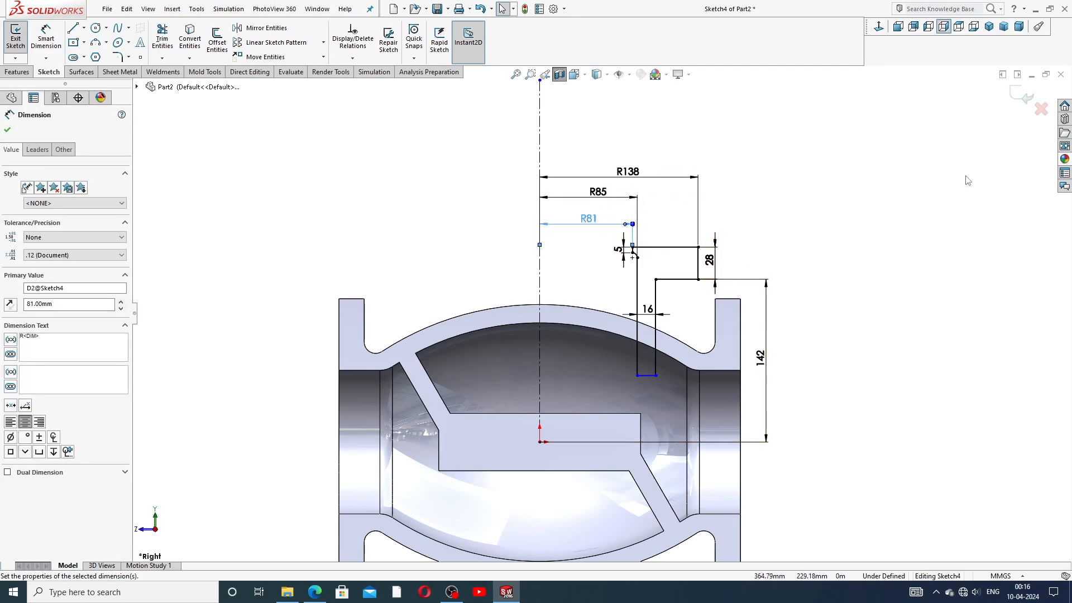
click(1023, 96)
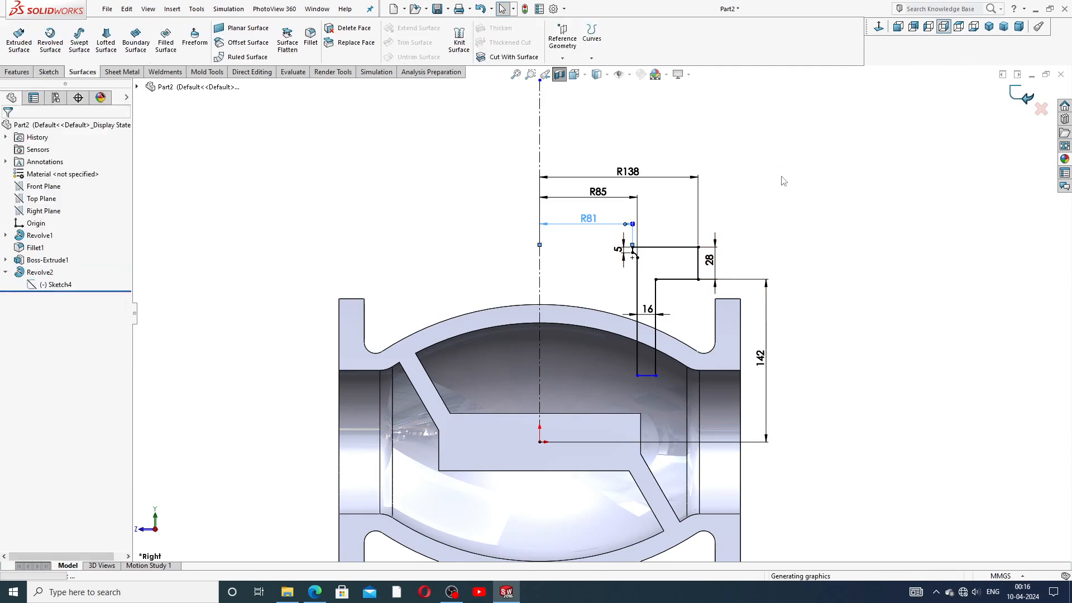
Step: Edit Revolve2 and uncheck Merge result so the revolve stays a separate body
middle_drag(657, 328, 637, 342)
scroll(532, 351, up, 3)
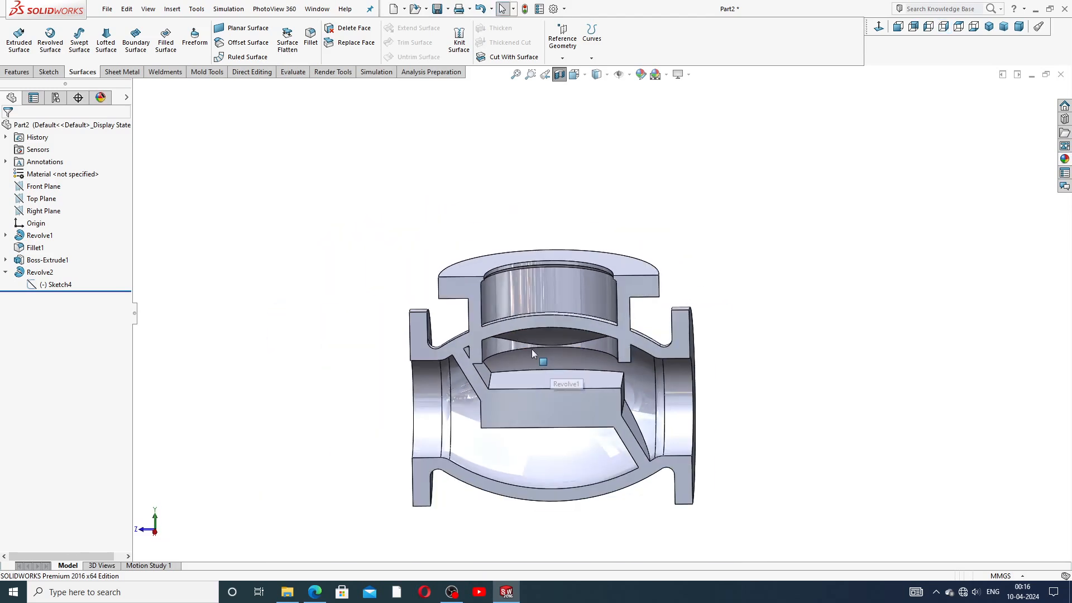
middle_drag(535, 336, 538, 354)
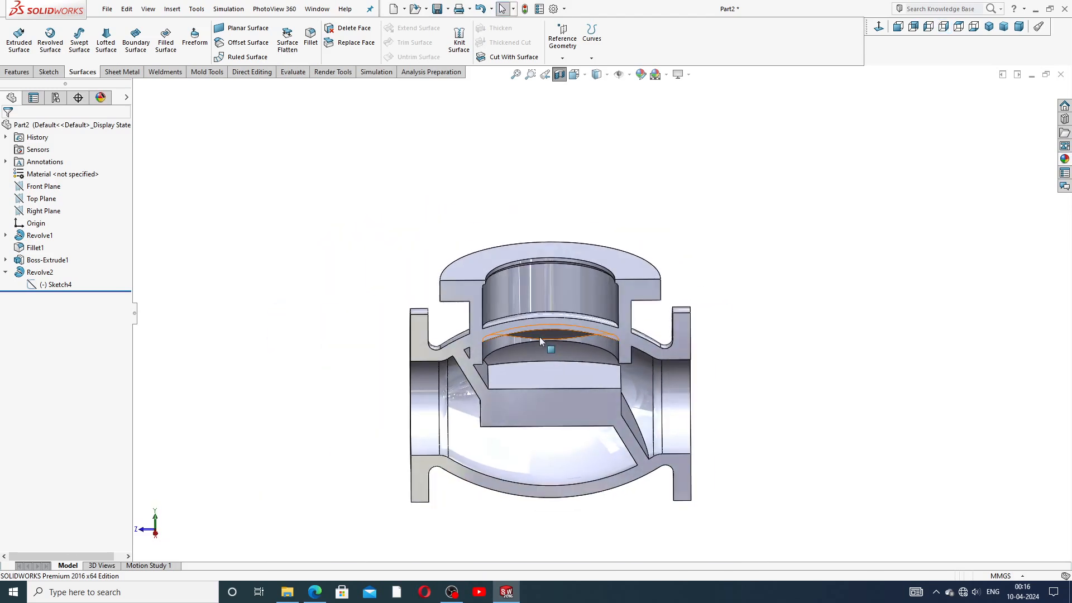
scroll(539, 338, down, 1)
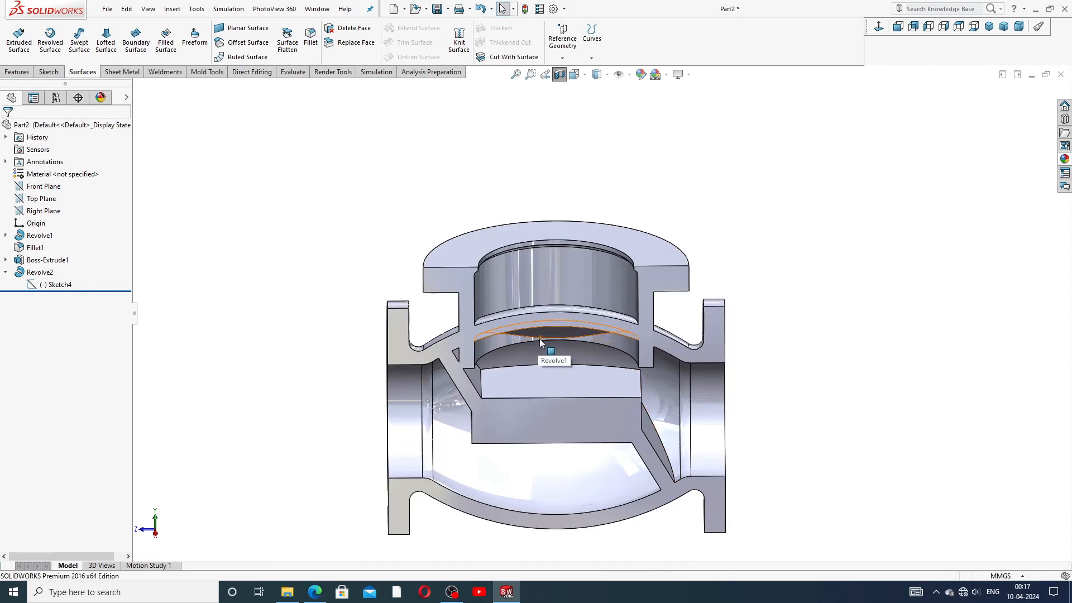
scroll(539, 338, down, 1)
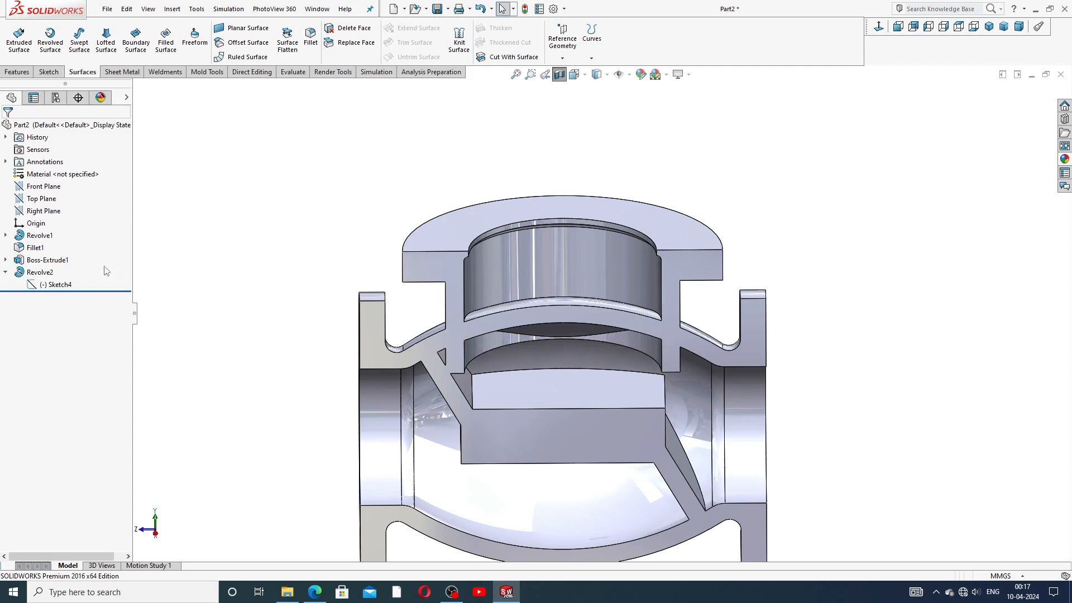
click(5, 272)
click(31, 273)
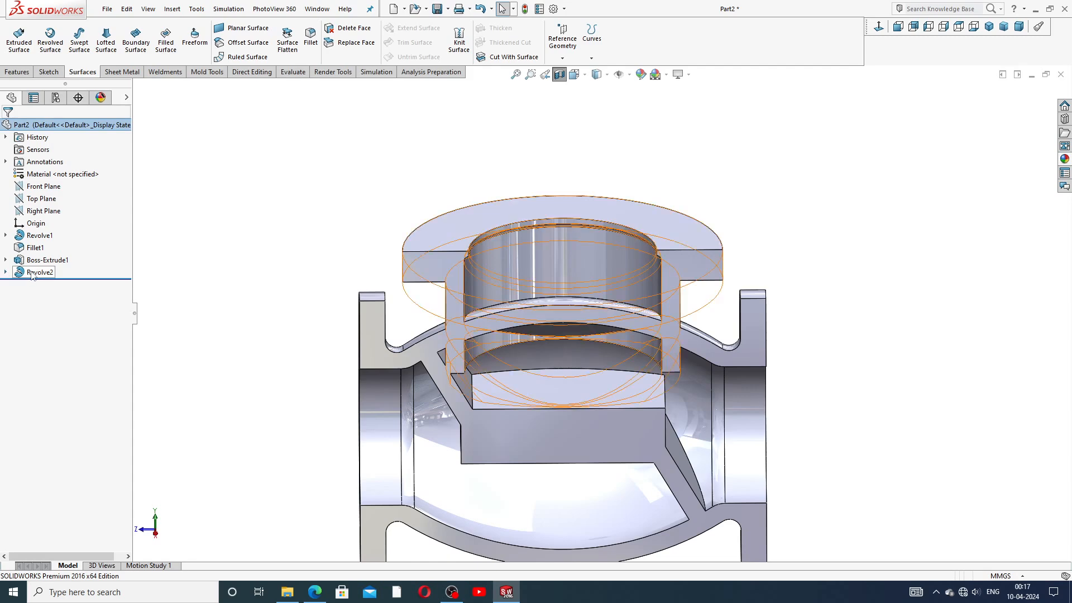
click(53, 240)
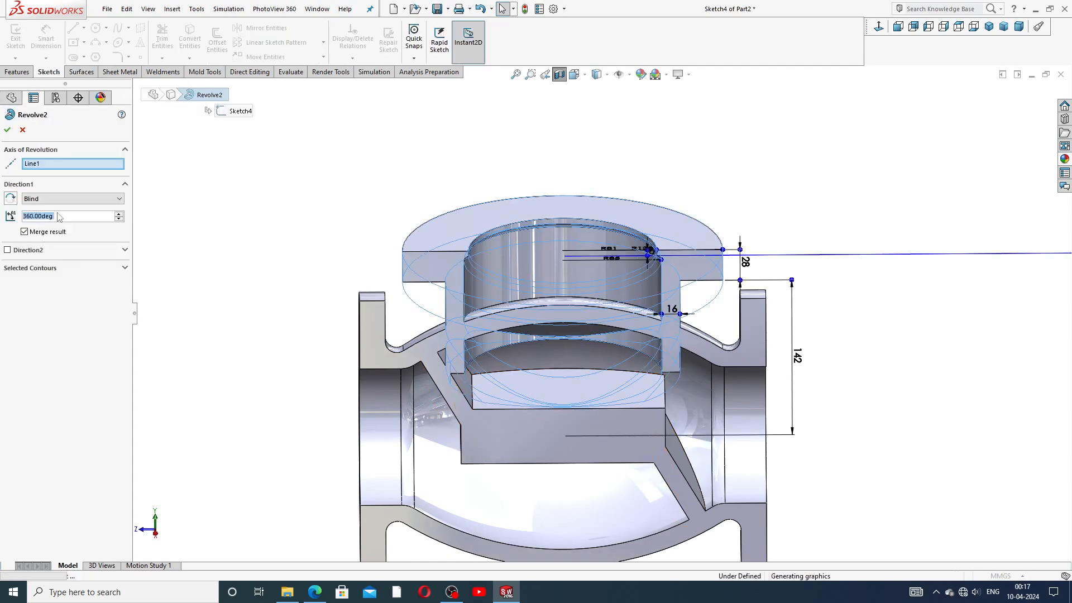
click(25, 231)
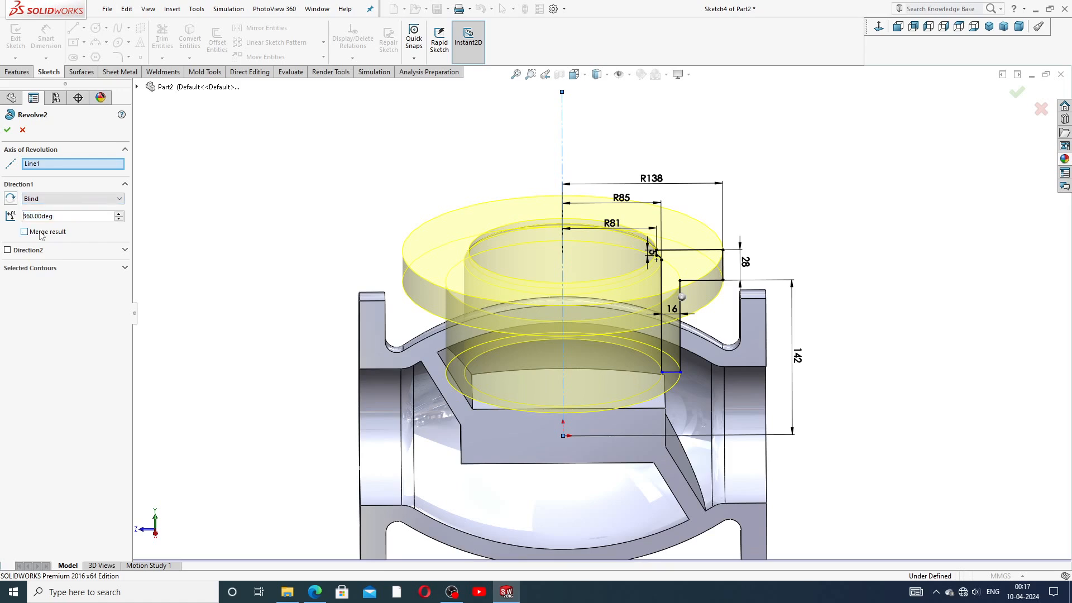
click(7, 129)
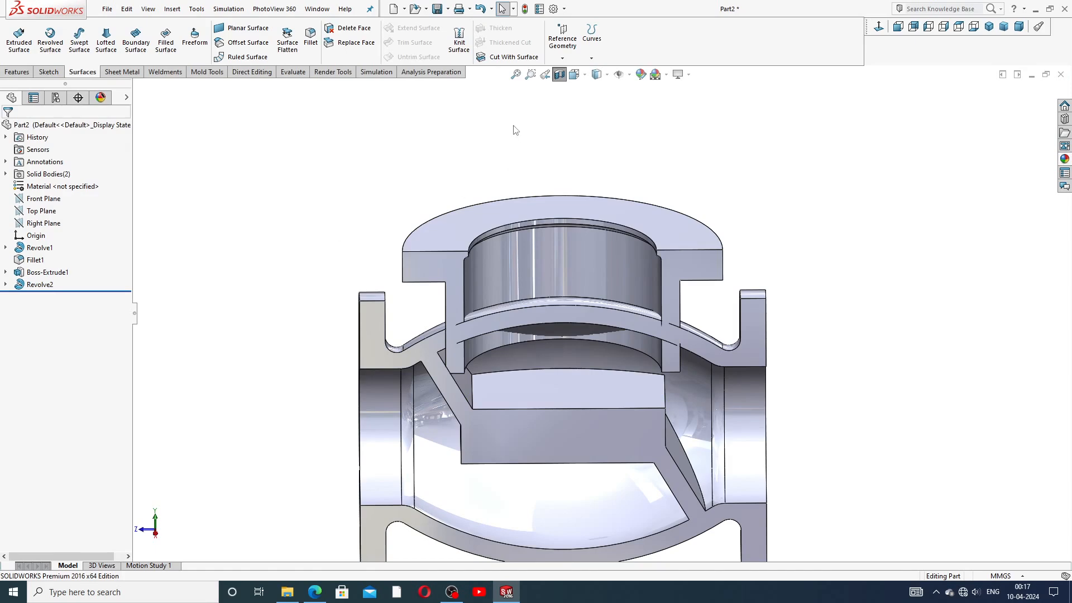
Step: Knit the curved seat face into Surface-Knit4 and select it in the Surface Bodies folder
click(459, 41)
middle_drag(561, 348, 557, 328)
click(556, 327)
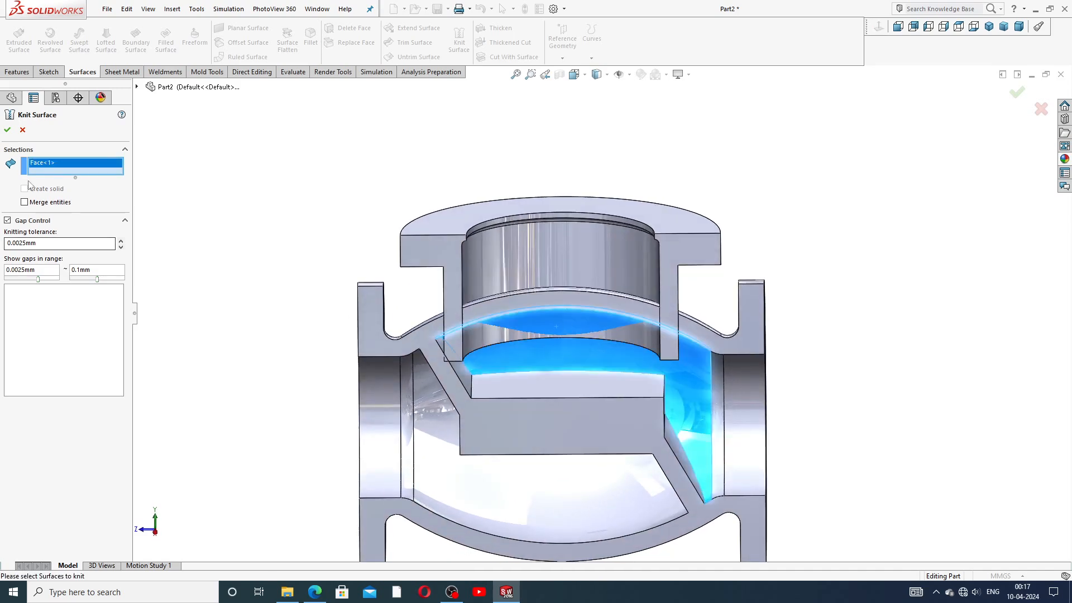
click(8, 130)
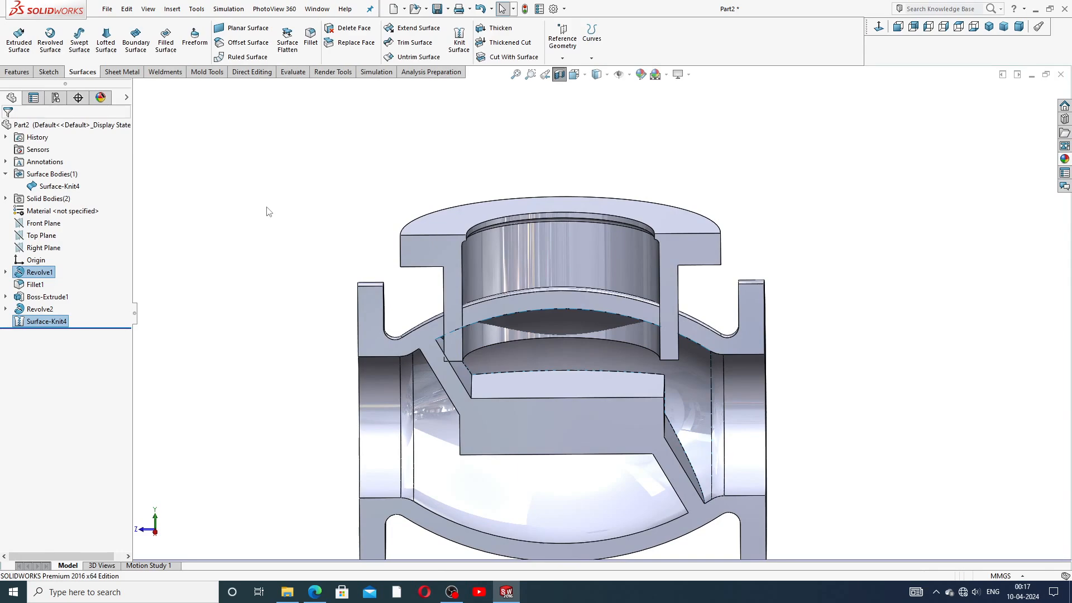
click(6, 173)
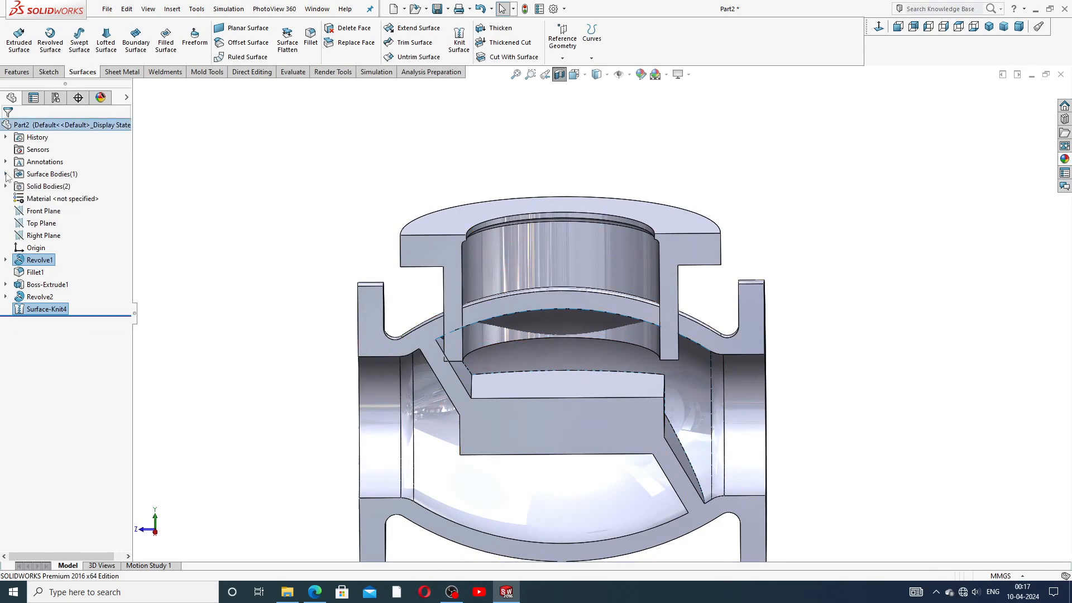
click(5, 173)
click(56, 186)
Step: Cut the Revolve2 body with Surface-Knit4, Auto-select off and direction reversed, creating SurfaceCut4
click(531, 58)
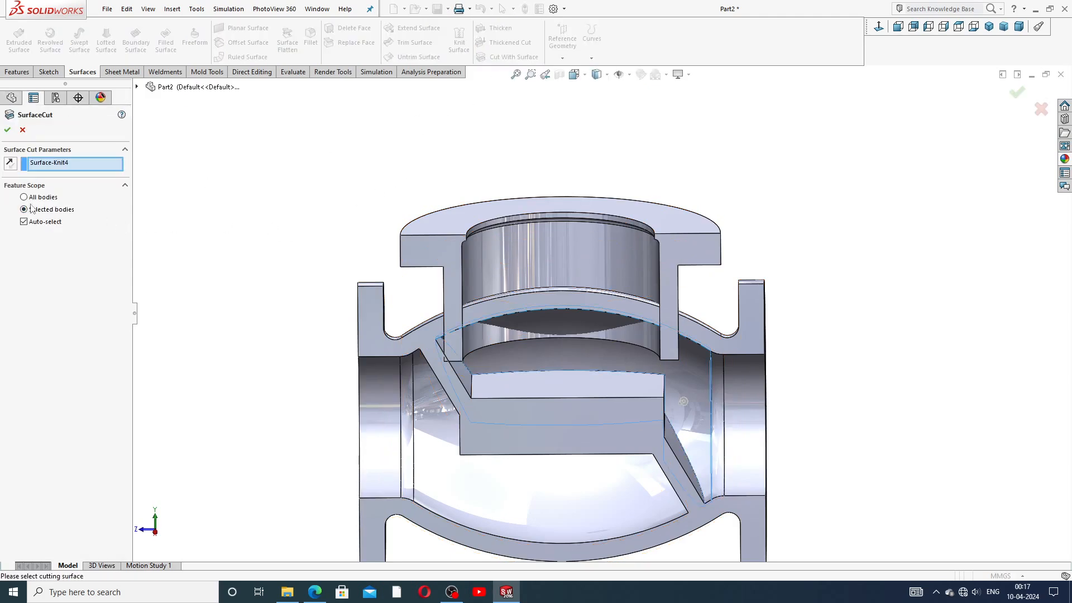
click(125, 185)
click(125, 185)
click(52, 224)
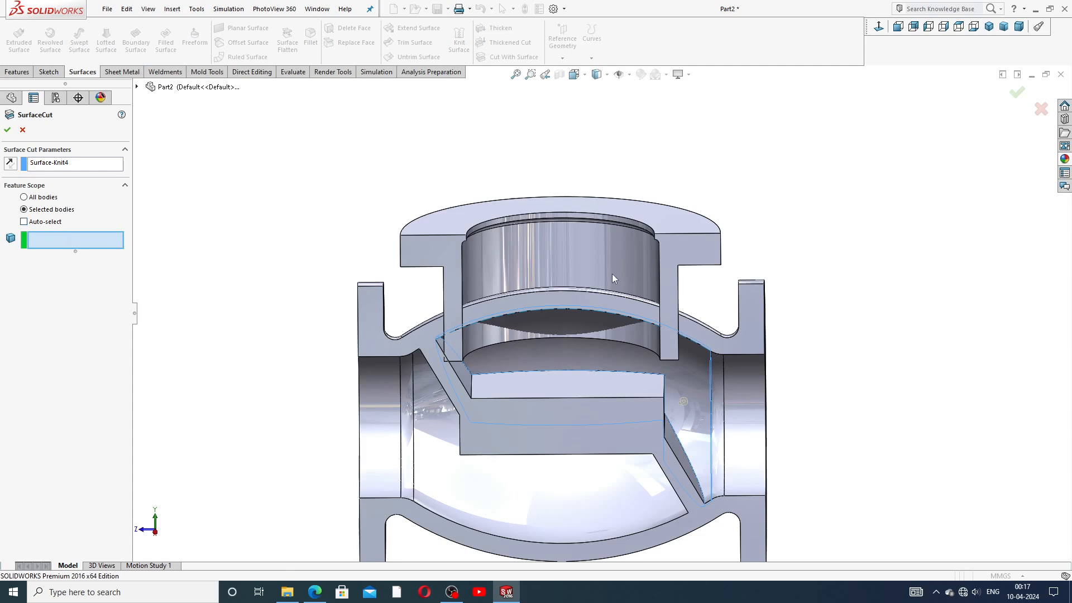
click(448, 253)
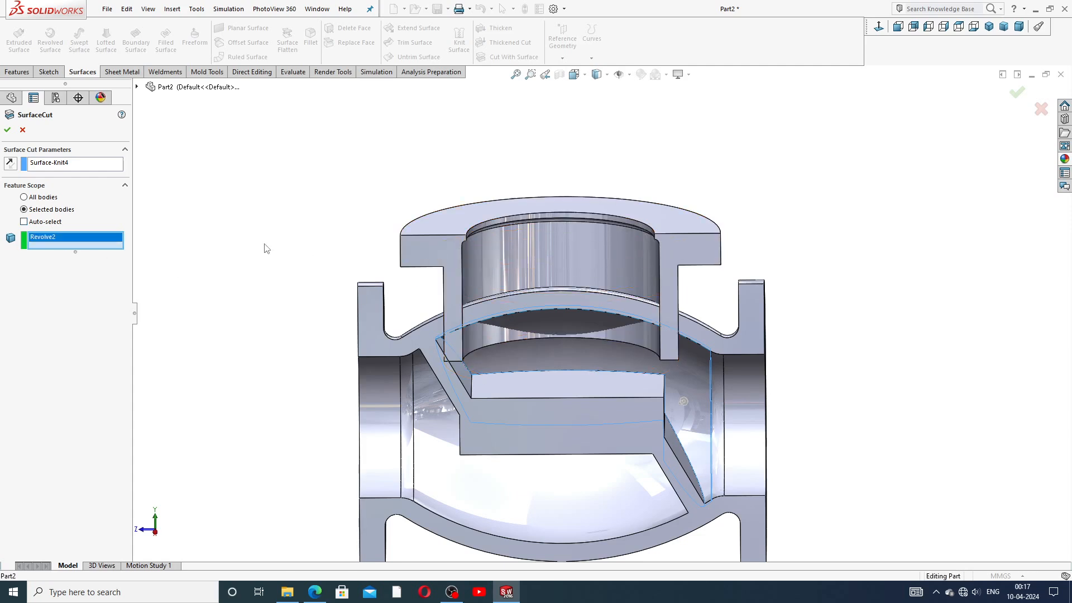
click(11, 163)
click(7, 130)
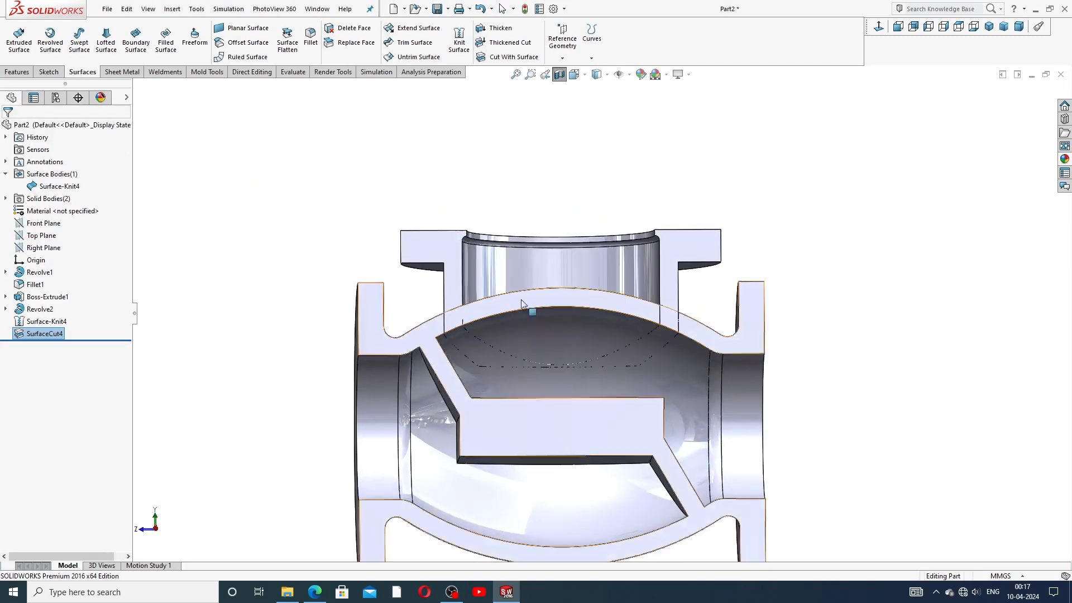
Step: Combine the SurfaceCut4 and Boss-Extrude1 bodies using Add to create Combine1
scroll(496, 342, down, 2)
scroll(496, 344, down, 2)
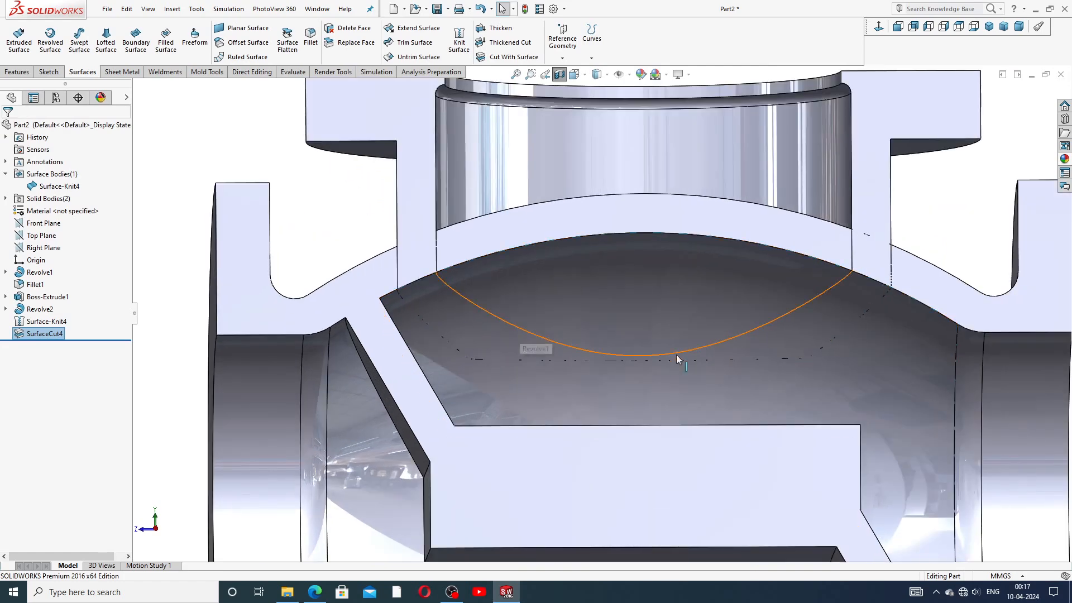
scroll(302, 215, up, 4)
click(249, 212)
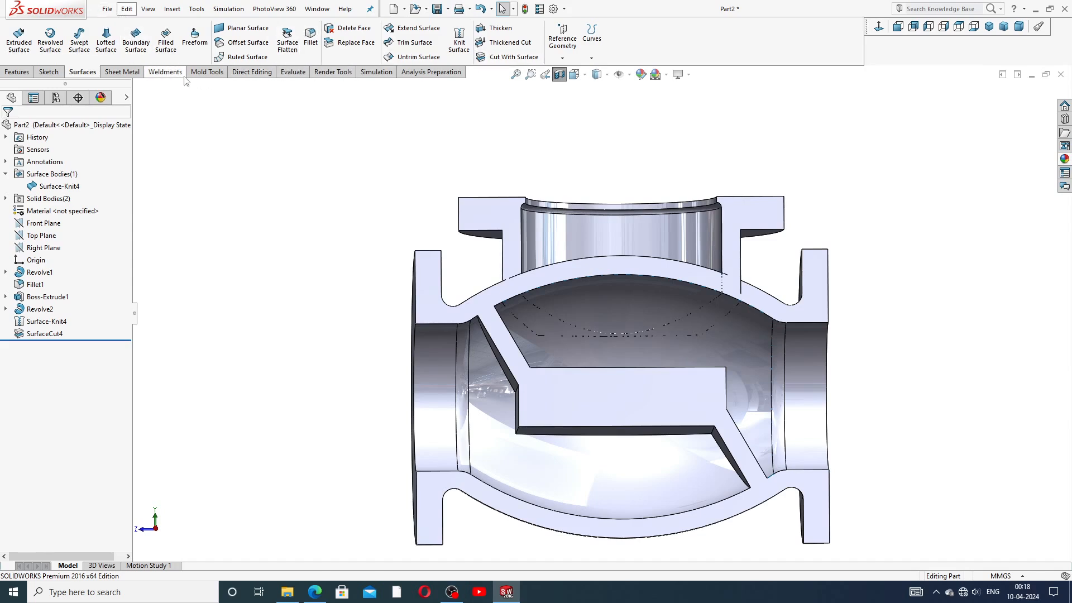
click(249, 72)
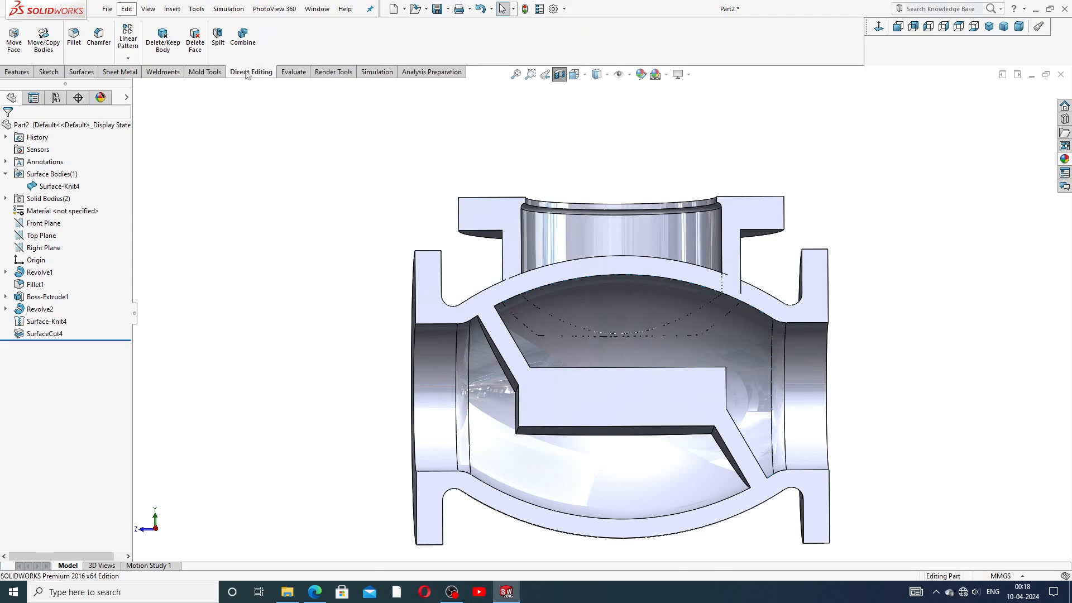
click(245, 39)
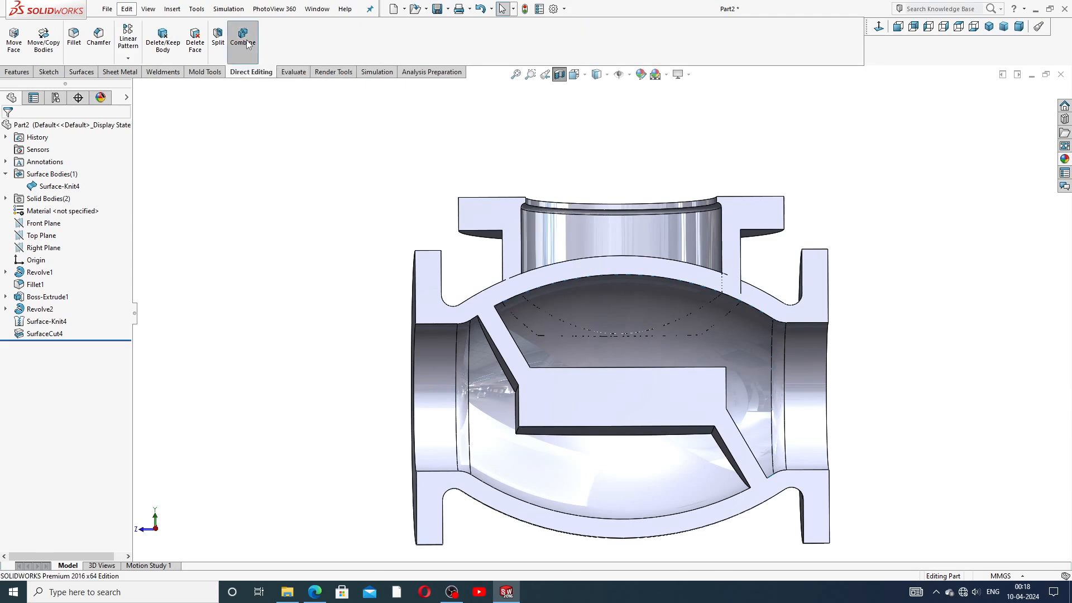
click(514, 242)
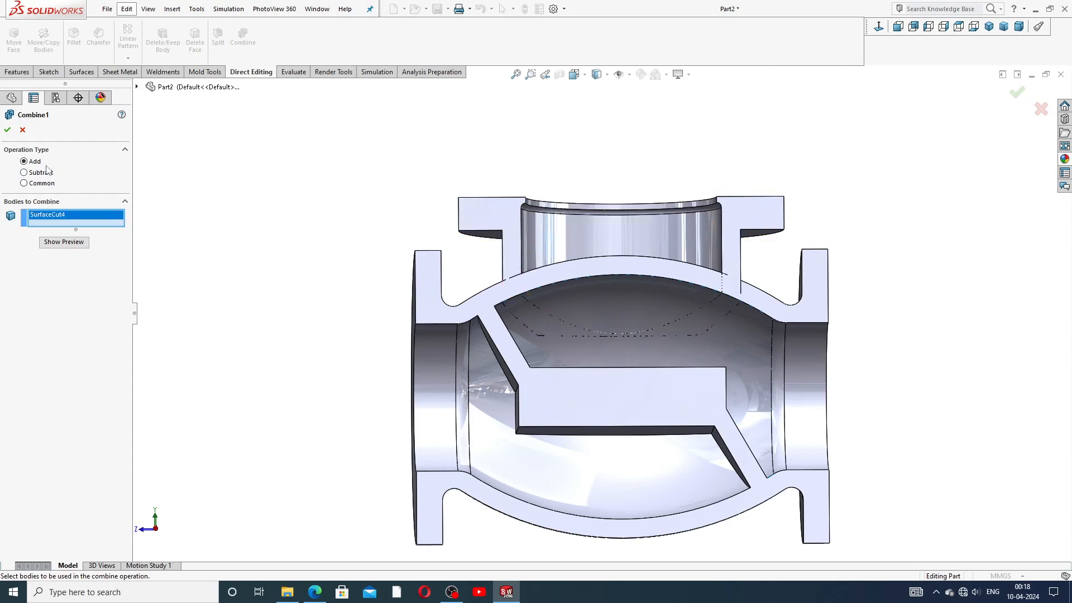
click(502, 326)
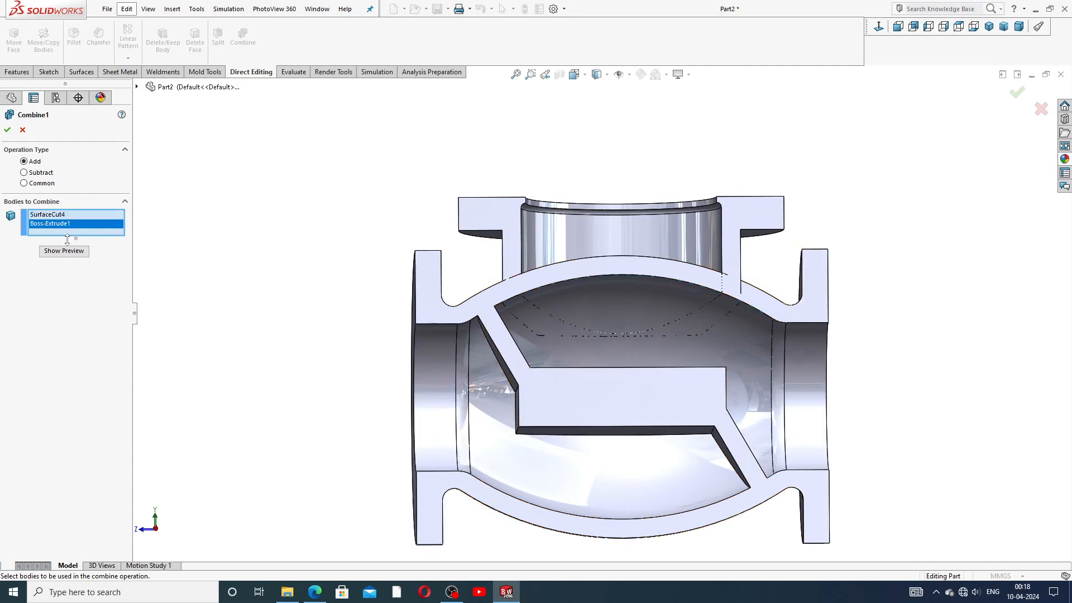
click(7, 130)
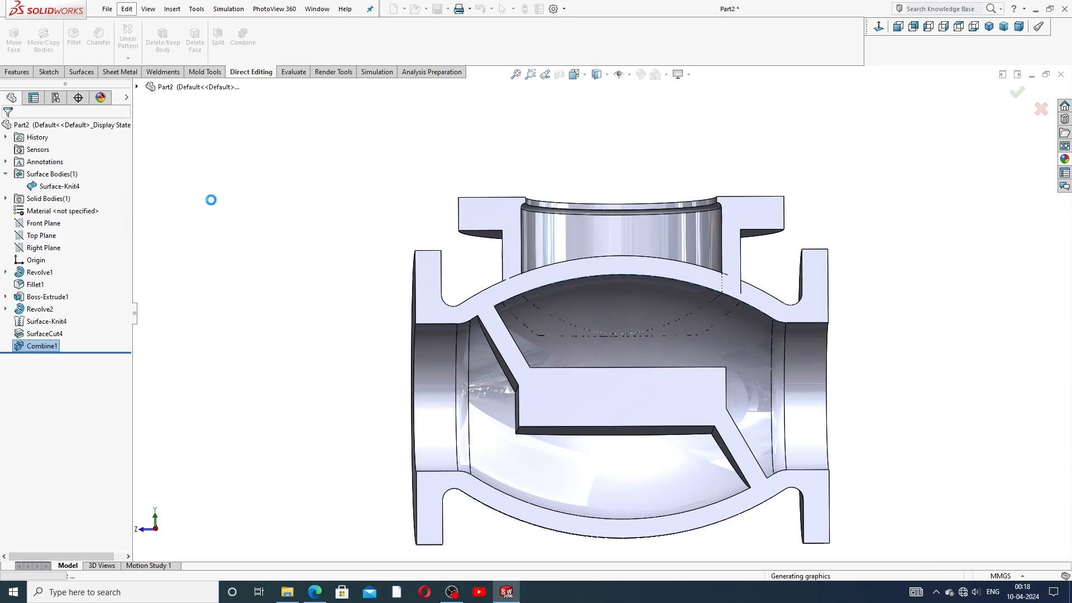
click(294, 232)
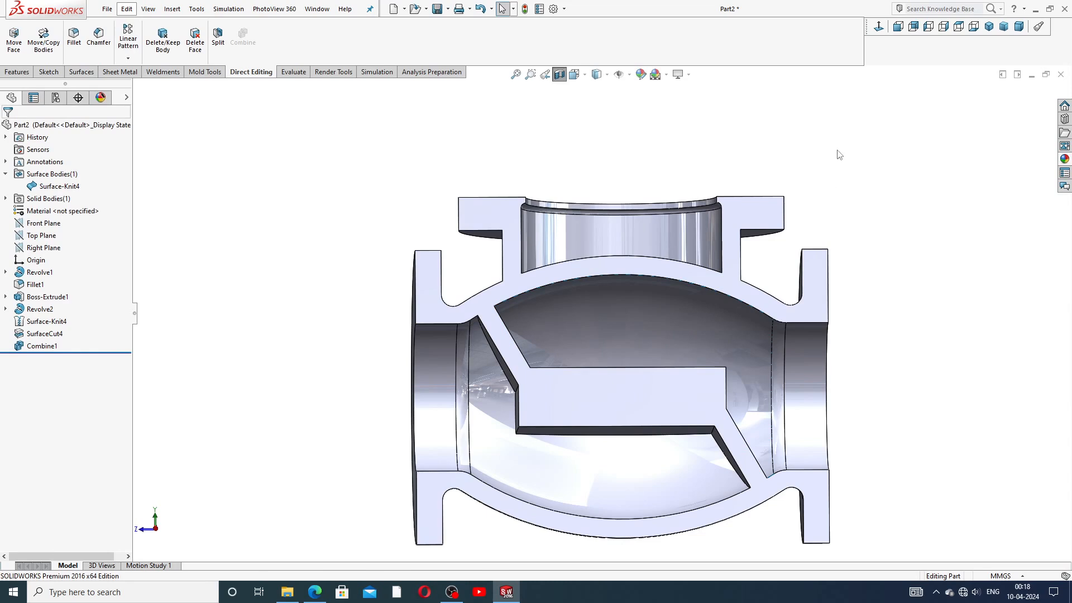
Step: Orbit the valve to inspect the top face of the inner block
middle_drag(784, 209, 692, 223)
scroll(748, 313, up, 3)
click(618, 334)
scroll(618, 334, down, 3)
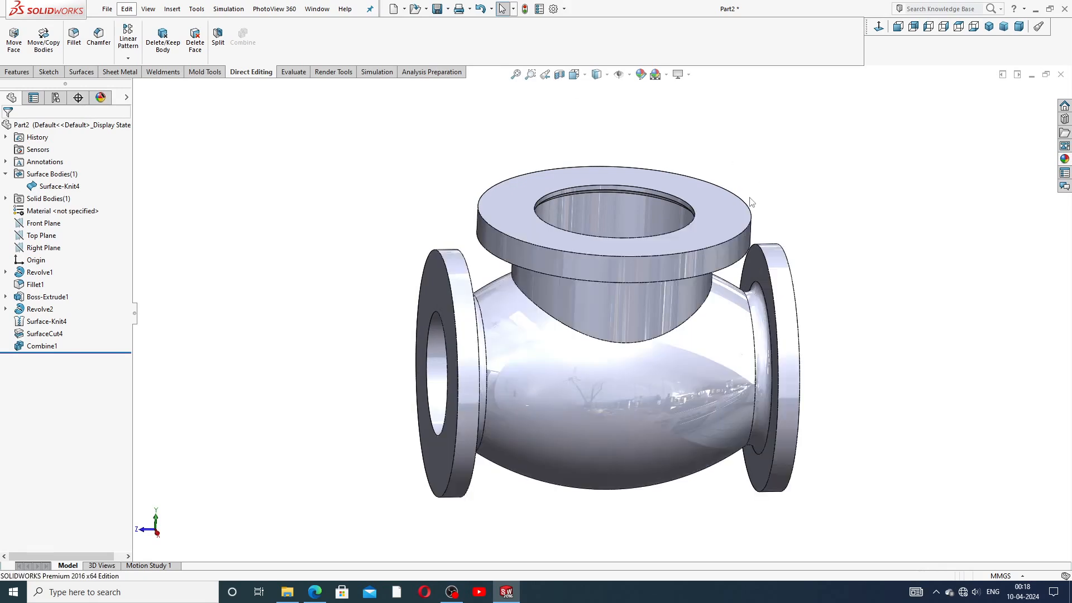
scroll(751, 201, up, 3)
scroll(619, 245, down, 3)
middle_drag(622, 309, 687, 306)
scroll(677, 308, up, 2)
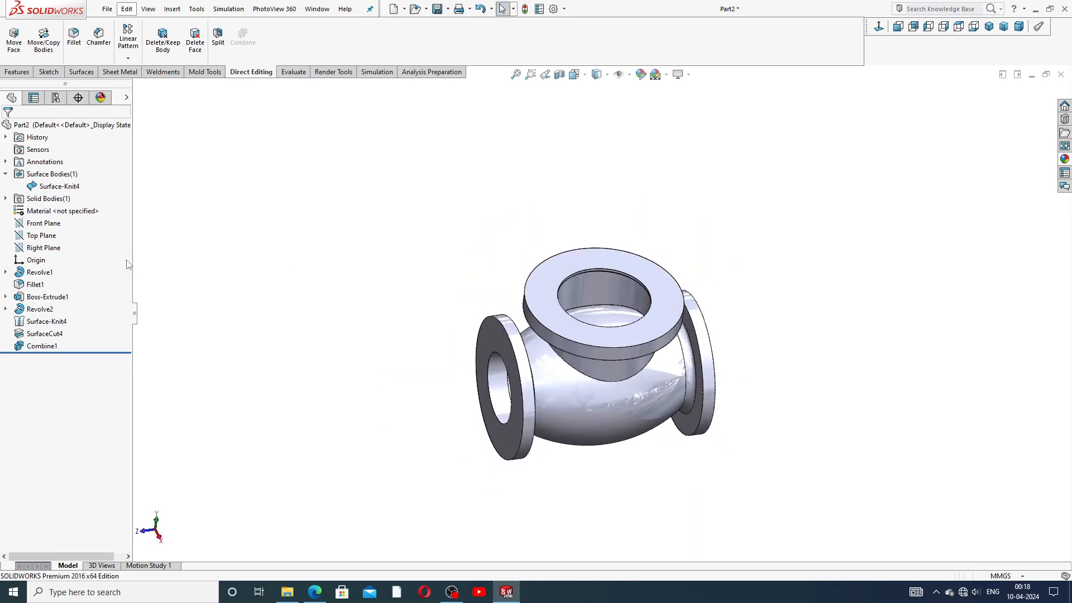
Step: Section the valve along the Right Plane and start a new sketch on that plane
click(6, 174)
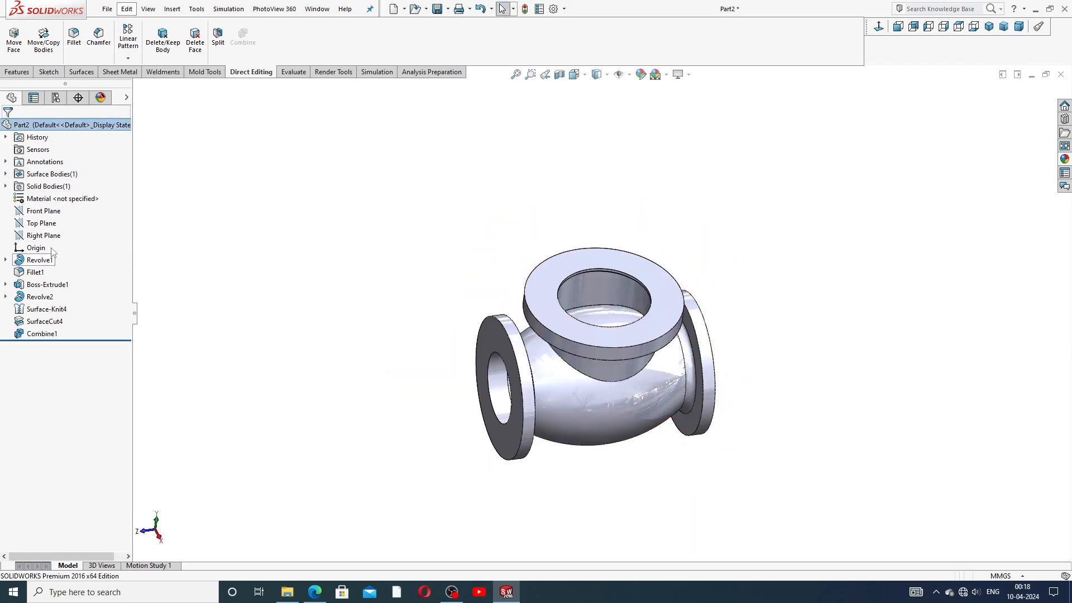
click(45, 234)
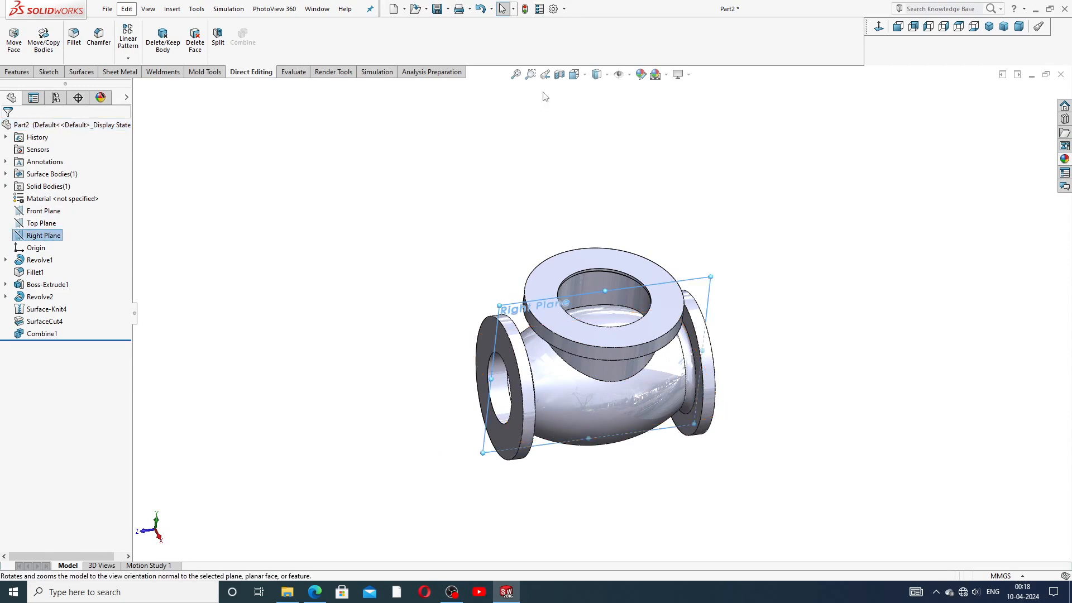
click(545, 75)
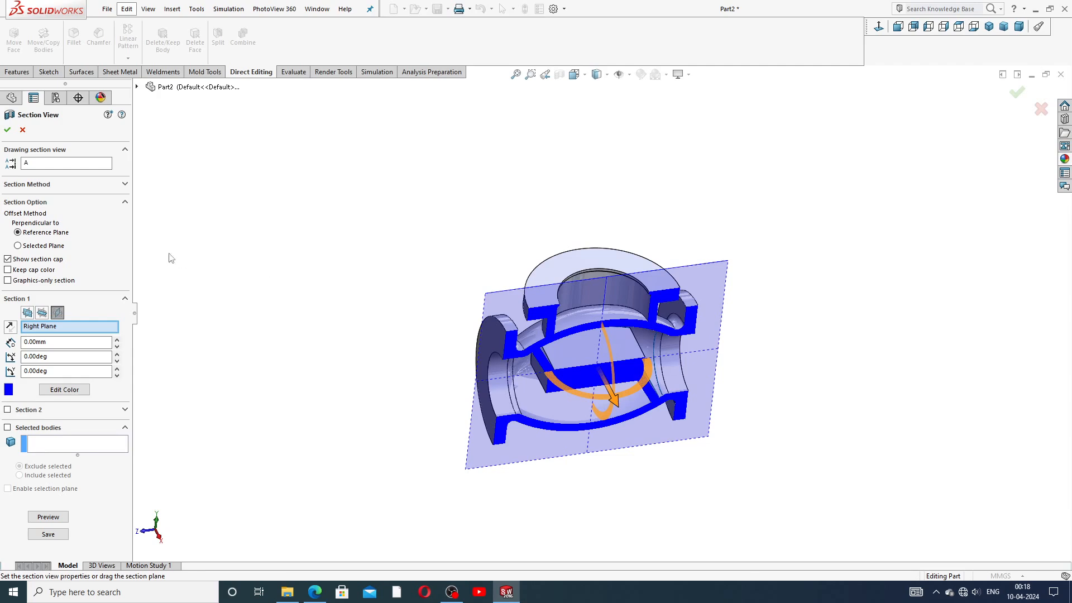
click(7, 129)
scroll(685, 365, down, 3)
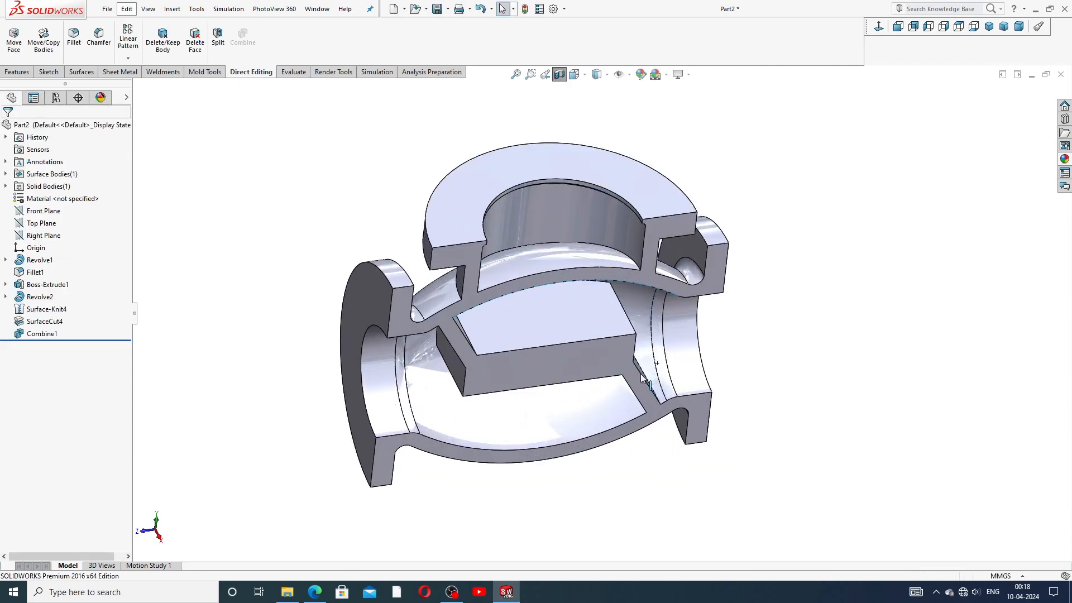
middle_drag(598, 287, 544, 262)
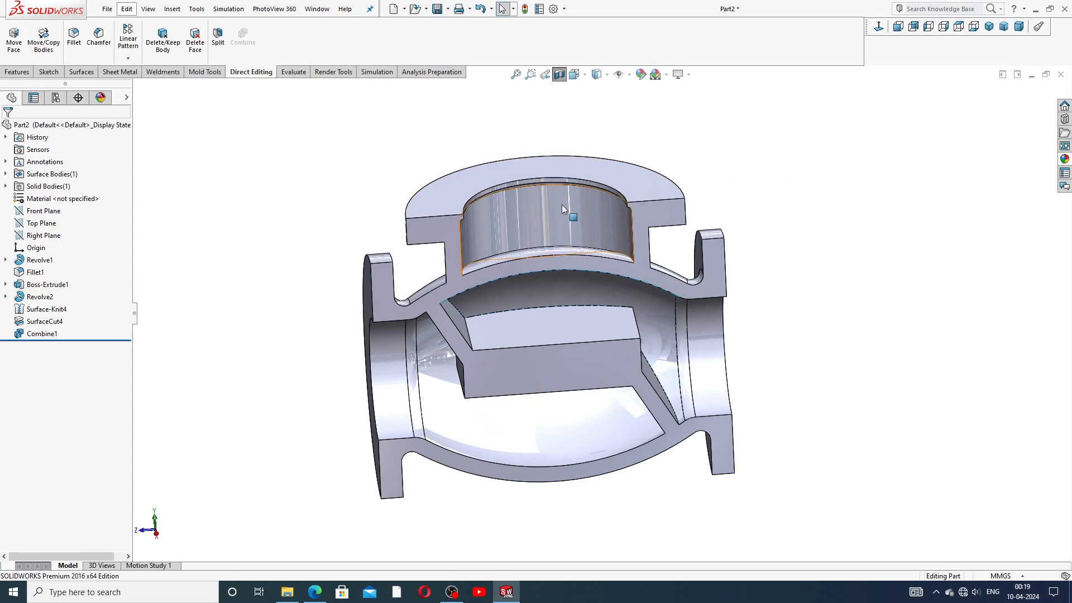
click(44, 235)
click(50, 223)
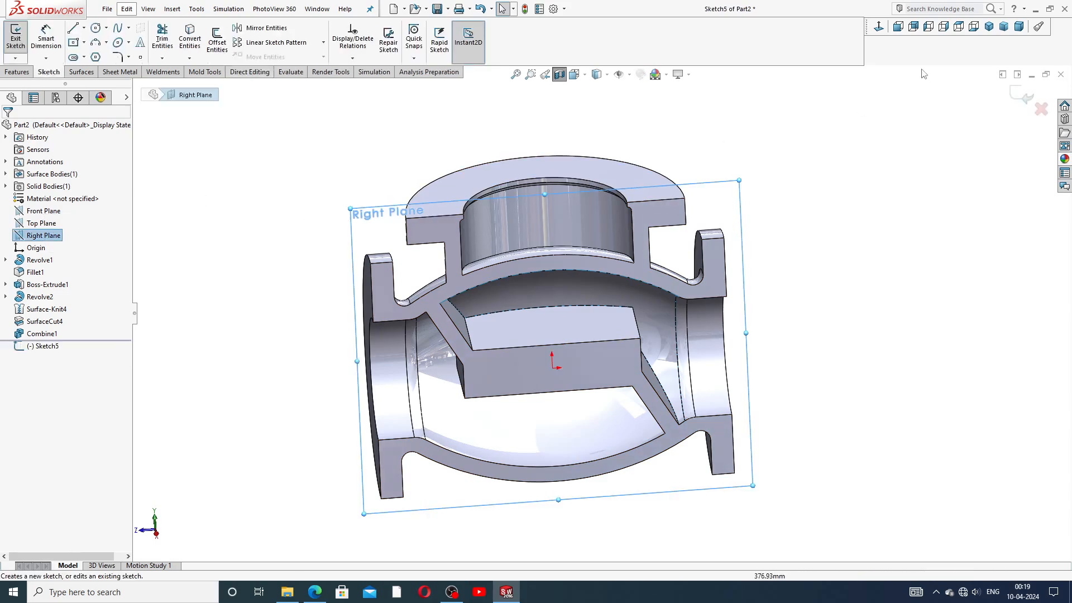
Step: View the sketch plane normal and draw a vertical centerline from above the part down to the origin
click(877, 27)
scroll(592, 301, up, 2)
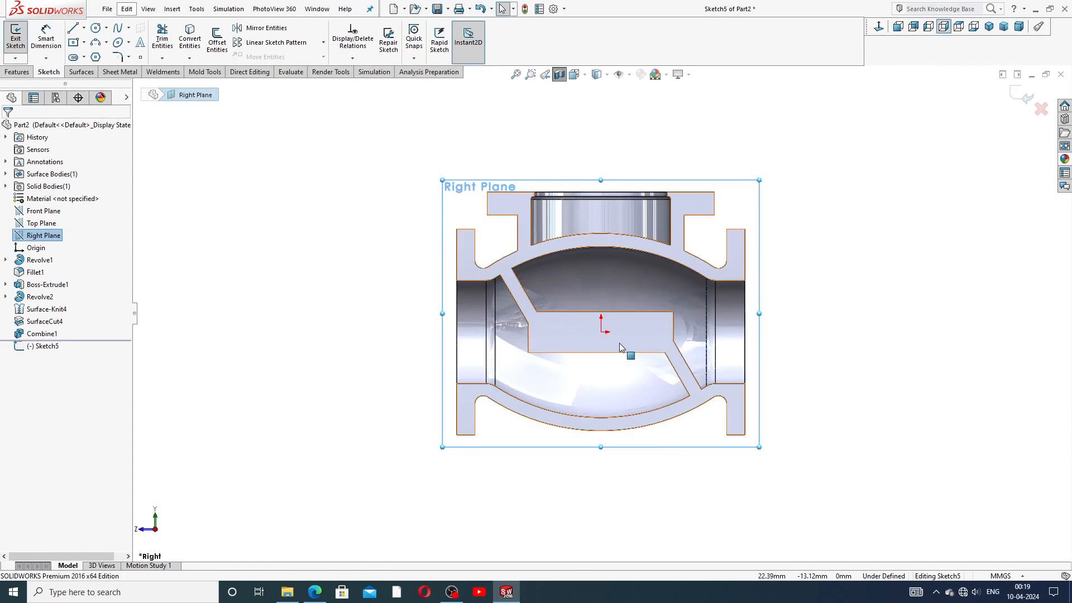
scroll(627, 352, down, 1)
scroll(673, 290, up, 1)
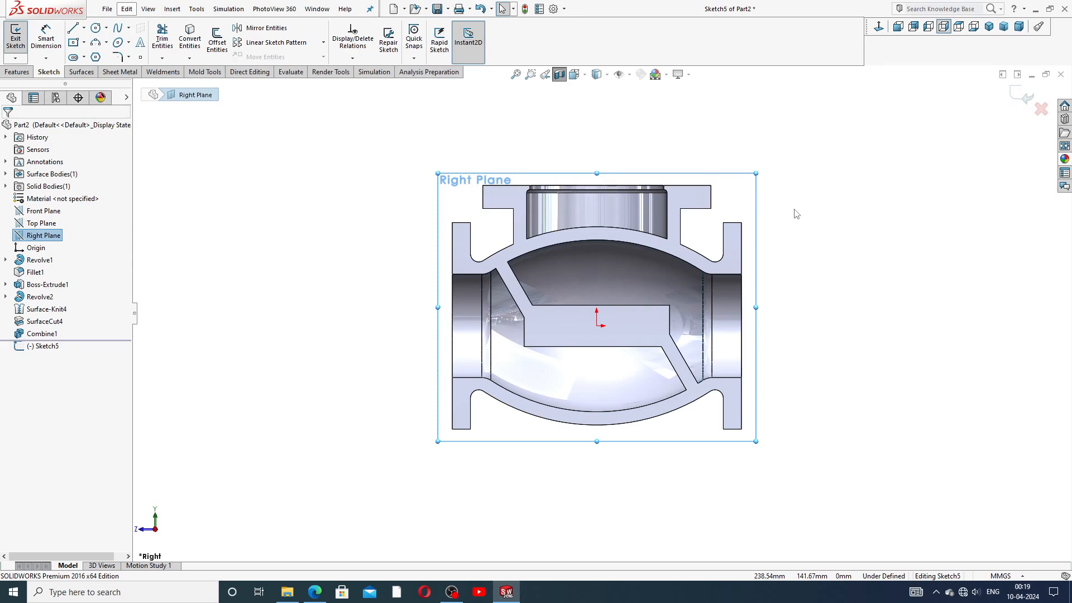
scroll(751, 250, up, 1)
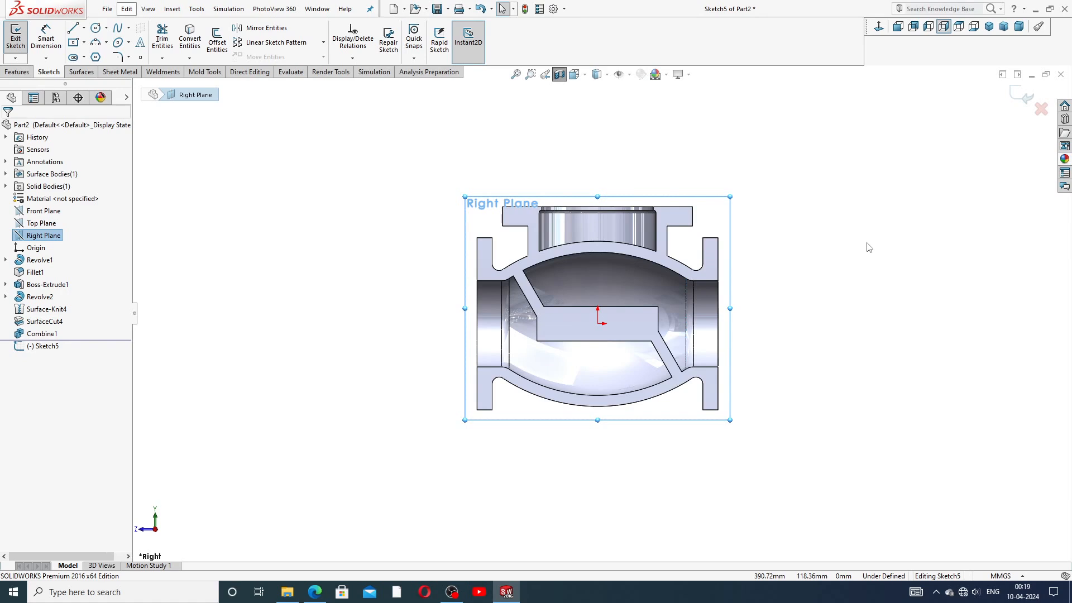
click(76, 31)
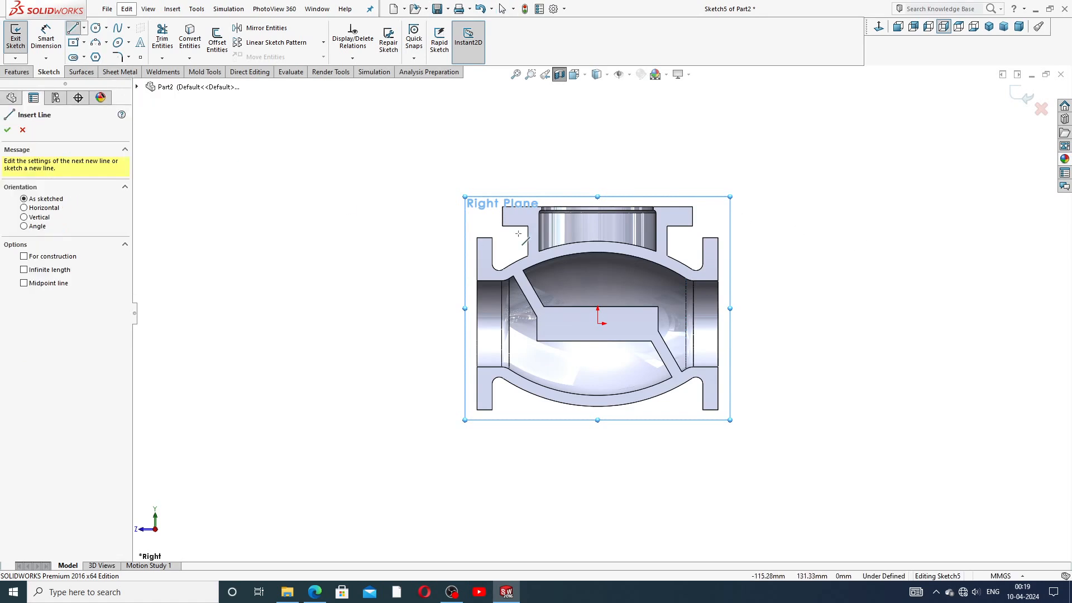
scroll(637, 278, down, 3)
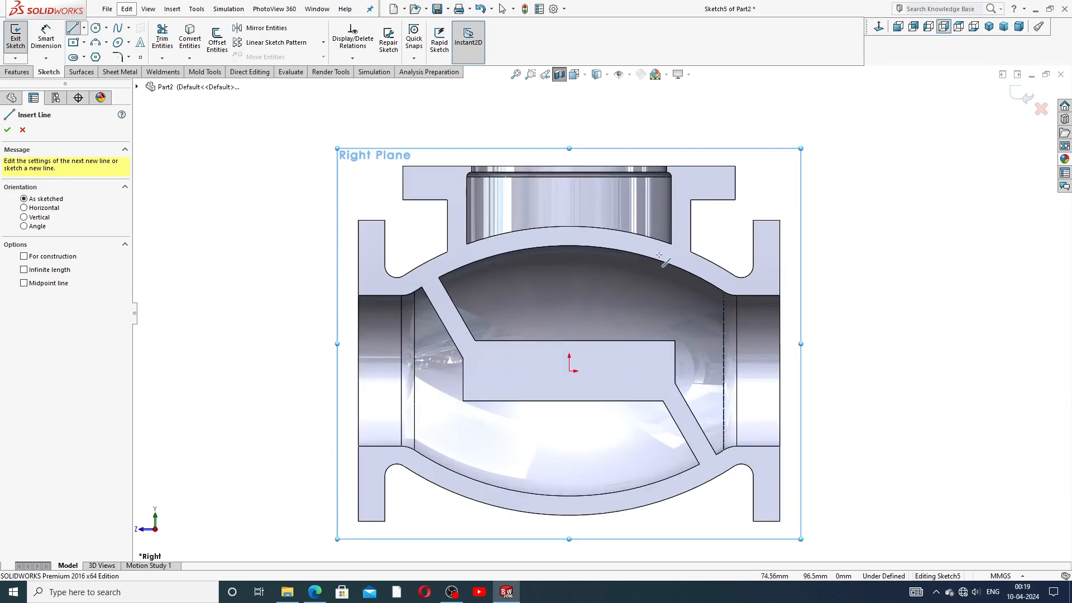
right_click(848, 153)
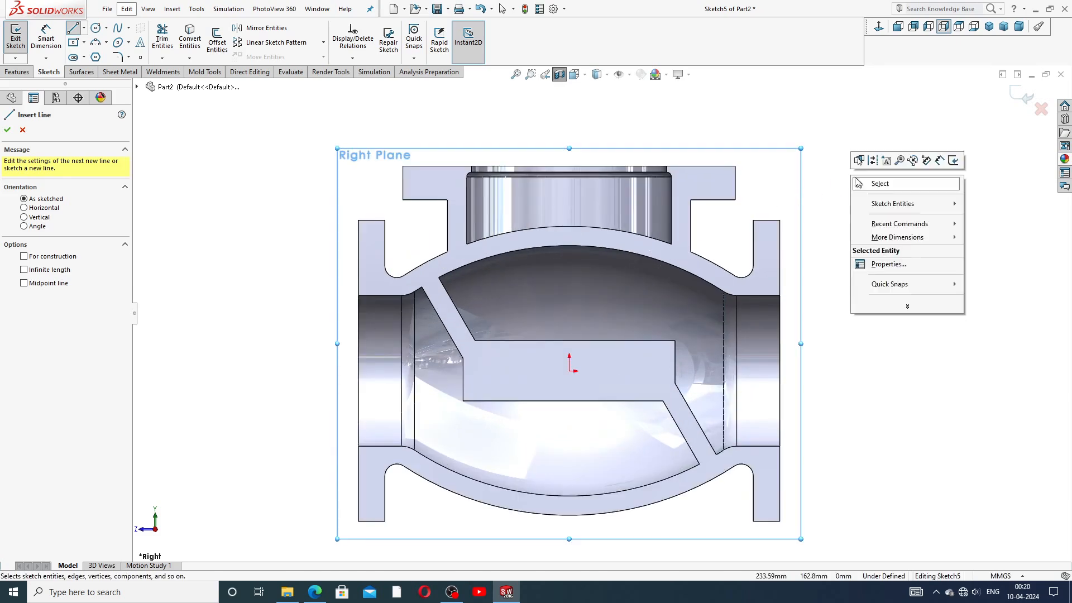
click(868, 183)
click(84, 28)
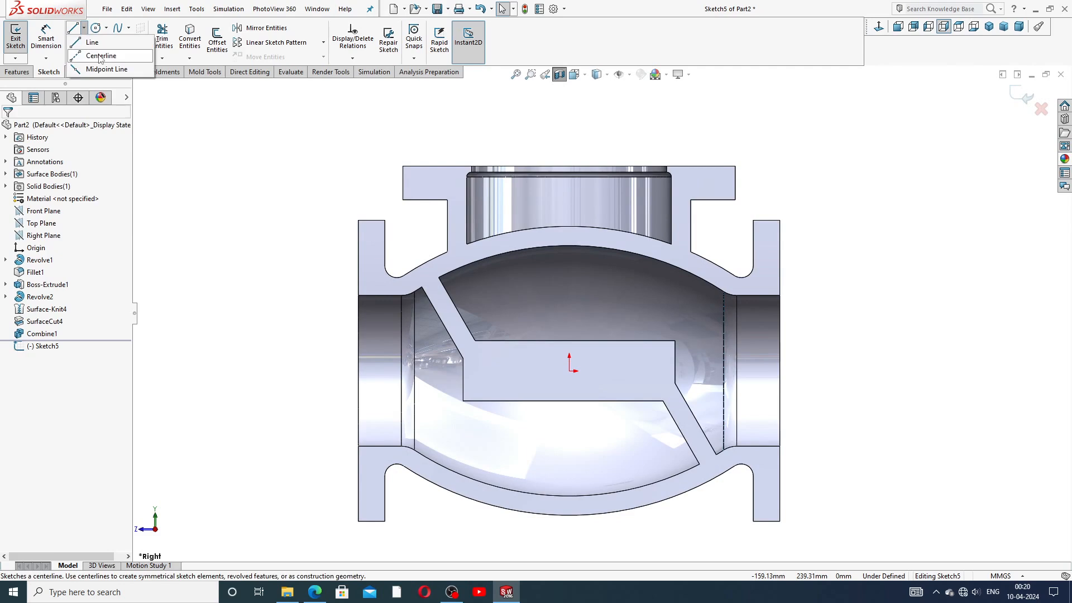
click(95, 55)
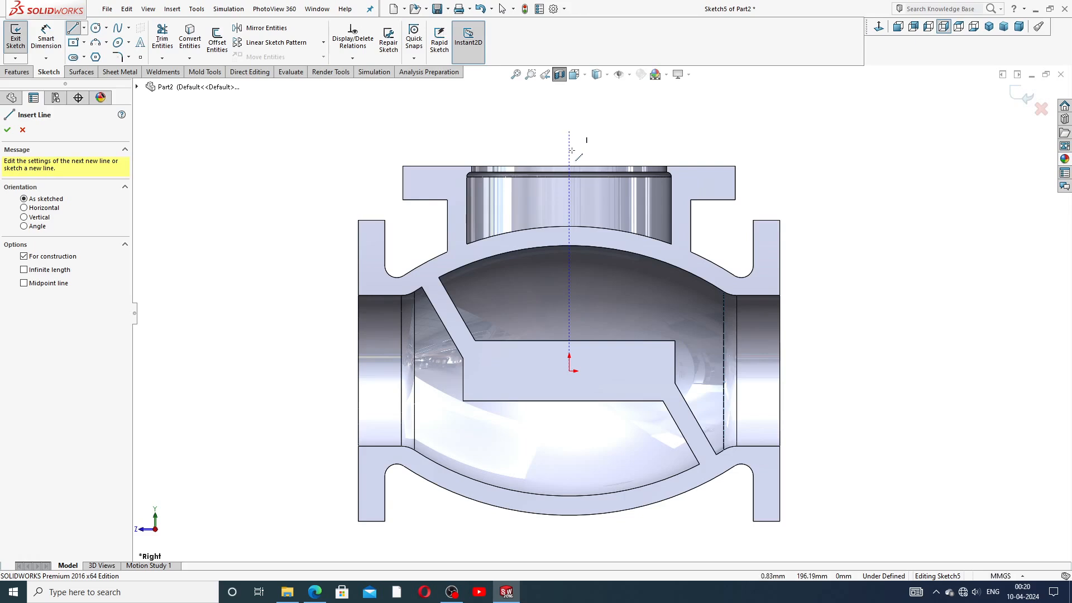
click(569, 132)
click(569, 370)
right_click(594, 290)
click(625, 327)
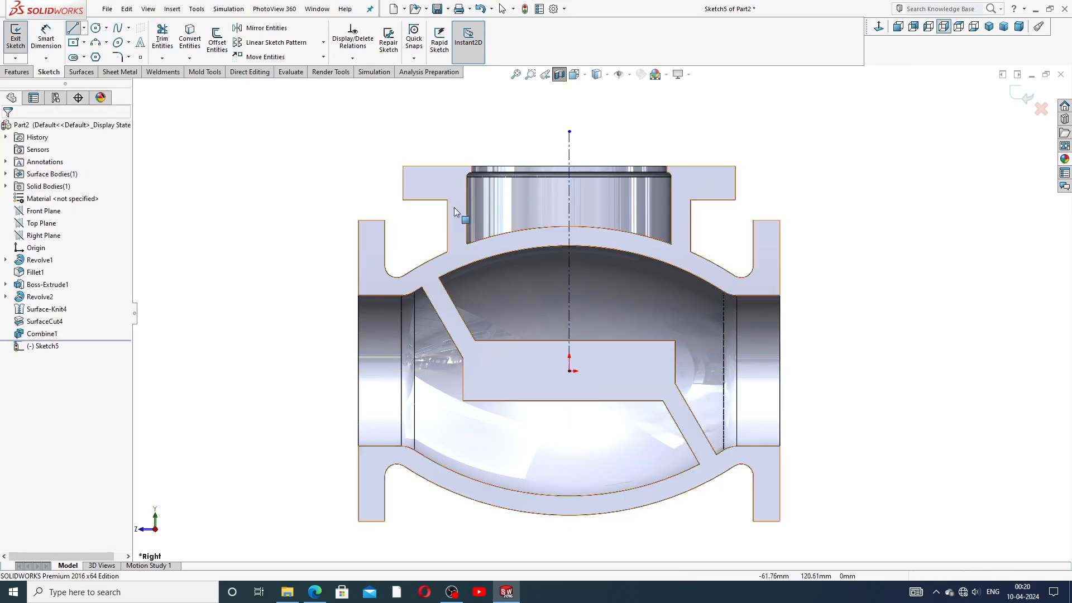
Step: Draw the closed stepped line profile from the centreline through the bore to the seat's bottom edge
click(73, 28)
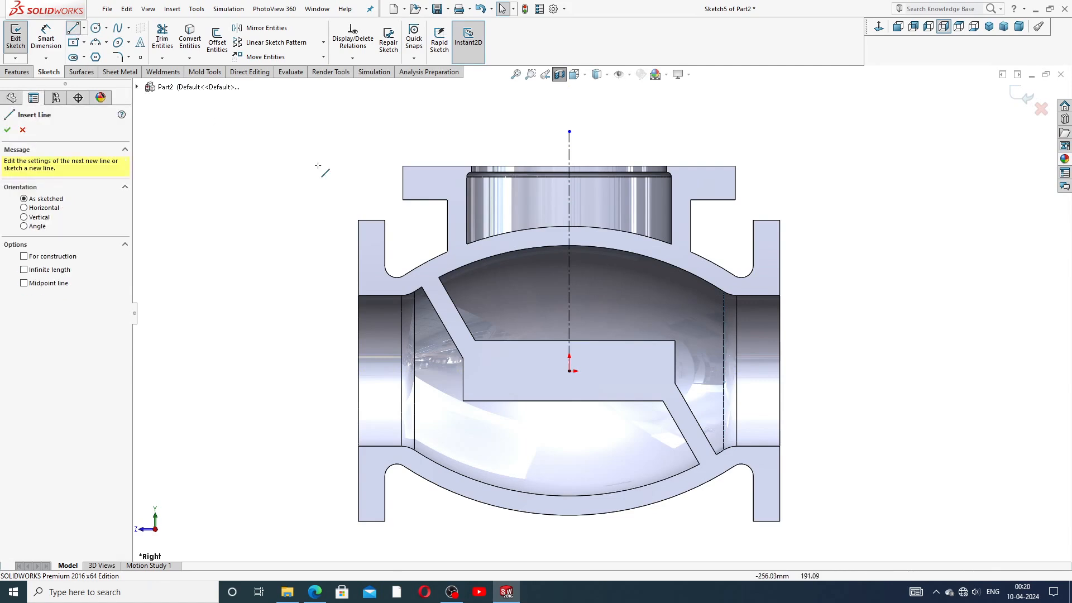
click(569, 195)
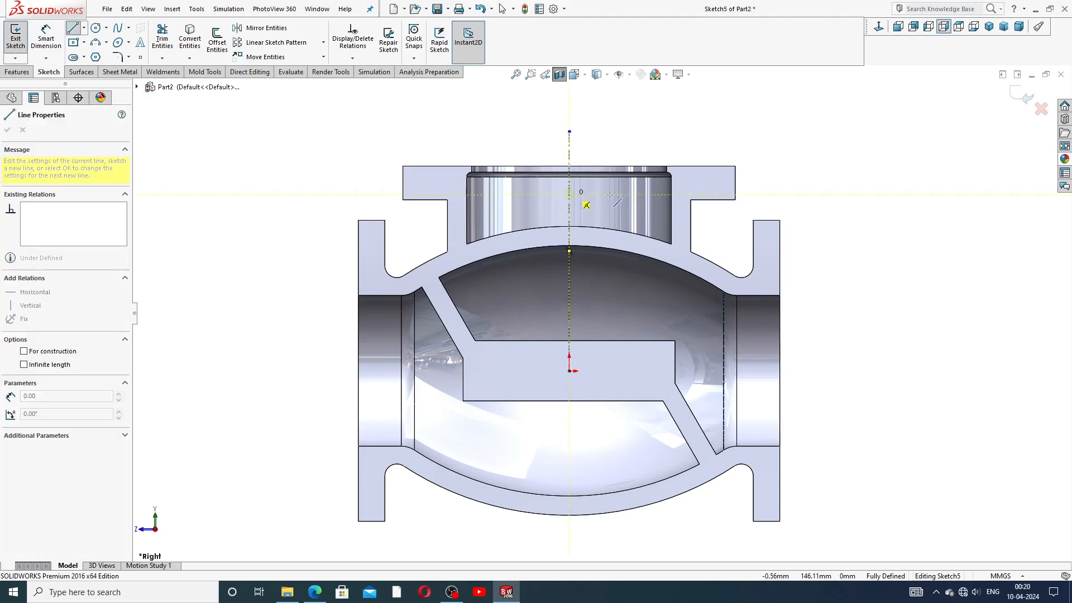
click(640, 195)
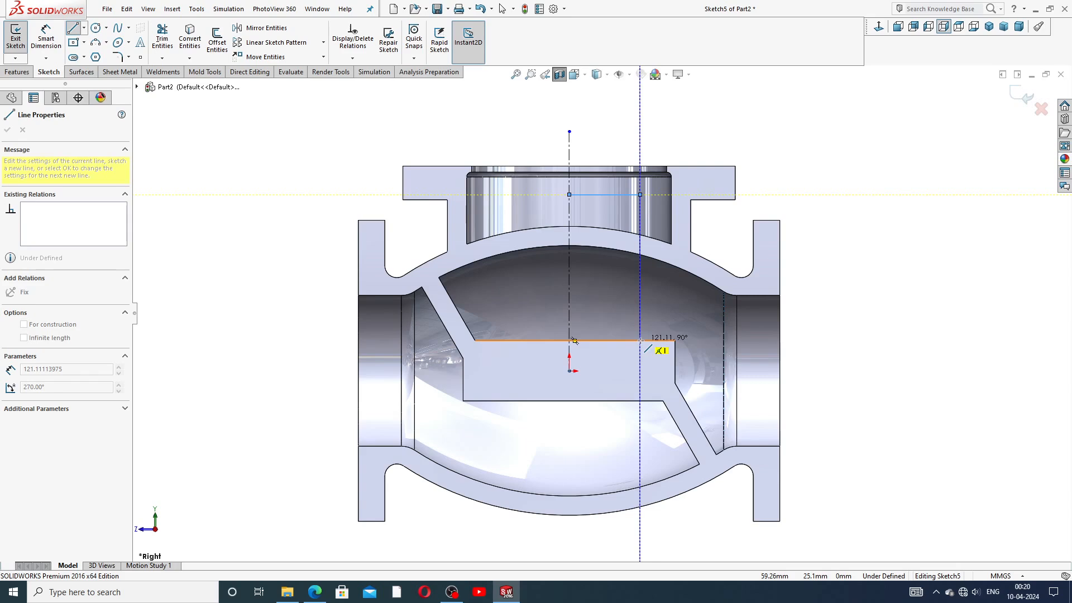
click(640, 340)
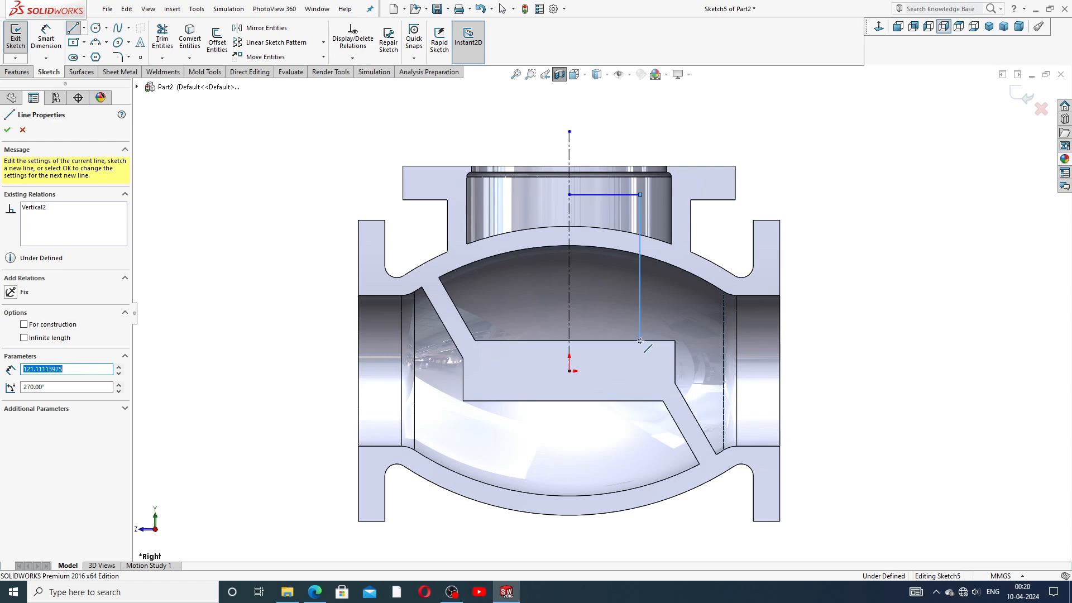
click(623, 340)
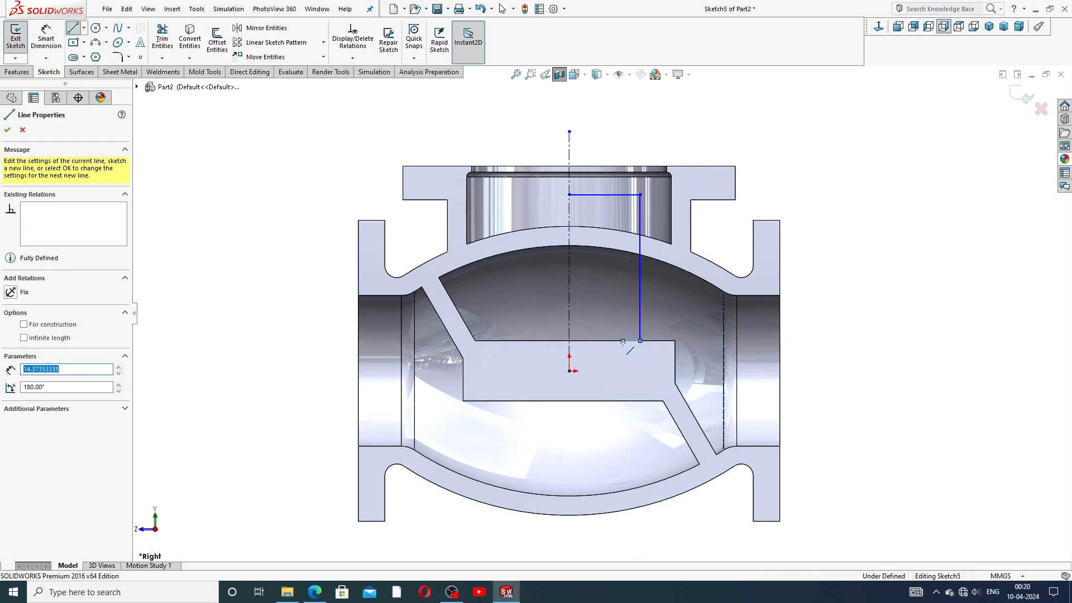
click(622, 366)
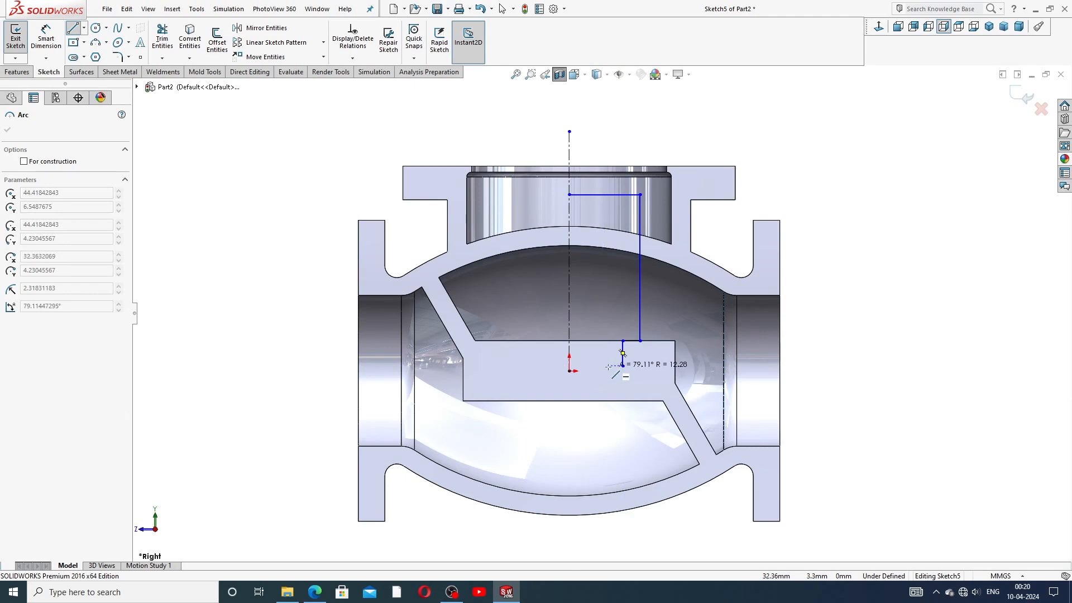
click(608, 401)
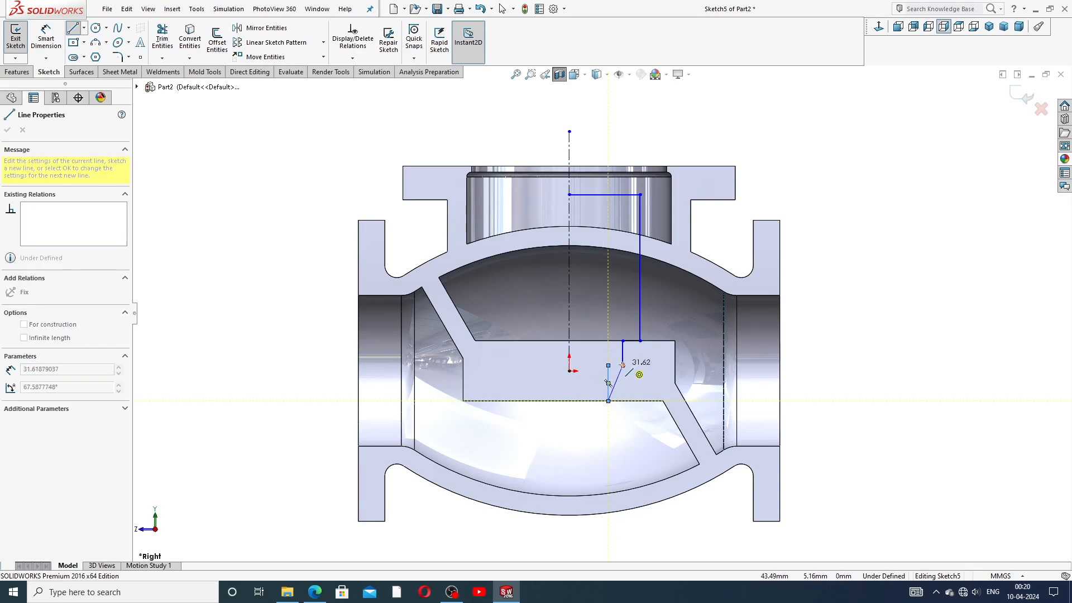
click(569, 401)
click(569, 371)
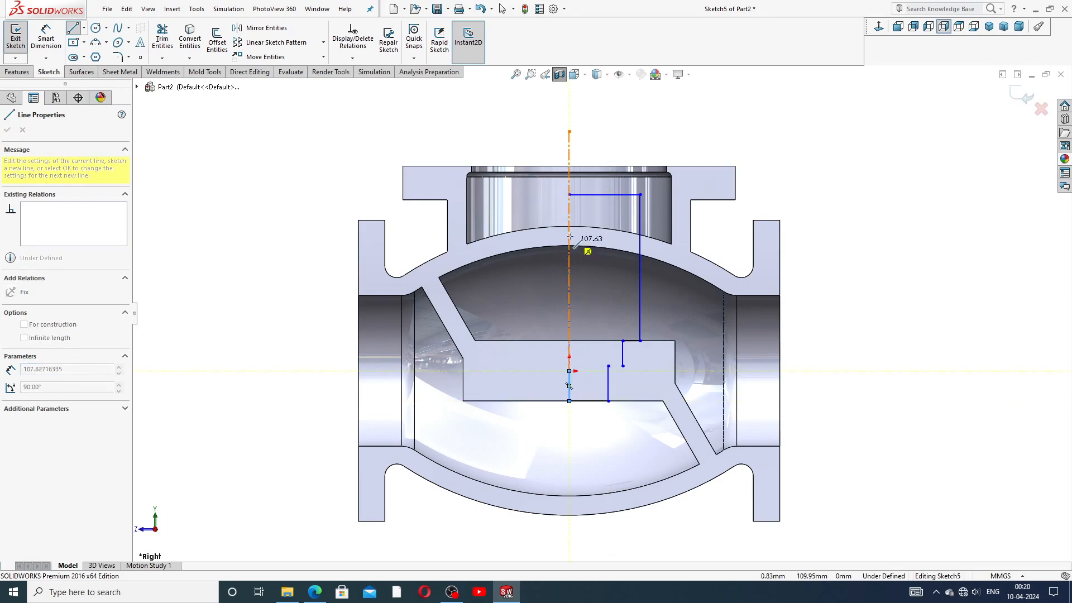
click(569, 195)
right_click(779, 157)
click(807, 167)
Step: Add a horizontal line joining the short vertical's top to the step corner
scroll(608, 376, down, 3)
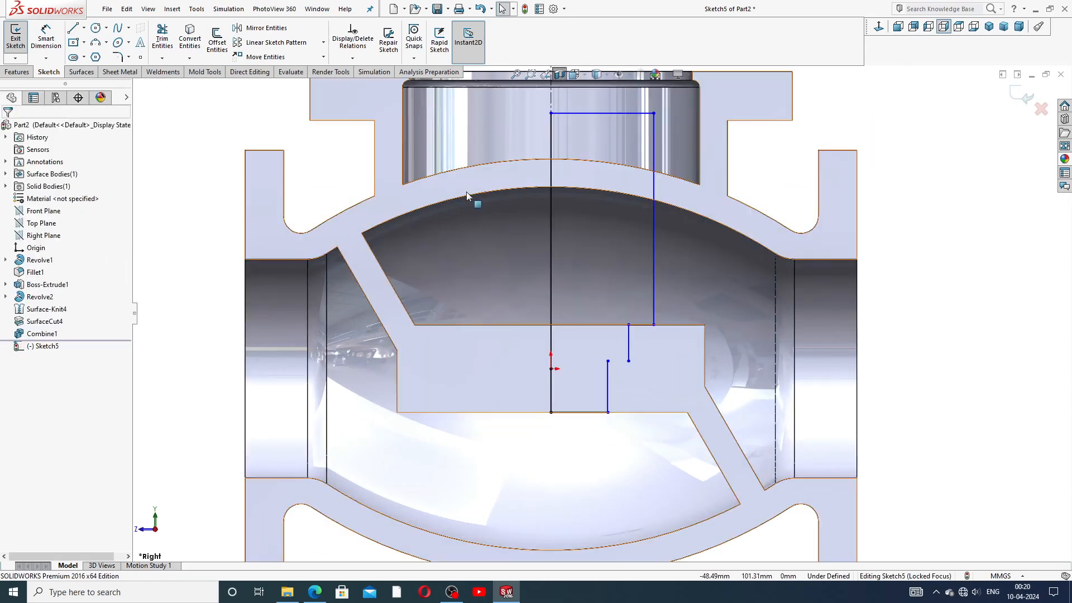
click(73, 28)
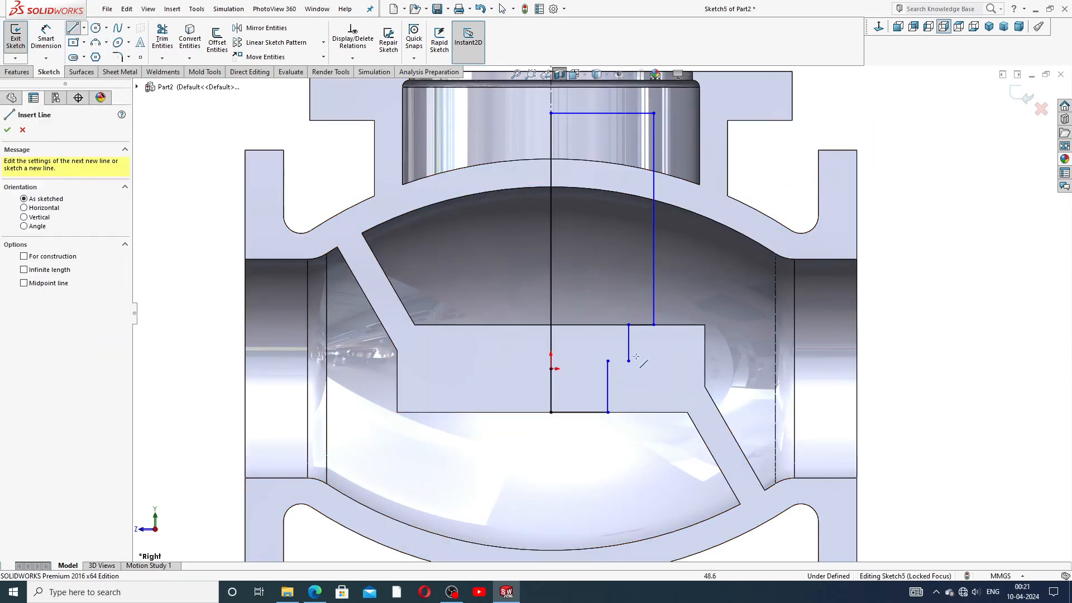
scroll(620, 367, down, 2)
click(580, 351)
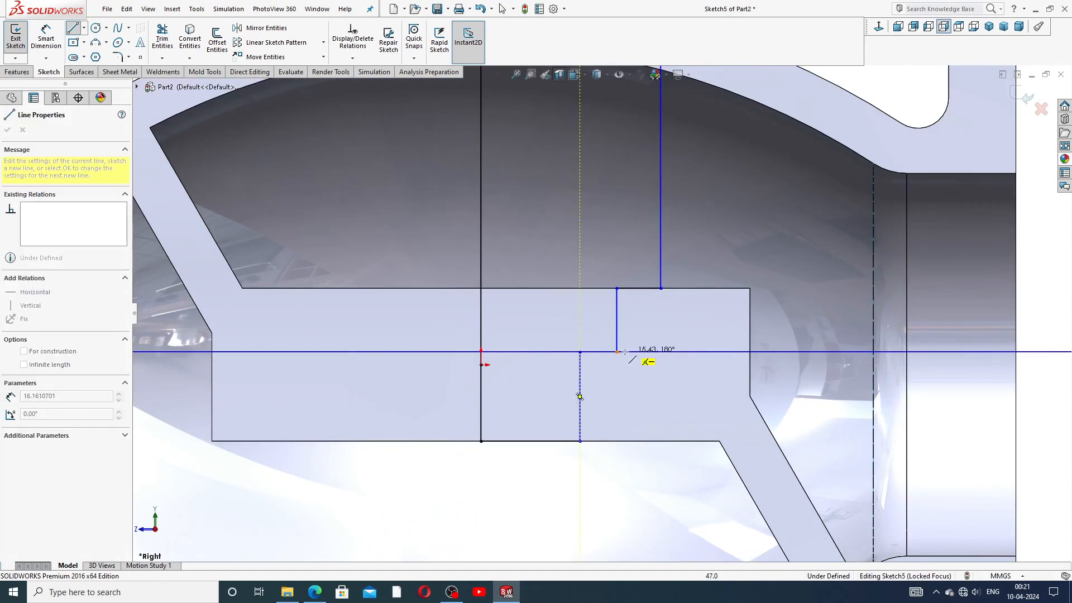
click(616, 351)
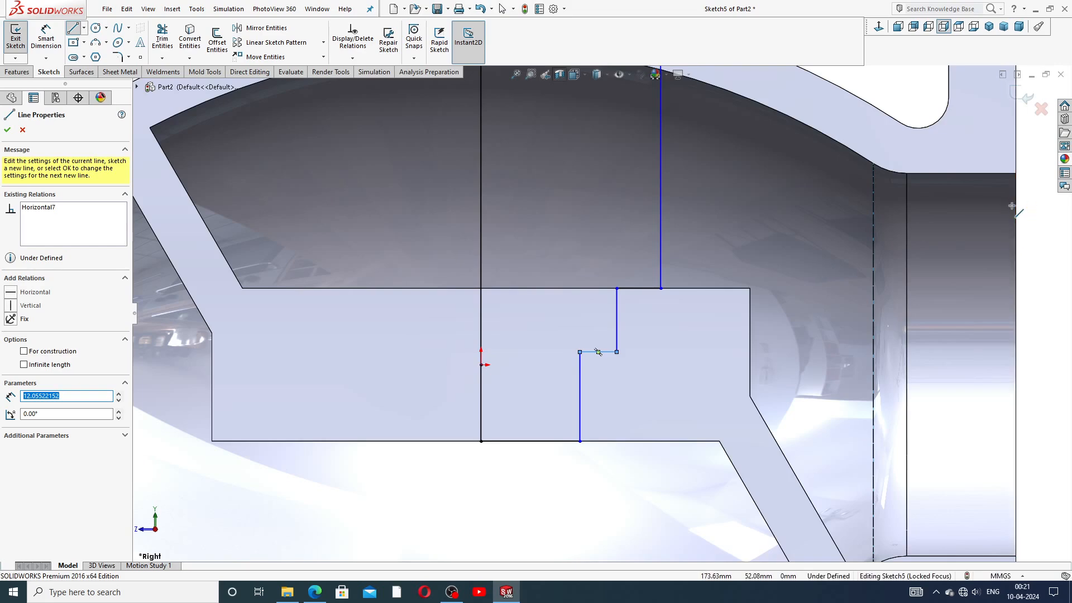
scroll(601, 313, up, 3)
right_click(929, 229)
click(948, 242)
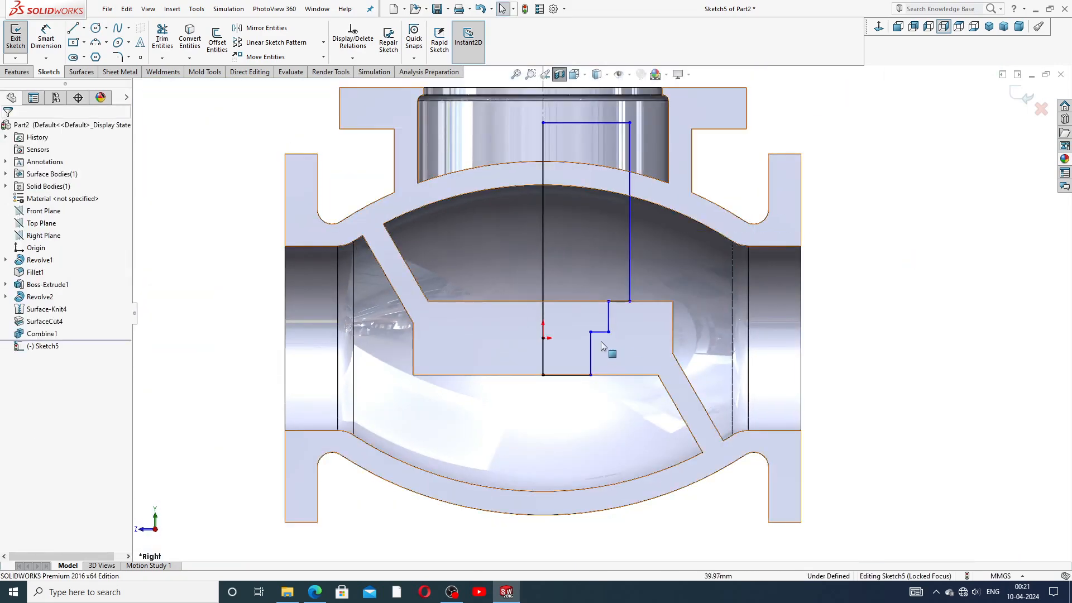
scroll(603, 346, down, 2)
scroll(749, 277, up, 2)
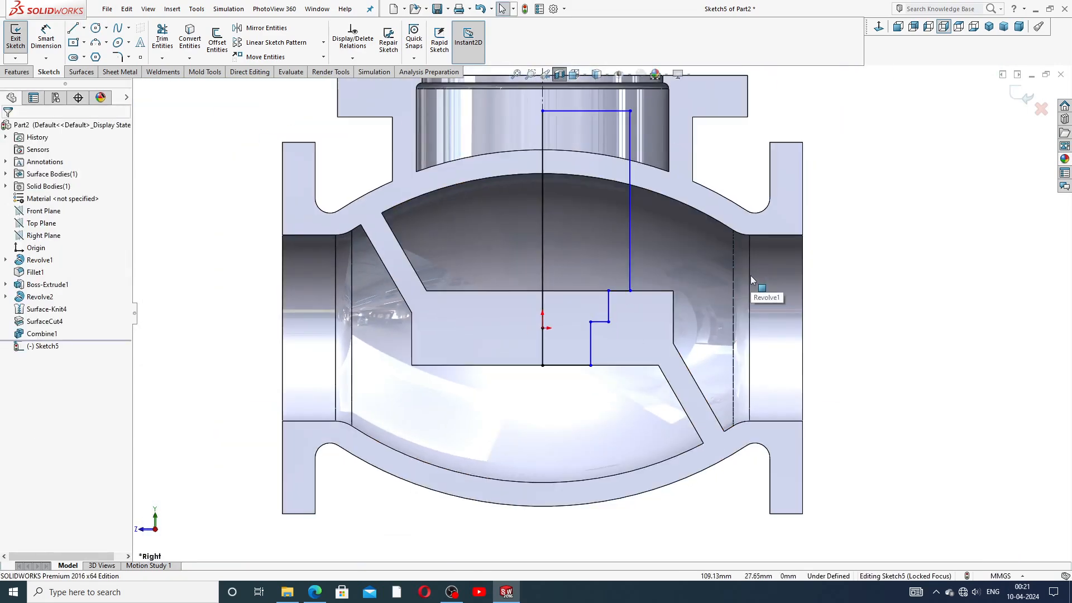
scroll(828, 284, up, 1)
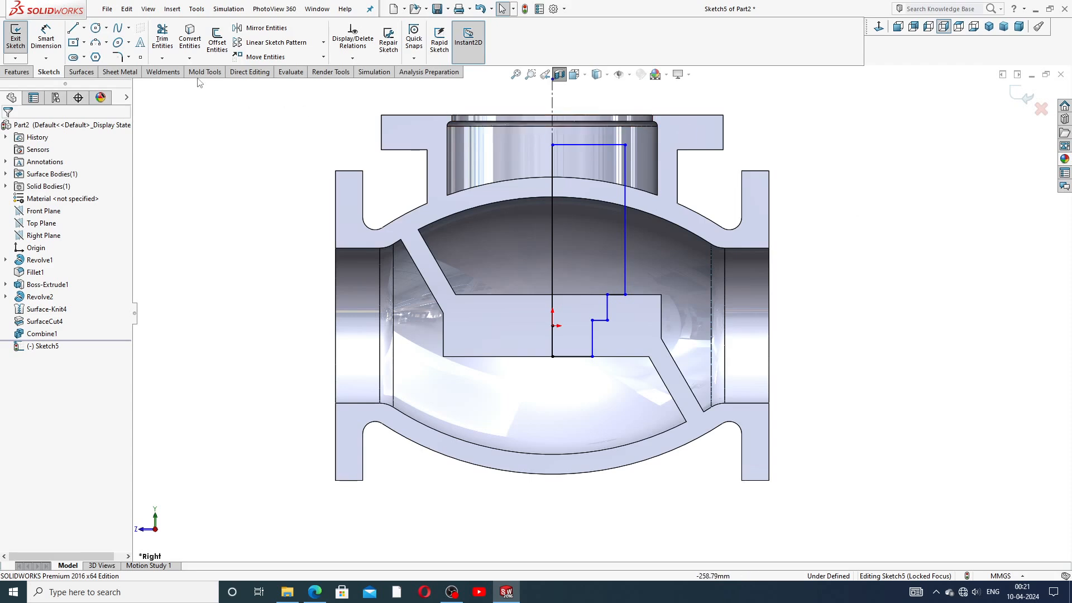
Step: Dimension the bottom line to 72 and the horizontal distance between the verticals to 78
click(46, 38)
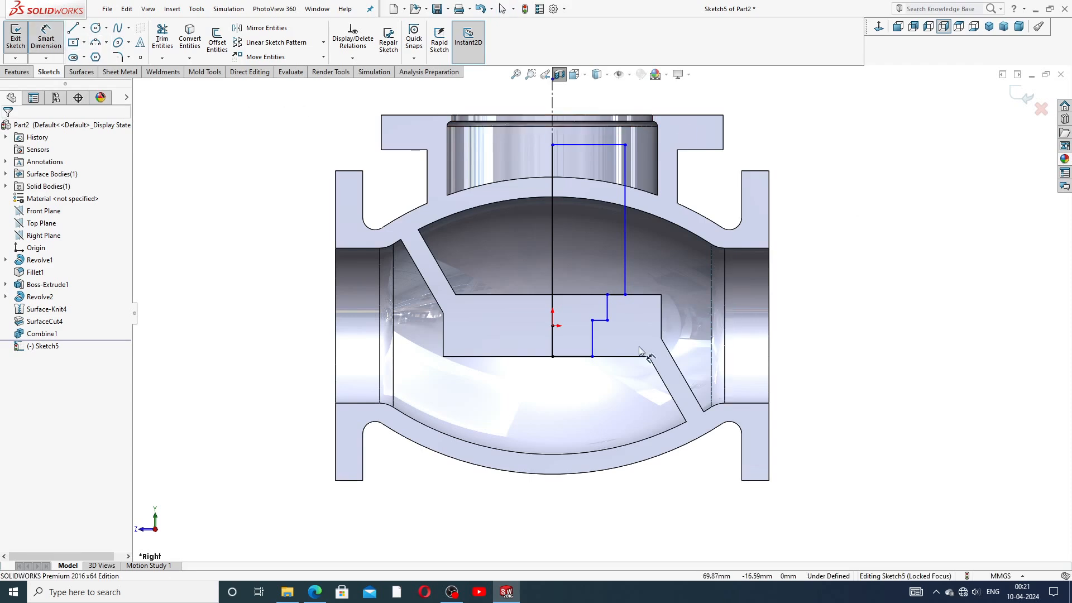
click(581, 357)
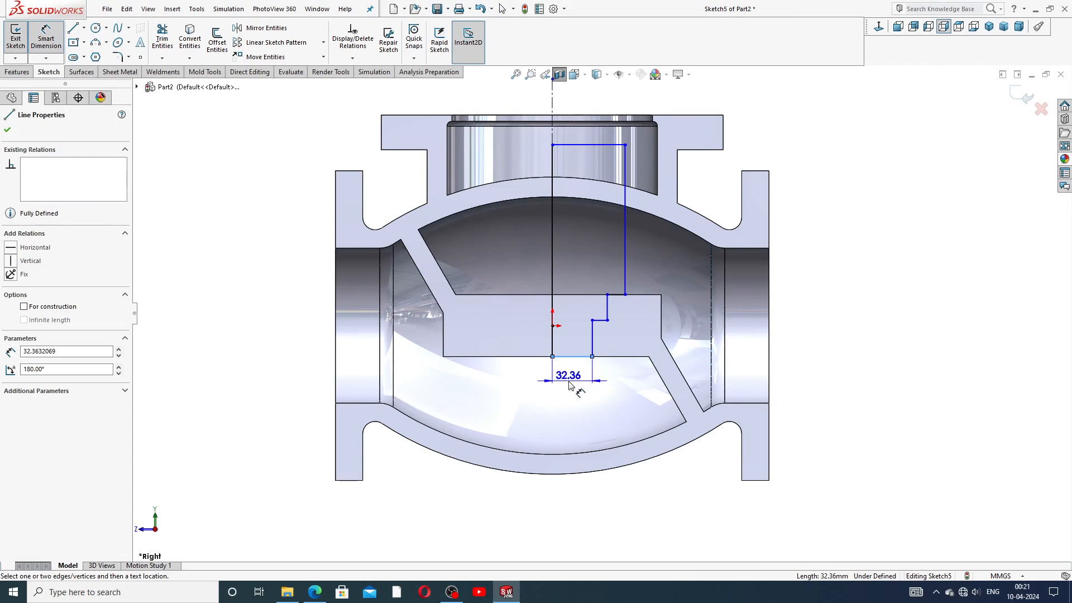
click(569, 384)
text(72)
key(Return)
click(914, 325)
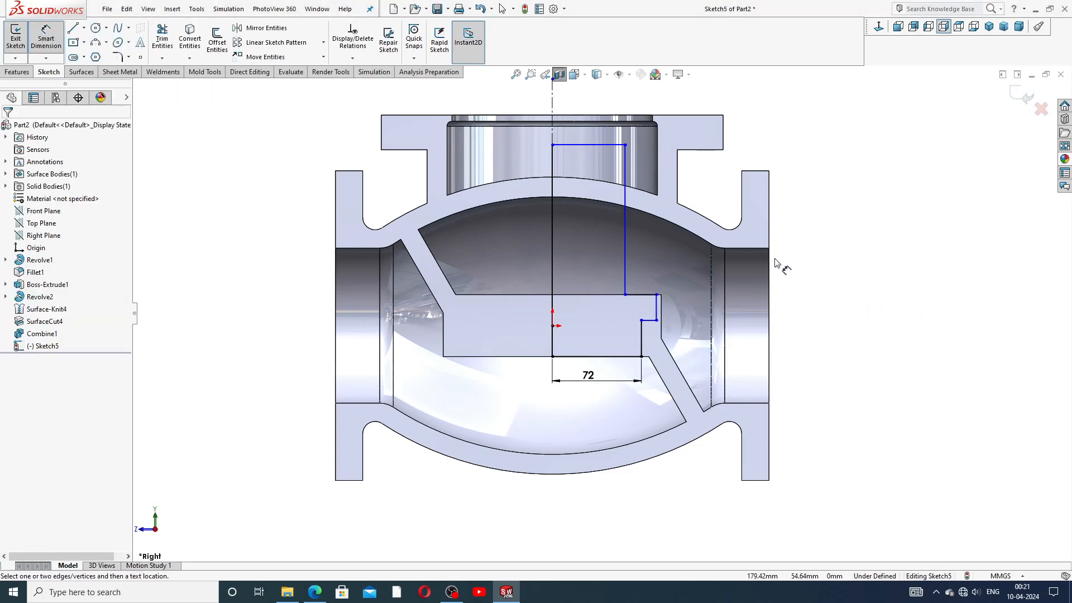
scroll(726, 290, down, 2)
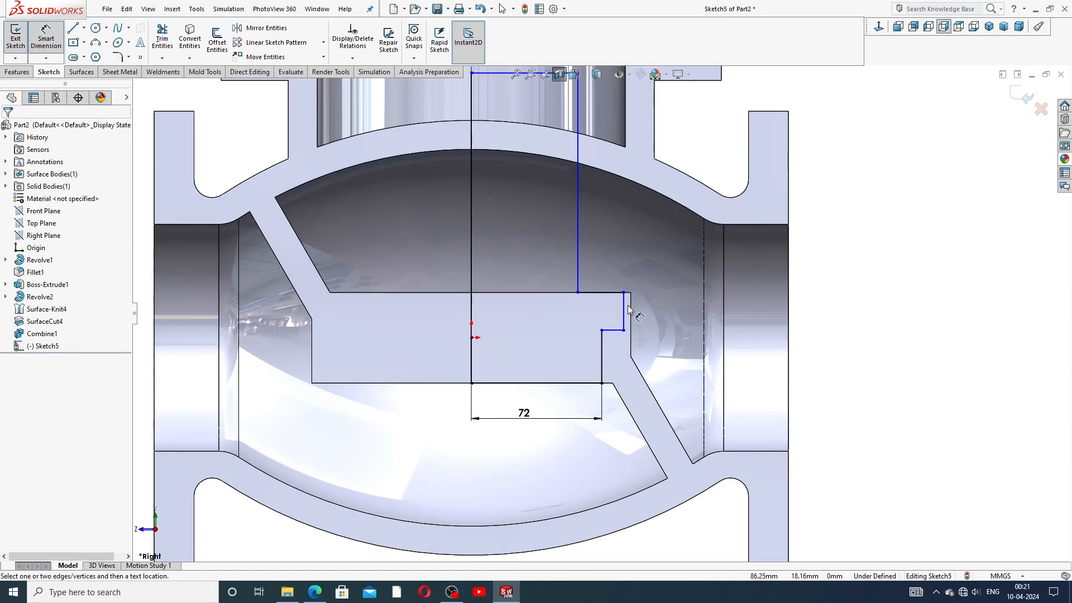
click(625, 310)
click(472, 274)
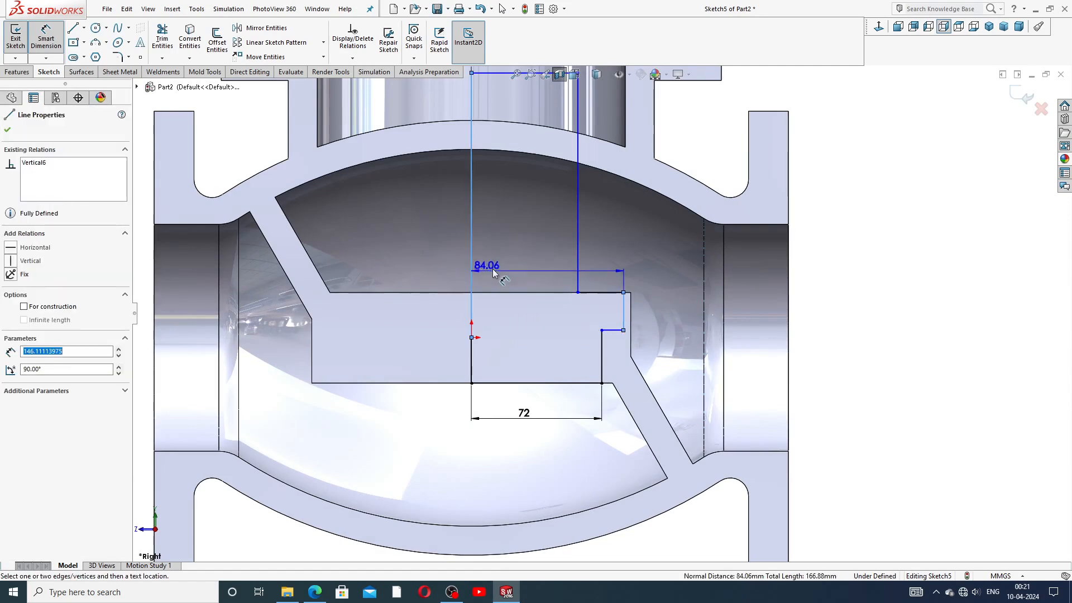
click(521, 262)
text(7)
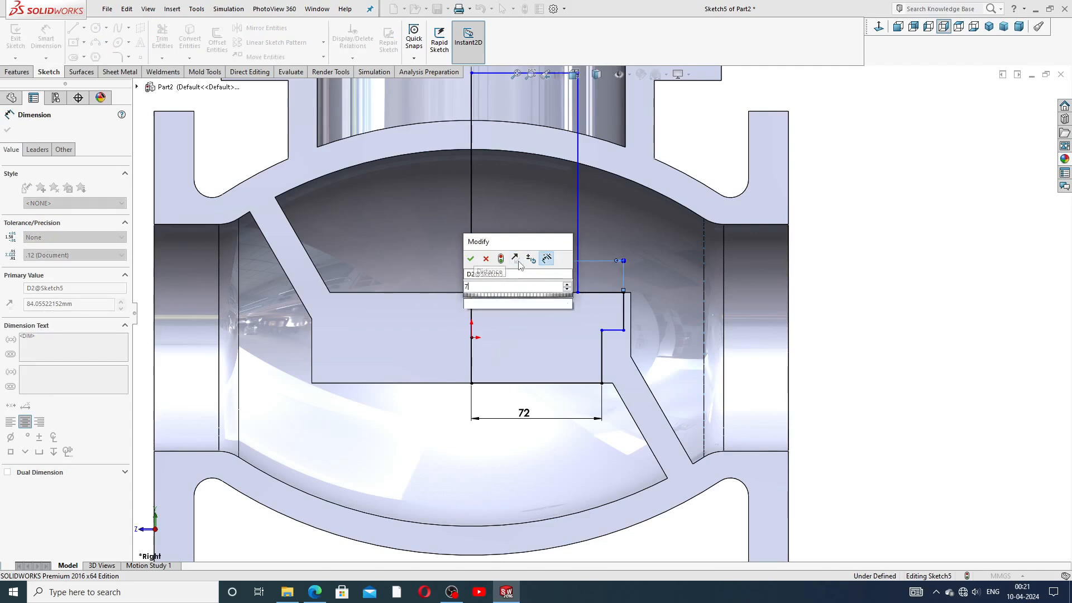
text(8)
key(Return)
click(849, 255)
Step: Dimension the step height to 10 and the top line to 85, then nudge the 85 dimension lower
key(f)
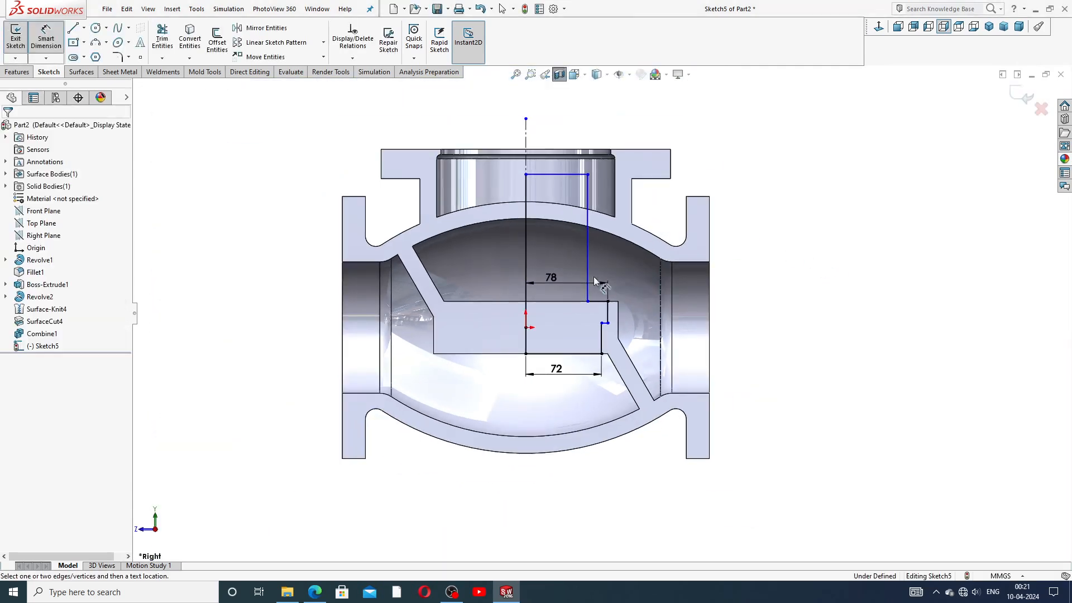
scroll(597, 307, down, 4)
click(619, 312)
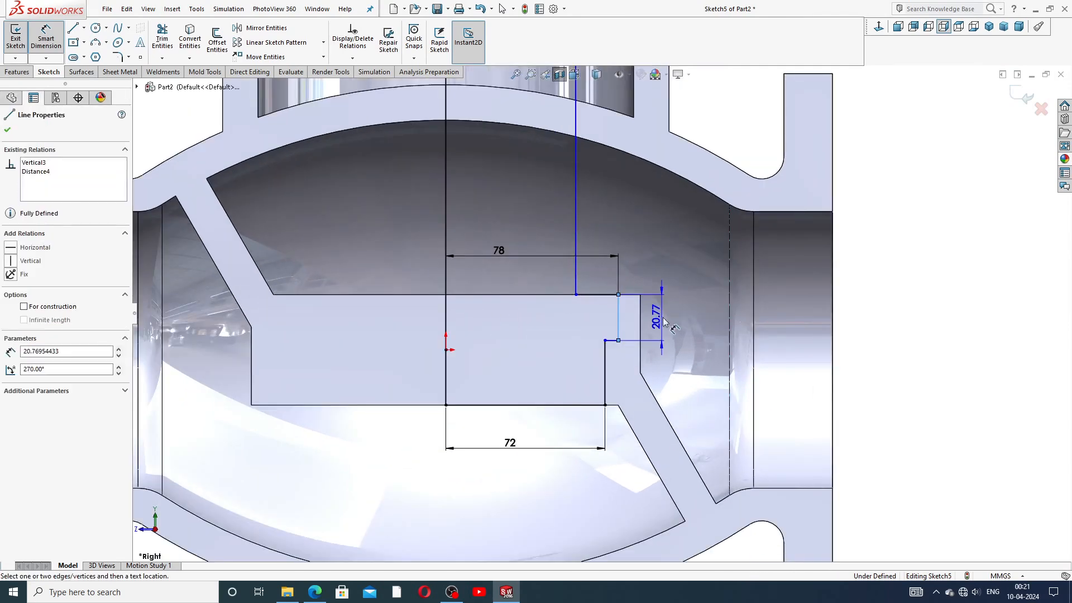
click(663, 323)
text(10)
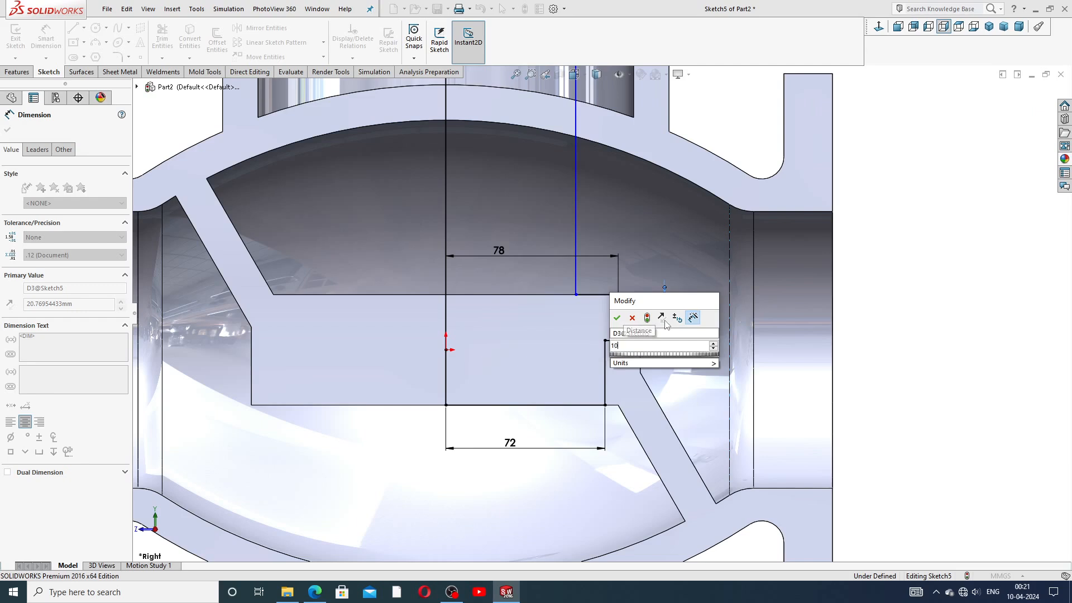
key(Return)
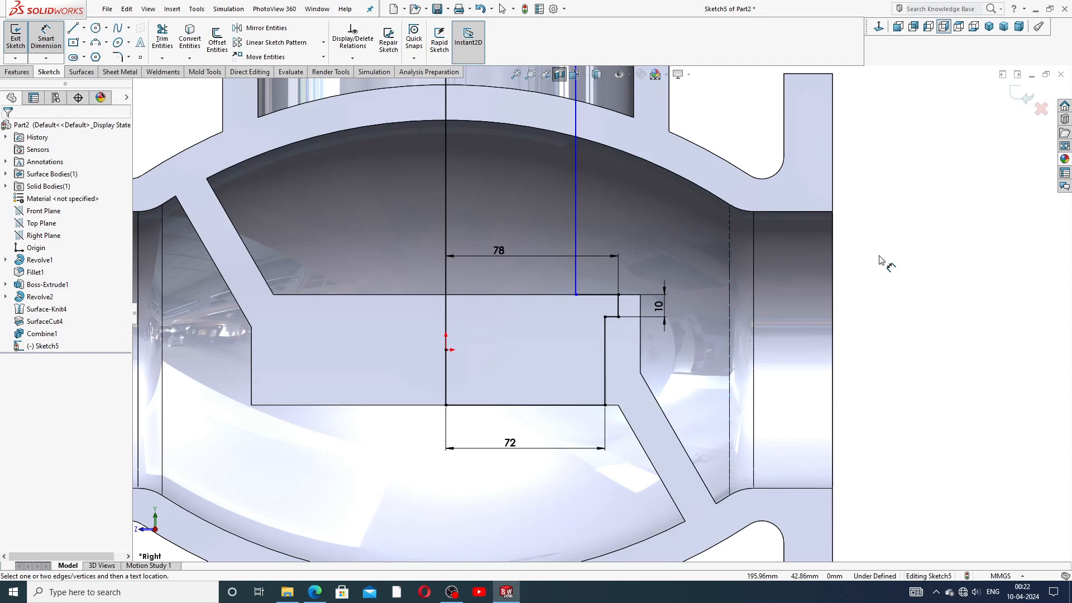
scroll(625, 252, up, 3)
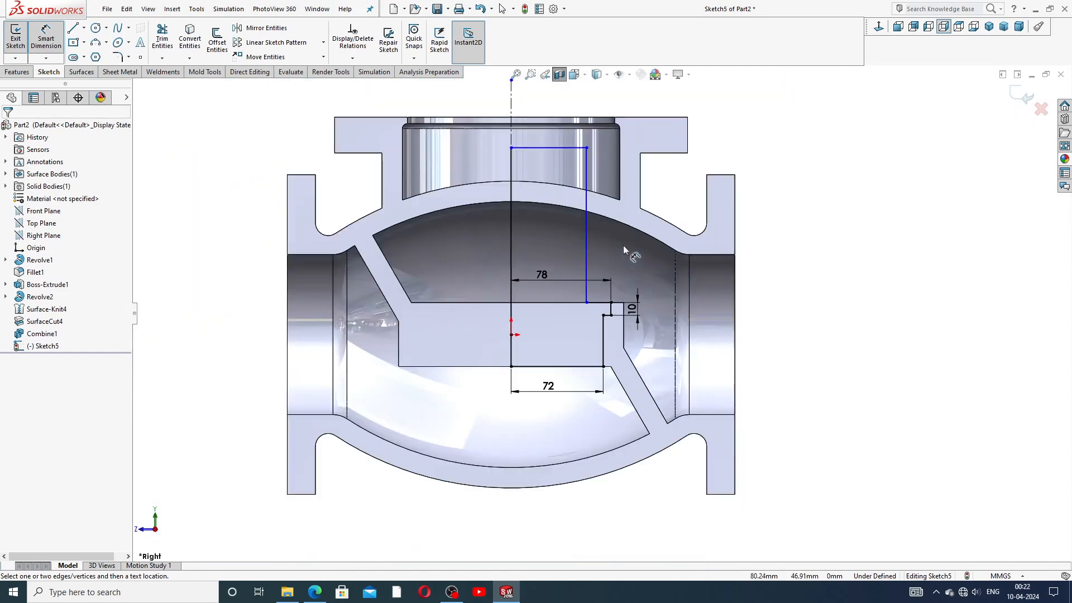
click(555, 150)
click(554, 139)
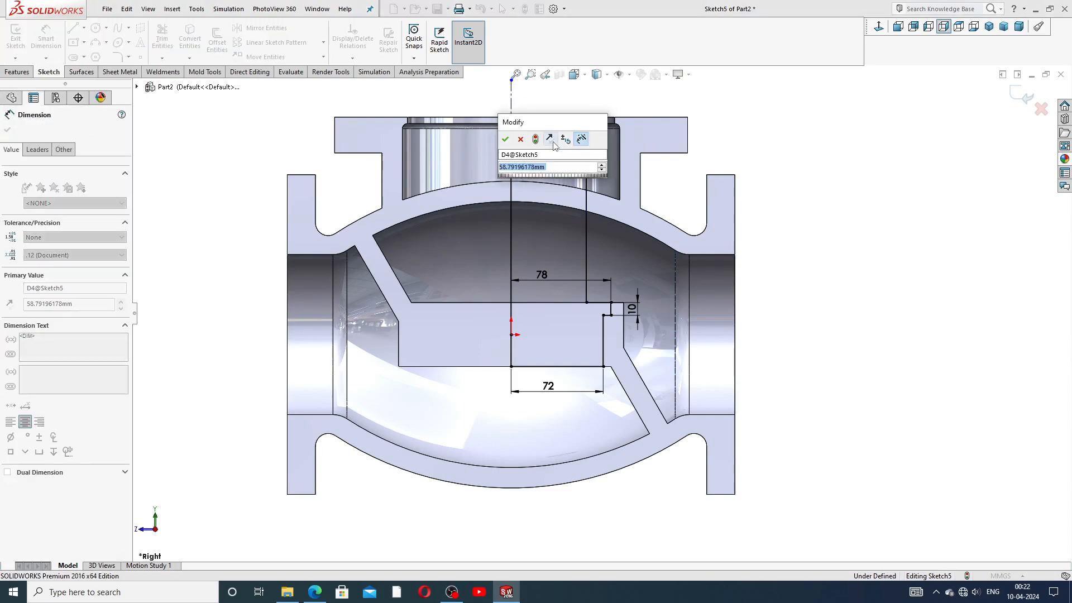
text(85)
key(Return)
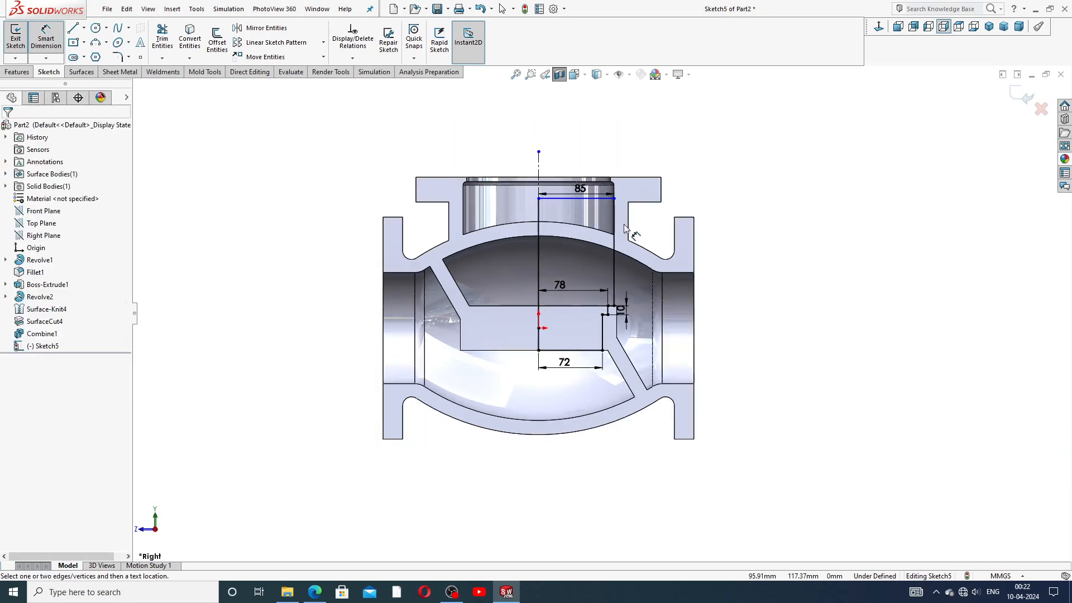
scroll(619, 225, down, 2)
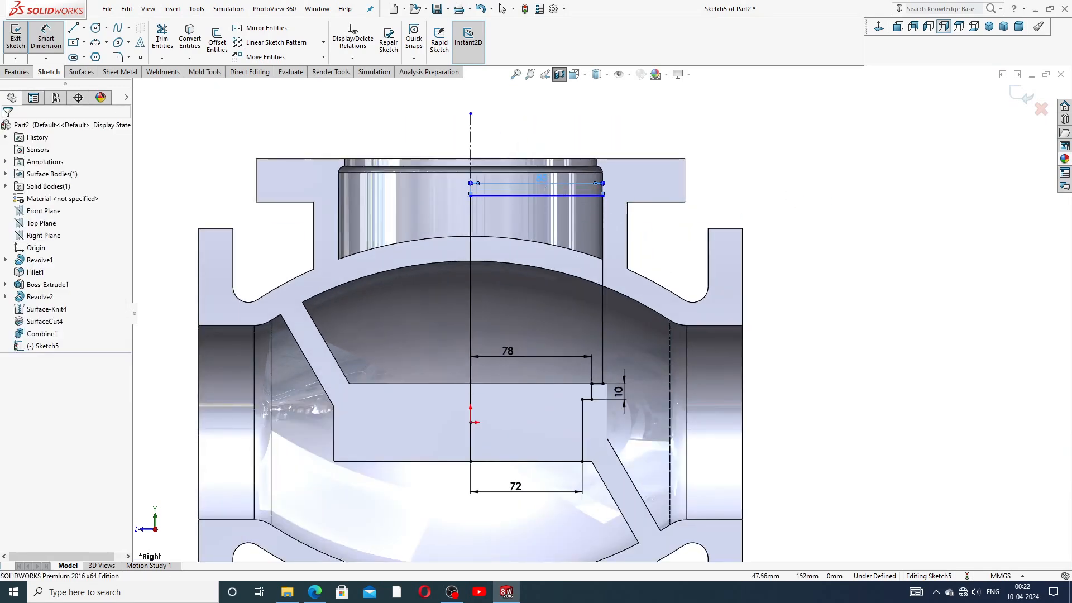
click(544, 188)
right_click(748, 152)
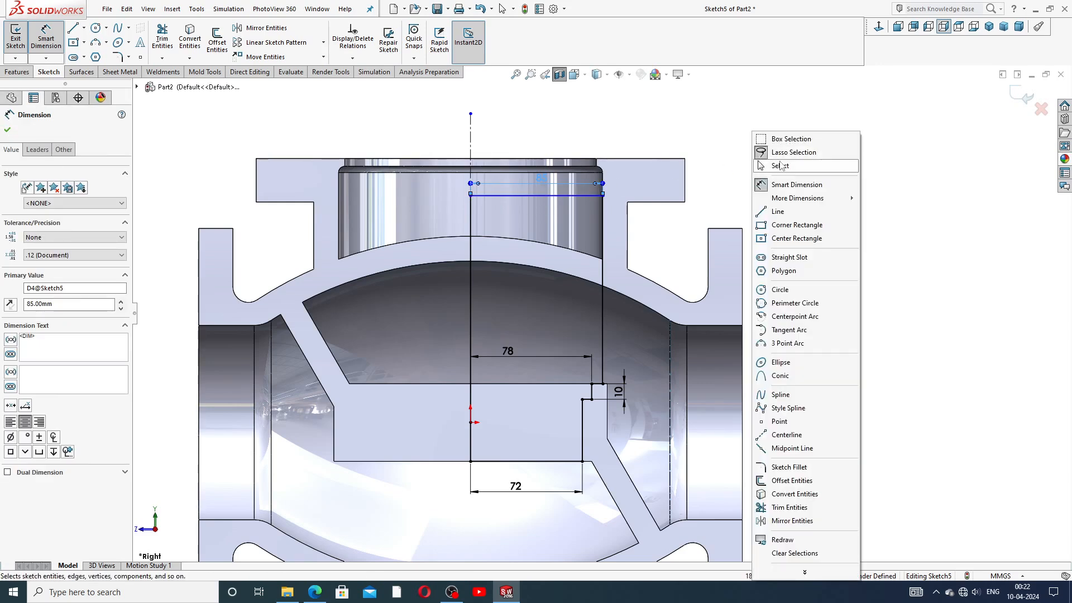
click(760, 165)
drag(540, 182, 538, 183)
click(795, 150)
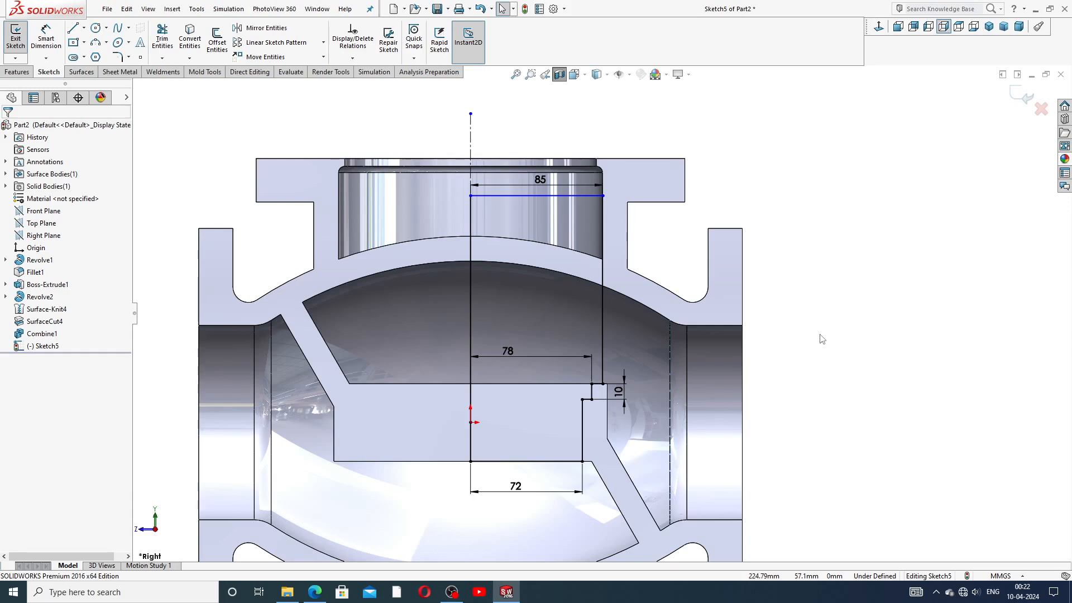
Step: Draw a horizontal line, a vertical drop and a horizontal return forming an inner step on the profile
click(72, 28)
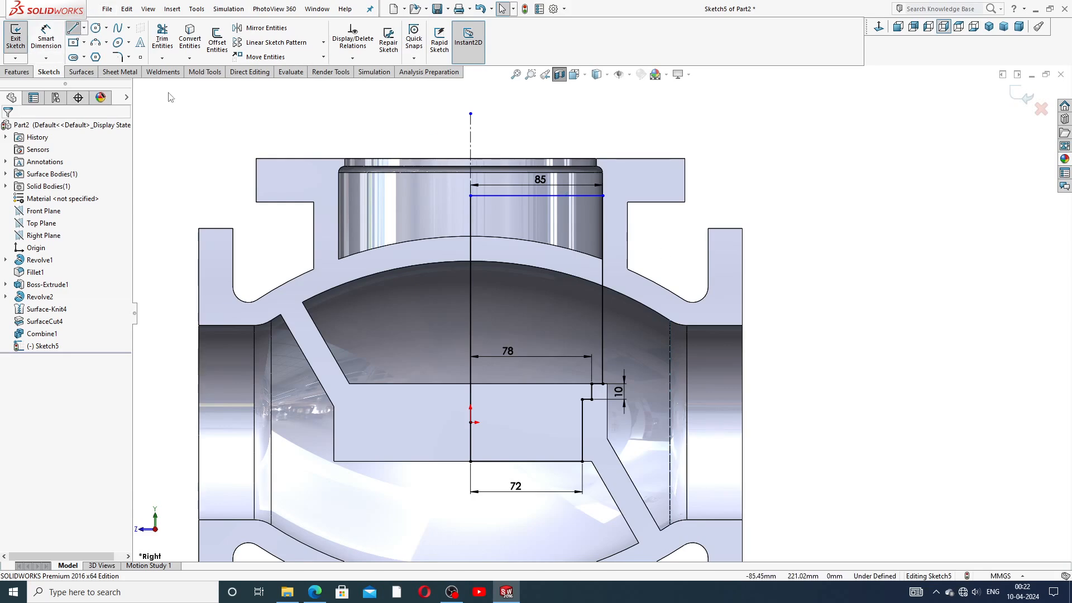
scroll(604, 315, down, 2)
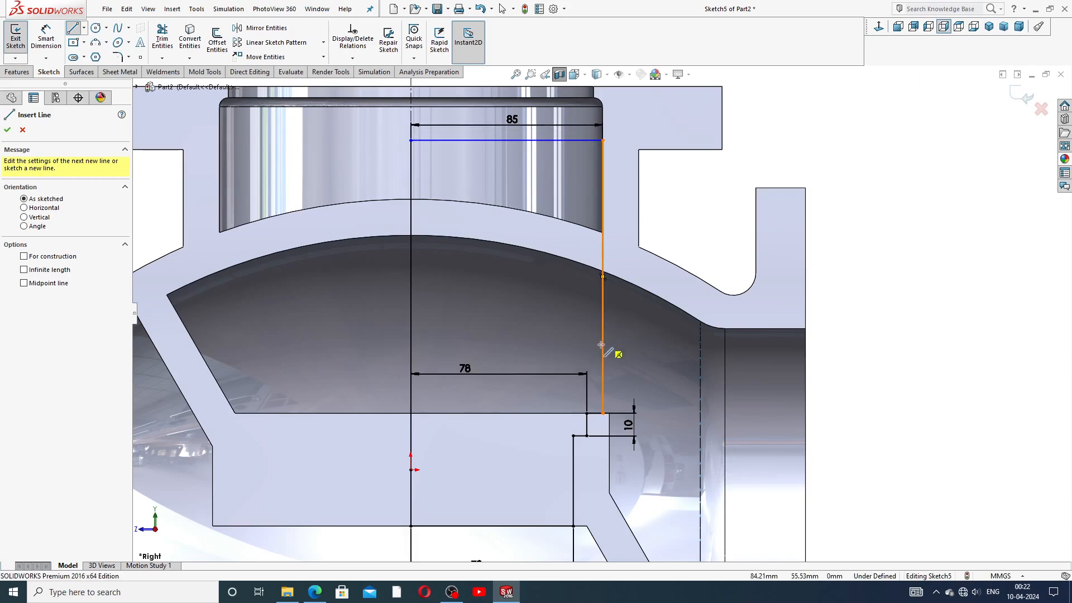
click(602, 348)
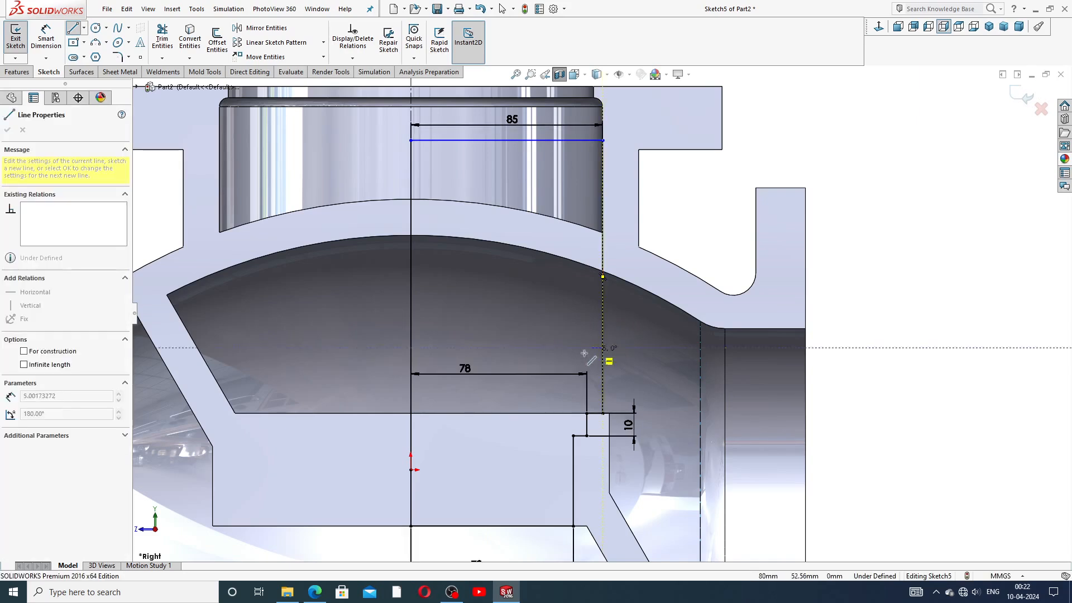
click(548, 347)
click(547, 414)
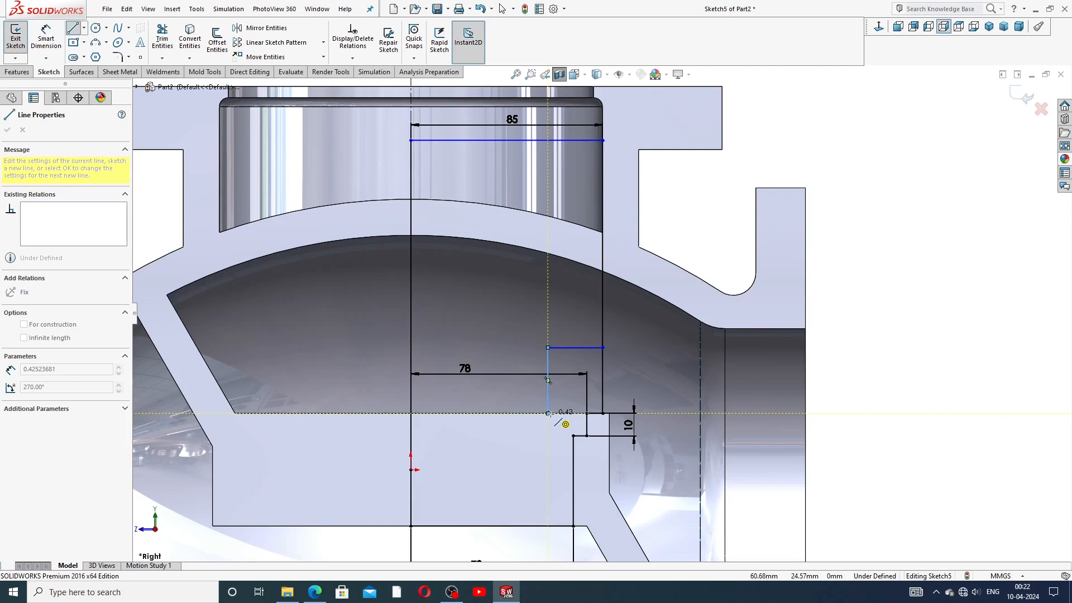
click(587, 413)
right_click(638, 376)
click(659, 385)
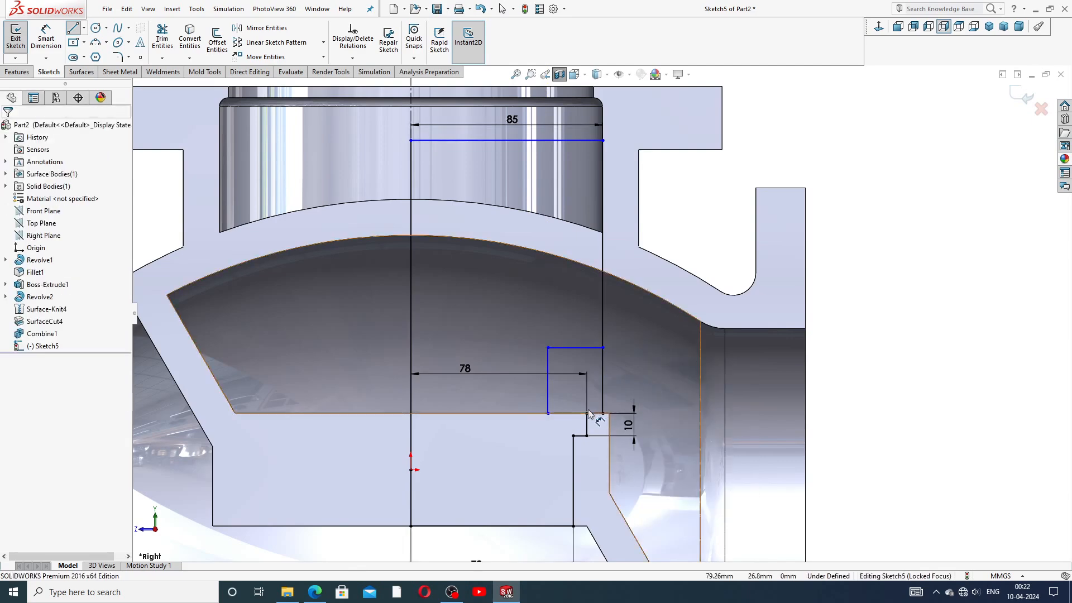
scroll(586, 413, down, 4)
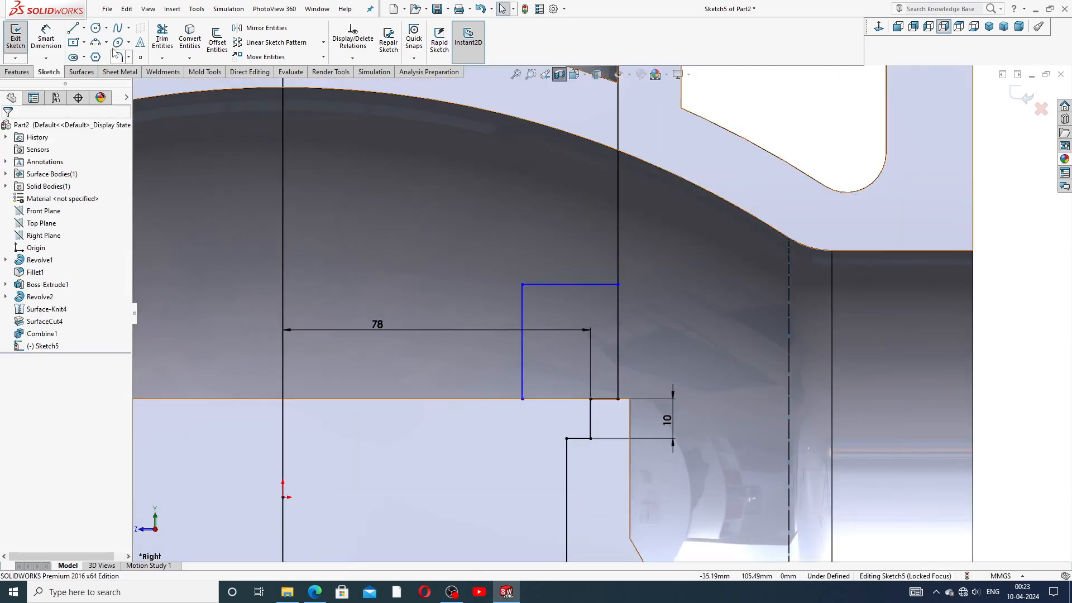
click(162, 39)
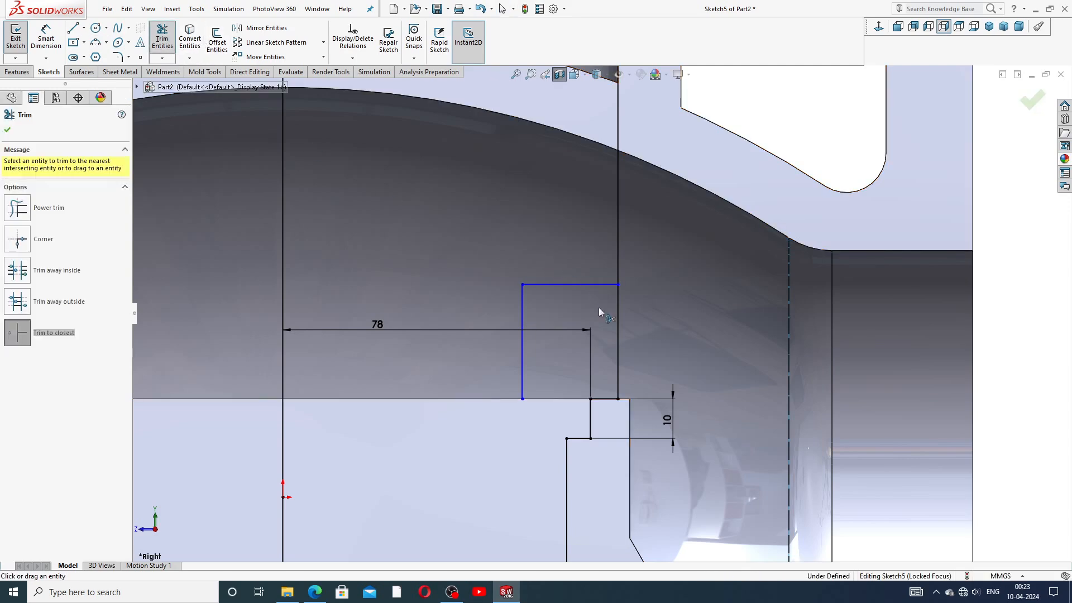
Step: Trim the extra vertical segment and the short horizontal leftover at the step base
click(618, 318)
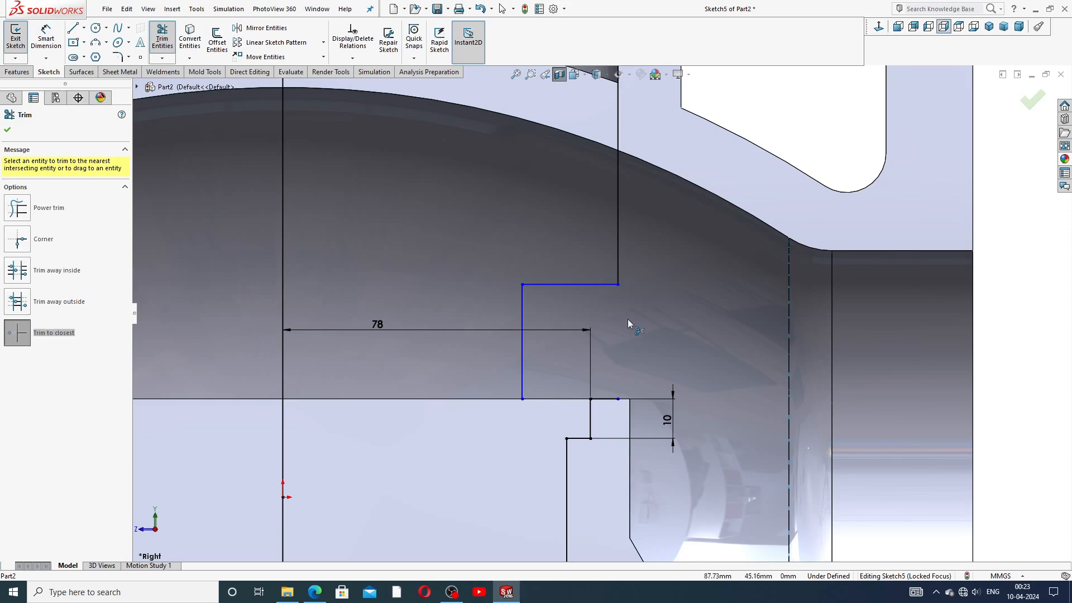
scroll(595, 352, down, 3)
click(620, 434)
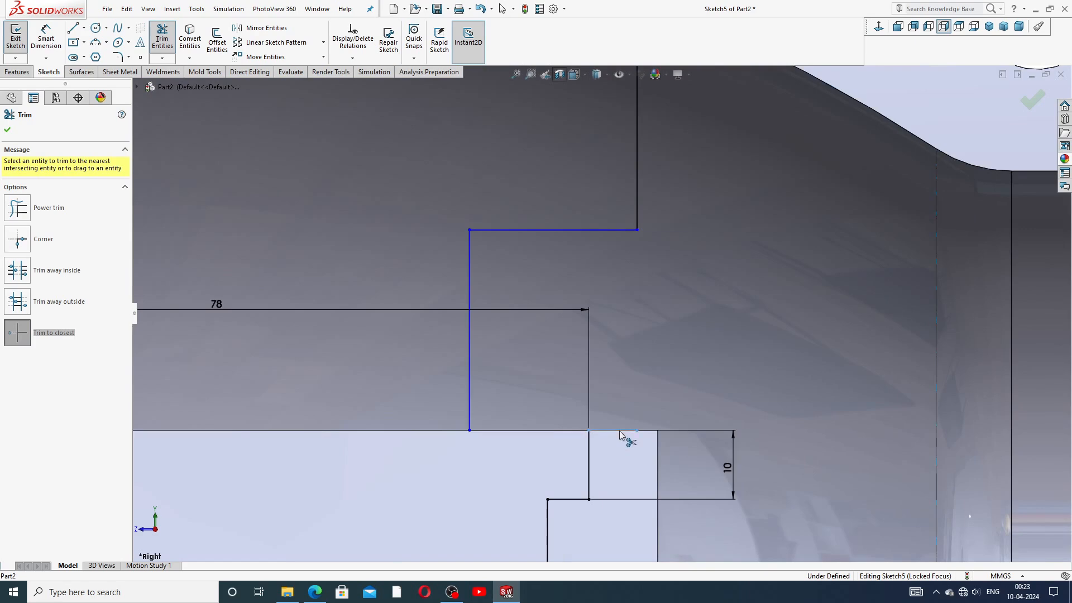
scroll(635, 370, up, 2)
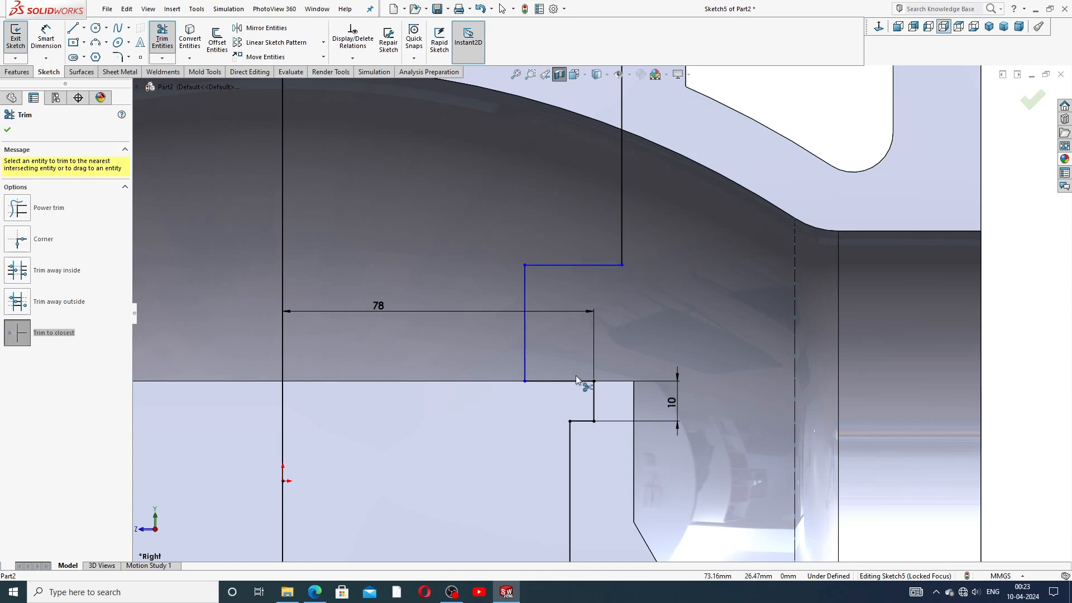
scroll(644, 318, up, 3)
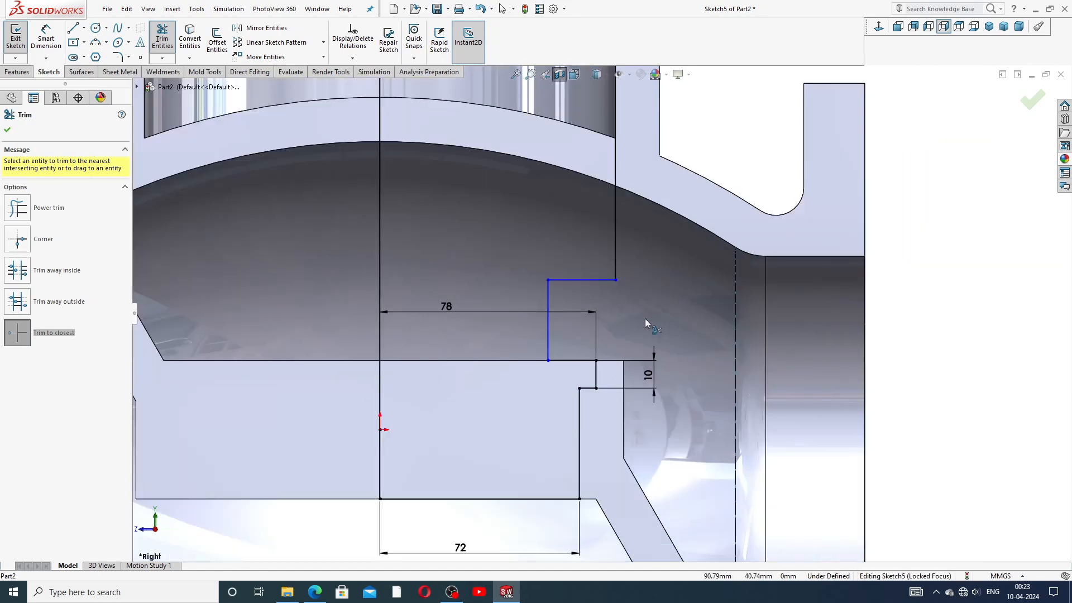
scroll(644, 322, up, 3)
right_click(820, 229)
click(851, 167)
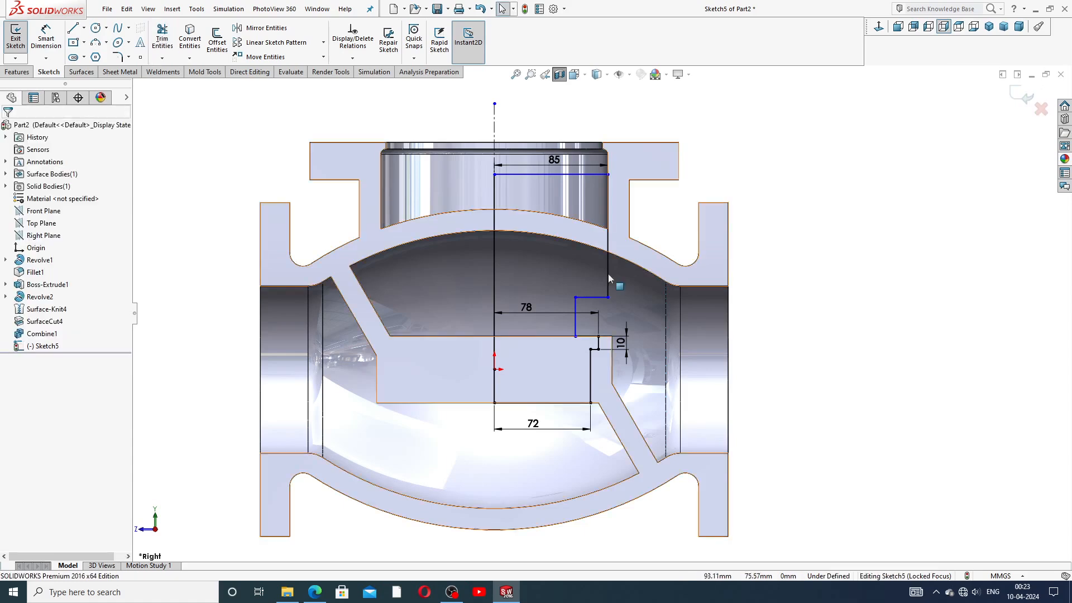
Step: Shift the step's vertical line right and reposition the 78 and 72 dimensions closer to their lines
scroll(586, 292, down, 2)
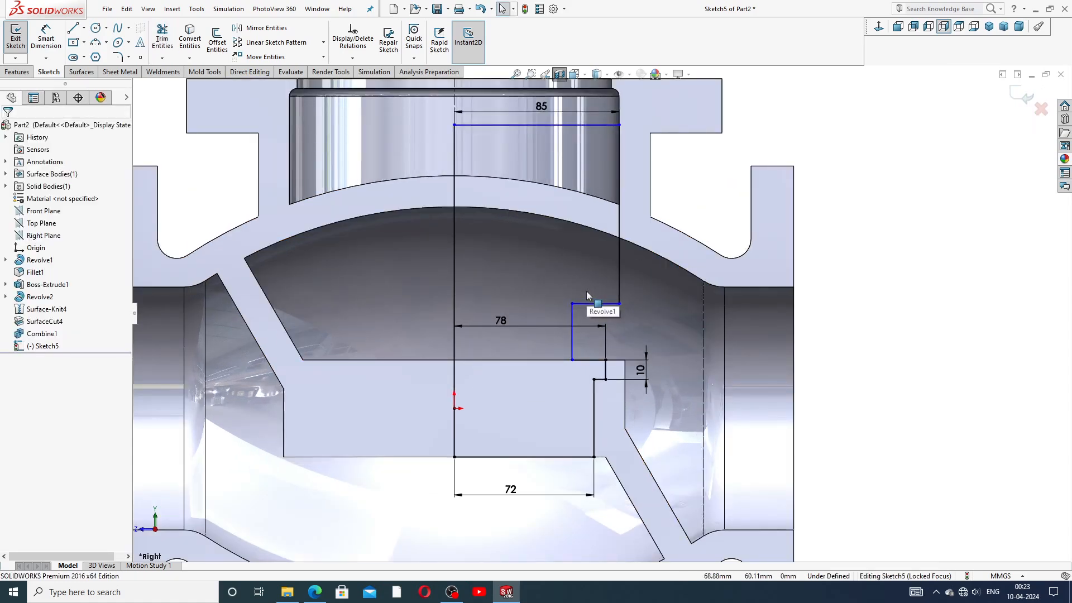
click(572, 324)
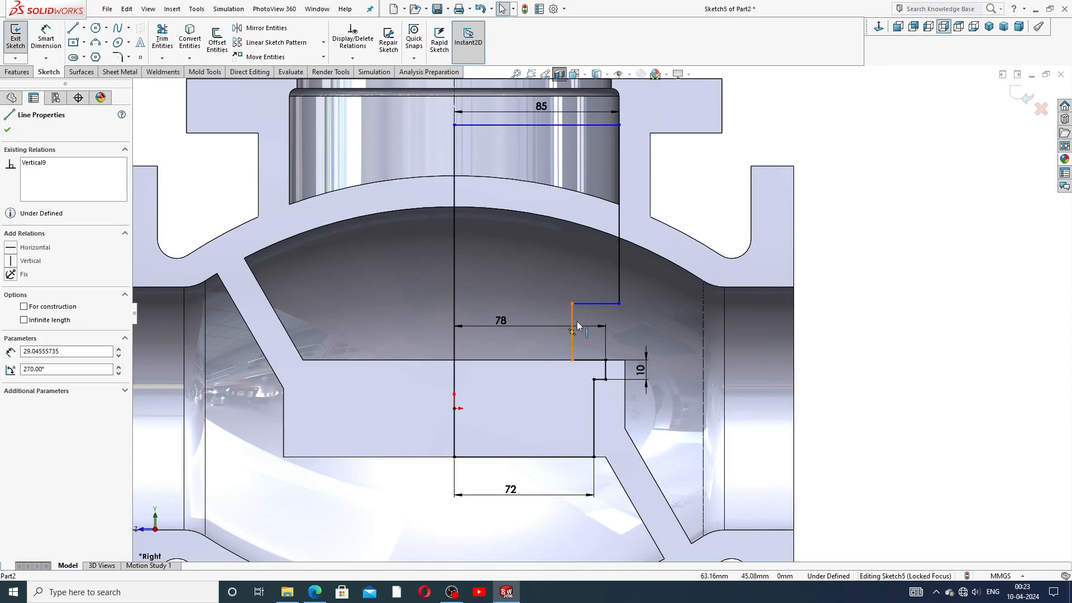
drag(580, 322, 584, 323)
click(863, 271)
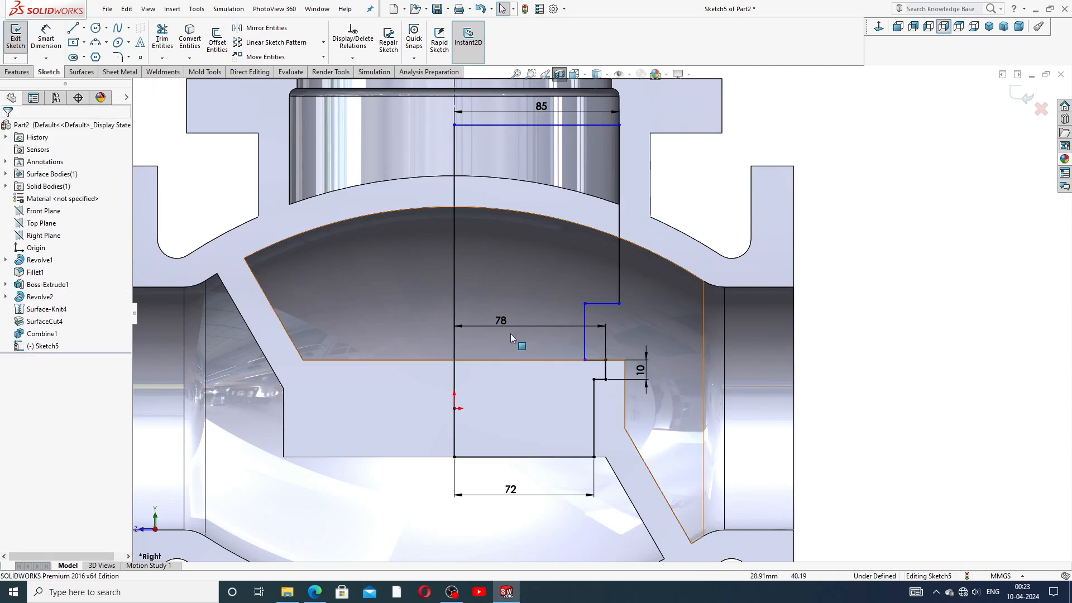
drag(501, 322, 508, 338)
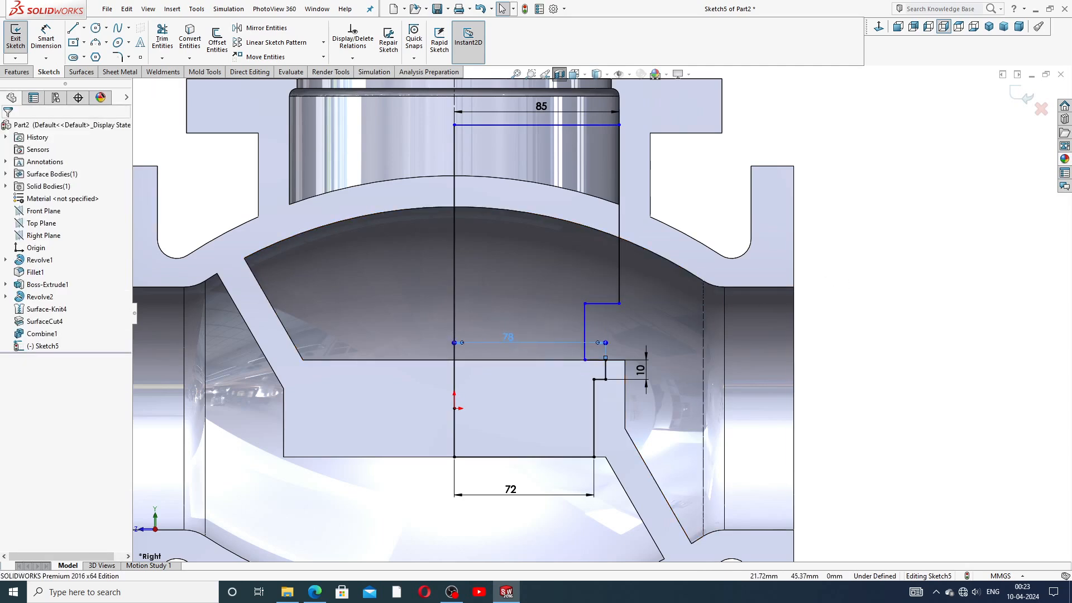
click(874, 326)
scroll(526, 301, up, 3)
scroll(498, 292, down, 3)
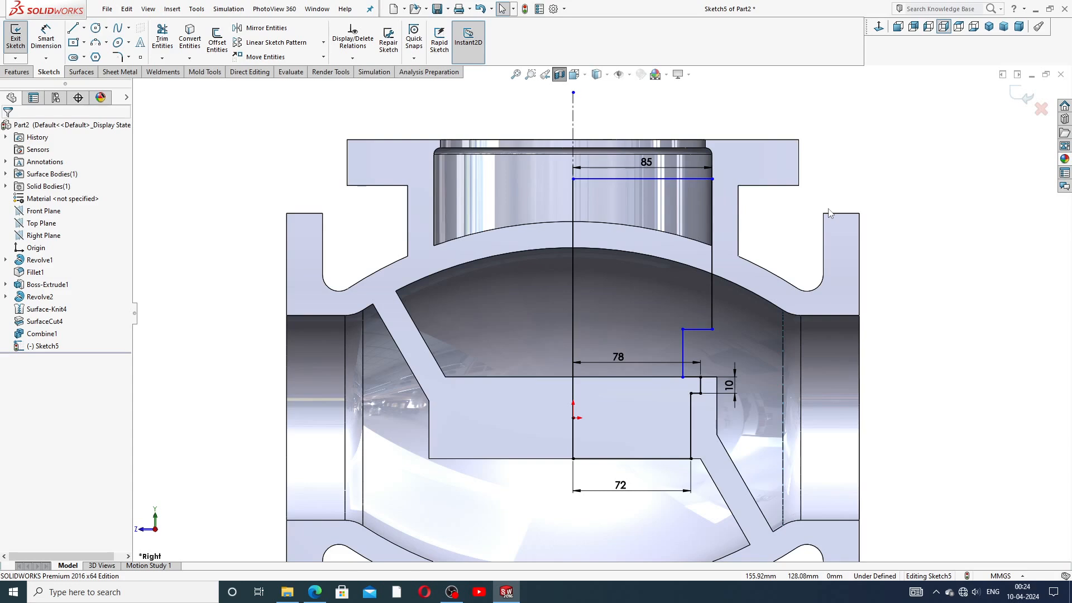
scroll(600, 312, up, 2)
scroll(627, 380, down, 2)
click(607, 306)
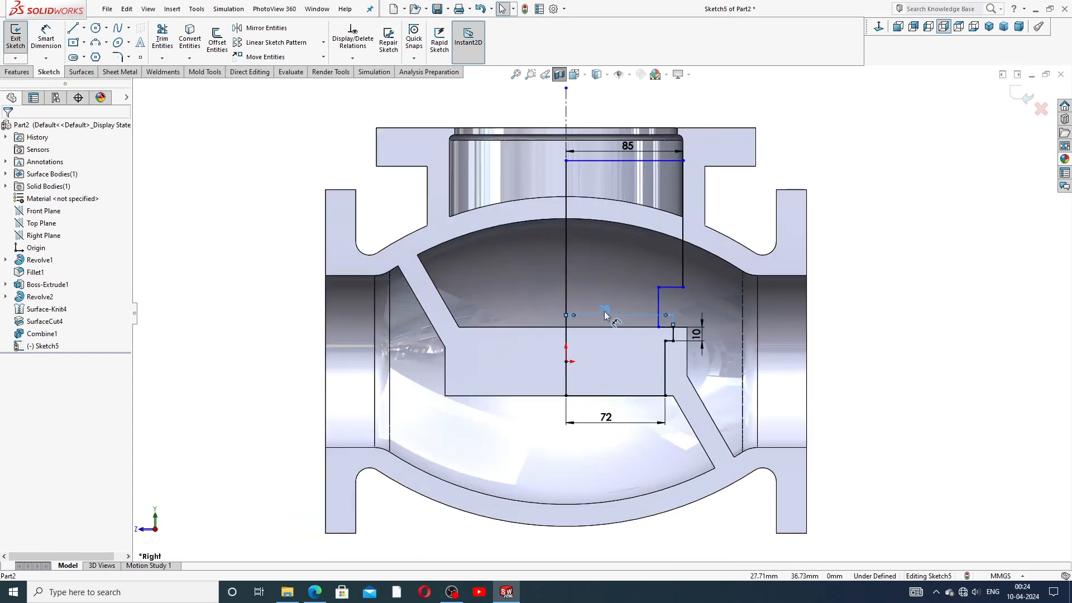
drag(606, 417, 607, 406)
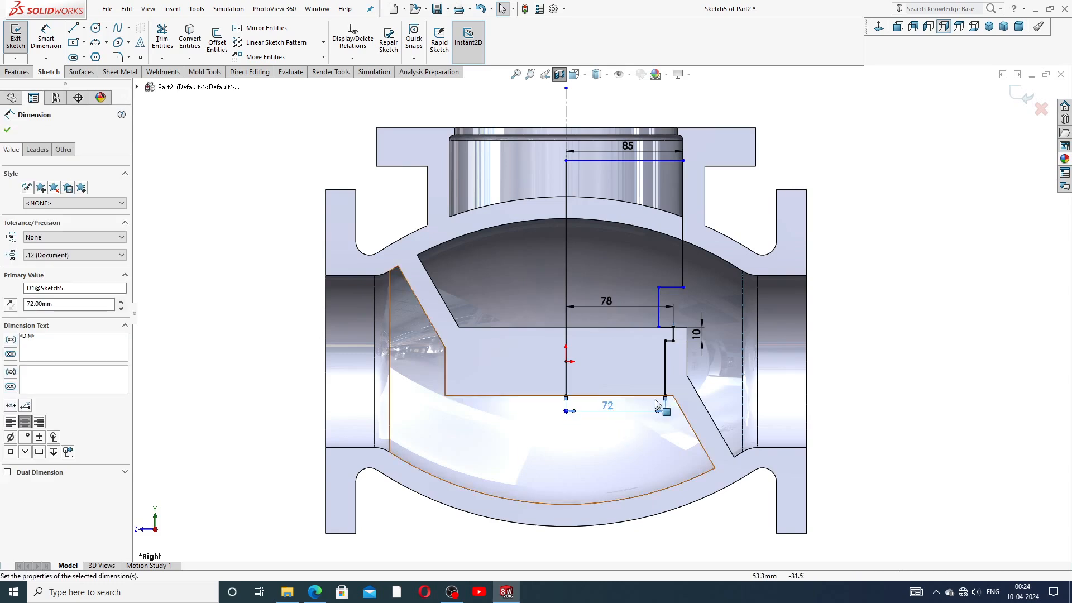
click(868, 302)
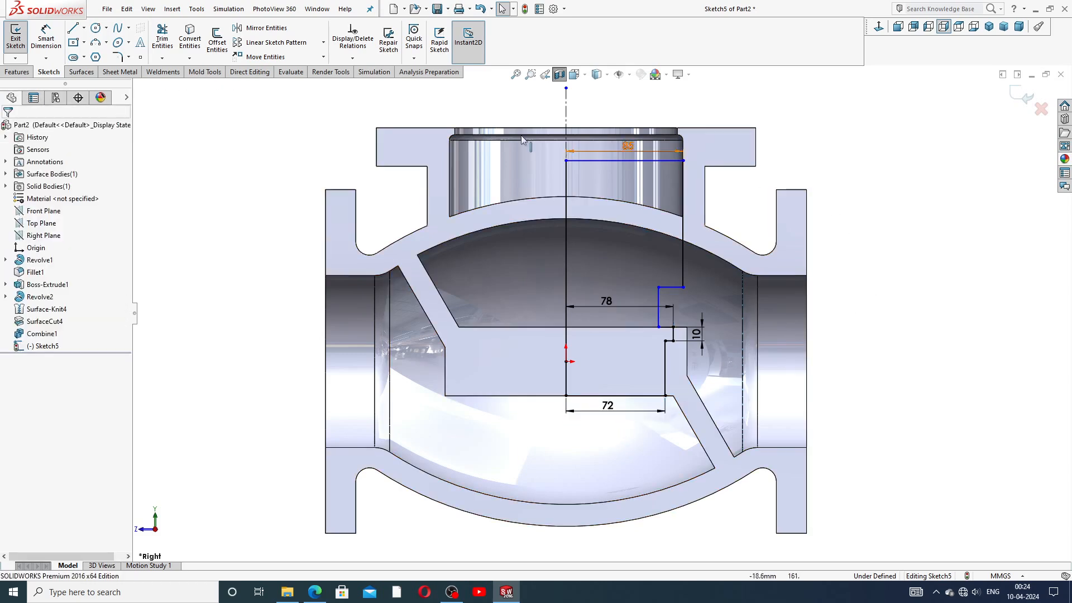
click(16, 72)
Step: Create a 360-degree revolved cut from Sketch5 to form the seat recess
click(222, 39)
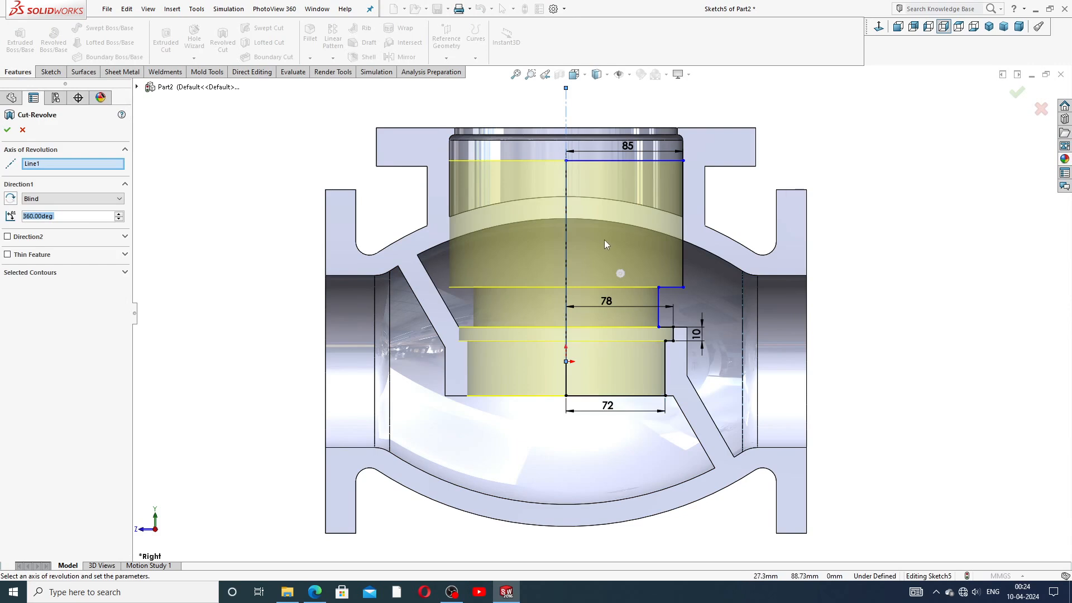
scroll(588, 286, down, 2)
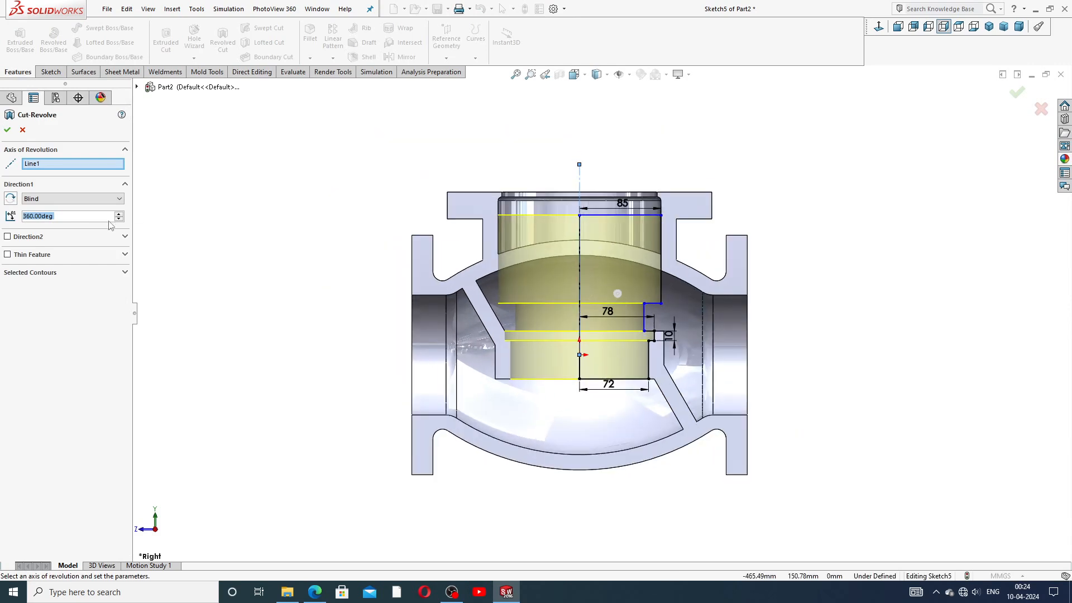
click(7, 130)
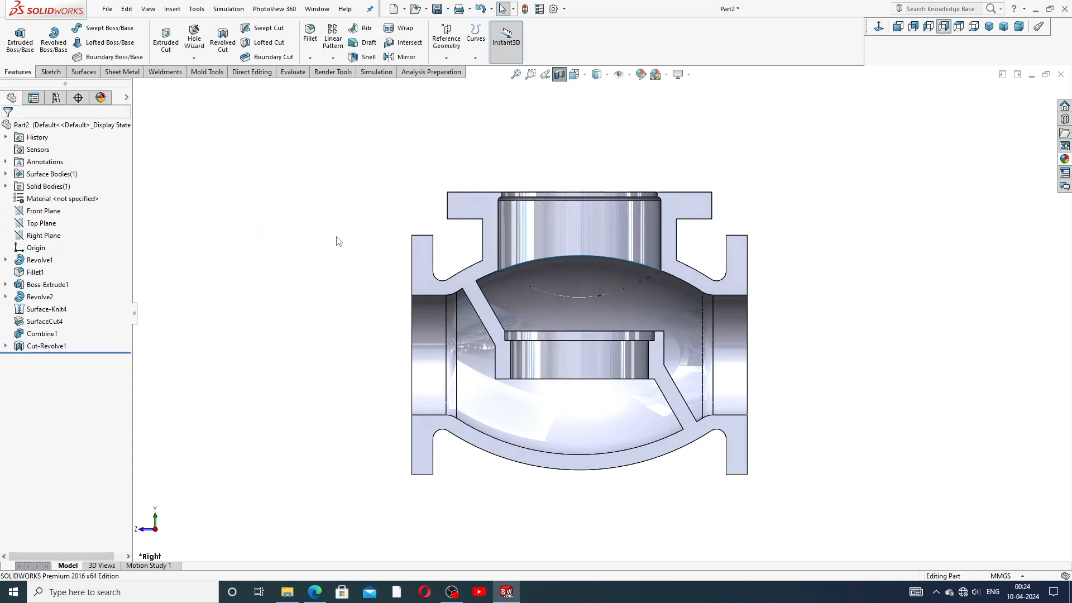
Step: Orbit the sectioned valve to inspect the new stepped seat recess from above and below
scroll(568, 303, down, 1)
middle_drag(568, 304, 577, 371)
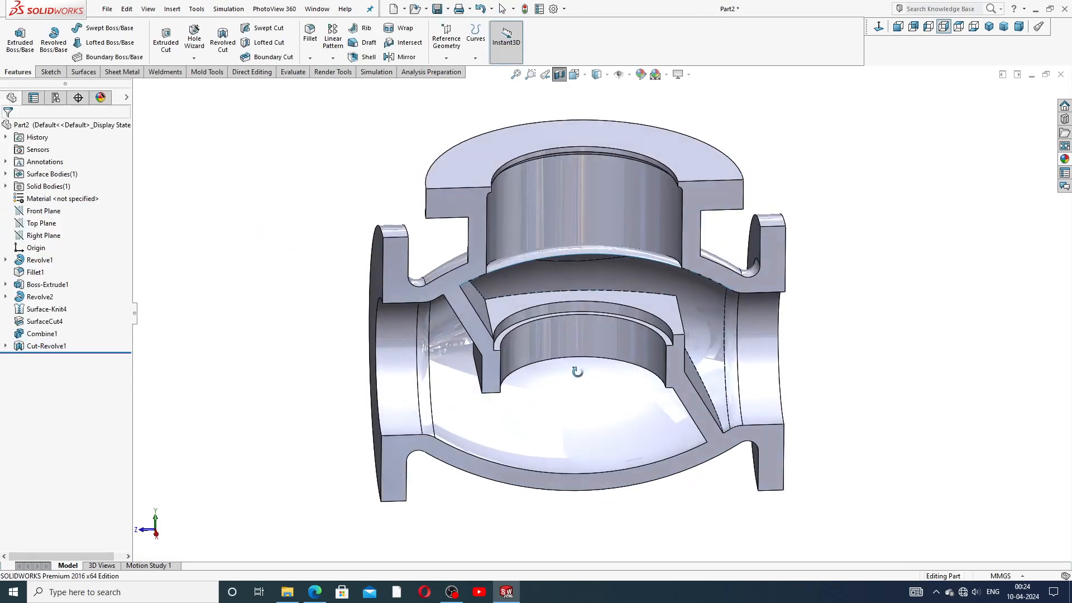
scroll(716, 305, up, 3)
middle_drag(609, 268, 600, 238)
scroll(571, 307, down, 5)
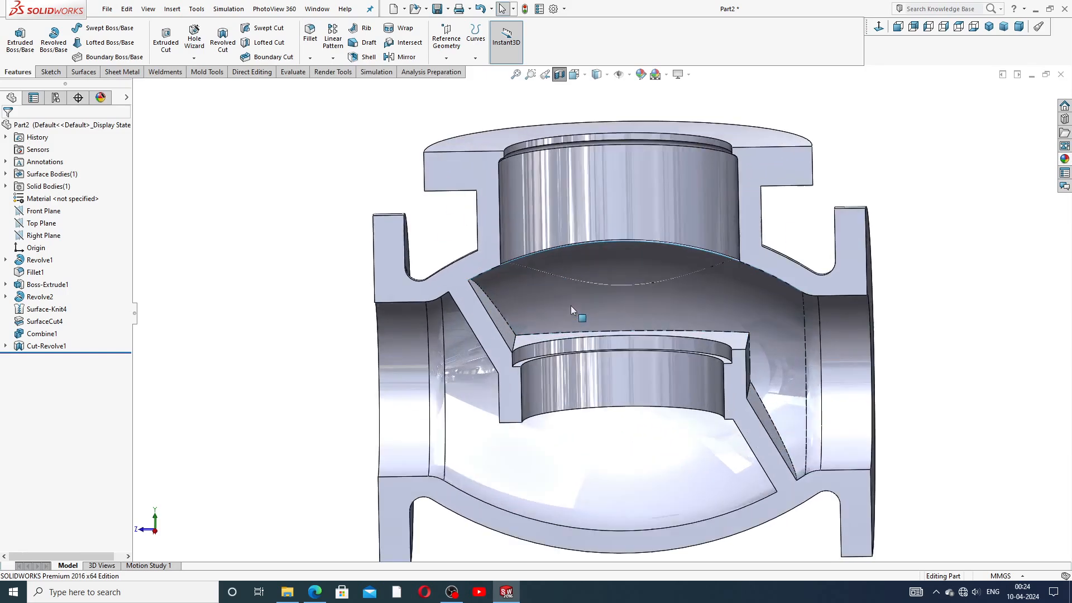
scroll(601, 269, up, 4)
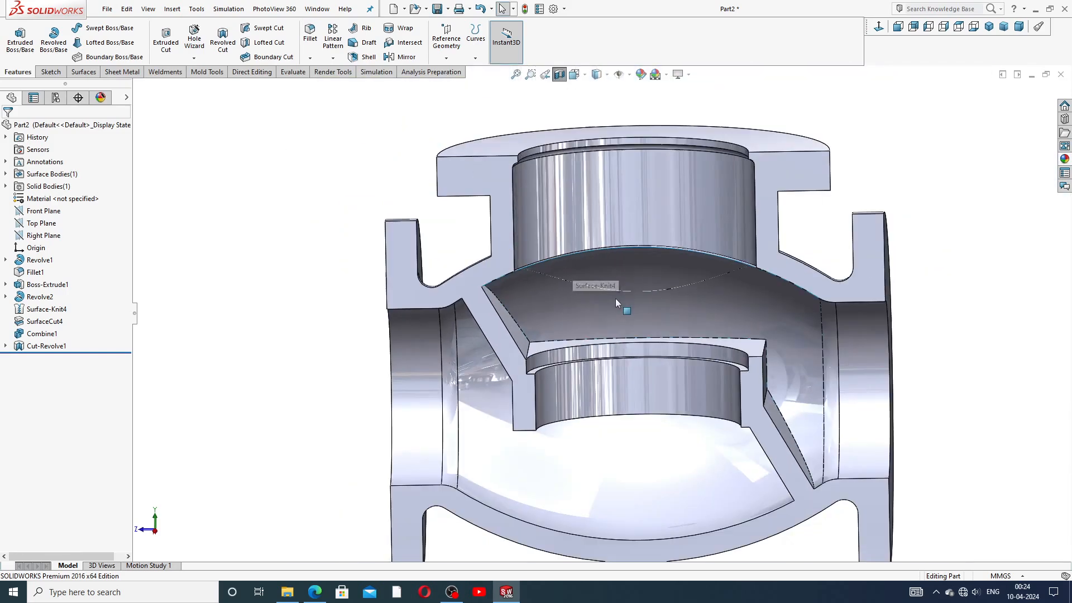
middle_drag(615, 267, 615, 179)
middle_drag(645, 313, 722, 473)
scroll(728, 313, up, 4)
middle_drag(727, 313, 668, 299)
scroll(610, 353, down, 3)
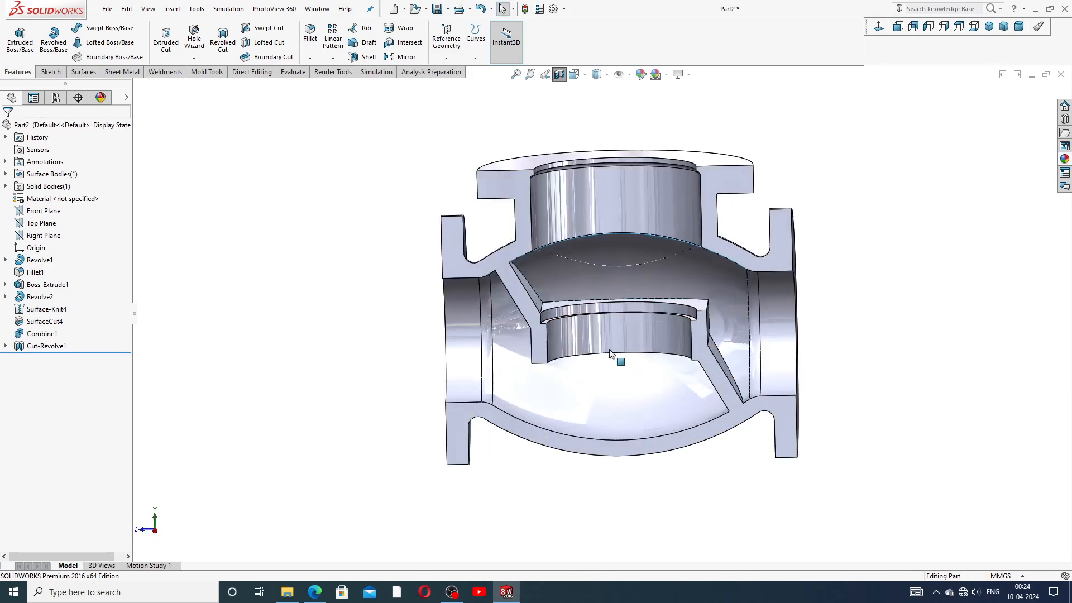
middle_drag(724, 238, 728, 289)
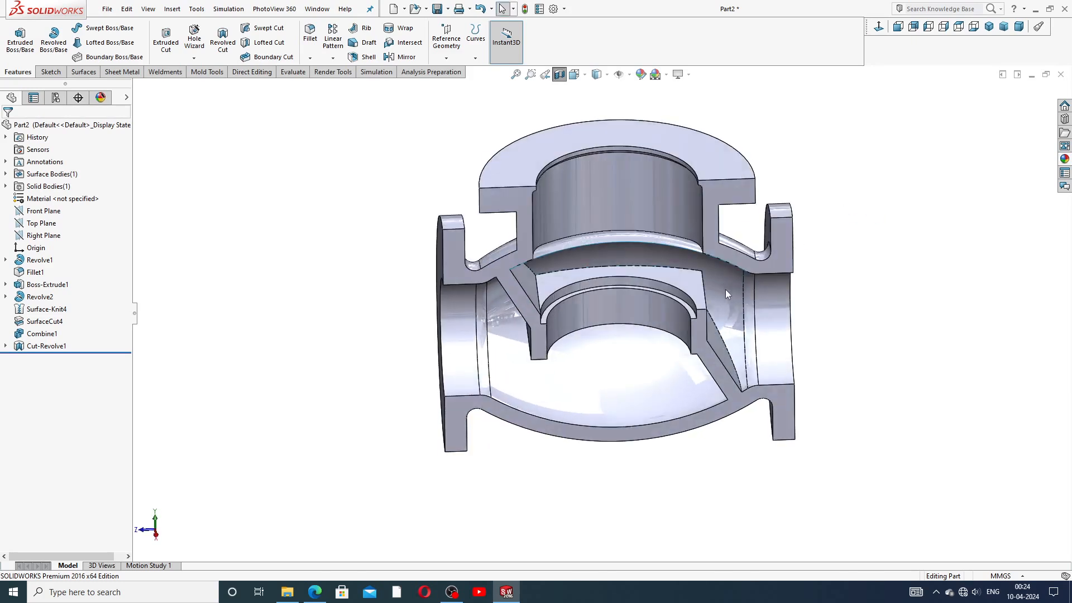
scroll(574, 293, down, 5)
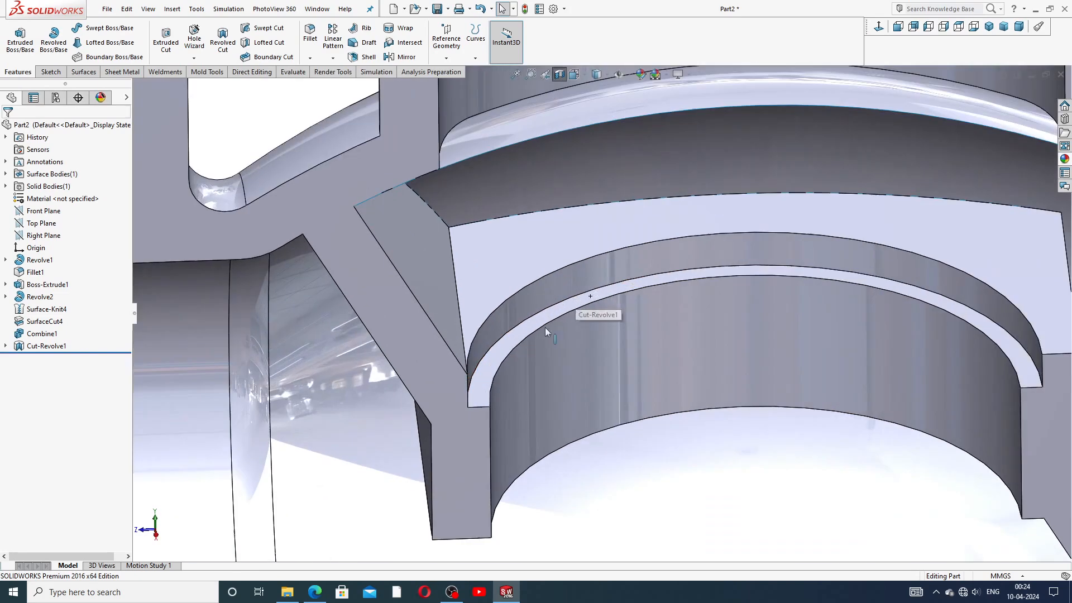
Step: Check the seat cut's inner edge and sketch dimensions, then clear the selection and zoom out
click(507, 343)
scroll(618, 367, up, 8)
click(862, 268)
scroll(641, 314, down, 8)
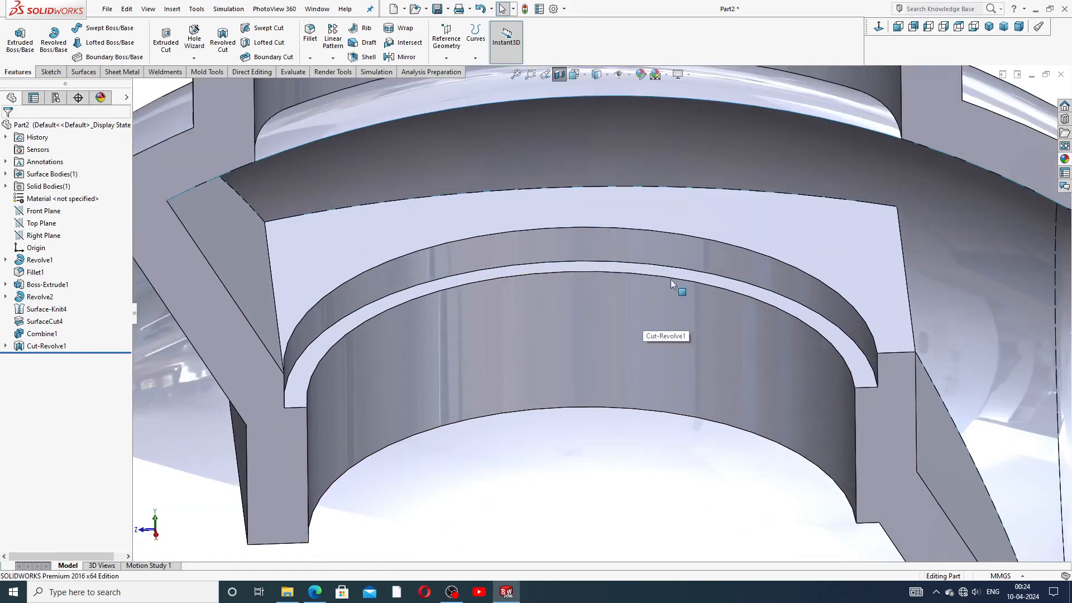
double_click(672, 272)
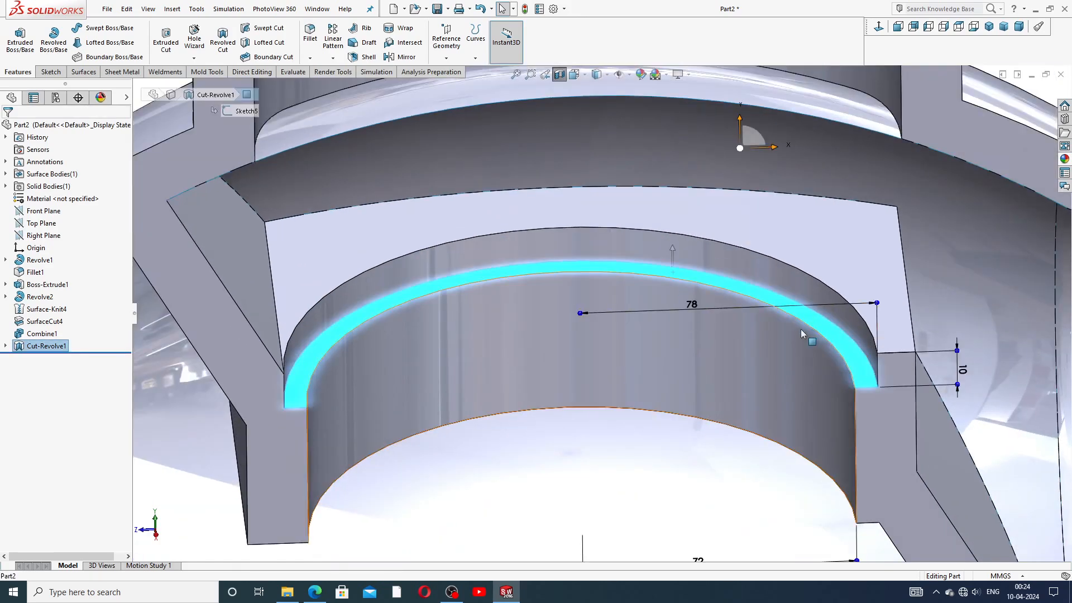
scroll(802, 329, up, 4)
key(Escape)
scroll(598, 315, up, 5)
scroll(575, 287, down, 3)
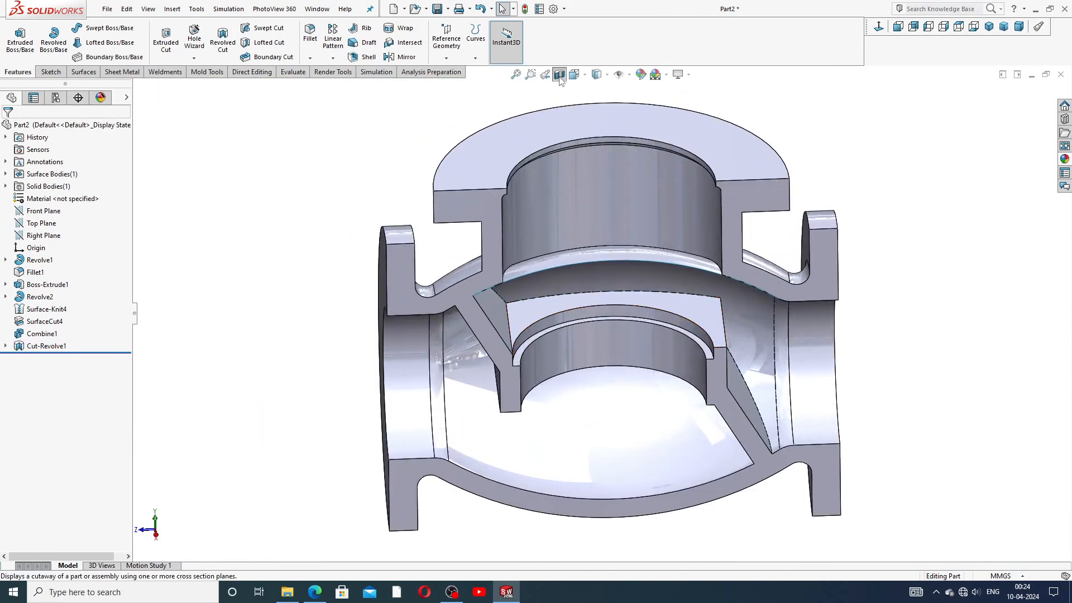
Step: Re-cut the section view along the Right Plane
click(559, 74)
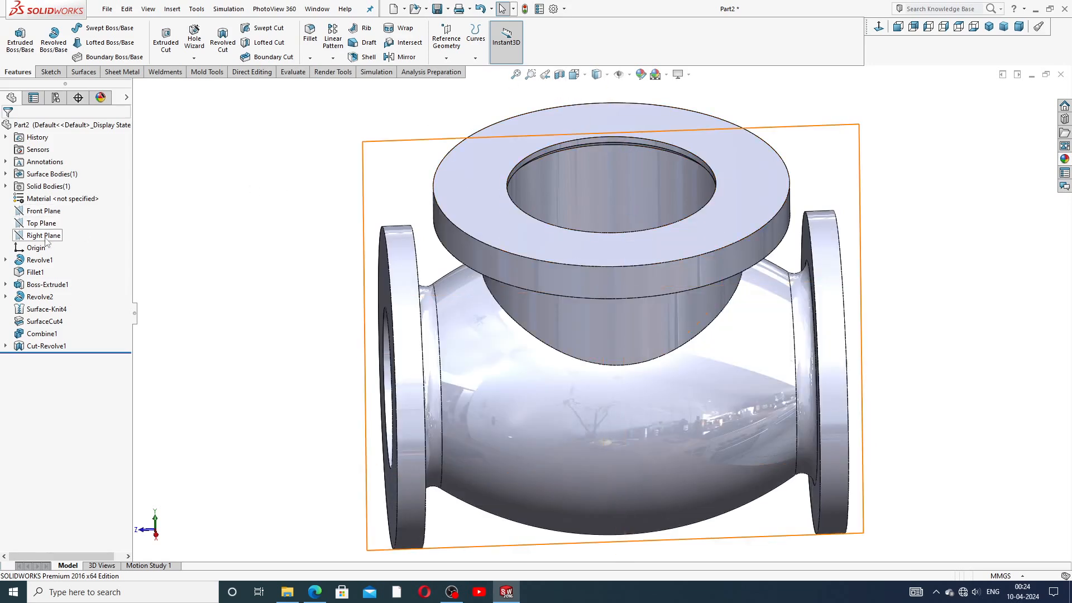
click(43, 235)
click(559, 74)
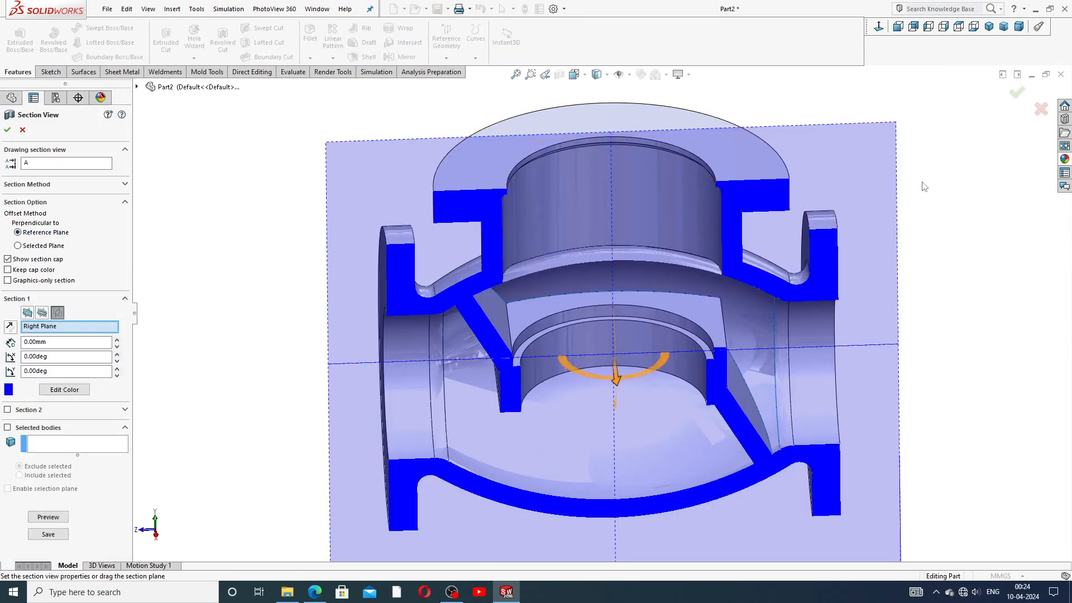
click(1017, 92)
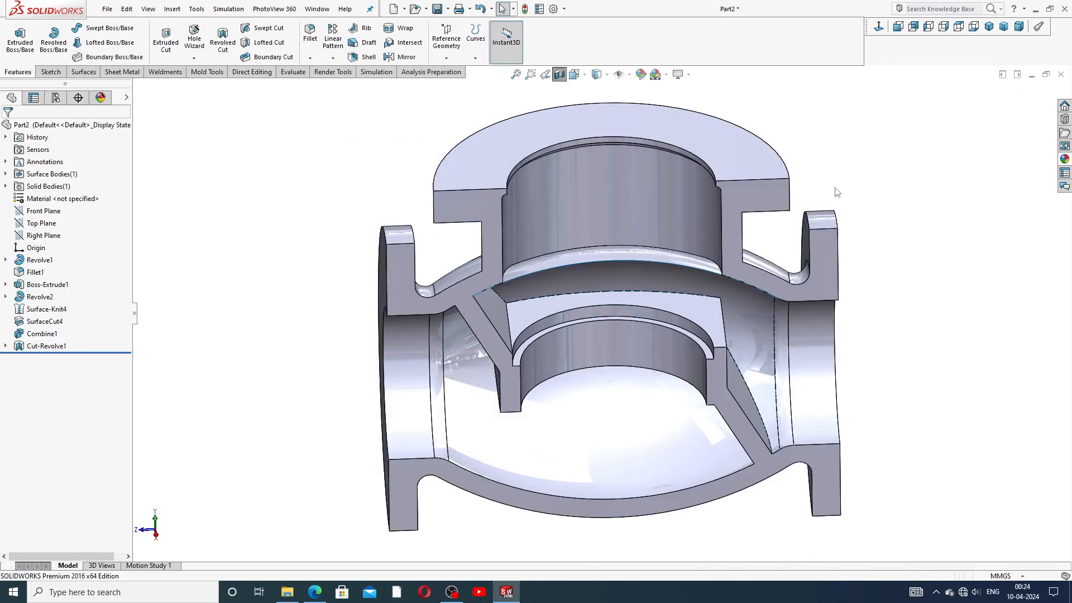
Step: Orbit the halved valve to inspect its interior and seat from several angles
middle_drag(634, 269, 644, 287)
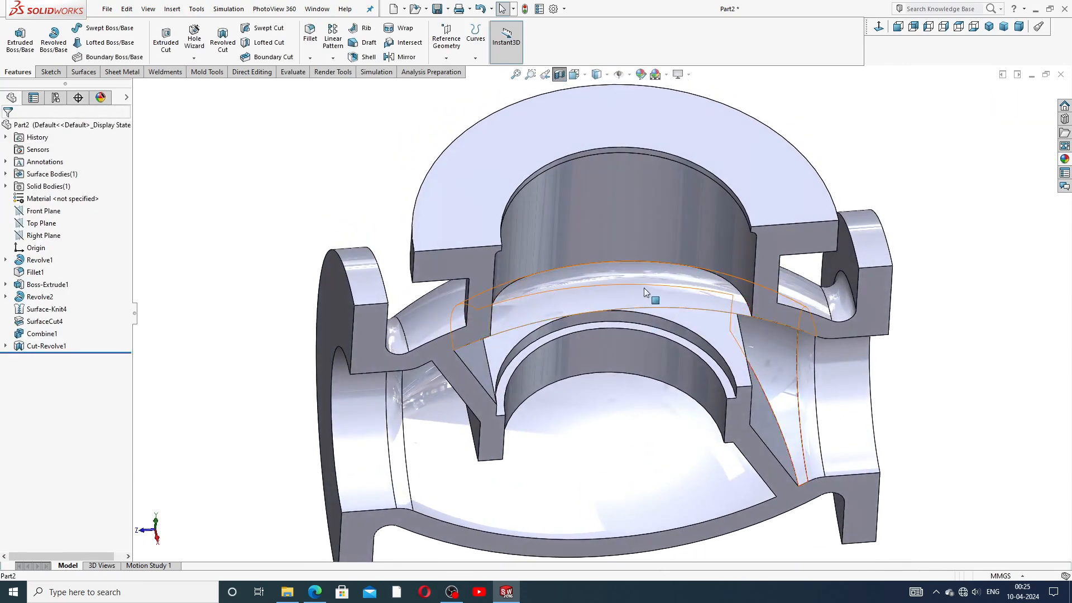
click(644, 286)
key(Escape)
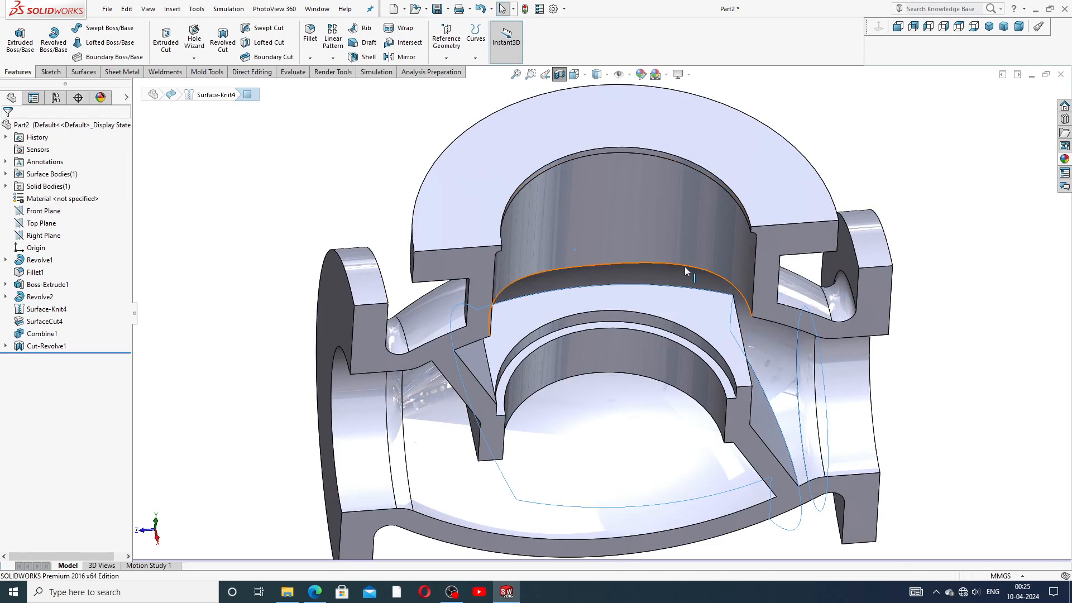
scroll(658, 323, up, 3)
middle_drag(658, 323, 568, 299)
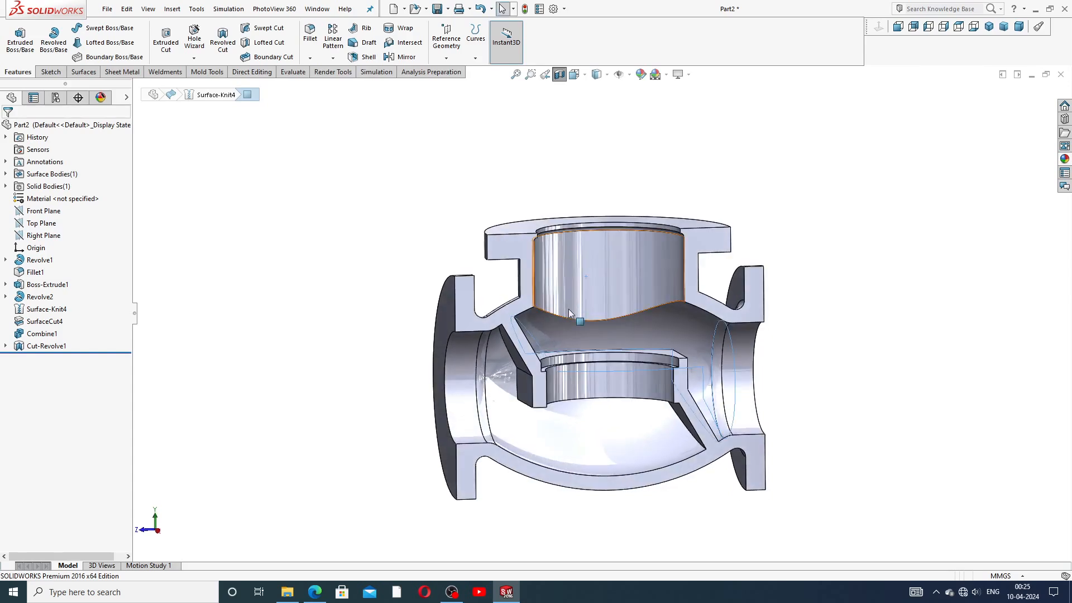
scroll(576, 360, down, 4)
click(1013, 262)
scroll(1012, 268, up, 4)
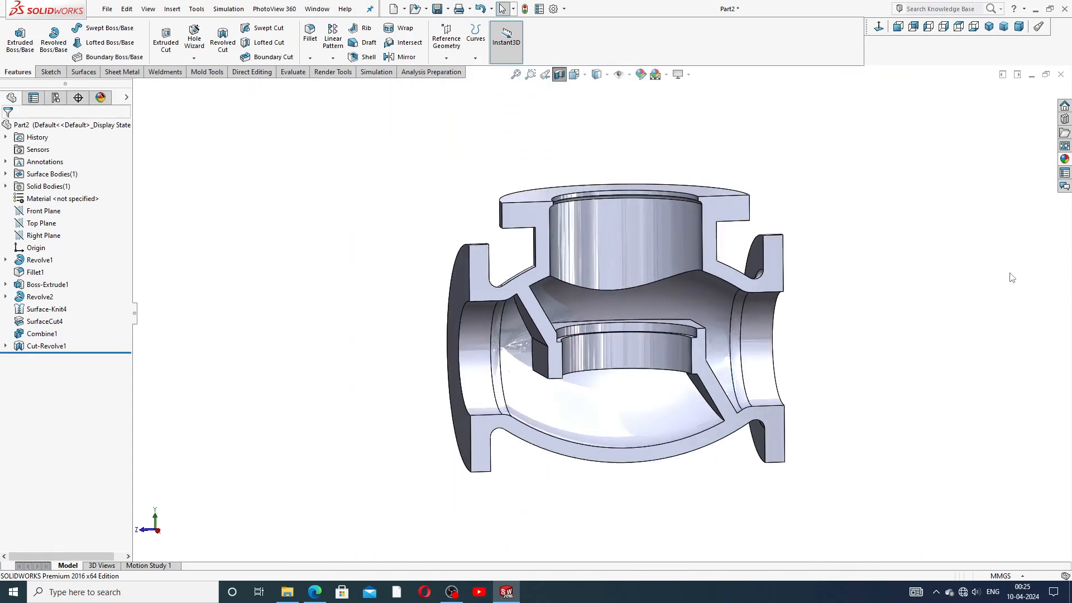
scroll(642, 313, down, 2)
middle_drag(625, 266, 637, 293)
scroll(661, 271, down, 3)
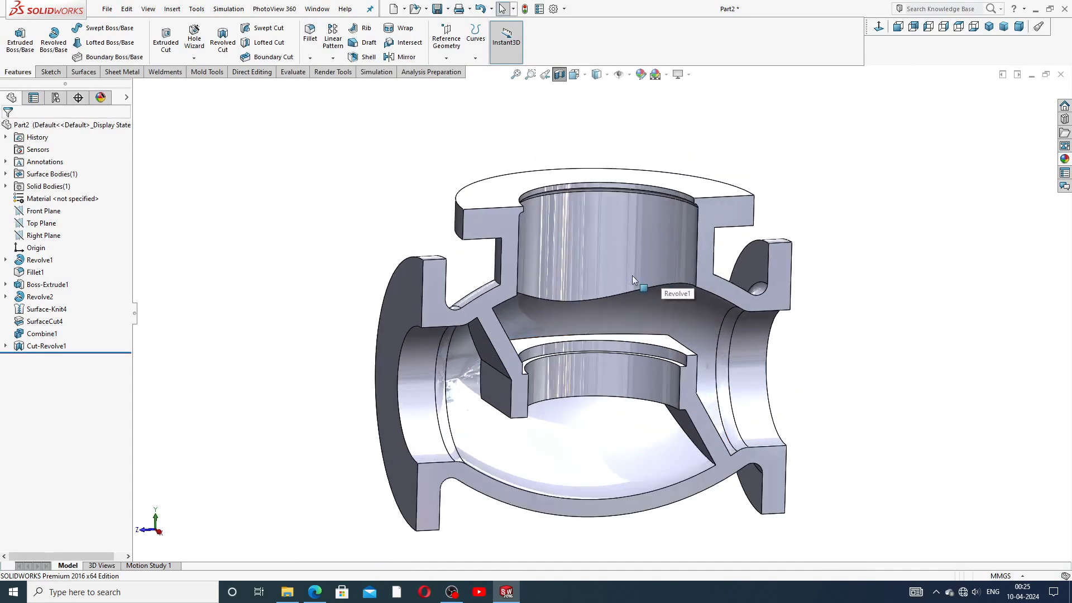
middle_drag(632, 222, 680, 226)
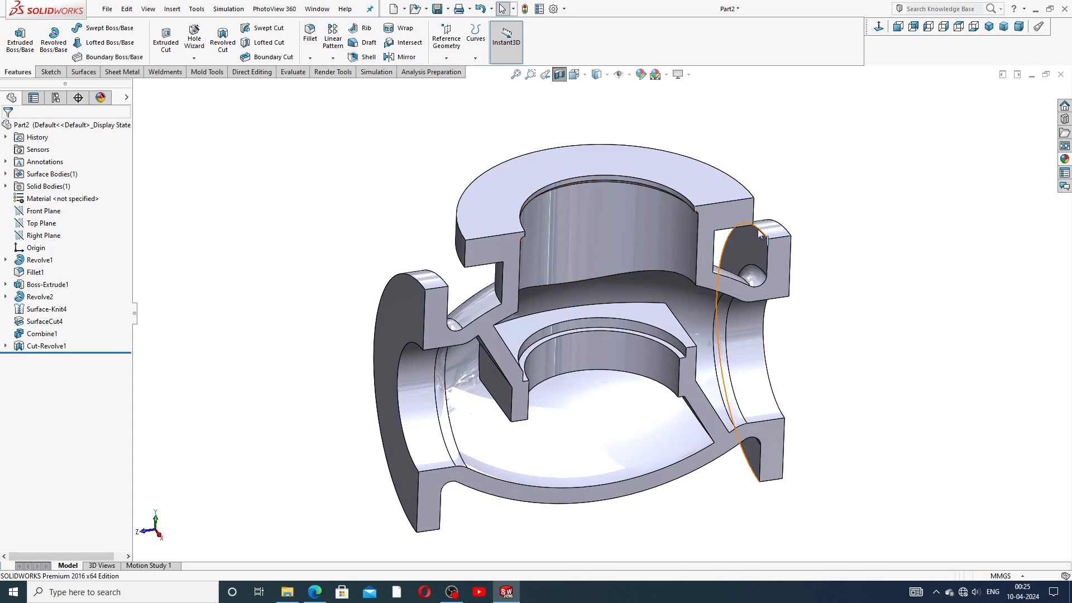
Step: Try applying polished brass from Appearances, then dismiss the section-view warning
click(1064, 158)
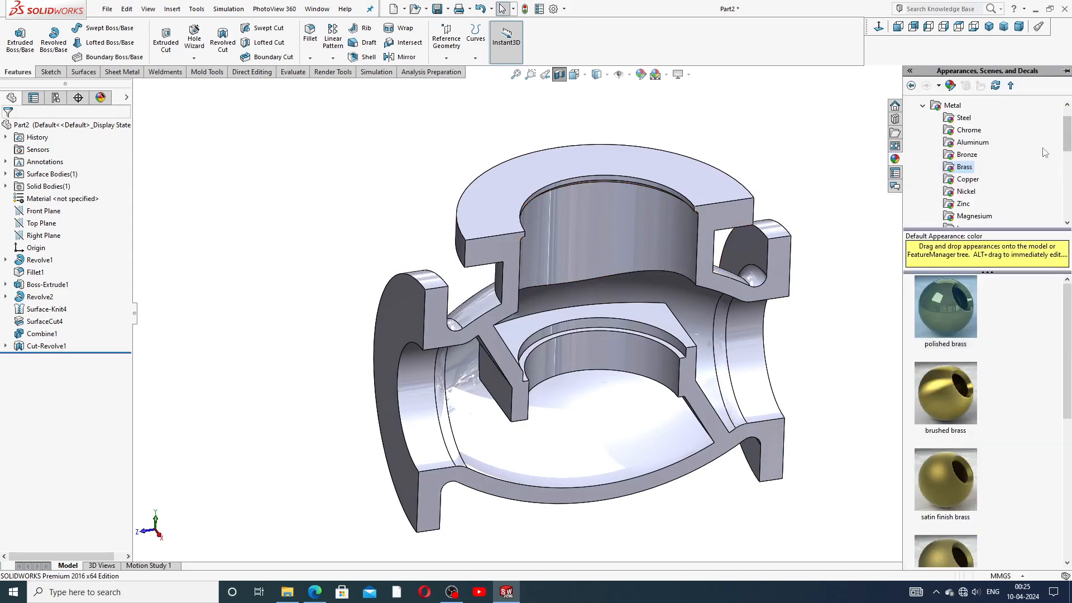
double_click(964, 310)
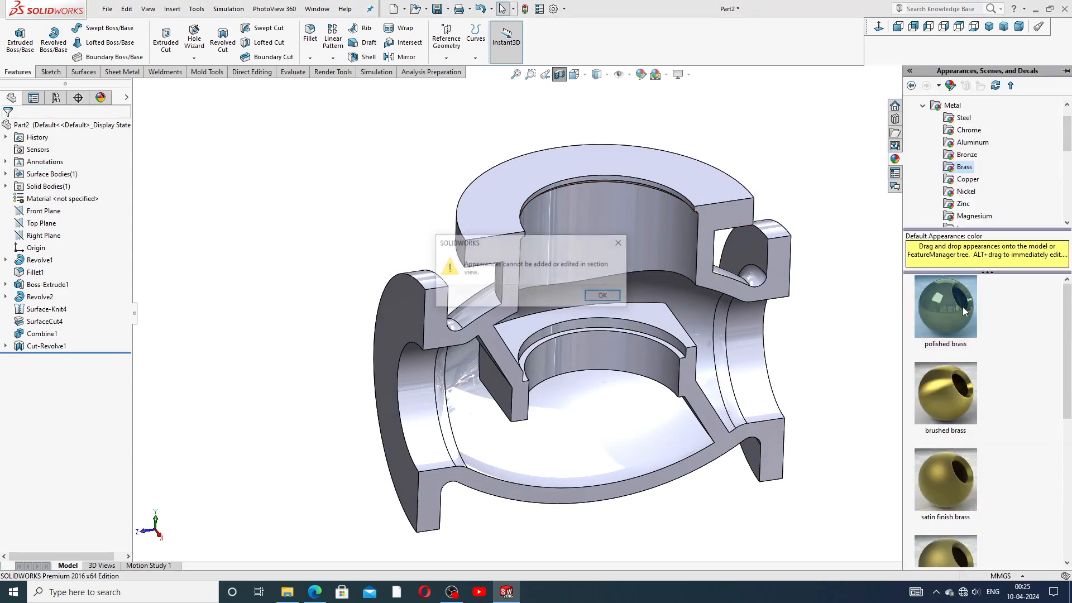
click(620, 243)
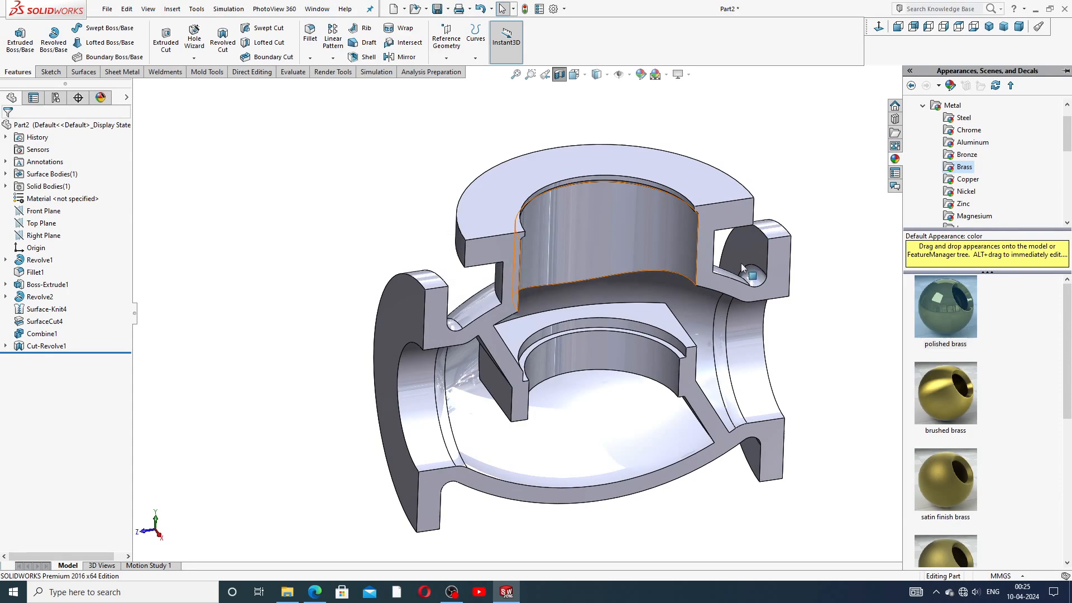
Step: Turn off the section view and start a sketch on the left flange face, viewed normal
click(559, 74)
scroll(810, 229, up, 4)
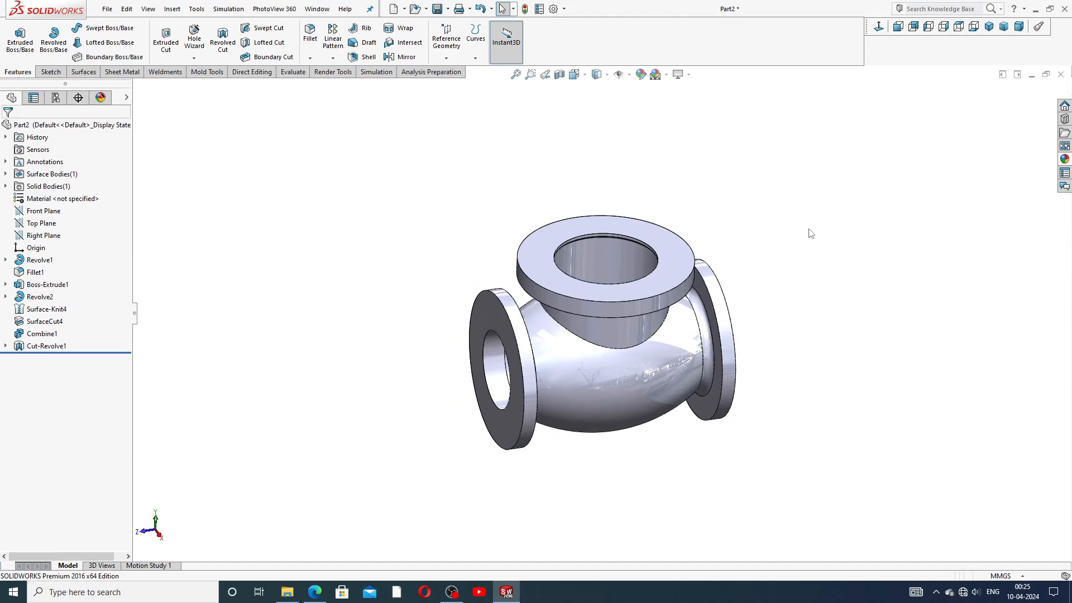
scroll(621, 340, down, 2)
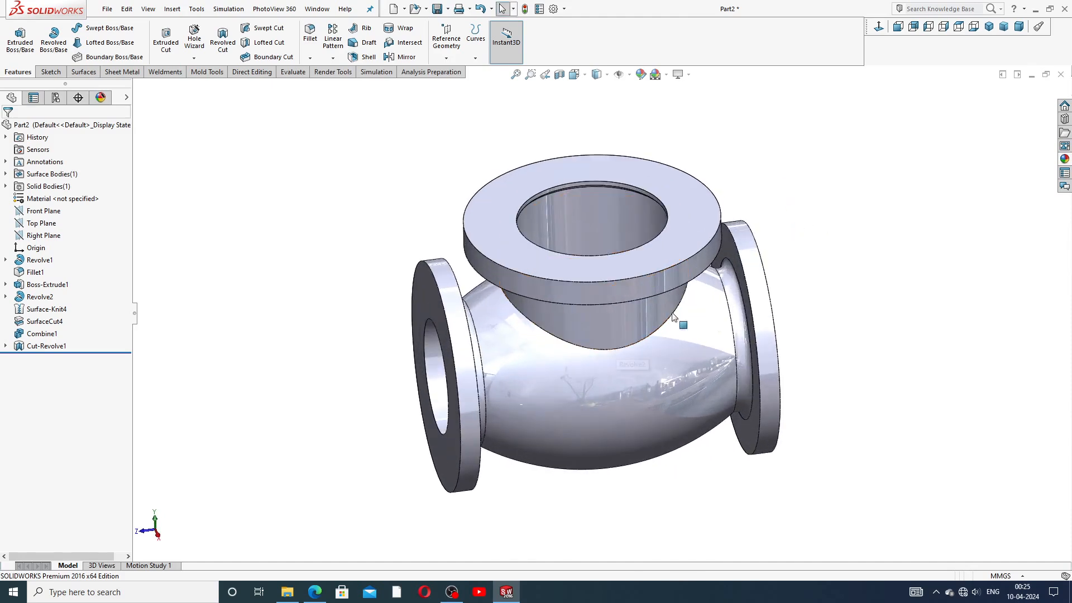
middle_drag(812, 260, 831, 185)
middle_drag(832, 226, 525, 311)
click(514, 312)
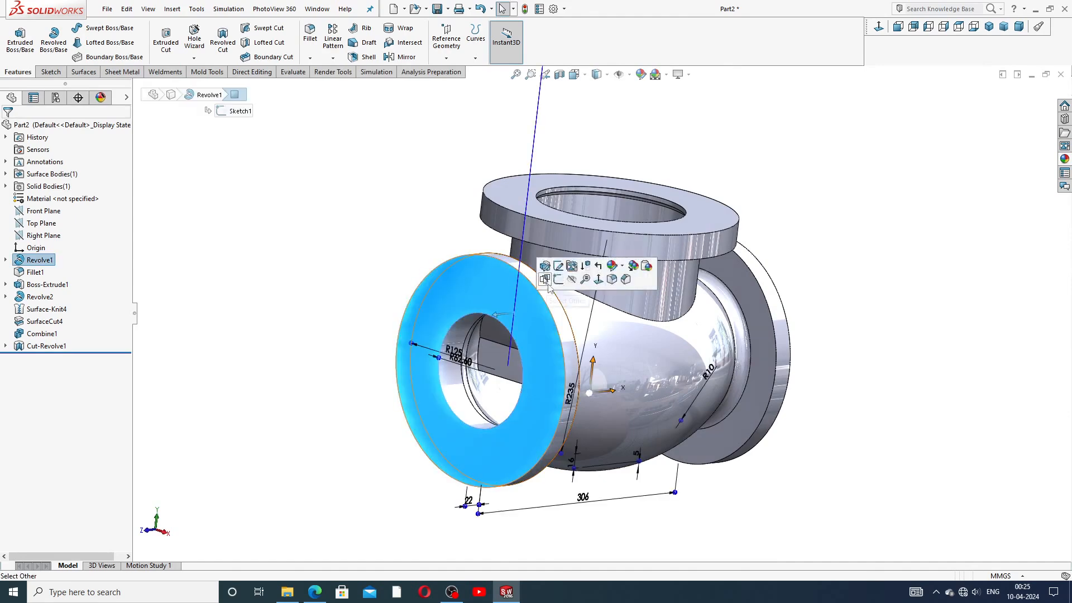
click(581, 262)
click(880, 28)
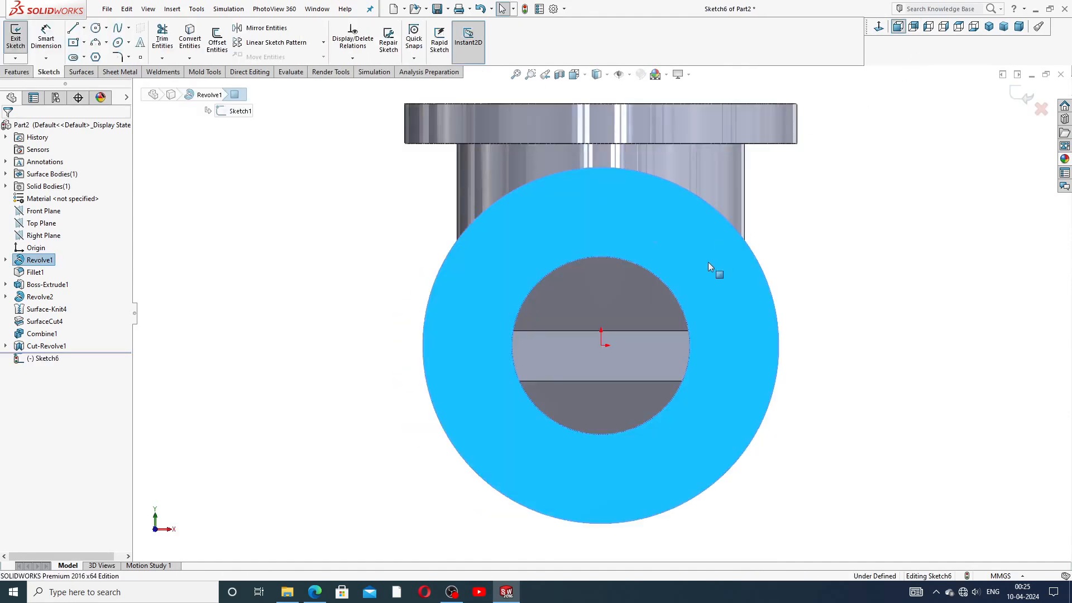
Step: Draw a vertical centerline upward from the origin
click(83, 28)
click(98, 53)
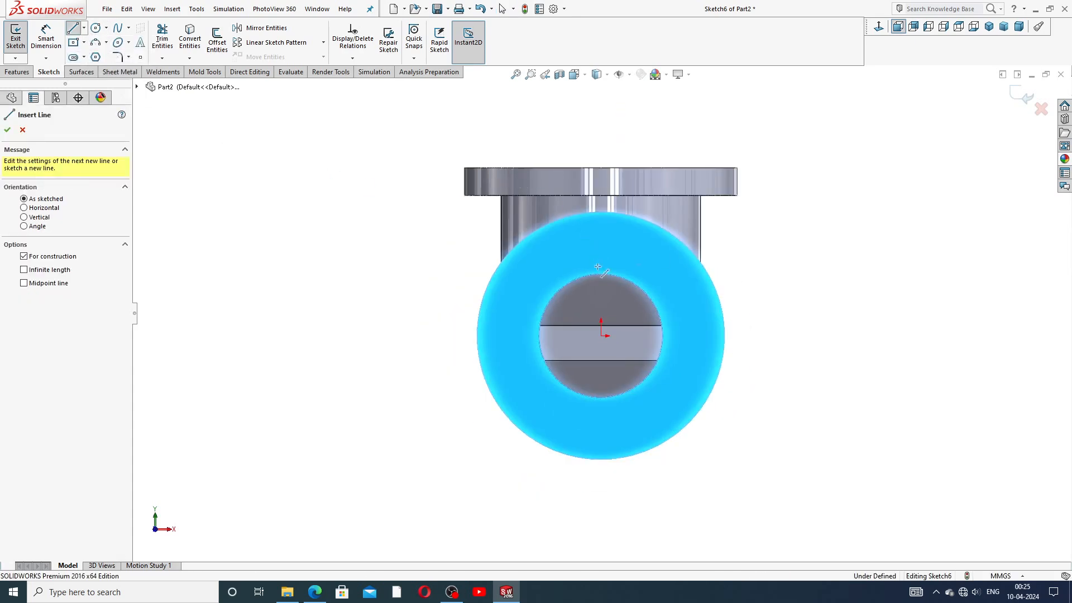
click(601, 335)
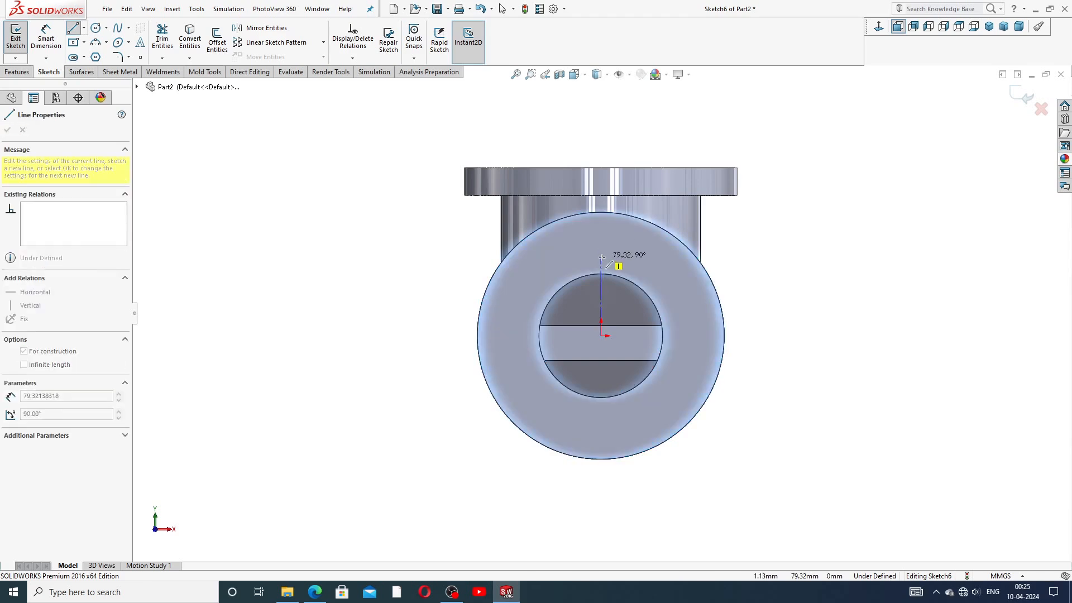
click(601, 249)
right_click(630, 247)
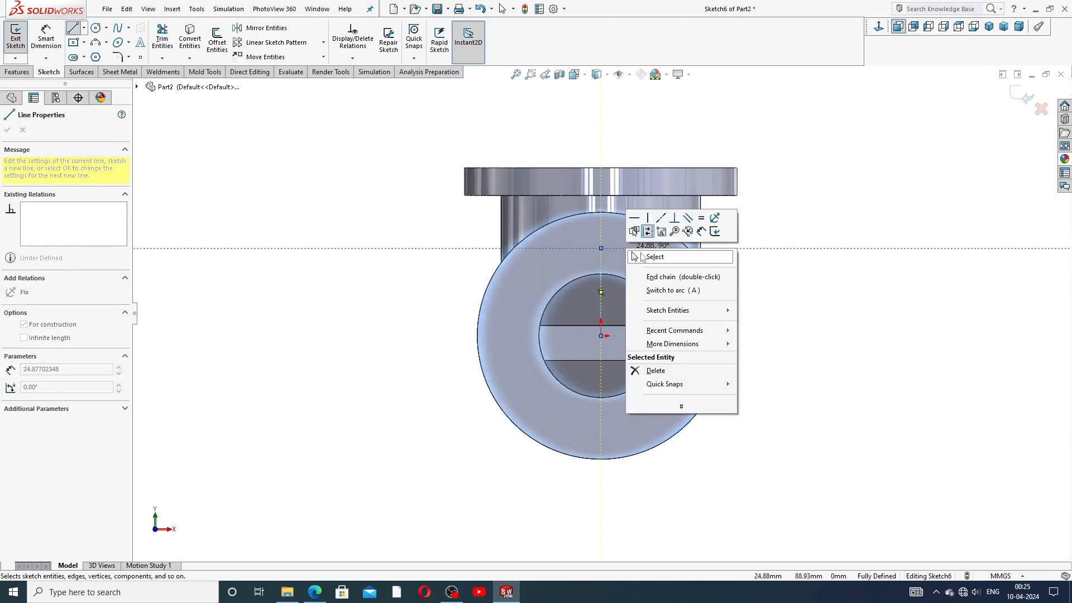
click(641, 252)
Step: Add a small circle centred at the centerline's upper end
click(96, 27)
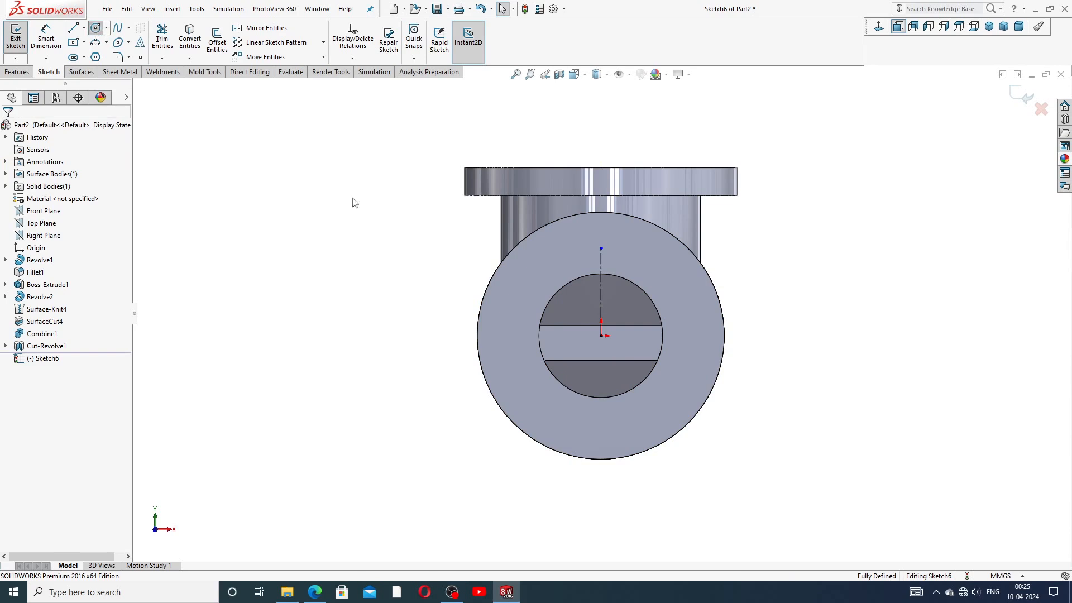
click(601, 247)
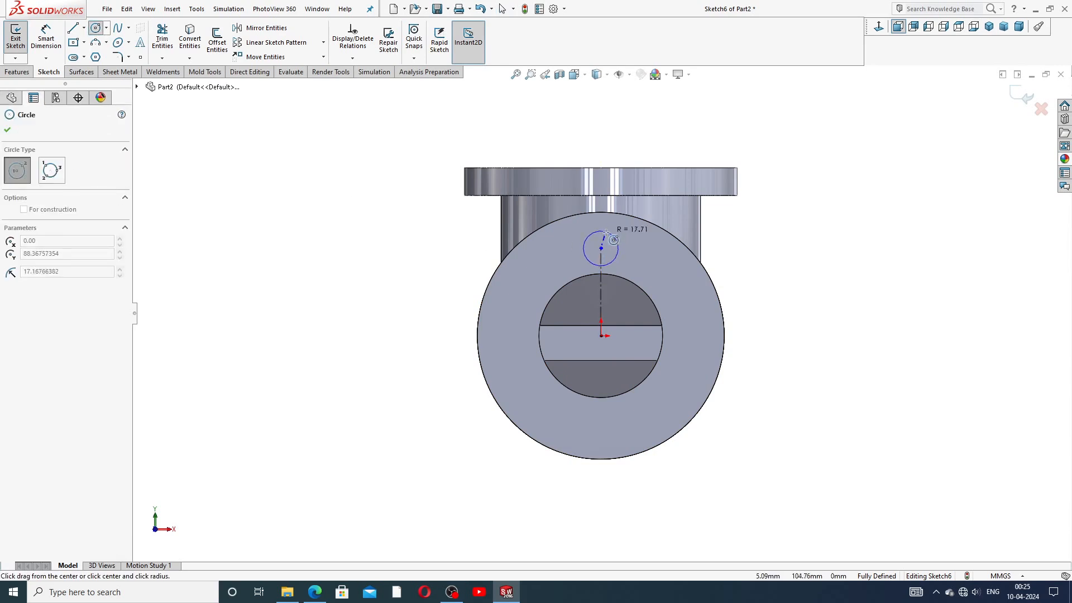
click(605, 238)
right_click(813, 186)
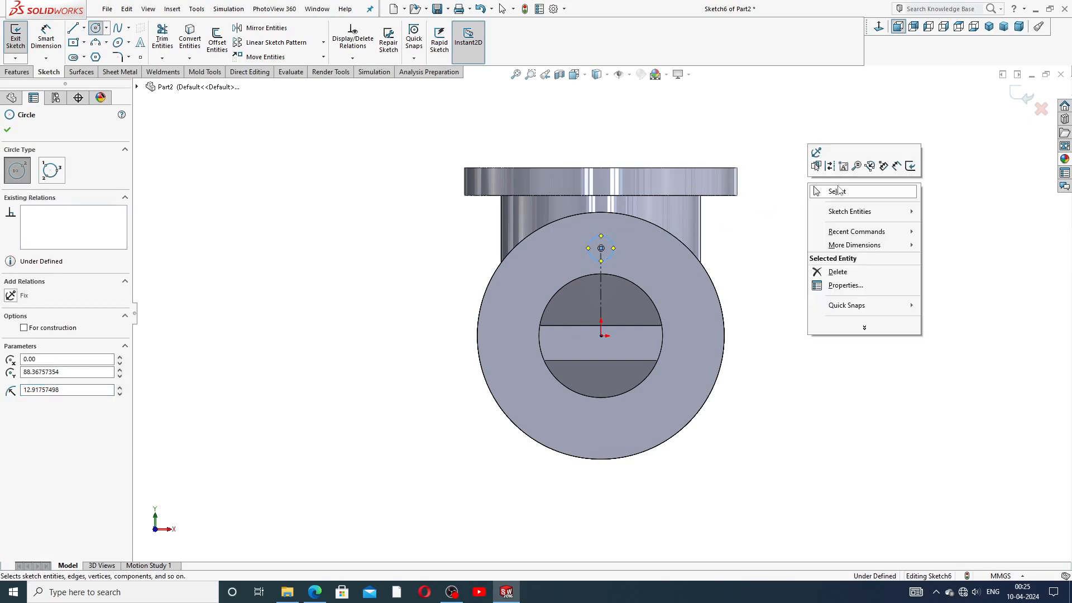
click(822, 187)
scroll(611, 252, down, 1)
click(46, 37)
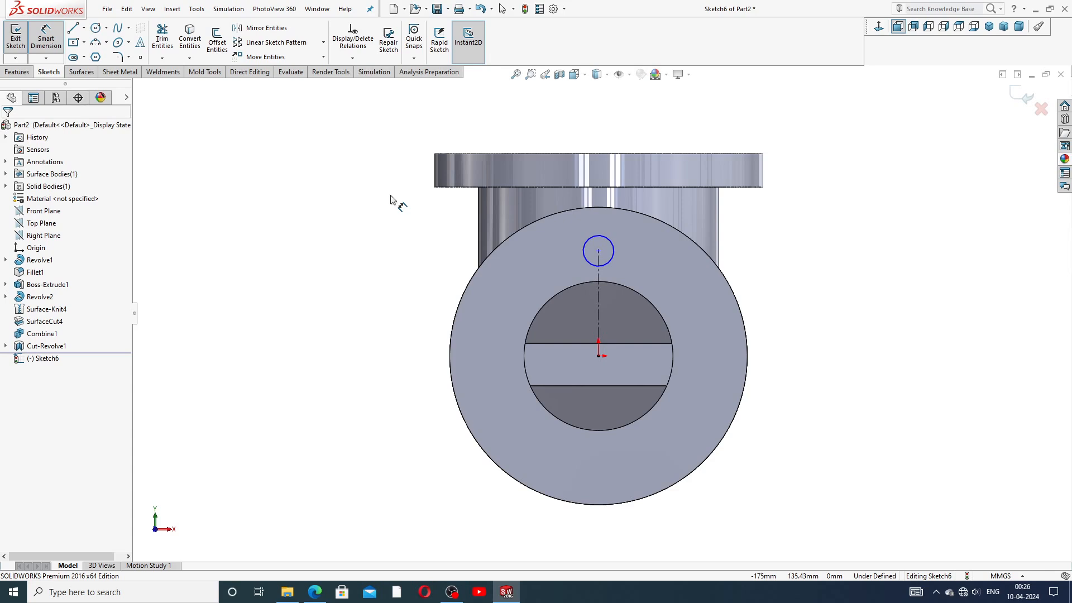
Step: Dimension the small circle's diameter to 16 mm
click(613, 242)
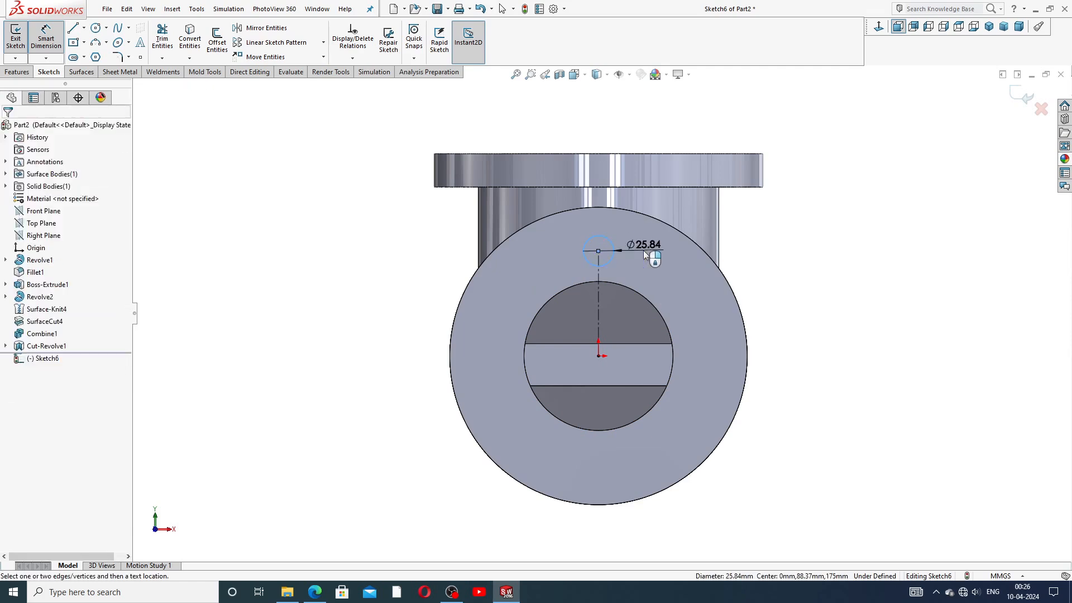
click(648, 243)
text(16)
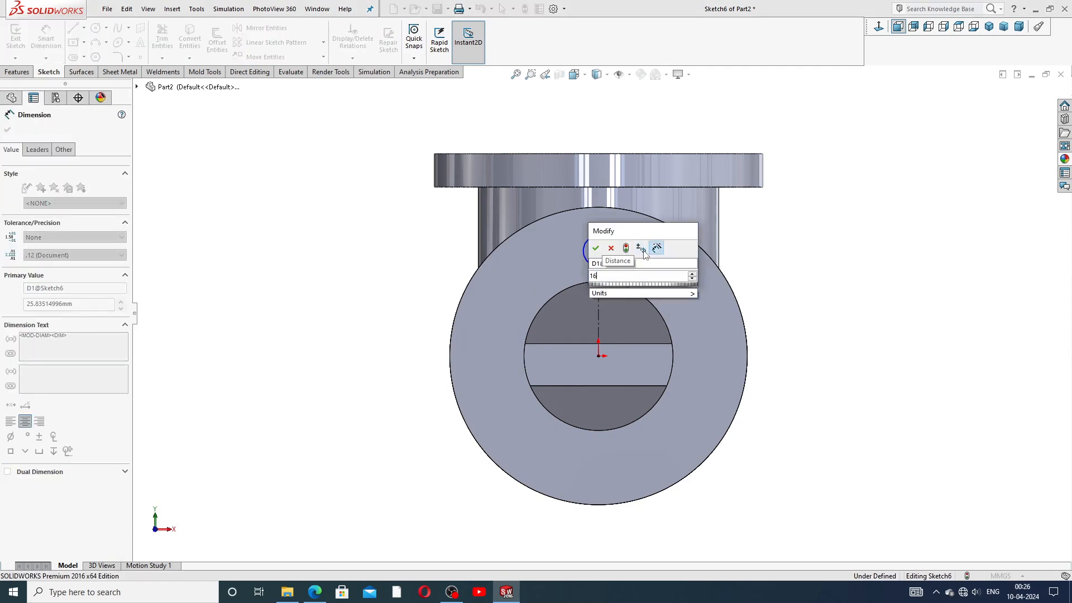
key(Return)
click(761, 235)
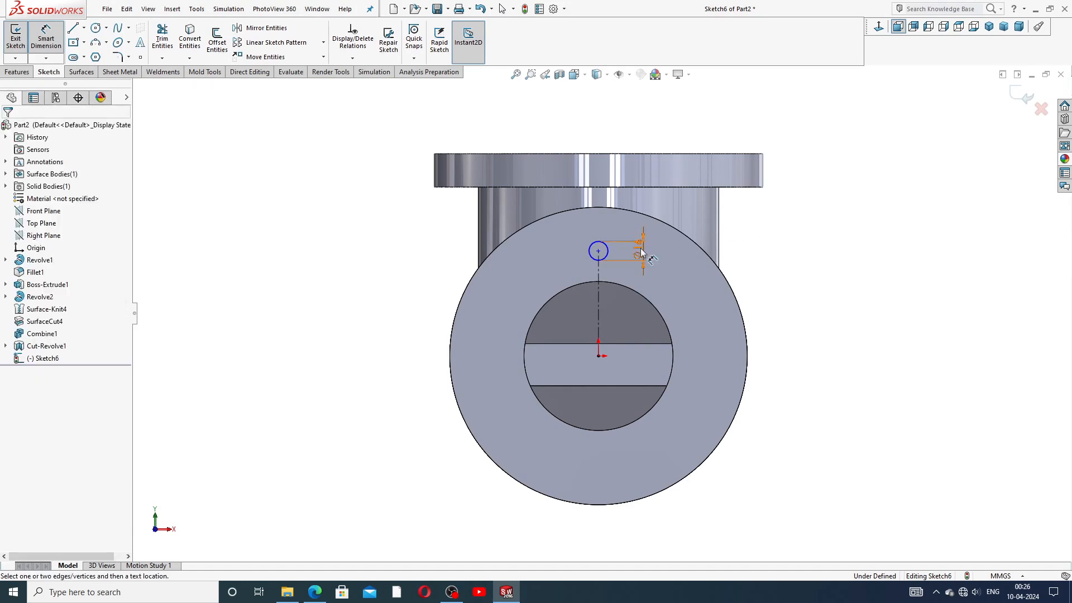
Step: Dimension the circle centre 100 mm vertically above the origin
click(598, 250)
click(598, 356)
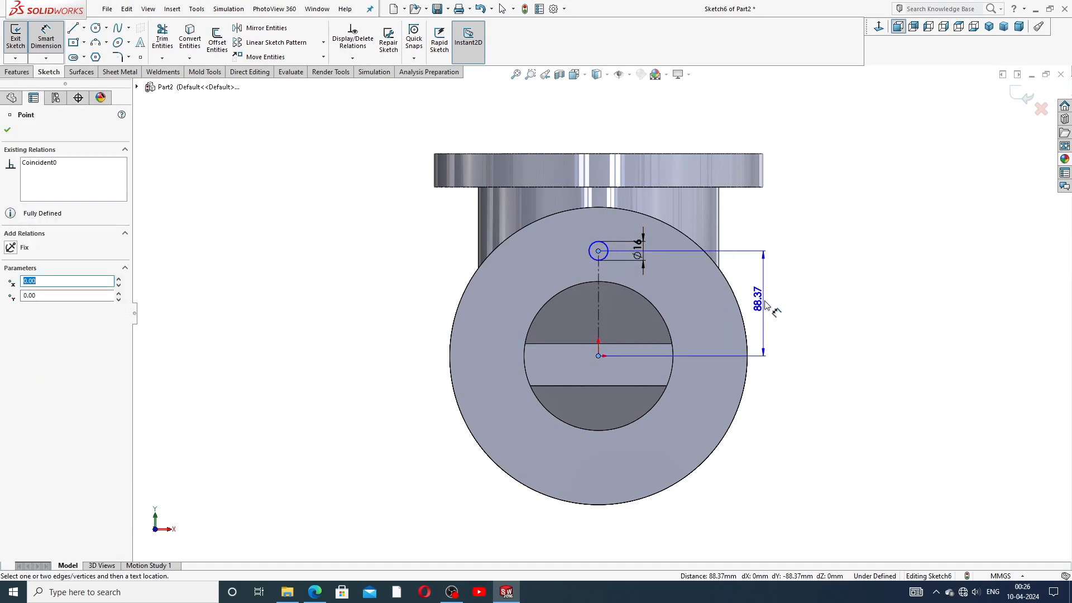
click(768, 309)
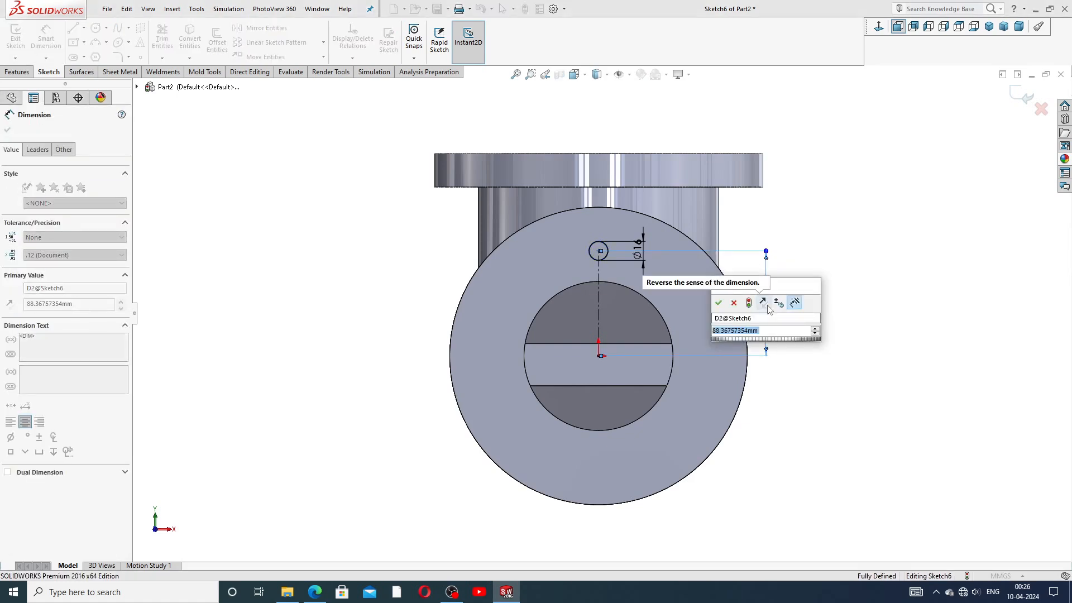
text(100)
key(Return)
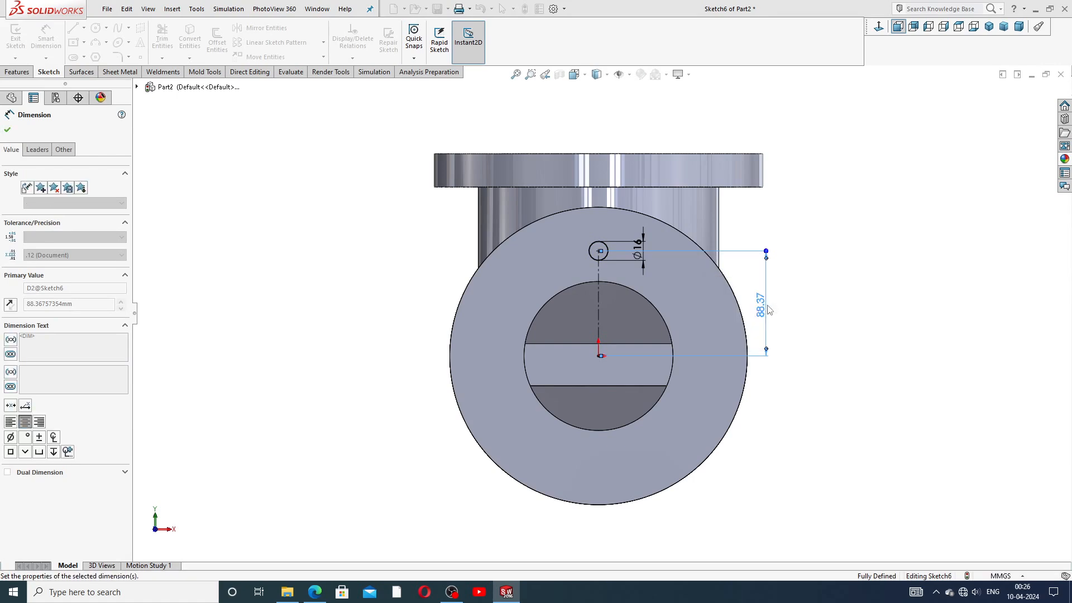
click(843, 252)
Step: Tidy the 100 and Ø16 dimensions, moving Ø16 to the left of the circle
drag(764, 292, 768, 289)
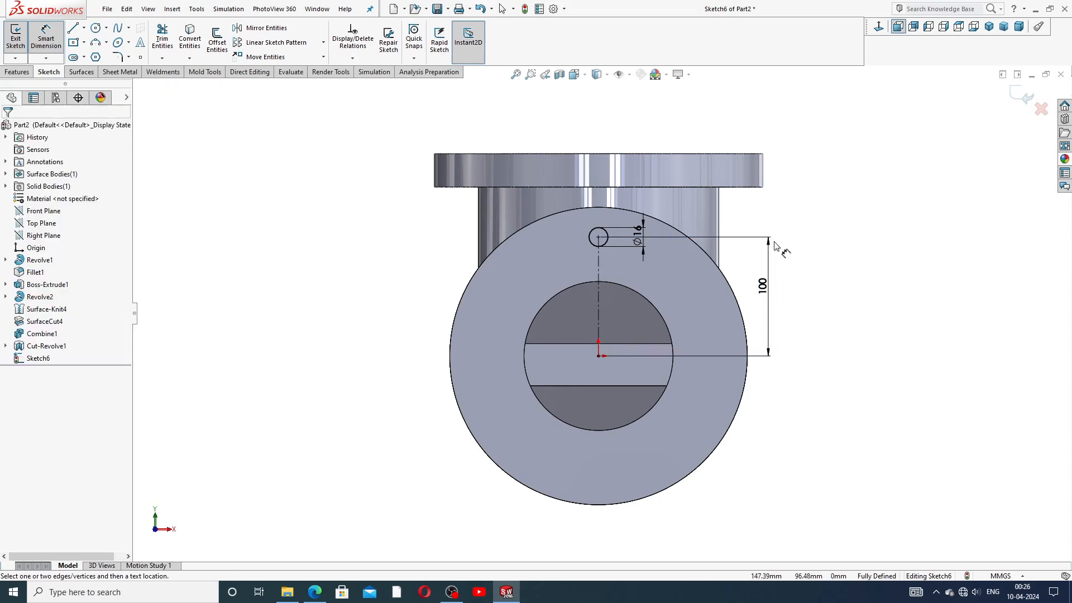
right_click(817, 211)
click(858, 169)
drag(636, 234, 565, 240)
click(810, 205)
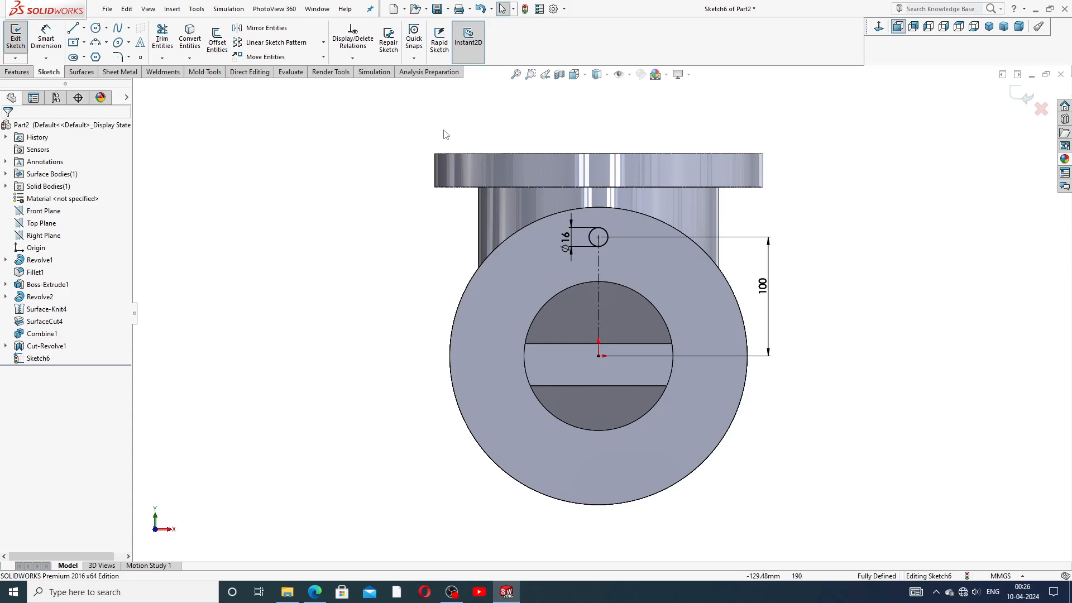
Step: Circular-pattern the Ø16 circle into 4 equally spaced instances about the origin
click(599, 355)
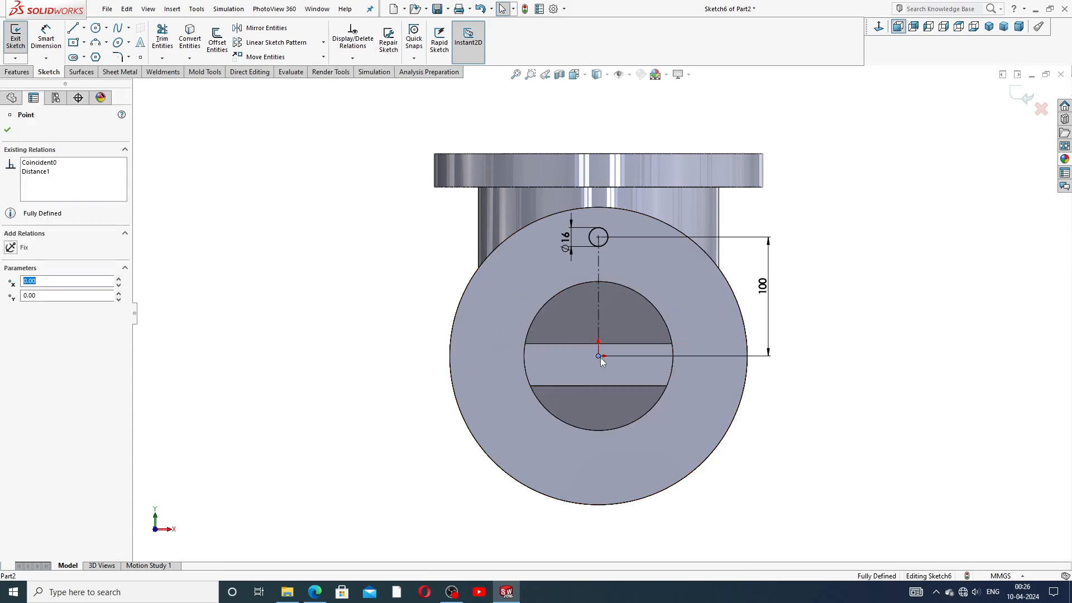
click(324, 43)
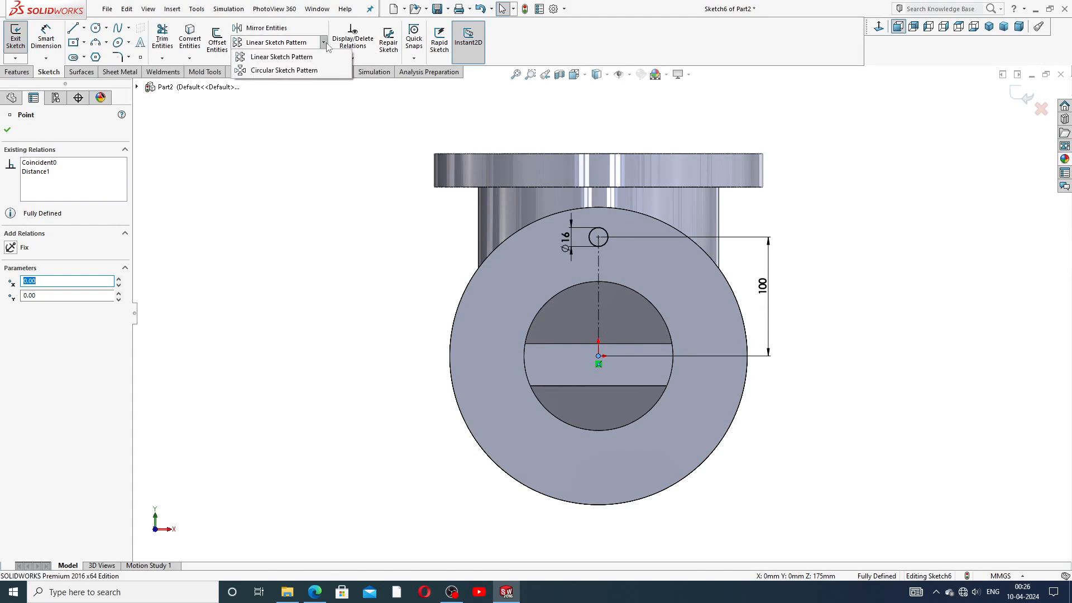
click(295, 71)
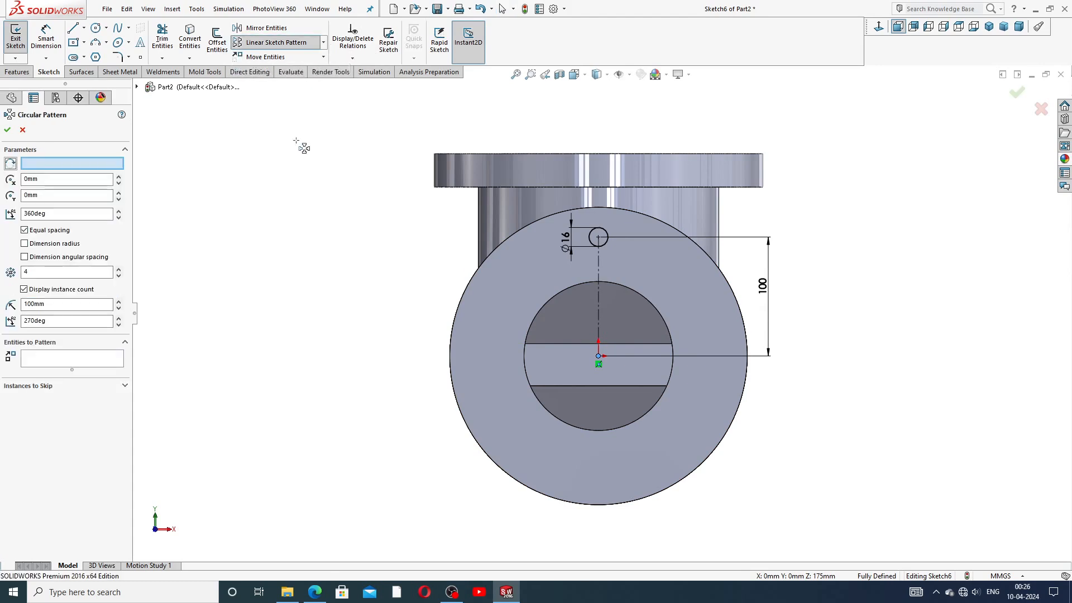
click(87, 163)
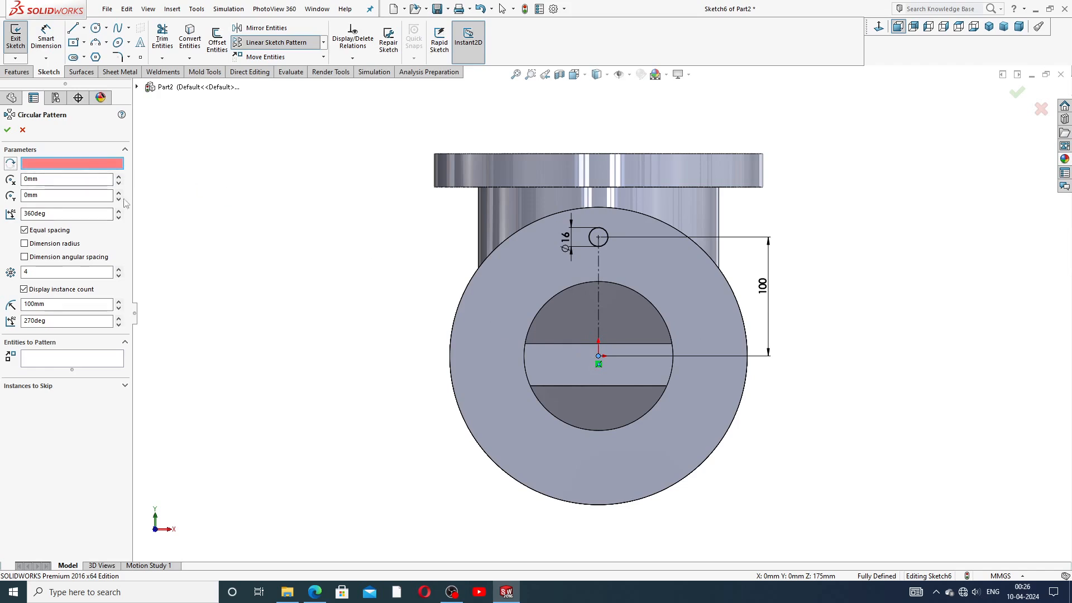
click(598, 357)
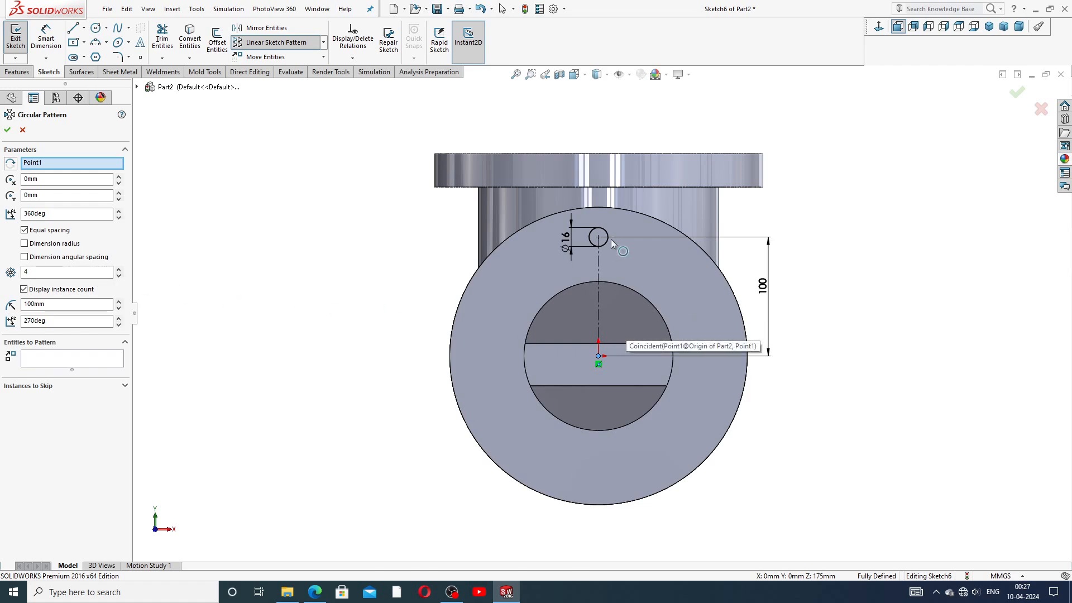
click(109, 359)
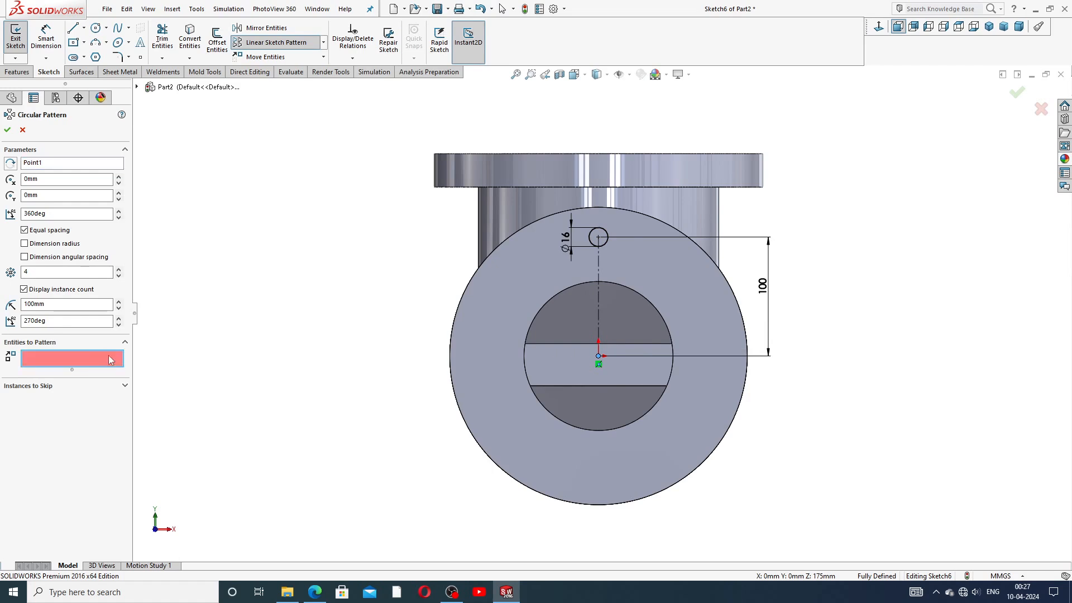
click(607, 242)
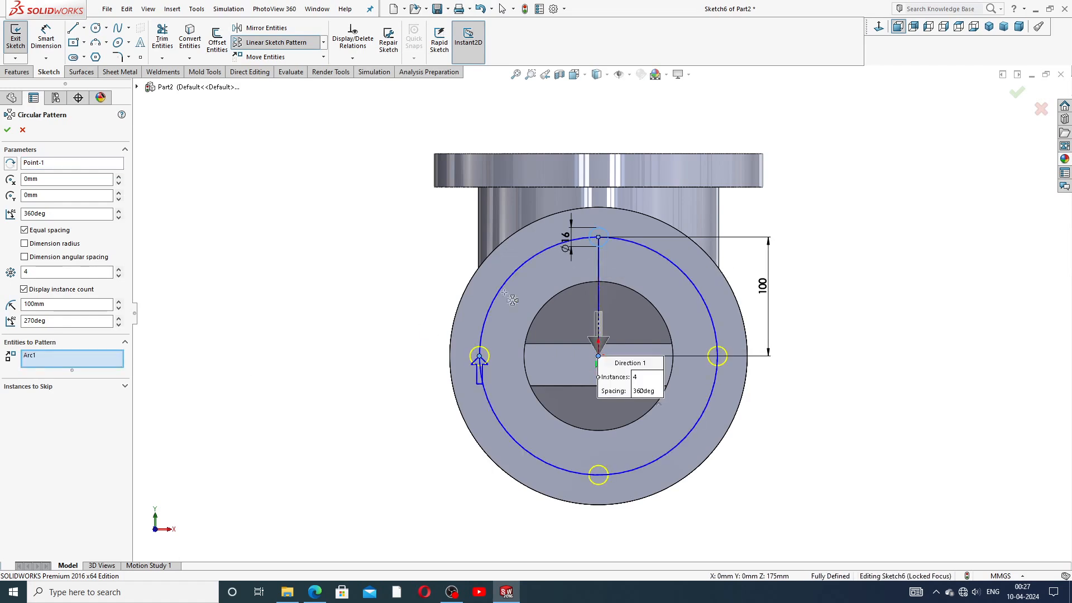
click(8, 130)
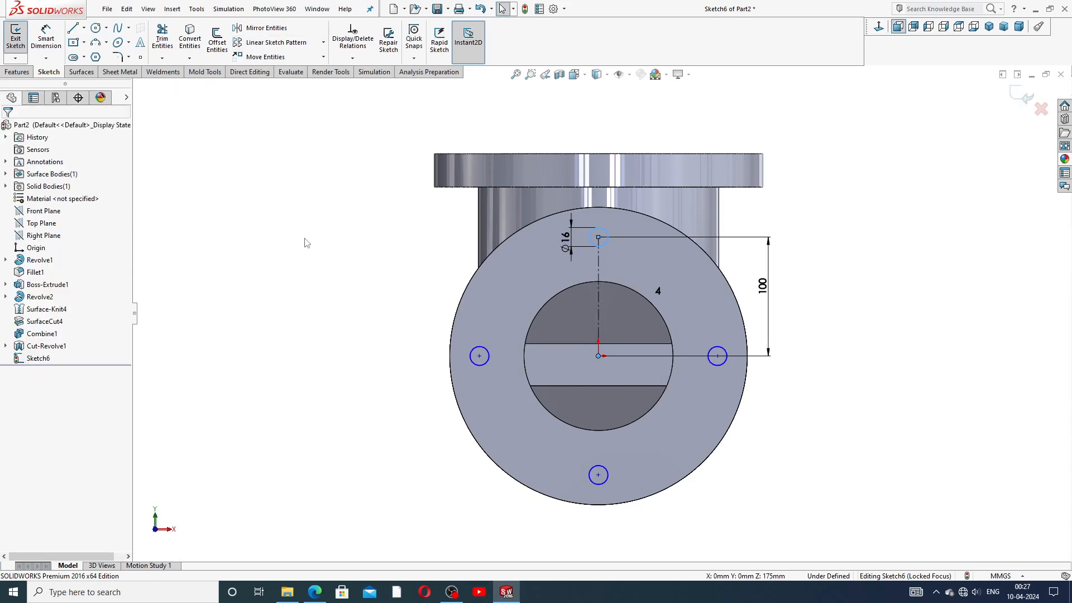
click(940, 252)
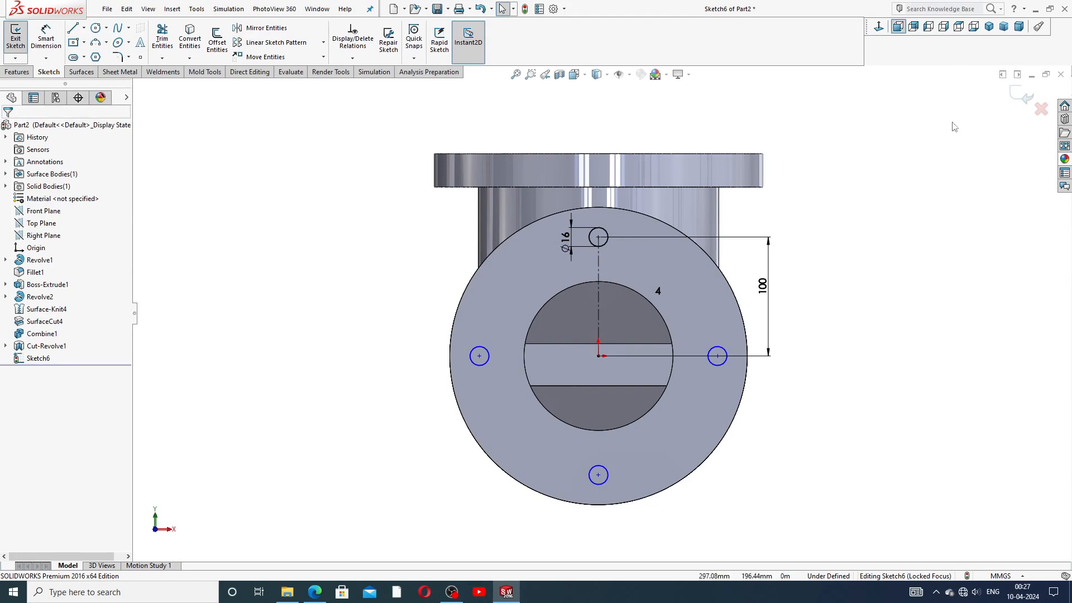
middle_drag(585, 156, 383, 296)
scroll(384, 296, up, 2)
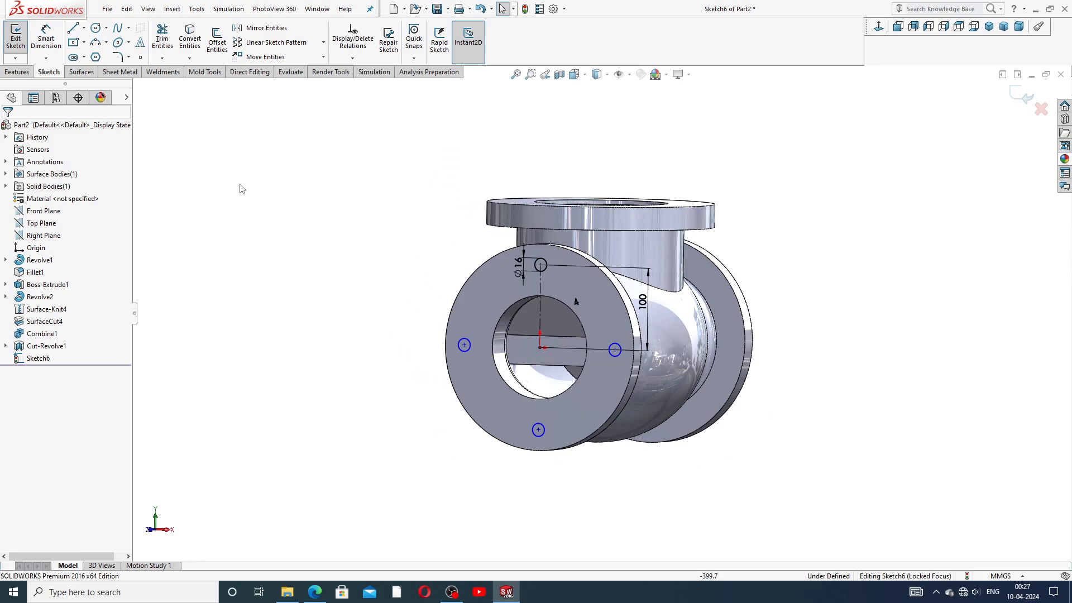
Step: Extrude-cut the four Ø16 circles Up To Surface, ending at the flange's outer face
click(25, 74)
click(165, 38)
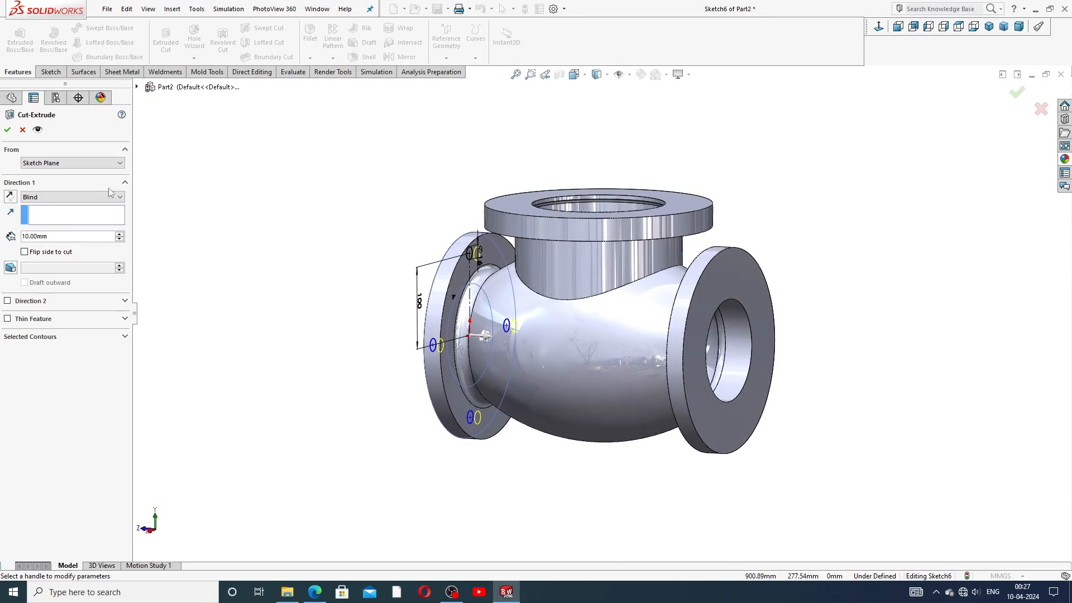
click(59, 199)
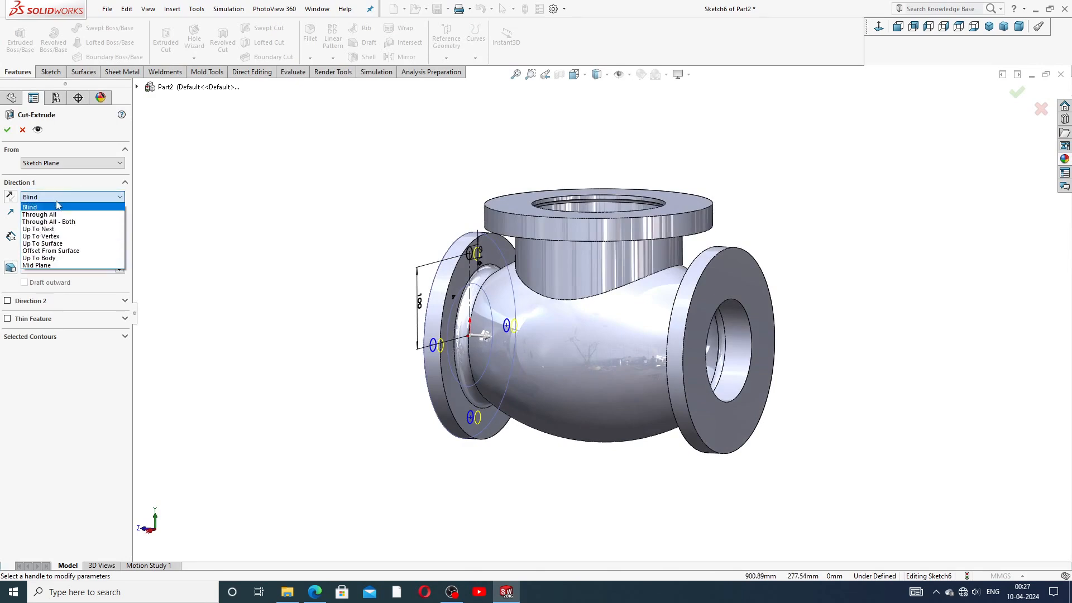
click(50, 240)
click(456, 277)
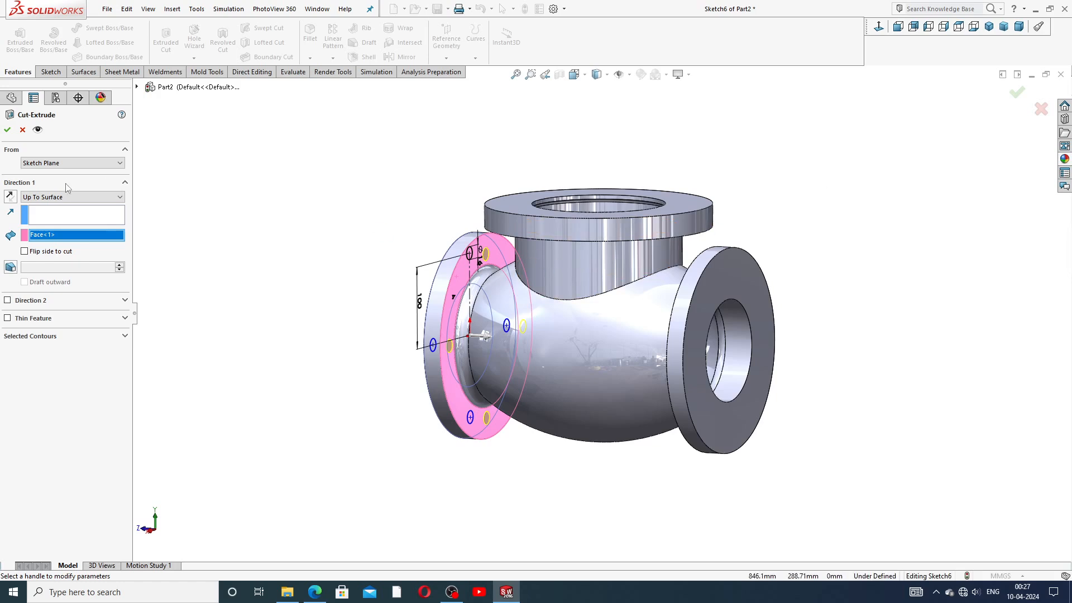
click(7, 130)
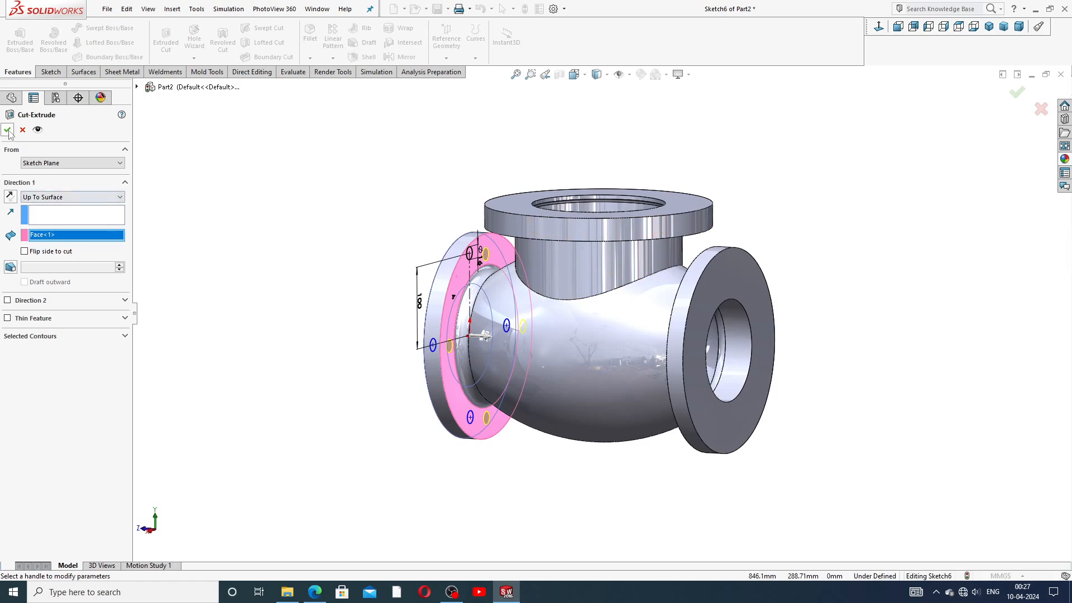
click(330, 241)
middle_drag(364, 277, 491, 359)
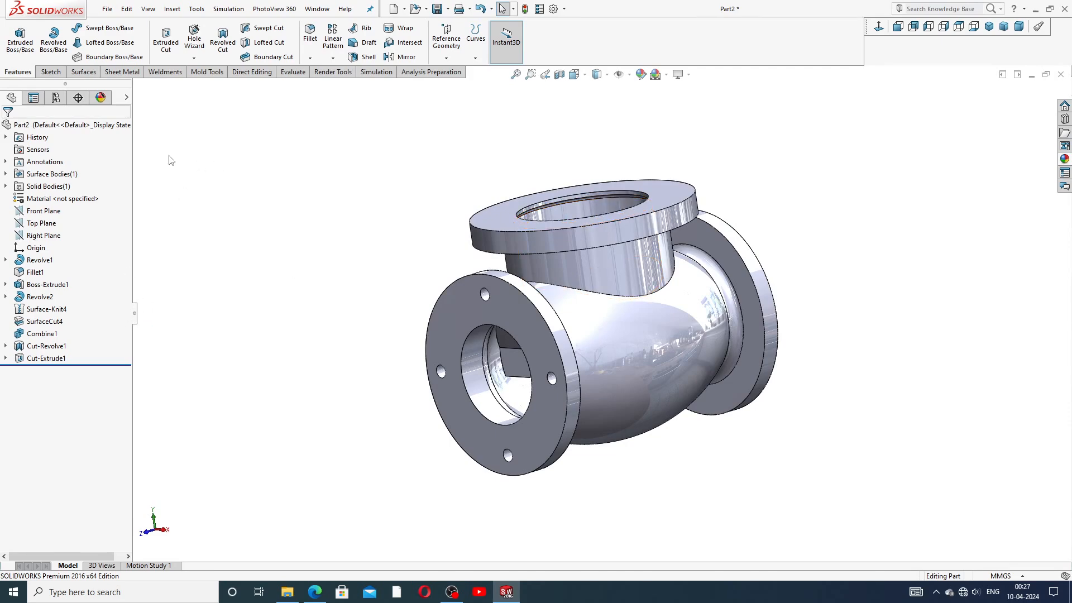
Step: Select Sketch6 under Cut-Extrude1, view it normal, and begin a new extruded cut
key(ctrl+4)
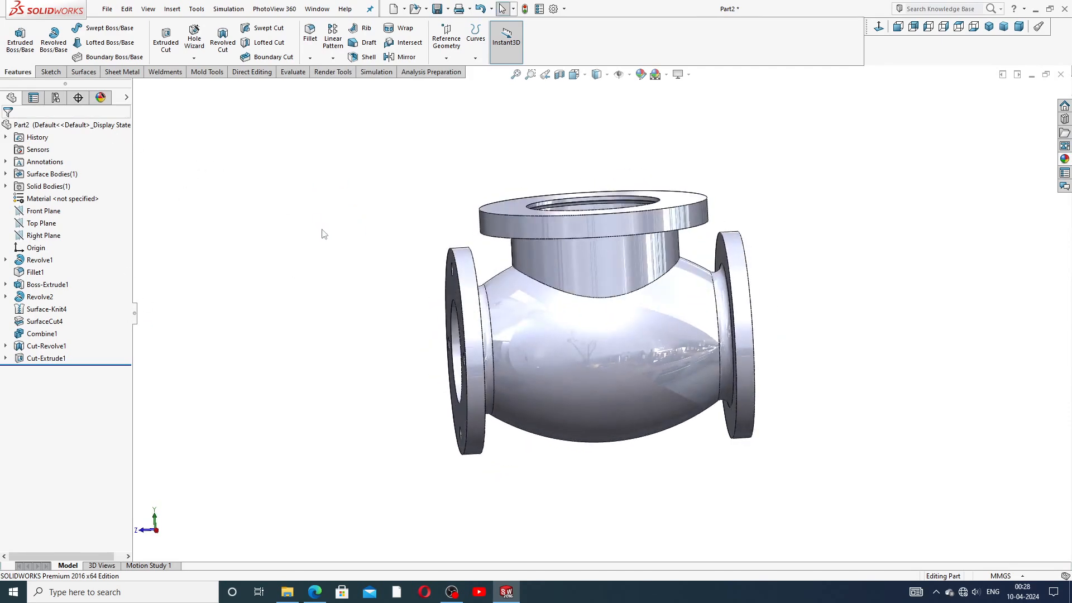
click(5, 358)
click(55, 370)
key(ctrl+8)
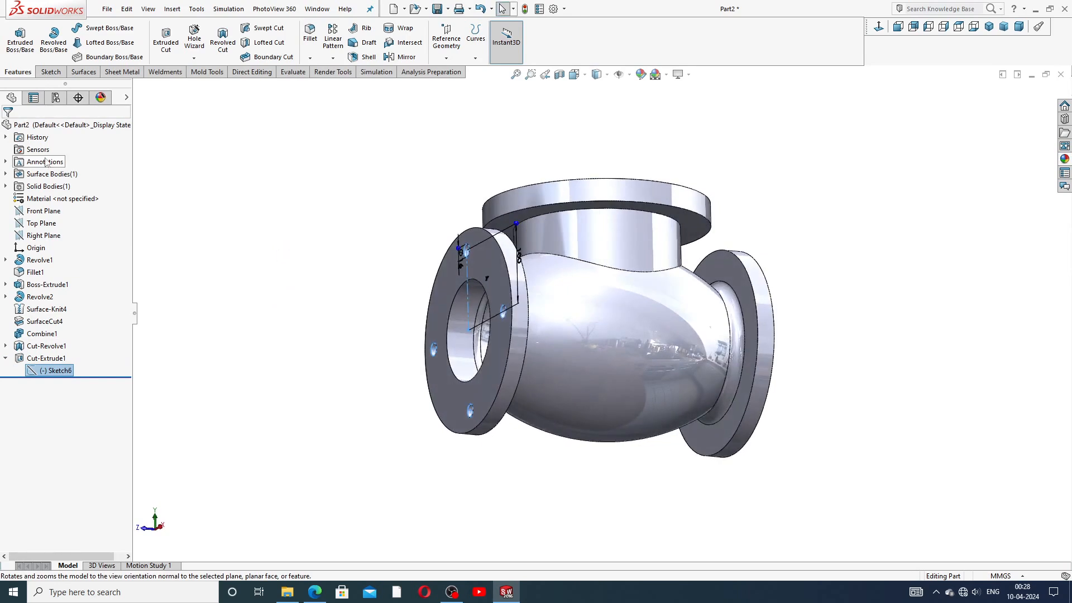
click(166, 38)
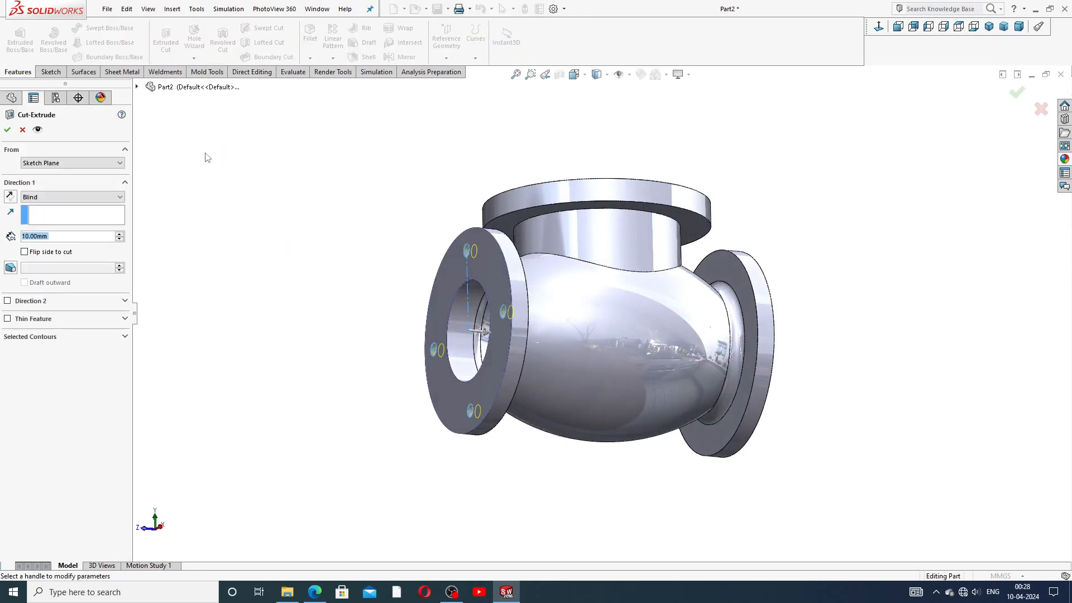
Step: Cut the holes from the right flange's outer face Up To Surface at its back face
click(73, 163)
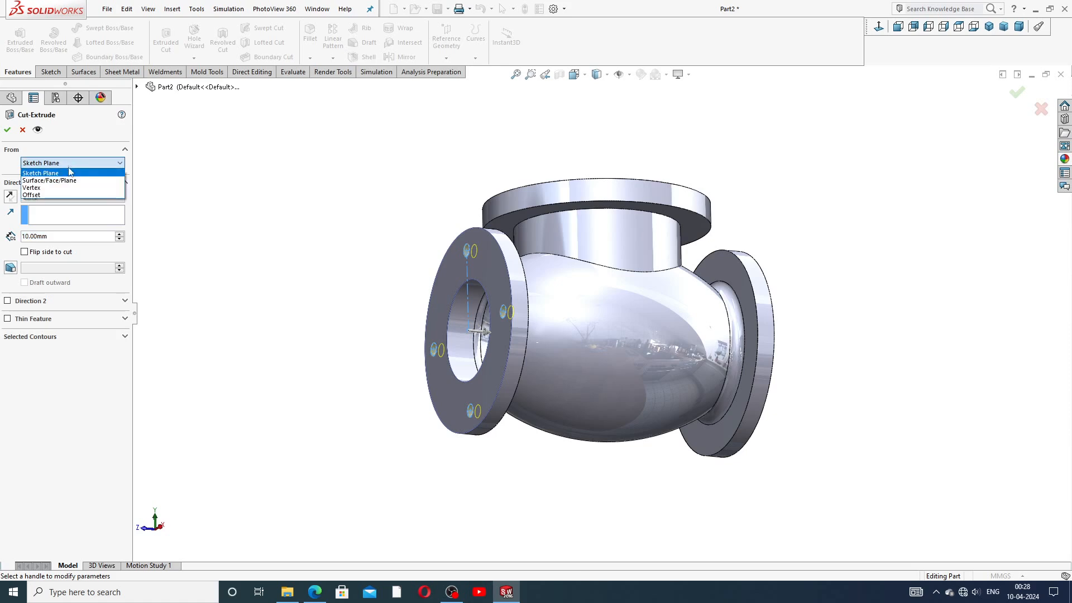
click(60, 180)
middle_drag(269, 224, 228, 229)
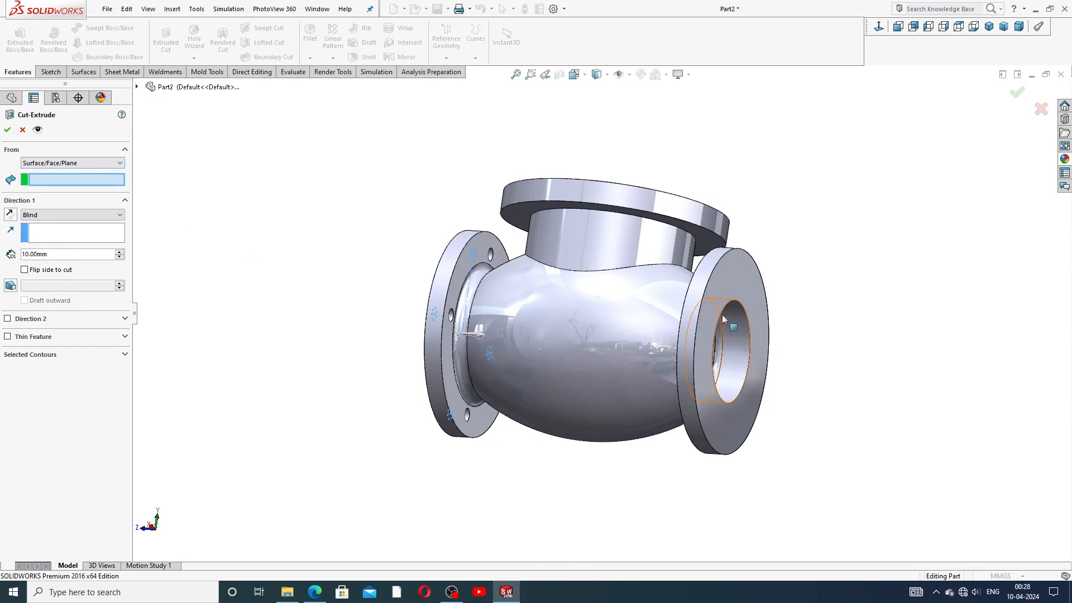
click(723, 292)
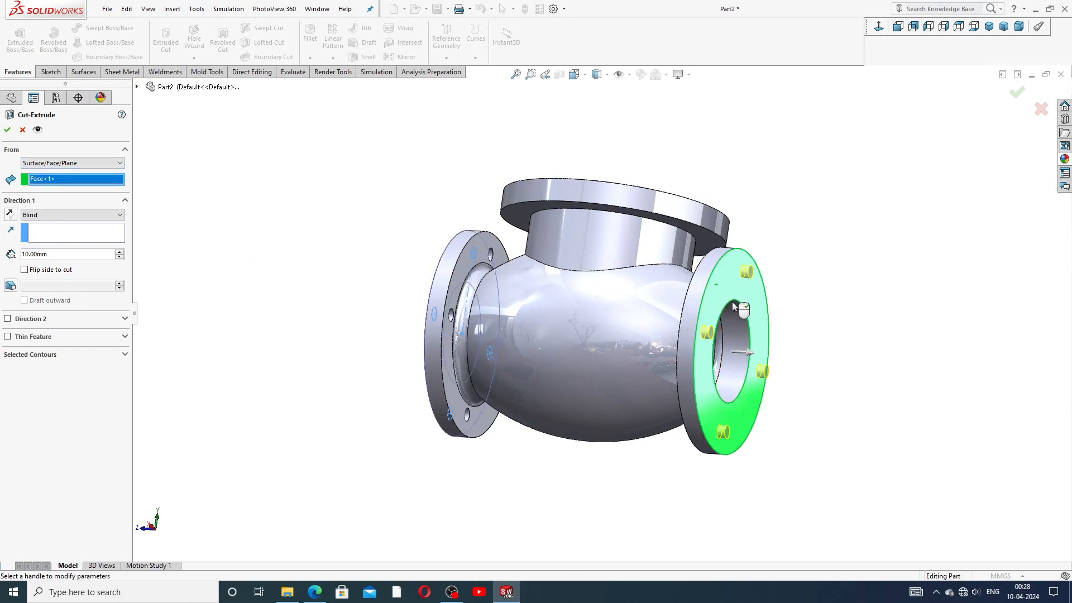
middle_drag(738, 307, 788, 320)
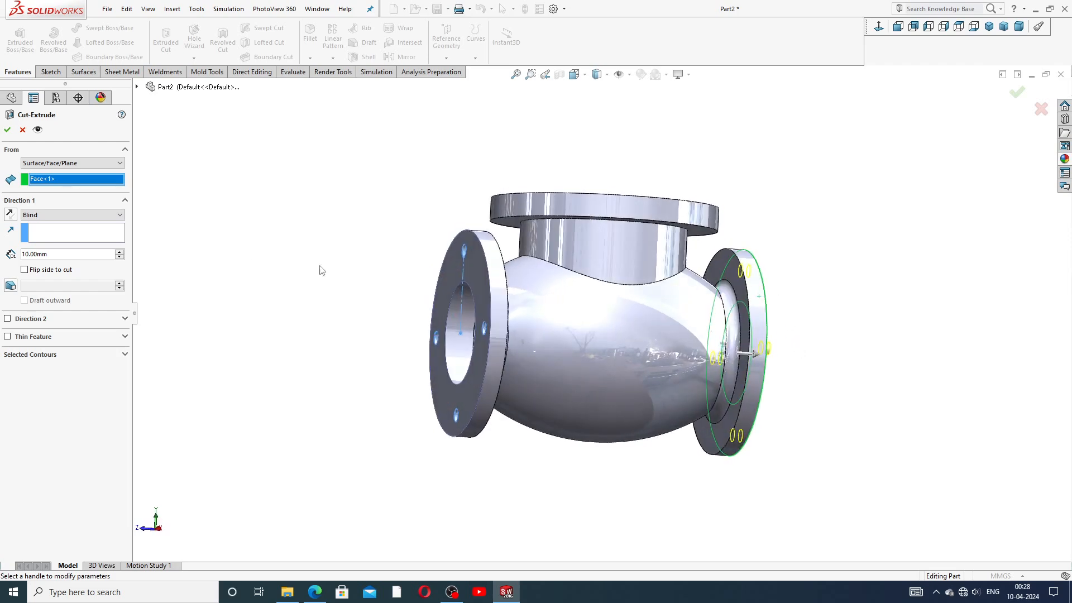
click(57, 217)
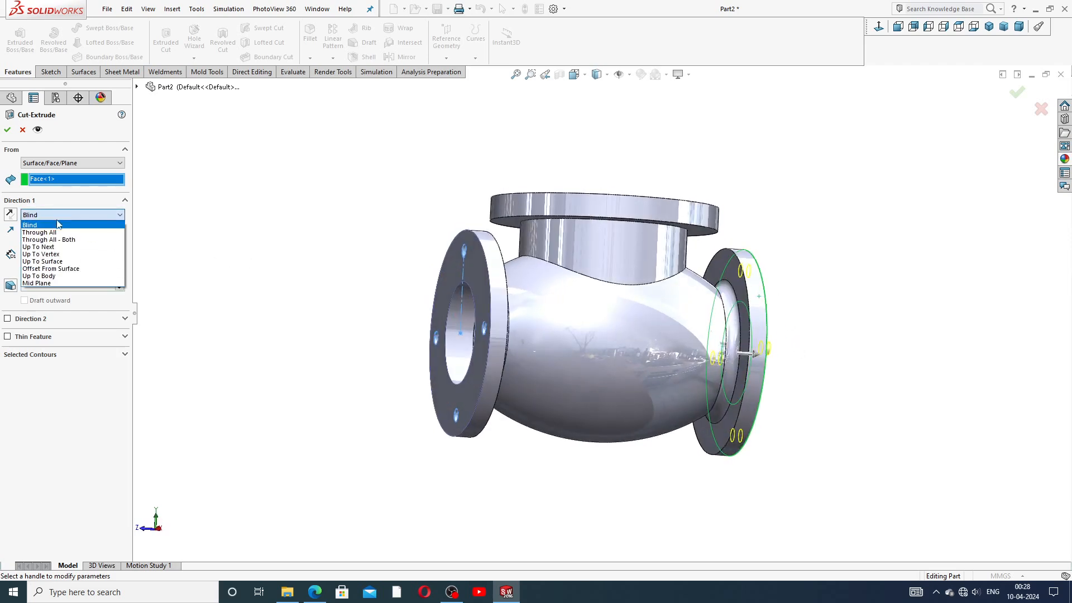
click(55, 262)
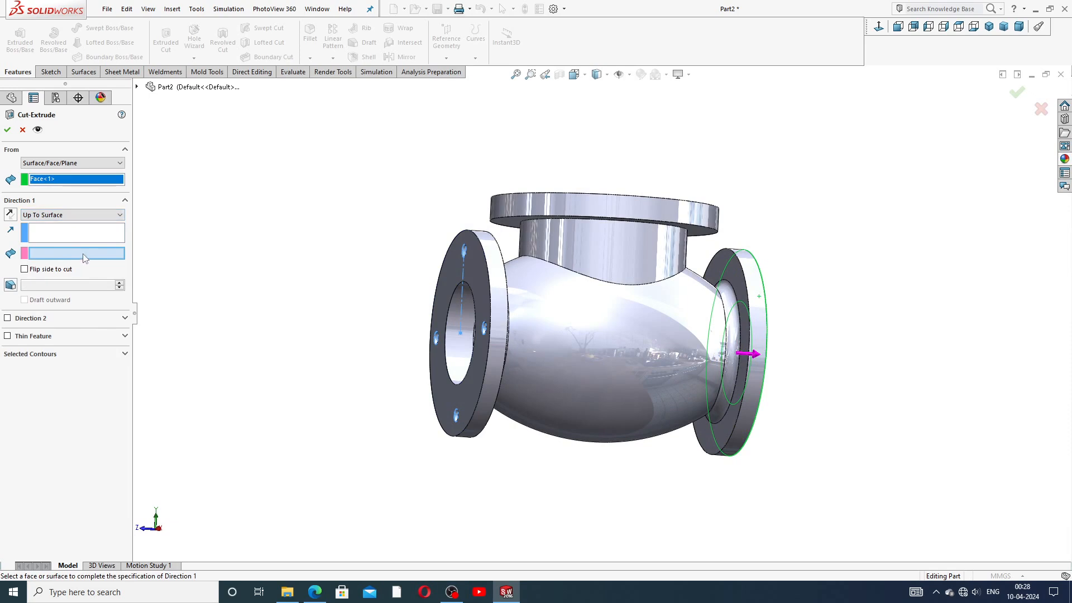
click(740, 301)
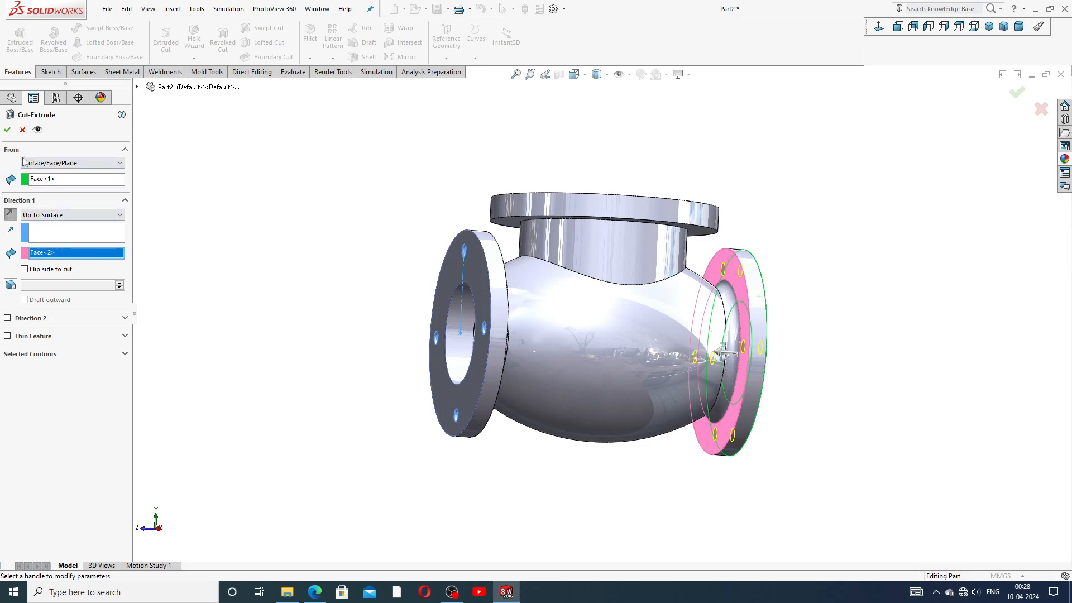
click(8, 129)
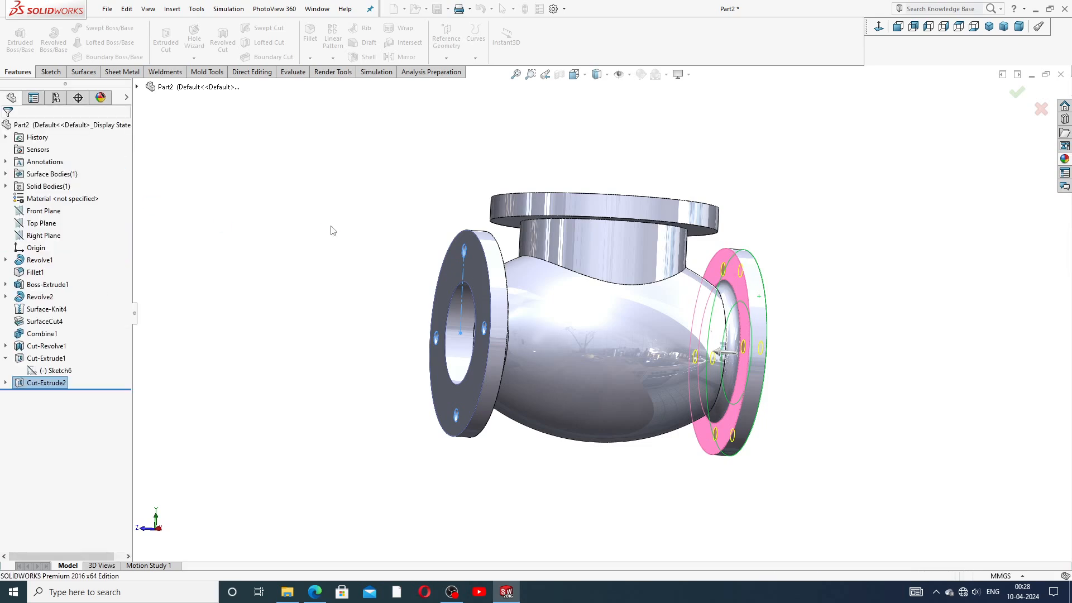
Step: Fillet the edge where the neck meets the body at 20 mm
click(375, 279)
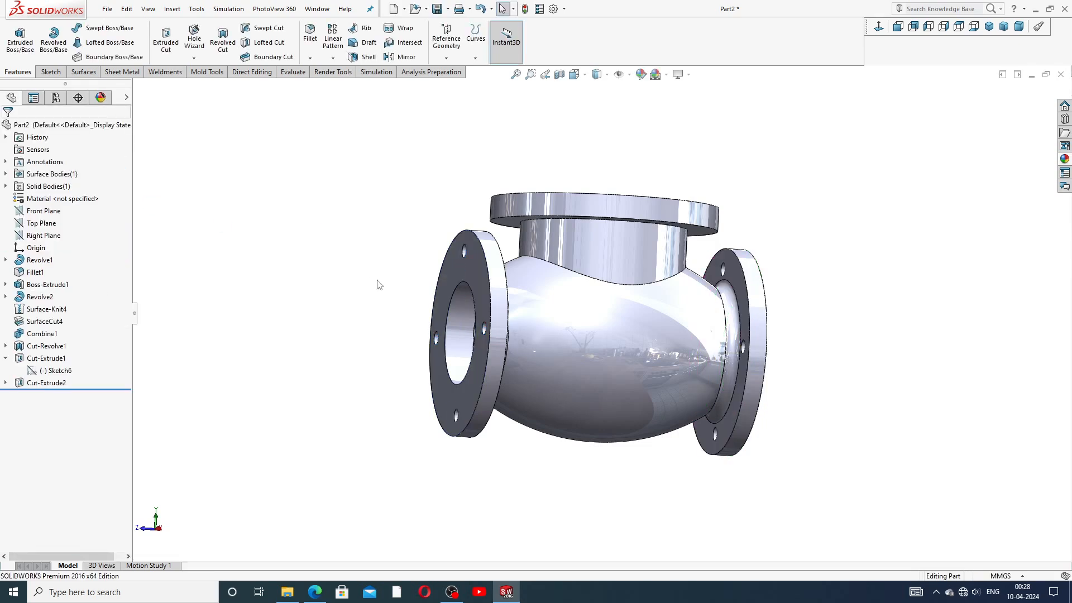
middle_drag(366, 279, 283, 252)
middle_drag(317, 320, 460, 260)
click(310, 33)
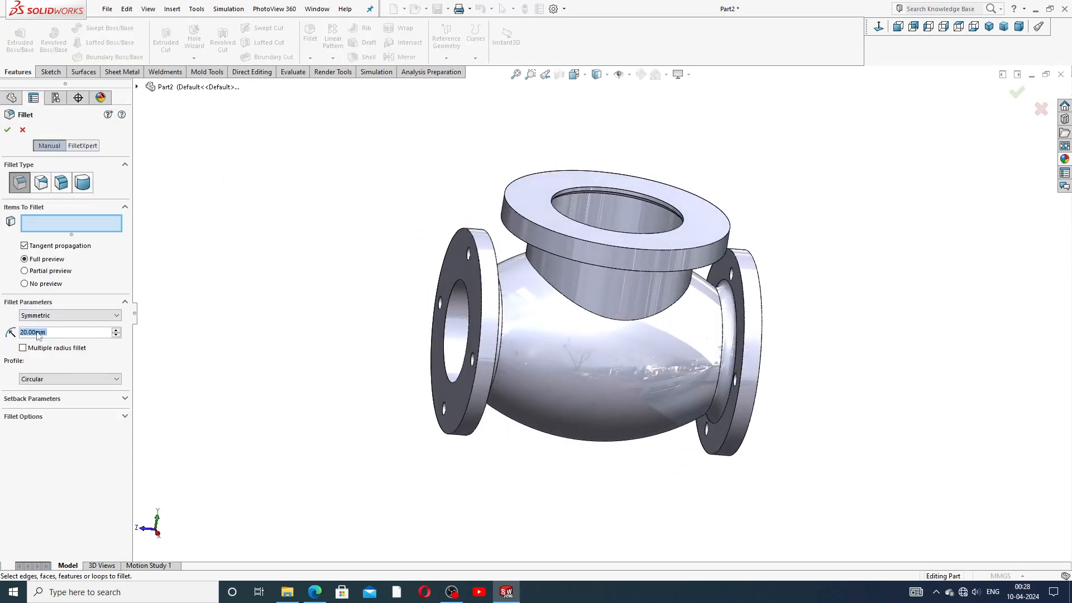
click(608, 319)
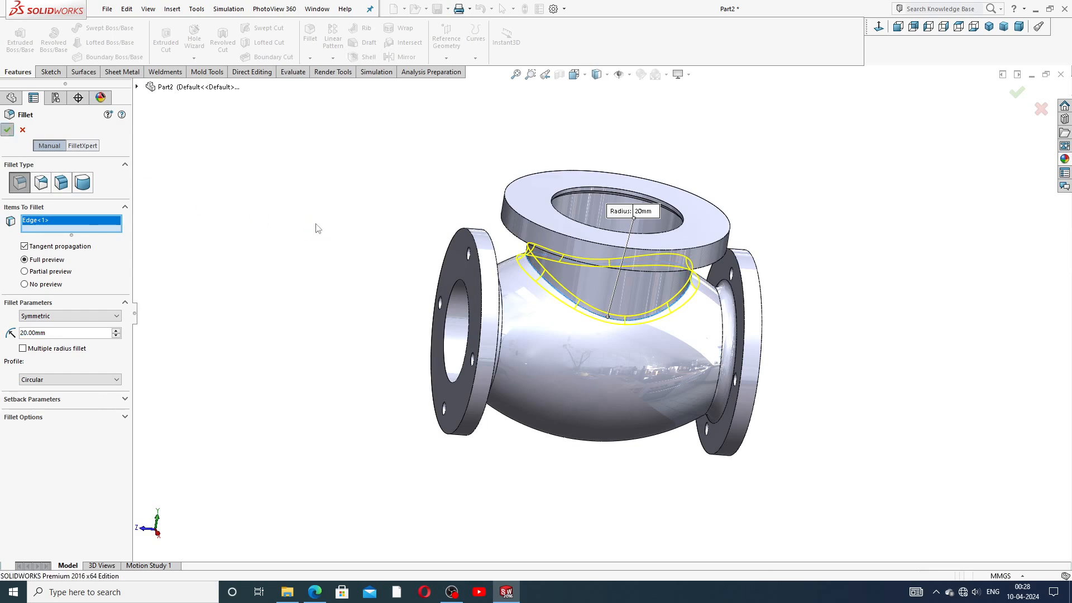
key(Return)
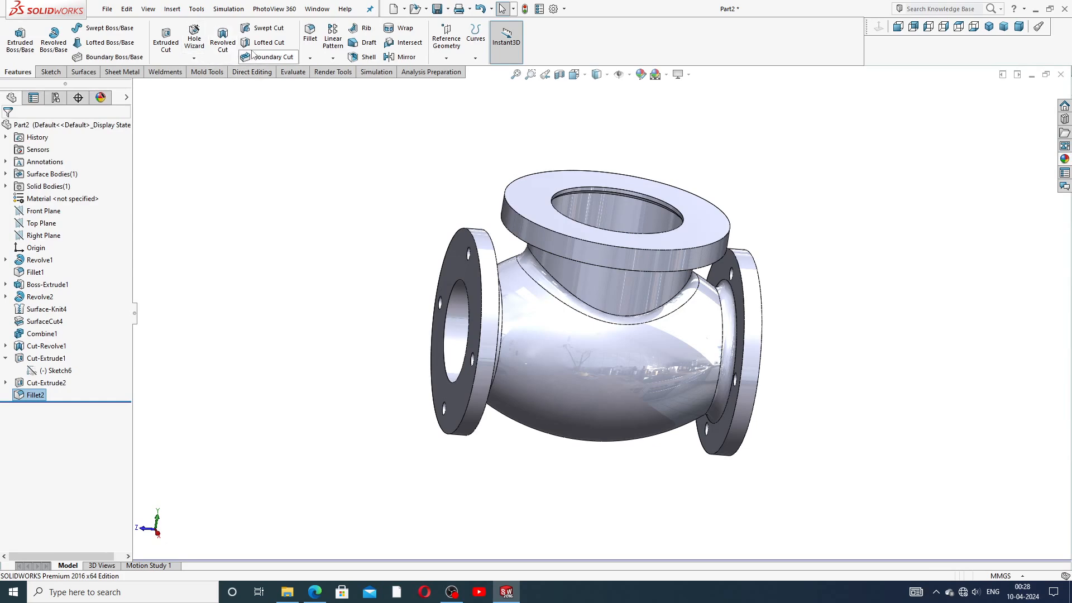
Step: Fillet the edge where the neck meets the top flange at 5 mm
click(310, 34)
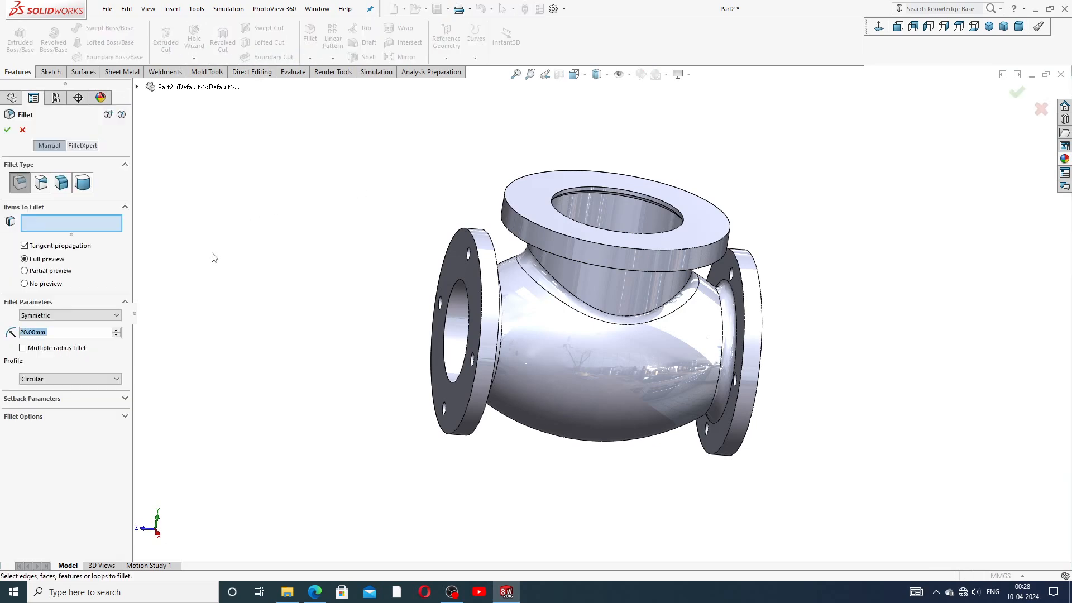
text(5)
key(Return)
middle_drag(643, 297, 640, 210)
click(639, 204)
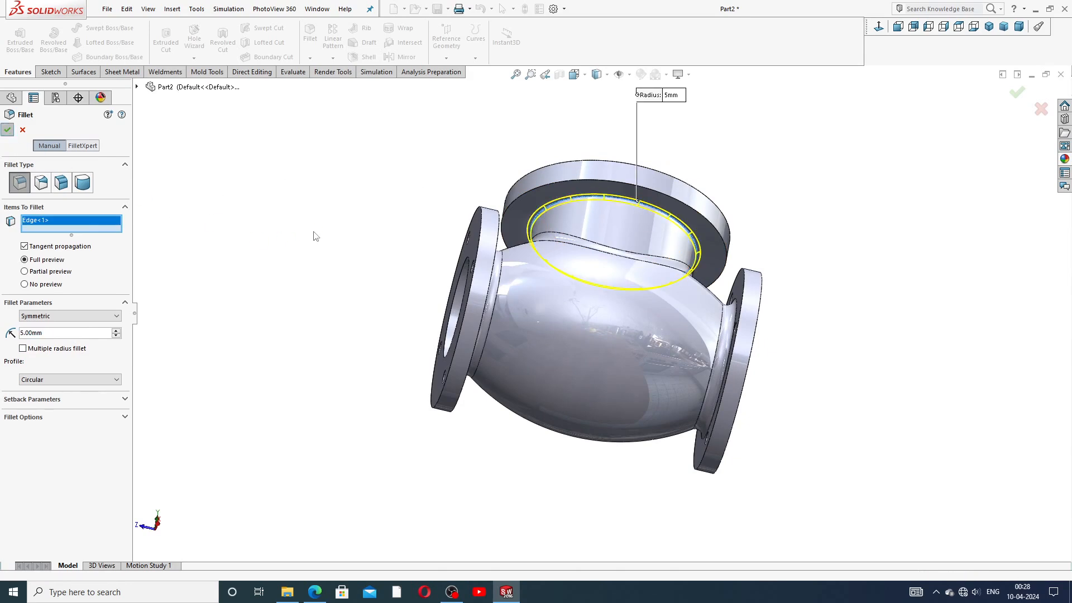
key(Return)
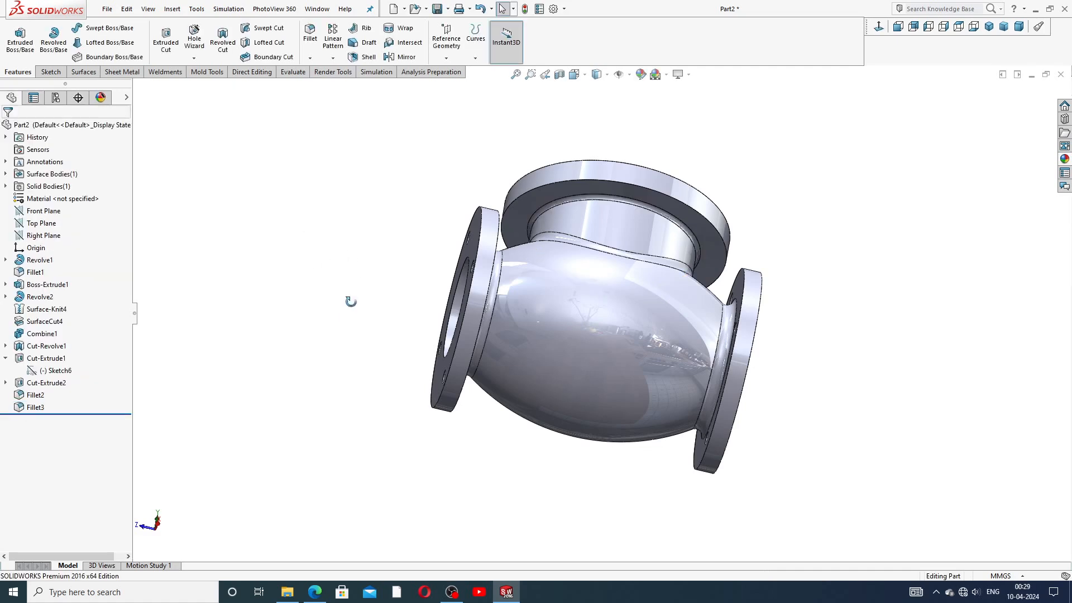
Step: Turn the valve top flange up and select the Right Plane, discarding an accidental empty sketch
click(5, 357)
middle_drag(352, 244, 354, 304)
scroll(656, 250, down, 1)
scroll(550, 293, up, 2)
click(39, 237)
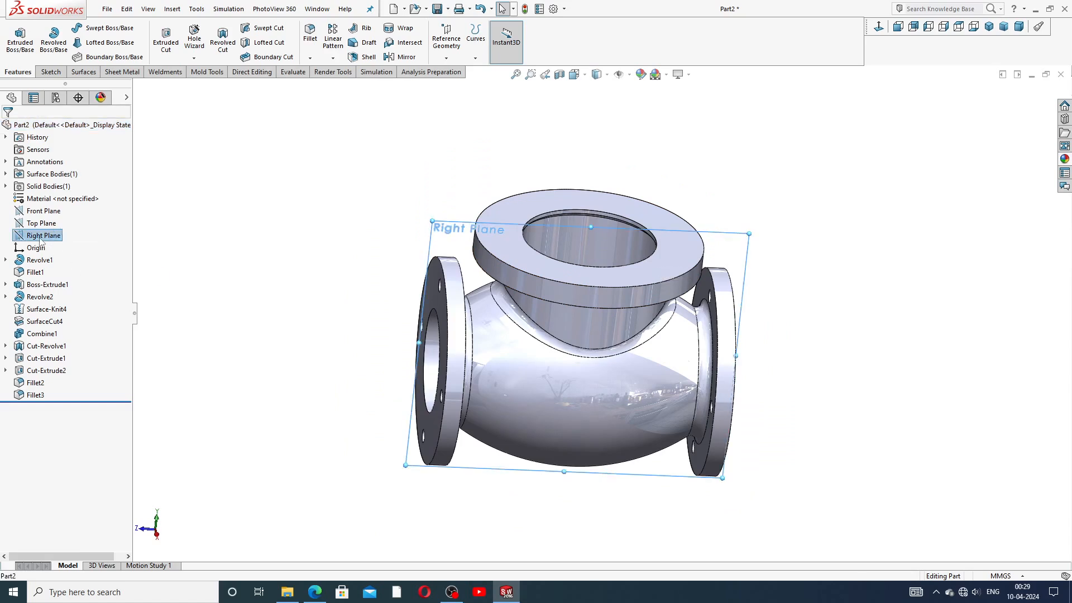
click(55, 225)
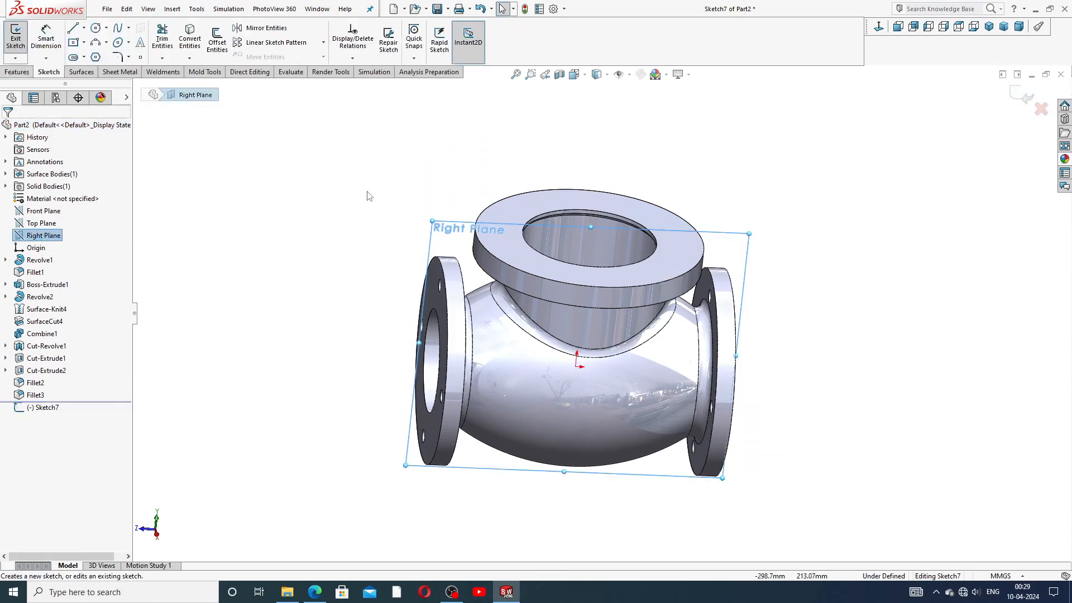
click(1041, 108)
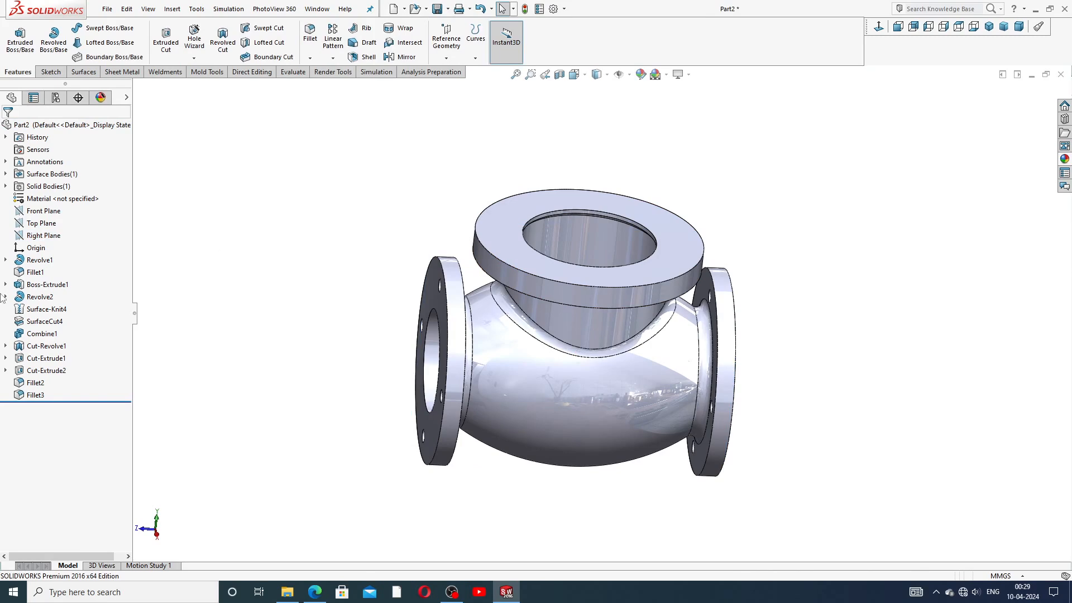
Step: Show a section view along the Right Plane and orbit to a near-front angle
click(43, 235)
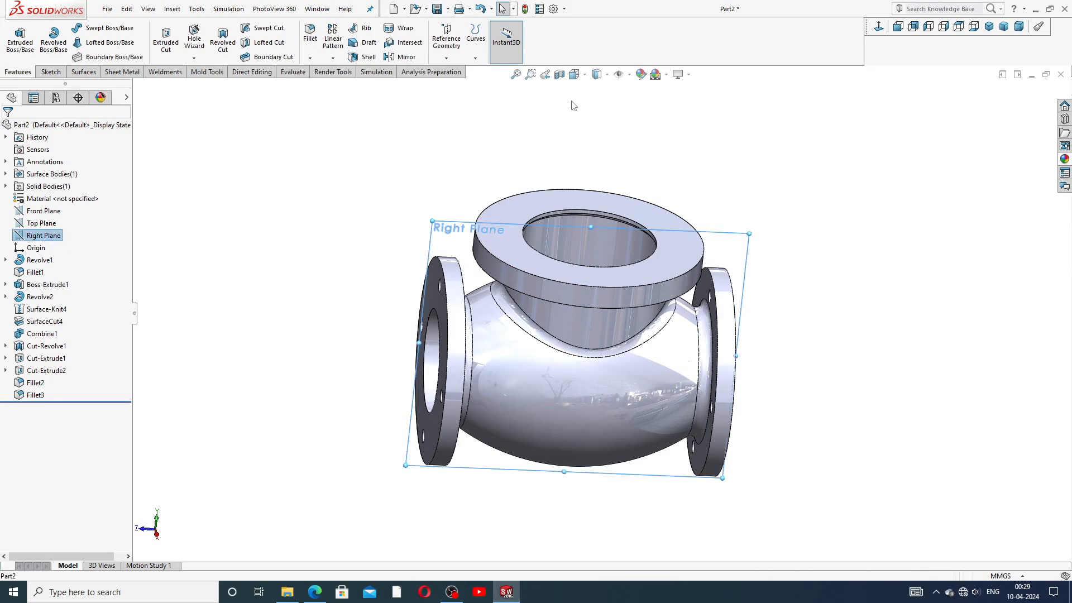
click(559, 74)
click(1024, 92)
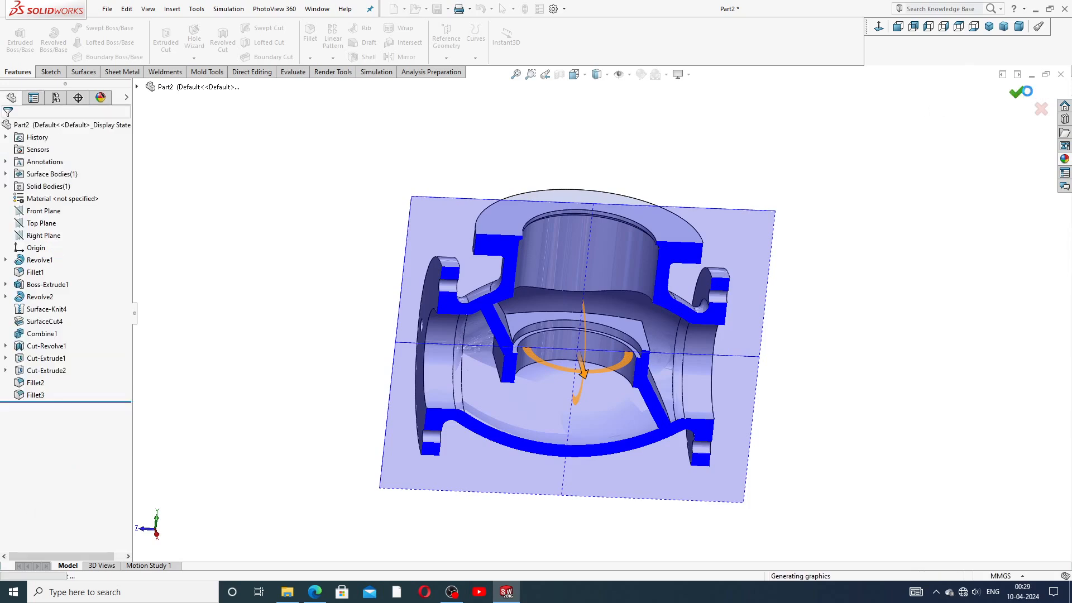
middle_drag(738, 246, 573, 349)
scroll(549, 345, down, 2)
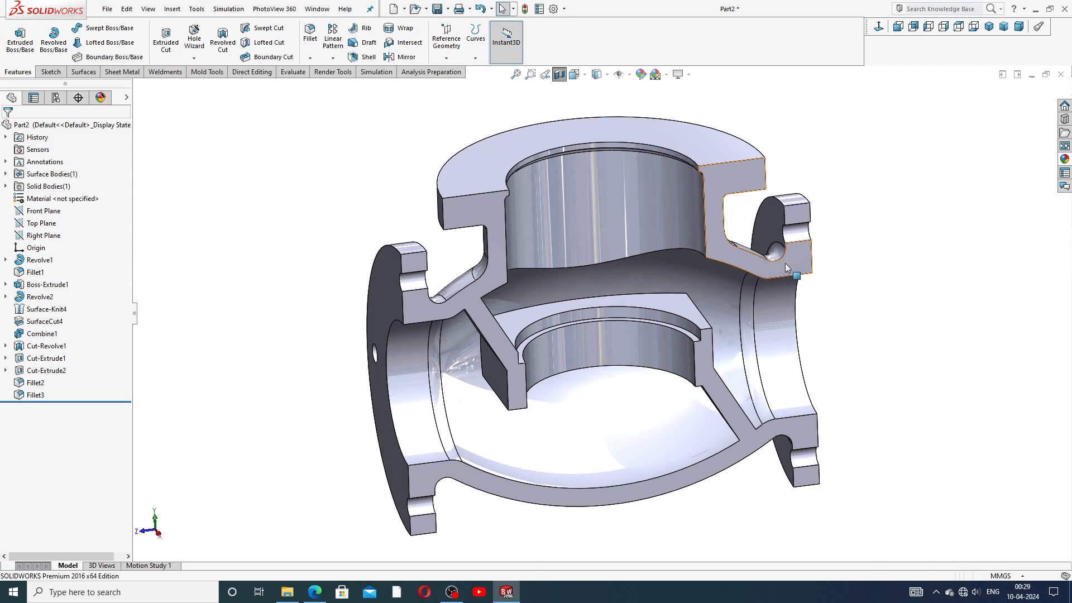
middle_drag(671, 234, 629, 270)
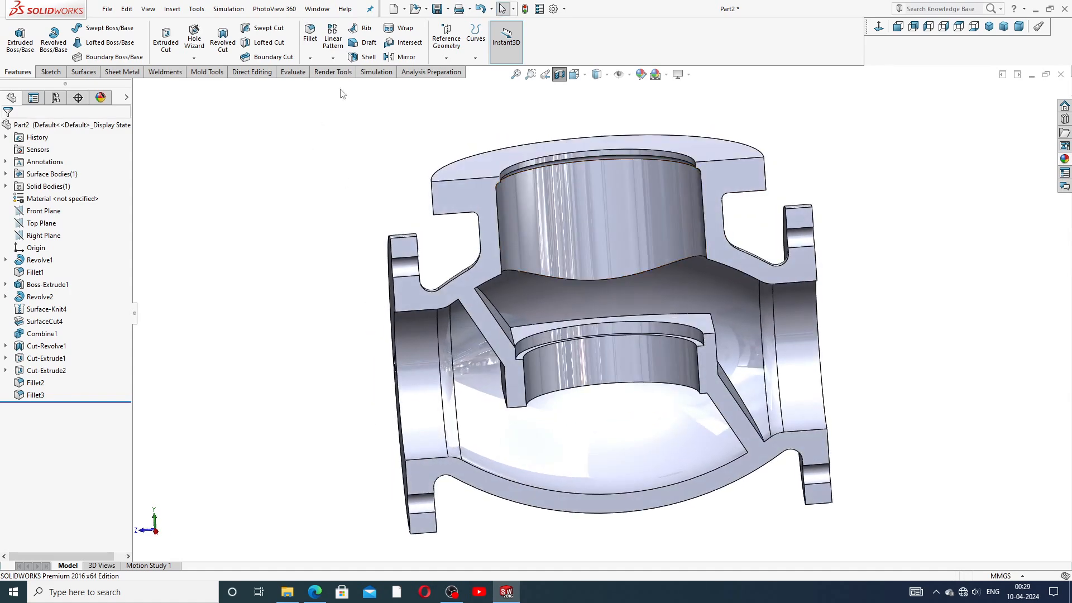
Step: Fillet the inner edge where the neck bore meets the chamber at 20 mm
click(309, 35)
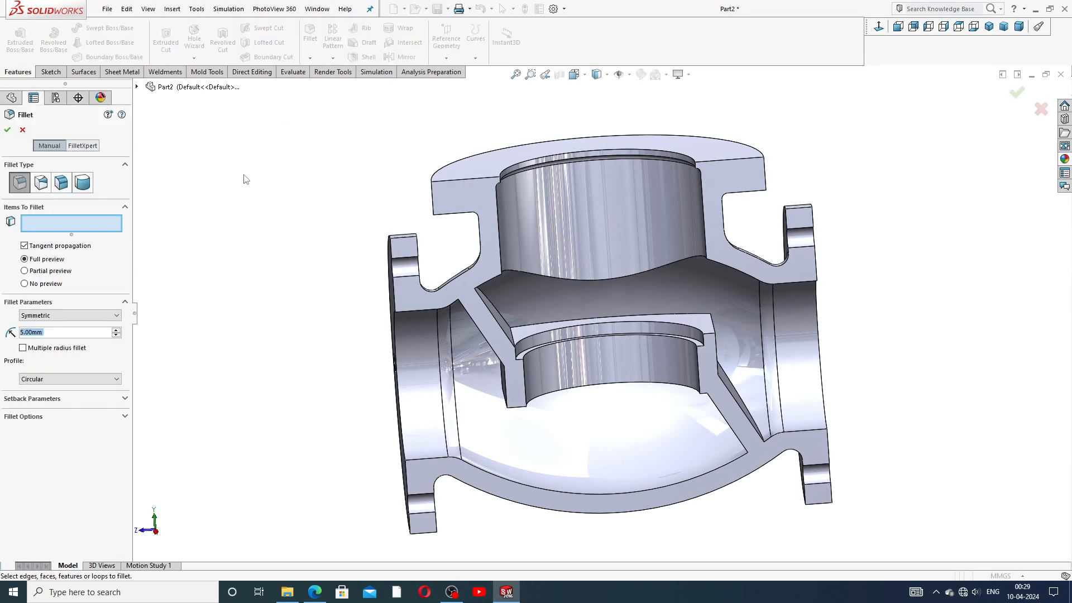
text(20)
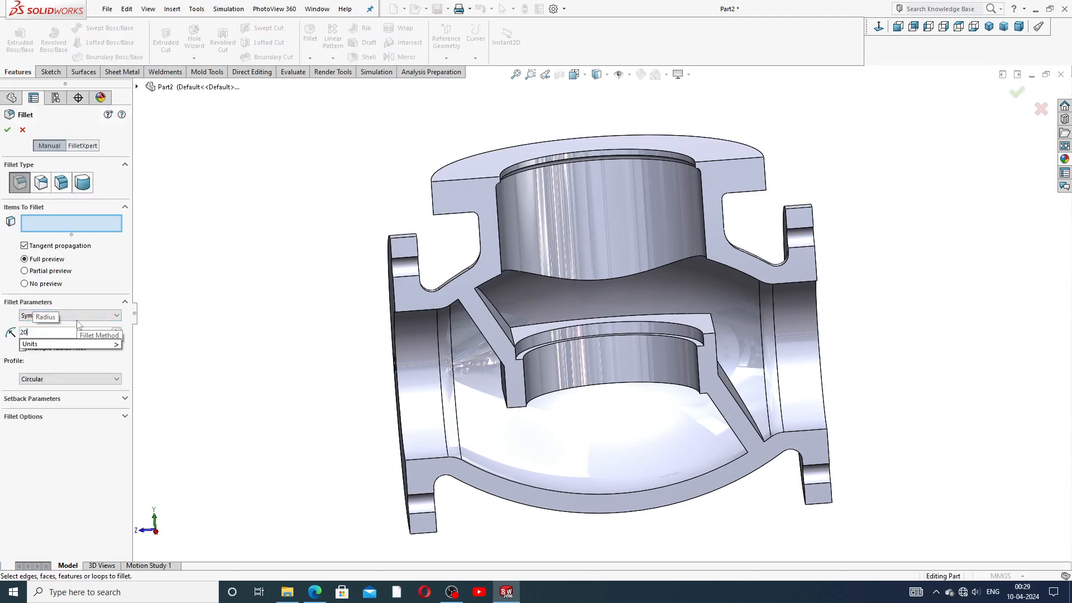
key(Return)
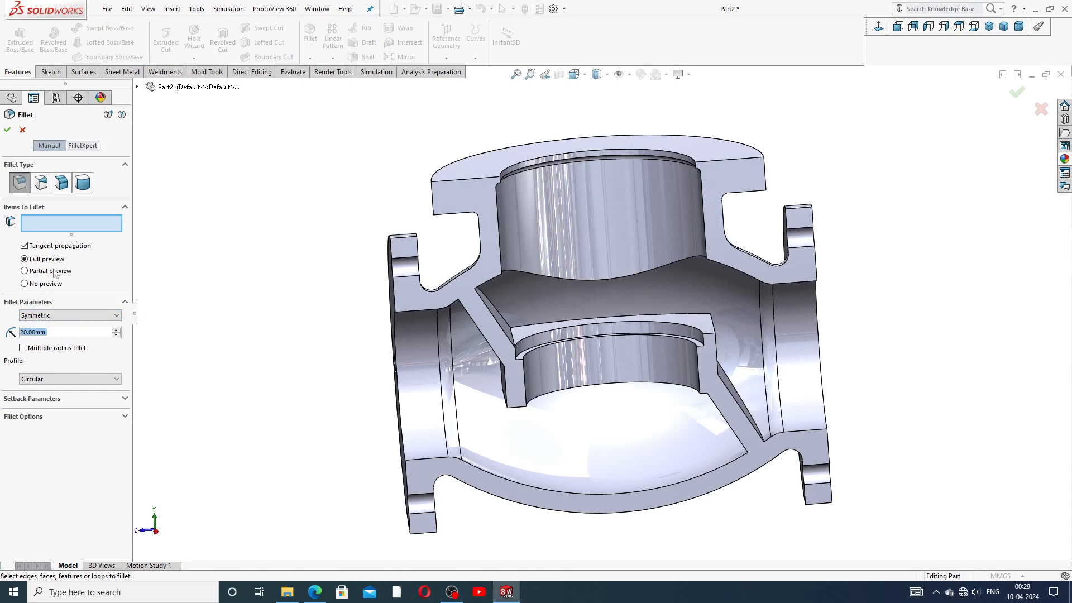
middle_drag(629, 333, 619, 290)
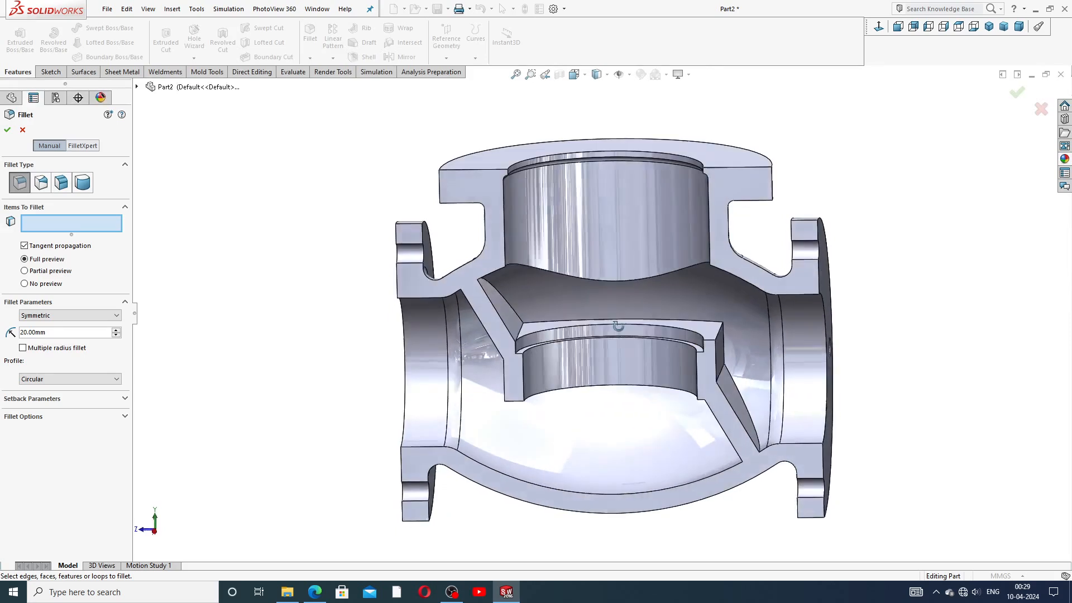
click(617, 285)
click(6, 130)
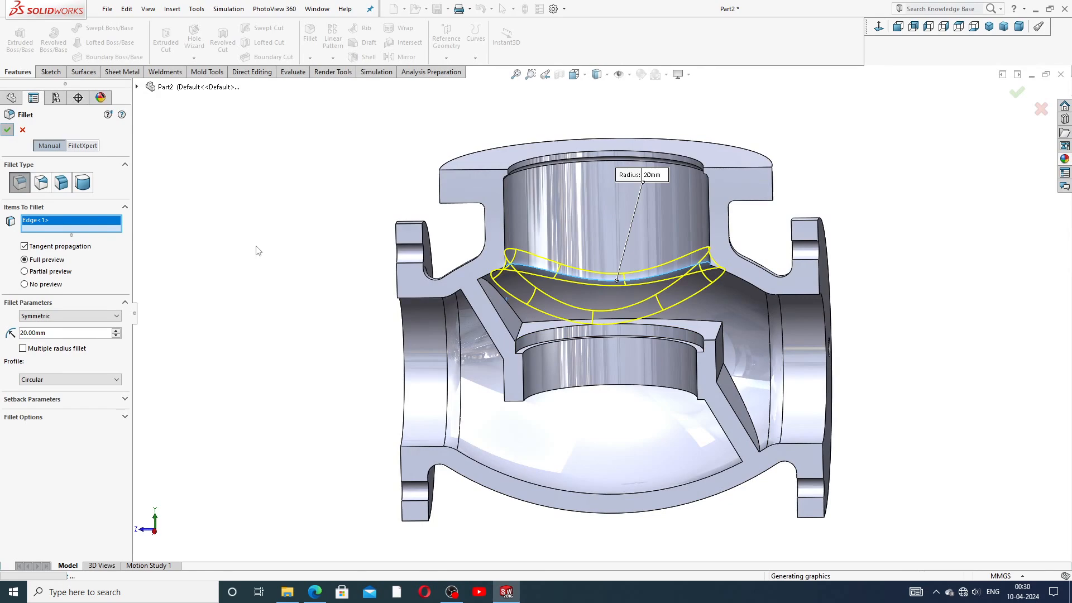
middle_drag(574, 333, 662, 311)
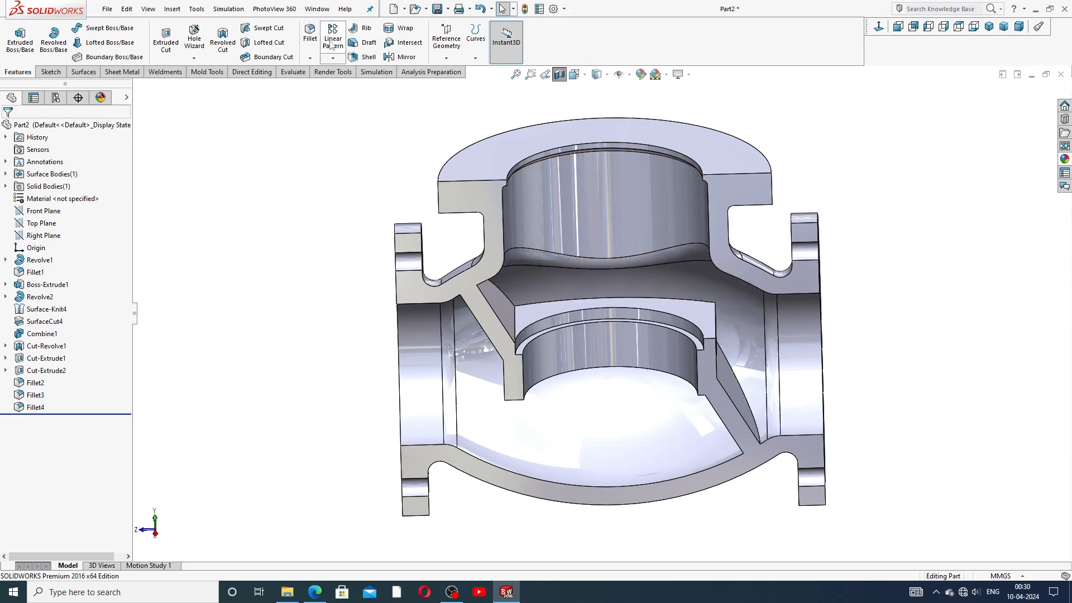
Step: Start a 10 mm fillet and select four edges of the internal partition
click(312, 39)
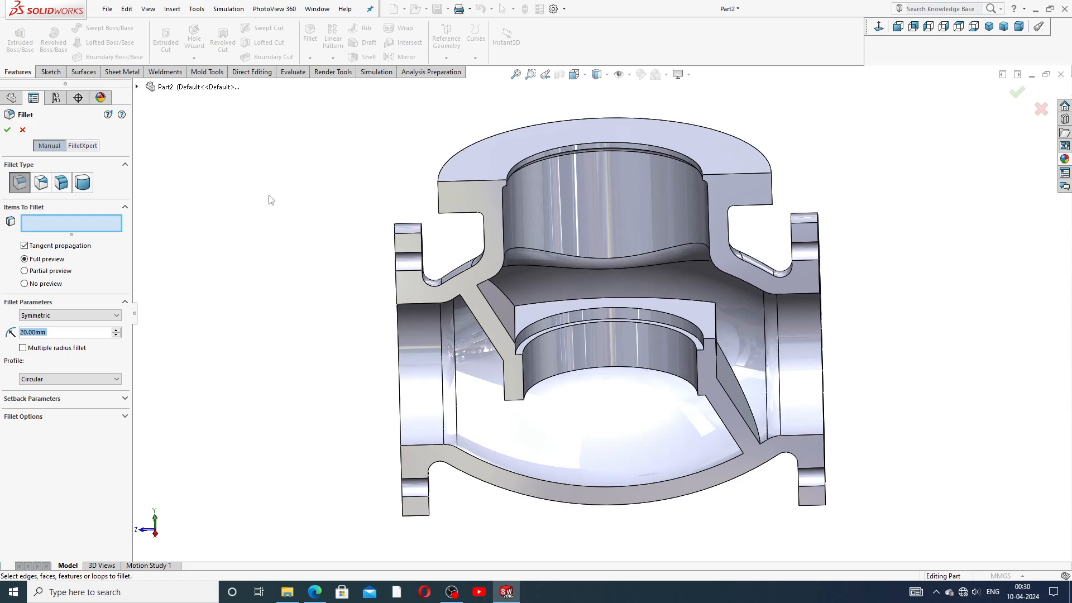
text(10)
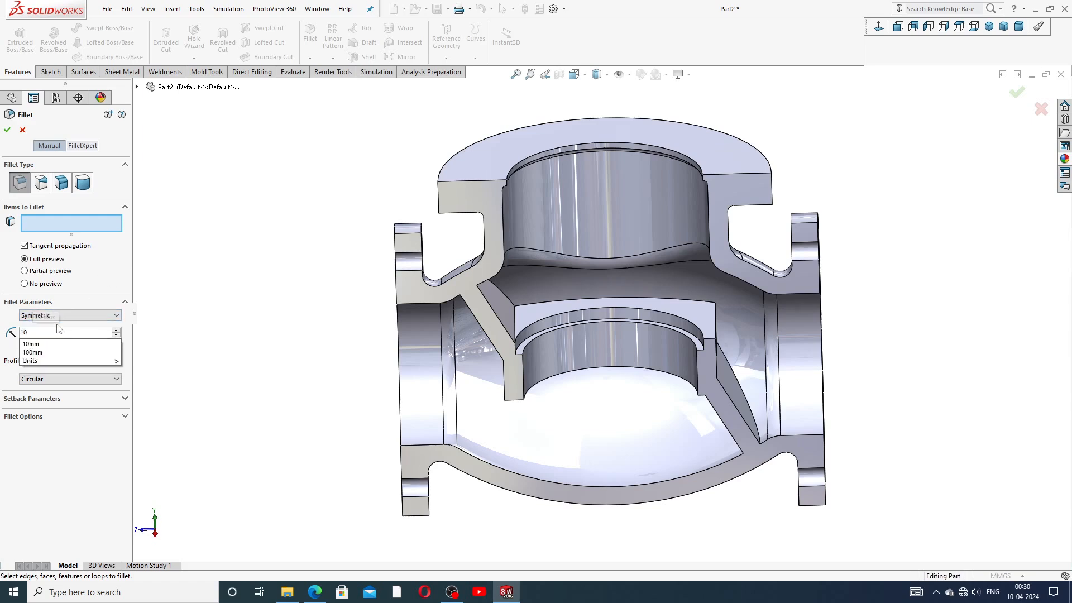
key(Return)
scroll(577, 324, down, 3)
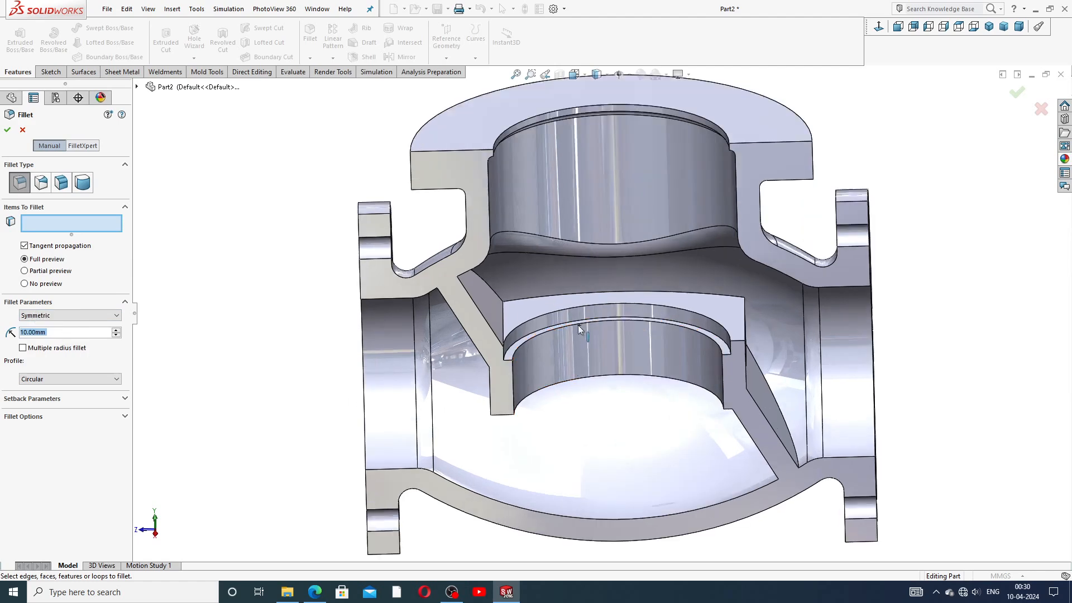
click(479, 288)
click(530, 305)
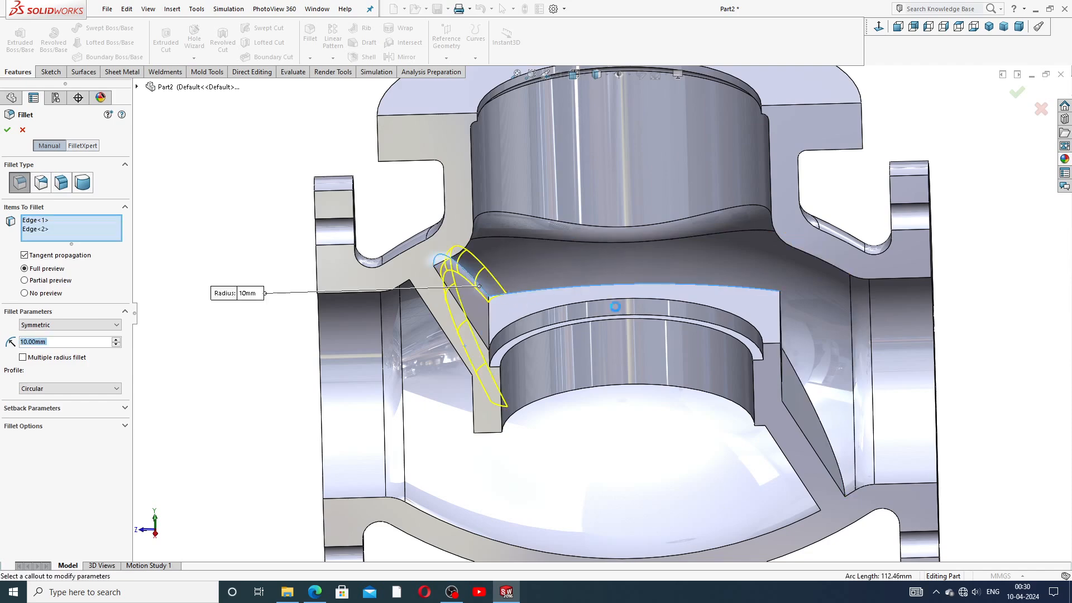
scroll(830, 330, up, 4)
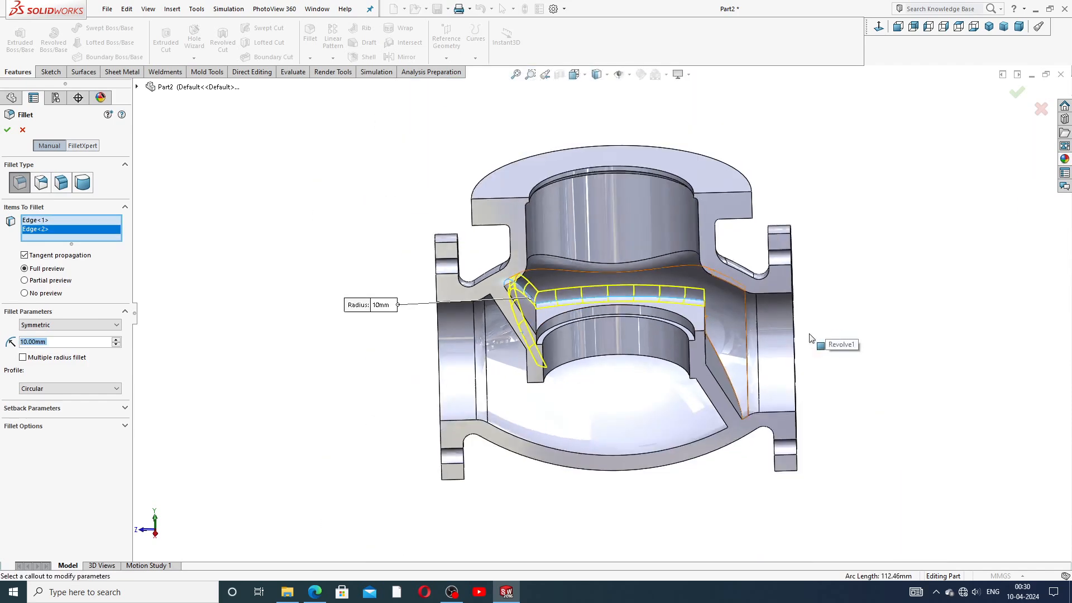
click(725, 342)
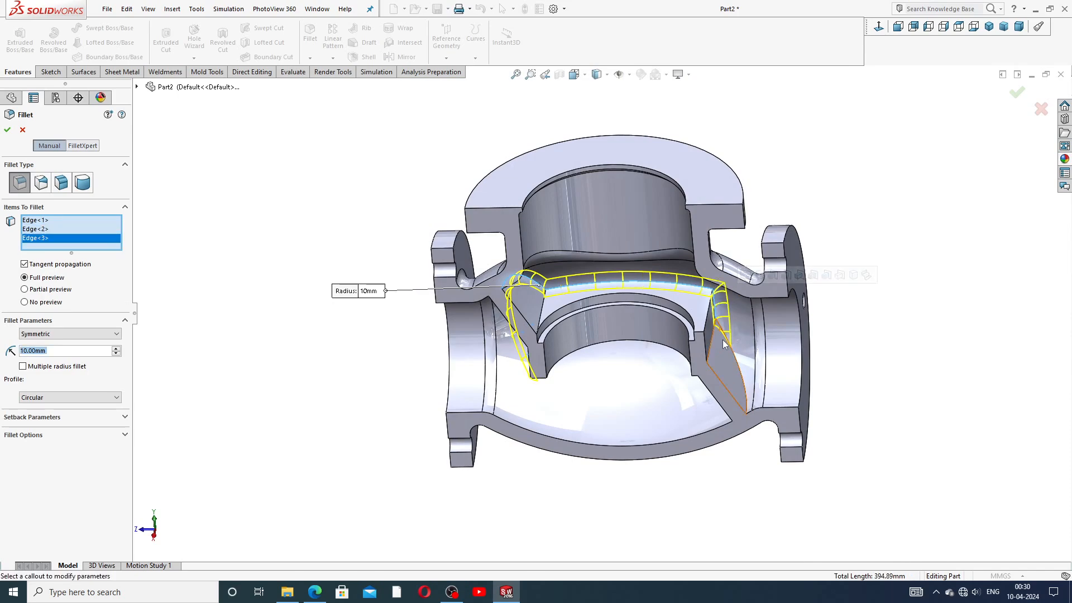
click(739, 366)
Step: Add two more partition edges on the left side to the fillet selection
middle_drag(699, 409, 737, 391)
scroll(507, 360, down, 2)
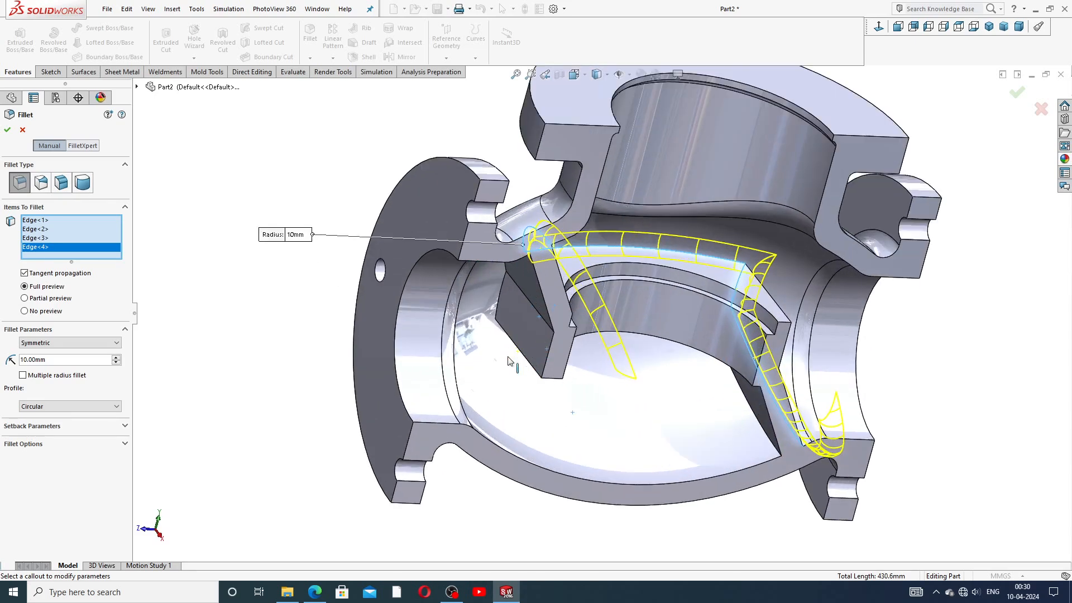
click(519, 350)
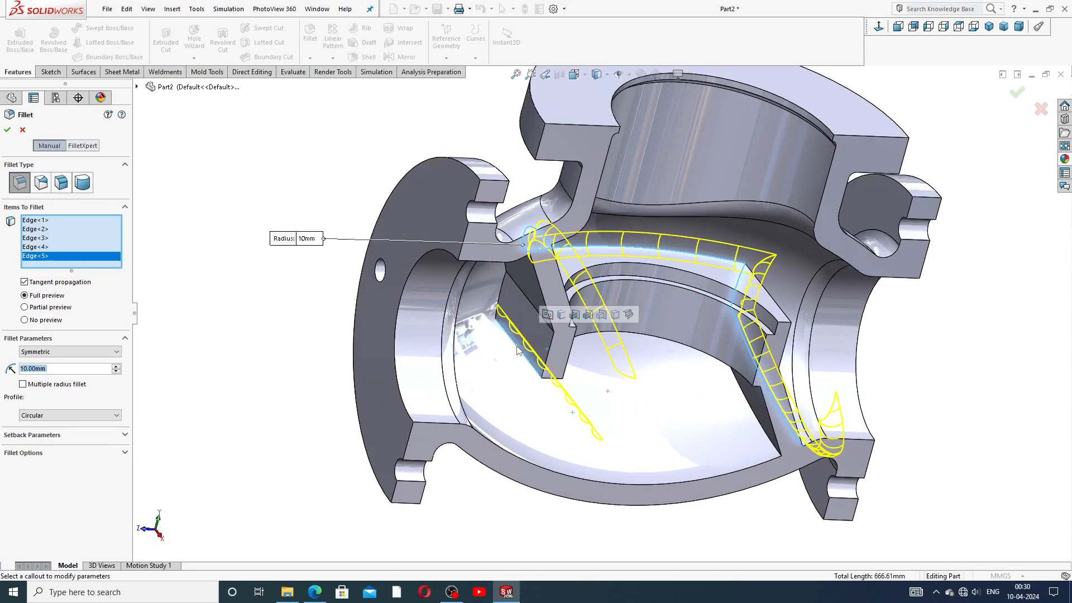
scroll(557, 386, up, 2)
middle_drag(557, 386, 605, 381)
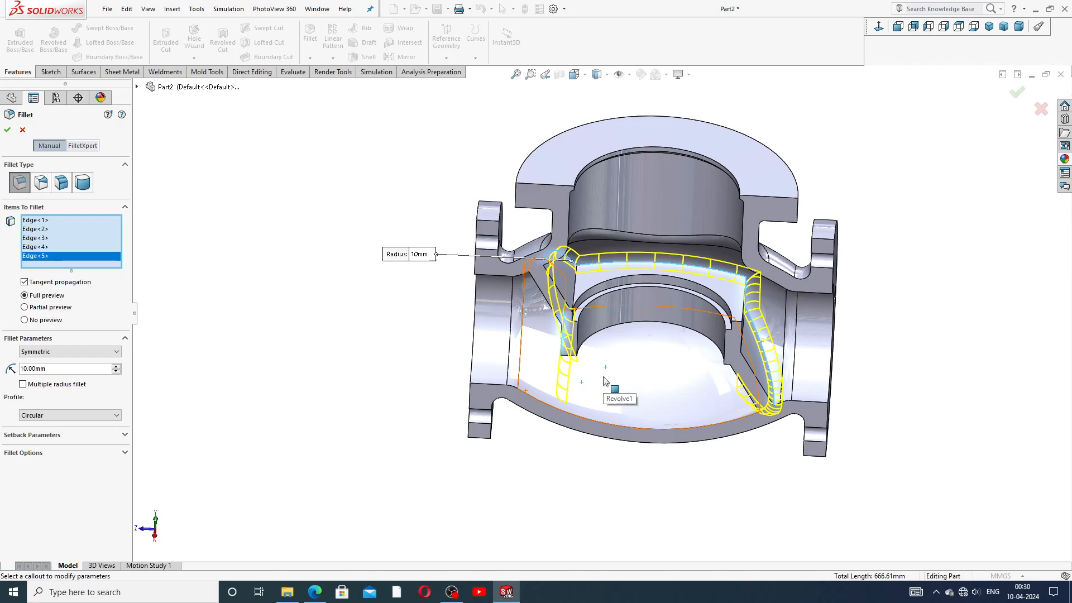
middle_drag(679, 340, 699, 277)
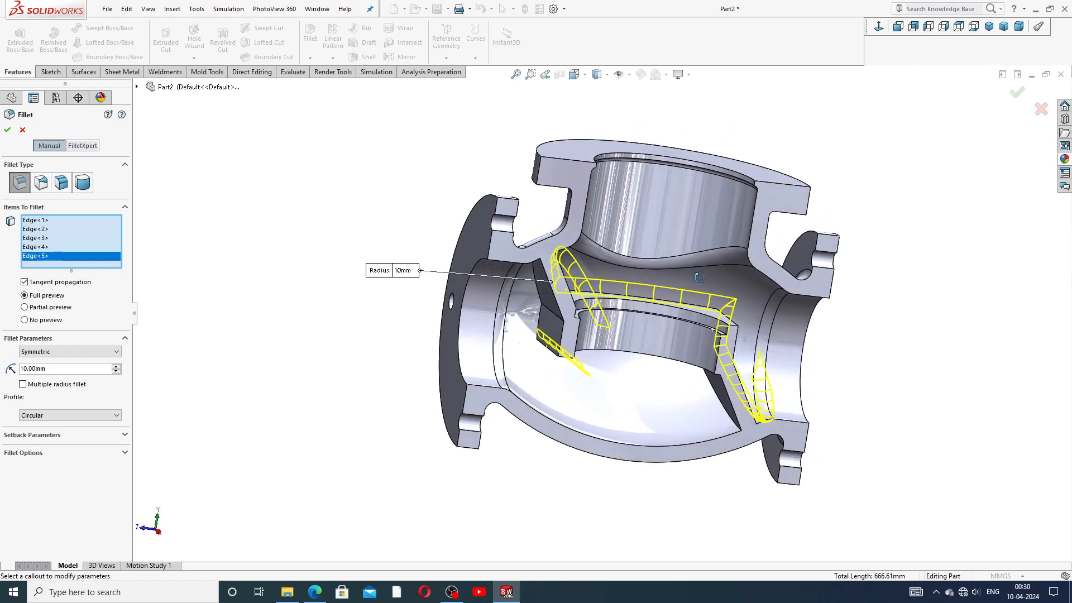
click(538, 292)
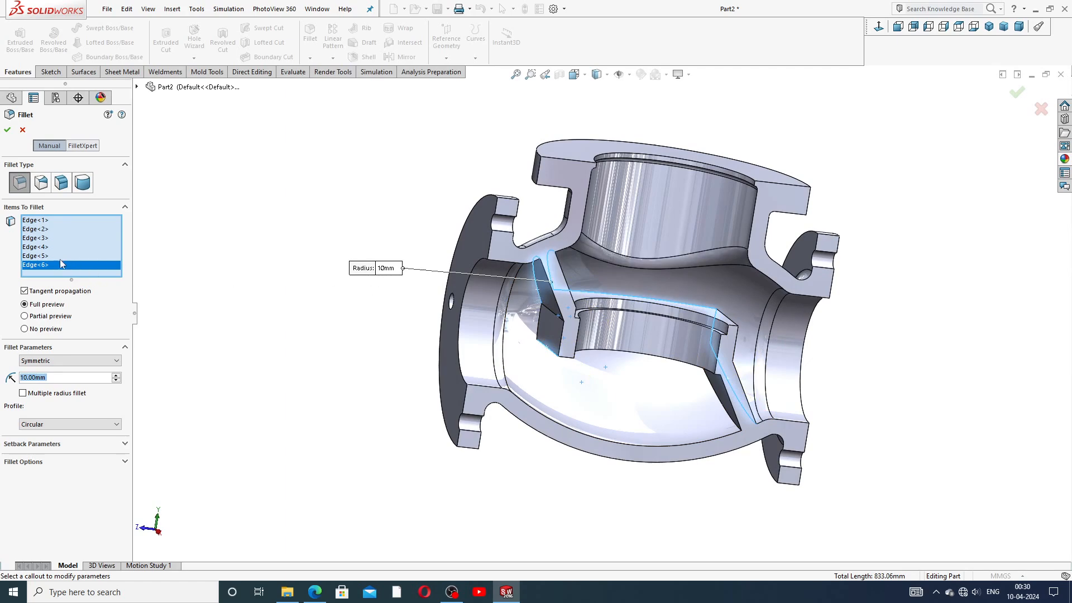
Step: Remove Edge<5> and Edge<6>, then apply the 10 mm fillet to four edges
click(62, 265)
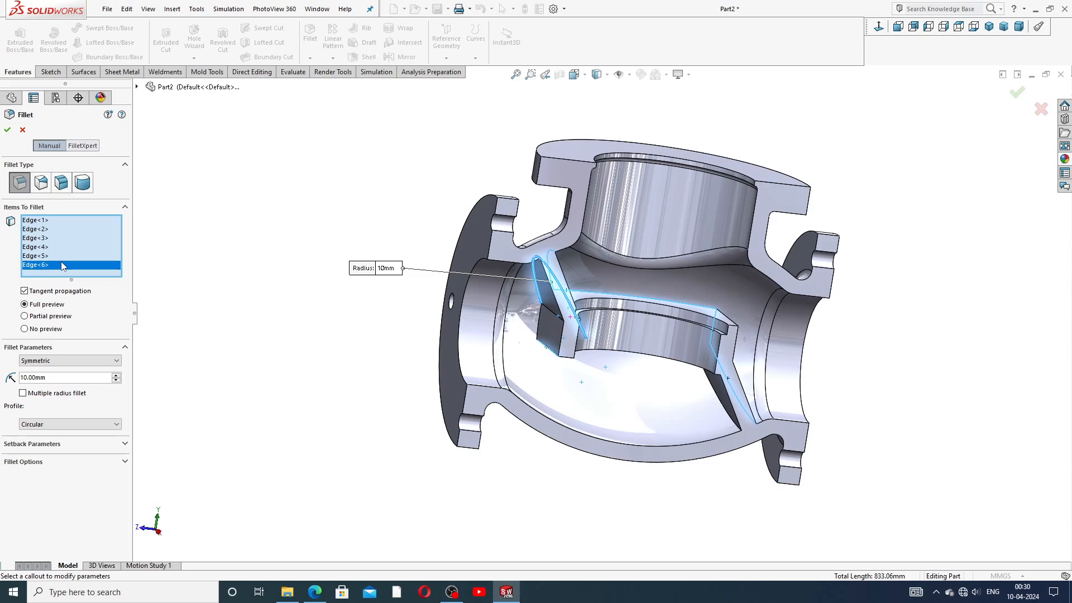
ctrl+click(59, 256)
right_click(59, 256)
click(89, 277)
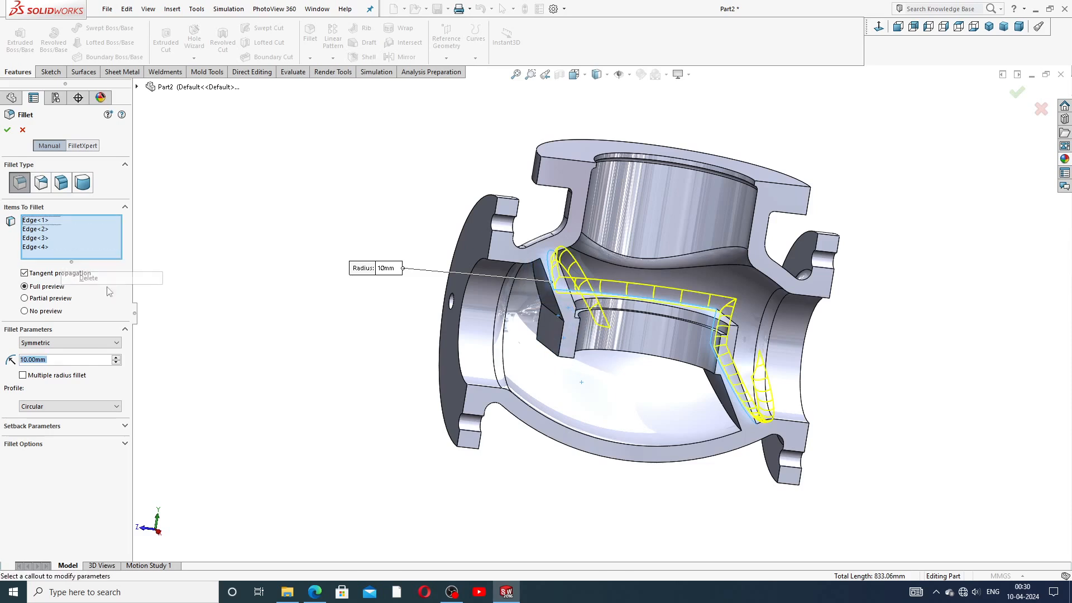
middle_drag(592, 363, 497, 367)
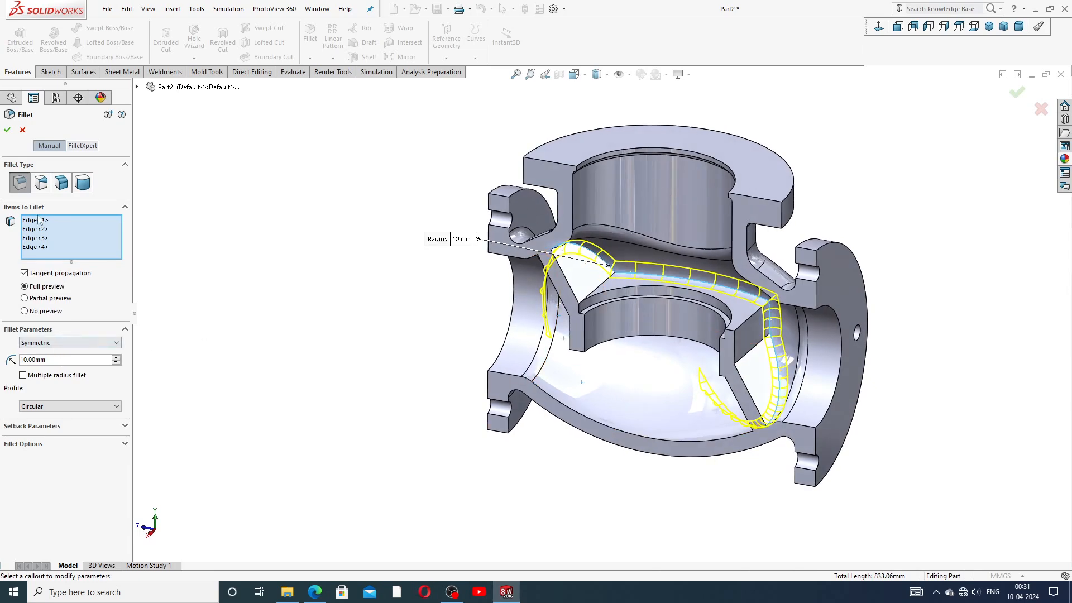
click(7, 130)
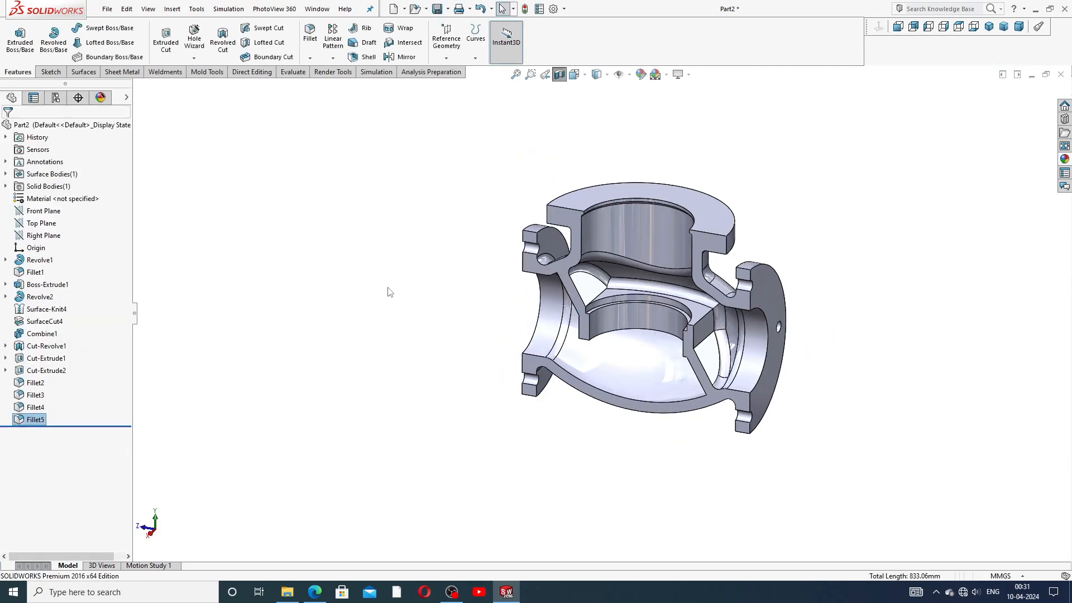
middle_drag(734, 285, 805, 263)
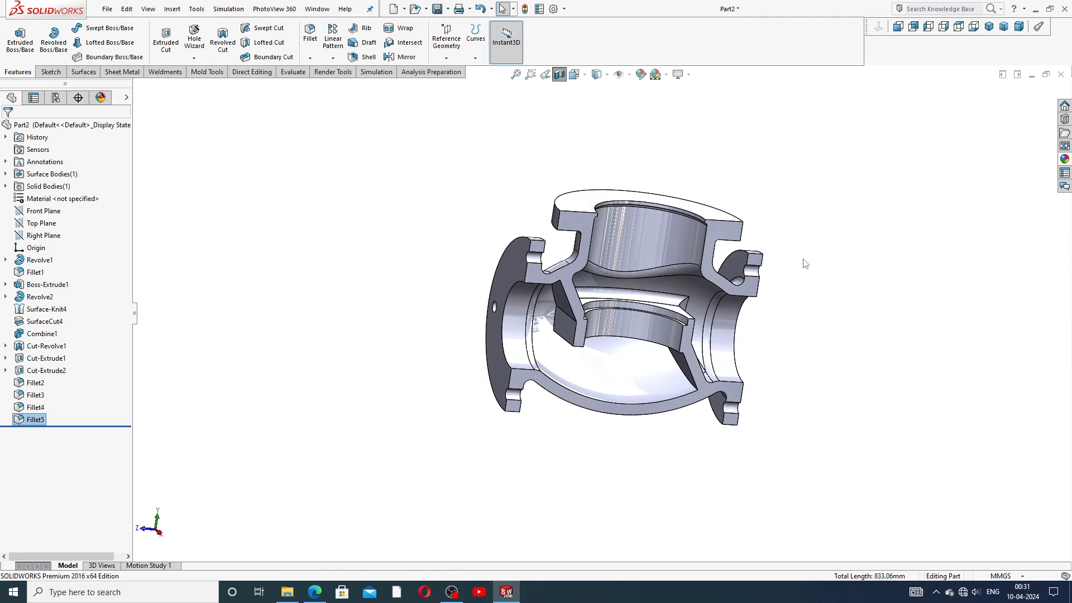
middle_drag(625, 326, 615, 269)
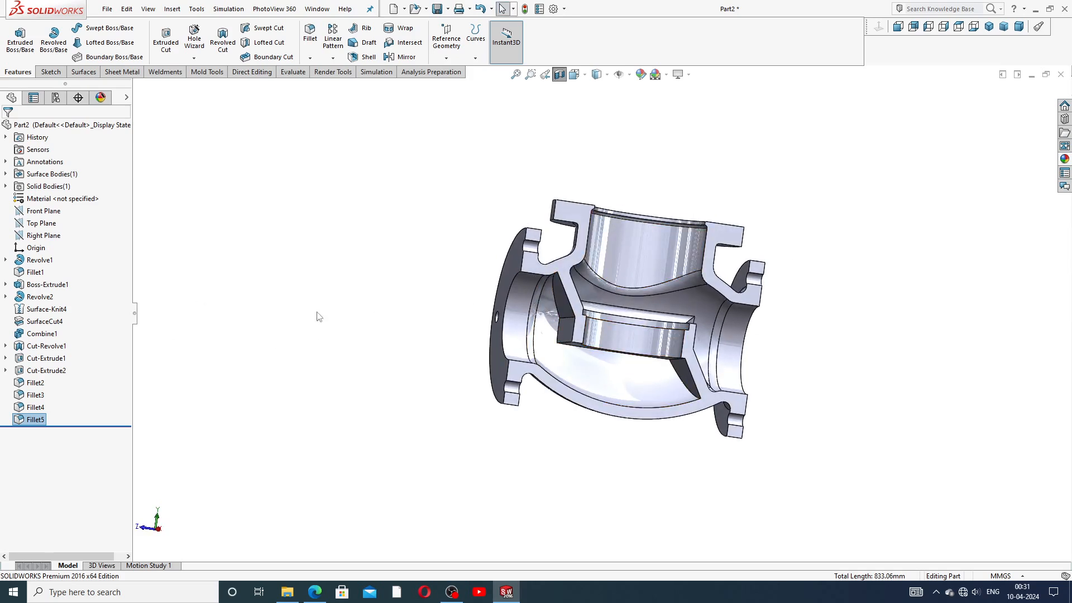
click(45, 420)
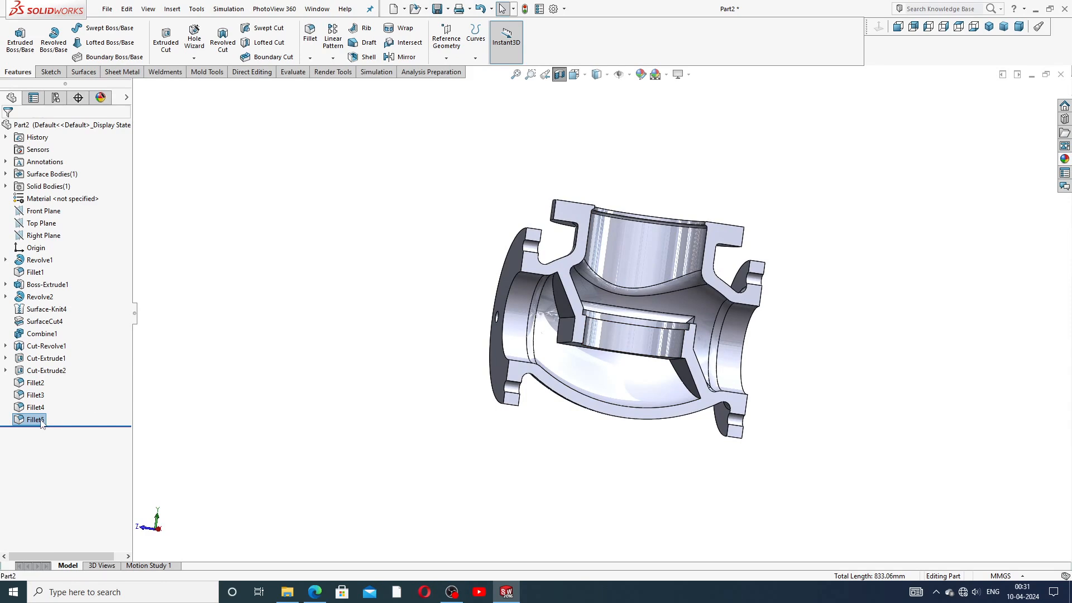
key(F2)
key(Return)
click(37, 421)
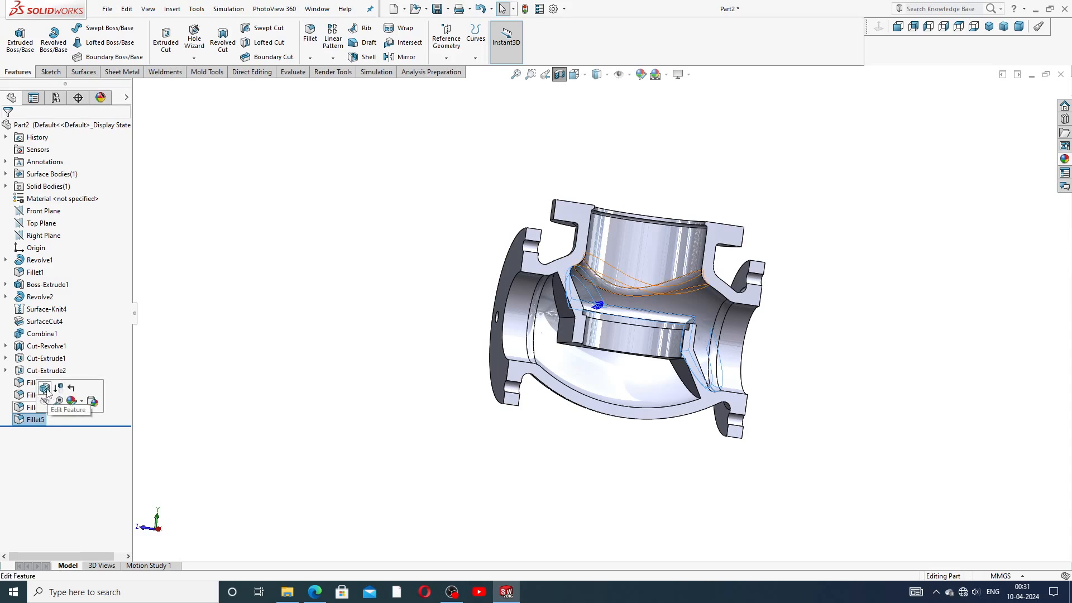
Step: Edit Fillet5 to add a fifth partition edge on the inlet side
click(44, 388)
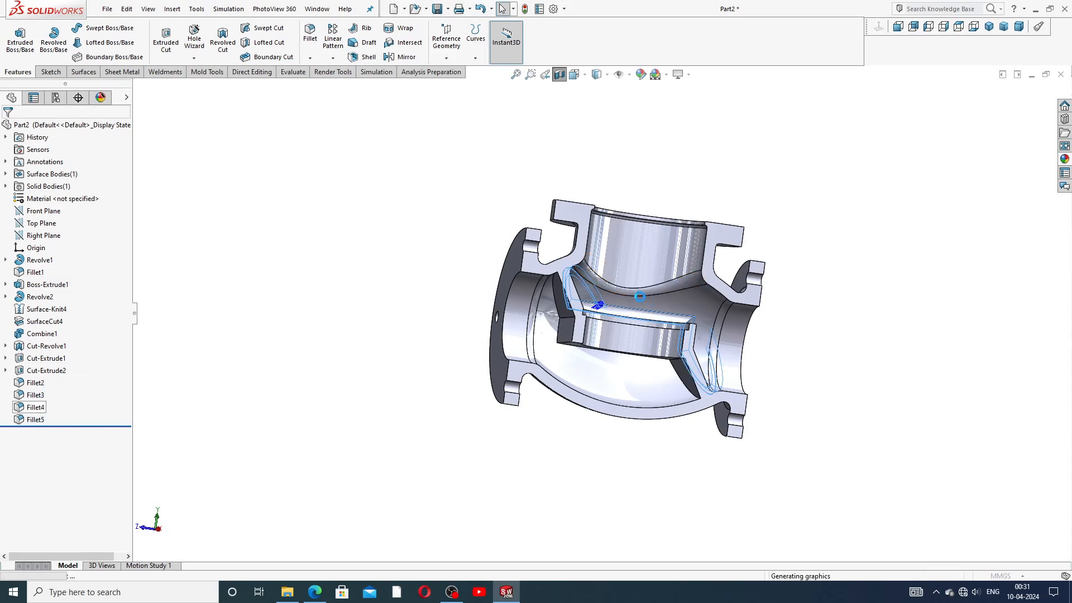
scroll(636, 314, down, 4)
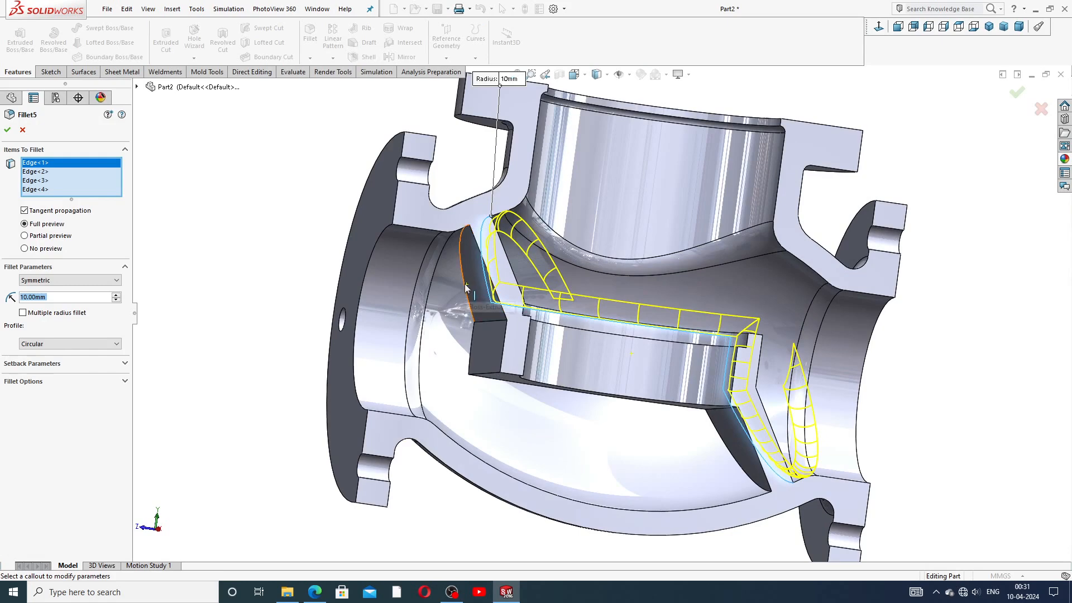
click(467, 288)
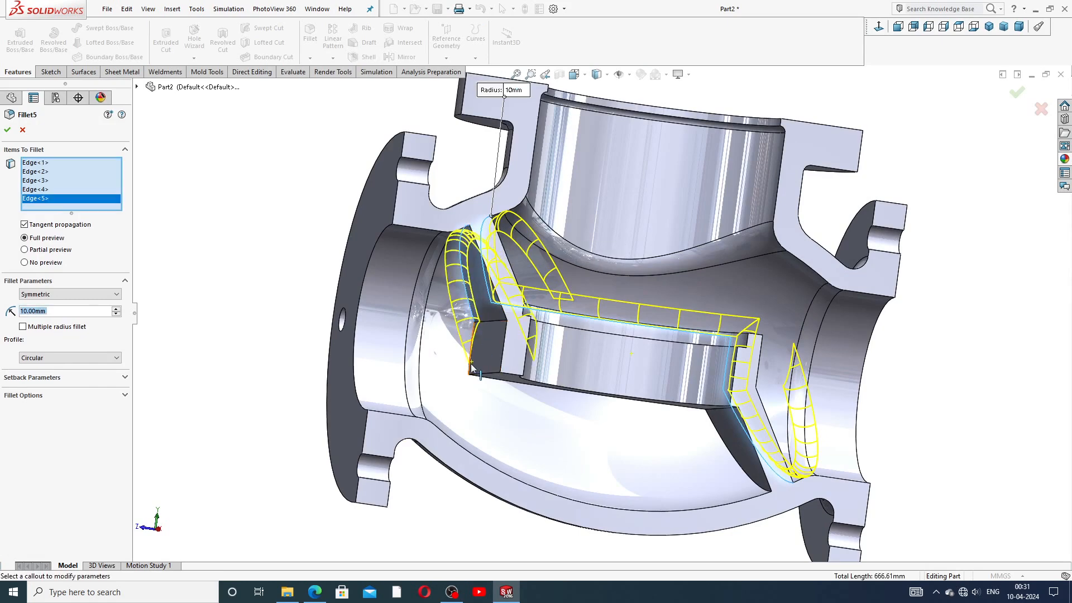
middle_drag(552, 360, 491, 411)
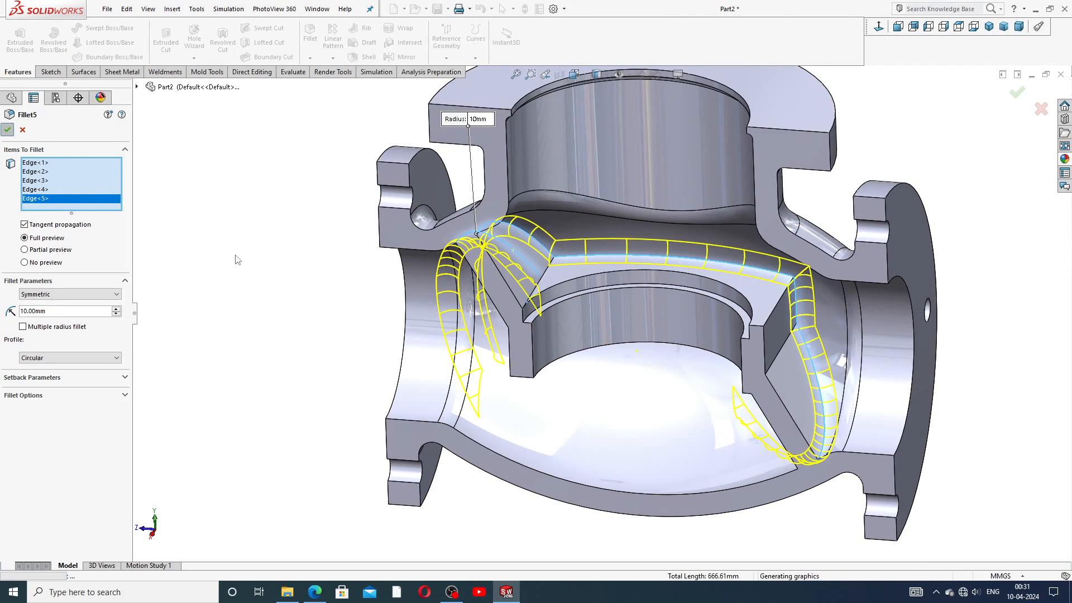
middle_drag(354, 280, 407, 248)
scroll(832, 263, up, 3)
middle_drag(725, 293, 720, 322)
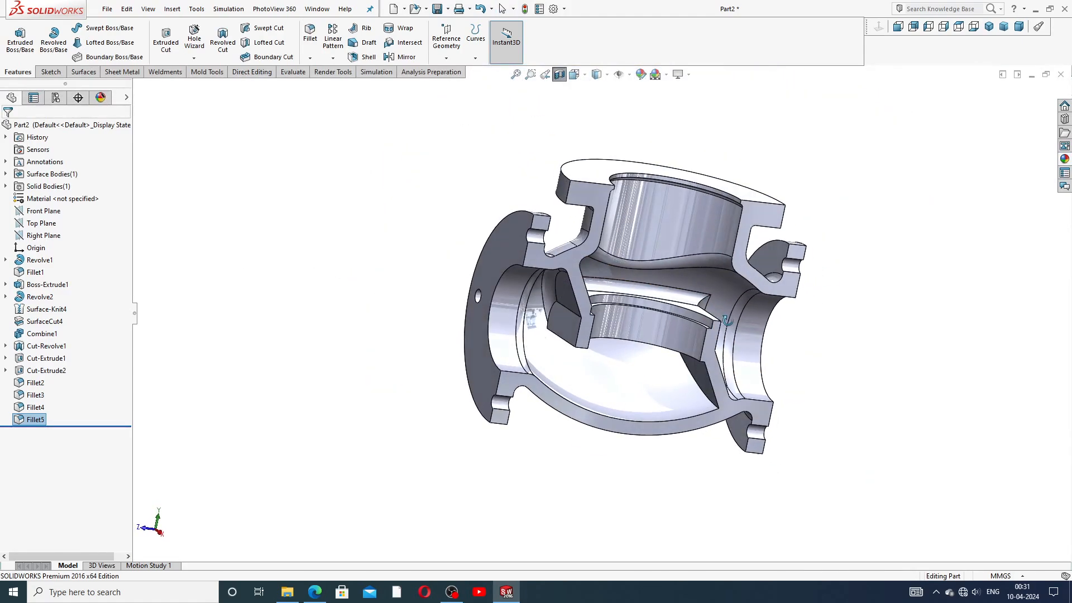
Step: Apply a 5 mm fillet to three inner edges of the seat partition
click(310, 33)
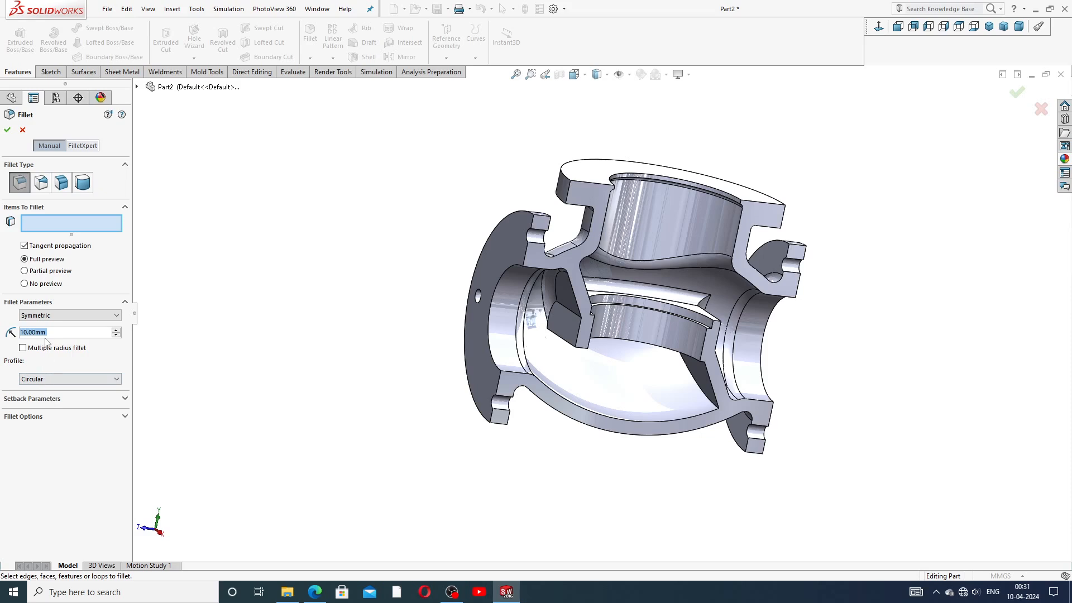
text(5)
key(Return)
scroll(645, 324, down, 4)
click(555, 371)
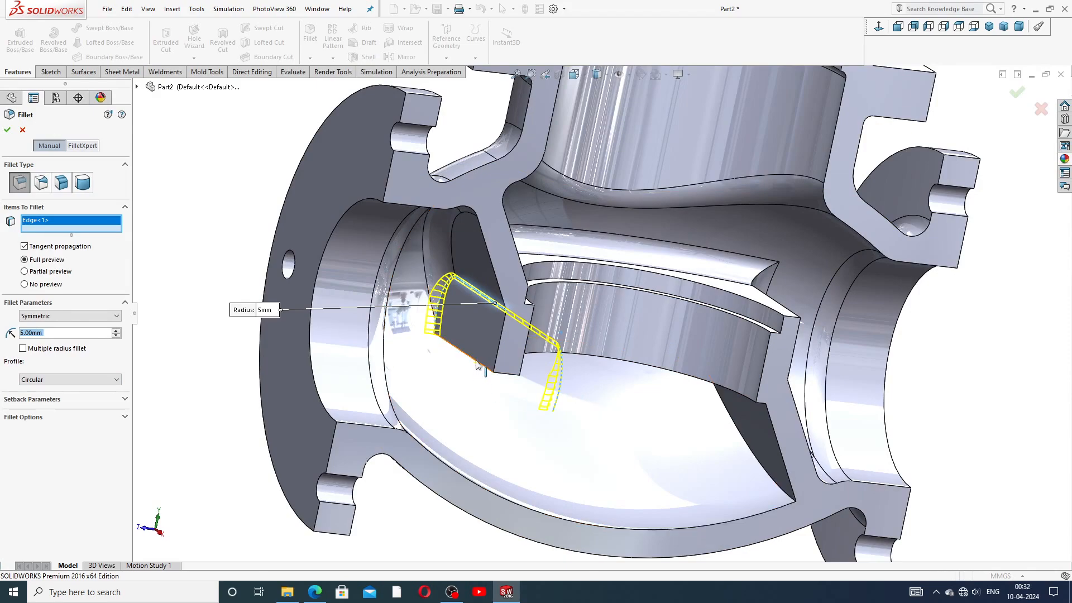
click(485, 377)
middle_drag(663, 412, 701, 387)
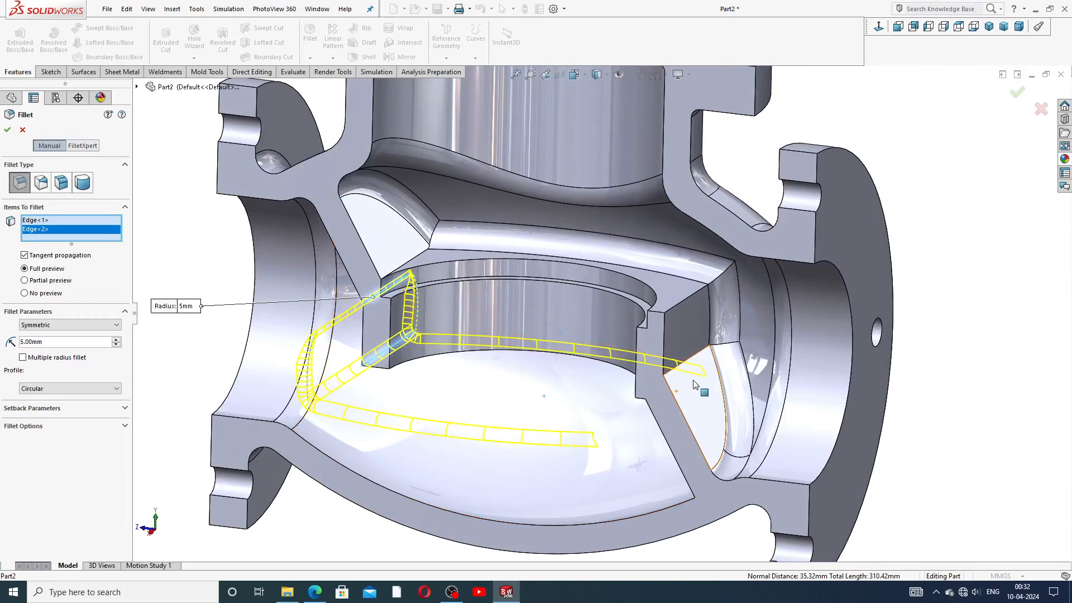
click(694, 360)
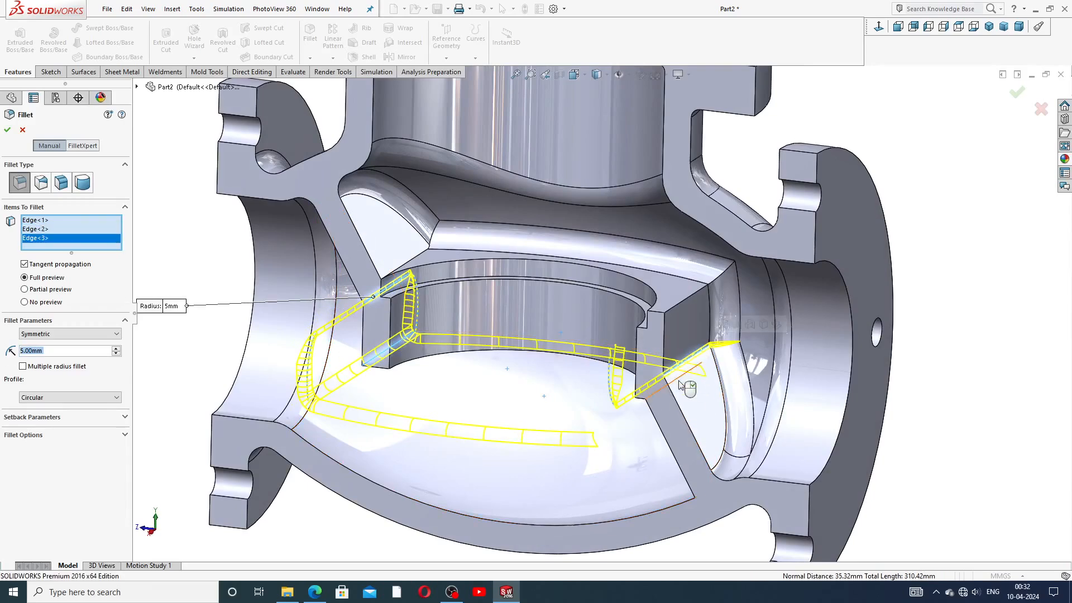
scroll(651, 413, up, 3)
scroll(650, 413, down, 3)
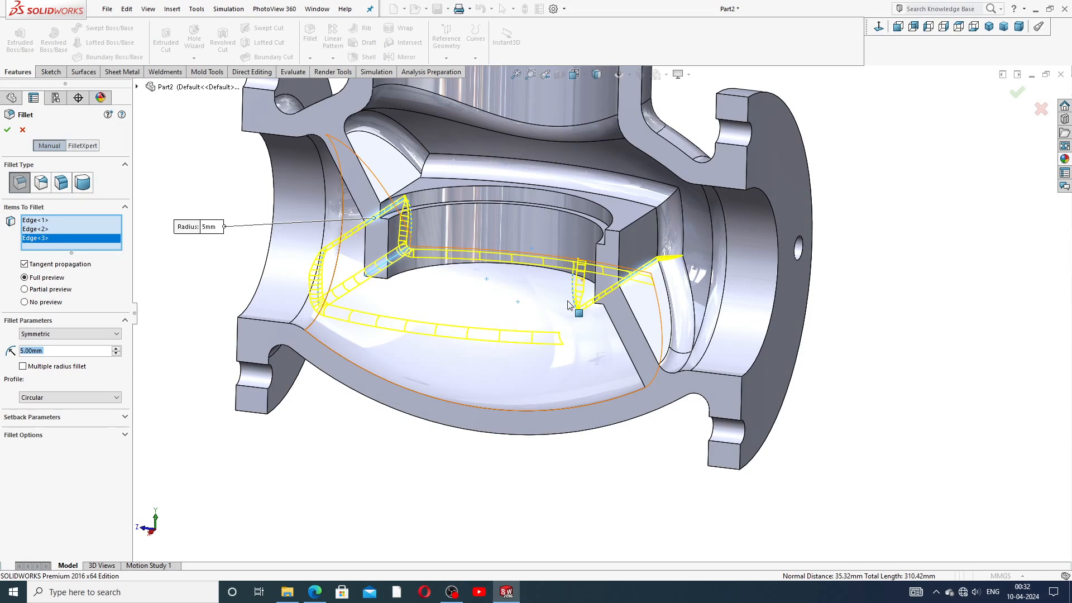
middle_drag(388, 313, 430, 331)
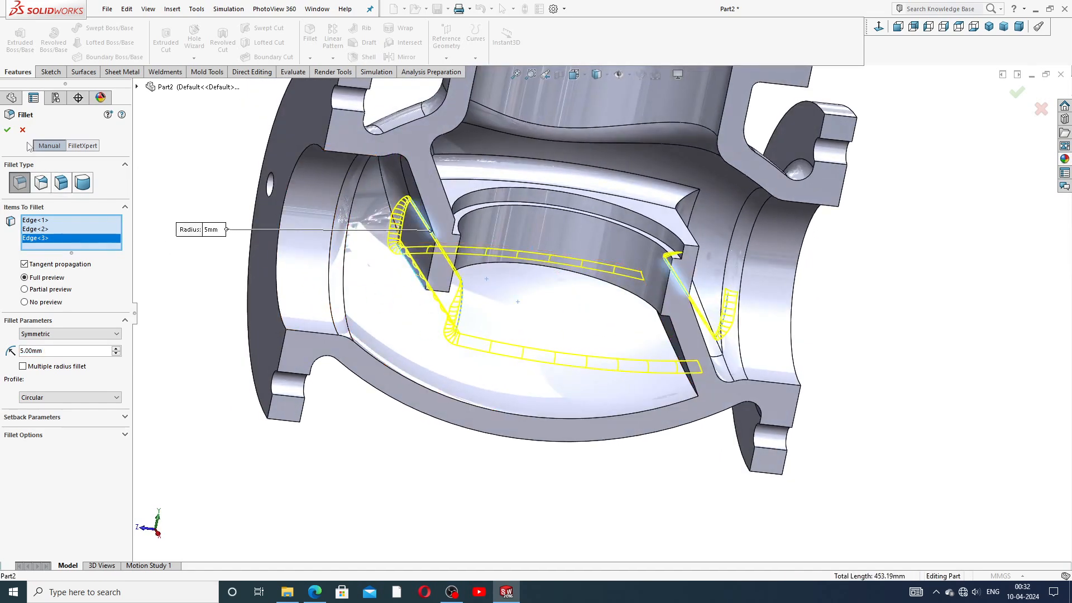
click(7, 130)
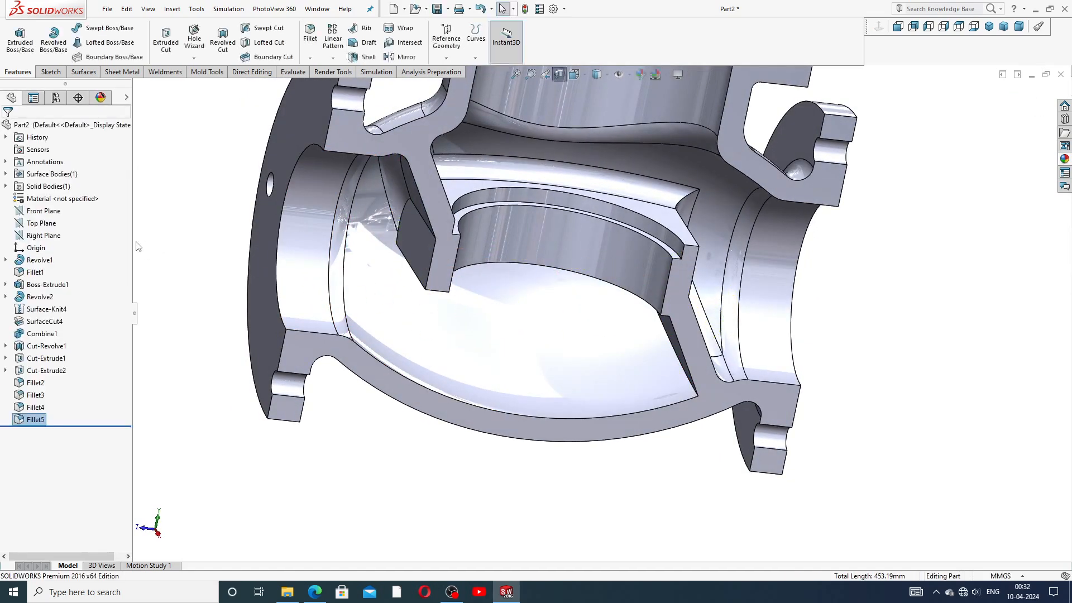
Step: Add a 20 mm fillet (Fillet6) to the two inner edges of the partition wall
click(312, 34)
text(20)
key(Return)
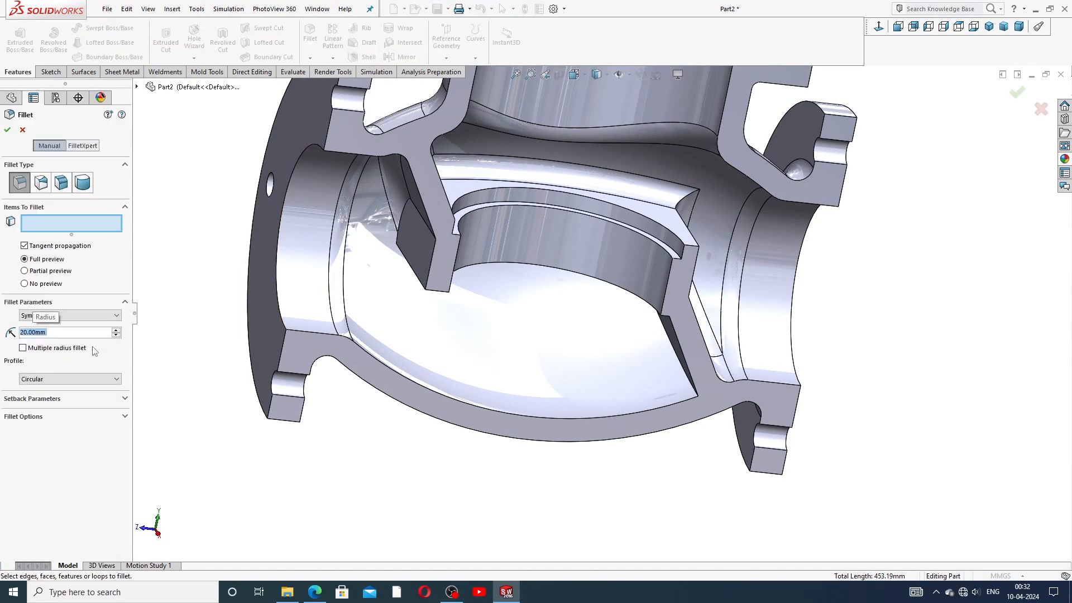
click(419, 217)
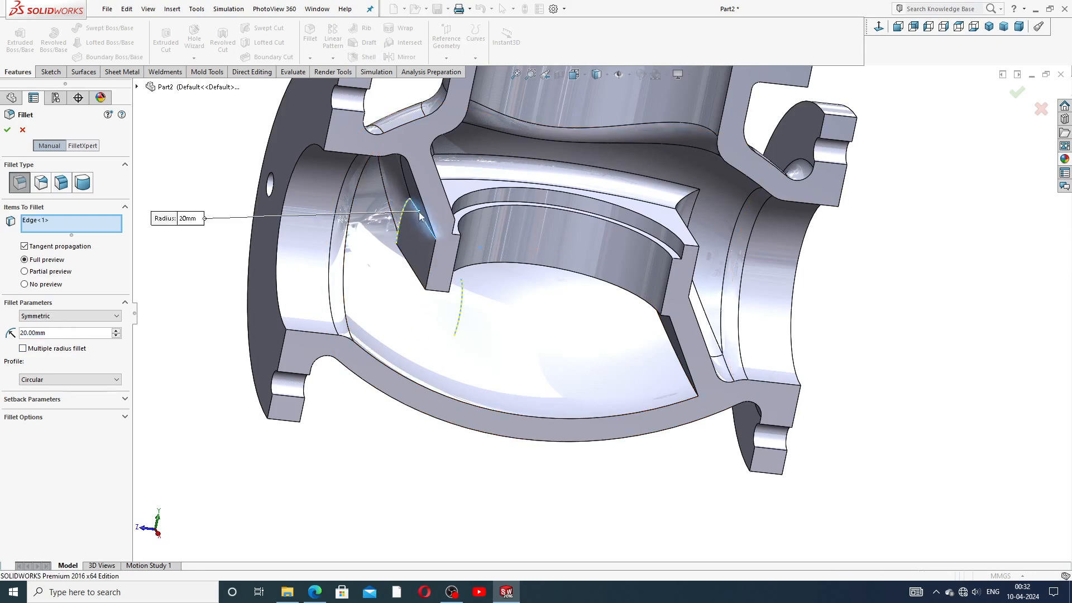
middle_drag(502, 299, 458, 301)
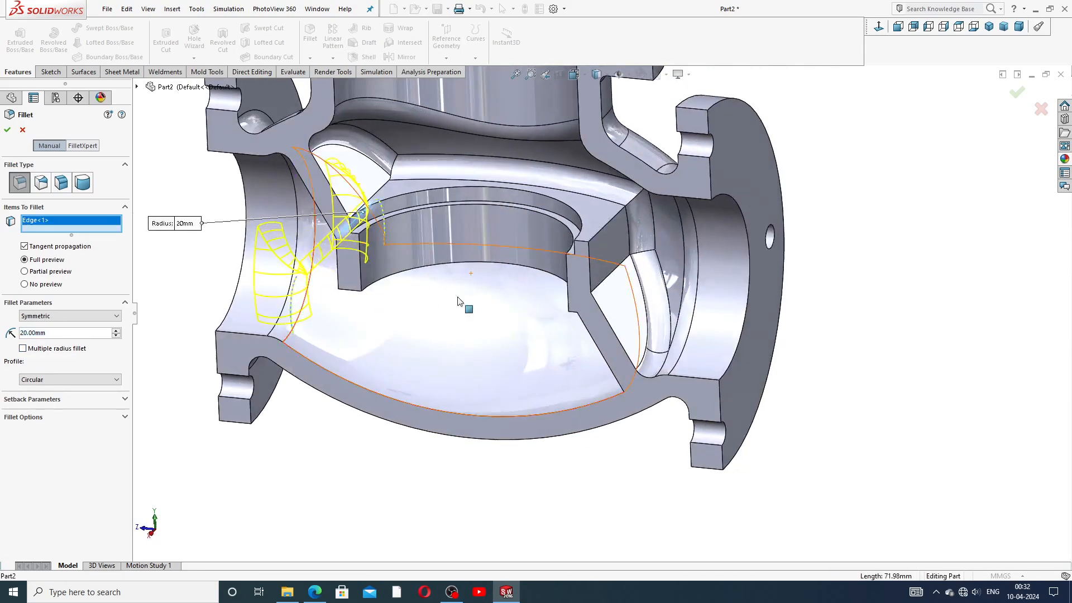
click(611, 290)
scroll(603, 303, up, 5)
middle_drag(536, 306, 559, 278)
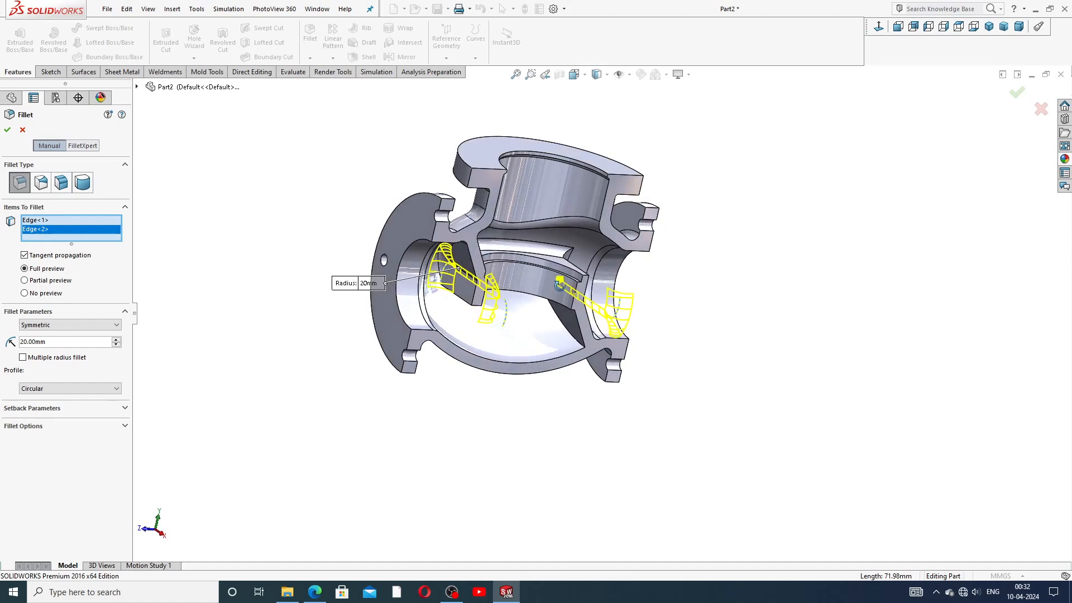
click(7, 129)
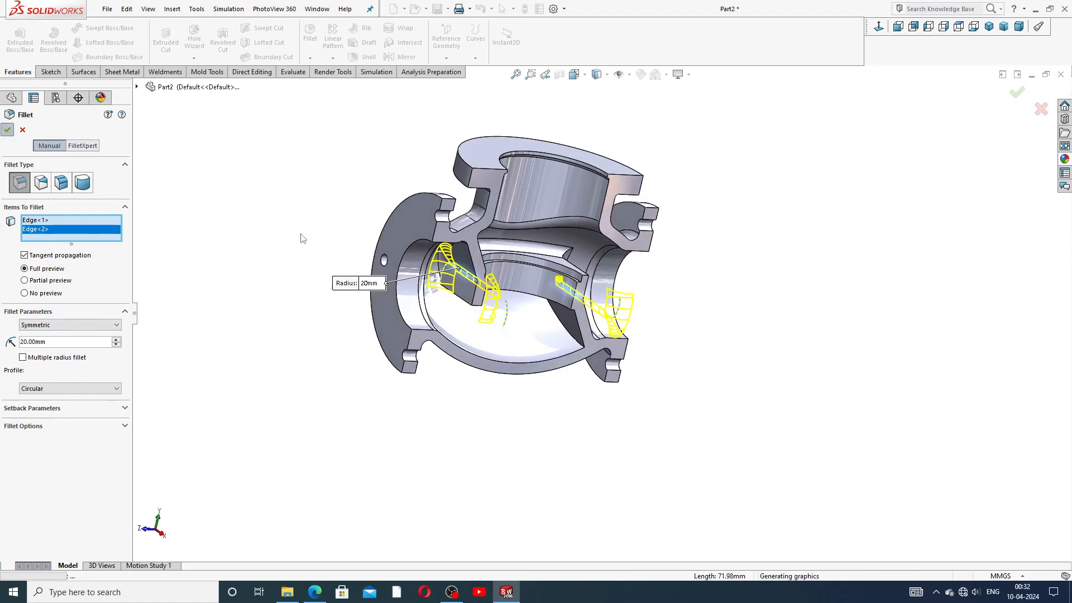
middle_drag(703, 293, 642, 220)
Step: Inspect the new fillets, then switch off Section View to show the whole uncut valve body
scroll(639, 254, down, 5)
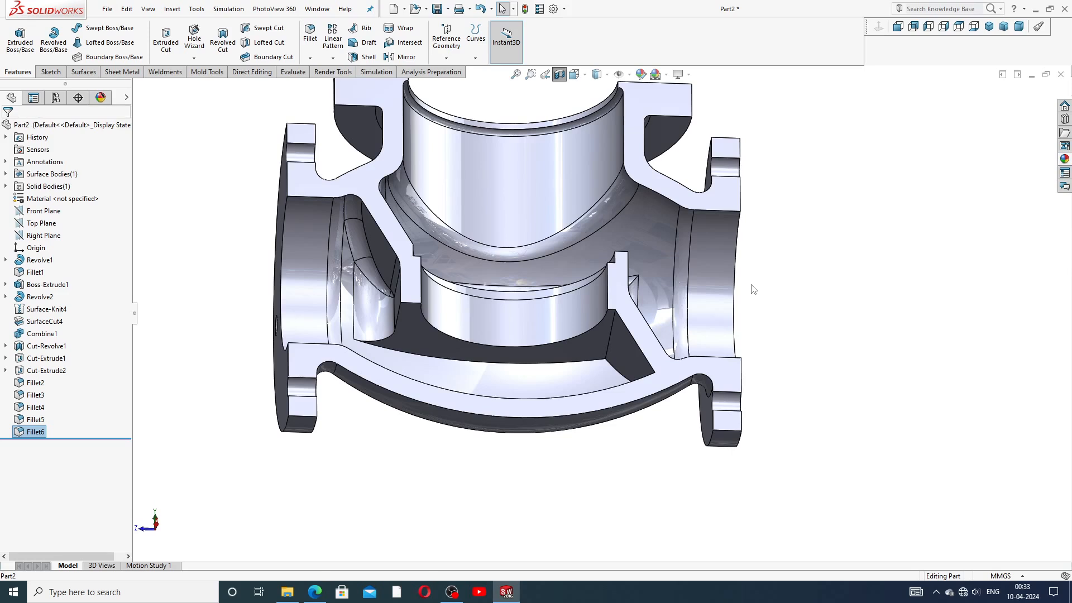
scroll(729, 288, up, 5)
middle_drag(614, 223, 541, 266)
scroll(541, 266, down, 3)
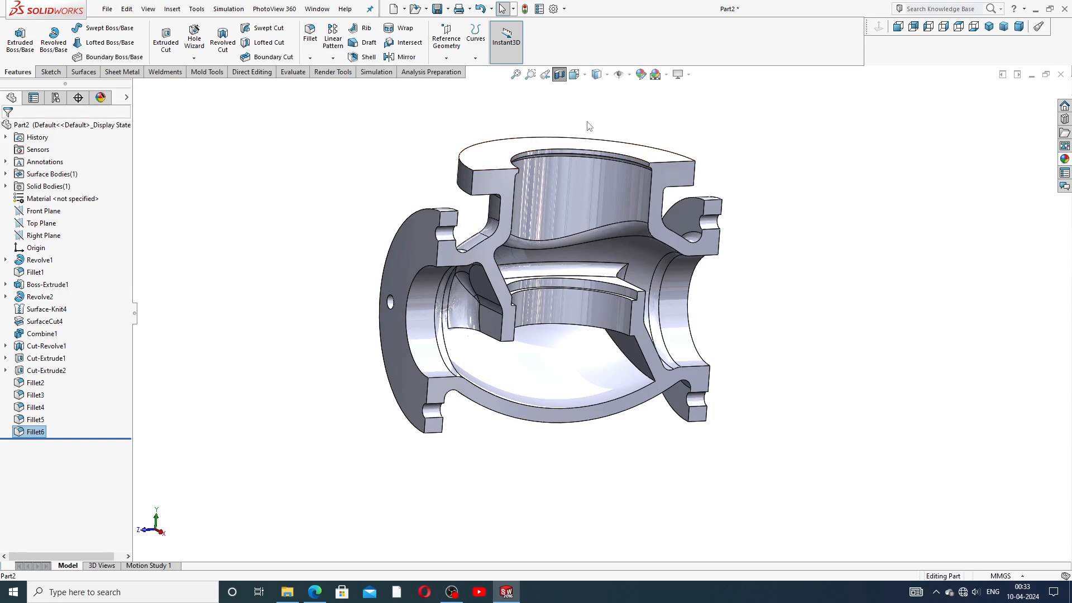
click(562, 75)
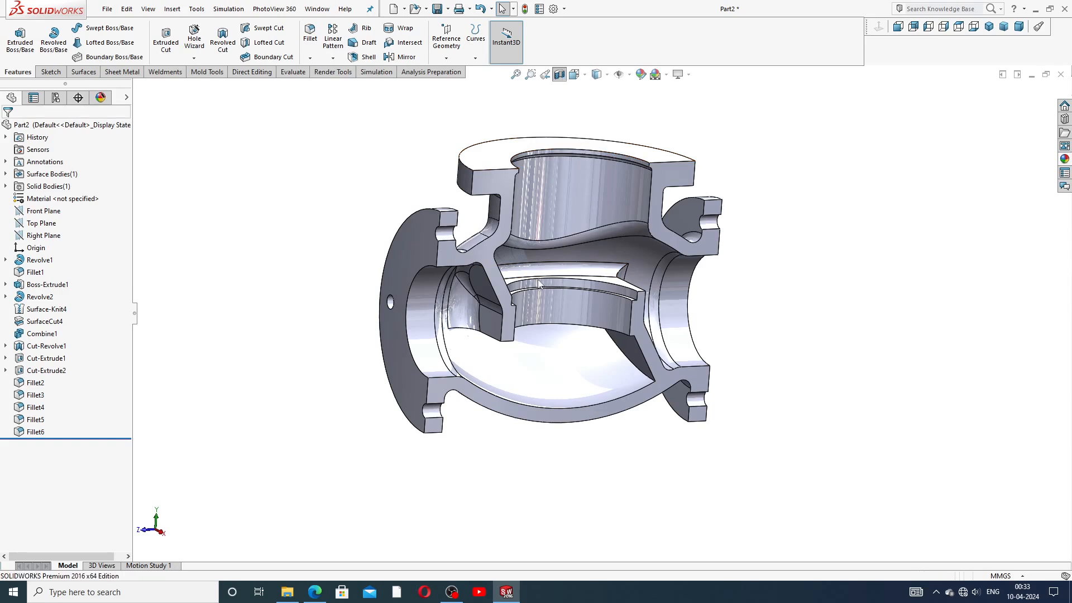
scroll(593, 283, up, 3)
mouse_move(627, 272)
middle_down()
mouse_move(595, 236)
mouse_move(462, 304)
mouse_move(494, 334)
mouse_move(587, 328)
mouse_move(661, 267)
mouse_move(650, 301)
mouse_move(651, 278)
mouse_move(598, 305)
mouse_move(632, 256)
middle_up()
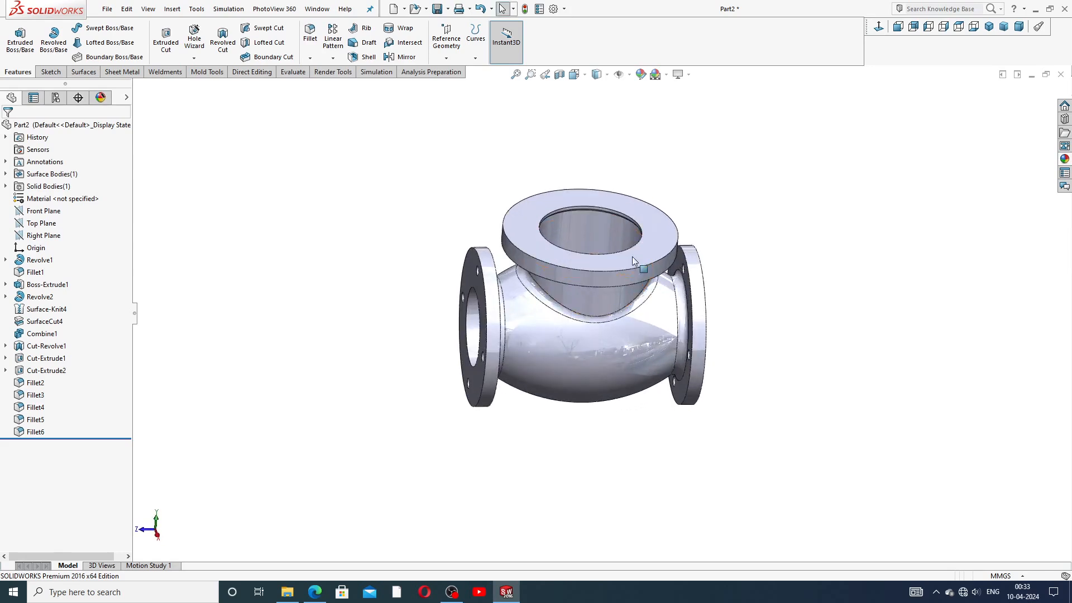
Step: Start a Hole Wizard ISO bottoming tapped hole, size M20, with a Blind end condition
click(529, 210)
key(Escape)
click(187, 39)
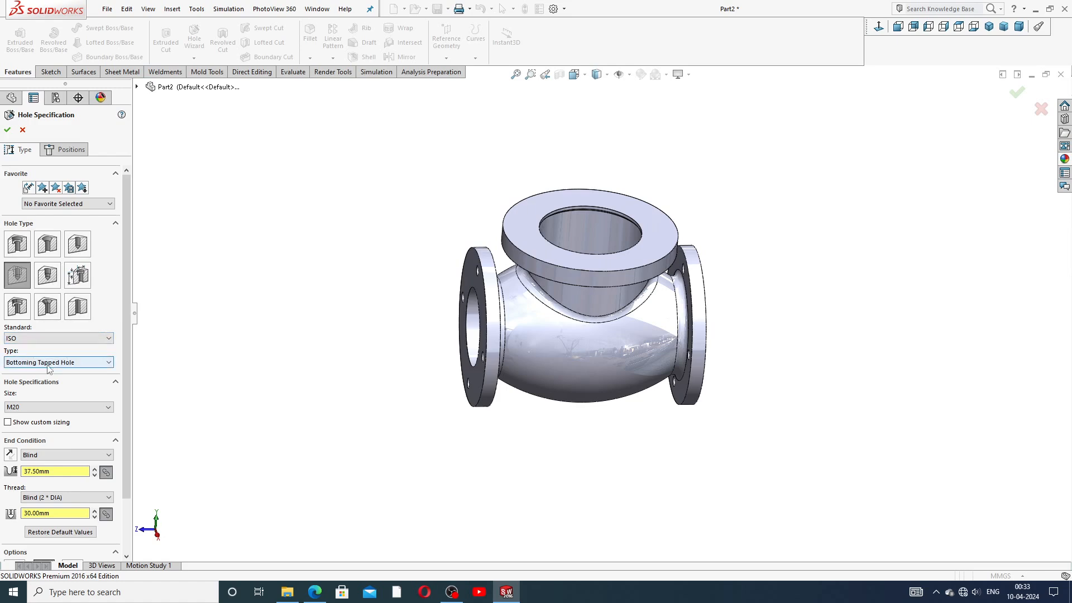
click(43, 407)
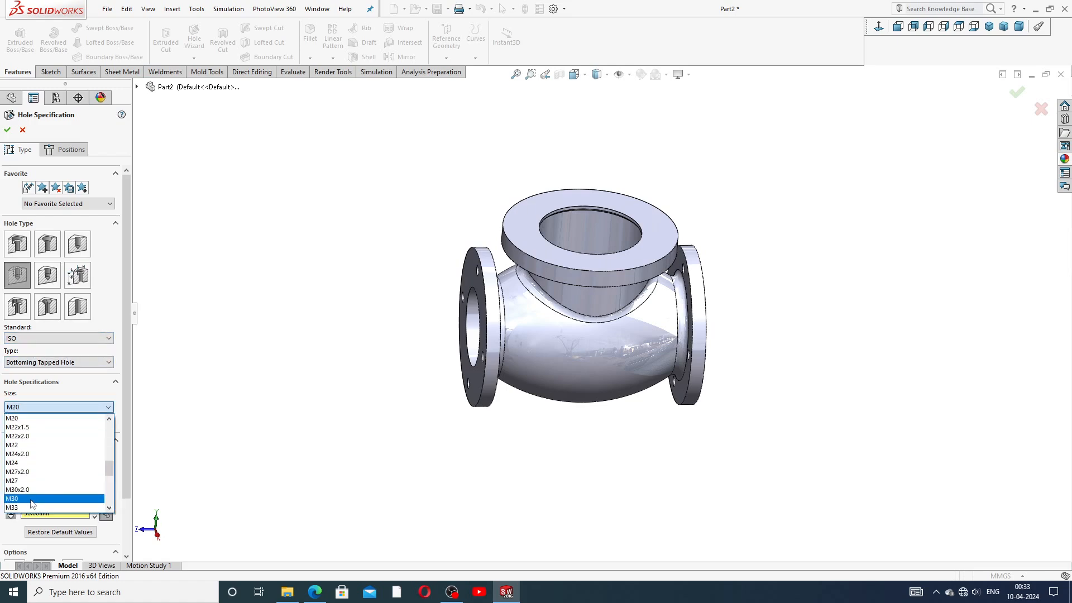
click(35, 419)
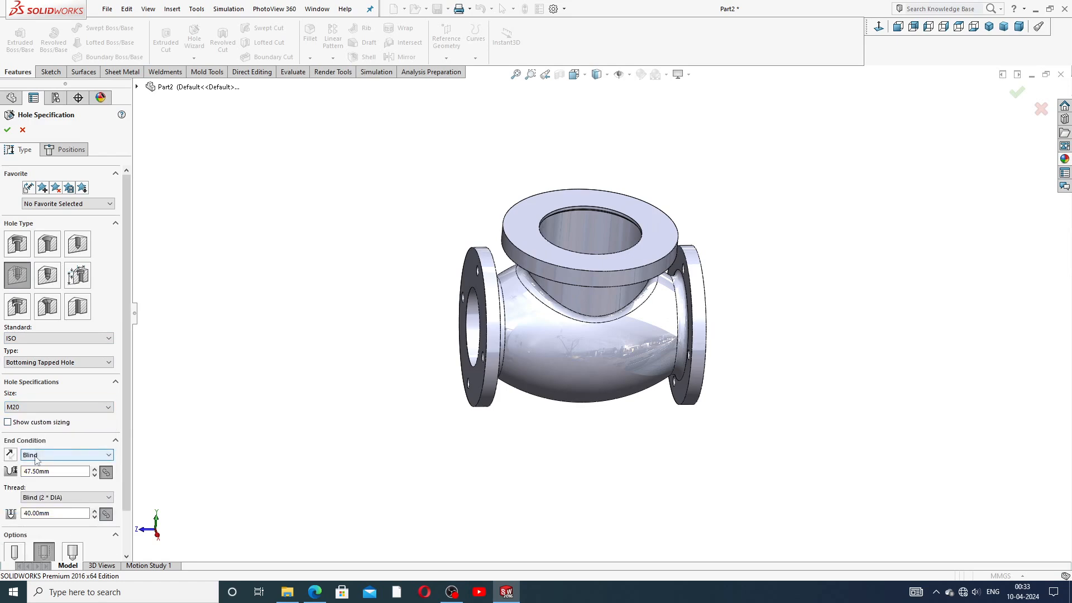
click(66, 458)
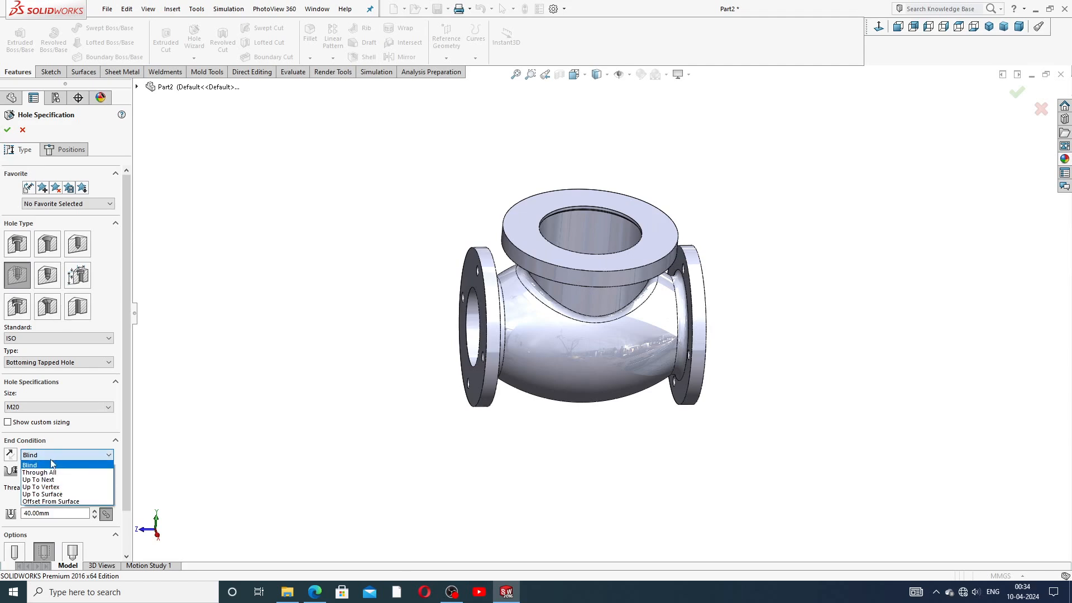
click(48, 466)
Step: Set the hole depth to 35 mm and the thread depth to 30 mm
scroll(65, 424, down, 3)
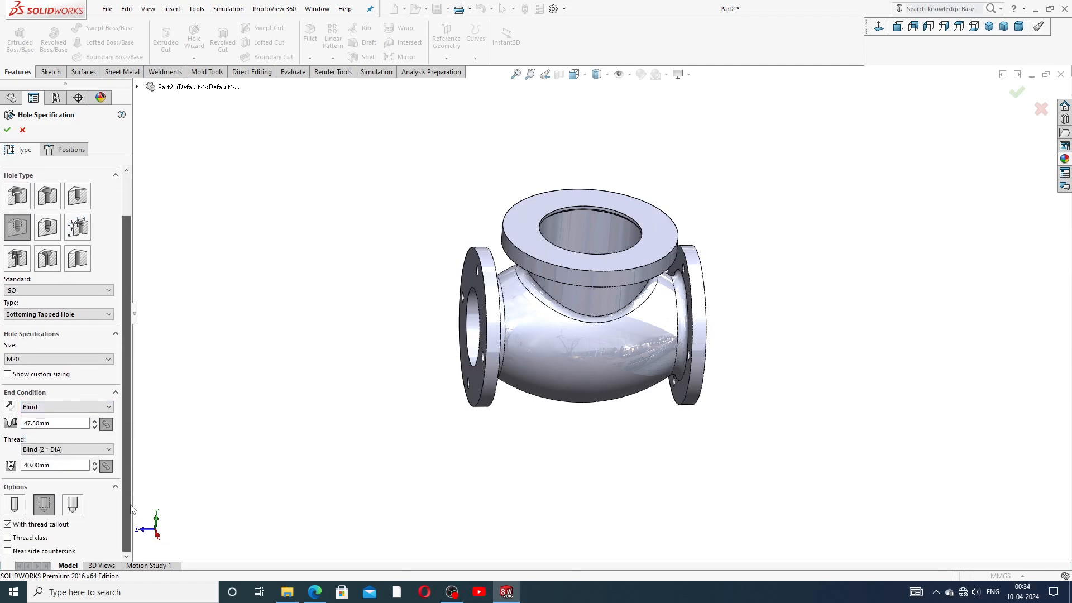
drag(53, 424, 9, 426)
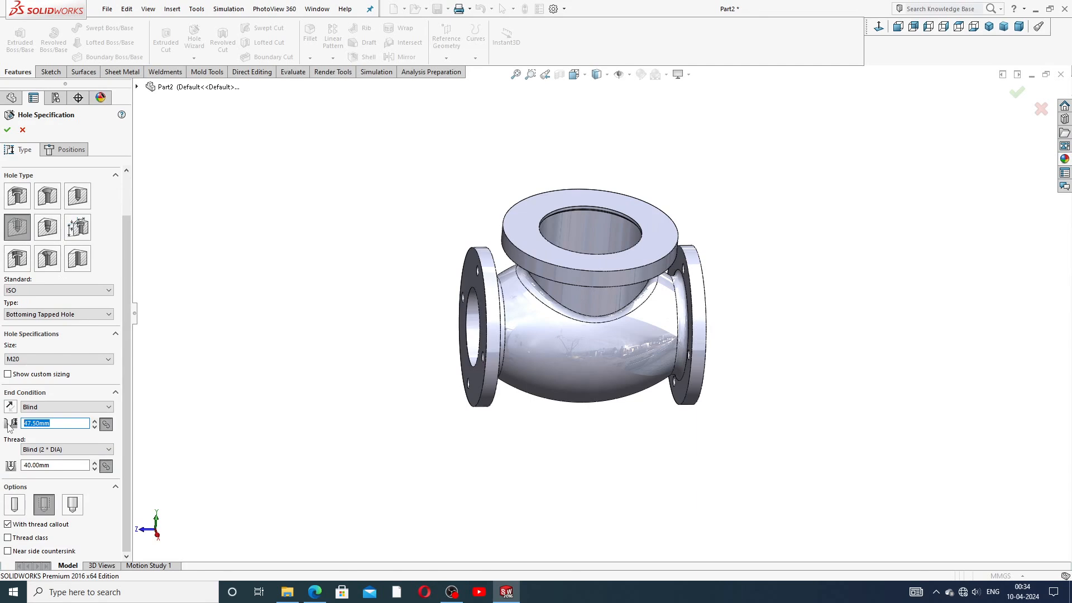
text(35)
key(Tab)
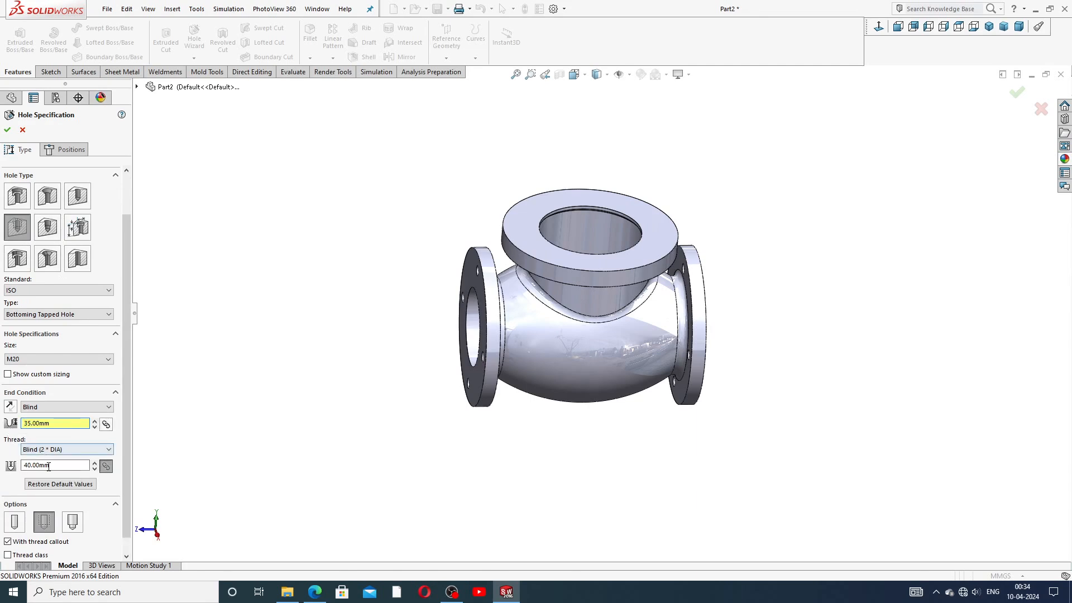
text(30)
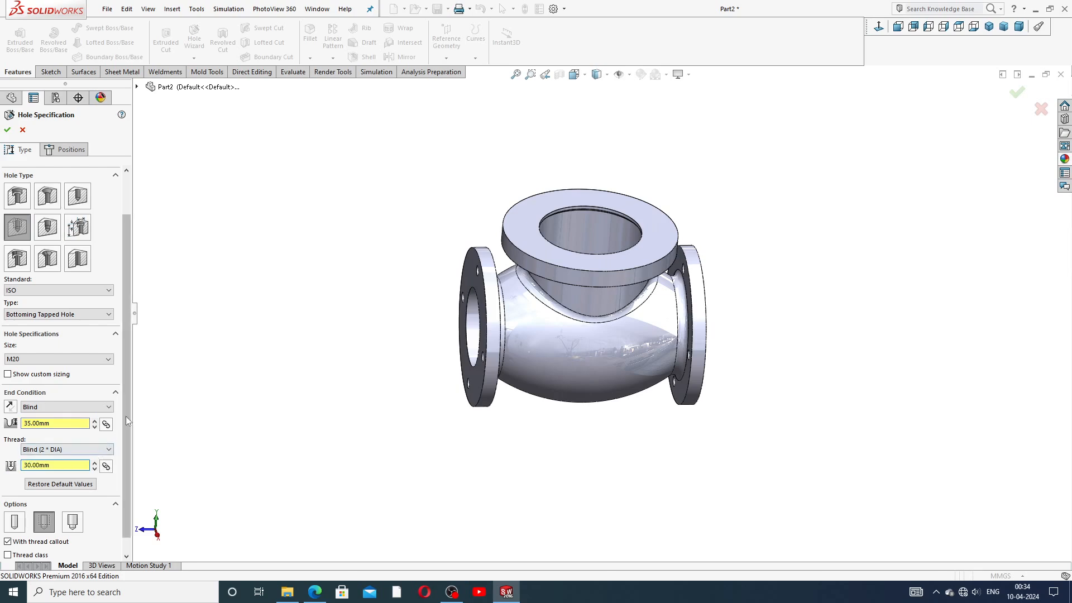
scroll(124, 419, down, 1)
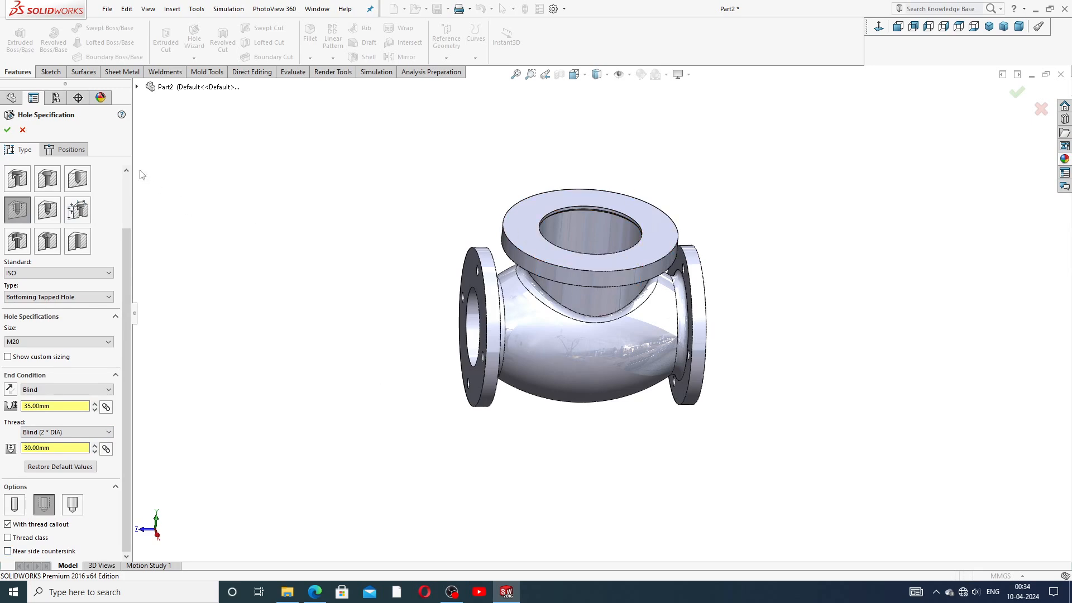
click(67, 152)
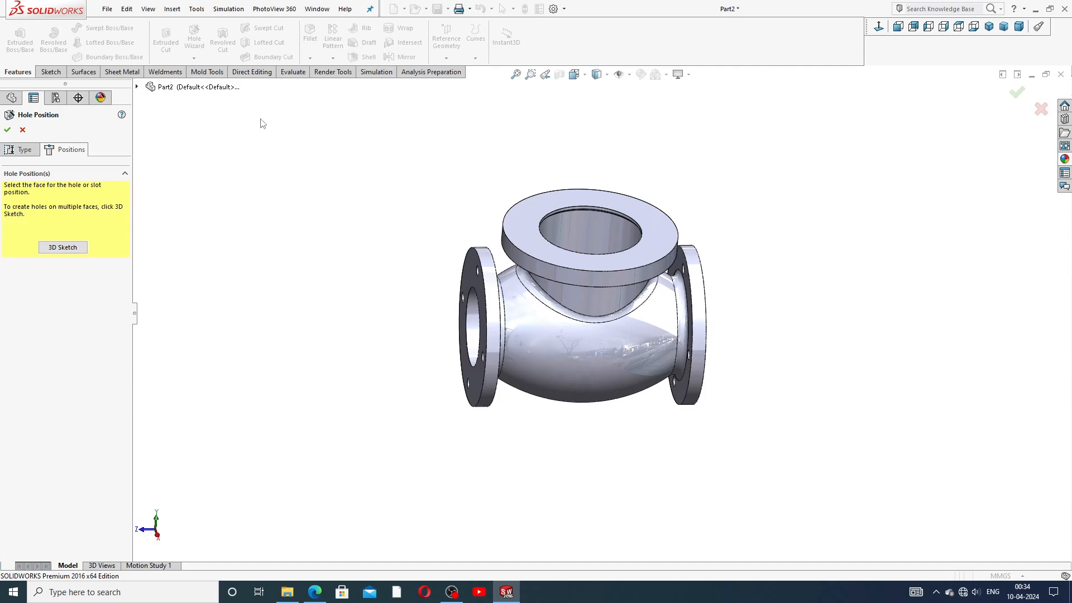
Step: Look straight down on the top flange and sketch a hexagon centred on the origin, one vertex up
scroll(576, 239, up, 5)
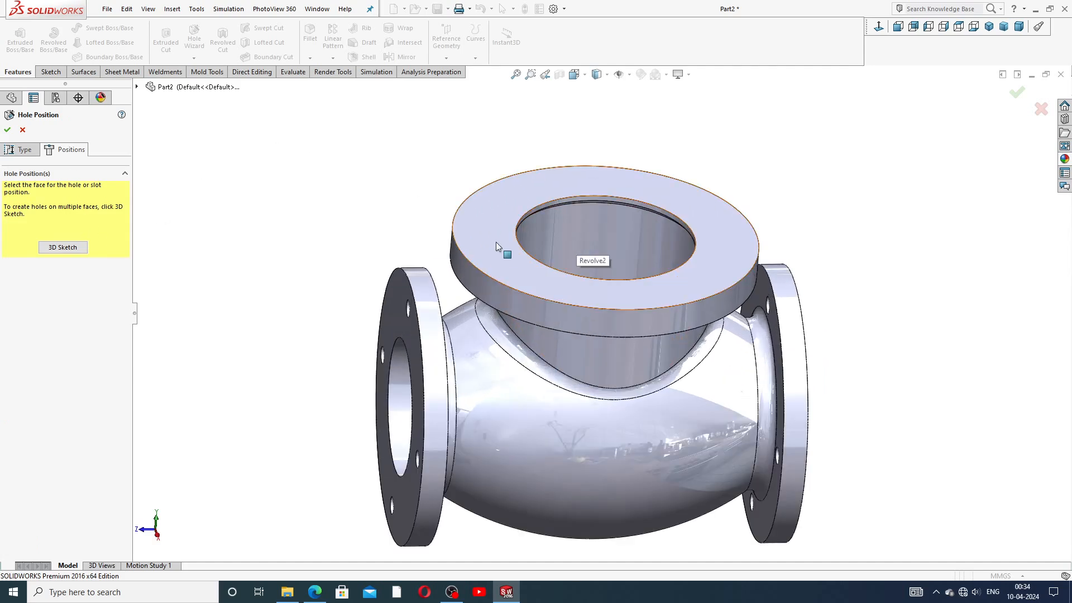
click(496, 243)
mouse_move(464, 210)
middle_down()
mouse_move(397, 233)
mouse_move(414, 261)
middle_up()
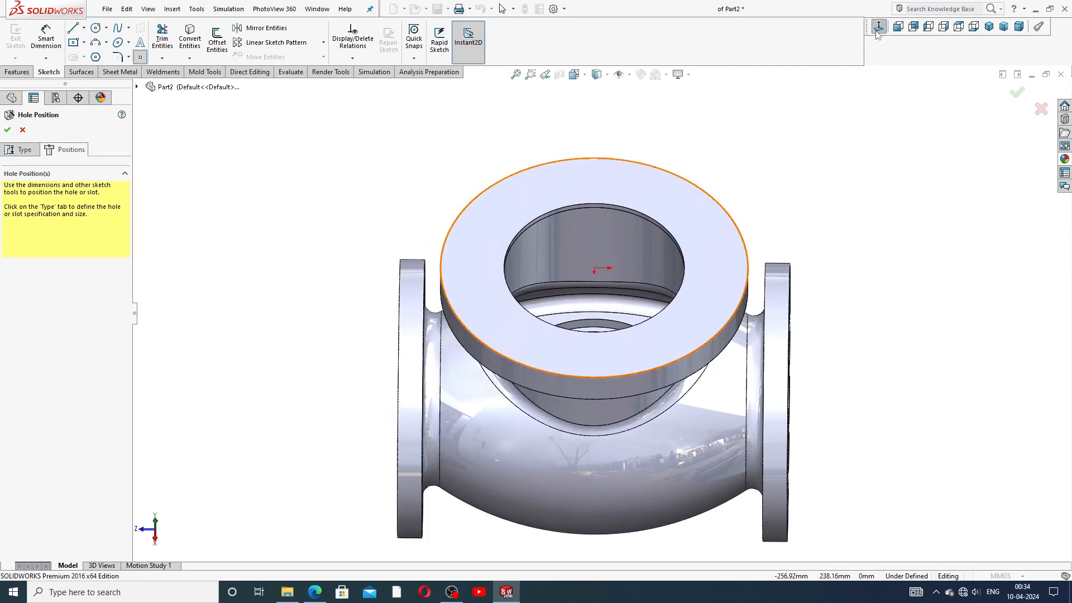
click(958, 27)
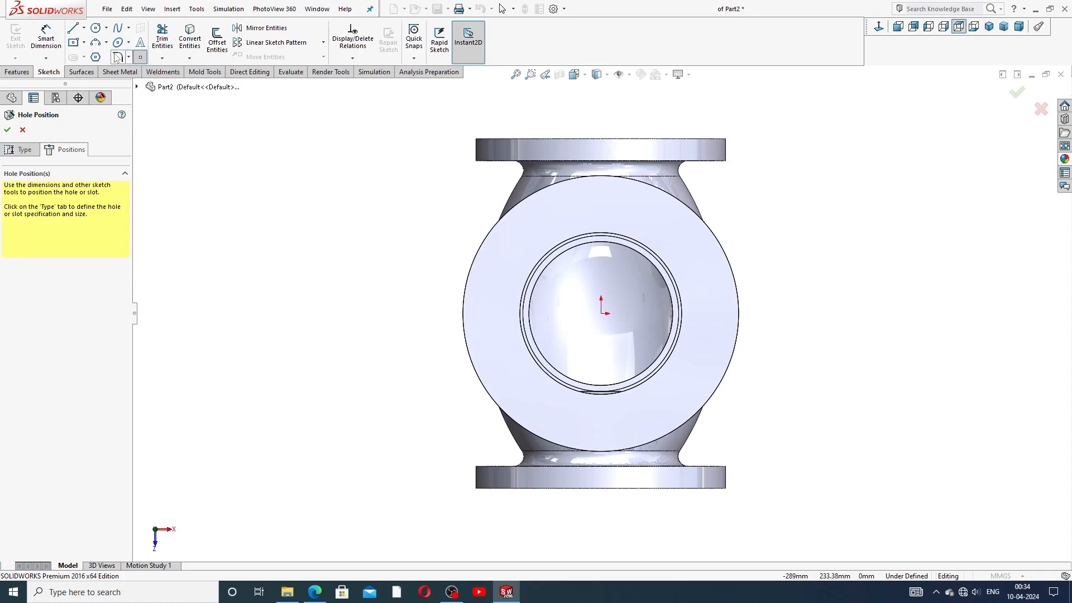
click(95, 57)
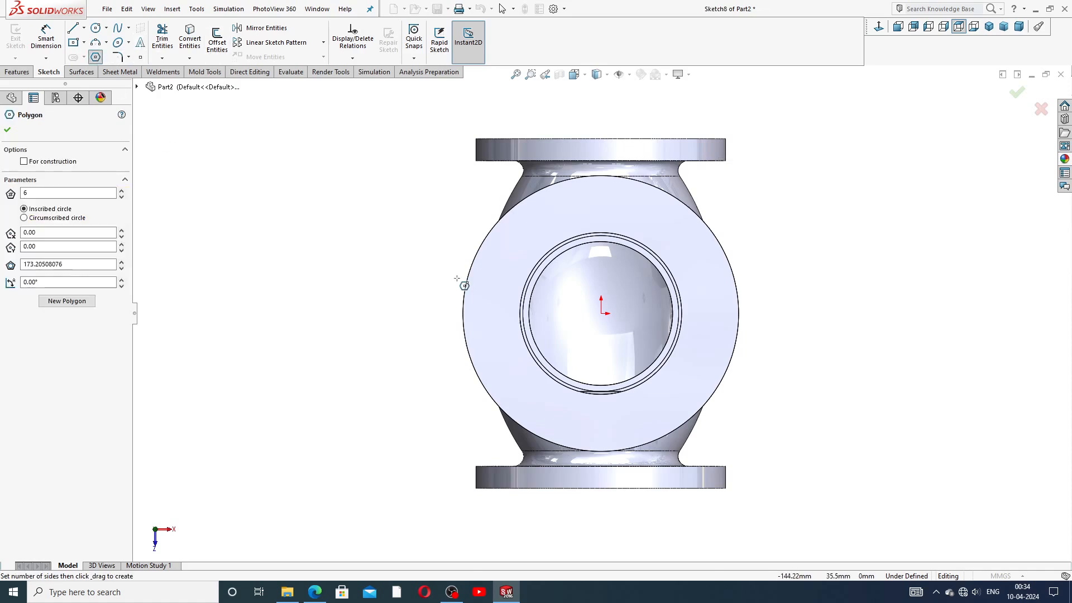
click(600, 313)
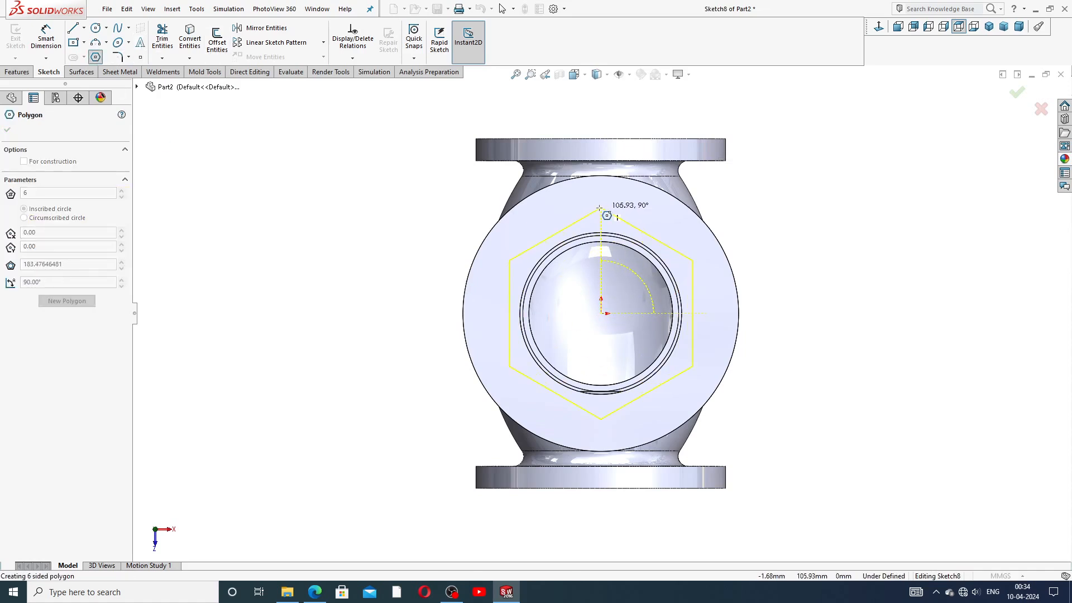
click(600, 207)
right_click(722, 201)
click(757, 211)
Step: Dimension the hexagon's top-to-bottom vertex span as 225
click(45, 38)
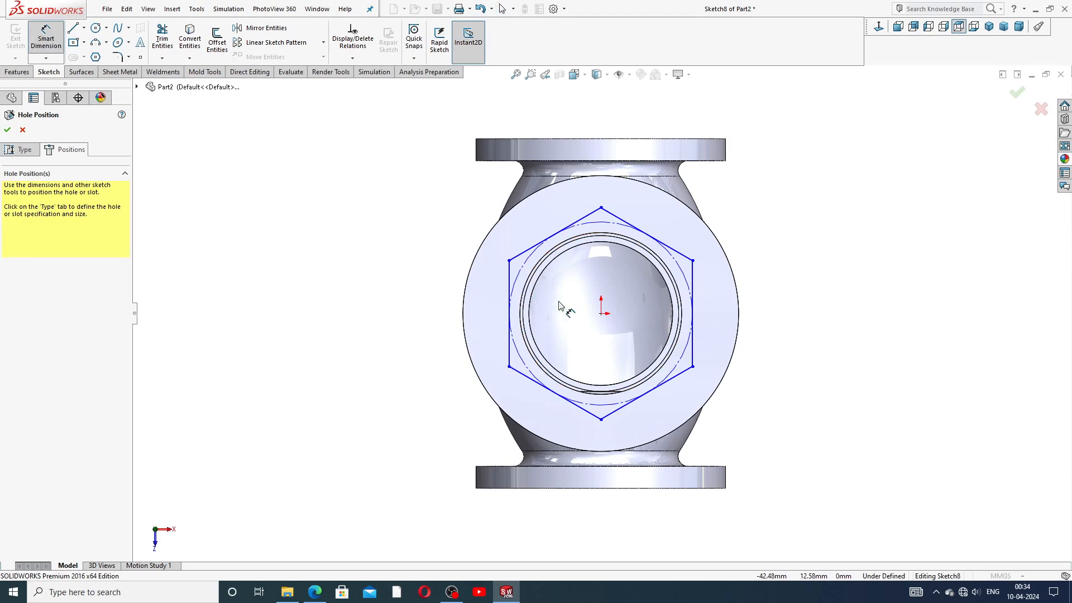
click(600, 208)
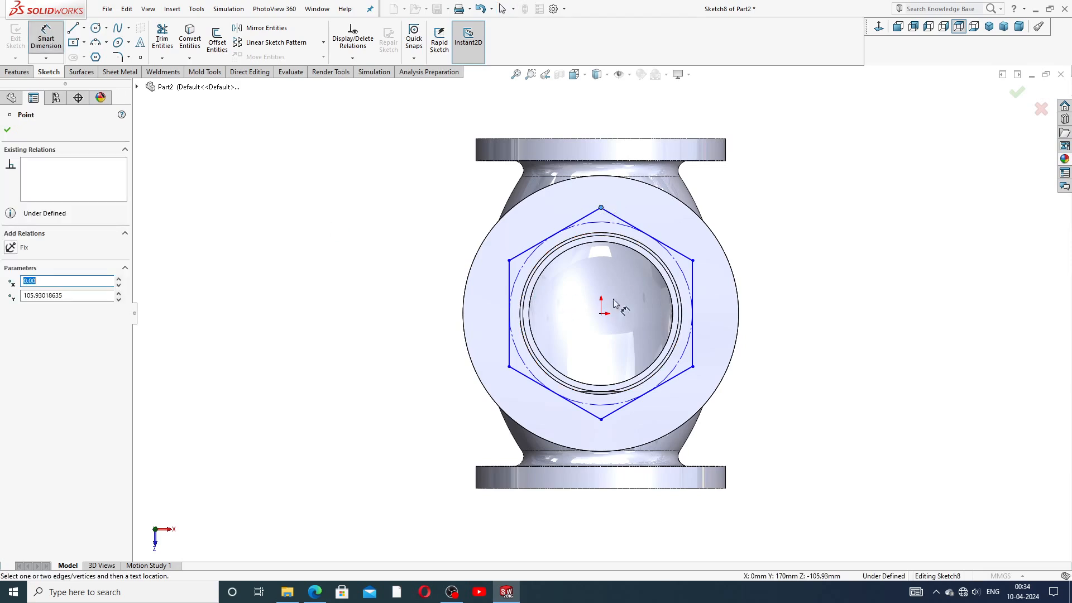
click(600, 419)
click(454, 320)
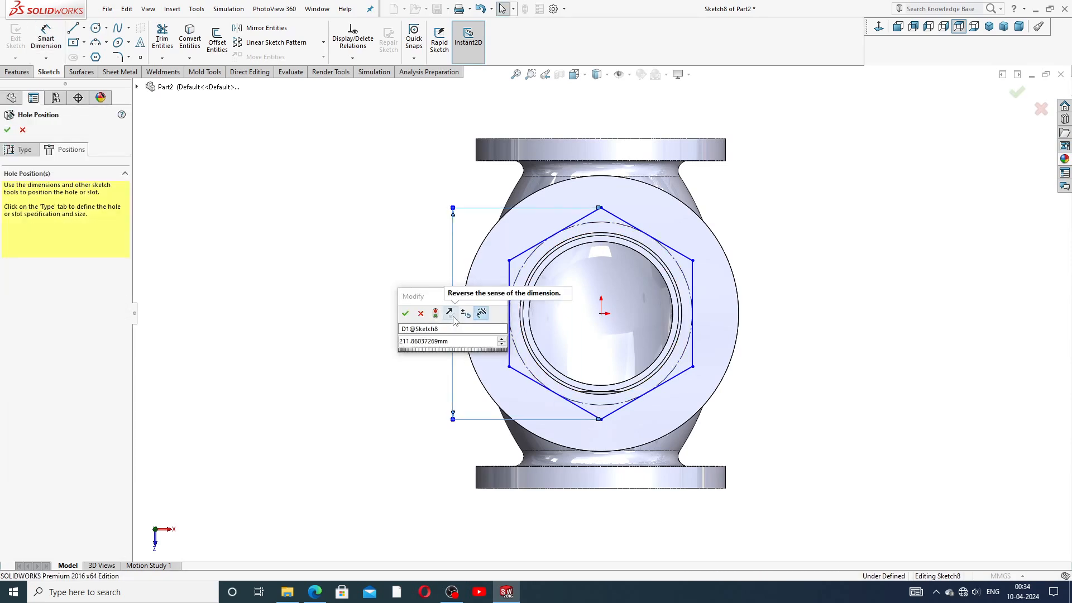
click(405, 313)
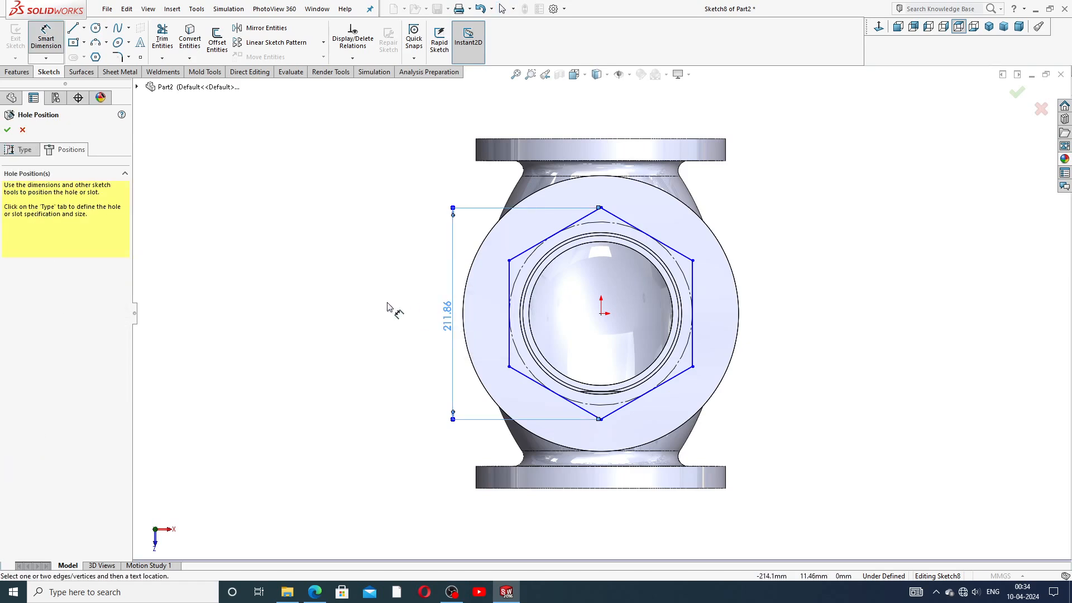
double_click(450, 316)
text(225)
key(Return)
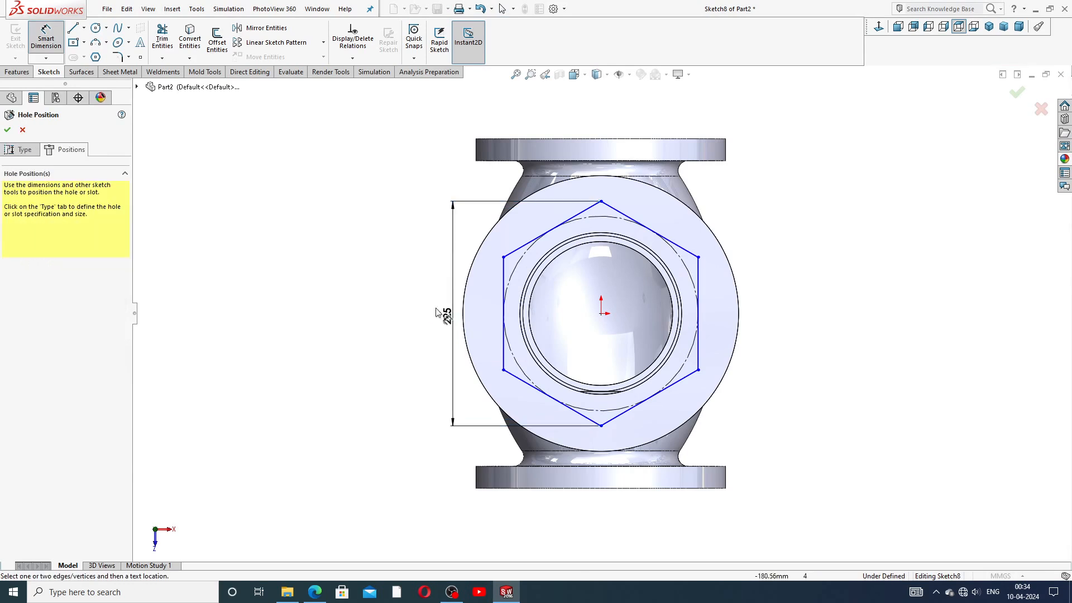
Step: Make the hexagon's left side Vertical to fully define the sketch
right_click(771, 193)
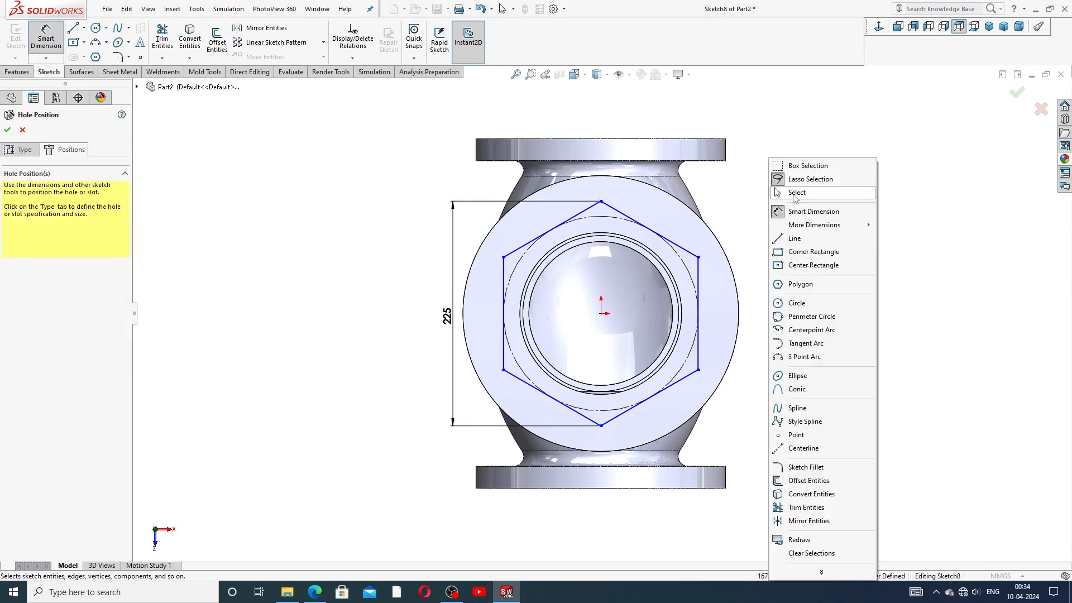
click(796, 193)
click(503, 272)
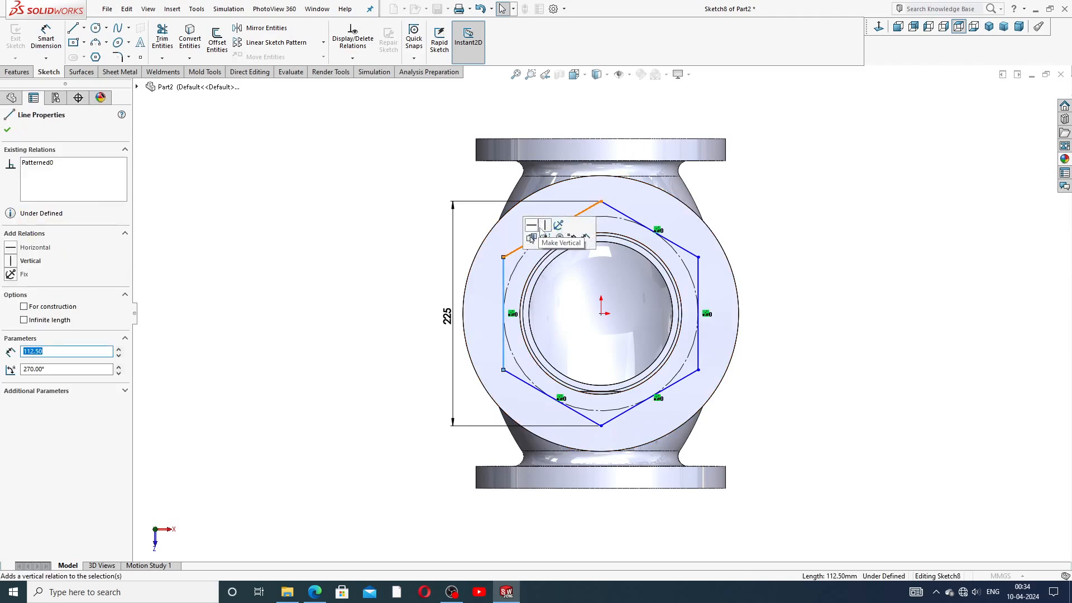
click(544, 225)
click(746, 208)
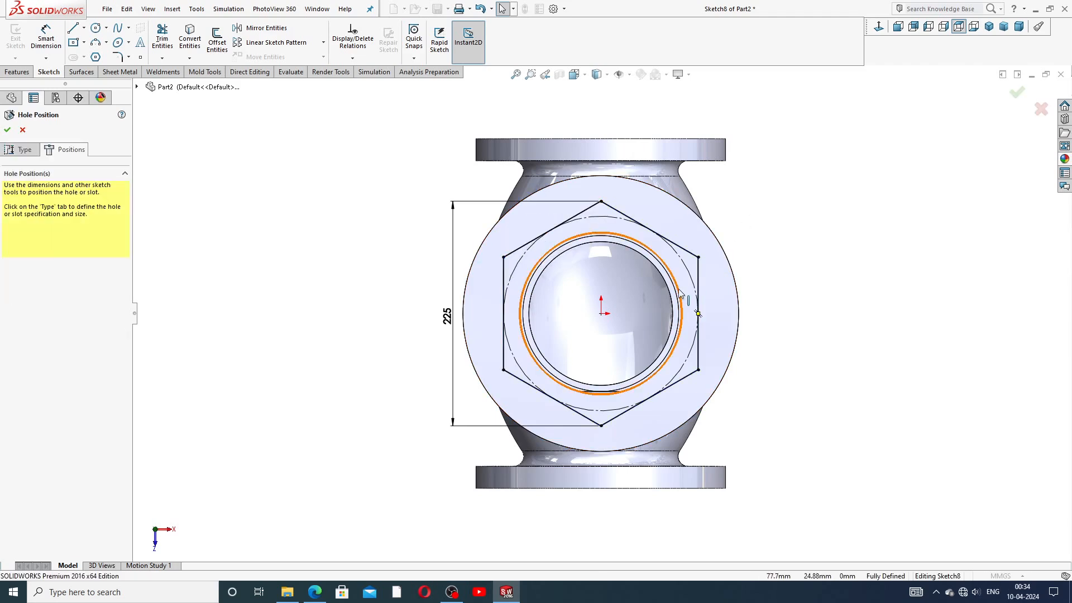
scroll(678, 290, up, 2)
Step: Place hole points on all six hexagon corners and create the M20 tapped holes
click(140, 58)
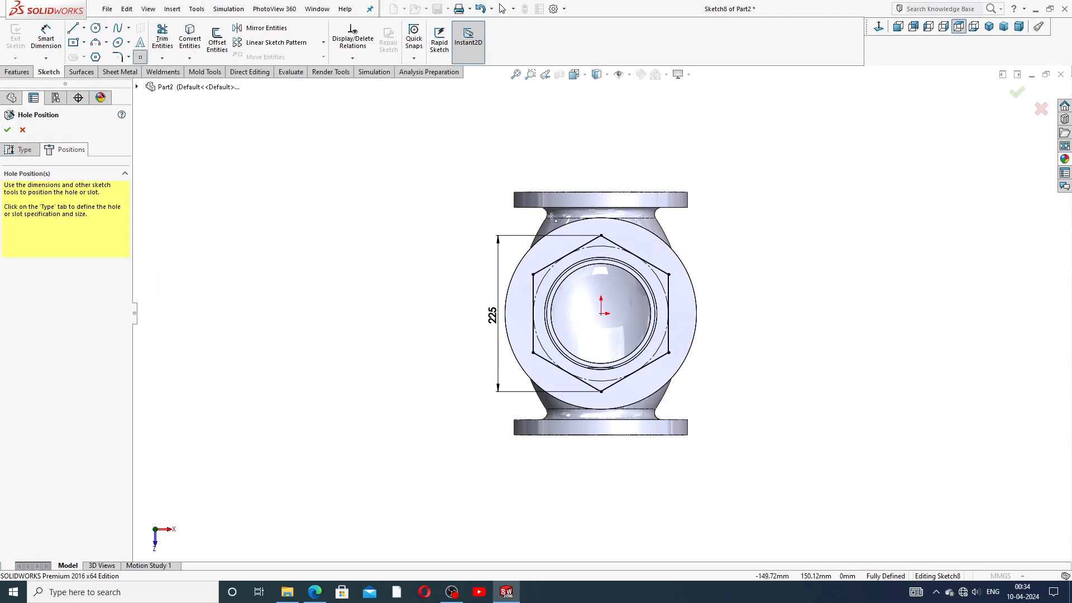
click(600, 235)
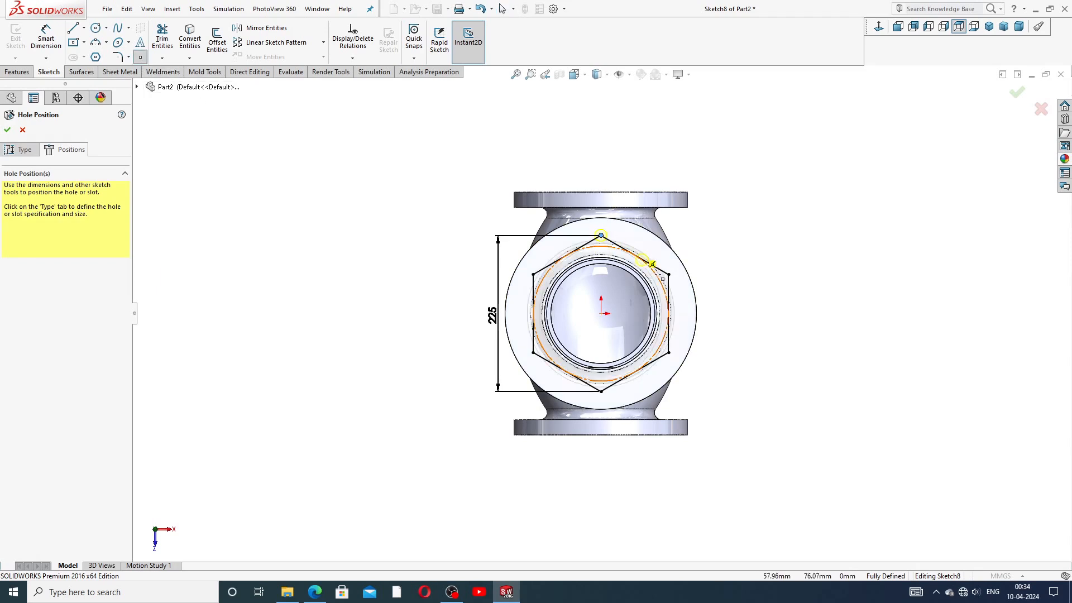
click(668, 352)
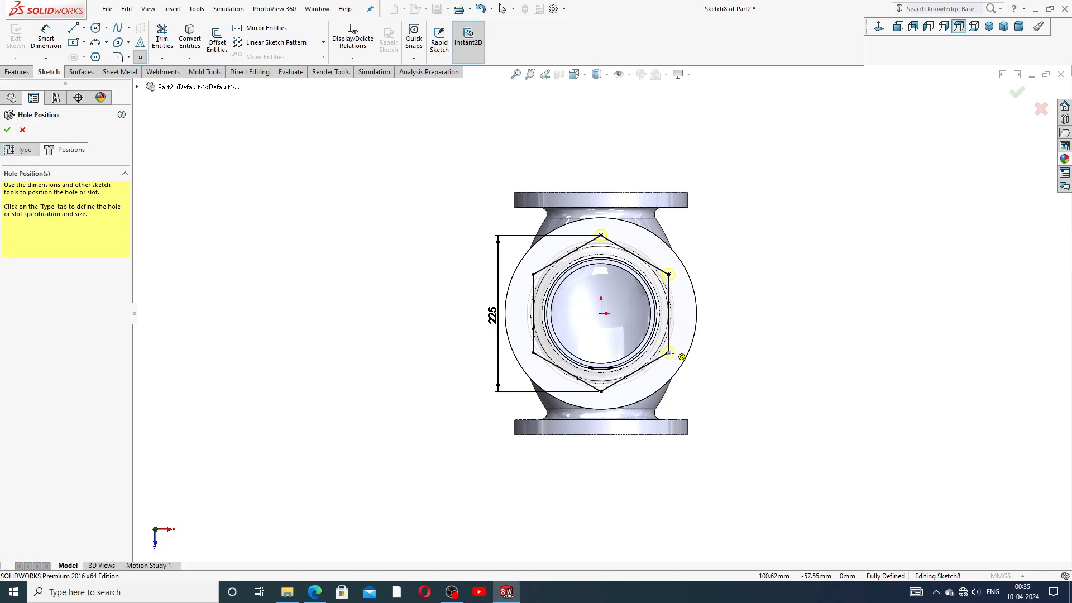
click(601, 392)
click(533, 353)
click(533, 275)
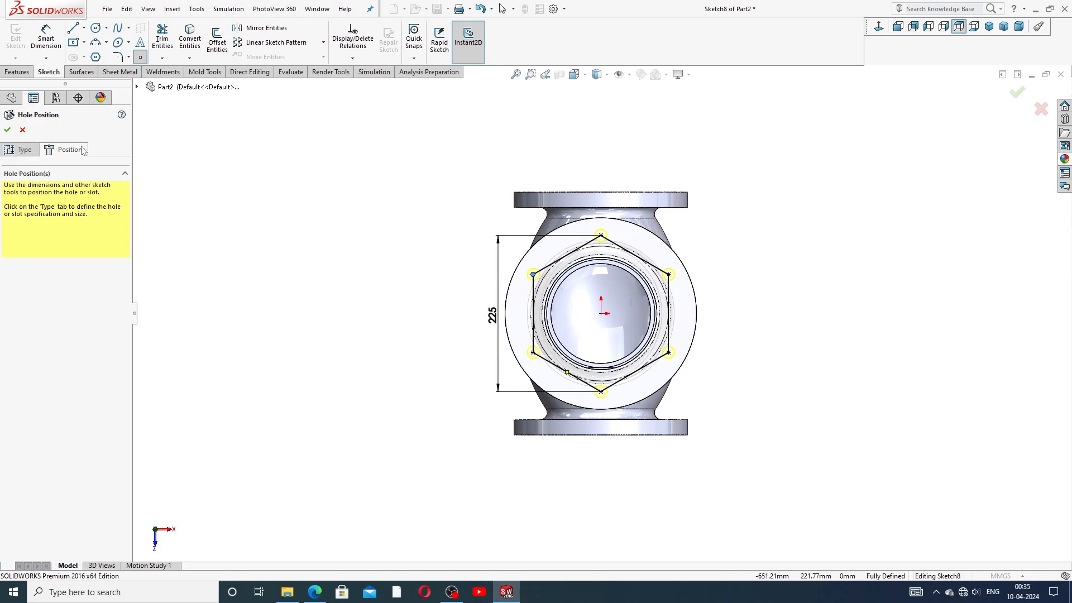
click(8, 129)
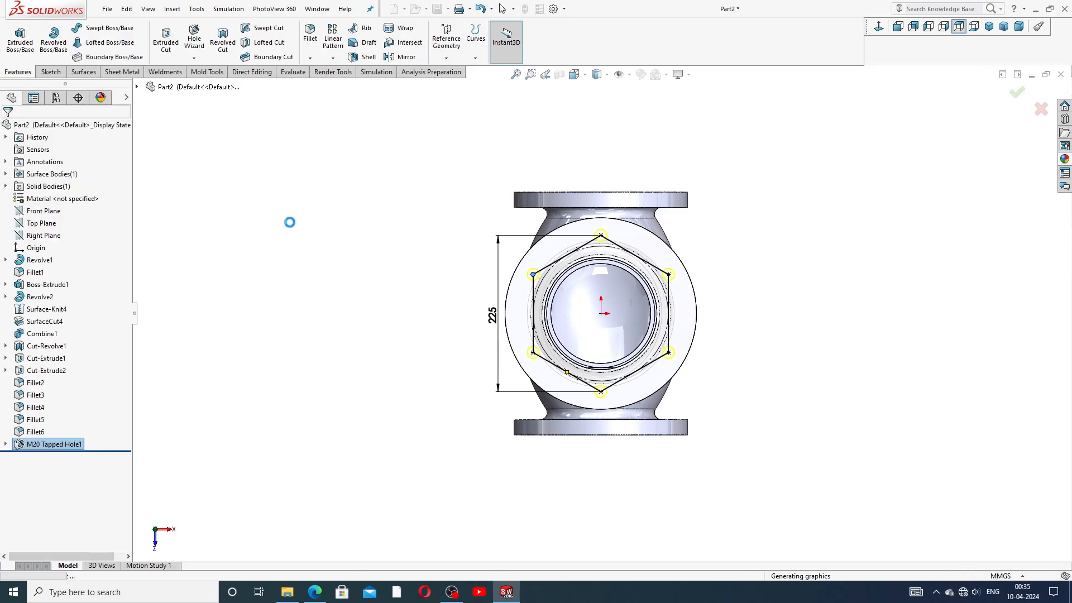
Step: Turn on shaded cosmetic threads in Document Properties > Detailing
click(710, 272)
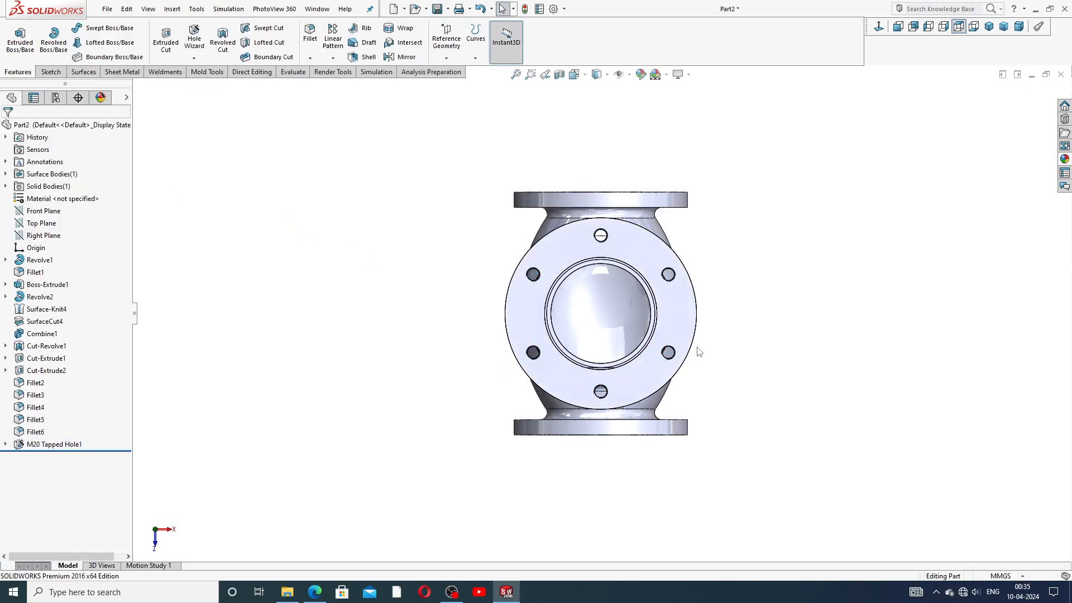
middle_drag(697, 346, 694, 186)
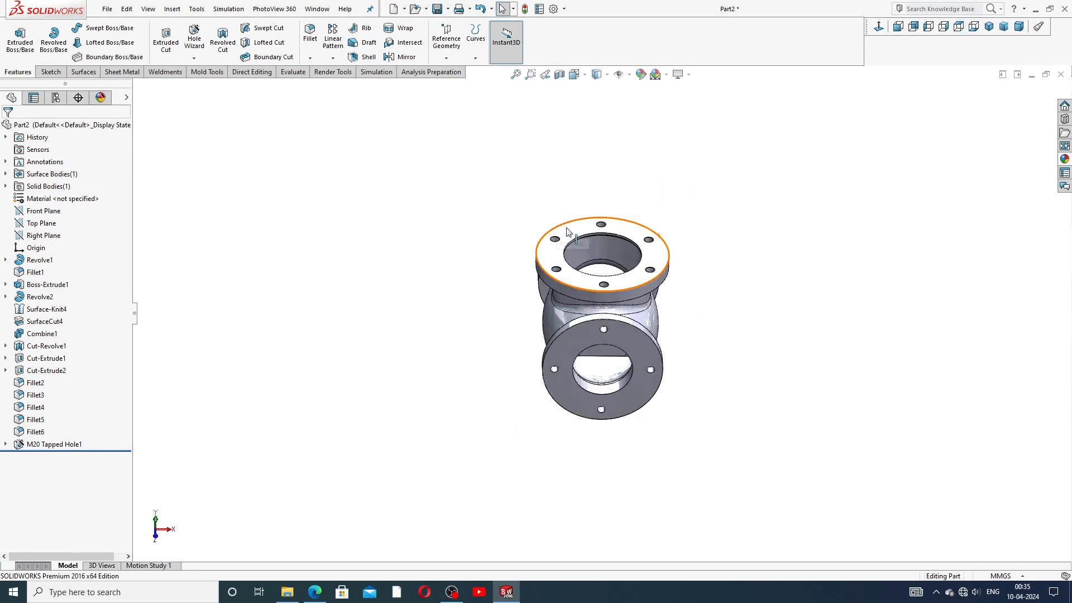
scroll(568, 170, down, 3)
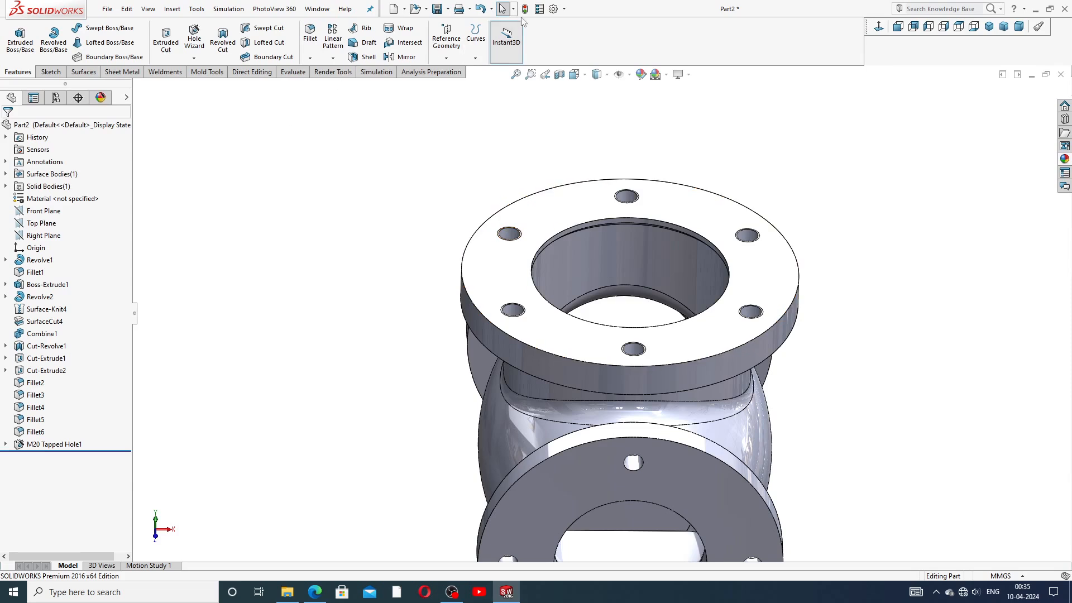
click(553, 8)
click(409, 108)
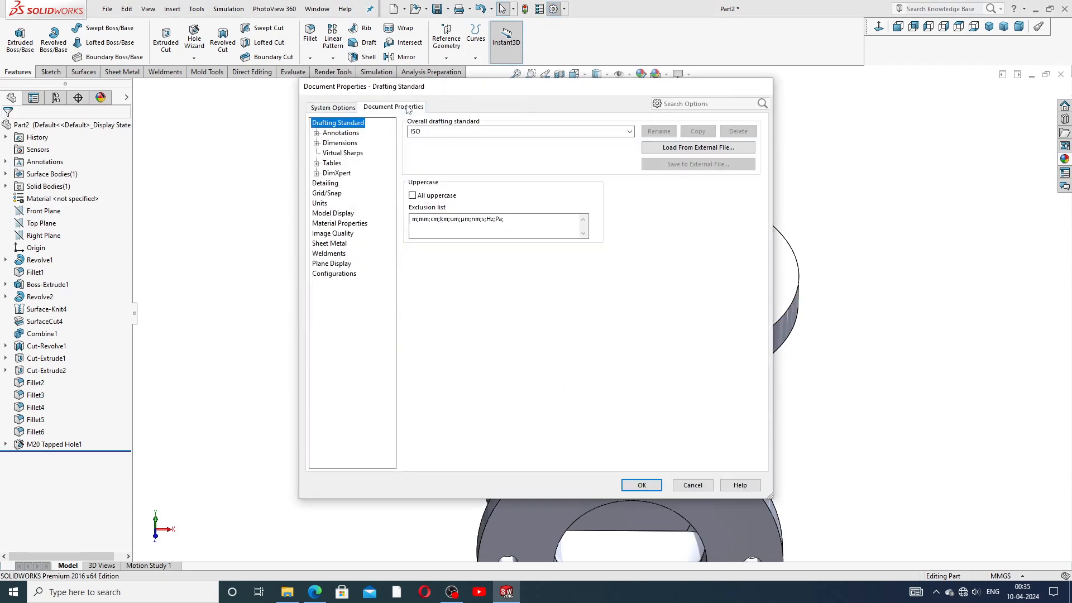
click(329, 184)
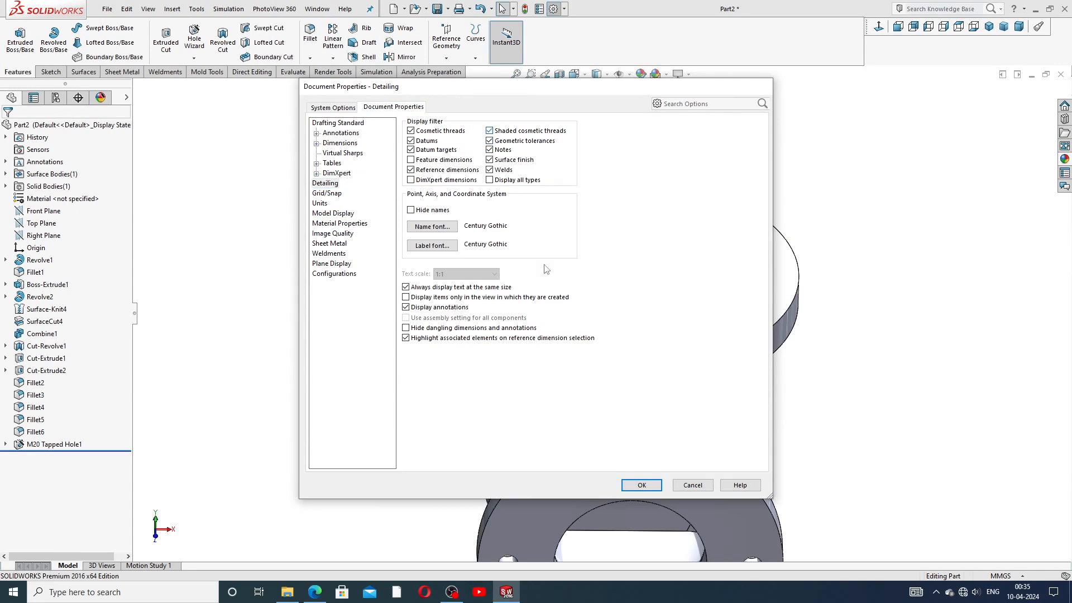
click(641, 484)
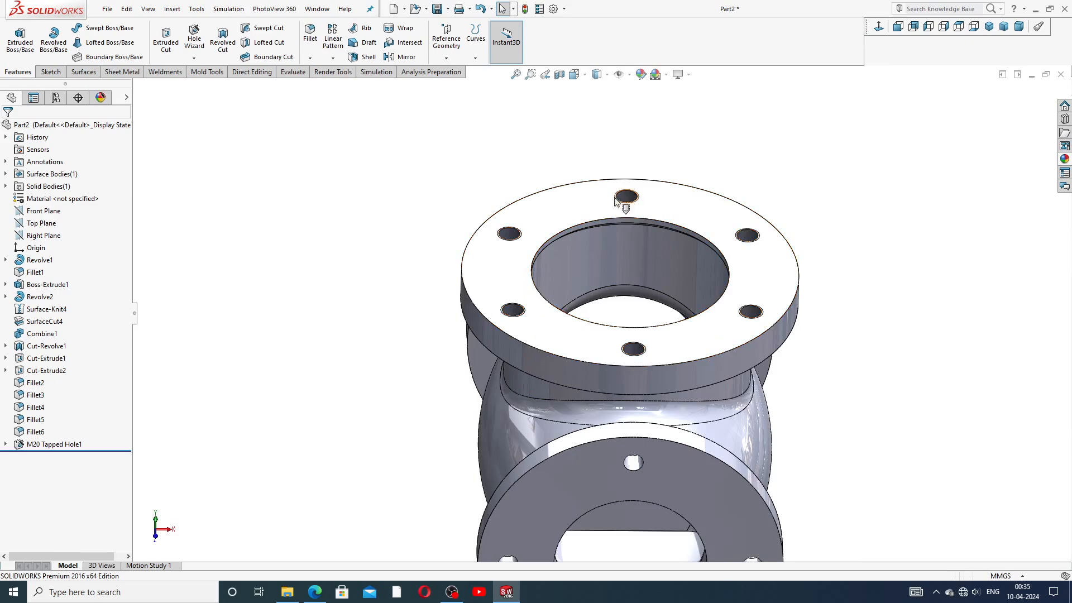
Step: Zoom and orbit to inspect the threaded flange holes on the whole valve body
scroll(637, 230, down, 10)
scroll(604, 243, up, 10)
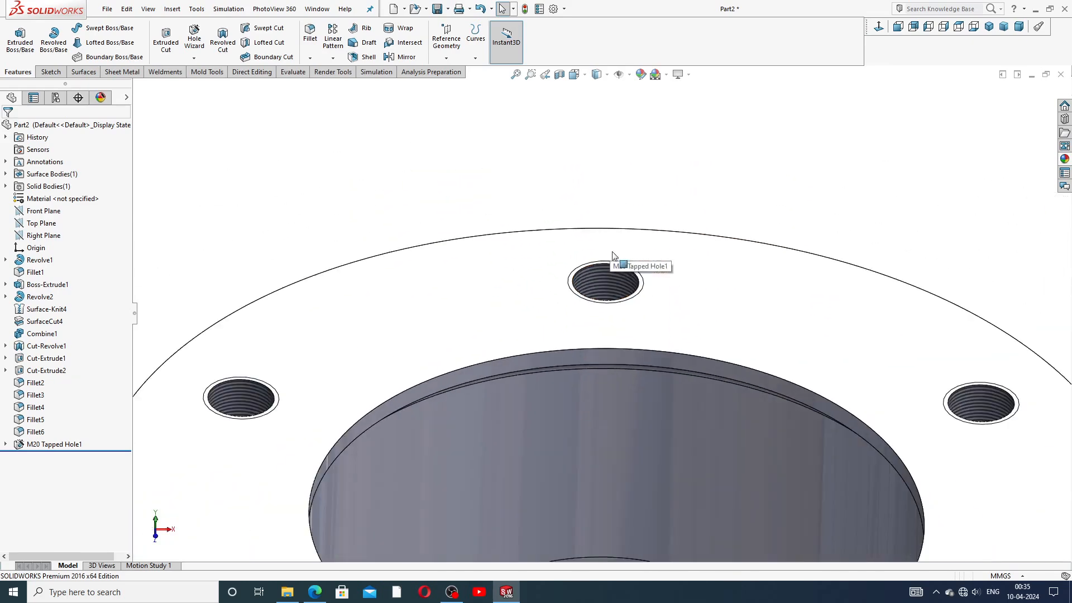
middle_drag(614, 436, 615, 370)
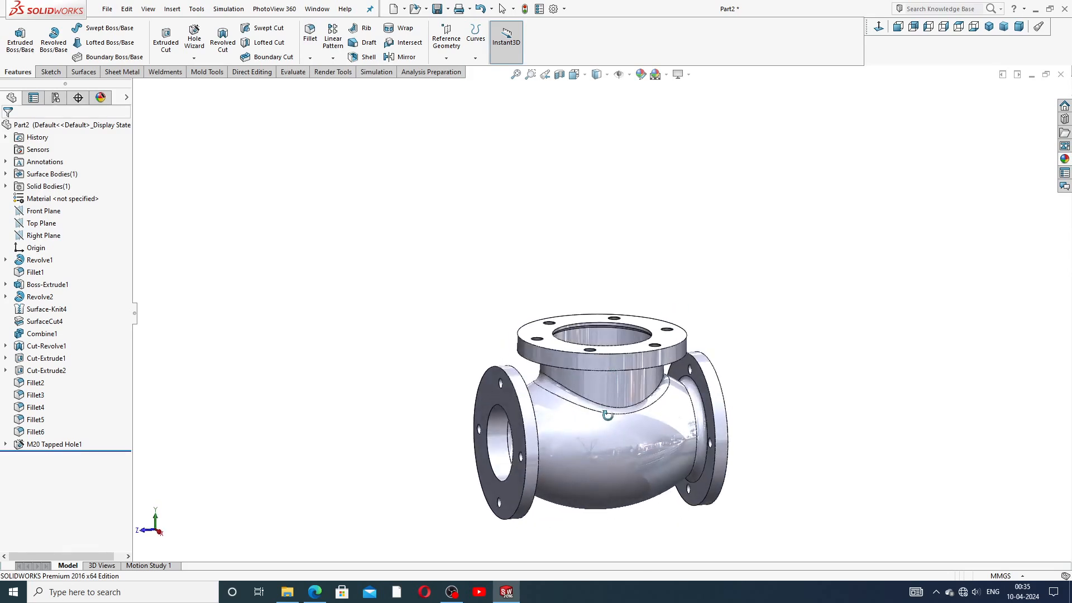
scroll(638, 418, down, 5)
scroll(692, 335, up, 5)
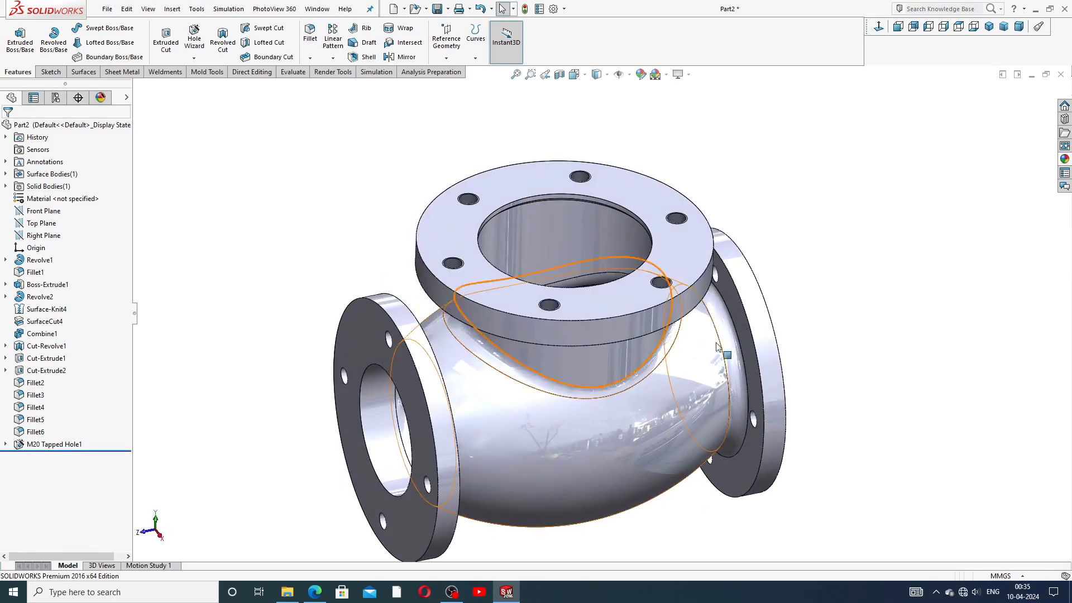
Step: Apply polished brass from Appearances > Metal > Brass to the whole valve, shown isometric
click(1065, 160)
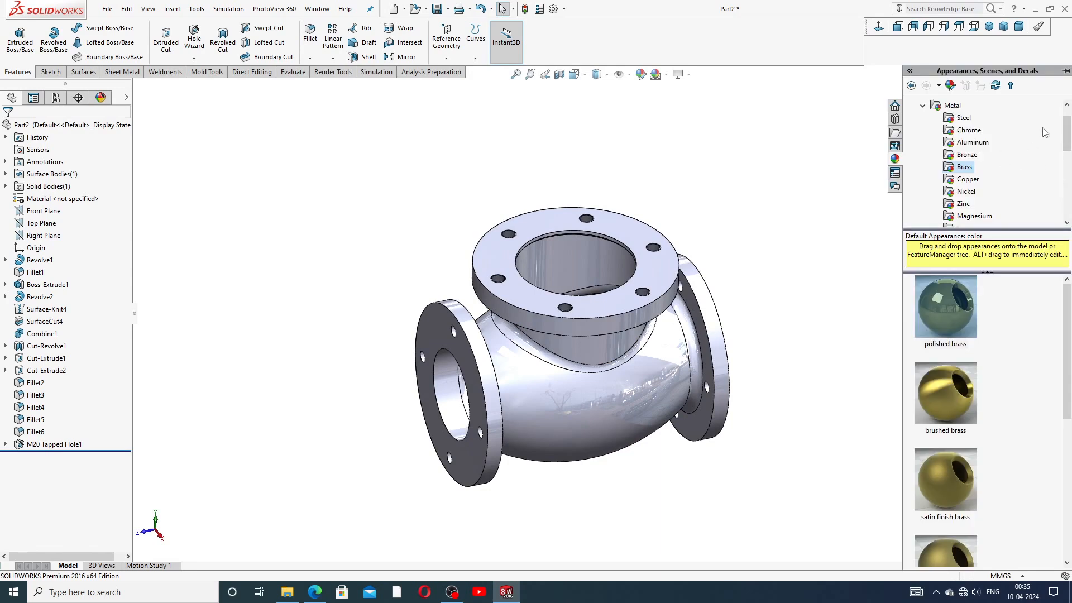
click(924, 108)
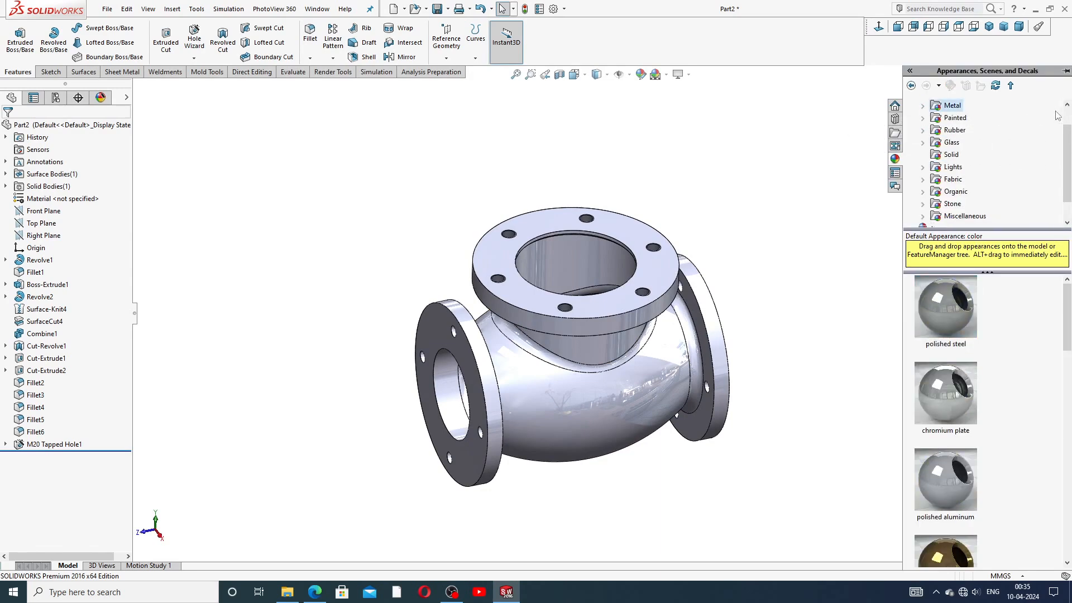
scroll(982, 143, up, 2)
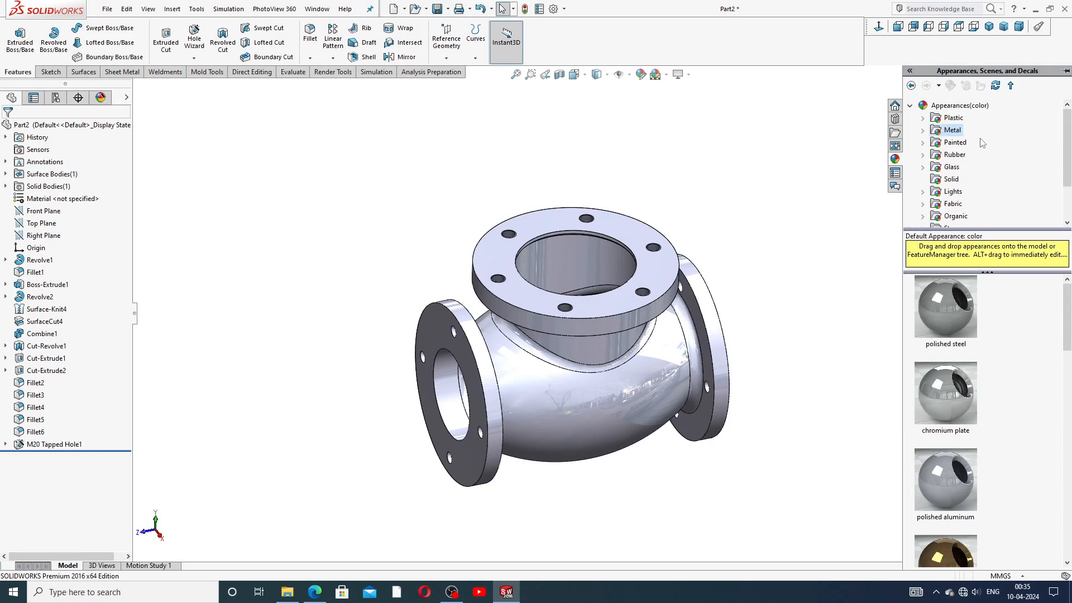
click(910, 105)
double_click(955, 111)
double_click(955, 131)
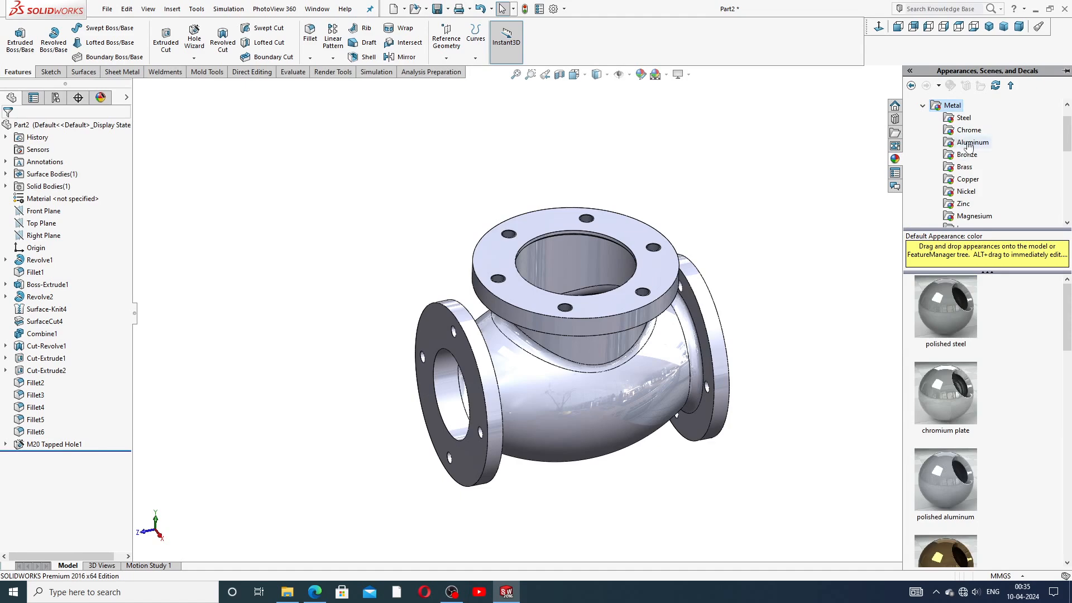
click(964, 167)
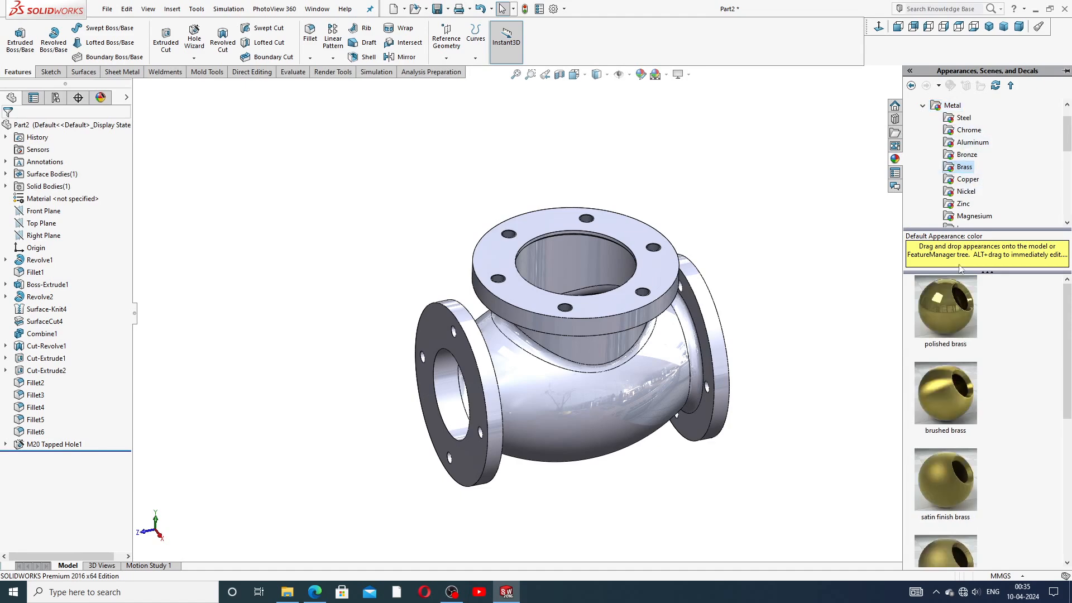
double_click(940, 296)
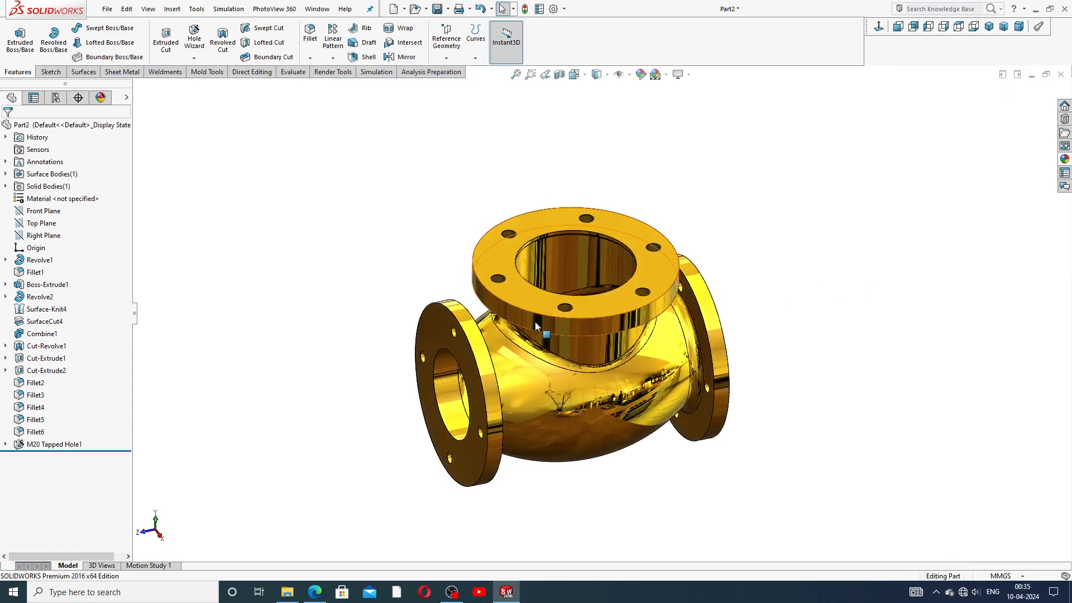
click(986, 29)
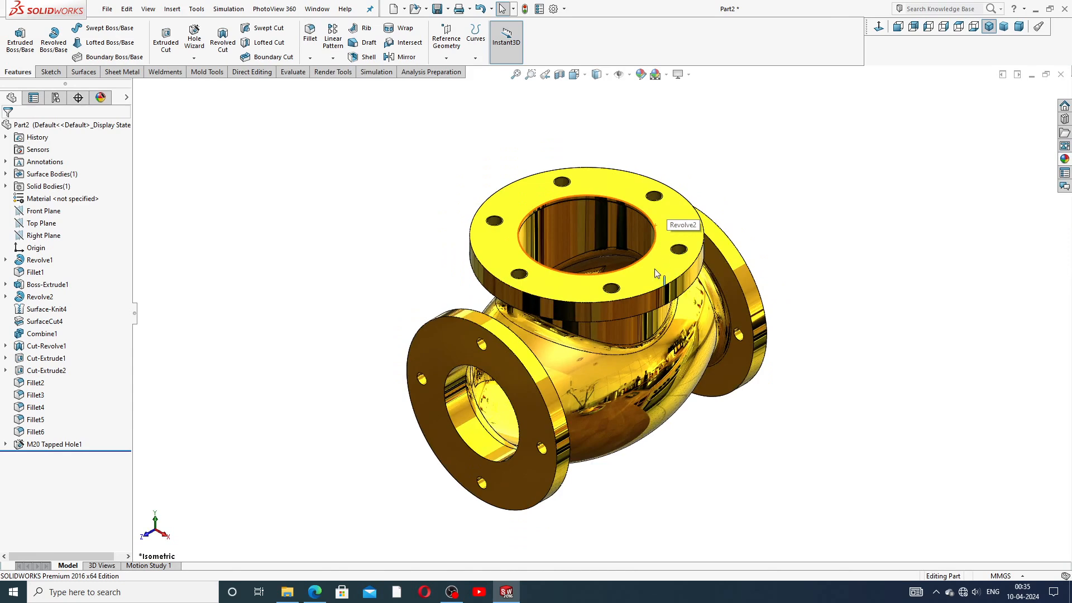
scroll(631, 421, down, 2)
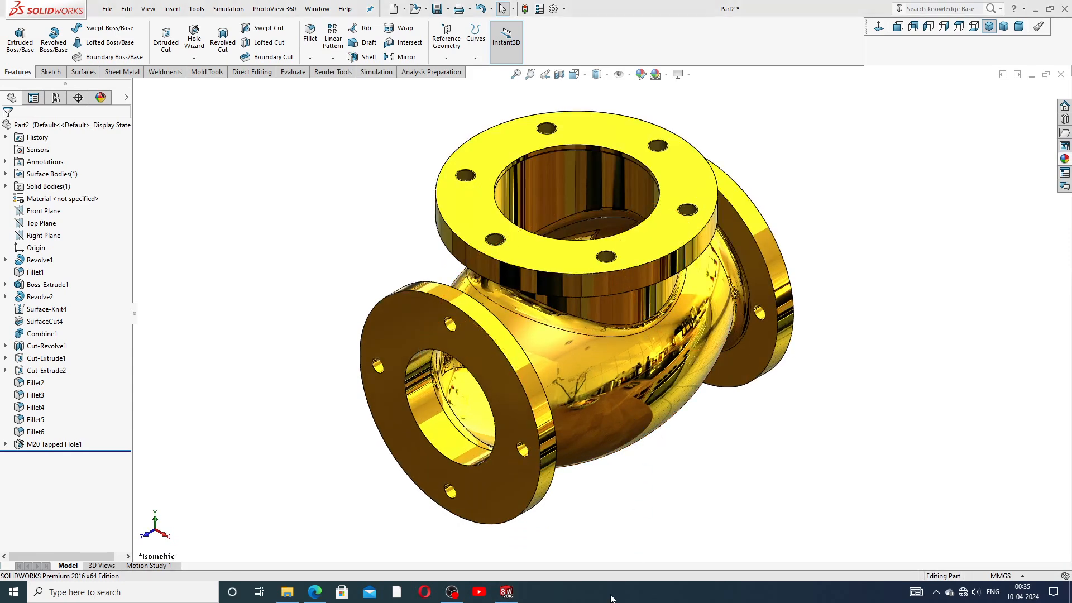
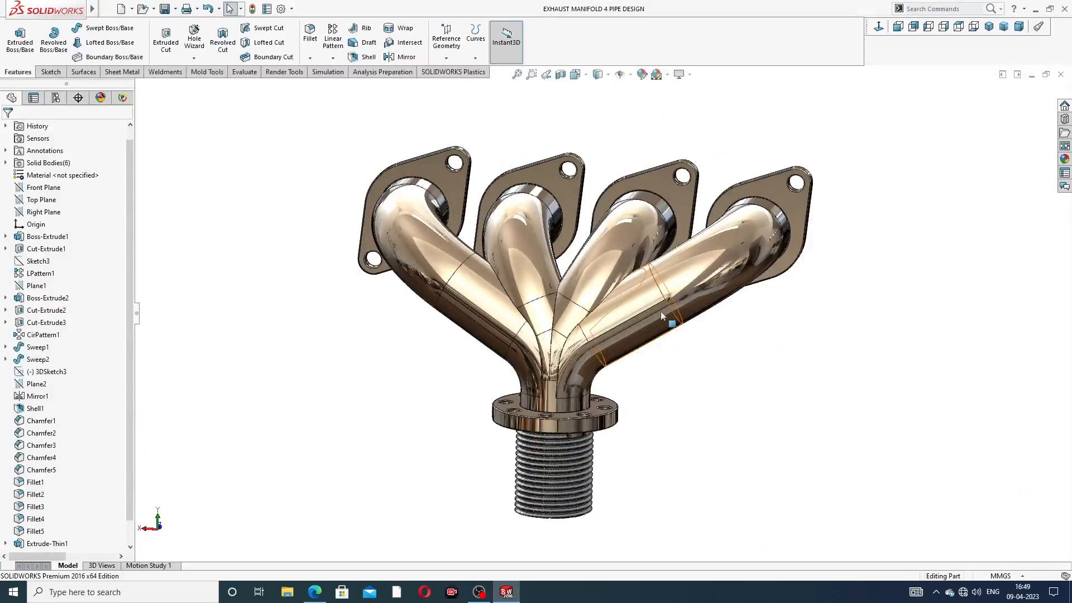
Step: Orbit and zoom around the manifold to inspect the flange faces and threaded outlet bore
scroll(706, 247, up, 2)
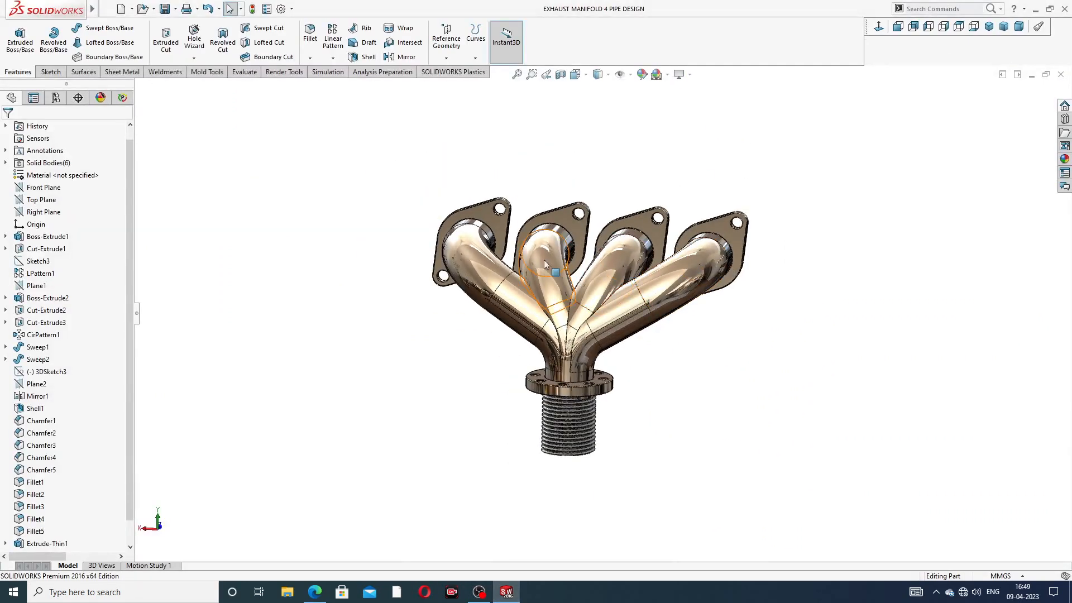
middle_drag(618, 257, 613, 322)
scroll(602, 314, down, 3)
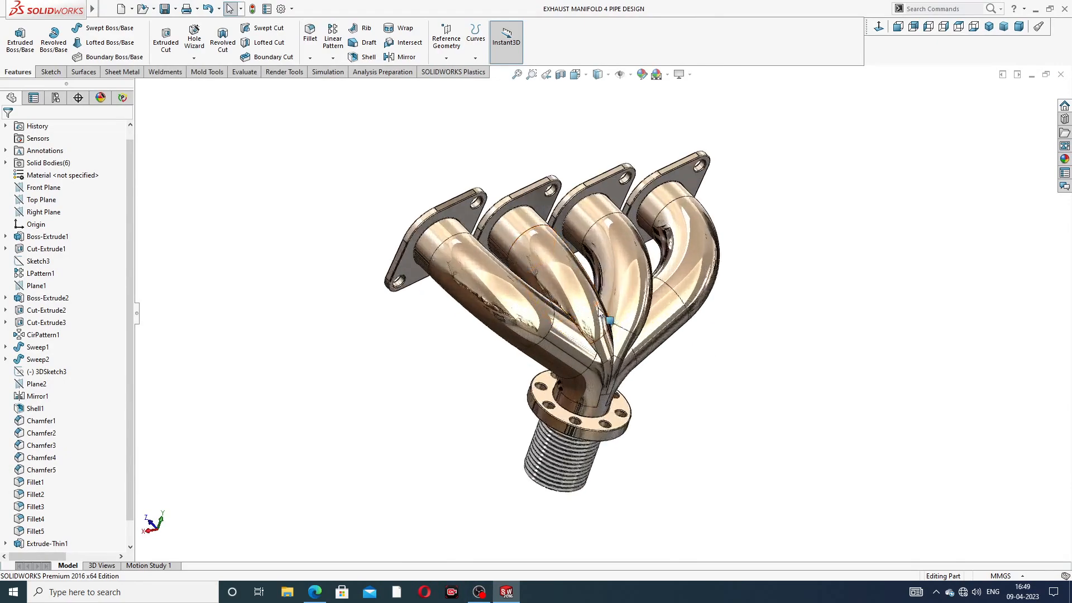
middle_drag(687, 296, 862, 315)
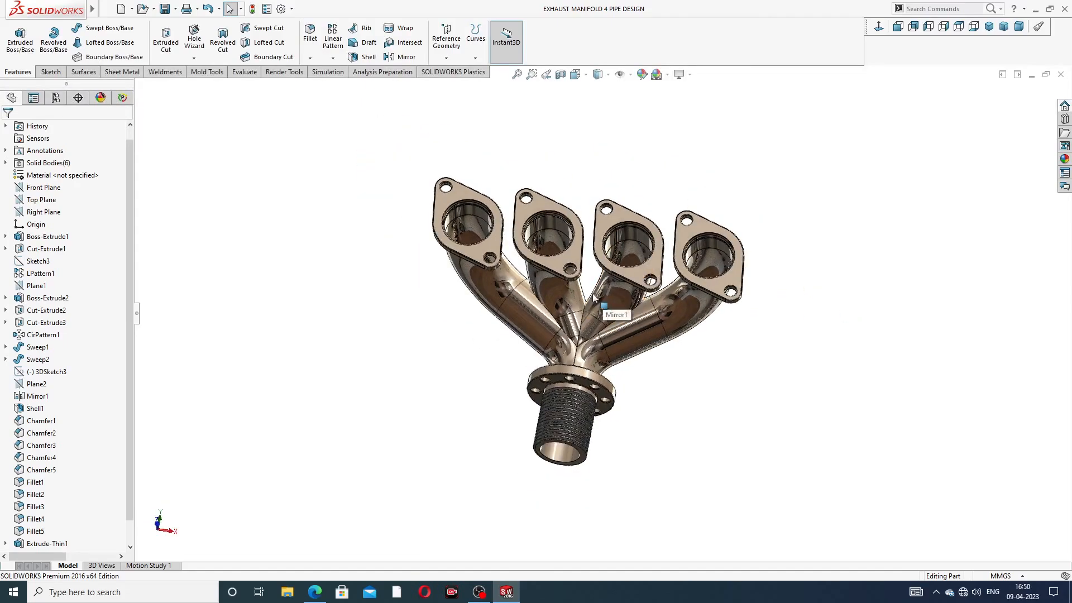
middle_drag(608, 301, 695, 359)
scroll(584, 376, down, 3)
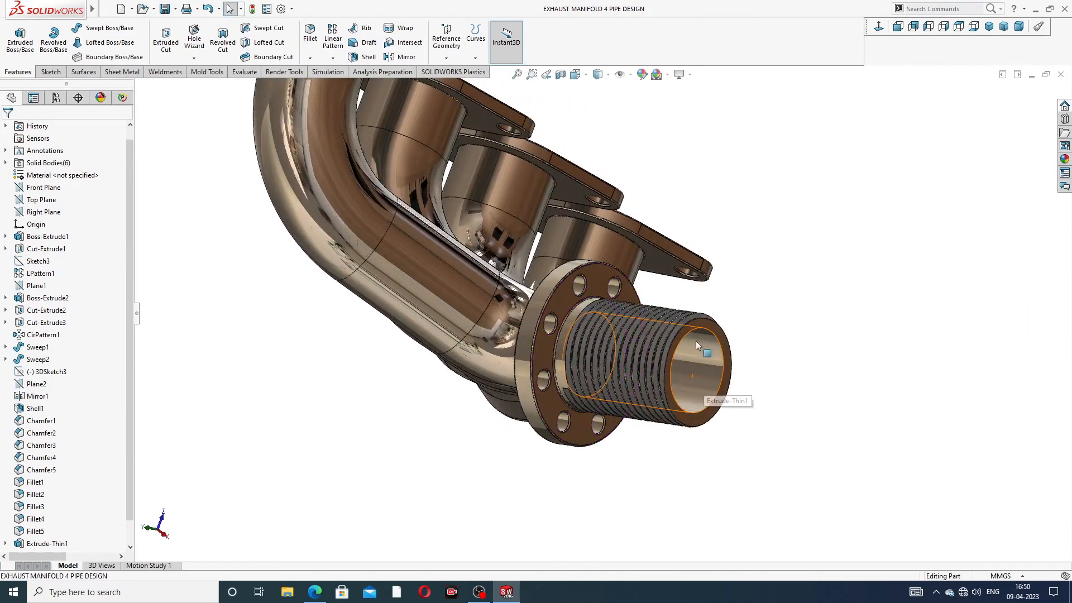
click(699, 365)
click(787, 261)
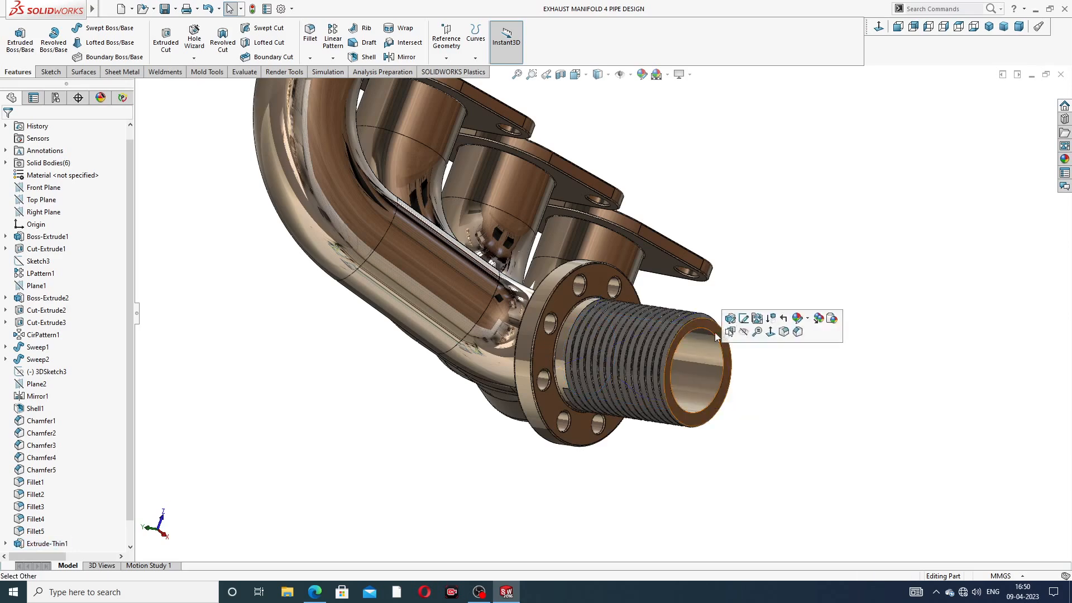
scroll(675, 371, up, 3)
Step: View the flanges and pipes from the side, then close the finished manifold part
middle_drag(675, 371, 678, 251)
mouse_move(659, 199)
middle_down()
mouse_move(677, 292)
mouse_move(642, 195)
middle_up()
scroll(639, 199, up, 2)
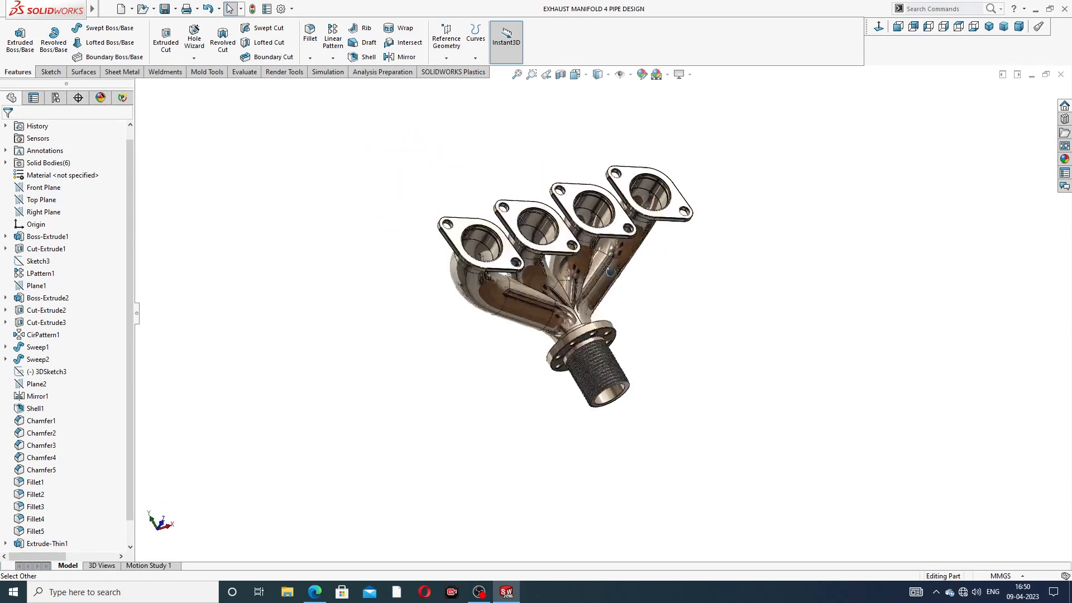
scroll(614, 218, down, 5)
scroll(614, 157, up, 3)
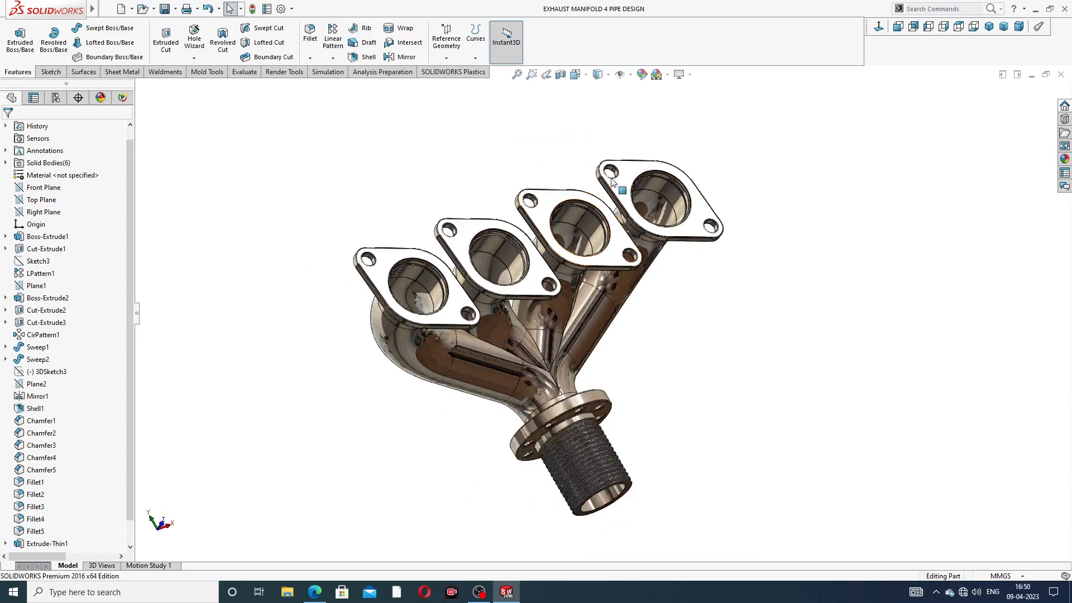
middle_drag(614, 157, 823, 263)
scroll(577, 365, down, 3)
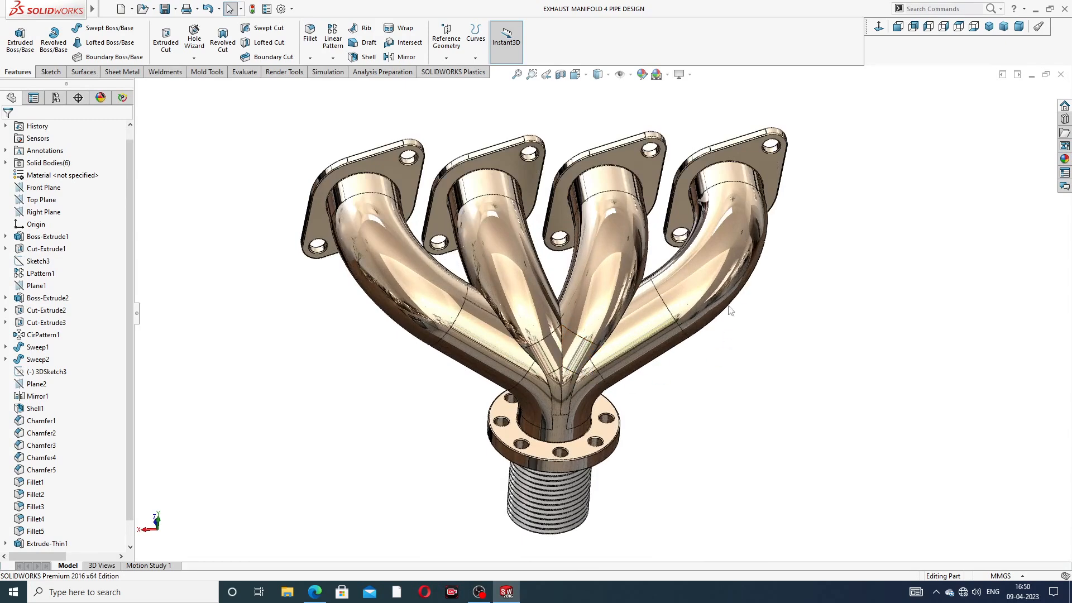
scroll(793, 284, up, 2)
scroll(609, 326, down, 2)
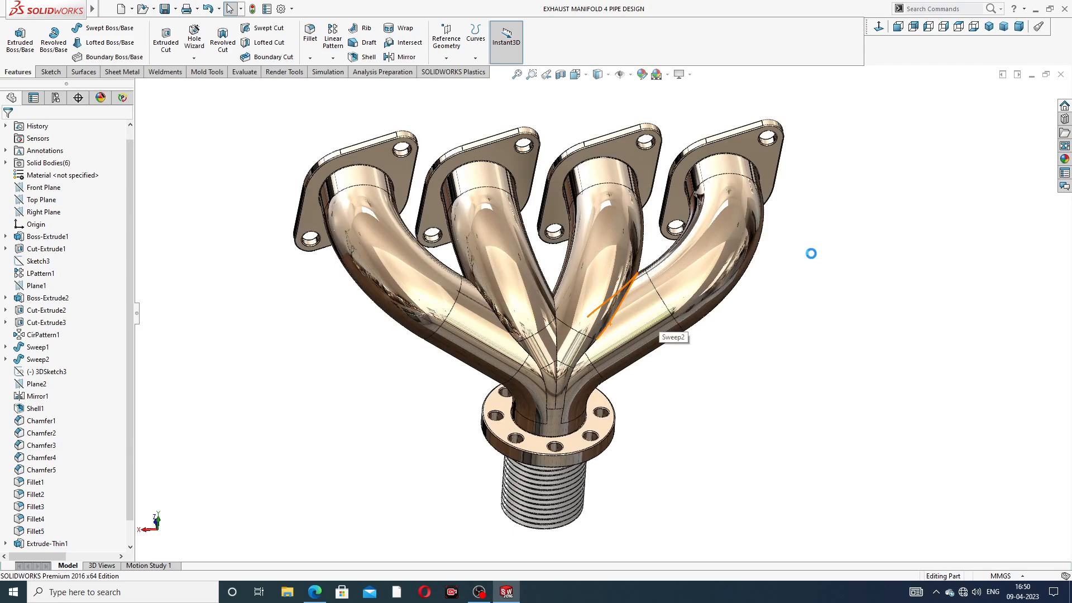
click(1061, 74)
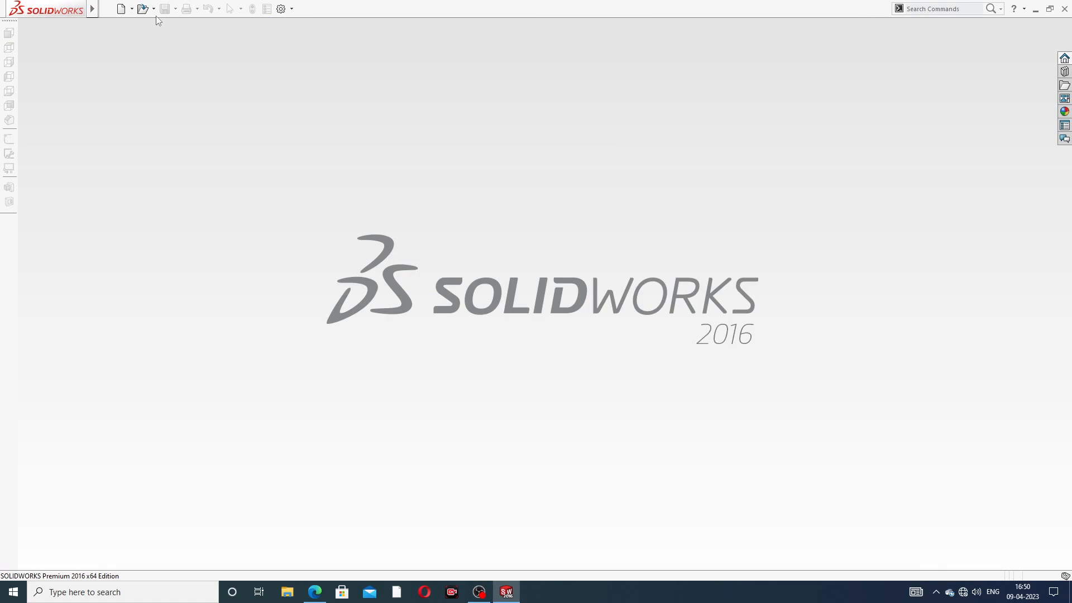
Step: Create a new empty part and apply the Plain White scene background
click(121, 8)
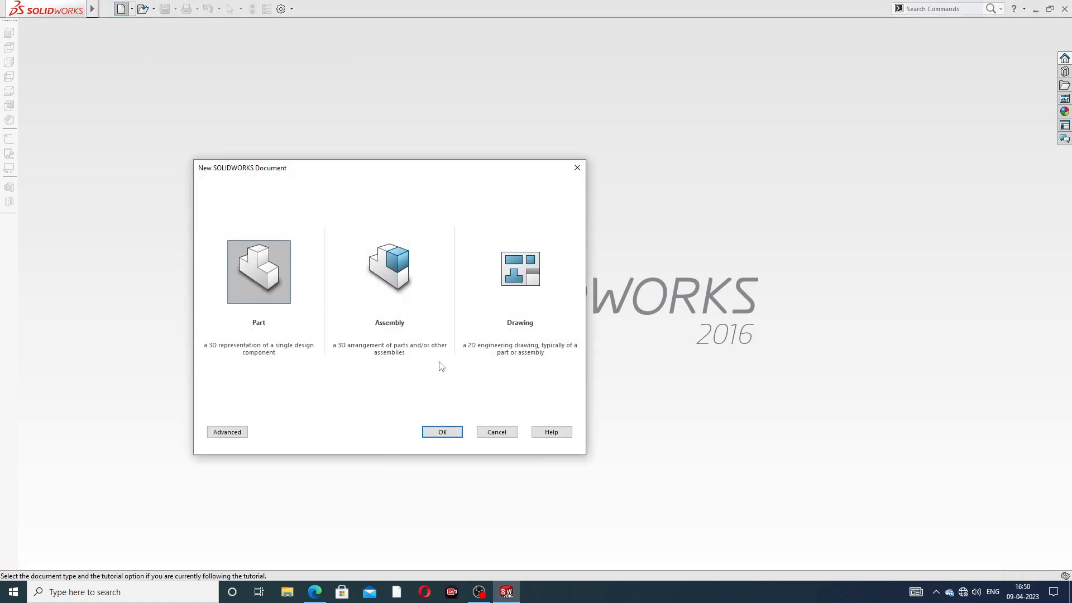
click(442, 431)
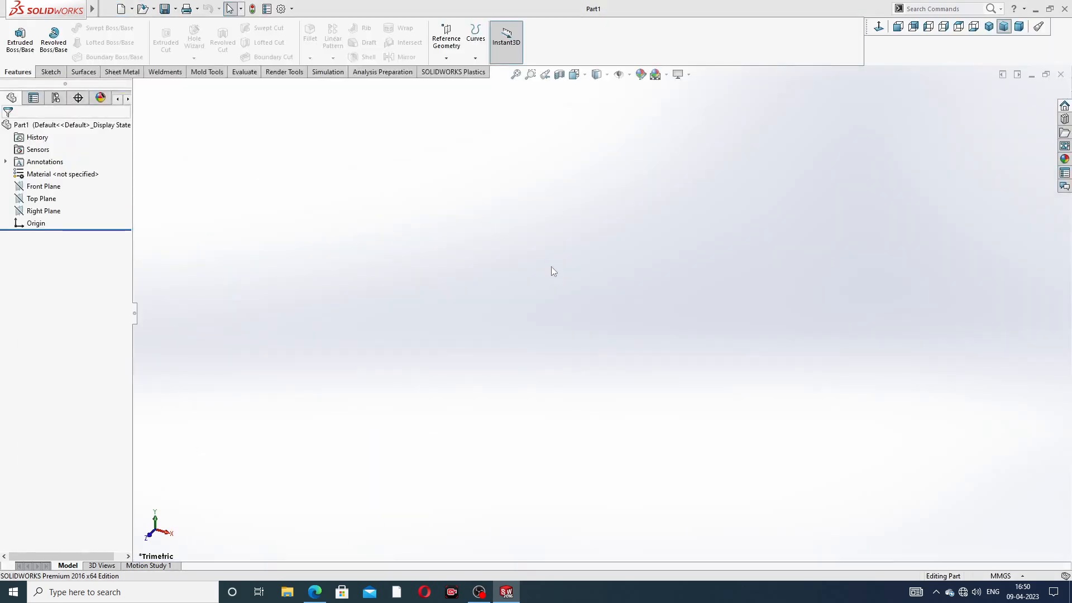
click(664, 75)
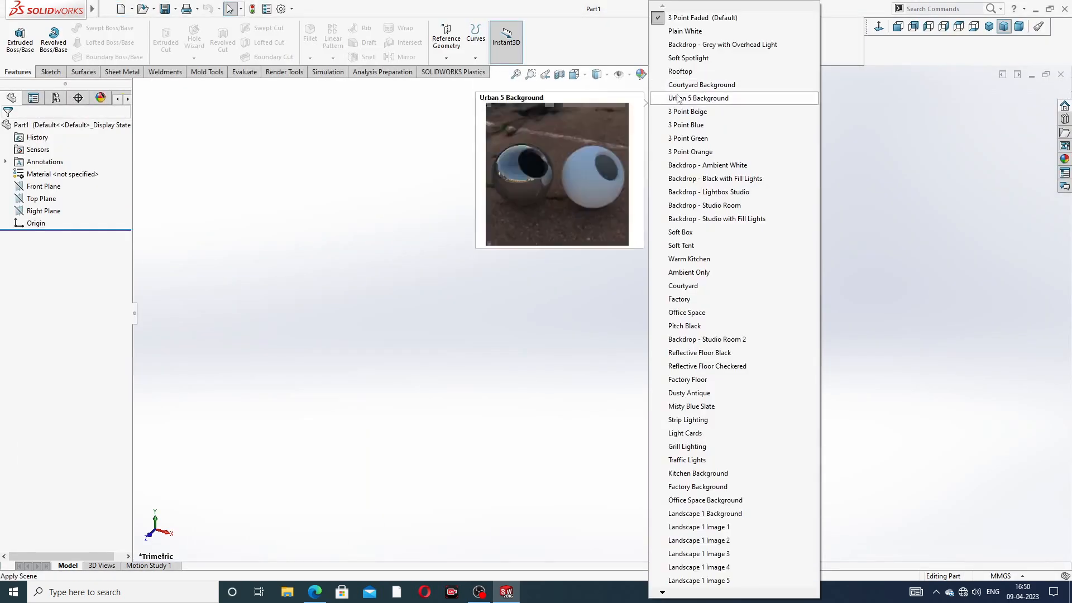
click(690, 32)
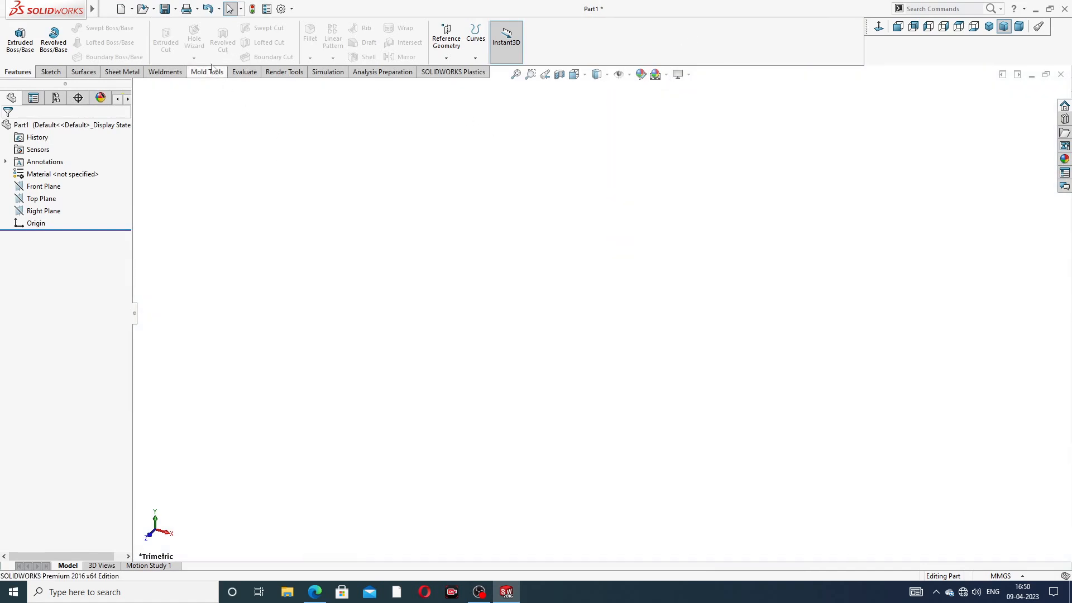
Step: Raise both shaded and wireframe image-quality resolutions to high in Document Properties
click(282, 8)
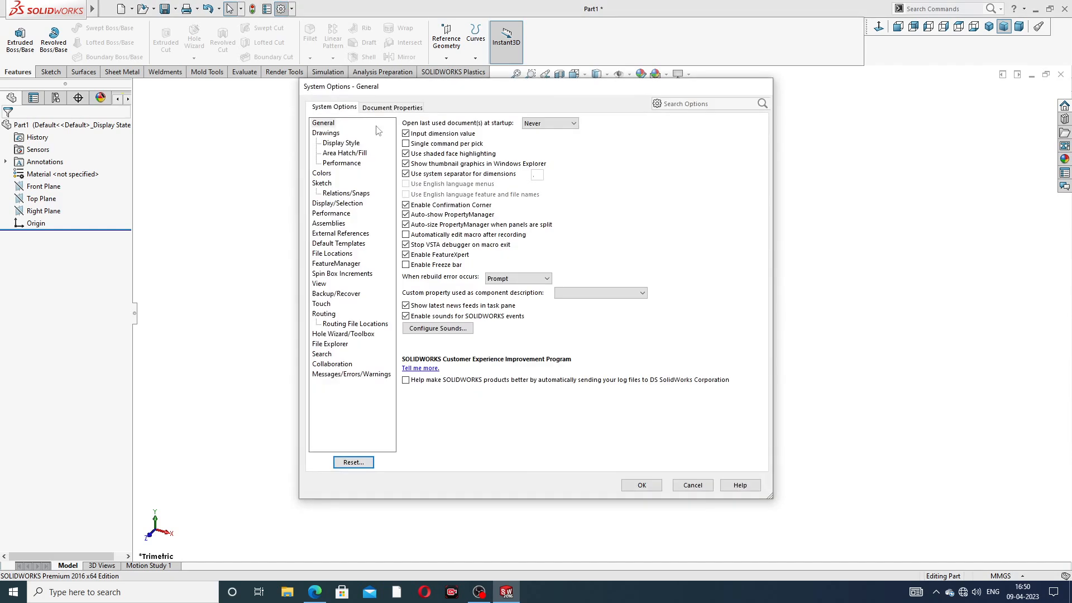
click(392, 110)
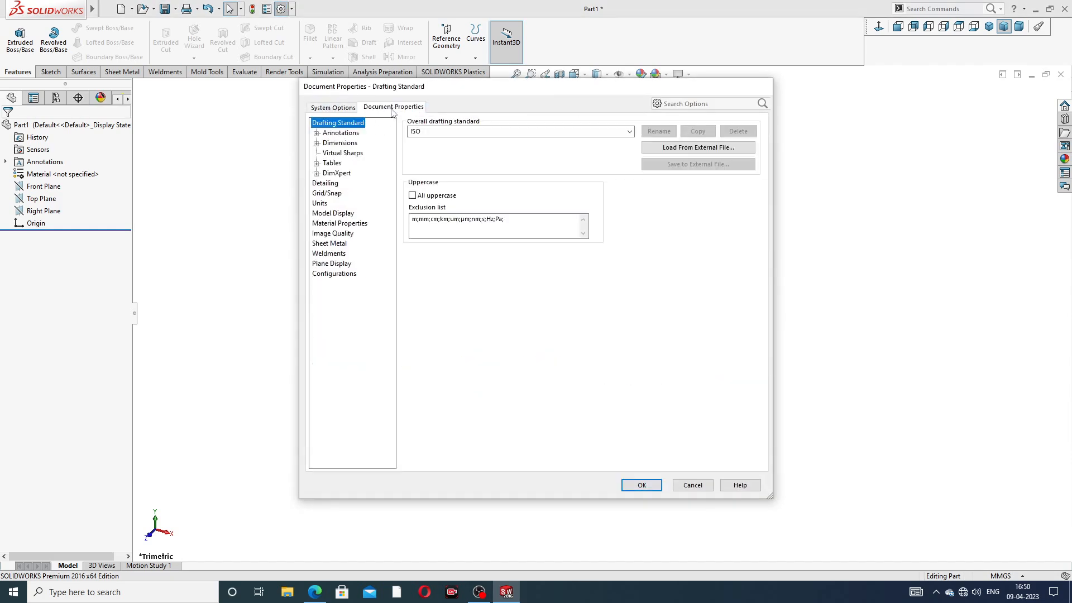
click(331, 234)
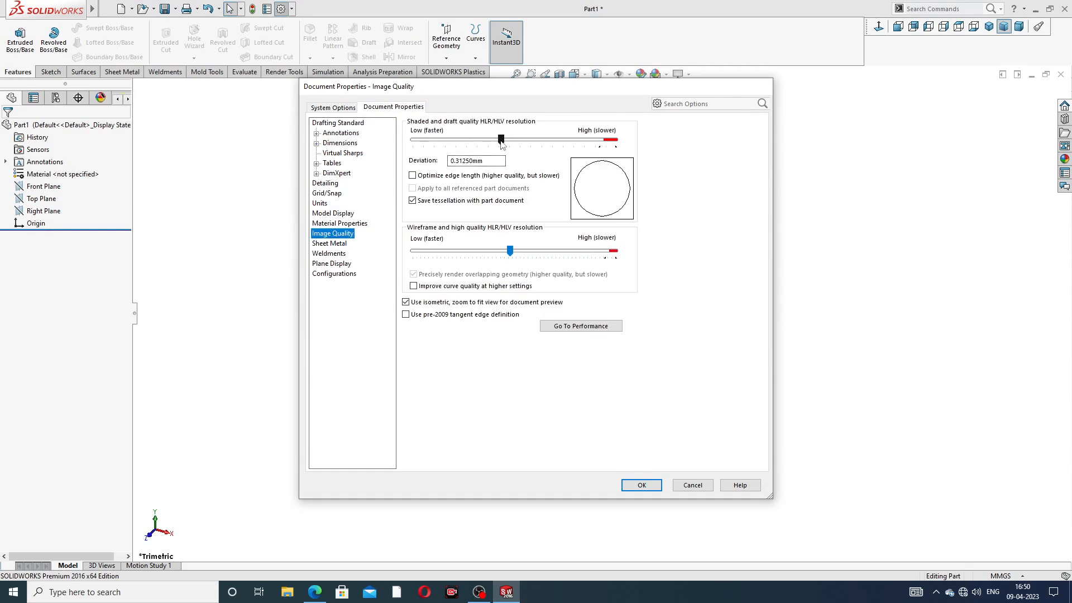
drag(576, 150, 618, 146)
drag(511, 252, 615, 252)
click(642, 485)
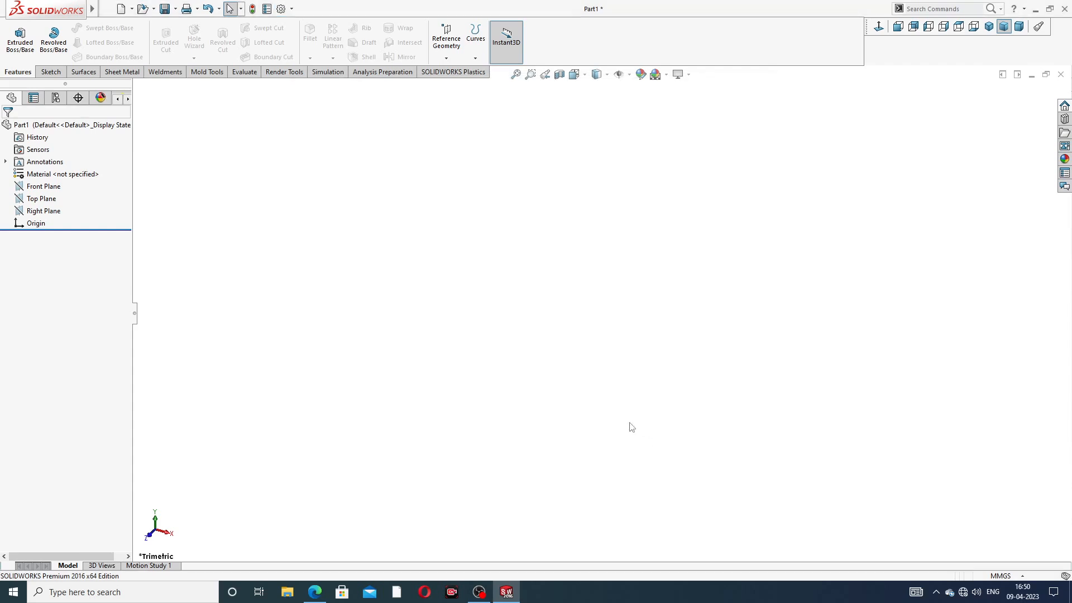
click(316, 591)
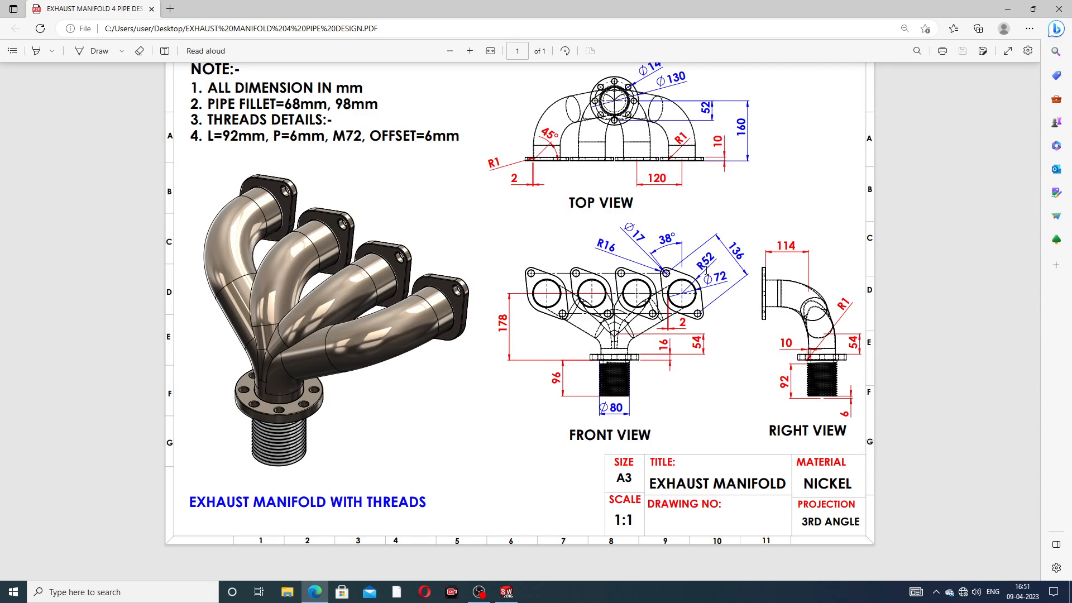
click(312, 593)
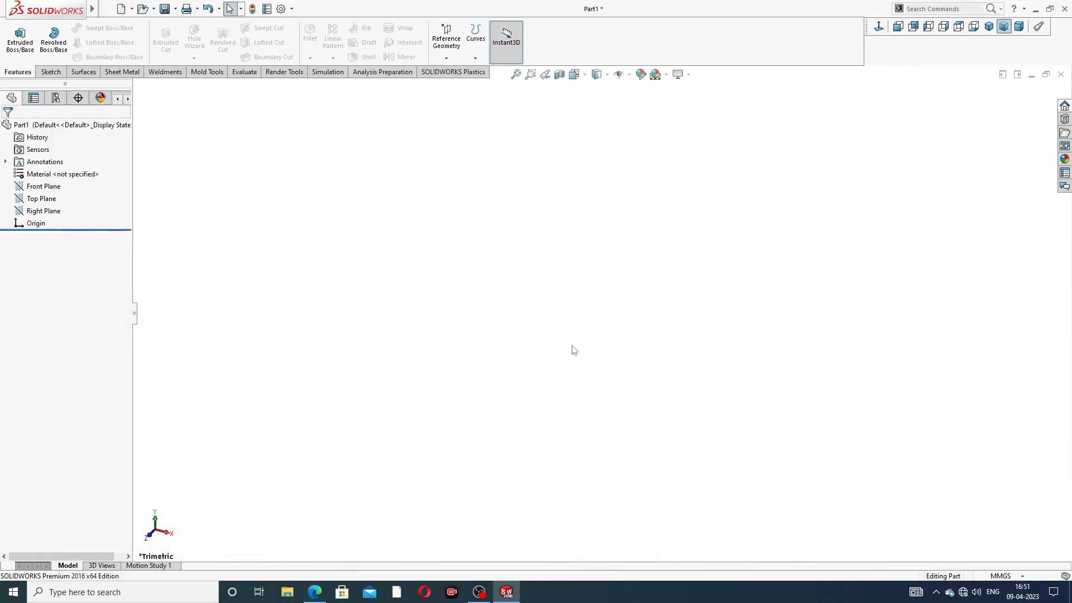
Step: Start a sketch on the Front Plane with a vertical centerline through the origin
click(54, 191)
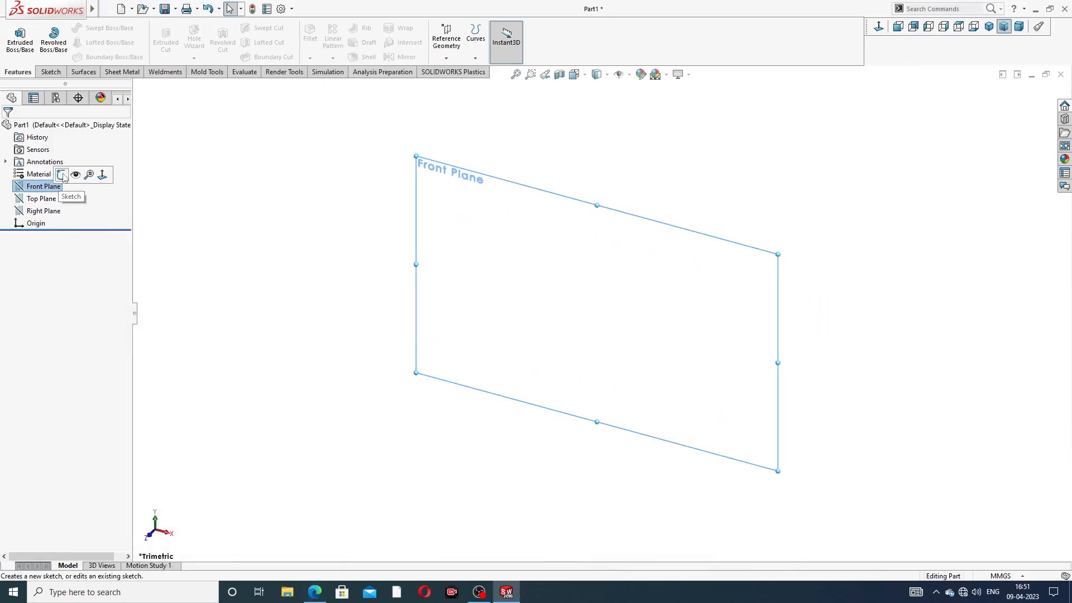
click(62, 175)
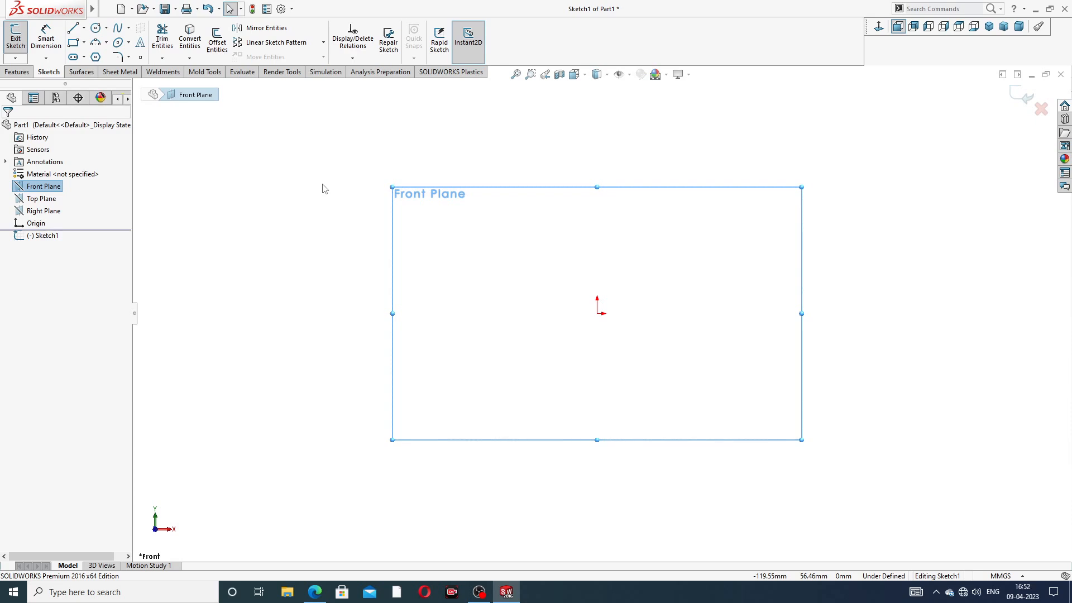
click(84, 29)
click(101, 56)
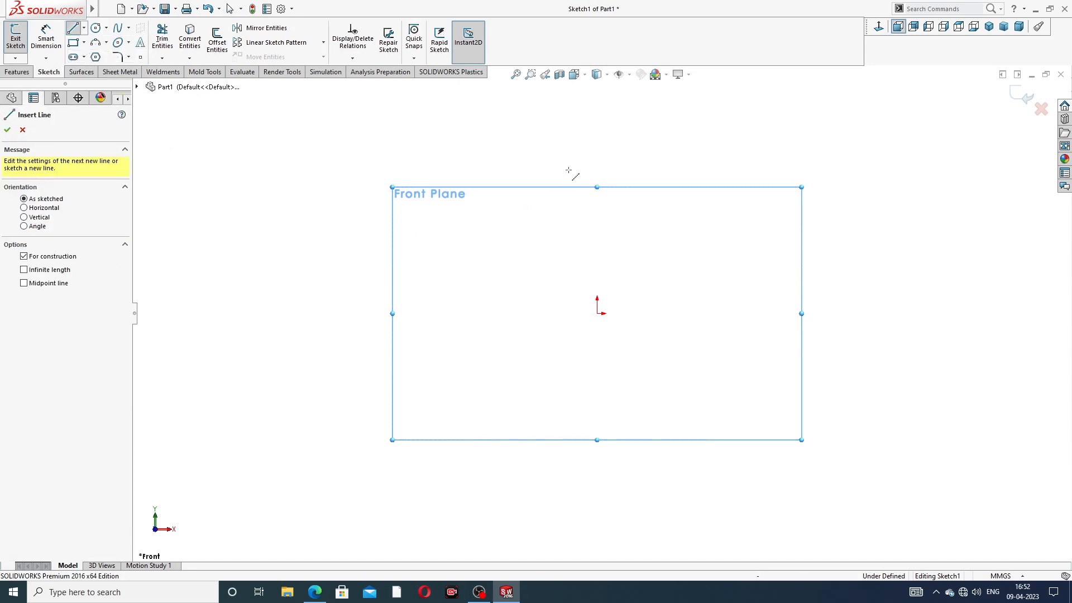
click(596, 112)
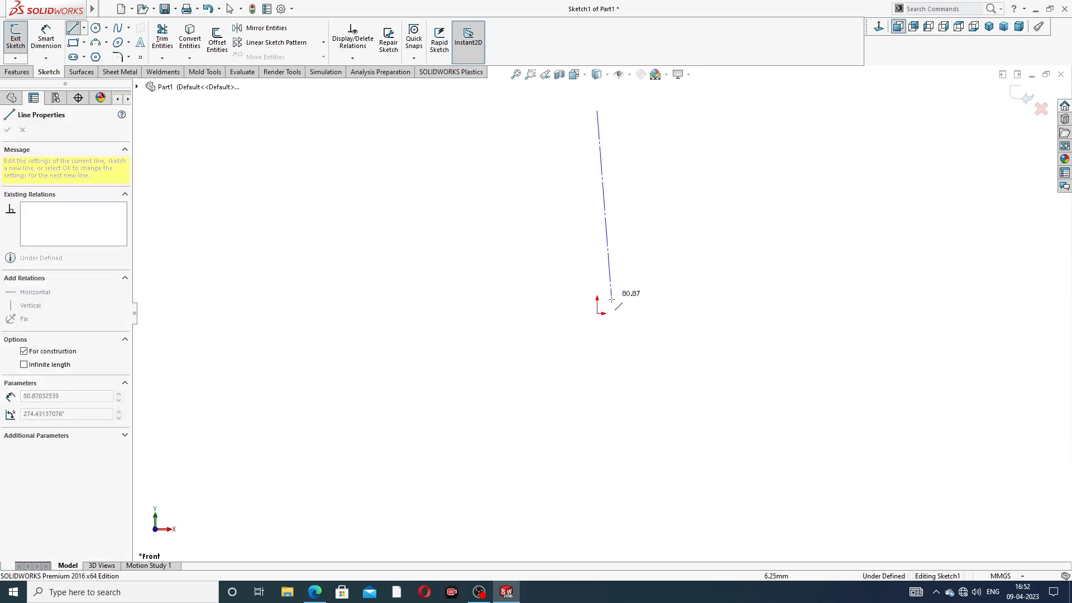
click(596, 454)
right_click(741, 239)
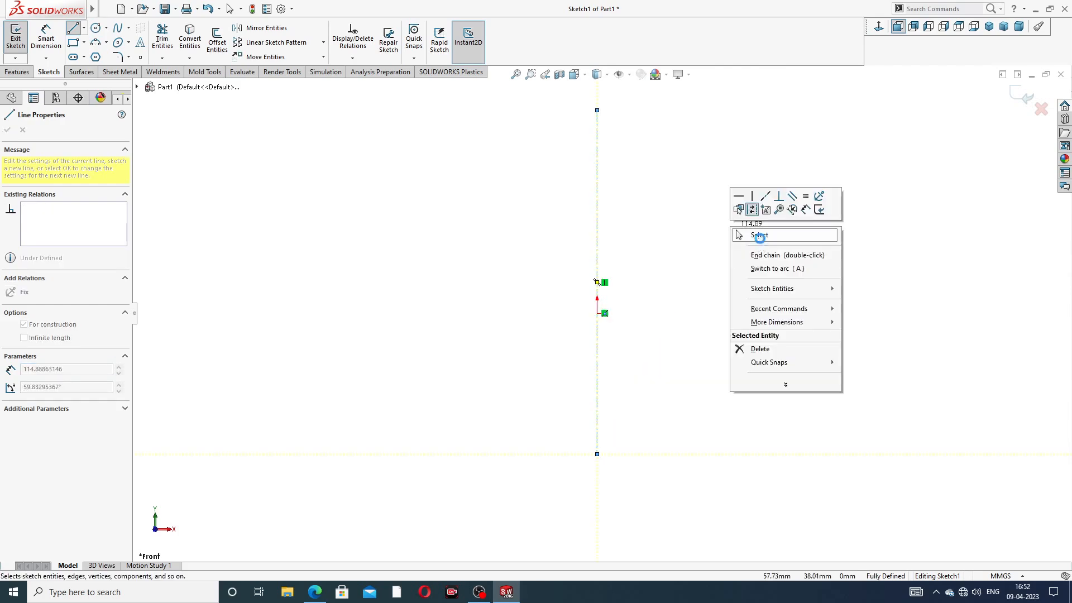
click(759, 235)
Step: Draw a diagonal centerline from upper left to lower right
click(84, 28)
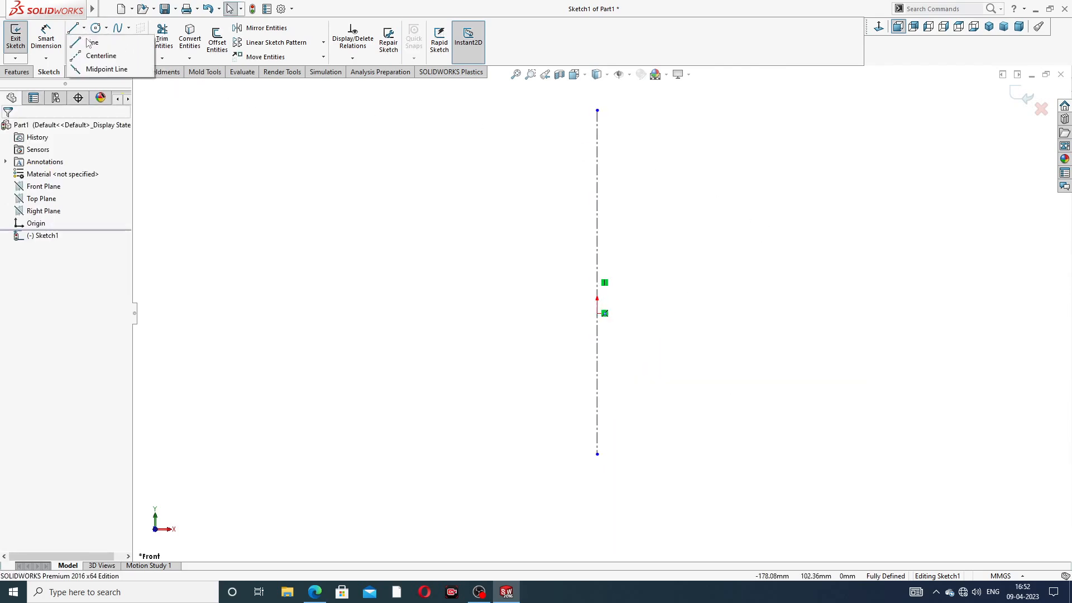
click(101, 55)
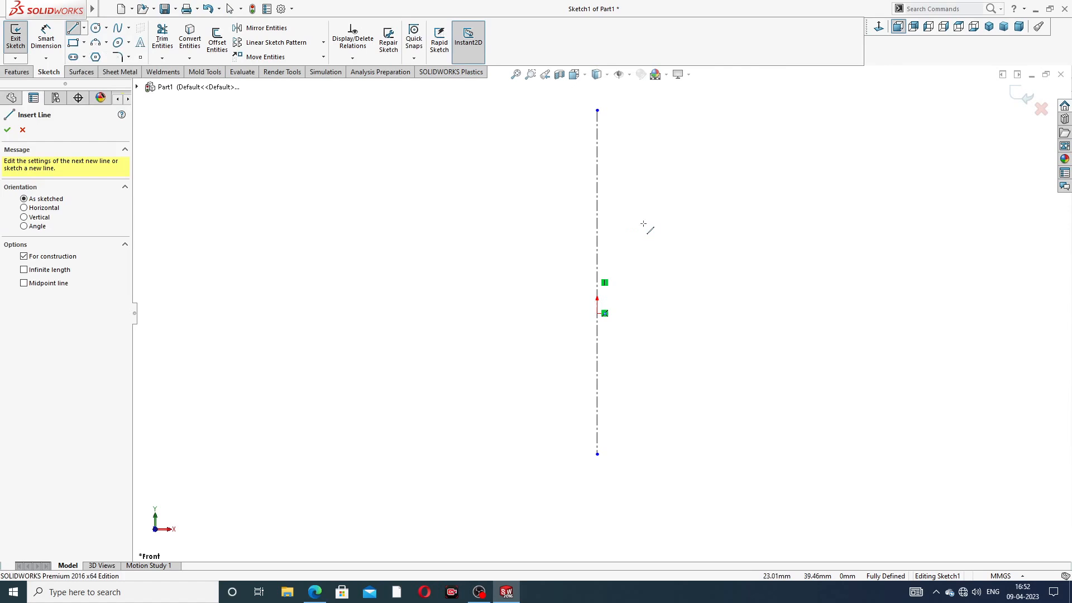
click(471, 202)
click(691, 397)
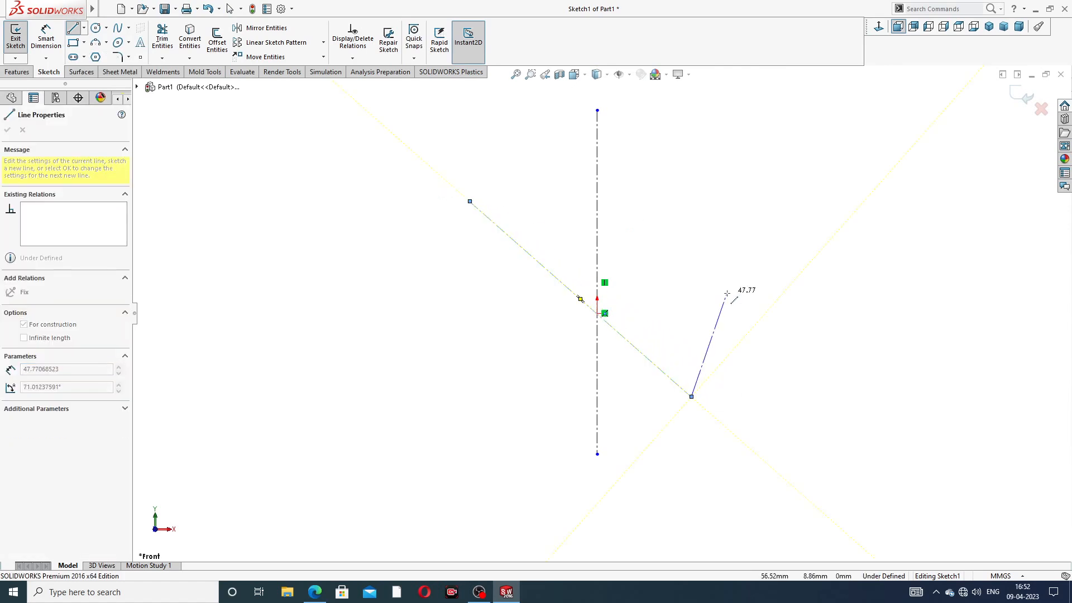
right_click(728, 261)
click(750, 302)
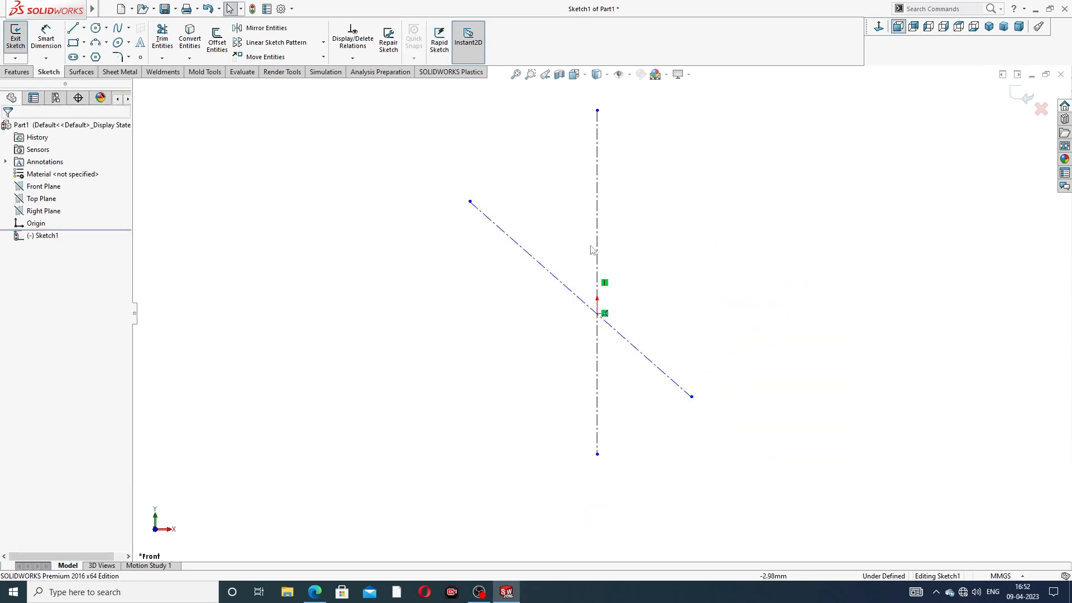
Step: Make the origin the midpoint of the diagonal centerline and adjust its length
click(562, 285)
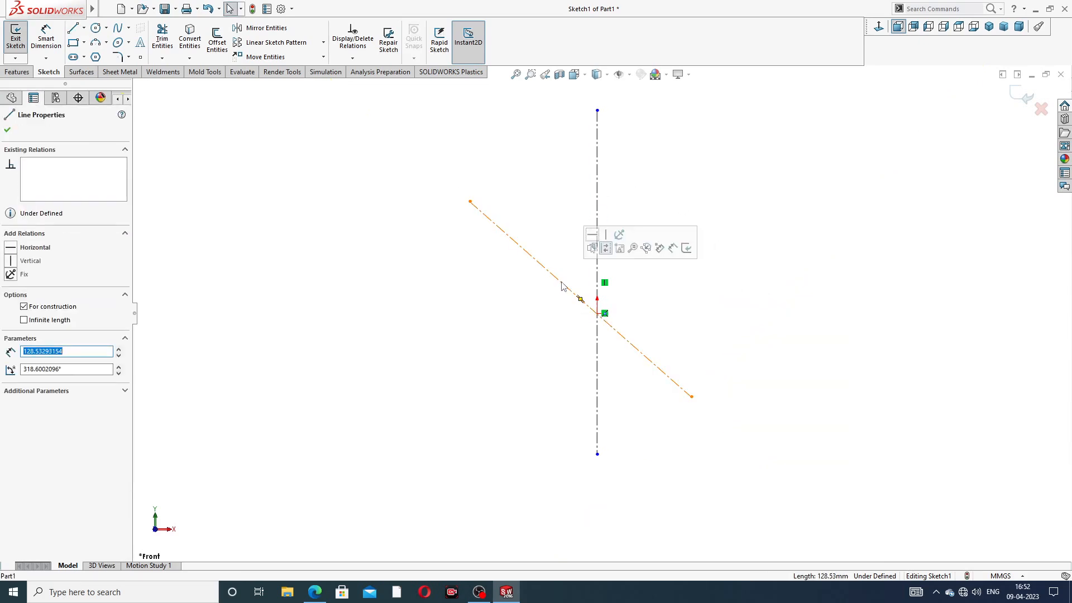
ctrl+click(598, 314)
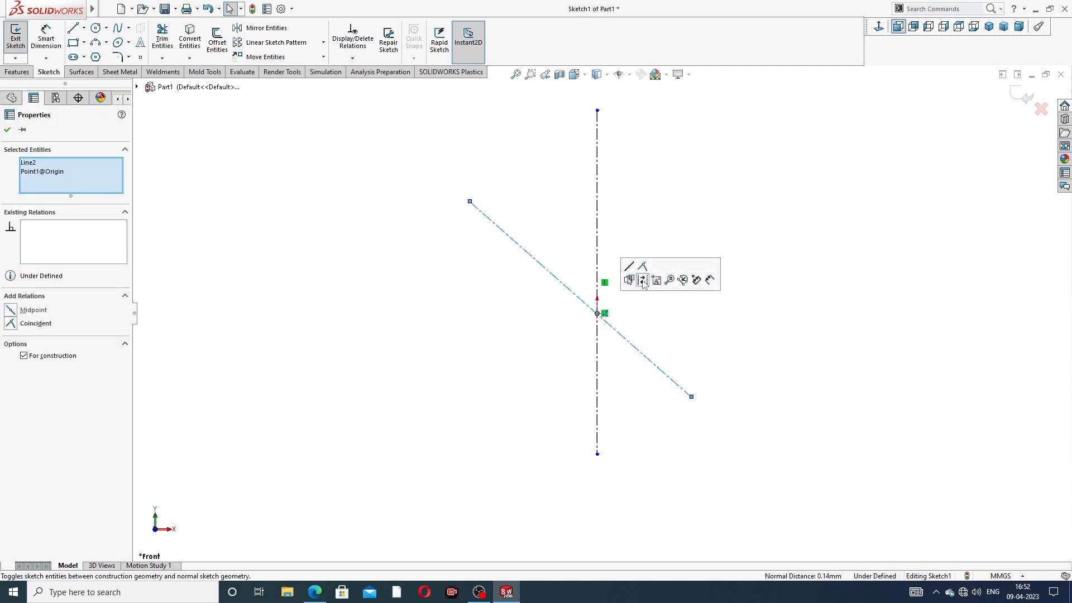
click(643, 267)
click(653, 219)
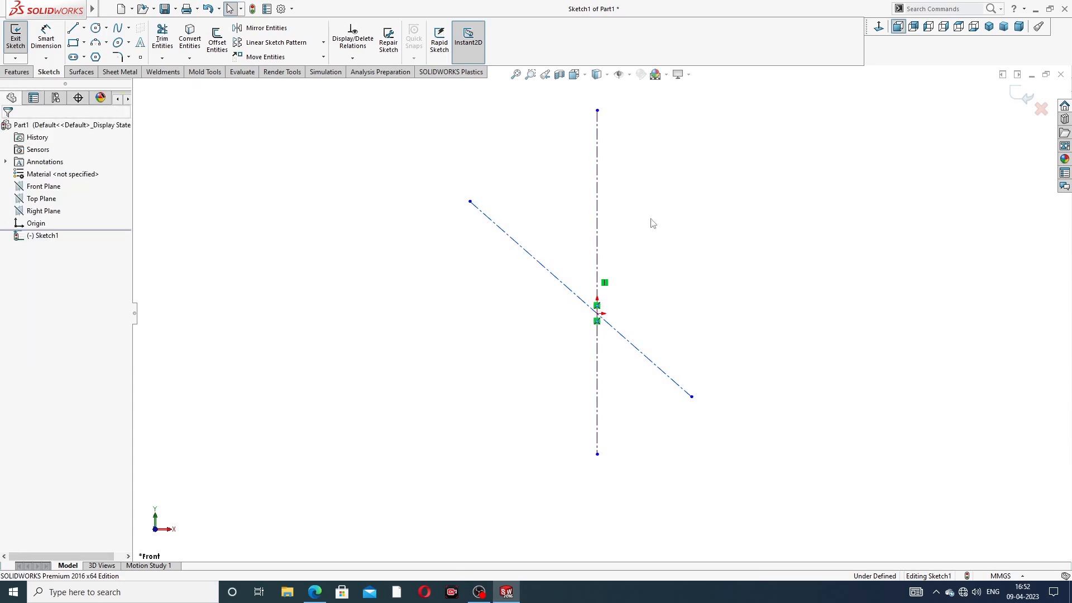
click(558, 285)
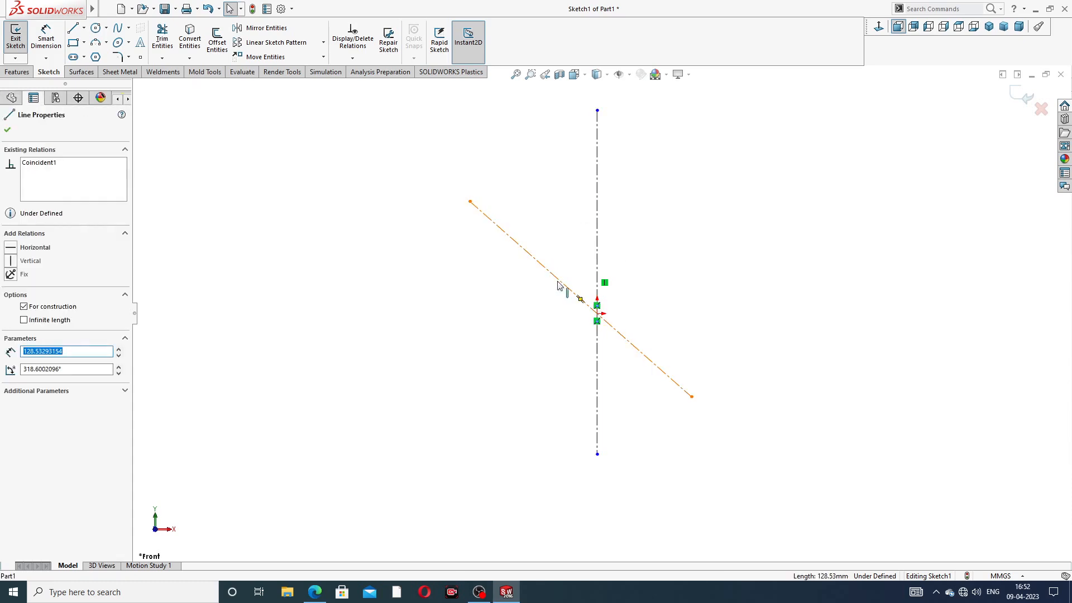
ctrl+click(597, 314)
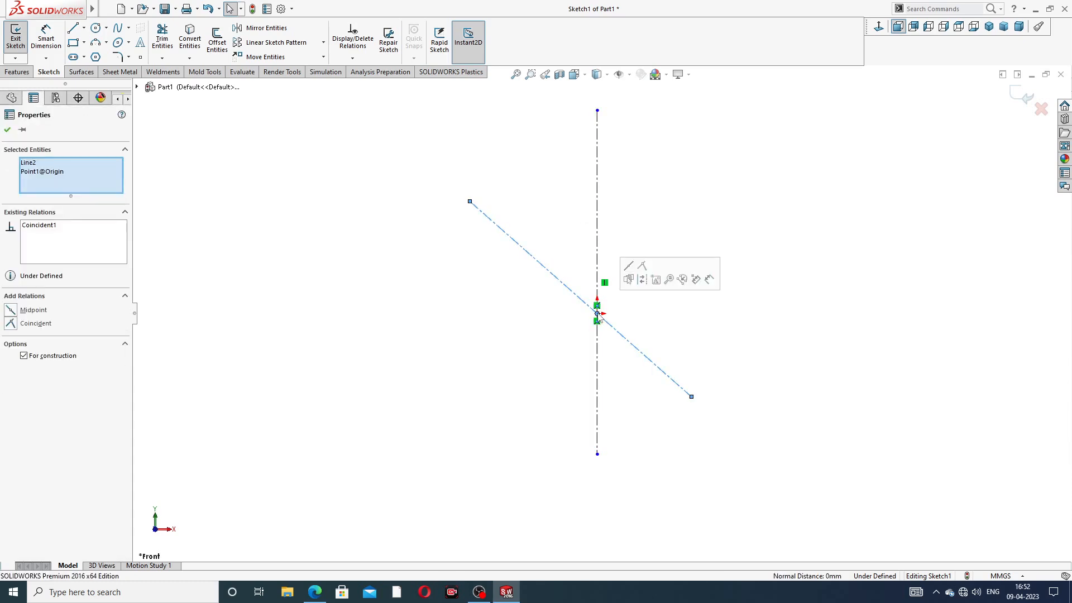
click(628, 266)
click(655, 196)
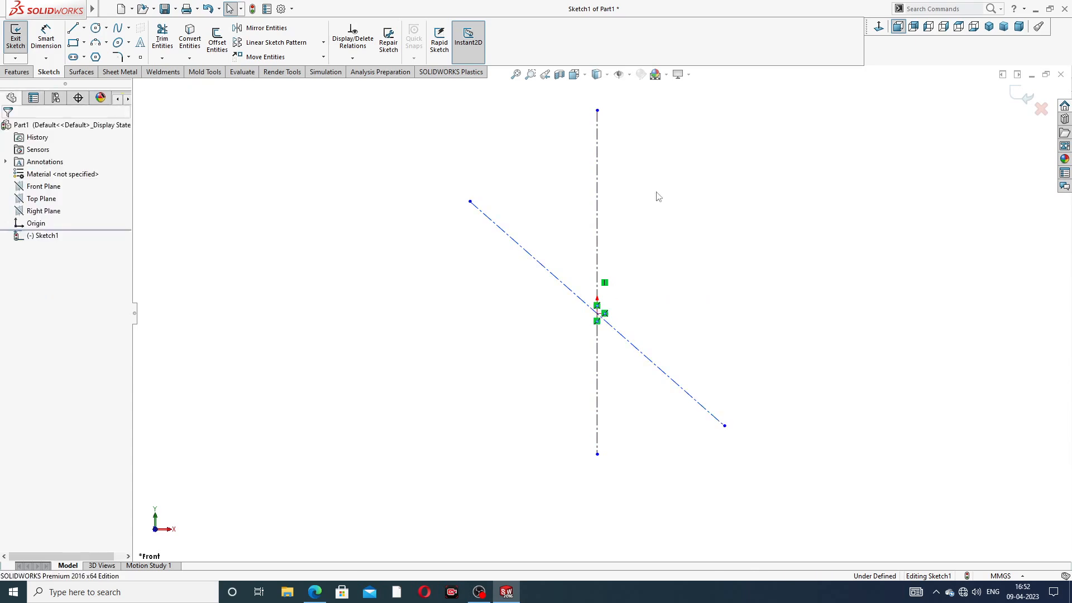
drag(470, 201, 450, 184)
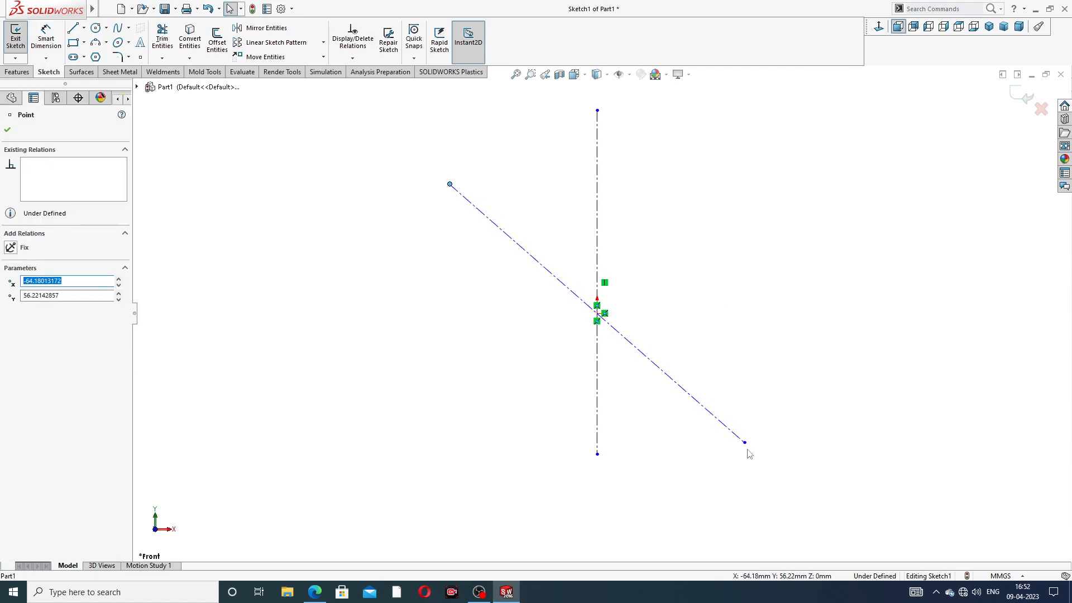
drag(745, 442, 716, 424)
click(237, 111)
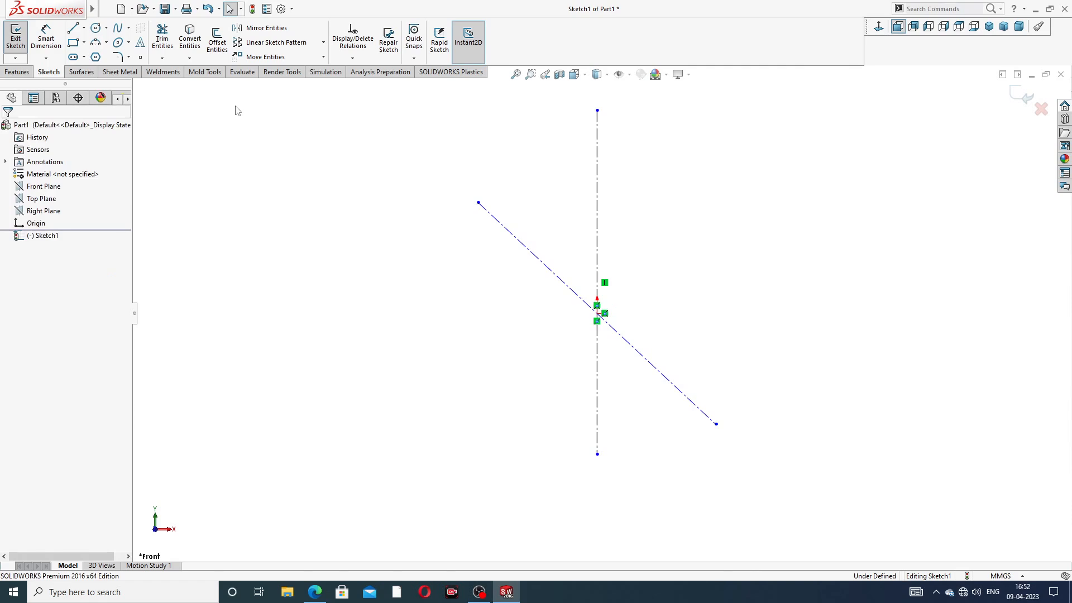
Step: Dimension the diagonal centerline at 38° to the vertical centerline
click(50, 37)
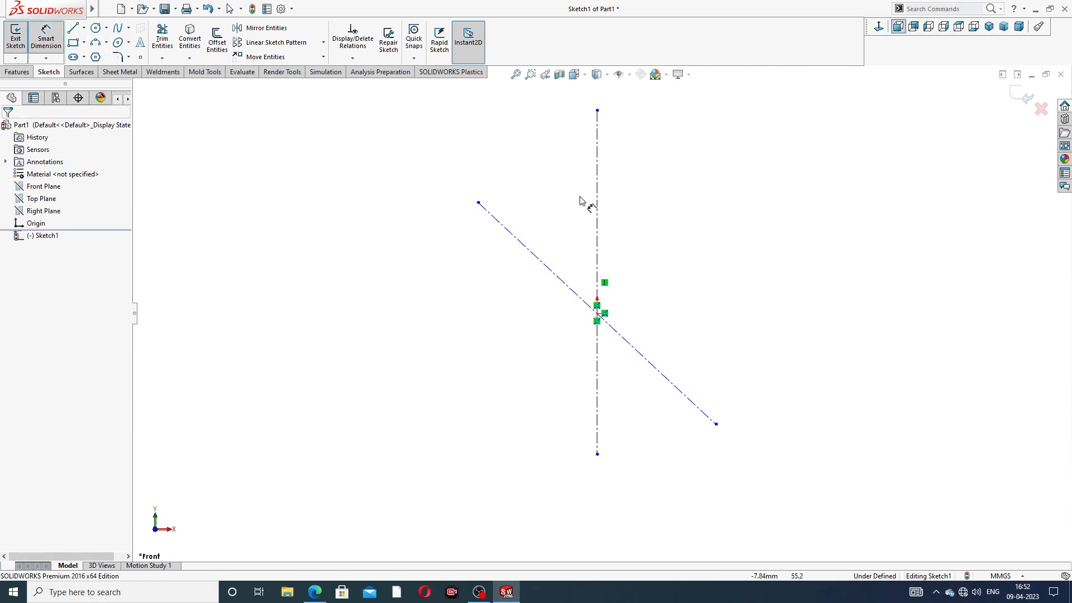
click(558, 276)
click(597, 235)
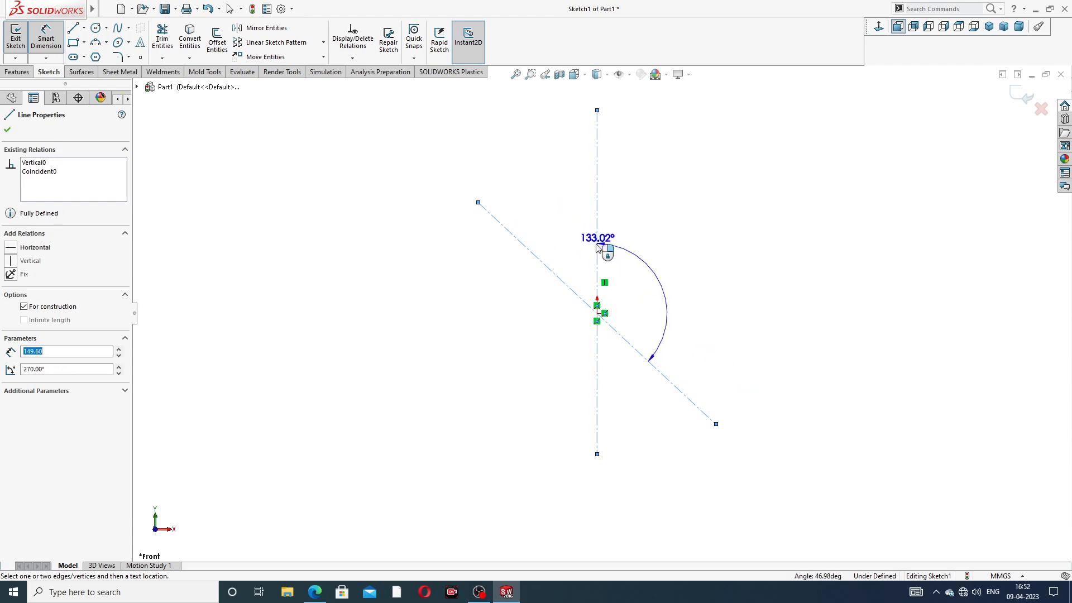
click(568, 239)
text(38)
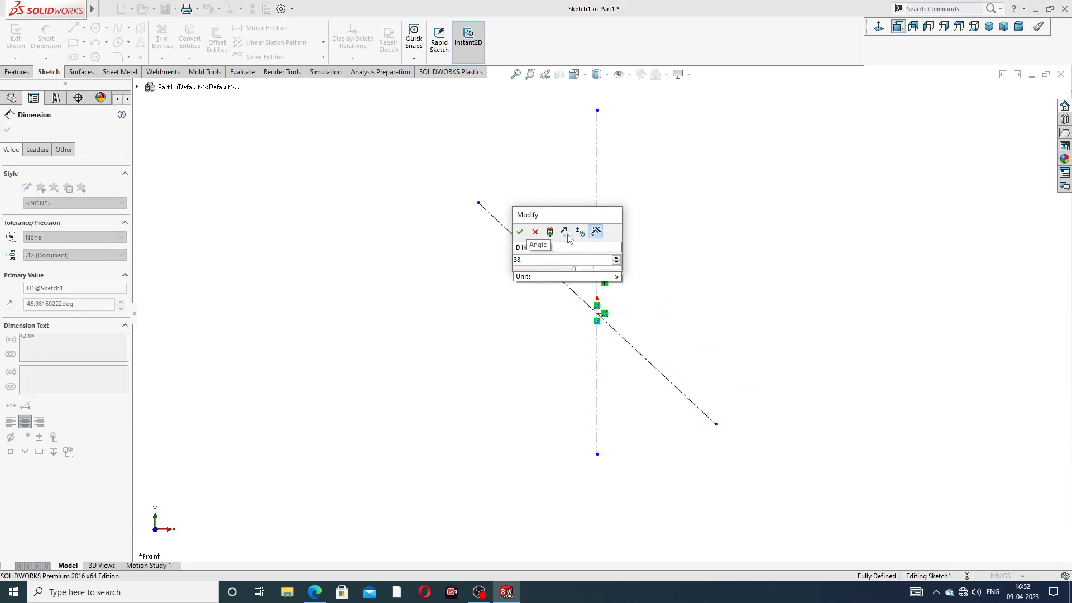
key(Return)
click(661, 176)
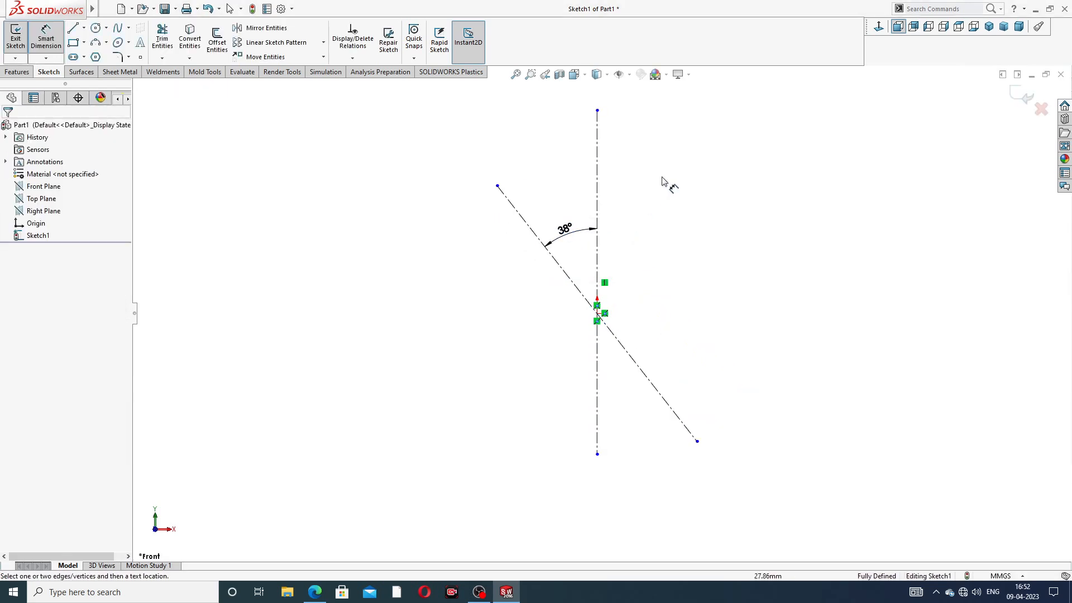
right_click(663, 176)
click(693, 166)
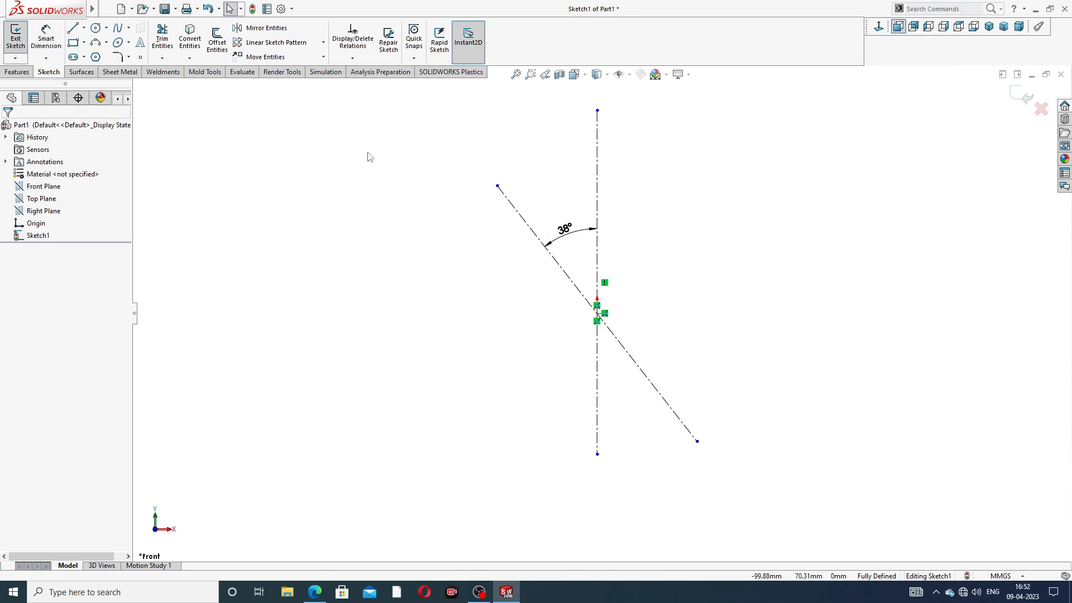
Step: Draw a large circle at the origin and small circles on both diagonal ends
click(96, 29)
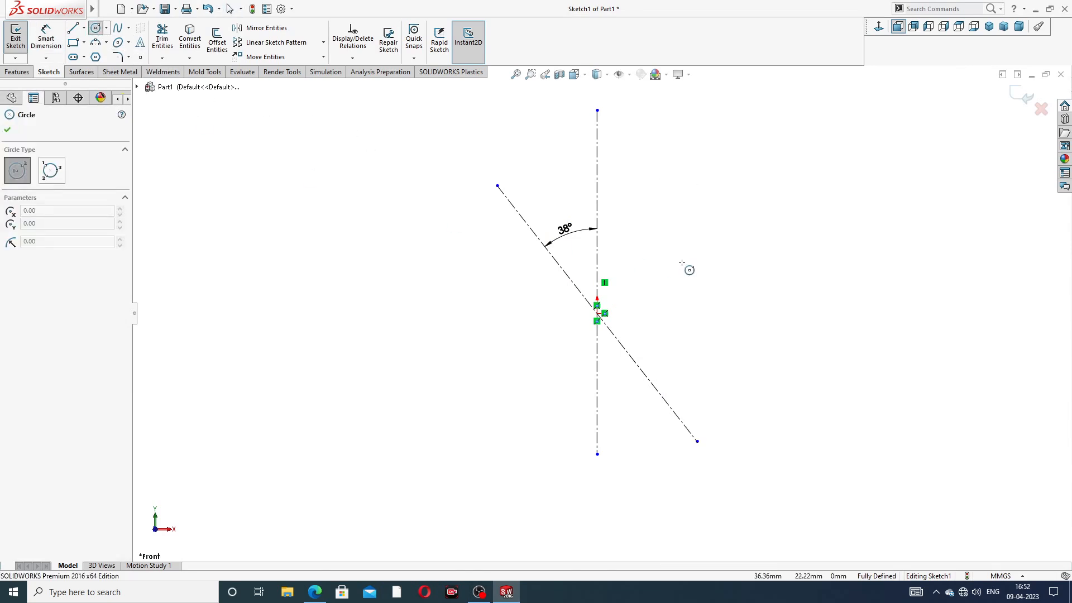
click(597, 314)
click(634, 251)
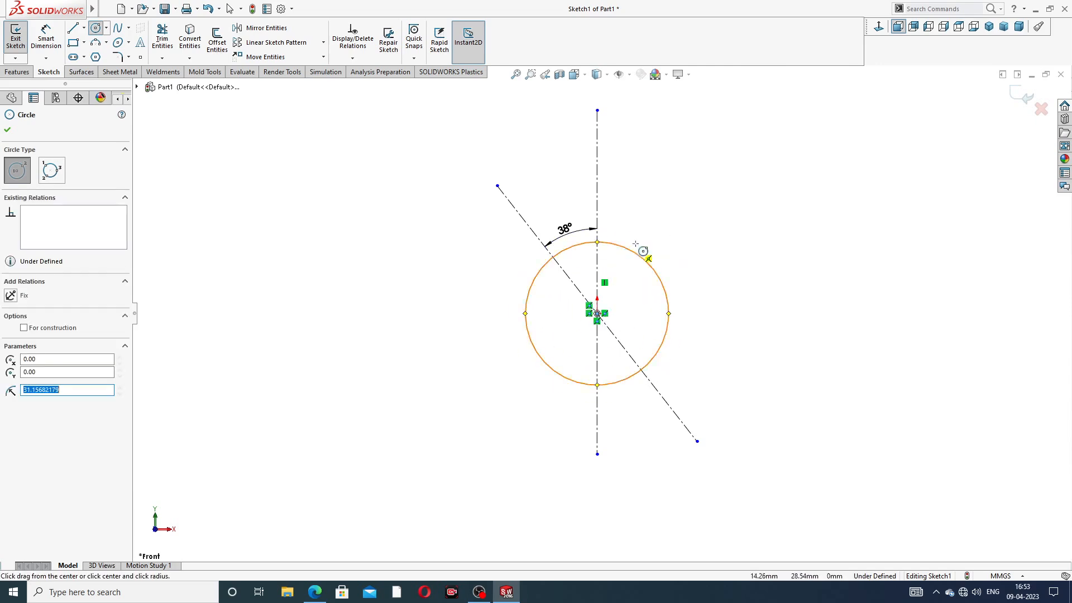
click(497, 185)
click(494, 179)
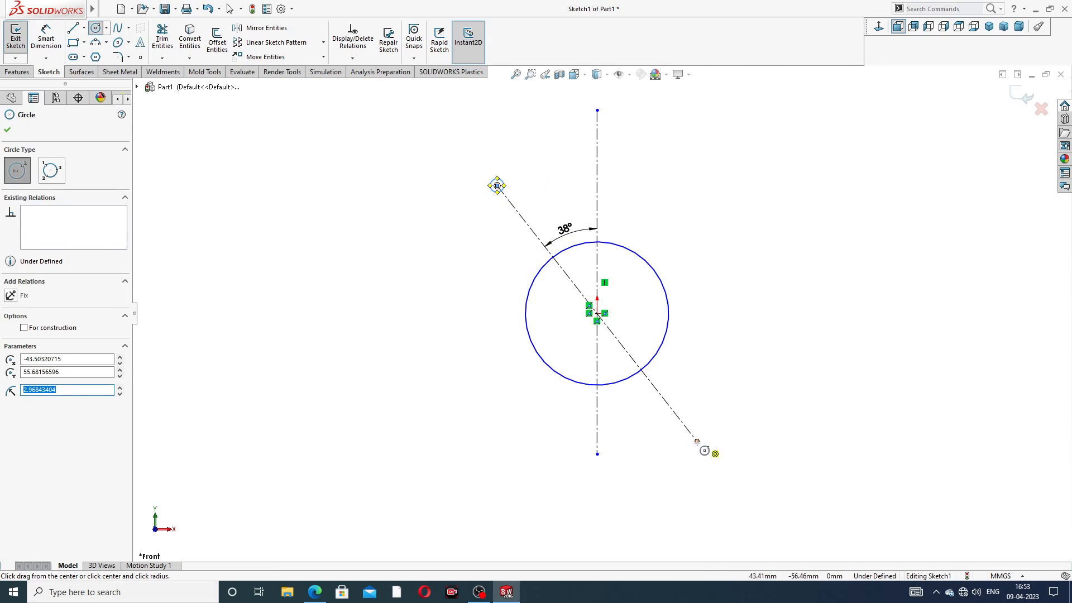
click(696, 441)
click(707, 425)
right_click(712, 286)
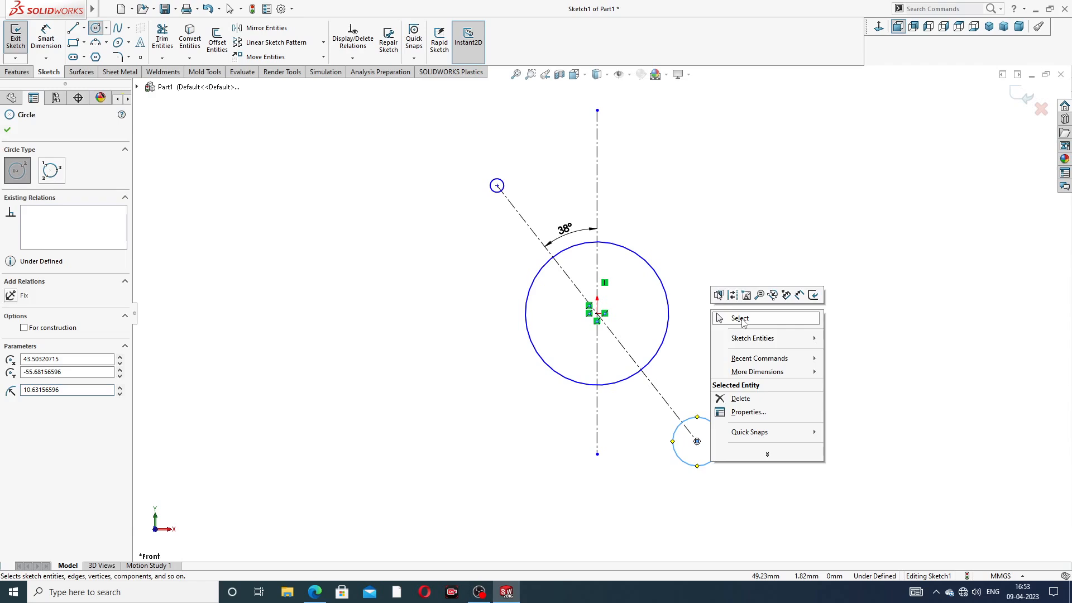
click(737, 319)
click(497, 185)
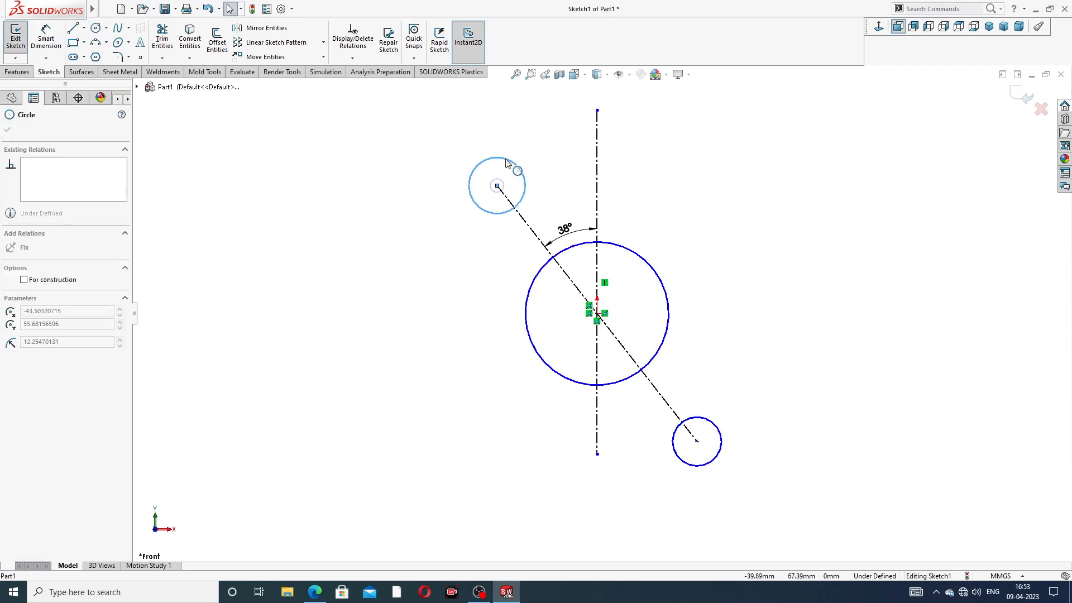
click(514, 168)
key(Escape)
Step: Make the two small end circles equal in size
click(521, 186)
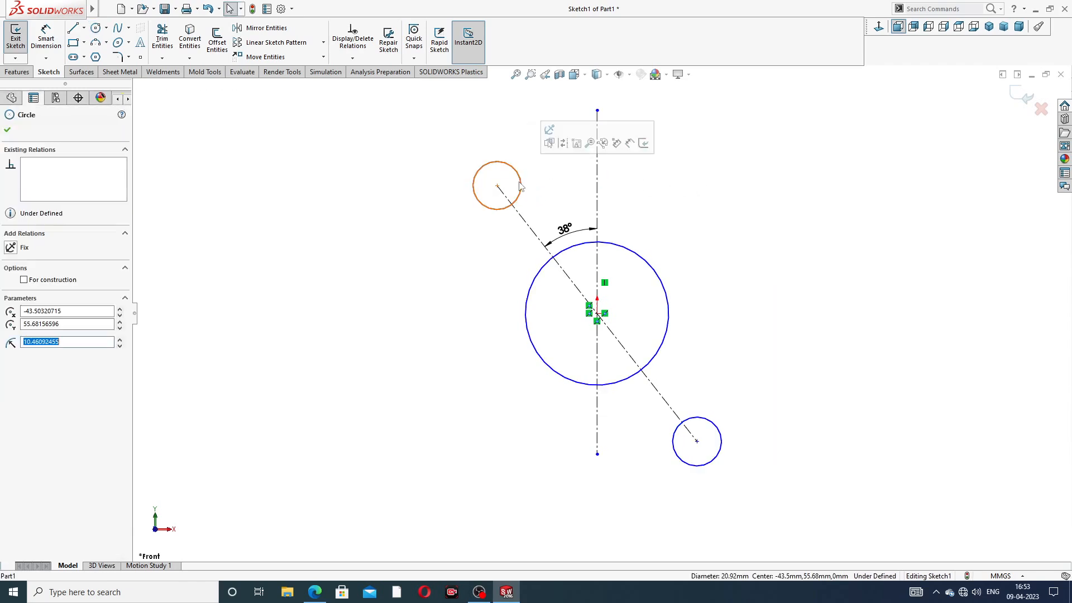
ctrl+click(710, 425)
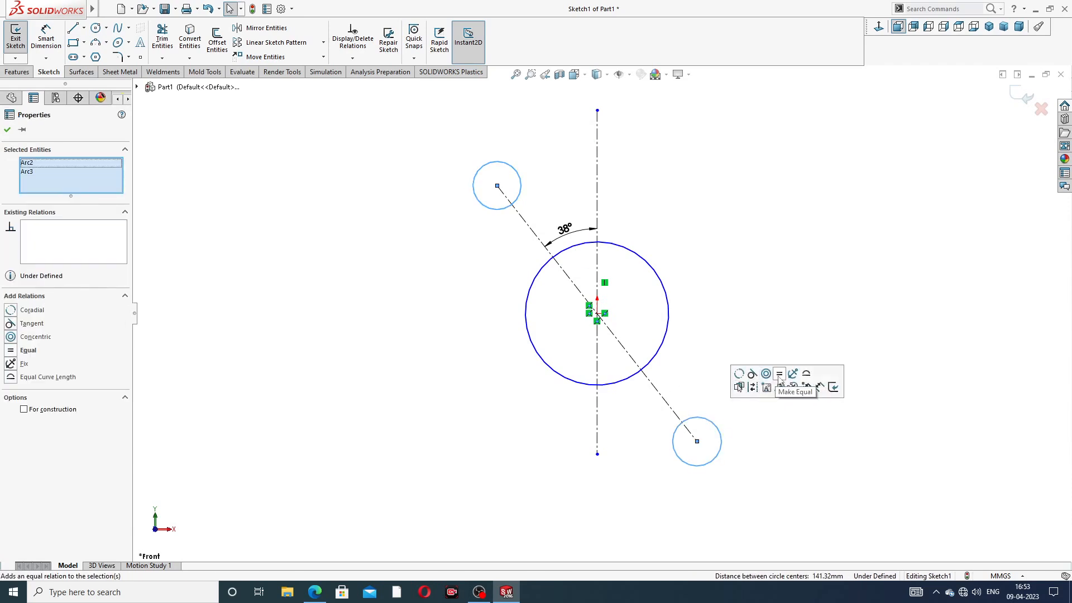
click(779, 374)
key(z)
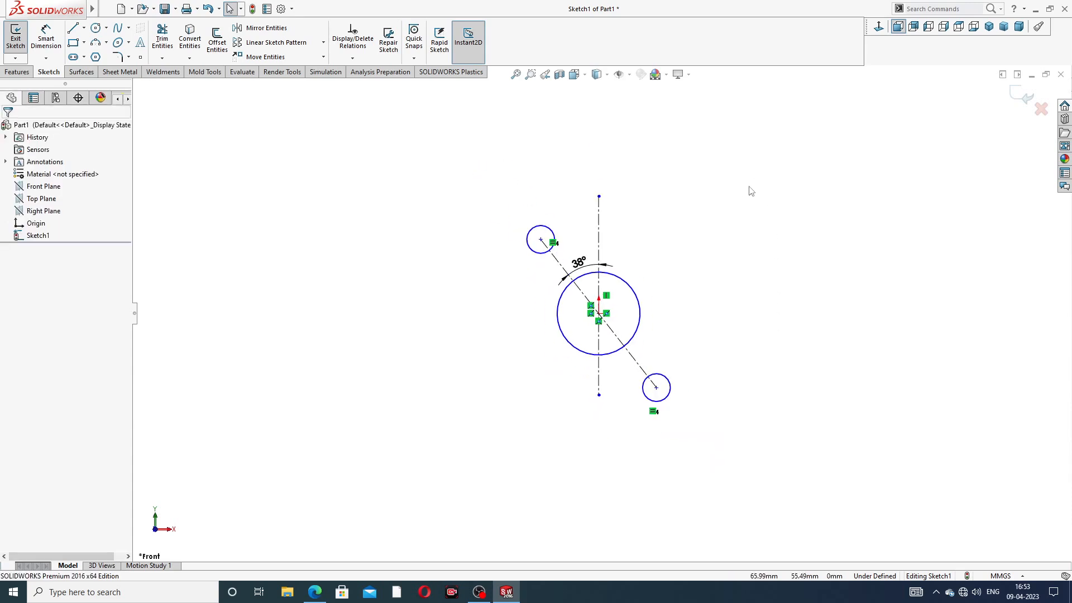
scroll(712, 329, down, 2)
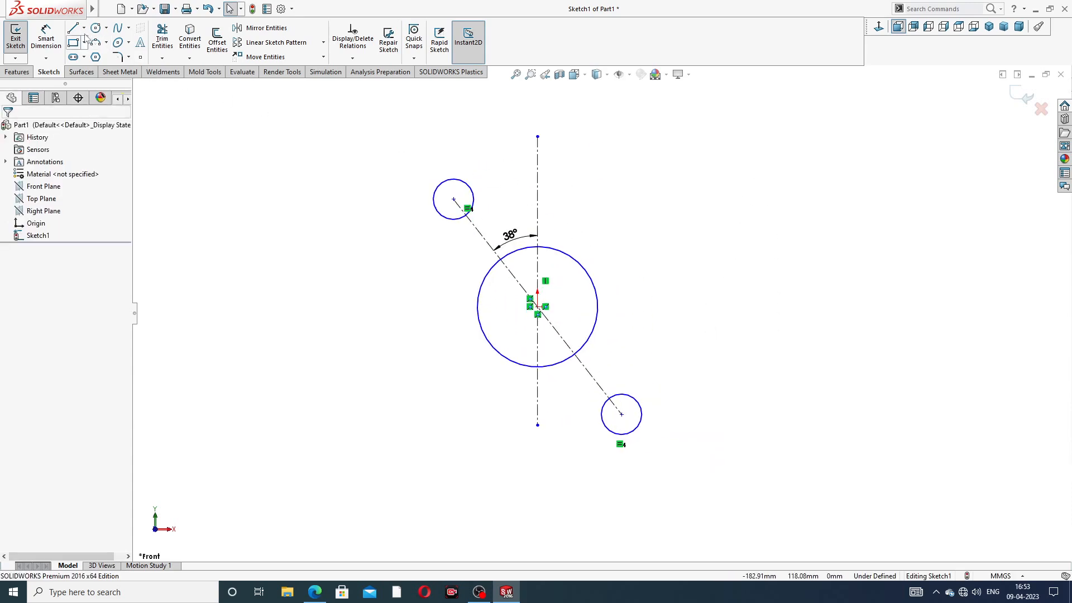
click(74, 28)
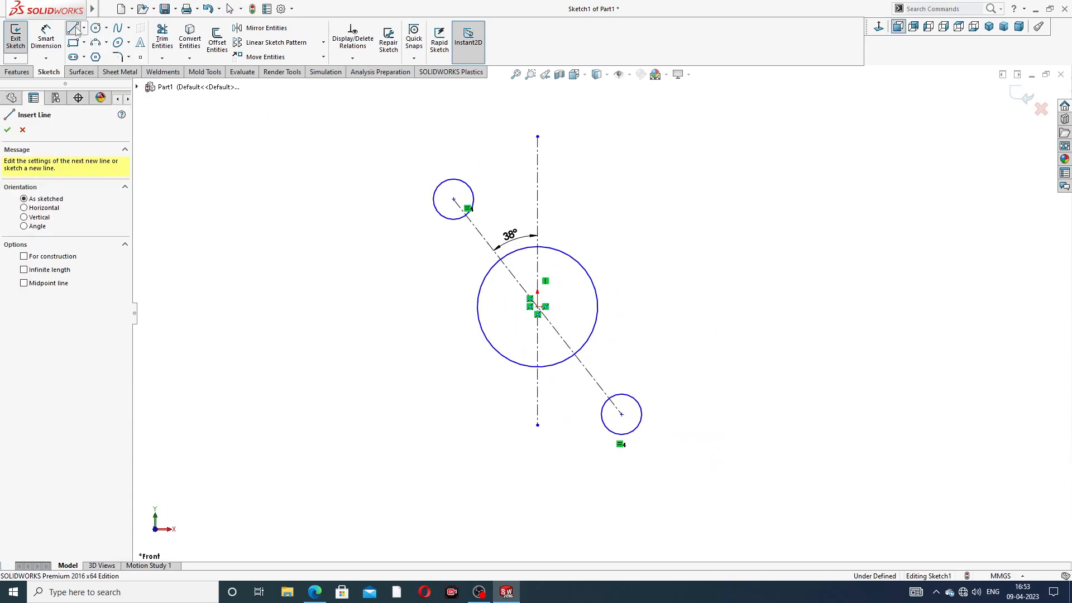
Step: Draw two lines joining the upper small circle to the large circle
click(465, 183)
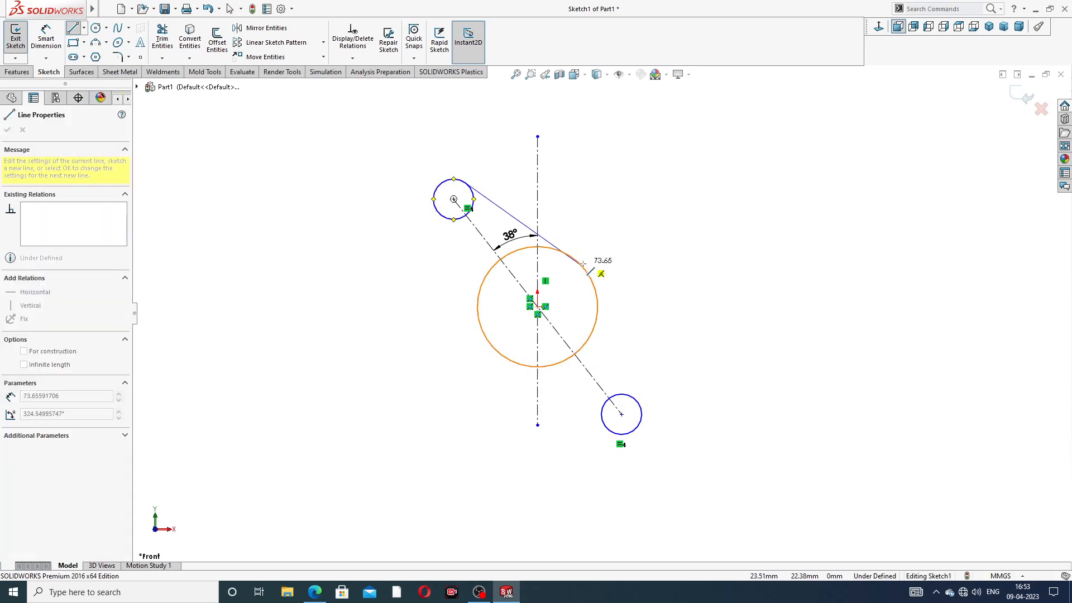
click(581, 265)
right_click(617, 214)
click(645, 224)
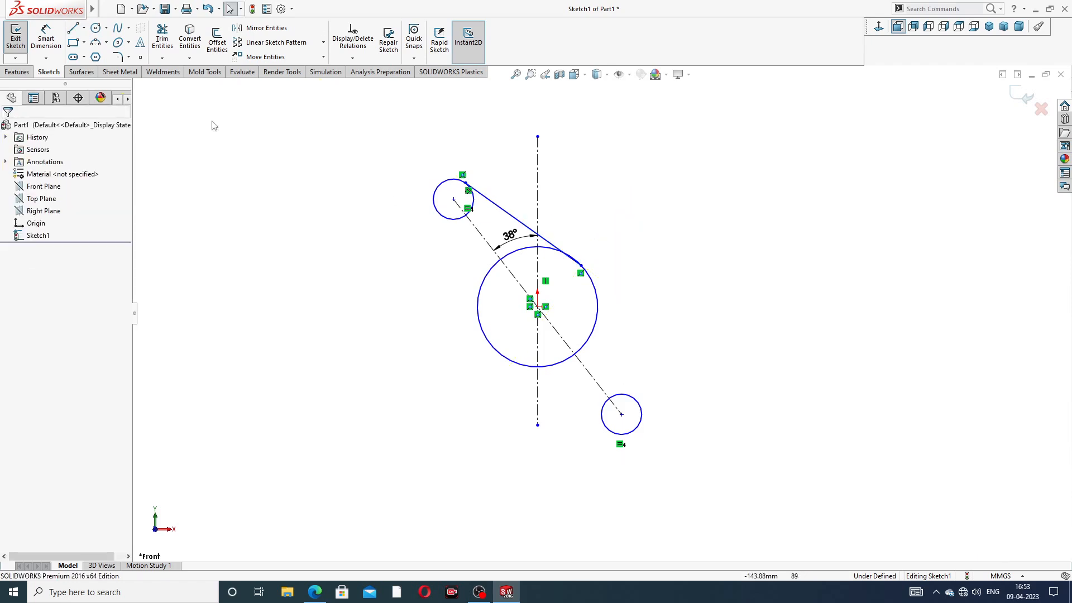
click(72, 29)
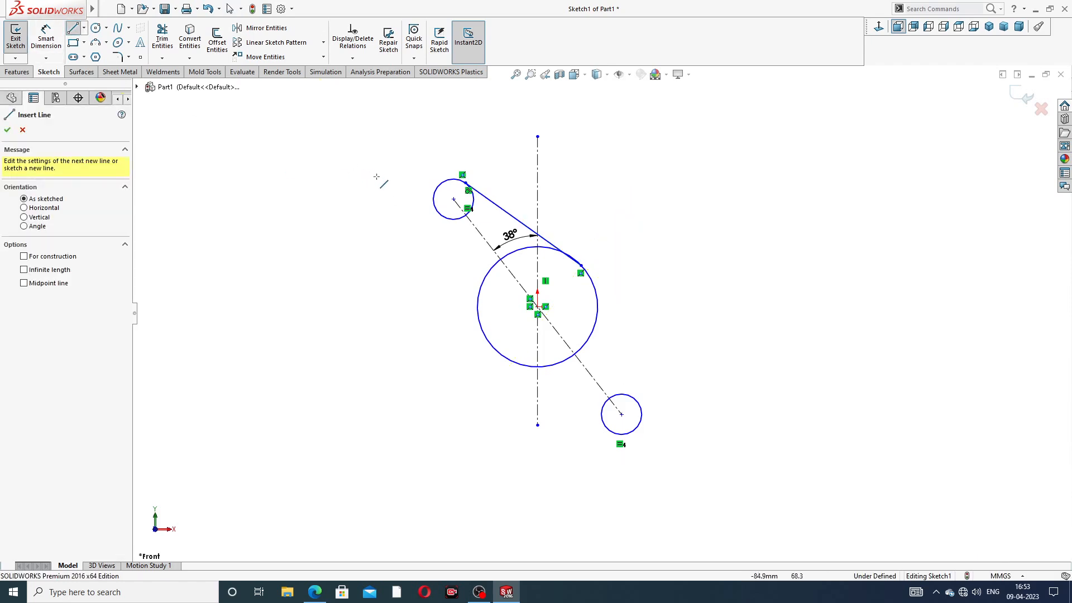
click(440, 216)
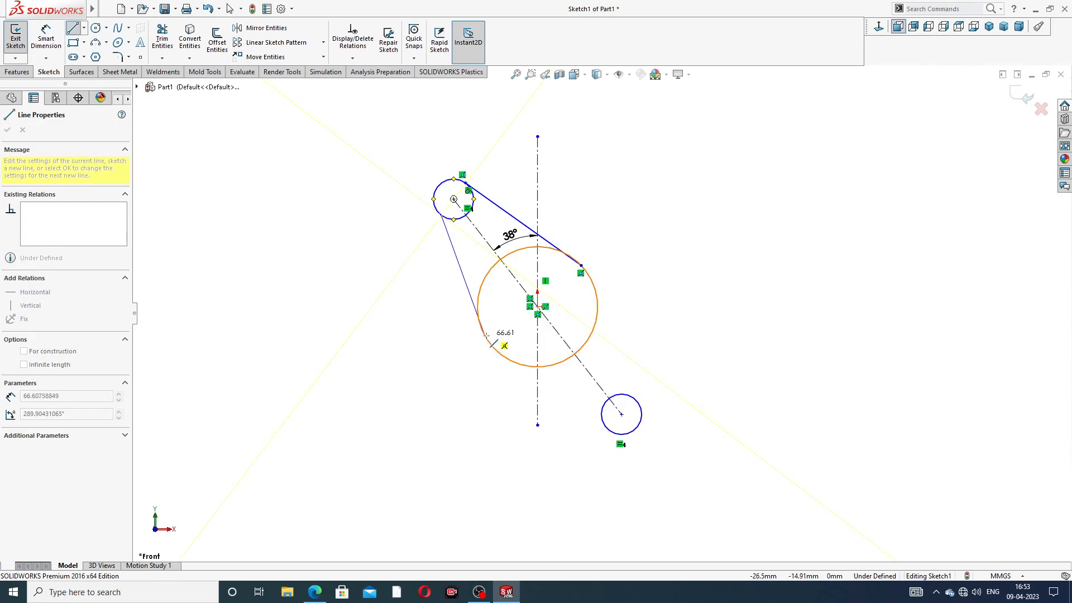
click(486, 336)
right_click(410, 305)
click(435, 314)
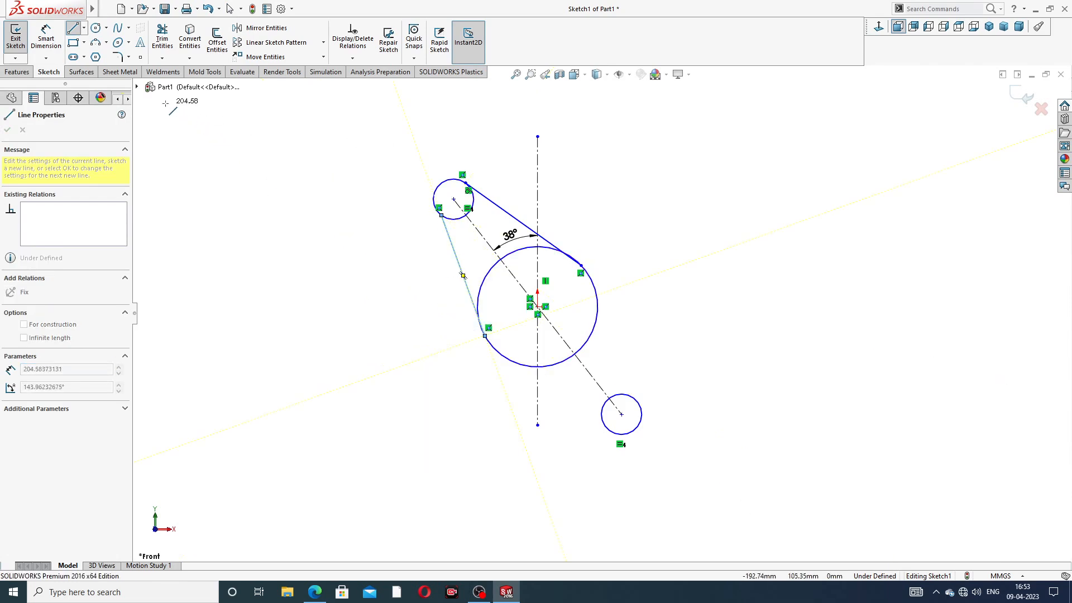
right_click(223, 122)
click(245, 135)
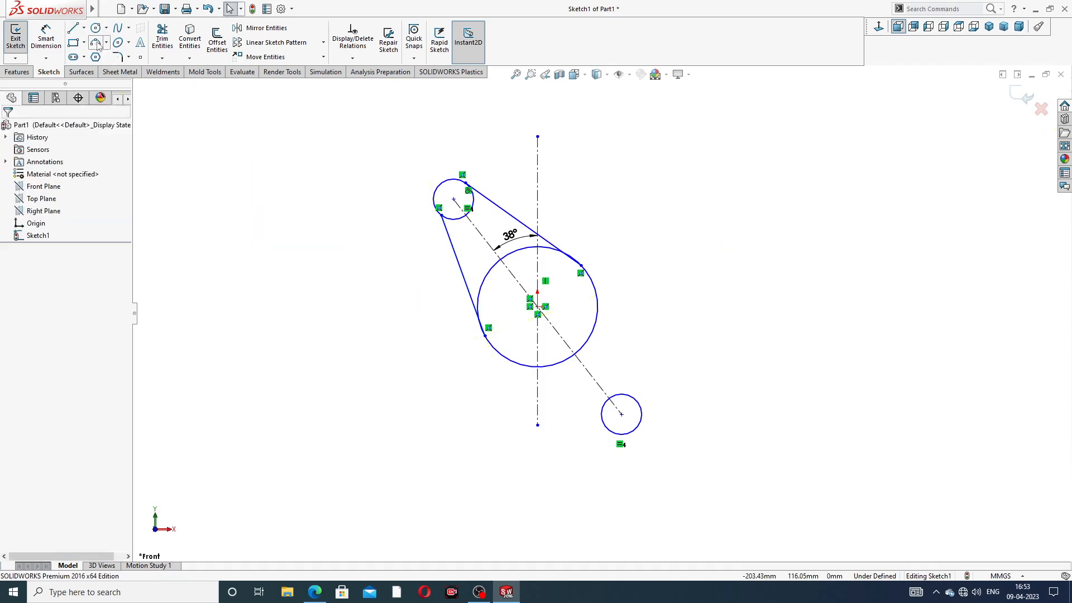
Step: Draw two lines joining the large circle to the lower small circle
click(75, 29)
click(597, 288)
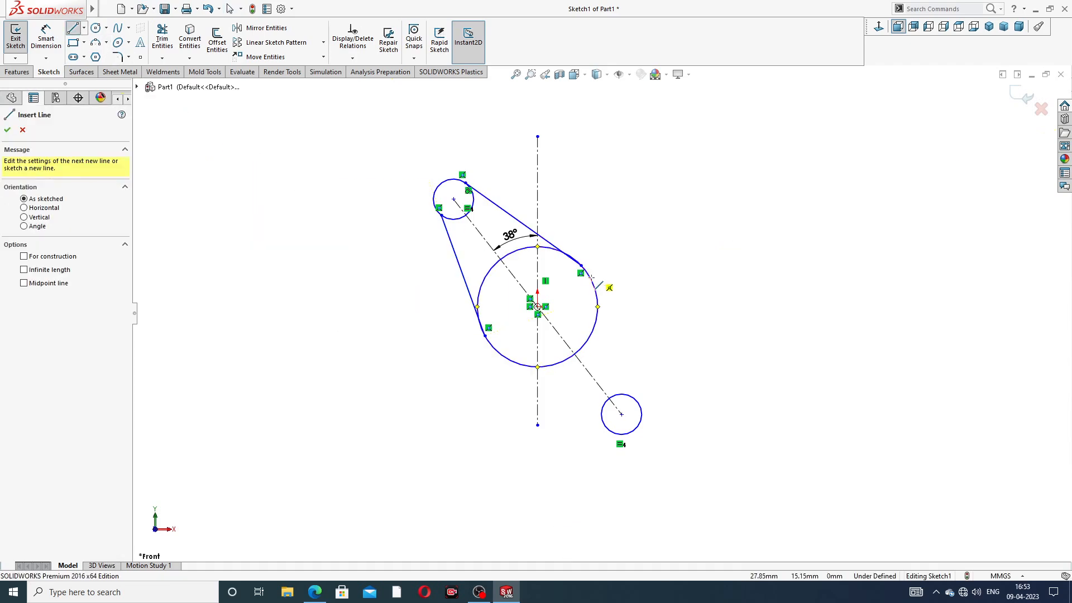
click(639, 407)
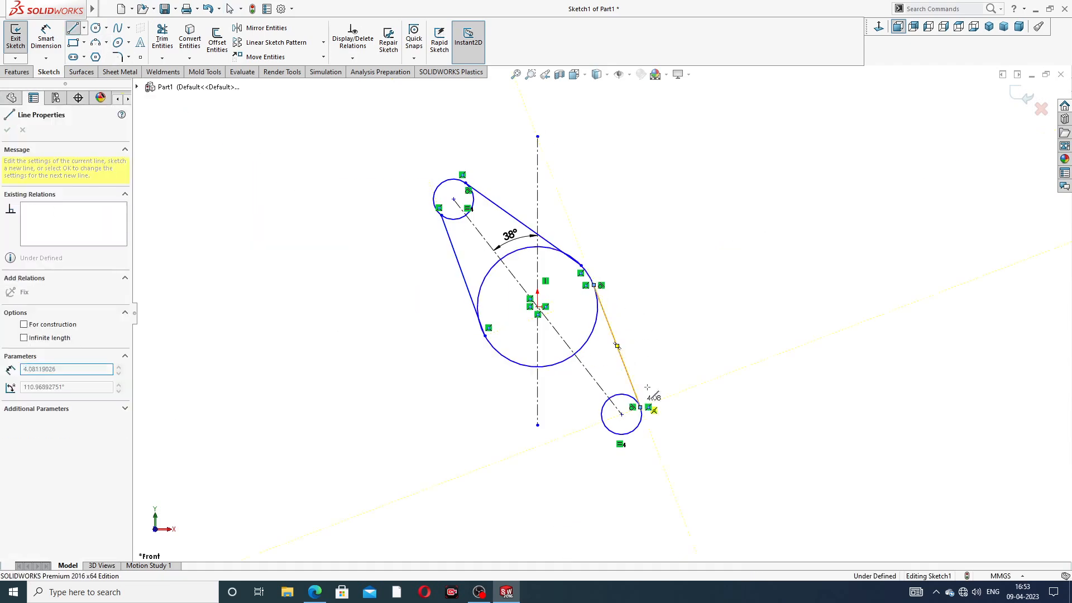
right_click(673, 347)
click(694, 350)
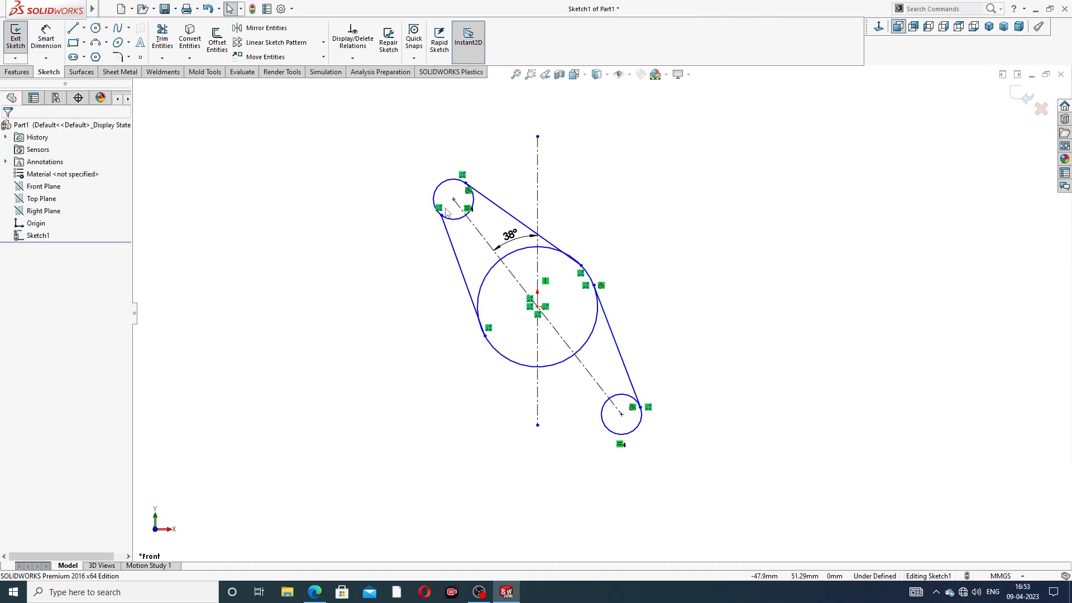
click(72, 28)
click(512, 364)
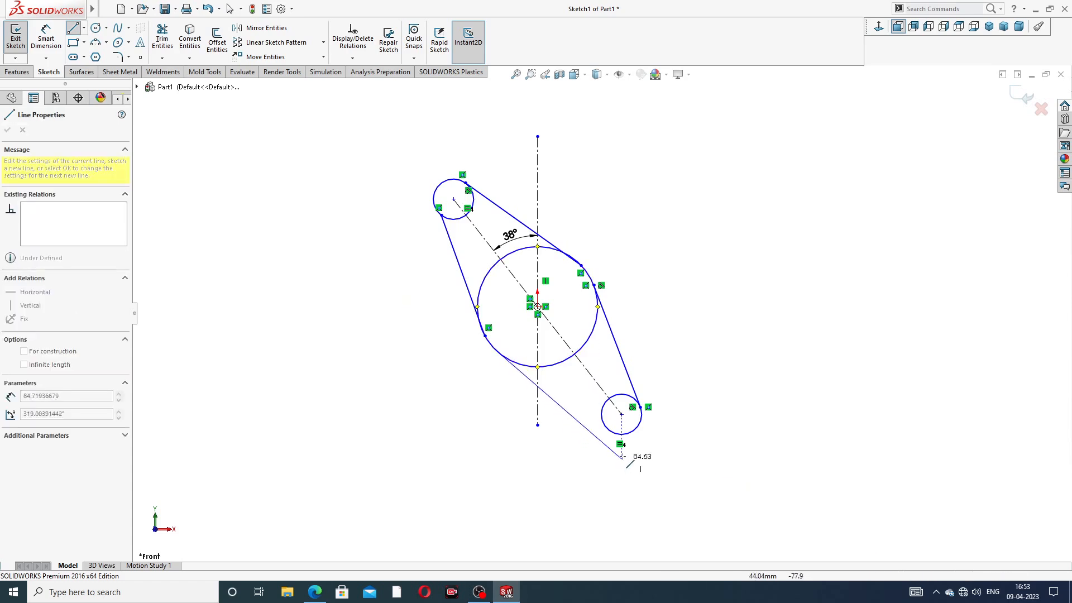
click(609, 431)
right_click(707, 313)
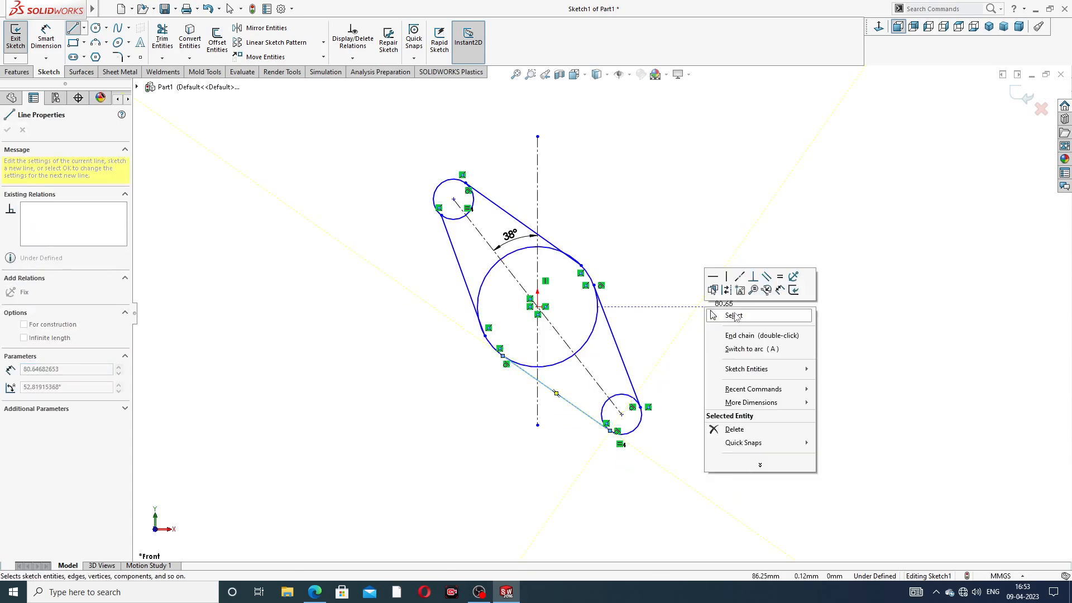
click(720, 321)
scroll(579, 250, down, 1)
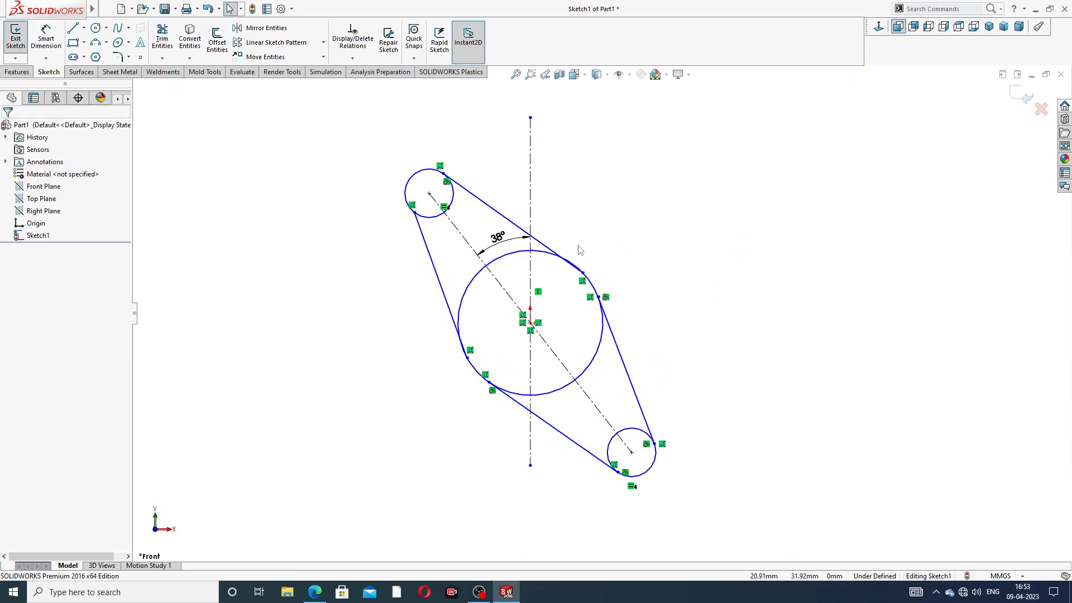
scroll(580, 267, down, 2)
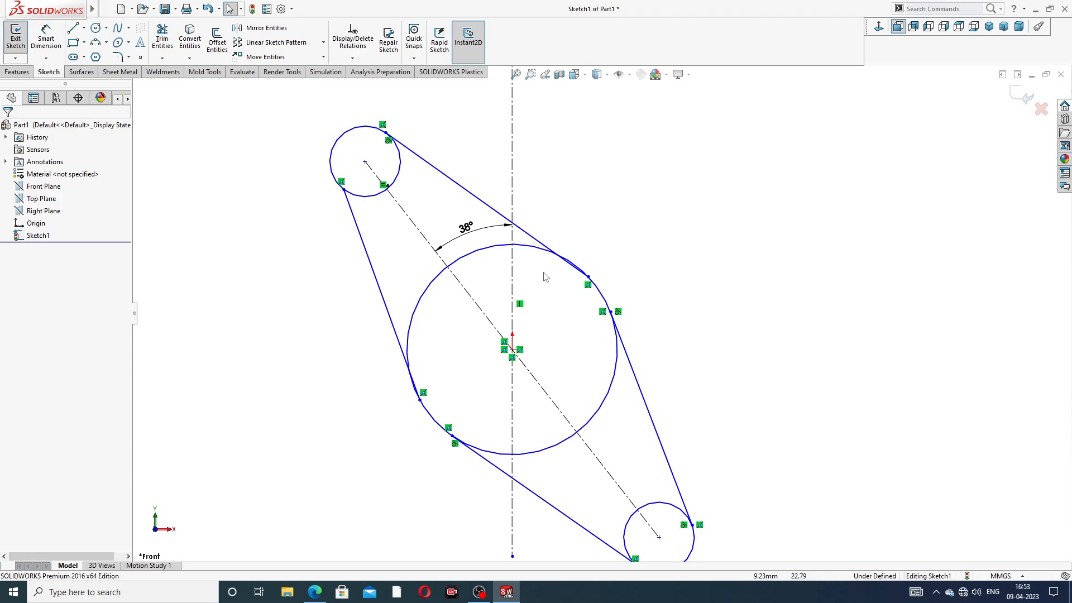
alt+drag(595, 238, 605, 218)
click(613, 154)
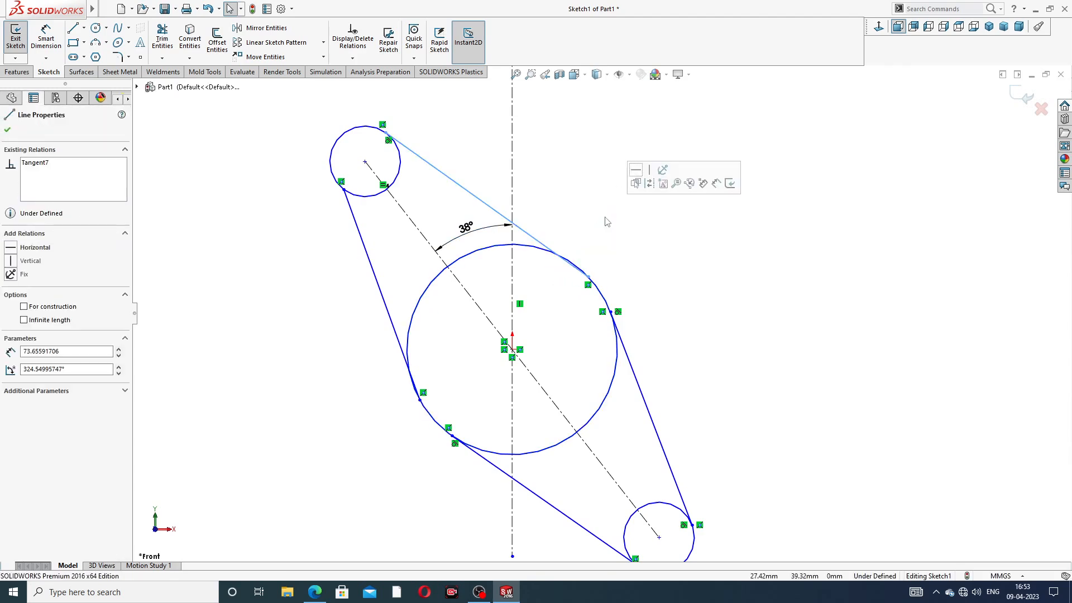
Step: Make the upper and left lines tangent to the large circle and the left line tangent to the top circle
click(607, 222)
click(552, 252)
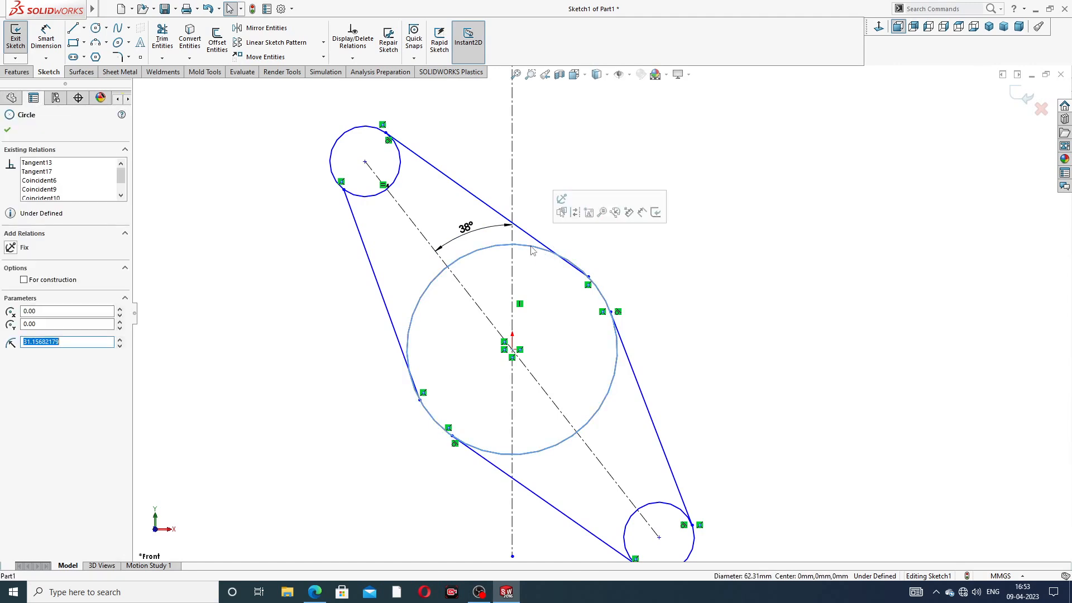
ctrl+click(545, 247)
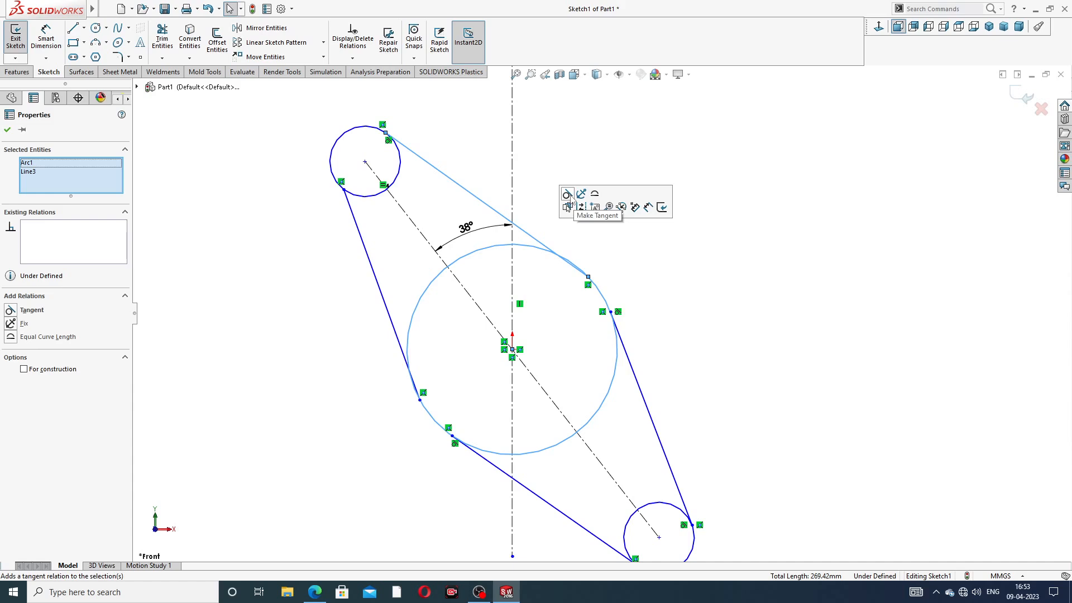
click(567, 194)
click(328, 366)
click(399, 345)
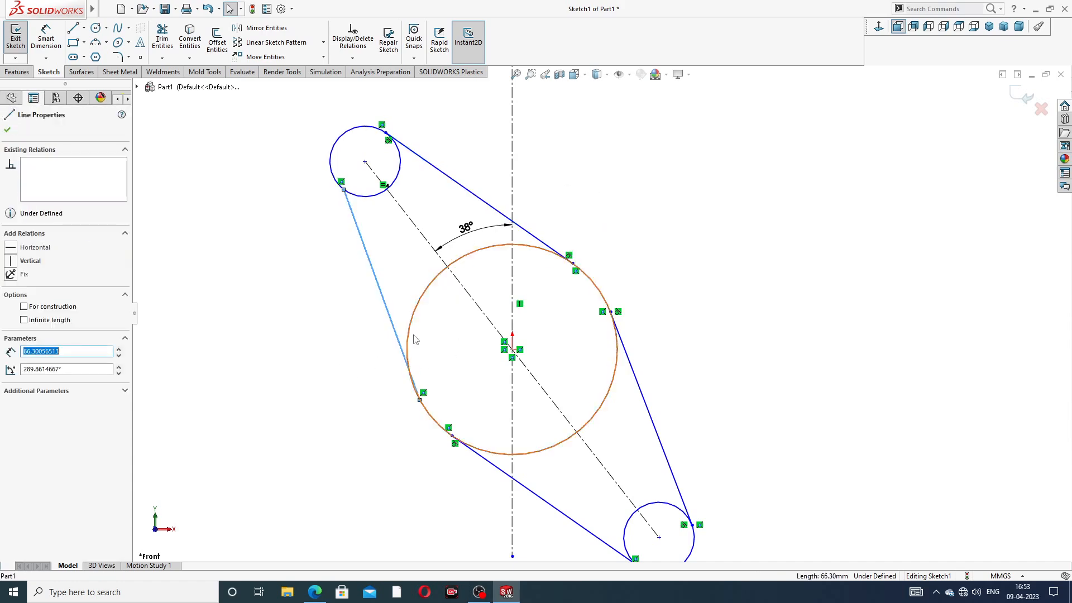
ctrl+click(409, 338)
click(441, 279)
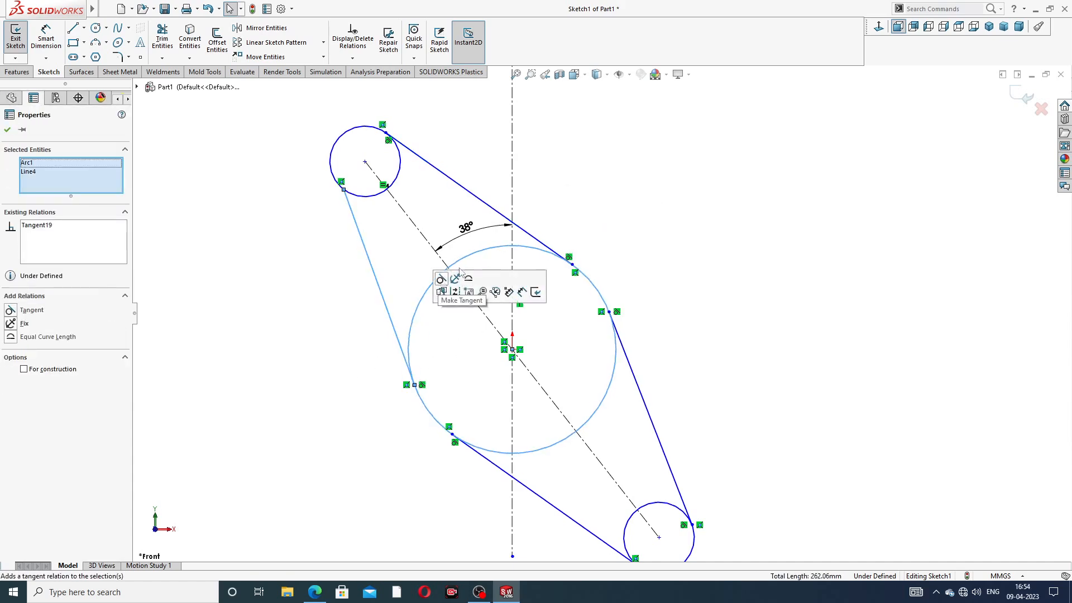
click(588, 183)
click(366, 196)
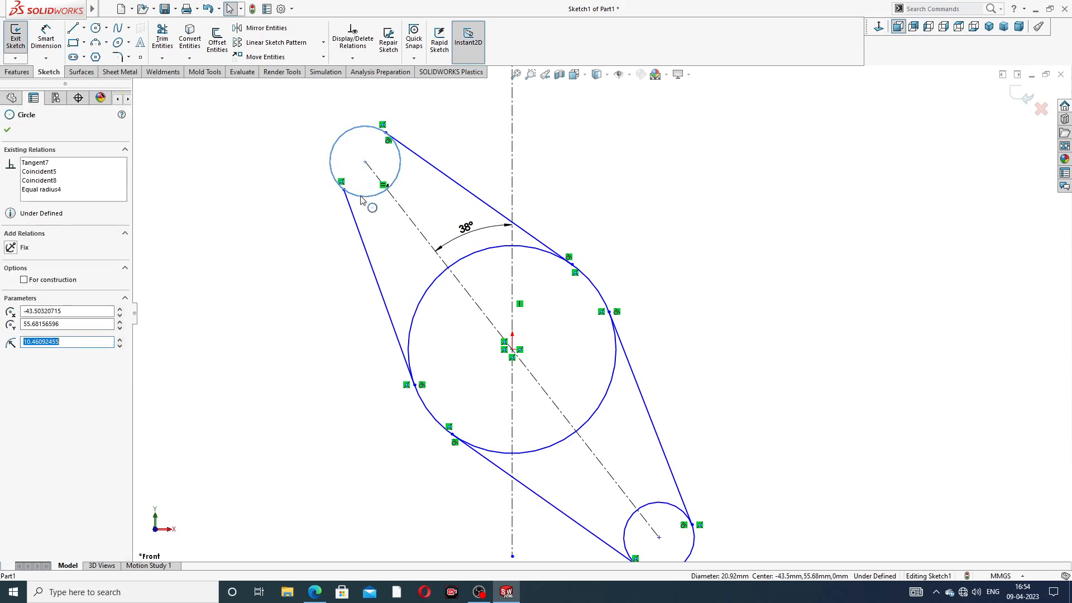
ctrl+click(349, 205)
click(380, 162)
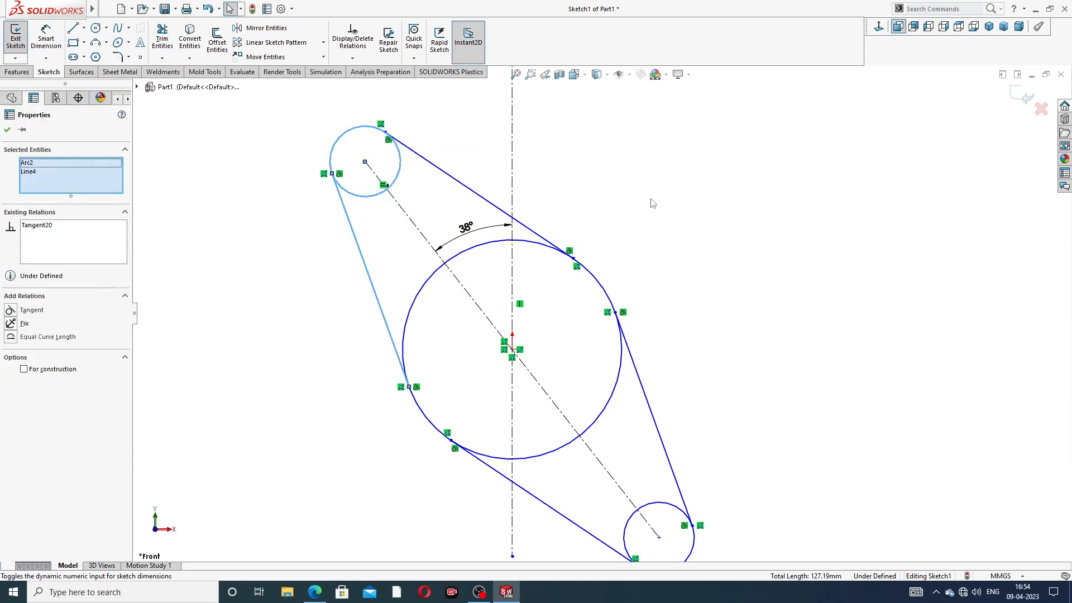
click(653, 201)
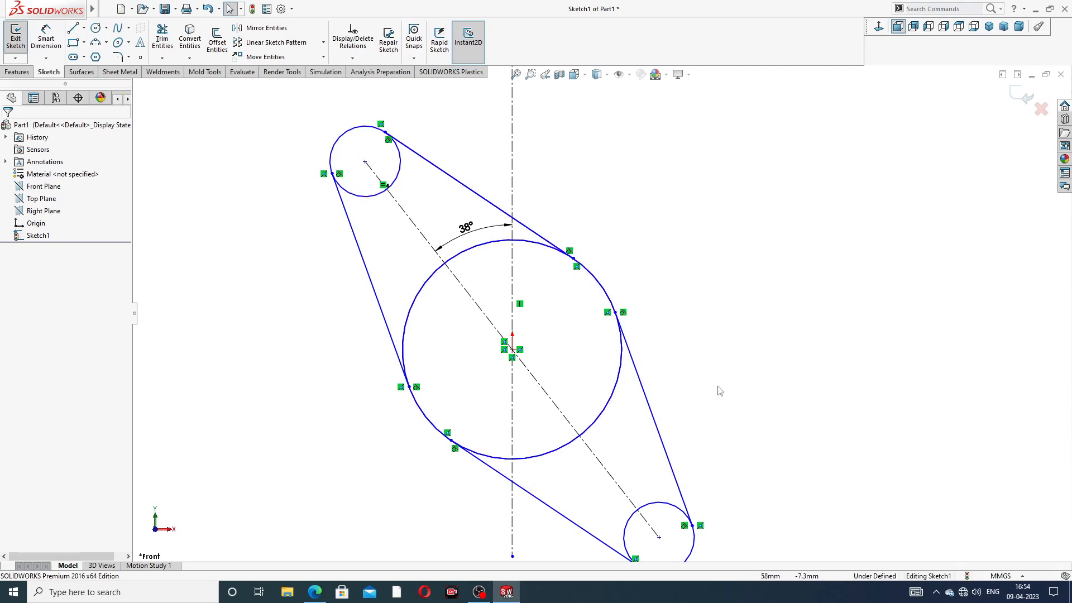
Step: Fit the sketch and give the large circle a diameter dimension of 64.92 mm
key(f)
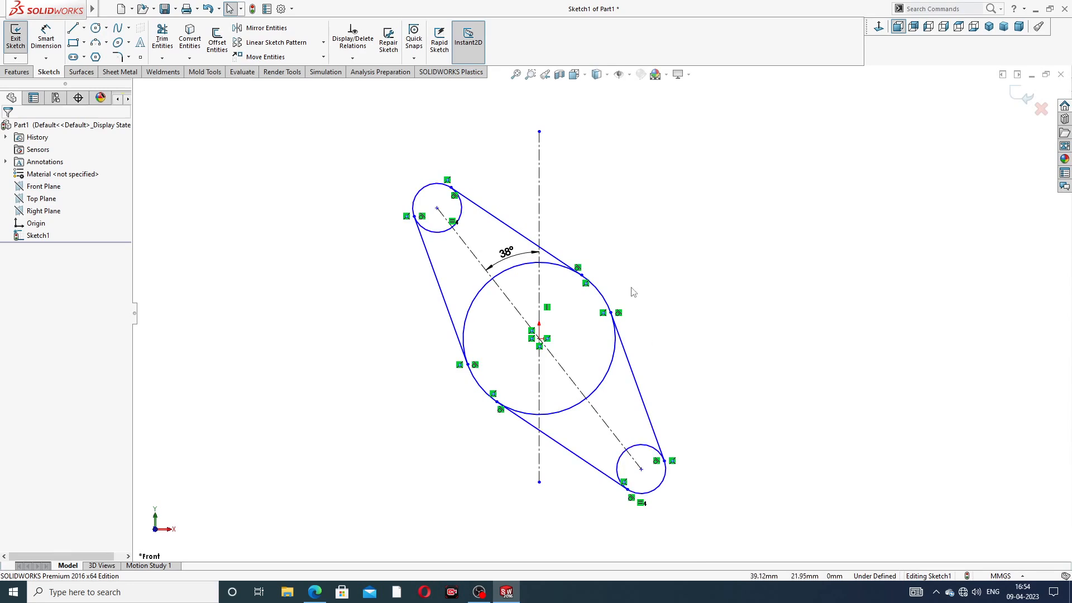
click(46, 39)
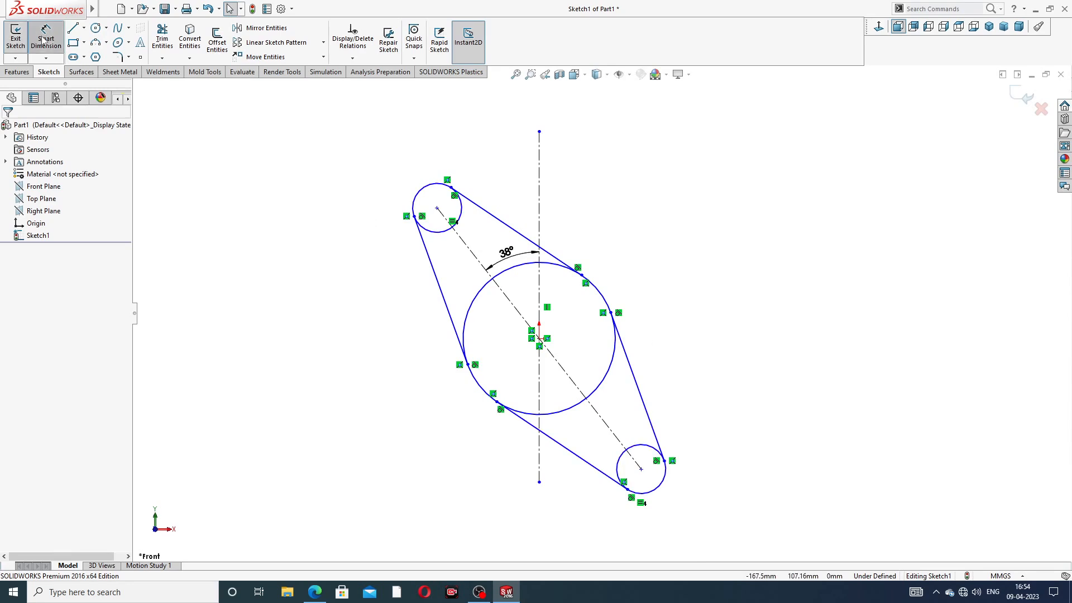
click(560, 271)
click(633, 232)
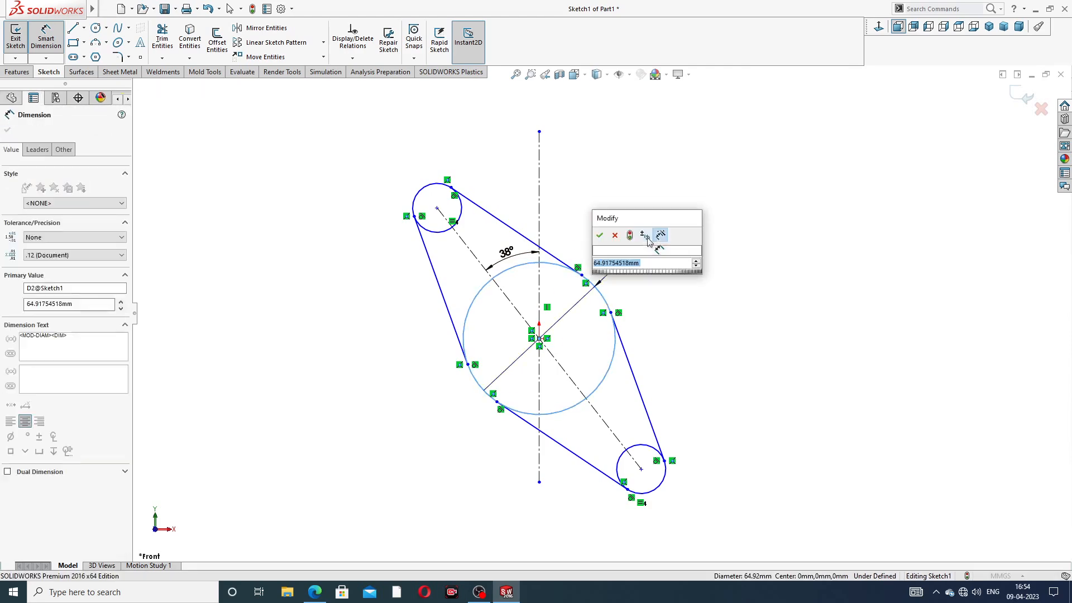
click(315, 591)
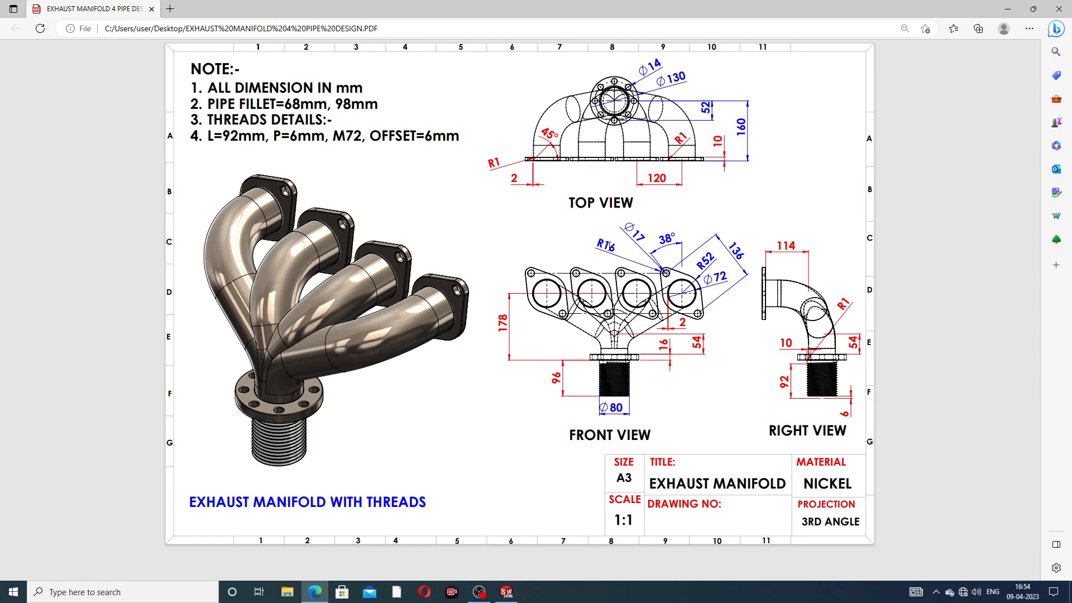
Step: Review the PDF's flange dimensions (R52, R16, 38°, 136) and return to SOLIDWORKS
click(315, 593)
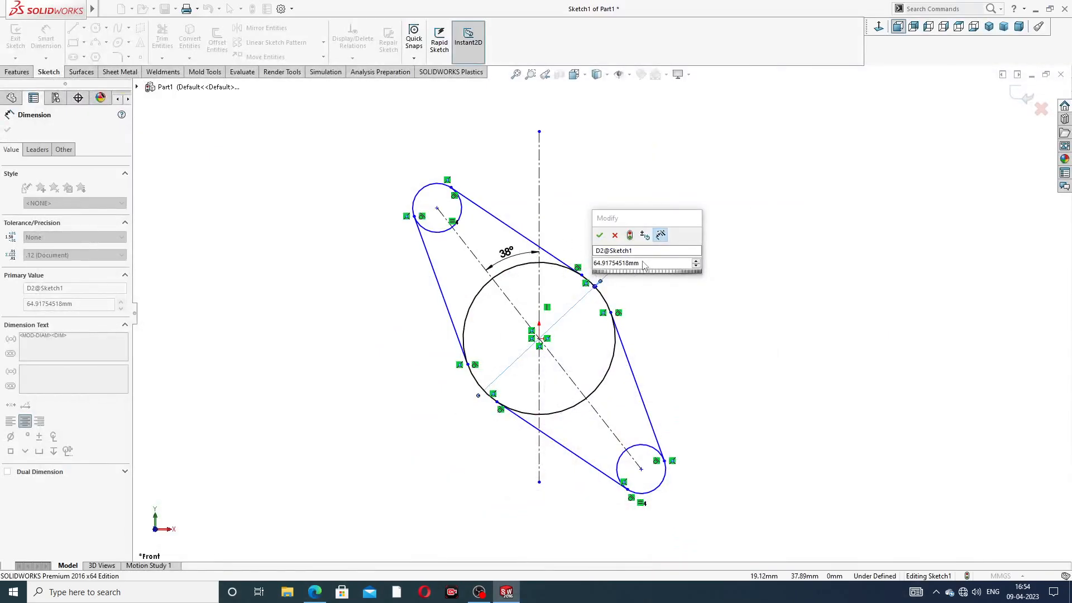
Step: Set the large circle to Ø104 and the top small circle to Ø32
text(104)
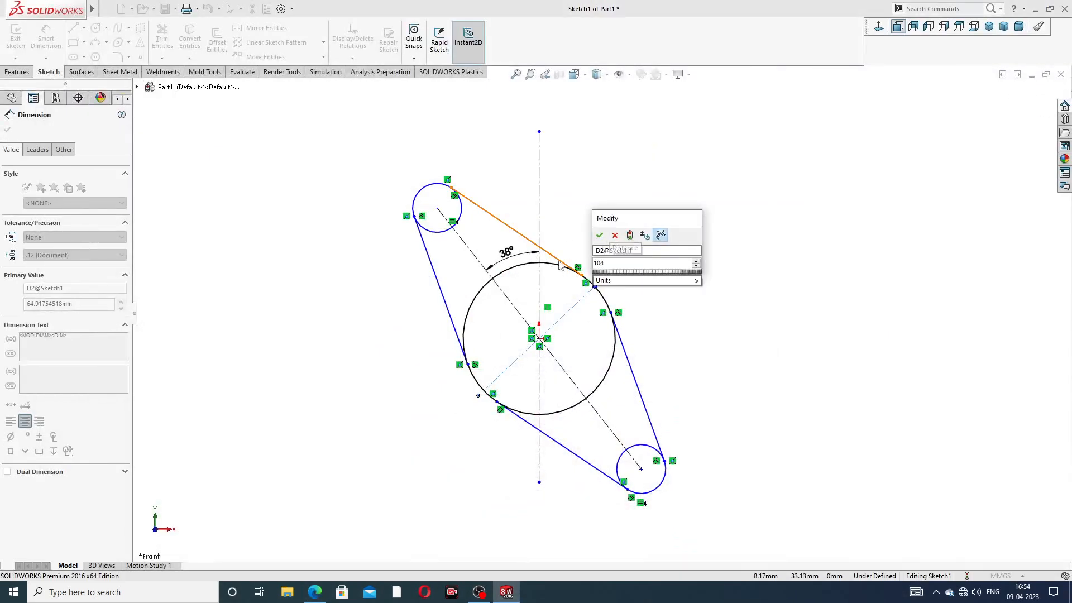
key(Return)
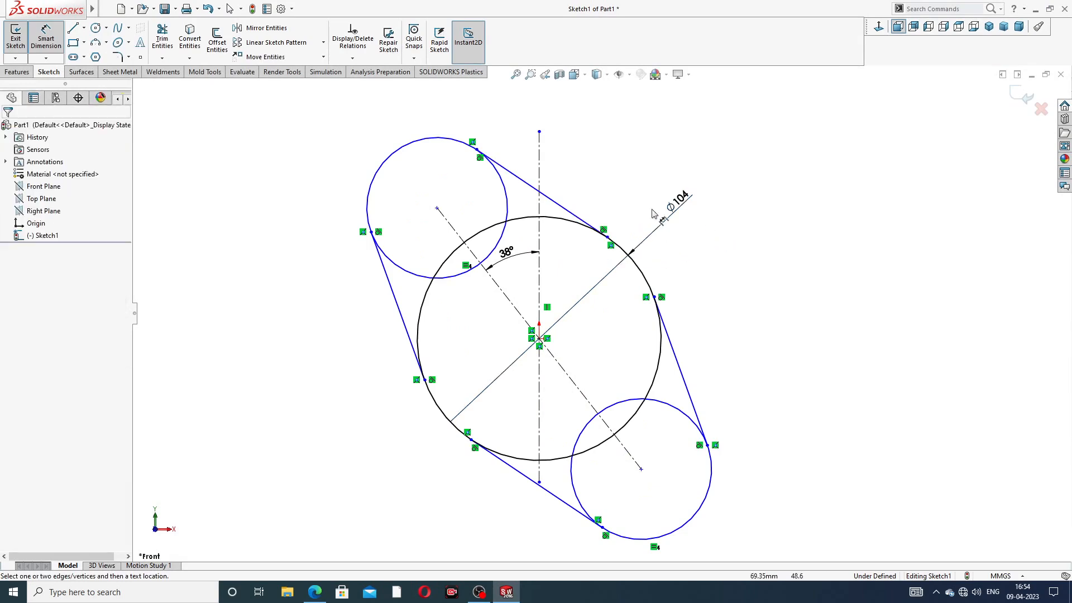
click(408, 142)
click(343, 144)
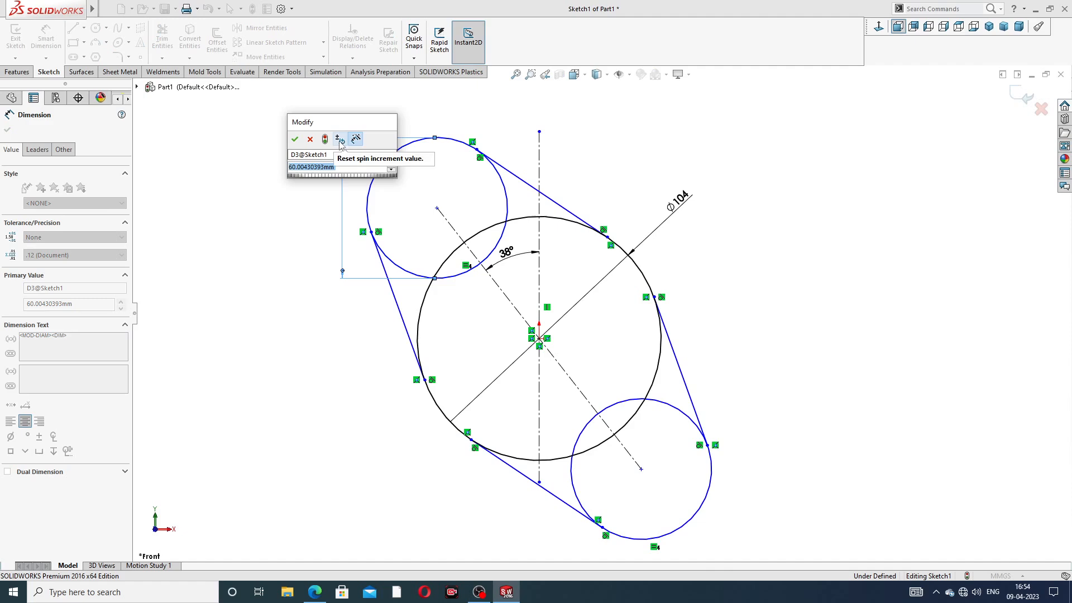
click(310, 139)
key(Escape)
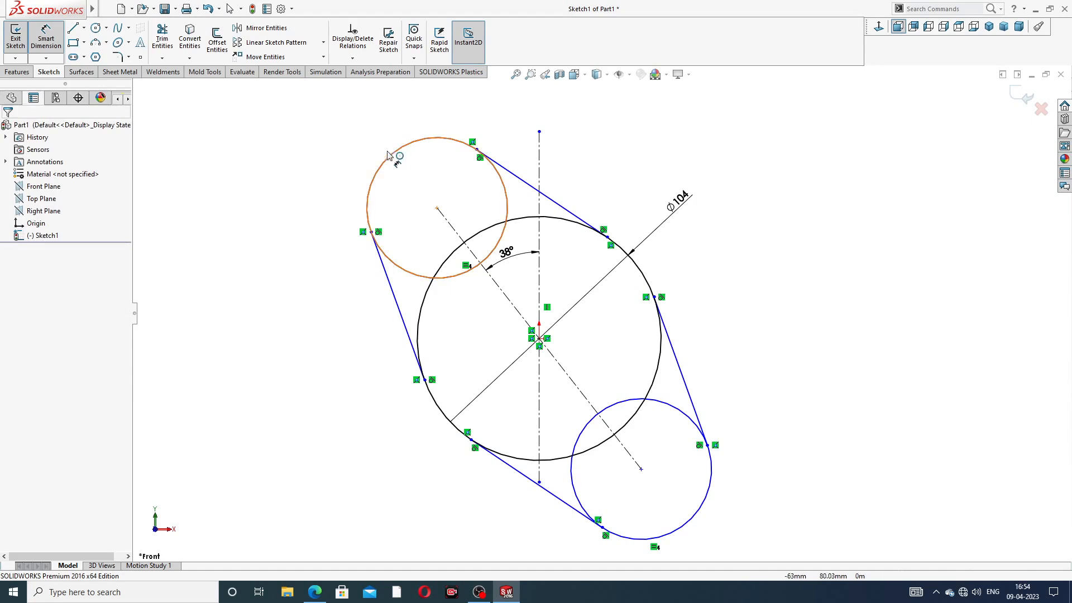
click(391, 151)
click(337, 127)
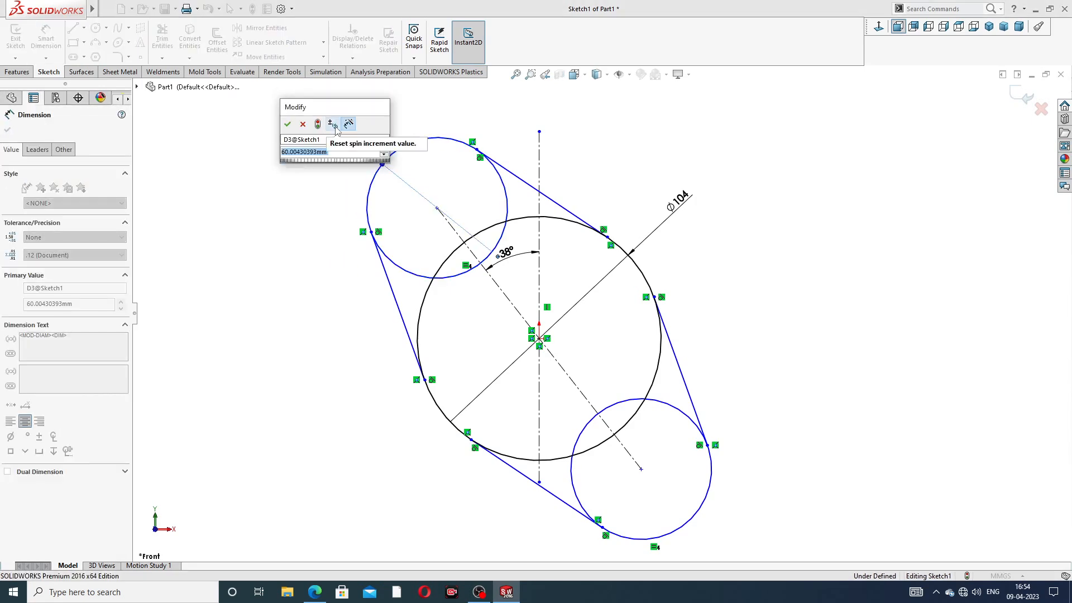
text(32)
key(Return)
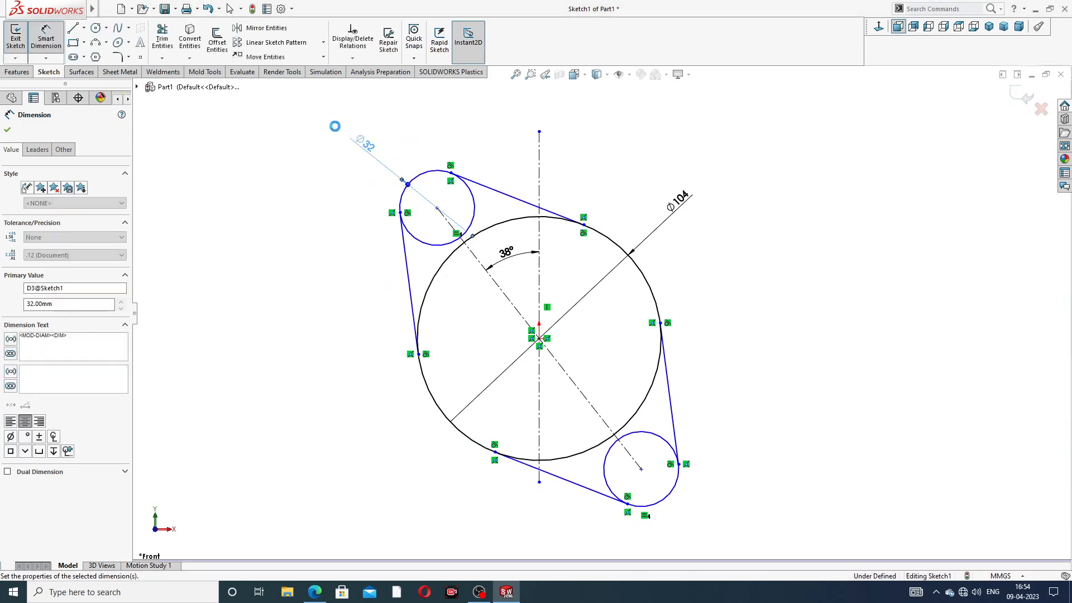
Step: Dimension the distance between the two small circles' centres as 136
click(437, 209)
click(642, 470)
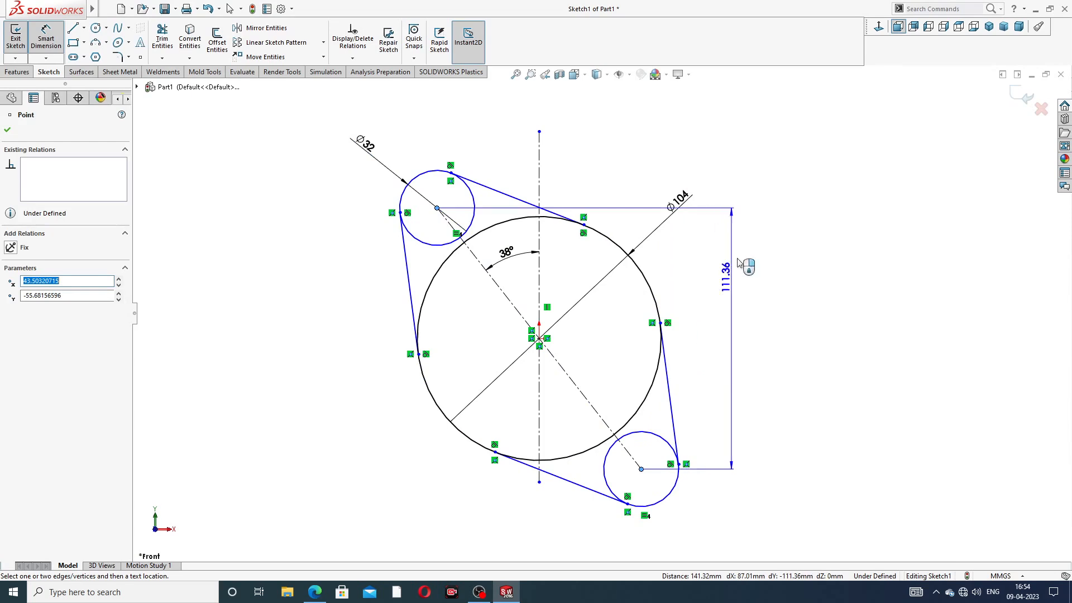
click(703, 165)
text(1)
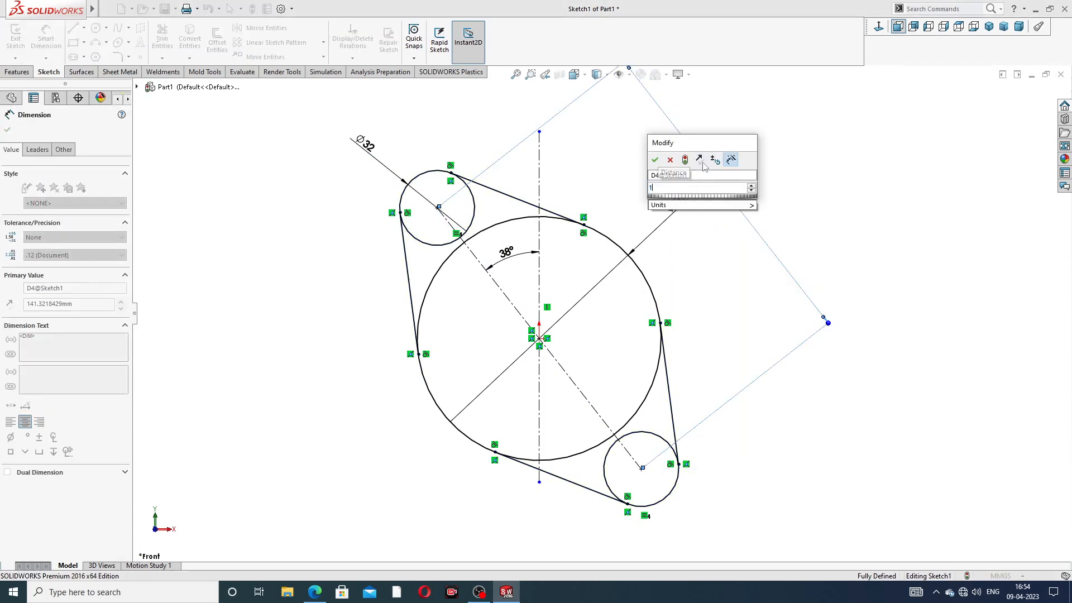
text(36)
key(Return)
scroll(726, 241, up, 3)
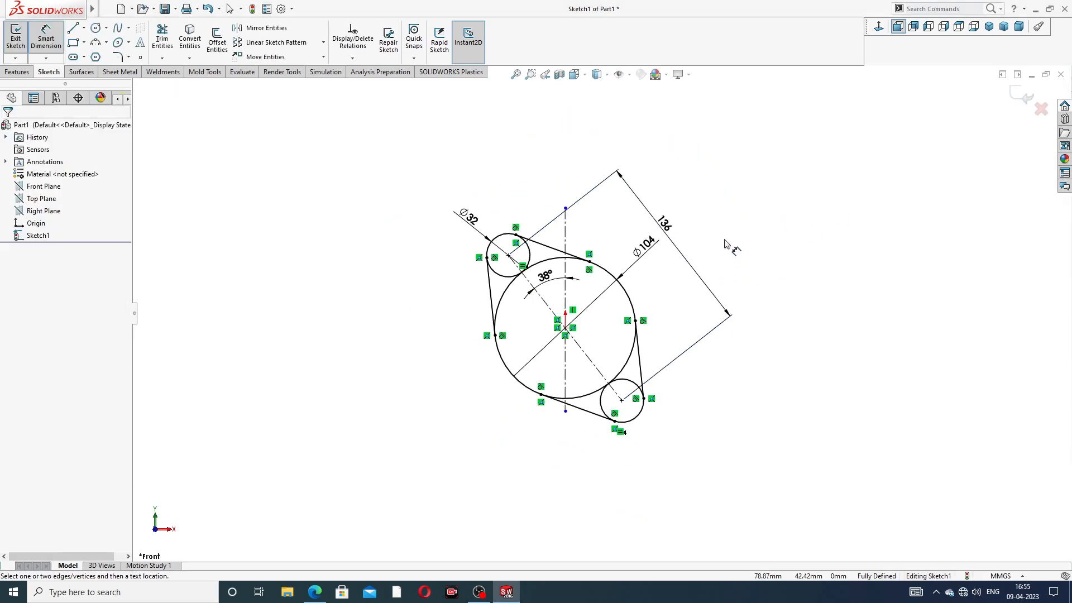
scroll(586, 302, down, 2)
Step: Exit dimensioning and move the Ø104 dimension text to the left
right_click(747, 166)
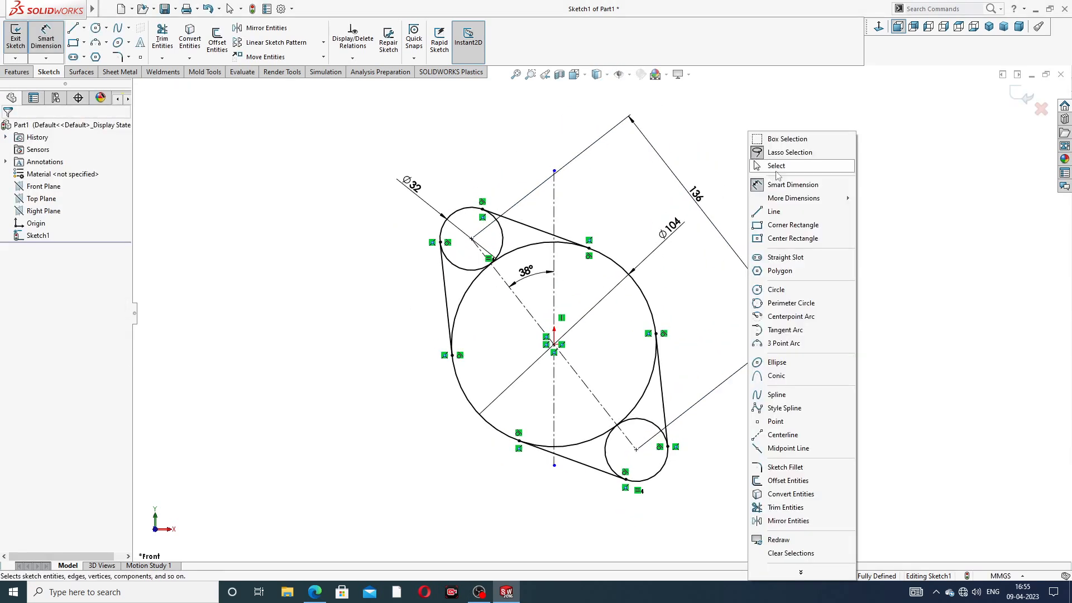
click(775, 165)
drag(688, 219, 661, 223)
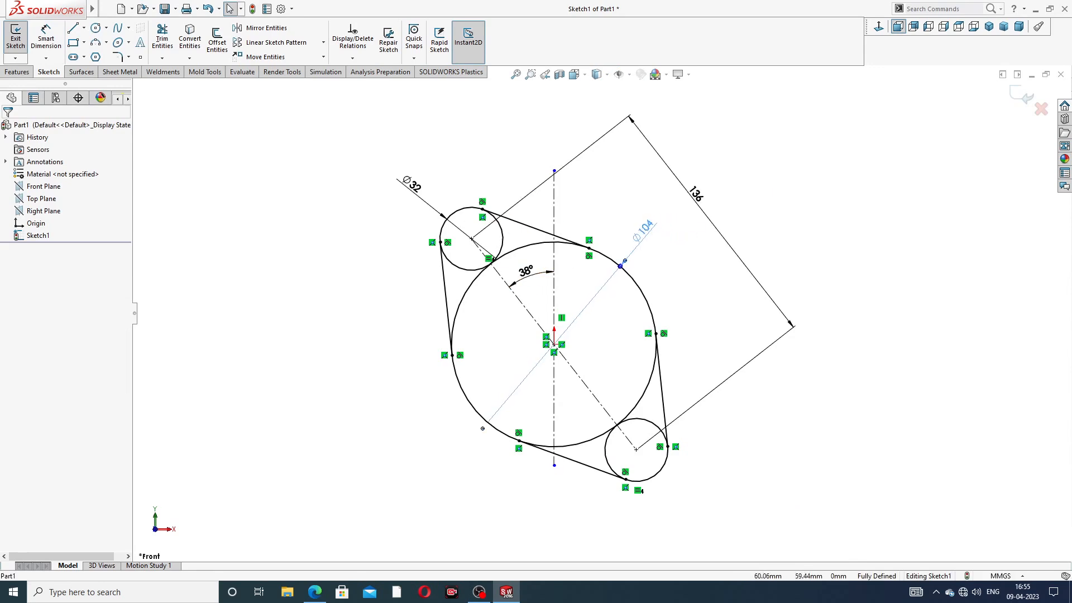
click(737, 188)
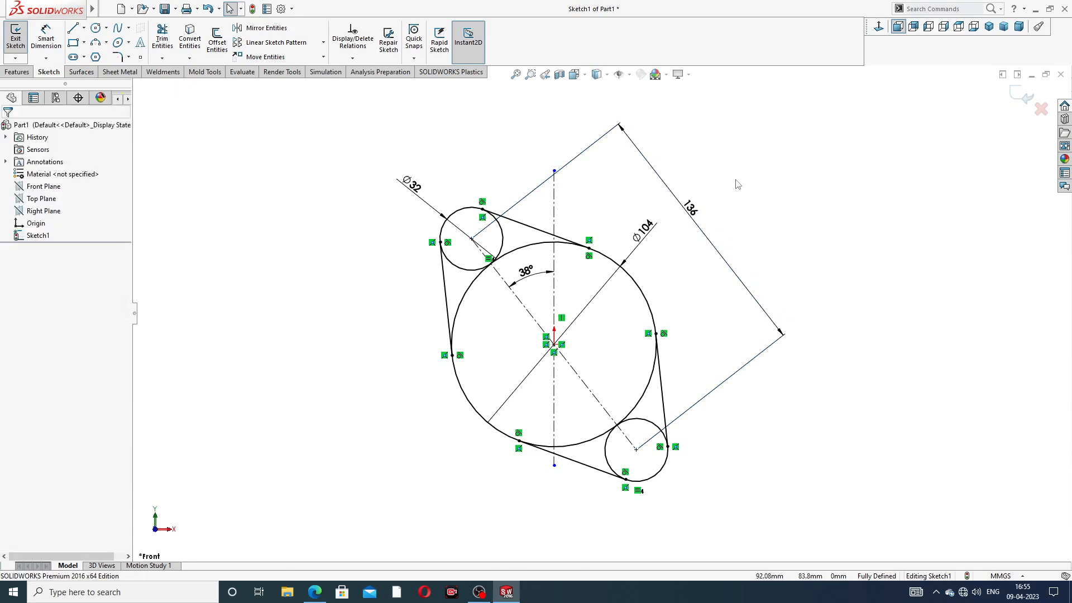
Step: Power Trim the unwanted inner arcs of the large and small circles
click(161, 45)
mouse_move(485, 304)
mouse_down()
mouse_move(488, 259)
mouse_move(520, 262)
mouse_move(497, 240)
mouse_up()
mouse_move(583, 427)
mouse_down()
mouse_move(614, 454)
mouse_move(642, 391)
mouse_move(626, 380)
mouse_up()
scroll(620, 357, down, 4)
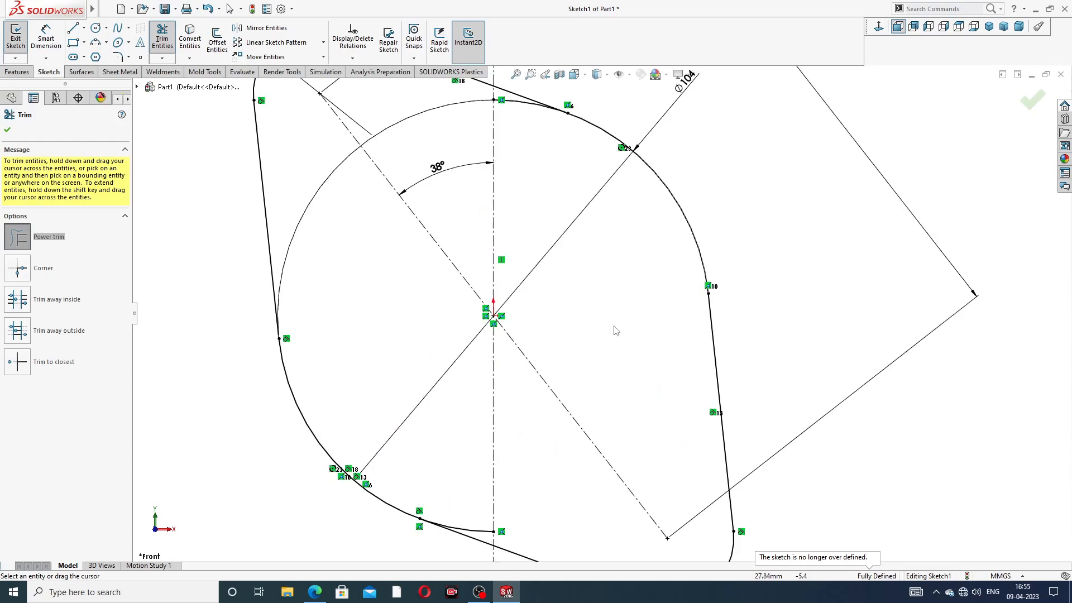
scroll(555, 144, up, 2)
scroll(541, 178, down, 4)
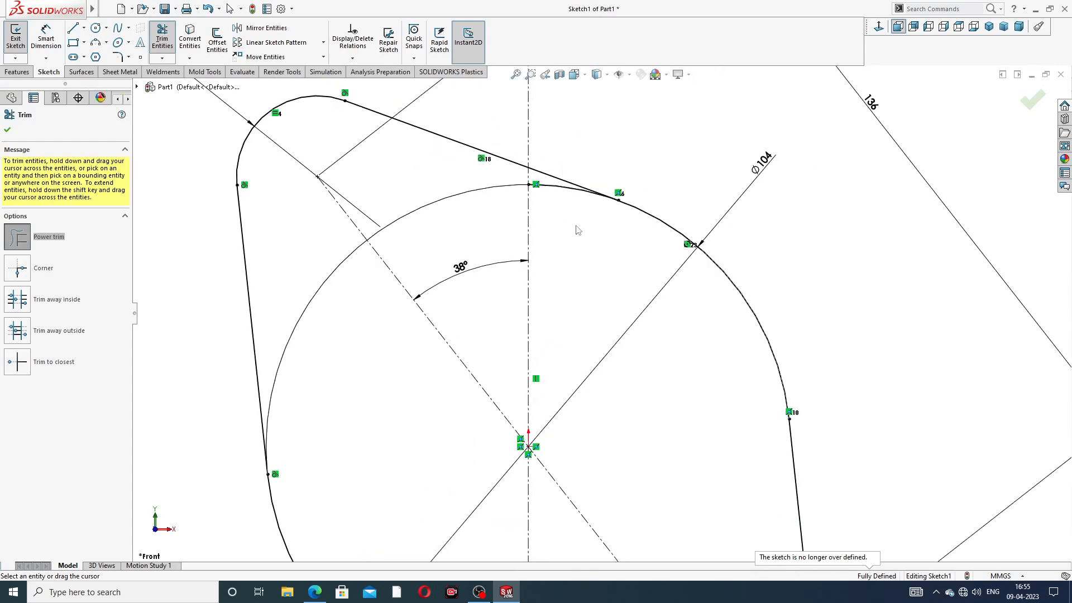
scroll(568, 203, up, 2)
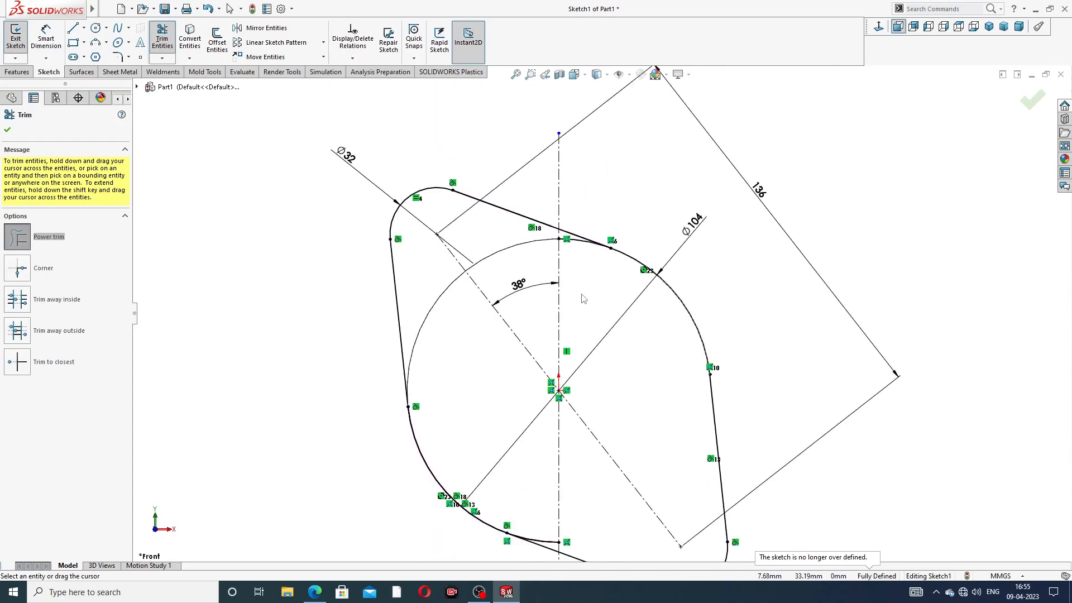
scroll(581, 299, down, 3)
Step: Trim the leftover top and bottom segments to leave one closed flange outline
drag(585, 231, 576, 203)
scroll(593, 288, up, 4)
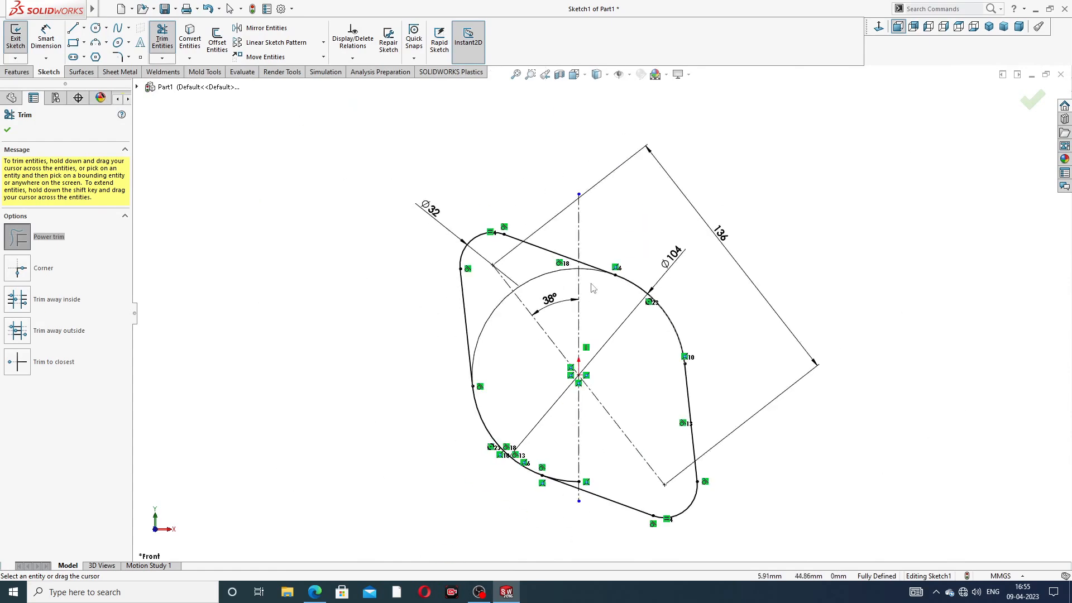
scroll(576, 464, down, 4)
drag(581, 465, 582, 473)
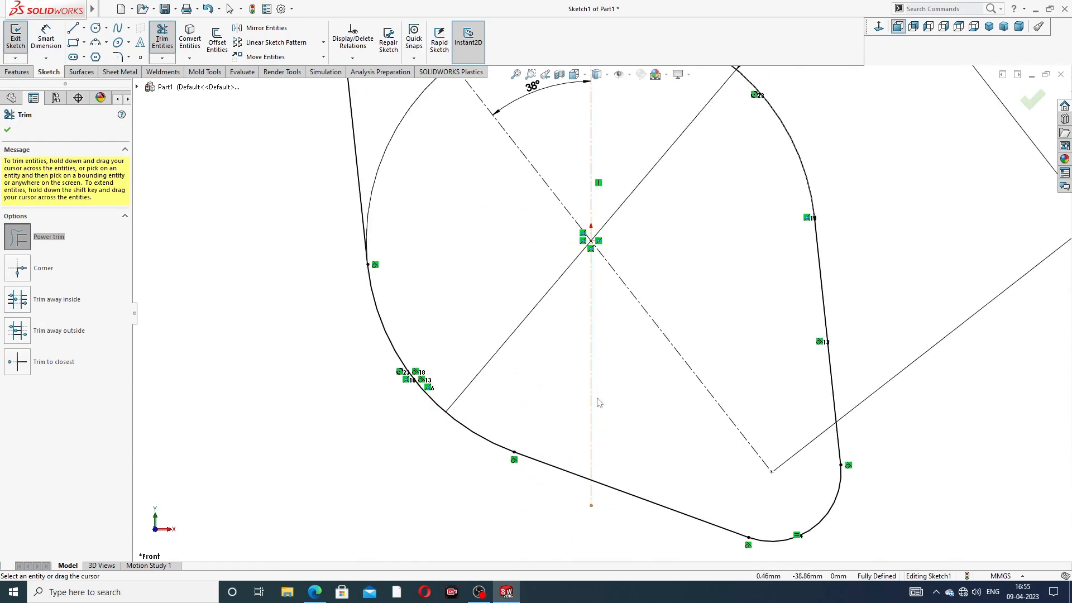
scroll(611, 363, up, 4)
click(7, 130)
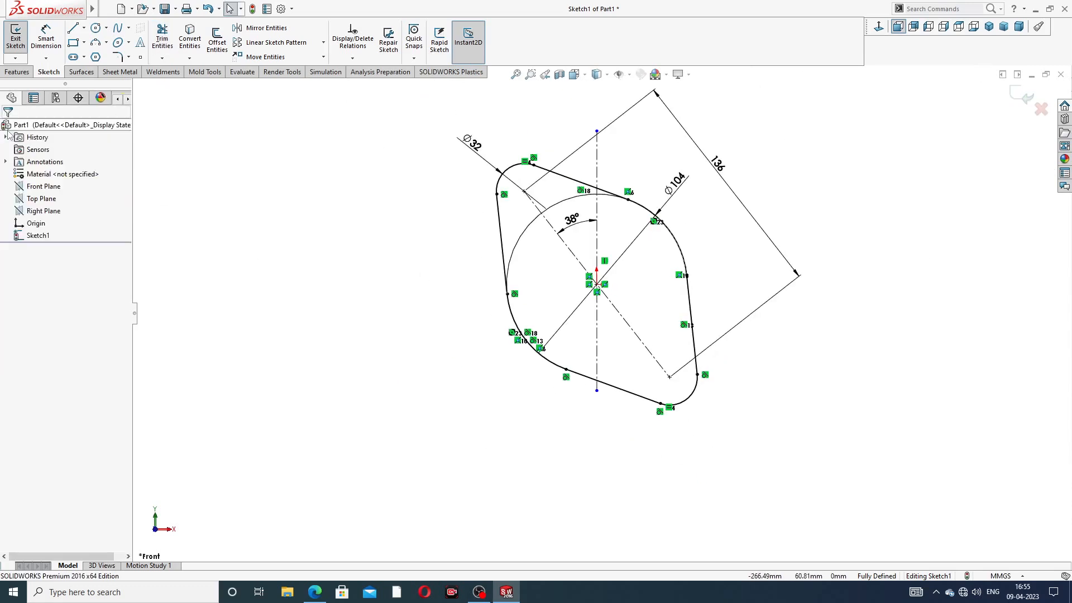
click(17, 72)
Step: Extrude the flange outline 10 mm Blind into a solid plate, checking the reference drawing
click(20, 40)
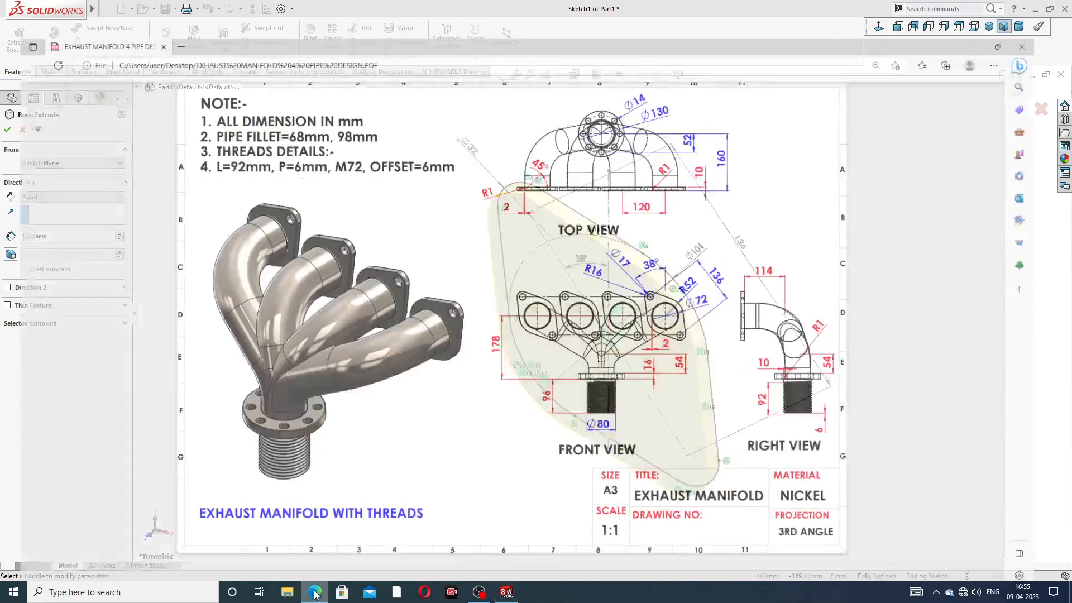
click(315, 592)
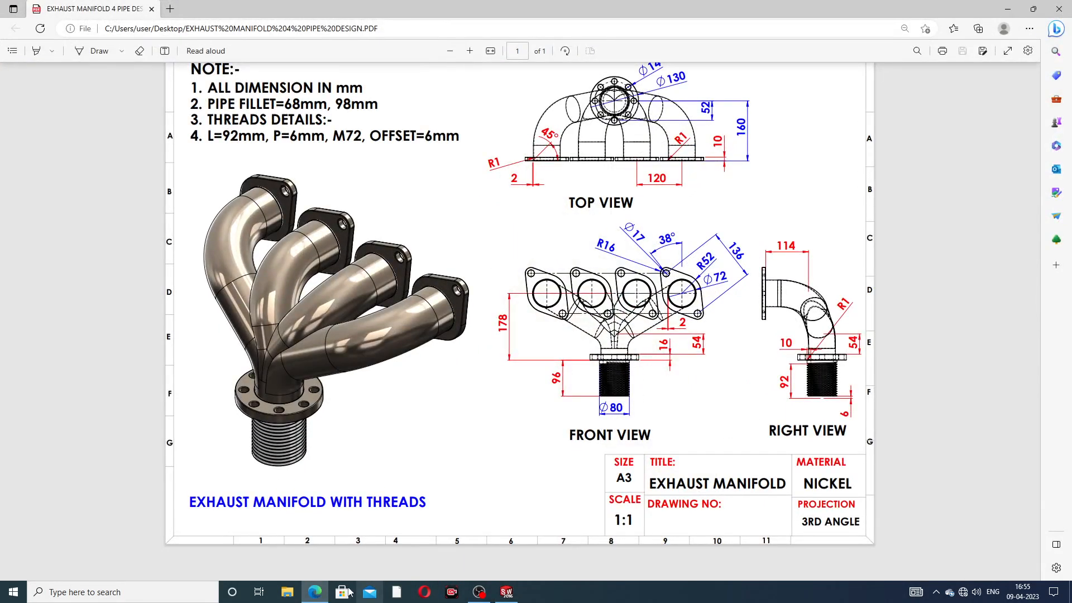
click(315, 592)
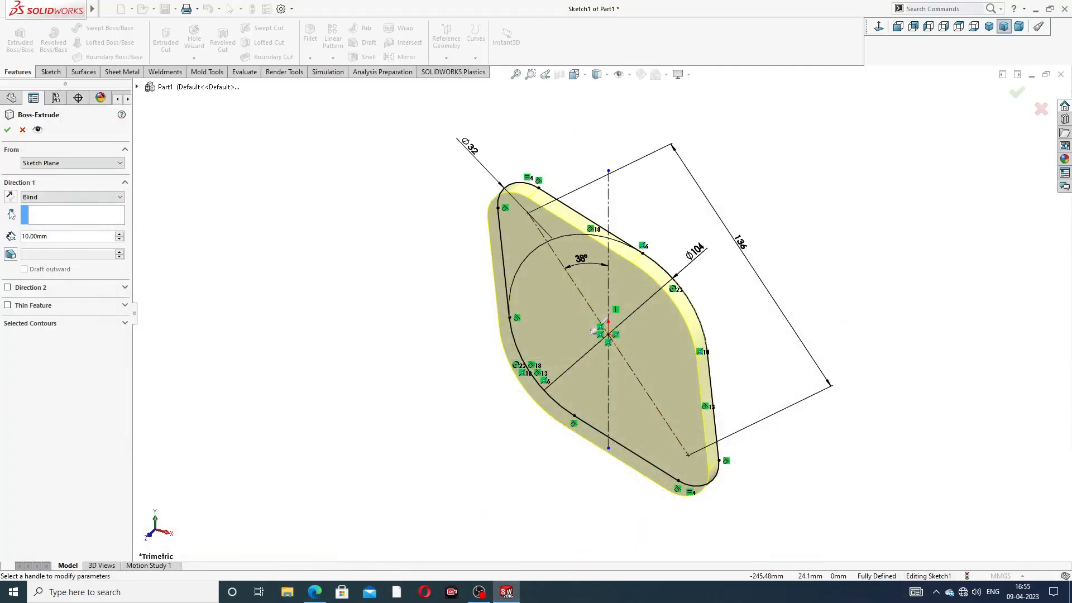
click(7, 130)
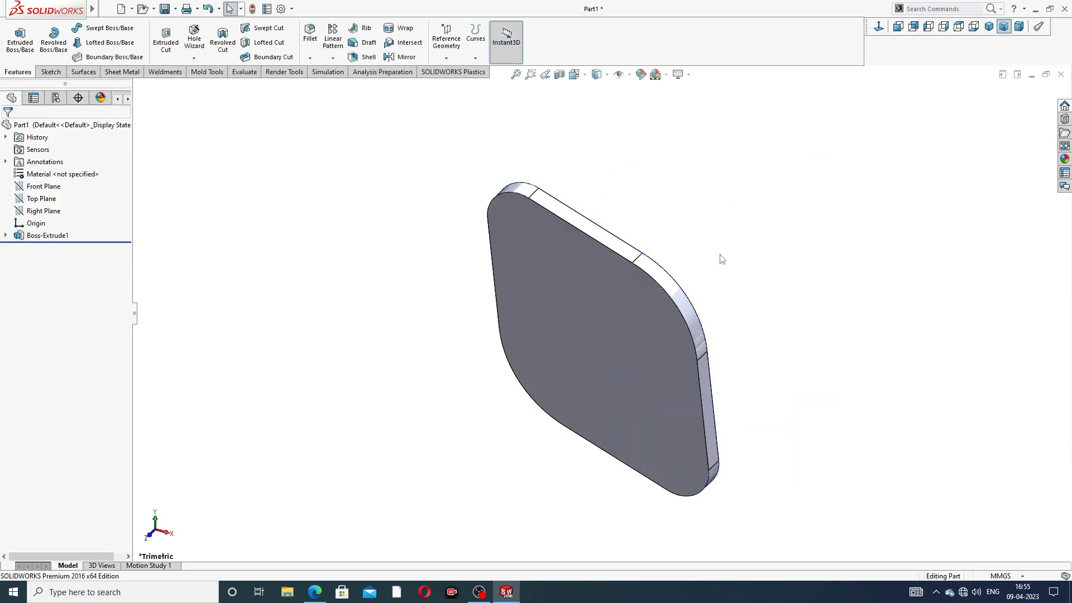
scroll(720, 255, up, 2)
mouse_move(714, 261)
middle_down()
mouse_move(640, 288)
mouse_move(706, 246)
middle_up()
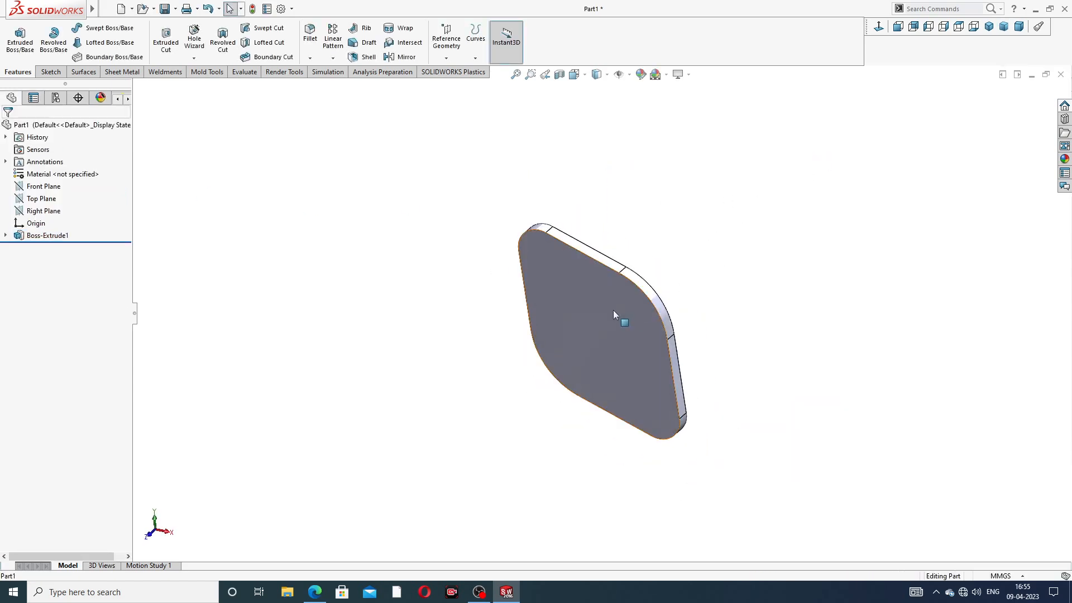
click(613, 310)
Step: Sketch on the plate's front face a central circle and two corner circles
click(661, 286)
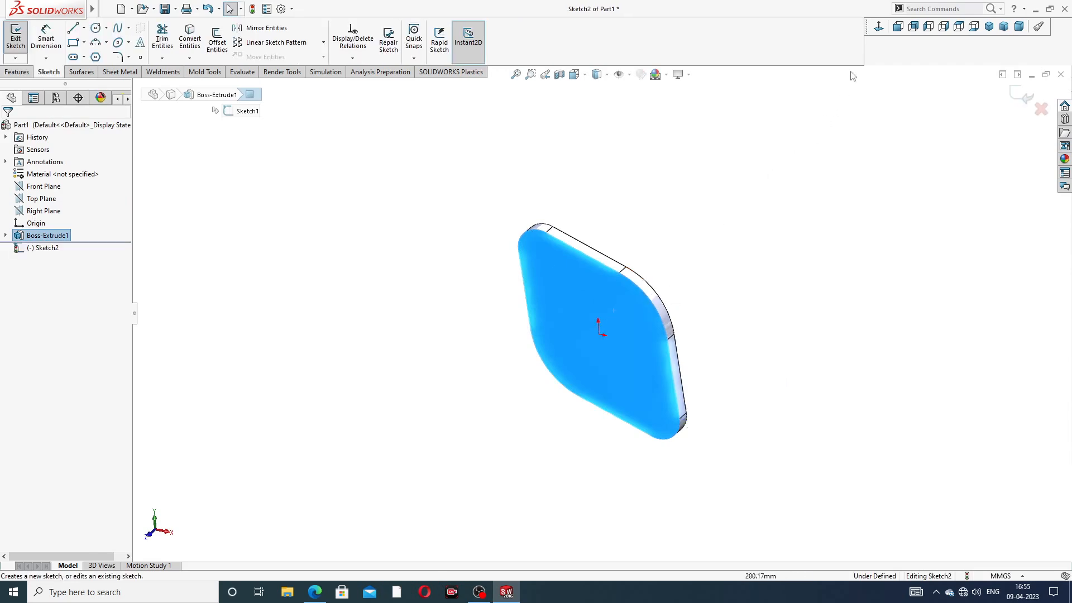
click(879, 29)
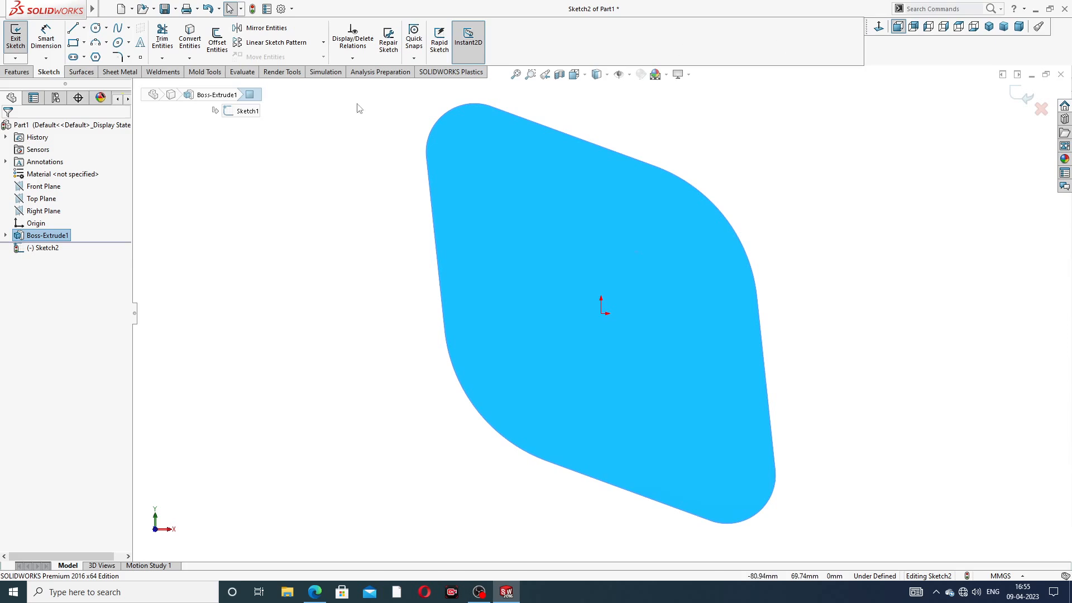
click(95, 28)
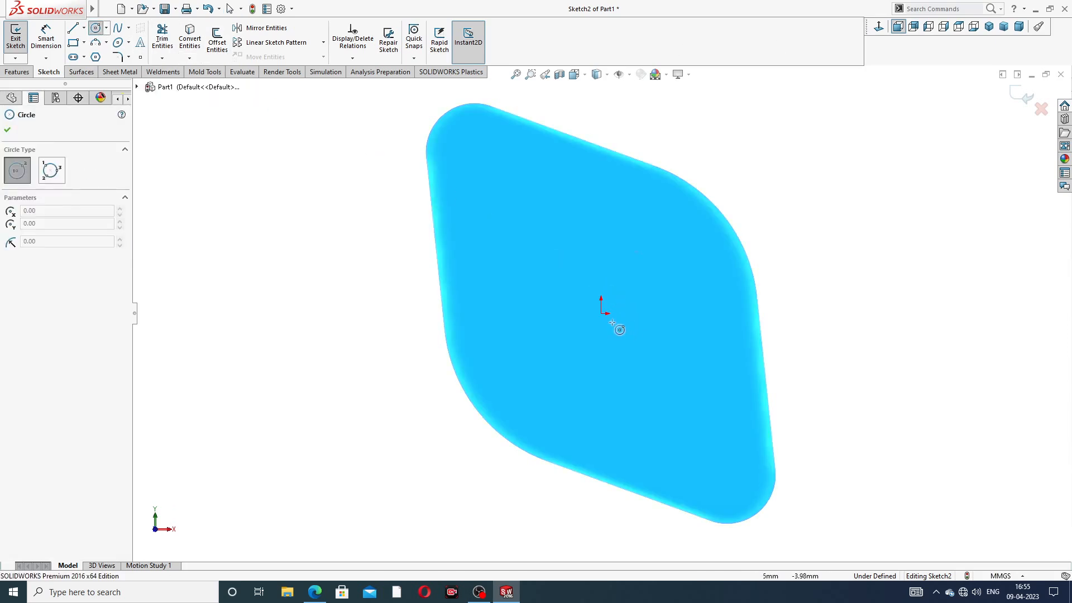
click(600, 313)
click(601, 246)
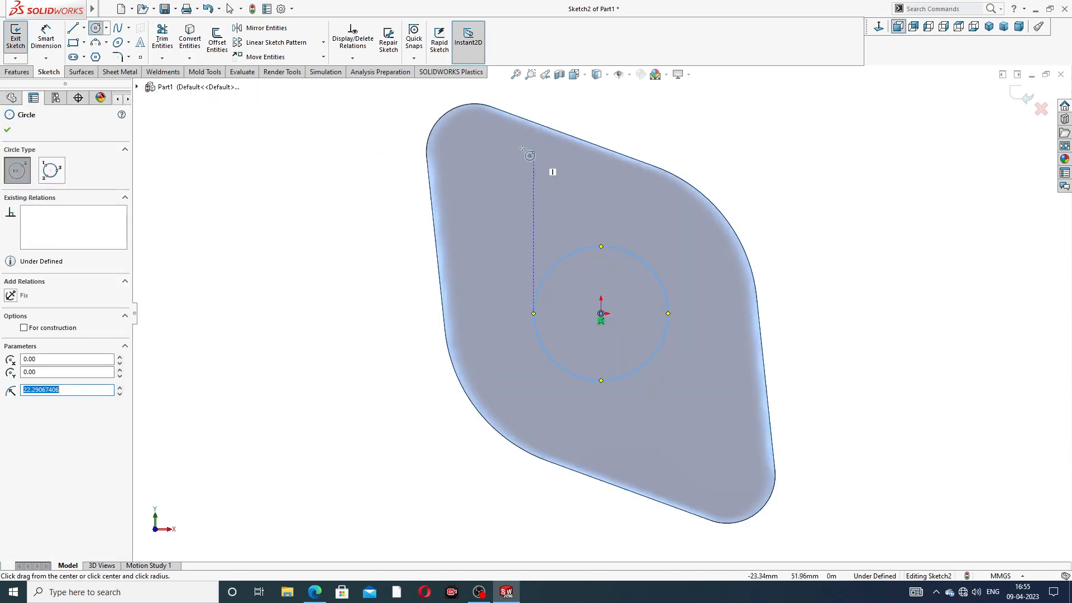
click(474, 152)
click(492, 159)
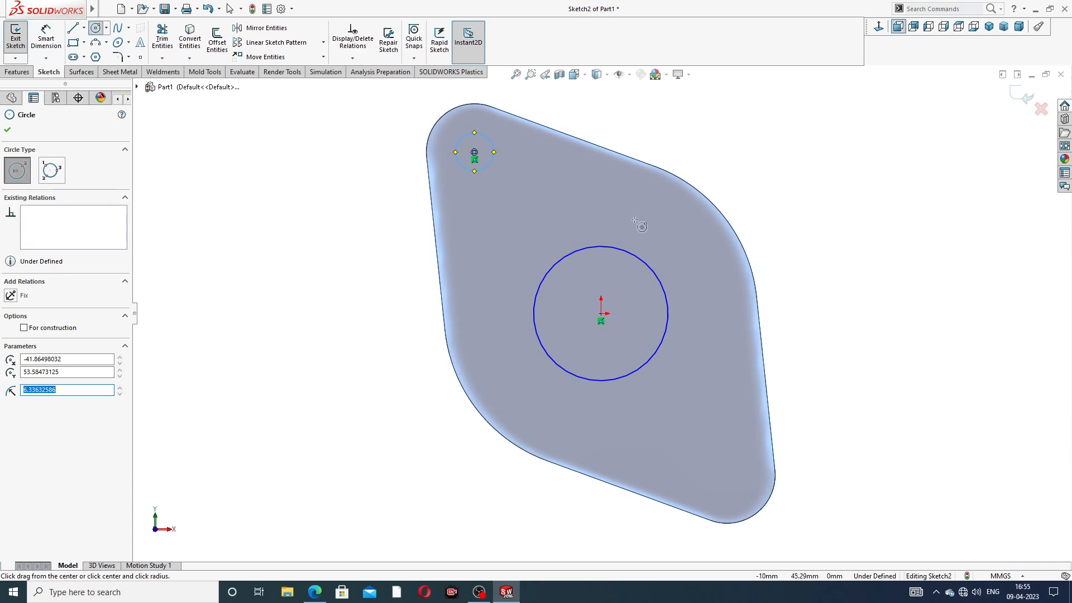
click(727, 475)
click(741, 457)
right_click(834, 215)
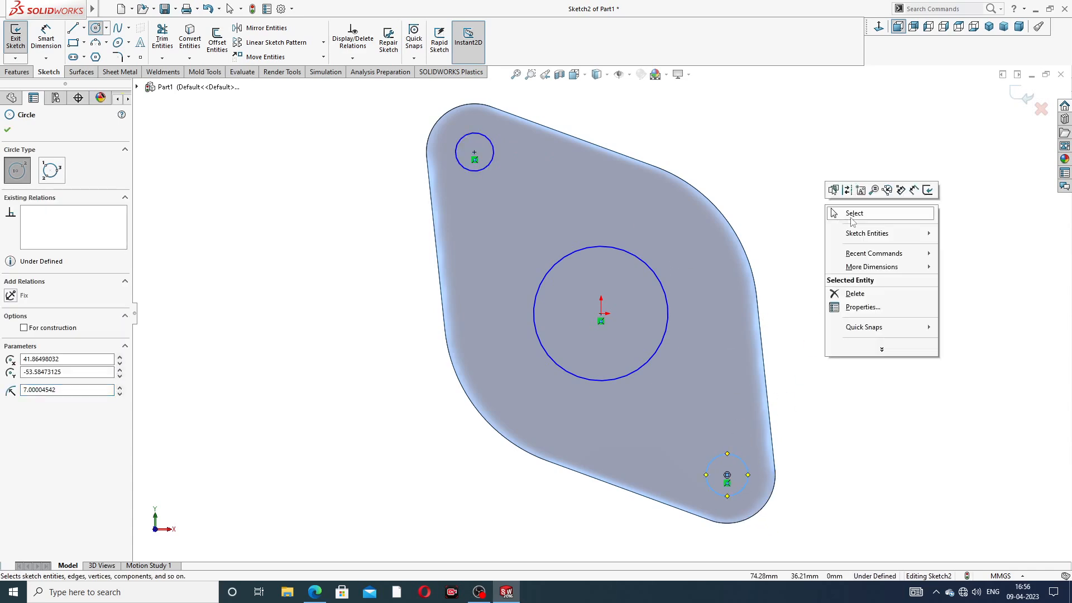
click(853, 219)
Step: Make the two corner circles equal and dimension the central circle Ø72
click(491, 157)
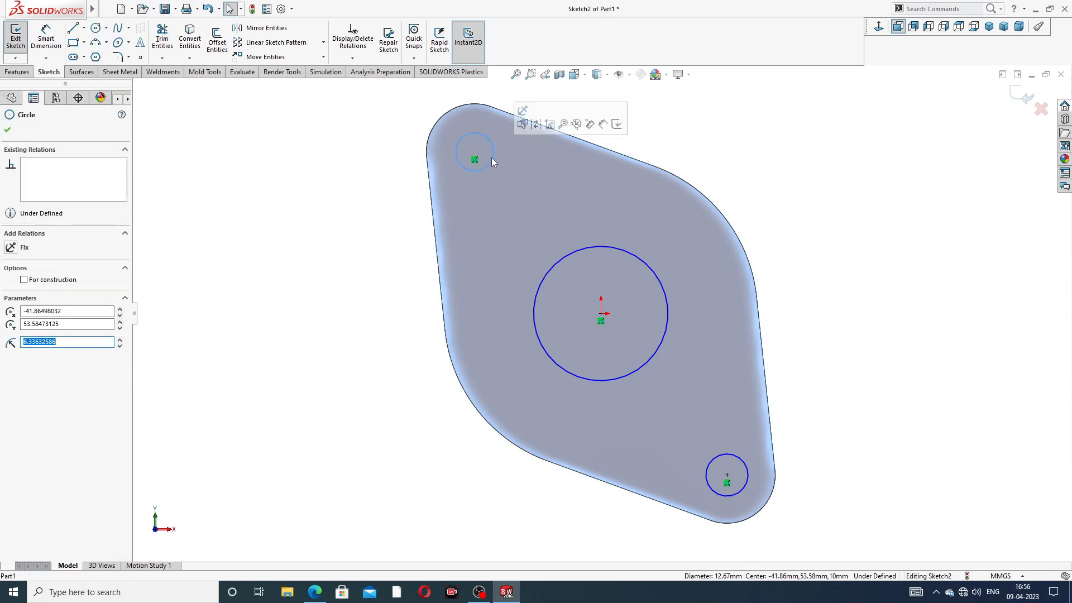
ctrl+click(725, 454)
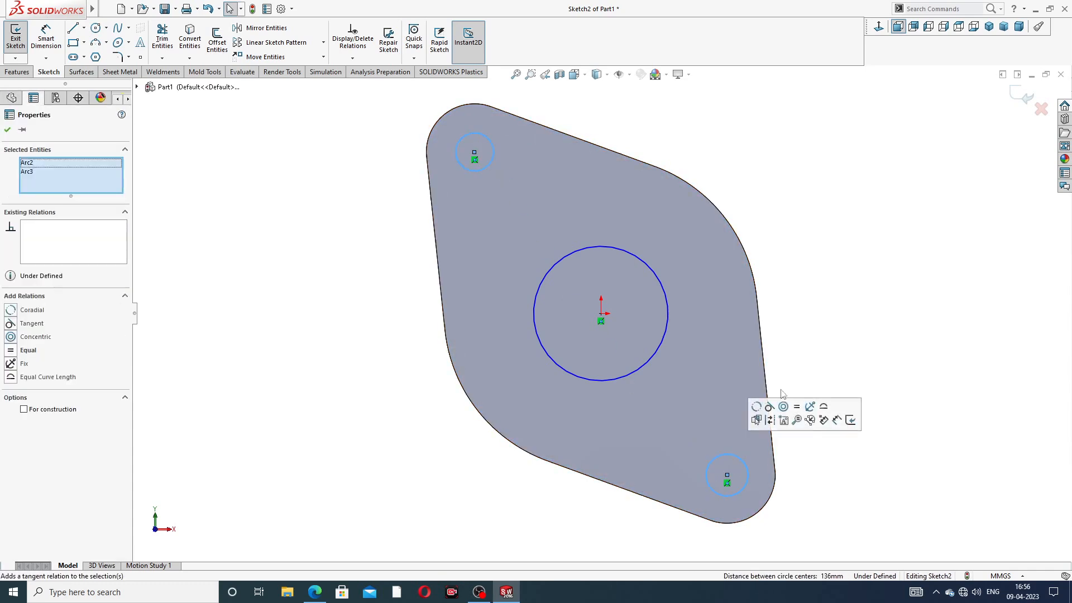
click(785, 295)
click(35, 47)
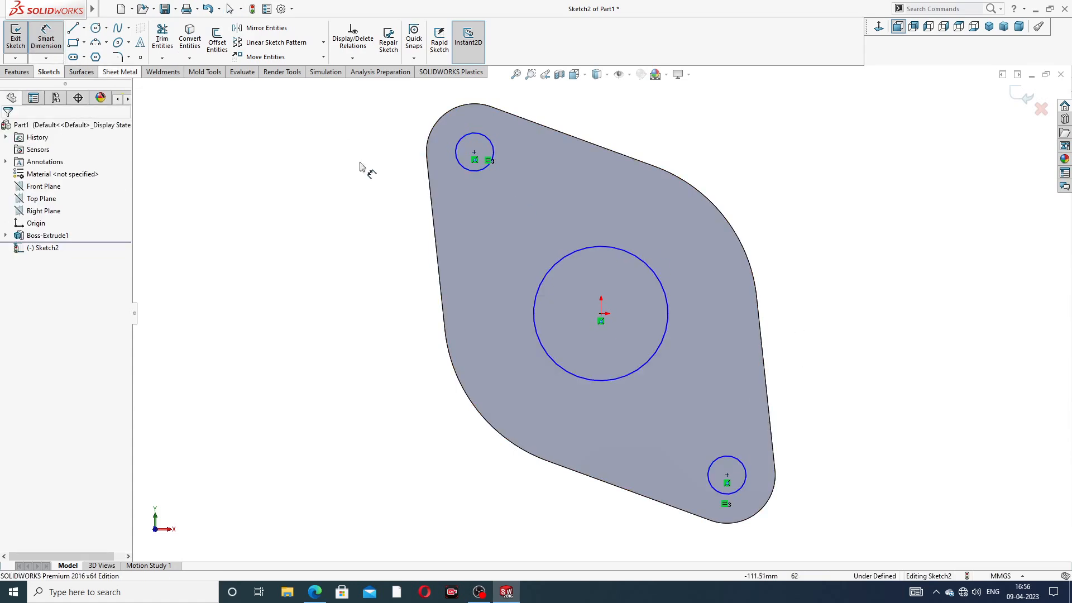
click(651, 260)
click(749, 170)
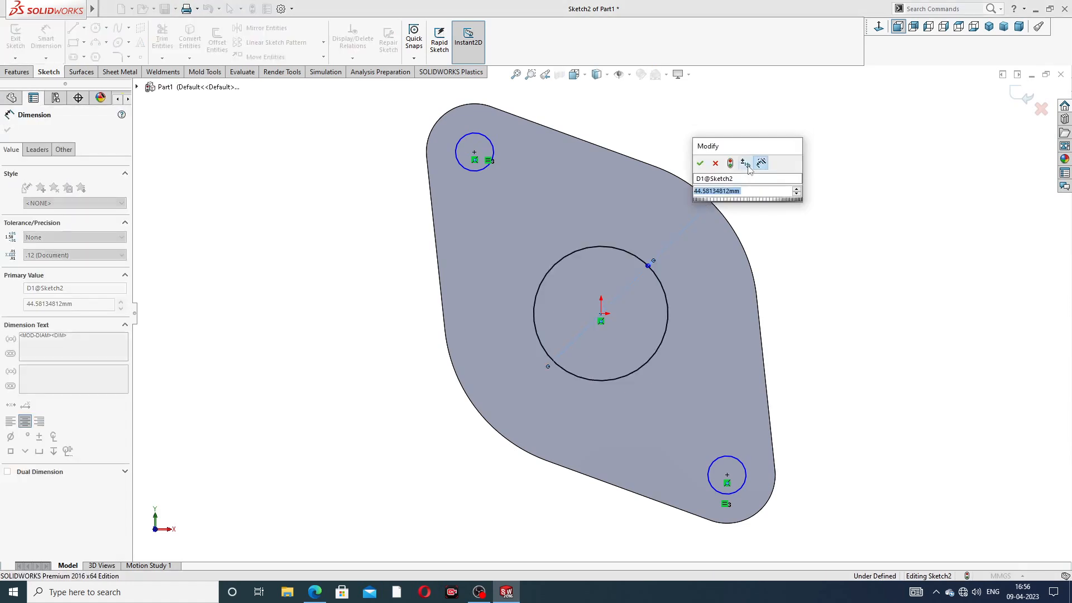
text(72)
key(Return)
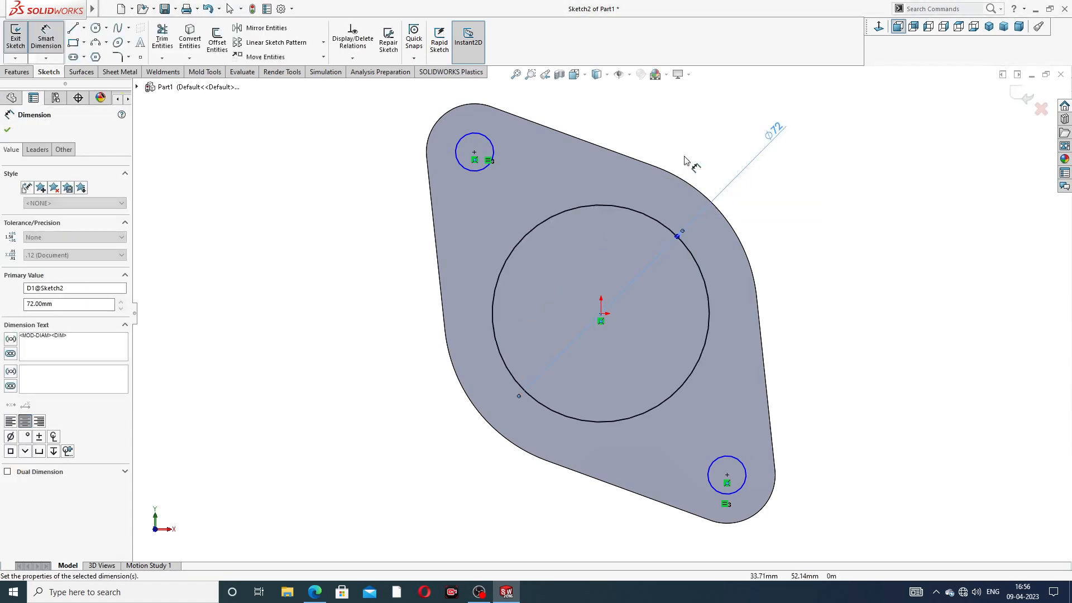
Step: Dimension the corner circles Ø17 and begin an Extruded Cut through the plate
click(487, 139)
click(393, 131)
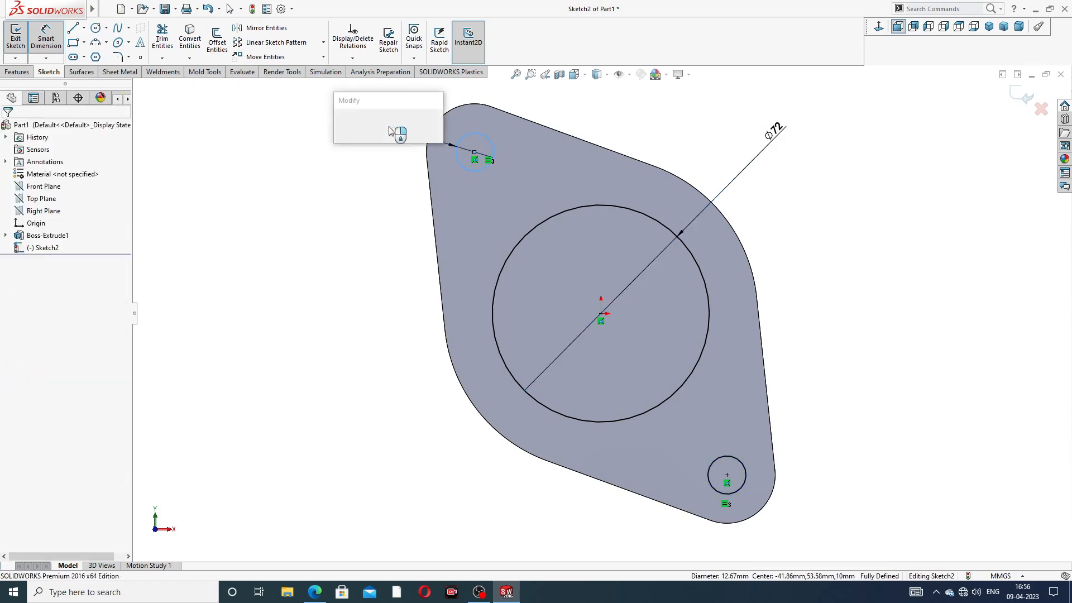
text(1)
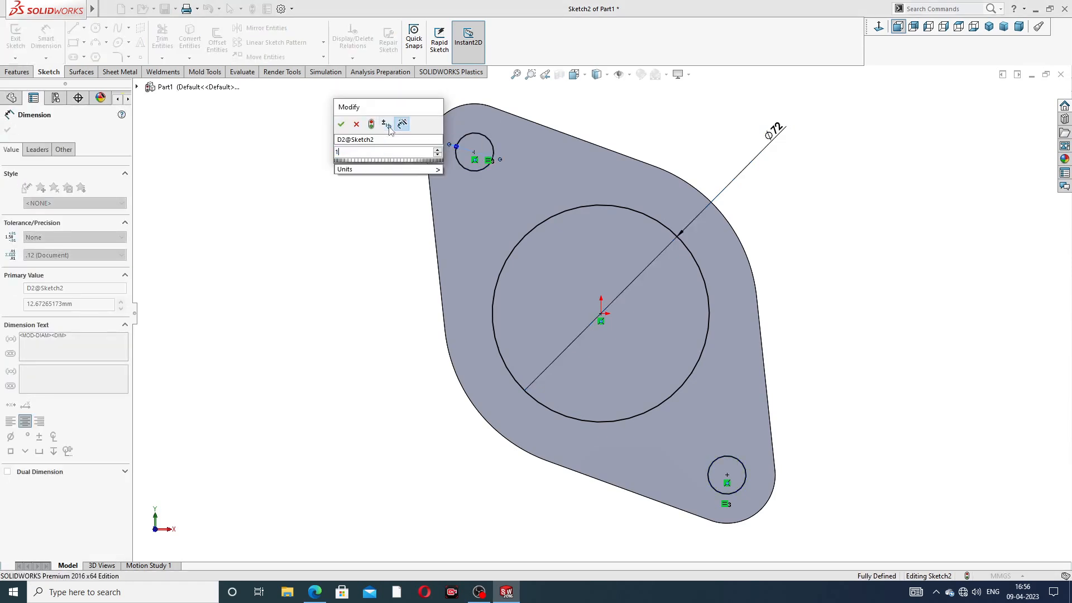
text(7)
key(Return)
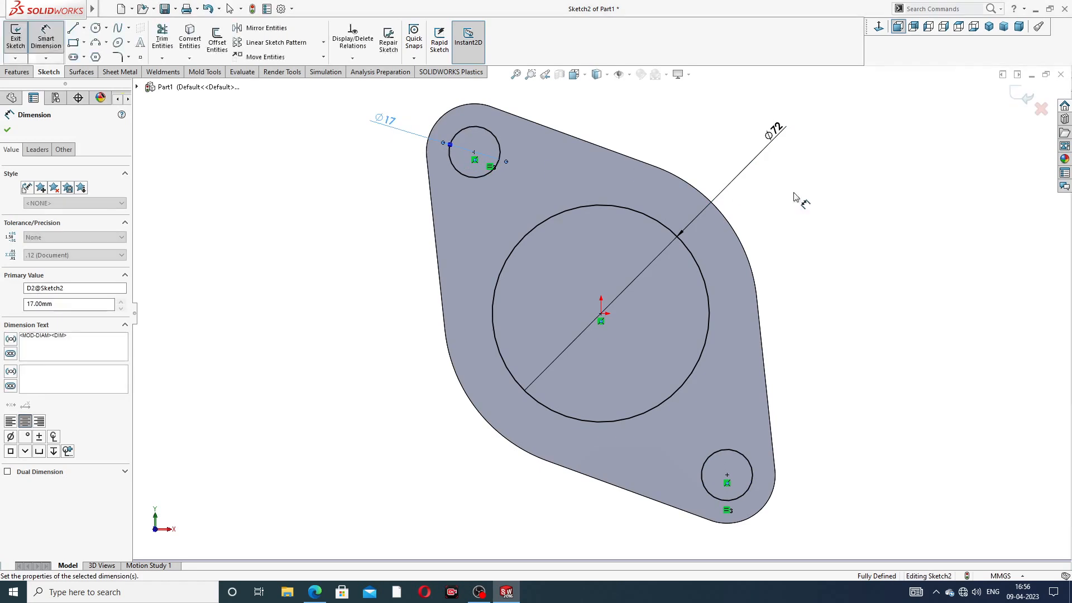
right_click(865, 163)
click(905, 166)
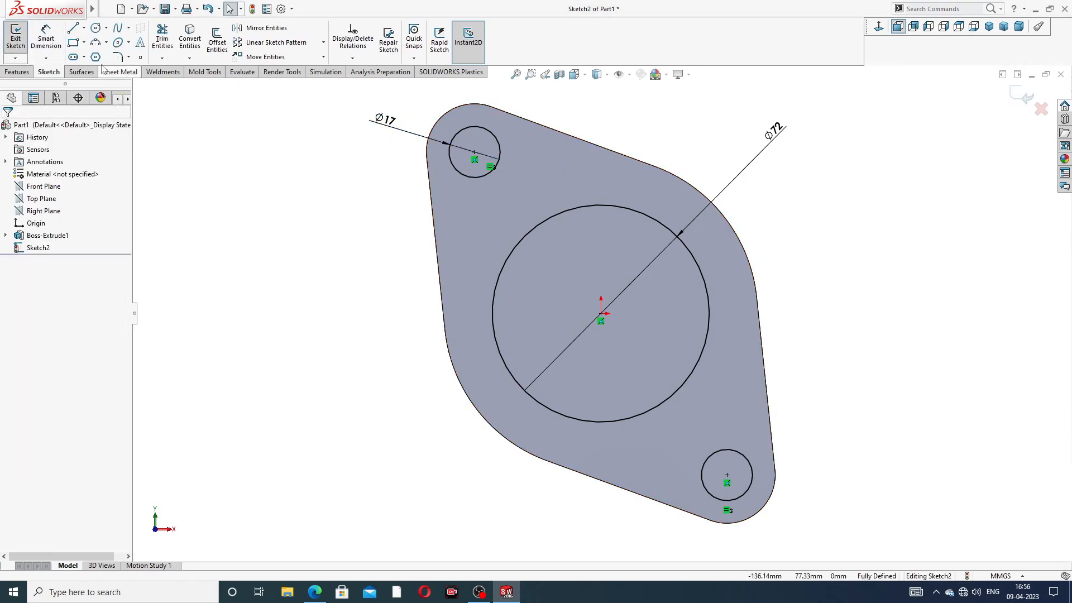
click(17, 72)
click(165, 39)
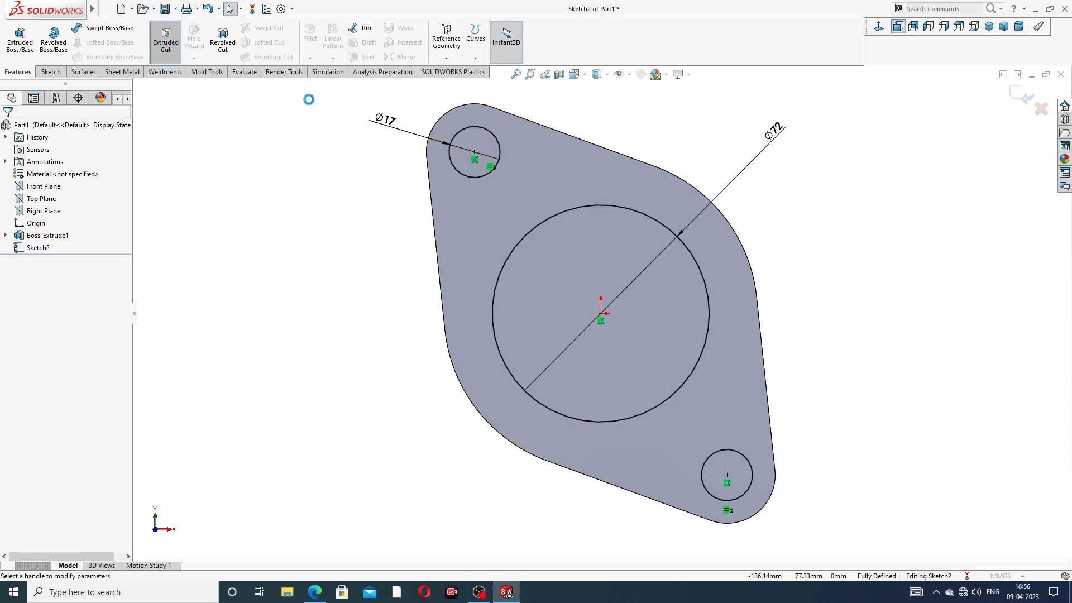
Step: Accept the cut through the plate and inspect the Ø72 bore and Ø17 holes
middle_drag(812, 189, 686, 216)
click(1017, 96)
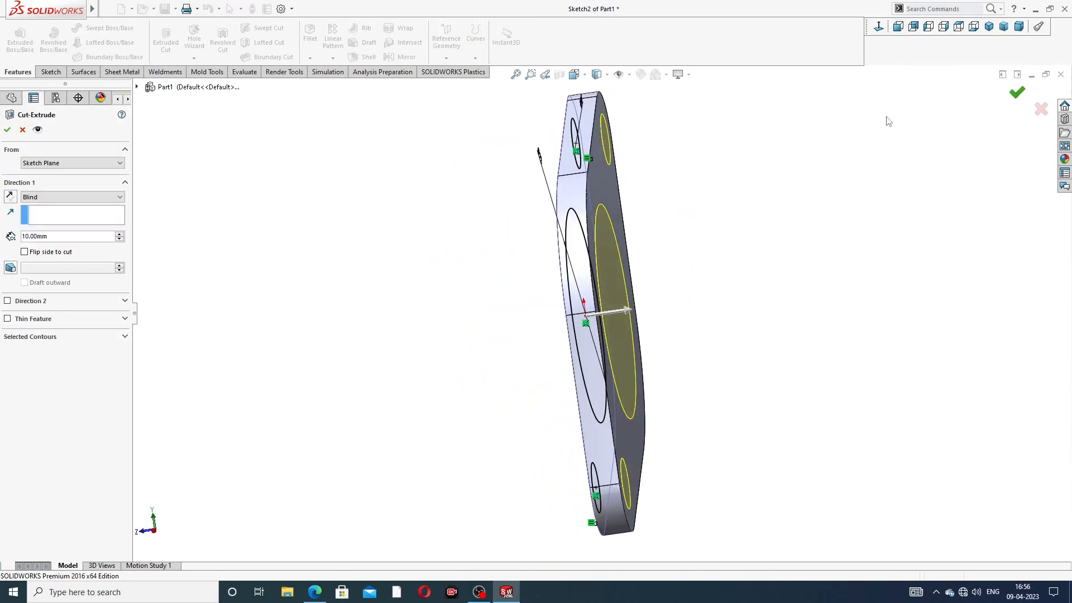
click(726, 203)
scroll(727, 206, up, 3)
middle_drag(726, 205, 812, 162)
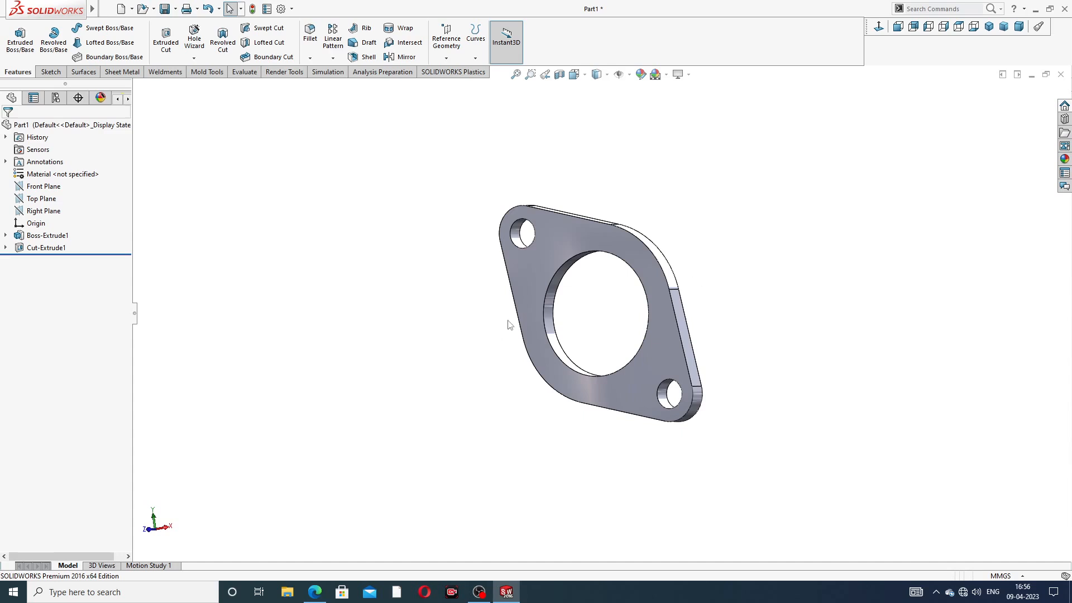
scroll(594, 326, down, 2)
scroll(594, 326, up, 3)
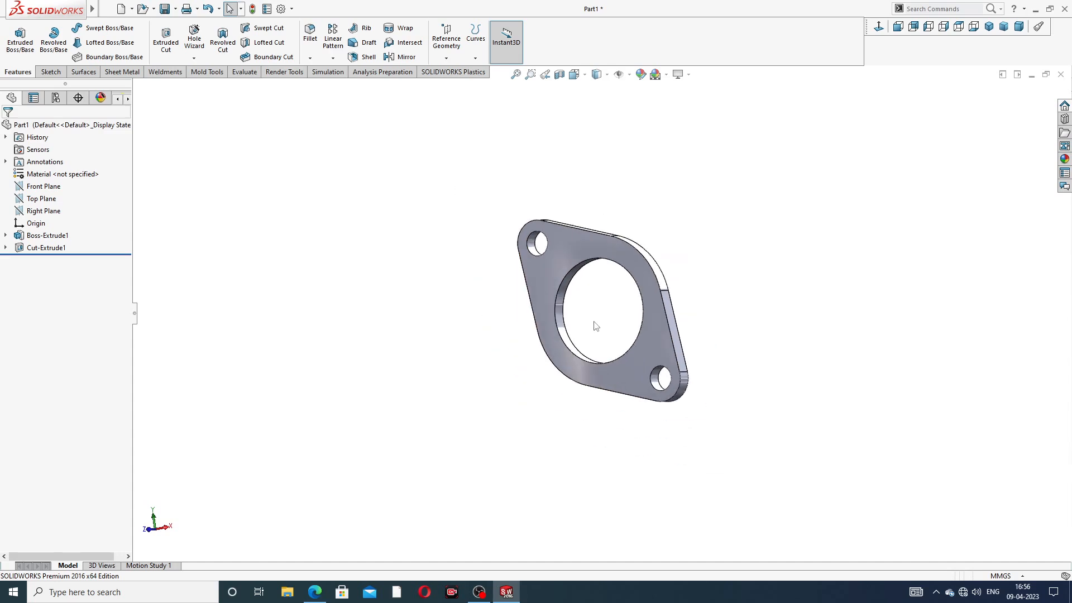
middle_drag(605, 333, 569, 342)
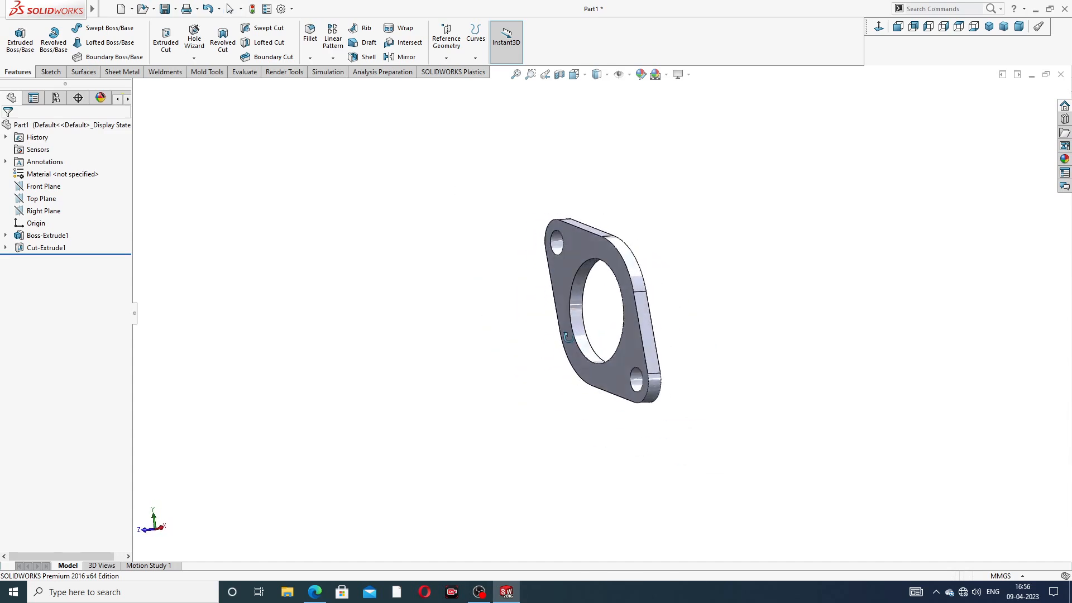
scroll(568, 337, down, 2)
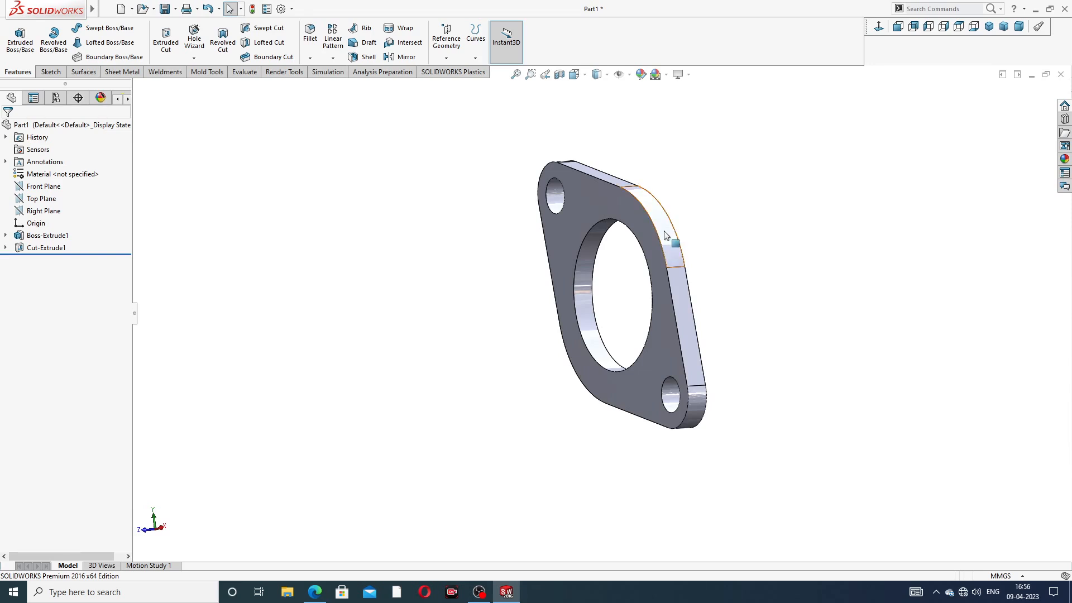
middle_drag(665, 256, 634, 300)
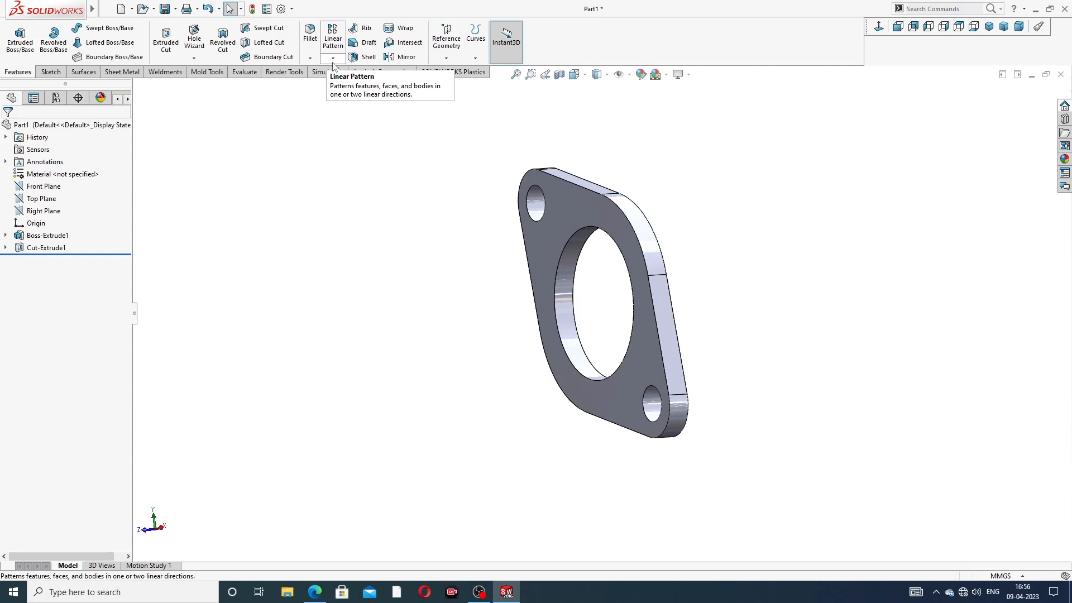
Step: On the flange face, sketch a horizontal centerline about 104 mm left from the origin
click(557, 205)
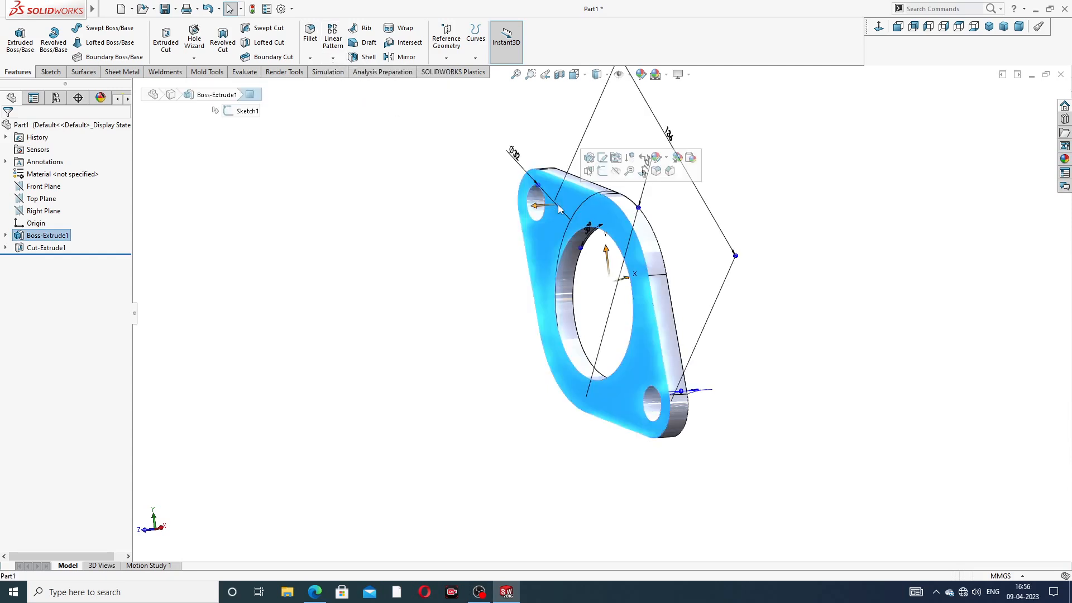
click(602, 171)
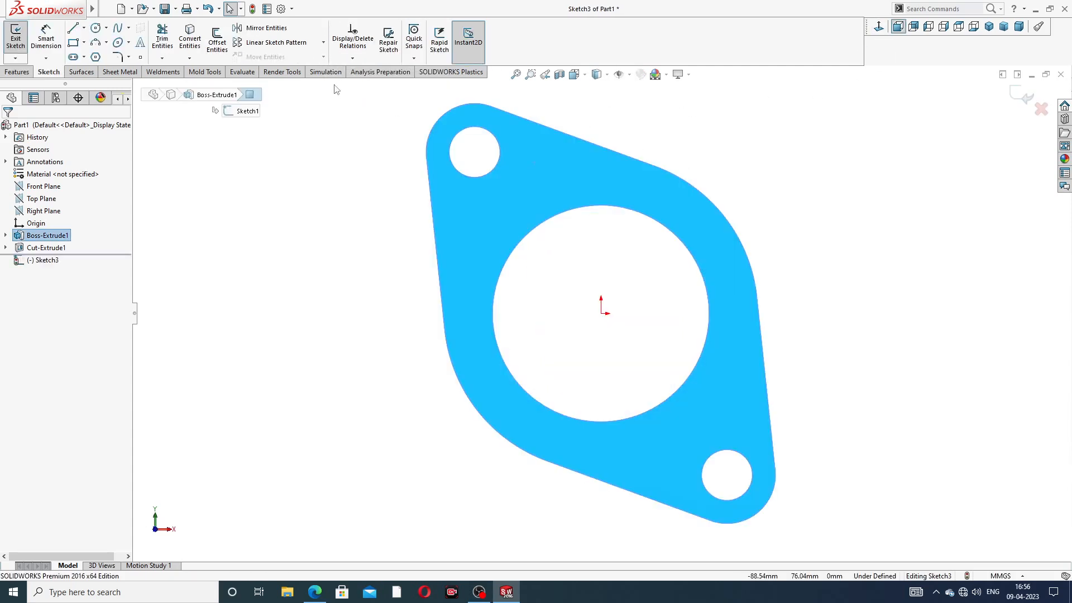
click(84, 28)
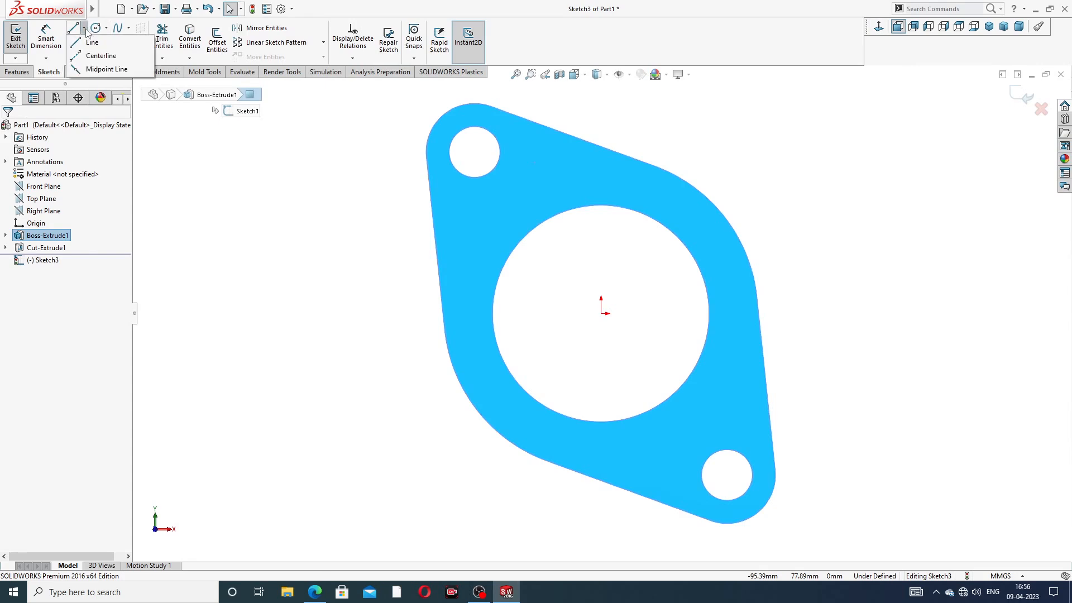
click(102, 56)
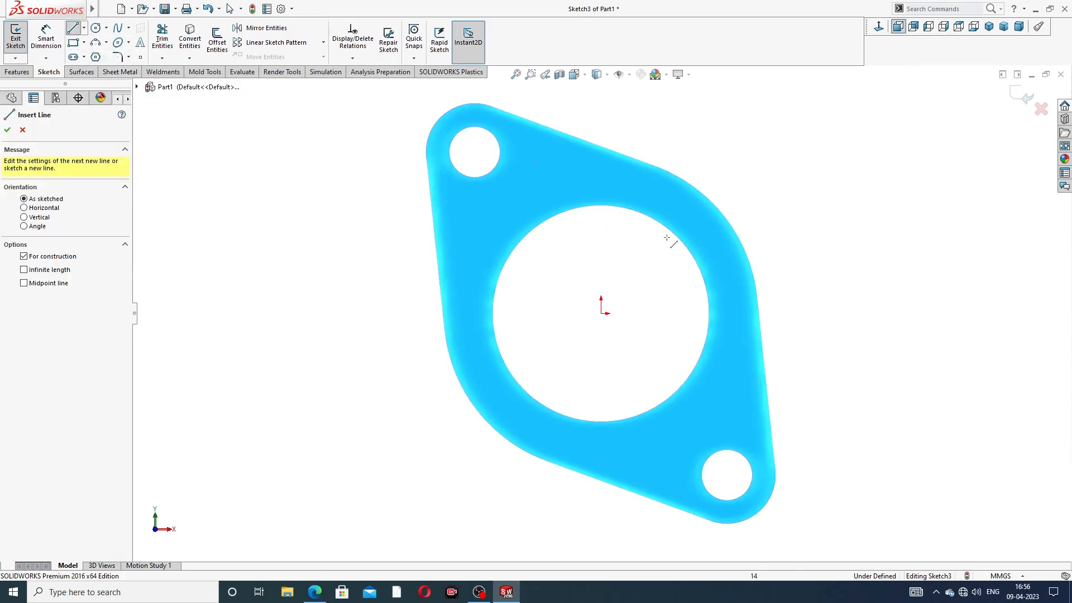
click(600, 313)
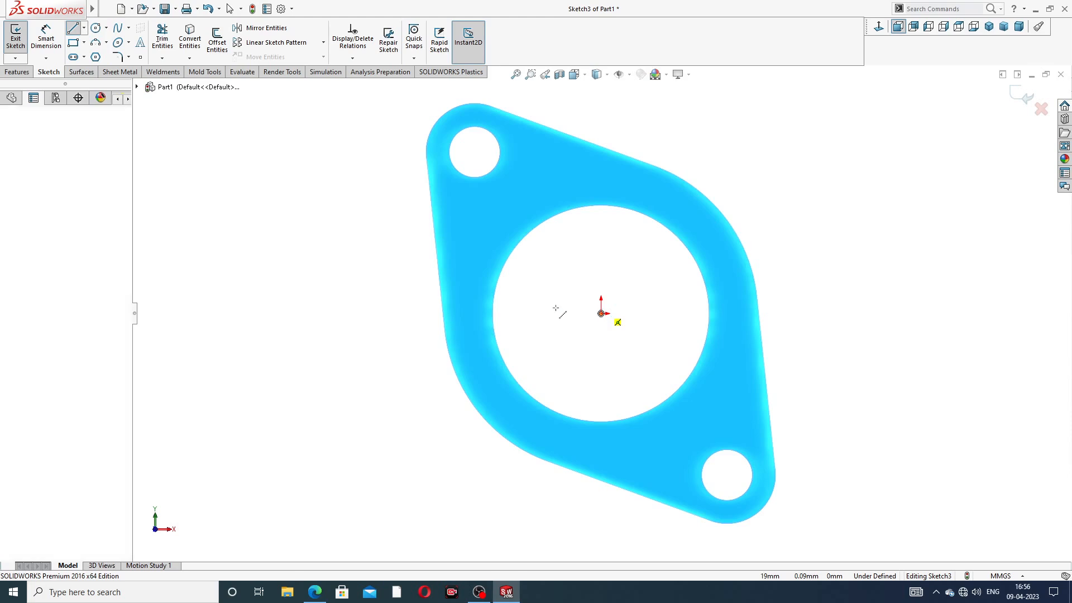
click(287, 314)
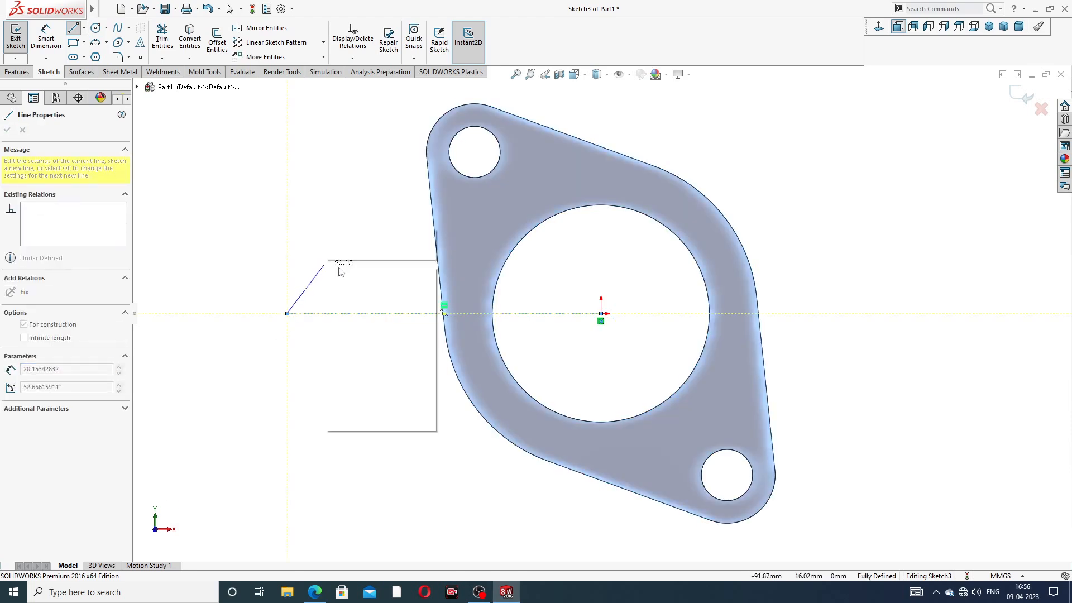
right_click(326, 226)
click(346, 248)
click(371, 313)
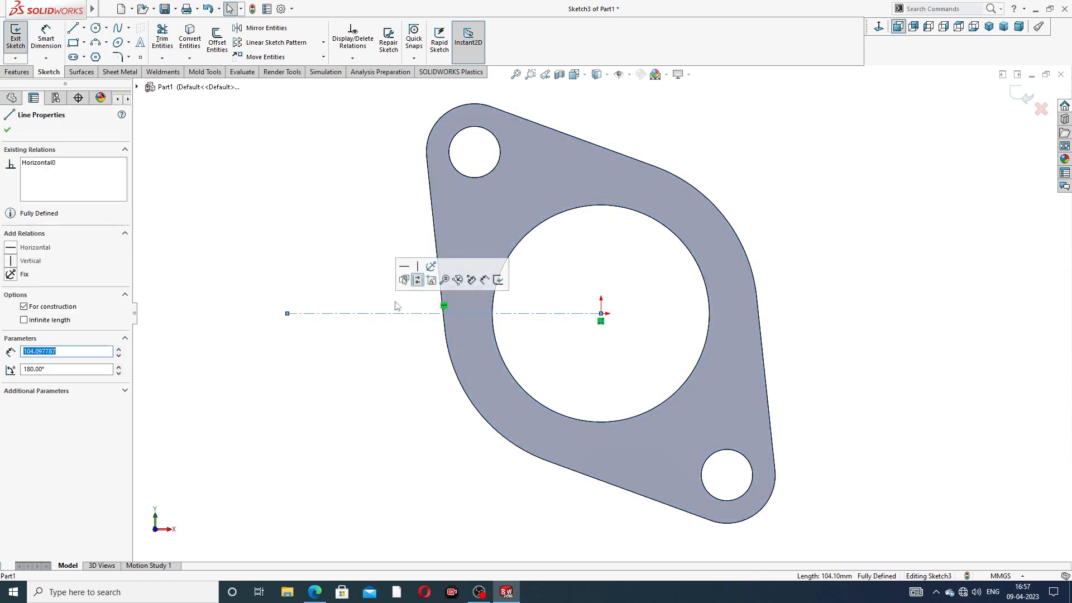
click(352, 230)
scroll(409, 226, up, 3)
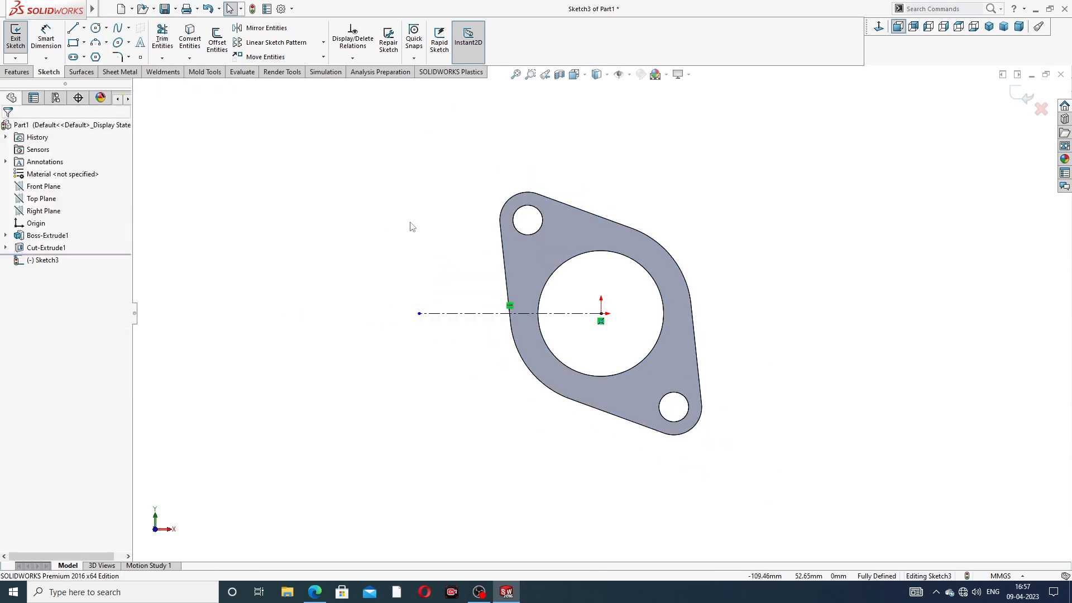
scroll(334, 179, up, 2)
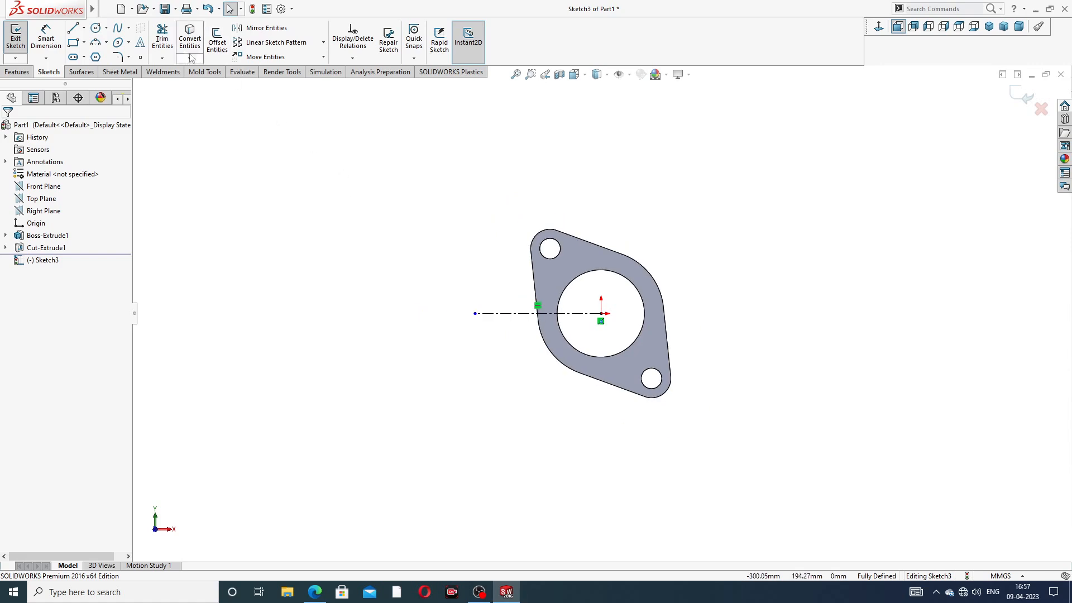
click(1024, 96)
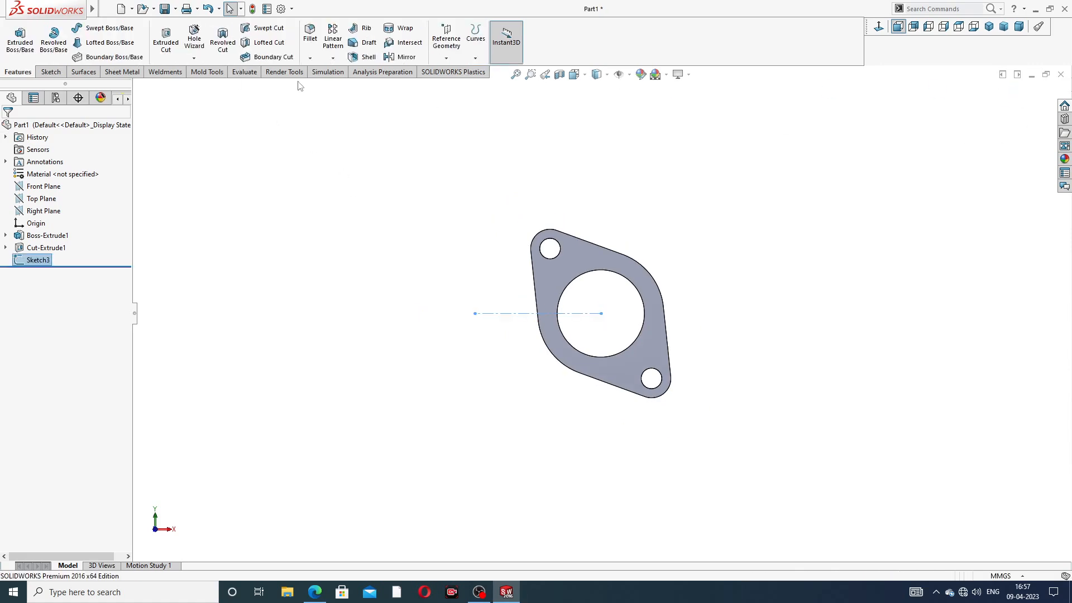
Step: Start a Linear Pattern along the centerline with 120 mm spacing
click(333, 59)
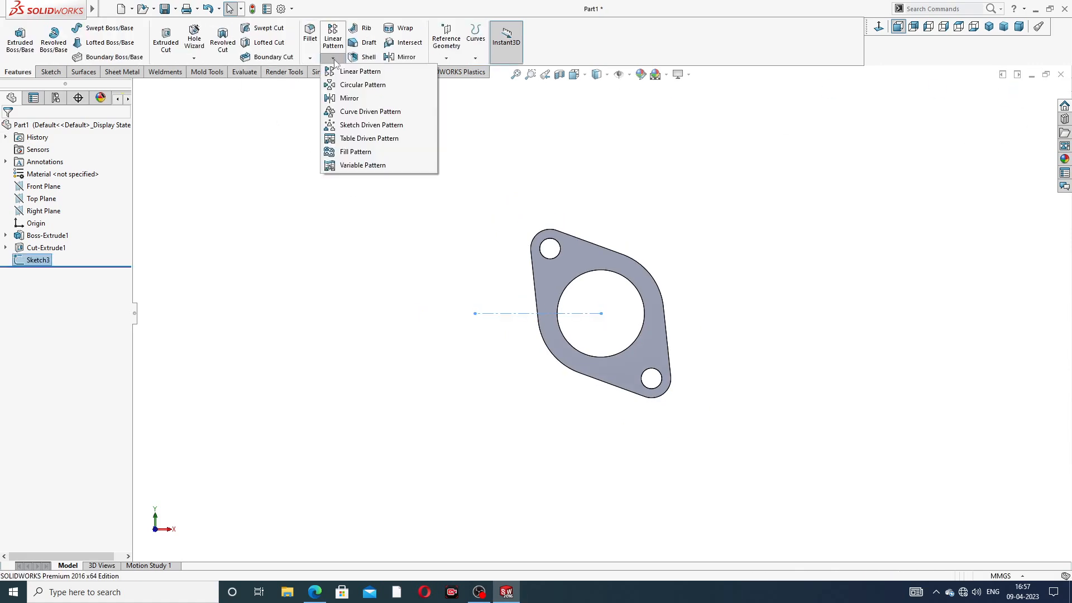
click(360, 71)
scroll(525, 343, down, 2)
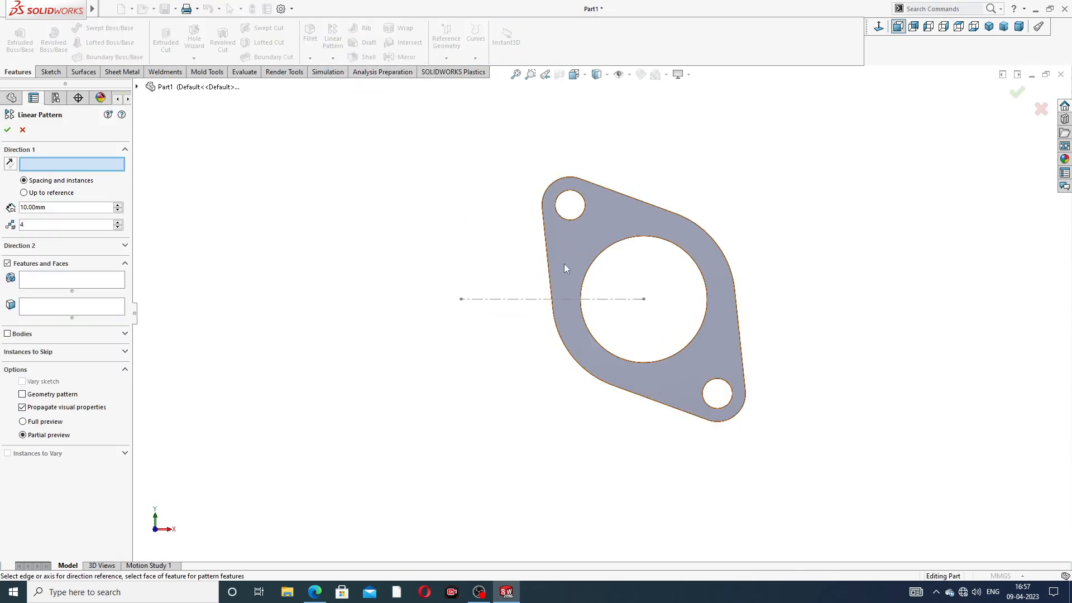
click(533, 299)
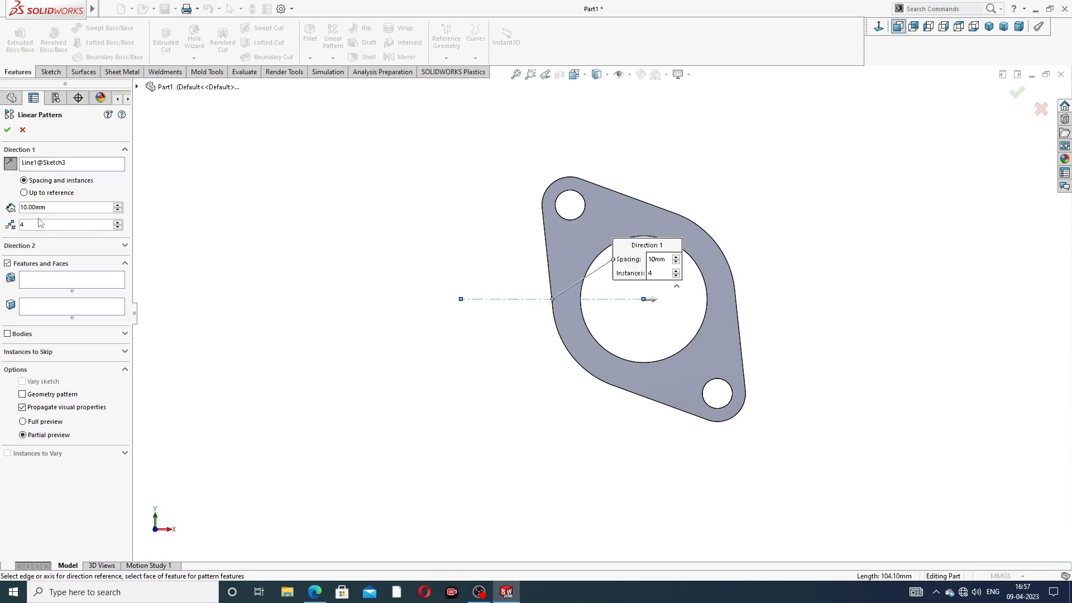
double_click(52, 208)
text(120)
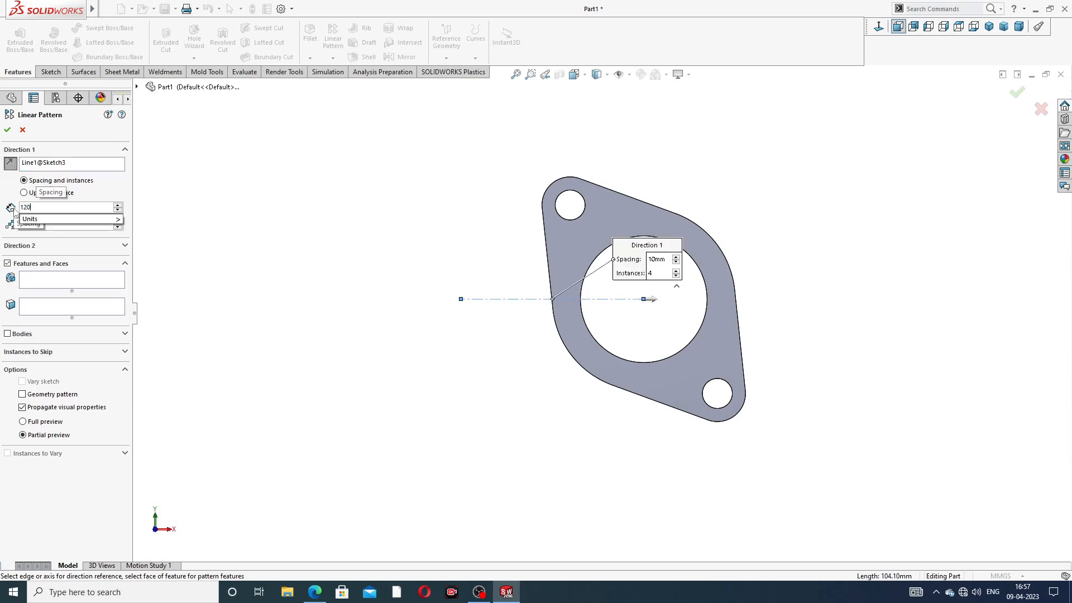
key(Return)
Step: Pattern the flange body as 4 instances in the reversed direction
key(alt+Tab)
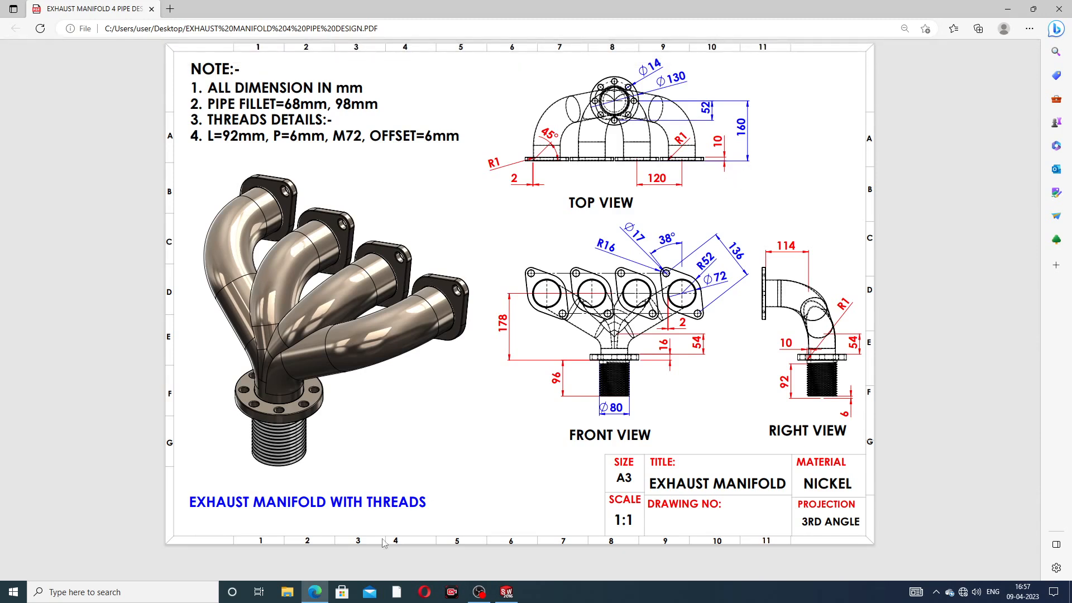
click(316, 593)
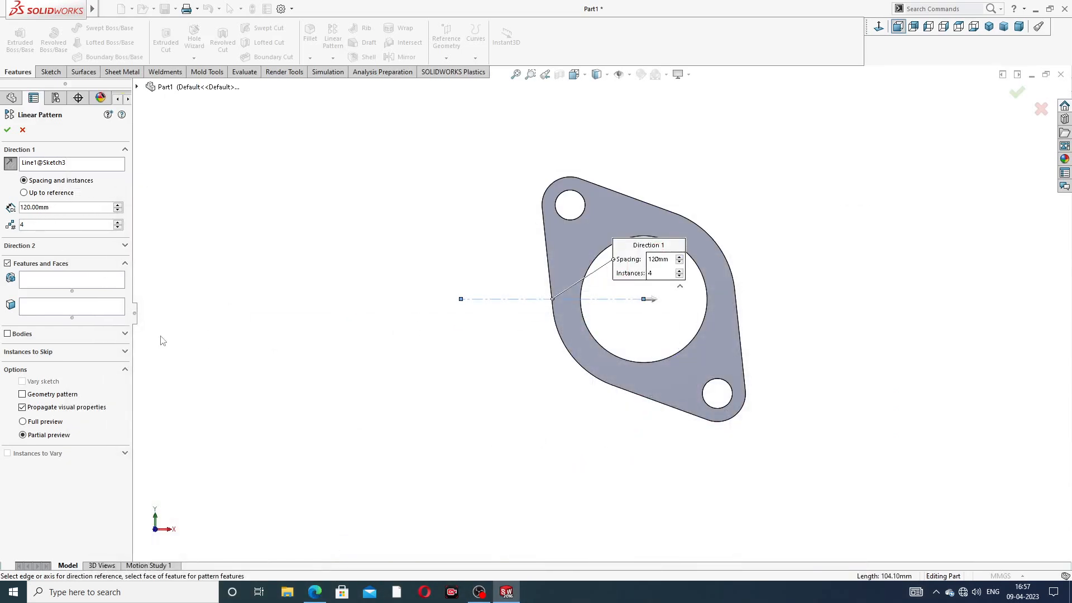
click(8, 334)
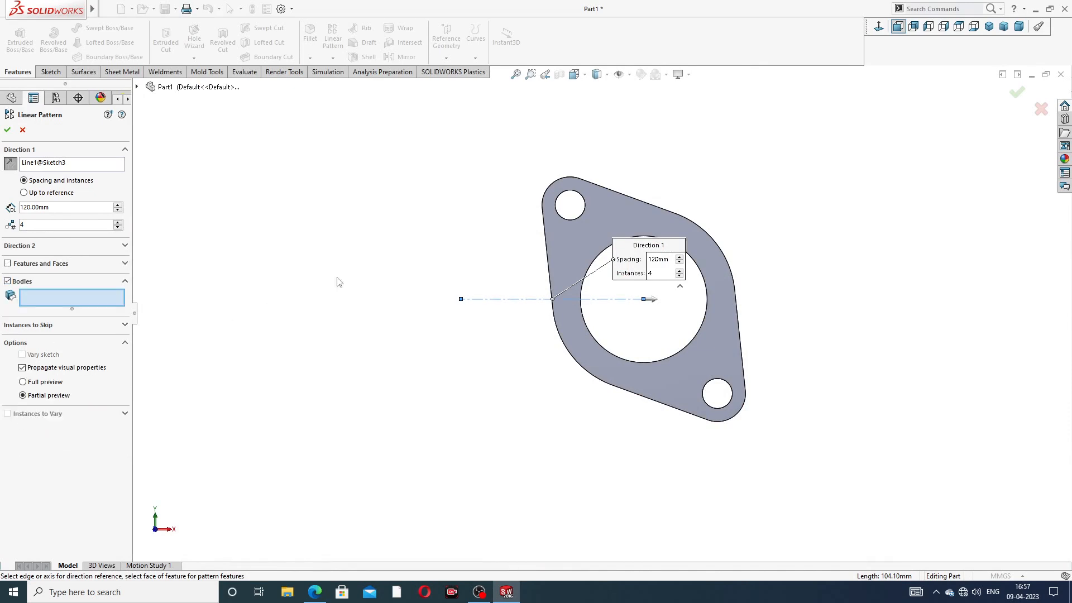
click(554, 237)
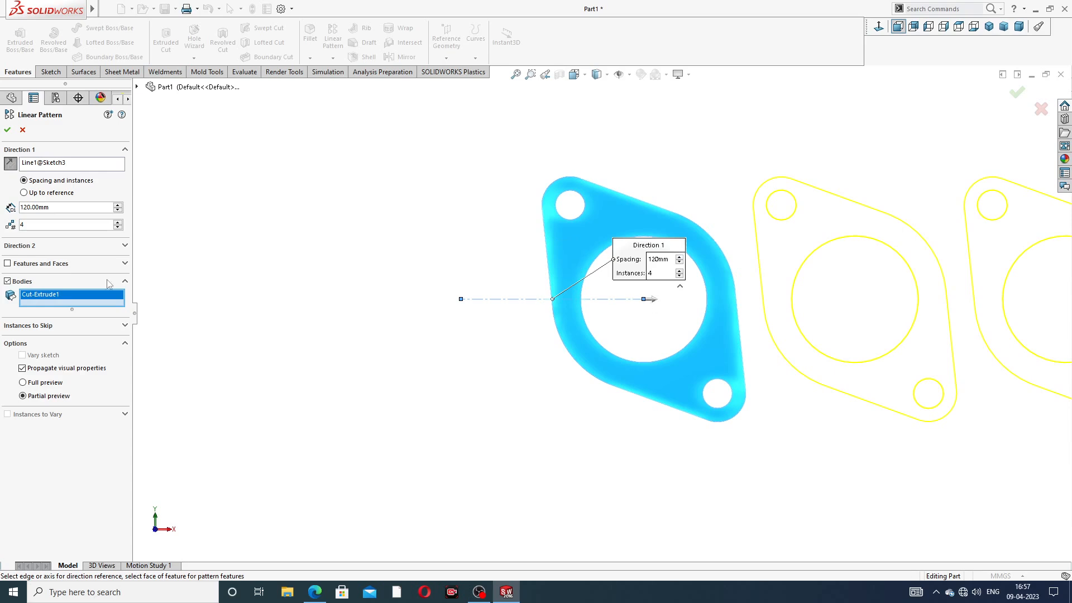
click(10, 162)
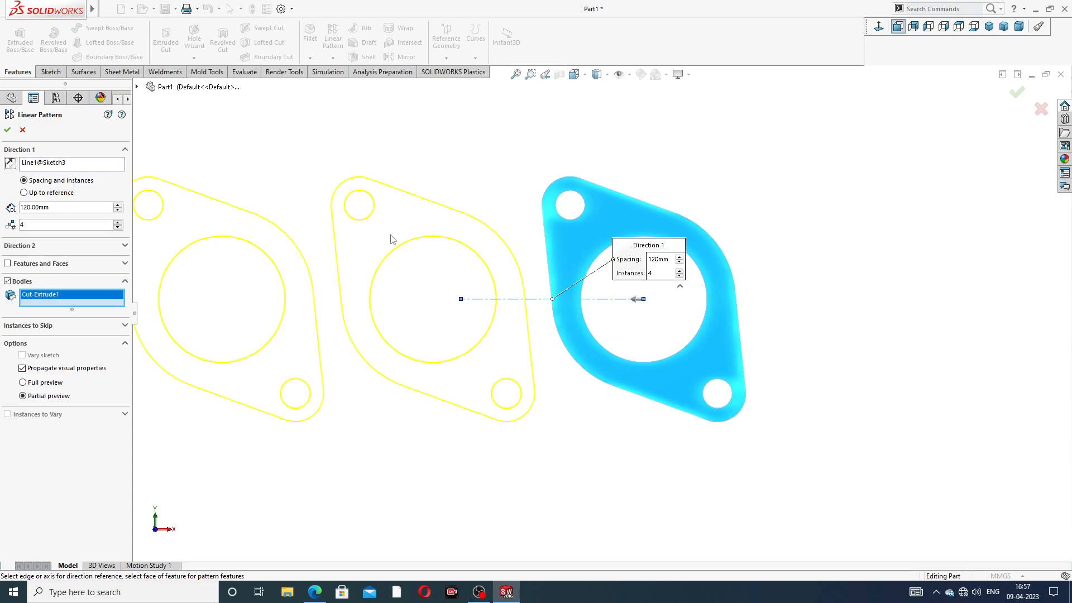
scroll(391, 236, up, 4)
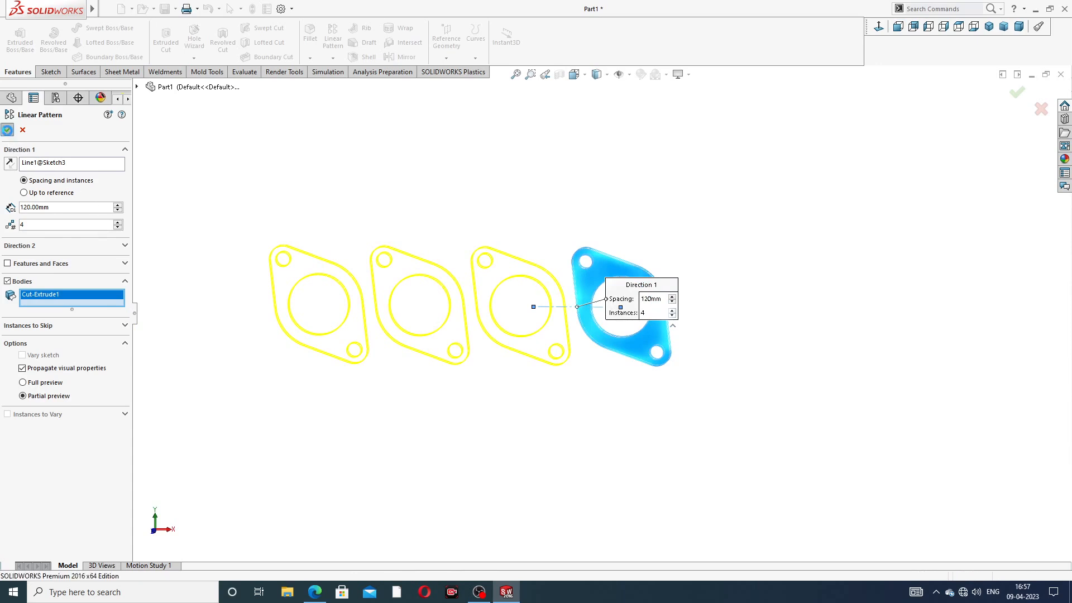
click(7, 131)
scroll(572, 321, up, 4)
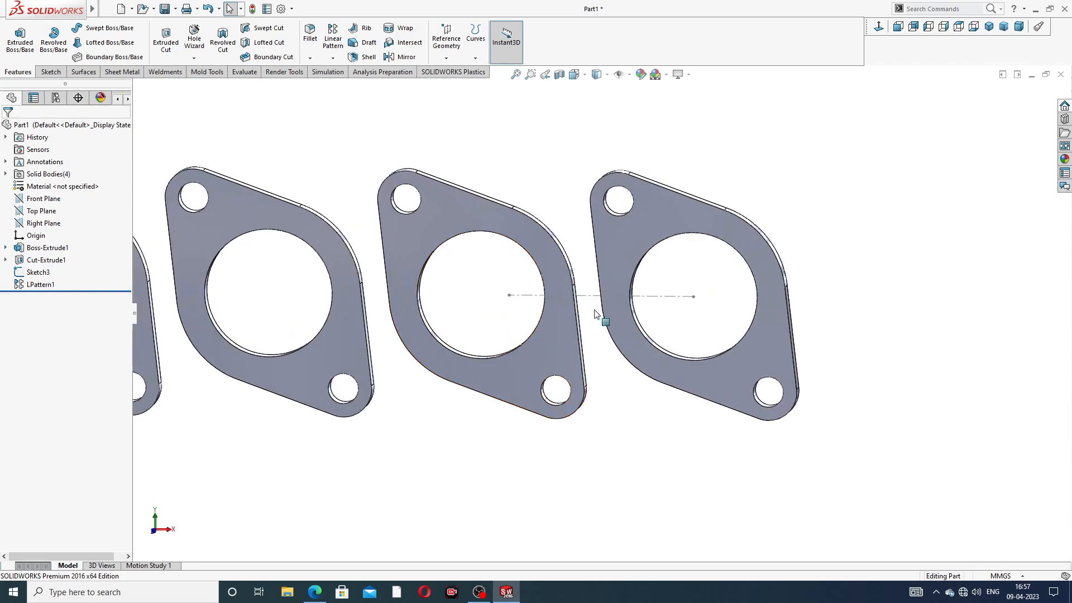
Step: Hide the centerline sketch and switch to an isometric view of the four flanges
click(590, 296)
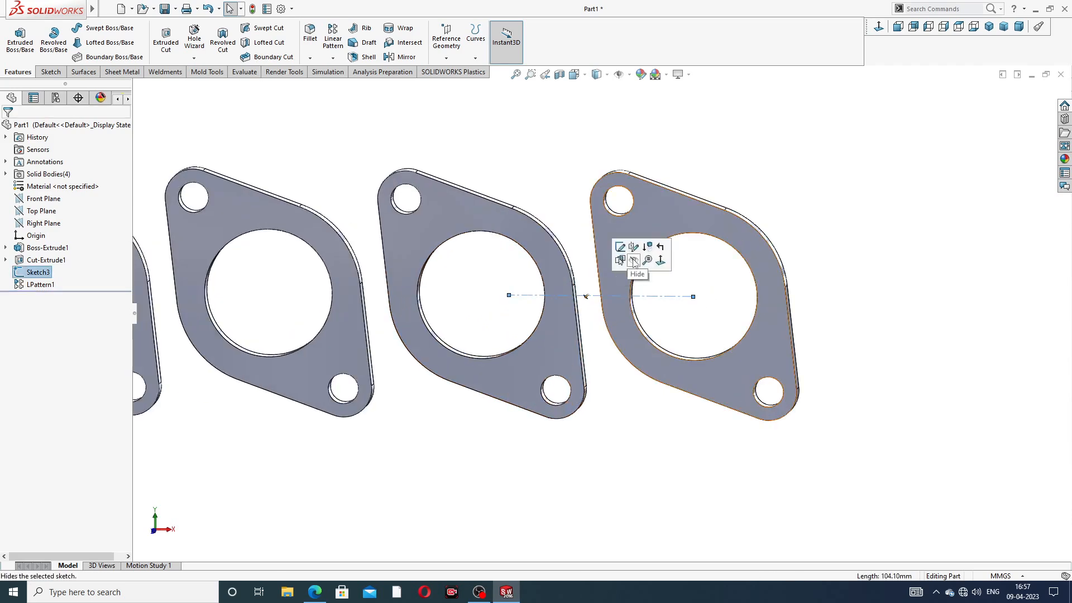
click(633, 261)
scroll(592, 279, down, 4)
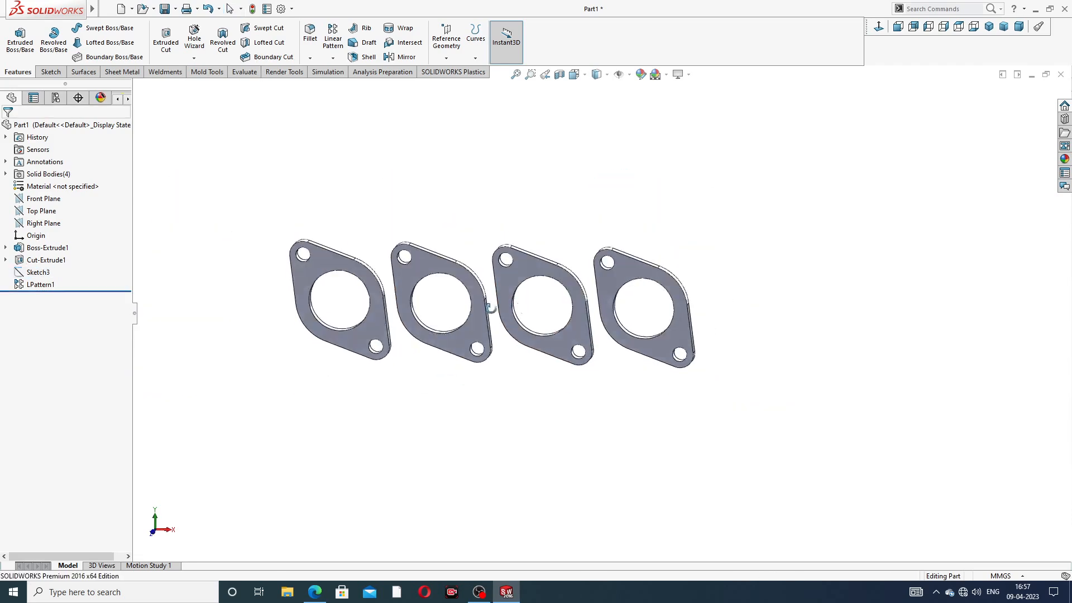
click(988, 26)
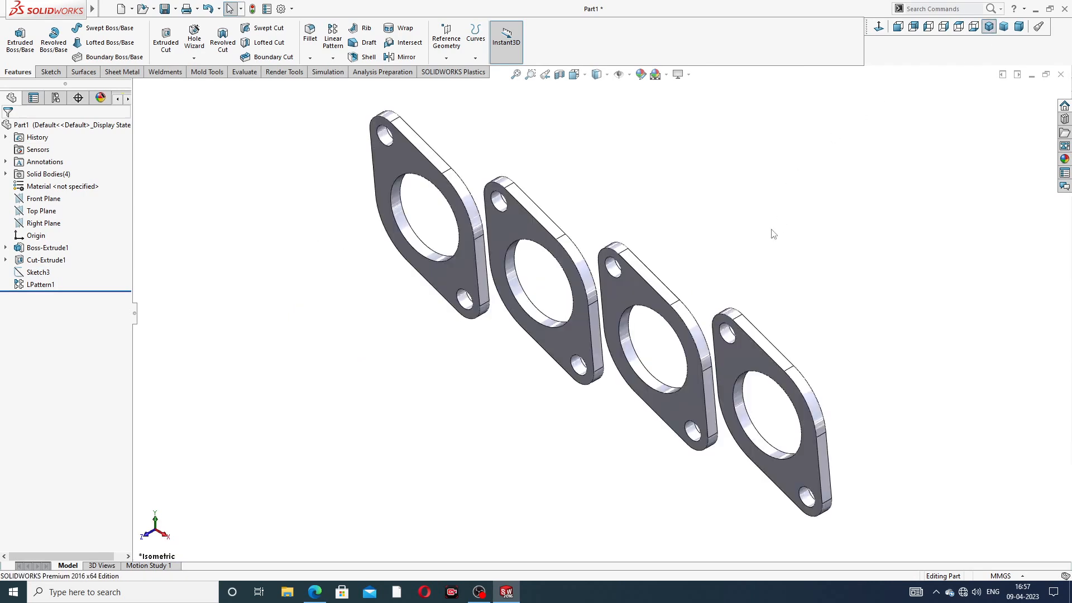
middle_drag(720, 268, 735, 261)
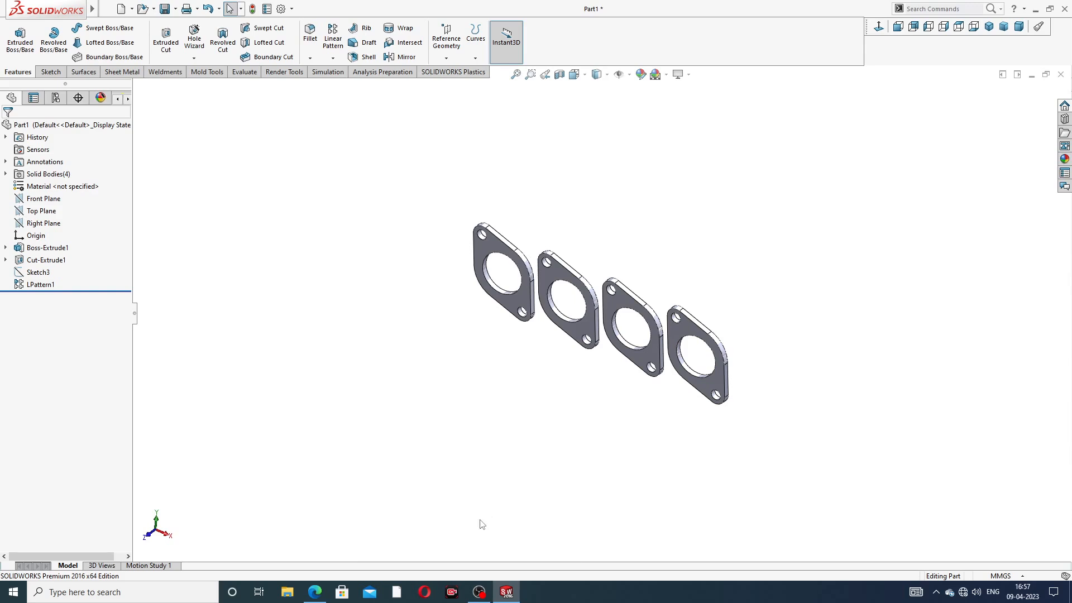
Step: Compare the four-flange model against the manifold reference drawing PDF
click(315, 593)
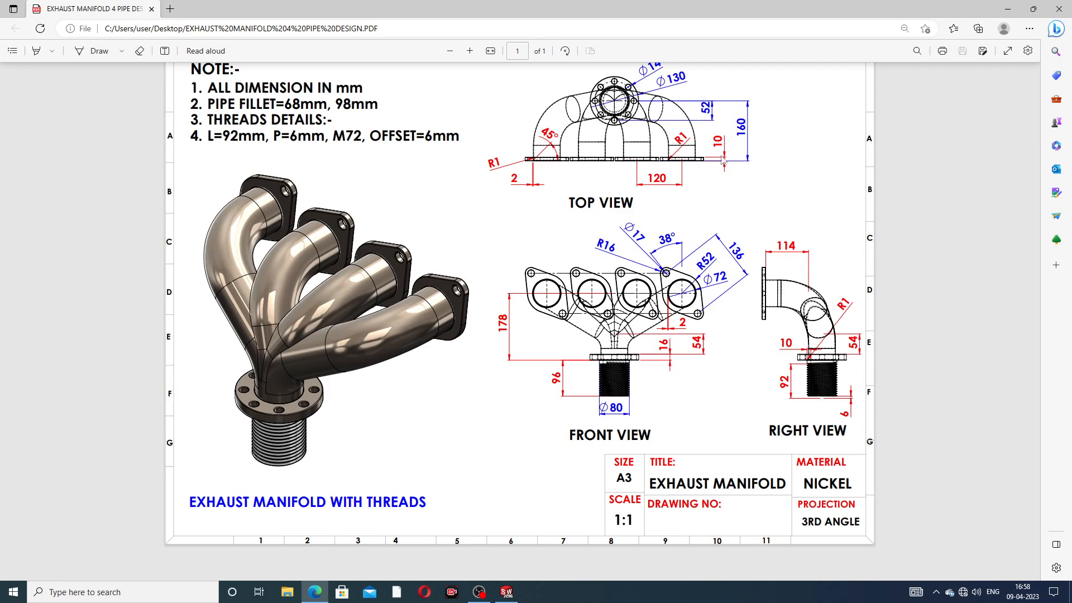
click(323, 591)
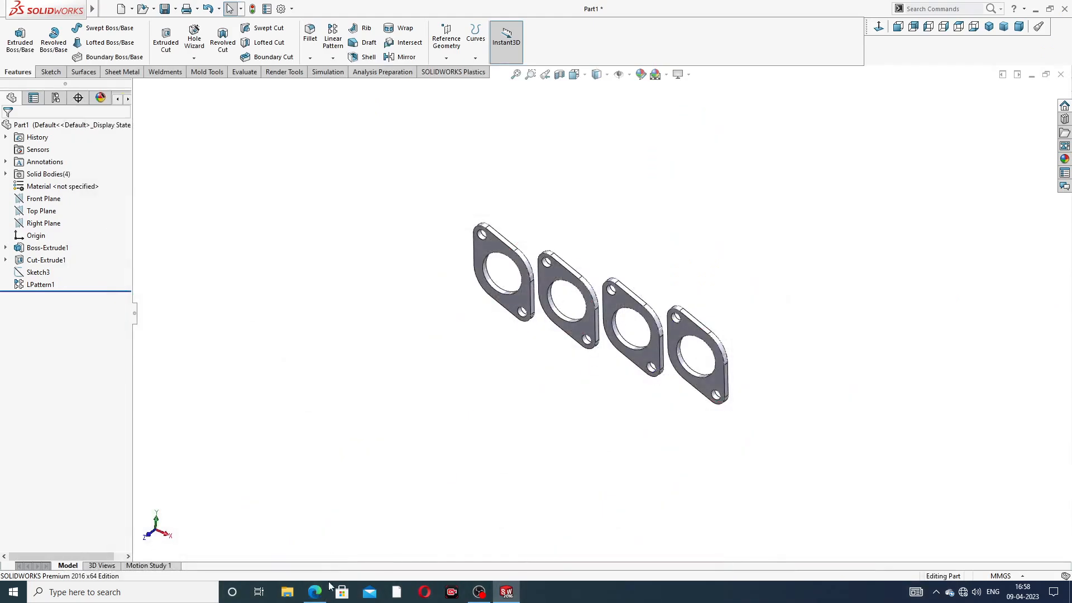
click(316, 590)
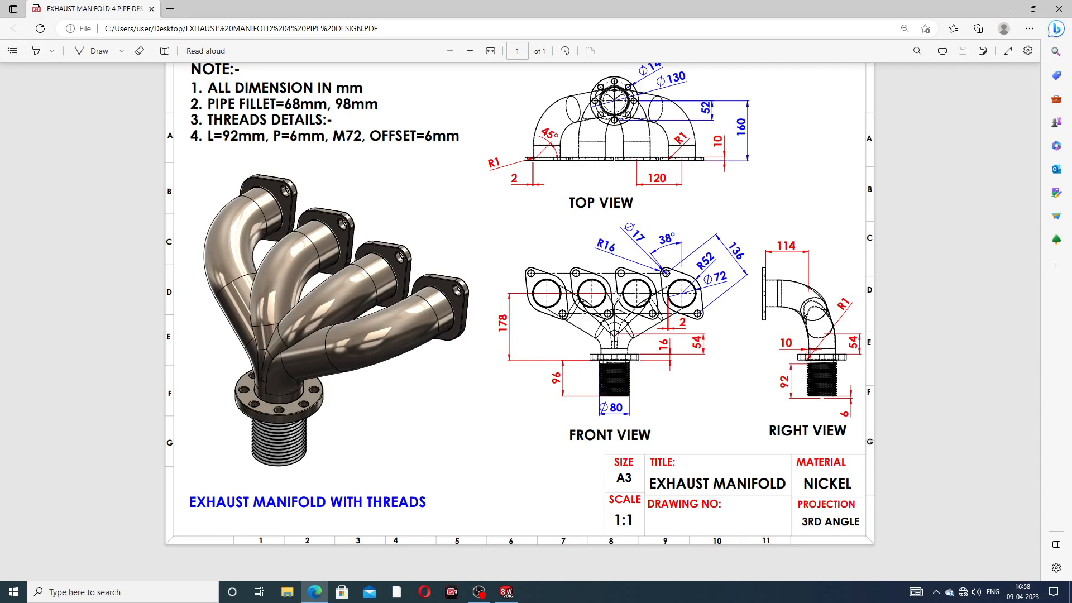
click(318, 593)
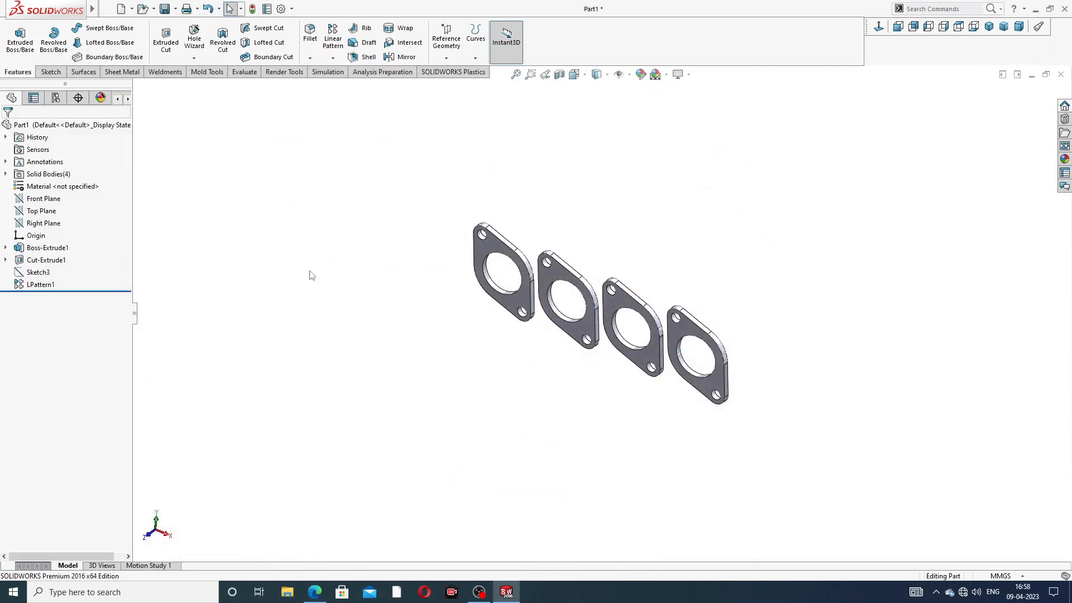
Step: Create Plane1 offset 178 mm from the Top Plane on the flipped side
click(53, 214)
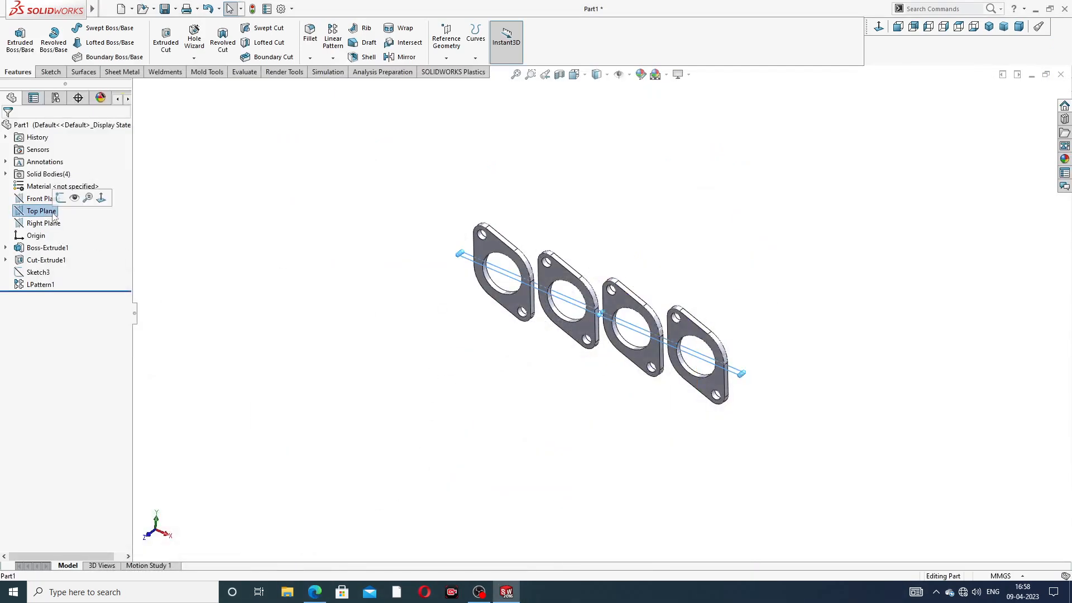
click(445, 58)
click(453, 69)
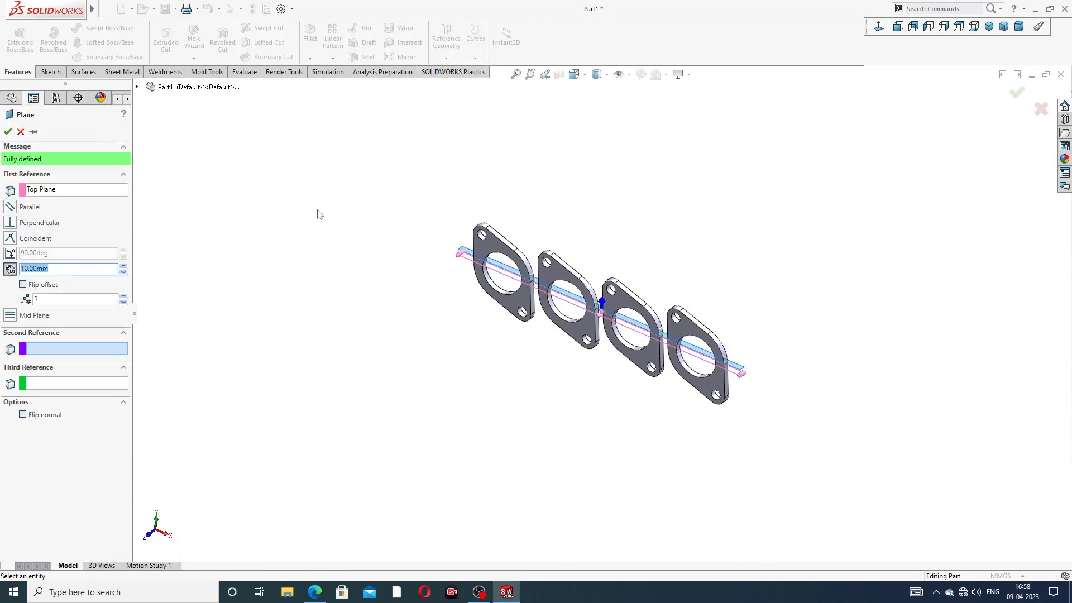
text(1)
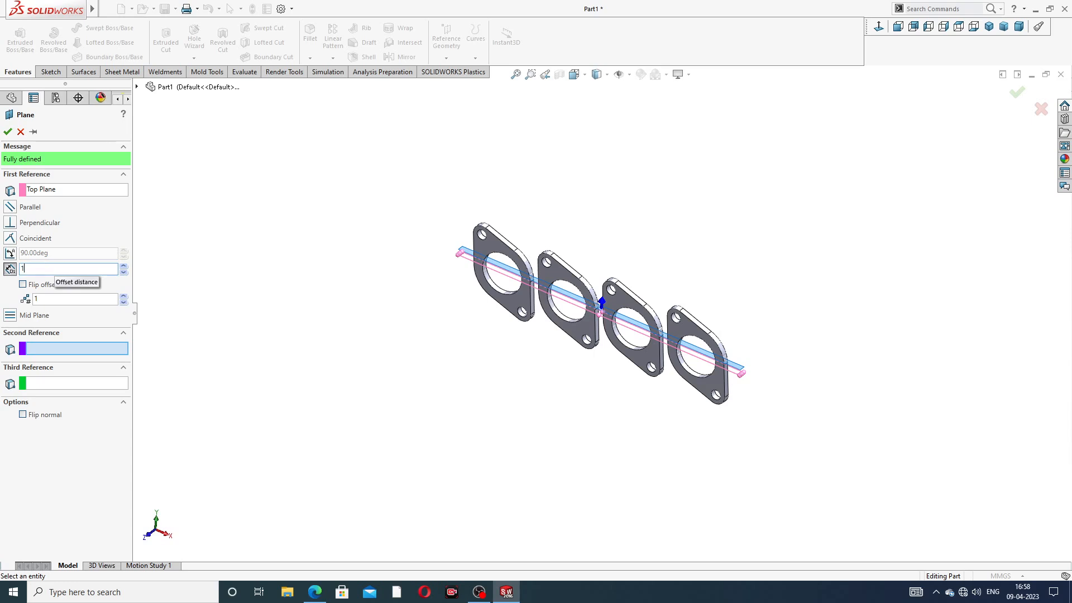
text(78)
key(Return)
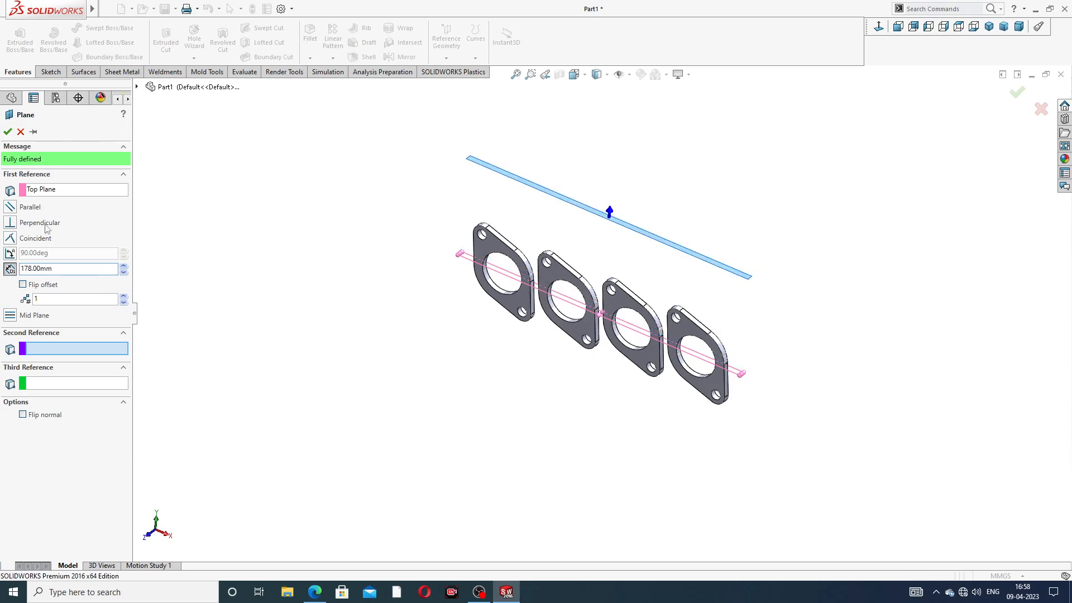
click(23, 285)
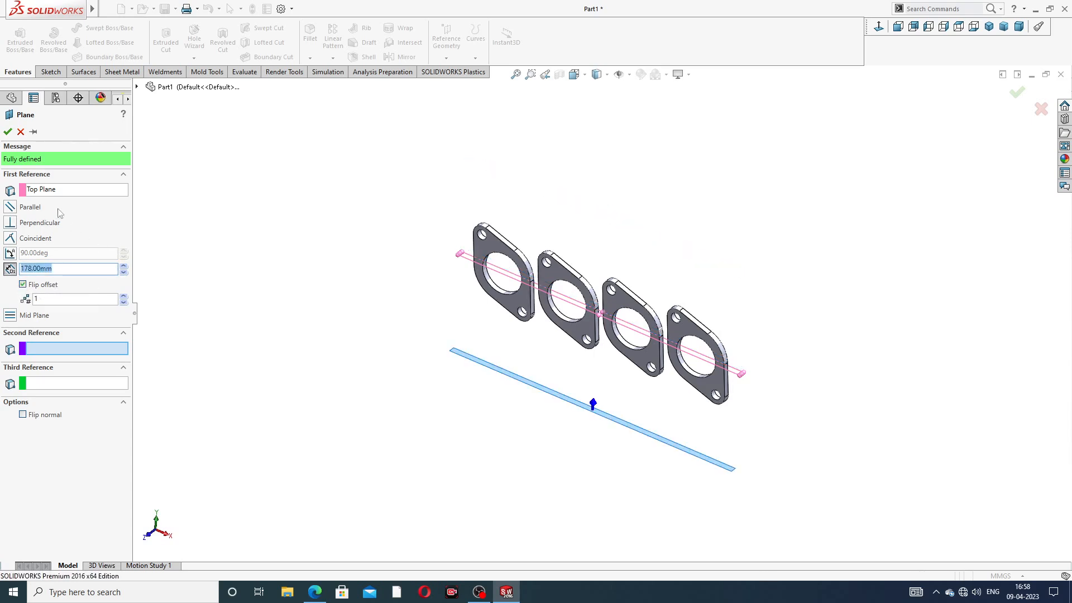
click(8, 132)
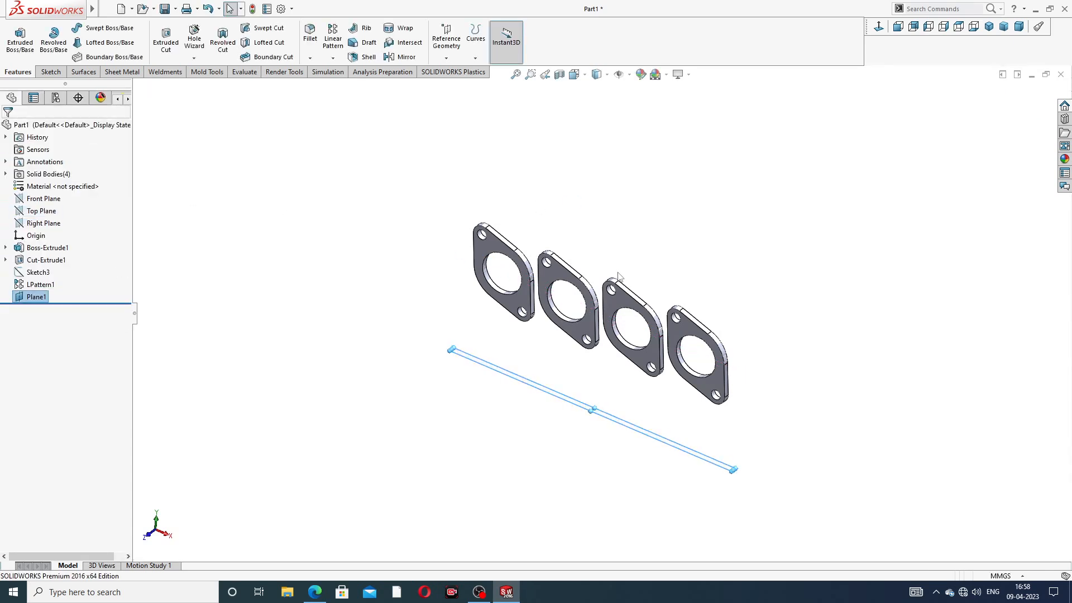
Step: Enlarge Plane1's displayed size and start a new sketch on it
middle_drag(606, 275, 615, 389)
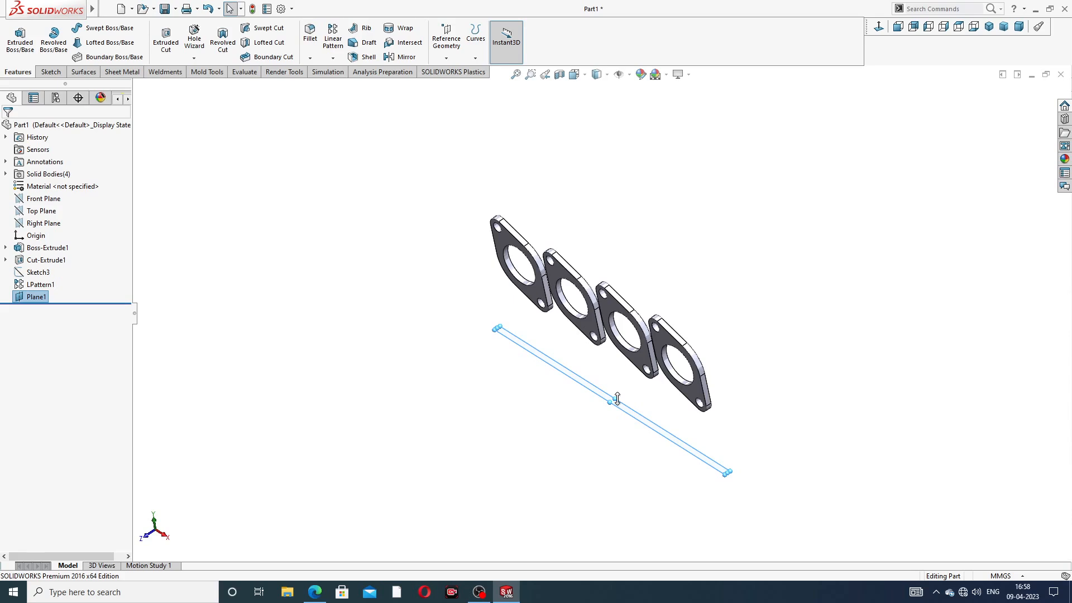
drag(617, 398, 659, 369)
middle_drag(739, 249, 776, 220)
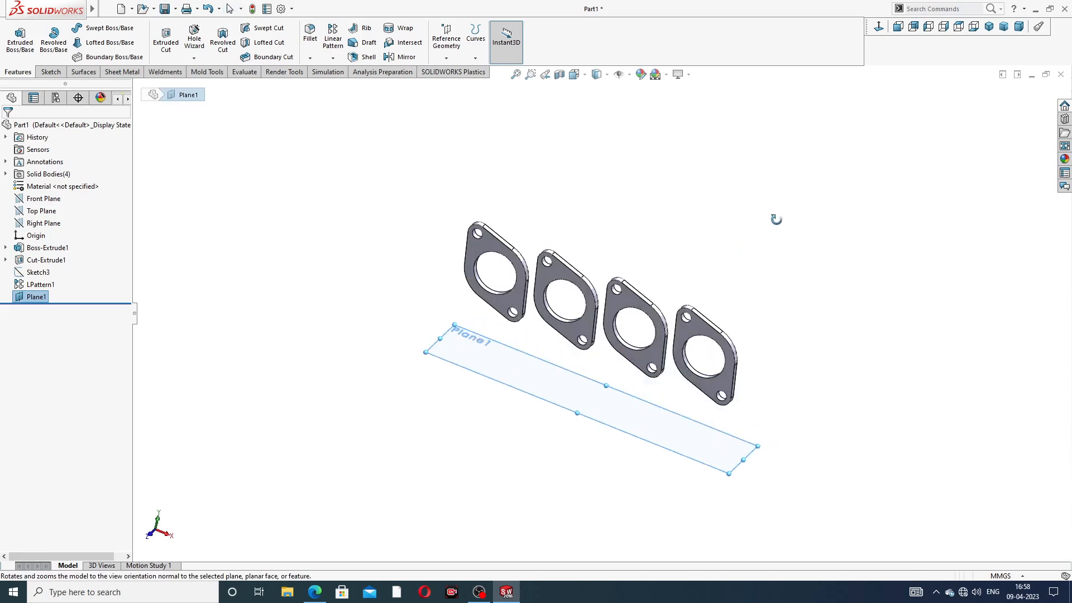
click(685, 416)
Step: Start a sketch on Plane1, viewed face-on, with a horizontal centreline along the flange's bottom edge
click(720, 390)
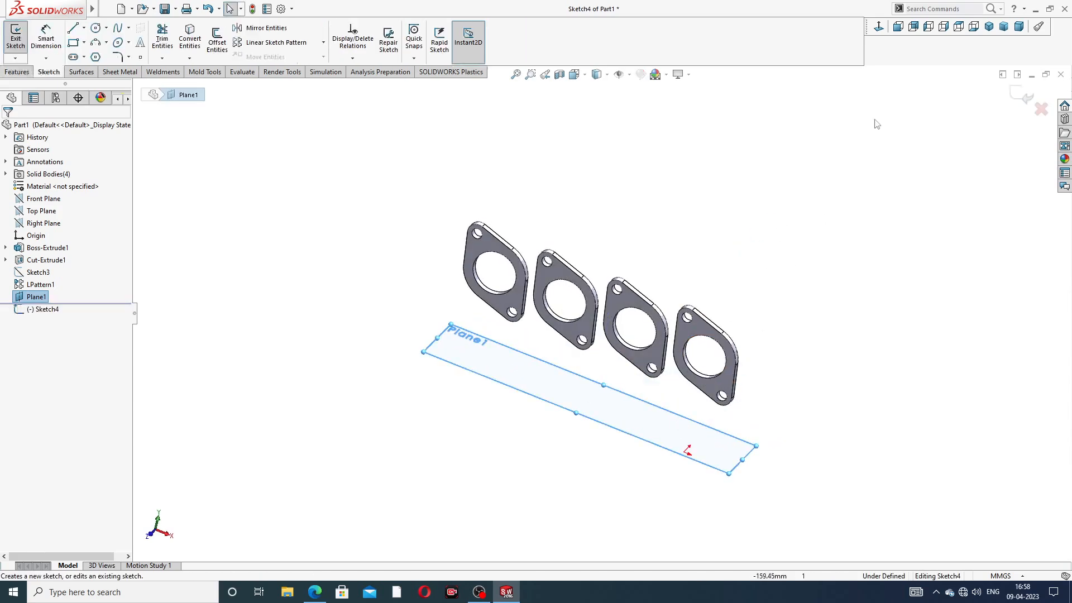
click(878, 26)
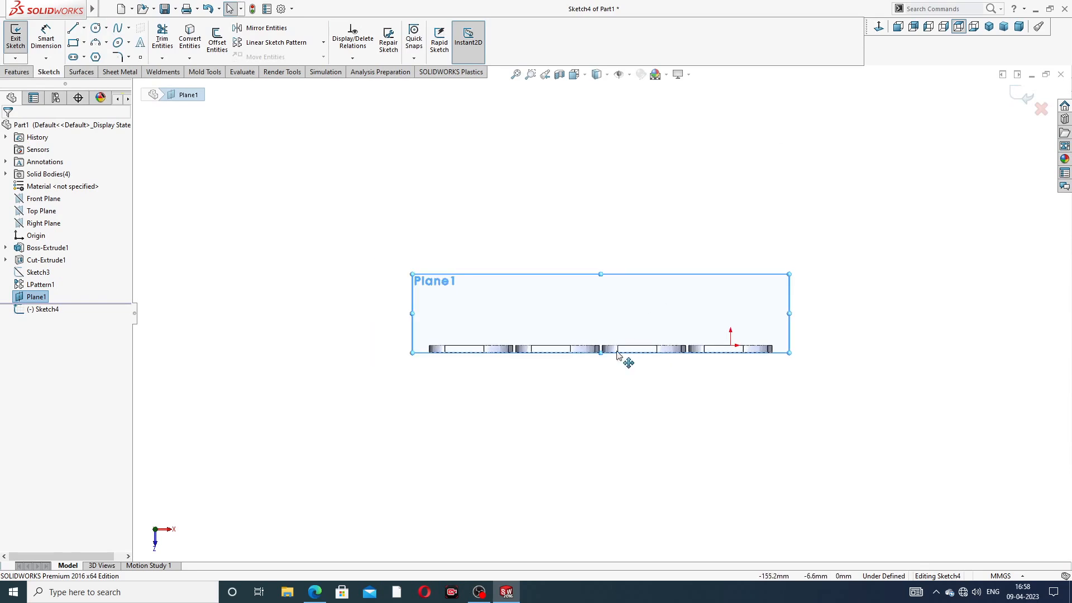
scroll(617, 355, down, 2)
scroll(594, 333, down, 3)
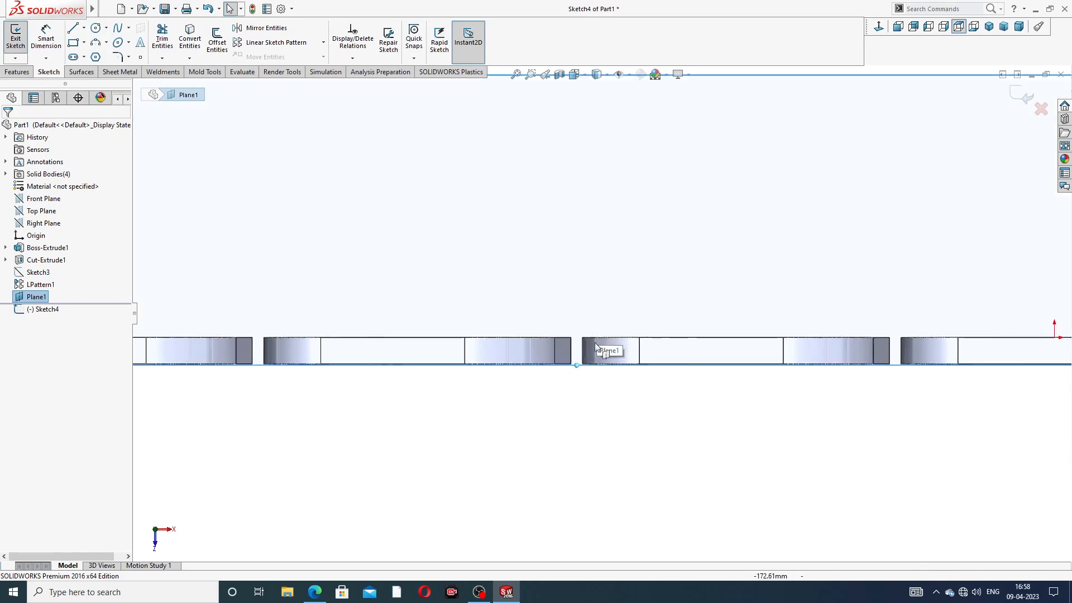
scroll(589, 360, down, 3)
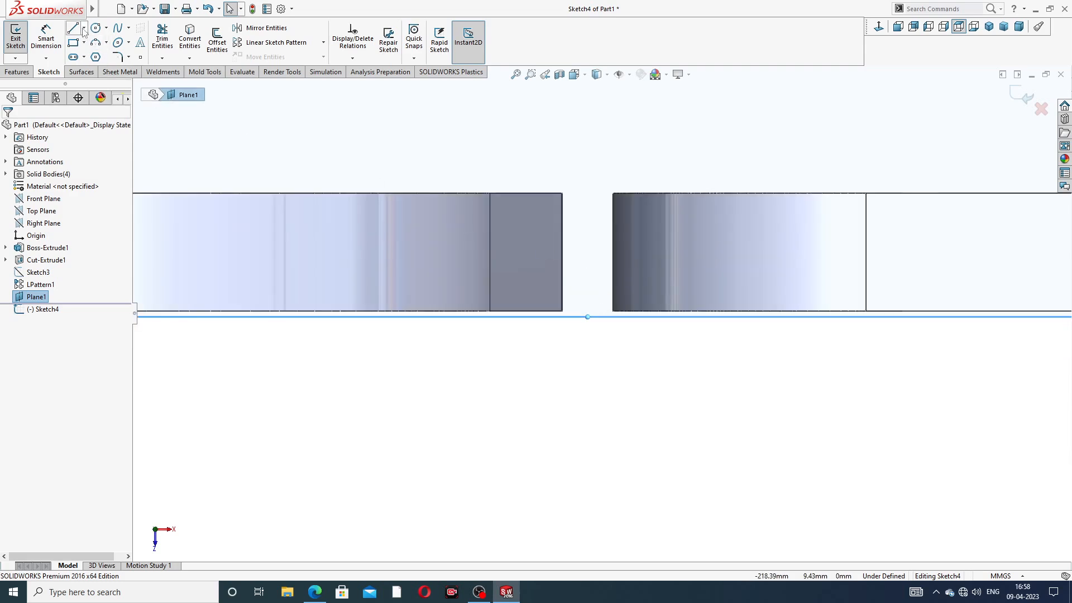
click(84, 28)
click(96, 51)
scroll(571, 327, down, 2)
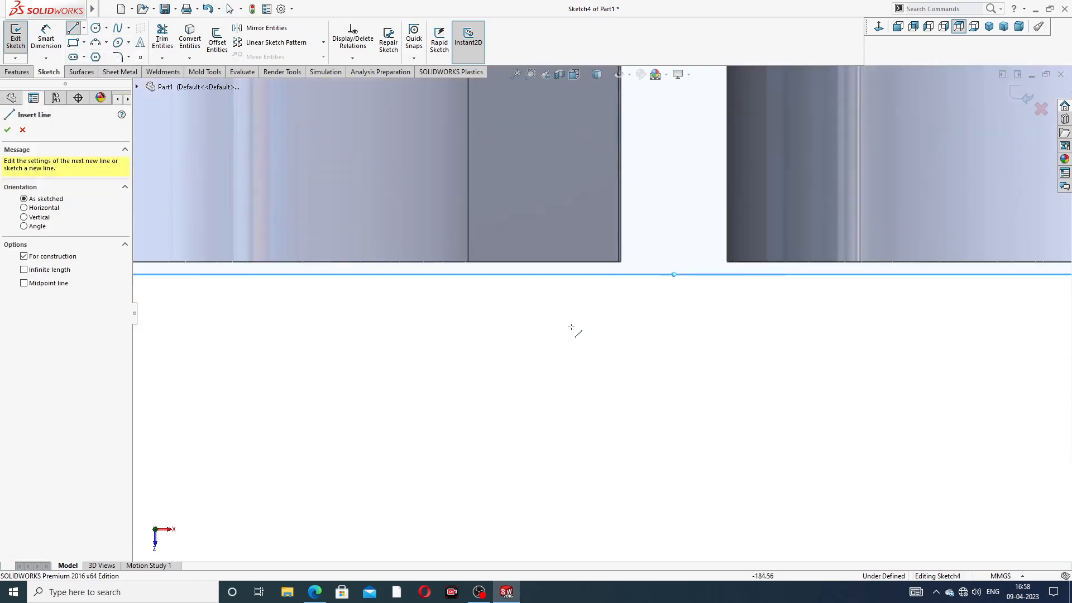
click(620, 261)
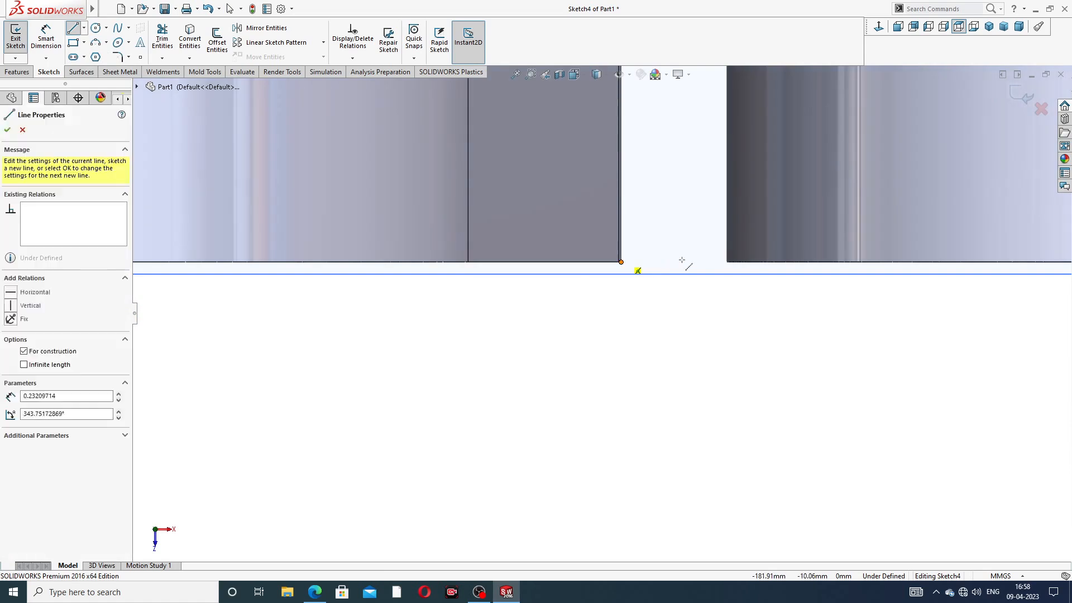
click(727, 262)
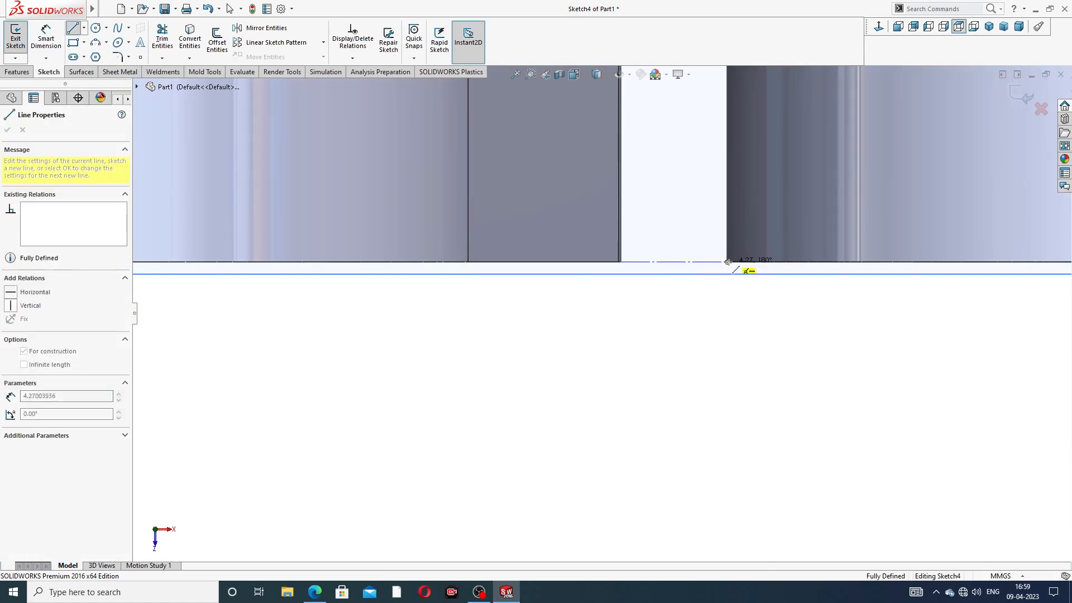
scroll(603, 312, up, 2)
scroll(685, 190, up, 2)
right_click(691, 163)
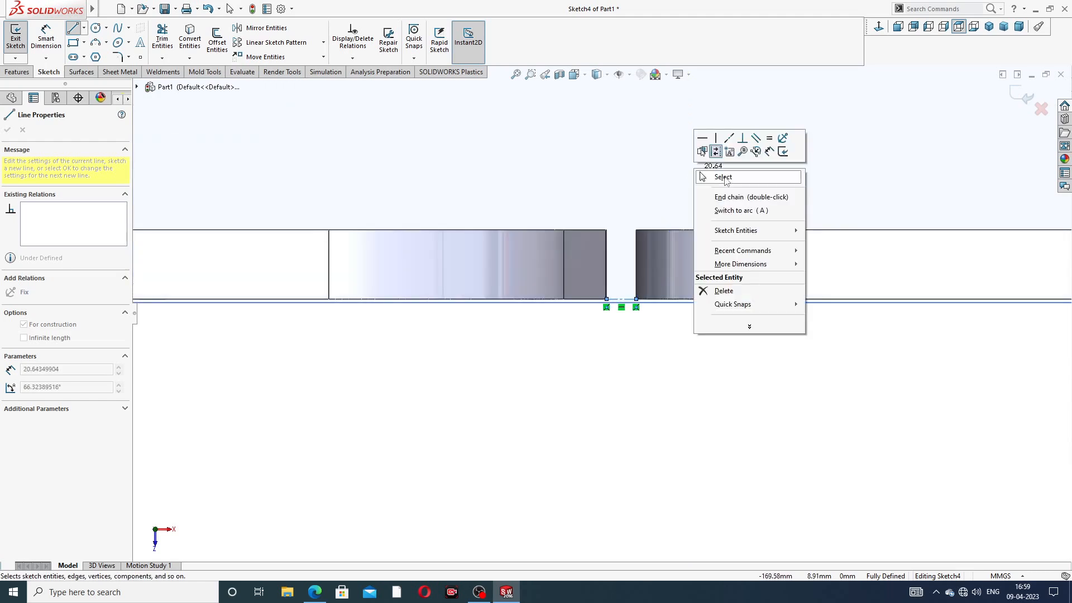
click(717, 175)
Step: Draw a vertical centreline up from the gap between the flanges, then hide Plane1
click(84, 28)
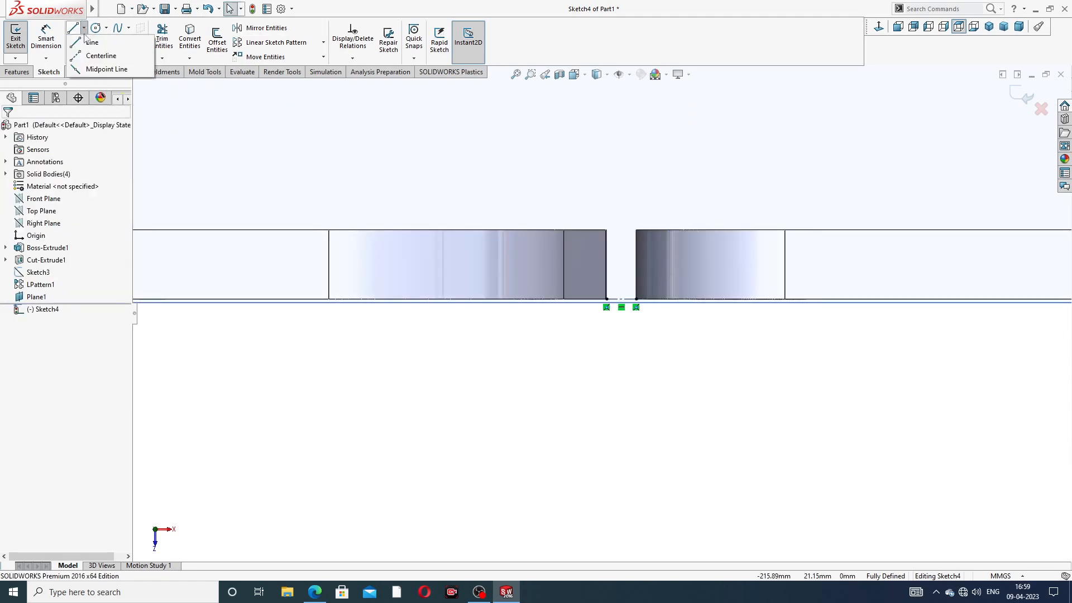
click(96, 57)
scroll(594, 313, up, 1)
scroll(593, 258, down, 4)
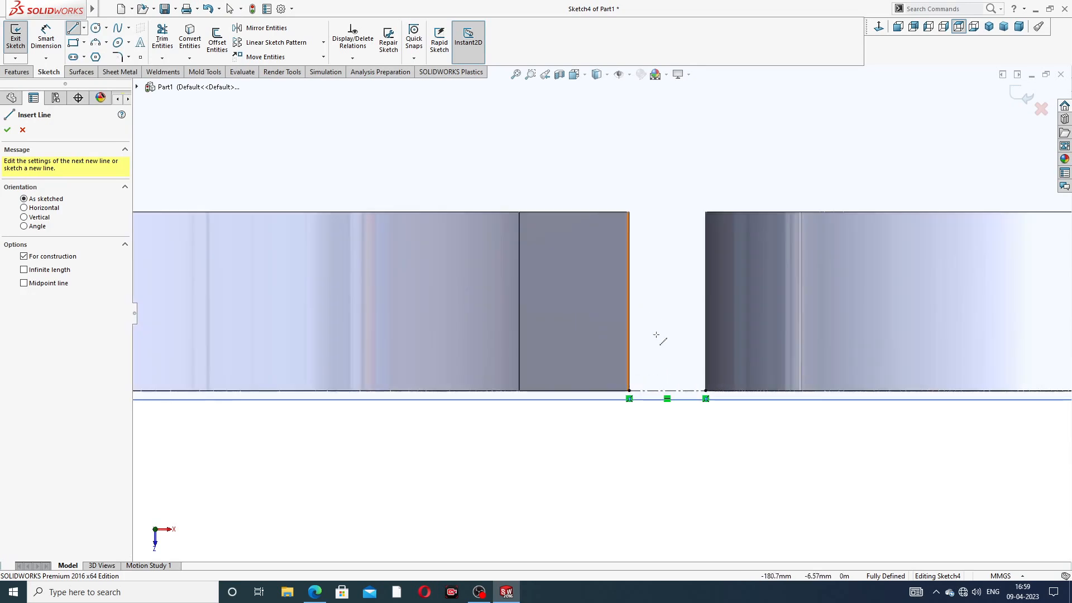
click(667, 390)
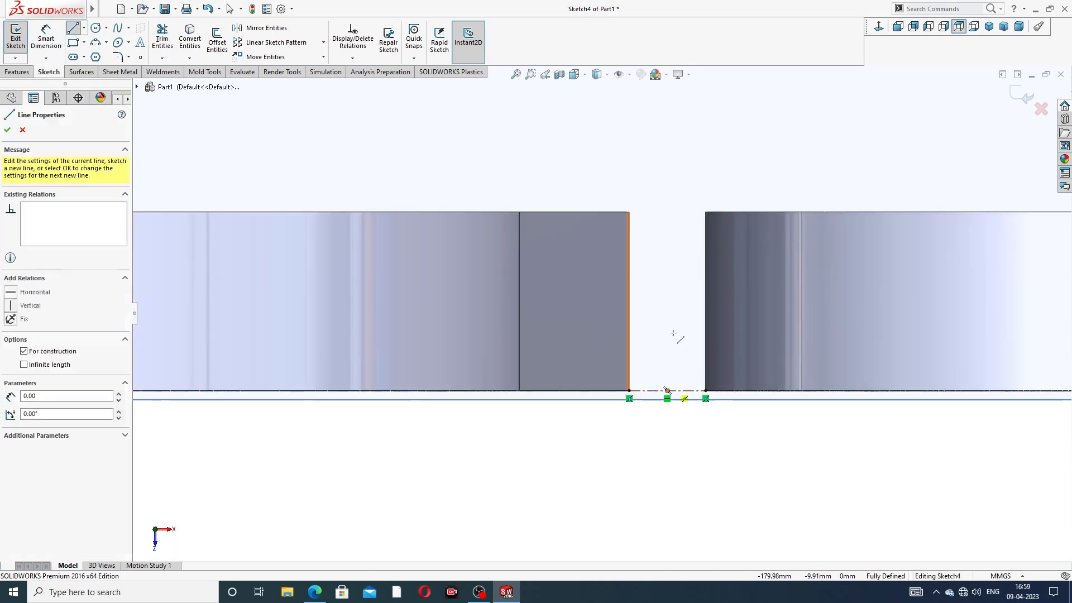
scroll(678, 131, up, 4)
scroll(626, 133, up, 2)
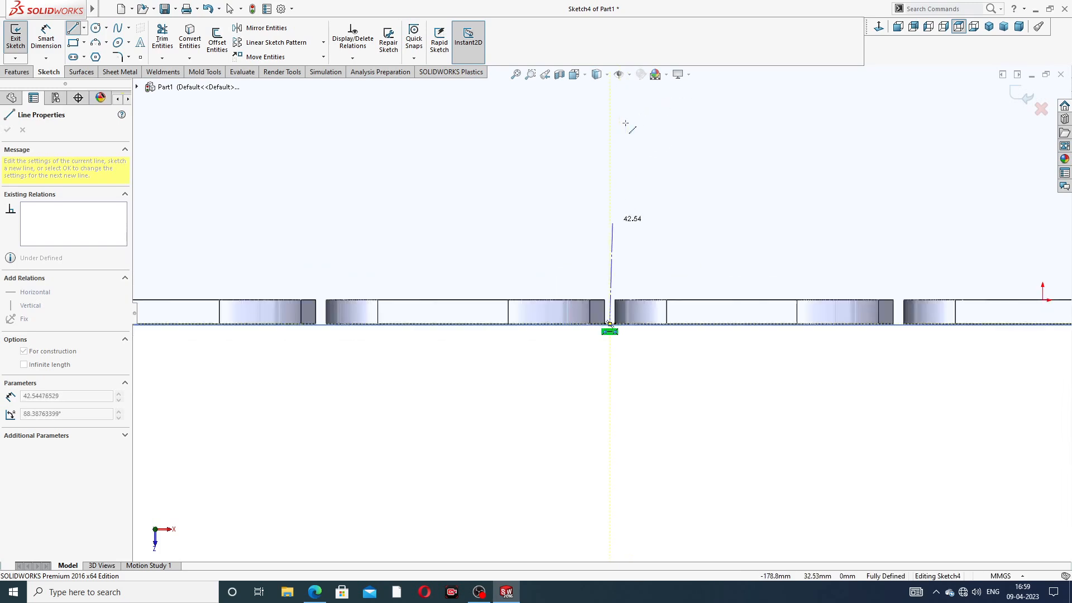
click(610, 113)
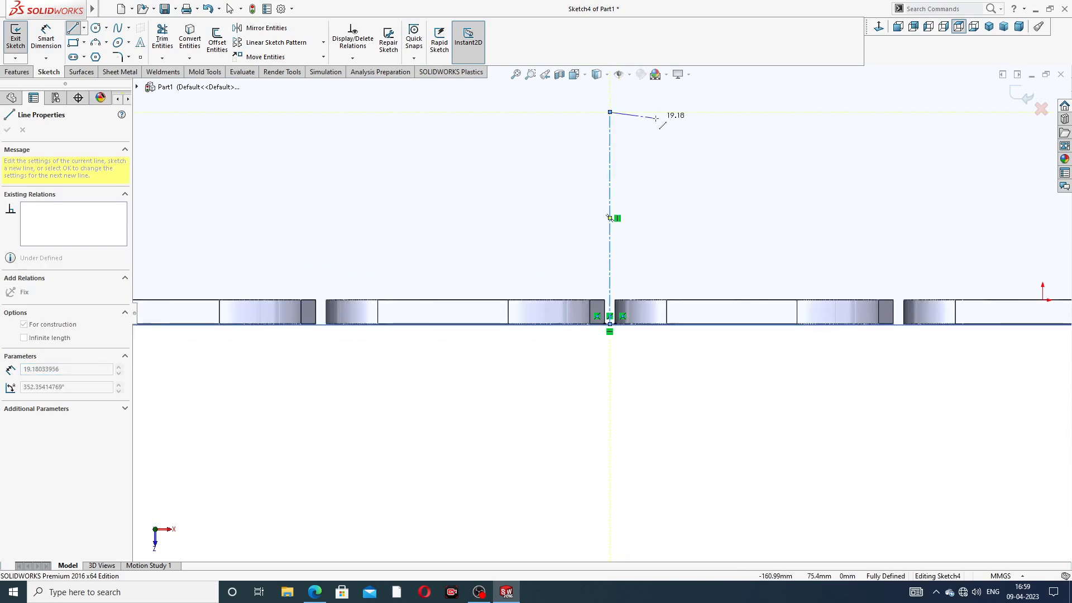
right_click(659, 119)
click(702, 133)
scroll(698, 138, up, 5)
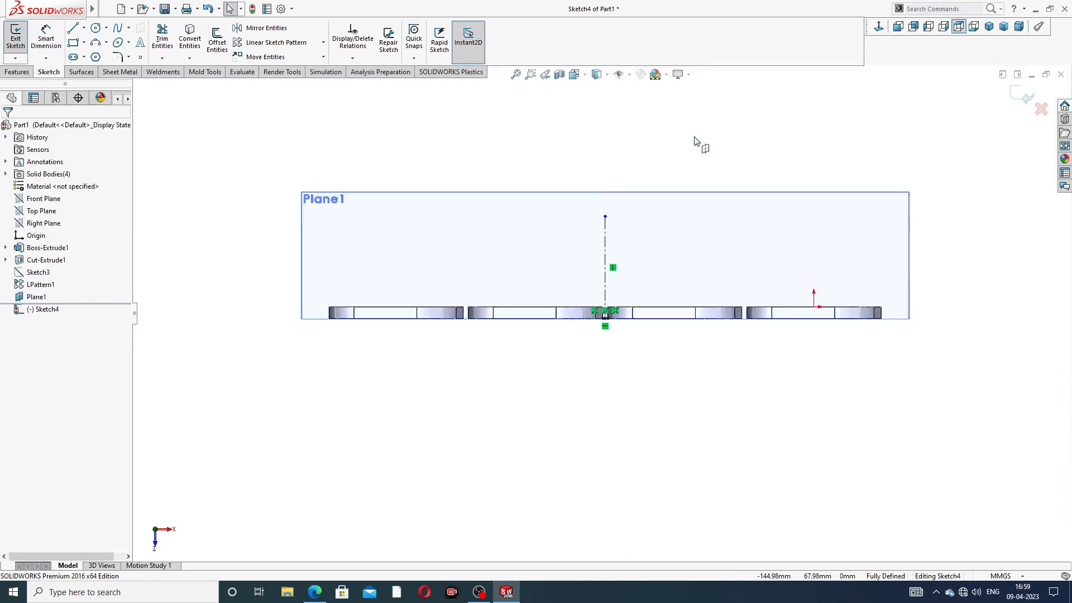
click(672, 225)
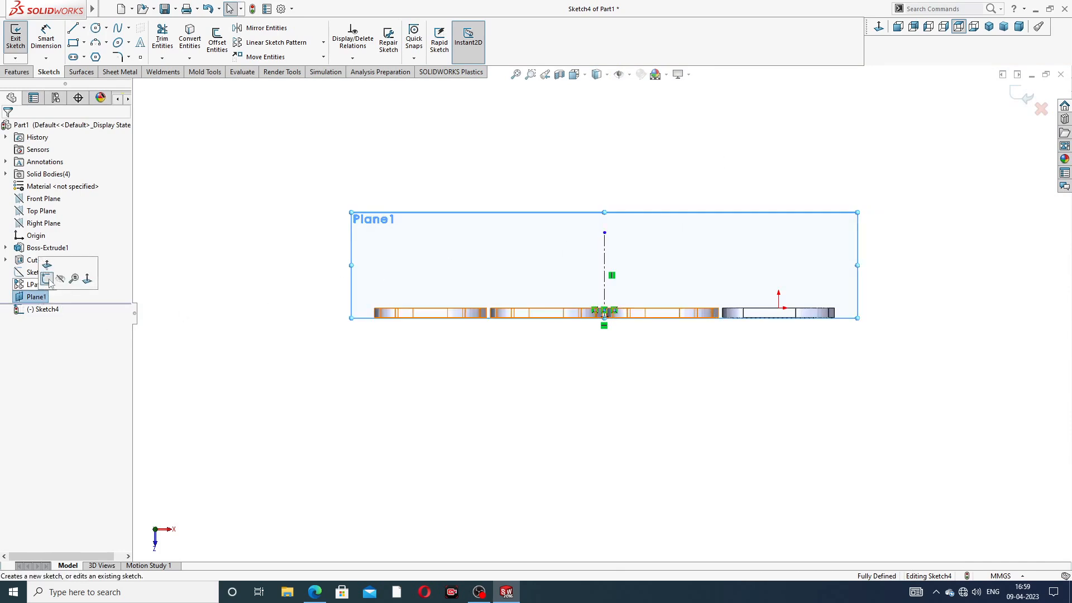
click(56, 281)
scroll(579, 244, down, 4)
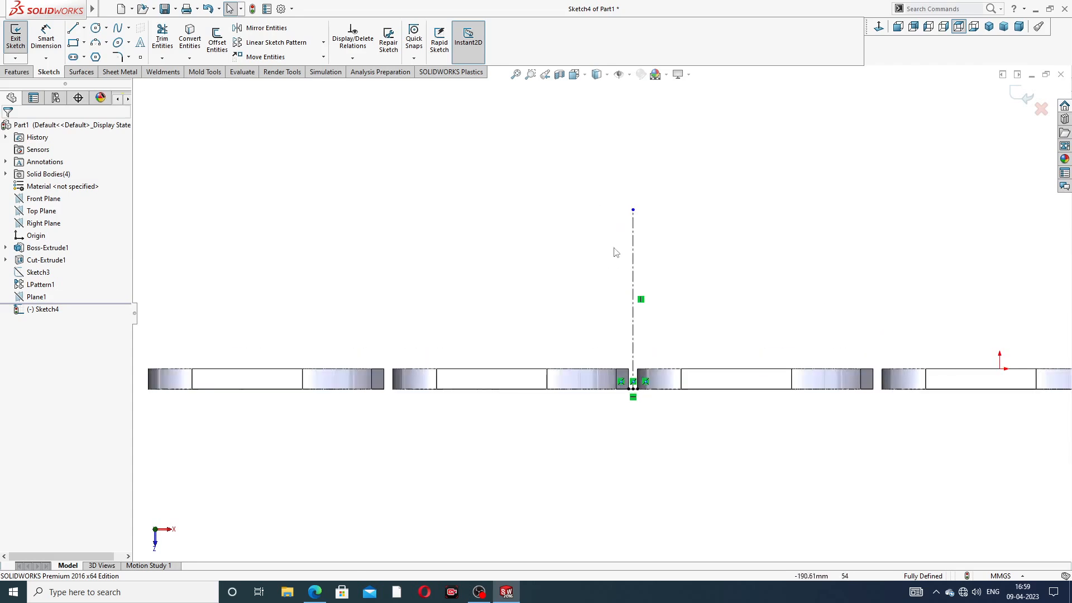
Step: Draw a circle centred on the vertical centreline's top end
click(95, 27)
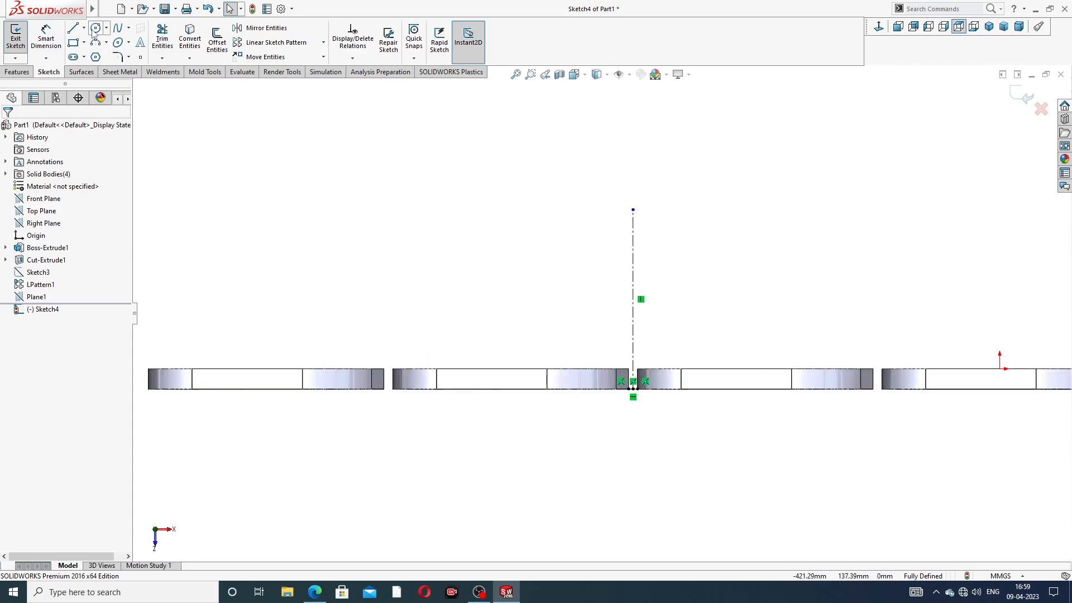
click(633, 210)
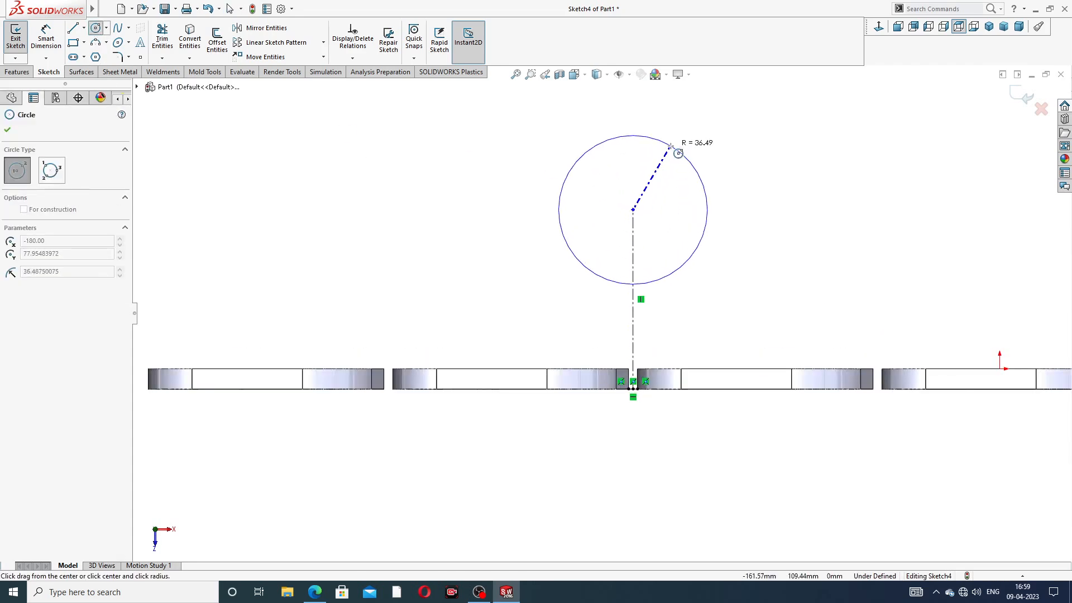
click(672, 147)
right_click(748, 122)
click(760, 127)
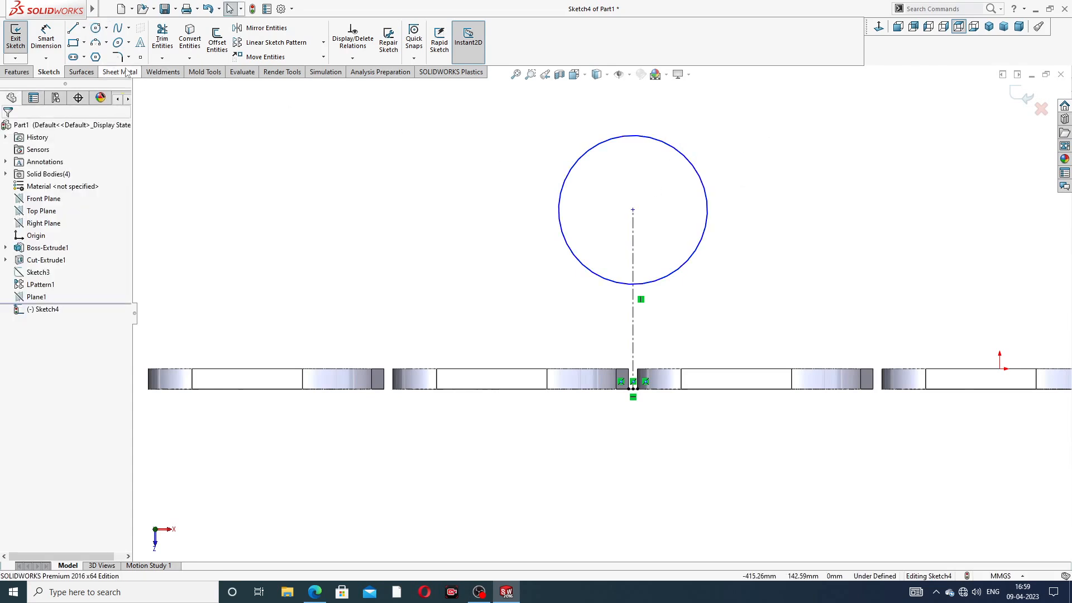
Step: Dimension the circle's diameter to 130 mm, redoing the misplaced first dimension
click(47, 37)
click(661, 146)
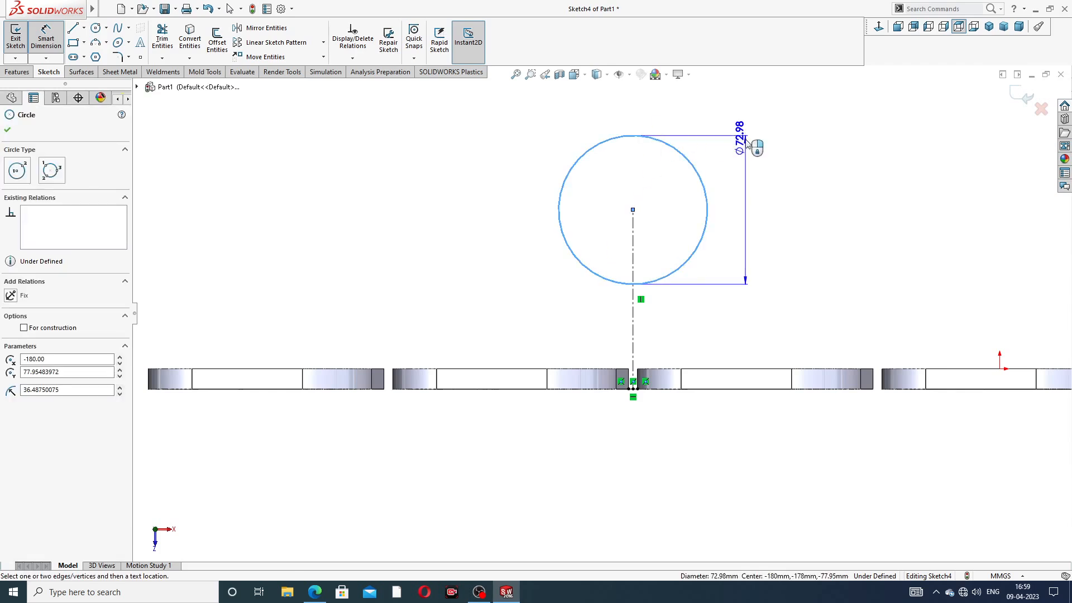
click(745, 143)
text(130)
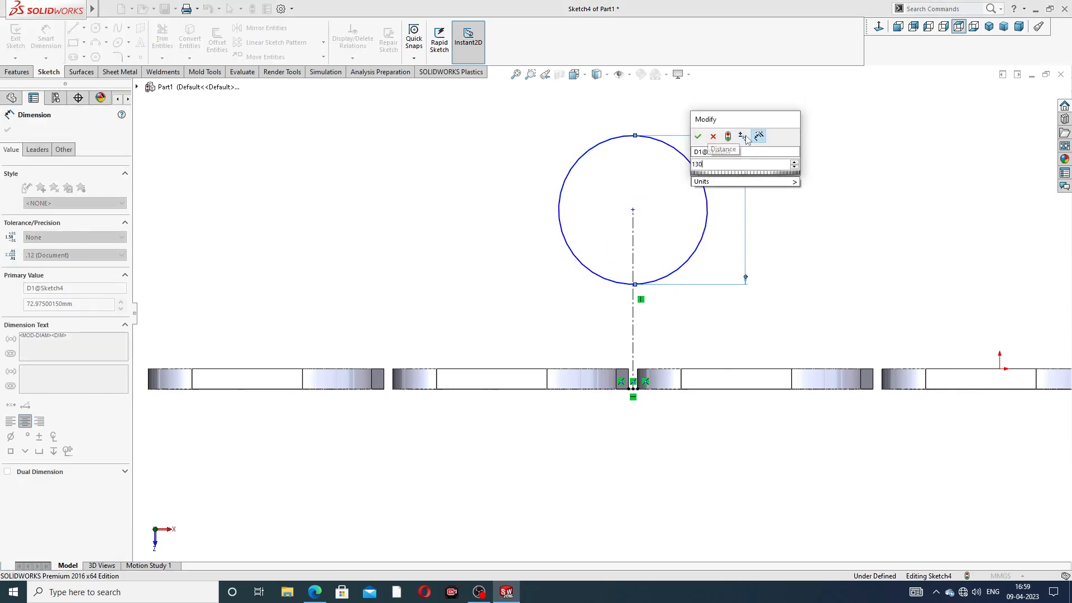
key(Return)
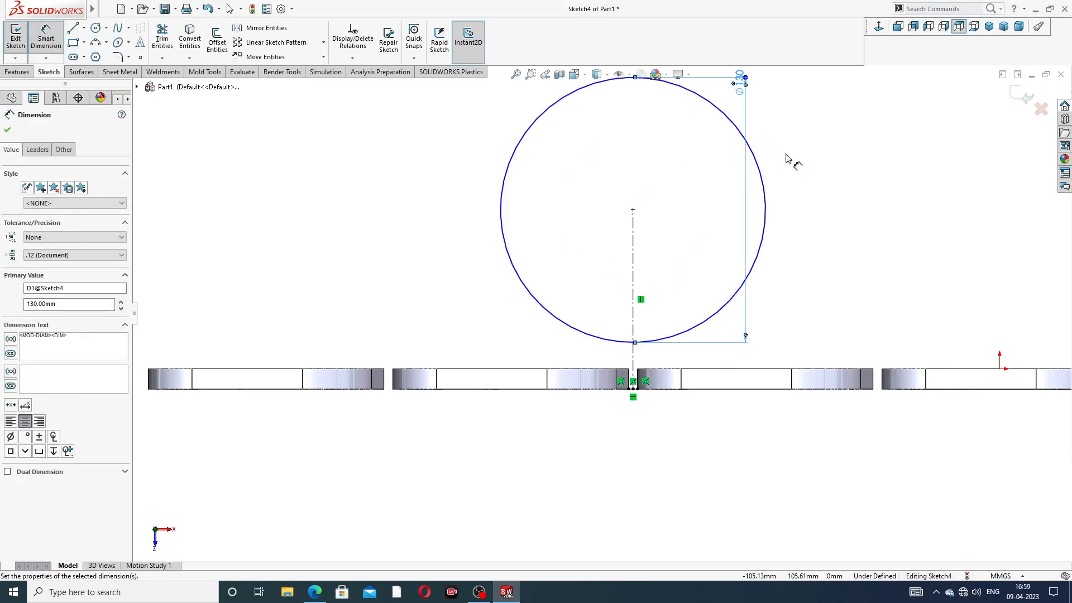
click(787, 159)
drag(749, 89, 708, 210)
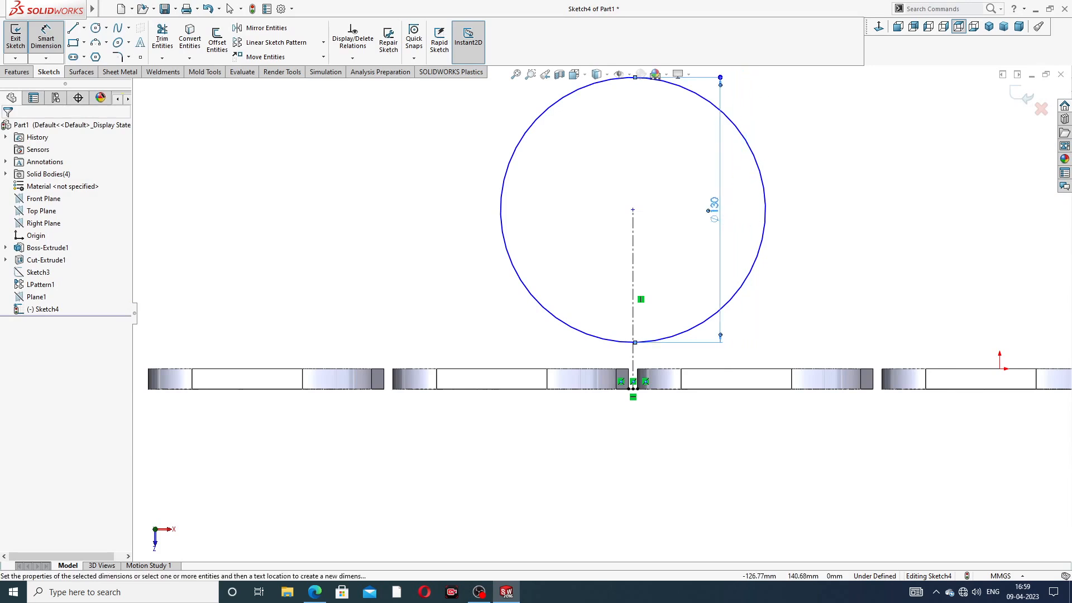
key(Delete)
scroll(818, 166, up, 4)
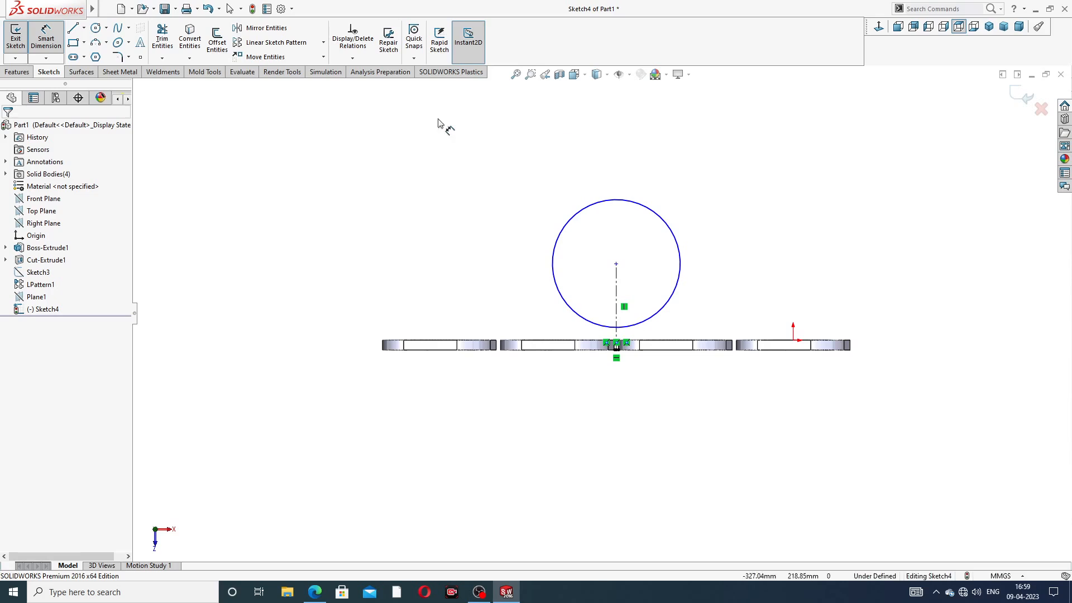
click(654, 213)
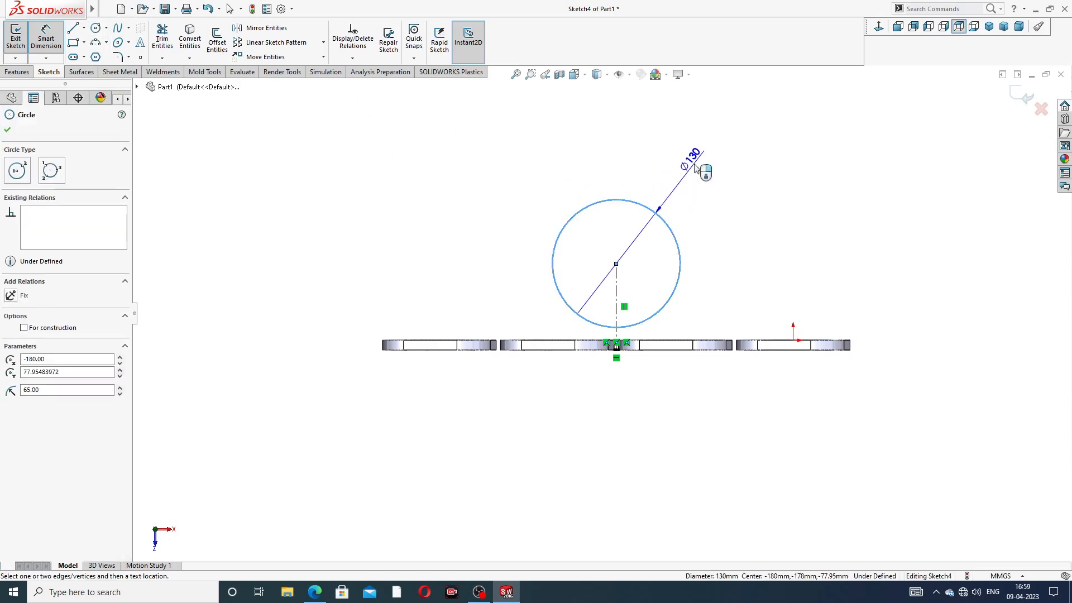
click(696, 168)
text(13)
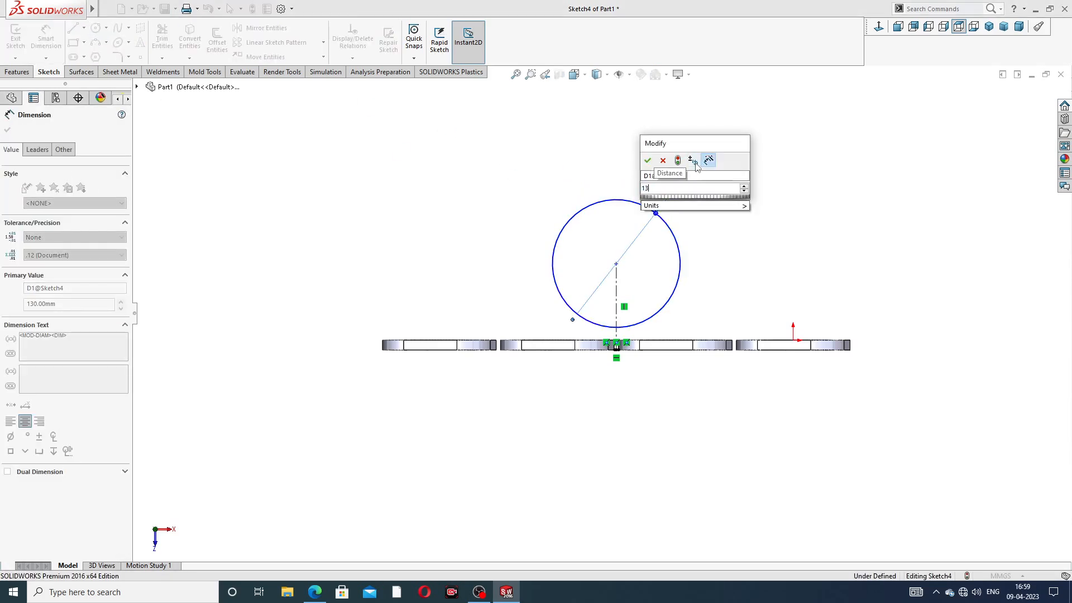
text(0)
key(Return)
click(735, 233)
Step: Set the circle centre 160 mm above the flange plates' midpoint and bring up the reference PDF
scroll(611, 318, down, 3)
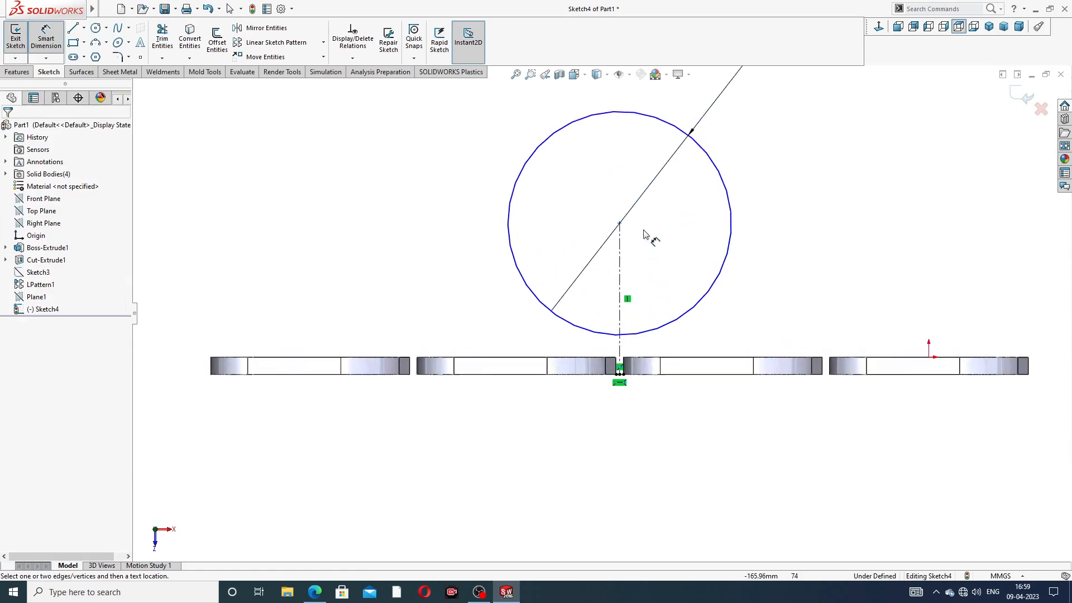
click(620, 224)
scroll(623, 381, down, 3)
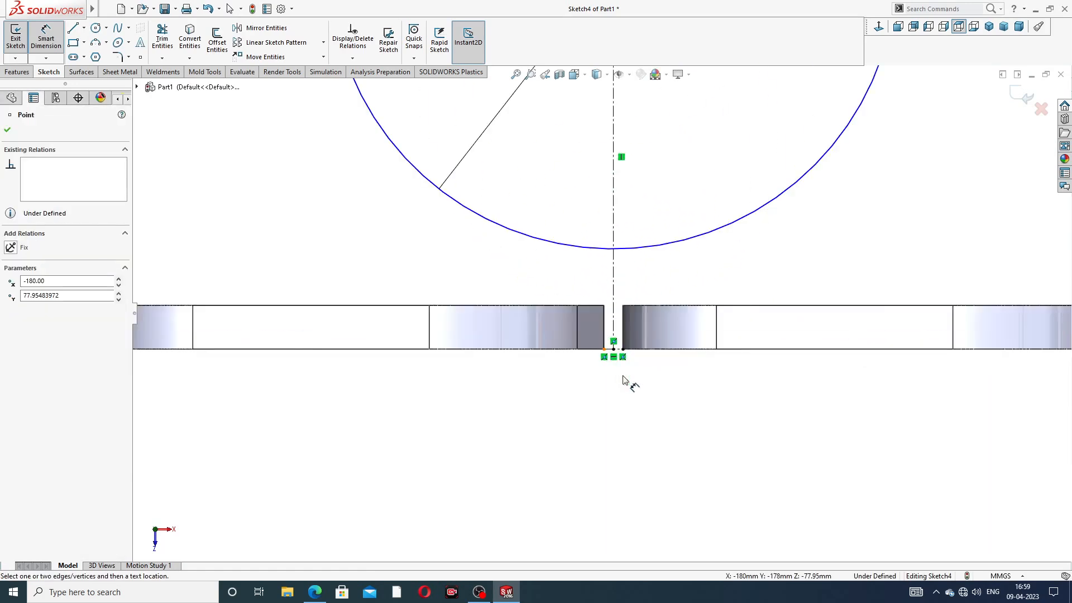
scroll(623, 380, down, 2)
click(607, 331)
scroll(601, 315, up, 3)
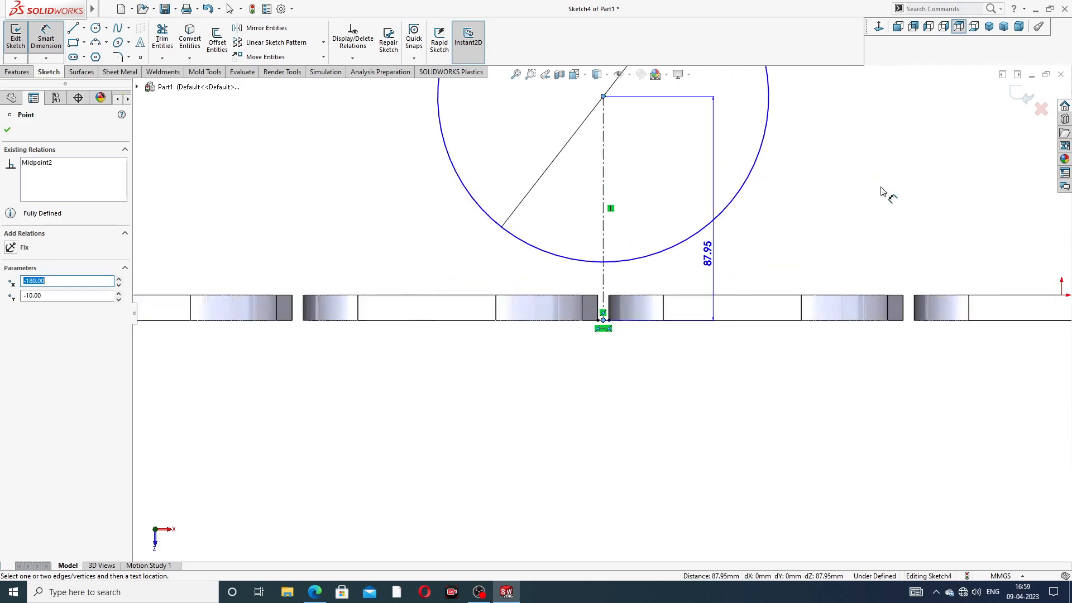
click(851, 196)
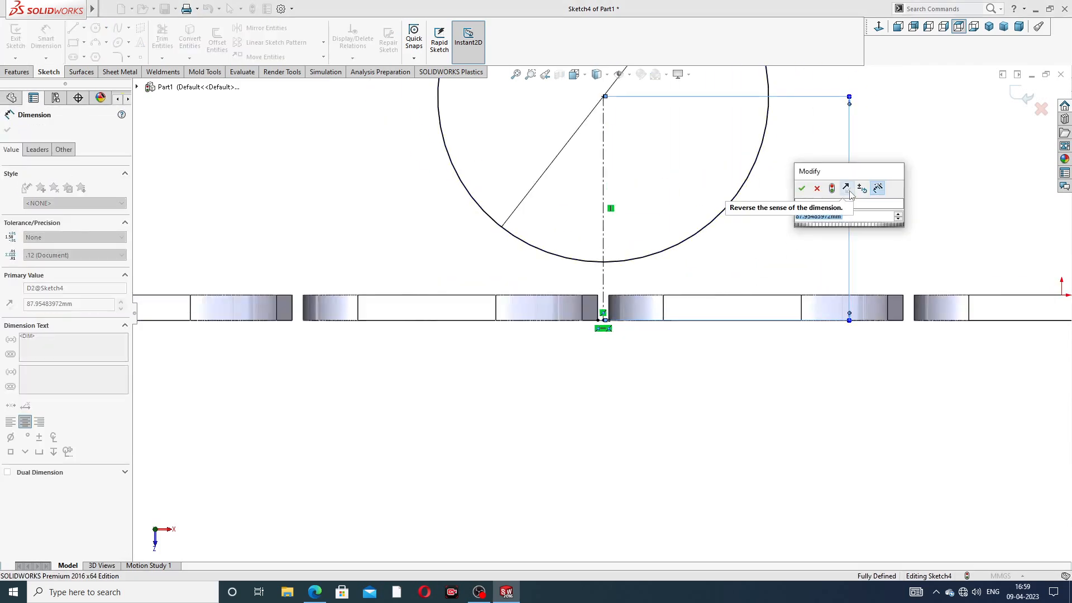
text(160)
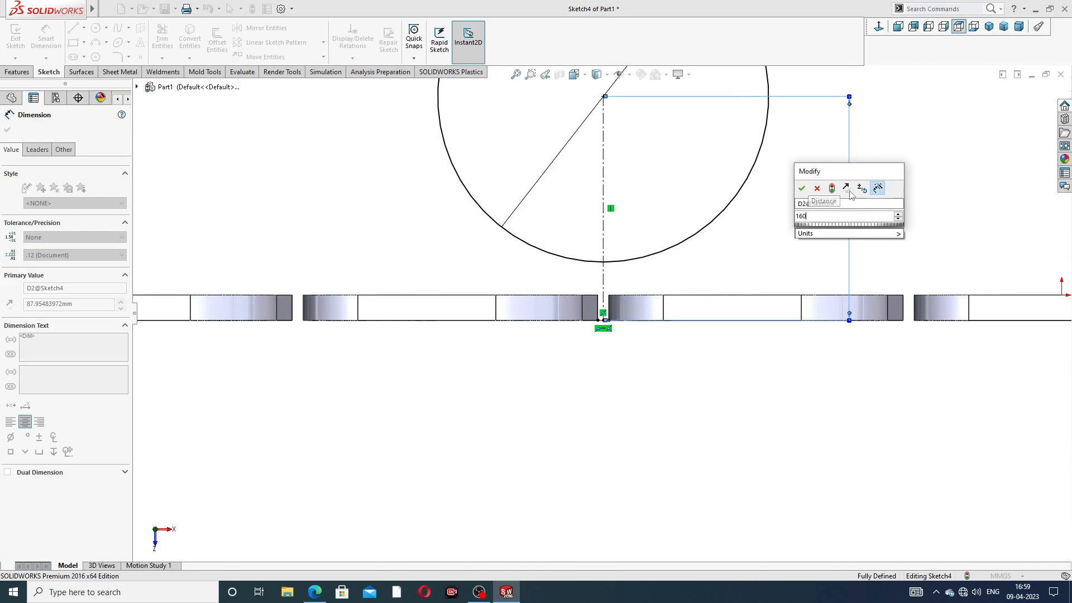
key(Return)
key(f)
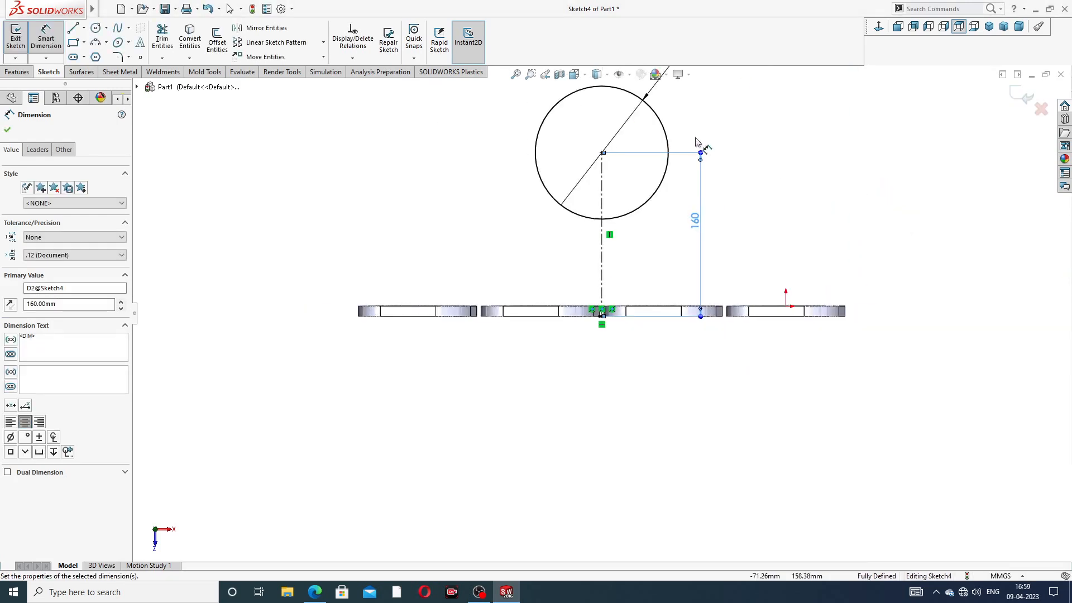
right_click(757, 121)
click(767, 150)
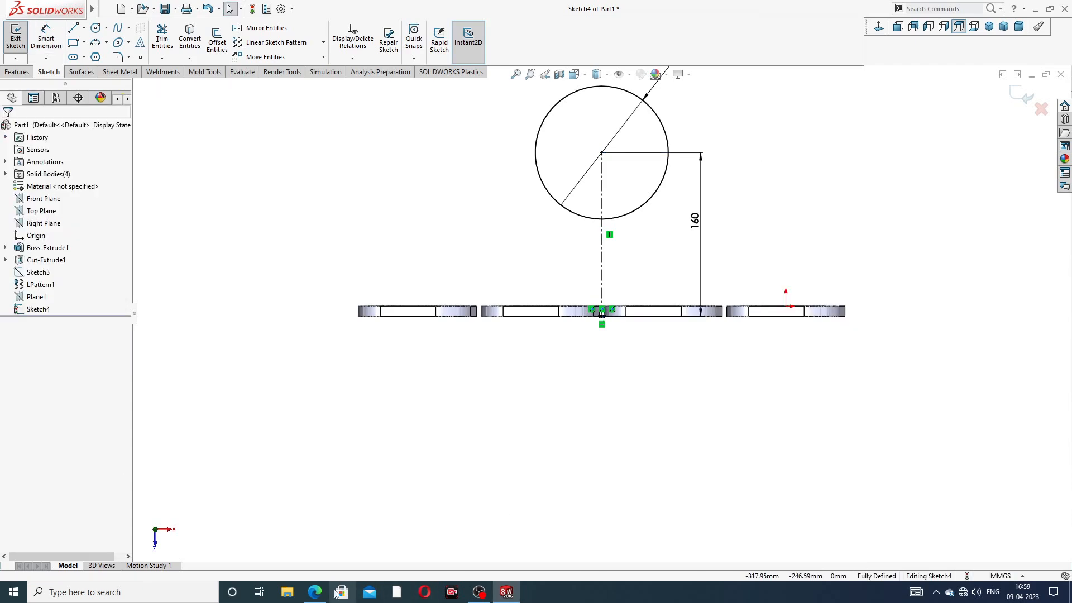
click(314, 591)
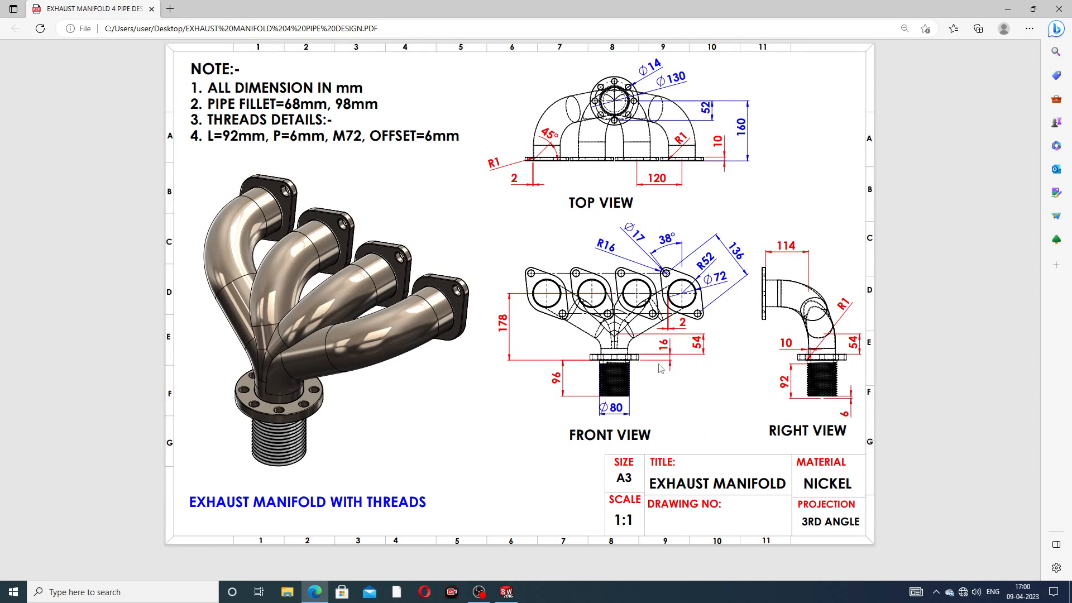
Step: Minimize the manifold PDF and zoom out to show the whole Ø130 sketch
click(314, 592)
key(z)
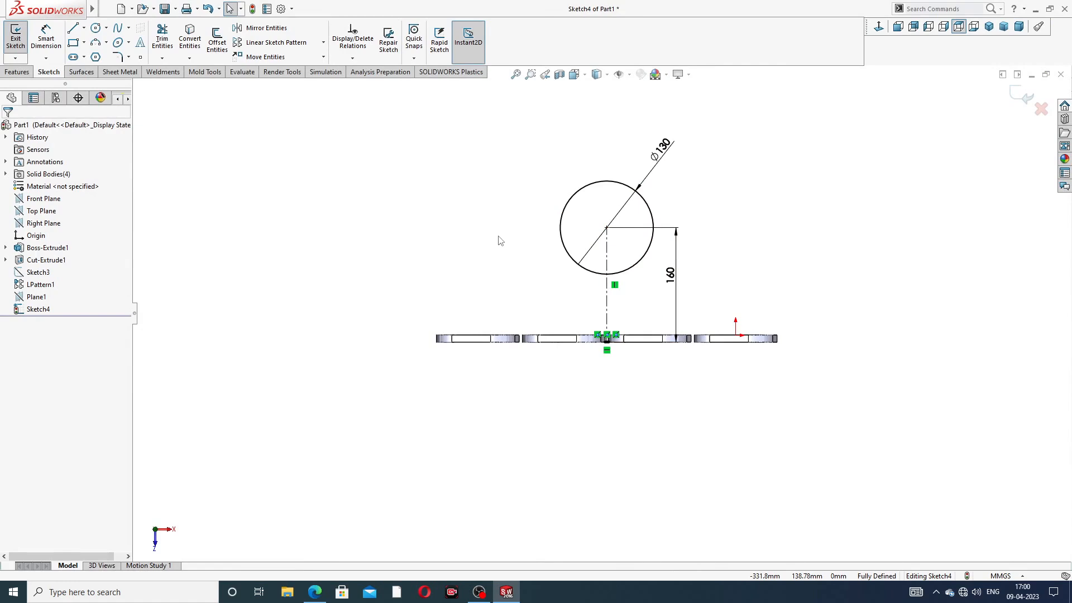
Step: Extrude the Ø130 Sketch4 circle 16 mm into a disk and select its front face
click(17, 71)
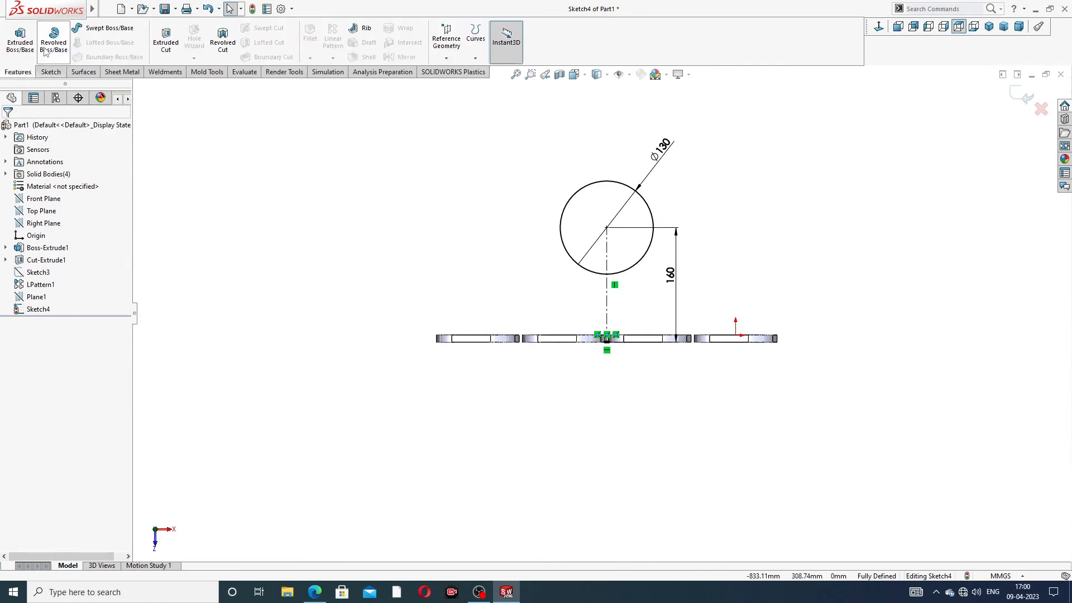
click(20, 38)
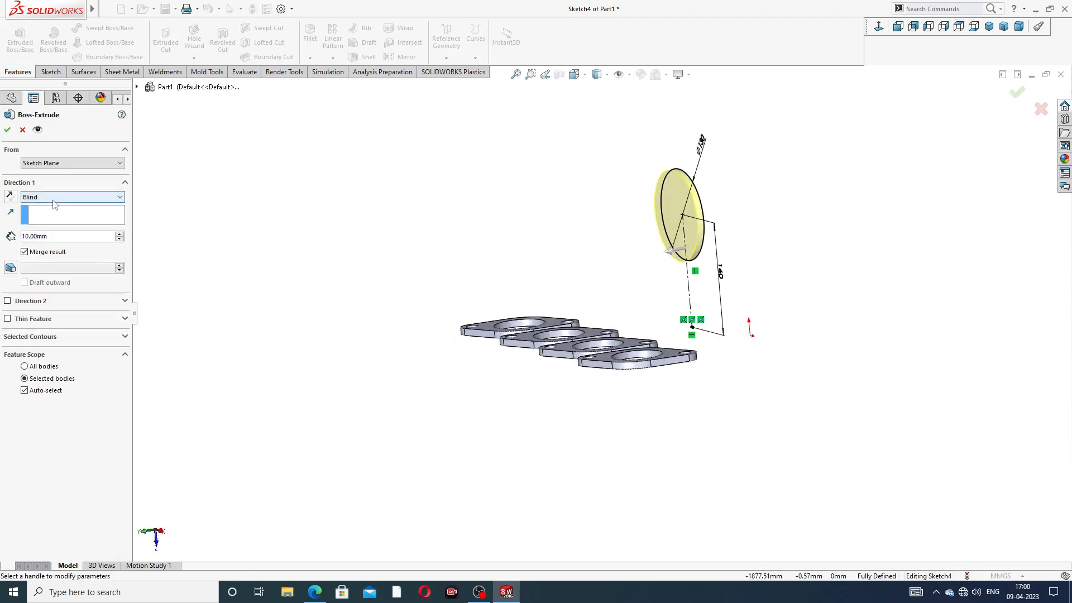
text(16)
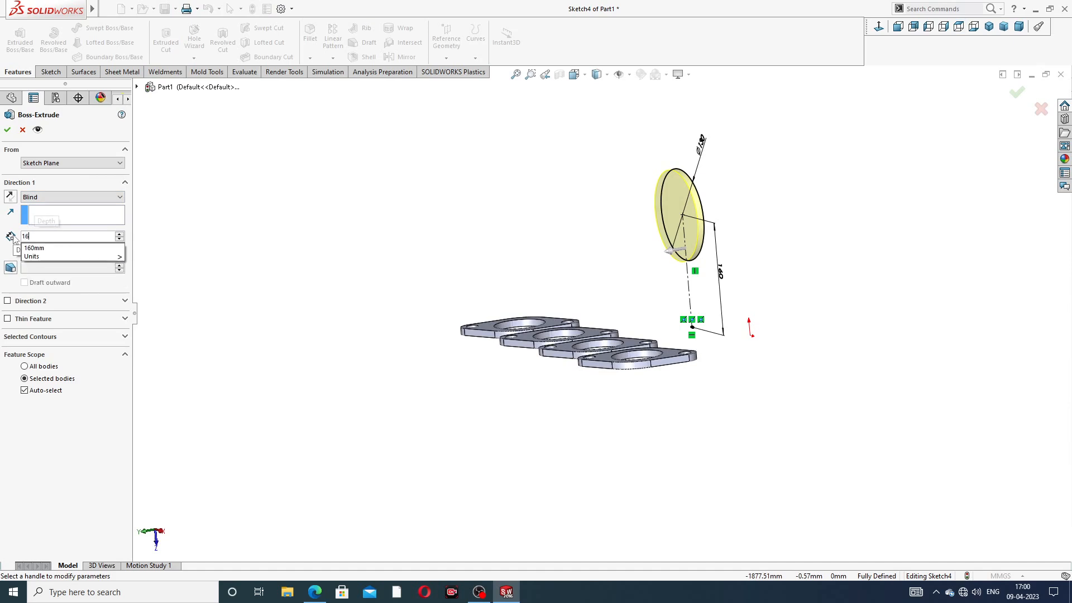
key(Return)
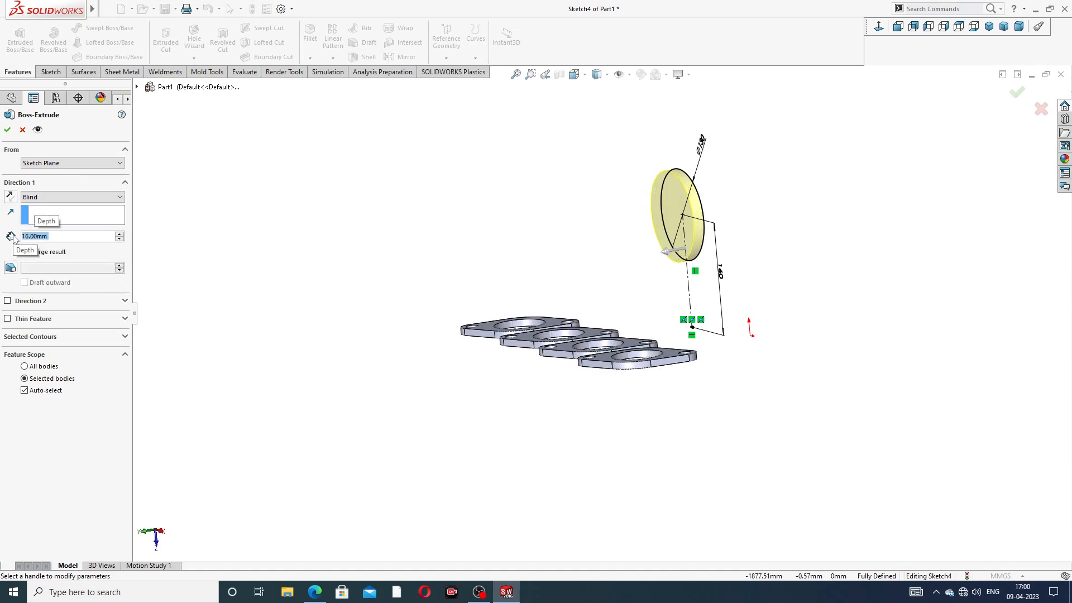
click(6, 130)
middle_drag(789, 205, 664, 220)
click(677, 205)
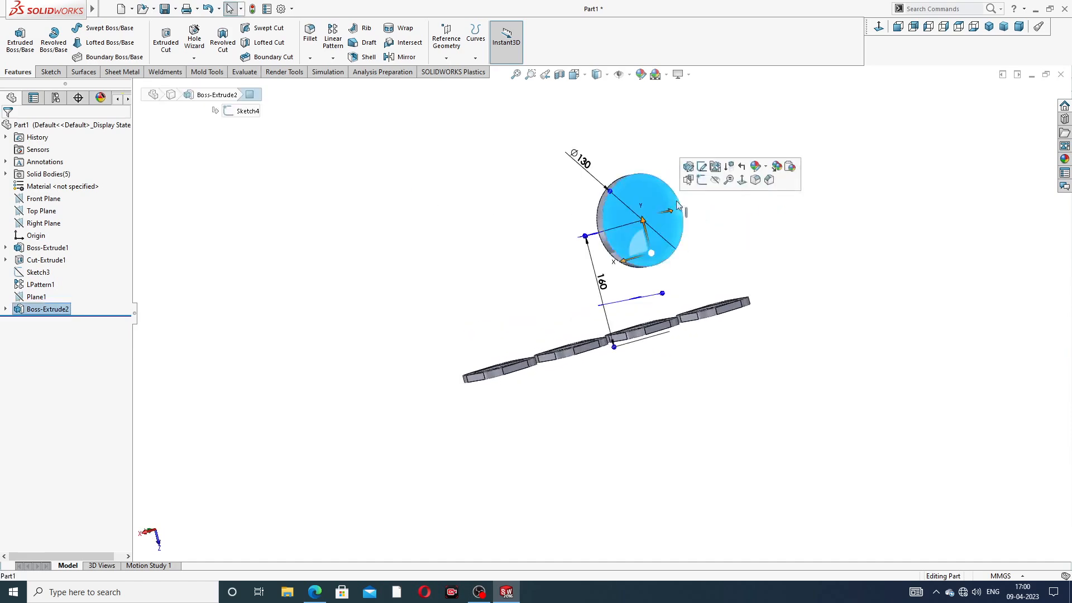
Step: Sketch a Ø72 circle centred on the disk face
click(701, 180)
click(878, 28)
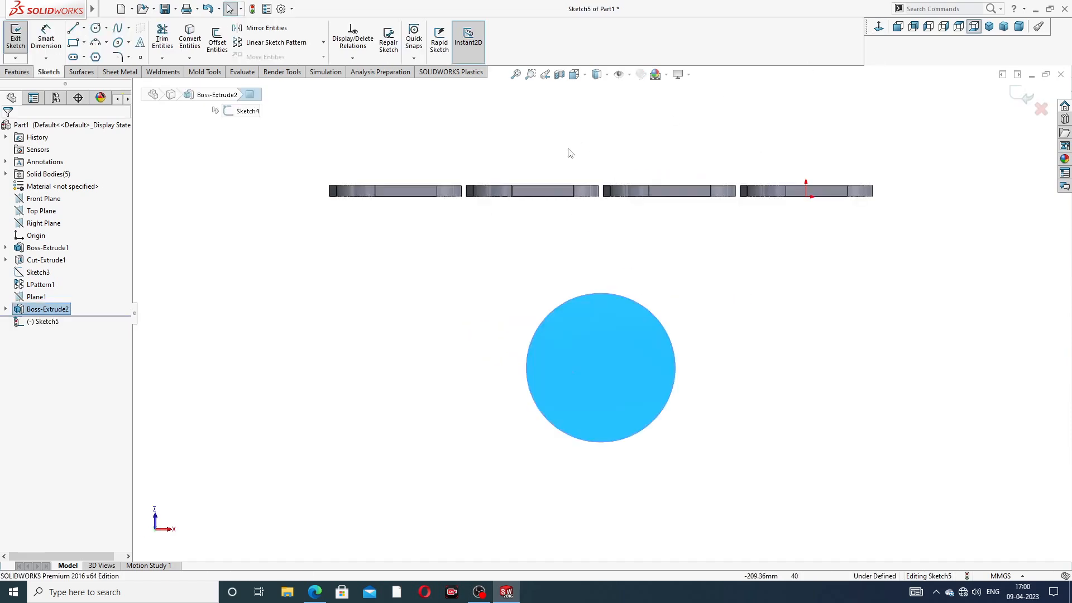
click(96, 27)
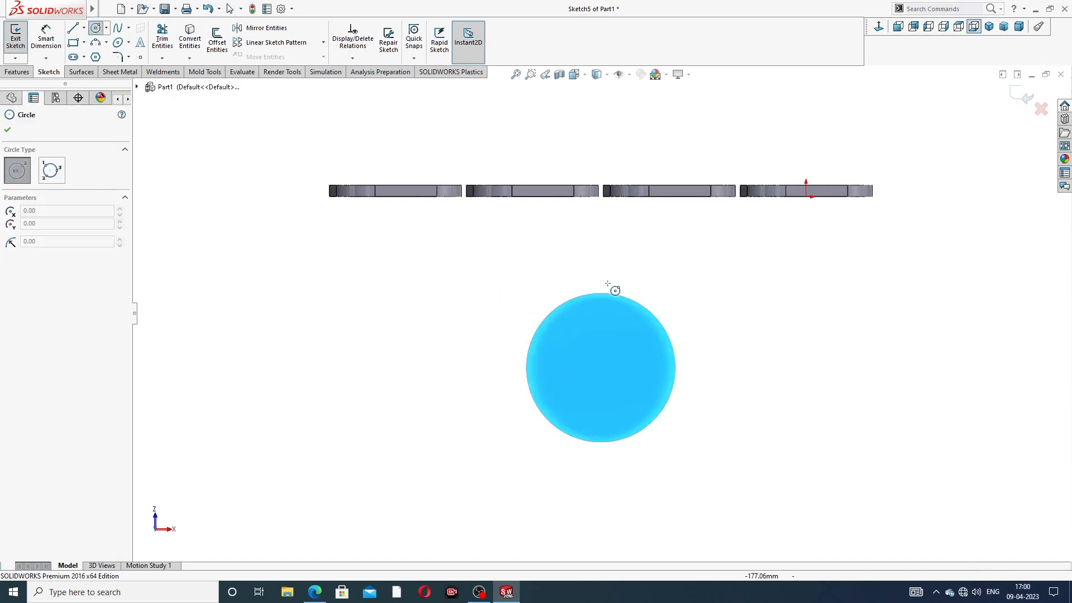
click(600, 367)
click(626, 330)
right_click(710, 269)
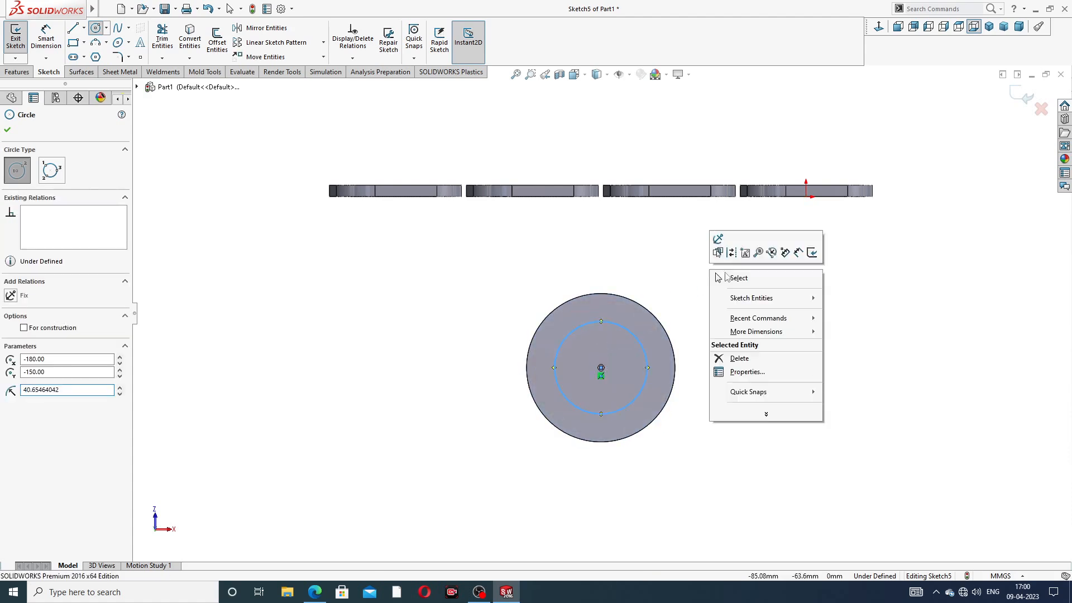
click(725, 275)
click(39, 45)
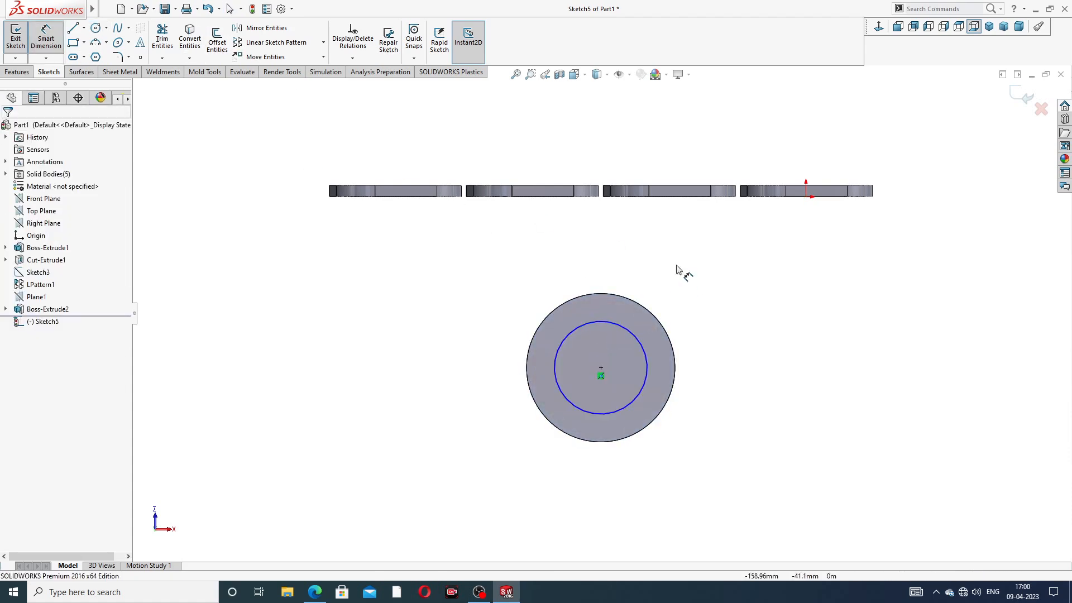
click(646, 343)
click(724, 300)
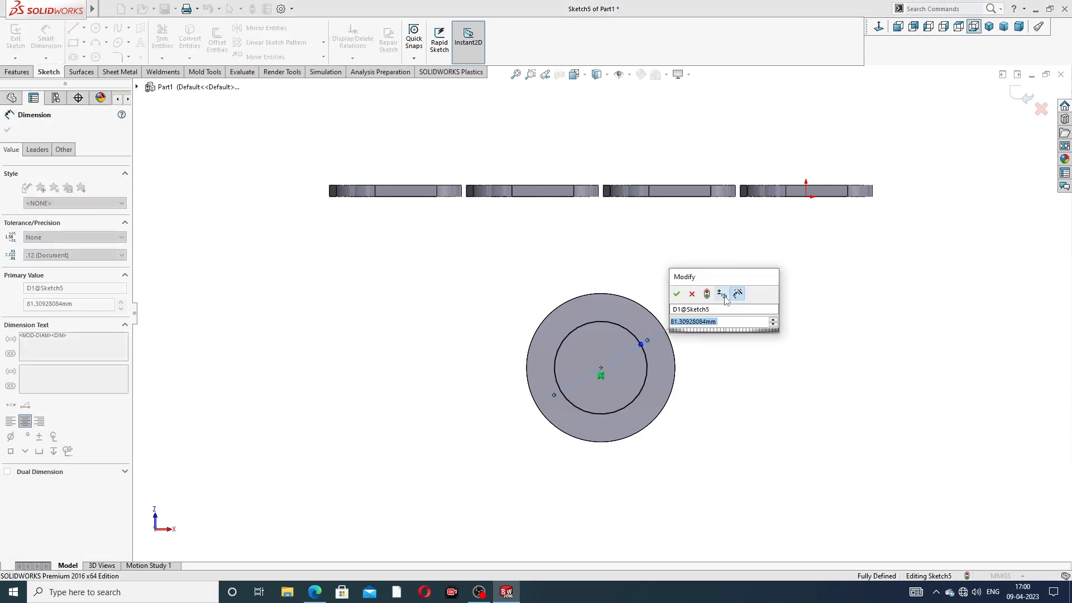
text(72)
key(Return)
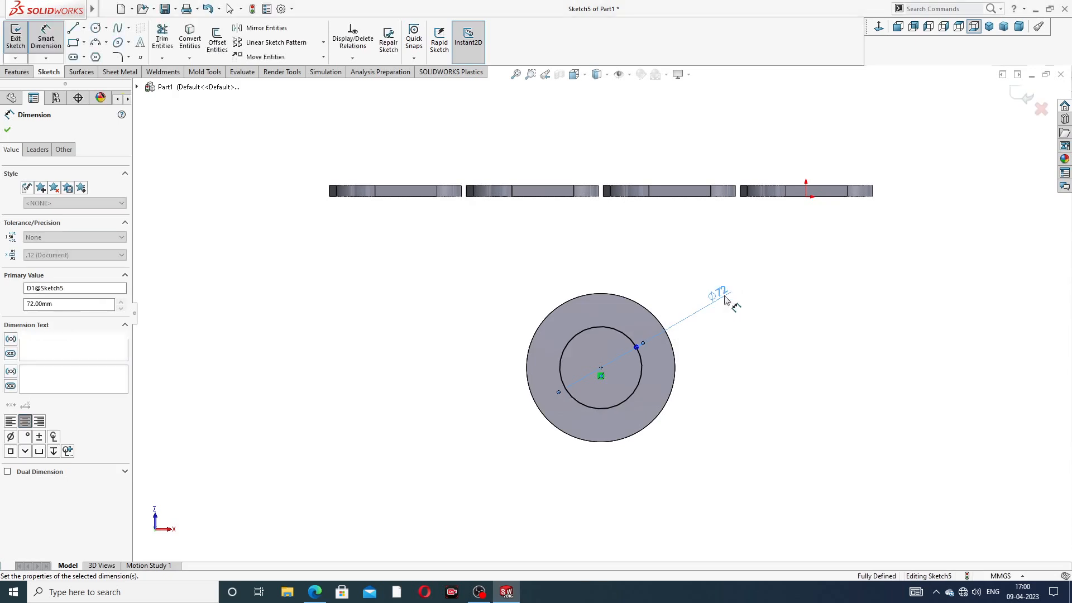
key(Escape)
right_click(809, 266)
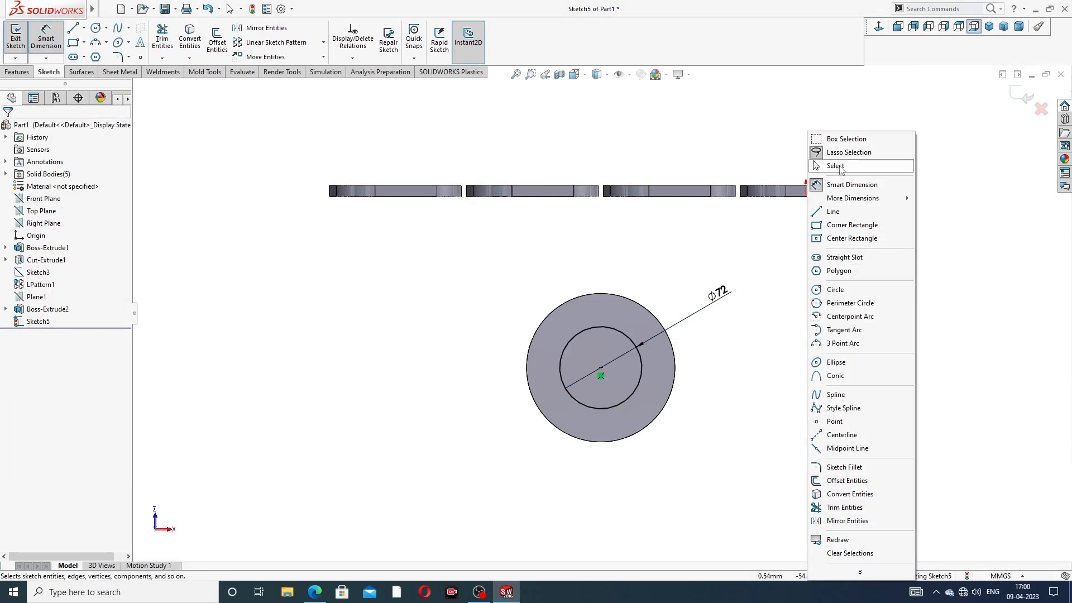
click(837, 166)
Step: Cut the Ø72 circle Through All to hollow the disk into a ring
click(16, 71)
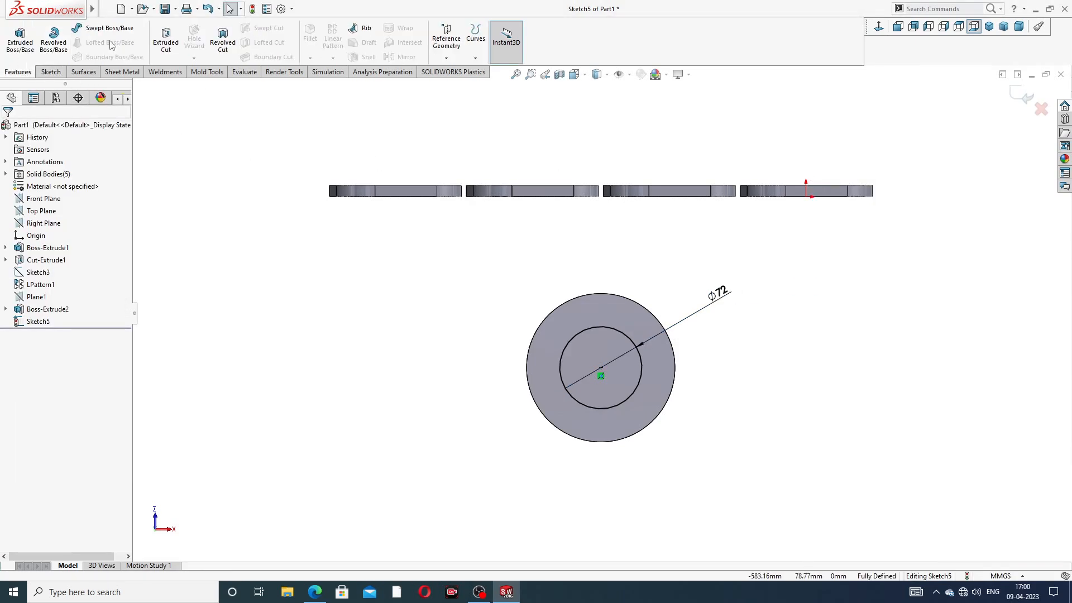
click(166, 42)
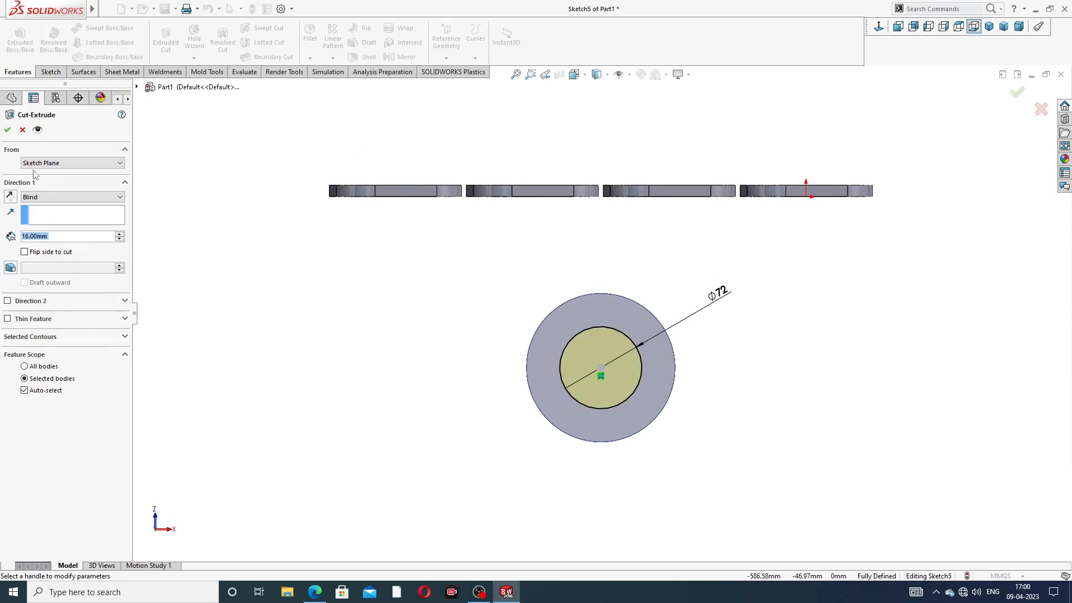
click(48, 197)
click(47, 213)
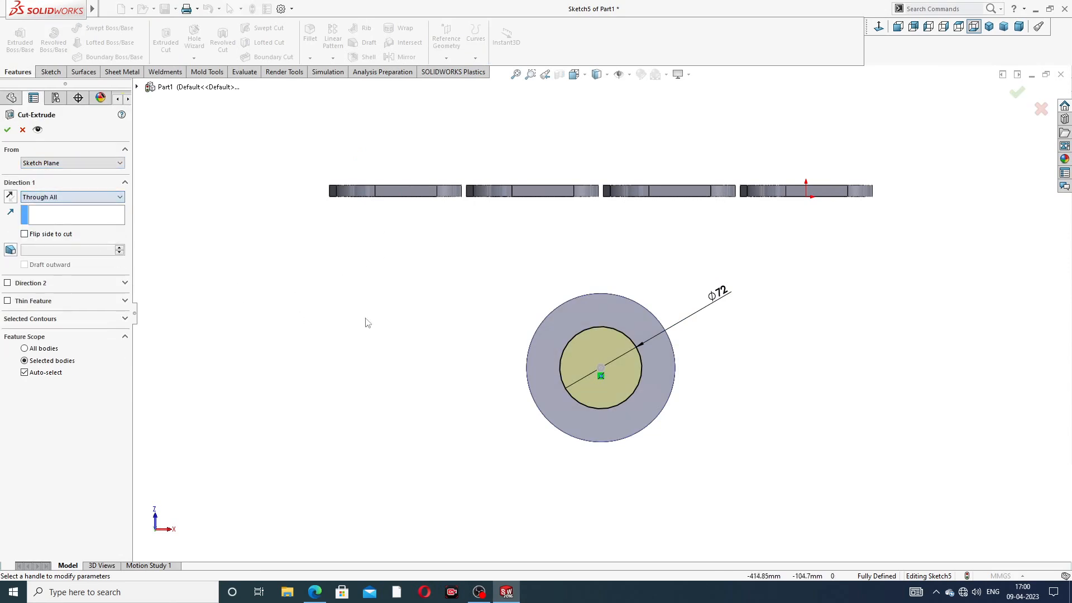
middle_drag(480, 362, 597, 355)
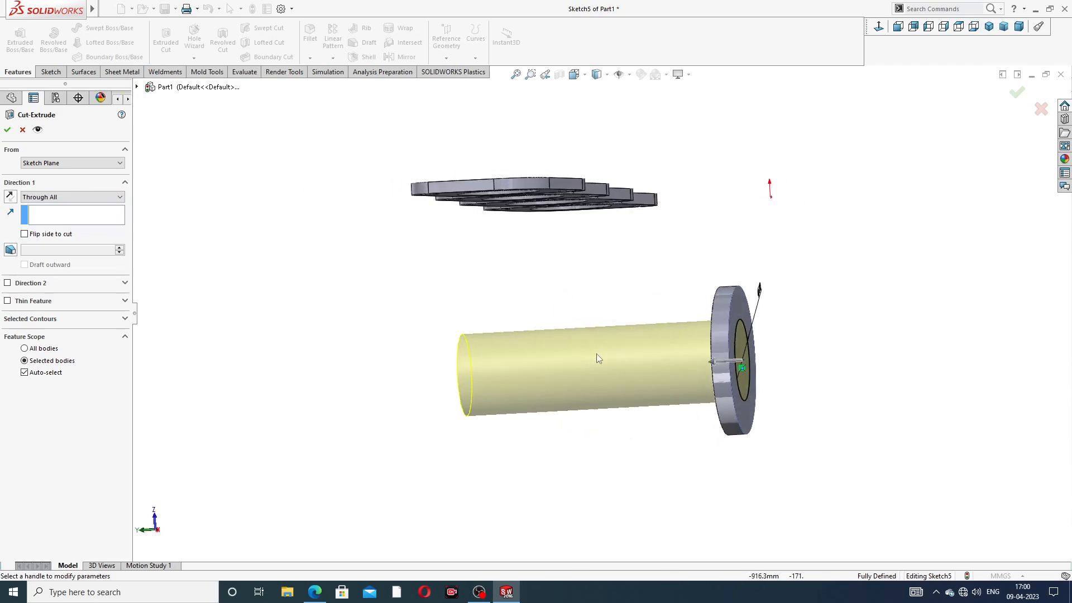
click(11, 130)
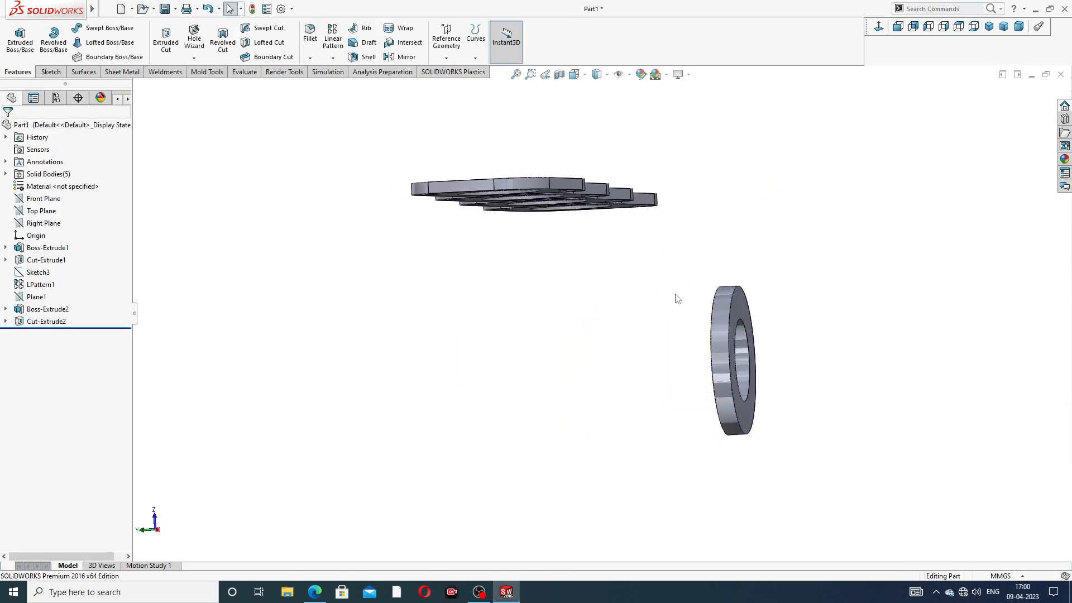
middle_drag(677, 299, 645, 287)
Step: Start a sketch on the ring face with a vertical centerline from its top edge to the centre
click(644, 287)
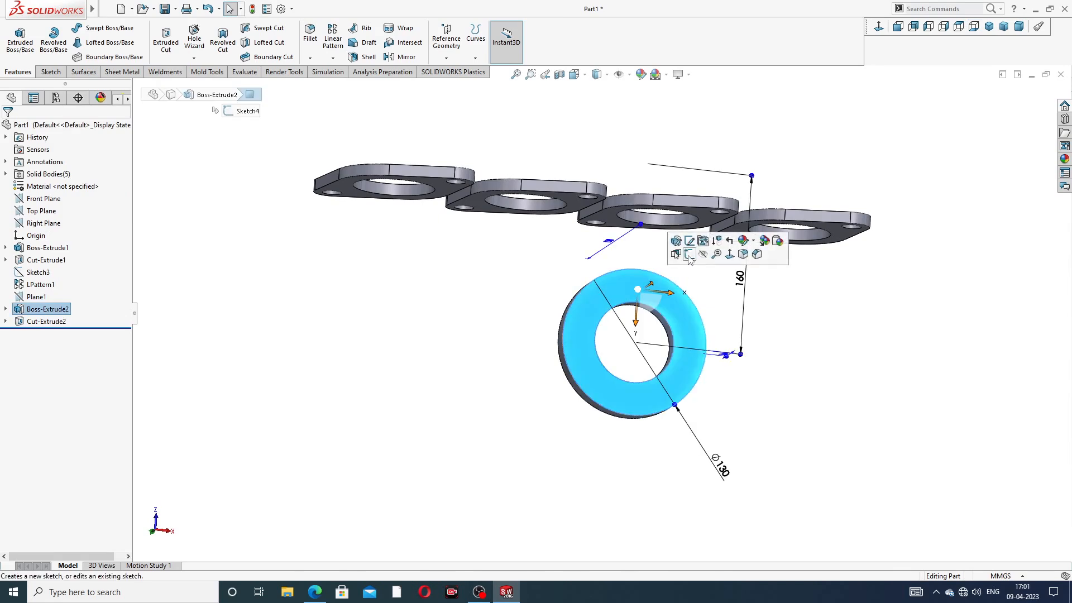
click(689, 255)
click(880, 29)
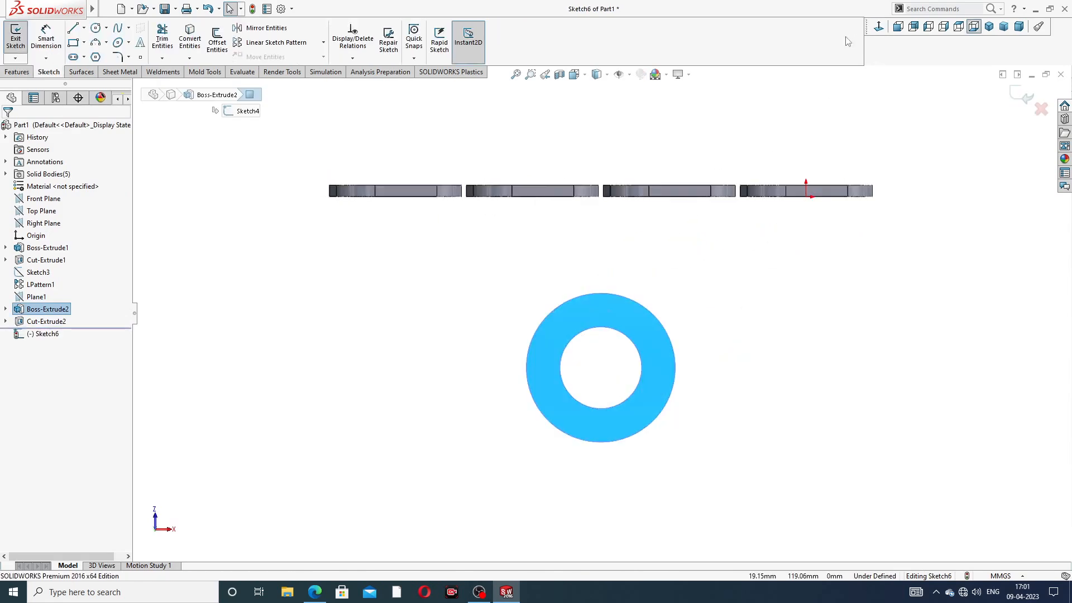
click(84, 29)
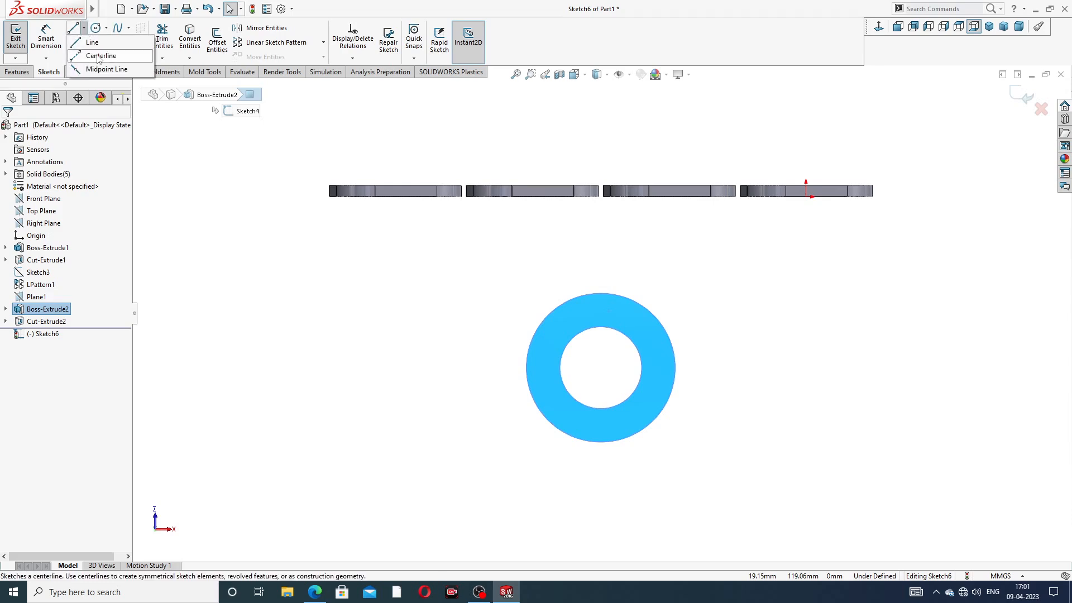
click(96, 54)
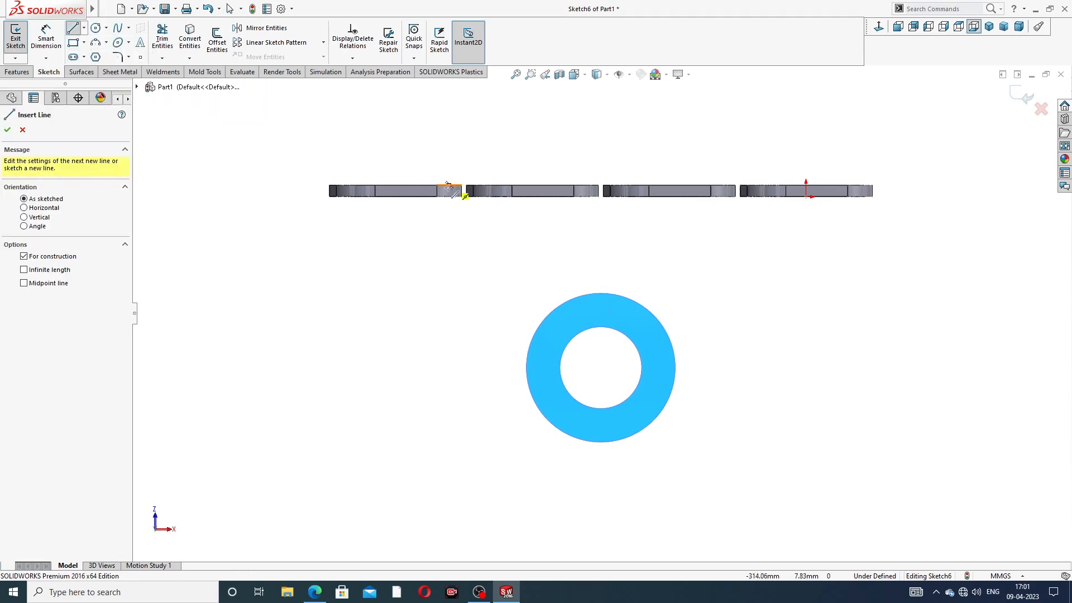
click(602, 293)
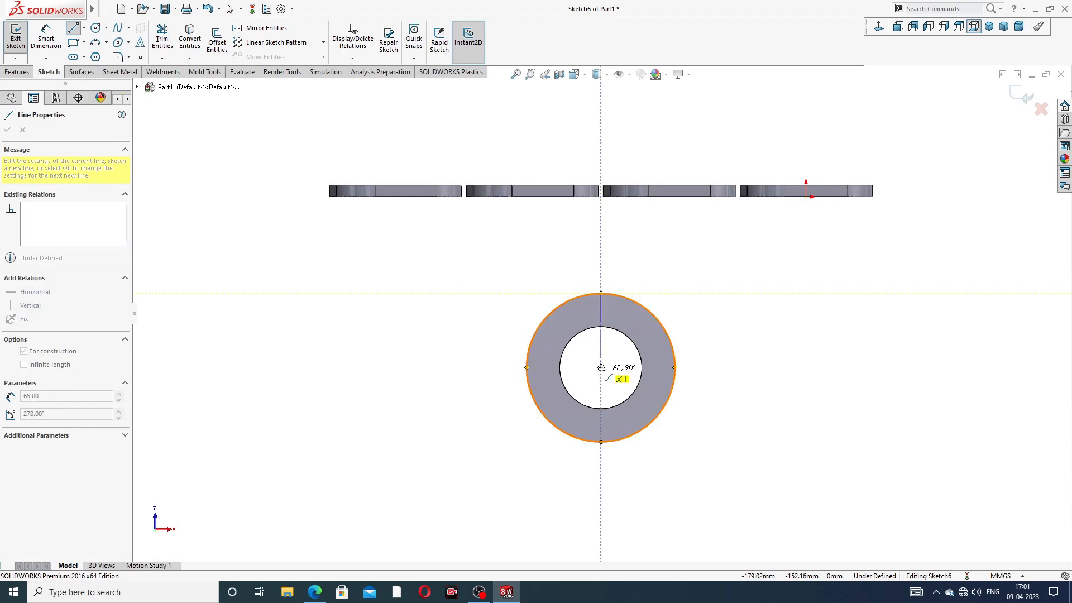
click(601, 367)
right_click(708, 274)
click(724, 281)
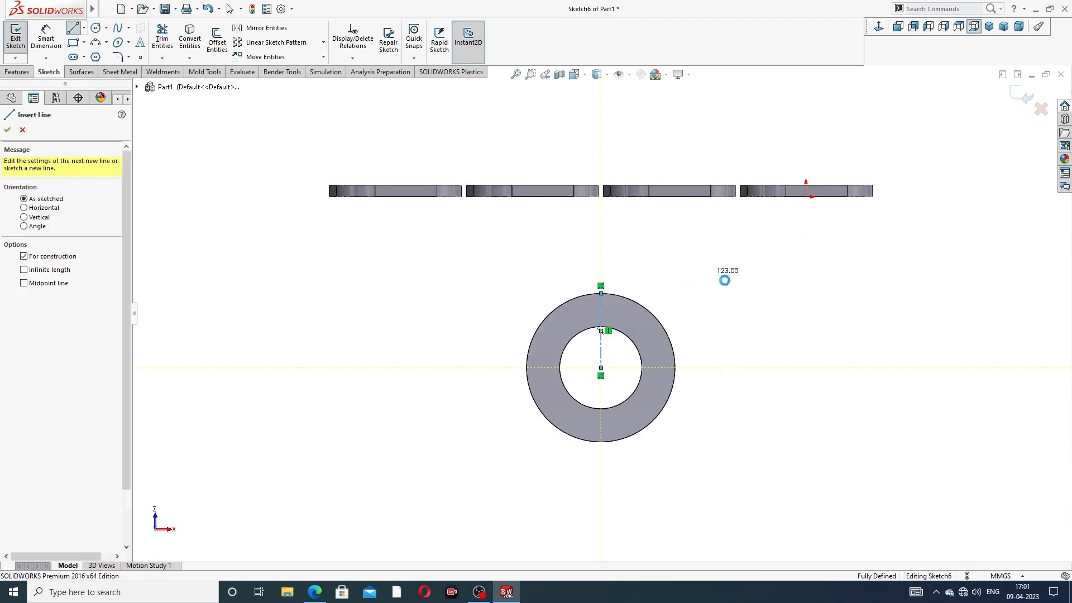
scroll(611, 296, down, 2)
scroll(612, 296, down, 2)
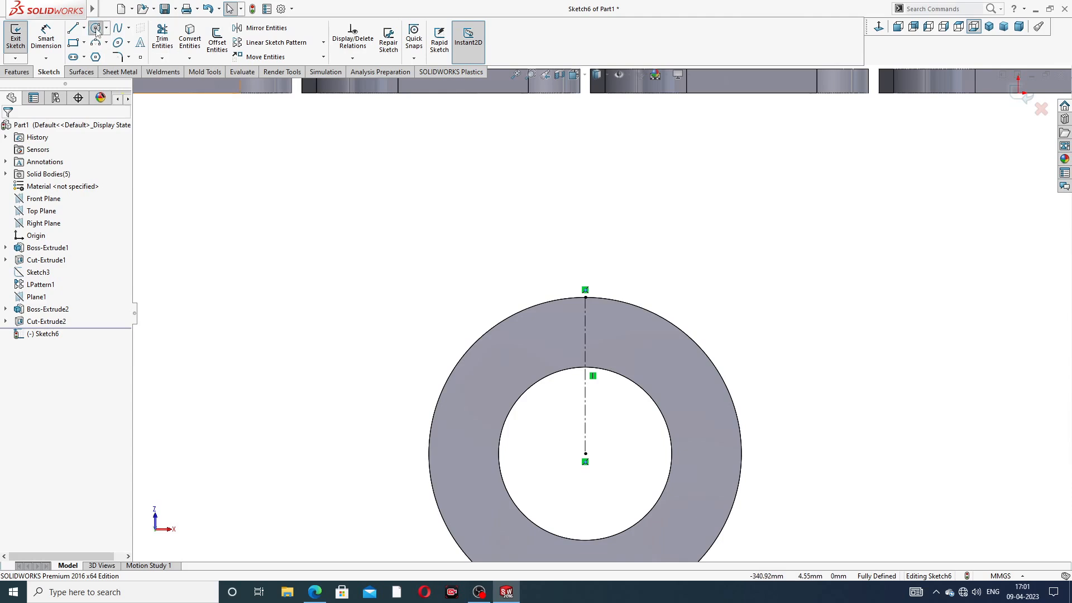
Step: Draw a small circle centred on the vertical centerline
click(96, 29)
scroll(589, 324, down, 2)
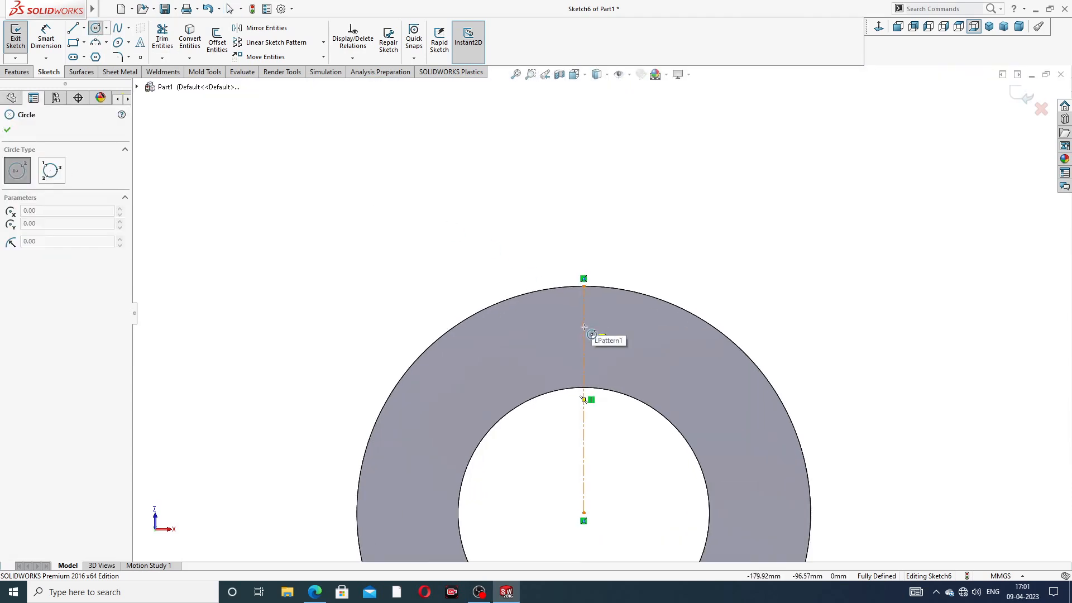
click(584, 327)
click(596, 313)
right_click(652, 259)
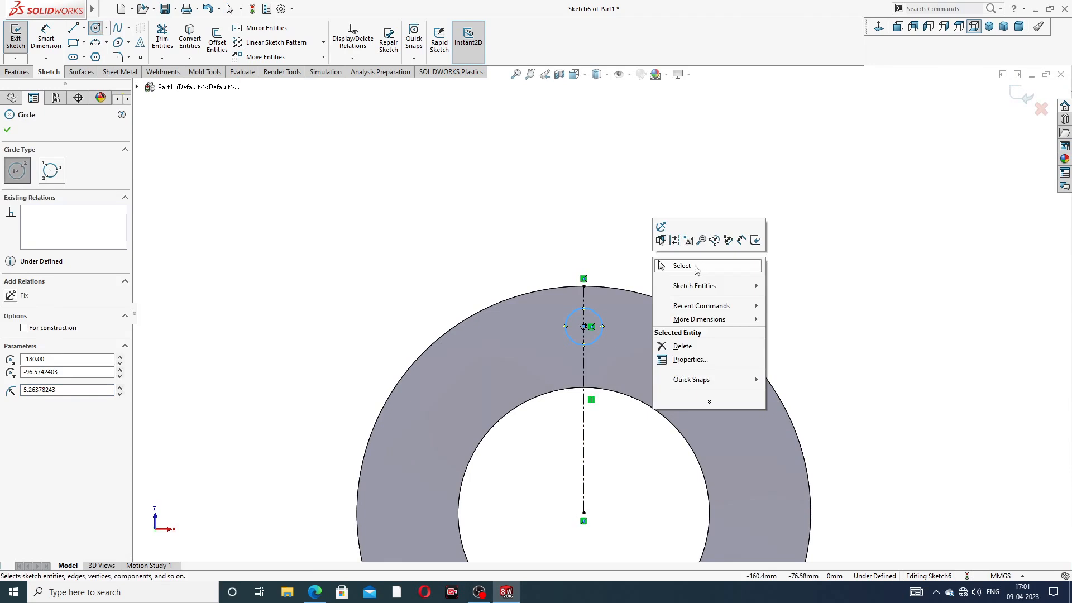
click(696, 267)
Step: Dimension the small circle Ø14 and 50 mm above the ring centre
click(47, 38)
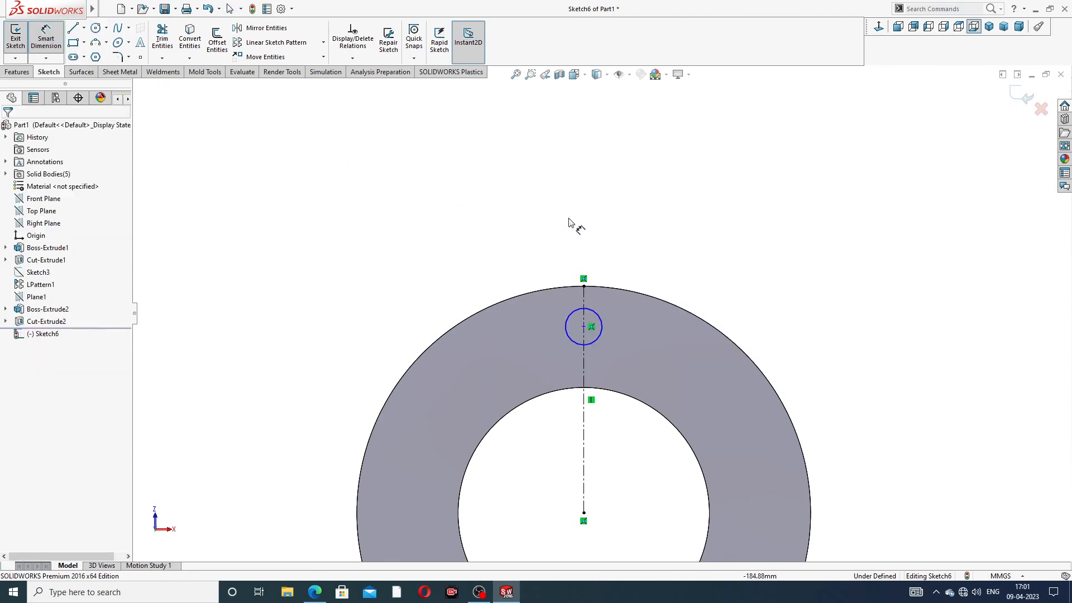
click(598, 313)
click(631, 245)
text(1)
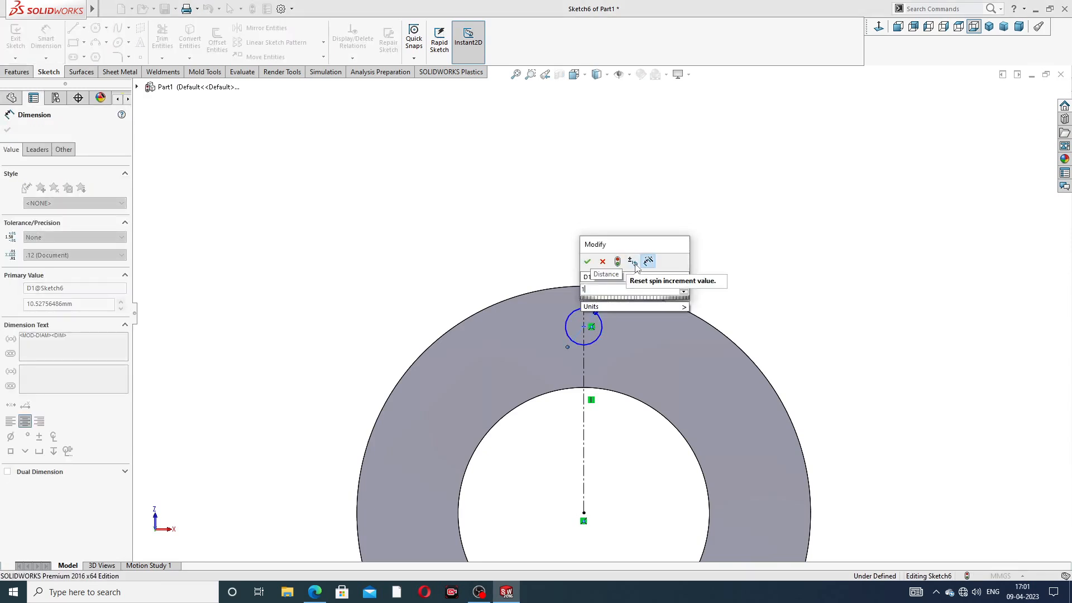
text(4)
key(Return)
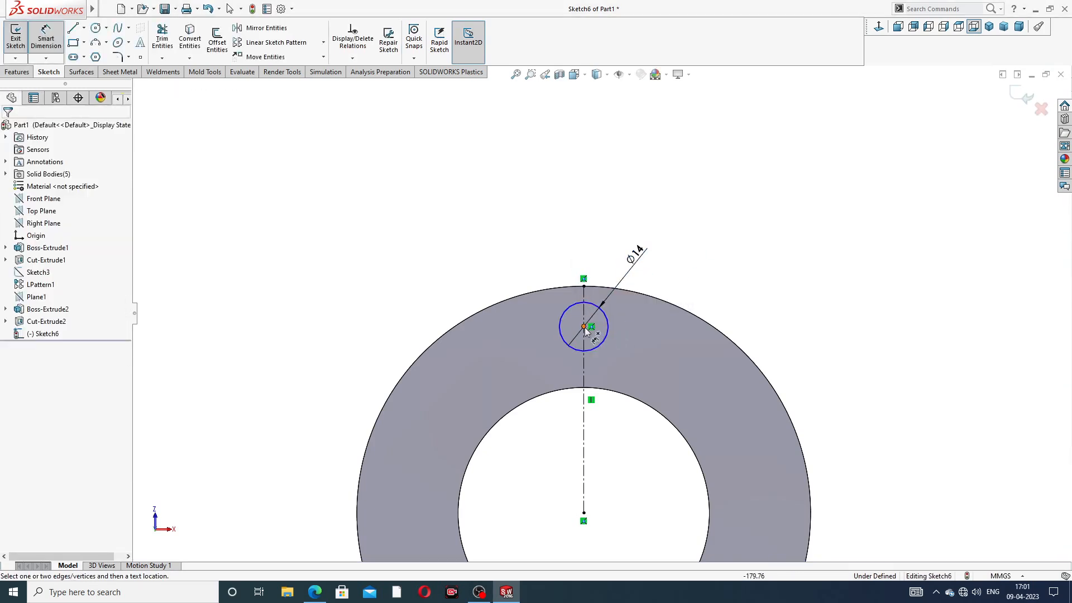
click(584, 327)
click(585, 513)
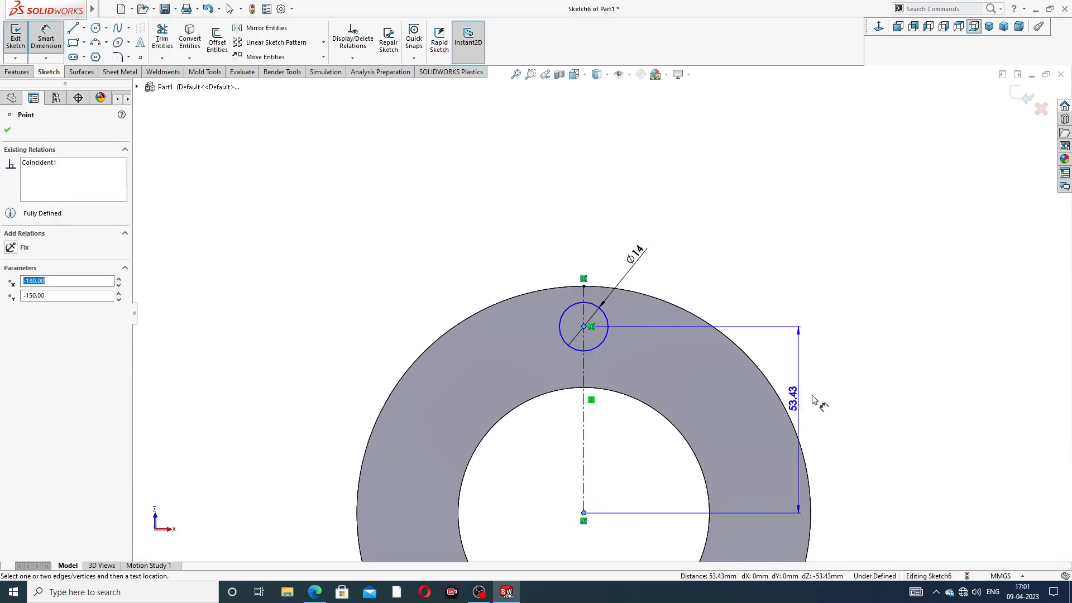
click(840, 401)
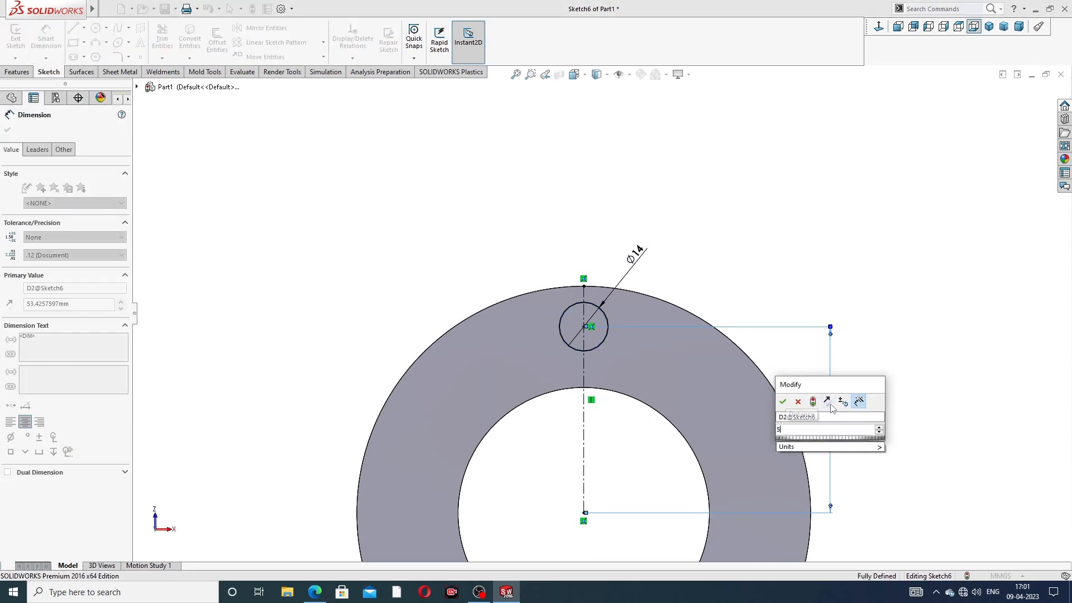
text(50)
key(Return)
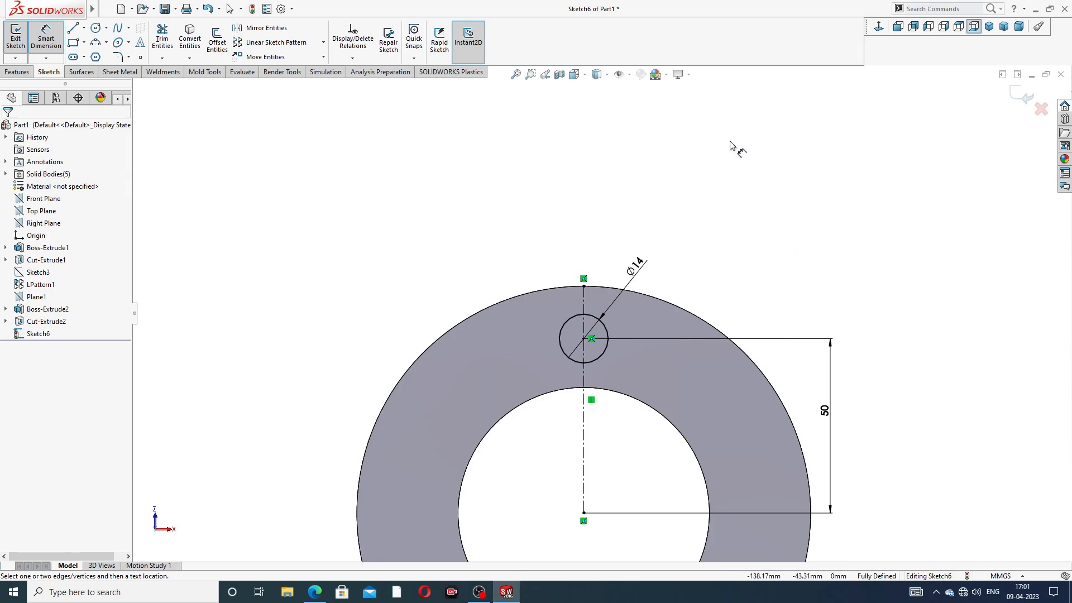
right_click(731, 146)
click(751, 168)
scroll(603, 318, up, 4)
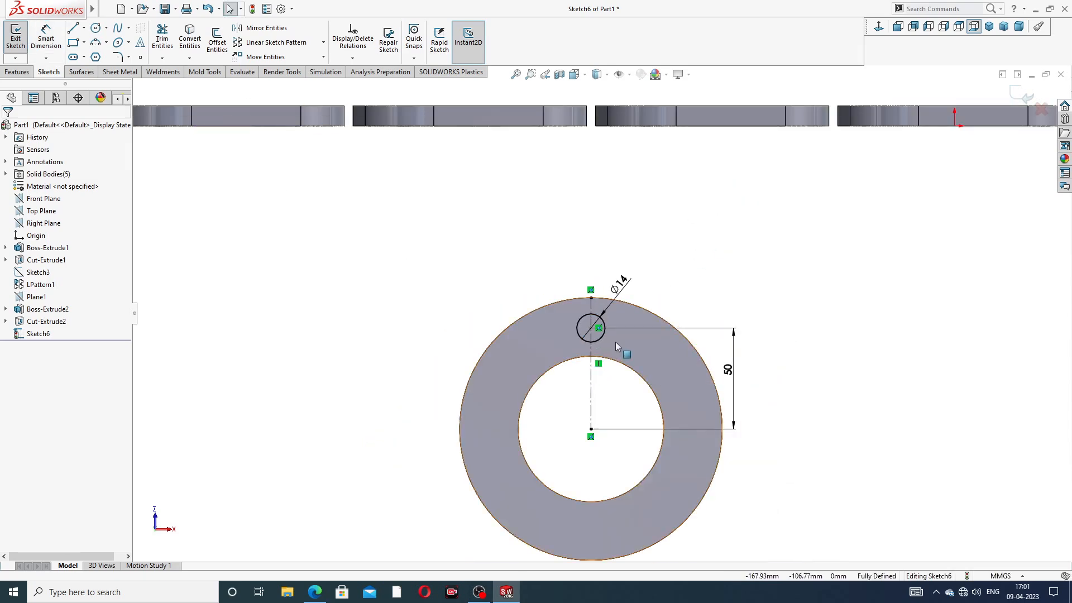
scroll(615, 343, up, 2)
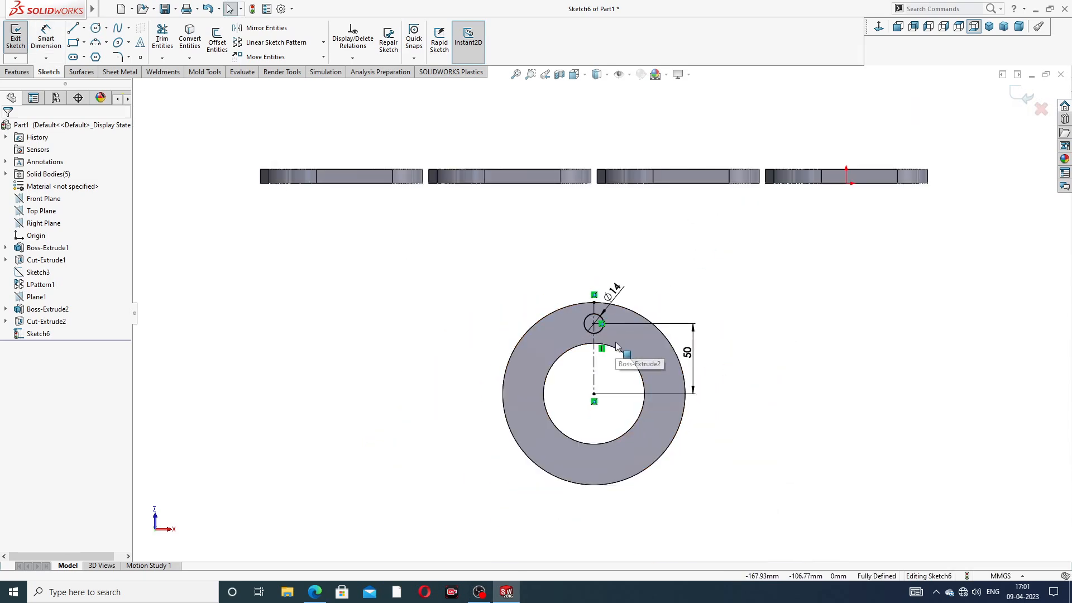
Step: Check the reference PDF and correct the vertical distance to 52 mm
click(315, 592)
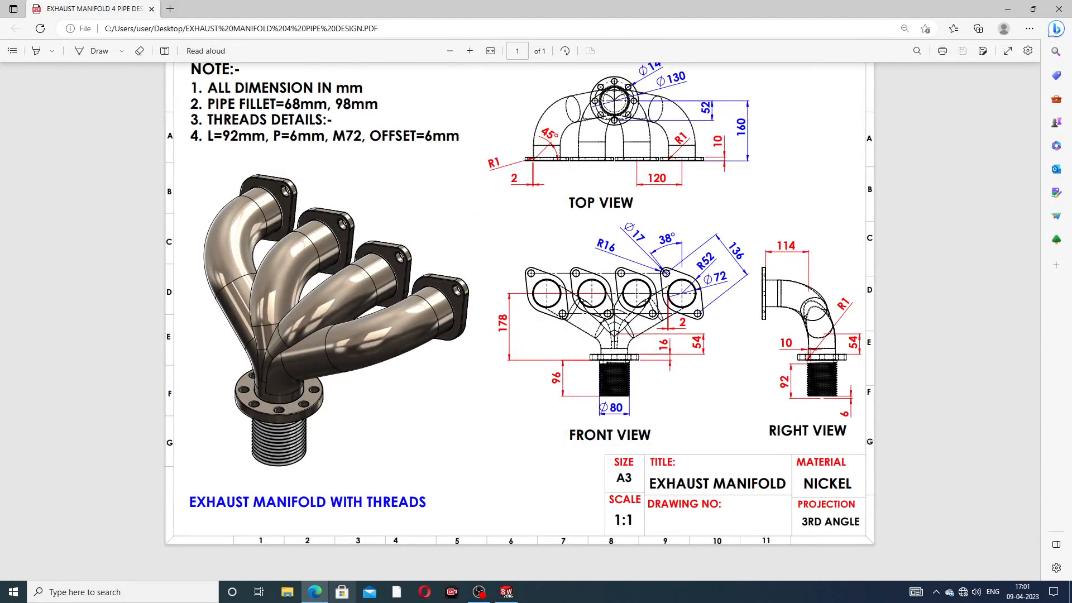
click(314, 592)
scroll(670, 339, down, 4)
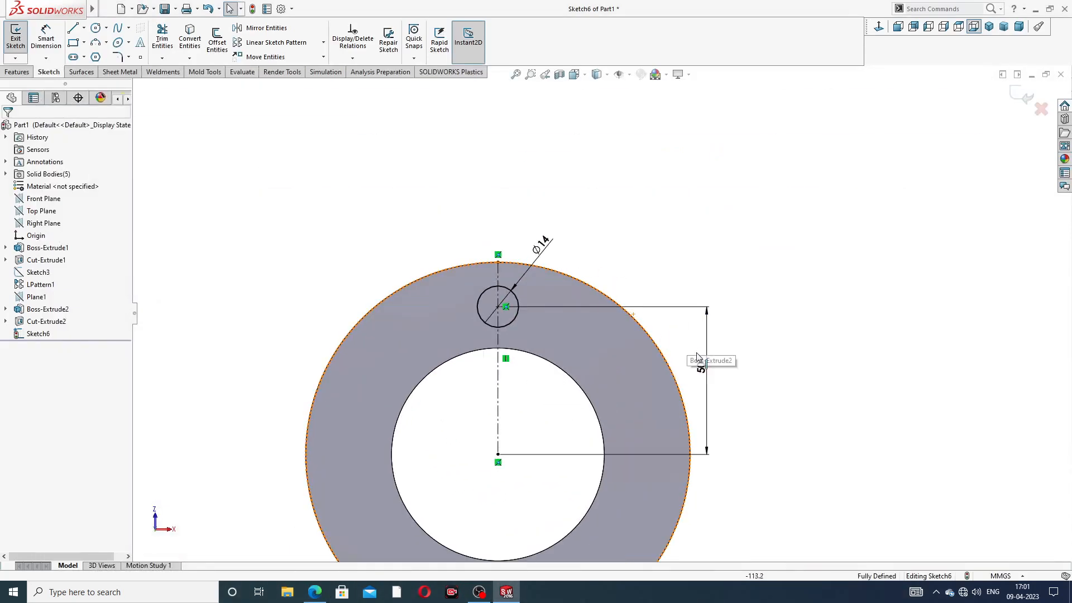
double_click(704, 364)
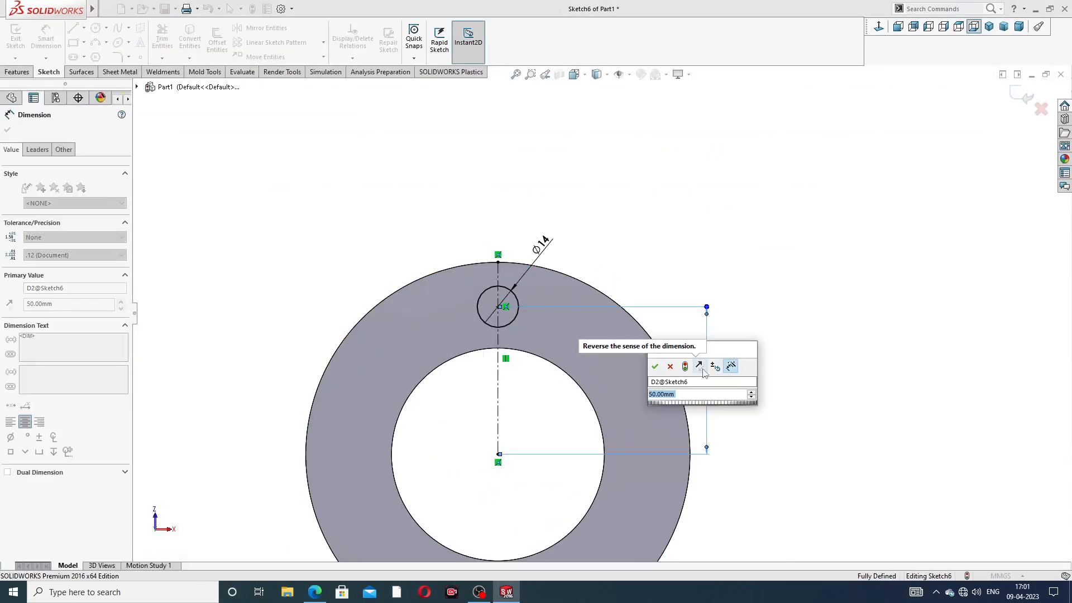
text(52)
key(Return)
click(759, 282)
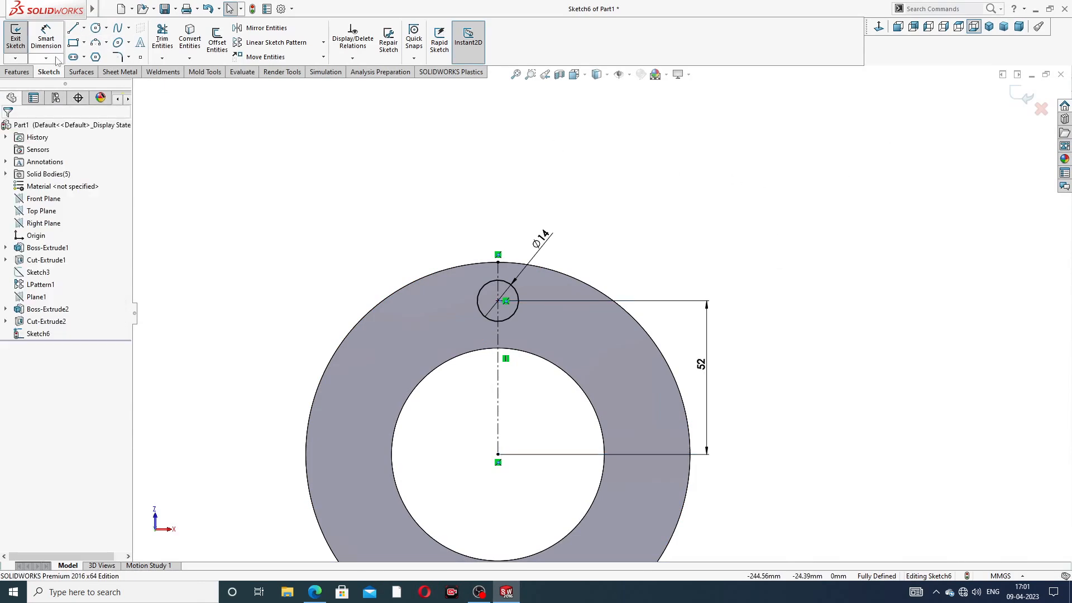
click(17, 72)
Step: Cut the small circle through all material of the ring flange as a bolt hole
click(177, 47)
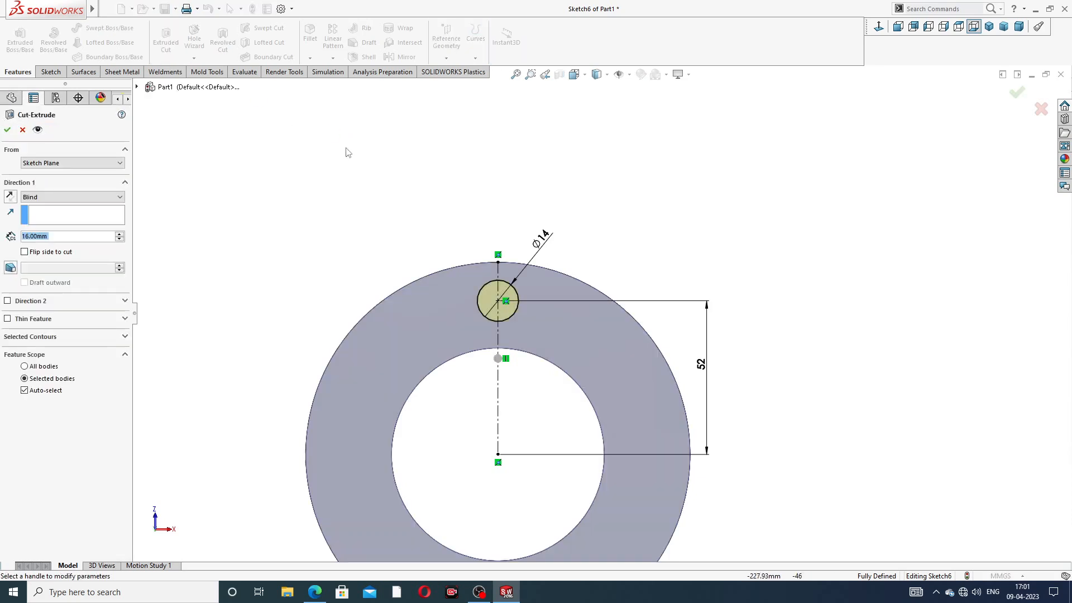
click(66, 197)
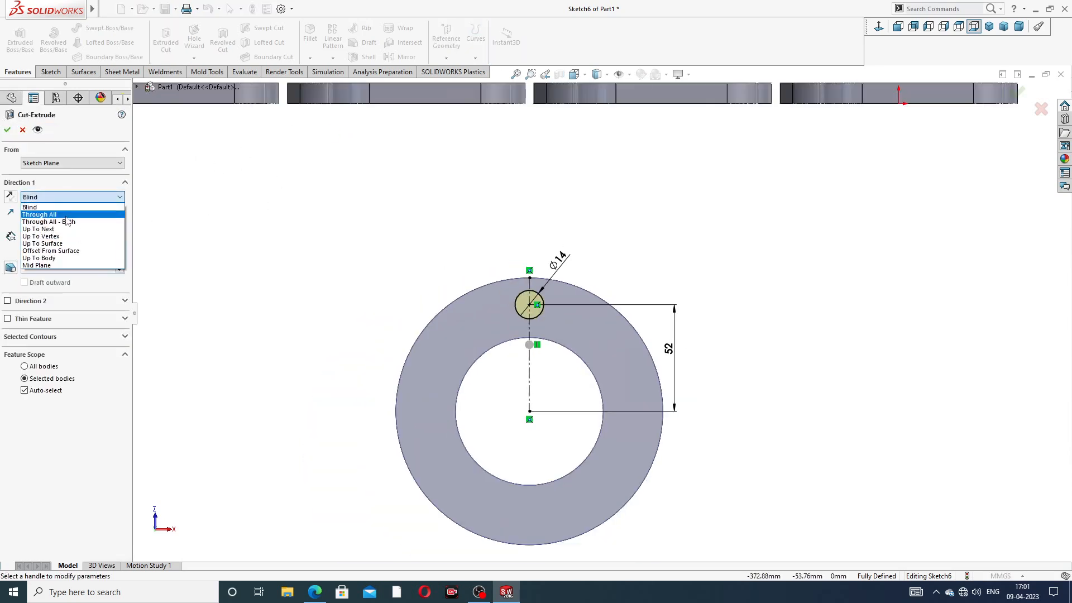
click(42, 213)
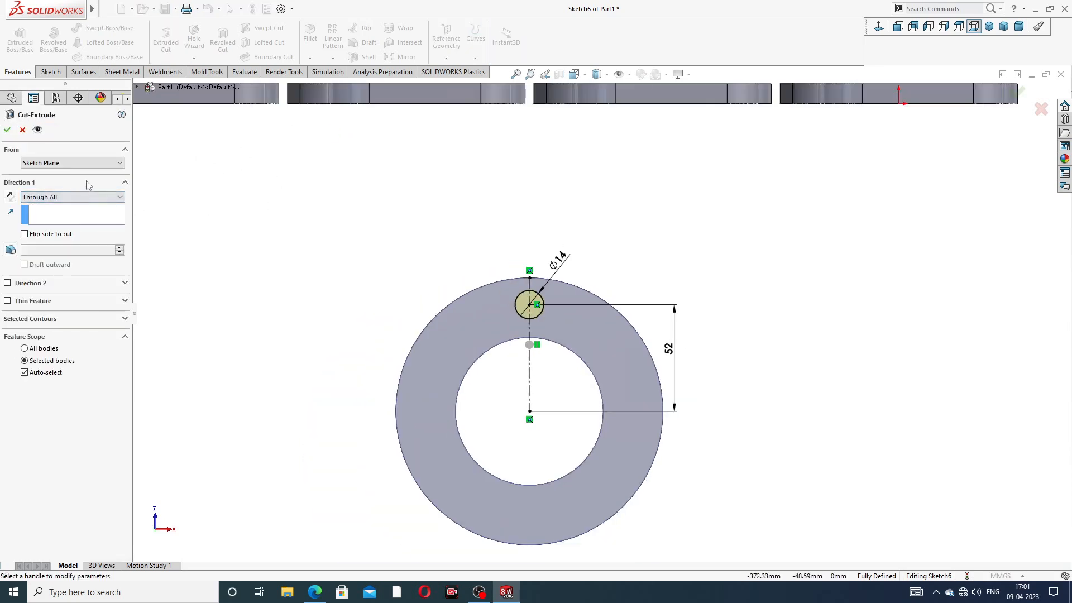
click(8, 130)
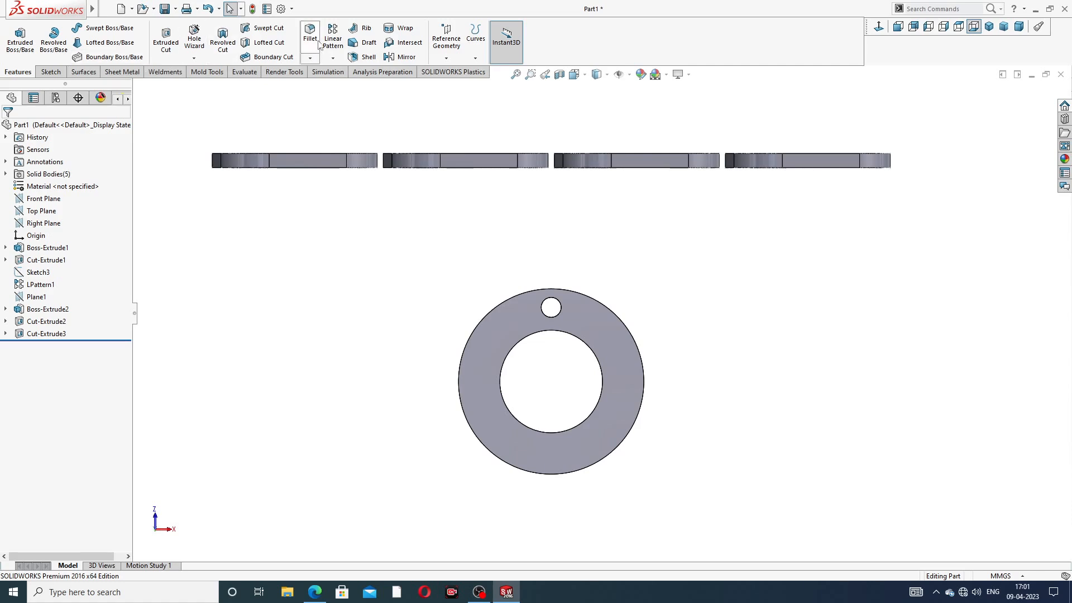
Step: Circular-pattern the hole face into eight bolt holes around the ring's outer edge
click(333, 58)
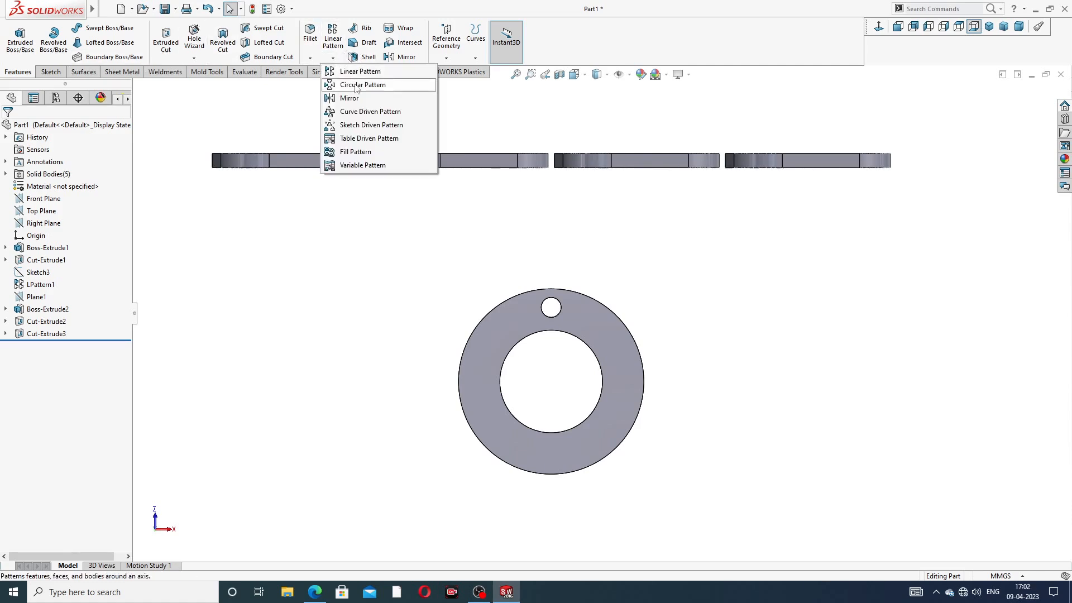
click(380, 90)
scroll(540, 311, down, 4)
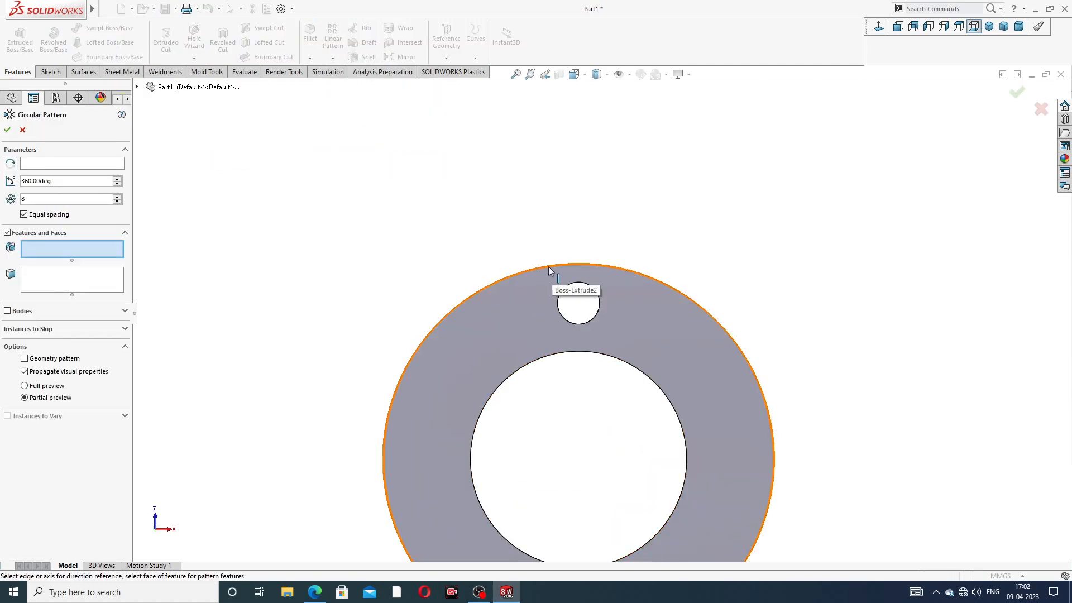
click(113, 163)
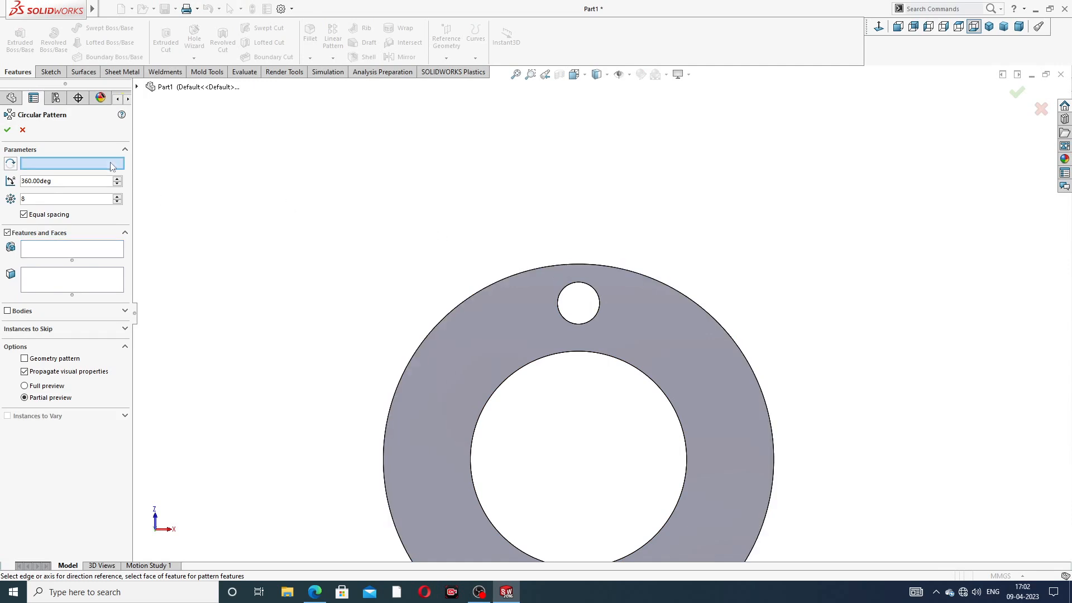
click(484, 286)
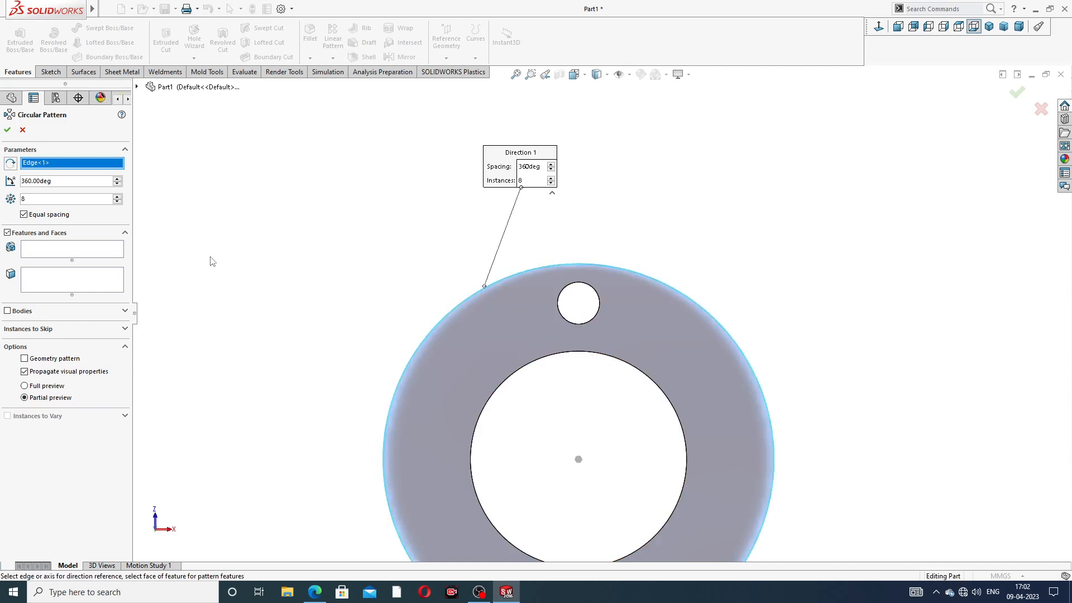
click(63, 280)
scroll(517, 254, up, 2)
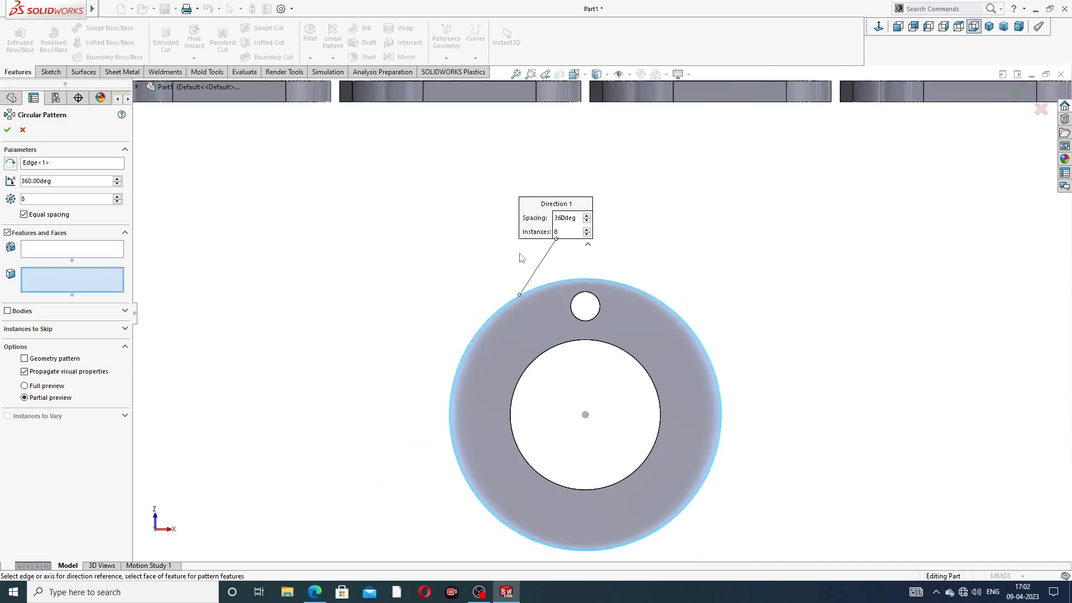
middle_drag(518, 253, 529, 311)
click(619, 399)
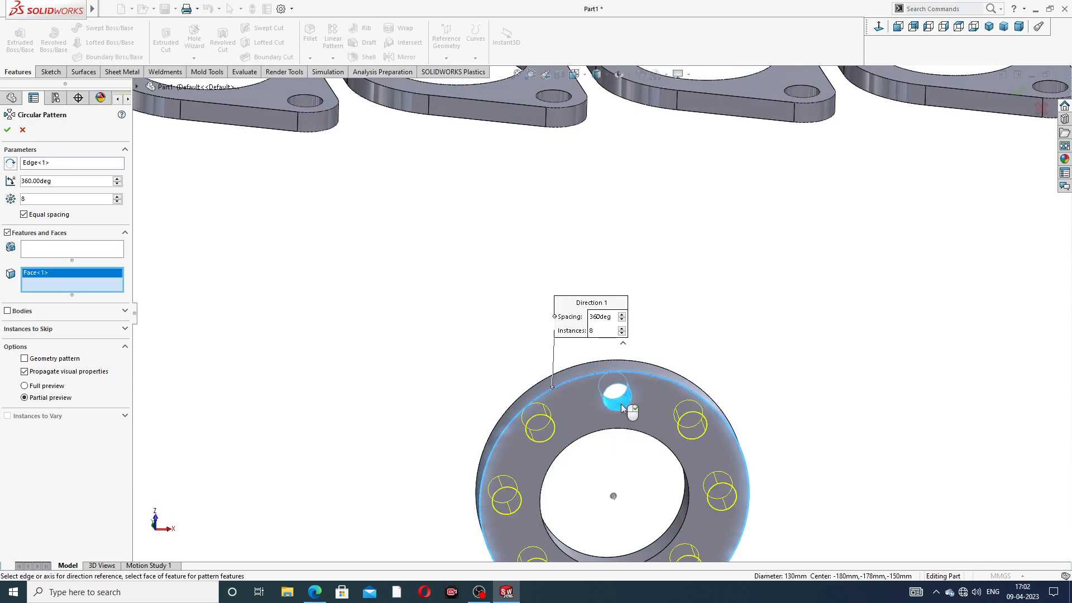
scroll(605, 414, up, 3)
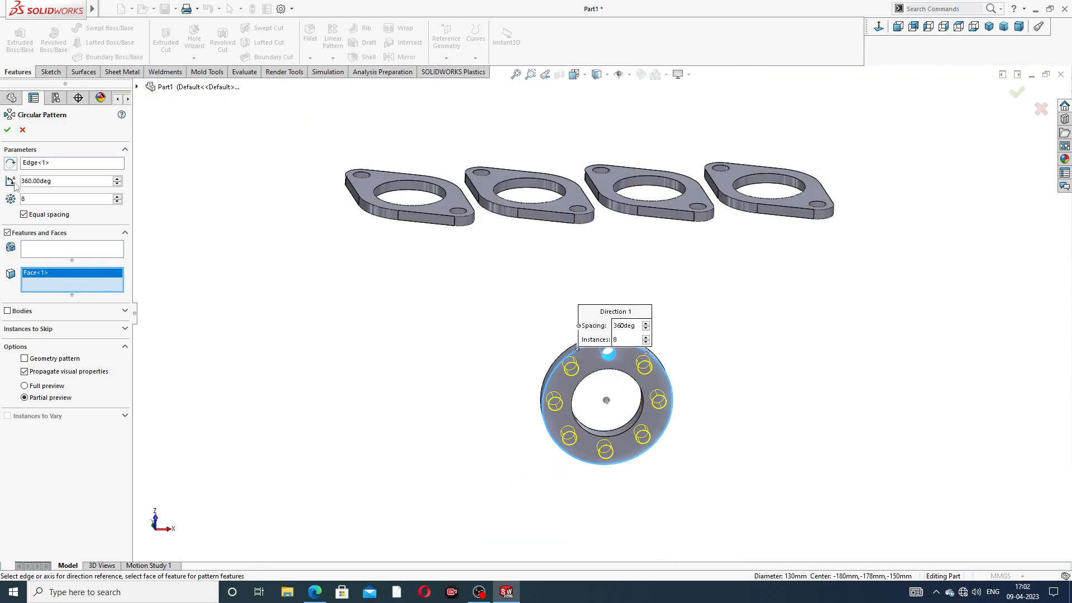
click(7, 132)
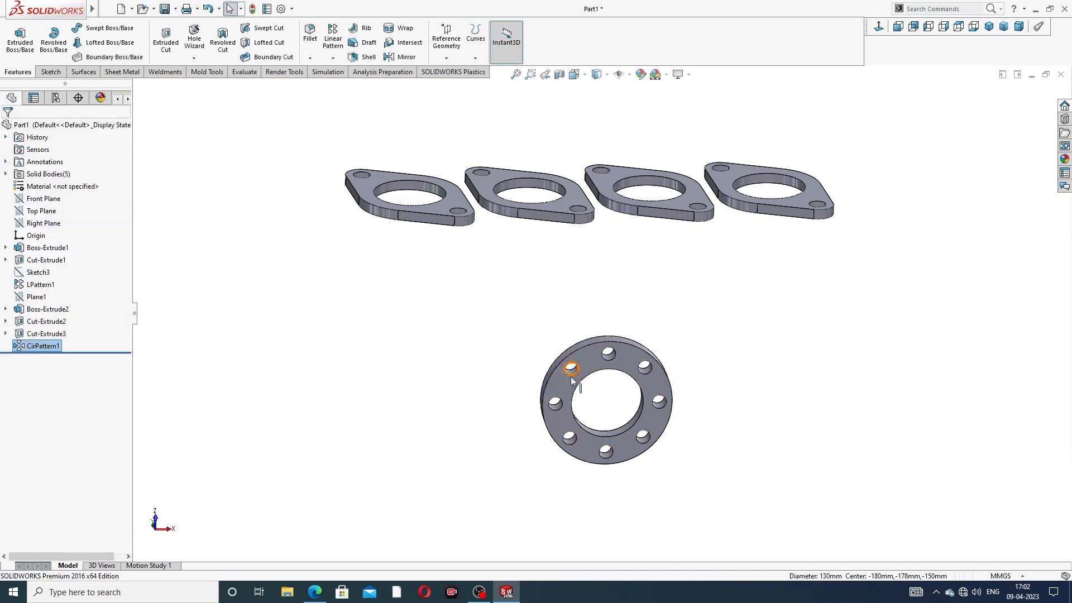
Step: Inspect the patterned ring from several angles and bring up the exhaust manifold reference PDF
middle_drag(575, 373, 639, 320)
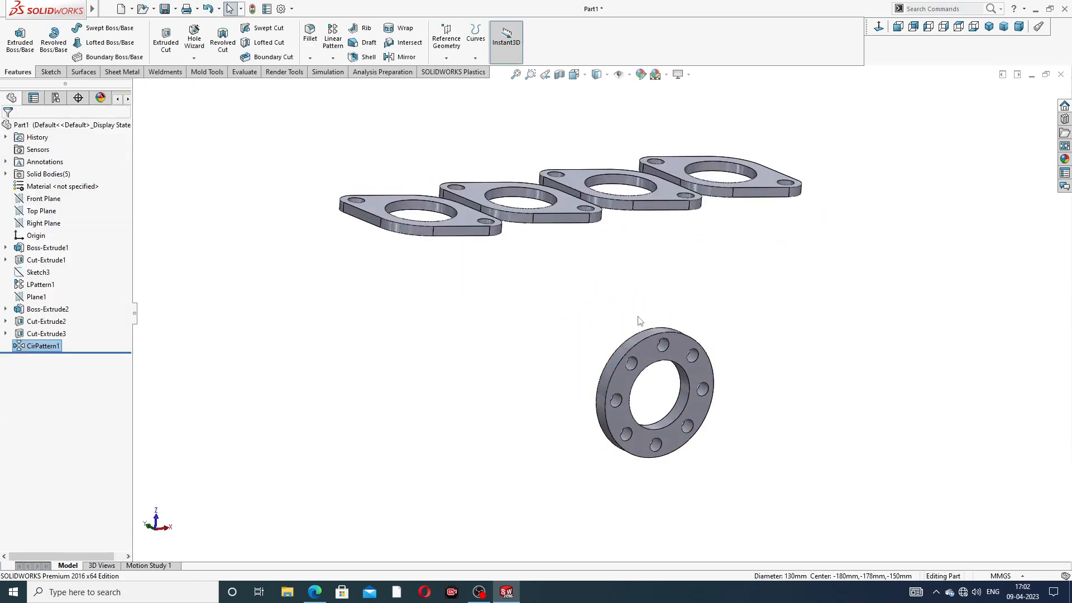
middle_drag(645, 259, 653, 173)
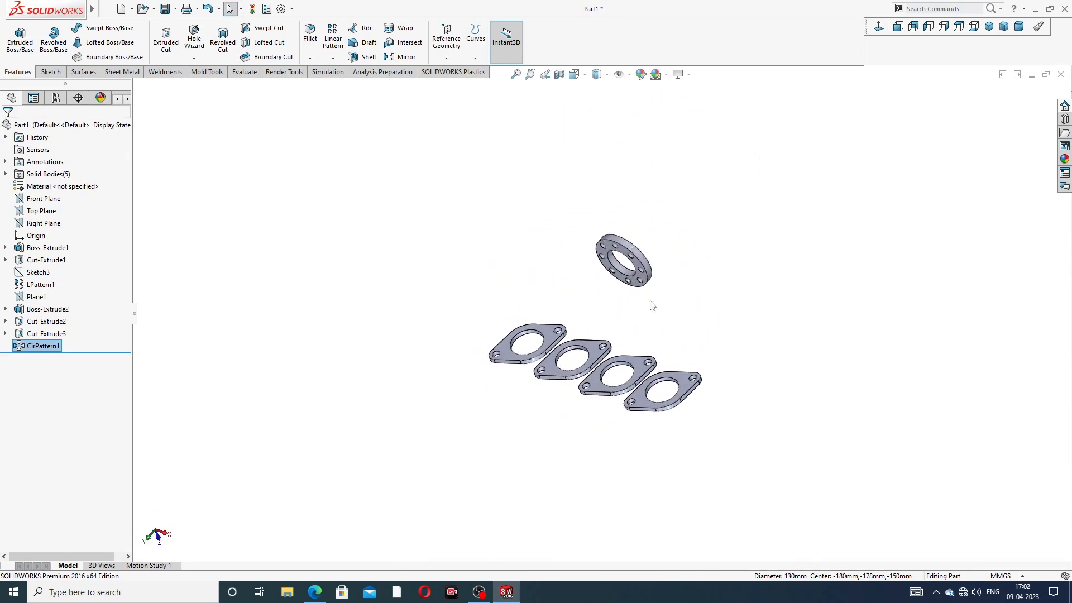
scroll(651, 254, down, 3)
middle_drag(652, 254, 646, 224)
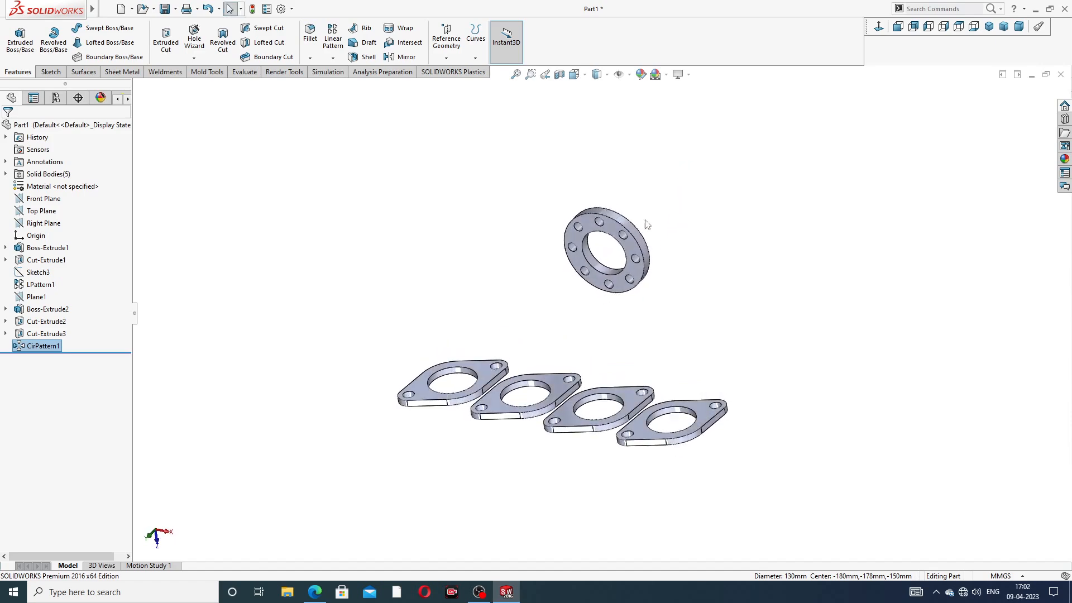
click(314, 591)
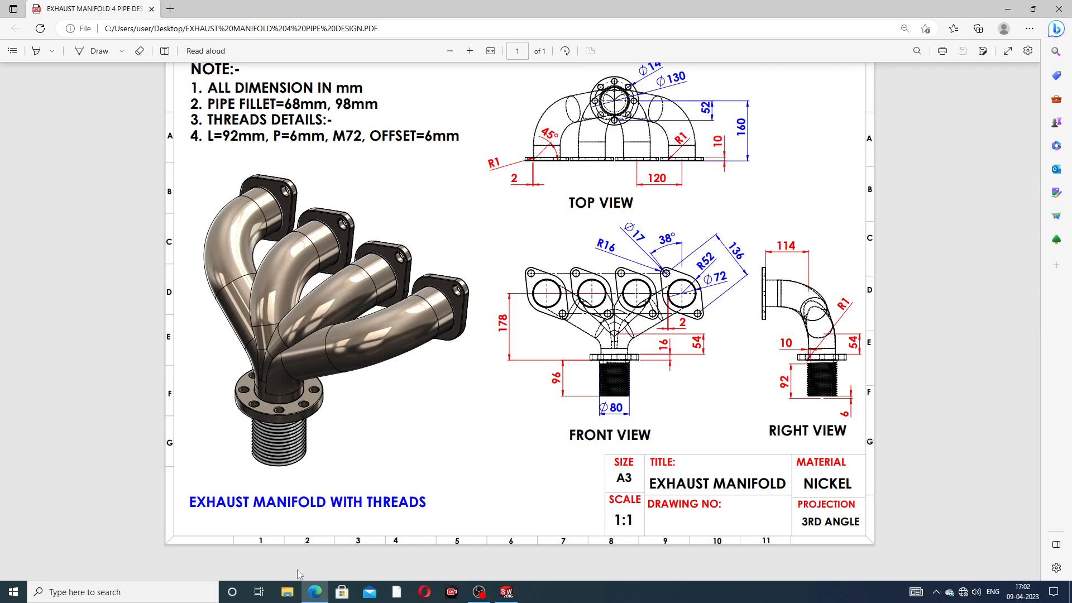
Step: Return to the part and start a new 3D sketch
click(314, 591)
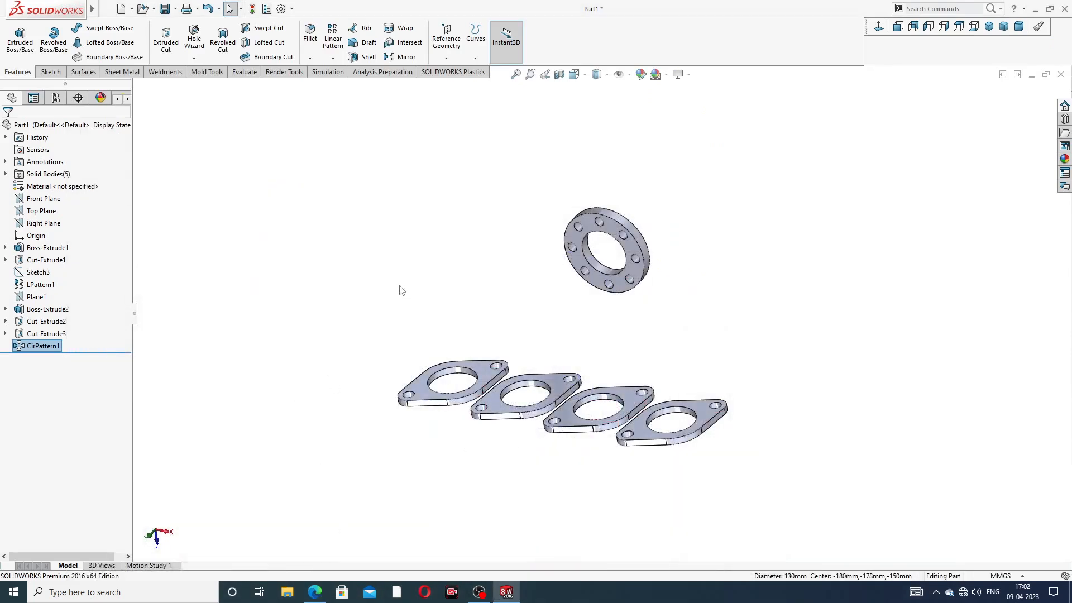
click(50, 77)
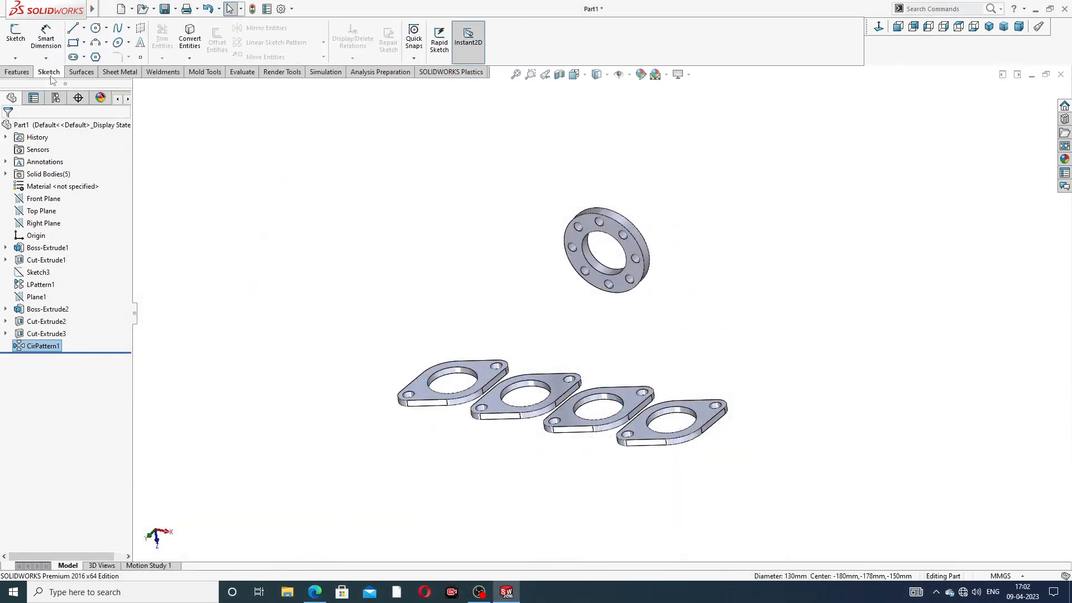
click(15, 58)
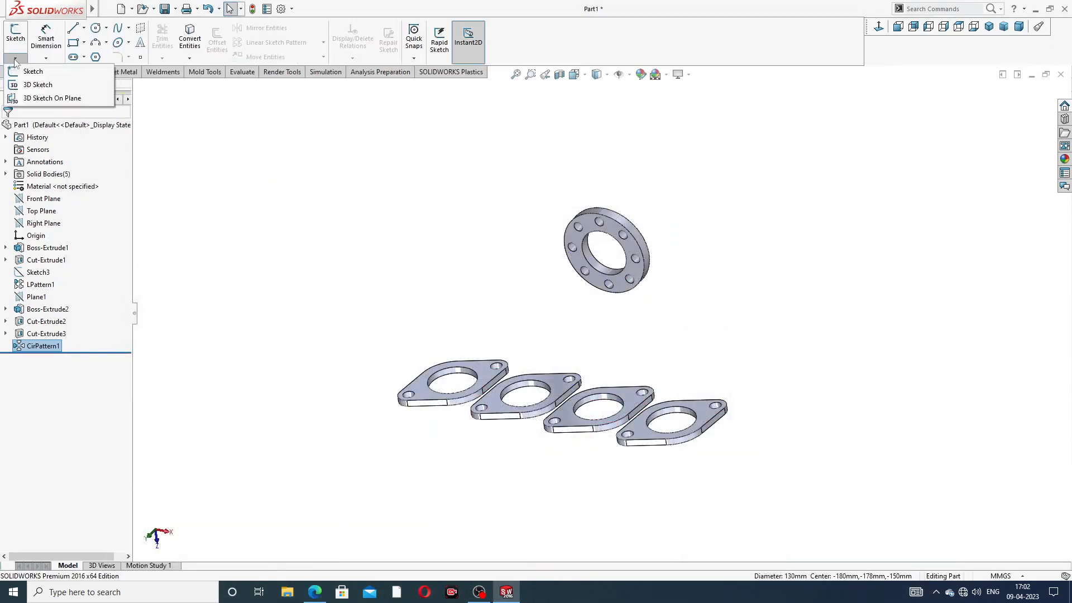
click(42, 87)
middle_drag(592, 315, 612, 334)
scroll(600, 320, down, 2)
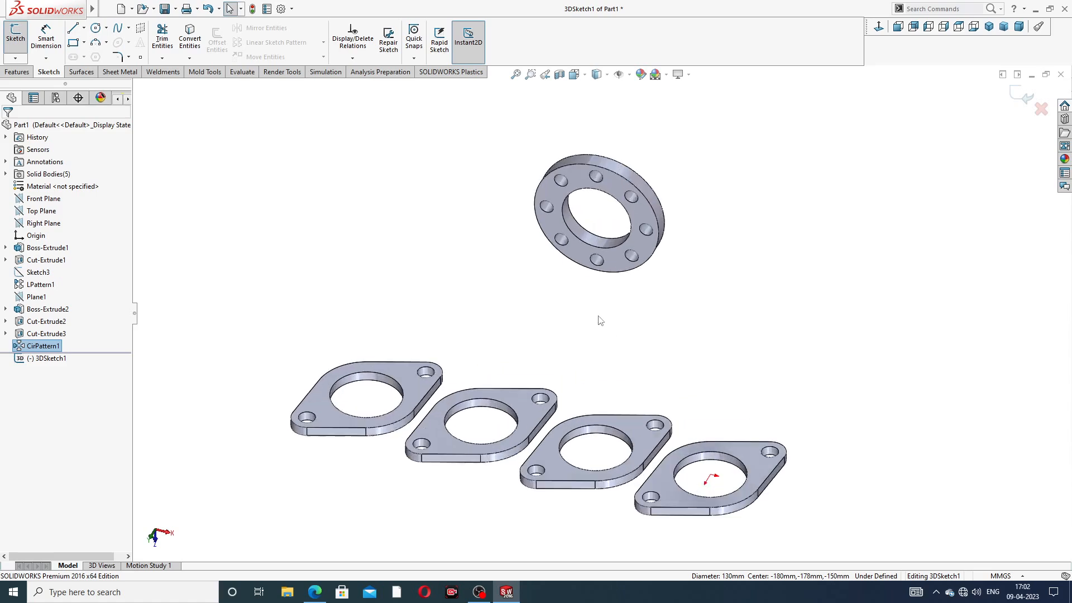
Step: Draw a line outward from the ring flange's centre
click(73, 29)
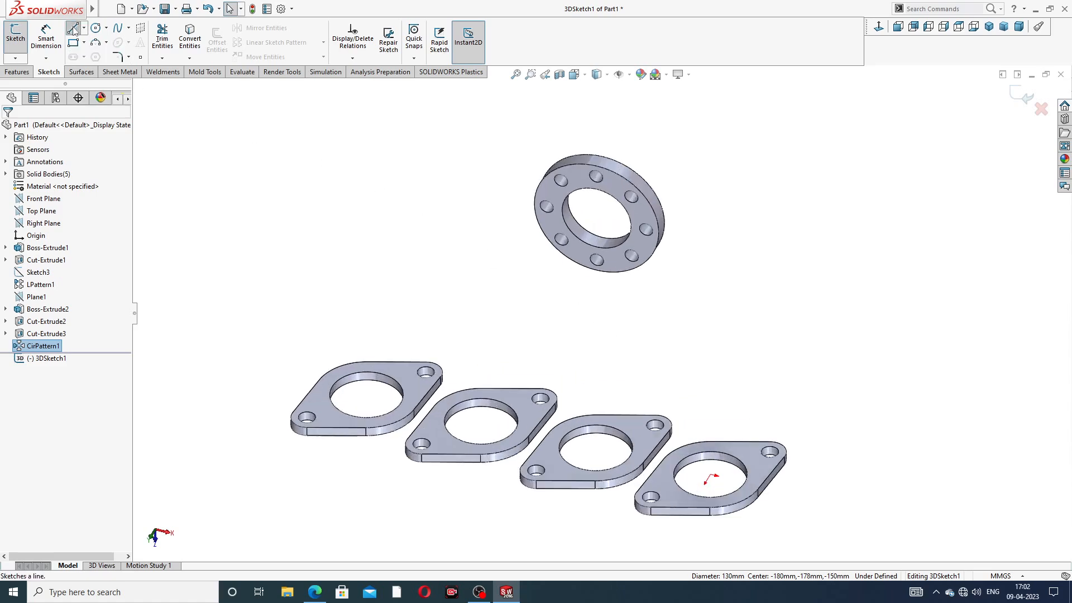
middle_drag(599, 248, 636, 279)
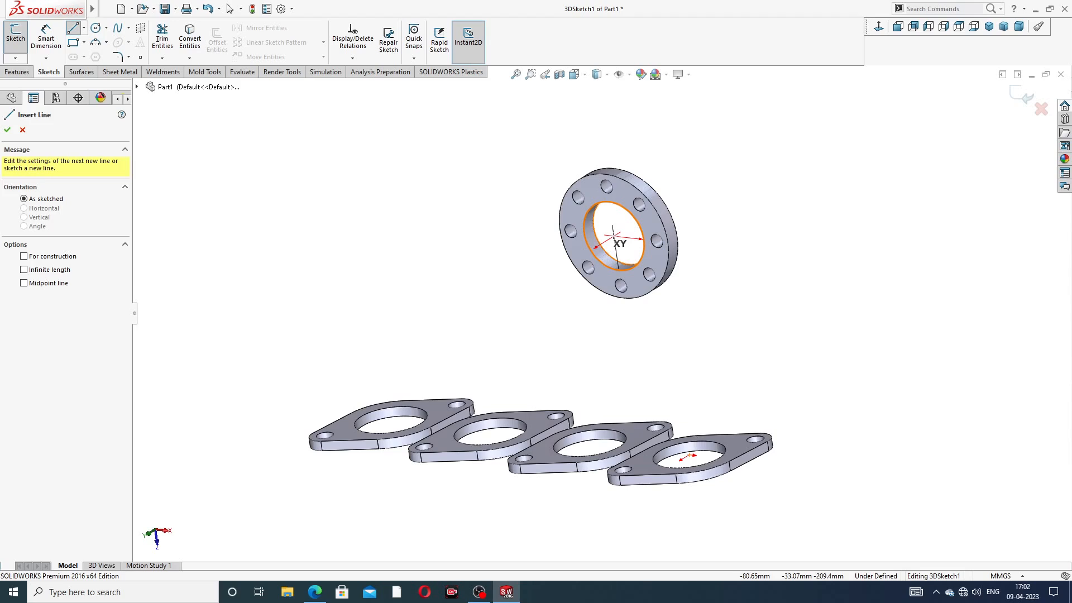
click(614, 237)
mouse_move(528, 293)
middle_down()
mouse_move(487, 292)
mouse_move(545, 296)
middle_up()
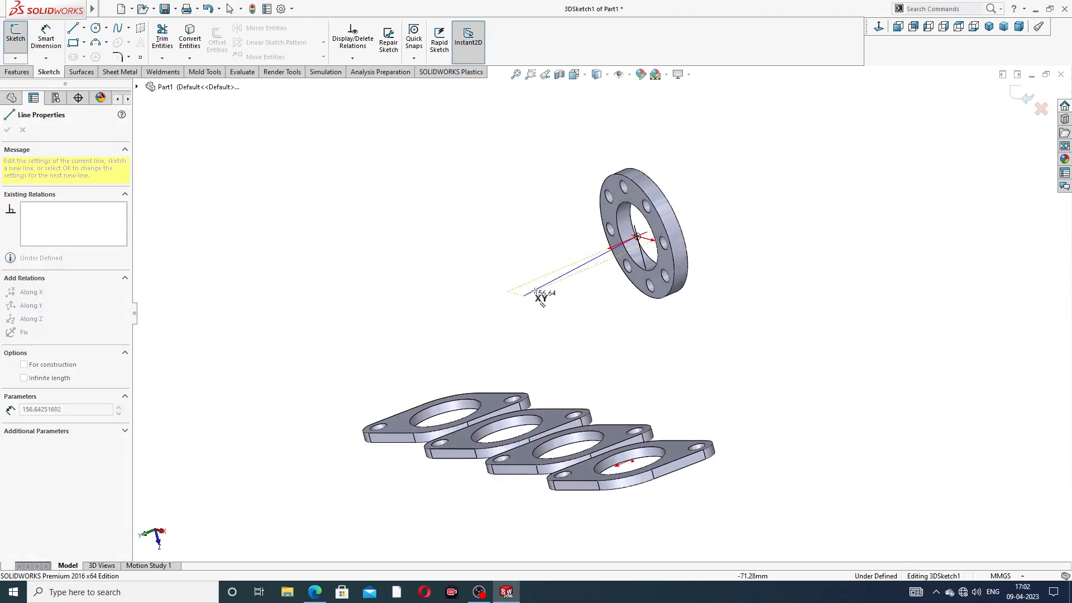
click(584, 260)
right_click(677, 182)
click(706, 194)
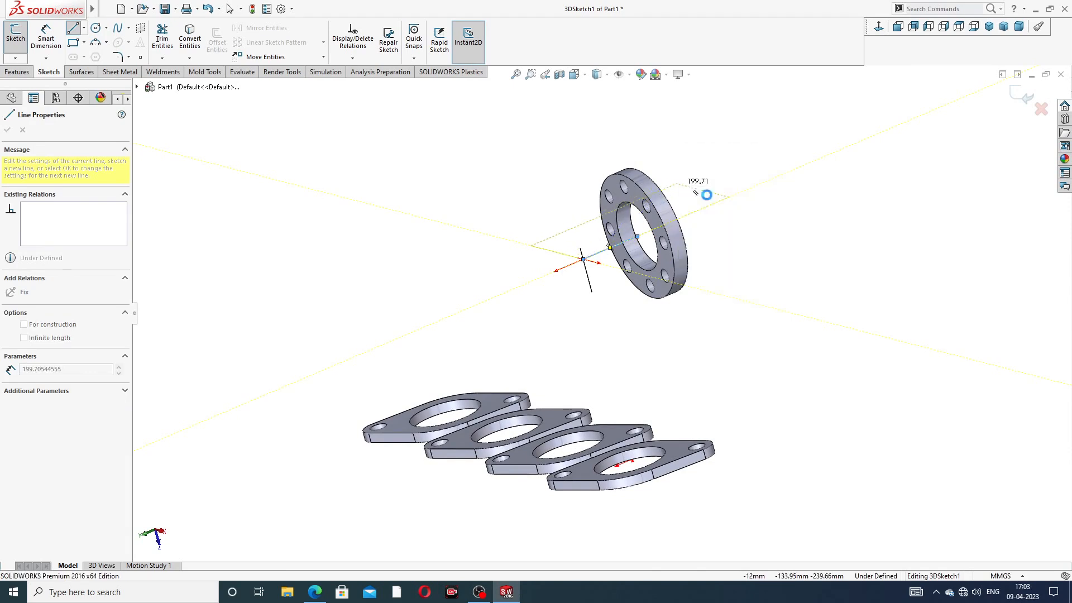
Step: Draw a vertical line on the YZ plane rising from the first plate's hole centre
click(73, 29)
middle_drag(409, 413, 433, 237)
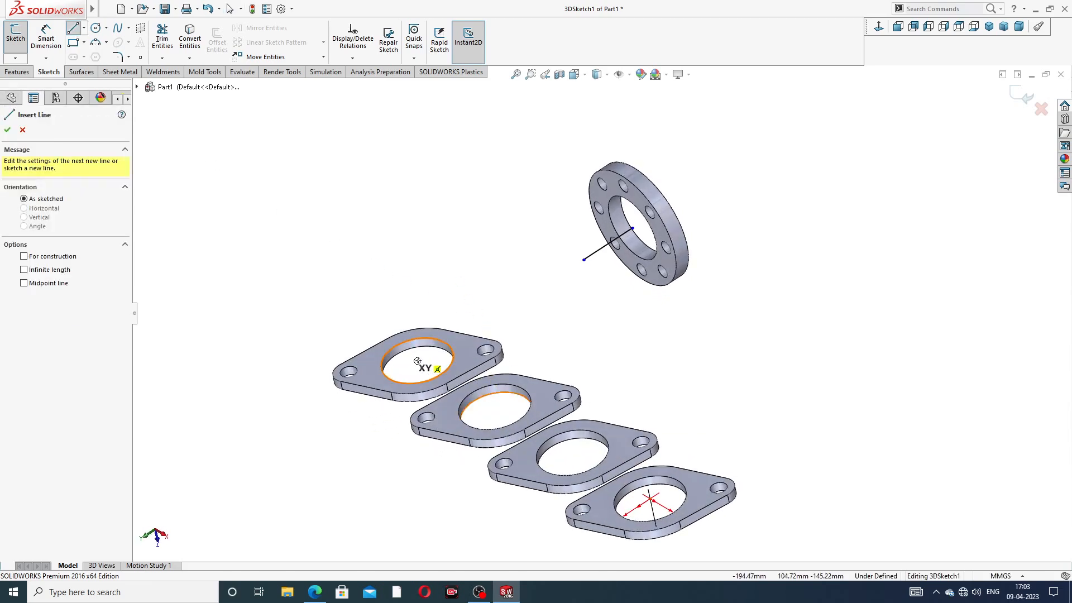
click(417, 361)
middle_drag(414, 241, 443, 232)
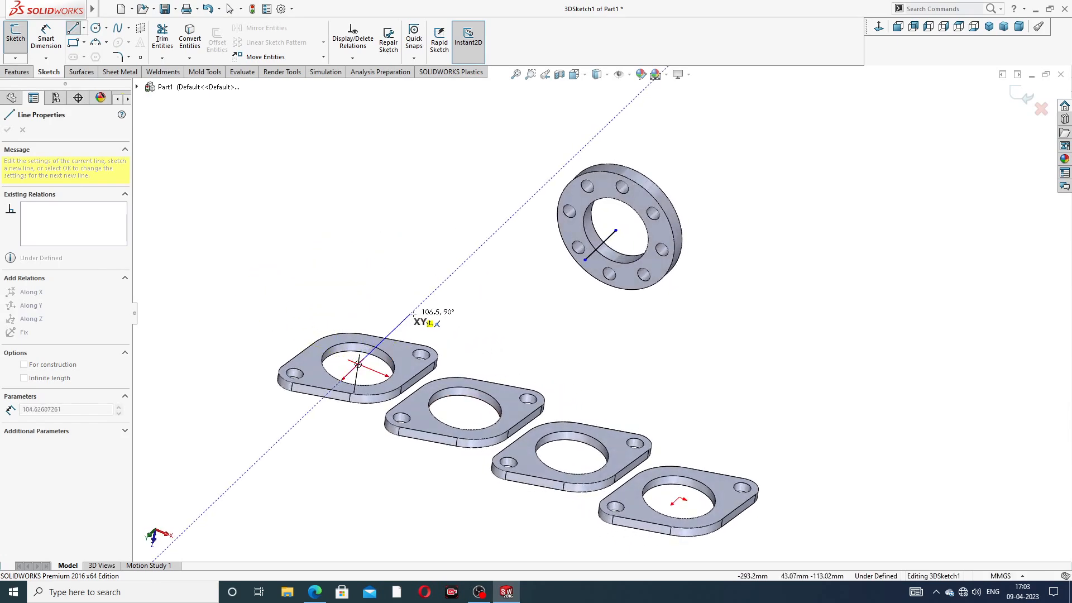
mouse_move(430, 306)
middle_down()
mouse_move(447, 263)
mouse_move(427, 285)
middle_up()
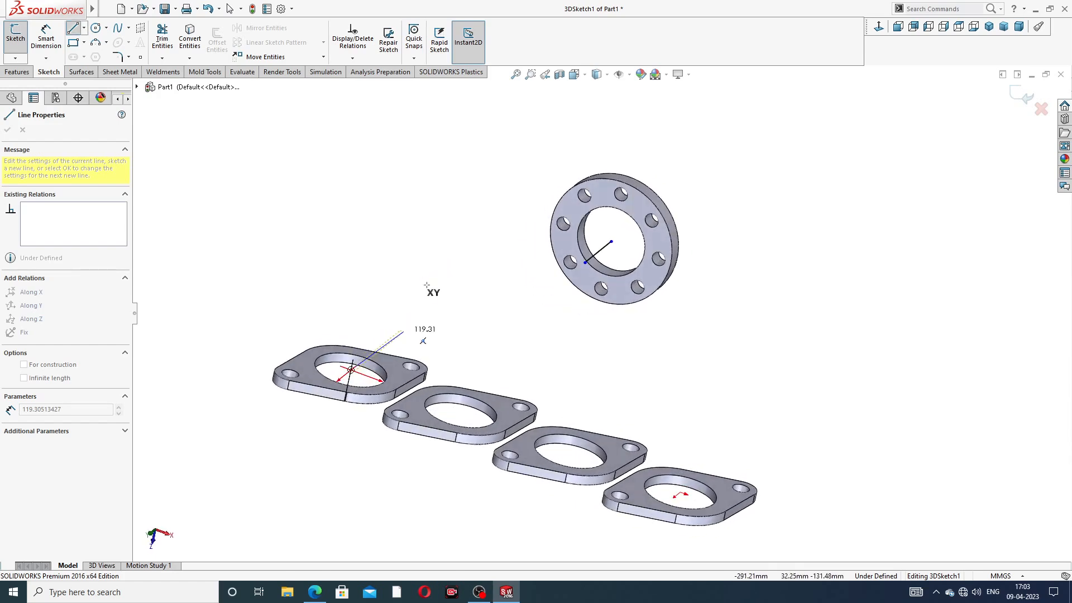
key(Tab)
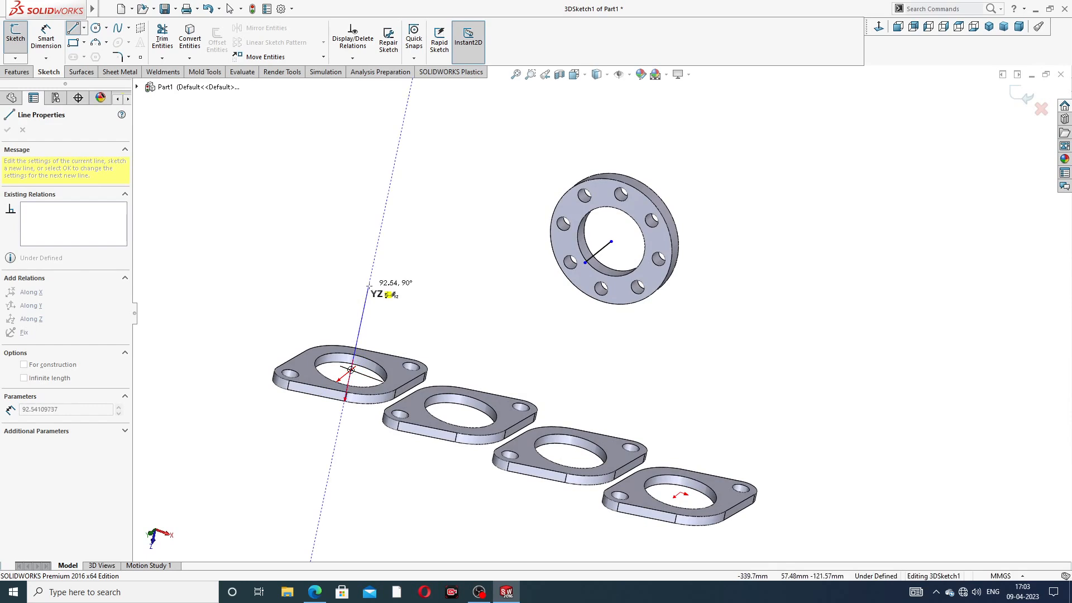
click(369, 286)
right_click(368, 286)
click(436, 263)
Step: Reposition the top end point of the vertical line
scroll(481, 301, up, 2)
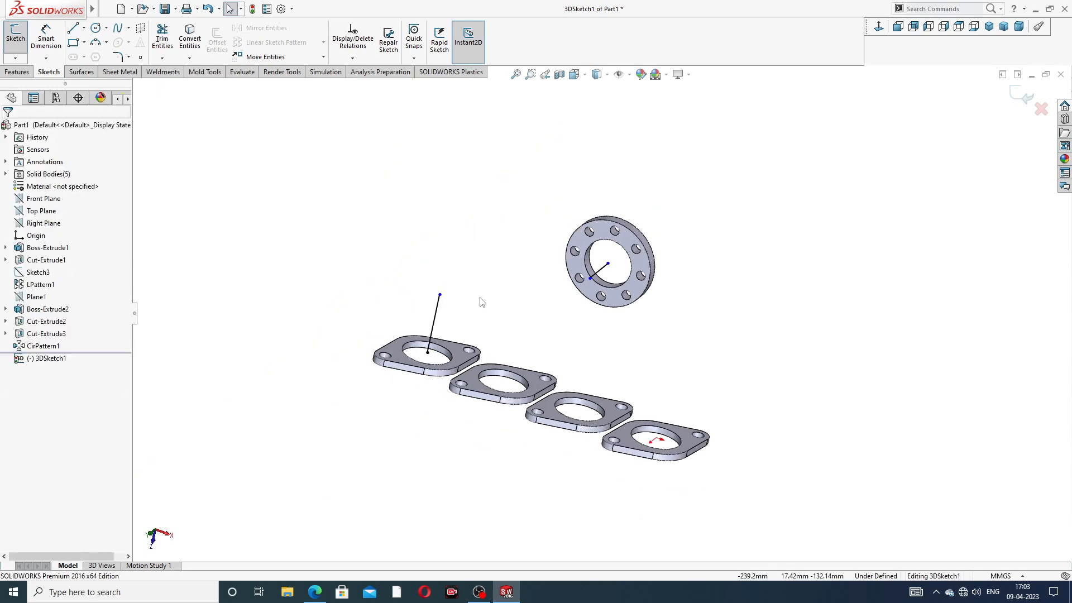
mouse_move(481, 302)
middle_down()
mouse_move(481, 284)
mouse_move(474, 314)
middle_up()
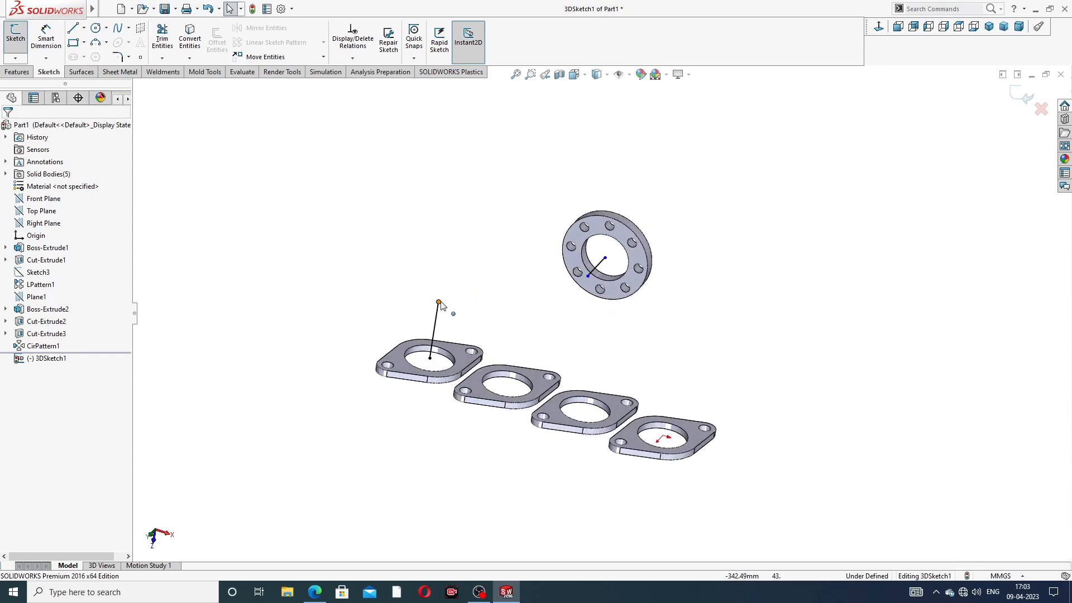
drag(439, 304, 443, 321)
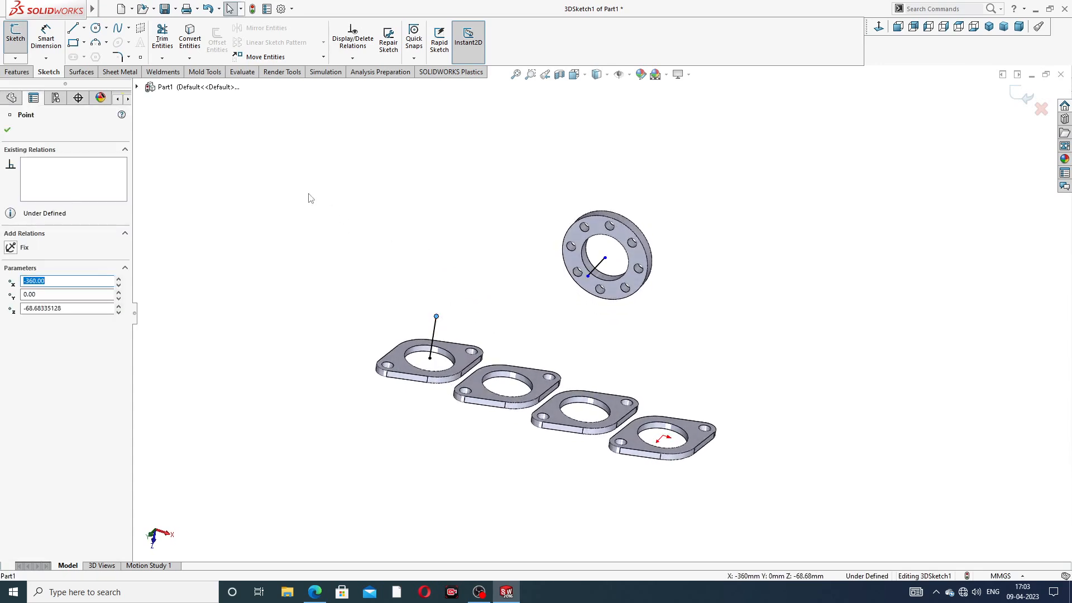
click(310, 198)
Step: Connect the vertical line's top to the ring flange centre and check the path against the drawing
click(72, 28)
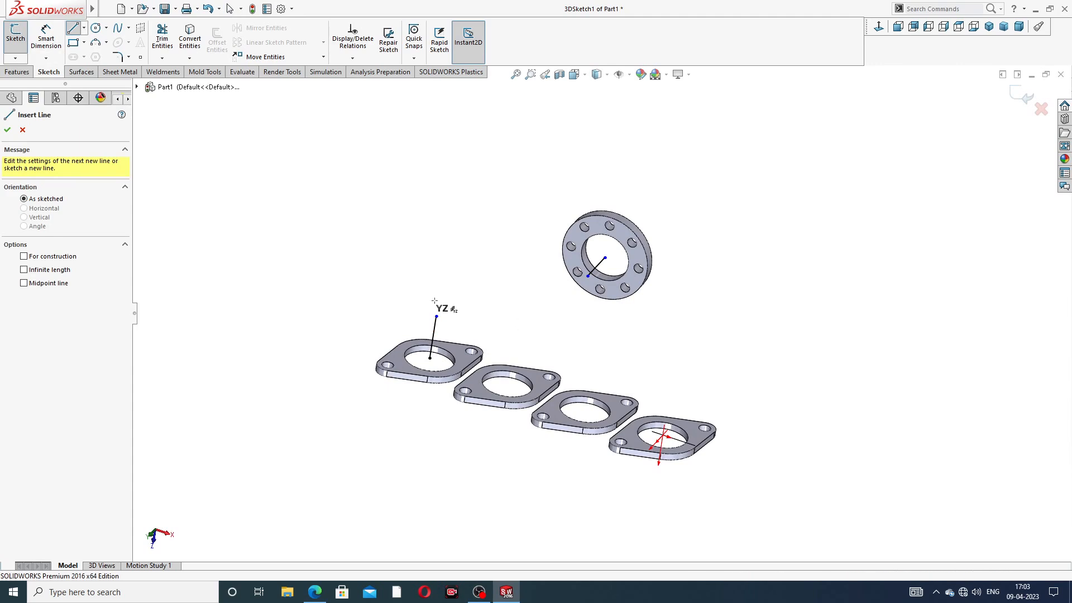
click(436, 316)
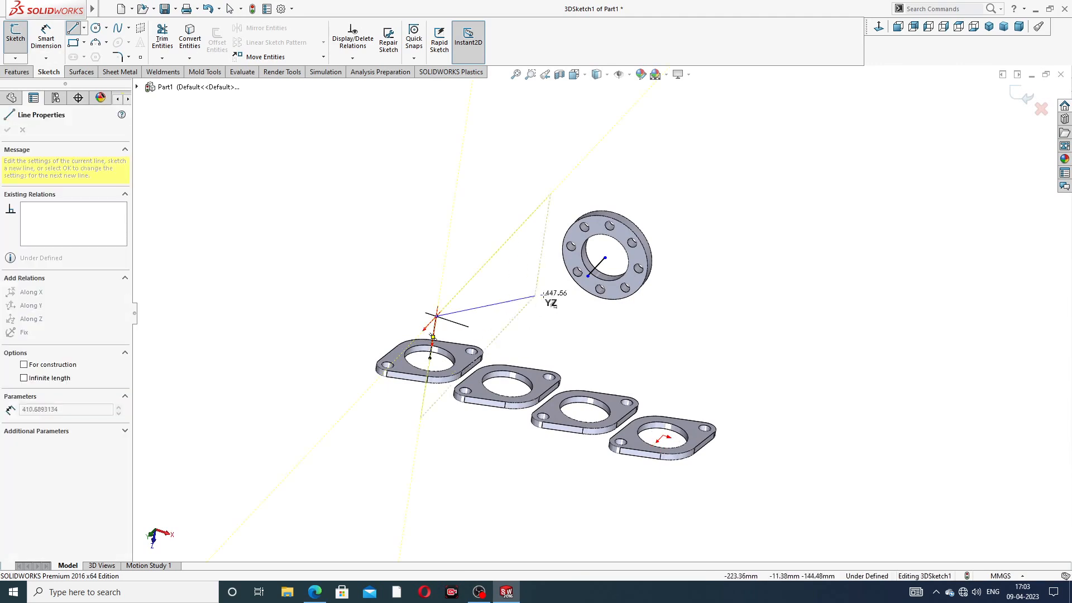
click(588, 276)
right_click(743, 159)
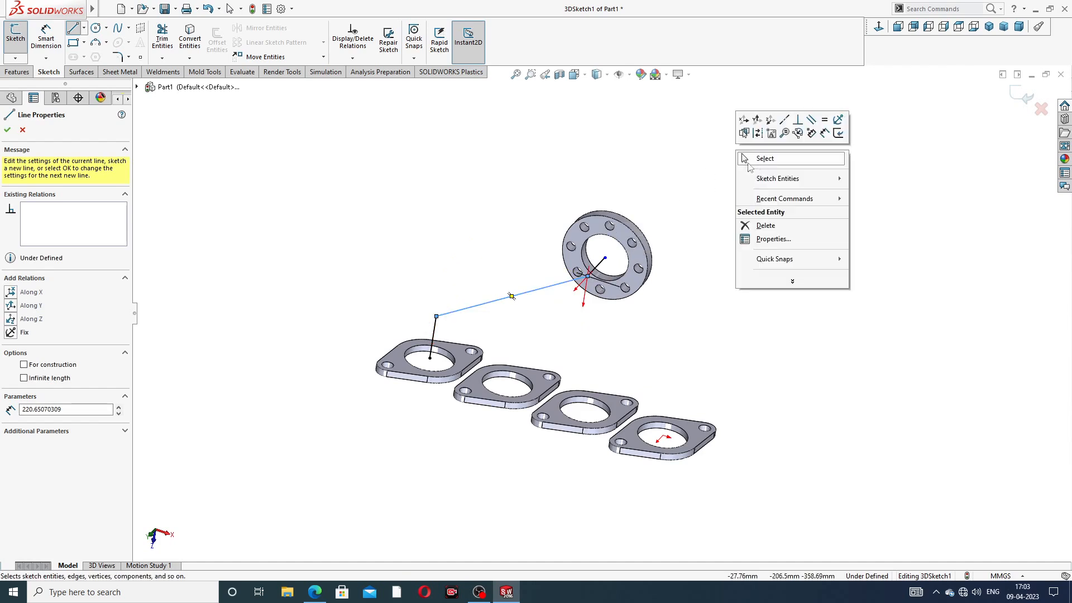
click(763, 159)
middle_drag(696, 300, 709, 249)
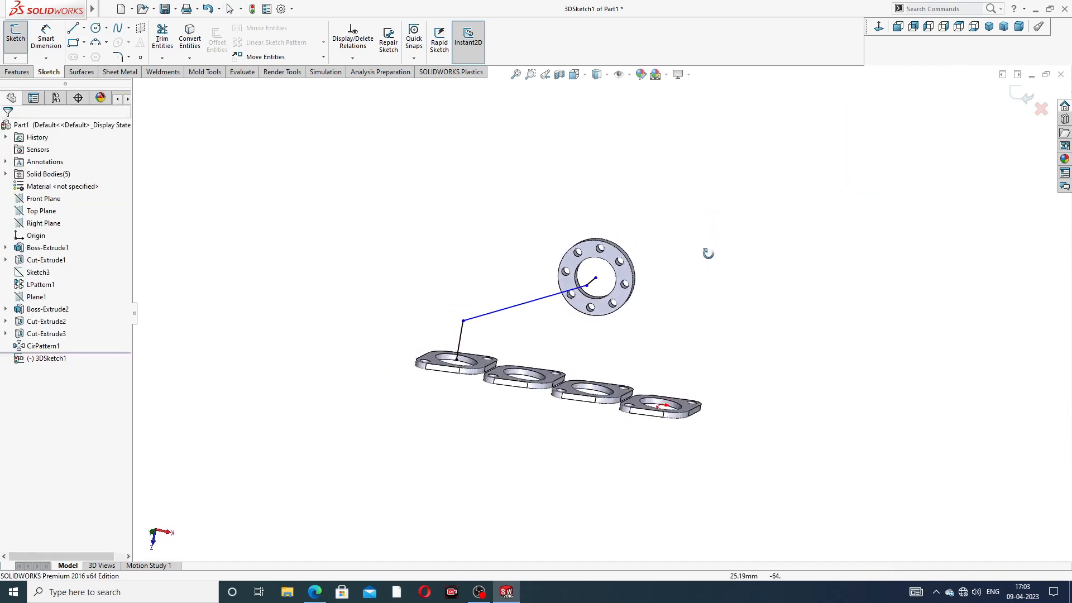
scroll(591, 301, down, 3)
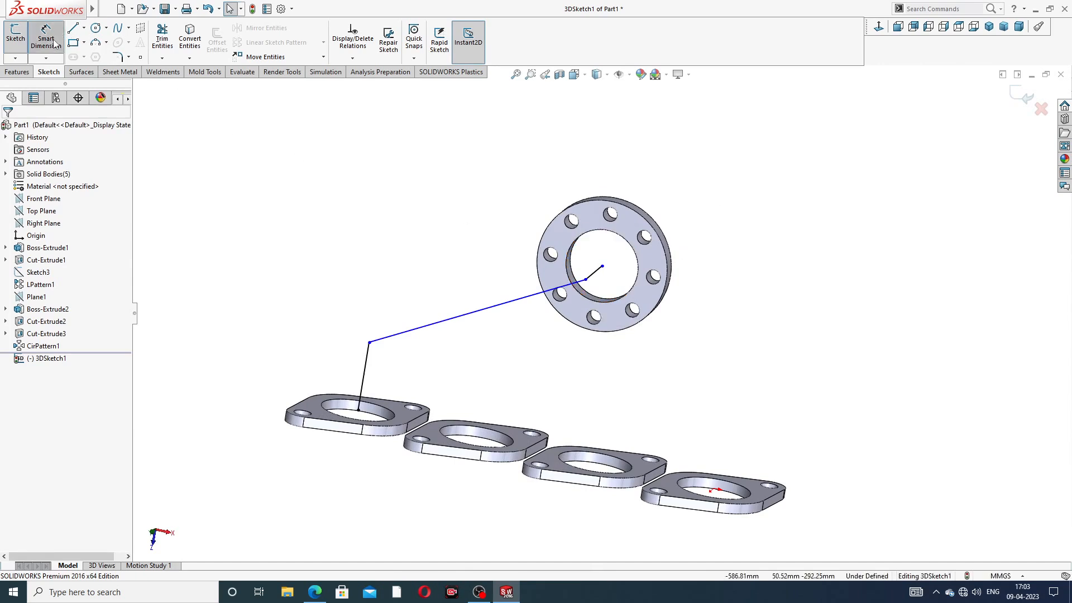
click(315, 592)
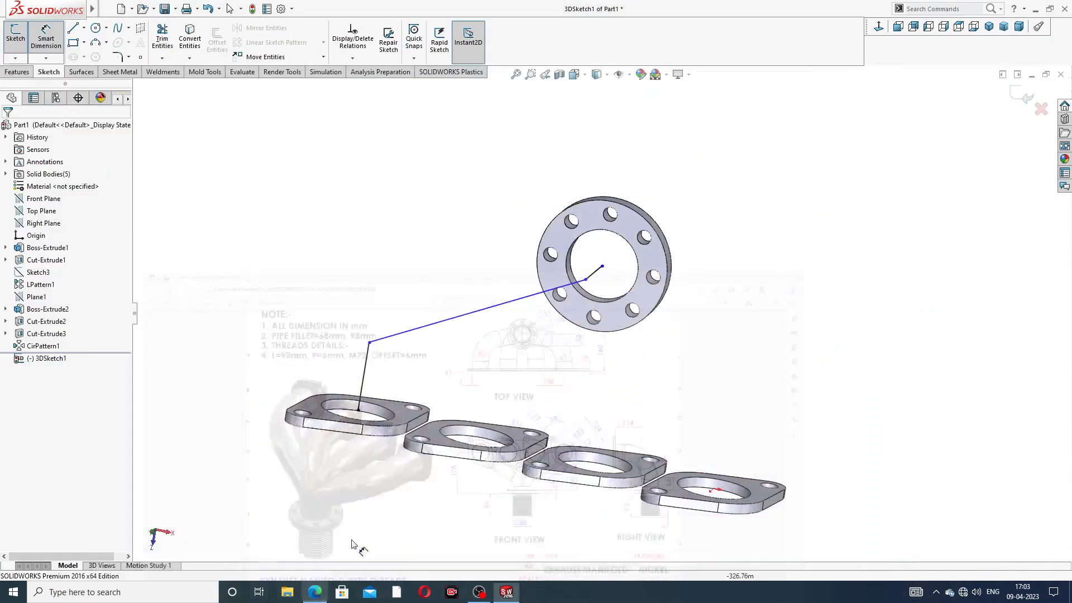
click(315, 592)
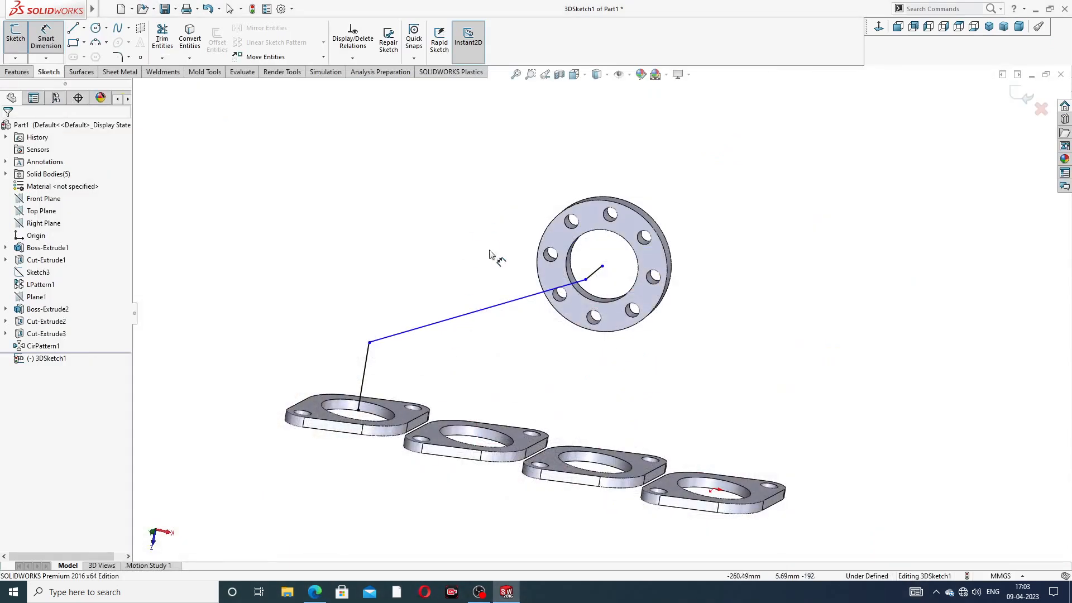
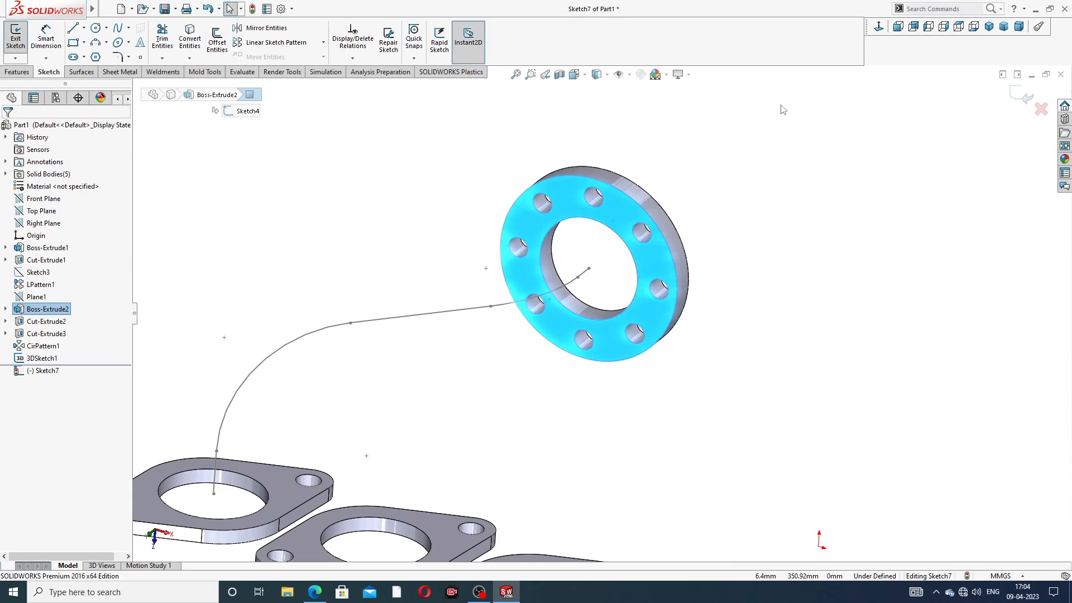
Step: Convert the round flange's 72 mm inner edge into a sketch circle and exit the sketch
click(608, 229)
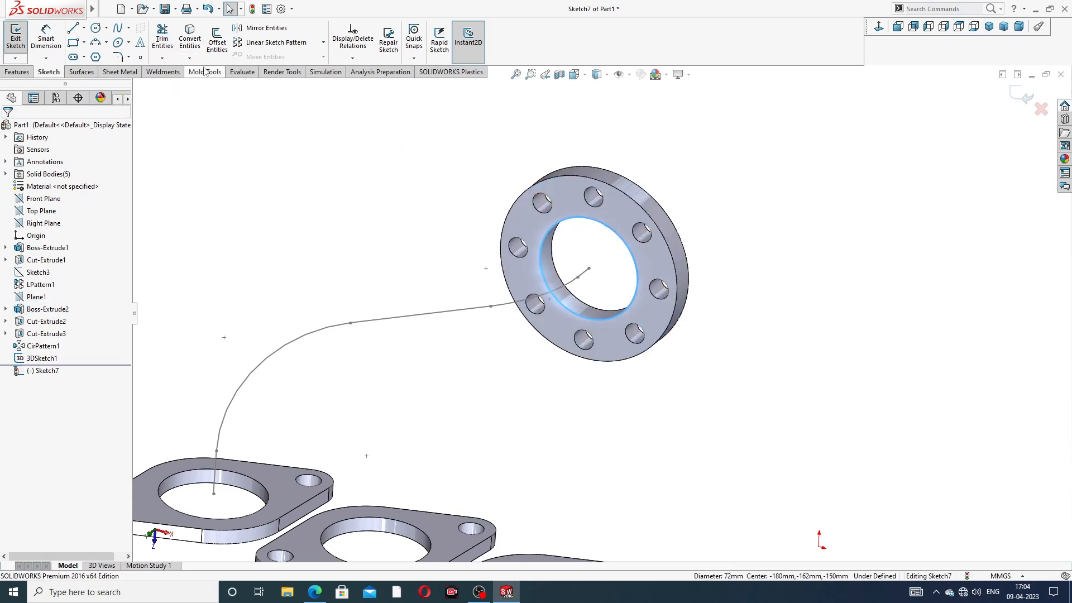
click(190, 39)
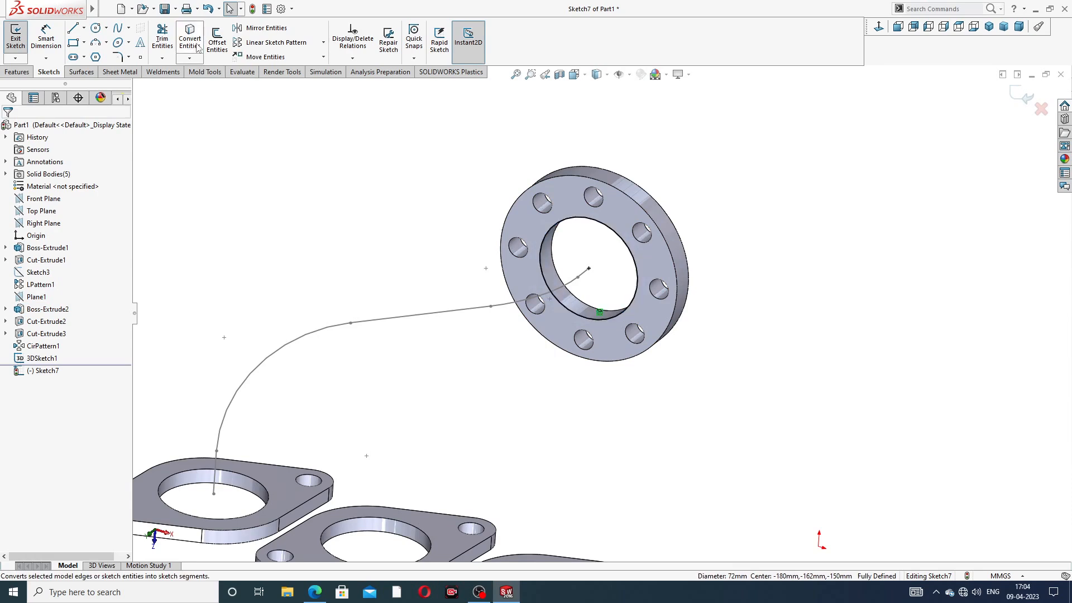
click(1020, 101)
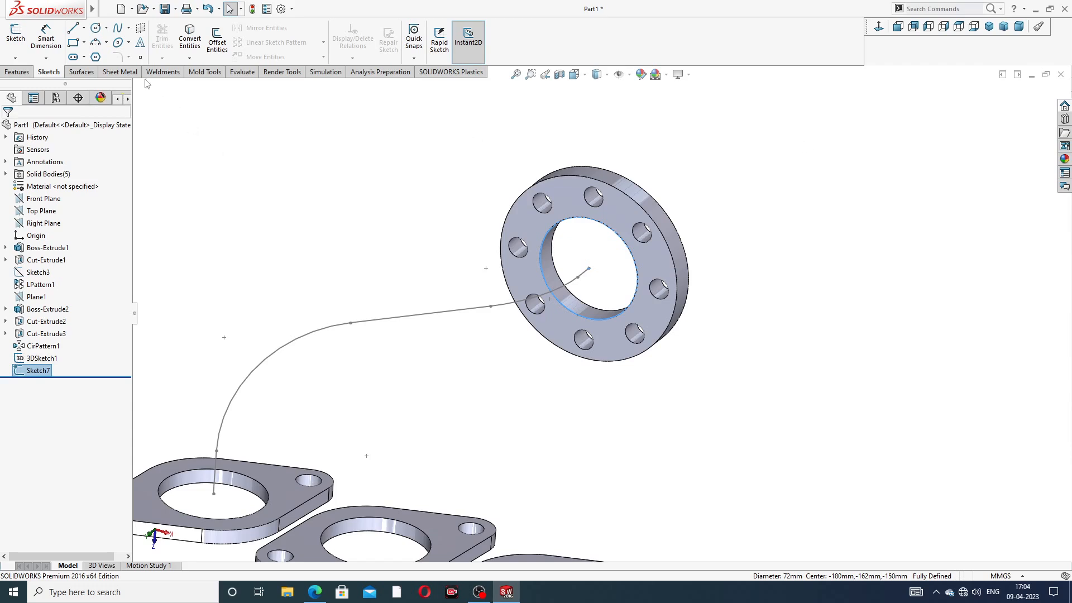
click(17, 72)
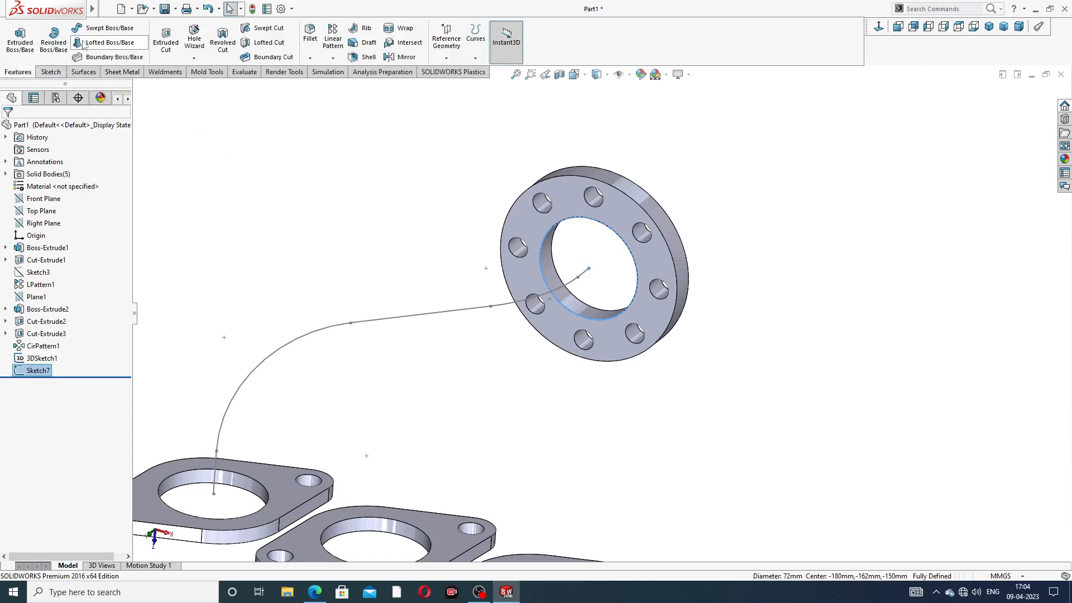
Step: Sweep the Sketch7 circle along 3DSketch1 to create the Sweep1 elbow pipe
click(89, 31)
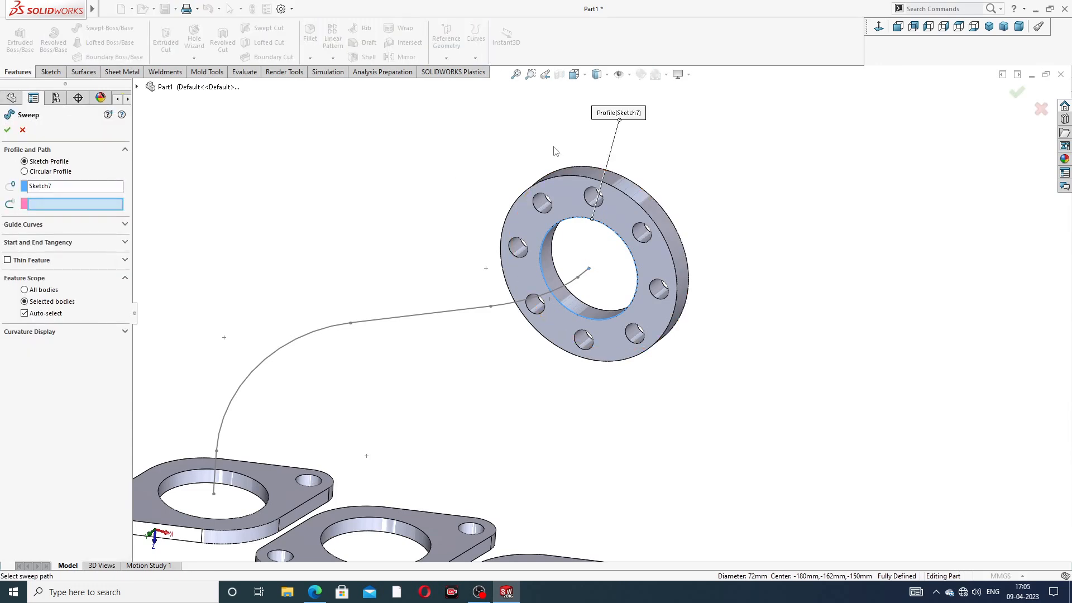
middle_drag(285, 254, 272, 223)
click(412, 332)
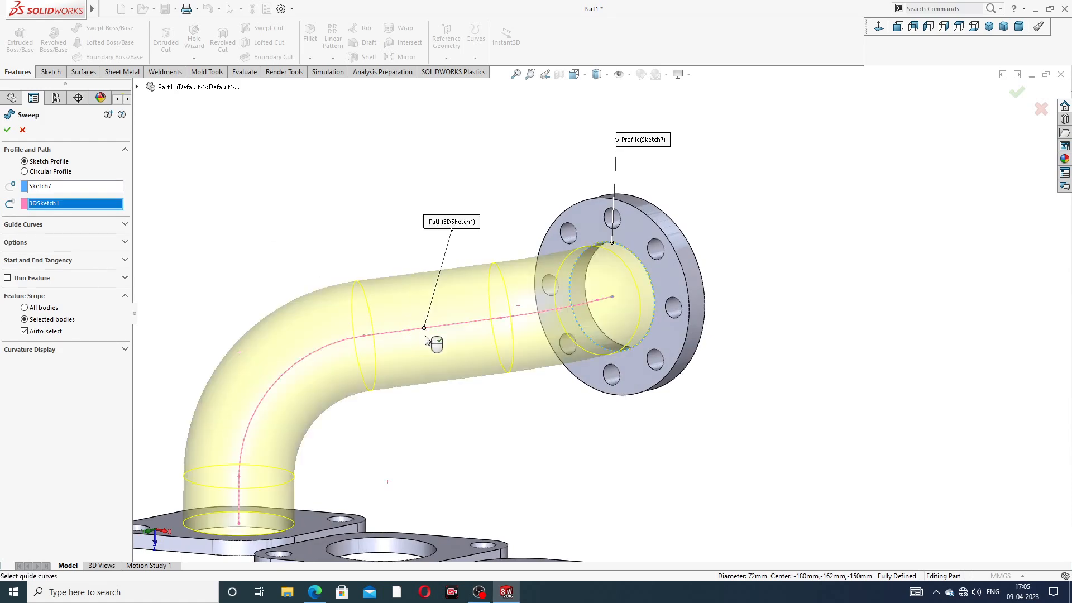
scroll(428, 341, up, 4)
middle_drag(444, 363, 469, 389)
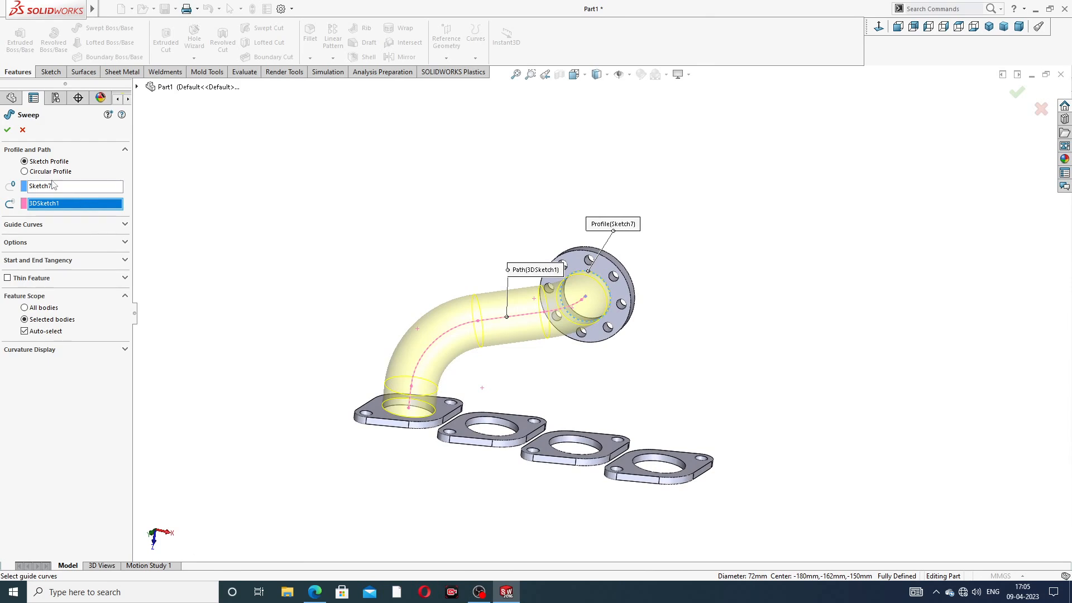
click(8, 130)
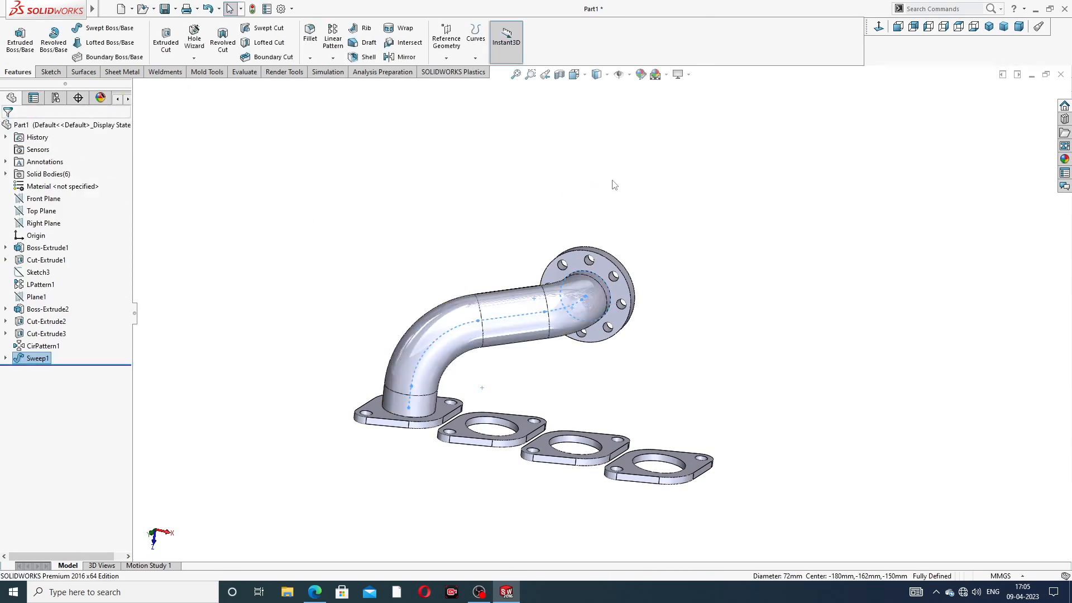
Step: Orbit and zoom around the new pipe to inspect it against the base plates
middle_drag(656, 341, 608, 385)
scroll(585, 419, down, 2)
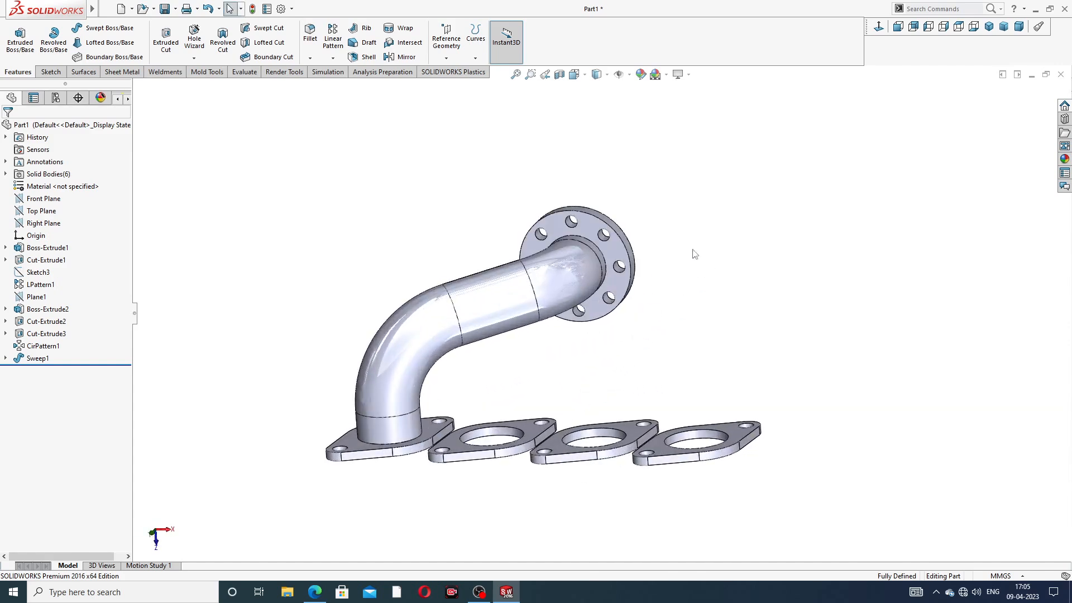
mouse_move(674, 250)
middle_down()
mouse_move(651, 203)
mouse_move(655, 242)
middle_up()
scroll(513, 427, down, 1)
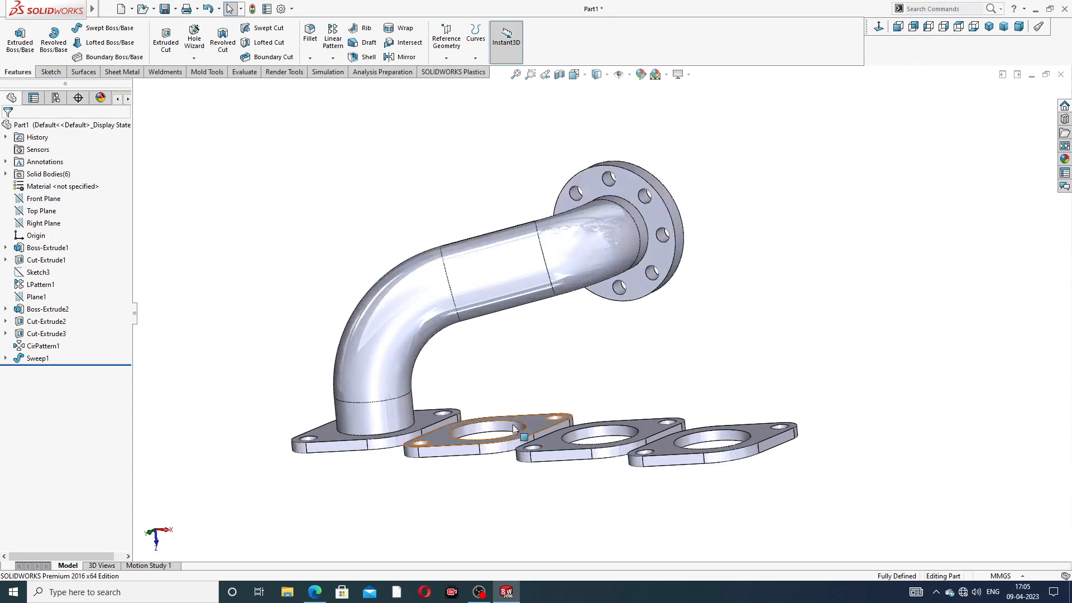
scroll(513, 427, down, 1)
middle_drag(563, 304, 572, 342)
scroll(578, 288, up, 3)
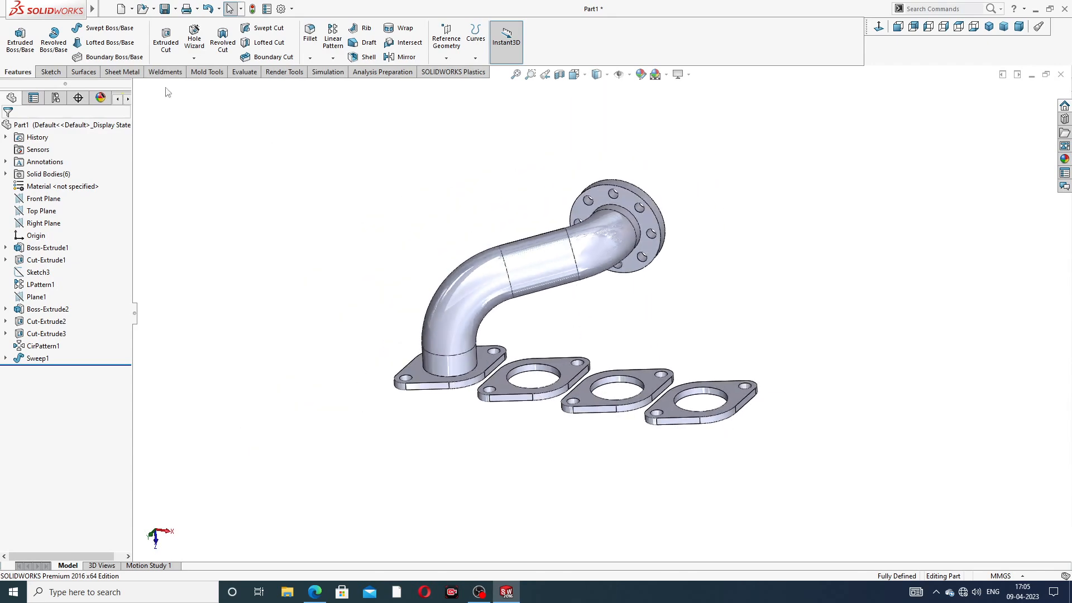
click(50, 72)
Step: Start a new 3D sketch, draw a trial line from the pipe end's centre, then delete it
click(15, 58)
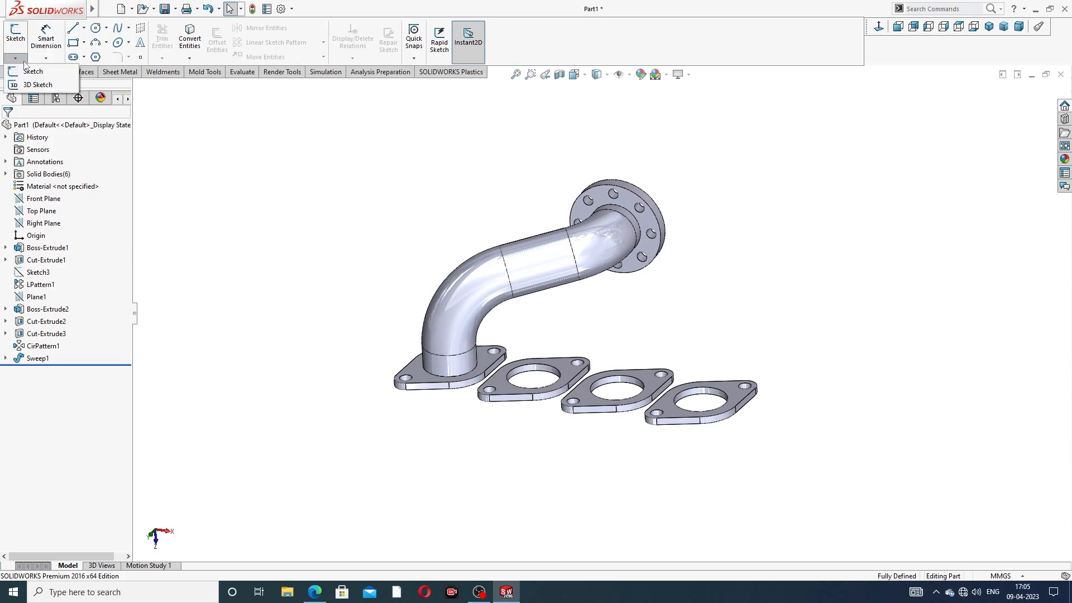
click(40, 89)
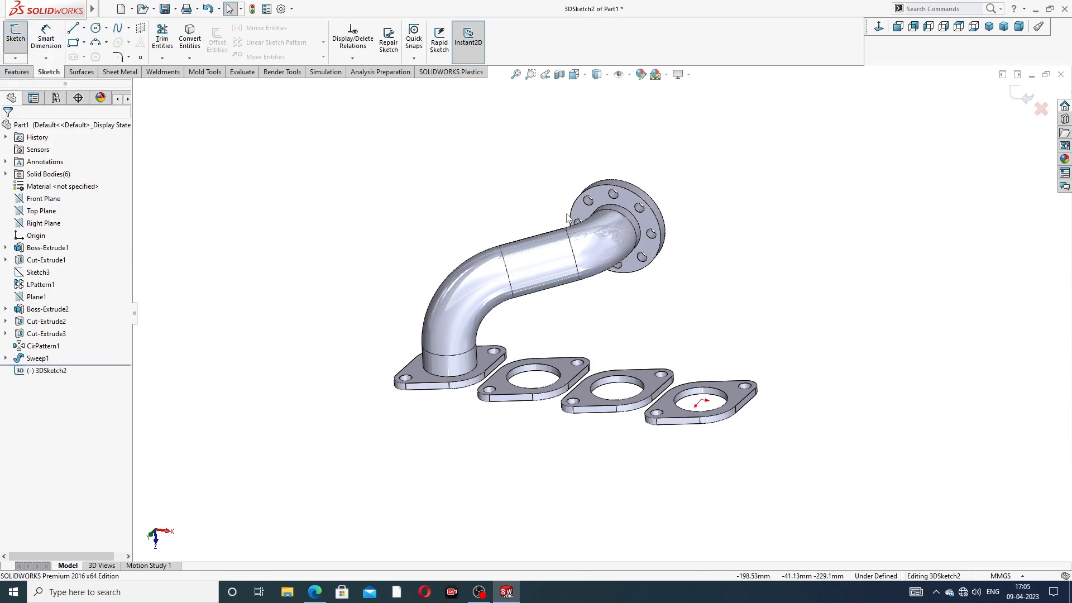
click(74, 30)
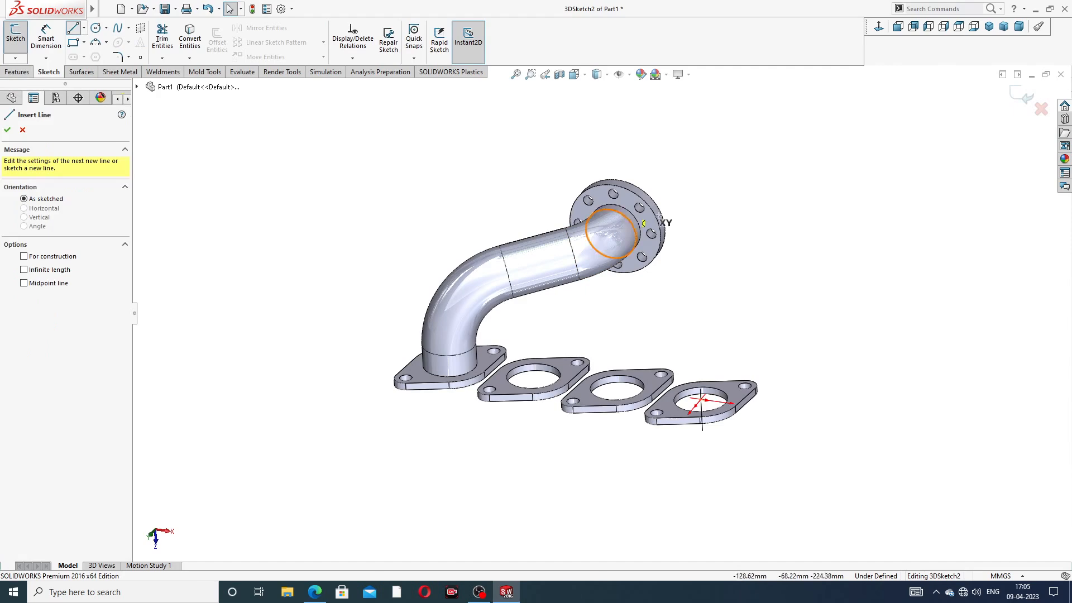
middle_drag(741, 229, 677, 235)
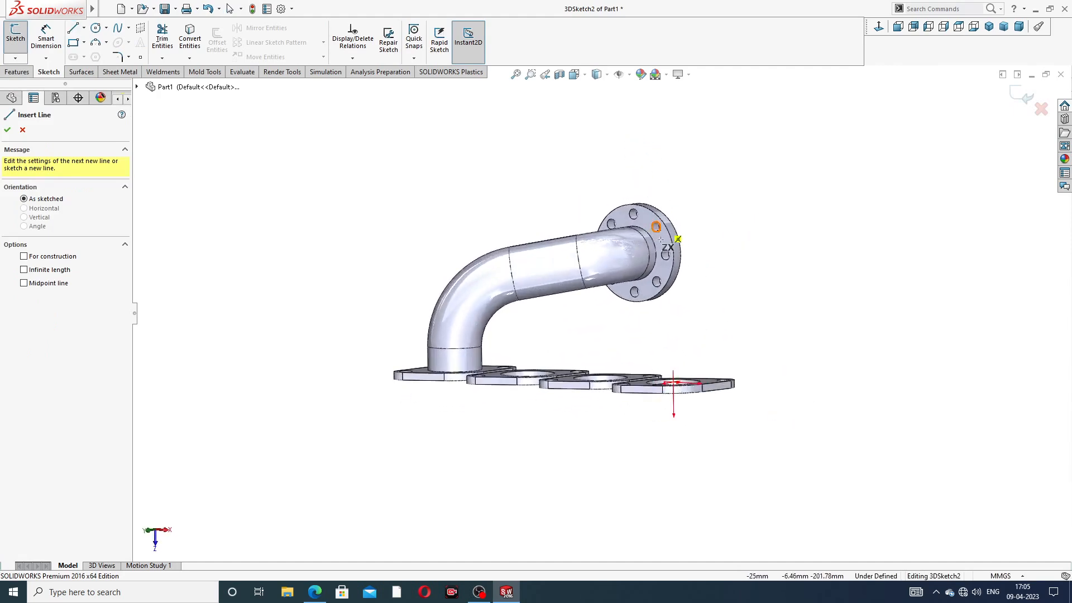
scroll(652, 268, down, 5)
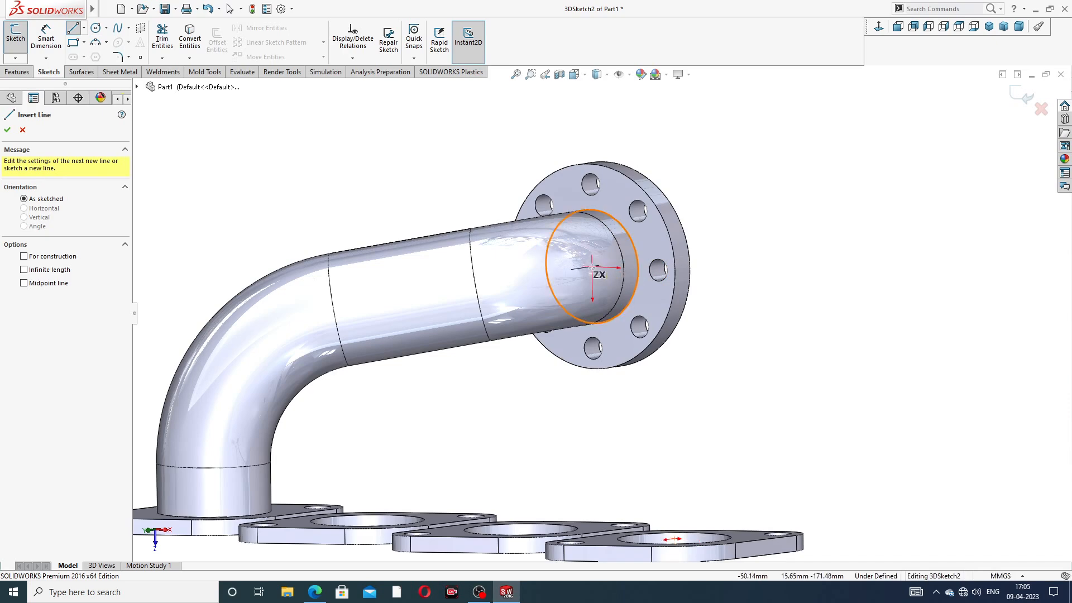
click(591, 267)
middle_drag(540, 297, 500, 309)
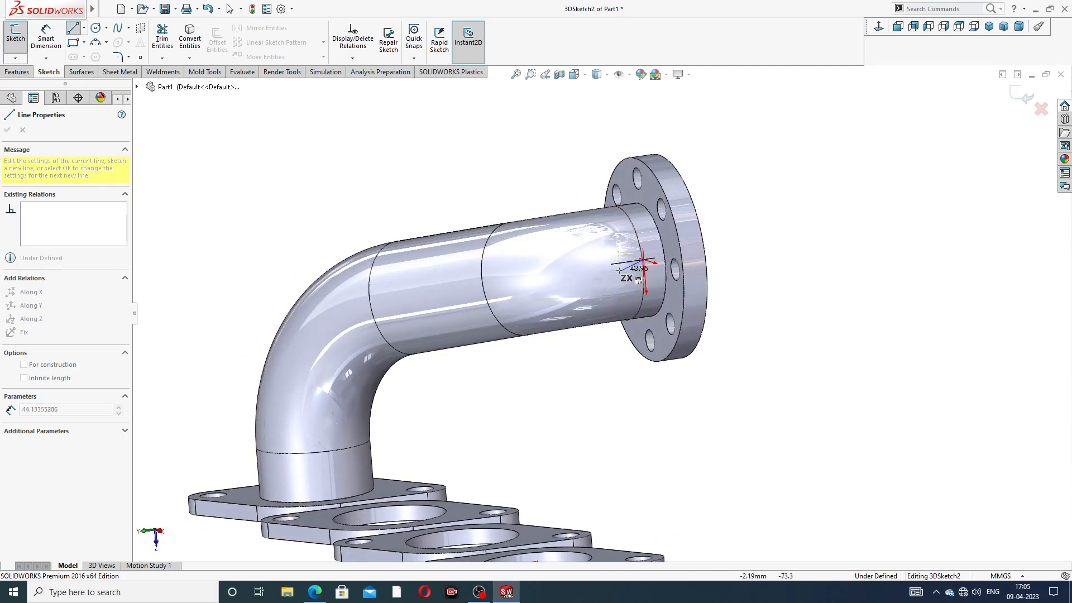
mouse_move(573, 268)
middle_down()
mouse_move(541, 279)
mouse_move(572, 283)
middle_up()
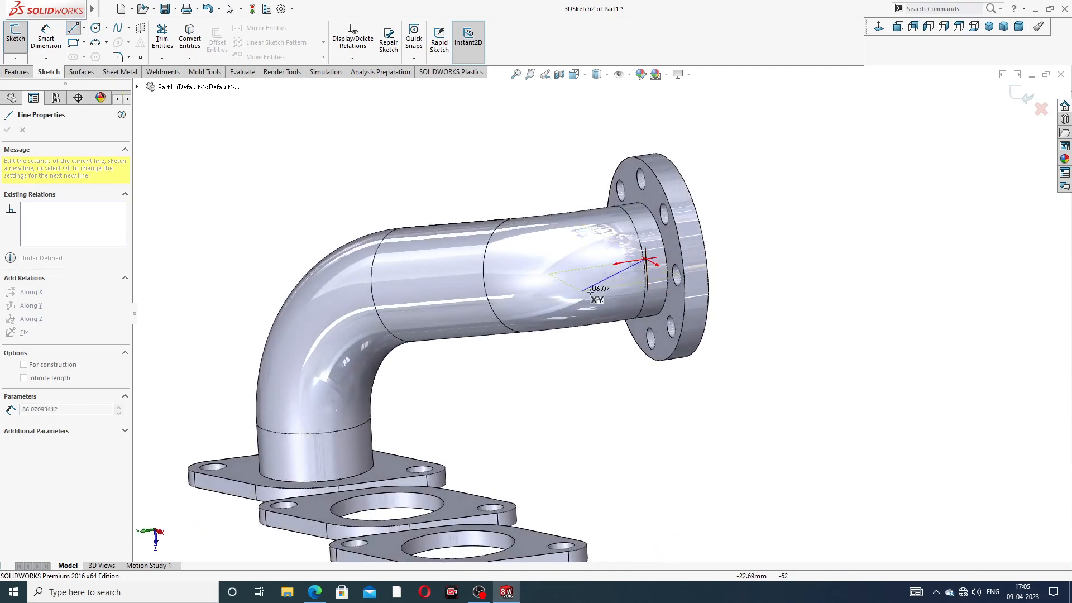
key(Tab)
click(604, 265)
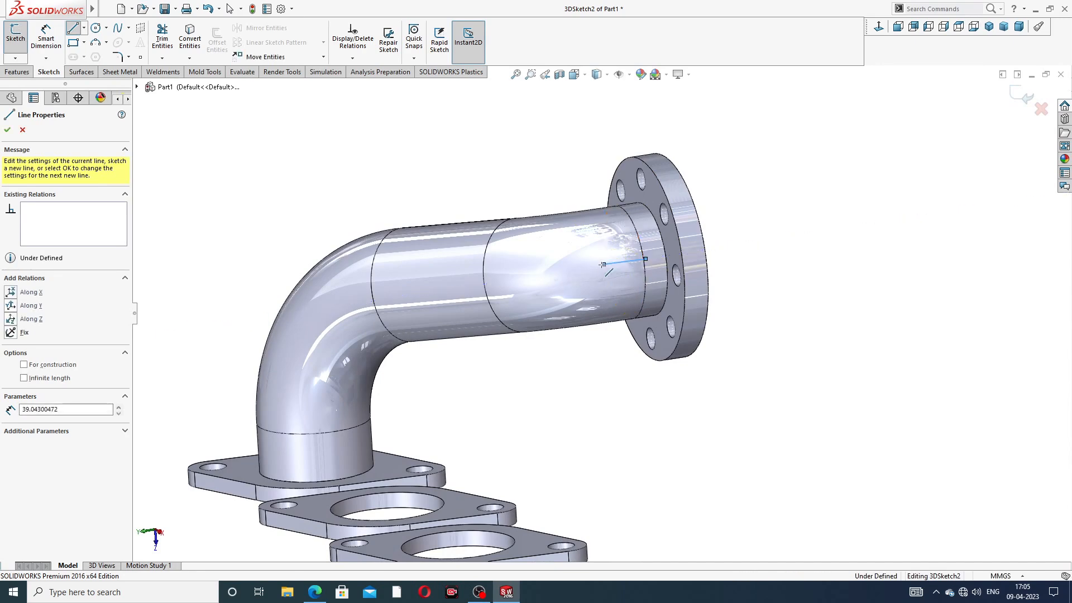
right_click(760, 192)
click(774, 201)
mouse_move(679, 234)
middle_down()
mouse_move(699, 174)
mouse_move(625, 240)
middle_up()
click(602, 262)
key(Delete)
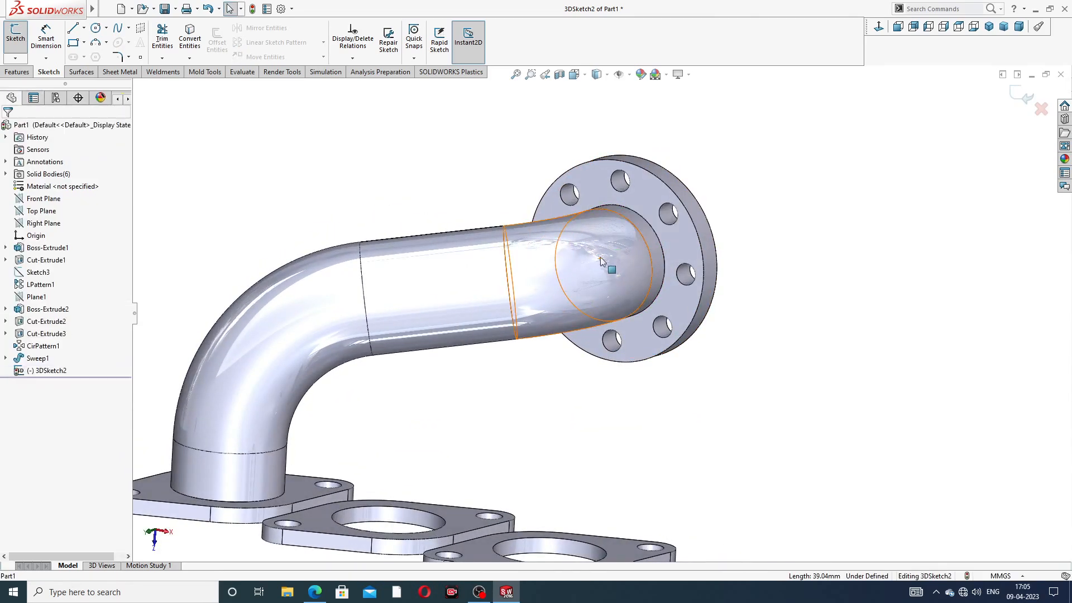
Step: Draw a short line from the outlet pipe end's centre along the pipe
click(78, 29)
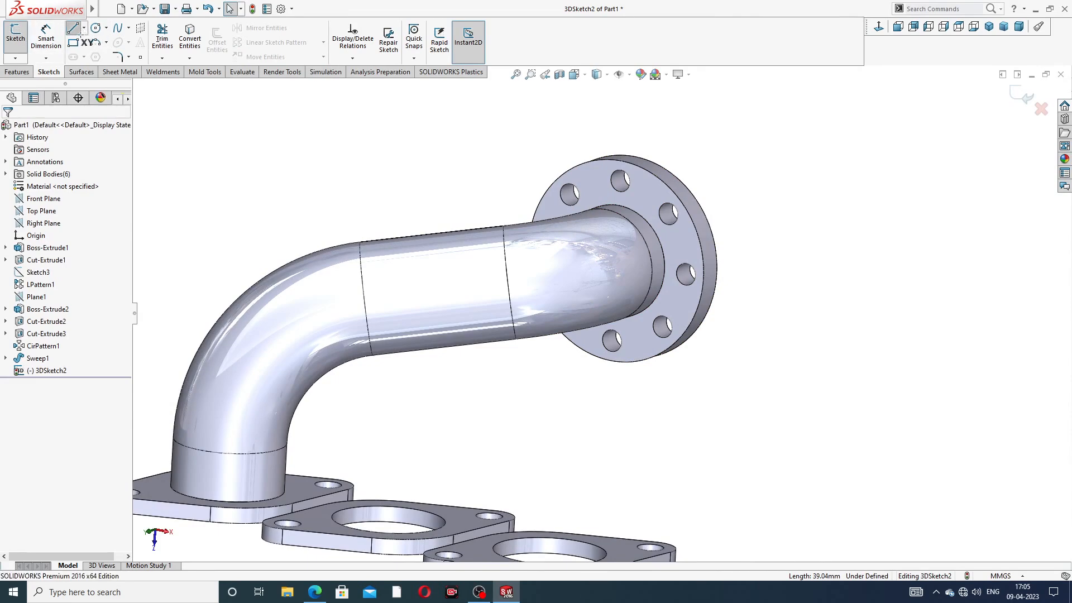
scroll(620, 279, up, 2)
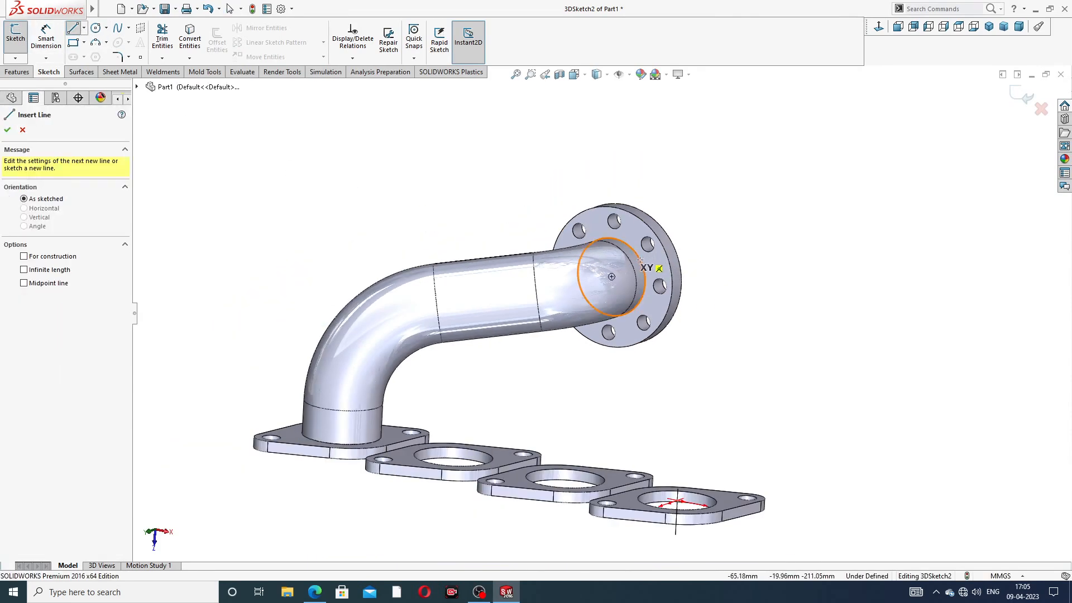
click(611, 277)
middle_drag(603, 310, 549, 314)
middle_drag(602, 286, 581, 299)
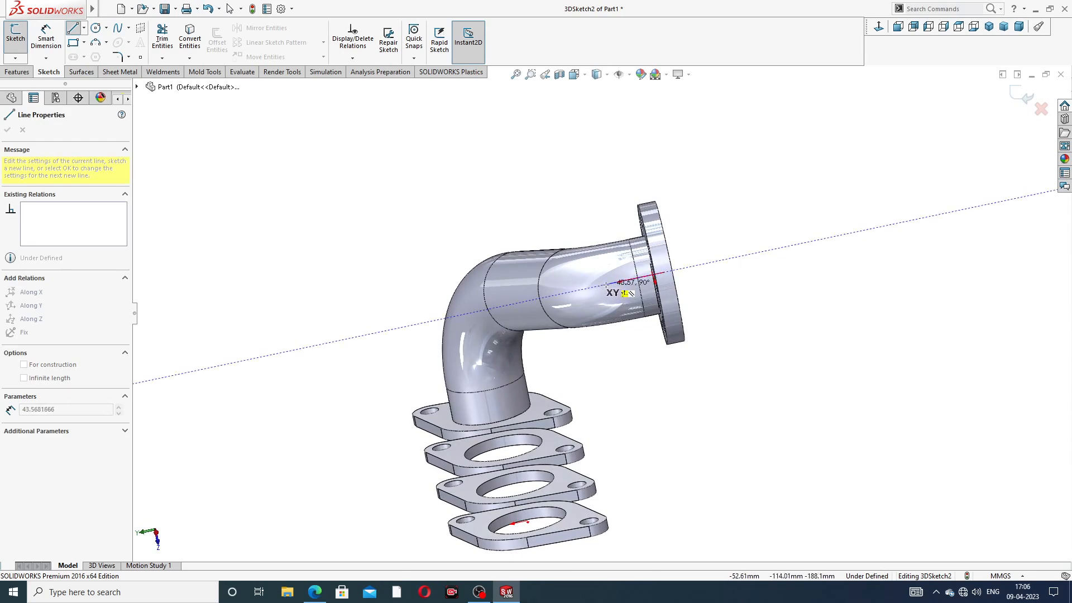
click(606, 285)
right_click(659, 180)
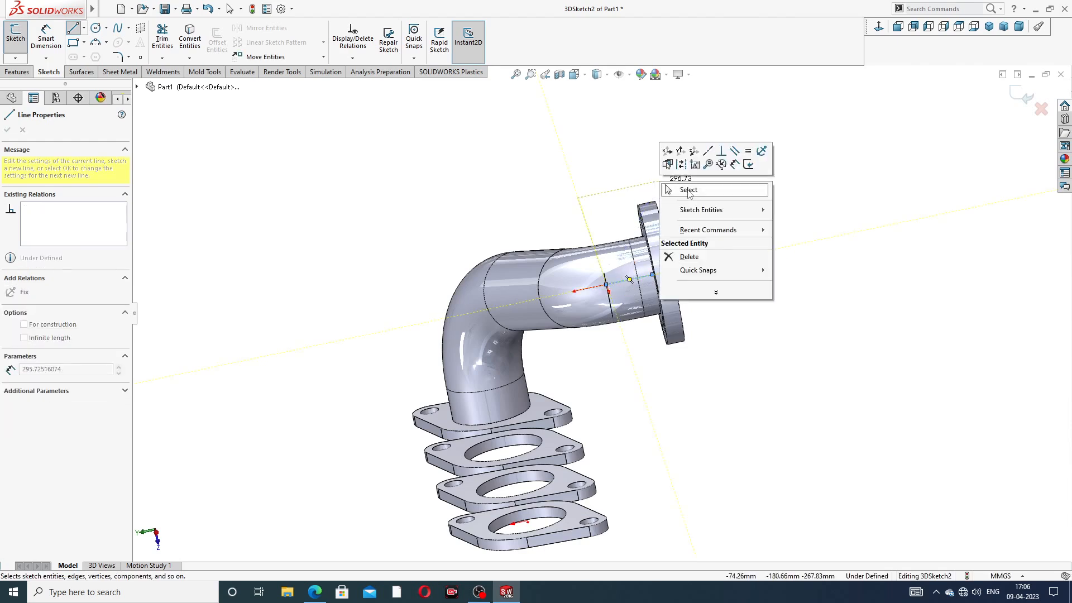
click(690, 190)
middle_drag(692, 256, 611, 239)
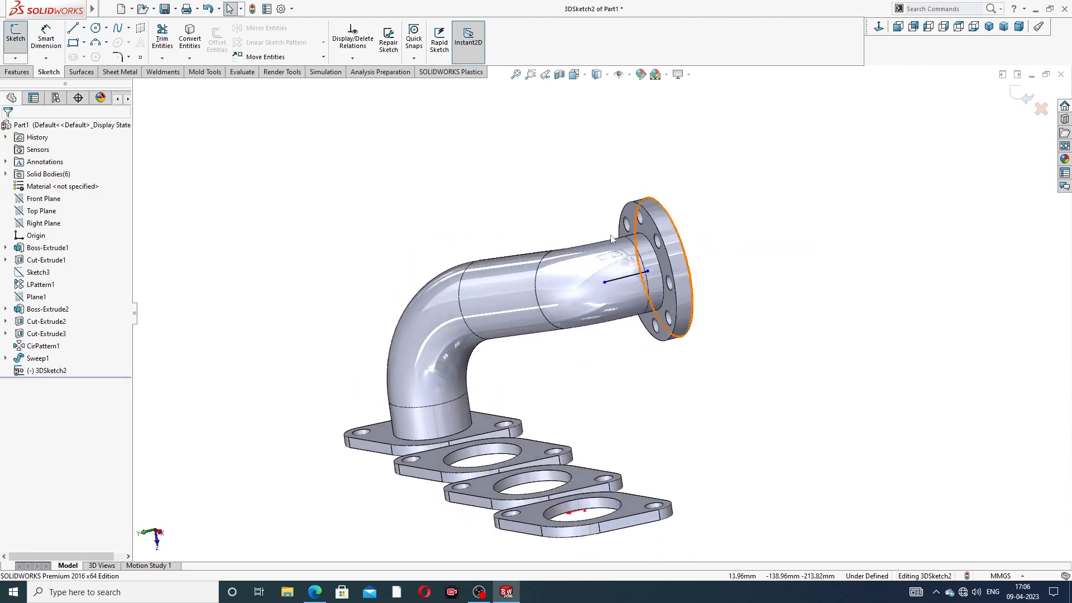
Step: Draw a vertical line rising from the second plate's hole centre
click(73, 30)
scroll(482, 341, up, 3)
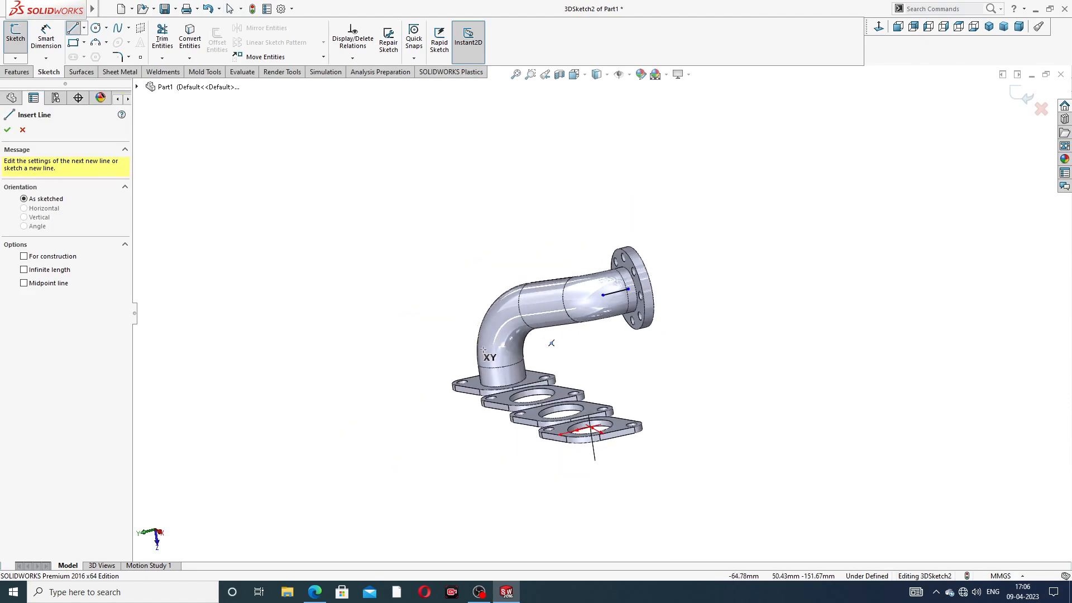
middle_drag(530, 372, 549, 398)
scroll(550, 398, down, 5)
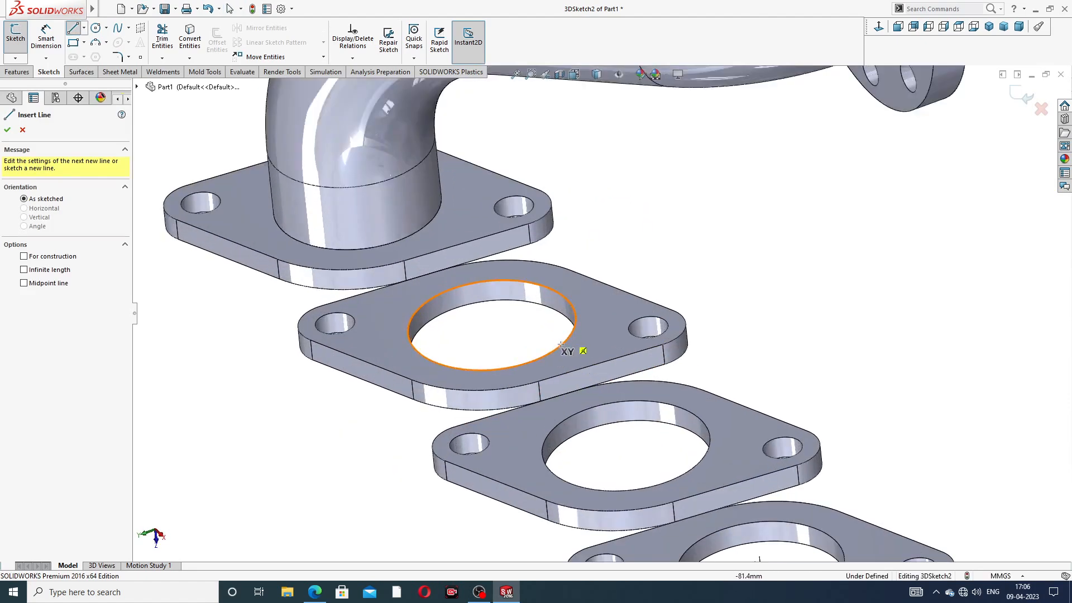
click(491, 325)
scroll(511, 268, up, 3)
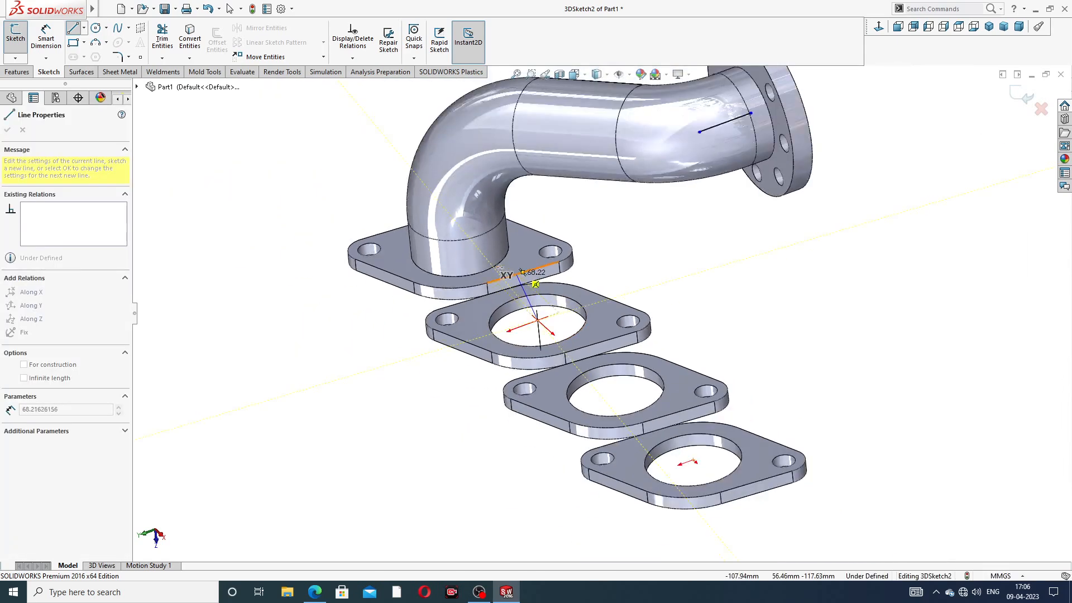
mouse_move(512, 248)
middle_down()
mouse_move(534, 201)
mouse_move(624, 222)
middle_up()
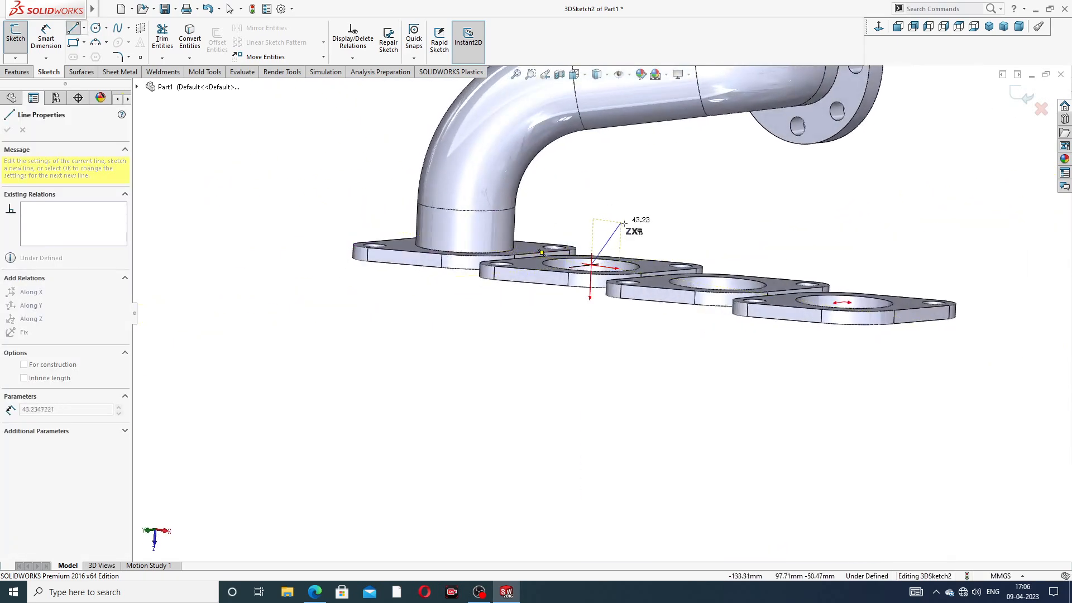
click(593, 208)
right_click(659, 182)
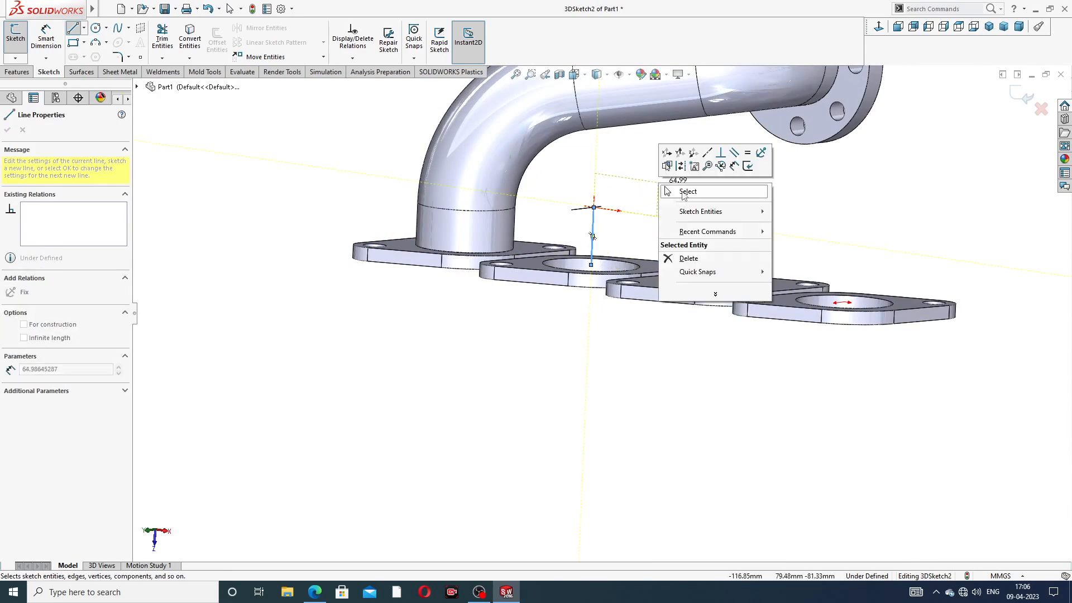
click(686, 192)
scroll(677, 174, up, 3)
scroll(678, 178, down, 3)
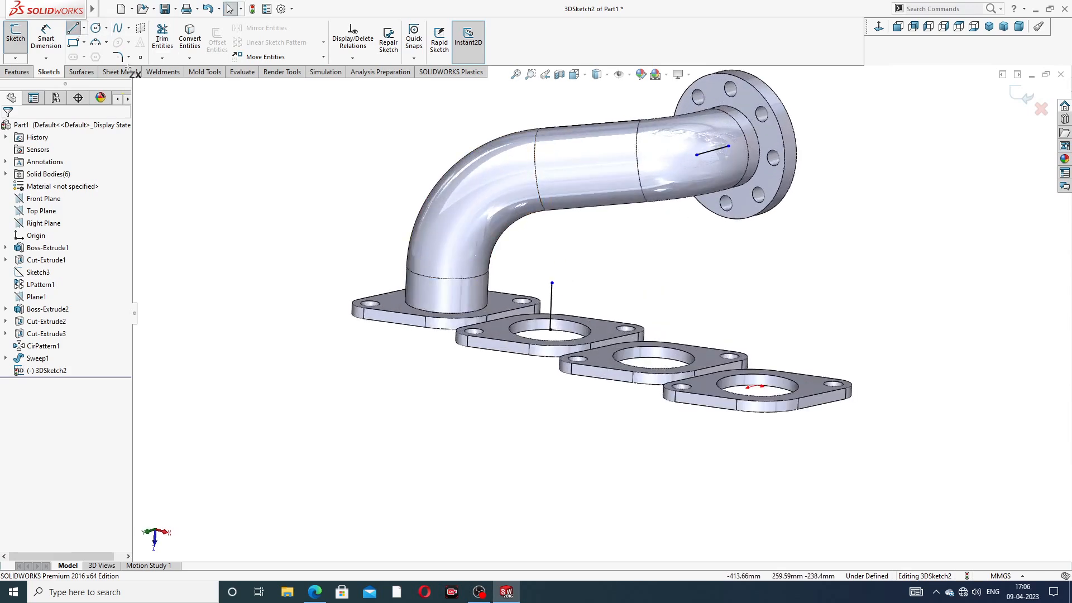
Step: Connect the vertical line's top to the outlet flange line with a third line
click(551, 283)
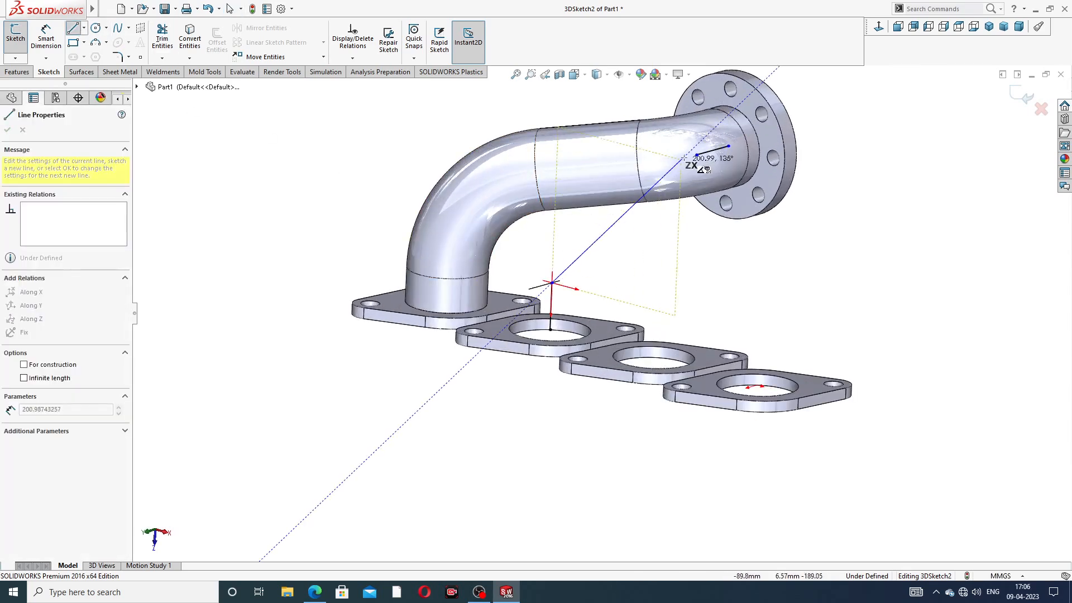
click(696, 155)
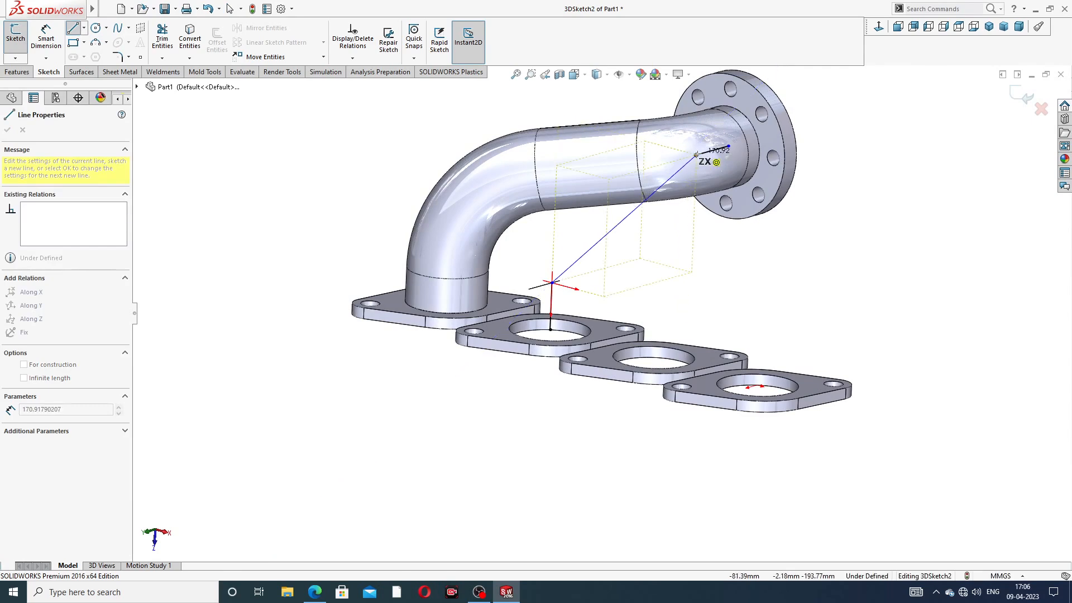
right_click(850, 132)
click(874, 140)
scroll(647, 187, down, 10)
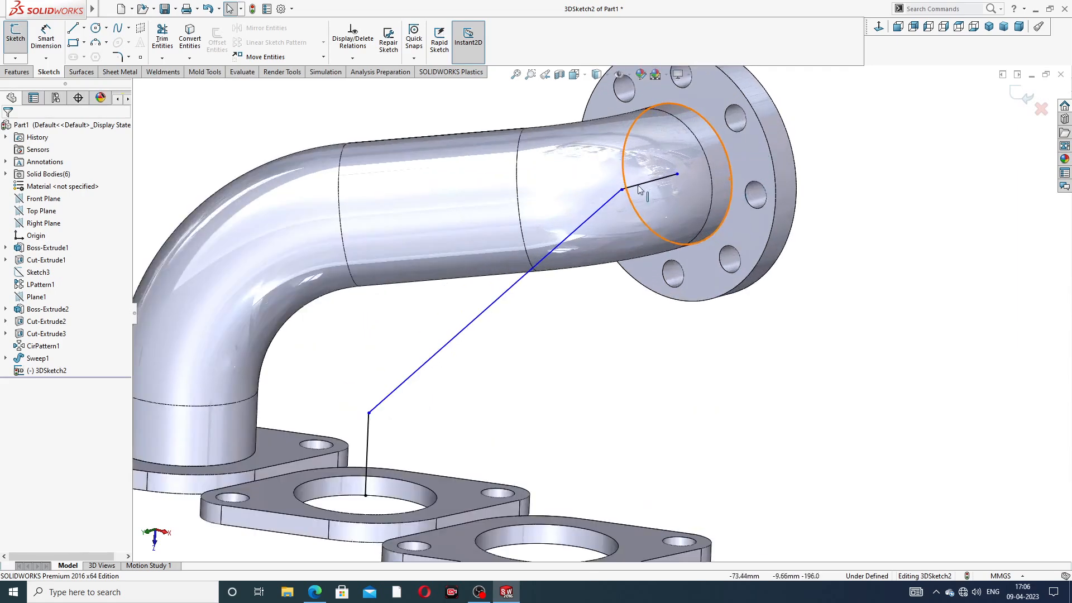
scroll(565, 314, down, 5)
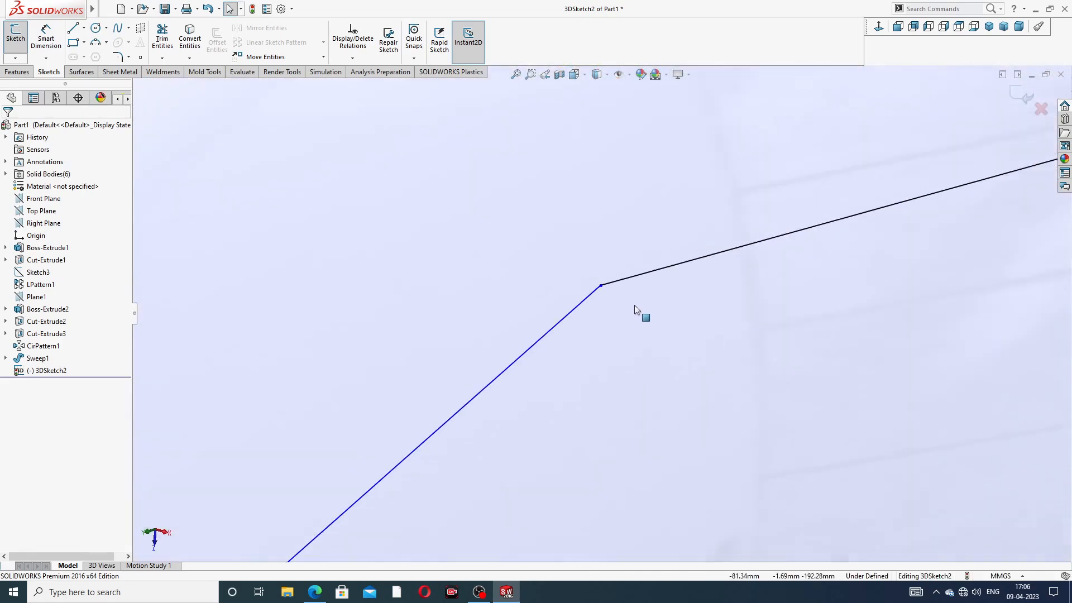
scroll(636, 304, up, 8)
scroll(643, 302, up, 4)
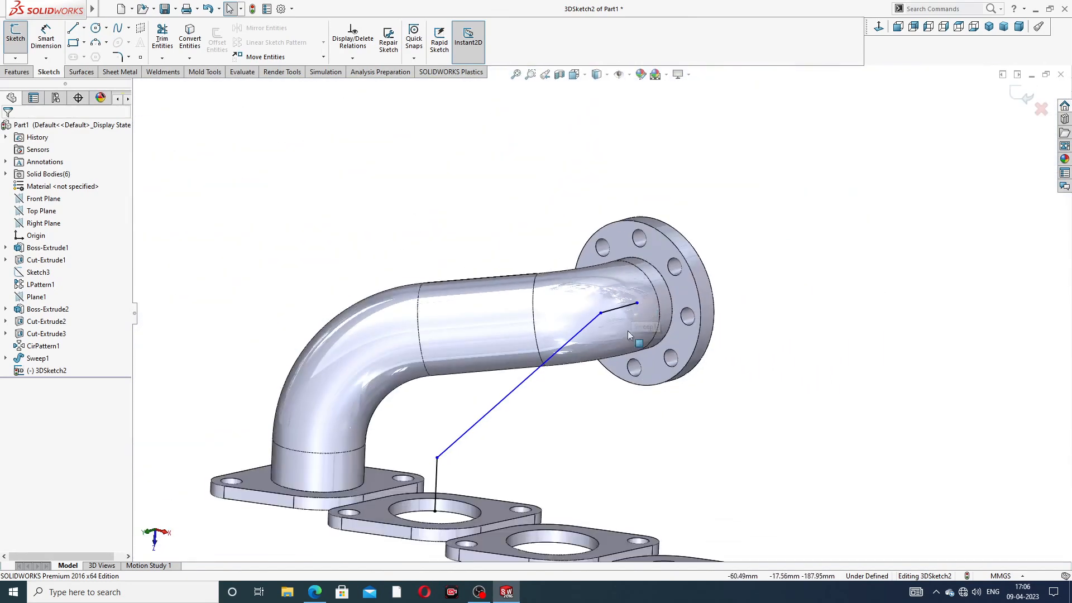
middle_drag(551, 422, 519, 407)
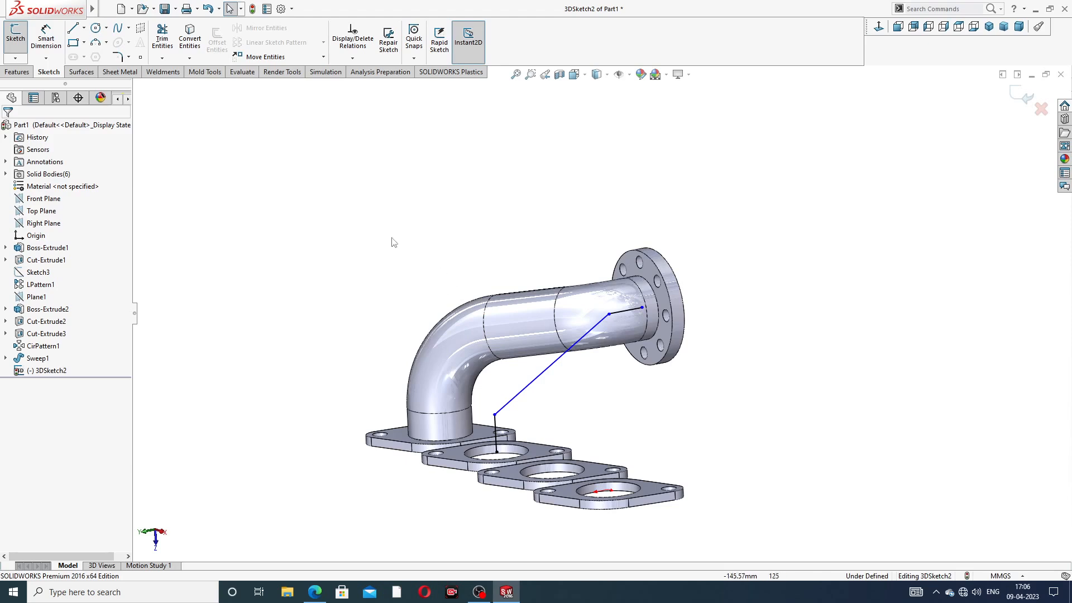
click(47, 37)
scroll(536, 463, down, 3)
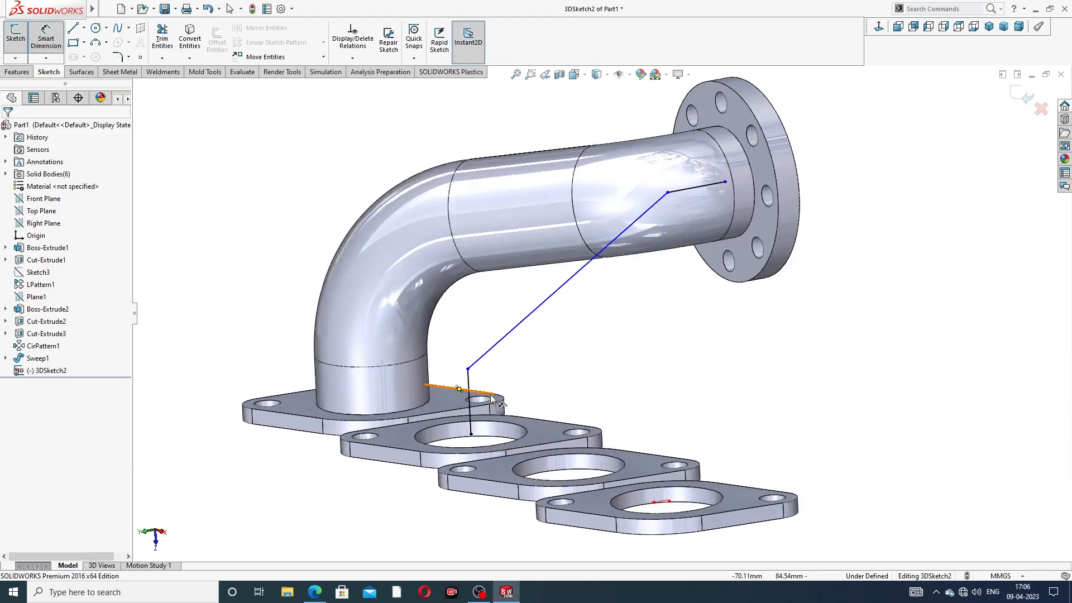
Step: Dimension the vertical leg to 114 and the flange-end segment to 54
click(468, 381)
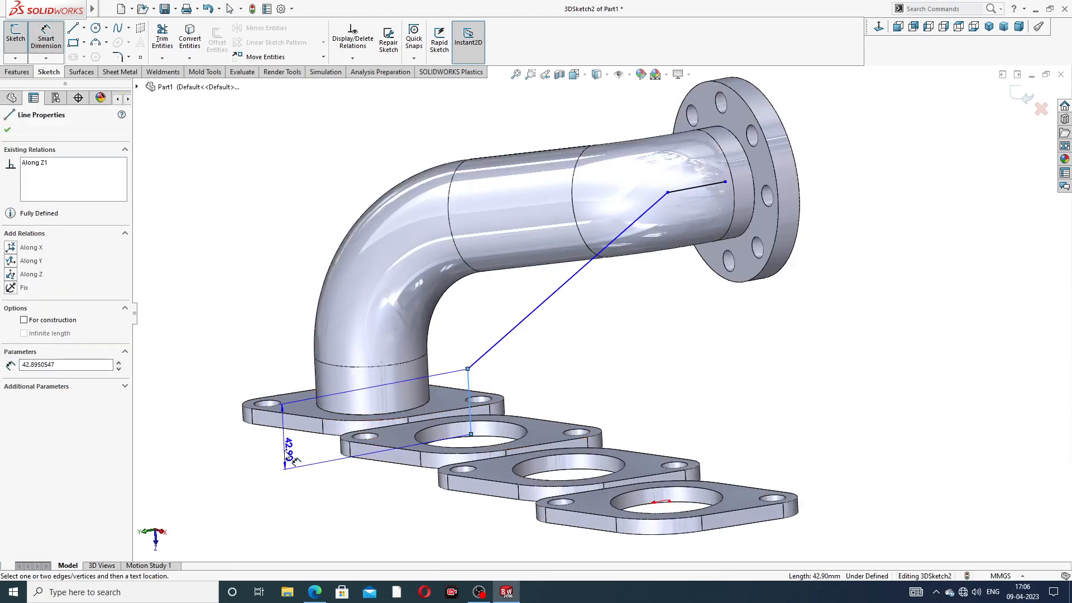
click(291, 457)
text(114)
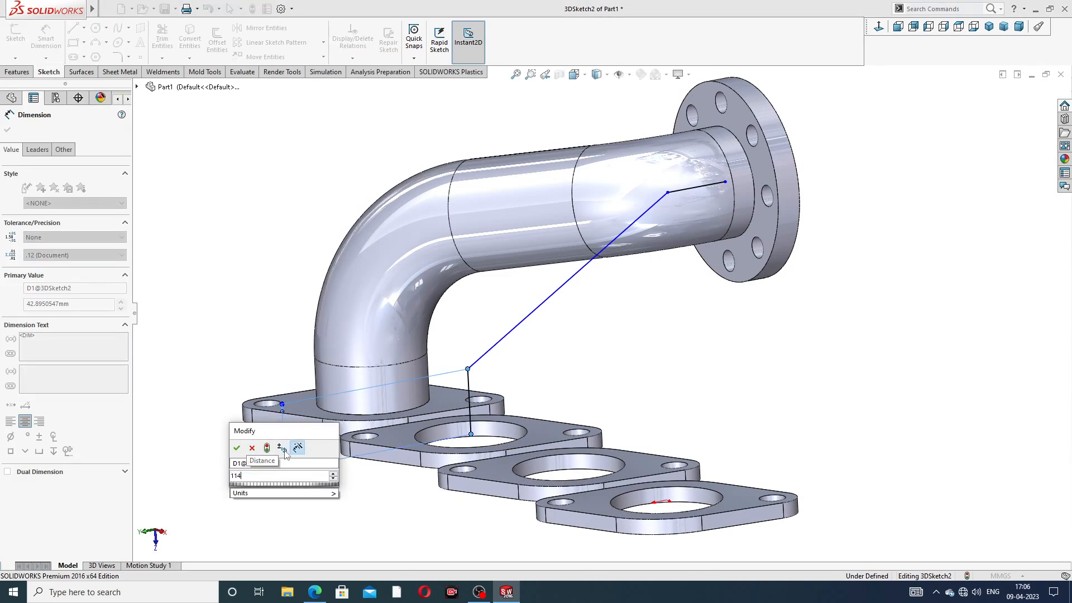
key(Return)
click(586, 366)
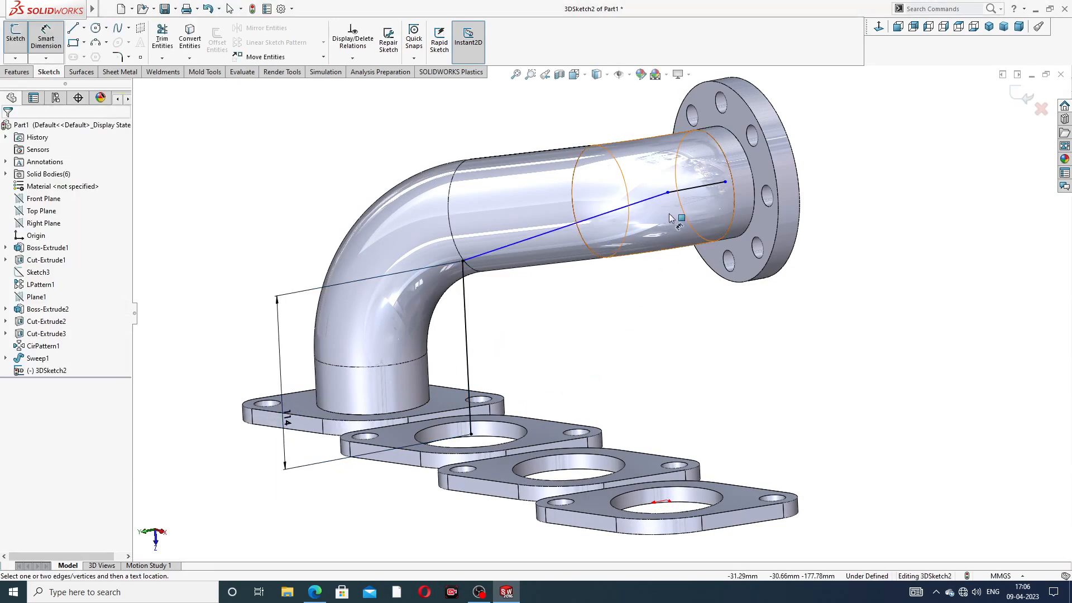
scroll(677, 219, up, 2)
scroll(682, 226, up, 3)
click(643, 247)
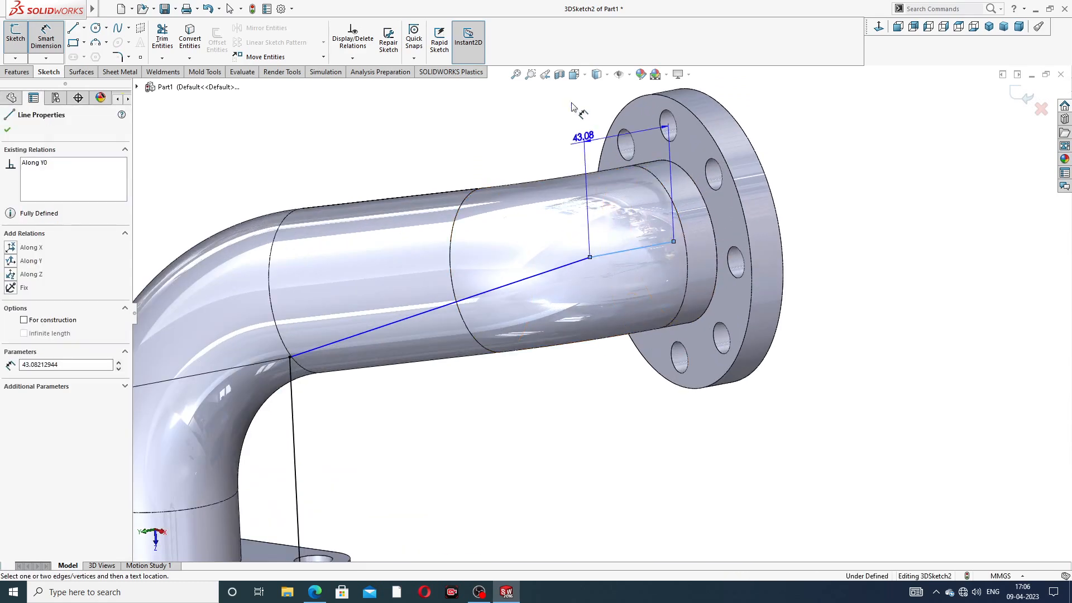
click(546, 152)
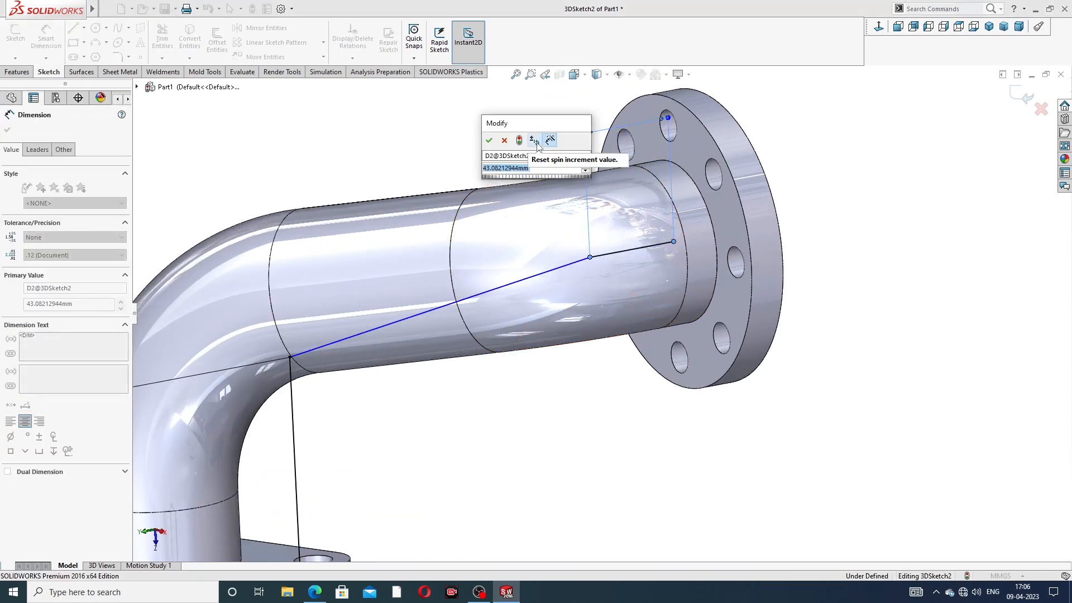
text(54)
key(Return)
click(813, 172)
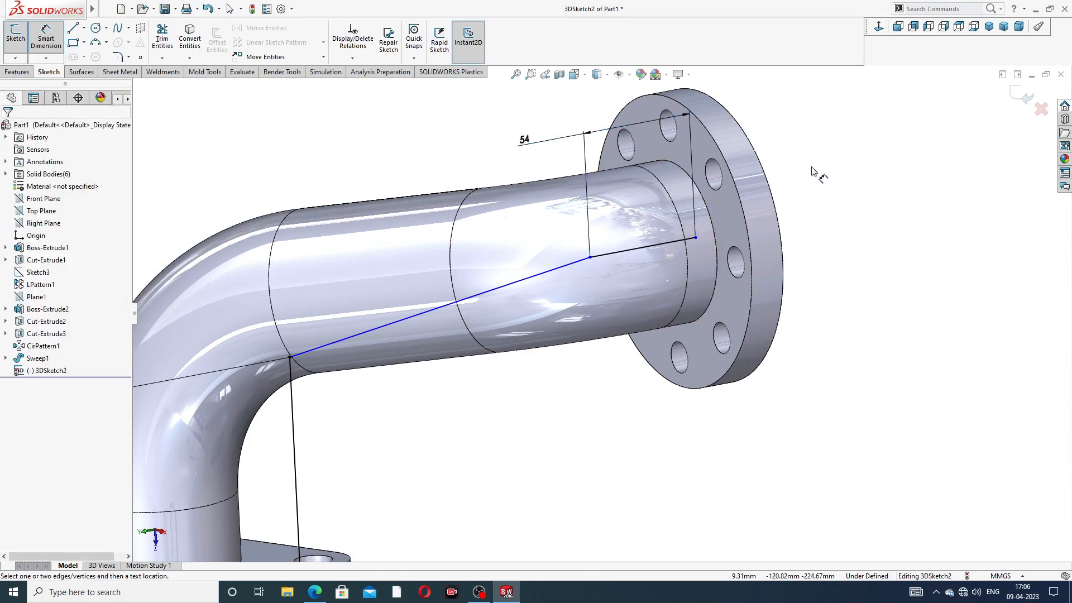
scroll(815, 174, up, 3)
right_click(766, 184)
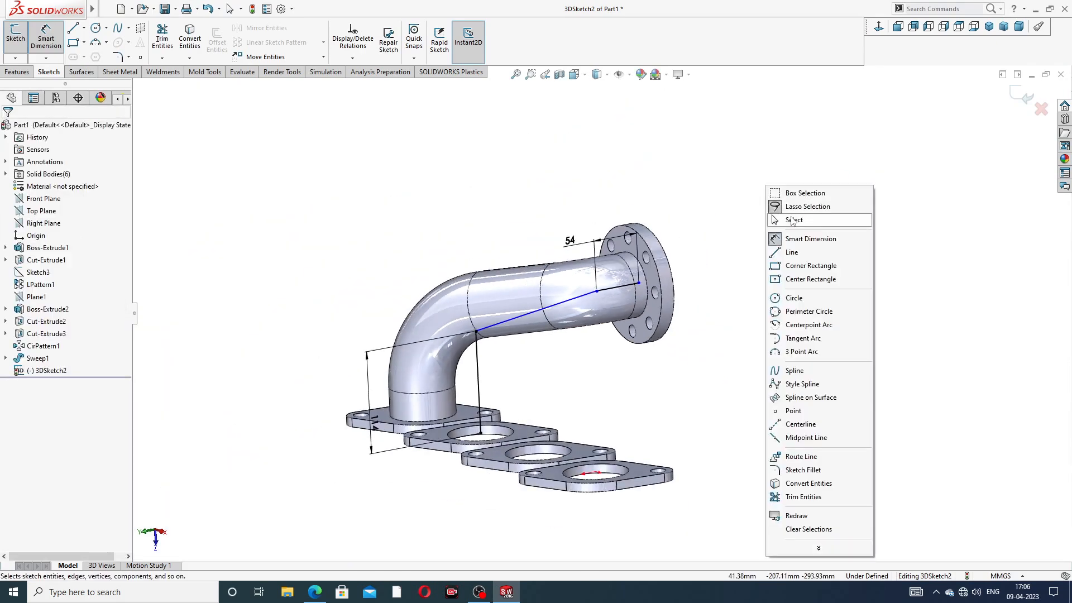
click(787, 219)
Step: Drag the path's end point onto the outlet flange edge until the sketch is fully defined
scroll(655, 313, down, 5)
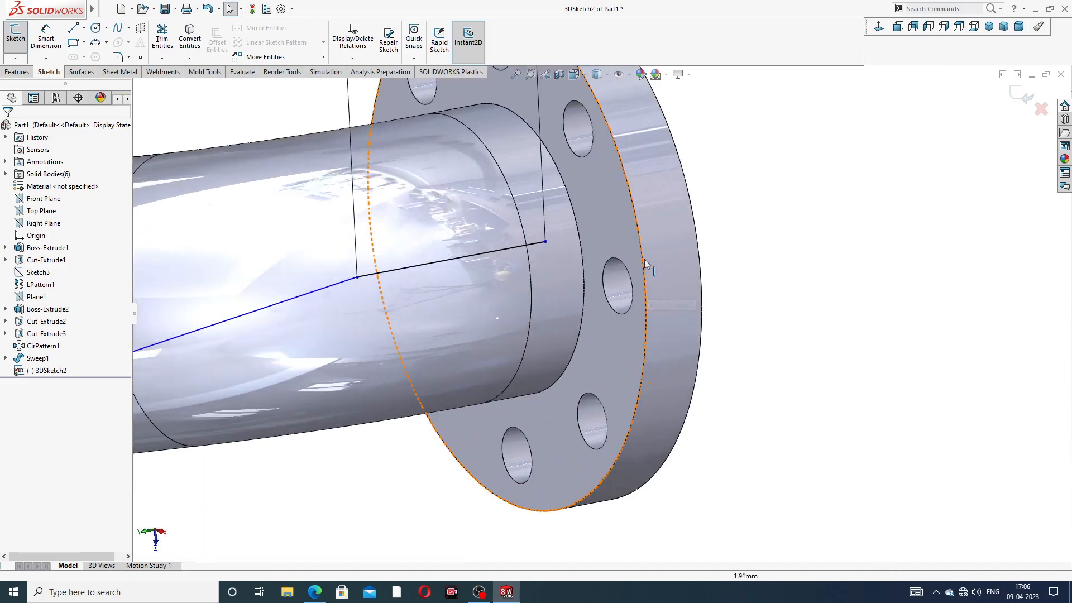
click(546, 241)
mouse_move(548, 240)
mouse_down()
mouse_move(577, 227)
mouse_move(508, 247)
mouse_up()
click(831, 196)
scroll(489, 299, up, 7)
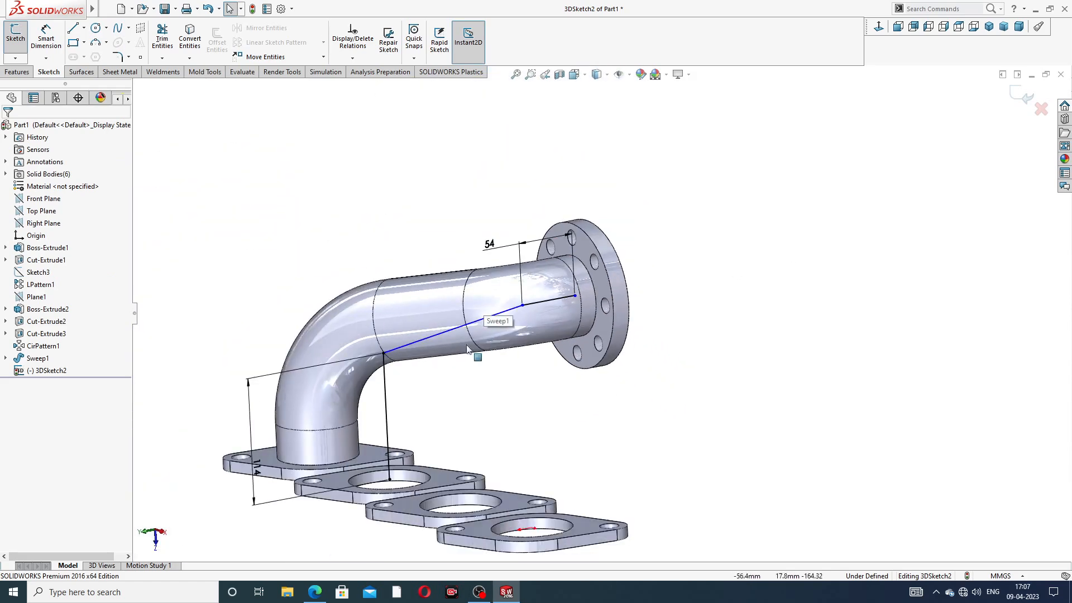
scroll(466, 347, down, 4)
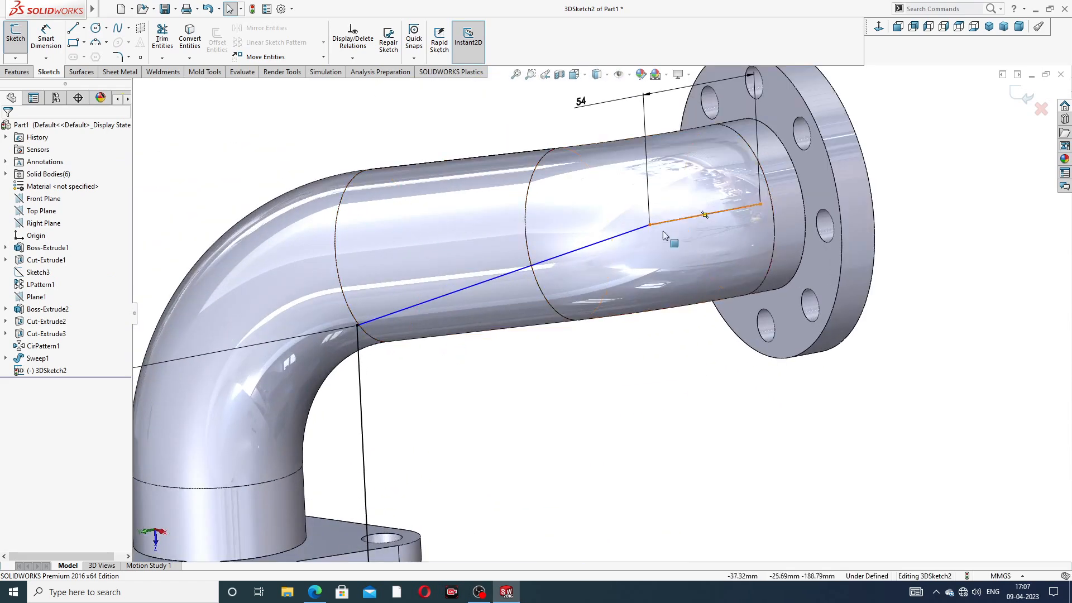
scroll(737, 207, down, 3)
click(776, 200)
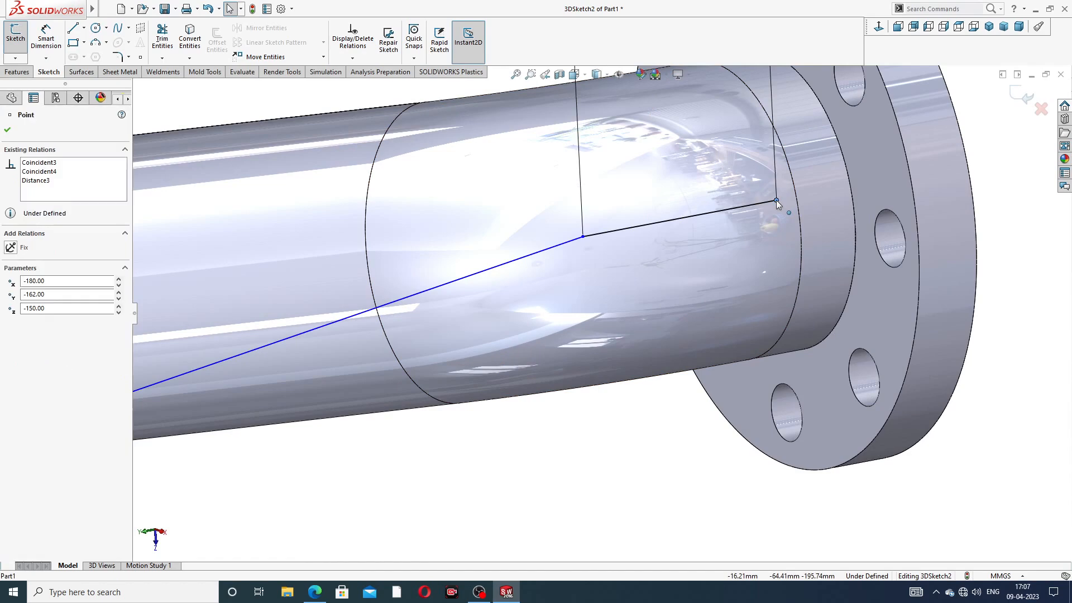
mouse_move(775, 200)
mouse_down()
mouse_move(848, 187)
mouse_move(777, 201)
mouse_up()
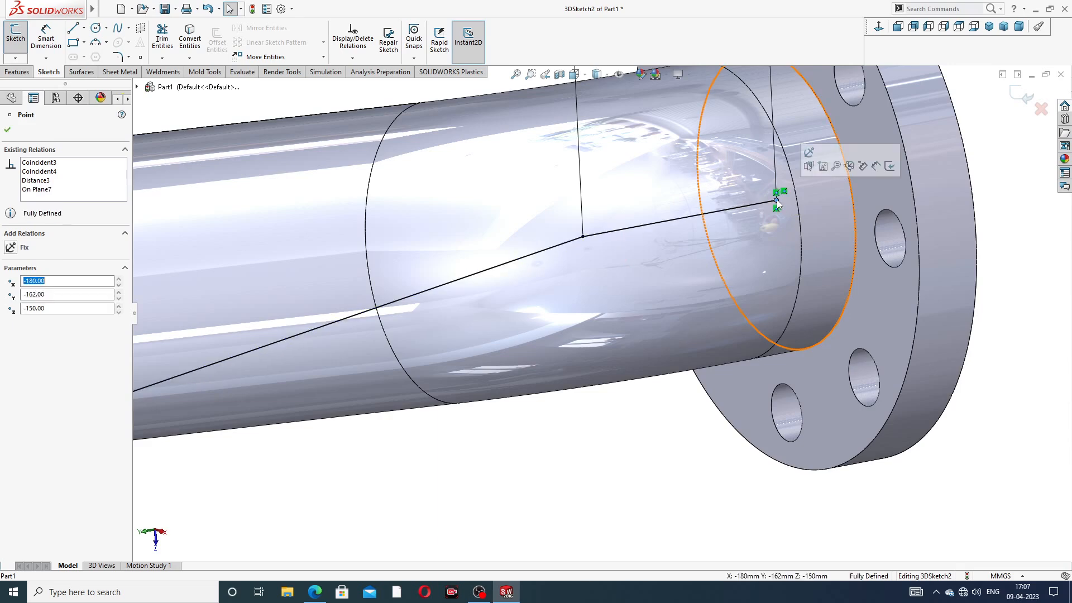
click(999, 187)
scroll(618, 282, up, 6)
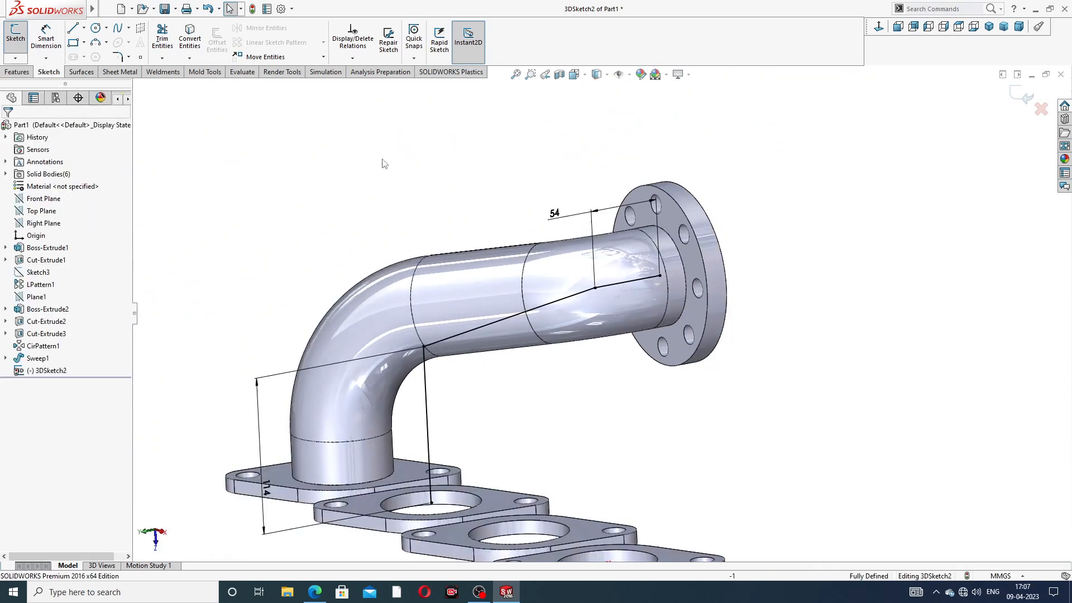
Step: Fillet the 3D path's corners, rounding the lower bend at R98, and exit the 3D sketch
click(118, 57)
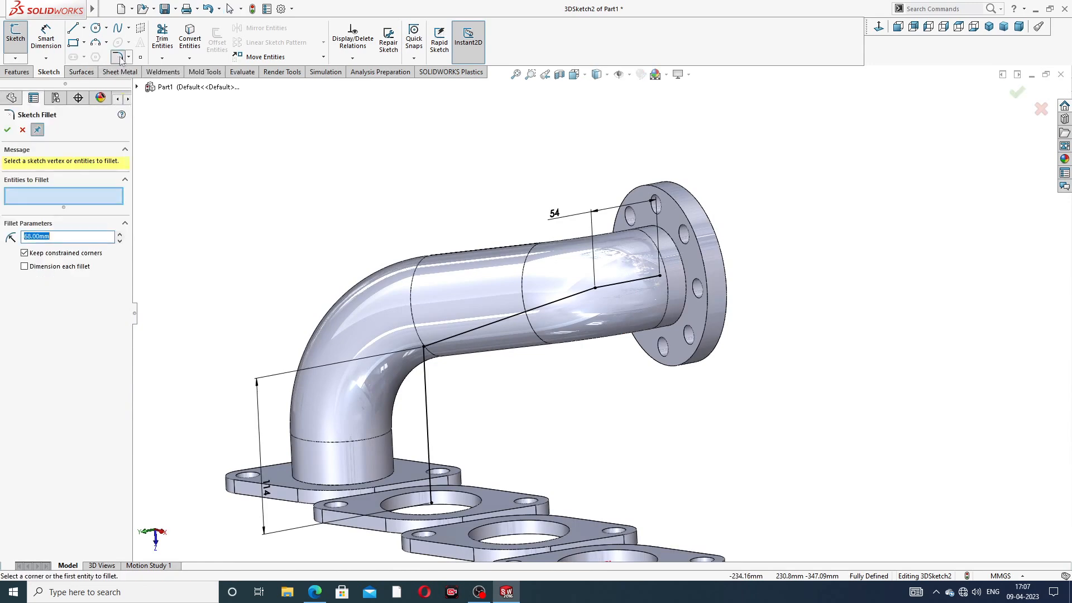
click(597, 288)
click(6, 131)
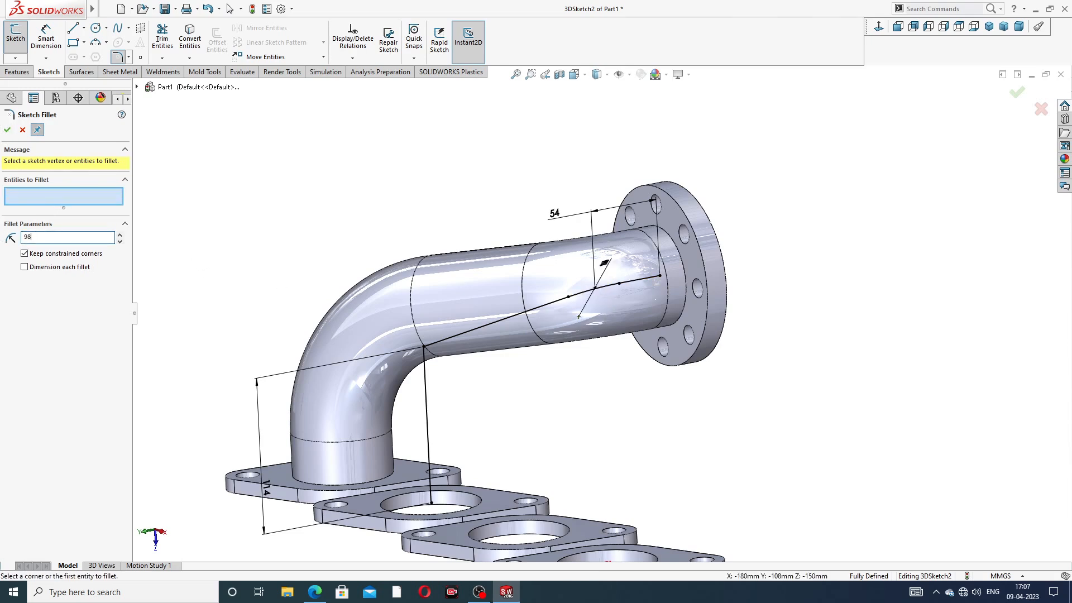
click(427, 348)
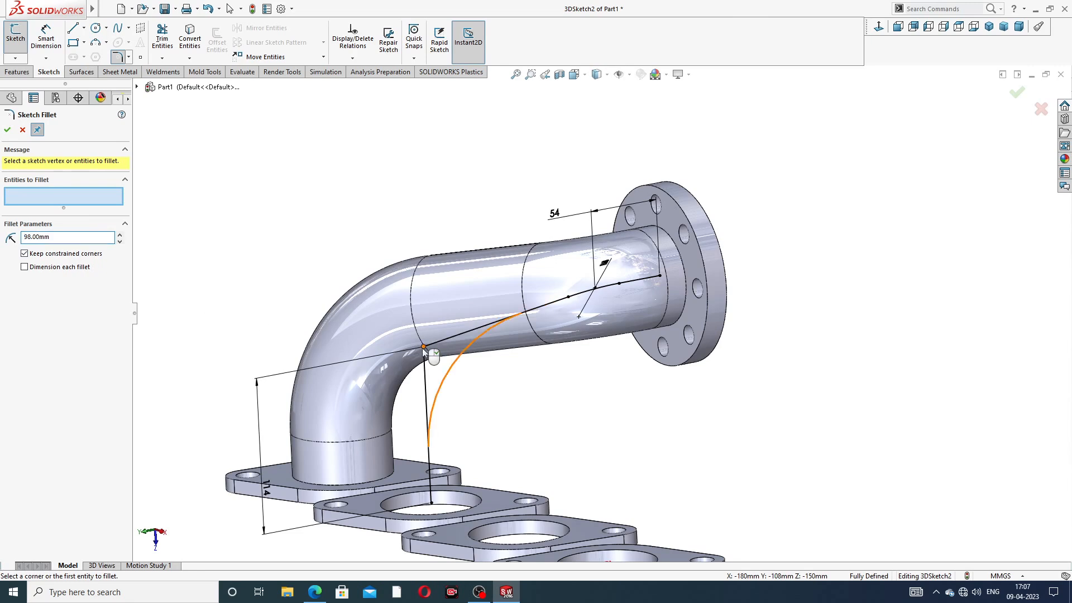
click(7, 130)
click(7, 130)
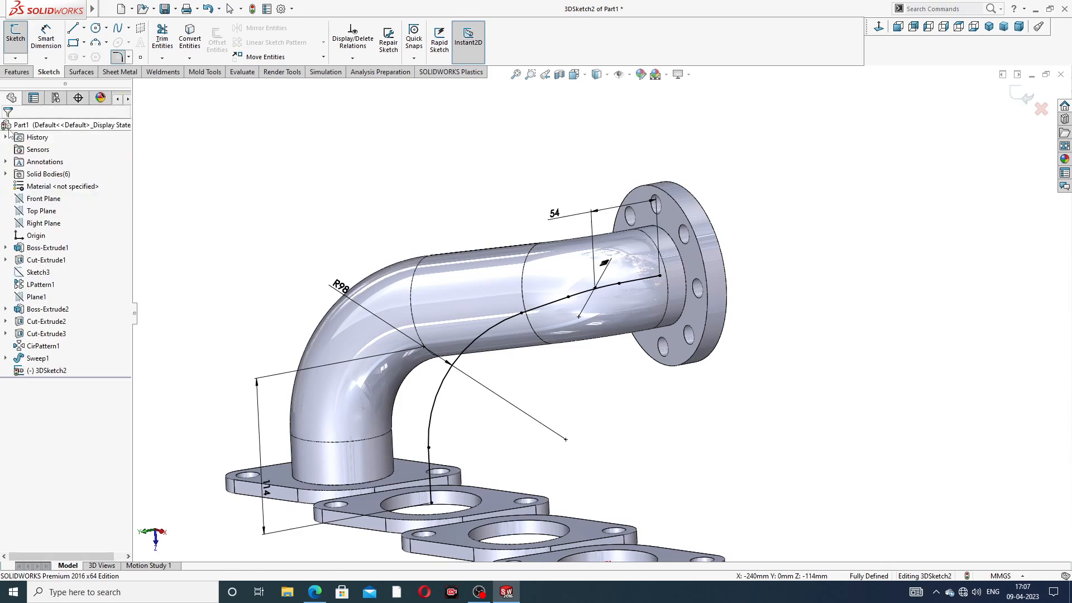
key(f)
middle_drag(543, 259, 603, 268)
scroll(626, 269, down, 3)
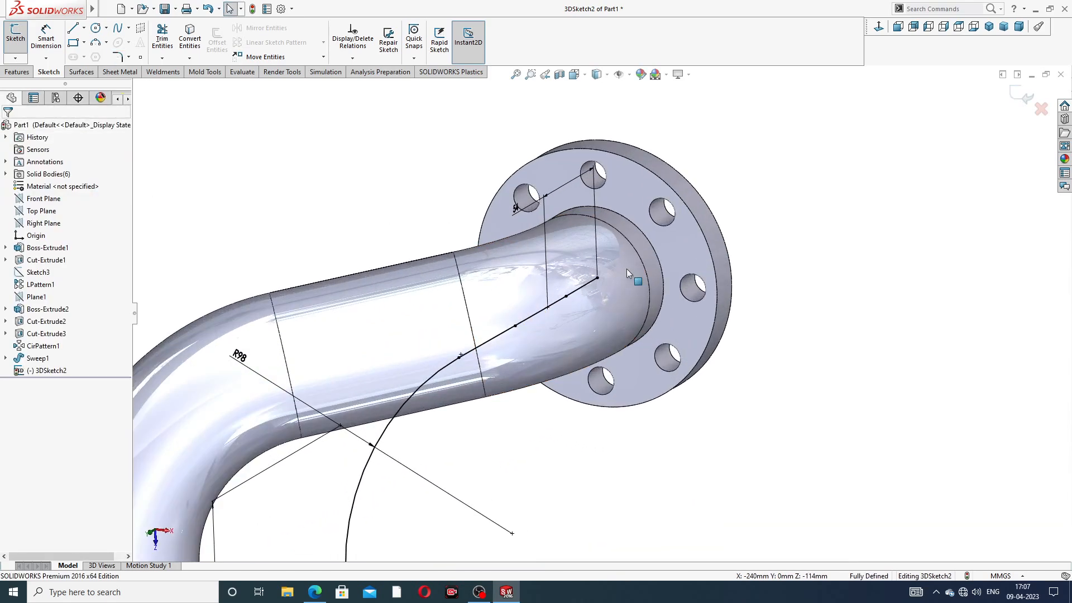
click(1025, 97)
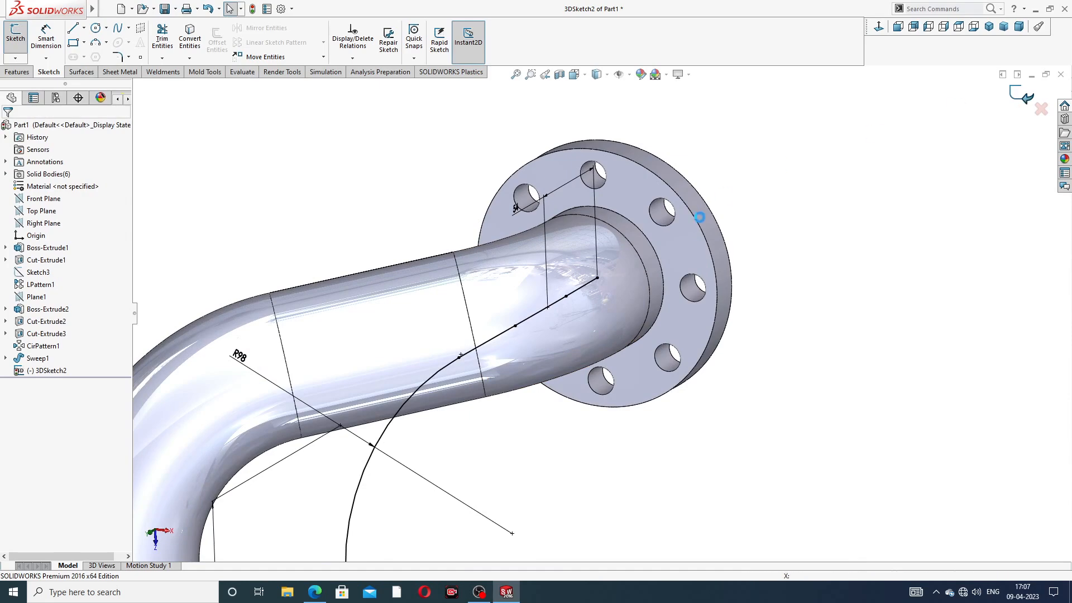
Step: Sketch on the outlet flange face, convert the pipe's 72 mm circular edge, and exit Sketch8
click(677, 245)
click(721, 210)
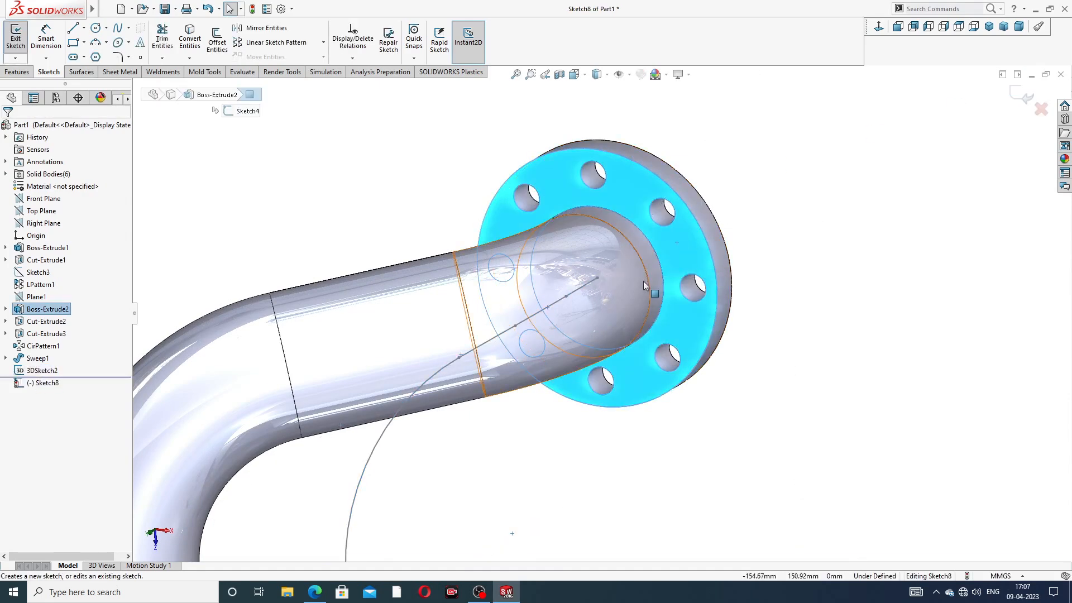
scroll(645, 279, down, 3)
click(662, 246)
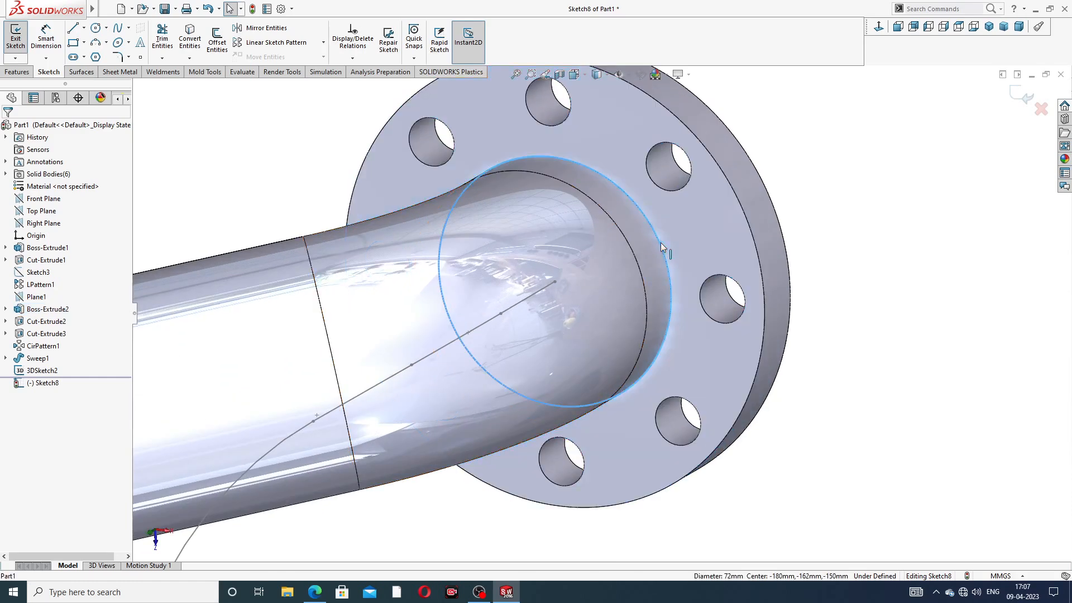
click(196, 46)
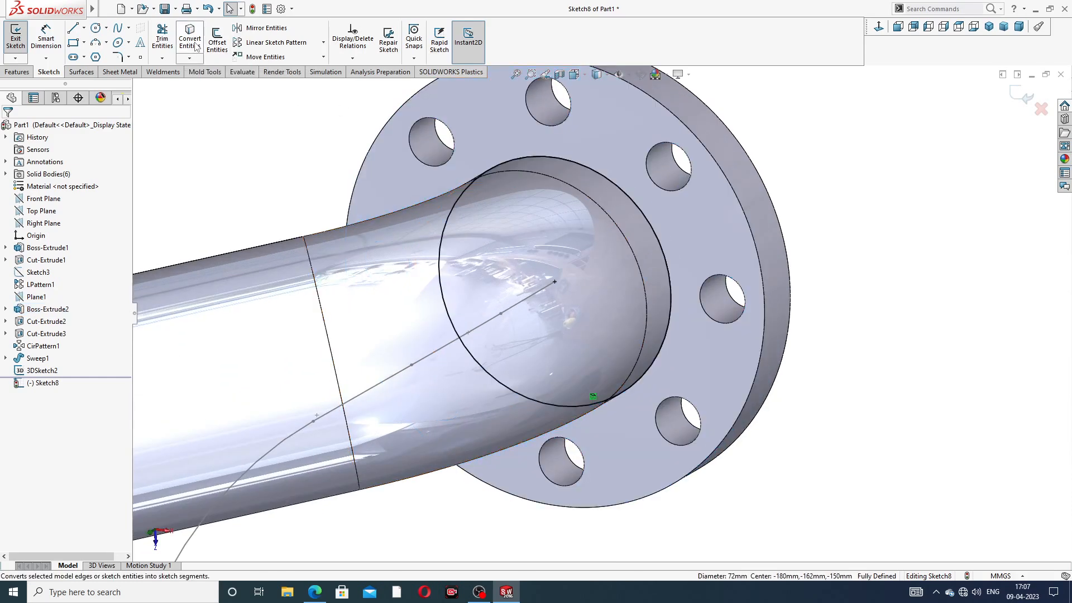
click(1020, 92)
middle_drag(831, 190, 797, 129)
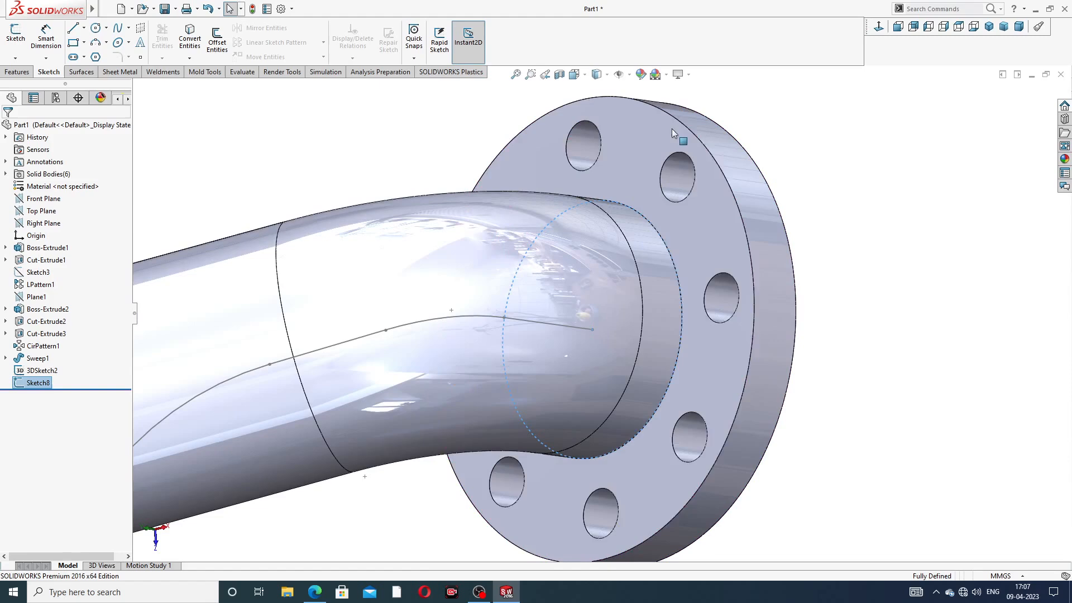
click(12, 74)
Step: Sweep the Sketch8 circle along 3DSketch2 to create the Sweep2 elbow pipe
click(104, 28)
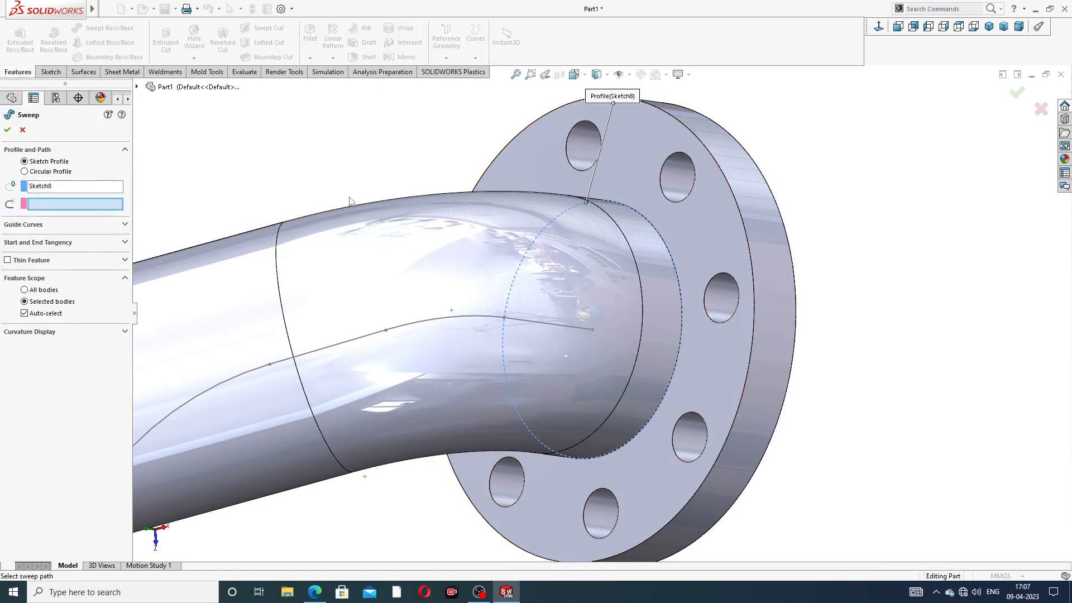
scroll(480, 192, up, 3)
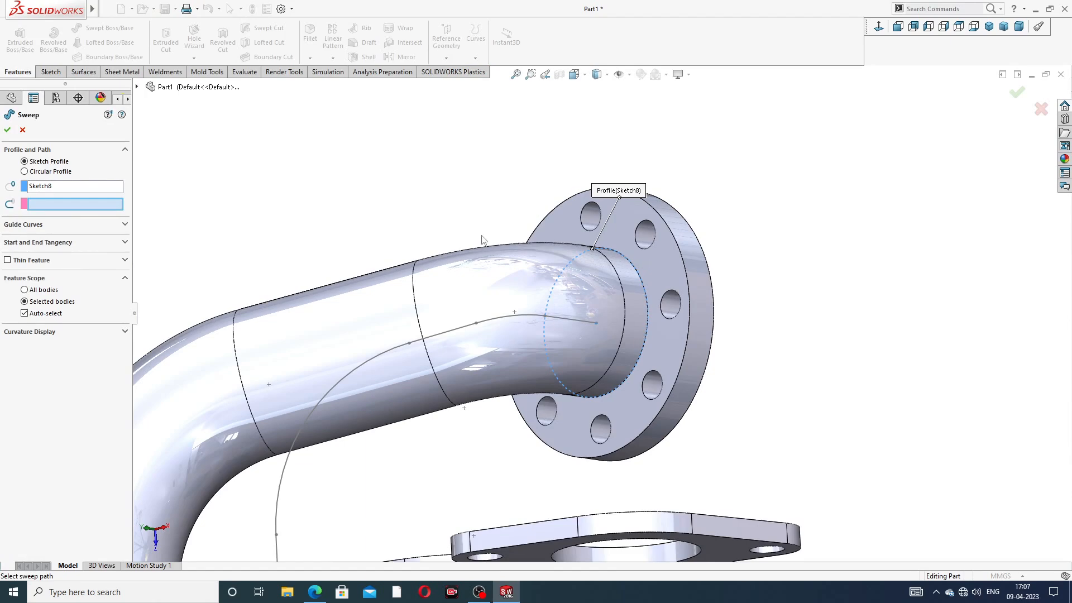
scroll(536, 380, up, 5)
middle_drag(542, 381, 495, 449)
click(438, 362)
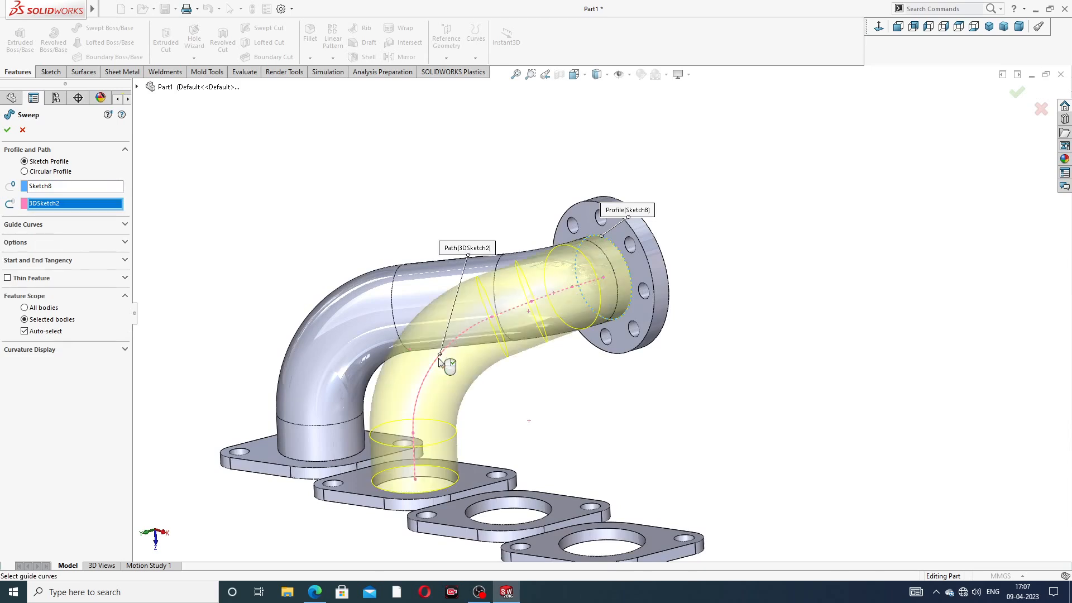
middle_drag(541, 369, 569, 383)
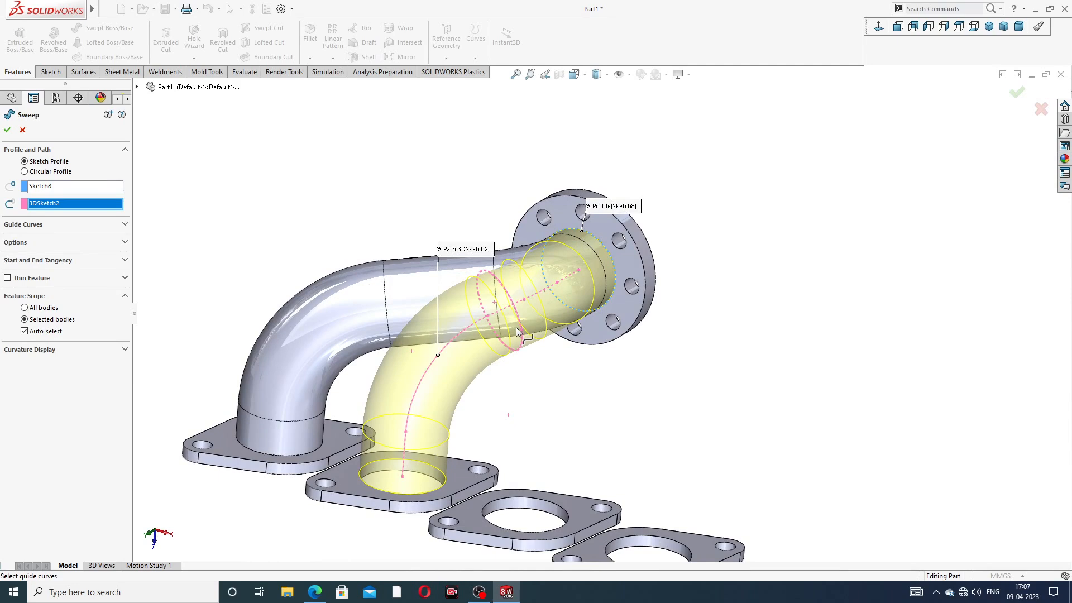
click(8, 131)
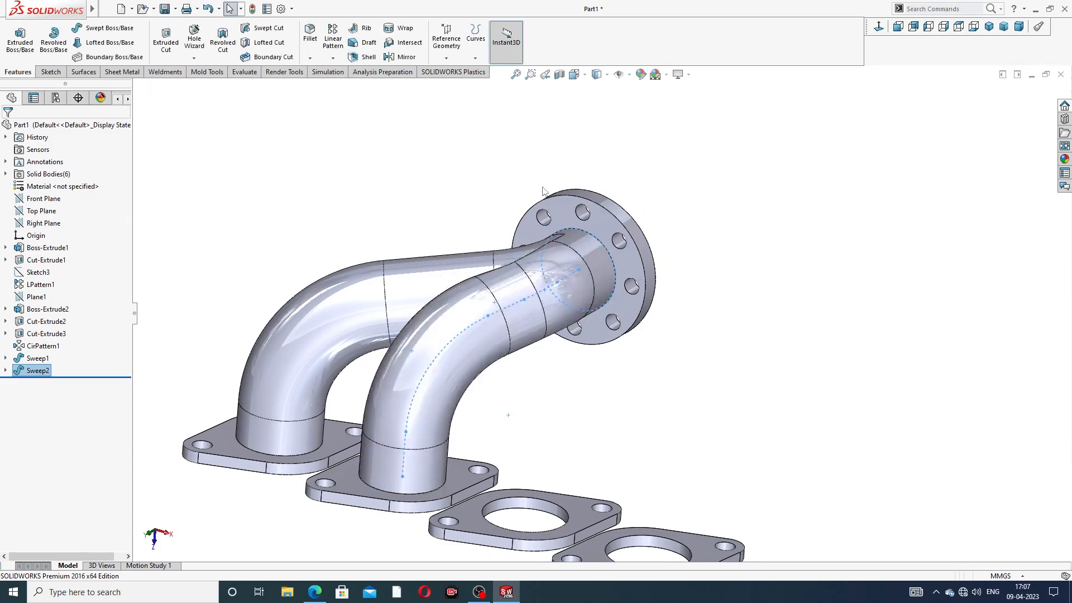
Step: Orbit and zoom around the second pipe, turning the model so the flange faces left
click(685, 210)
scroll(671, 308, up, 3)
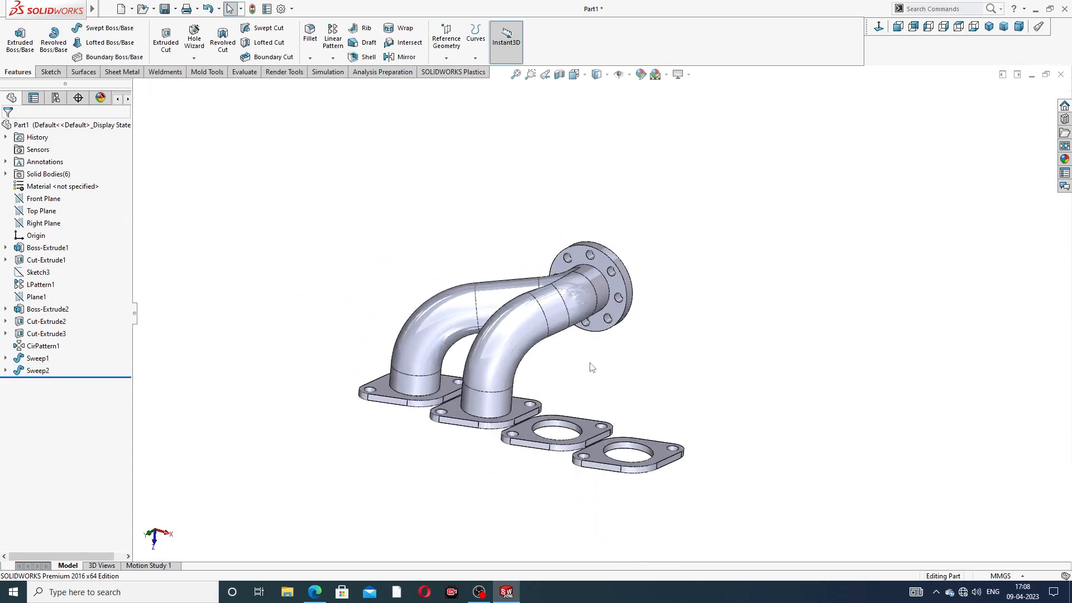
scroll(551, 389, down, 3)
scroll(589, 330, up, 2)
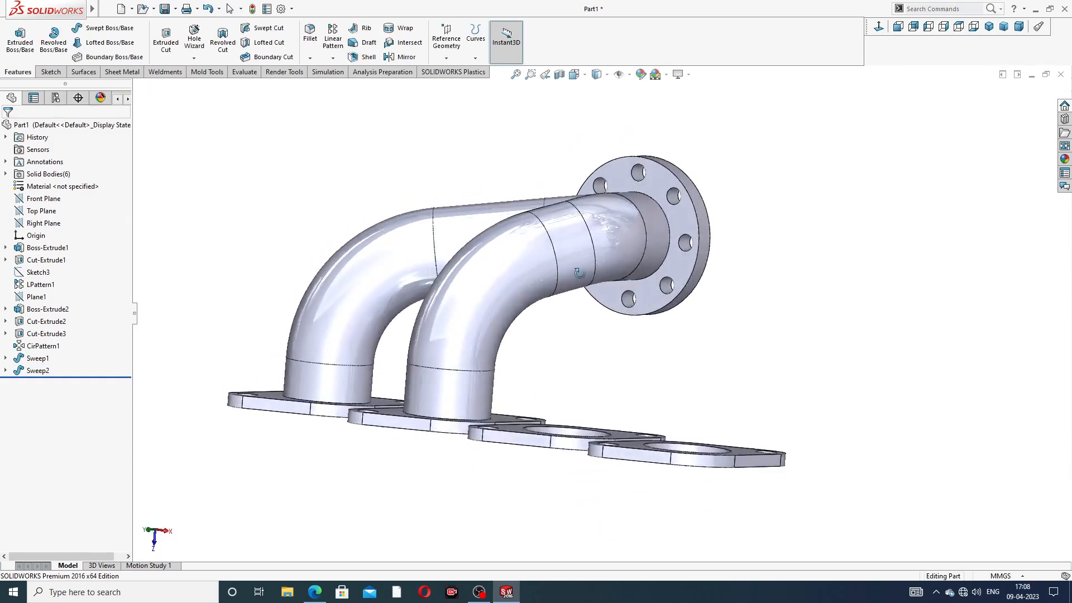
scroll(590, 342, down, 3)
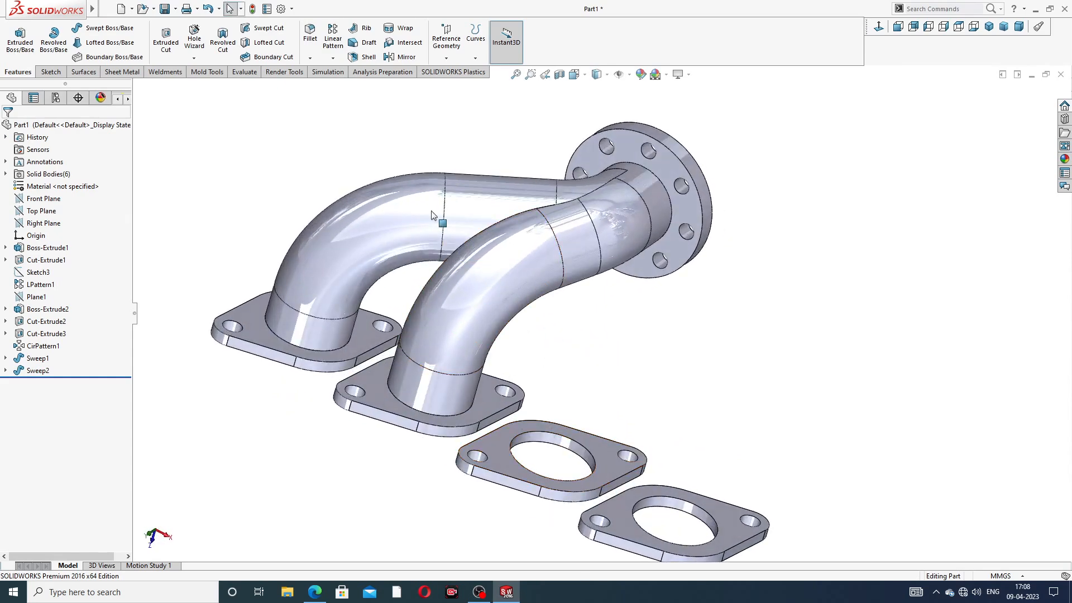
scroll(608, 318, up, 3)
mouse_move(515, 267)
middle_down()
mouse_move(457, 313)
mouse_move(516, 265)
middle_up()
scroll(614, 273, up, 3)
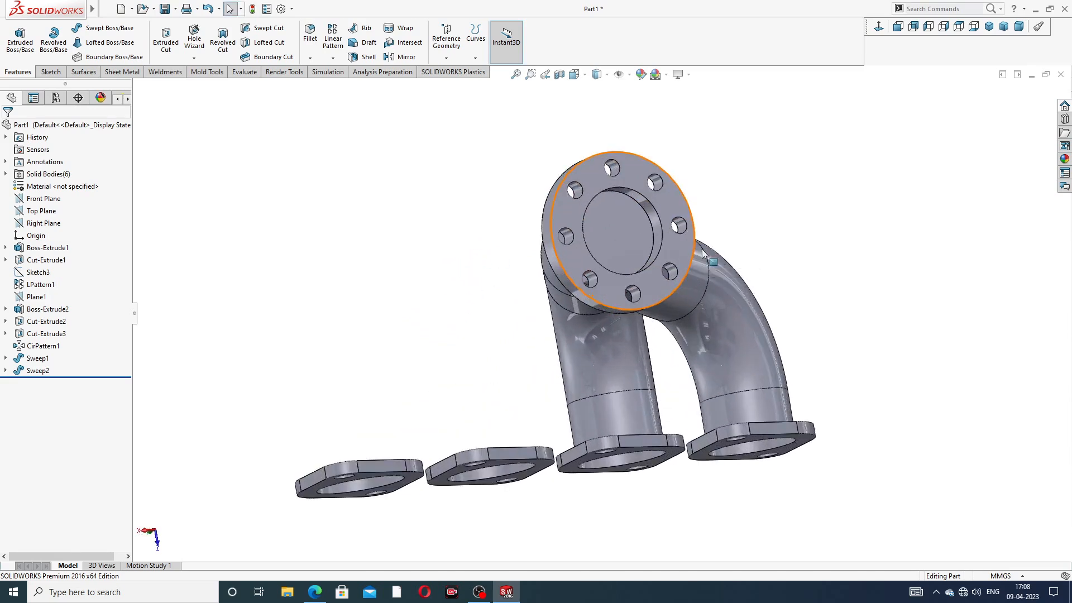
middle_drag(702, 252, 686, 294)
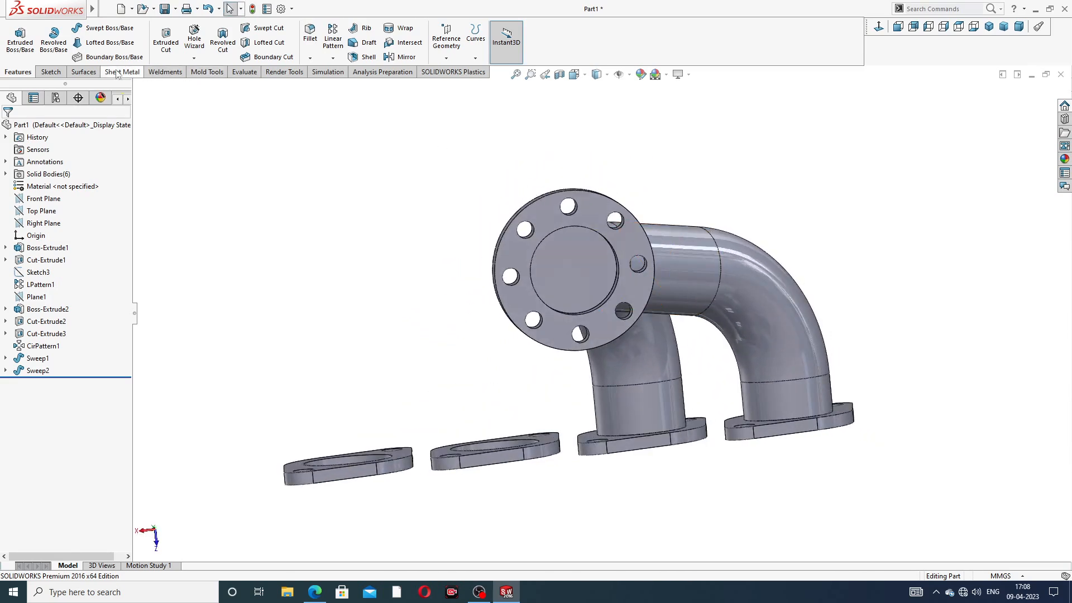
click(51, 72)
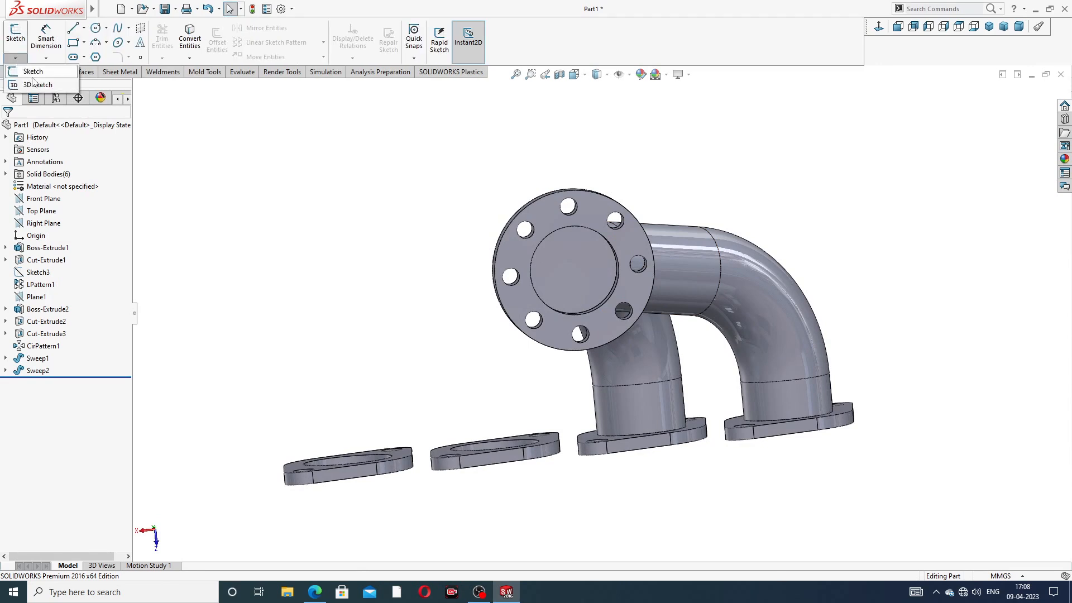
Step: Start a new 3D sketch and zoom in on the round outlet flange
click(38, 85)
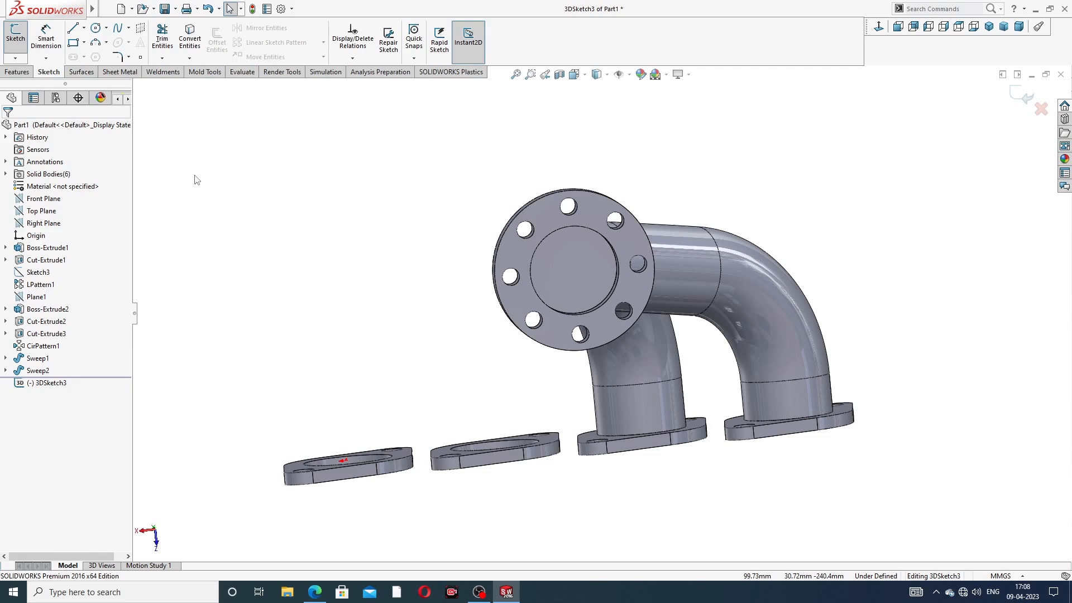
middle_drag(579, 285, 632, 273)
scroll(637, 278, down, 4)
scroll(610, 293, up, 5)
scroll(649, 317, down, 3)
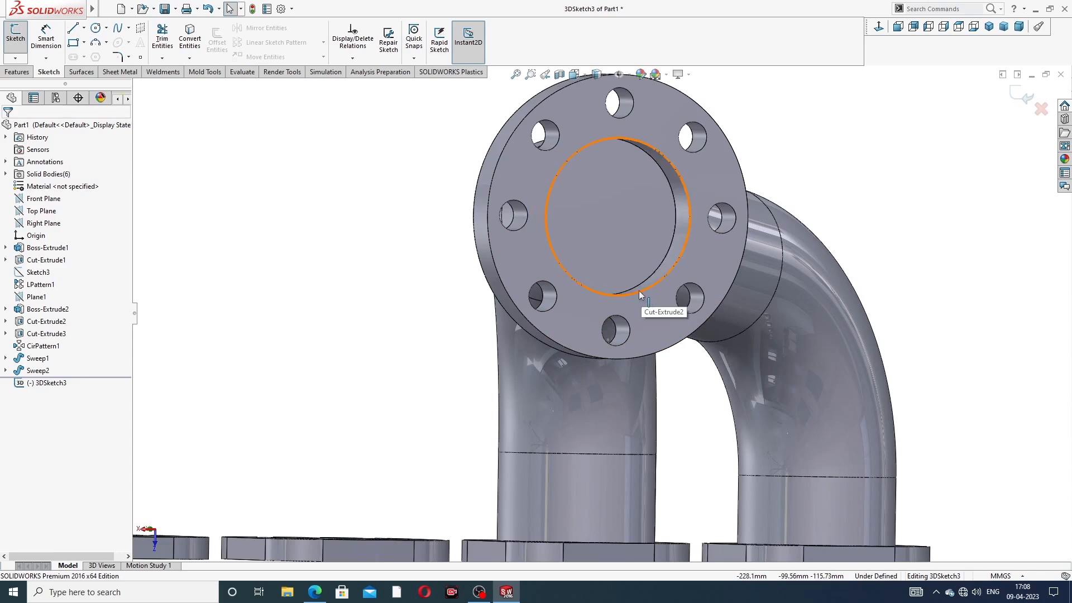
Step: Draw a 117.51 mm construction centerline straight down from the flange circle's centre
click(84, 28)
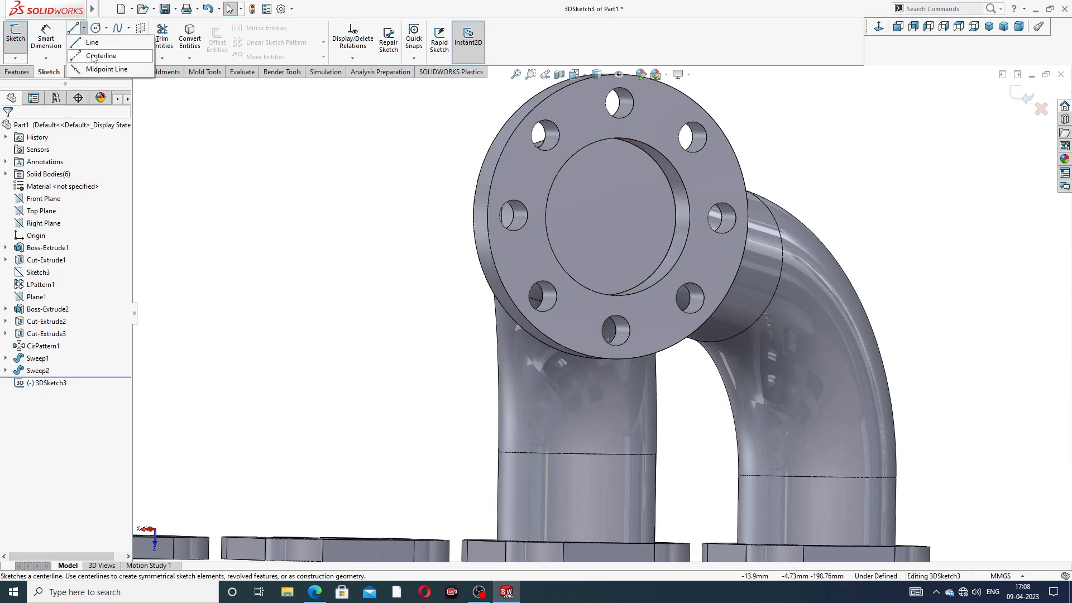
click(94, 57)
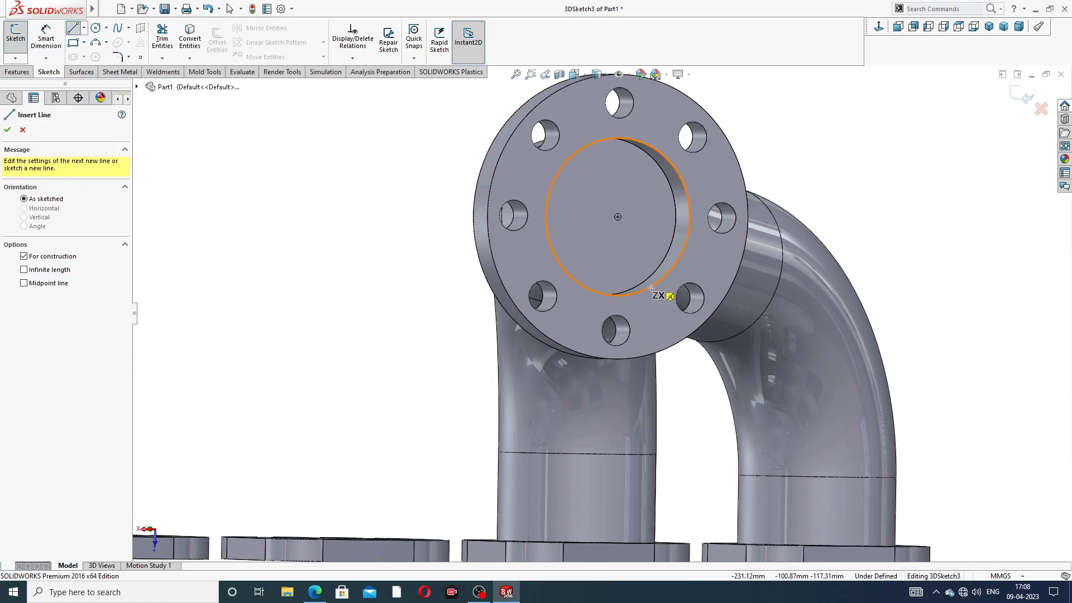
click(615, 229)
scroll(637, 385, up, 3)
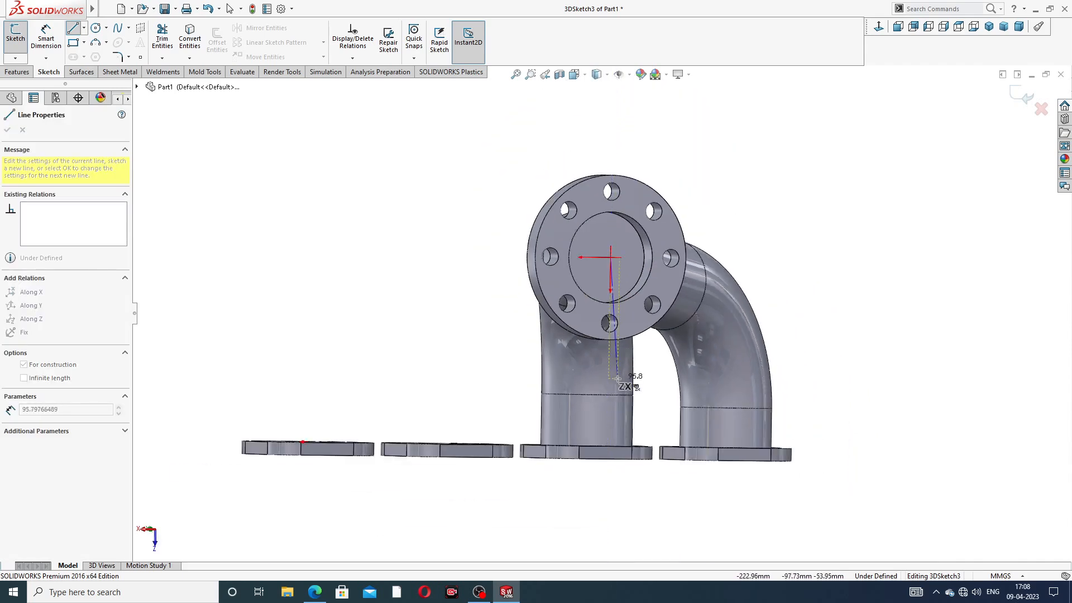
click(610, 398)
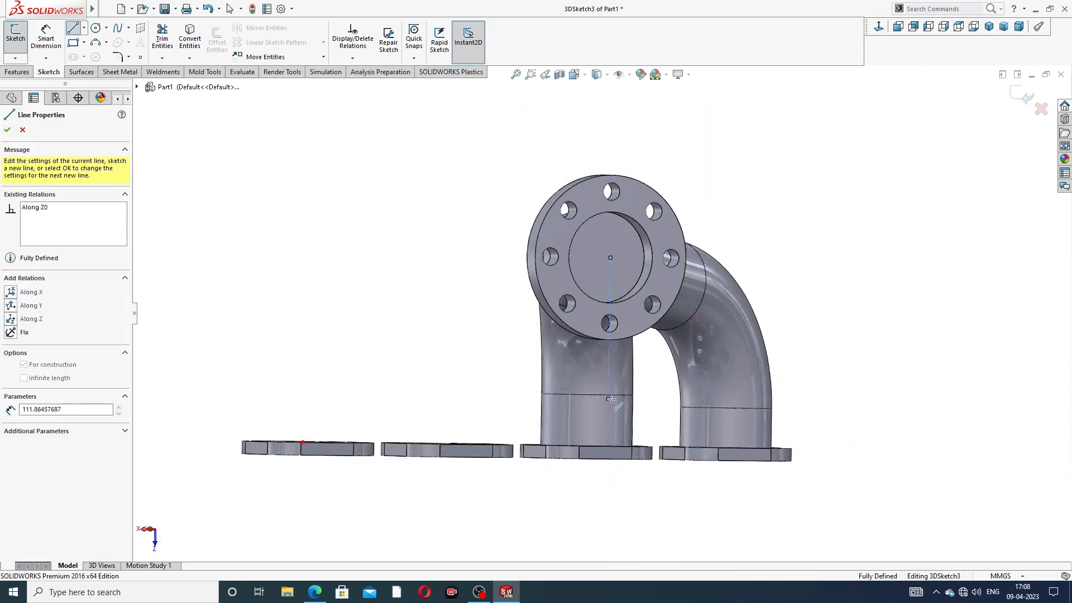
middle_drag(621, 395, 669, 394)
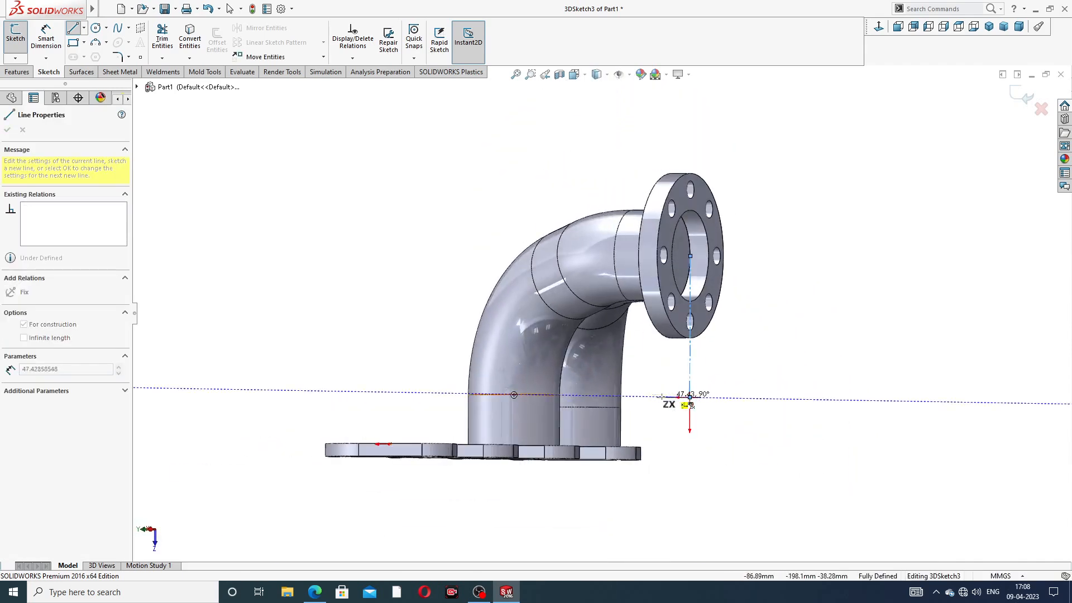
click(629, 397)
right_click(739, 359)
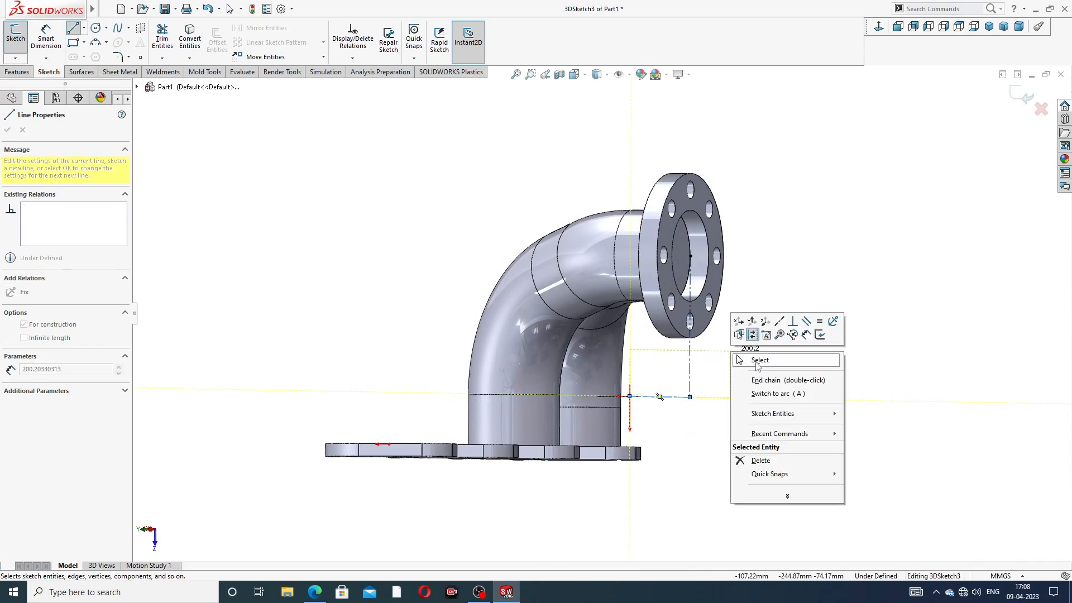
click(759, 360)
Step: Orbit around the pipe model to inspect the new centerline
scroll(731, 290, up, 2)
middle_drag(731, 290, 760, 349)
click(658, 372)
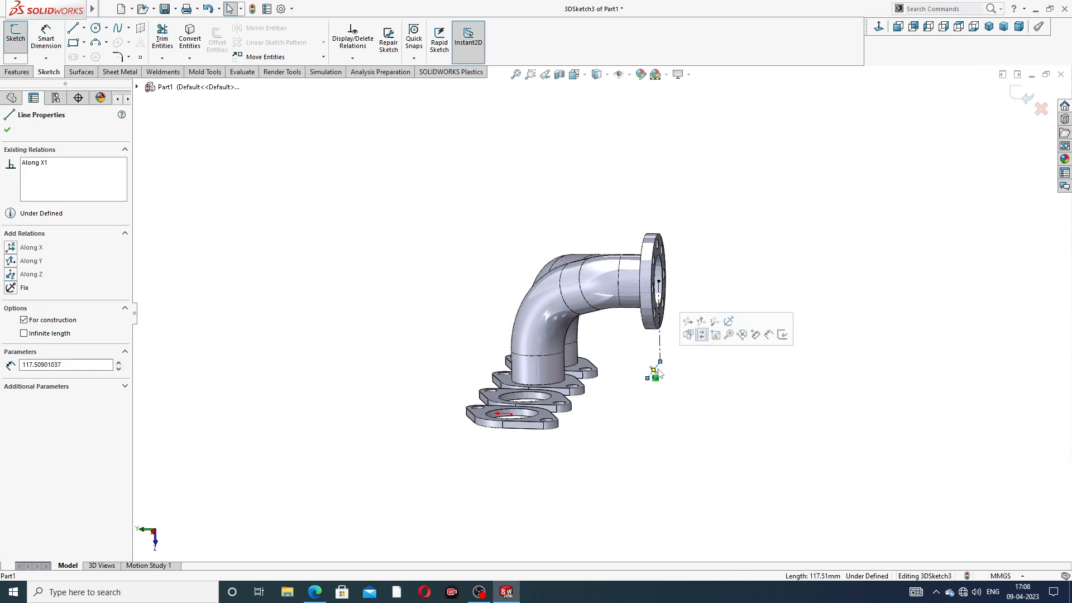
click(705, 371)
middle_drag(705, 371, 677, 364)
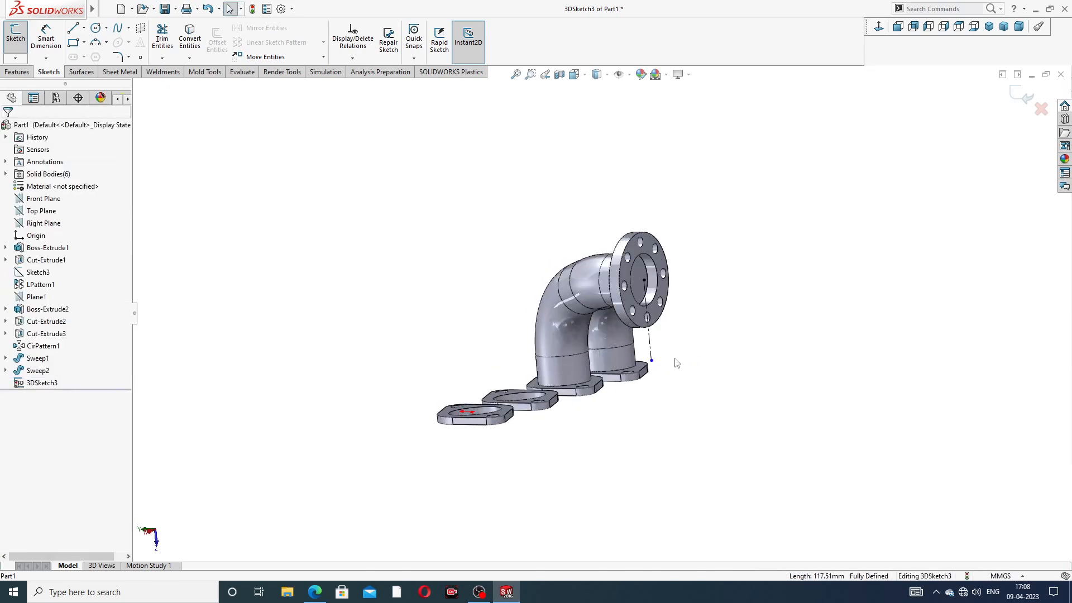
click(83, 28)
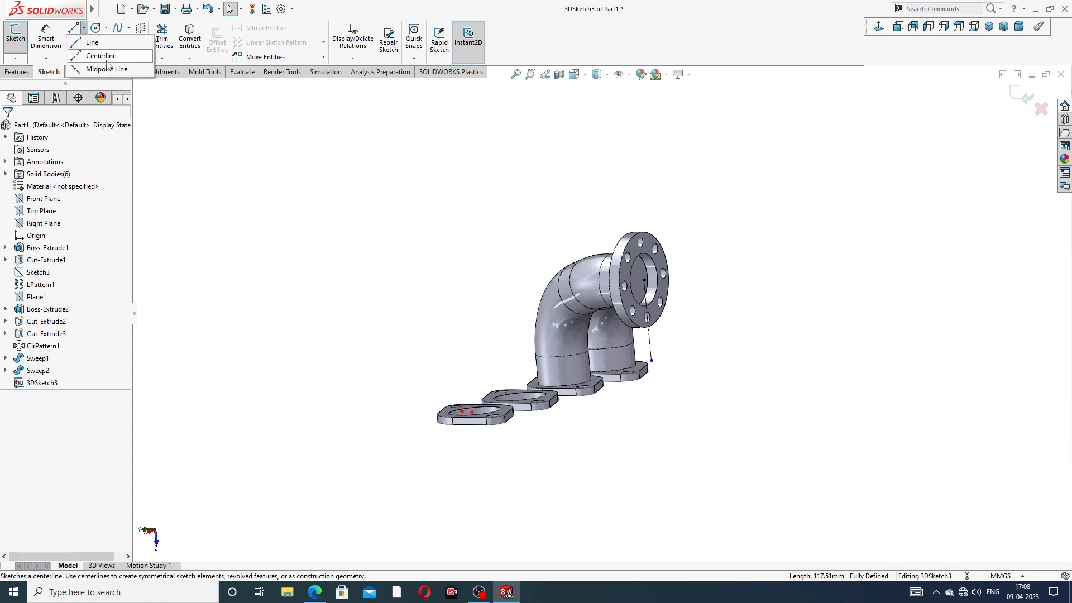
Step: Try a second centerline from the lower end on the XY plane, then cancel the arc preview
click(100, 54)
click(651, 361)
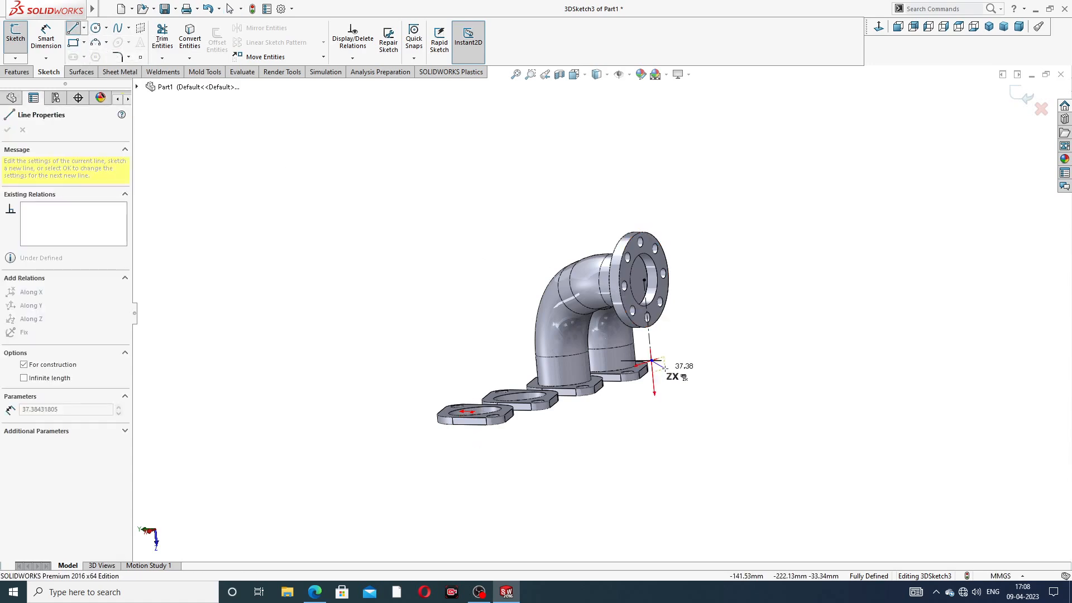
mouse_move(665, 368)
middle_down()
mouse_move(705, 370)
mouse_move(662, 370)
middle_up()
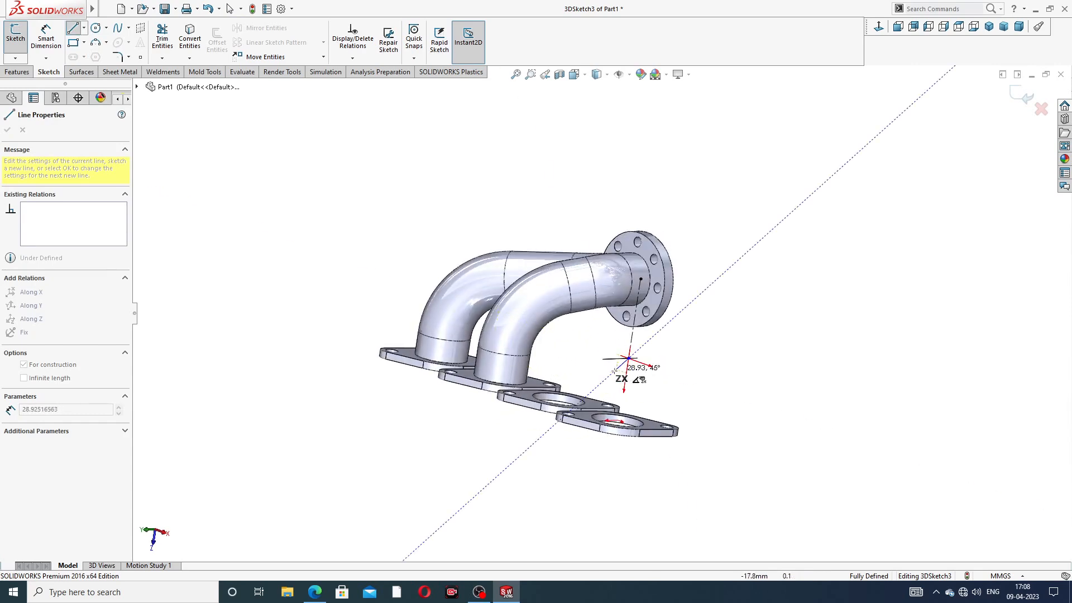
key(Tab)
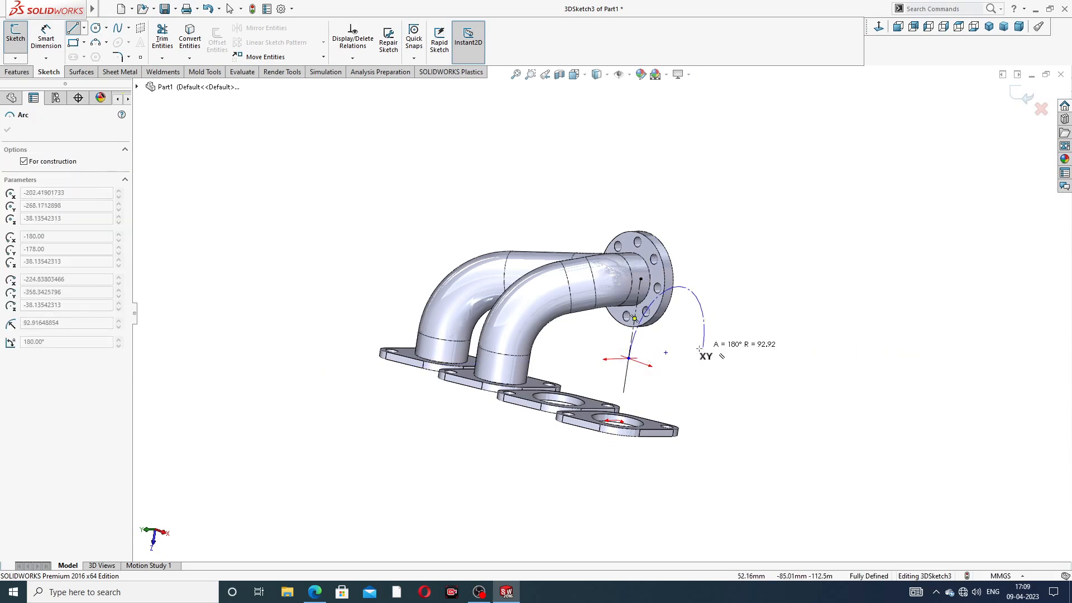
scroll(614, 340, down, 5)
scroll(617, 337, down, 3)
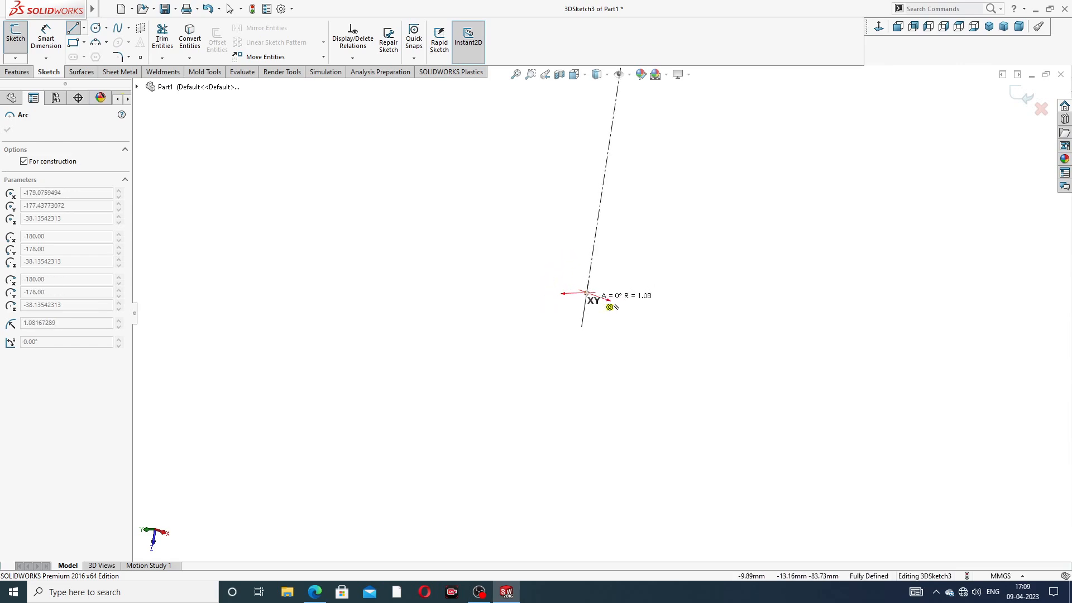
key(Escape)
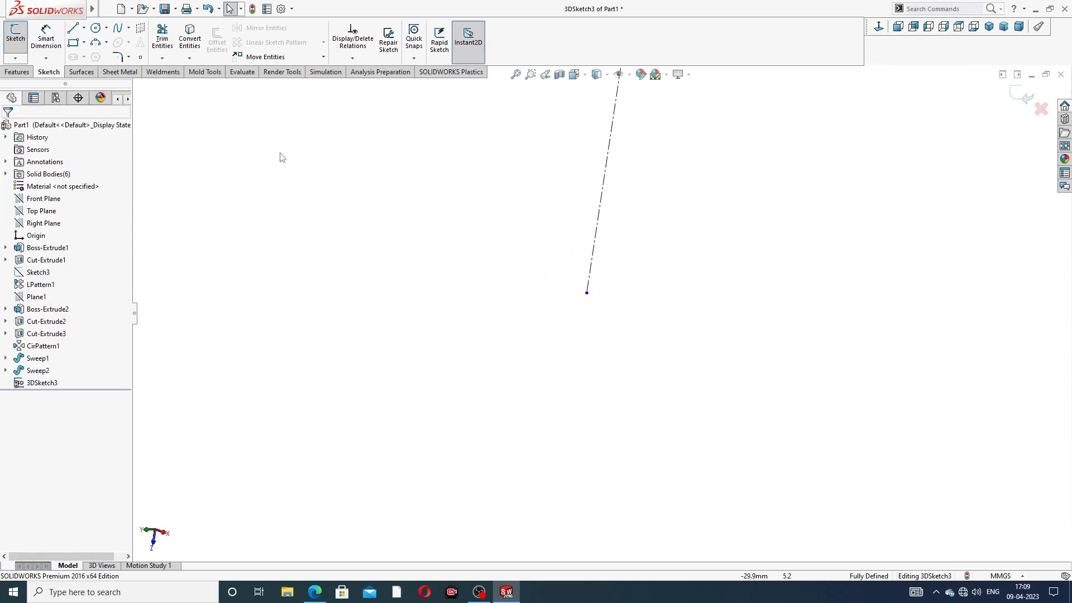
Step: Draw a short sideways construction line from the vertical line's lower end
click(83, 28)
click(89, 55)
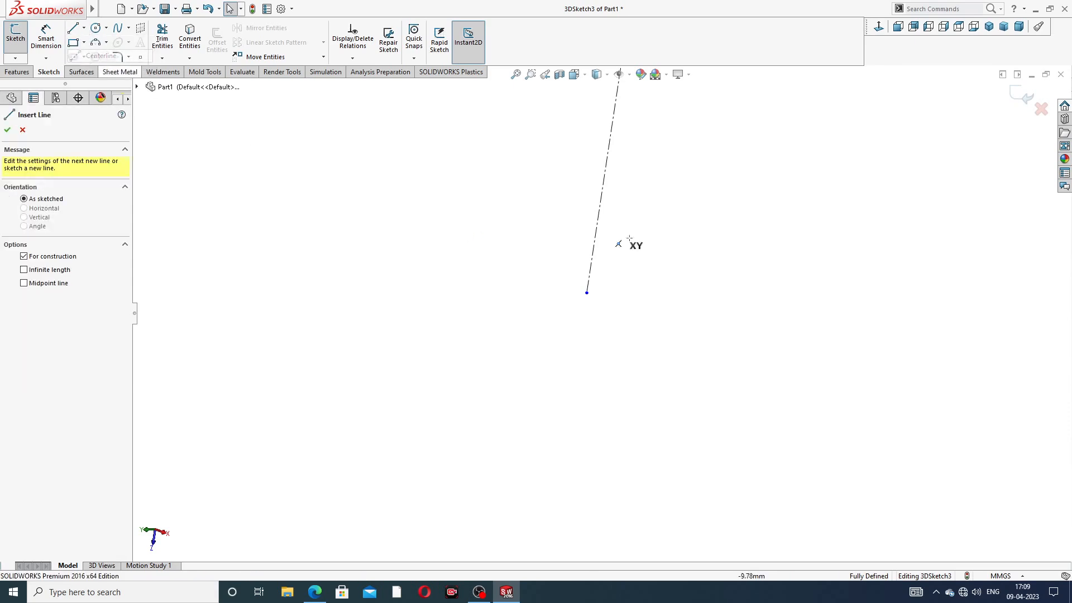
click(586, 292)
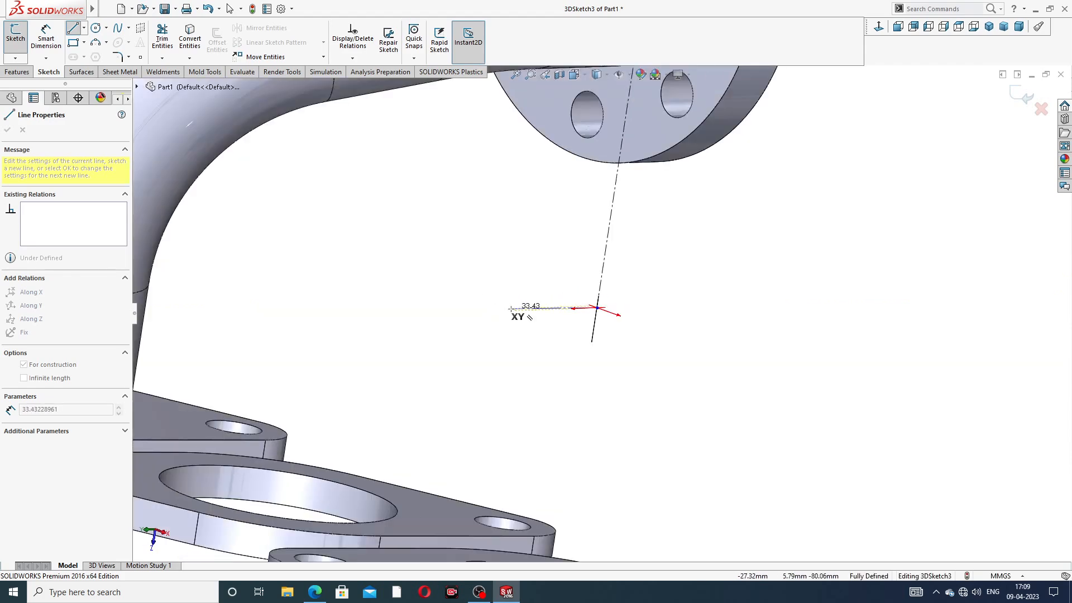
mouse_move(505, 307)
middle_down()
mouse_move(464, 306)
mouse_move(503, 314)
middle_up()
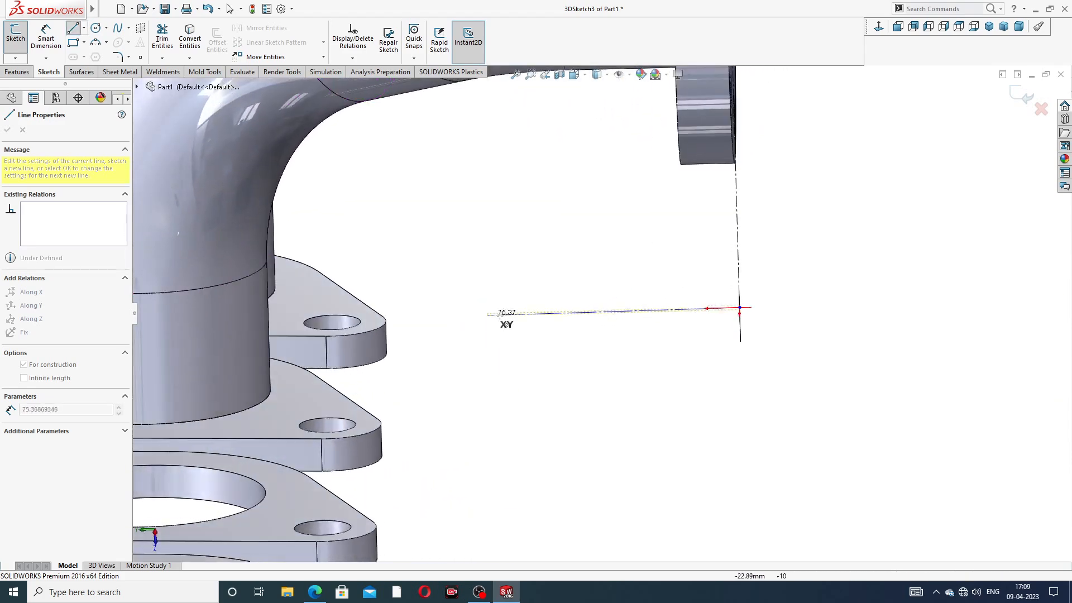
click(614, 310)
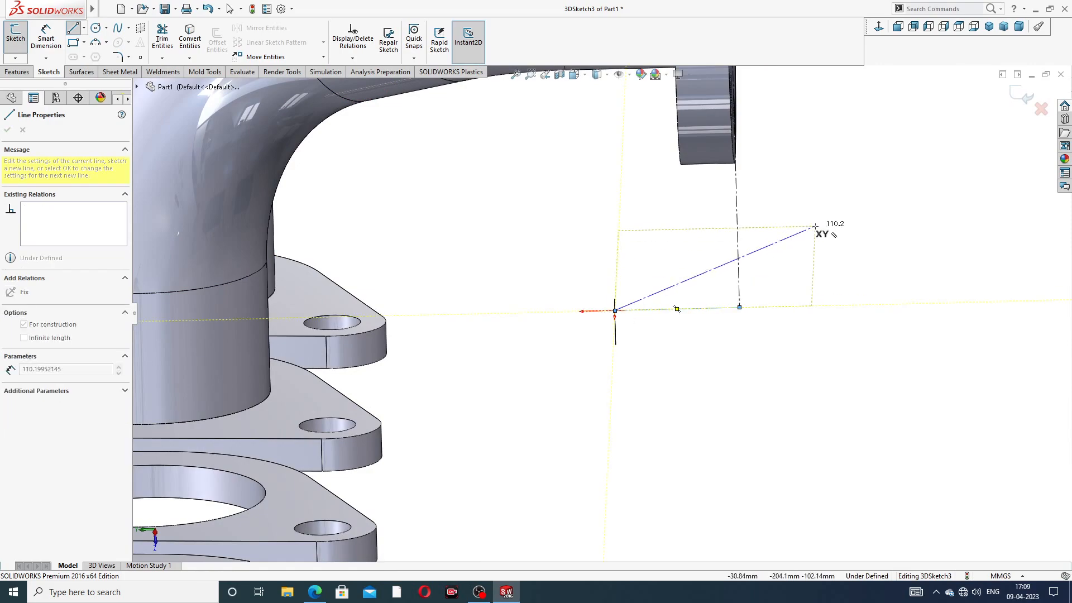
right_click(810, 190)
click(821, 241)
Step: Look over the flanges and exit 3DSketch3
scroll(811, 262, up, 3)
middle_drag(794, 270, 741, 259)
scroll(674, 275, up, 4)
scroll(678, 280, down, 4)
scroll(968, 219, up, 4)
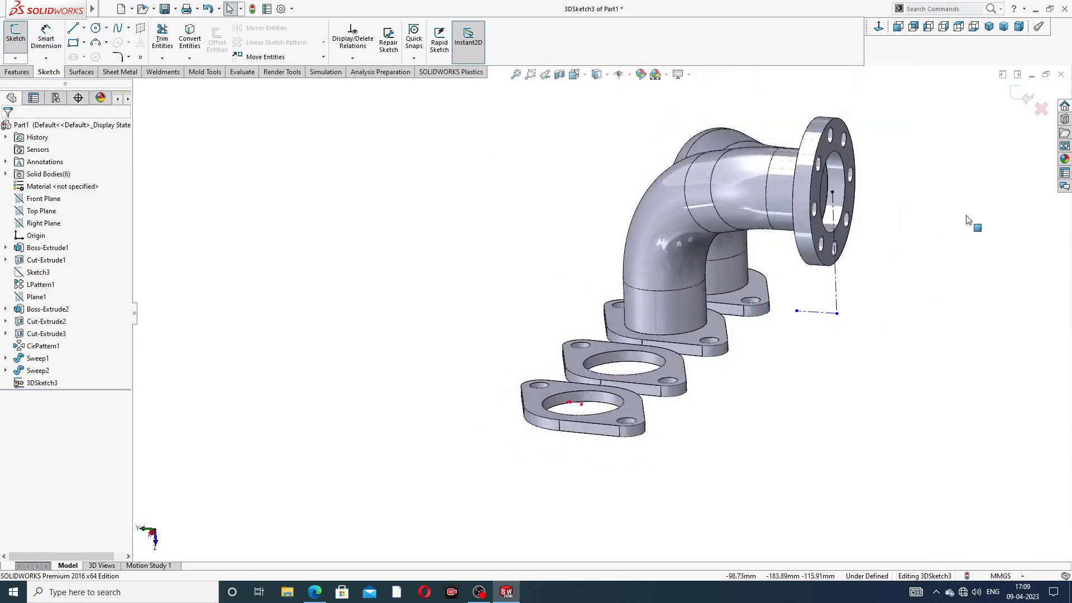
scroll(818, 215, down, 1)
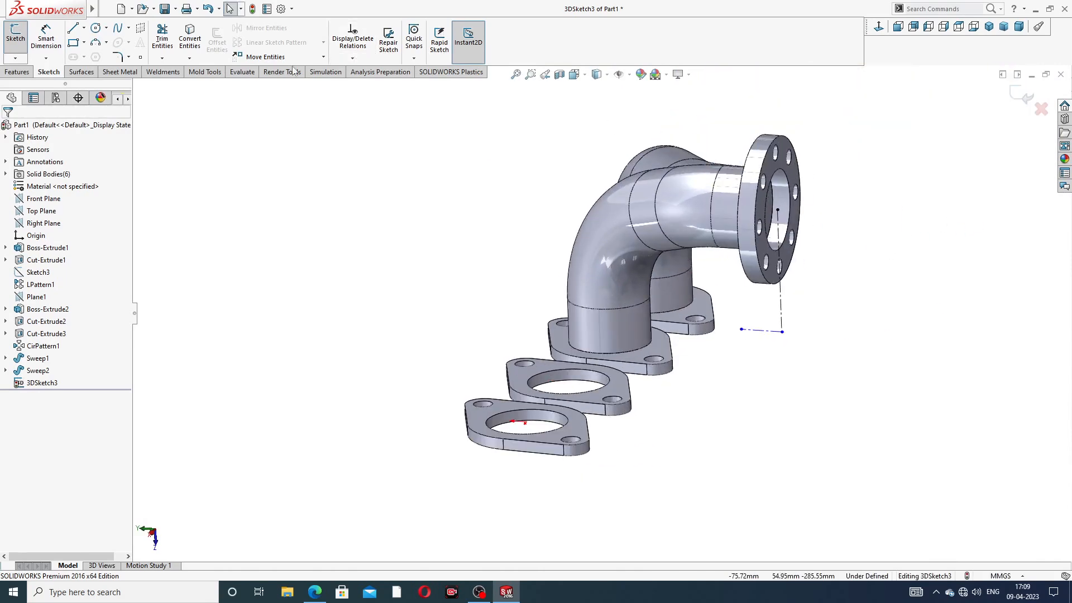
click(1023, 96)
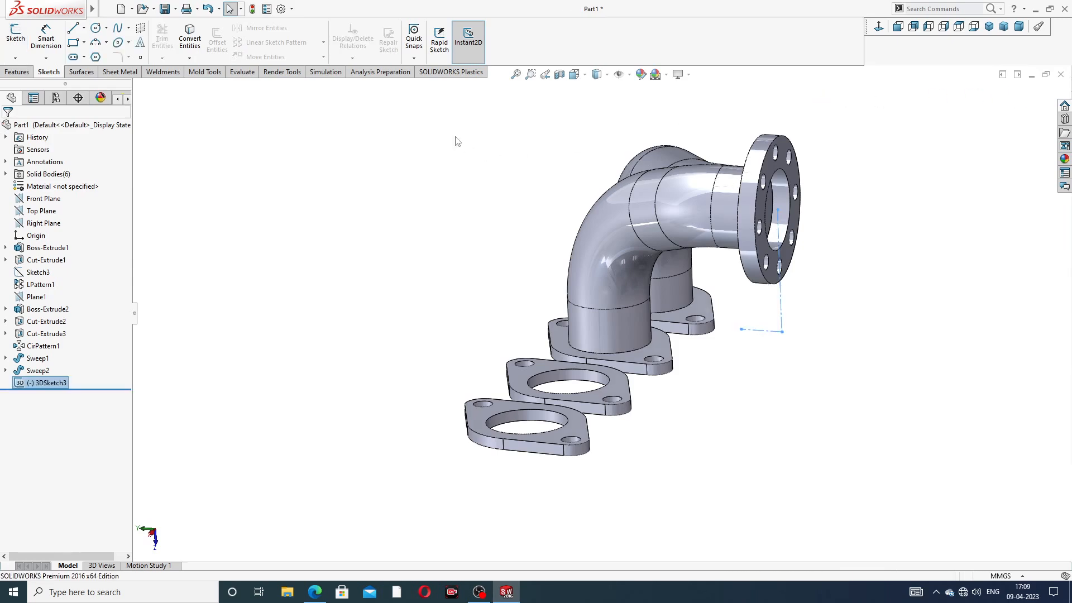
Step: Create Plane2 through Line1 and Line5 of 3DSketch3
click(20, 75)
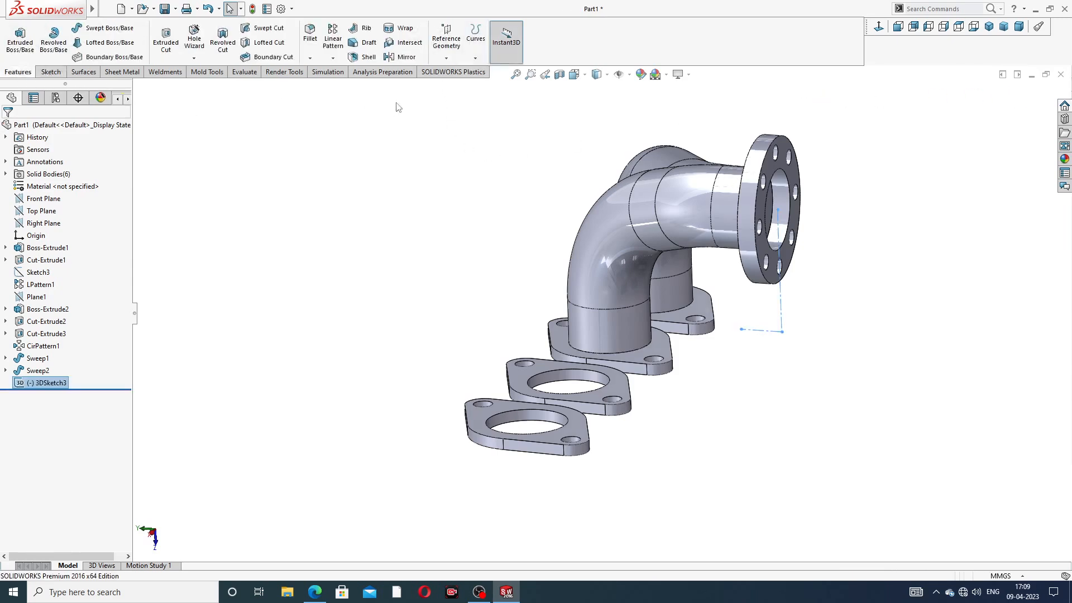
click(446, 40)
click(458, 71)
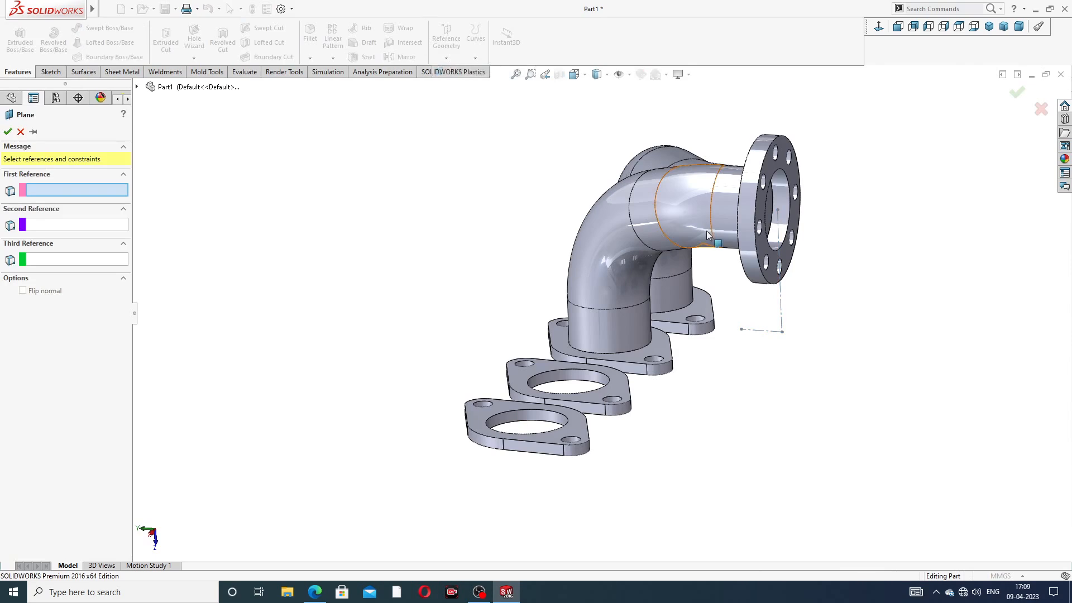
scroll(802, 275, down, 3)
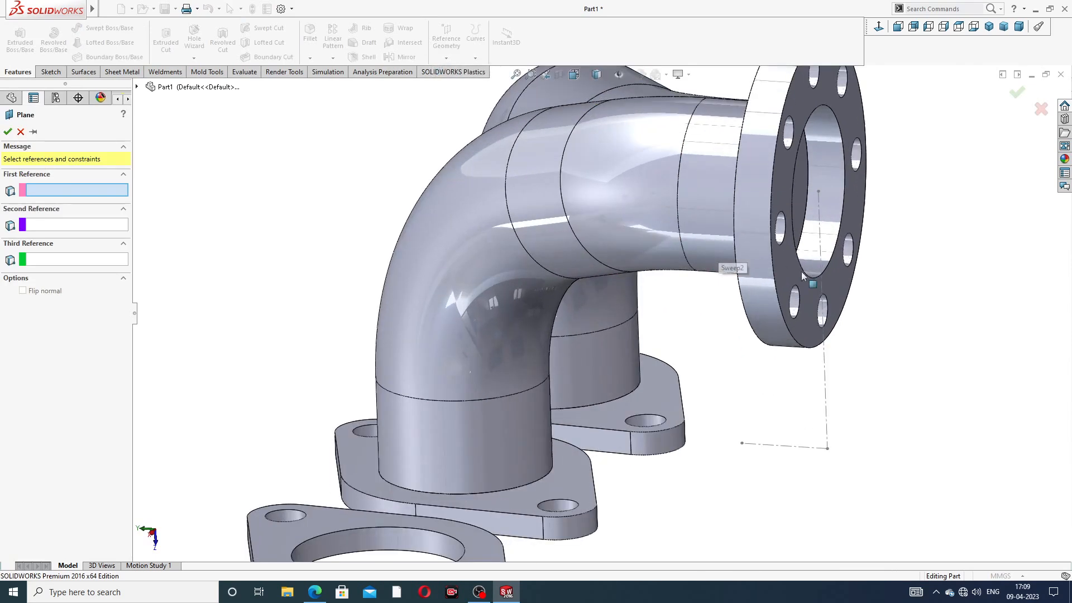
click(826, 358)
click(785, 447)
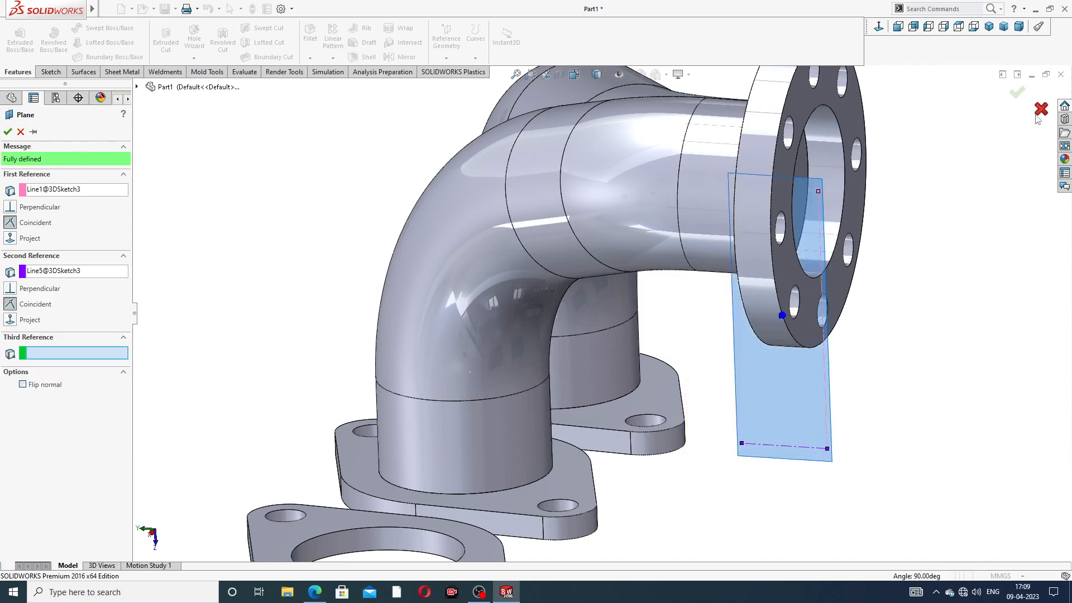
click(1017, 93)
Step: Orbit to a side view of the pipes and start a mirror about Plane2
scroll(942, 216, up, 3)
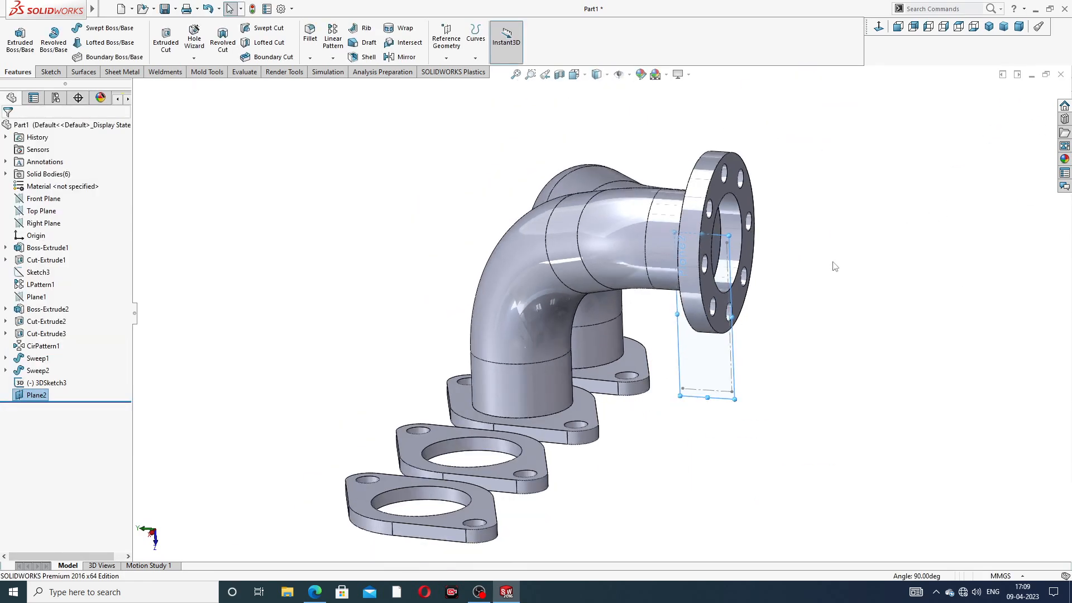
middle_drag(834, 263, 876, 235)
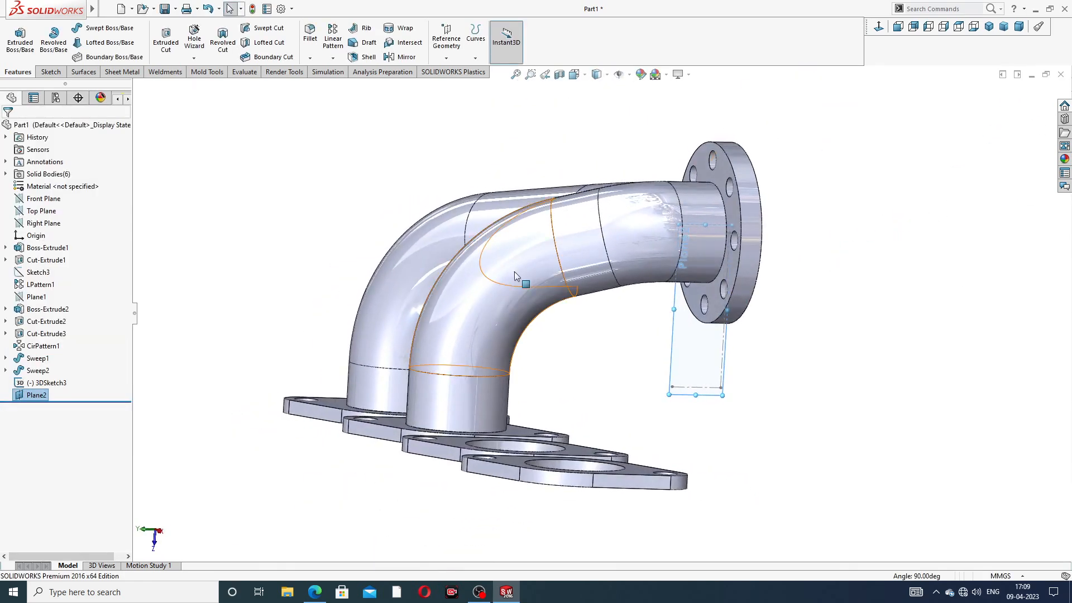
click(402, 57)
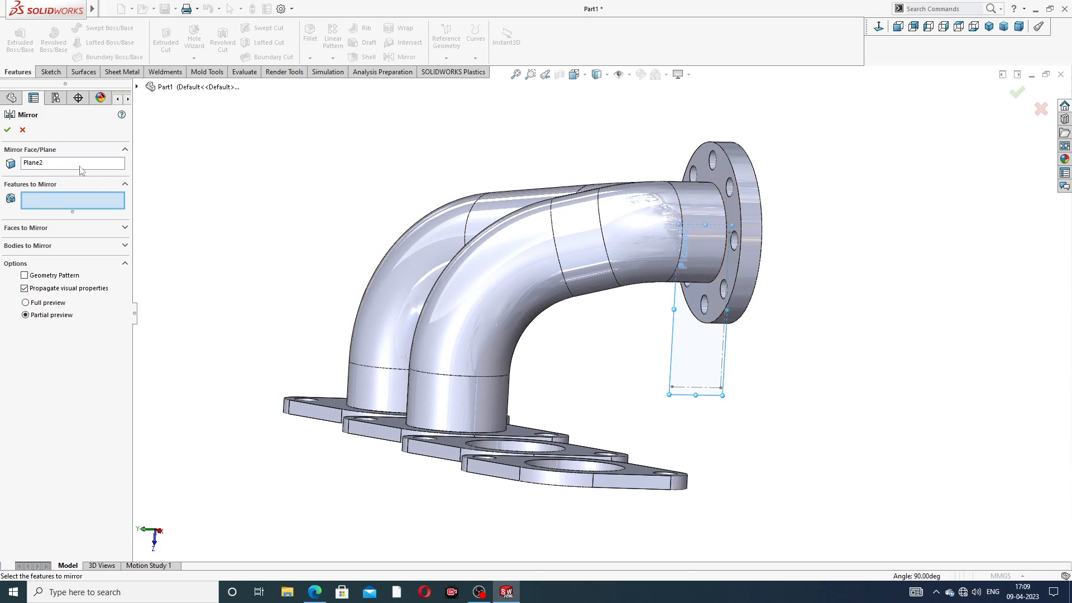
Step: Mirror Sweep1 and Sweep2 across Plane2 to produce four pipes
click(136, 86)
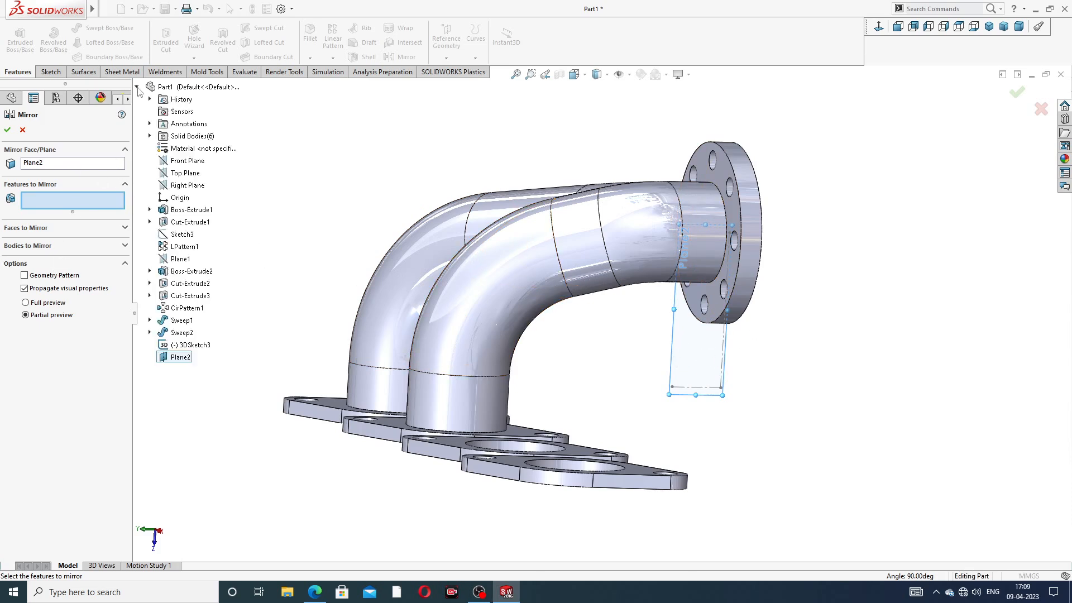
click(183, 321)
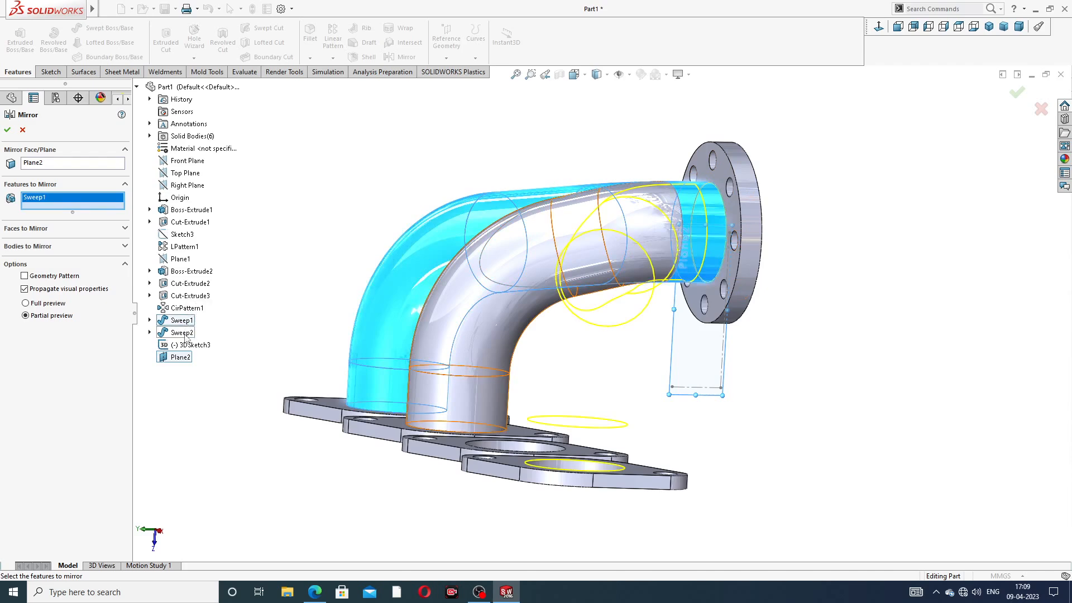
click(183, 333)
middle_drag(336, 340, 523, 384)
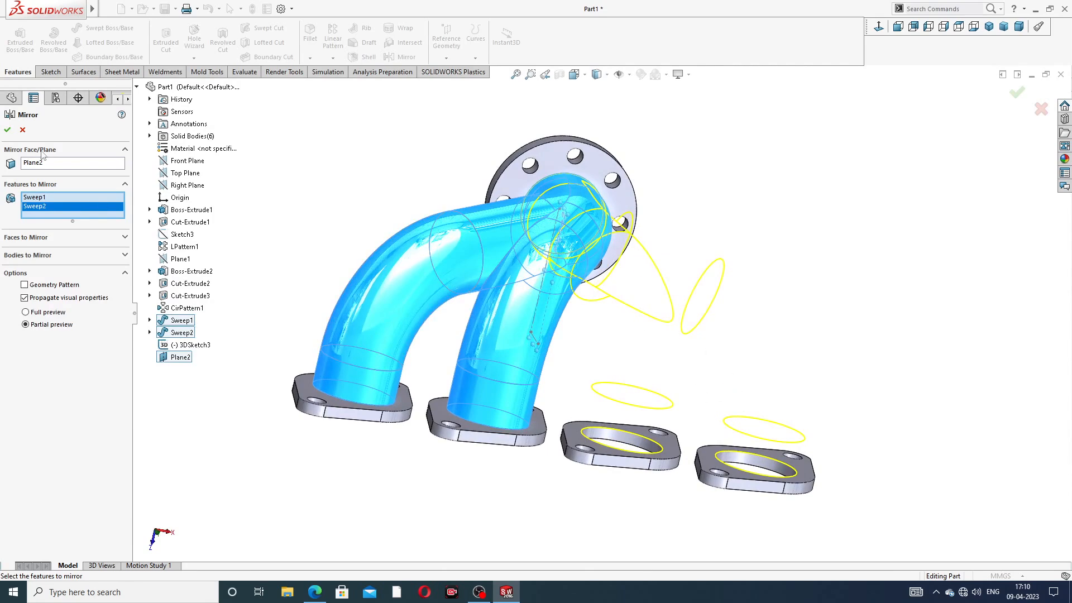
key(Return)
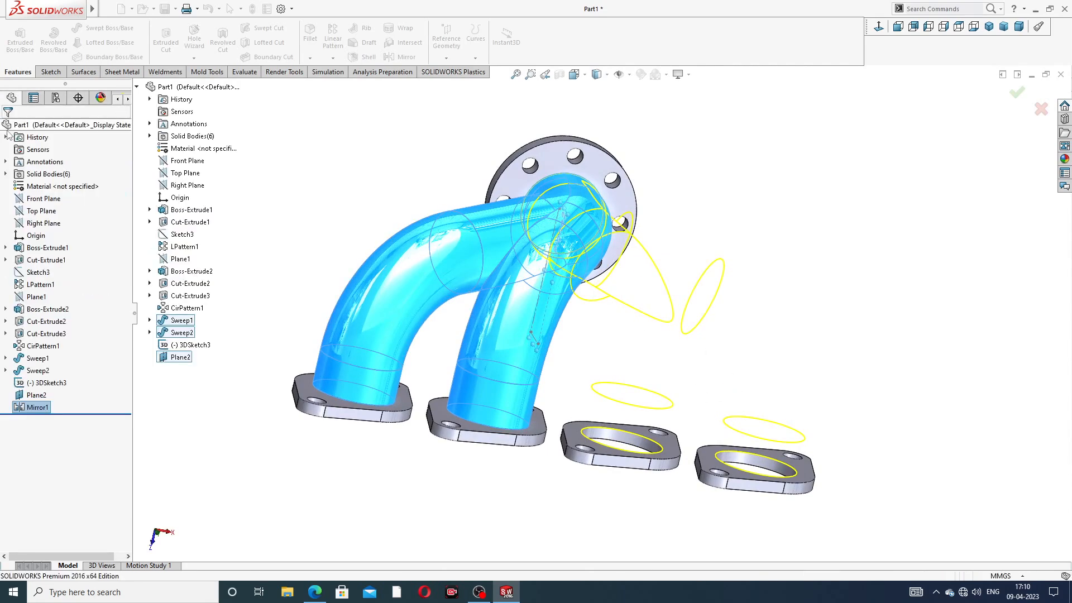
Step: Hide Plane2 and 3DSketch3 and orbit to a front view of the manifold
middle_drag(725, 217, 535, 246)
scroll(638, 301, down, 8)
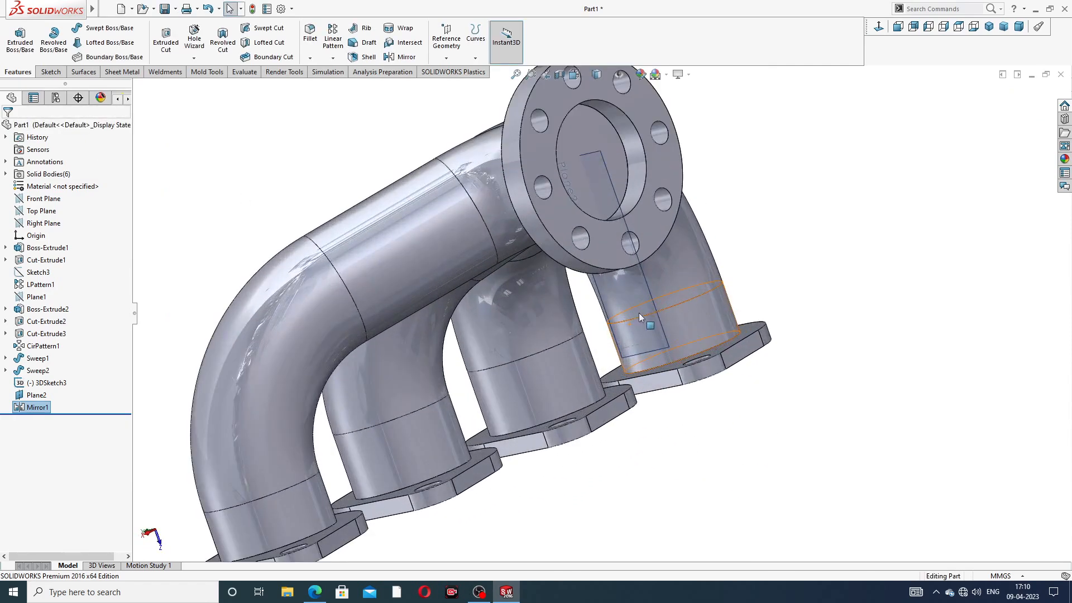
scroll(656, 263, up, 10)
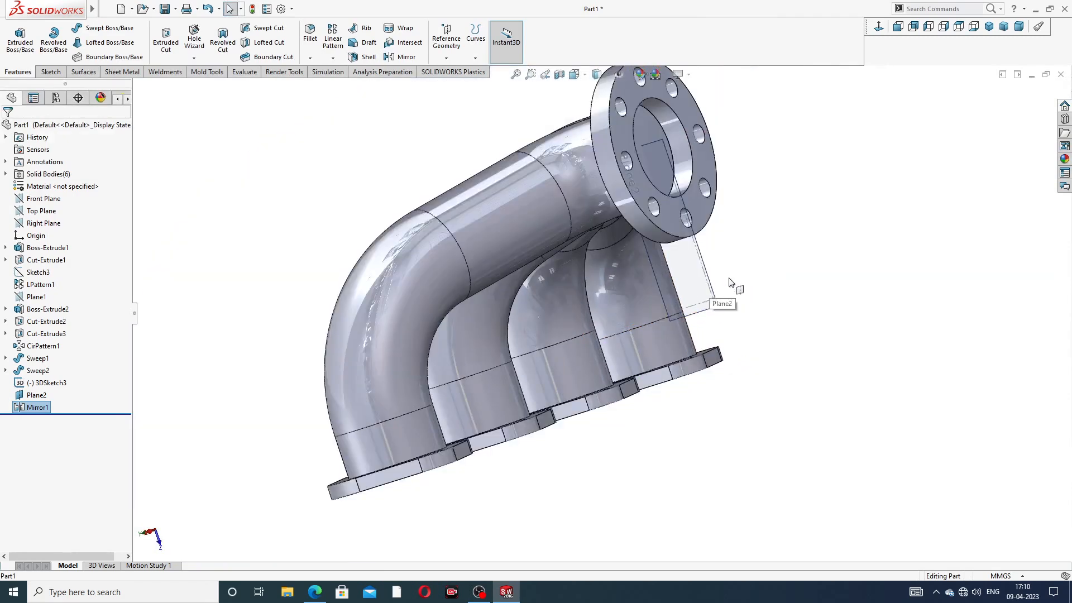
click(705, 279)
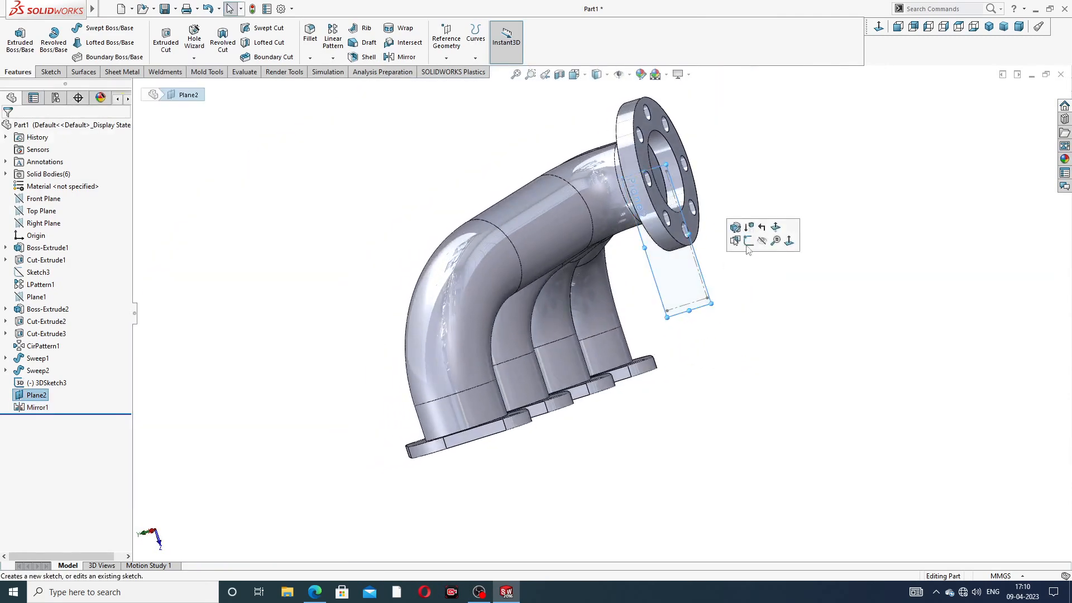
scroll(685, 279, down, 3)
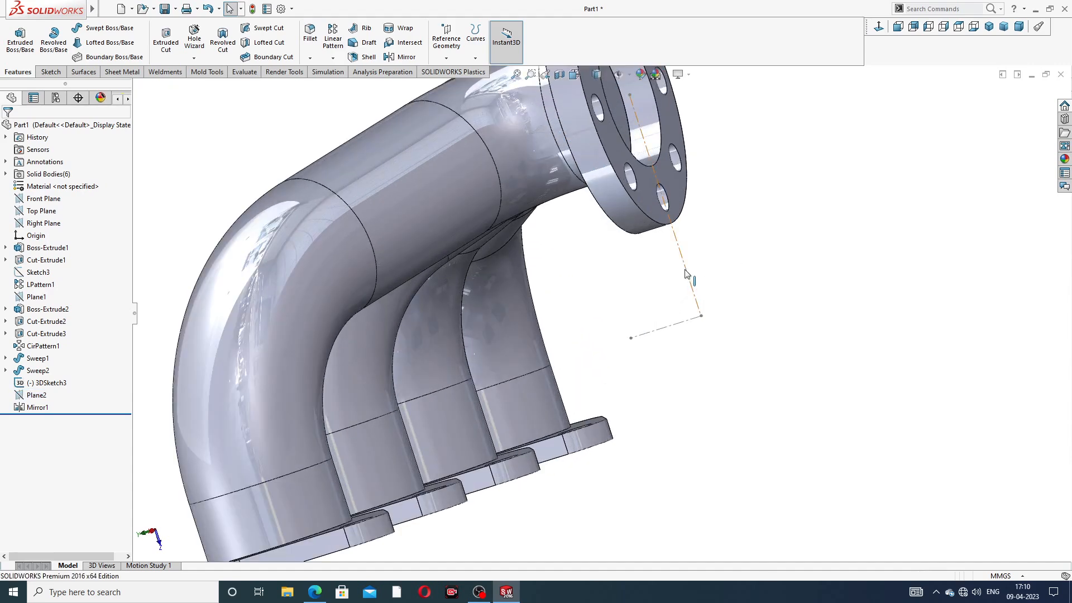
click(686, 274)
click(732, 239)
scroll(693, 215, up, 5)
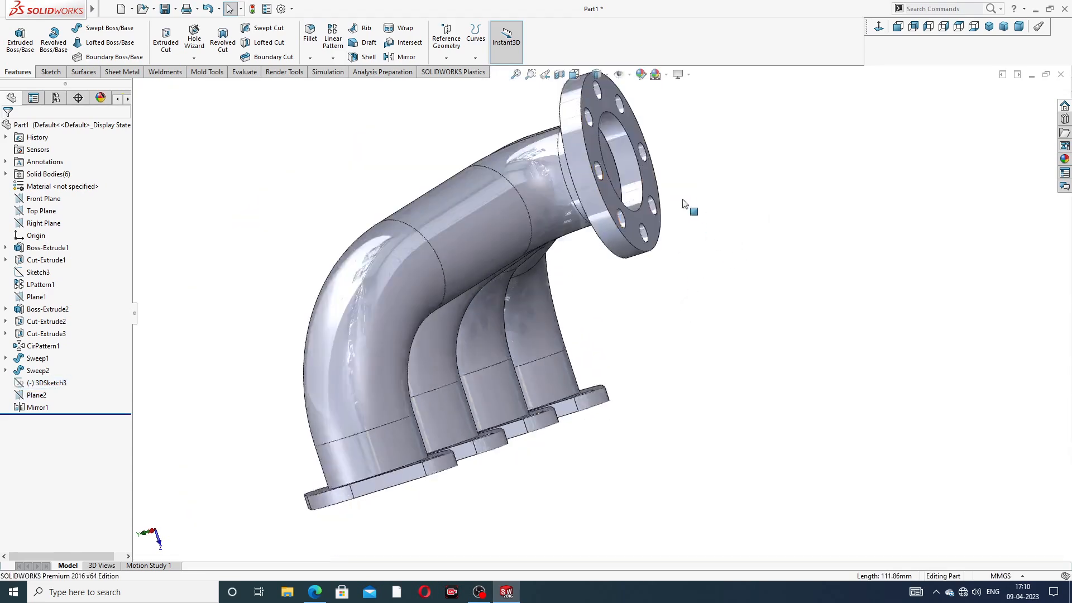
middle_drag(694, 216, 541, 143)
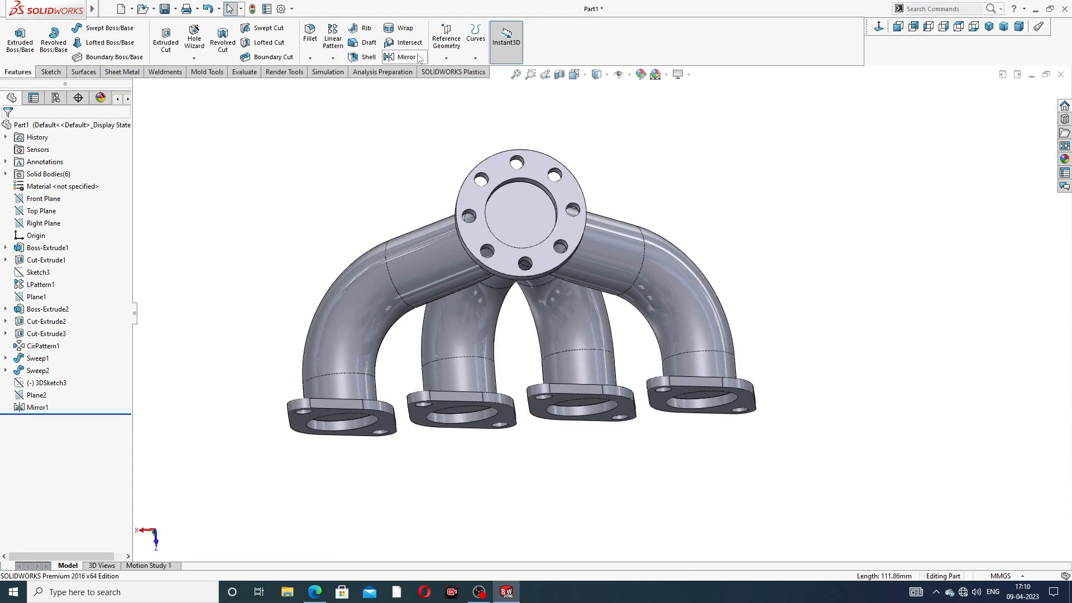
click(368, 58)
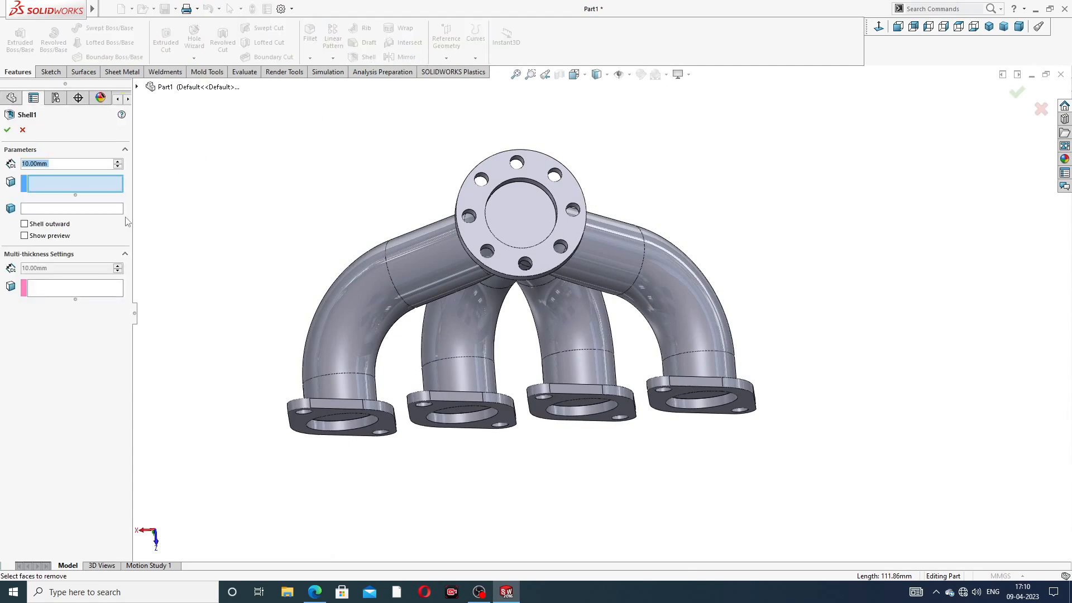
Step: Set the shell wall thickness to 1 mm and open the outlet flange face
text(1)
key(Return)
scroll(512, 328, down, 4)
click(528, 159)
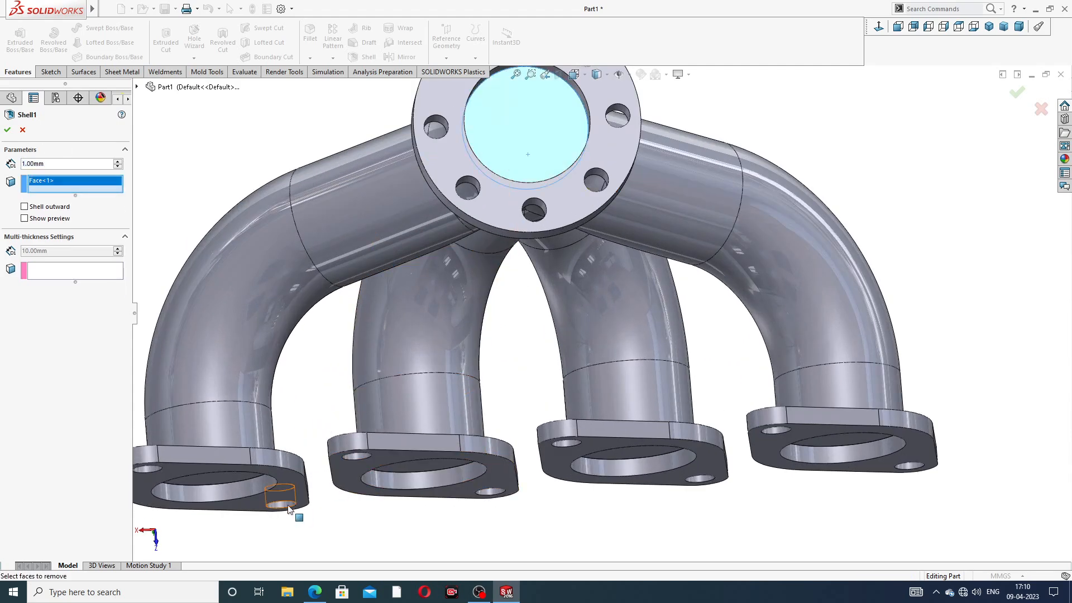
scroll(294, 499, up, 1)
Step: Open all four inlet flange faces too and confirm Shell1
middle_drag(294, 498, 294, 448)
click(289, 442)
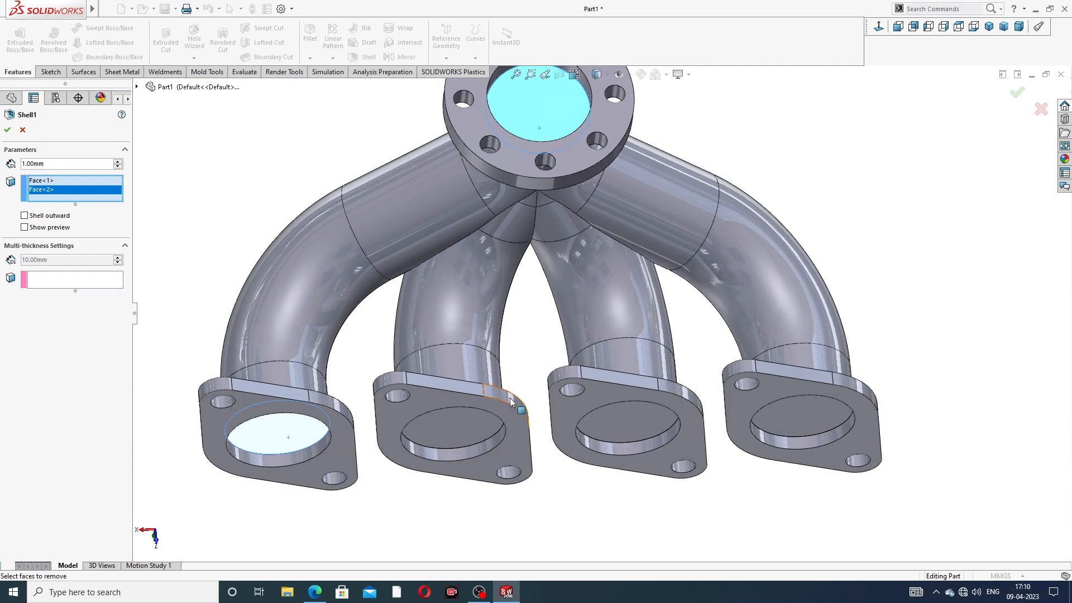
click(467, 420)
scroll(526, 437, up, 4)
middle_drag(568, 449, 592, 391)
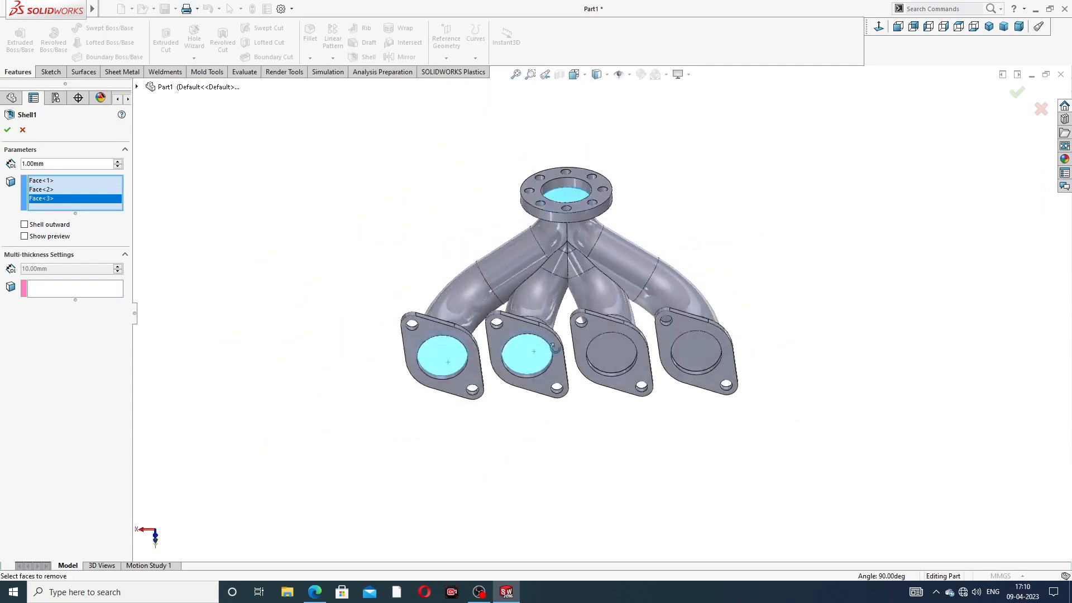
click(615, 347)
click(697, 351)
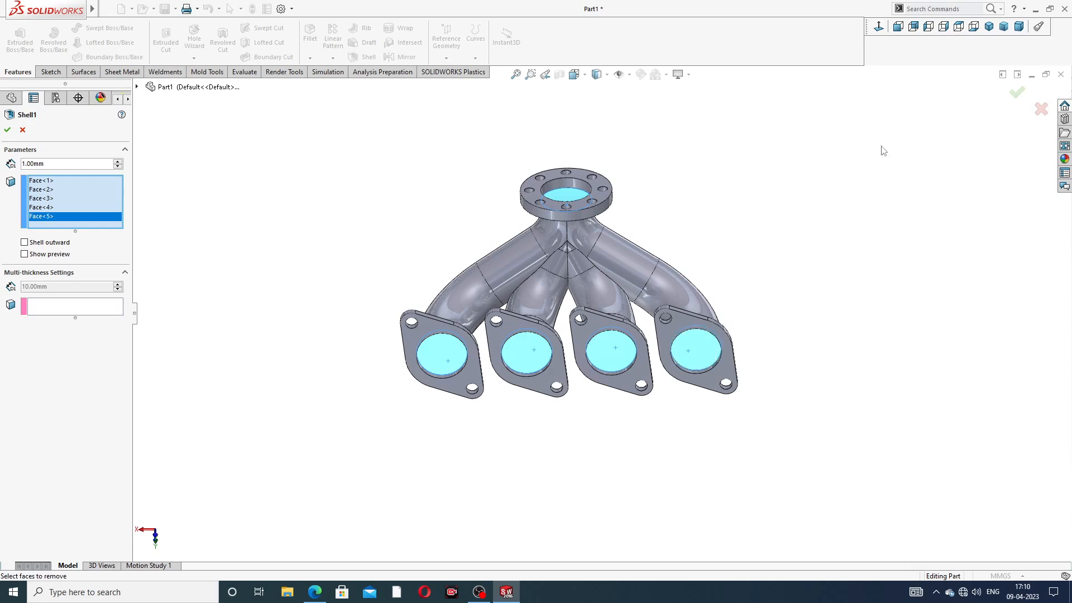
click(1017, 91)
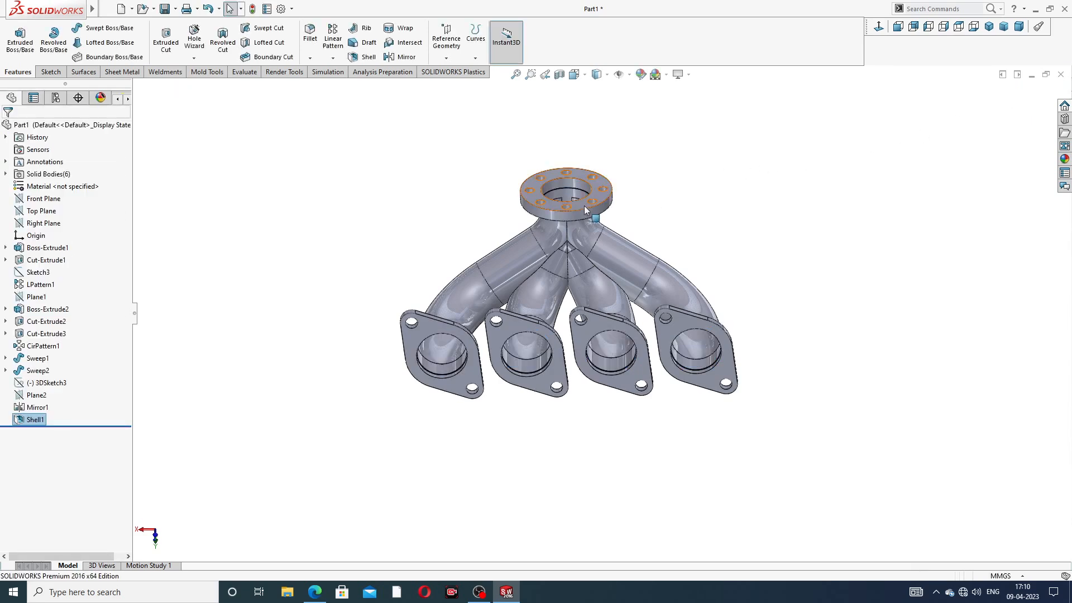
middle_drag(584, 231, 577, 383)
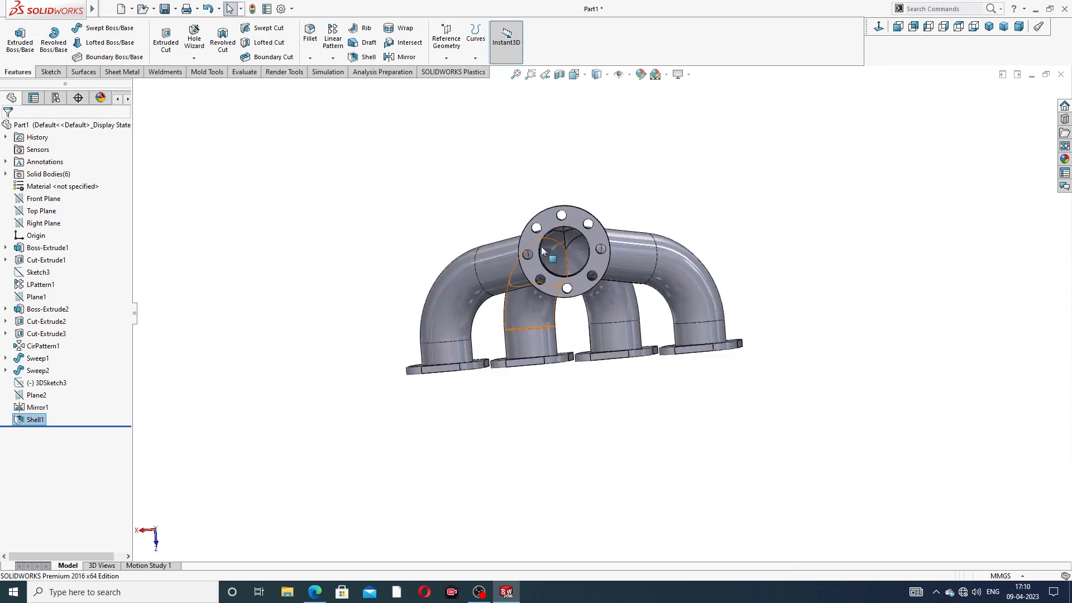
Step: Compare the manifold with the reference PDF drawing
scroll(542, 253, up, 2)
middle_drag(542, 252, 672, 237)
scroll(679, 320, up, 3)
scroll(657, 262, down, 3)
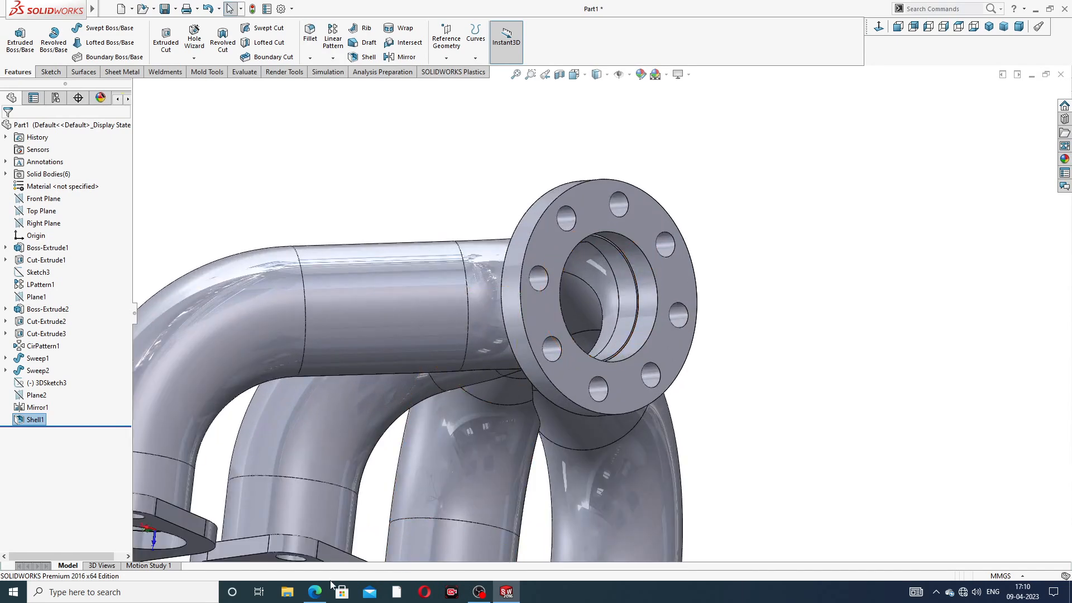
click(315, 591)
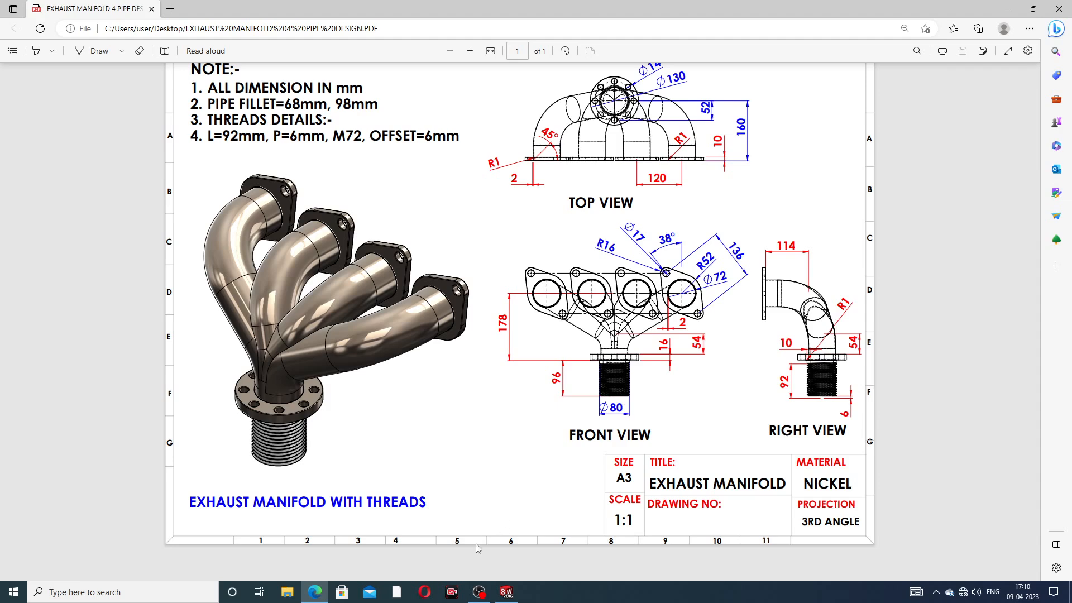
click(315, 591)
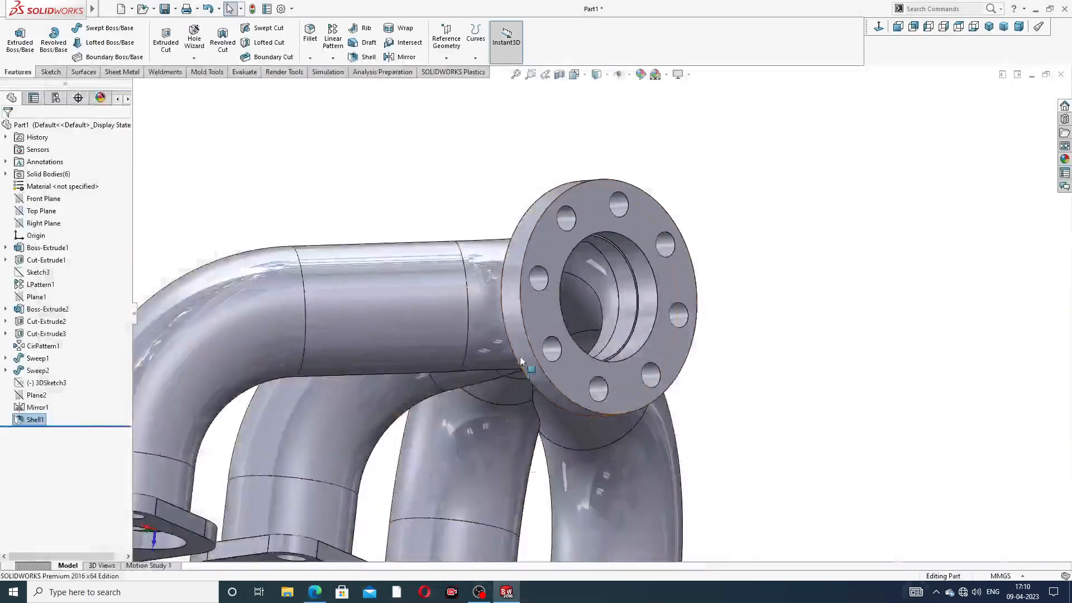
Step: Start Sketch9 on the outlet flange's outer face
scroll(583, 226, down, 3)
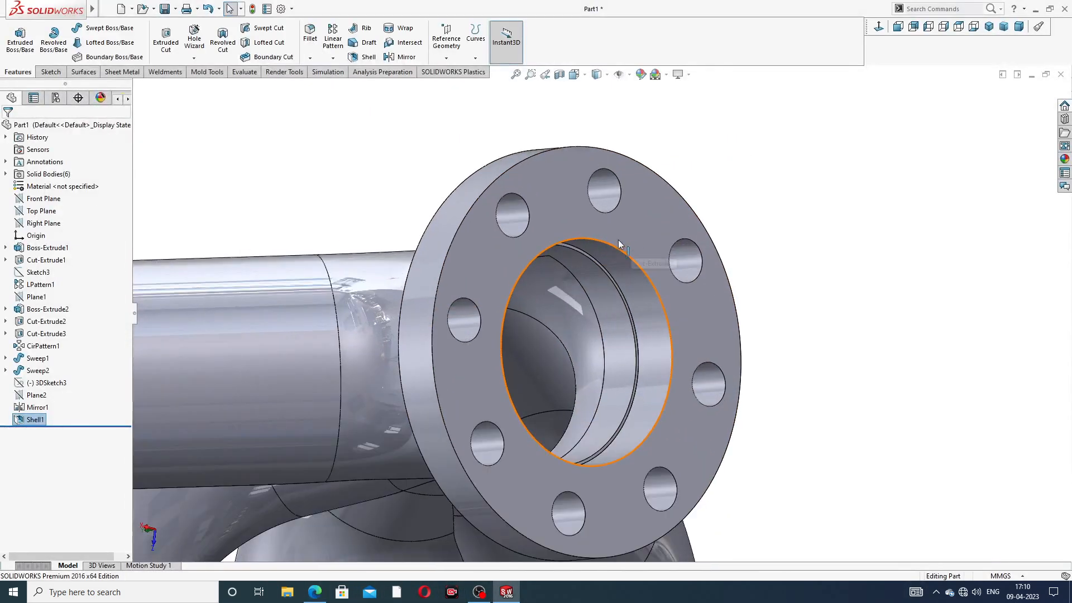
click(575, 221)
click(629, 183)
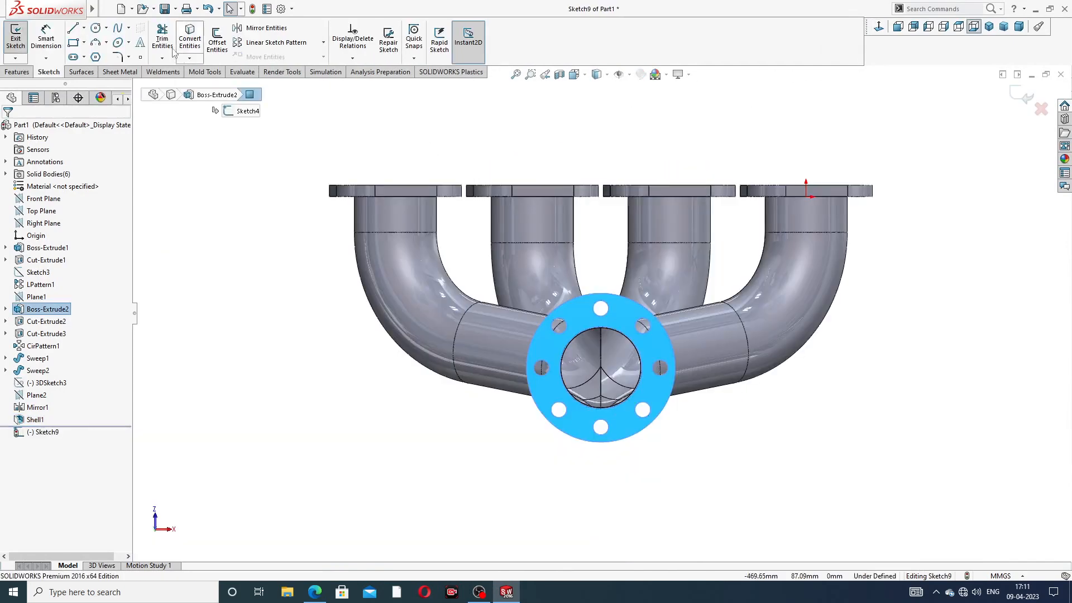
Step: Draw a circle centred on the flange bore and dimension it to Ø80 mm
scroll(612, 391, down, 3)
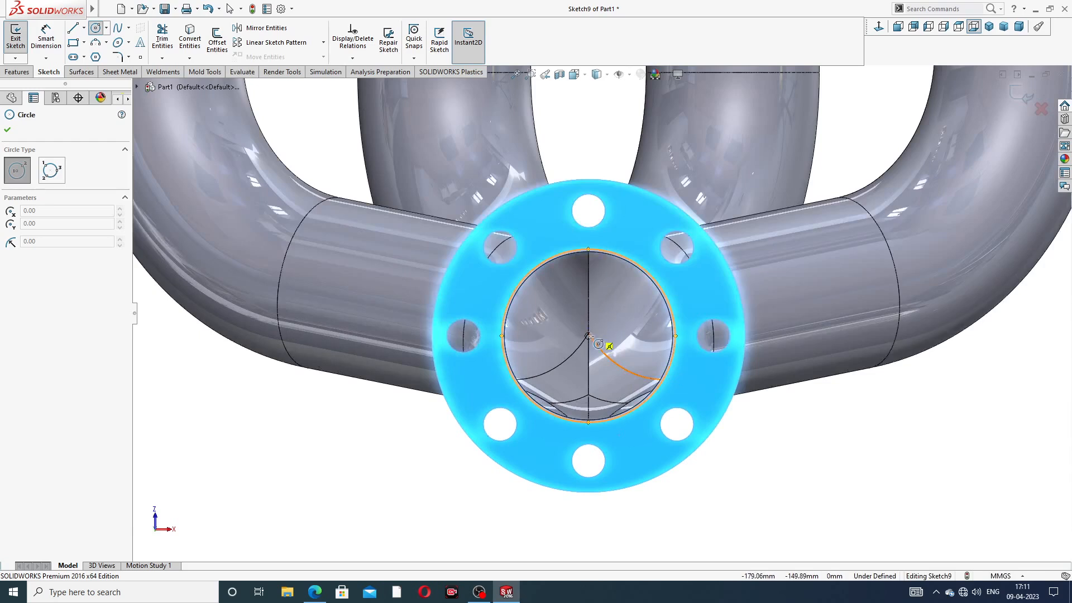
click(589, 335)
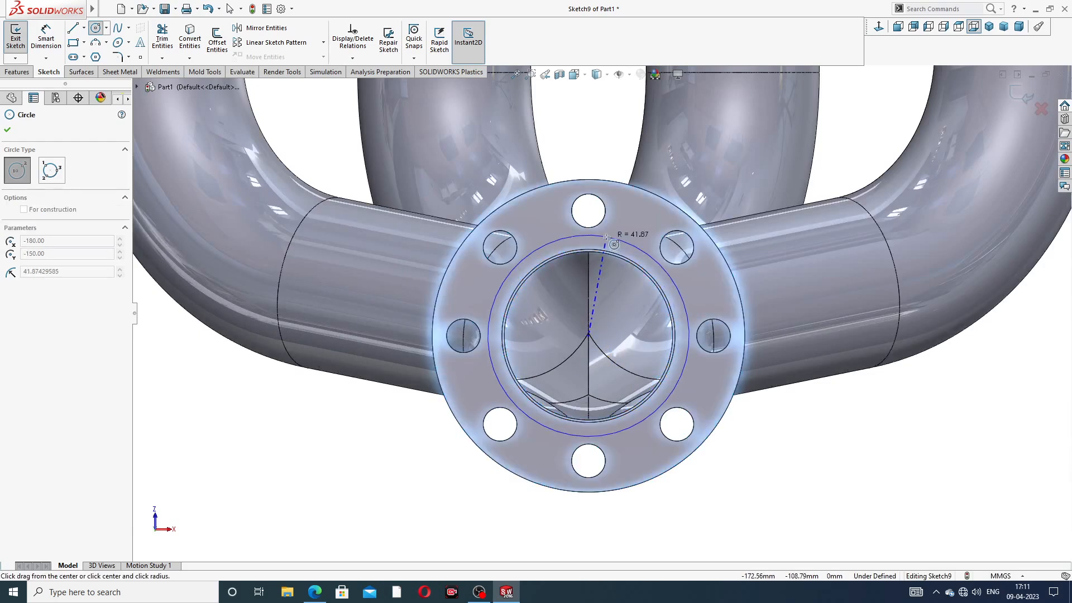
right_click(621, 149)
click(633, 156)
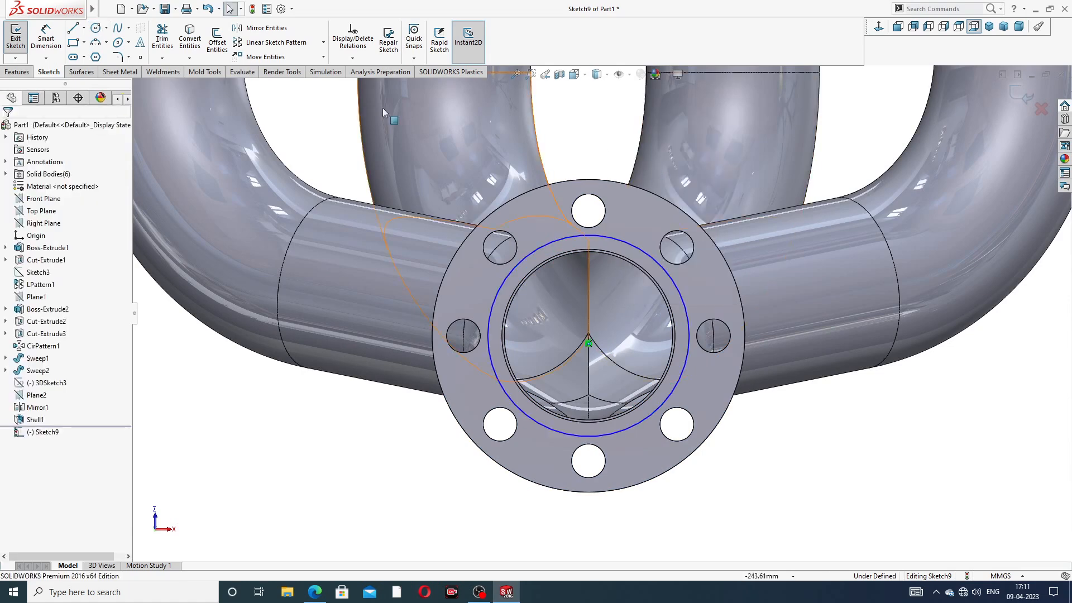
click(637, 246)
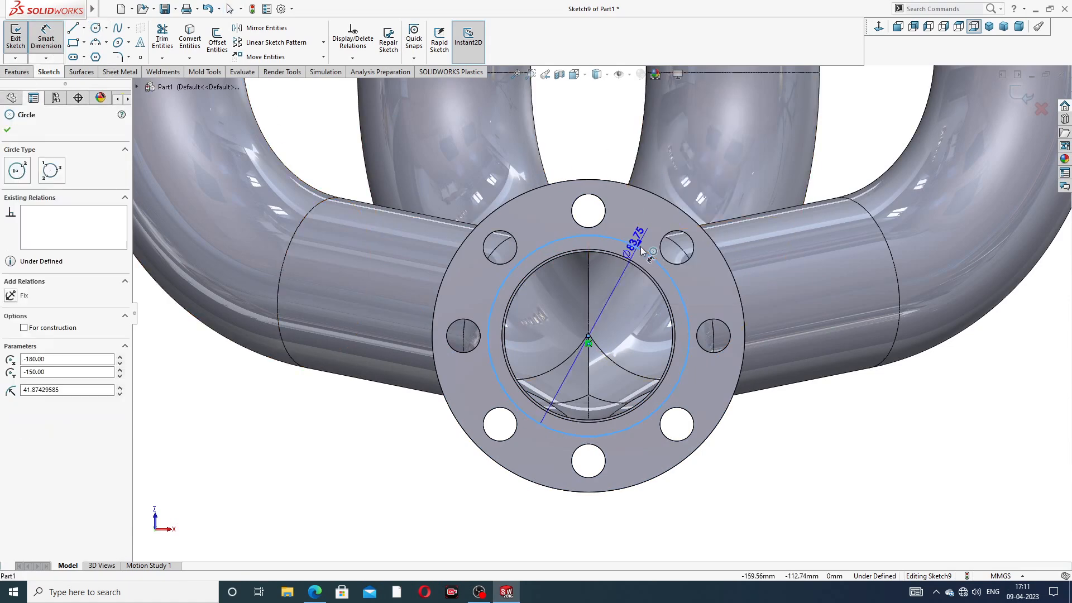
click(858, 179)
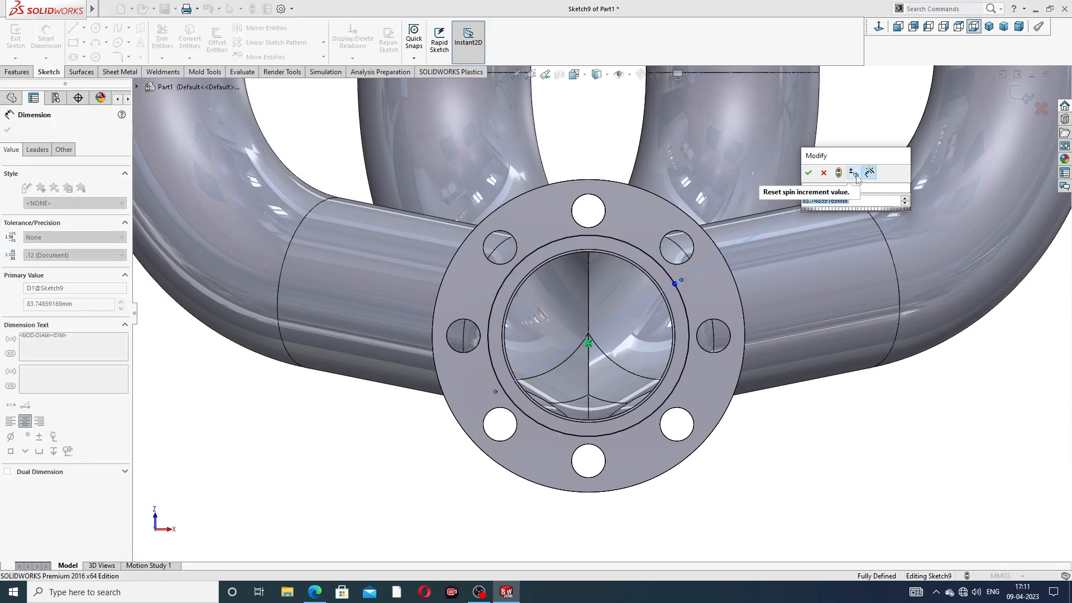
key(Return)
click(847, 441)
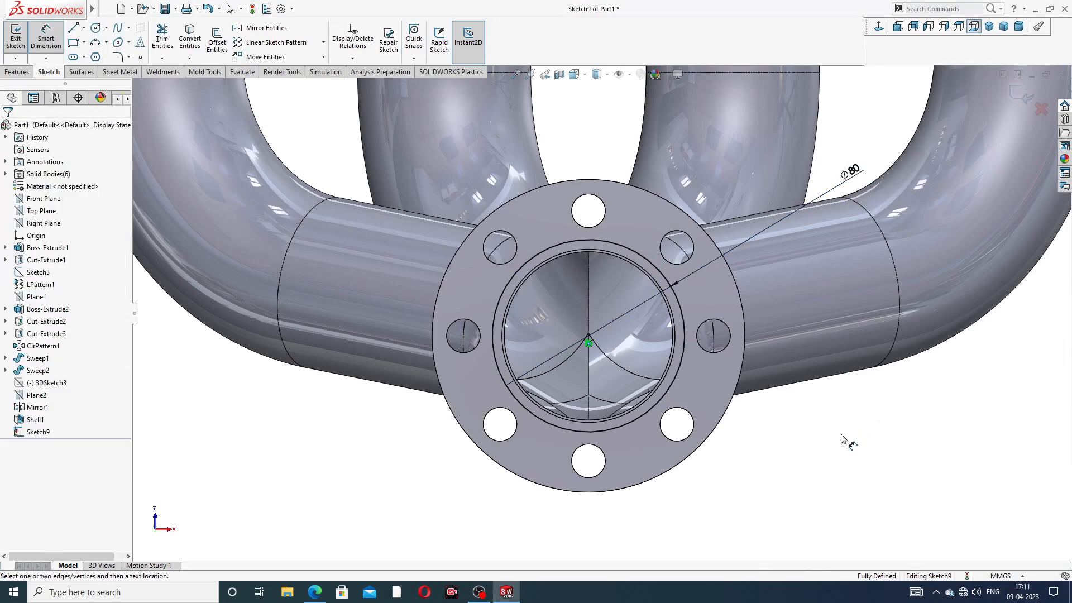
right_click(847, 441)
click(868, 166)
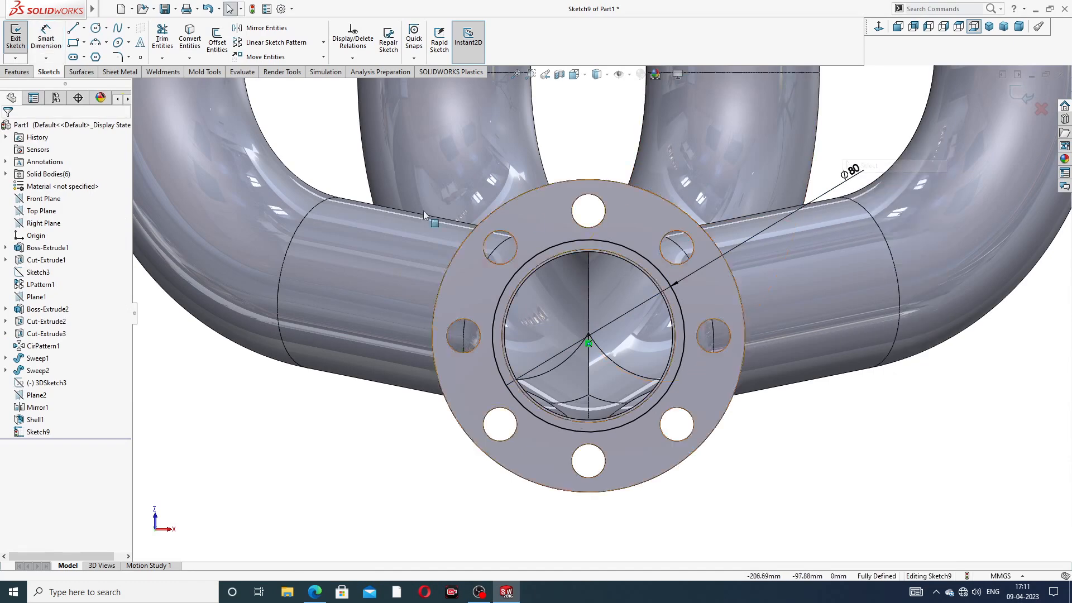
click(17, 72)
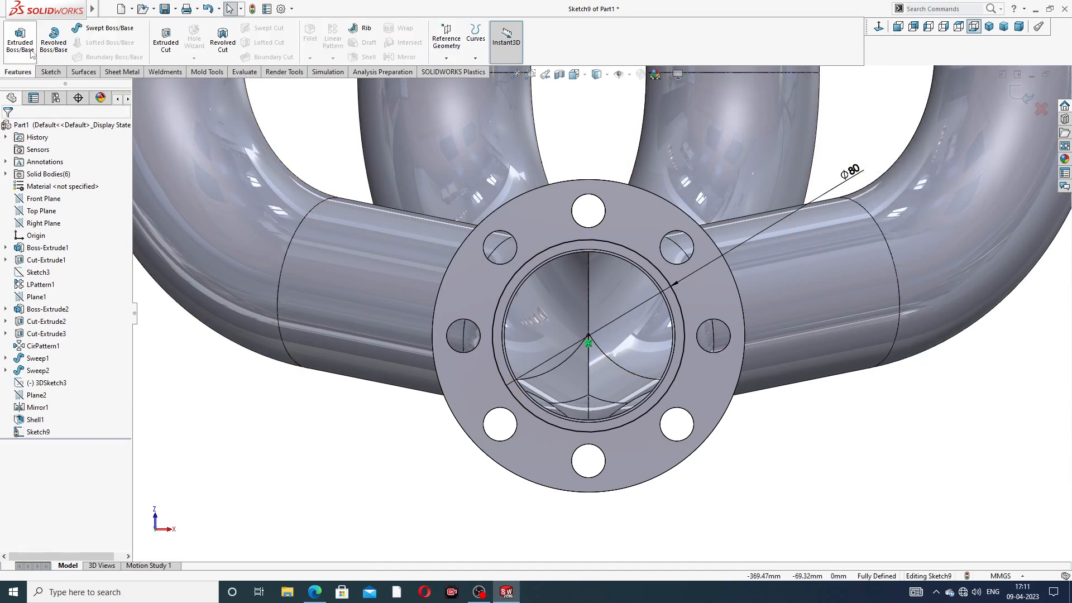
Step: Extrude the Ø80 circle 96 mm as a thin tube with a 10 mm inward wall
click(20, 40)
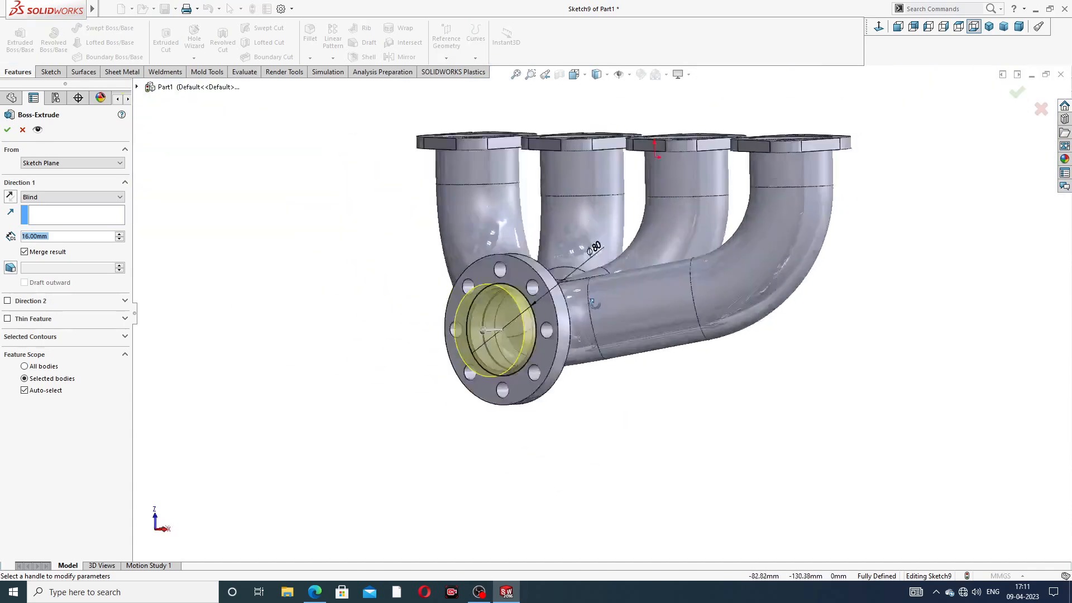
middle_drag(593, 304, 525, 329)
scroll(519, 329, down, 3)
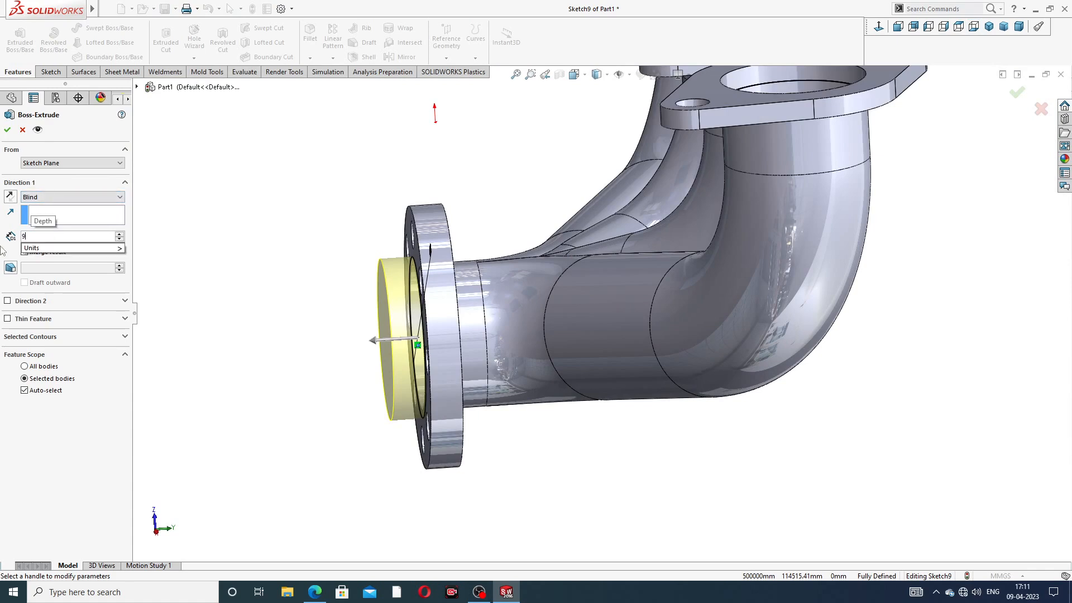
text(6)
key(Return)
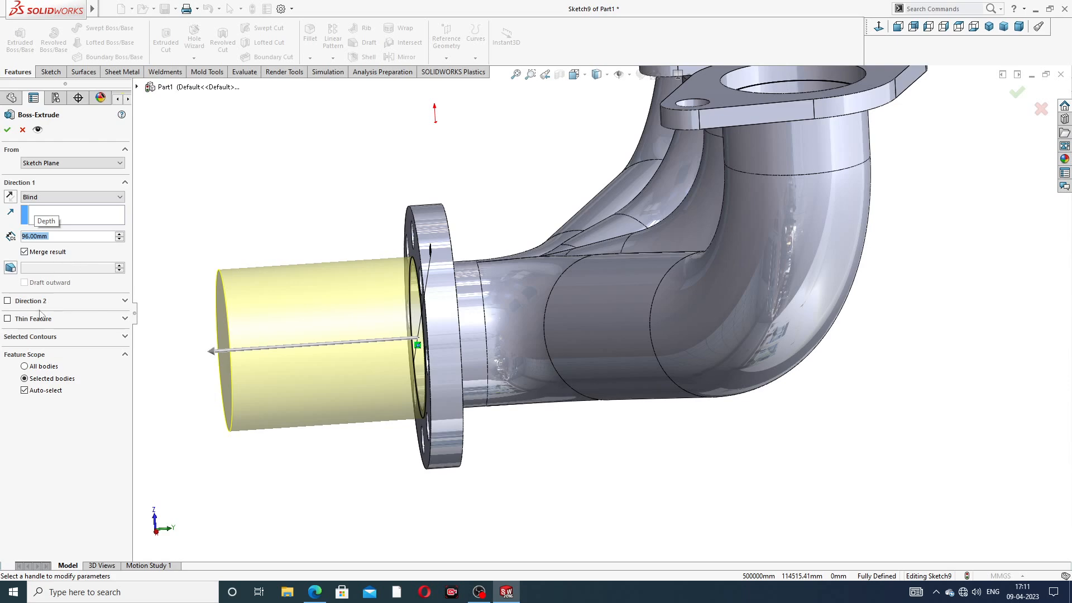
click(7, 318)
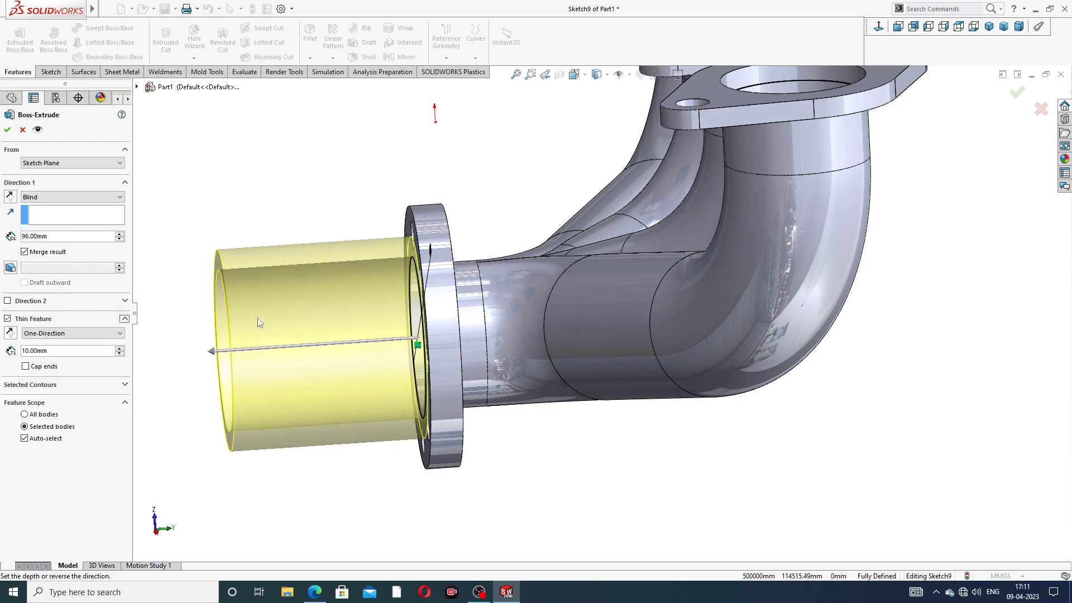
scroll(257, 318, up, 2)
middle_drag(314, 329, 348, 310)
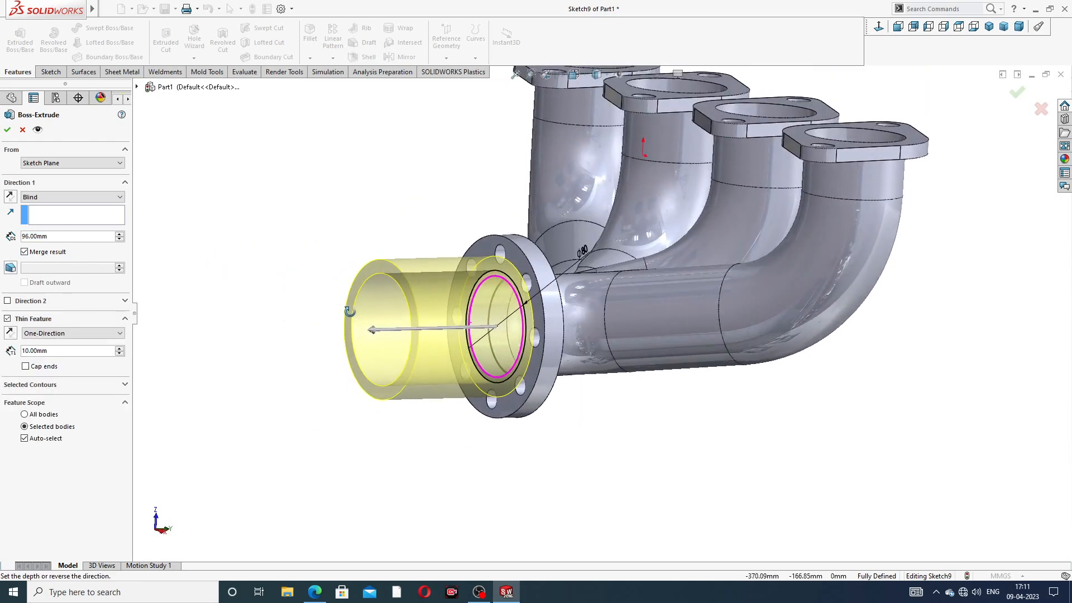
click(10, 334)
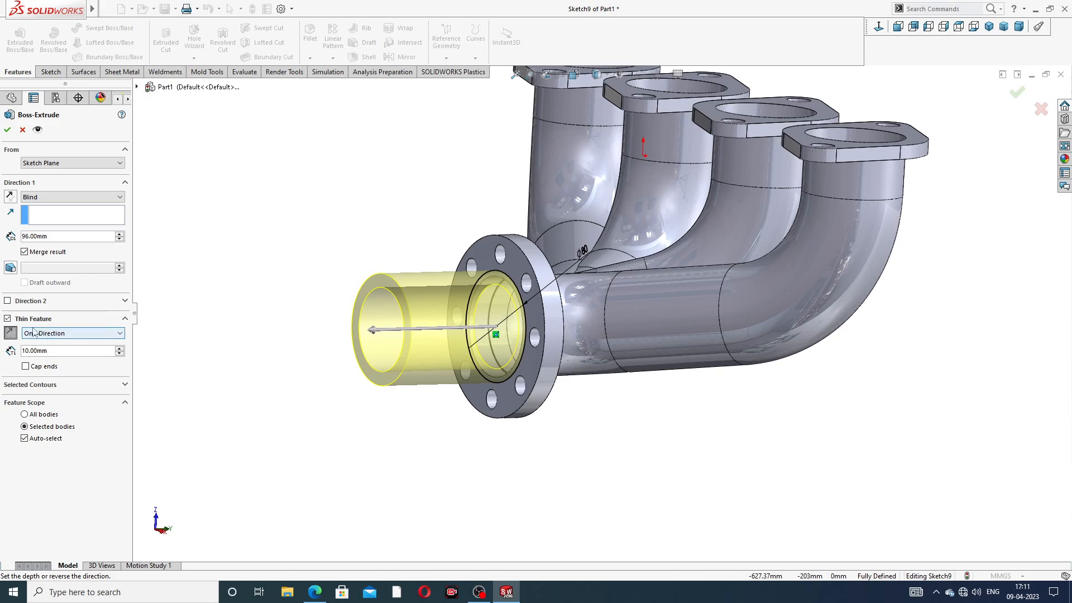
mouse_move(340, 296)
middle_down()
mouse_move(290, 268)
mouse_move(349, 297)
mouse_move(387, 283)
mouse_move(337, 298)
middle_up()
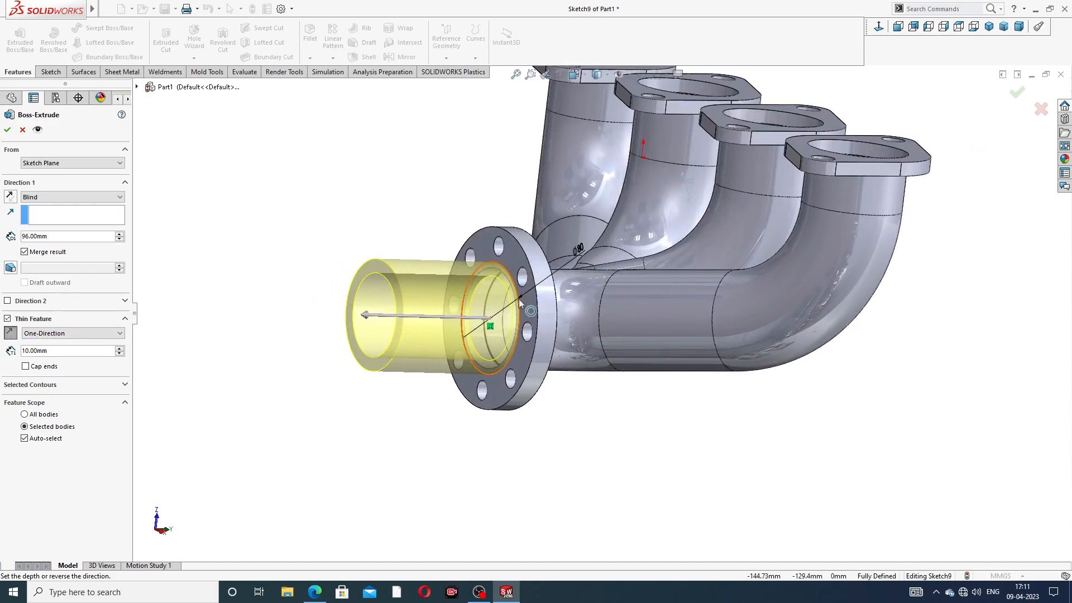
scroll(488, 281, down, 2)
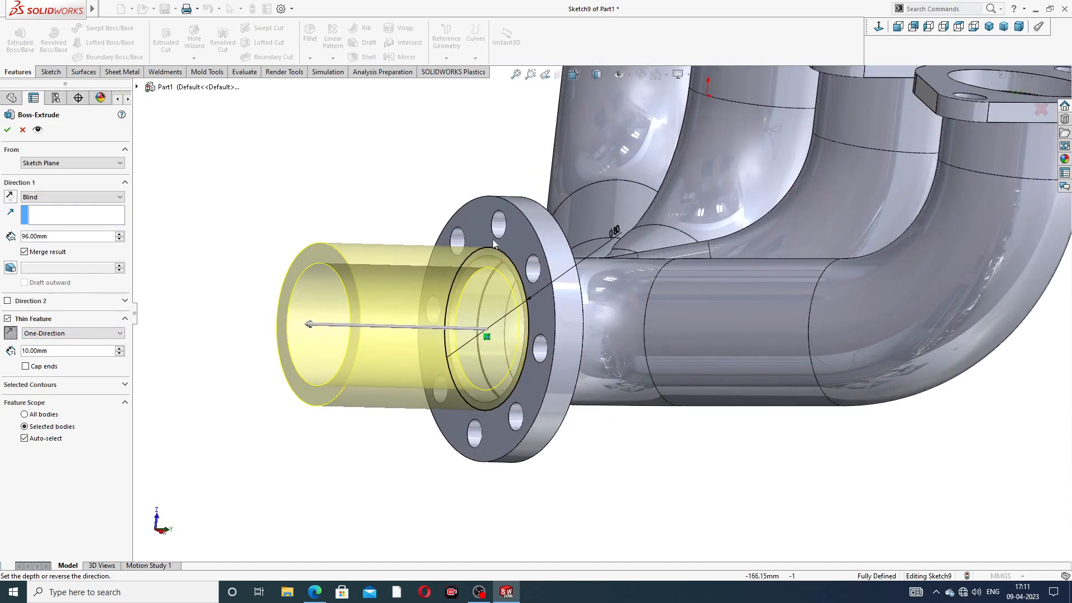
click(7, 130)
Step: Fit the manifold in view and check it against the reference drawing
key(f)
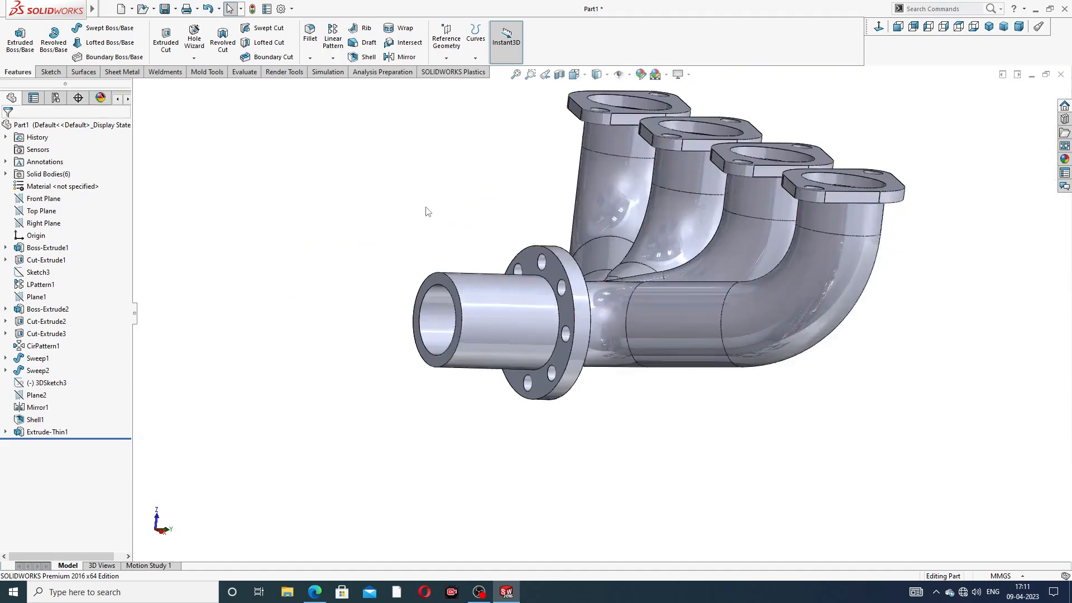
click(314, 592)
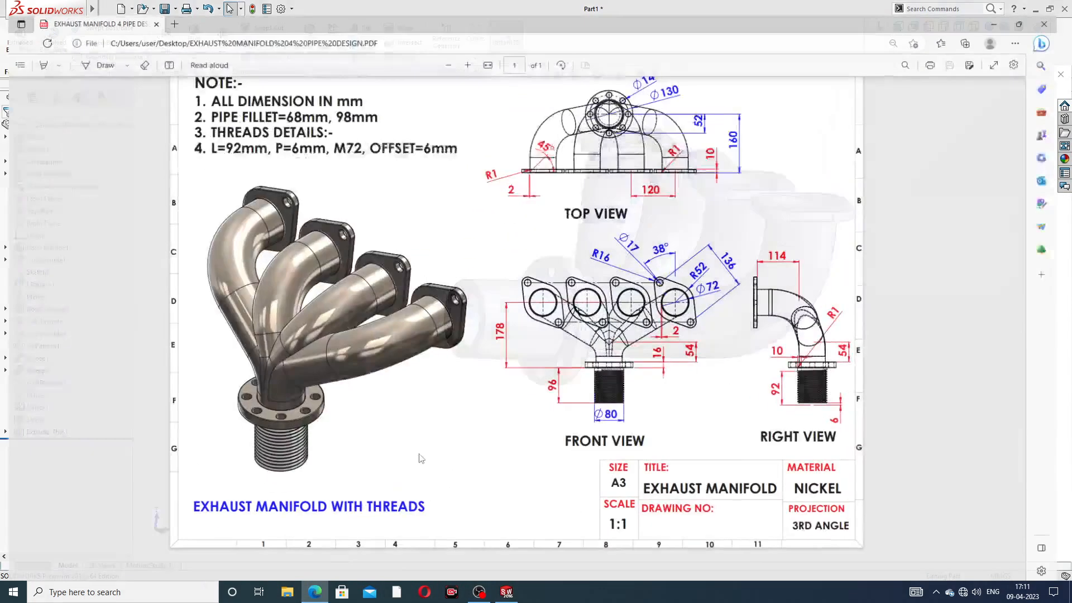
click(319, 592)
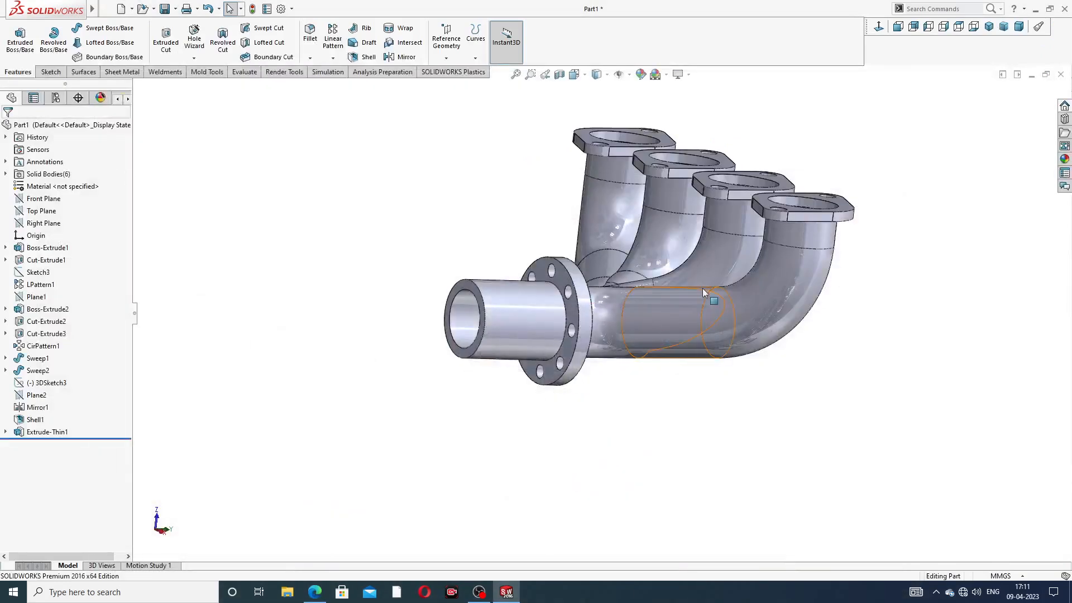
middle_drag(669, 230, 580, 292)
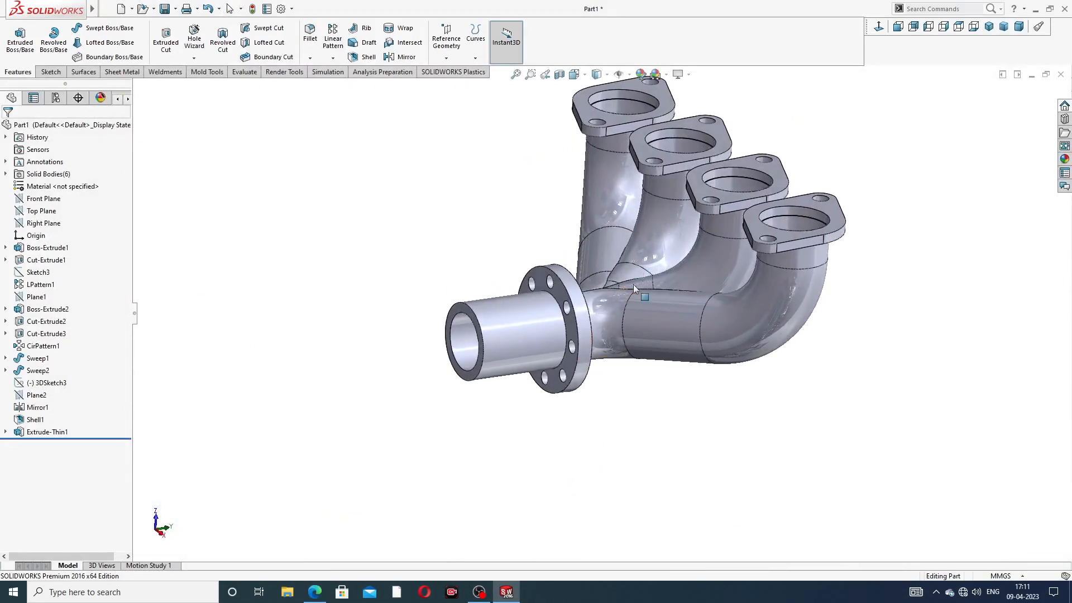
Step: Add a 1 mm fillet where the outlet tube meets its flange
scroll(580, 293, down, 8)
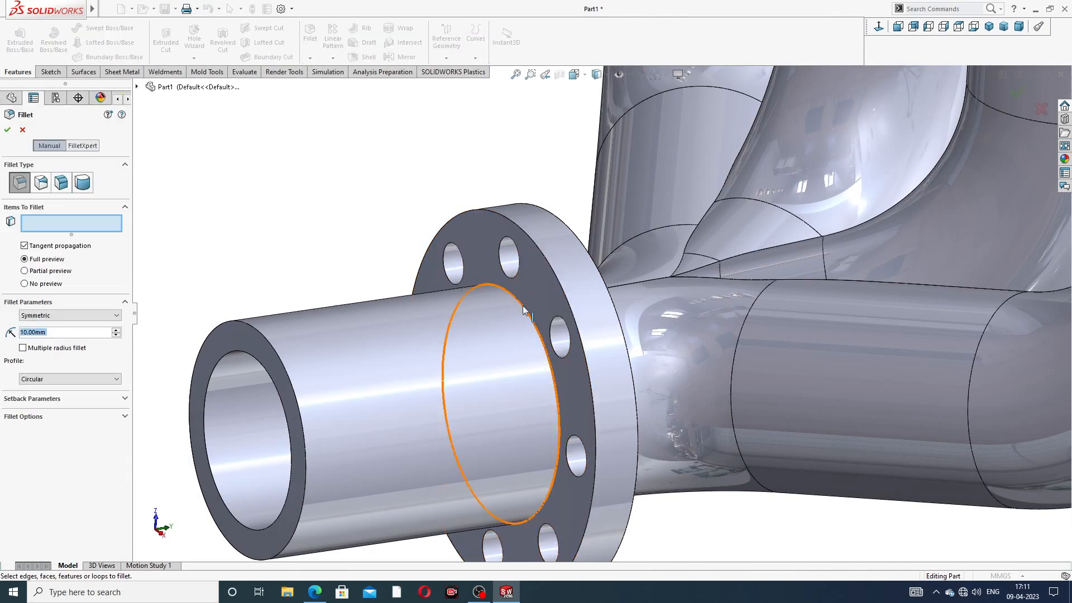
text(1)
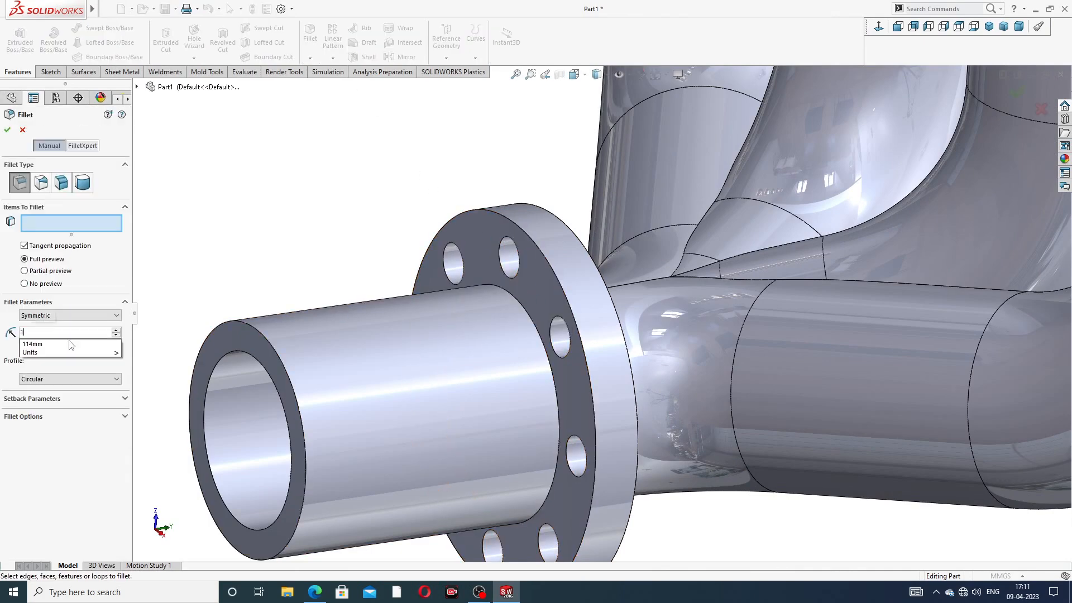
key(Return)
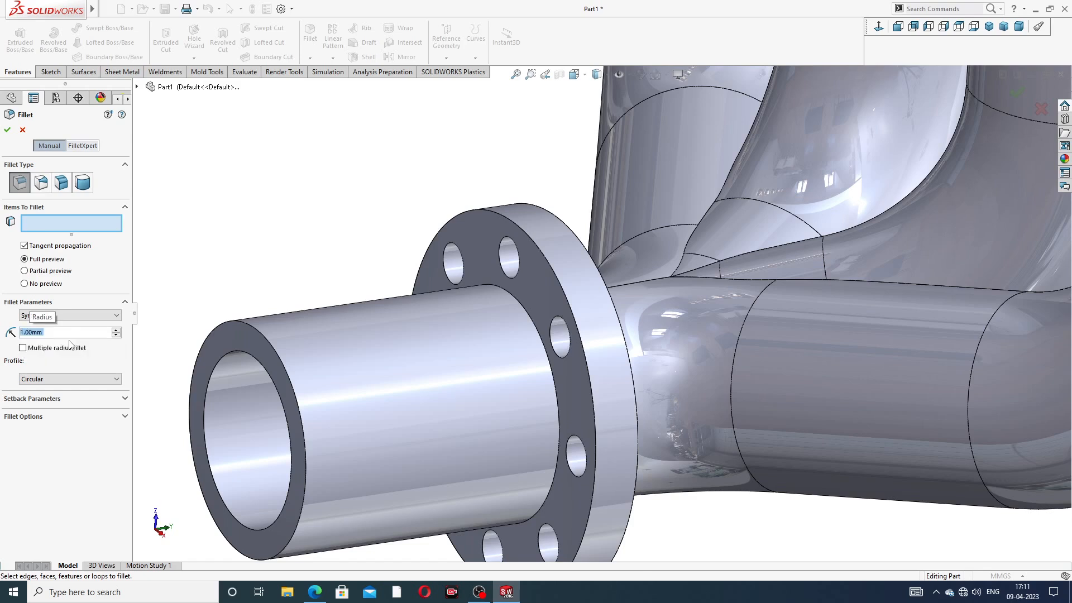
click(522, 311)
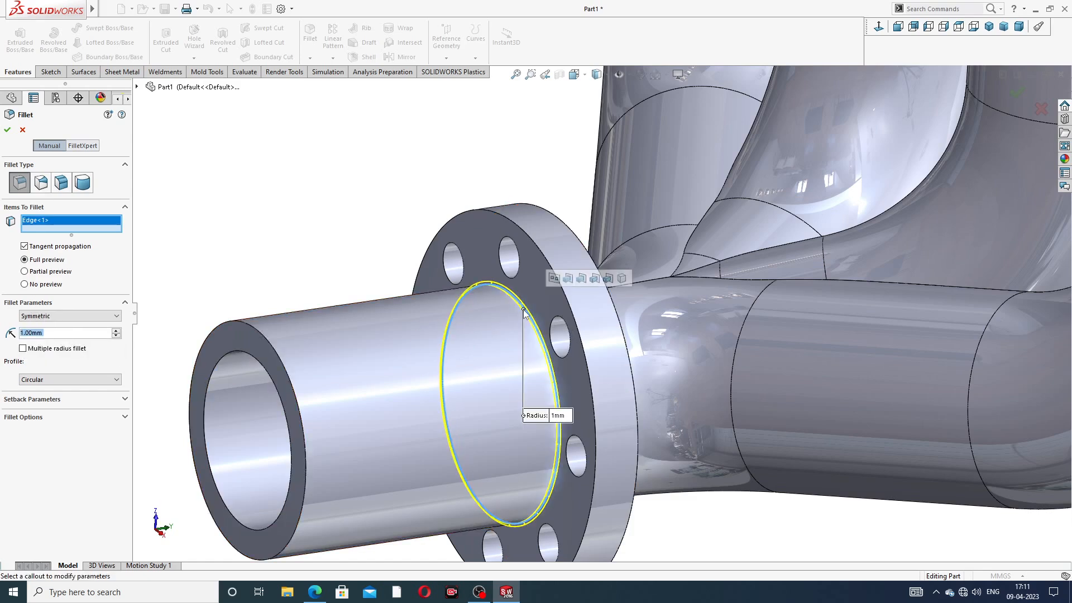
click(7, 129)
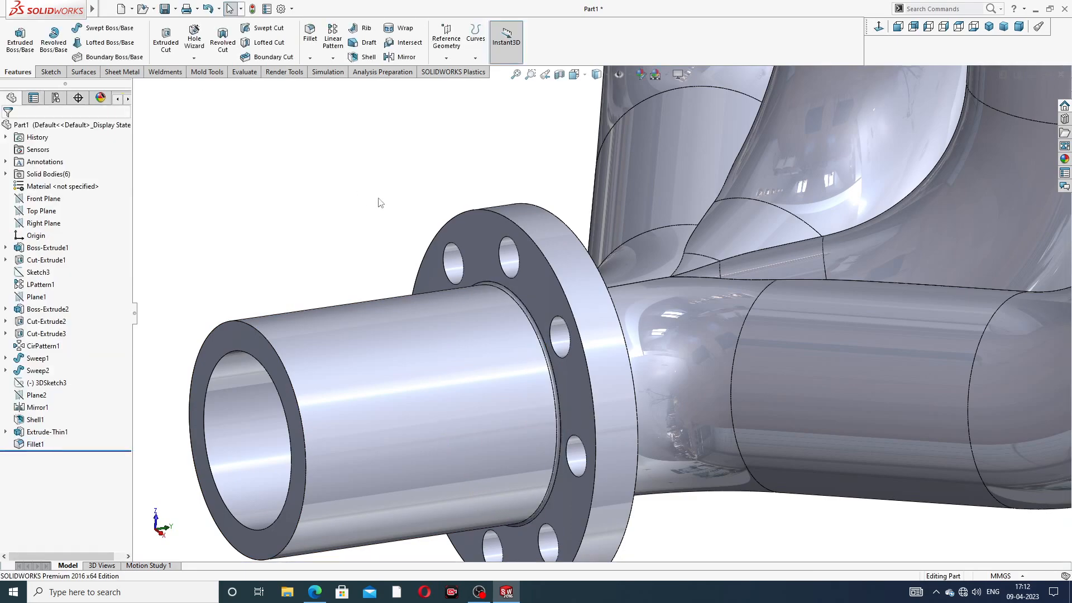
Step: Delete the Fillet1 feature from the FeatureManager tree
scroll(390, 202, up, 5)
middle_drag(390, 202, 544, 303)
scroll(626, 289, down, 4)
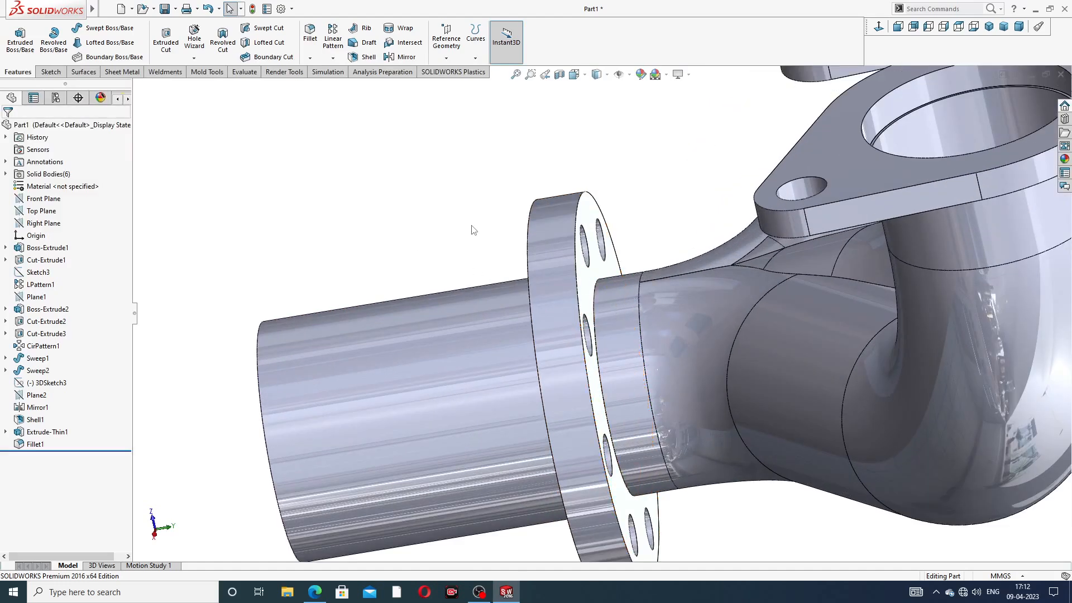
scroll(474, 215, up, 2)
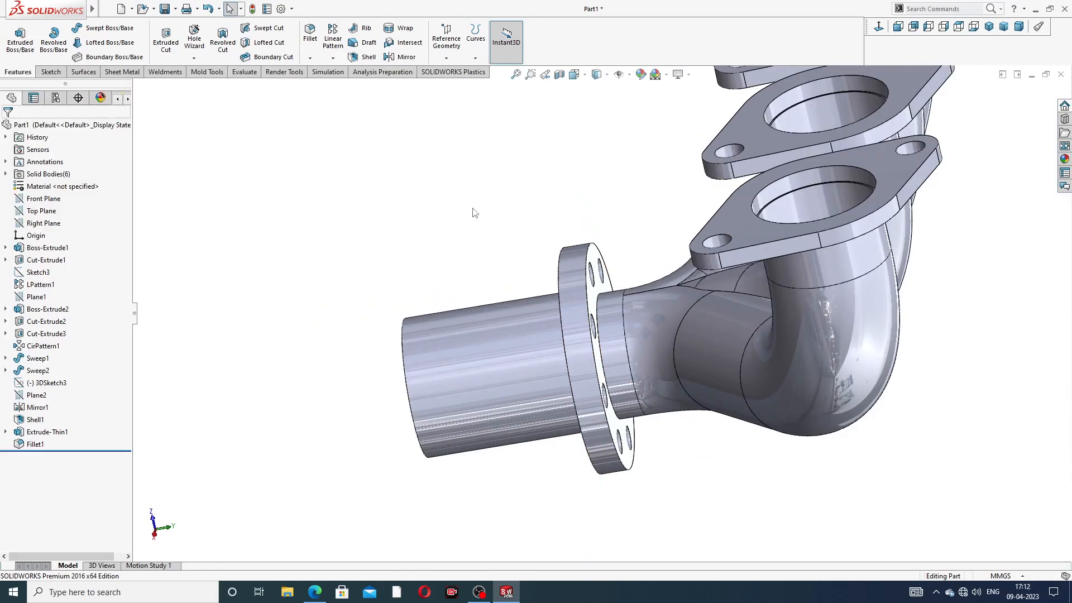
middle_drag(473, 212, 514, 197)
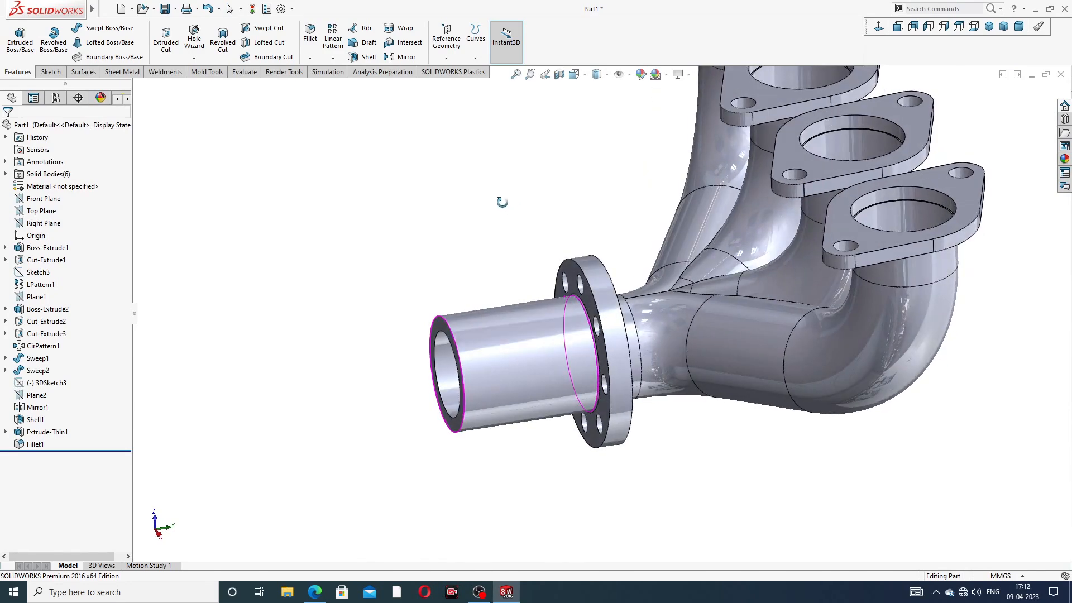
scroll(522, 293, down, 3)
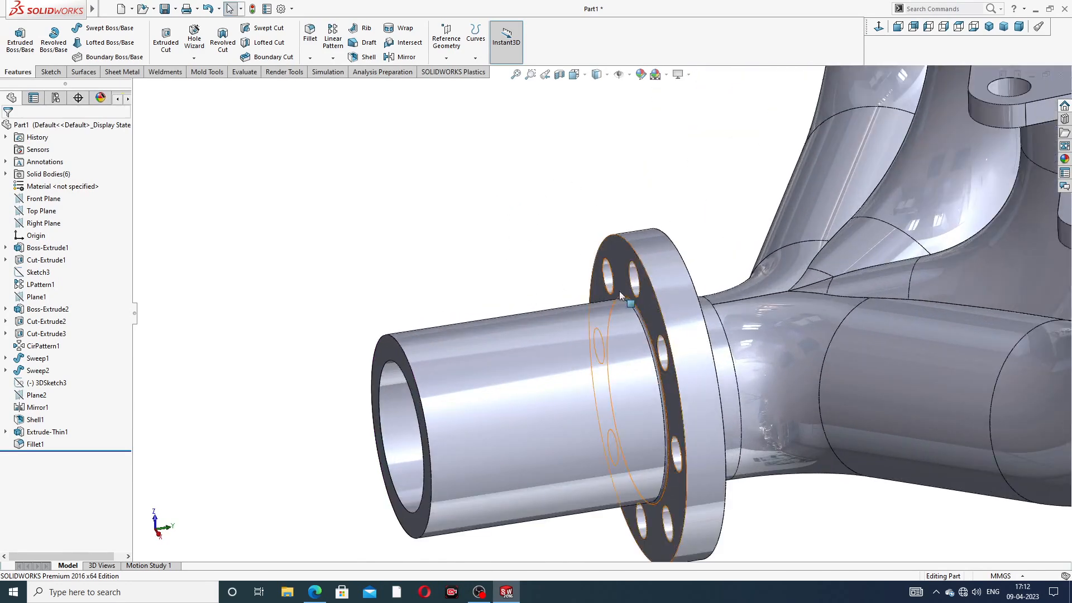
click(37, 444)
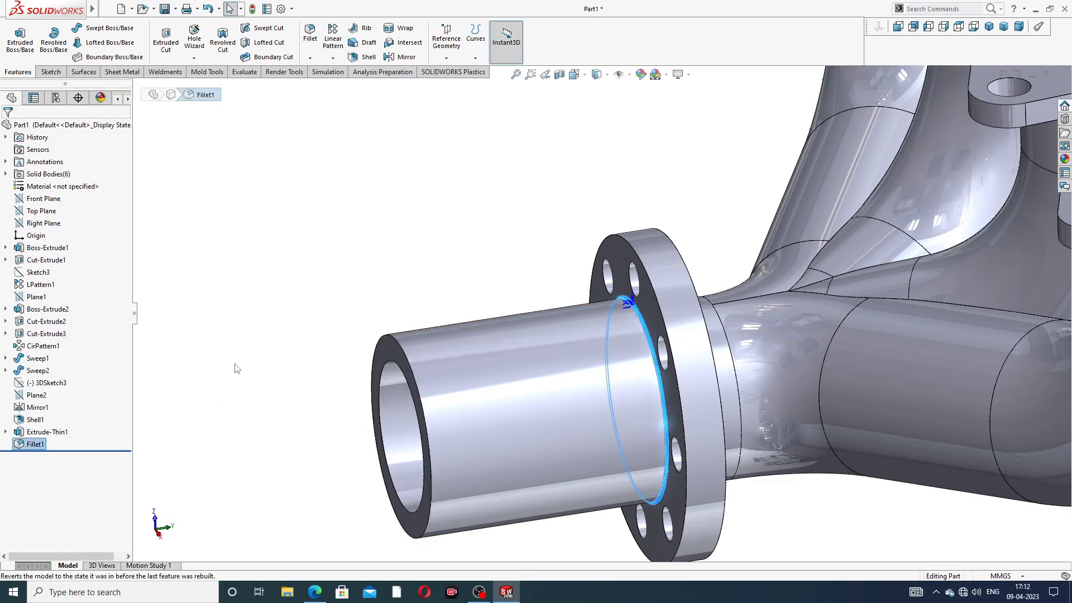
right_click(36, 445)
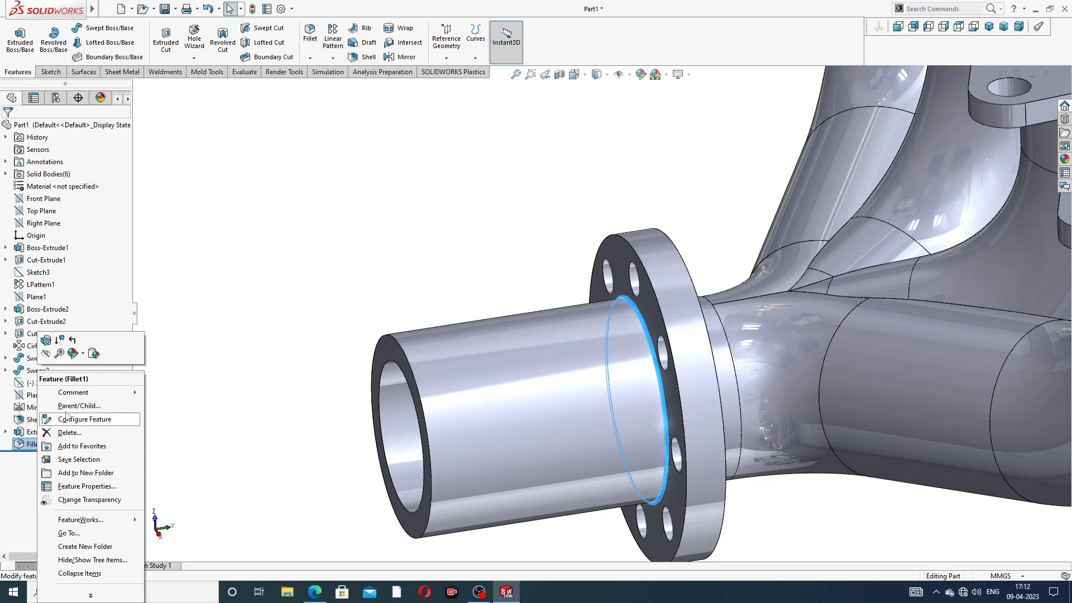
click(67, 435)
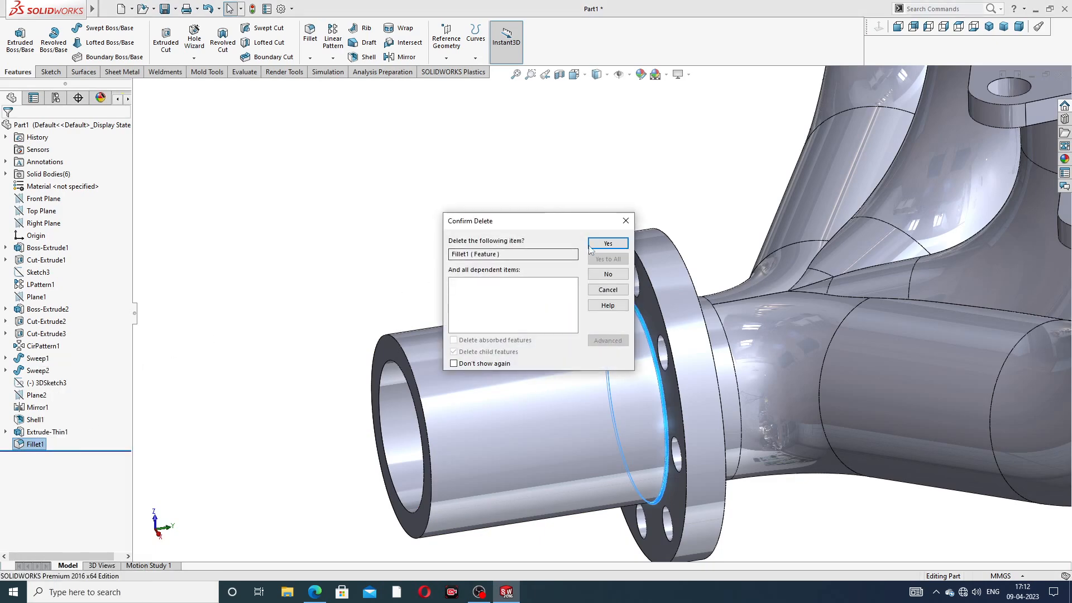
click(608, 243)
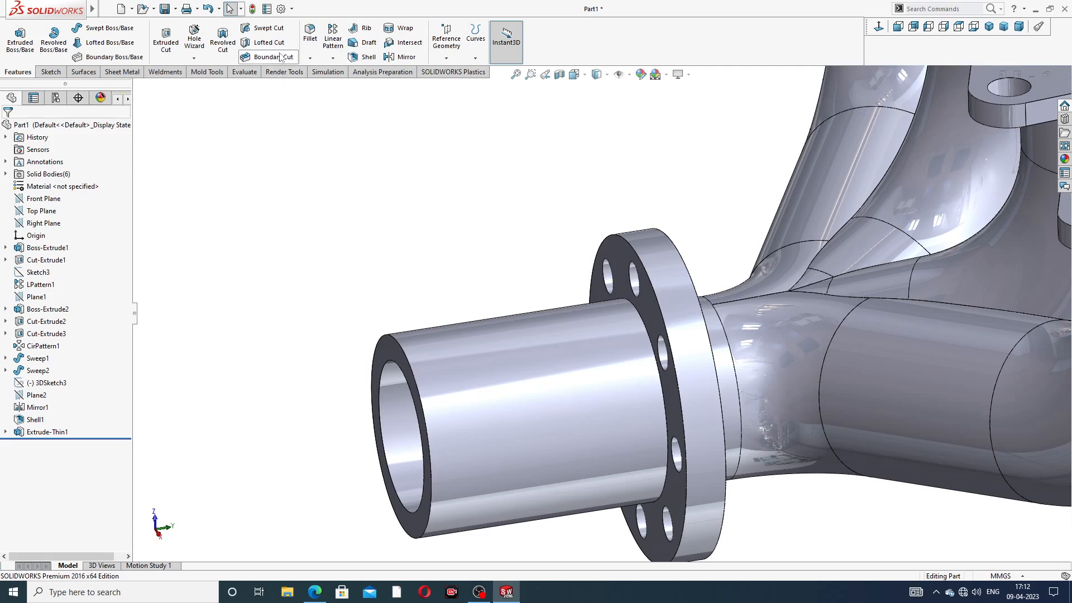
Step: Round the front and back faces of the outlet flange with a 1.00 mm fillet
click(310, 33)
scroll(651, 301, down, 3)
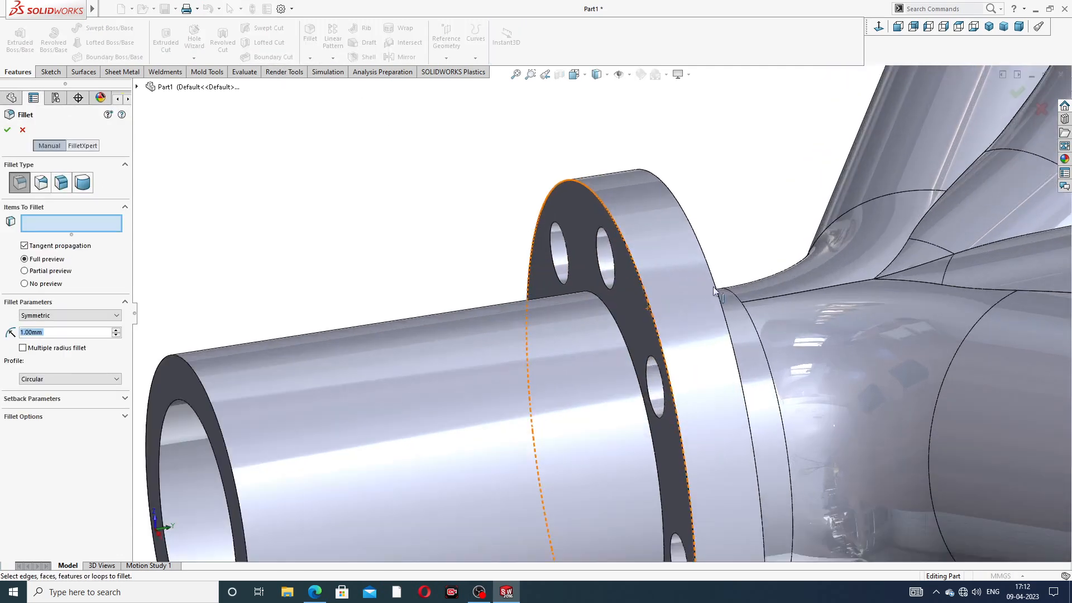
scroll(686, 299, down, 3)
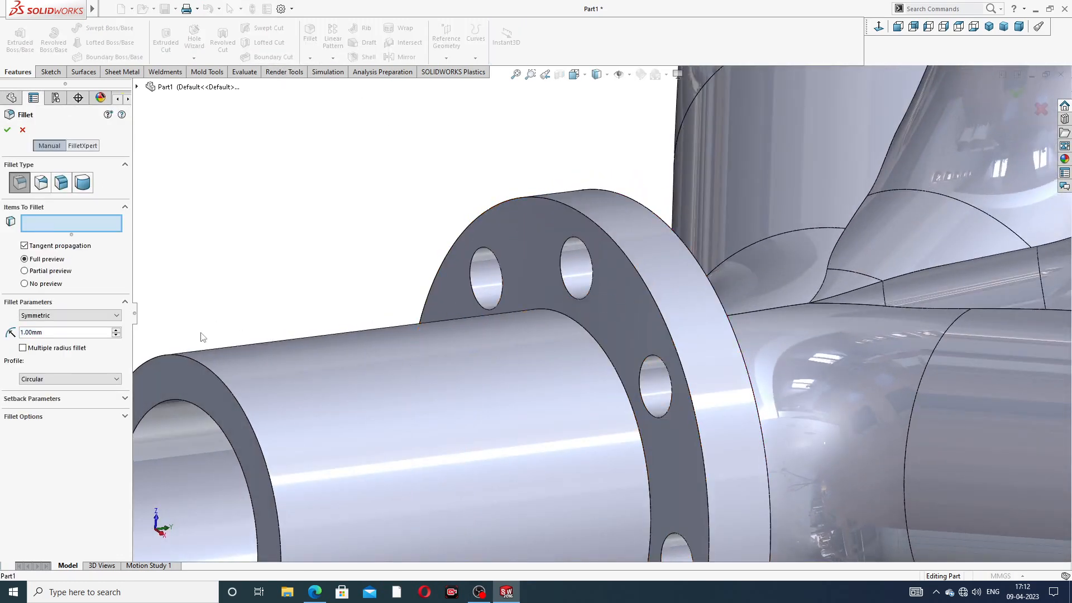
click(630, 294)
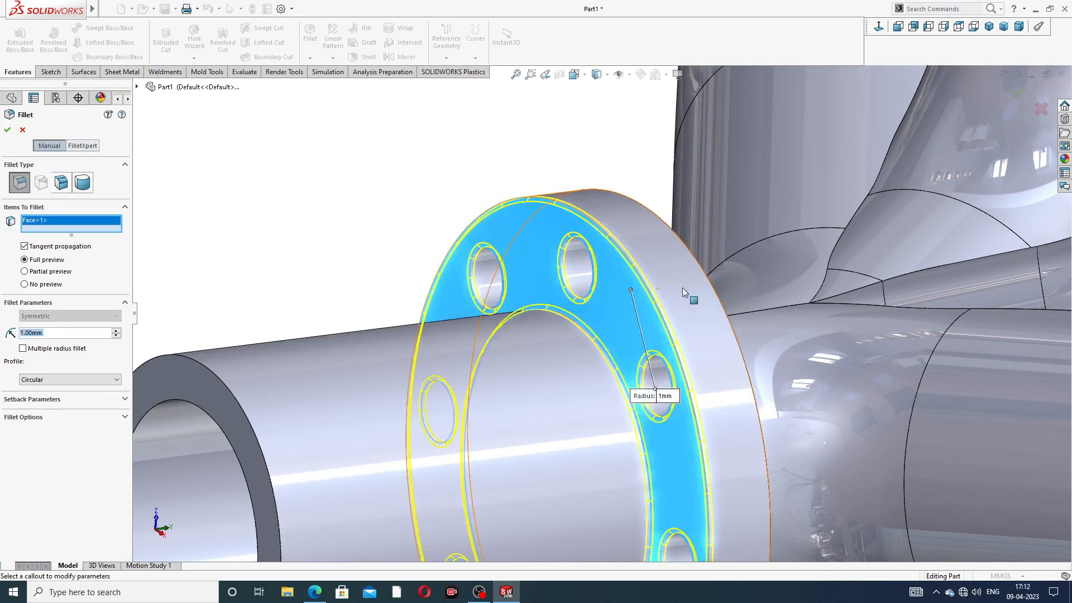
scroll(636, 296, up, 3)
middle_drag(687, 297, 564, 285)
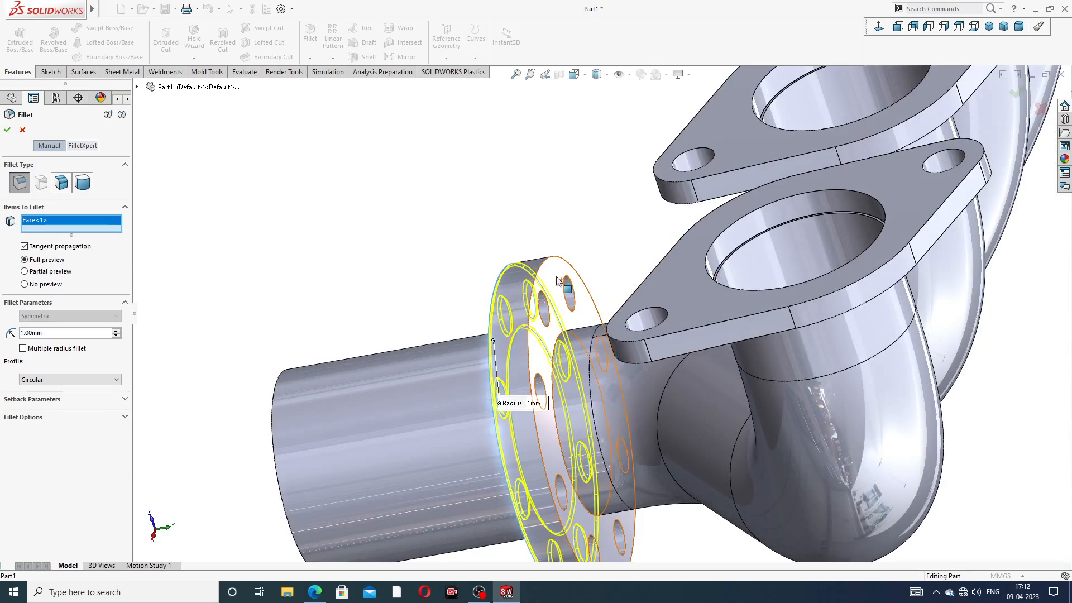
click(565, 285)
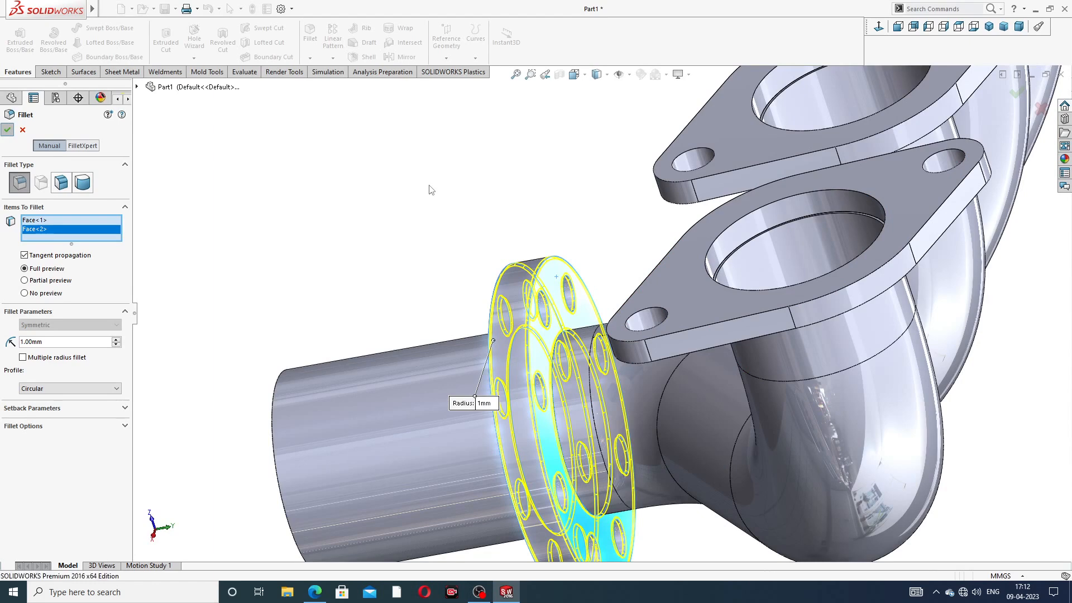
key(Return)
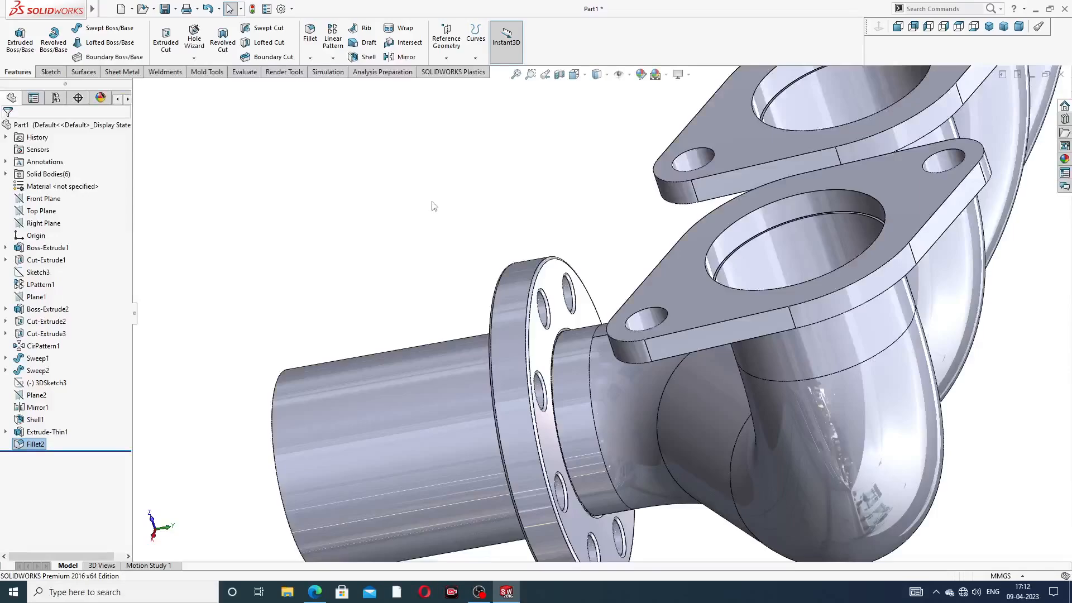
Step: Fit the manifold to a side view showing all flanges, then bring up the reference drawing PDF
key(f)
middle_drag(500, 239, 585, 172)
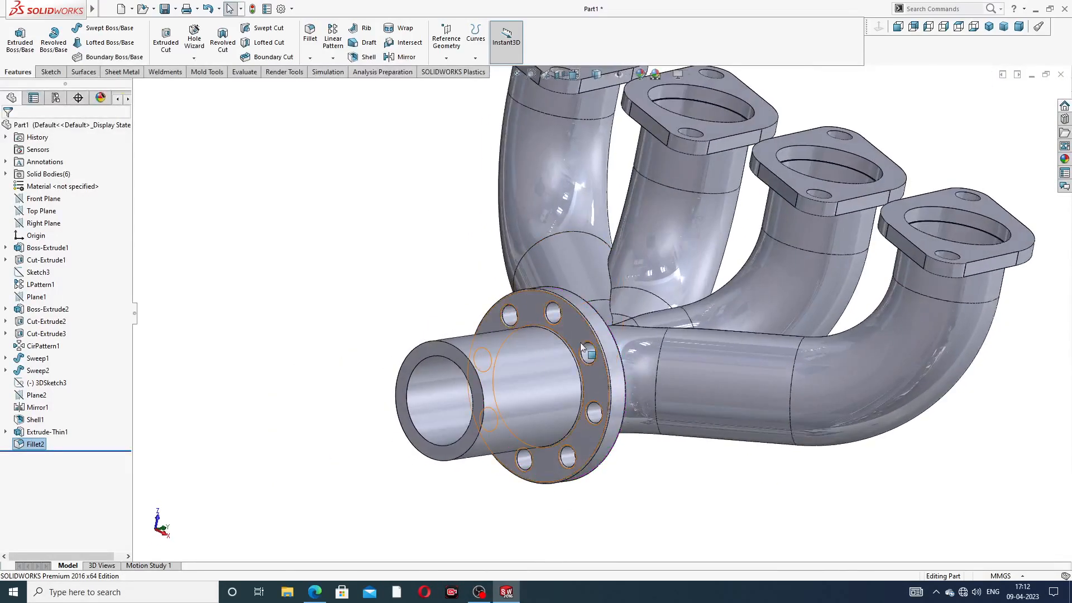
scroll(581, 343, down, 3)
middle_drag(618, 305, 575, 320)
scroll(530, 334, up, 3)
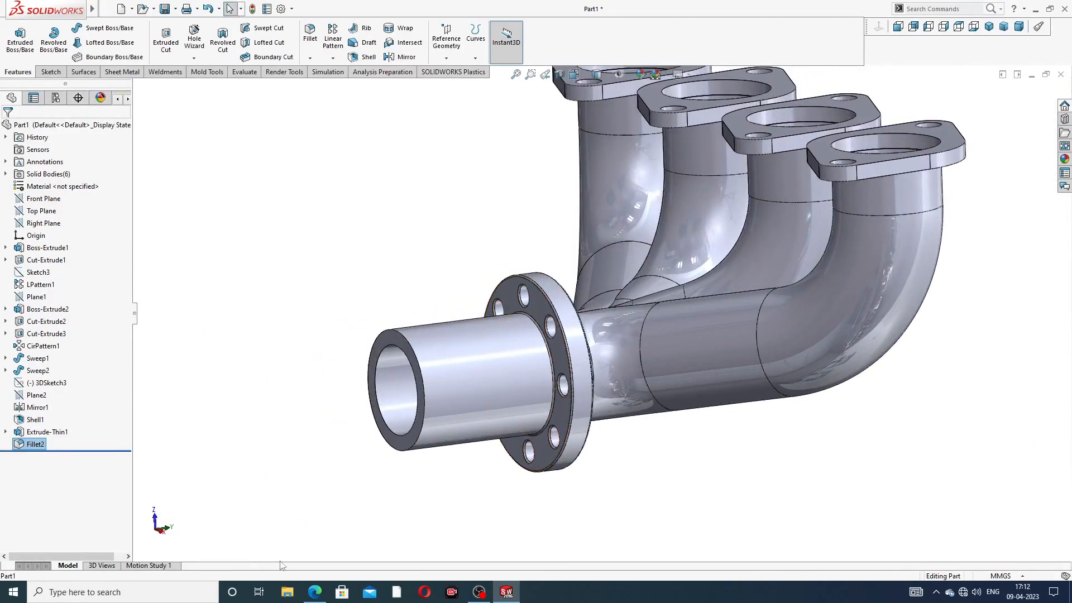
click(314, 591)
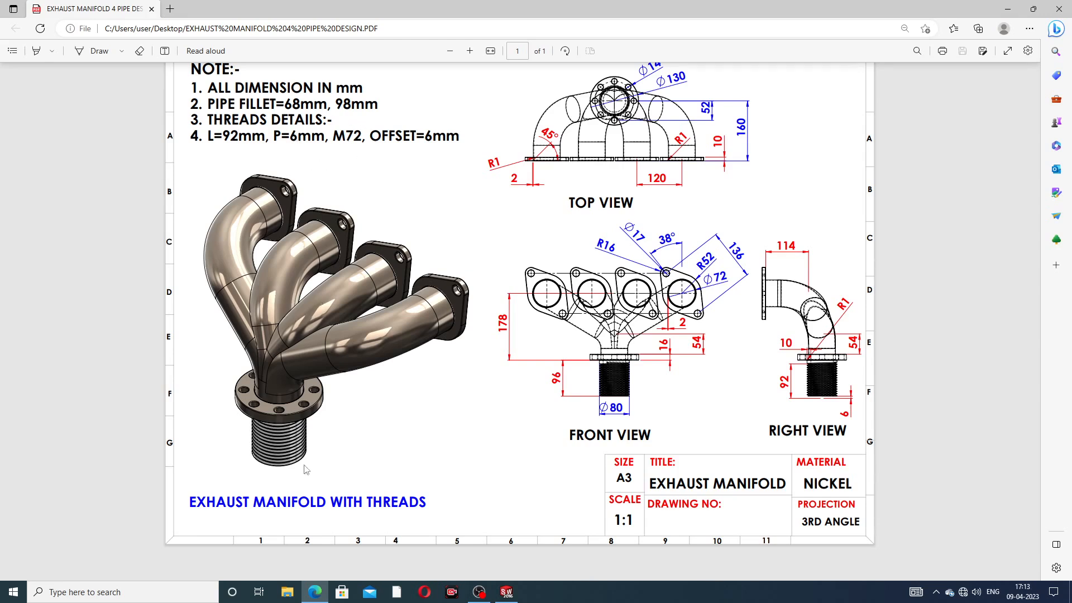
Step: Switch back to the manifold model in SOLIDWORKS and expand the Hole Wizard feature list
click(315, 592)
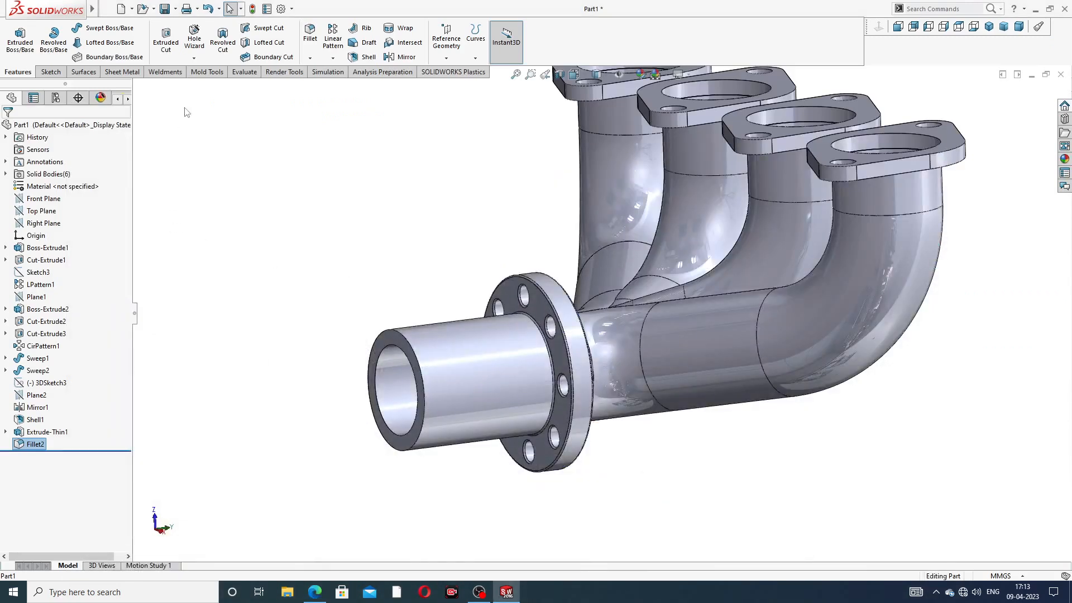
click(194, 58)
Step: Cut a Metric Die M72x6.0 thread on the outlet pipe end, blind 92 mm with reversed 6 mm offset
click(206, 84)
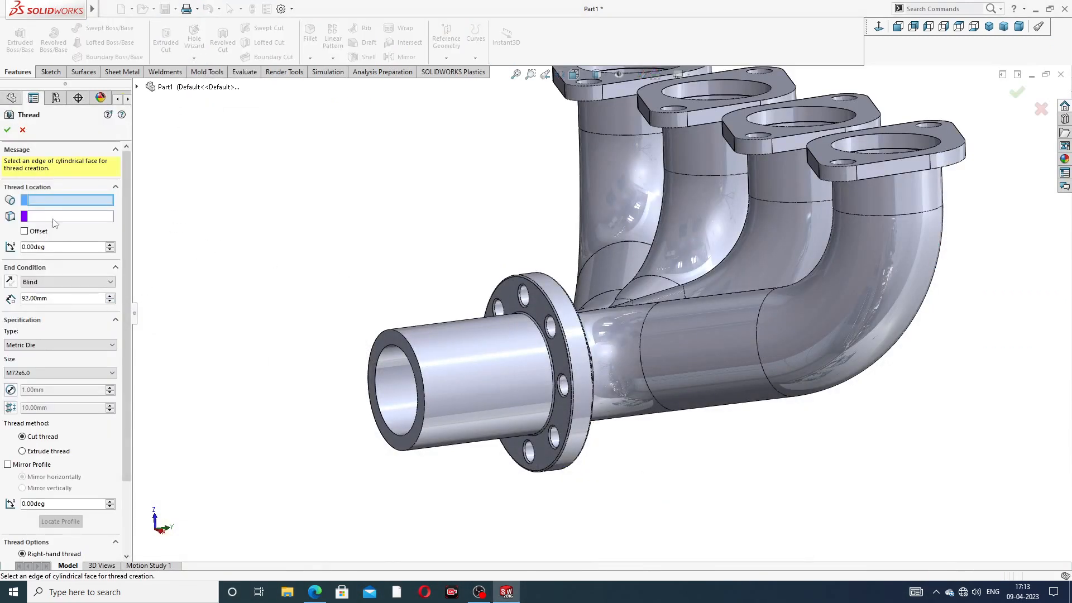
click(411, 348)
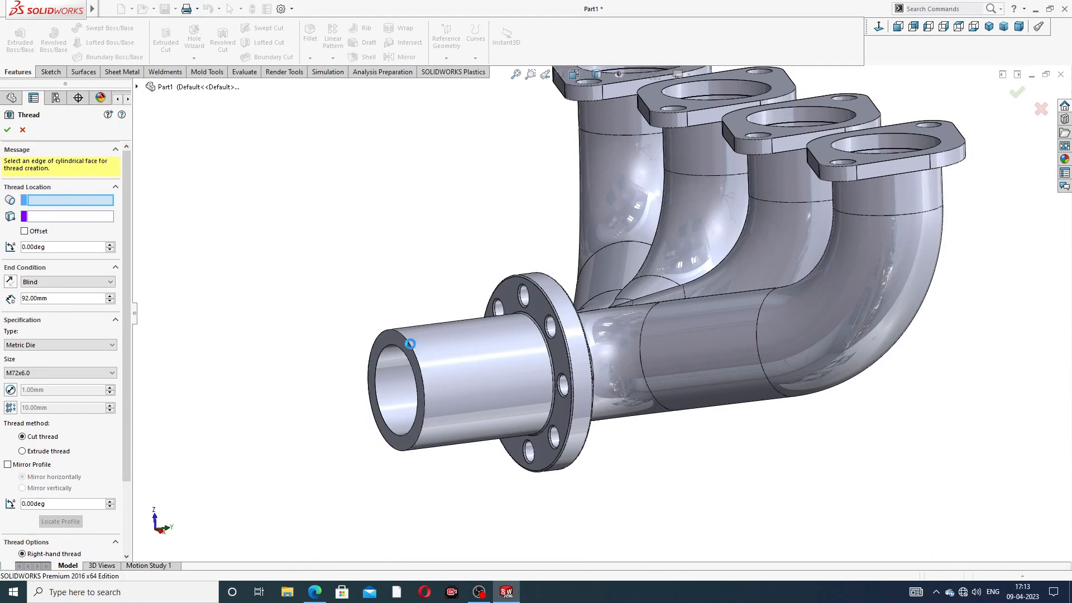
mouse_move(439, 349)
middle_down()
mouse_move(419, 359)
mouse_move(407, 350)
mouse_move(419, 352)
middle_up()
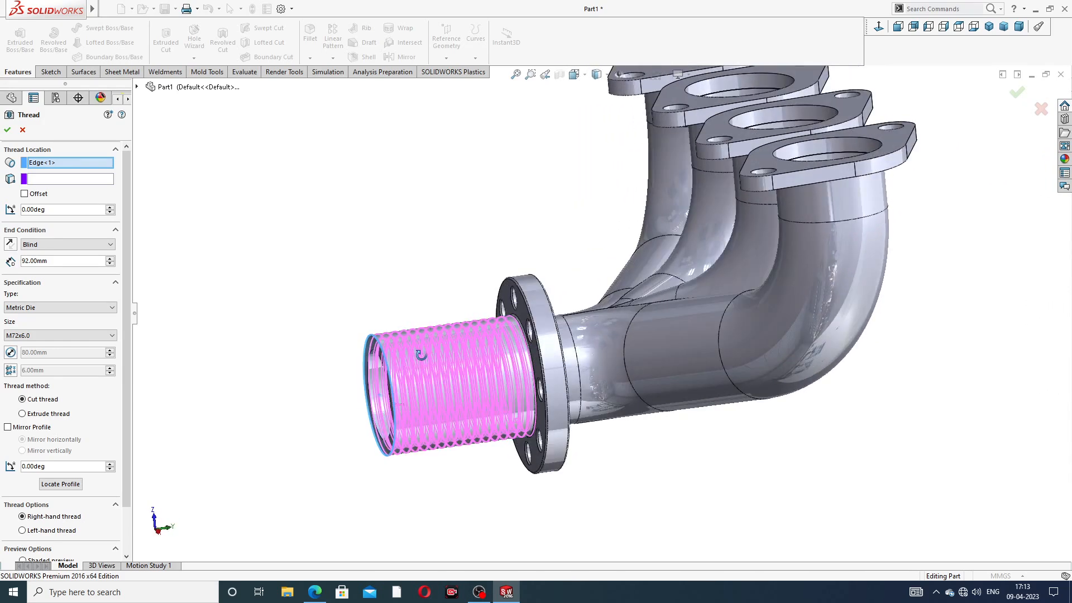
click(24, 195)
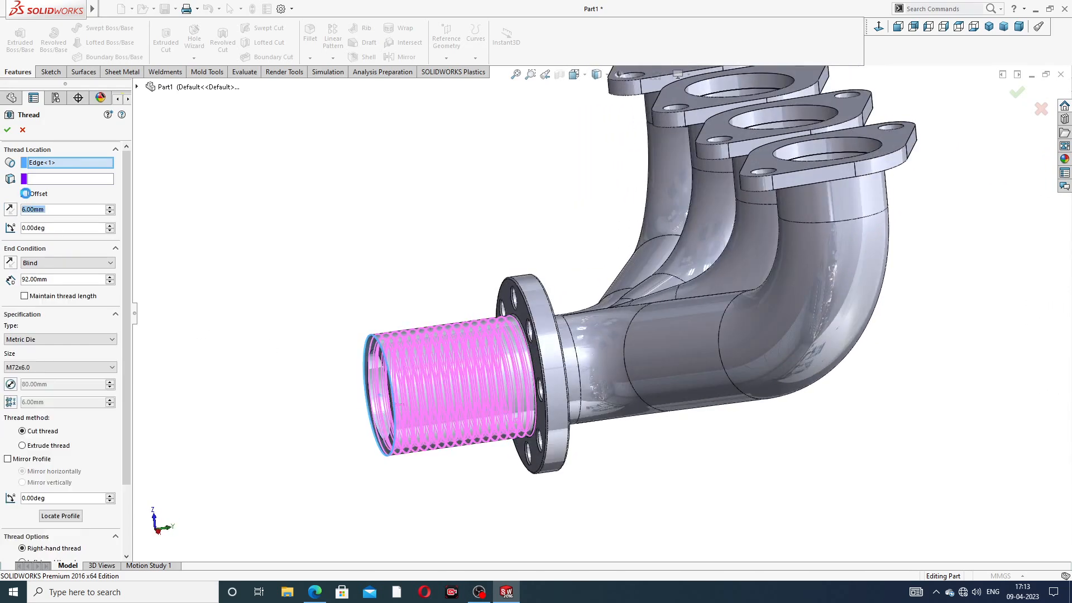
click(10, 209)
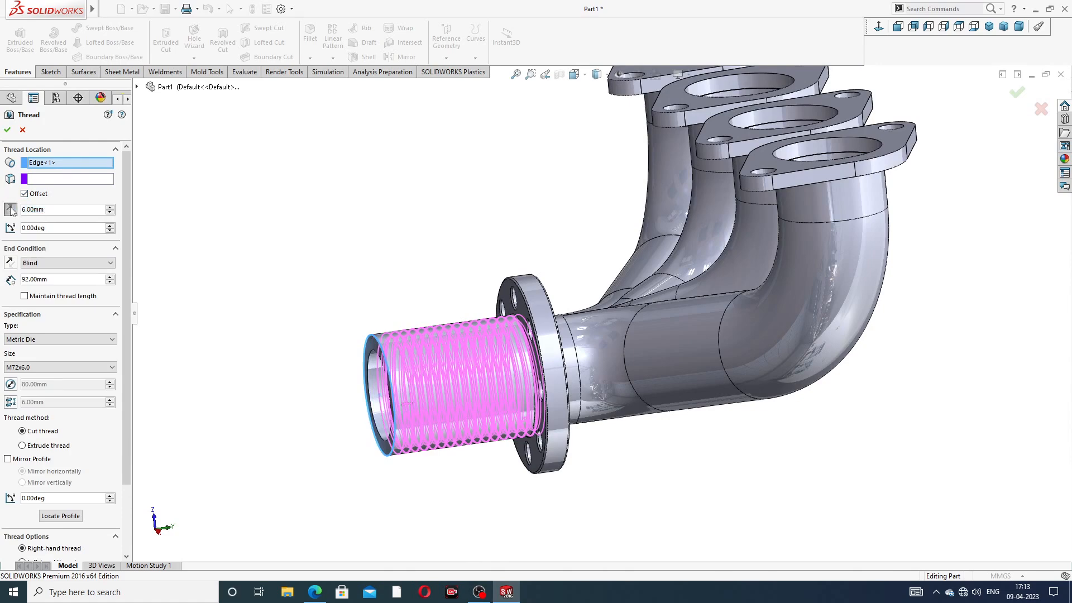
middle_drag(384, 282, 361, 285)
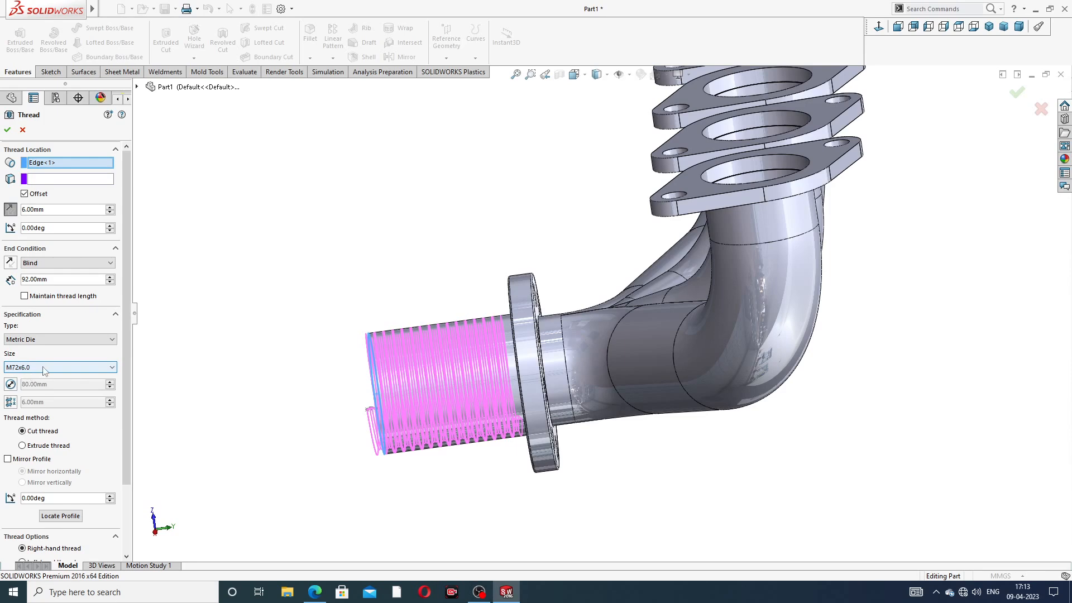
scroll(53, 403, down, 3)
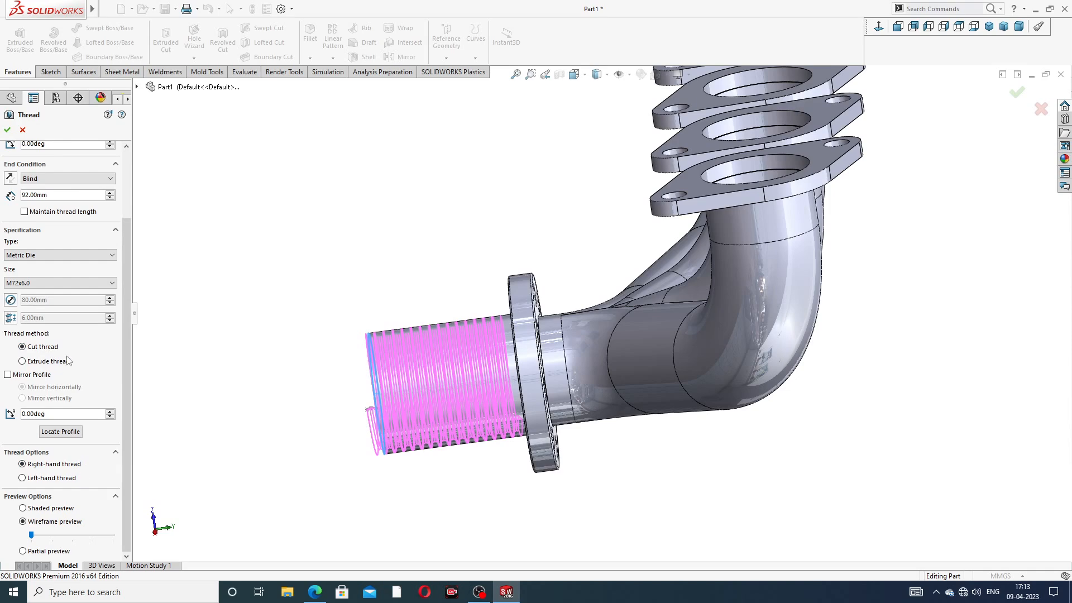
click(8, 130)
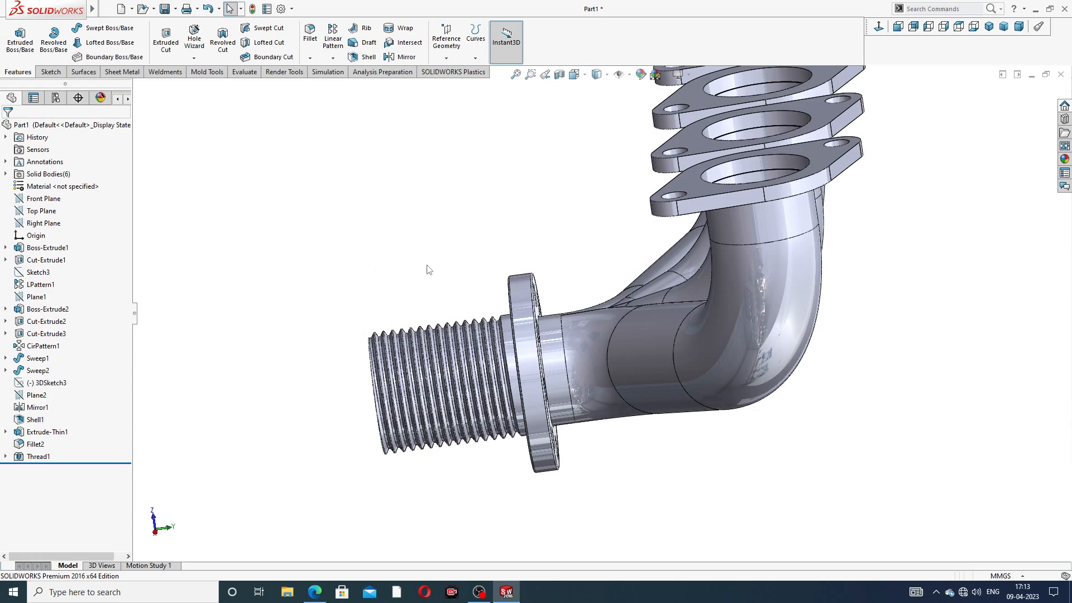
scroll(429, 270, up, 2)
middle_drag(474, 284, 505, 216)
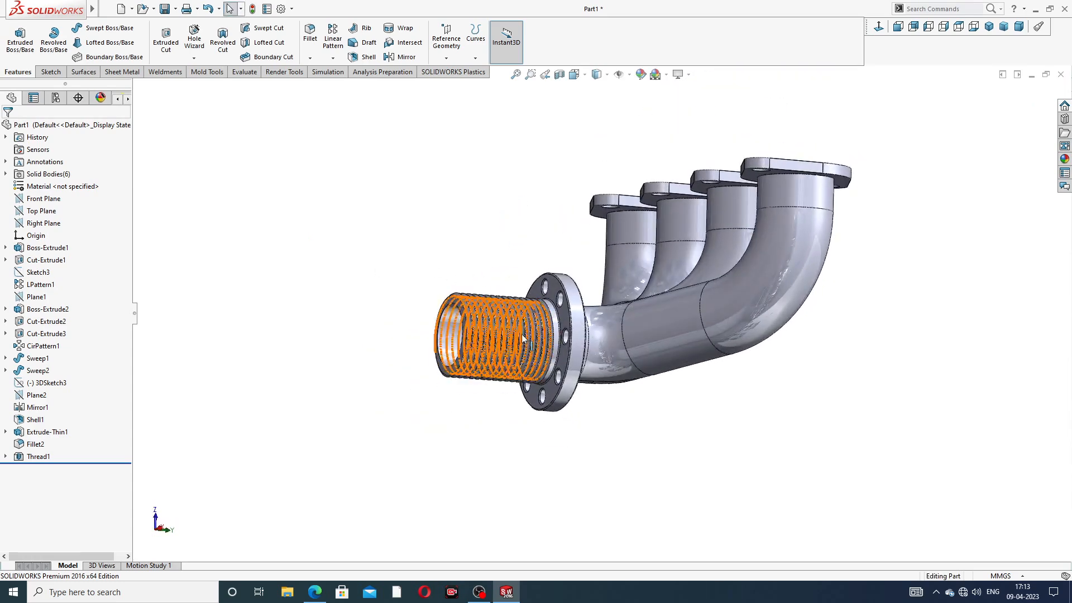
Step: Colour the Thread1 feature a neutral grey
scroll(523, 337, down, 3)
scroll(551, 240, up, 3)
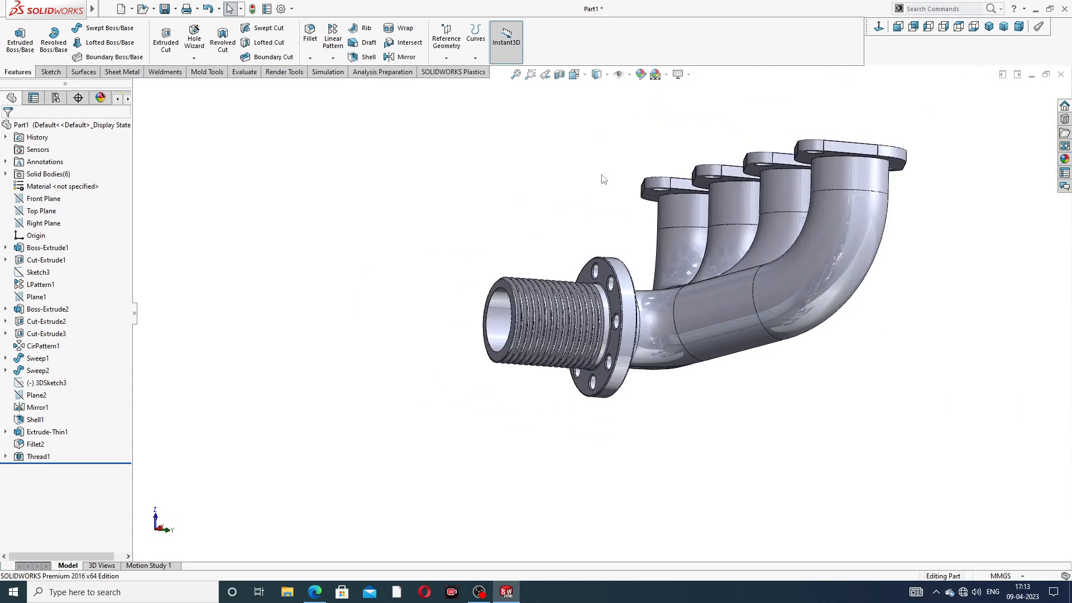
middle_drag(603, 179, 558, 229)
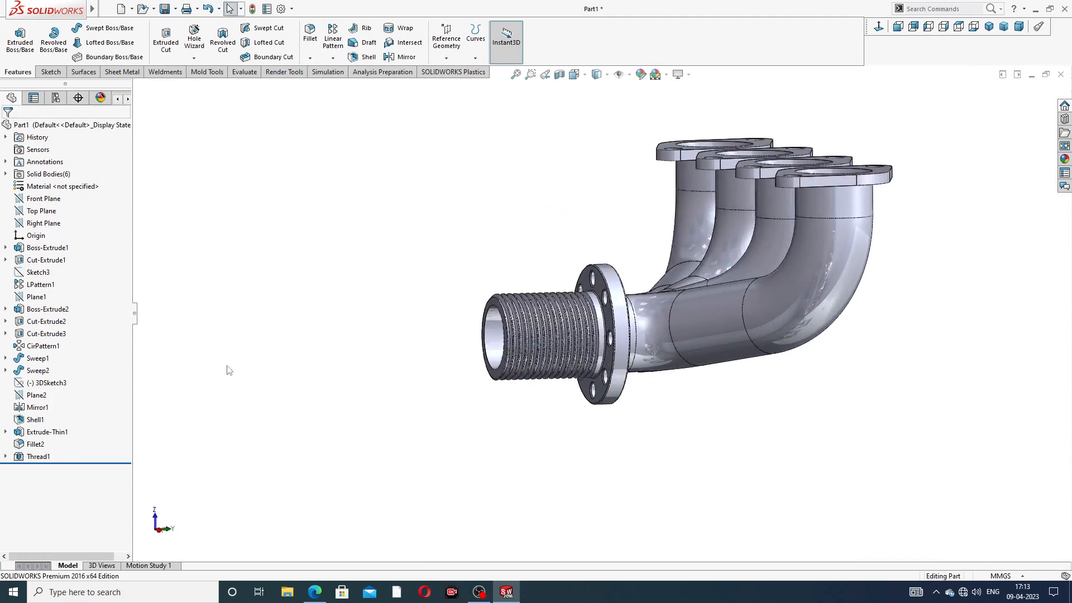
click(38, 457)
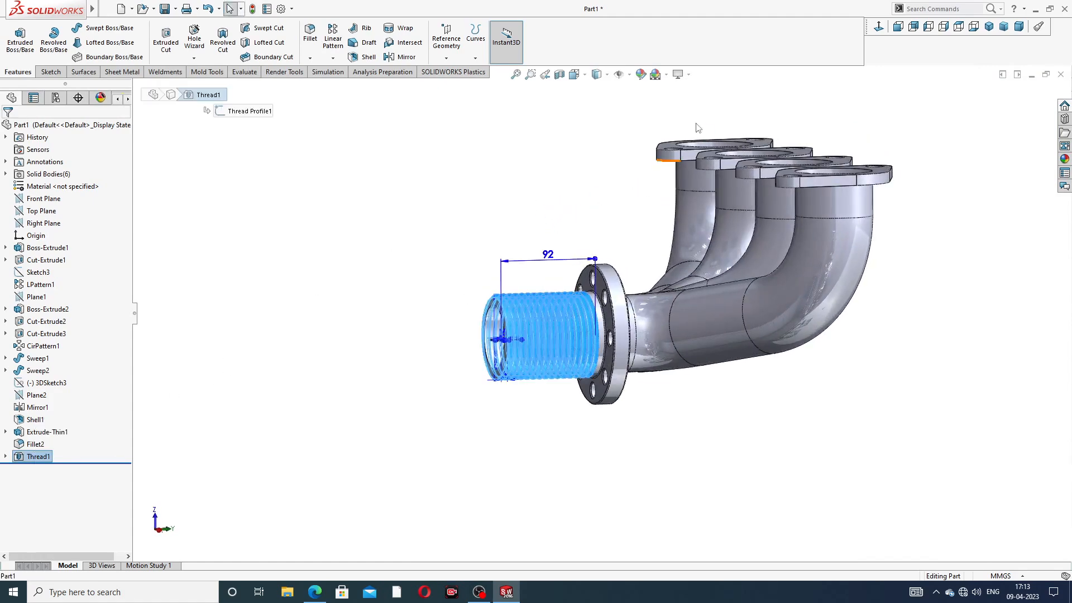
click(640, 74)
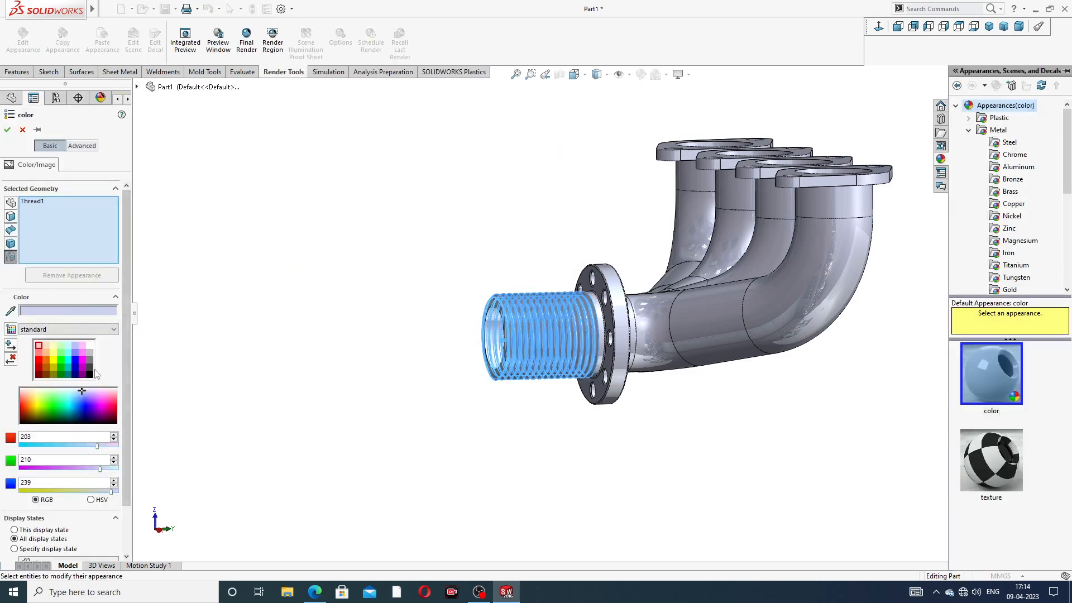
click(89, 360)
click(8, 130)
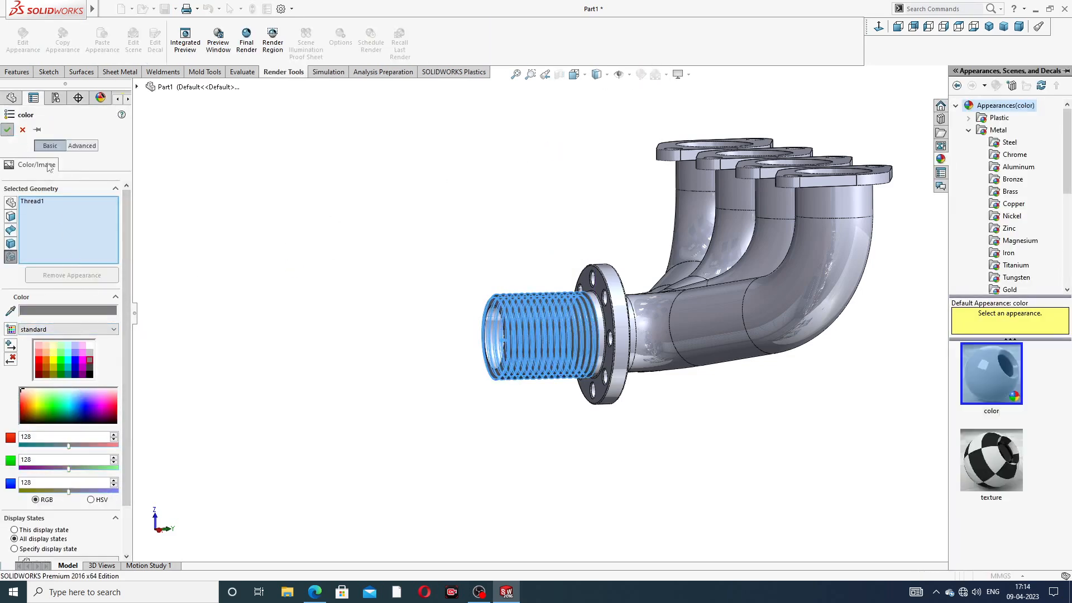
Step: Apply the polished nickel appearance to the whole manifold and review it from above
scroll(536, 321, down, 3)
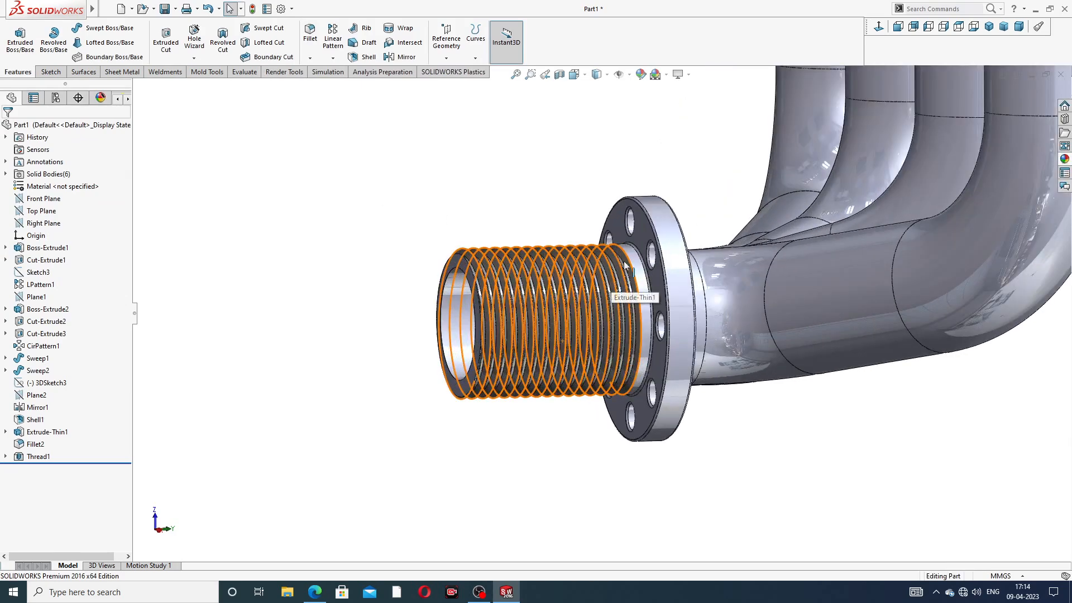
scroll(597, 306, up, 3)
middle_drag(843, 193, 963, 216)
click(1064, 160)
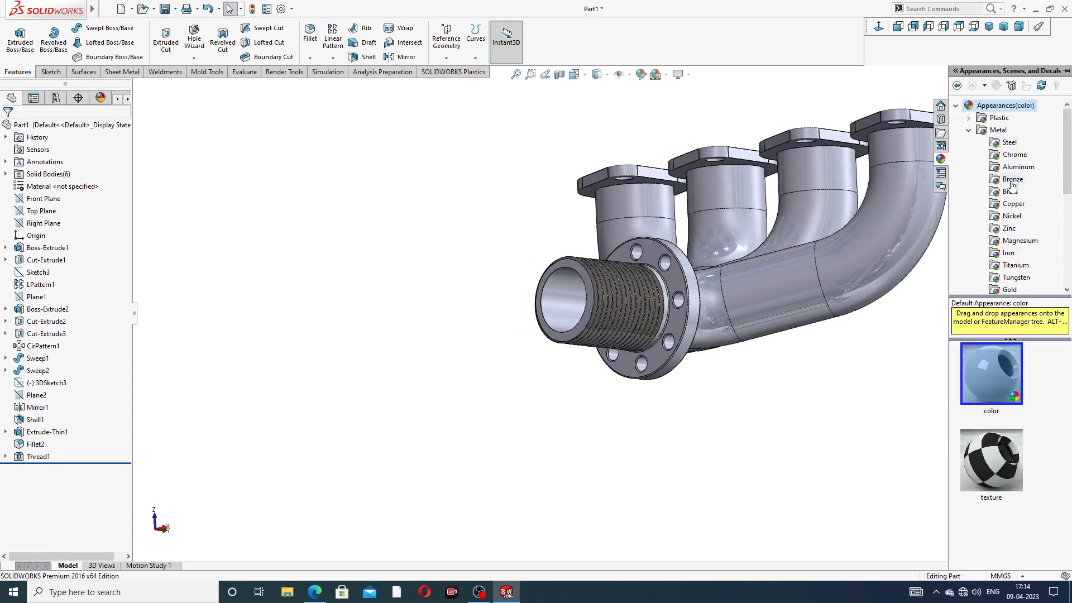
click(1013, 216)
double_click(985, 373)
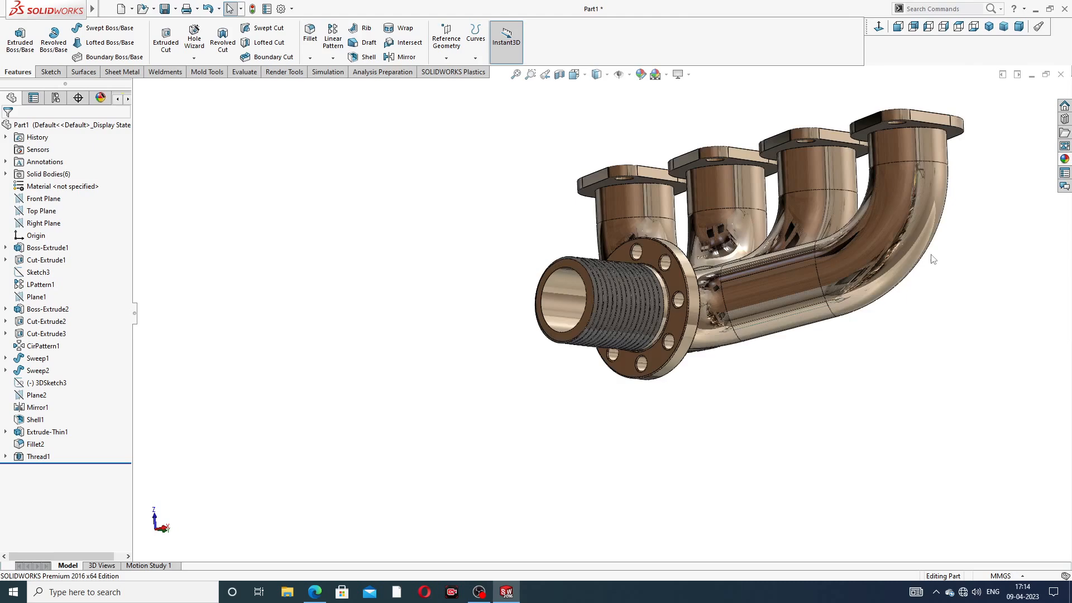
scroll(894, 200, up, 3)
middle_drag(895, 200, 845, 255)
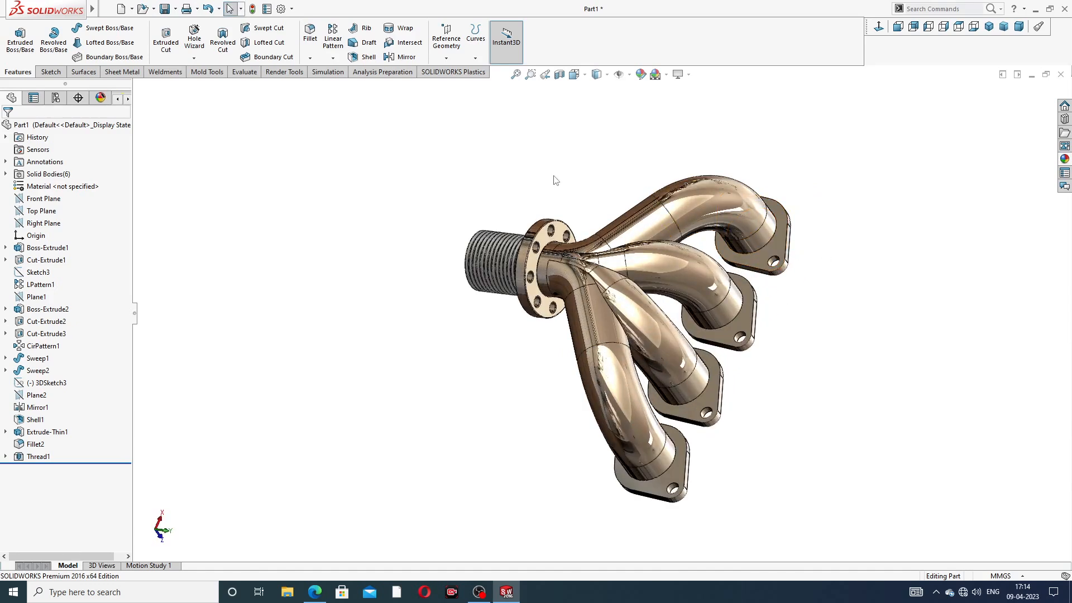
middle_drag(644, 263, 614, 162)
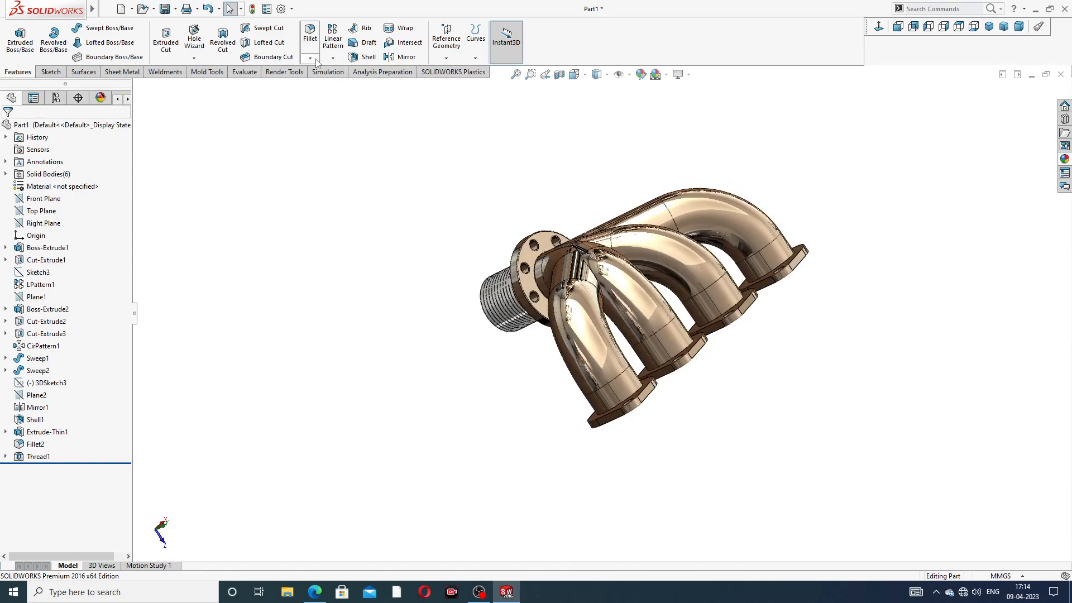
click(315, 592)
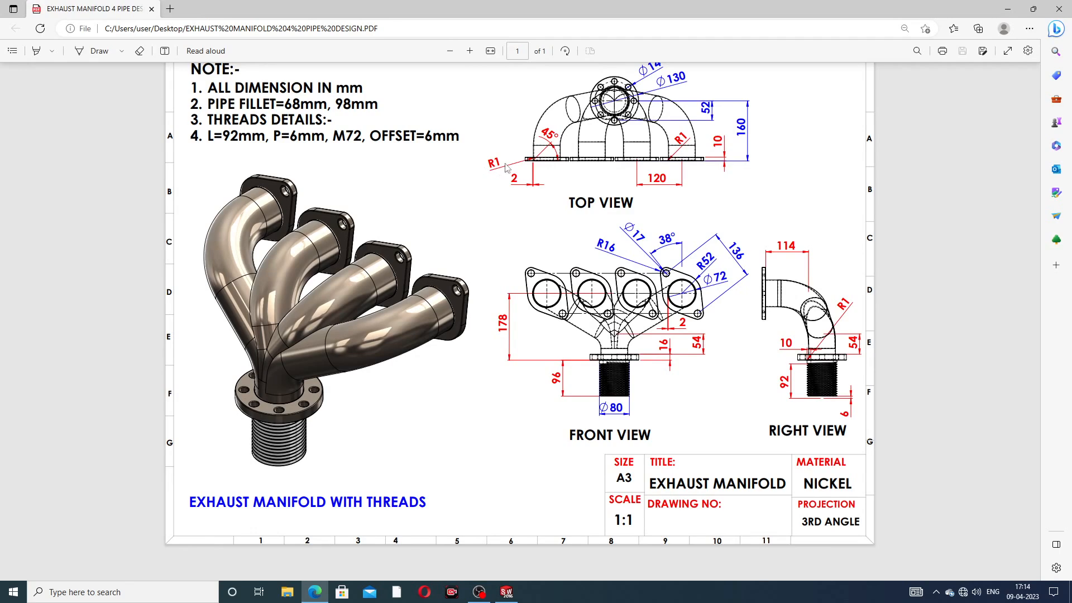
click(315, 591)
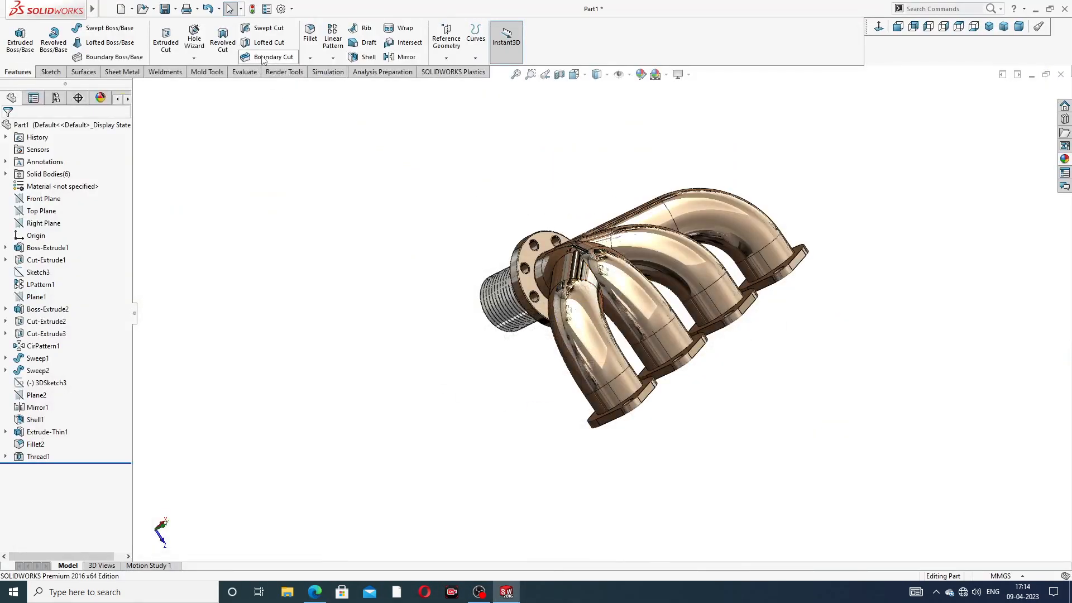
click(310, 58)
Step: Chamfer the inner bore edges of the first two flange ports at 2 mm × 45°
click(337, 84)
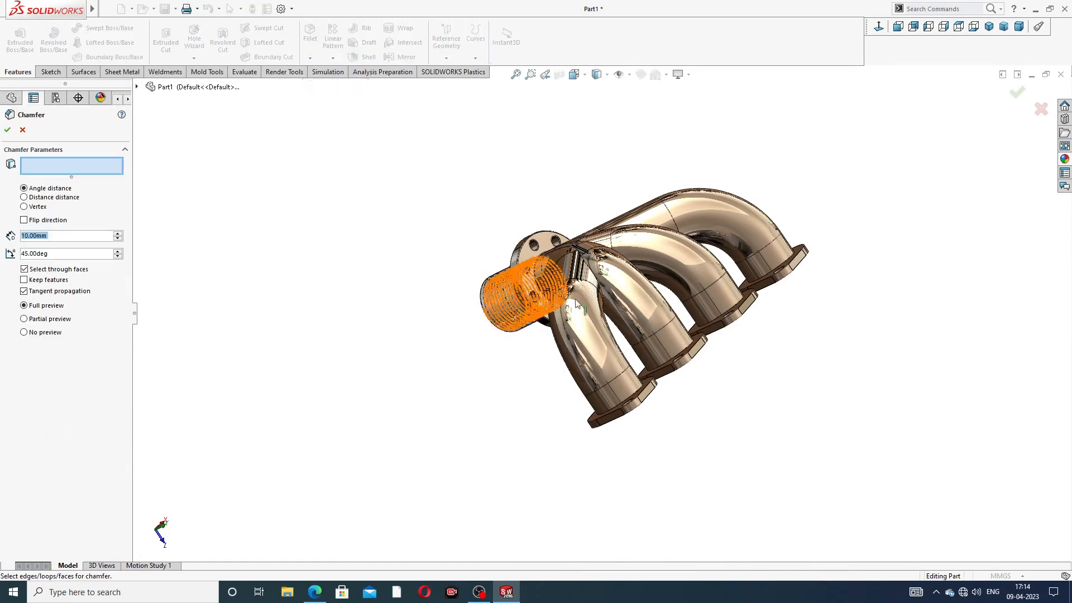
middle_drag(577, 304, 561, 204)
scroll(441, 235, down, 3)
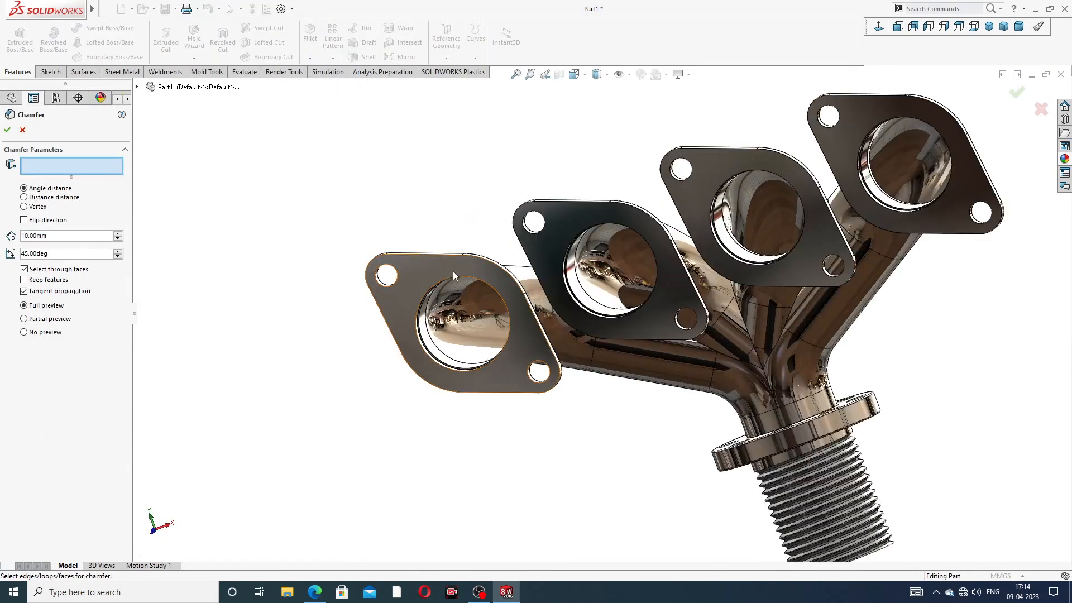
scroll(453, 281, down, 4)
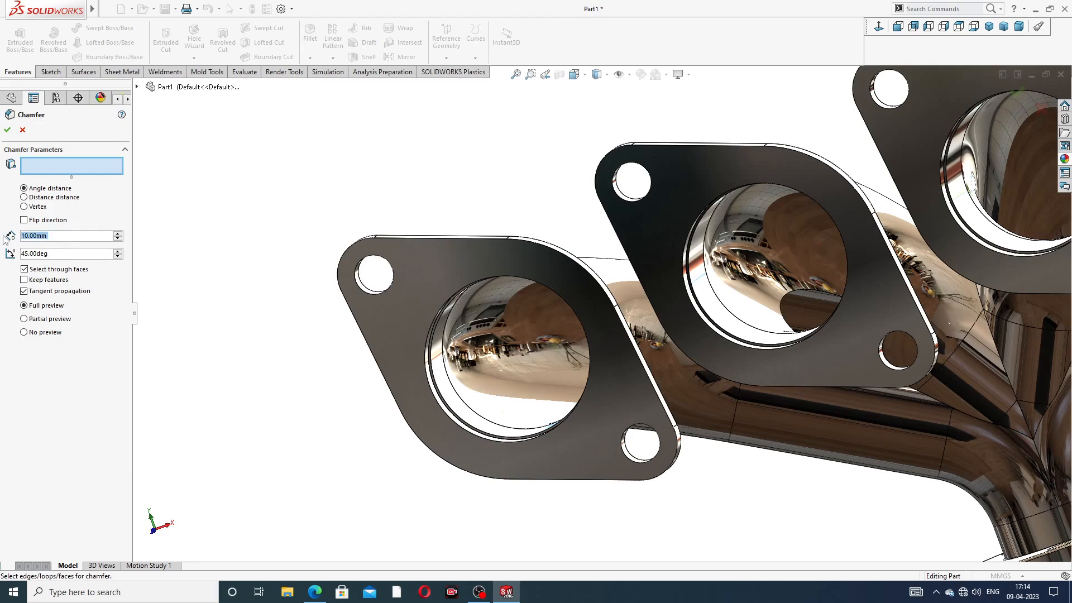
text(2)
key(Return)
scroll(488, 296, down, 4)
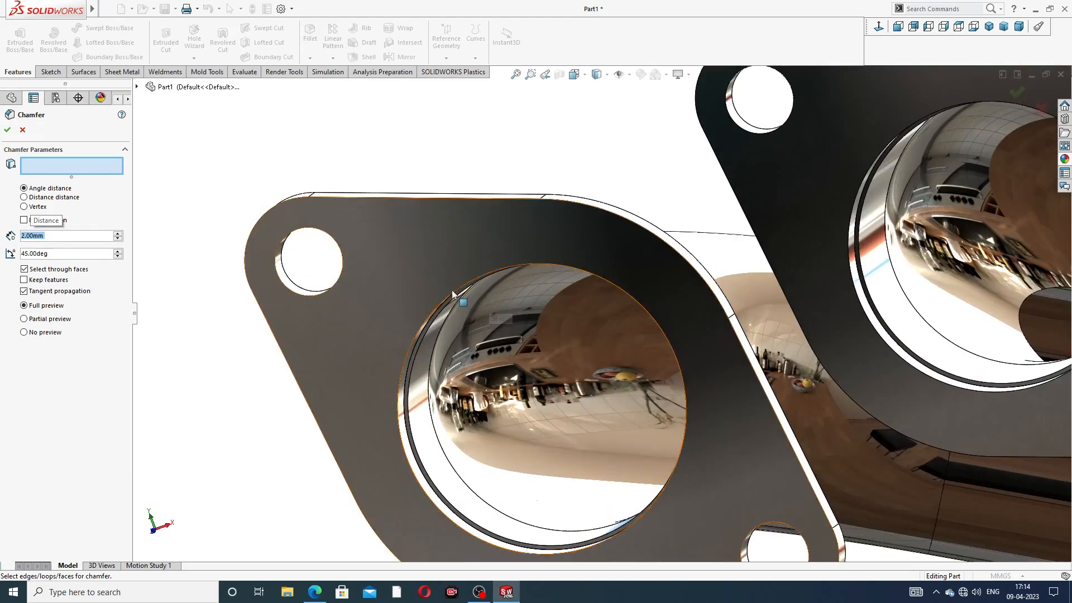
click(427, 316)
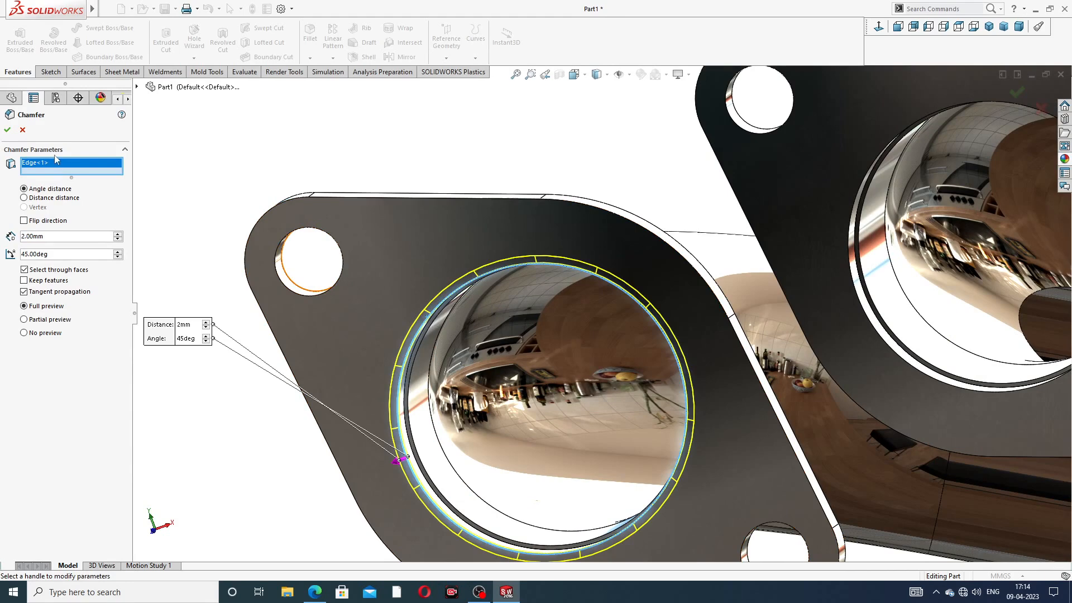
click(8, 131)
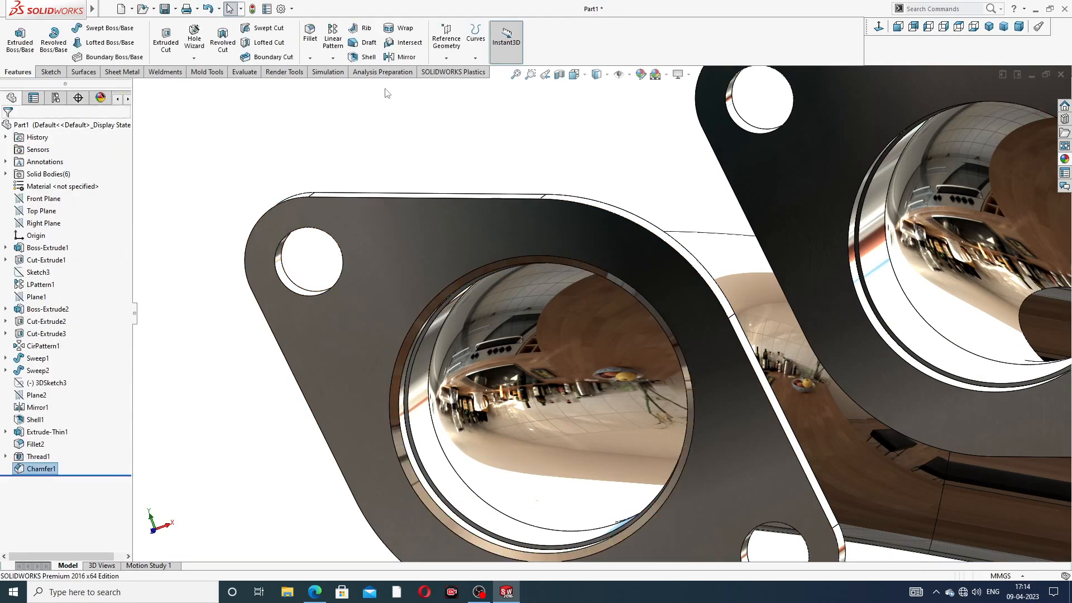
click(309, 58)
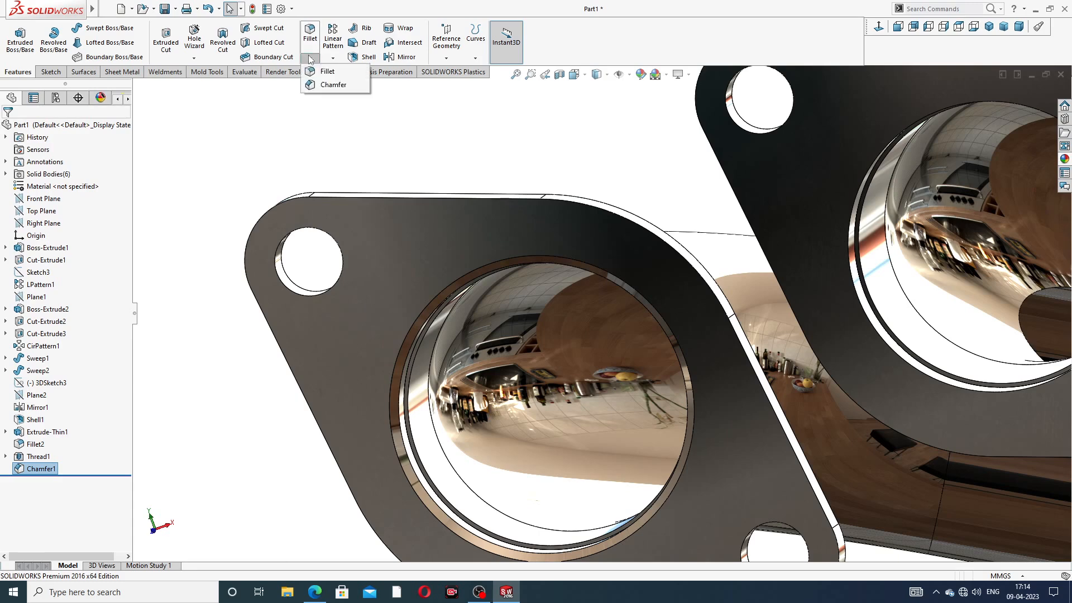
click(330, 87)
scroll(886, 155, up, 3)
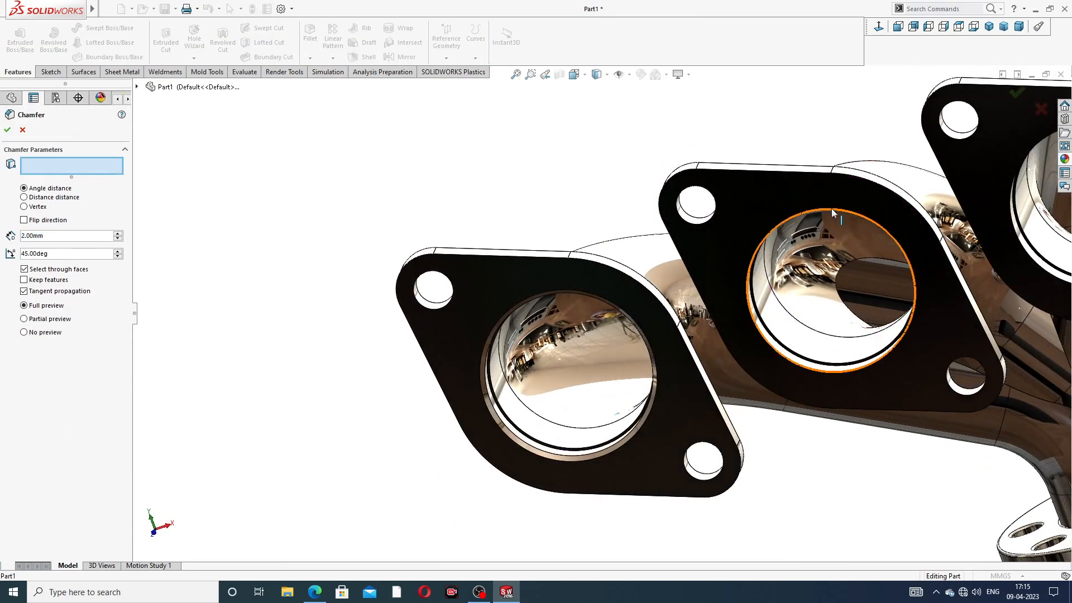
click(847, 213)
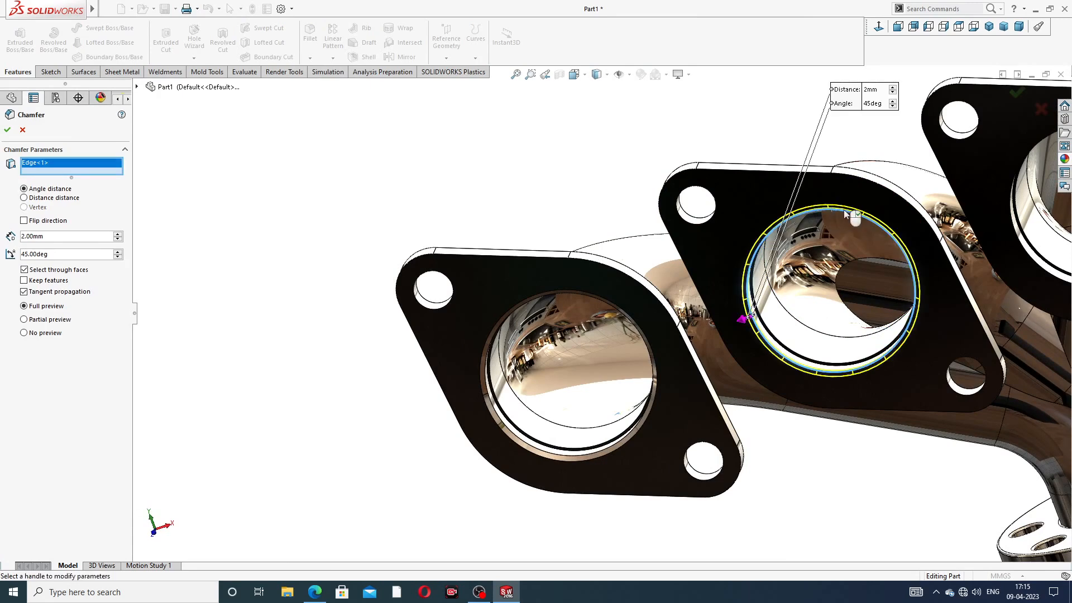
click(7, 131)
Step: Add the same 2 mm × 45° chamfer to the third and fourth port bore edges
scroll(798, 195, up, 5)
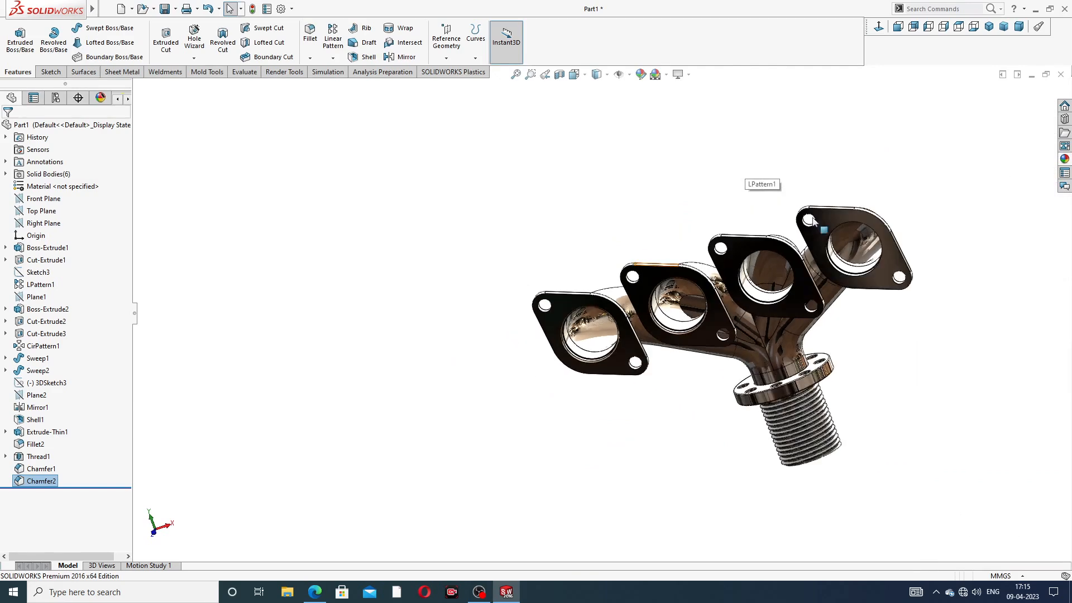
middle_drag(812, 220, 839, 105)
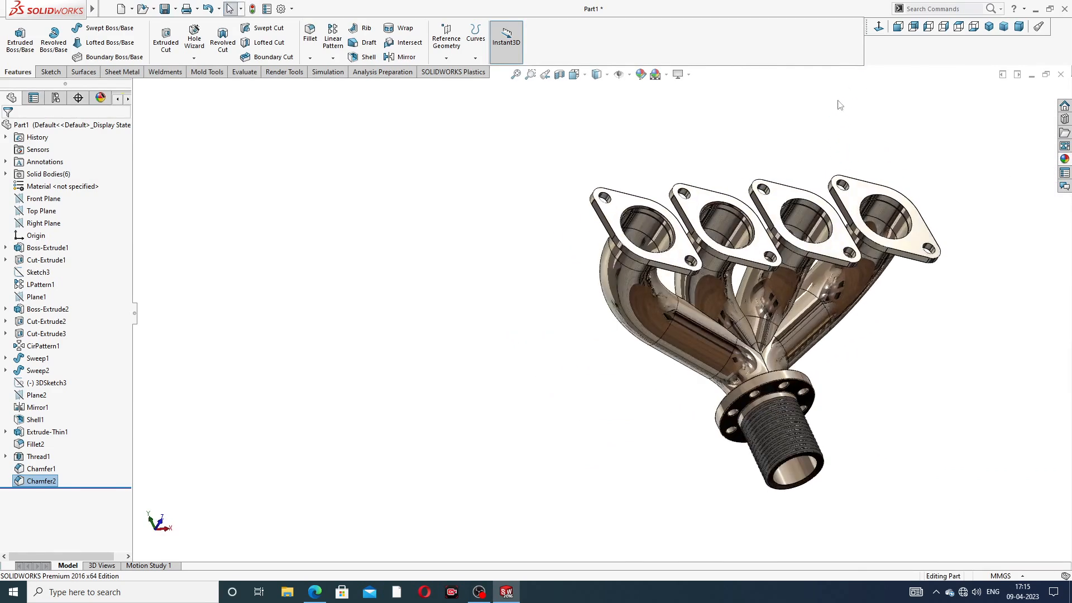
scroll(710, 219, down, 3)
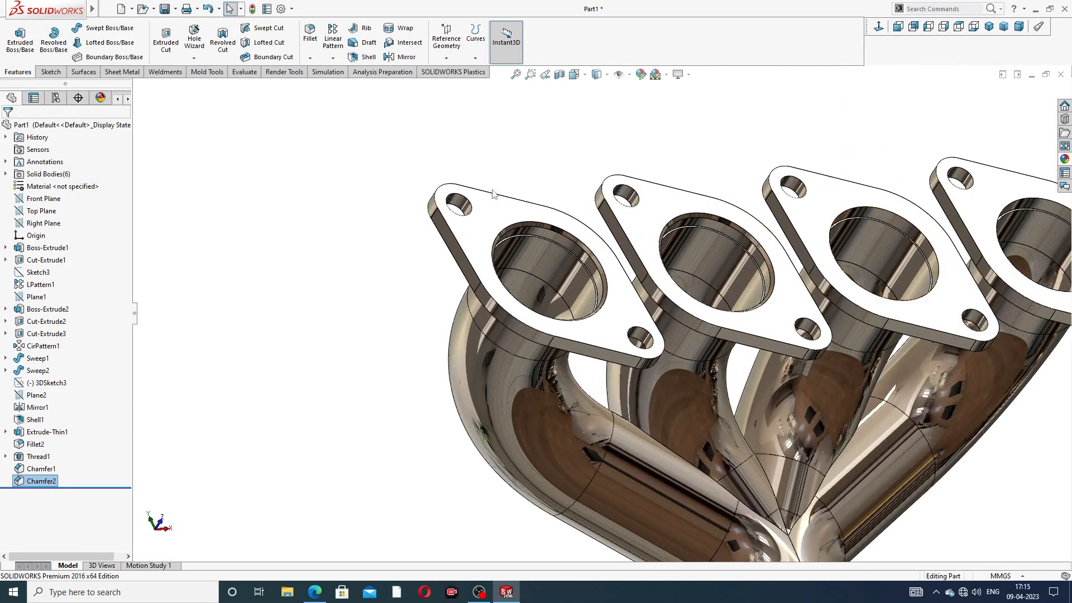
click(309, 58)
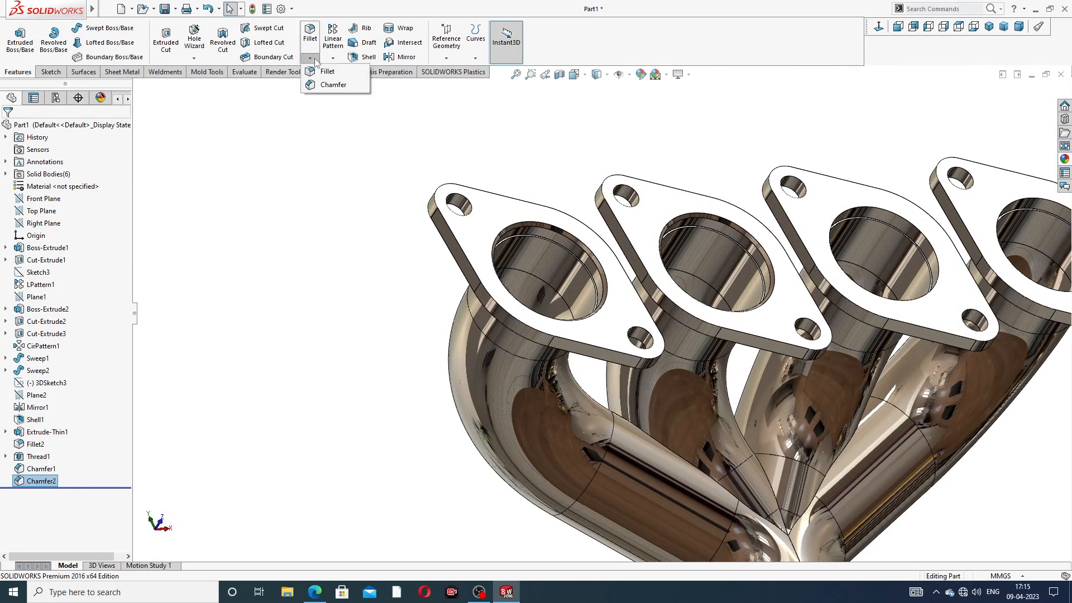
click(335, 86)
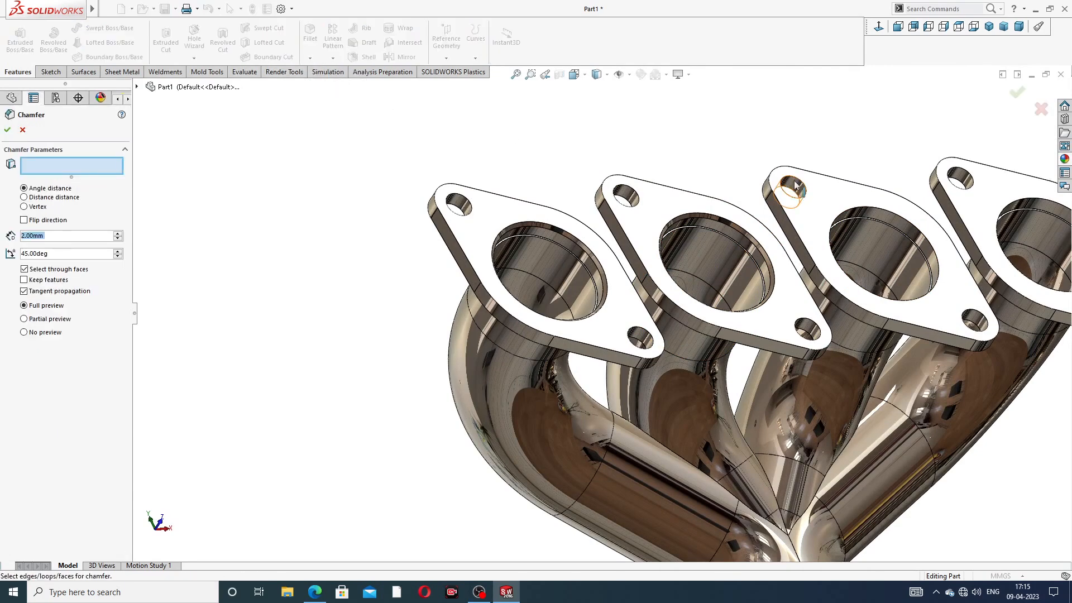
click(864, 210)
scroll(1004, 197, up, 2)
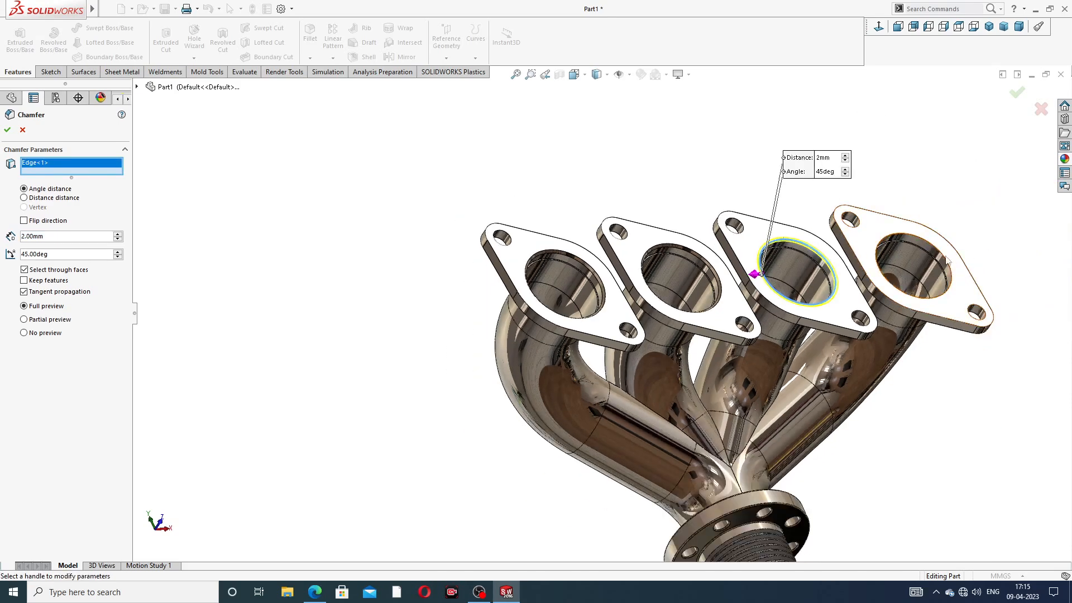
scroll(989, 238, down, 2)
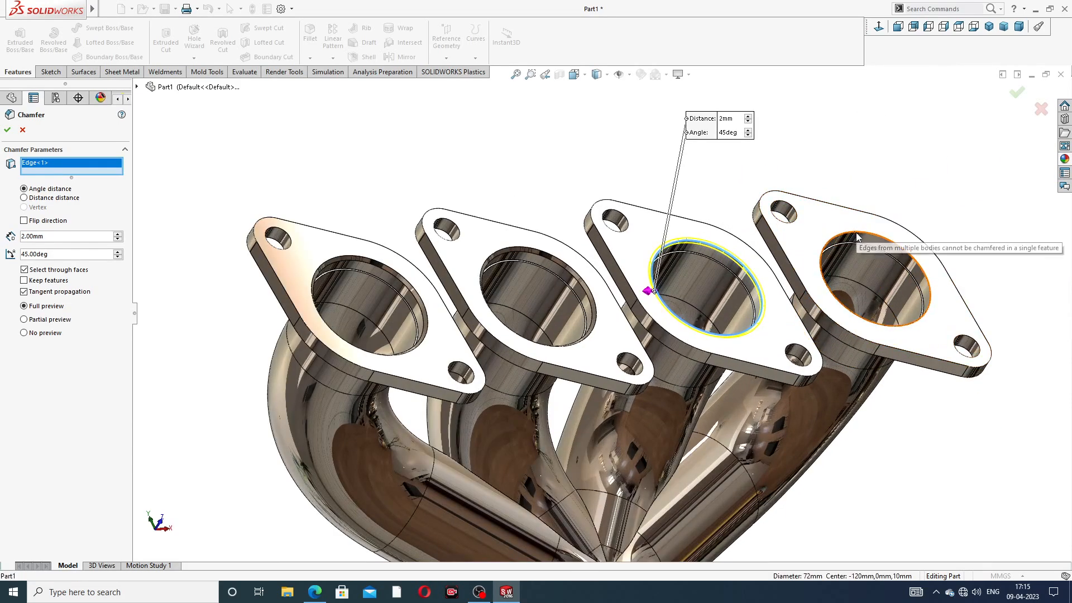
click(7, 131)
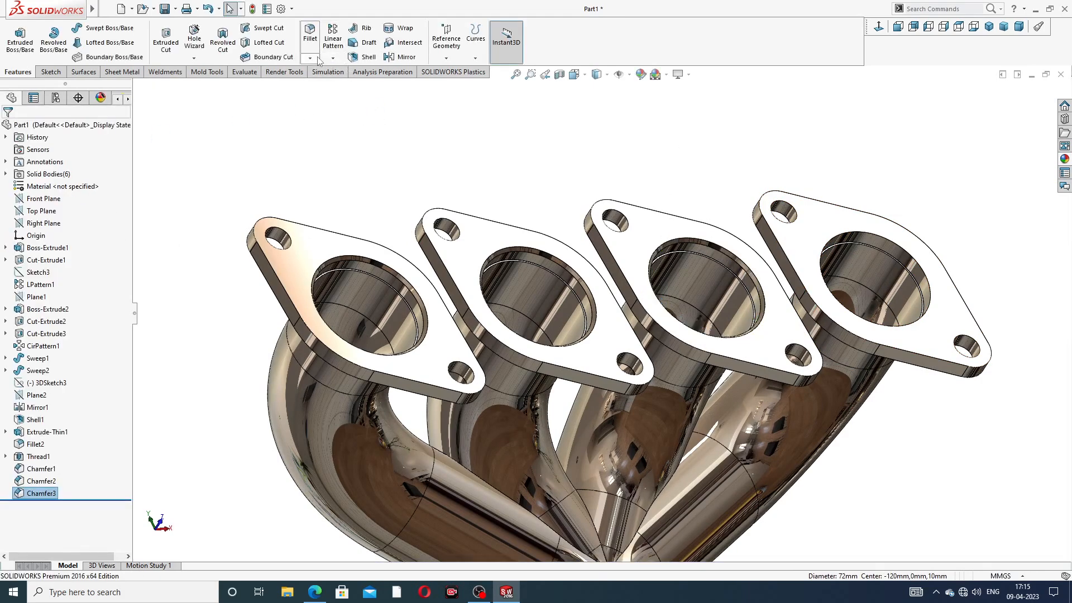
click(317, 58)
click(335, 85)
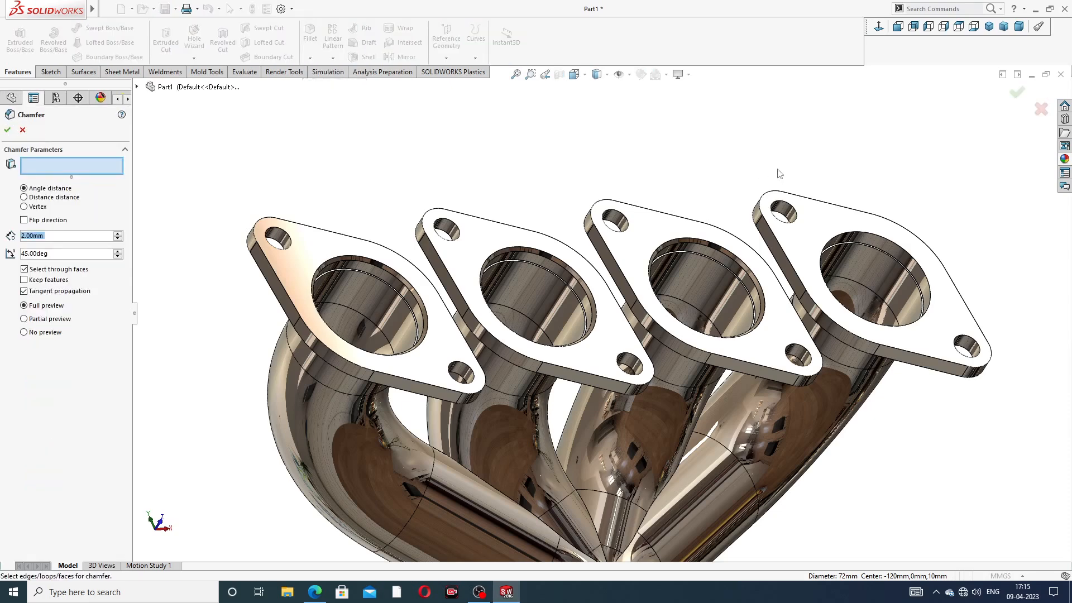
click(835, 237)
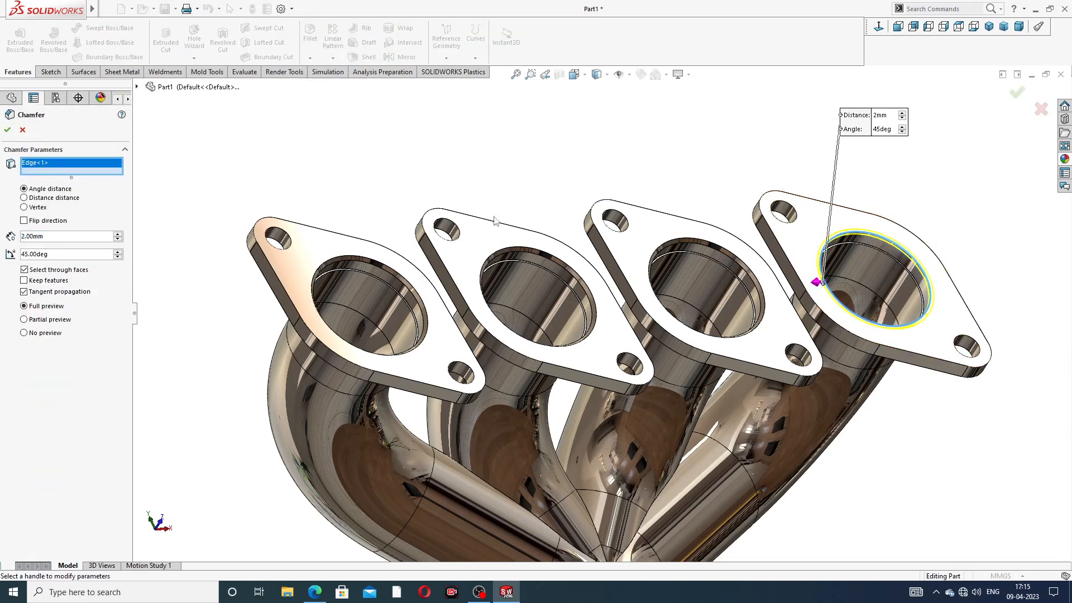
click(7, 131)
scroll(682, 190, up, 3)
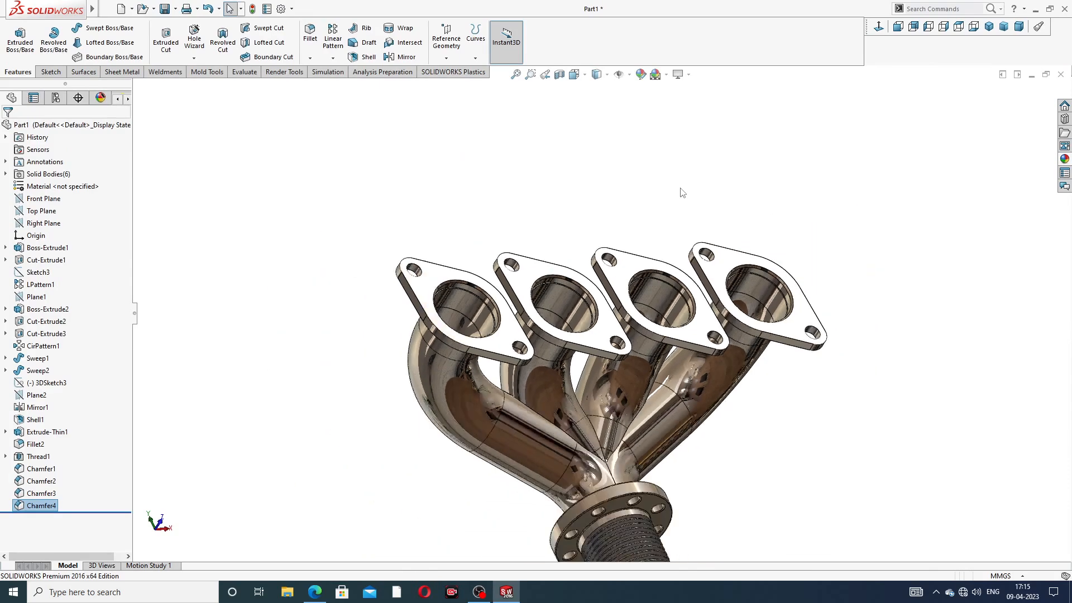
middle_drag(682, 191, 638, 232)
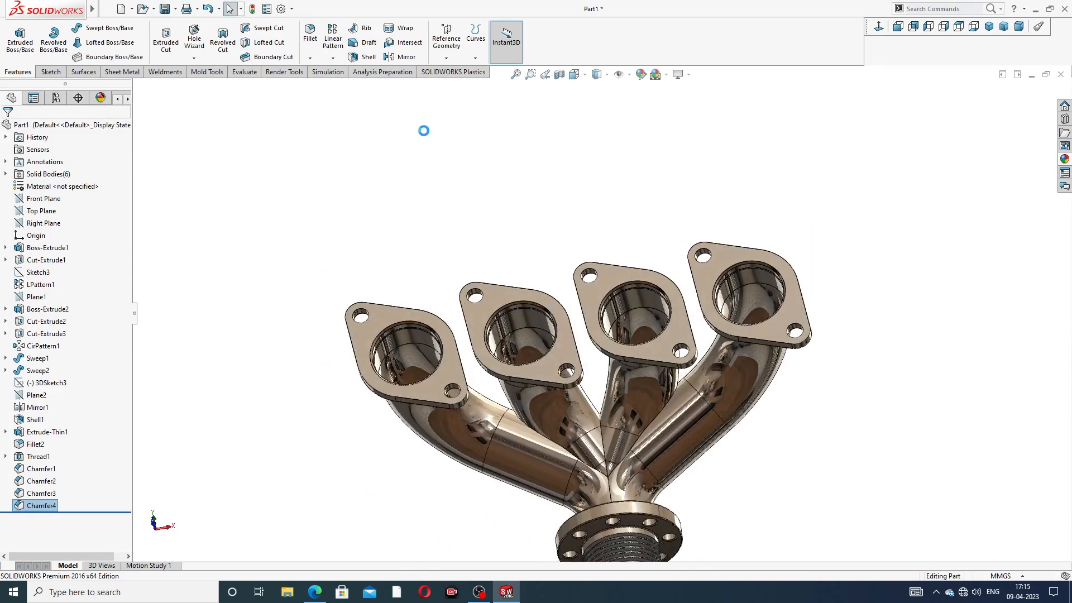
click(310, 58)
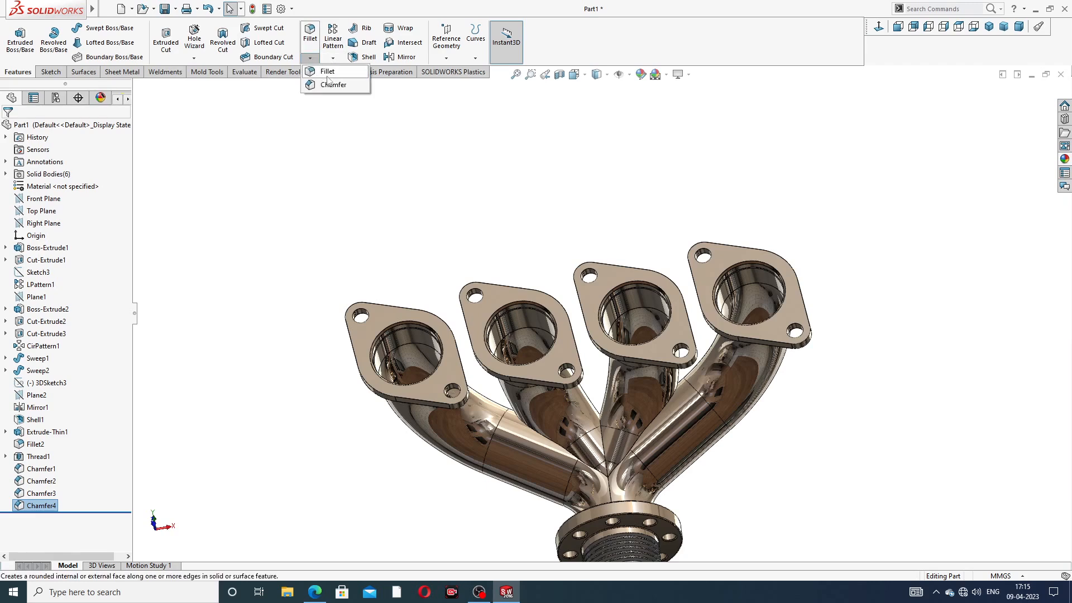
Step: Fillet the front and back faces of the first and middle flanges at 1 mm
click(331, 75)
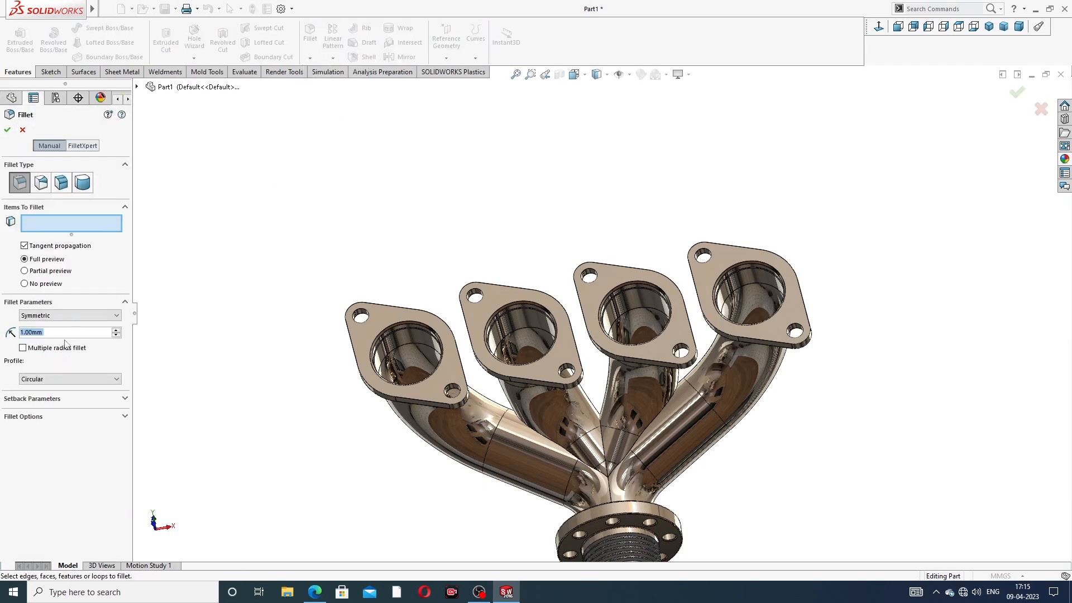
click(376, 313)
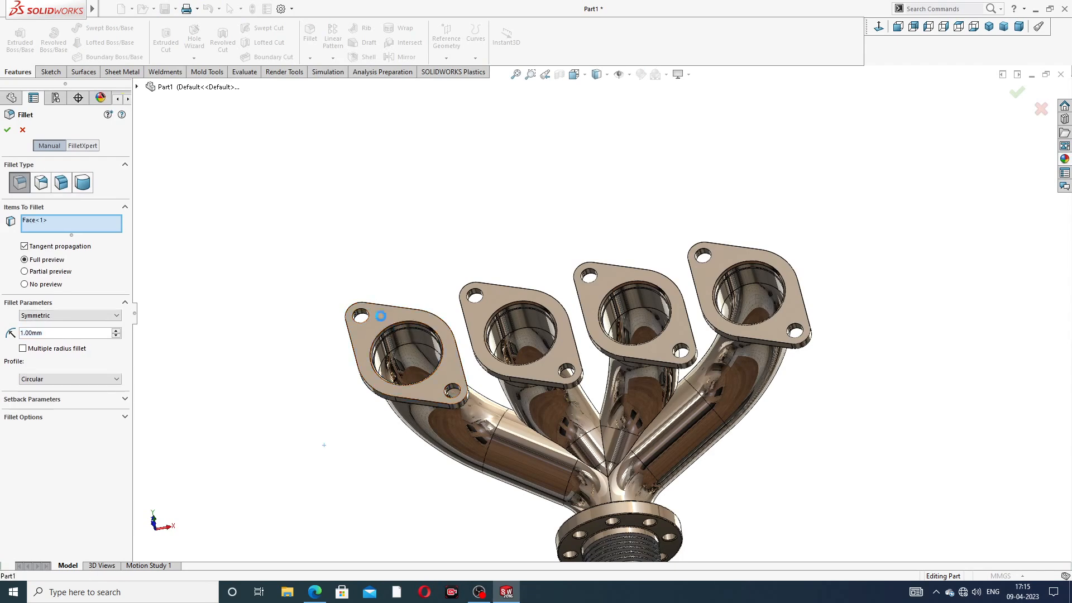
middle_drag(411, 294, 496, 258)
scroll(453, 290, down, 4)
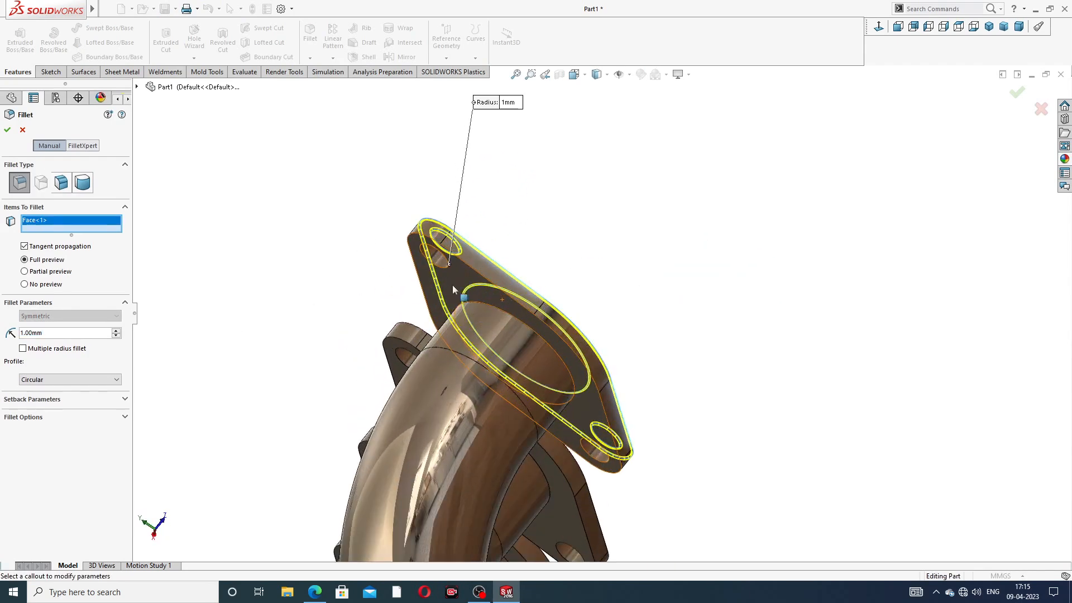
click(461, 279)
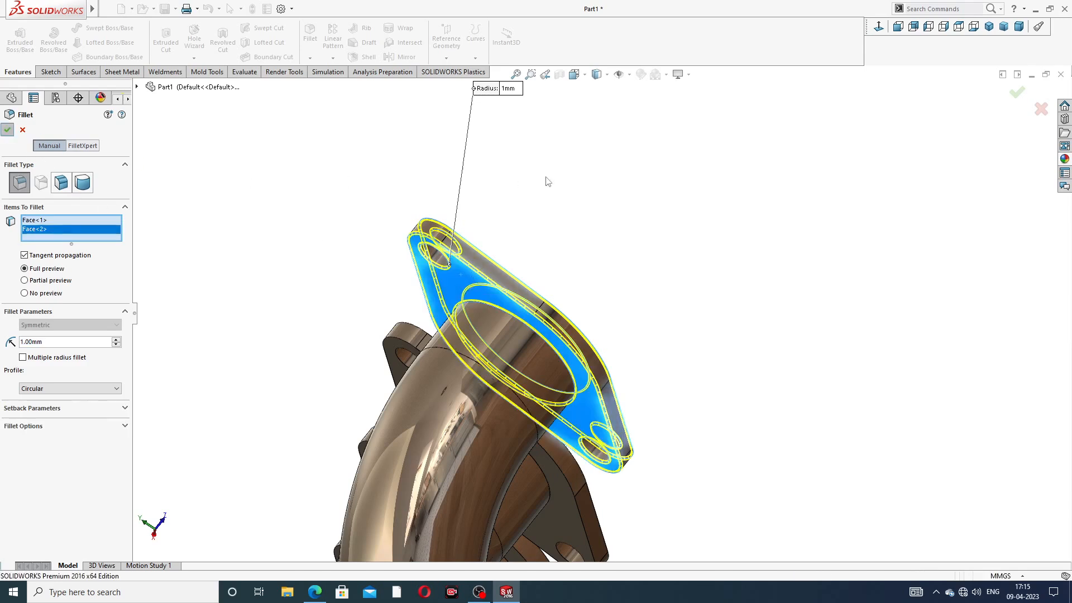
key(Return)
middle_drag(546, 179, 481, 435)
scroll(483, 433, down, 6)
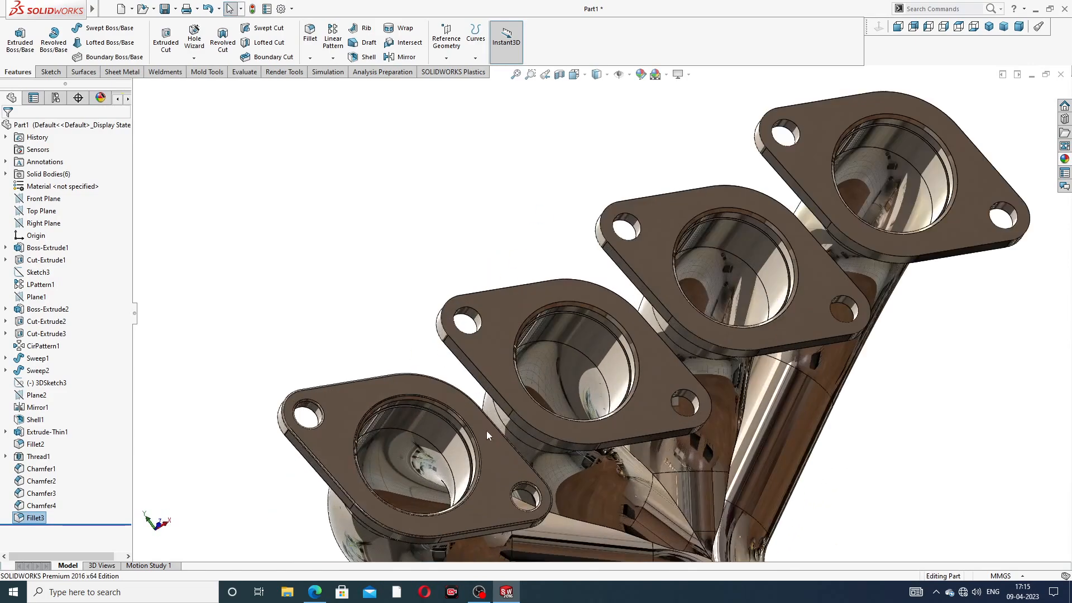
click(309, 32)
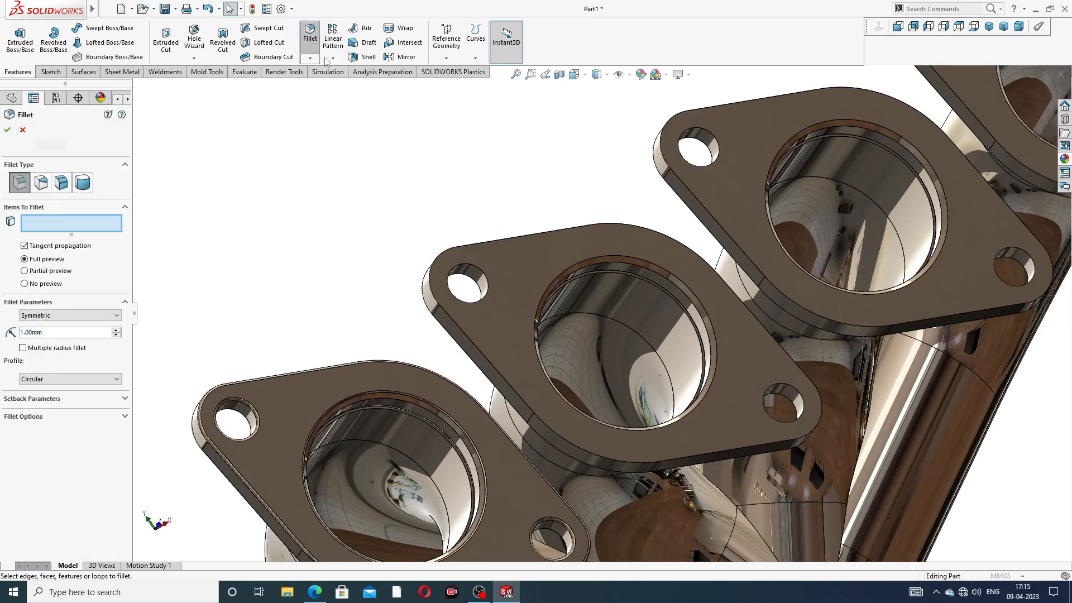
click(528, 263)
scroll(552, 291, up, 3)
scroll(557, 299, up, 1)
middle_drag(556, 299, 583, 314)
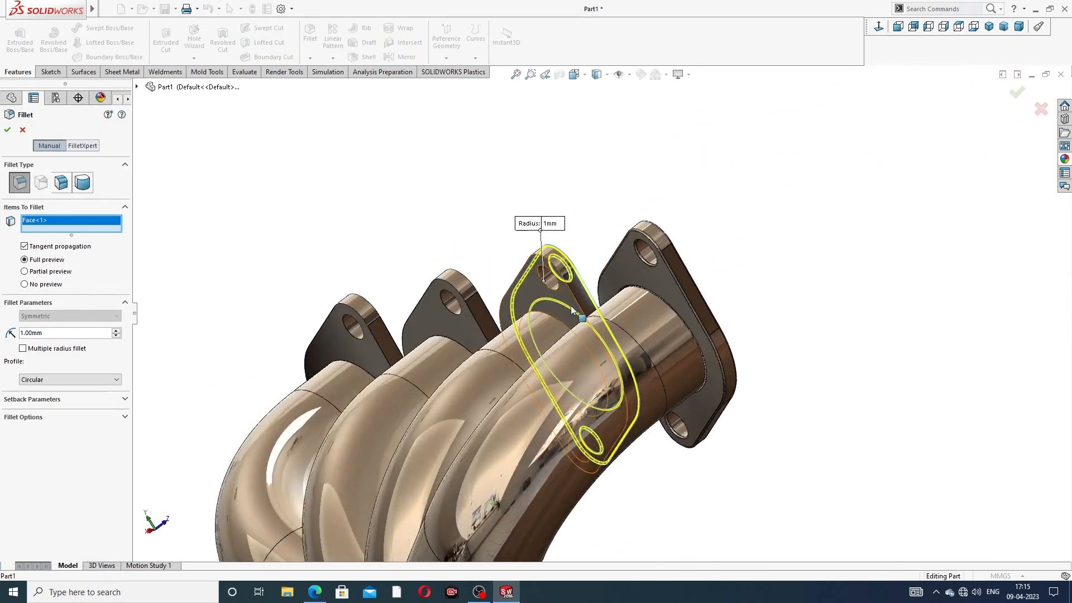
scroll(557, 285, down, 5)
click(558, 287)
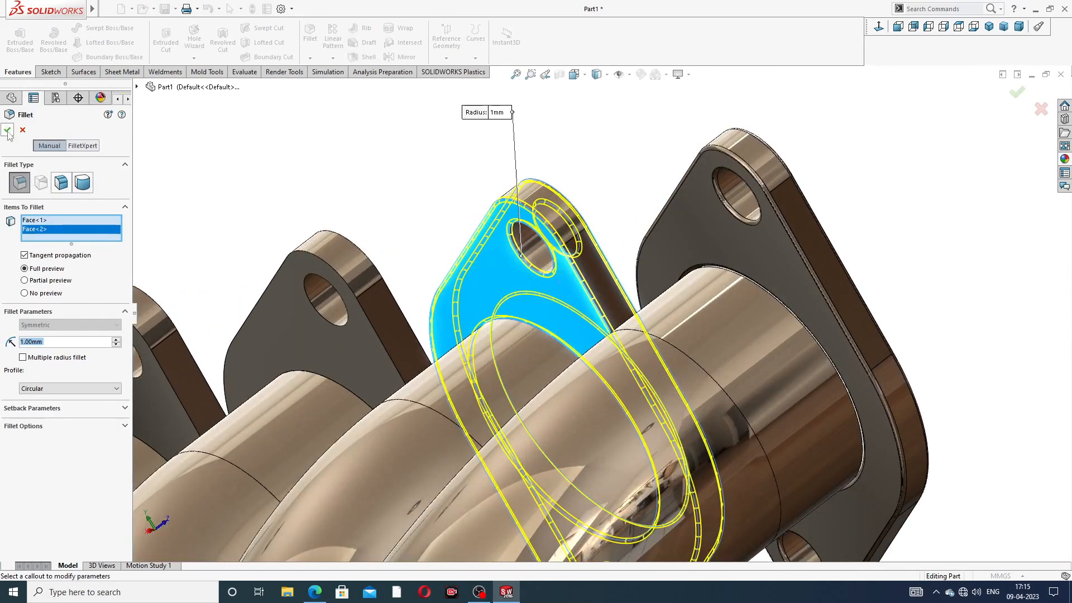
click(8, 130)
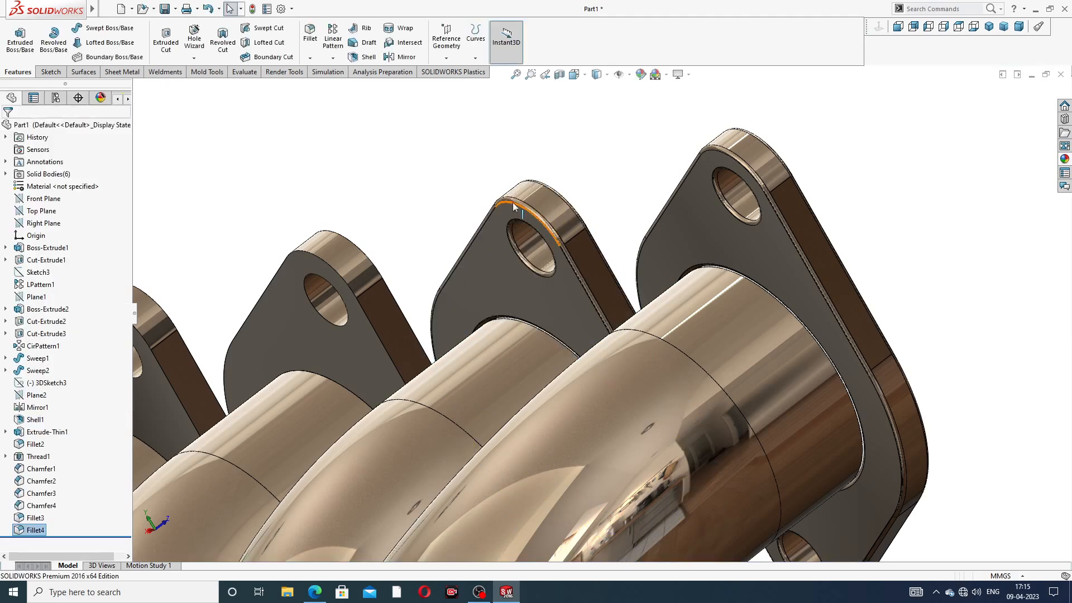
Step: Give the lower and upper flanges the same 1 mm fillet on both faces
scroll(513, 206, up, 3)
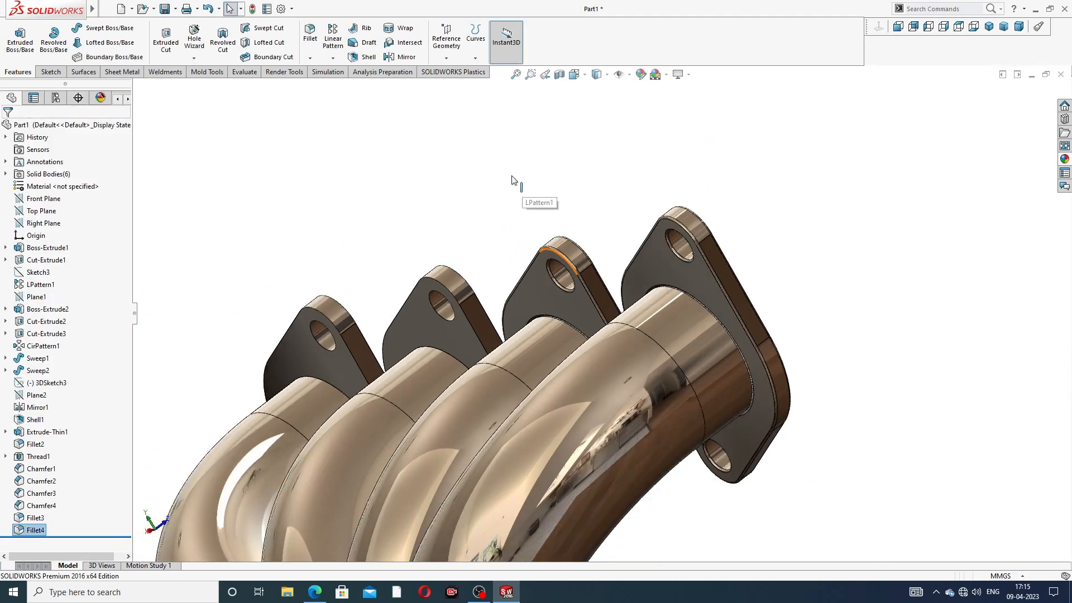
click(310, 38)
click(427, 331)
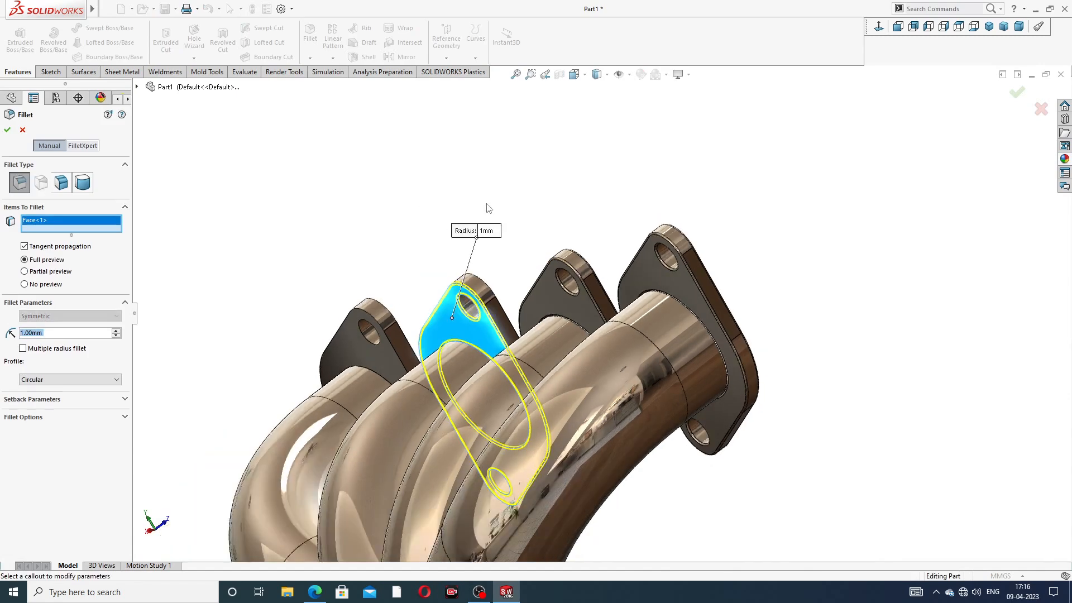
middle_drag(486, 208, 391, 349)
scroll(334, 445, down, 4)
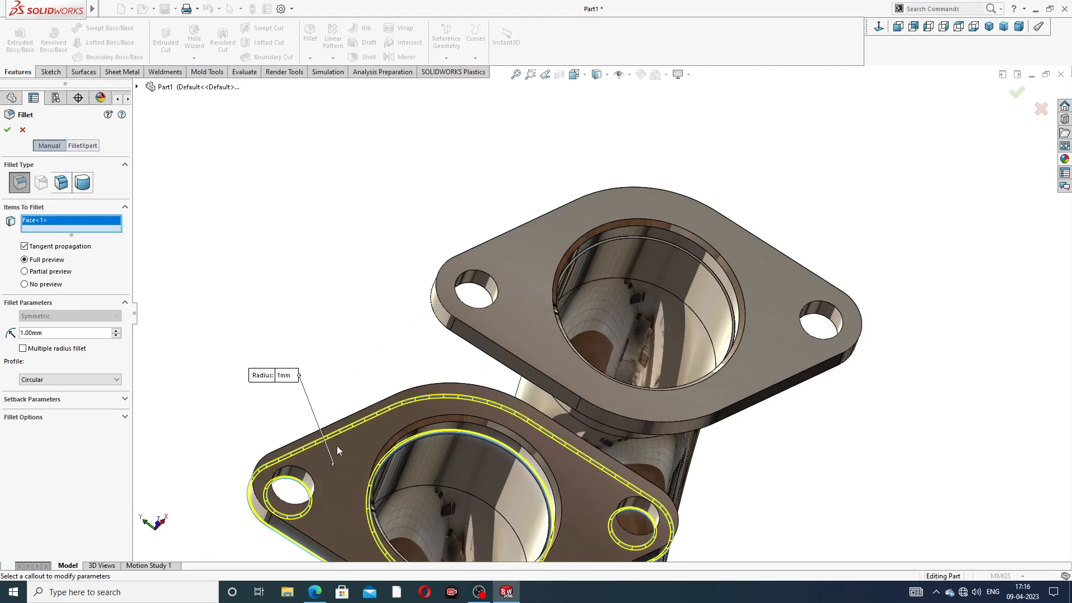
click(342, 446)
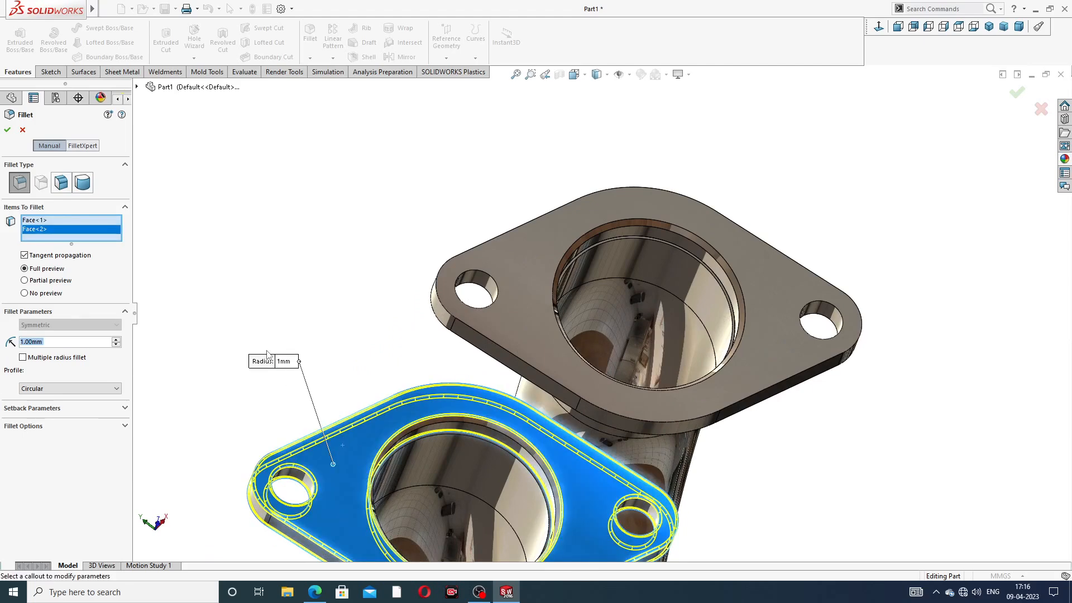
click(8, 132)
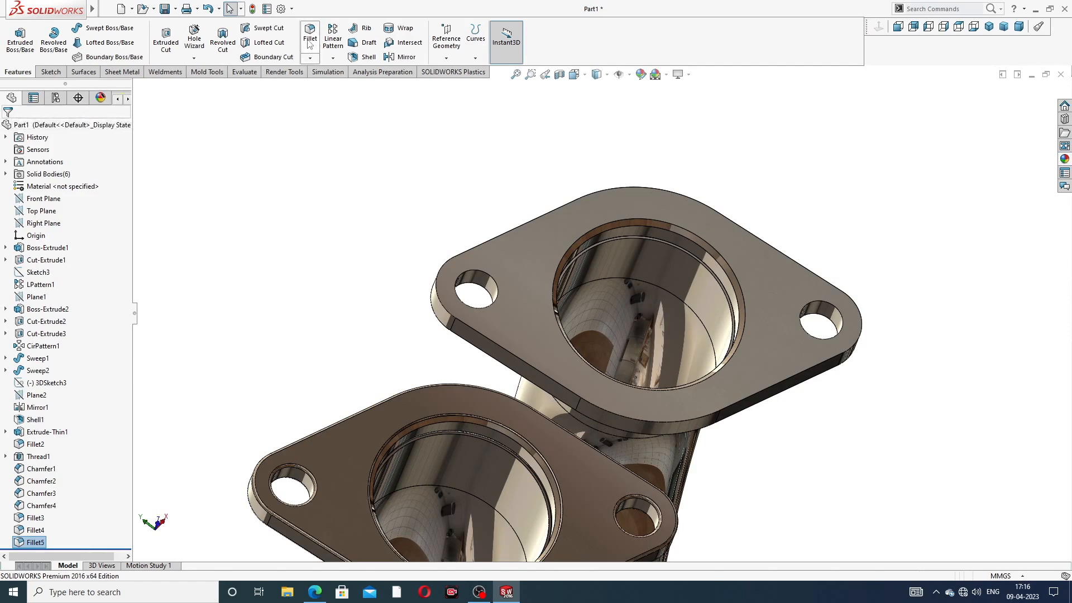
click(310, 41)
click(542, 230)
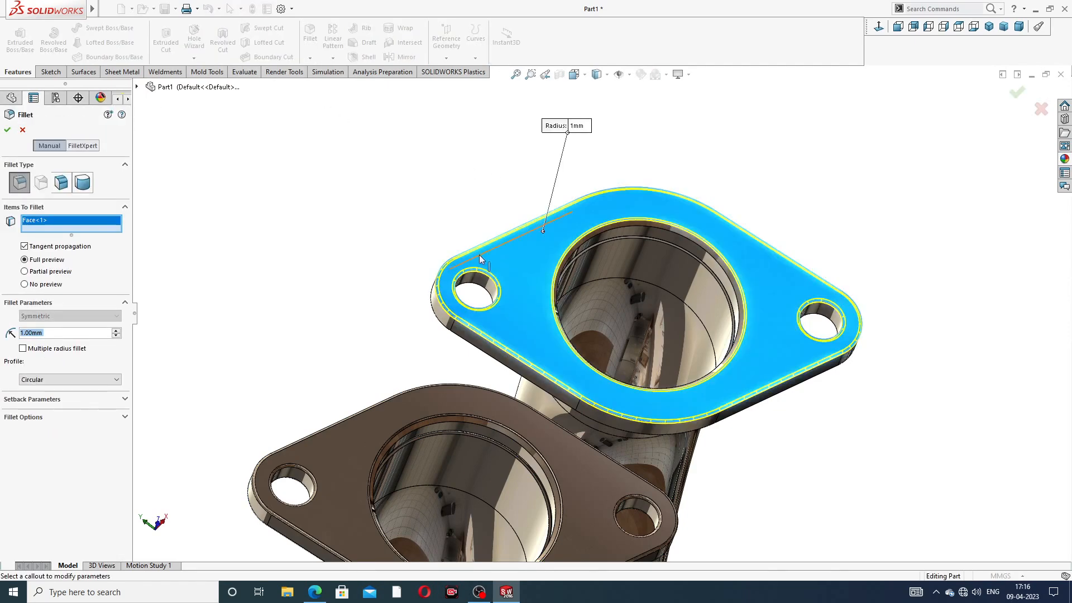
middle_drag(479, 259, 642, 178)
click(486, 274)
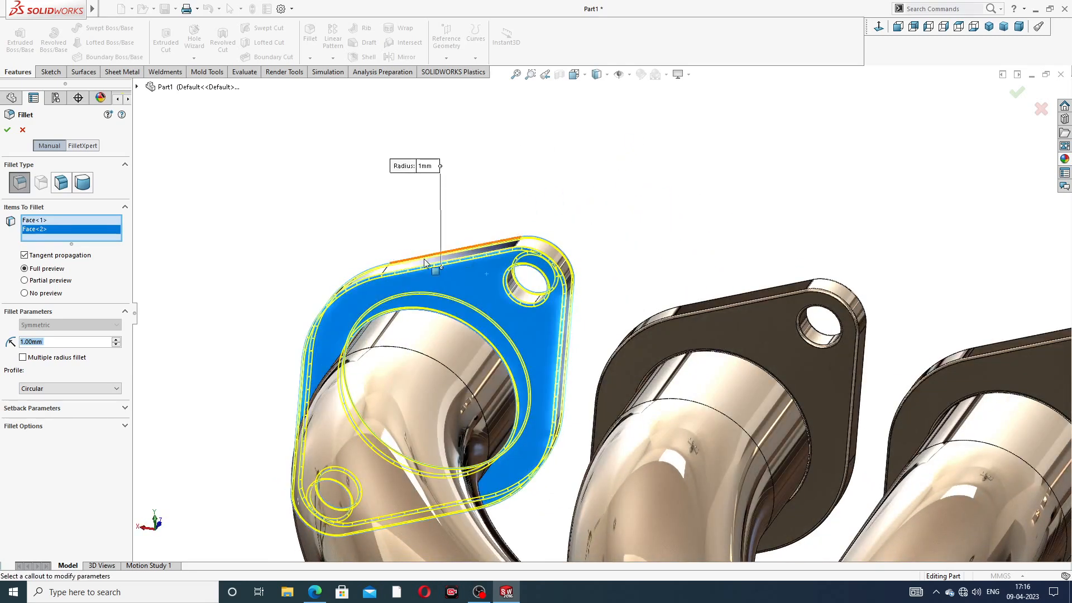
click(7, 130)
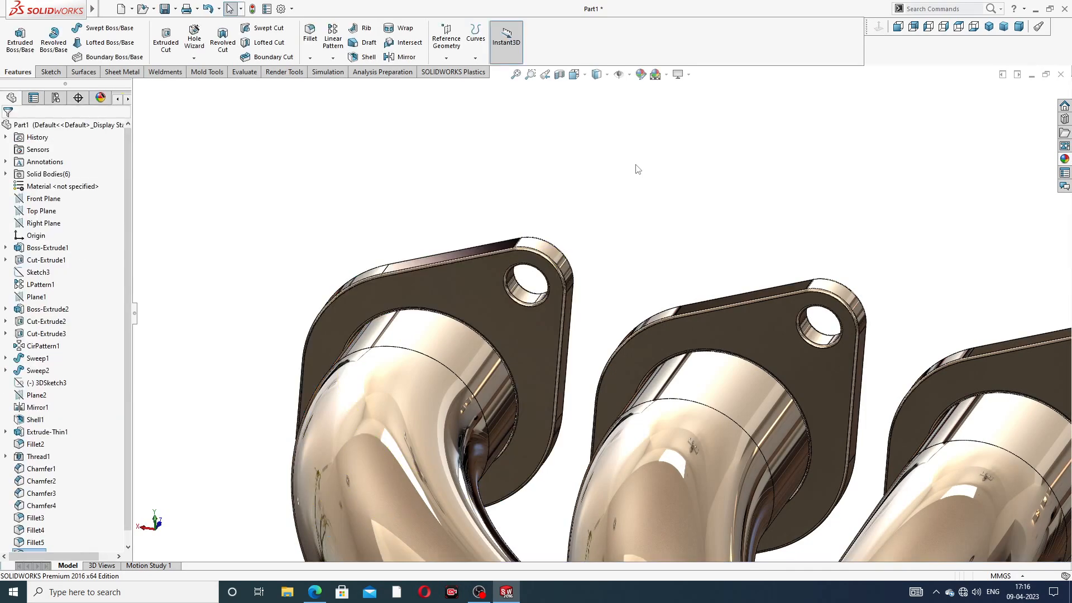
Step: Inspect the finished manifold in front, back and oblique 3-D views
scroll(636, 166, up, 3)
scroll(670, 206, up, 4)
middle_drag(623, 335, 627, 471)
scroll(653, 466, down, 4)
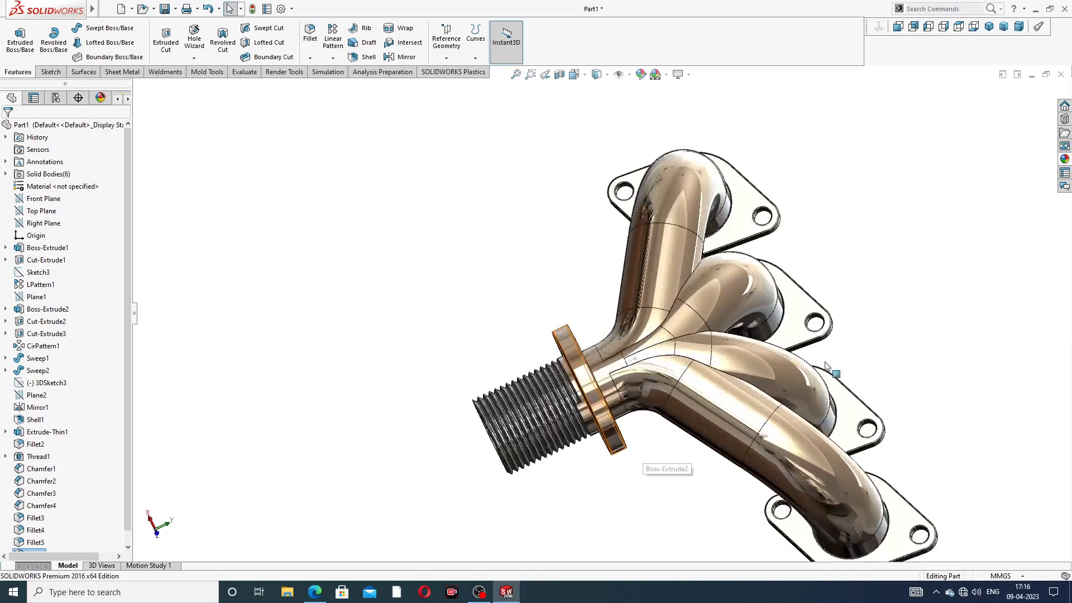
click(989, 28)
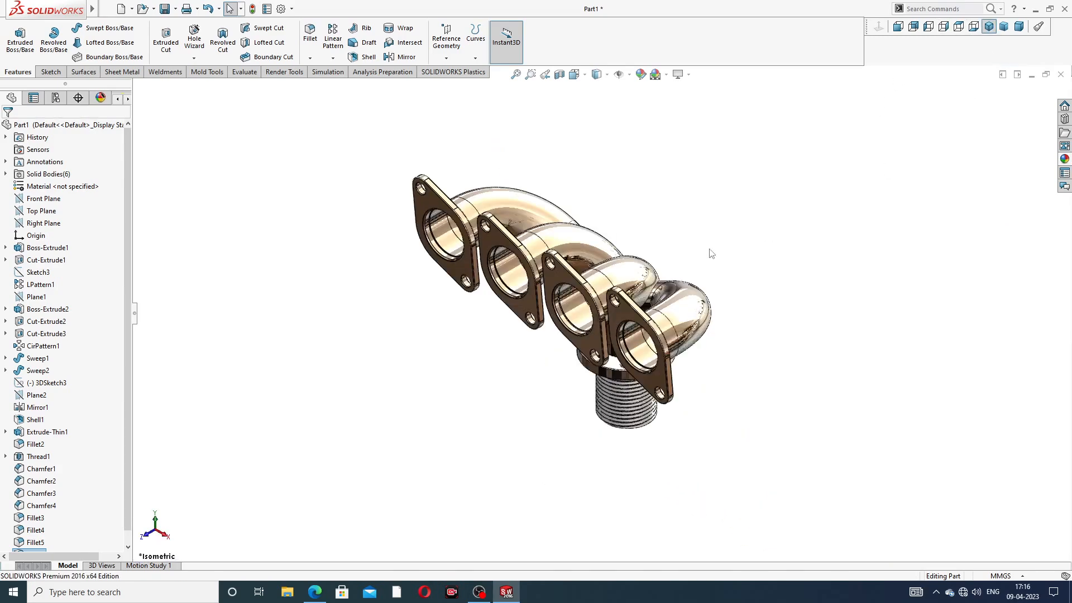
middle_drag(630, 273, 497, 283)
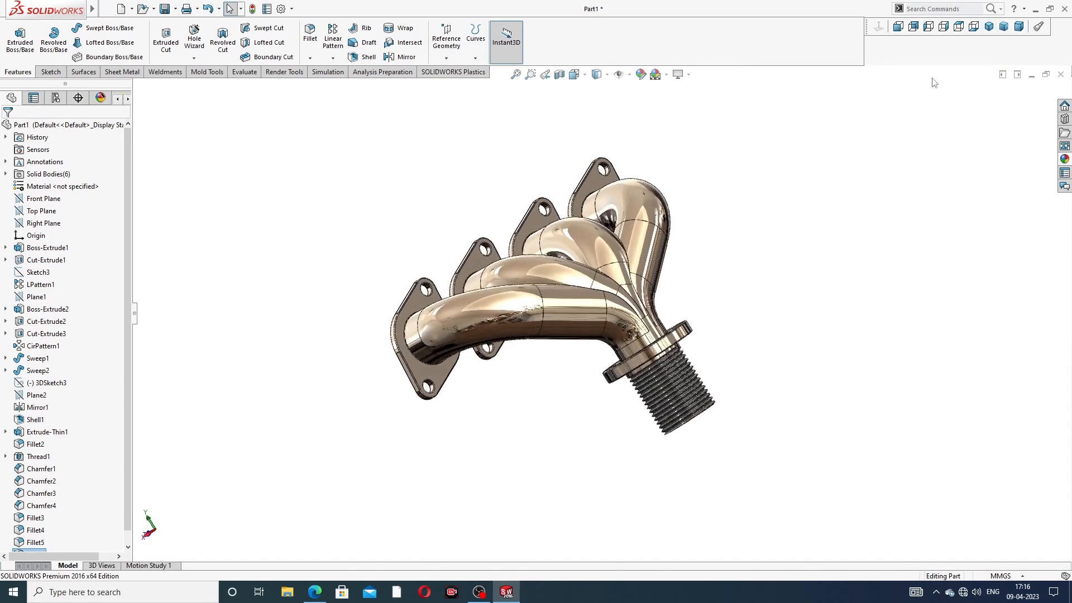
click(913, 27)
click(914, 27)
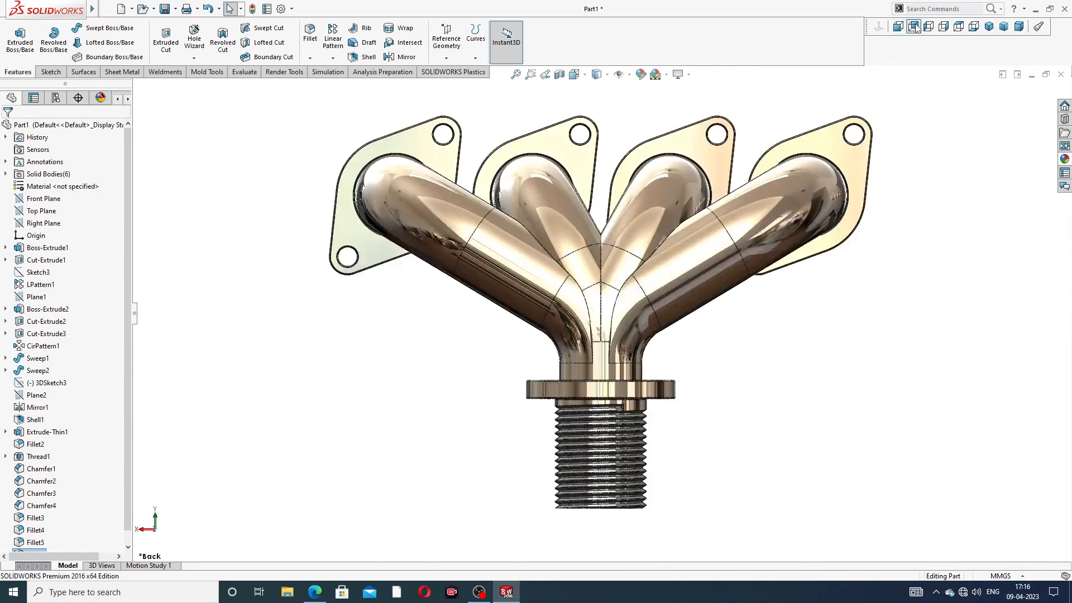
scroll(610, 146, down, 1)
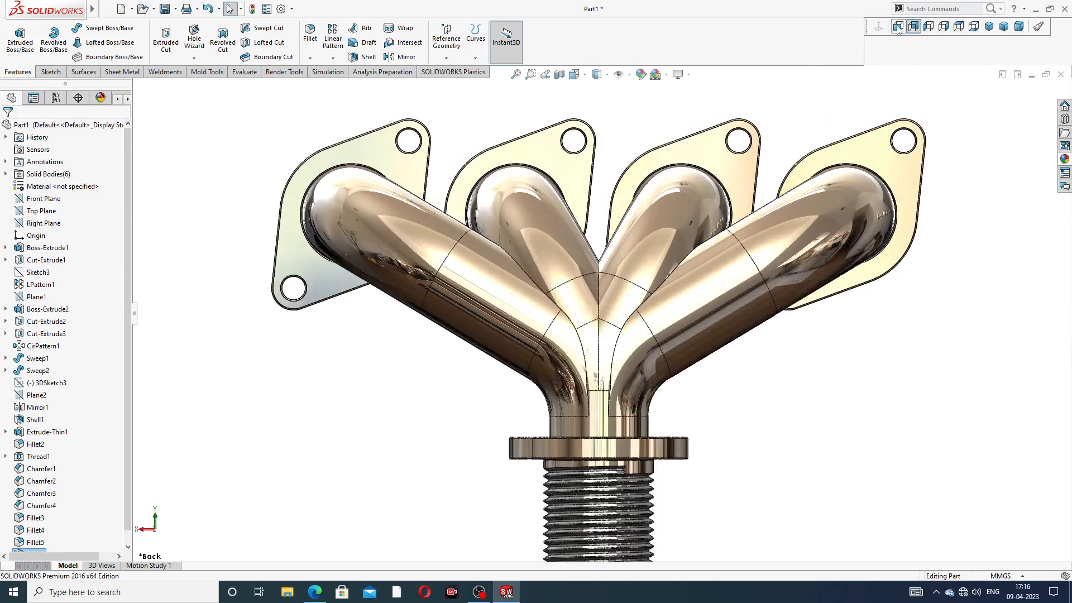
click(899, 27)
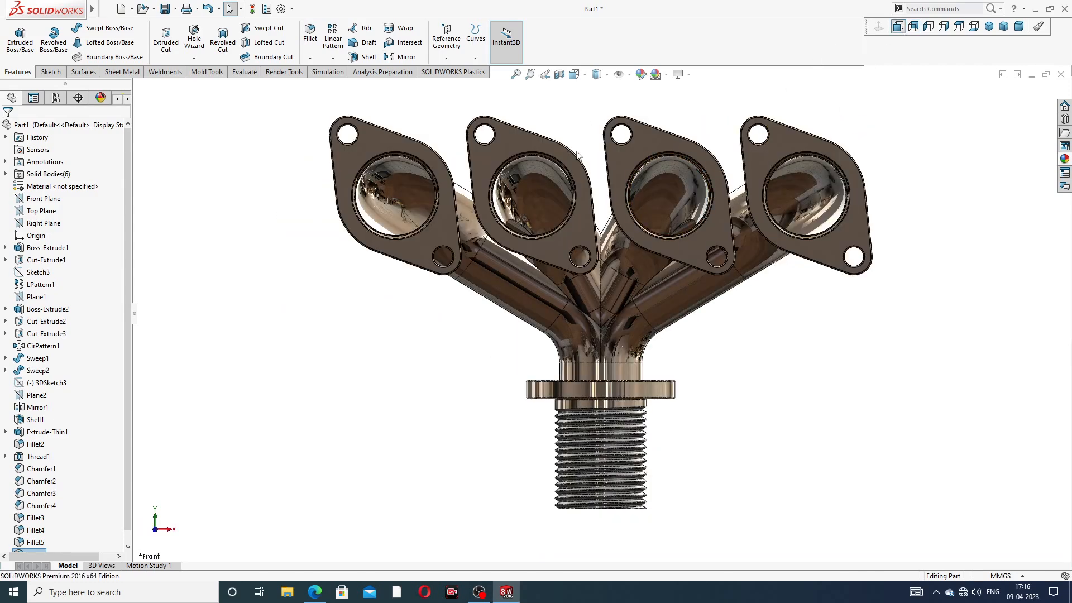
middle_drag(578, 156, 701, 275)
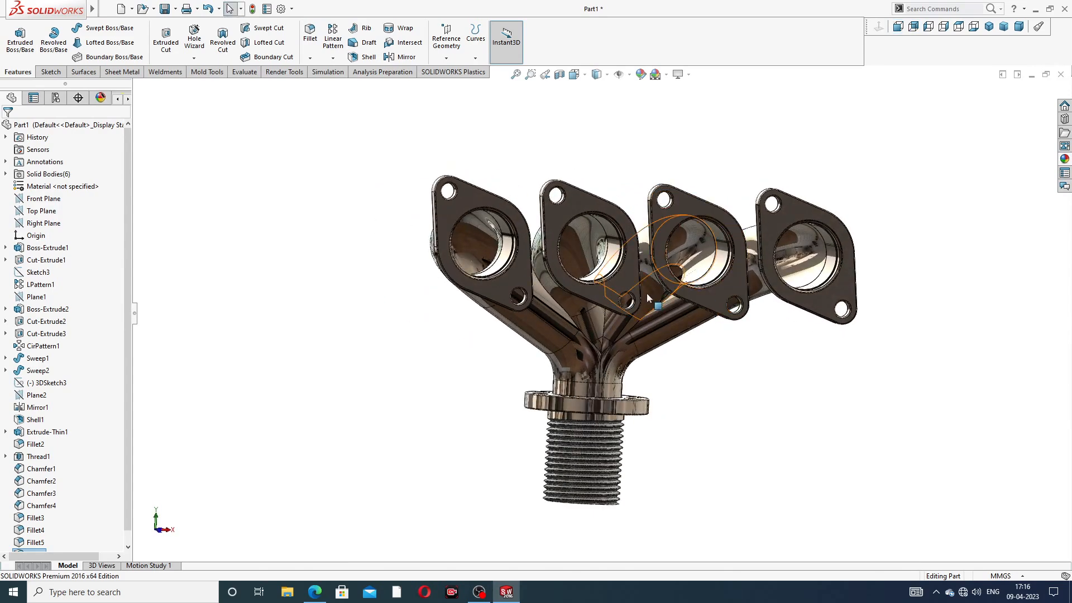
scroll(646, 292, down, 1)
middle_drag(651, 289, 953, 291)
scroll(868, 297, down, 1)
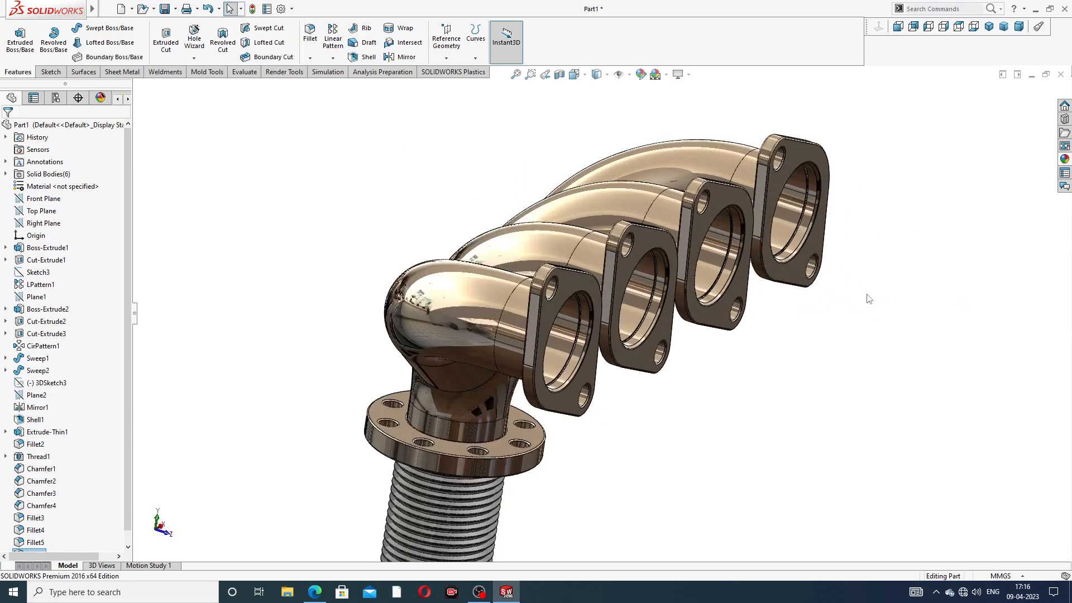
scroll(801, 349, up, 2)
scroll(639, 468, down, 1)
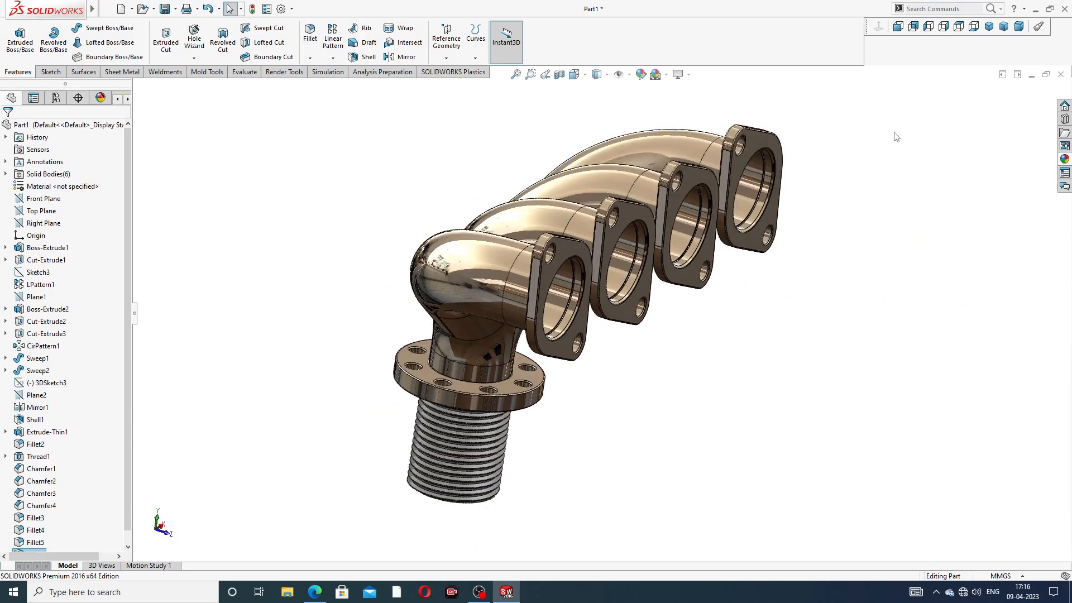
Step: Save the part as Part1 on the Desktop and bring up the reference drawing PDF
key(ctrl+s)
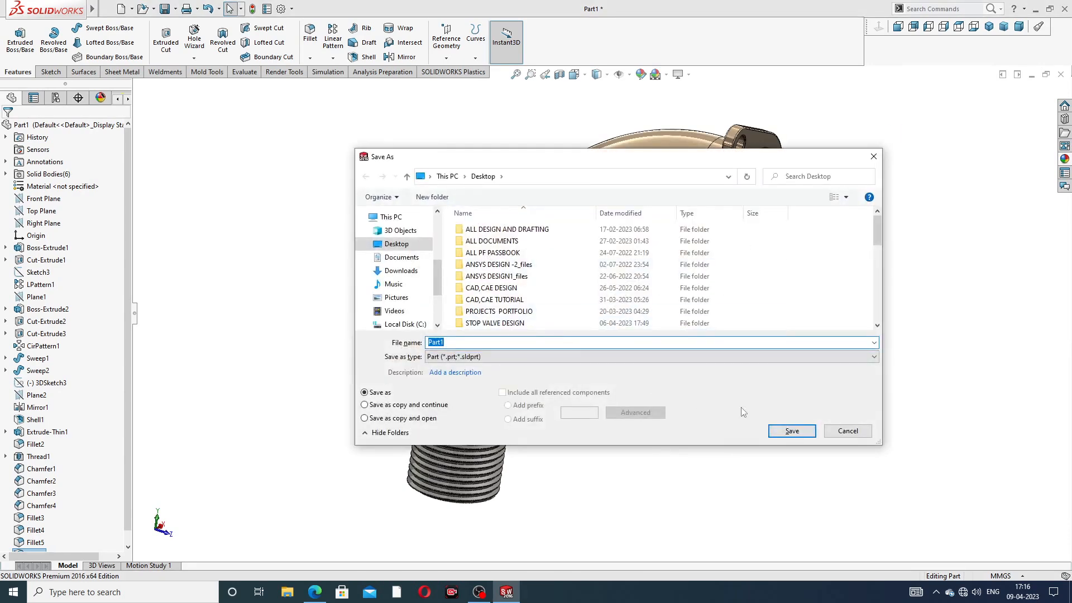
click(791, 431)
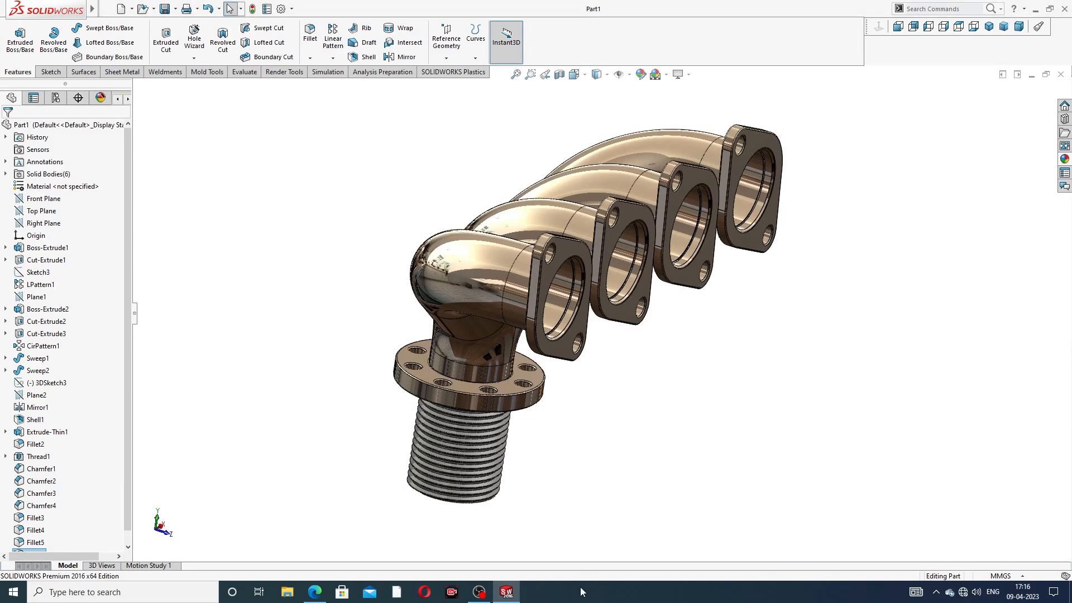
click(315, 591)
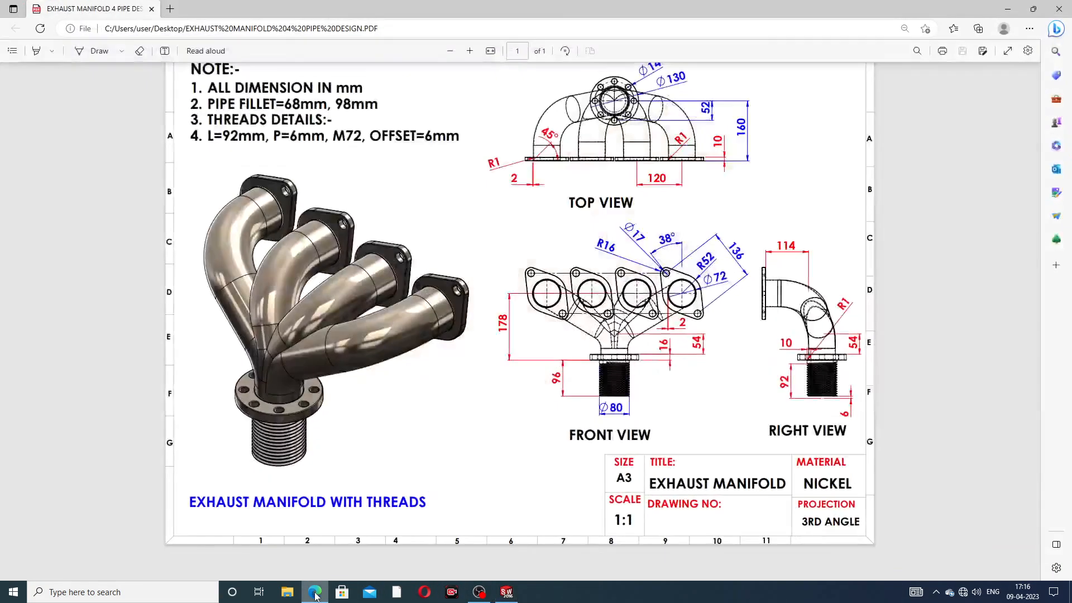